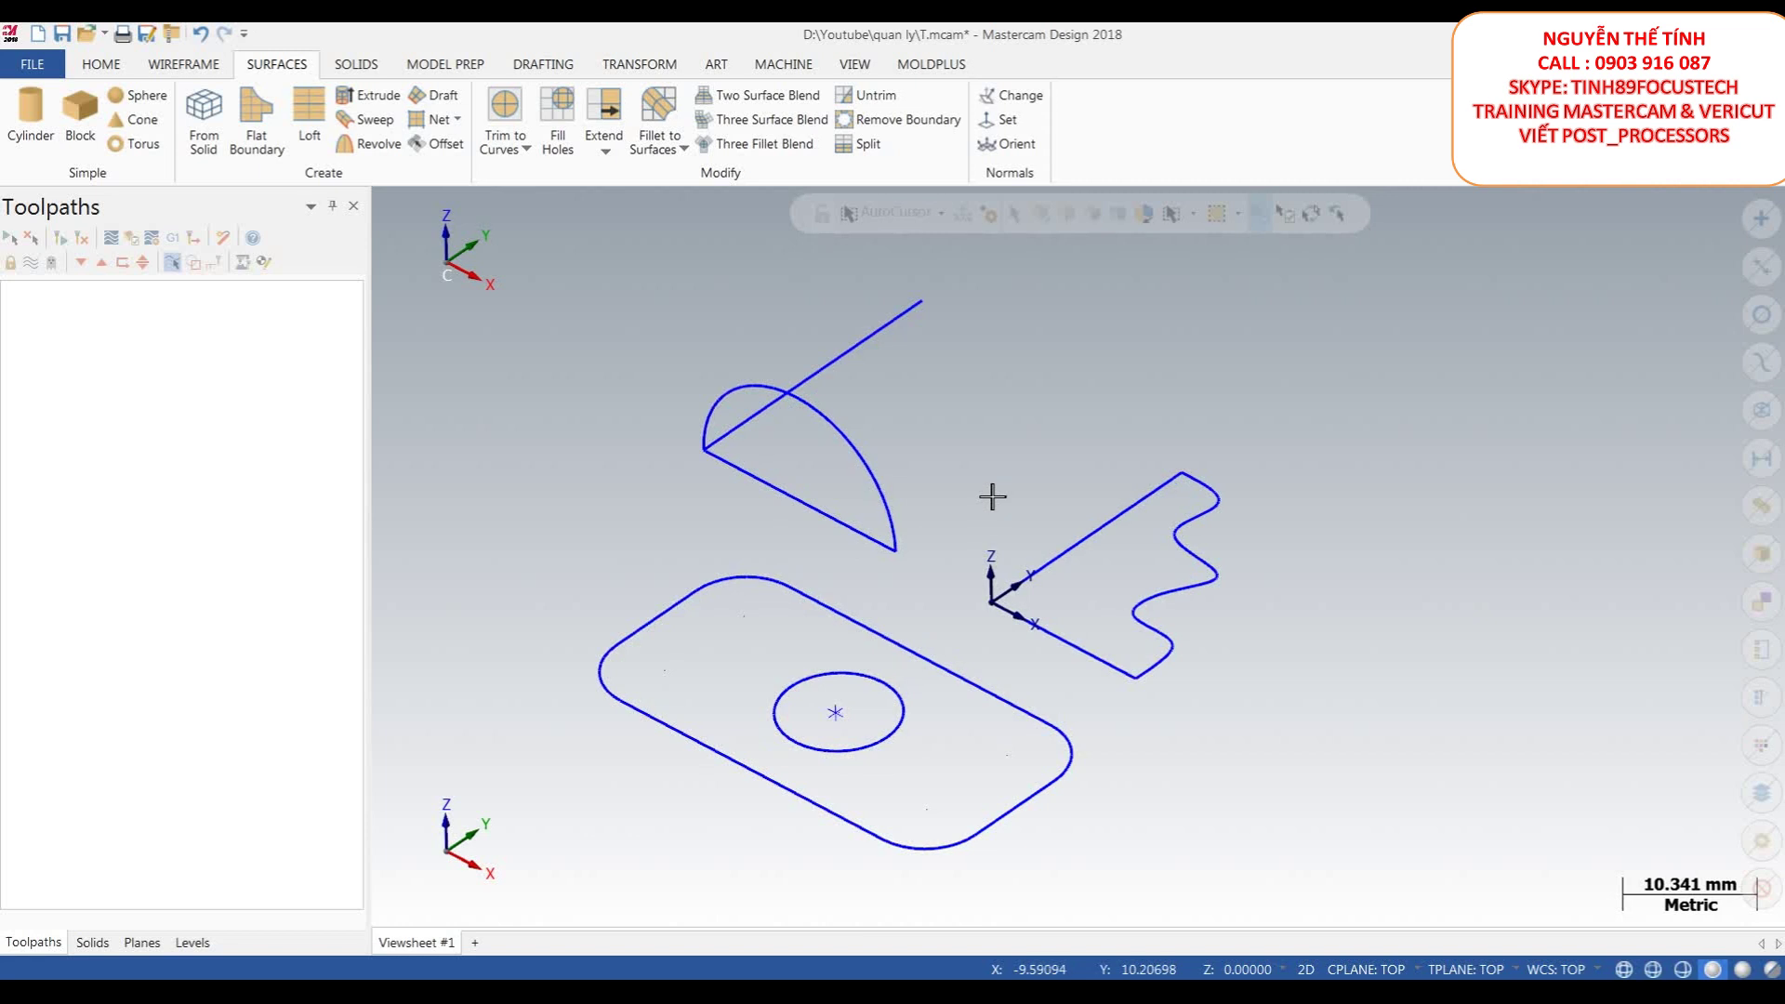
scroll(940, 415, down, 1)
scroll(966, 491, up, 1)
scroll(945, 509, down, 1)
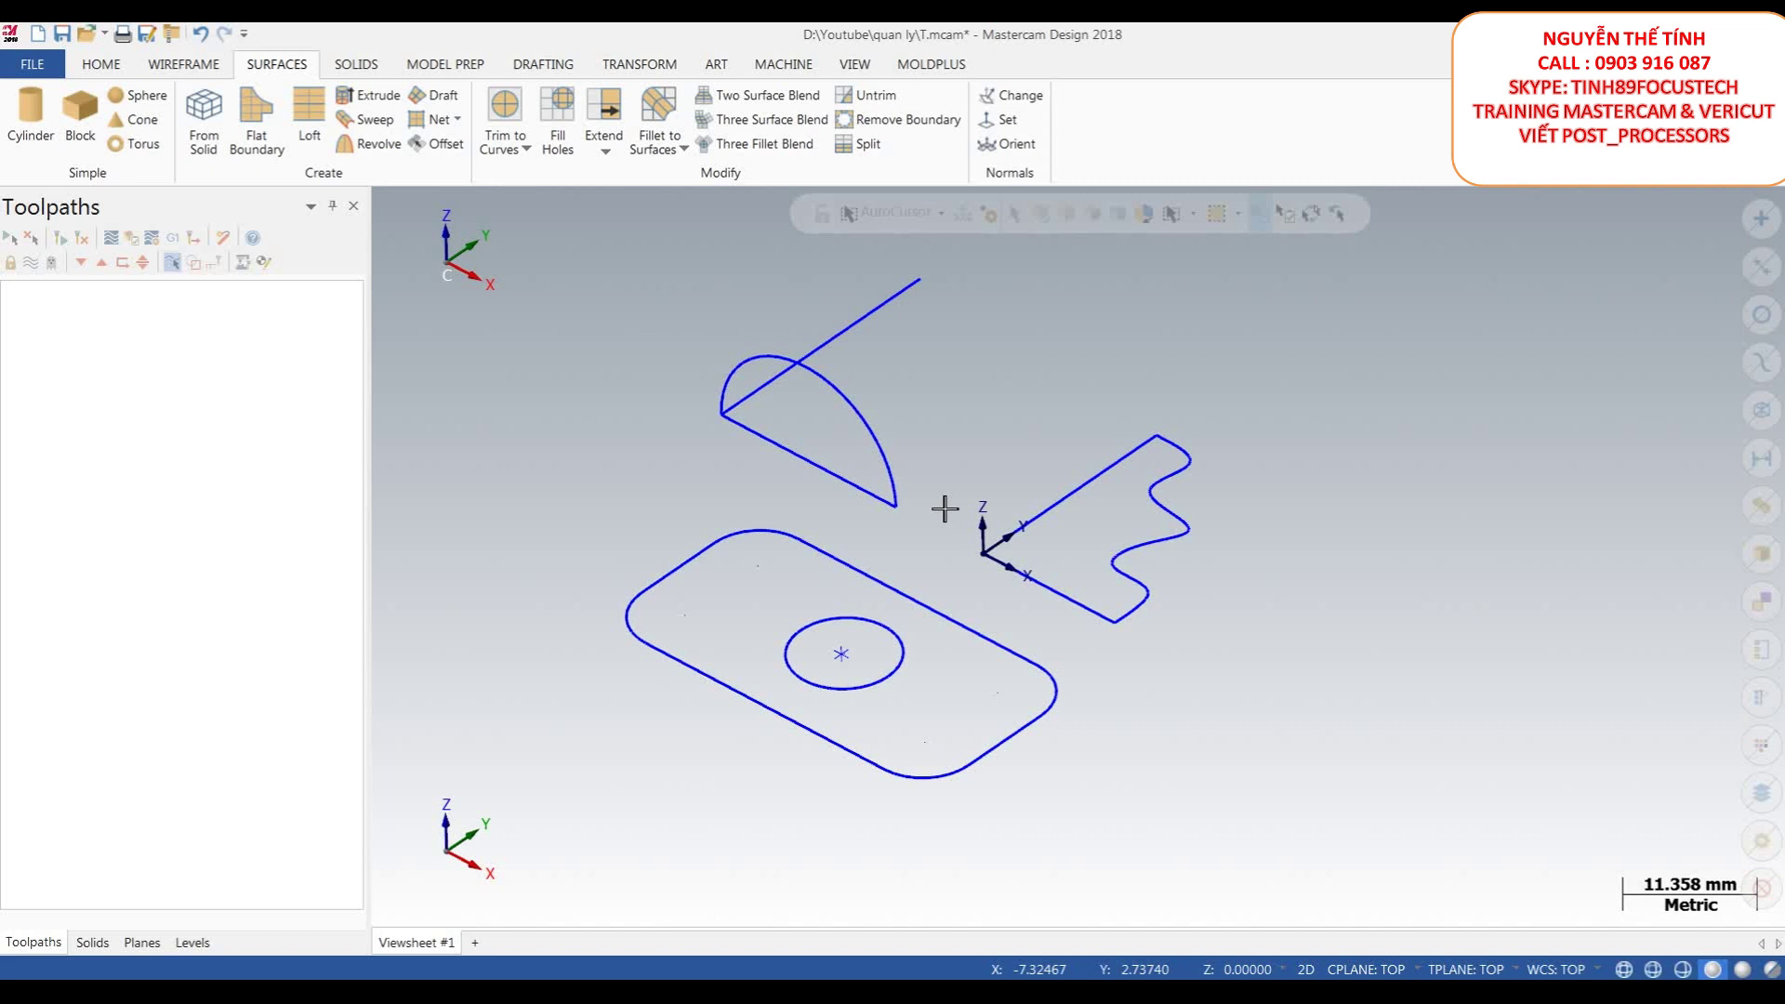
scroll(945, 507, up, 3)
scroll(930, 502, down, 3)
scroll(947, 471, up, 2)
scroll(953, 493, down, 2)
scroll(945, 471, up, 2)
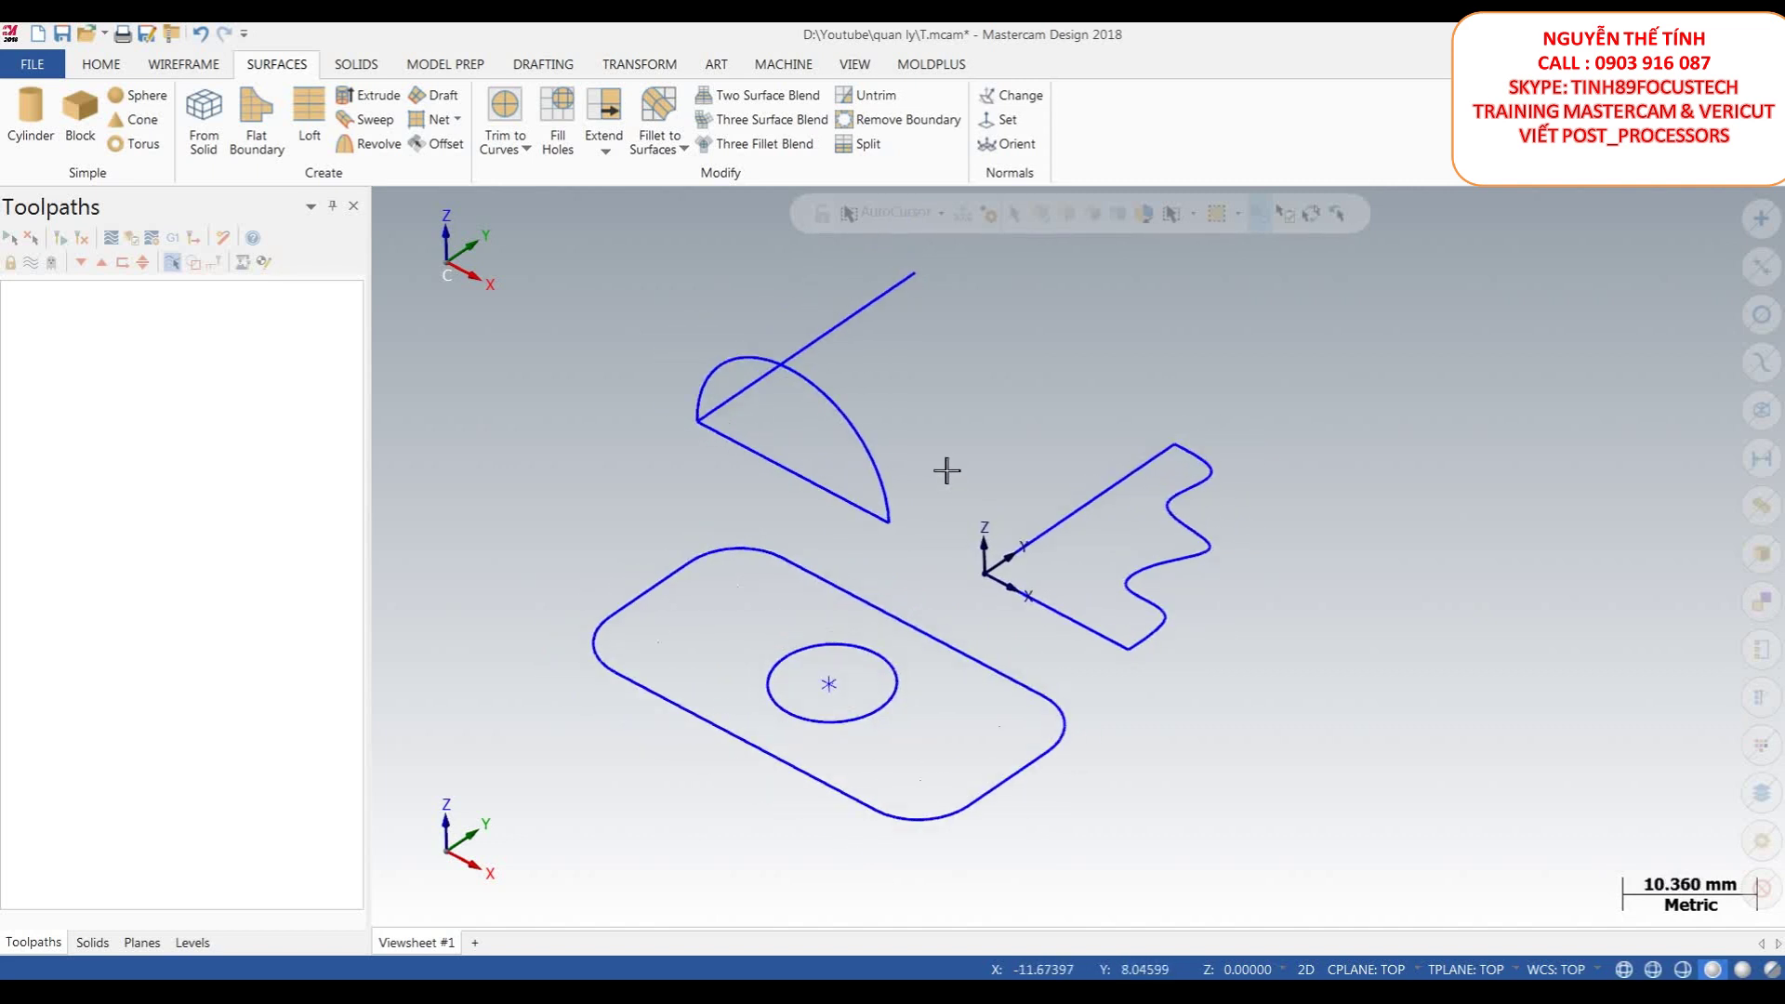
scroll(987, 445, down, 1)
scroll(988, 443, up, 1)
scroll(1034, 460, down, 1)
middle_drag(976, 441, 981, 435)
scroll(982, 446, down, 1)
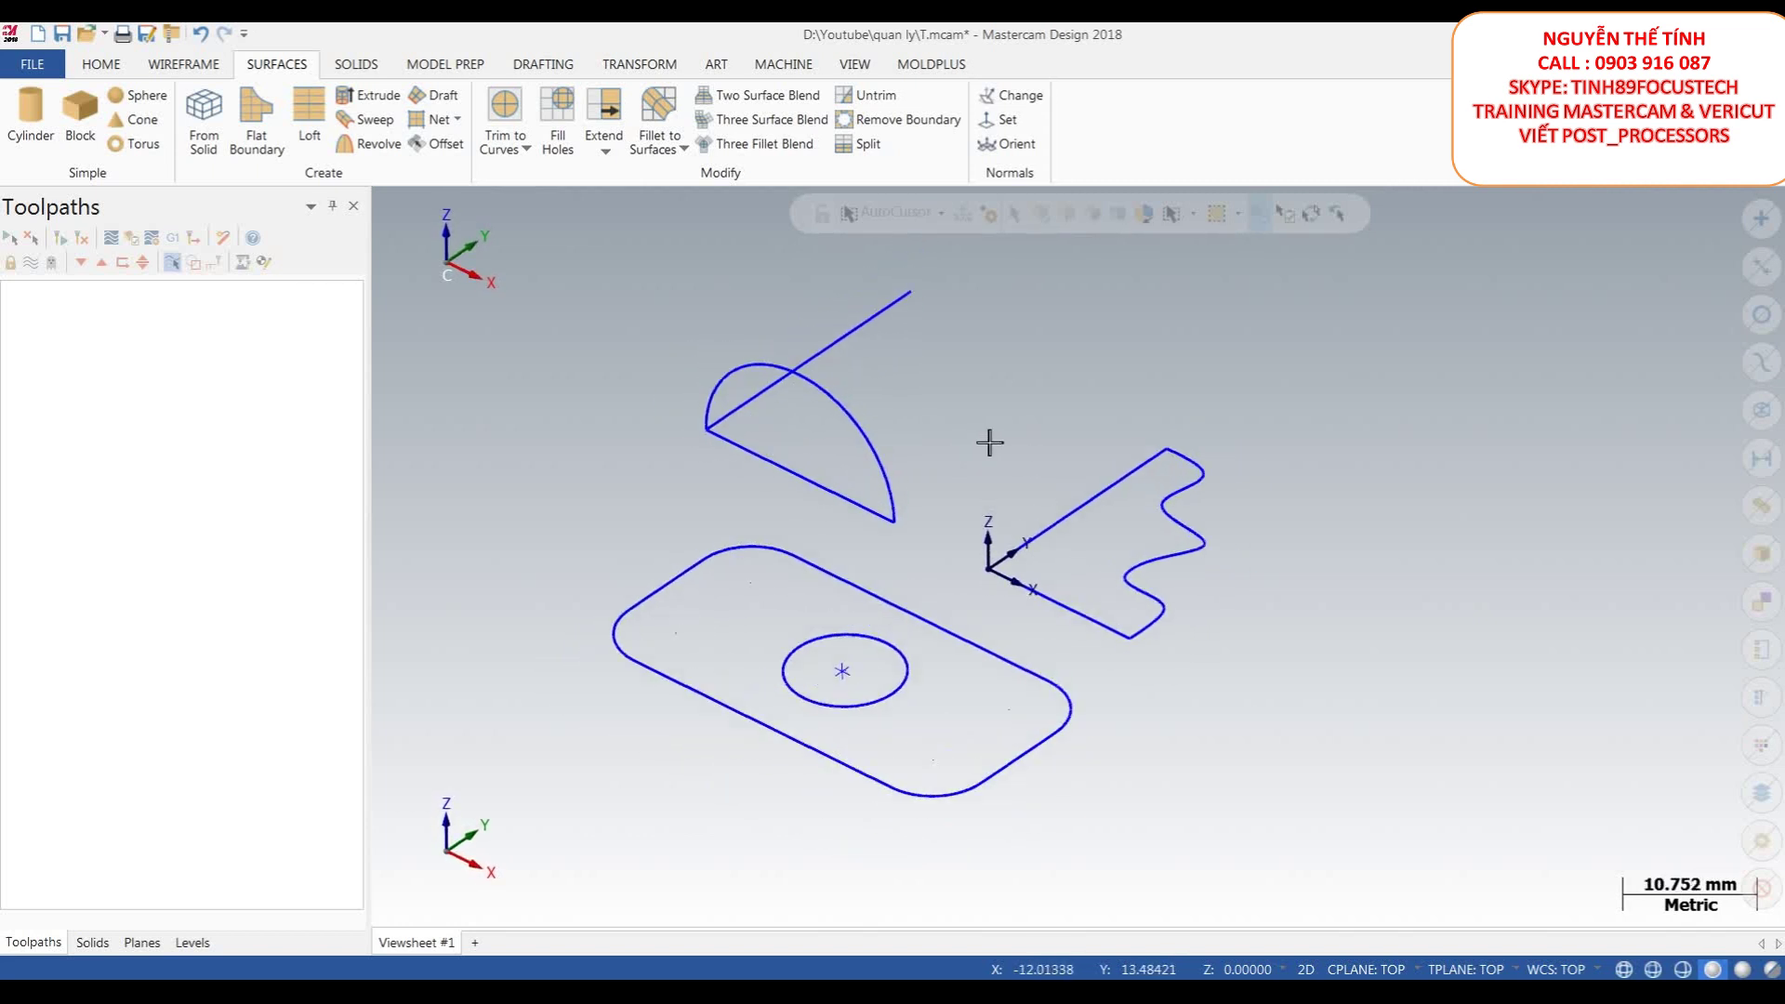
scroll(992, 441, down, 1)
scroll(986, 432, up, 2)
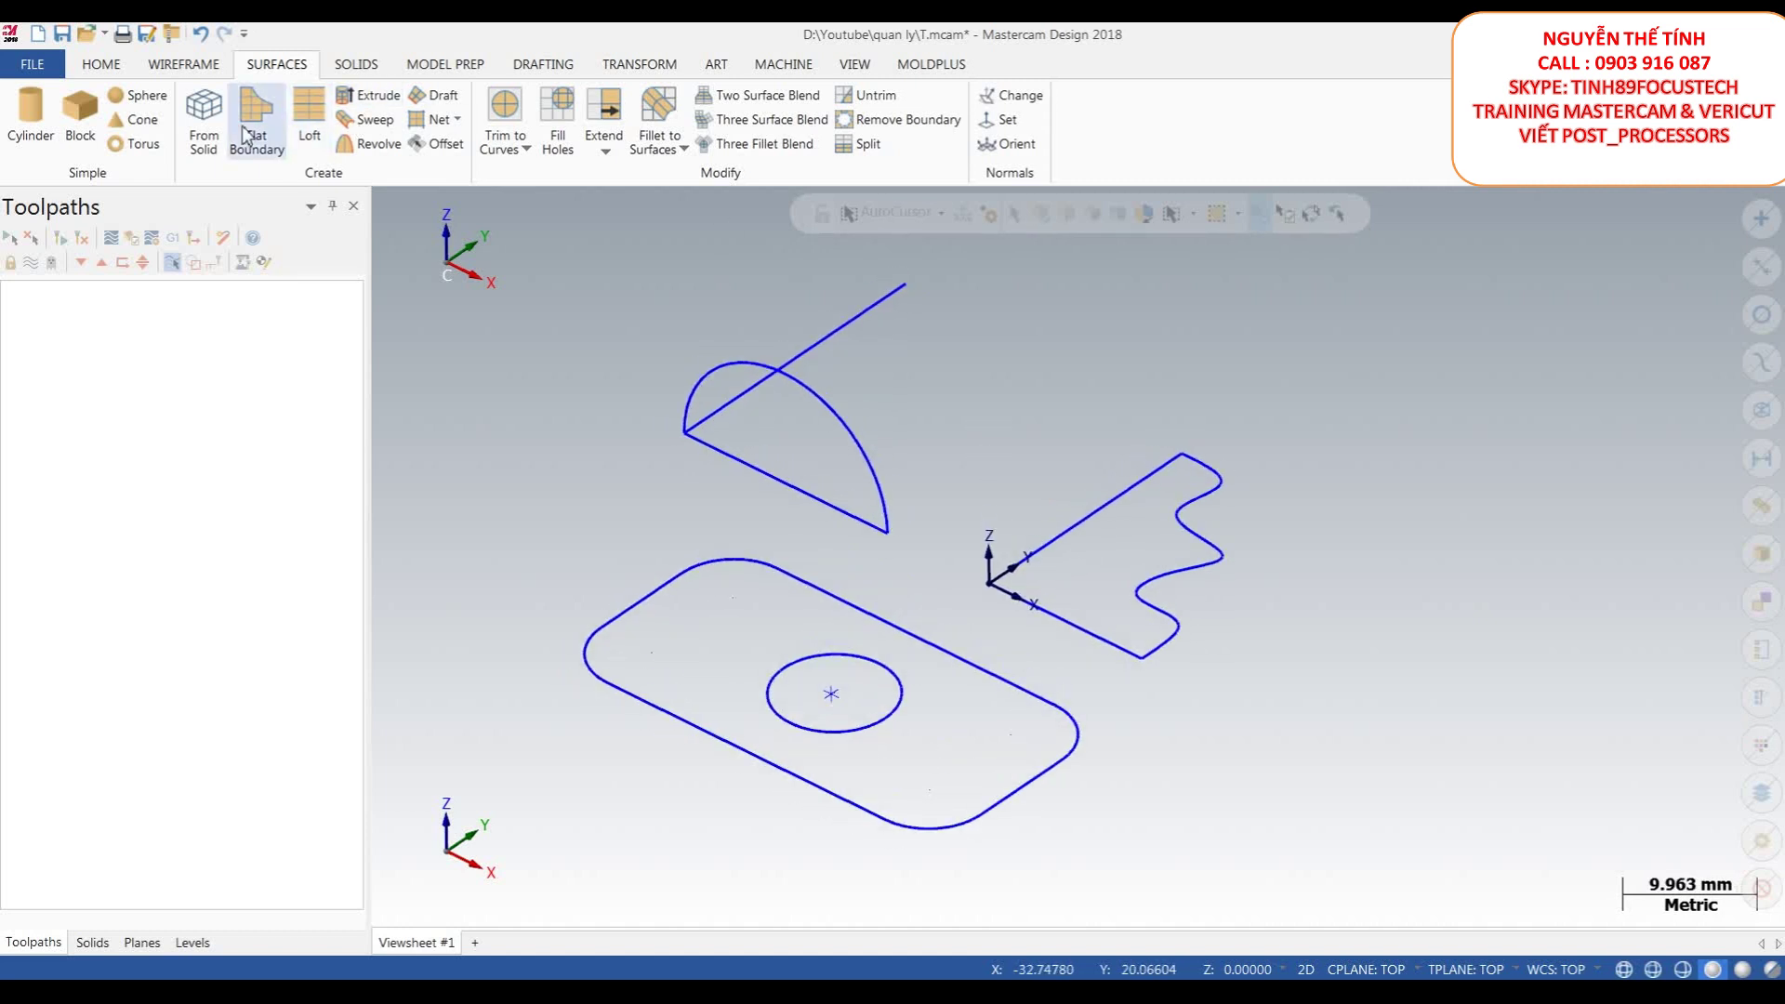
scroll(837, 353, down, 2)
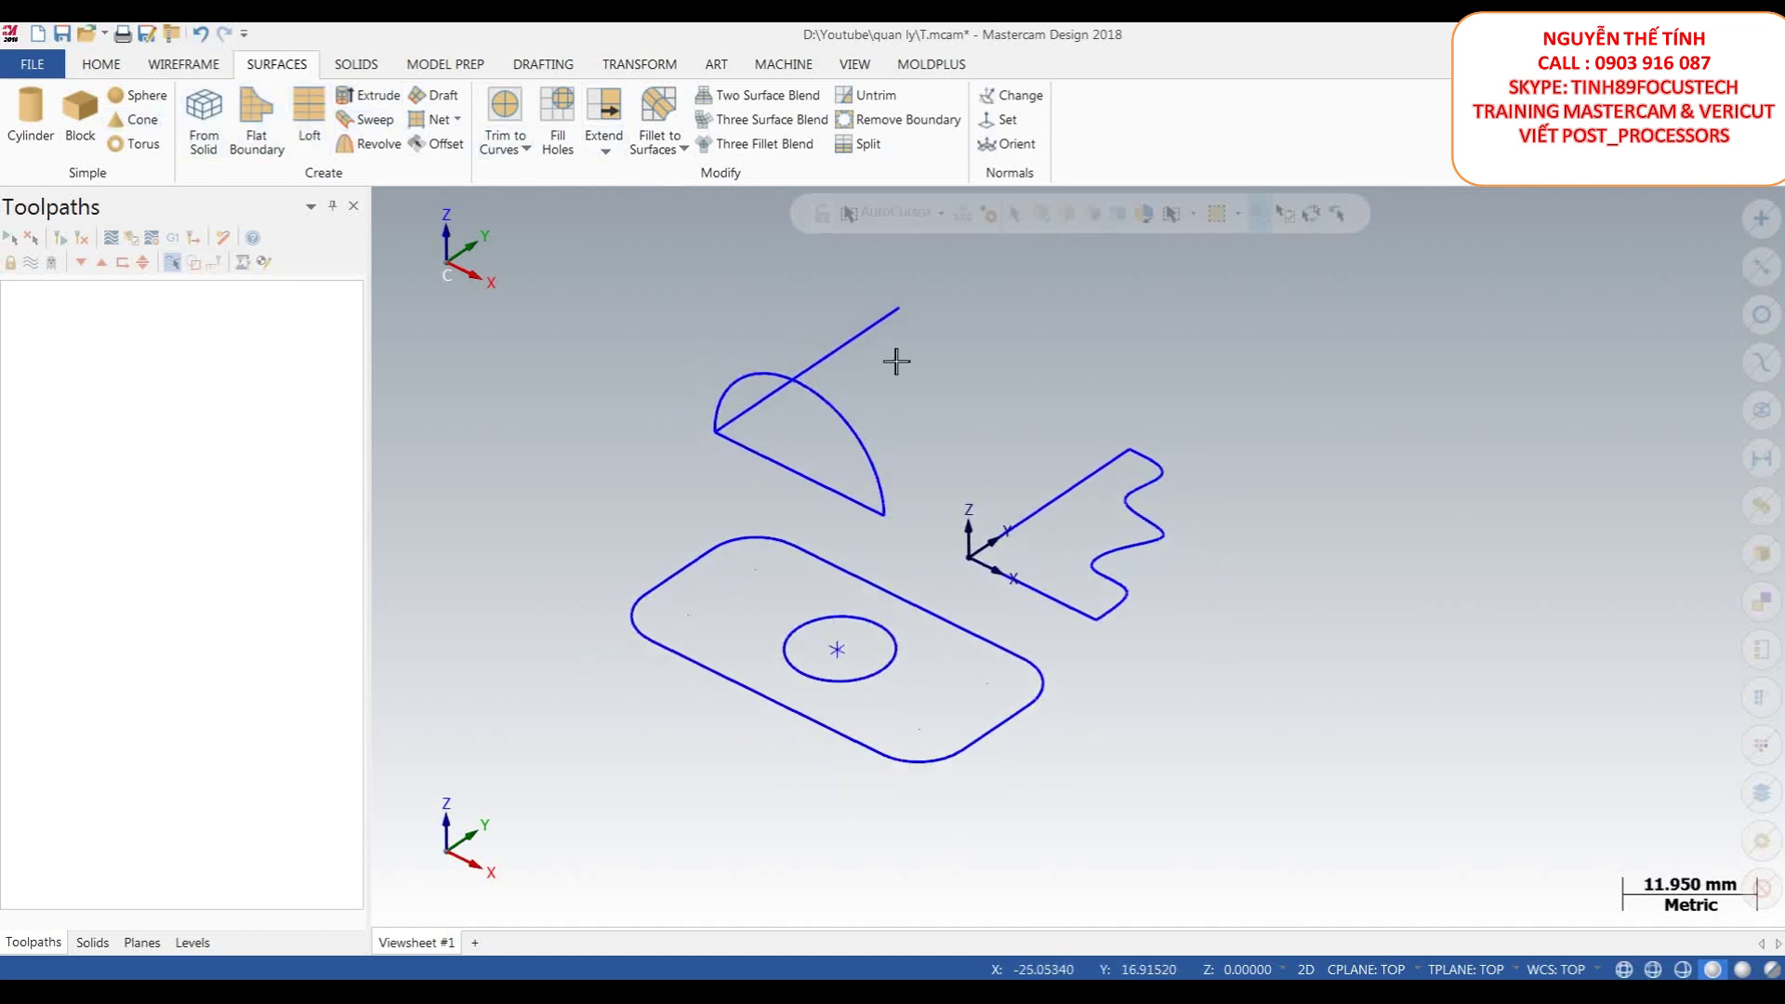
scroll(896, 358, up, 2)
scroll(824, 371, down, 2)
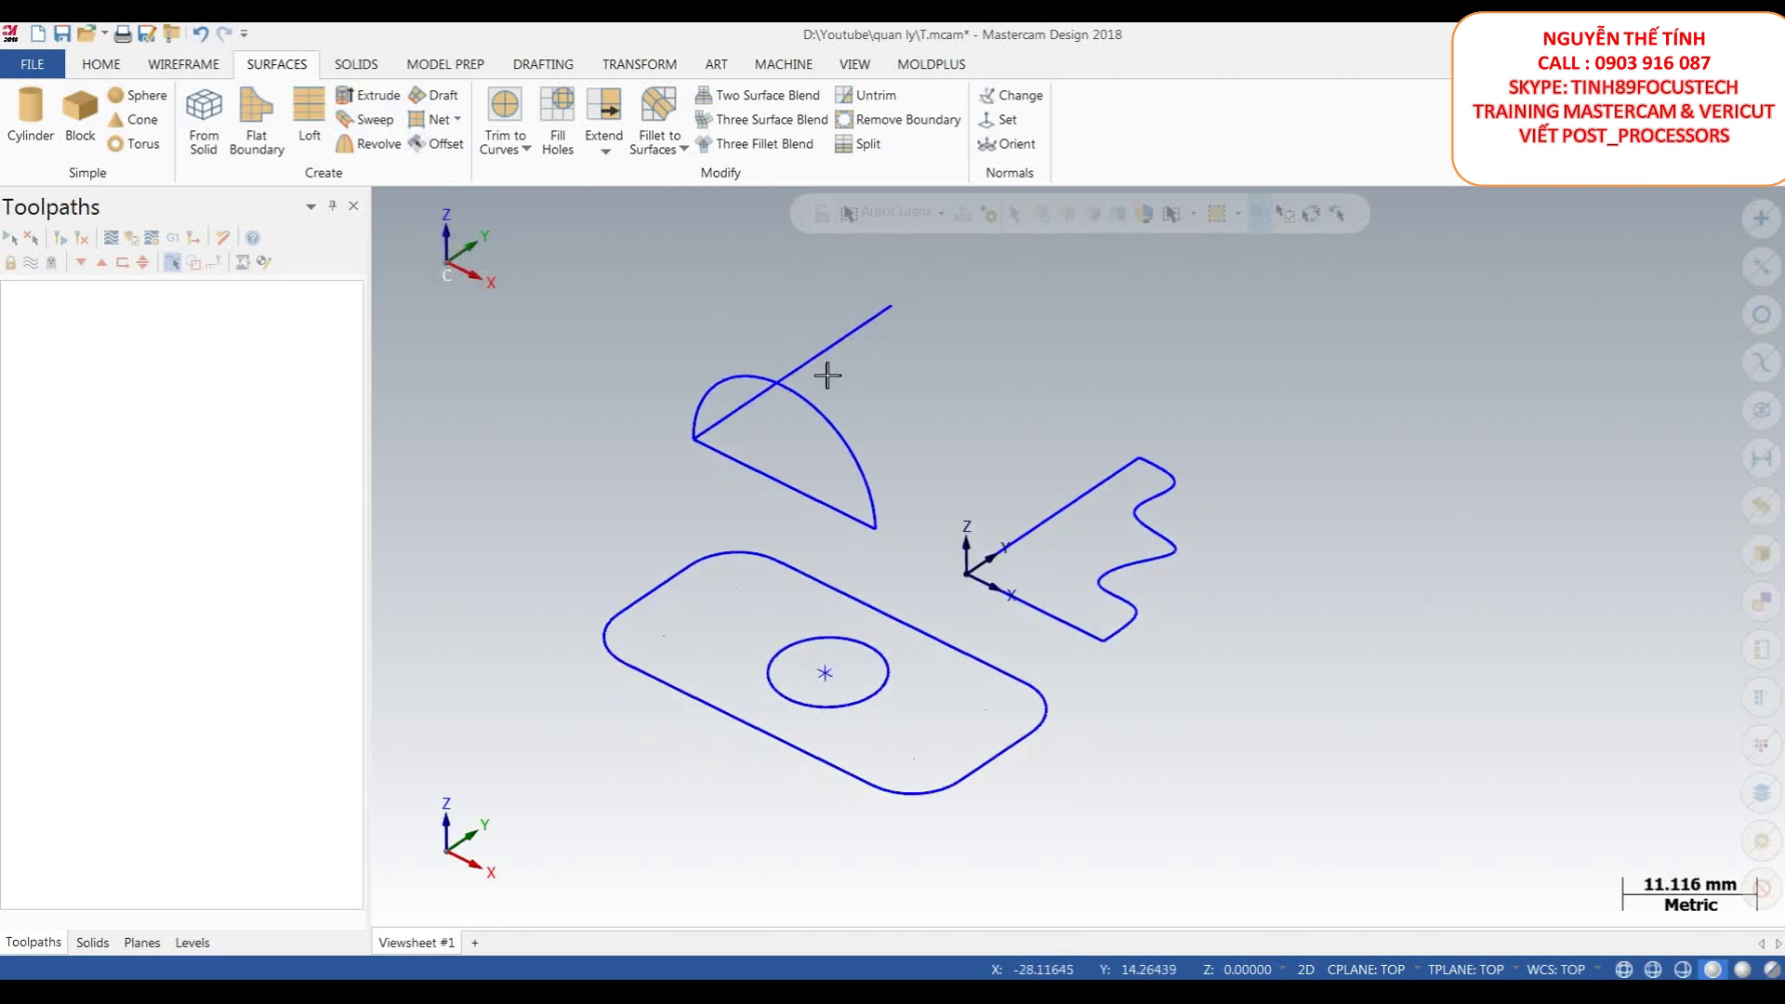
scroll(744, 279, up, 1)
click(453, 71)
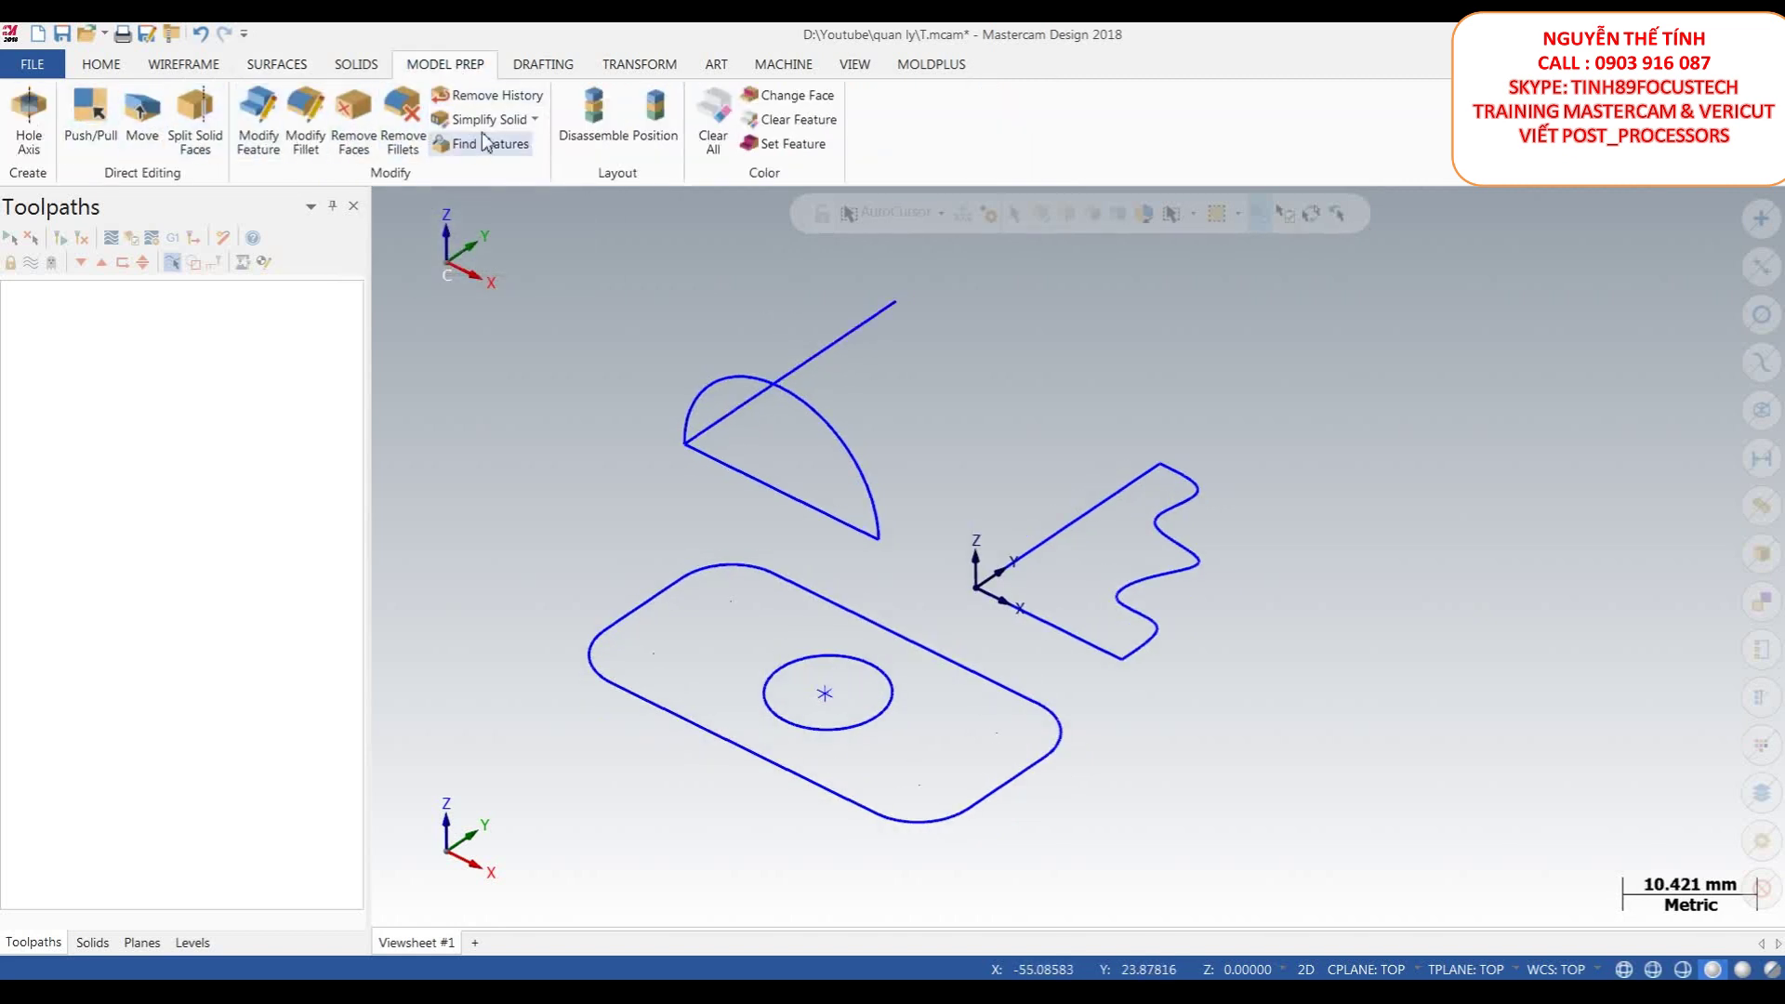
click(628, 67)
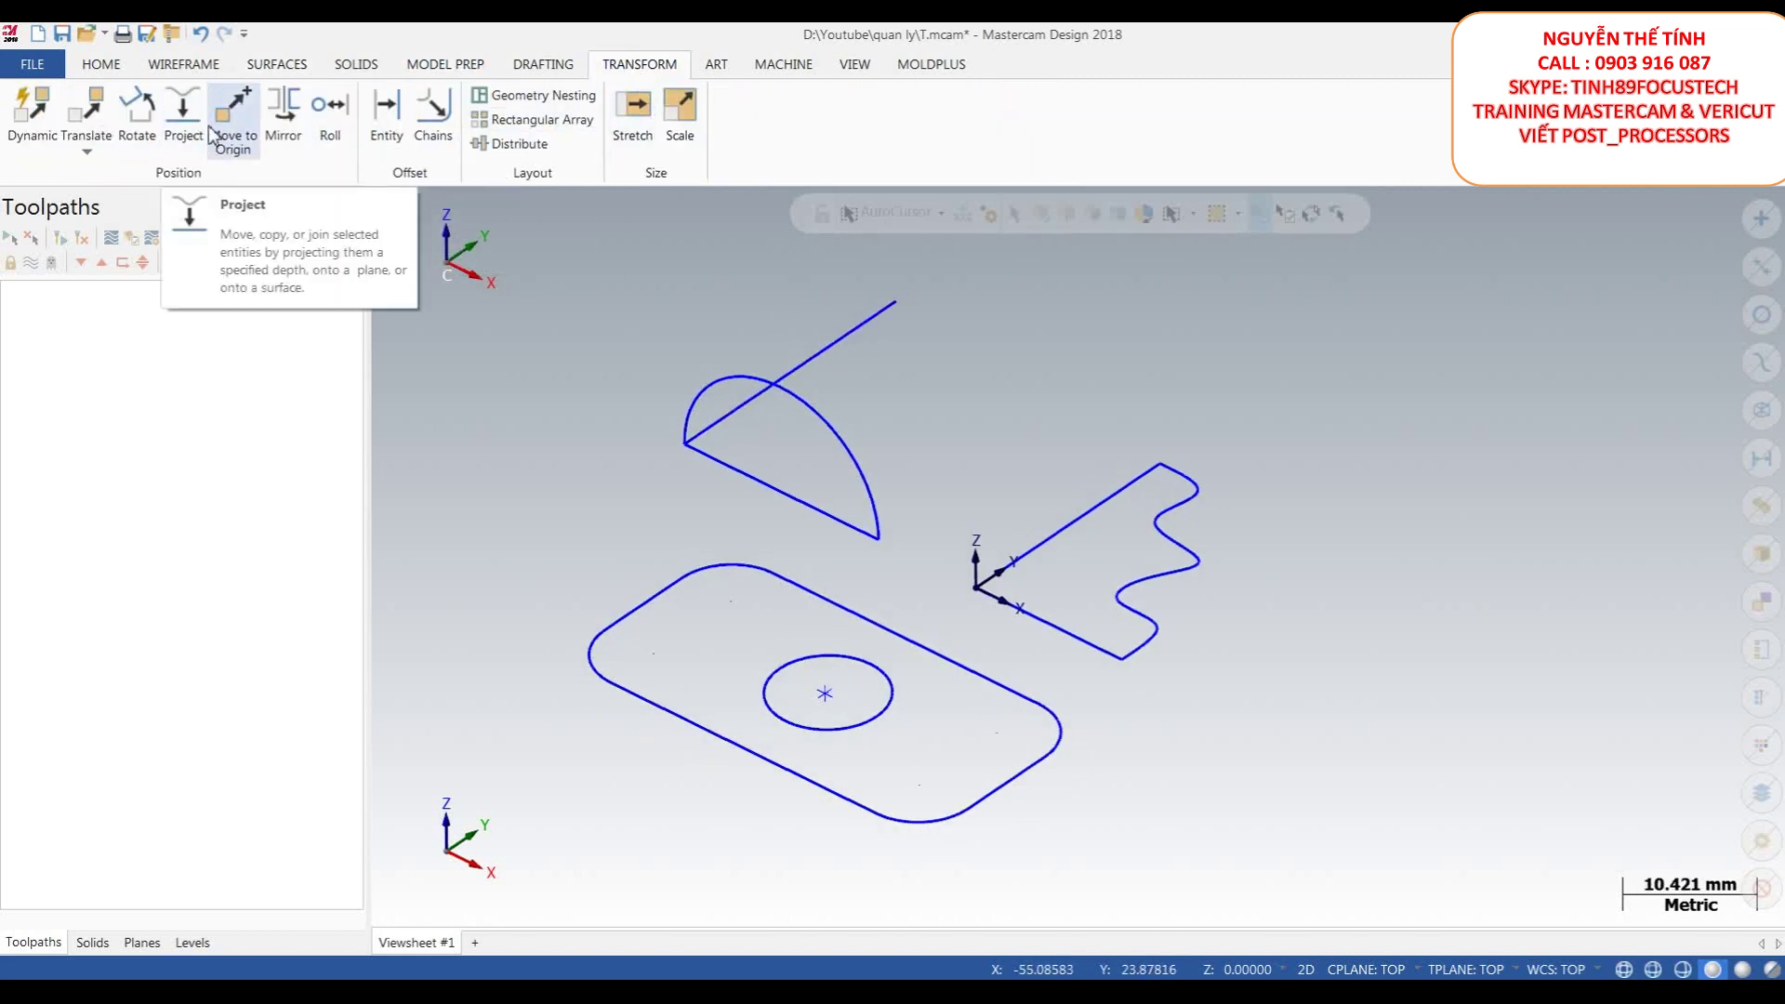
scroll(950, 453, down, 1)
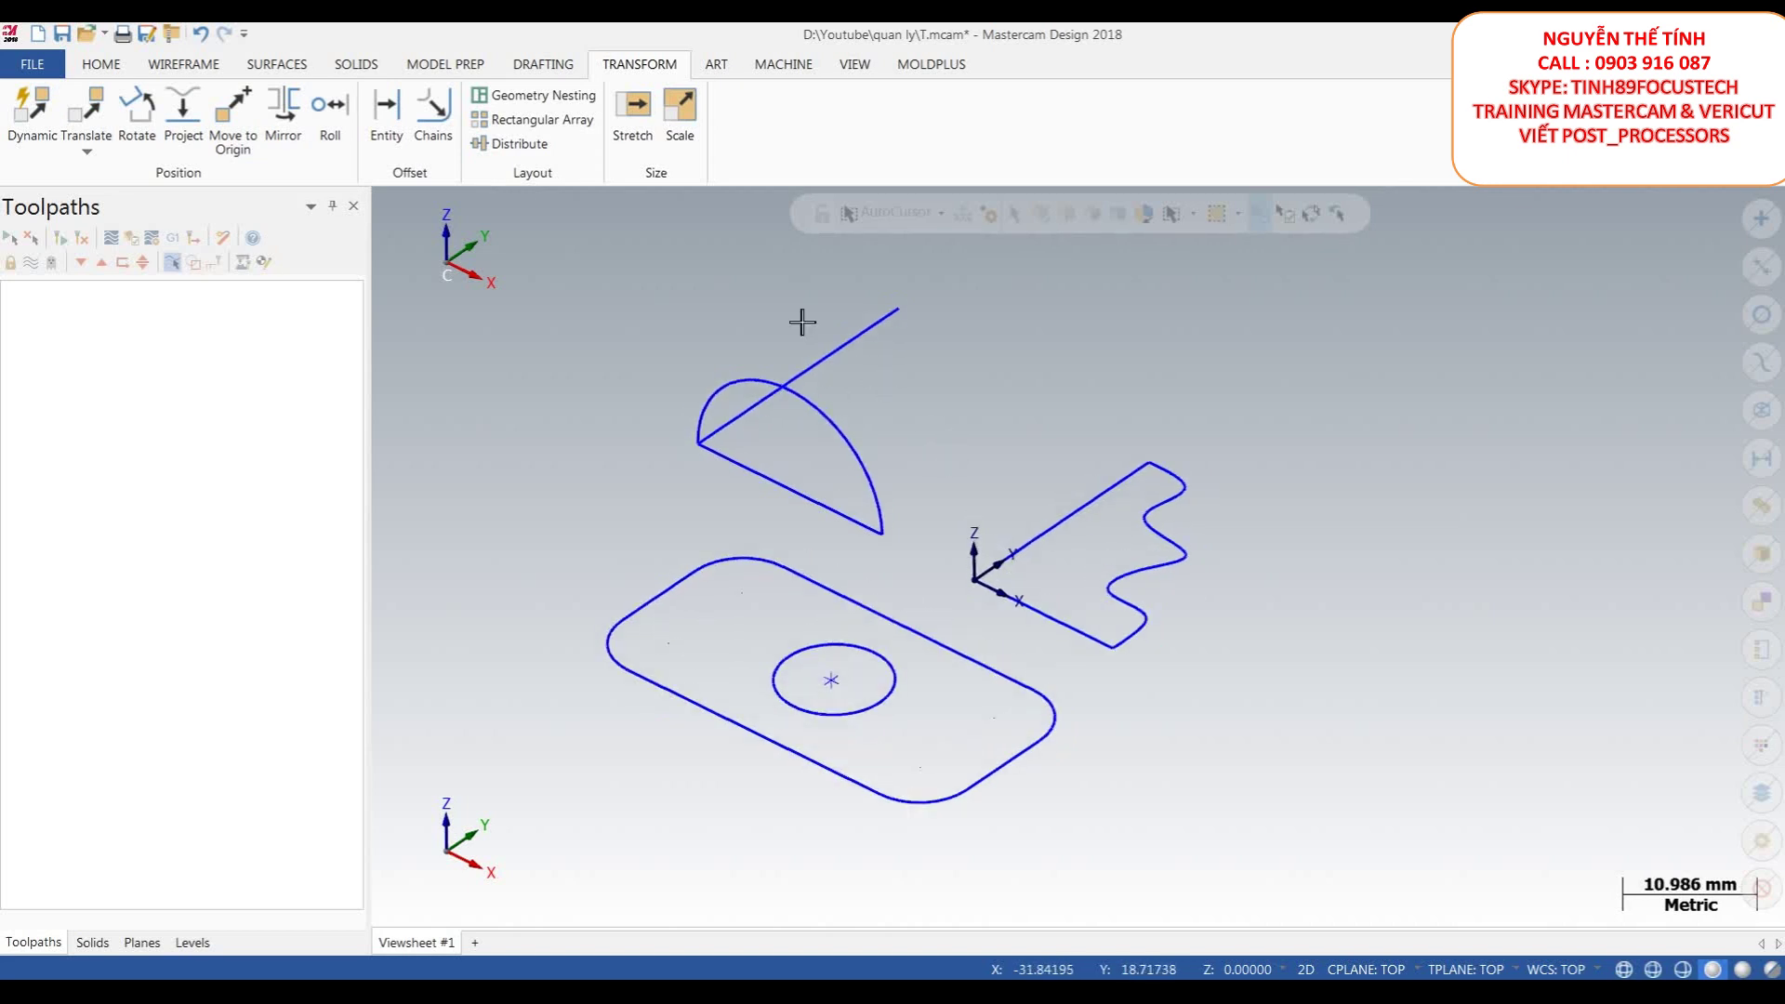
click(203, 67)
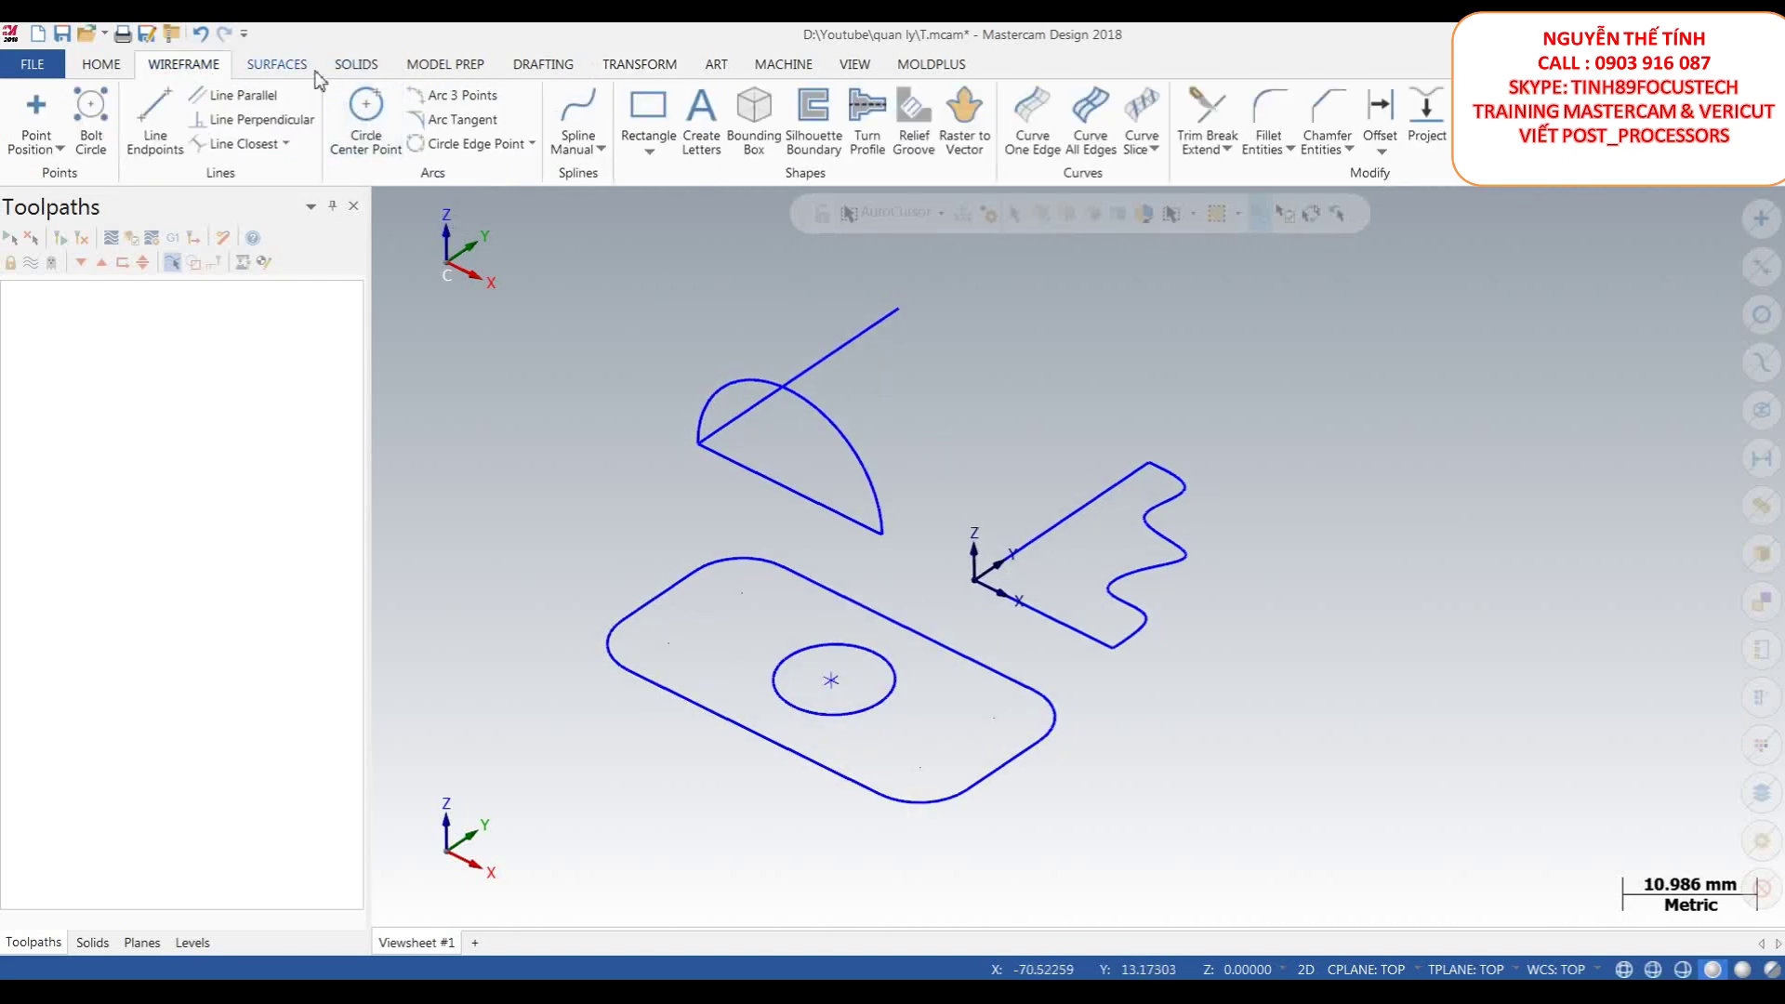
click(277, 64)
scroll(895, 440, down, 3)
scroll(901, 415, up, 2)
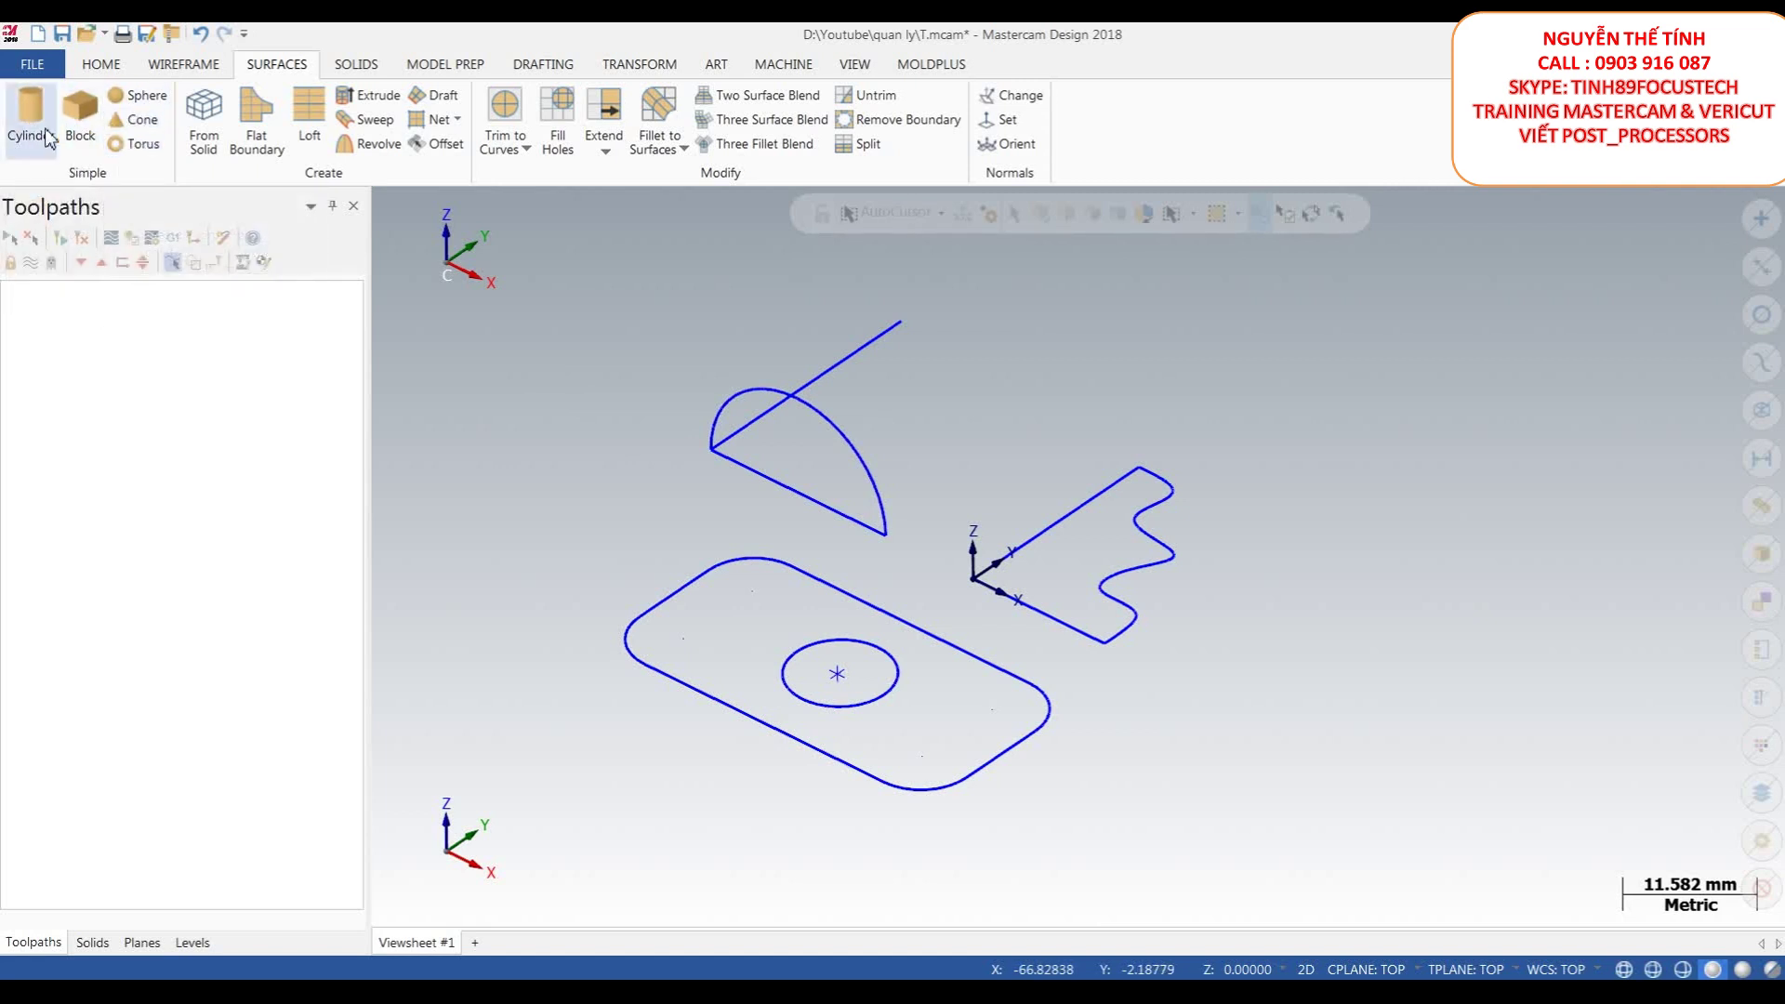
click(357, 67)
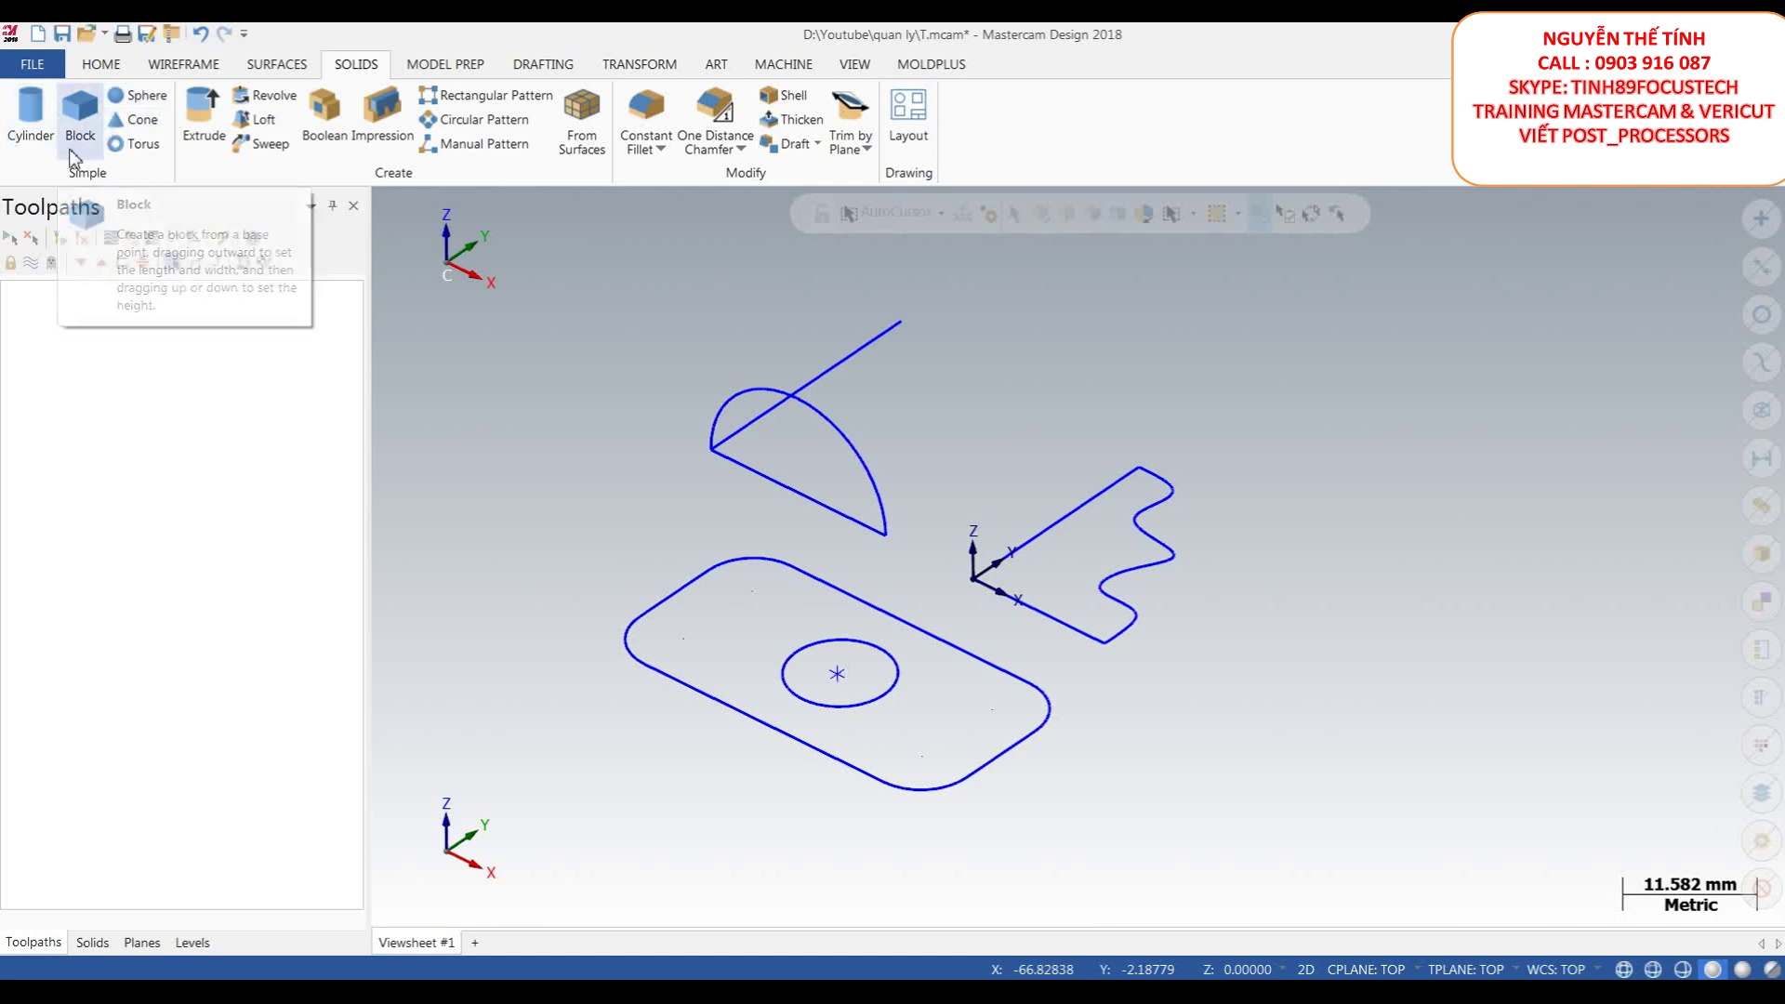
click(185, 65)
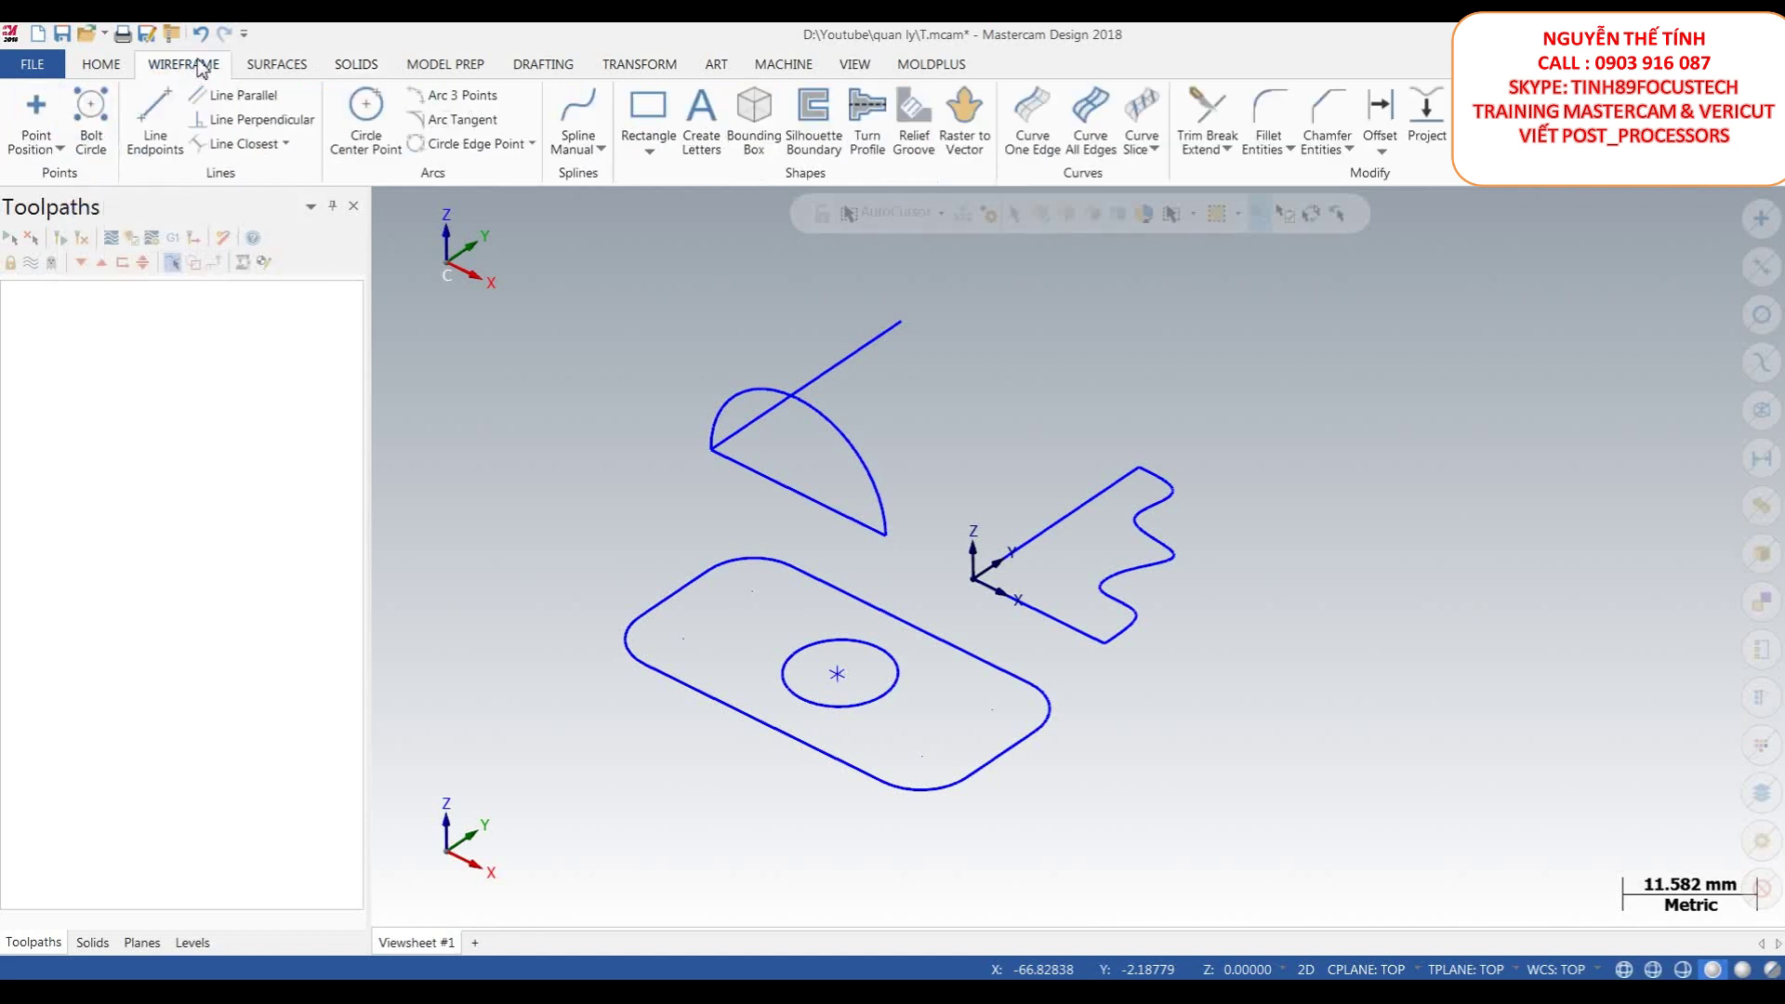
click(357, 67)
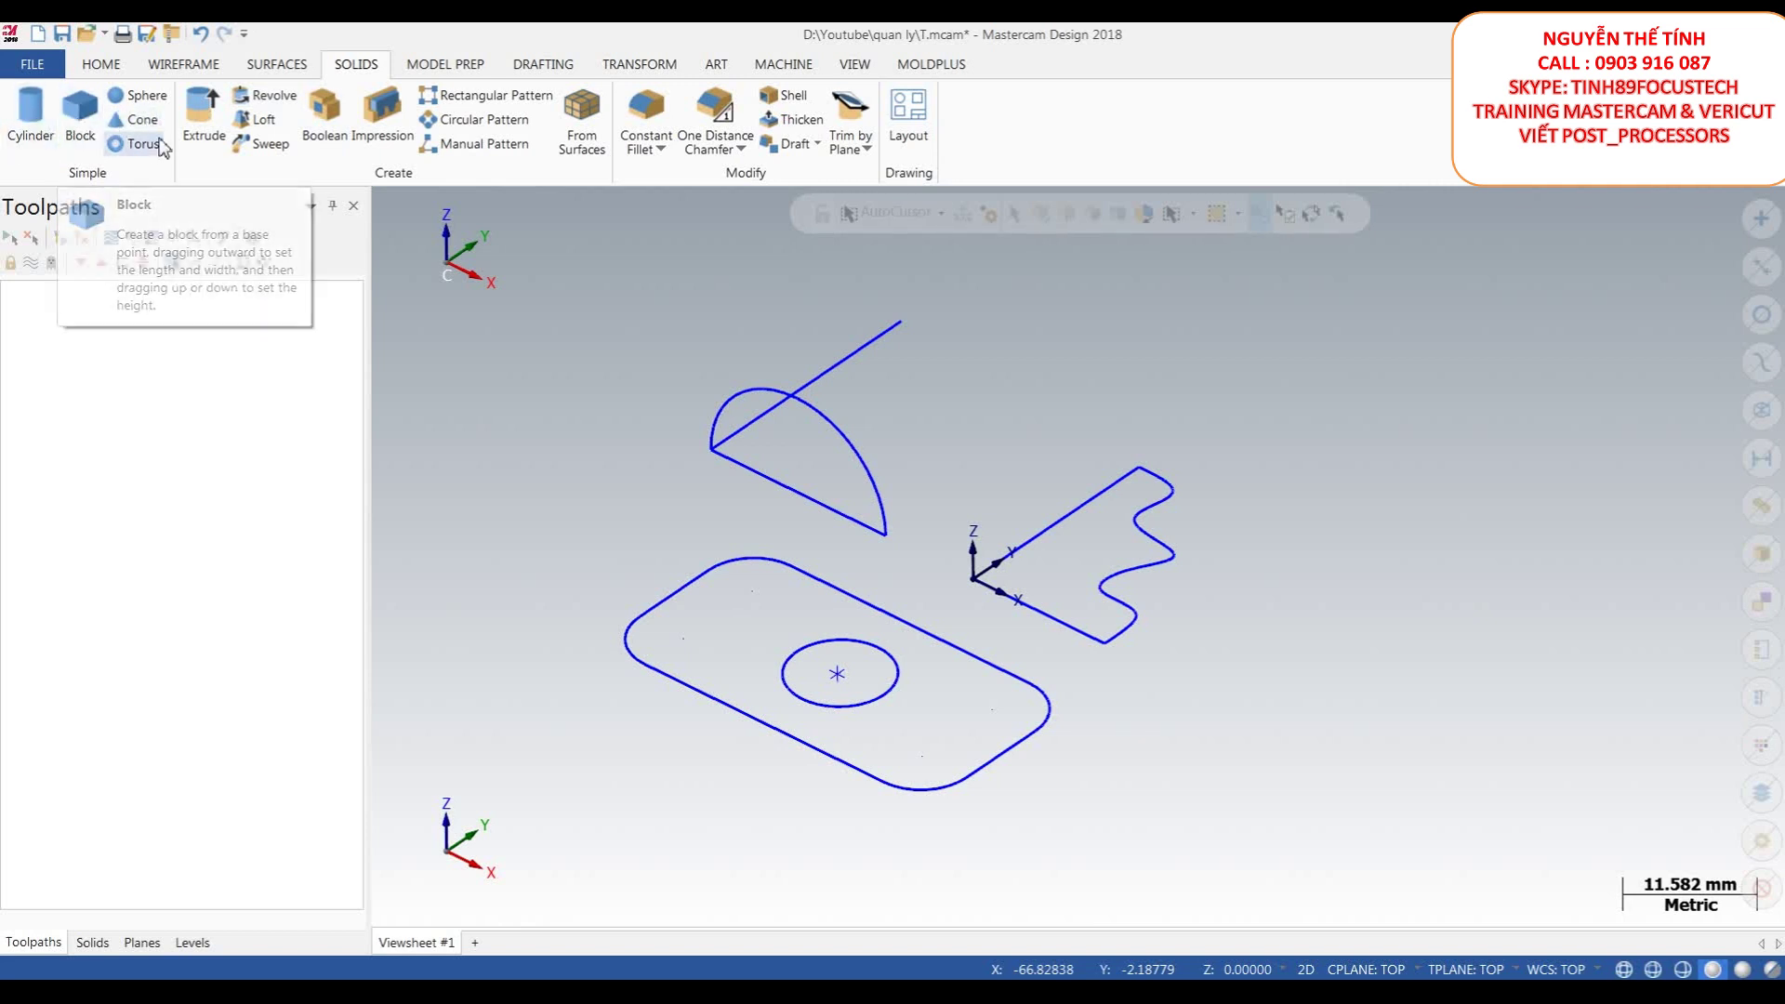
click(290, 65)
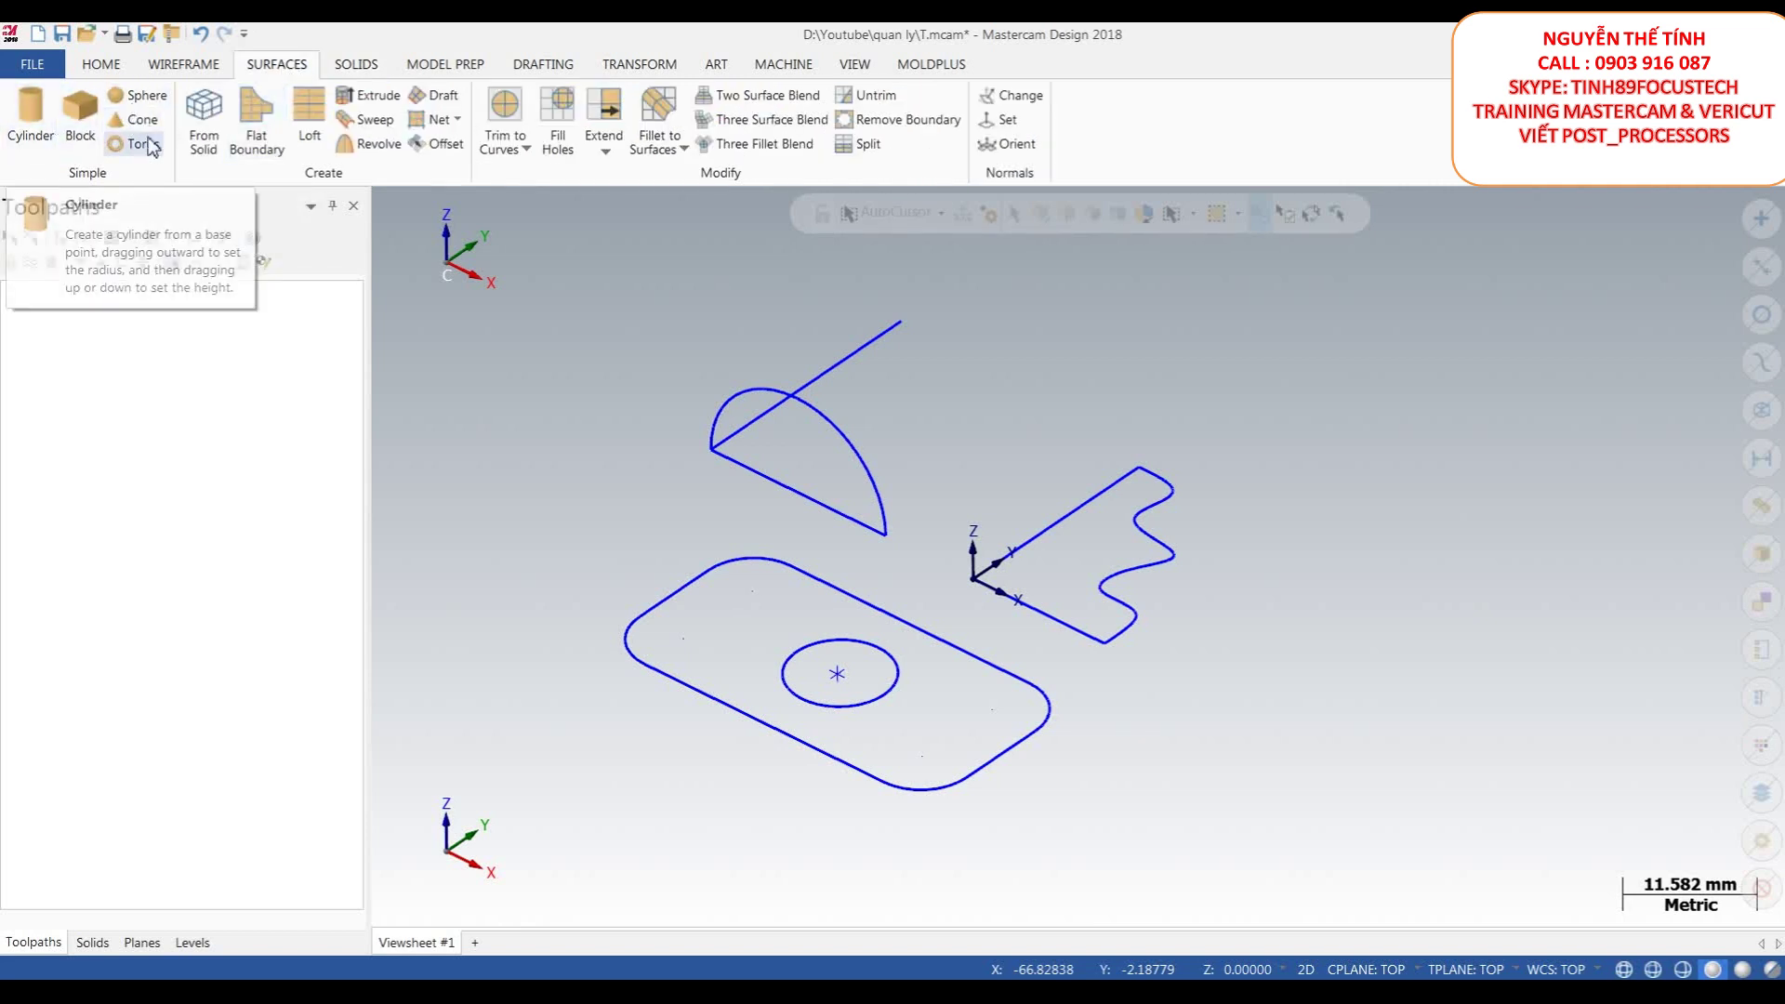
scroll(943, 404, down, 1)
scroll(928, 421, down, 1)
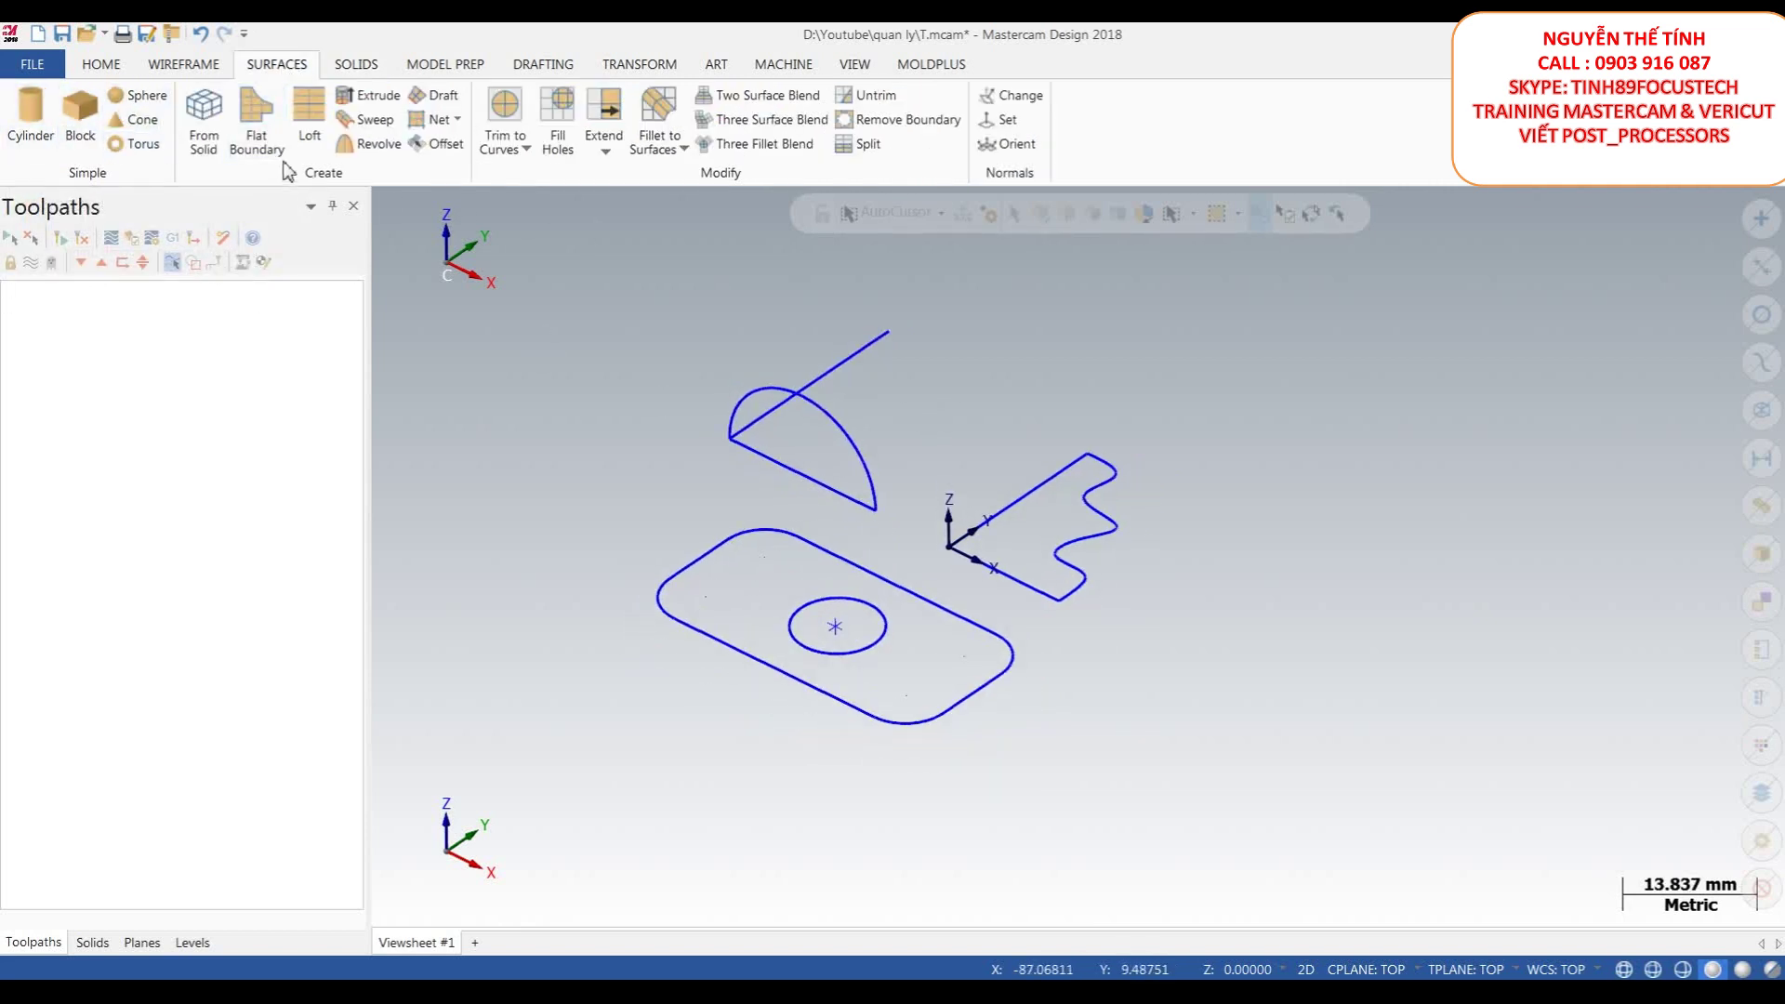
- Create flat boundary surfaces from the rounded rectangle with its inner circle as a hole and from the wavy-edged profile
click(258, 125)
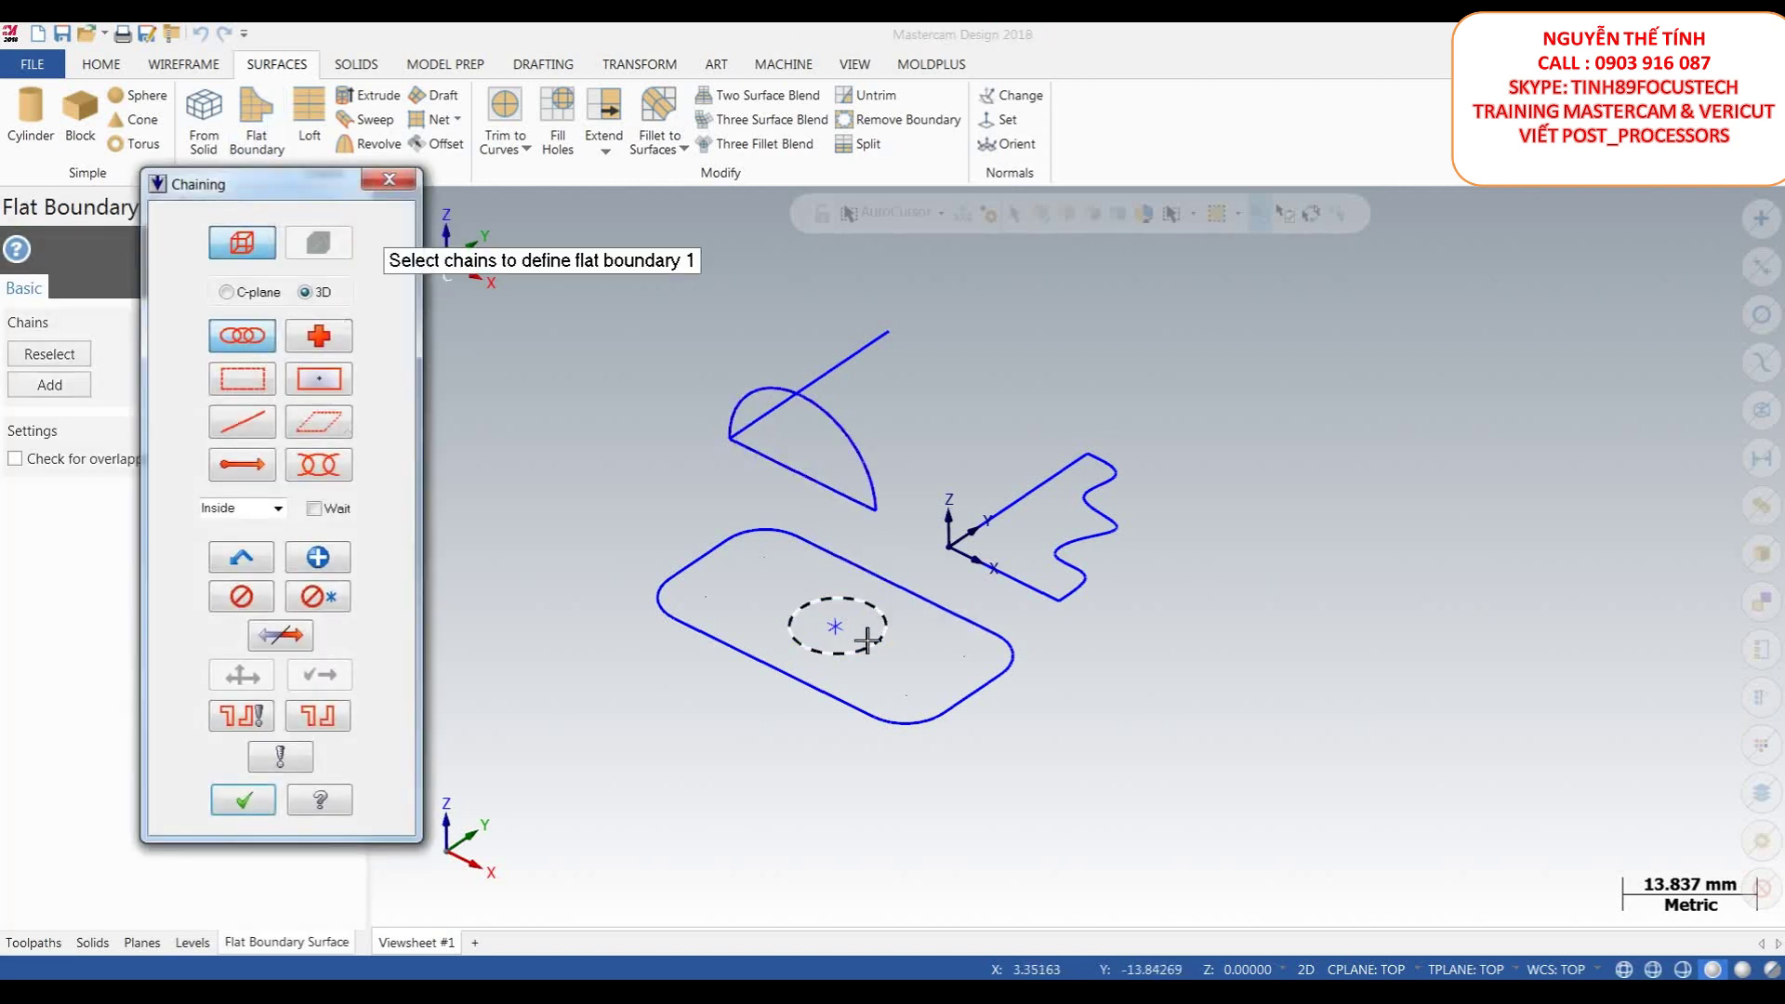
click(802, 685)
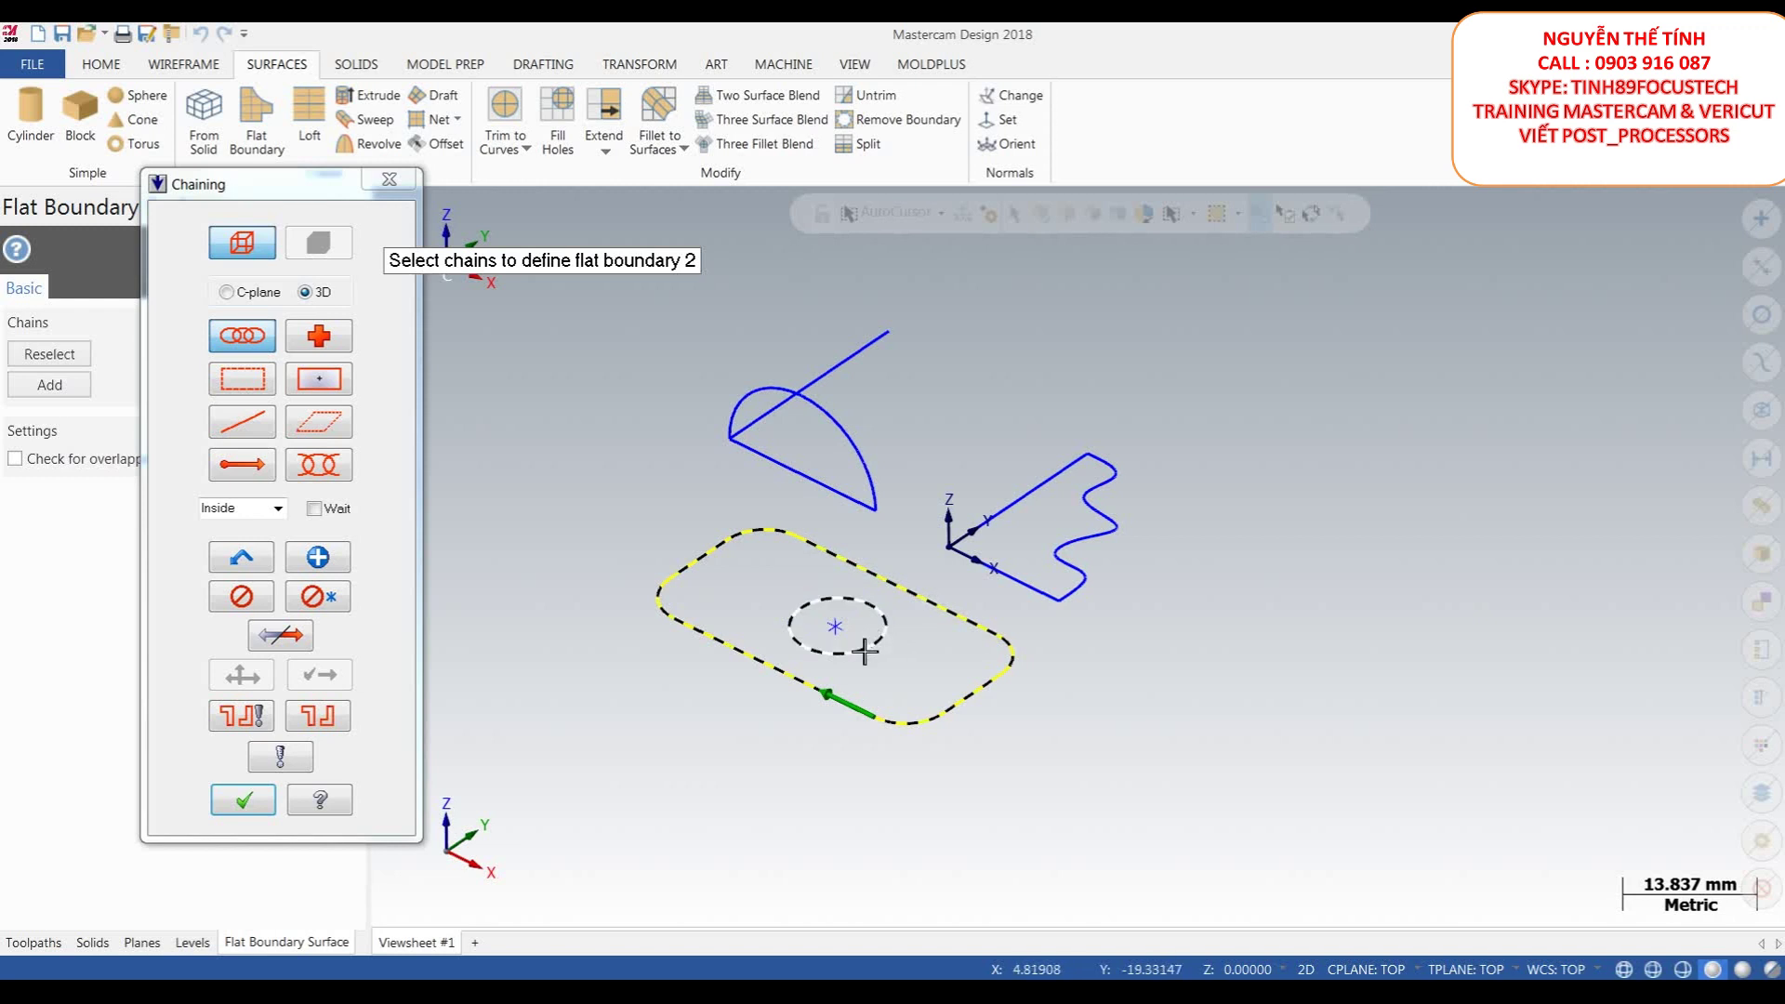
click(829, 655)
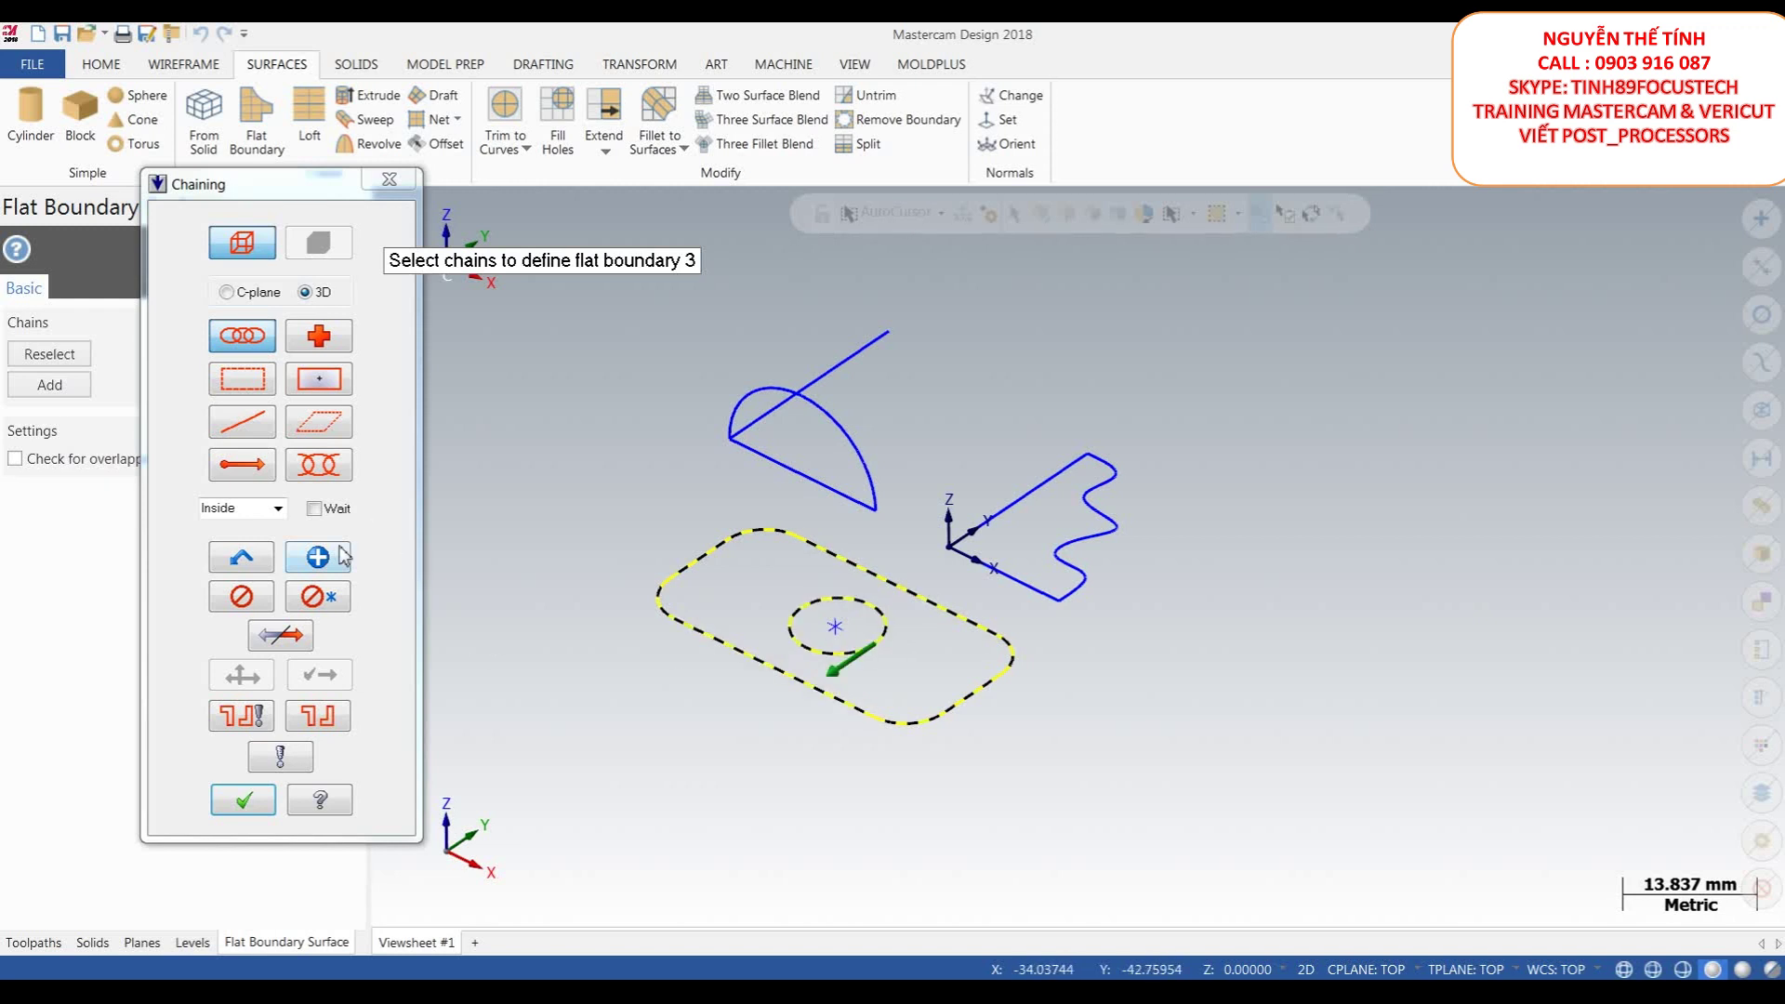
click(1011, 578)
click(247, 801)
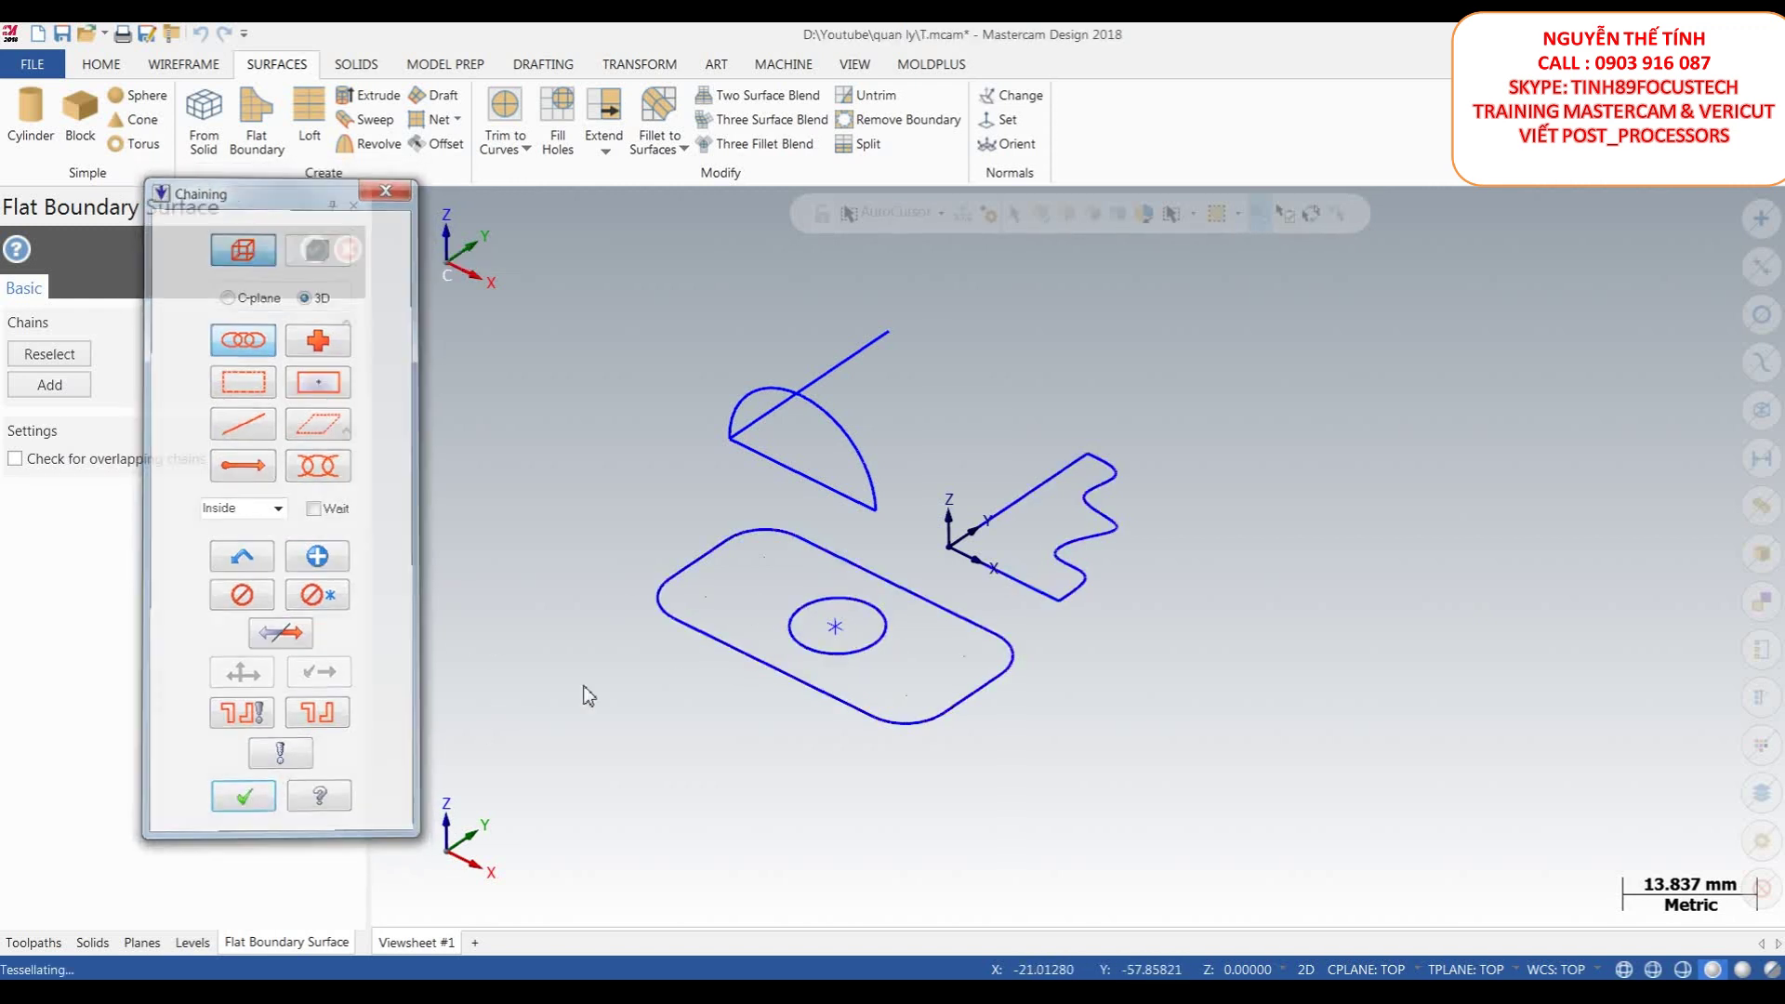
click(281, 249)
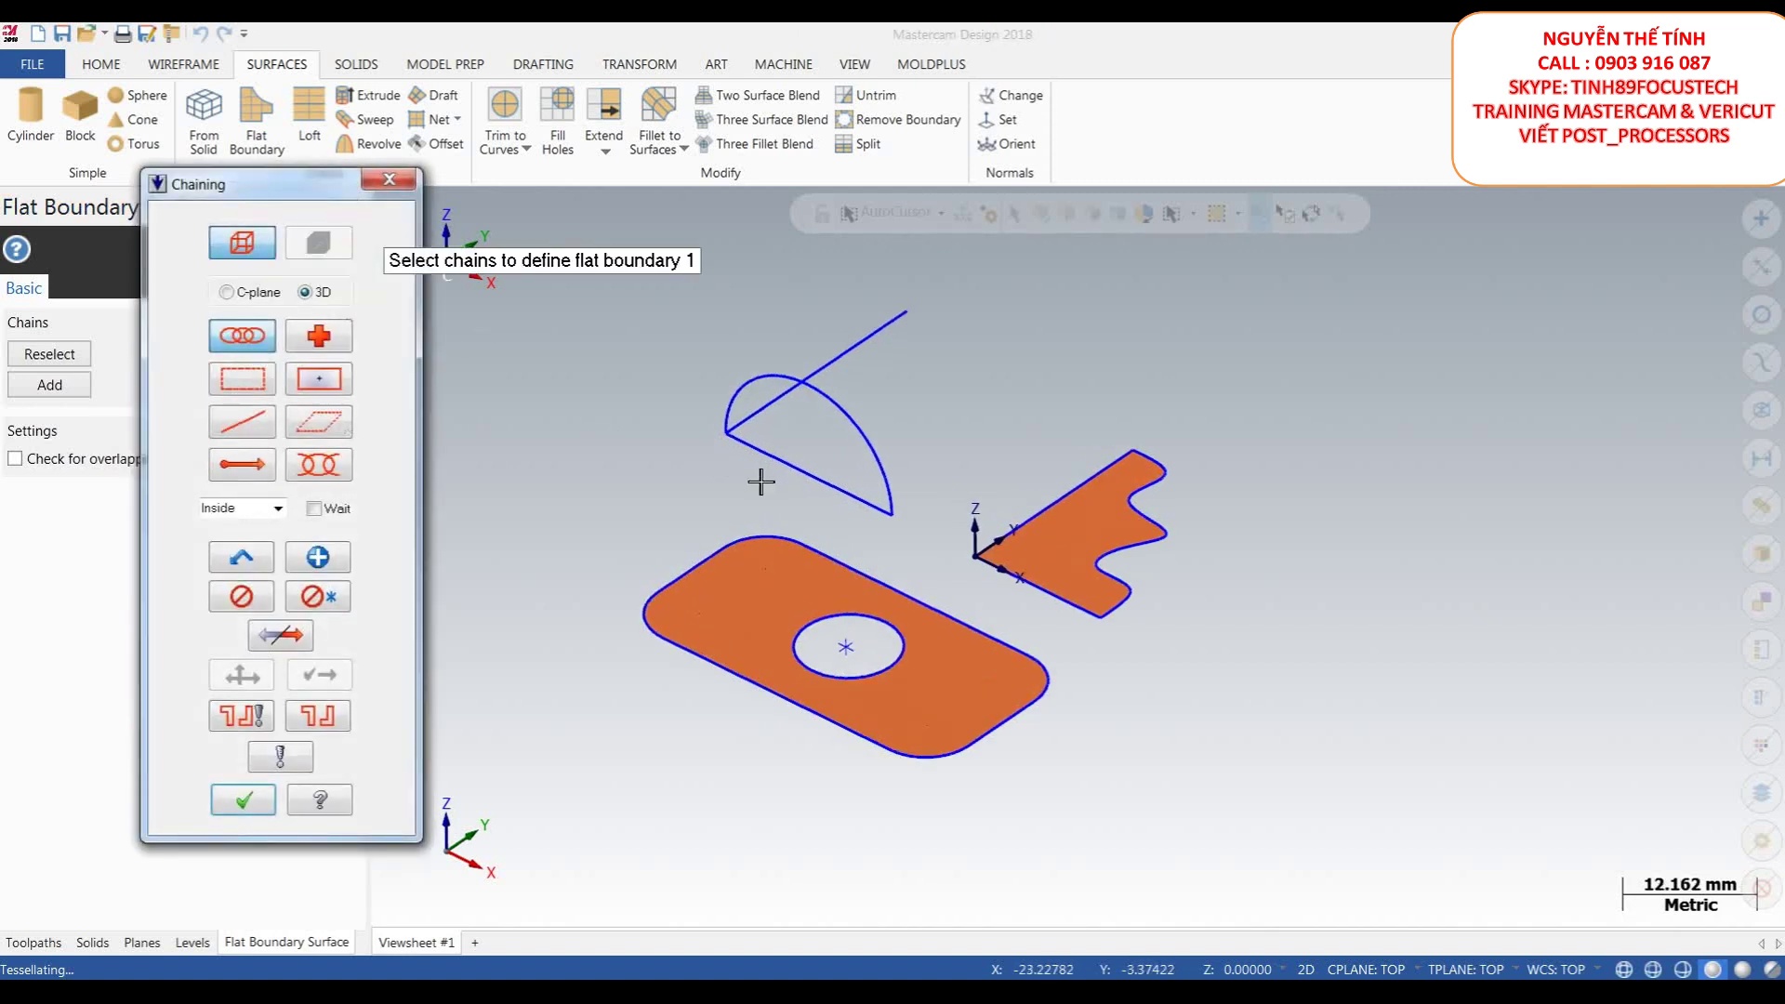
- Create a flat boundary surface from the upright half-round profile, leaving out the straight line attached to its corner
click(887, 450)
click(887, 450)
scroll(678, 419, down, 1)
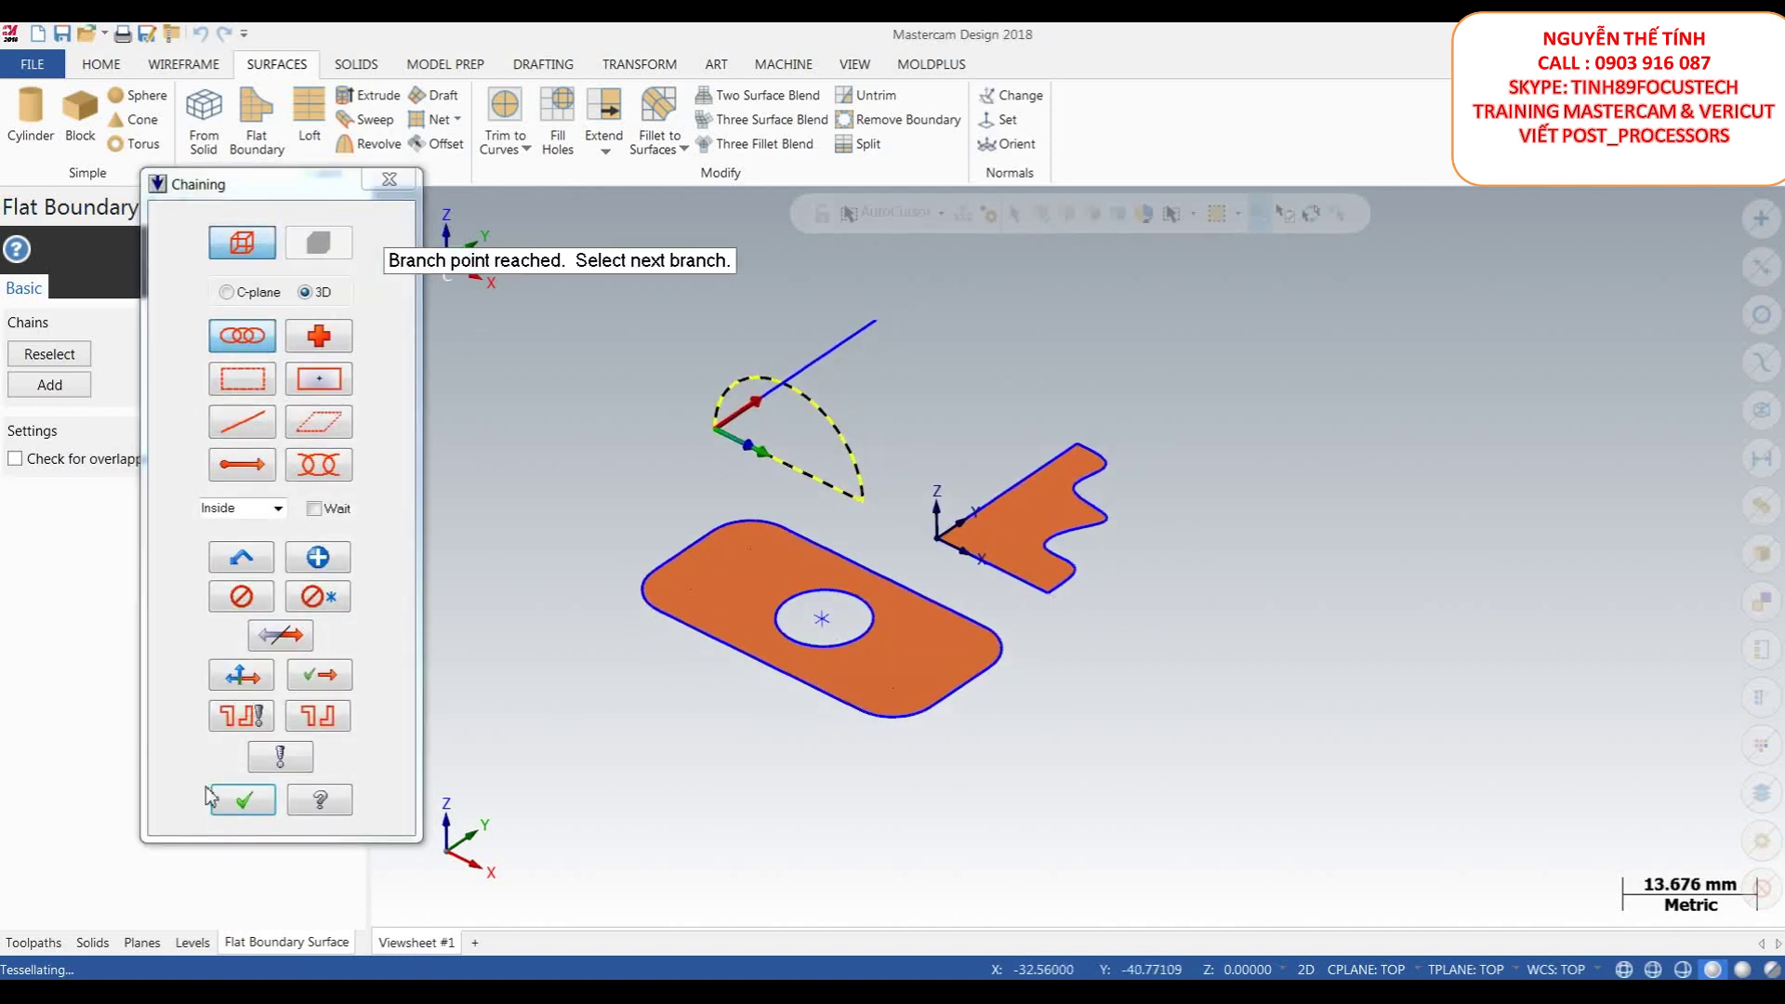
click(246, 802)
scroll(819, 444, up, 2)
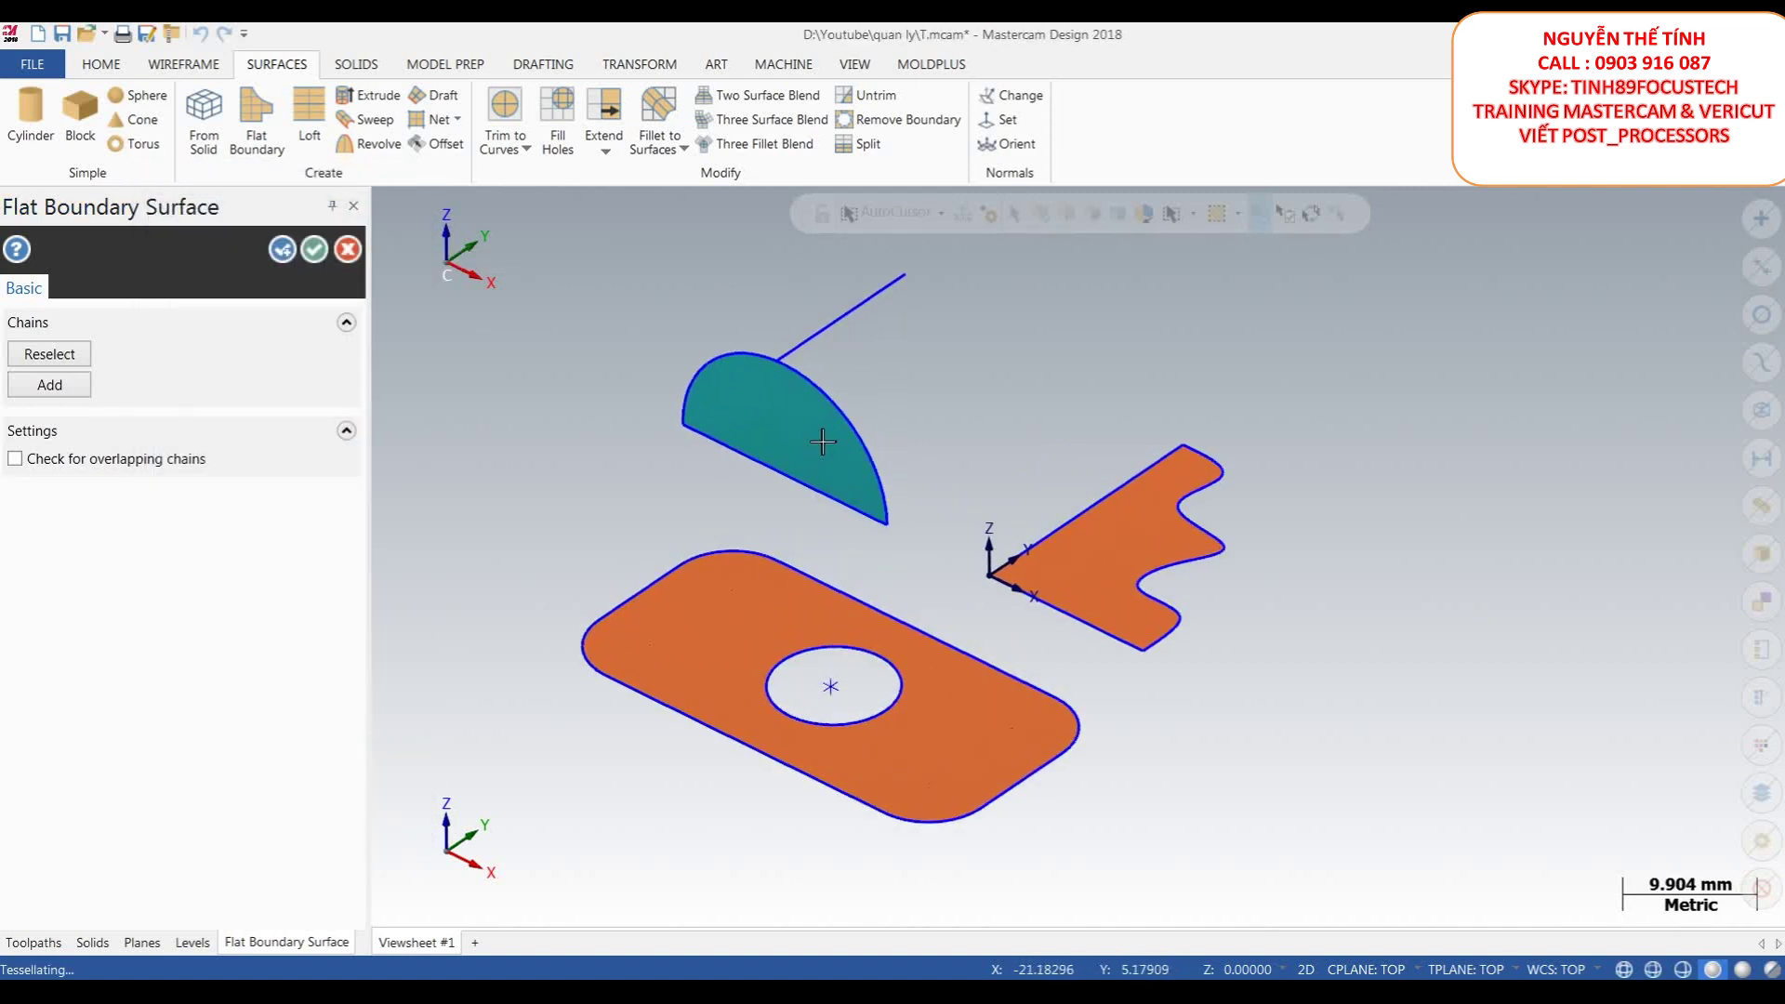
scroll(759, 419, down, 1)
click(314, 249)
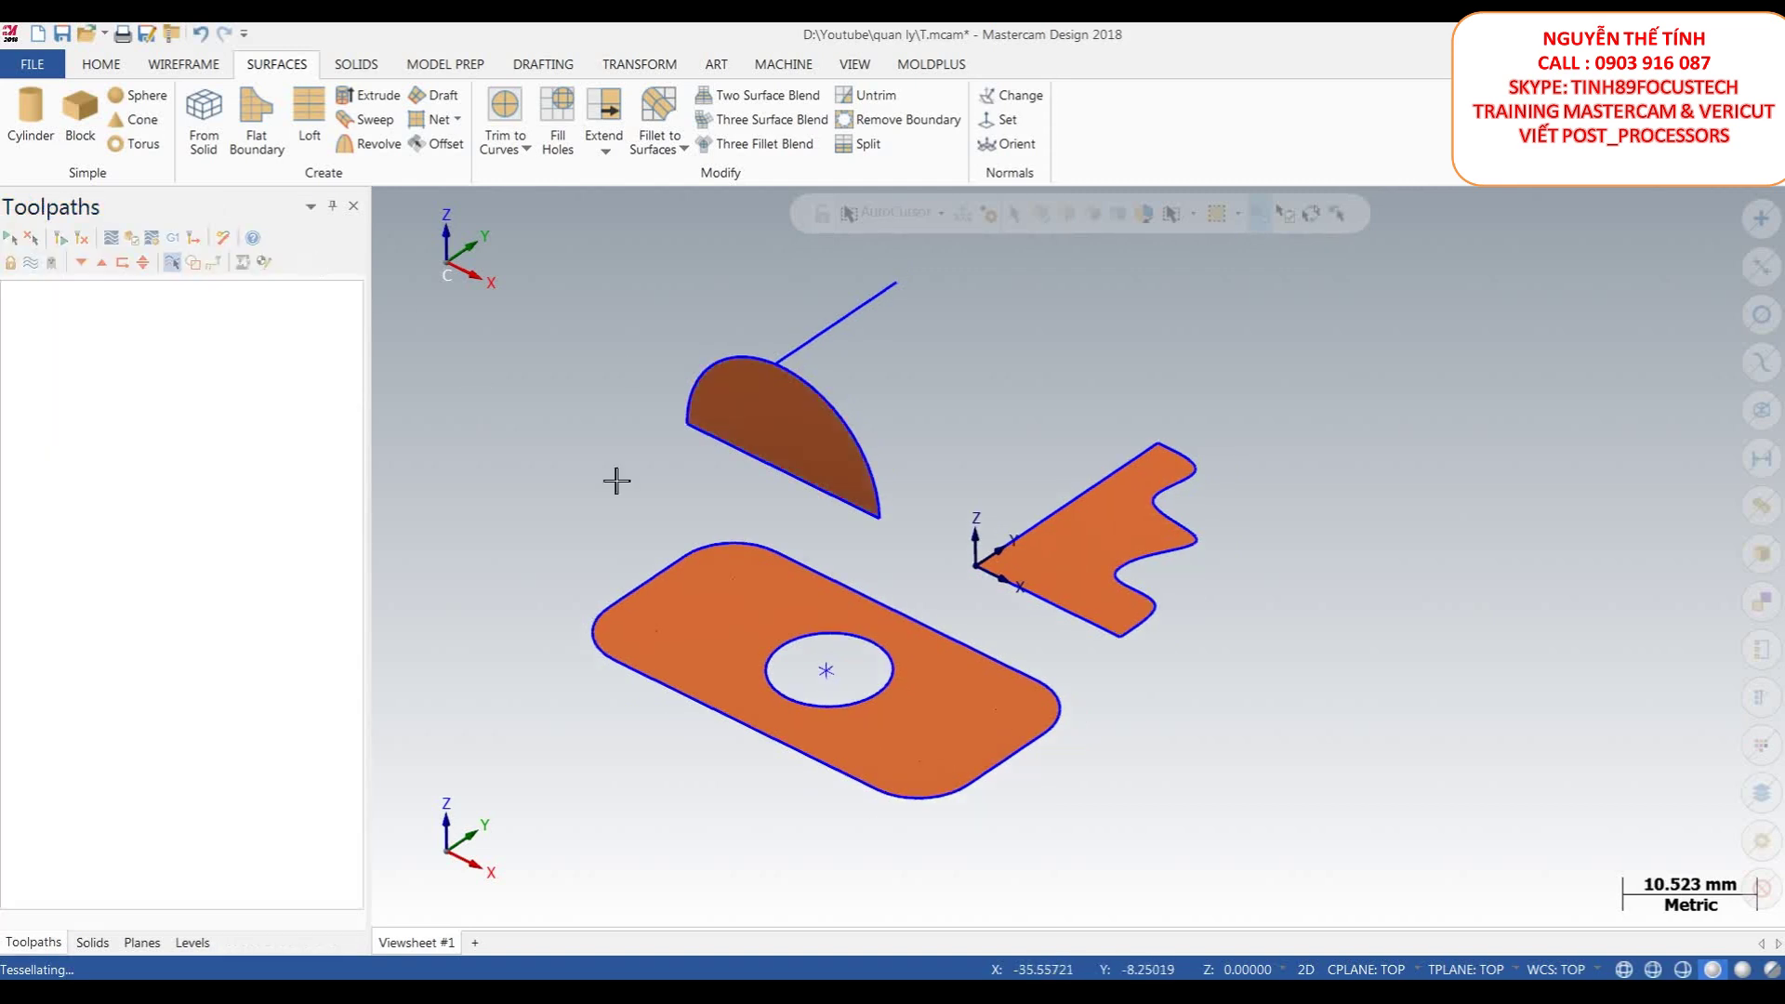
- Delete the three flat boundary surfaces, keeping the wireframe curves
click(730, 635)
click(811, 455)
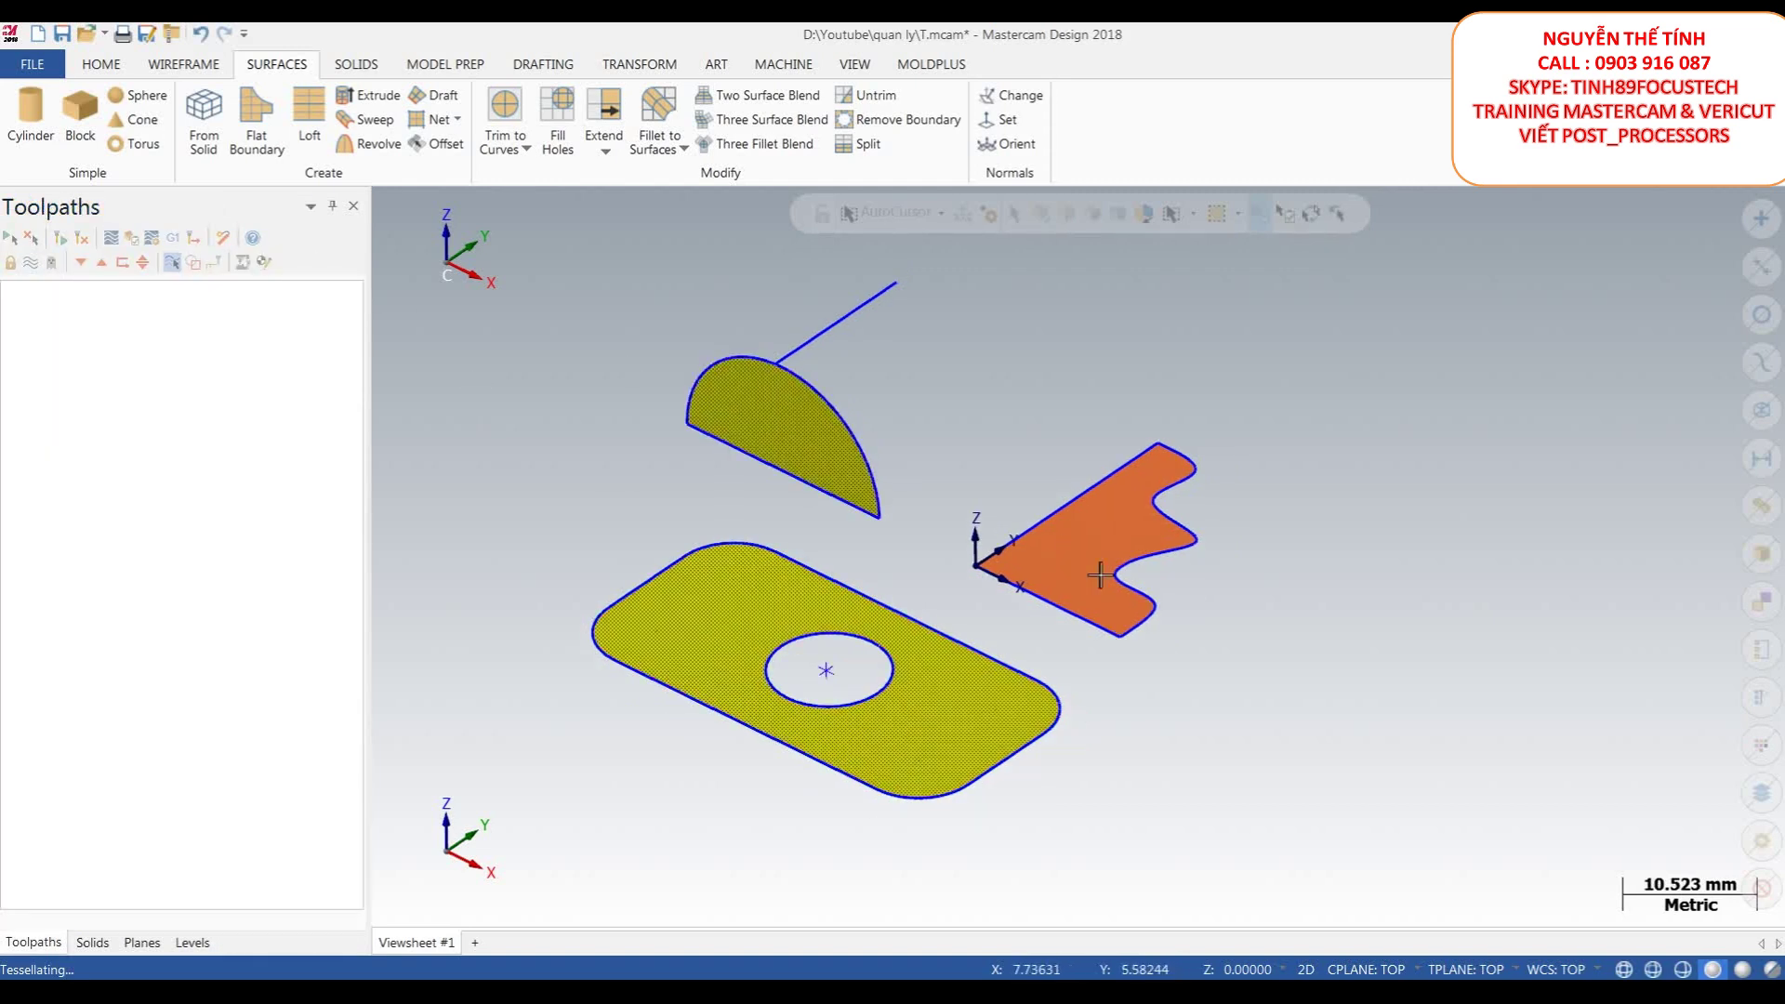
click(1073, 565)
right_click(1276, 449)
click(1329, 682)
- Extrude the rounded rectangle into a closed set of surfaces with a height of 20 mm toward the defined side
scroll(888, 571, down, 1)
scroll(945, 502, up, 1)
scroll(930, 473, down, 1)
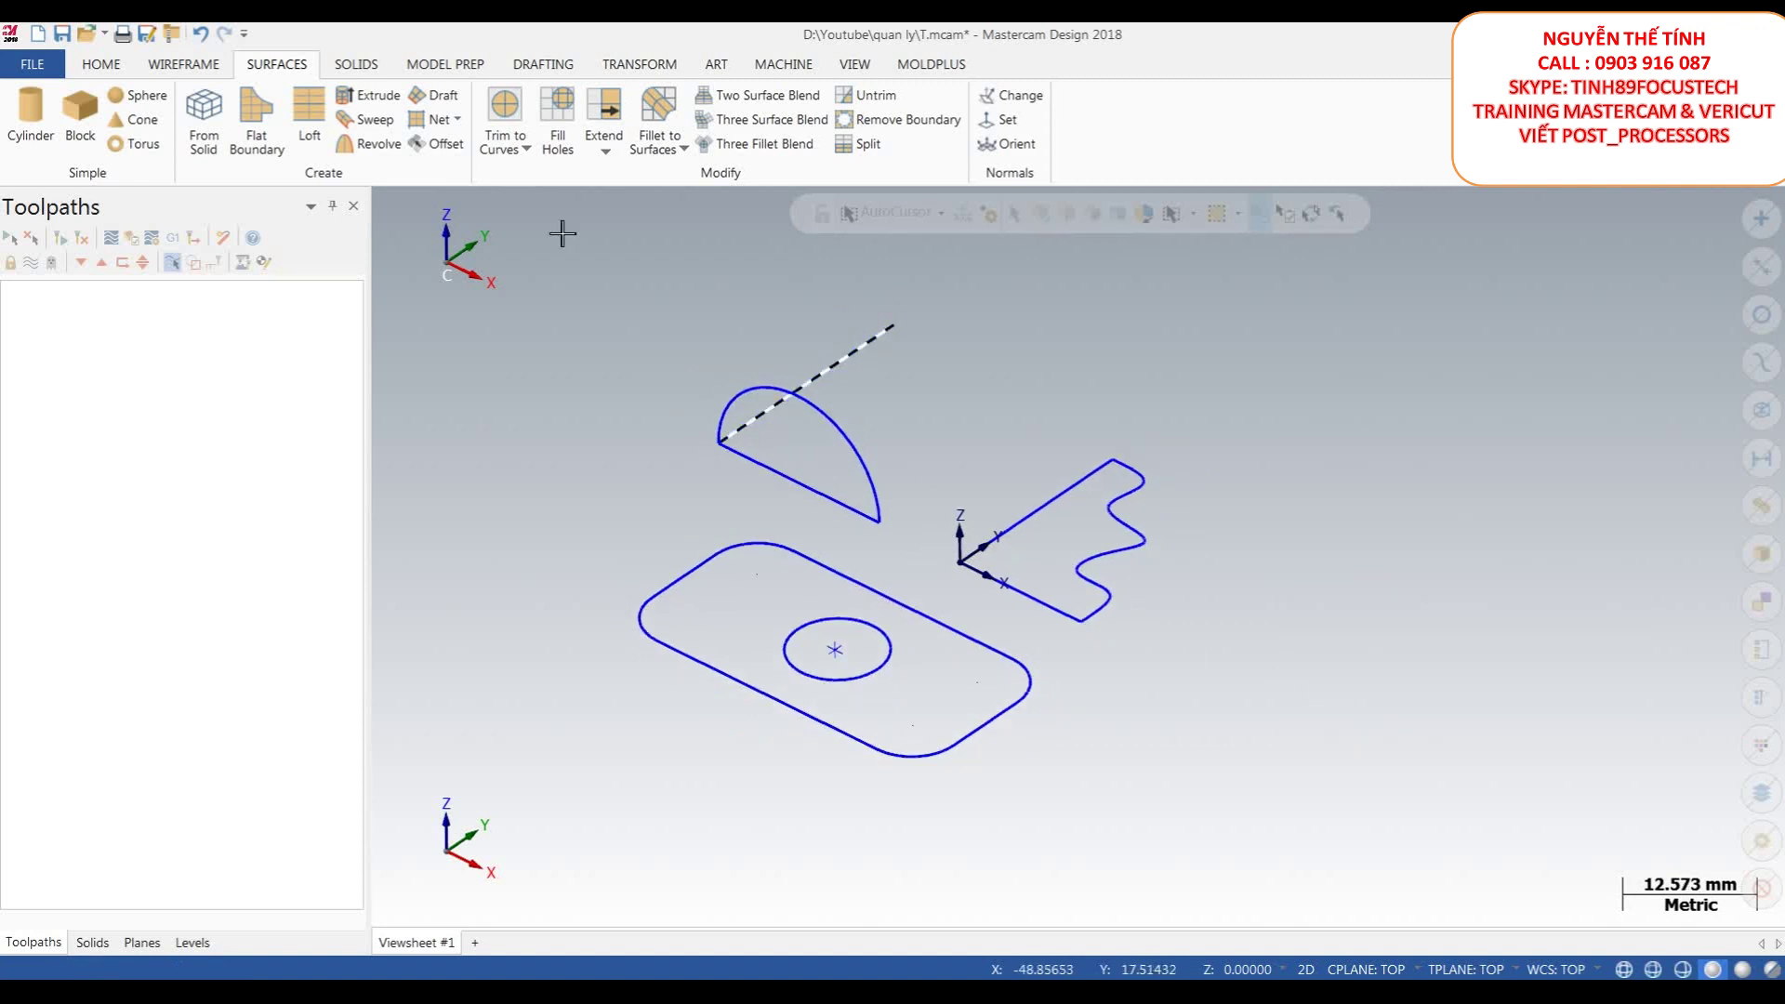
scroll(930, 390, down, 1)
scroll(755, 310, down, 2)
click(368, 95)
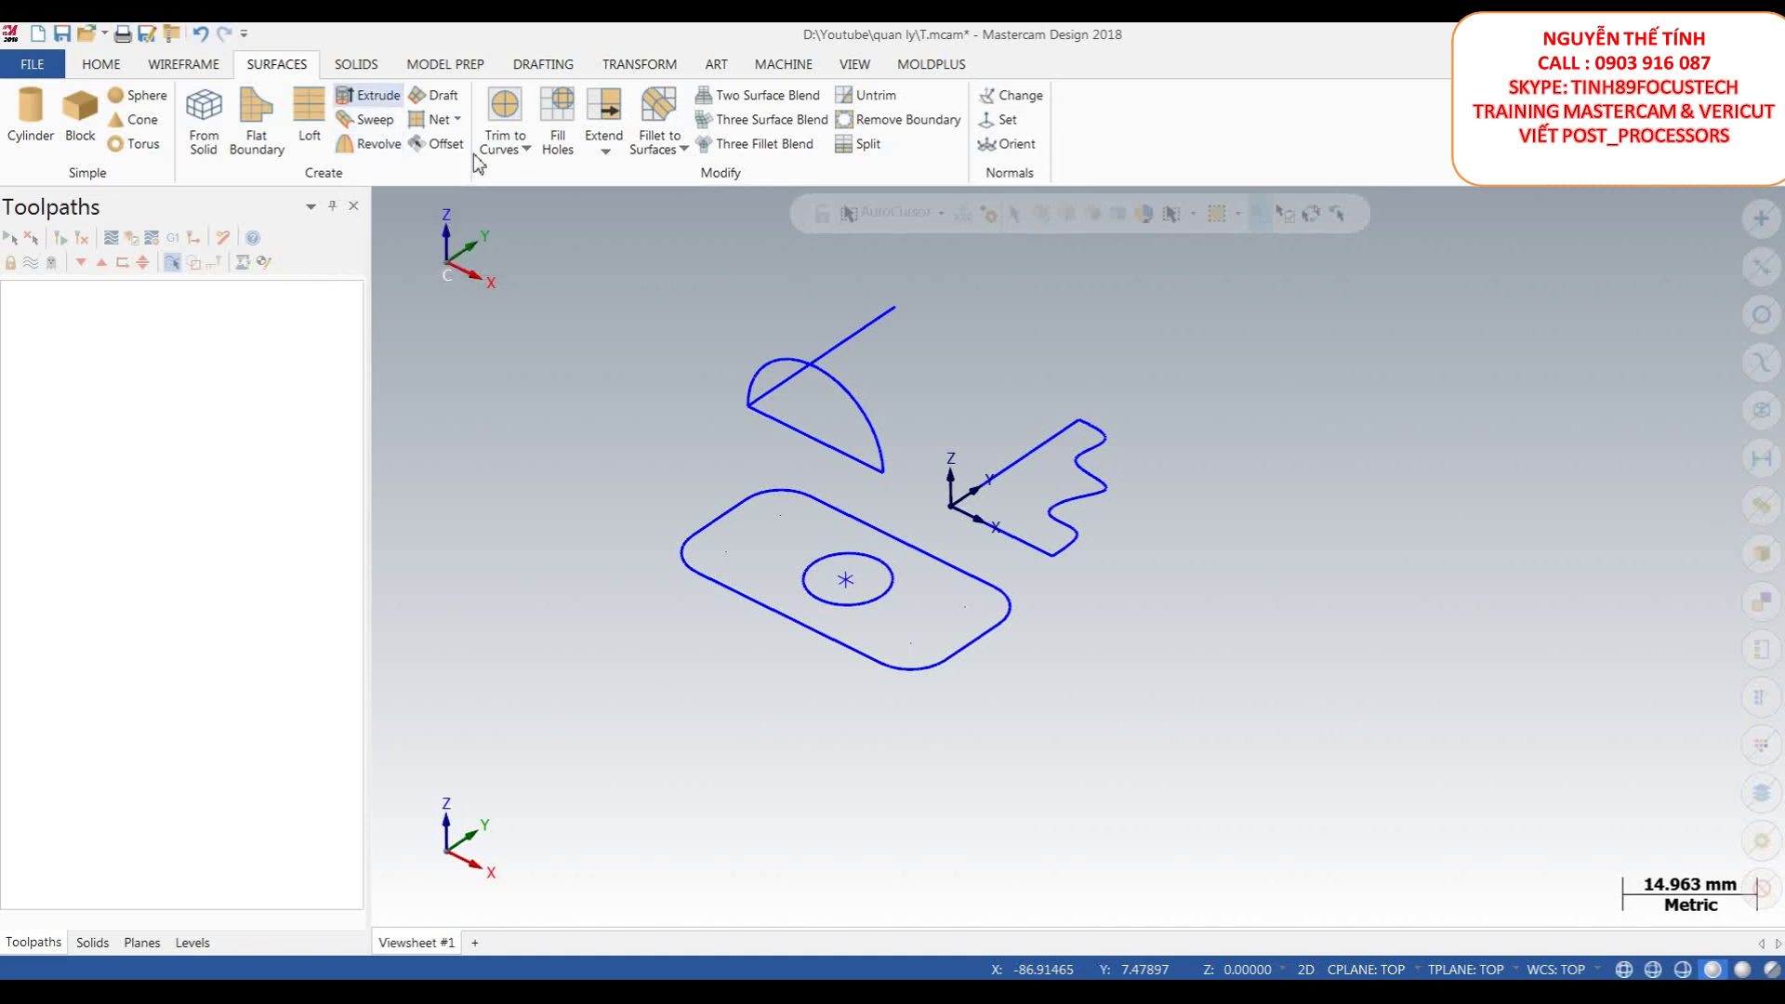
click(821, 637)
scroll(948, 446, down, 3)
scroll(953, 435, up, 5)
scroll(908, 586, down, 1)
mouse_move(909, 586)
middle_down()
mouse_move(1000, 483)
mouse_move(1031, 410)
mouse_move(876, 586)
mouse_move(929, 598)
mouse_move(942, 582)
middle_up()
scroll(884, 589, down, 1)
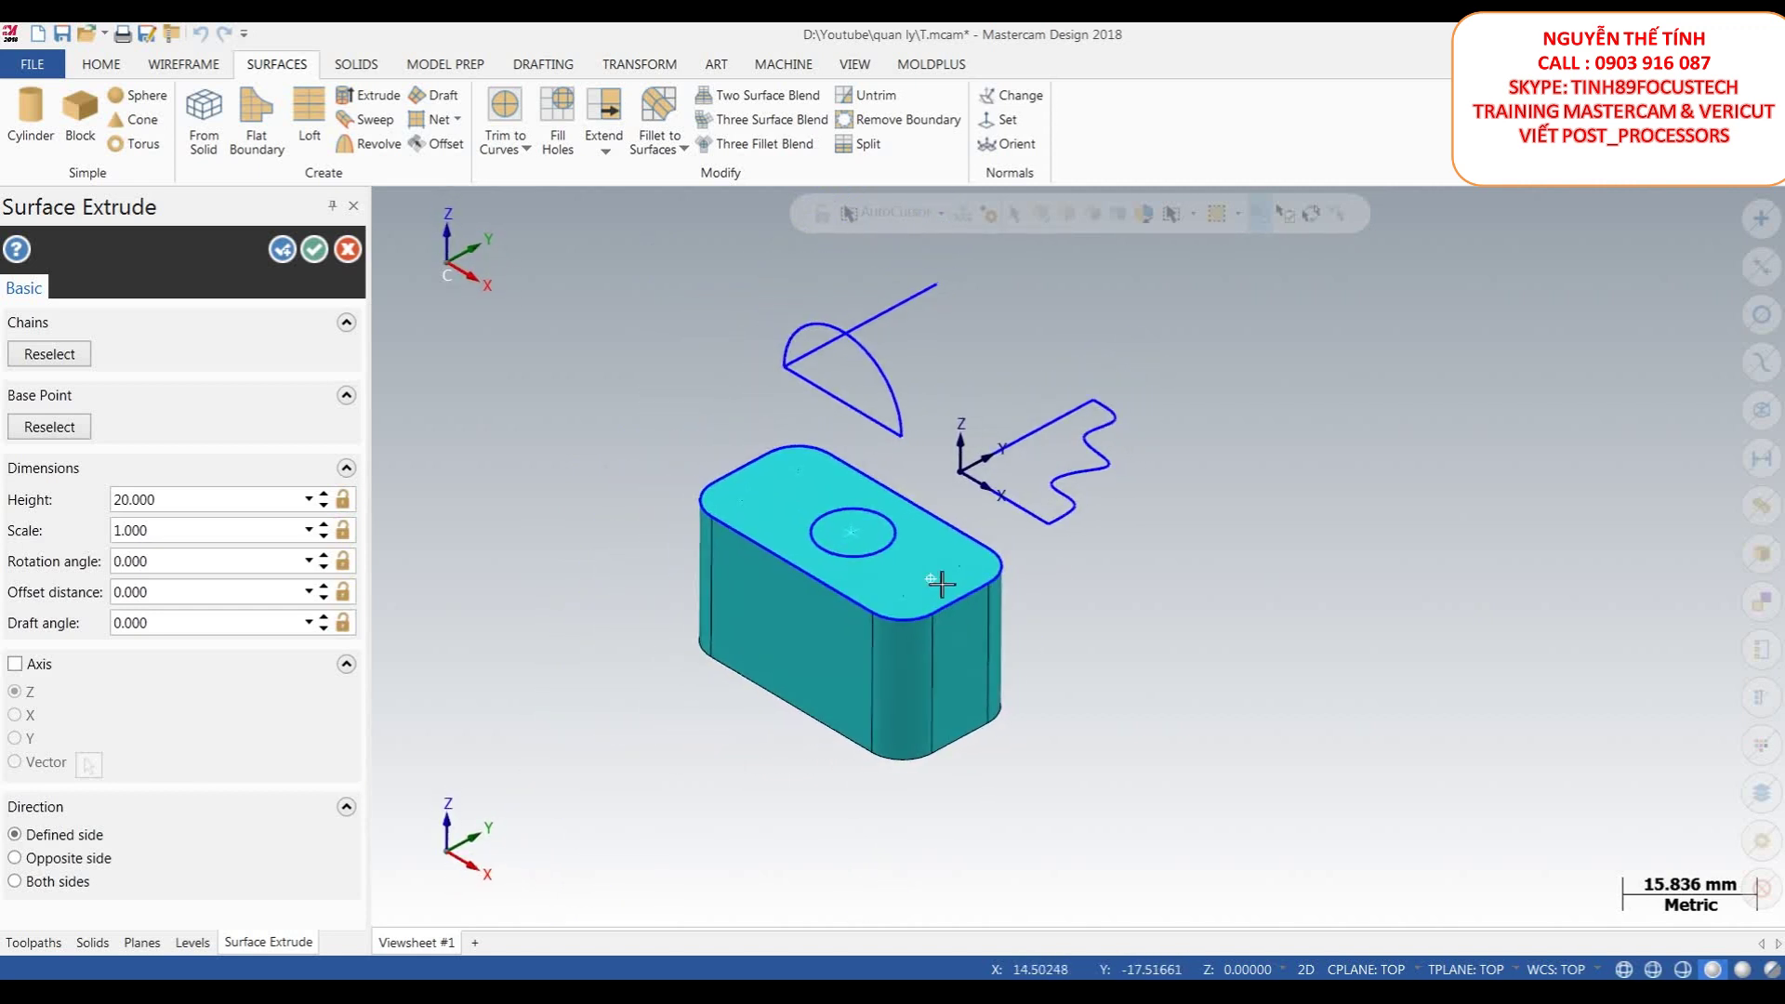
scroll(936, 530, up, 1)
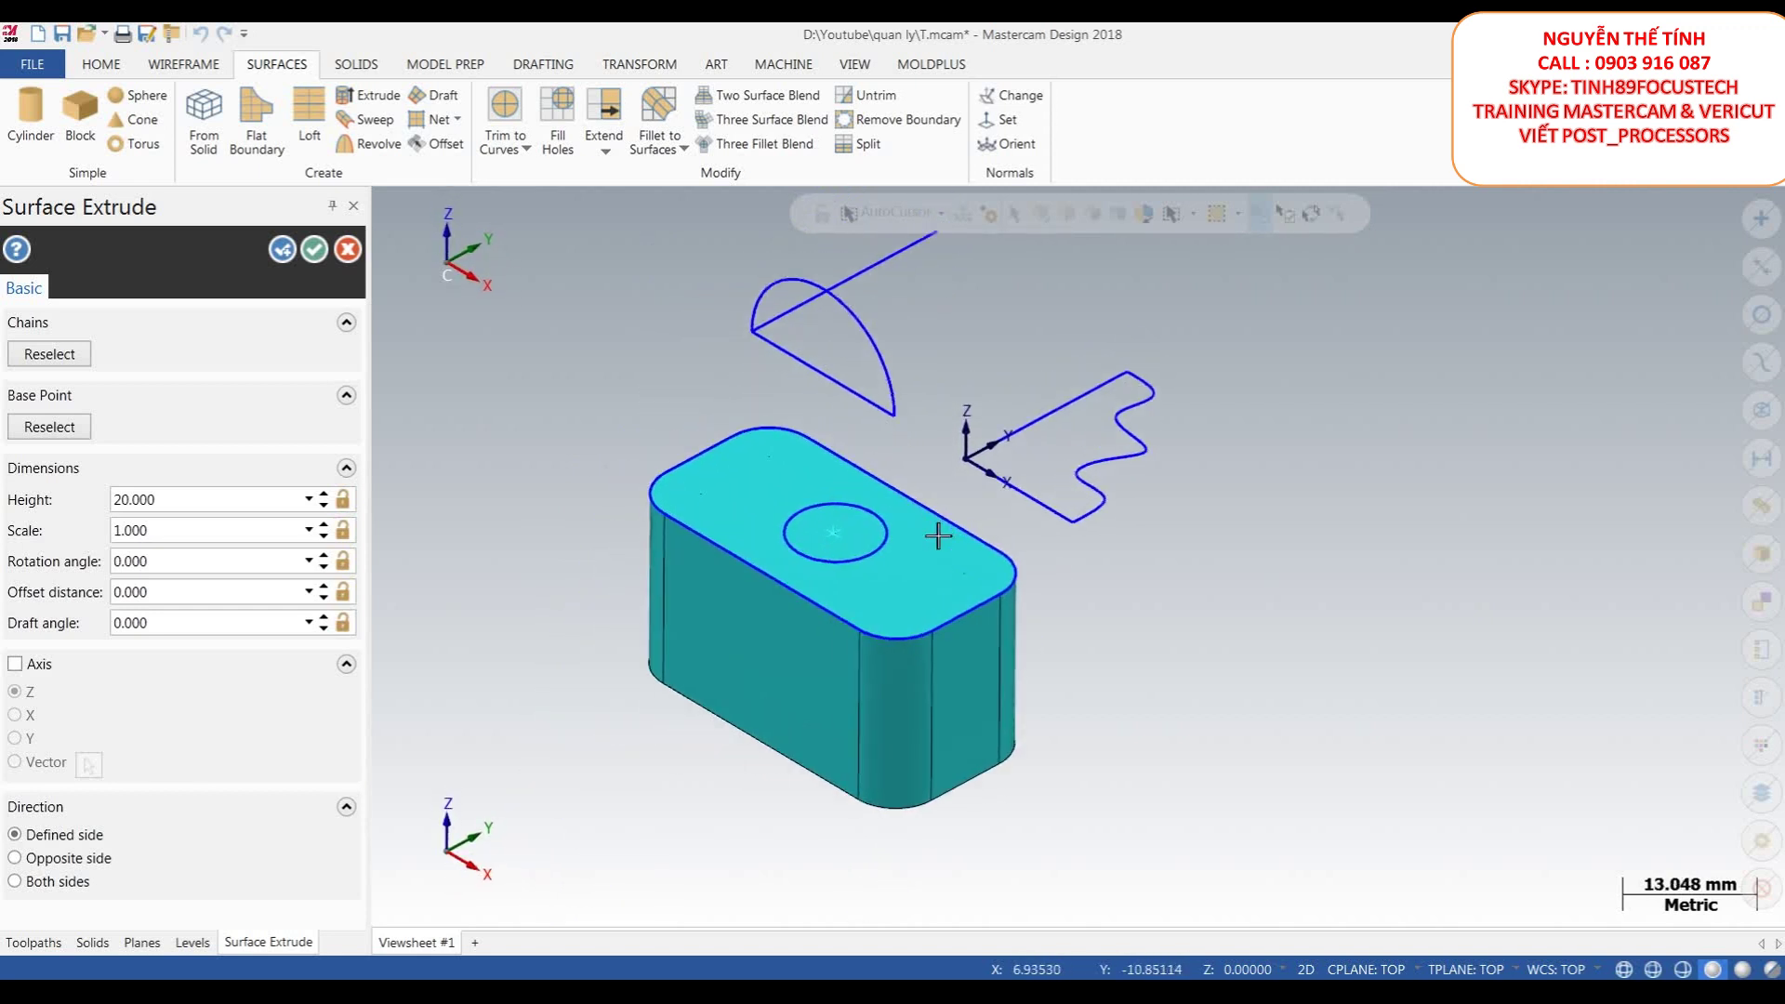
click(314, 249)
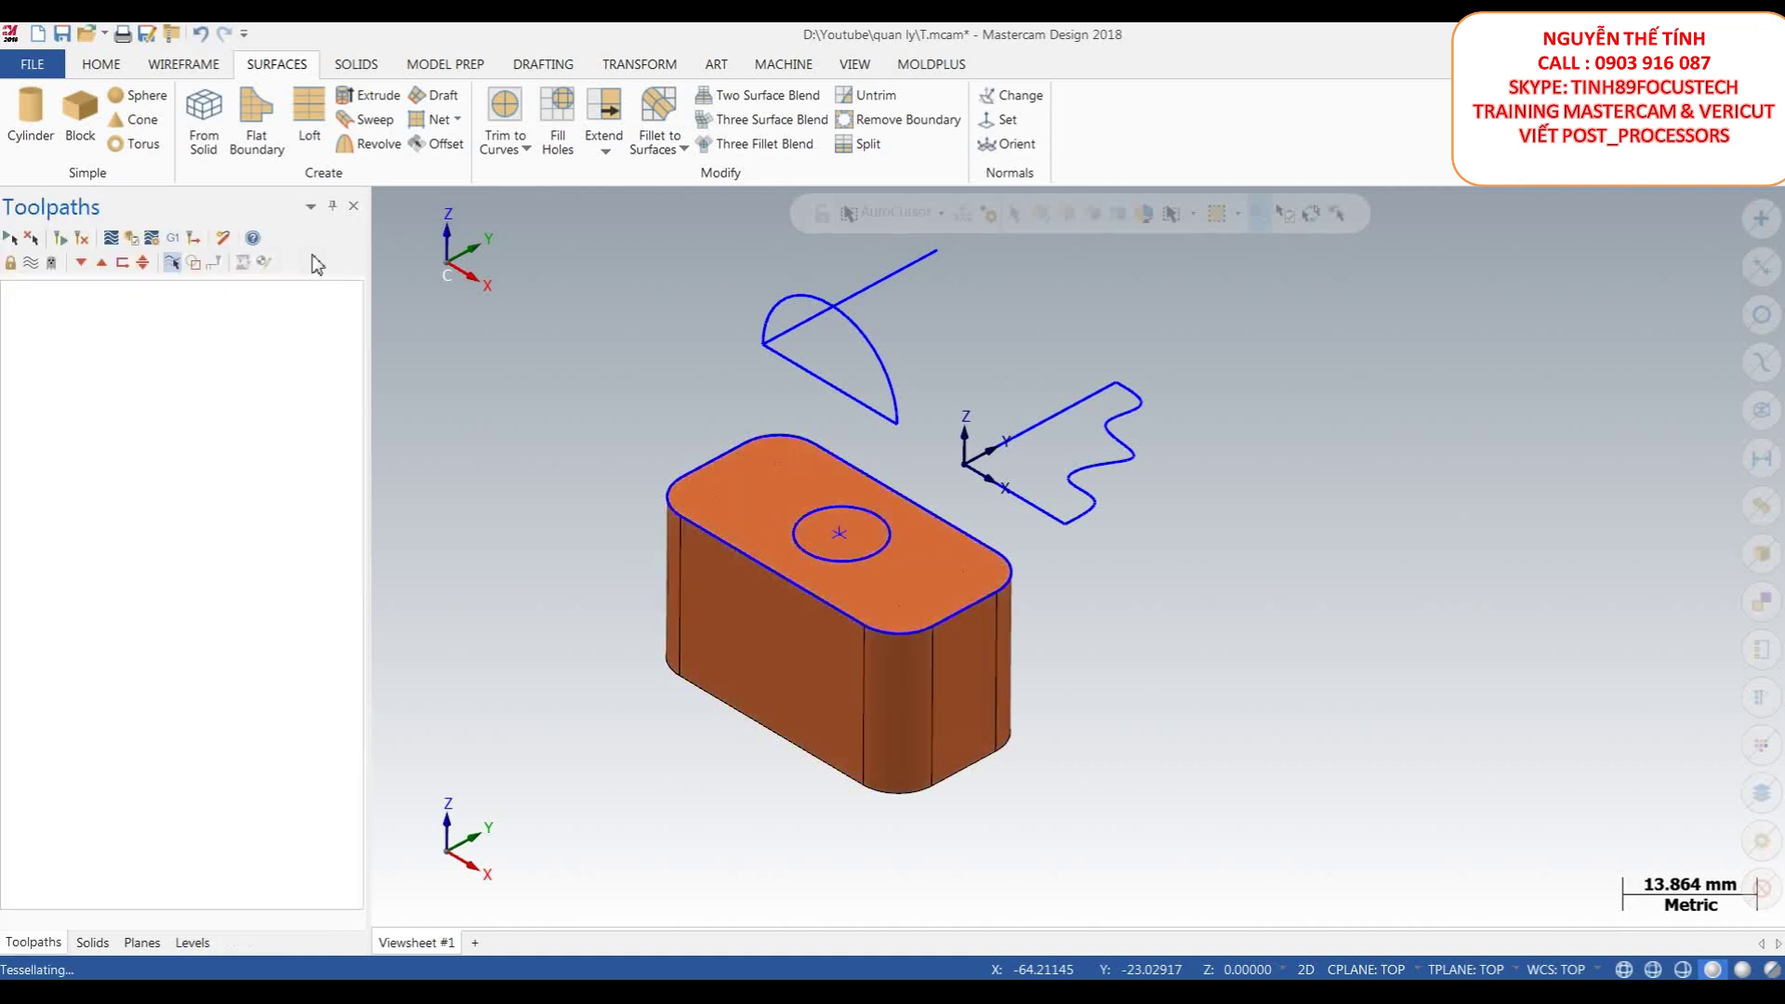
- Delete the side walls and bottom surface of the extruded rounded block, keeping its top surface
scroll(1027, 713, up, 1)
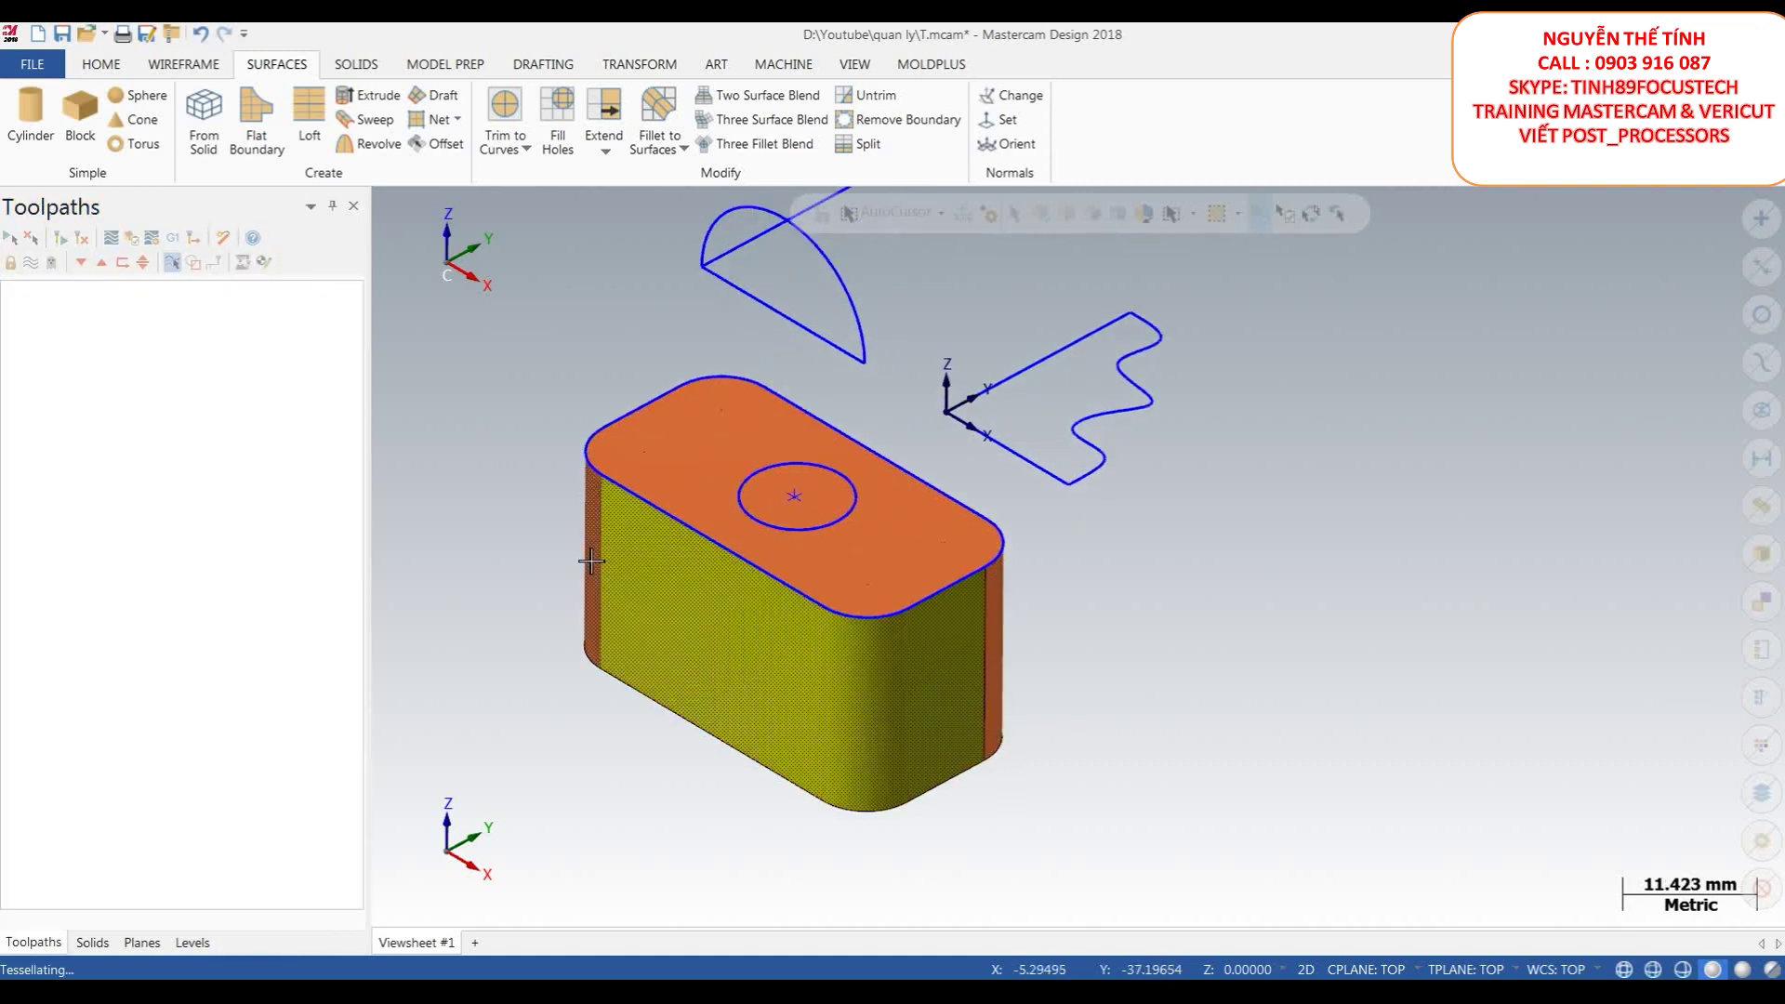
mouse_move(793, 592)
middle_down()
mouse_move(959, 653)
mouse_move(997, 587)
middle_up()
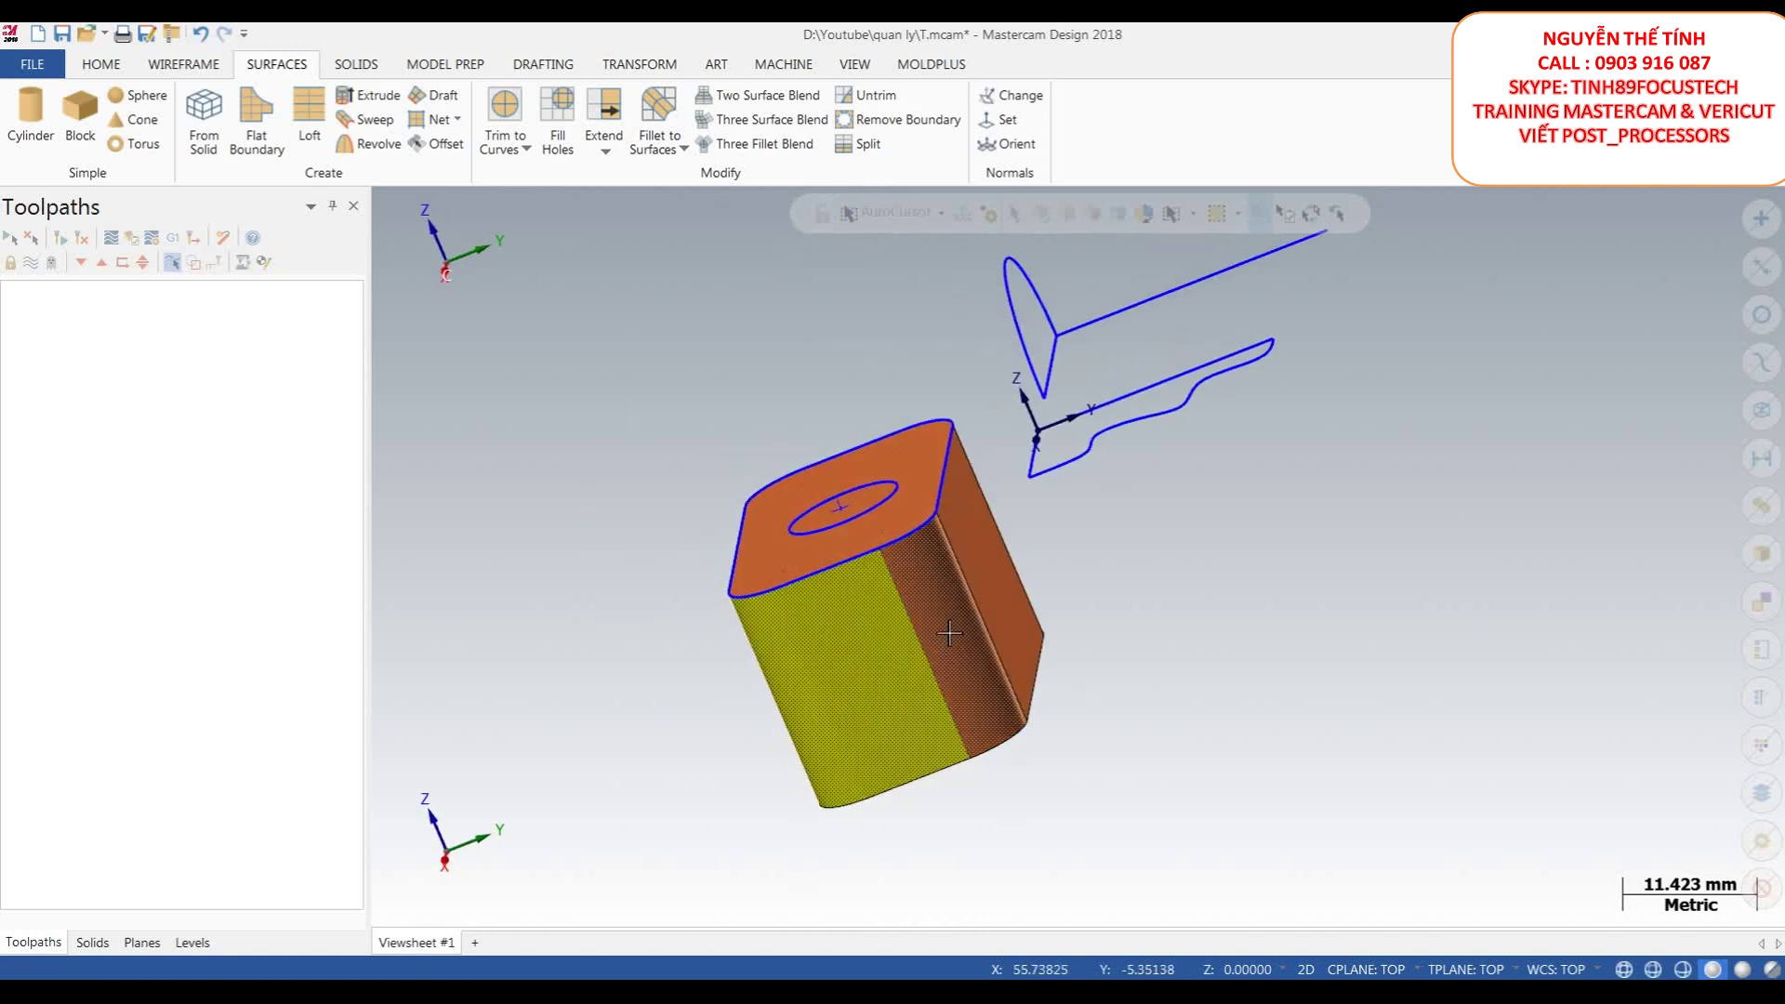
middle_drag(1100, 657, 1154, 535)
right_click(1154, 536)
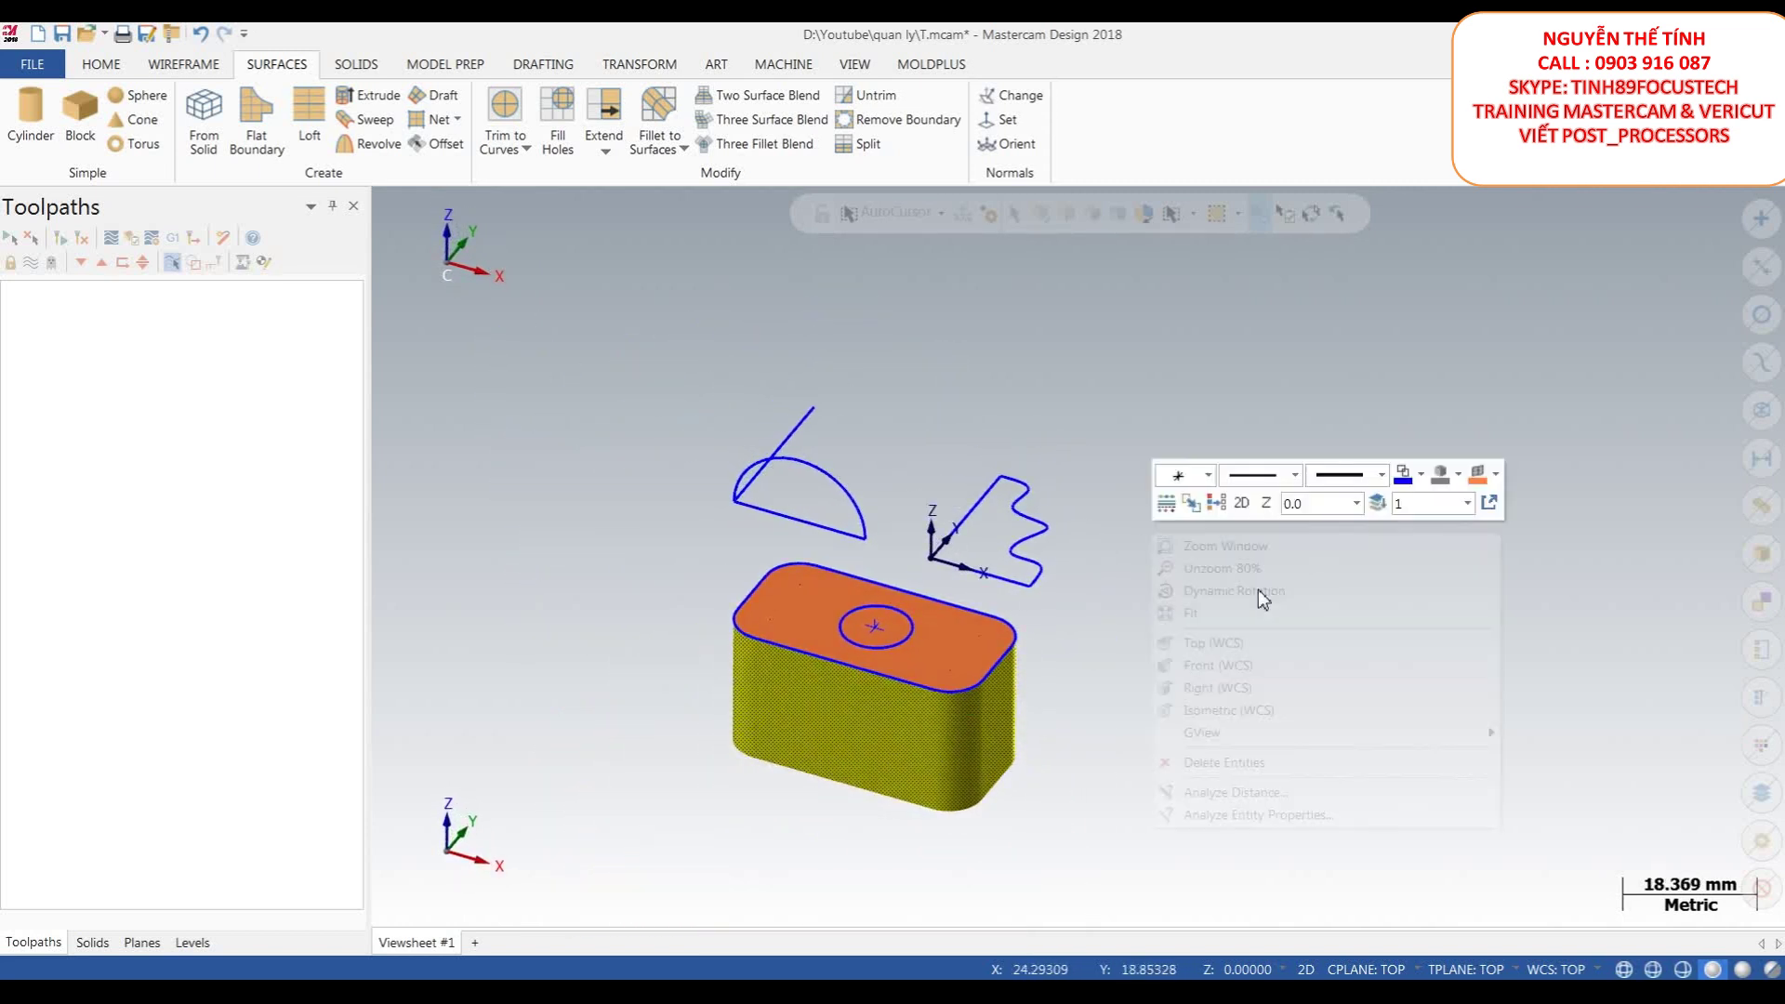
key(Escape)
key(Delete)
scroll(1015, 688, up, 4)
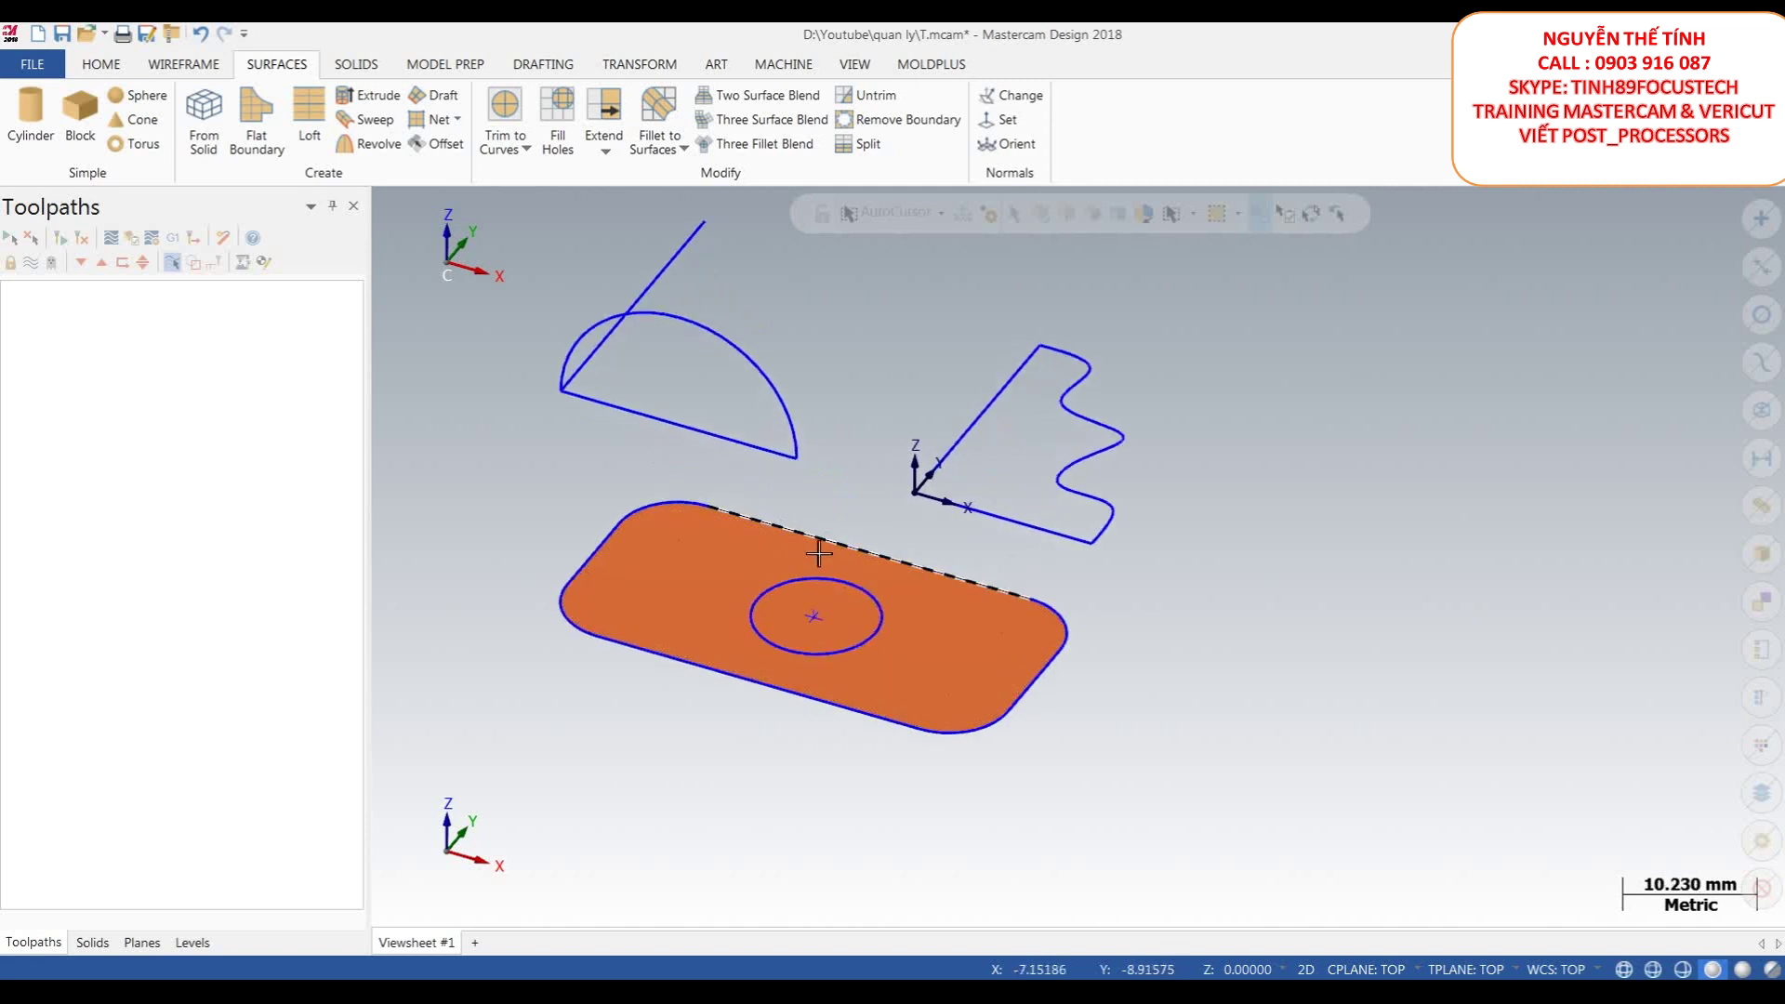
scroll(1015, 698, down, 1)
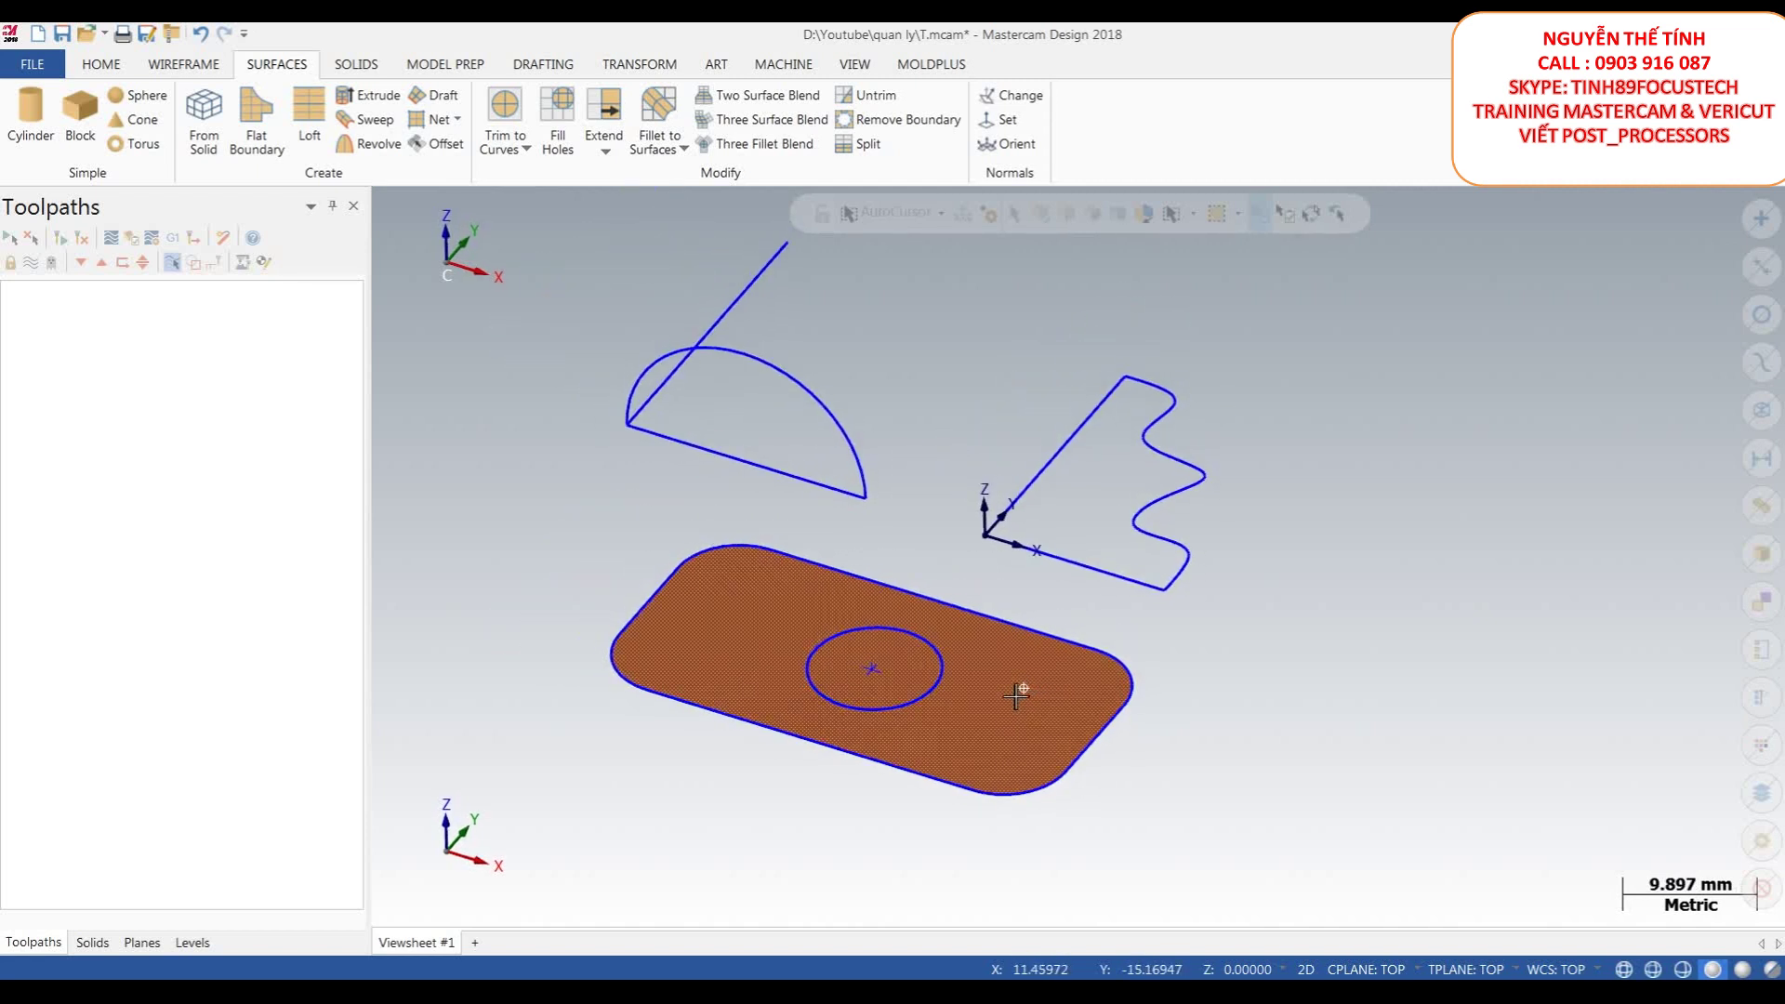
click(885, 712)
key(Escape)
scroll(930, 679, up, 1)
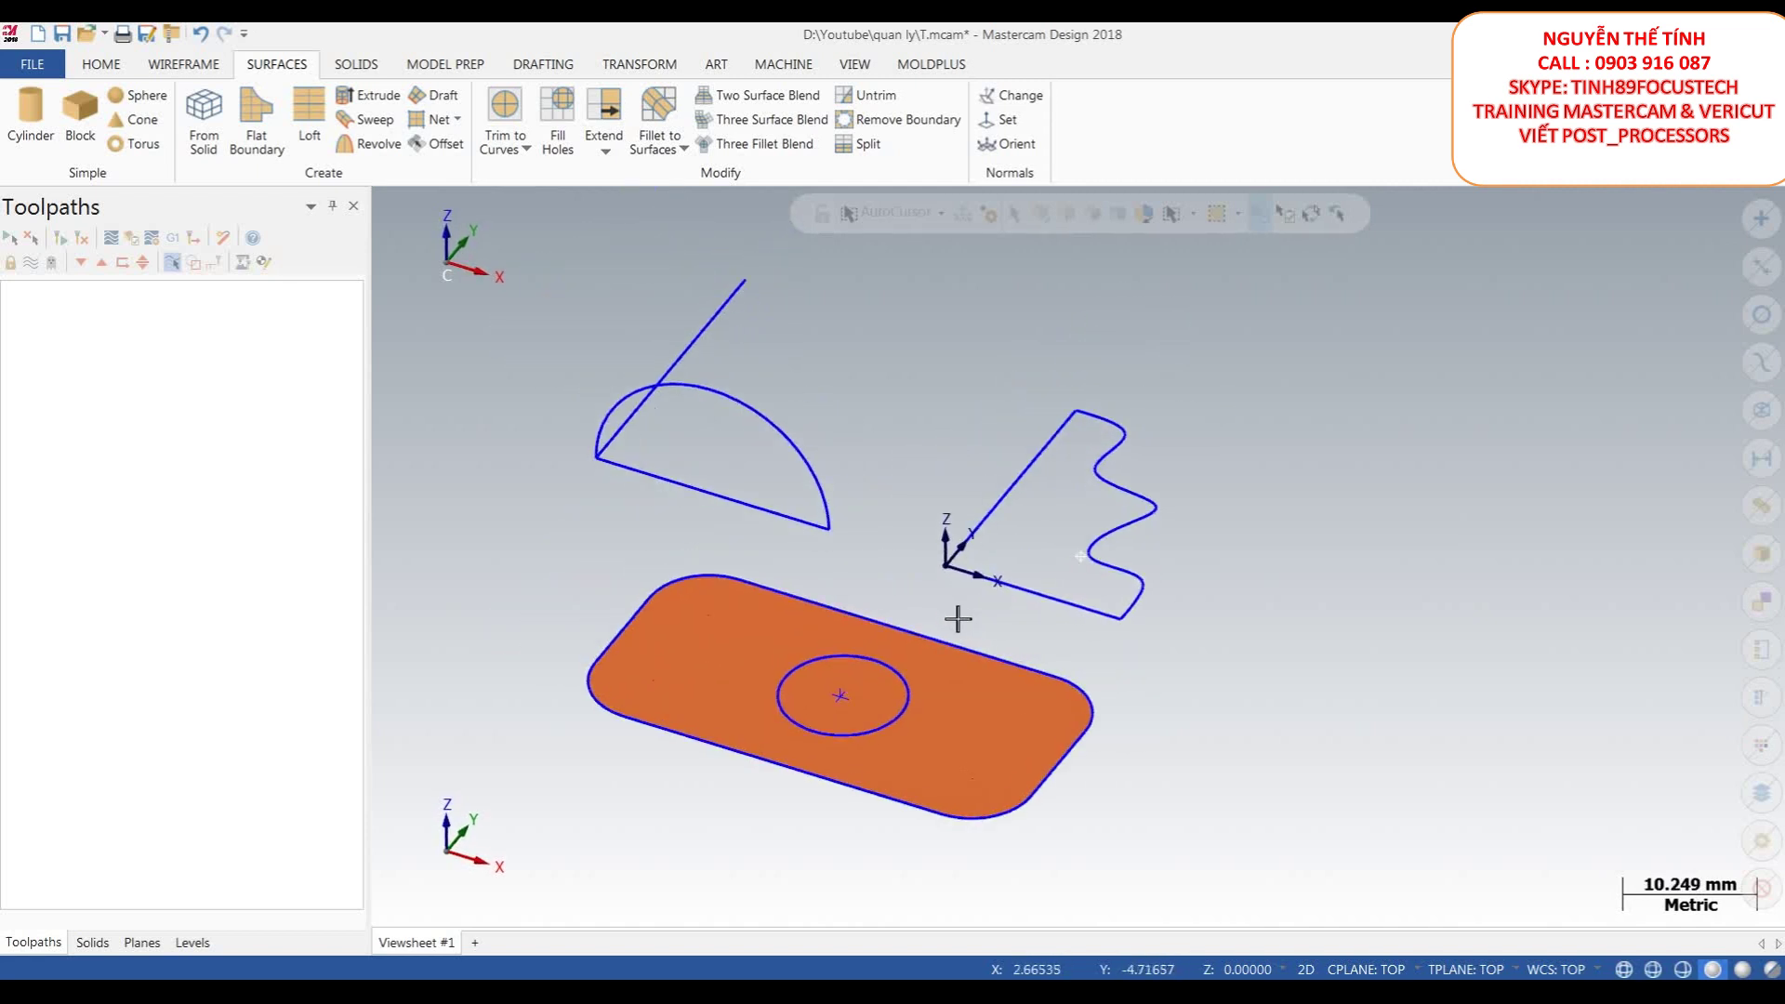
scroll(1022, 605, down, 3)
scroll(931, 605, up, 3)
click(931, 609)
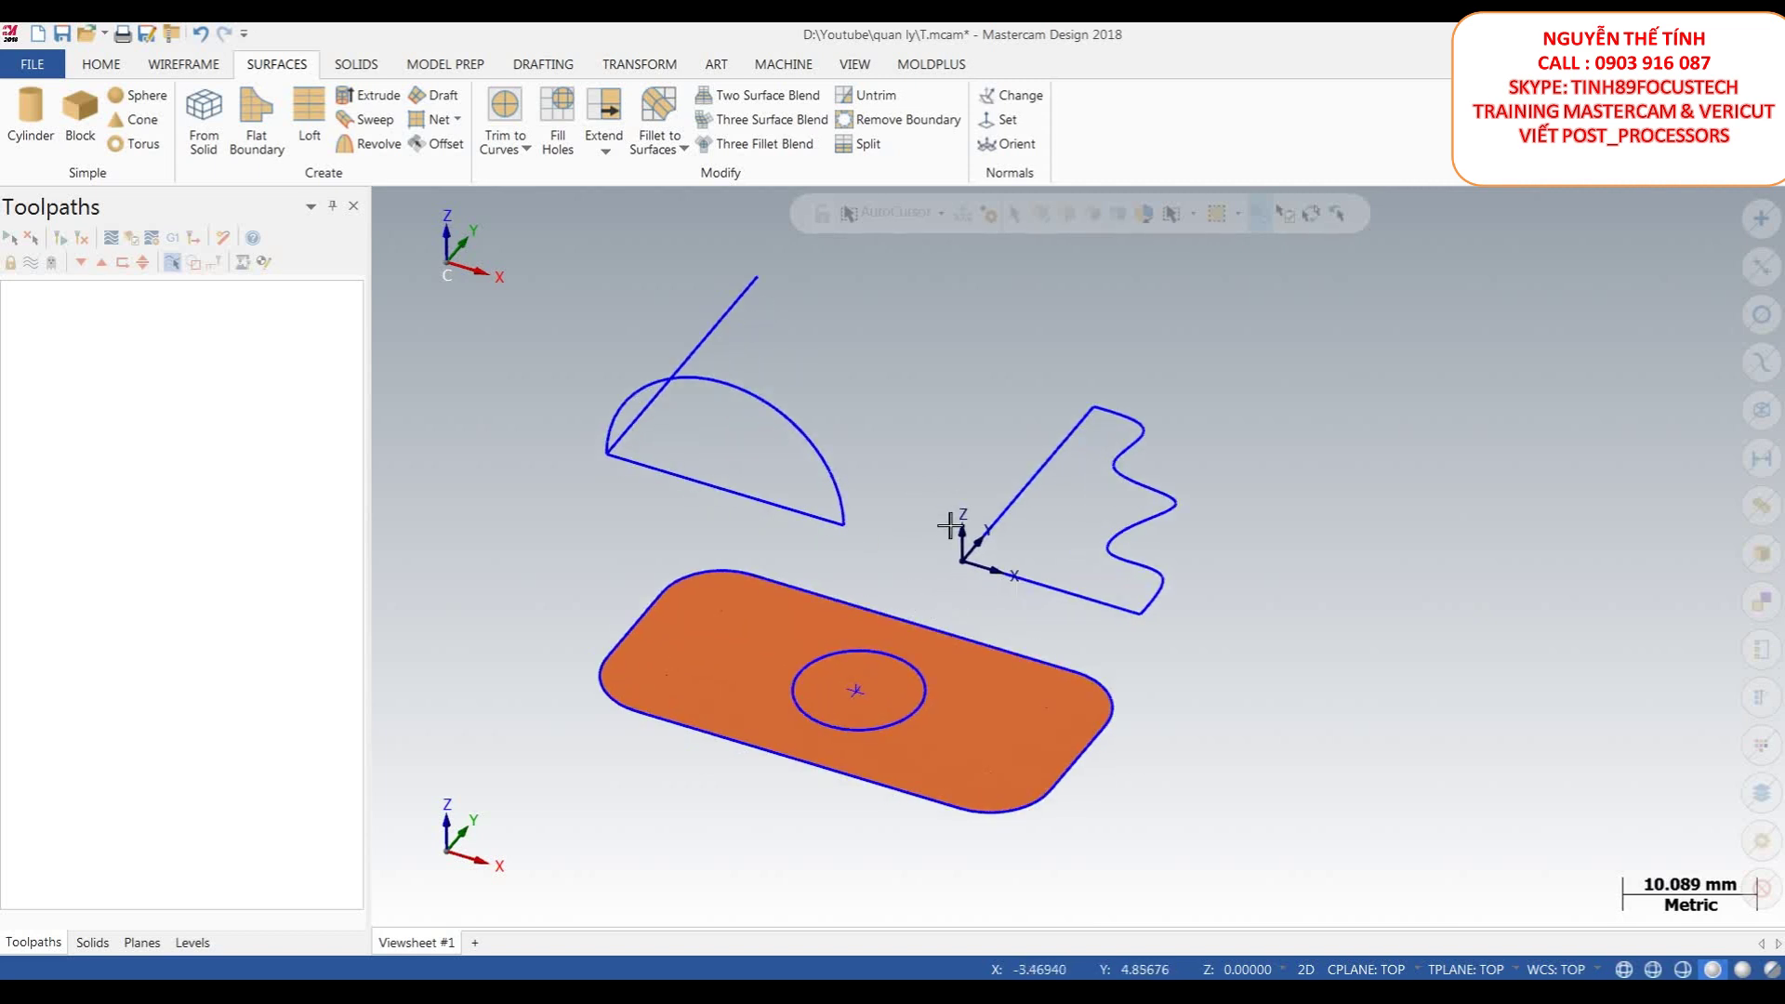
- Stitch the rounded rectangular surface into a sheet solid with the From Surfaces solid command
click(375, 69)
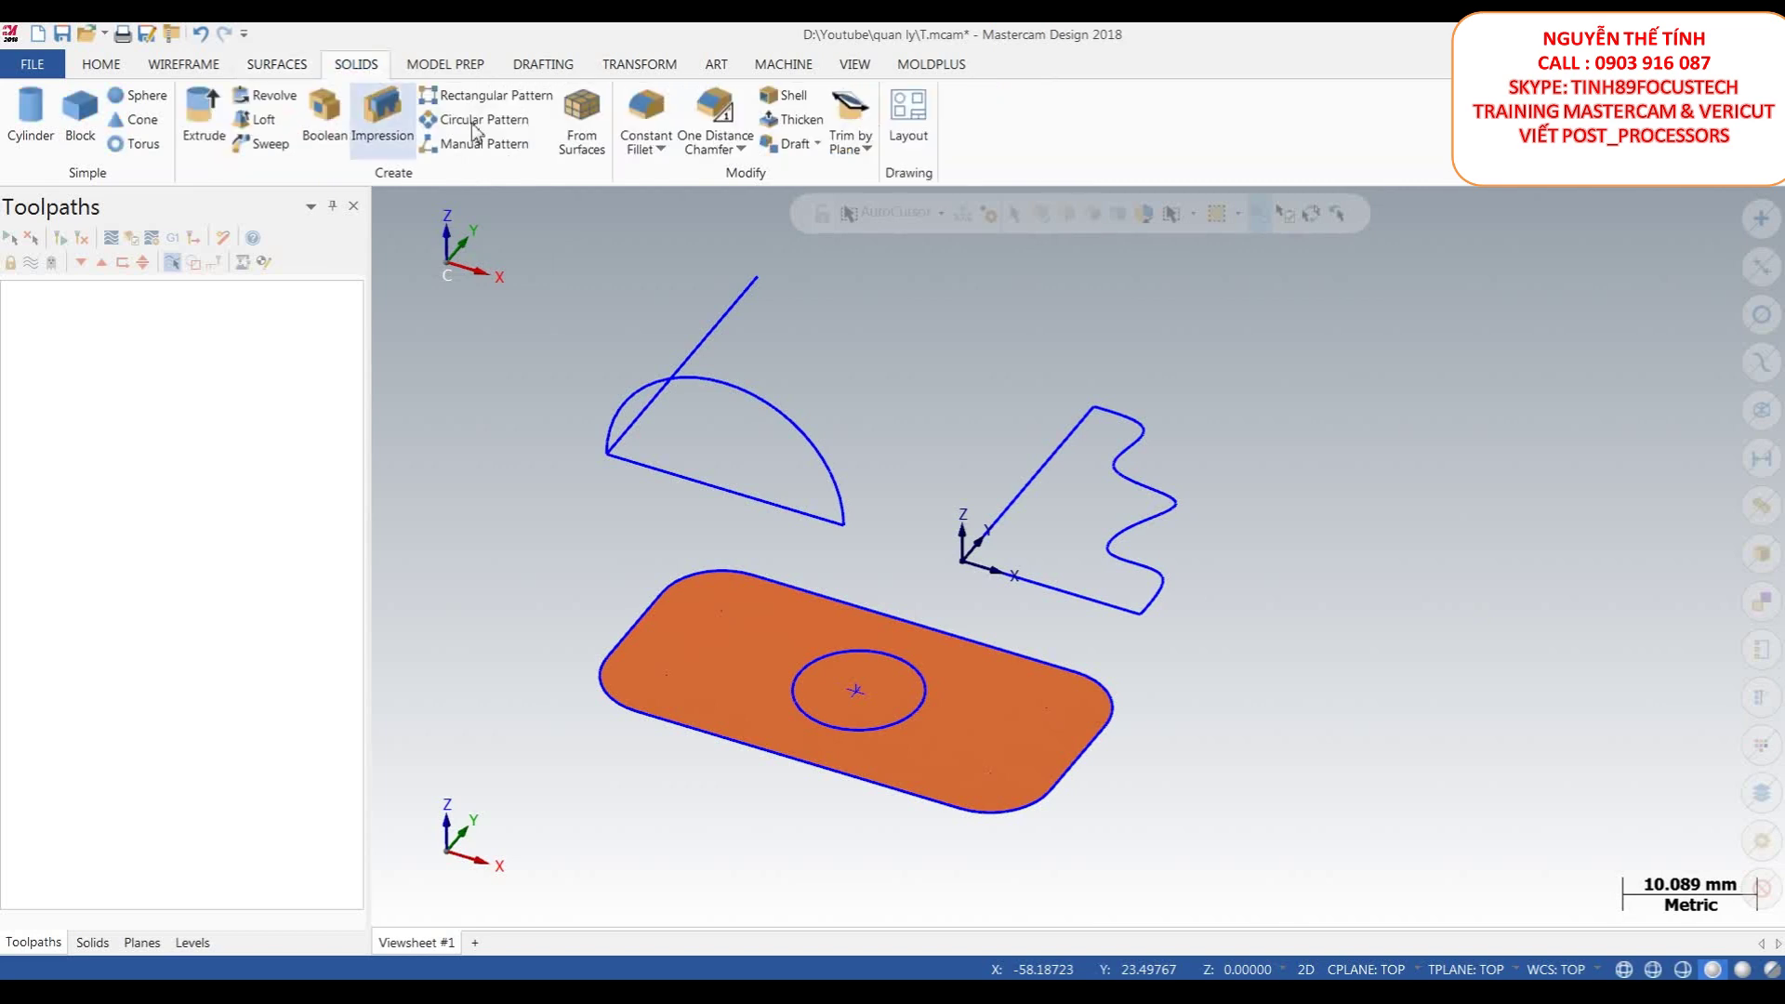
click(588, 130)
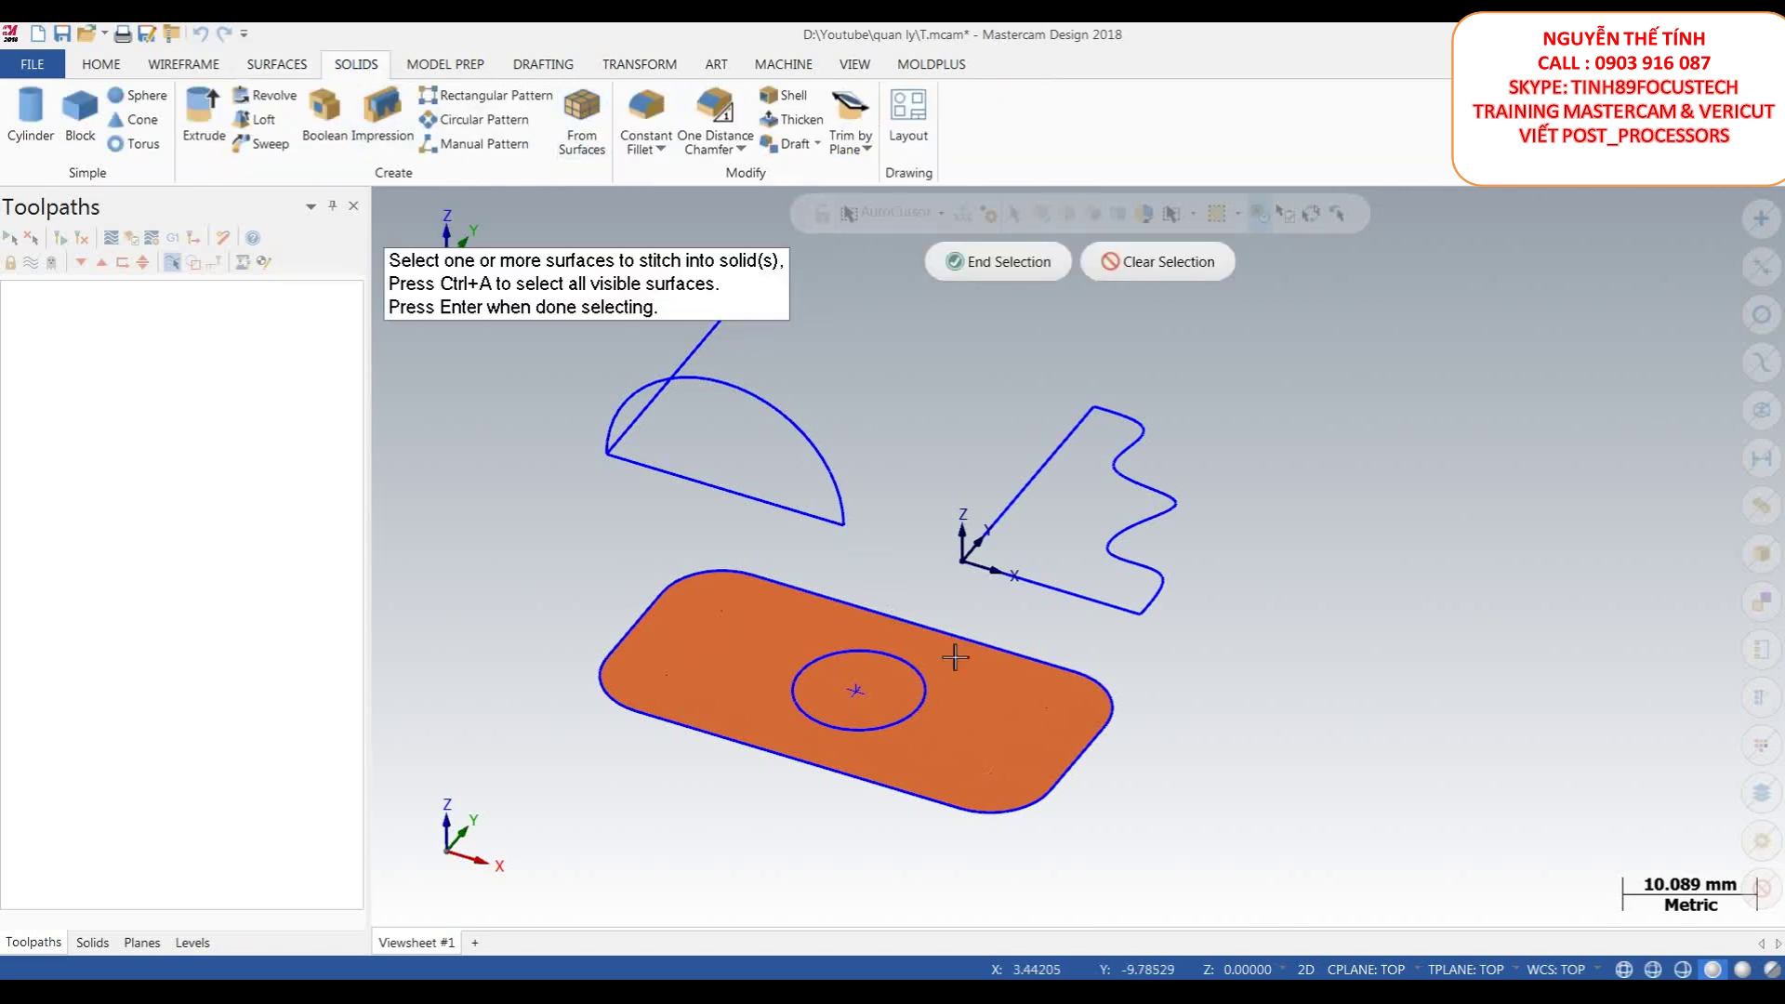
click(980, 715)
scroll(939, 459, up, 1)
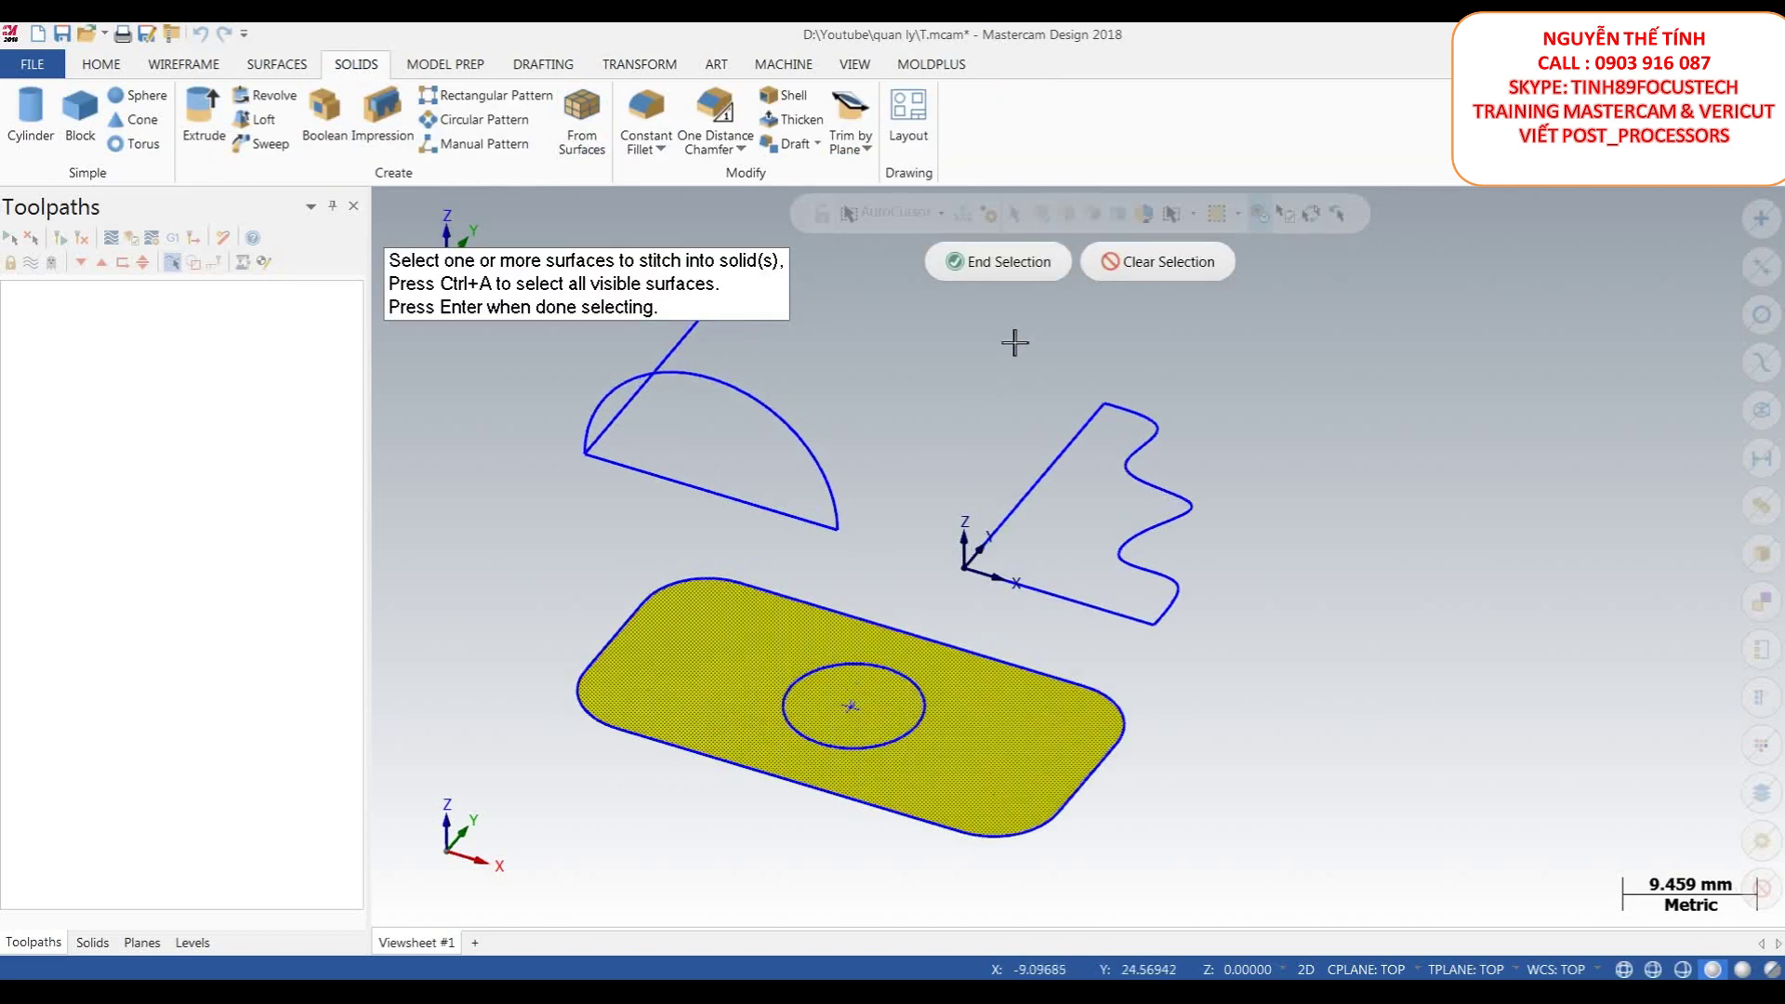
click(1000, 269)
click(315, 249)
scroll(979, 375, down, 2)
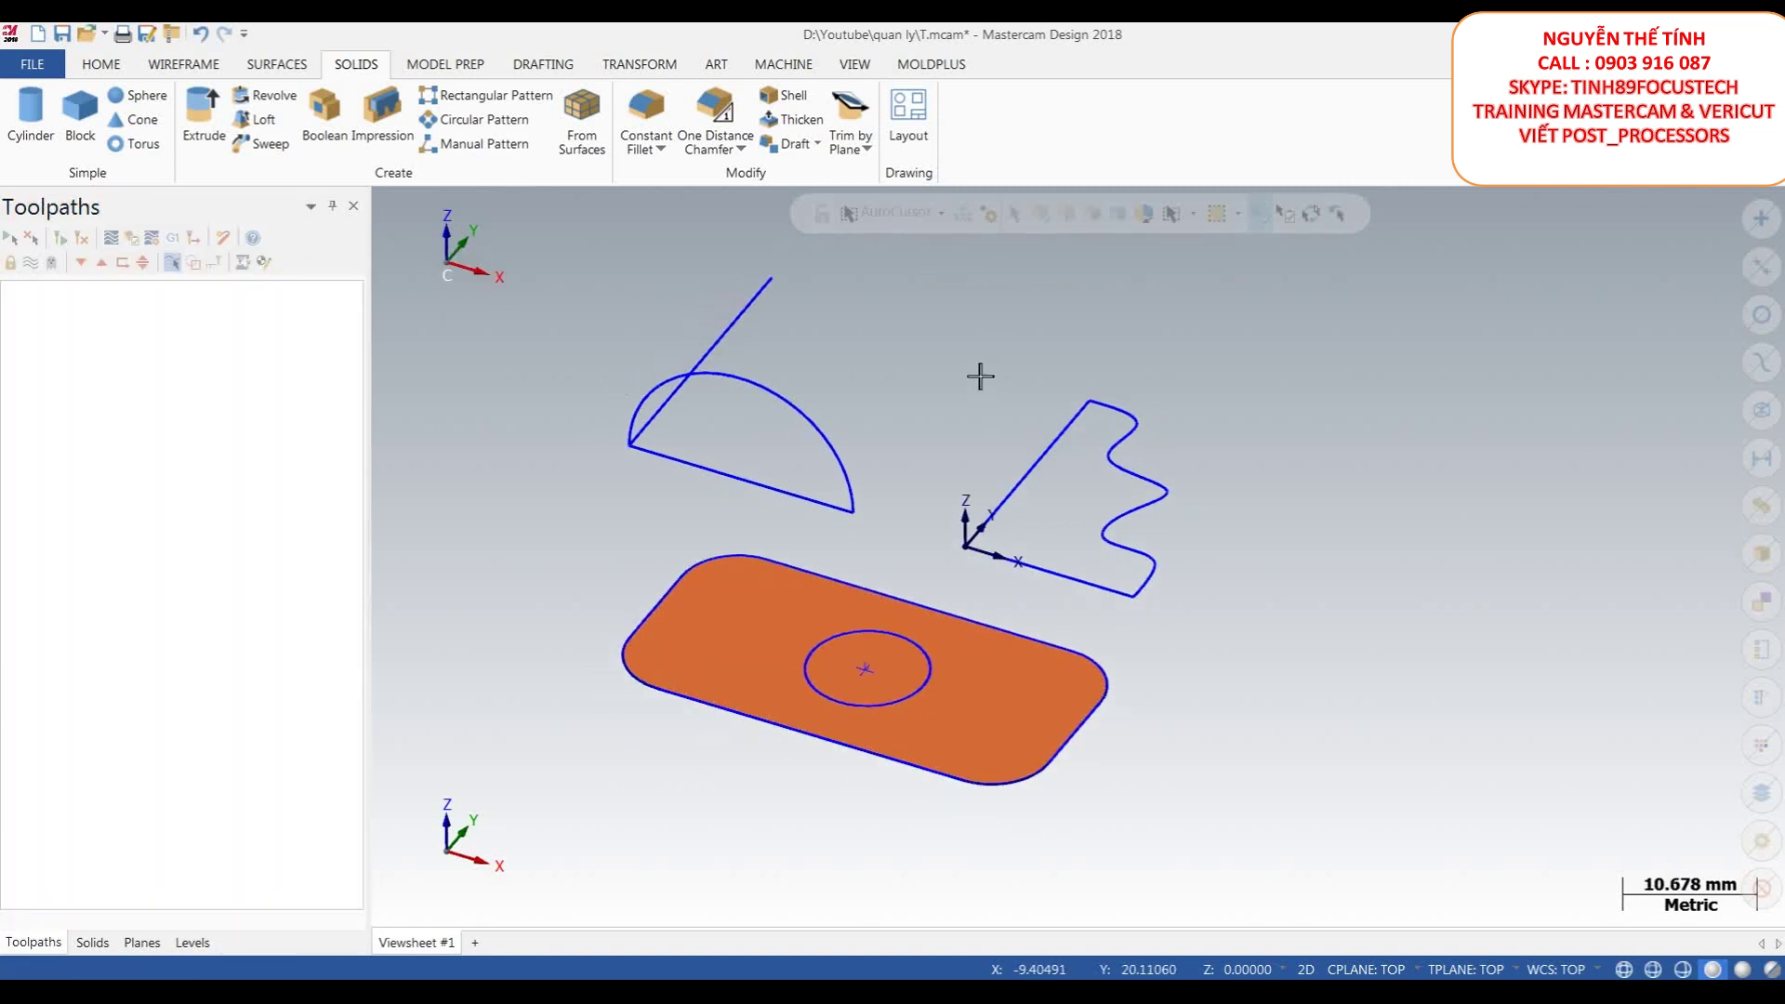
- Thicken the rounded rectangular sheet by 1 mm in Direction 2
click(801, 121)
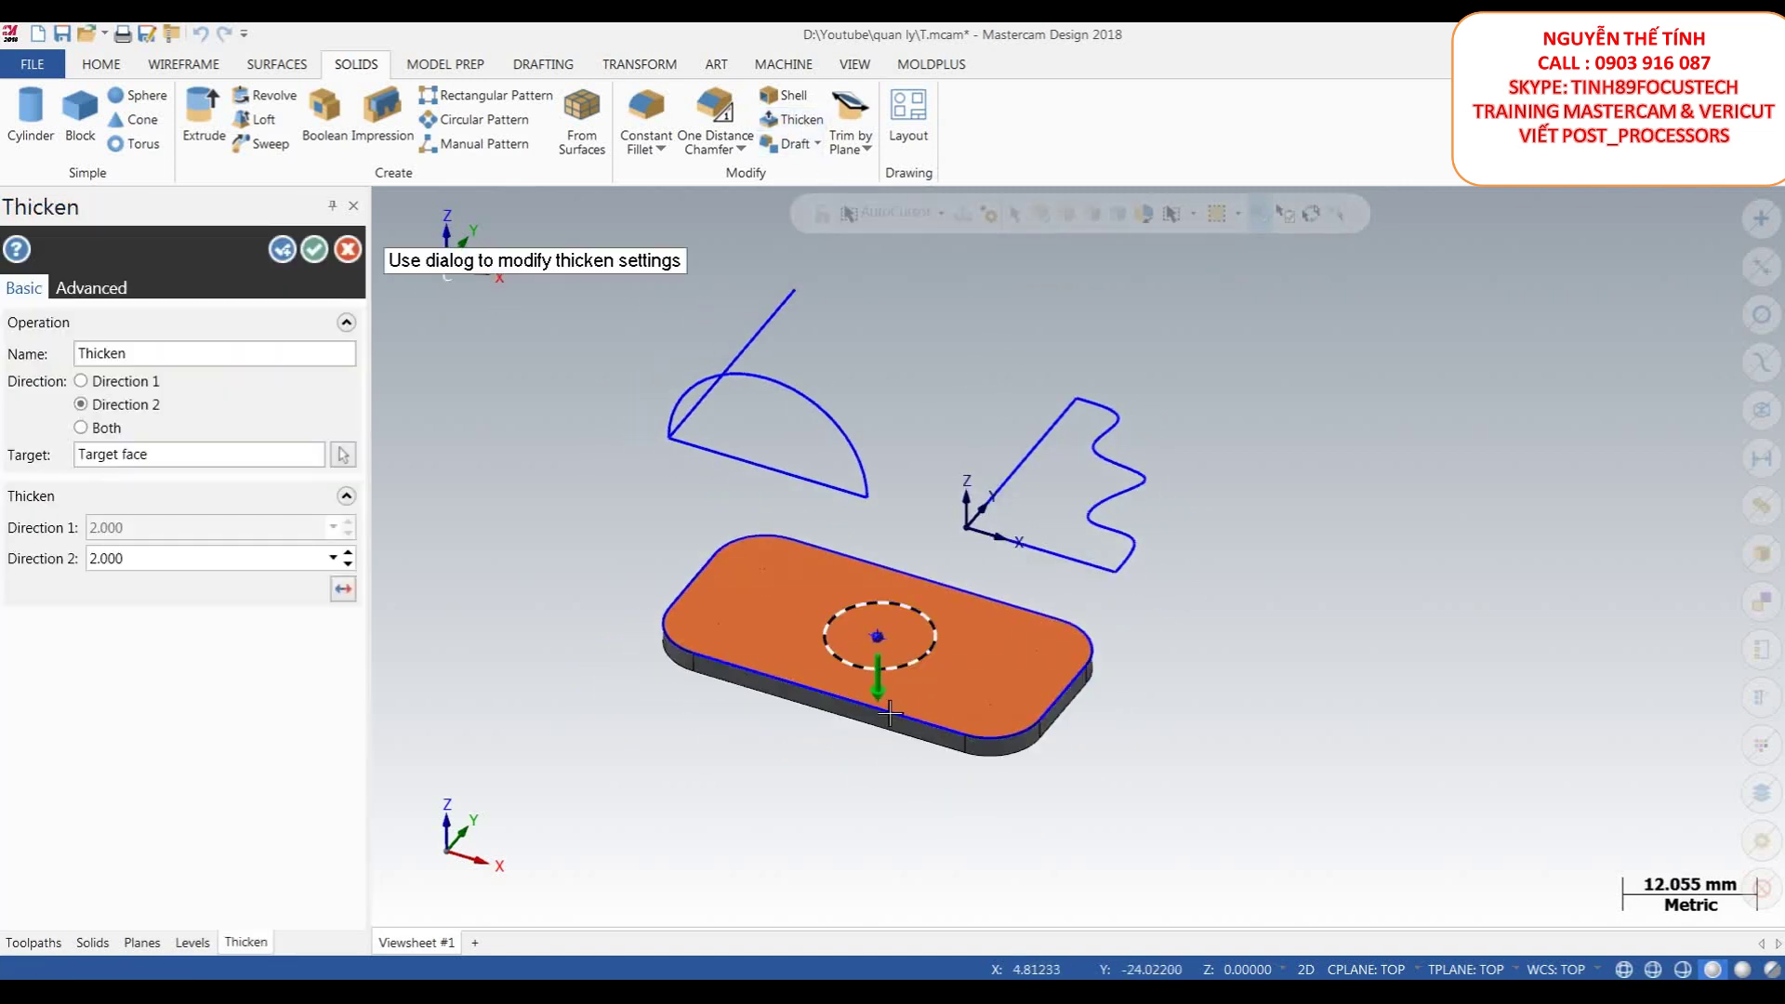
scroll(957, 625, up, 4)
scroll(958, 625, down, 1)
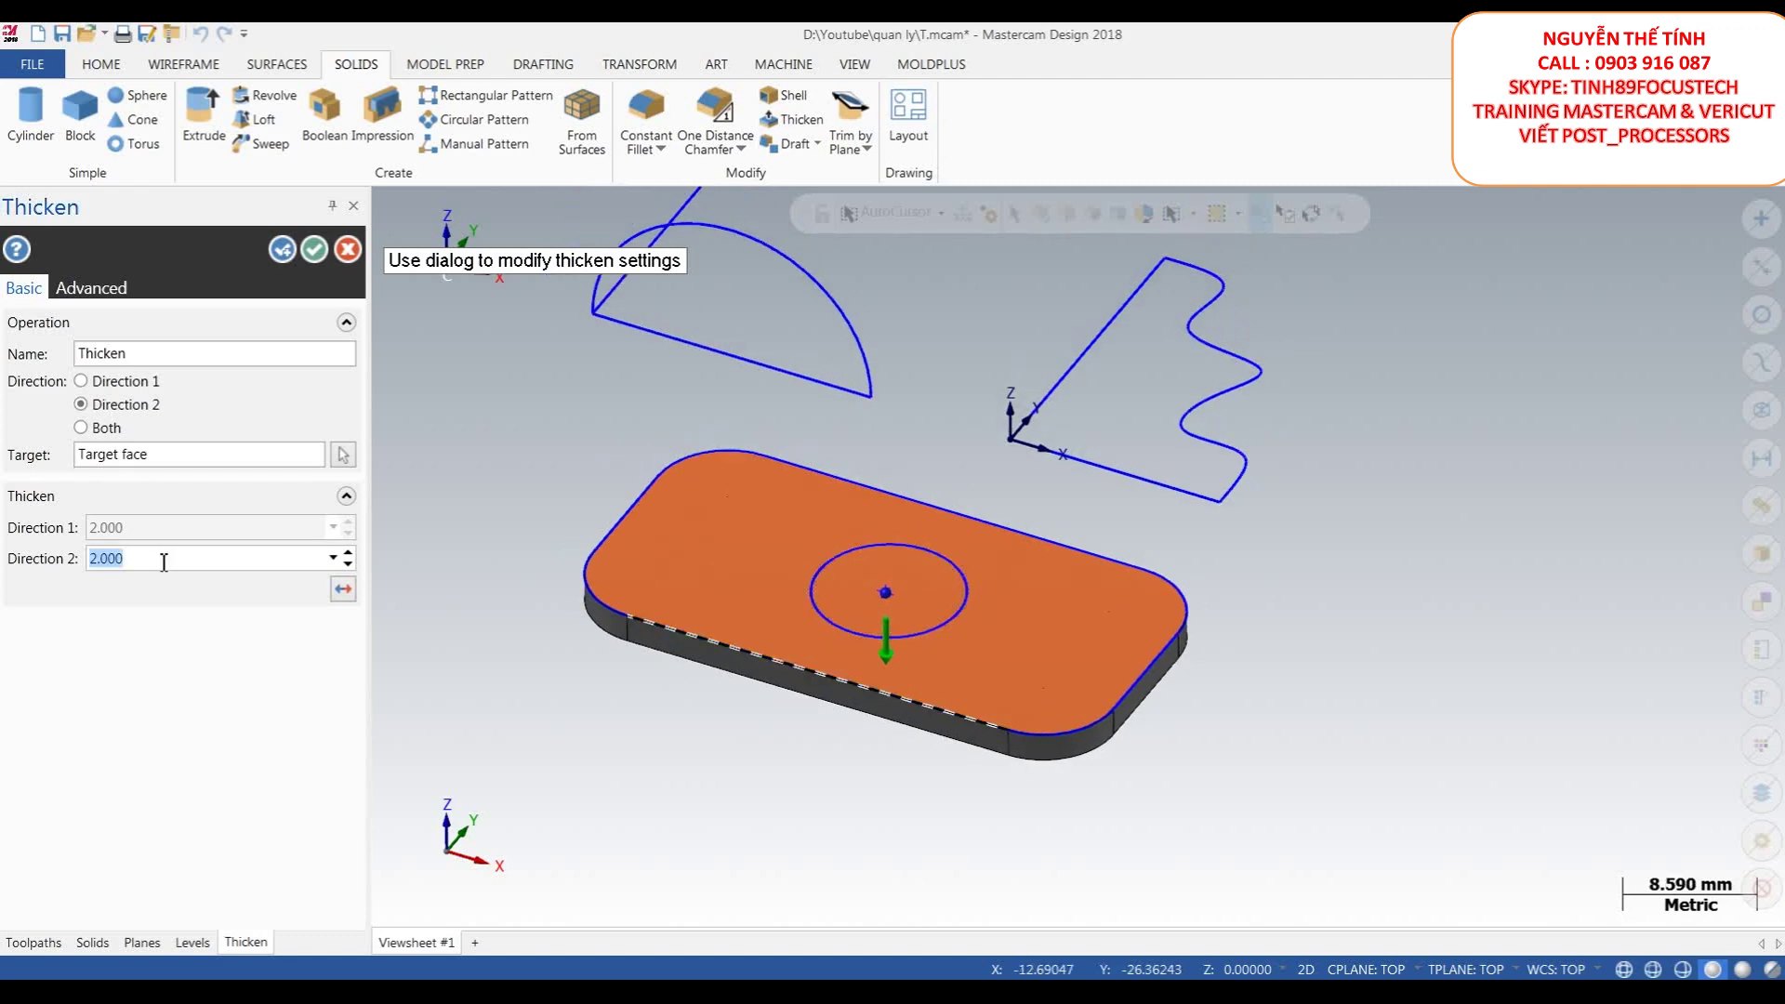
text(1)
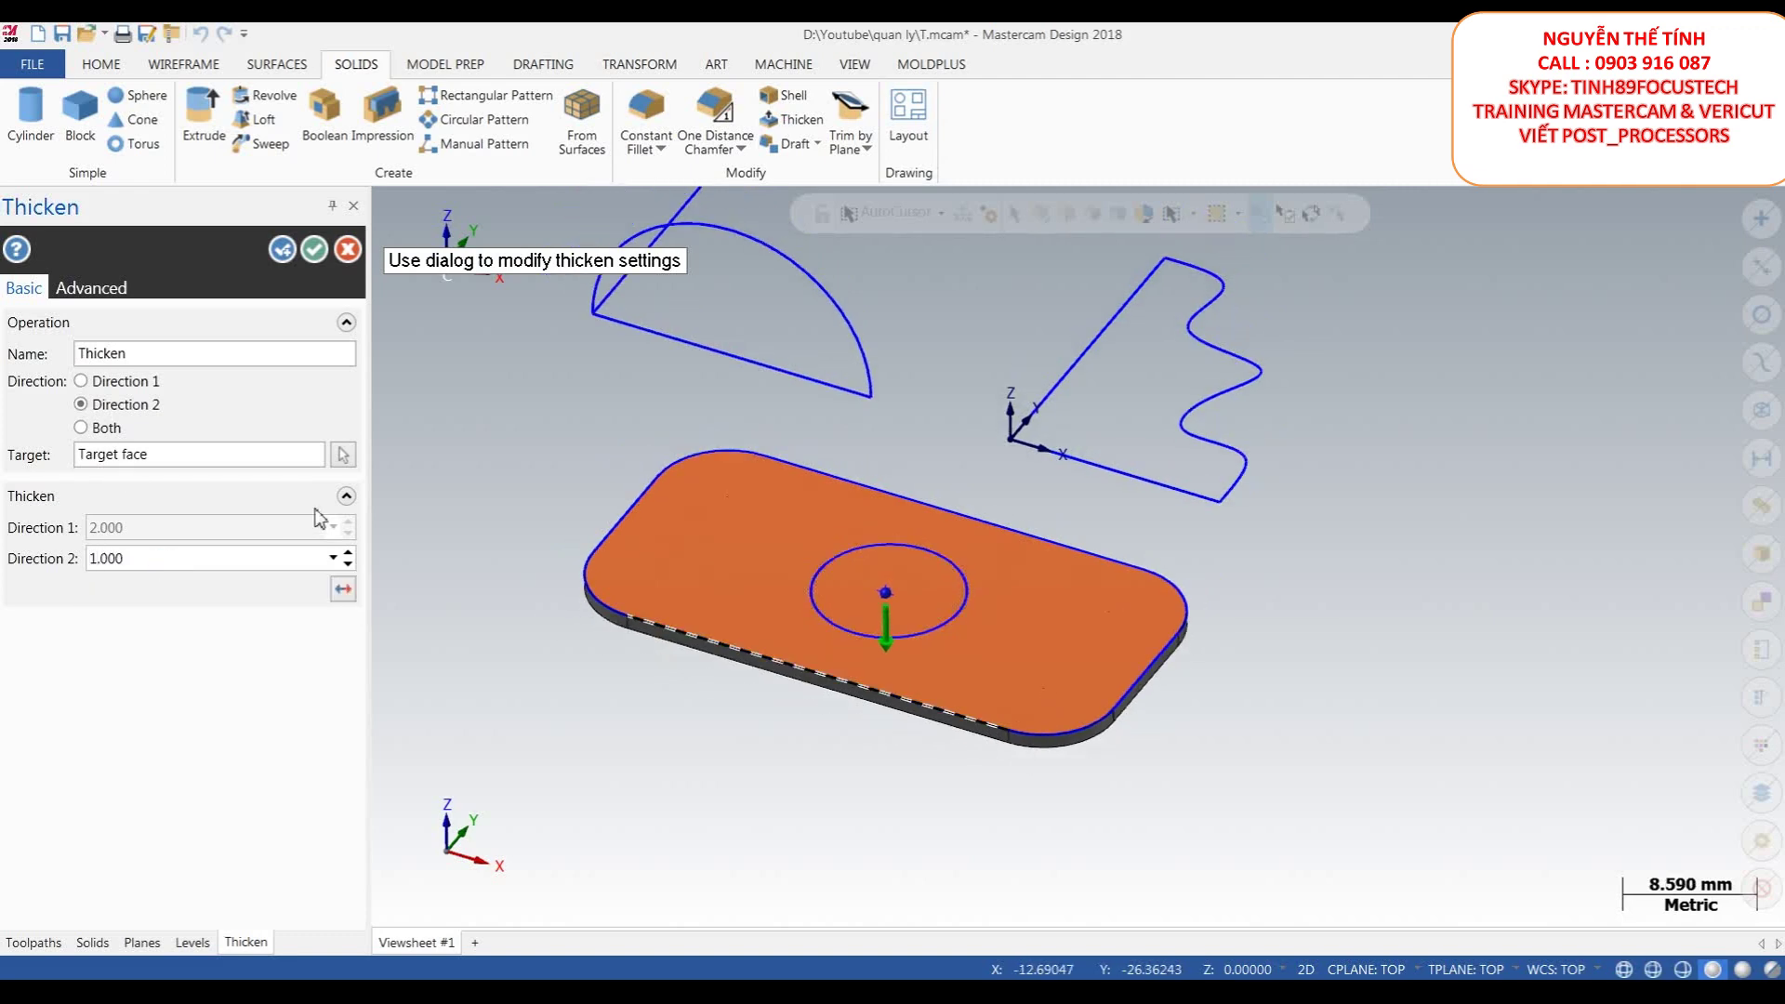
click(314, 249)
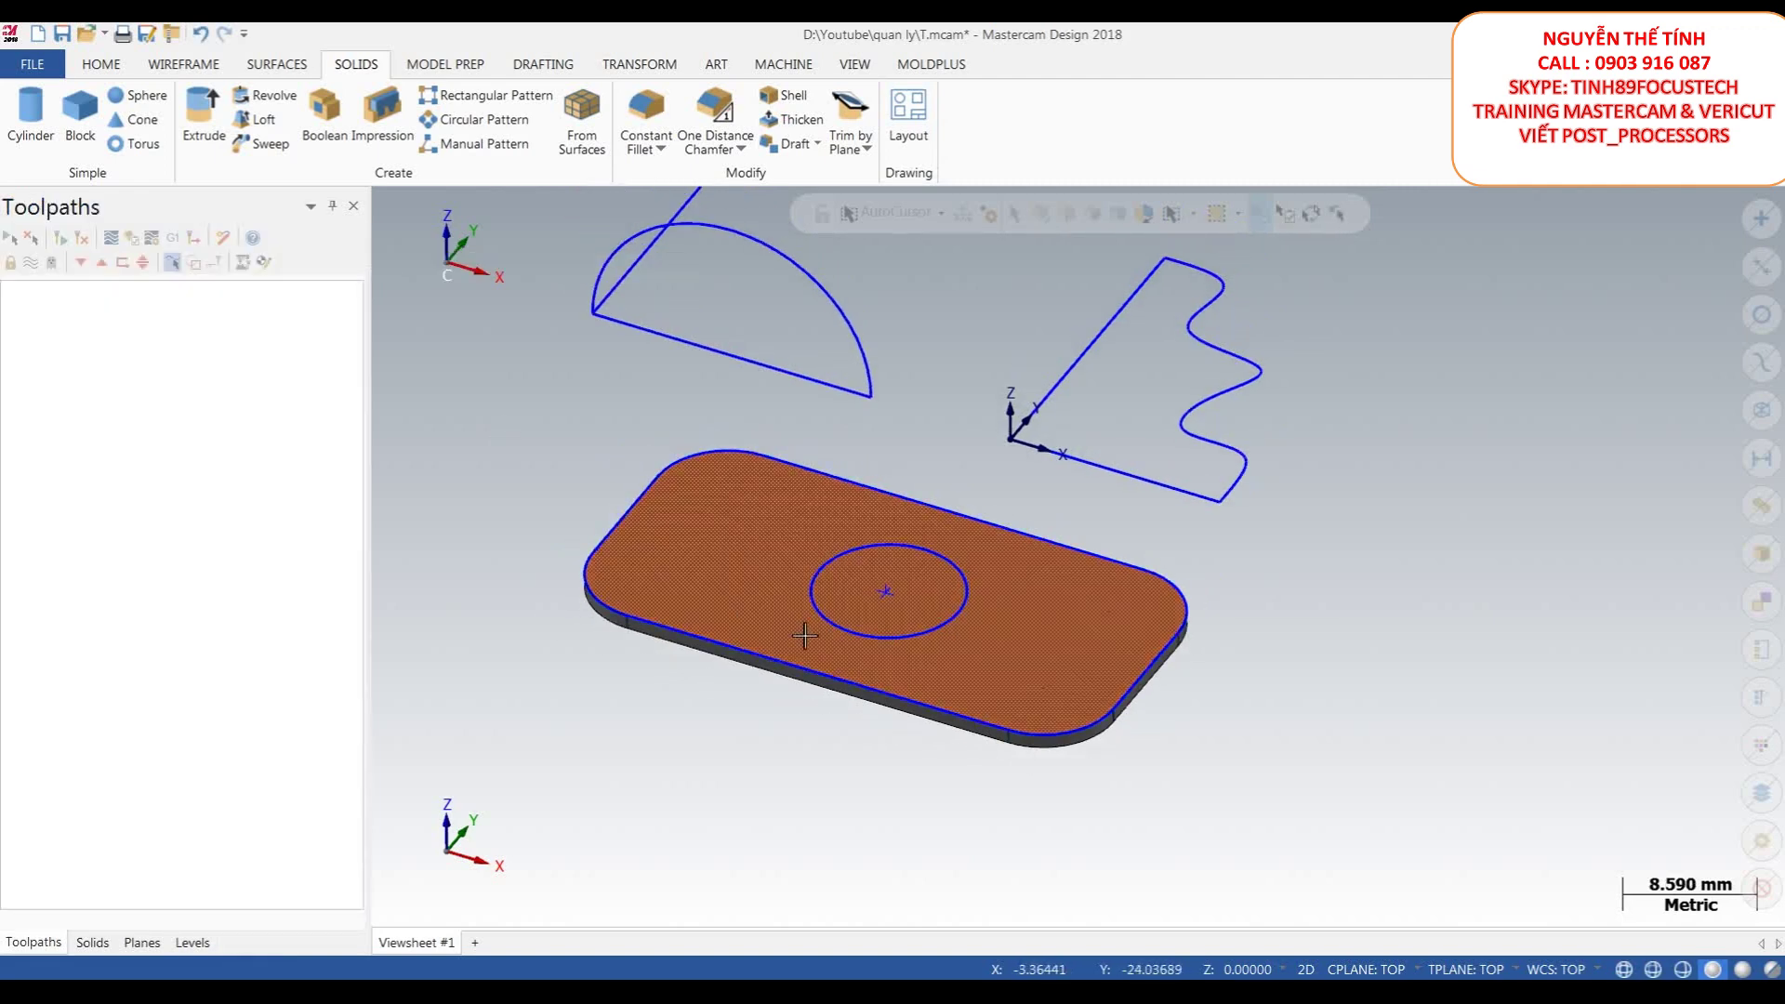
- Delete the thickened rounded plate, keeping its wireframe curves
click(1069, 678)
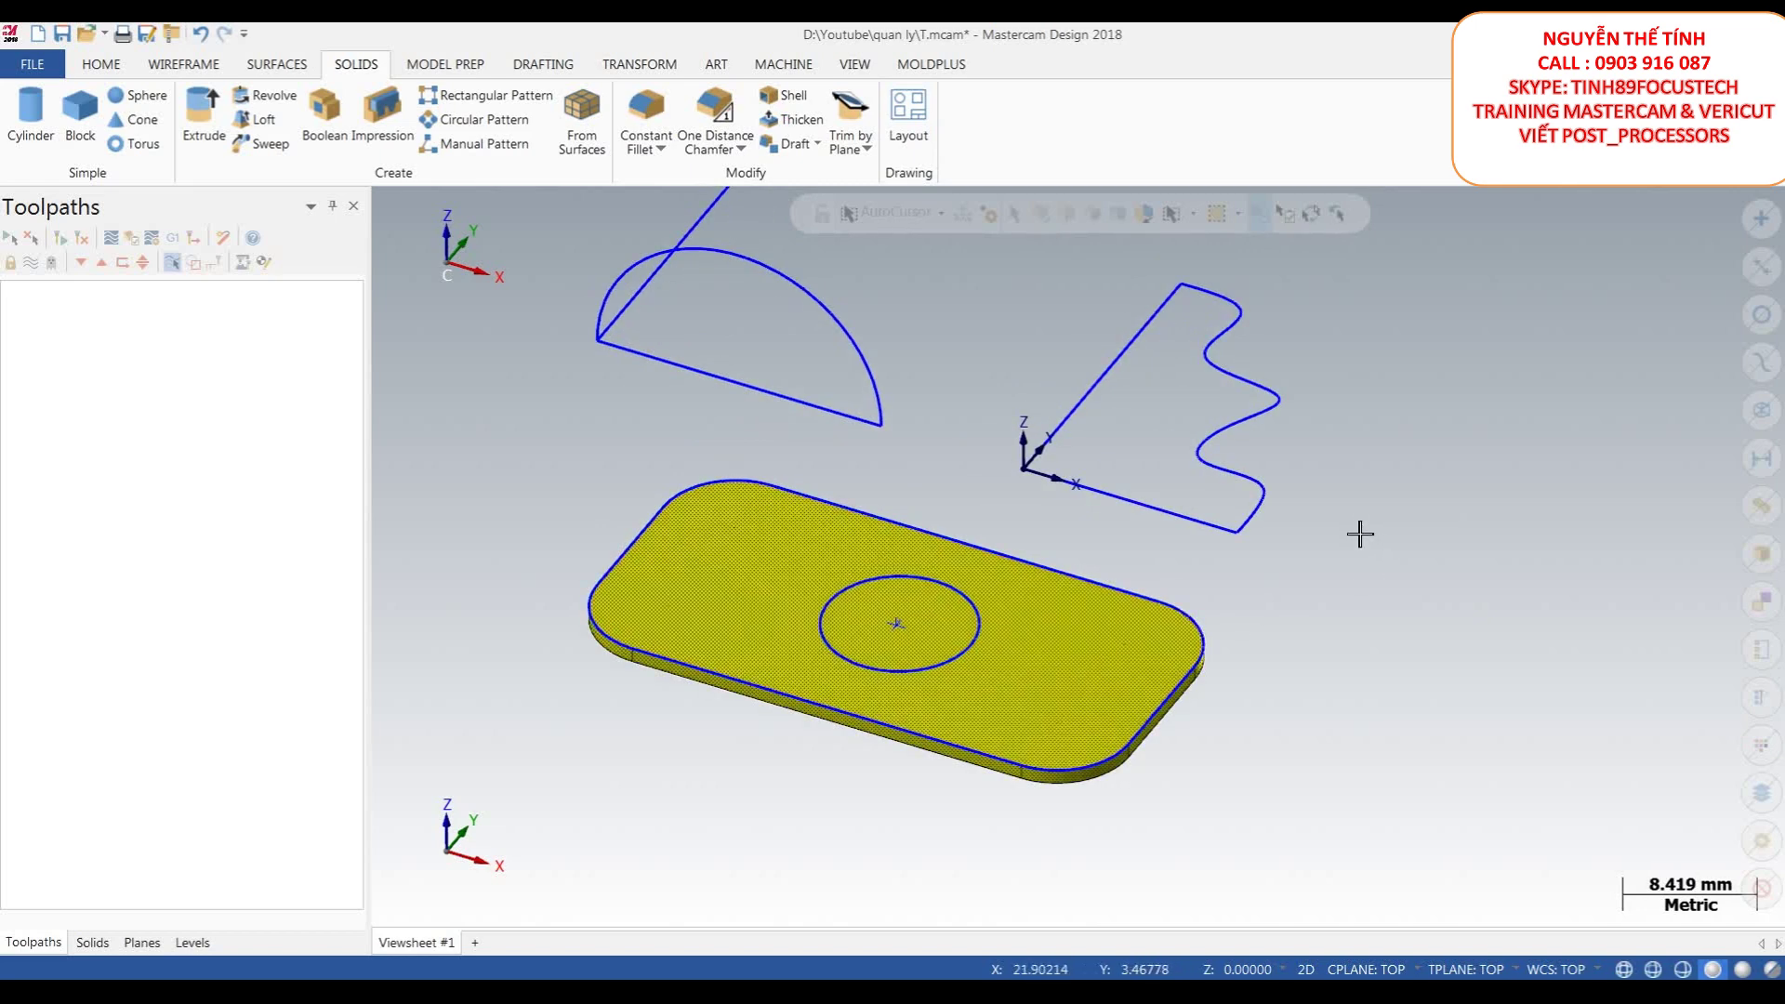
right_click(1373, 498)
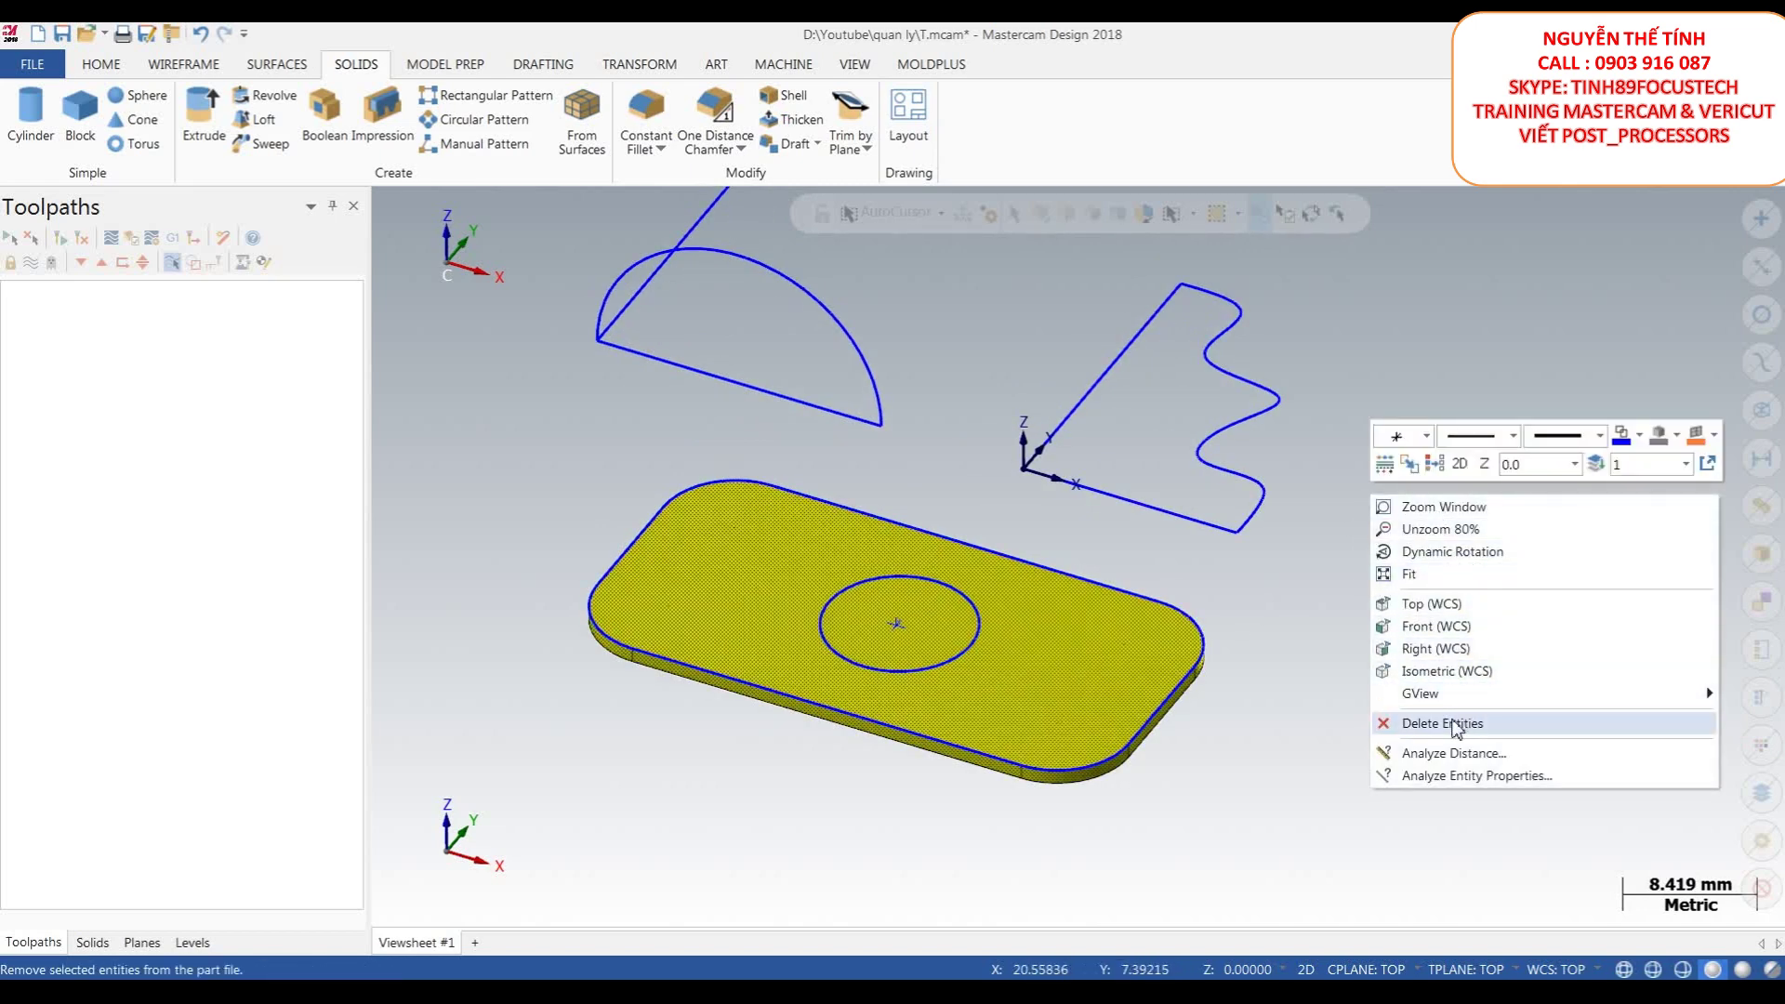
click(1464, 724)
scroll(951, 692, down, 2)
scroll(896, 590, down, 1)
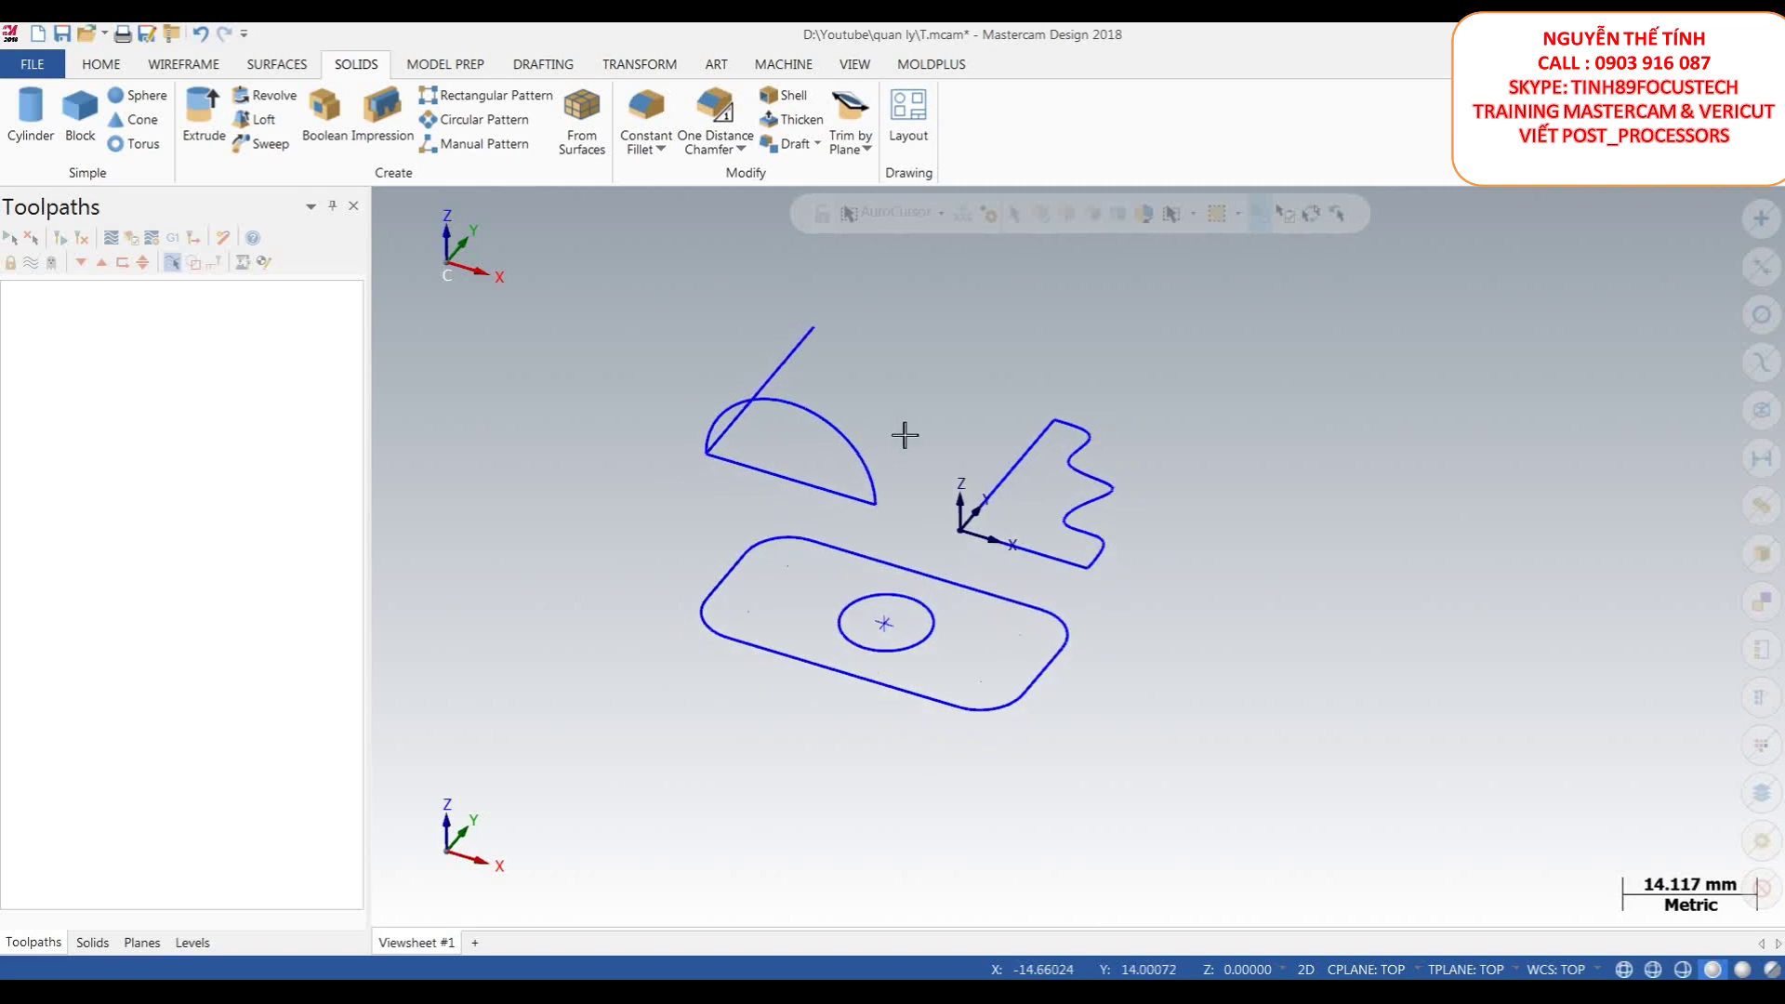
scroll(908, 431, up, 1)
- Create a swept surface from the closed half-round profile along the straight line at its corner, using the Rotate method
click(277, 64)
scroll(877, 446, down, 1)
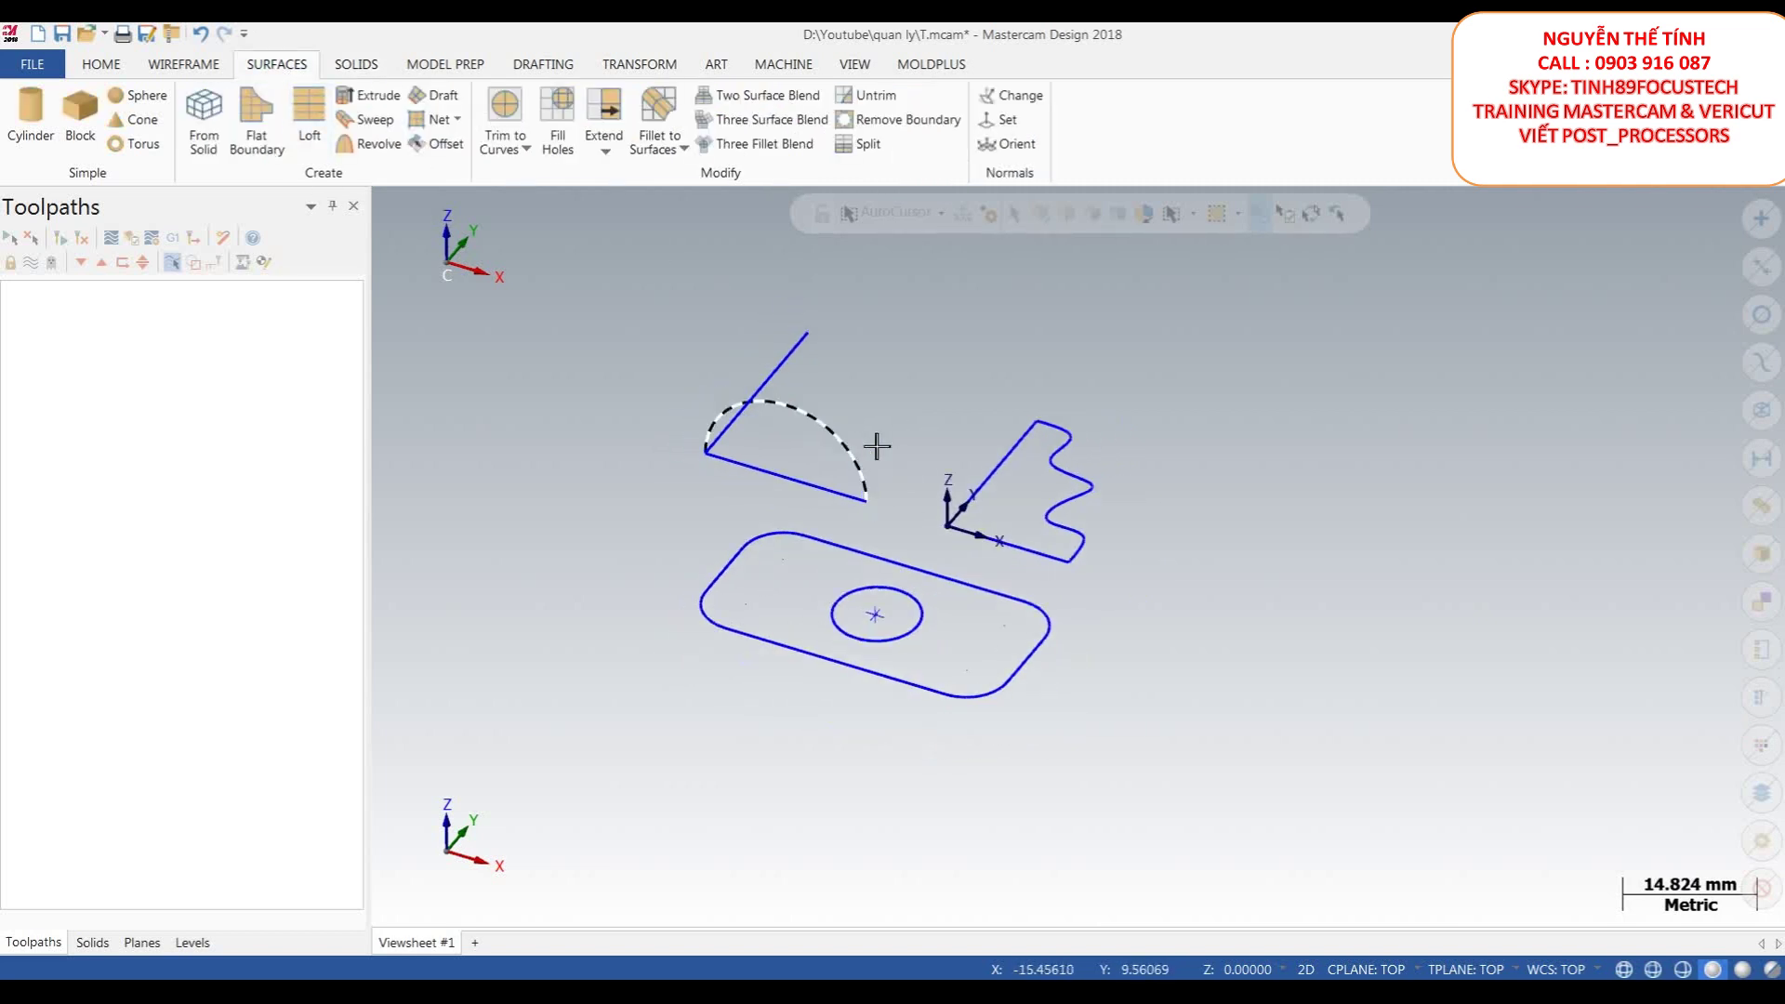
scroll(909, 402, up, 1)
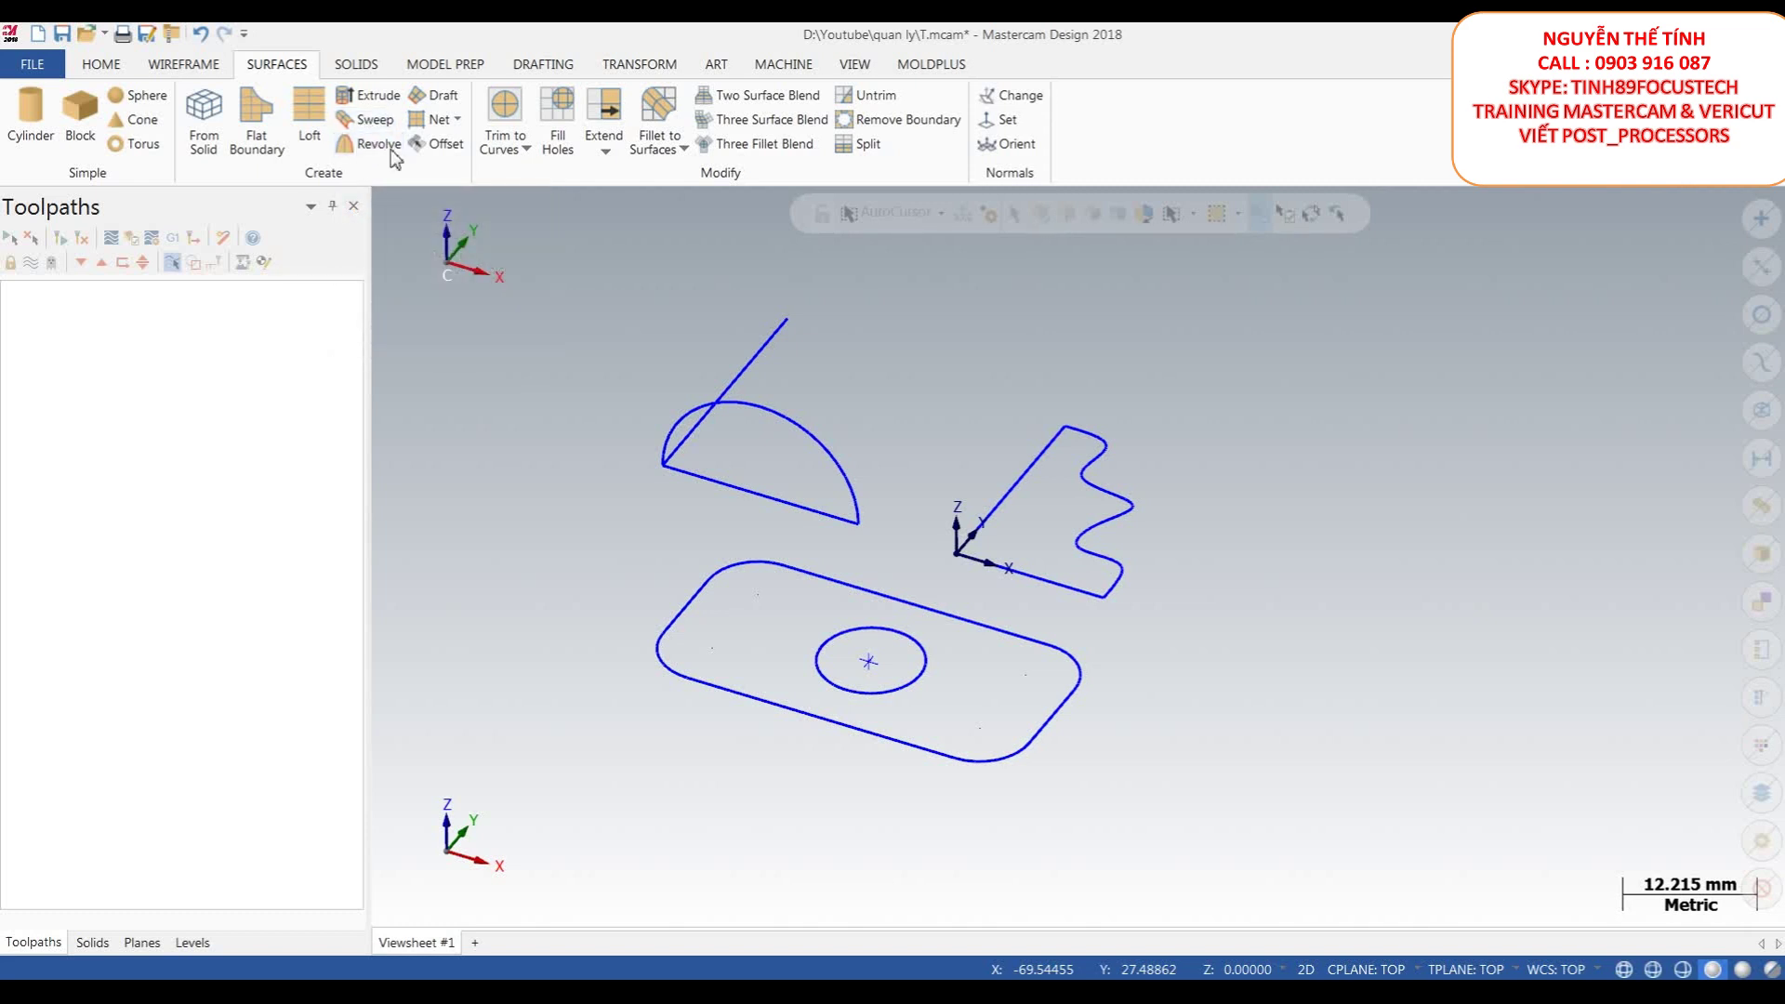
click(369, 119)
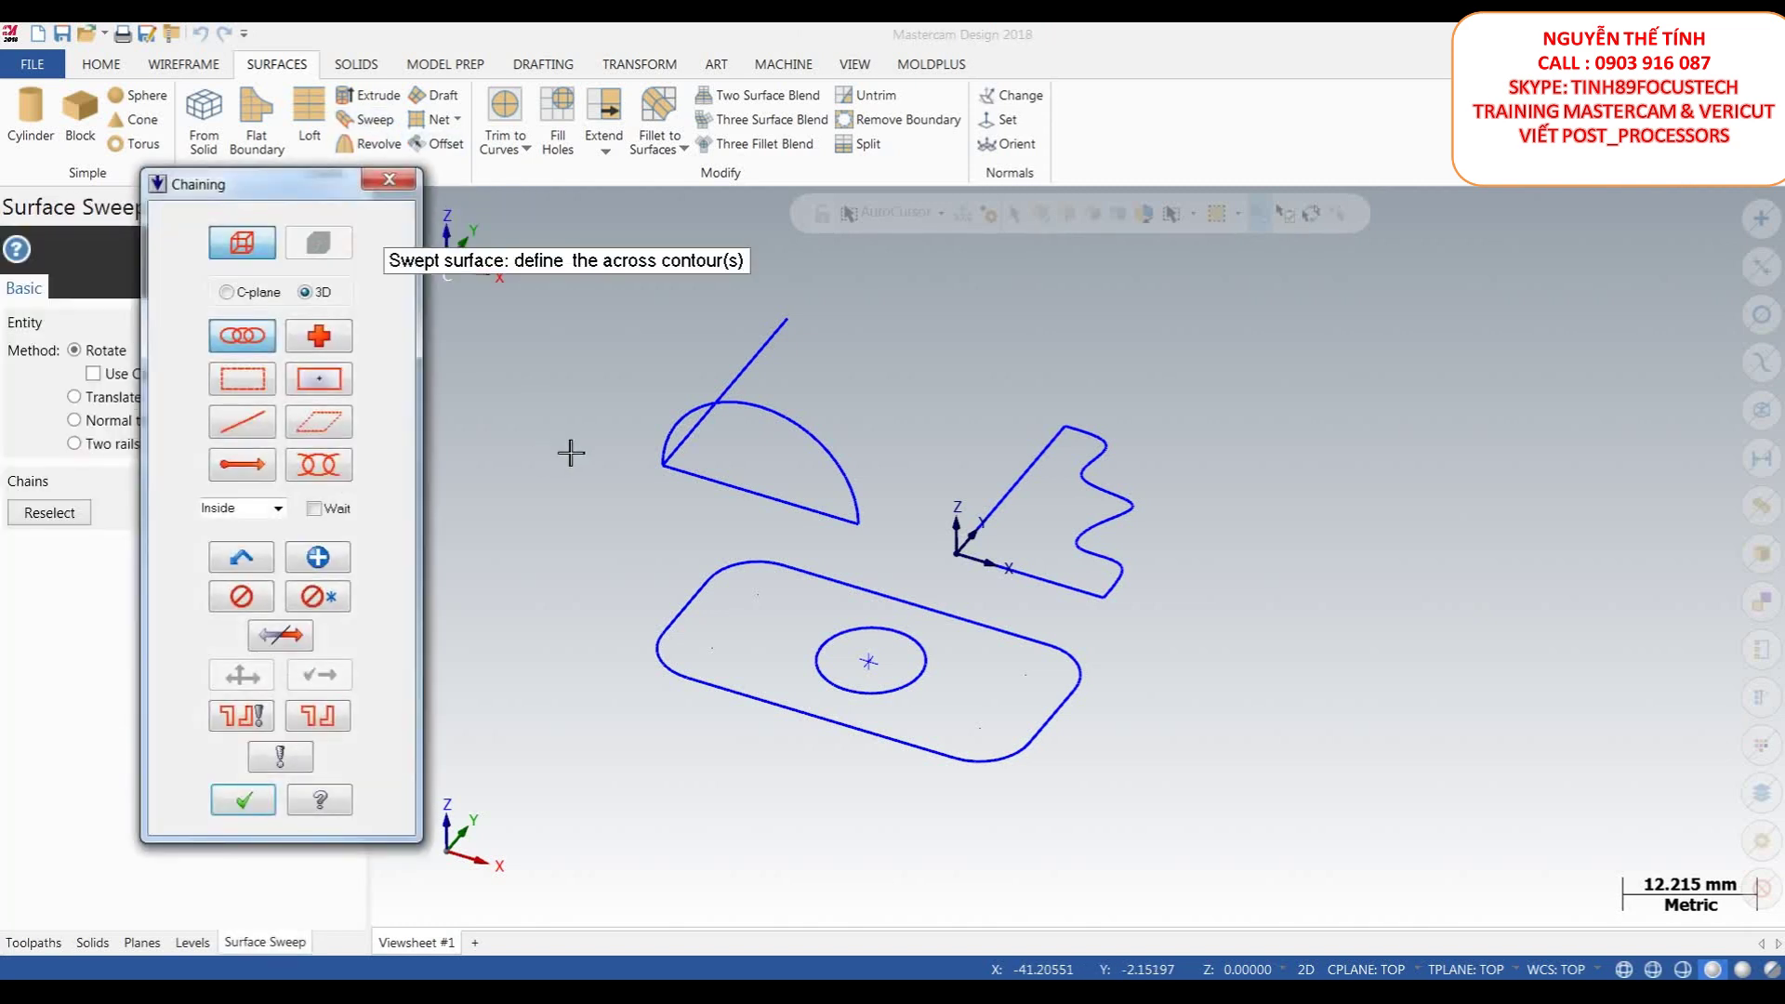
click(836, 477)
scroll(906, 558, up, 1)
scroll(908, 446, down, 1)
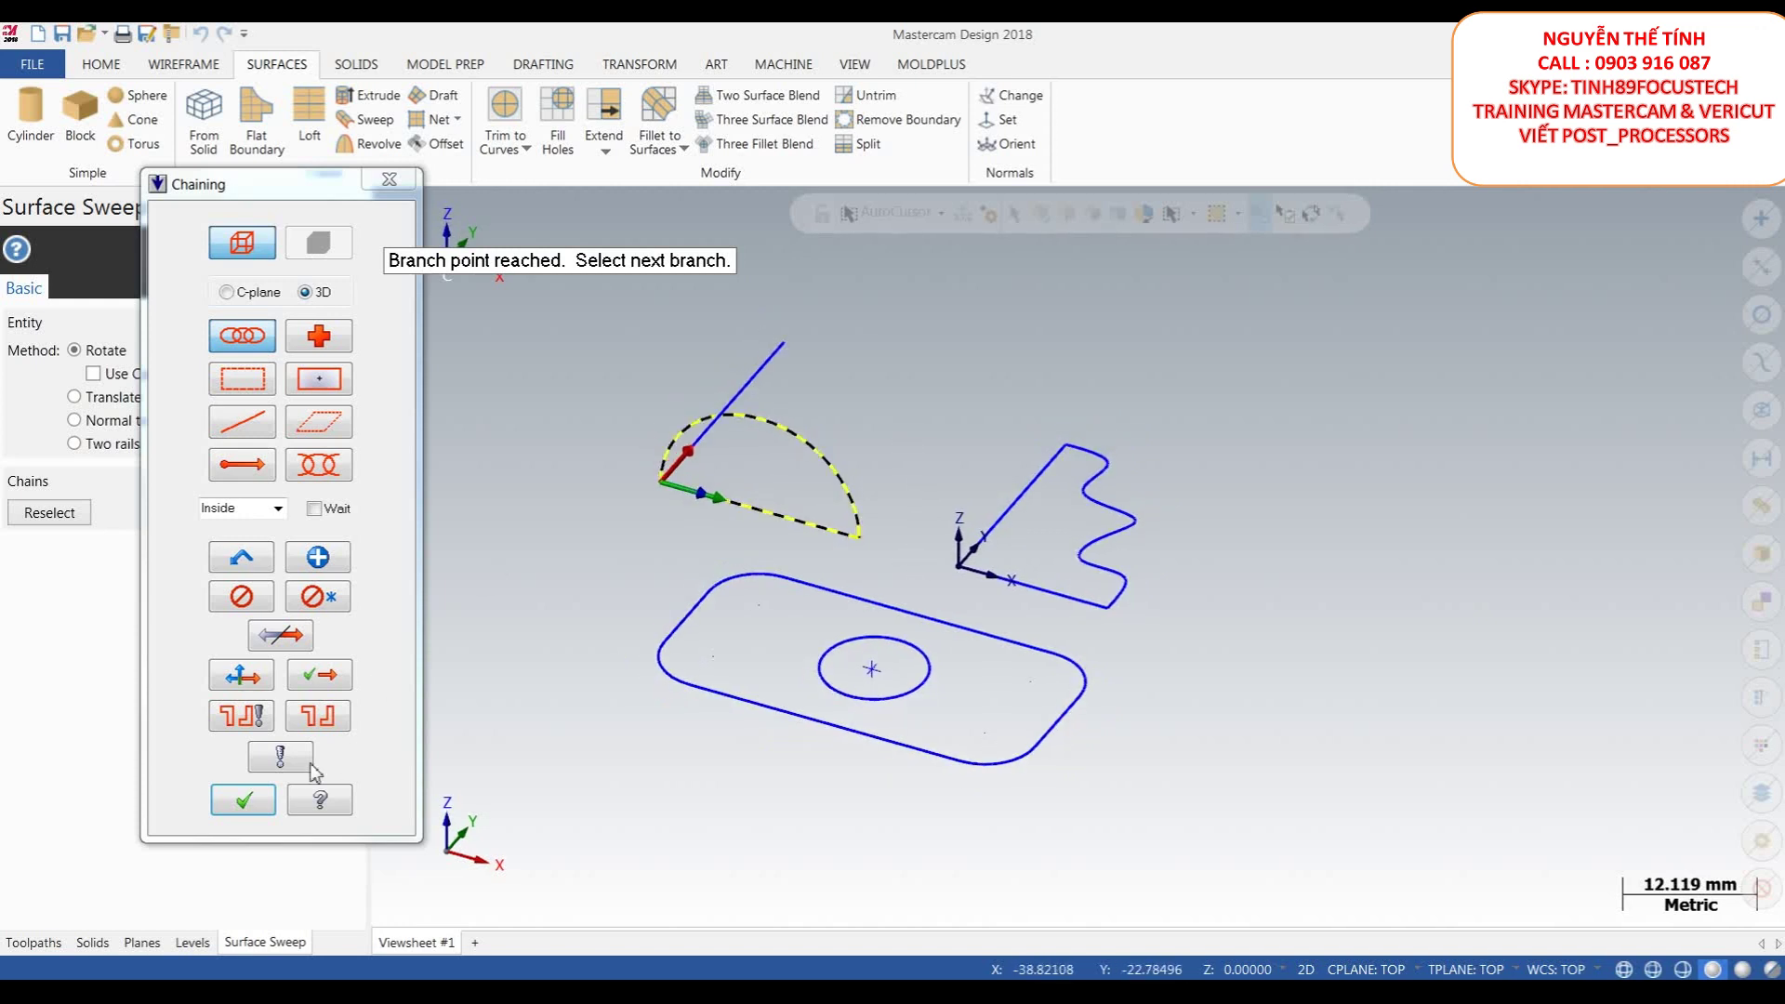
click(243, 799)
click(689, 452)
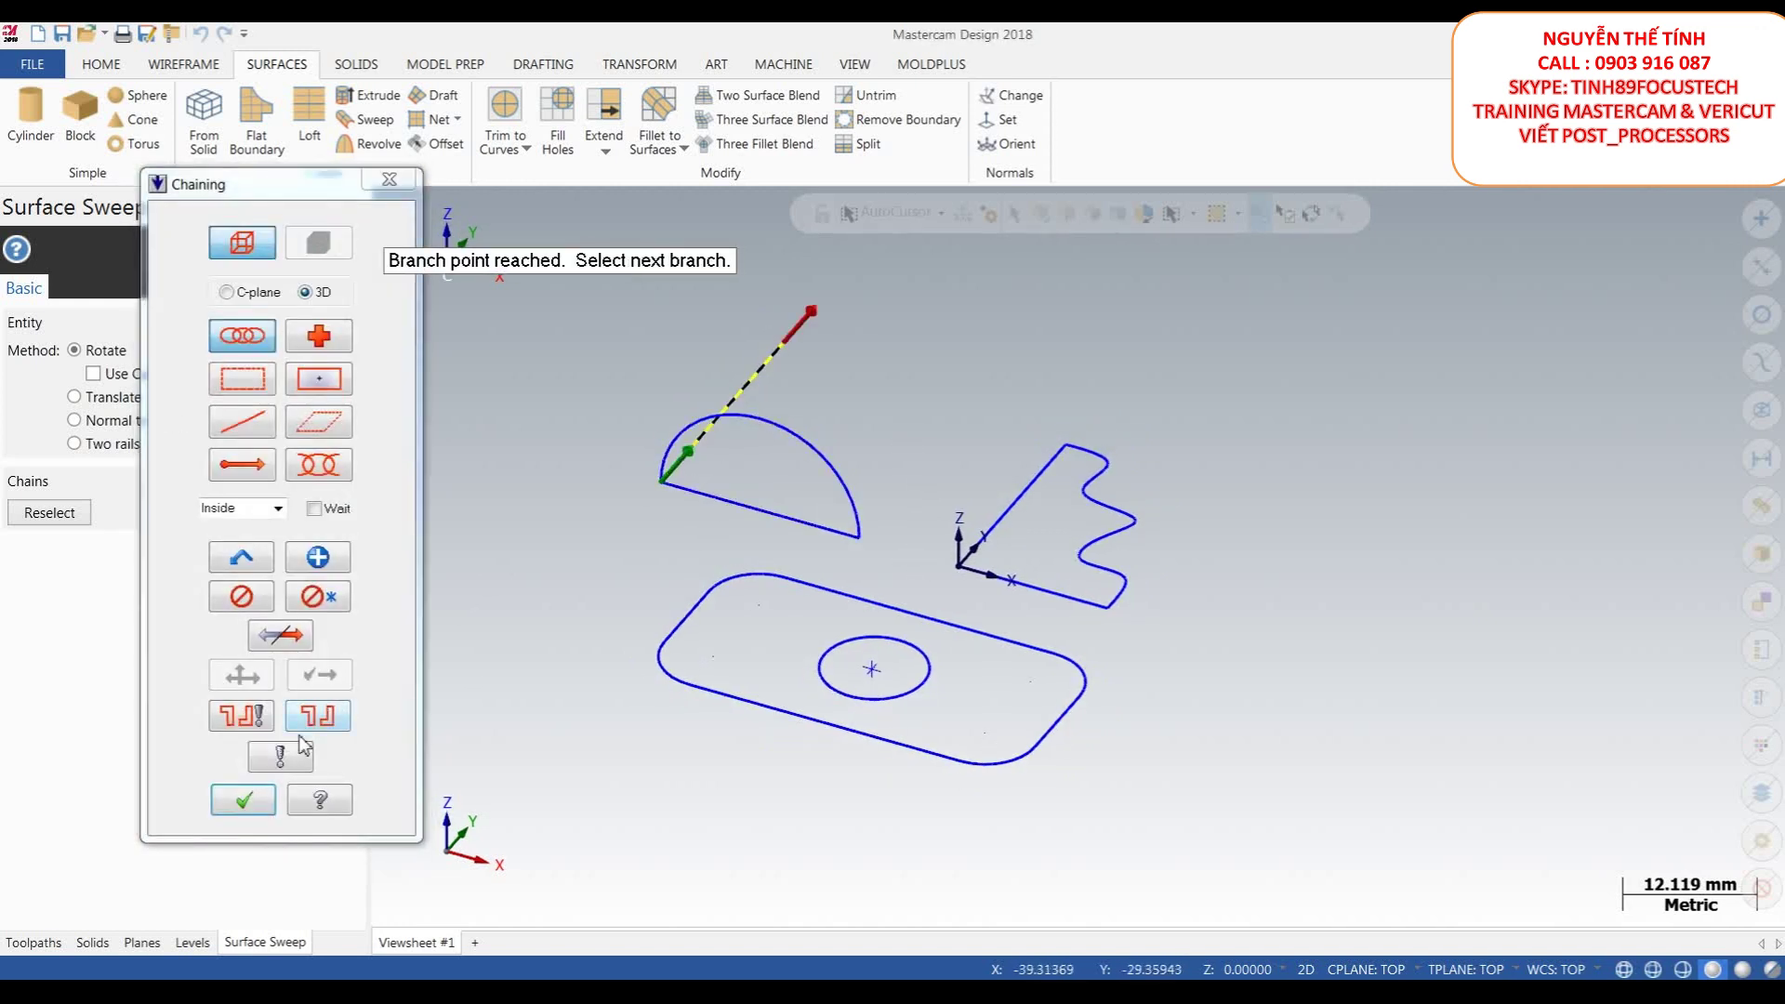
click(258, 805)
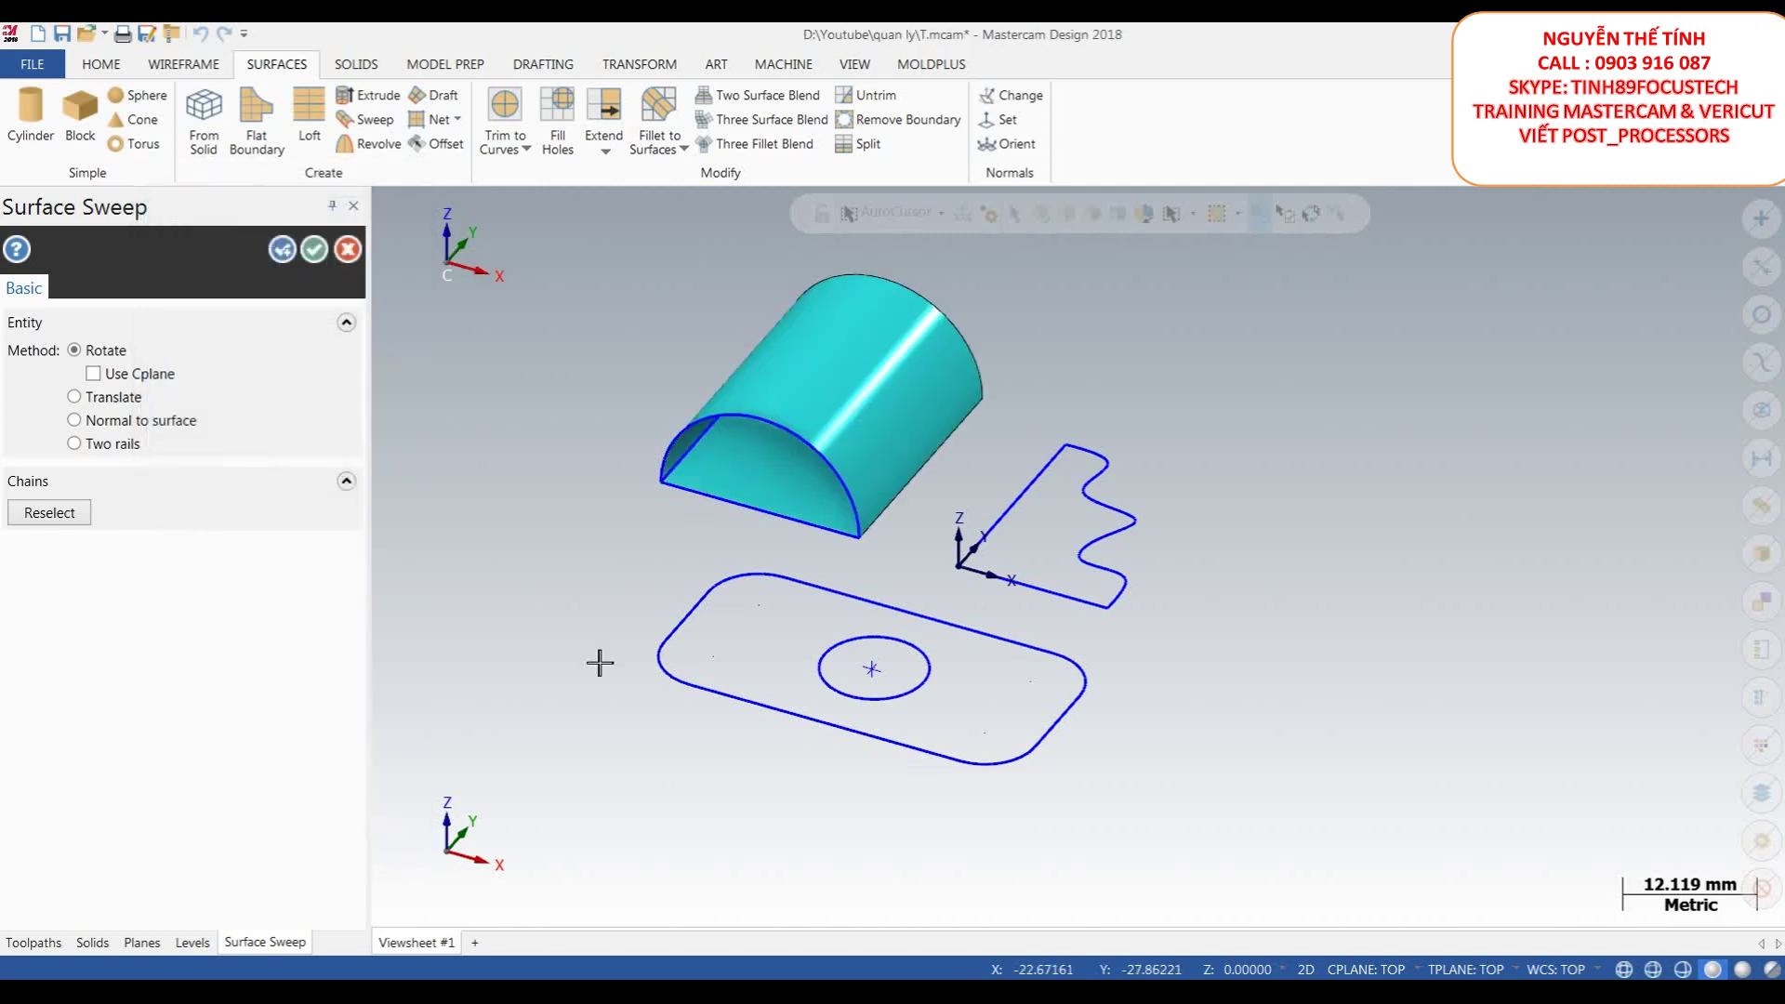
scroll(861, 398, up, 2)
scroll(768, 424, down, 2)
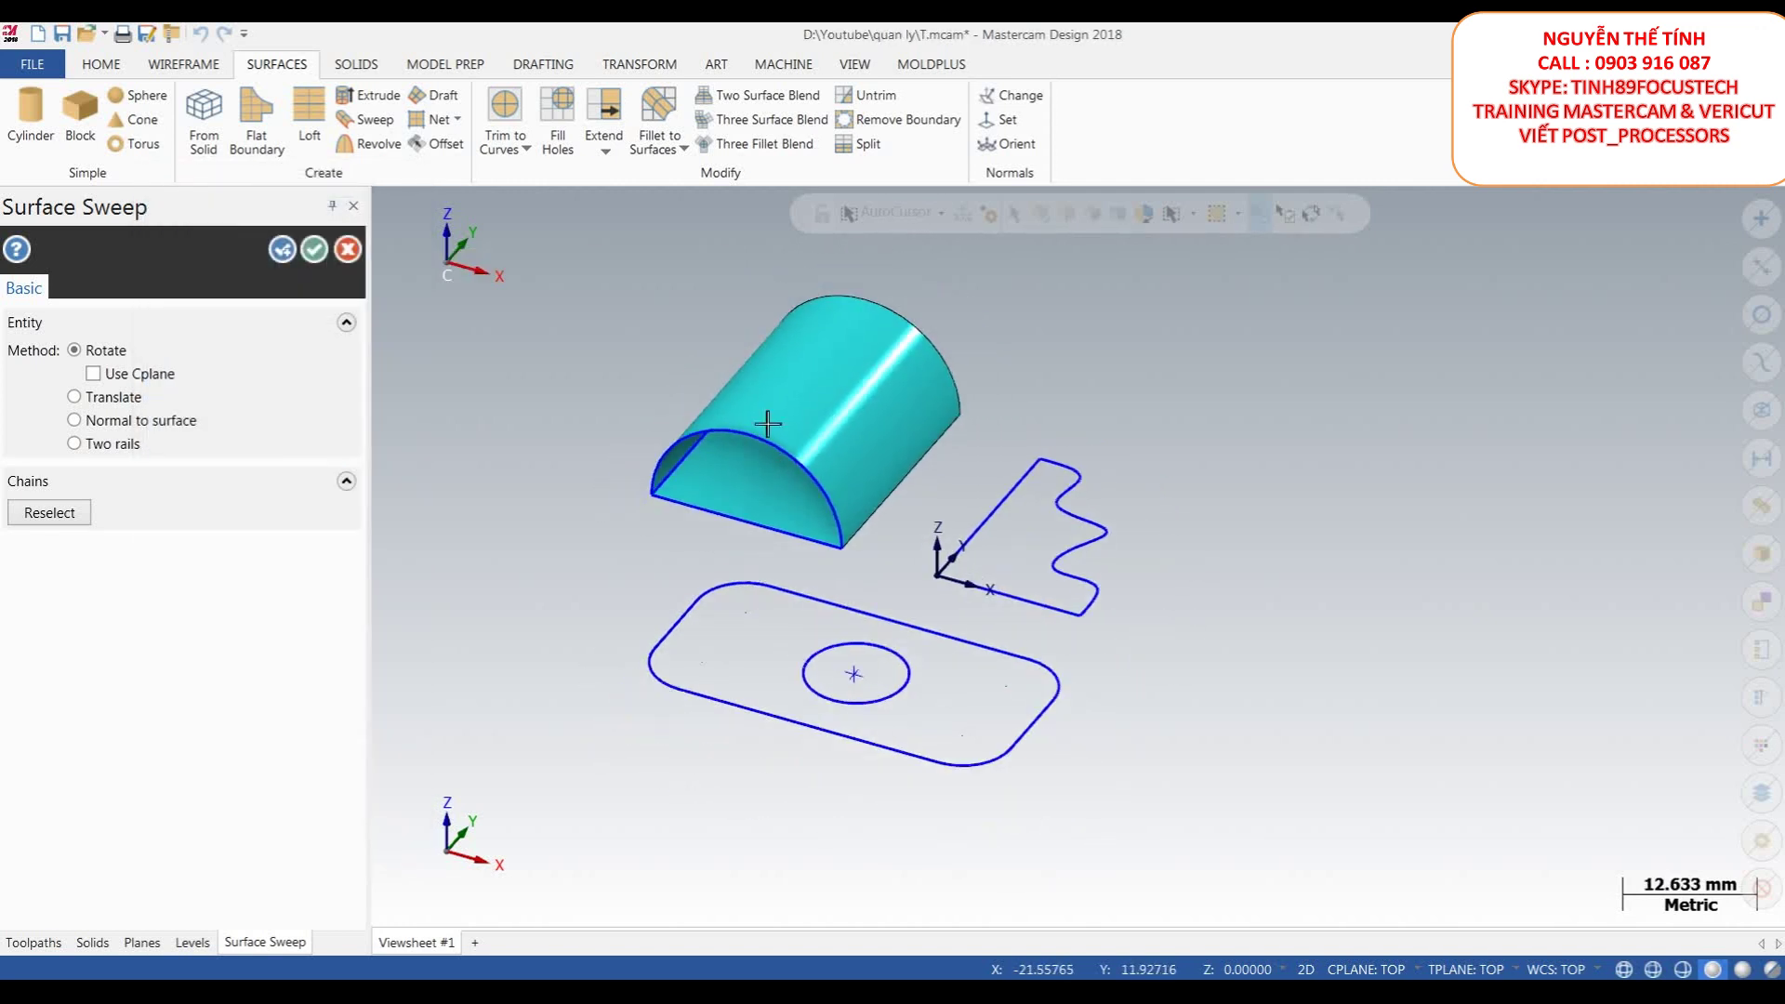
click(315, 249)
scroll(797, 395, up, 1)
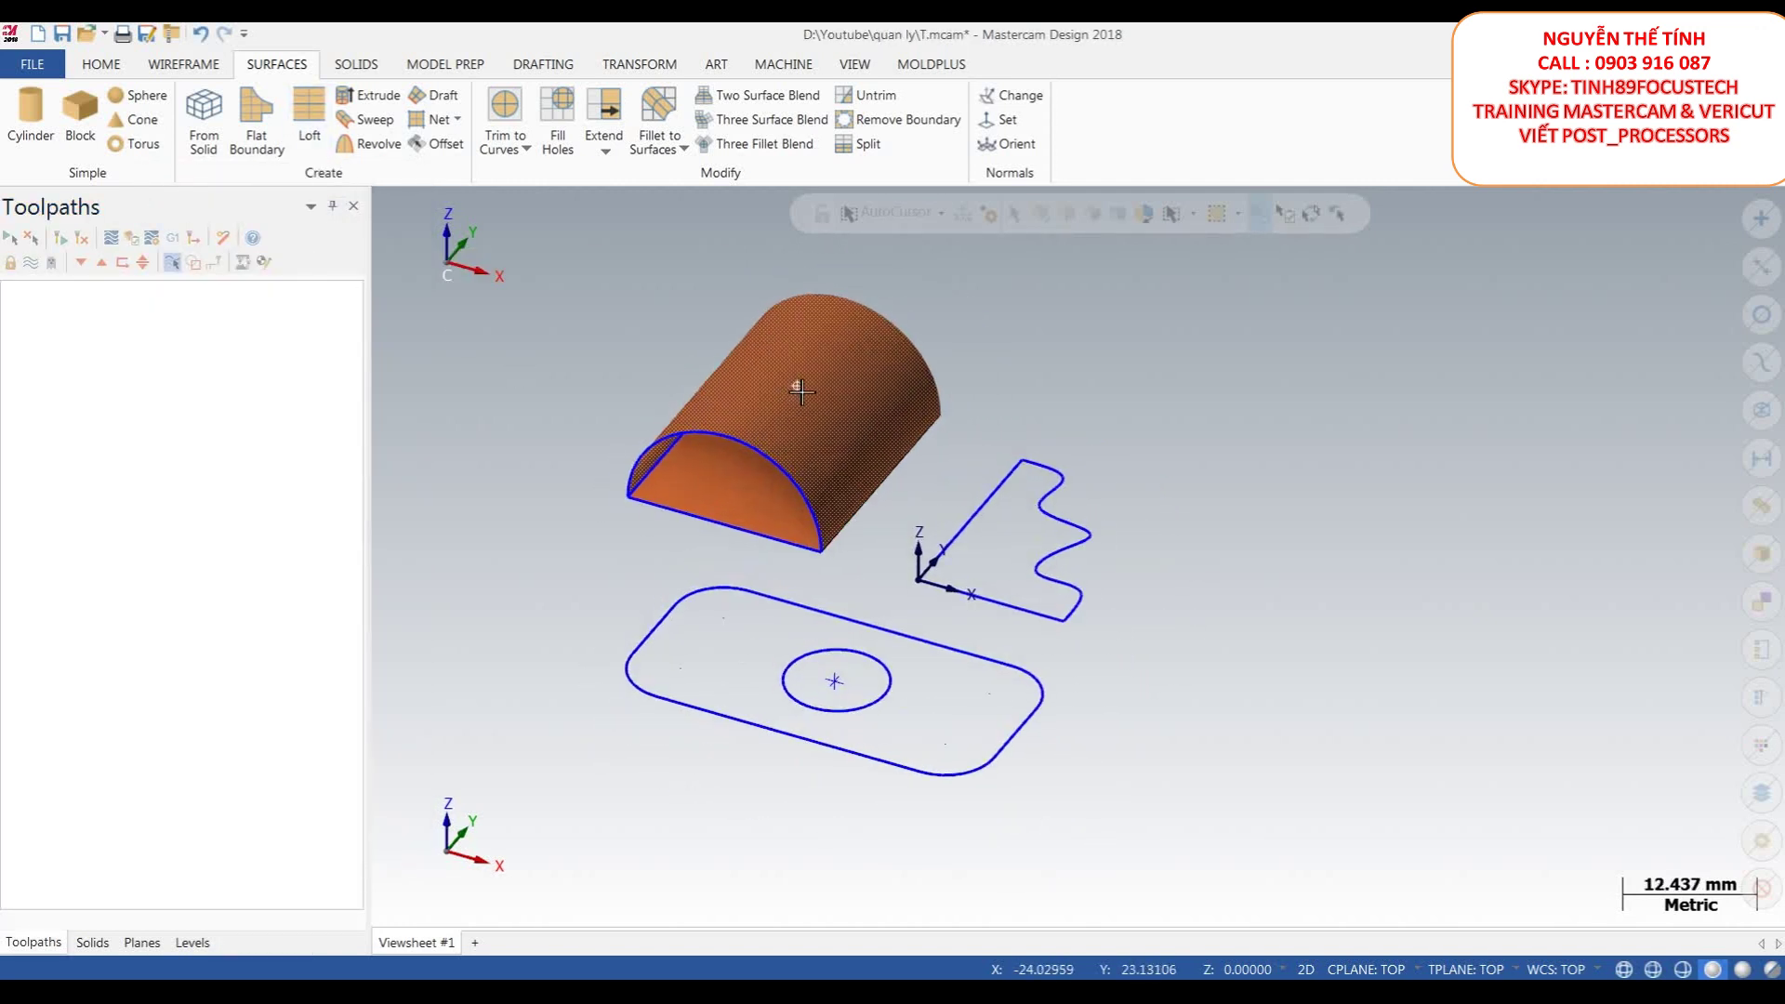
scroll(642, 294, down, 1)
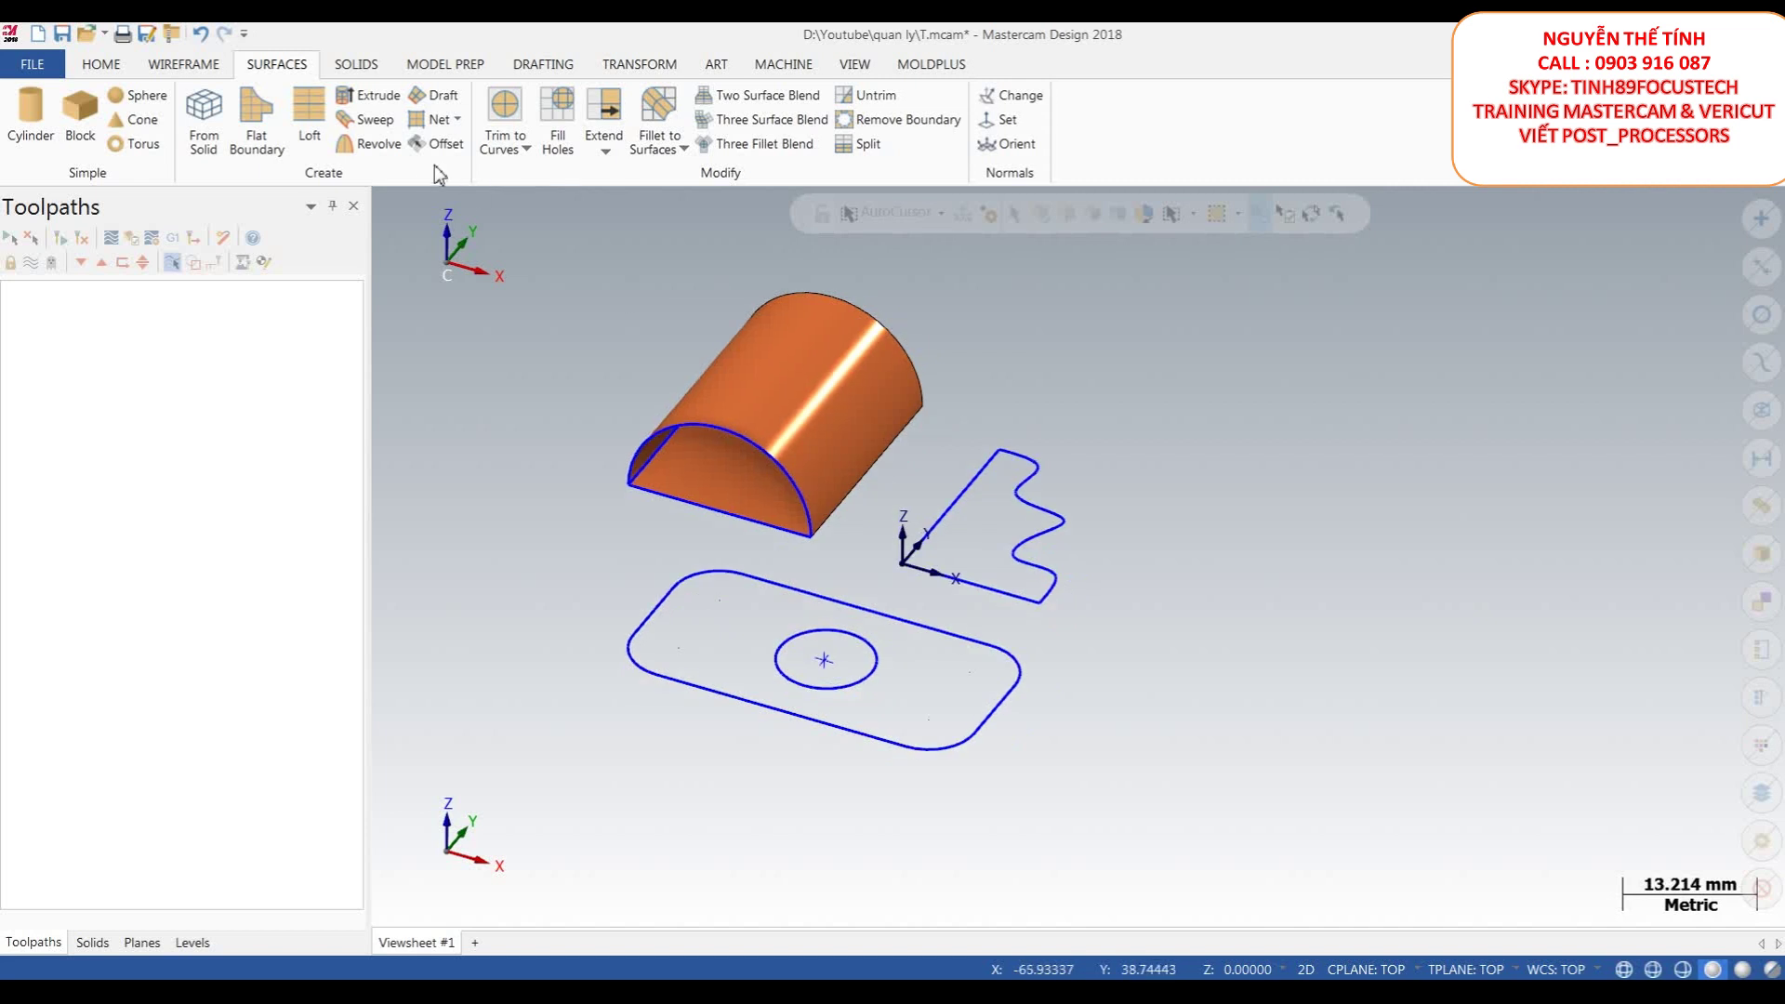
- Revolve the closed wavy profile into surfaces around its straight edge along Y, through the full 0 to 360 degrees
click(378, 144)
scroll(1003, 558, up, 1)
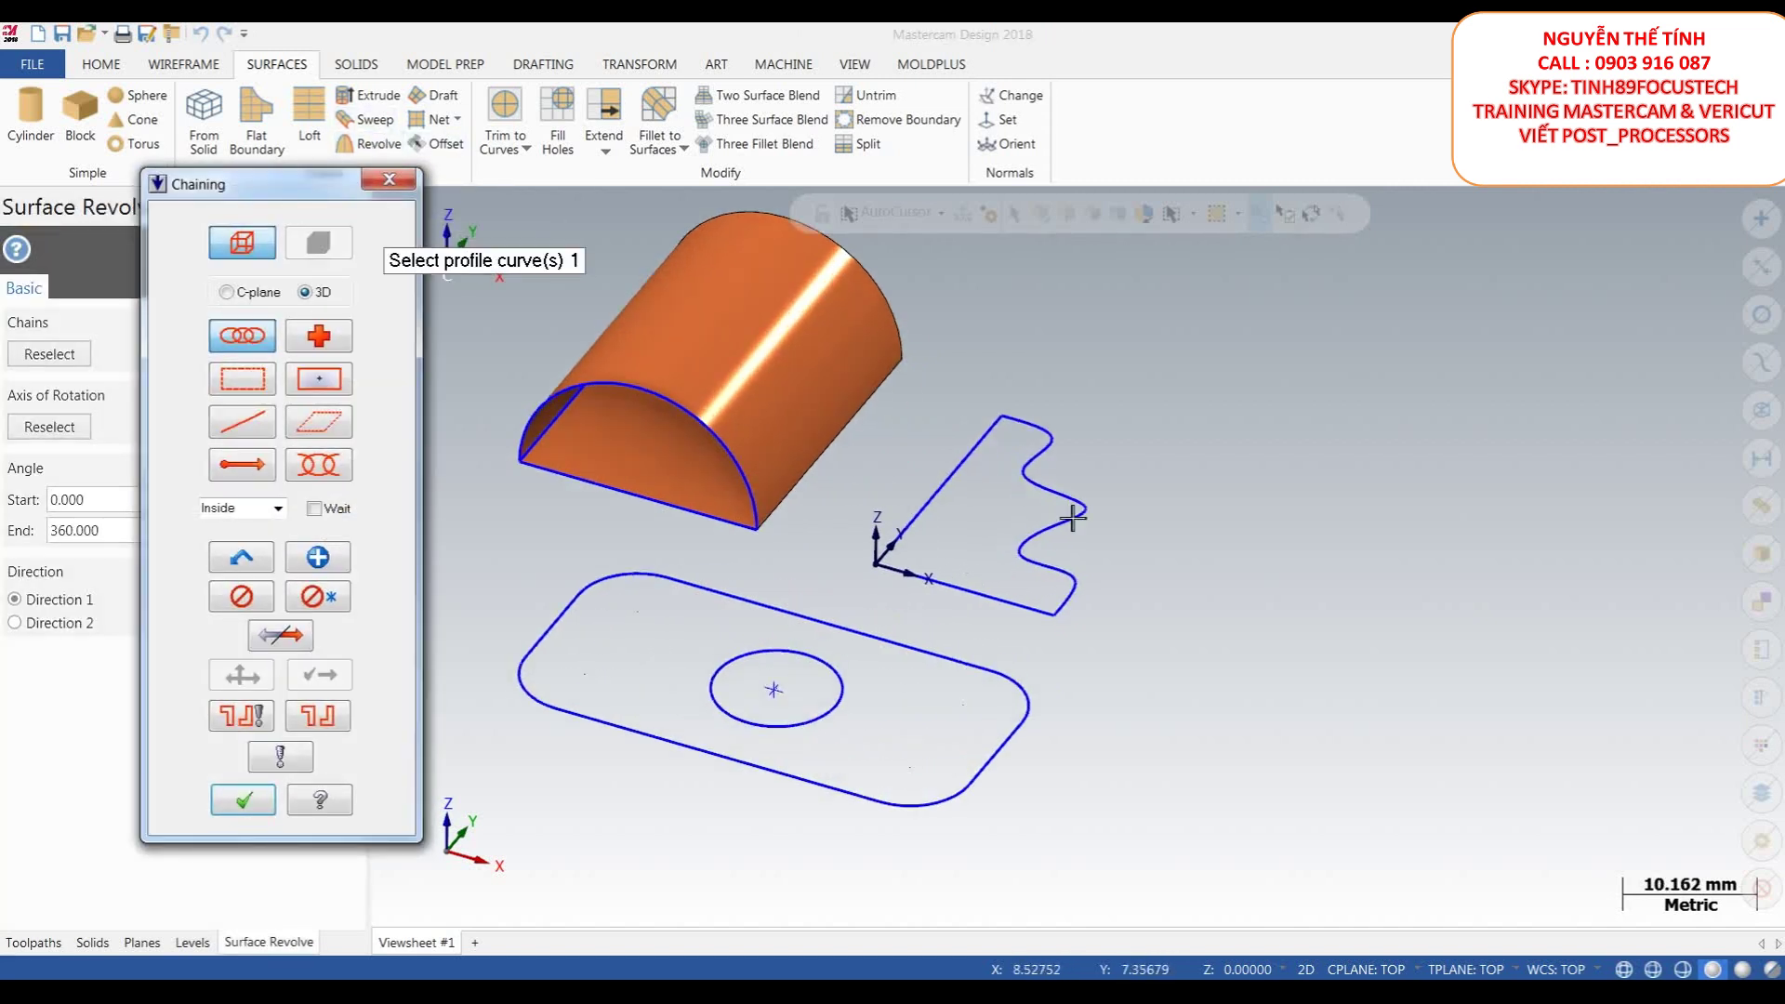
right_click(1136, 374)
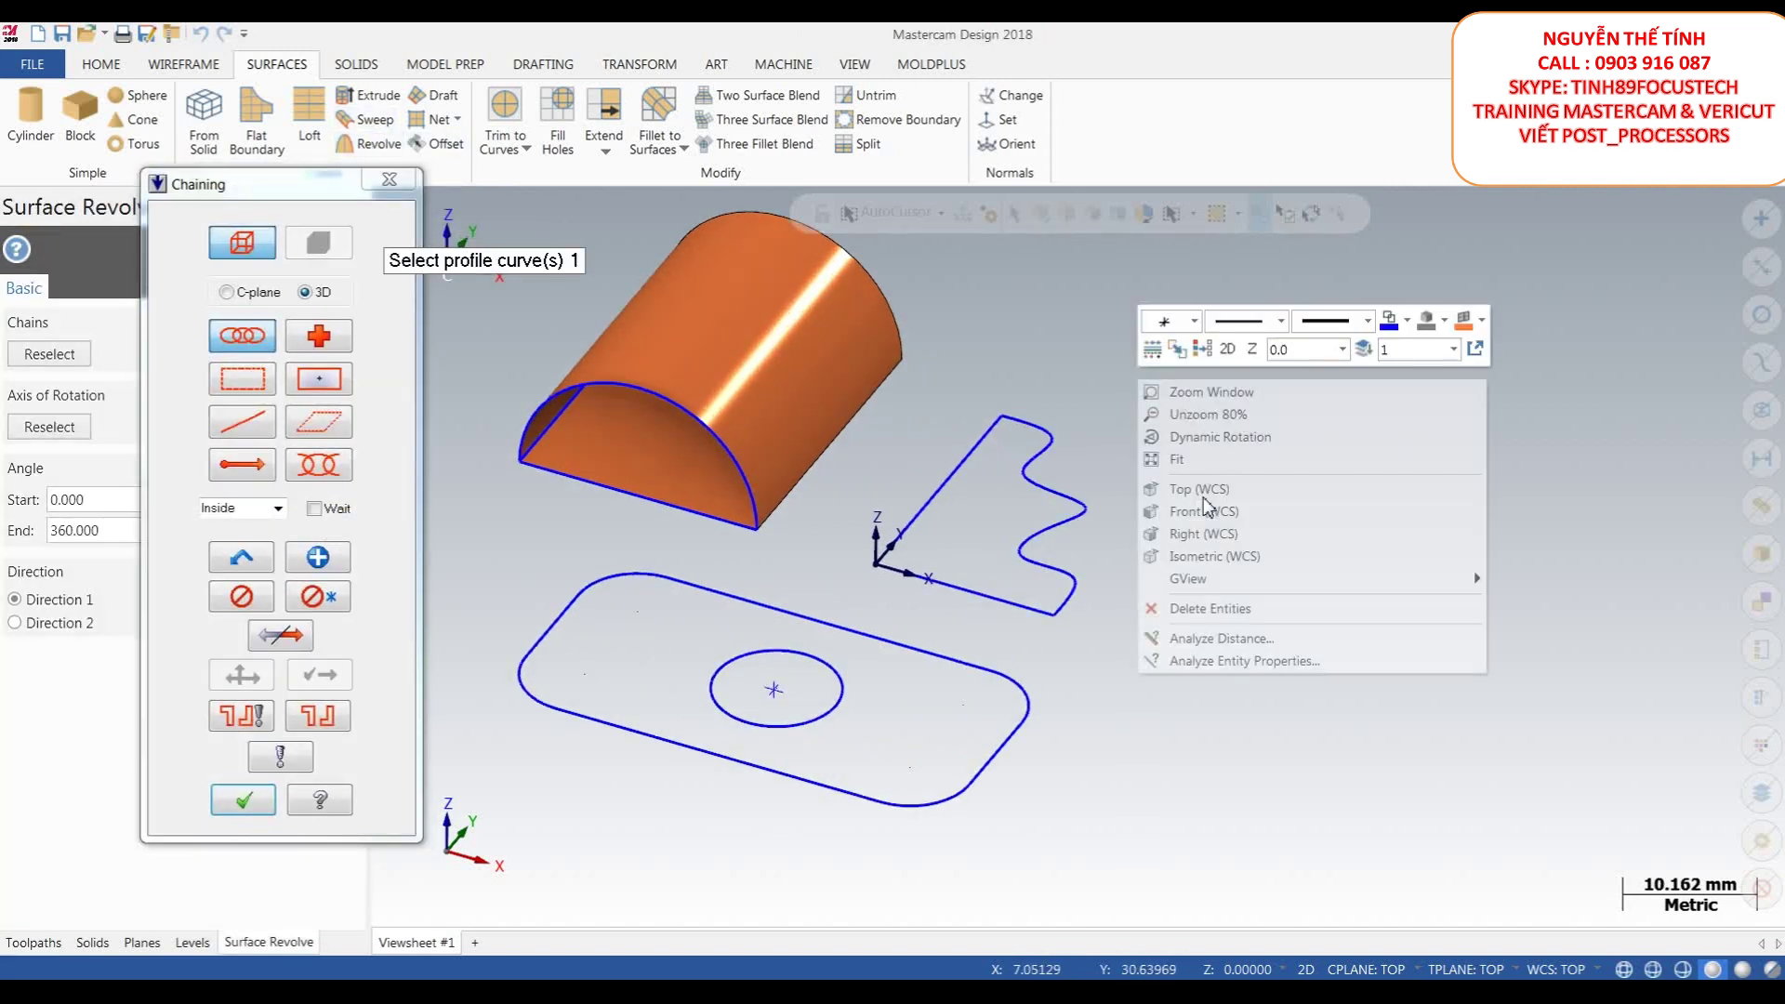
click(1203, 487)
click(1016, 537)
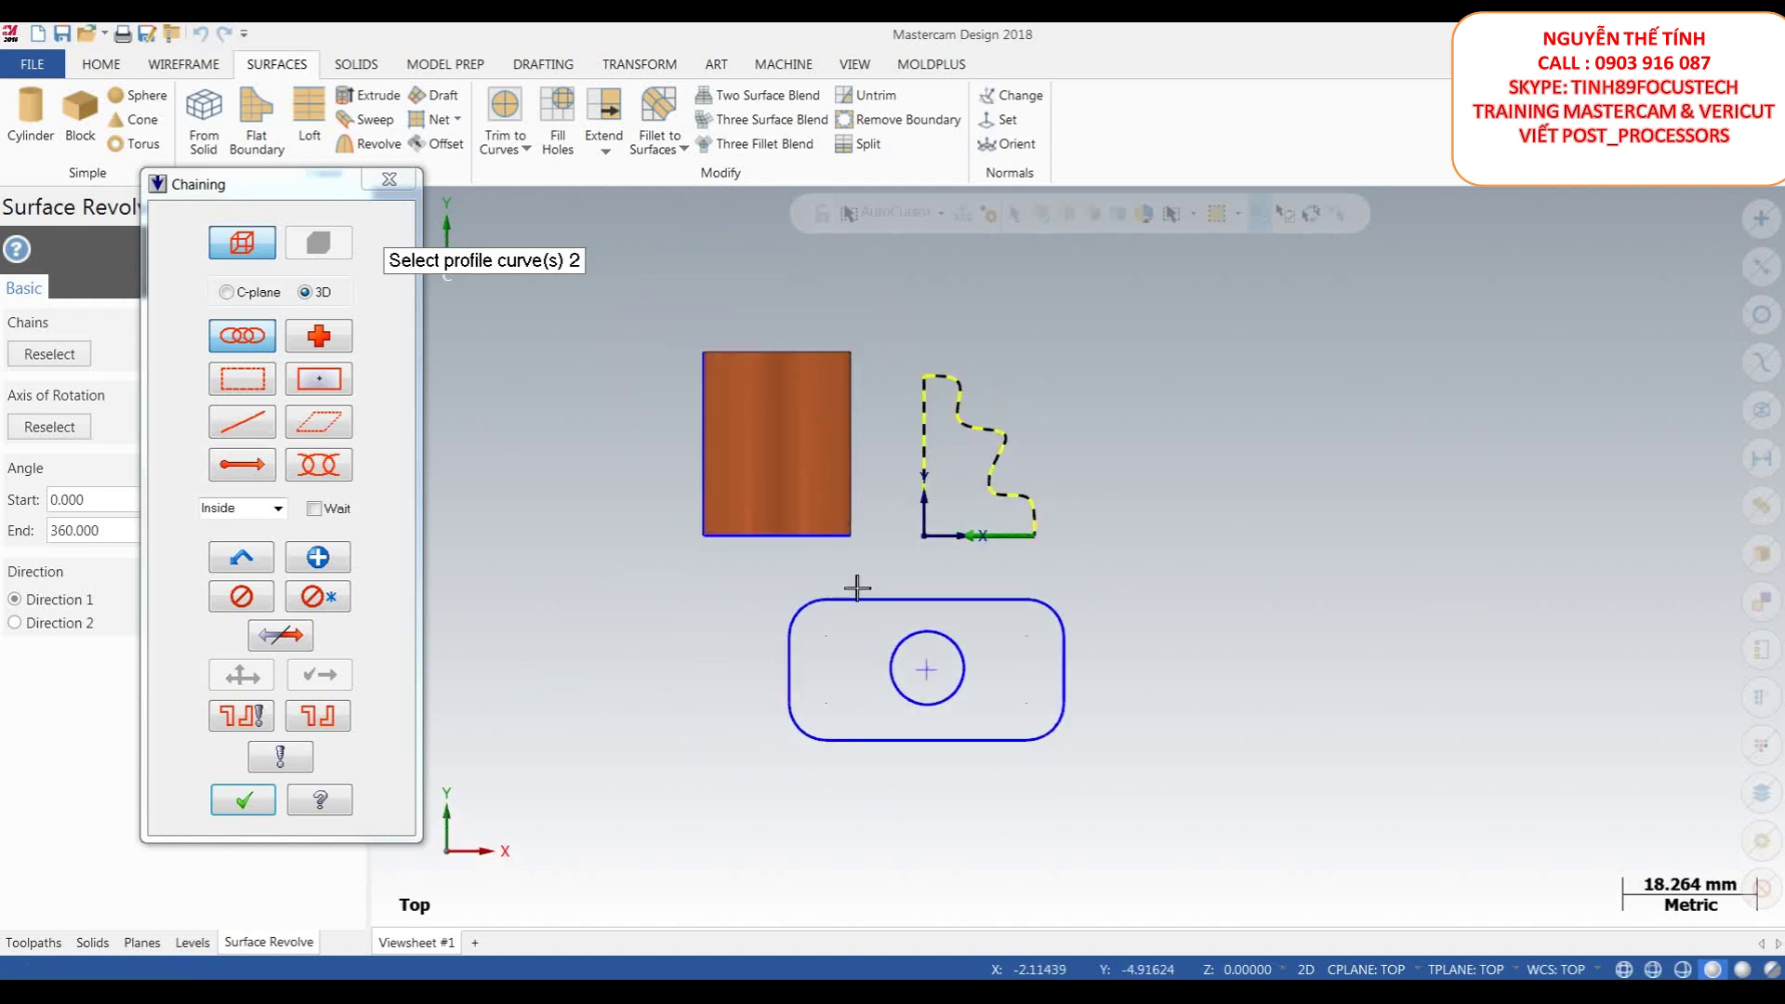
click(244, 799)
scroll(1039, 562, up, 1)
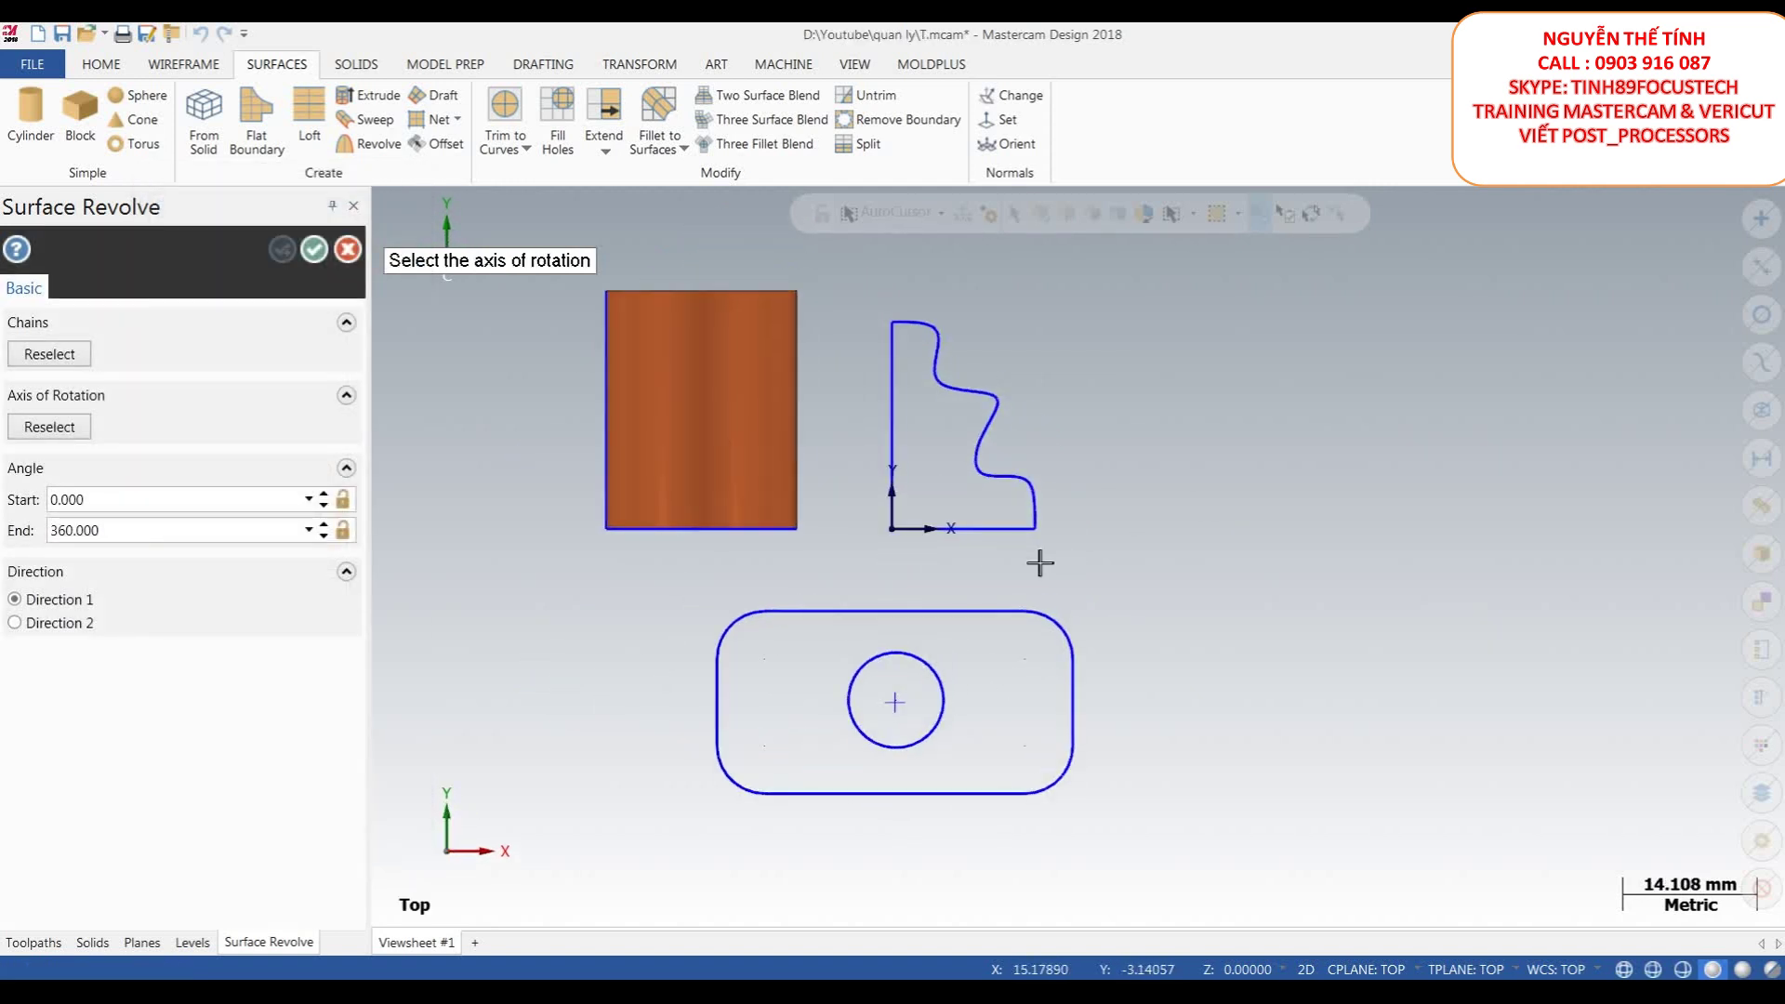
click(892, 470)
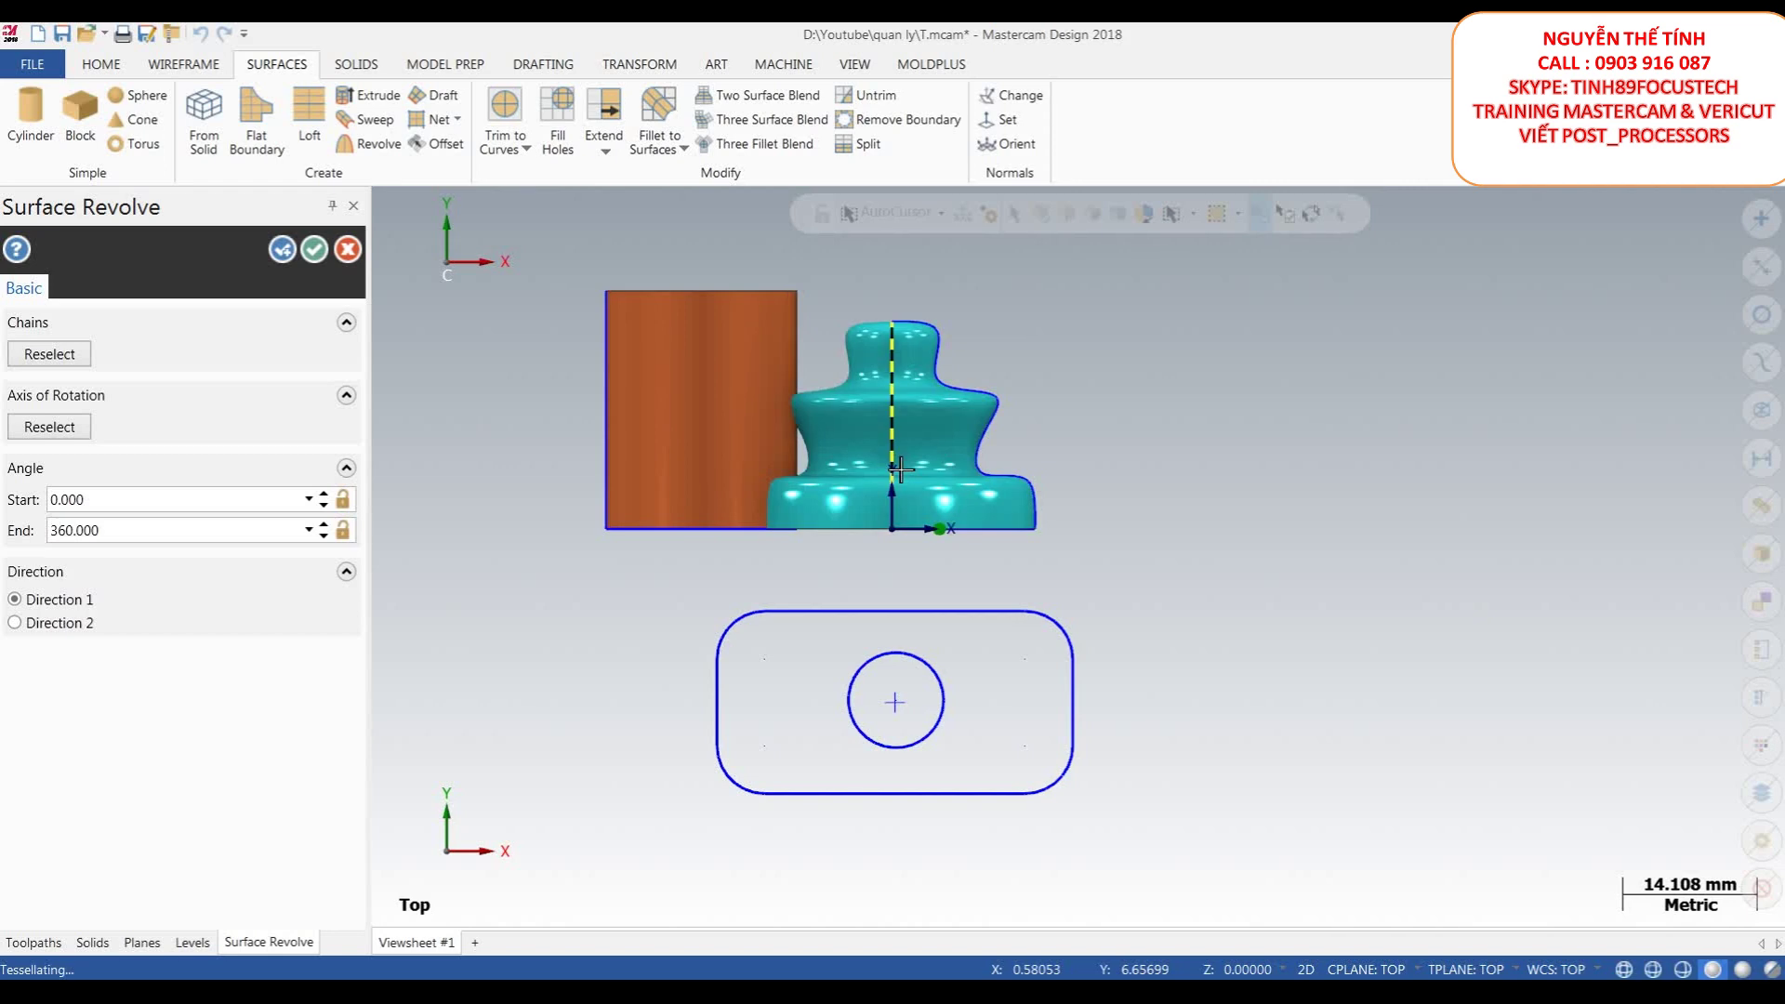
middle_drag(1109, 511, 1171, 456)
scroll(1153, 432, up, 3)
scroll(1139, 448, down, 1)
scroll(1152, 450, up, 1)
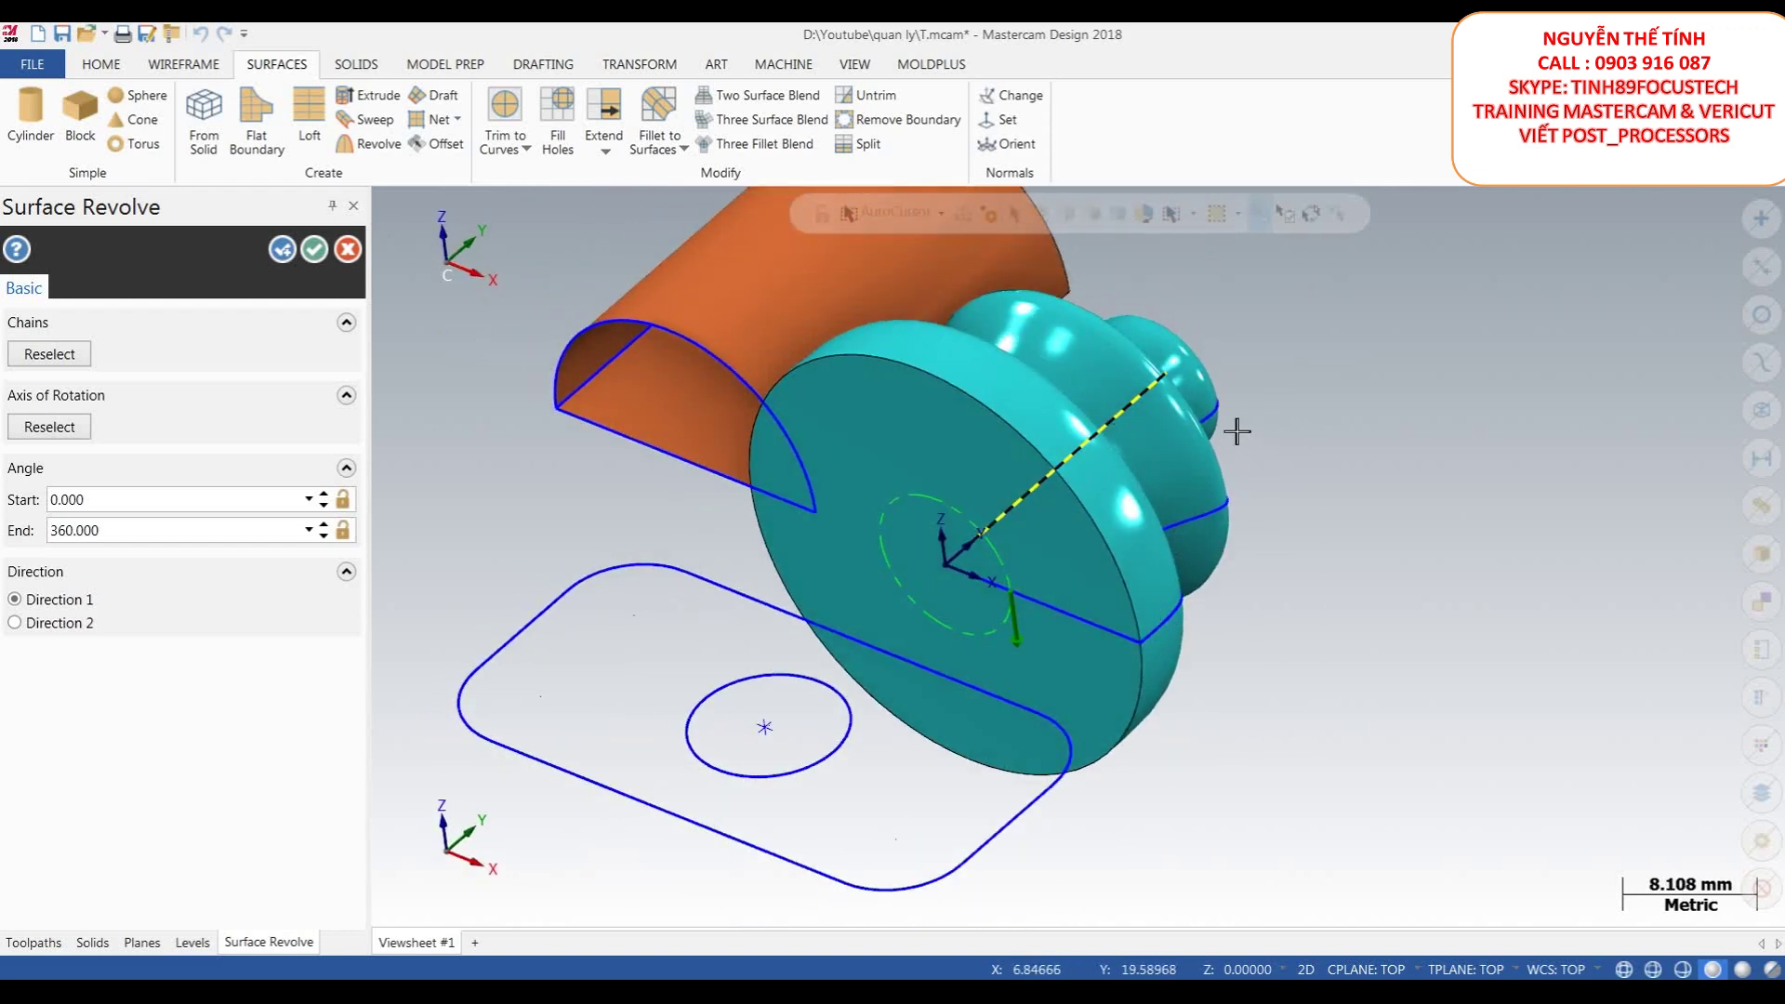
scroll(1129, 484, down, 1)
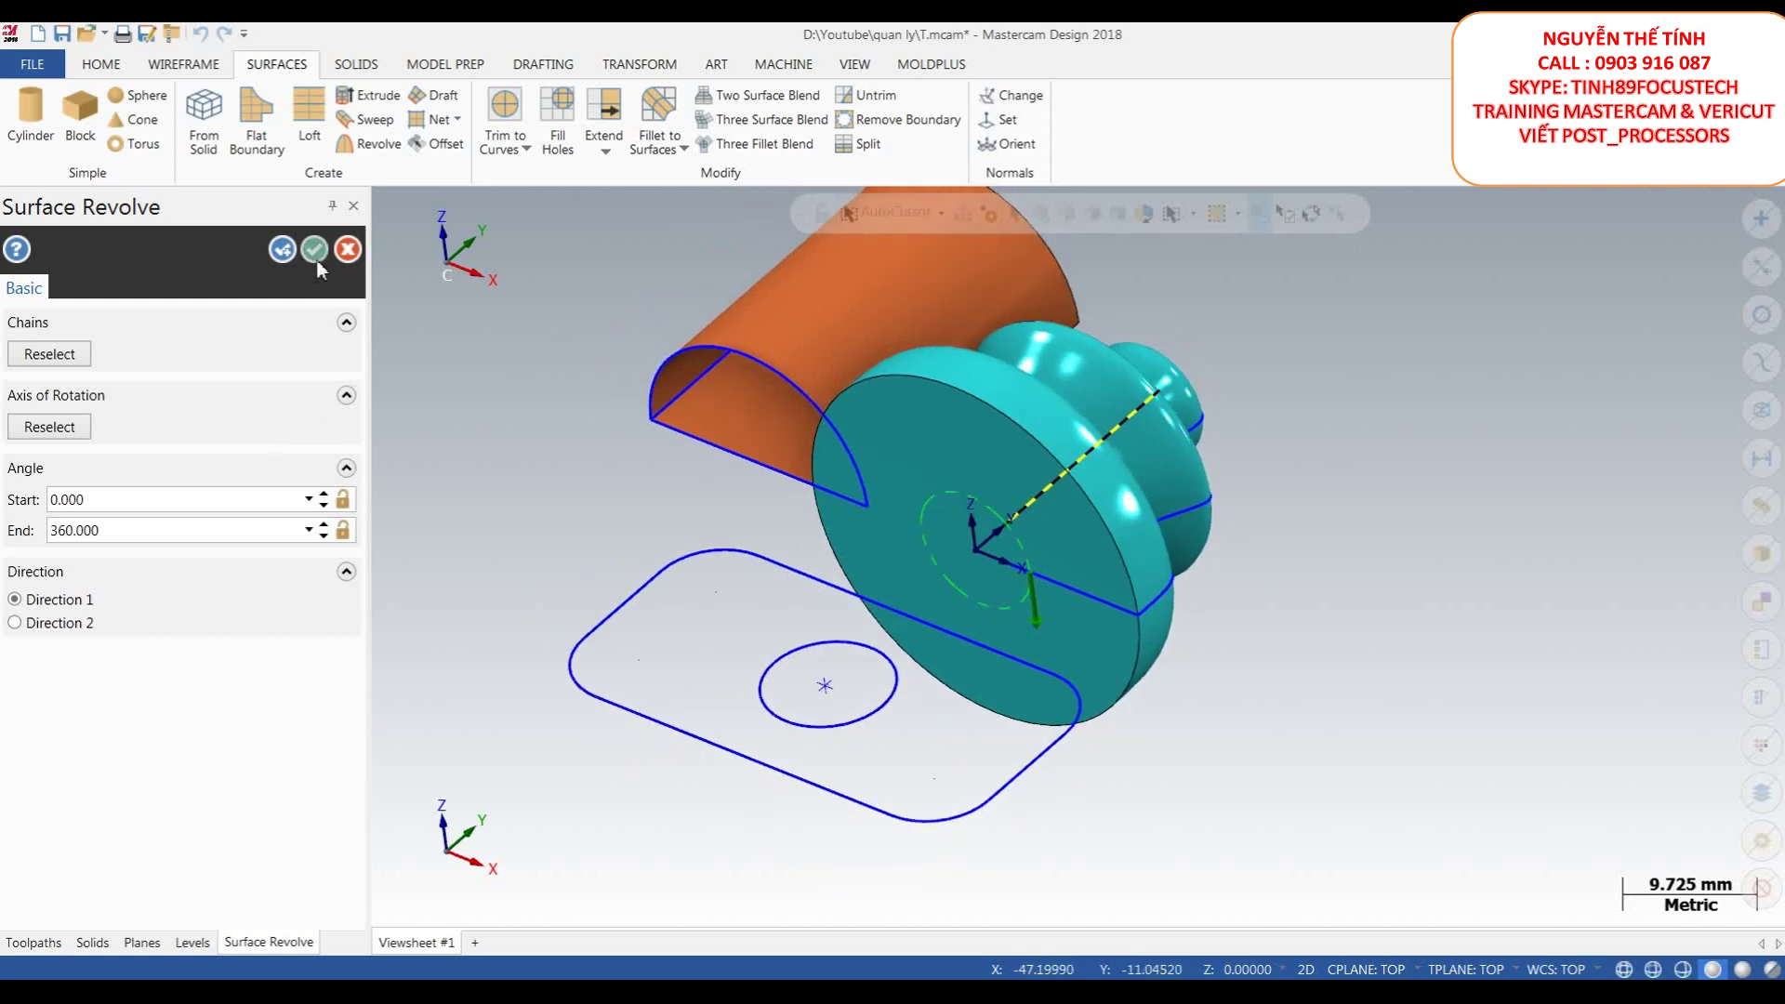
- Set the start angle of the revolved surface to 90 degrees and finish it
click(143, 523)
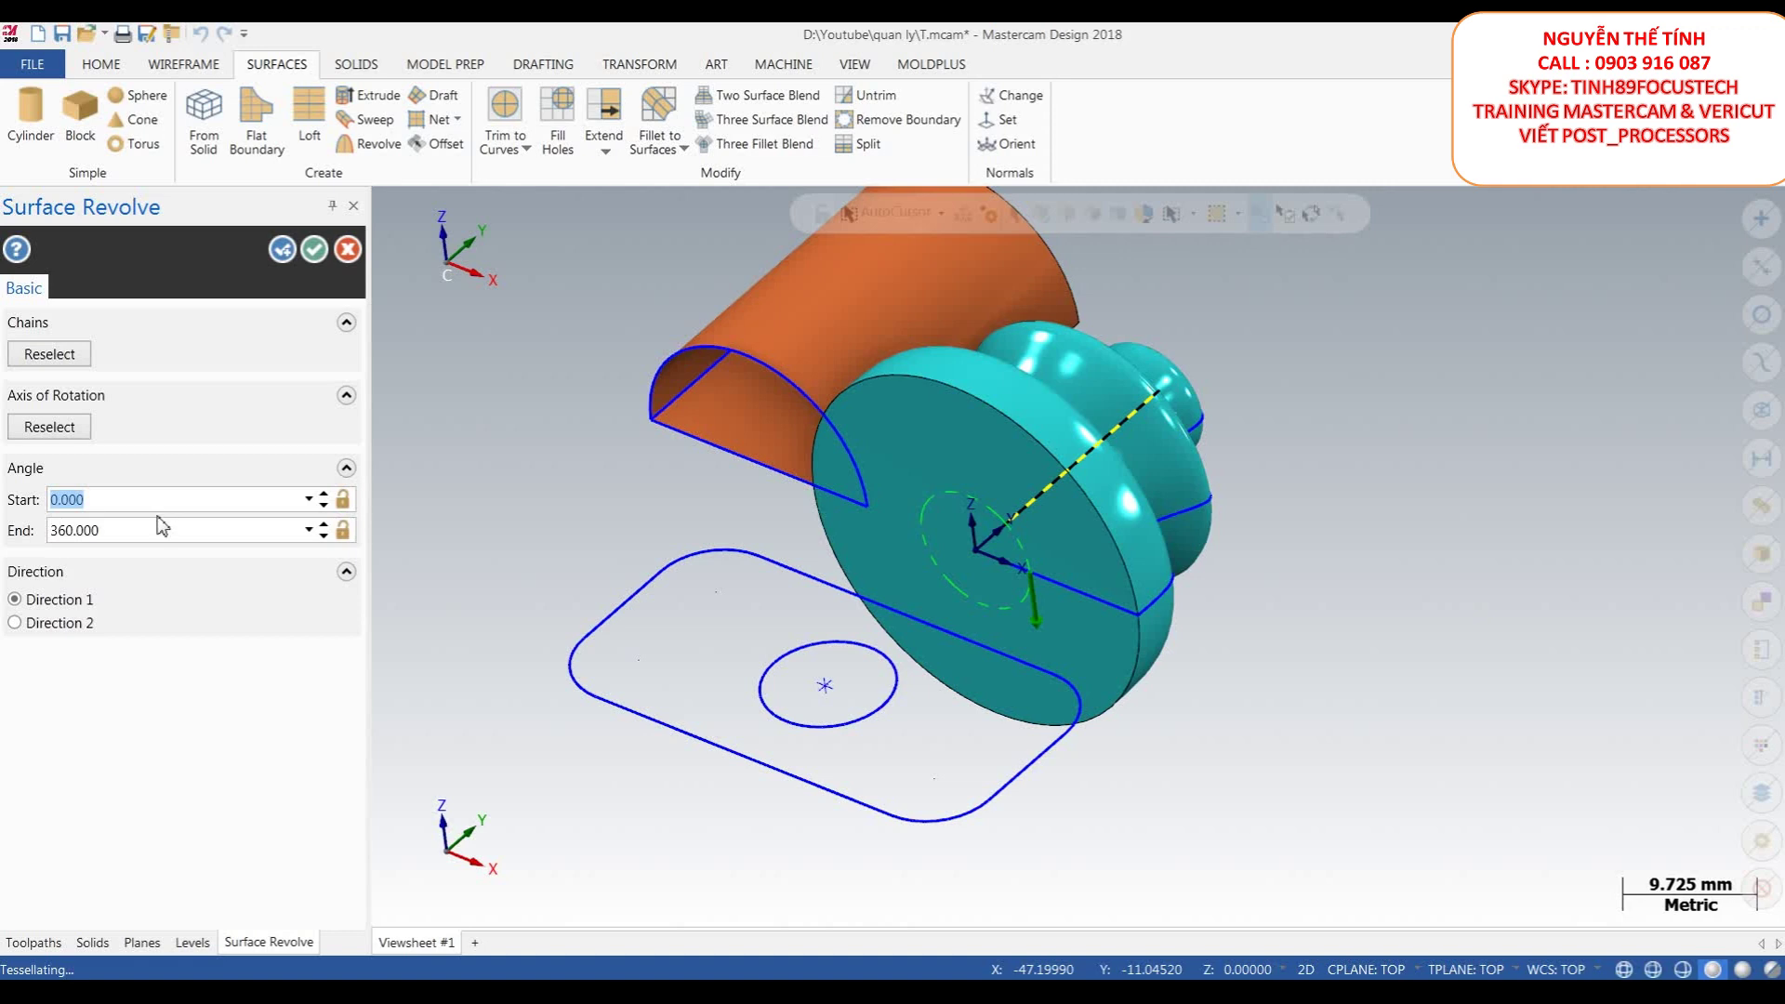
key(Return)
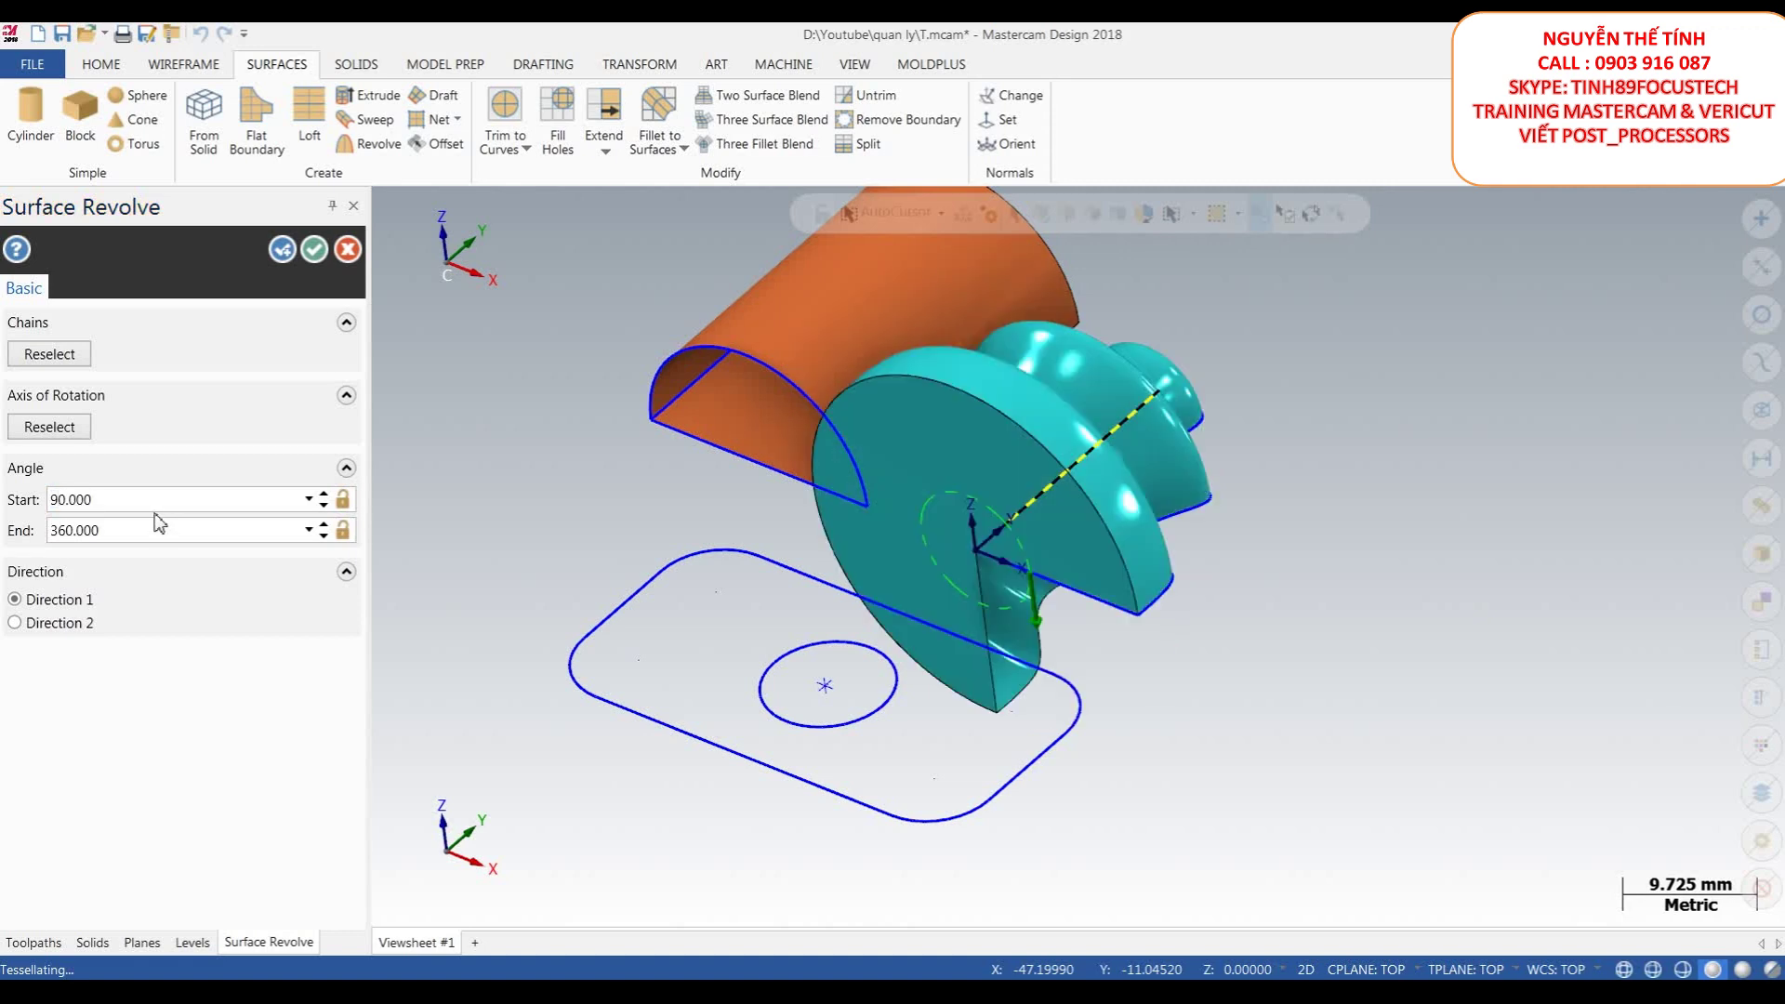
middle_drag(1091, 476, 857, 561)
middle_drag(1023, 564, 423, 374)
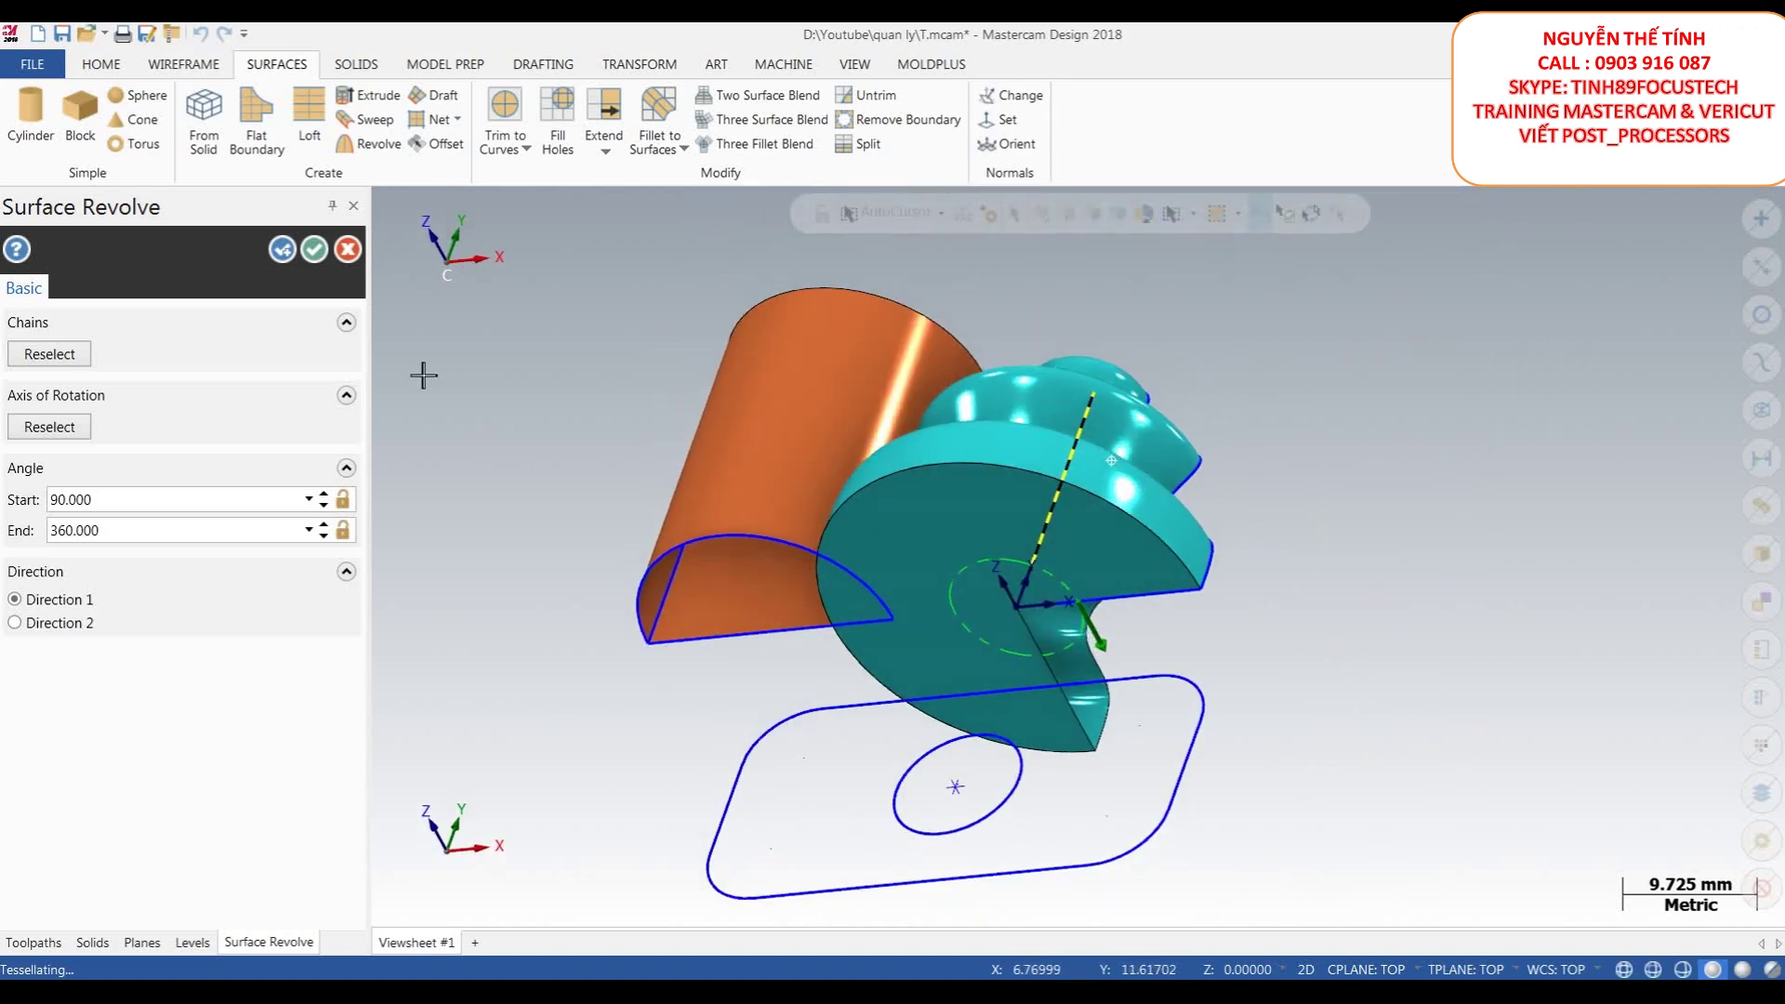
click(312, 251)
- Delete the revolved surfaces in the top view, keeping the wavy wireframe profile
mouse_move(1267, 486)
middle_down()
mouse_move(928, 416)
mouse_move(809, 419)
mouse_move(1229, 486)
mouse_move(1326, 530)
mouse_move(1246, 610)
mouse_move(876, 685)
mouse_move(1247, 460)
middle_up()
right_click(1247, 460)
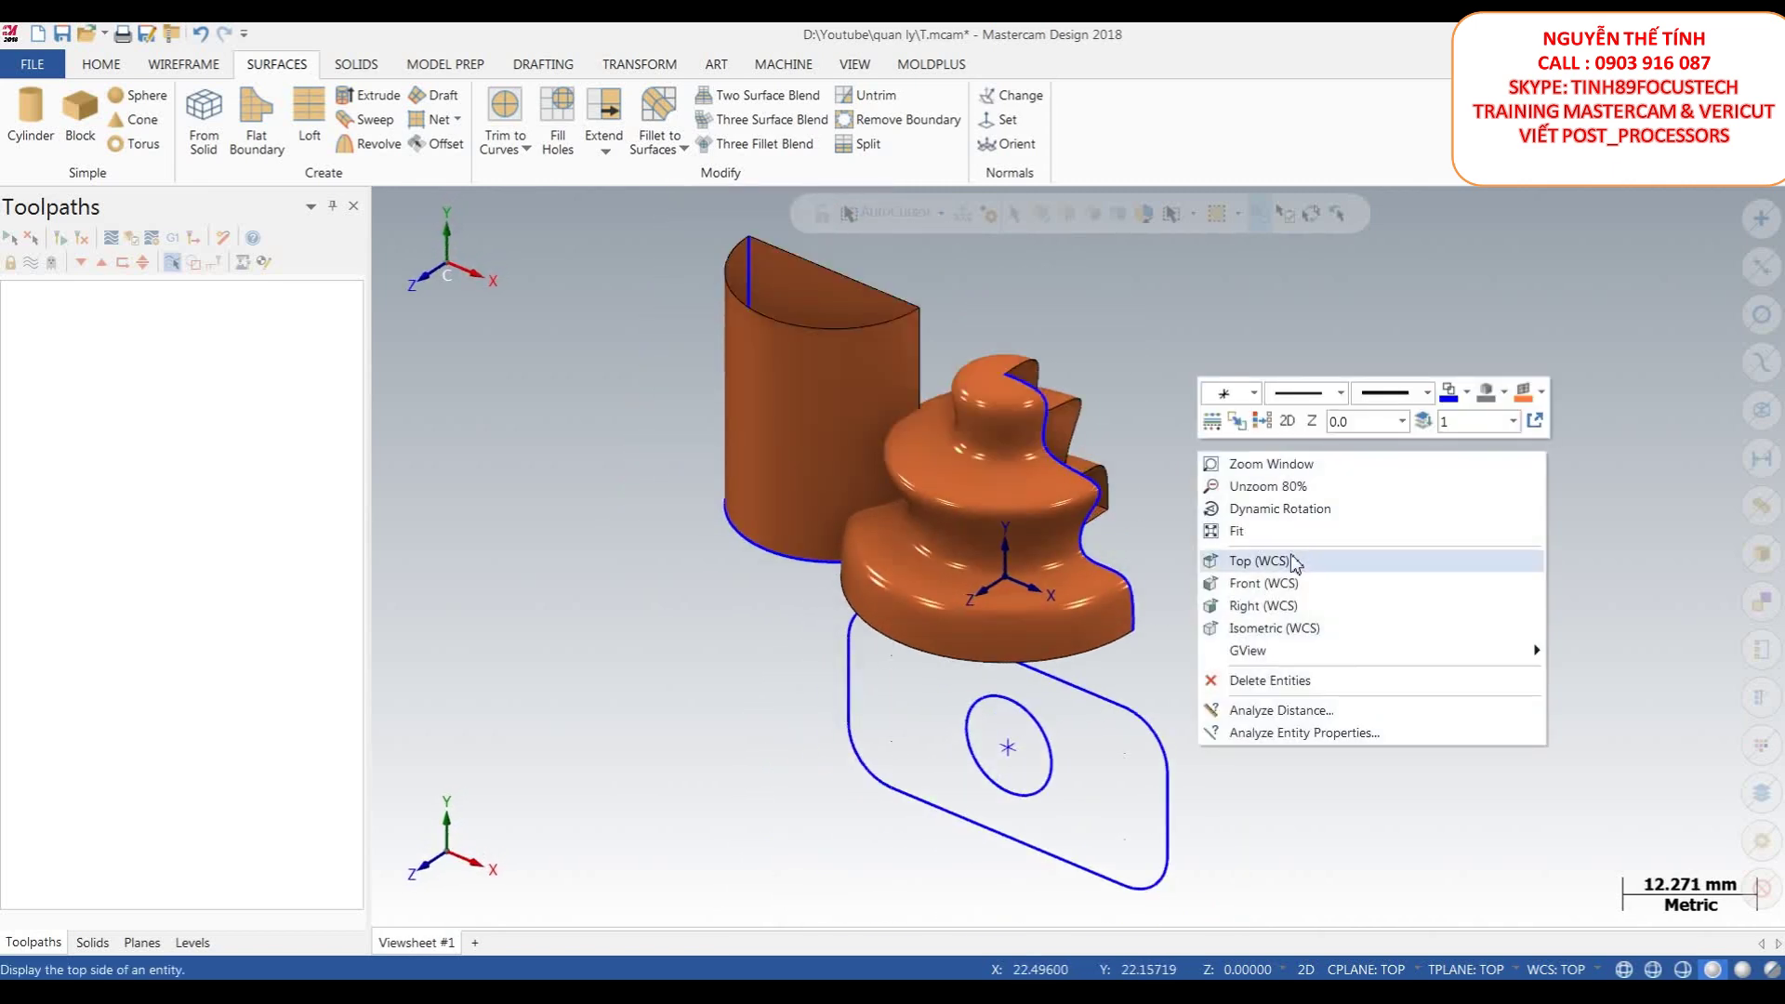
click(1295, 561)
click(854, 428)
right_click(1161, 368)
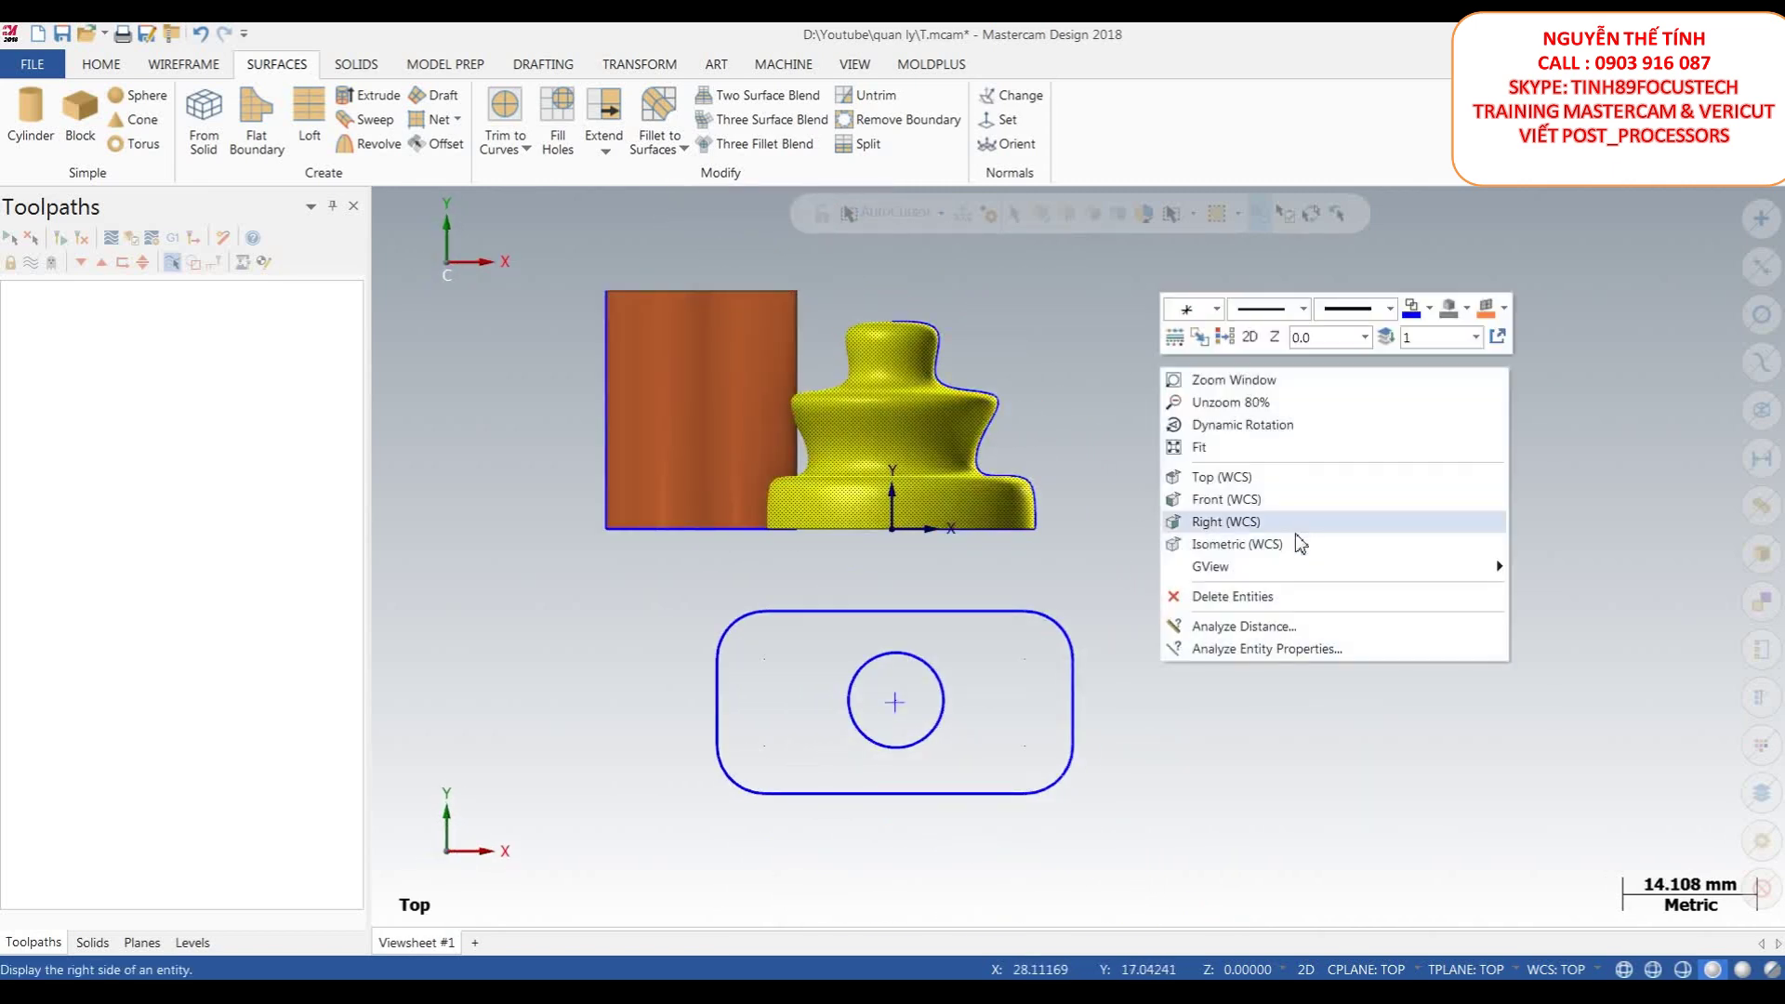
mouse_move(1270, 563)
click(1246, 597)
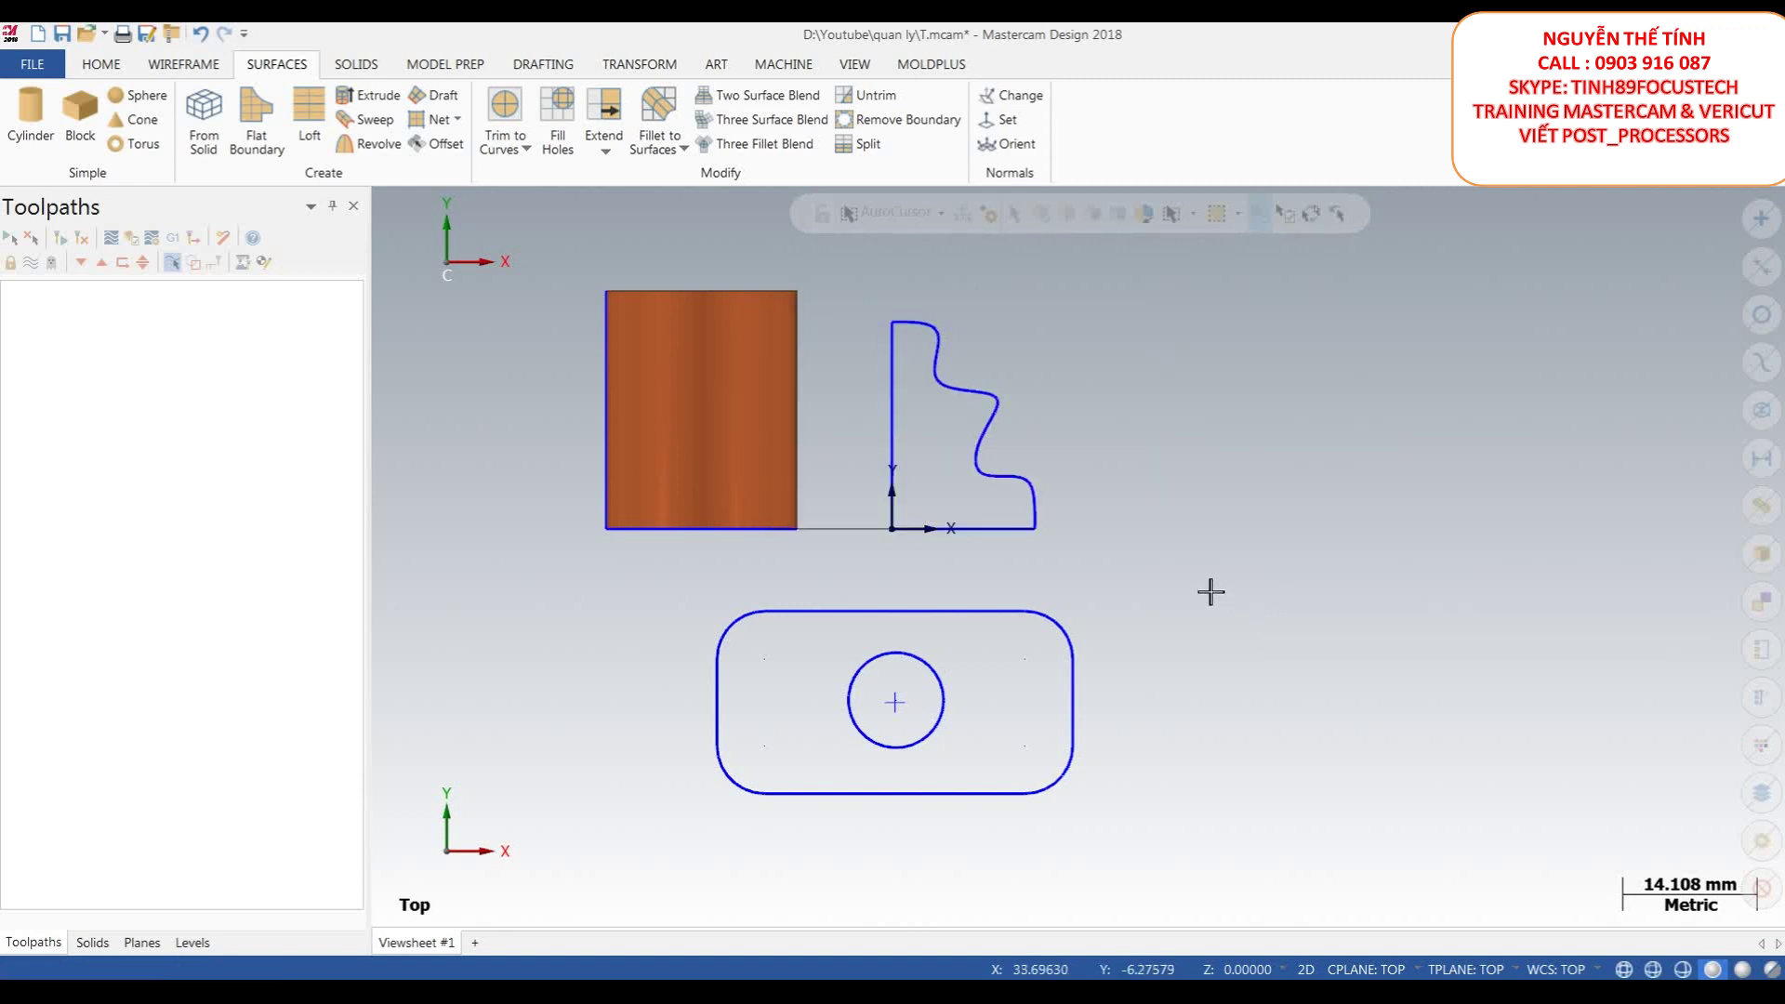
- Delete the leftover flat revolved disc surface in the isometric view, keeping the wavy wireframe profile
key(alt+7)
click(950, 436)
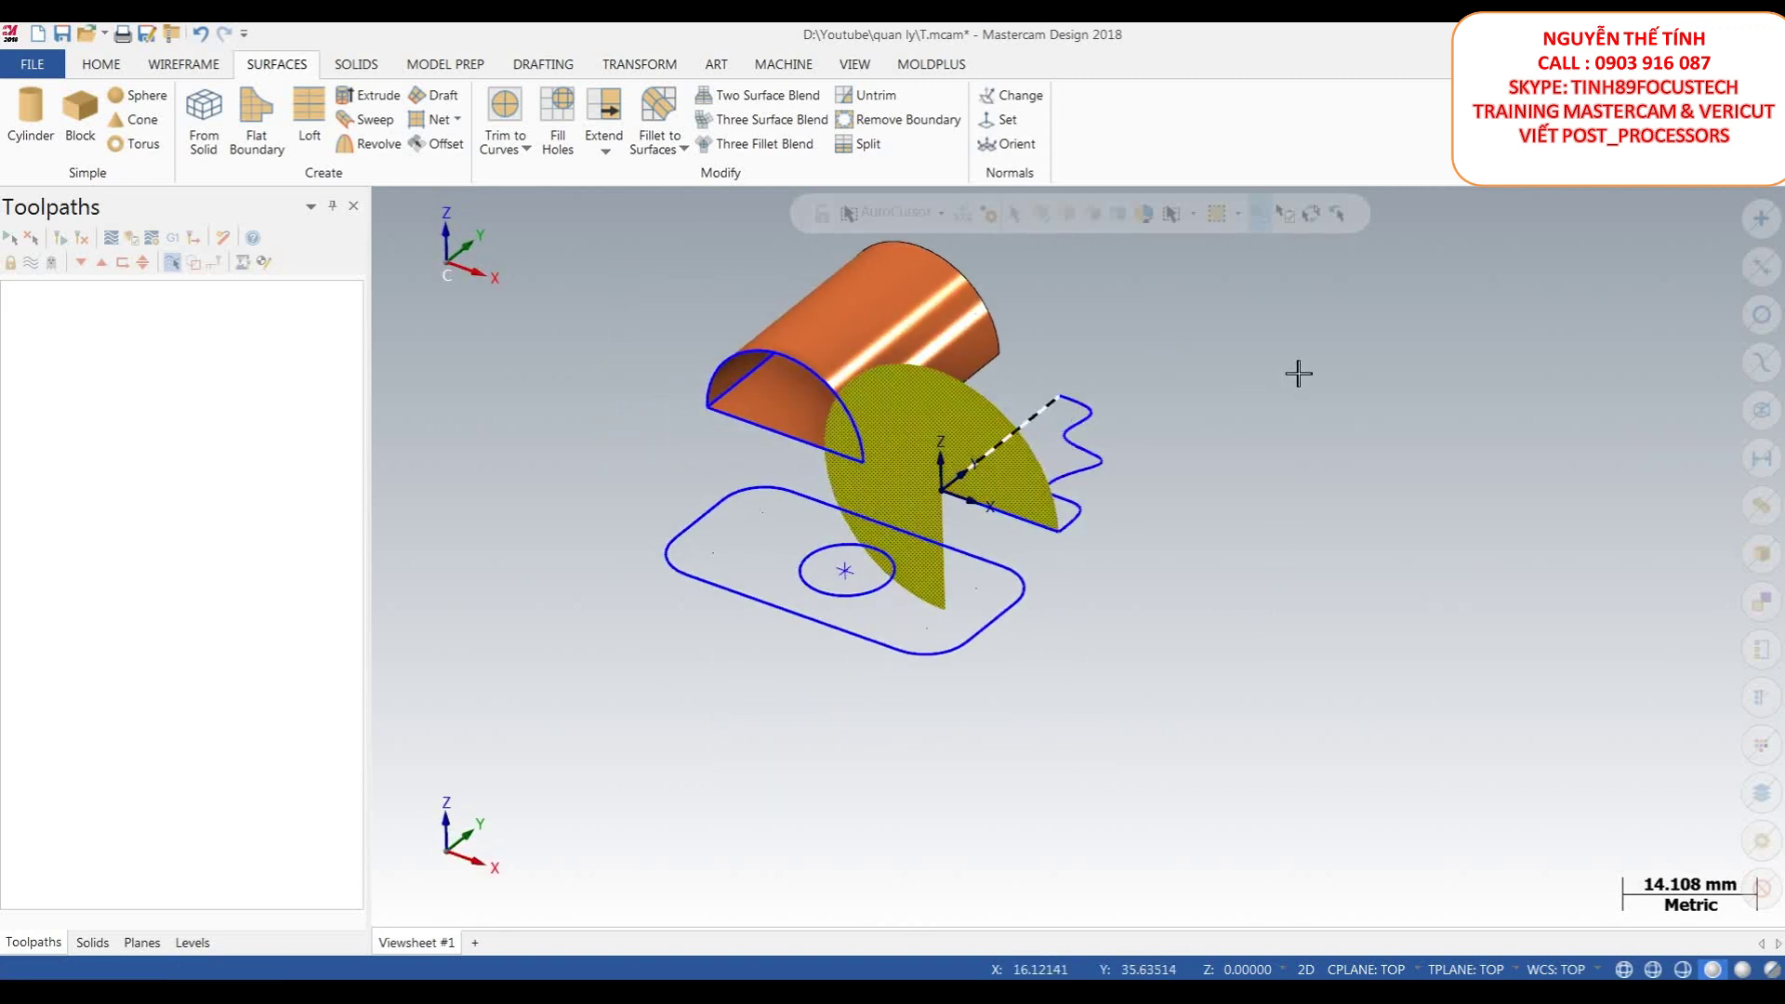
right_click(1295, 370)
click(1348, 598)
scroll(1048, 450, down, 1)
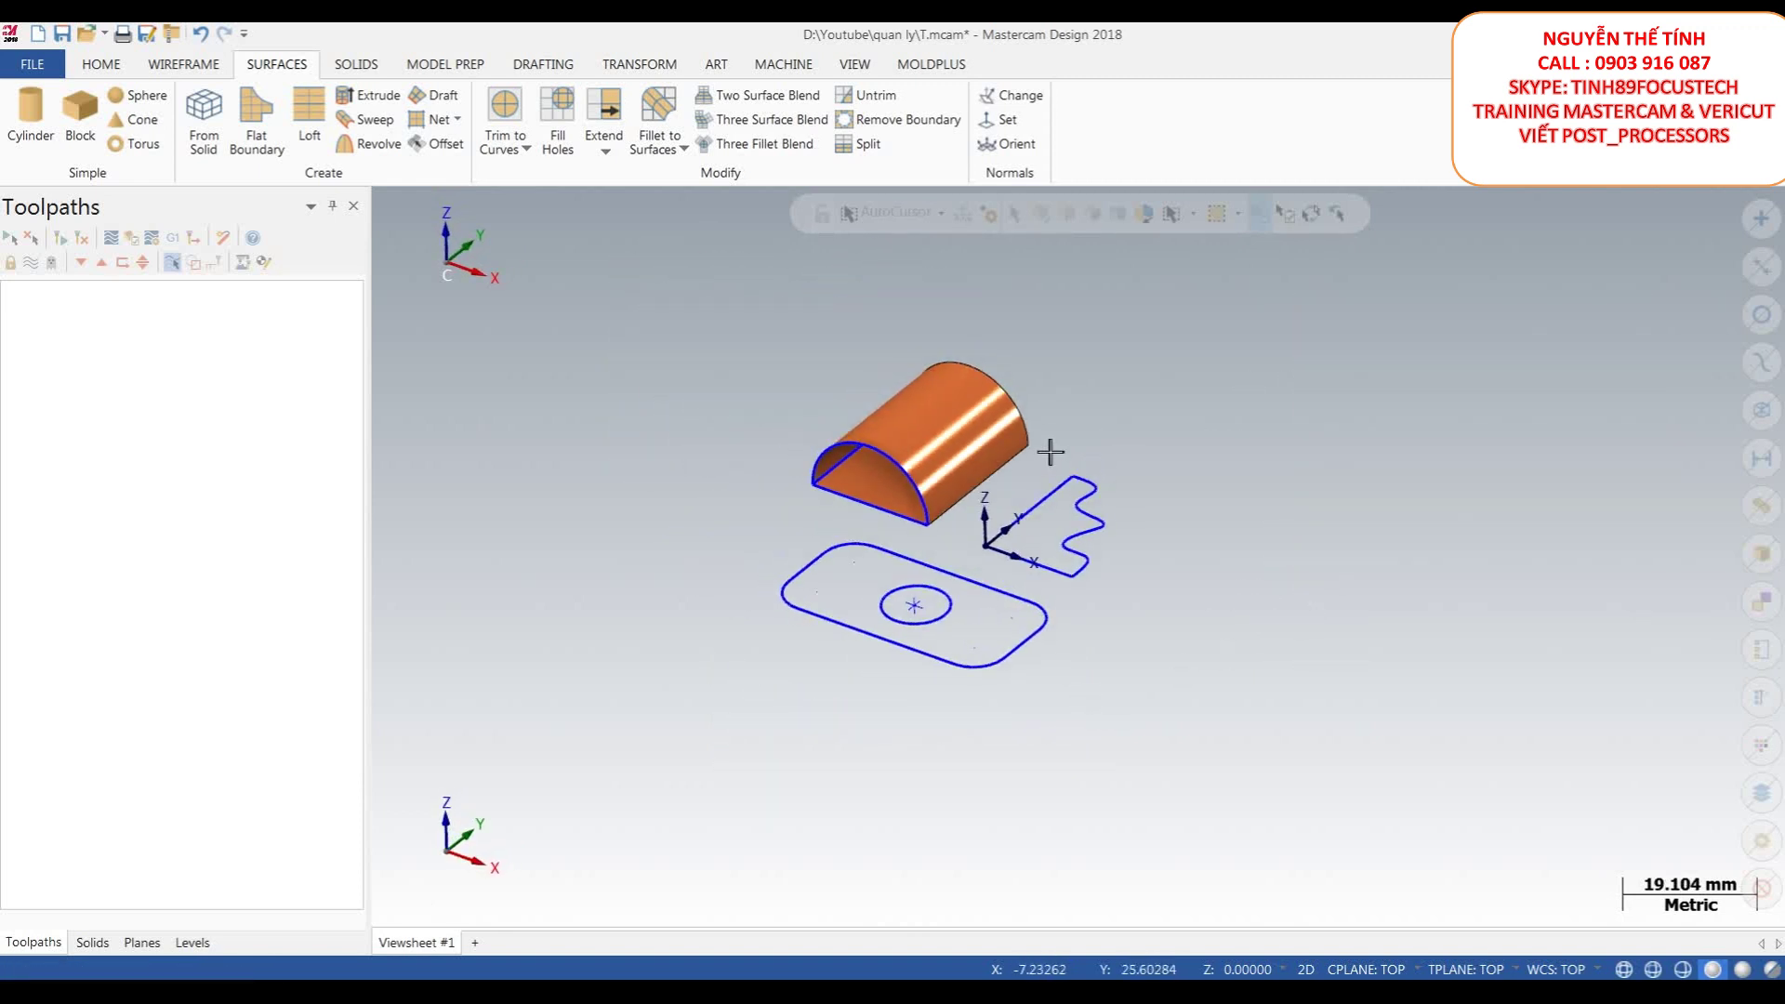
scroll(1048, 450, up, 1)
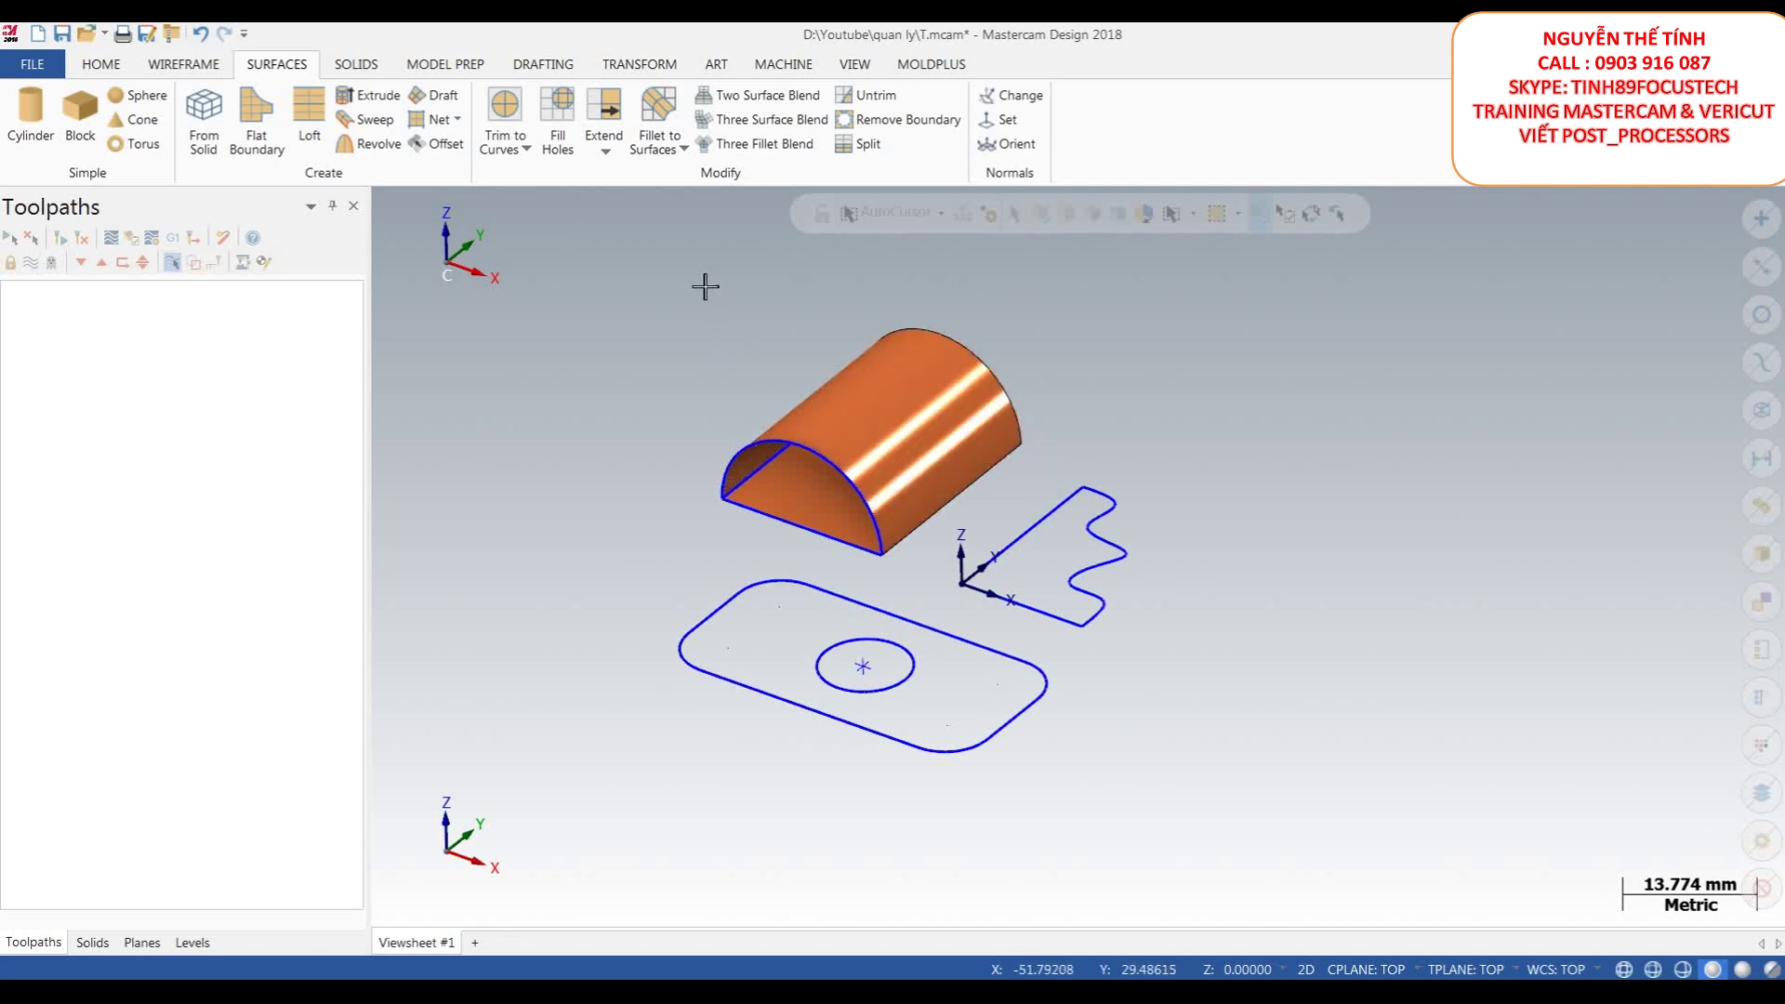
- Create draft surfaces from the rounded rectangle profile with length 8 and angle 0, ready for another draft
click(449, 97)
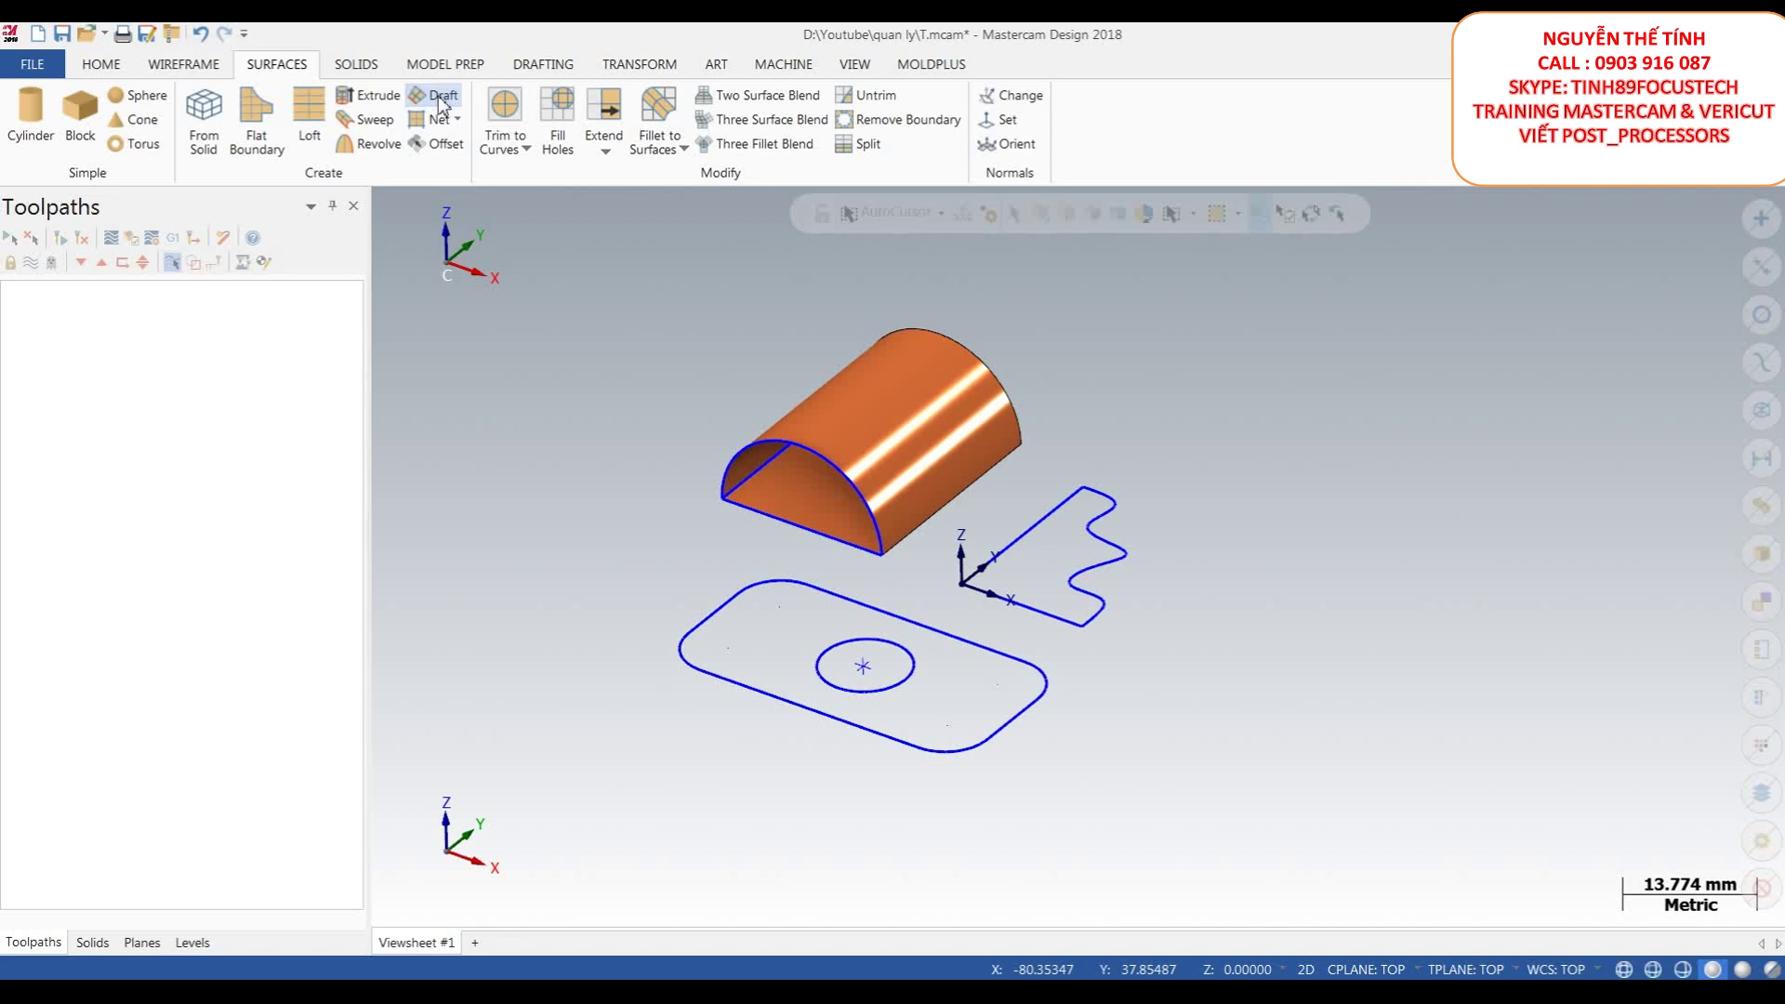
scroll(967, 577, down, 2)
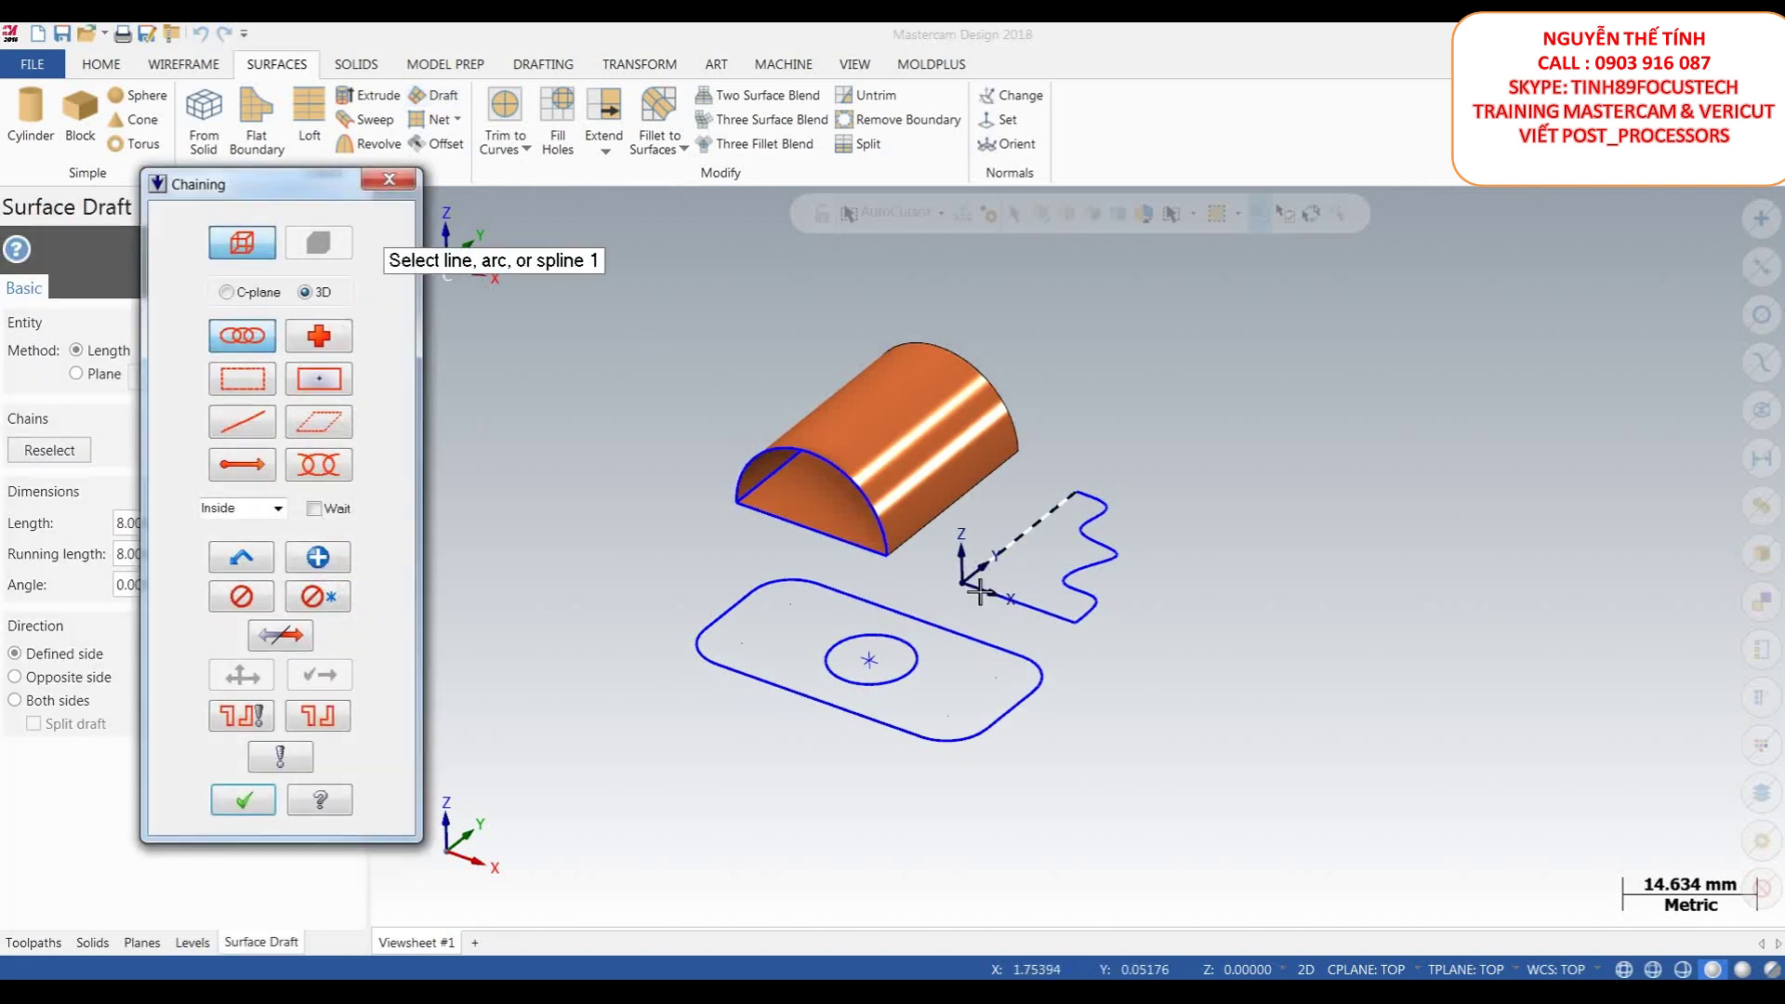
click(872, 713)
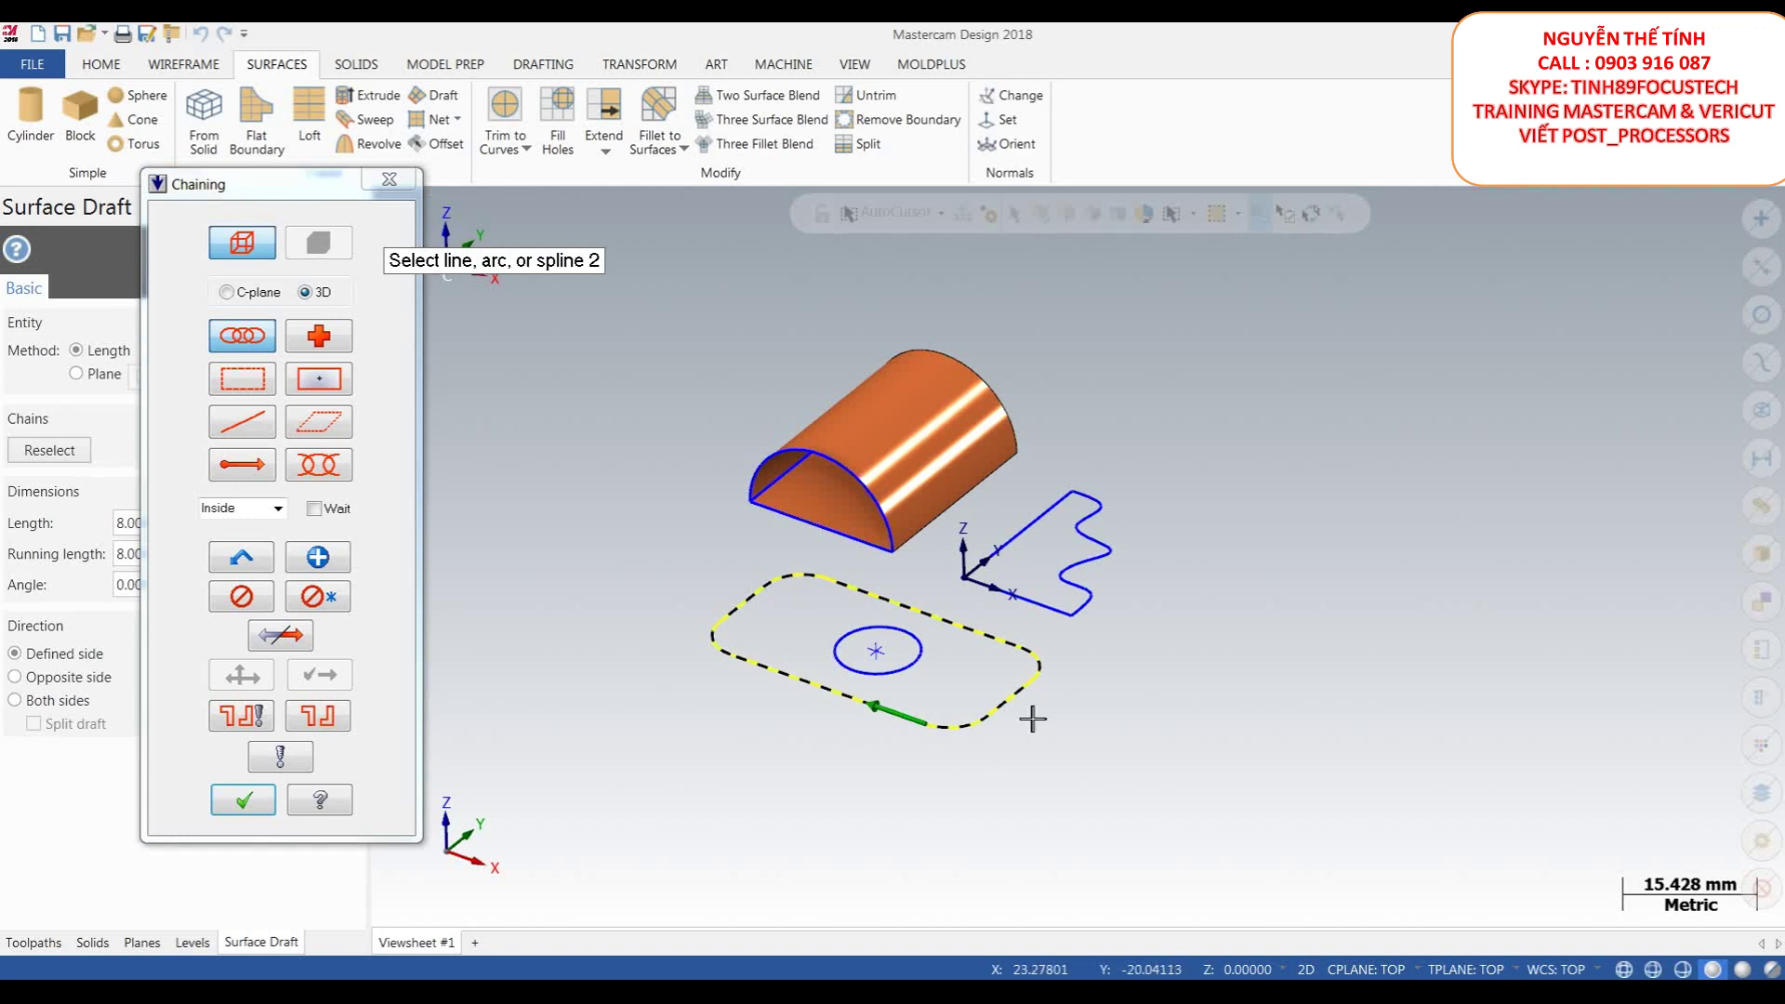
click(244, 800)
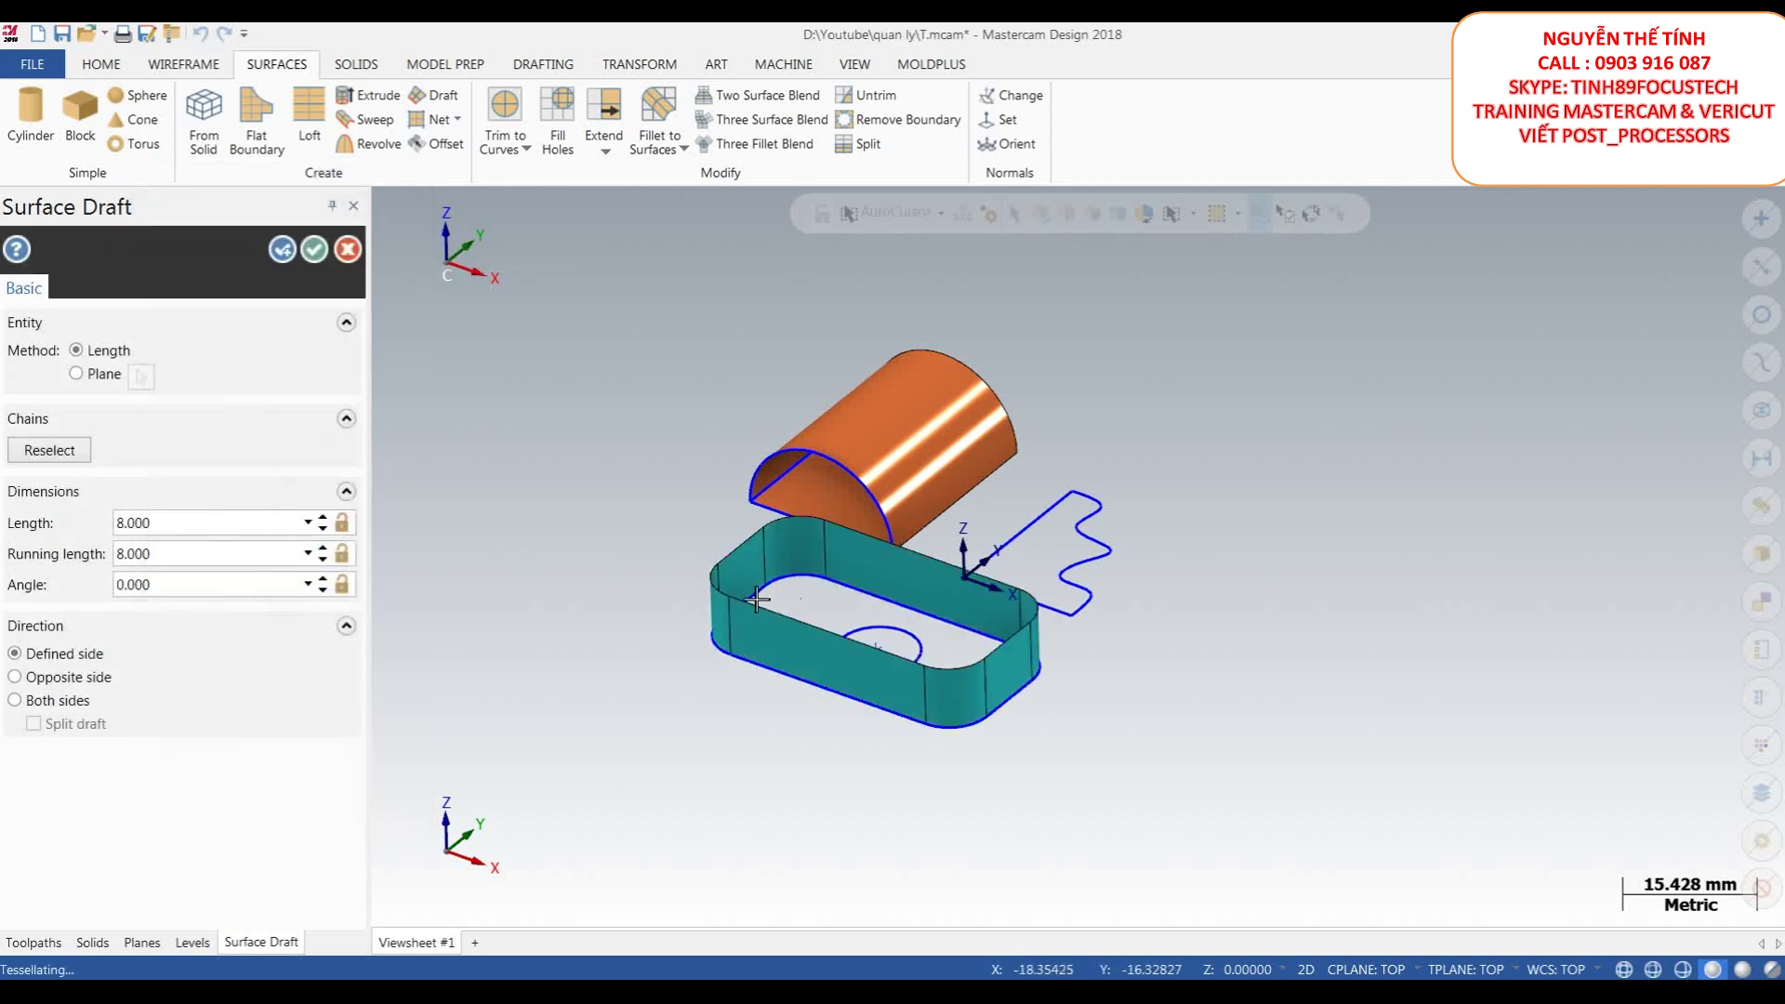
click(281, 249)
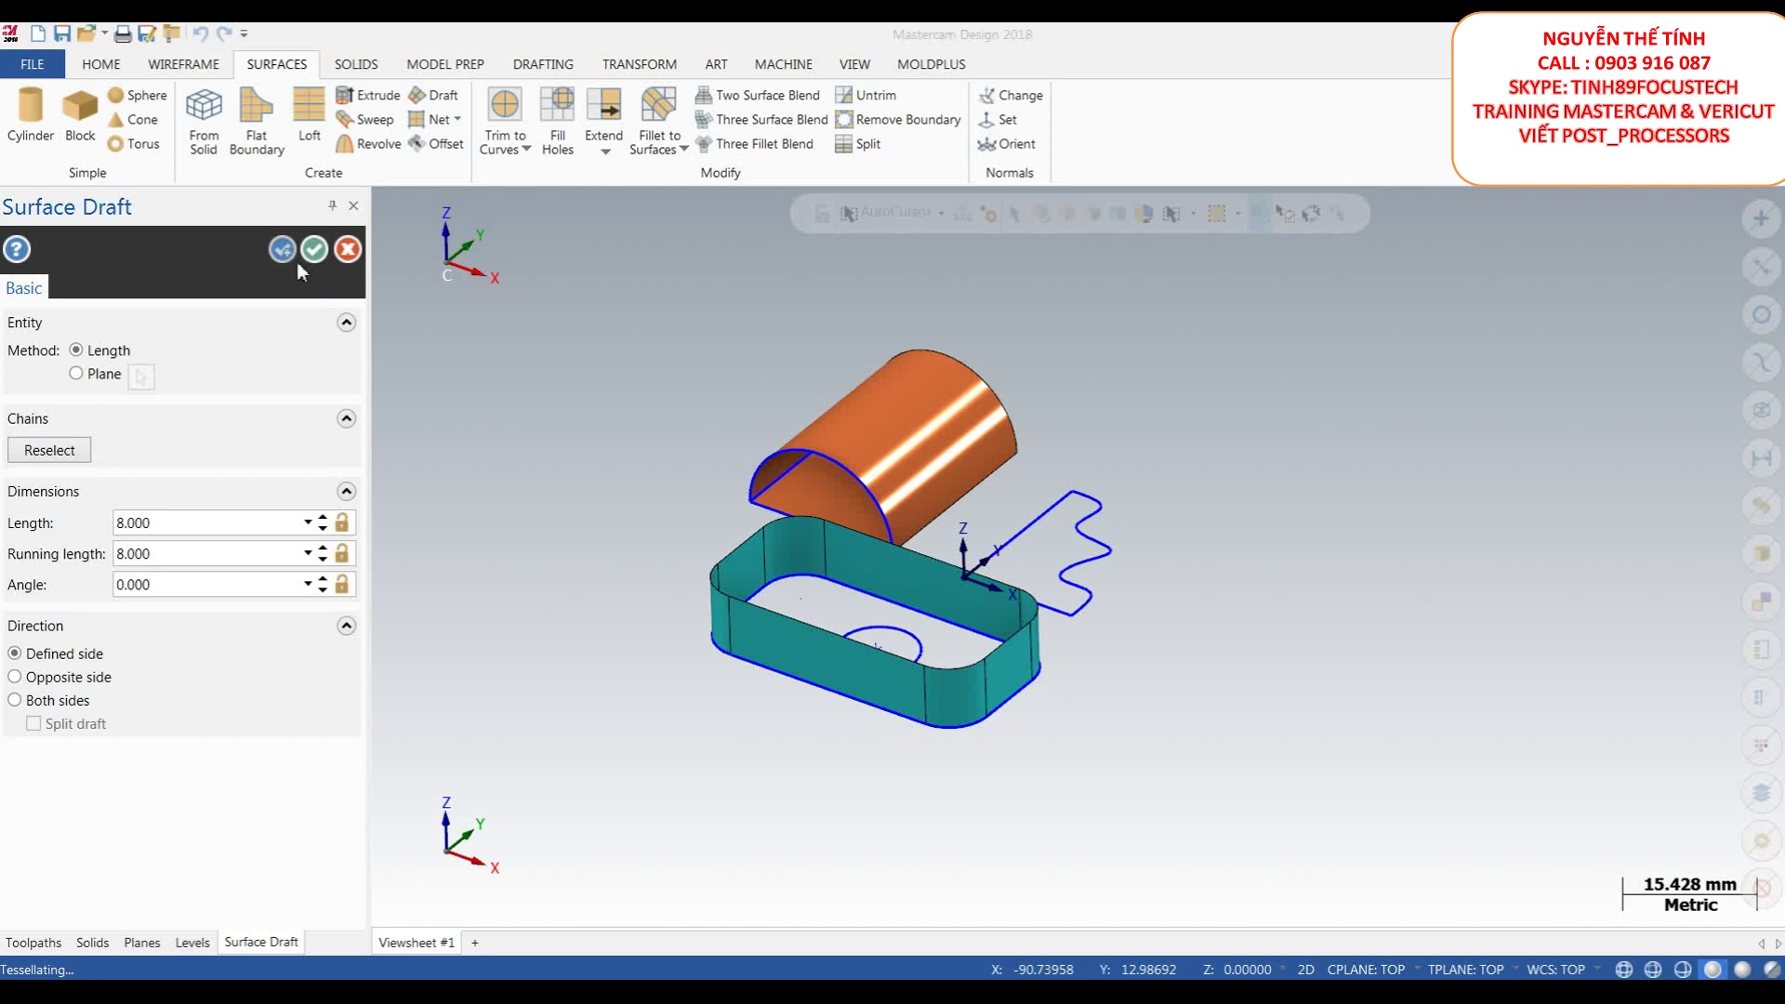
- Create draft surfaces from the closed wavy profile with length 10 and angle 0, and finish the draft command
click(1041, 516)
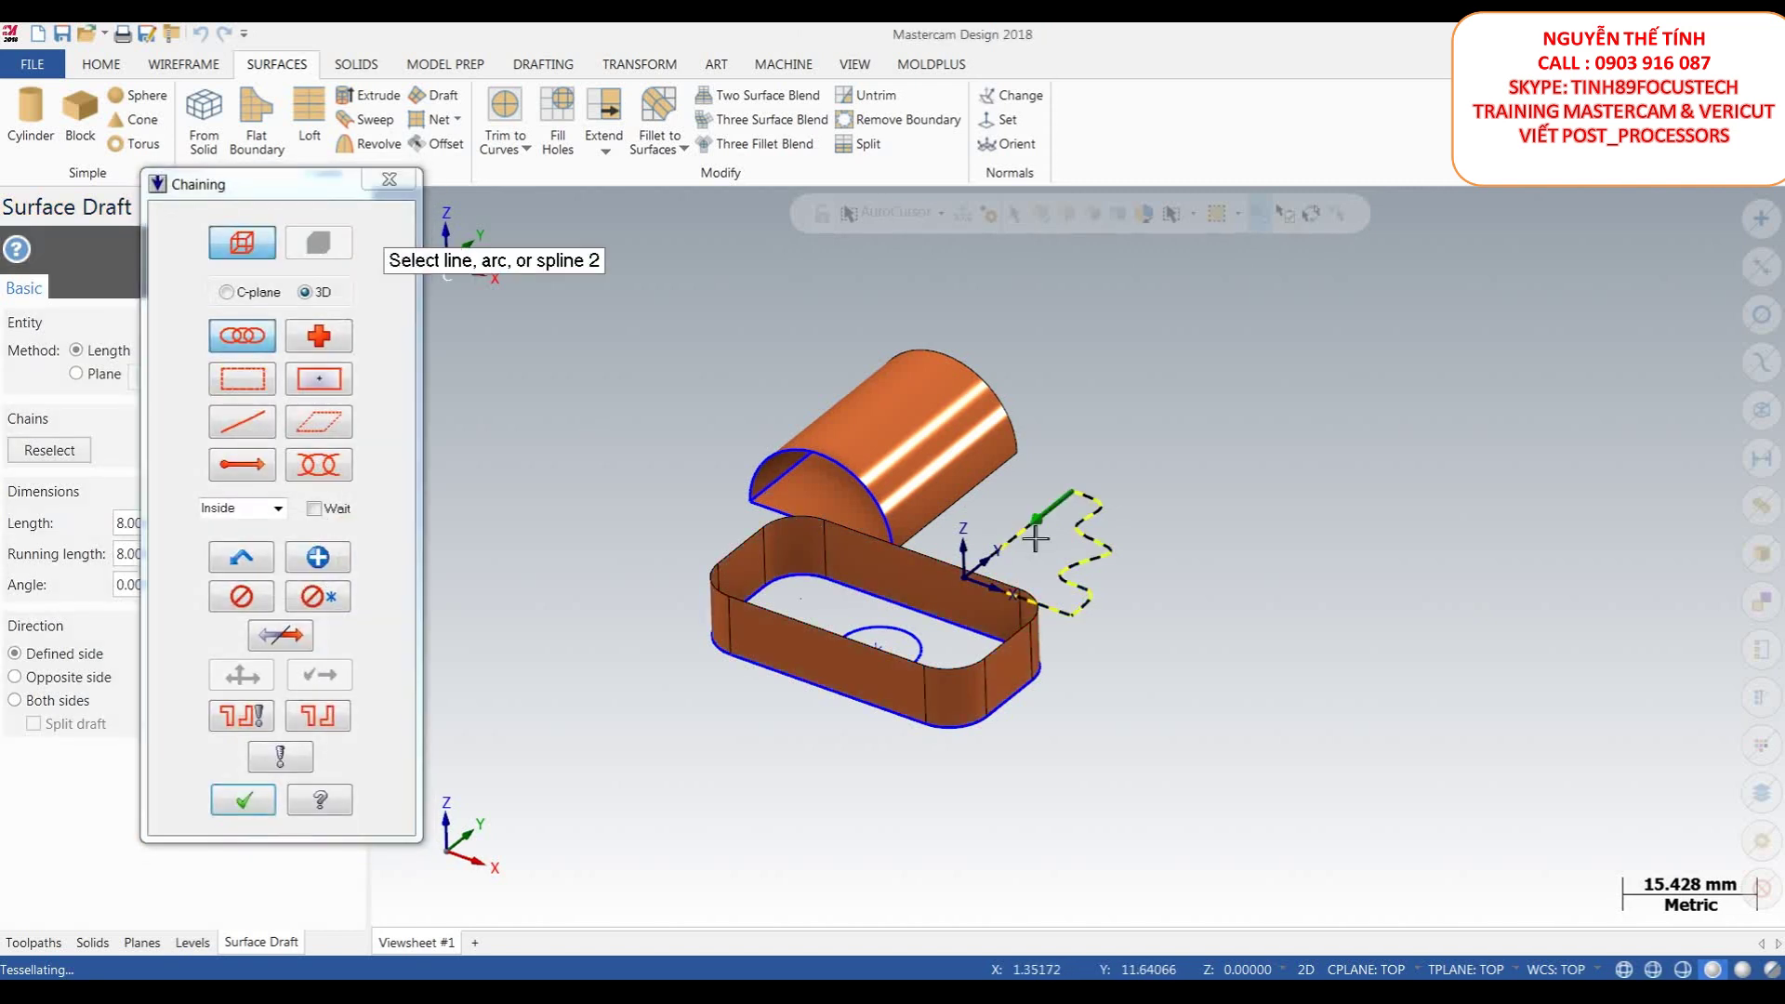
click(244, 799)
scroll(449, 523, up, 3)
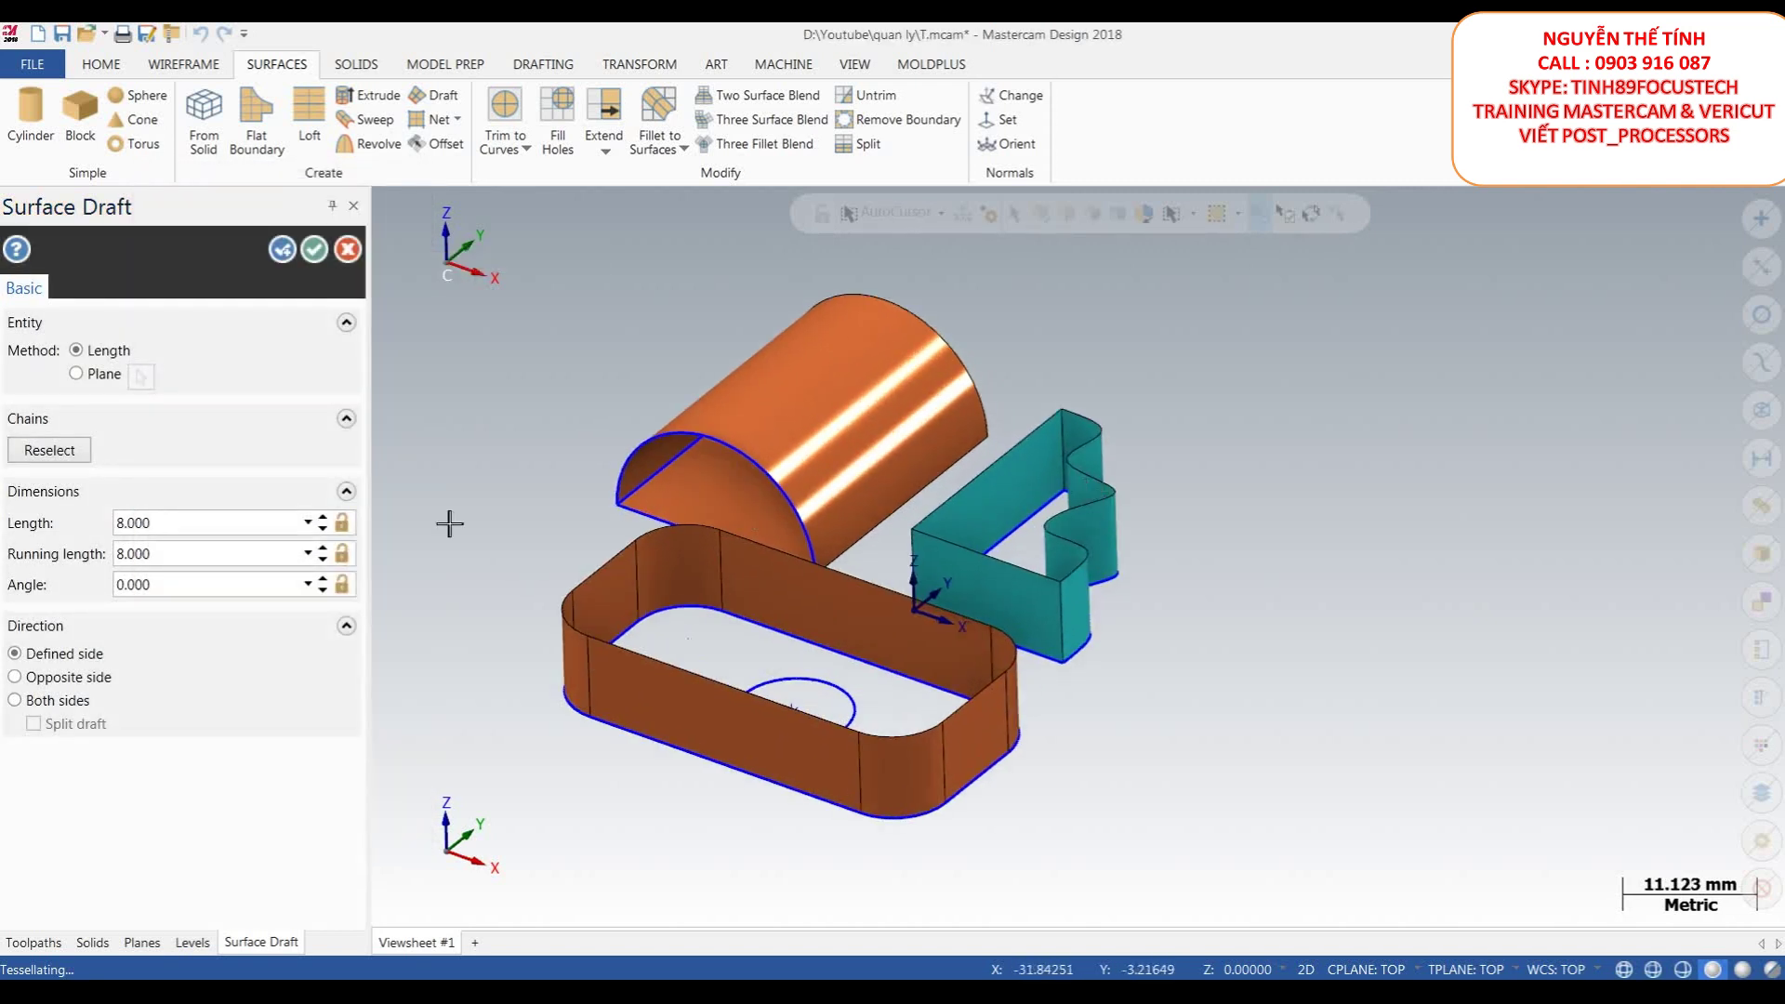
double_click(221, 523)
text(10)
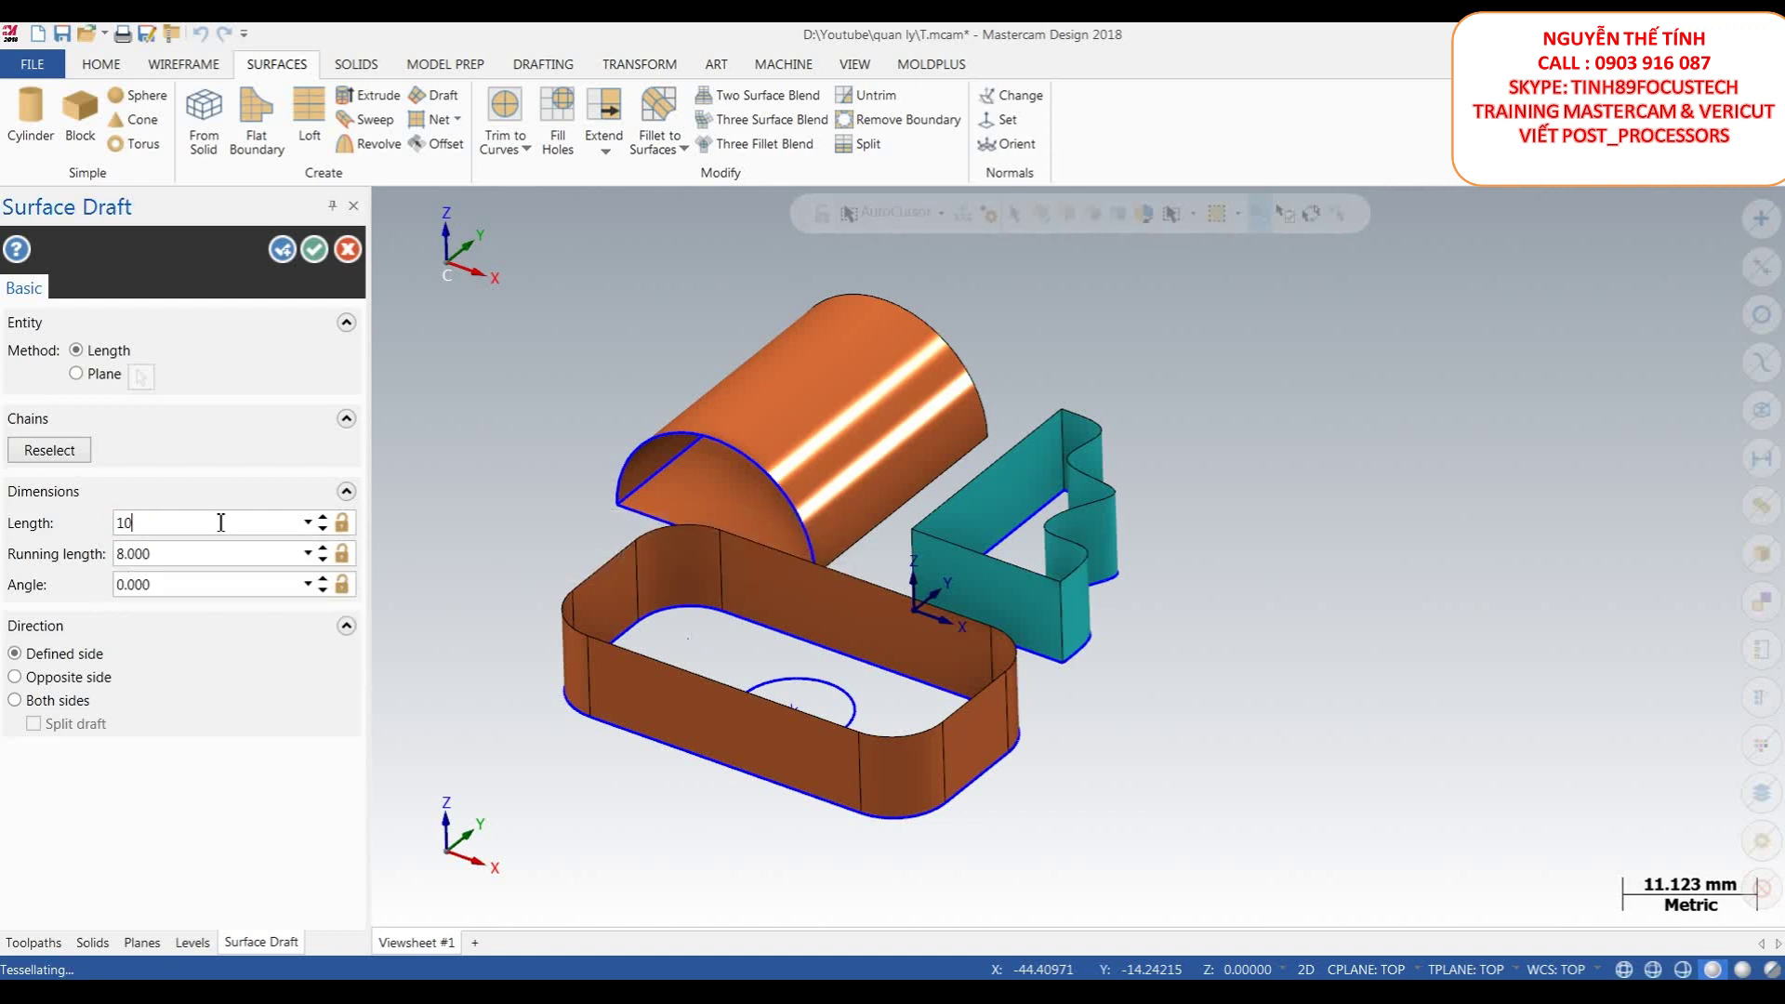
key(Return)
scroll(1111, 420, down, 3)
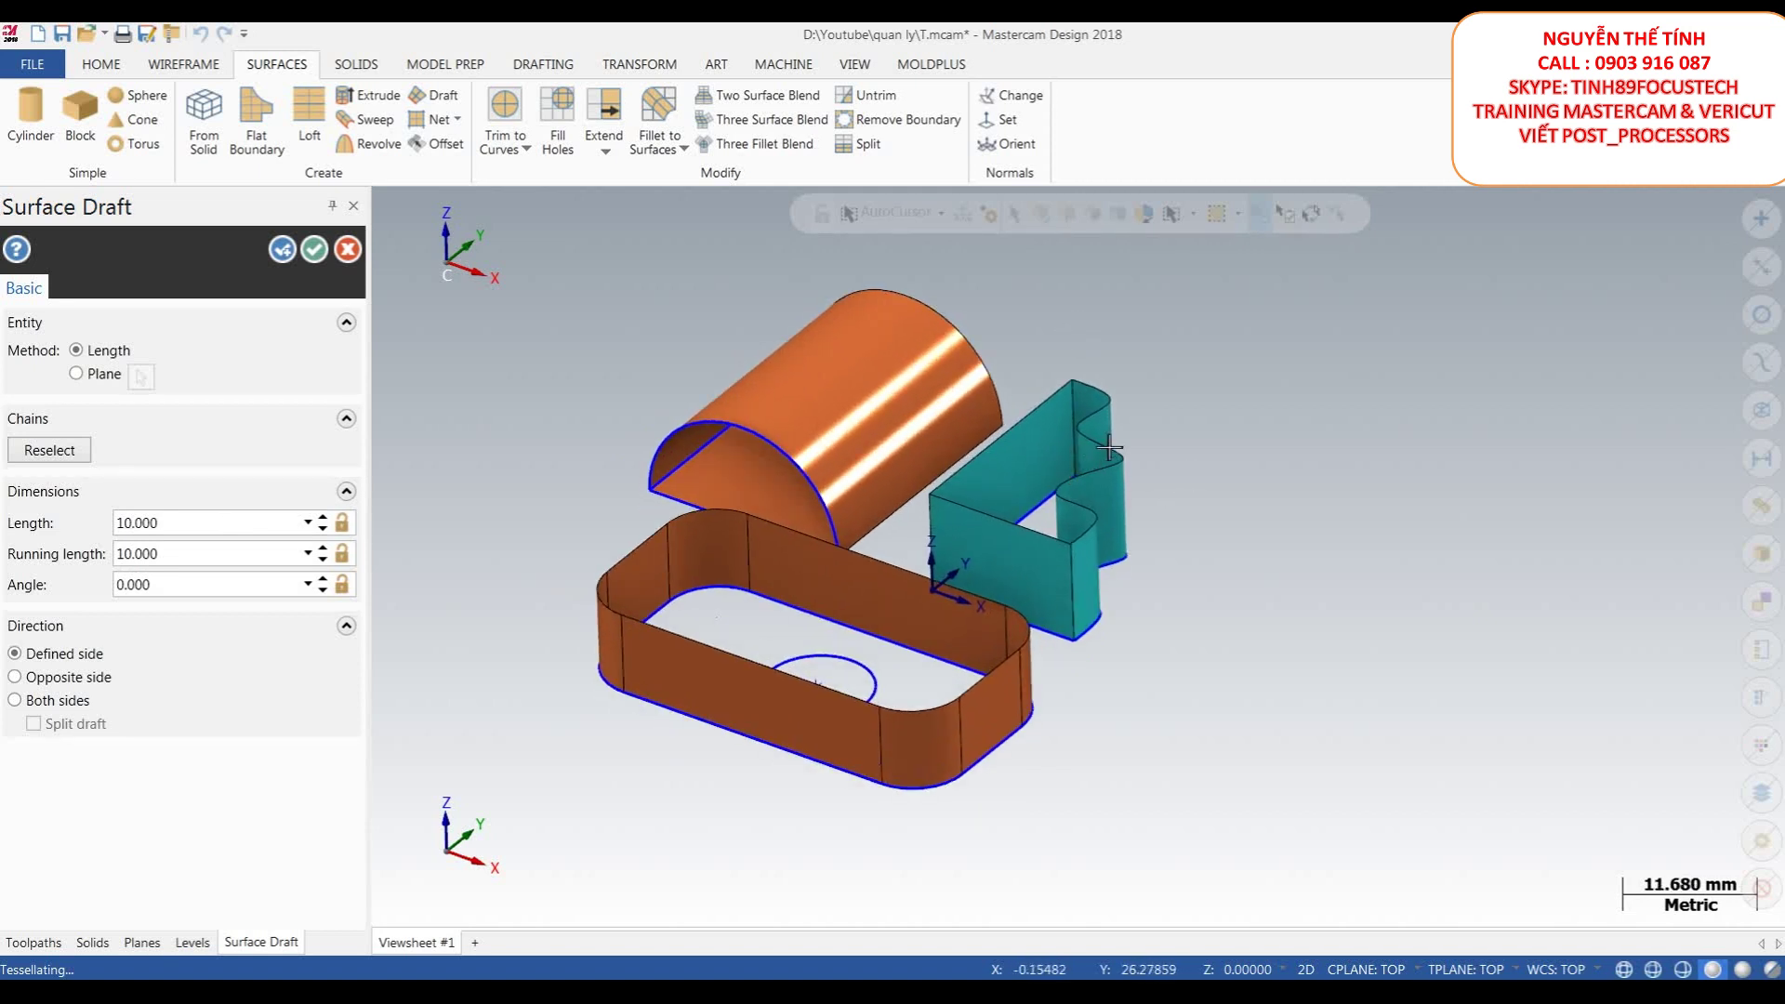
click(315, 249)
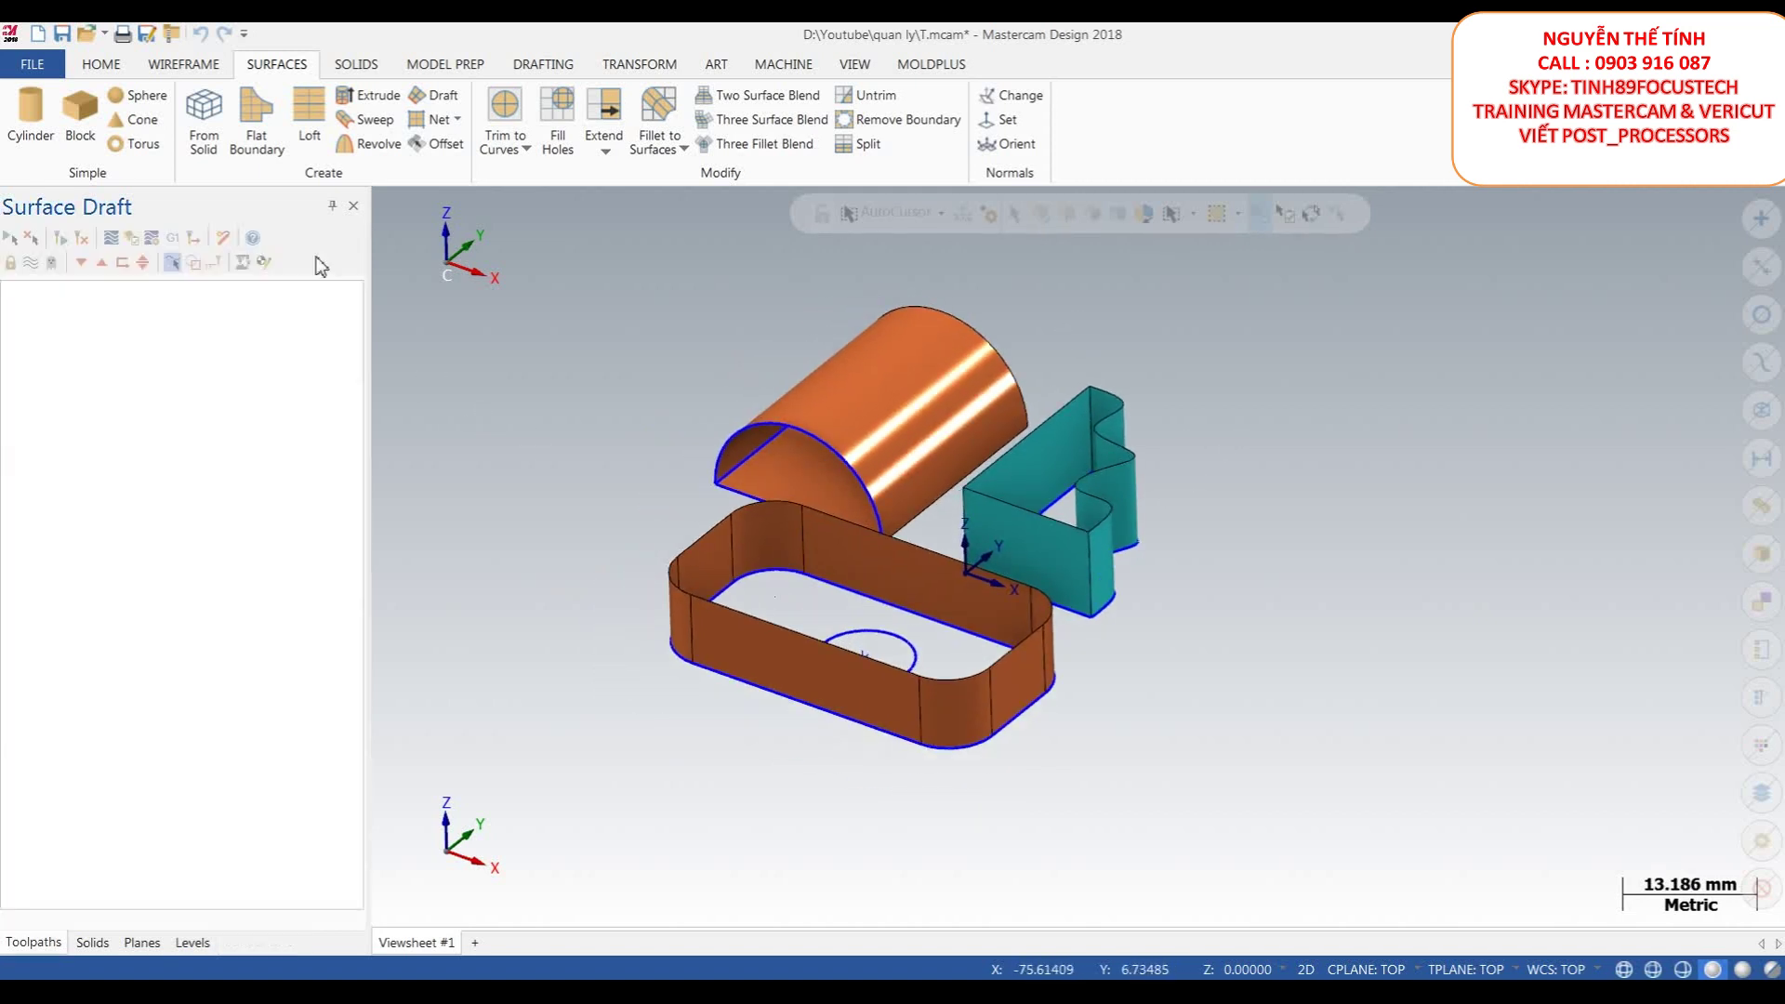
scroll(1090, 509, down, 2)
scroll(1089, 508, up, 2)
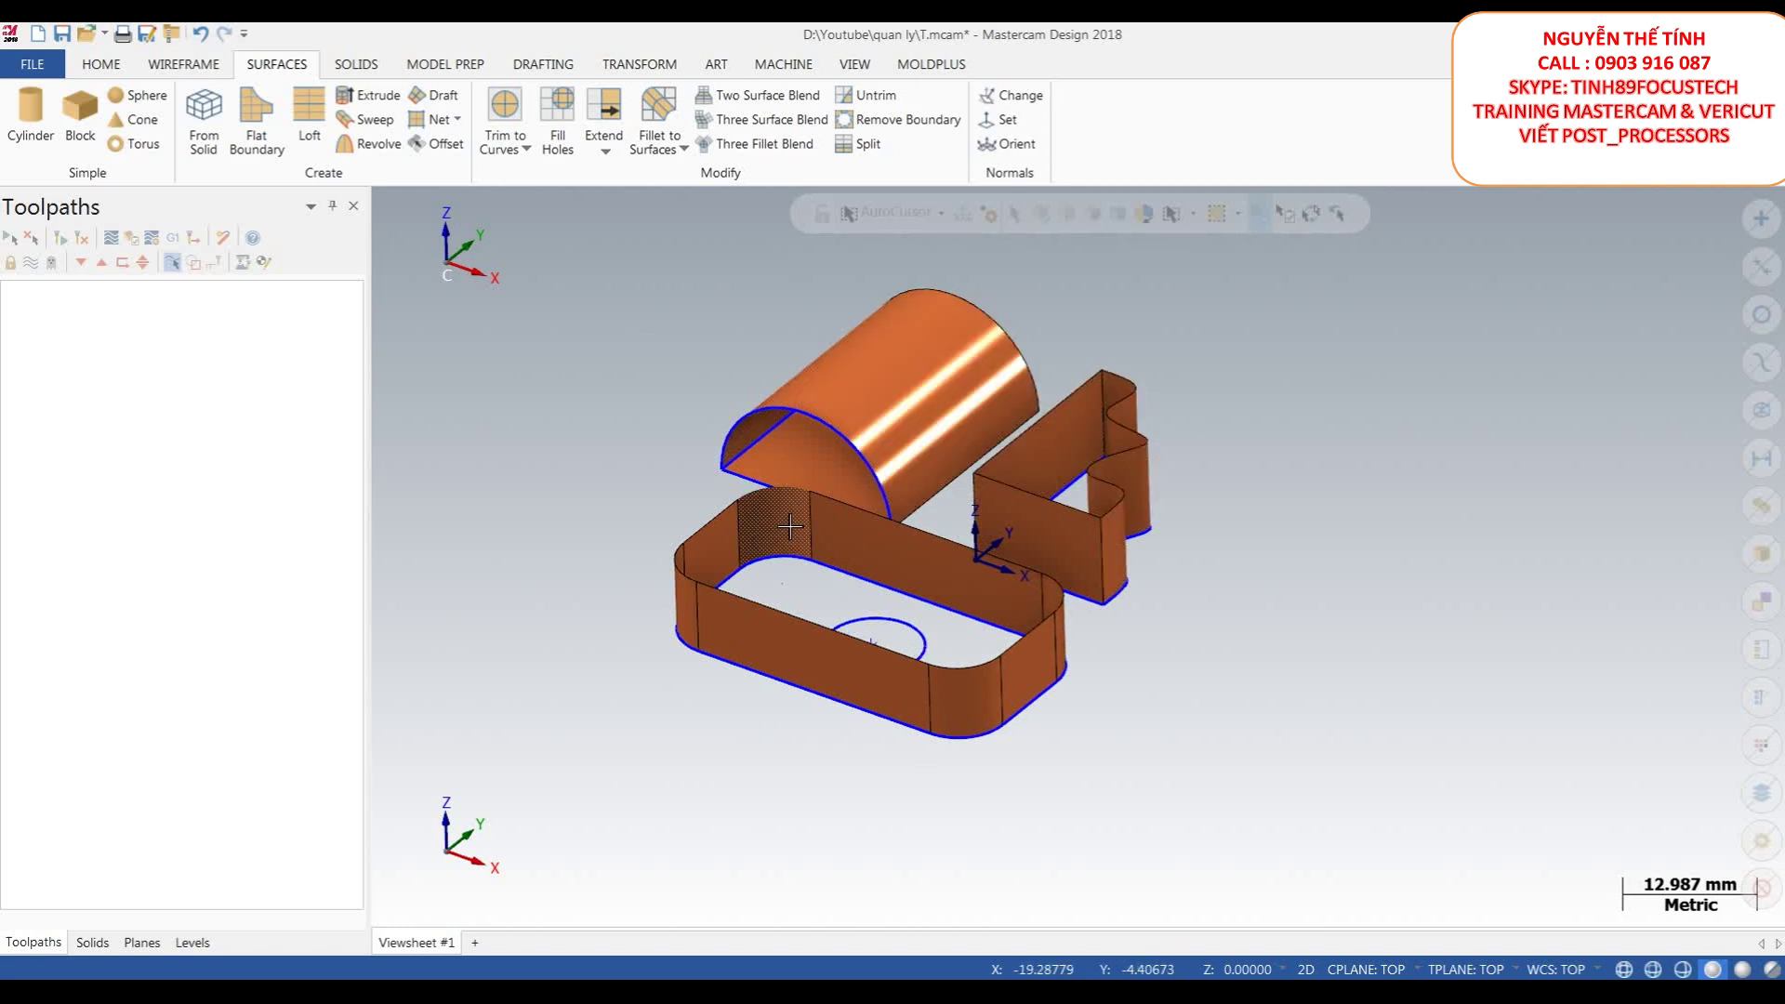
scroll(791, 527, down, 3)
scroll(878, 430, up, 3)
scroll(925, 420, down, 2)
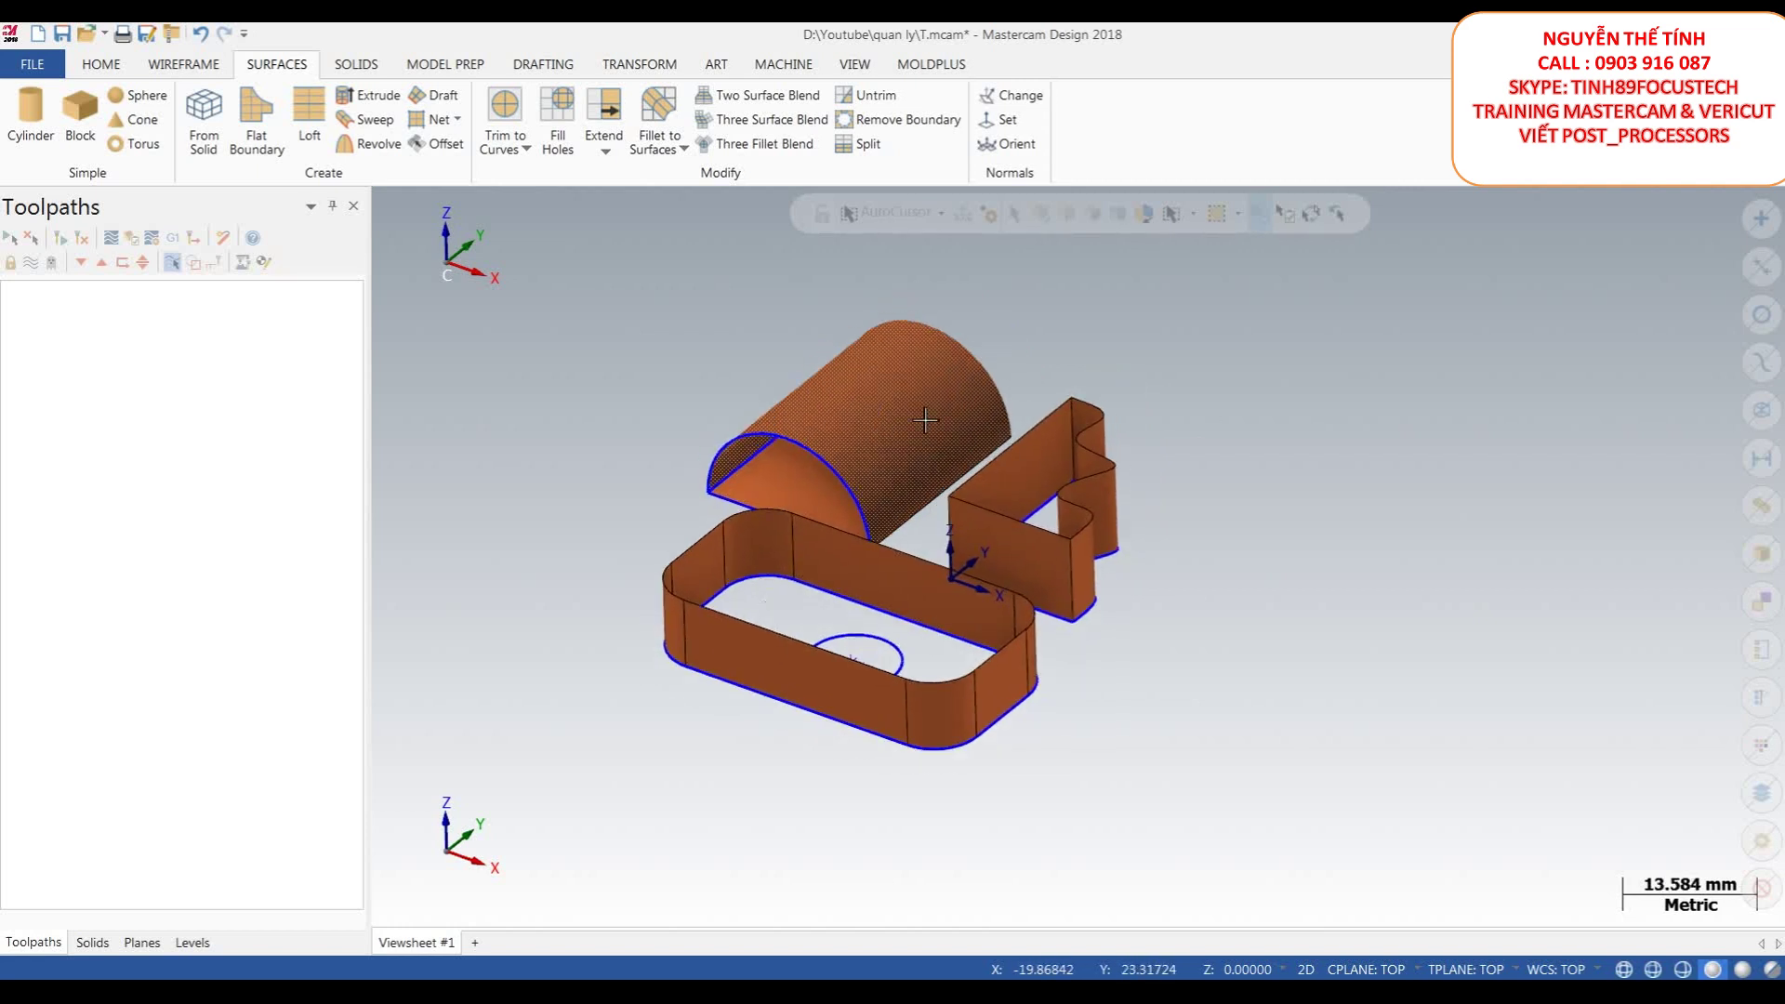
scroll(893, 458, up, 2)
middle_drag(892, 458, 1086, 462)
scroll(1059, 375, down, 1)
scroll(1032, 441, up, 2)
scroll(1209, 516, down, 1)
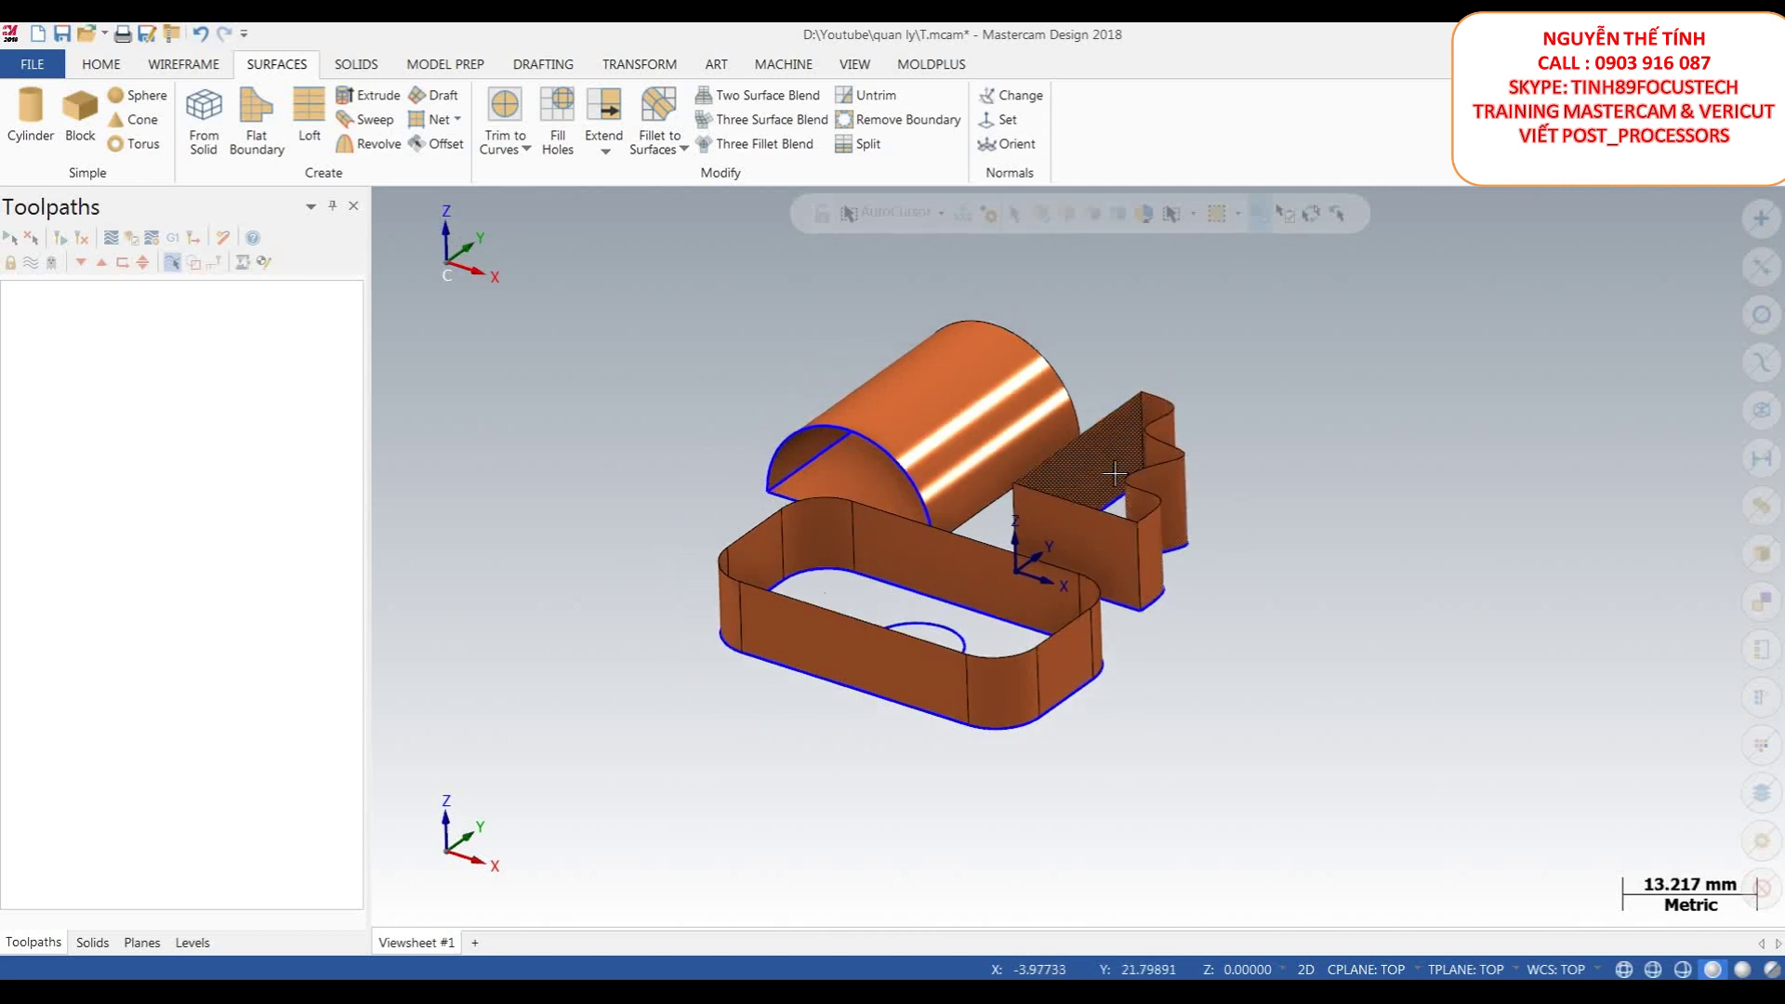
scroll(1099, 446, up, 1)
middle_drag(1100, 446, 1022, 419)
scroll(962, 382, down, 1)
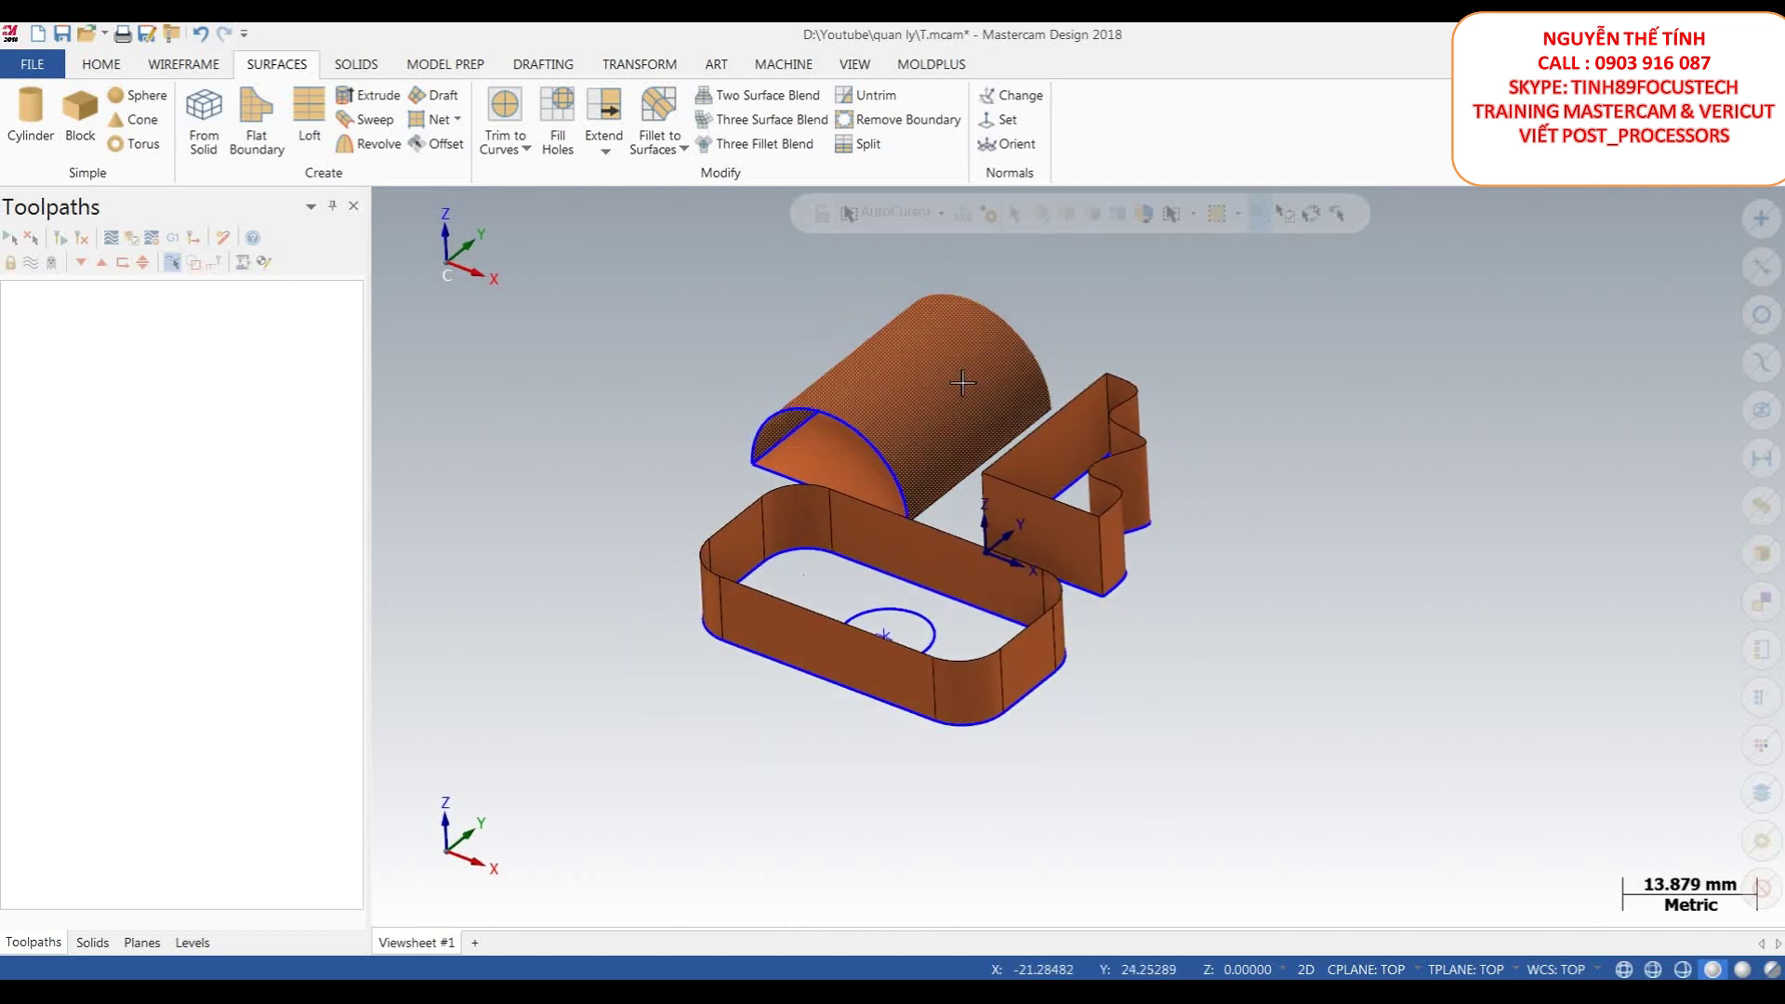
- Offset a copy of the long front wall of the rounded rectangle surfaces by a distance of 2
click(443, 147)
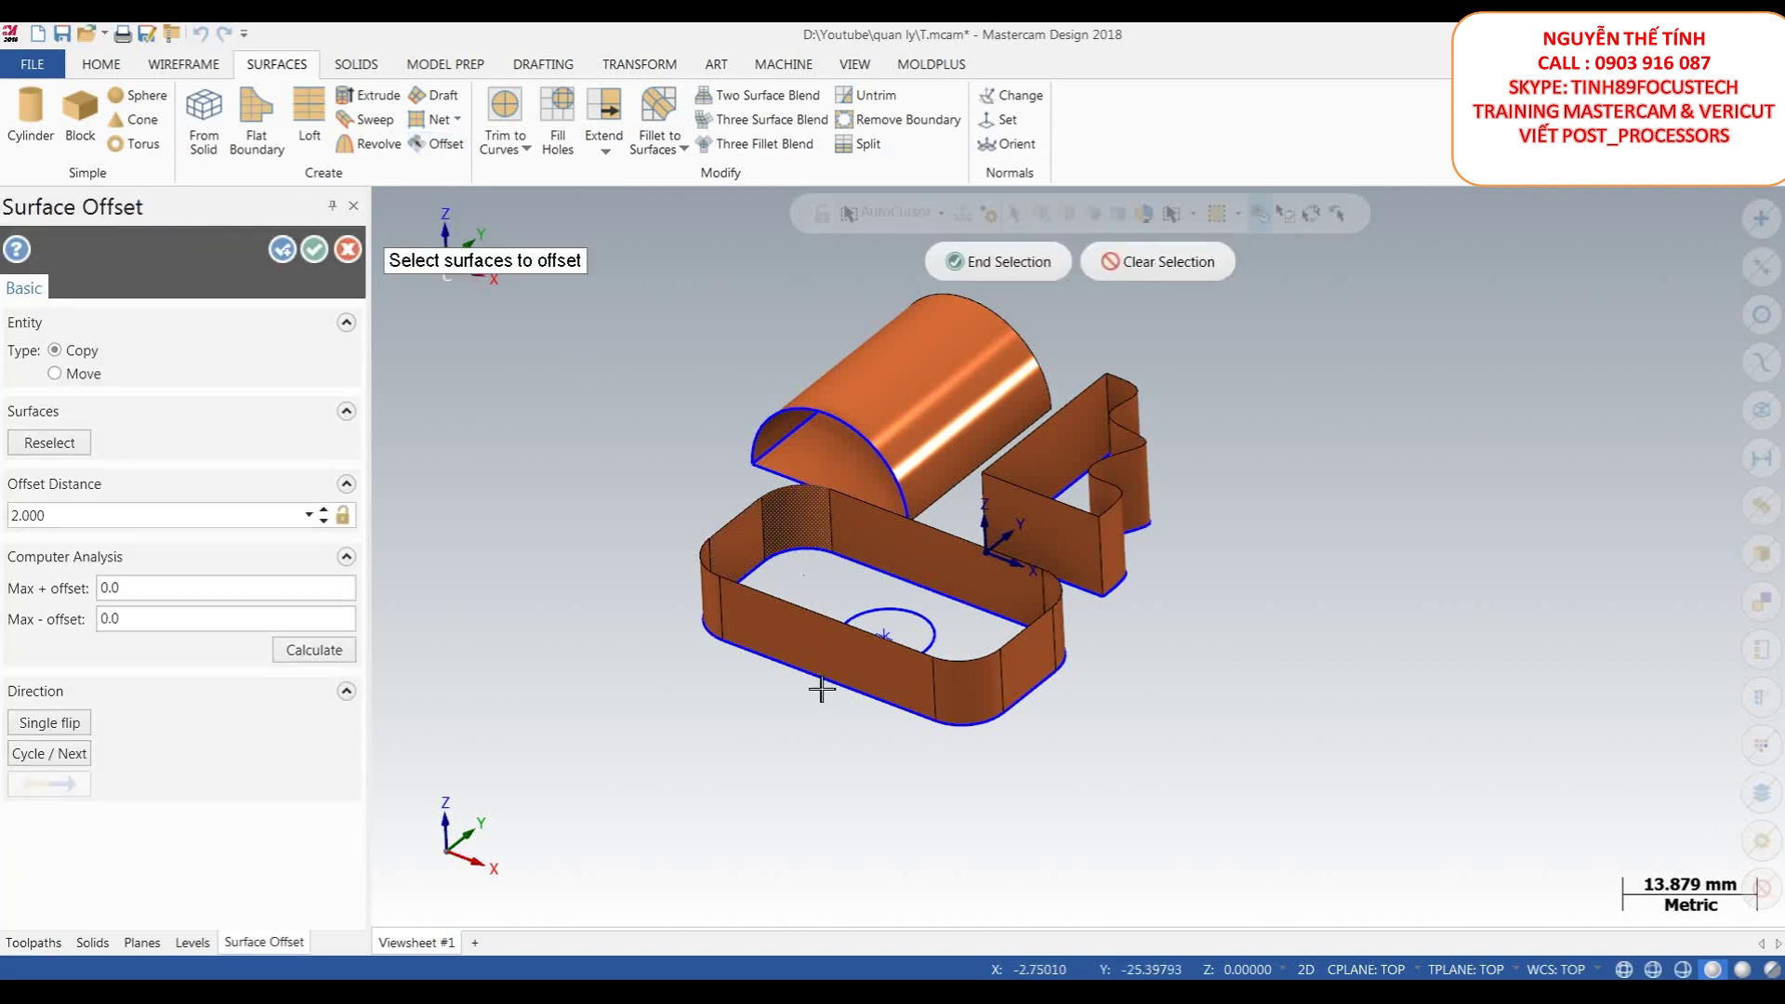
click(834, 662)
scroll(902, 572, up, 2)
scroll(962, 604, down, 1)
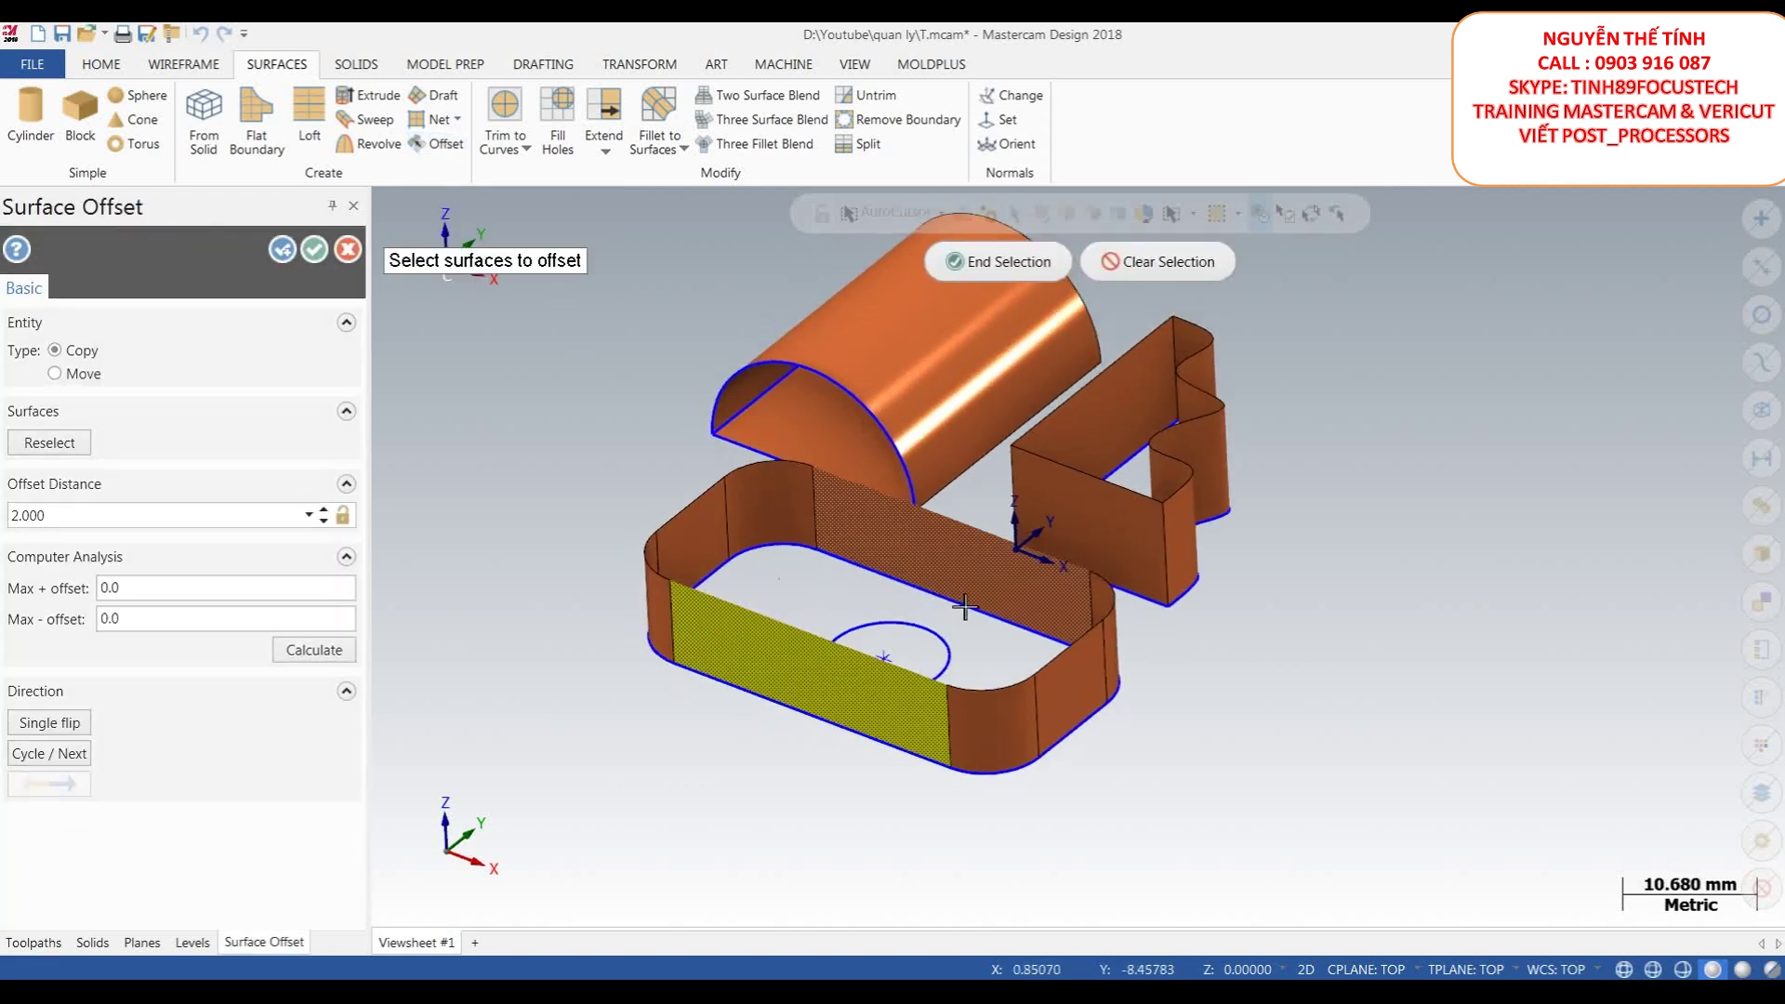
click(1001, 263)
scroll(795, 535, up, 2)
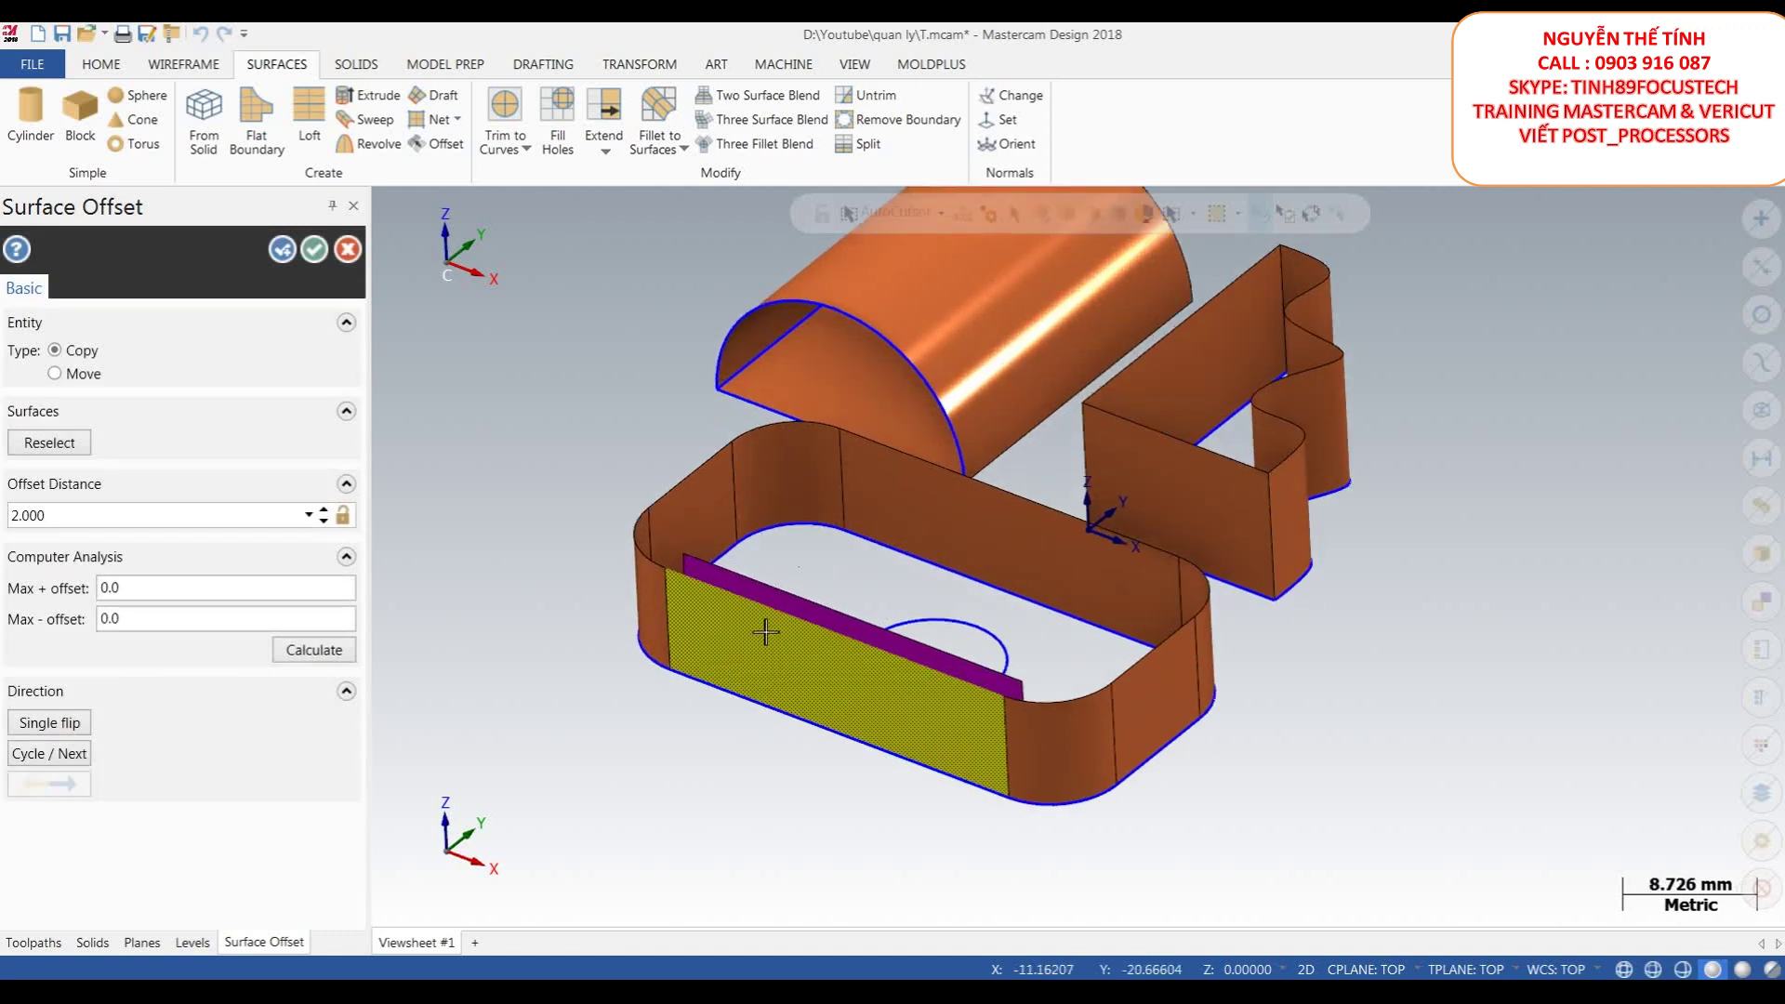
scroll(502, 609, down, 1)
- Reverse the offset direction so the copied wall lies outside the rounded rectangle
click(136, 517)
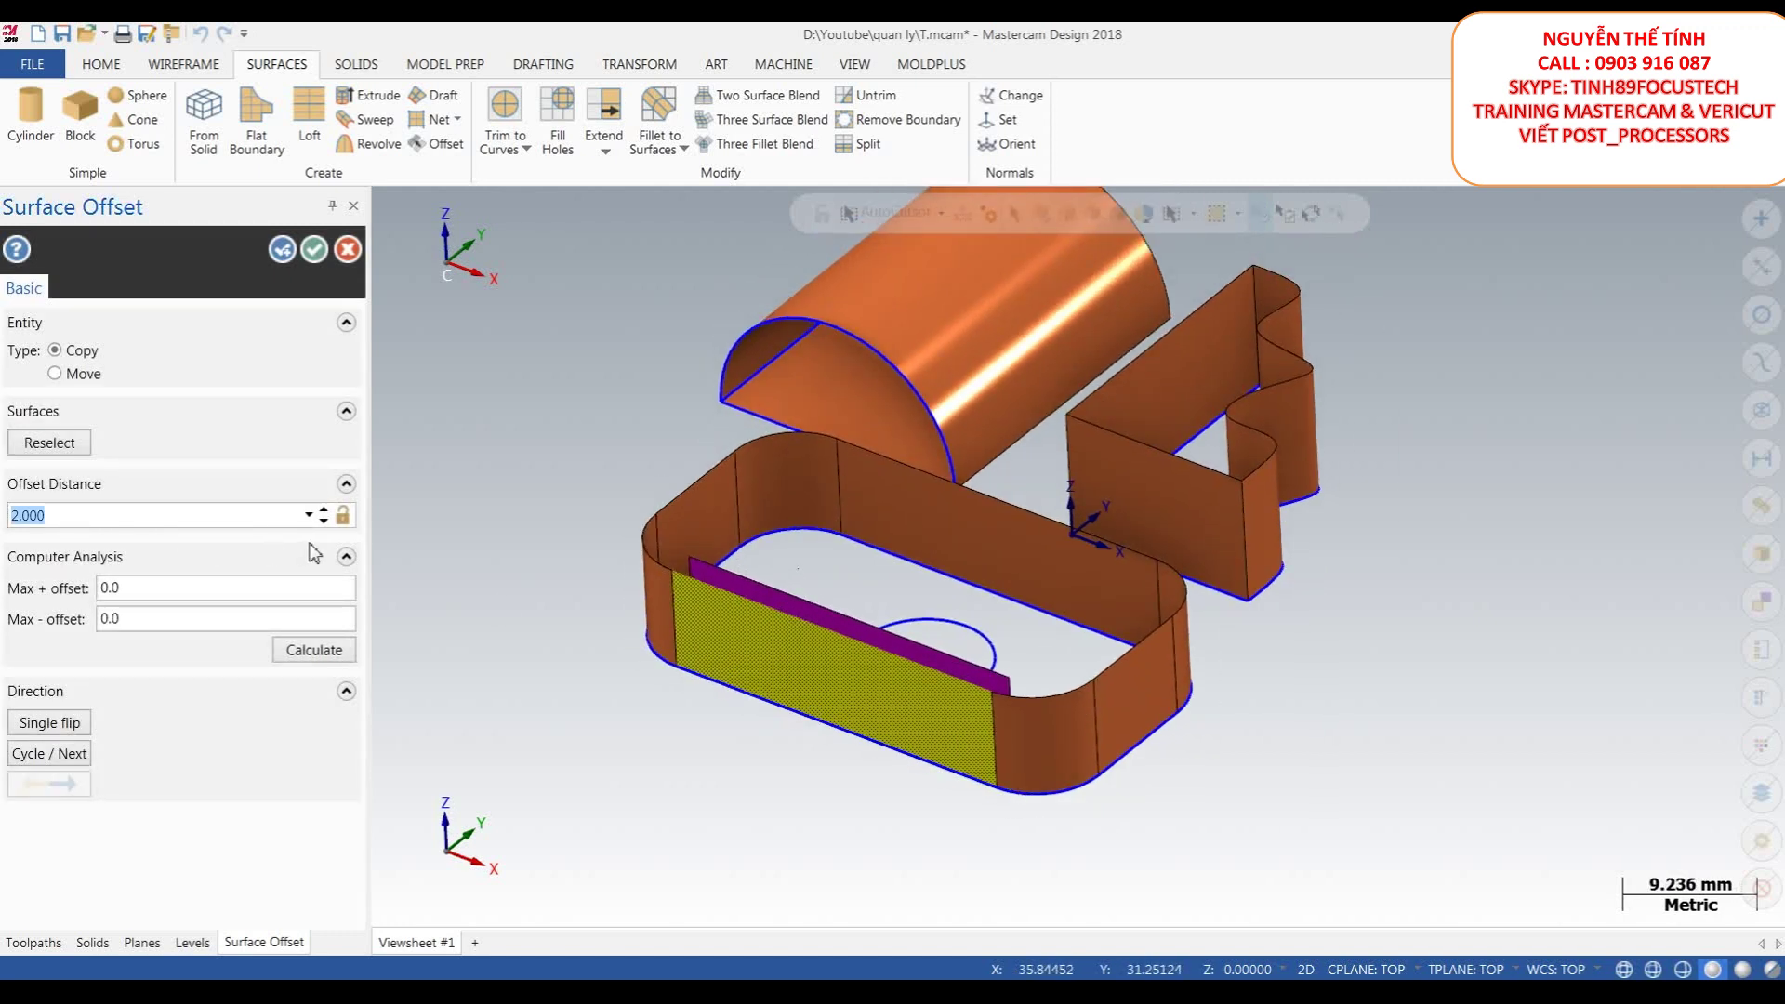
click(67, 754)
click(74, 787)
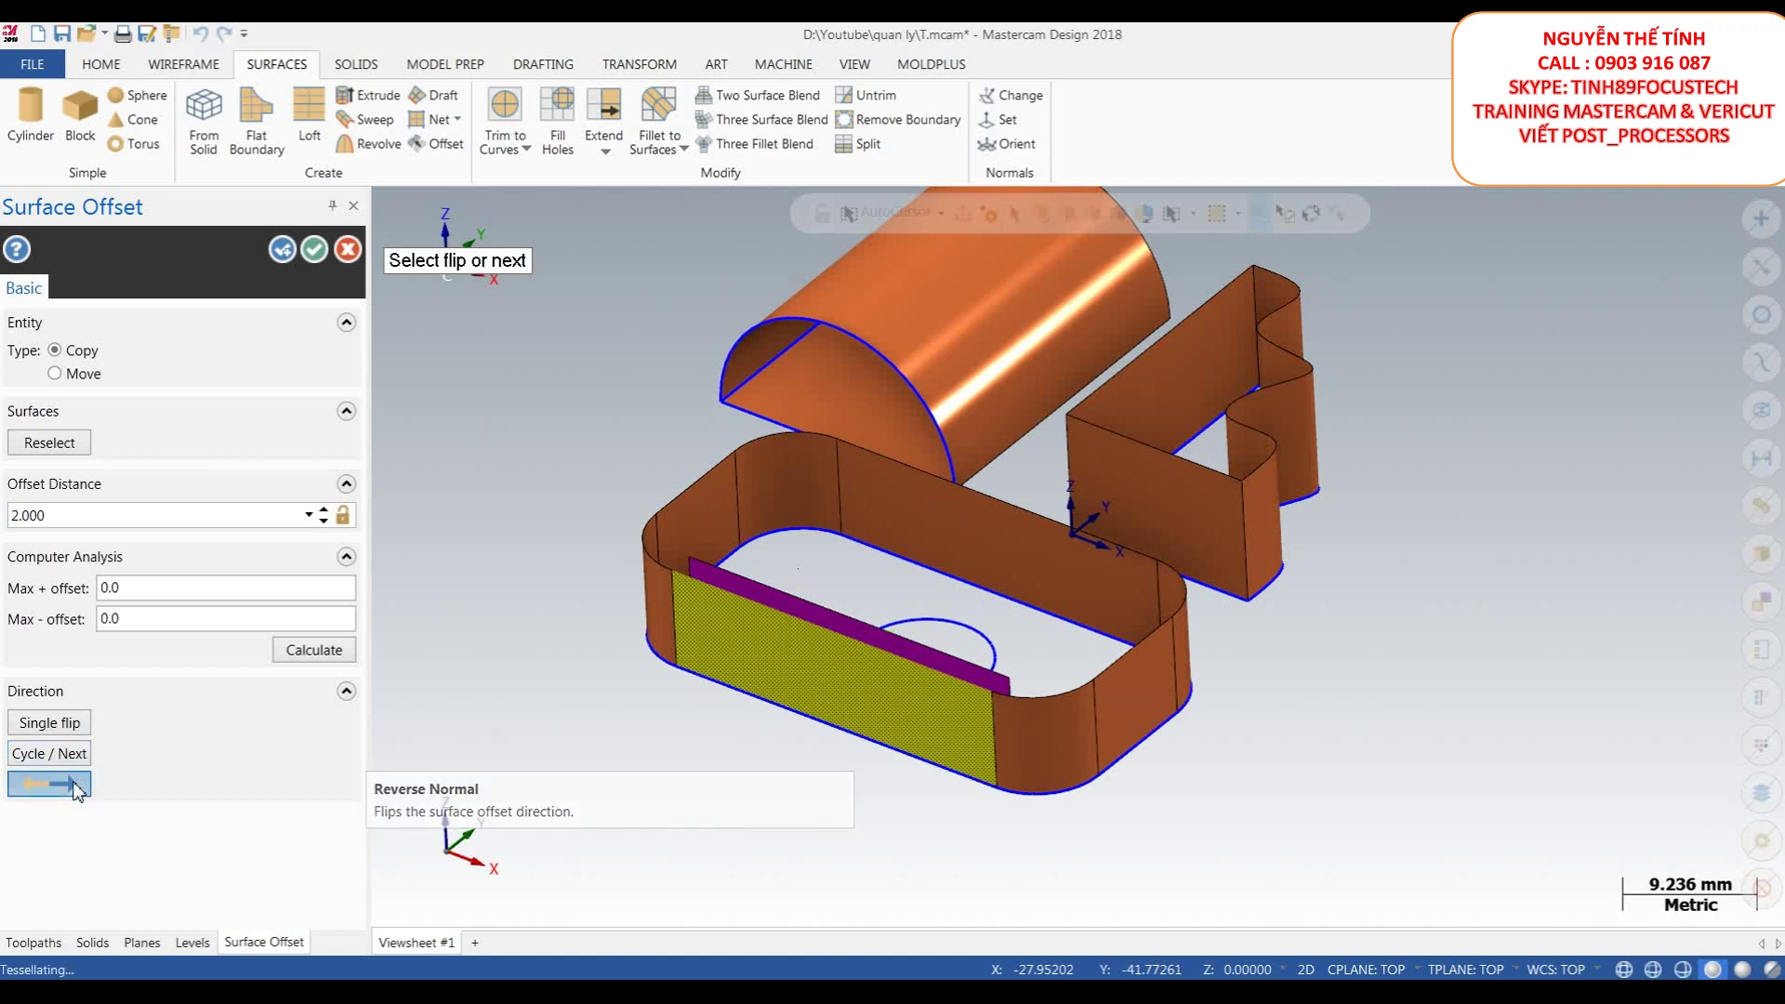
click(75, 787)
click(74, 787)
click(74, 786)
click(75, 786)
click(74, 787)
click(74, 787)
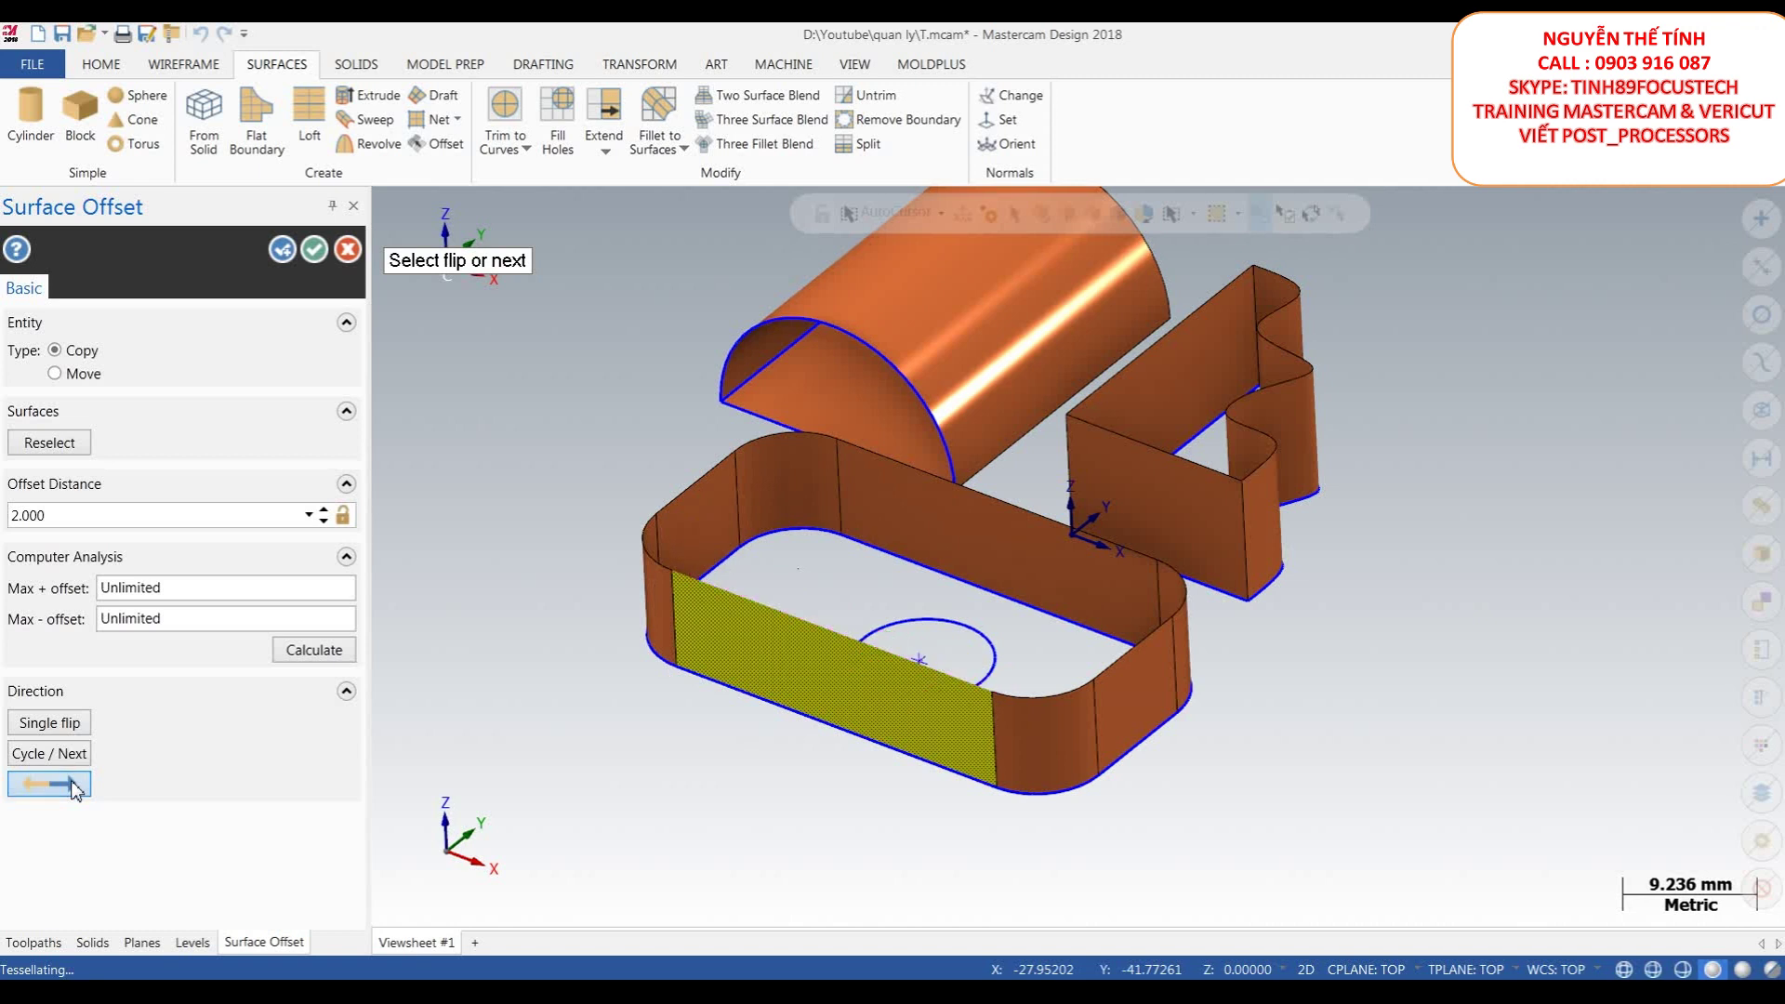
click(74, 787)
click(75, 787)
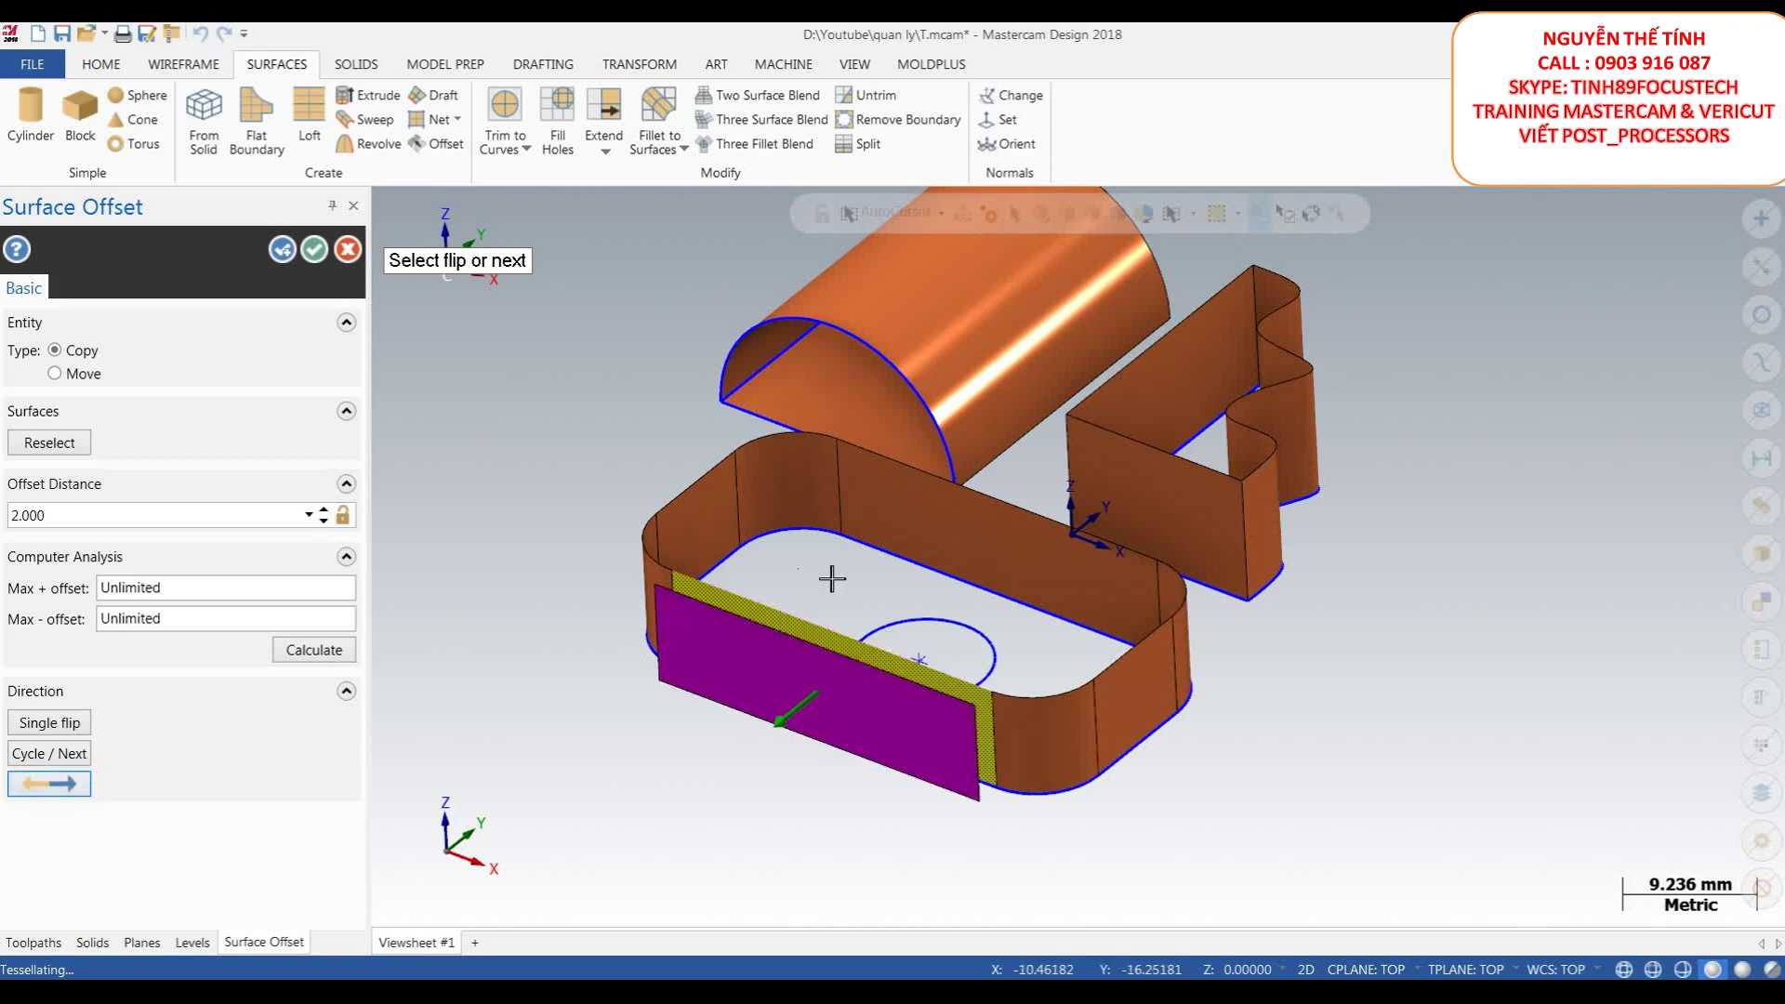
- Set the offset distance to 3, finish the surface offset and clear the result colours
scroll(856, 566, down, 1)
scroll(868, 561, up, 1)
scroll(879, 570, down, 1)
double_click(100, 517)
text(3)
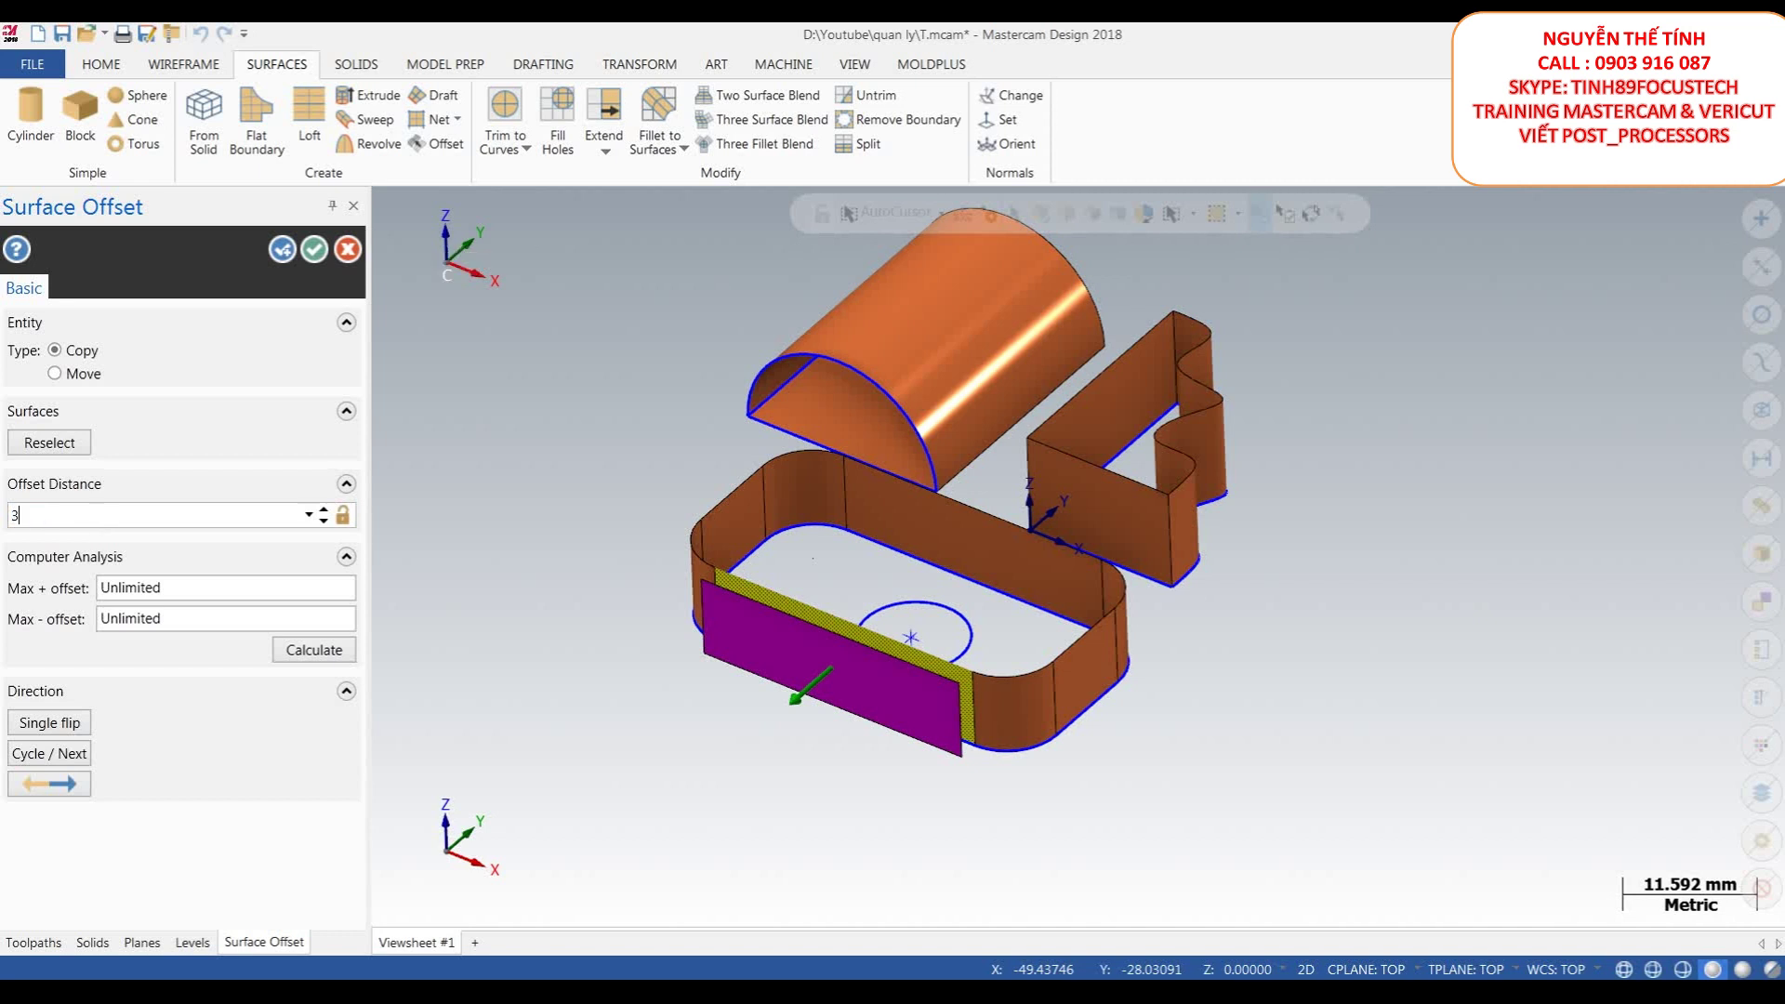
key(Return)
click(315, 250)
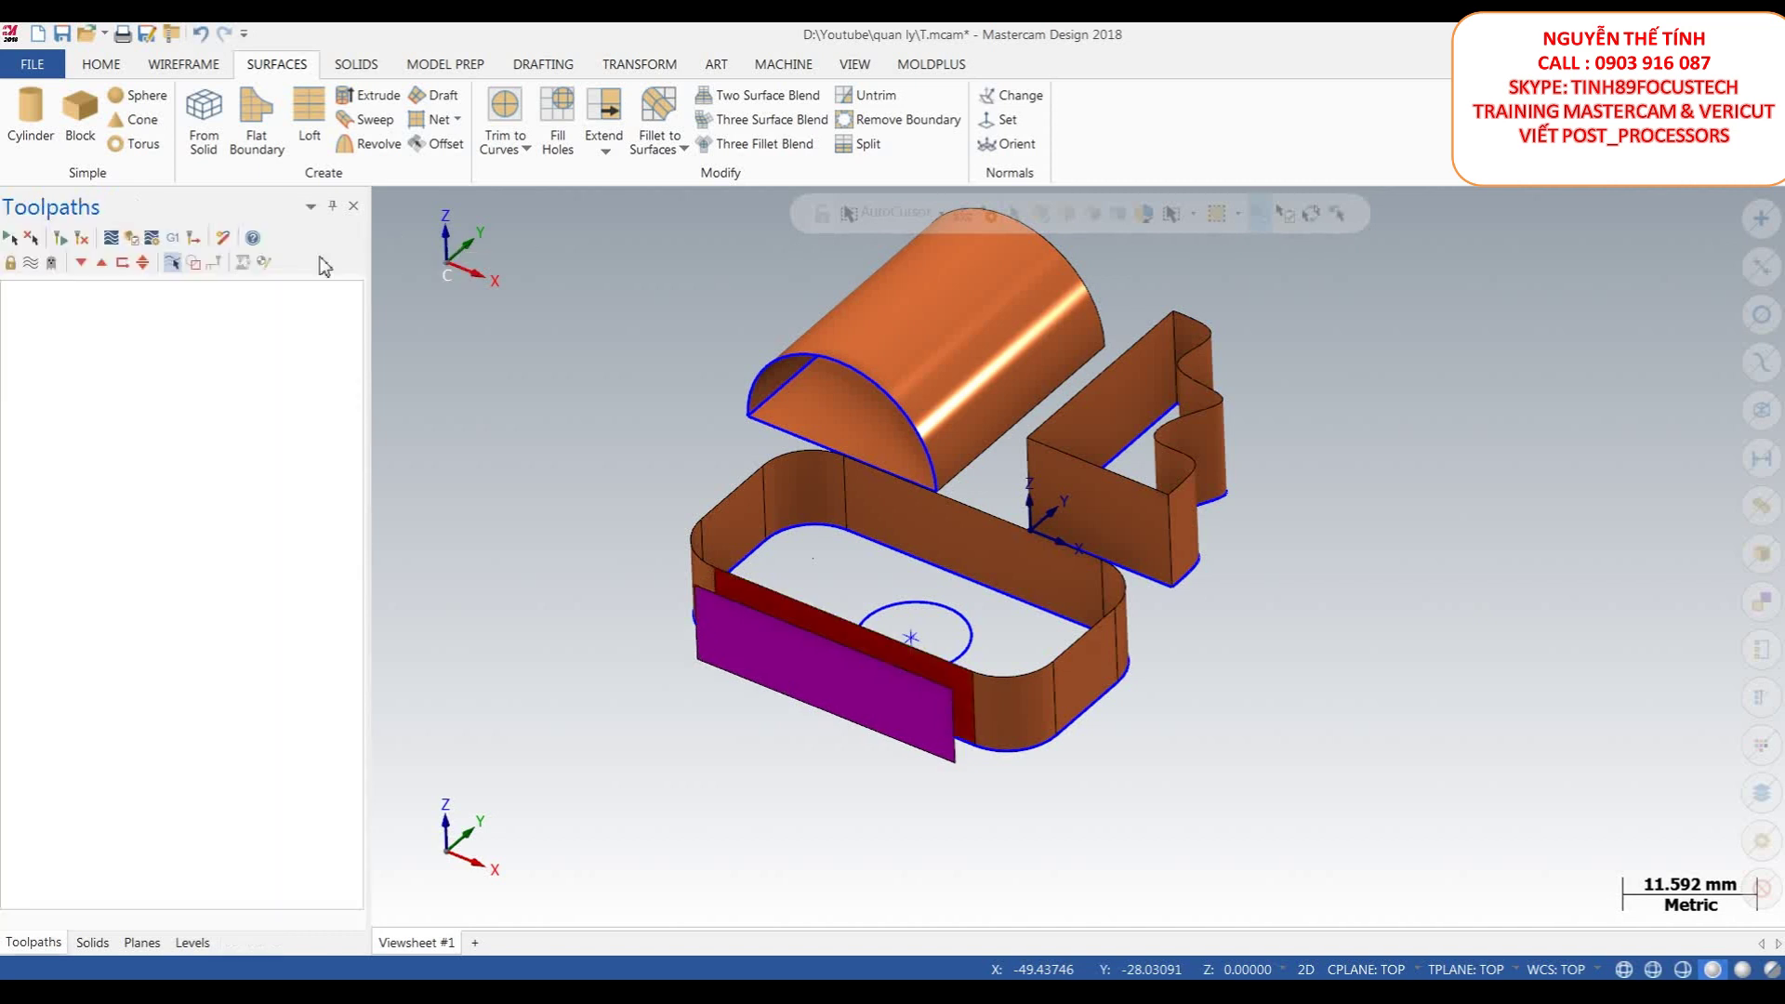
right_click(626, 295)
scroll(685, 336, down, 1)
middle_drag(685, 335, 783, 477)
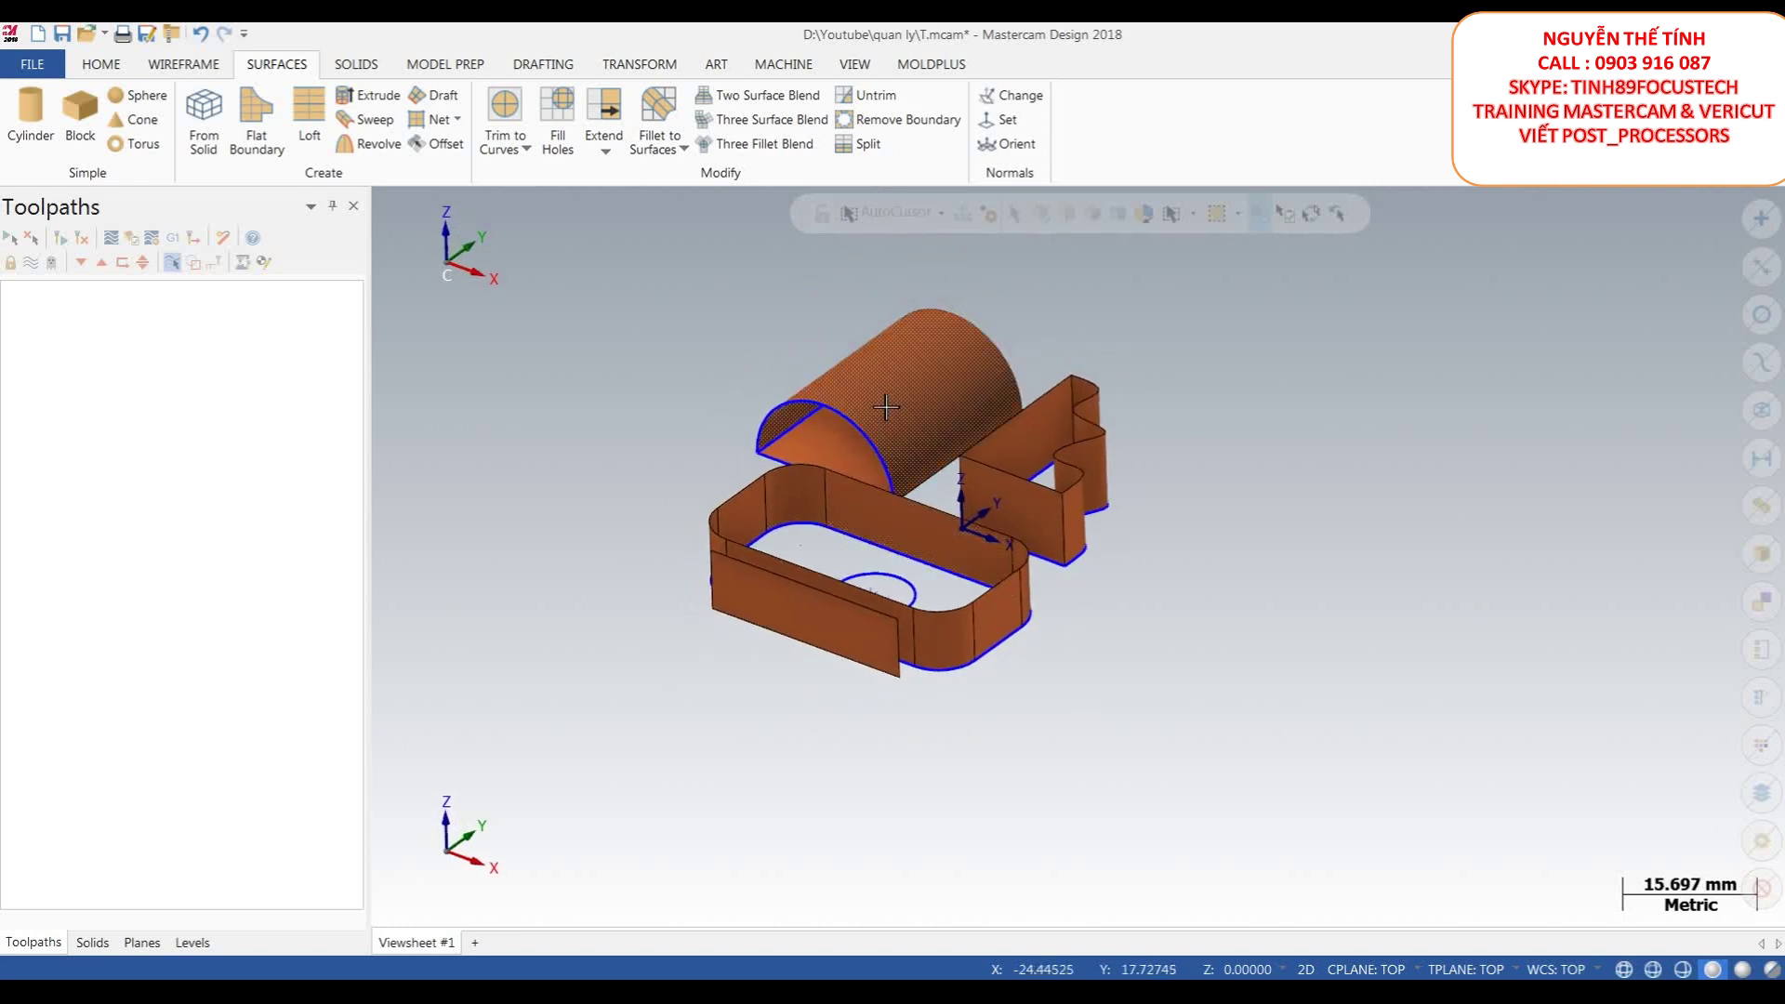
scroll(920, 408, up, 3)
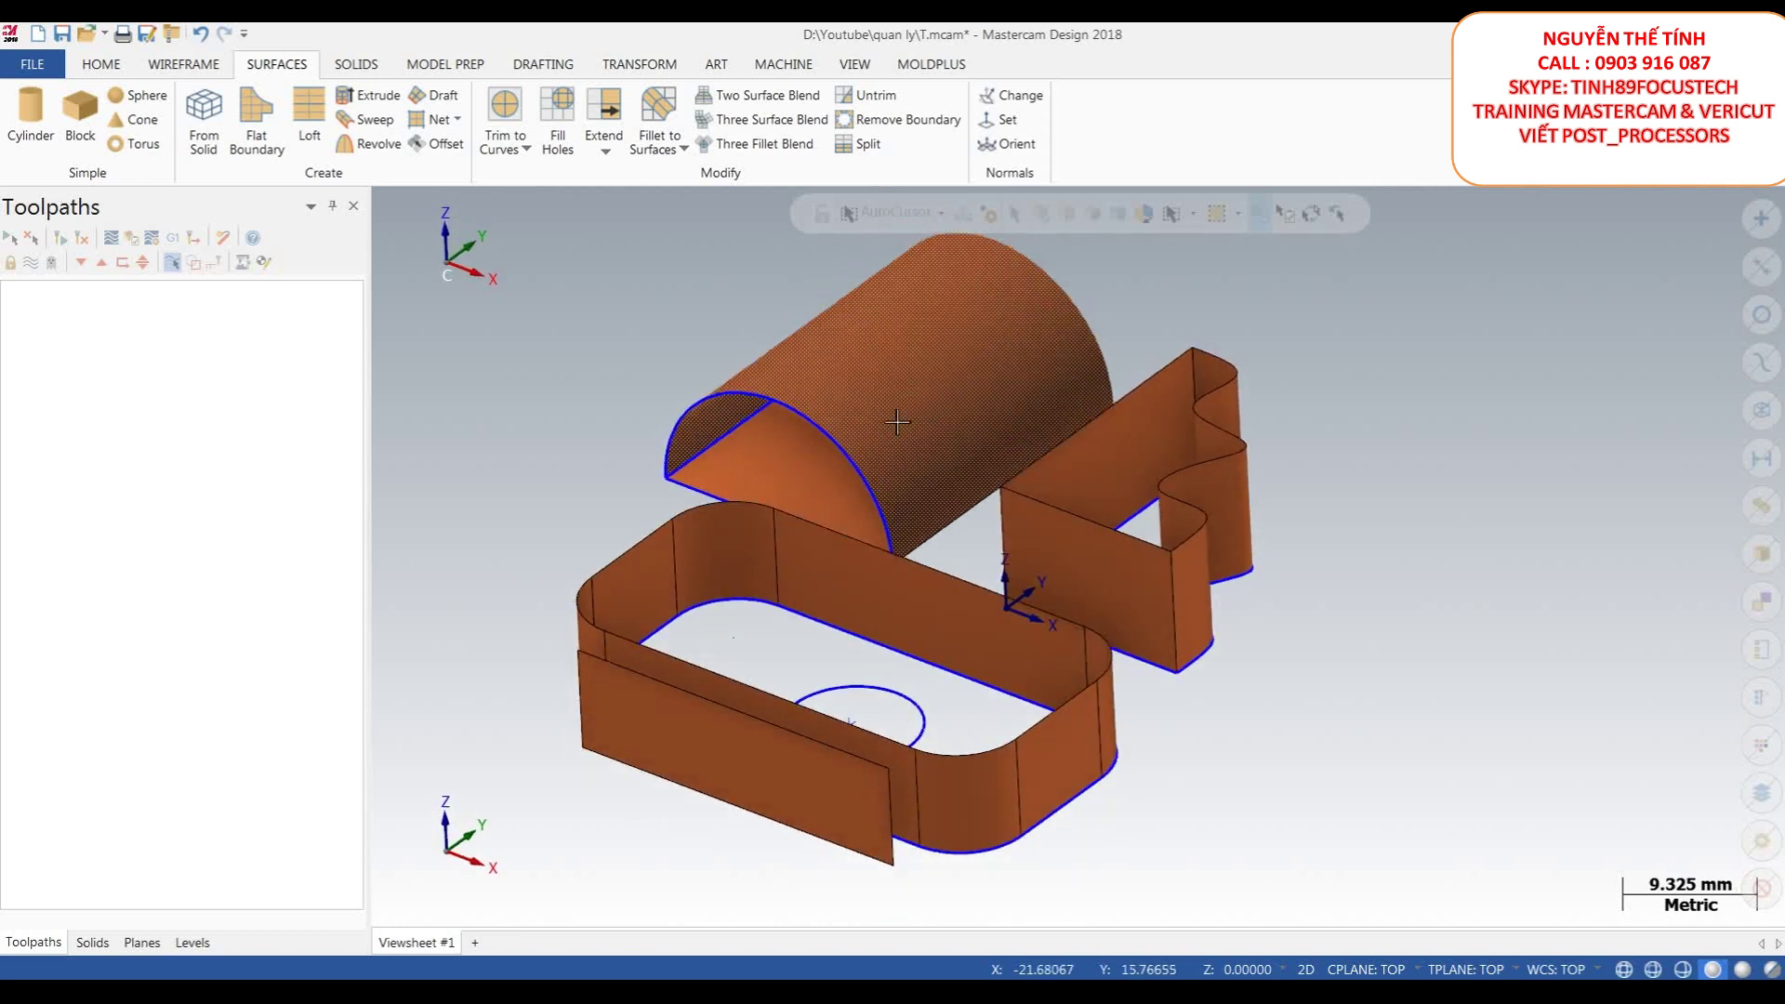
scroll(916, 410, down, 1)
scroll(924, 391, up, 1)
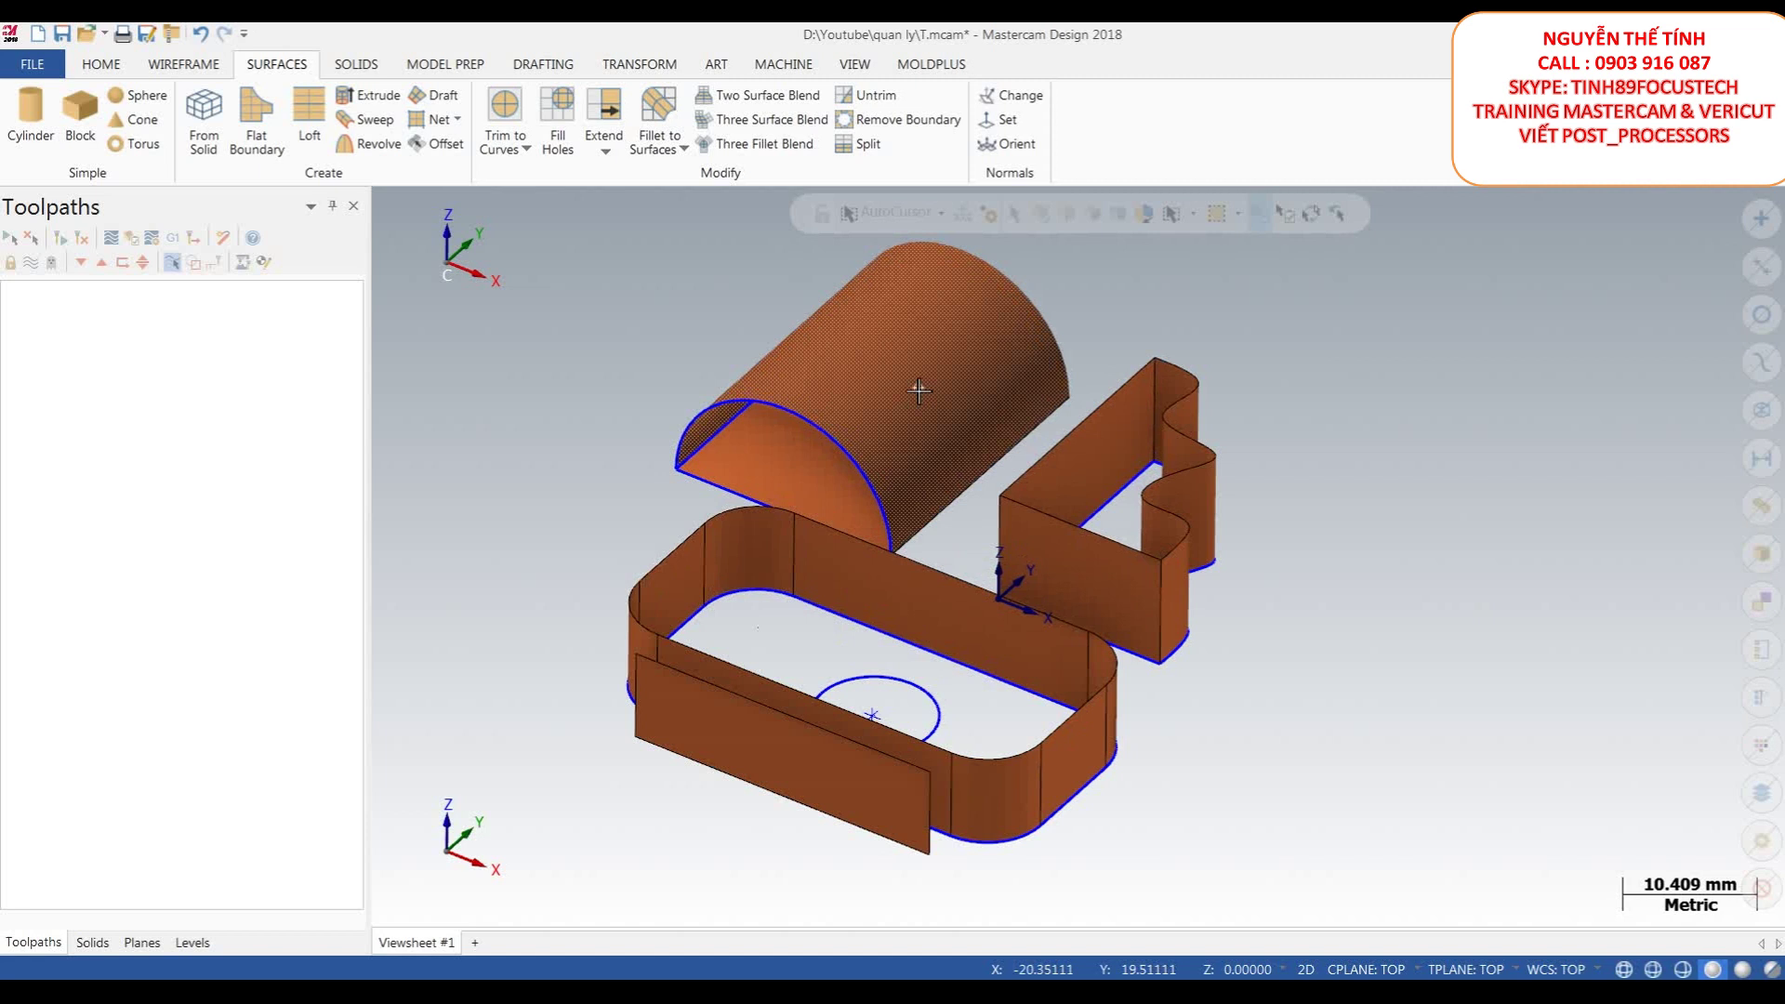
scroll(919, 388, down, 1)
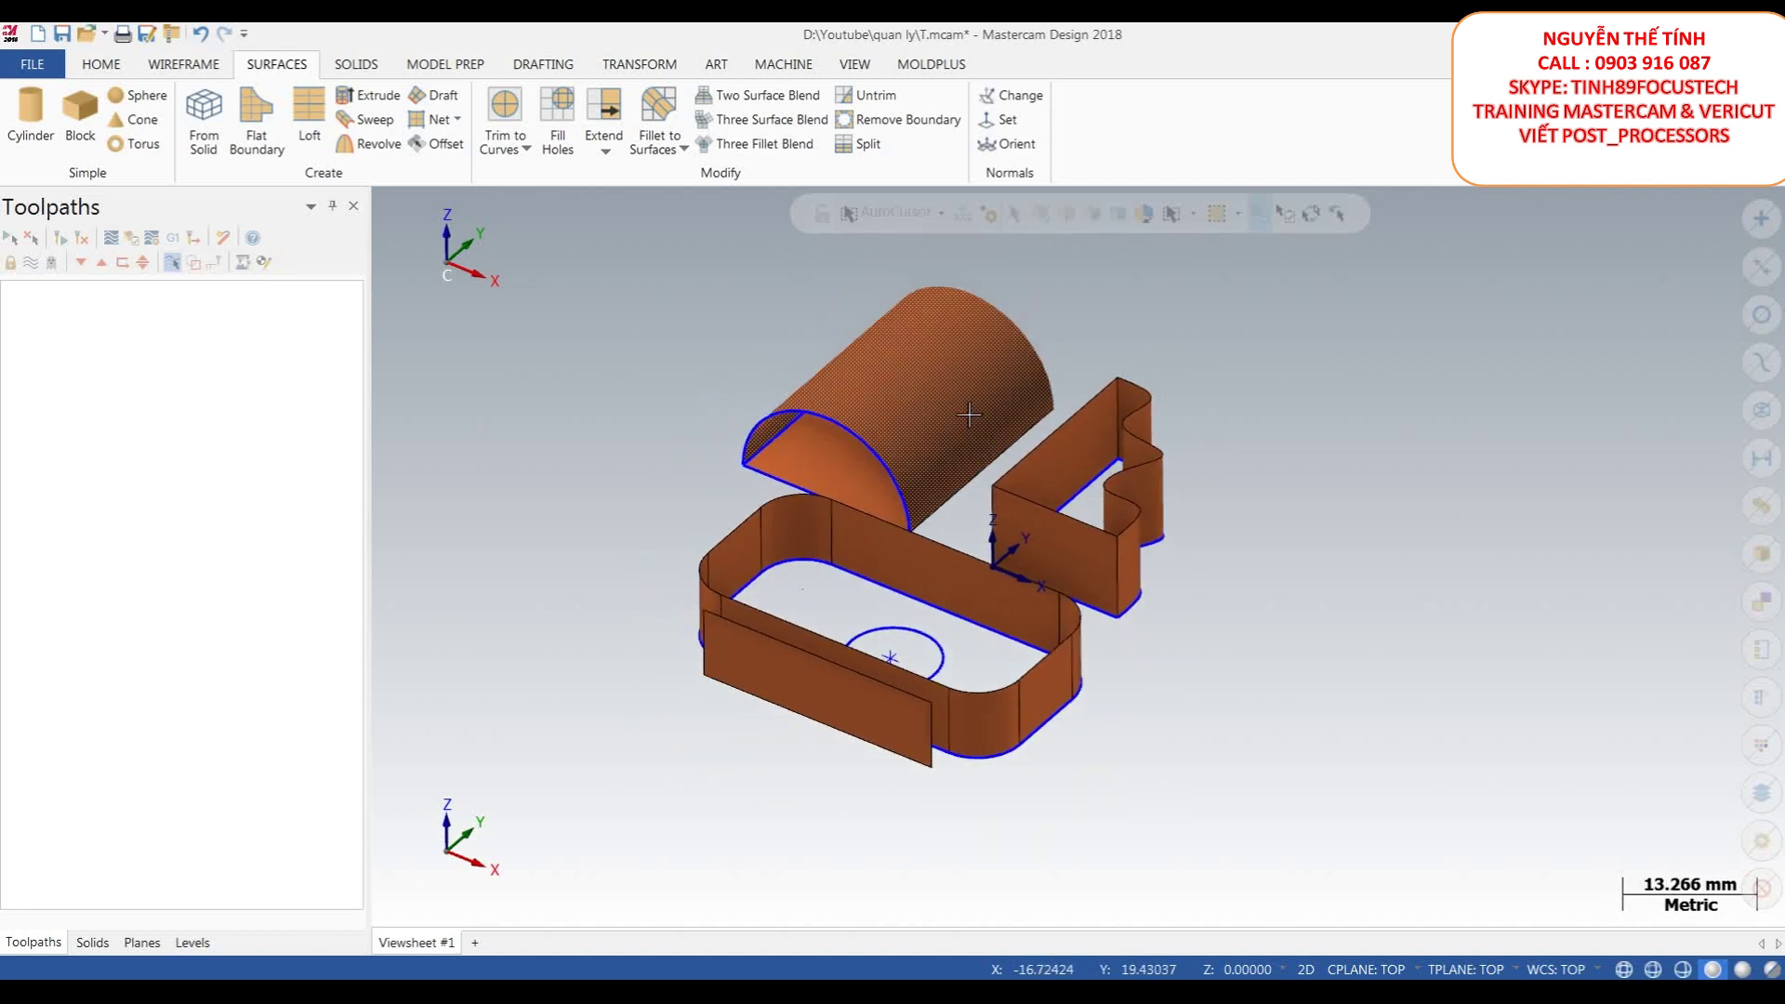
middle_drag(968, 419, 971, 412)
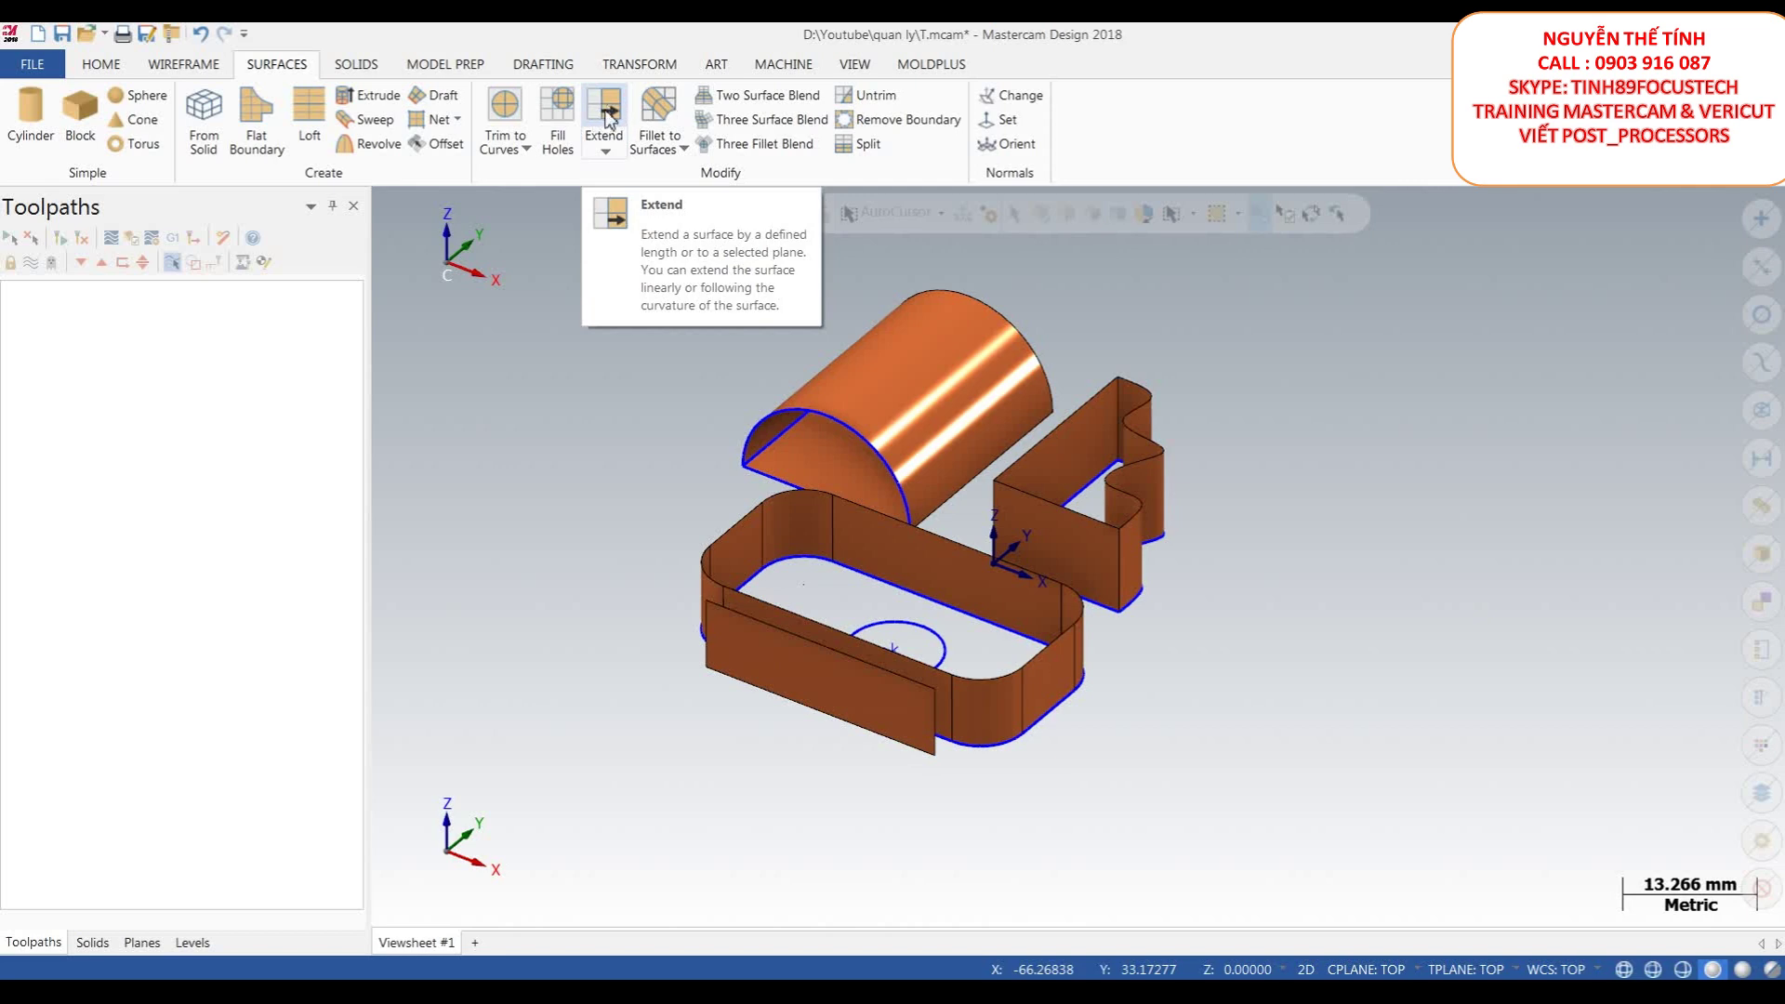
- Extend the offset wall surface from its +X vertical edge by a distance of 5, using the non-linear style
click(606, 110)
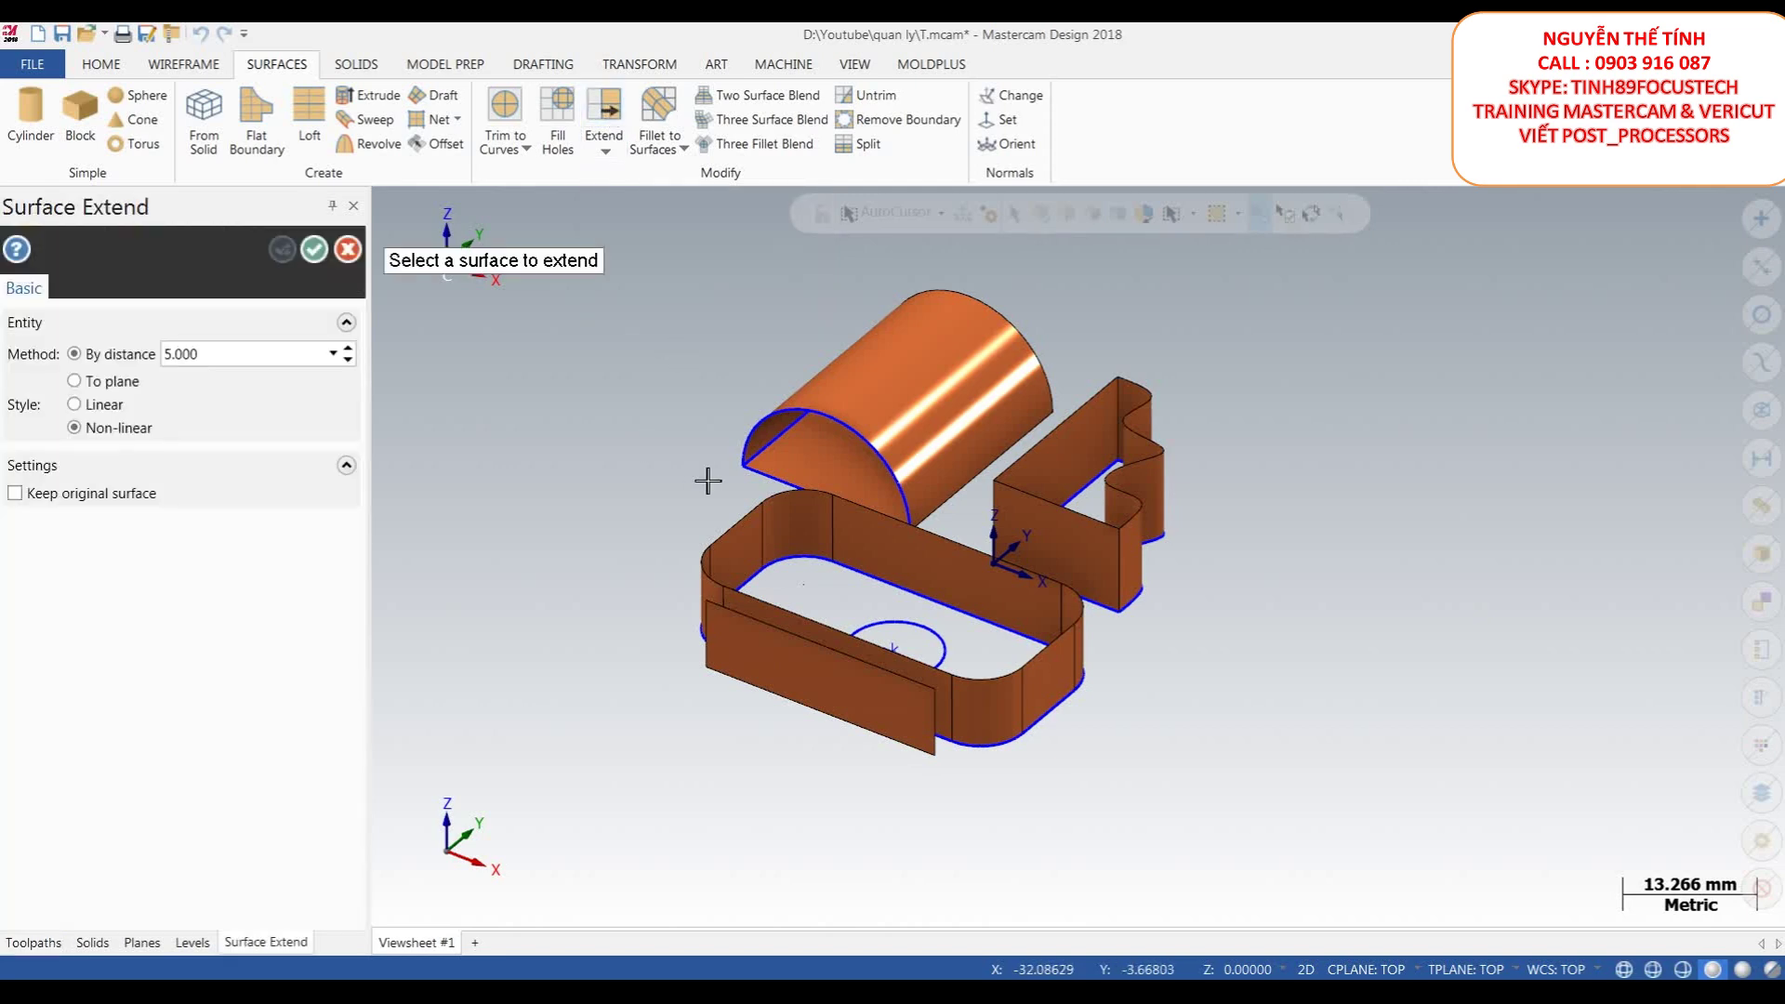
scroll(790, 725, up, 5)
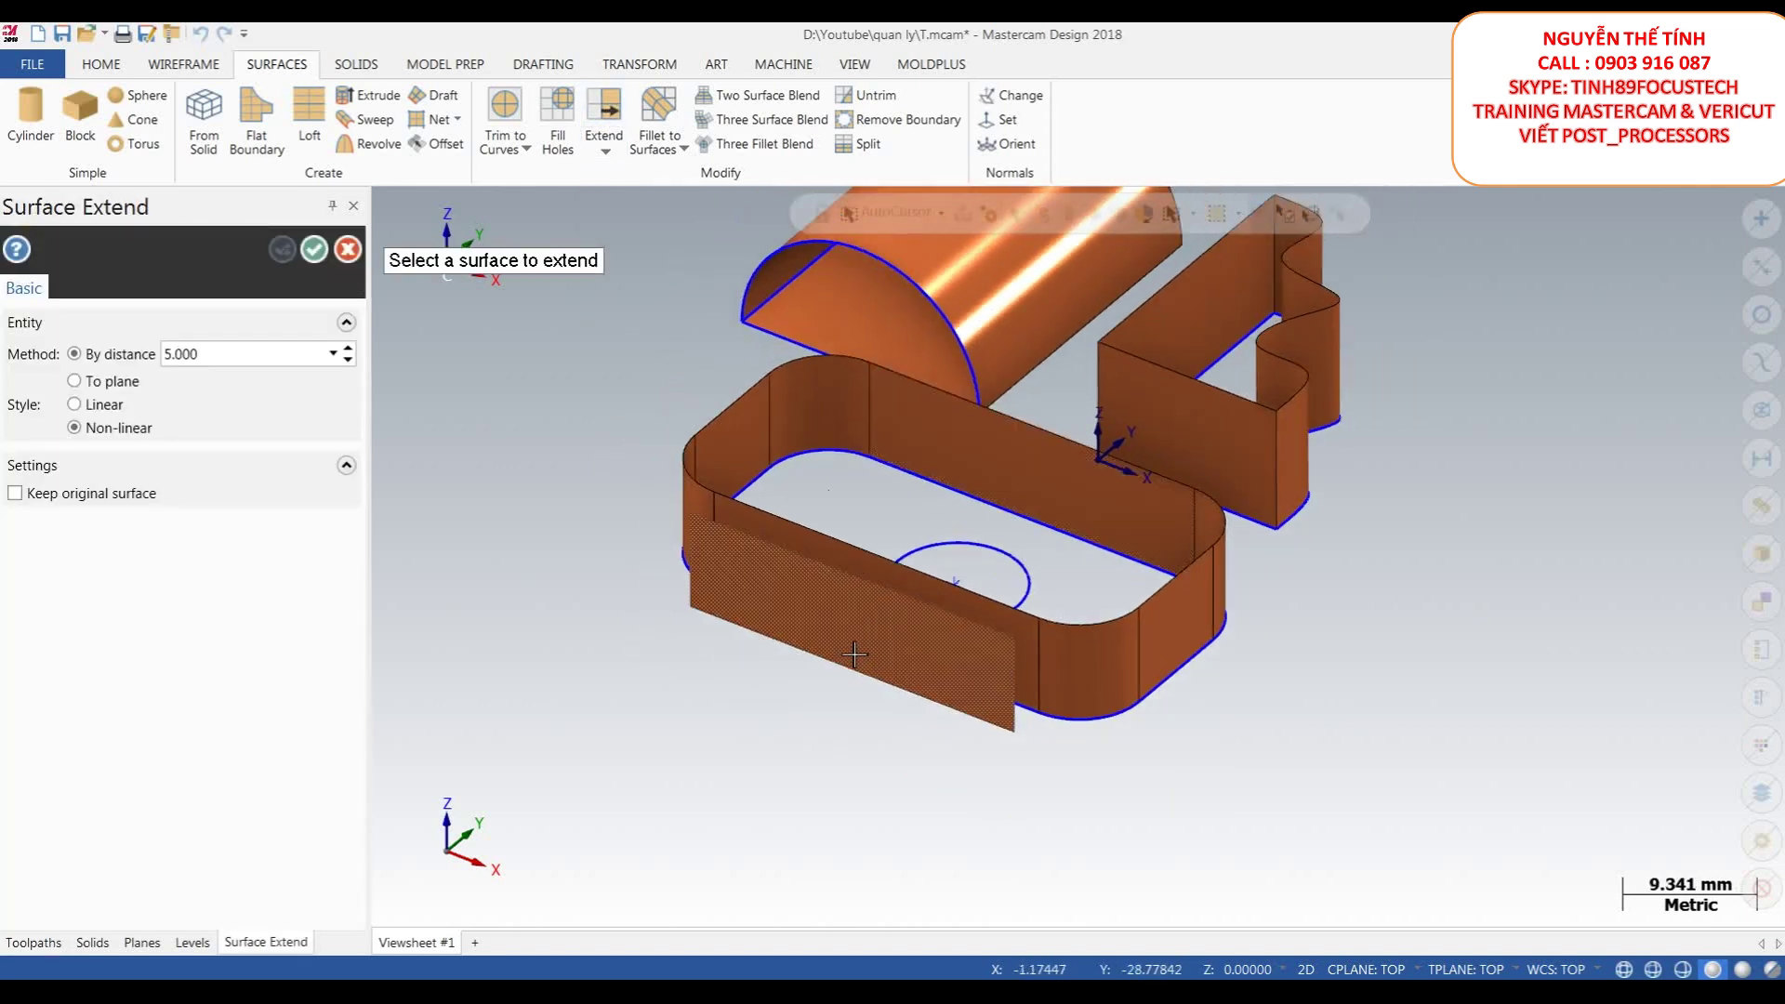
click(999, 680)
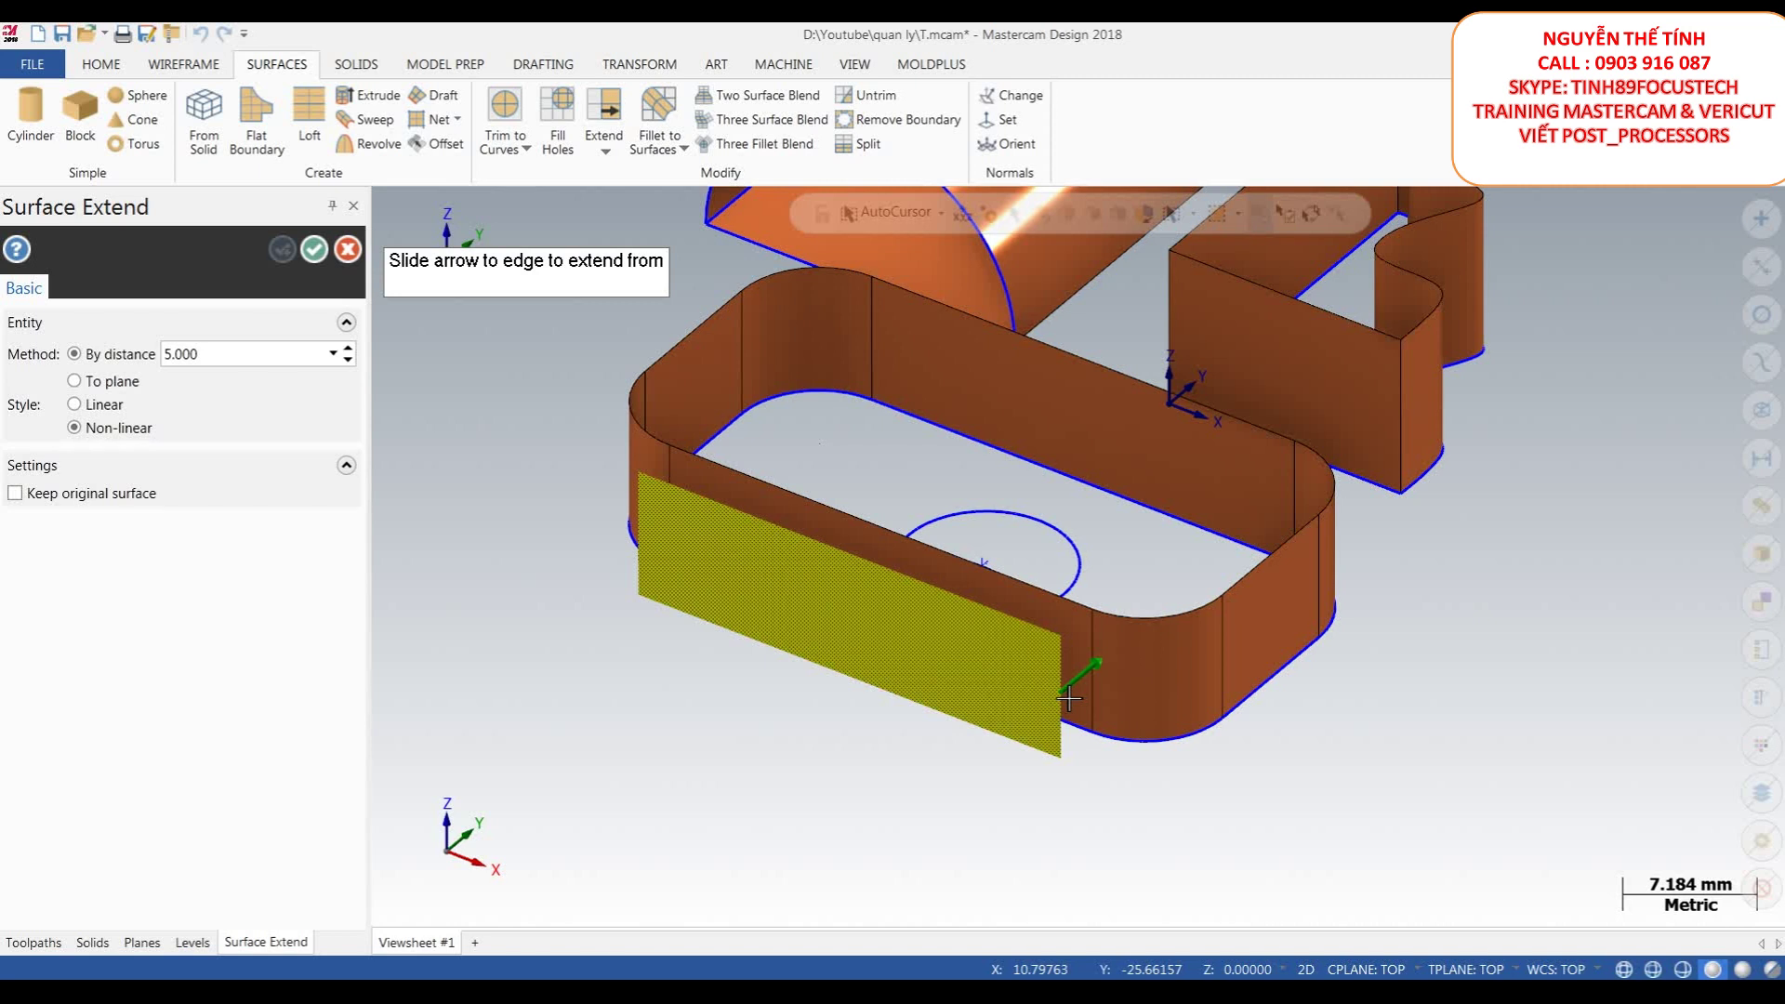
click(1069, 698)
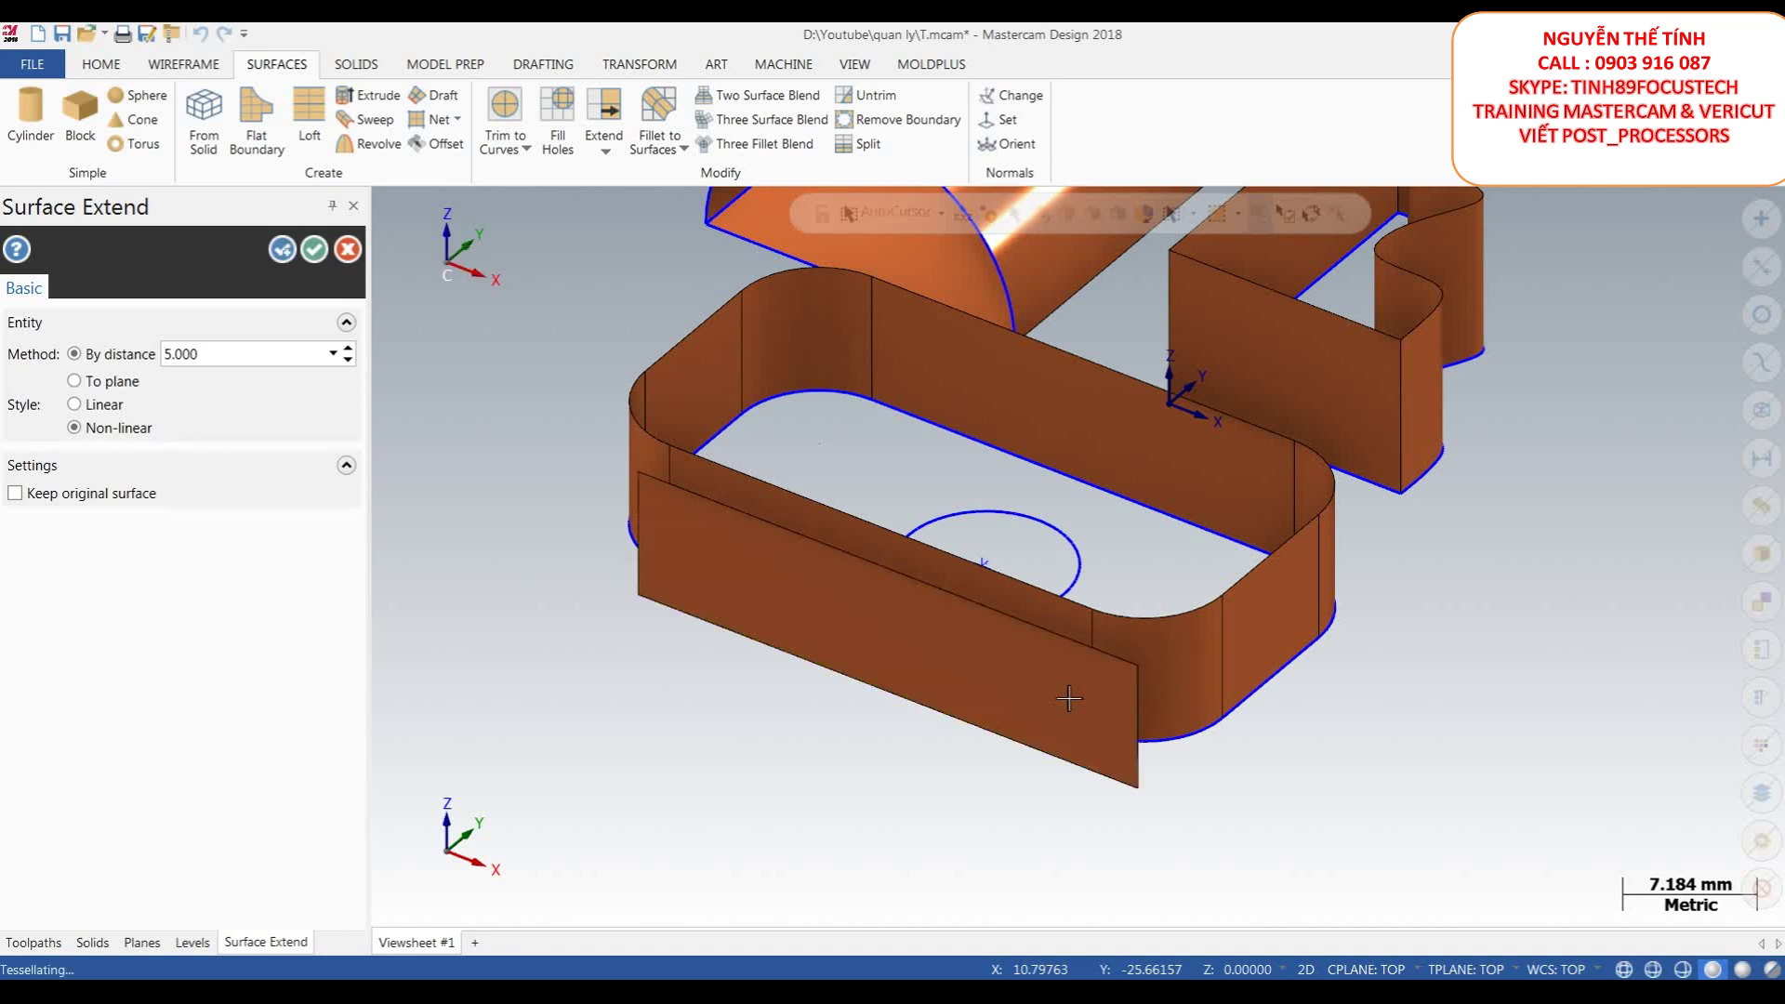
- Set the extension distance at the offset wall's +X vertical edge to 3
scroll(1086, 701, down, 1)
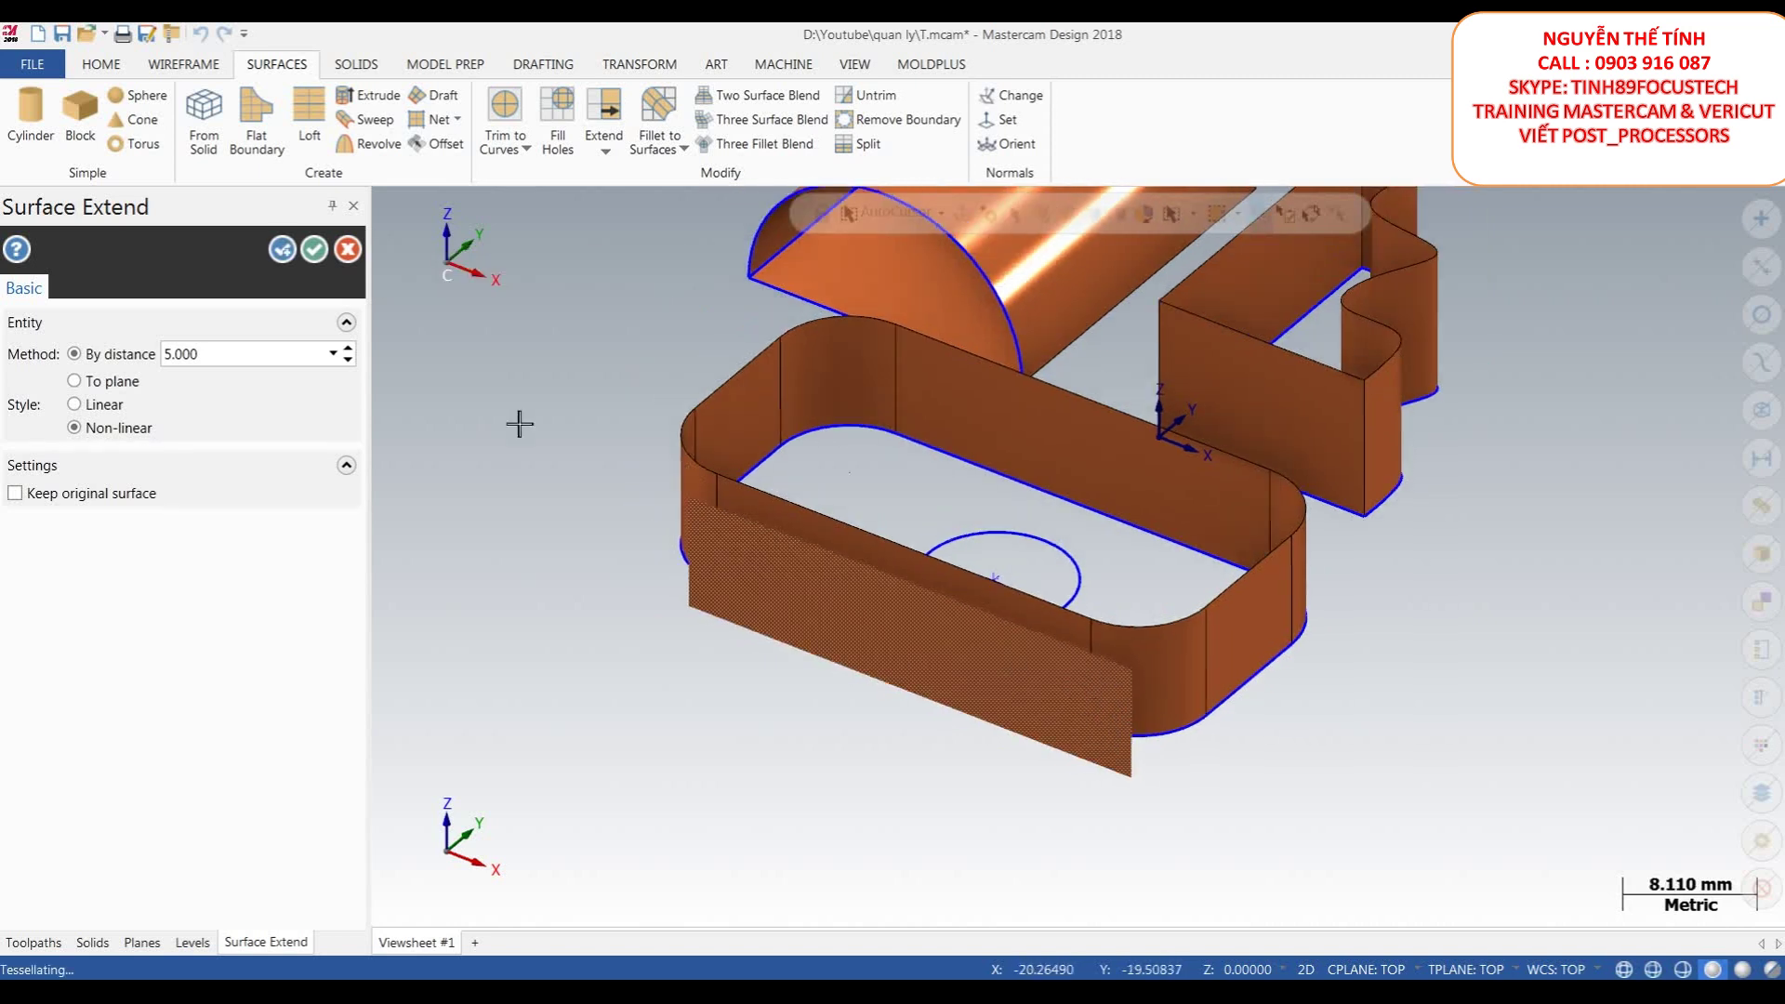
click(249, 360)
text(3)
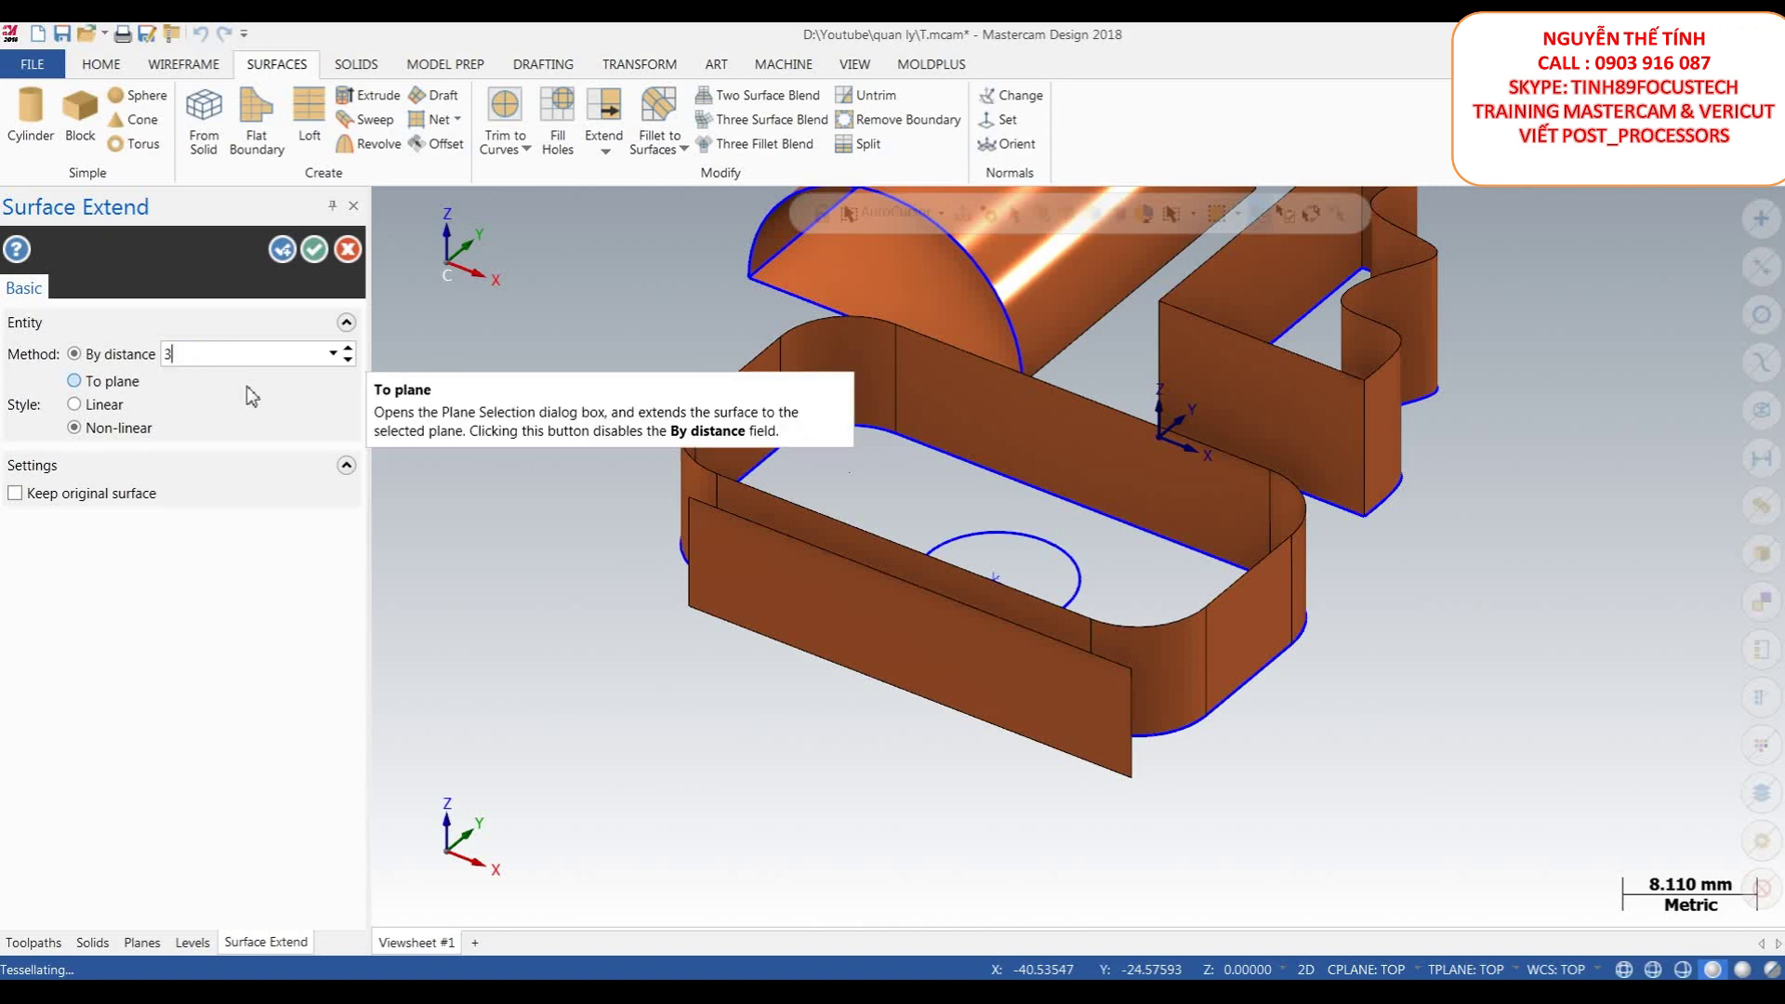
key(Return)
- Extend the offset wall surface from its -X vertical edge by a distance of 10
scroll(708, 580, up, 2)
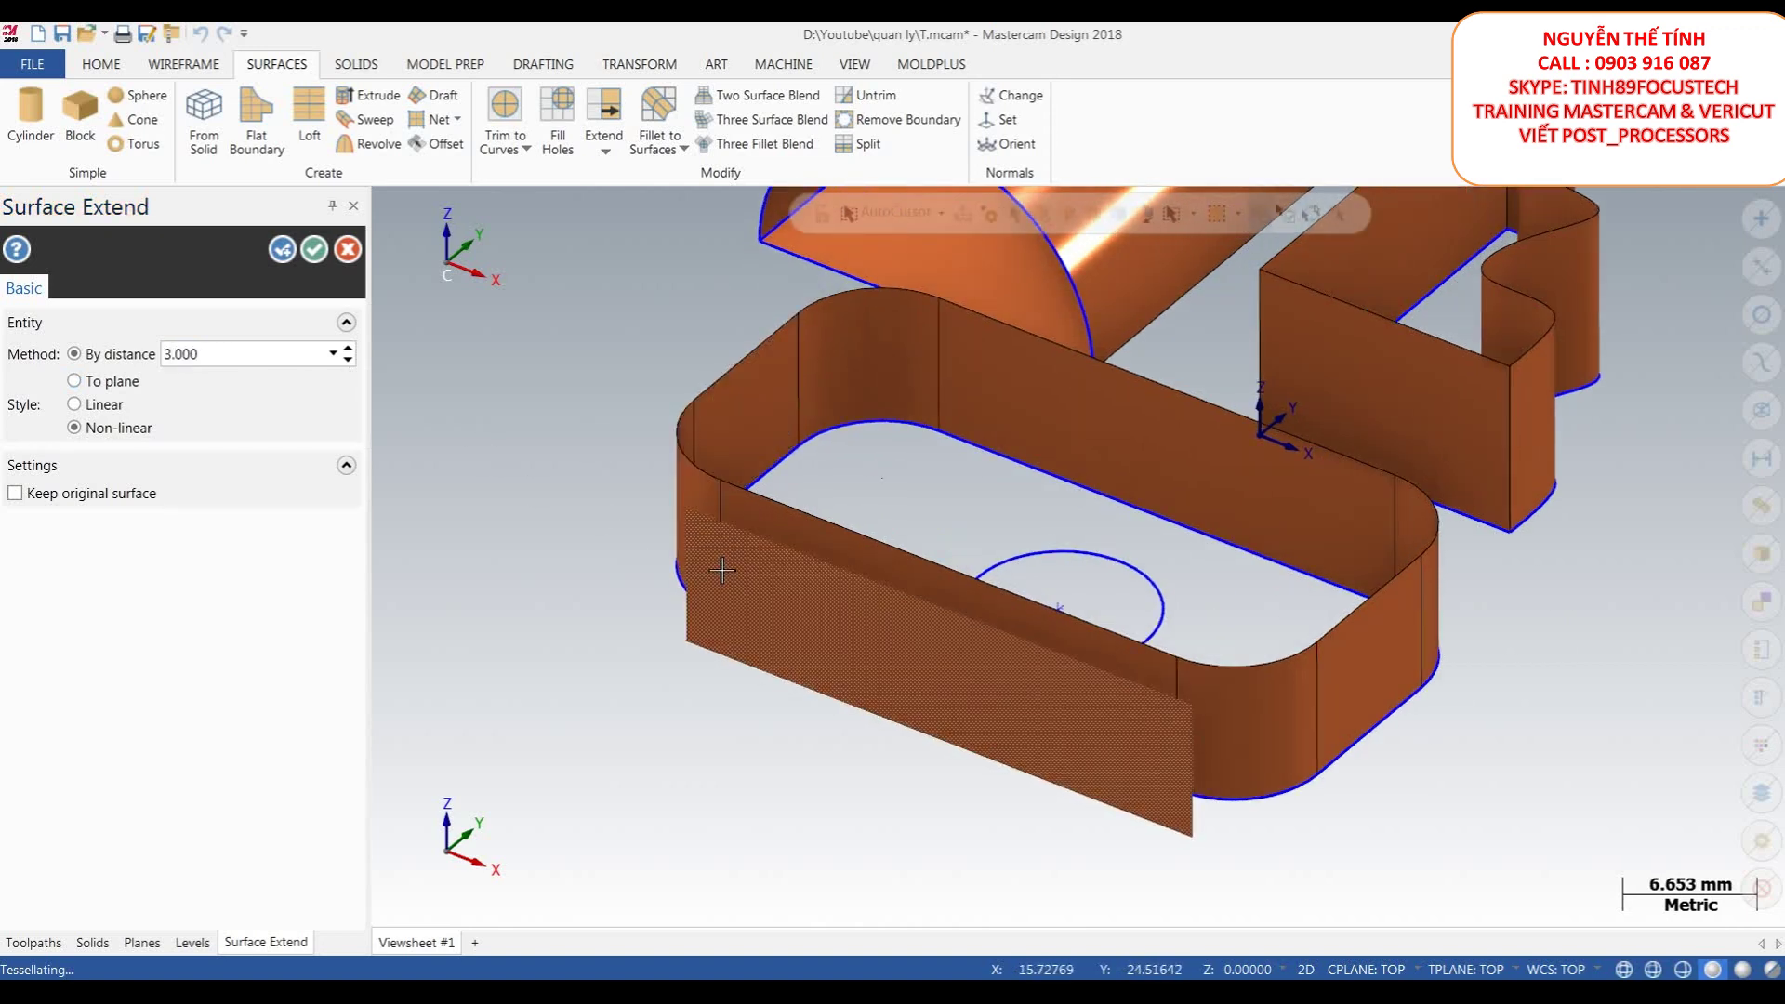
click(680, 563)
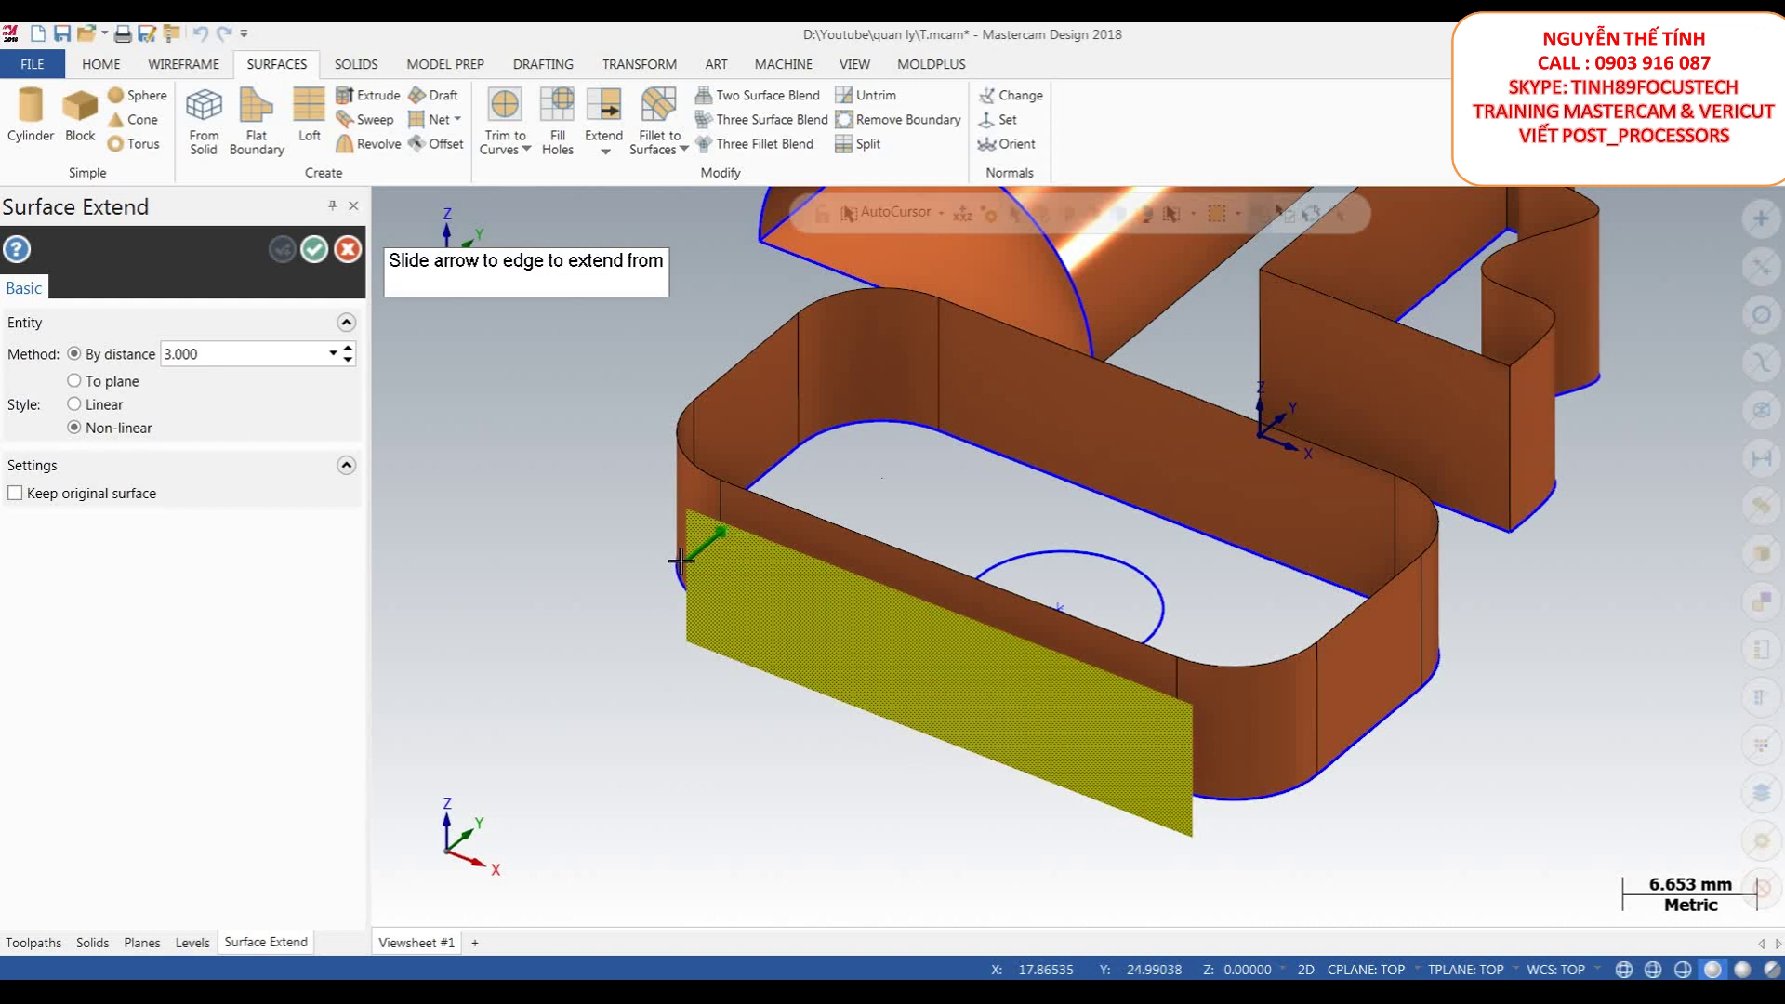
click(680, 563)
click(250, 361)
text(10)
key(Tab)
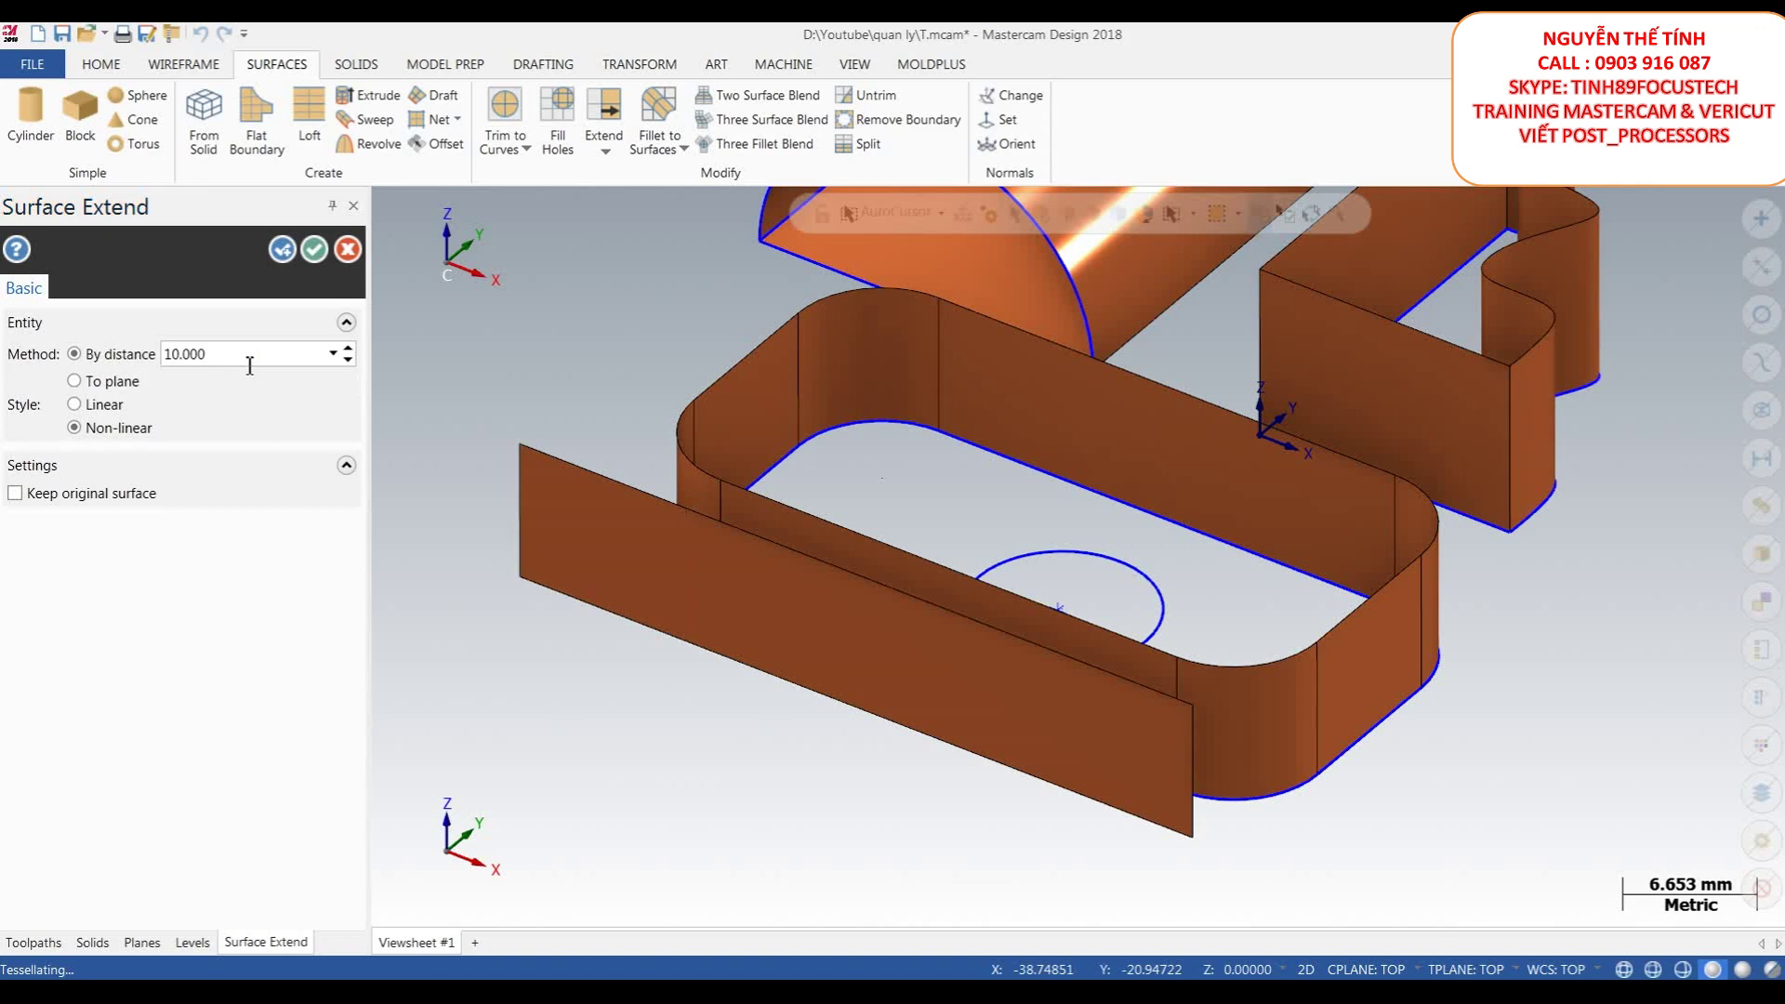
- Extend the offset wall surface downward from its lower edge by a distance of 20
scroll(966, 410, down, 1)
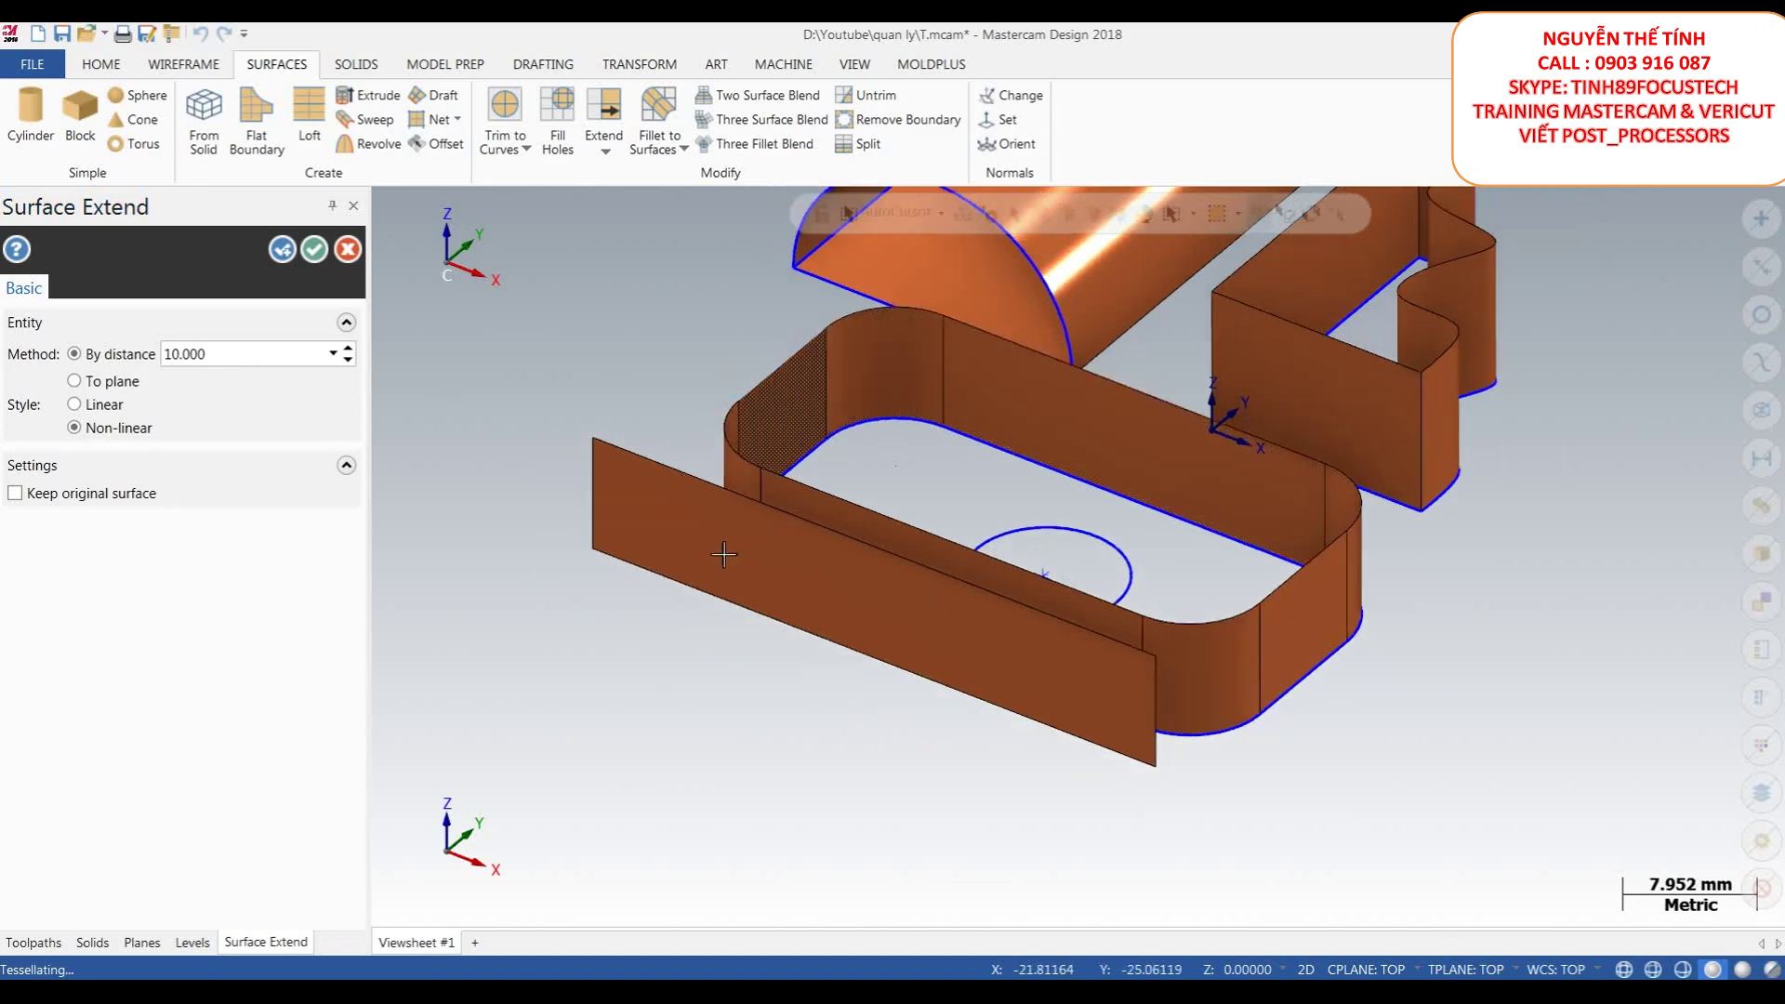
click(798, 609)
click(807, 641)
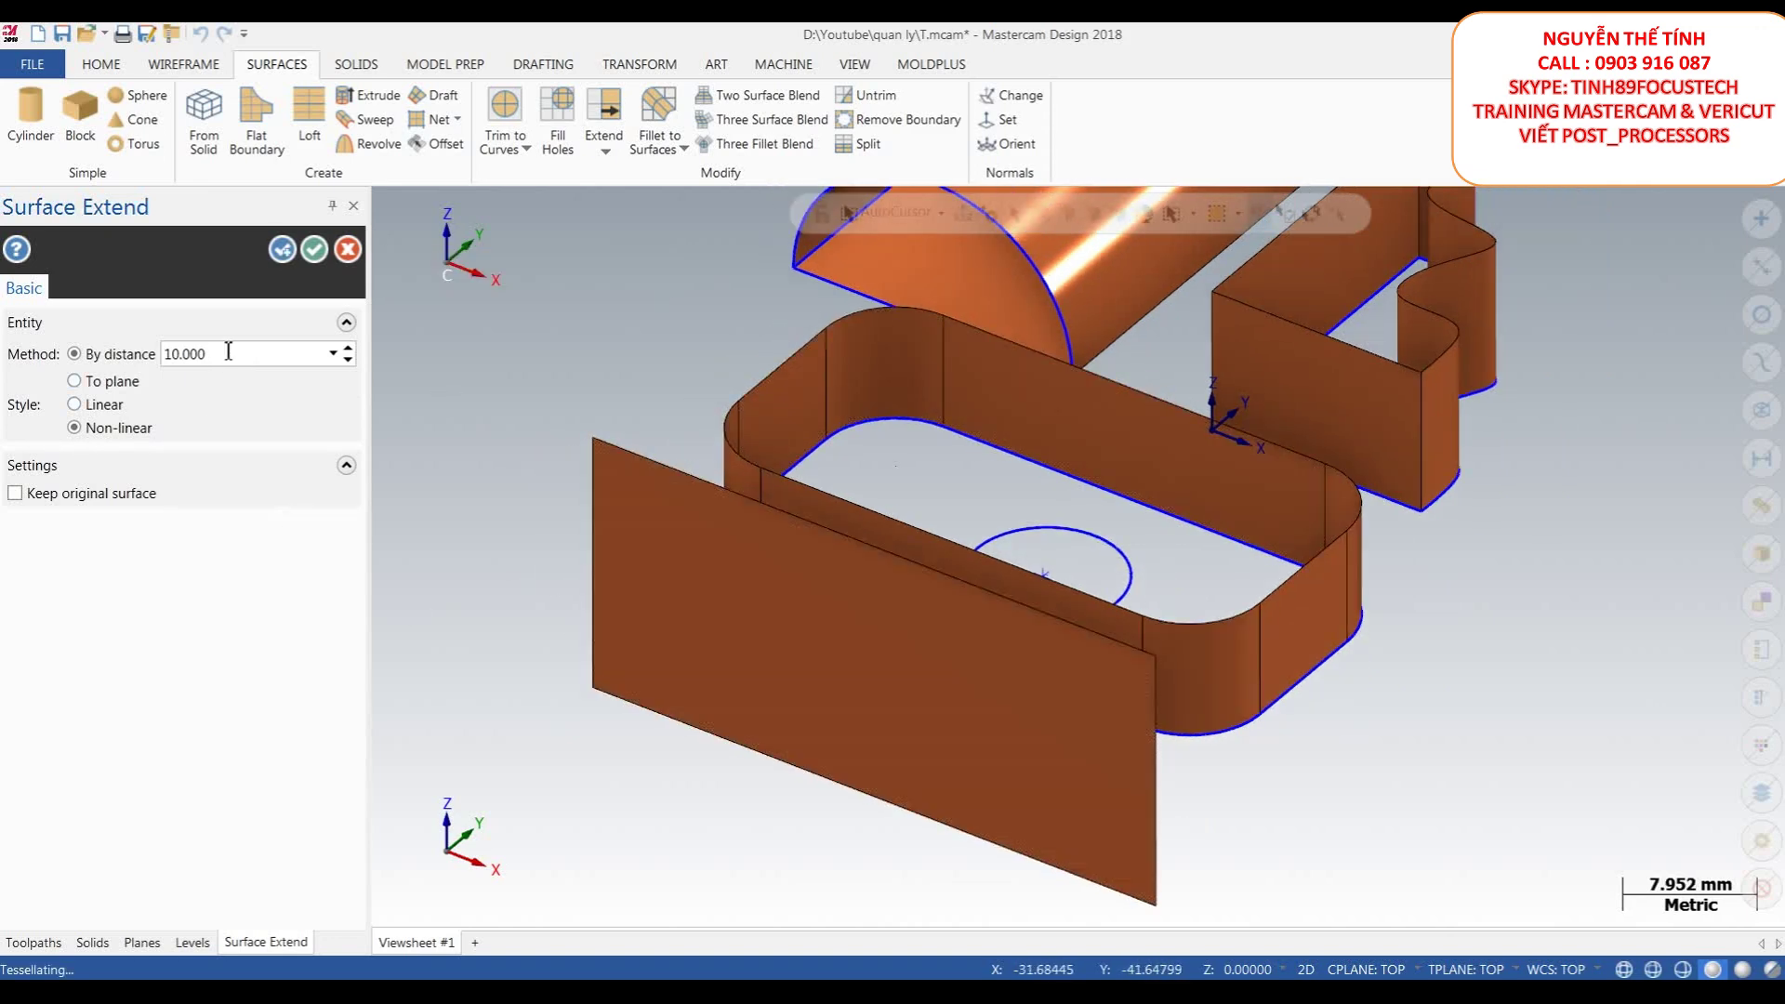
text(20)
key(Tab)
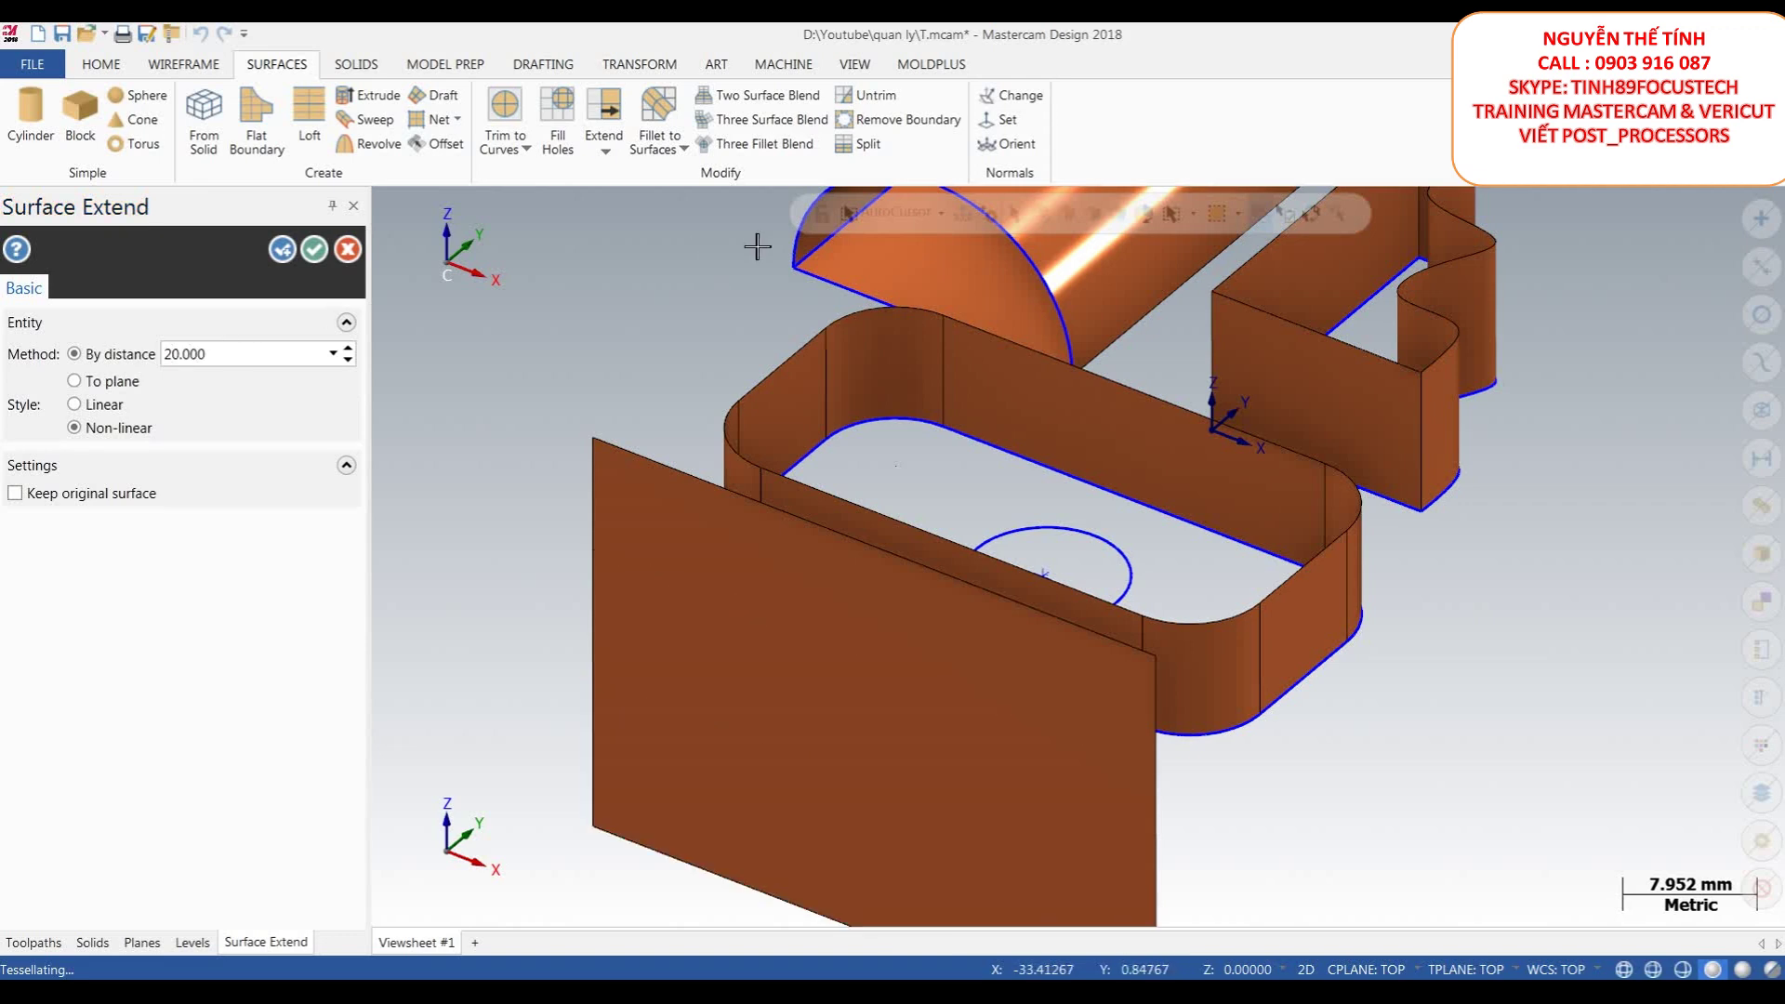
- Extend the half-cylinder surface from its front arc edge, beyond the blue profile, by a distance of 5
scroll(808, 471, down, 2)
scroll(896, 722, down, 2)
scroll(815, 608, up, 3)
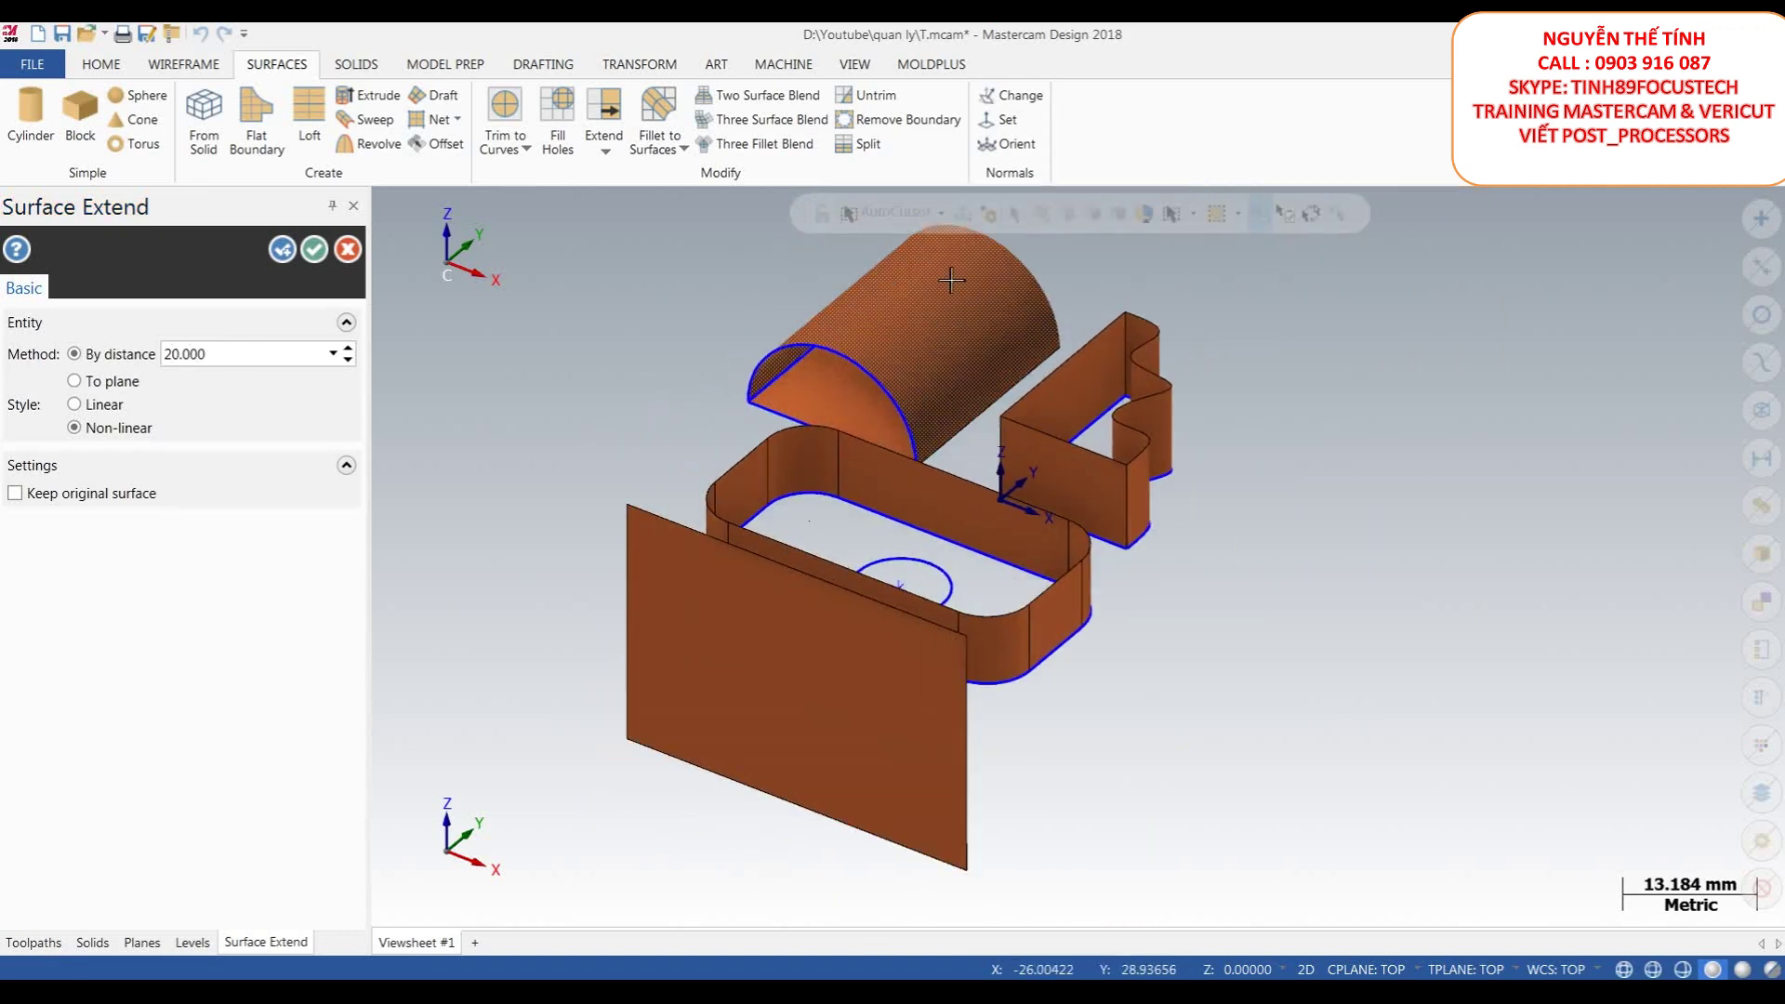
scroll(815, 608, down, 2)
scroll(840, 407, up, 2)
click(821, 433)
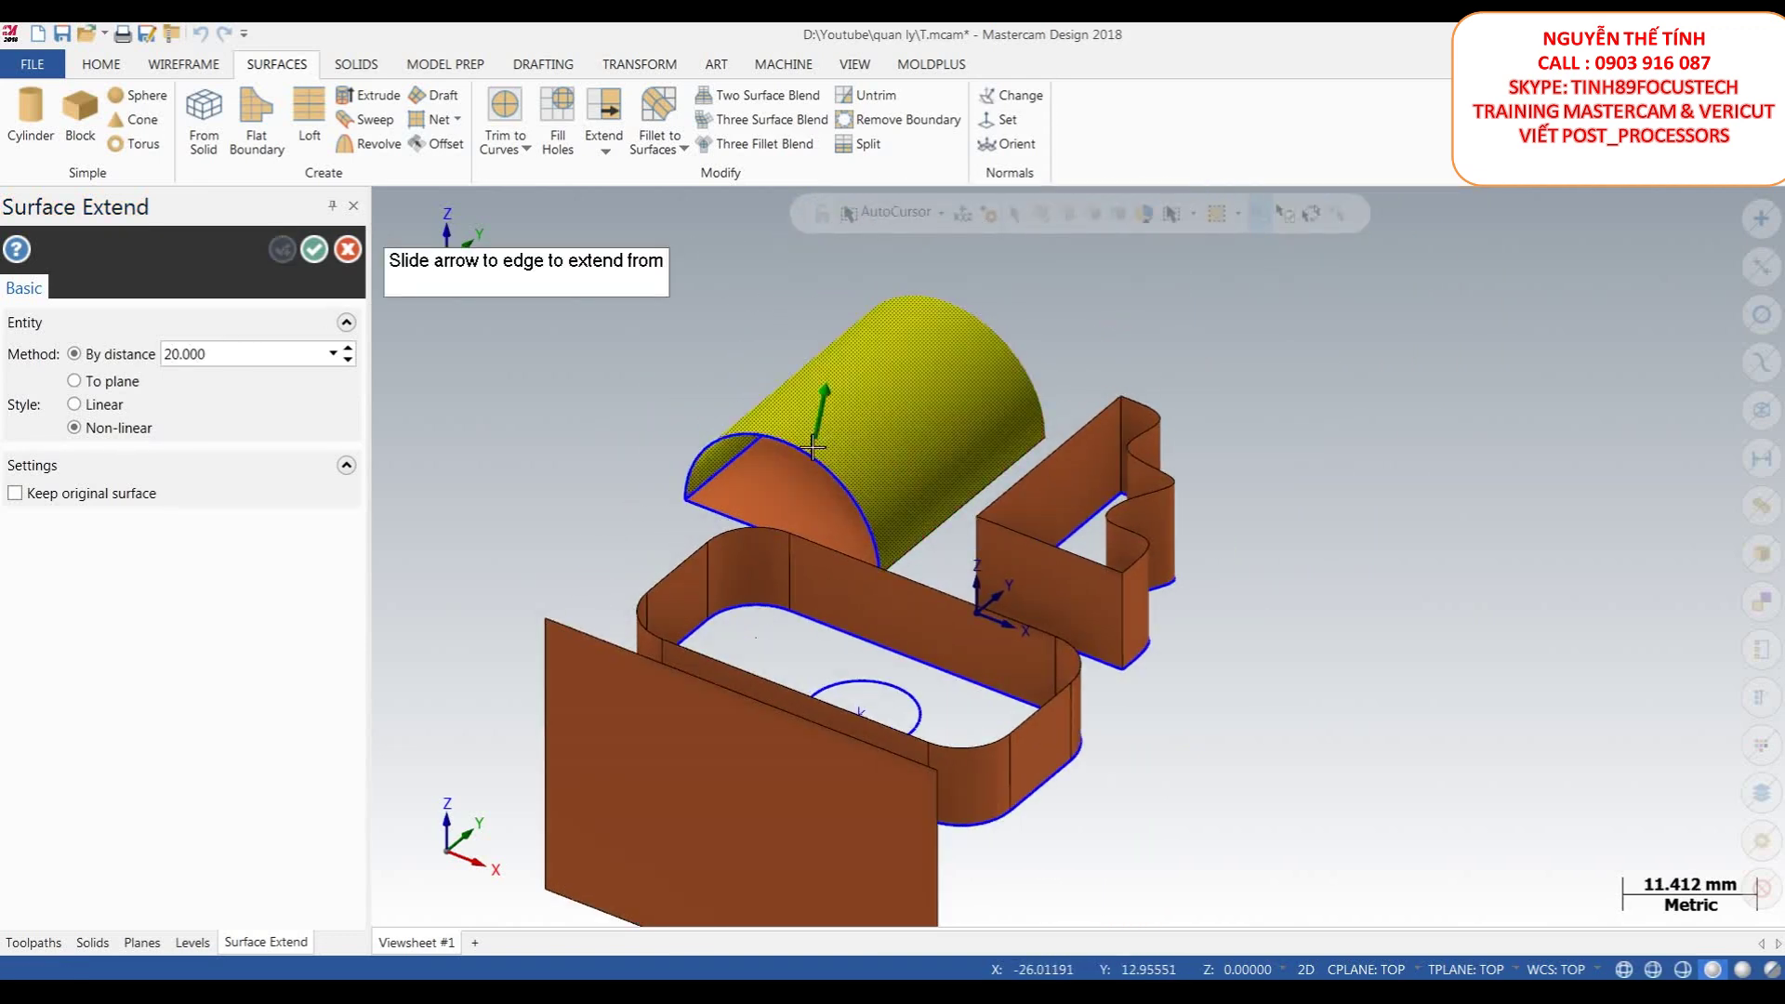
click(793, 467)
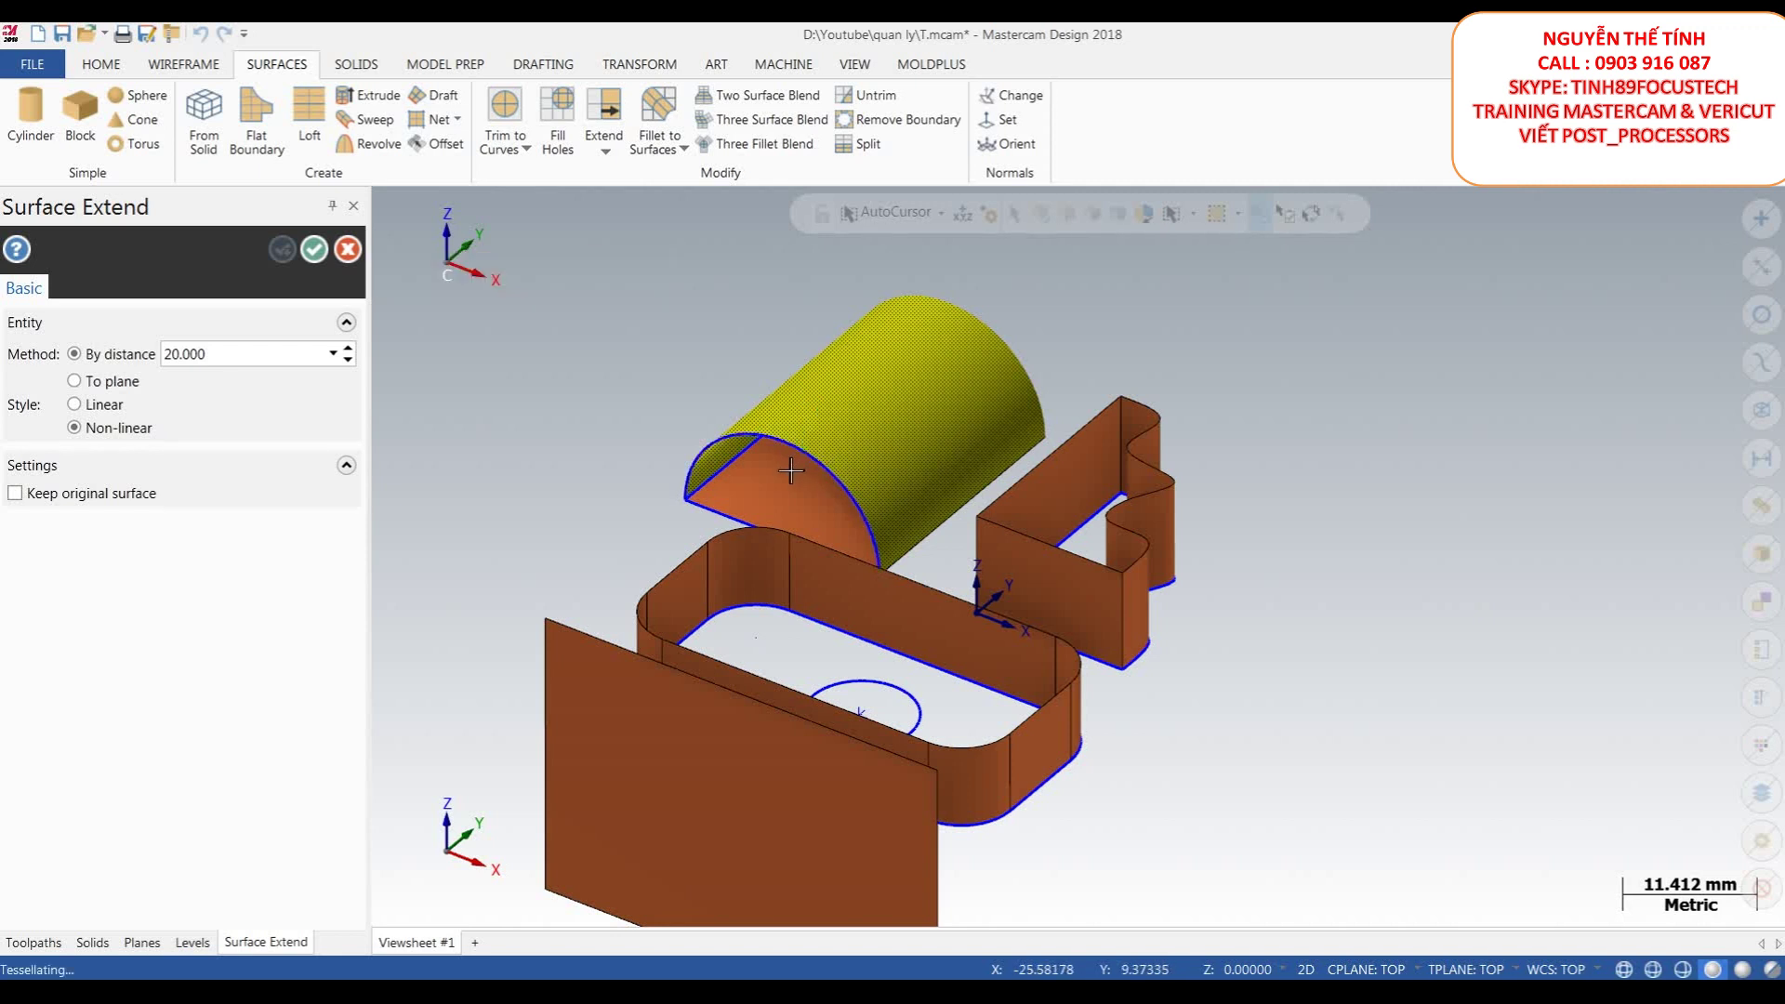
double_click(203, 356)
text(5)
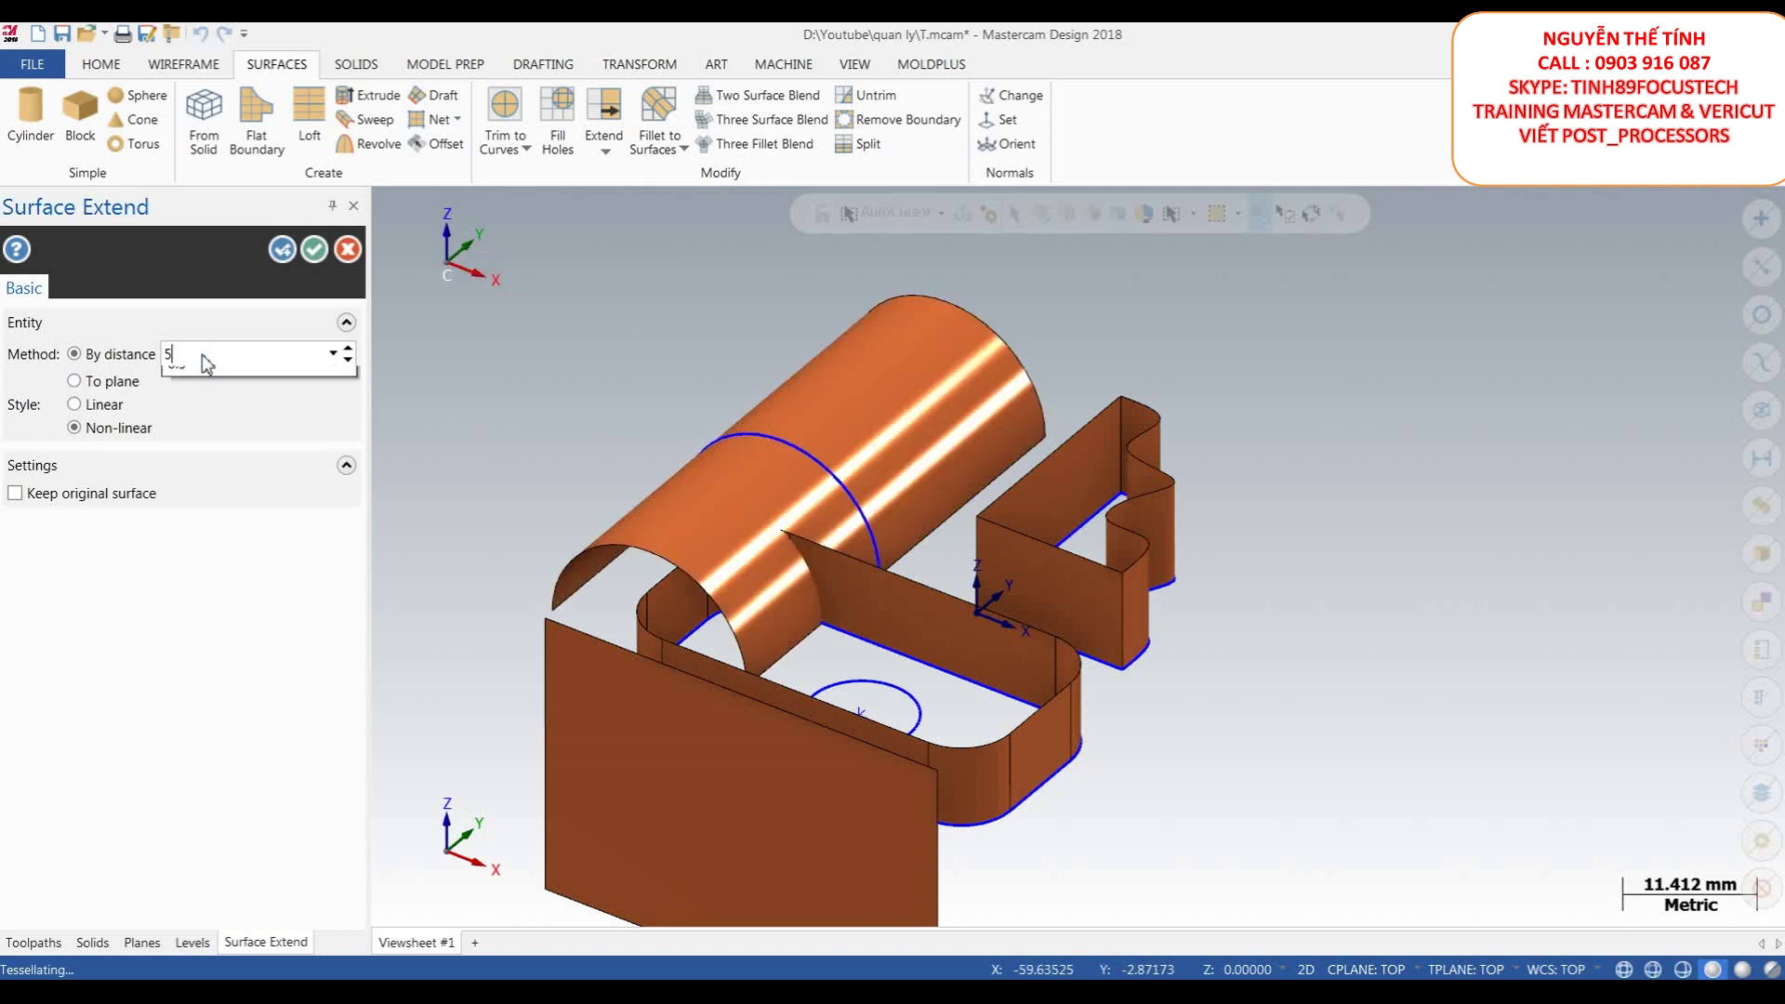
key(Return)
- Extend the half-cylinder surface from its rear arc edge by a distance of 10 and finish the surface extension
click(935, 351)
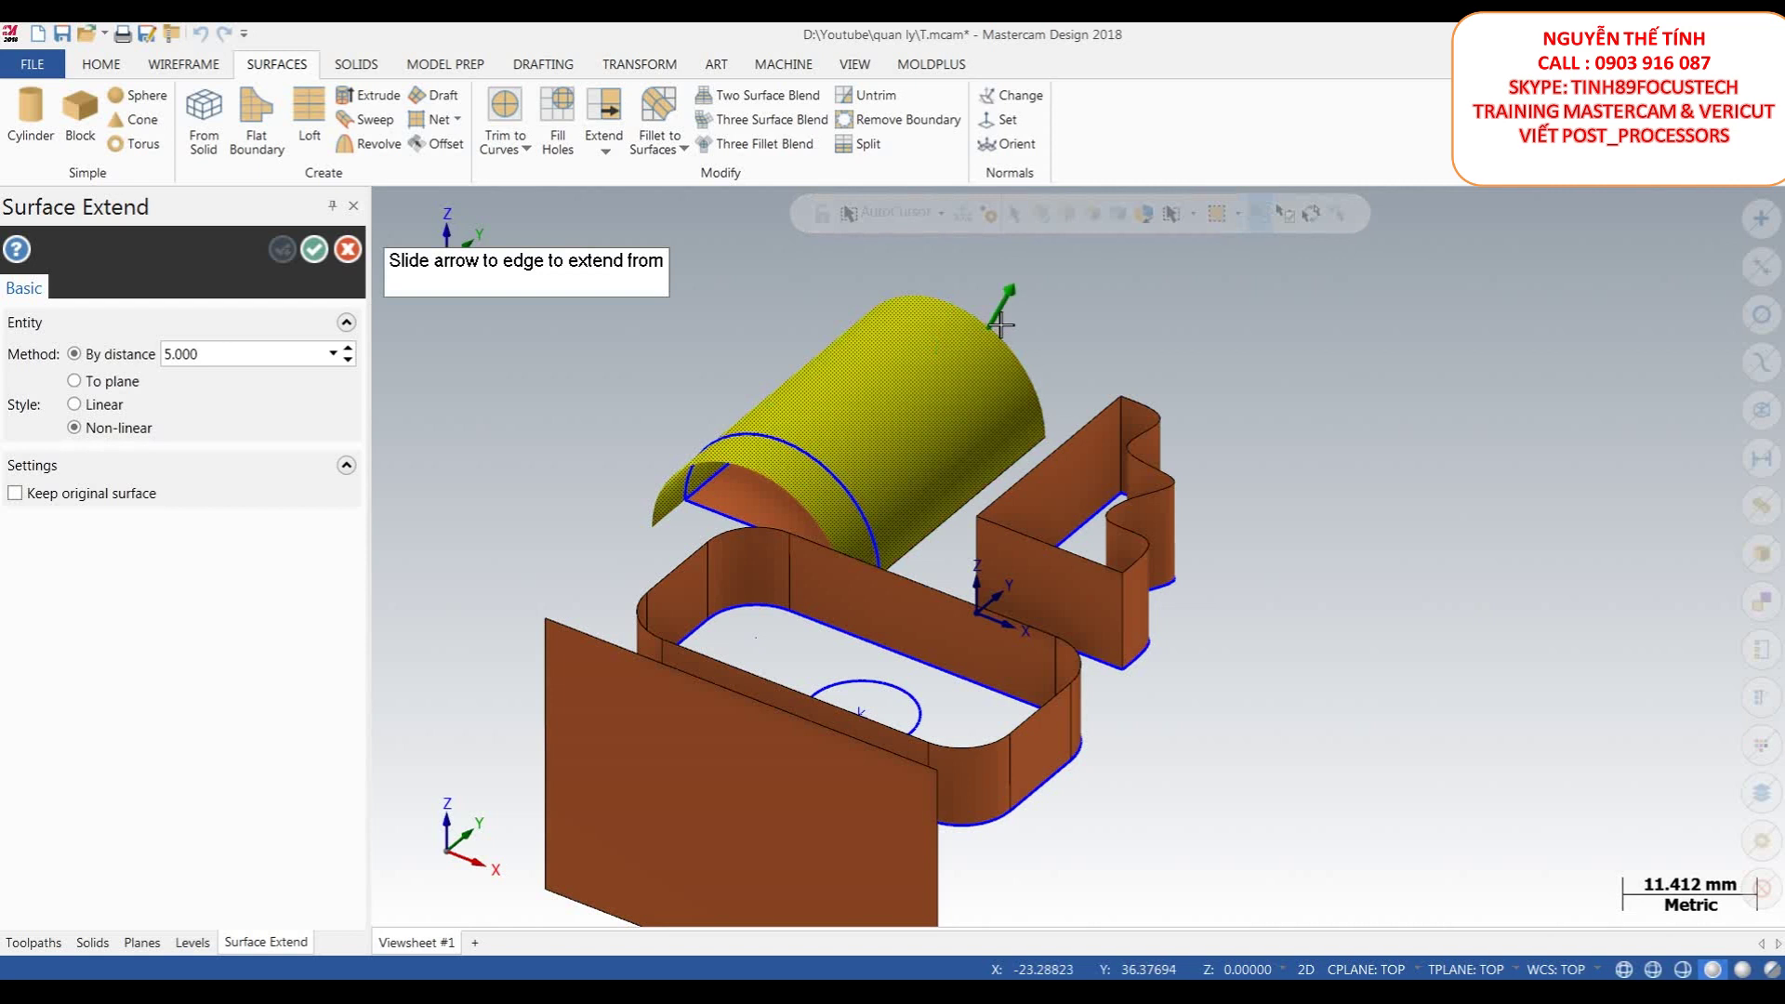
click(1004, 322)
double_click(264, 354)
text(10)
key(Return)
scroll(622, 332, down, 2)
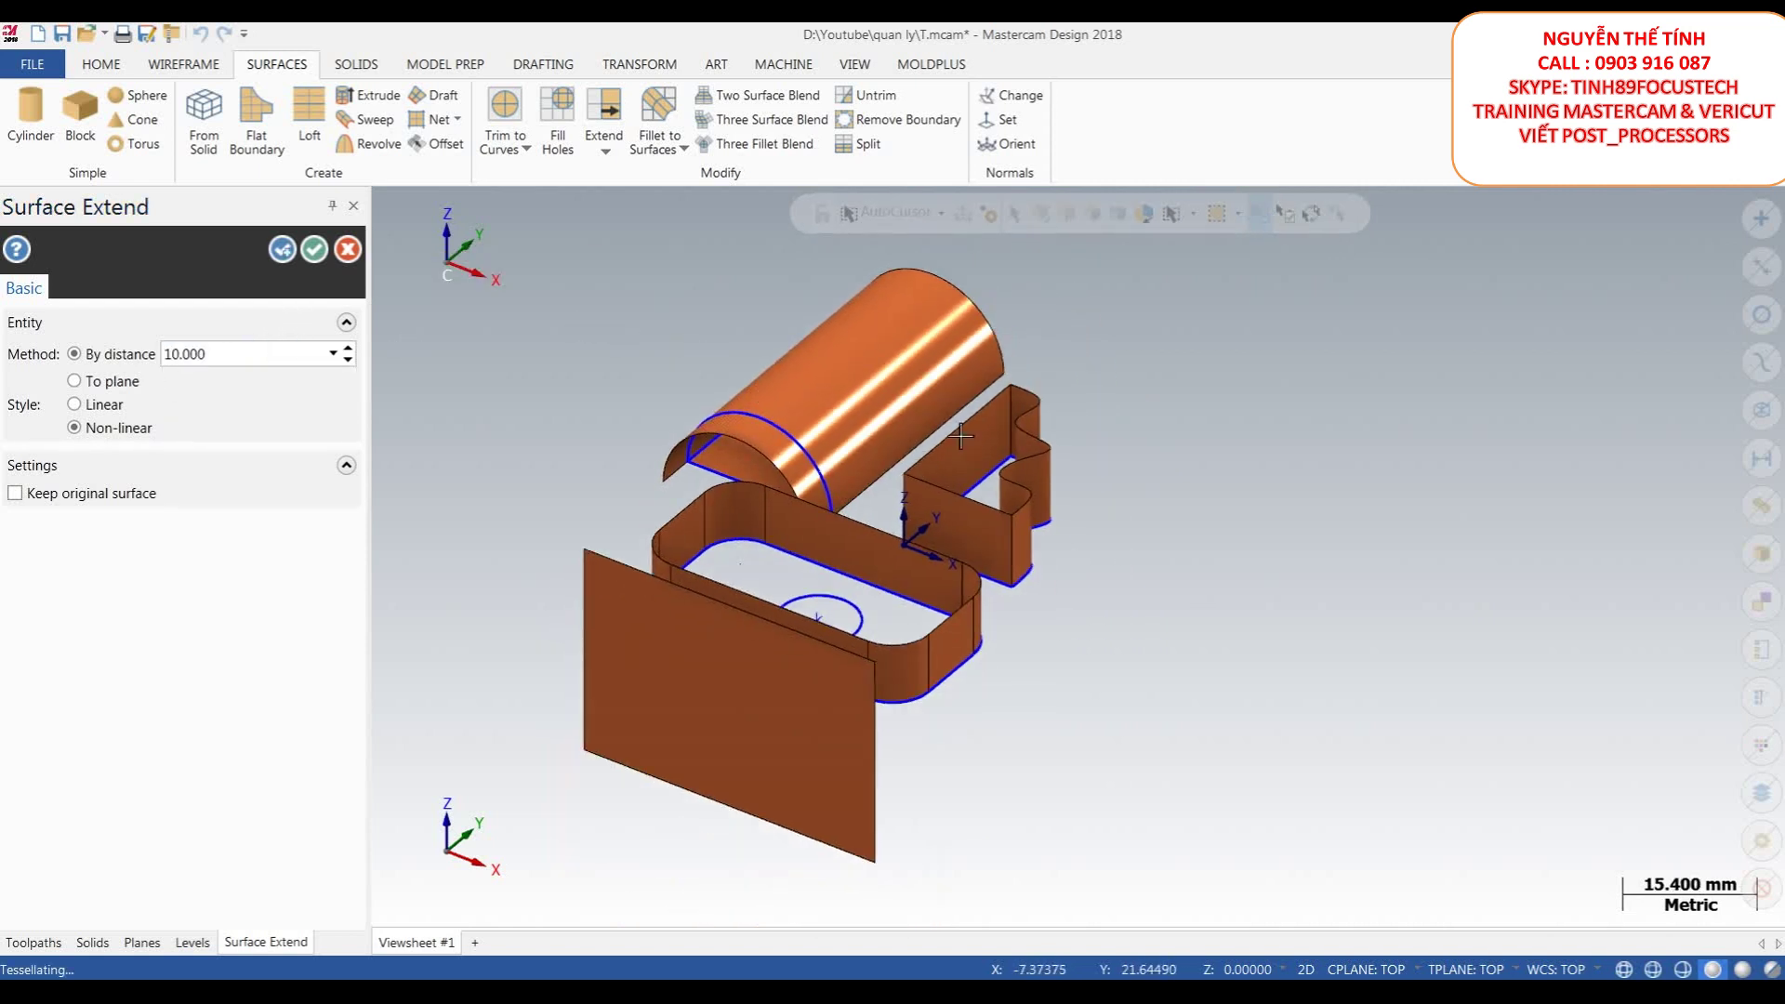
scroll(957, 440, down, 1)
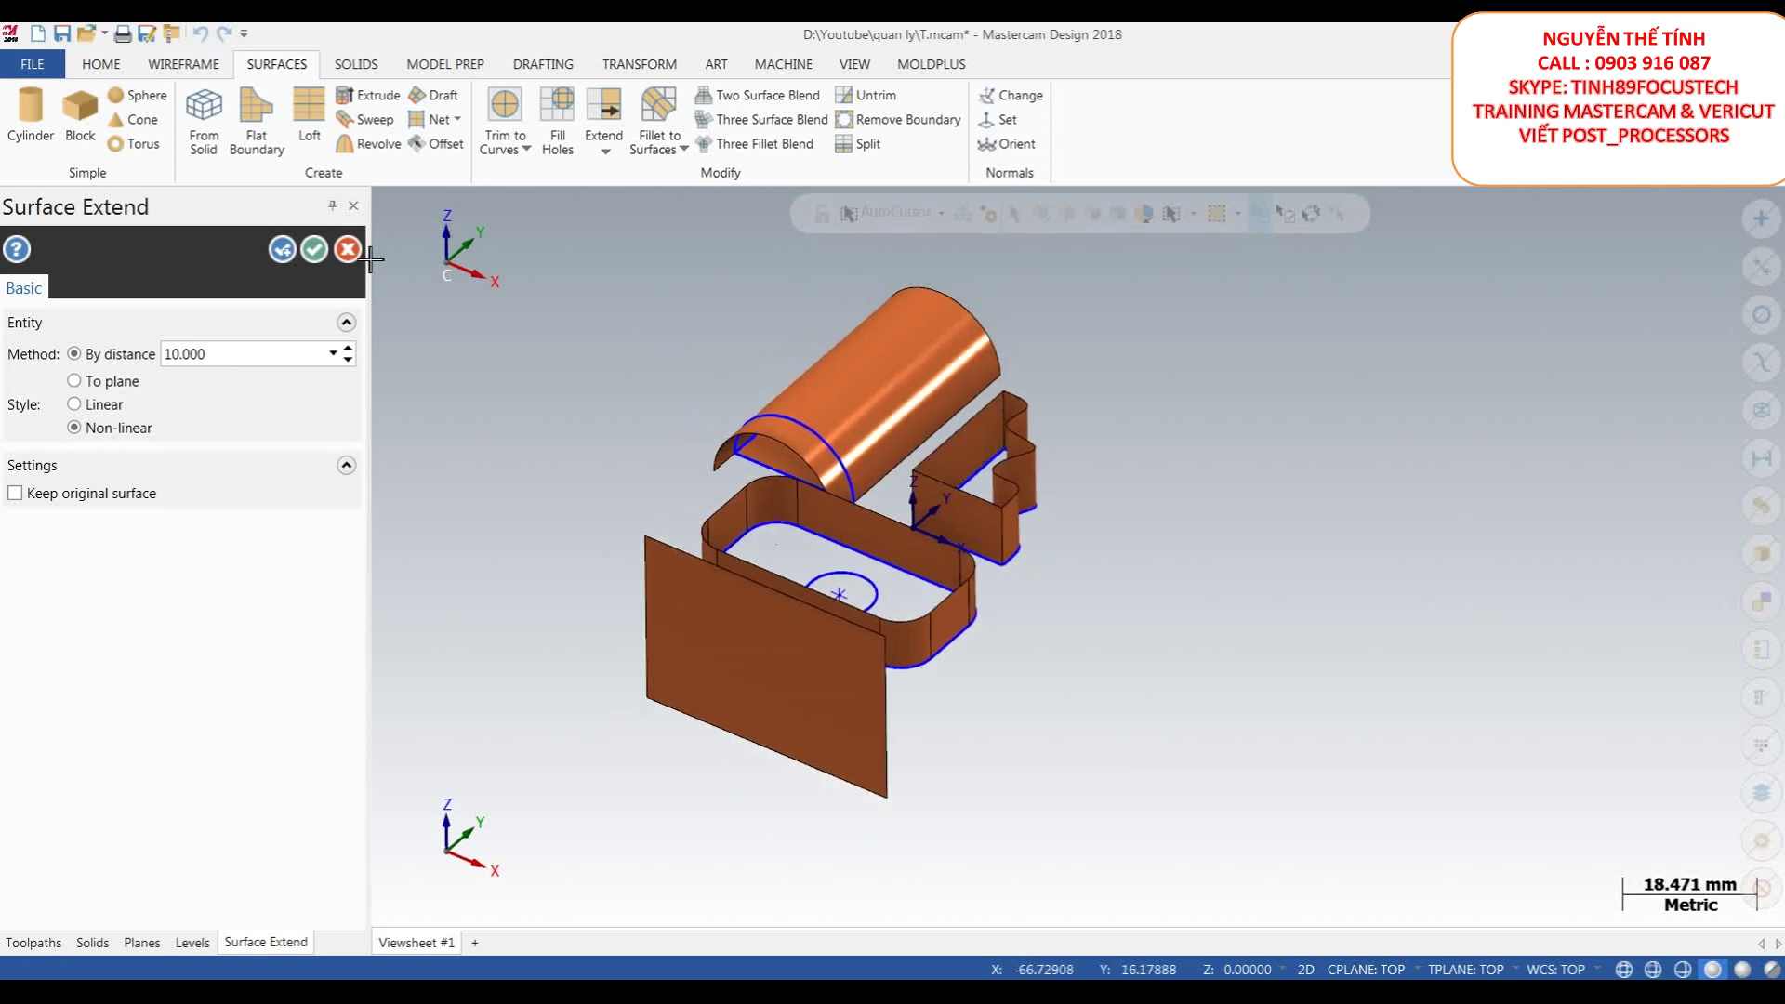
click(307, 257)
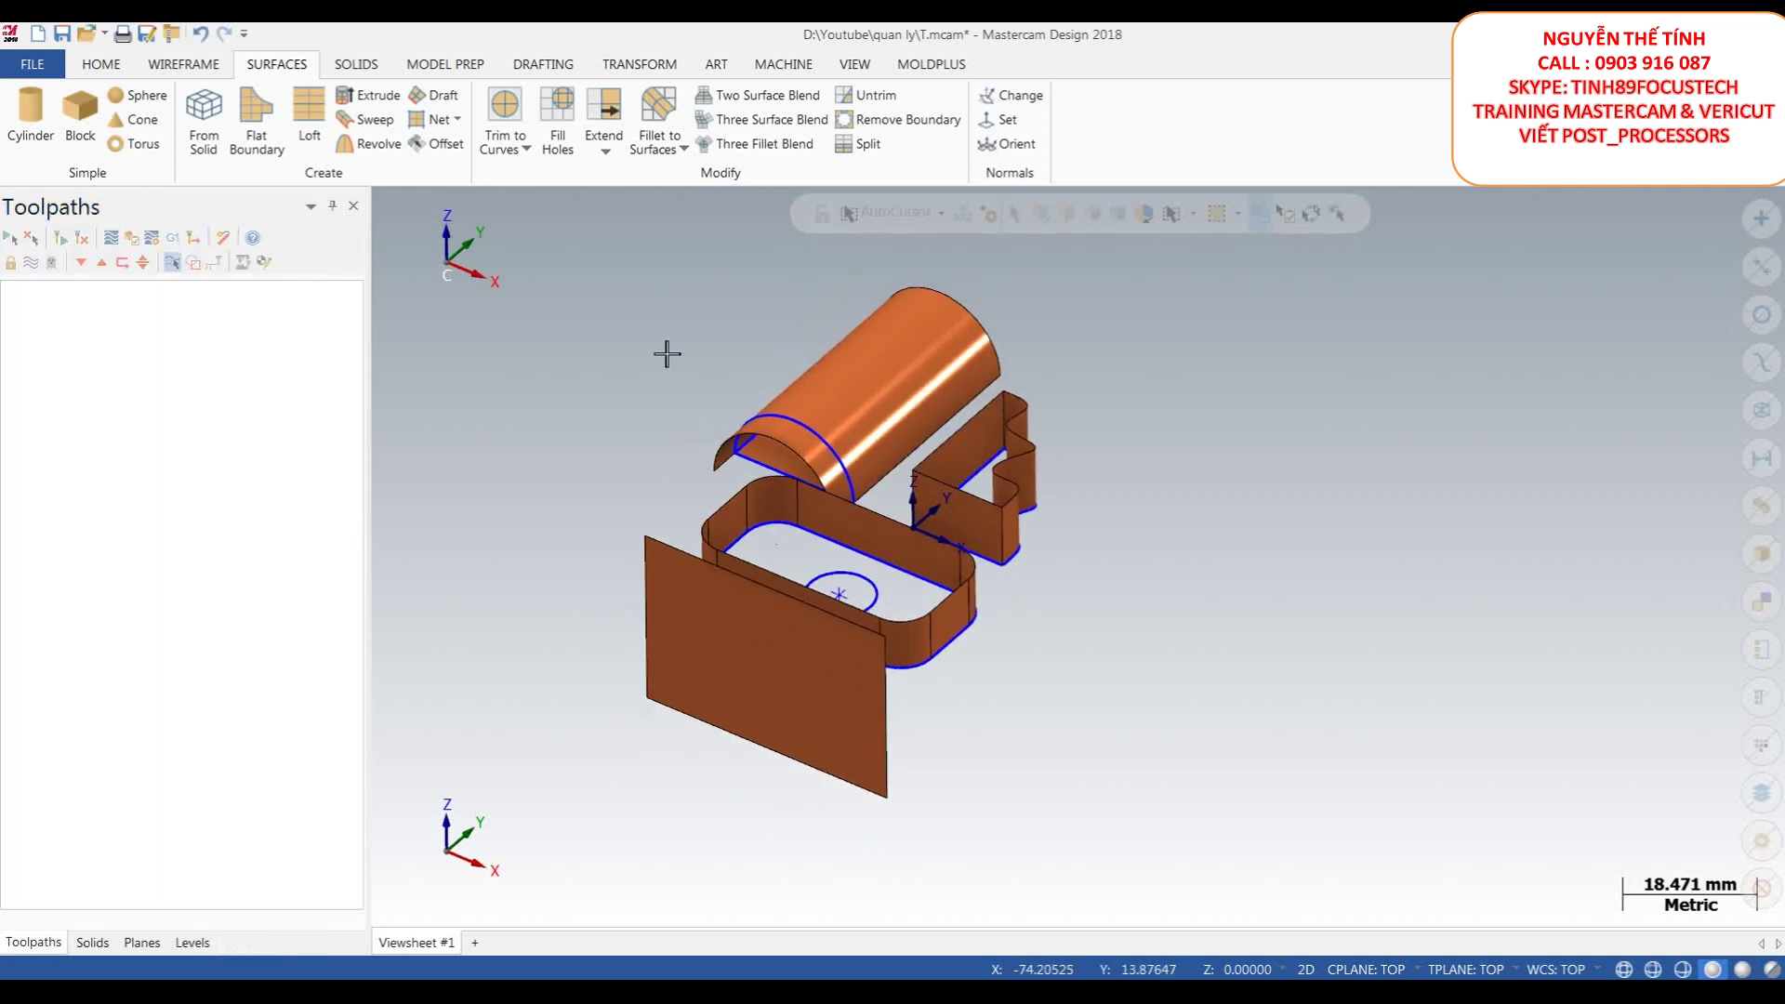
- Select all surfaces in the model and delete them, keeping only the wireframe profiles
click(1759, 746)
click(232, 423)
click(300, 867)
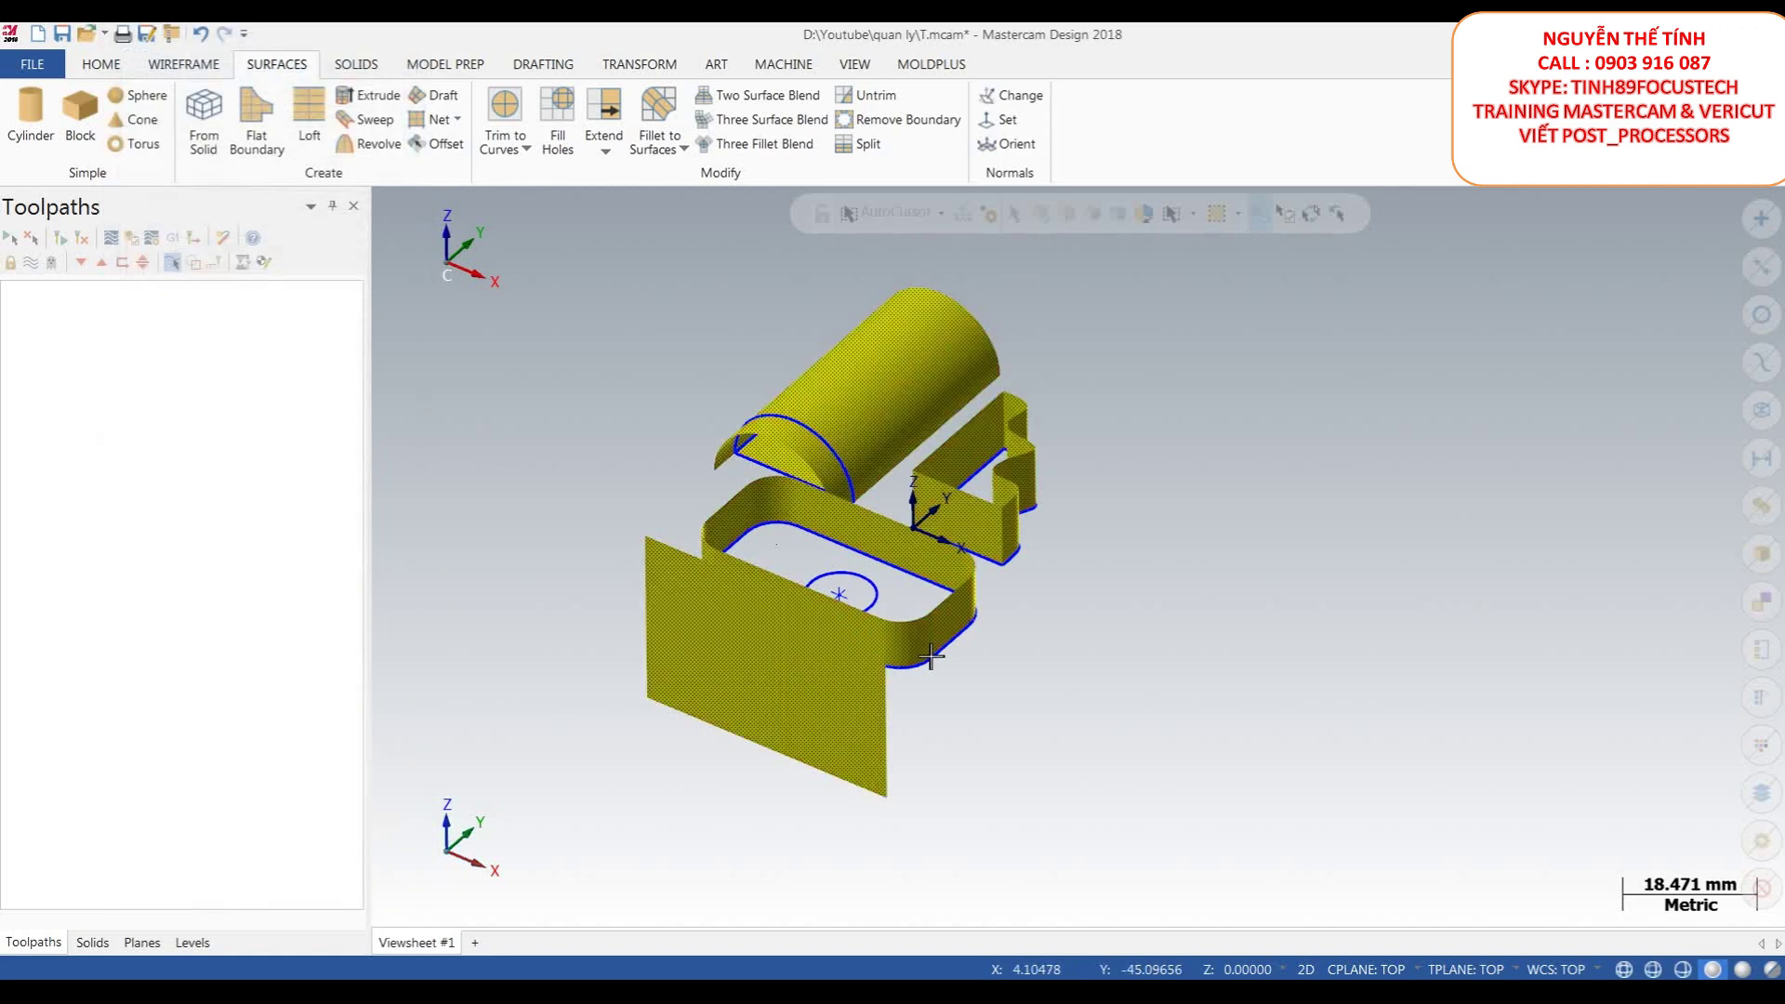
right_click(1224, 438)
click(1299, 667)
middle_drag(1044, 661, 937, 494)
scroll(946, 469, down, 1)
scroll(941, 447, up, 2)
scroll(922, 415, down, 3)
scroll(926, 428, up, 2)
scroll(867, 329, down, 1)
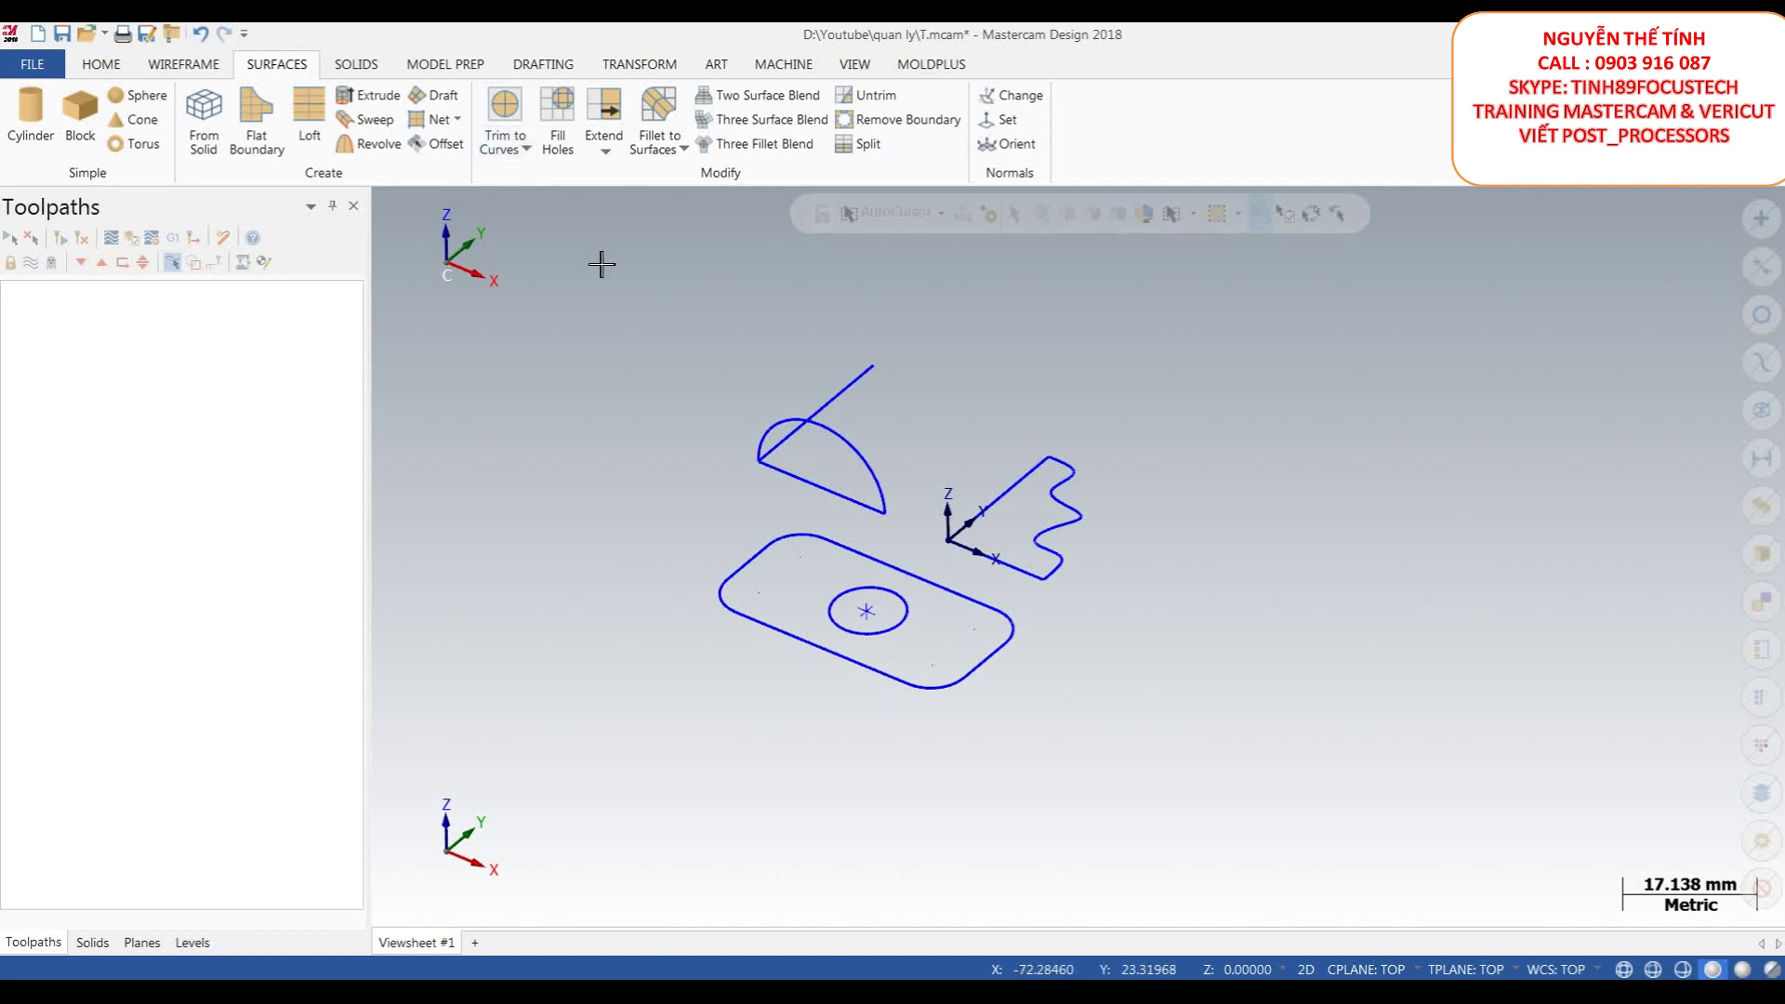
click(517, 149)
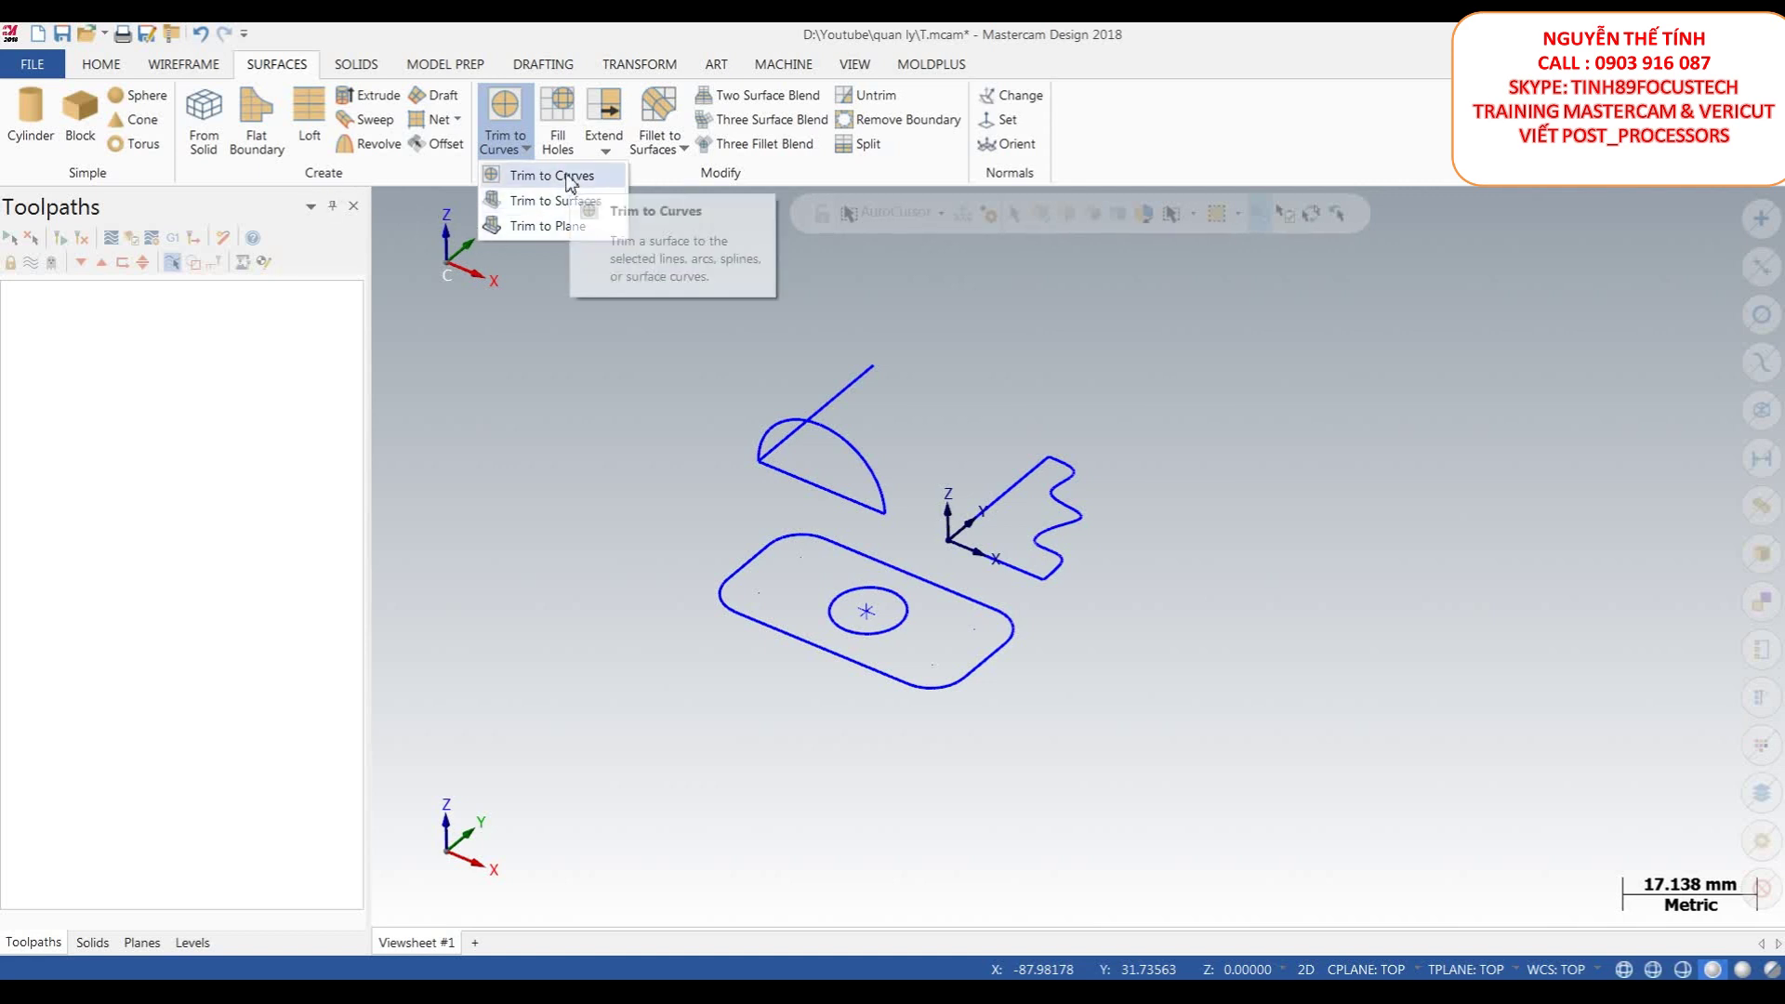
click(519, 359)
- Create a flat boundary surface from the rounded rectangle chain
click(256, 121)
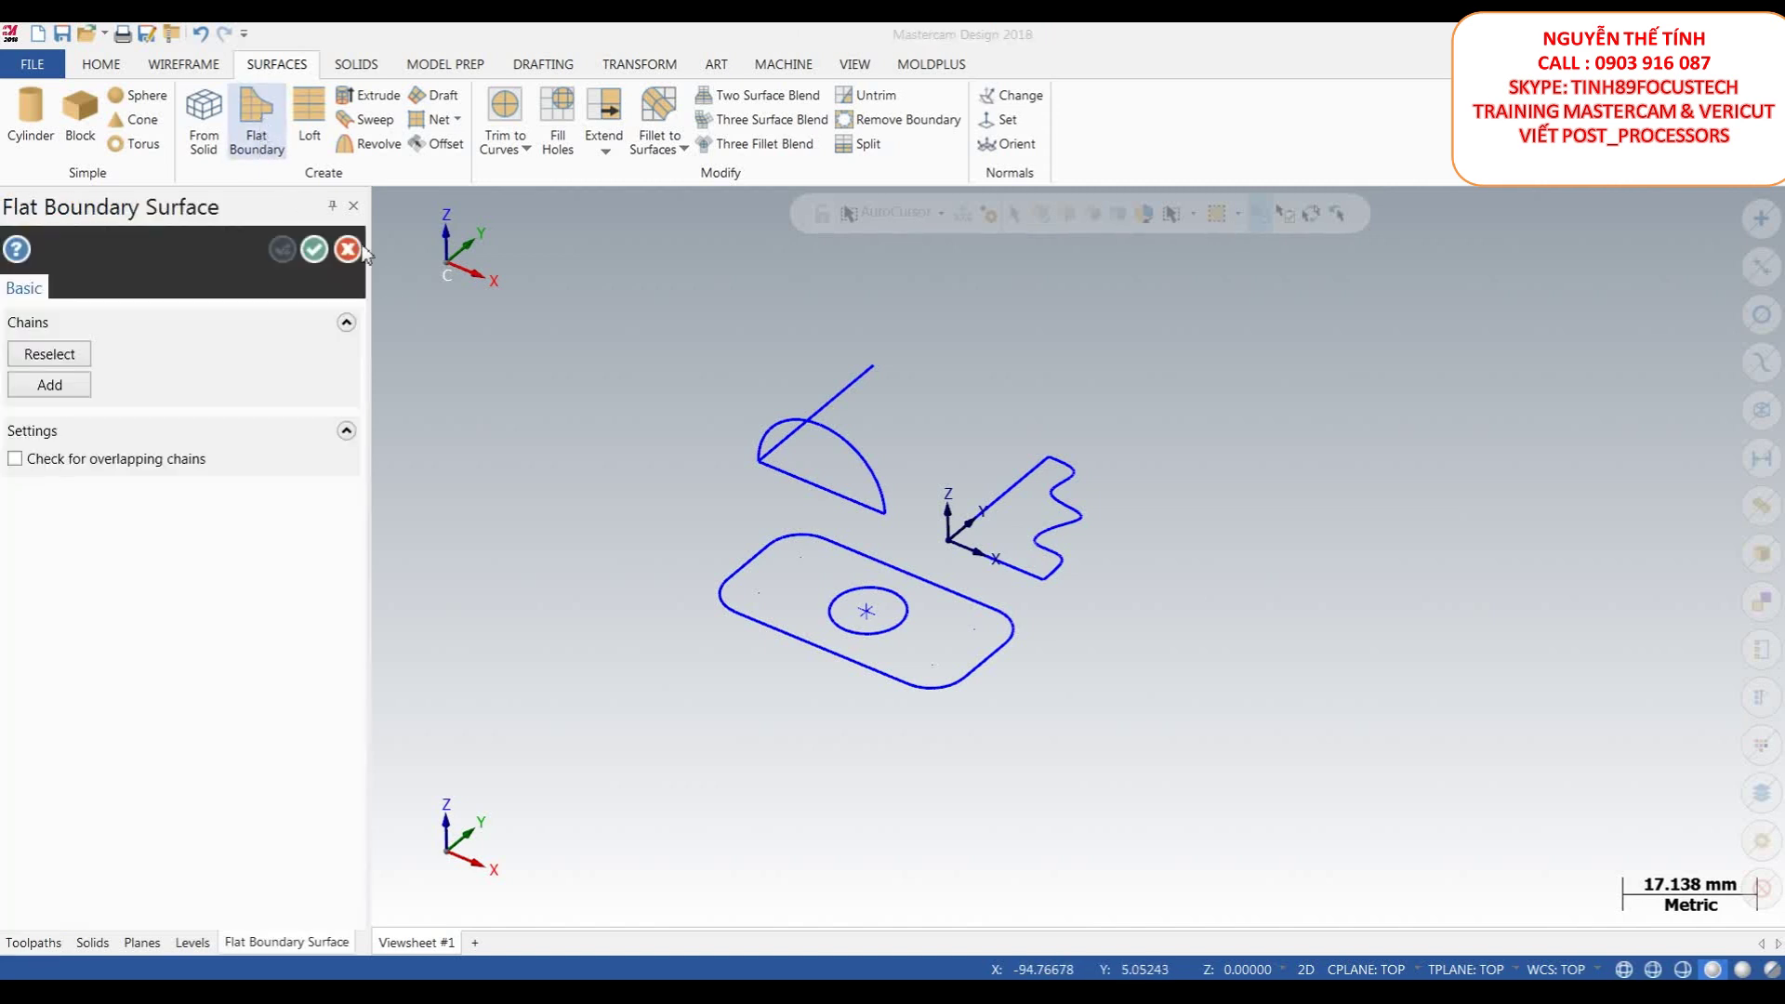
click(853, 666)
click(244, 800)
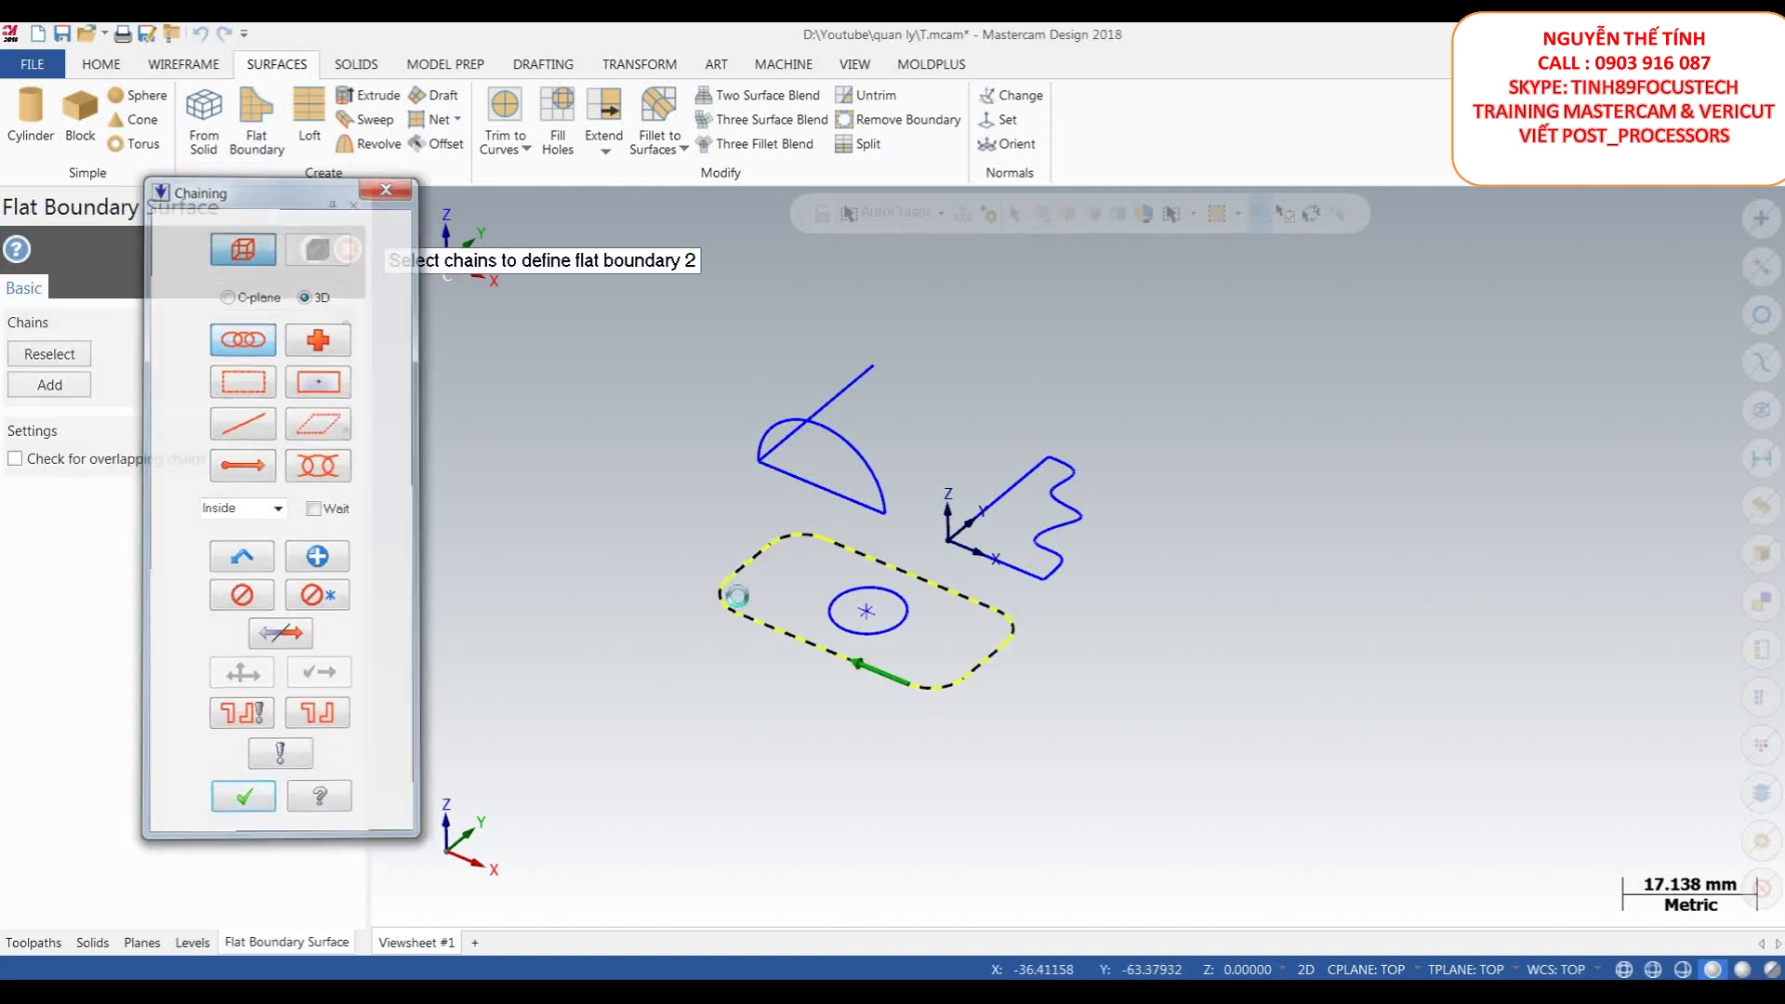
scroll(877, 530, up, 3)
click(316, 251)
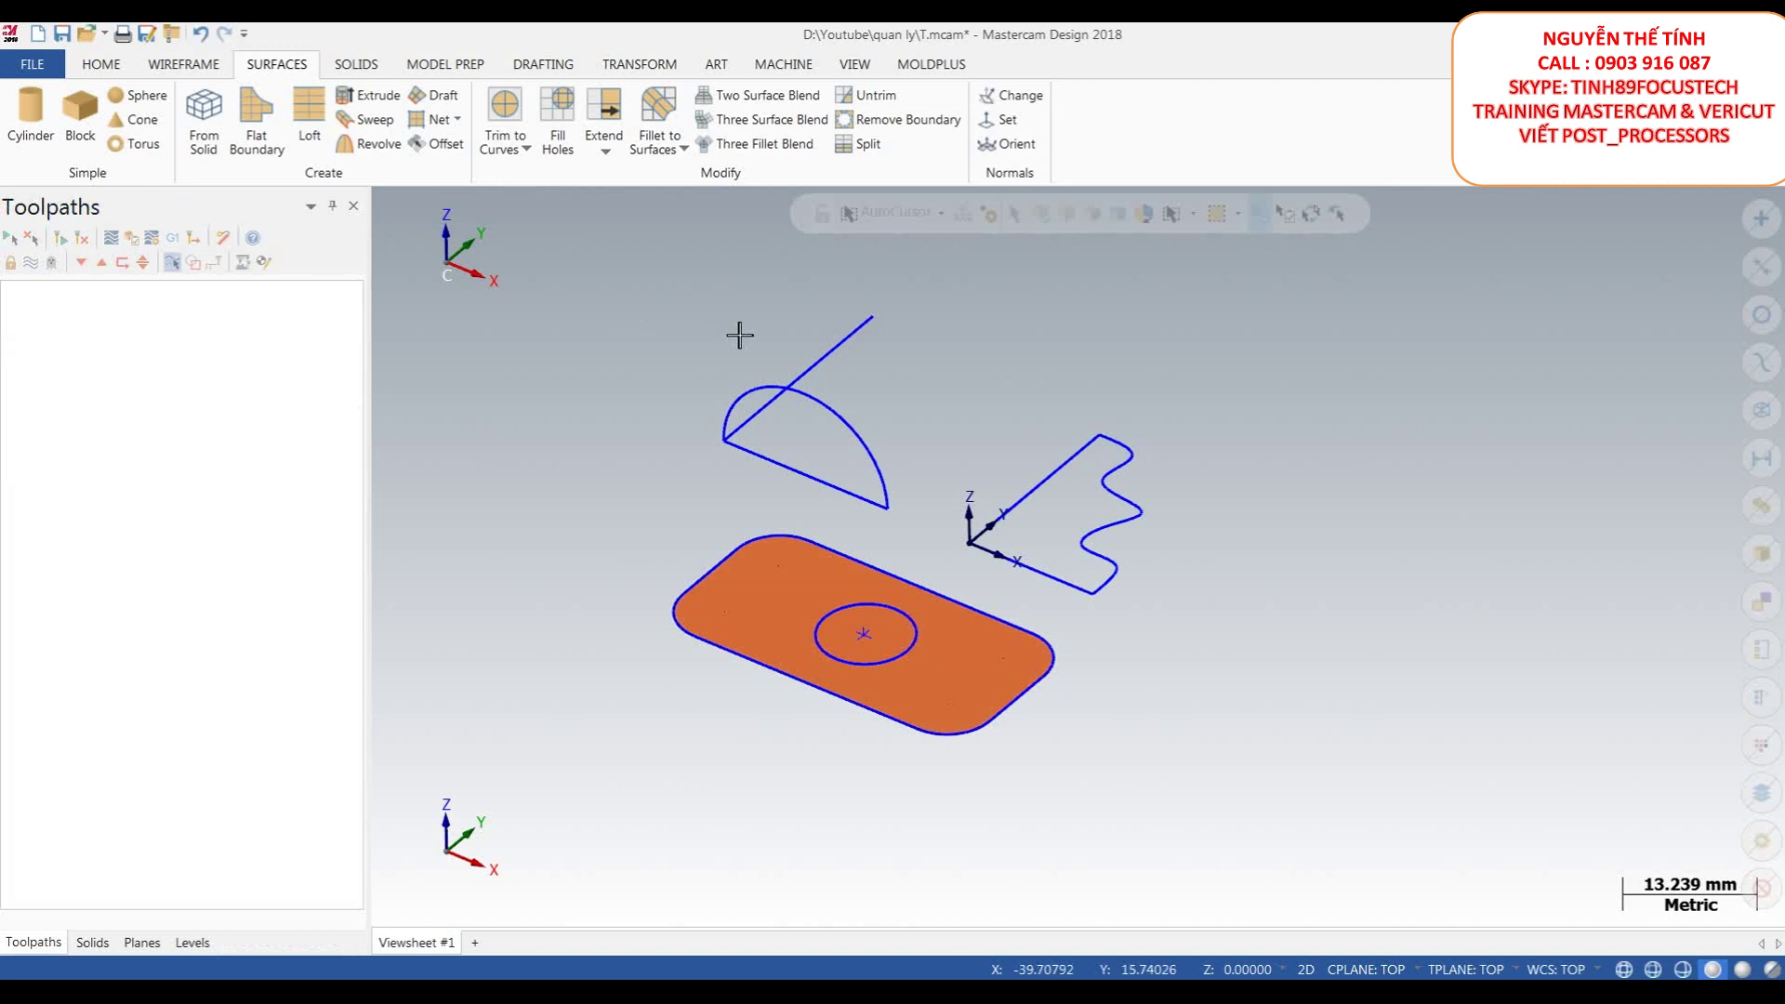
- Start Trim to Curves on the flat rounded rectangle surface, using the circle inside it as the trimming chain
scroll(737, 331, down, 1)
click(504, 112)
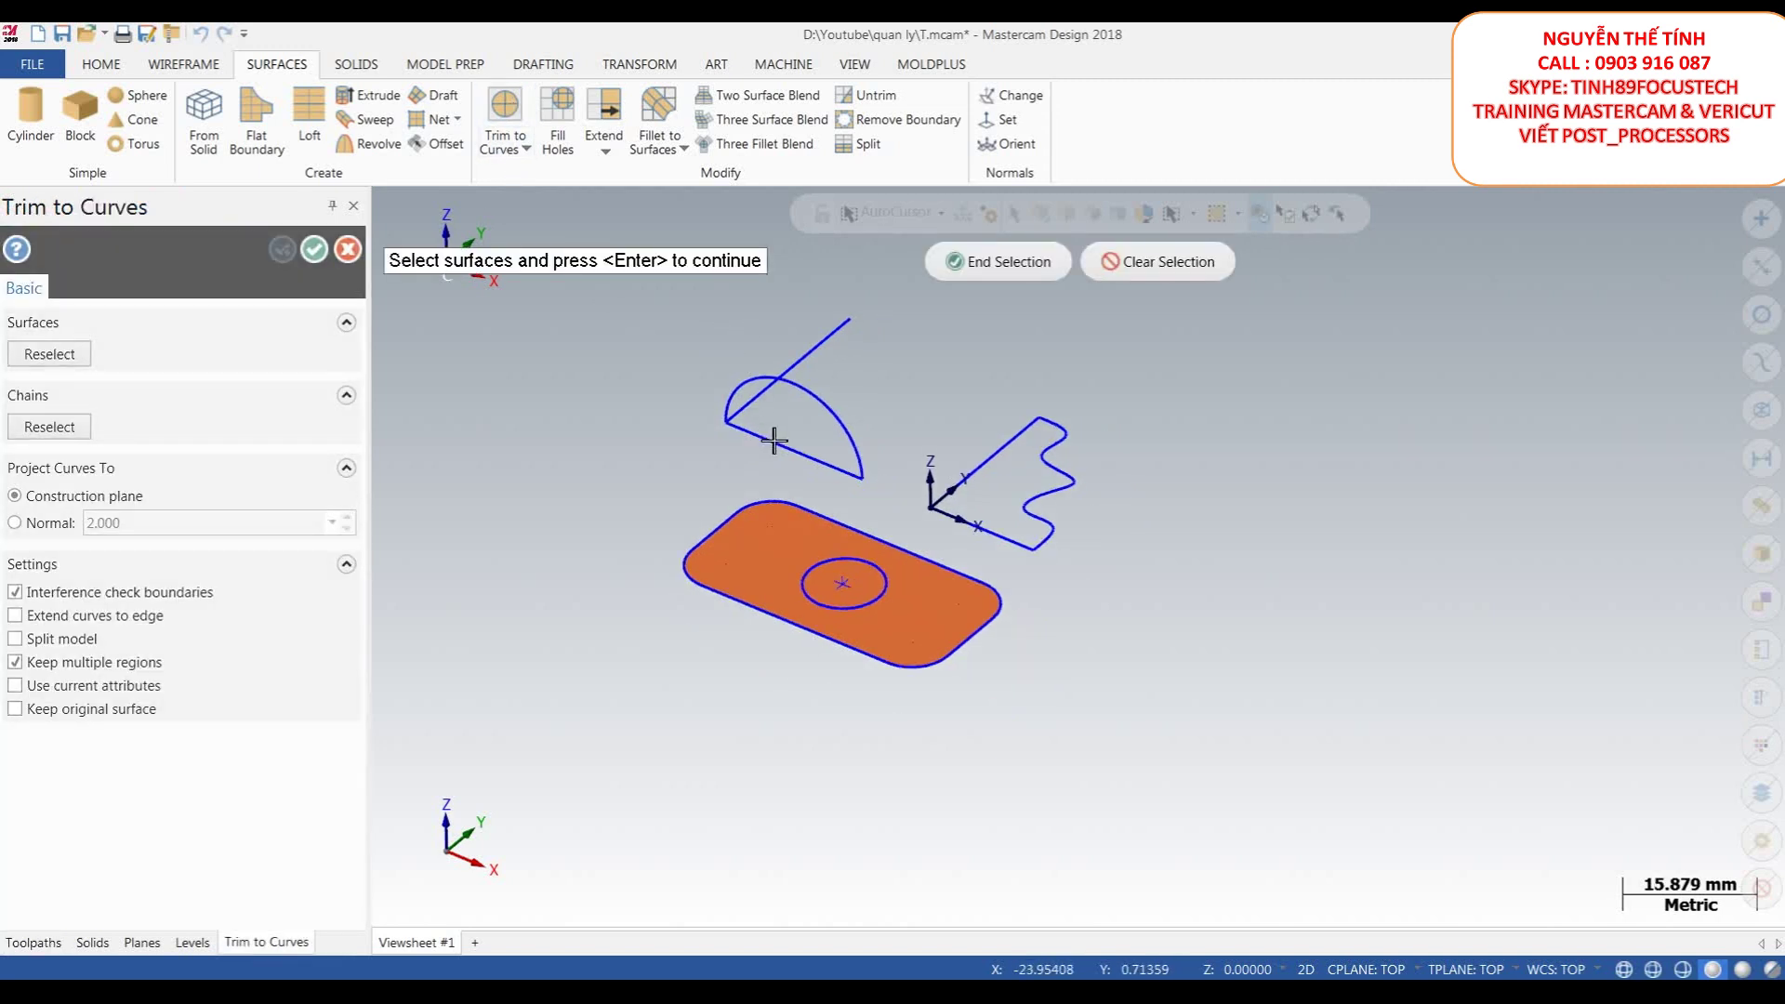
click(913, 583)
click(936, 625)
scroll(896, 537, up, 1)
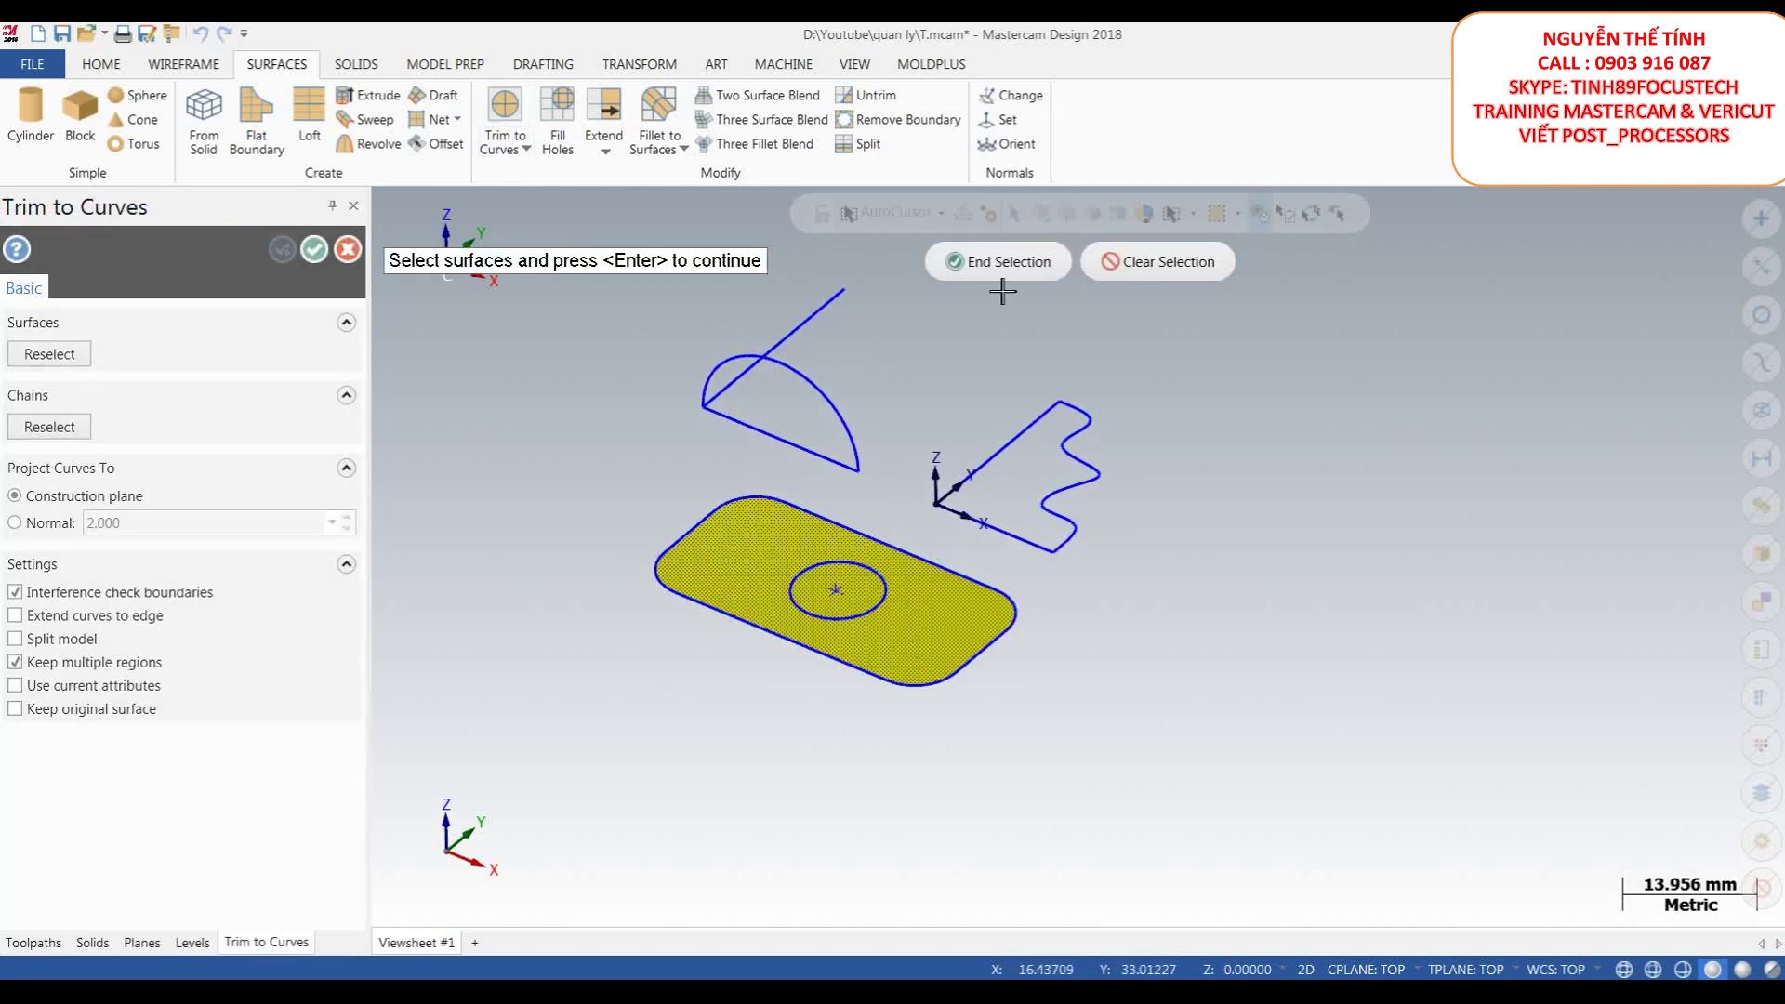
click(1007, 263)
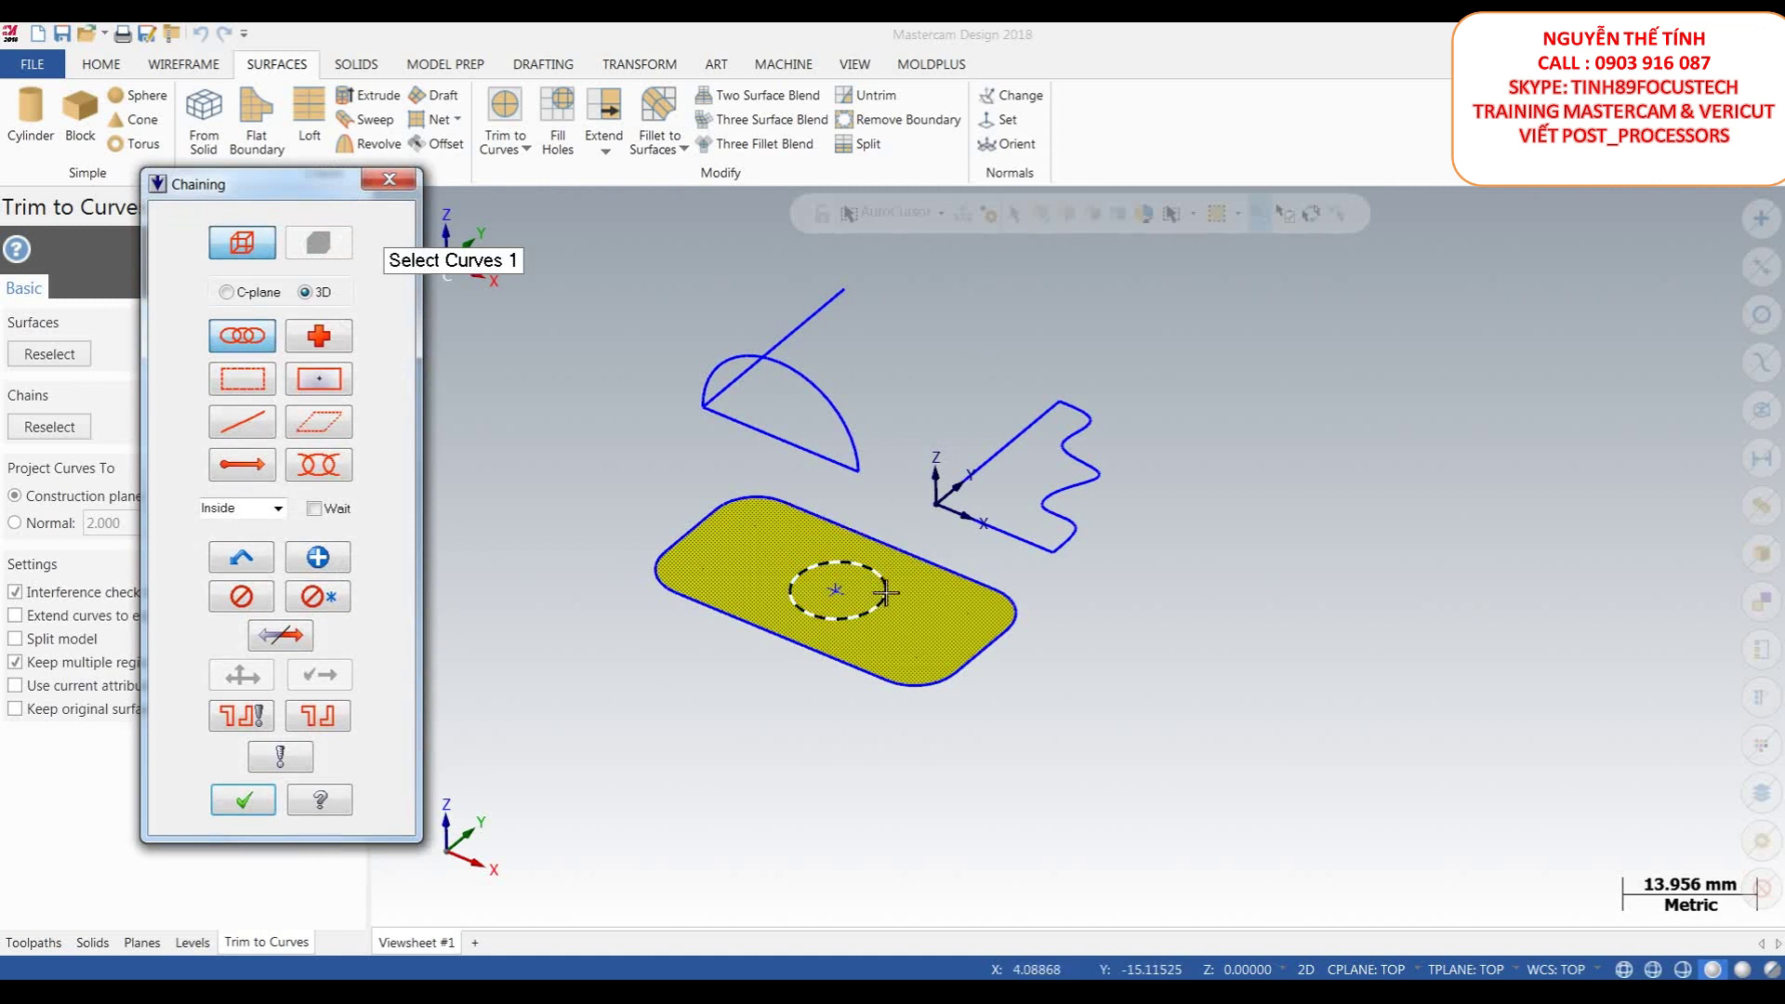
click(886, 591)
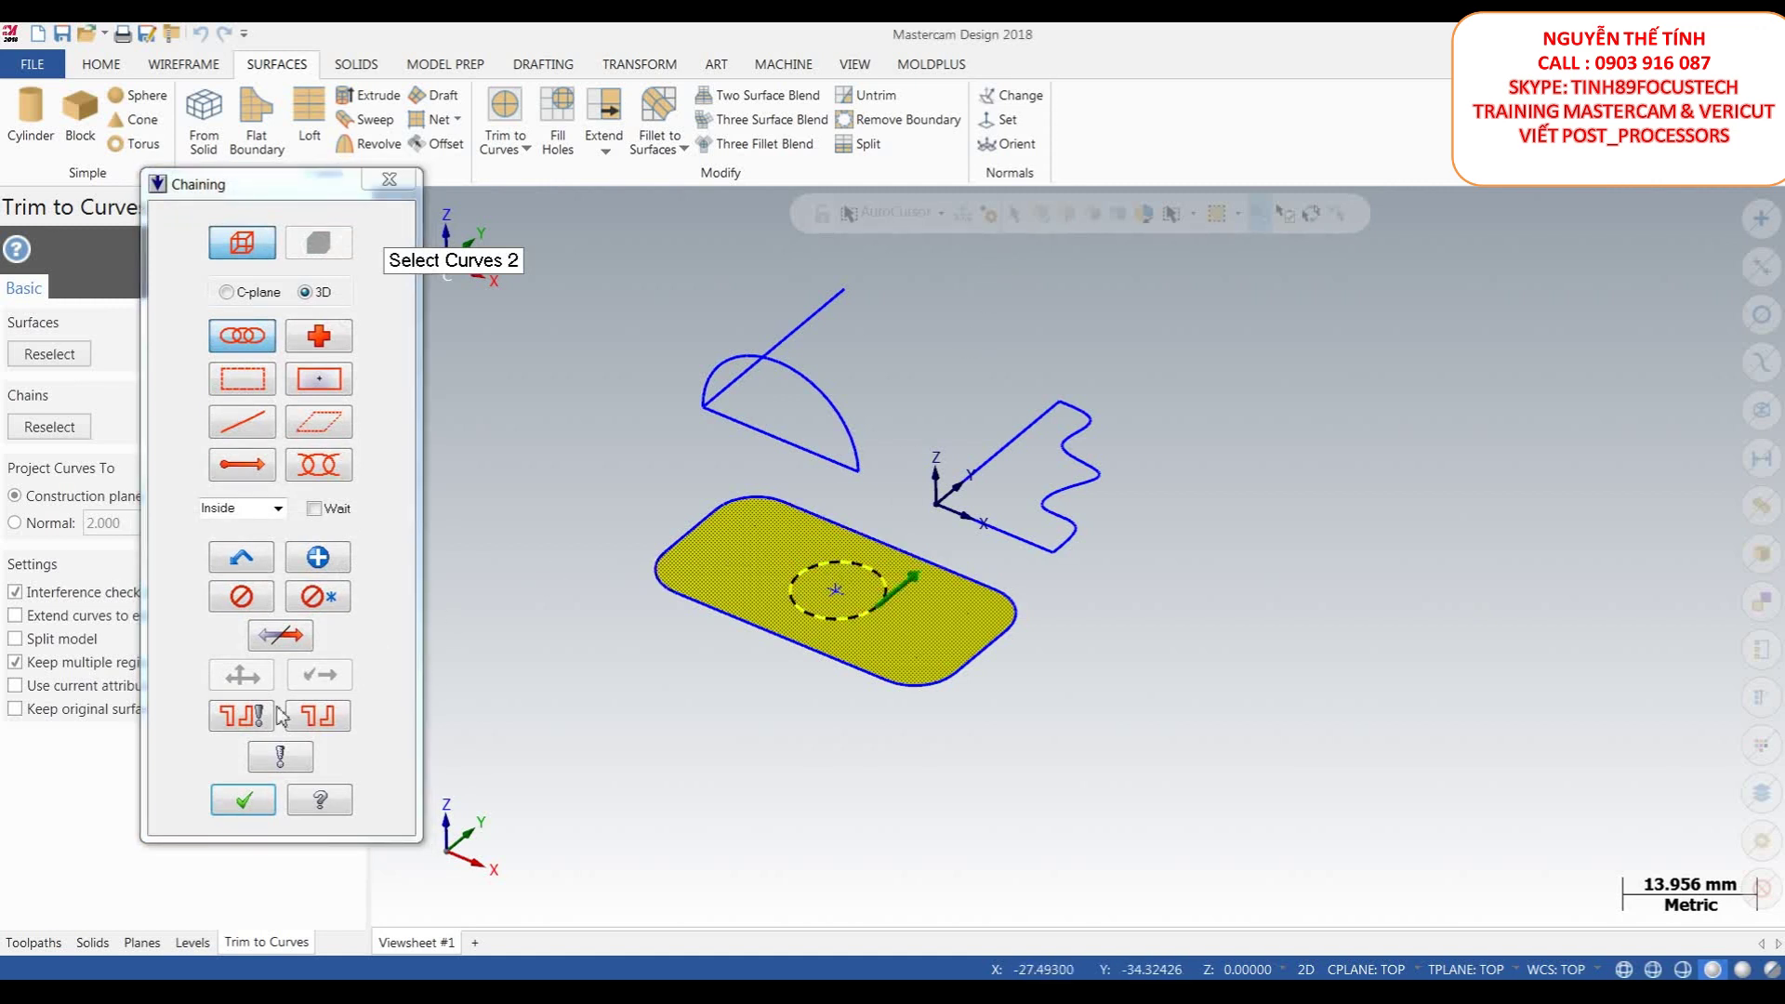
scroll(779, 609, up, 2)
scroll(791, 554, down, 1)
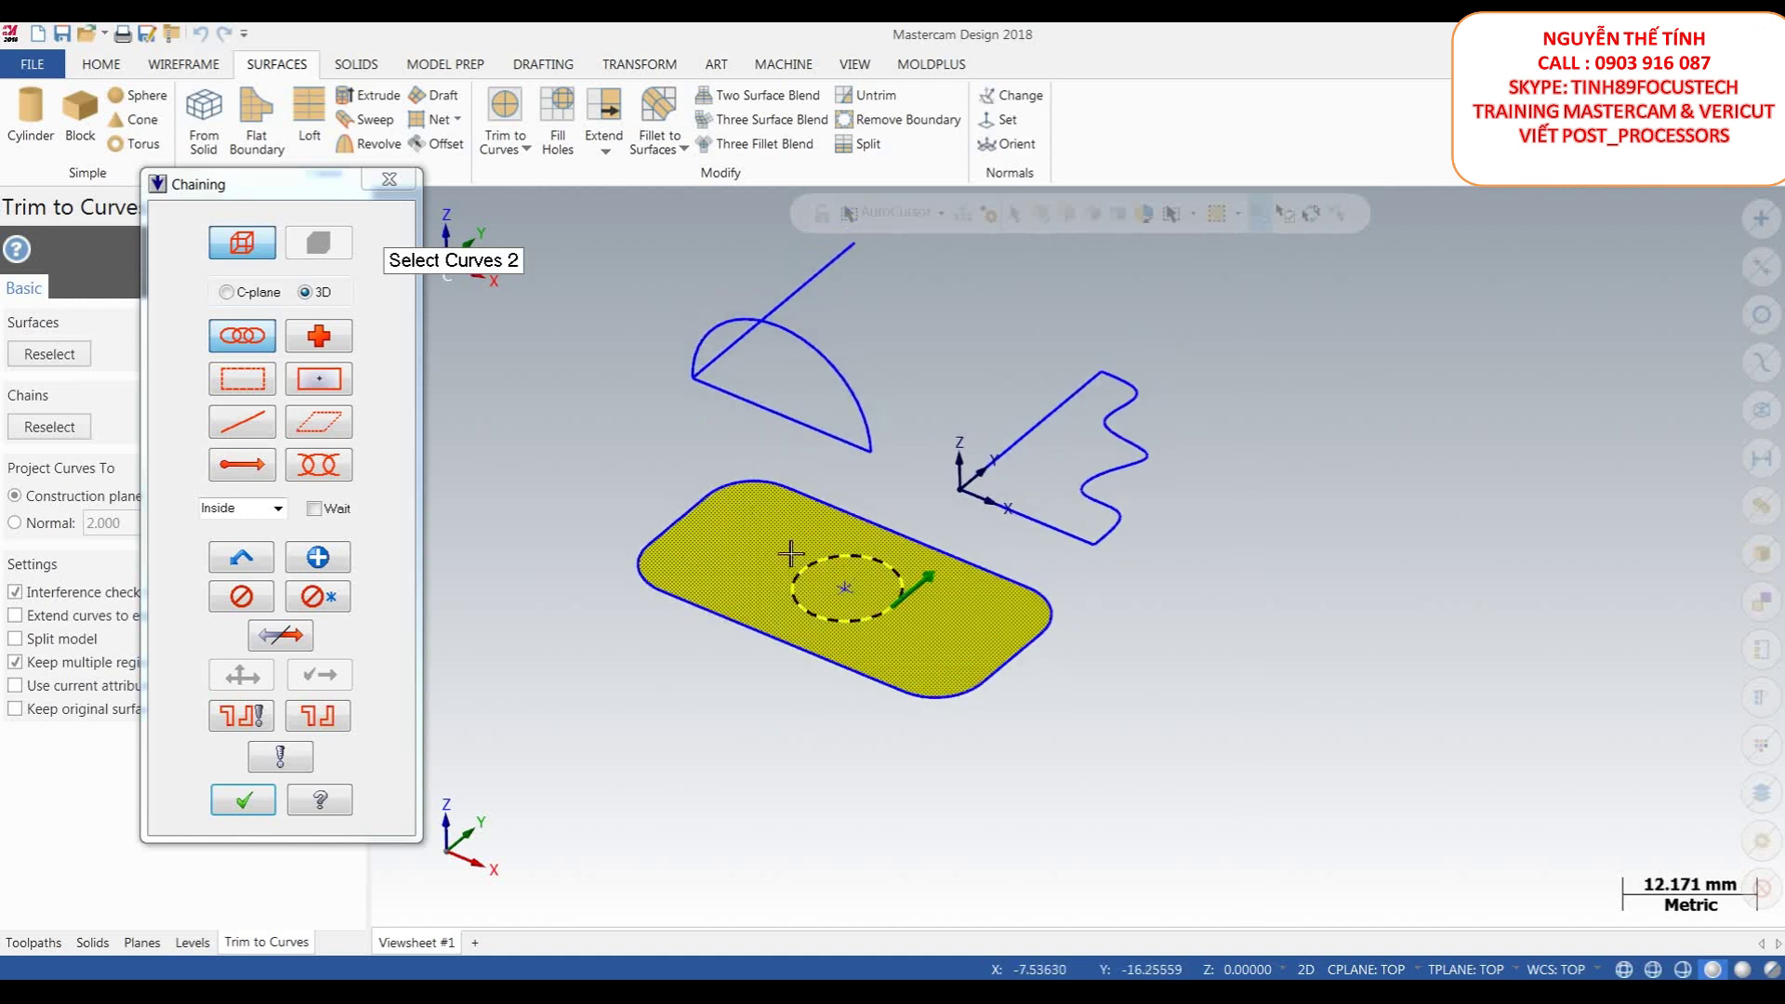
click(244, 801)
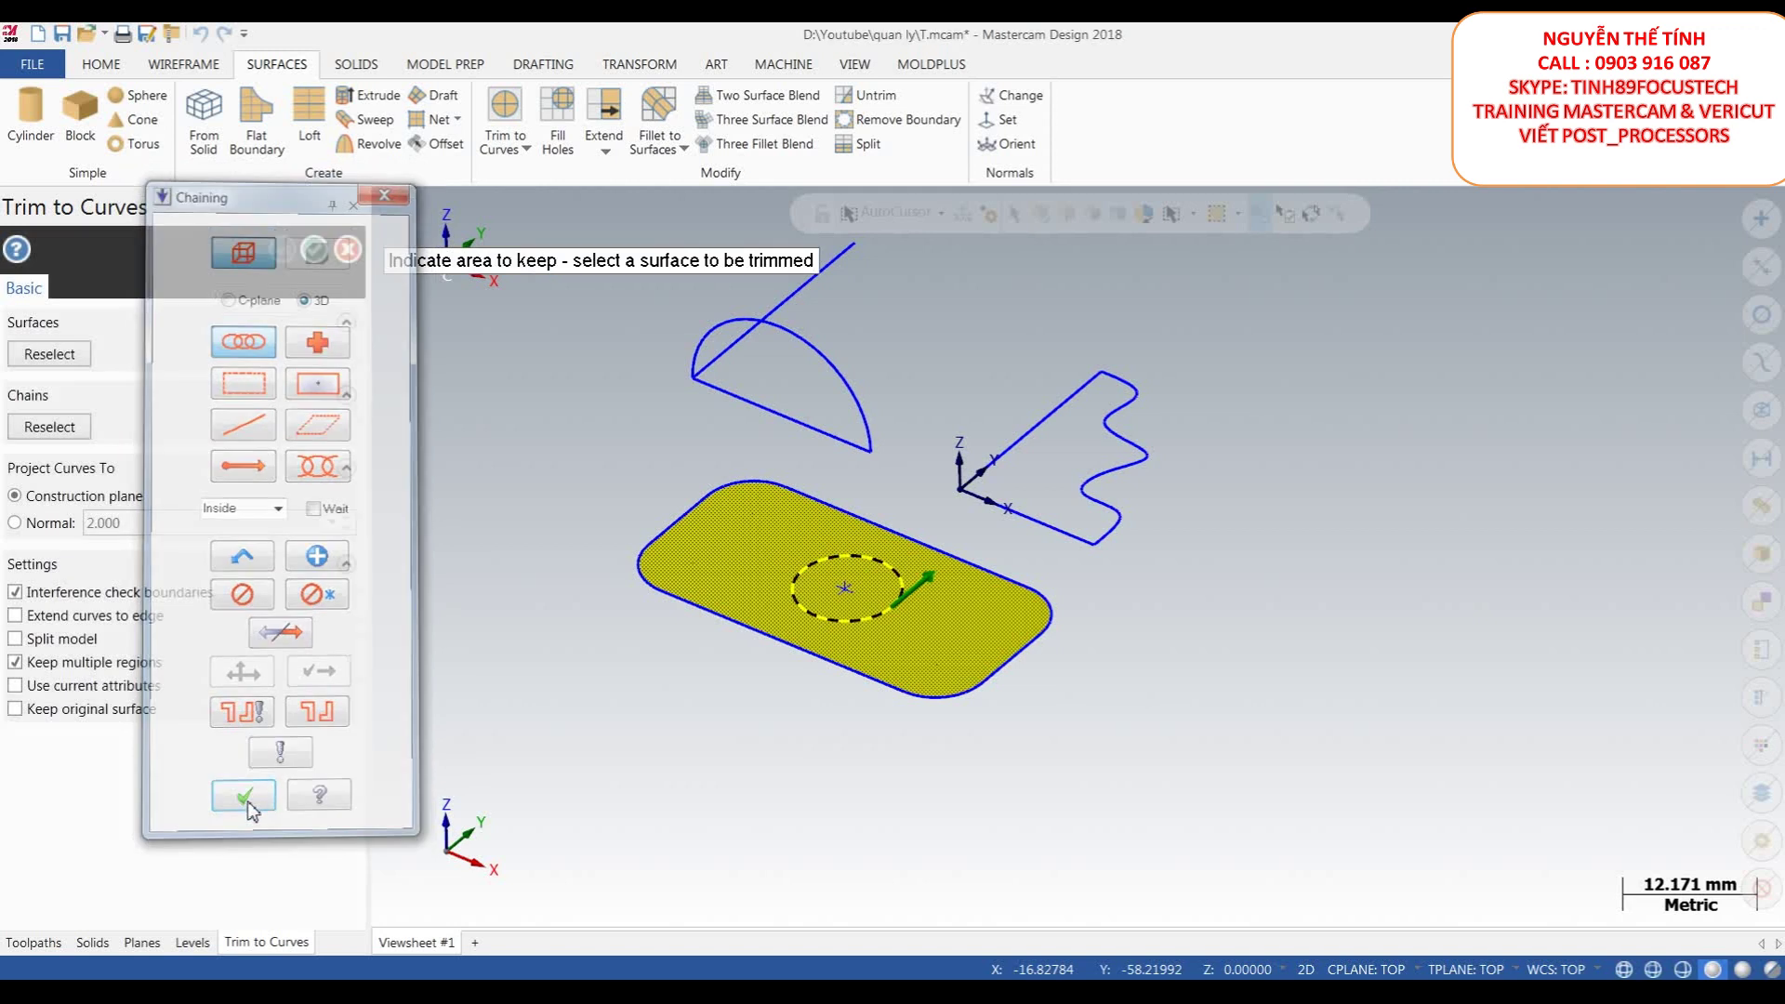
- Enable keeping the original surface and trim the flat surface to the circle, retaining the area outside it
scroll(797, 739, up, 1)
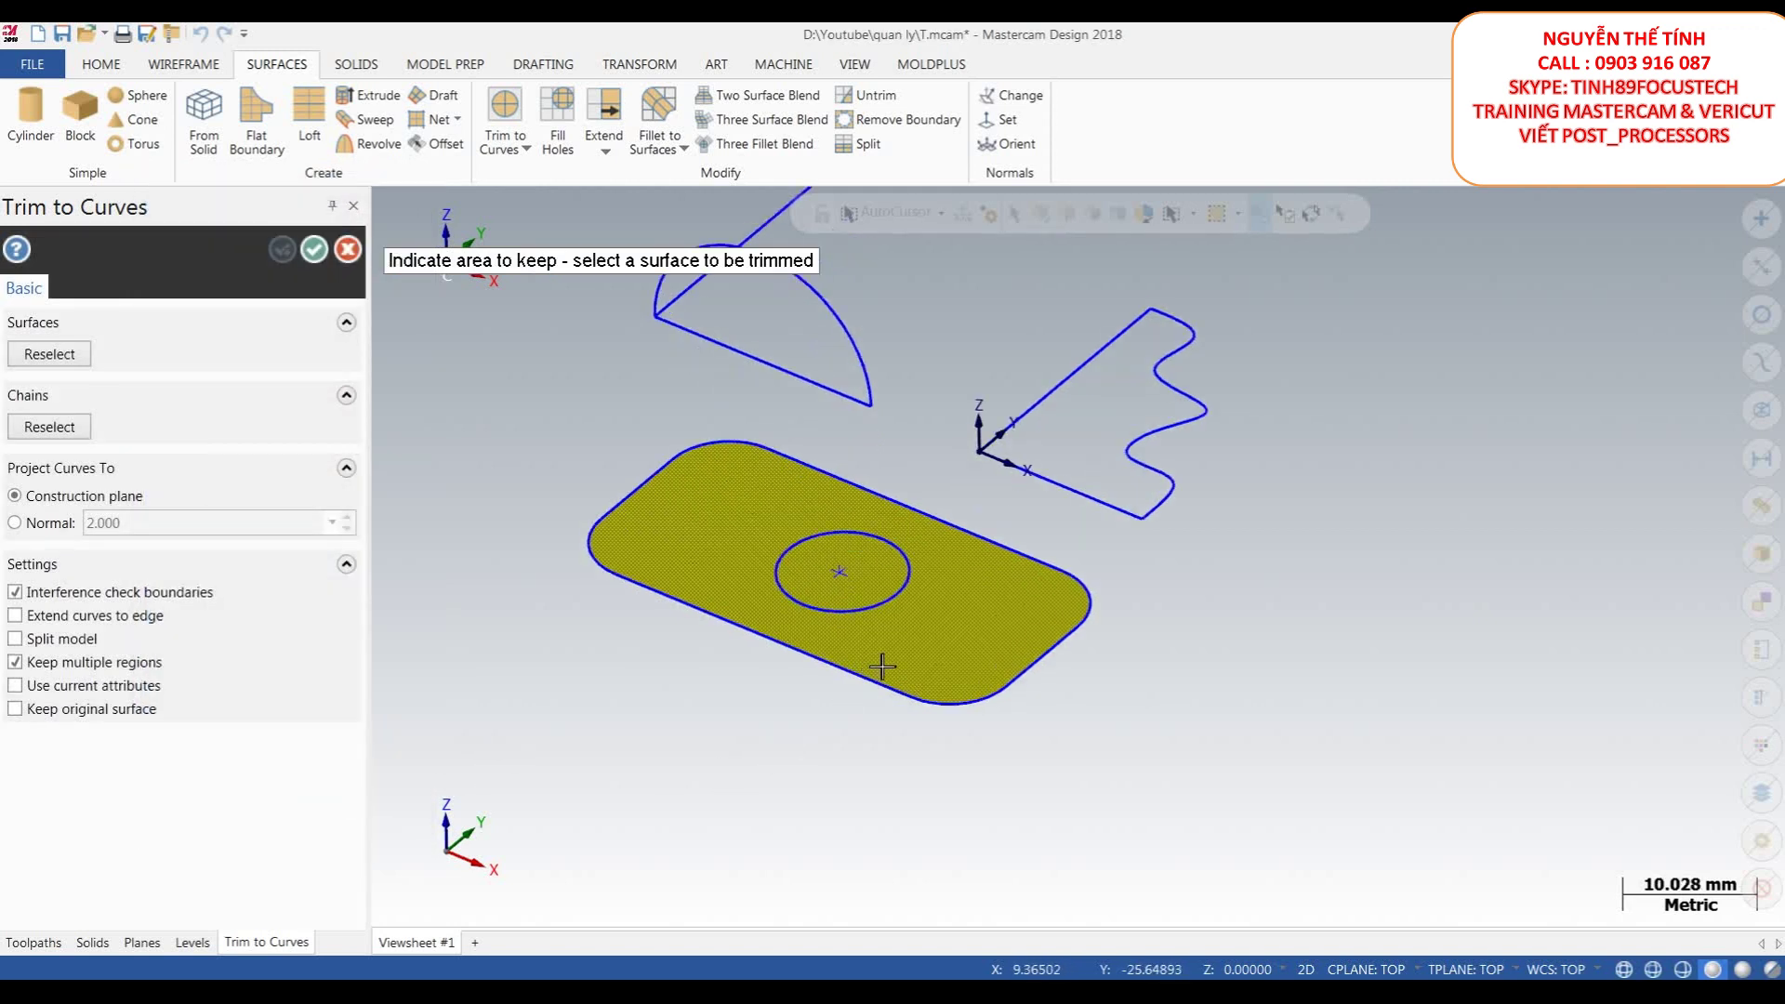
click(106, 712)
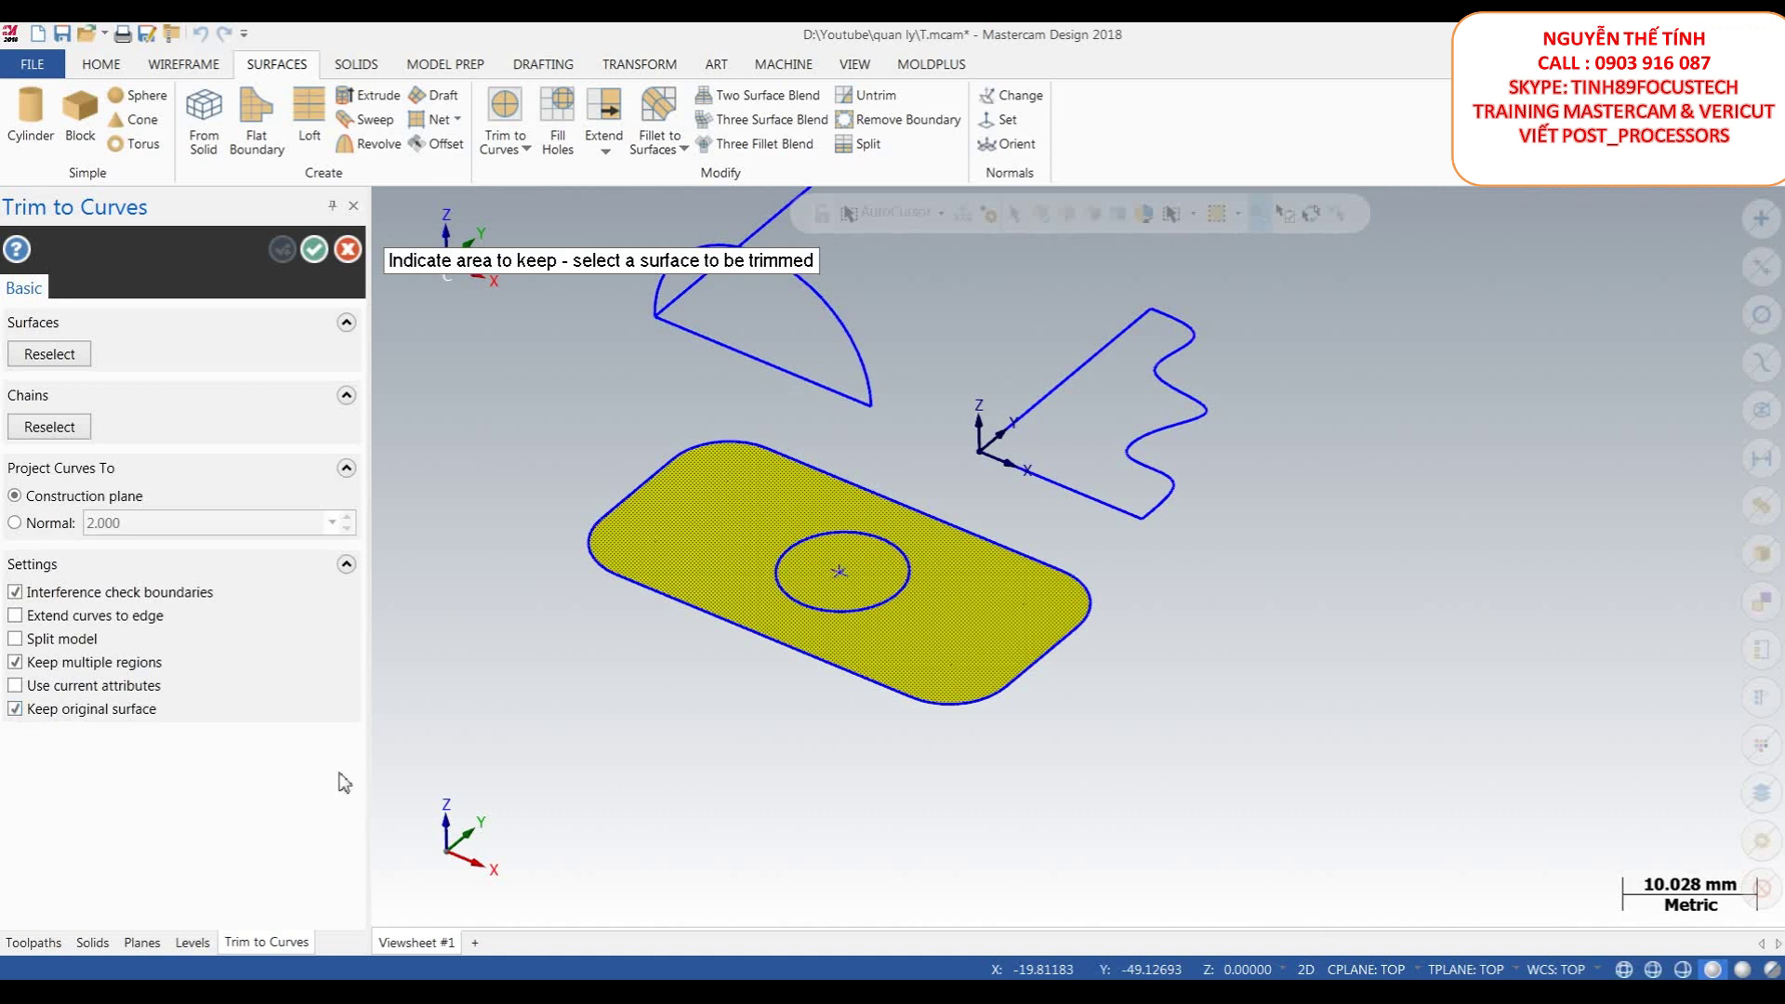
click(942, 649)
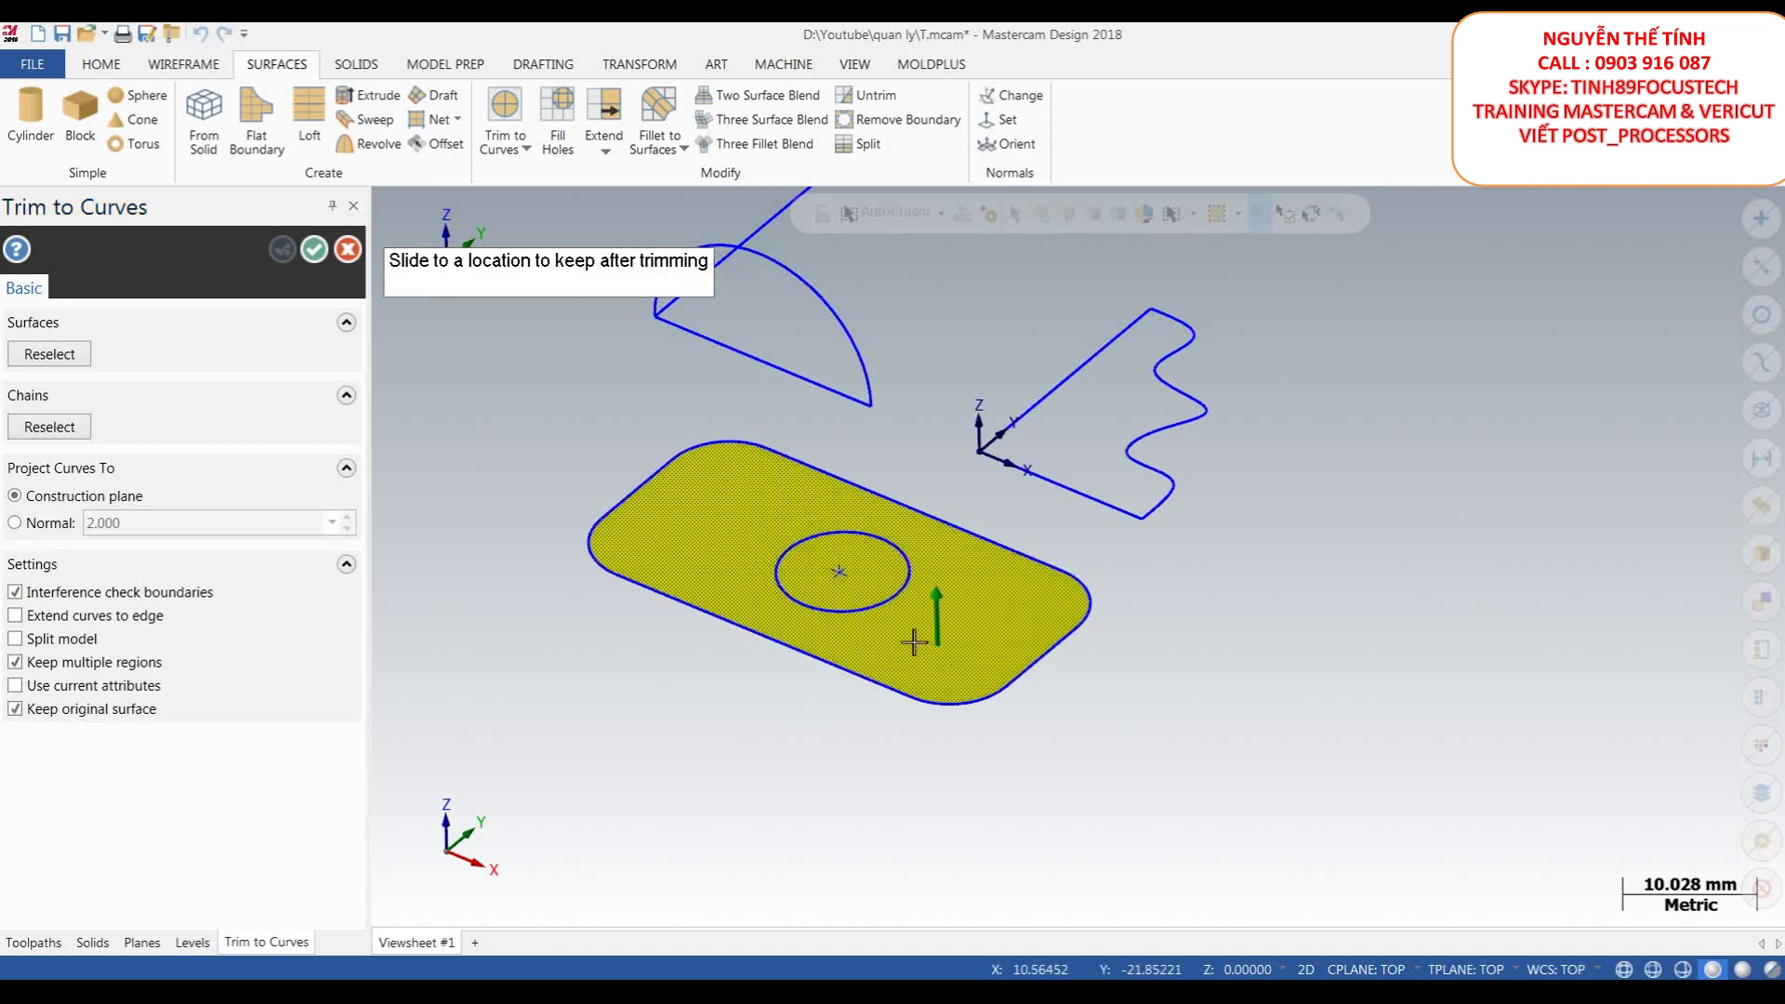
click(873, 619)
middle_drag(789, 721, 956, 546)
scroll(956, 545, up, 3)
scroll(846, 509, down, 2)
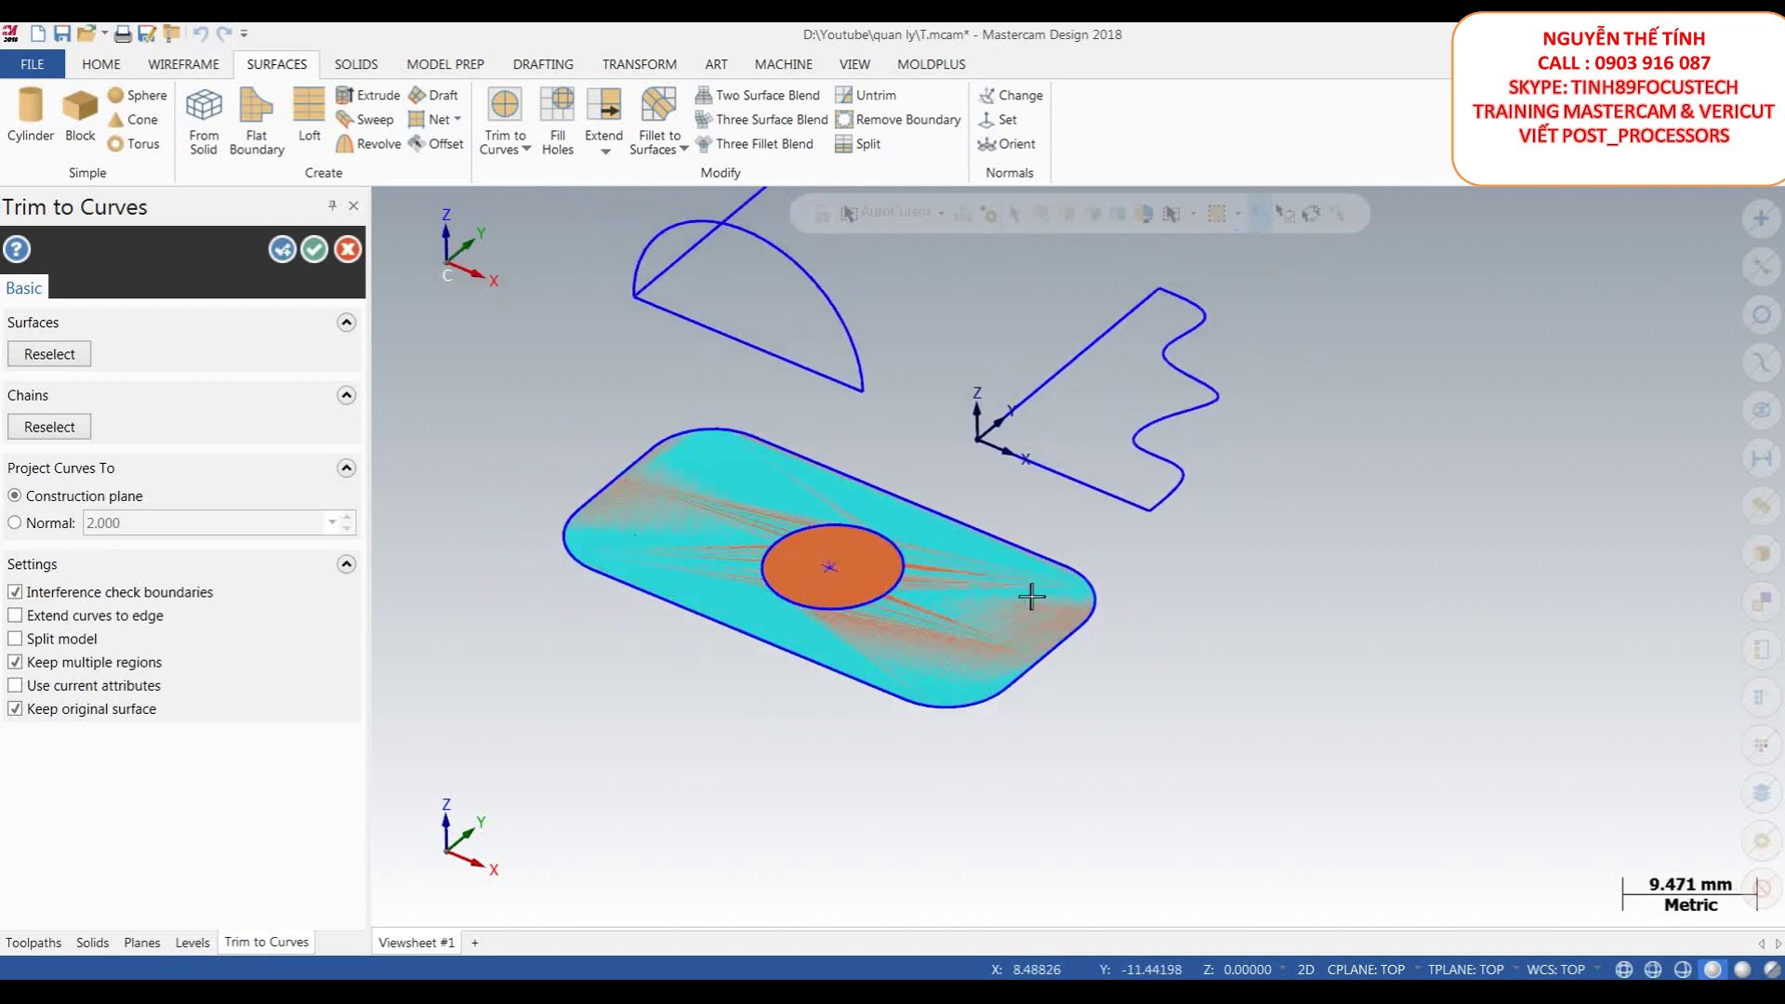
- Turn the trim's option for keeping the original surface off and back on to compare both results
click(24, 716)
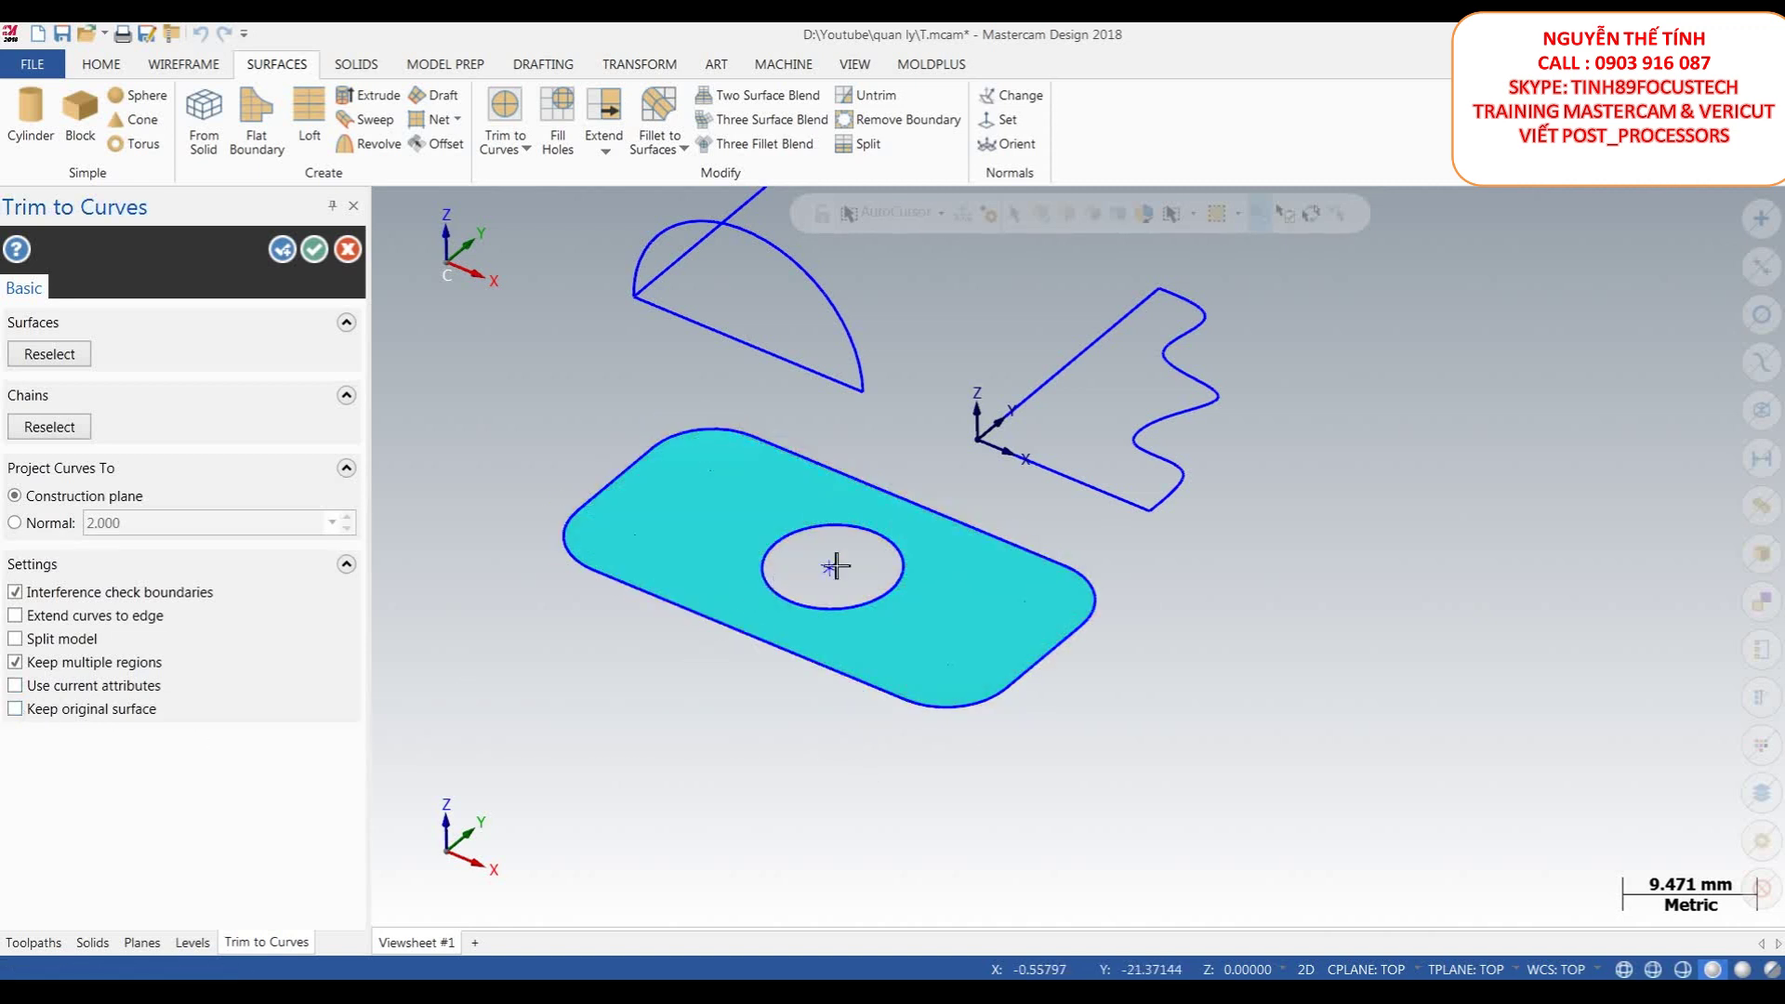
scroll(836, 565, up, 3)
scroll(870, 590, down, 2)
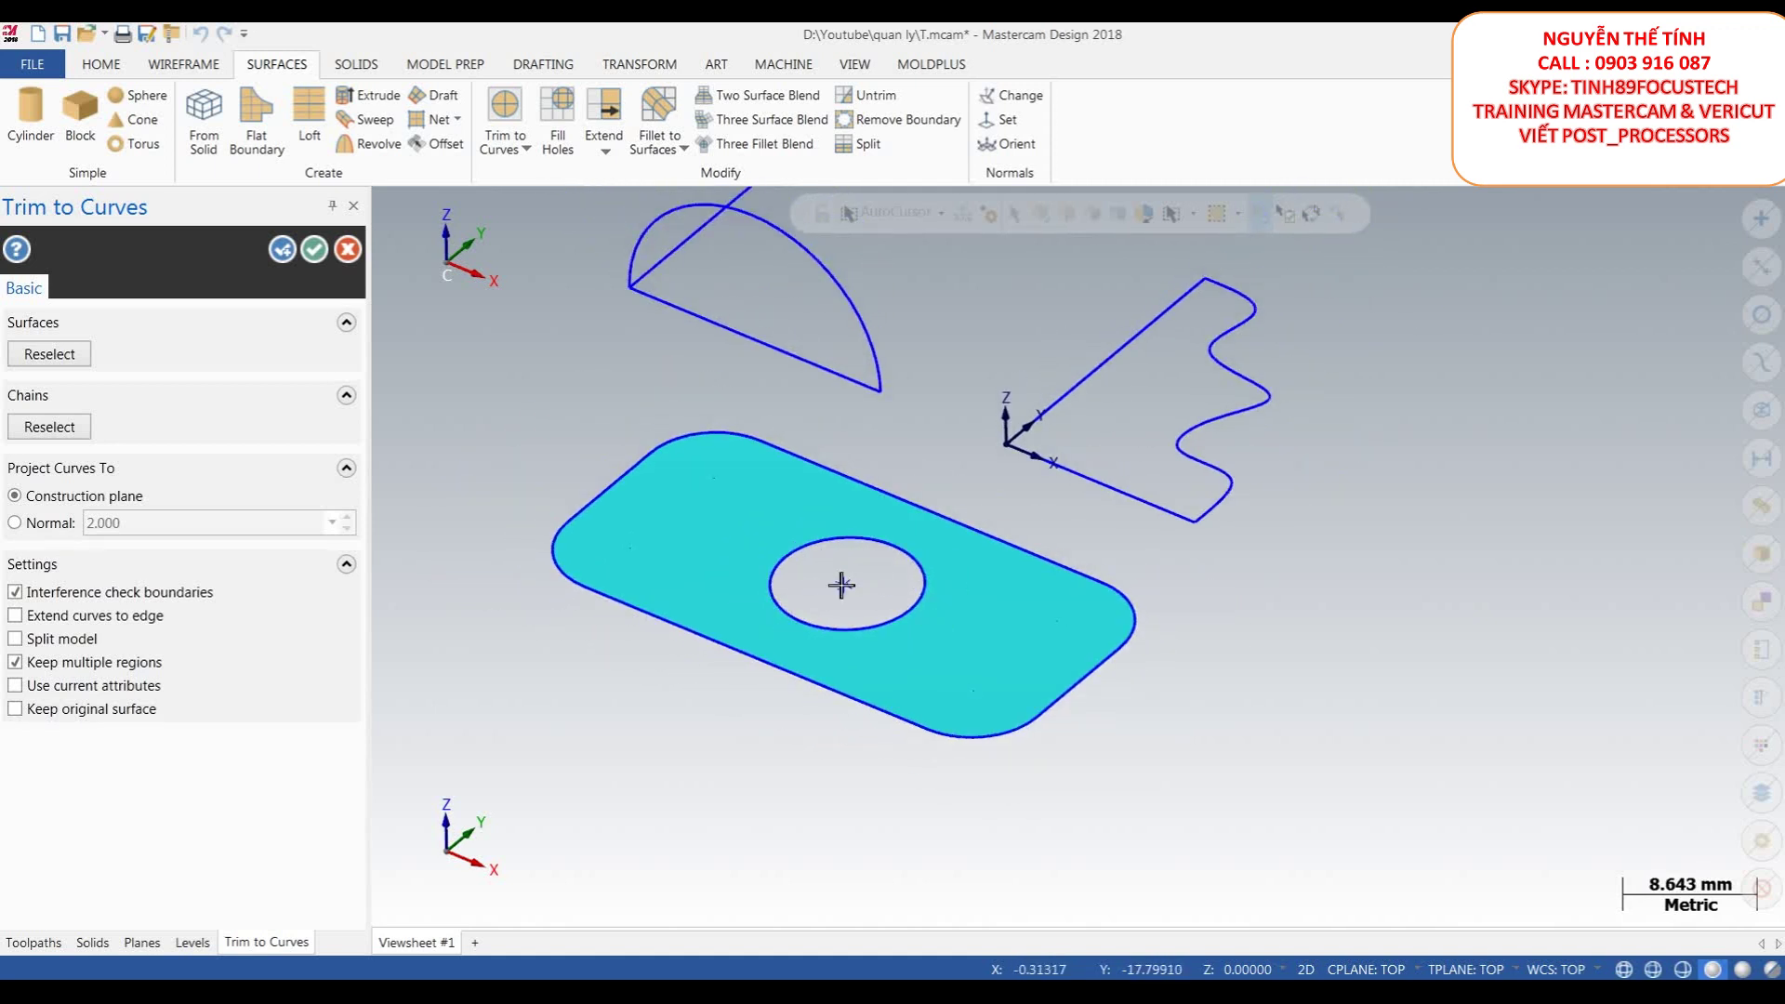
click(40, 715)
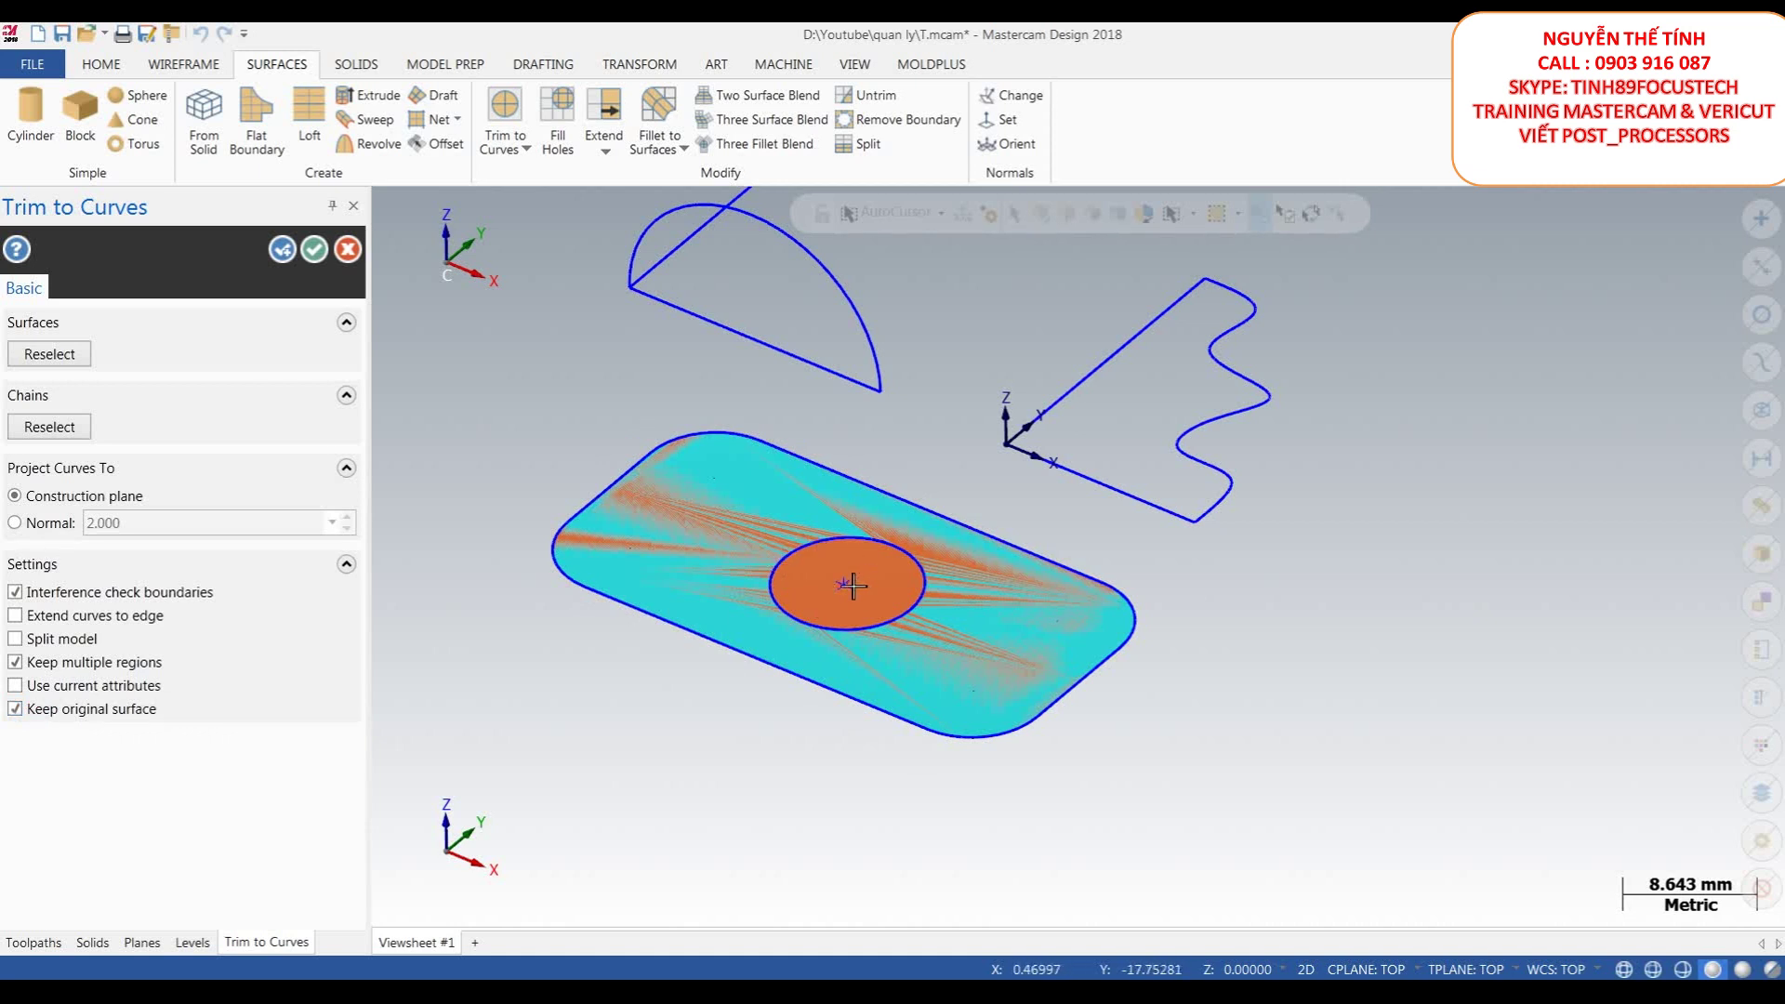
- Accept the circle trim with keeping the original surface turned off, and undo the trim
click(14, 710)
scroll(939, 632, down, 1)
scroll(990, 653, up, 2)
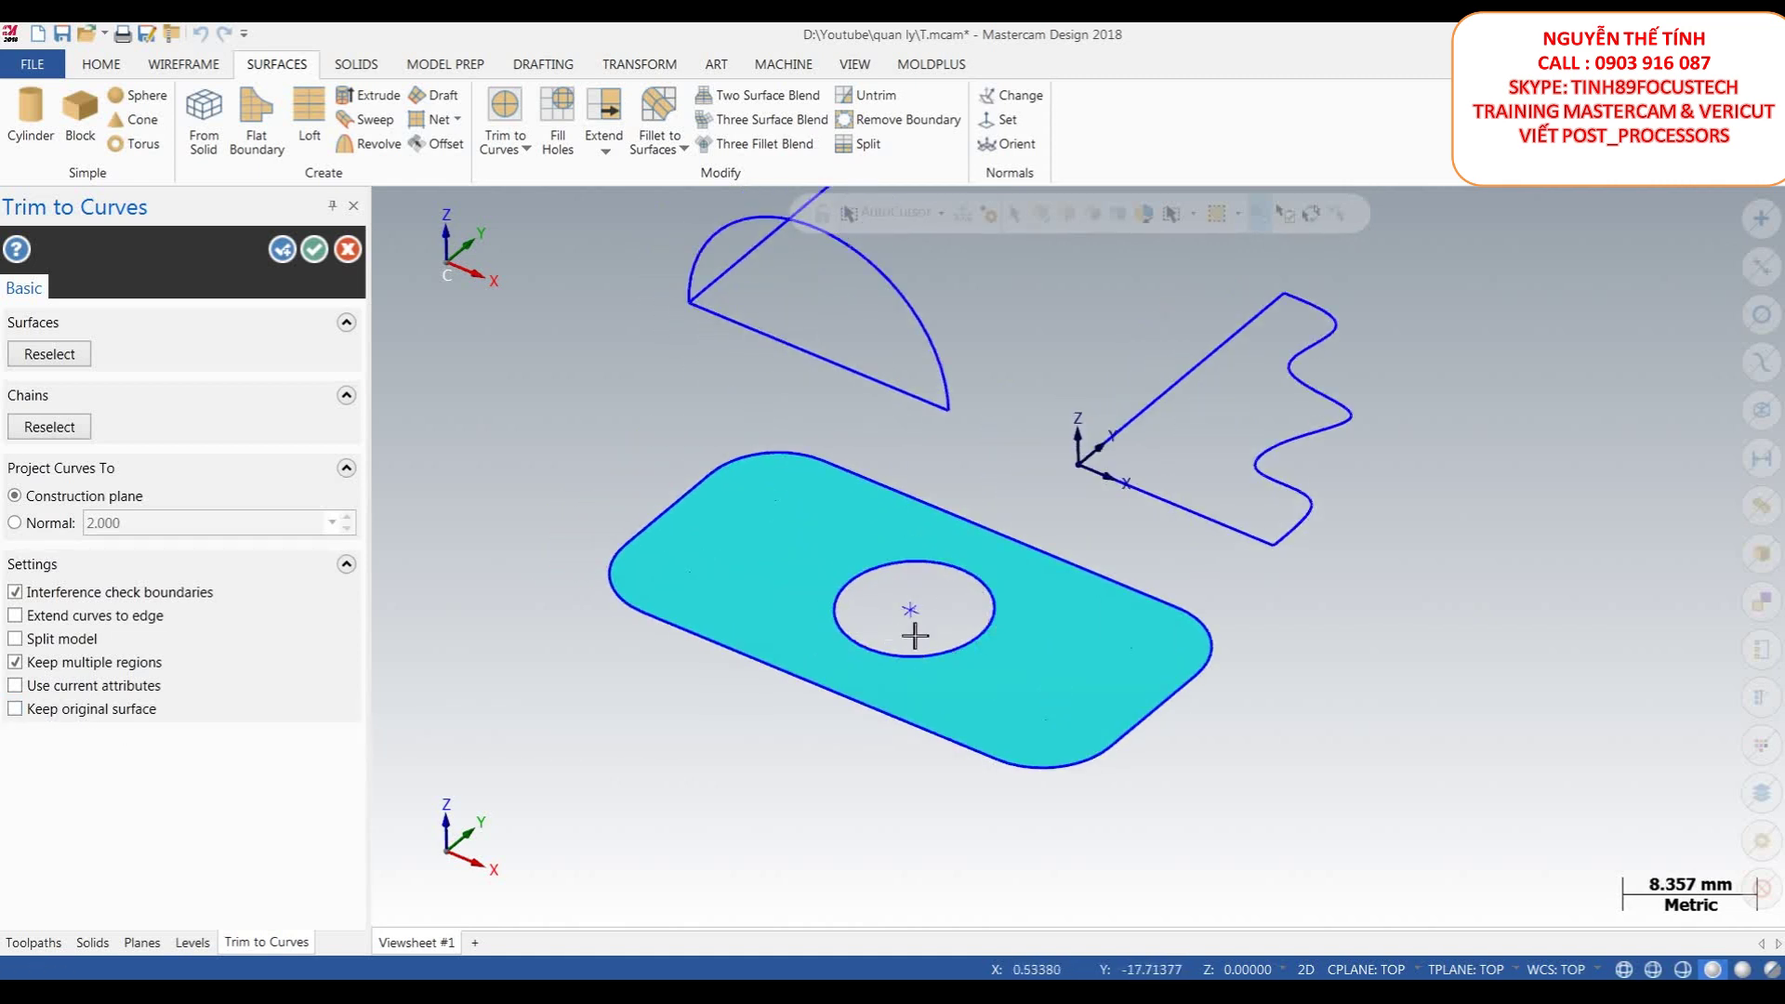
scroll(926, 633, down, 1)
scroll(930, 634, up, 1)
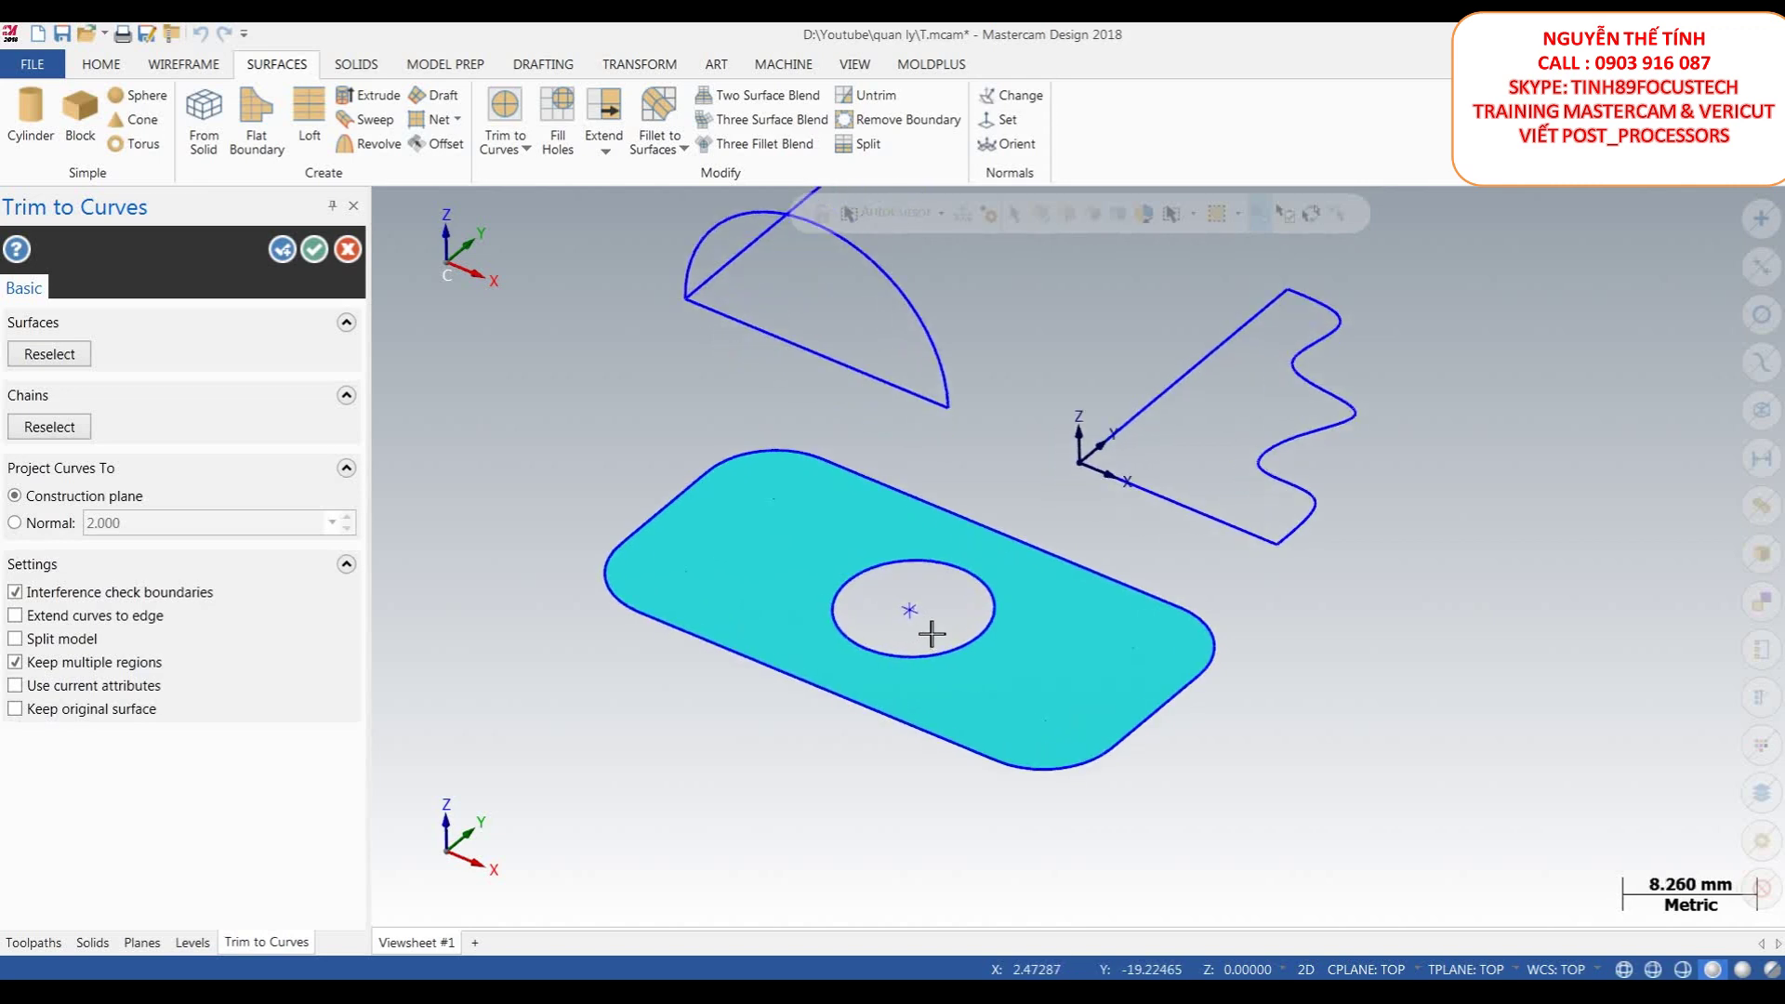
click(314, 249)
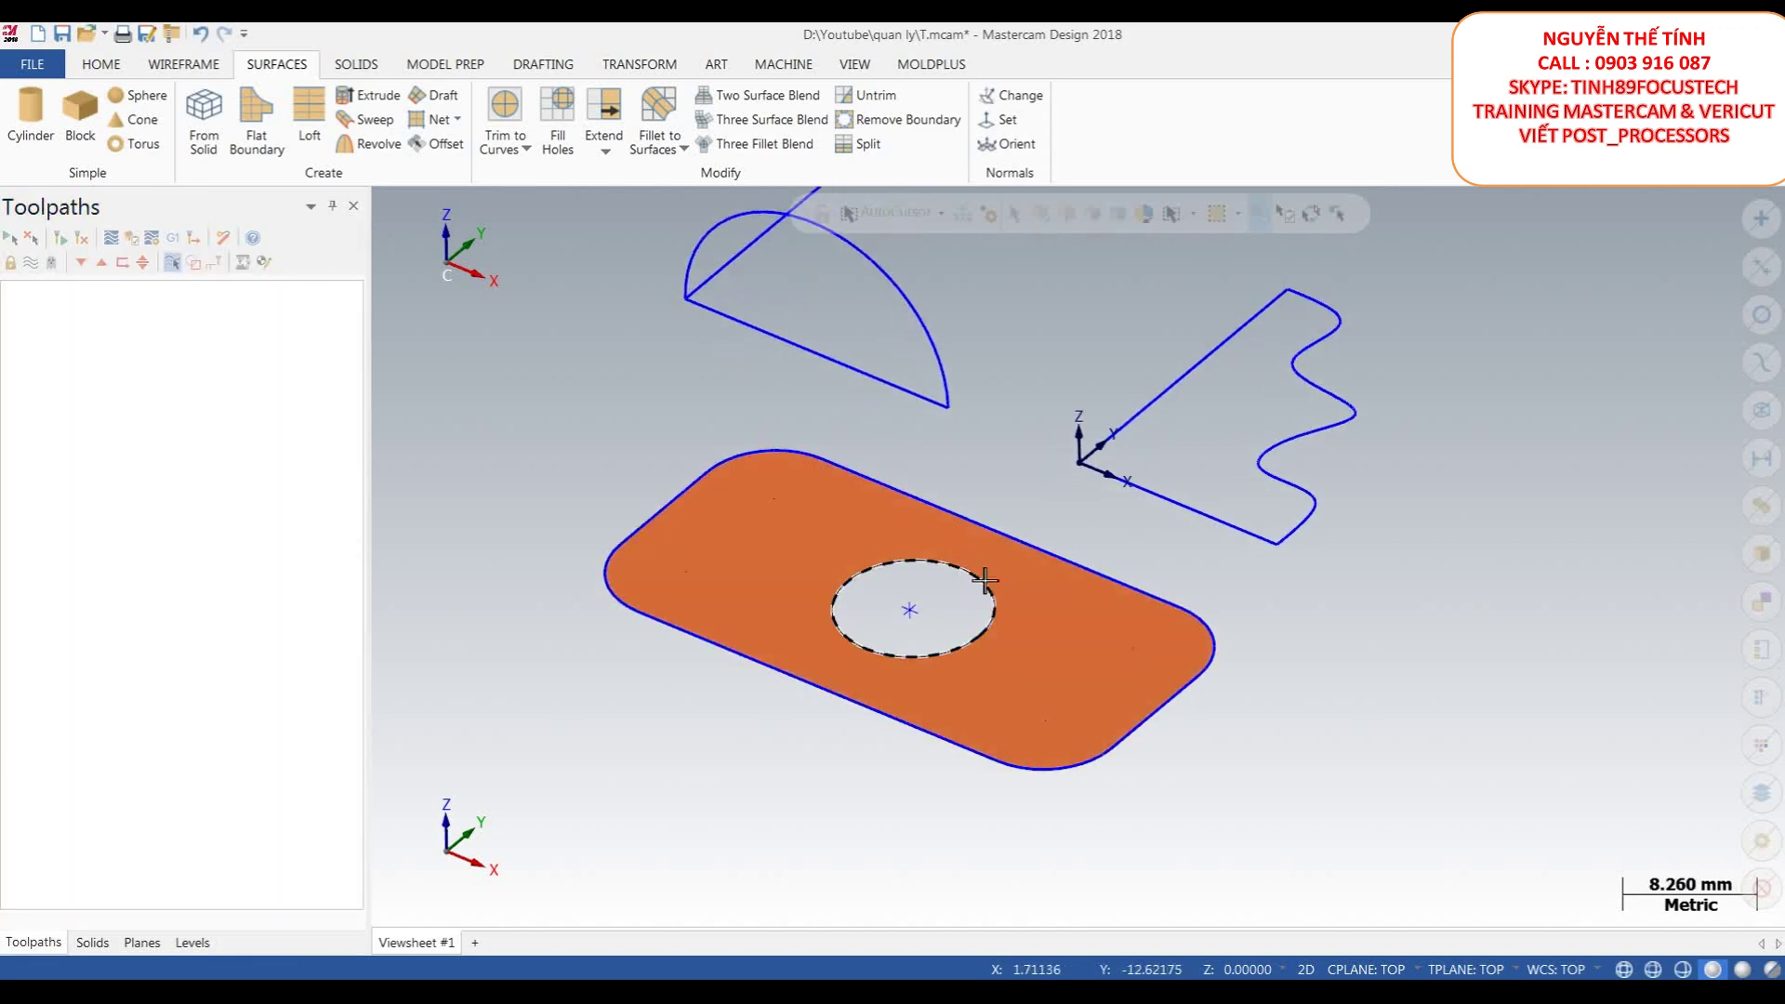
key(ctrl+z)
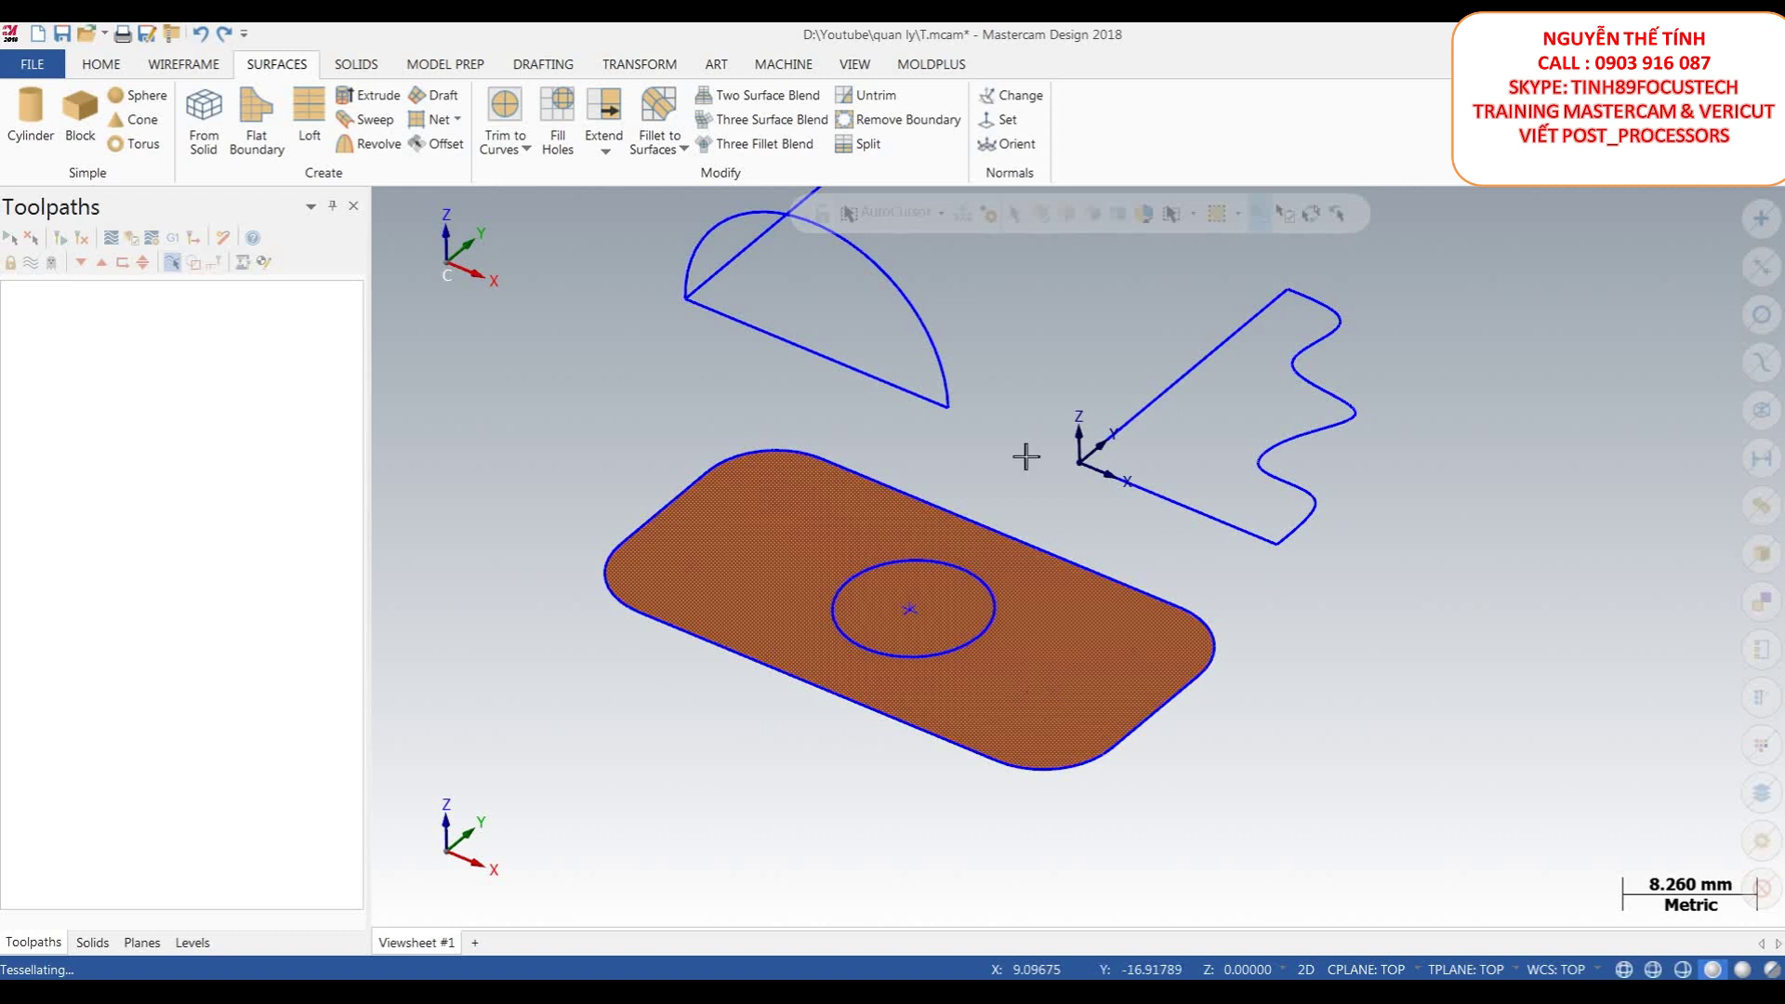
- Trim the flat rounded rectangle surface to the inner circle with Trim to Curves, retaining the area outside the circle
click(504, 121)
click(1023, 676)
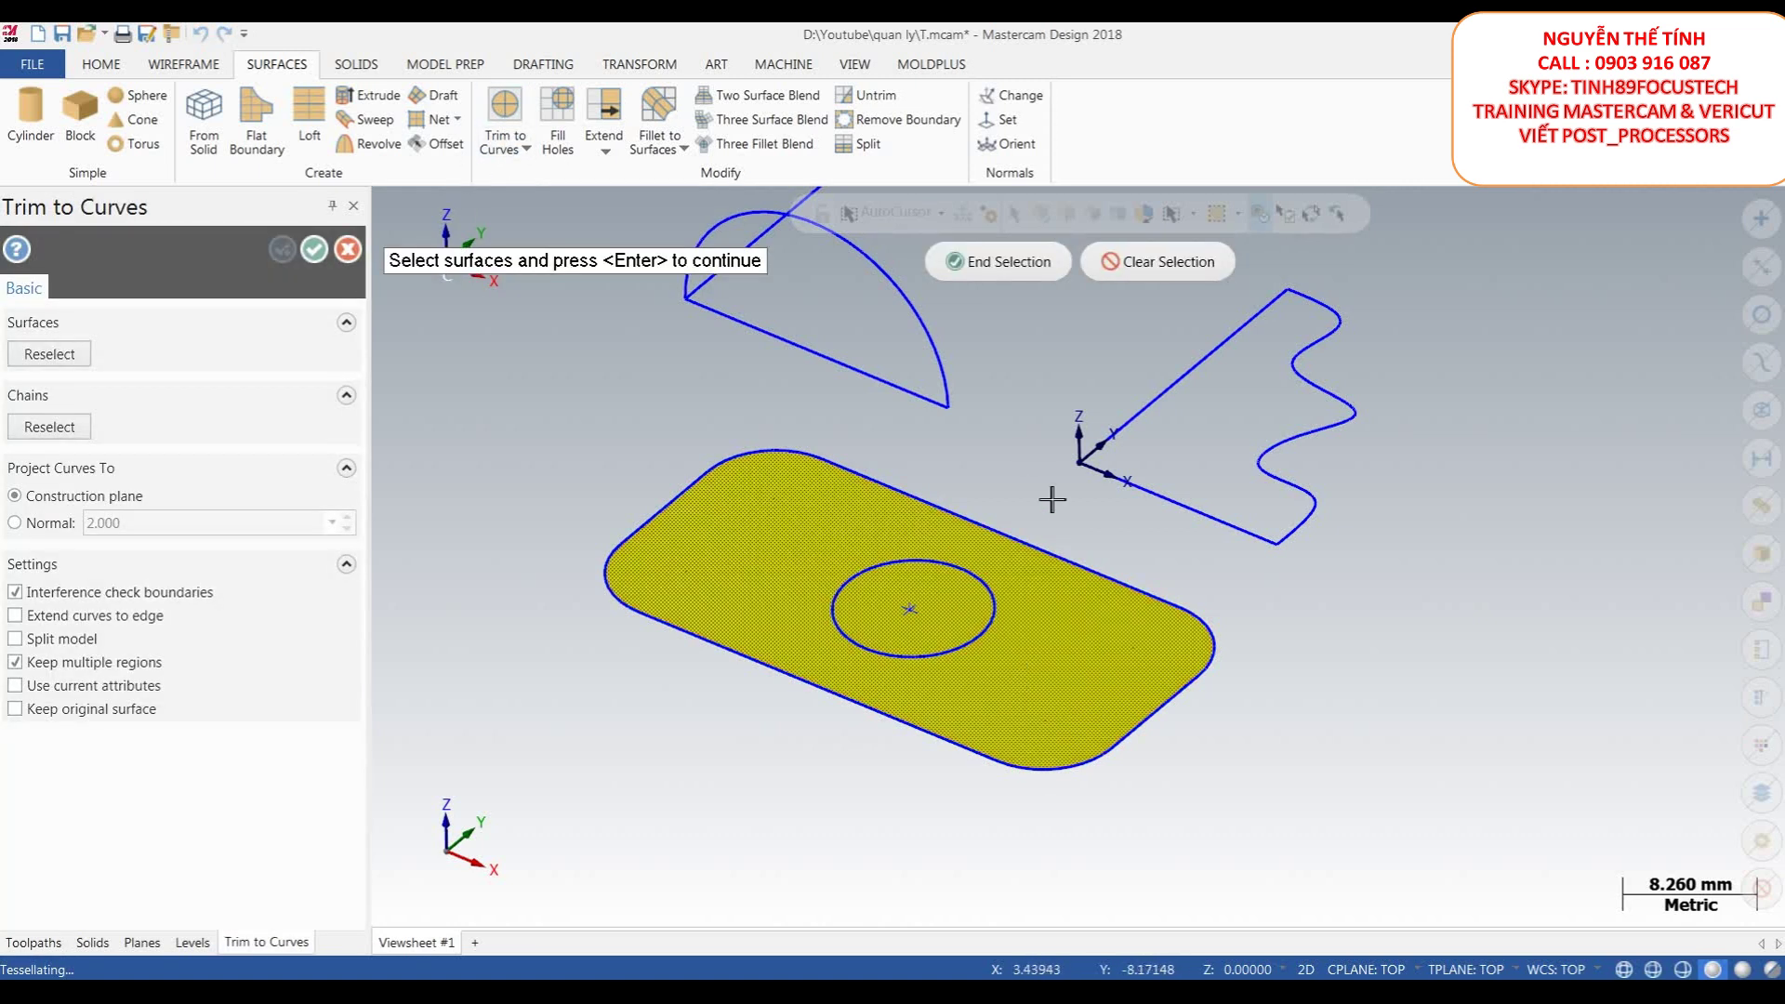
click(1011, 263)
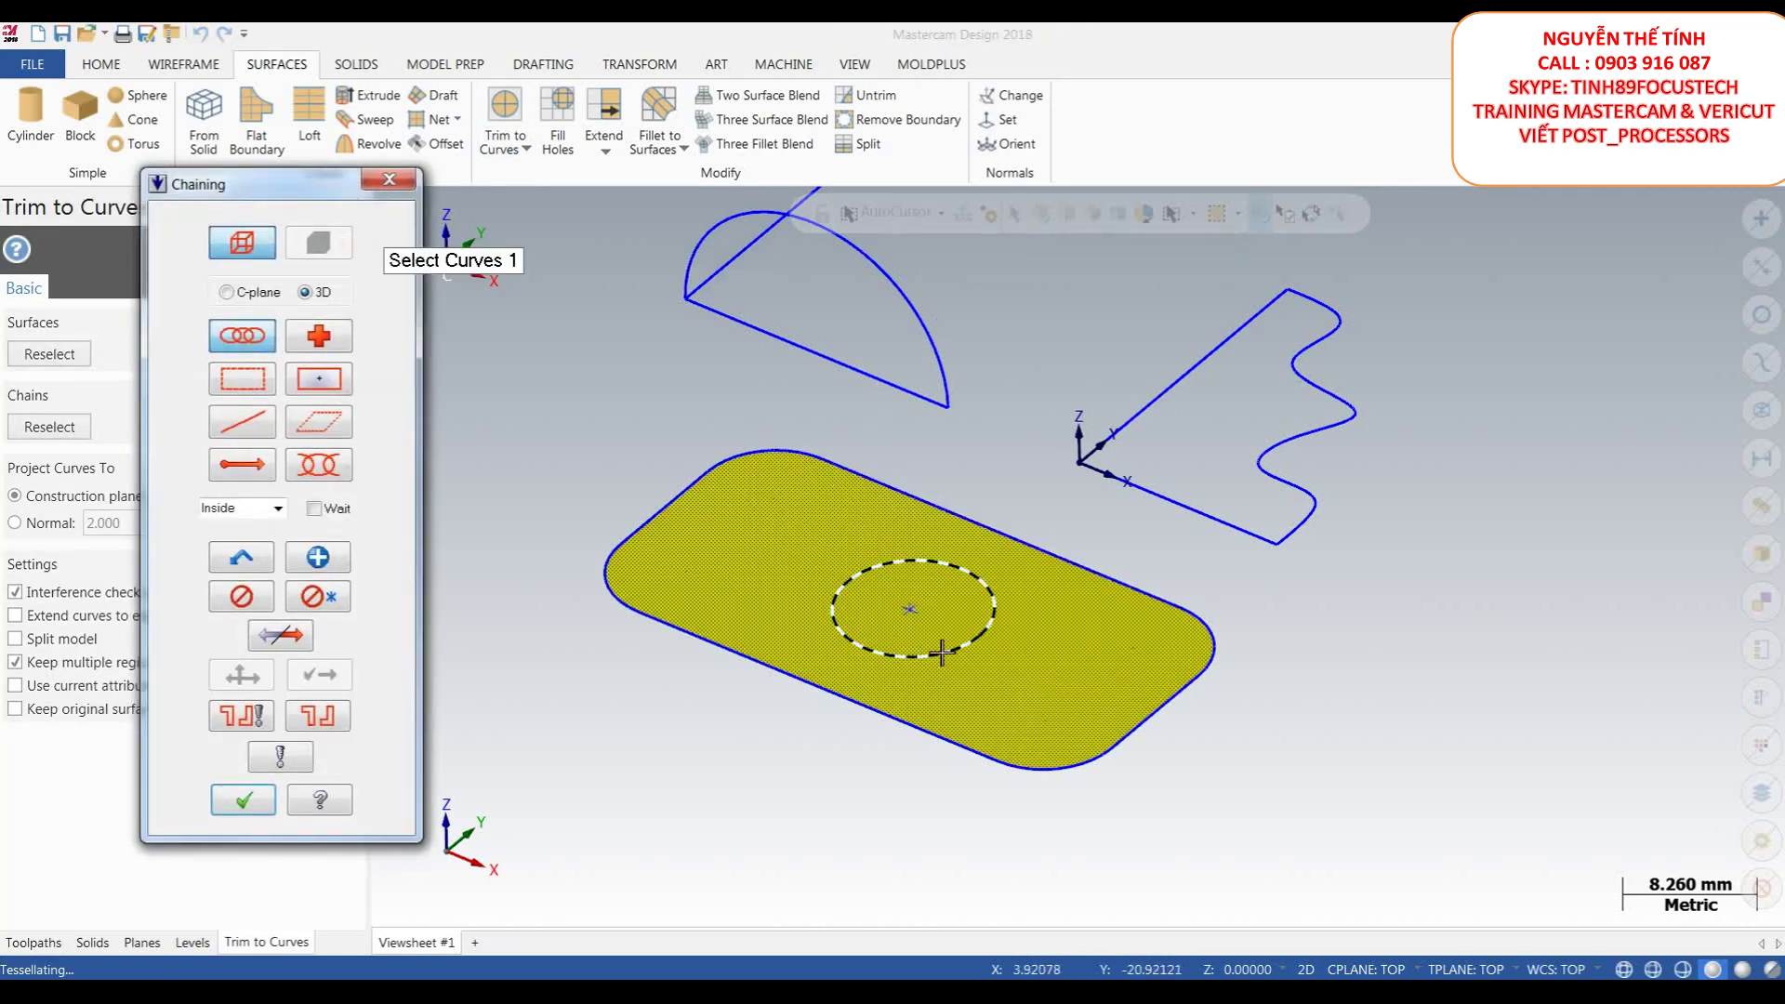
click(991, 621)
click(244, 800)
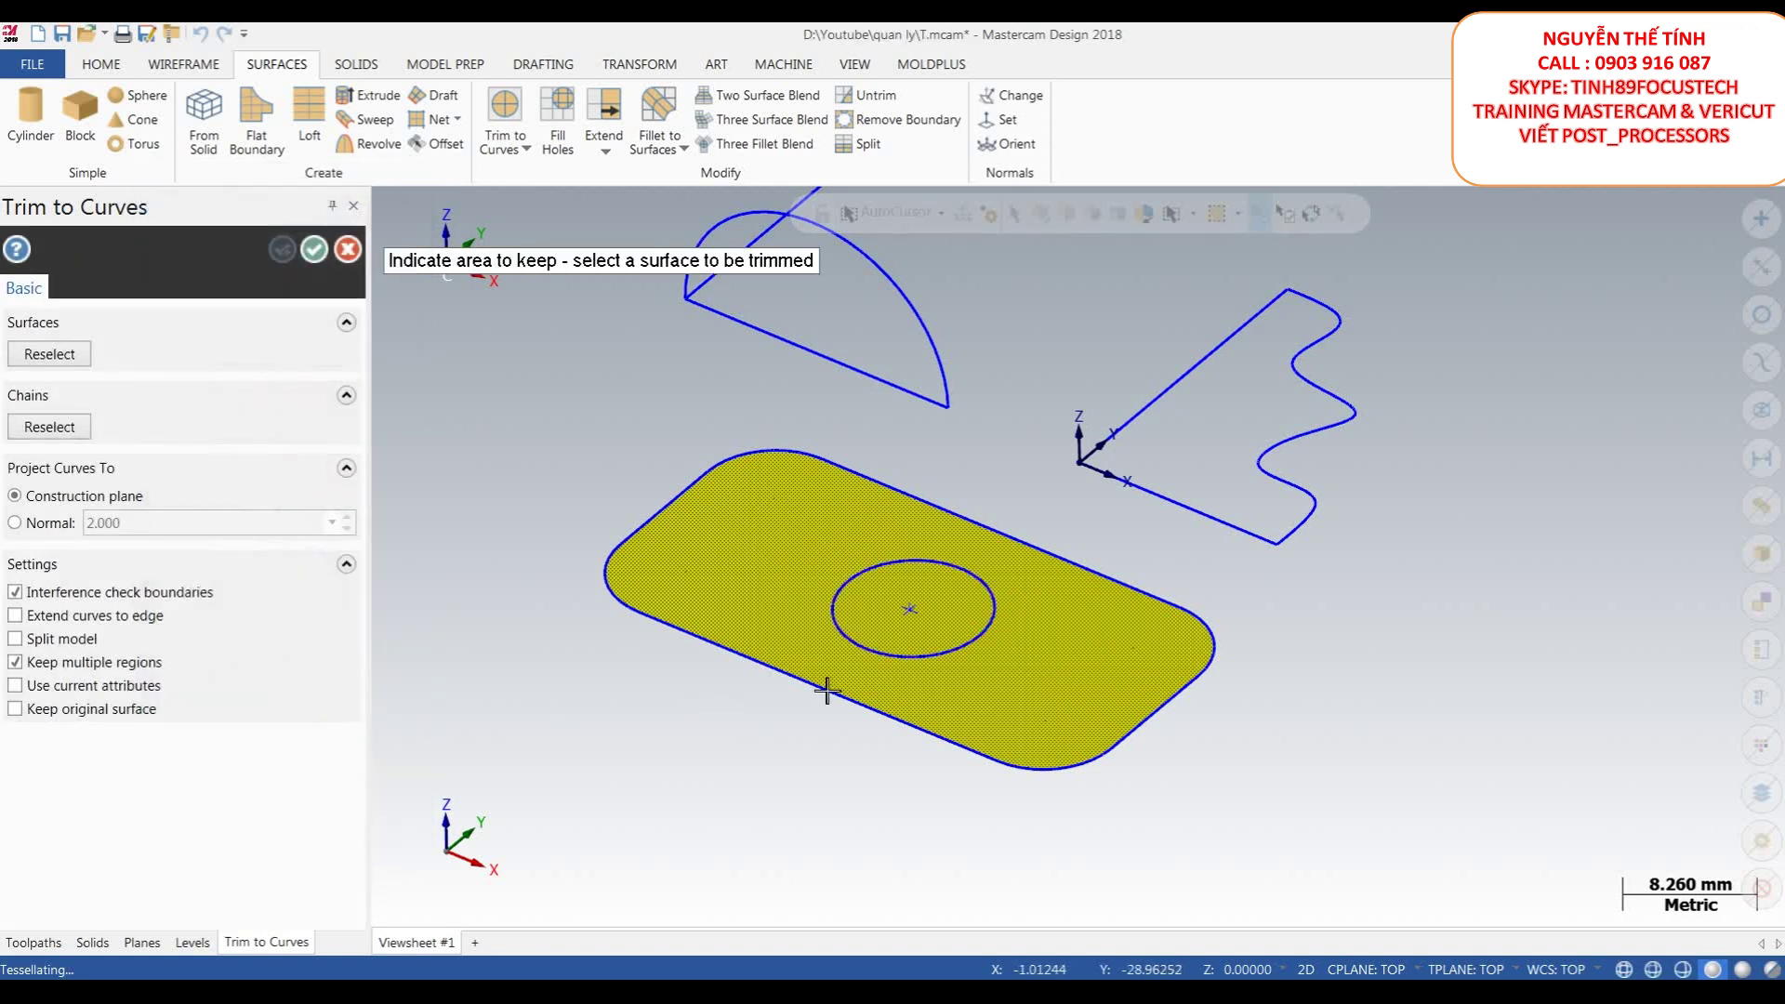
click(1021, 699)
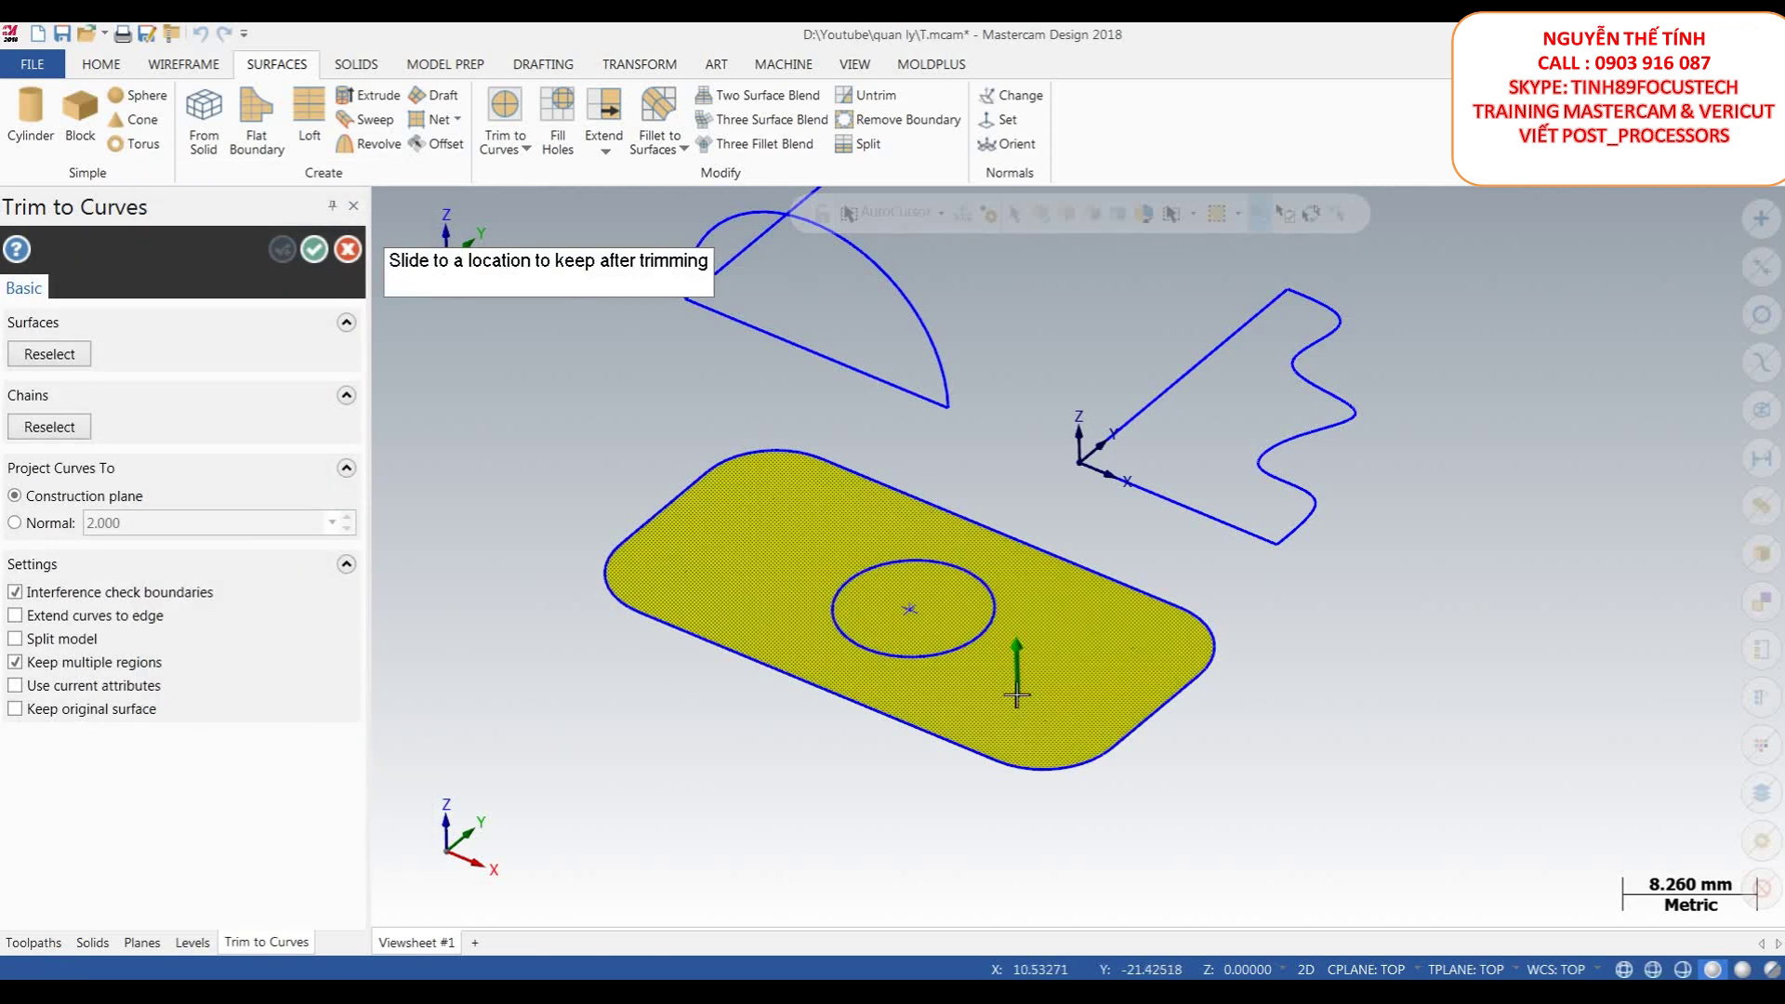
click(939, 666)
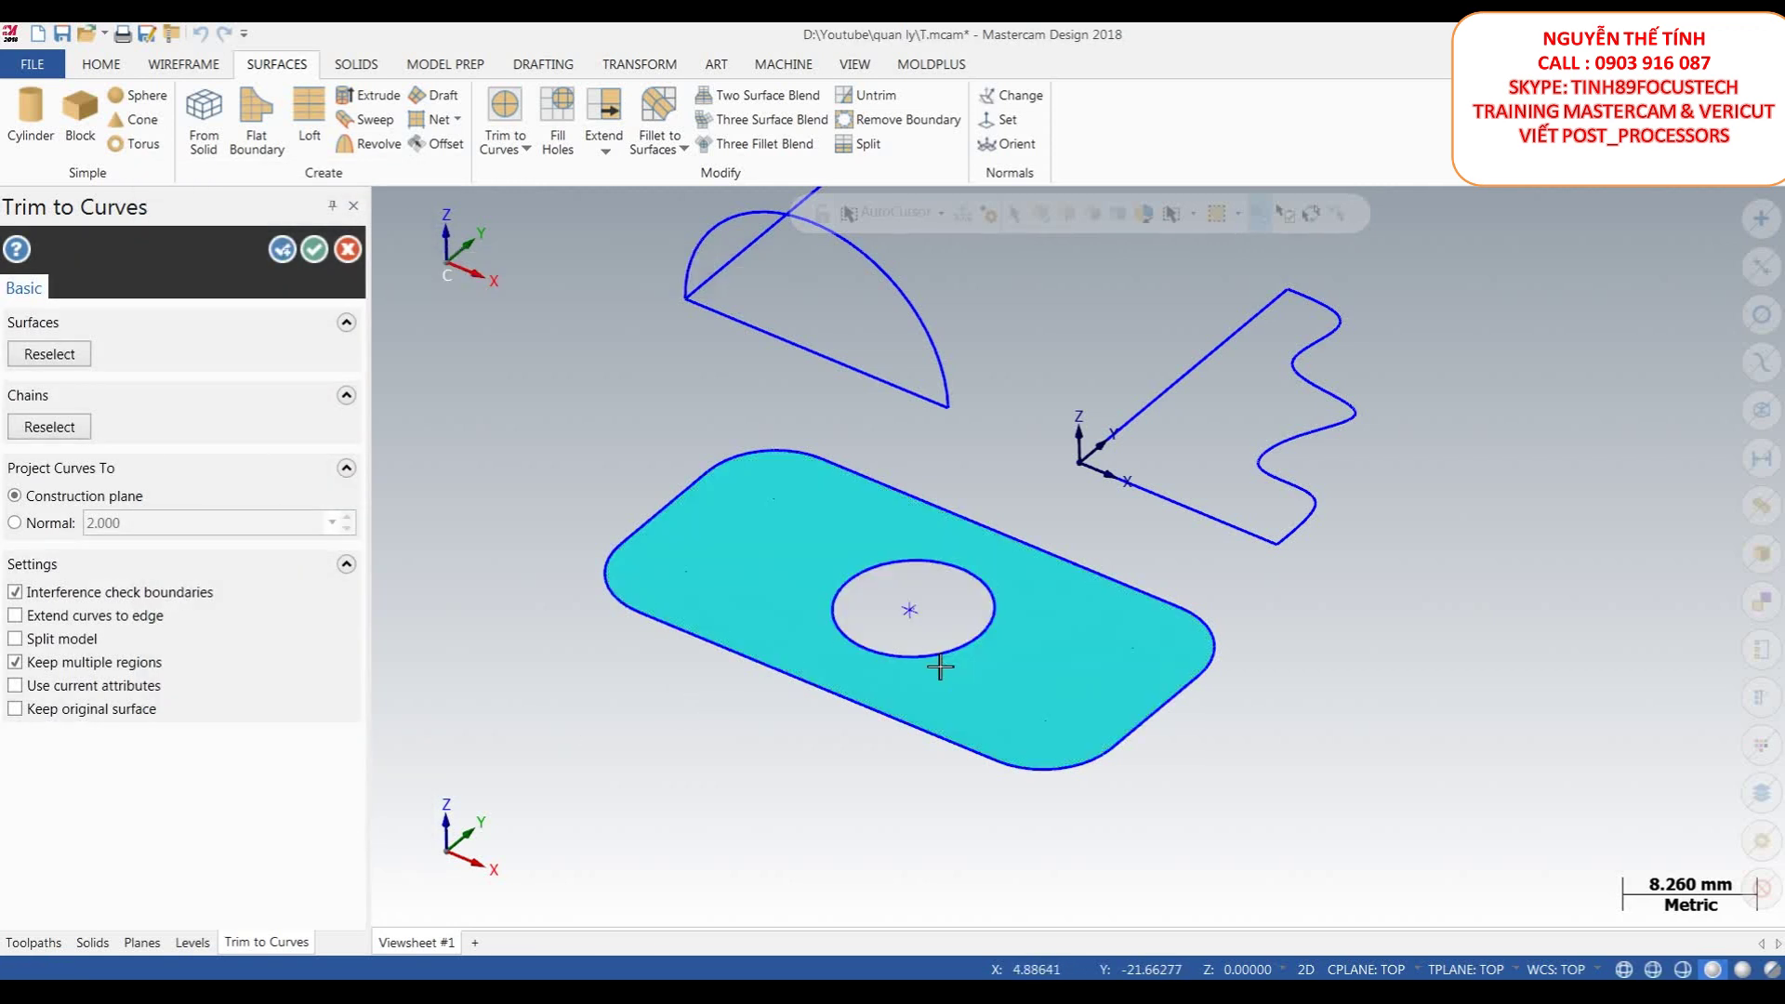
- Accept the circle trim with the option for keeping the original surface left off
scroll(867, 643, up, 1)
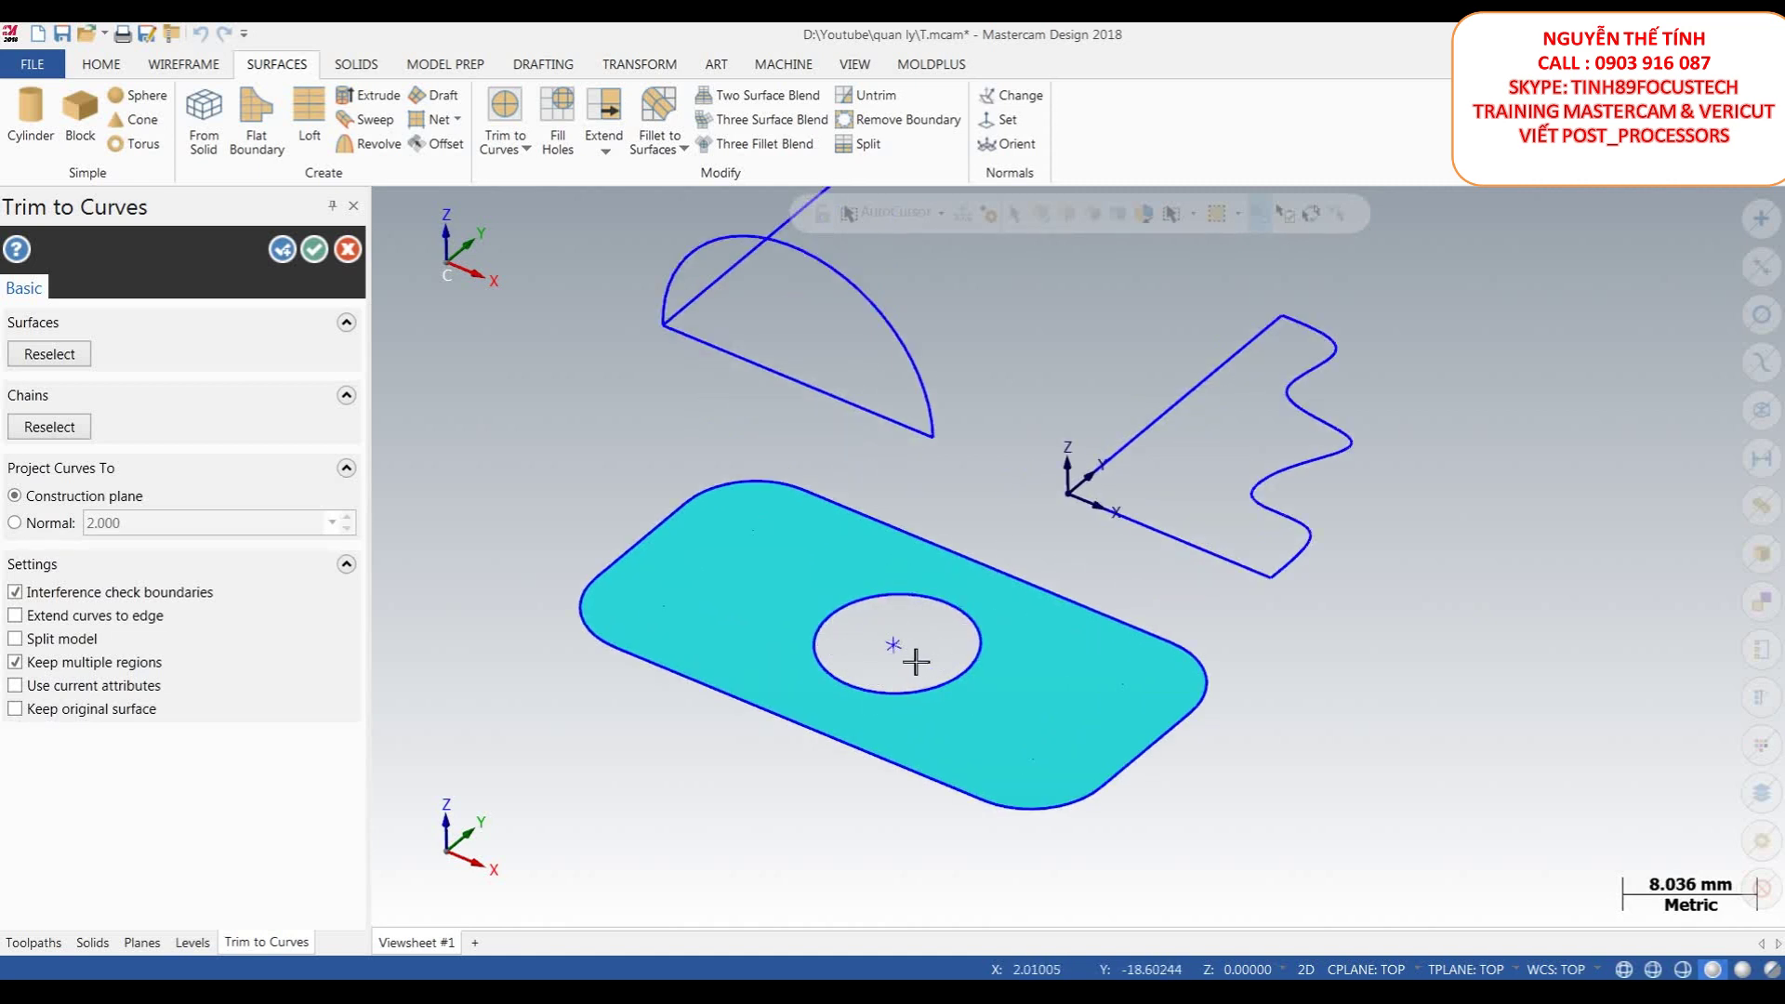
scroll(869, 623, down, 2)
scroll(868, 626, up, 3)
middle_drag(869, 626, 875, 635)
scroll(874, 636, down, 2)
click(65, 710)
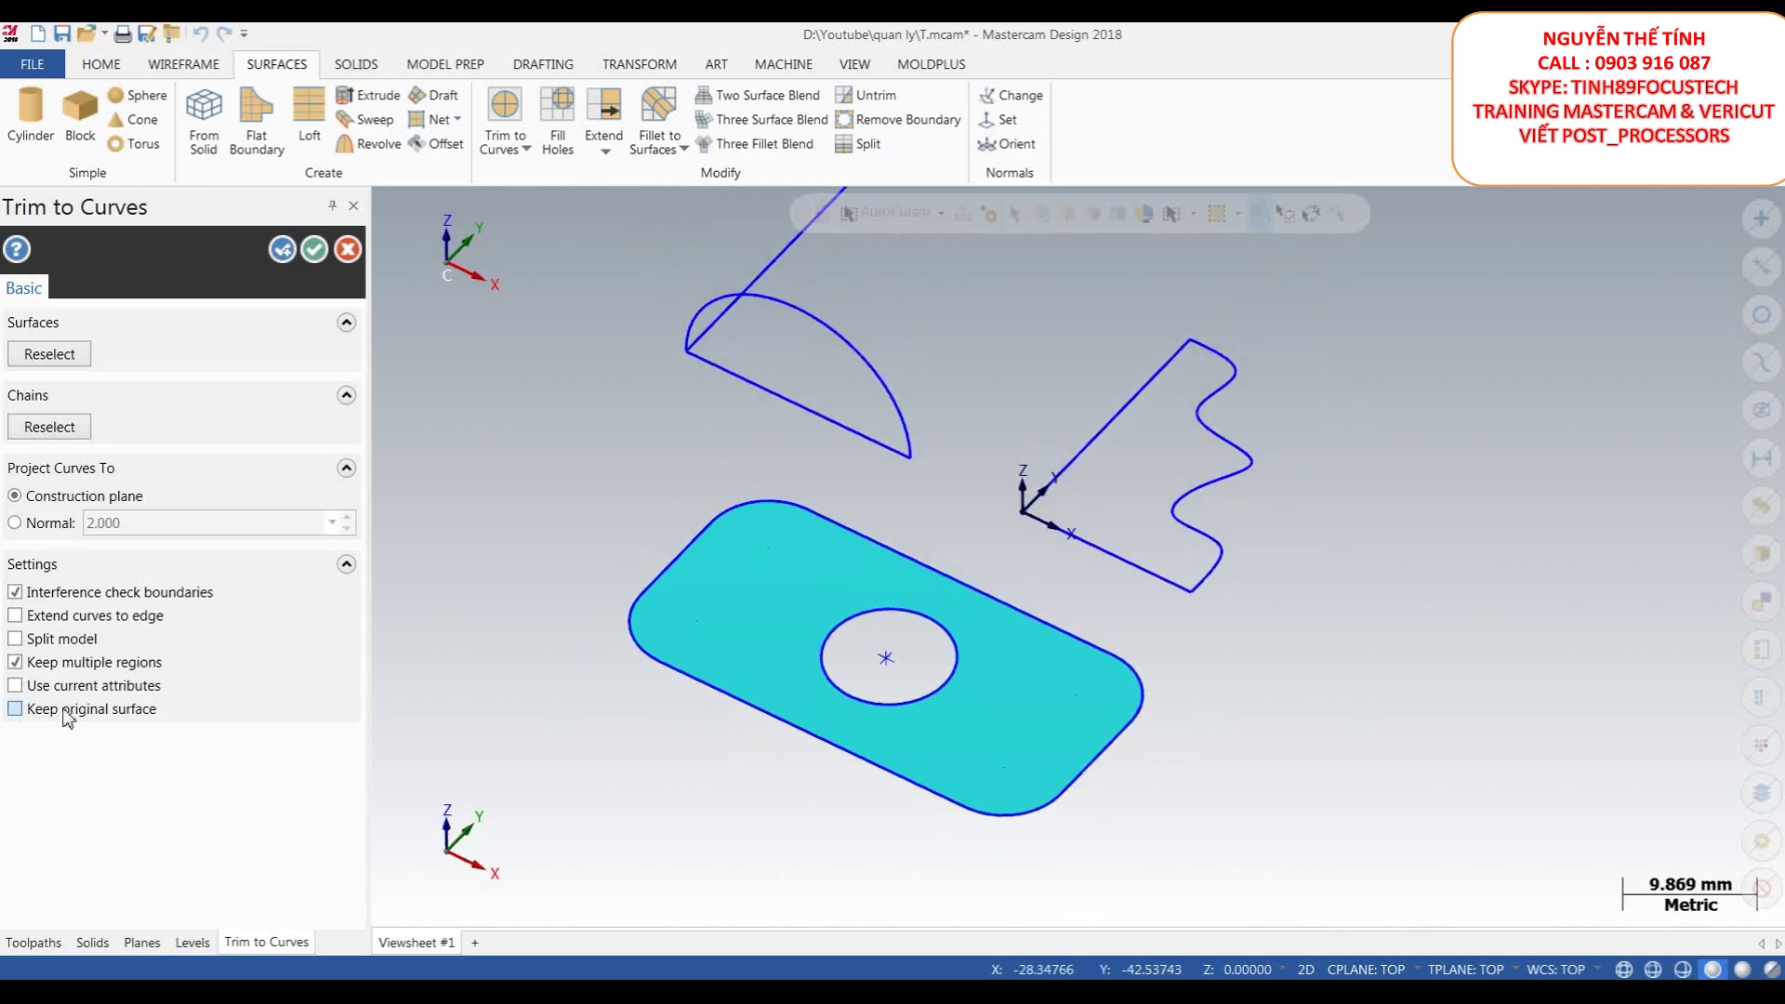
click(14, 711)
scroll(950, 635, down, 1)
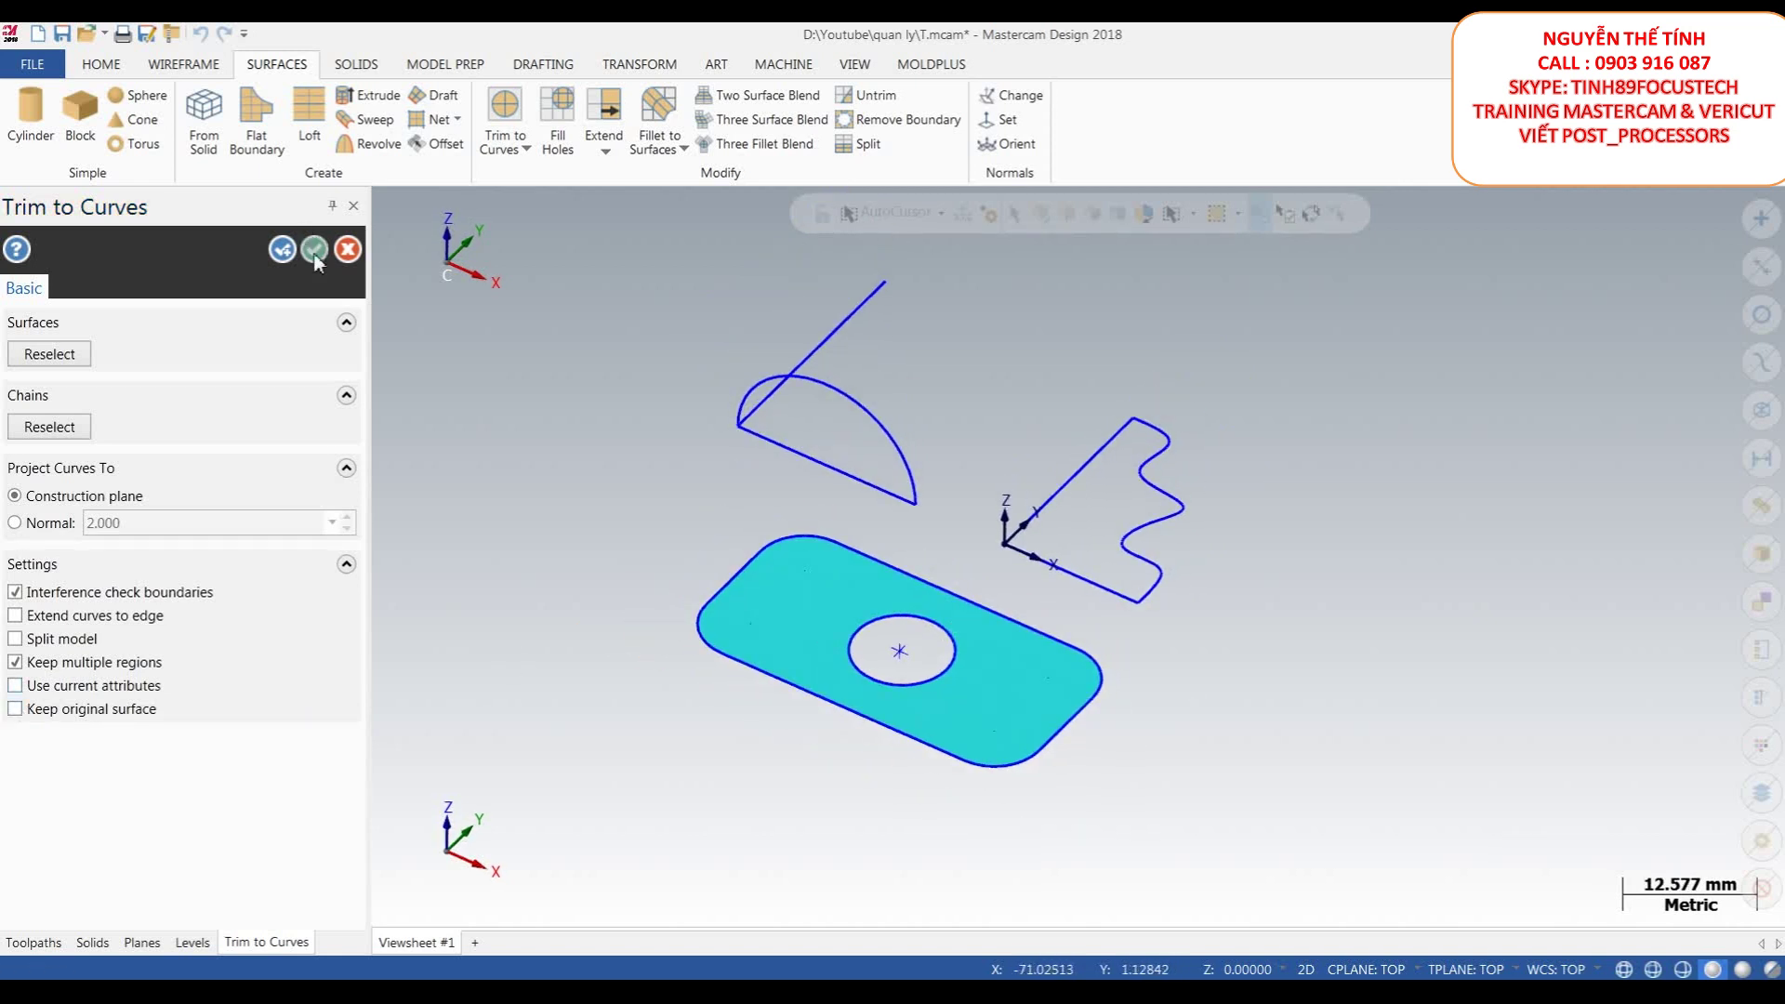
click(315, 253)
scroll(892, 558, down, 1)
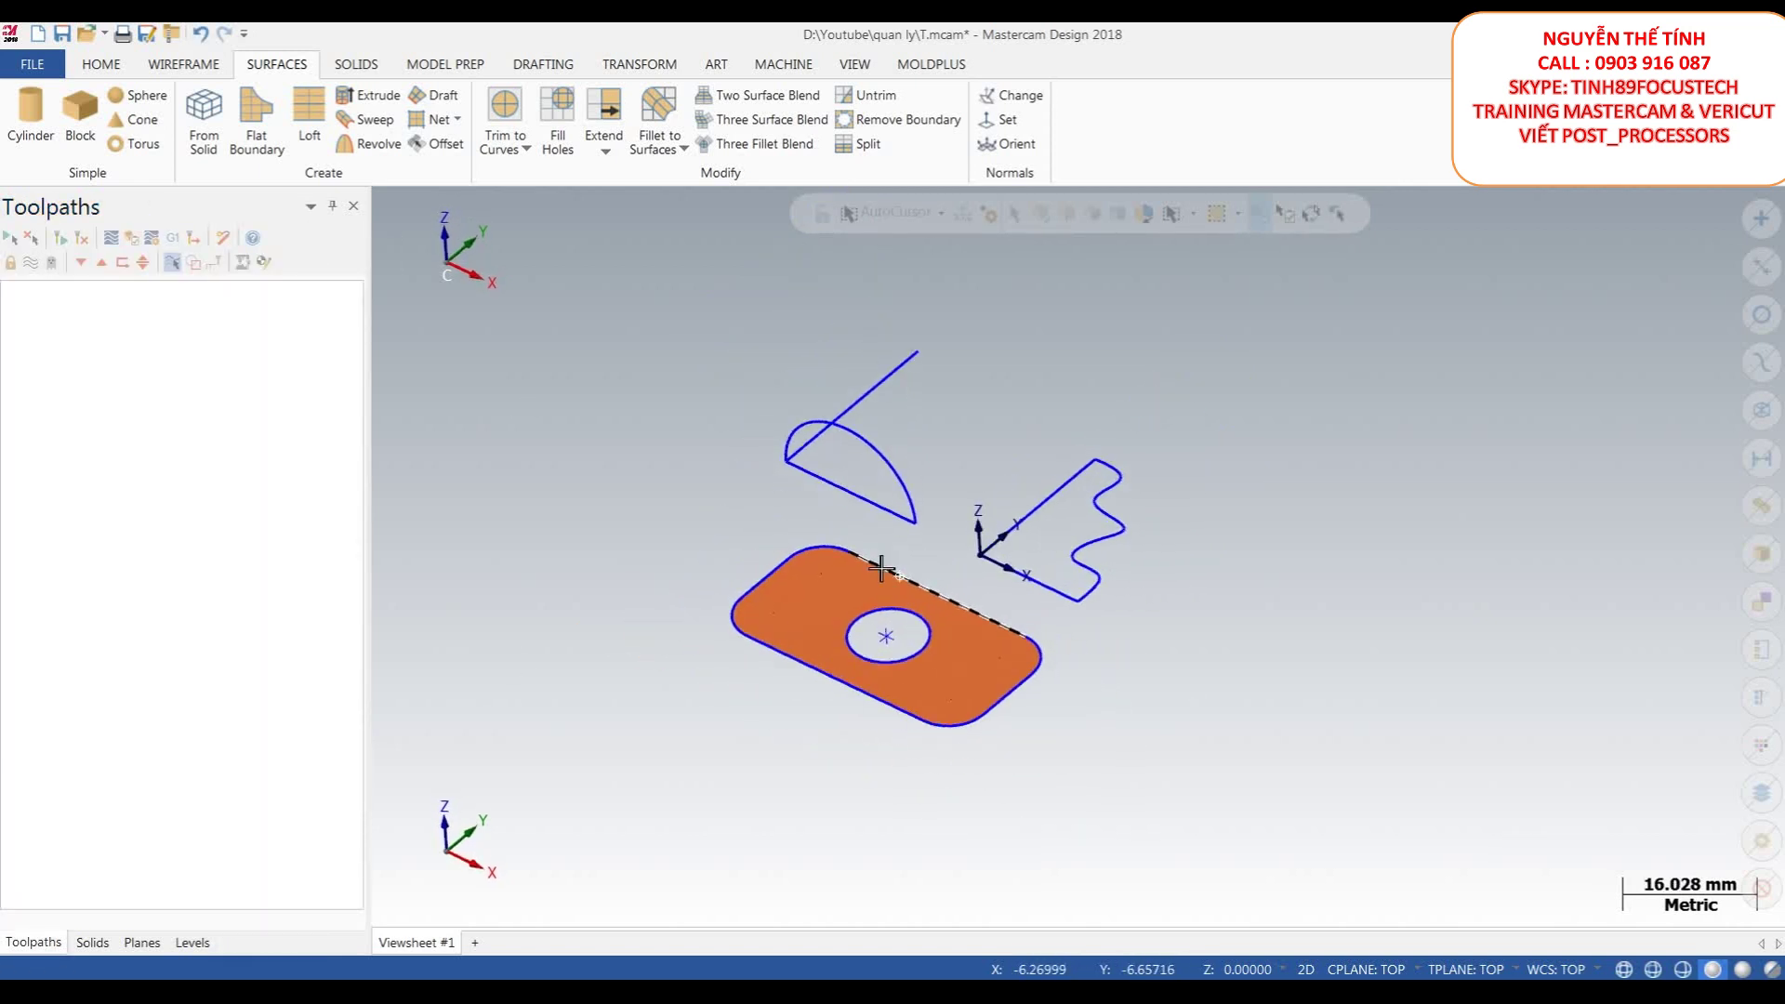
scroll(928, 542, up, 1)
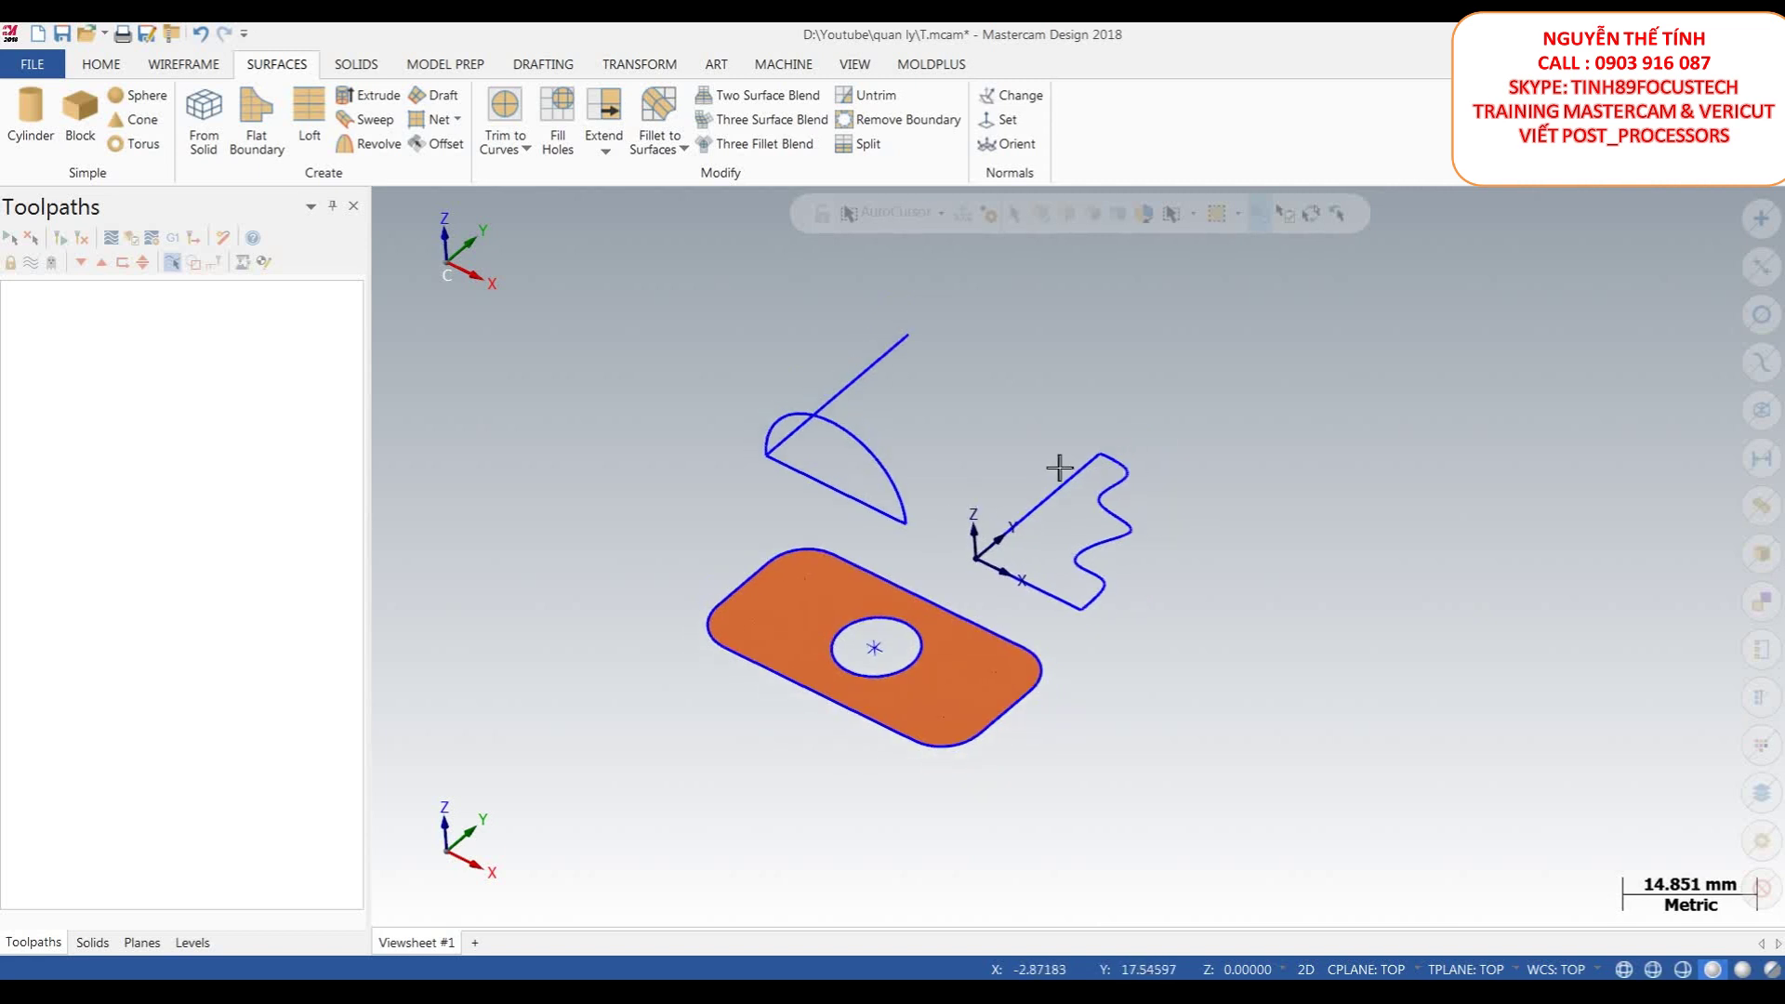
- Switch to the top view and split the trimmed surface in the V direction across the middle of the circular hole
right_click(1267, 394)
click(1323, 502)
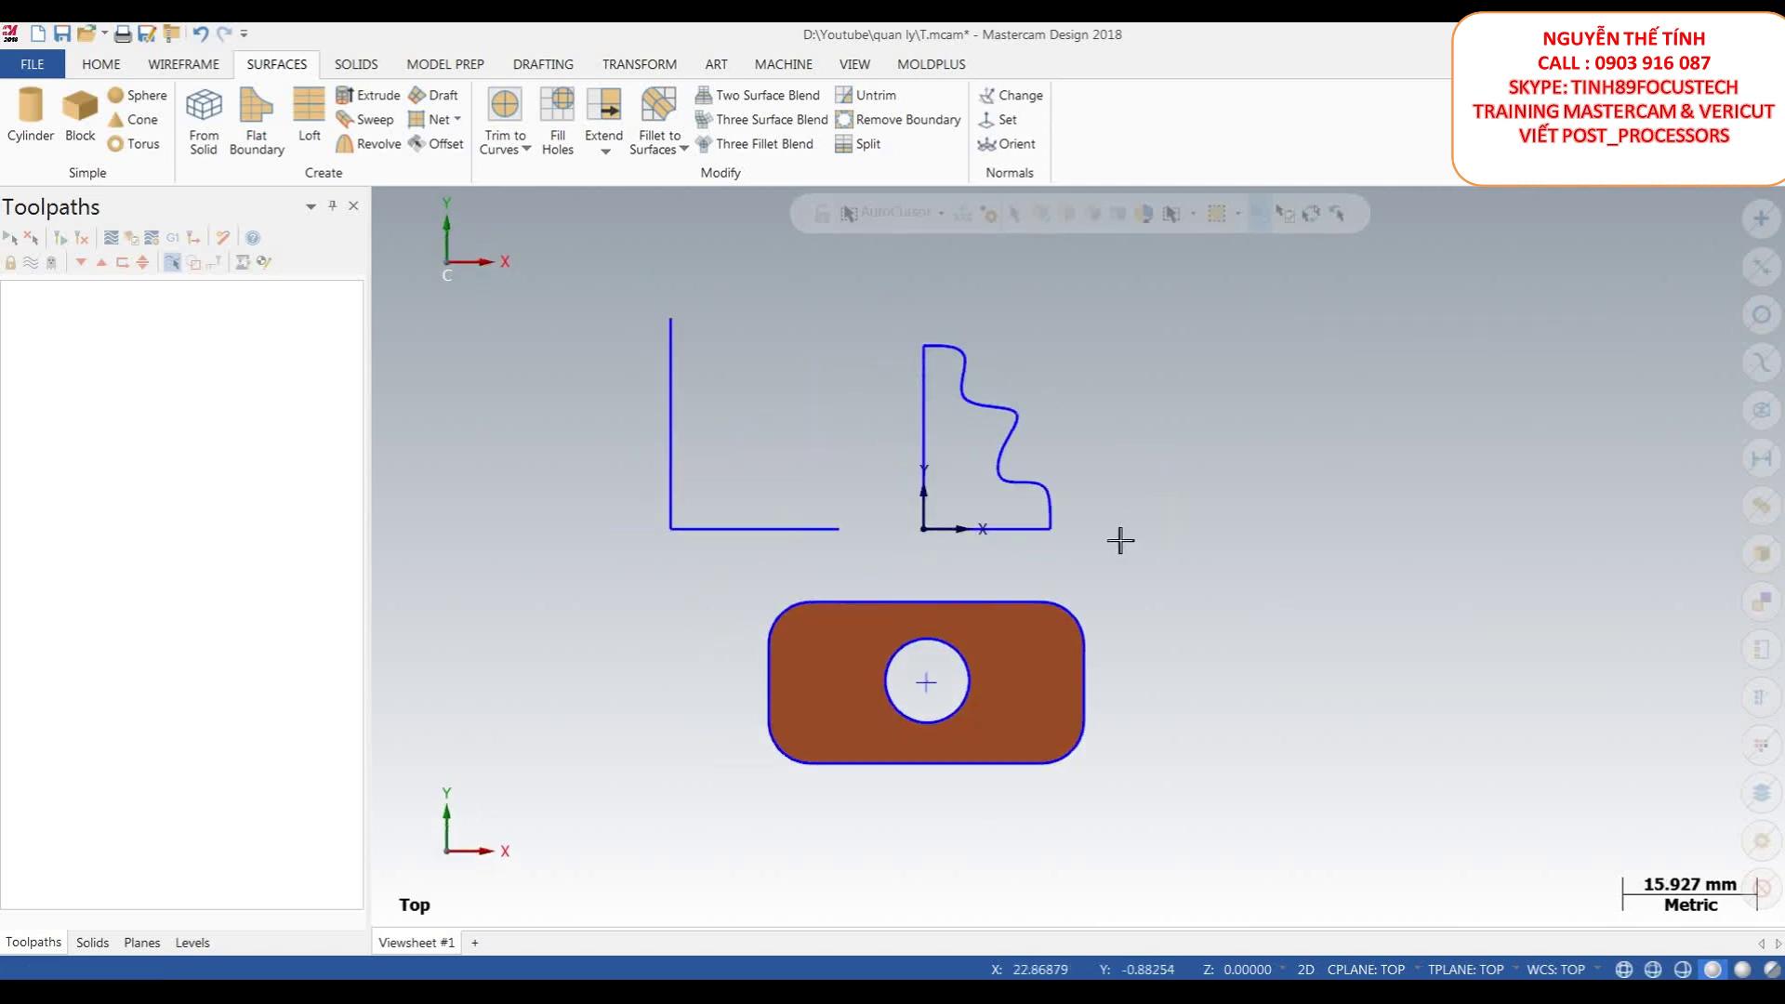
scroll(800, 446, up, 1)
scroll(807, 384, down, 1)
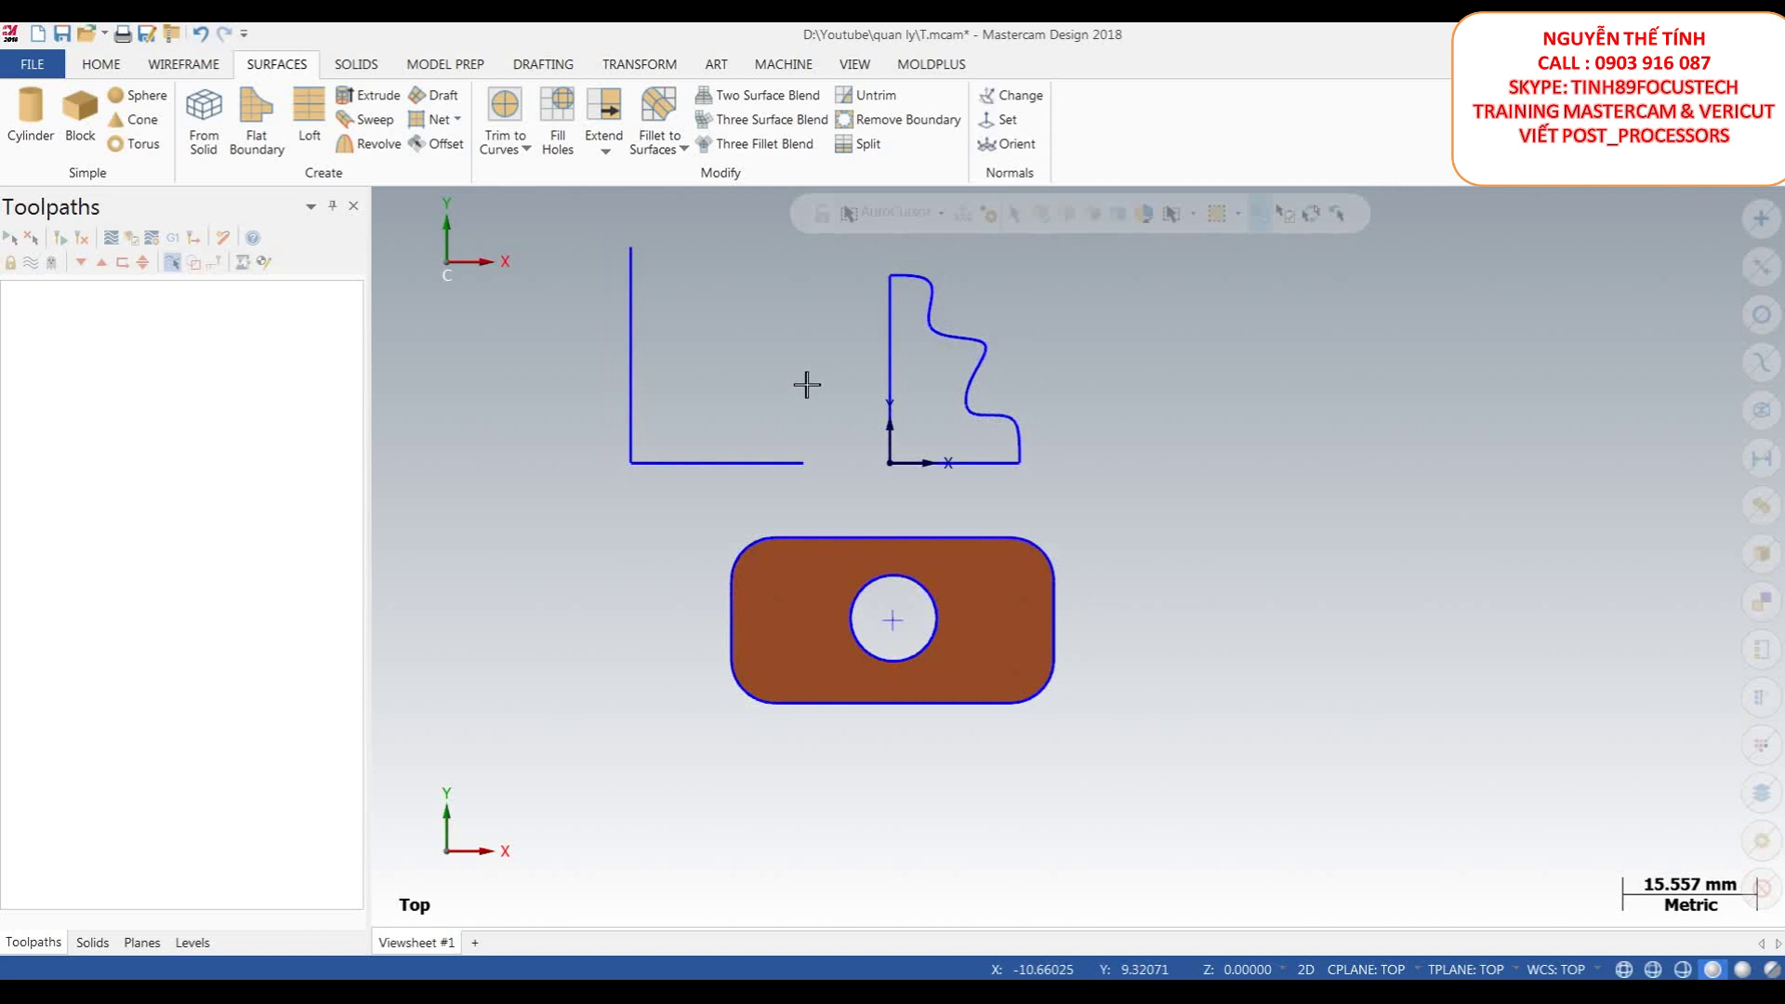
scroll(807, 384, up, 1)
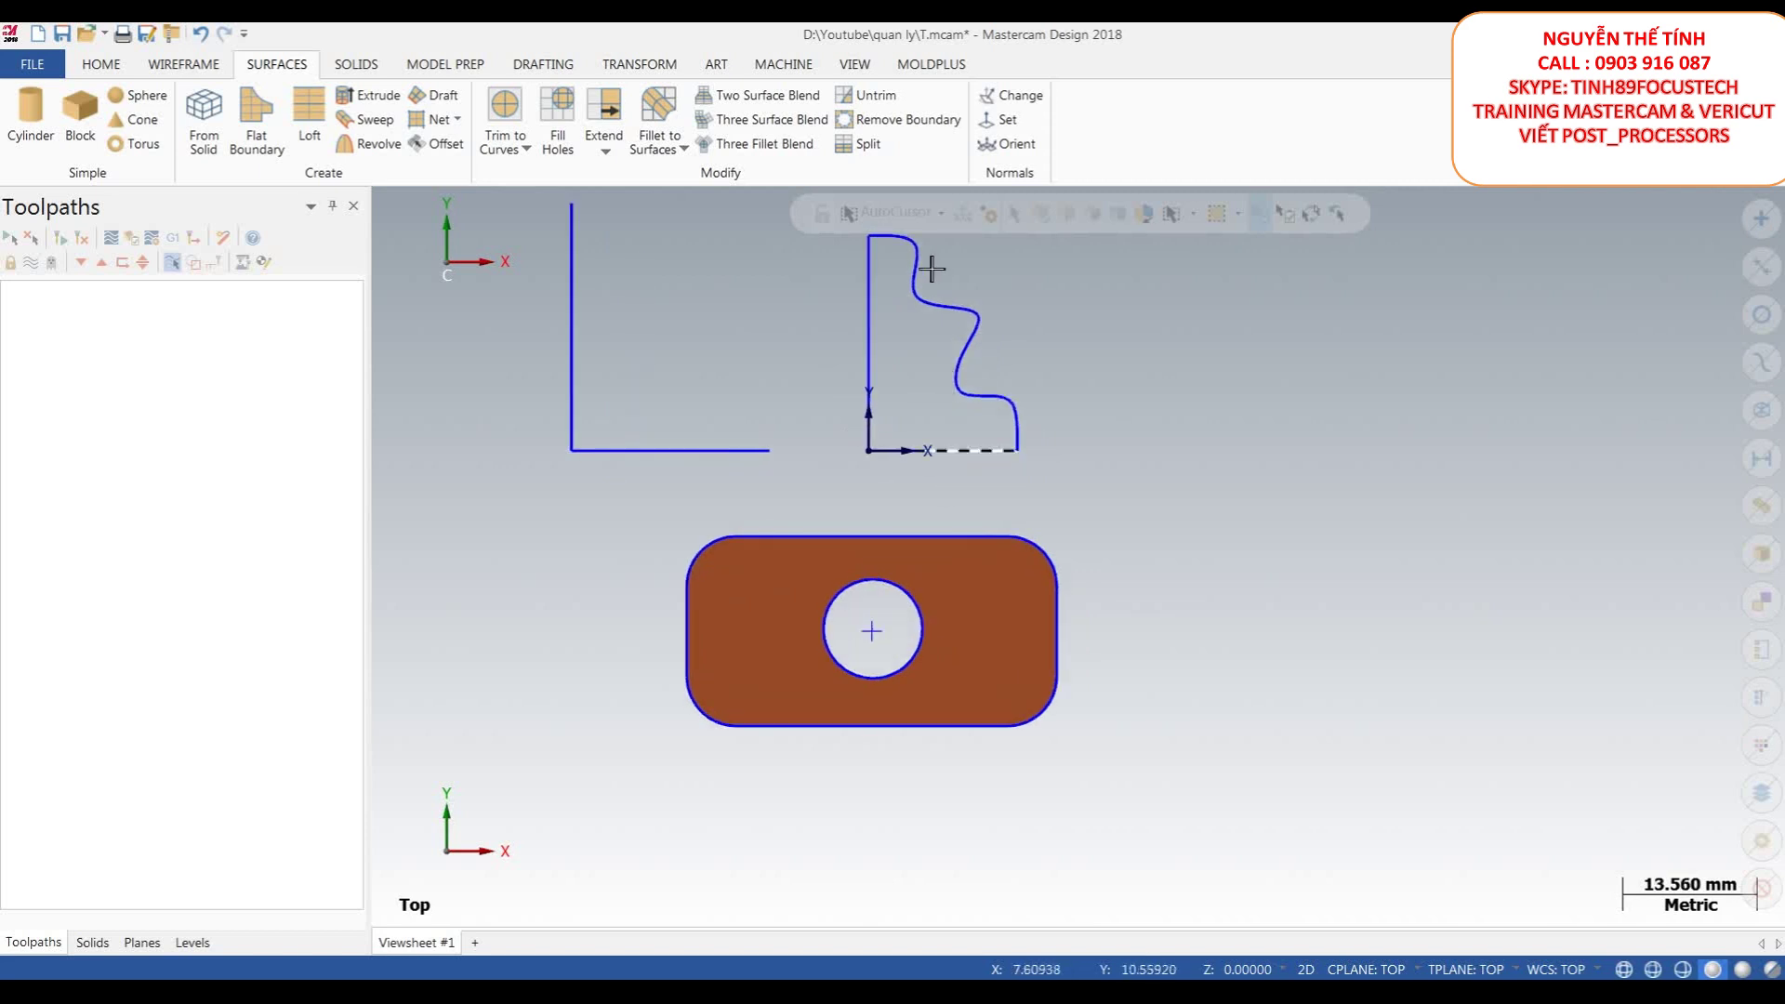
click(867, 149)
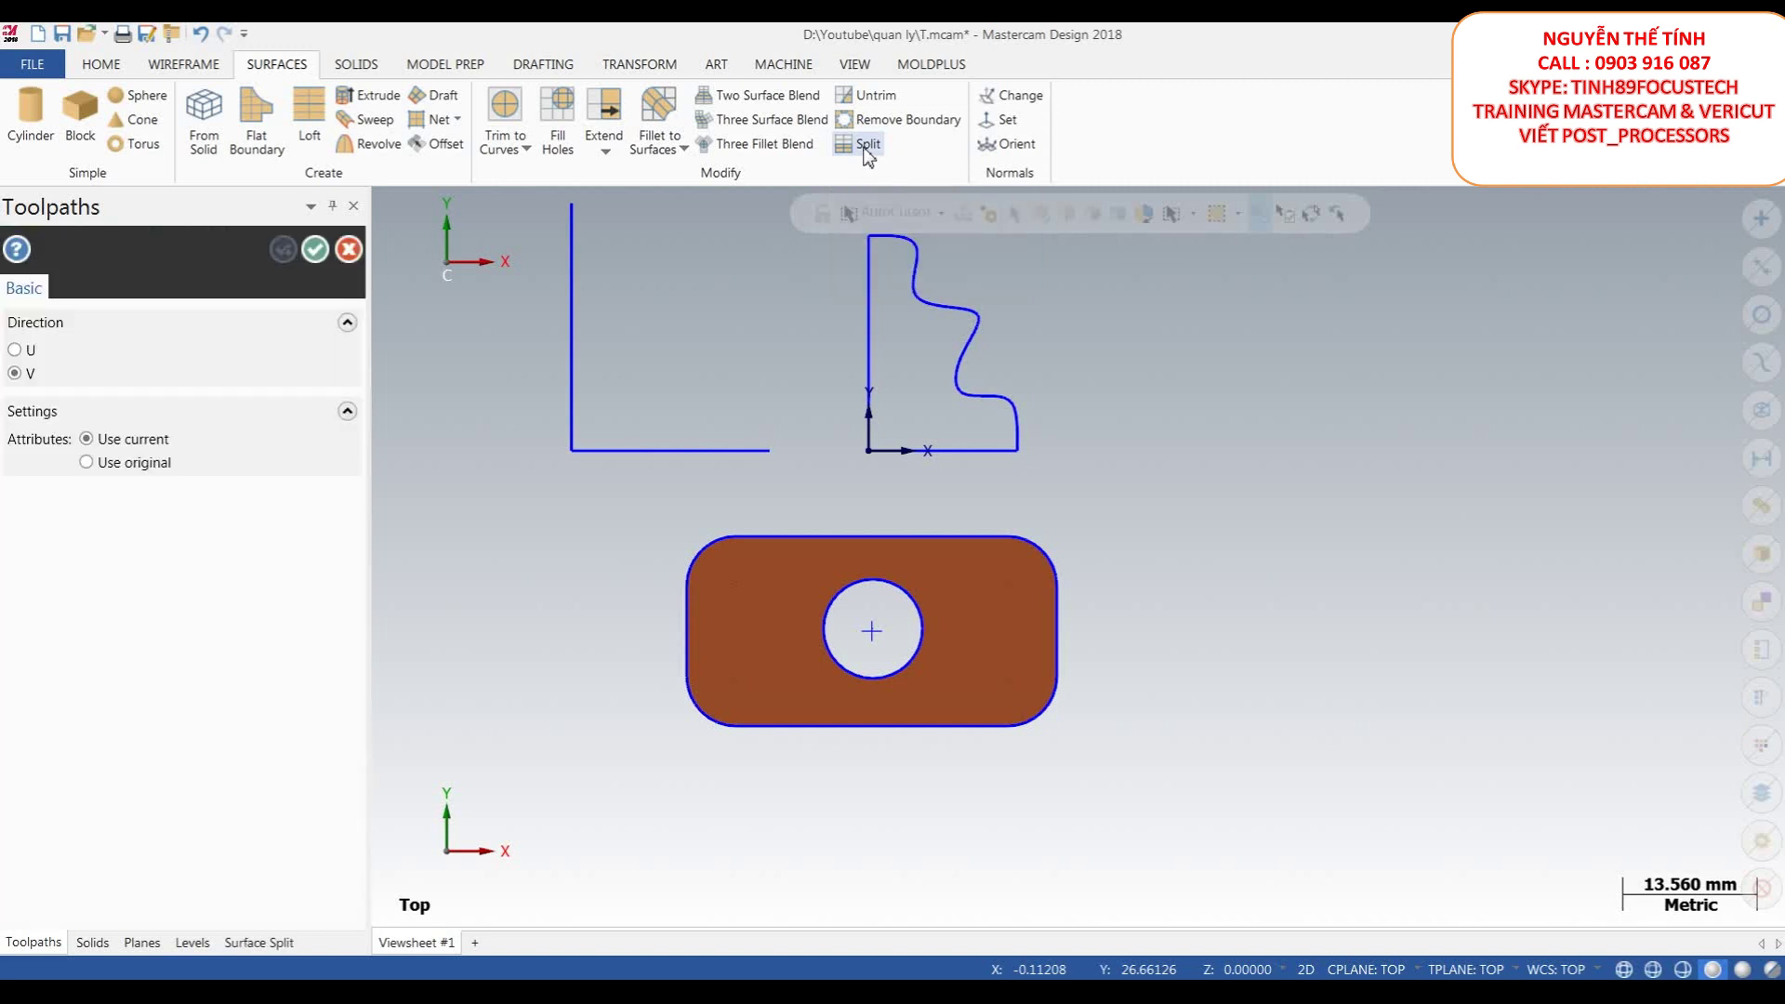
click(1001, 628)
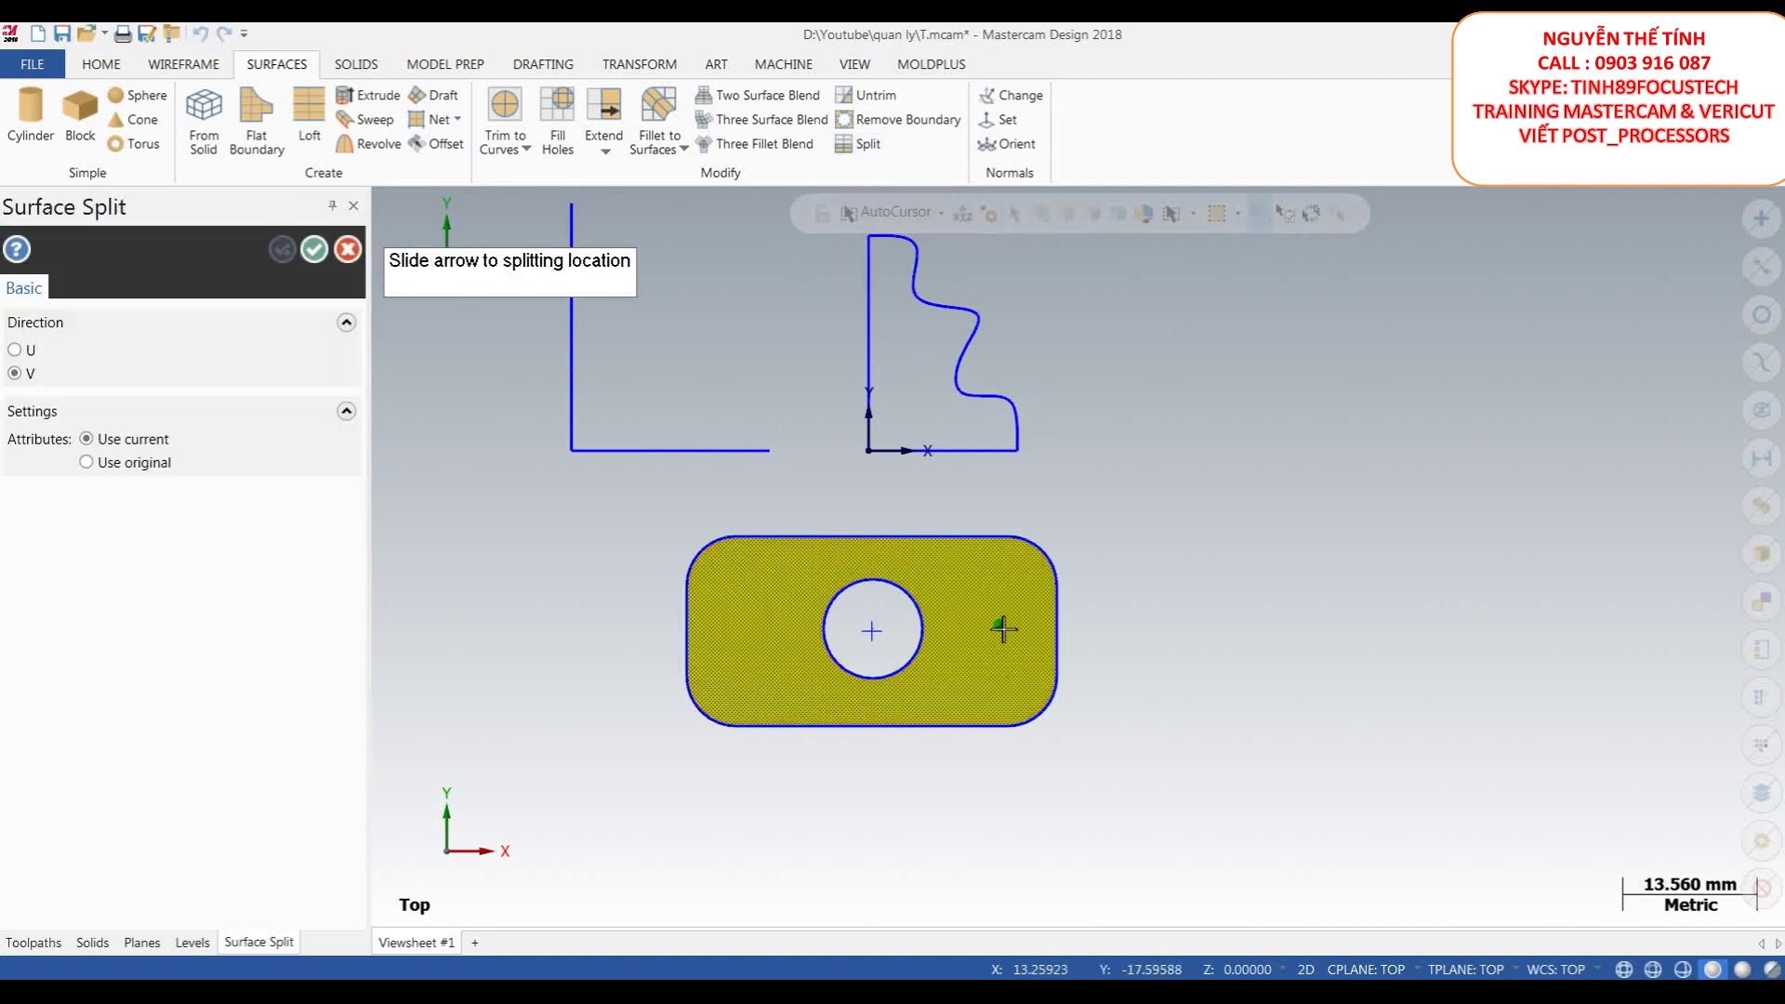
click(1004, 628)
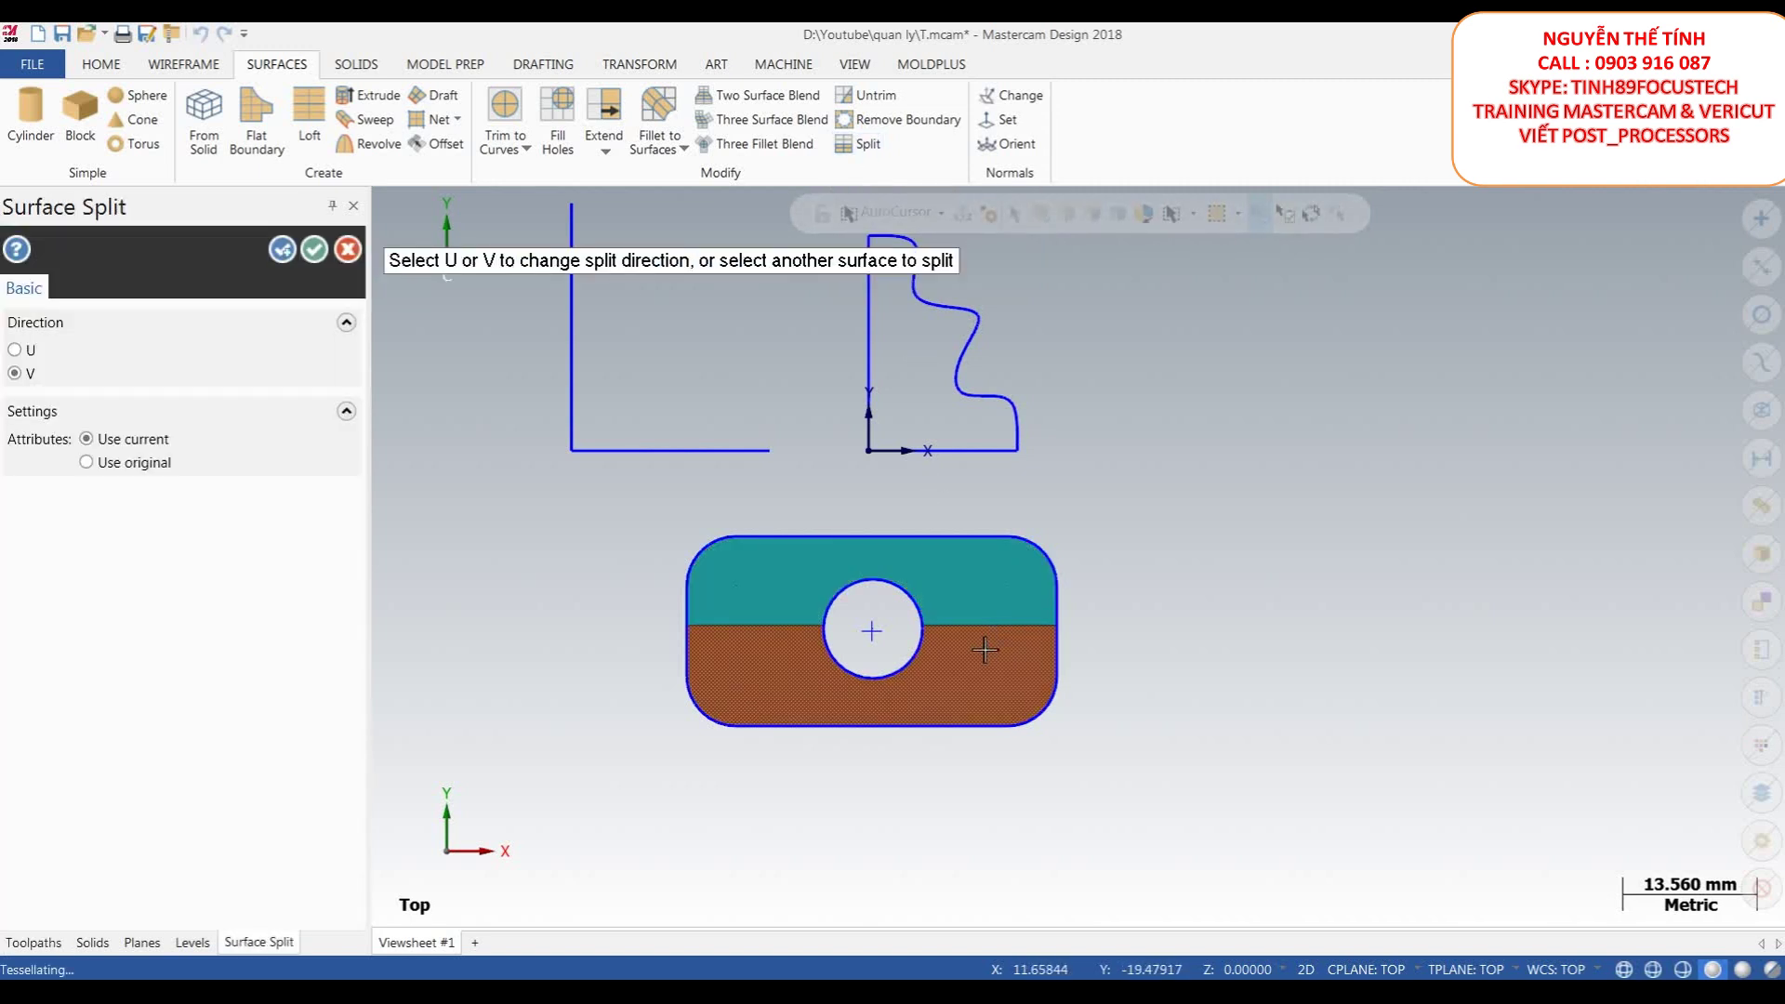
- Split the upper and lower halves of the surface in the V direction, each across its middle, and apply the splits
click(988, 584)
click(988, 577)
click(976, 665)
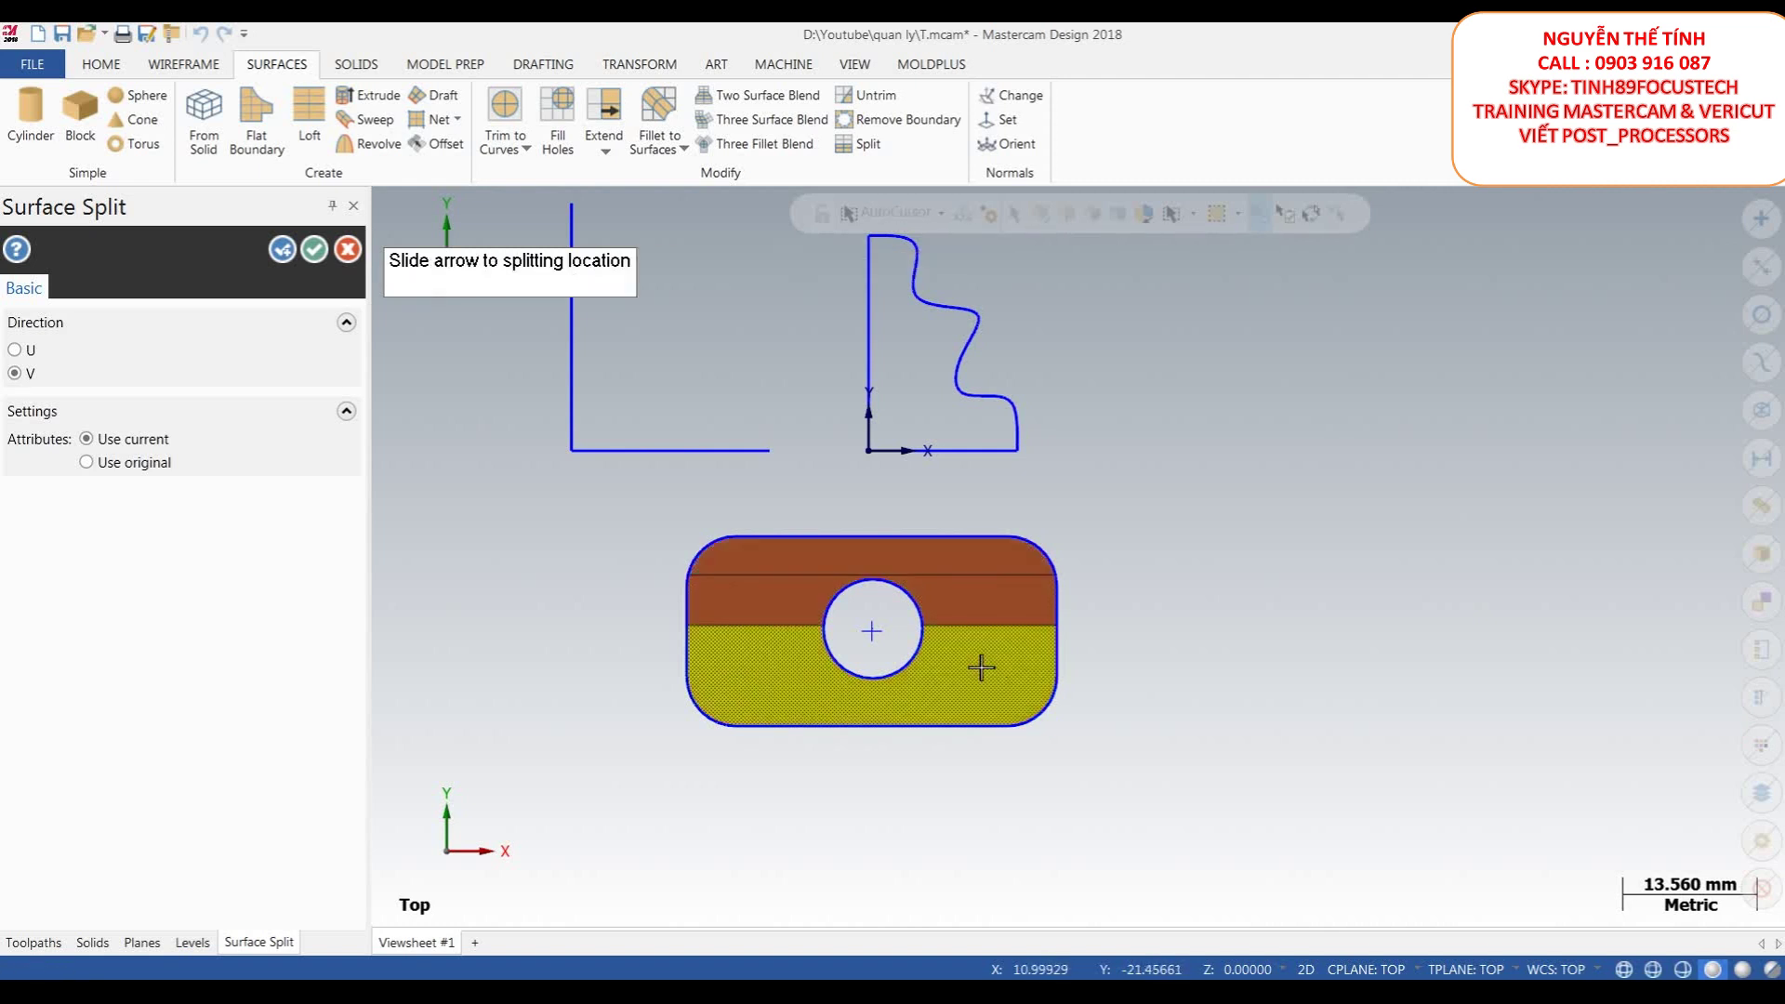
click(980, 682)
scroll(883, 678, up, 1)
scroll(983, 605, up, 2)
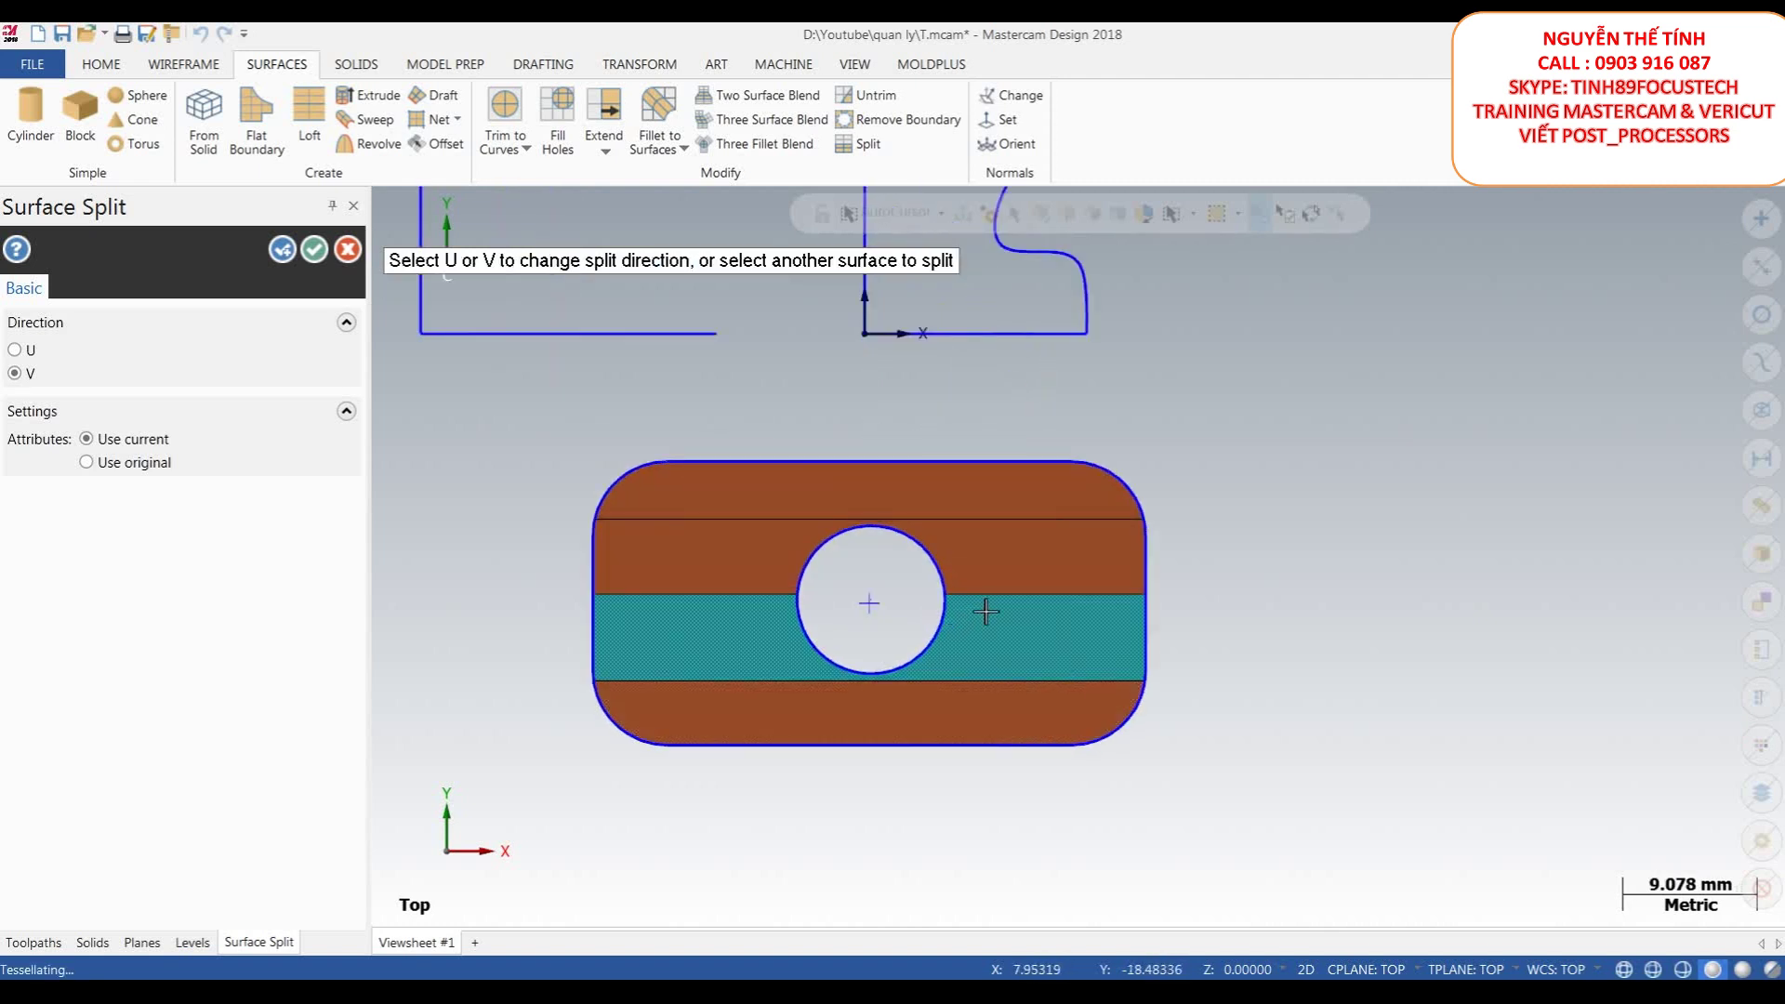
scroll(693, 542, down, 1)
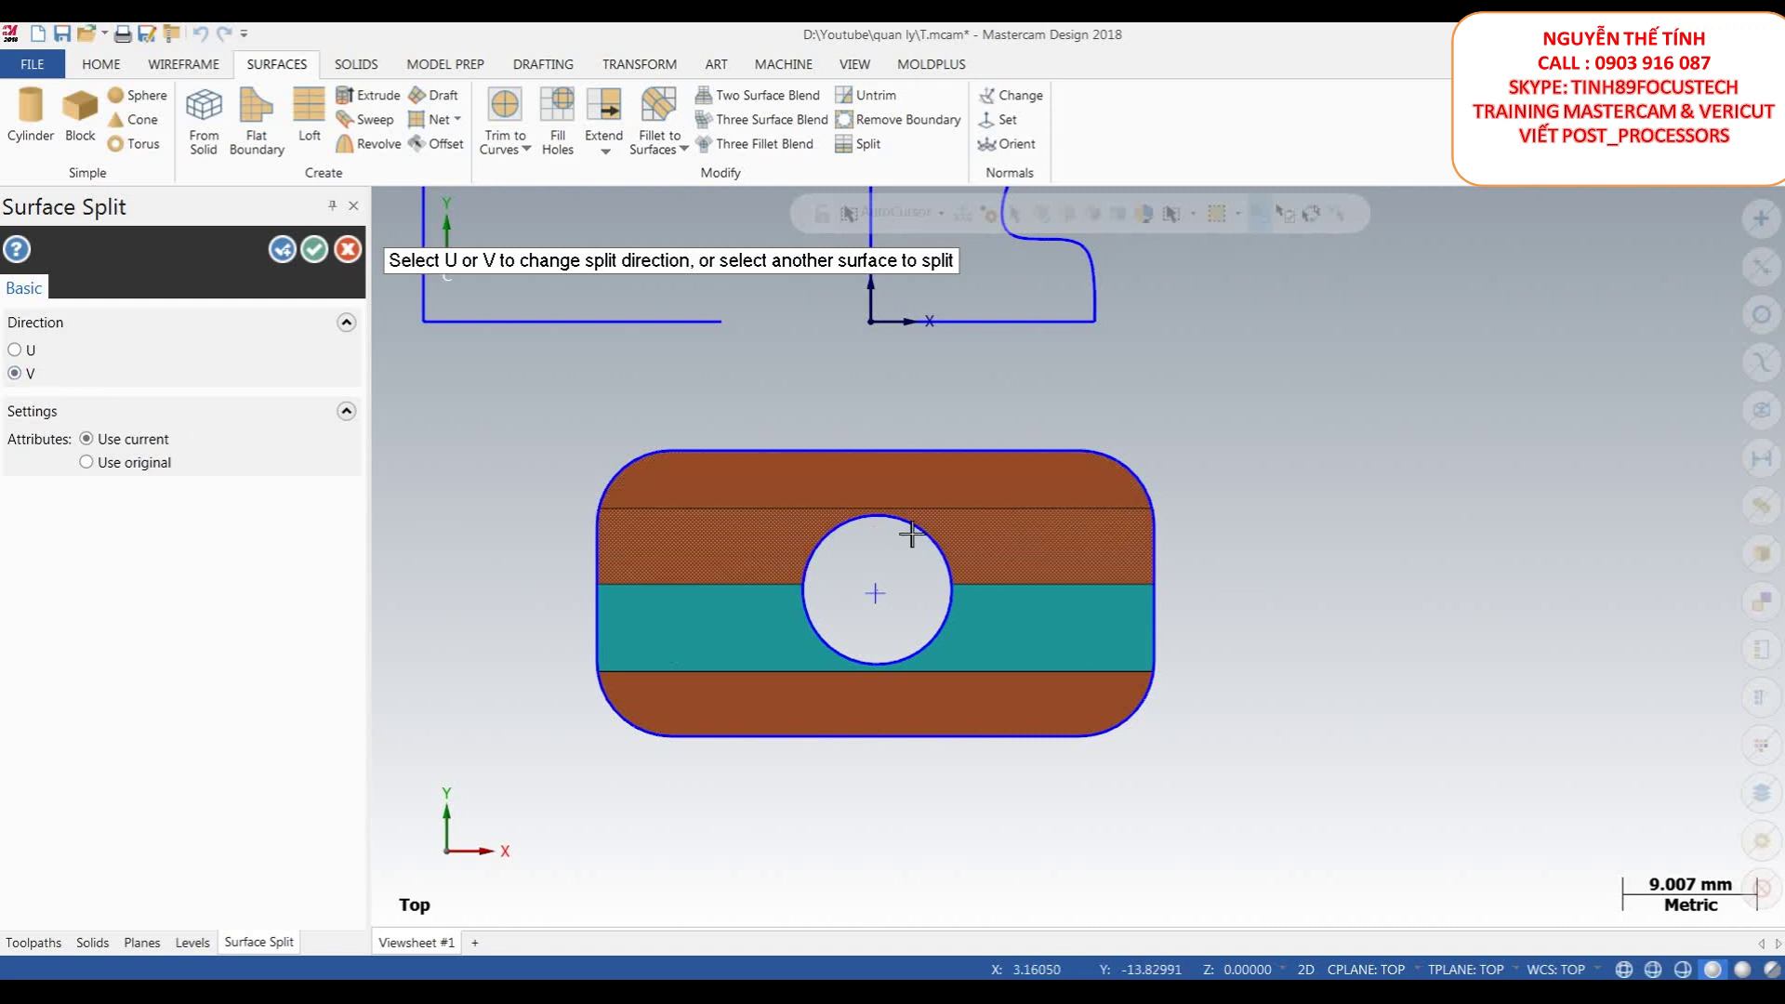
scroll(979, 549, up, 1)
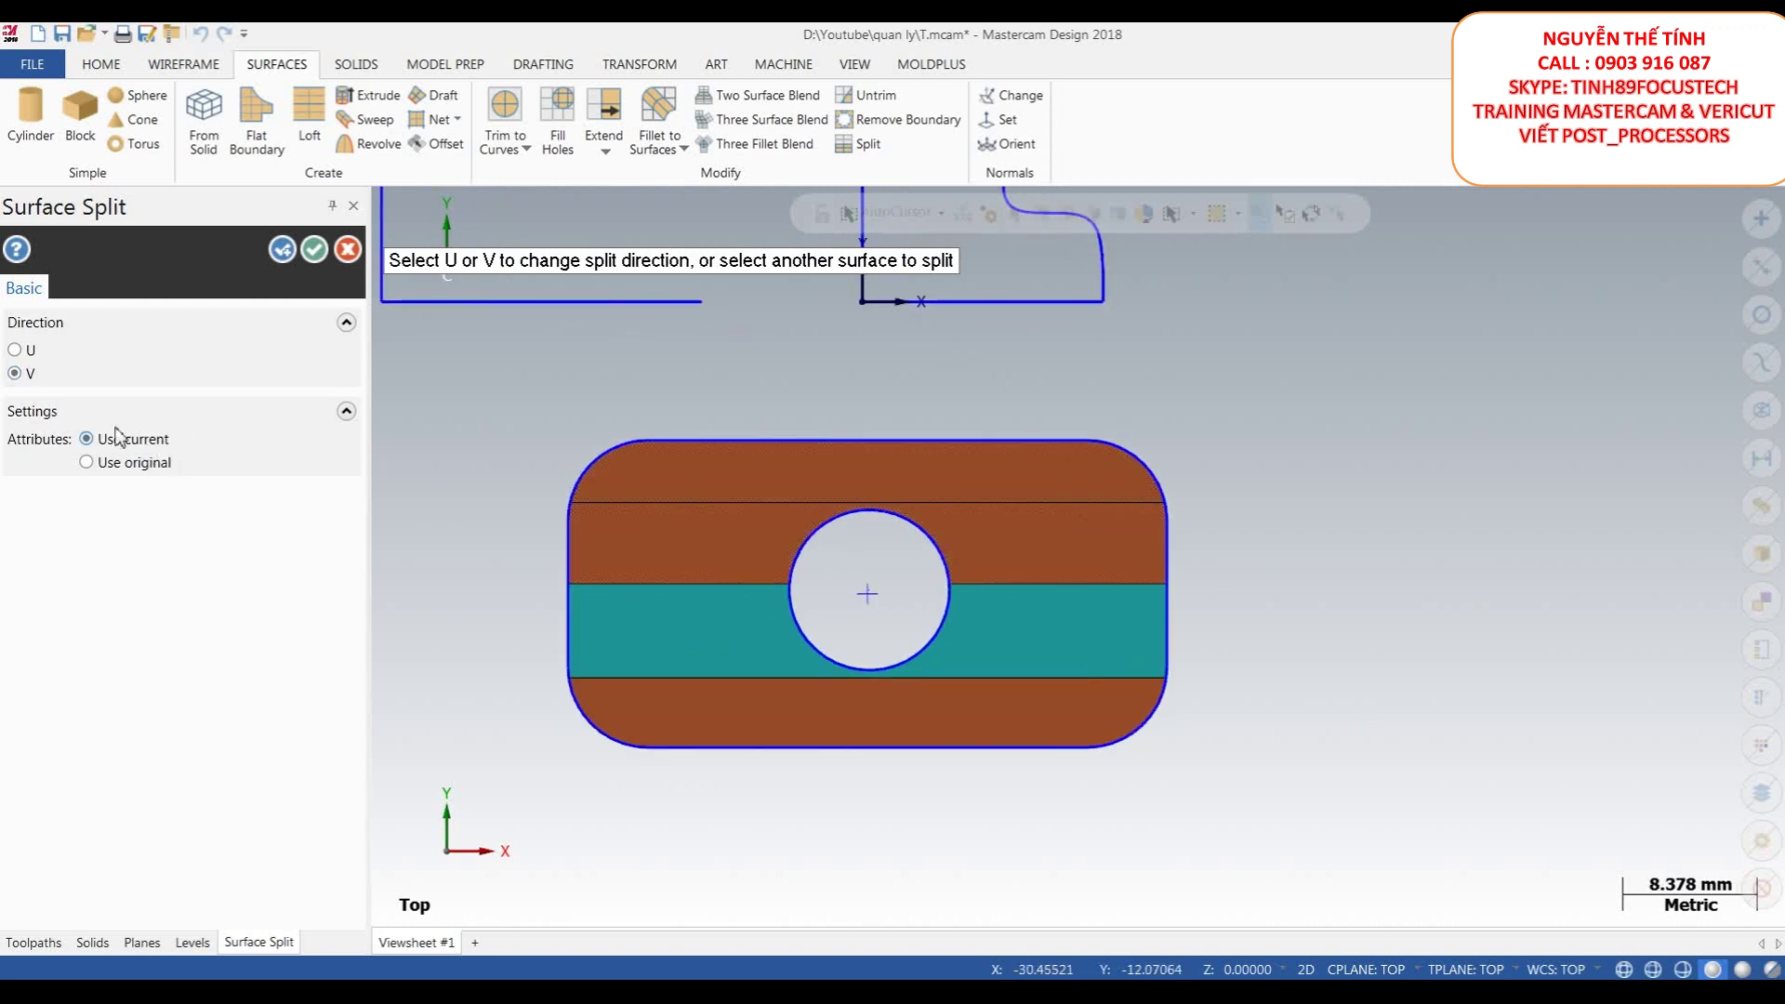
click(282, 260)
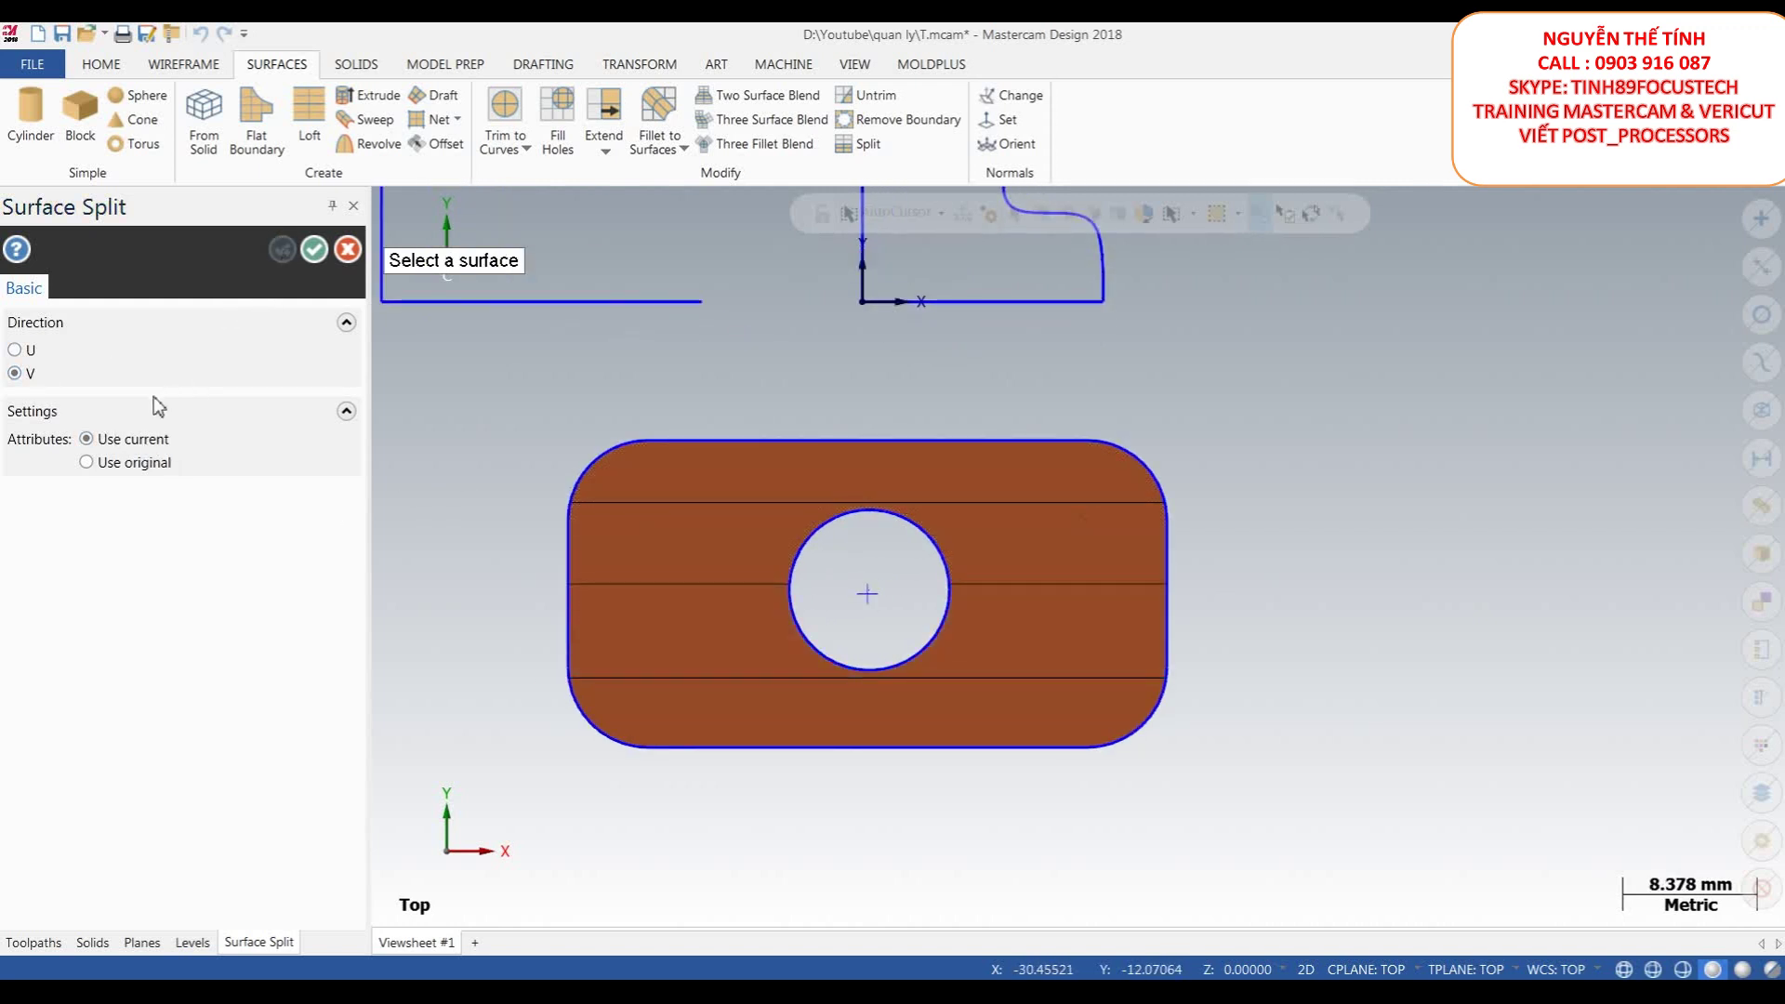
- Set the split direction to U and split the strip just above the hole's centre on both sides of the hole
click(22, 353)
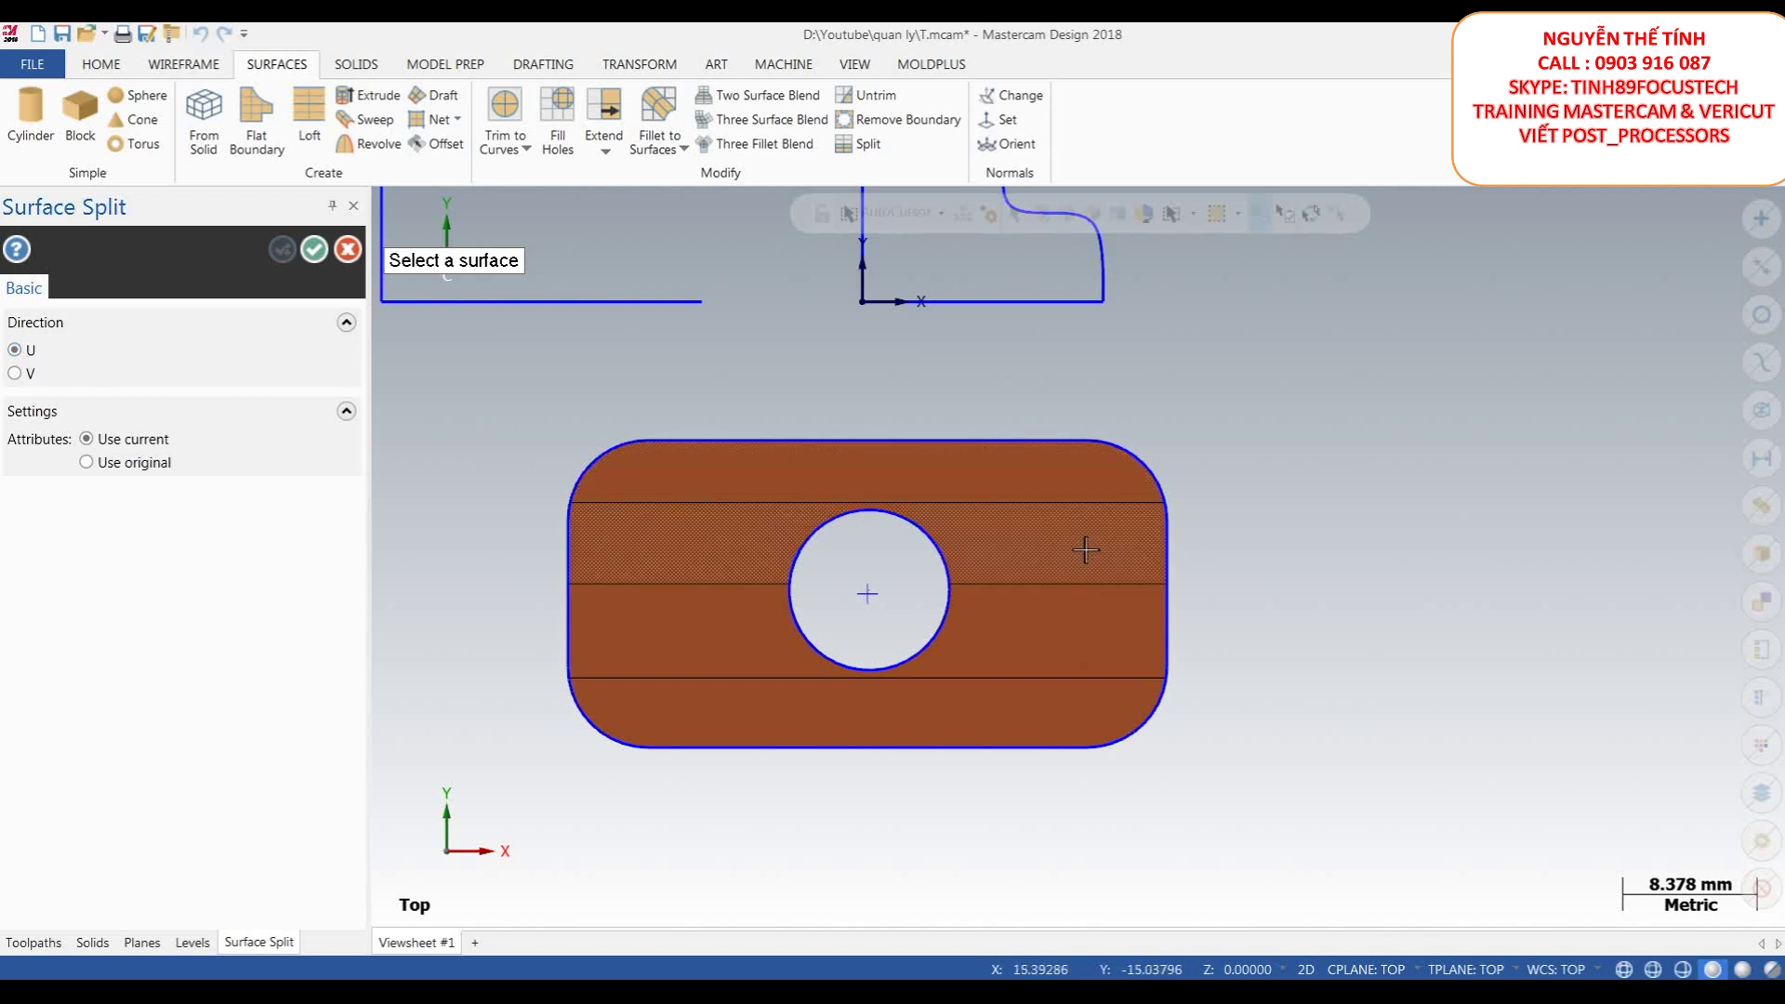
click(1056, 552)
click(1047, 546)
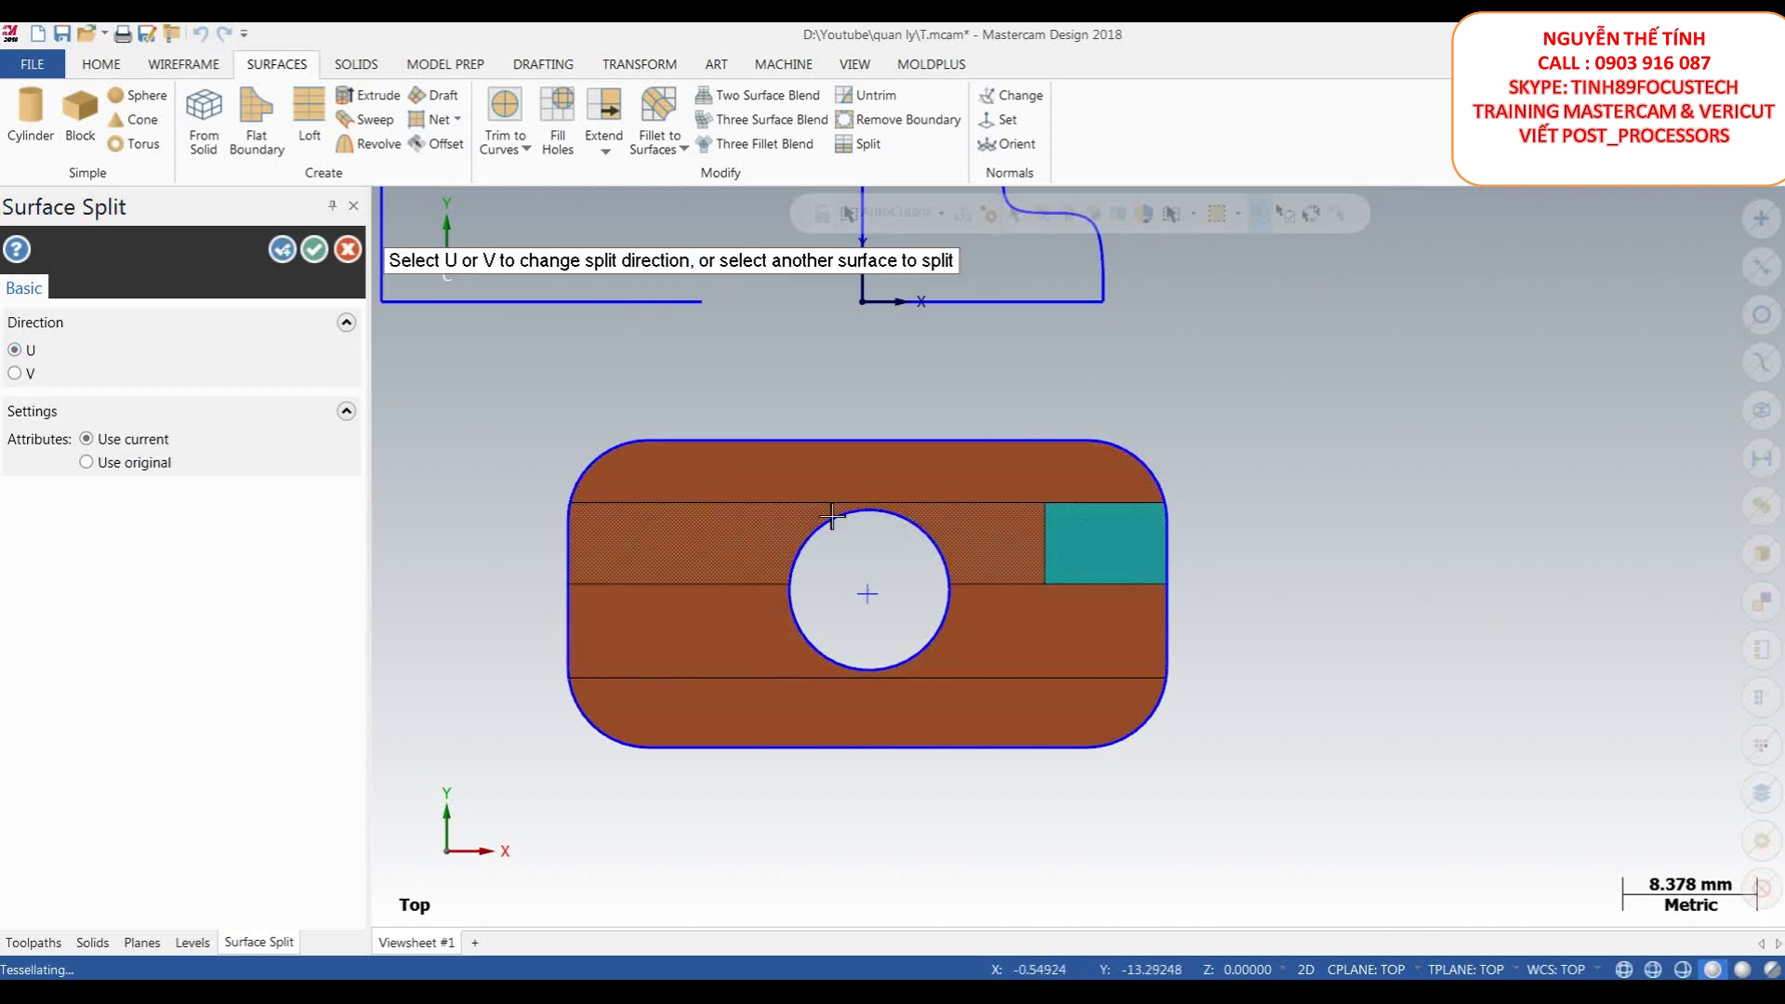
click(725, 544)
click(689, 542)
- Split the uppermost and lowermost strips in the U direction, each near the middle of its length
click(878, 474)
click(861, 472)
click(907, 726)
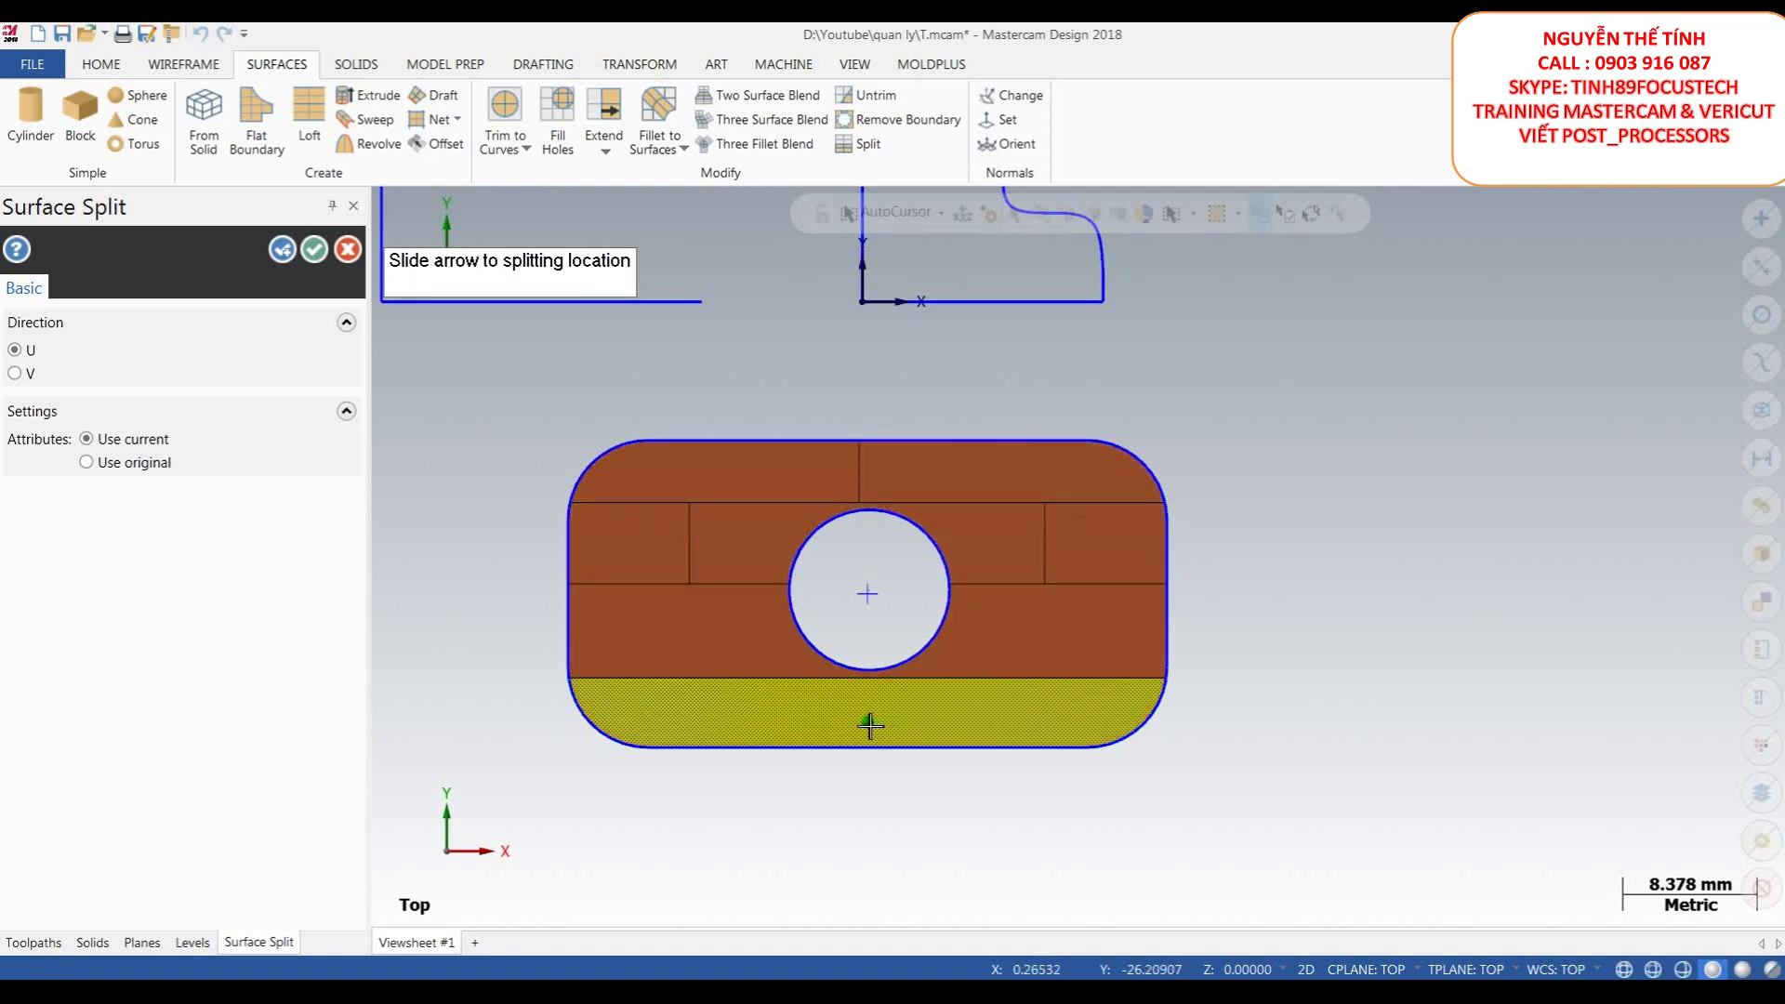
click(870, 725)
- Split the strip just below the hole's centre in the U direction on both sides of the hole and accept the splits
click(1087, 637)
click(1013, 635)
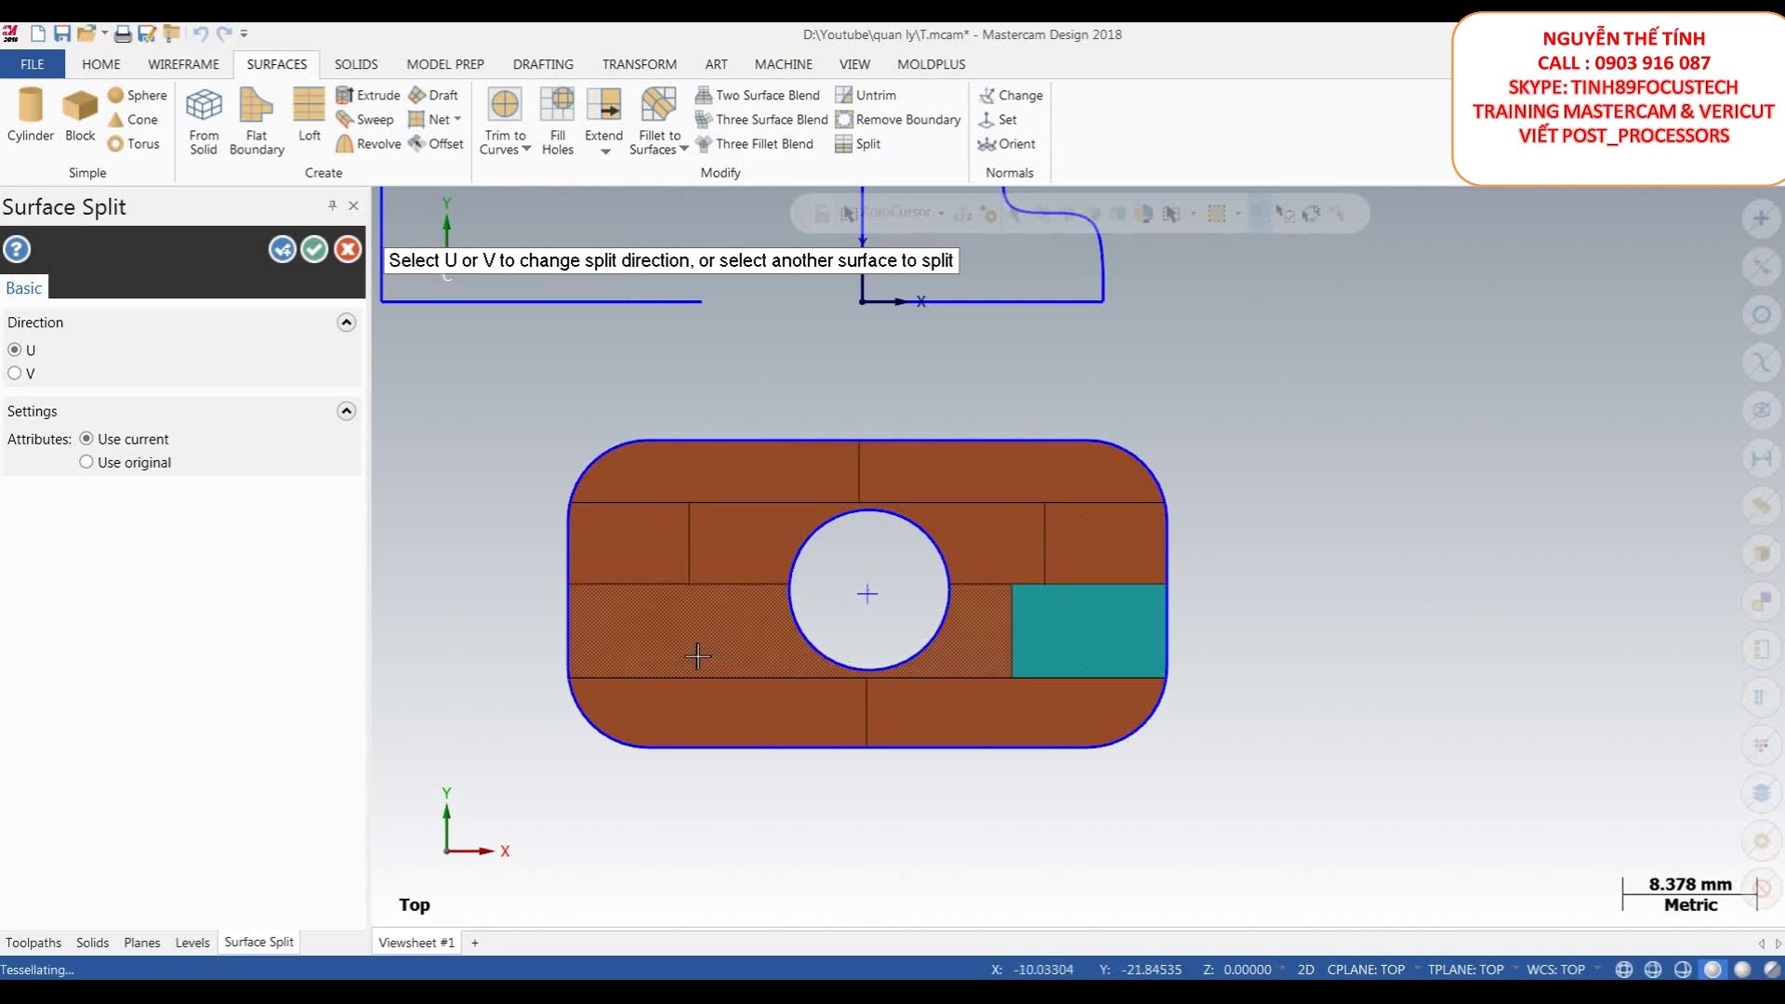
click(656, 649)
click(735, 638)
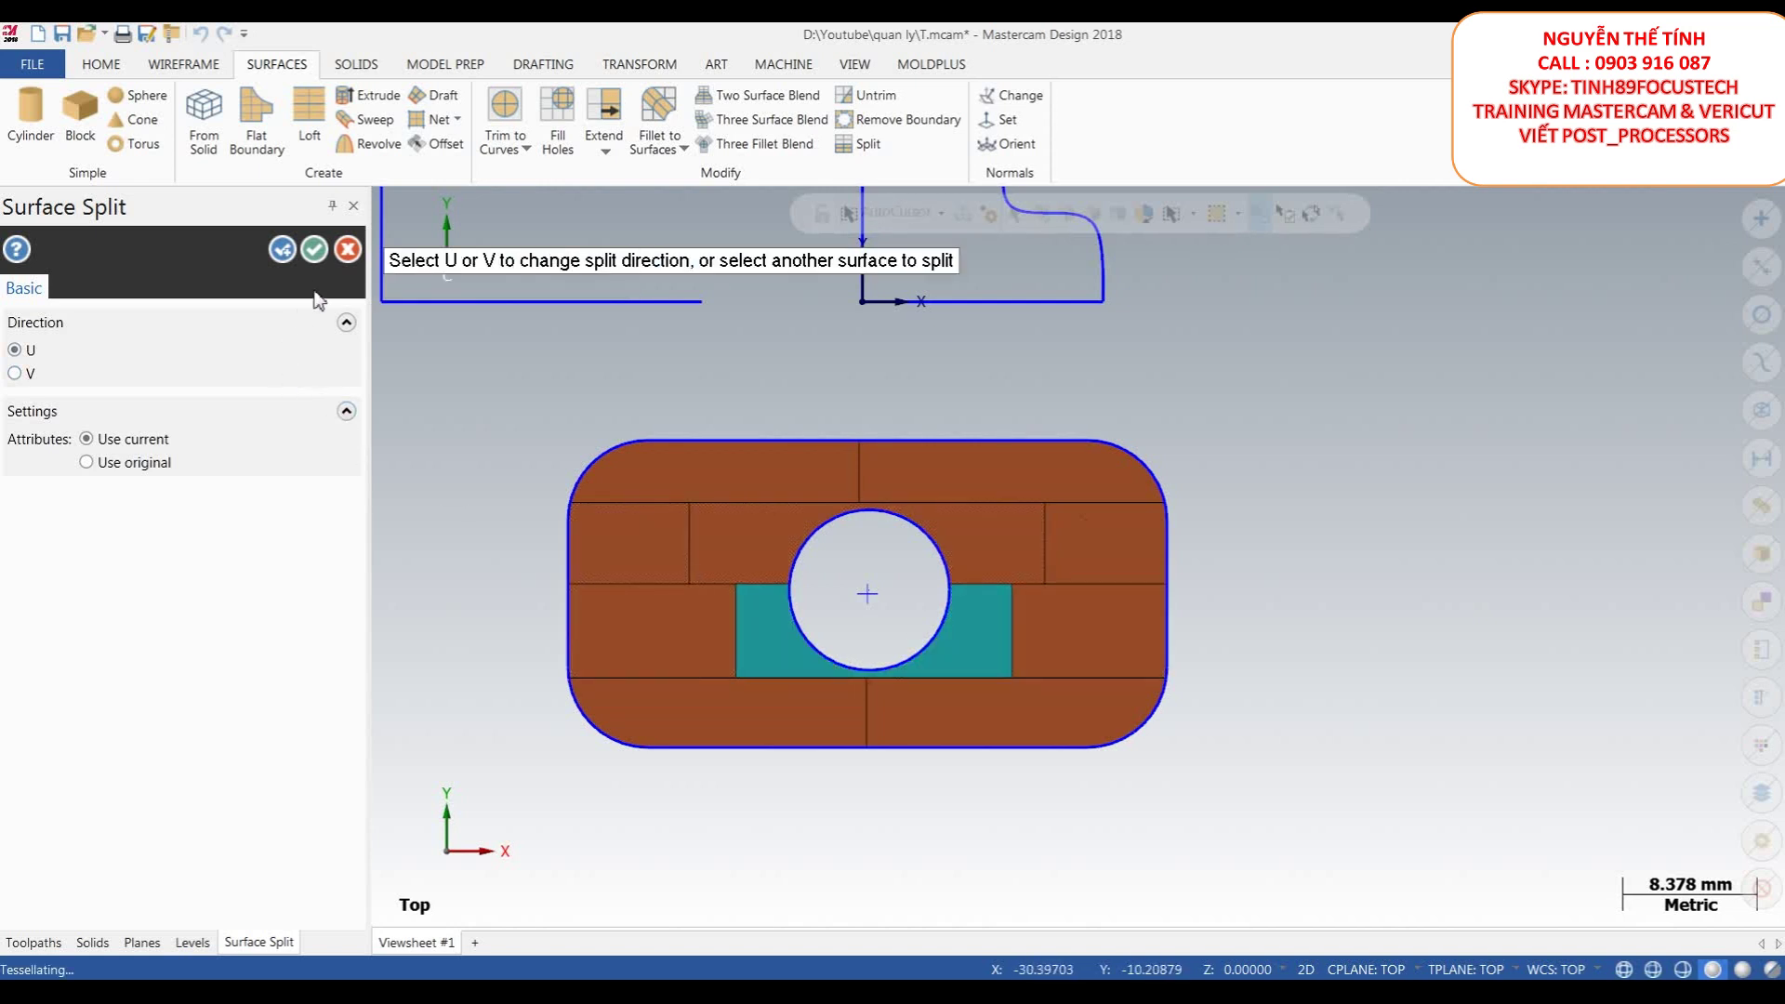
click(315, 250)
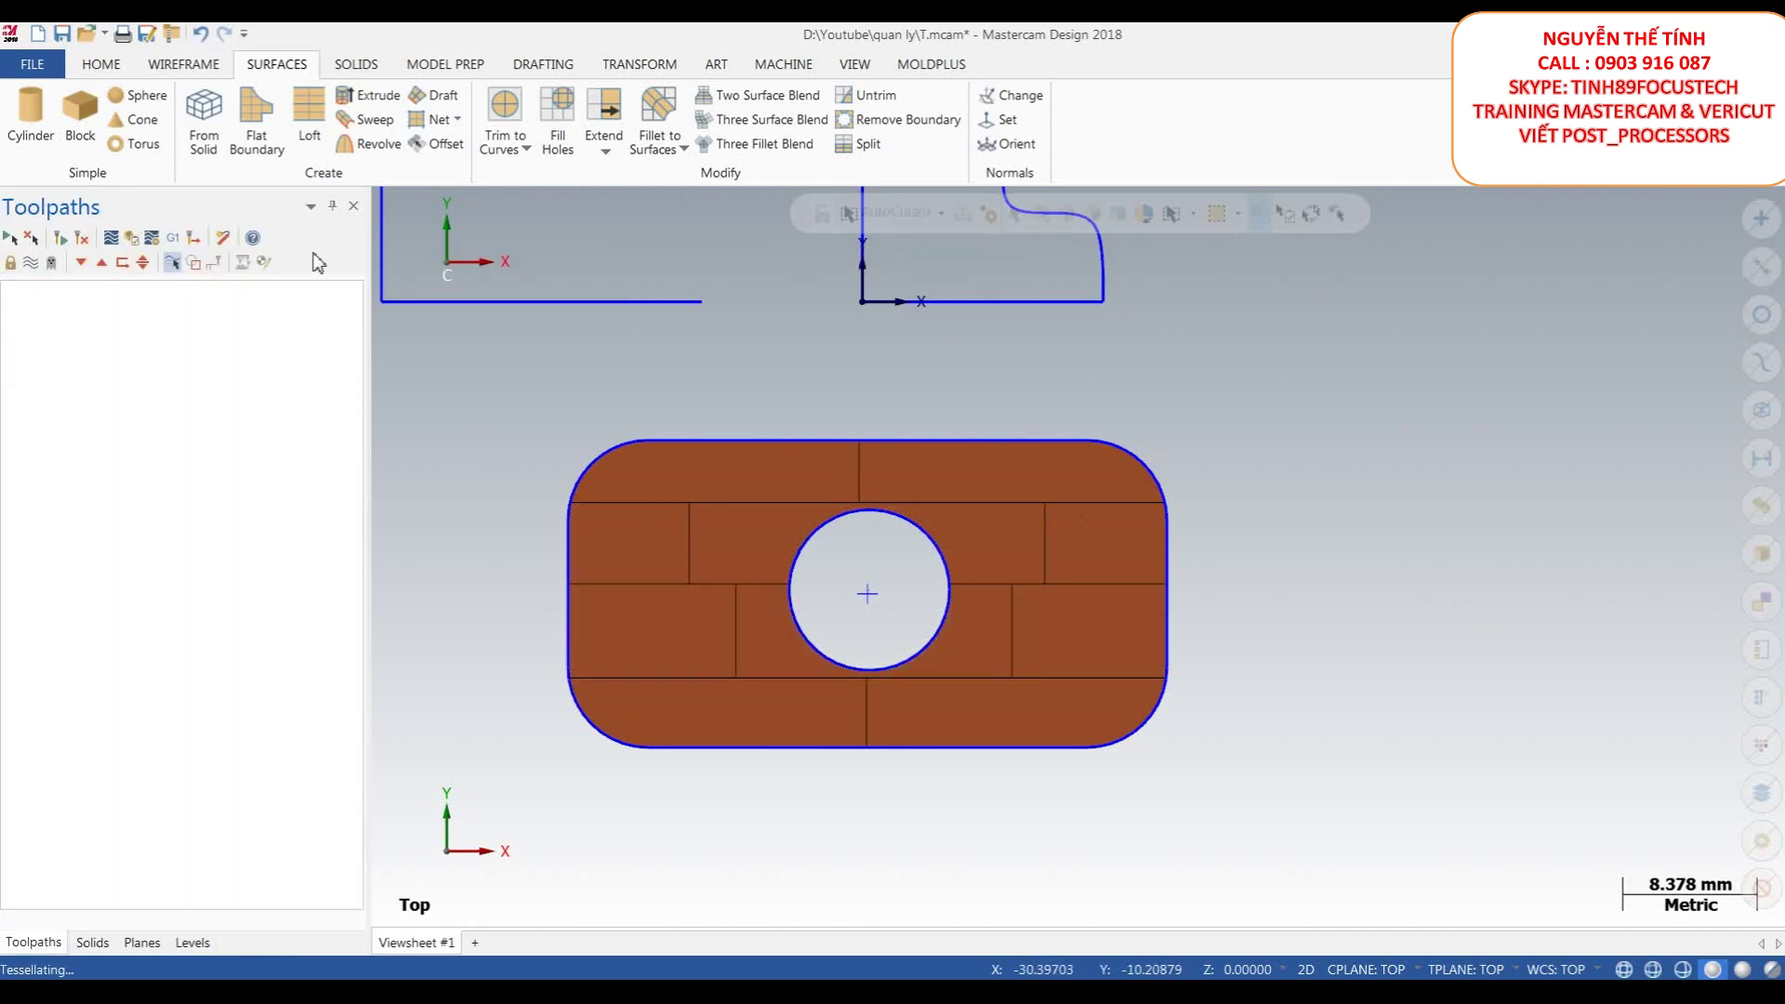
- Select every piece of the split surface one by one to check that they are separate, and clear the selection
click(1026, 480)
click(1088, 546)
click(988, 553)
click(987, 639)
click(1097, 640)
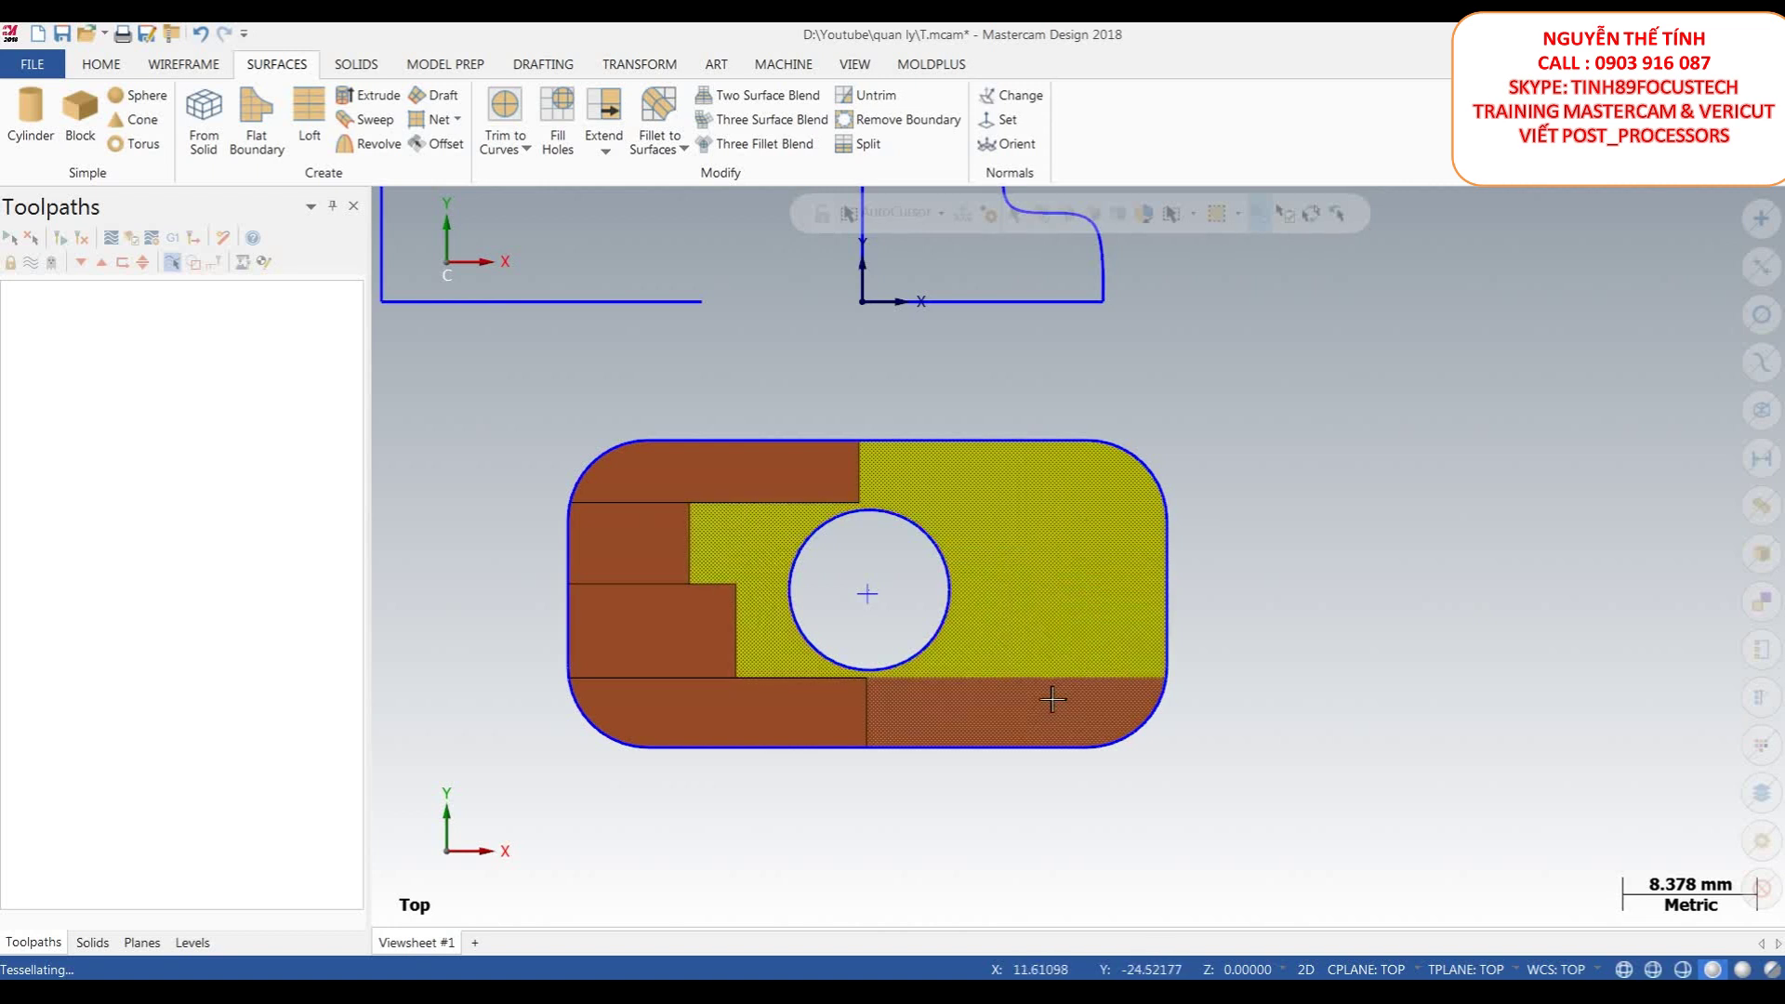
click(1051, 701)
click(777, 719)
click(678, 645)
click(662, 539)
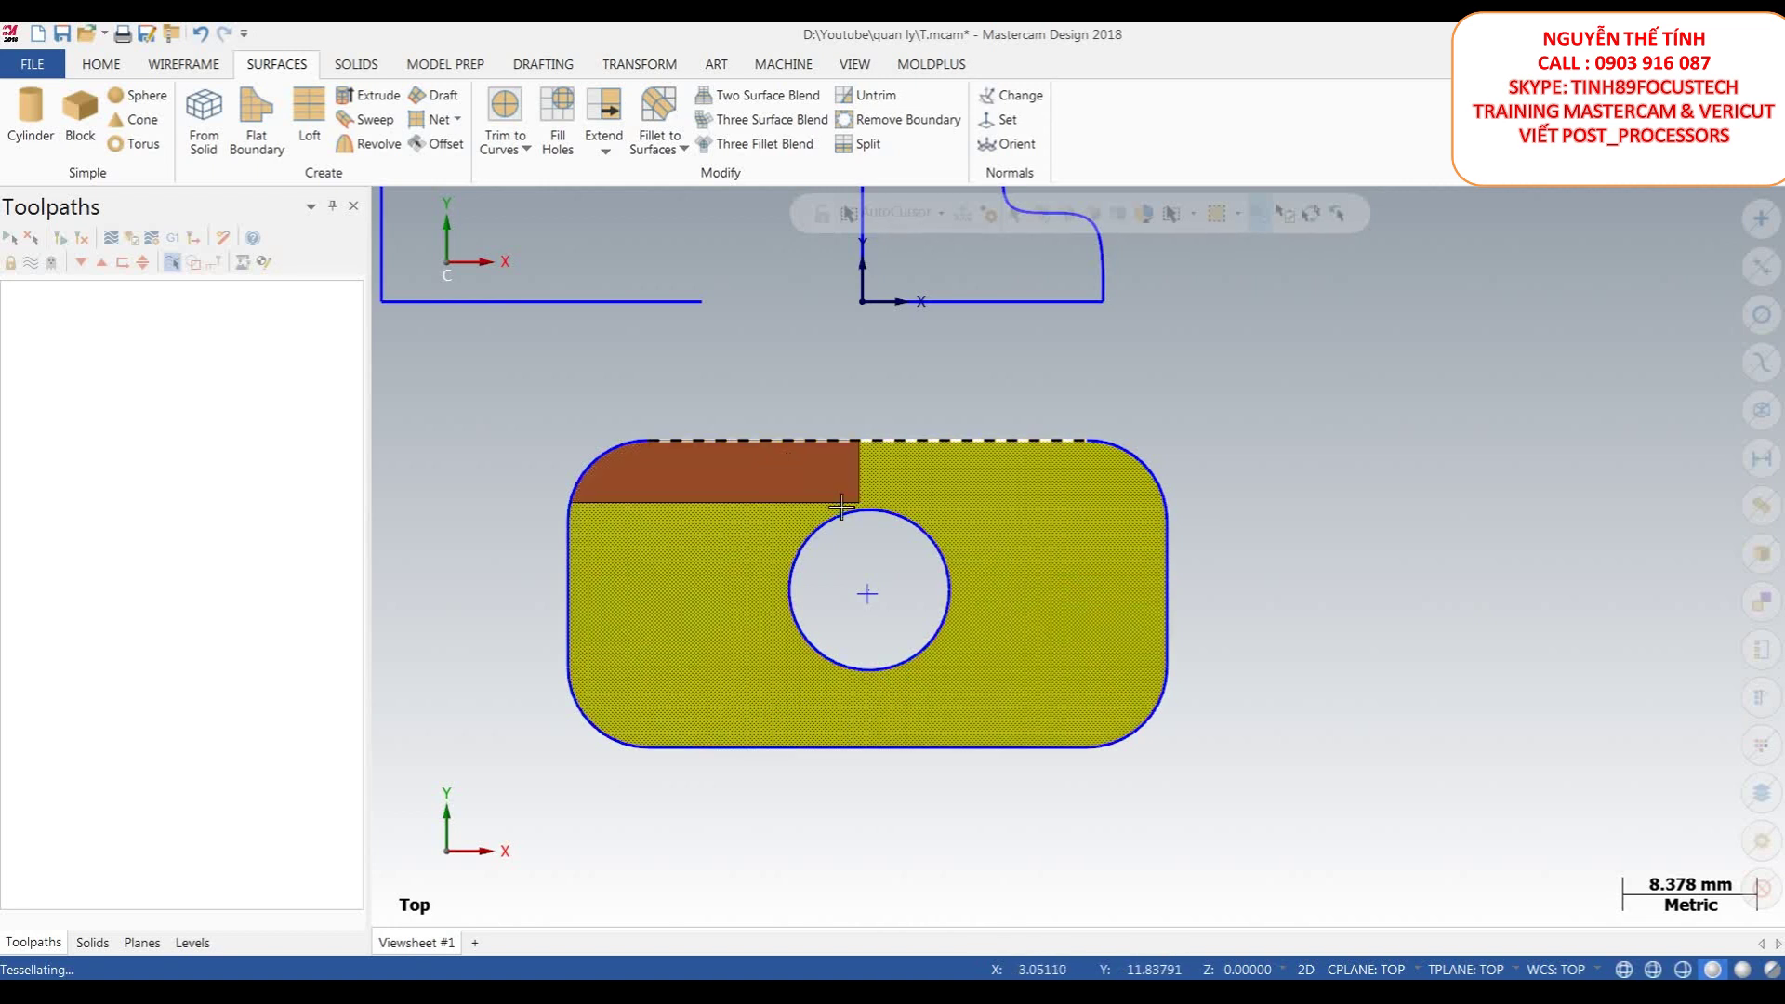
click(788, 482)
right_click(1314, 469)
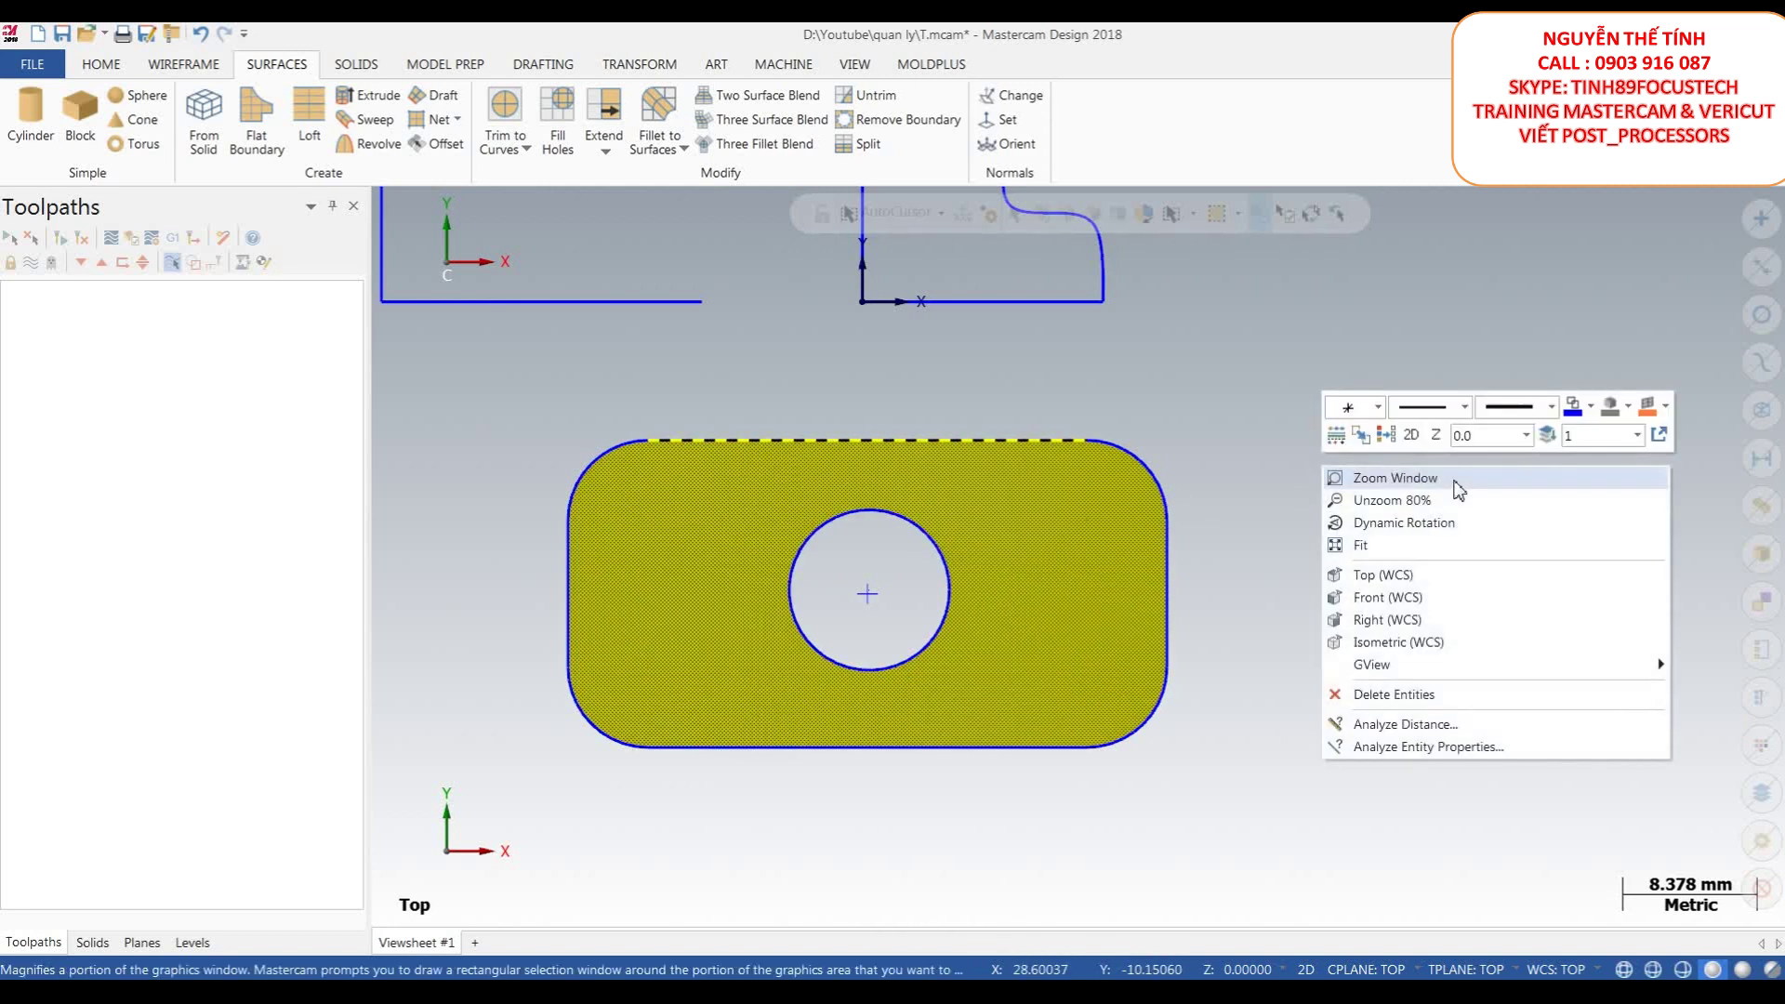
click(1392, 435)
middle_drag(1209, 651, 886, 190)
scroll(1023, 650, up, 2)
scroll(1096, 710, down, 3)
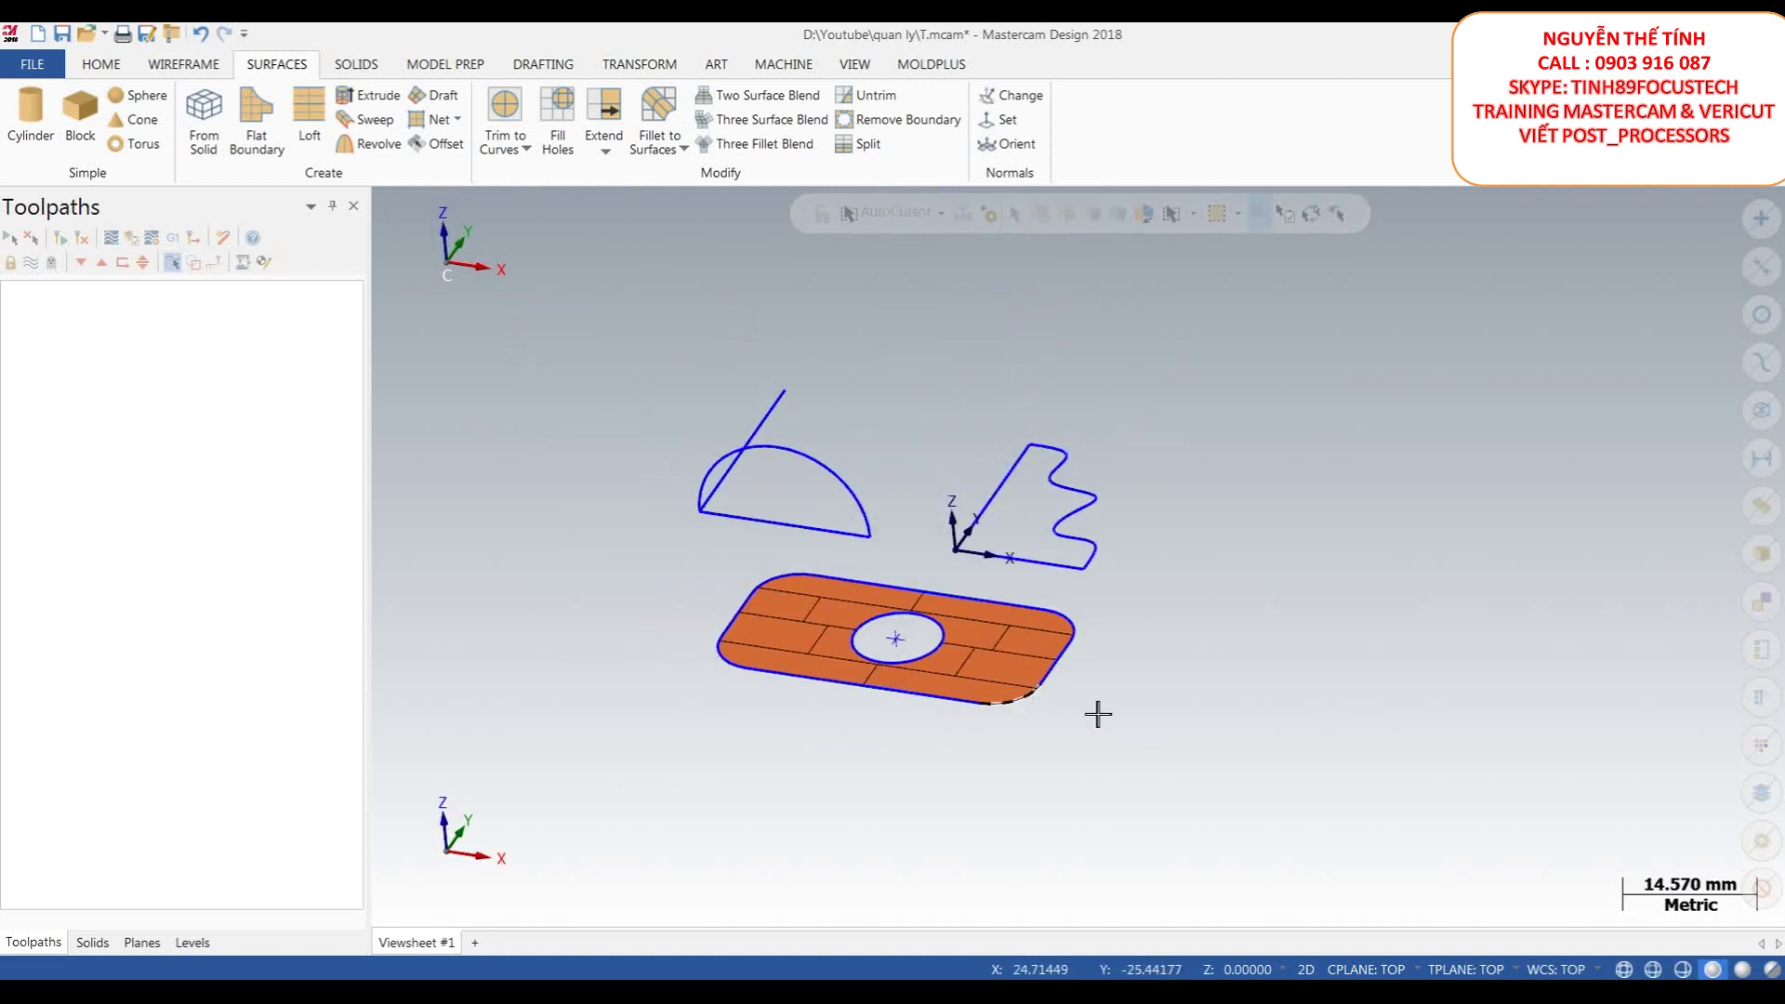
- Delete all the wireframe profiles and split surfaces and set the view to isometric
drag(1307, 816, 589, 276)
right_click(1341, 428)
click(1432, 661)
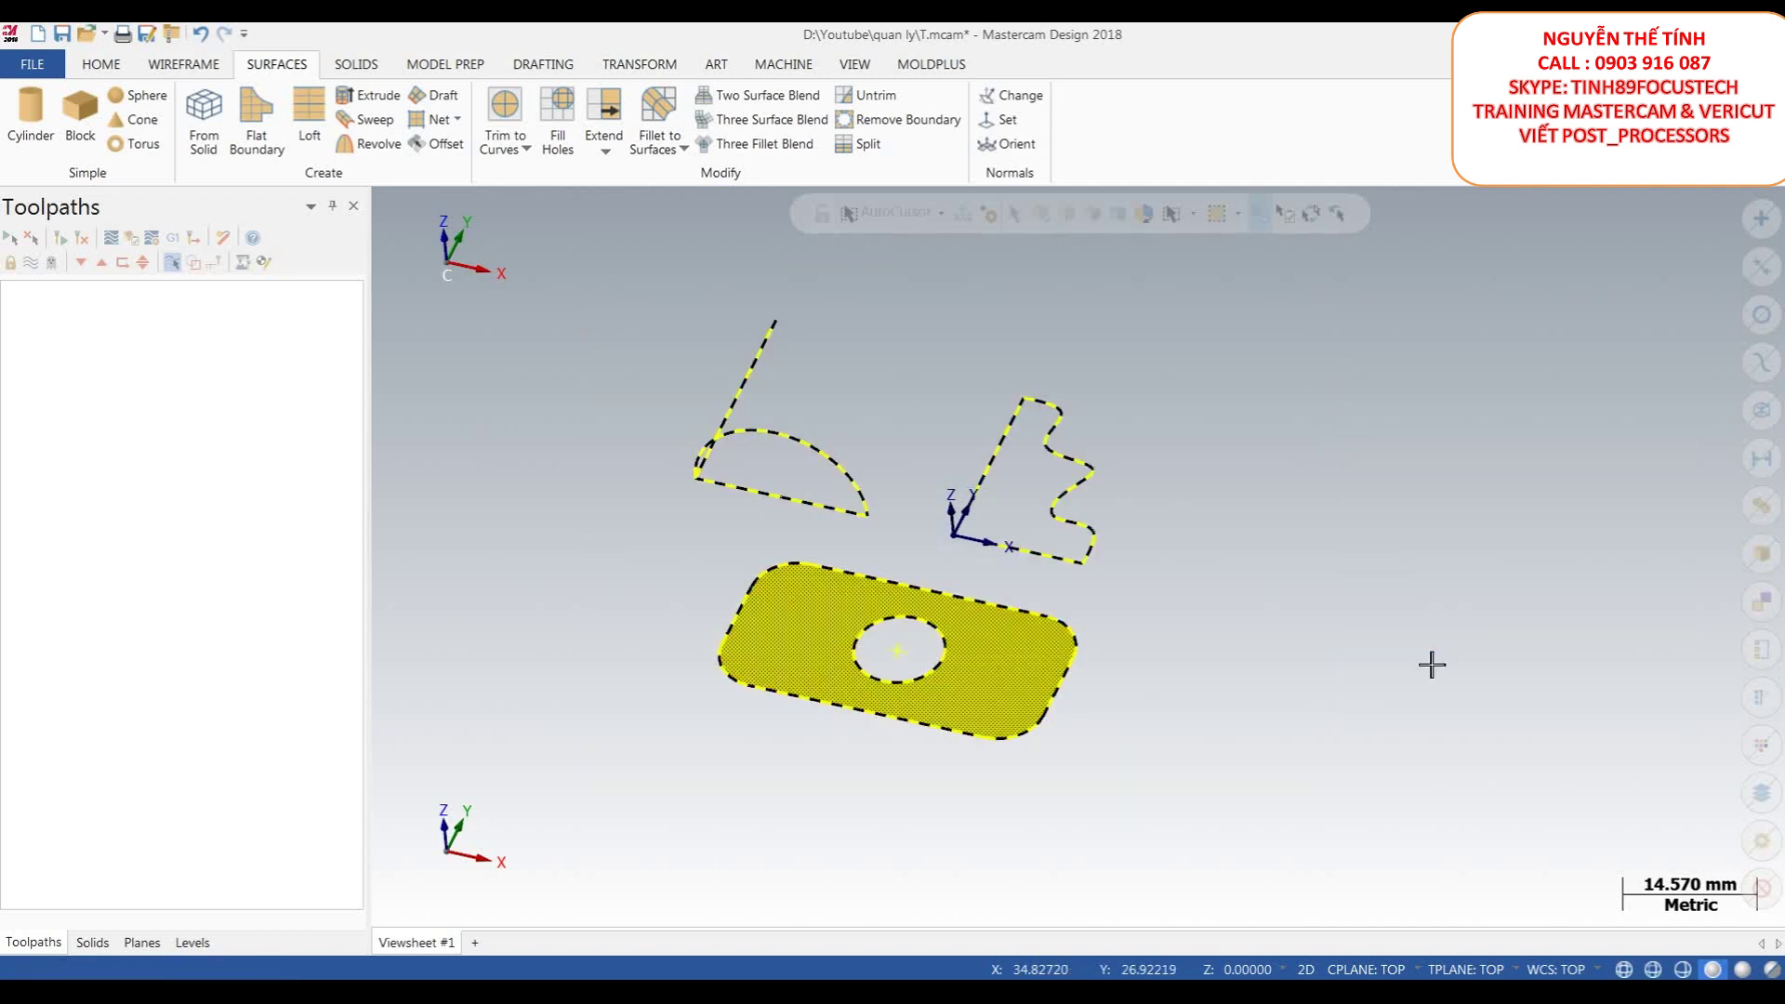
right_click(1275, 471)
click(1350, 572)
right_click(1291, 403)
click(1376, 577)
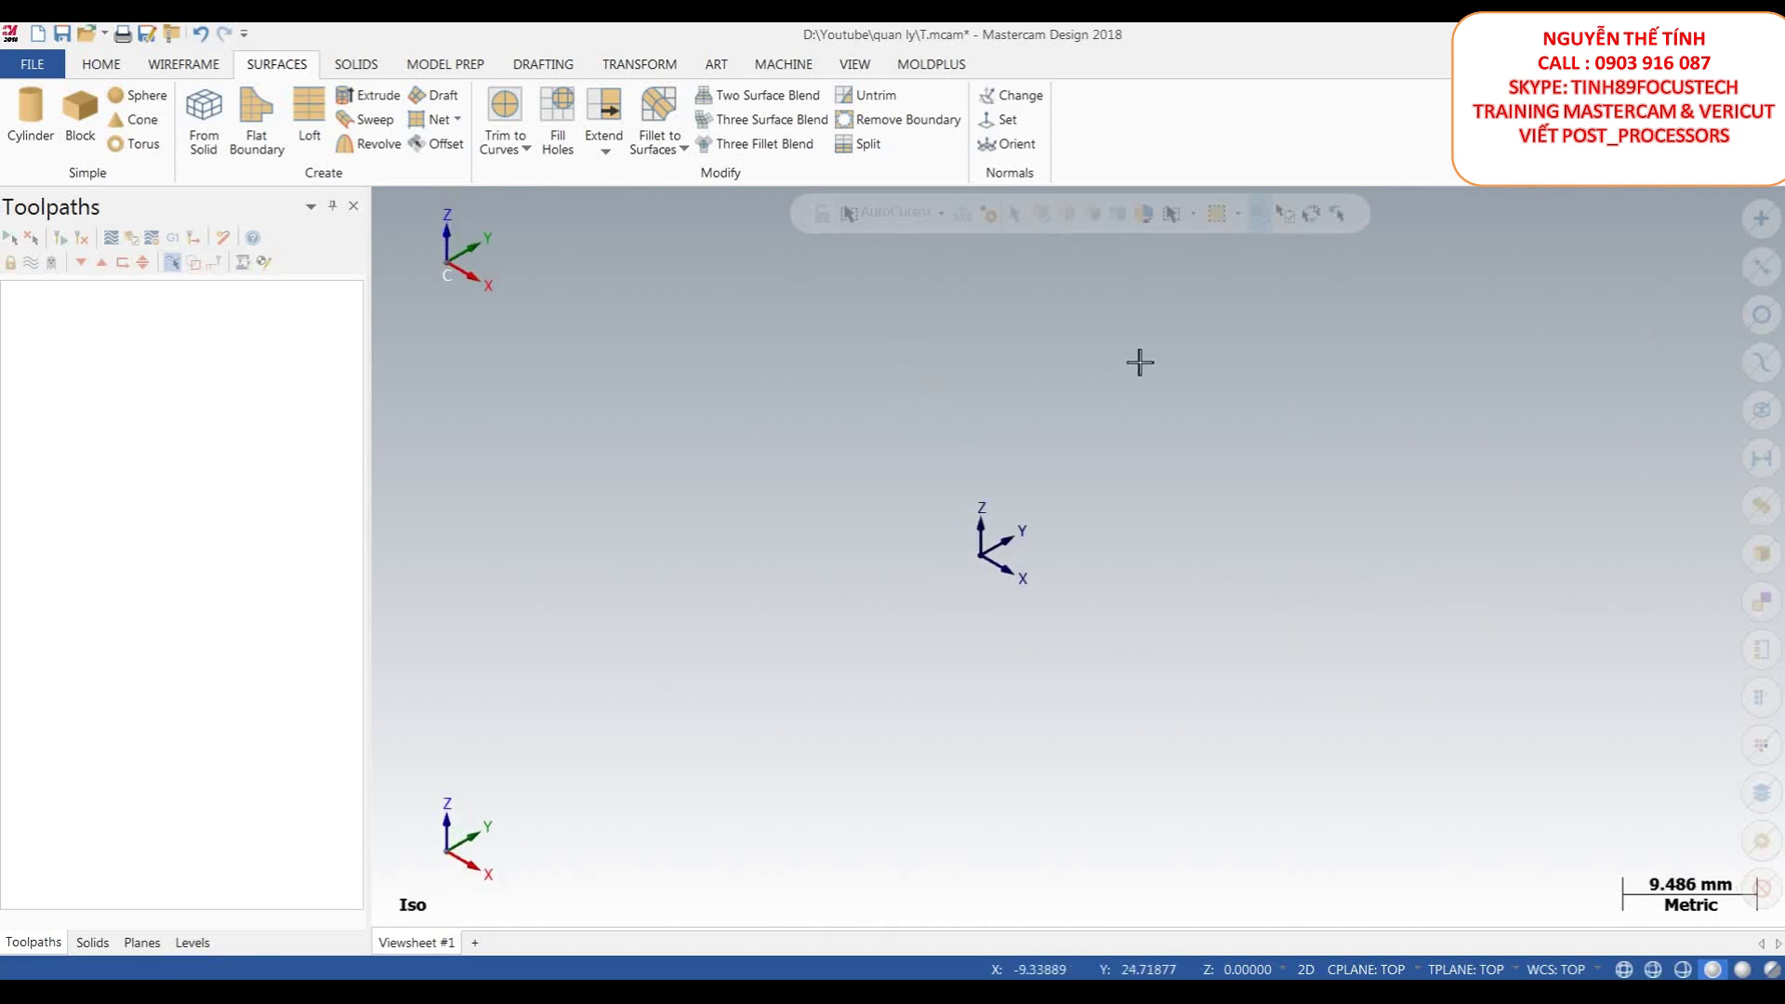
- Create a solid primitive block centred on the origin, about 27 mm by 25 mm, with a height of -25 mm
click(356, 65)
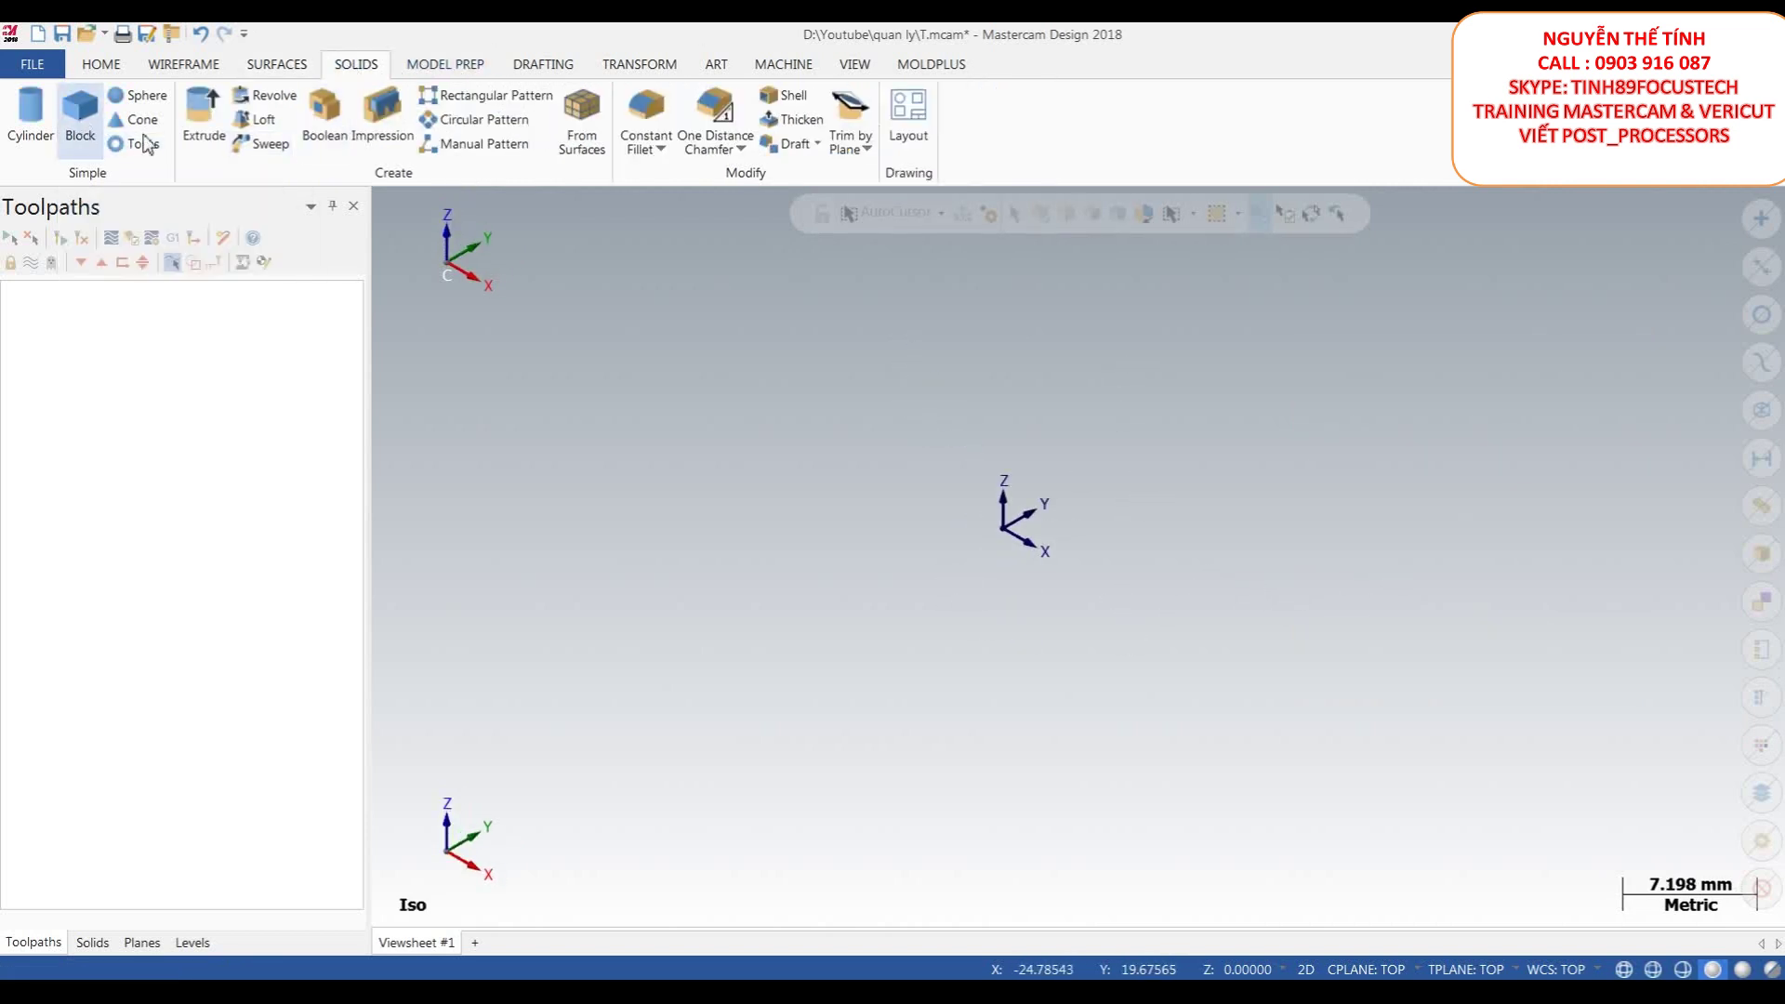
click(80, 112)
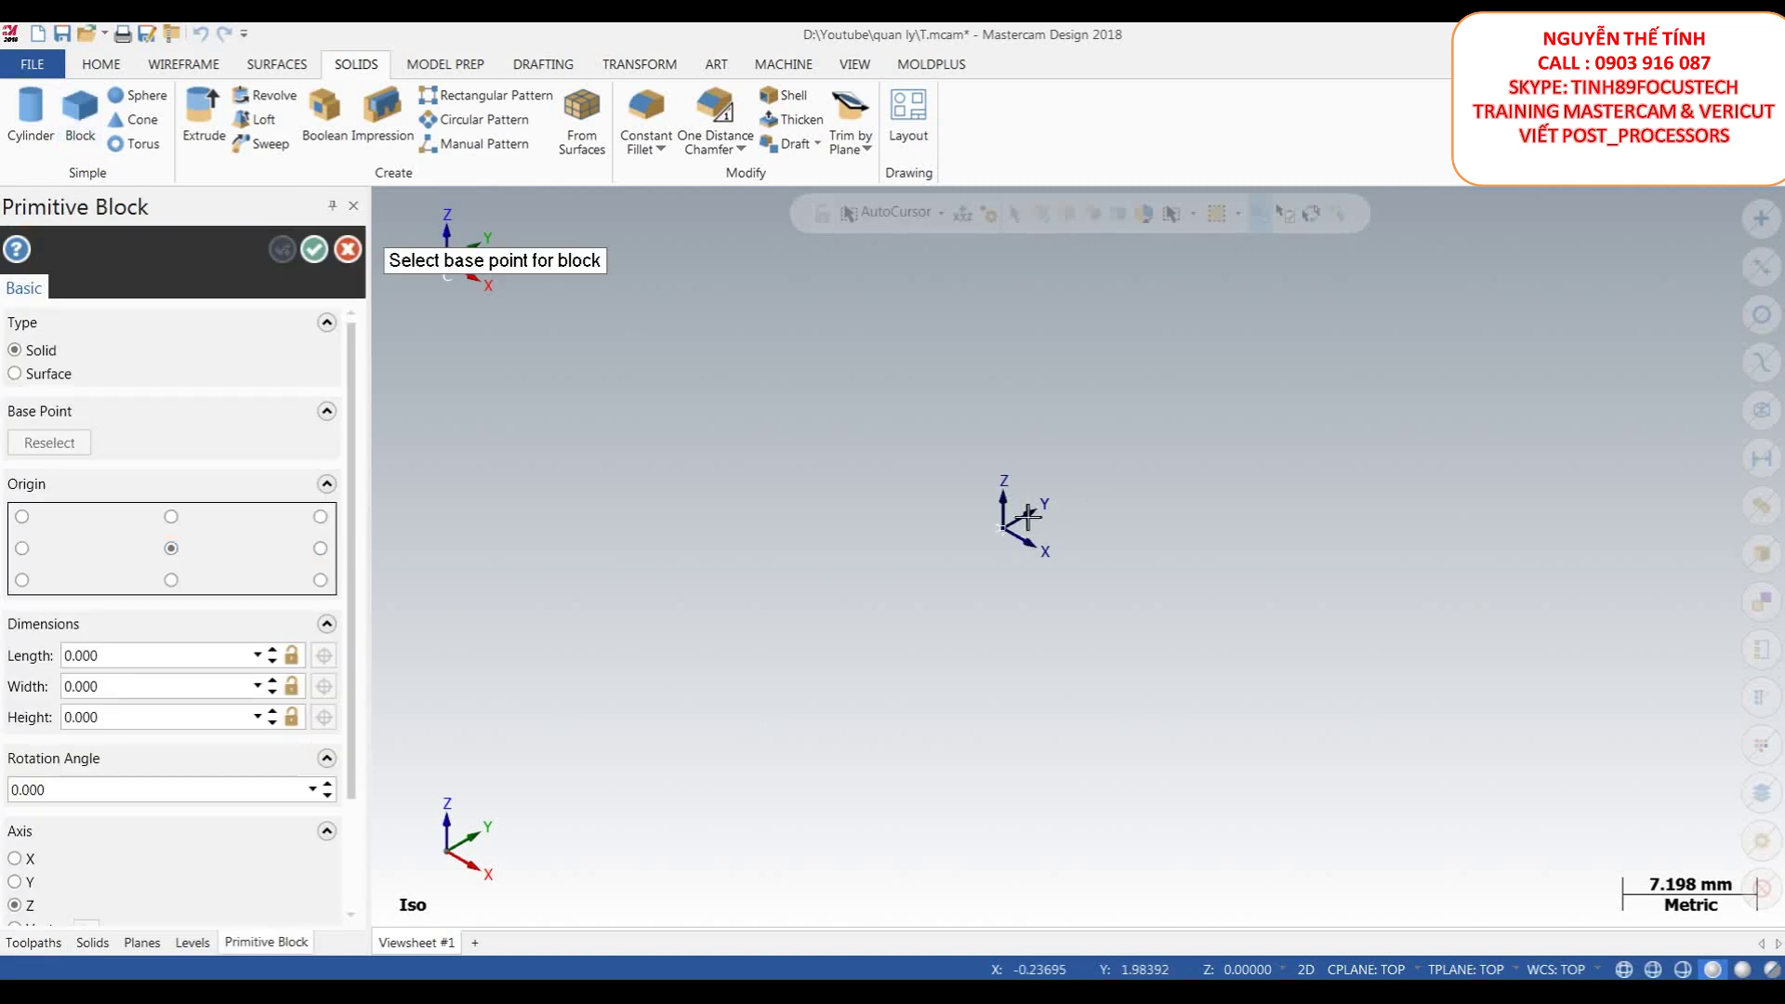
click(1004, 528)
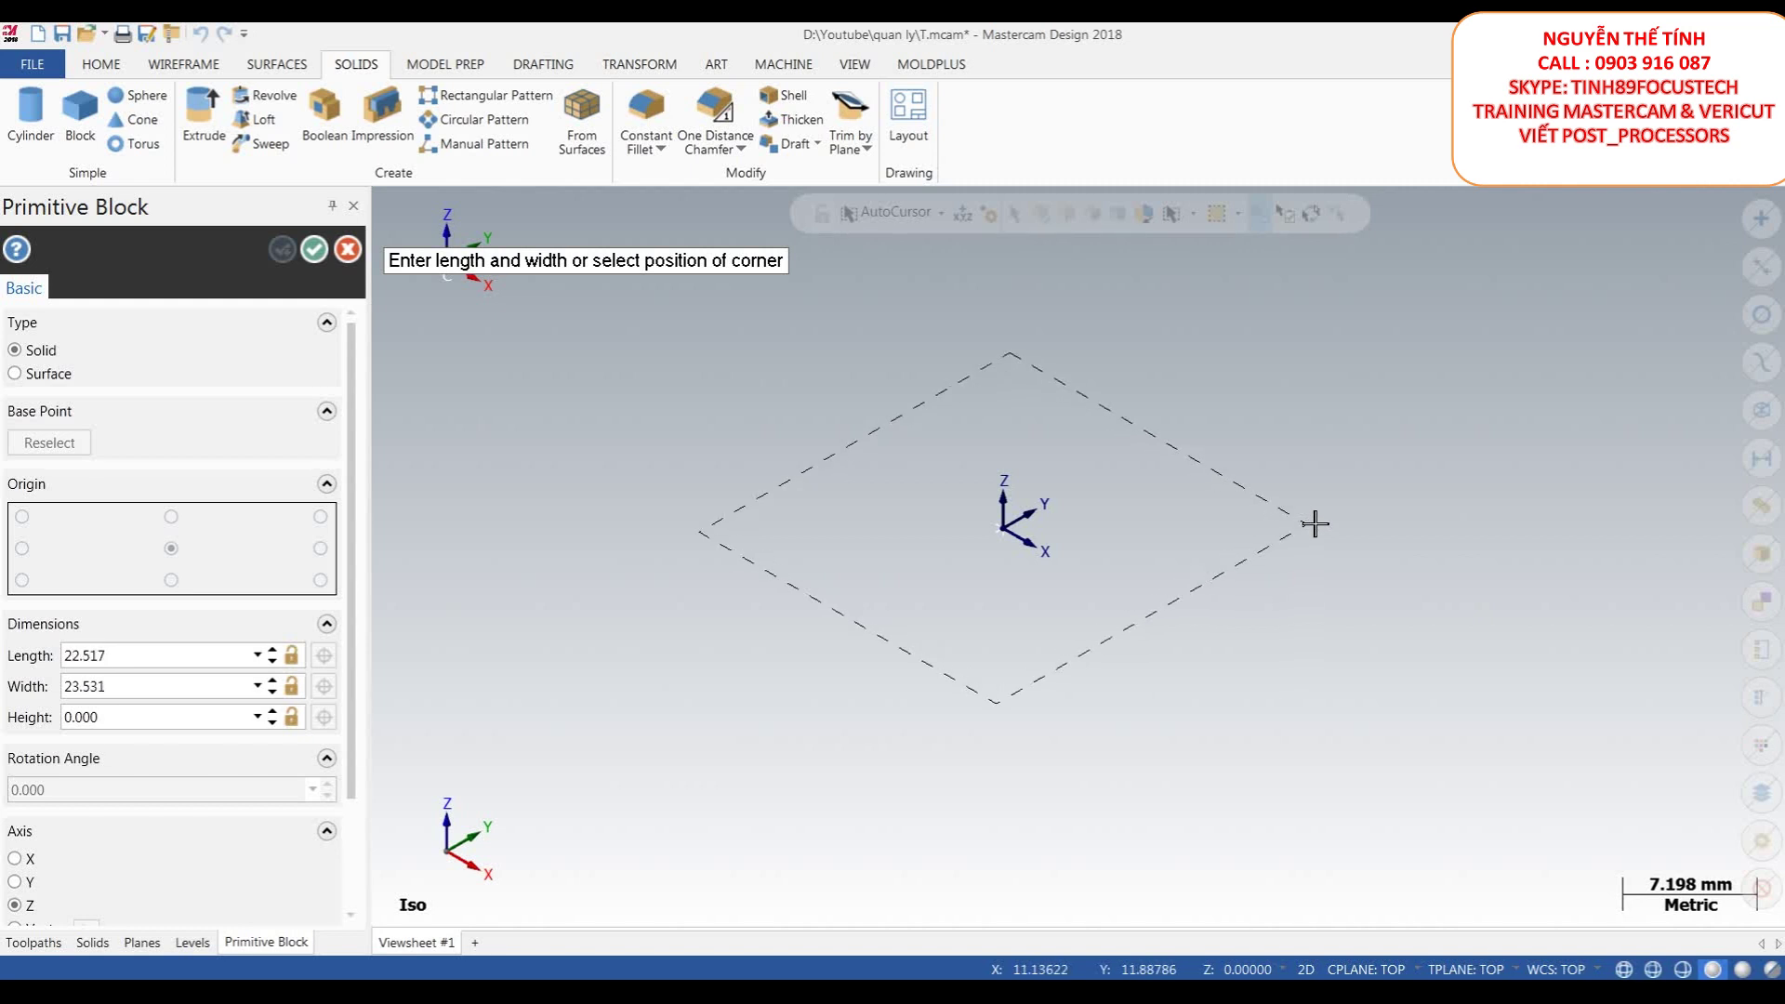
click(1345, 532)
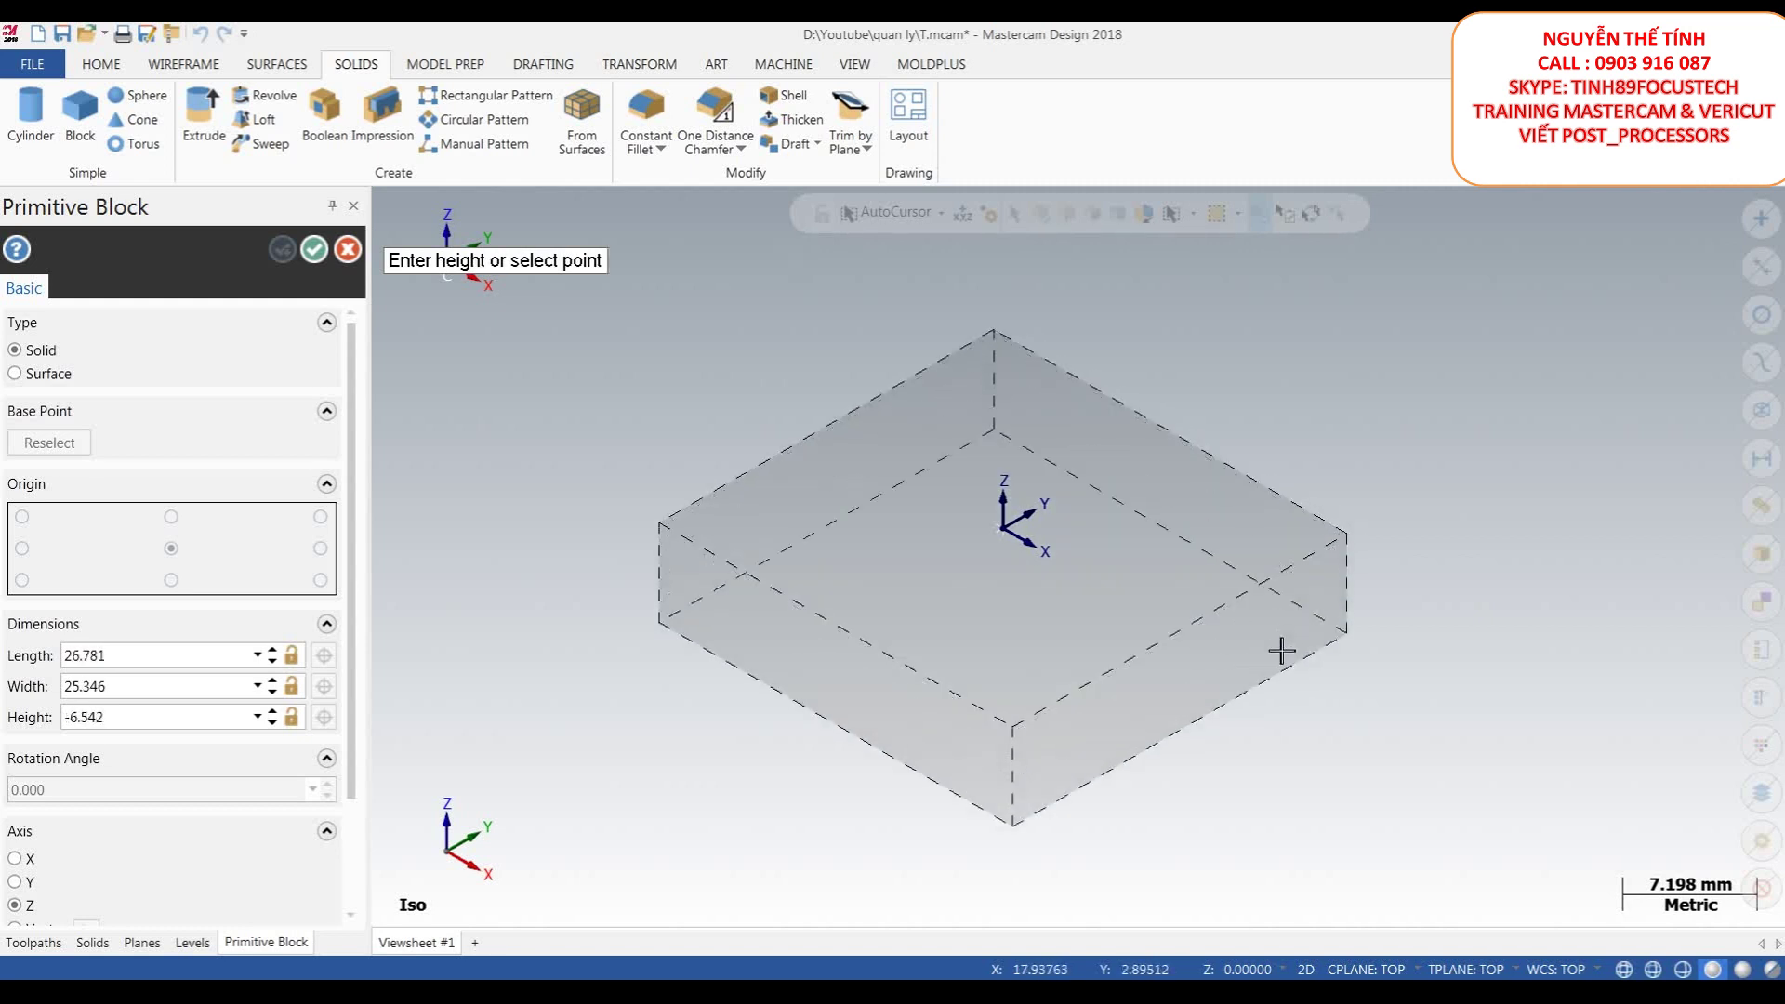
click(1279, 658)
double_click(132, 720)
text(-25)
key(Return)
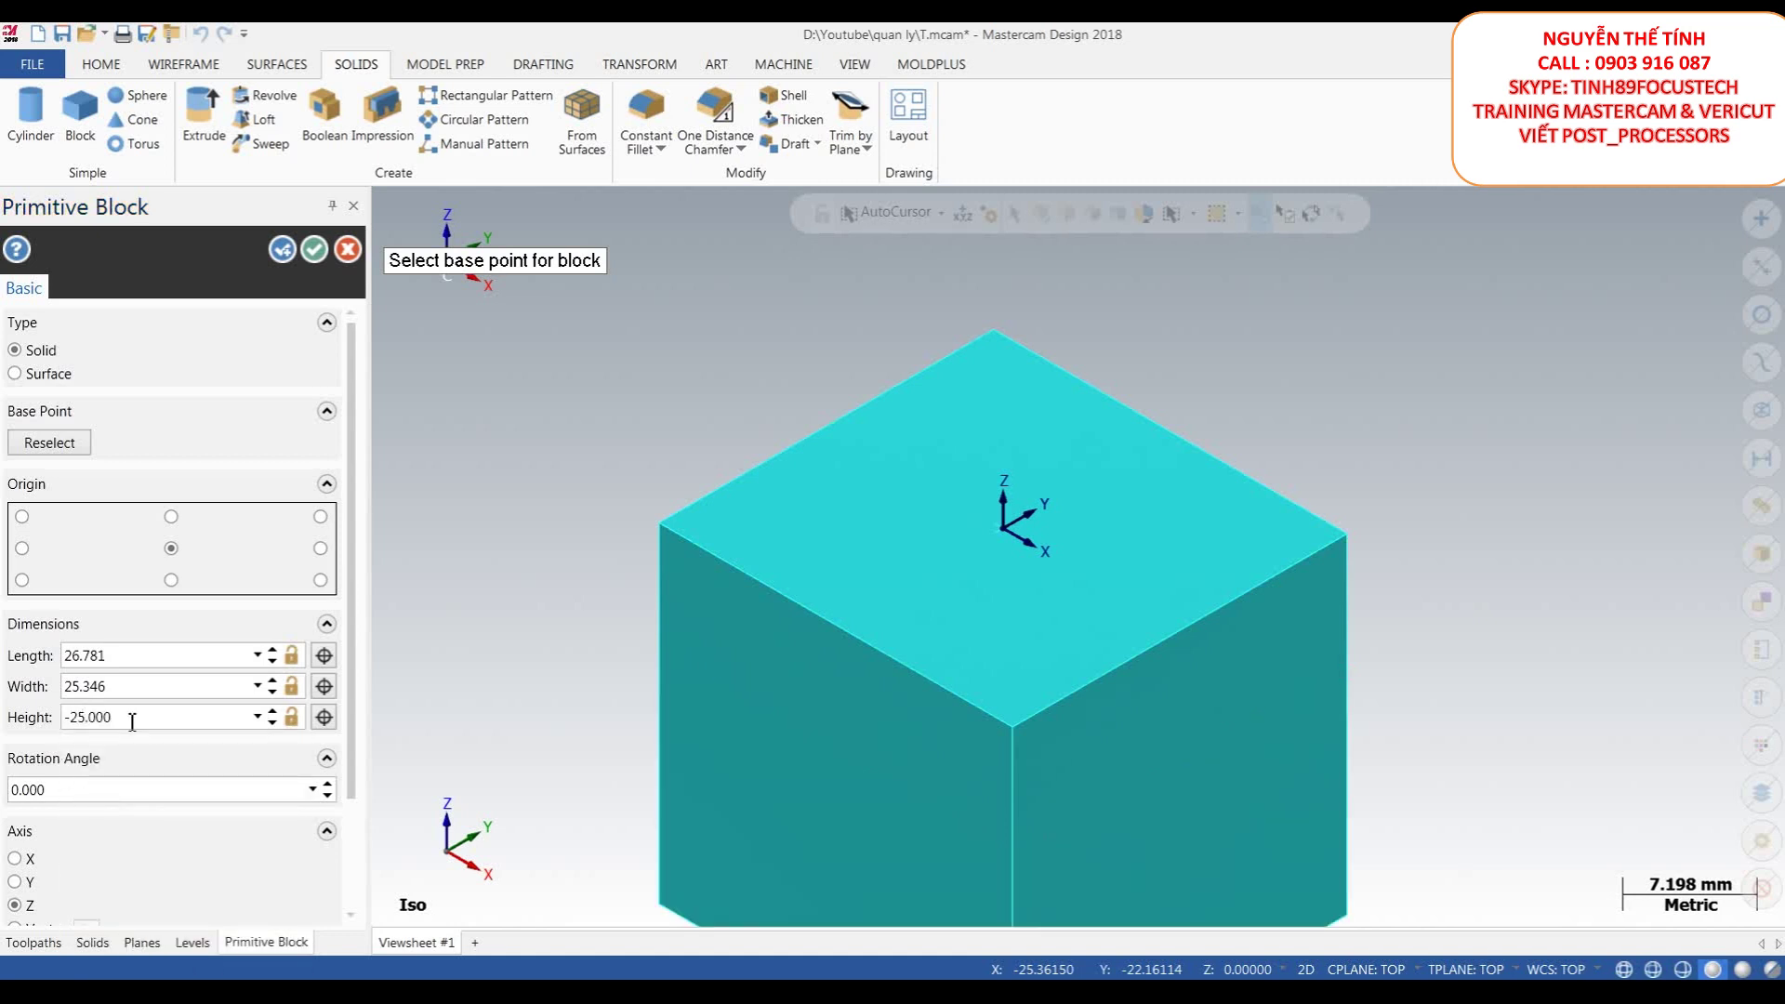
- Set the block's height to -15 mm, its length to 40 mm and its width to 35 mm, and accept it
click(194, 712)
text(-15)
key(Return)
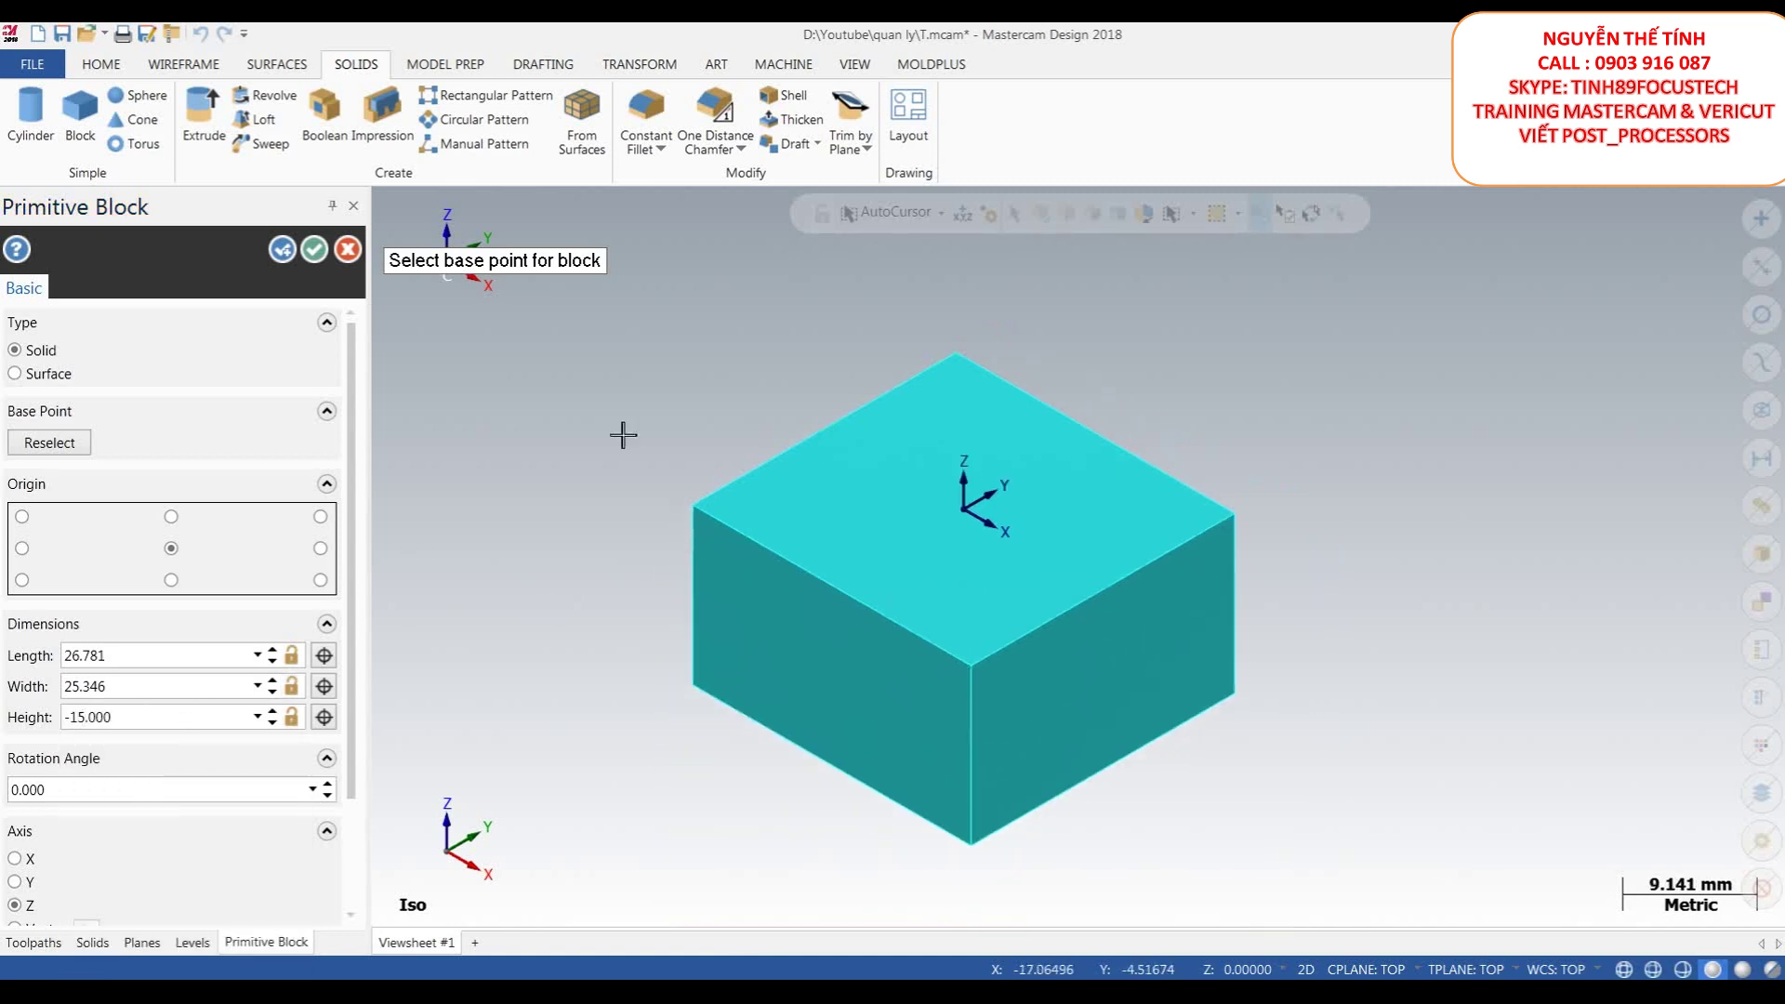
click(147, 657)
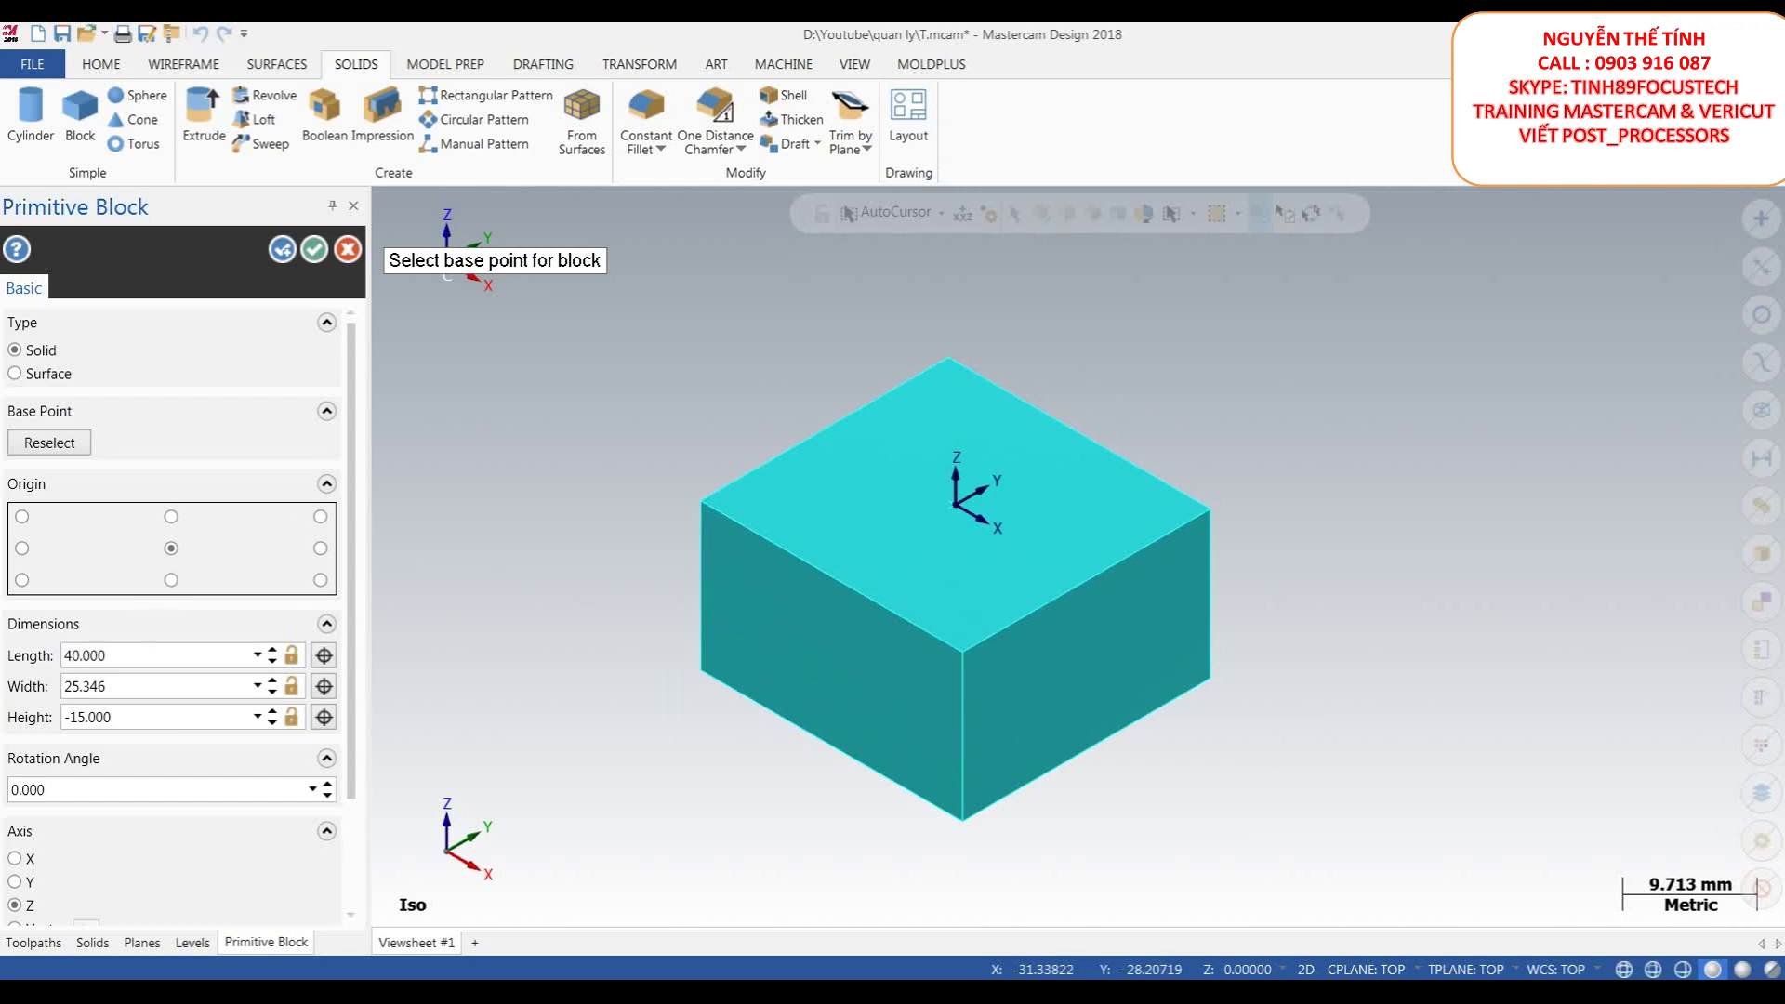
click(149, 693)
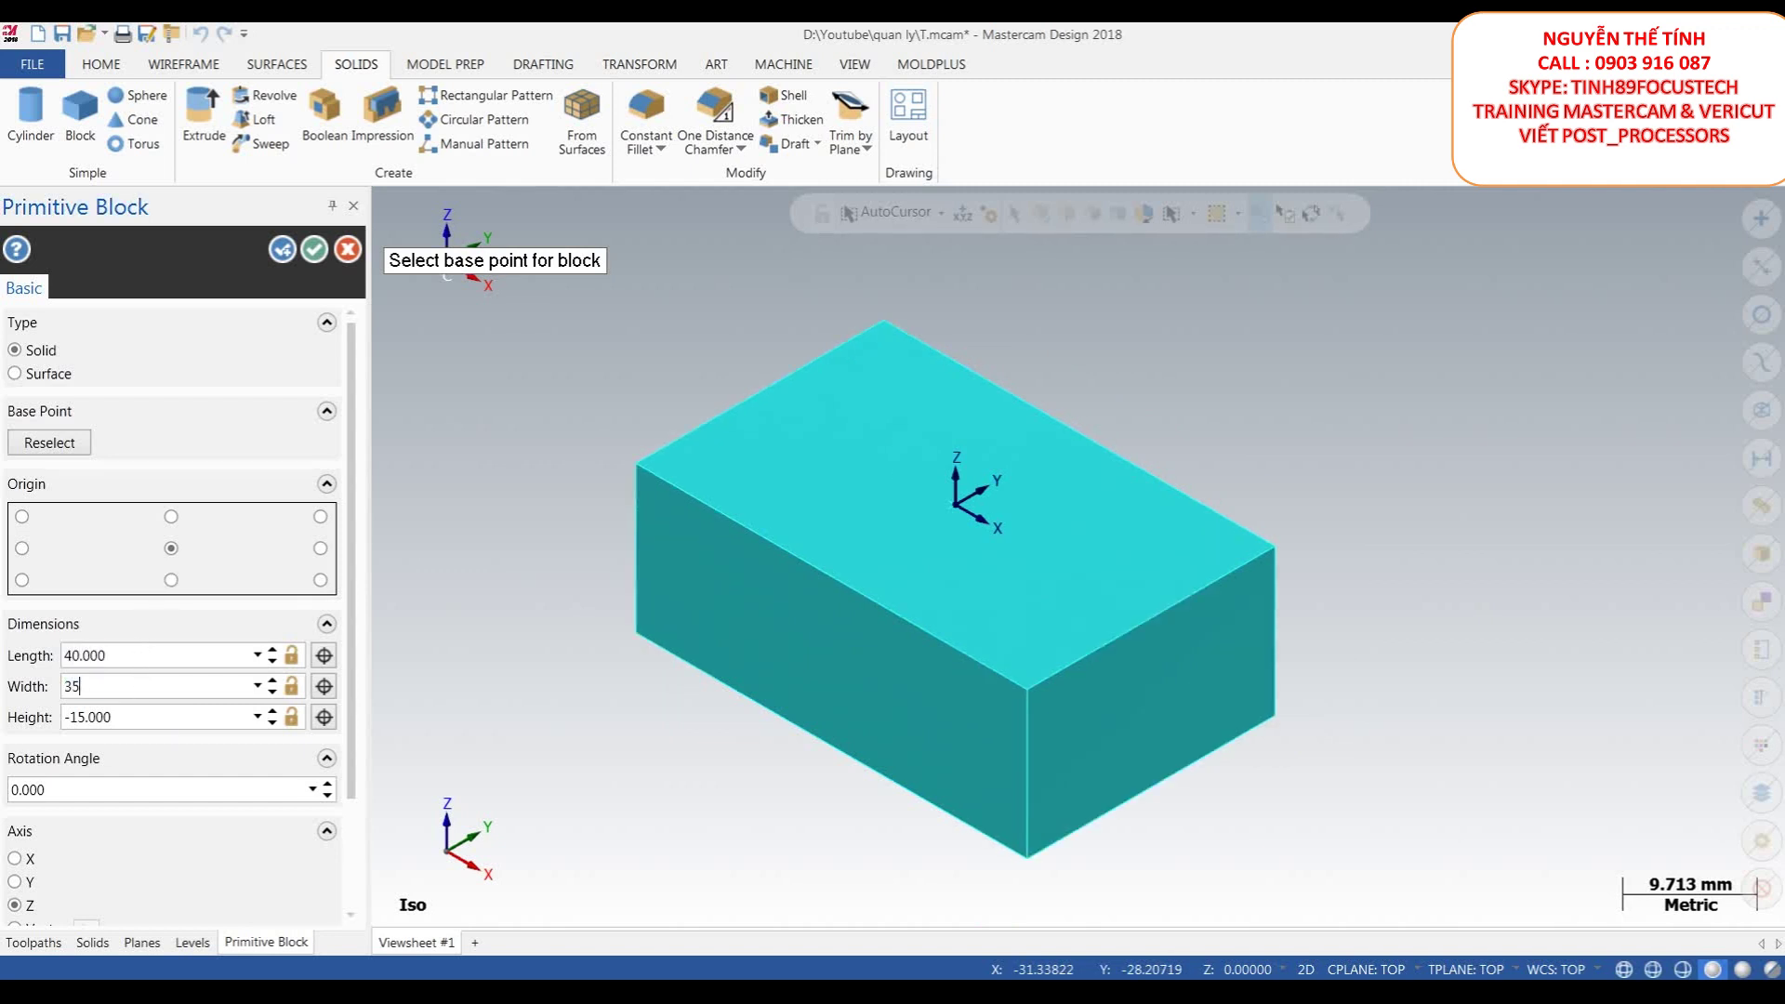
key(Return)
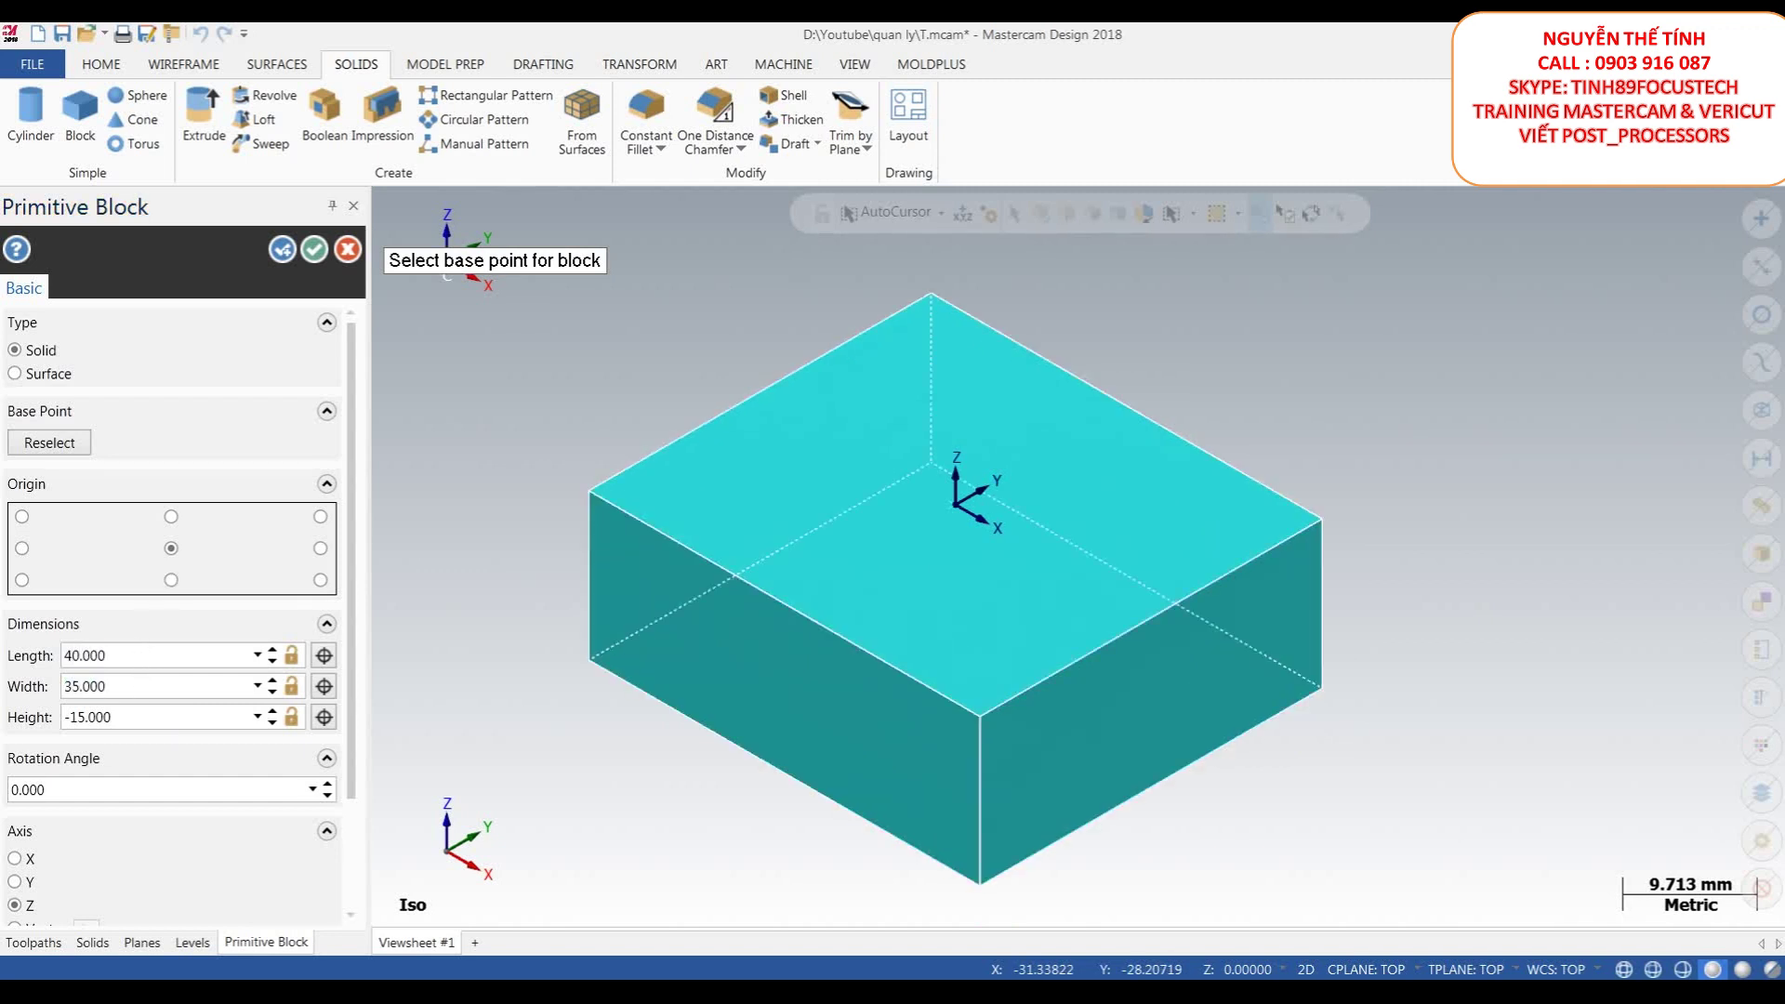
click(314, 250)
- In the top view, draw a centre-point circle of about 4.6 mm radius at the origin, and return to an isometric view
scroll(1034, 474, down, 3)
right_click(1170, 376)
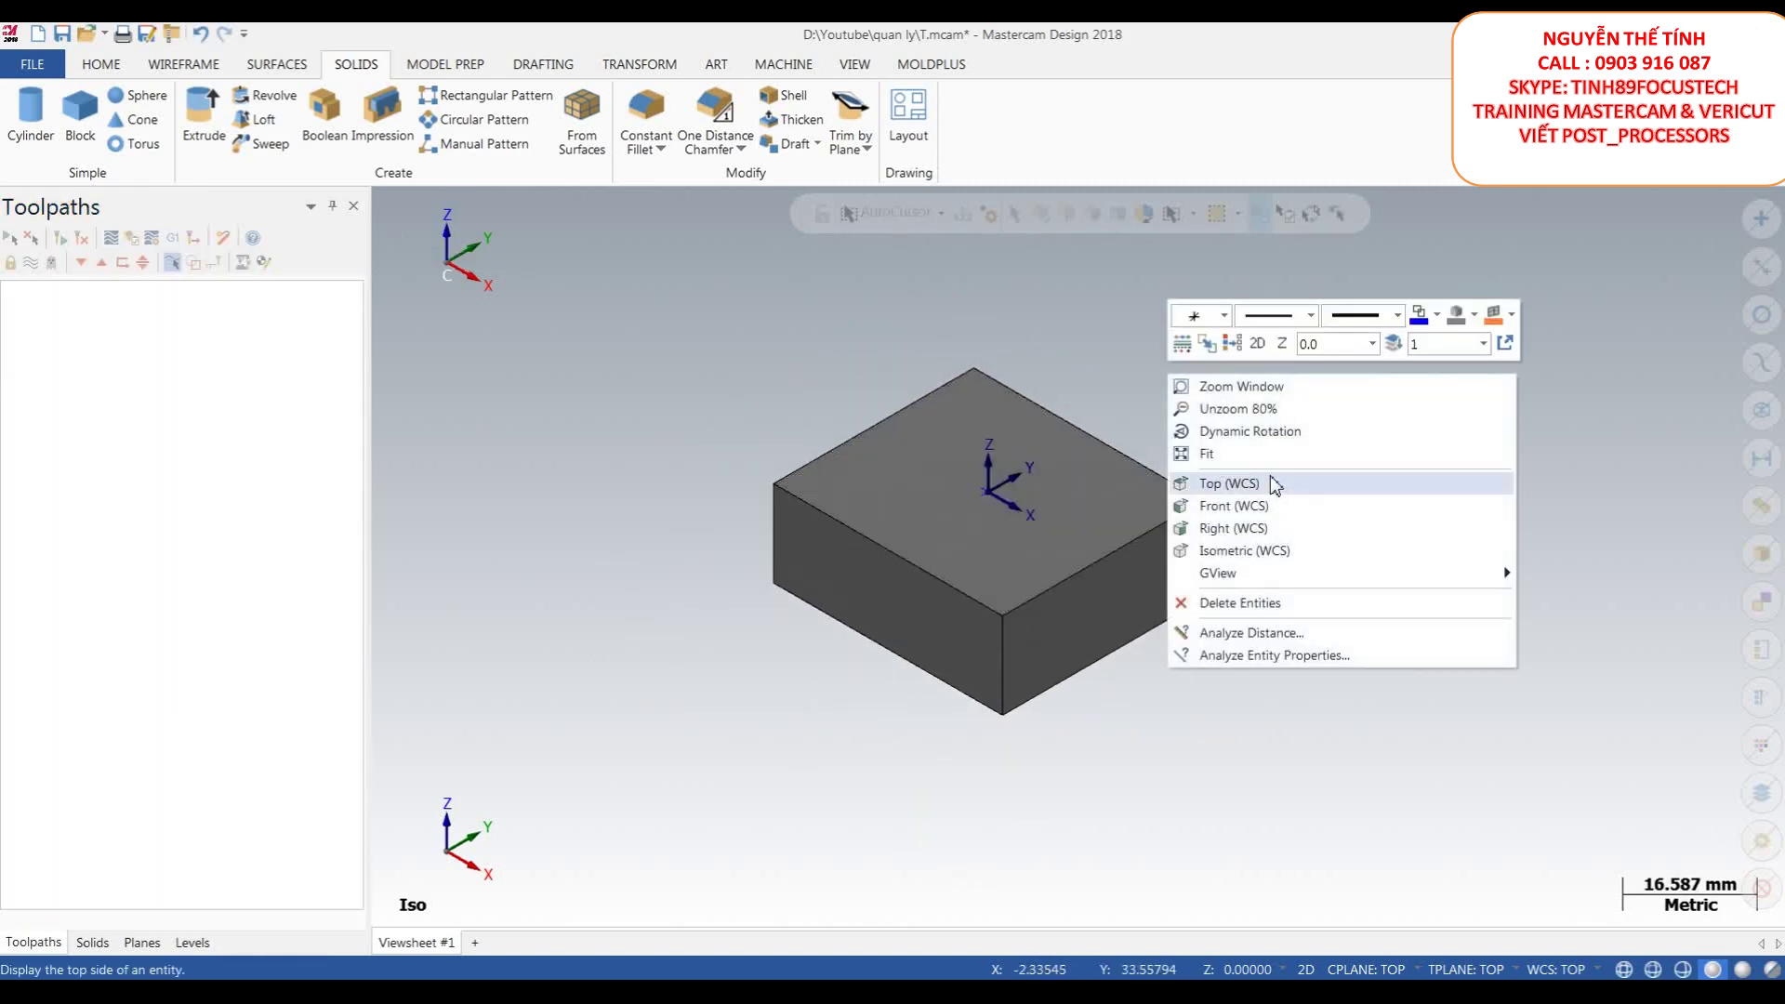
click(1237, 477)
click(183, 64)
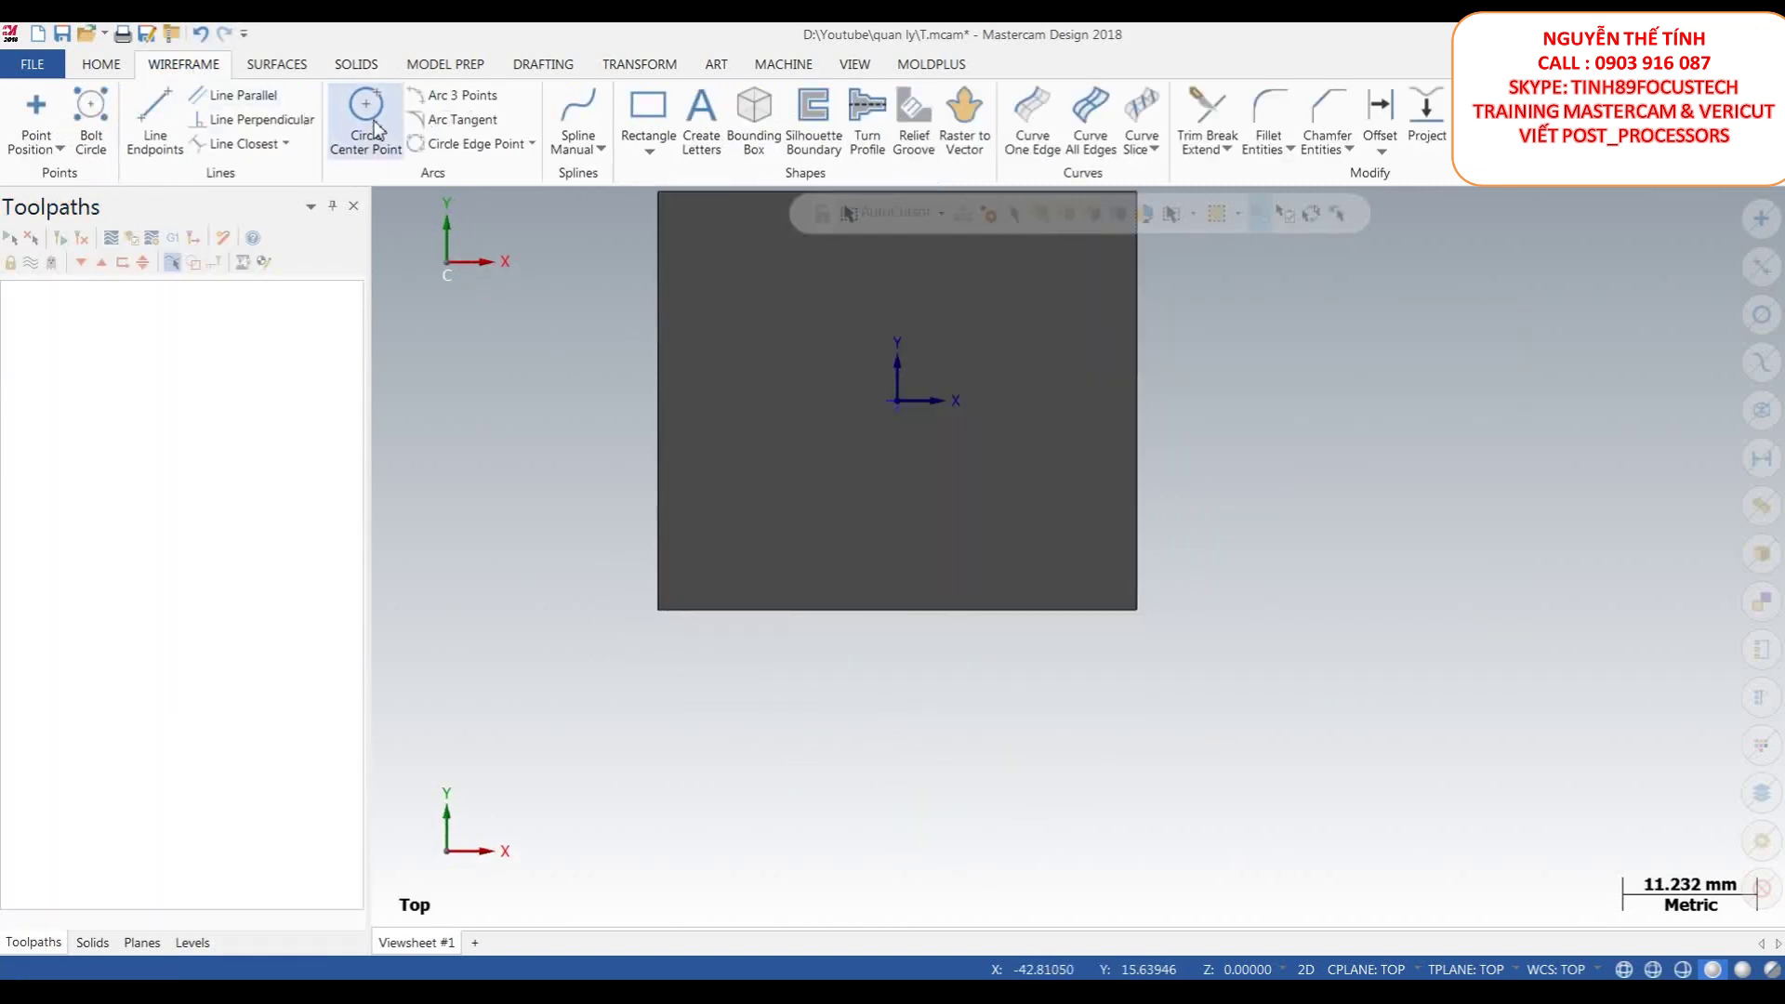
click(366, 110)
click(898, 400)
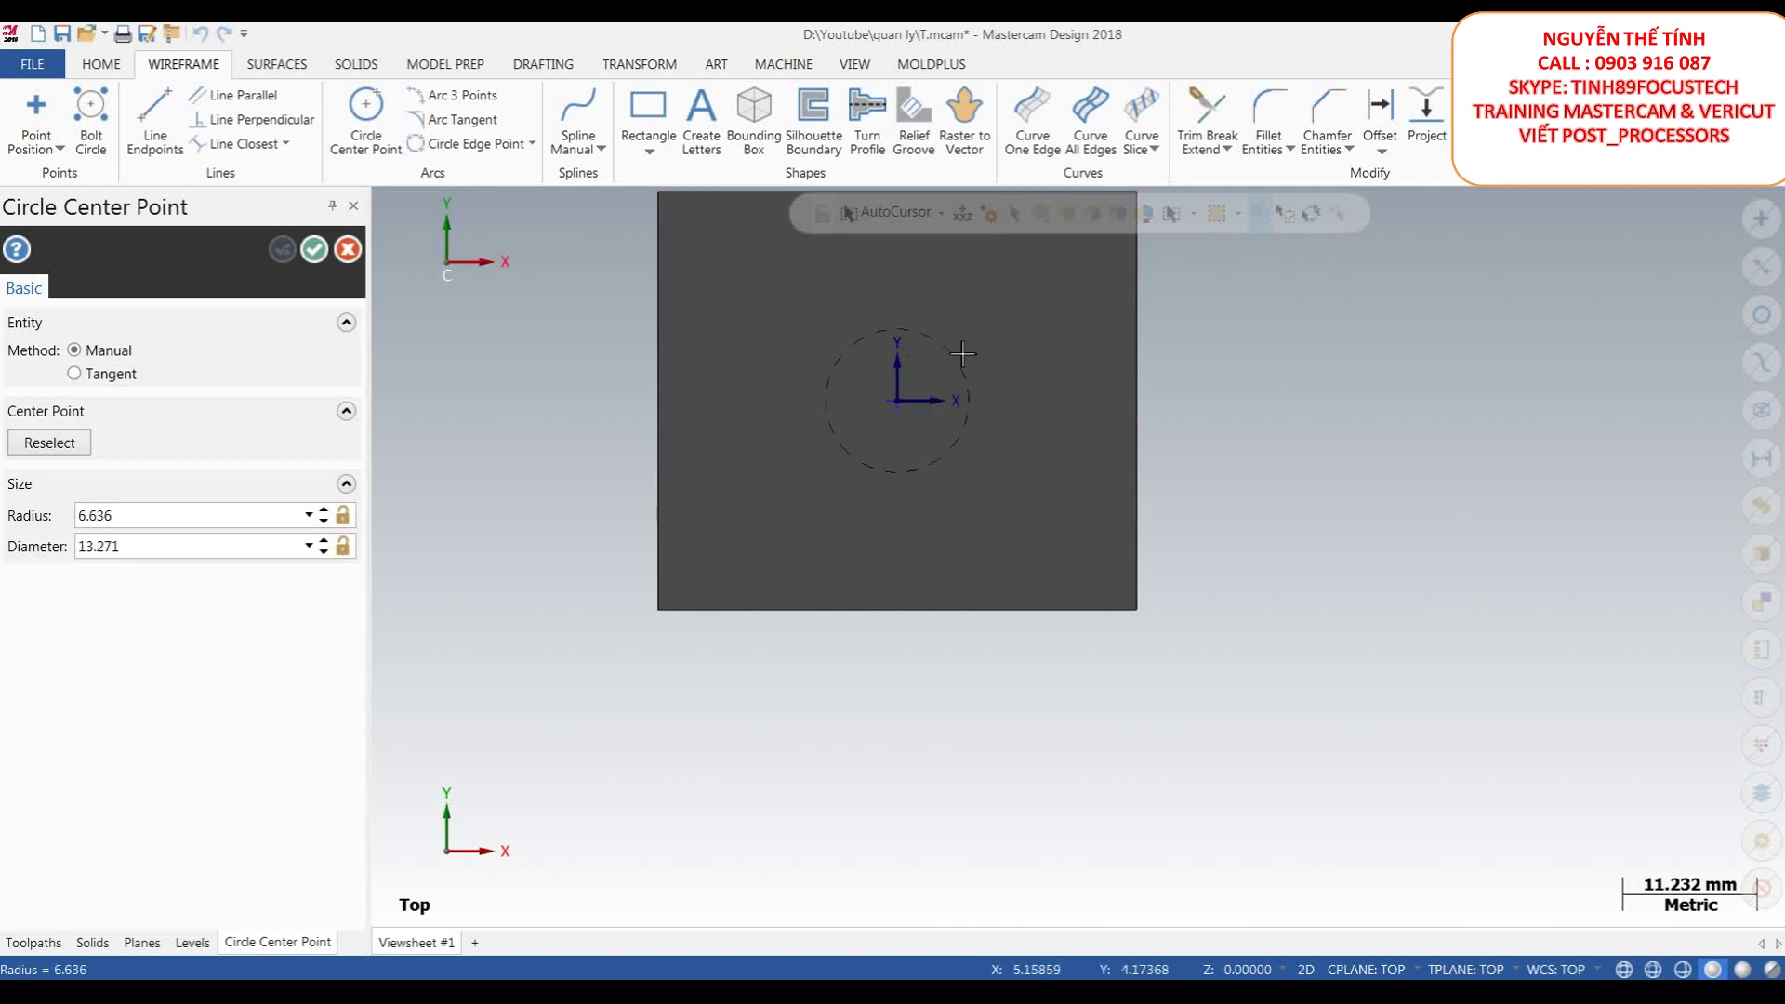
click(945, 368)
scroll(1091, 657, down, 1)
key(alt+7)
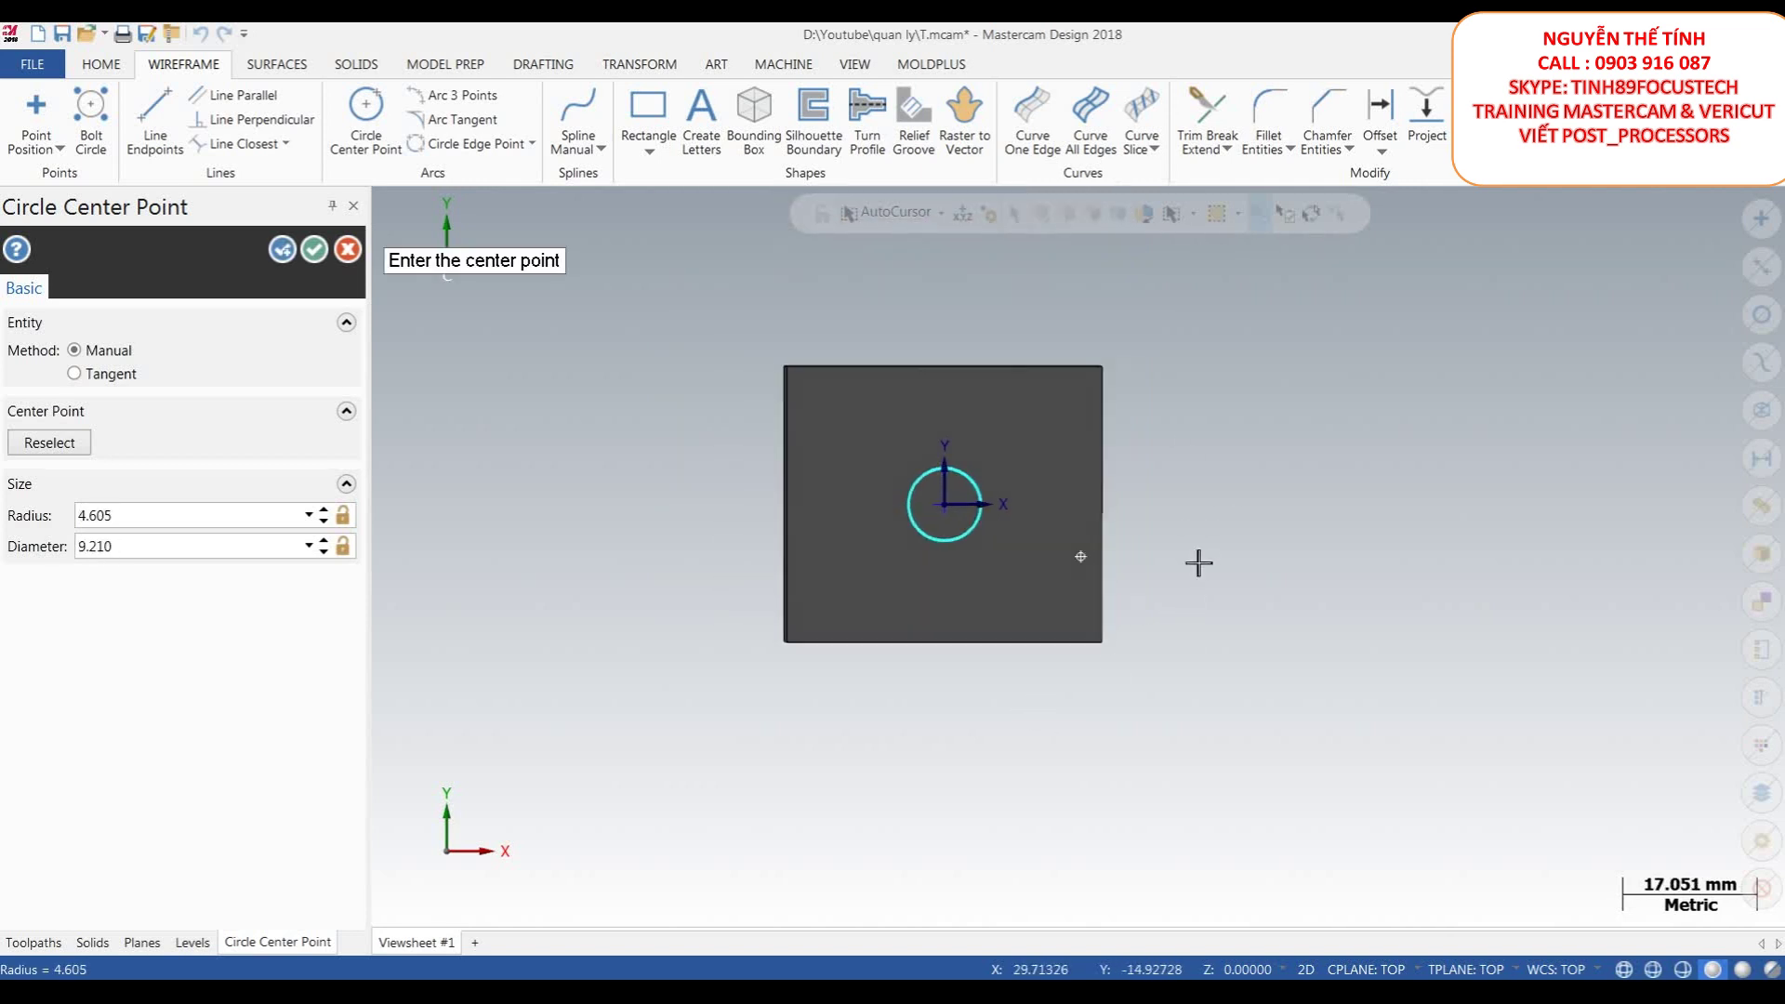
click(314, 249)
- Extrude the circle as a cut through all of the block to make the central hole
click(342, 72)
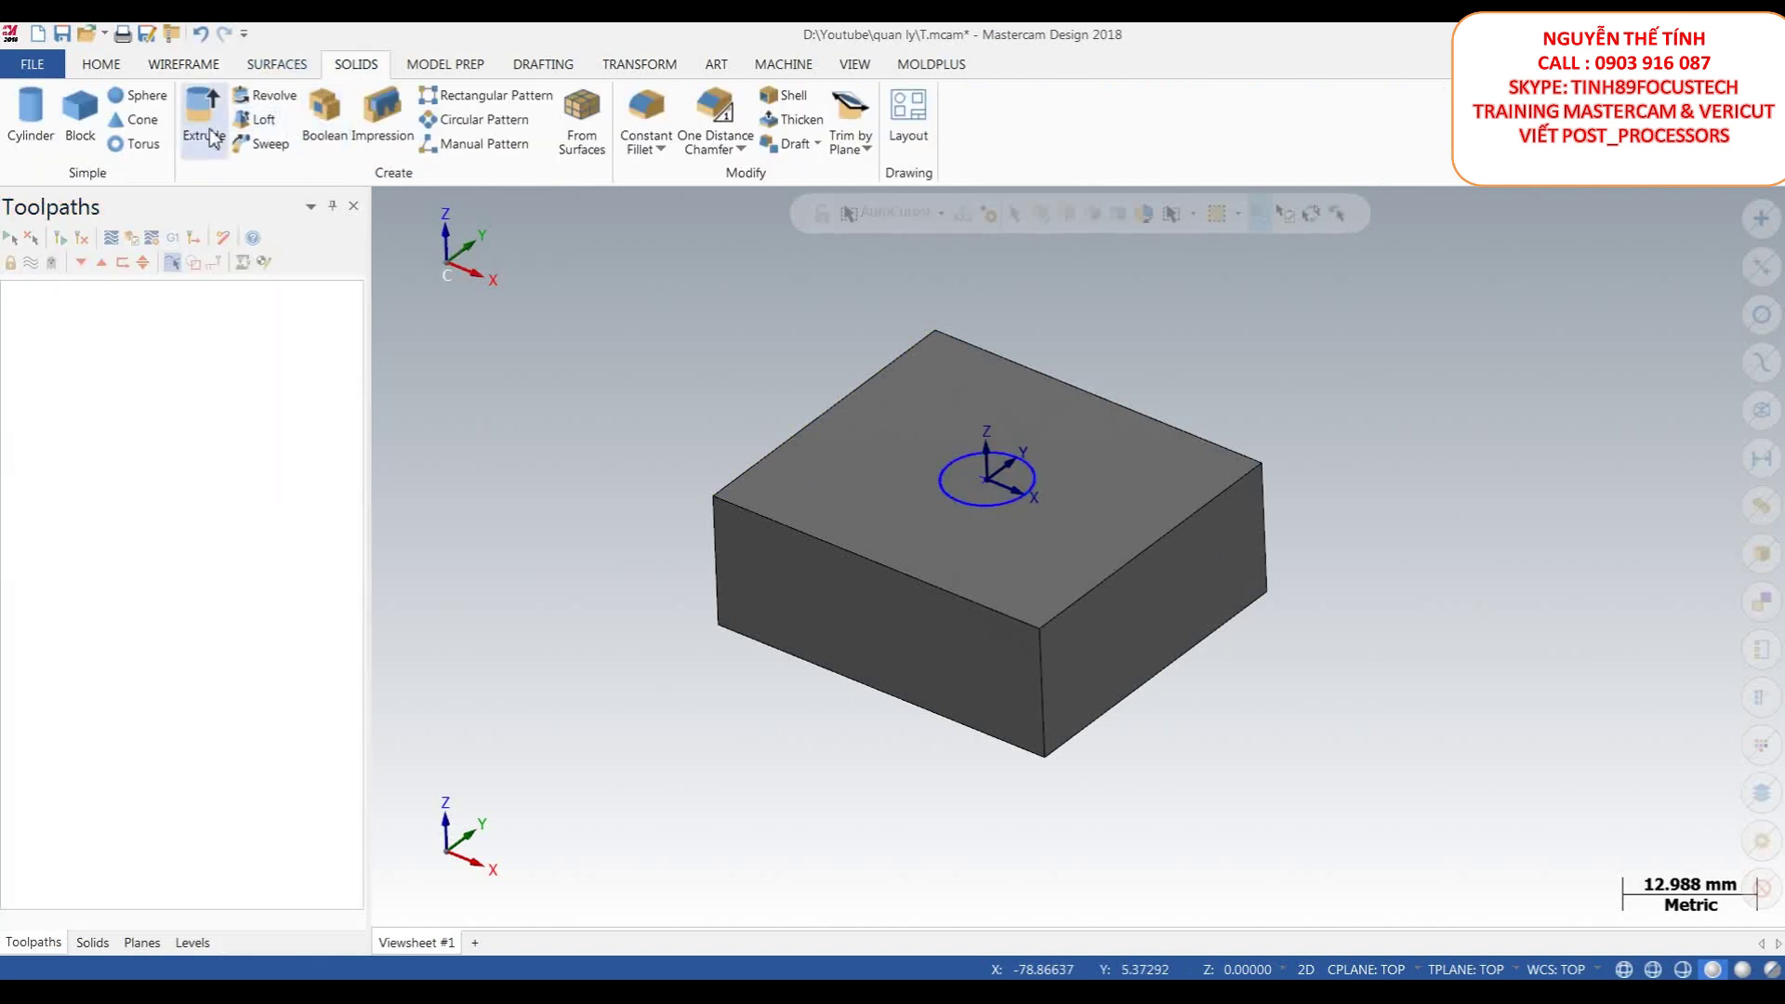
click(204, 116)
click(990, 506)
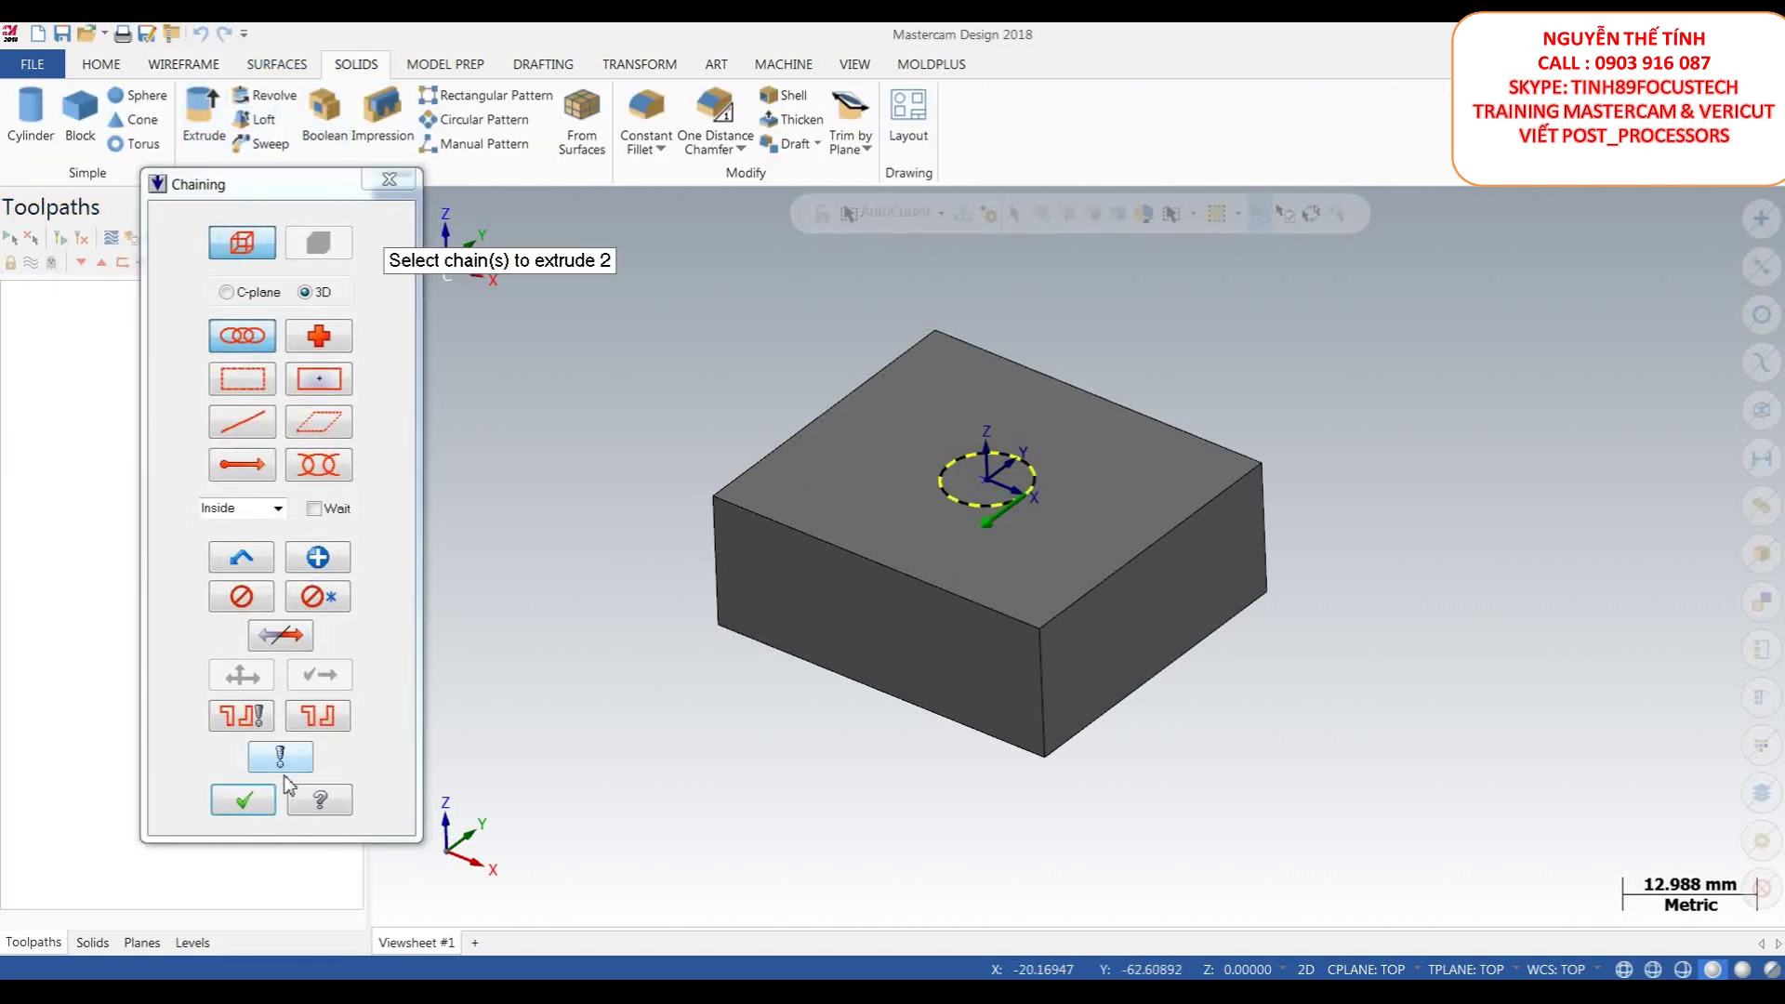
middle_drag(1080, 470, 1056, 427)
scroll(1054, 428, up, 2)
click(270, 803)
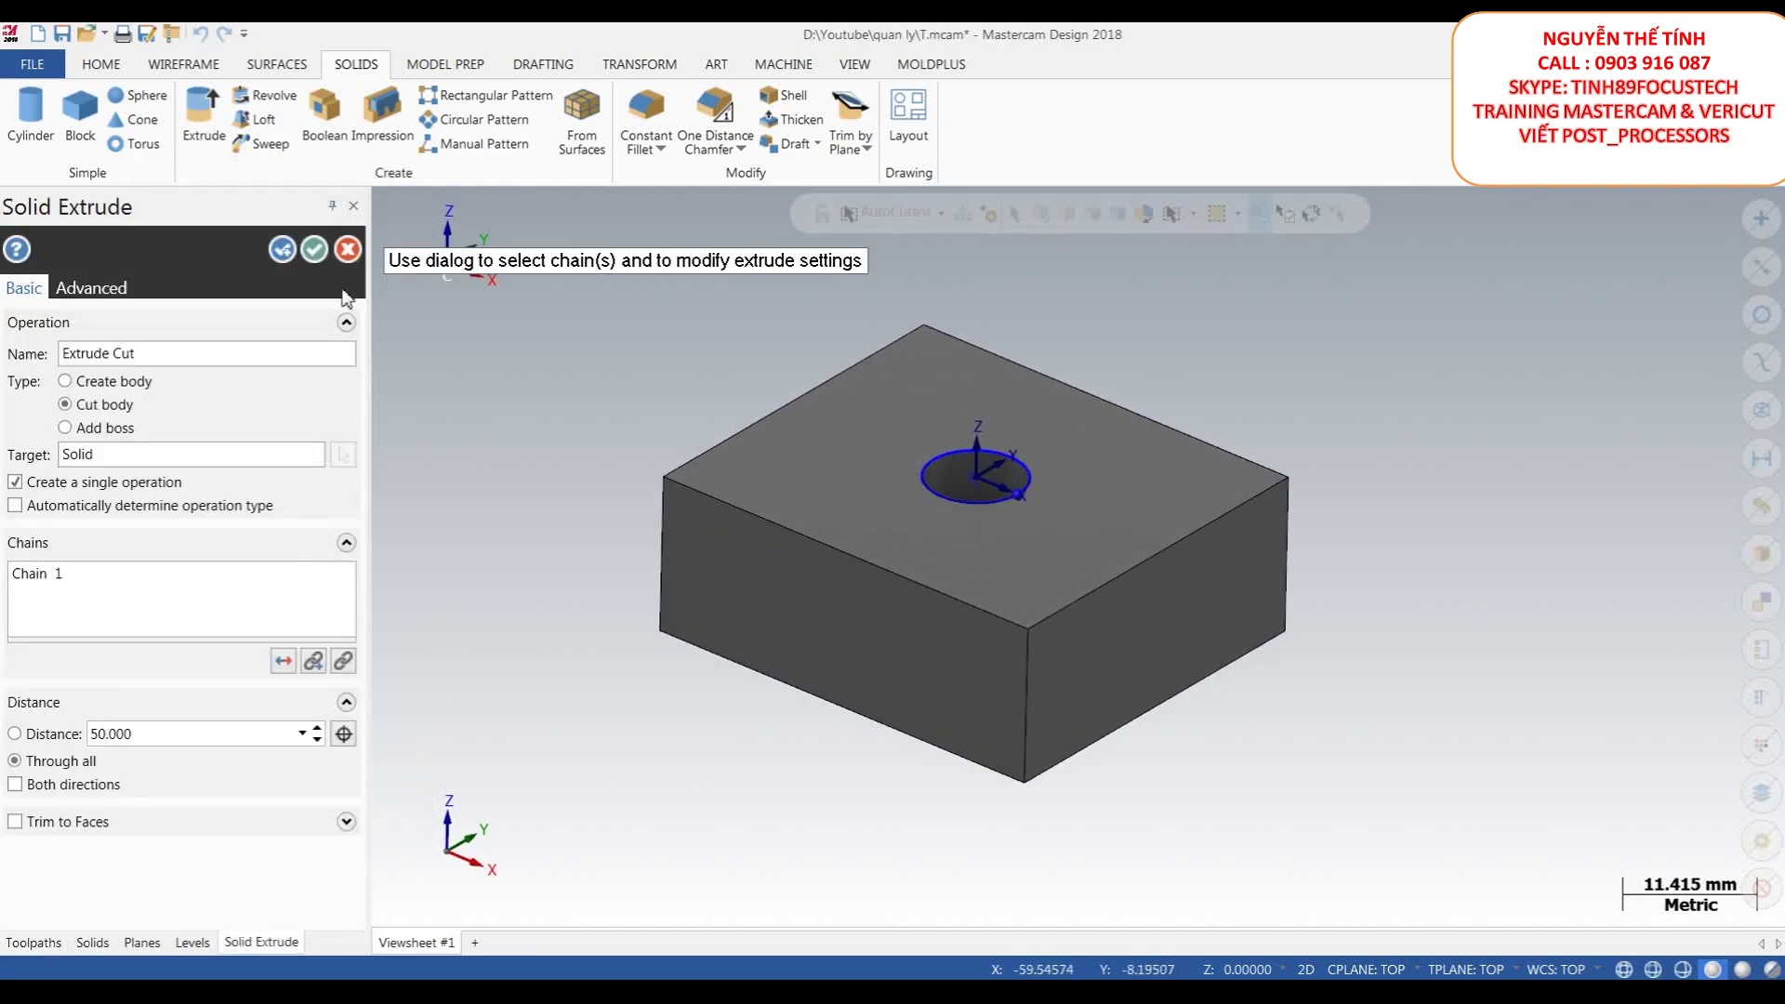
click(315, 249)
scroll(1084, 407, down, 1)
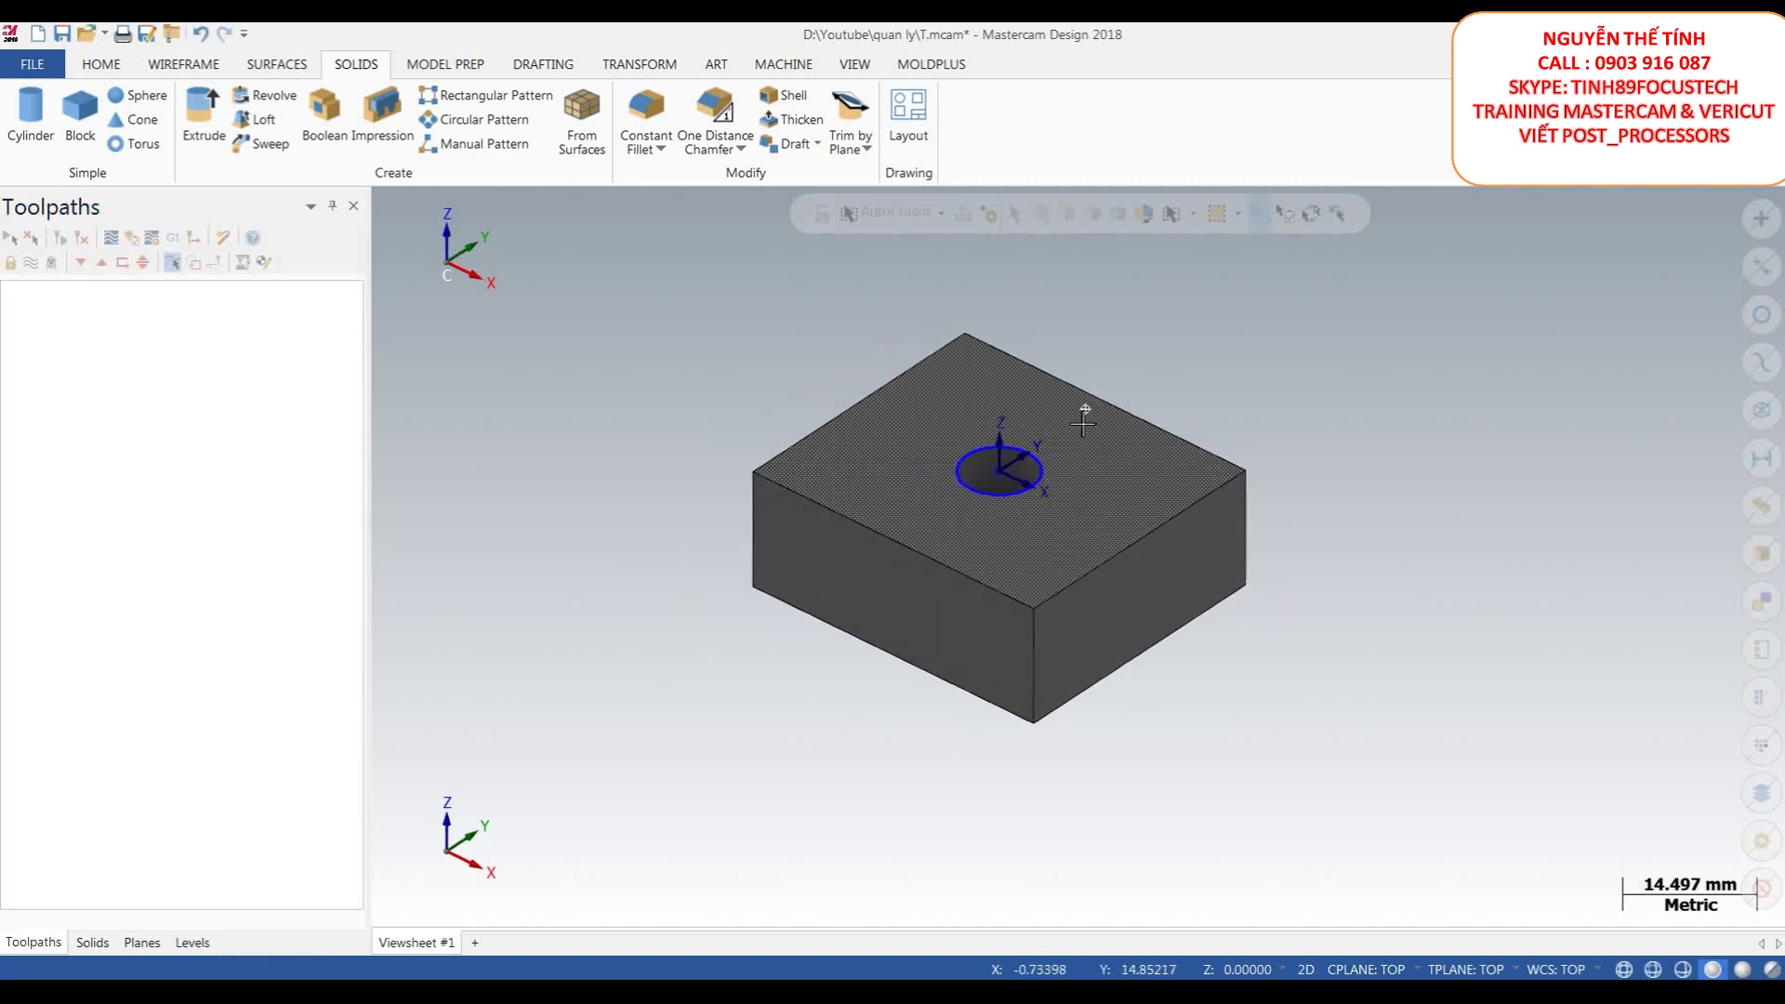
- Move the circle around the hole to level 2
click(1045, 472)
right_click(1318, 370)
click(1478, 324)
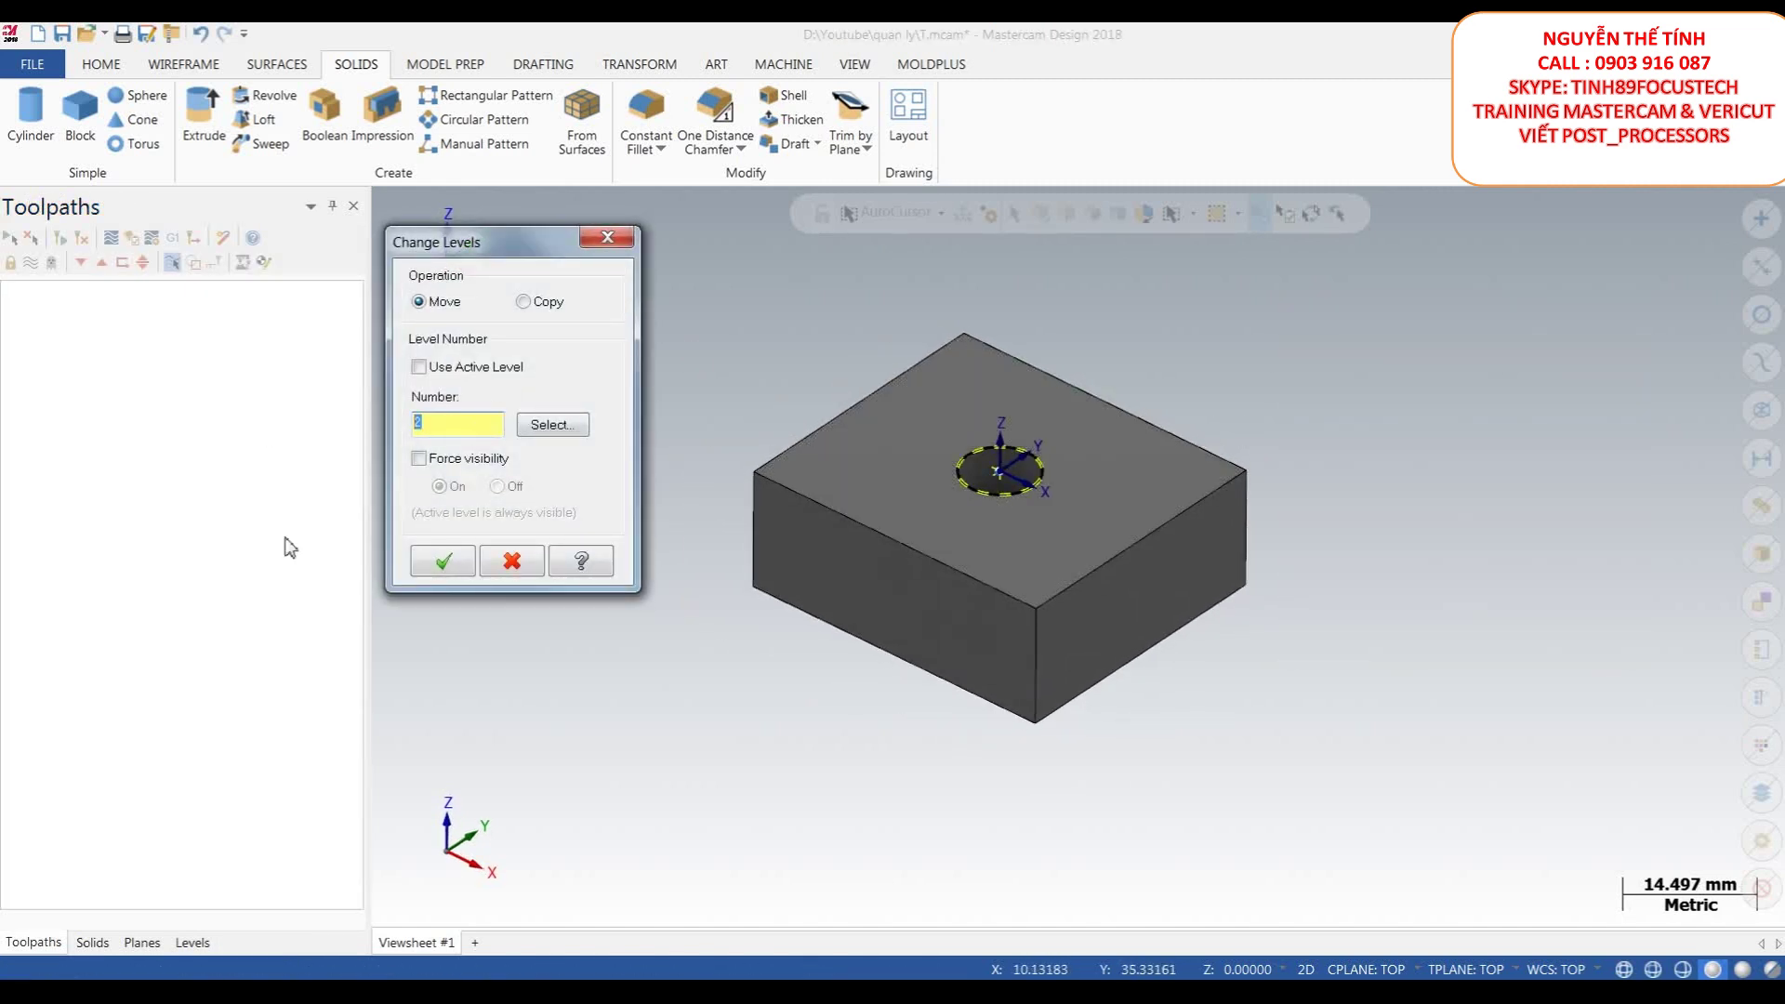
key(Return)
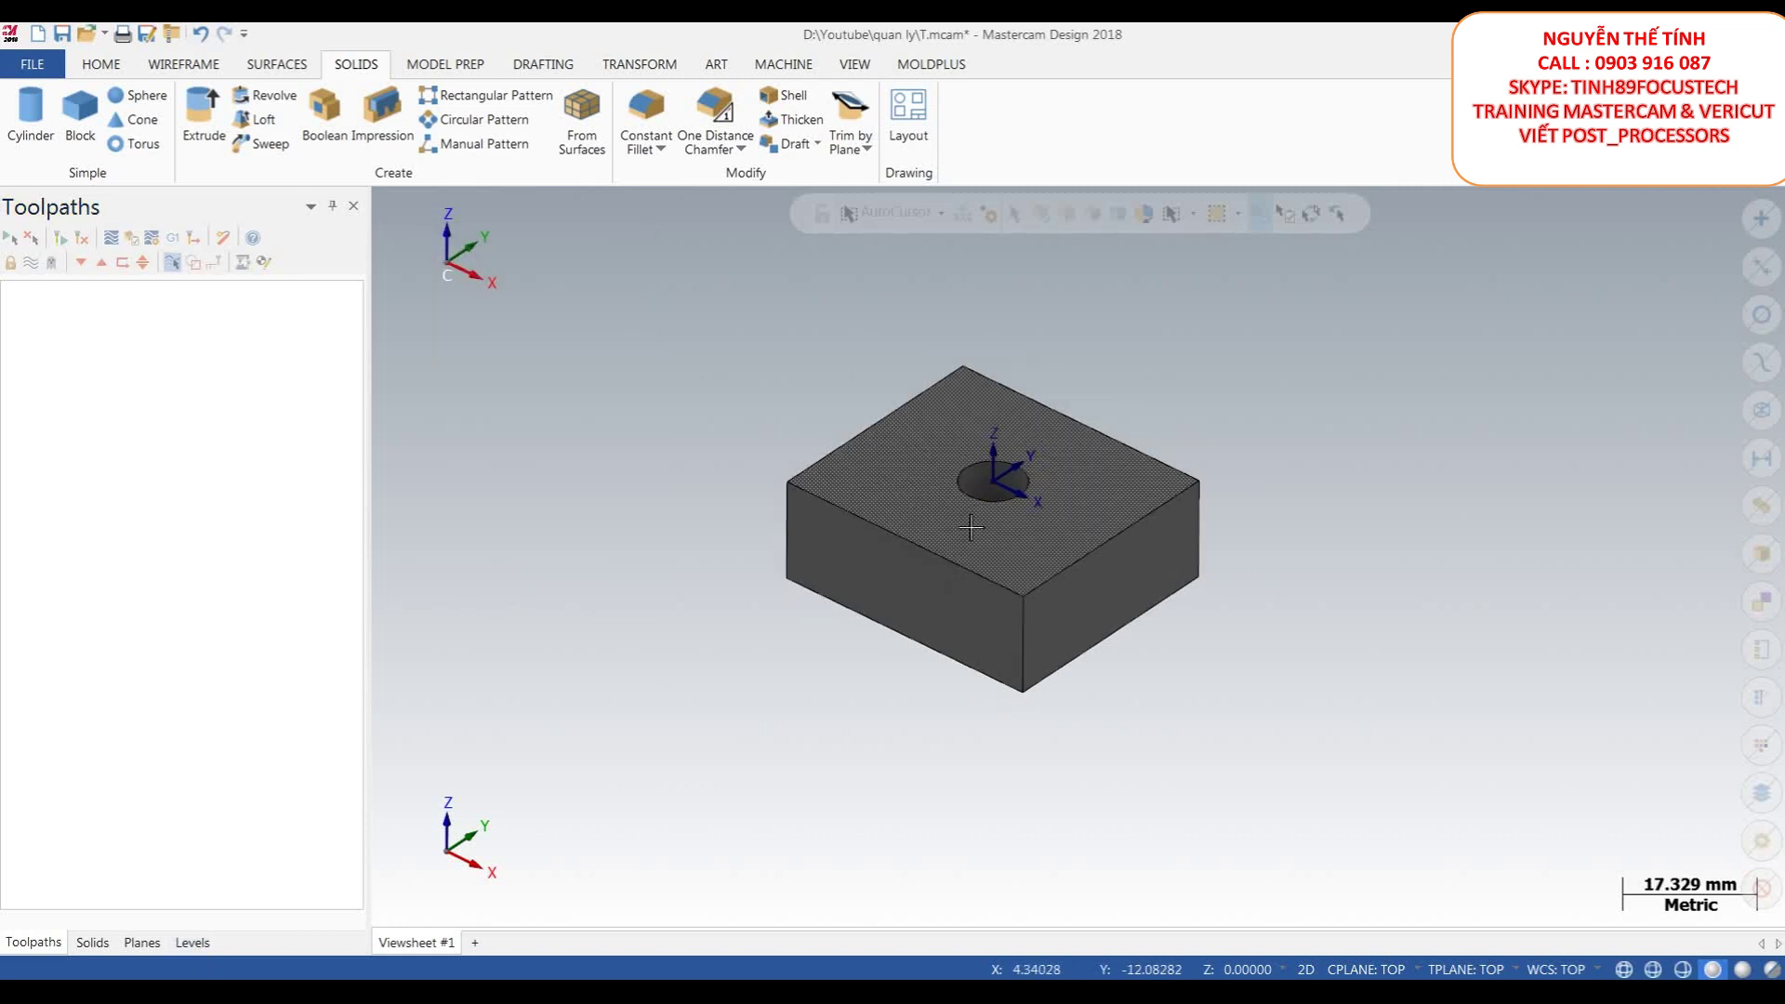
scroll(997, 463, up, 2)
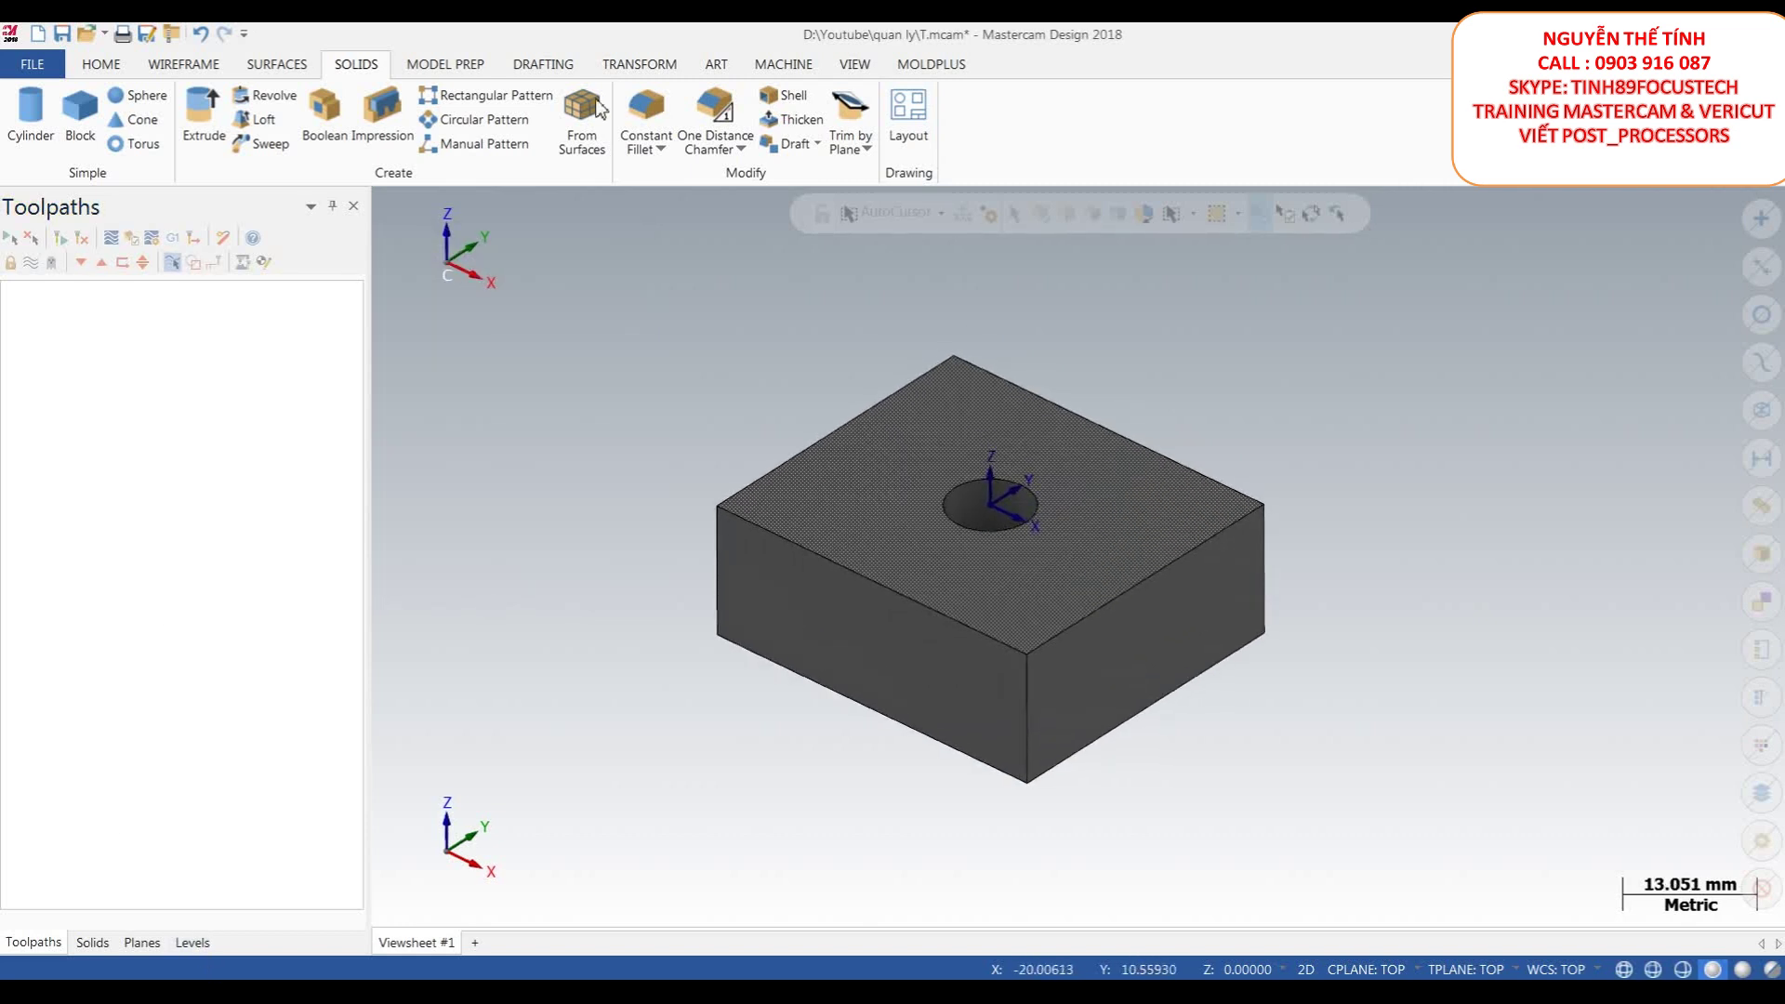
click(467, 69)
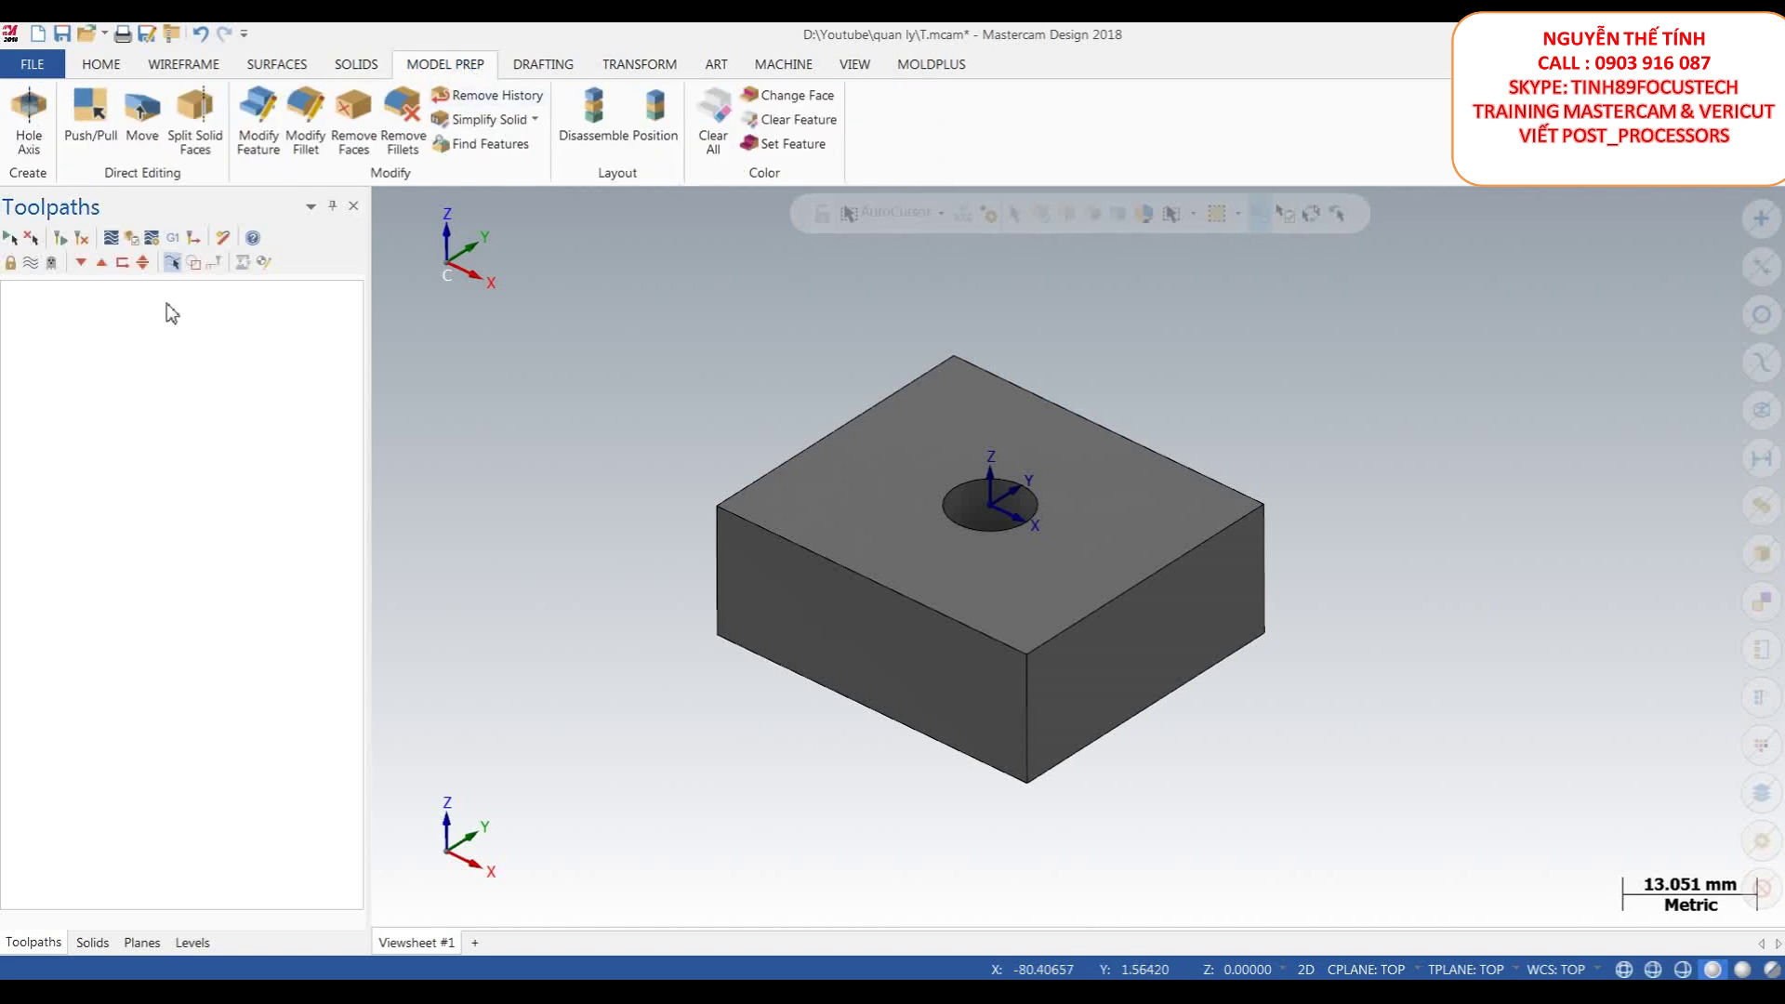
scroll(967, 402, down, 1)
scroll(1010, 395, up, 1)
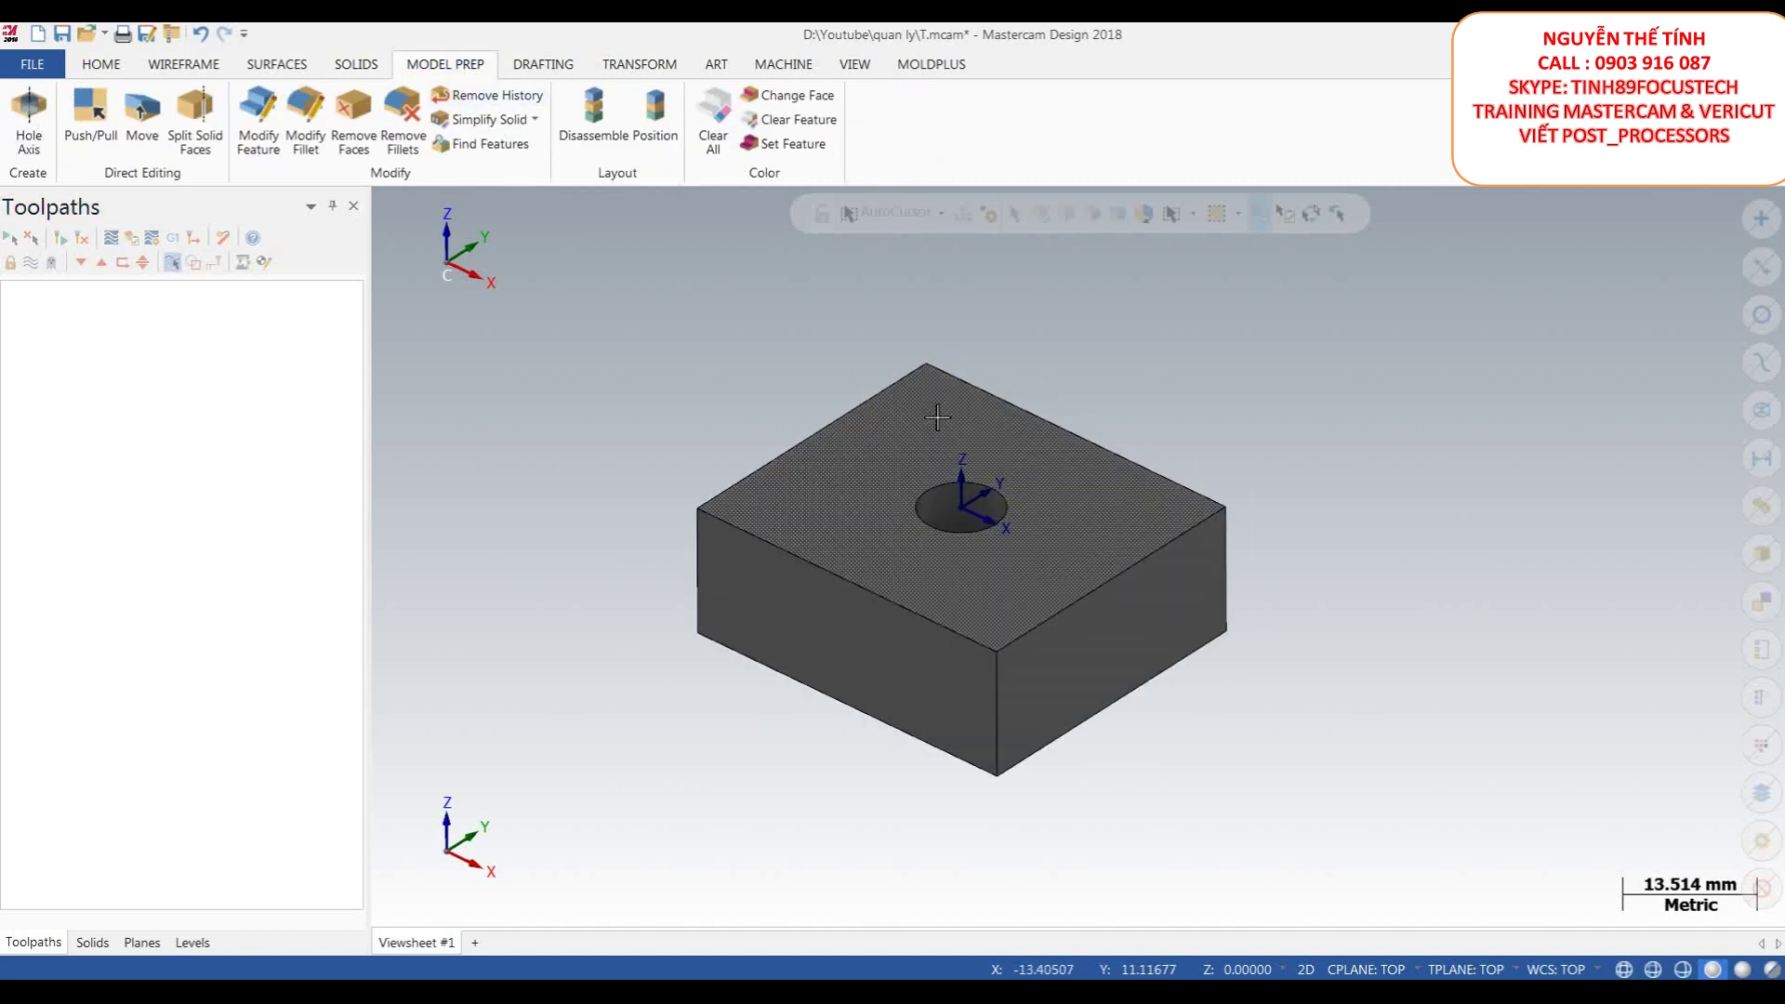
scroll(920, 490, down, 1)
scroll(837, 371, up, 1)
scroll(1128, 374, up, 1)
scroll(1129, 375, up, 1)
scroll(1108, 410, down, 1)
- Apply a 10 mm constant radius fillet to the block's top edge on the positive X side
click(358, 64)
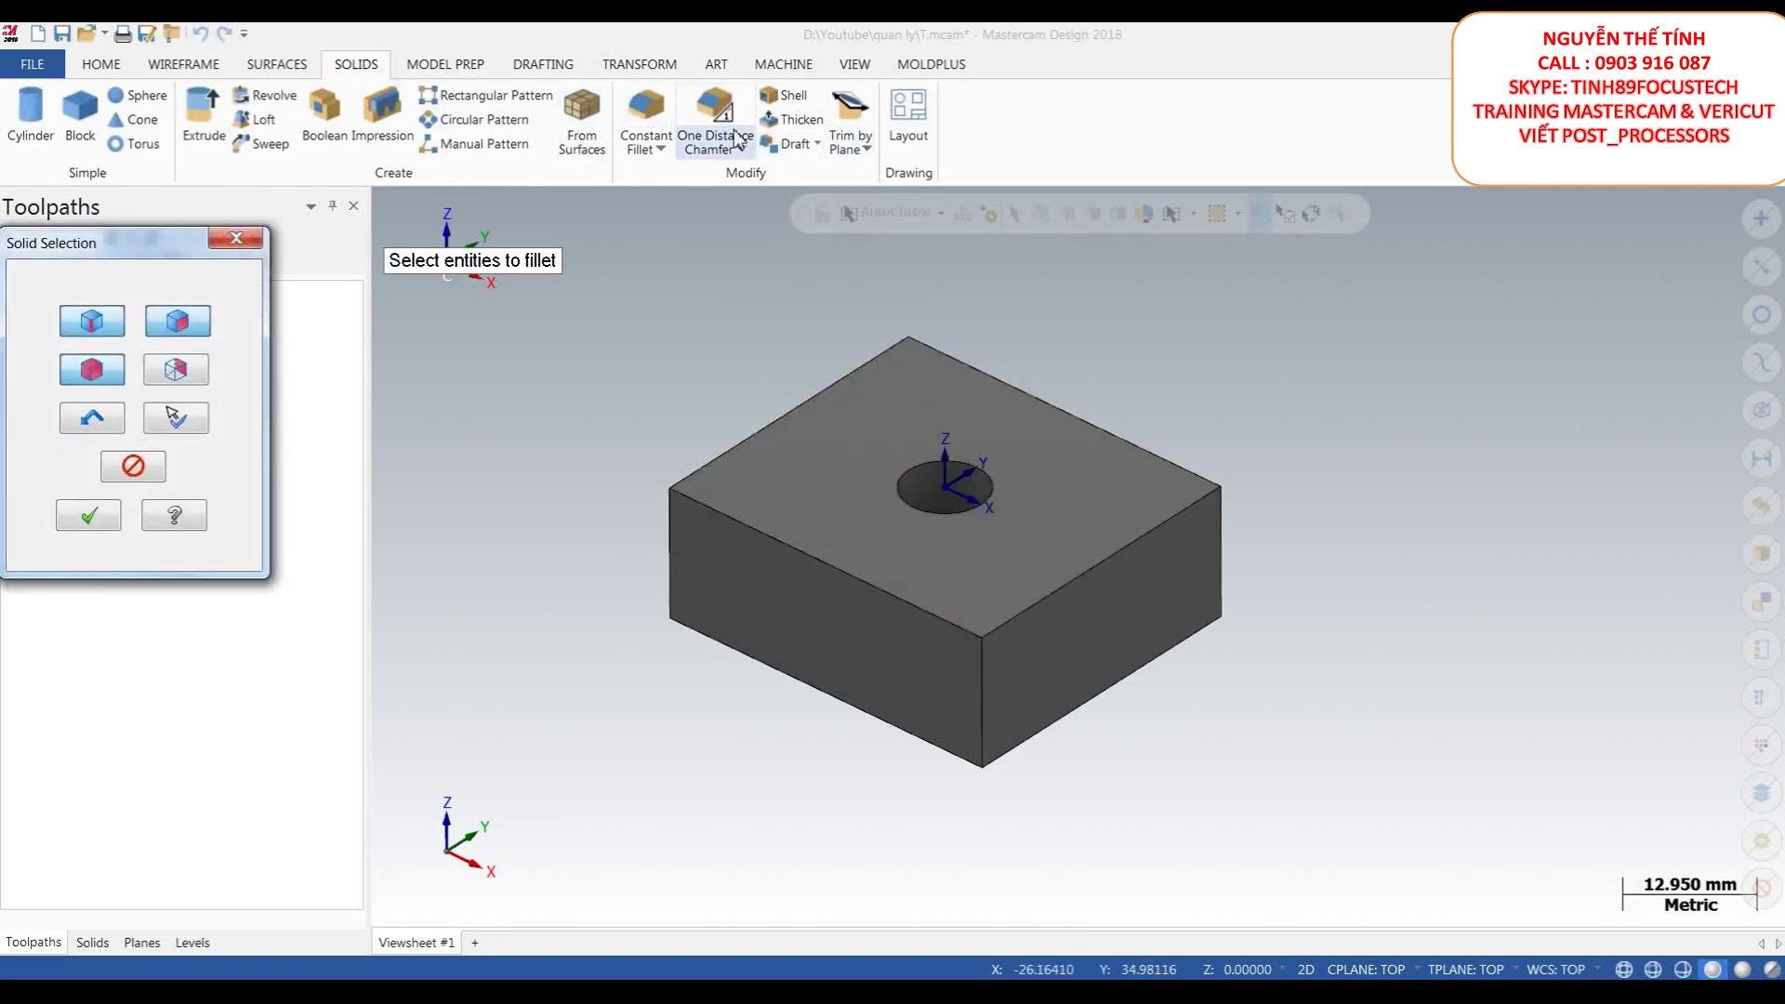
click(1100, 570)
click(89, 515)
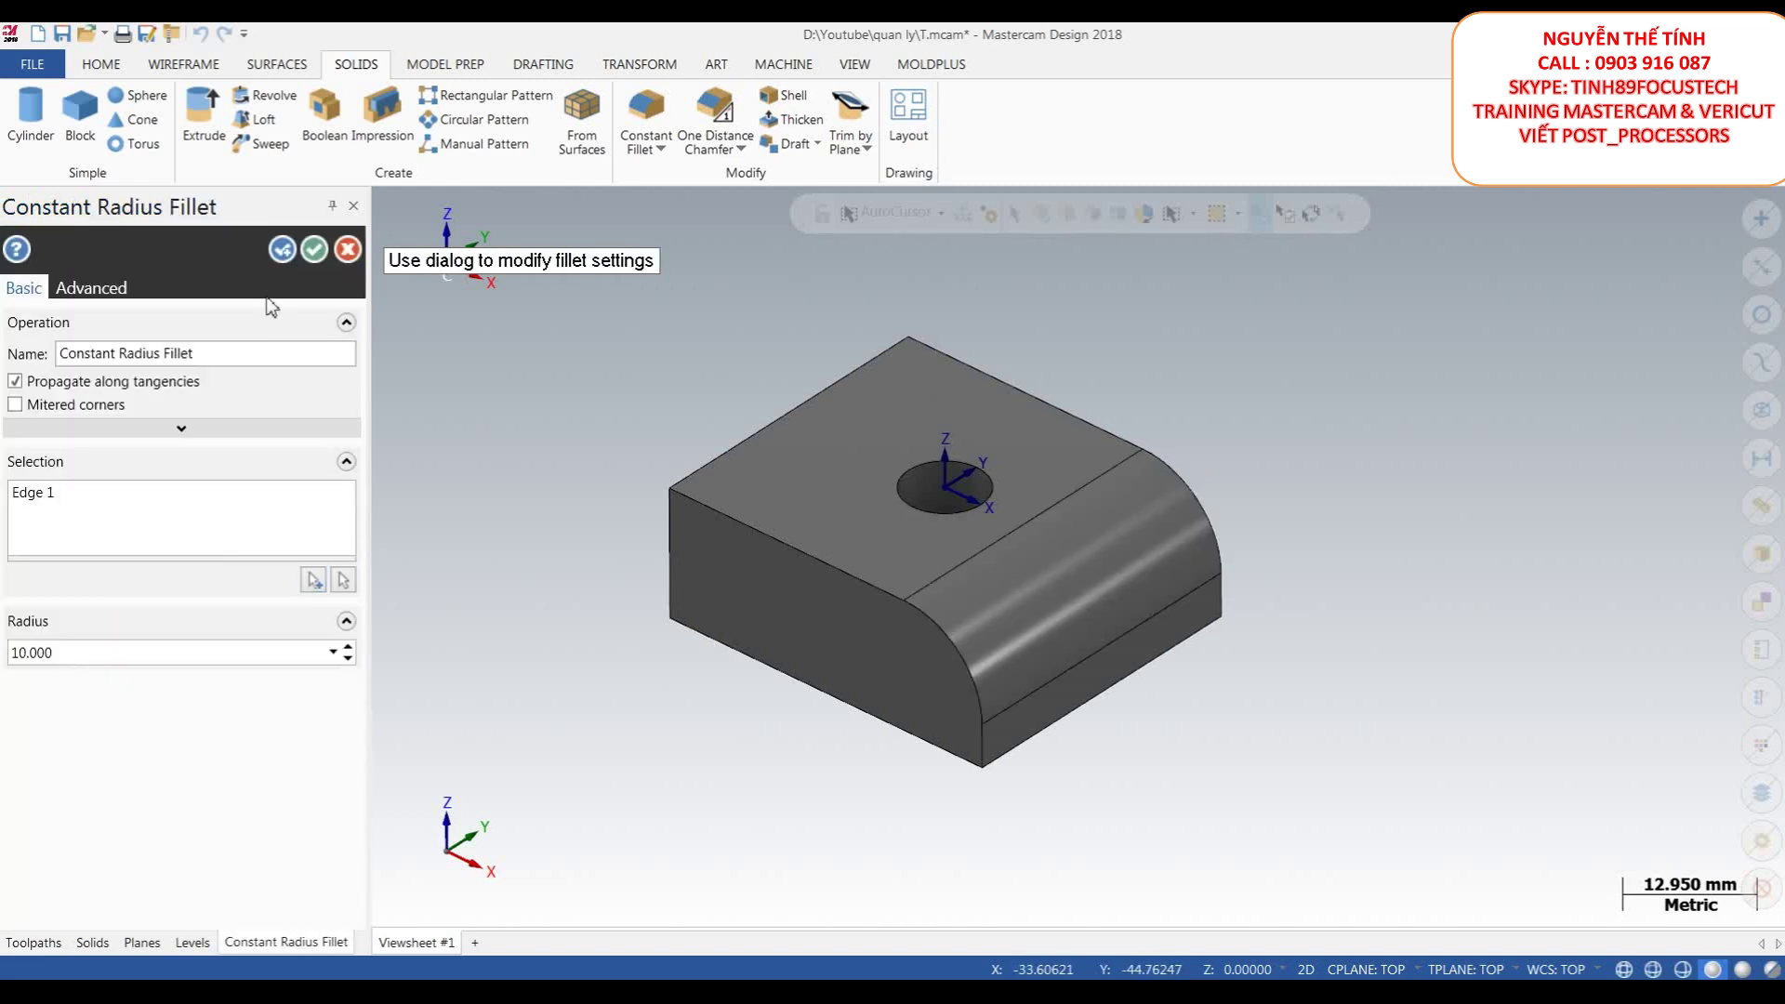
click(315, 248)
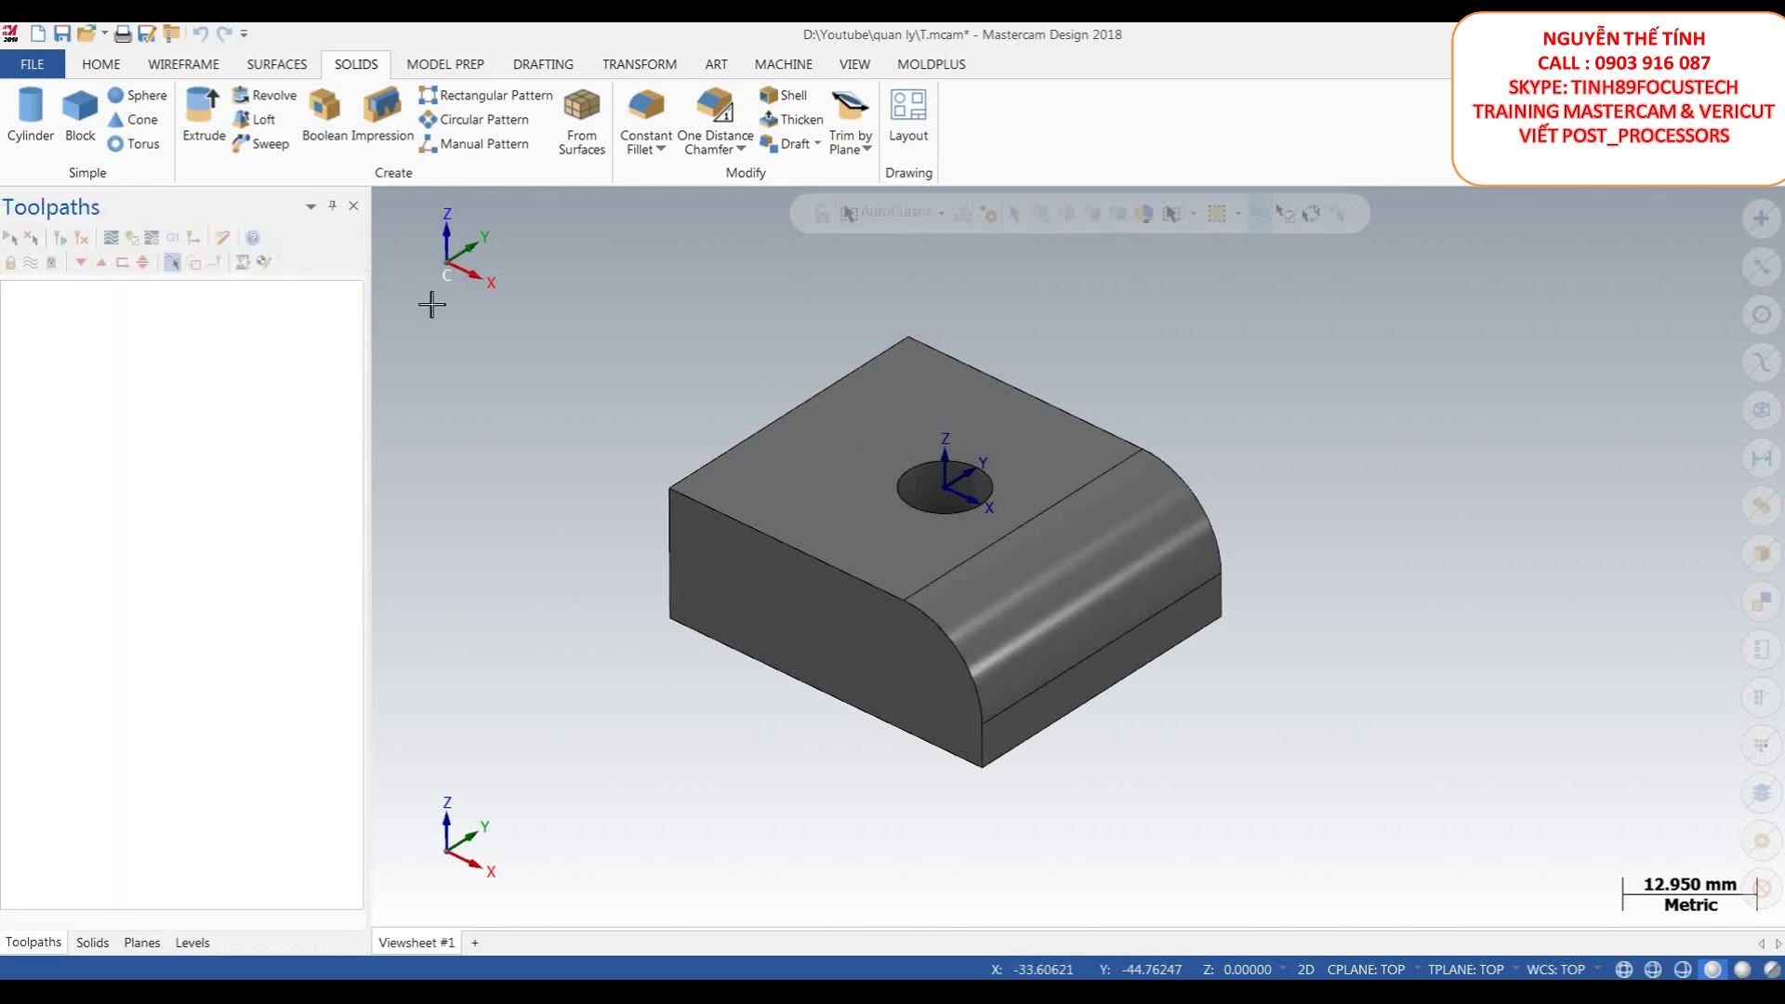
scroll(1399, 490, down, 3)
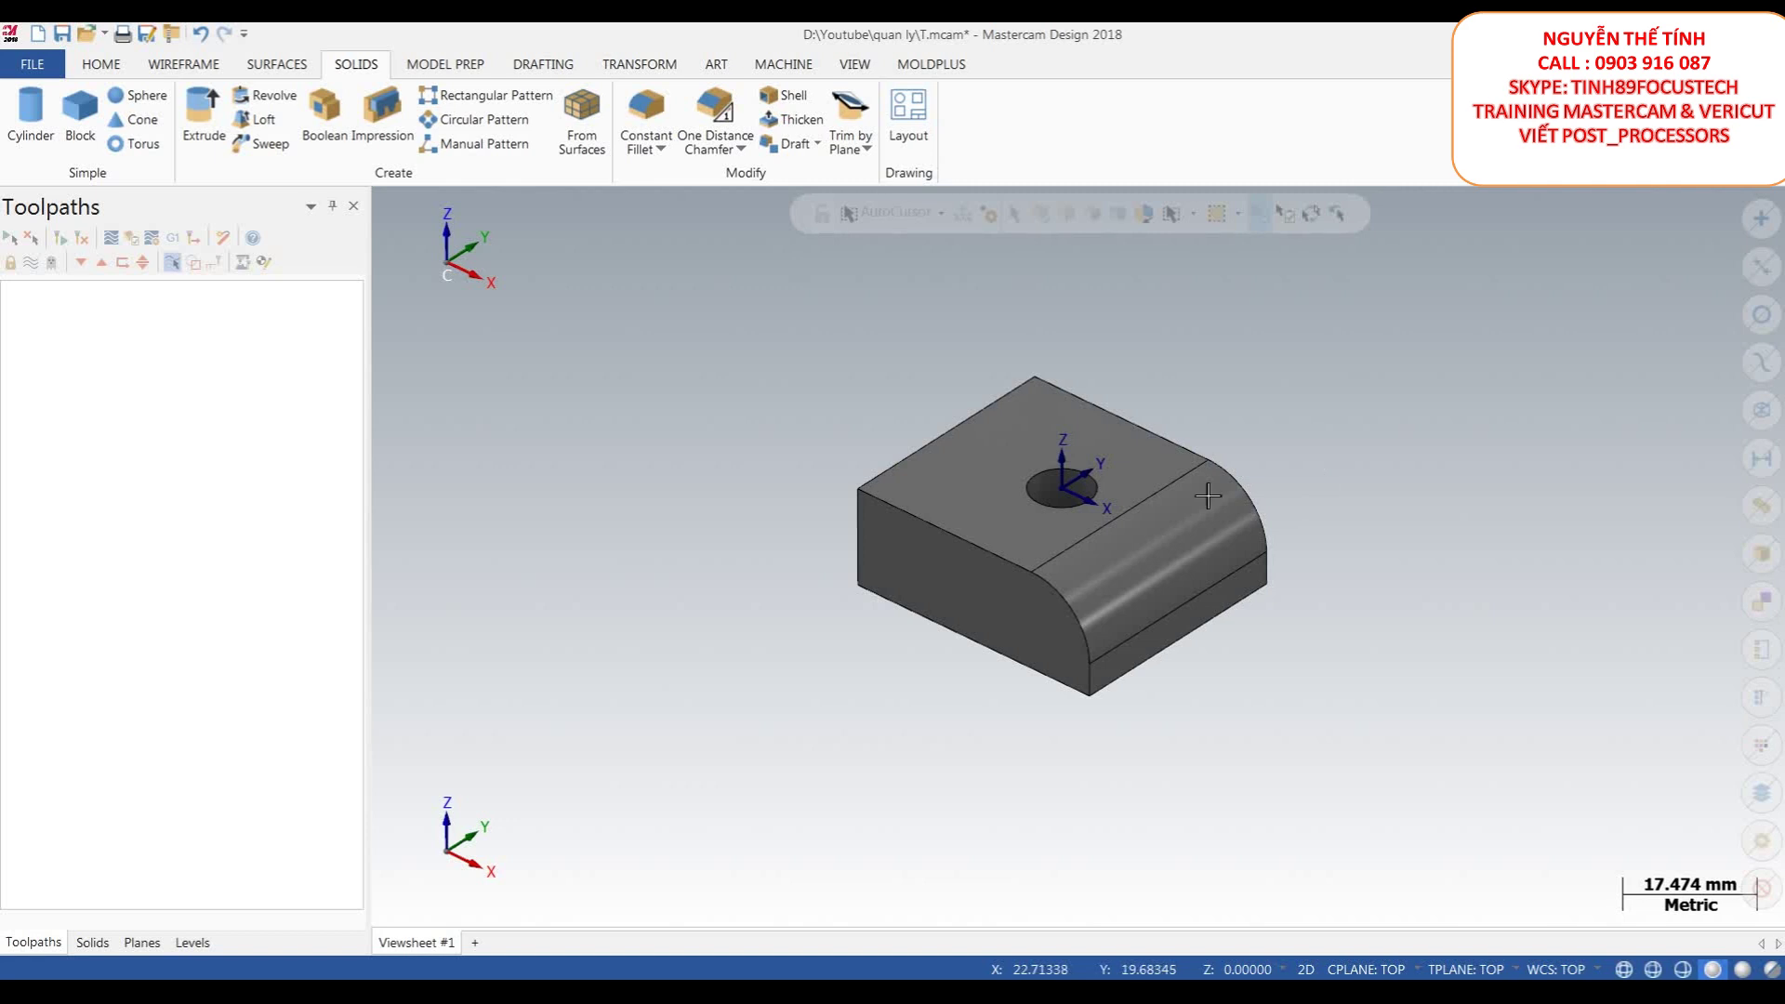
- Start Hole Axis on the block's central hole face, with the axis line, point and circle options enabled
click(445, 64)
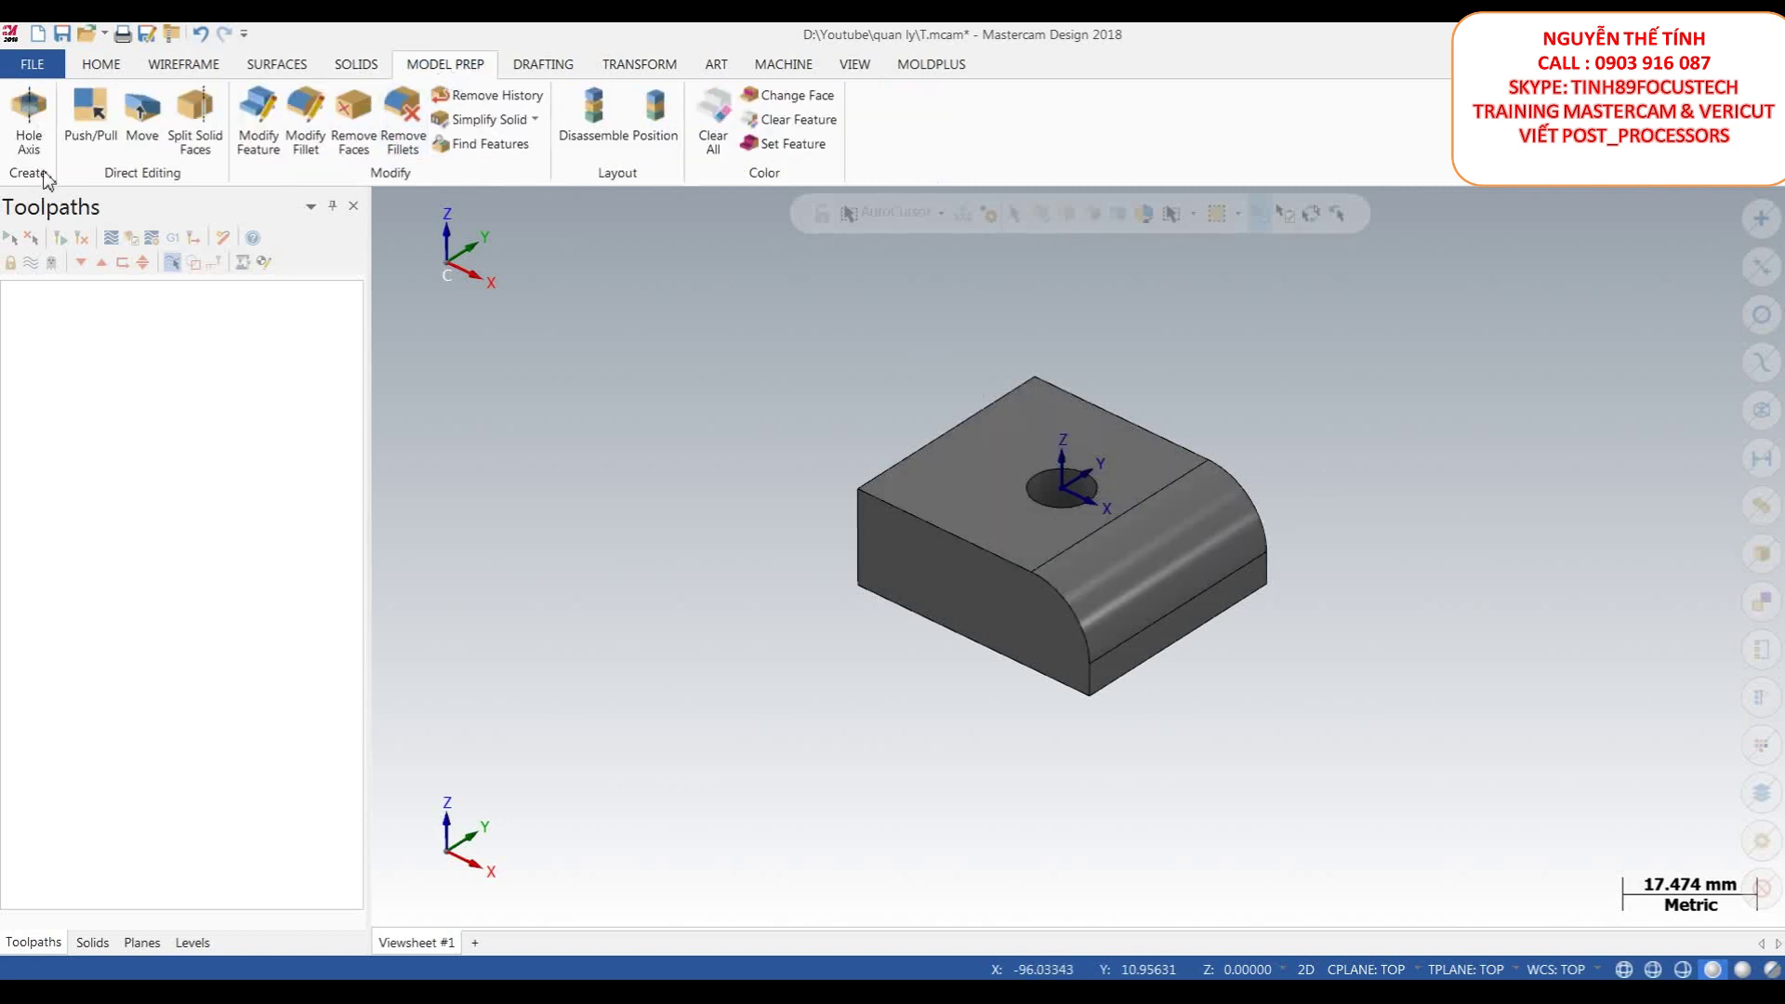
click(30, 116)
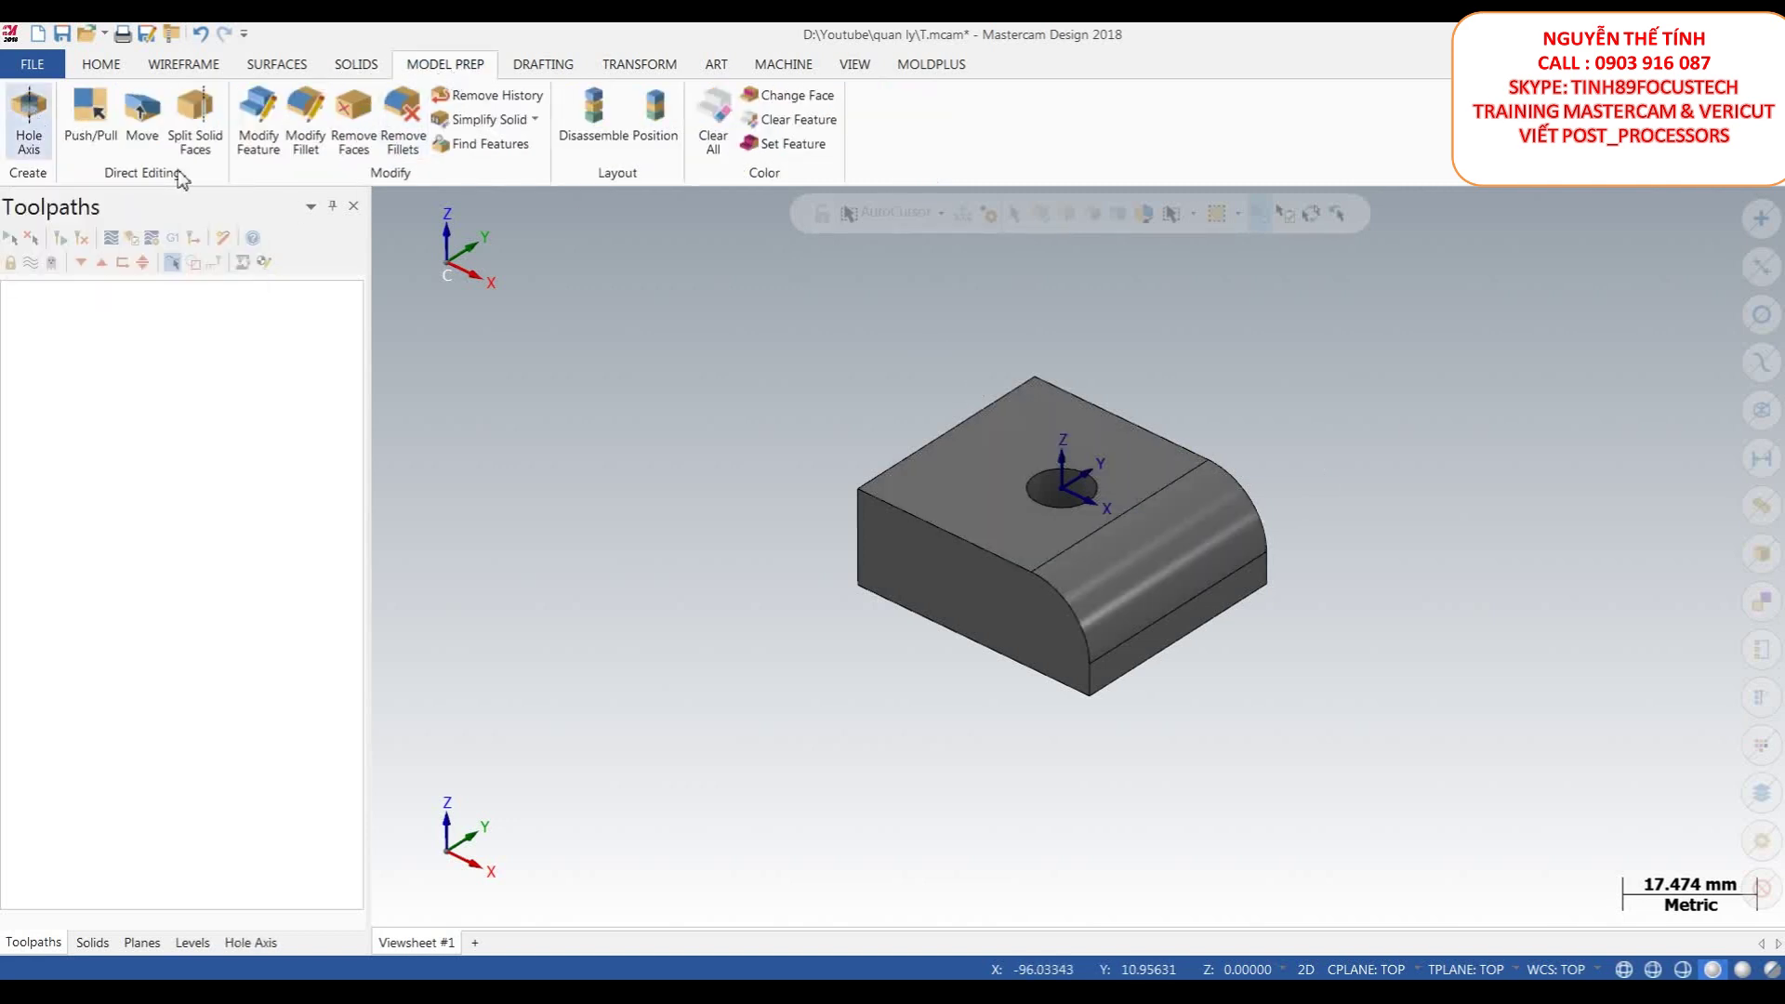
scroll(1032, 502, up, 2)
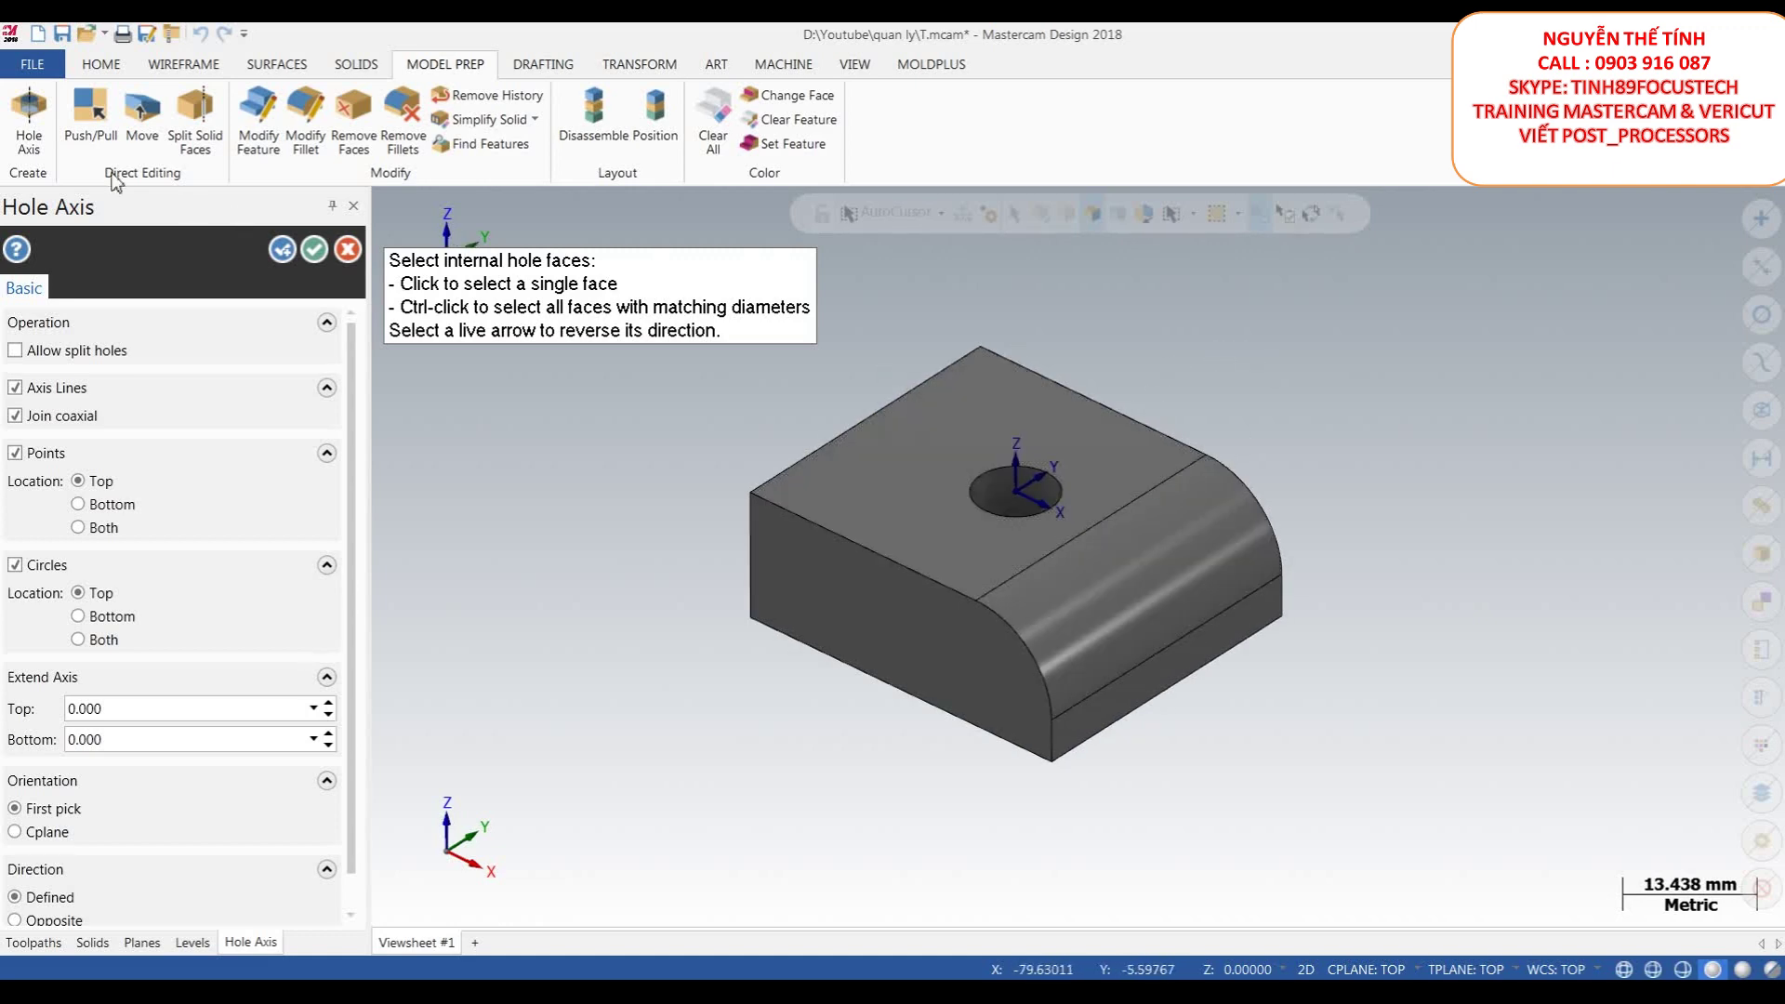
scroll(1050, 489, up, 4)
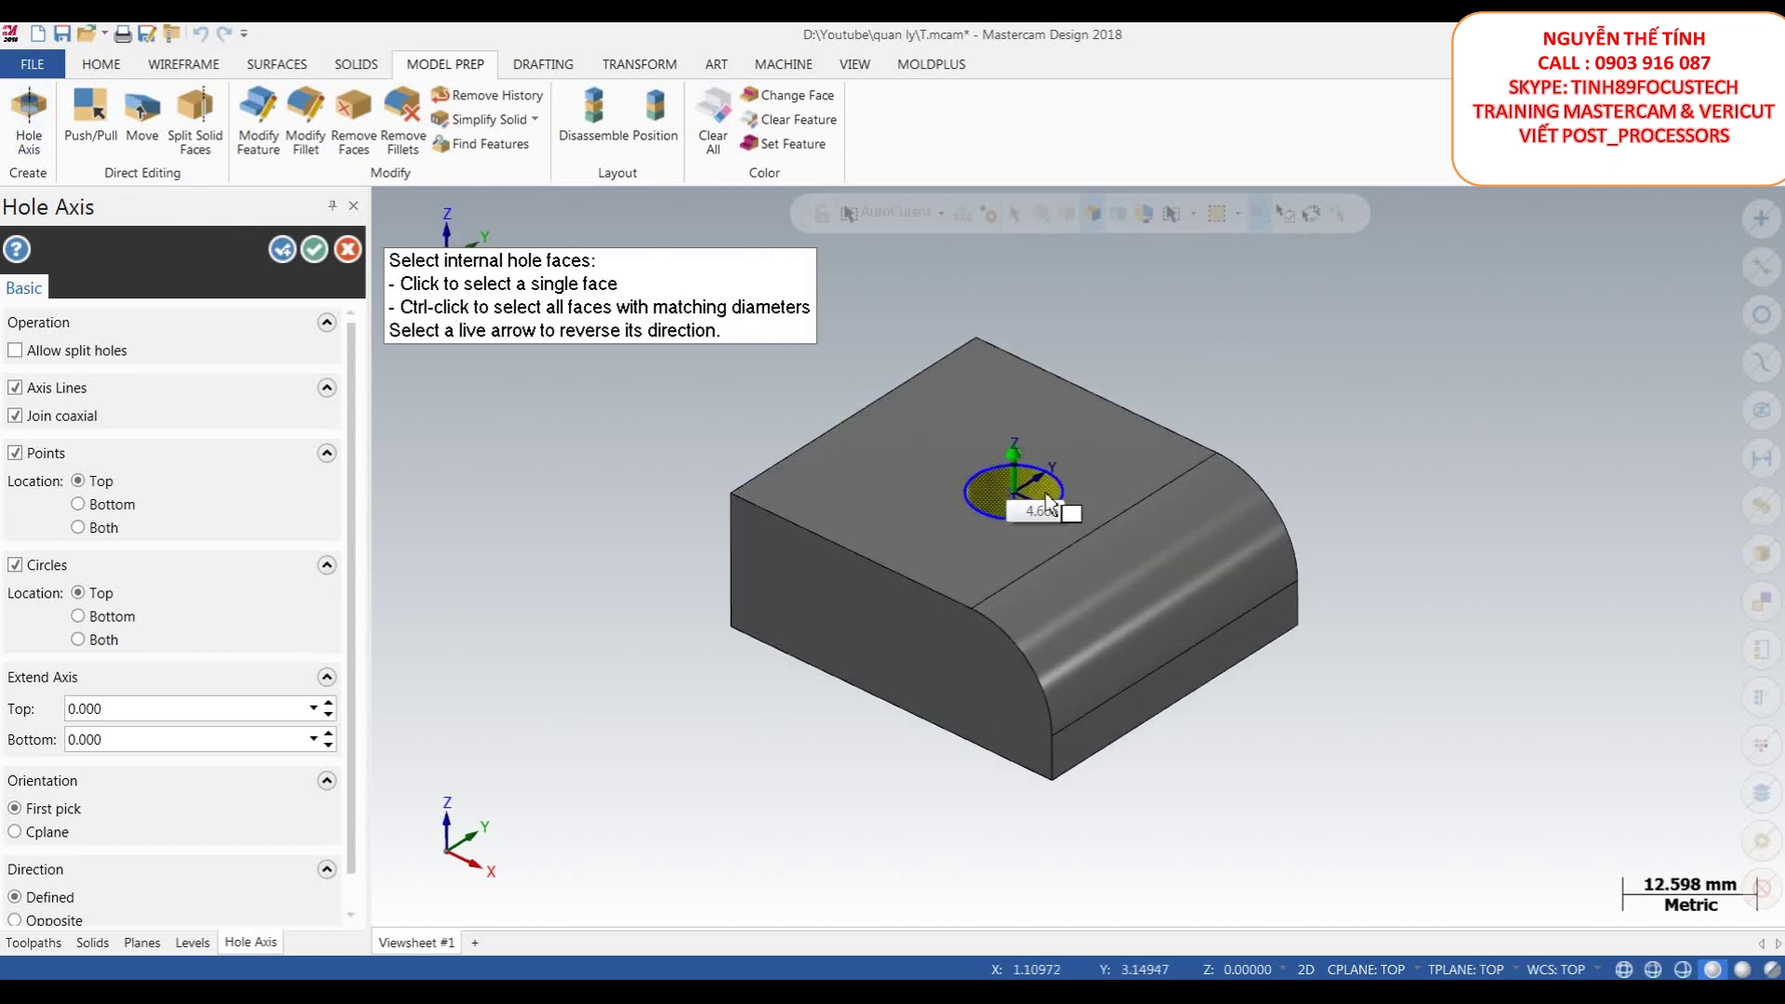
scroll(1029, 437, up, 1)
scroll(957, 398, down, 1)
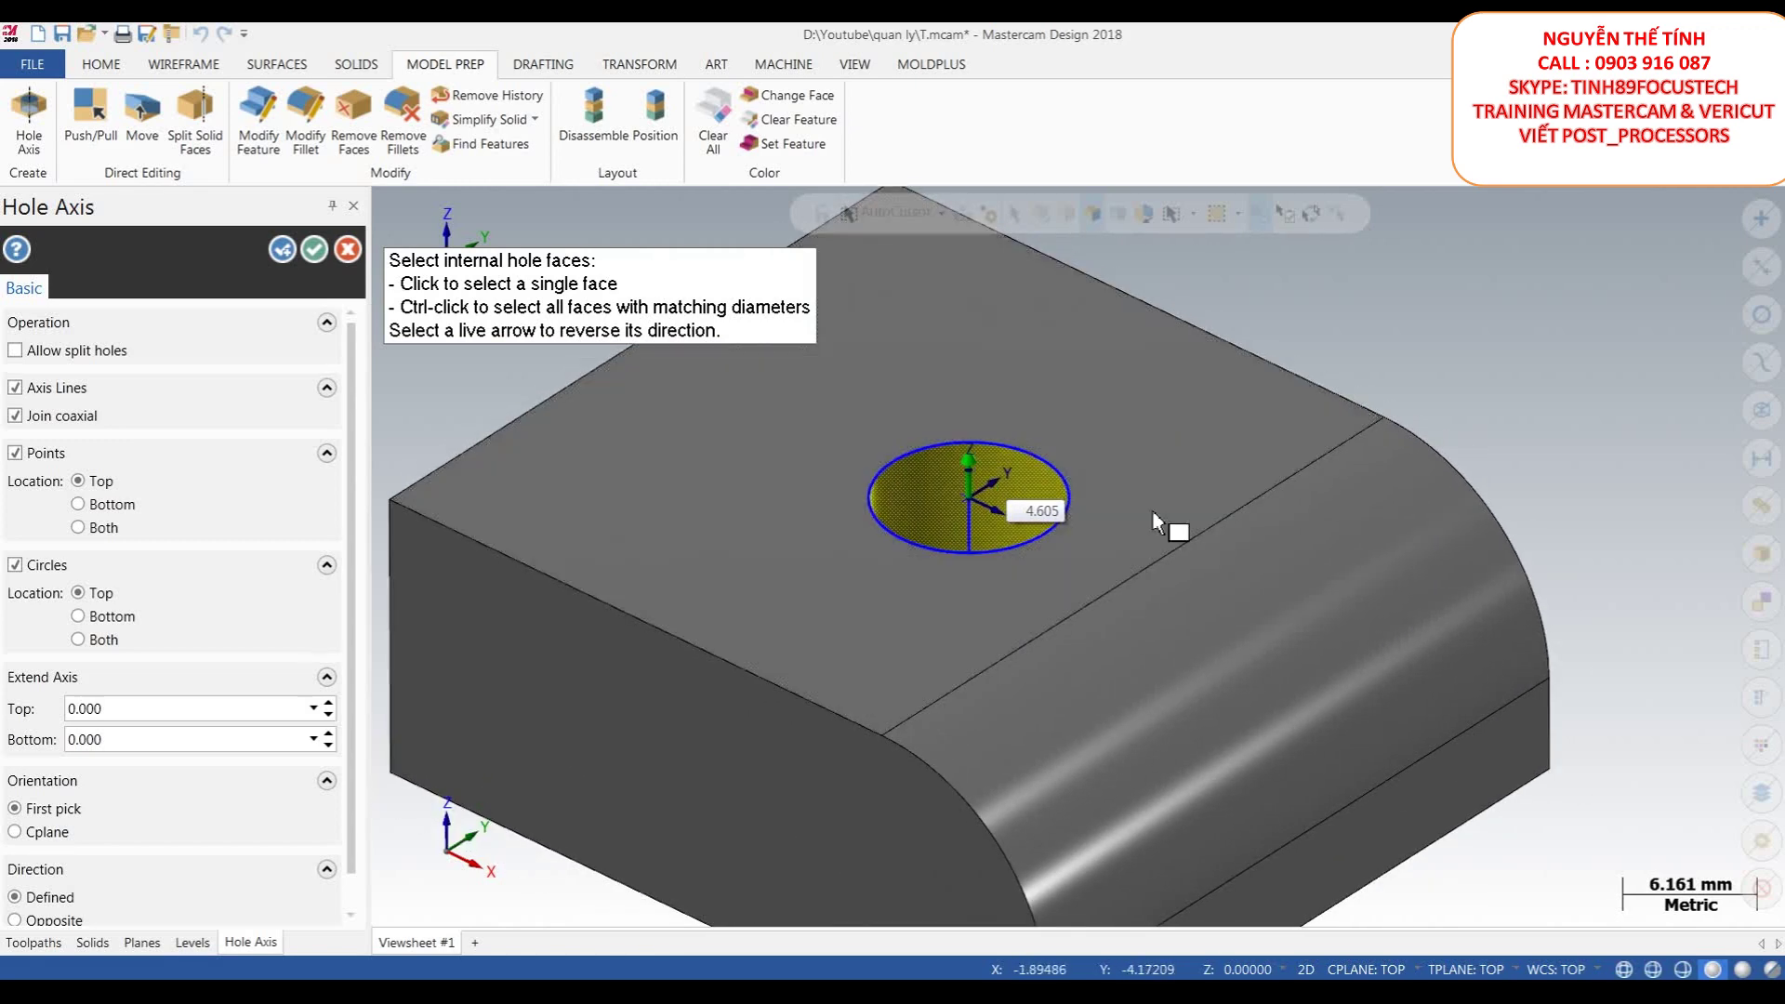
scroll(948, 503, up, 4)
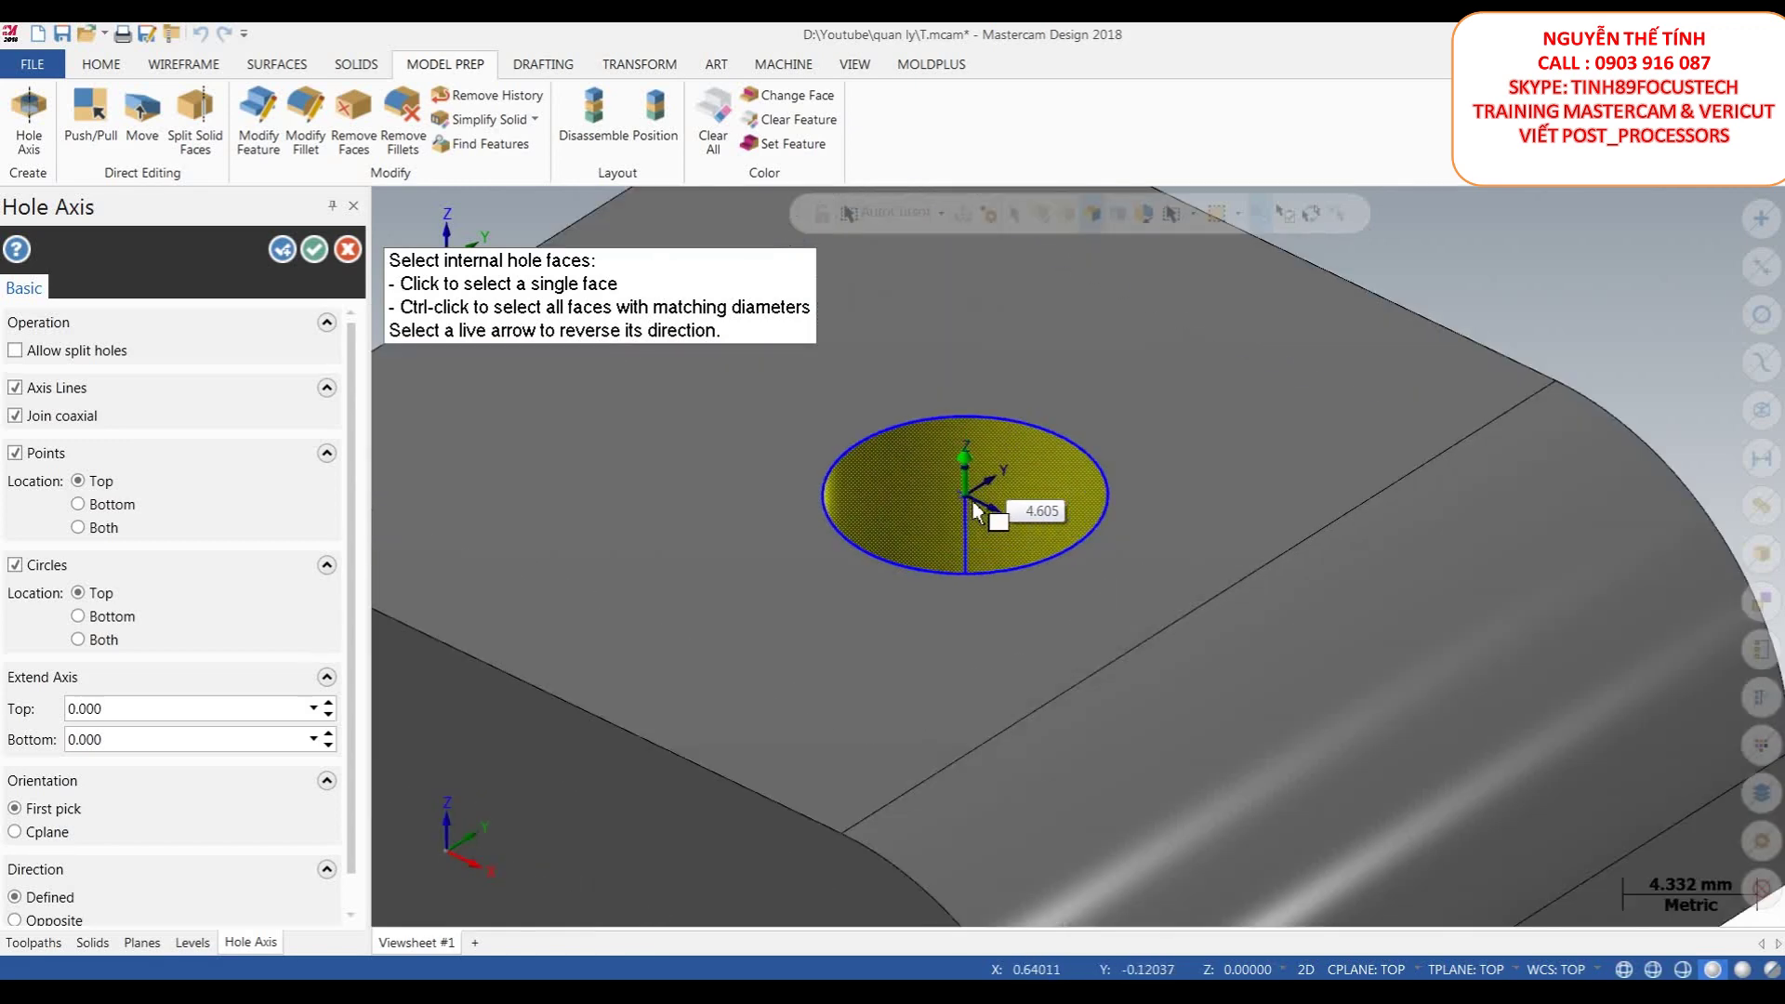
middle_drag(1001, 542, 1069, 428)
scroll(1005, 407, down, 5)
scroll(1000, 414, down, 2)
scroll(1079, 433, up, 2)
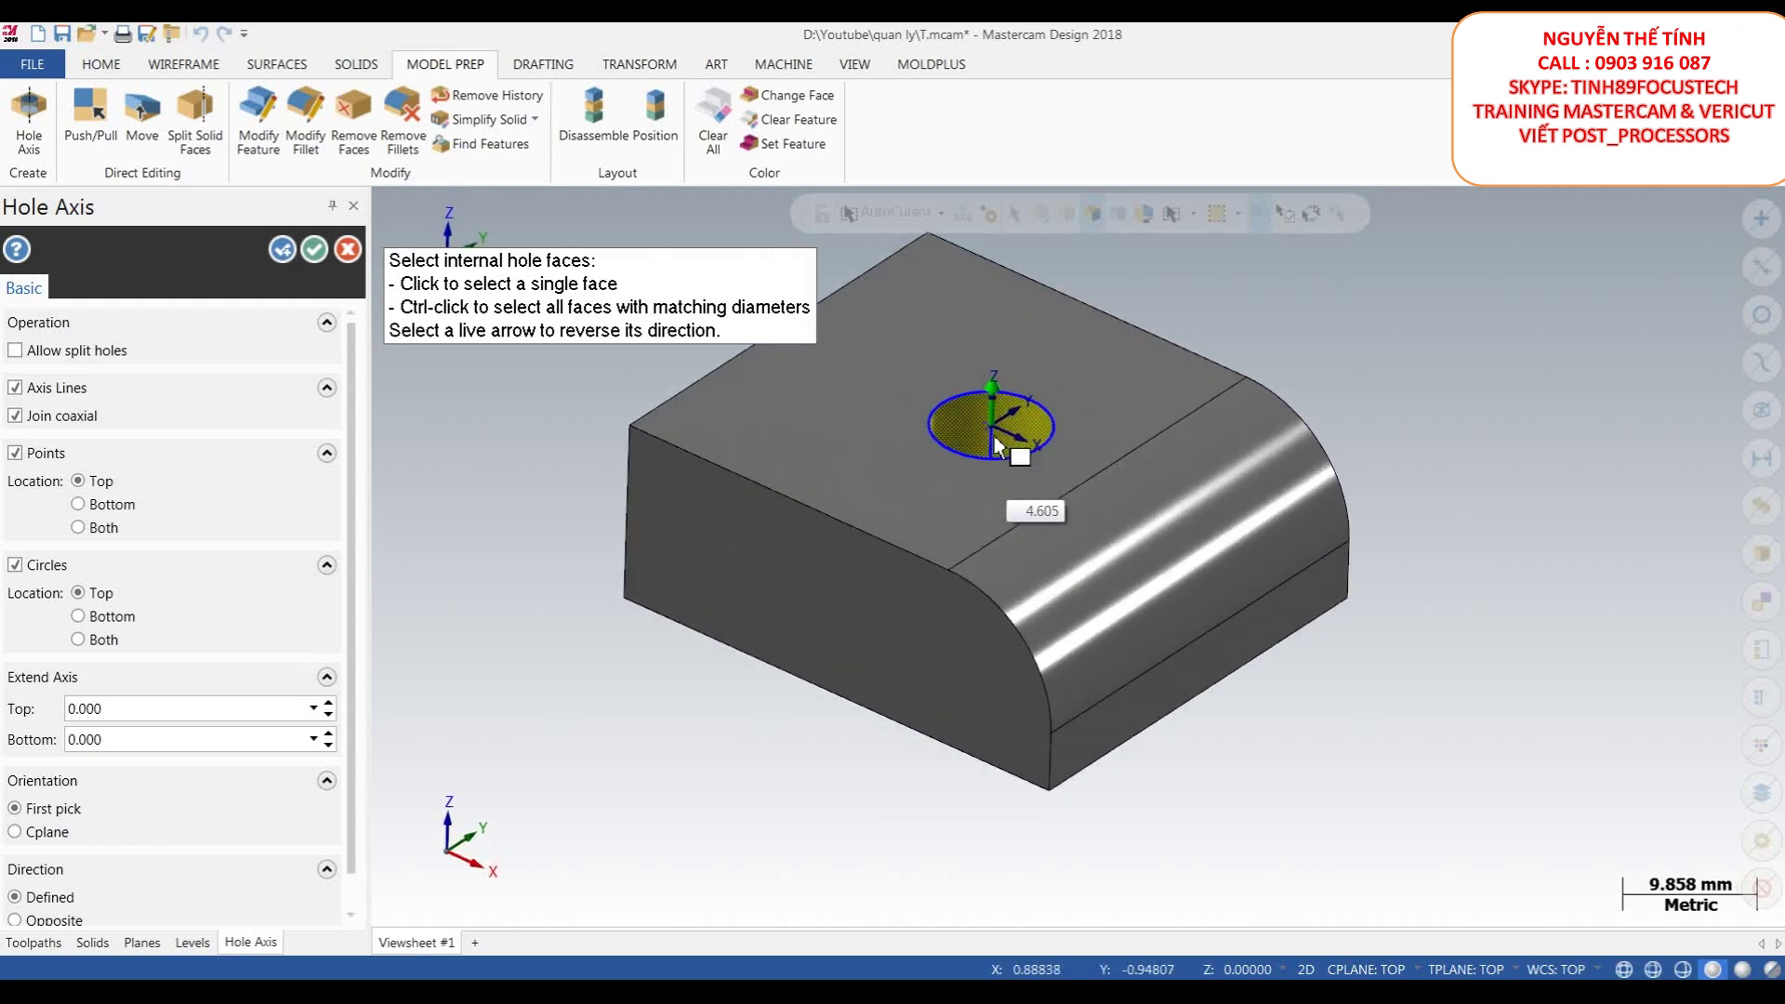
- Try the bottom location for the hole axis points, and set their location to Both
scroll(1079, 433, down, 1)
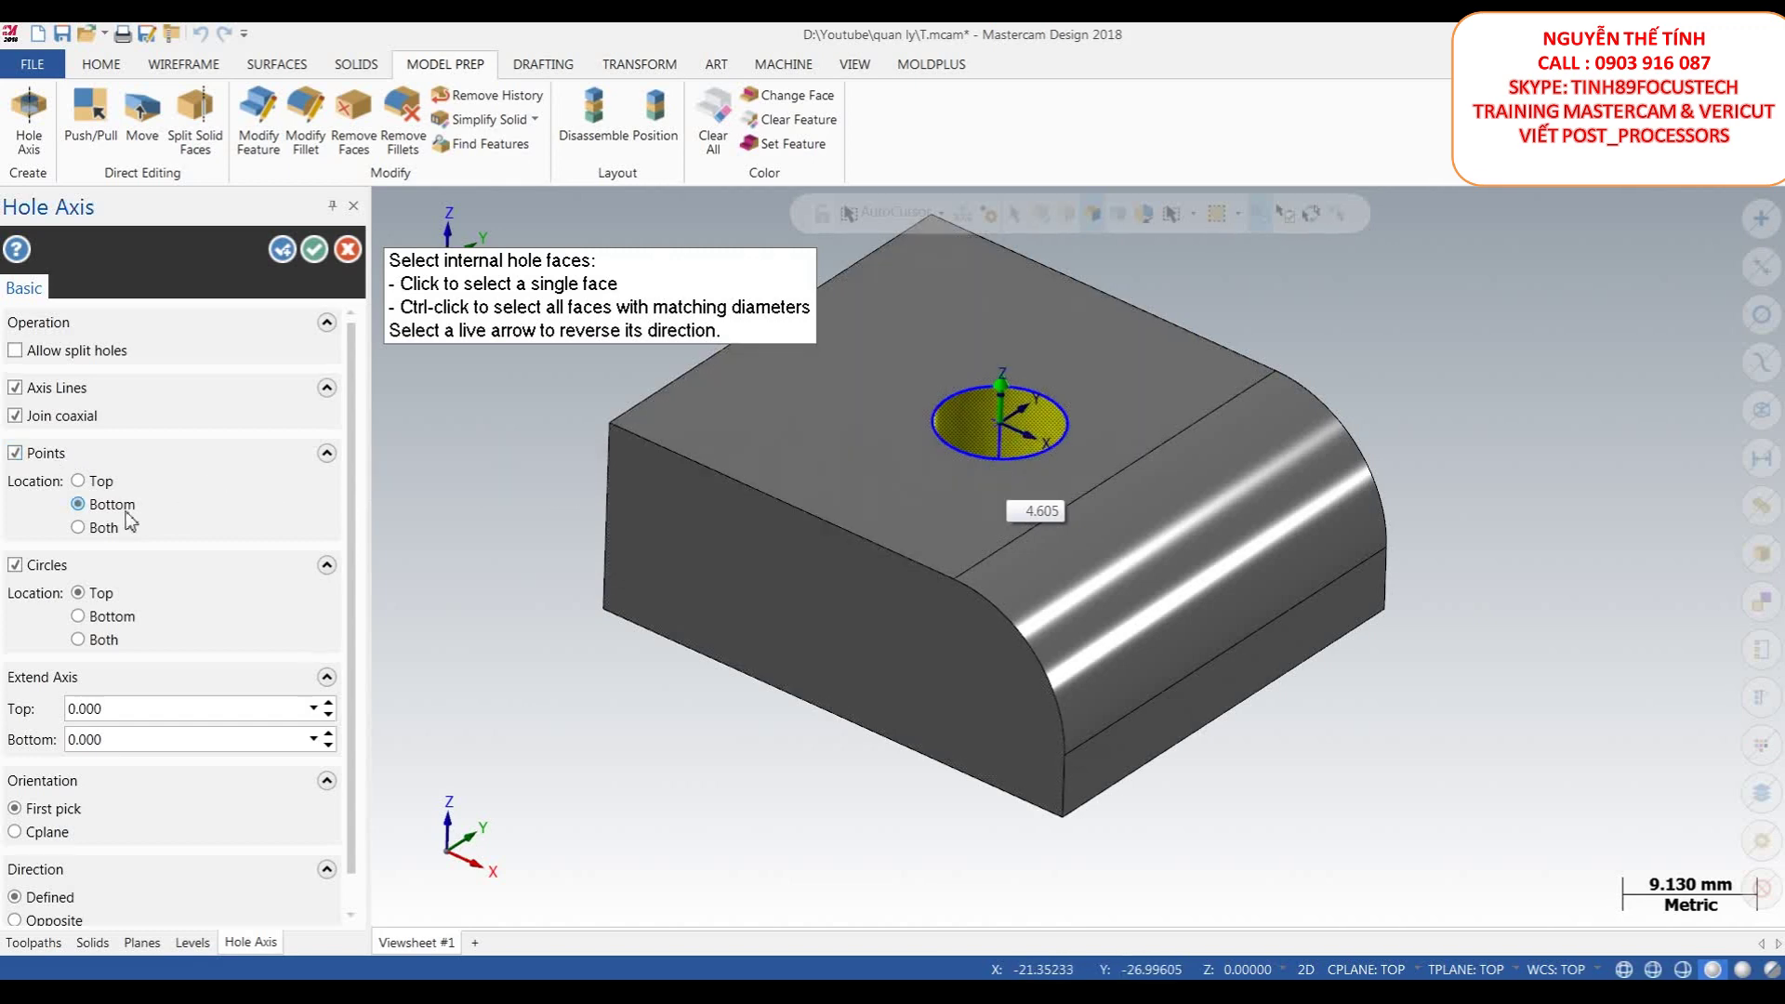
middle_drag(1076, 585, 1132, 456)
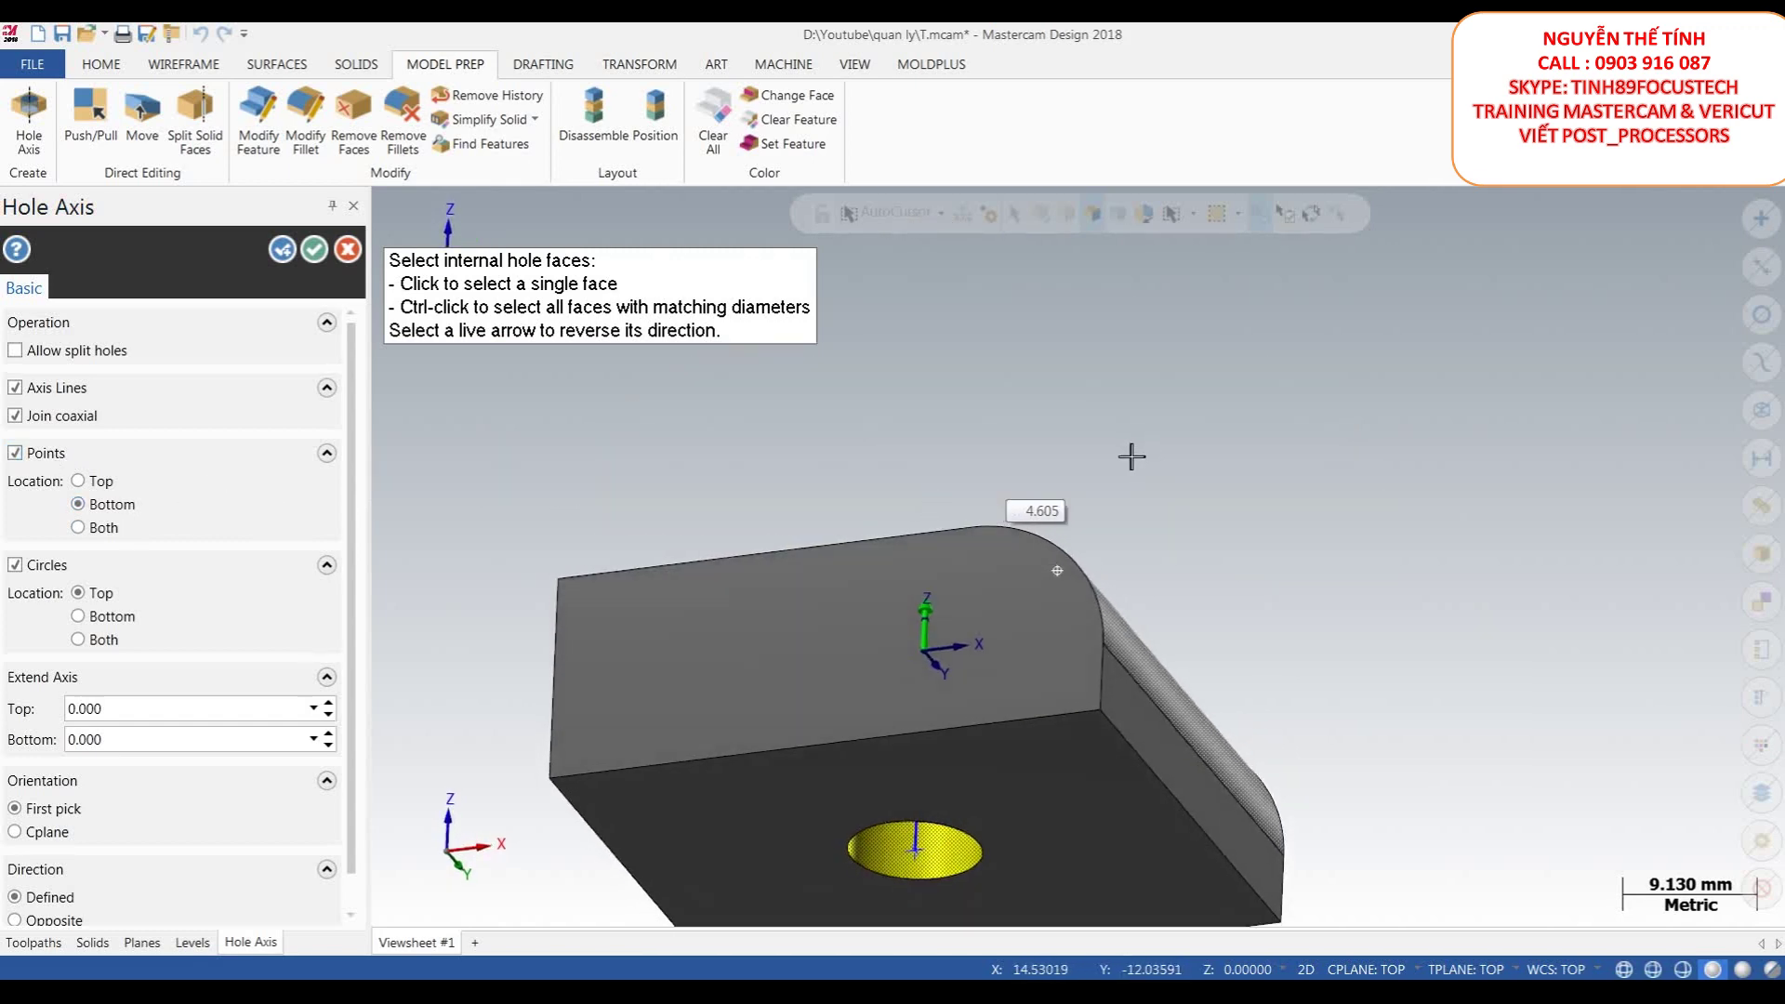
key(alt+7)
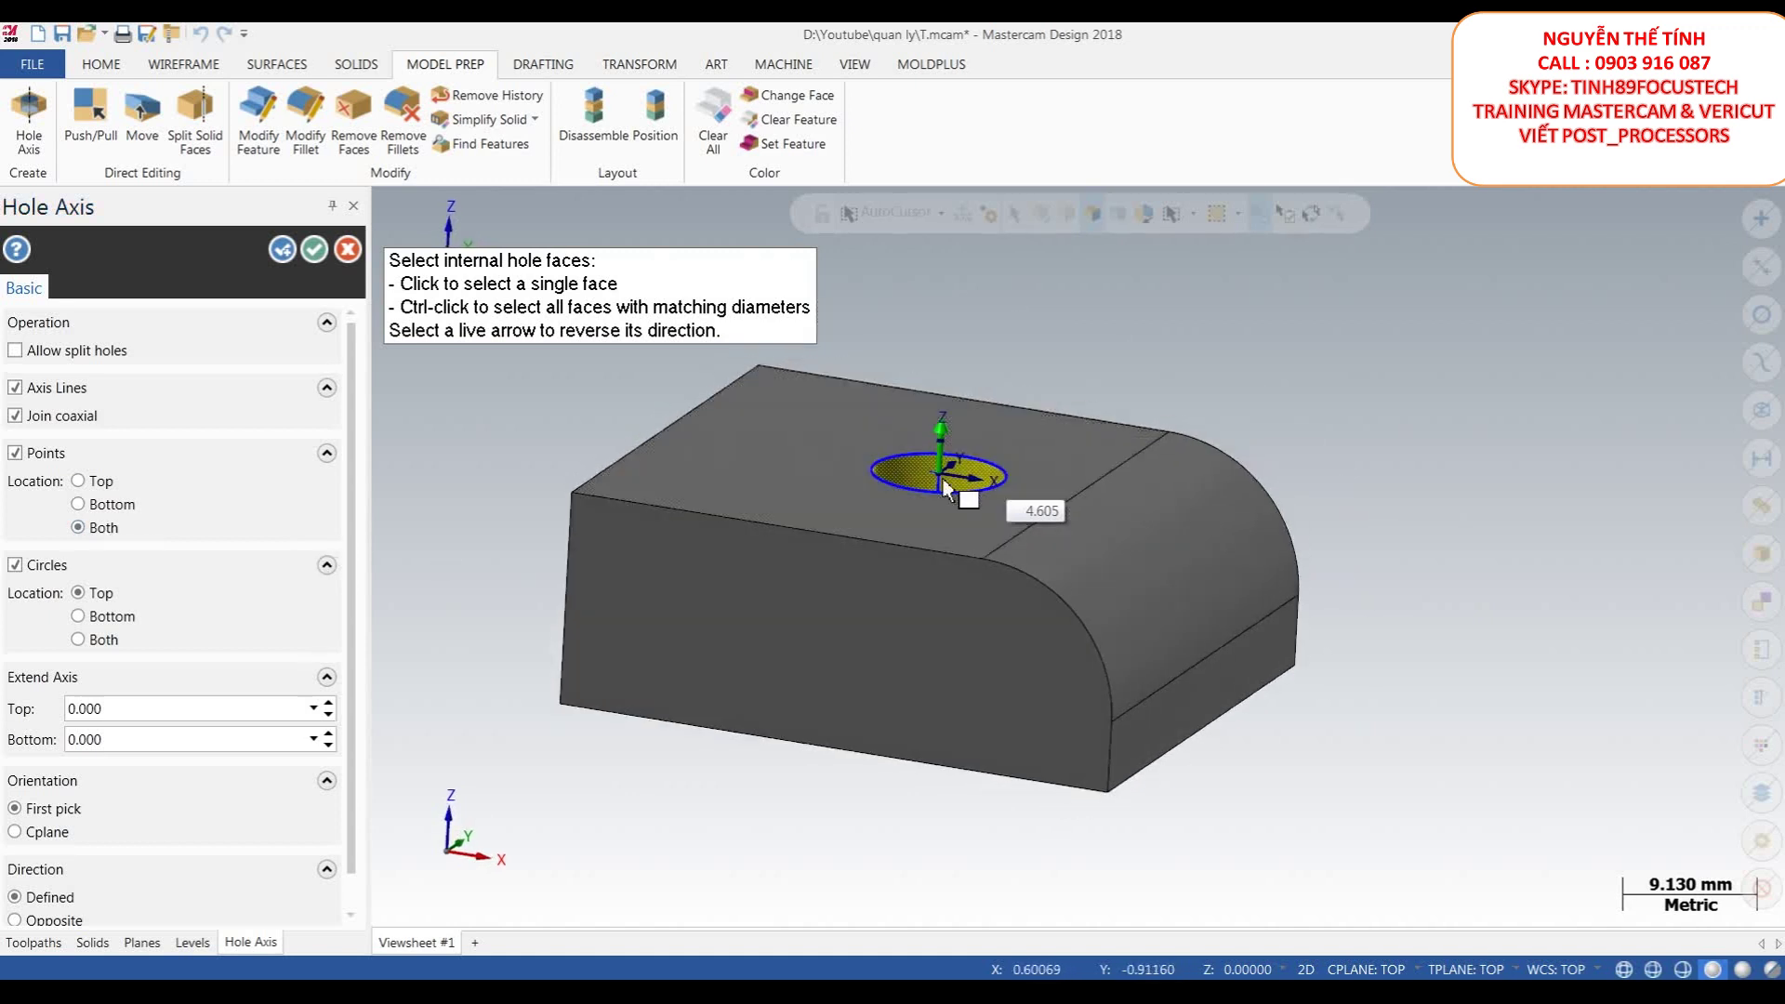
middle_drag(949, 483, 1020, 428)
key(alt+7)
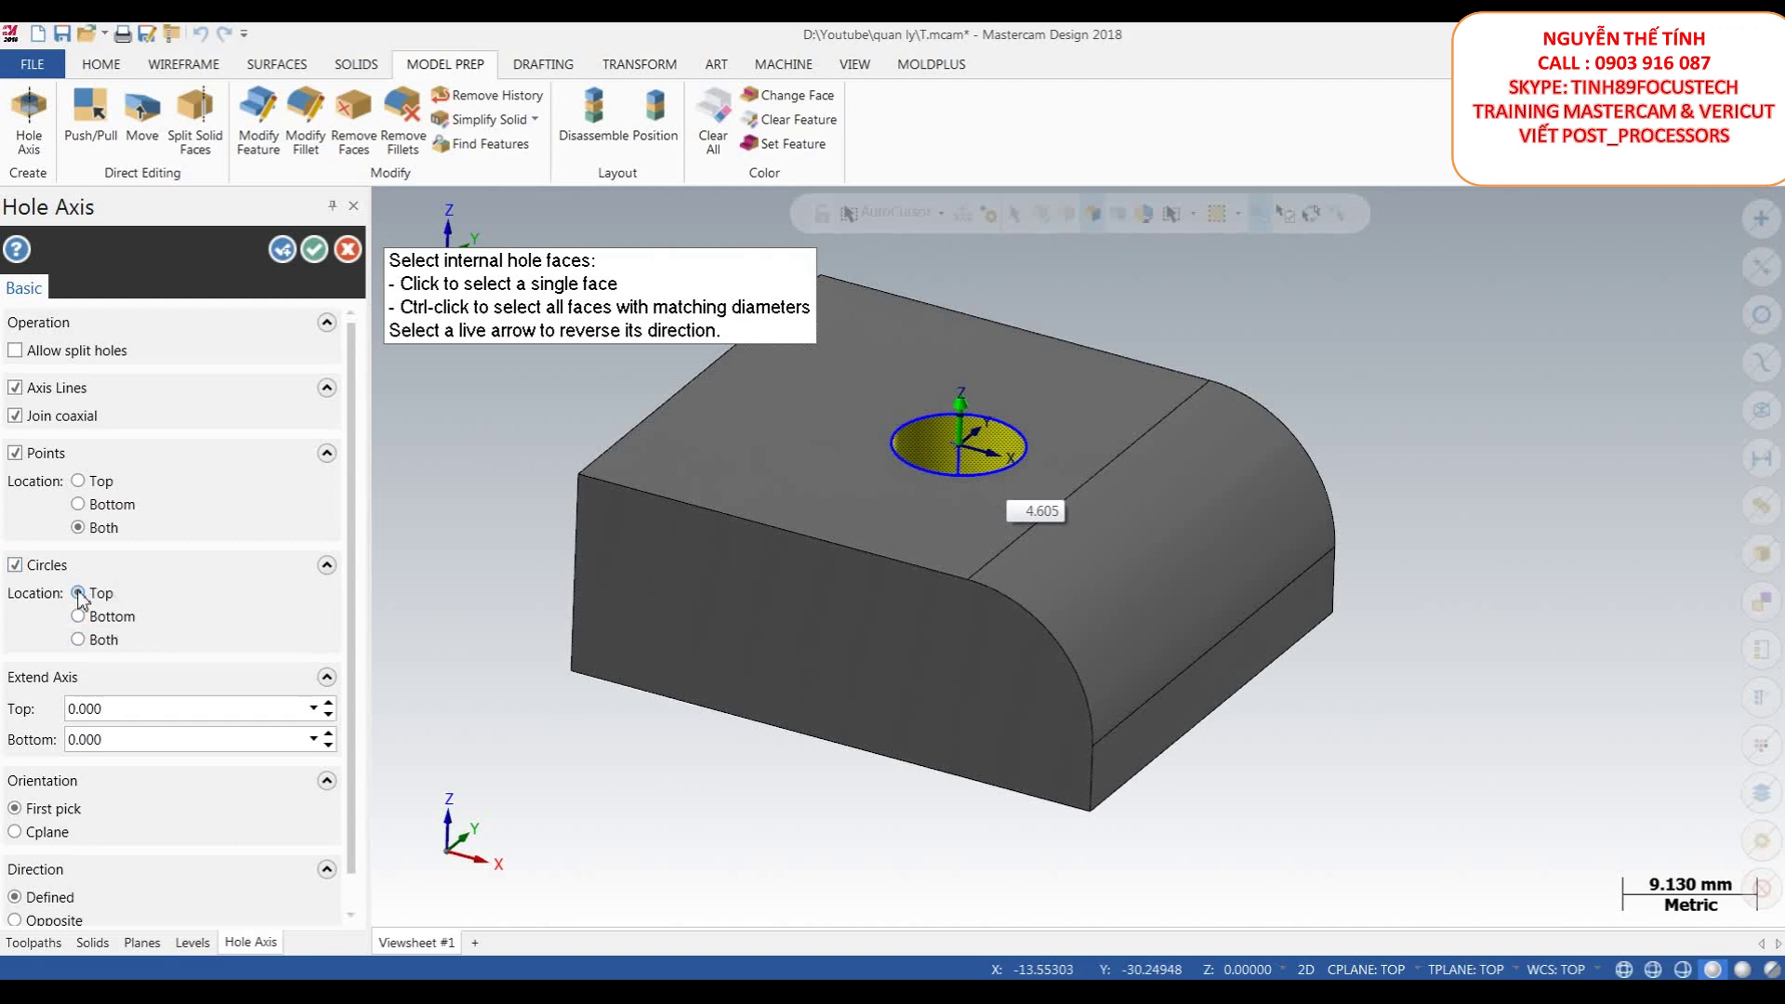
- Try the bottom location for the hole circles, and set their location to Both
click(109, 617)
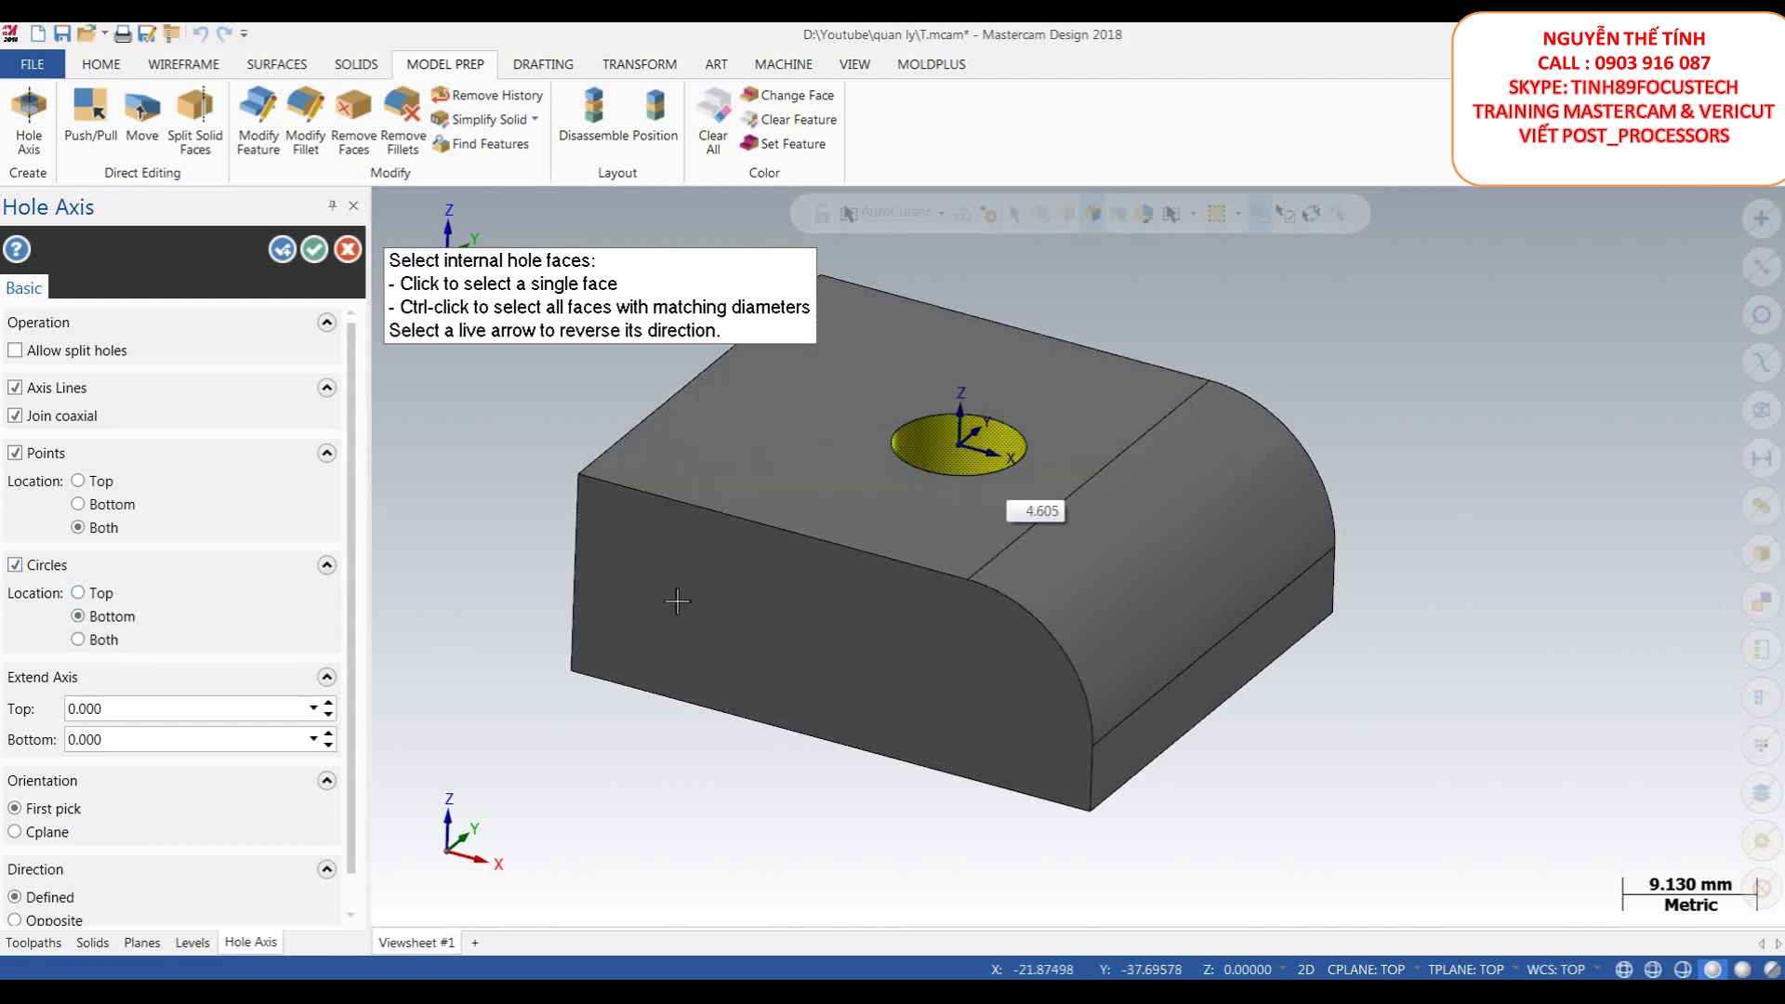
middle_drag(950, 614, 1040, 523)
key(alt+7)
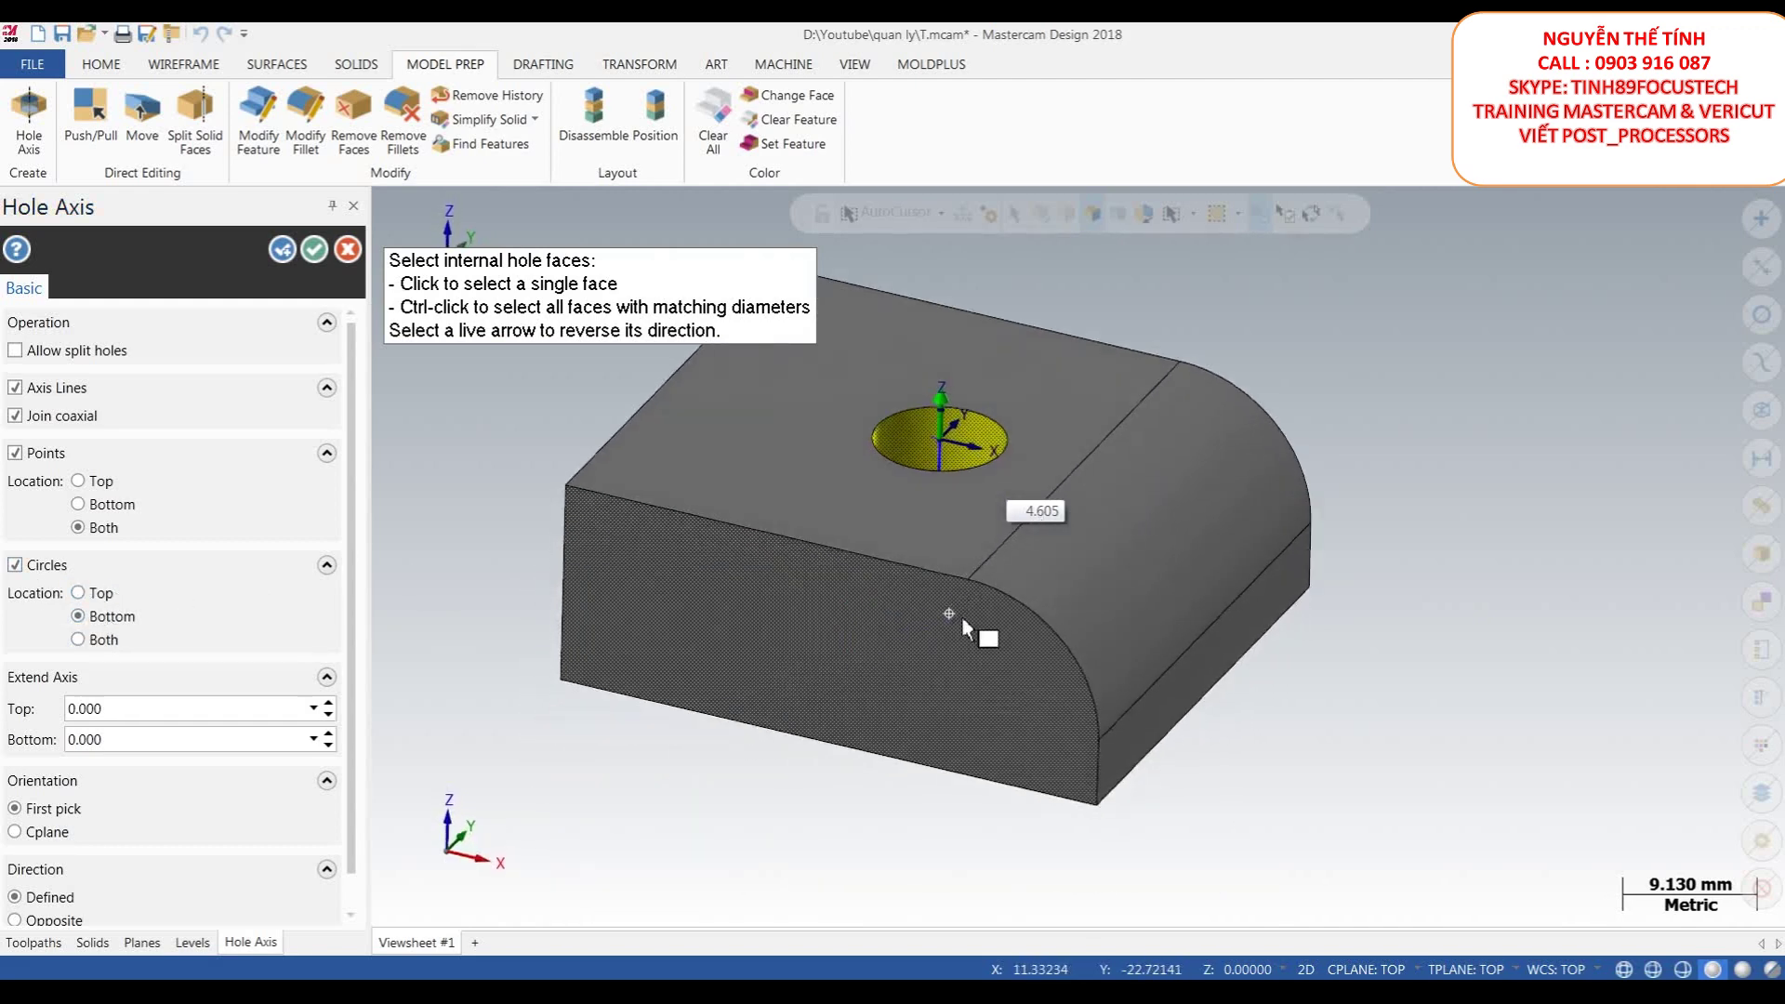
click(87, 644)
middle_drag(909, 508, 1026, 502)
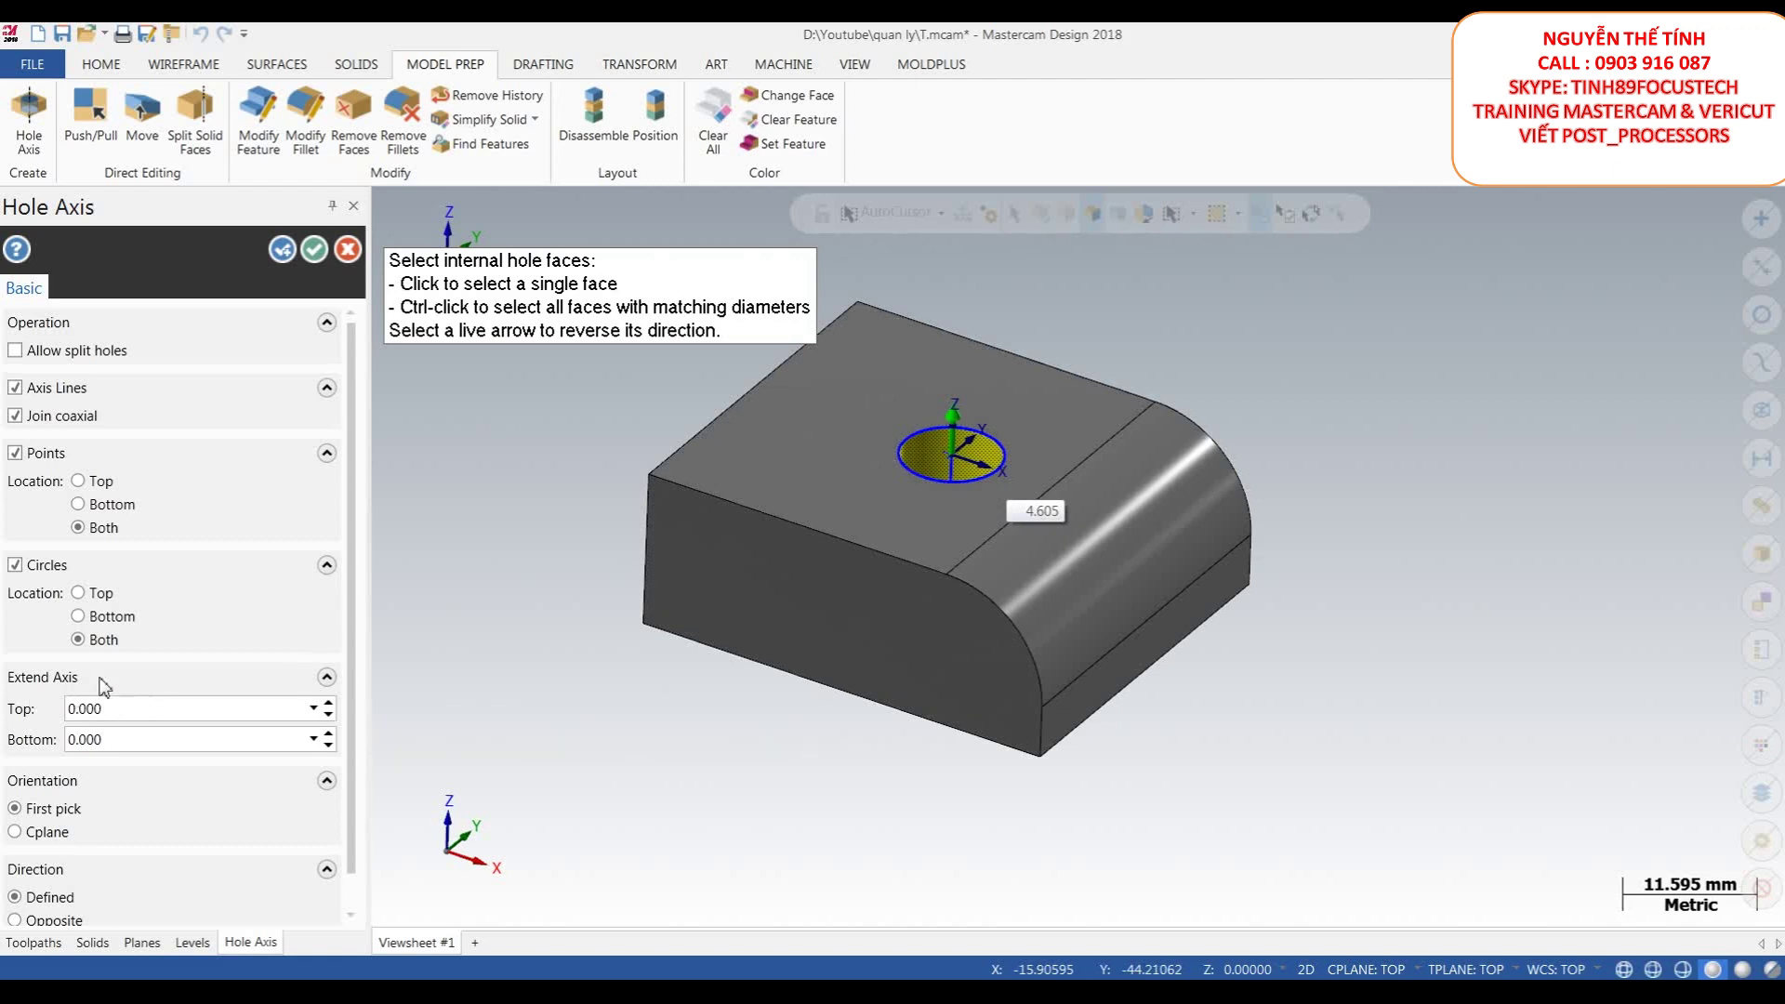
- Extend the hole axis by 5 mm at the top of the hole
click(134, 714)
scroll(879, 476, up, 3)
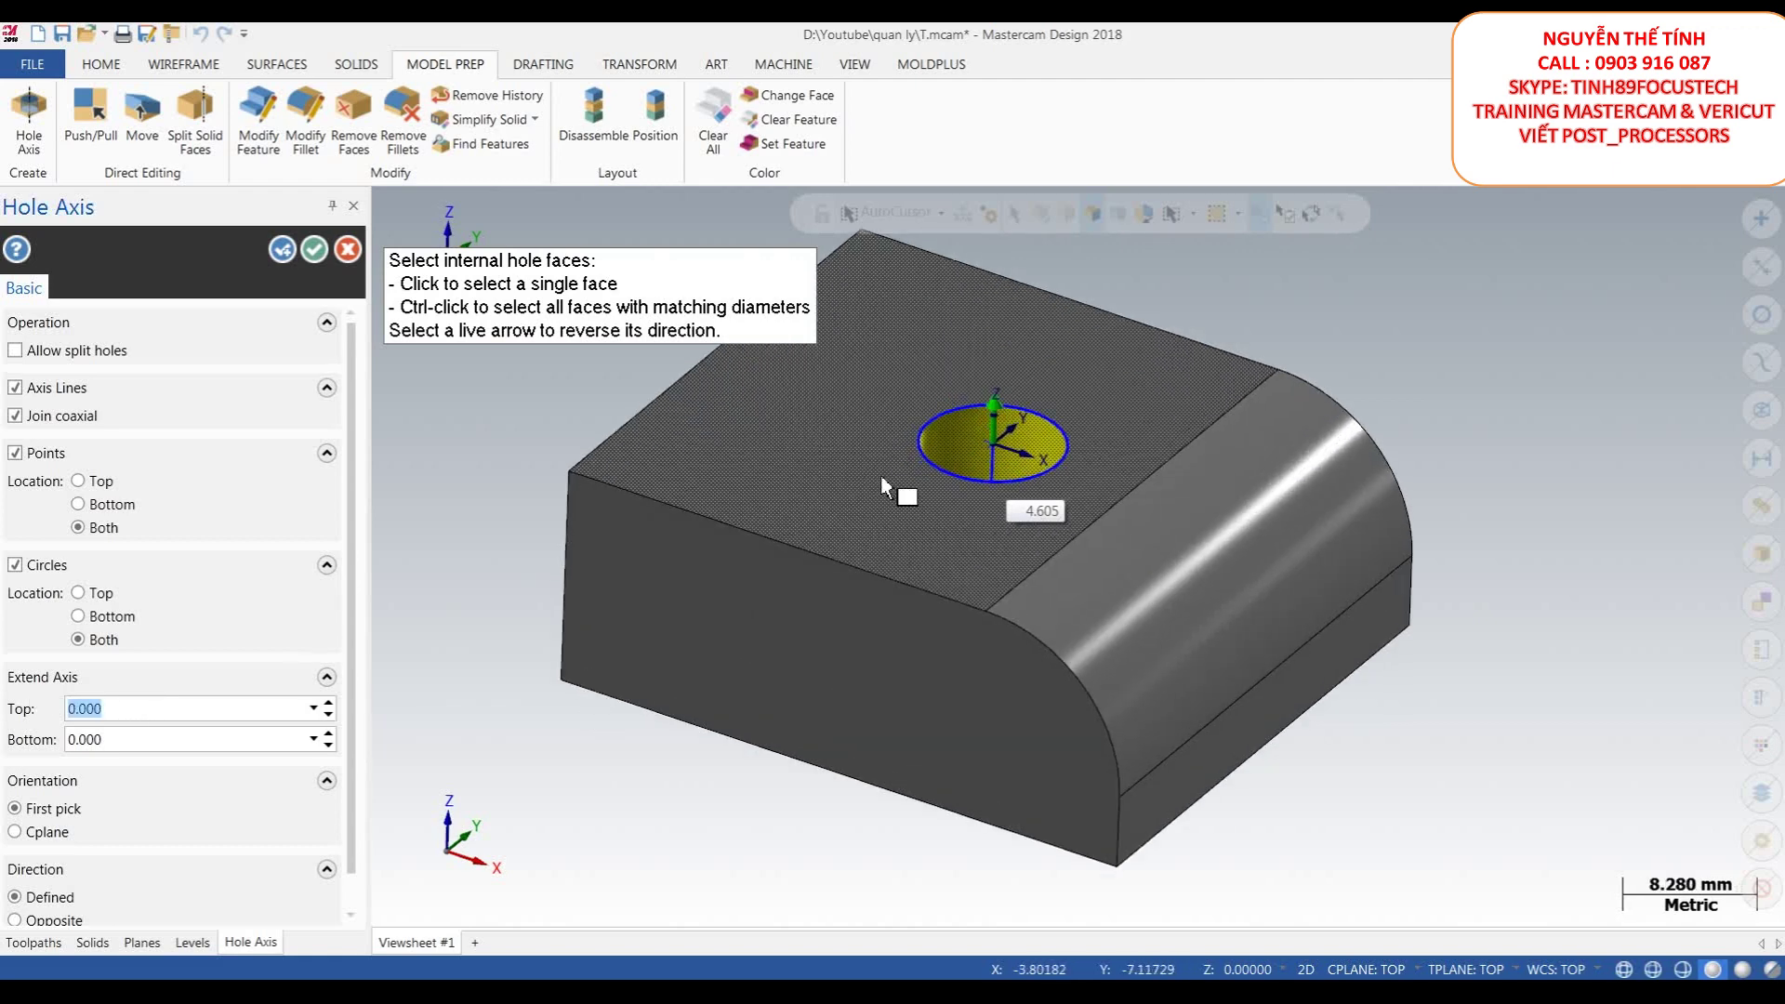
scroll(792, 449, down, 4)
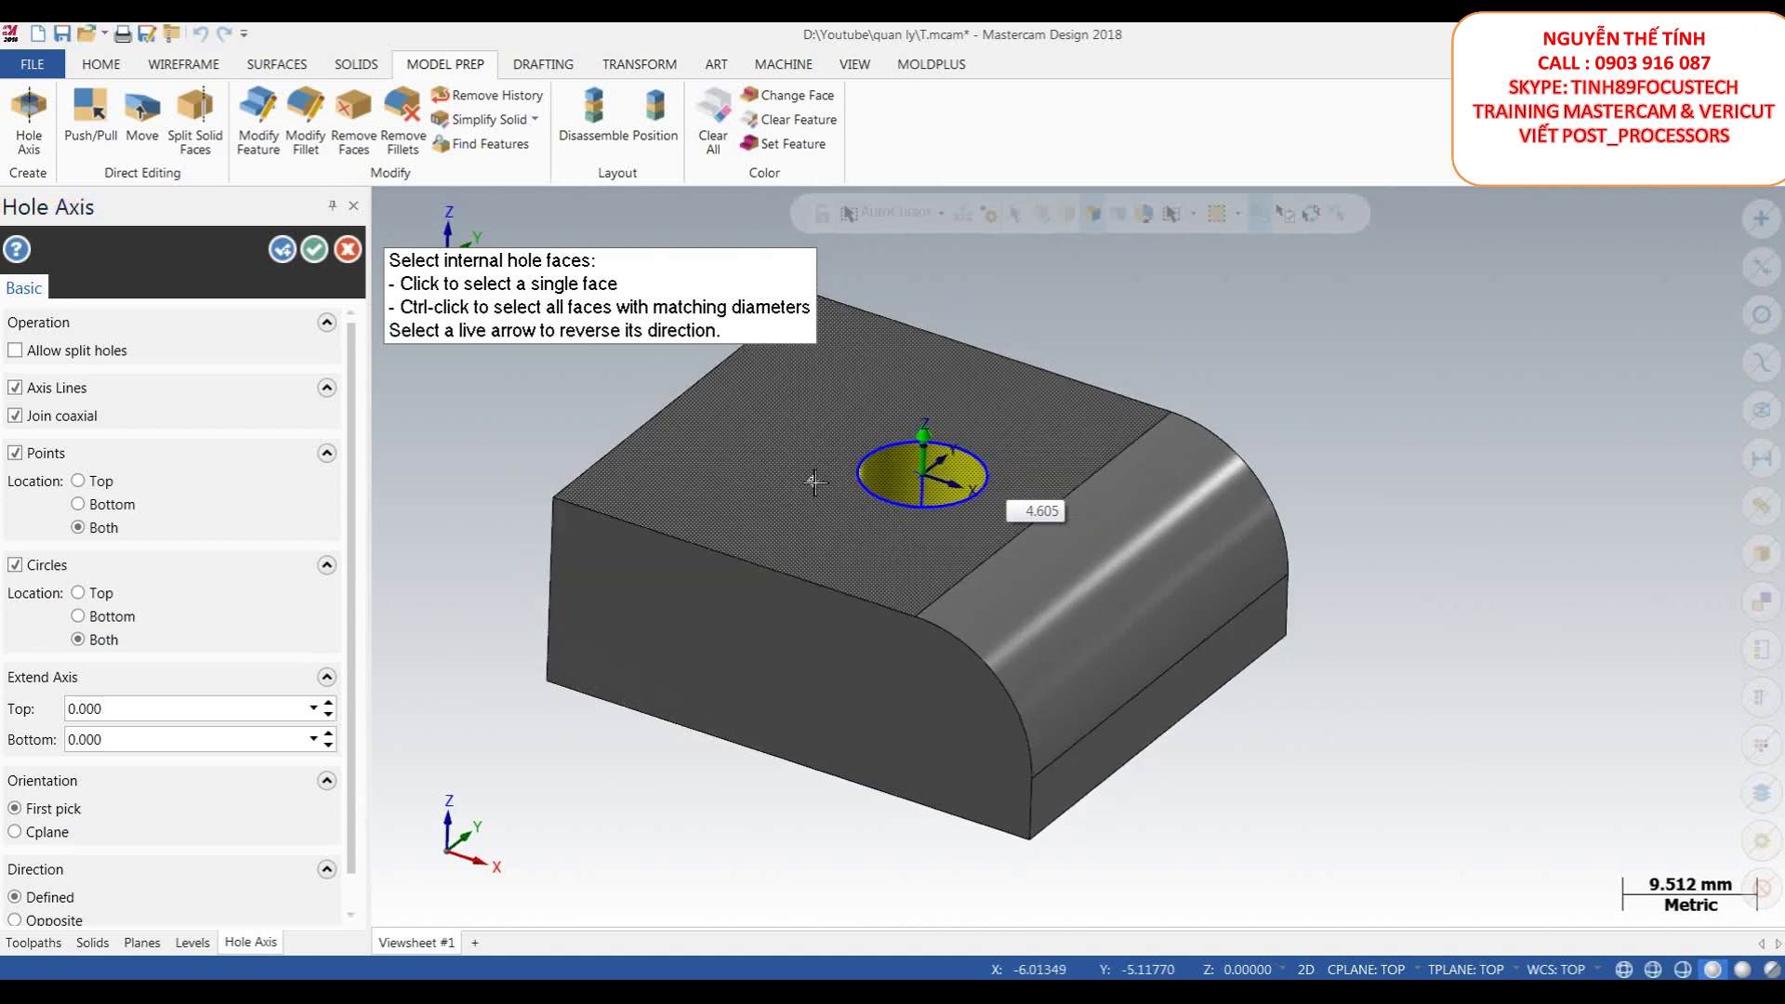
text(5)
key(Return)
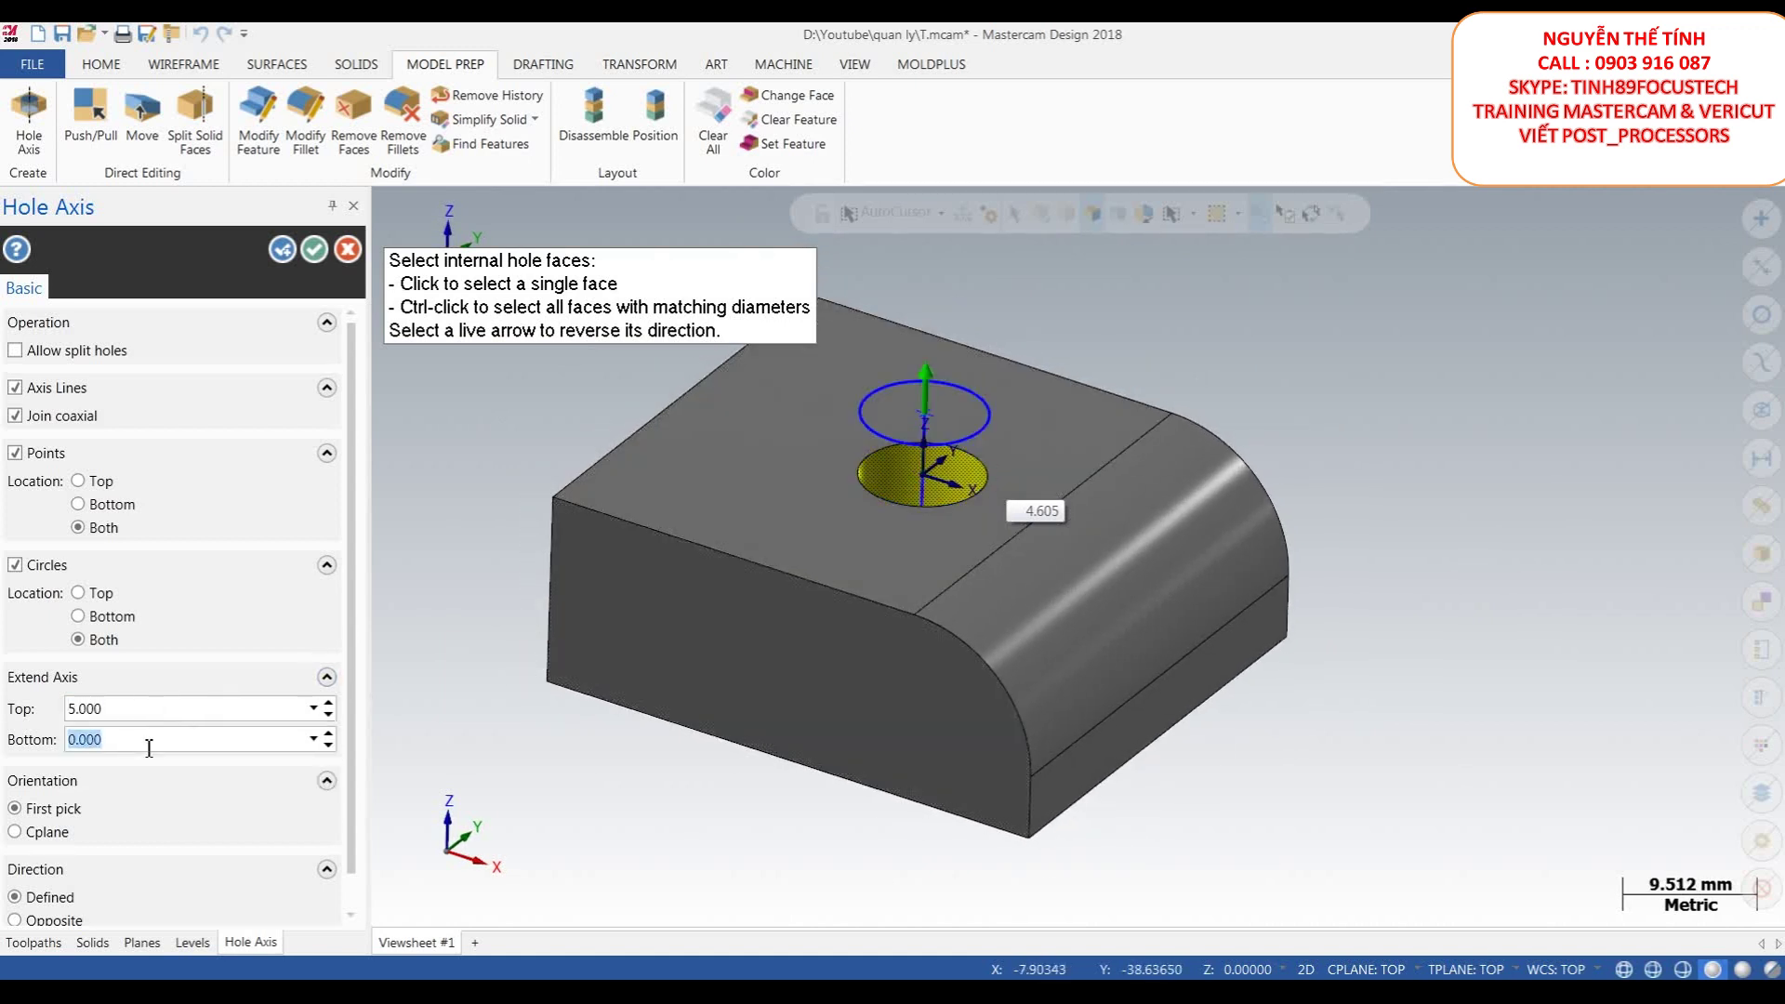
- Extend the hole axis by 5 mm at the bottom and create the axis line, points and circles
text(5)
key(Return)
scroll(951, 515, down, 3)
scroll(945, 520, up, 1)
middle_drag(1000, 483, 942, 532)
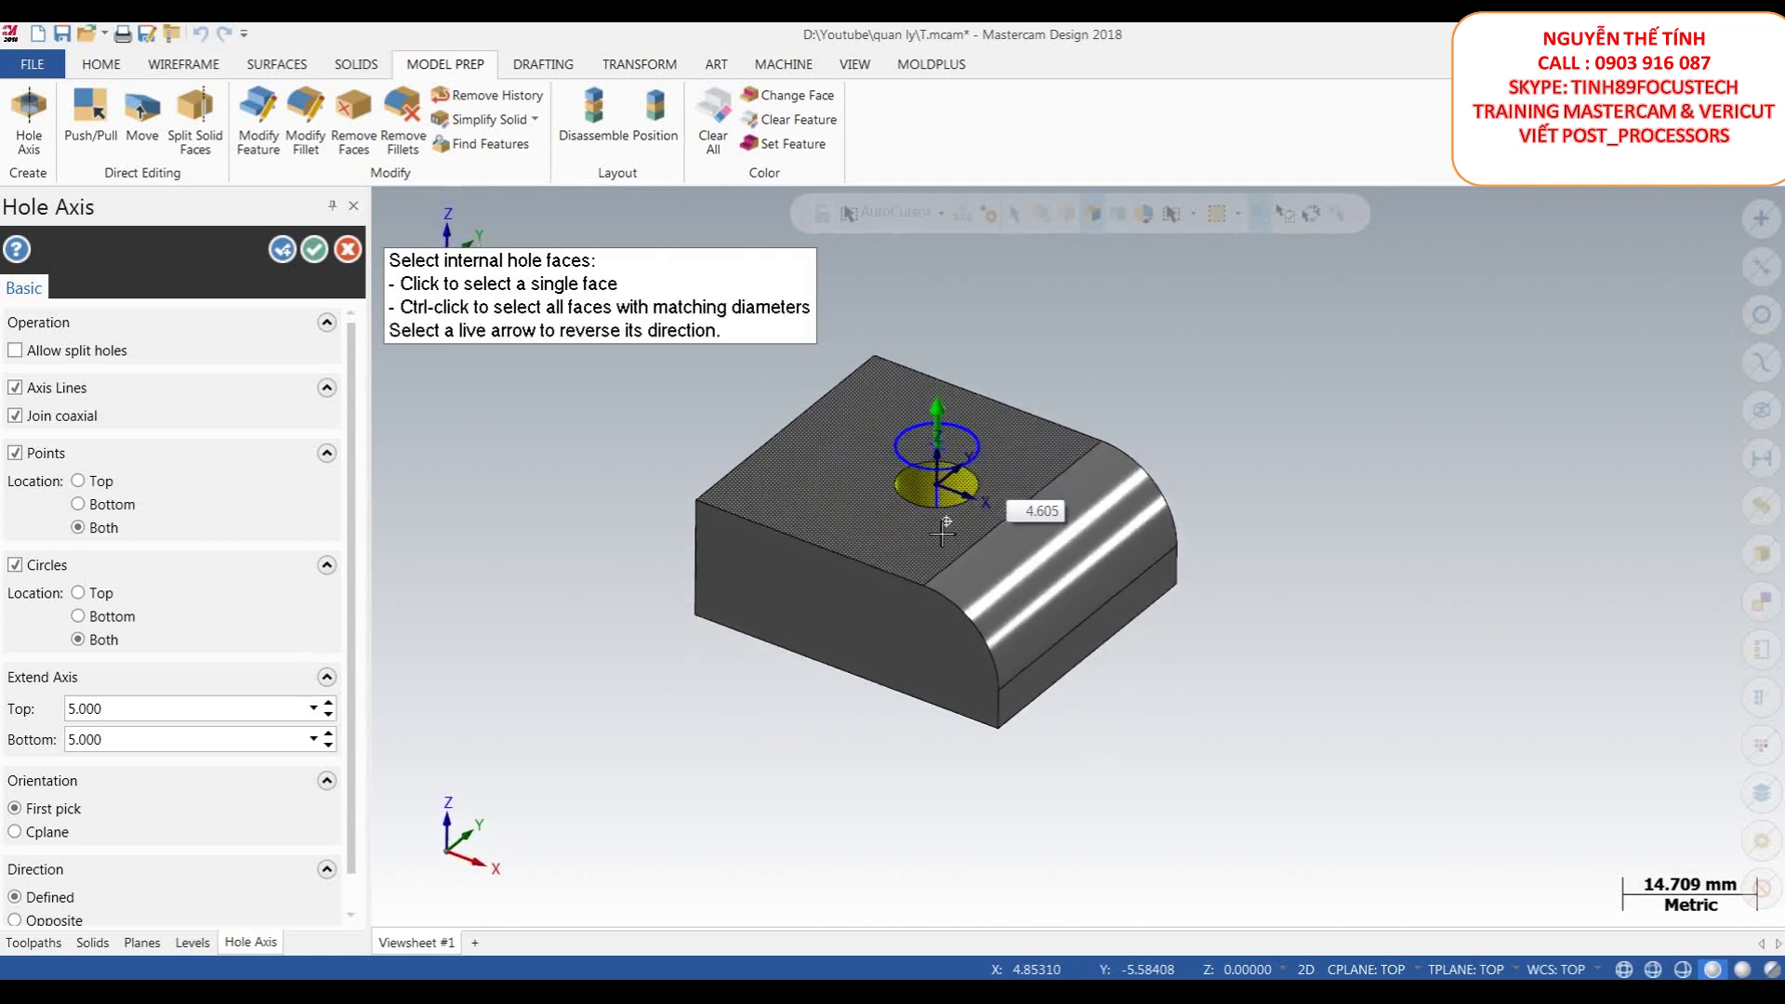
scroll(942, 532, up, 3)
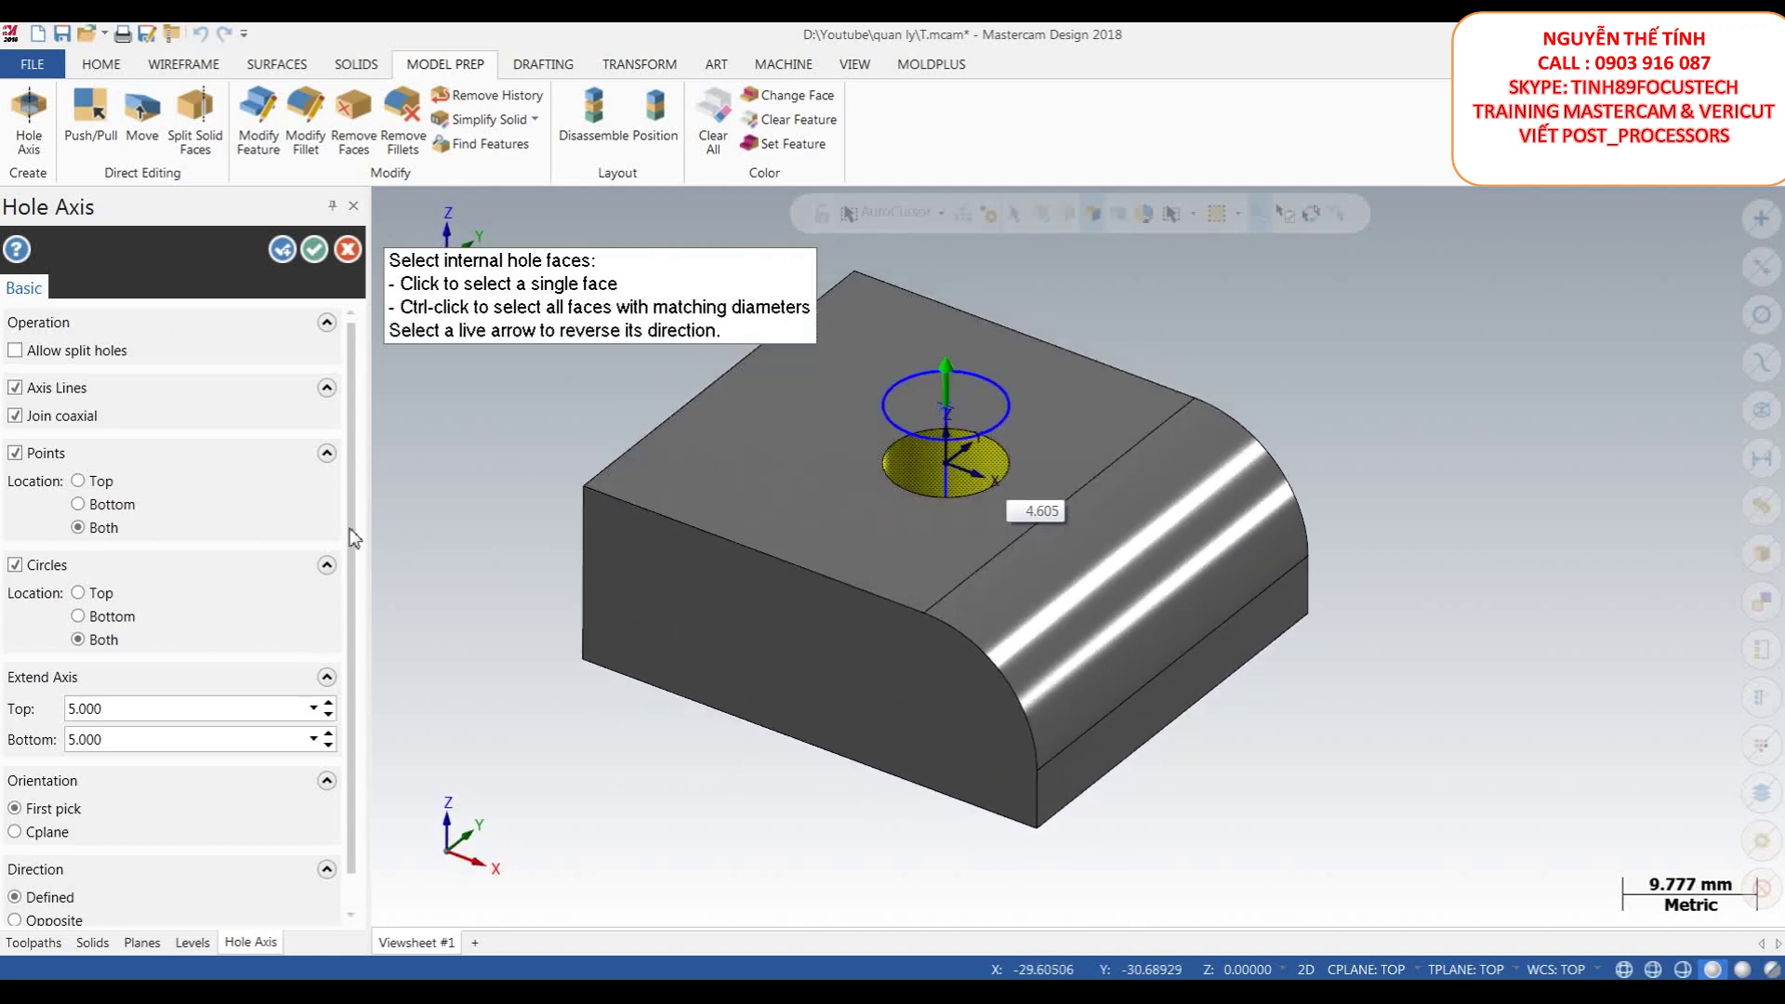
scroll(351, 591, down, 2)
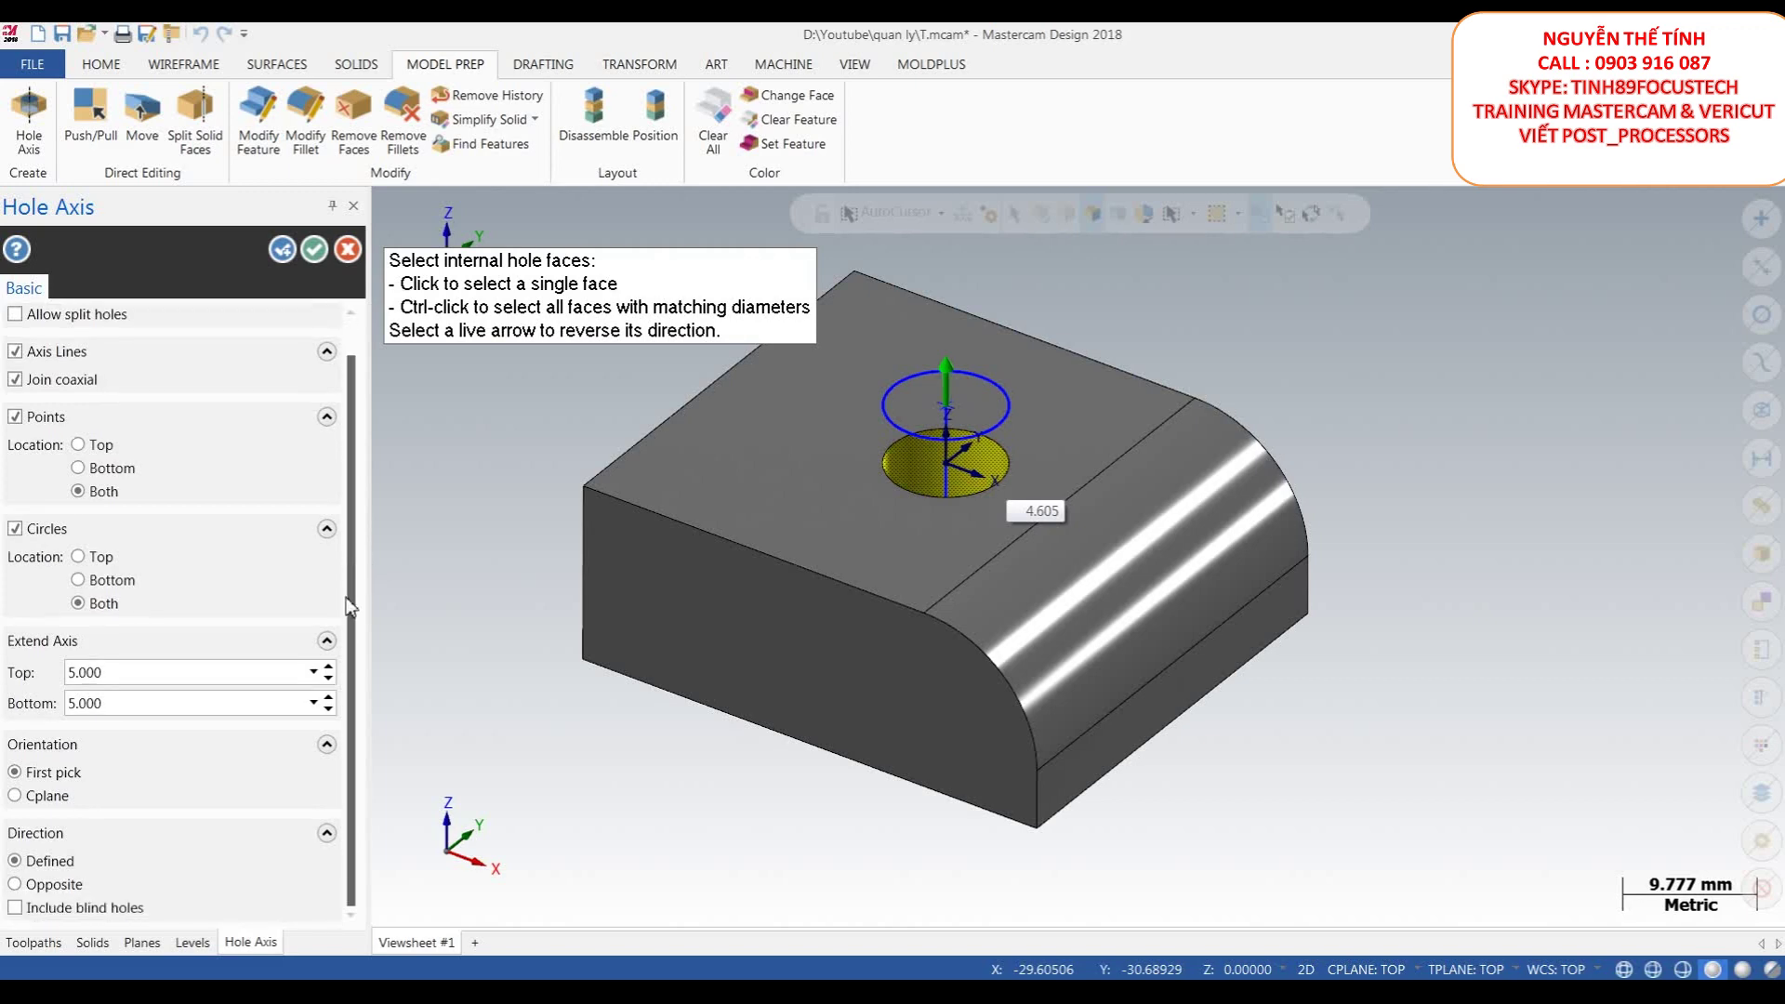
scroll(353, 520, up, 2)
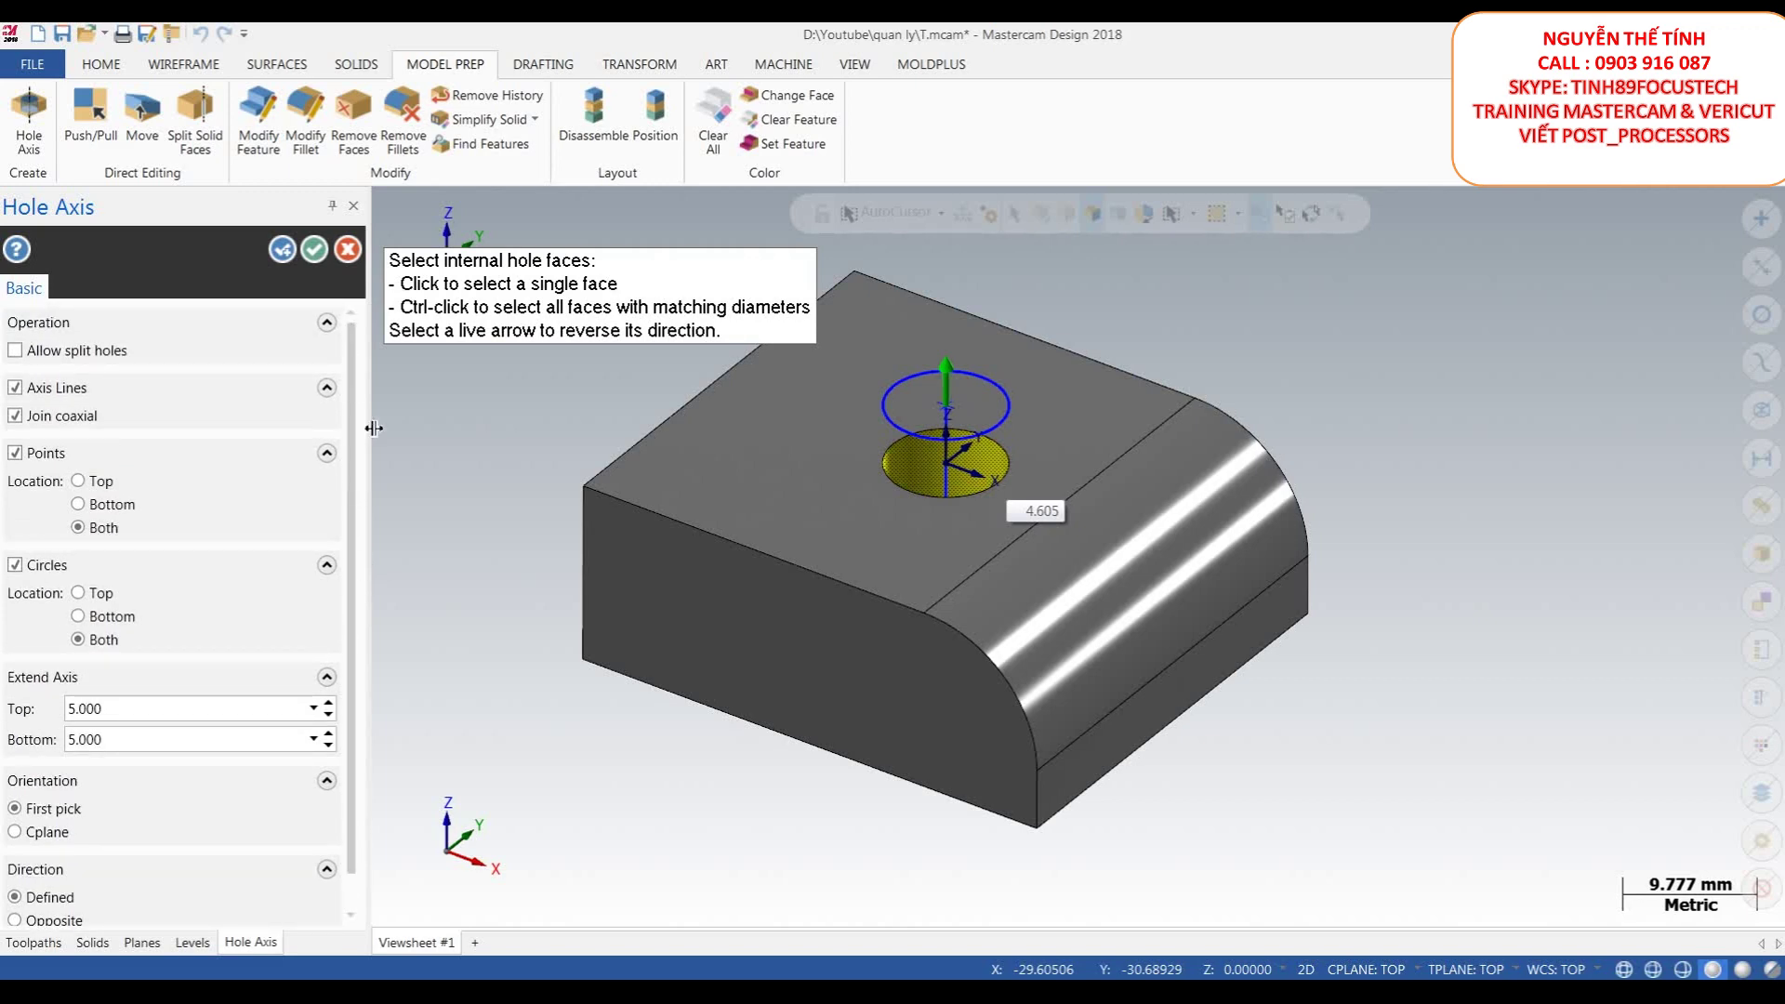
click(316, 251)
- Examine the axis line, points and circles created at the block's central hole
scroll(884, 511, down, 1)
scroll(1030, 476, up, 1)
scroll(842, 458, up, 1)
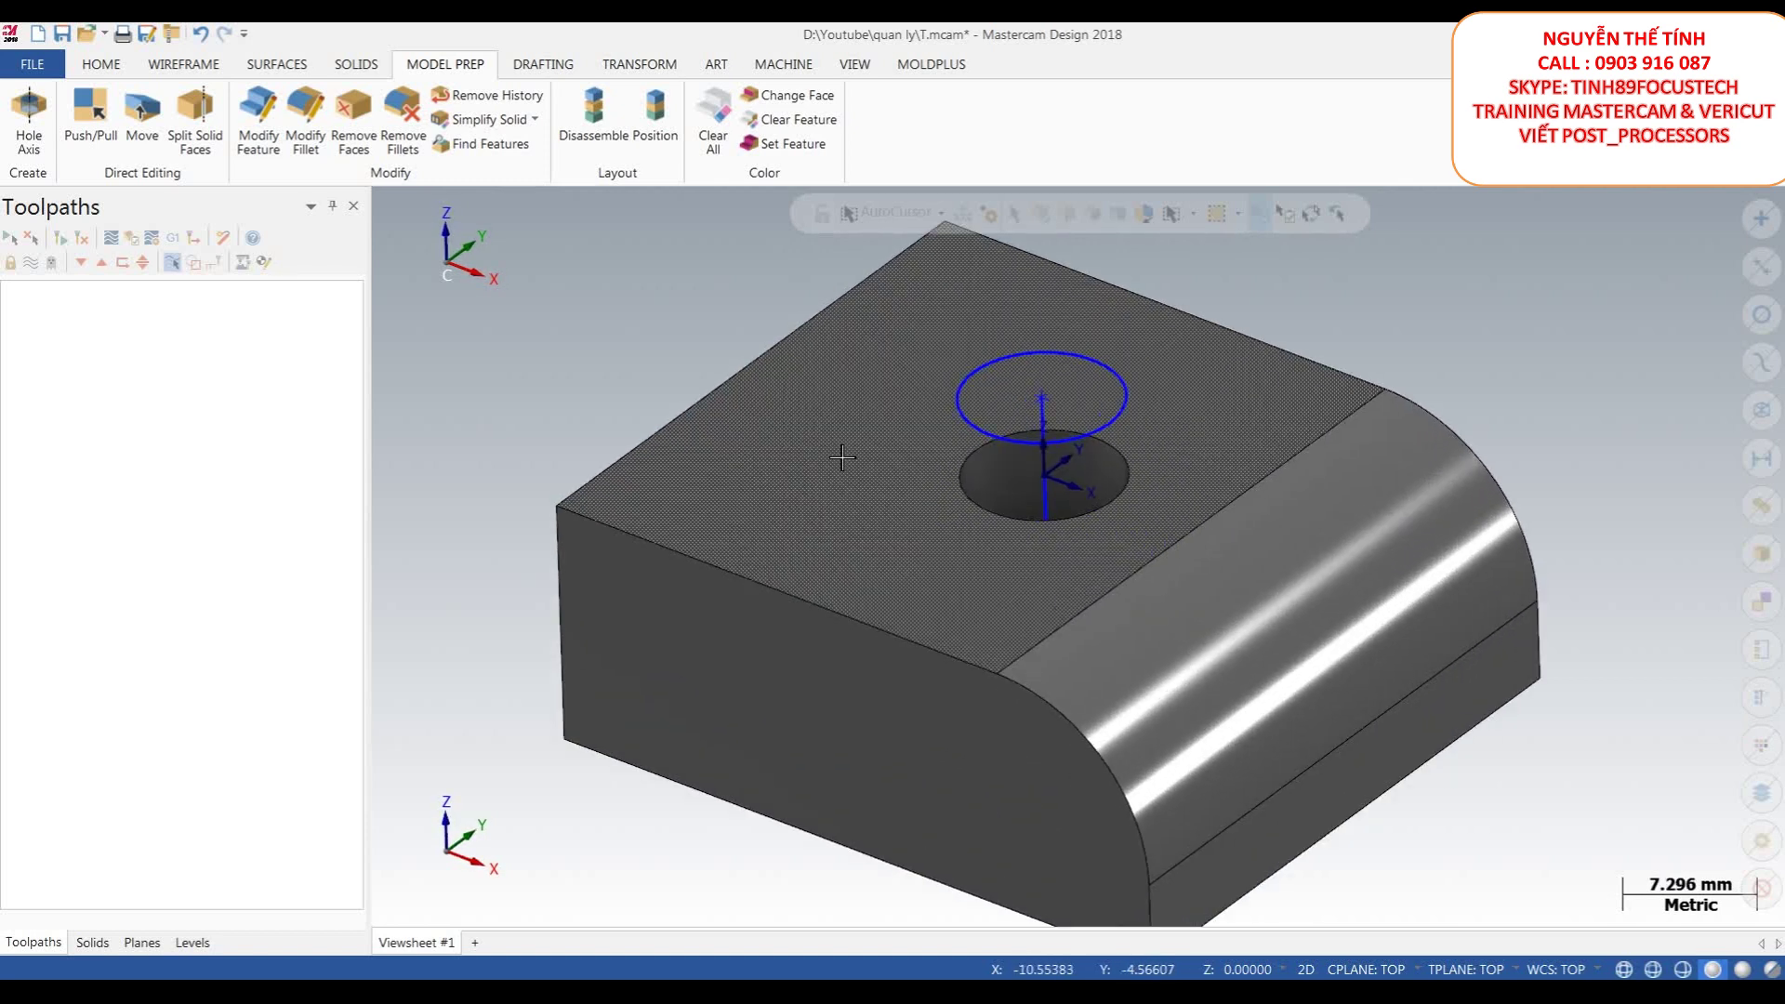
scroll(641, 441, down, 1)
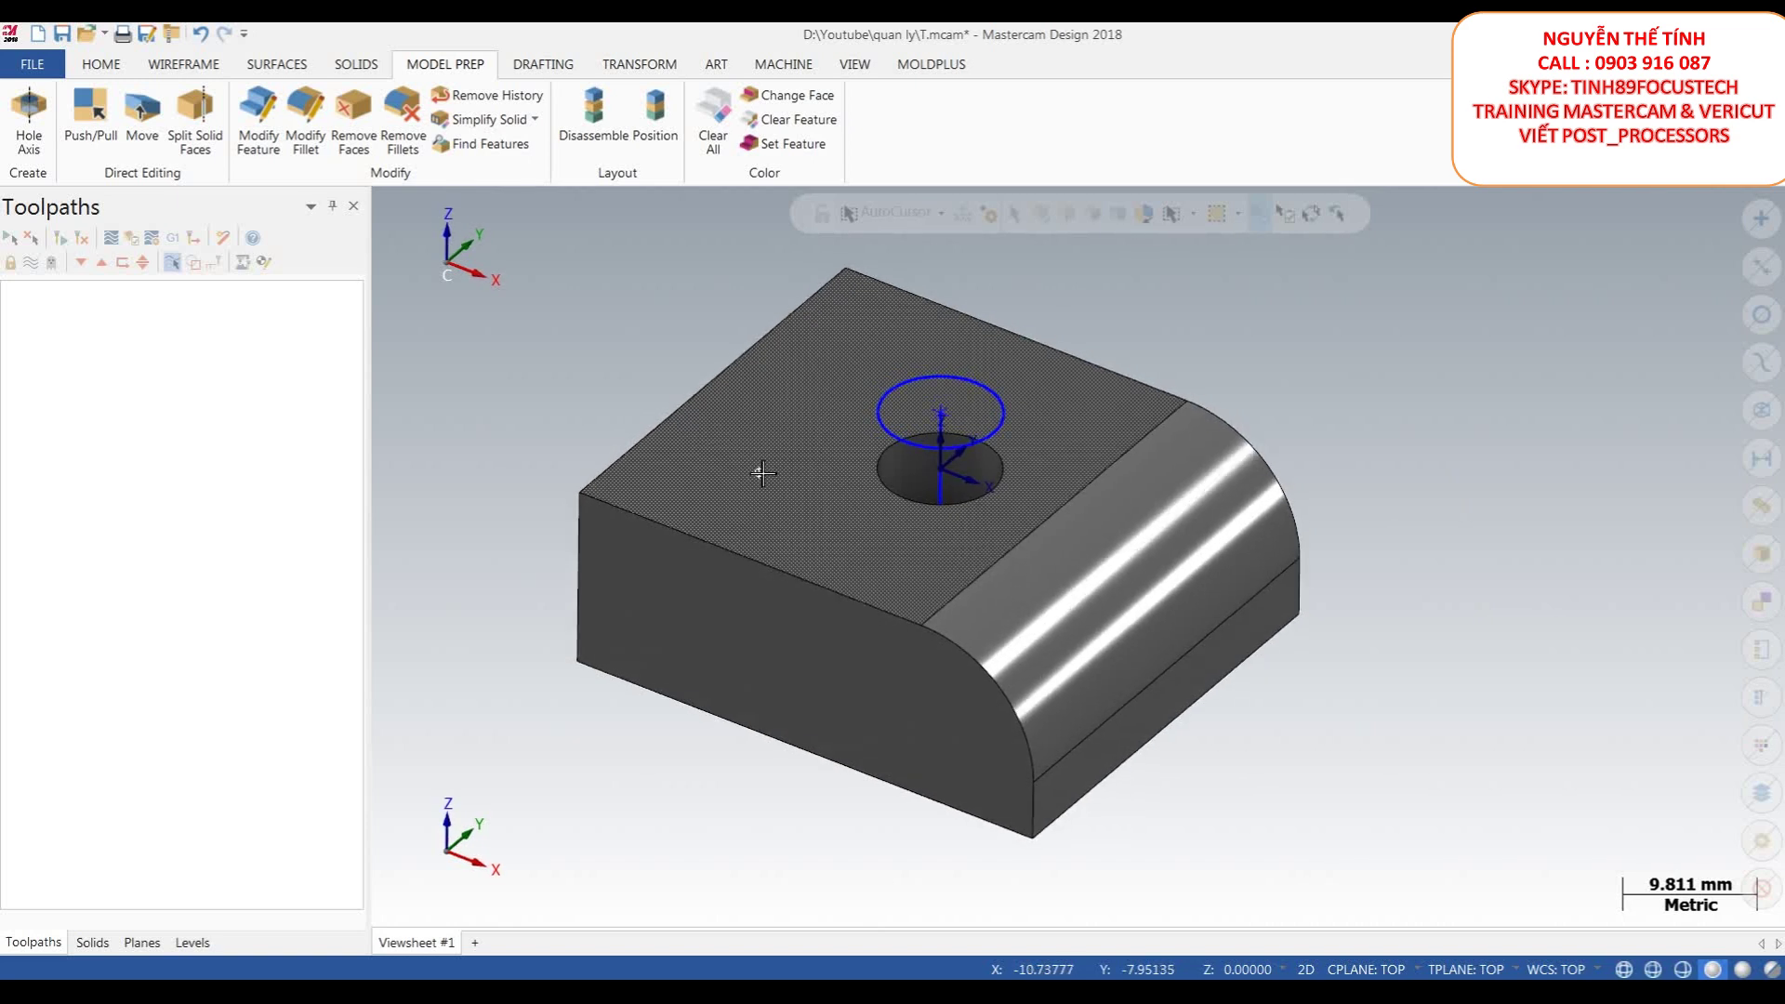
scroll(1036, 490, down, 1)
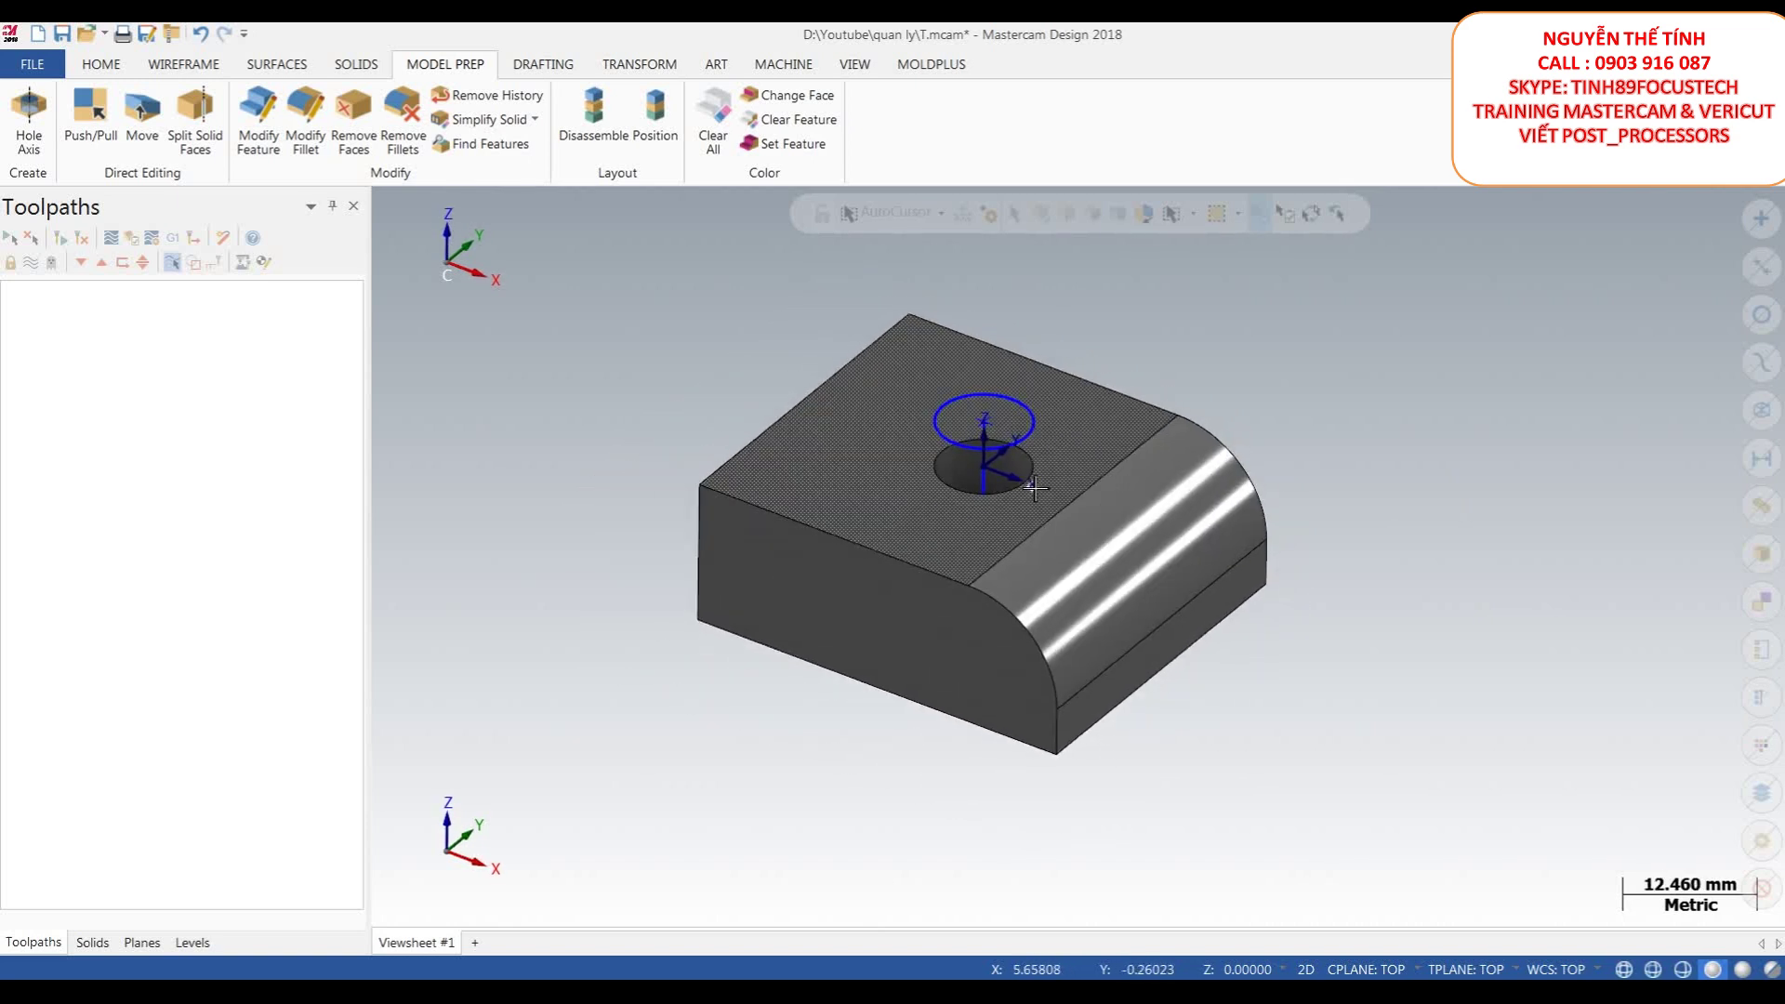
middle_drag(1036, 490, 1030, 493)
scroll(1030, 493, up, 1)
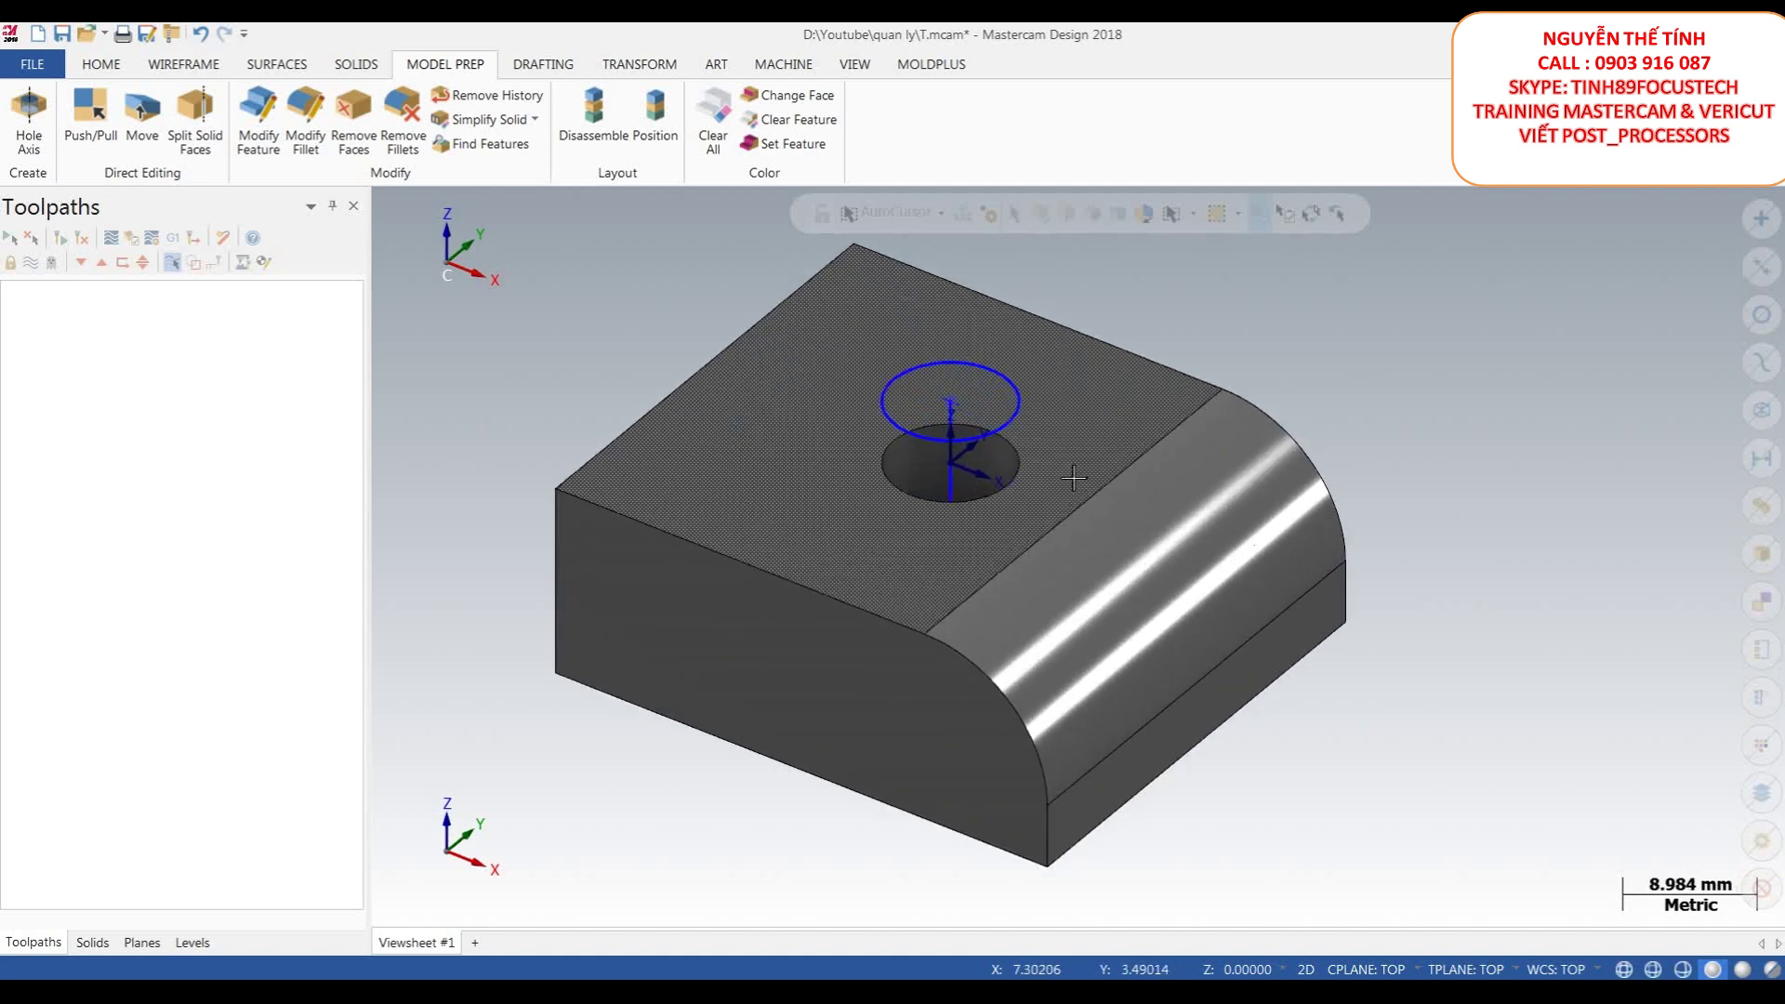
scroll(1076, 482, down, 1)
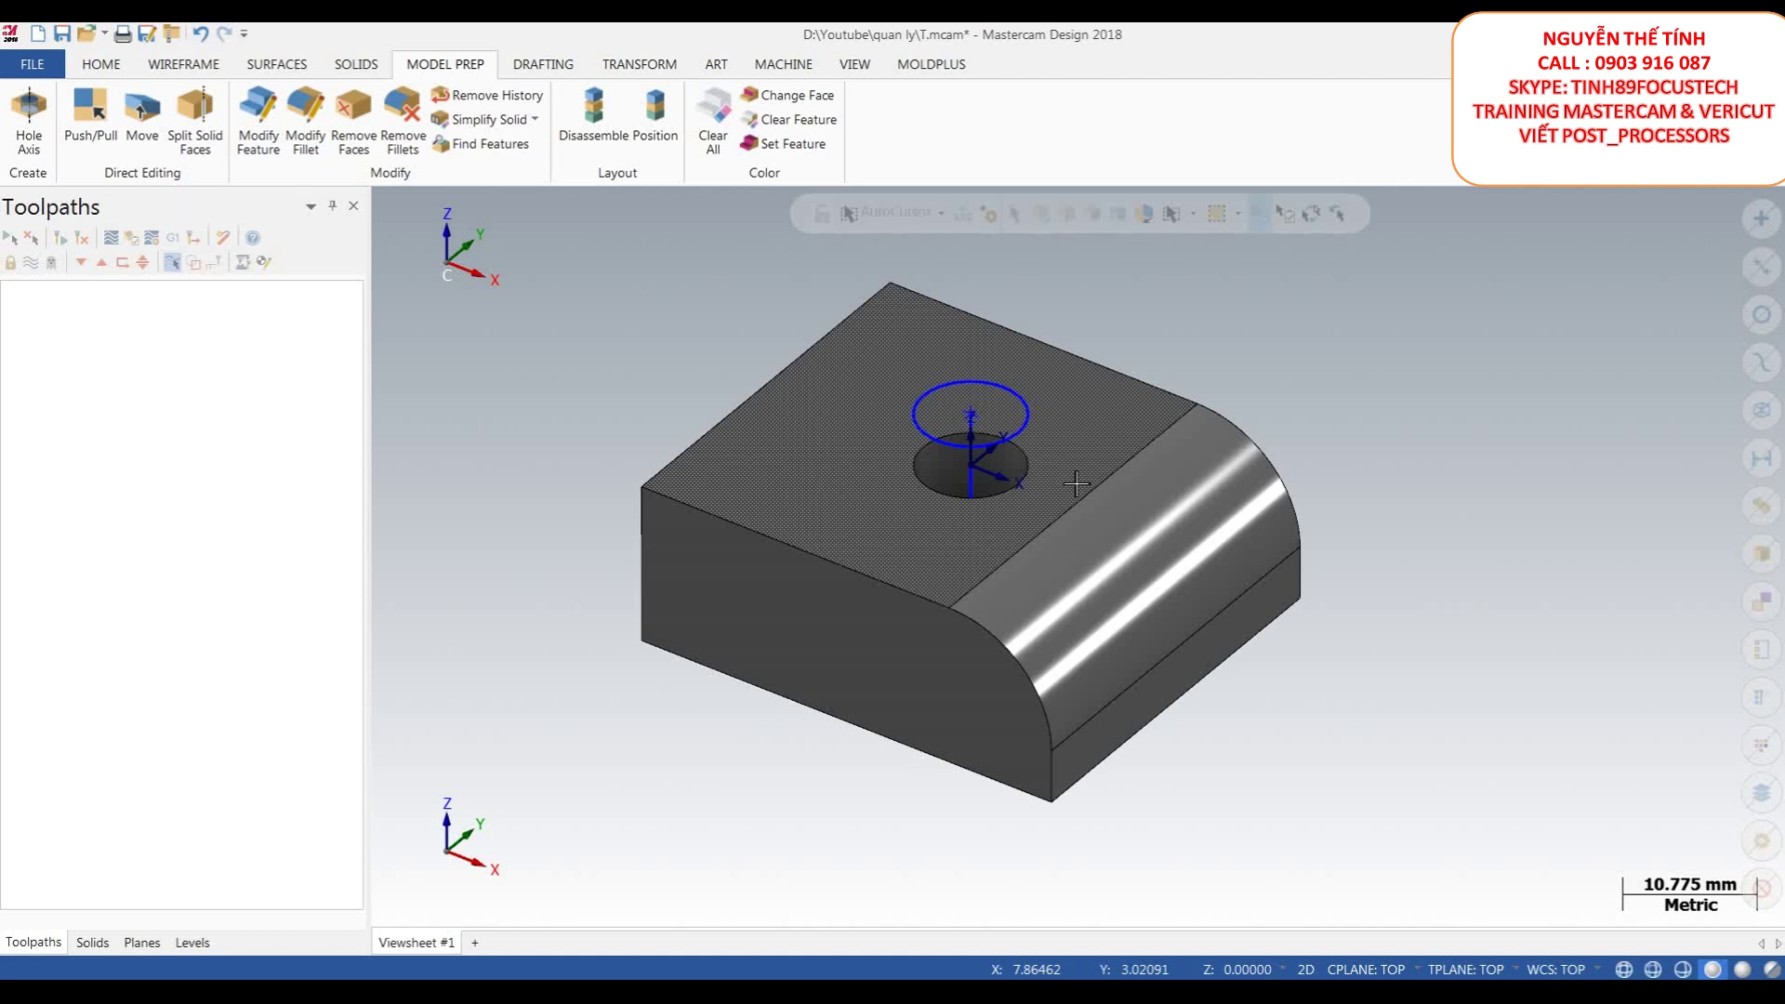
scroll(1028, 462, up, 1)
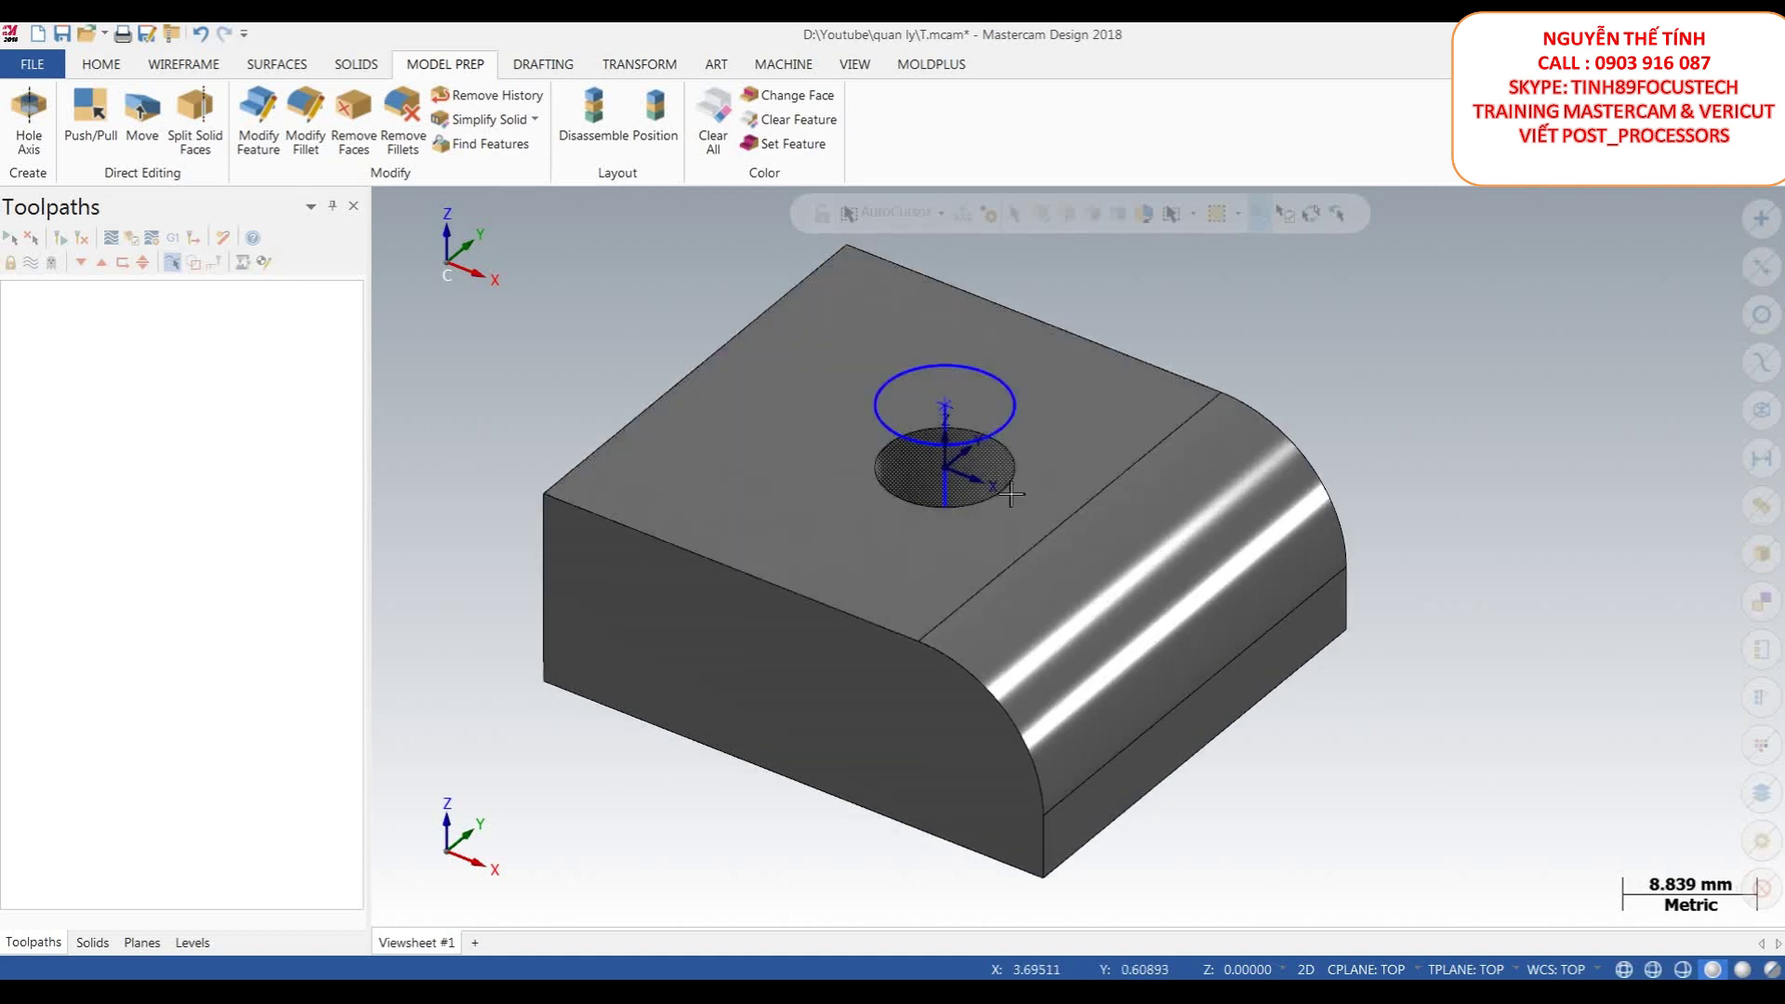
scroll(983, 461, up, 1)
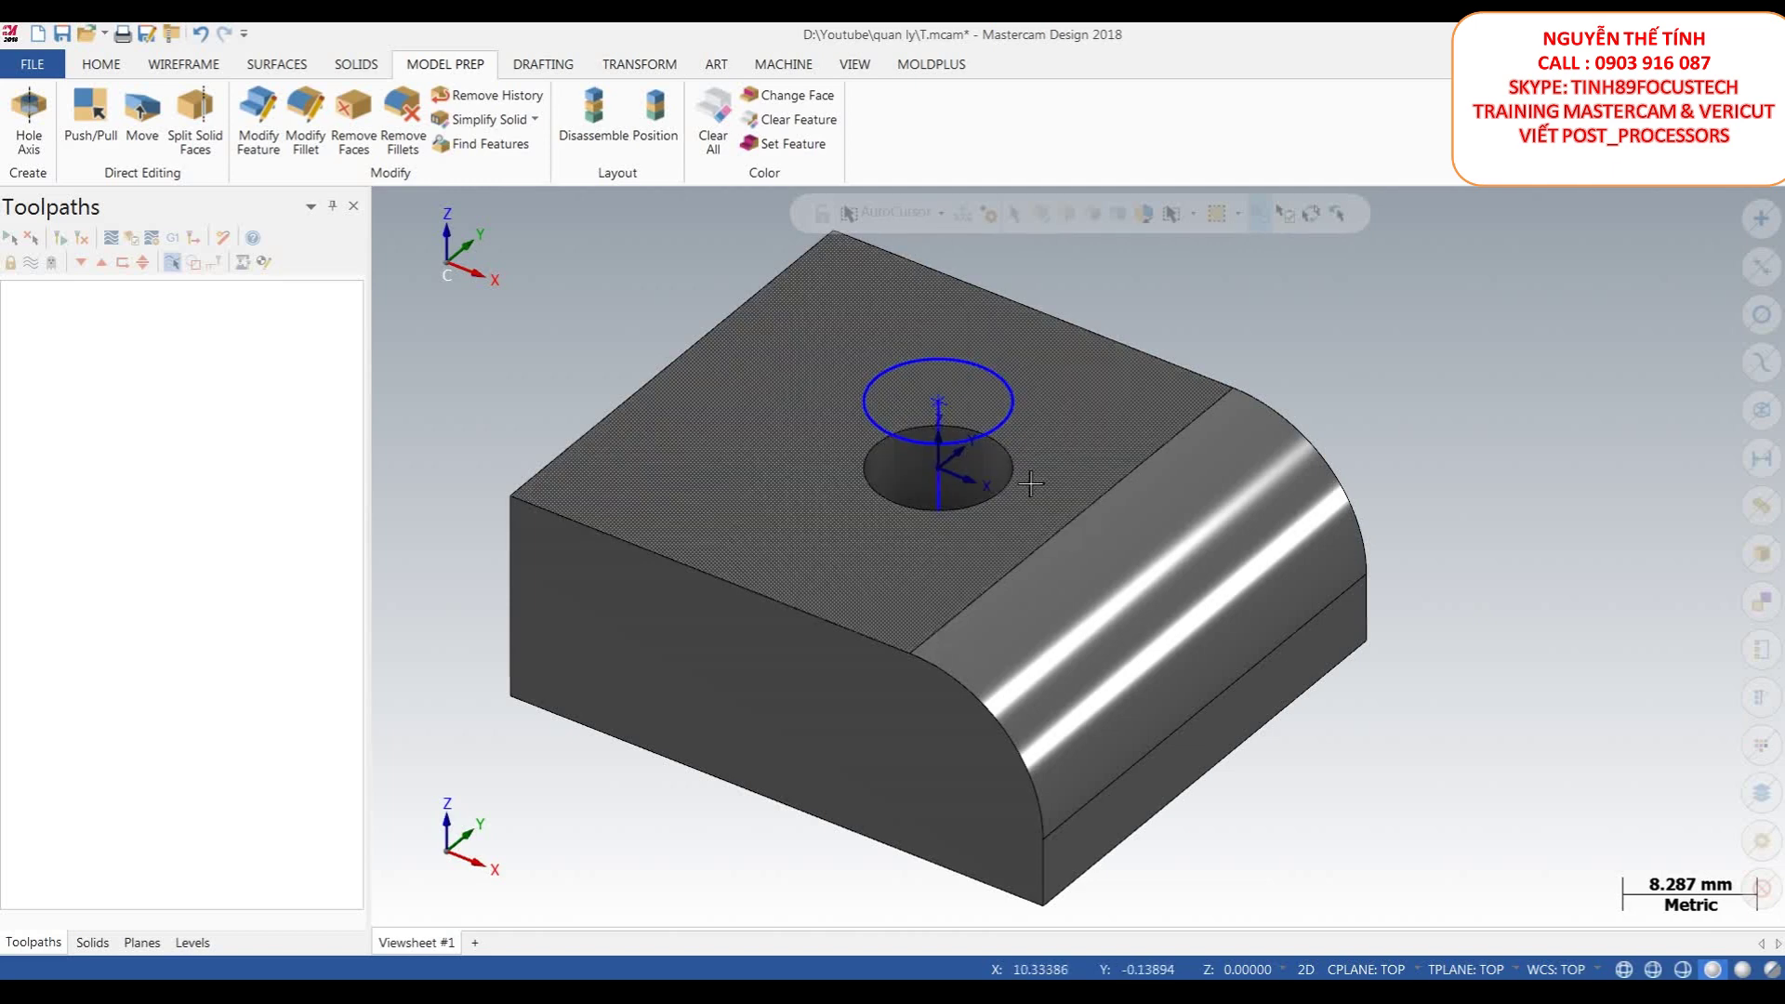
scroll(1095, 460, down, 1)
scroll(1103, 431, down, 1)
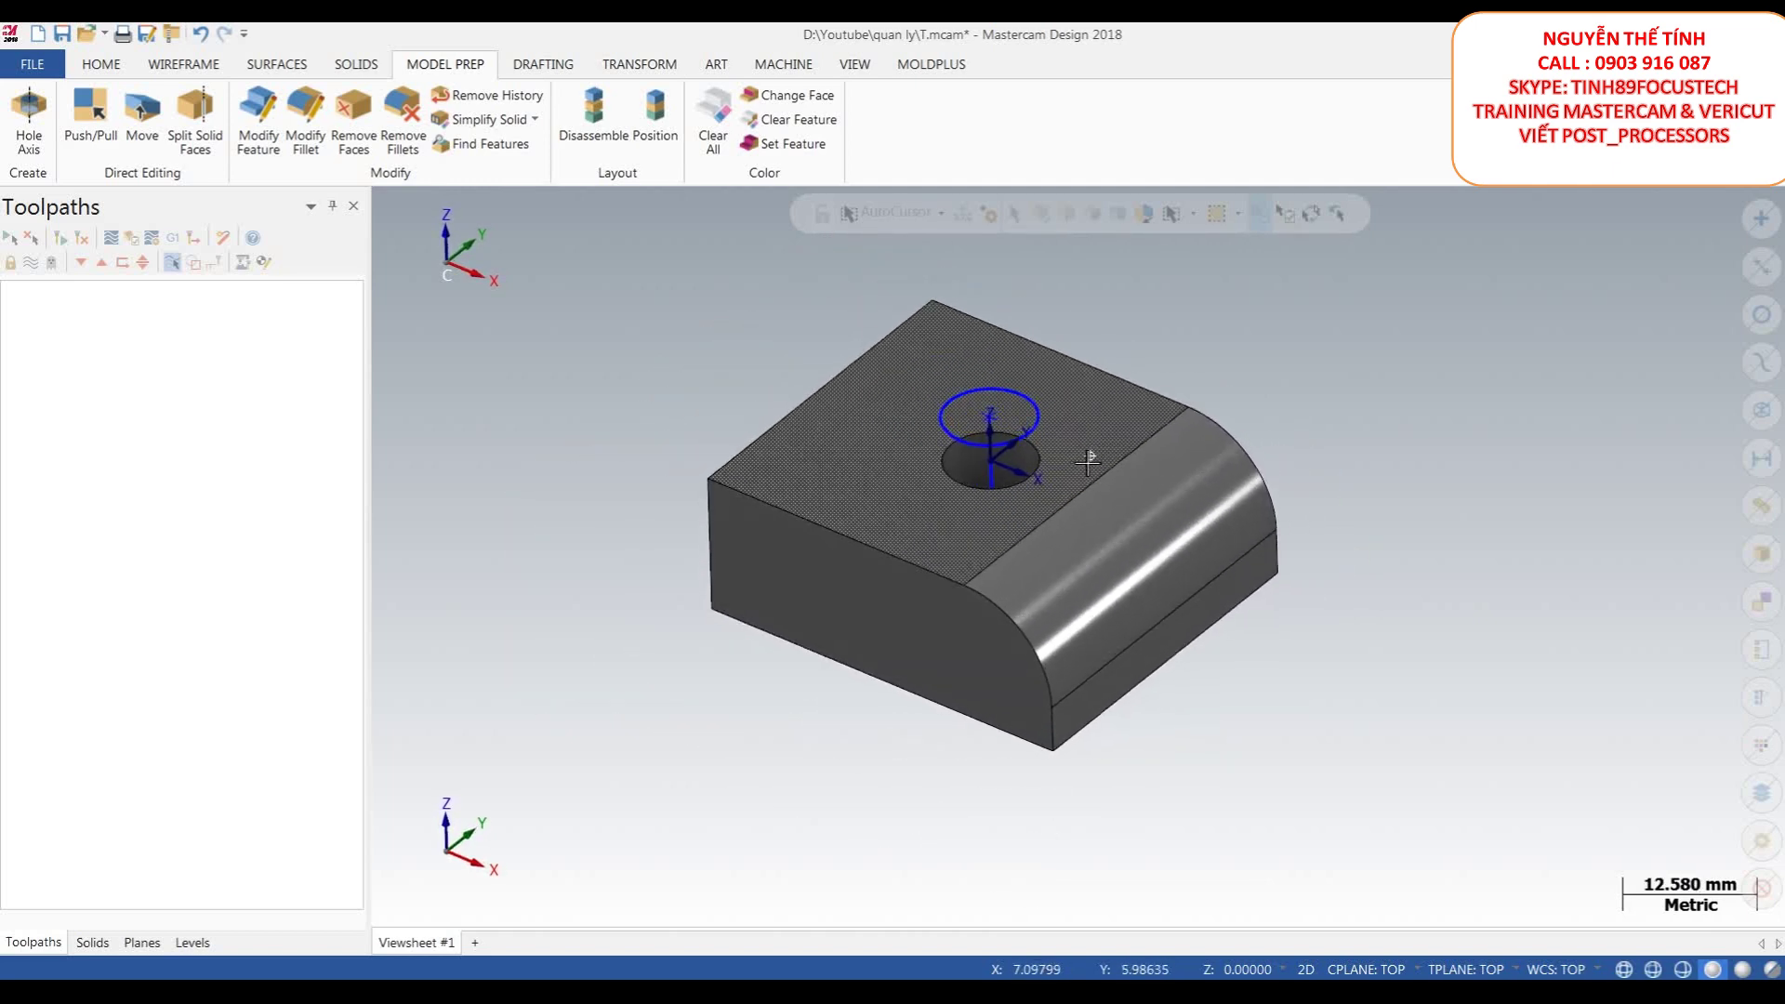
scroll(1097, 451, up, 1)
scroll(1108, 447, down, 1)
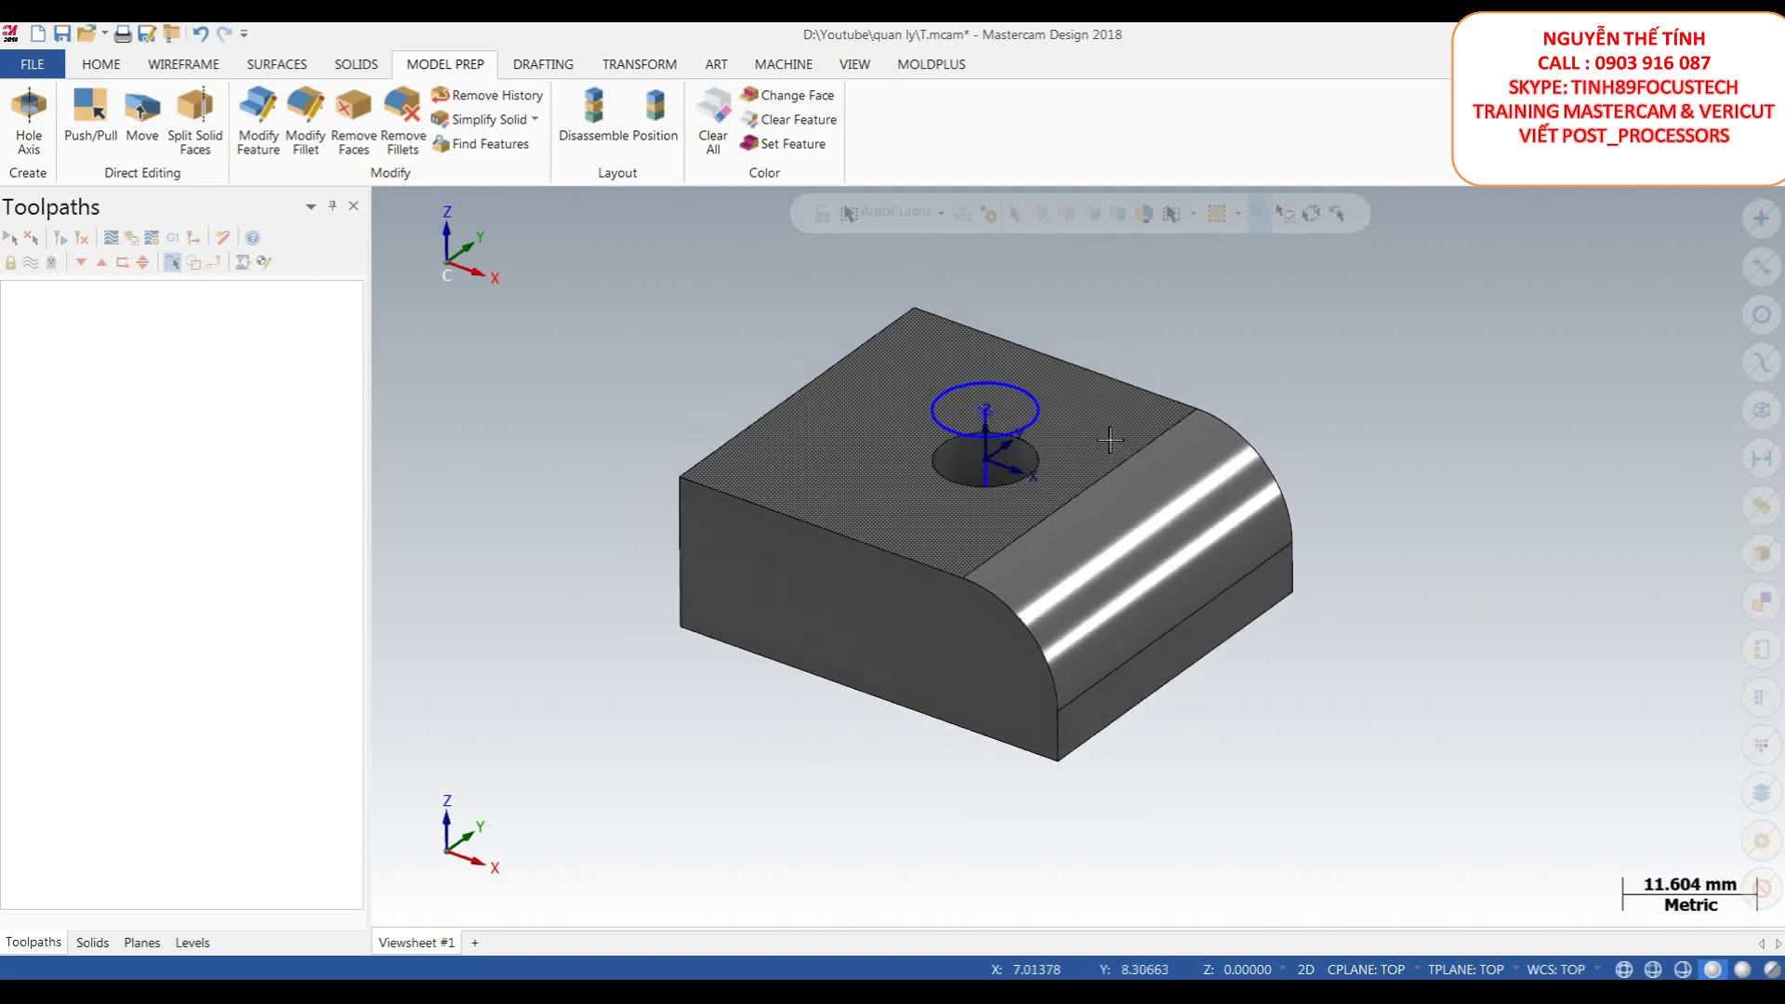
scroll(1115, 448, down, 1)
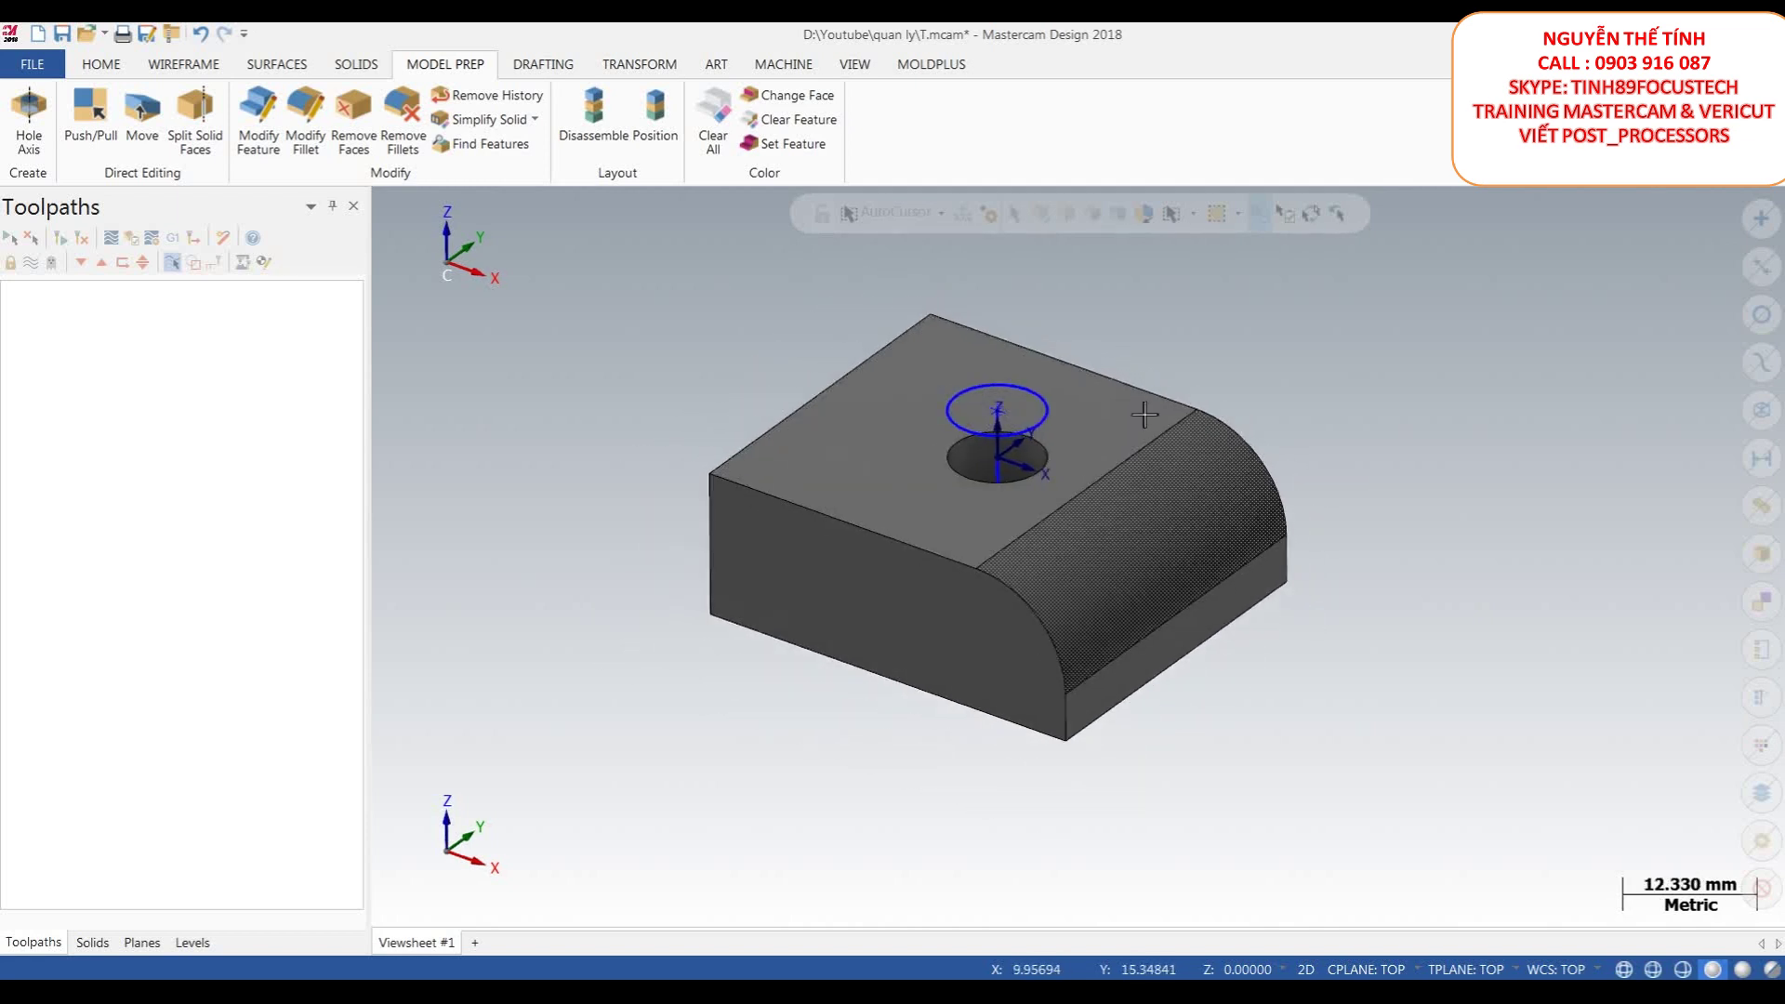
- Start Push/Pull on the block's negative Y side face and remove the solid body's history
click(93, 116)
scroll(1116, 623, down, 4)
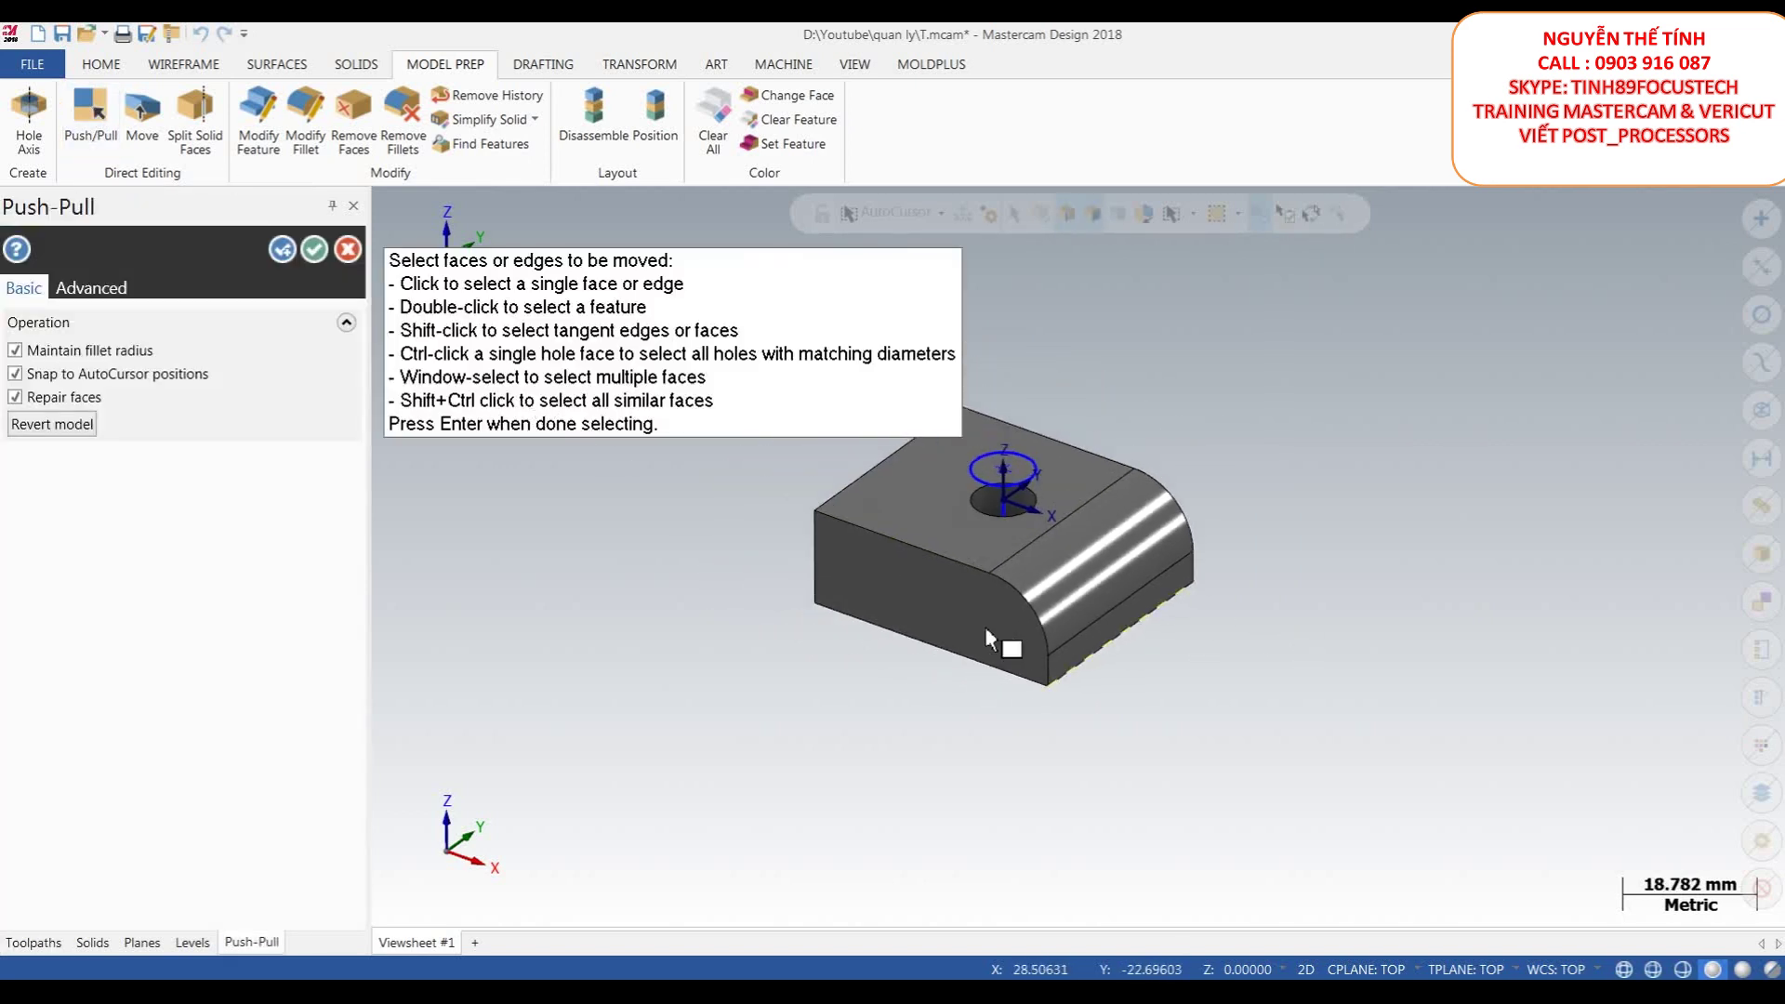
click(923, 599)
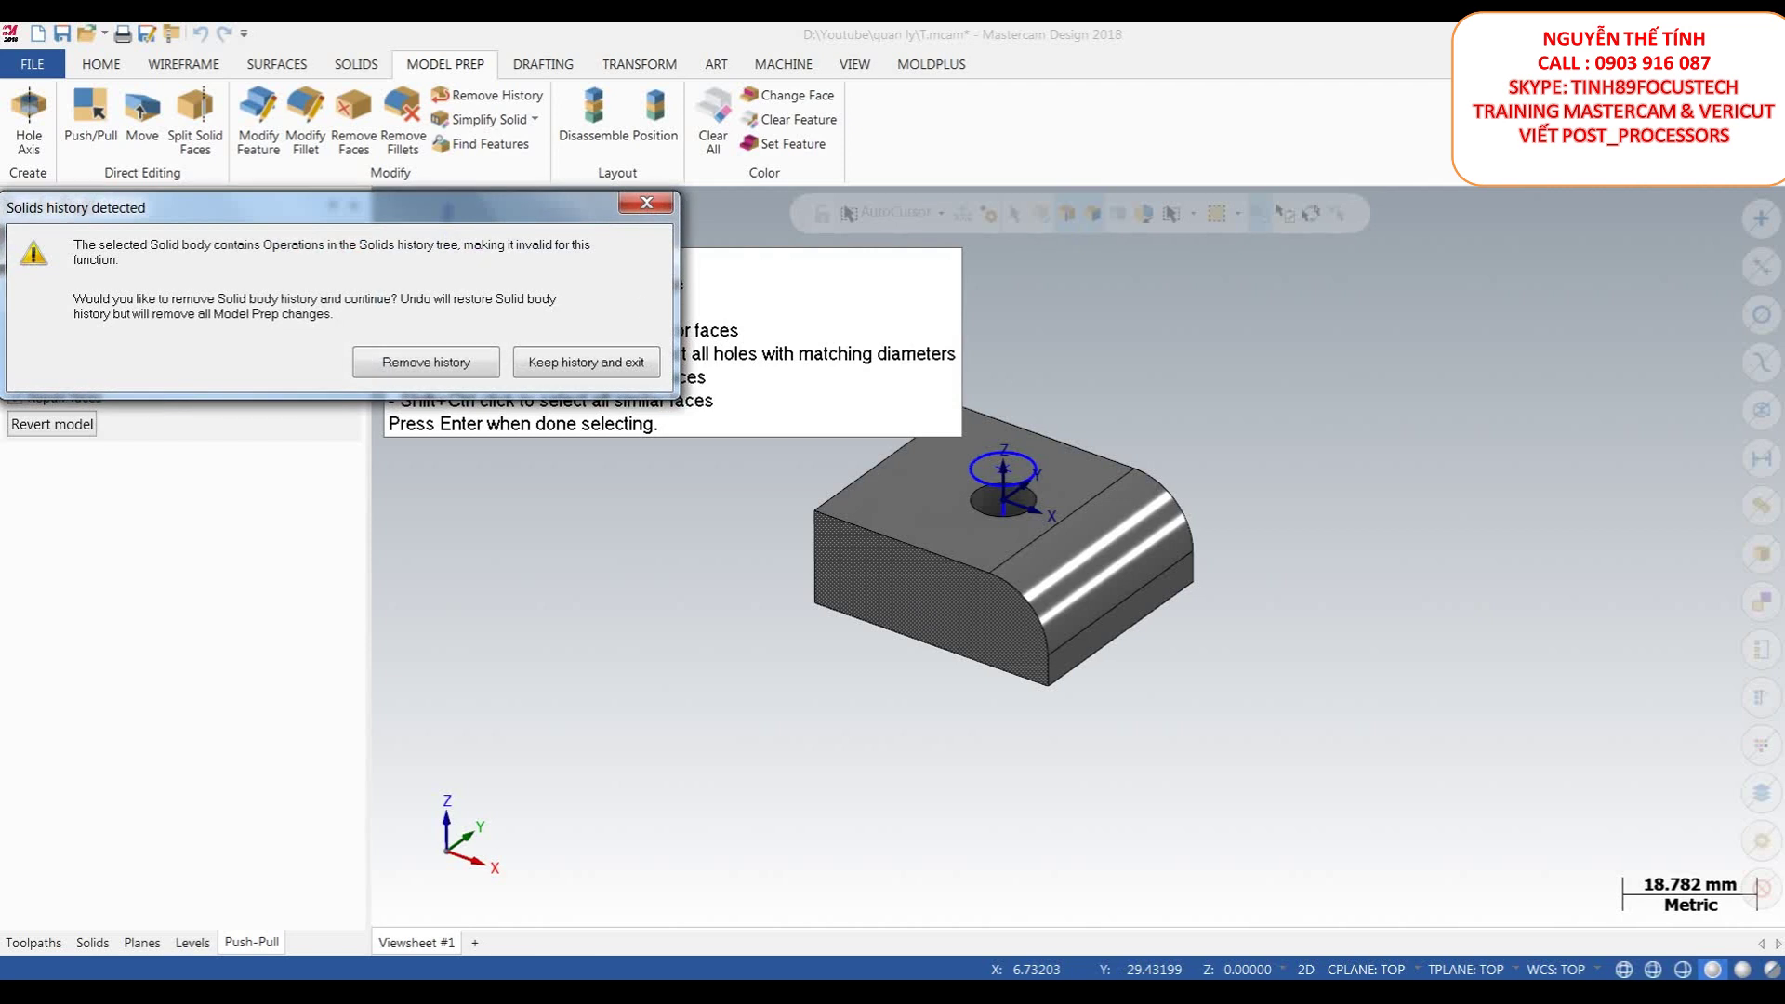
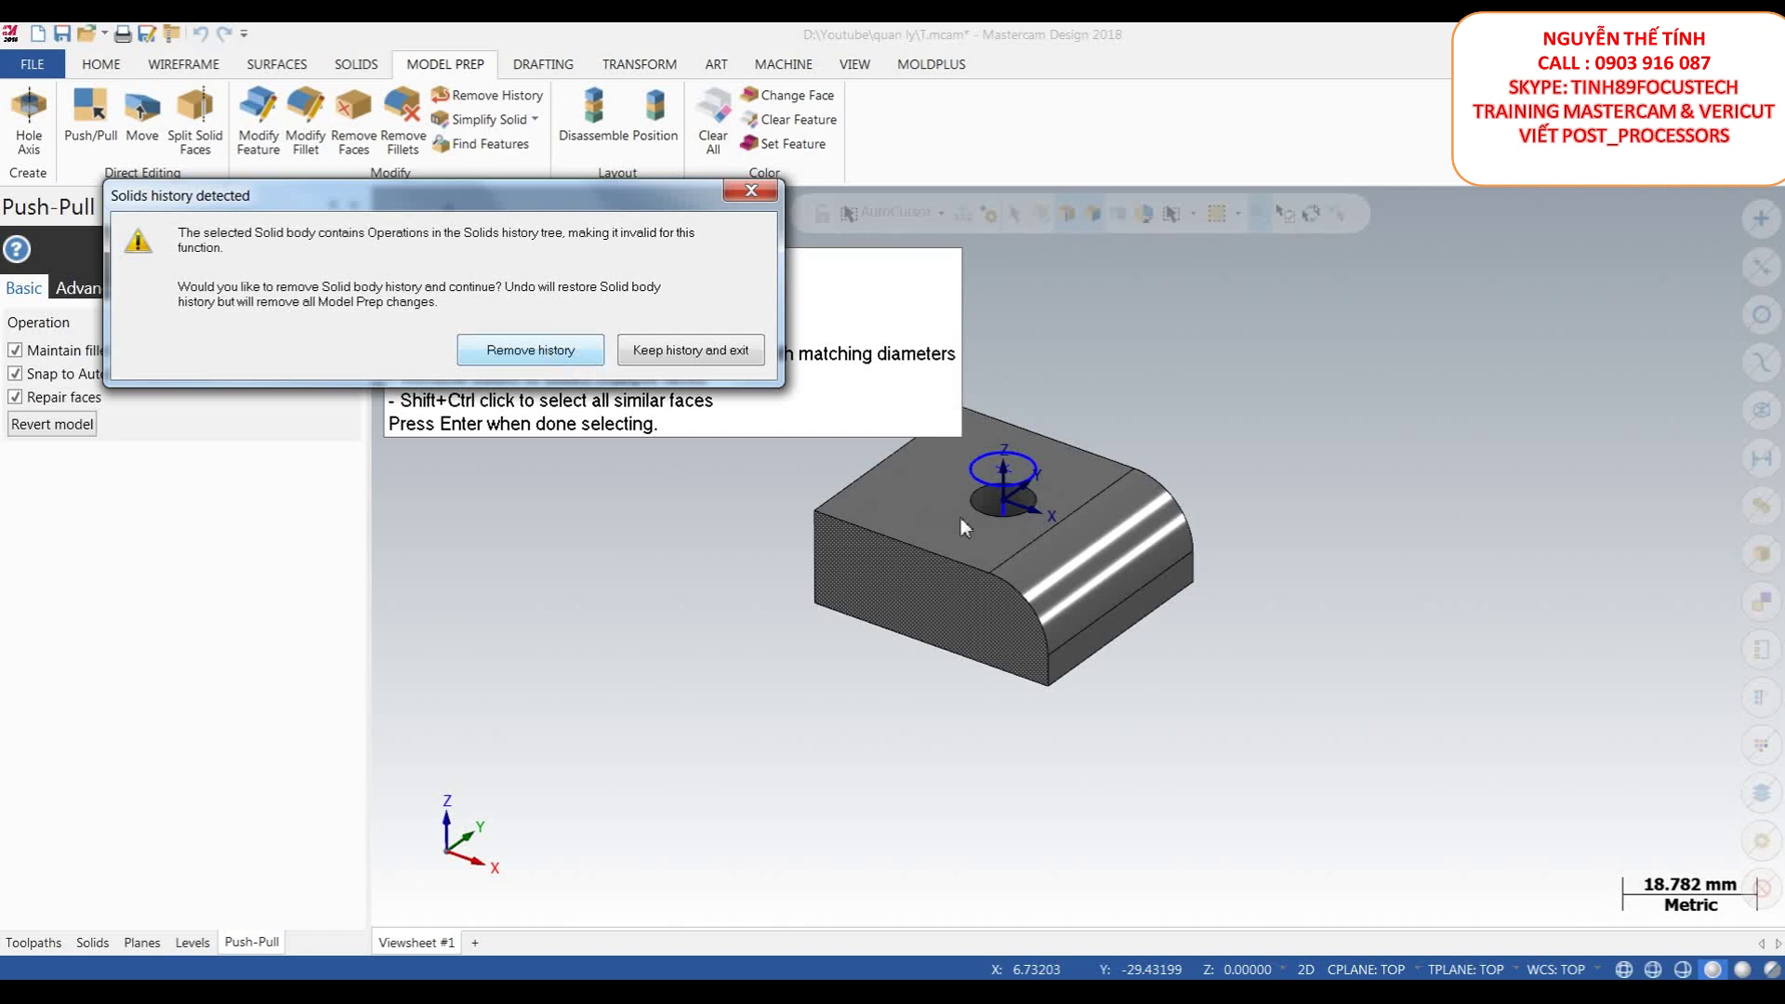
click(531, 358)
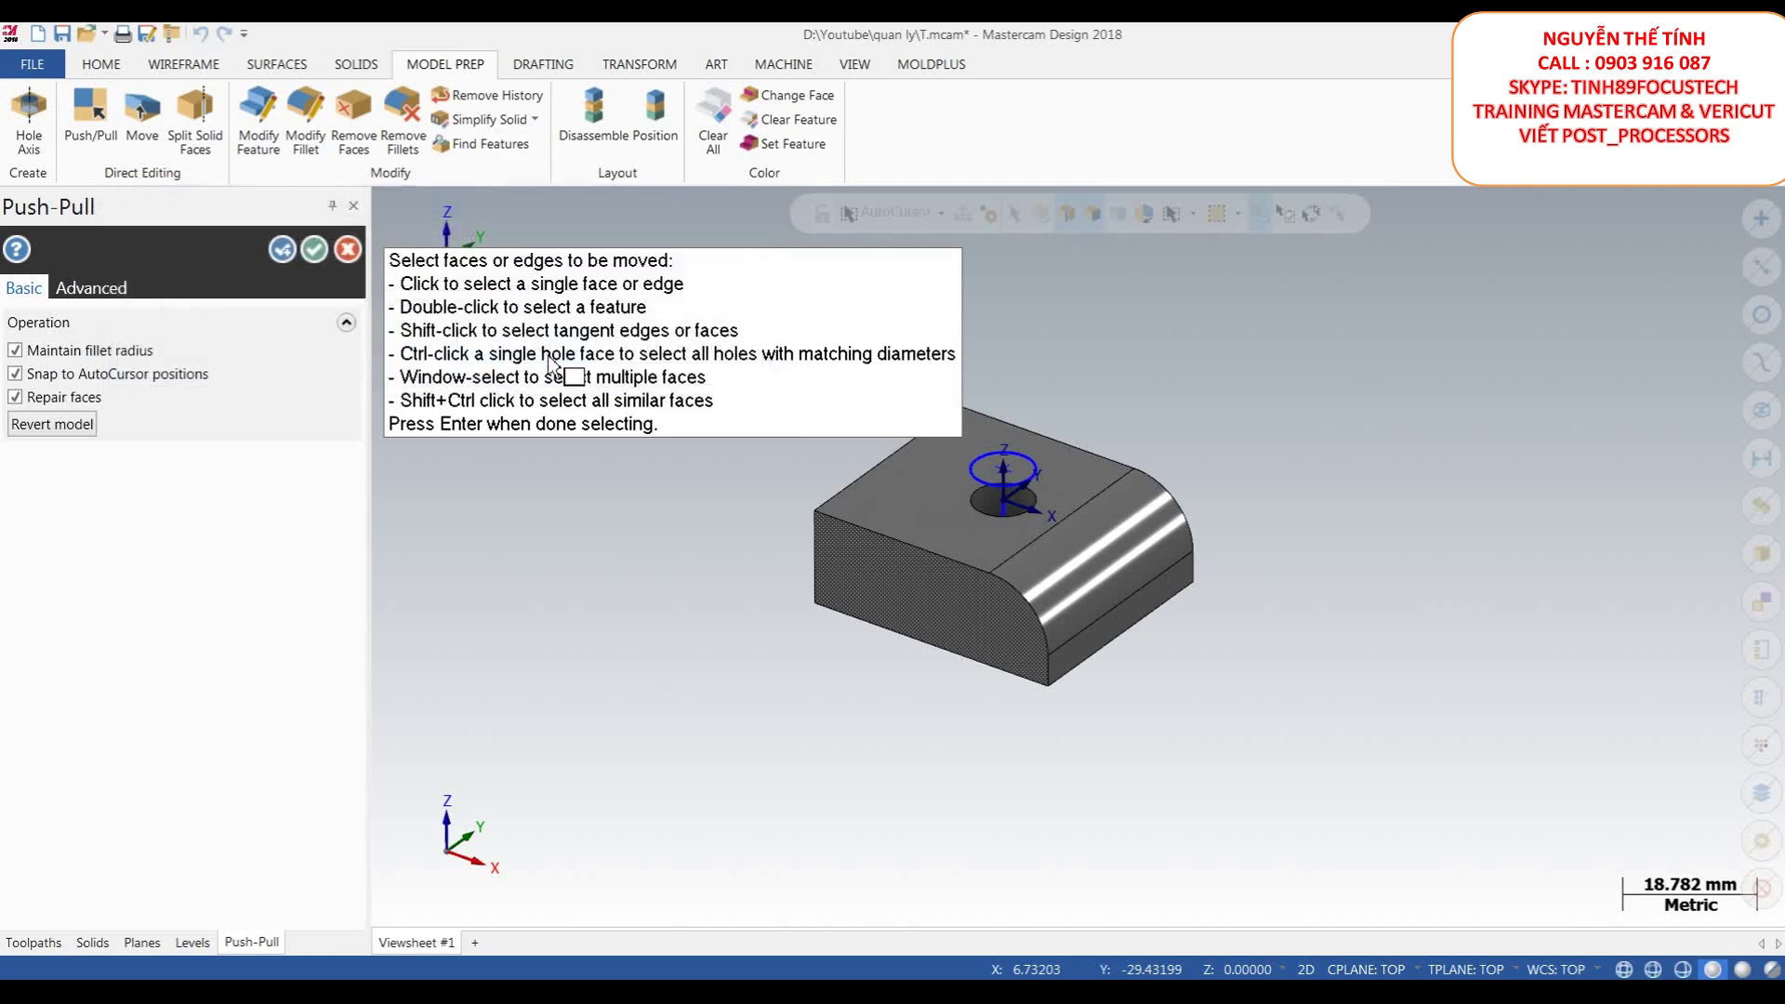
- Push/Pull the block's negative Y side face outward by 10 mm and apply it
scroll(971, 587, up, 4)
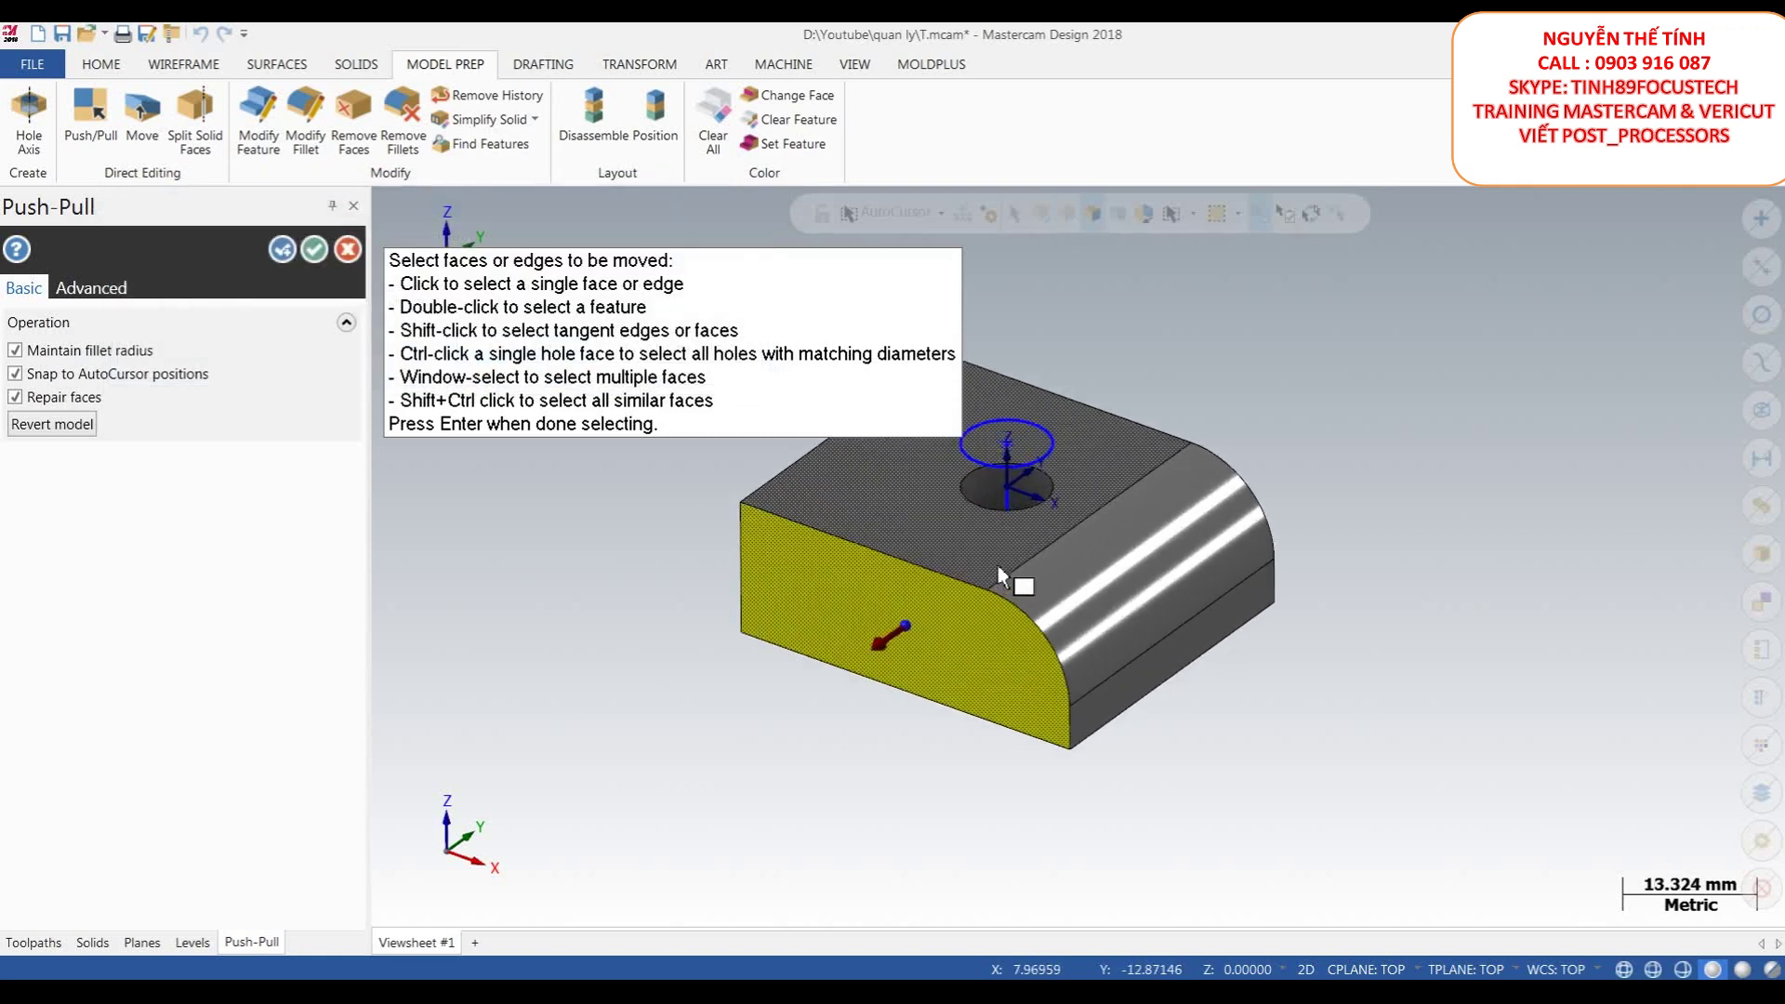
click(876, 648)
drag(902, 635, 828, 653)
scroll(828, 653, down, 1)
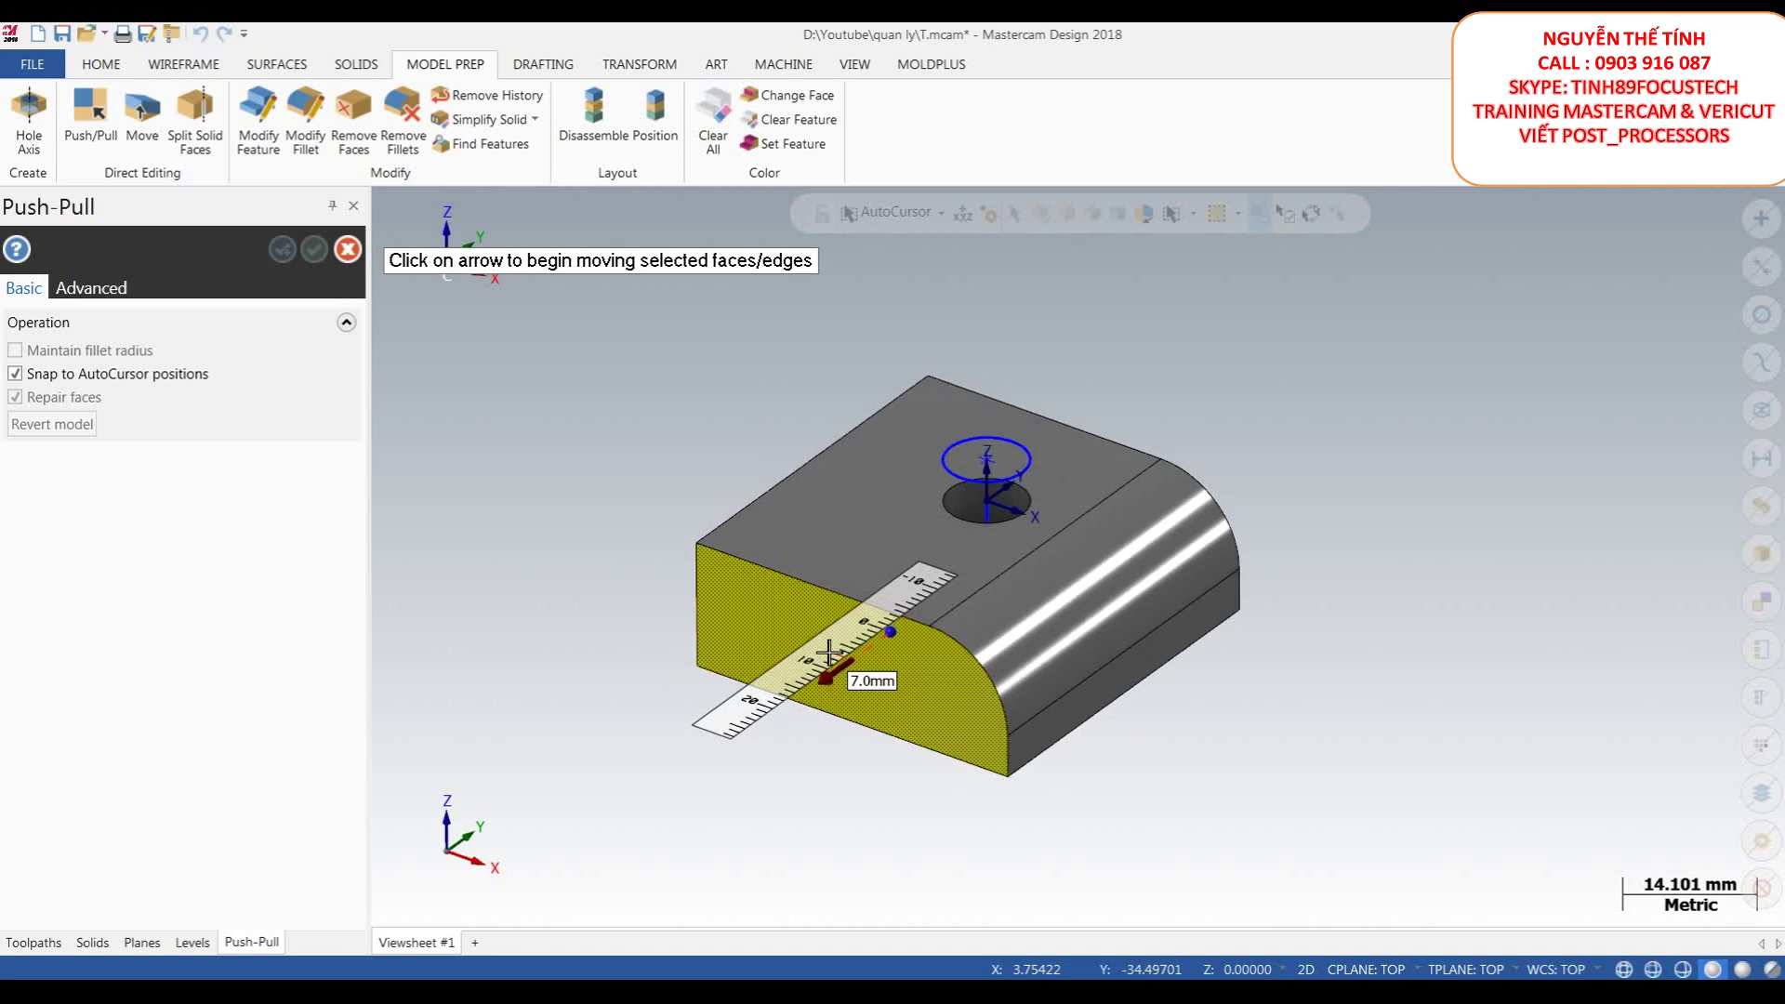
text(10)
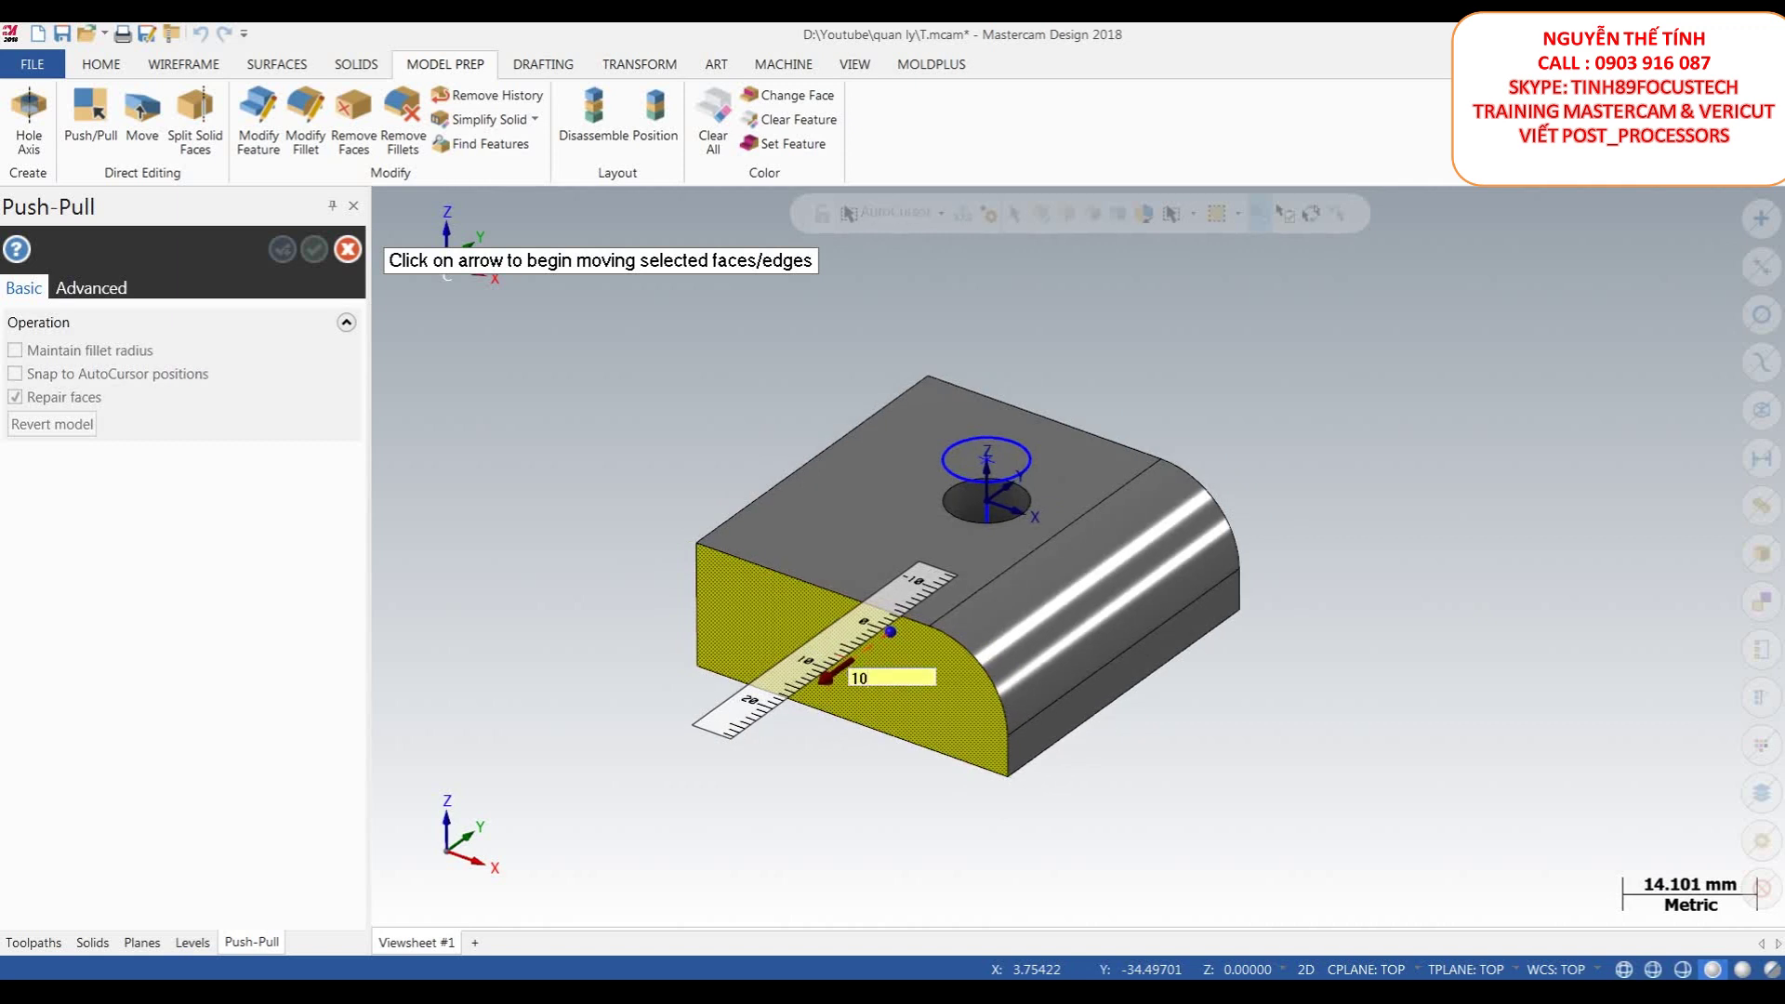
key(Return)
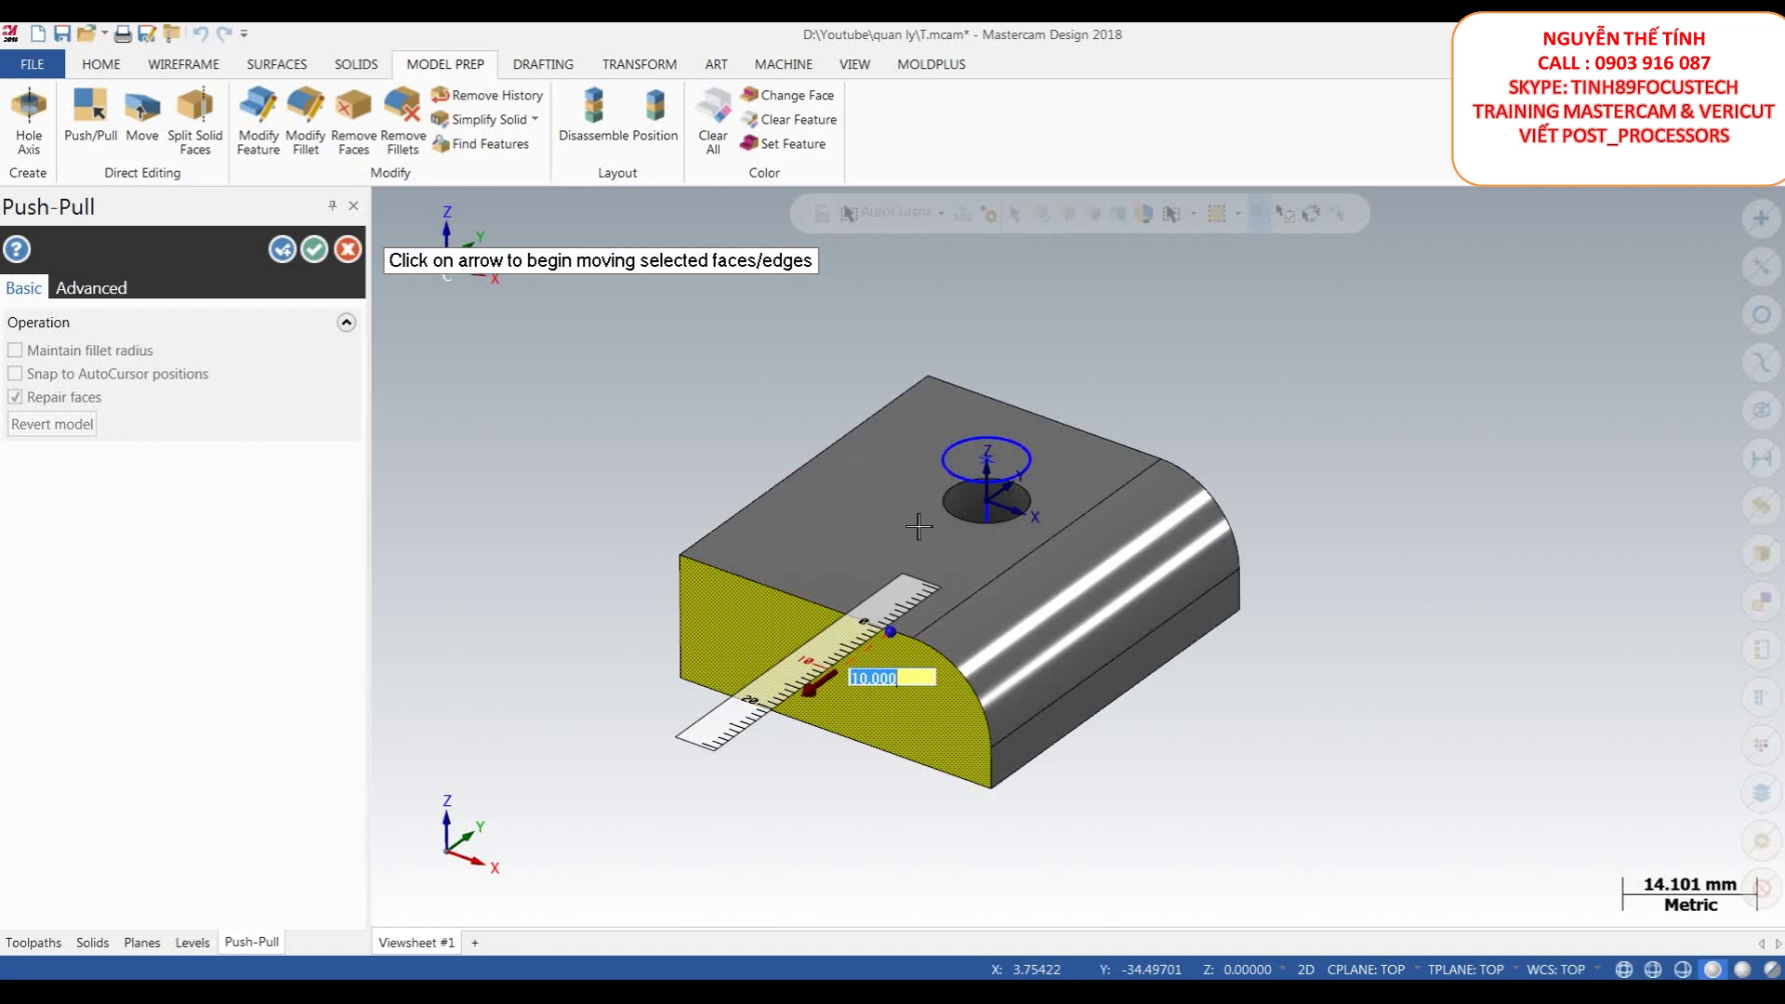
click(280, 257)
- Push/Pull the positive X side face below the fillet outward by 15 mm and finish the operation
scroll(923, 510, down, 2)
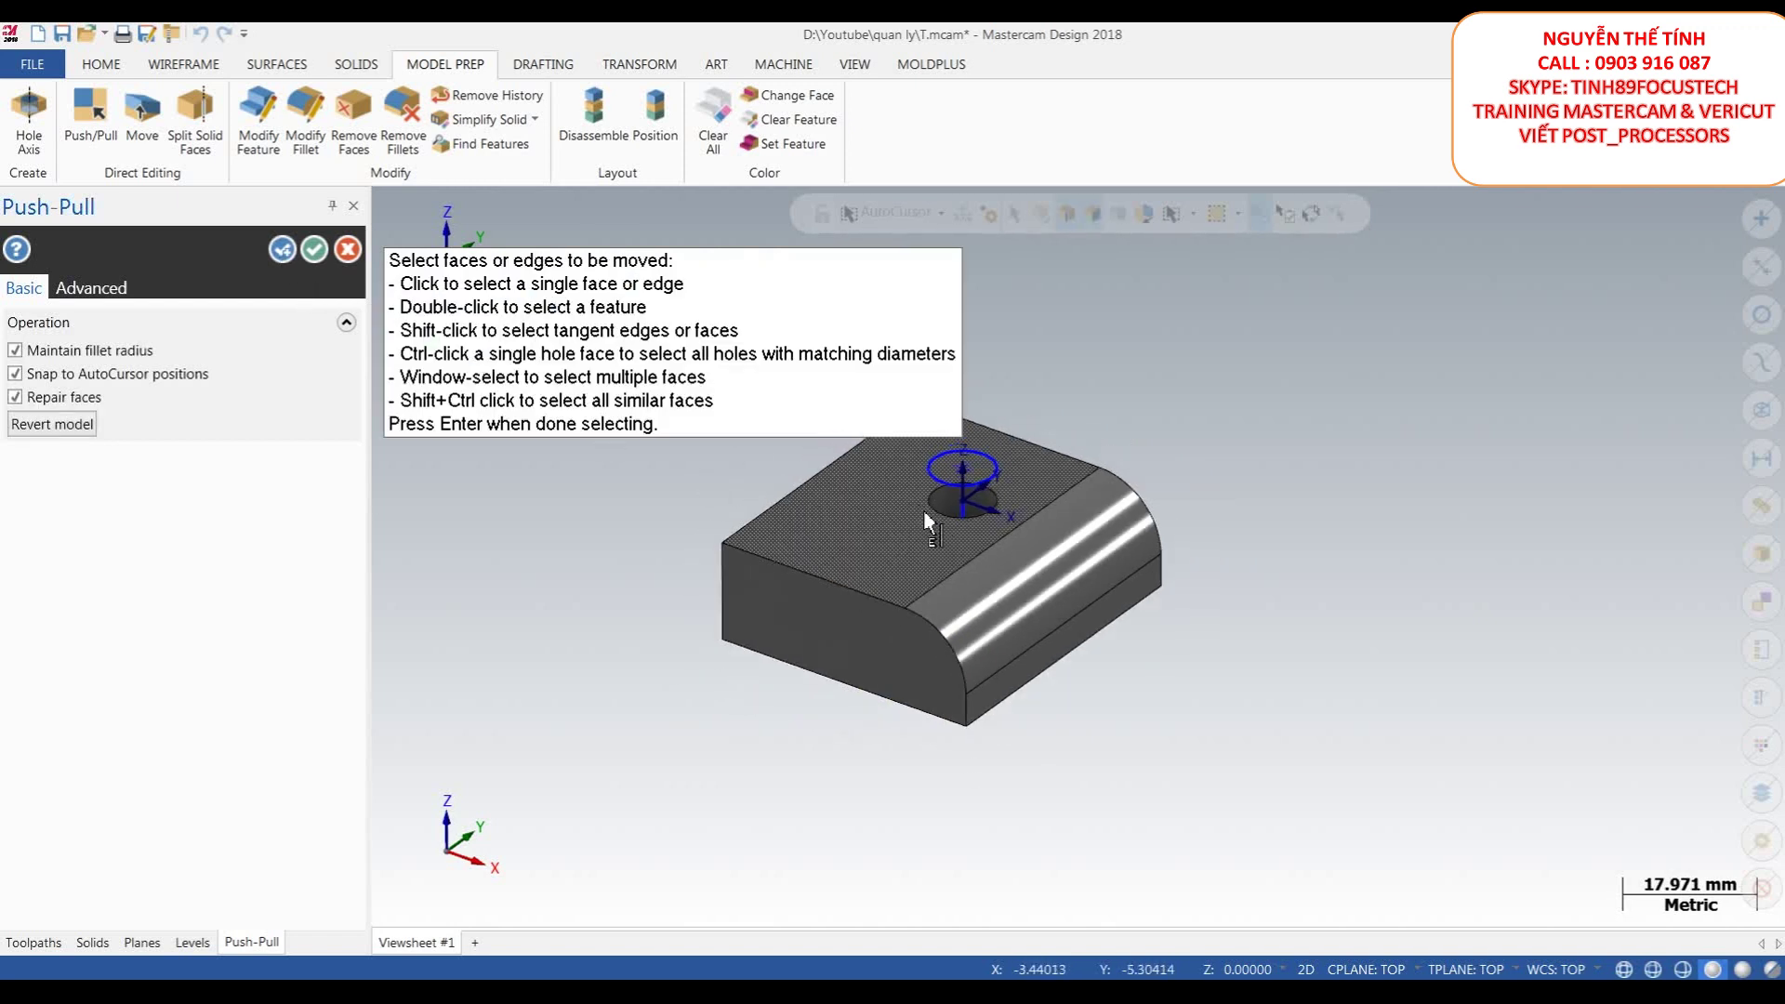
click(1046, 670)
key(Return)
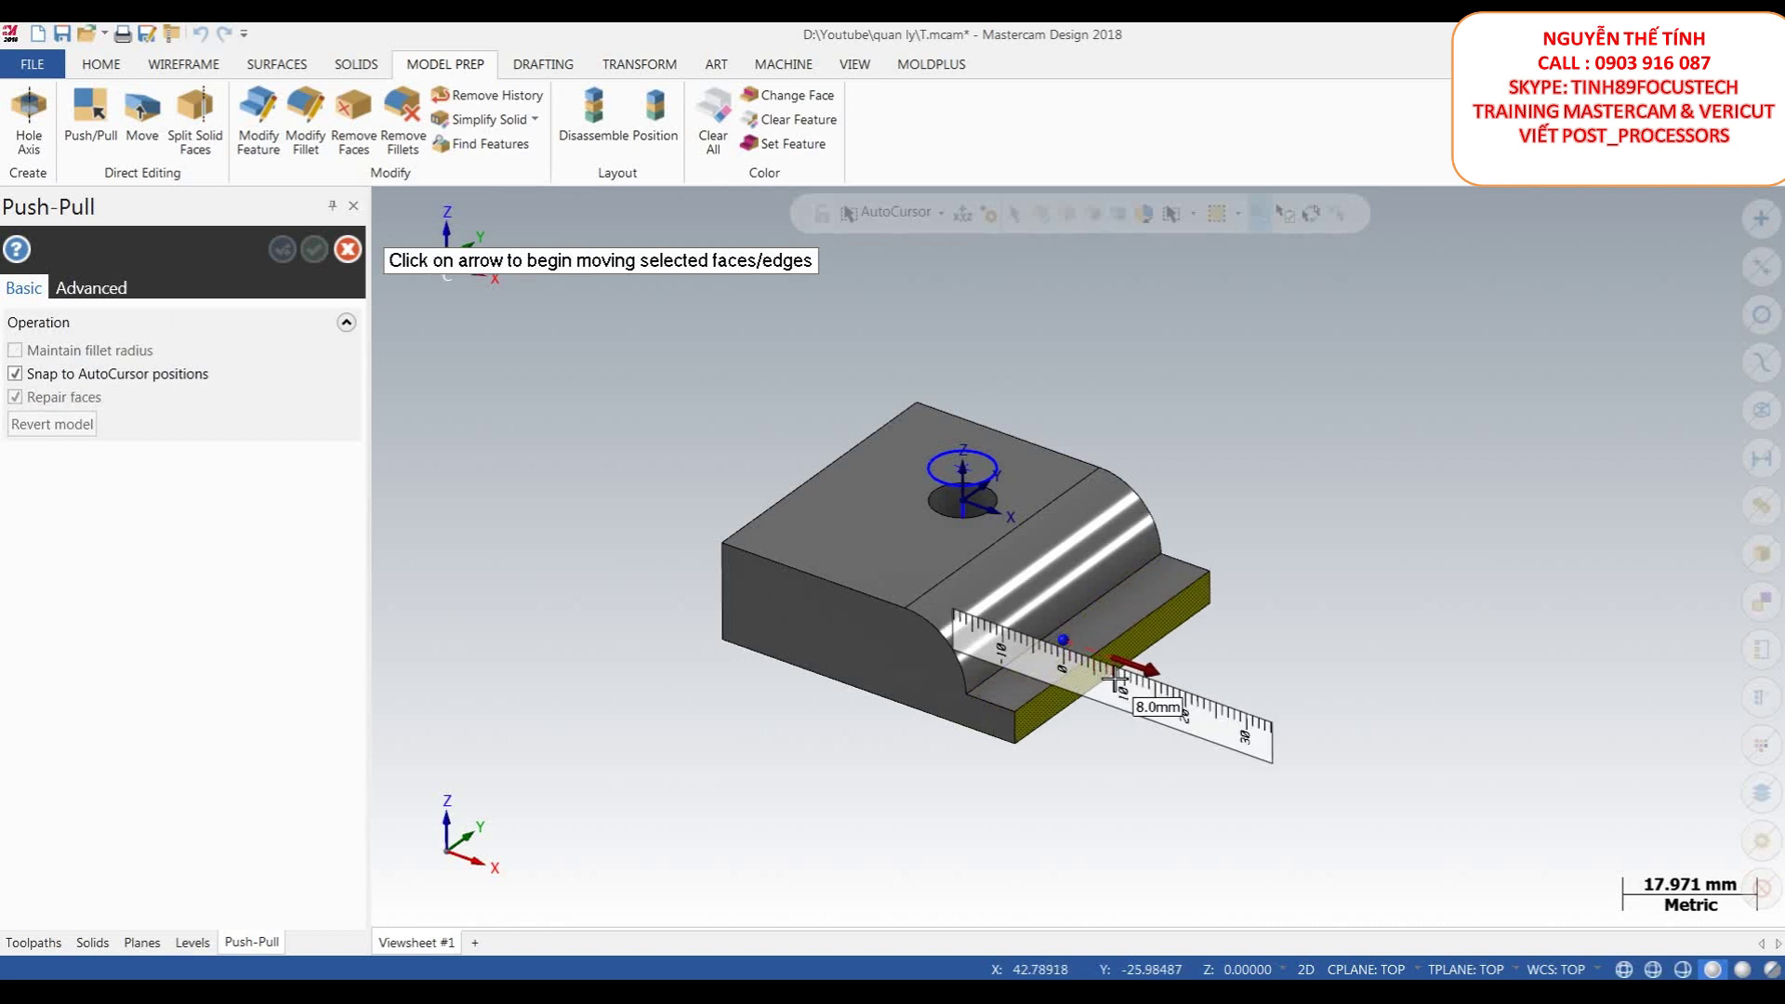
text(15)
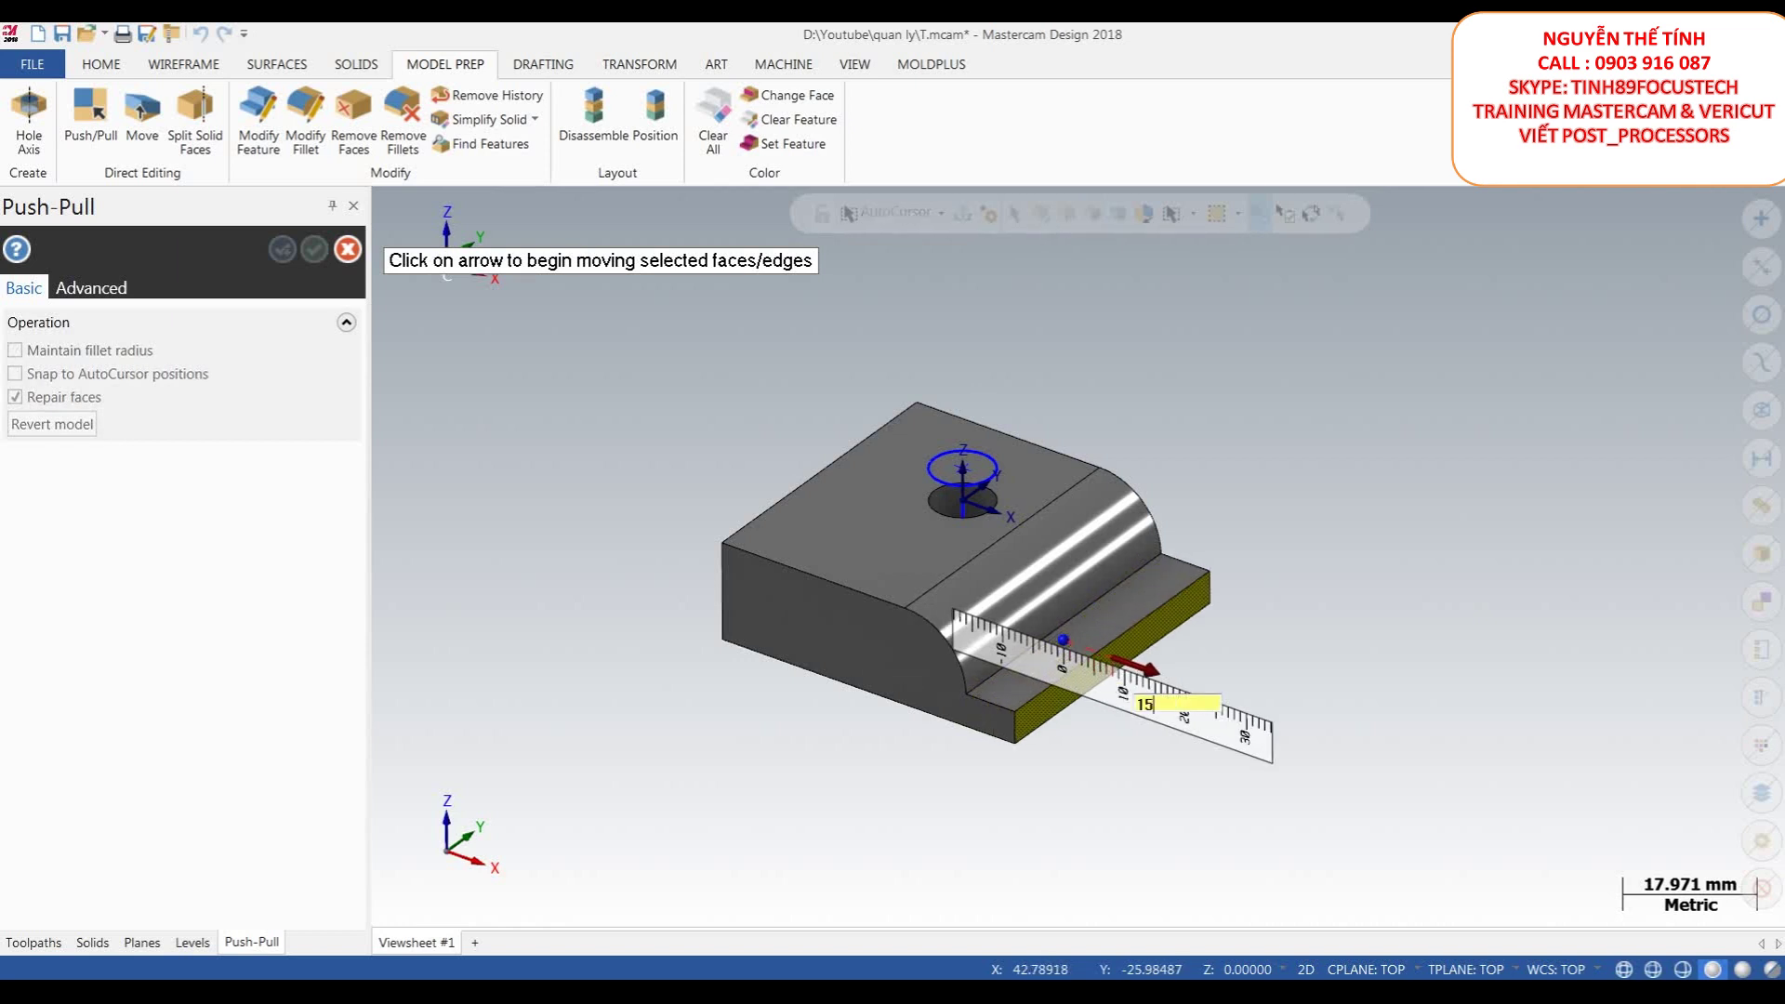
key(Return)
scroll(949, 699, down, 2)
scroll(1075, 495, up, 1)
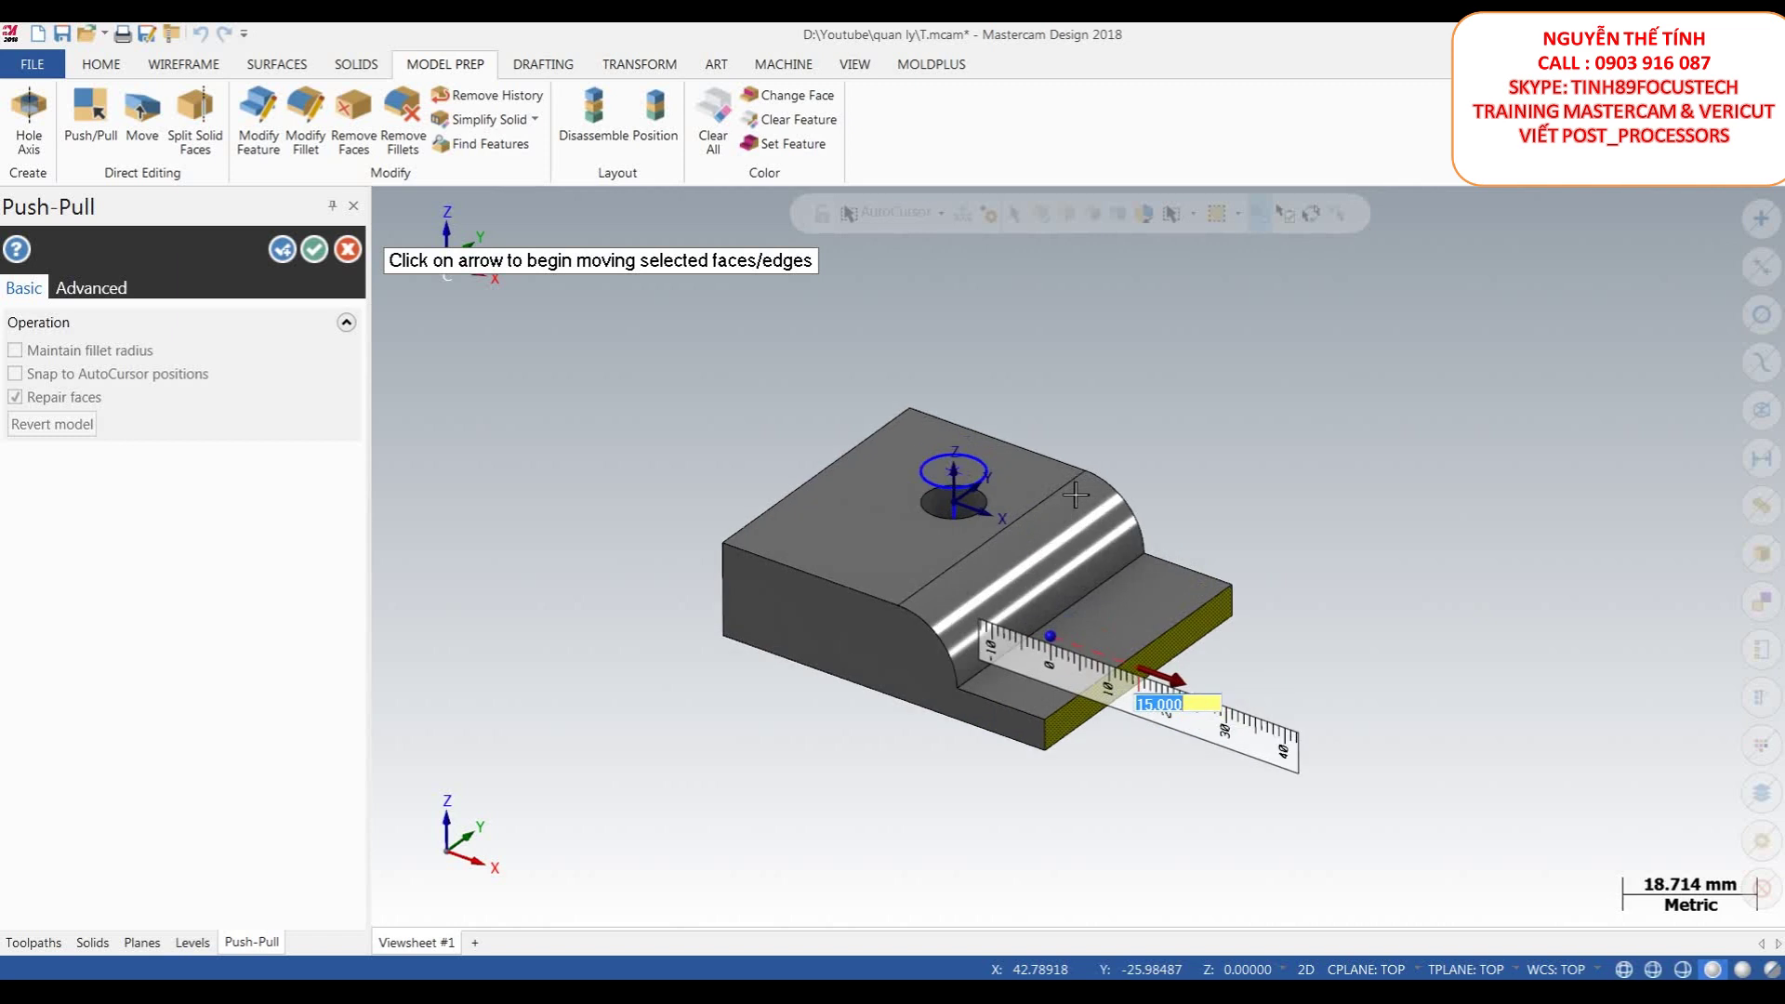
click(315, 264)
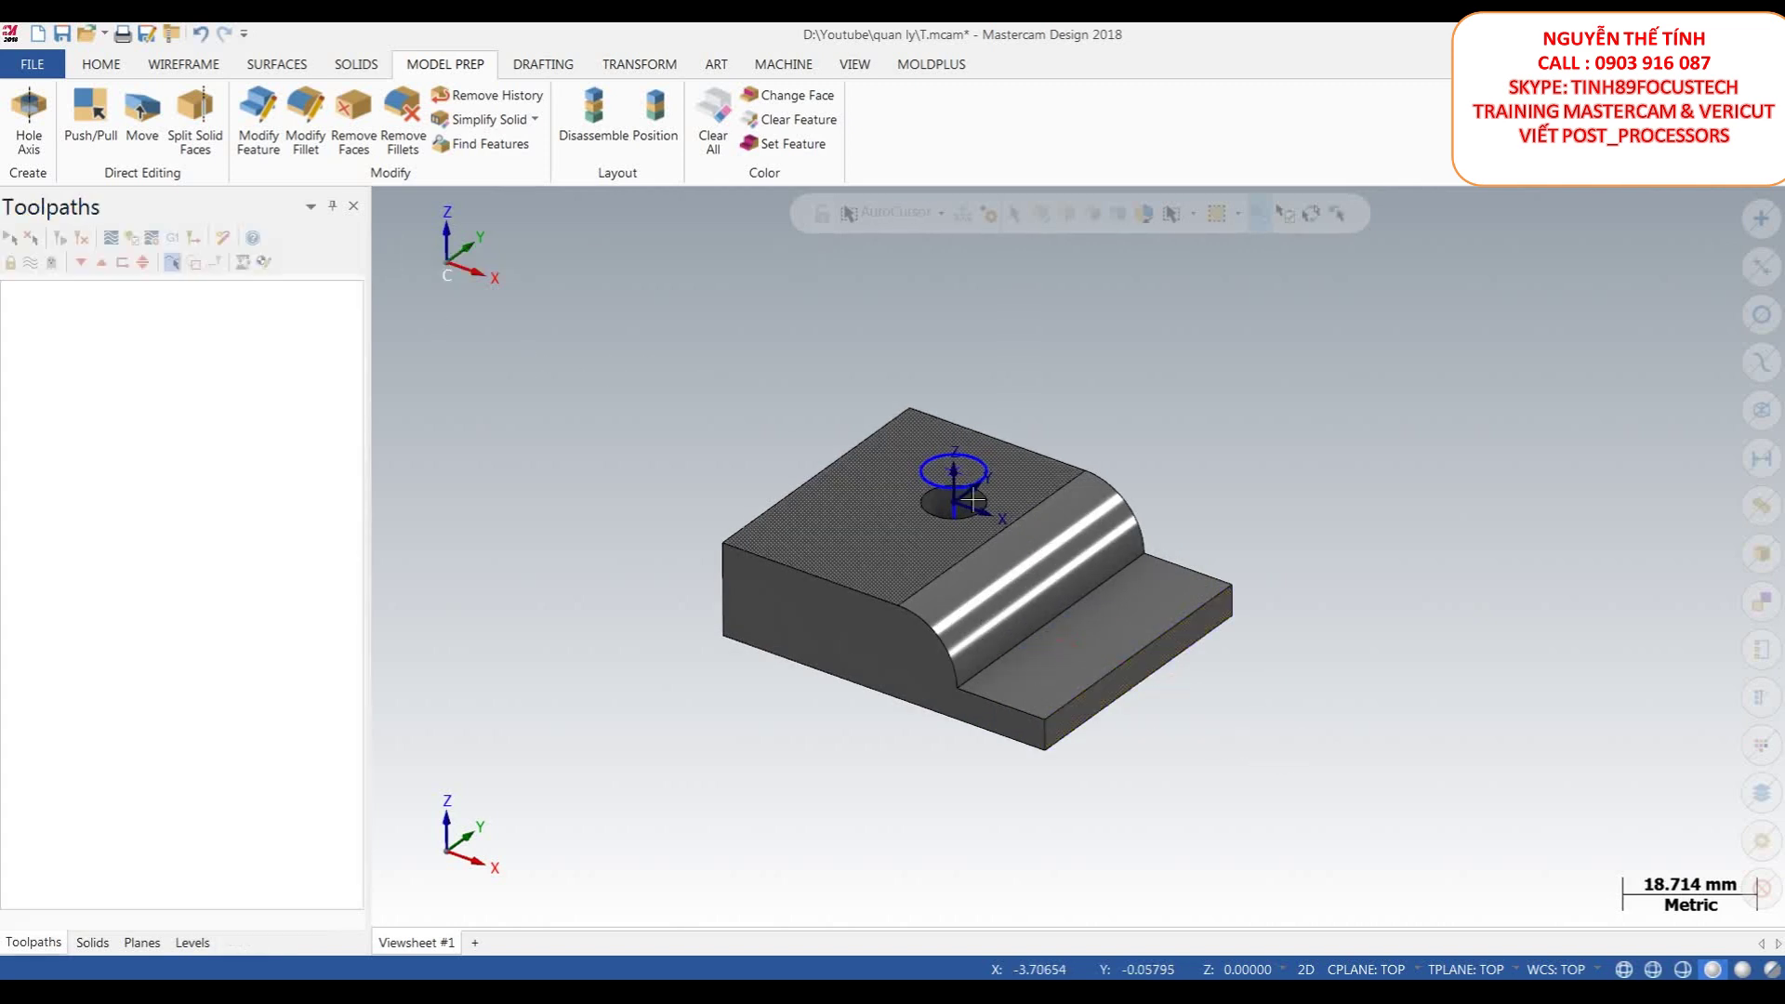
- Start the Move tool with the Move type on the block's negative X side face
scroll(1097, 725, down, 1)
middle_drag(1097, 725, 936, 606)
scroll(936, 605, up, 1)
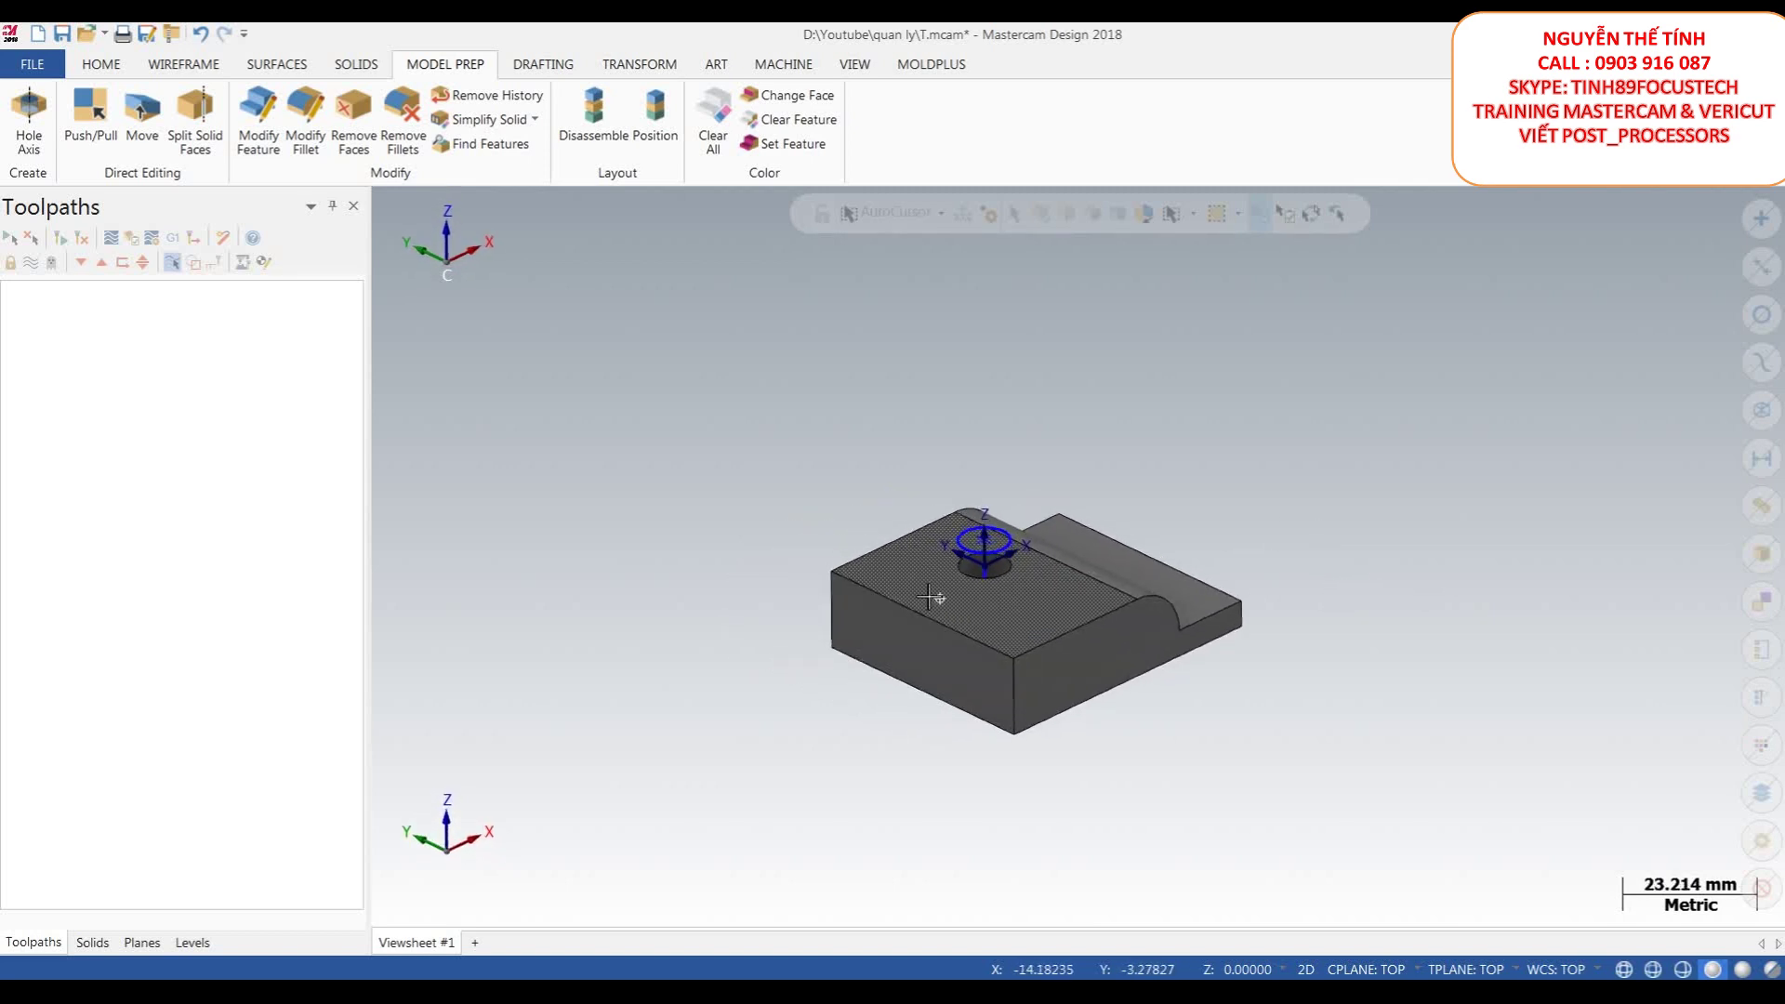
click(145, 112)
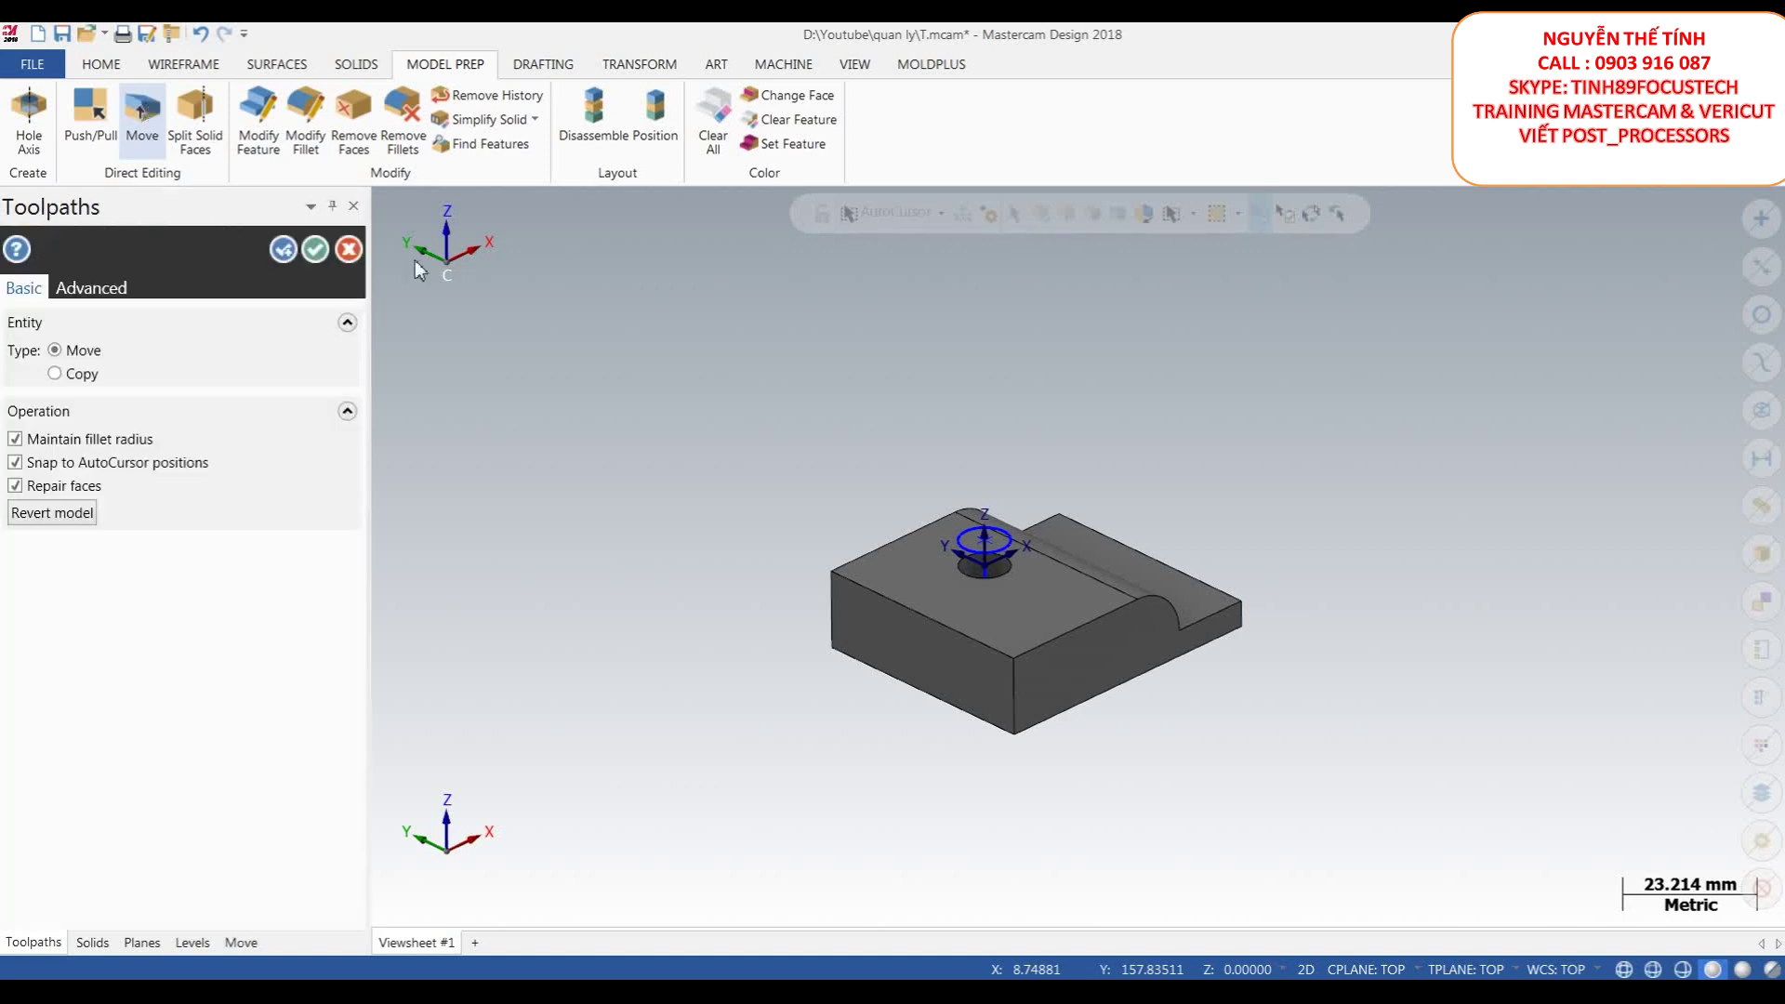
click(900, 632)
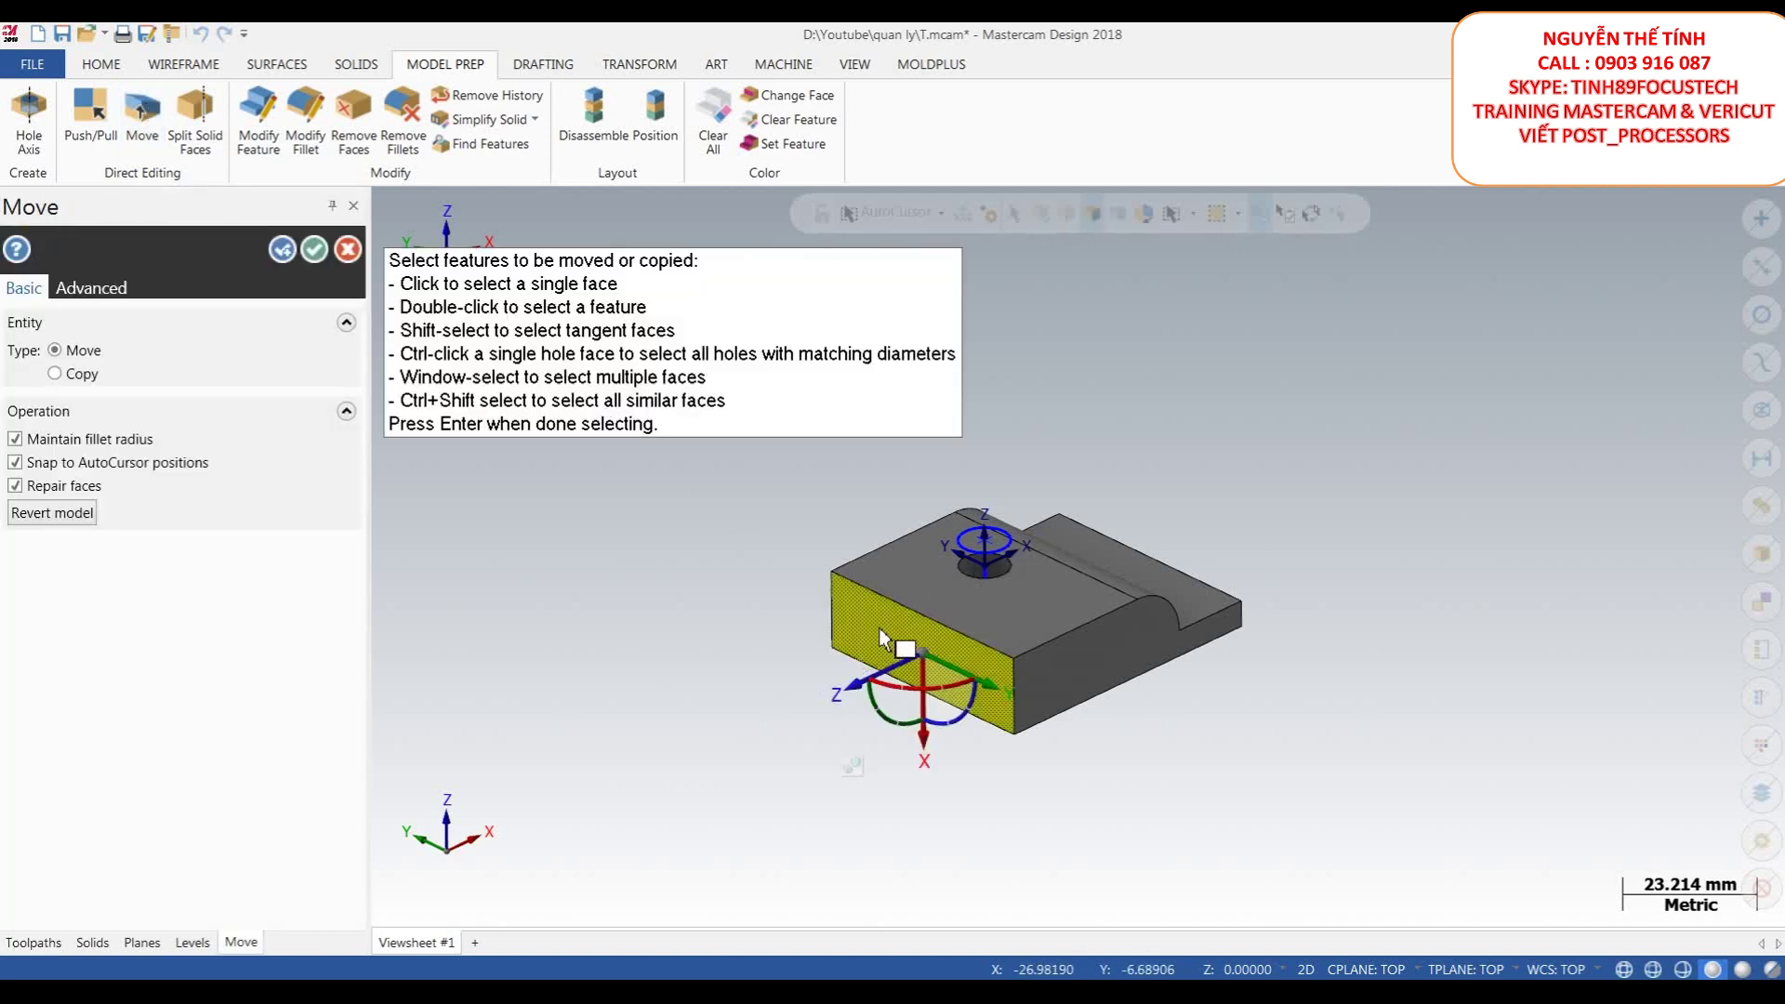
scroll(919, 596, down, 2)
scroll(900, 624, up, 7)
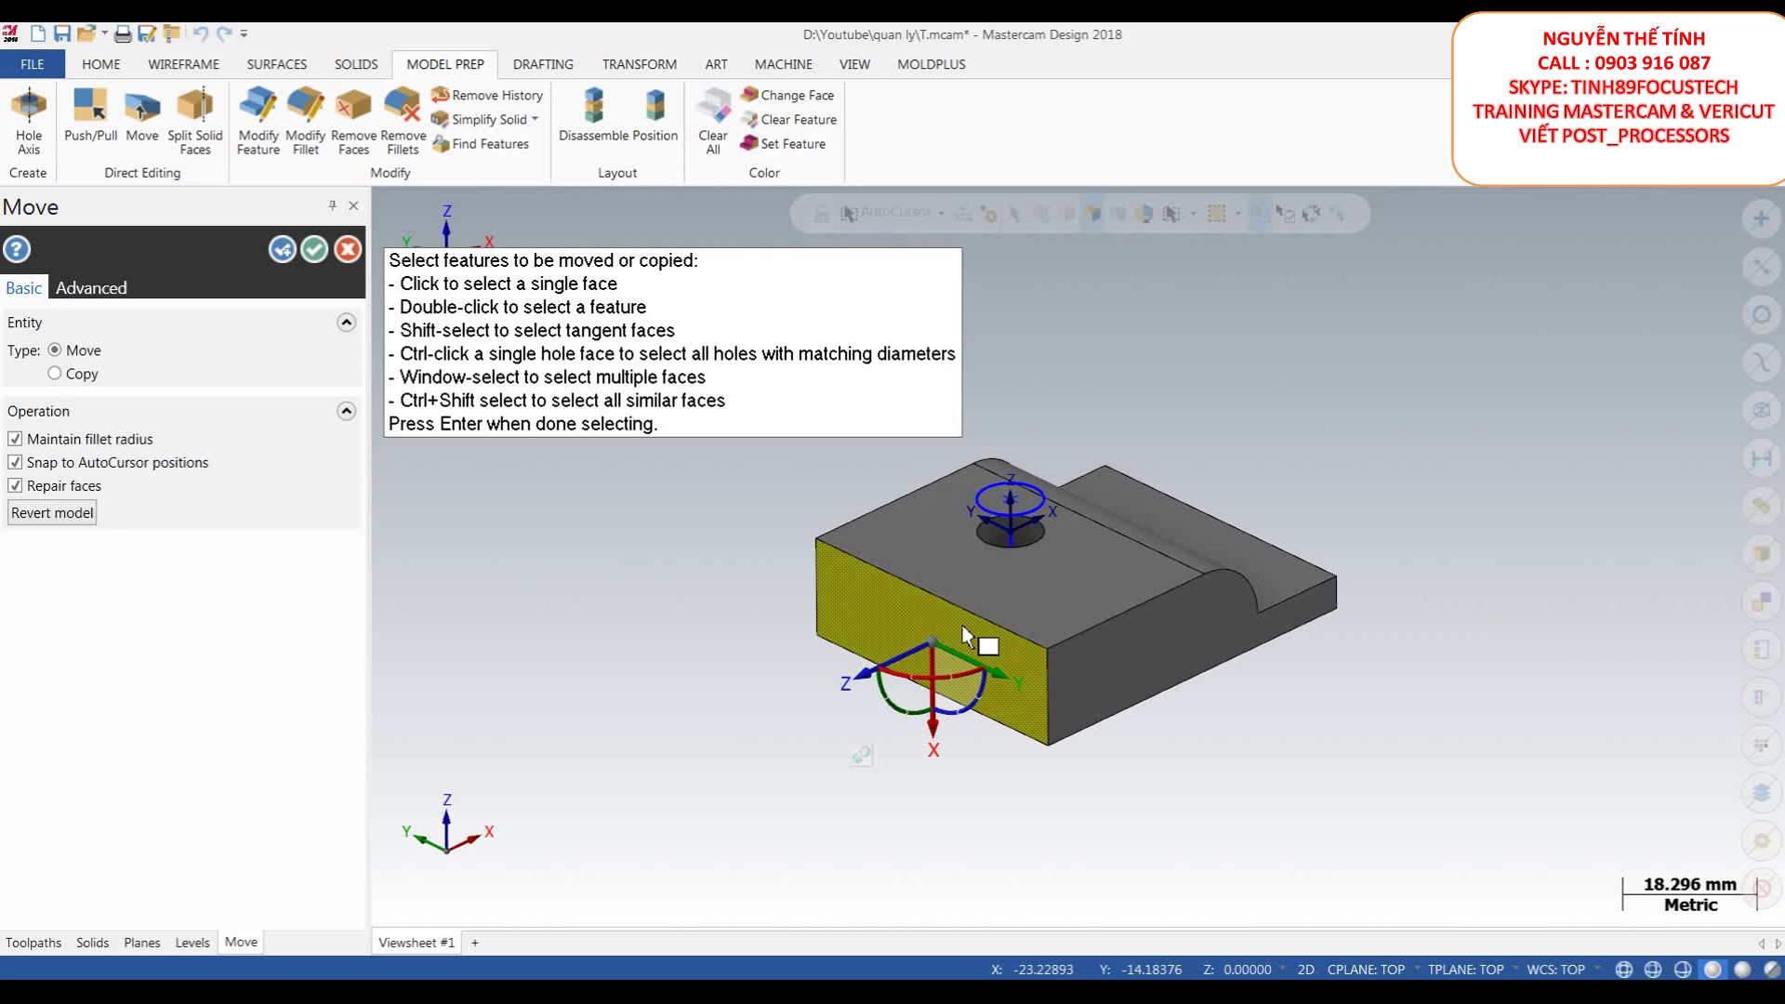
scroll(964, 635, down, 2)
scroll(925, 606, up, 5)
scroll(925, 609, down, 2)
mouse_move(893, 664)
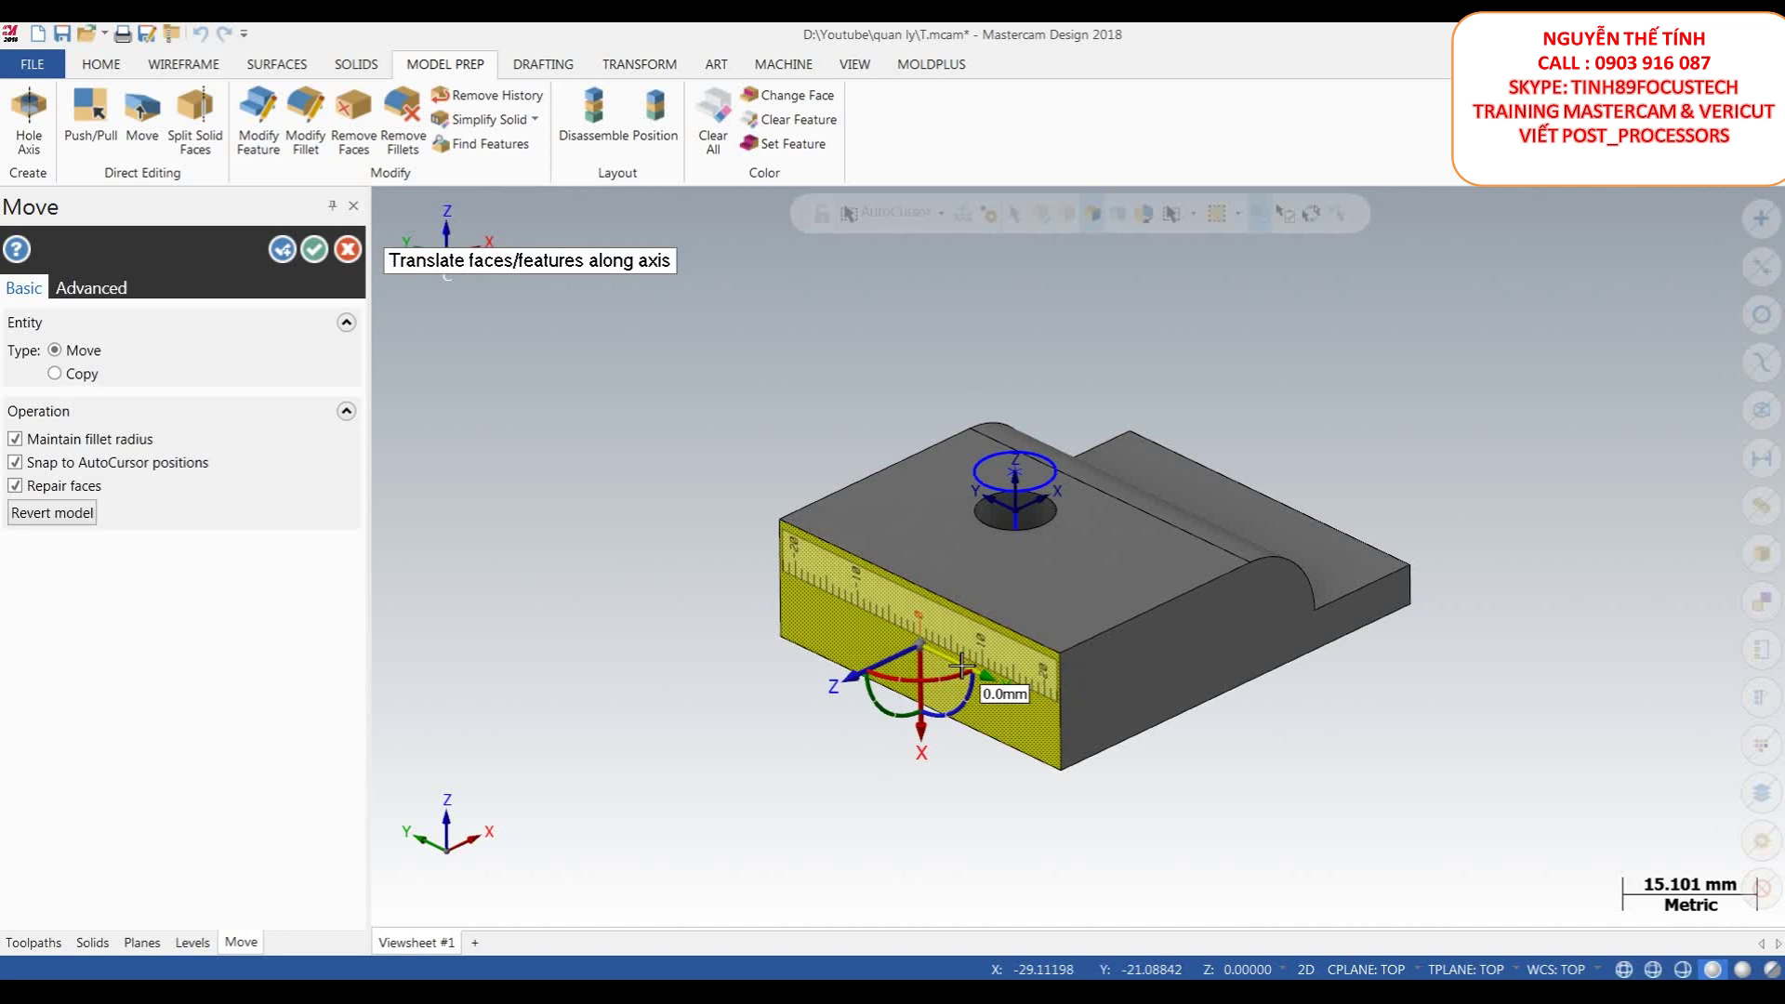
scroll(961, 665, up, 3)
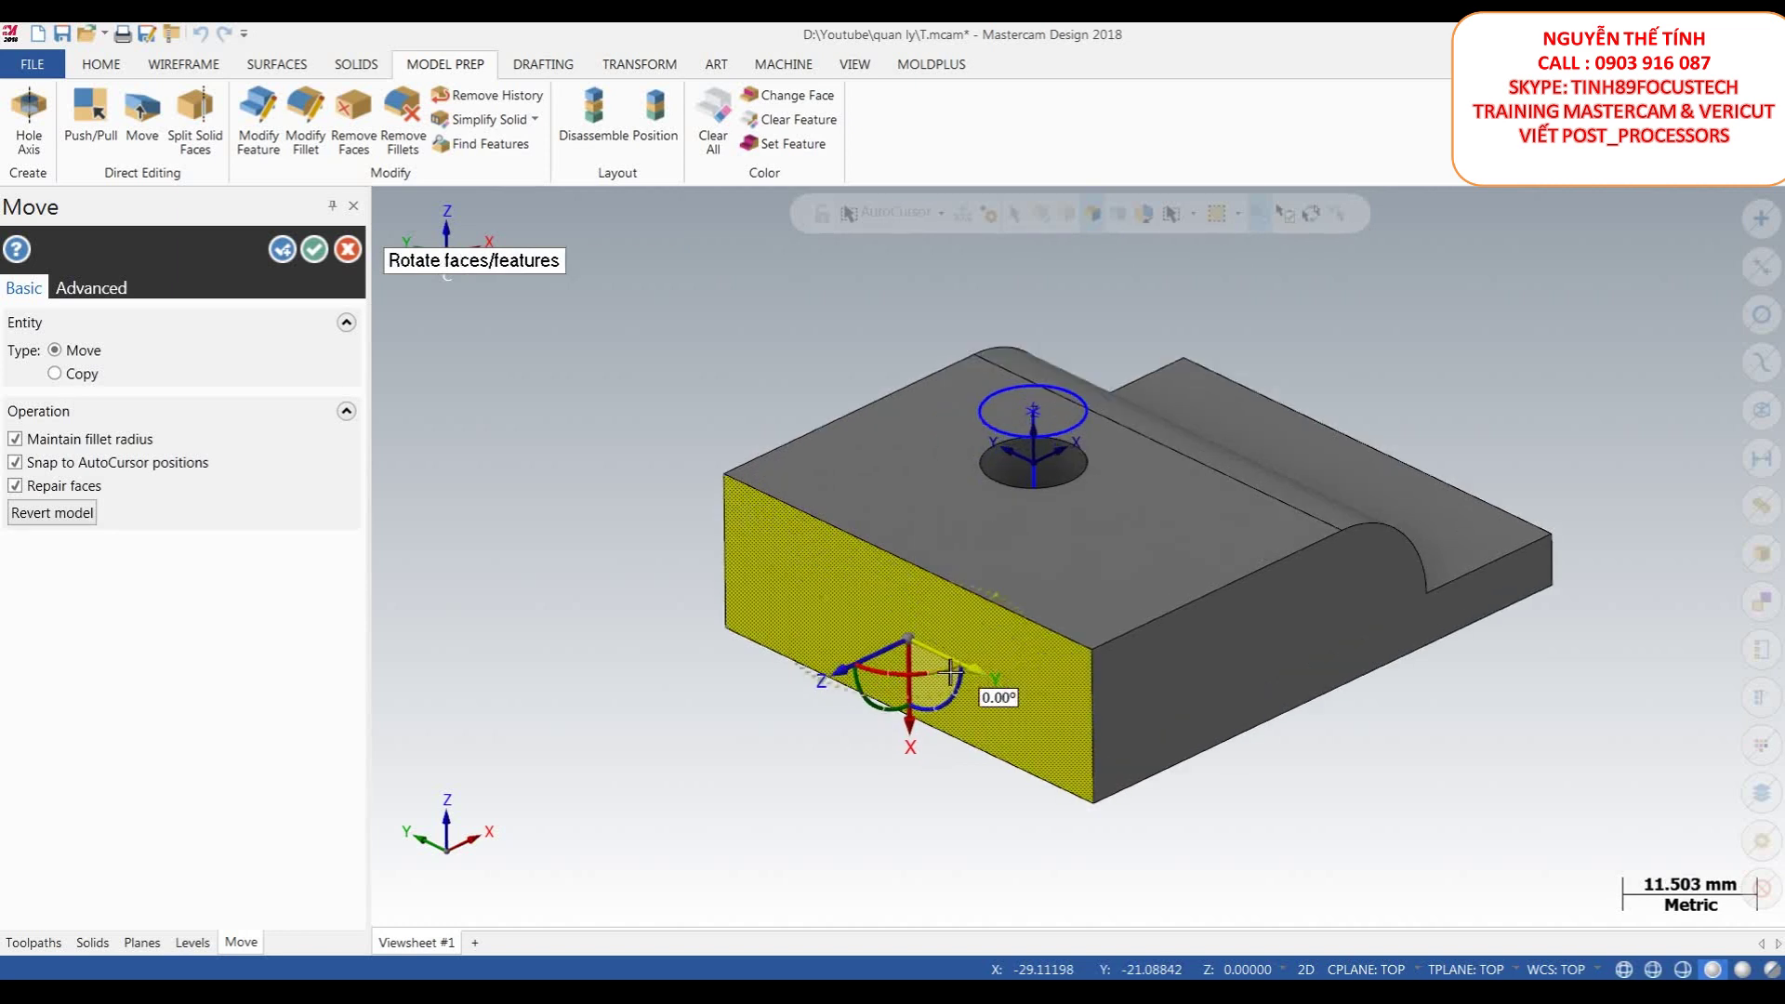
- Move the negative X side face 2 mm outward along the gnomon's Z axis
click(886, 654)
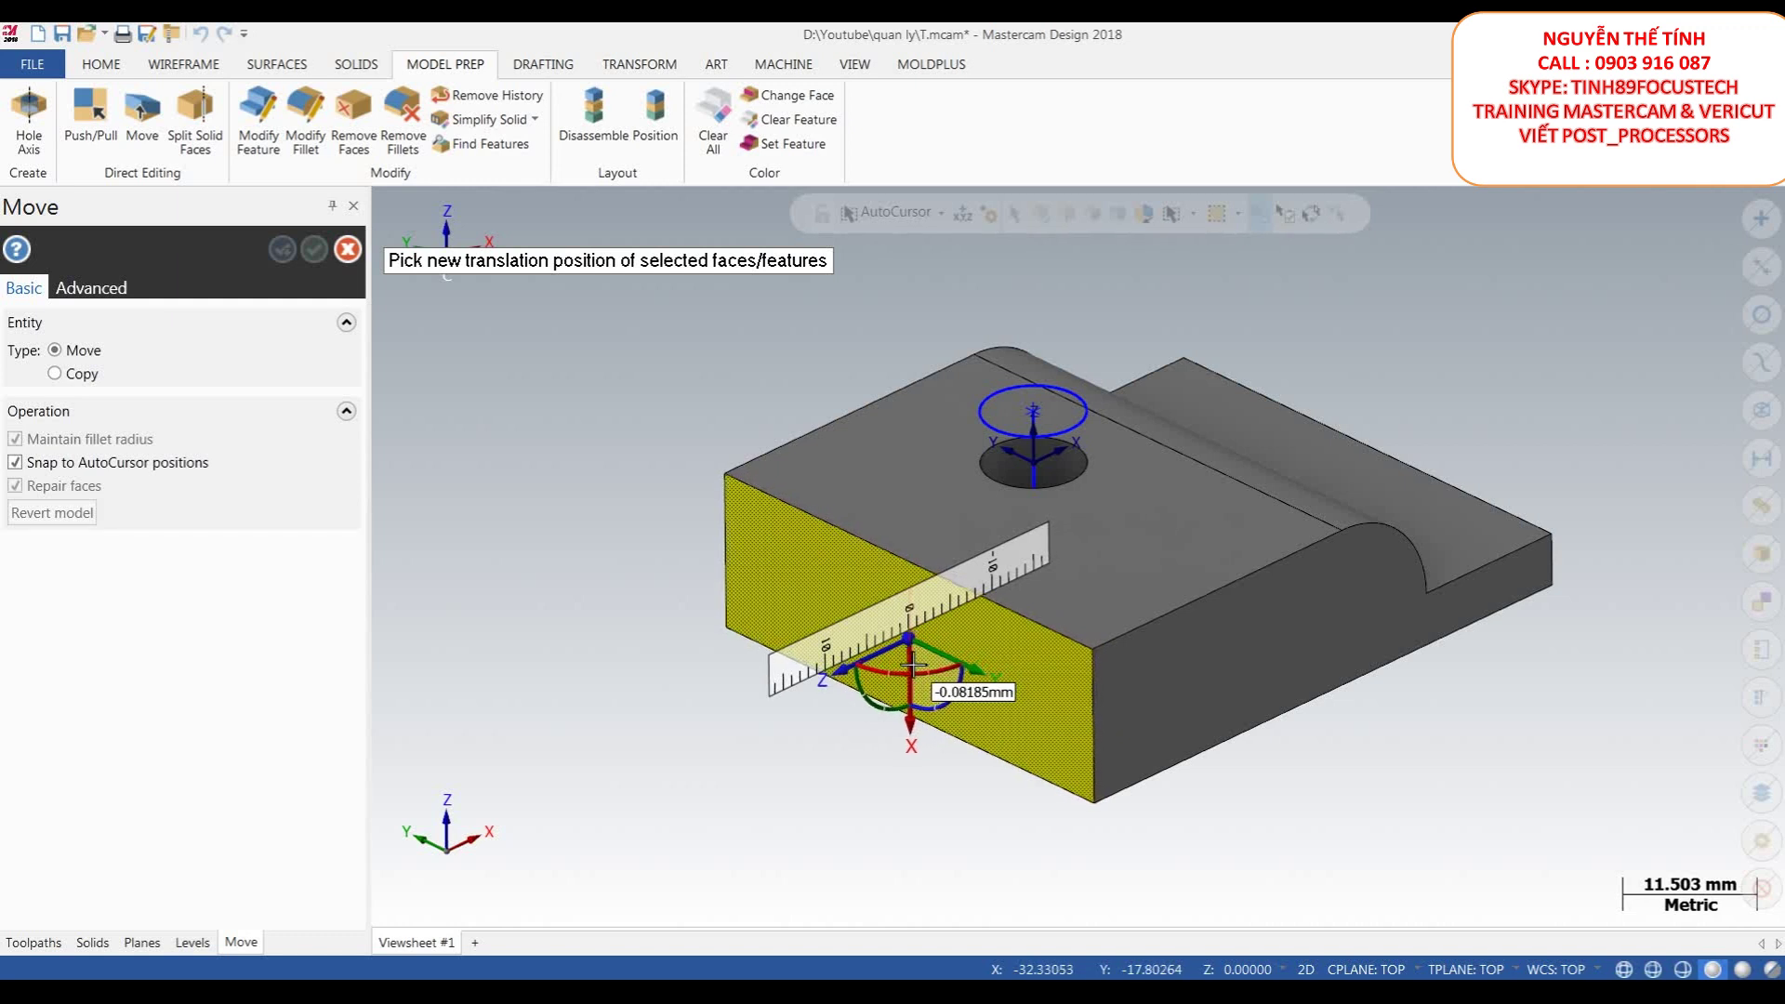
text(2)
key(Return)
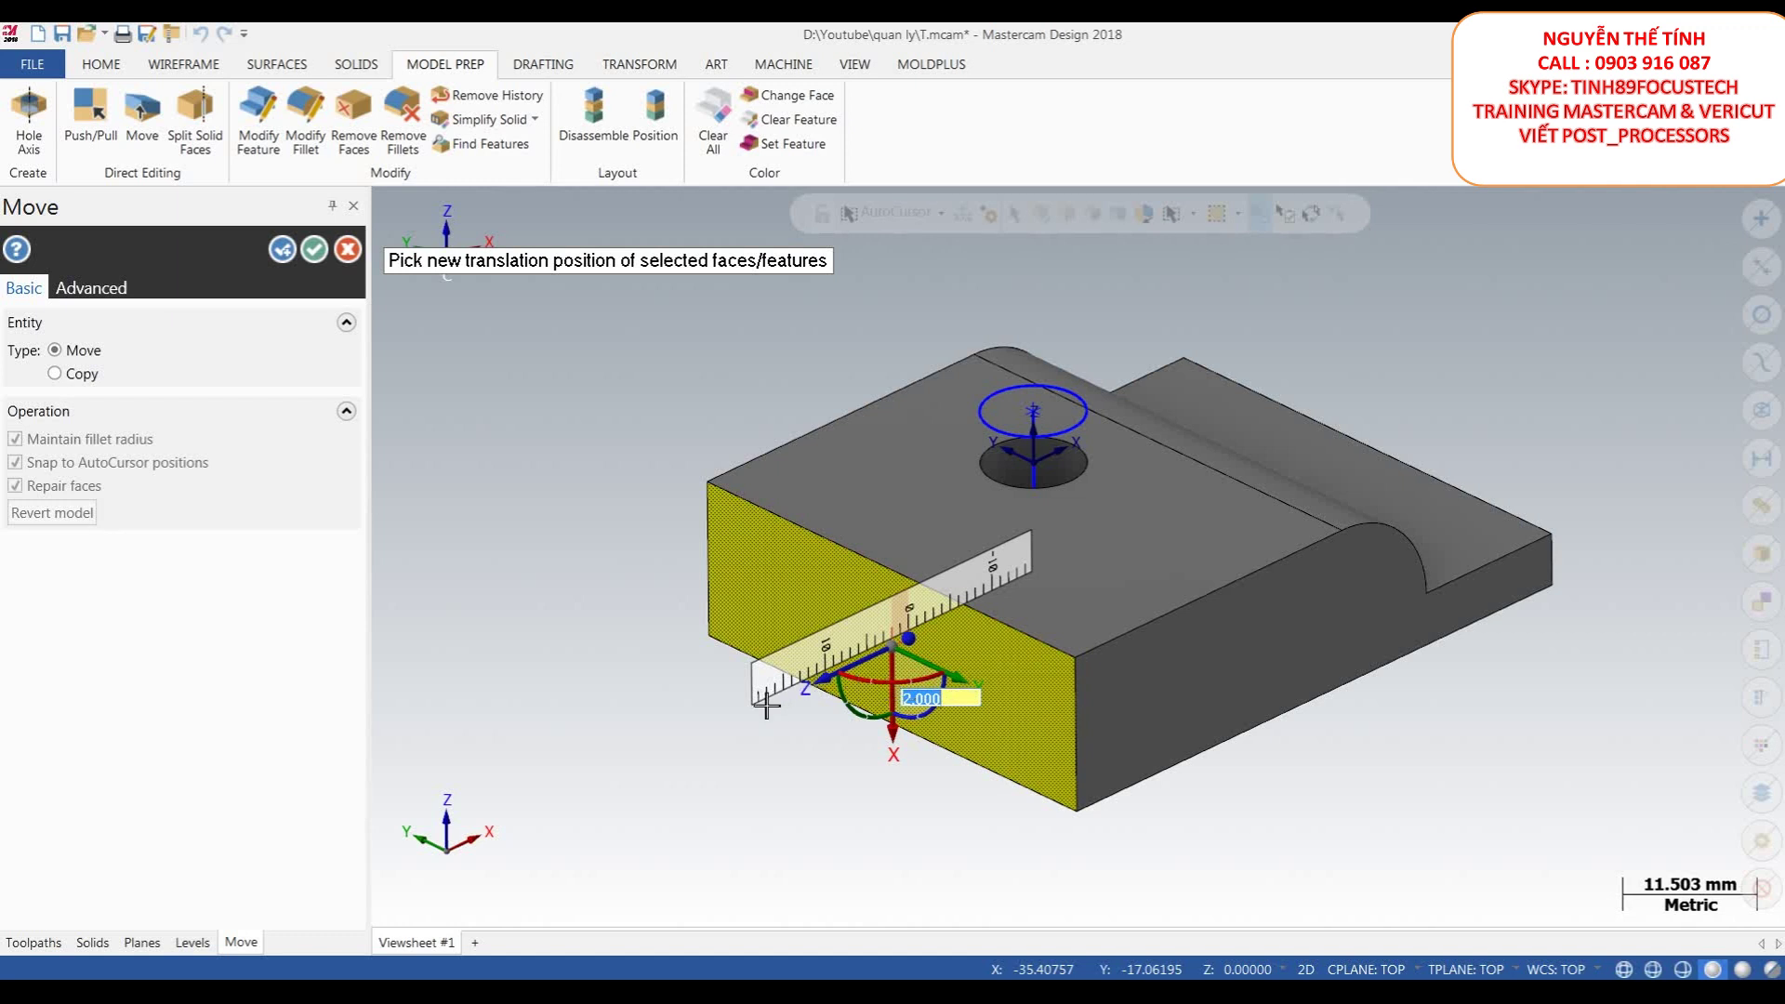
key(Return)
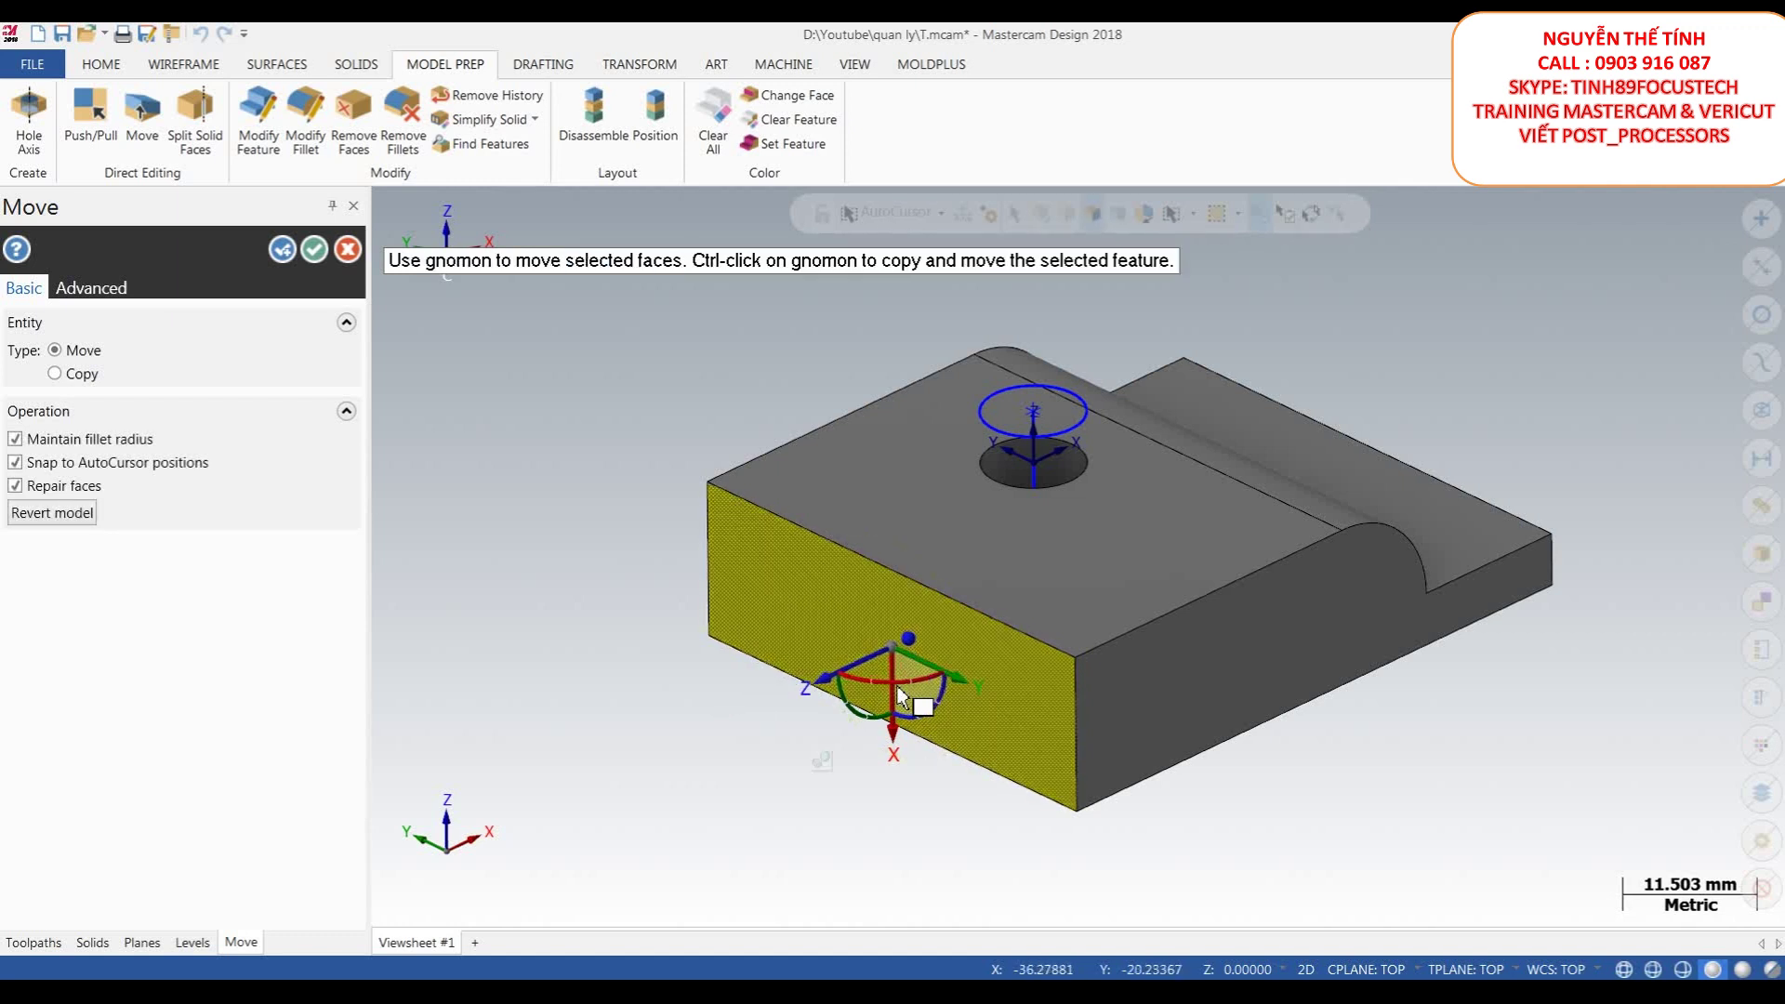
- Try rotating the negative X side face by -10° about the gnomon's X axis and -30° about its Y axis
middle_drag(900, 696, 911, 702)
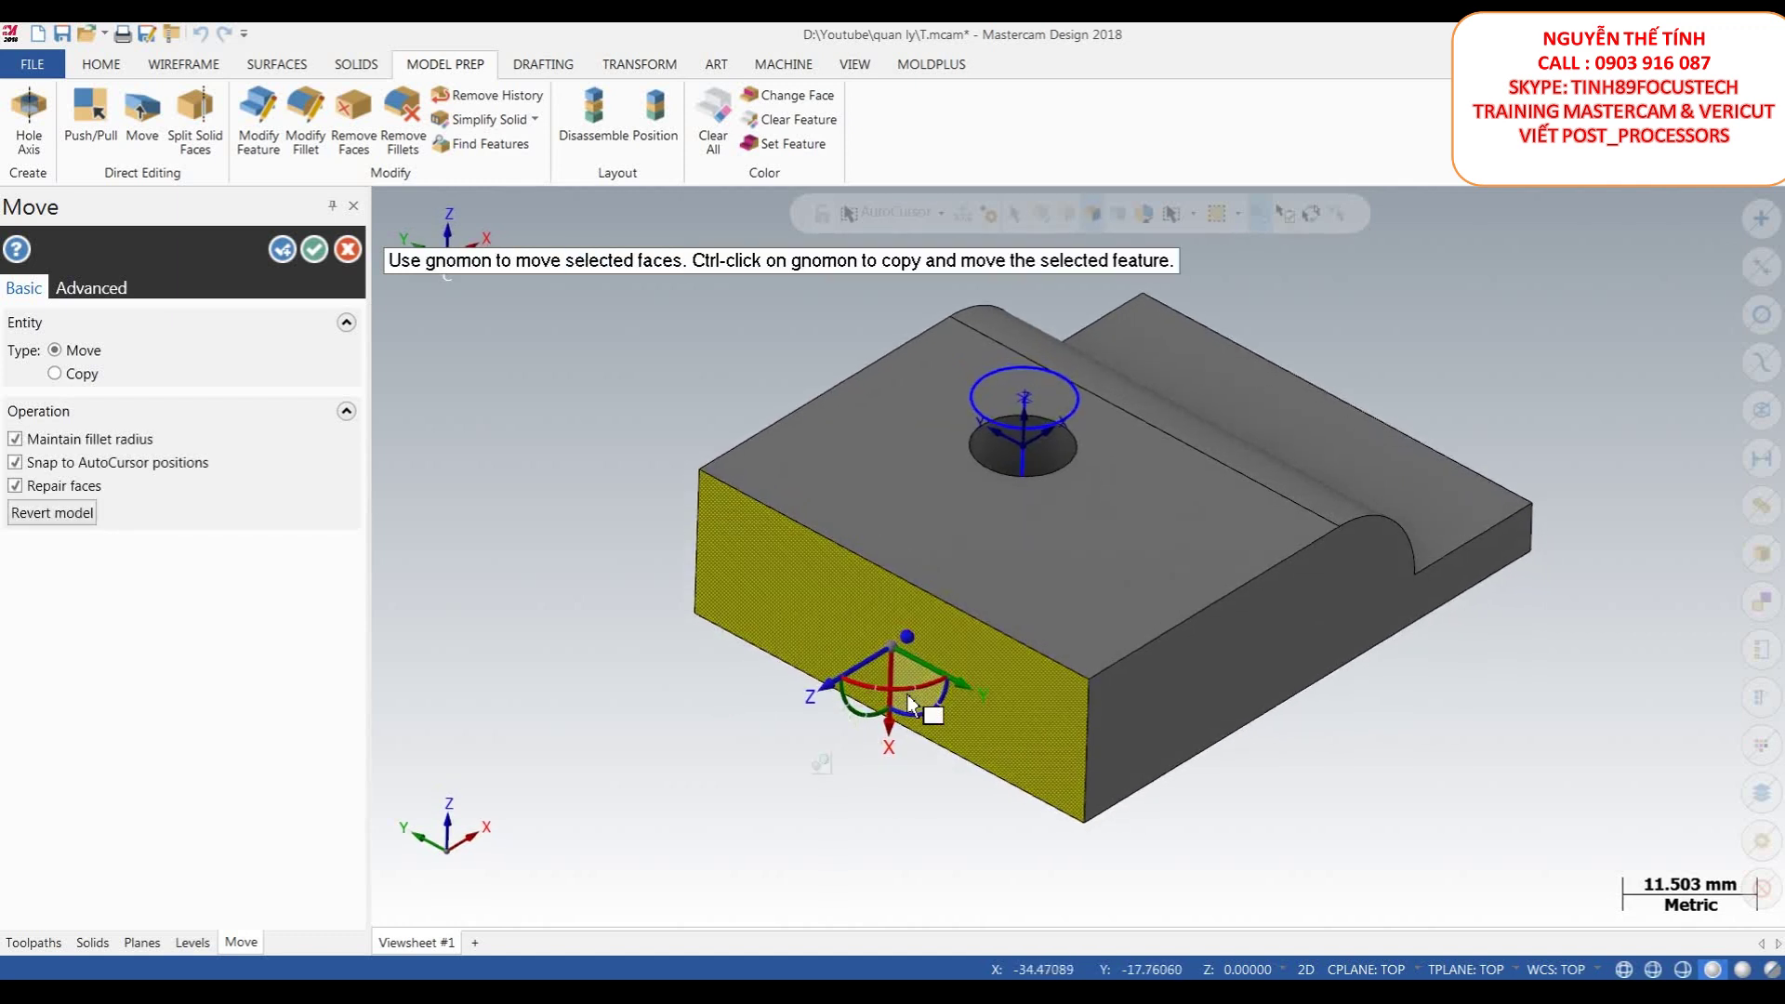
click(912, 691)
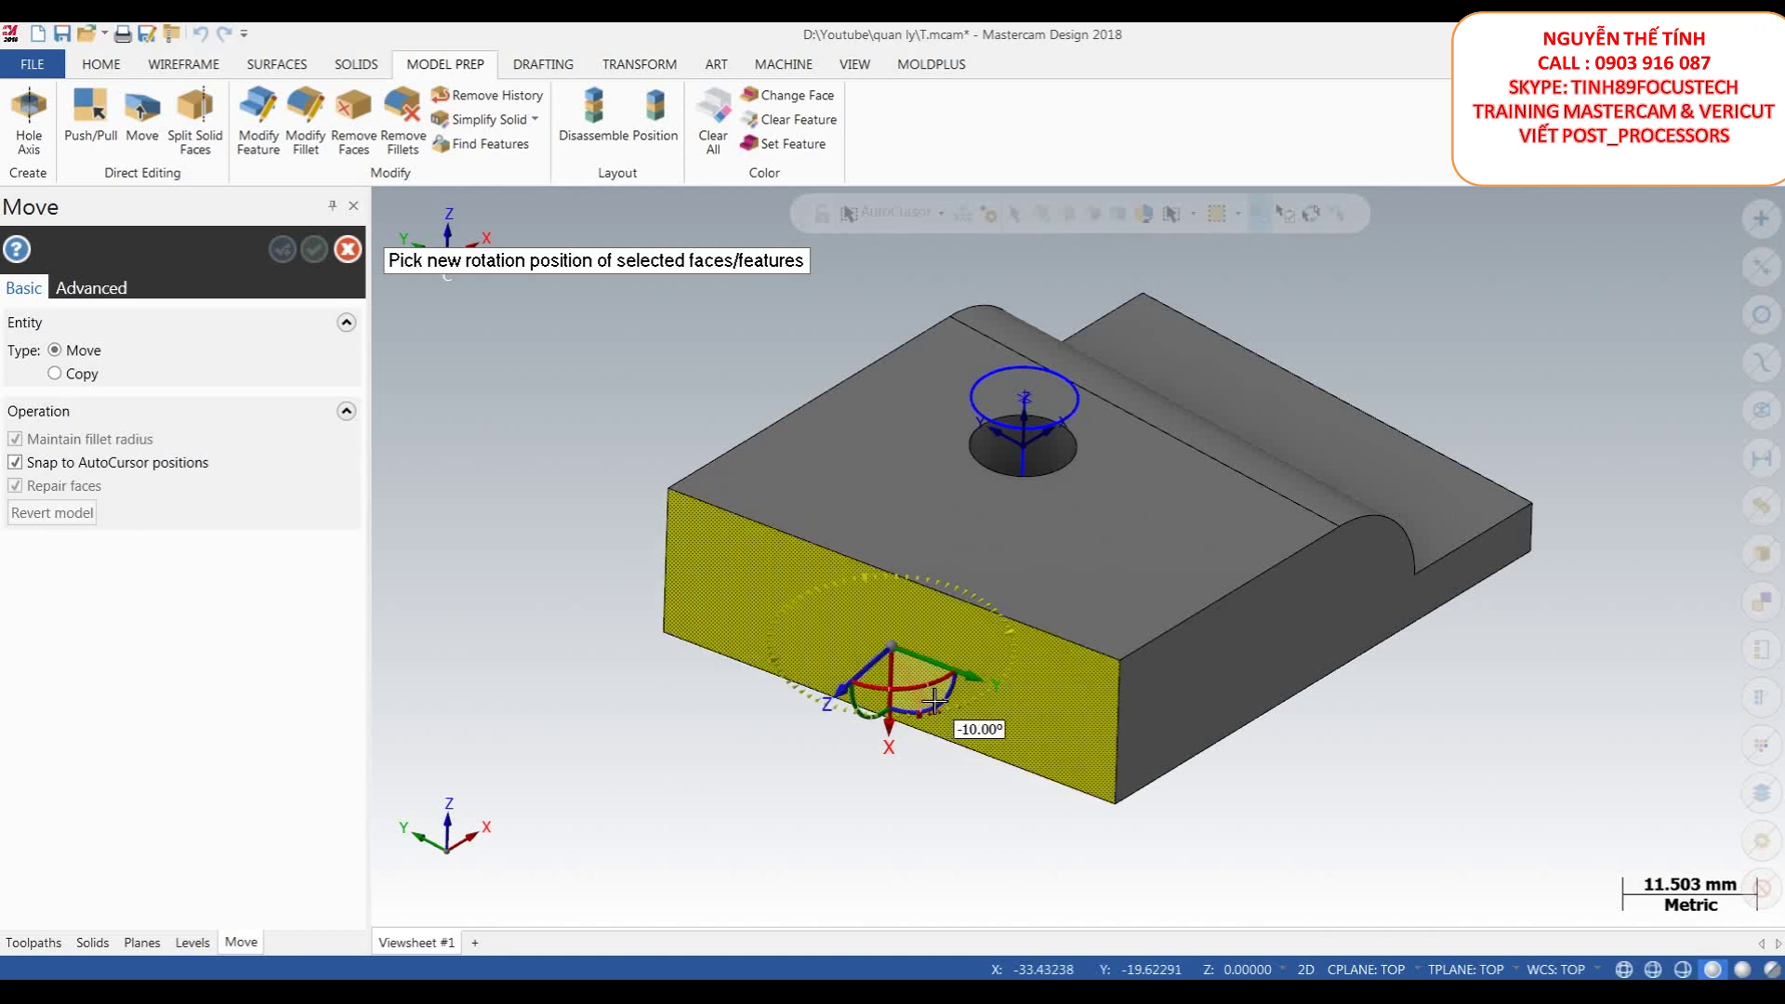
click(933, 699)
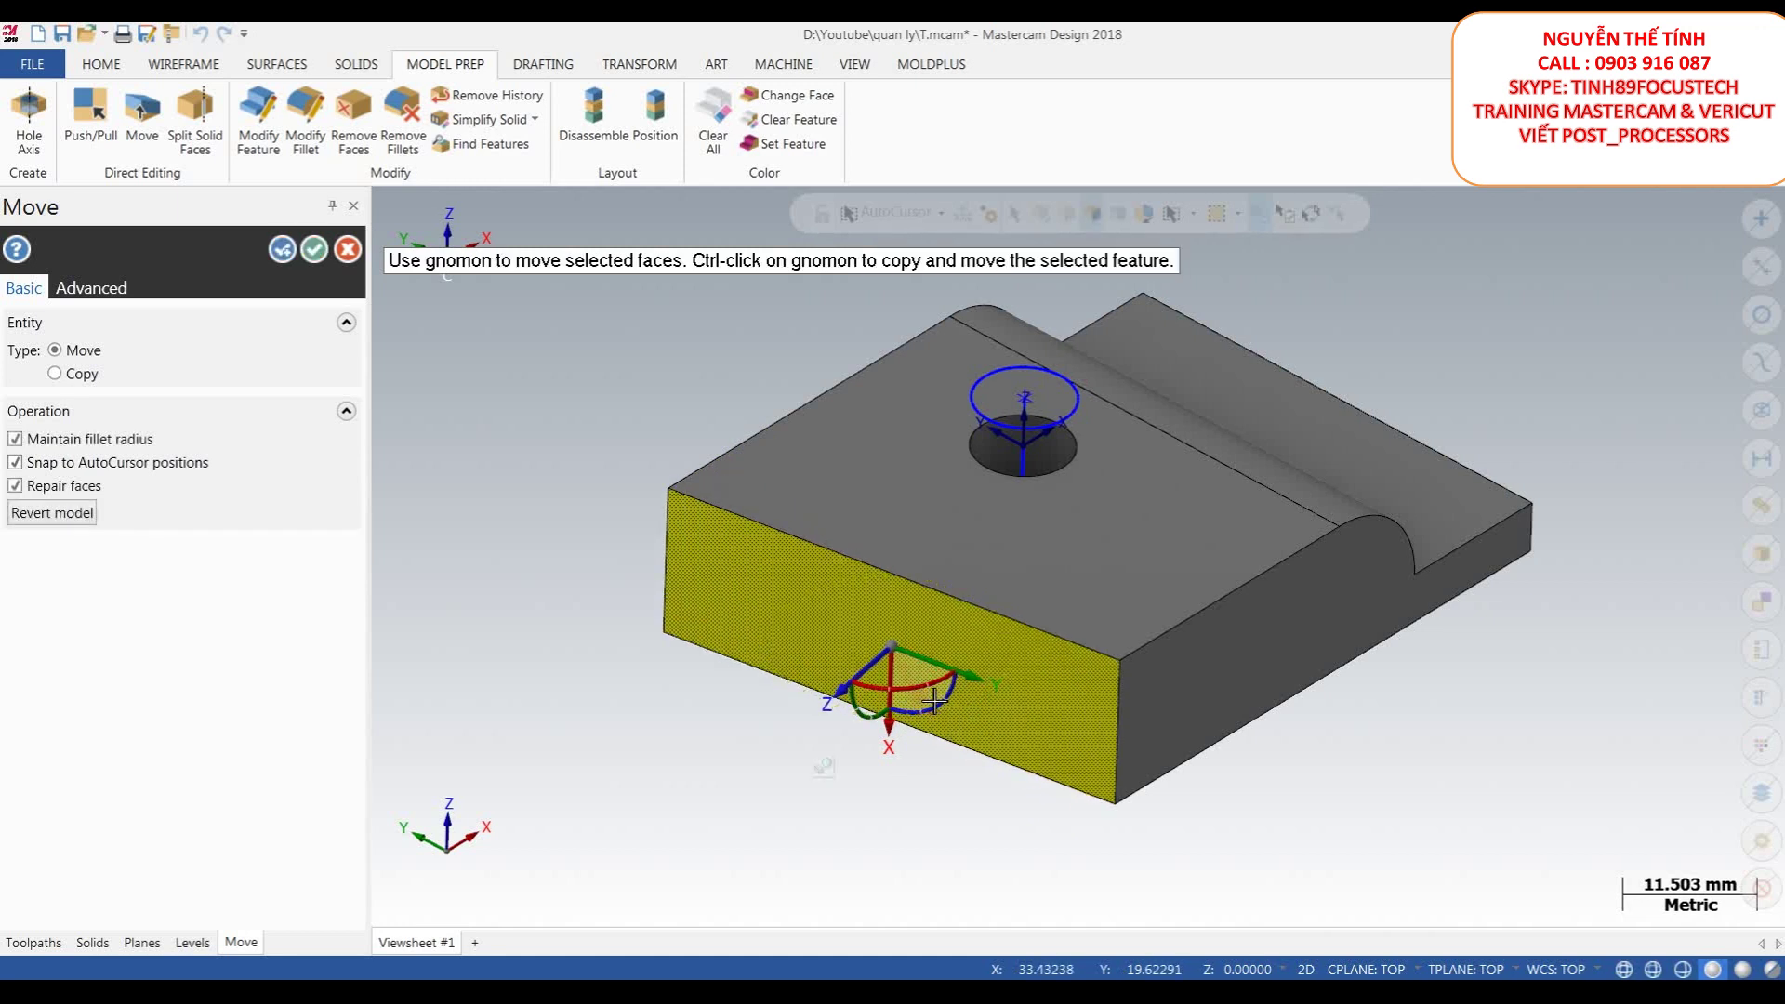
click(868, 718)
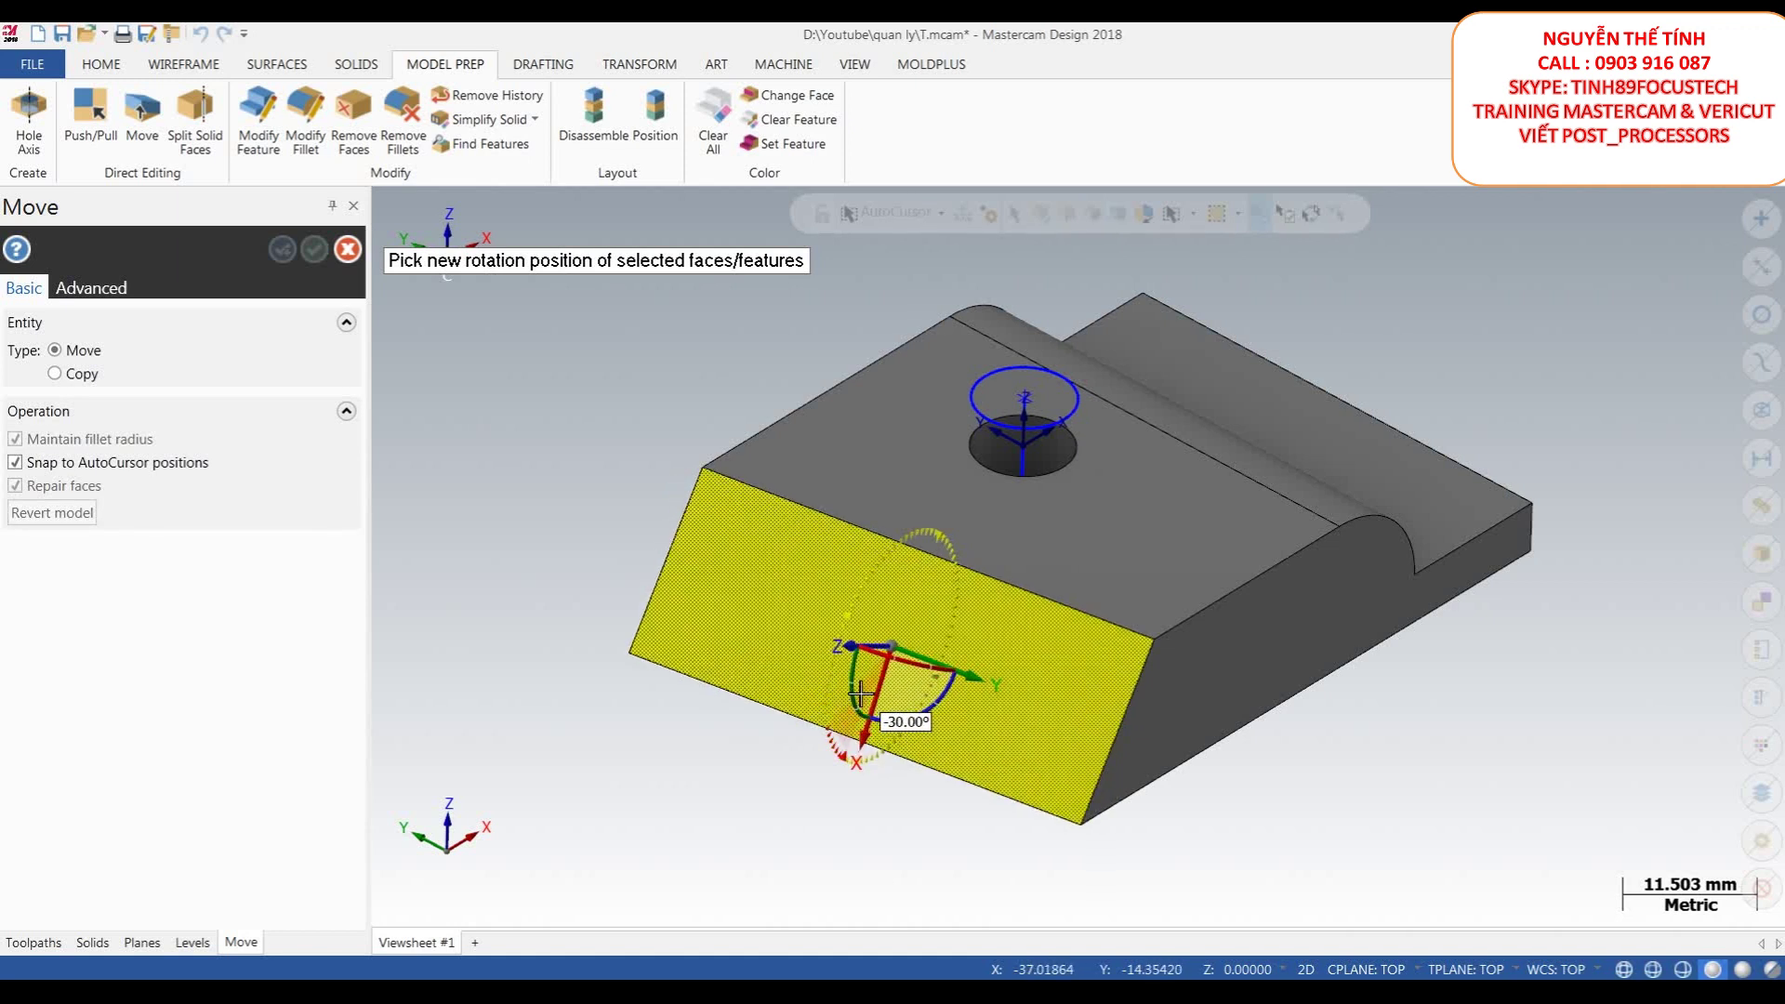
click(860, 694)
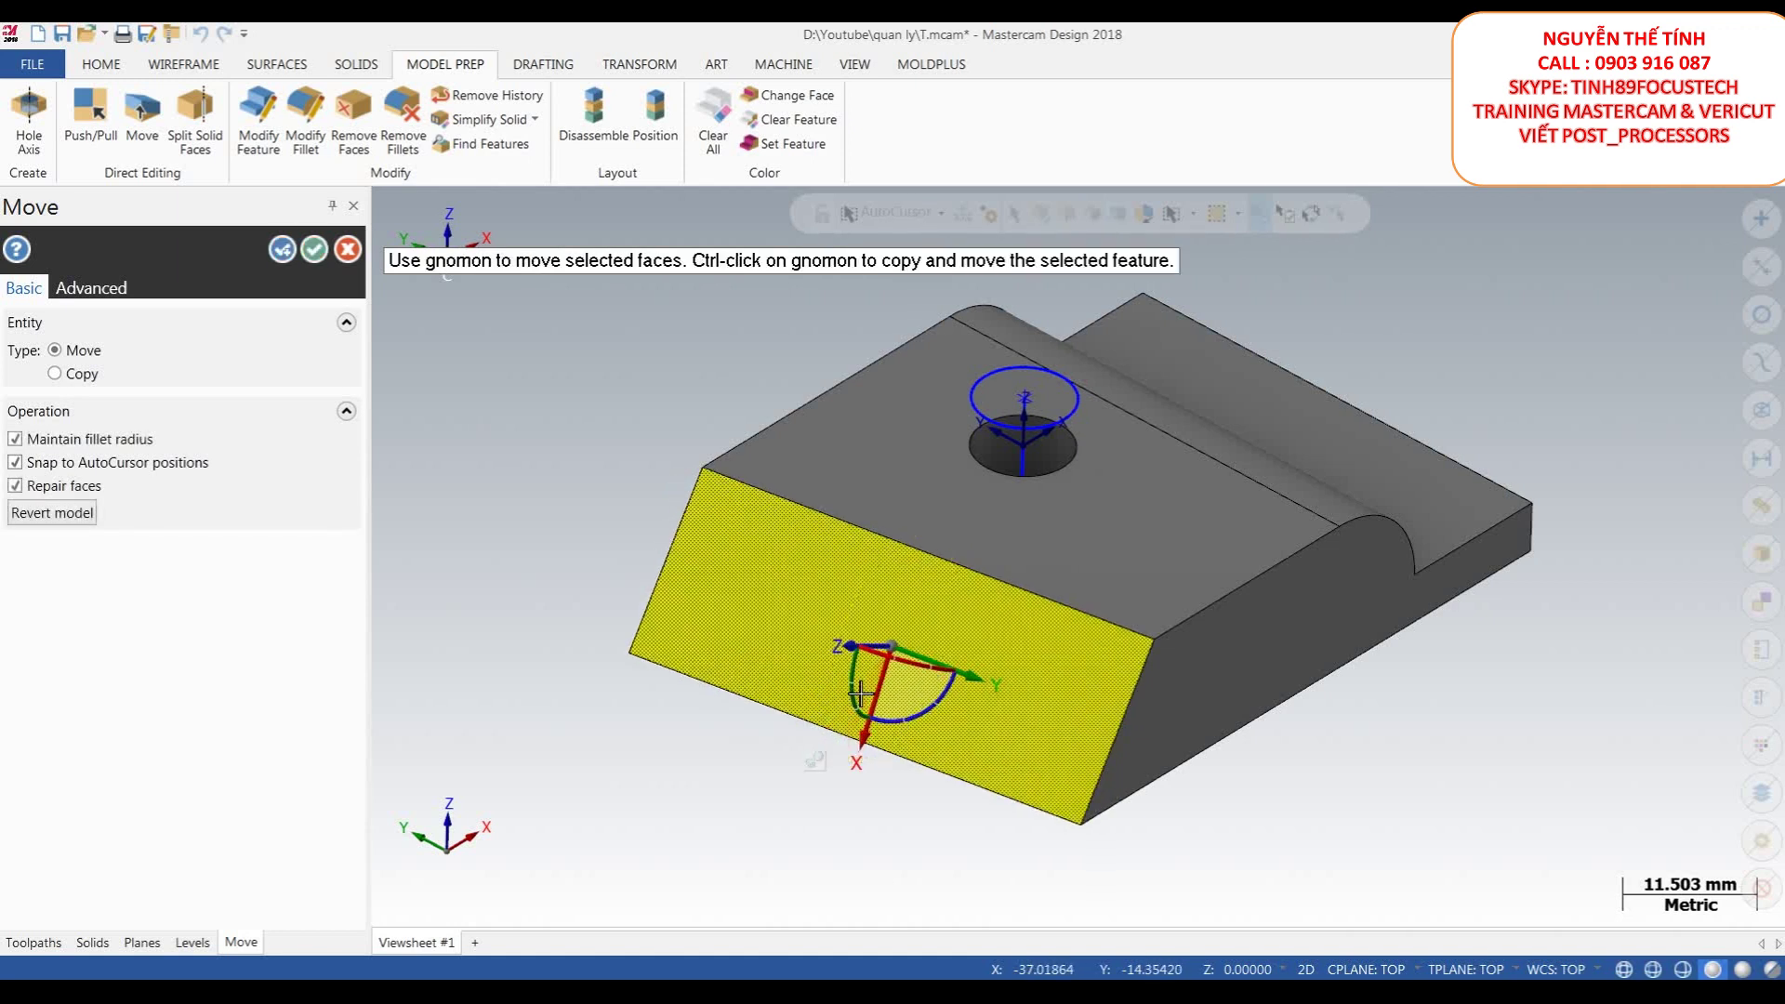
click(943, 714)
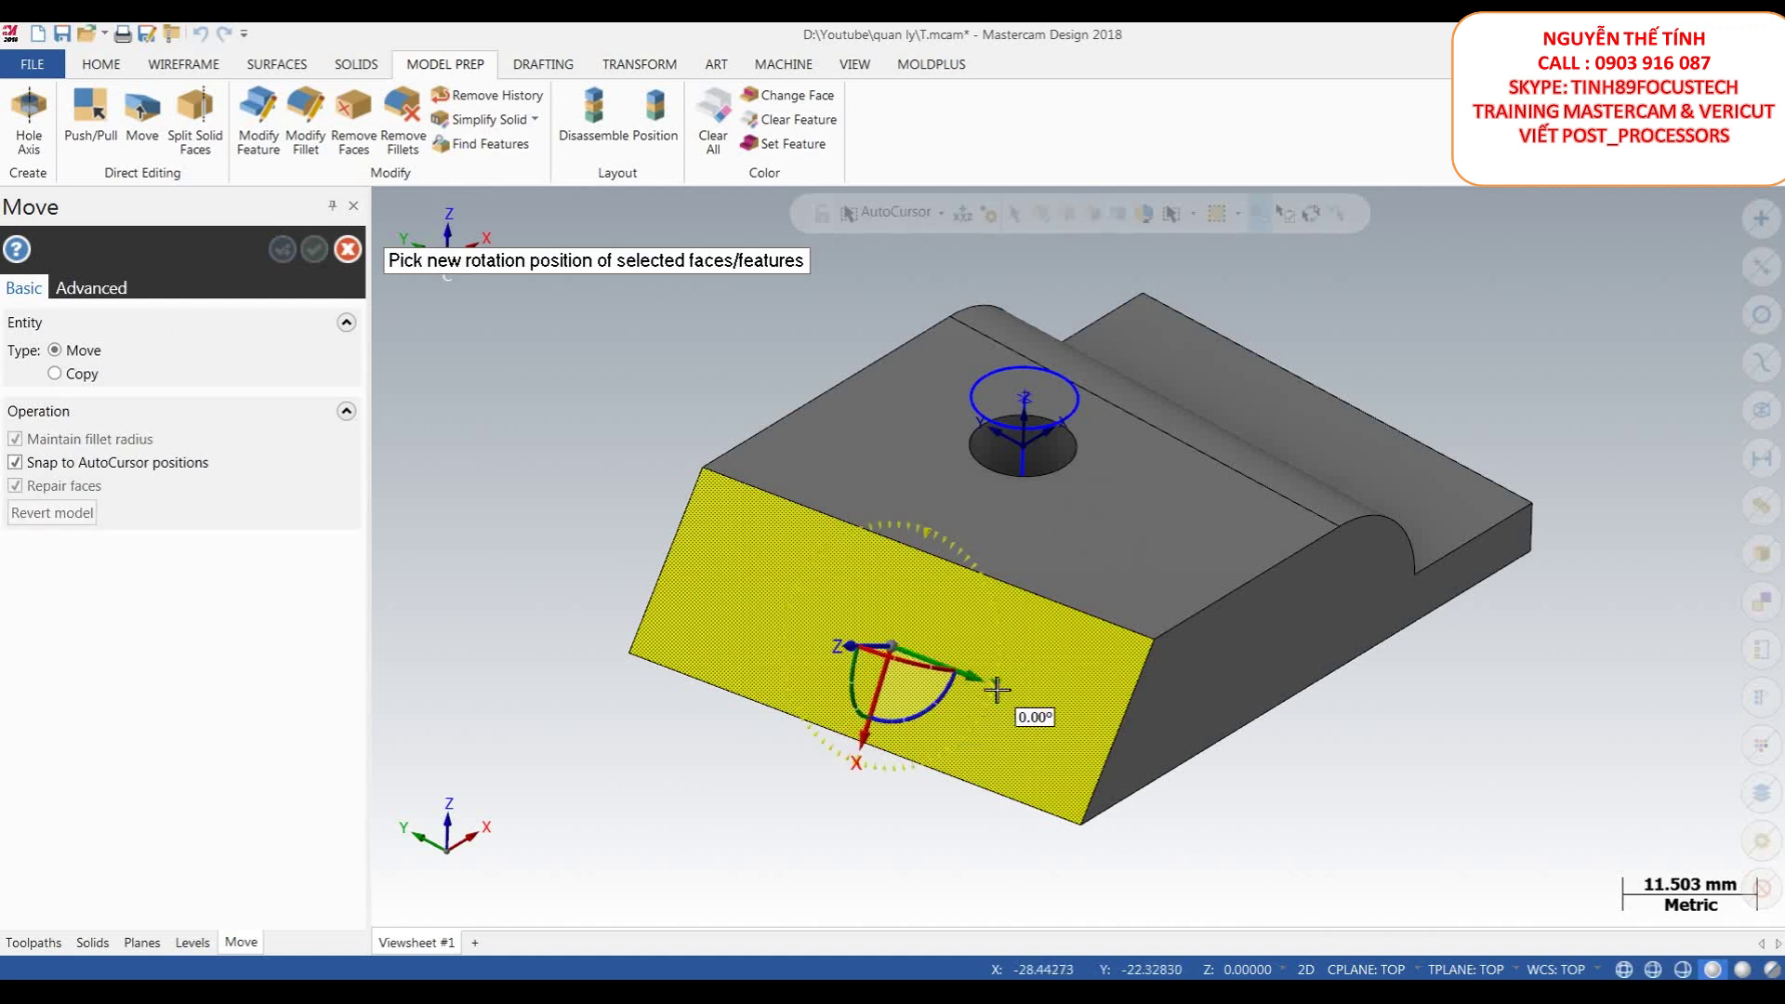
key(Escape)
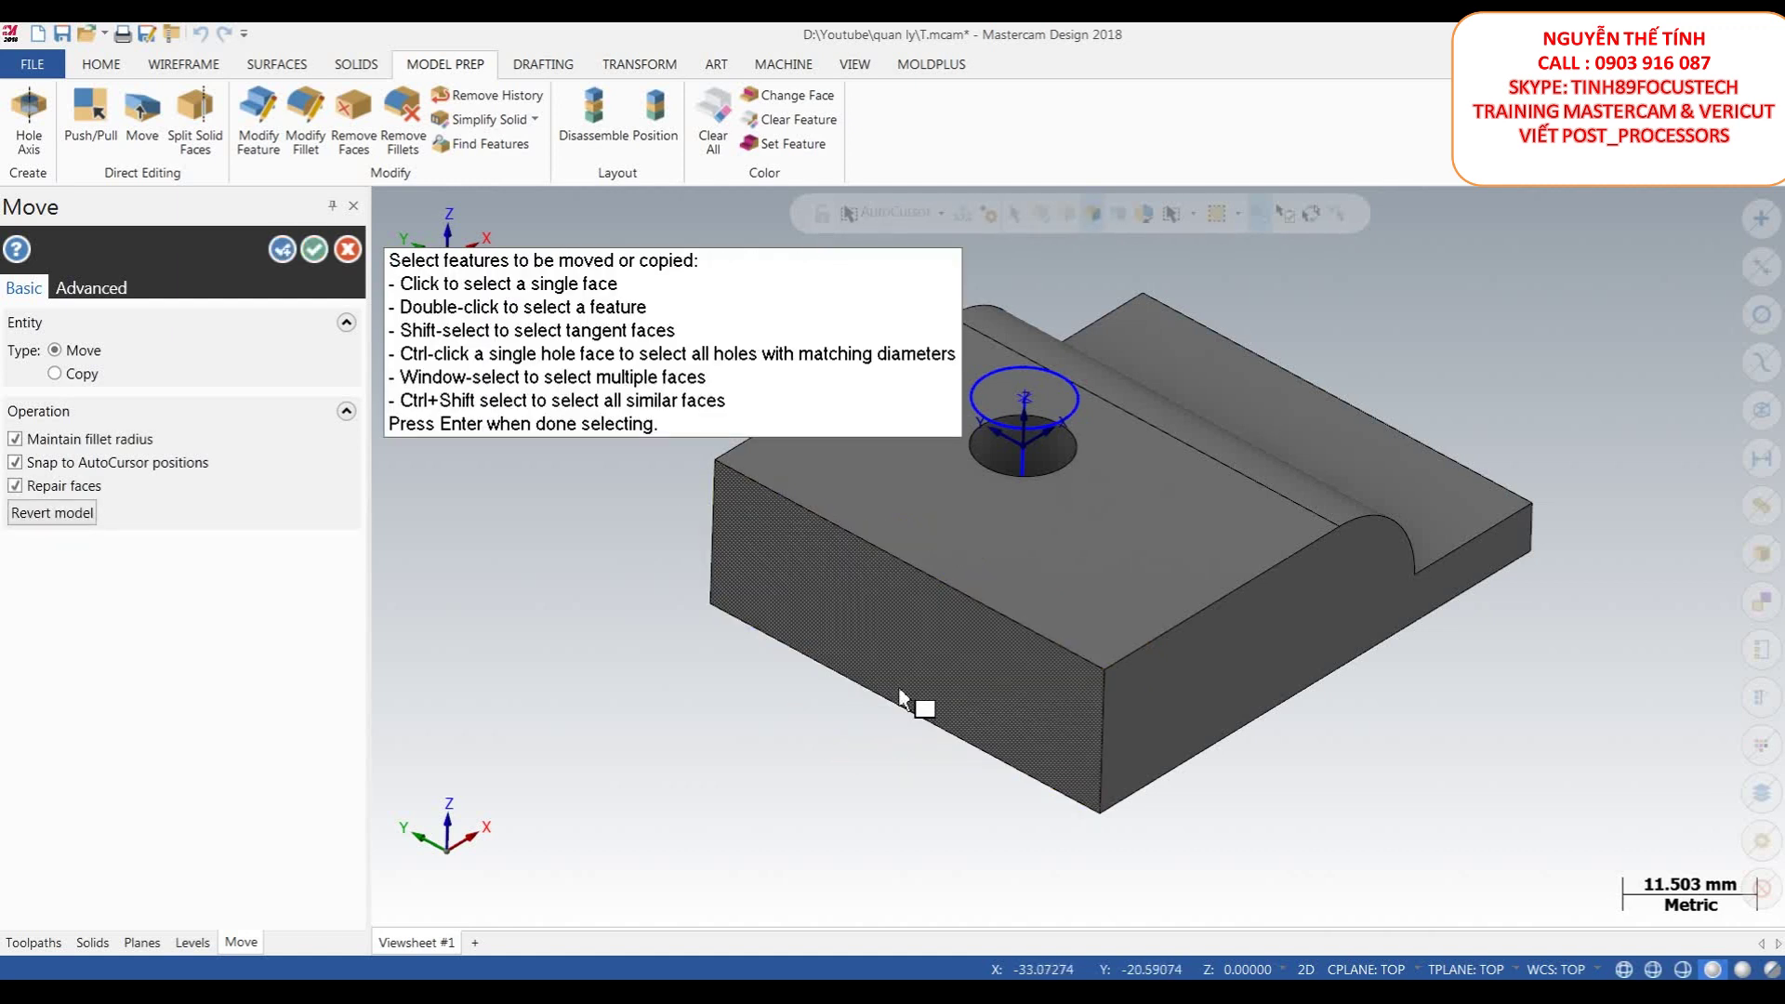
- Select the block's negative X side face and move it 5 mm outward along the gnomon's Z axis
click(895, 630)
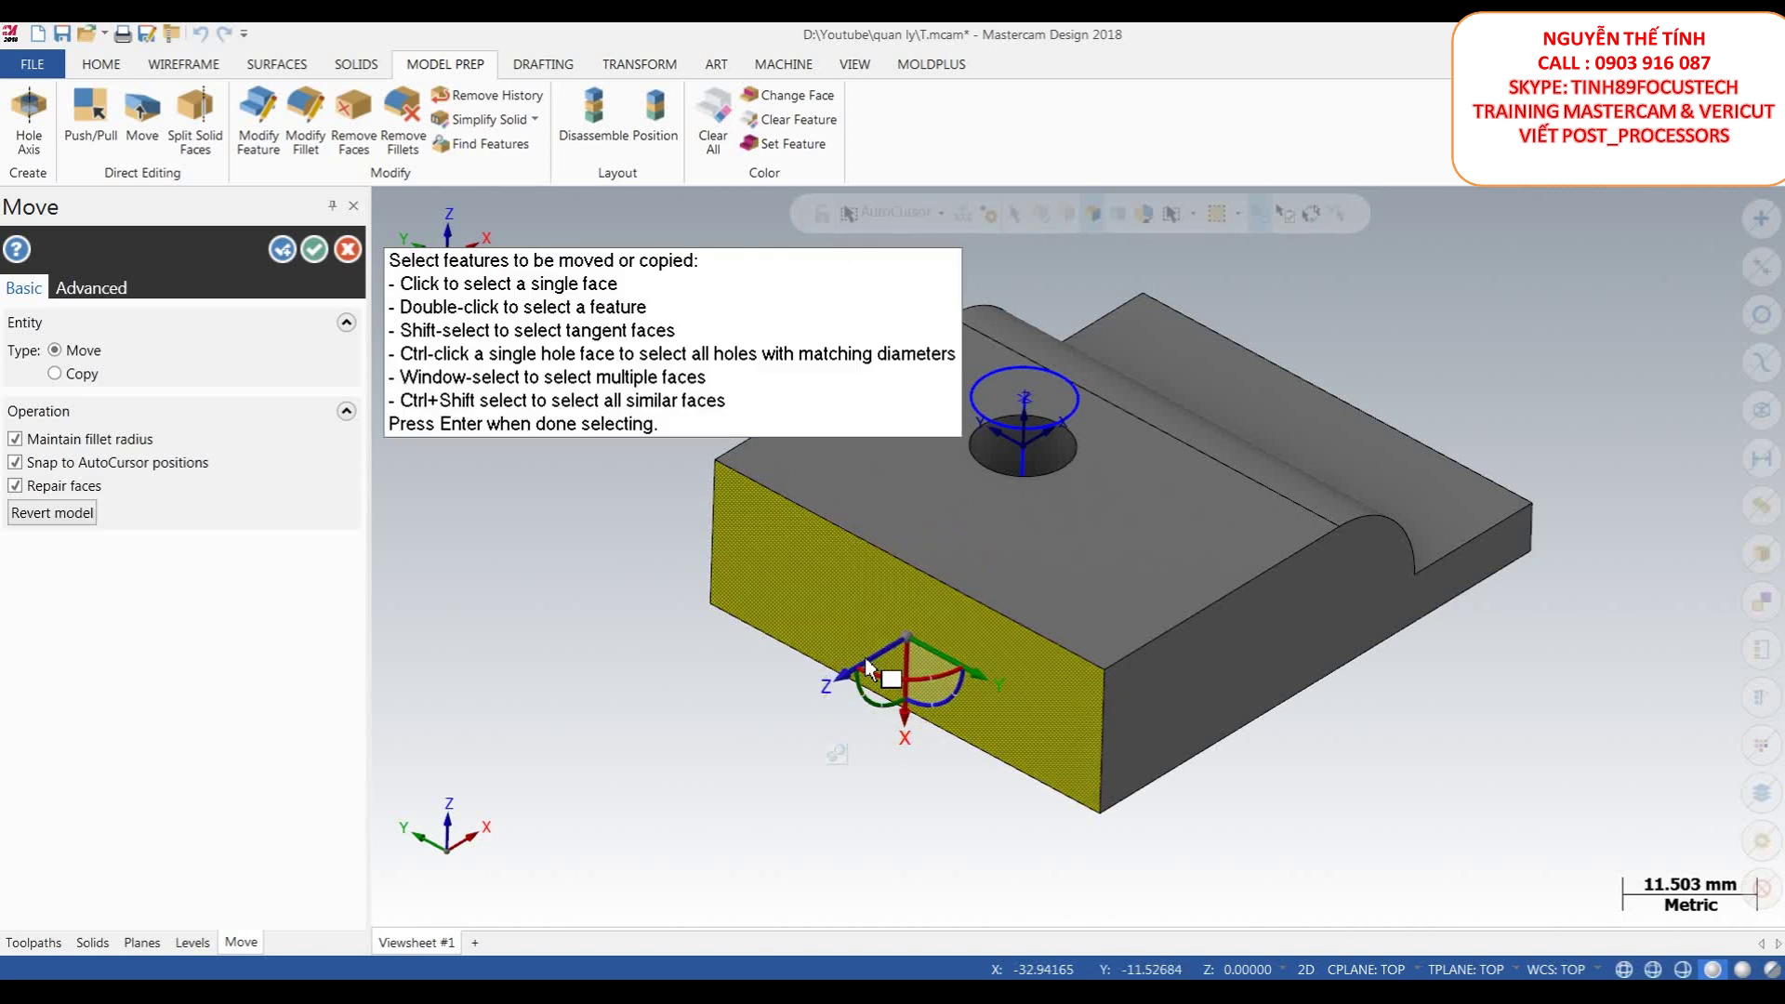
click(877, 660)
text(5)
key(Return)
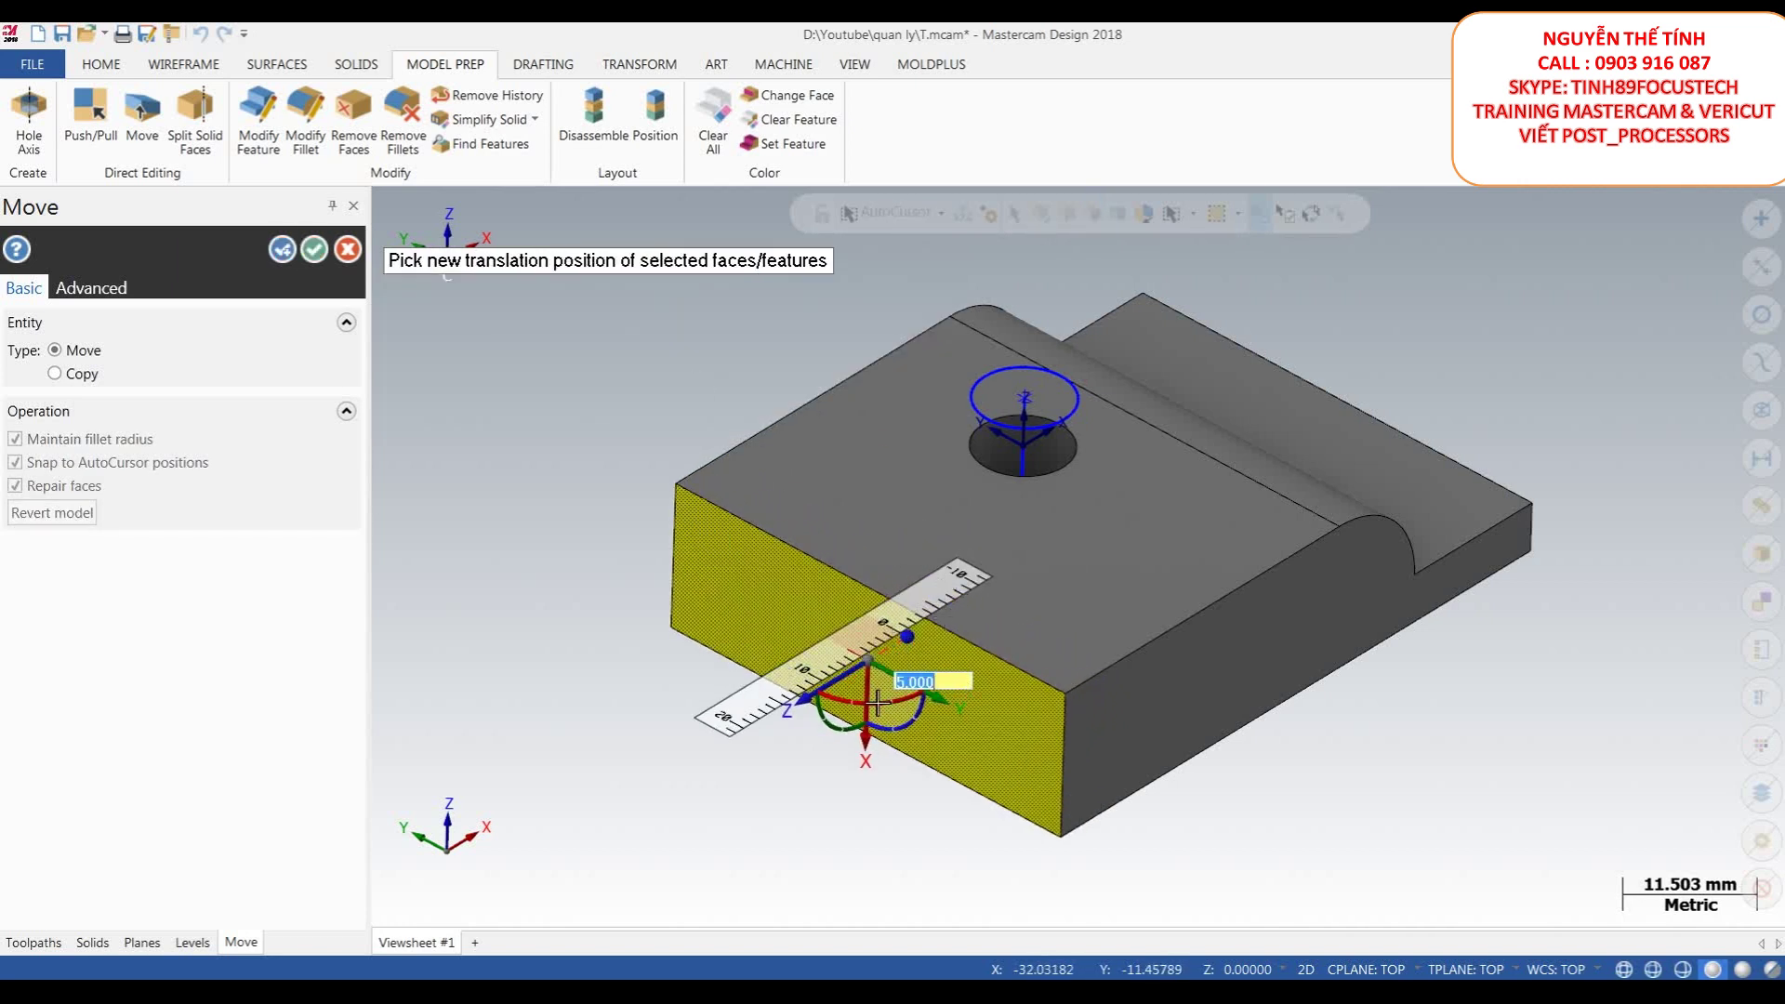
click(852, 686)
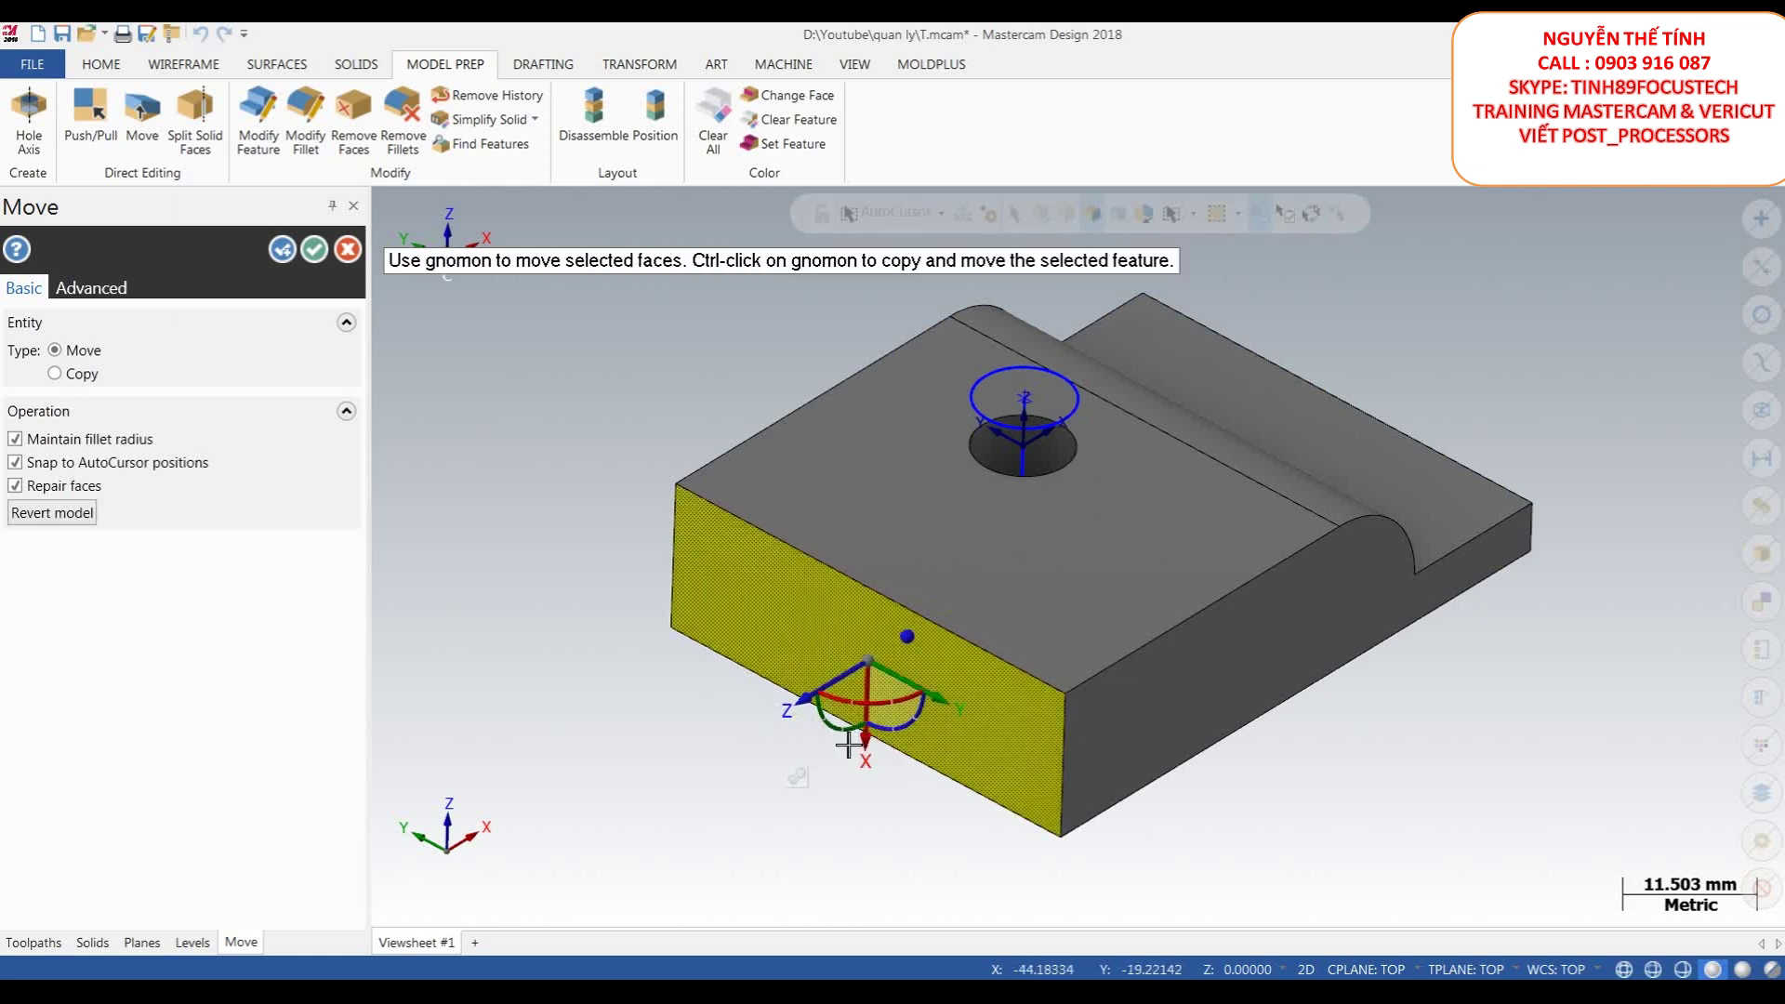
- Rotate the face -20° about the gnomon's Y axis and 15° about its X axis, and finish the move
click(832, 729)
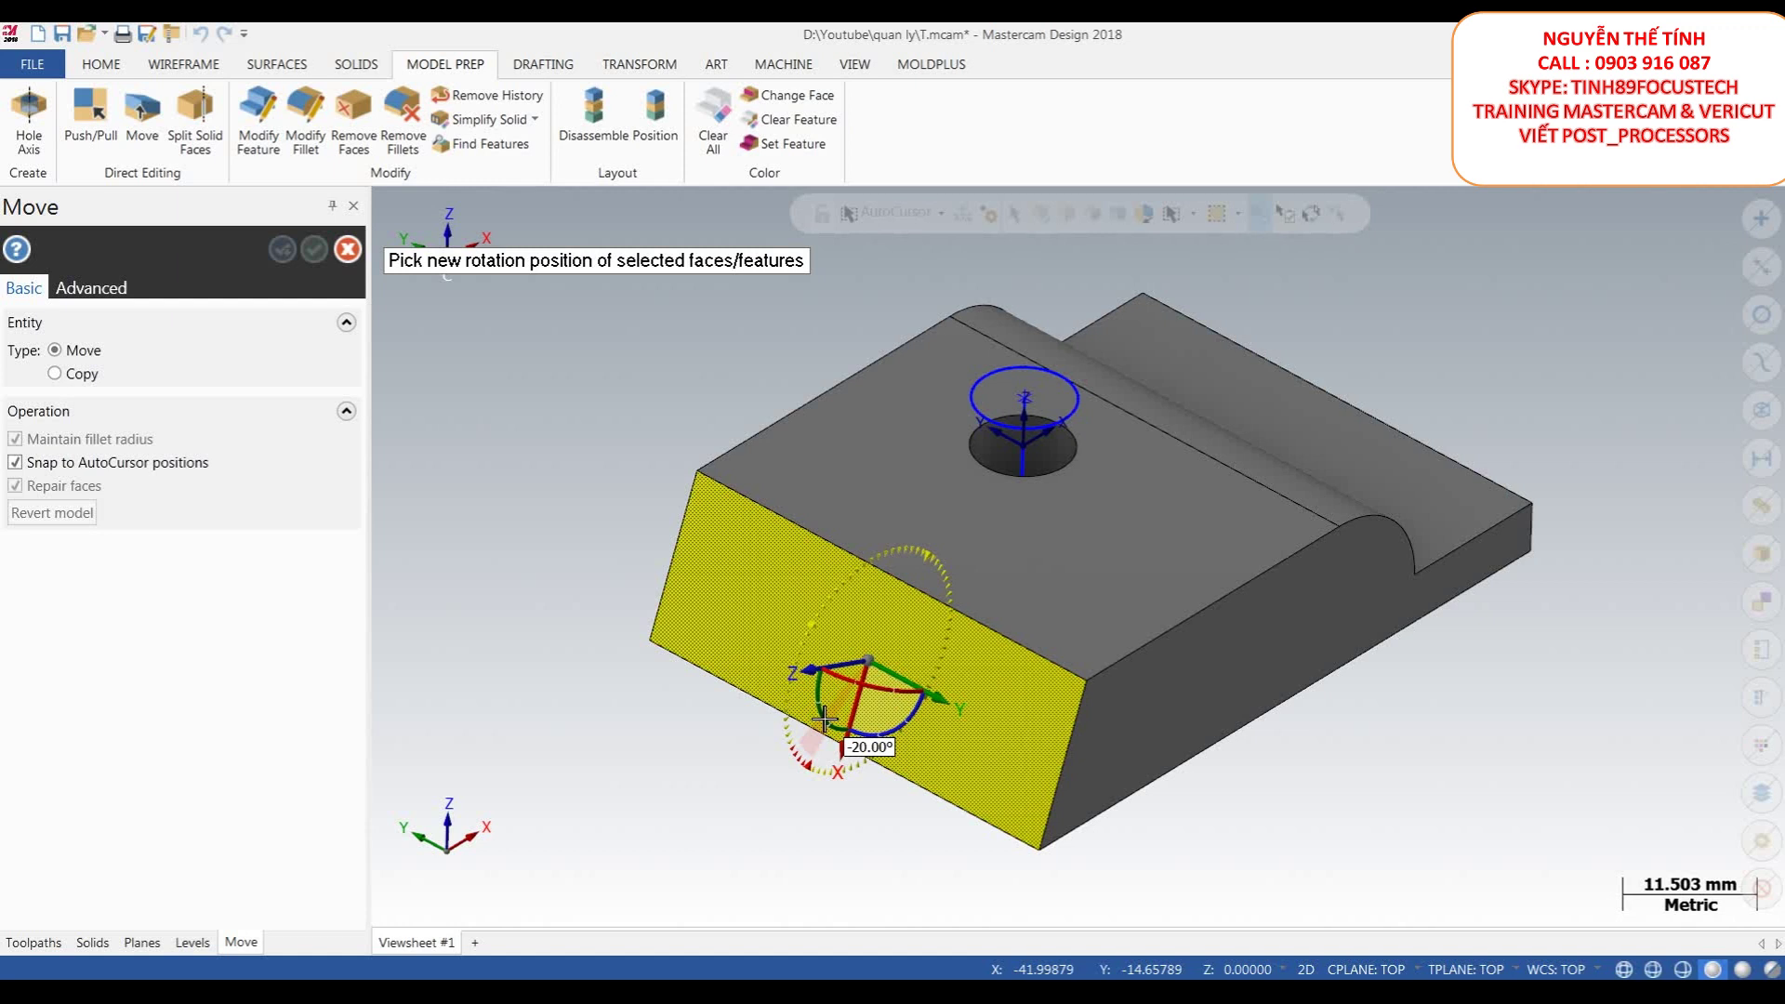
click(825, 719)
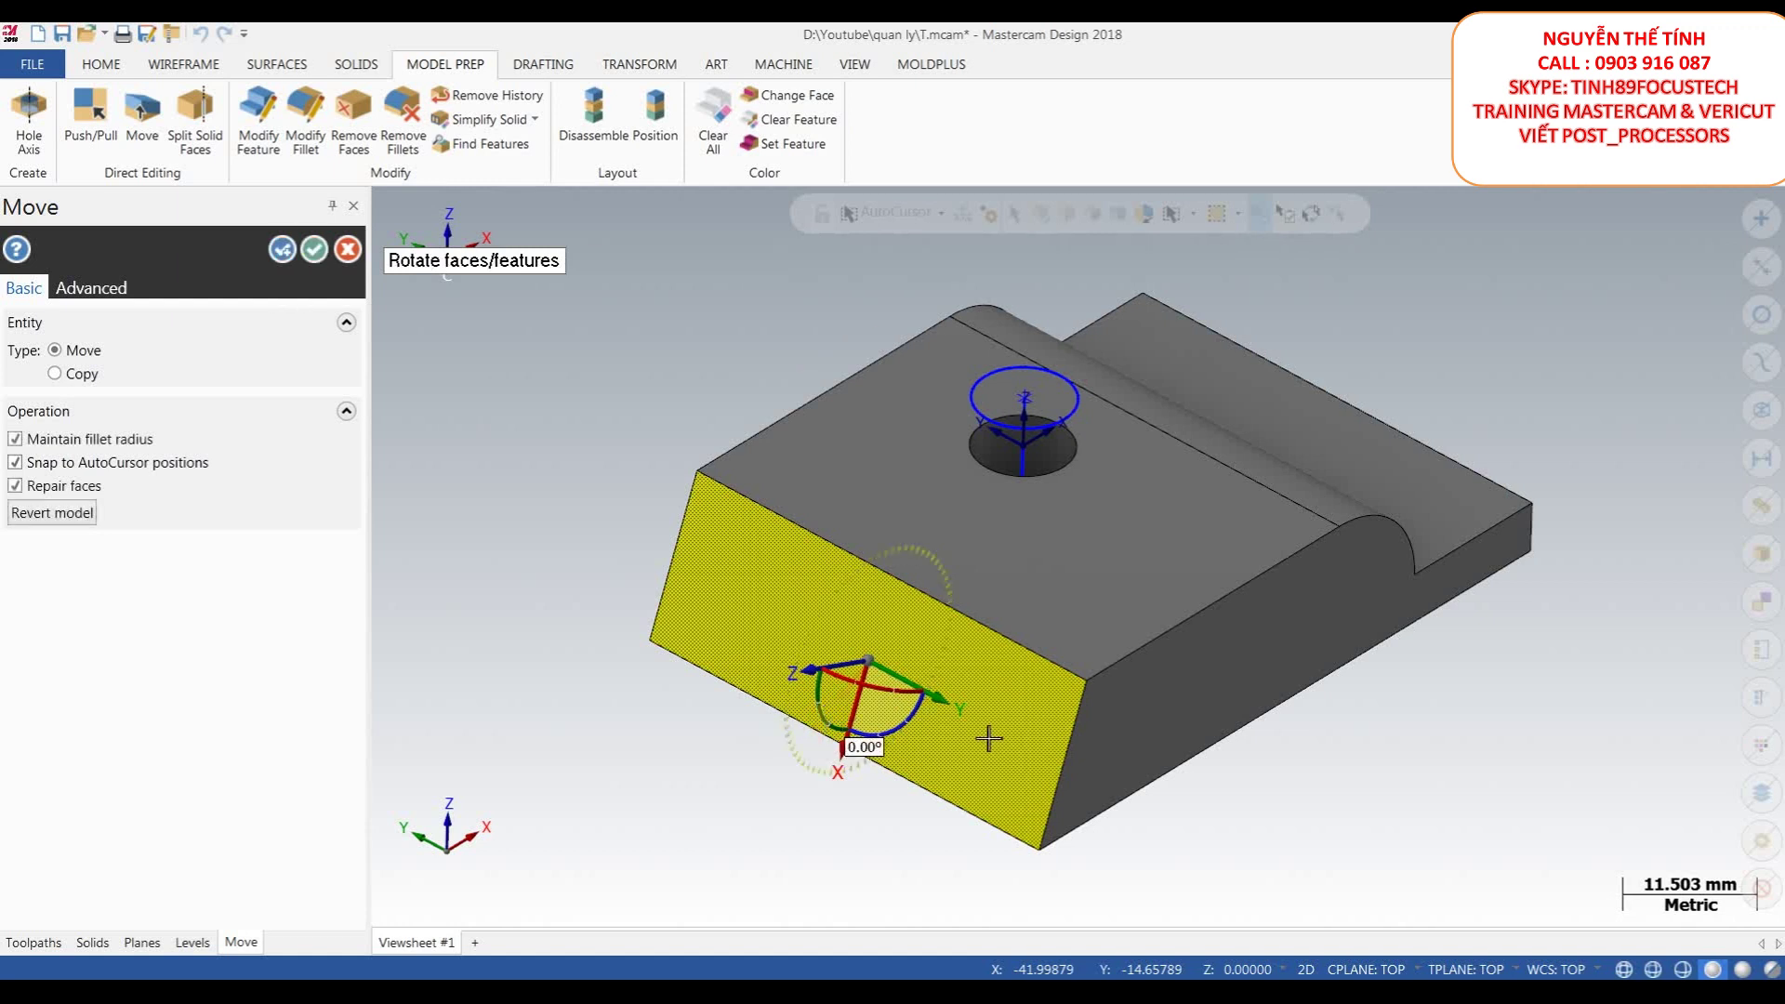
click(890, 692)
click(889, 692)
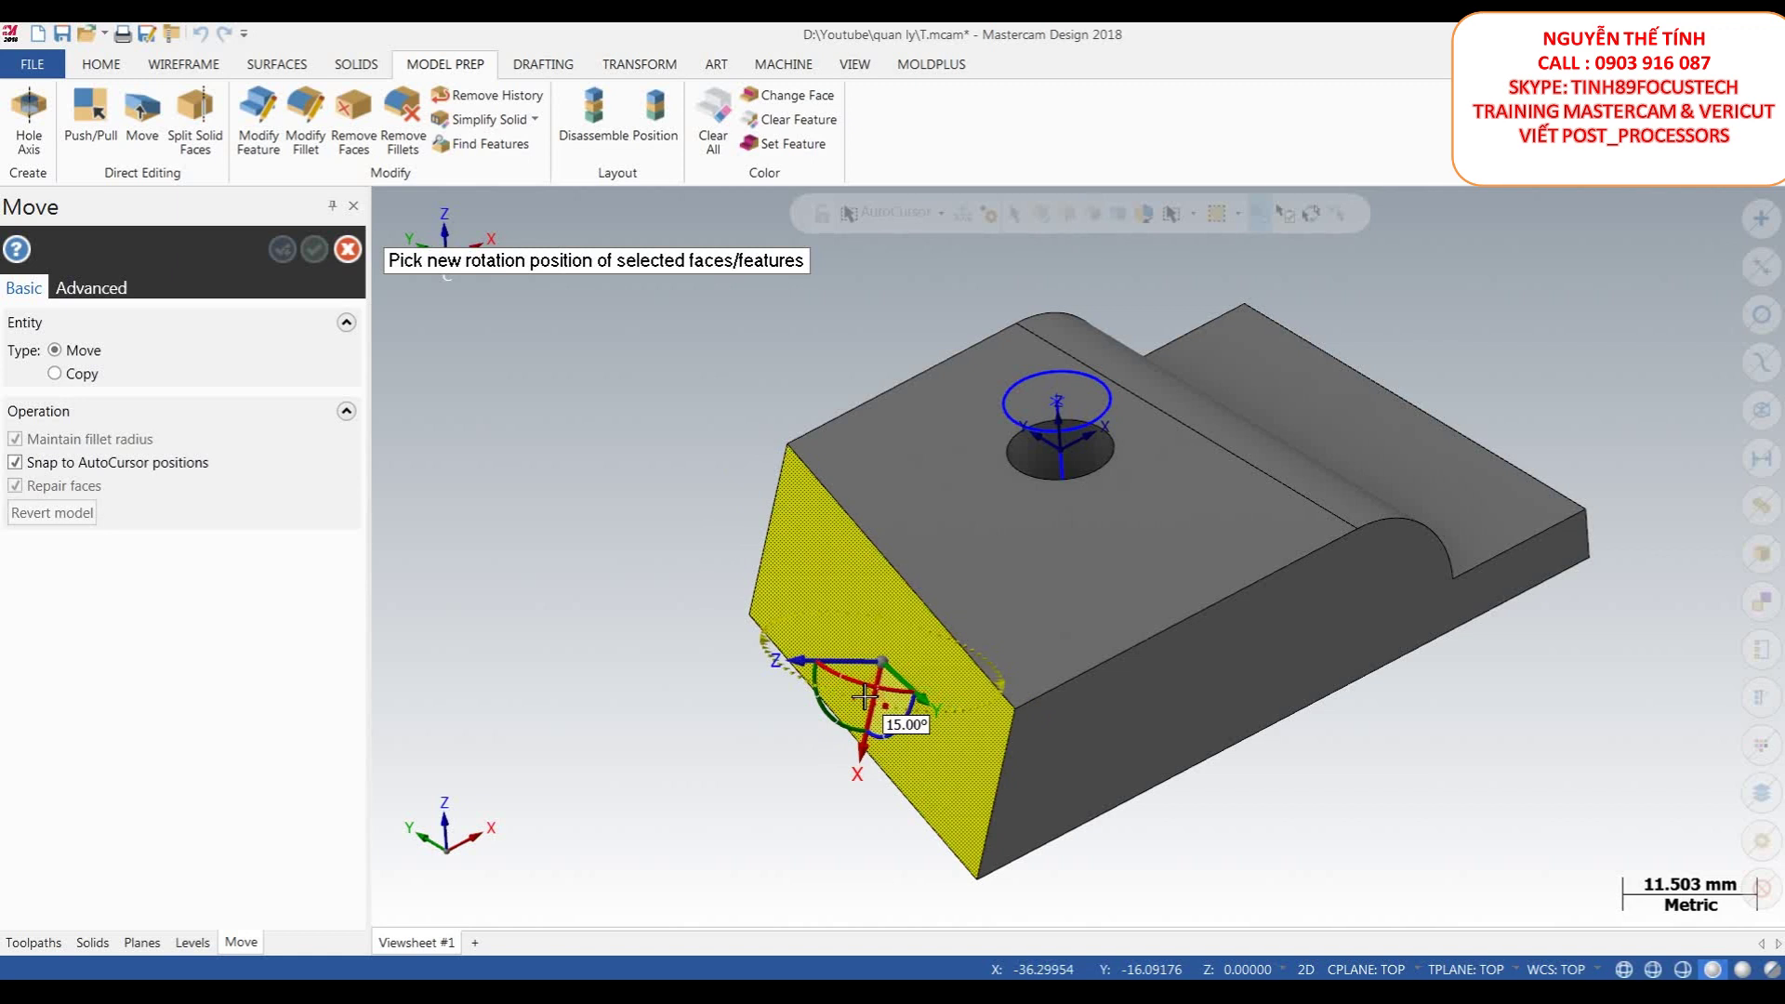
click(856, 698)
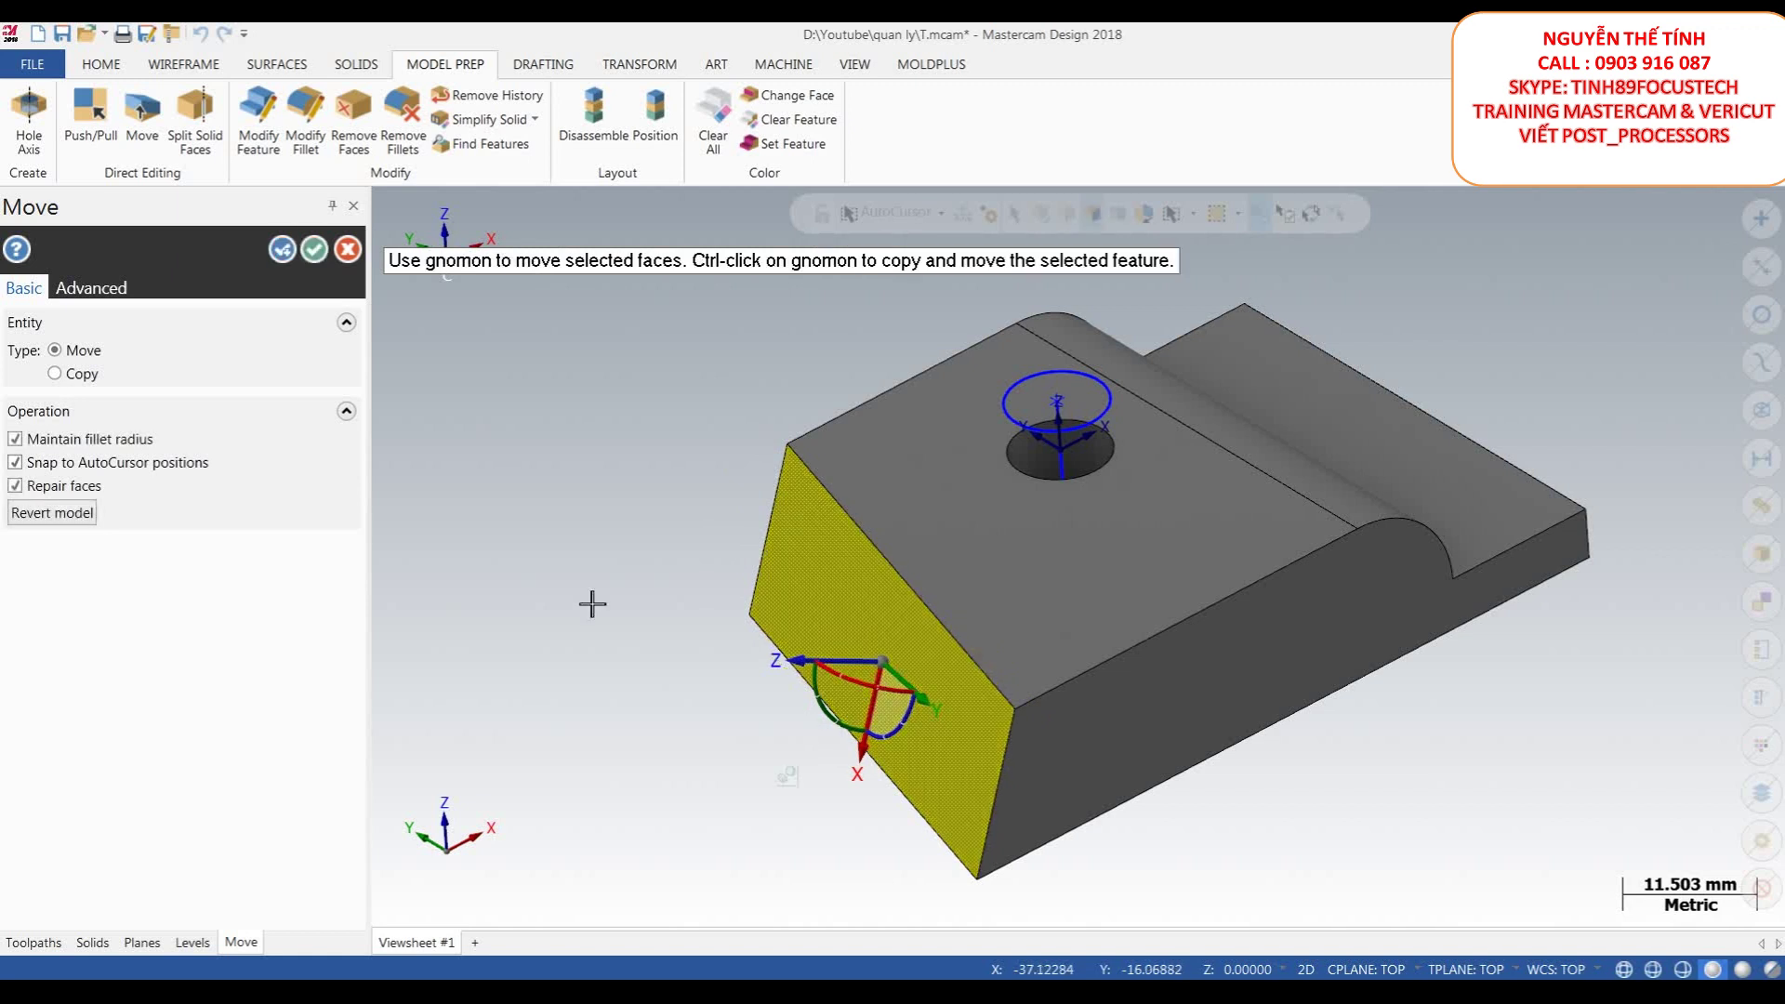
click(315, 249)
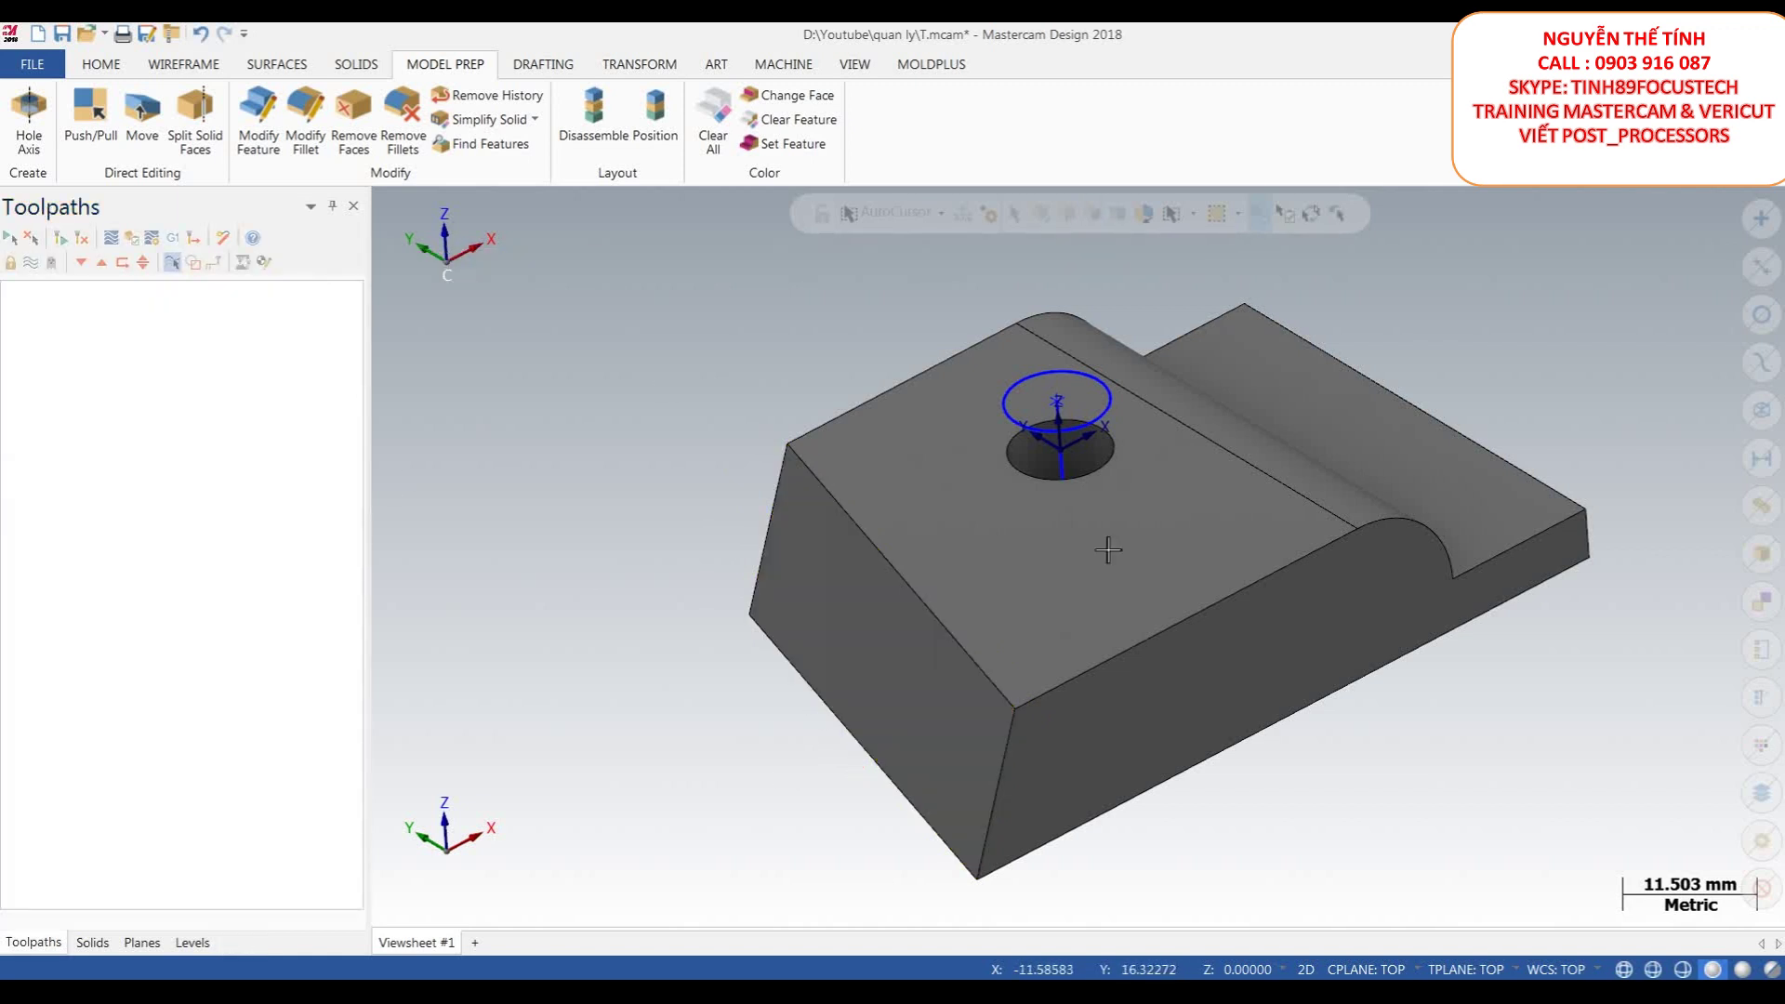
scroll(1092, 620, down, 2)
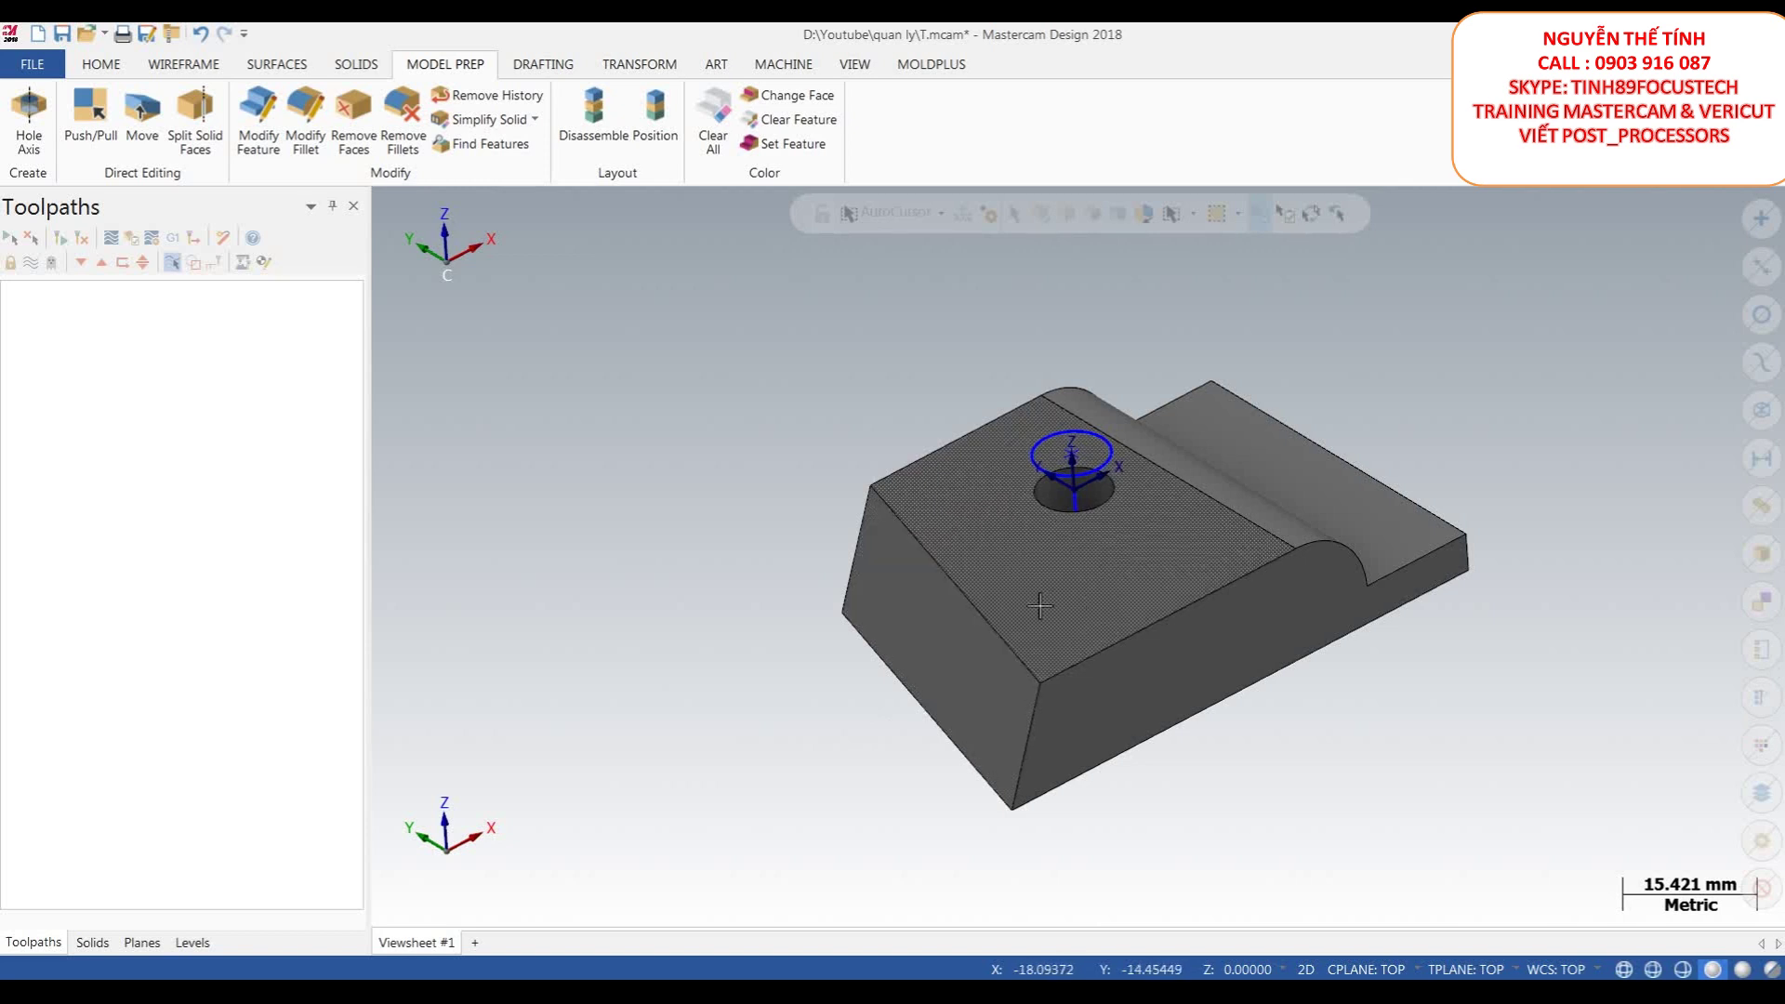
mouse_move(1040, 606)
middle_down()
mouse_move(985, 534)
mouse_move(925, 554)
mouse_move(1034, 545)
mouse_move(1275, 670)
mouse_move(1038, 586)
middle_up()
scroll(1084, 599, down, 2)
scroll(1032, 567, up, 3)
scroll(1032, 539, down, 2)
scroll(1031, 507, up, 1)
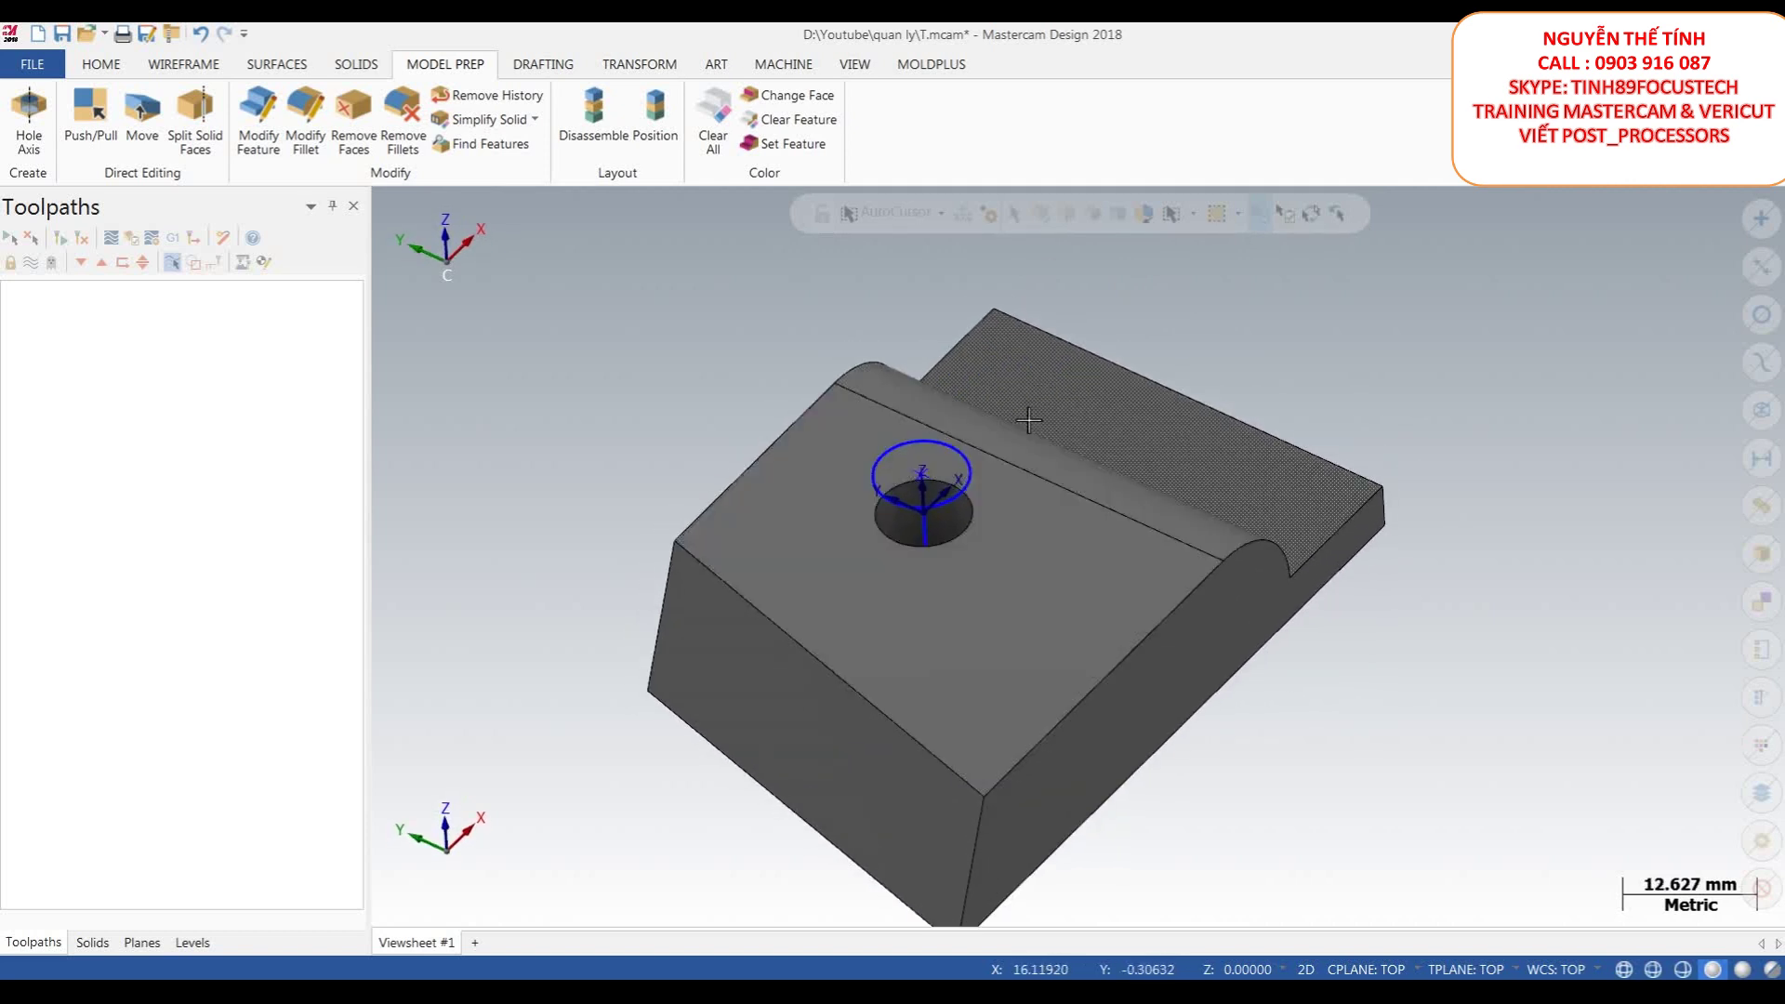
- Apply a 10 mm constant radius fillet to the block's top edge on the negative Y side
scroll(1029, 497, down, 1)
middle_drag(1029, 497, 1013, 405)
scroll(1084, 590, up, 1)
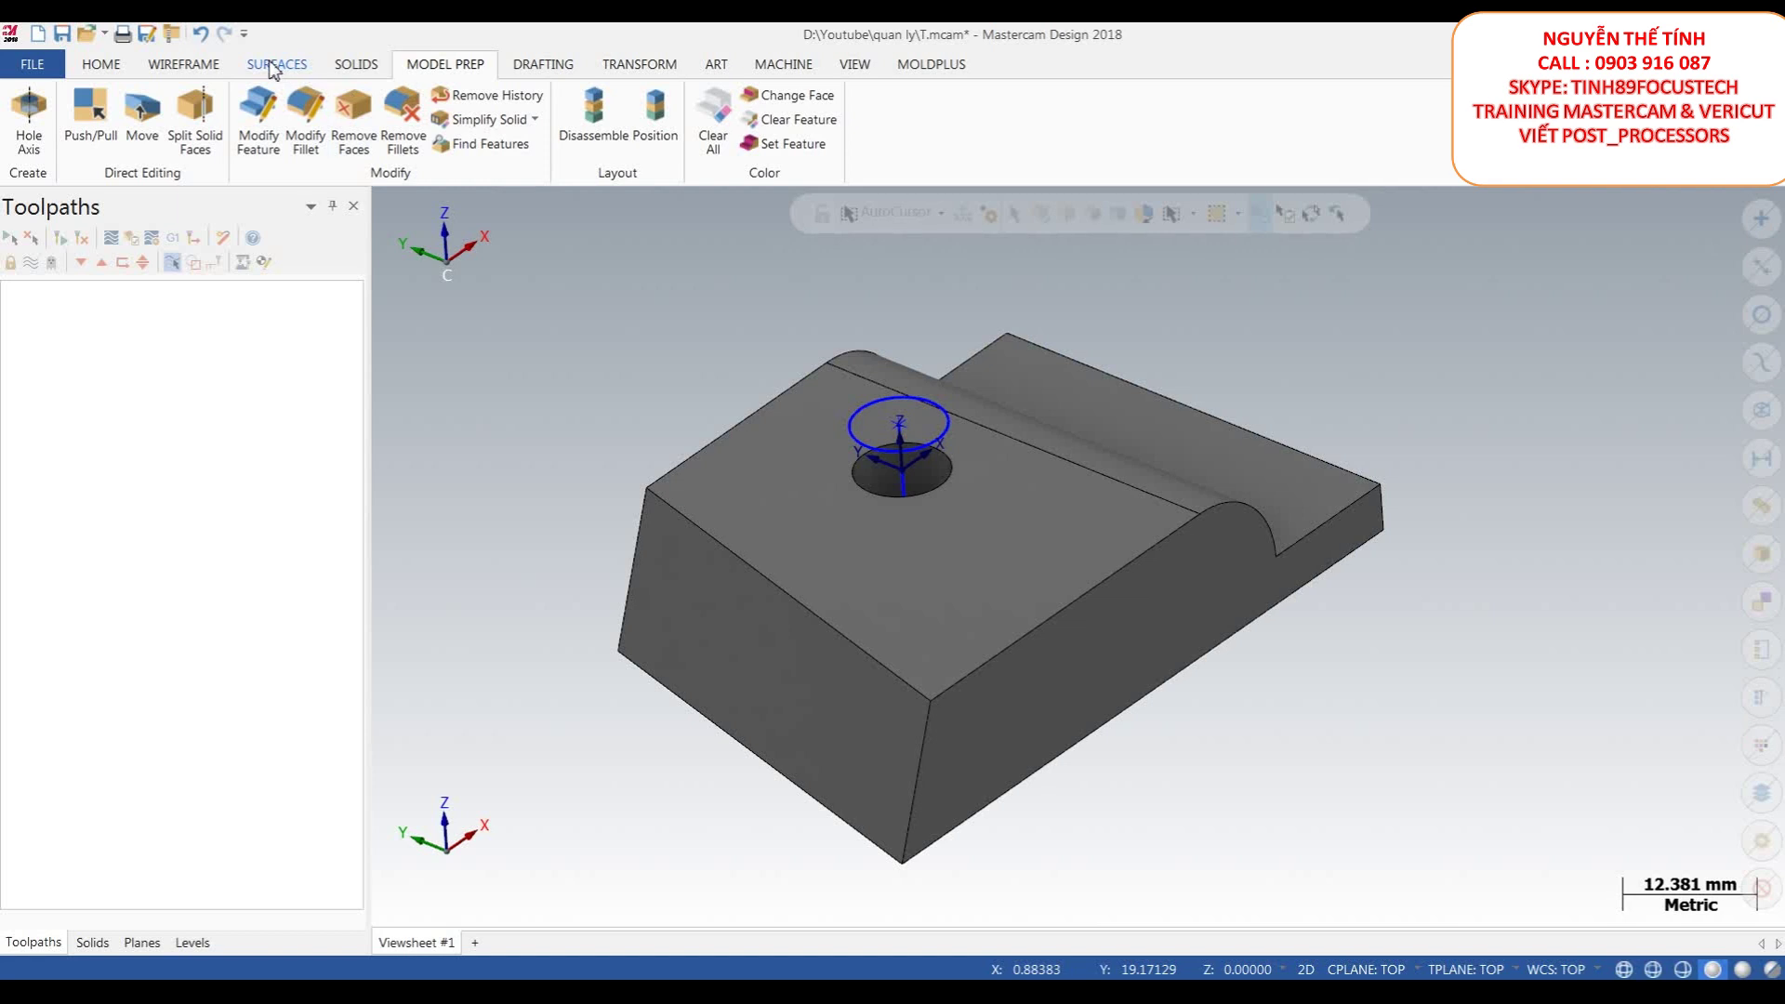
click(347, 65)
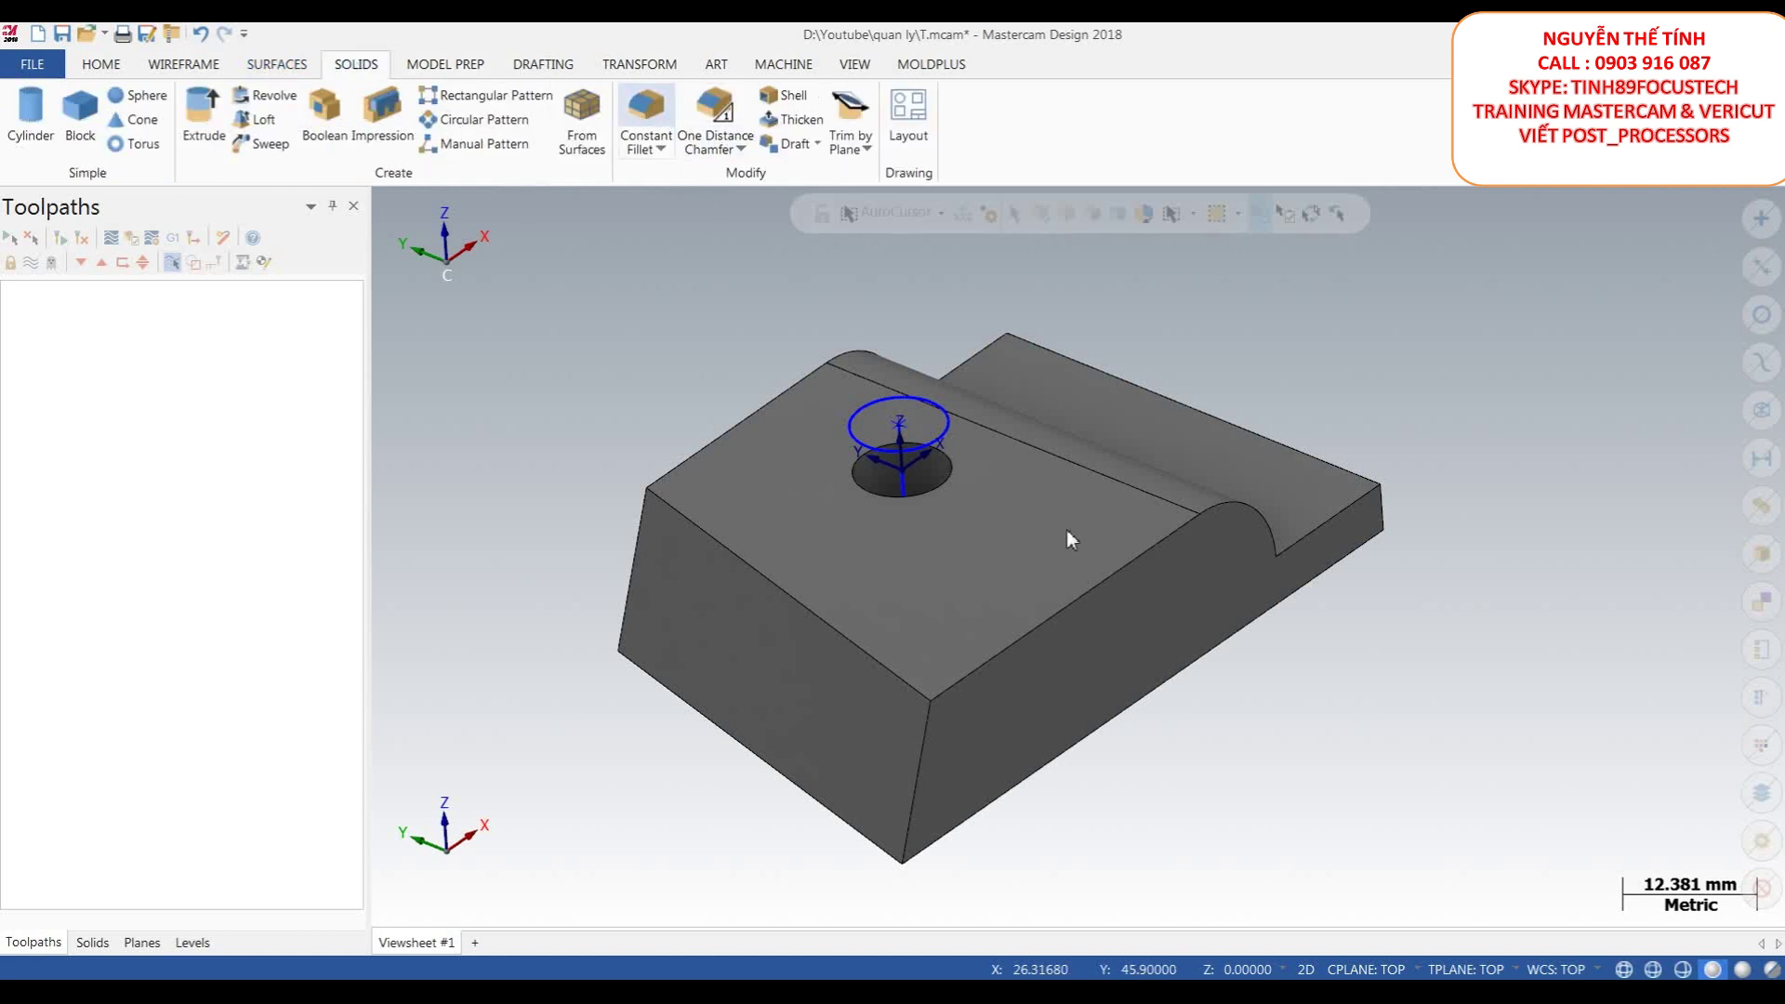
click(646, 110)
click(1041, 621)
click(88, 515)
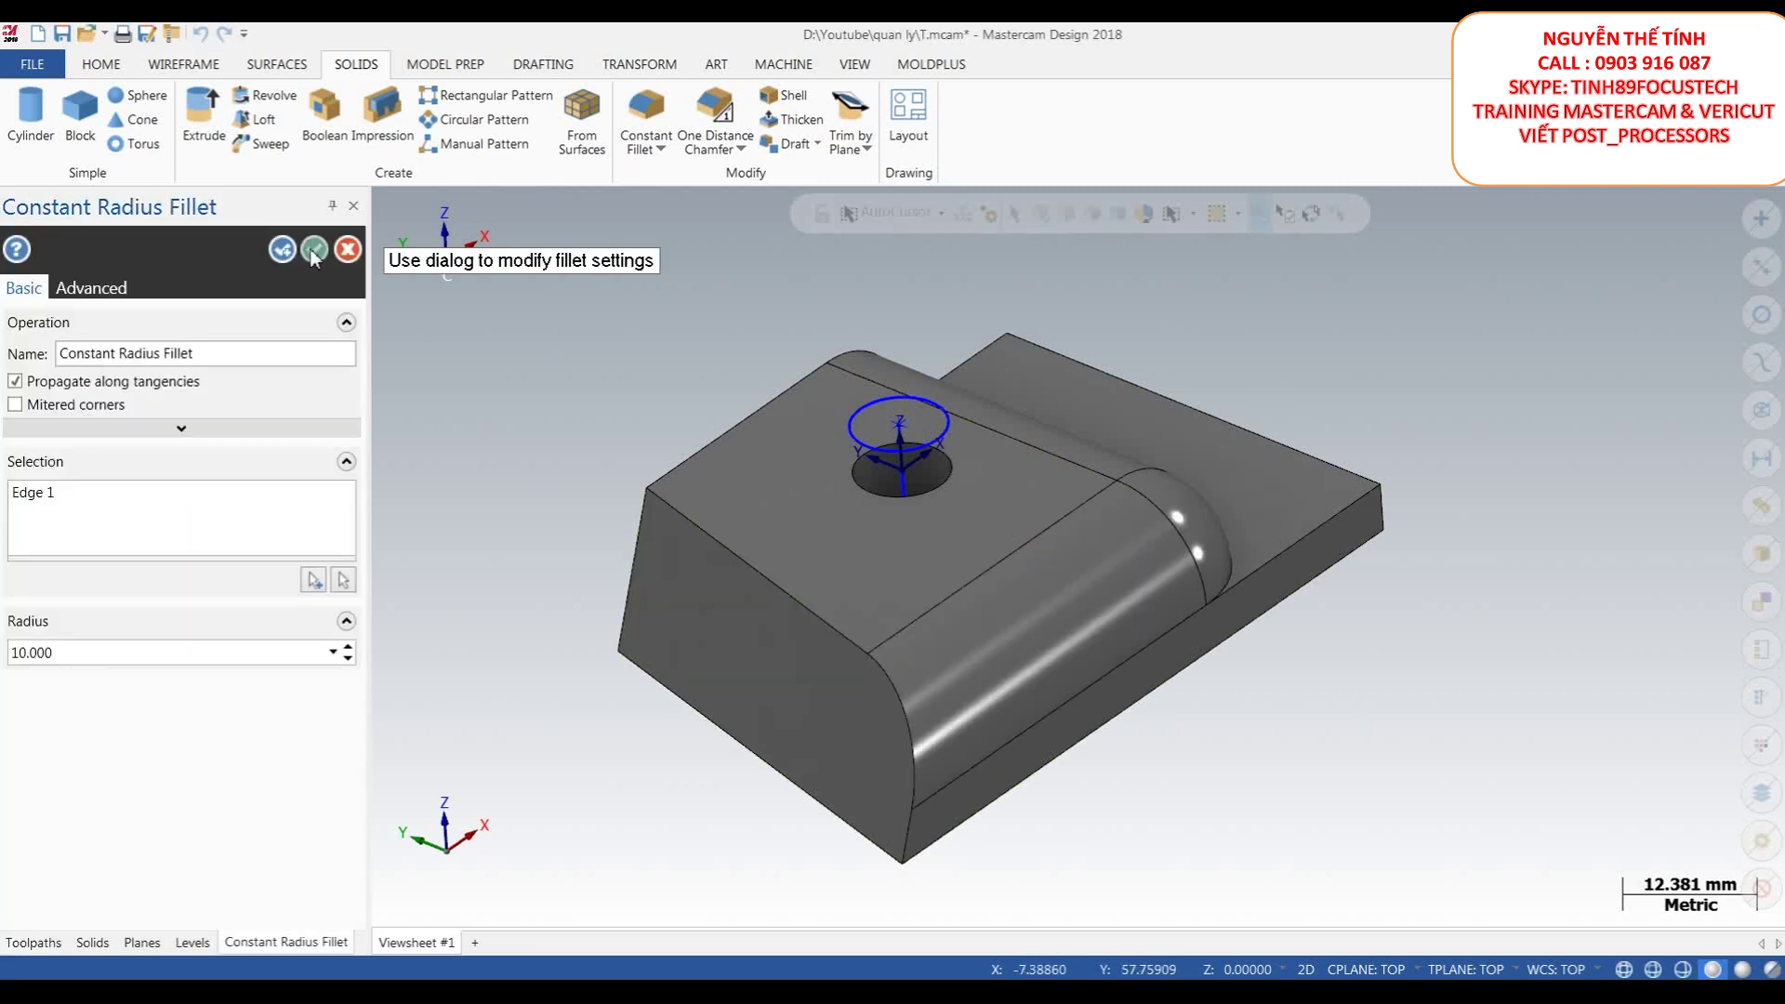
click(313, 251)
- Delete the Constant Radius Fillet operation from the solid's history and regenerate all solids
click(450, 67)
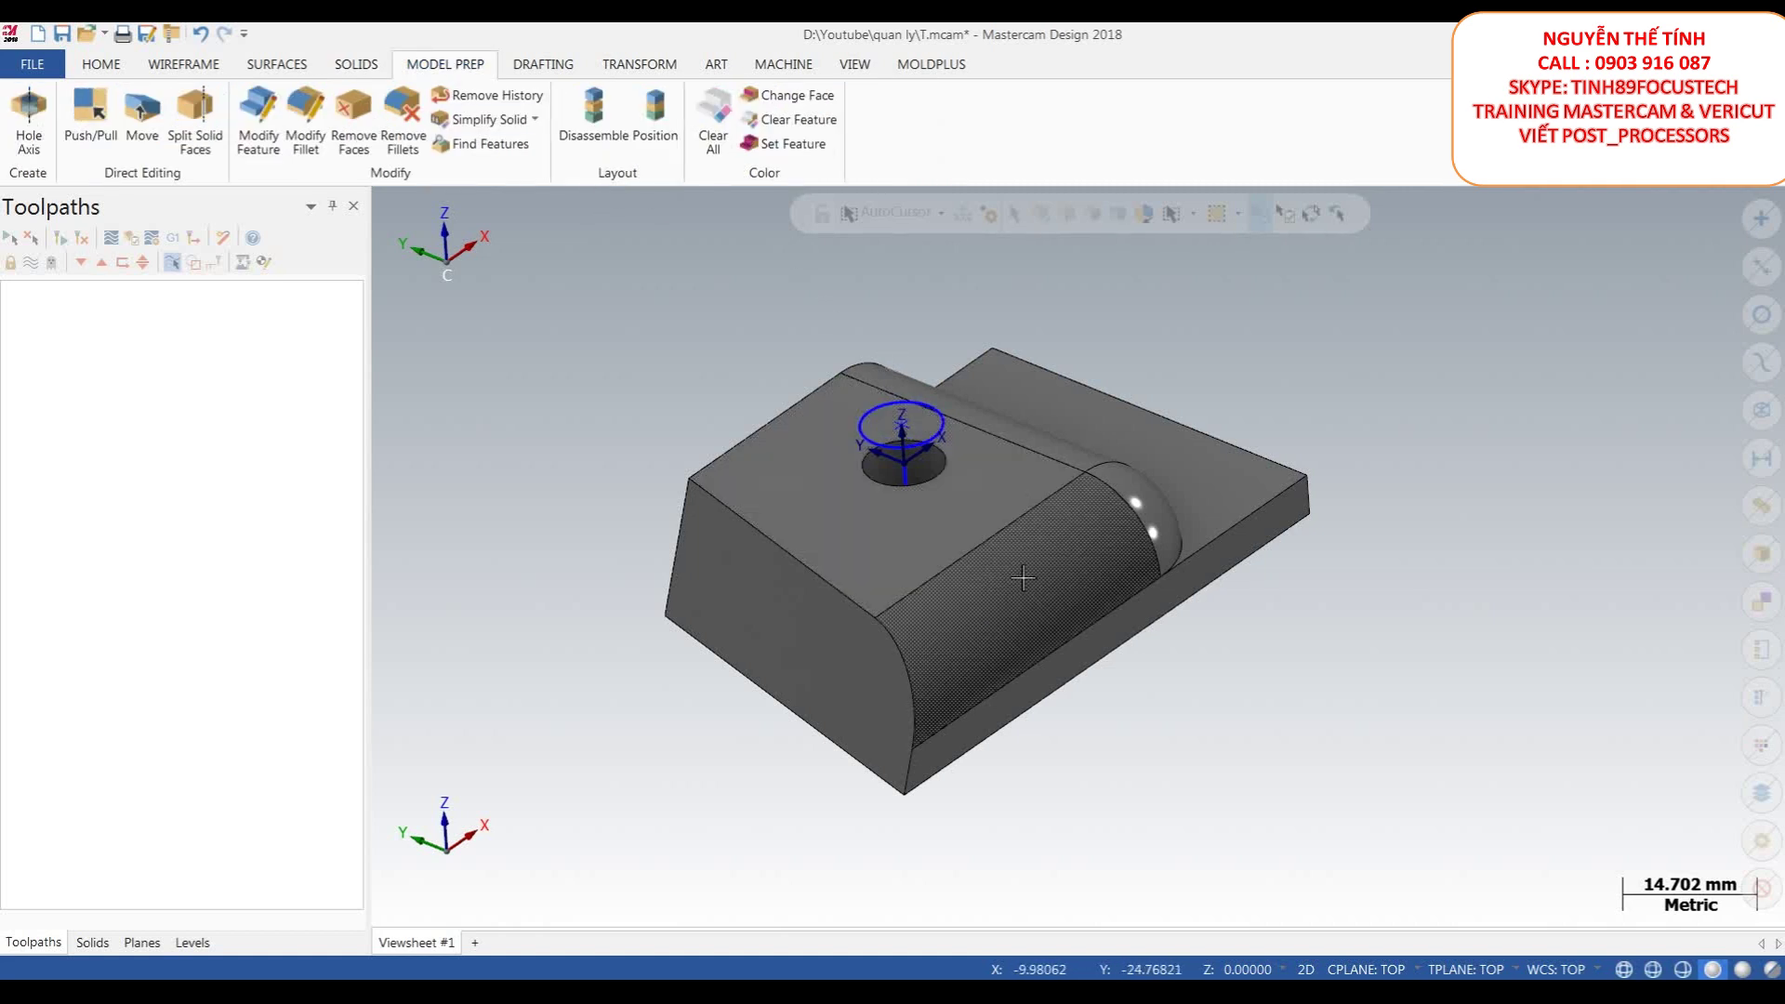
scroll(967, 636, up, 2)
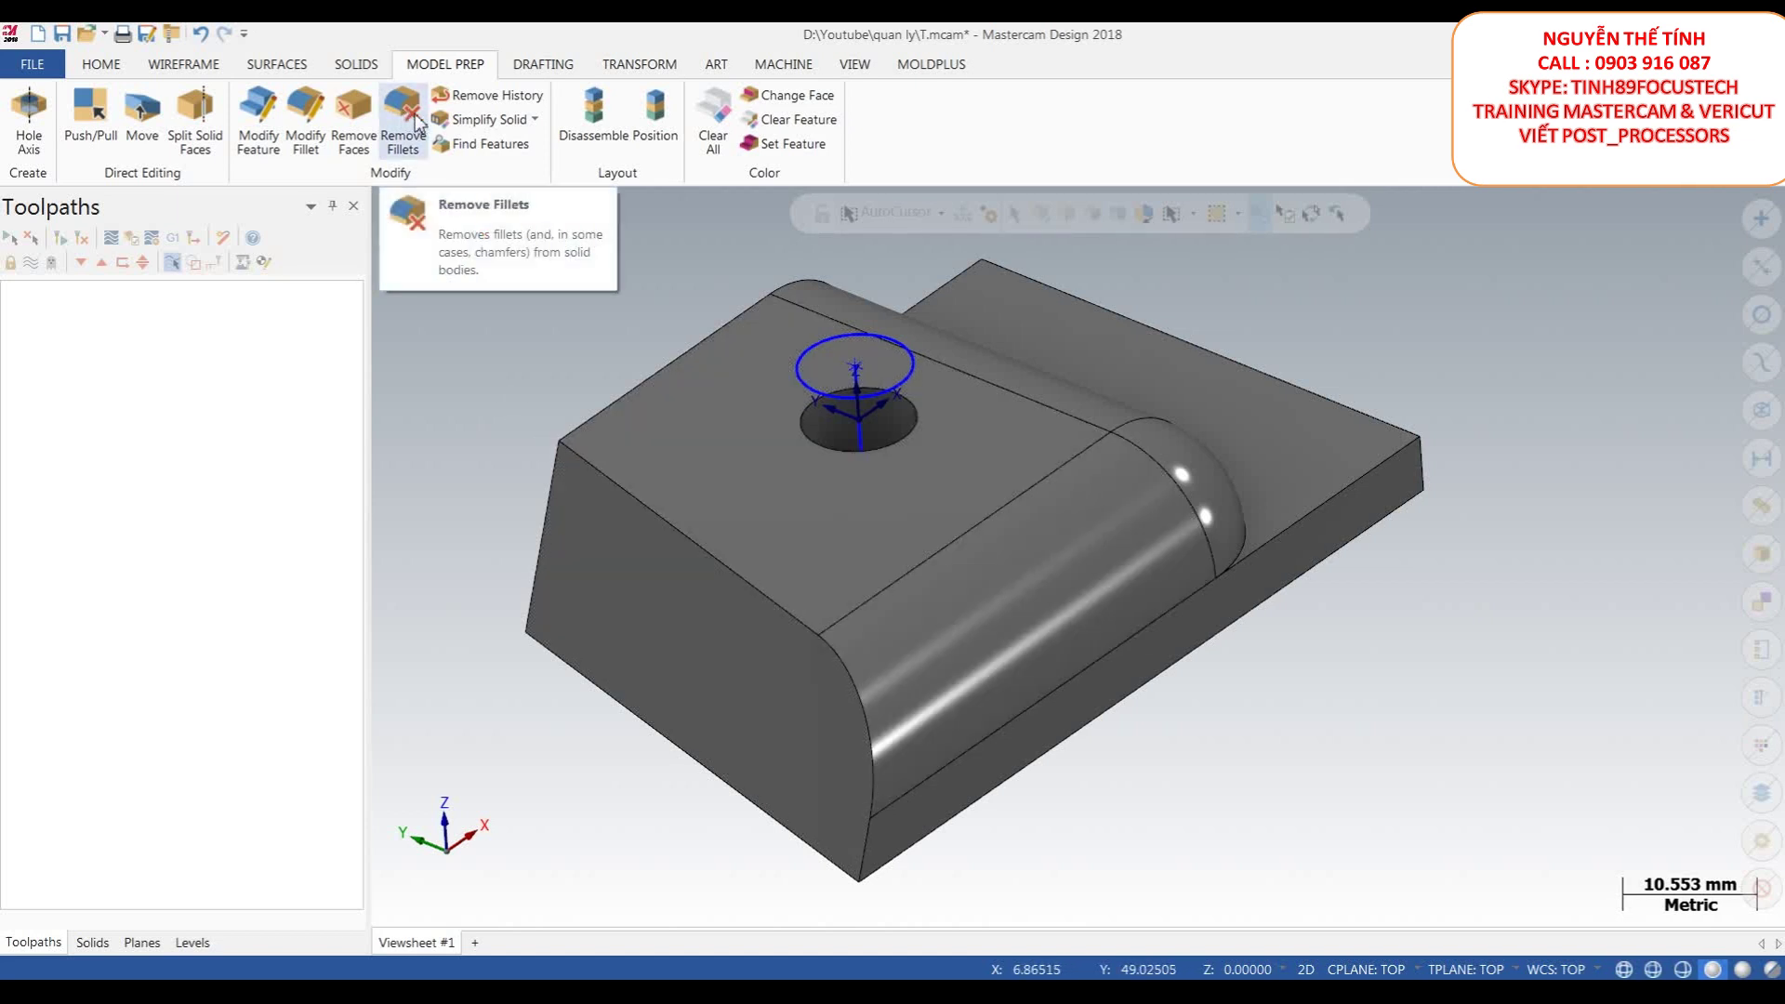
click(92, 943)
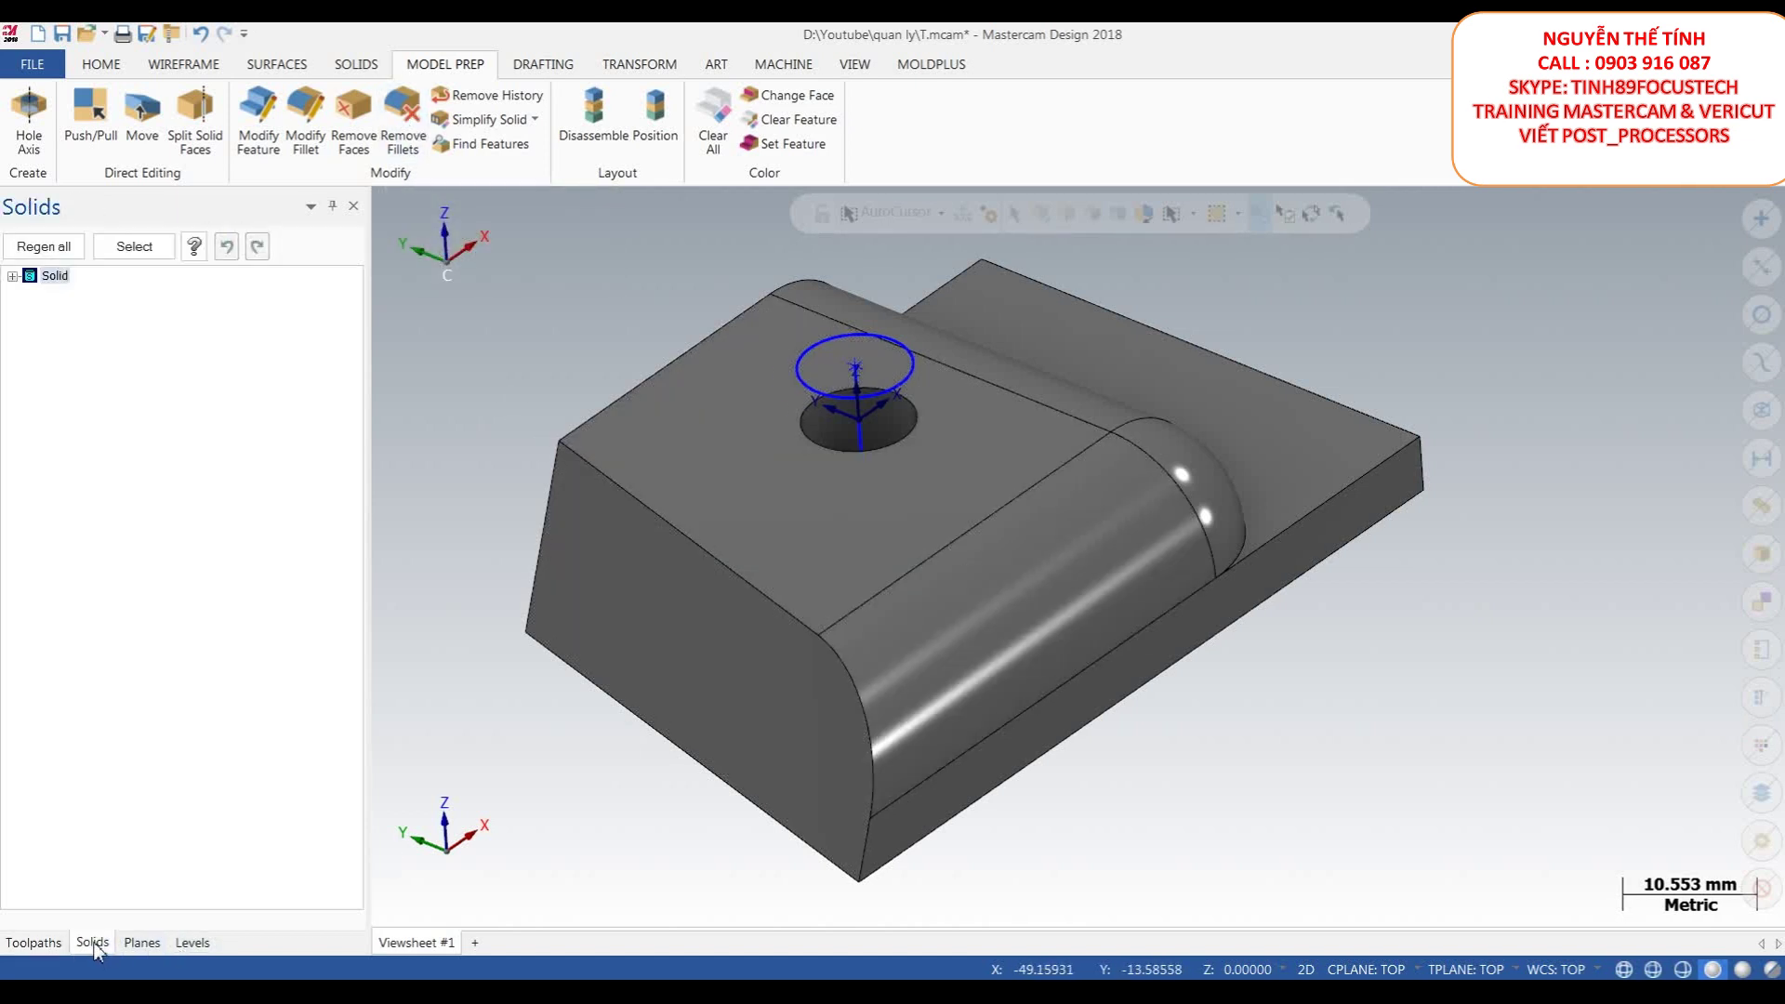
click(12, 276)
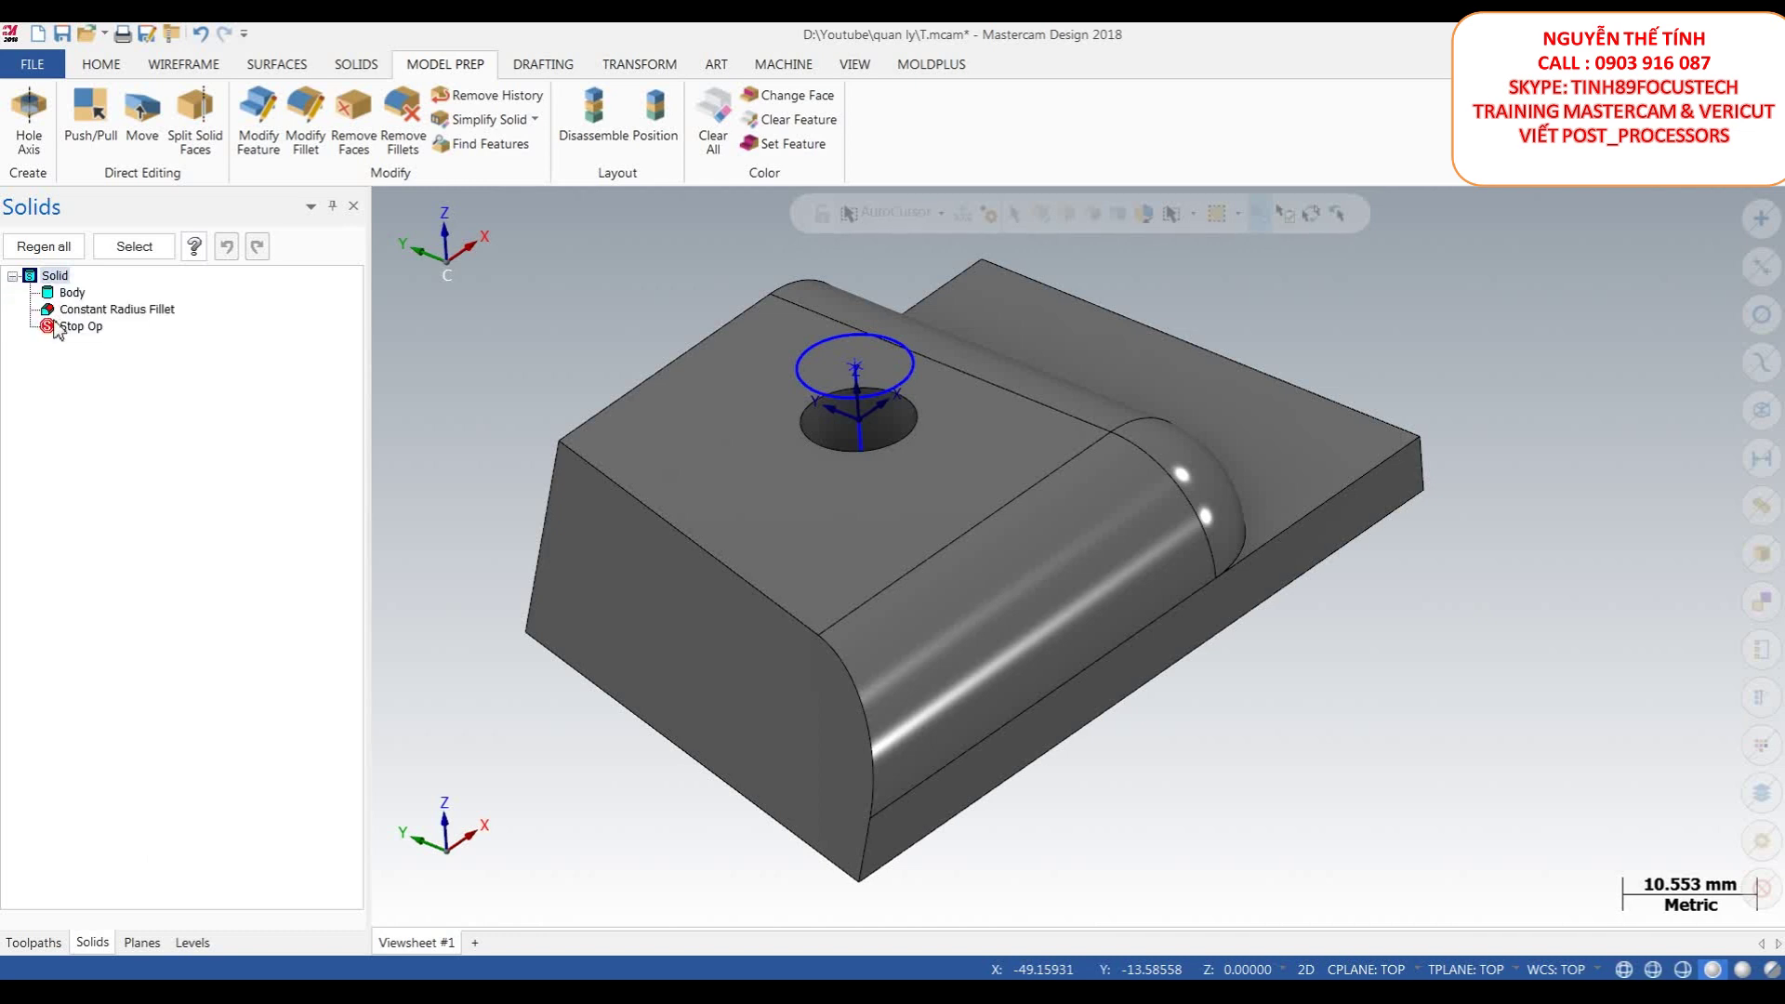
click(117, 311)
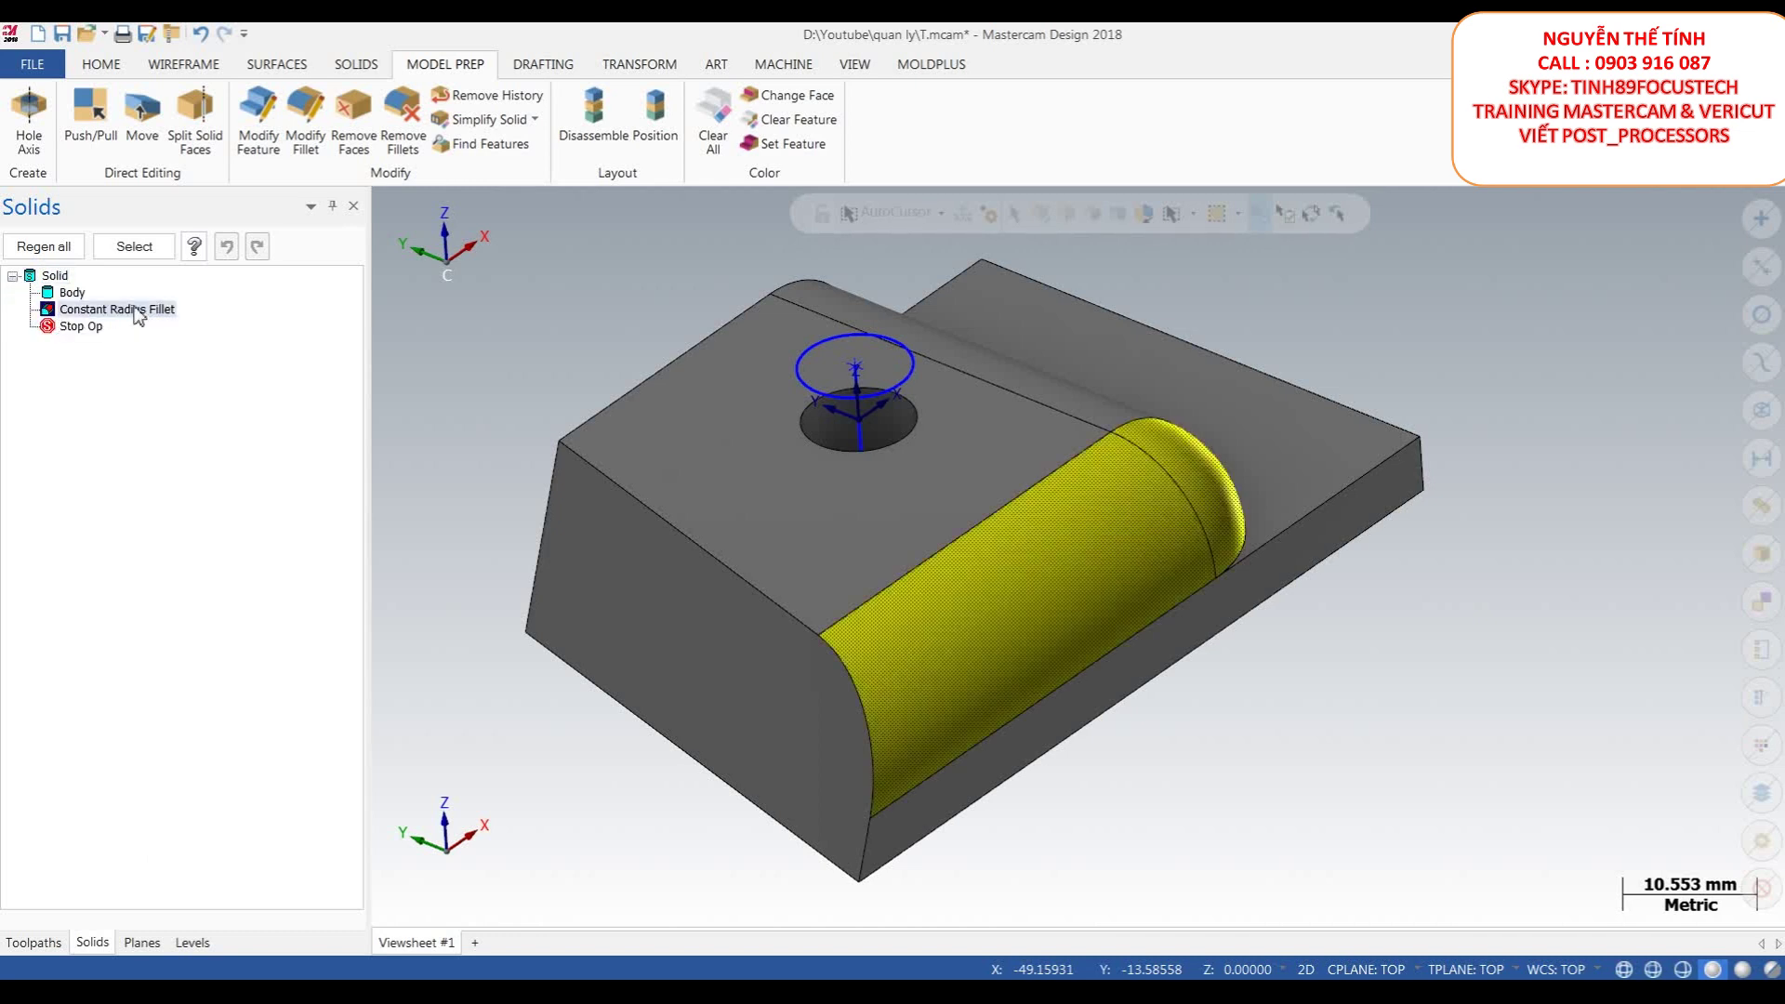
right_click(137, 314)
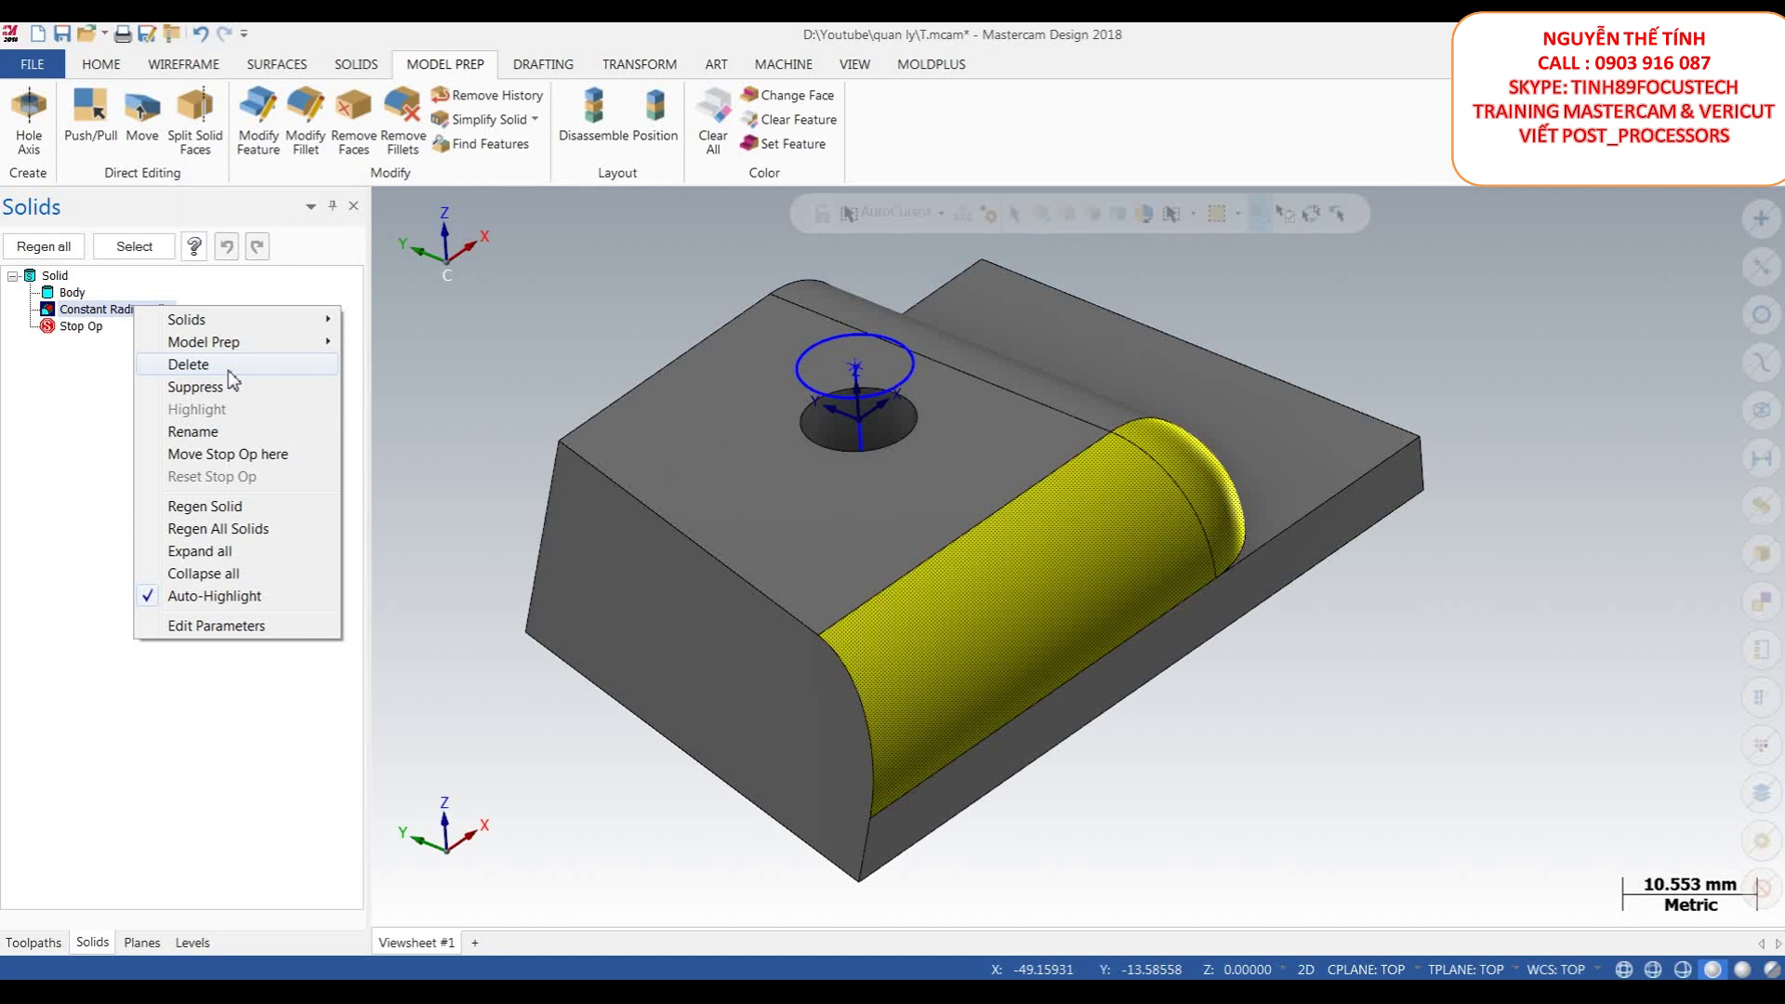
click(188, 365)
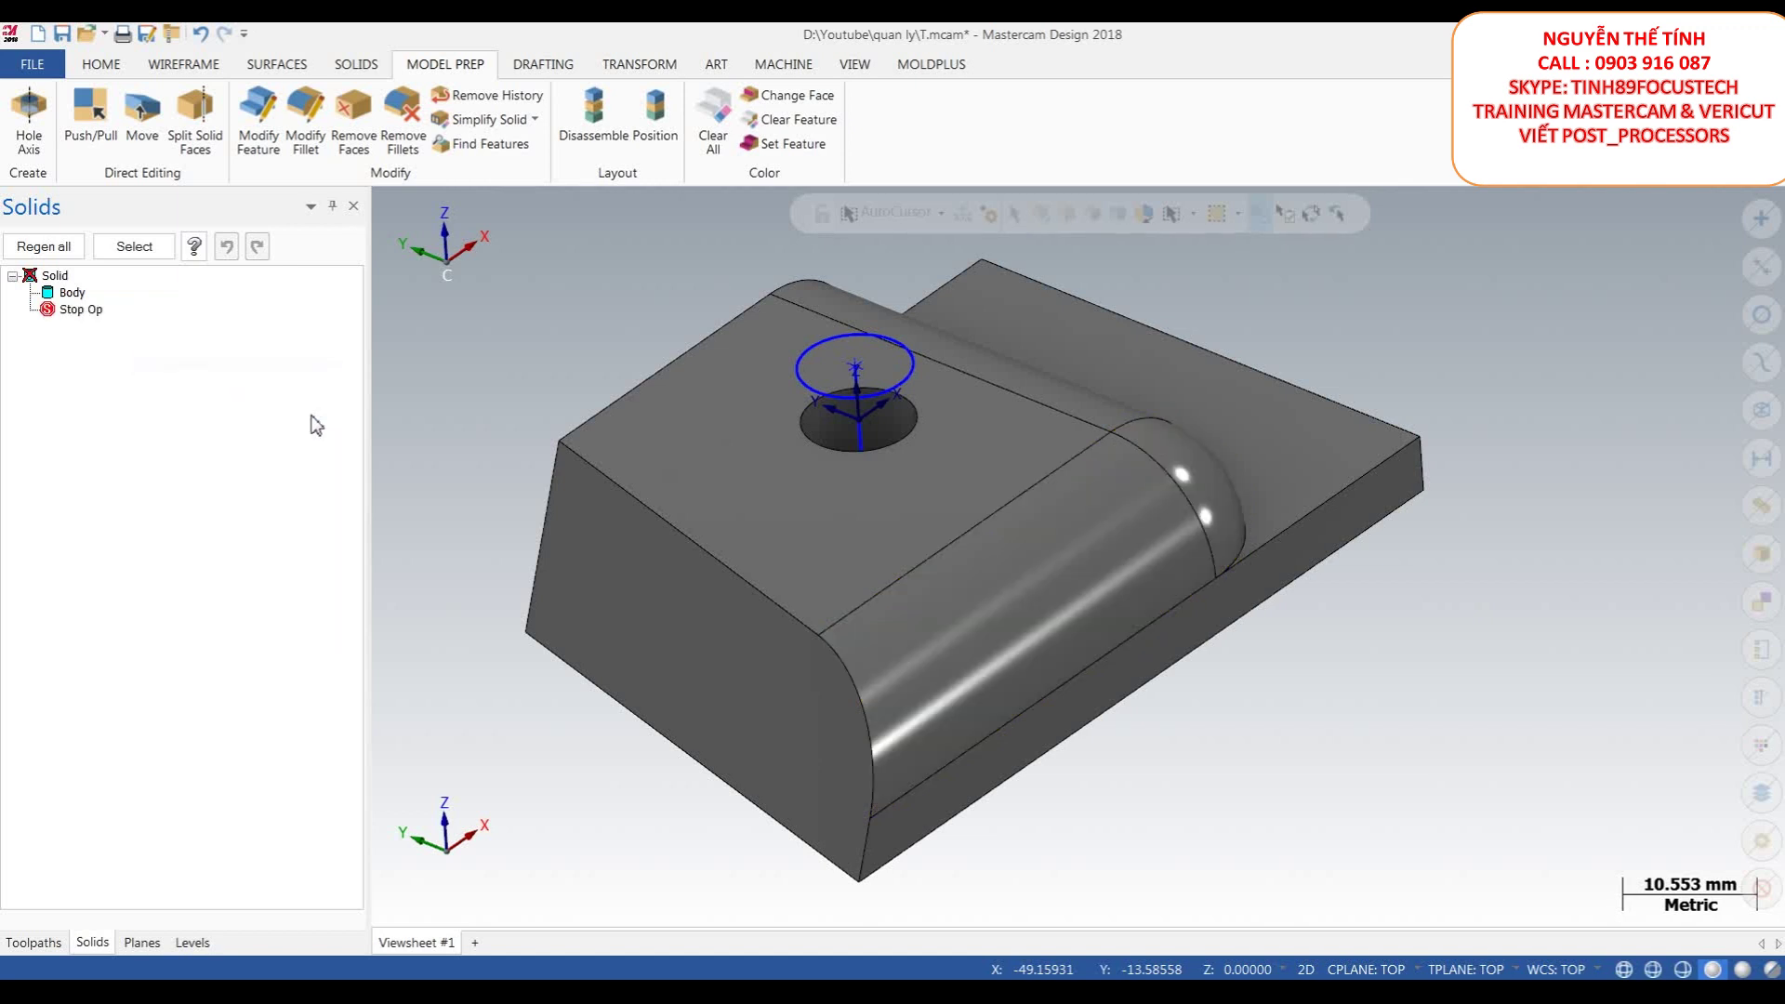
click(48, 247)
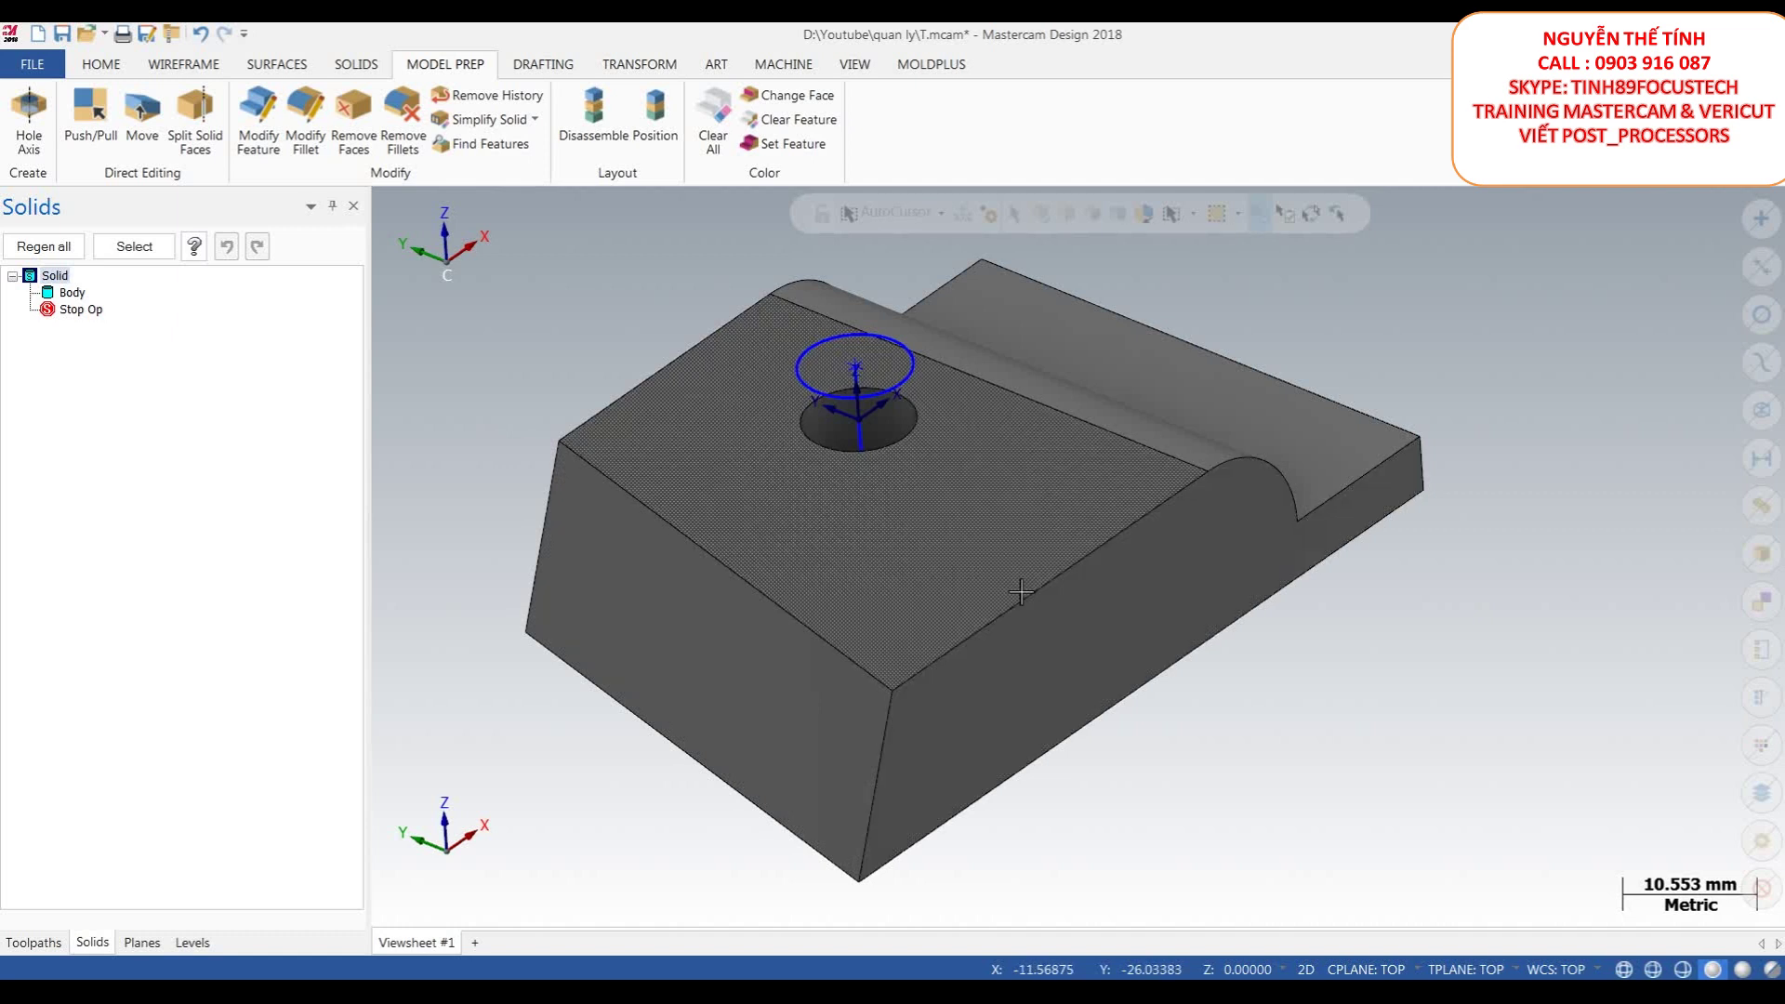
- Fillet the negative Y side top edge again with a constant radius of 10 mm
key(alt+Right)
key(alt+Right)
key(alt+Right)
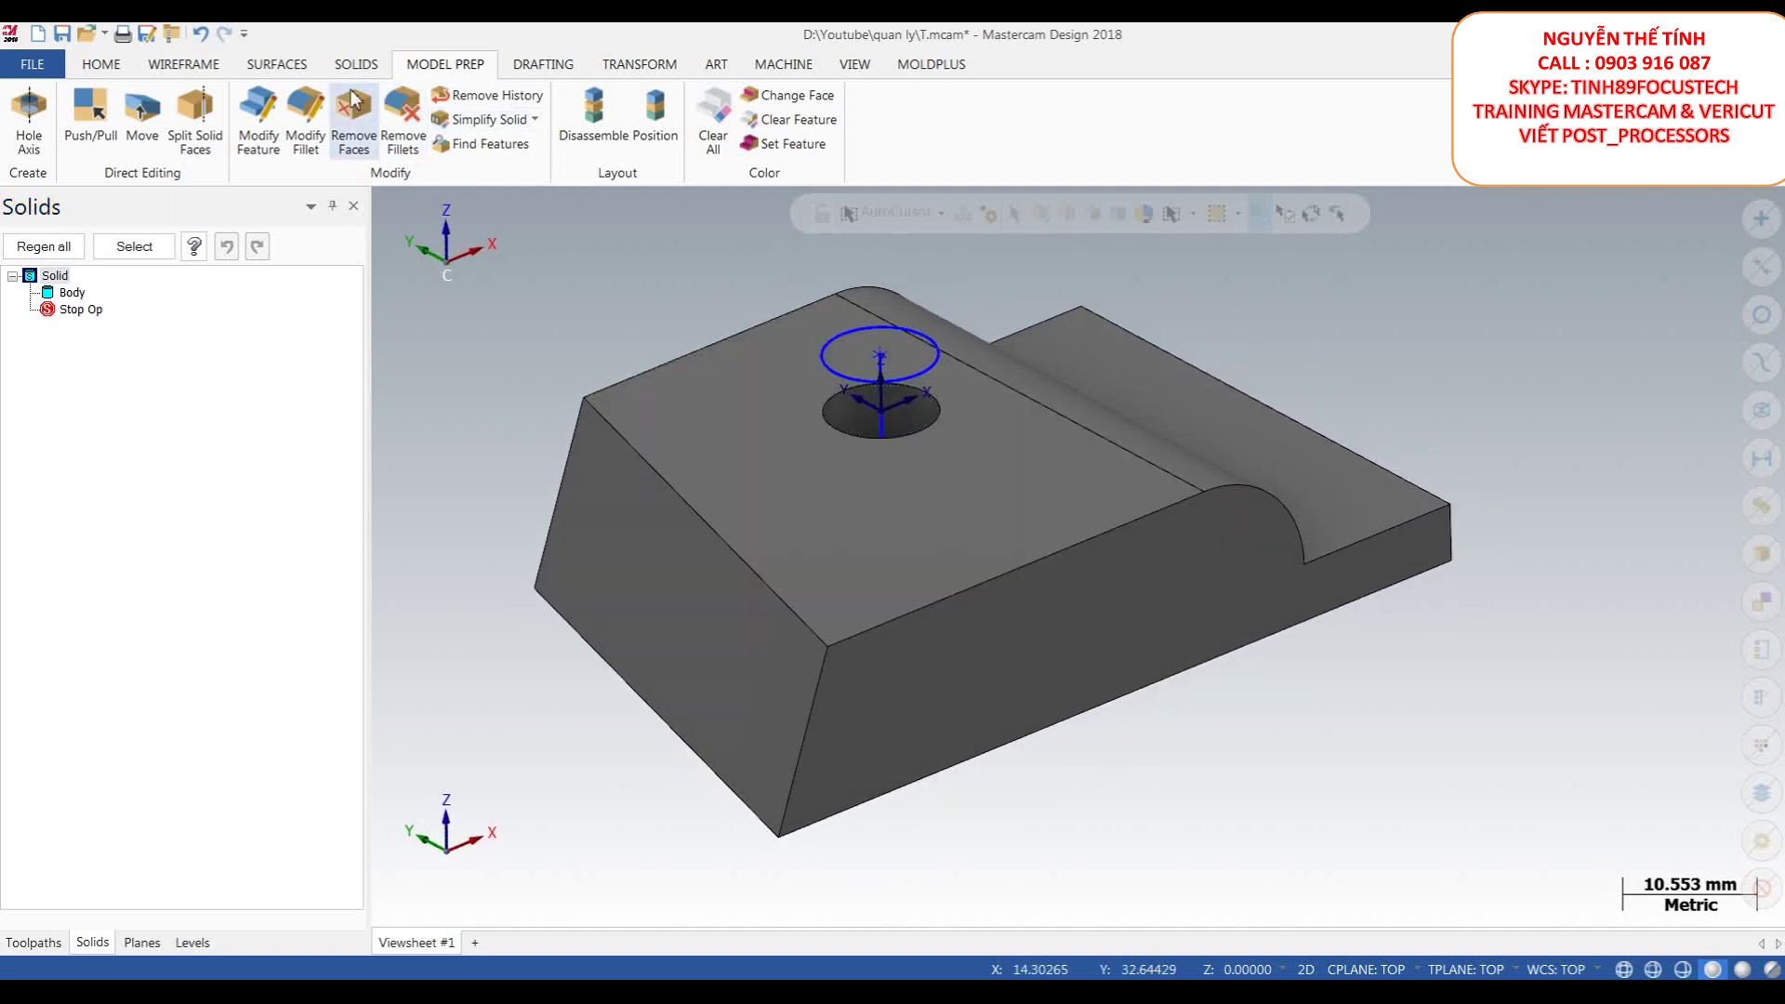
click(377, 70)
click(646, 116)
click(1017, 567)
click(88, 515)
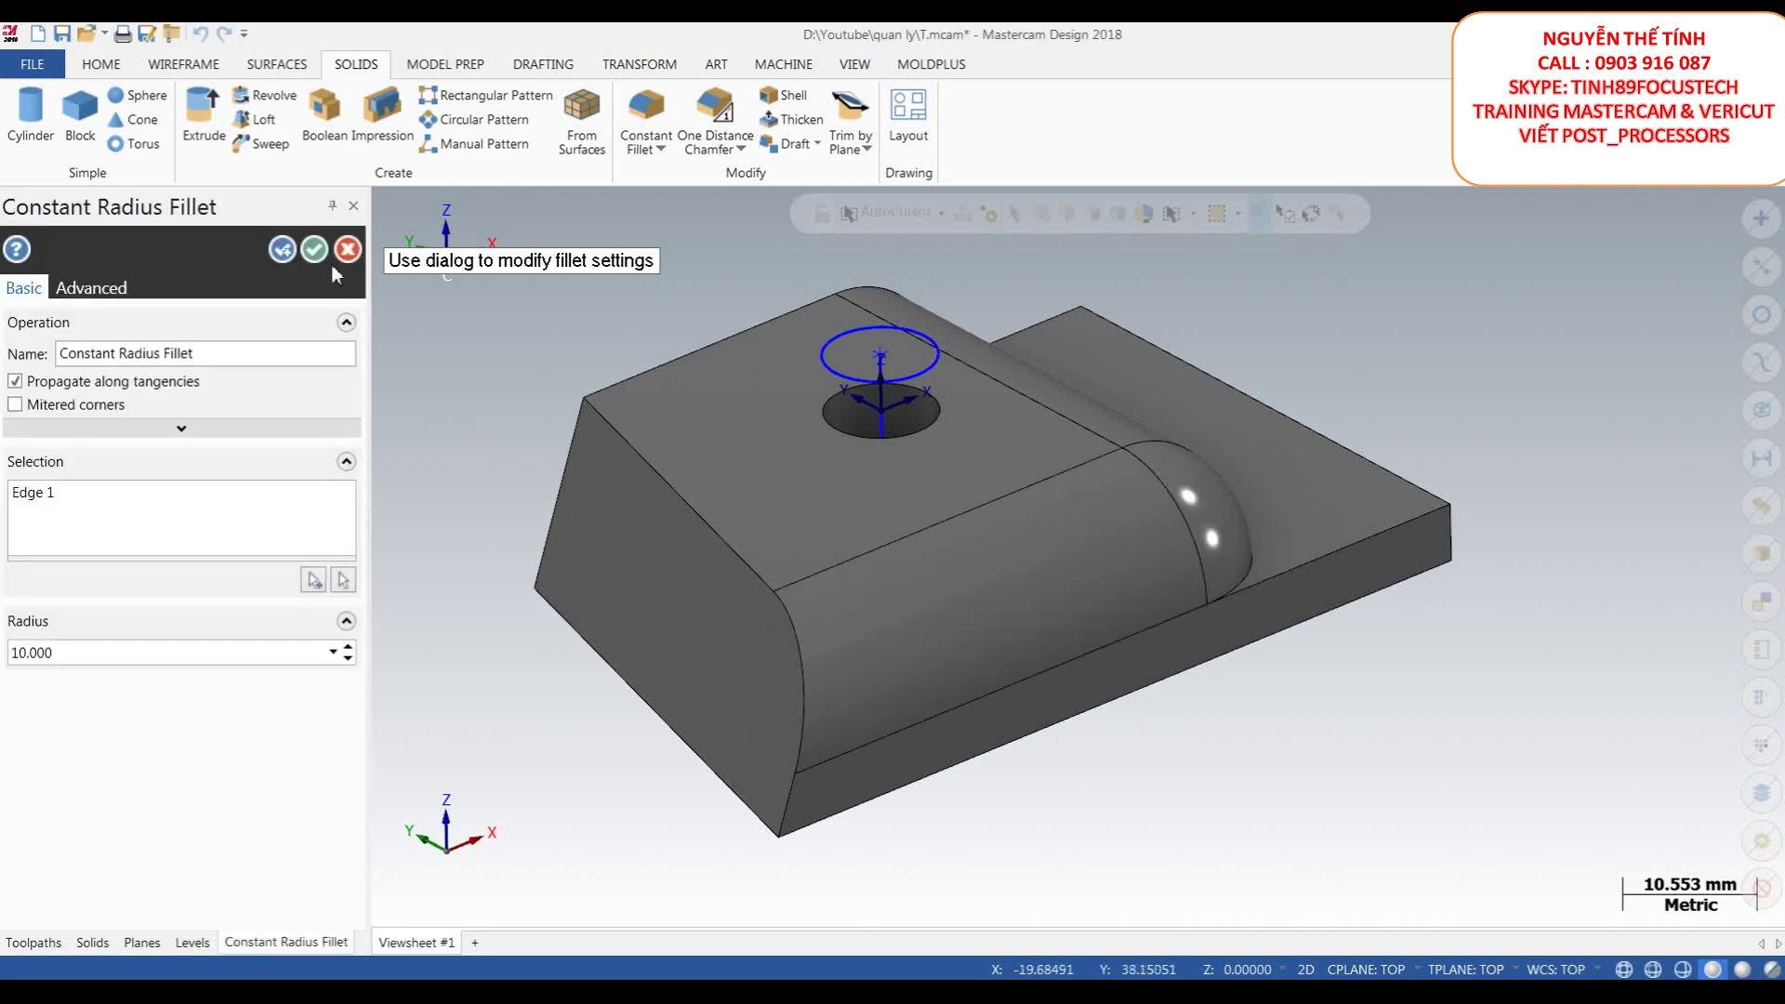
click(314, 249)
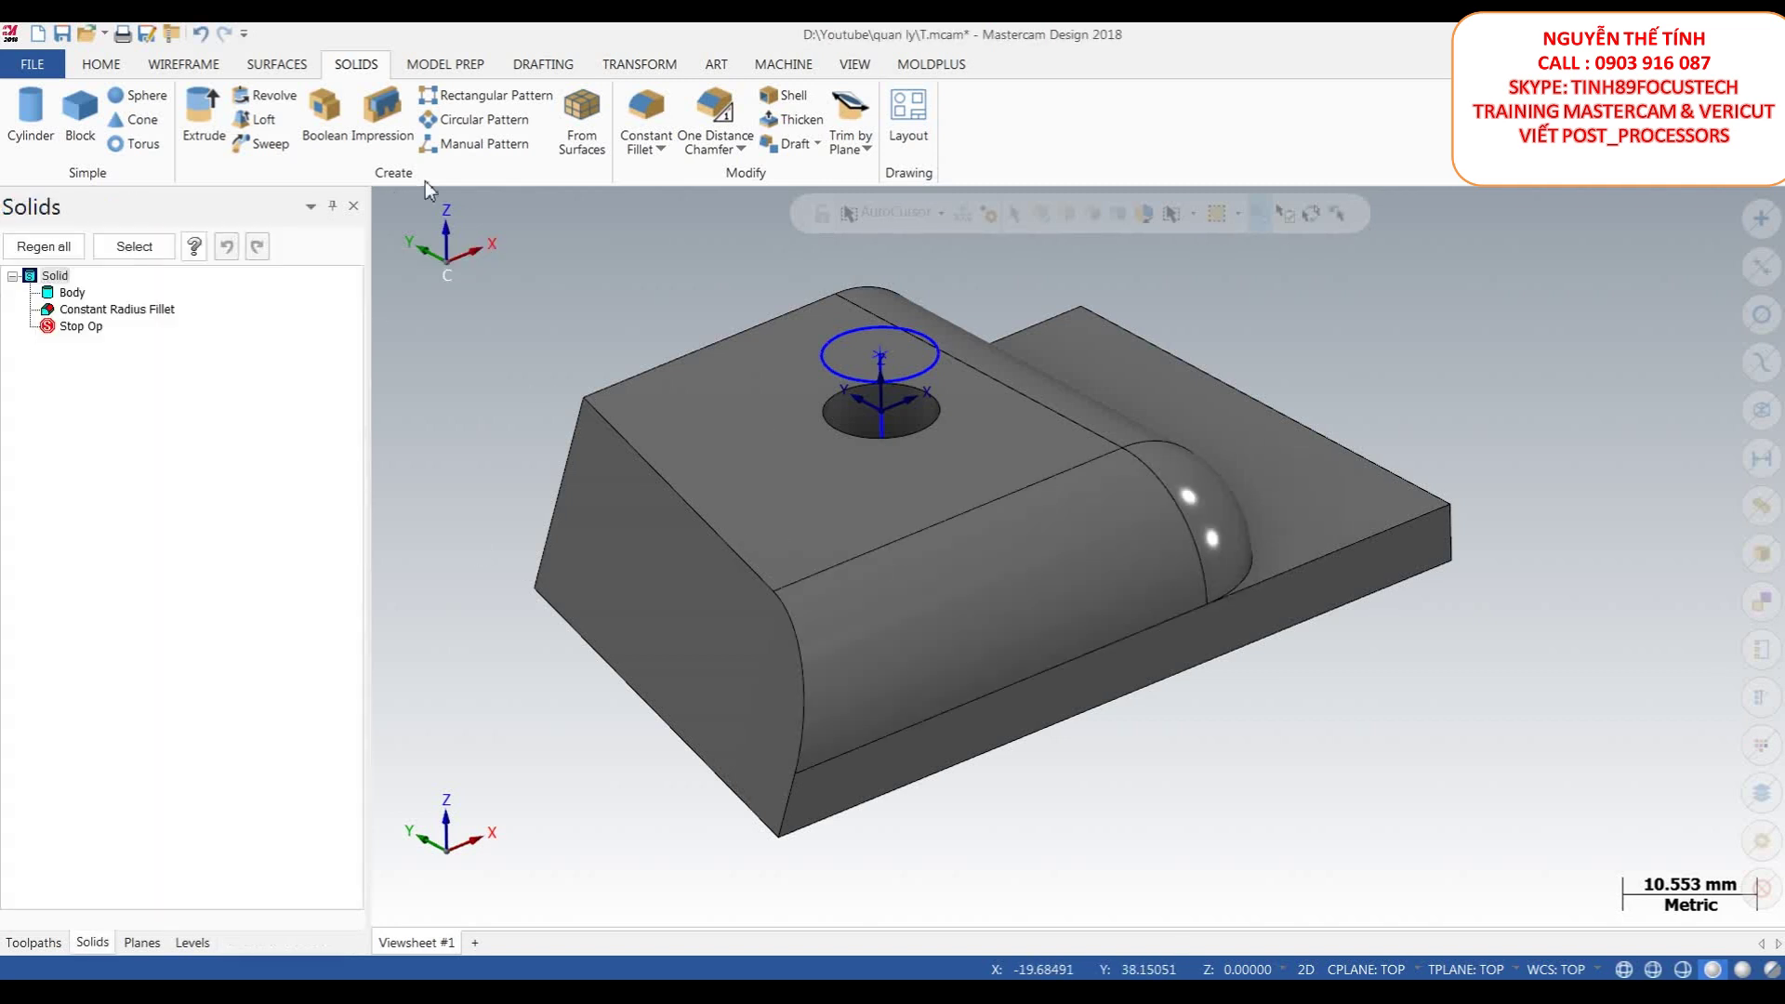
- Remove the negative Y side fillet face with Remove Fillets, agreeing to remove the solid body's history
click(451, 67)
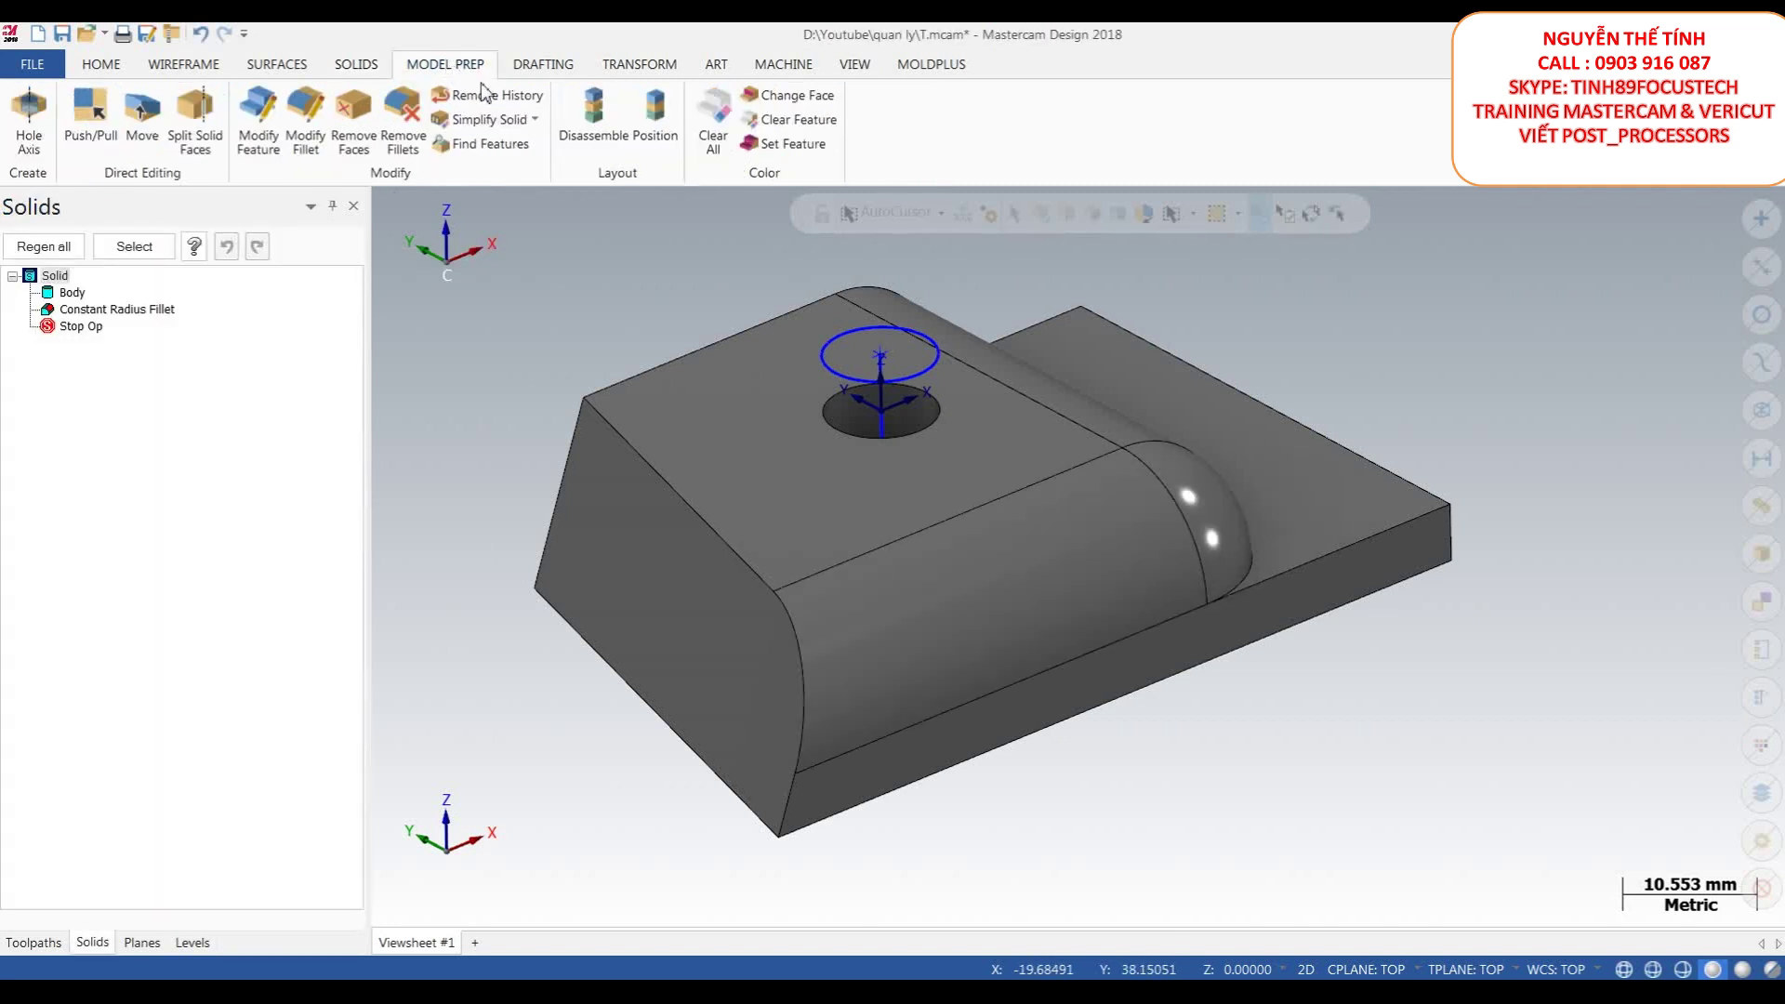
click(407, 115)
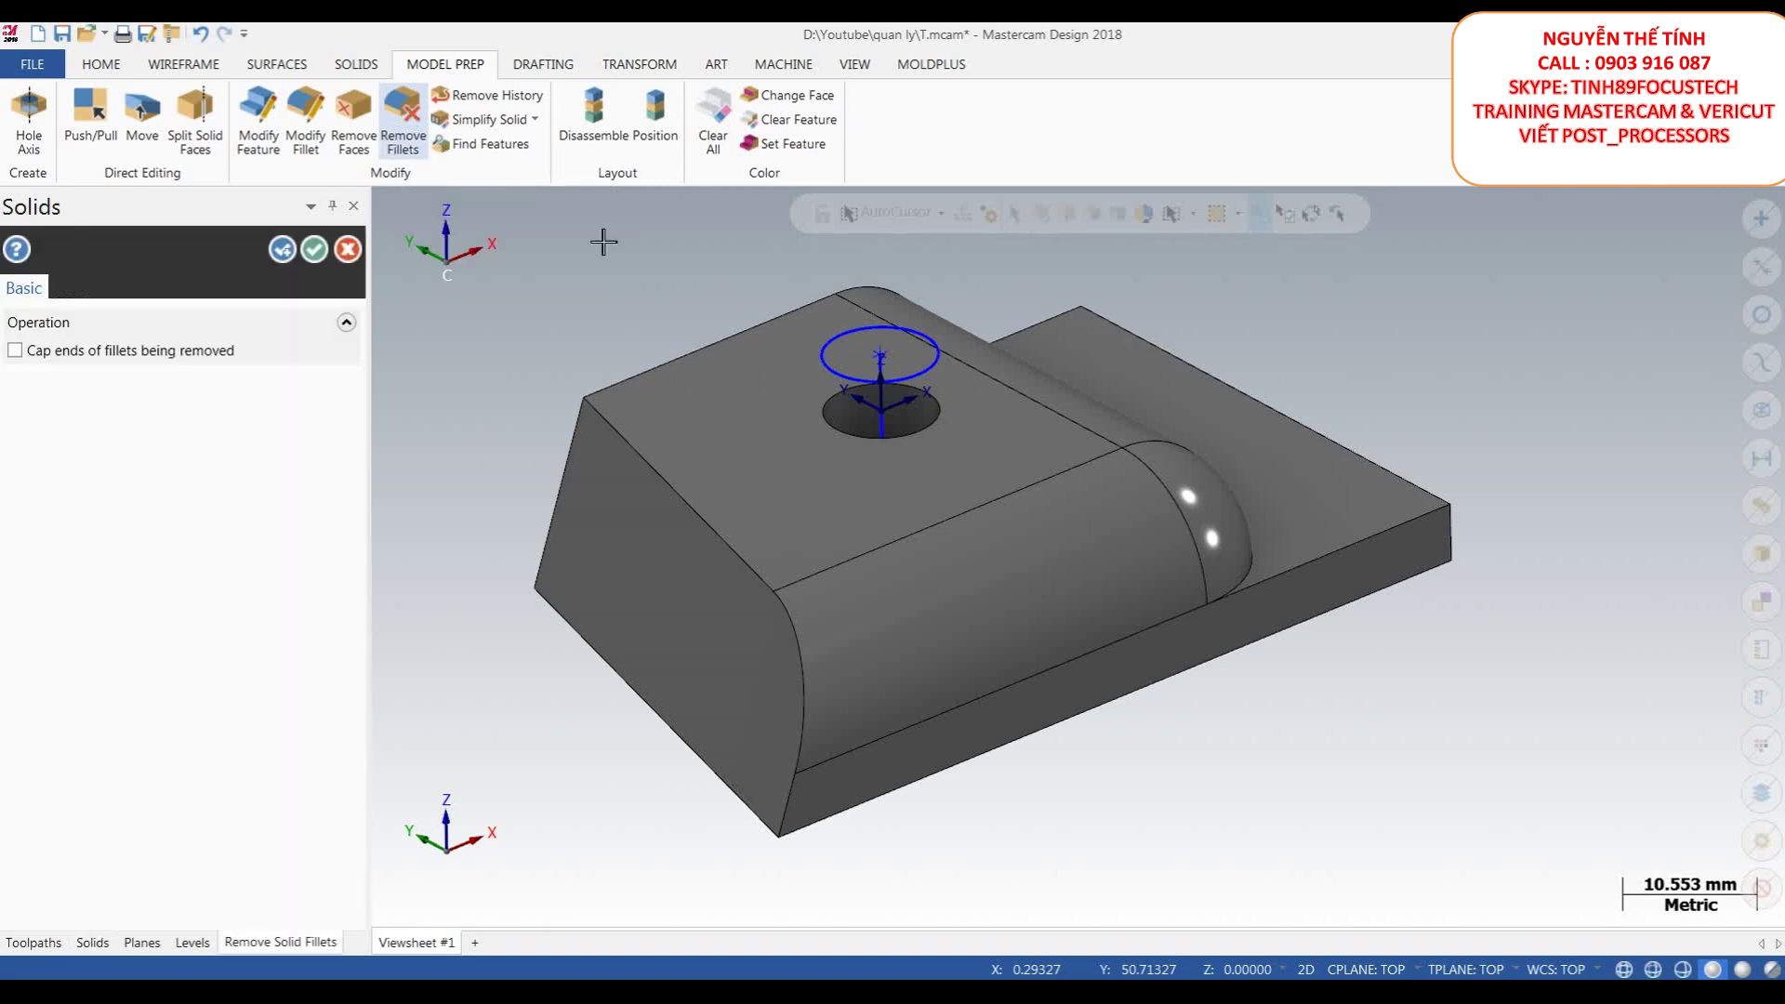
click(1005, 602)
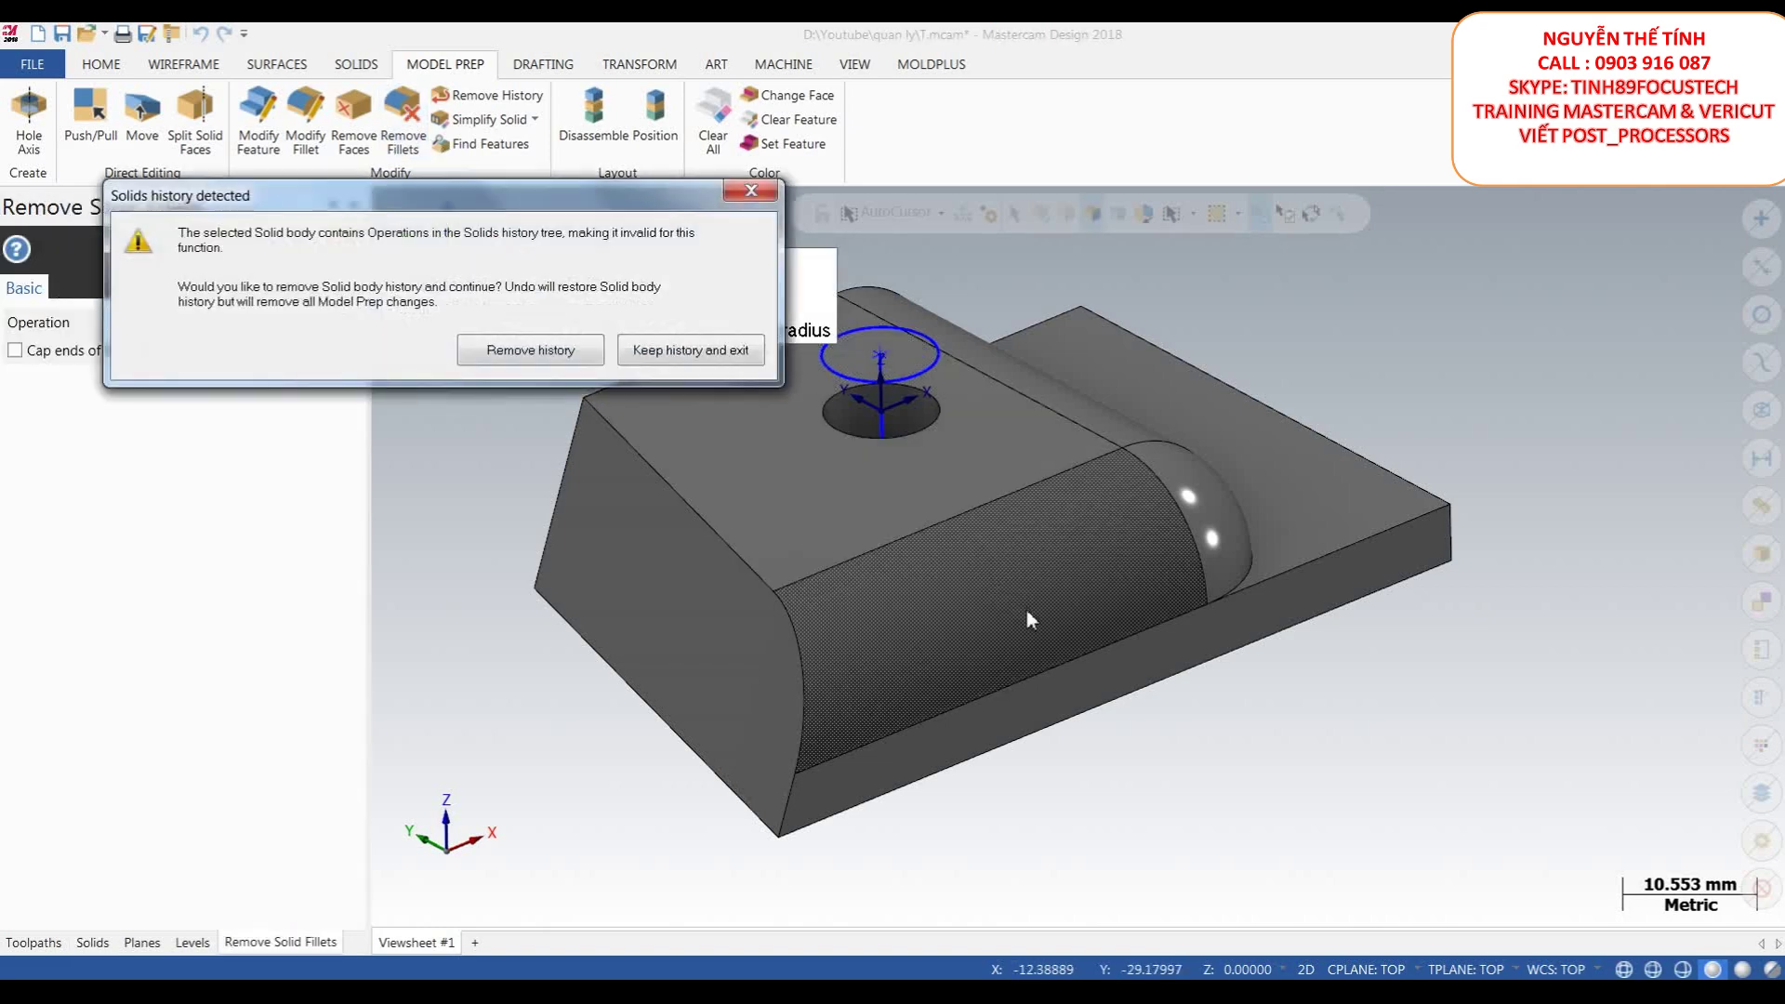
click(537, 351)
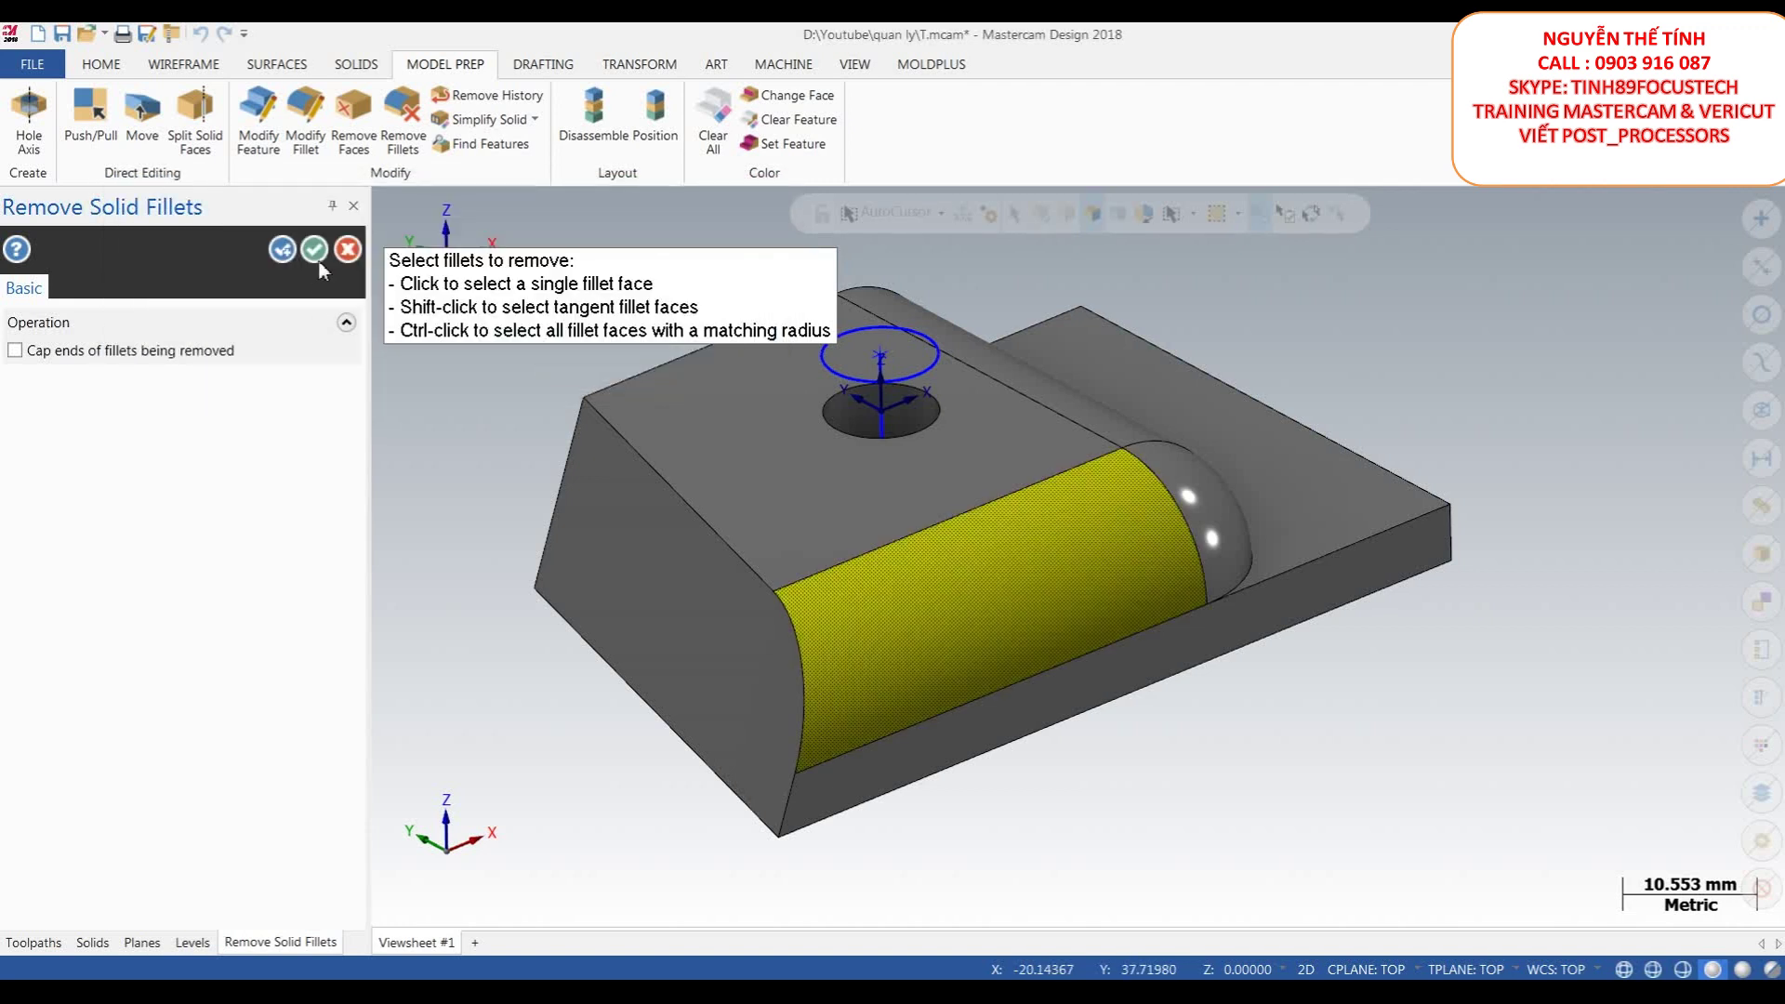
click(314, 249)
scroll(993, 510, down, 3)
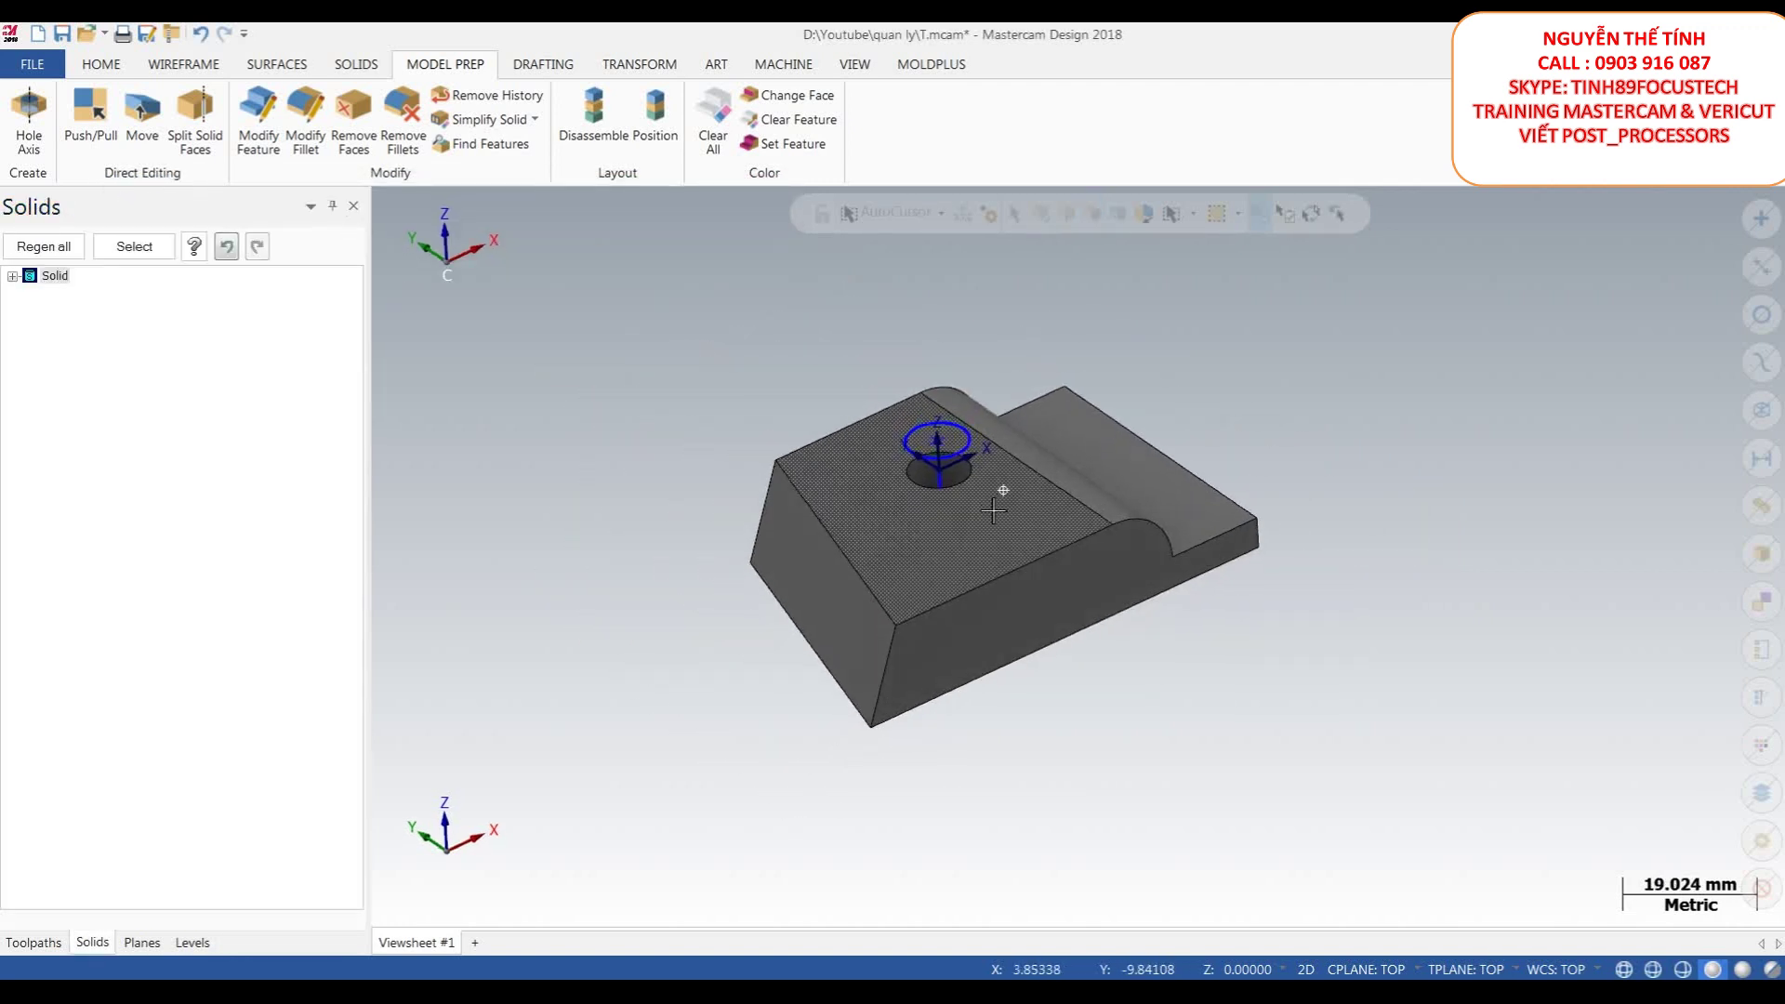
scroll(993, 510, up, 1)
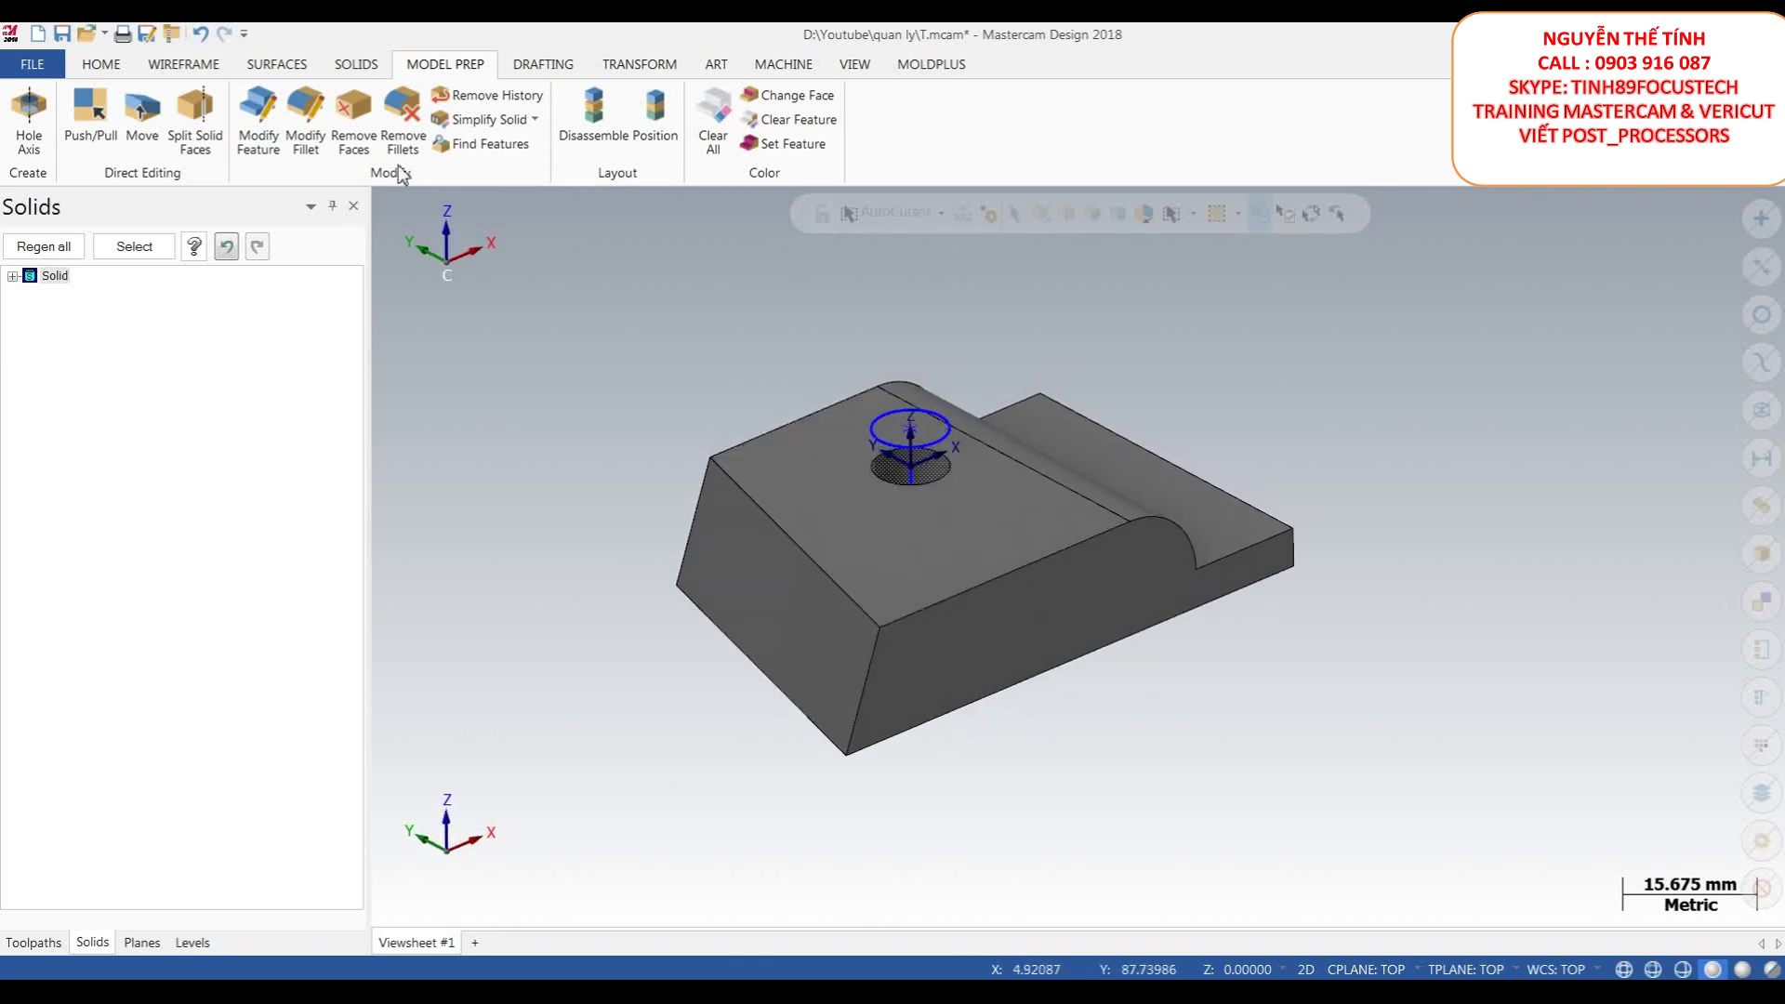
- Start Remove Faces and select the block's sloped negative X side face for removal
click(359, 109)
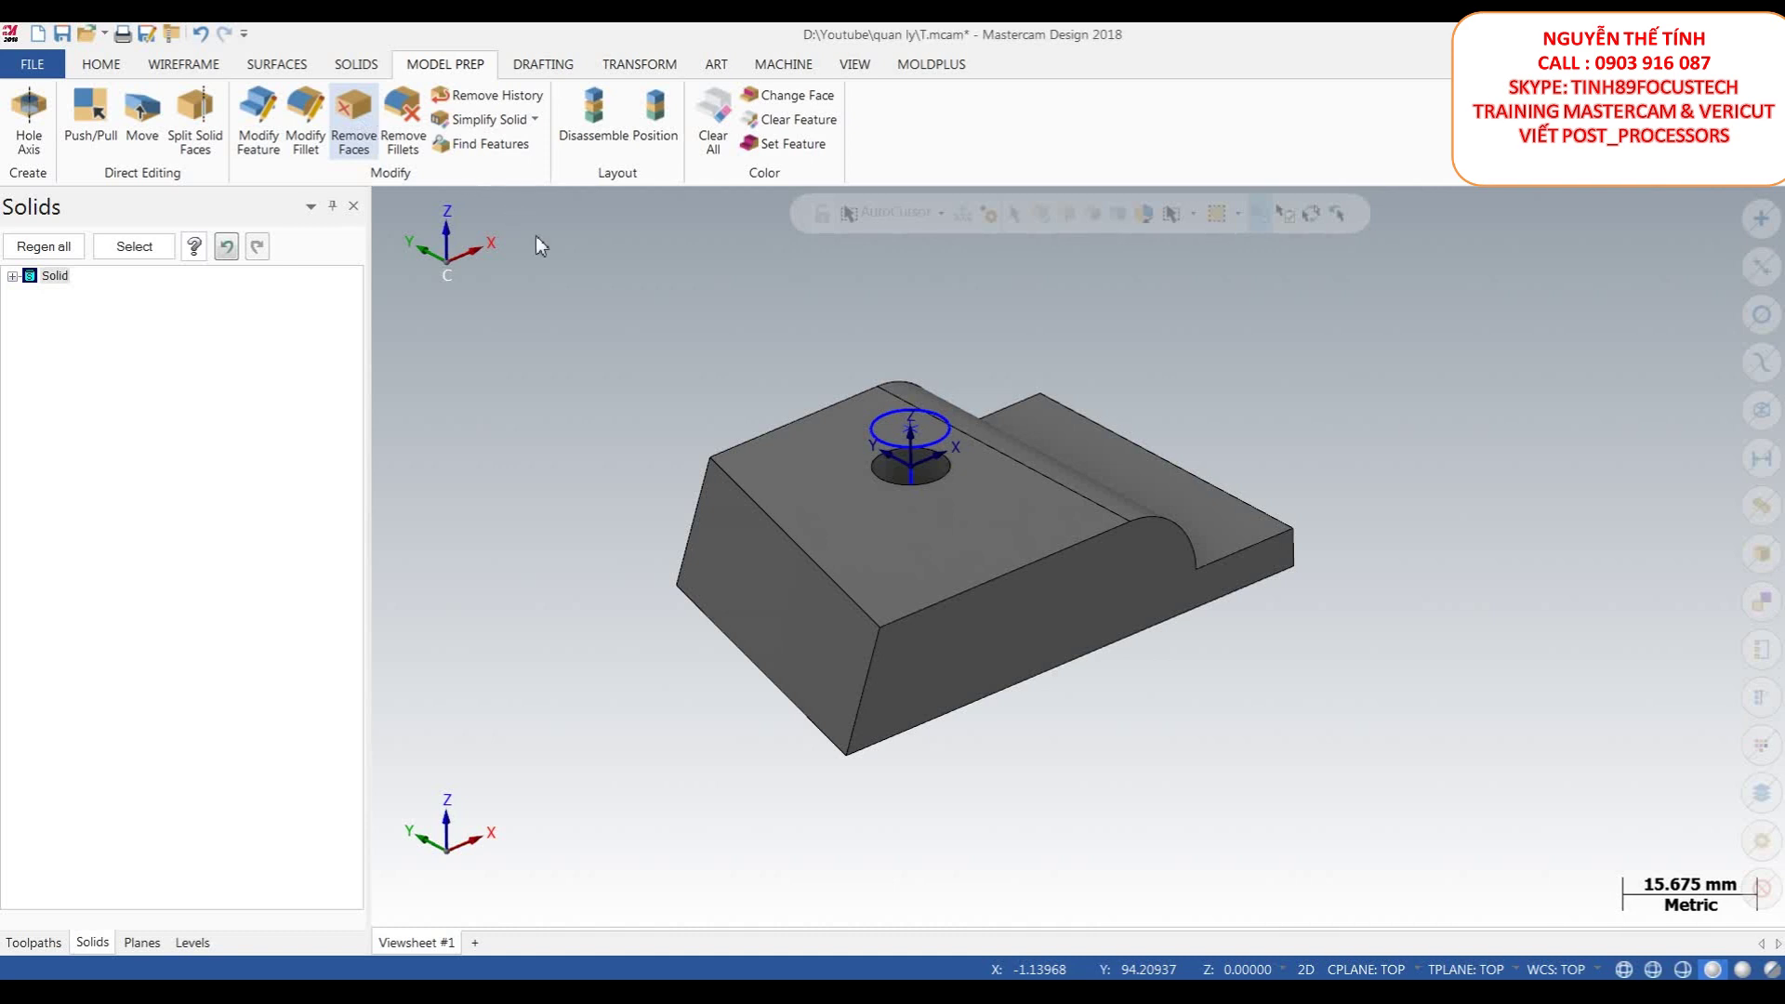
click(770, 588)
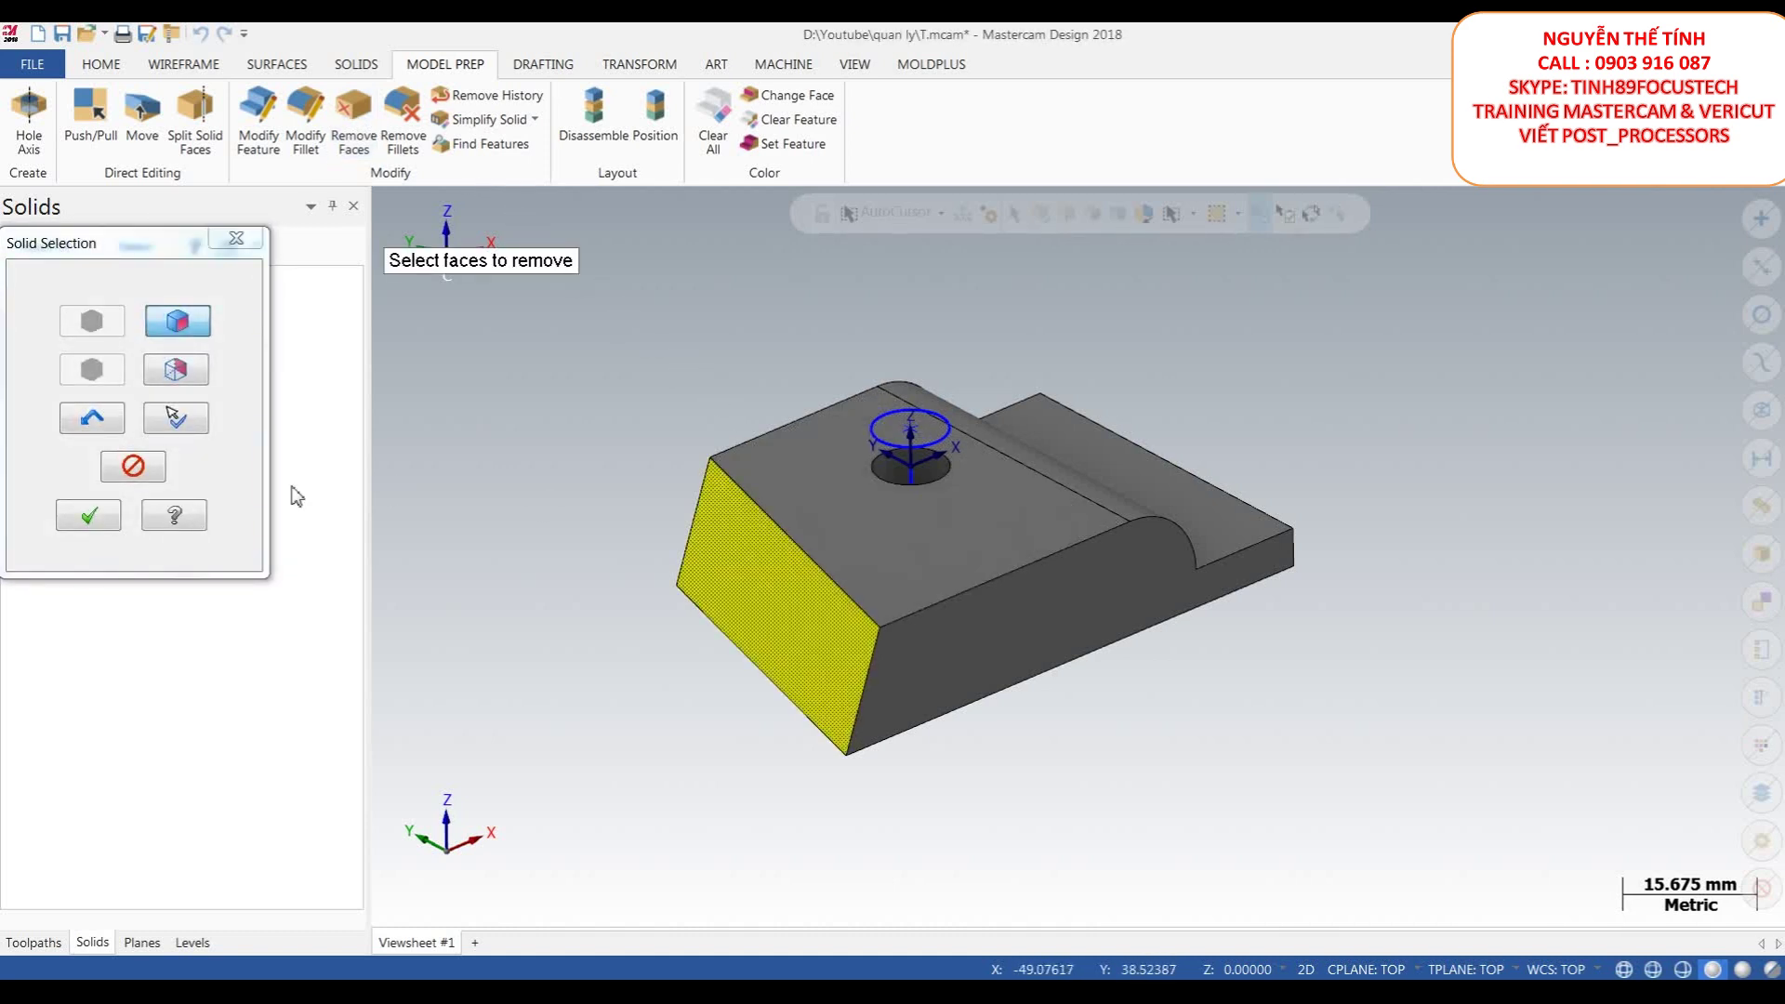
- Remove the selected sloped end face from the solid, with the original solid set to be deleted
click(108, 526)
middle_drag(824, 493, 1039, 446)
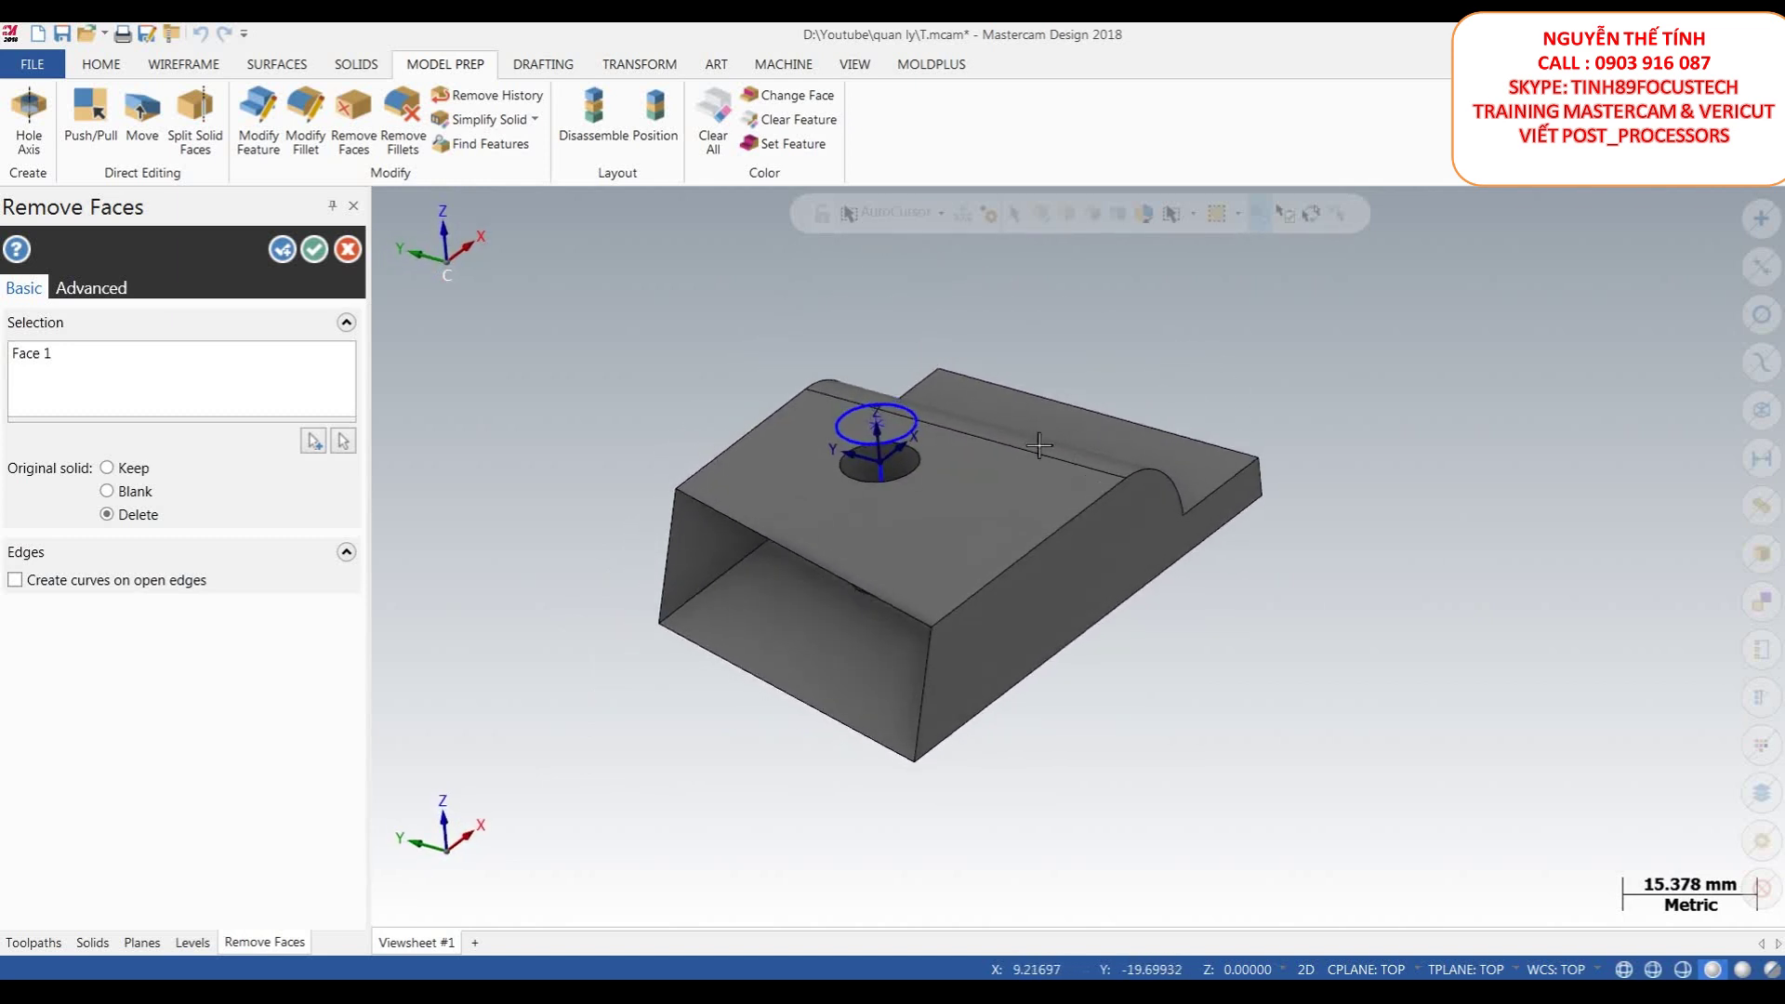
click(314, 259)
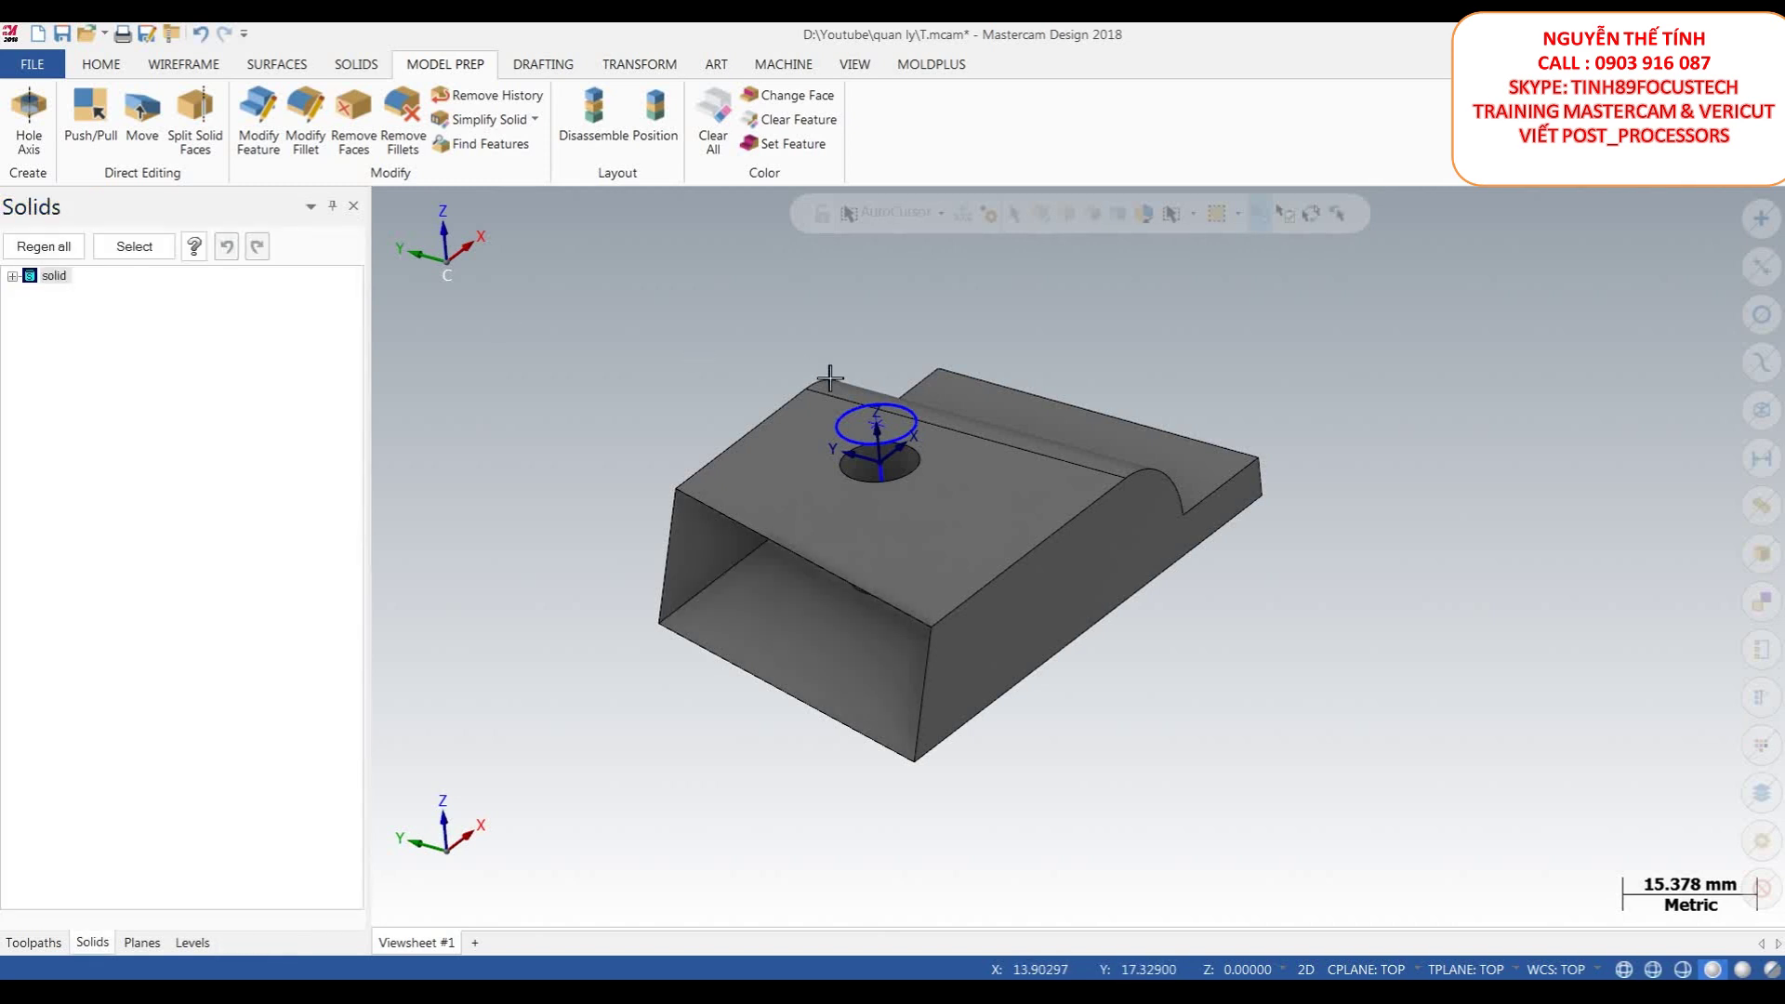
scroll(993, 437, up, 1)
scroll(821, 319, down, 1)
mouse_move(821, 319)
middle_down()
mouse_move(800, 331)
mouse_move(825, 326)
mouse_move(809, 372)
mouse_move(781, 363)
middle_up()
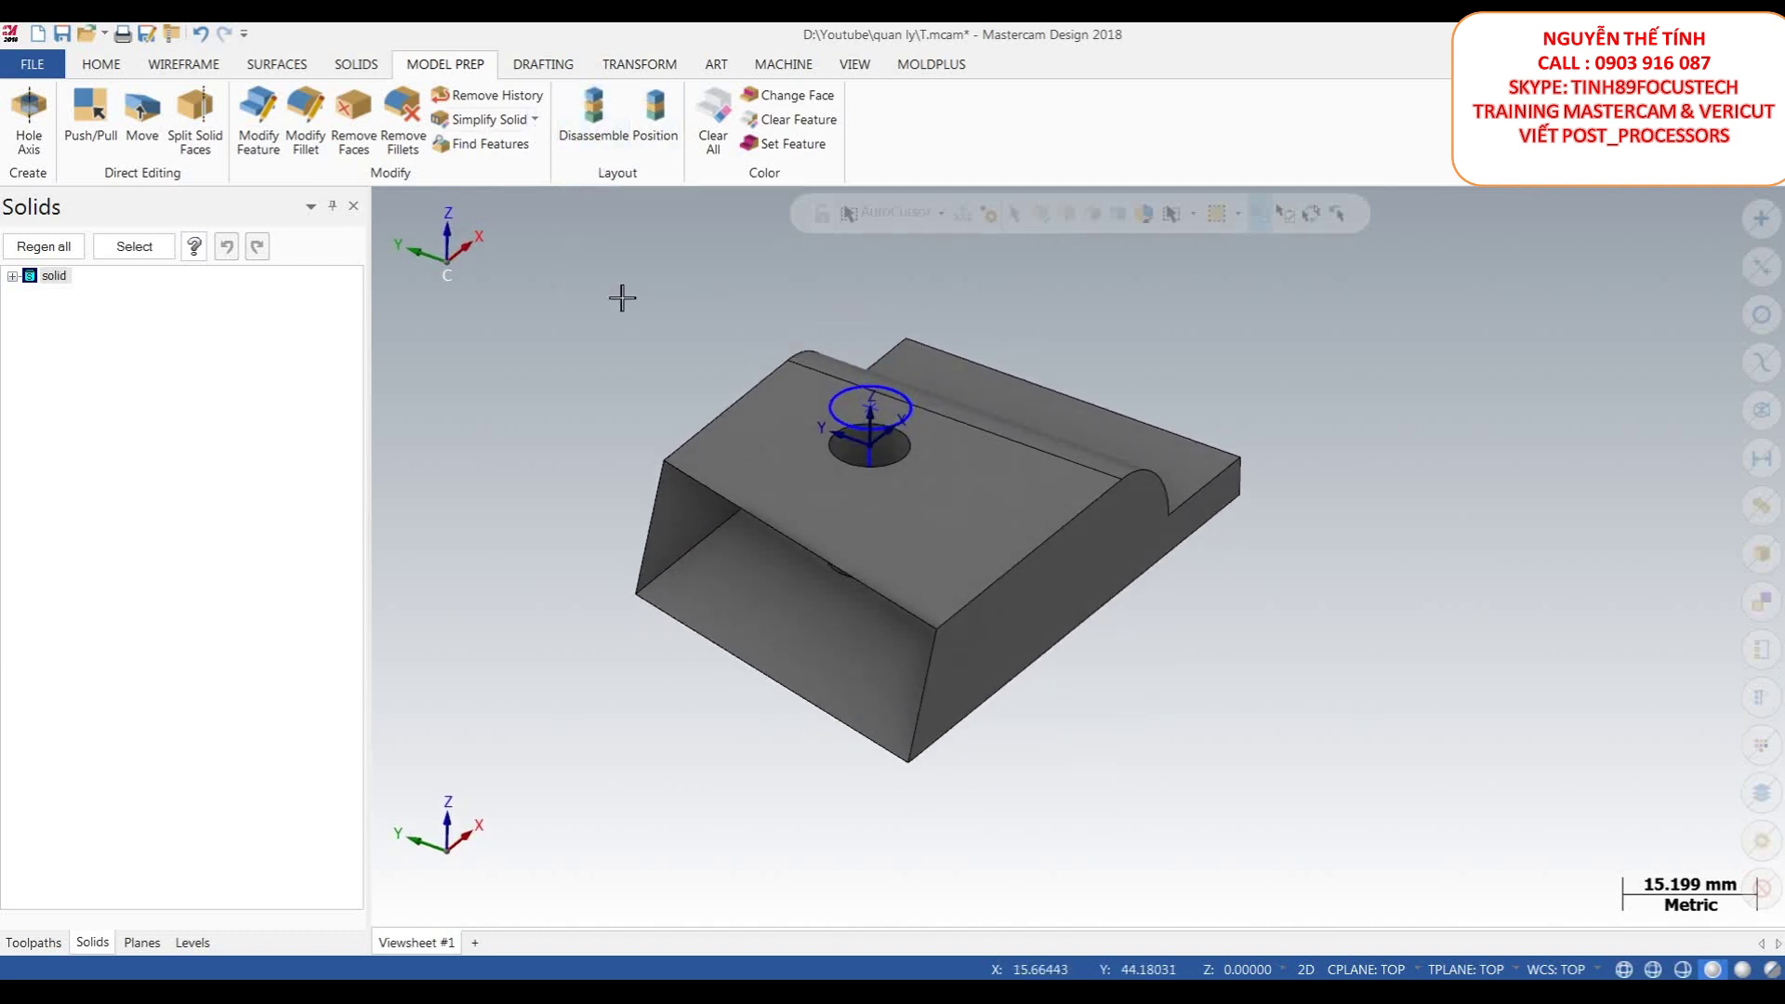
- Set the colour of the solid's long side face with the stepped profile to cyan
mouse_move(664, 321)
middle_down()
mouse_move(709, 307)
mouse_move(750, 220)
middle_up()
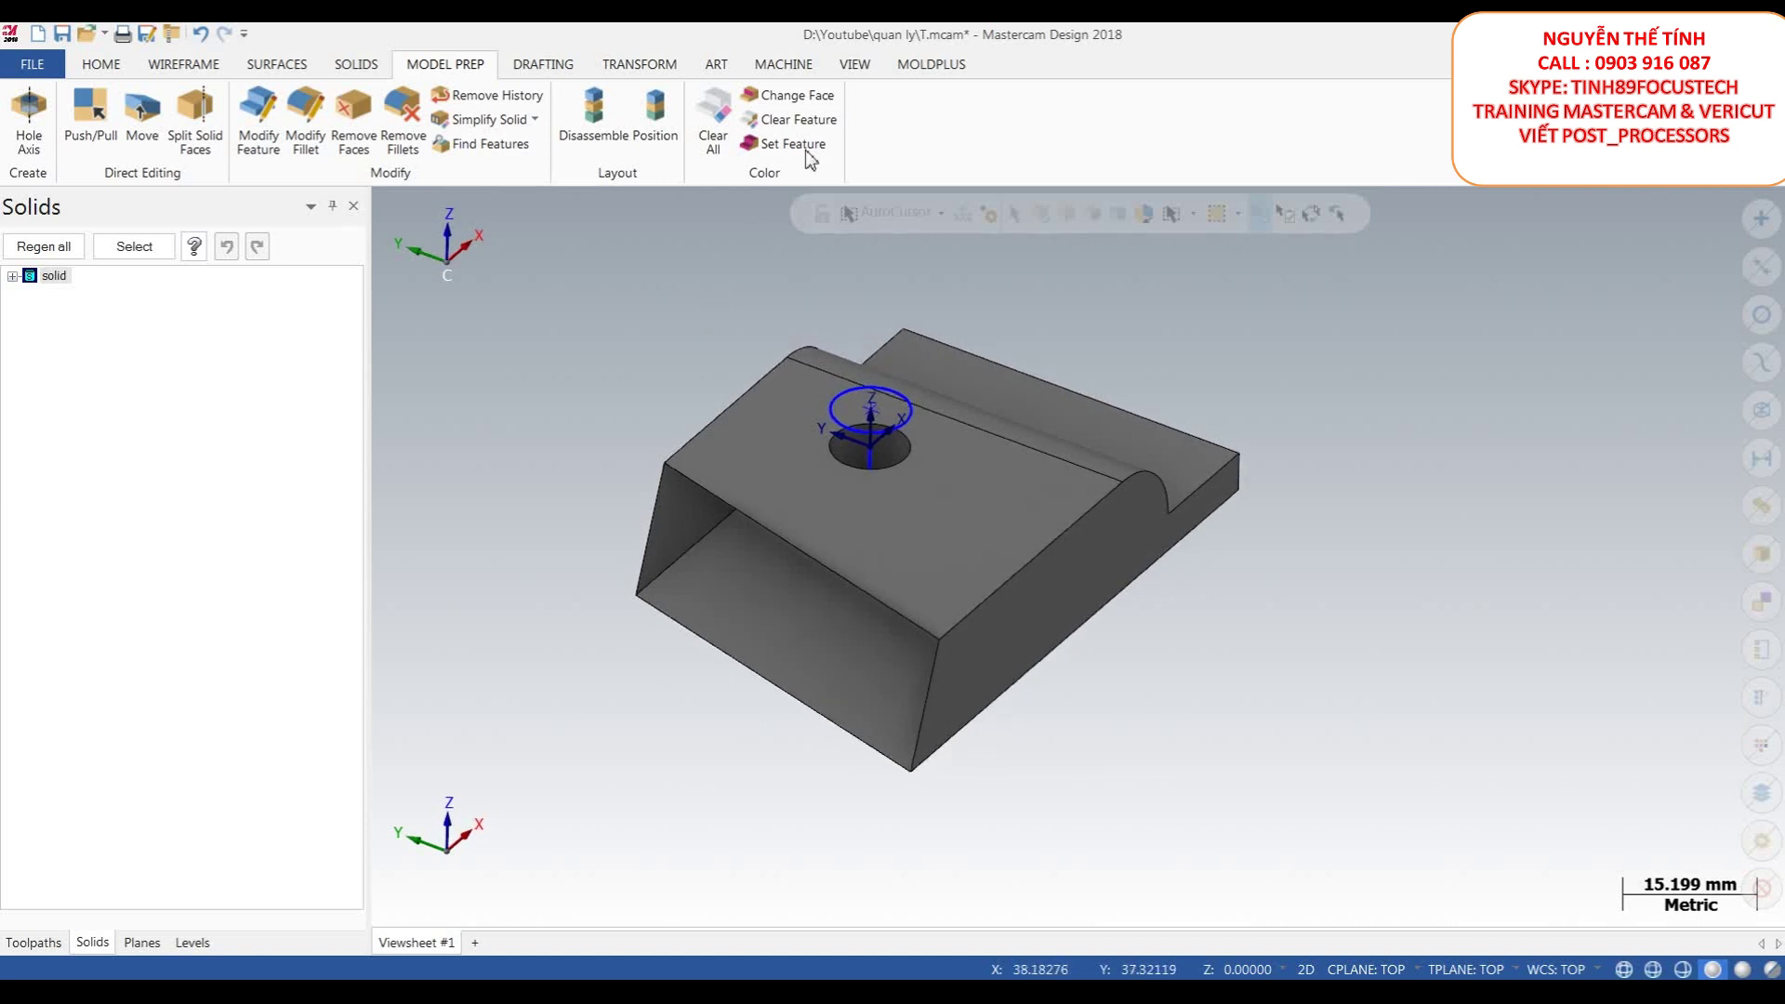
click(795, 97)
scroll(1012, 493, down, 2)
middle_drag(1013, 492, 1052, 577)
click(1052, 577)
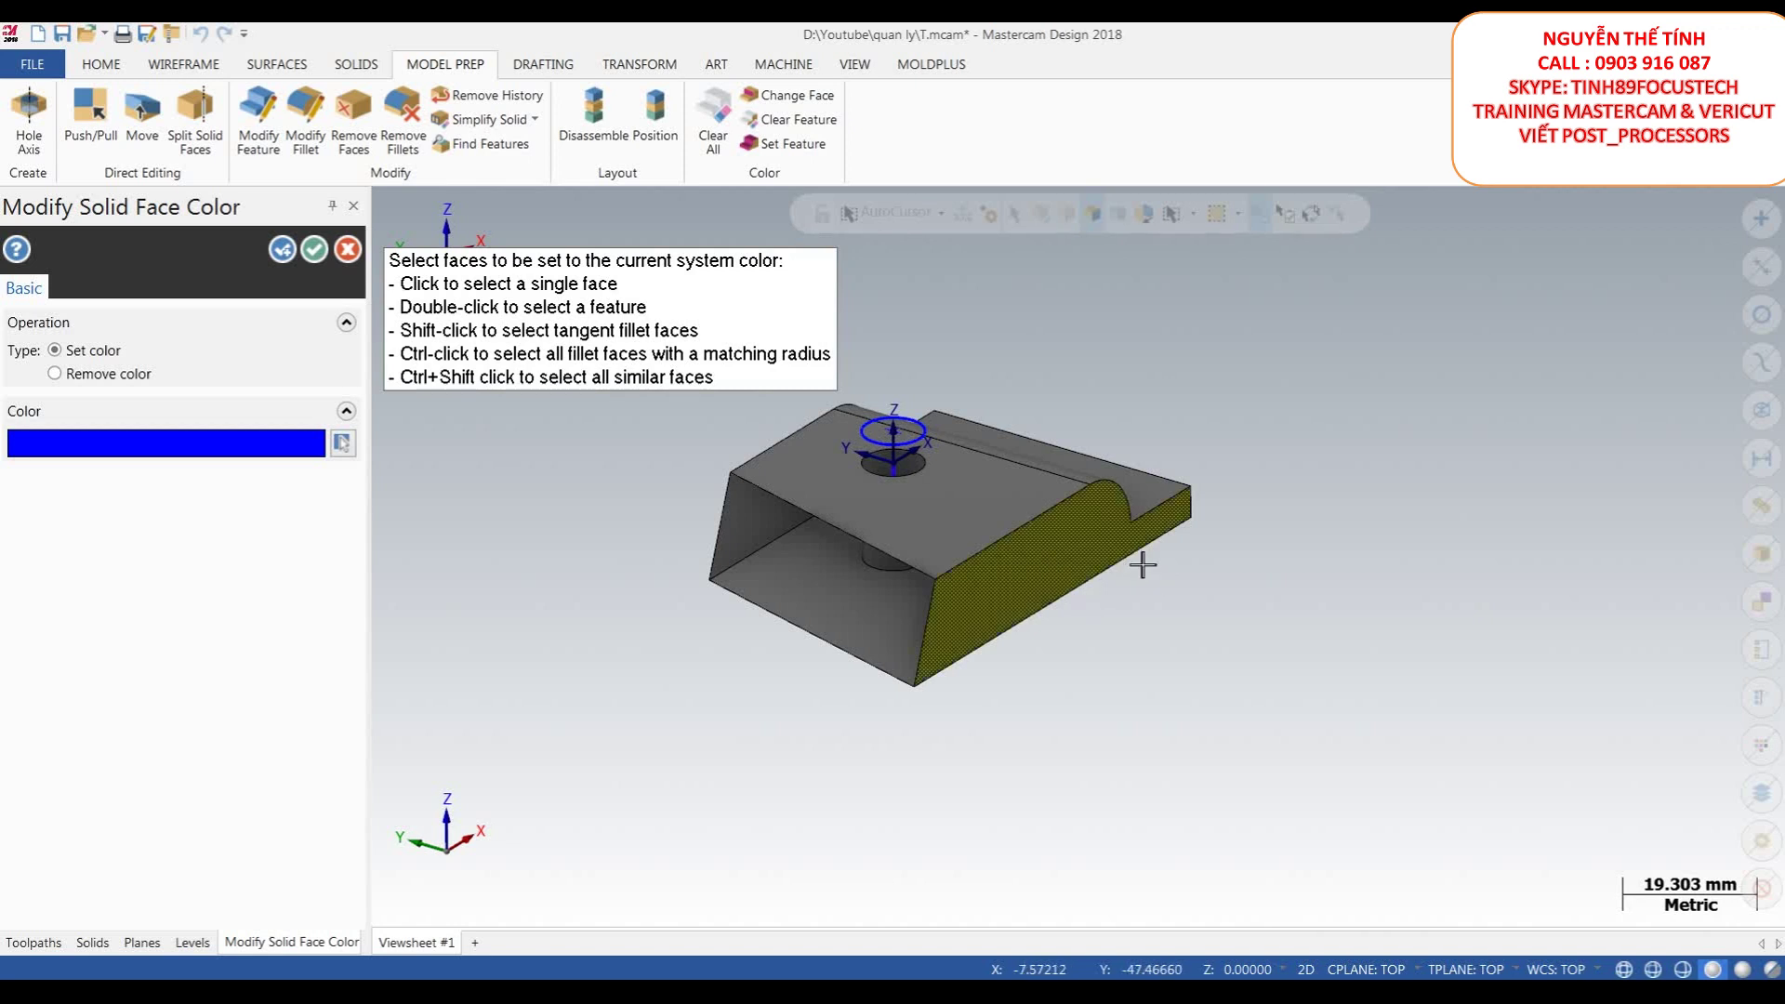
click(342, 444)
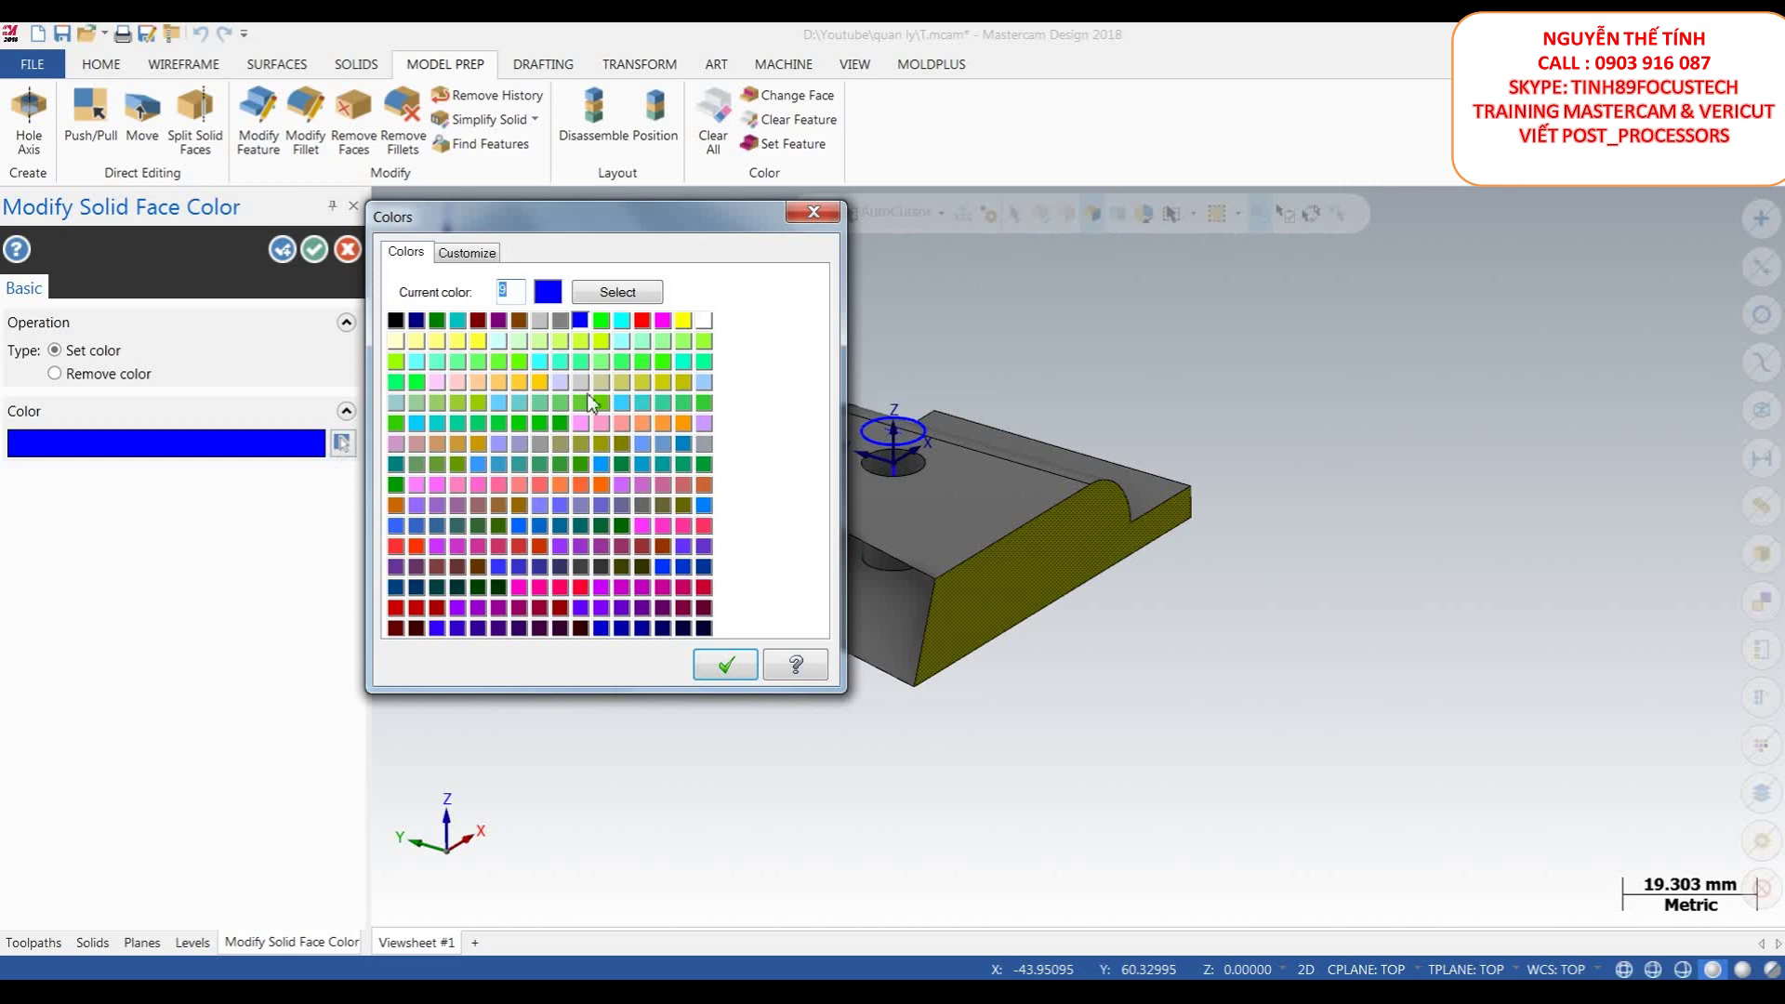
double_click(622, 321)
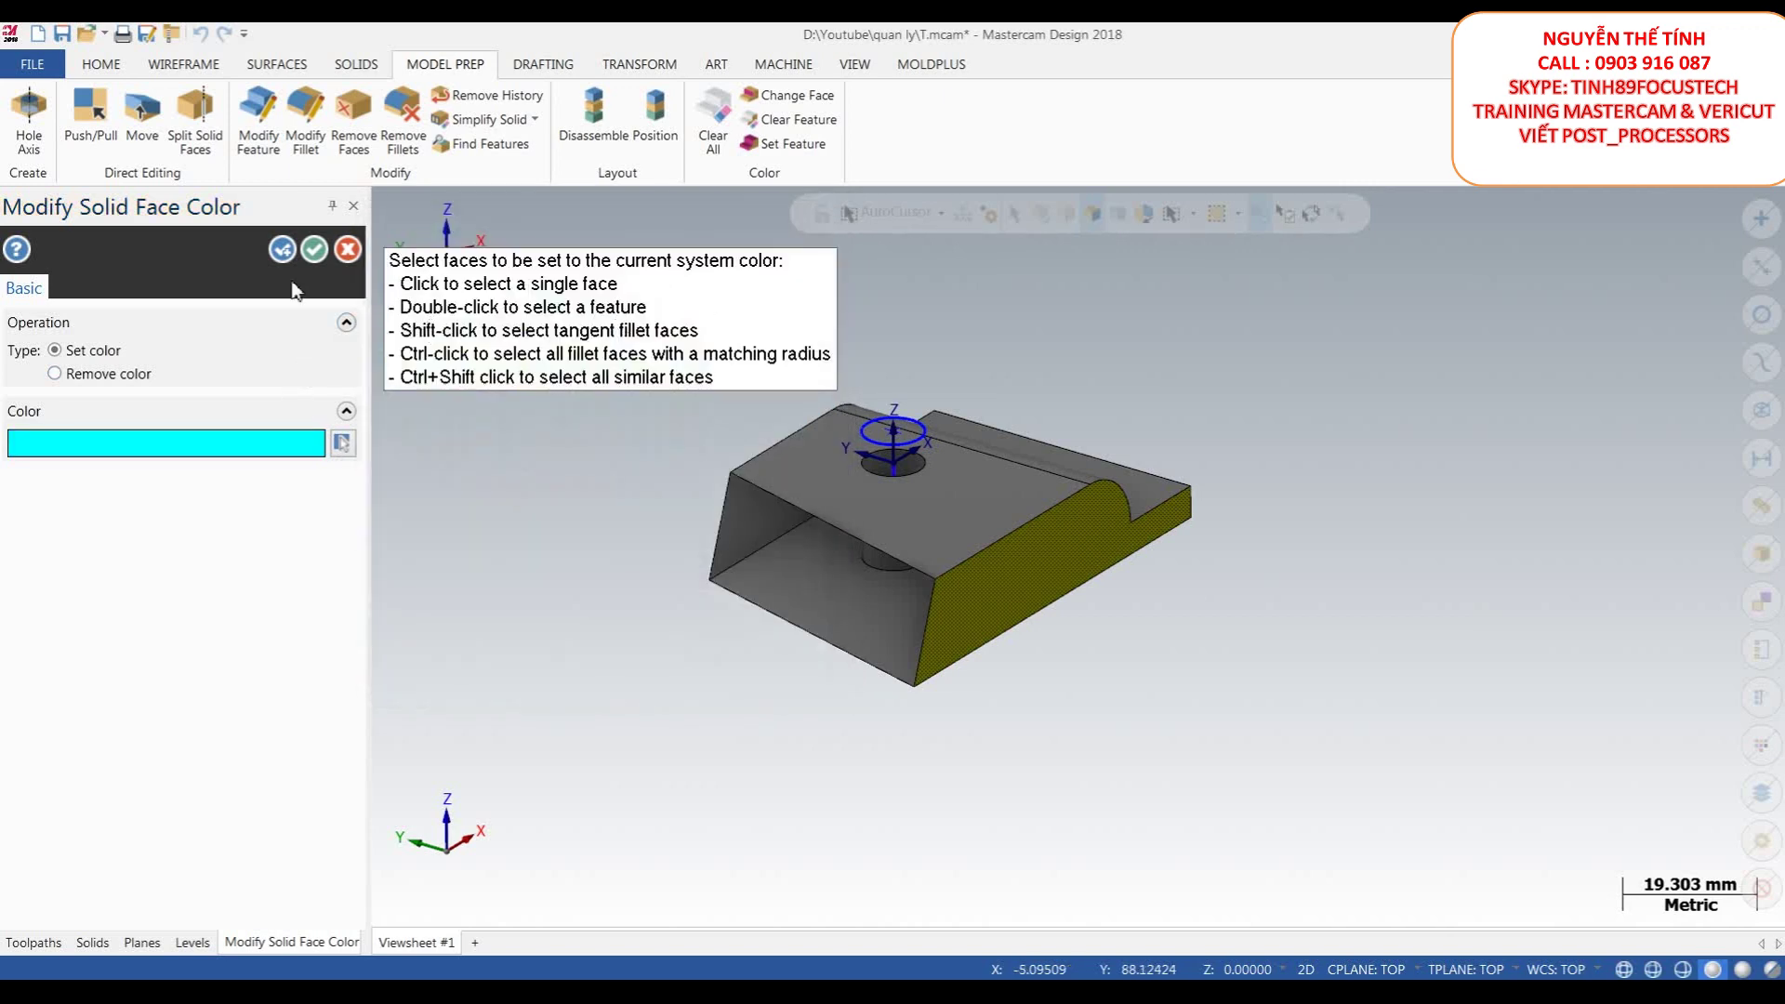
click(315, 249)
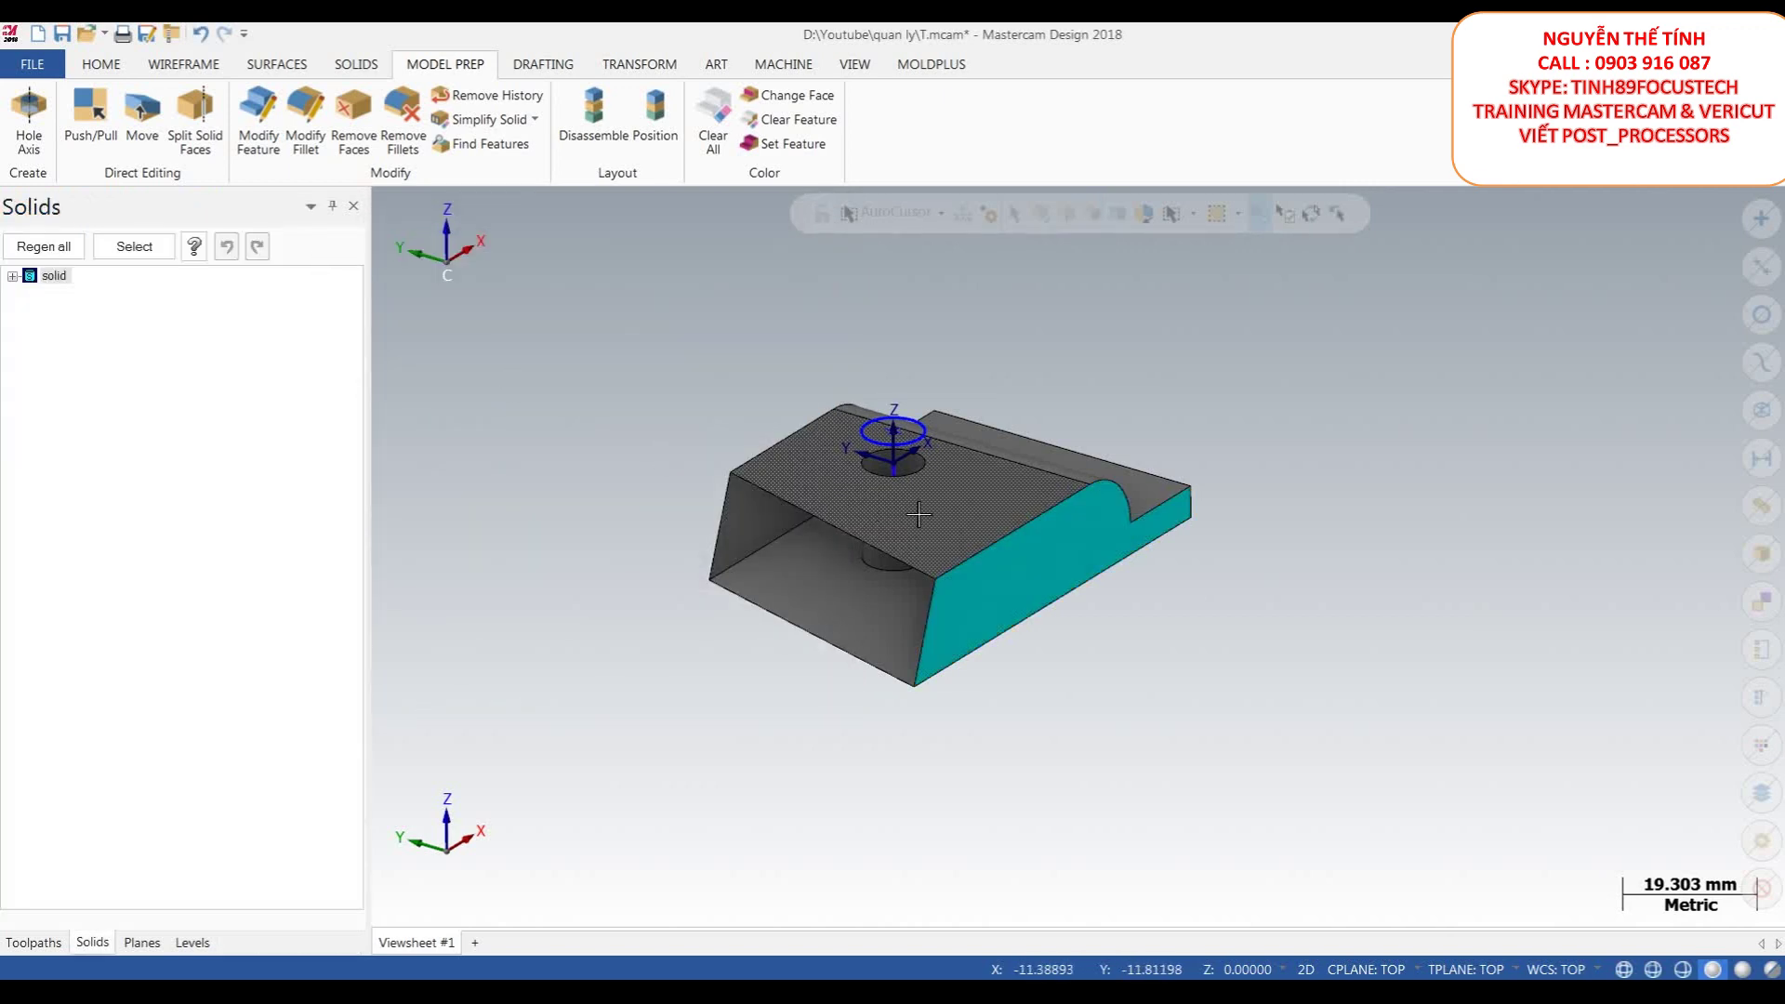
- Set the colour of the large flat top face around the hole to pink
click(789, 95)
click(937, 492)
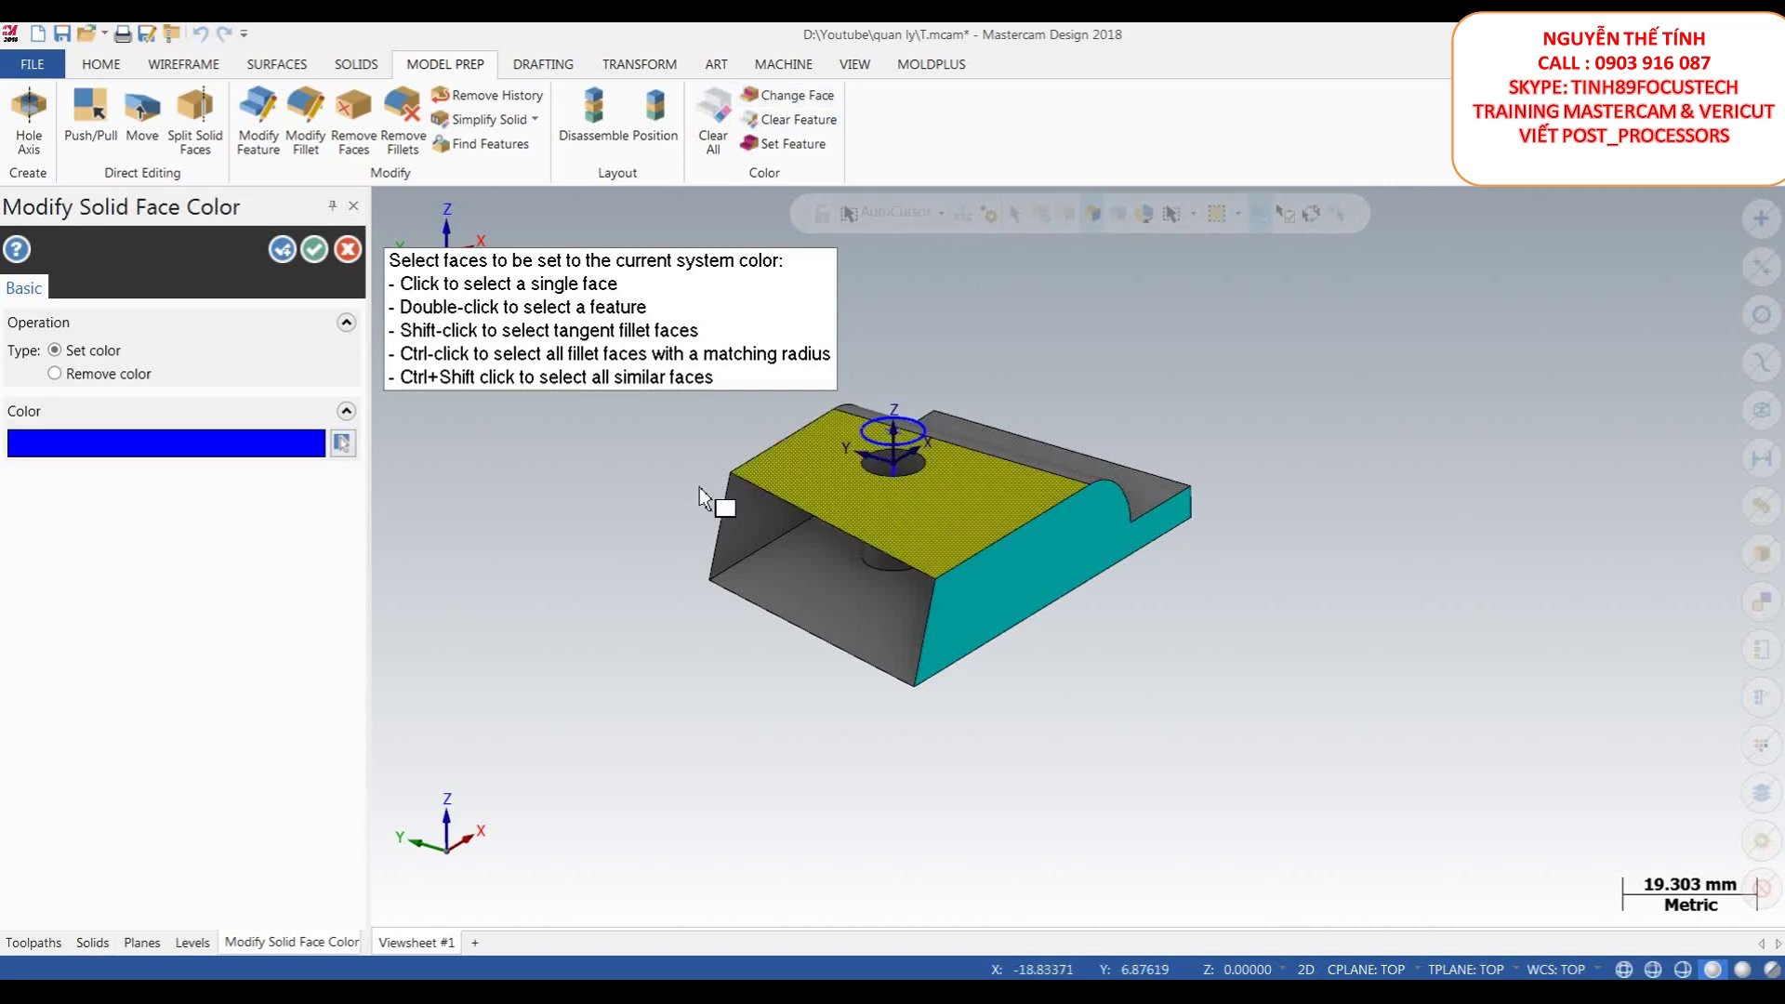
click(333, 446)
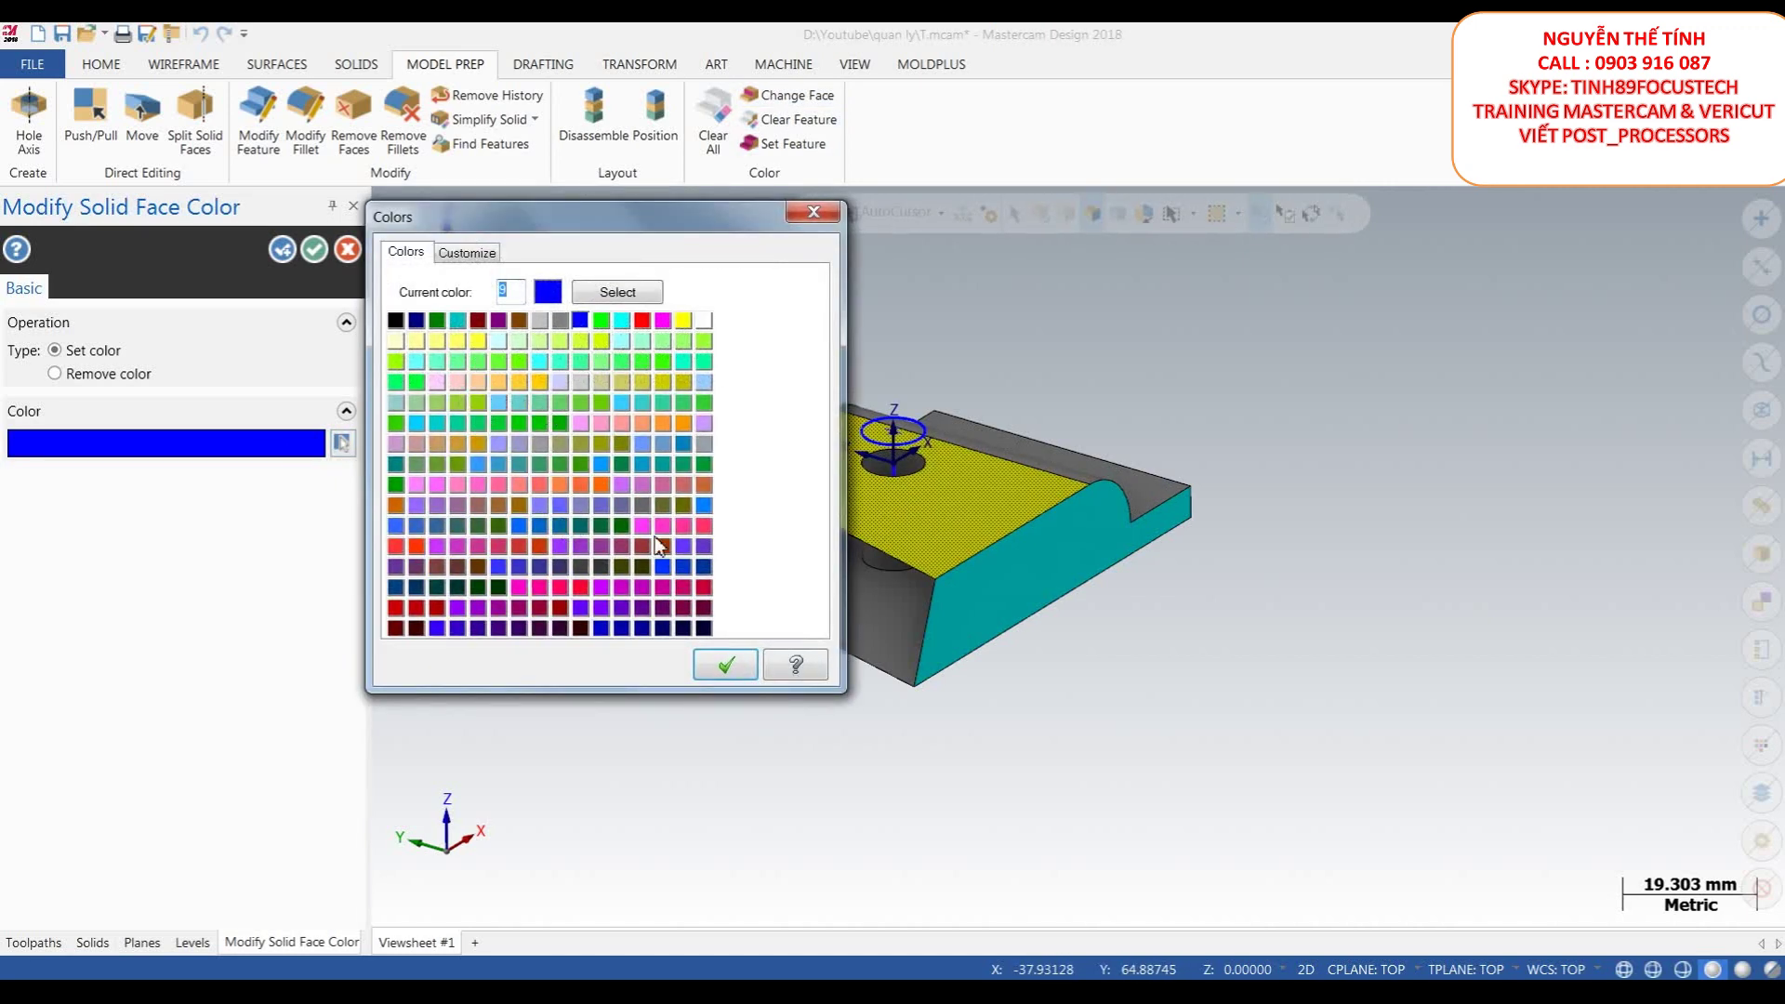
click(685, 525)
click(725, 664)
click(314, 249)
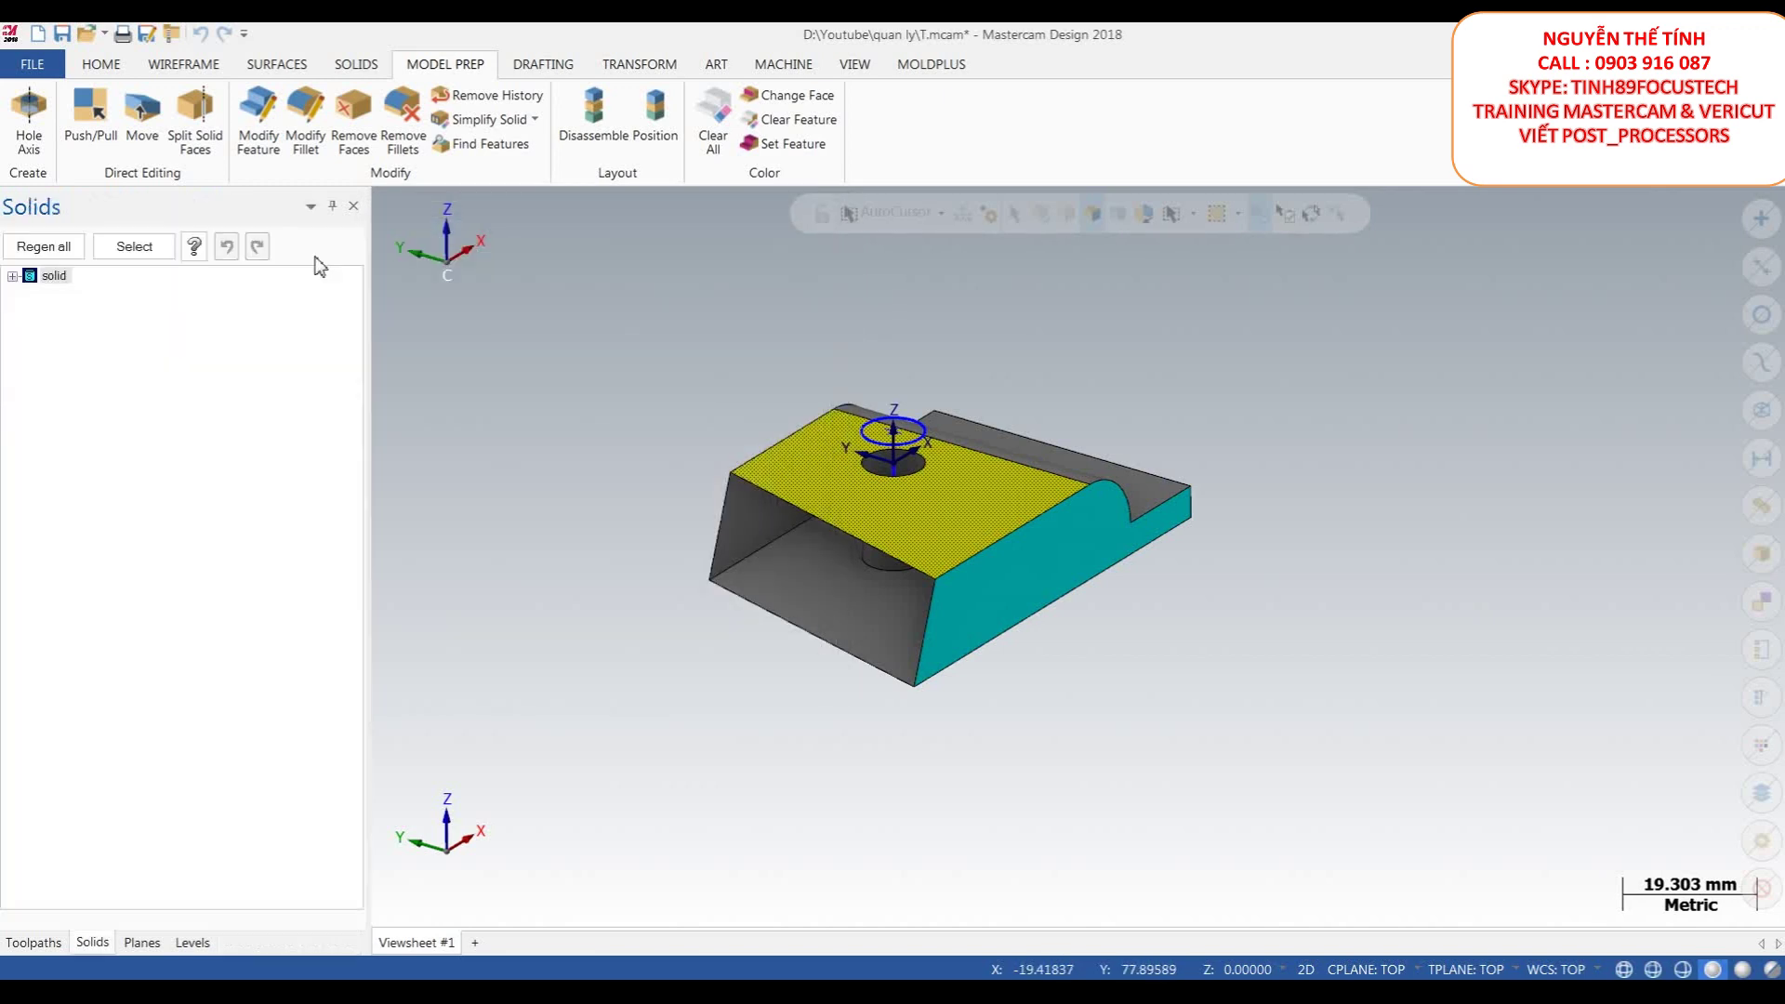
middle_drag(876, 407, 916, 411)
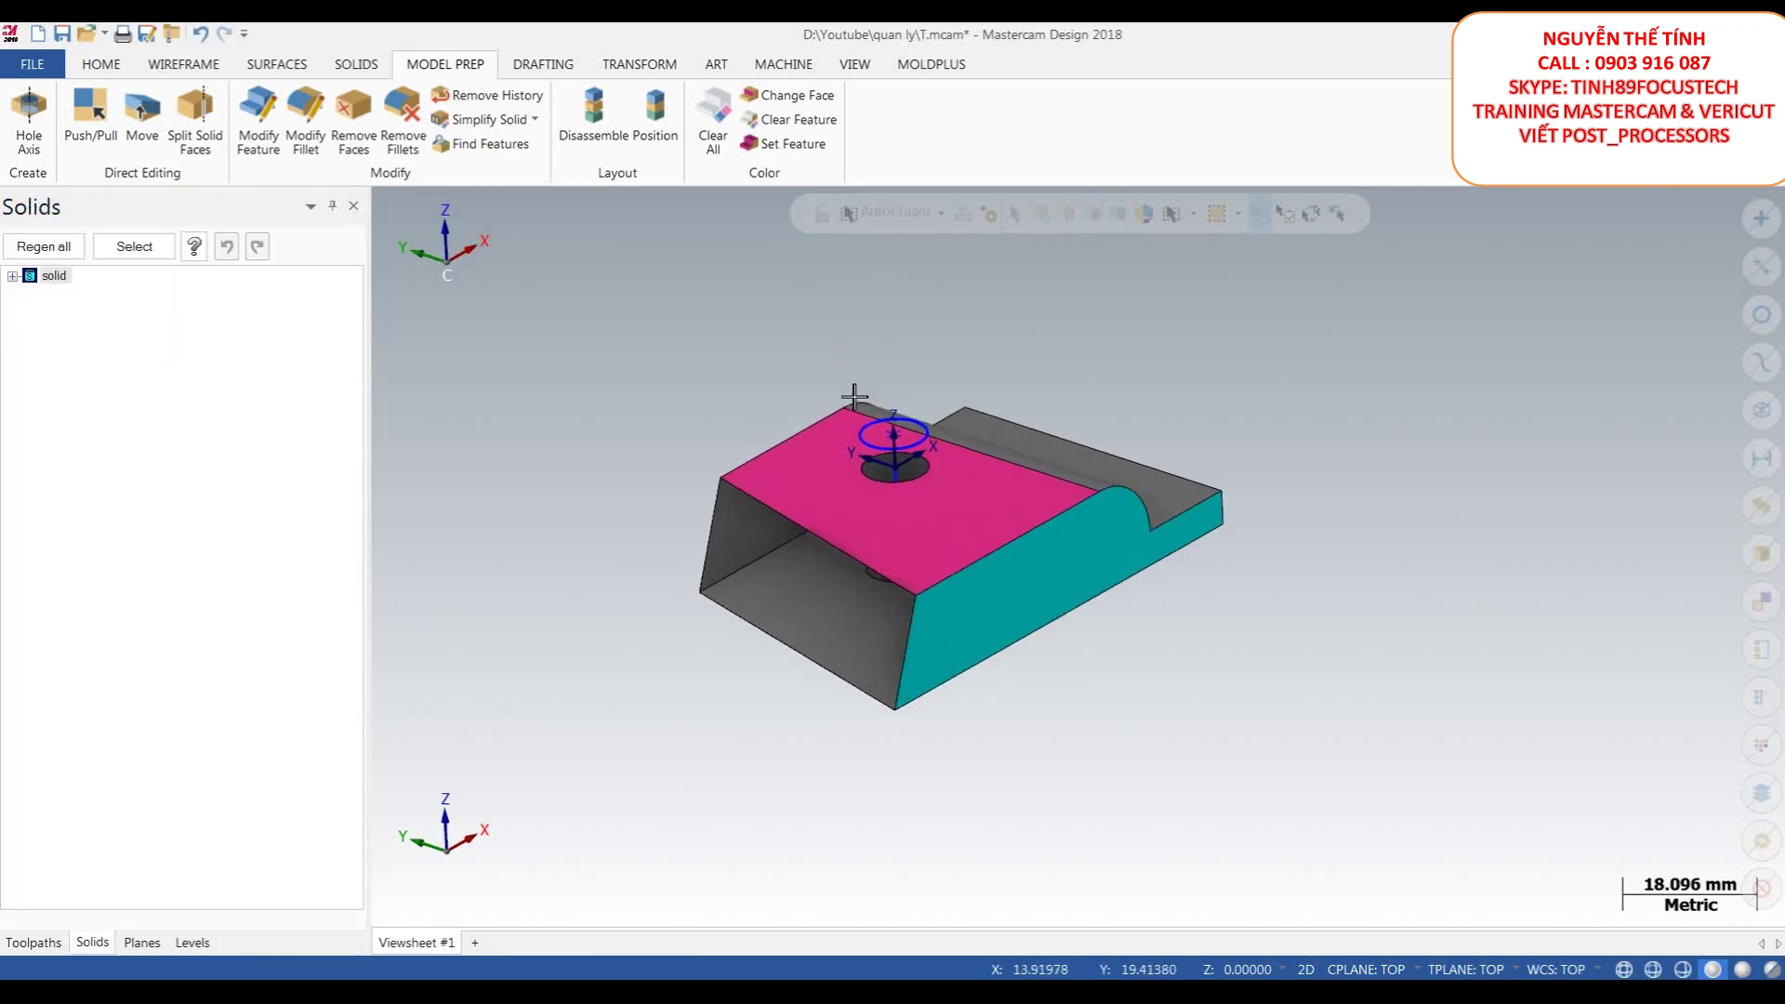
- Clear all face colours from the solid
click(726, 138)
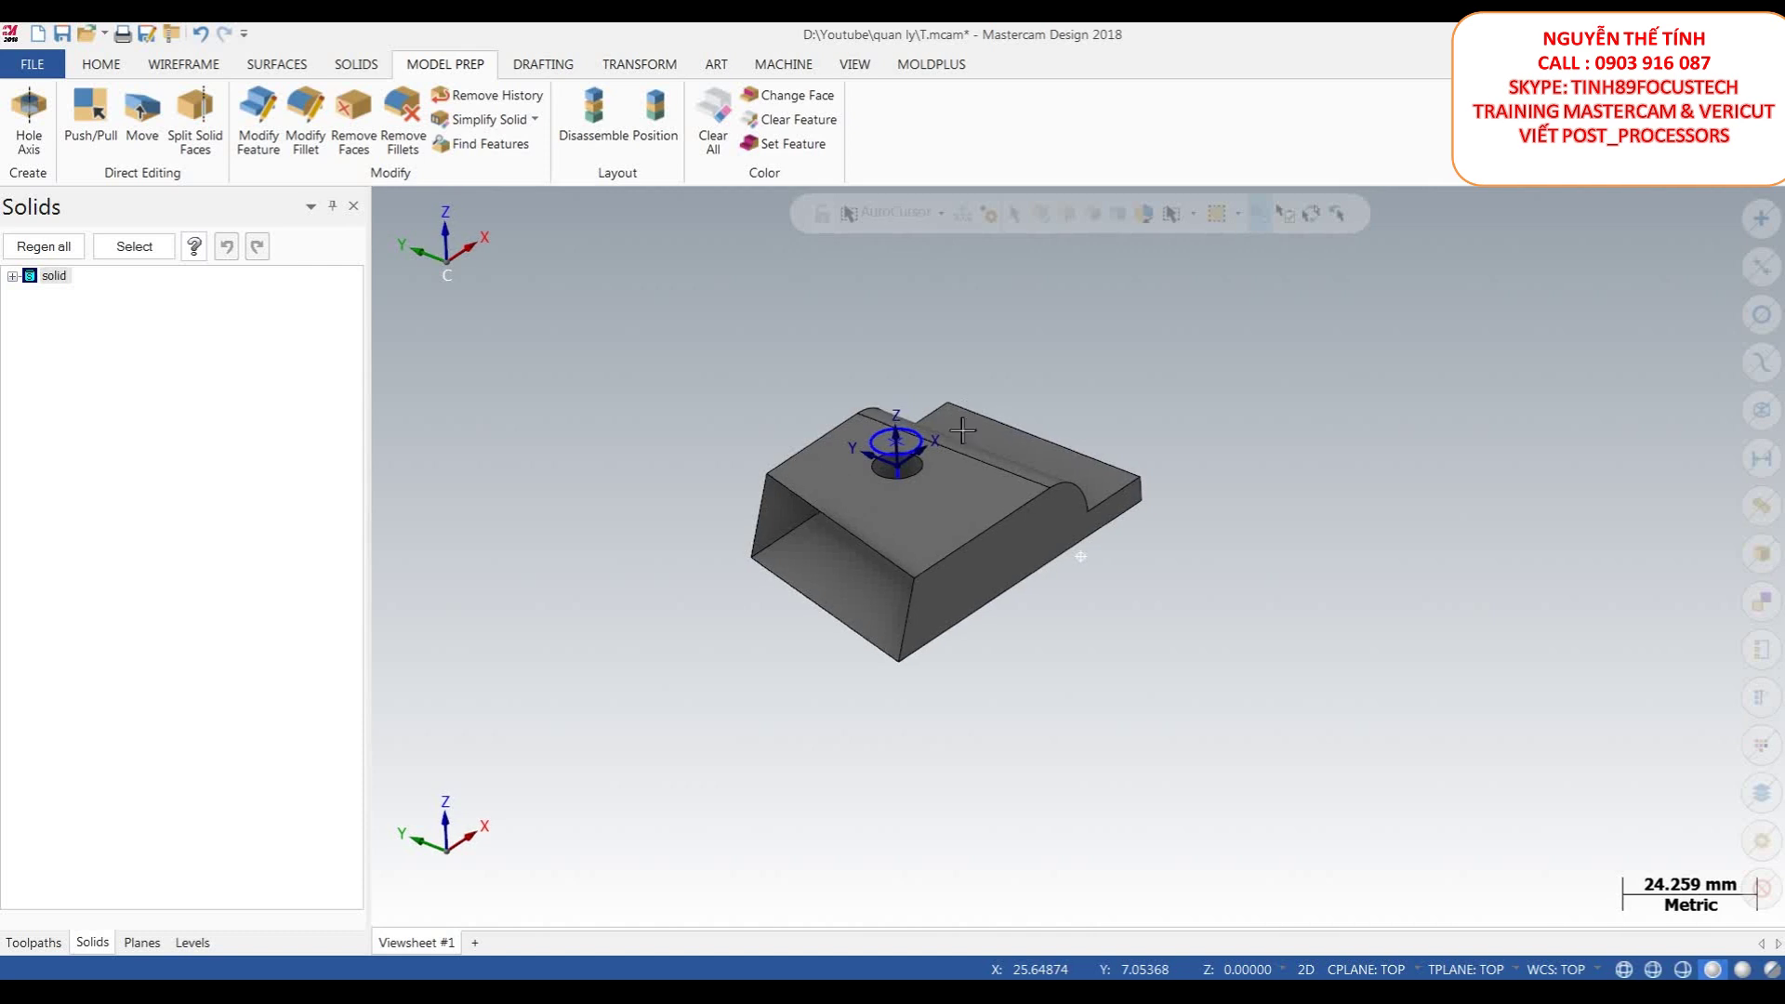
scroll(1005, 497, down, 1)
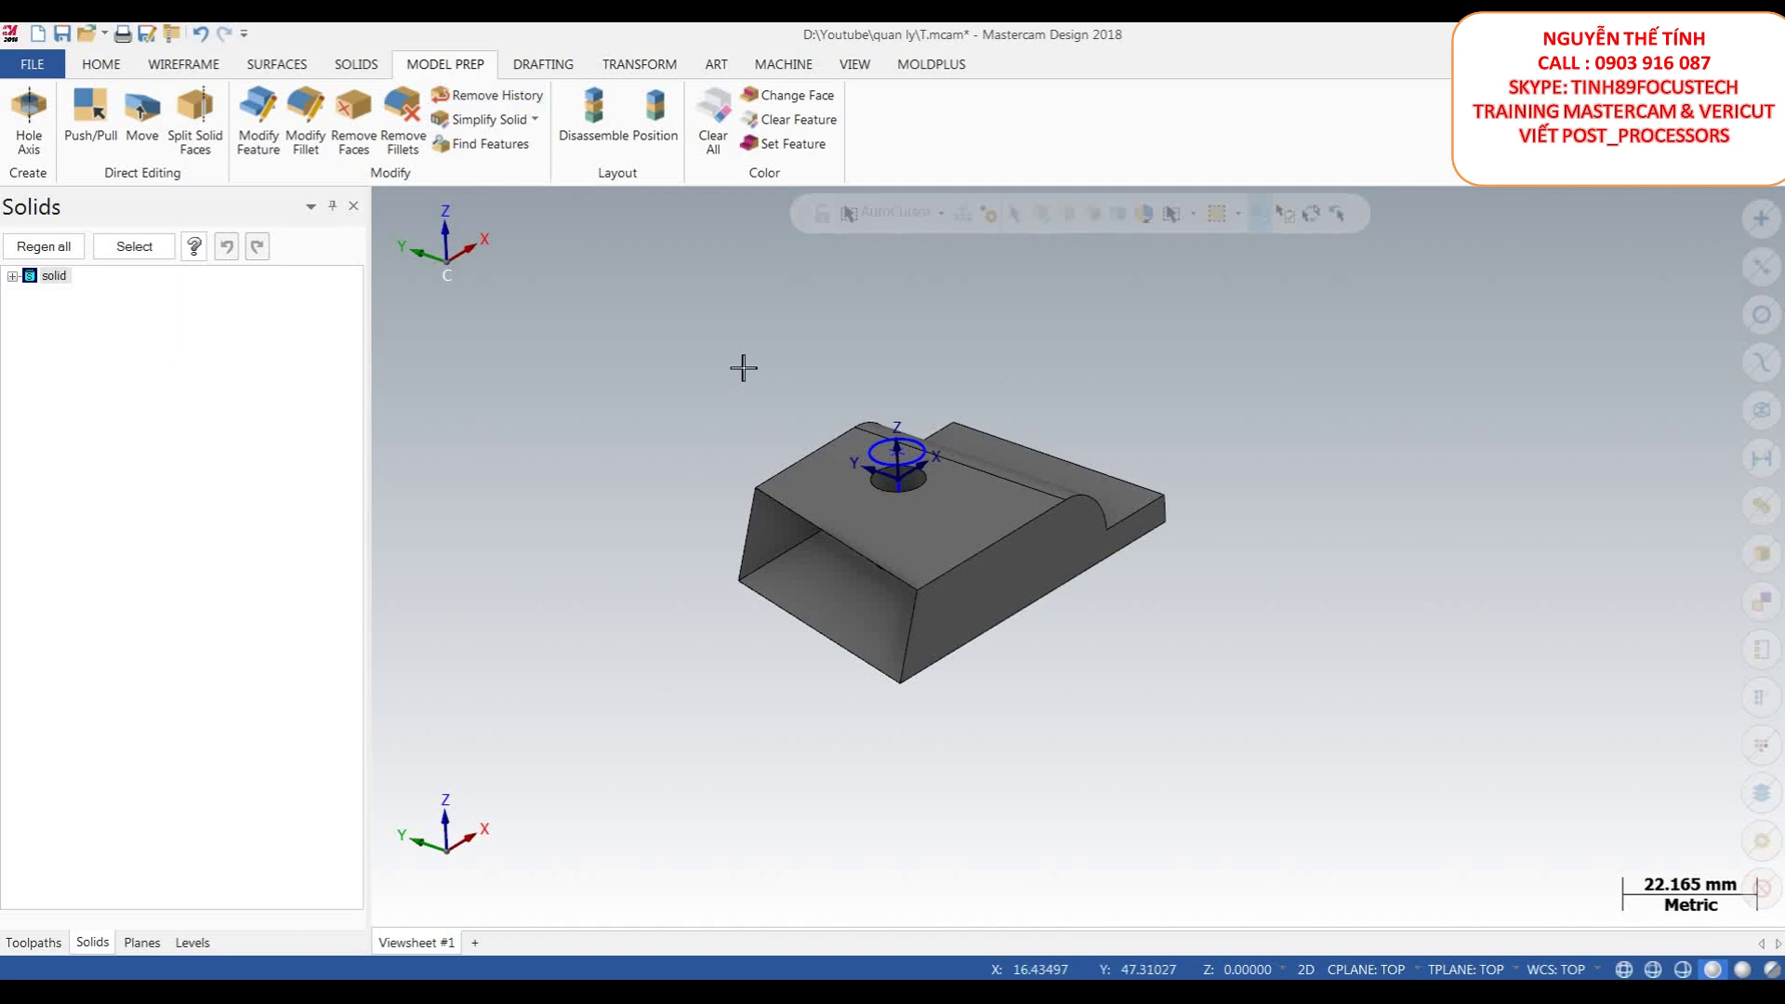
scroll(716, 379, down, 1)
scroll(717, 353, up, 3)
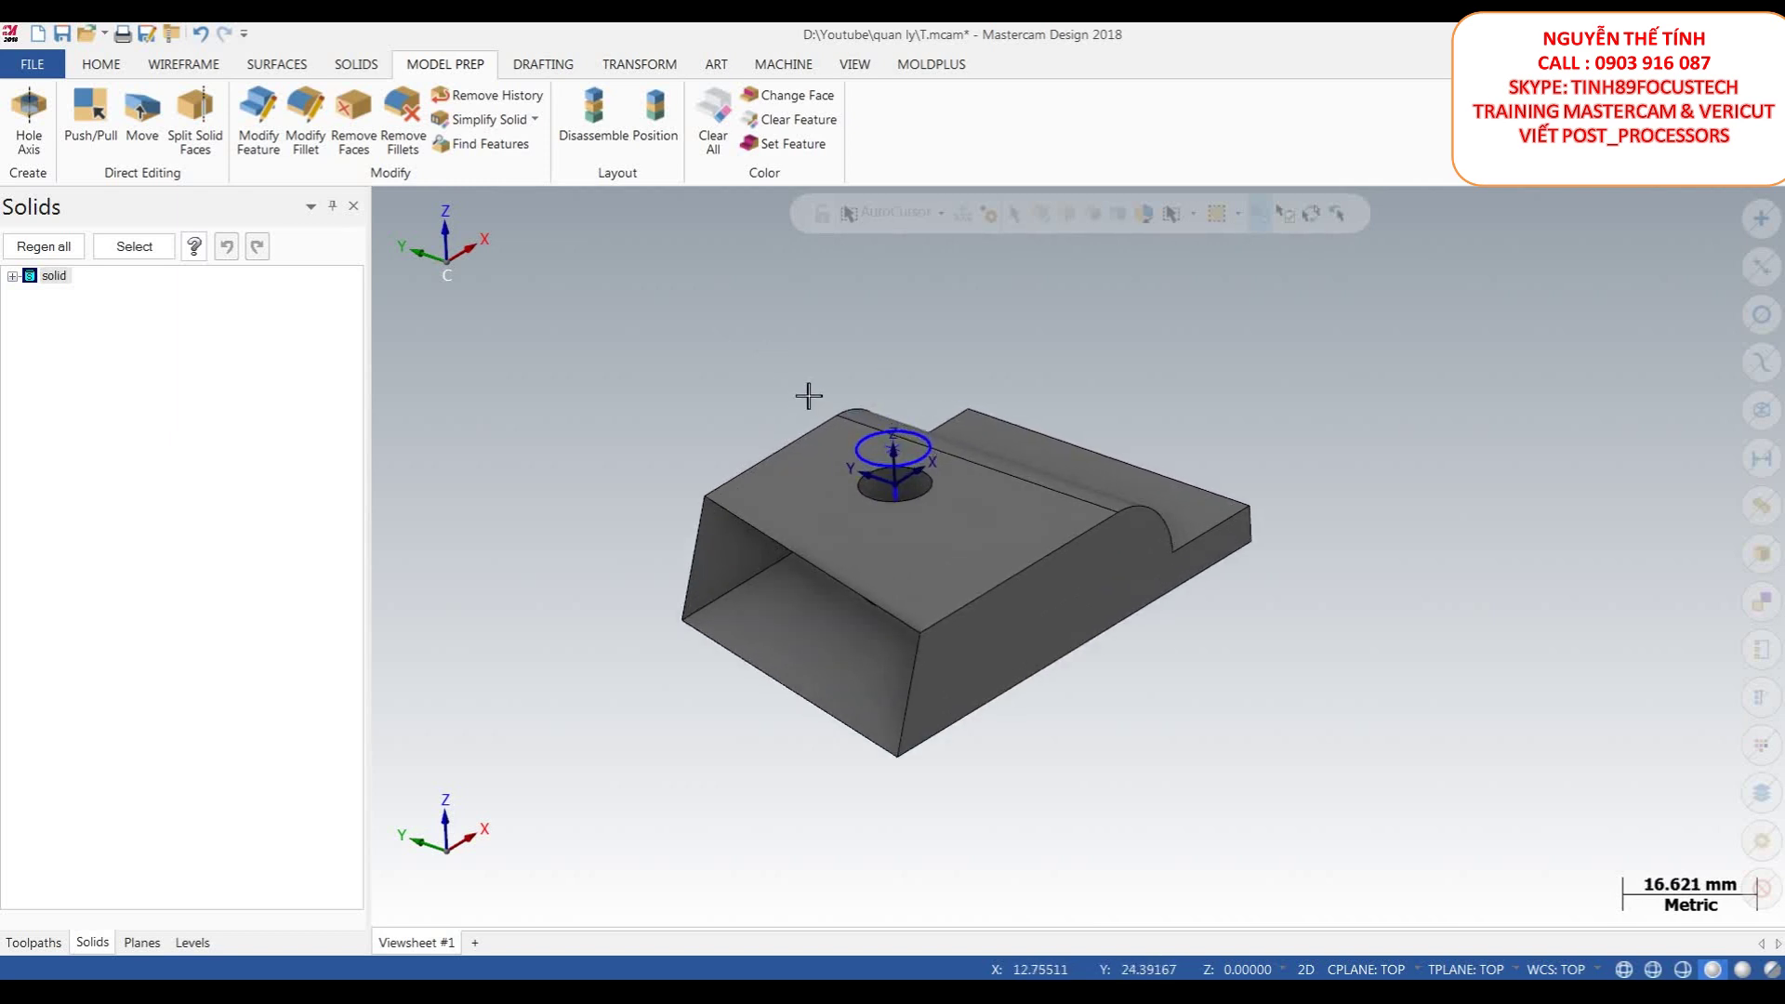
scroll(809, 395, down, 1)
mouse_move(829, 398)
middle_down()
mouse_move(796, 342)
mouse_move(983, 475)
middle_up()
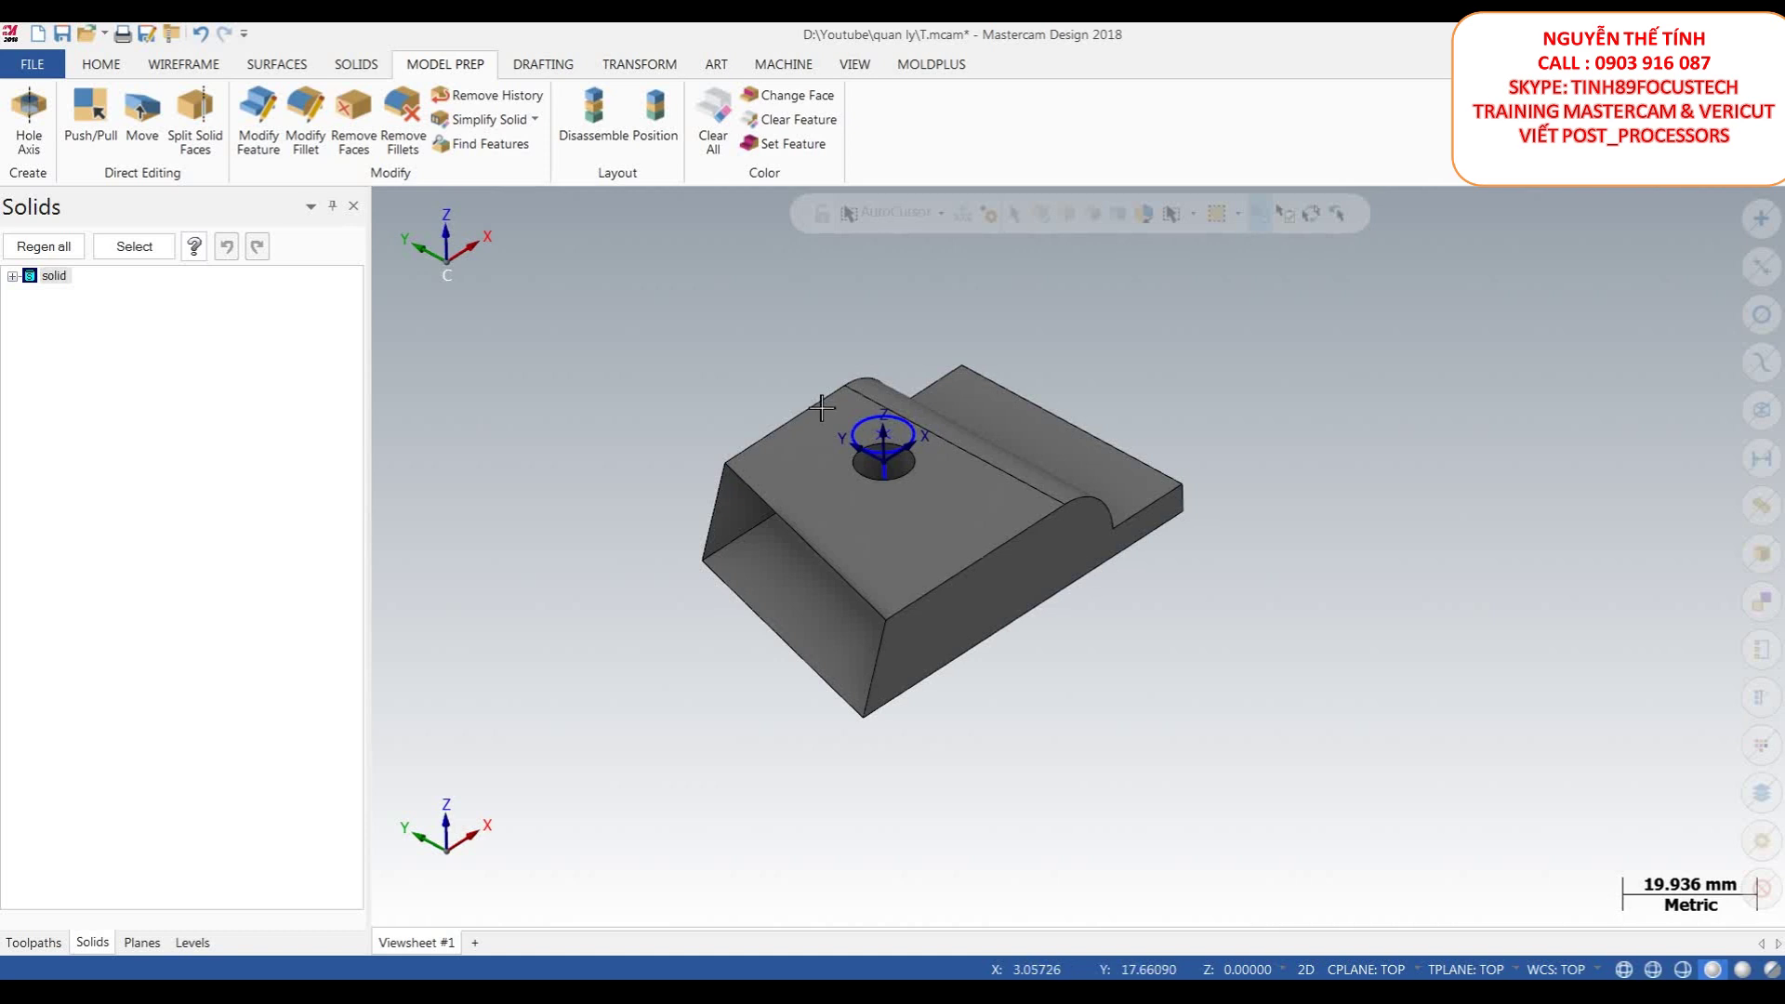
- Select the solid together with its hole axis geometry and delete all of it
scroll(982, 475, down, 1)
drag(690, 427, 603, 280)
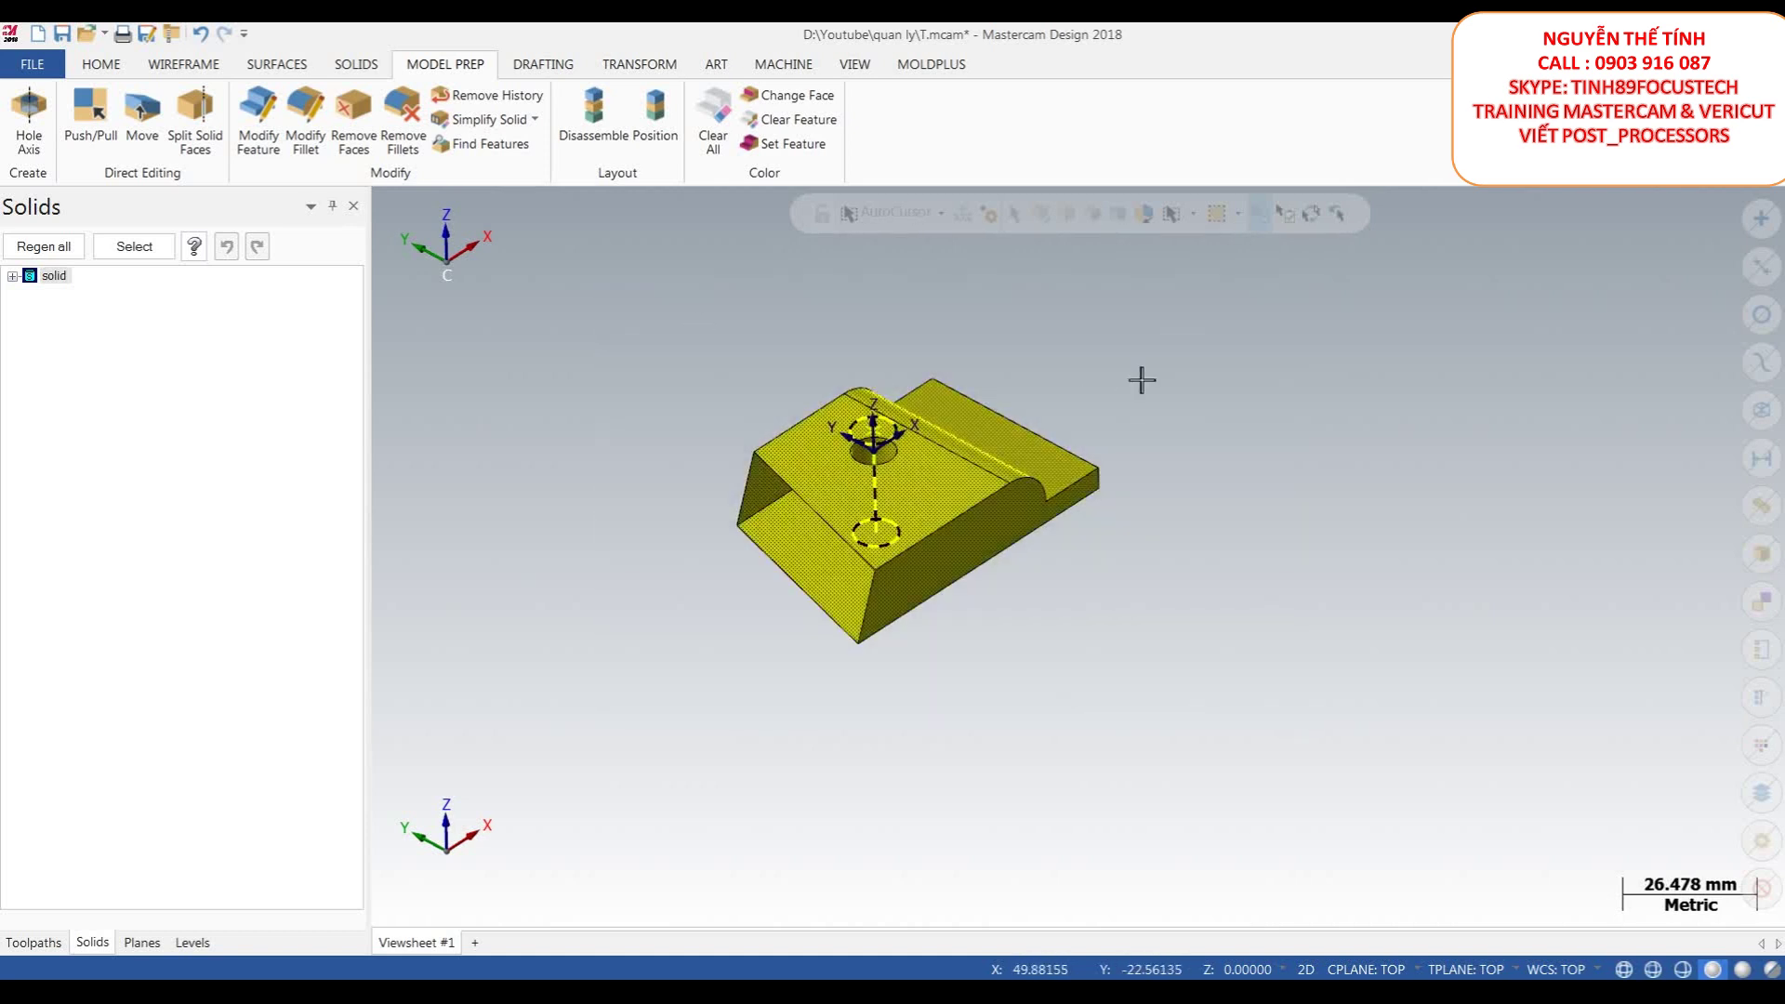
right_click(1153, 355)
click(1214, 577)
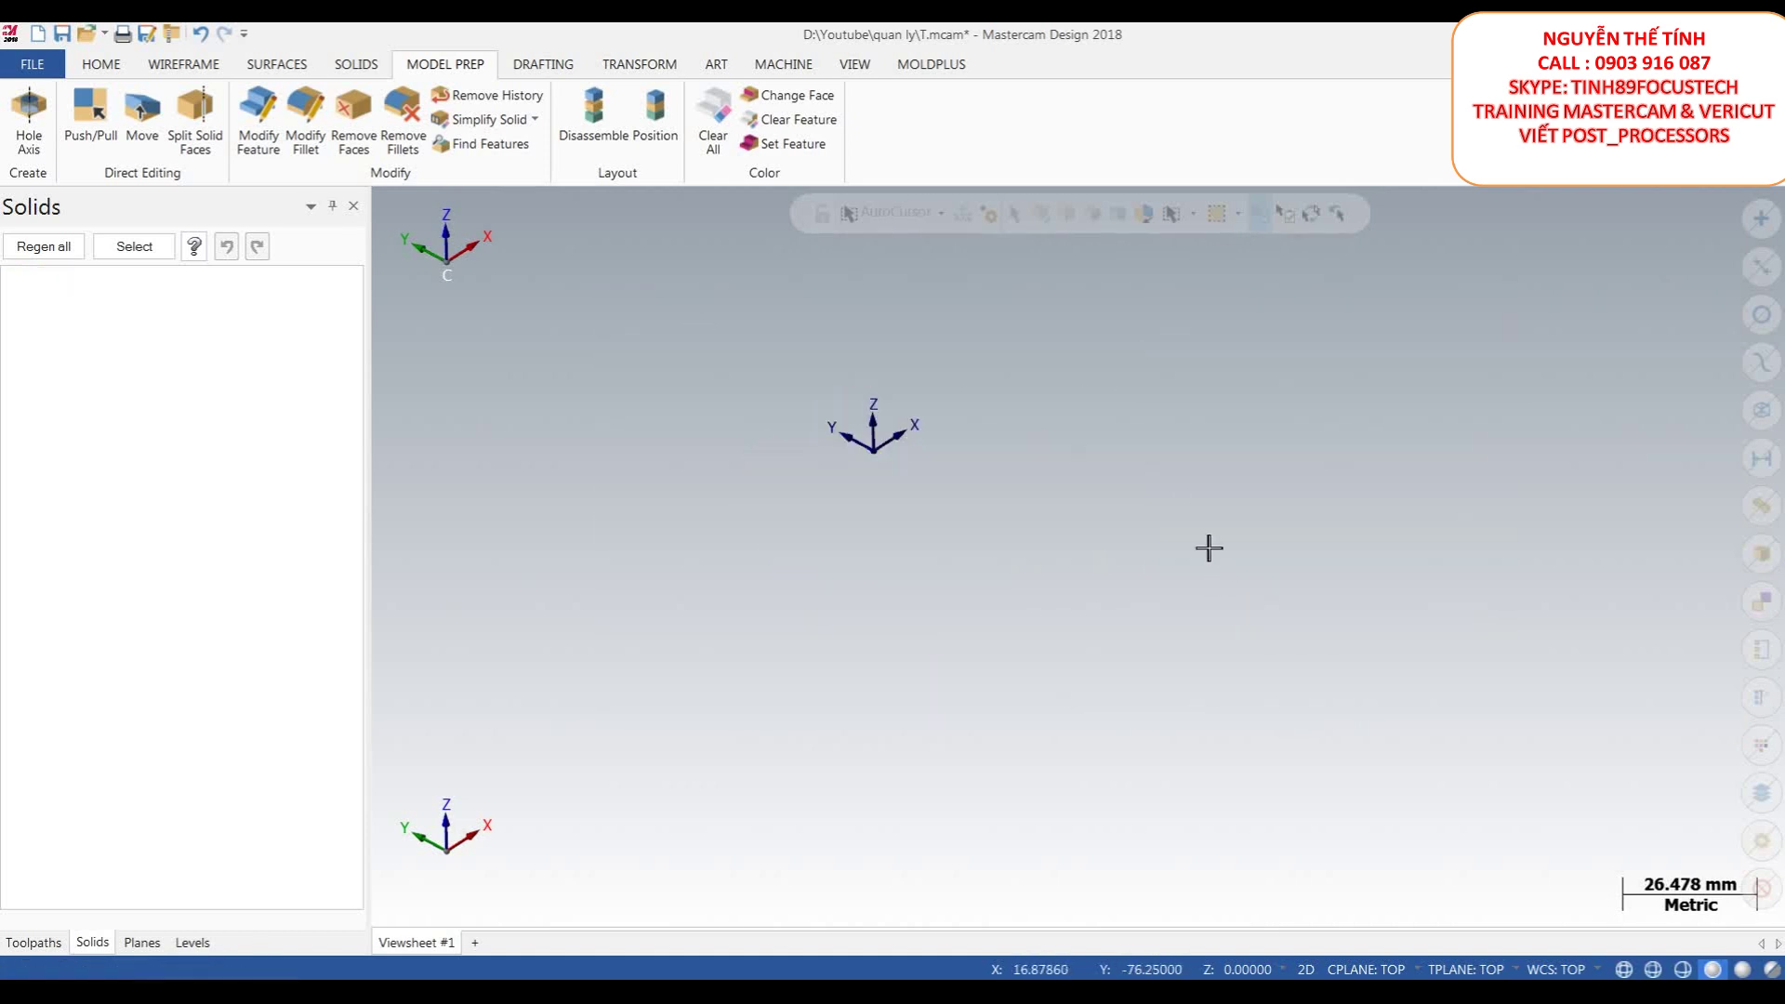
- In the isometric view, place a primitive solid block centred on the origin, about 38.8 mm long, 35 mm wide and 15.5 mm deep below it
right_click(1119, 351)
click(1209, 458)
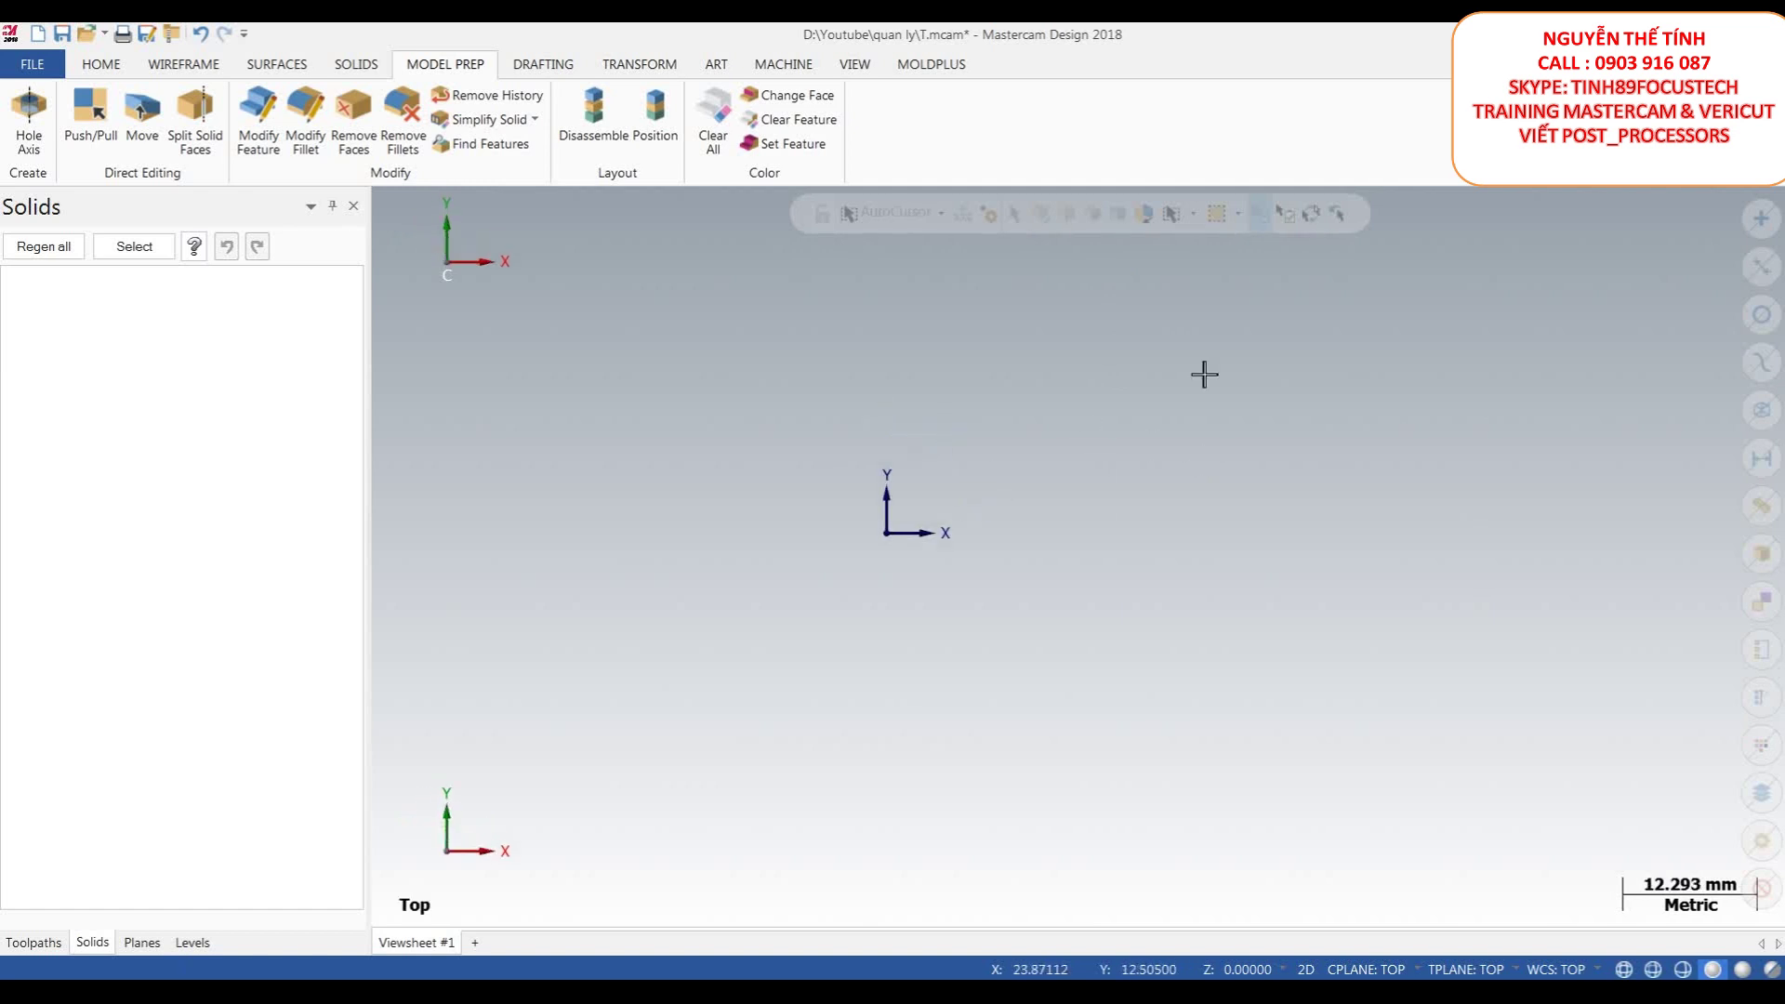
right_click(1121, 333)
click(1227, 533)
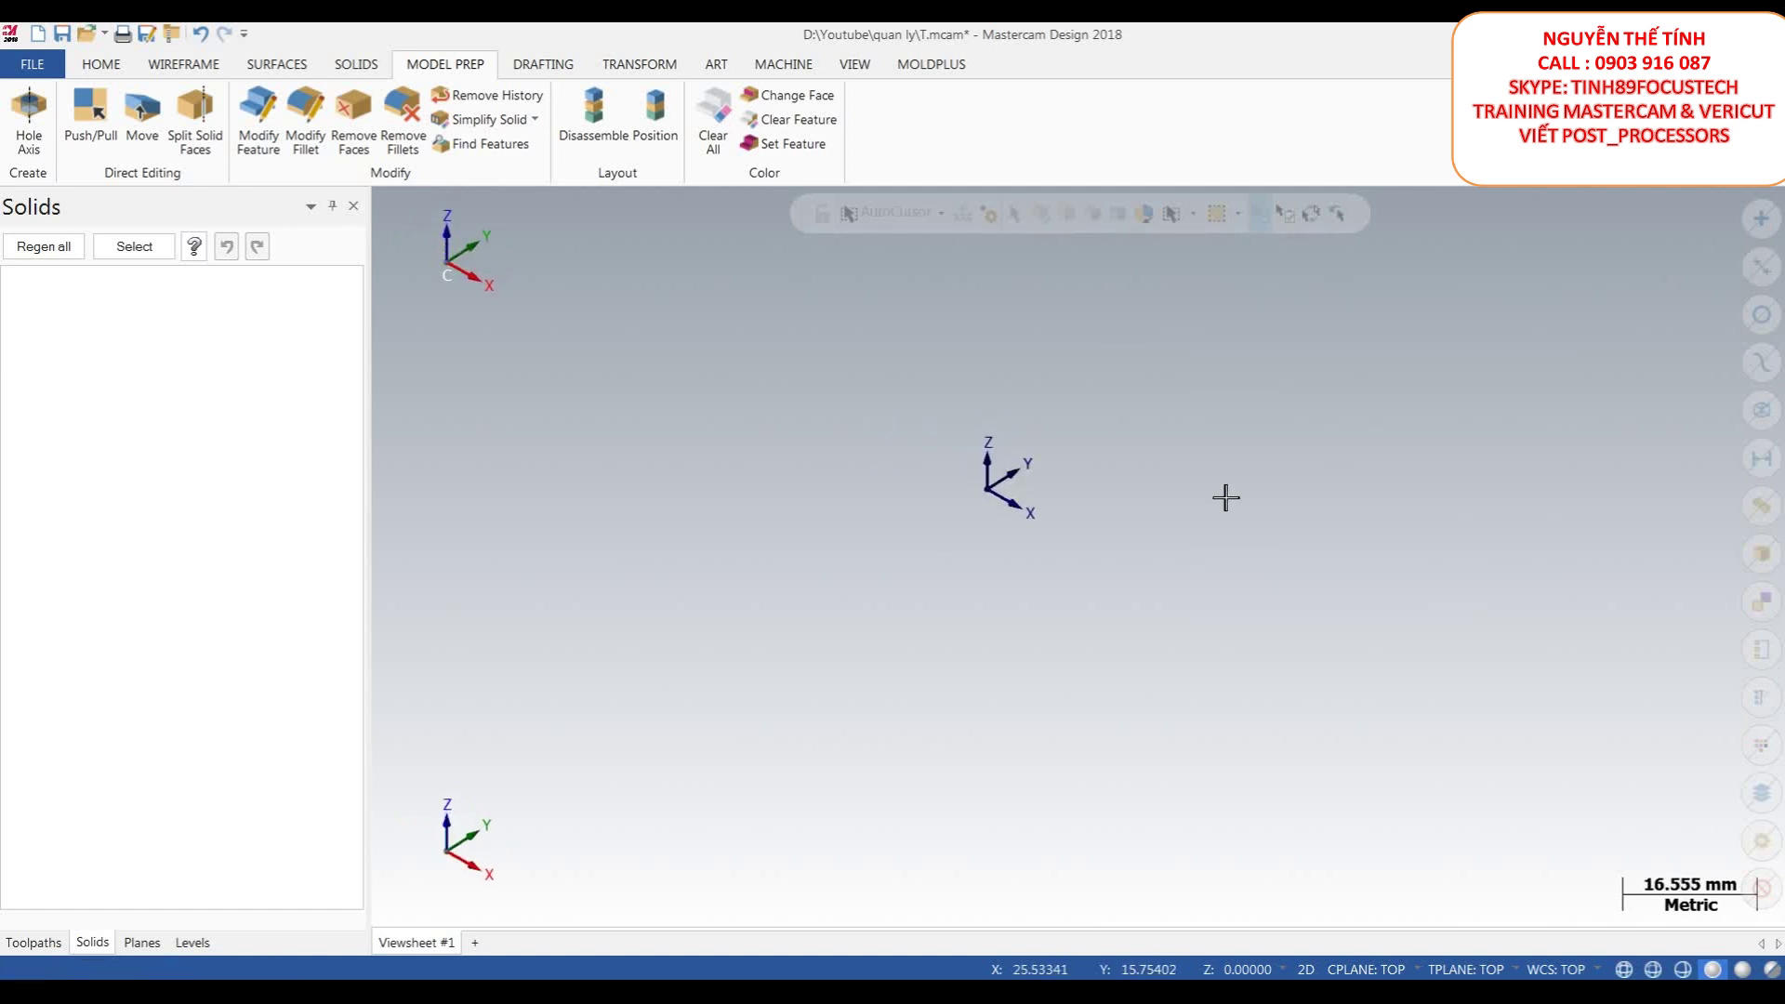
click(346, 70)
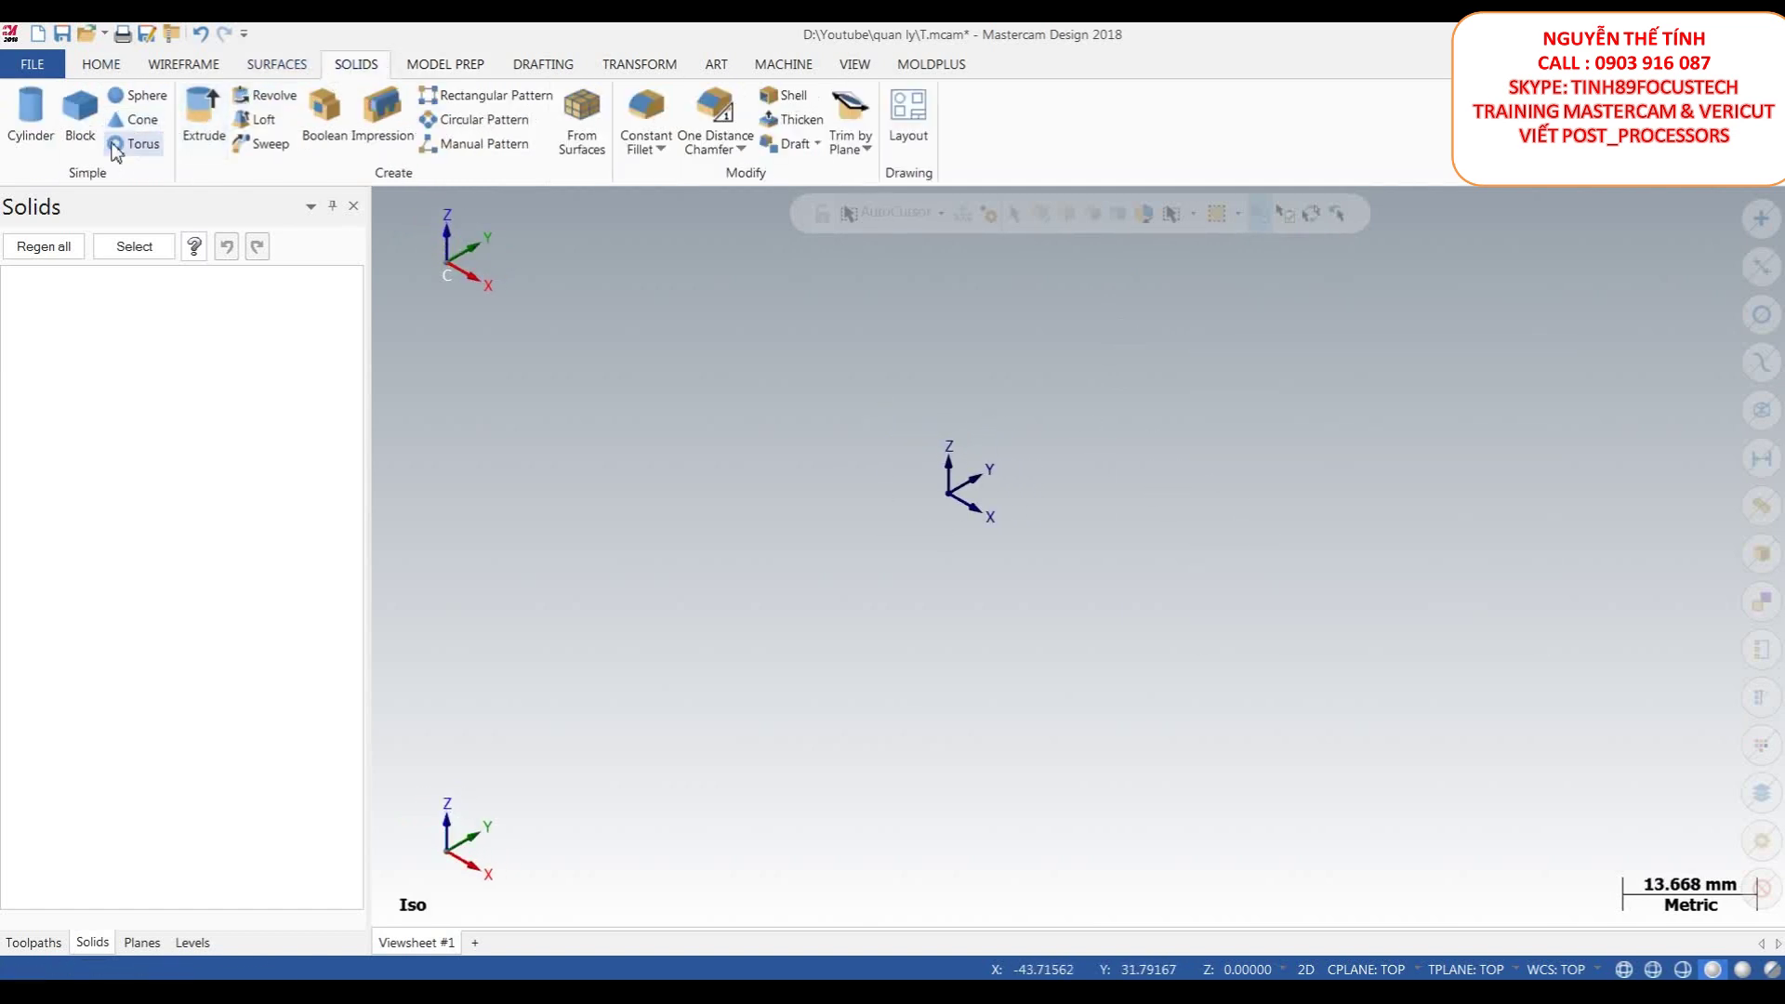
click(80, 111)
click(951, 496)
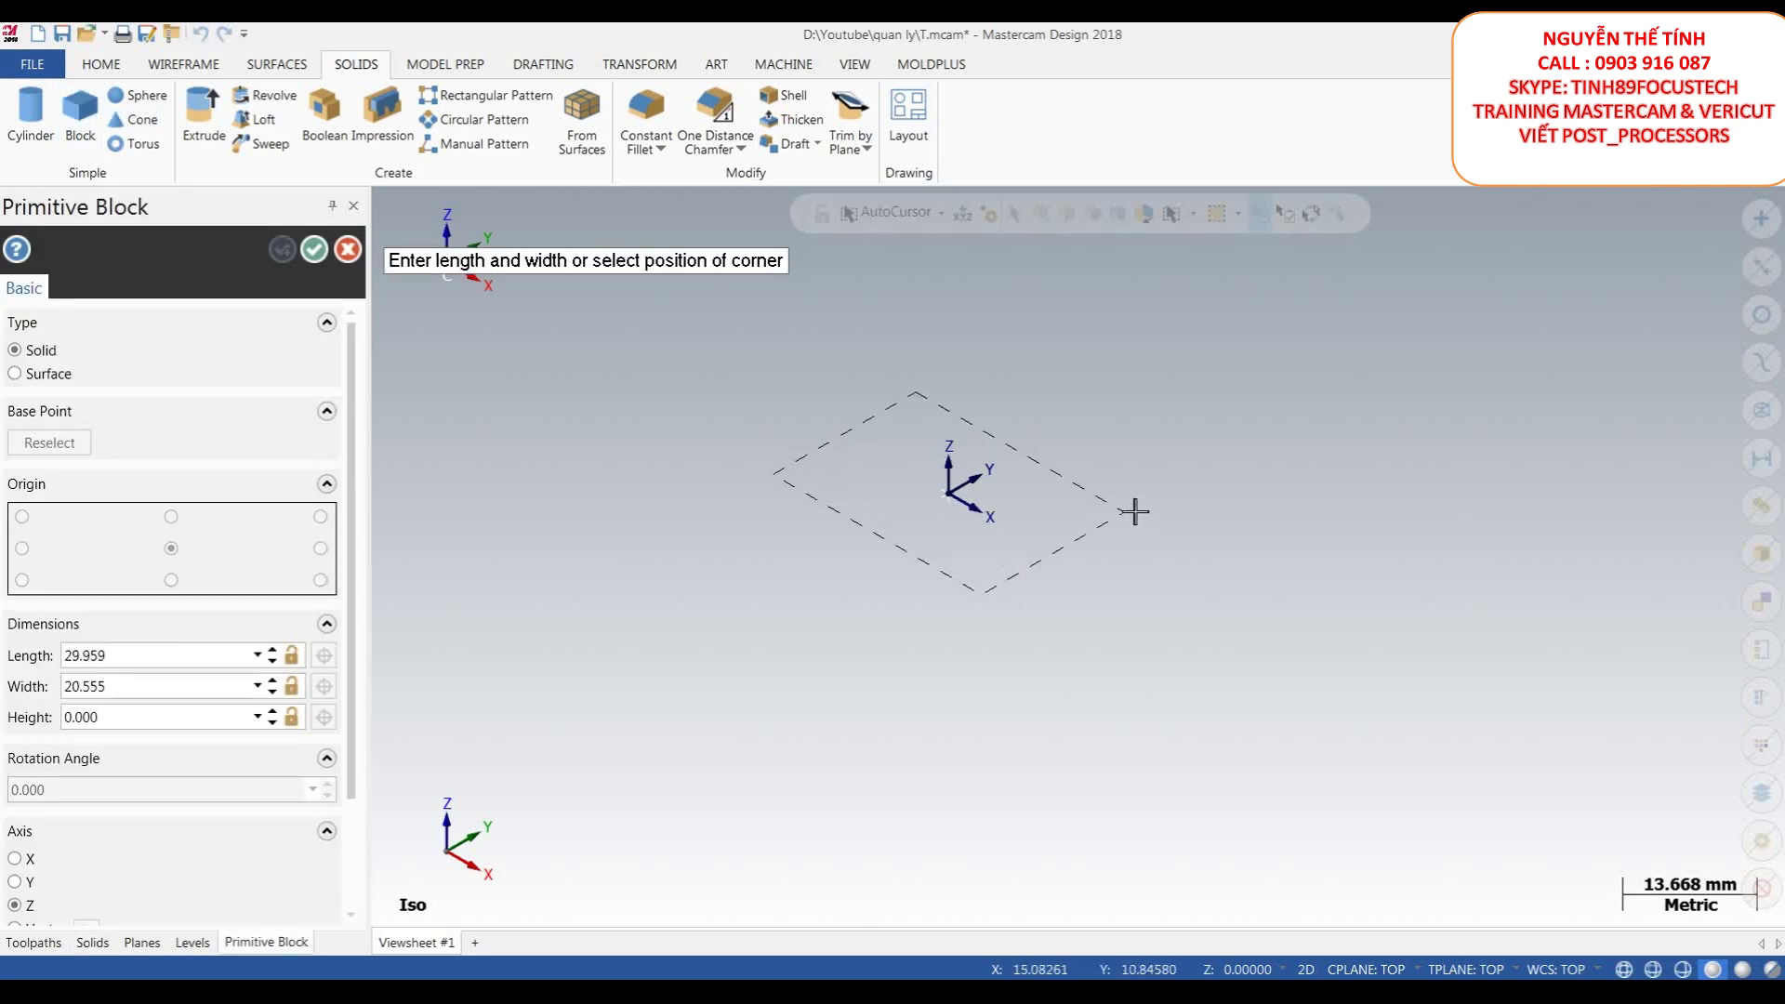
click(1206, 503)
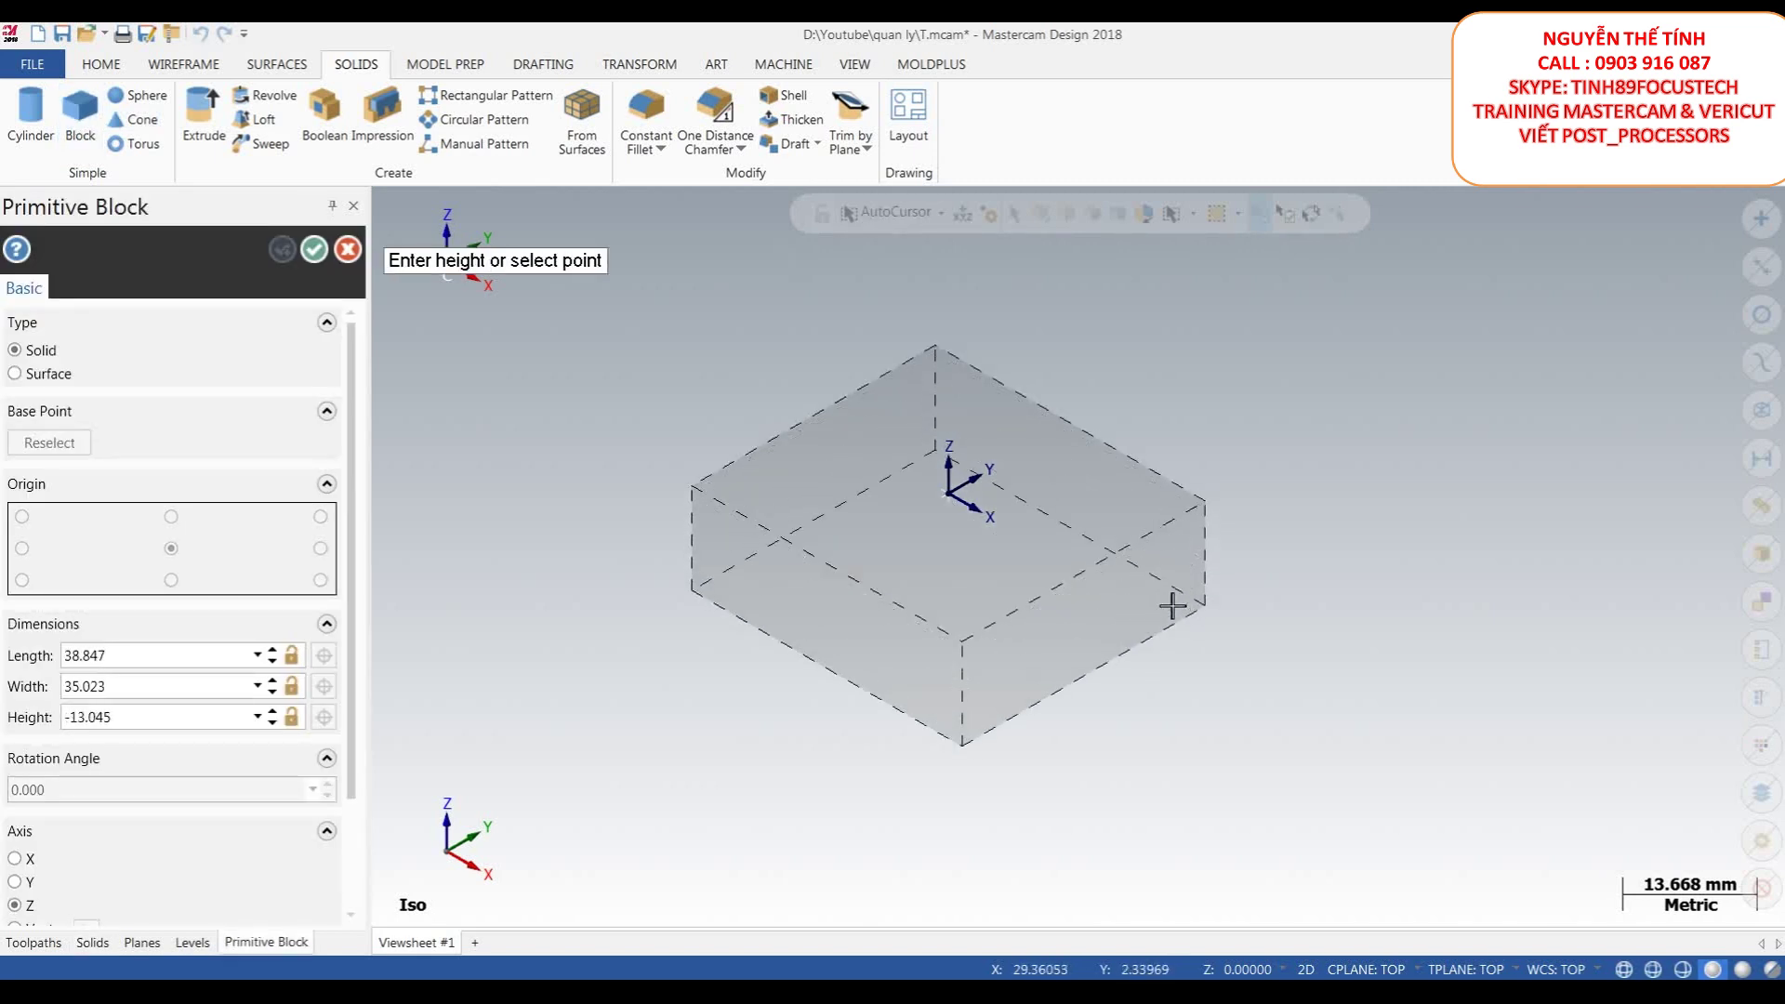
click(1181, 623)
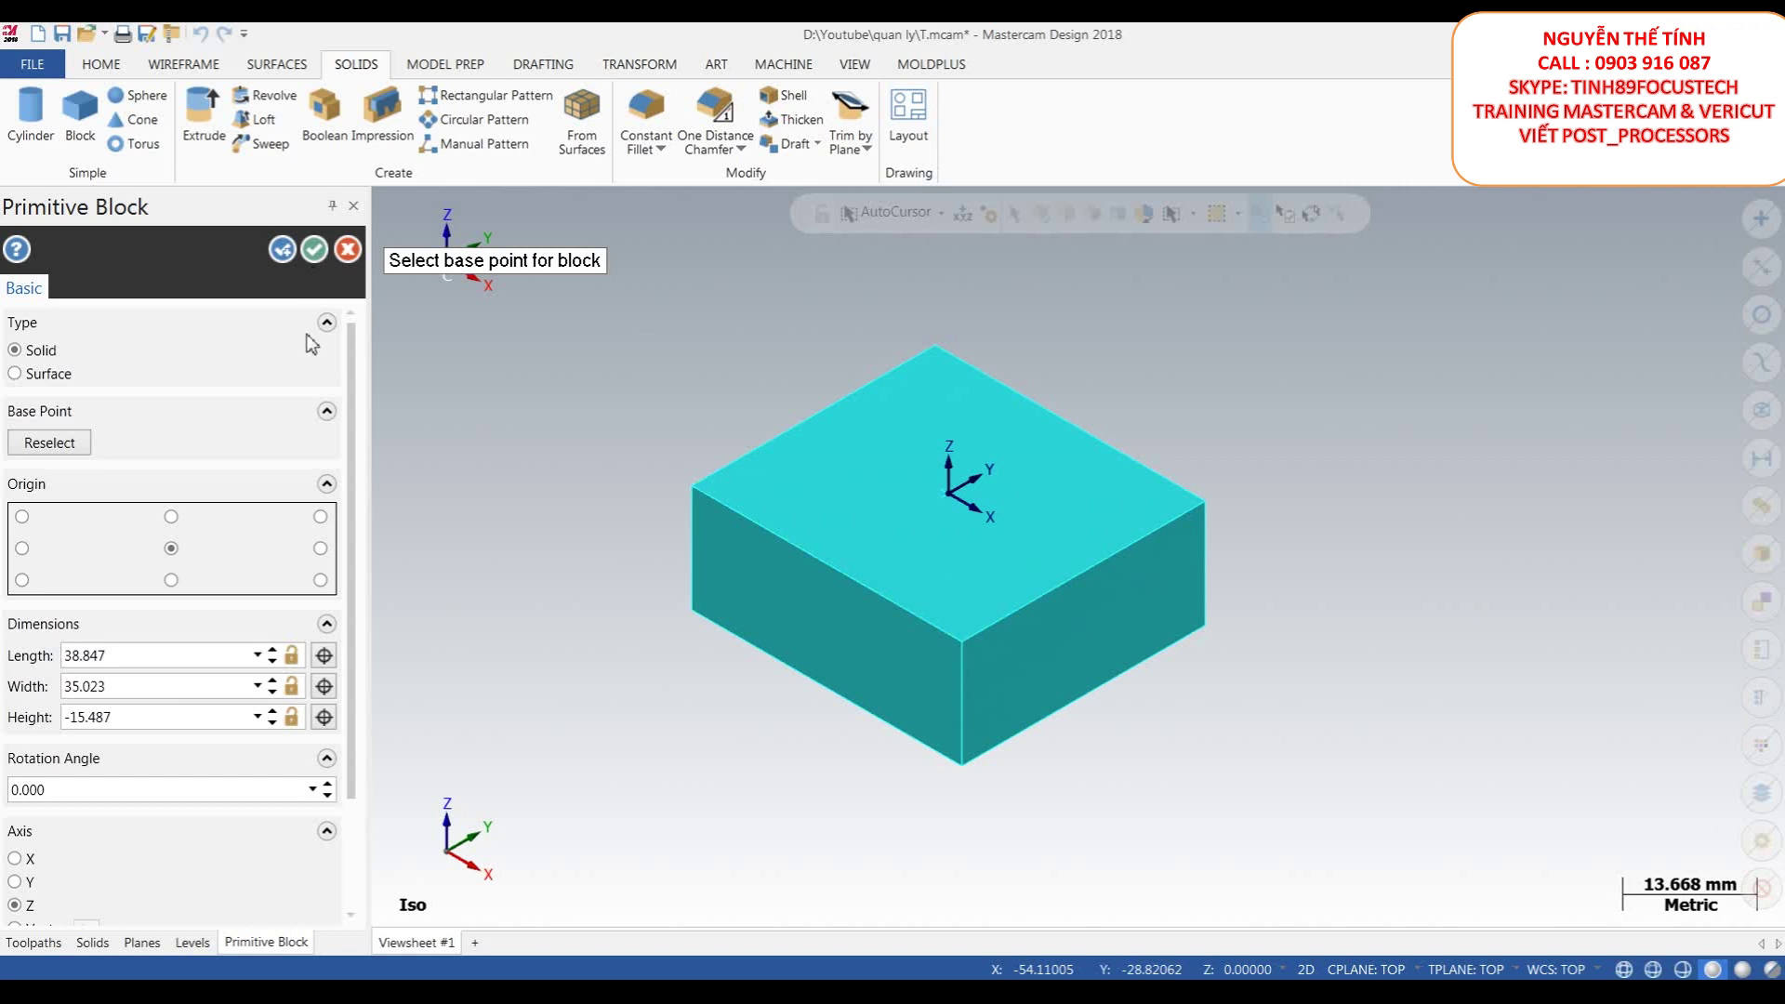
- Set the block's length to 40 mm, width to 50 mm and height to -20 mm, and create it
text(40)
key(Return)
text(50)
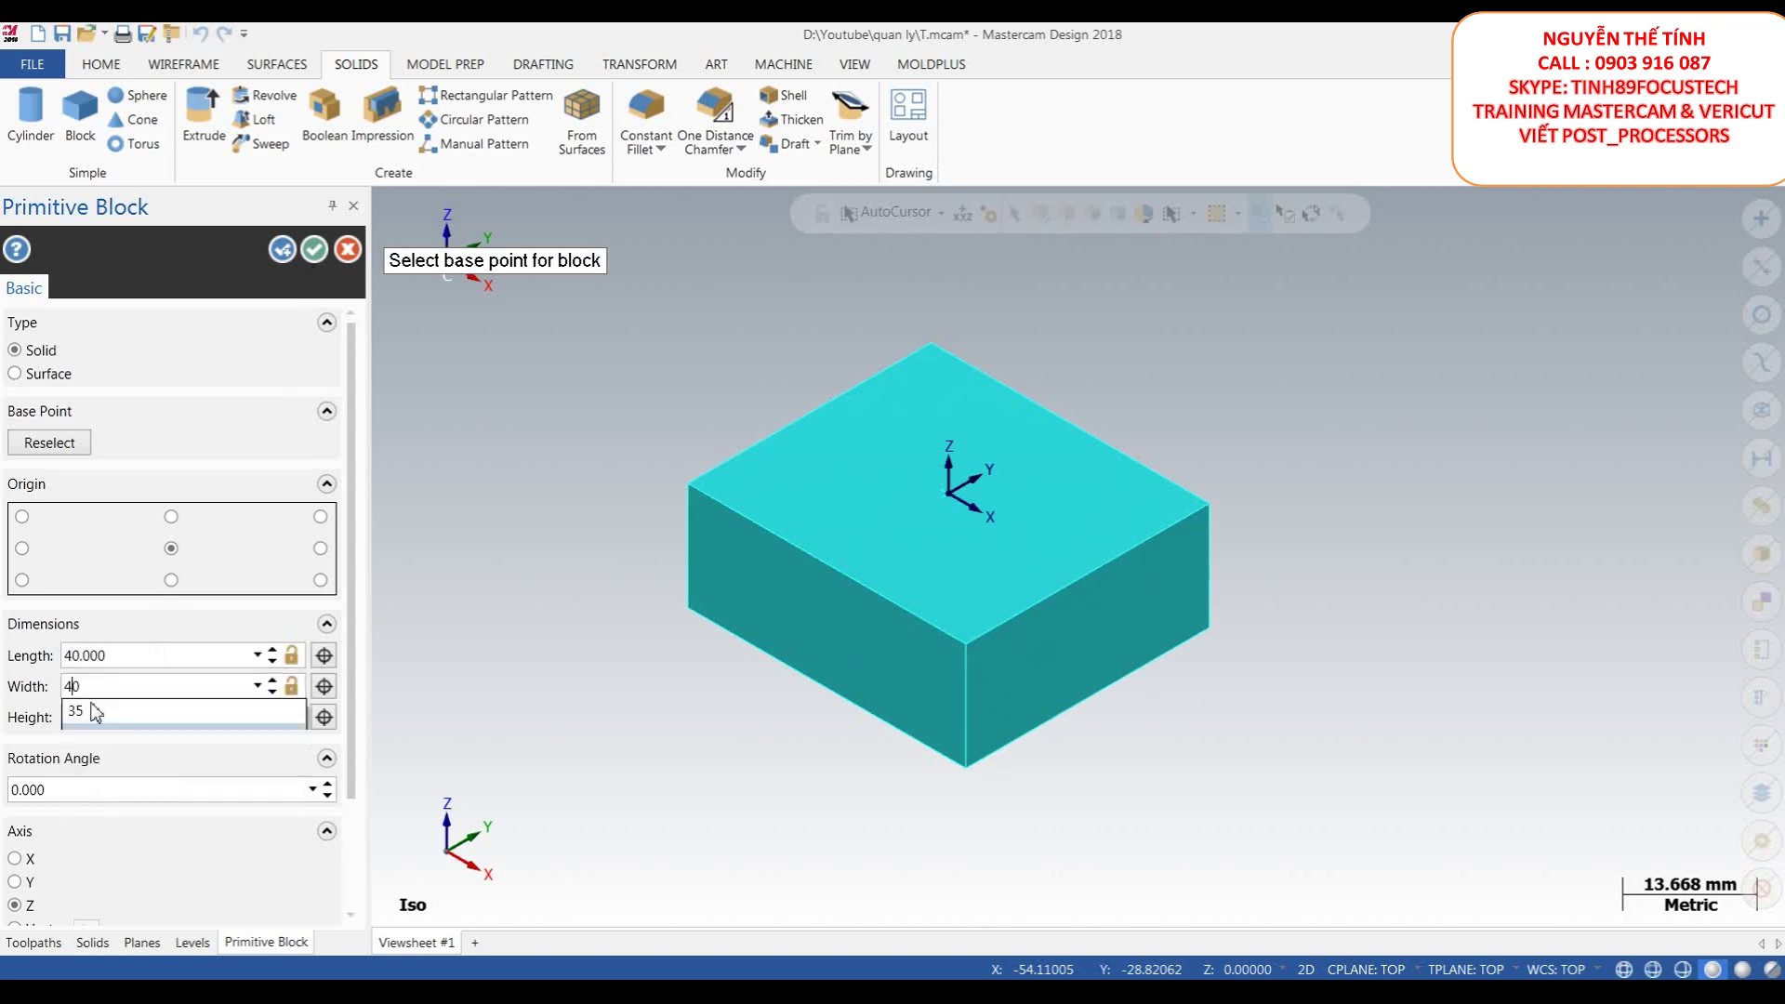
key(Return)
text(-15)
key(Return)
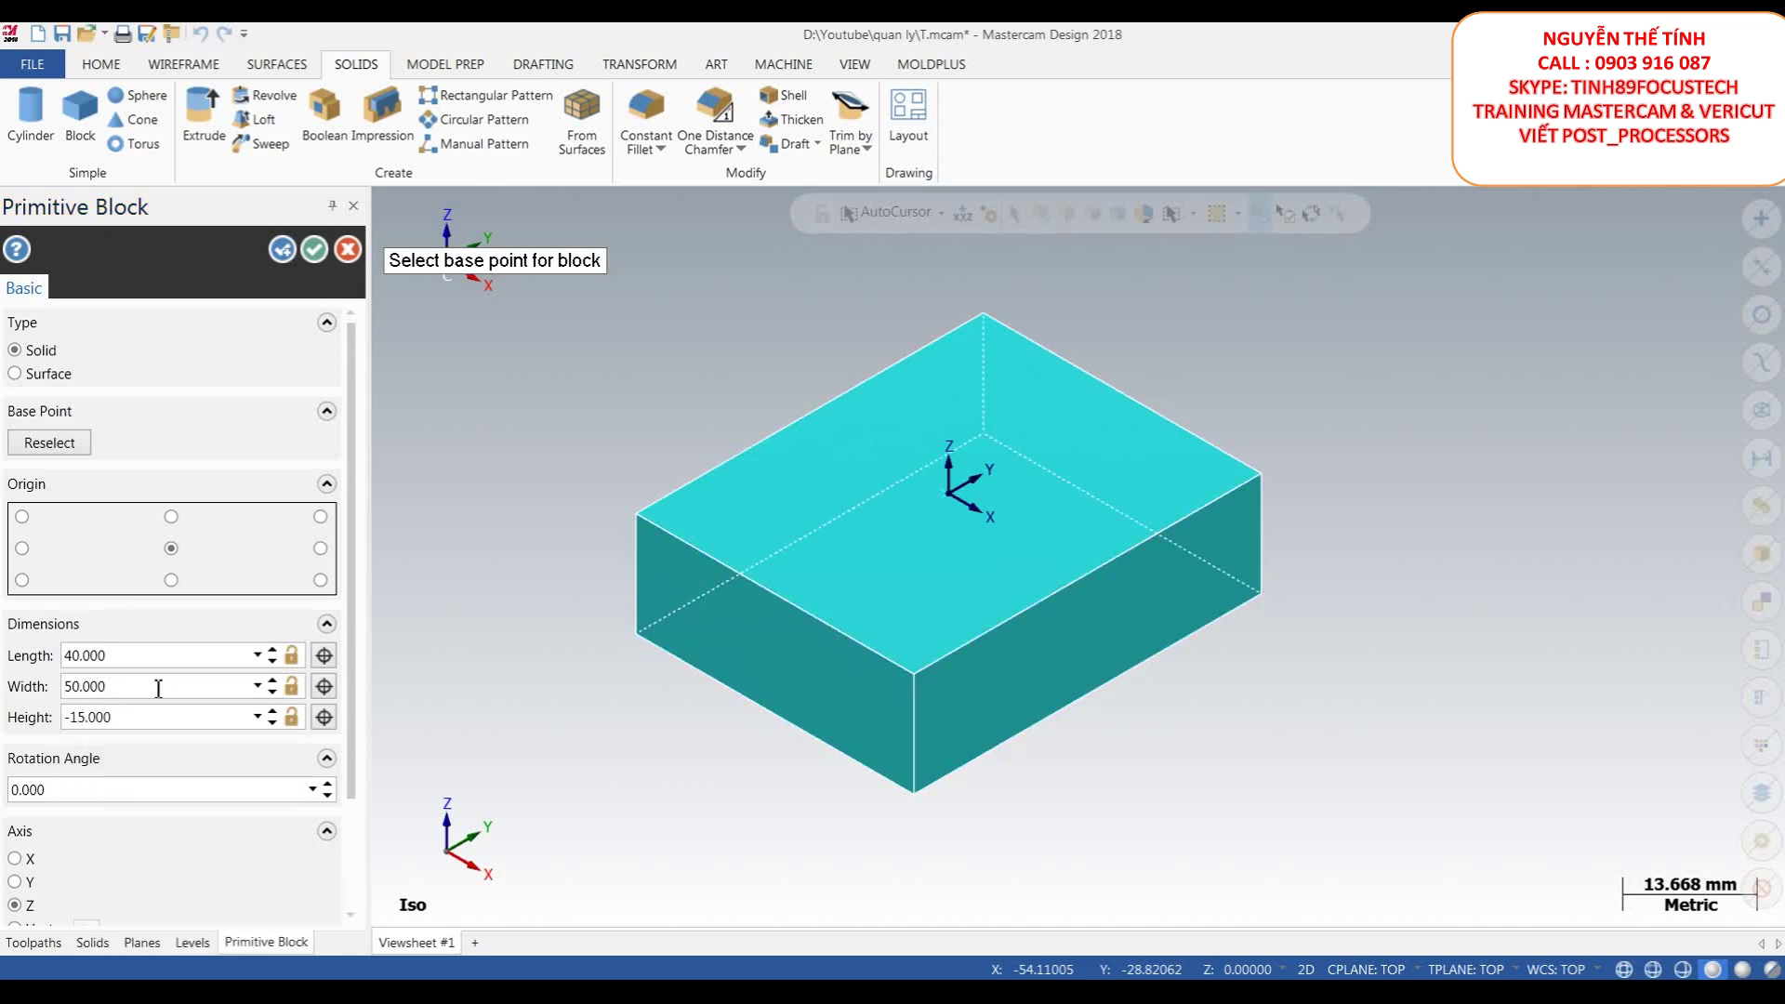
text(-20)
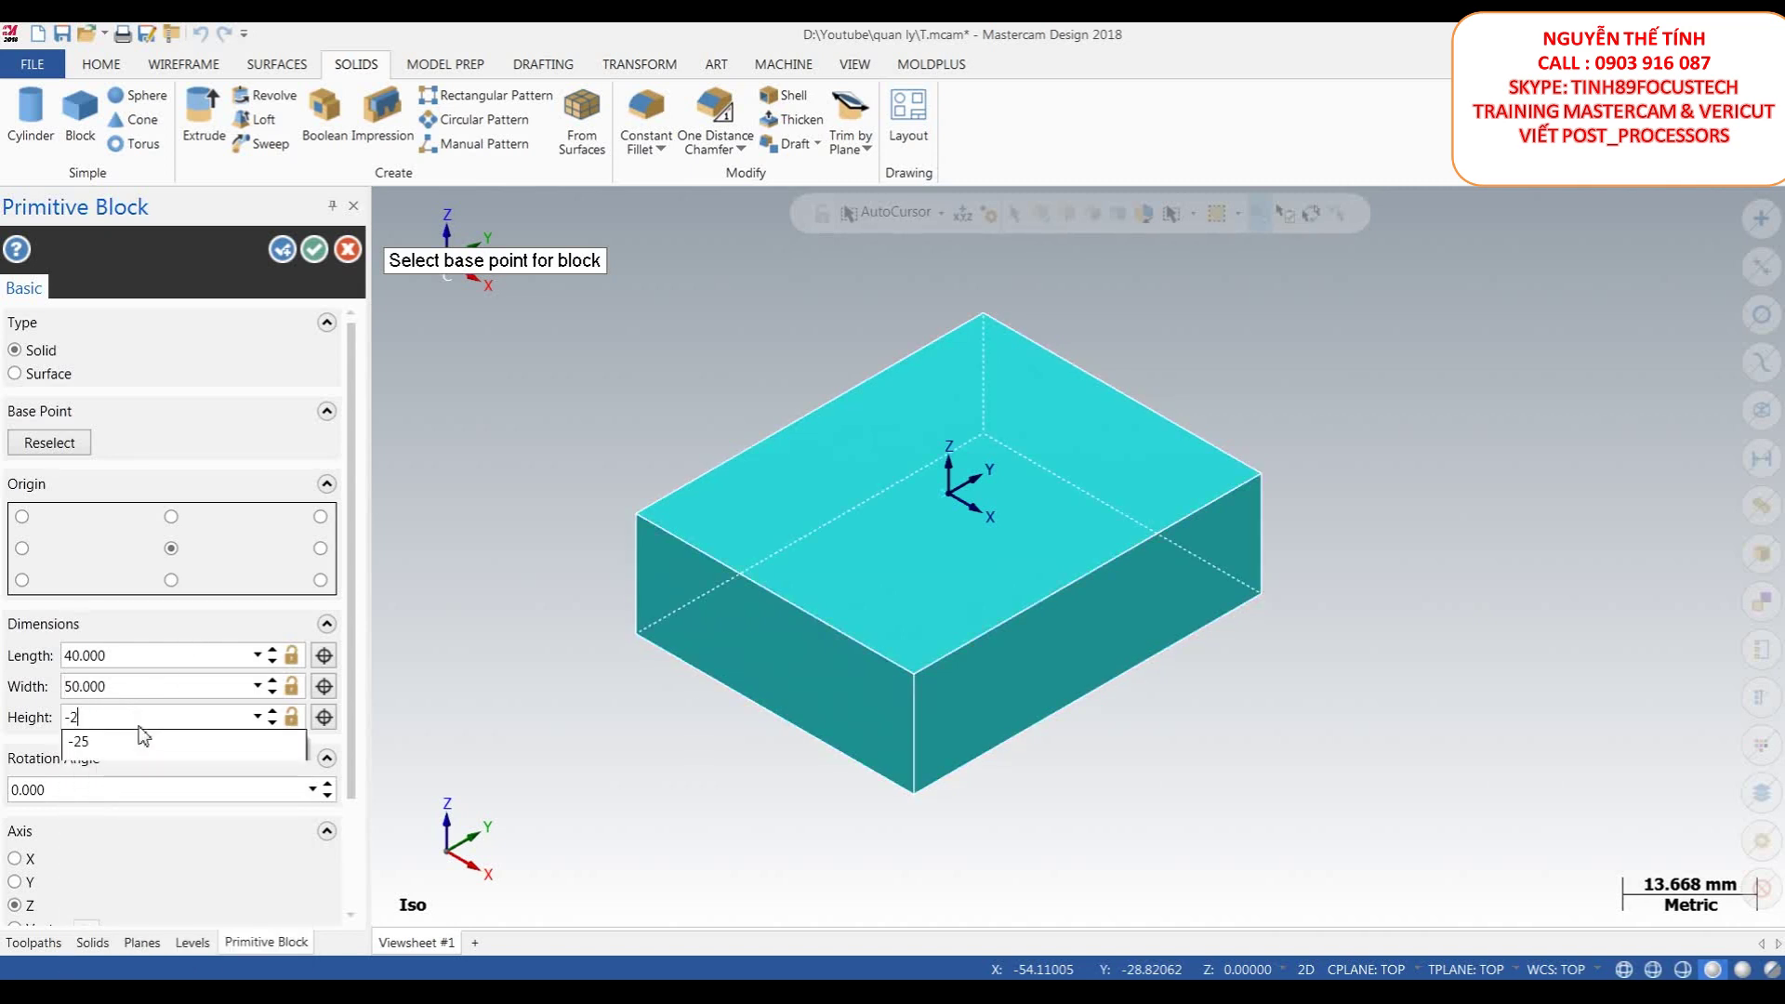
key(Return)
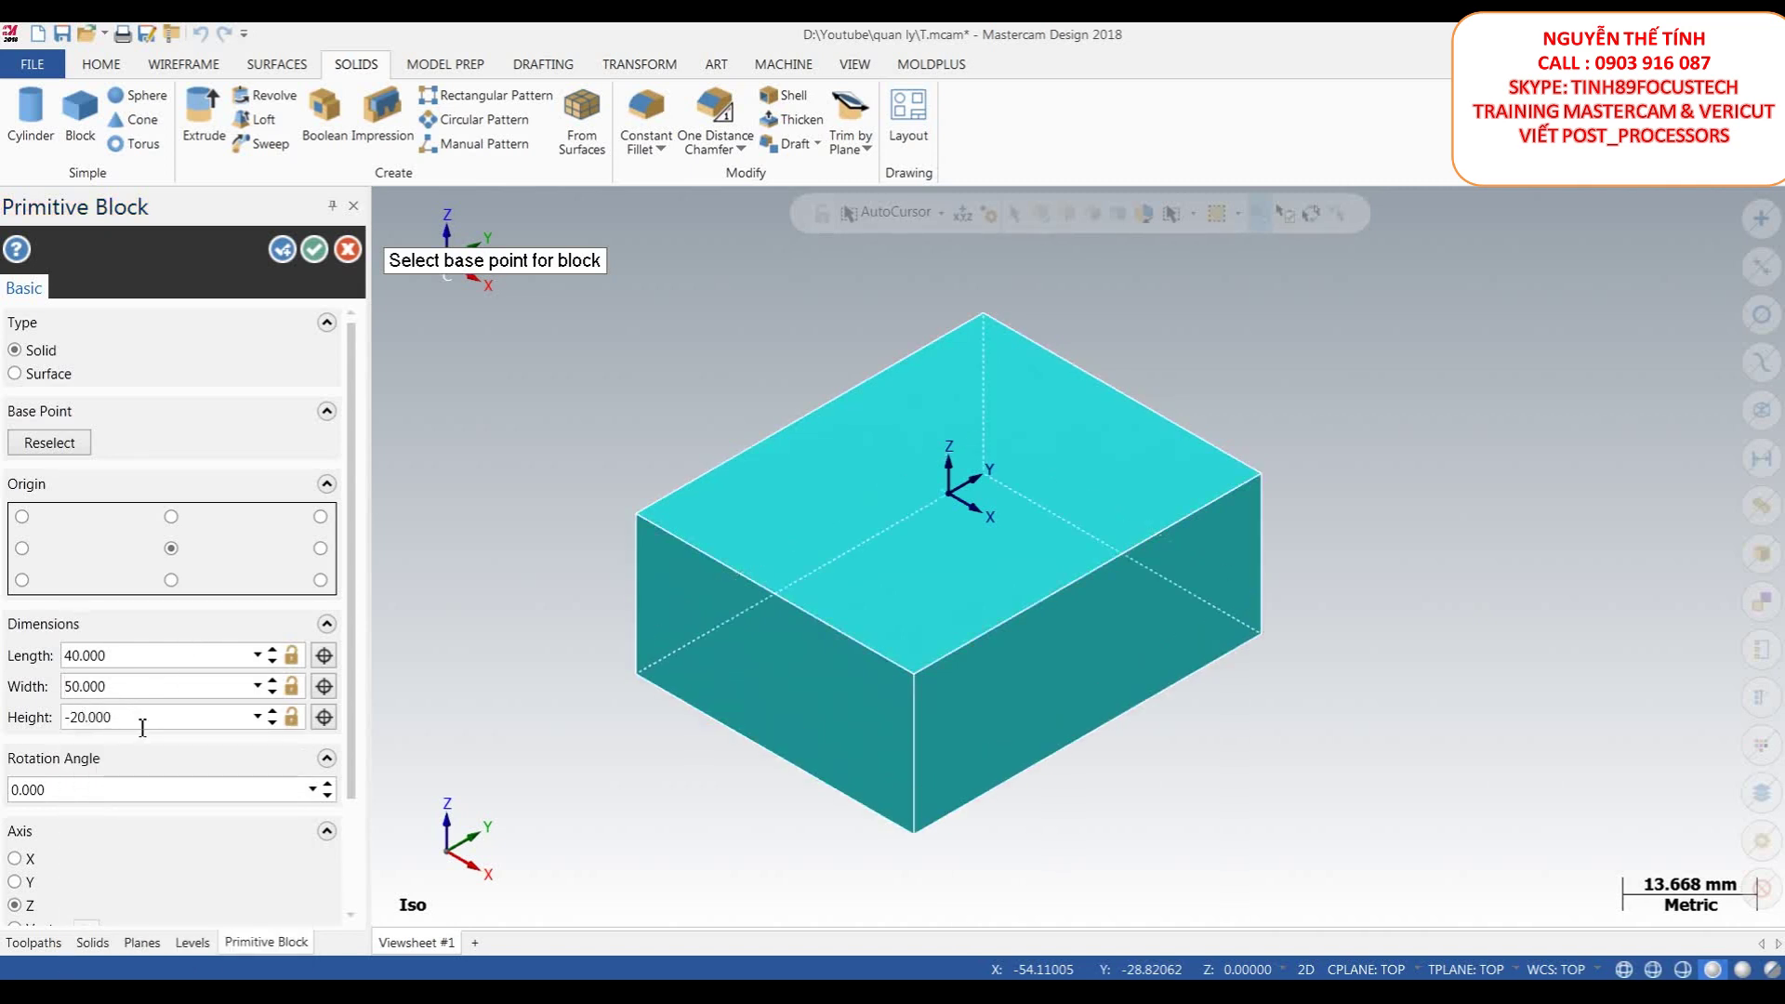
click(319, 261)
- Chamfer the block's top edge on the negative Y side with a one-distance chamfer of 10 mm
scroll(1283, 510, down, 2)
scroll(1280, 602, up, 1)
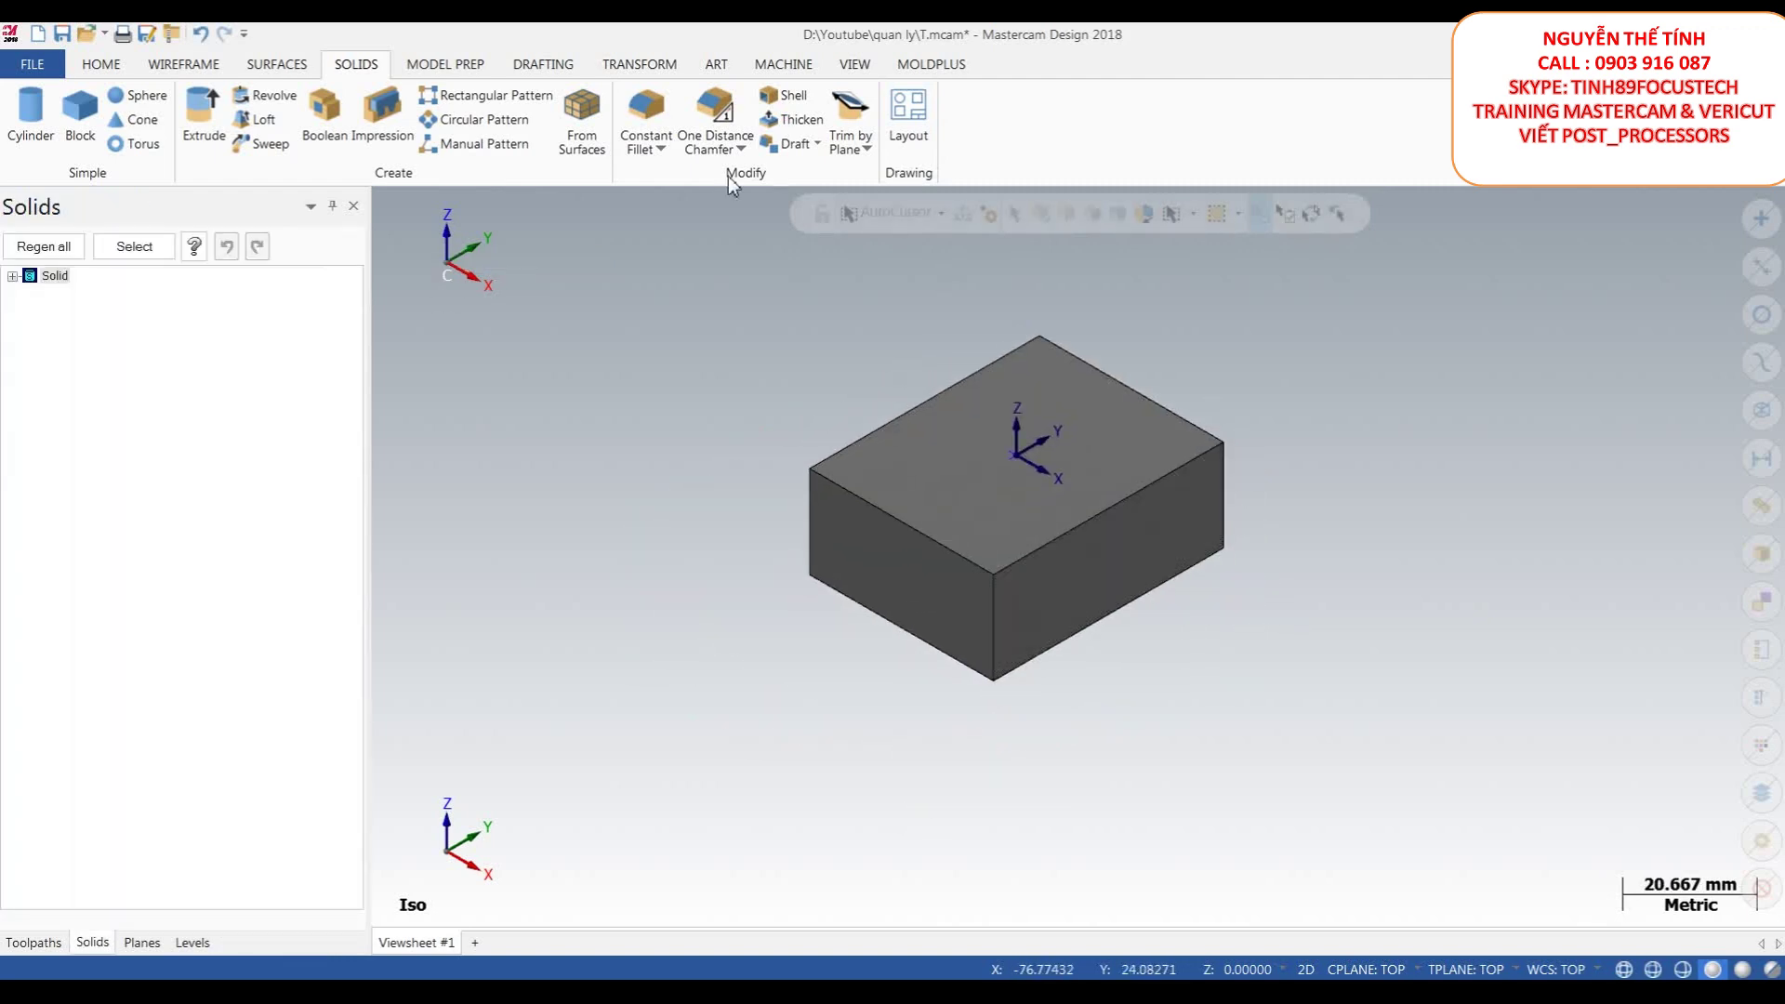
click(716, 111)
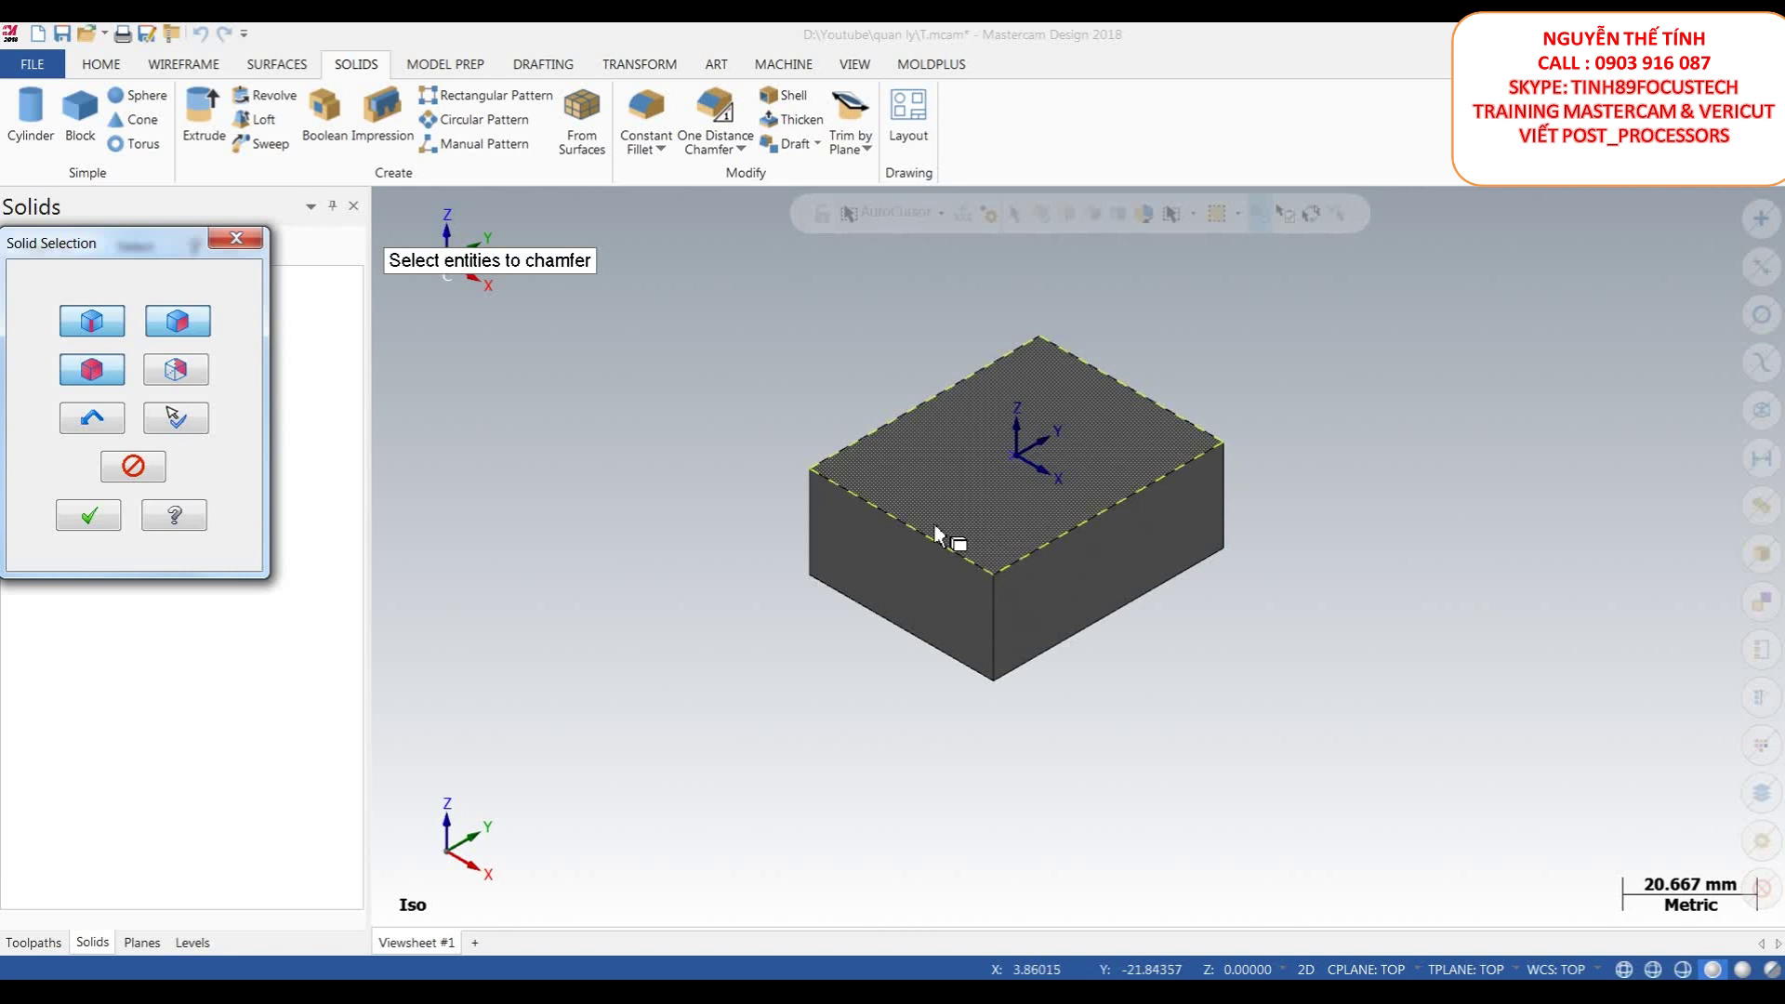
click(88, 519)
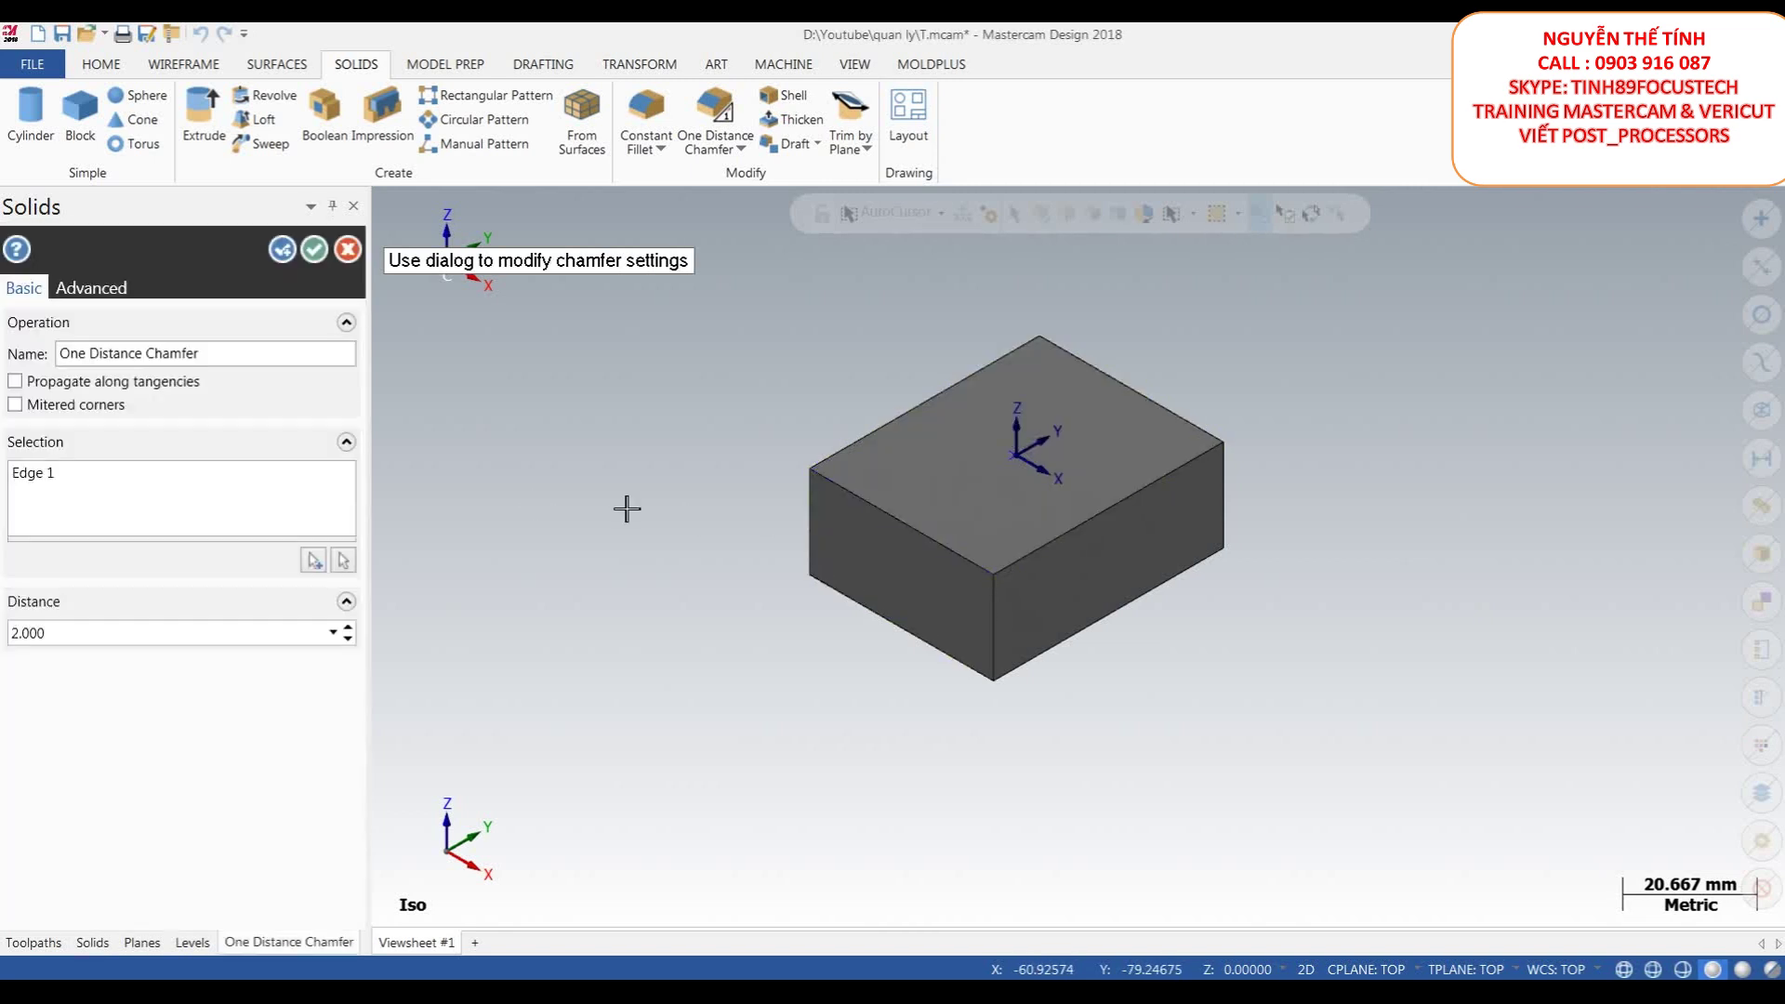
text(10)
key(Return)
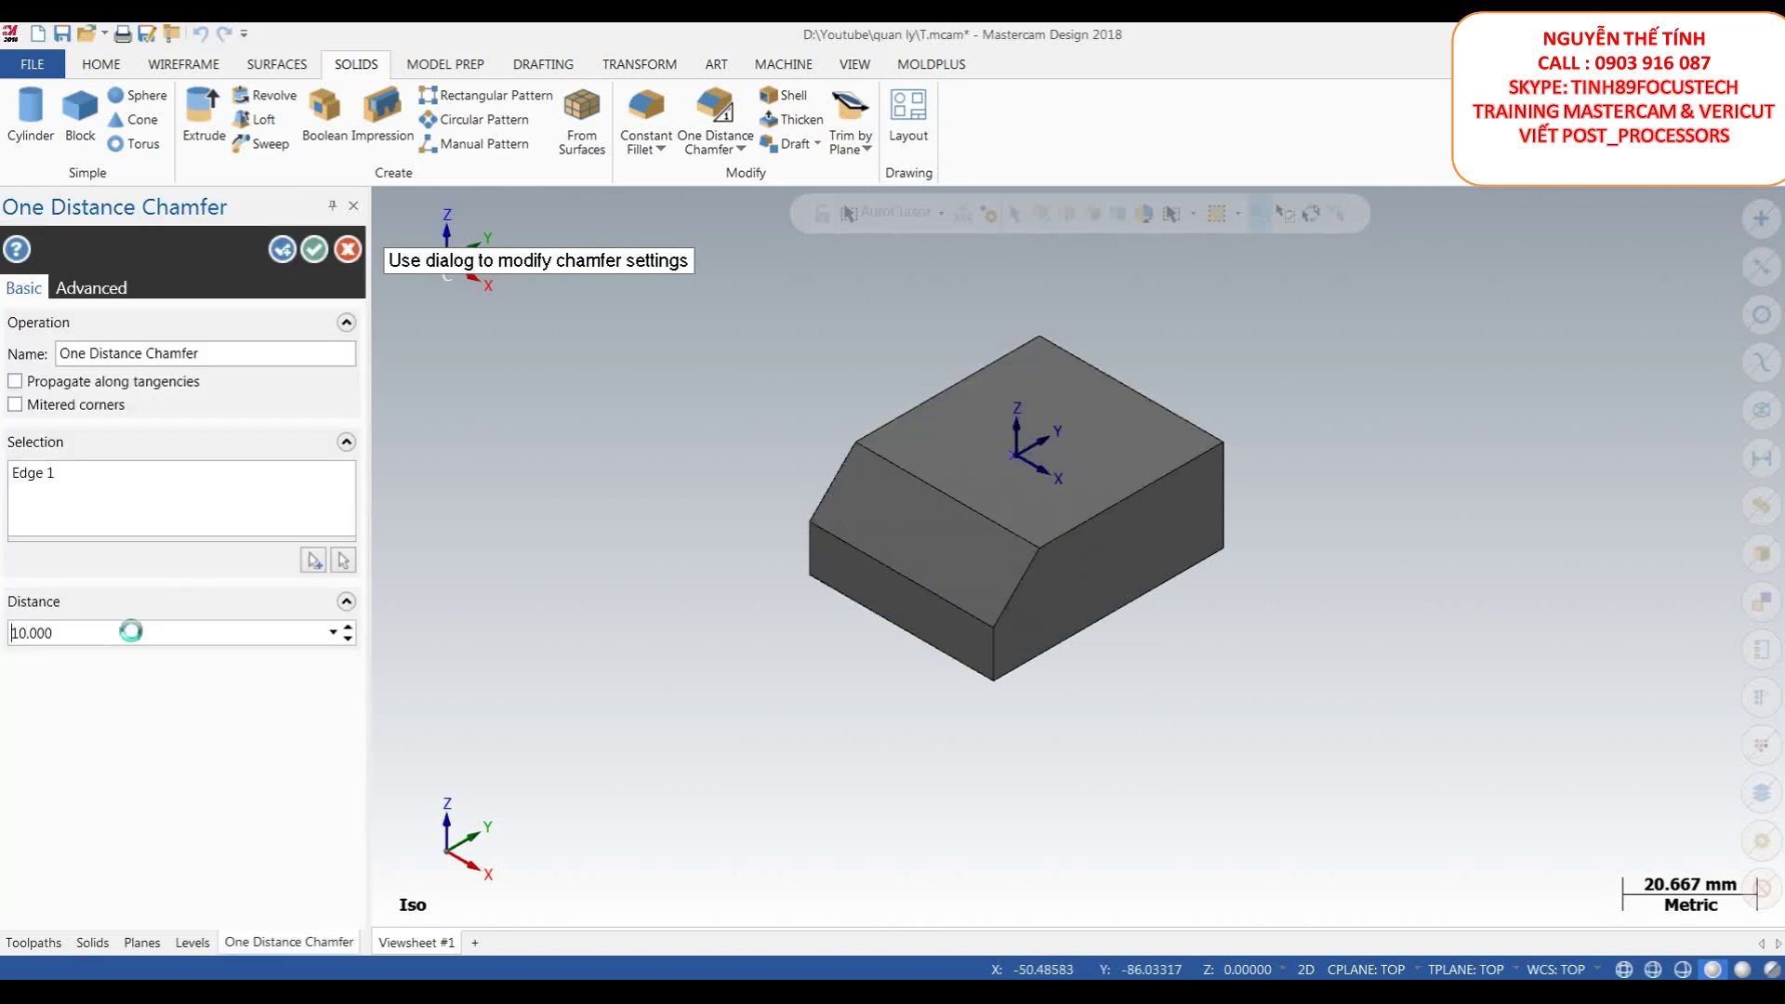
click(278, 254)
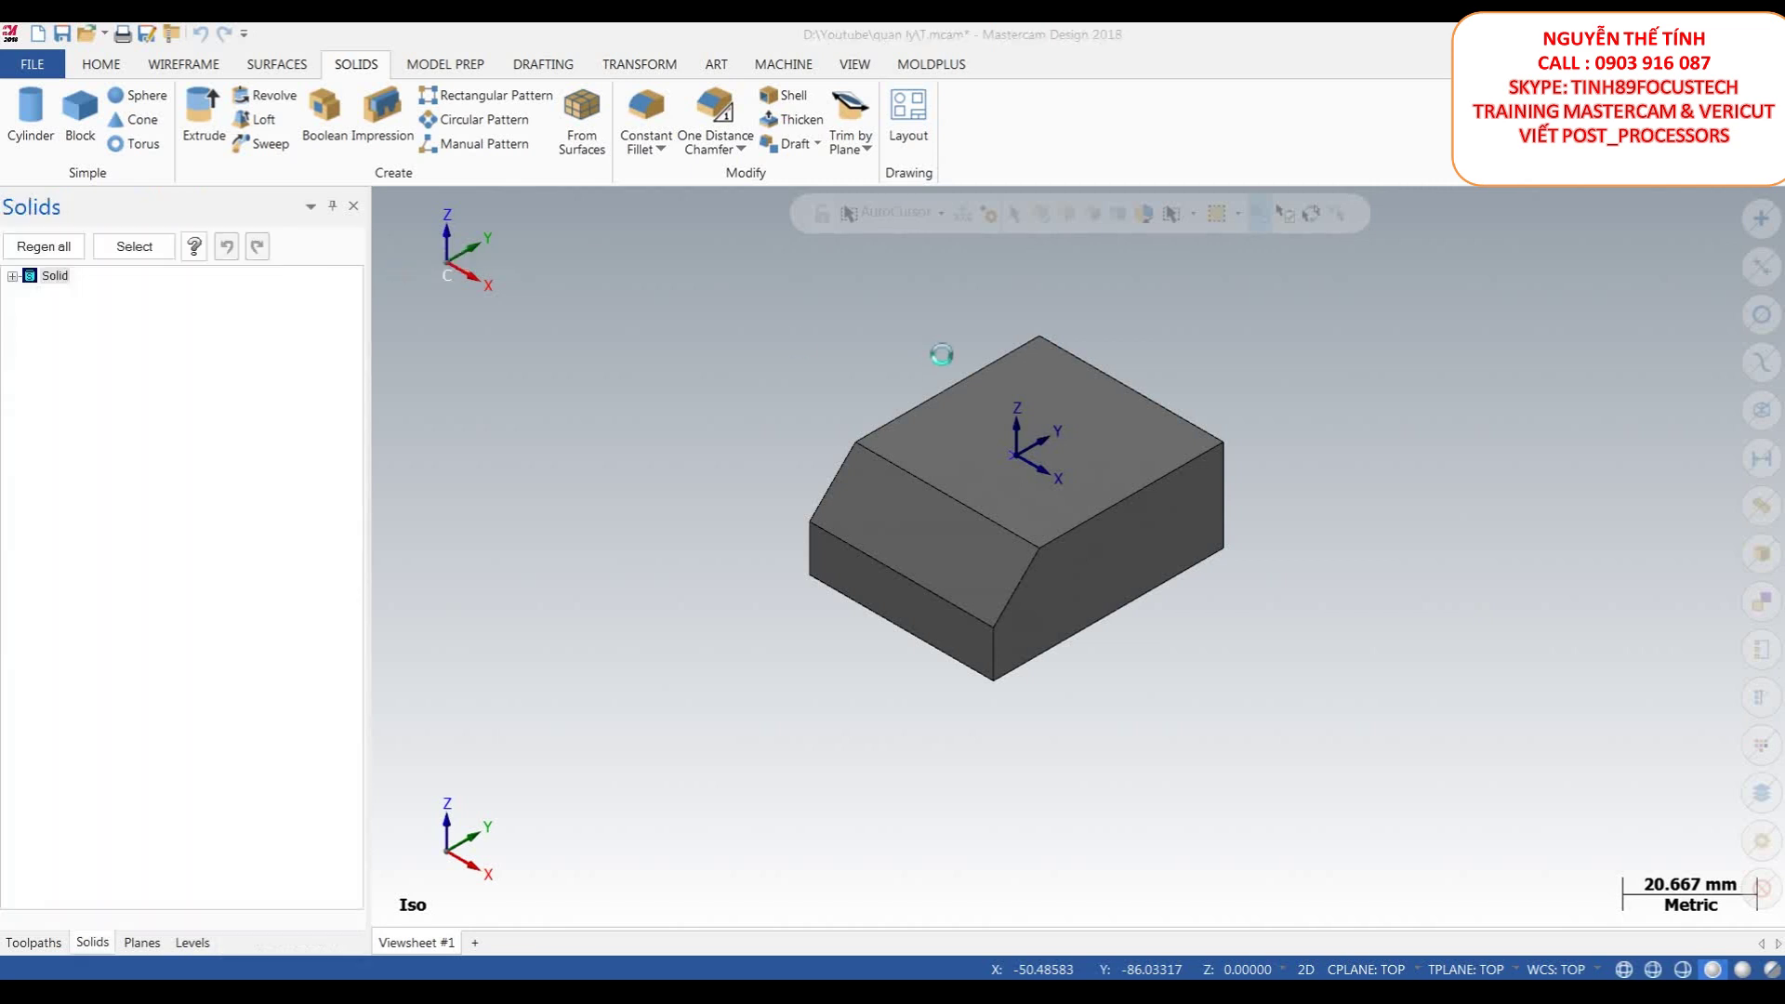
- Chamfer the block's vertical corner edge on the positive X and Y side with a one-distance chamfer of 10 mm
click(1225, 502)
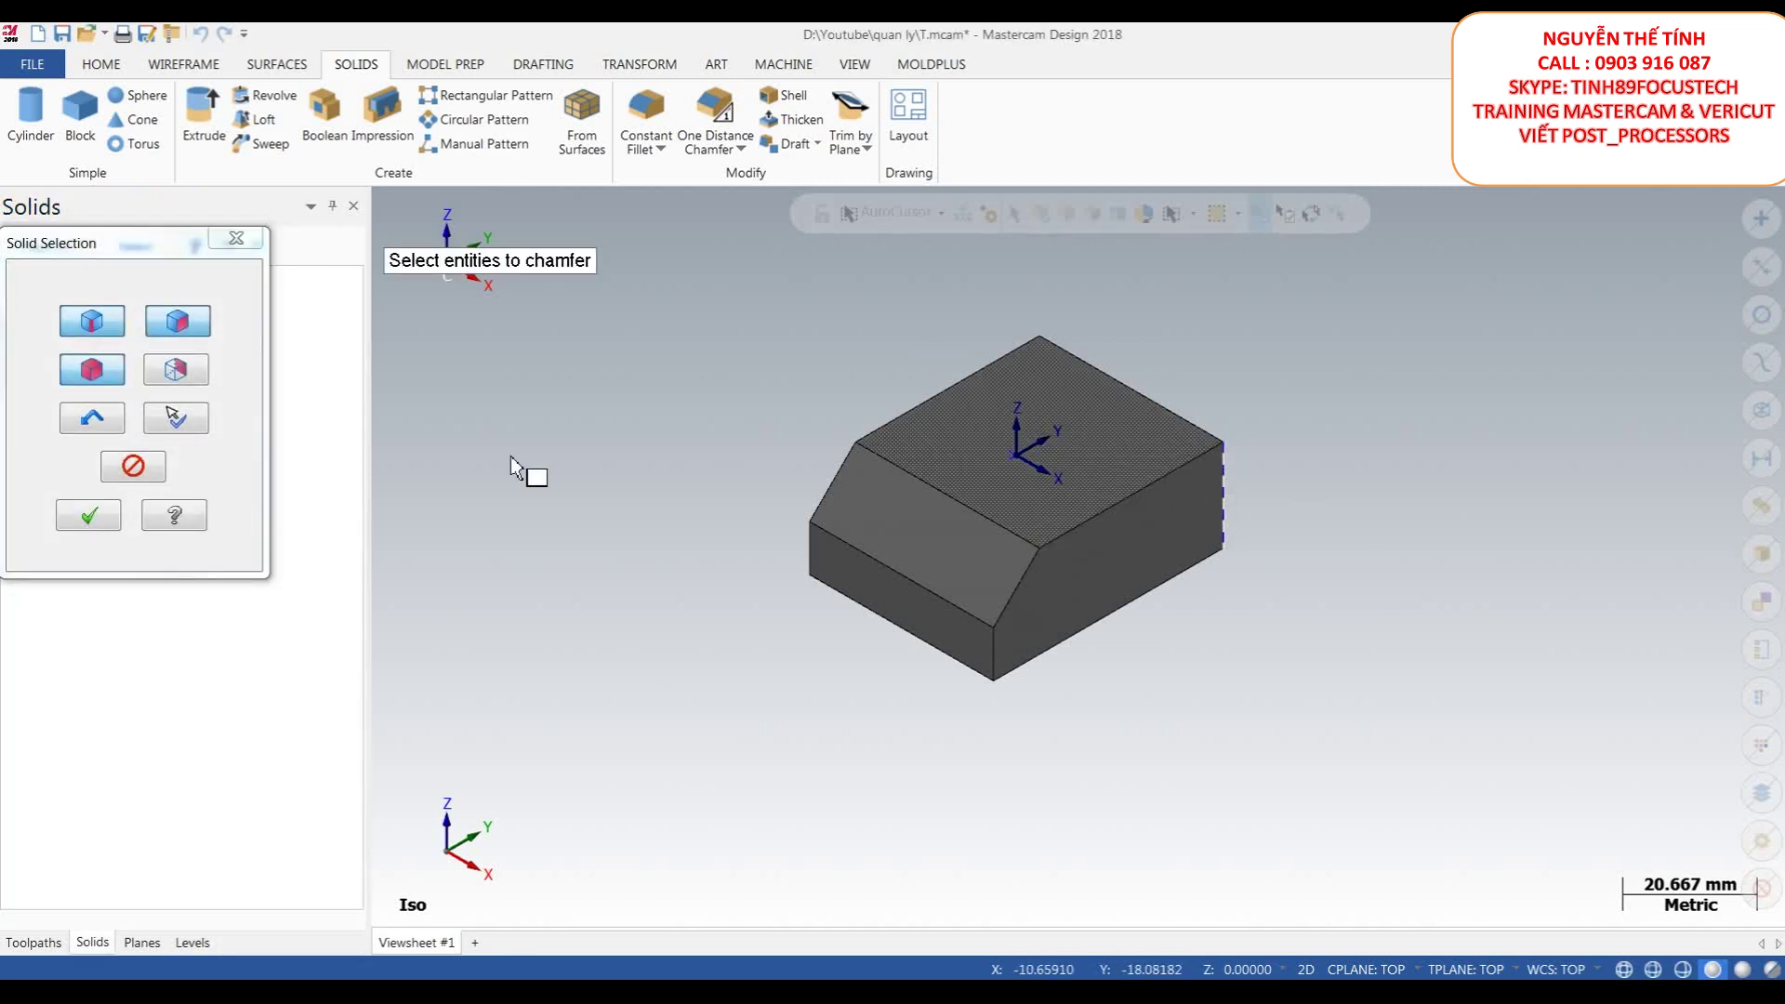
click(86, 526)
middle_drag(1034, 557, 415, 334)
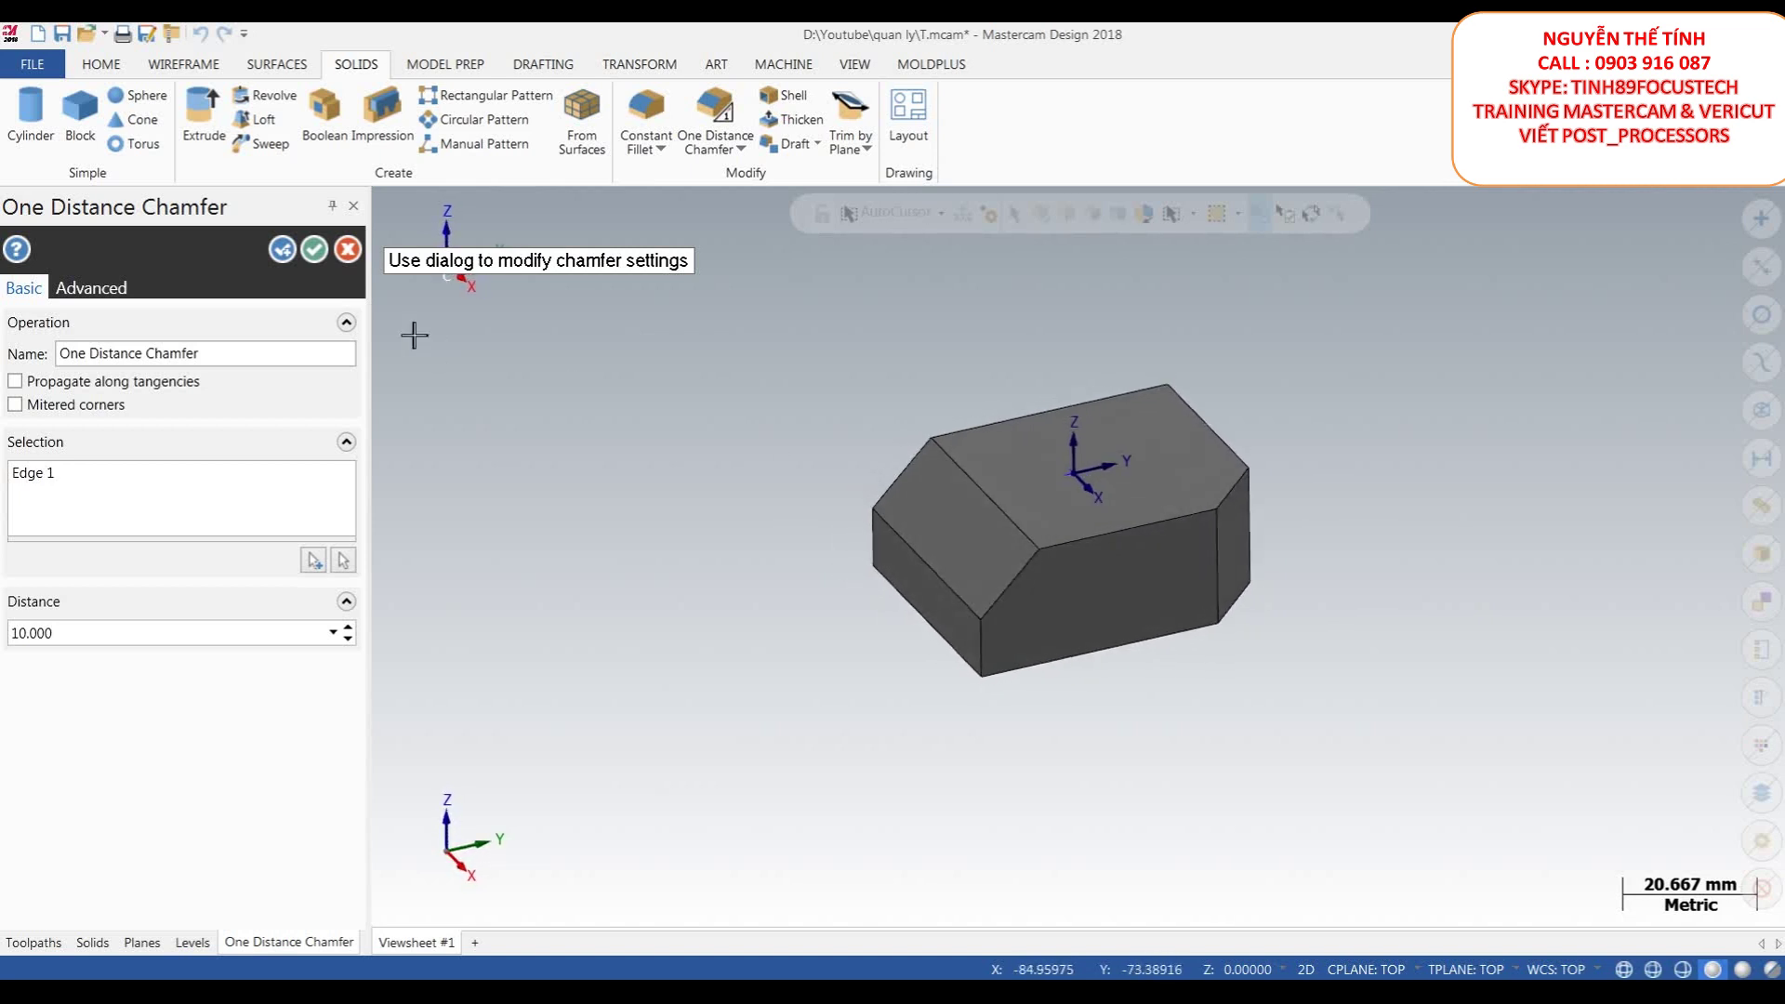
click(314, 250)
- In the top view, sketch a horizontal rectangle on the block's top face, just above the origin
middle_drag(1050, 465, 978, 498)
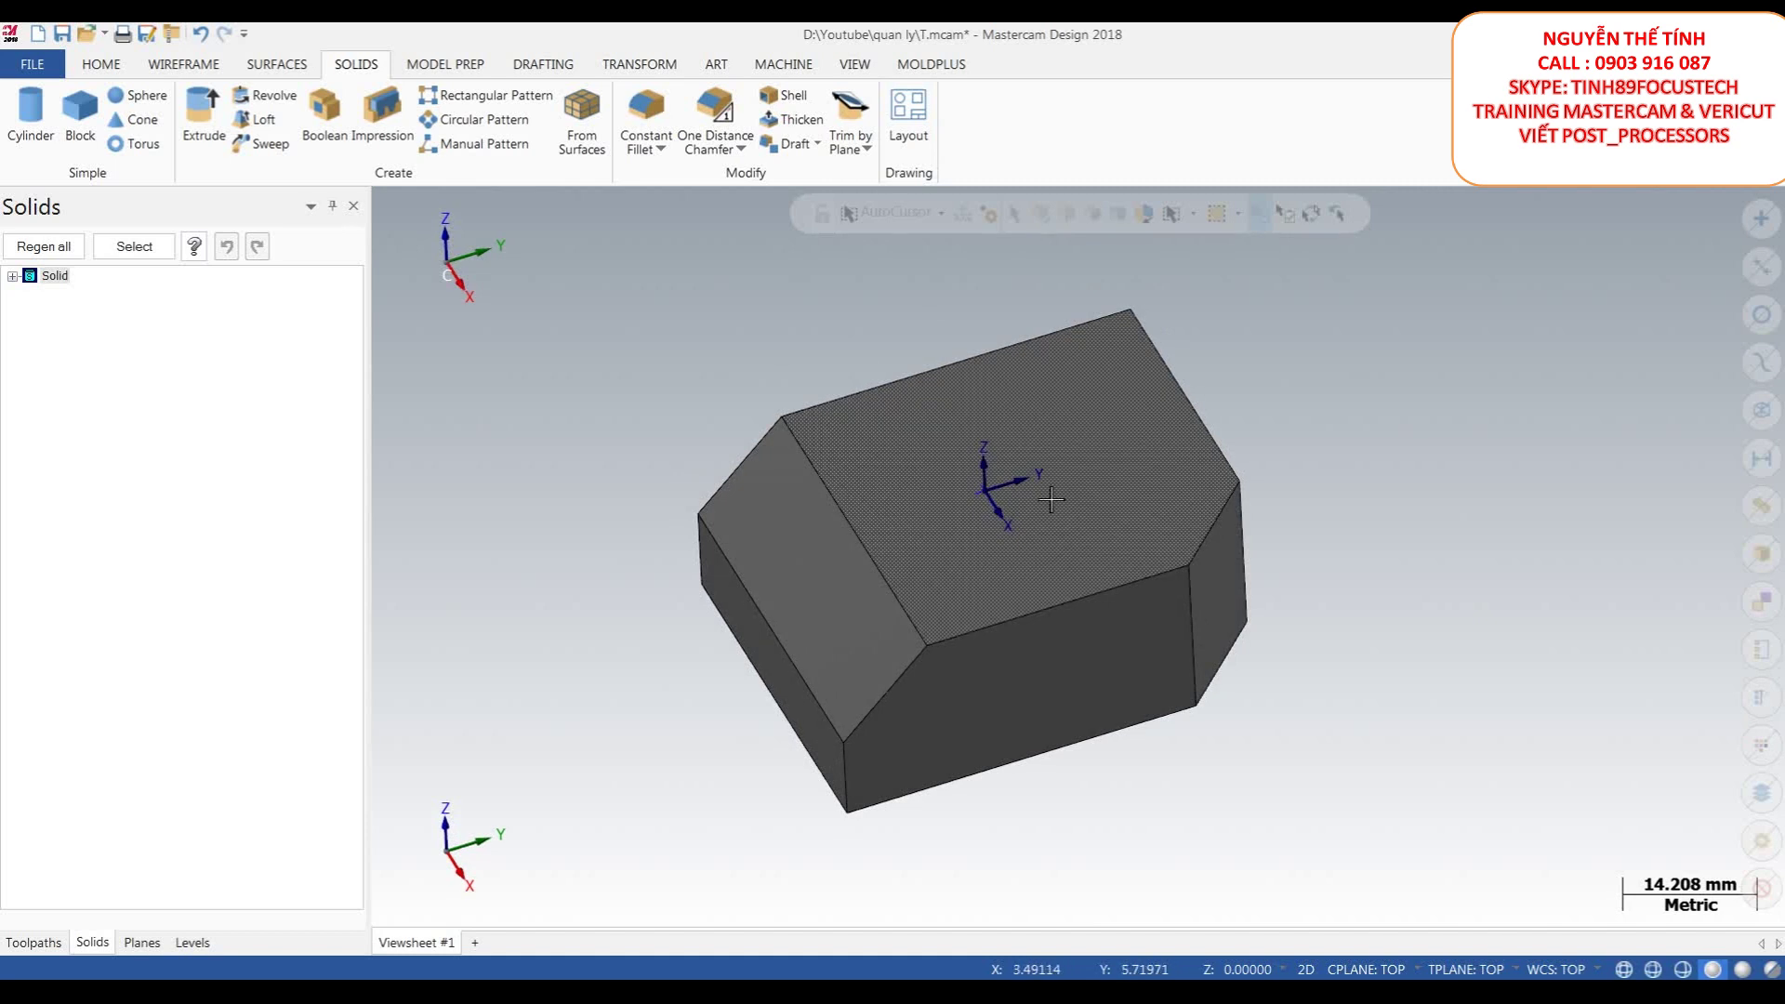
scroll(1051, 500, down, 2)
middle_drag(1069, 510, 1068, 506)
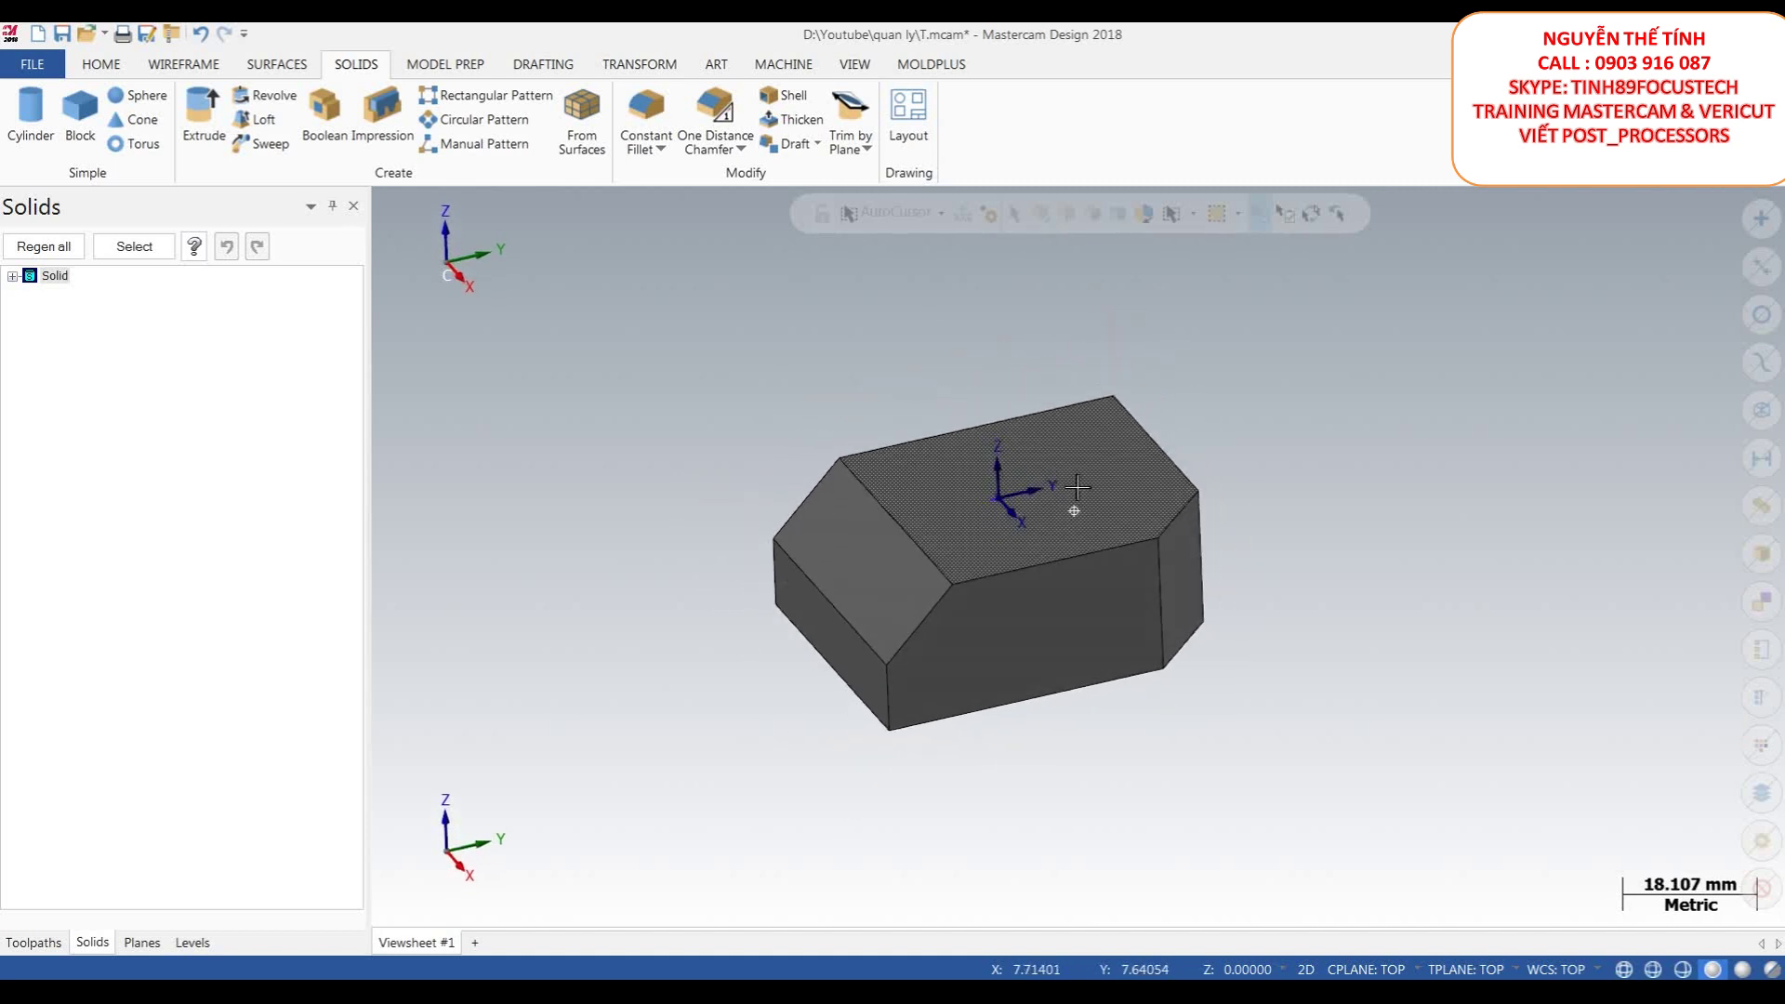
right_click(1205, 388)
click(1265, 491)
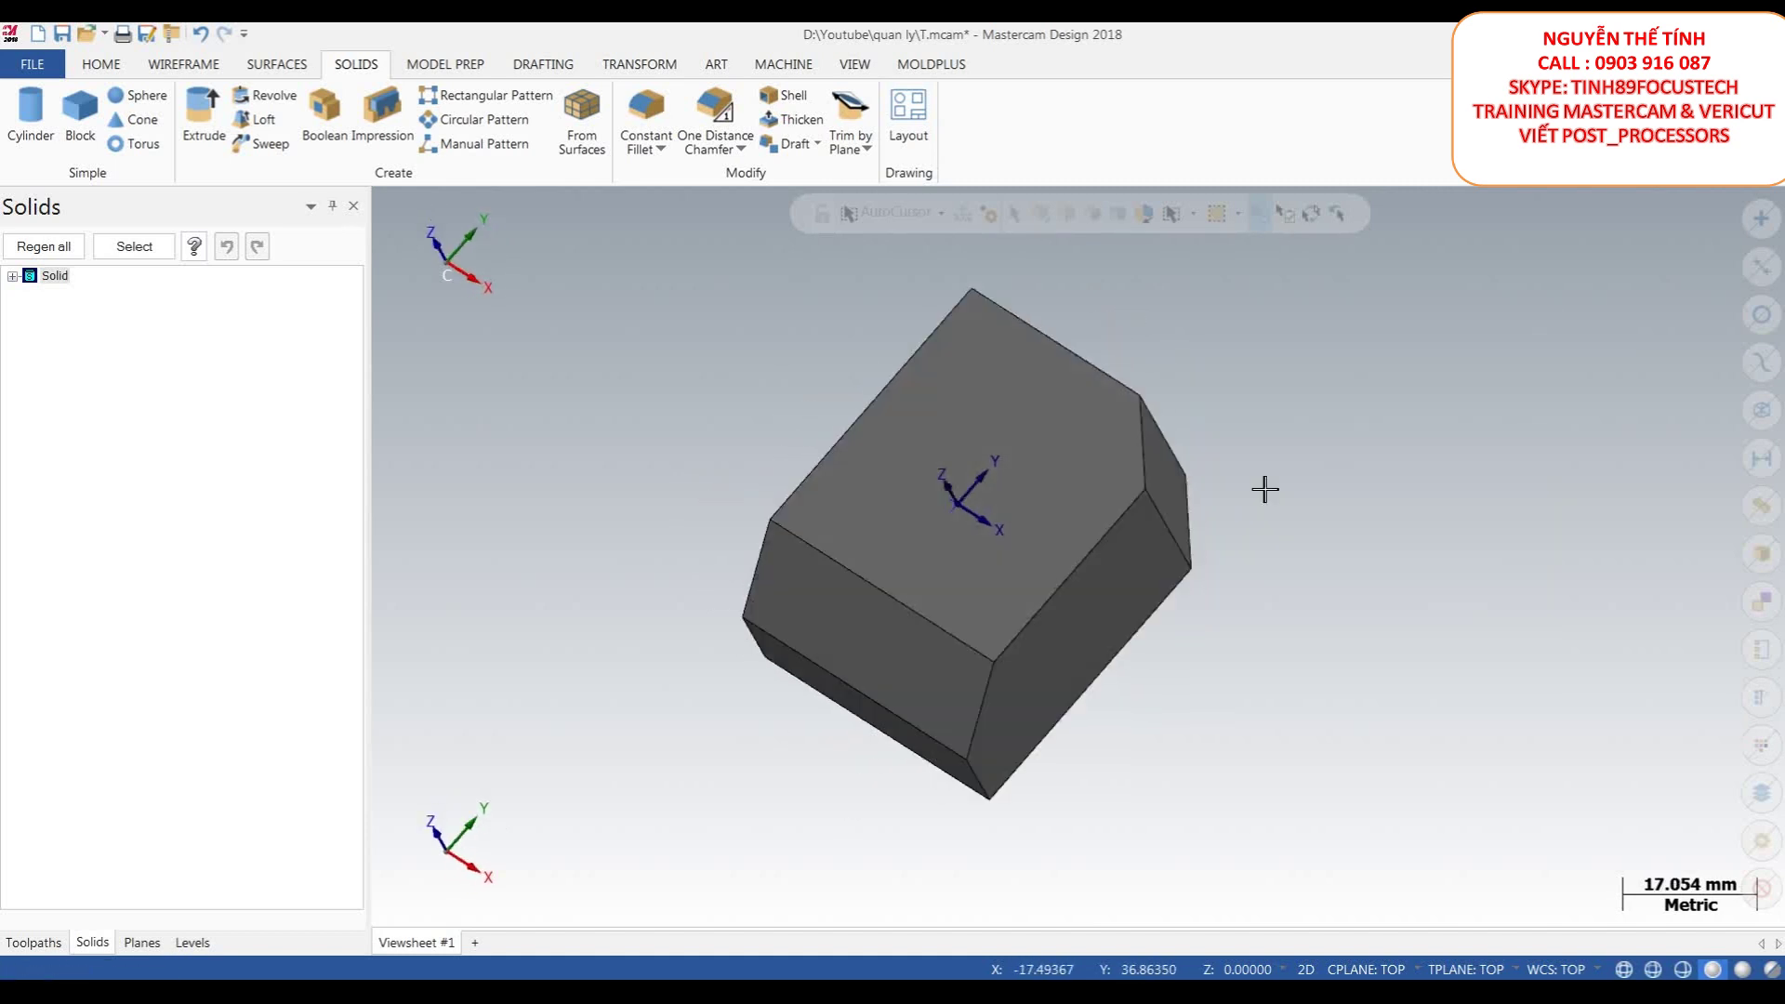
click(183, 63)
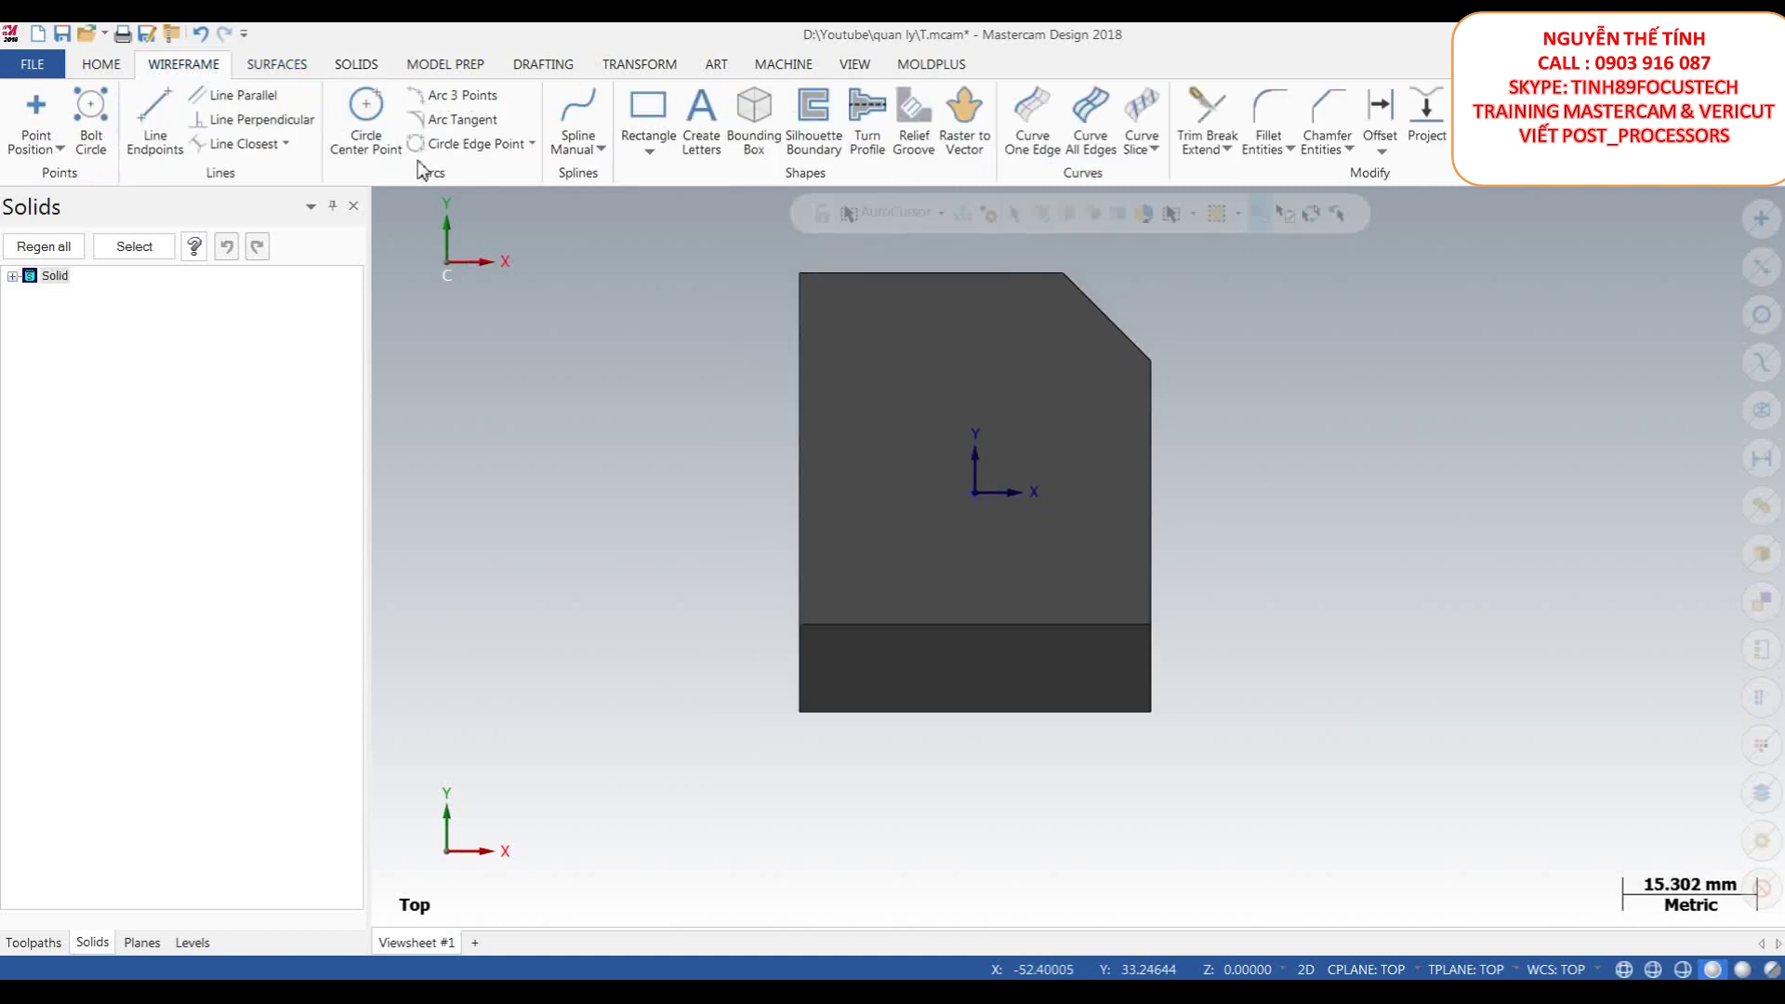
click(648, 110)
click(915, 400)
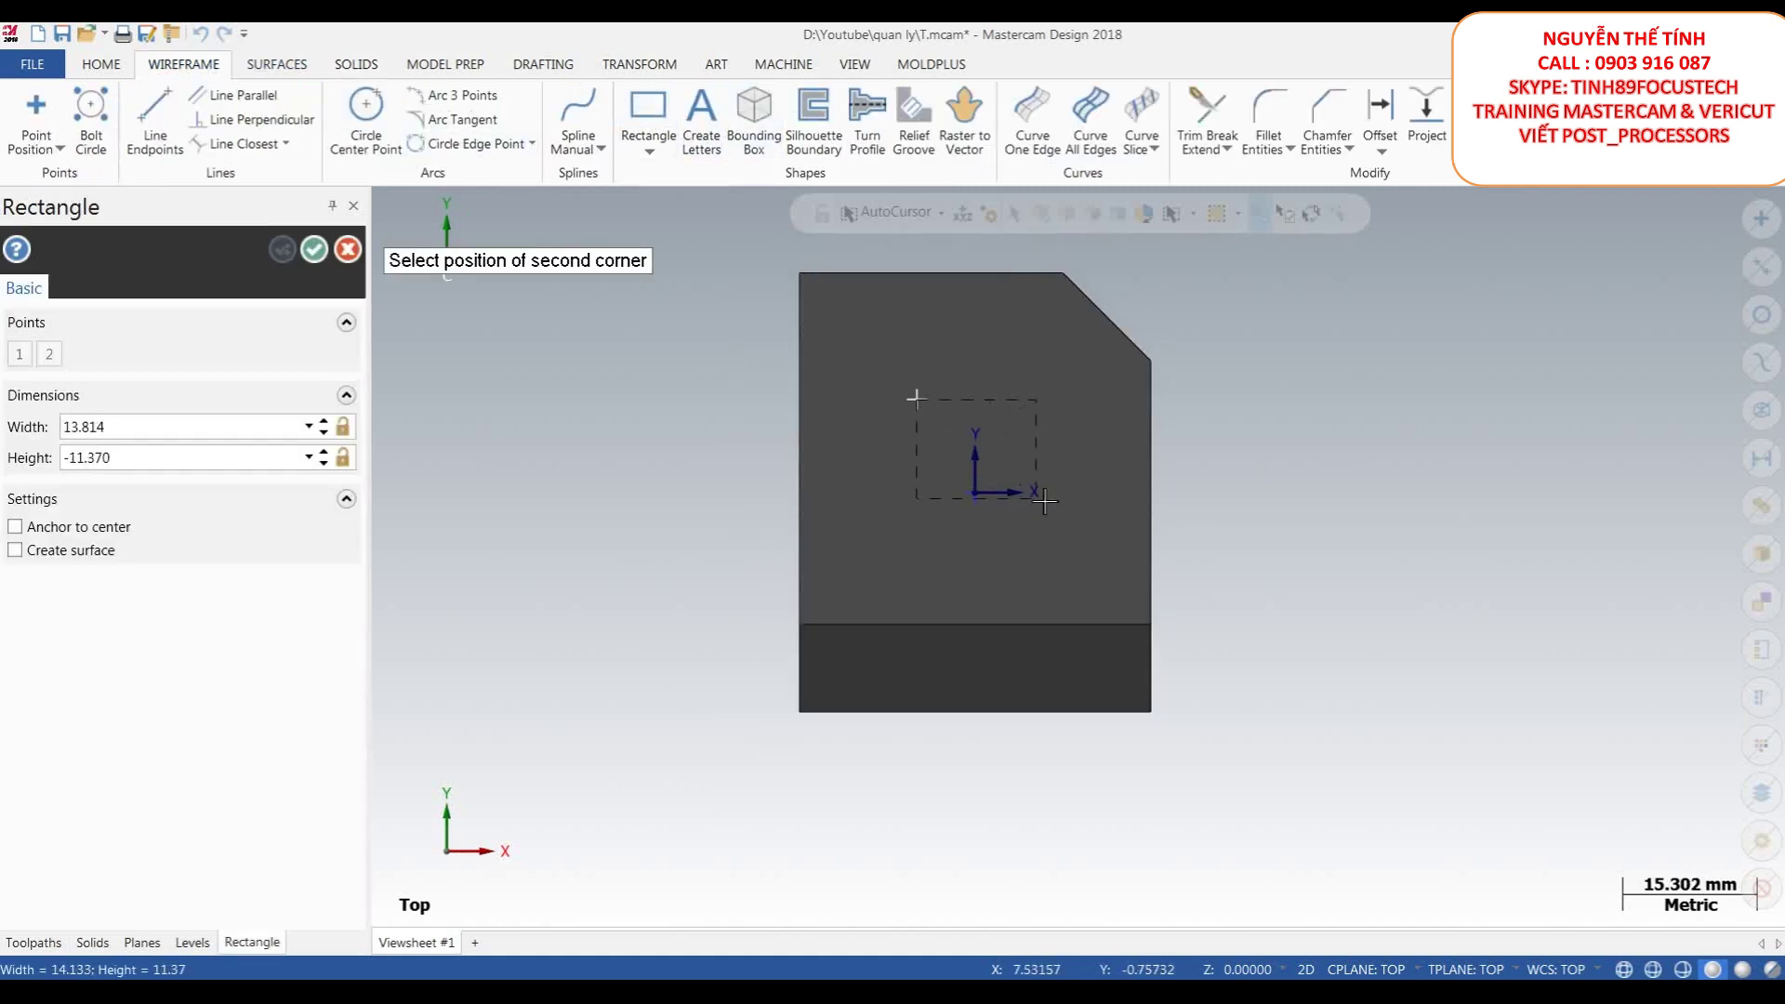
click(1067, 459)
click(314, 249)
- Extrude the top rectangle as a cut body into the block with a distance of 10 mm
middle_drag(1385, 609, 1196, 561)
key(alt+7)
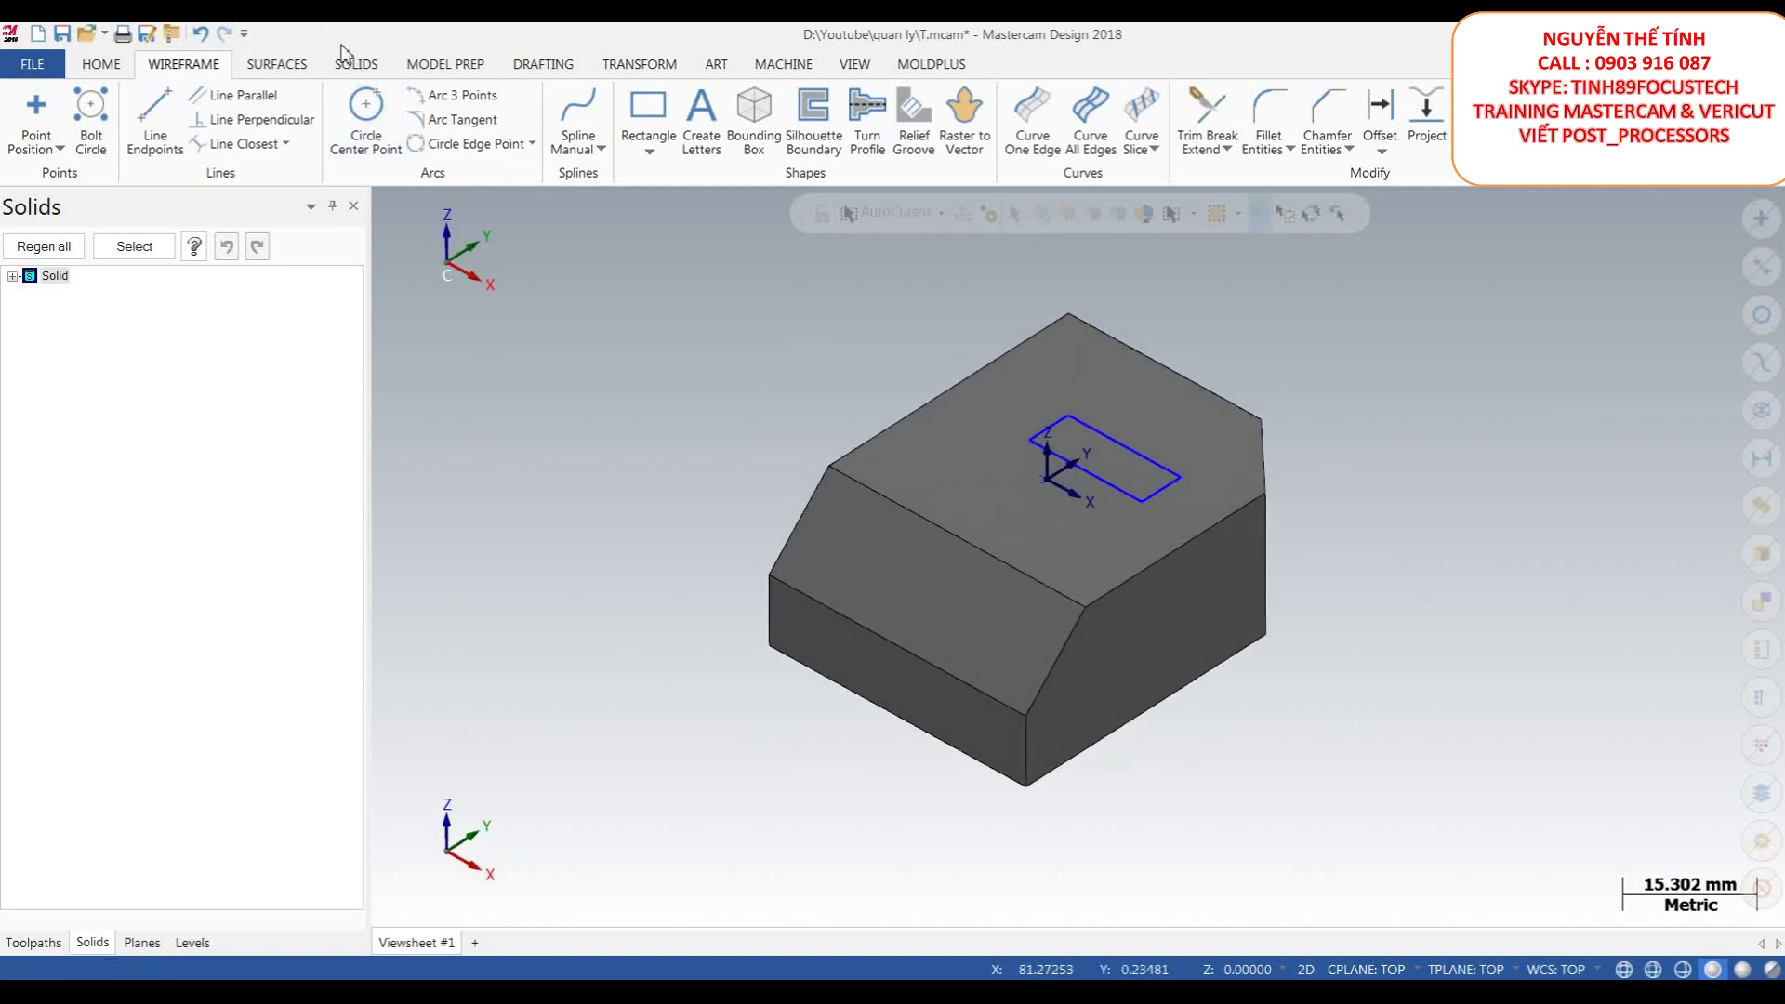
click(356, 64)
click(204, 117)
click(1136, 454)
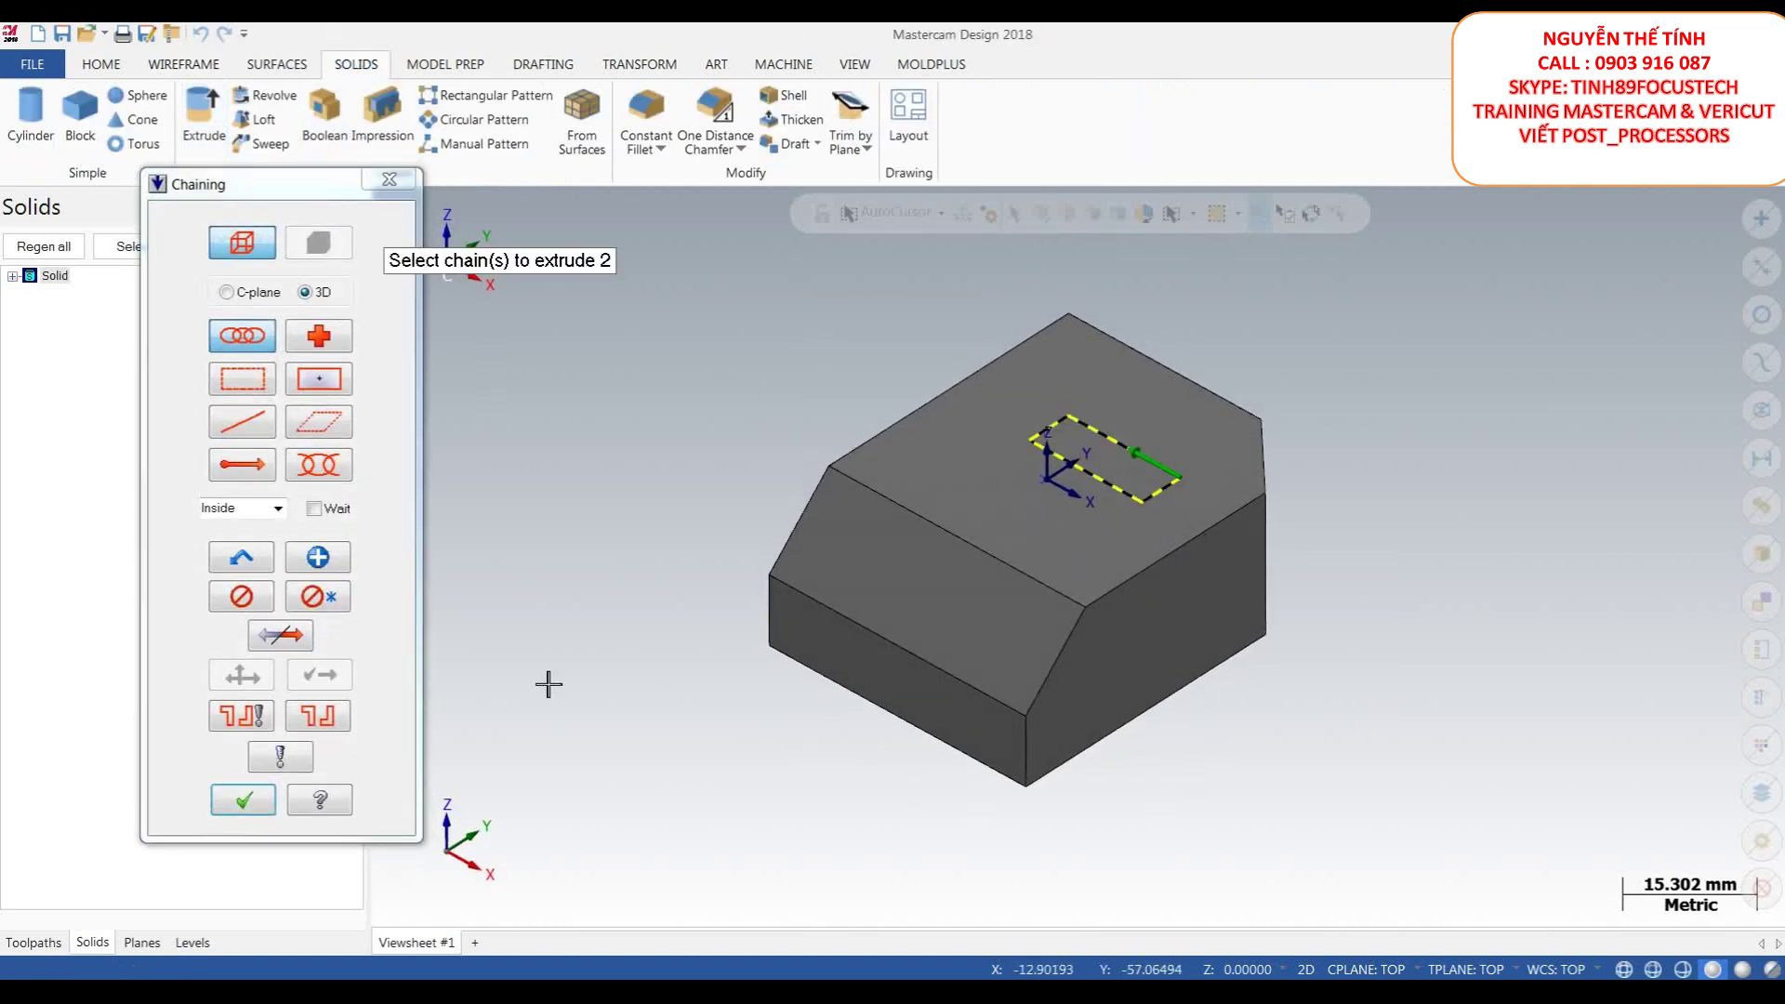
click(275, 797)
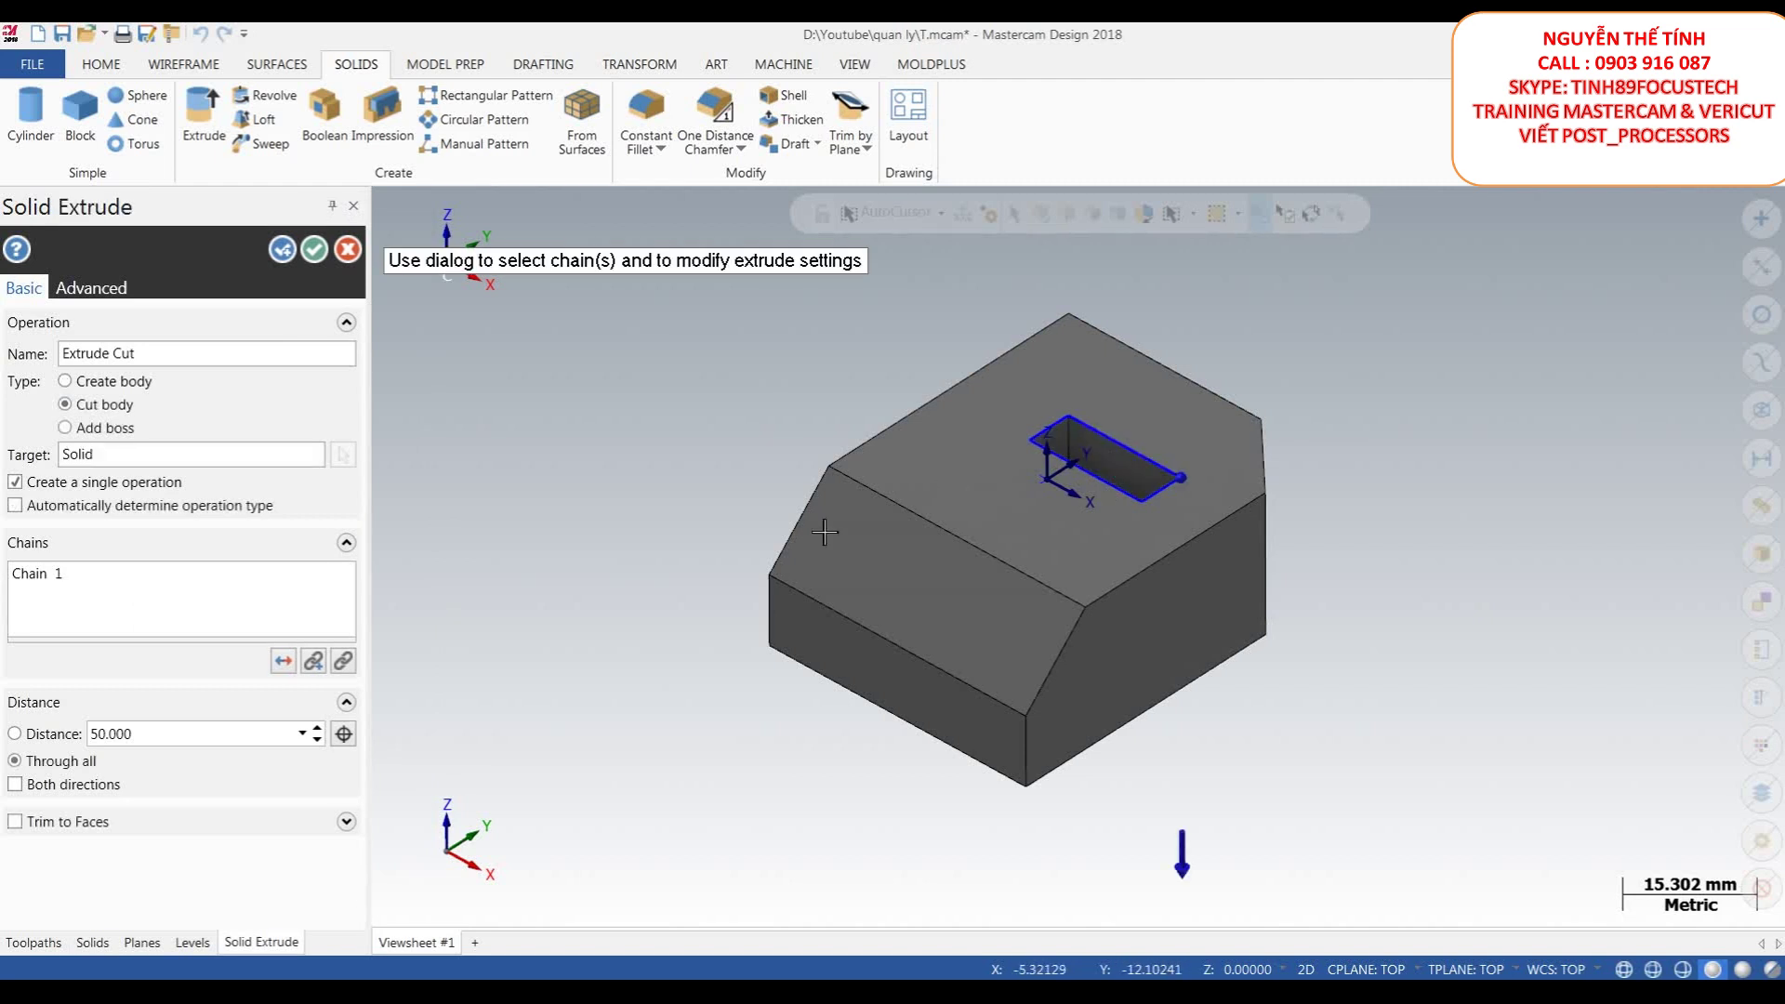
text(10)
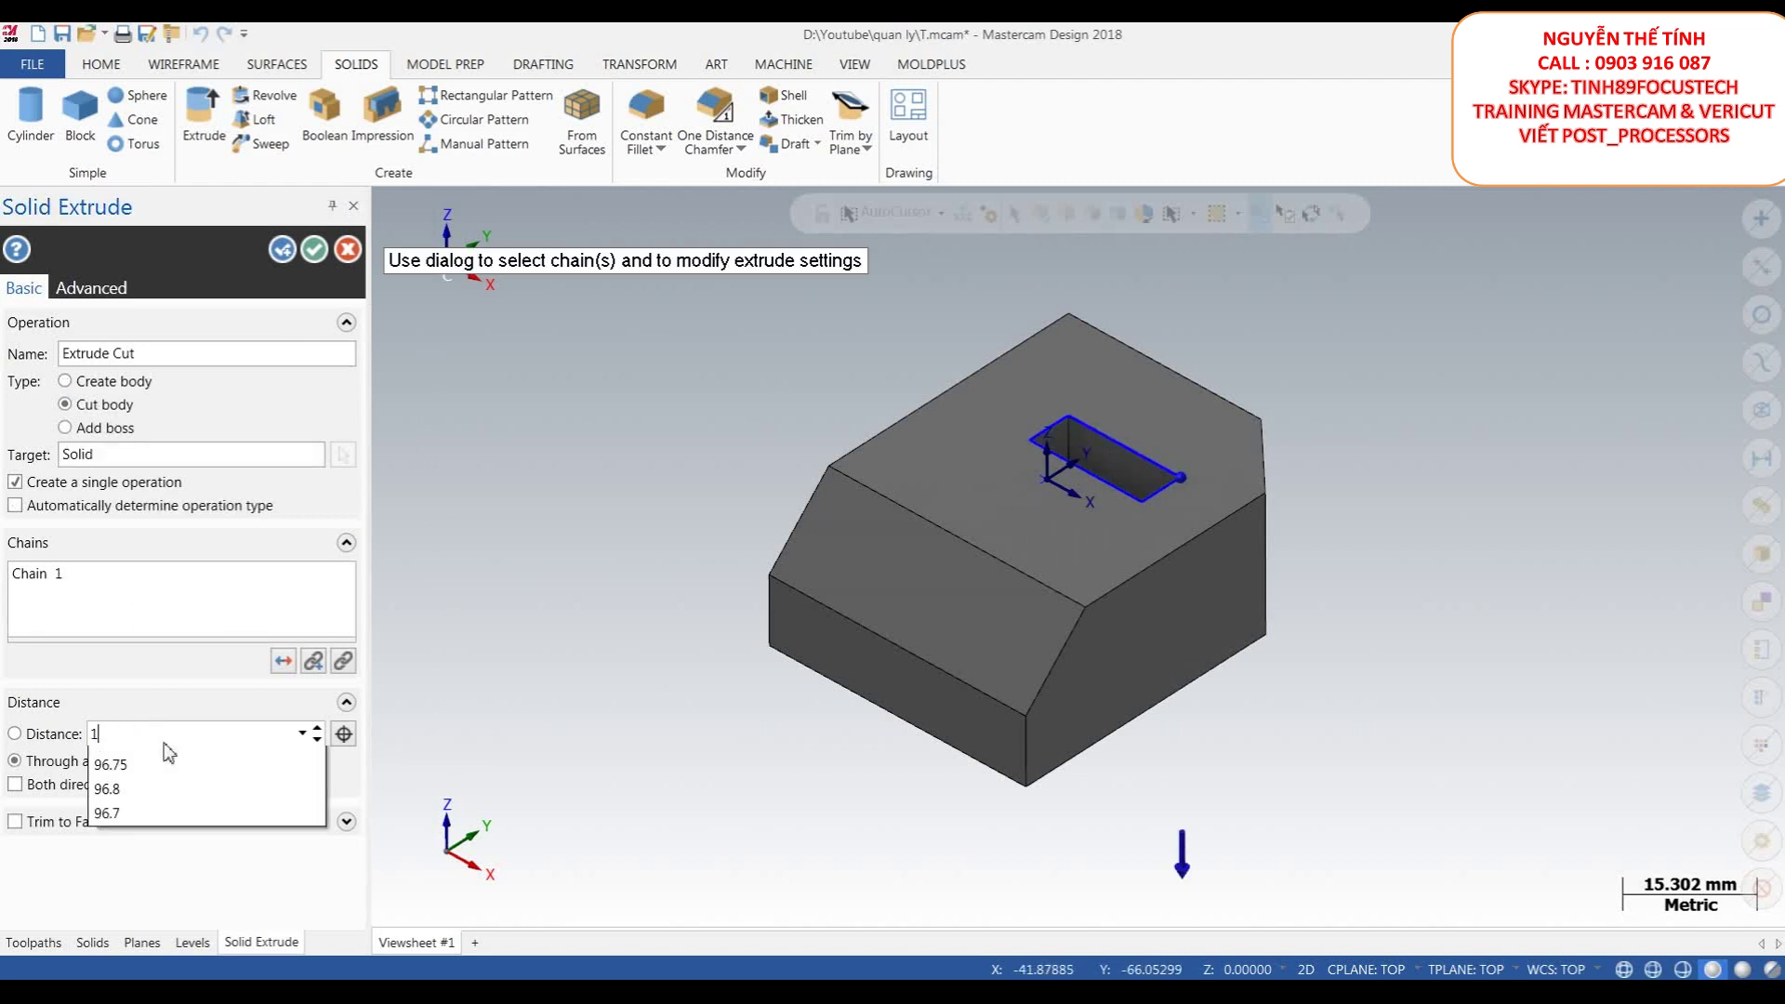
click(315, 250)
- Examine the block with its rectangular pocket from several angles, including the front and isometric views
middle_drag(1274, 502, 869, 416)
middle_drag(1102, 530, 1049, 693)
middle_drag(1153, 529, 1330, 414)
right_click(1330, 414)
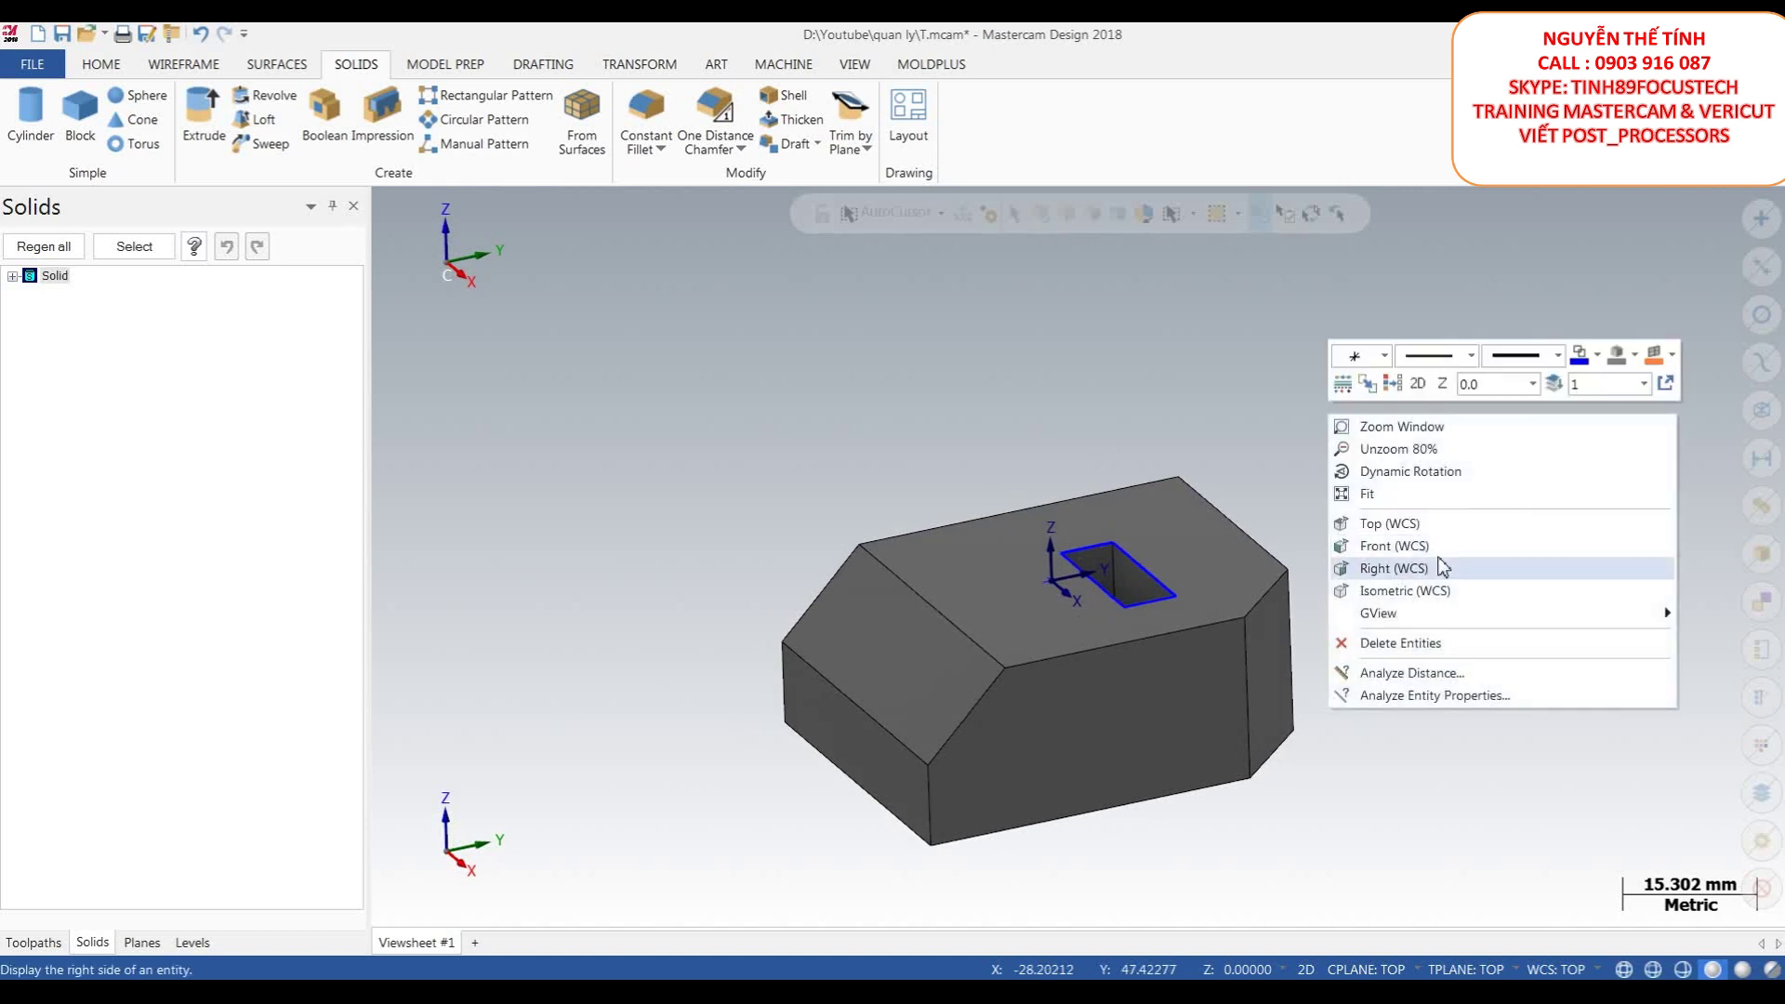
click(1410, 546)
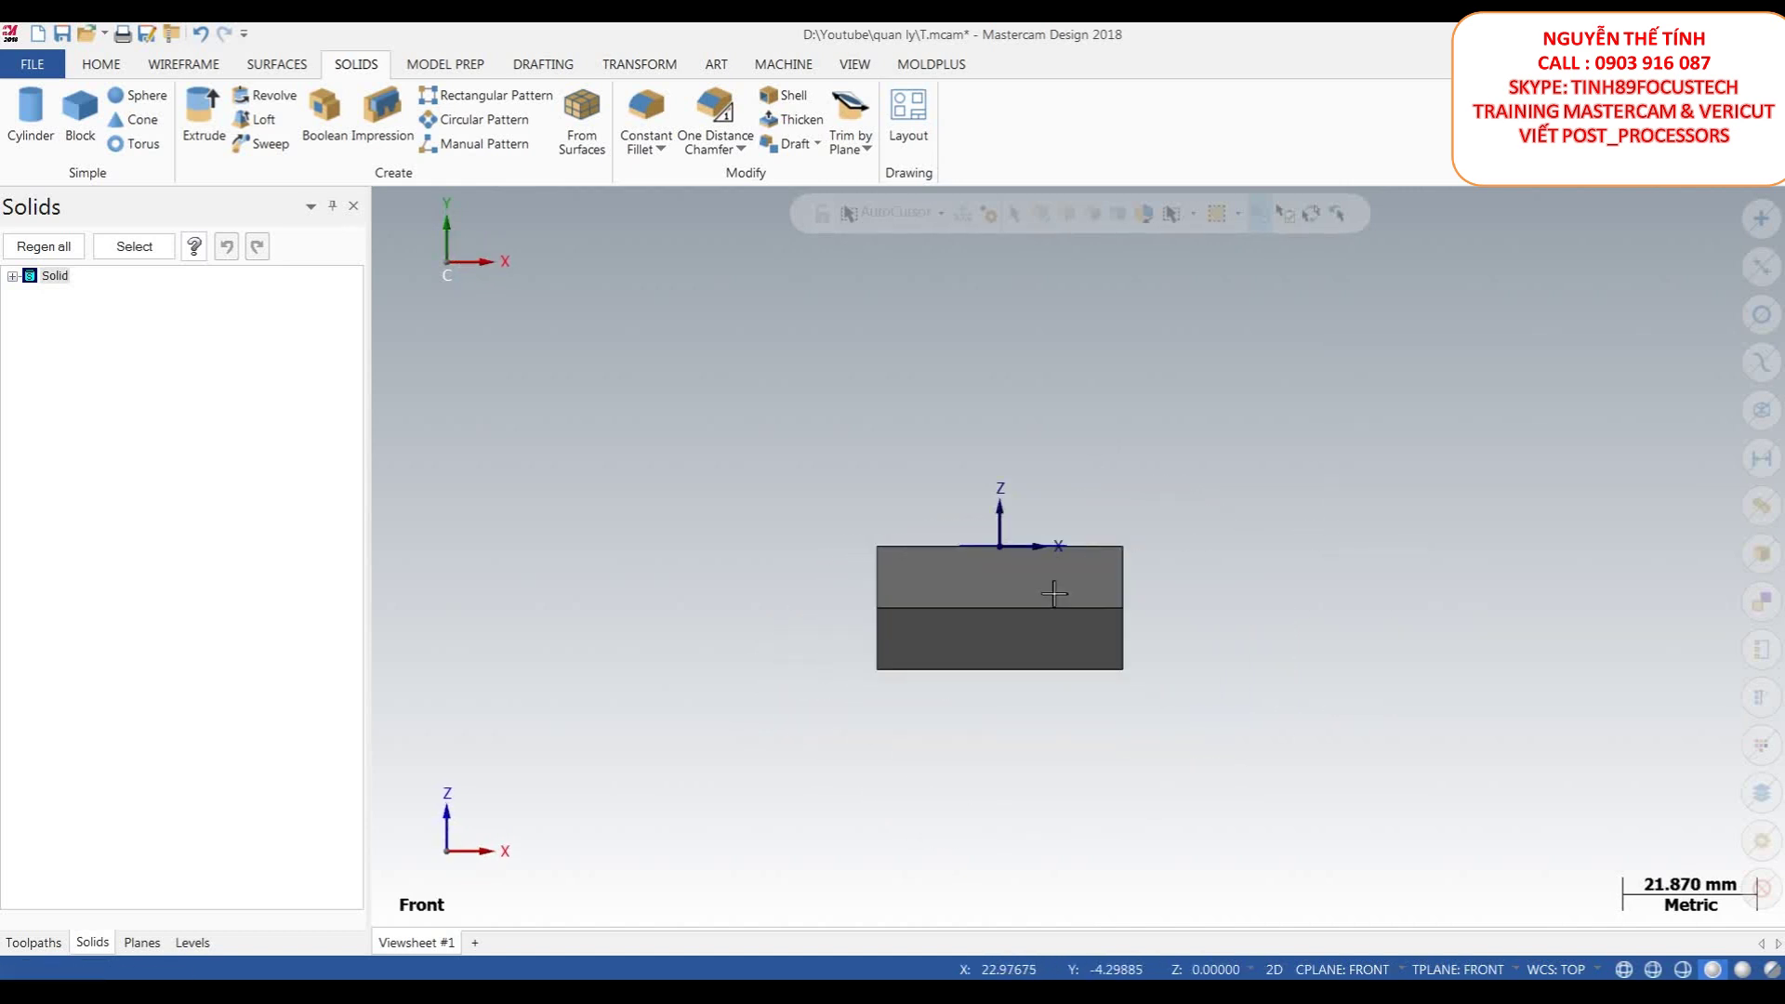
scroll(1236, 530, up, 2)
right_click(1344, 453)
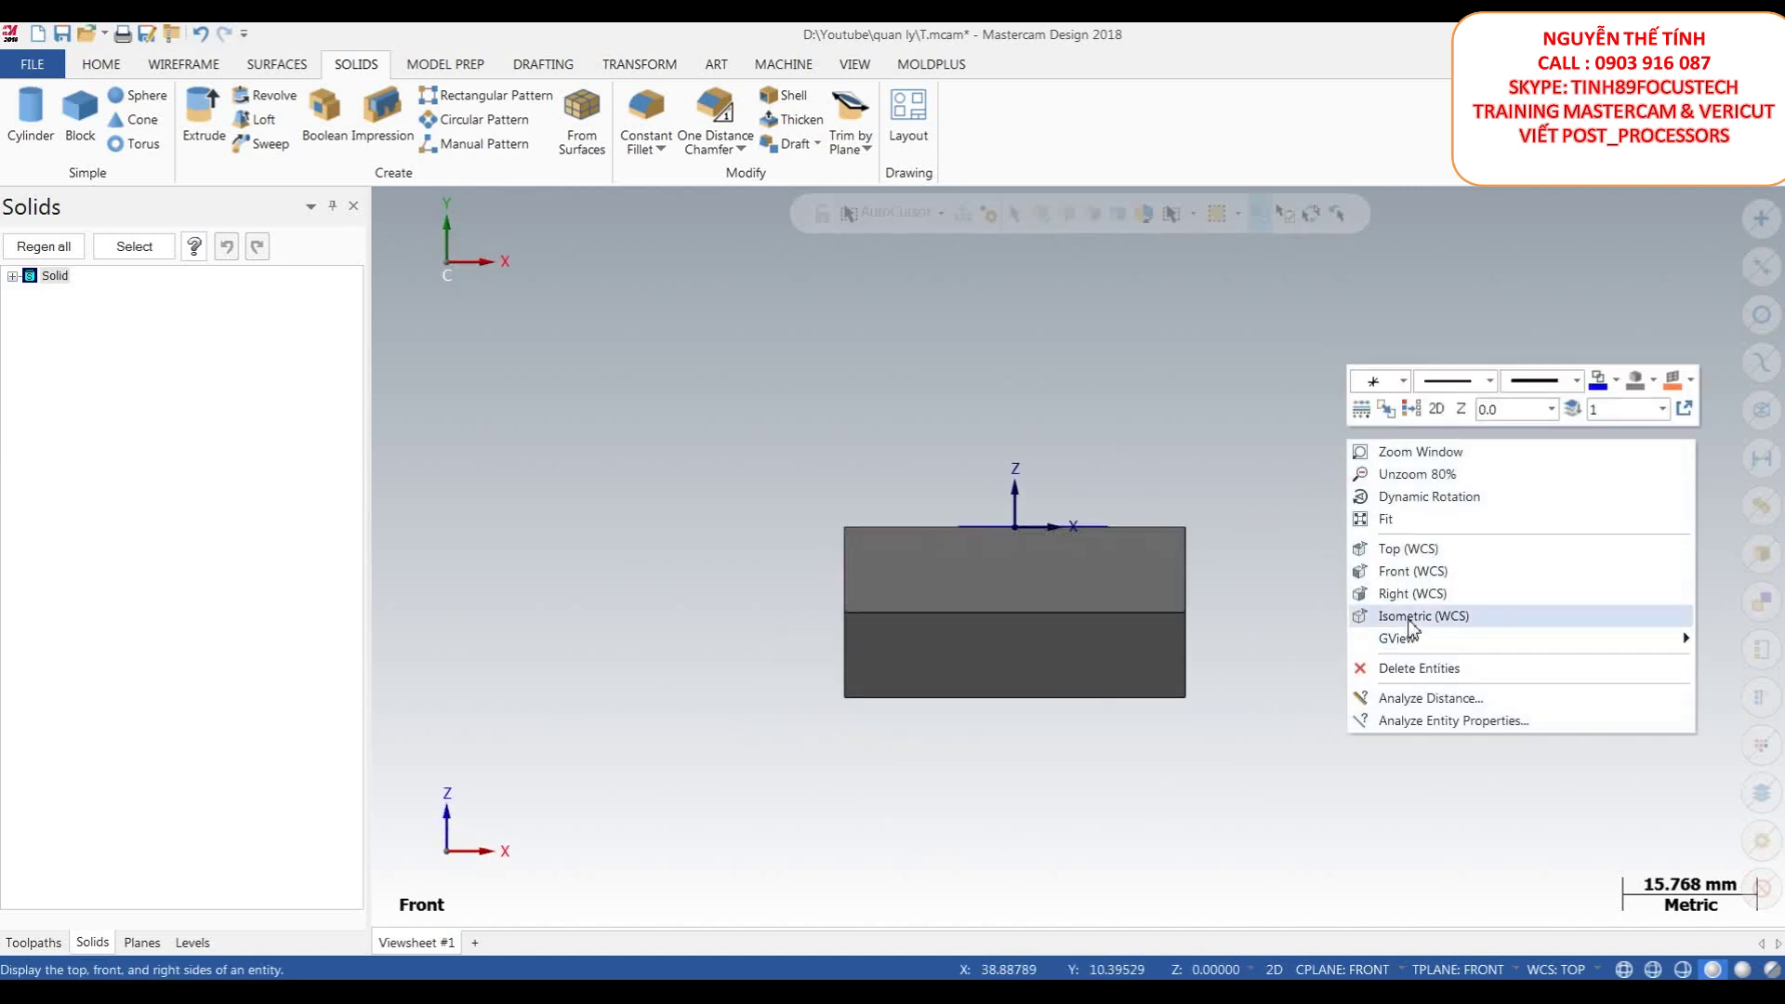
click(1347, 618)
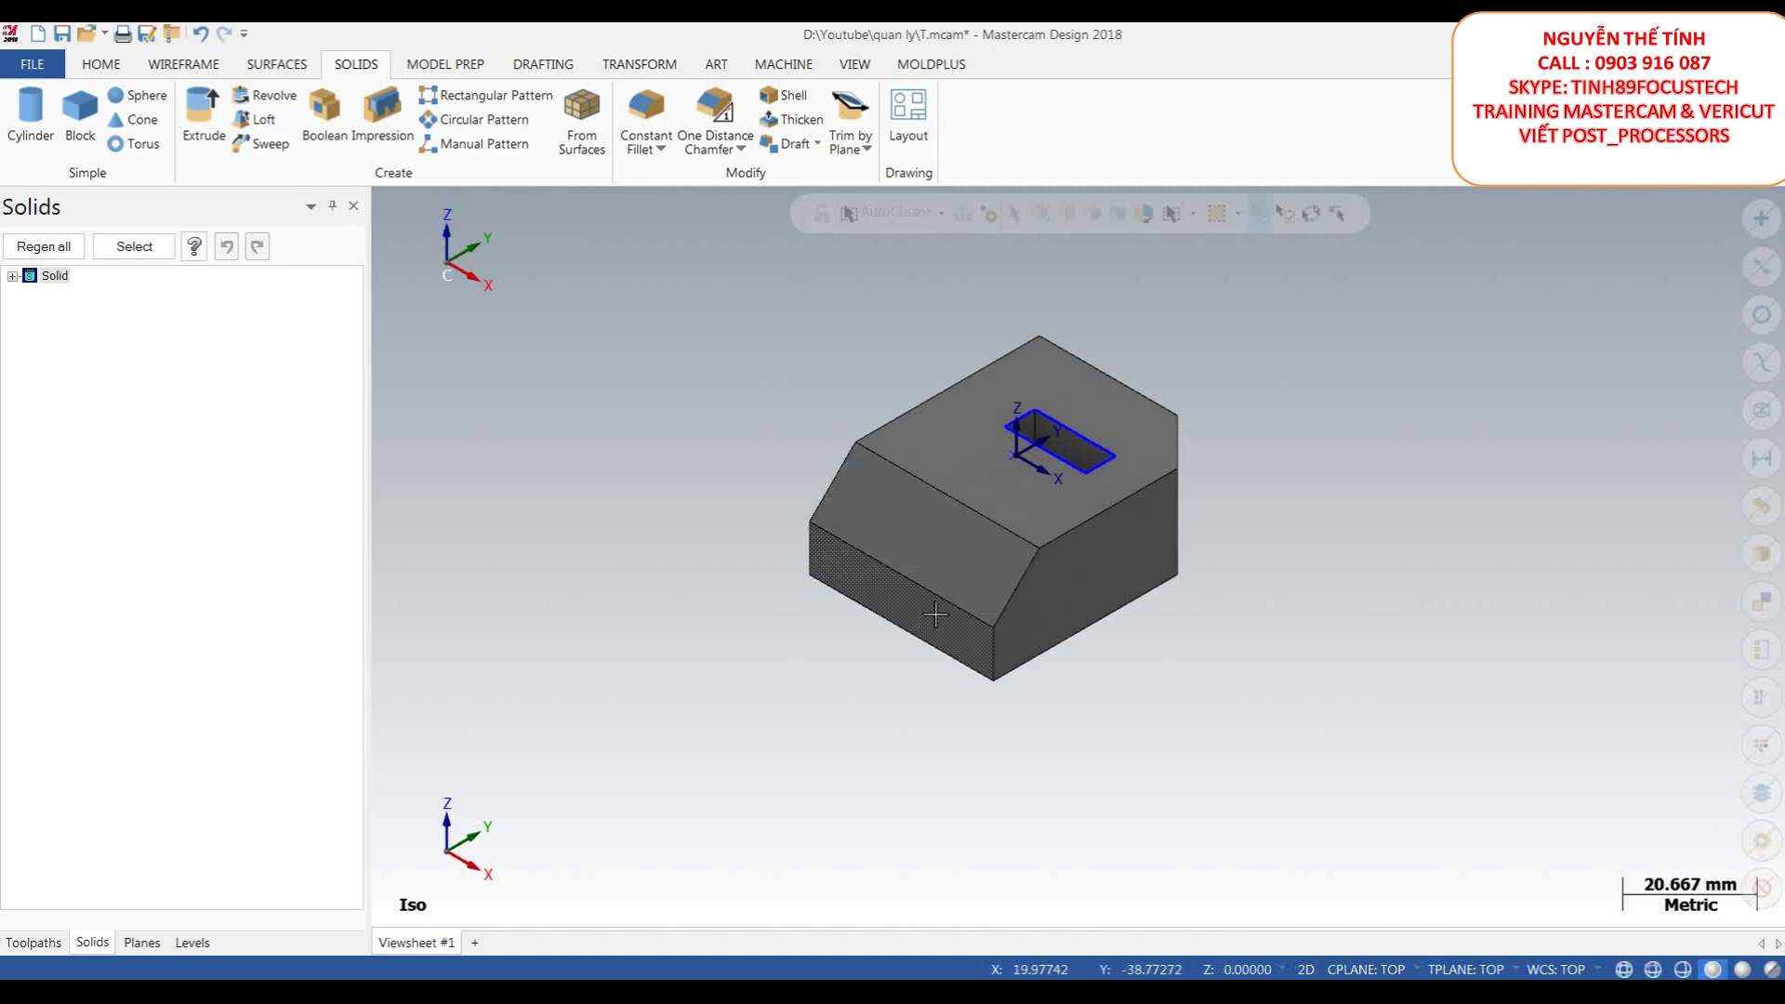
scroll(934, 617, up, 1)
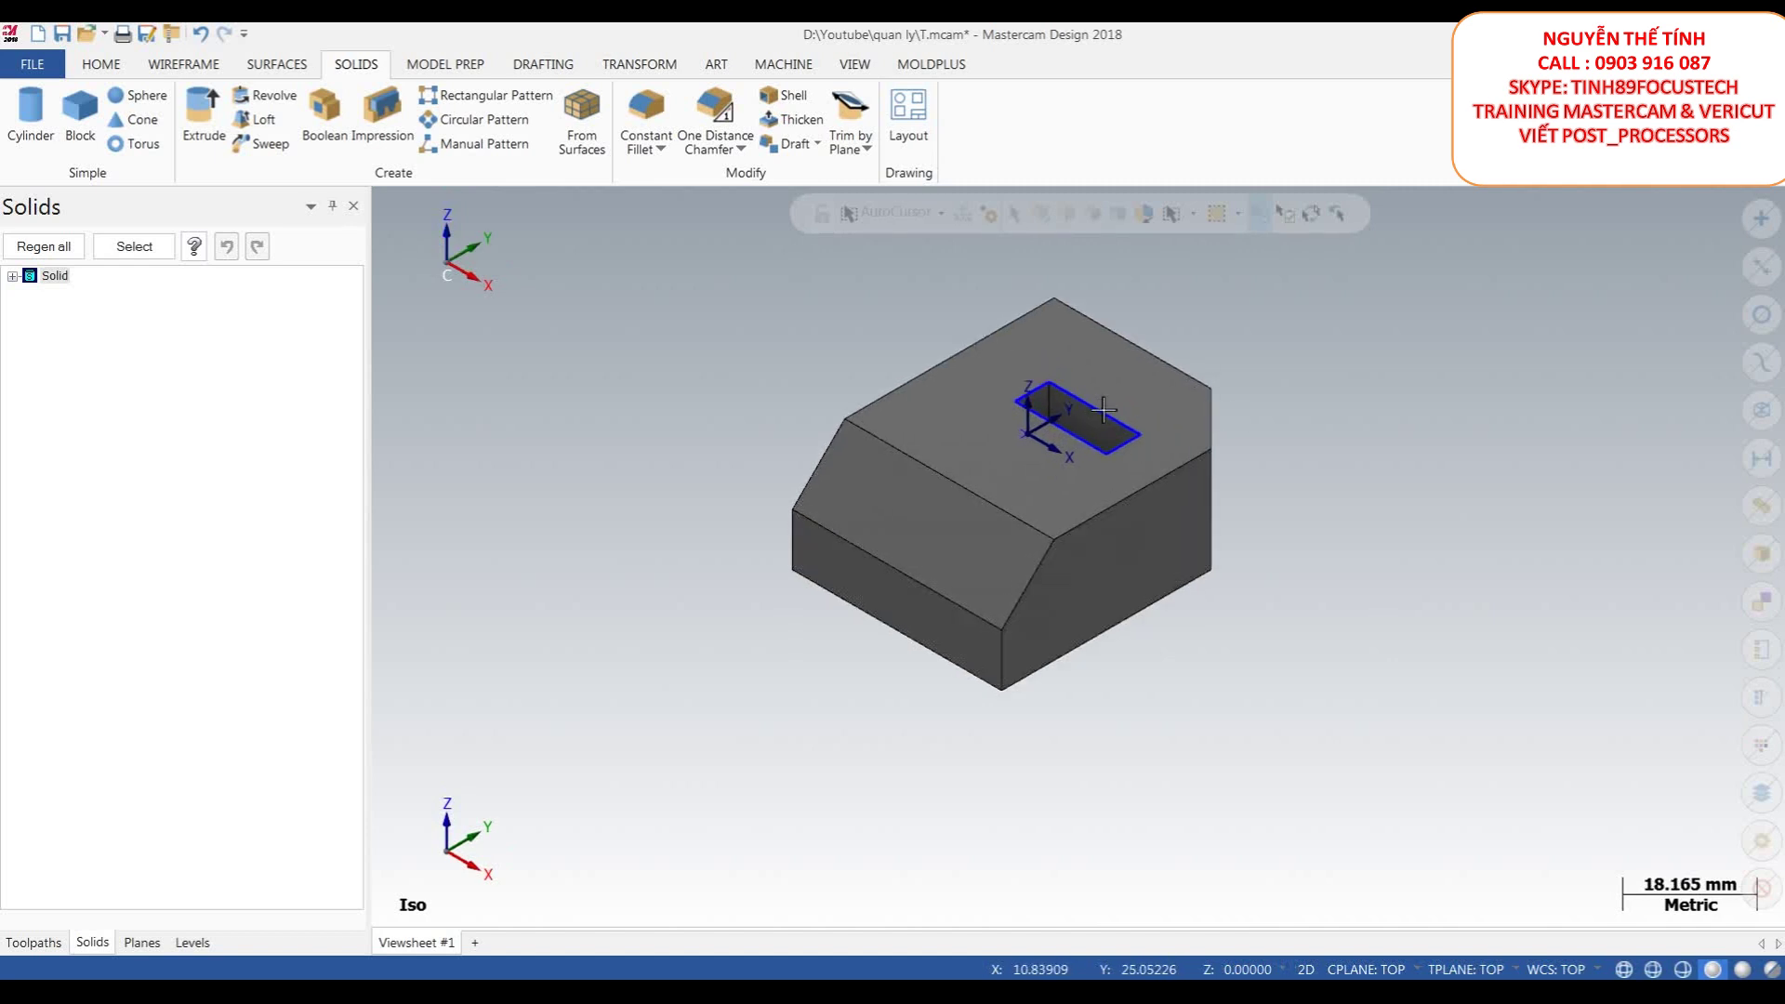
middle_drag(1091, 422, 1124, 511)
scroll(1124, 510, up, 4)
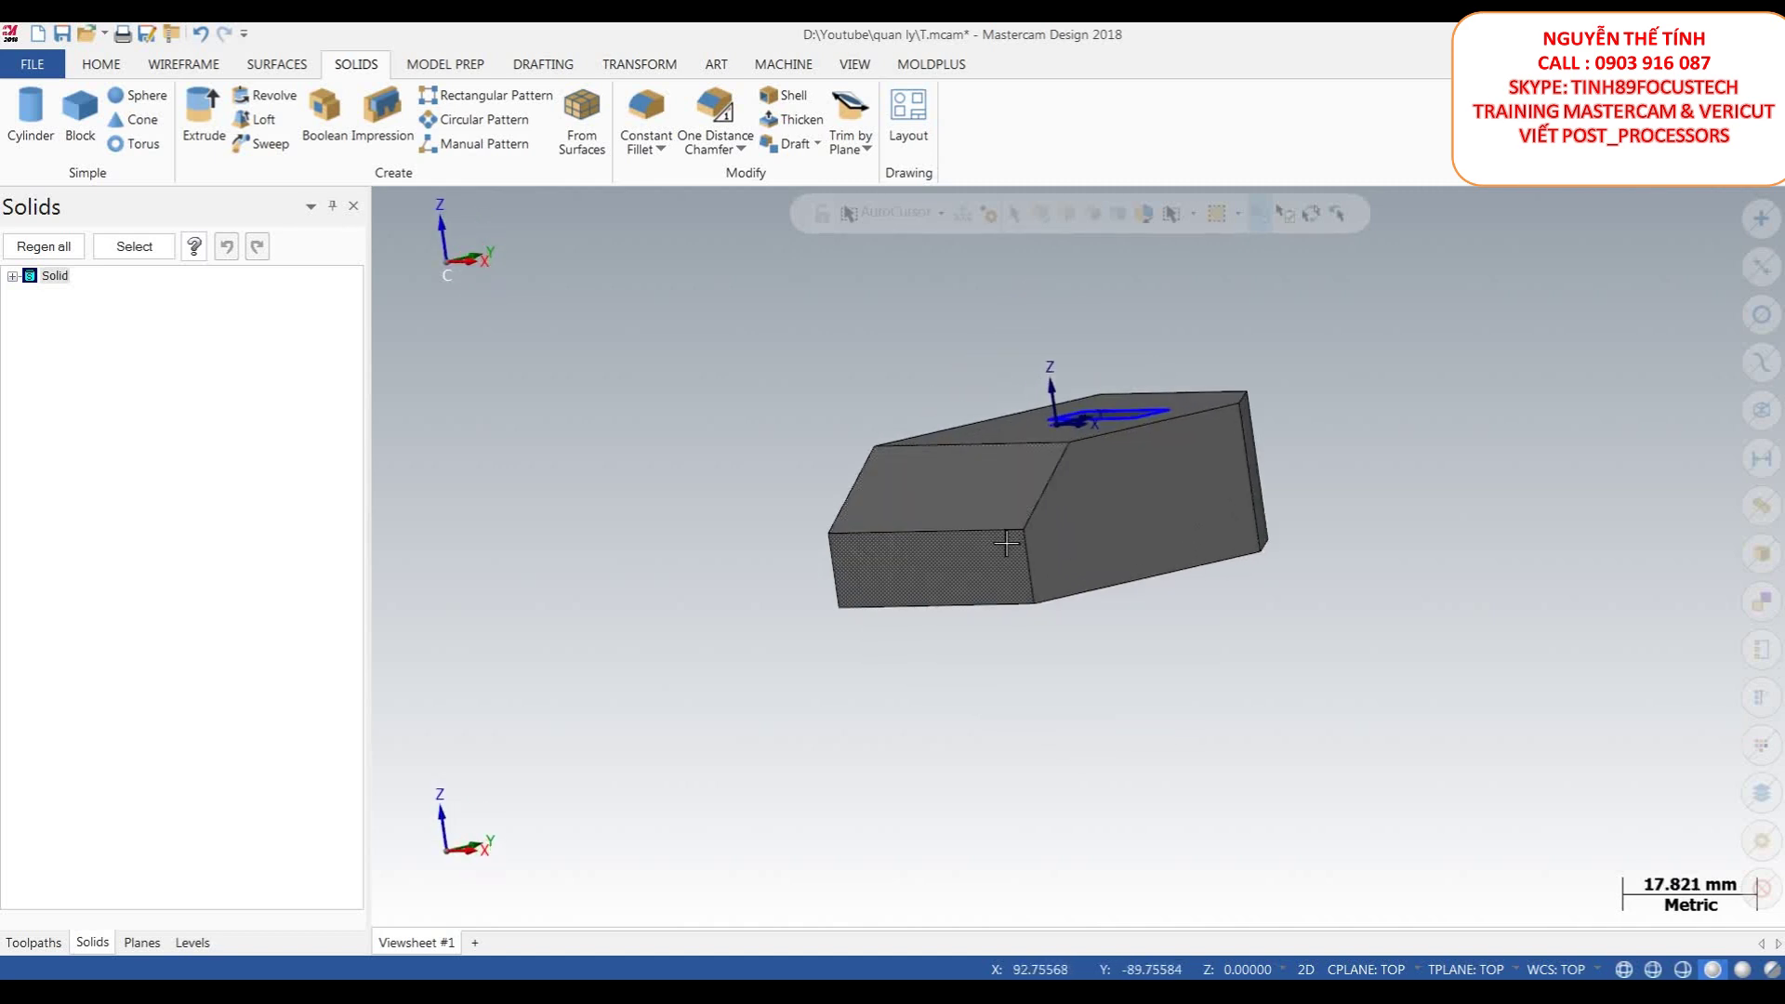
- Switch to the front view and set the construction depth to Z 25 from the front face's lower corner
right_click(1448, 414)
click(1507, 547)
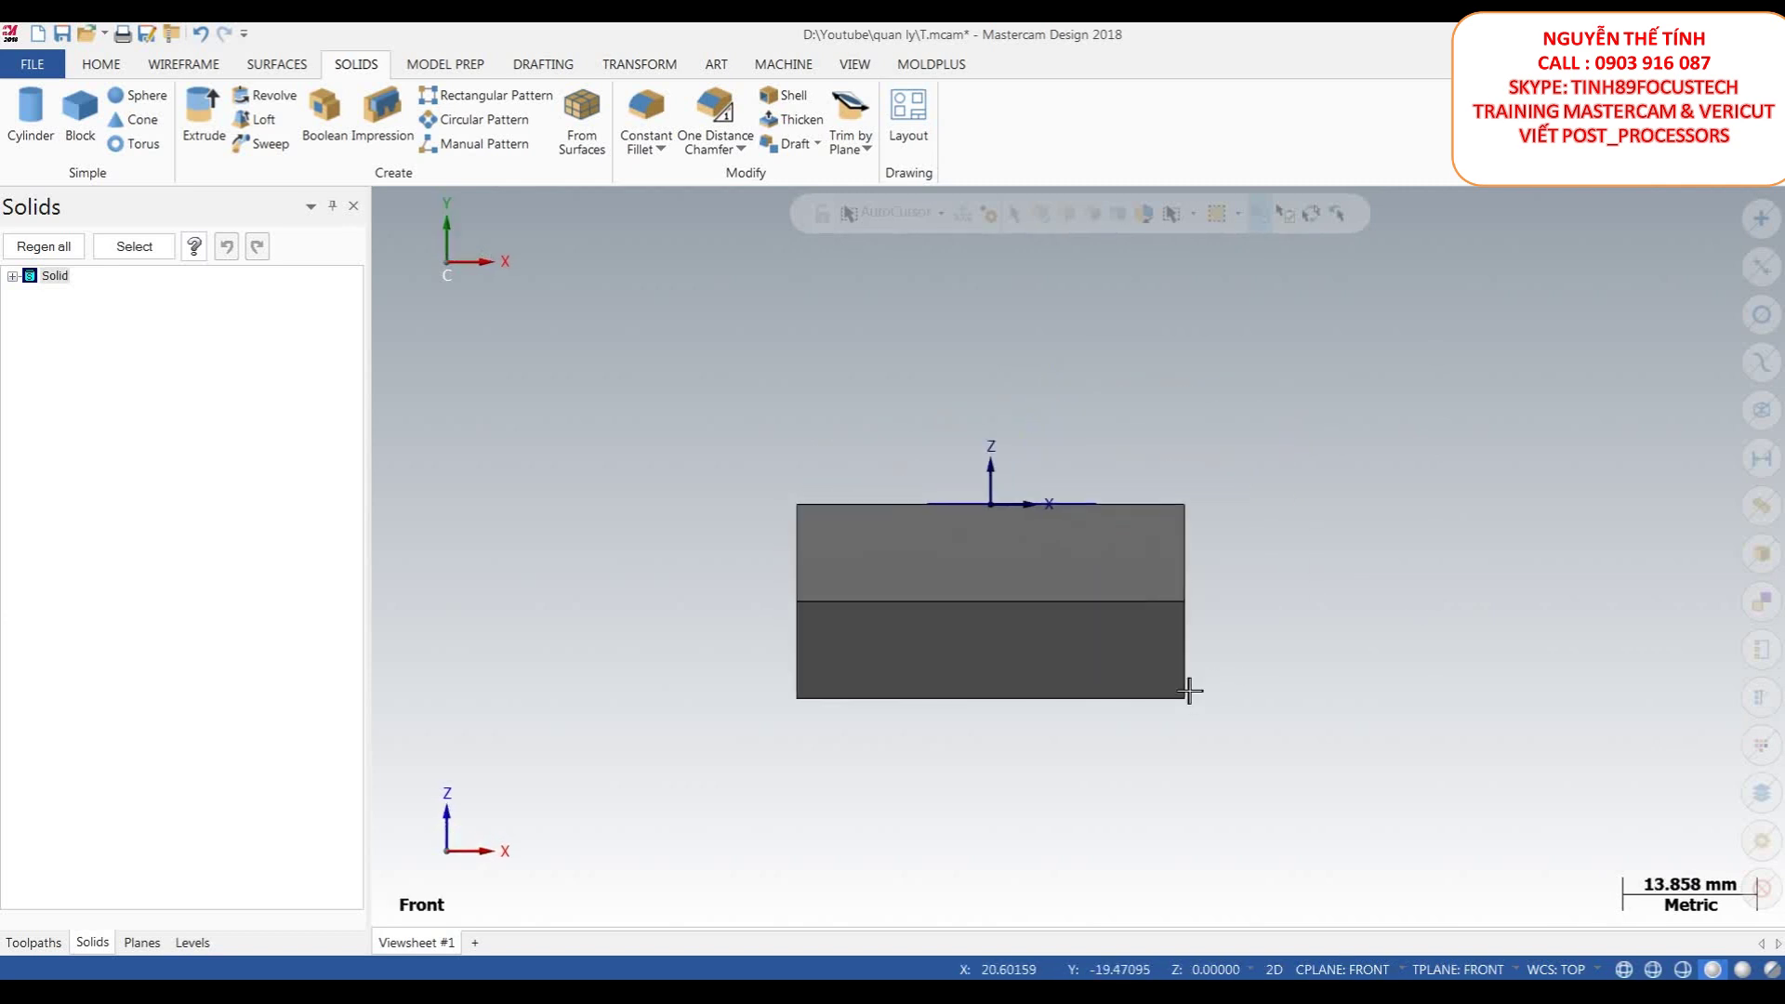
click(1177, 970)
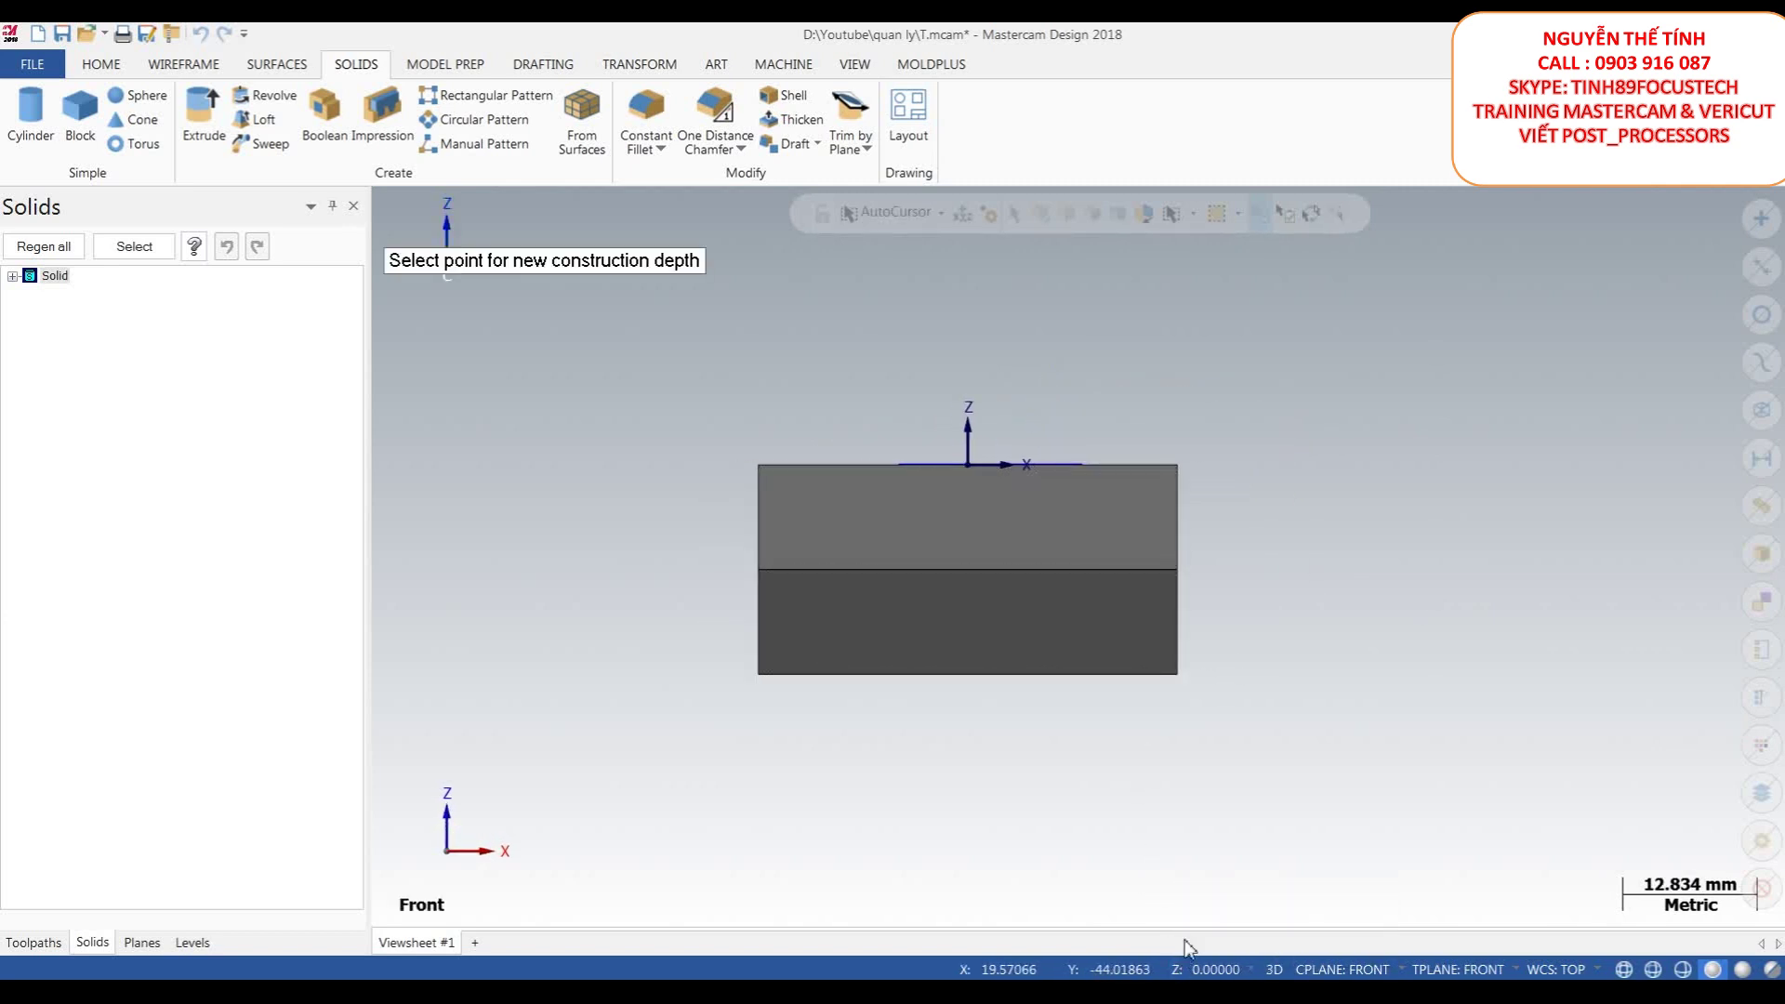
click(1178, 676)
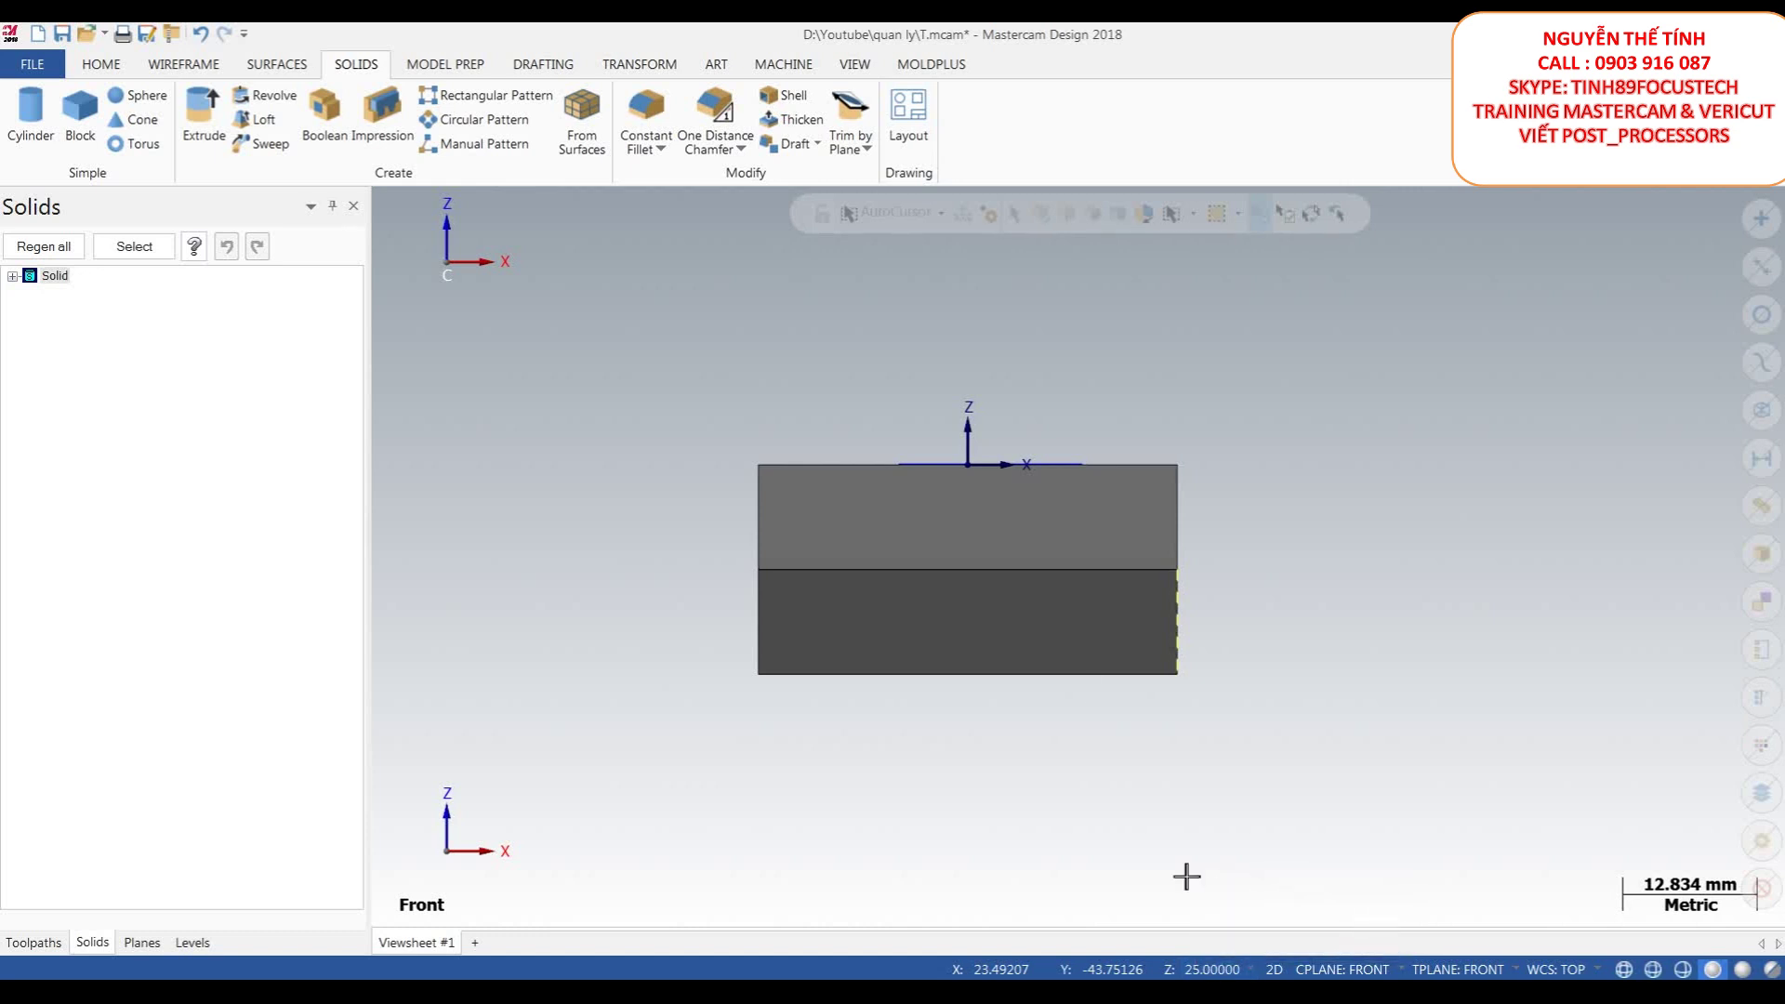
- Sketch a centre-point circle of about 2.3 mm radius on the front face below the chamfer, slightly to the negative X side
click(183, 64)
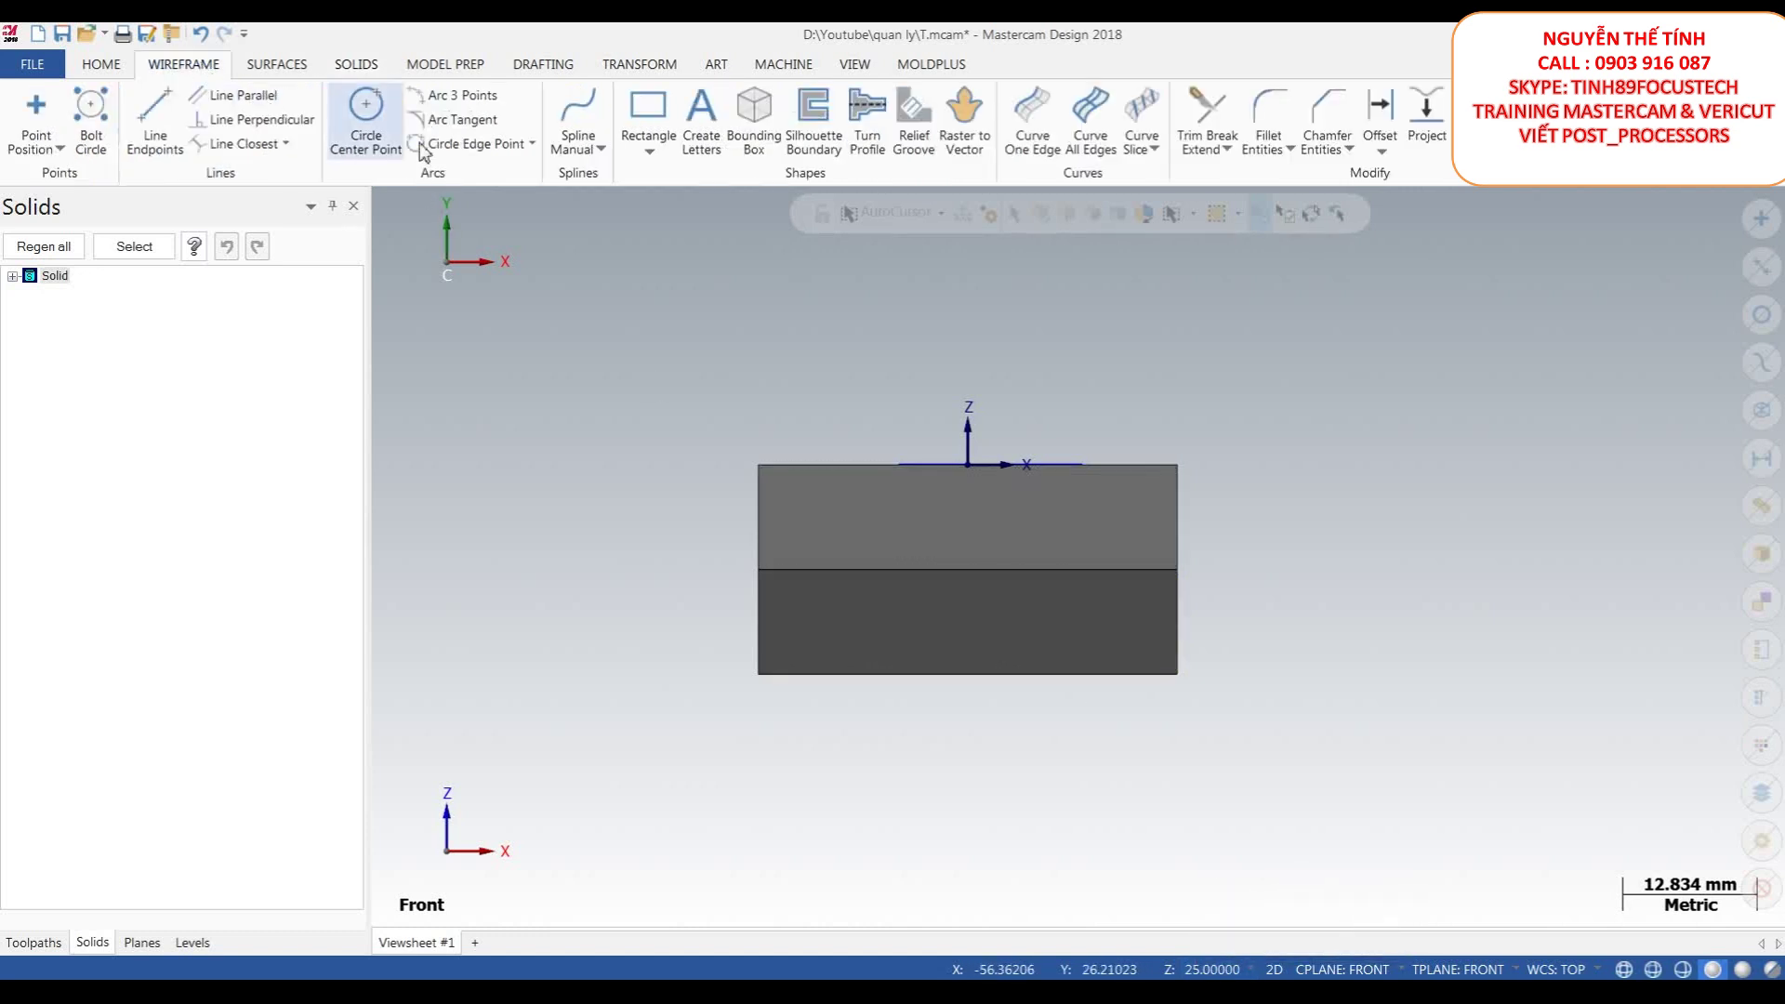
click(366, 117)
click(918, 617)
click(946, 619)
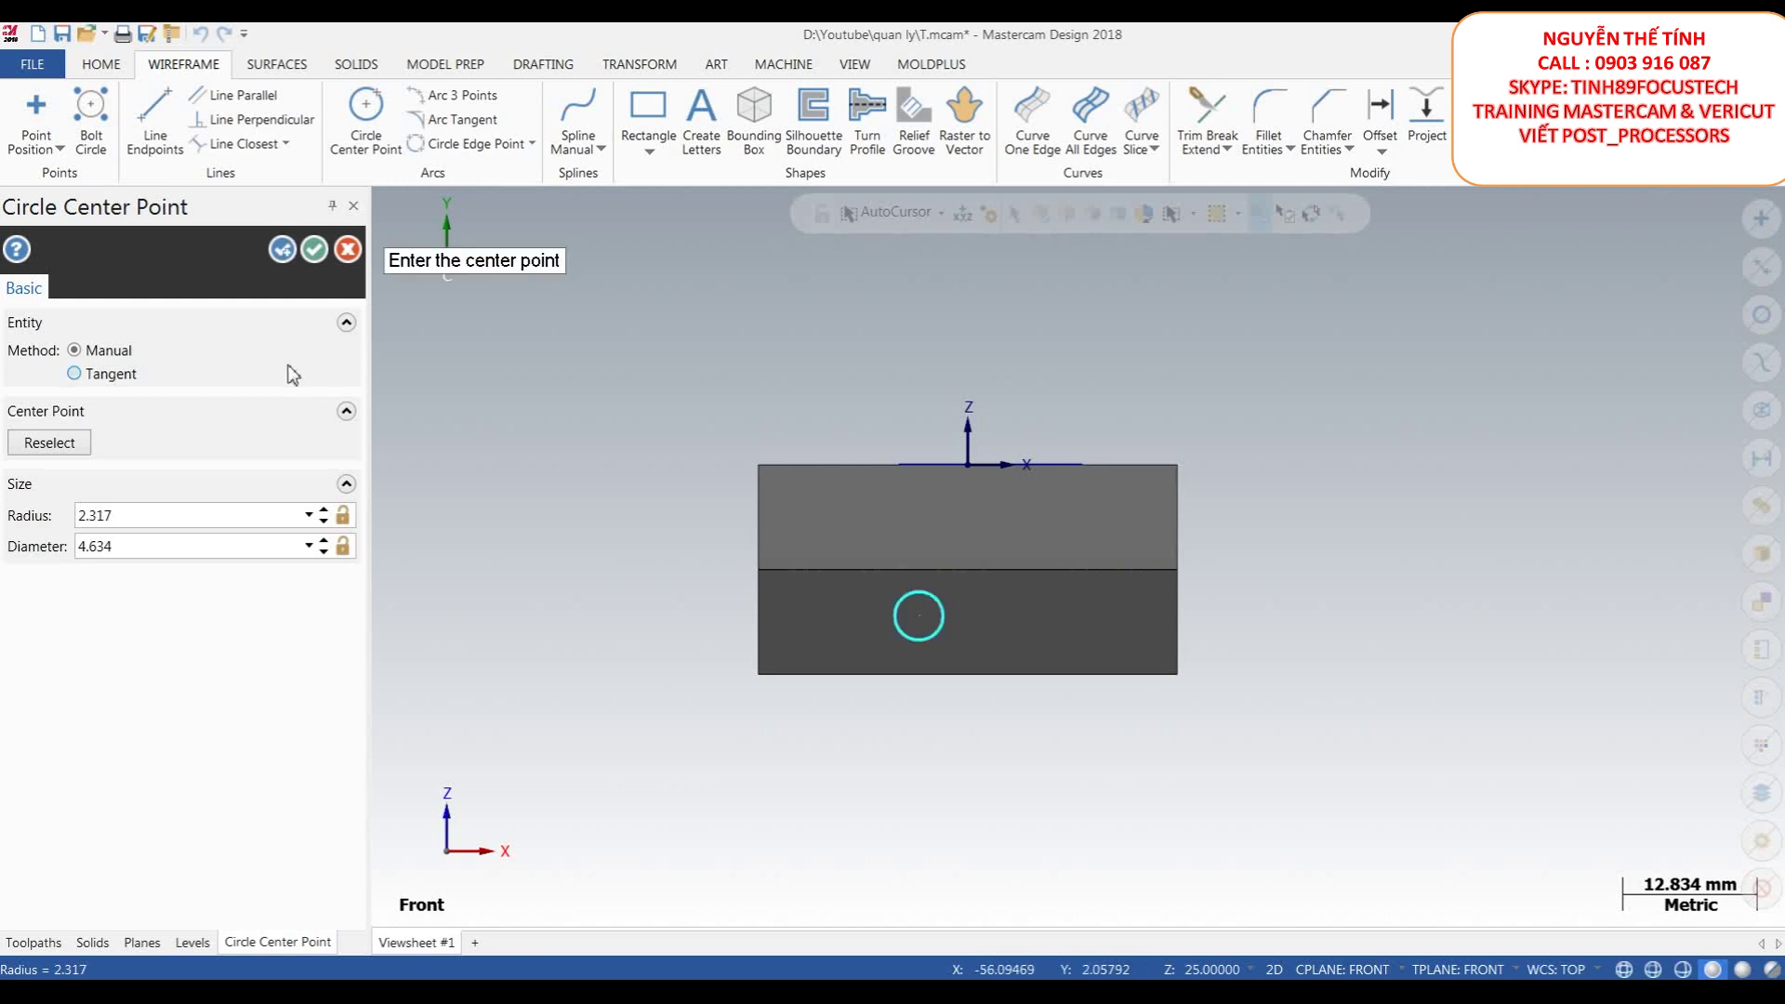
click(314, 251)
- Extrude the front-face circle as a cut body into the block with a distance of 10 mm
key(alt+7)
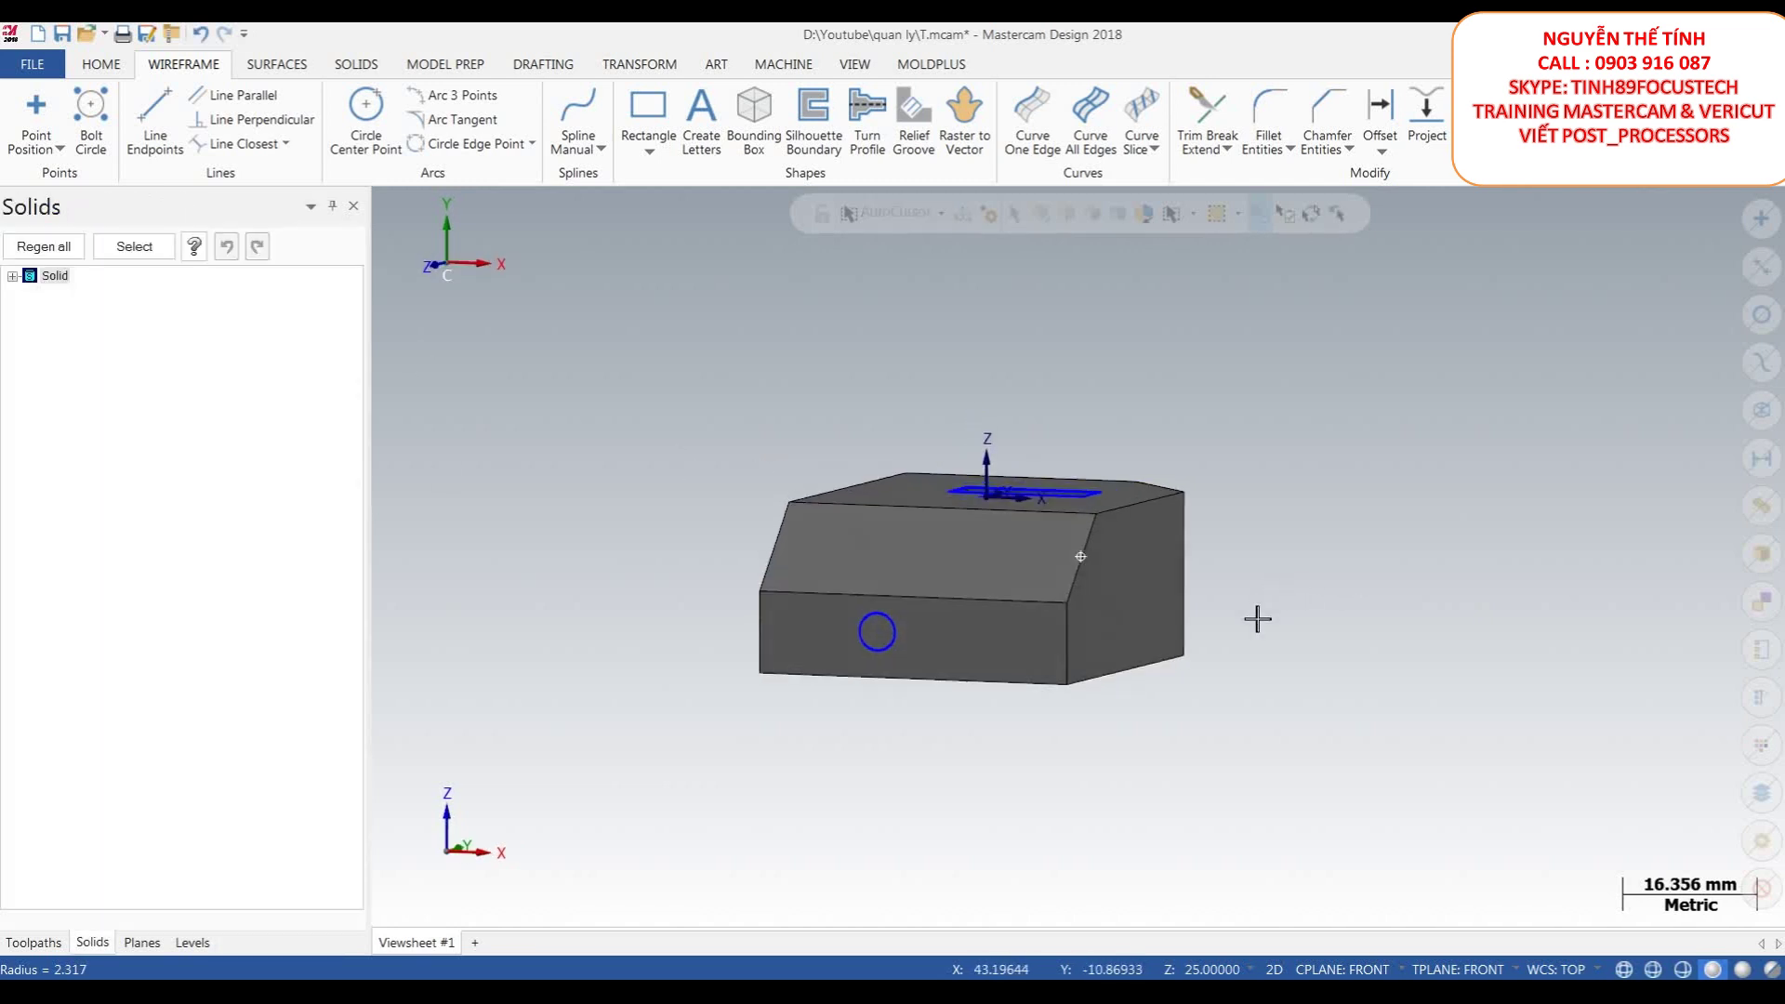
click(367, 70)
click(203, 112)
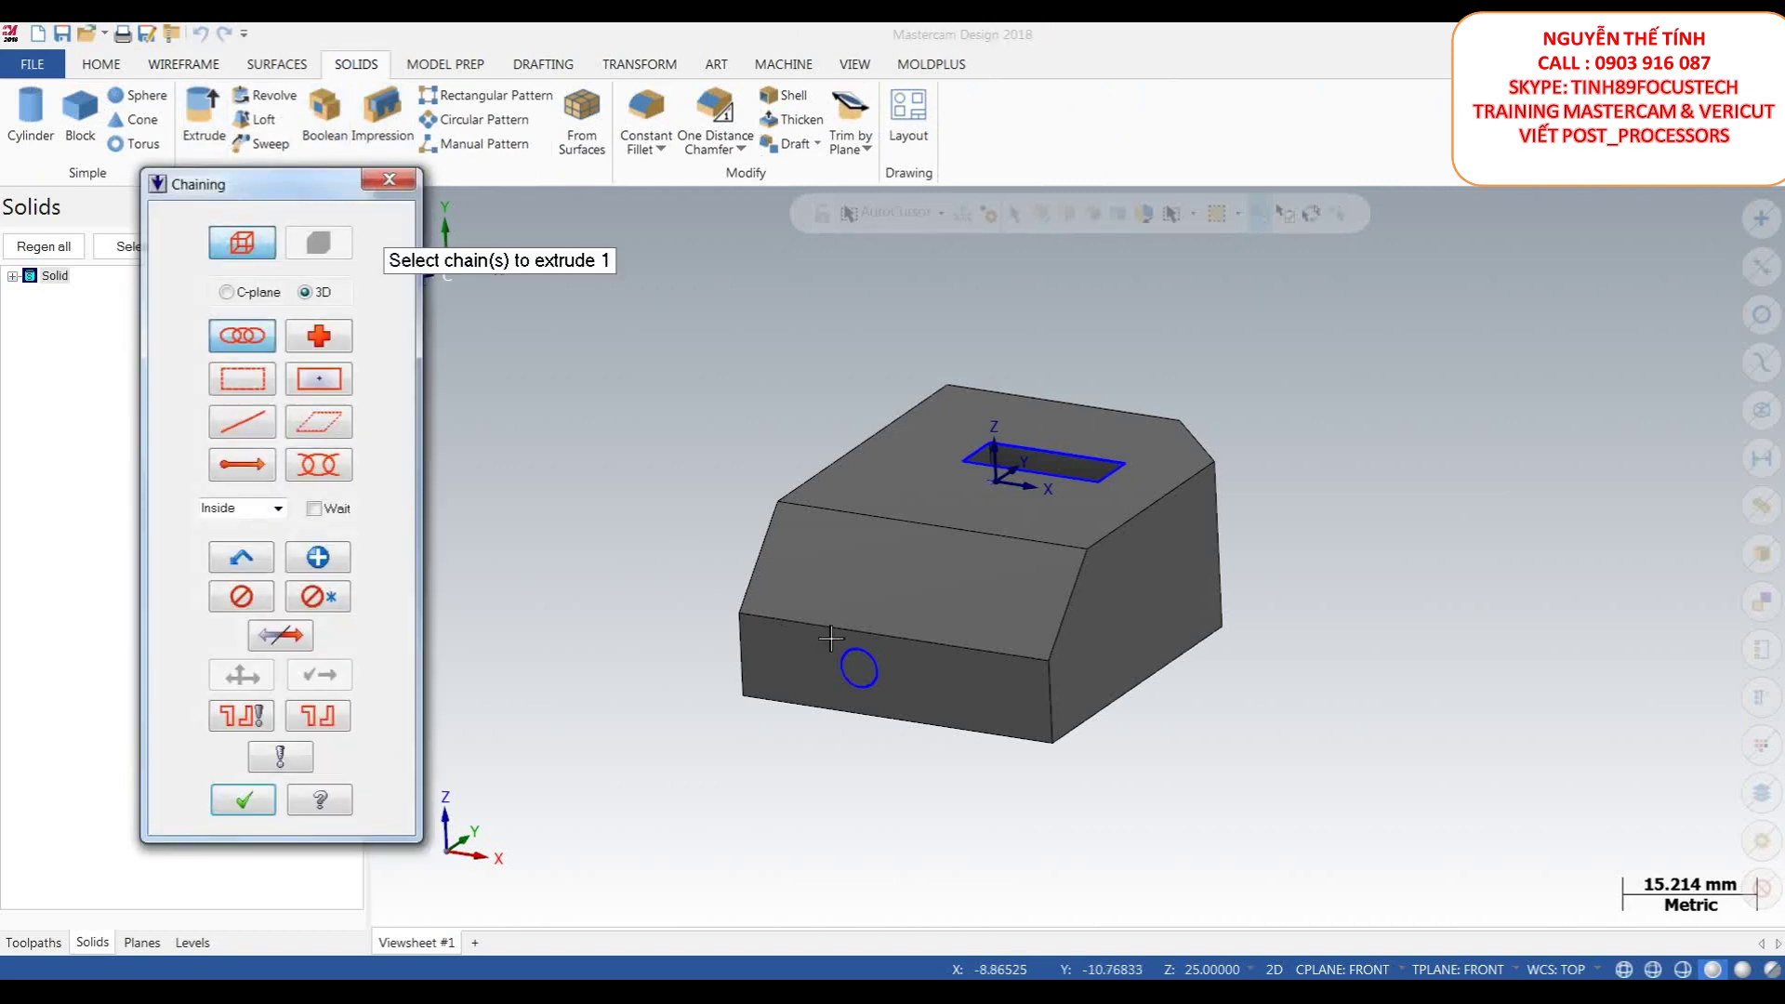
click(275, 799)
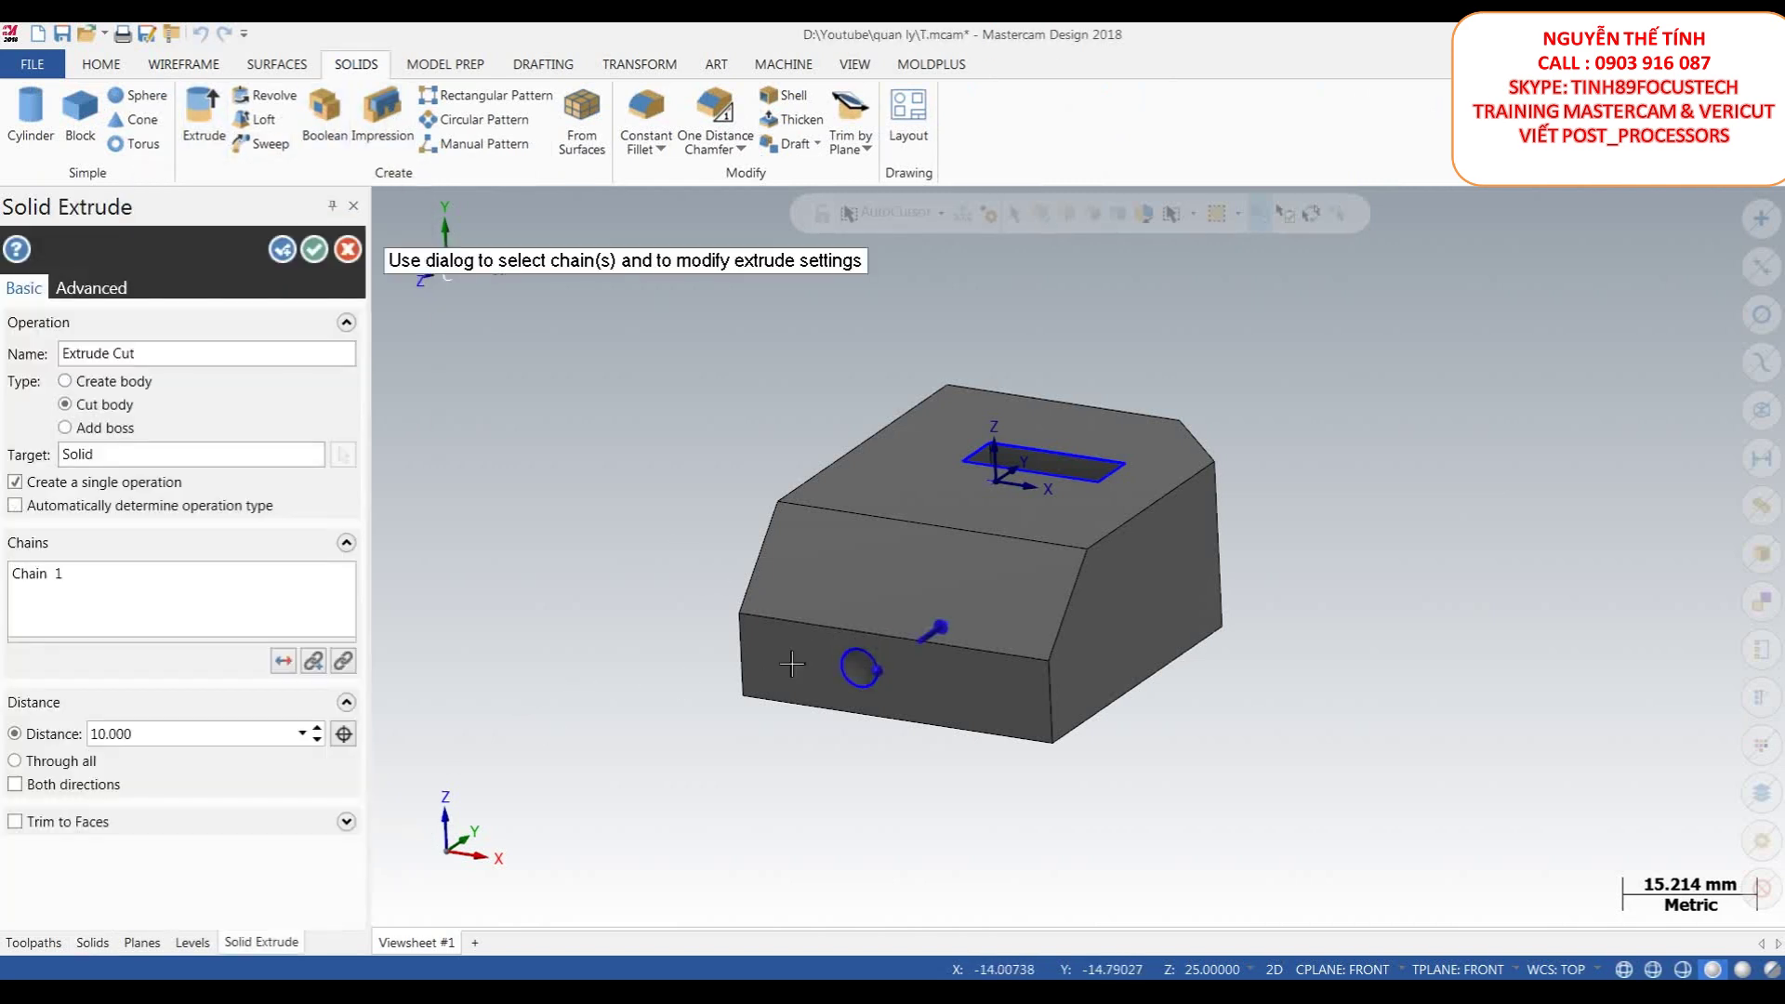
click(314, 249)
- Switch to the right view and set the construction depth to Z 20 from the side face's lower corner at the vertical chamfer
scroll(578, 558, down, 3)
middle_drag(1188, 498, 1043, 588)
right_click(1227, 486)
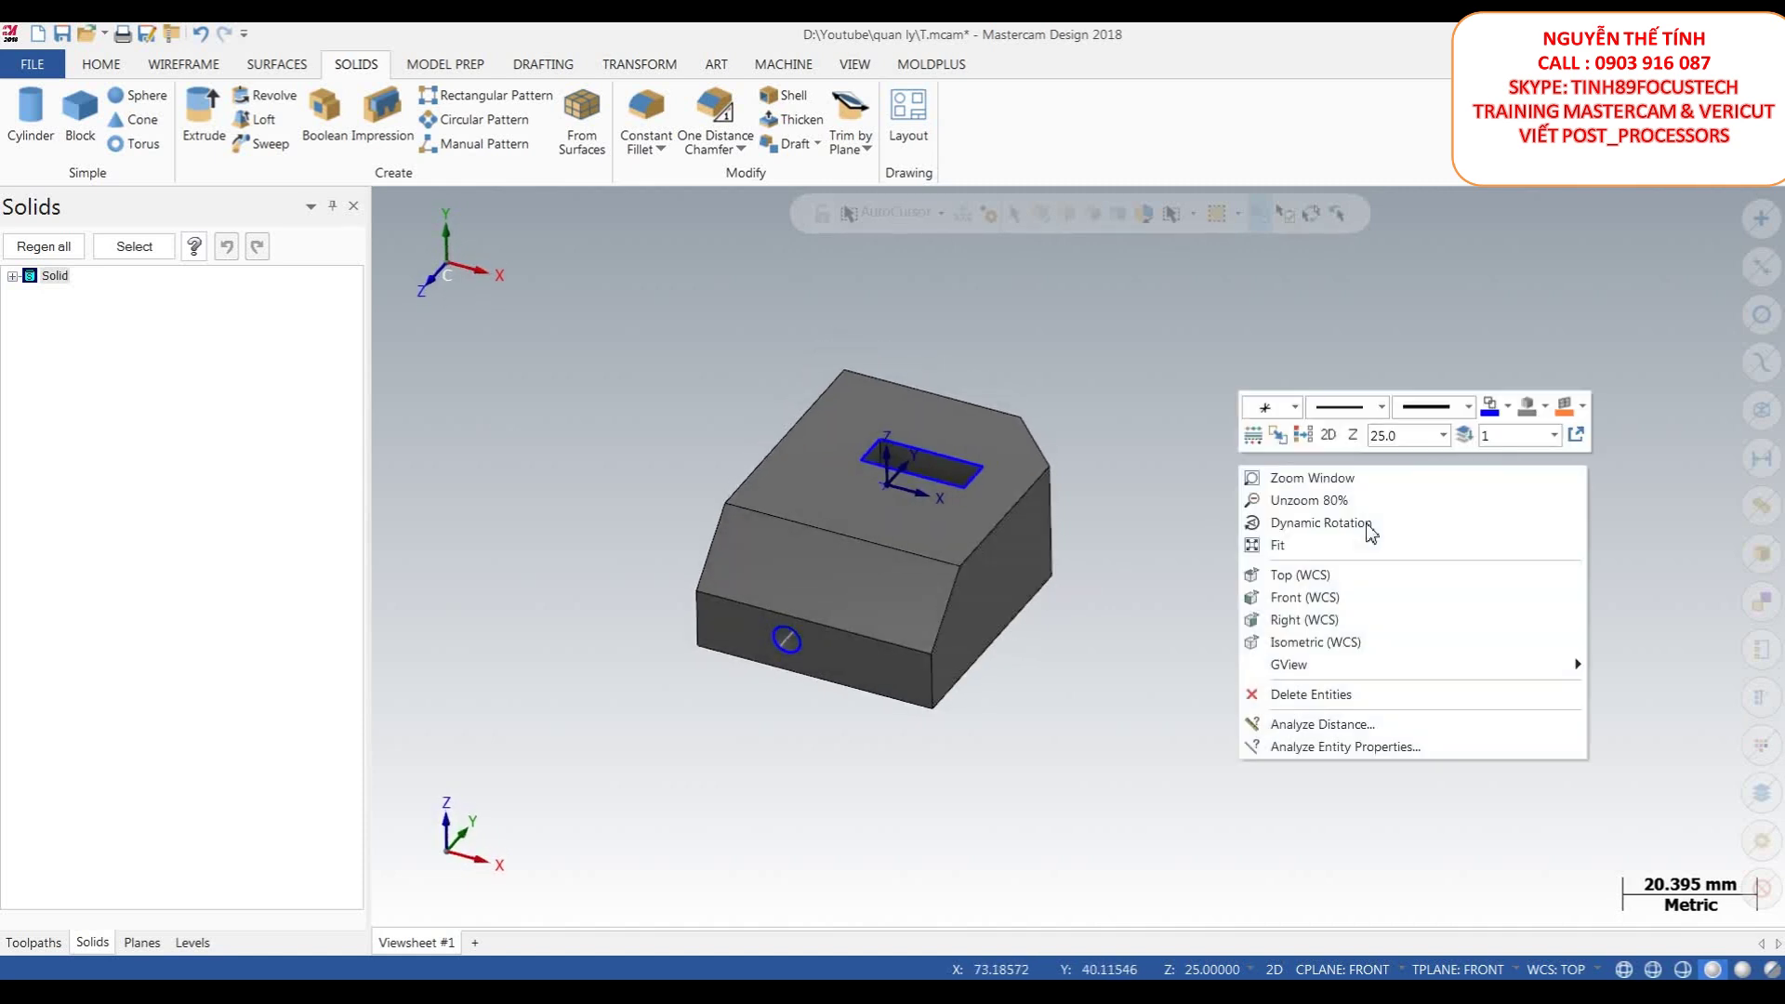
click(1358, 617)
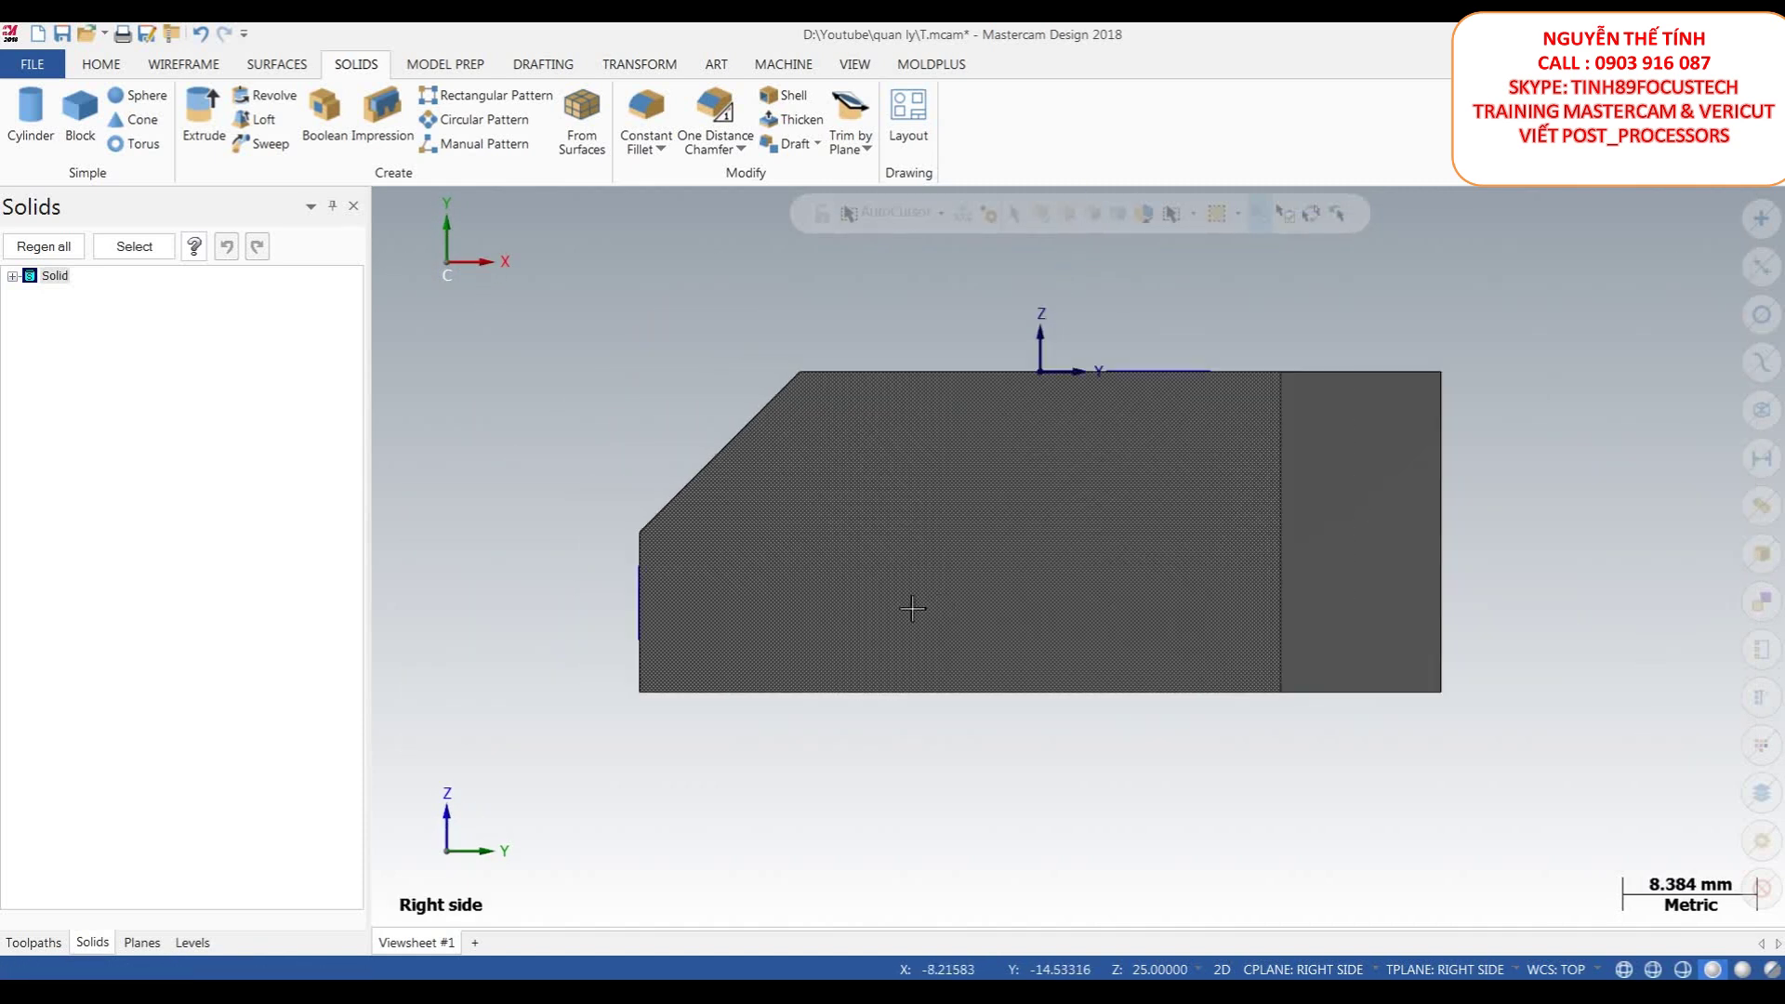
click(1119, 969)
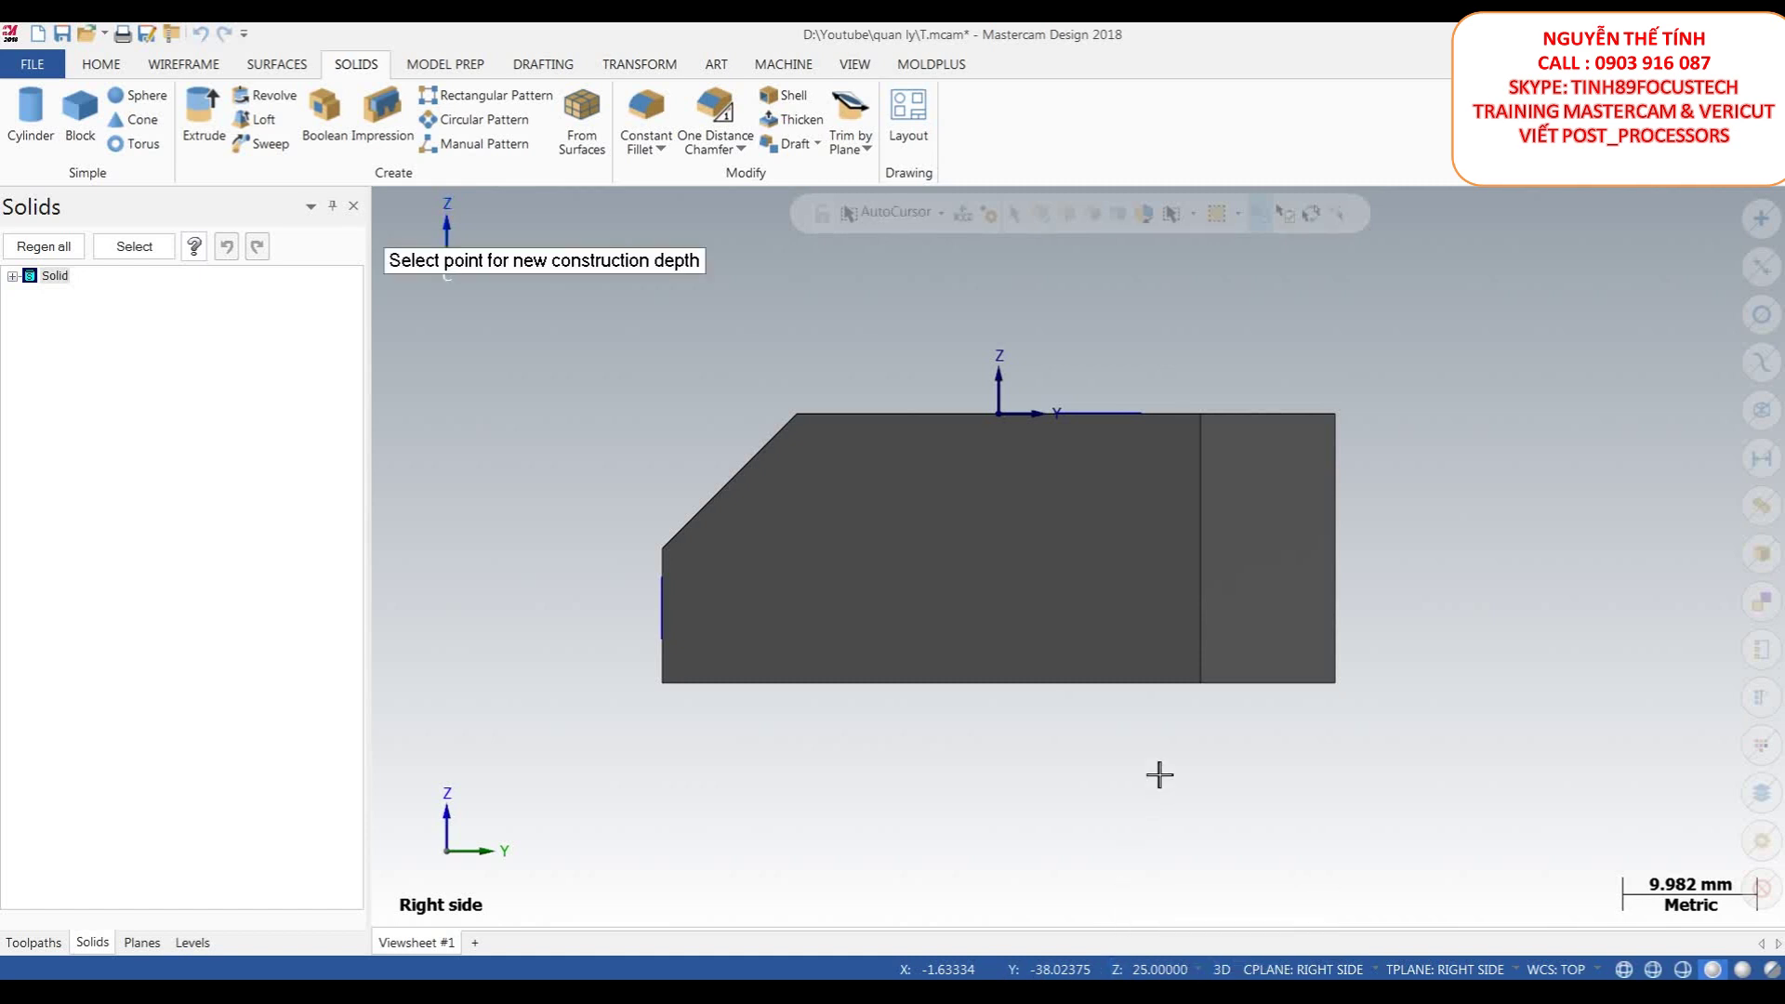
click(1200, 683)
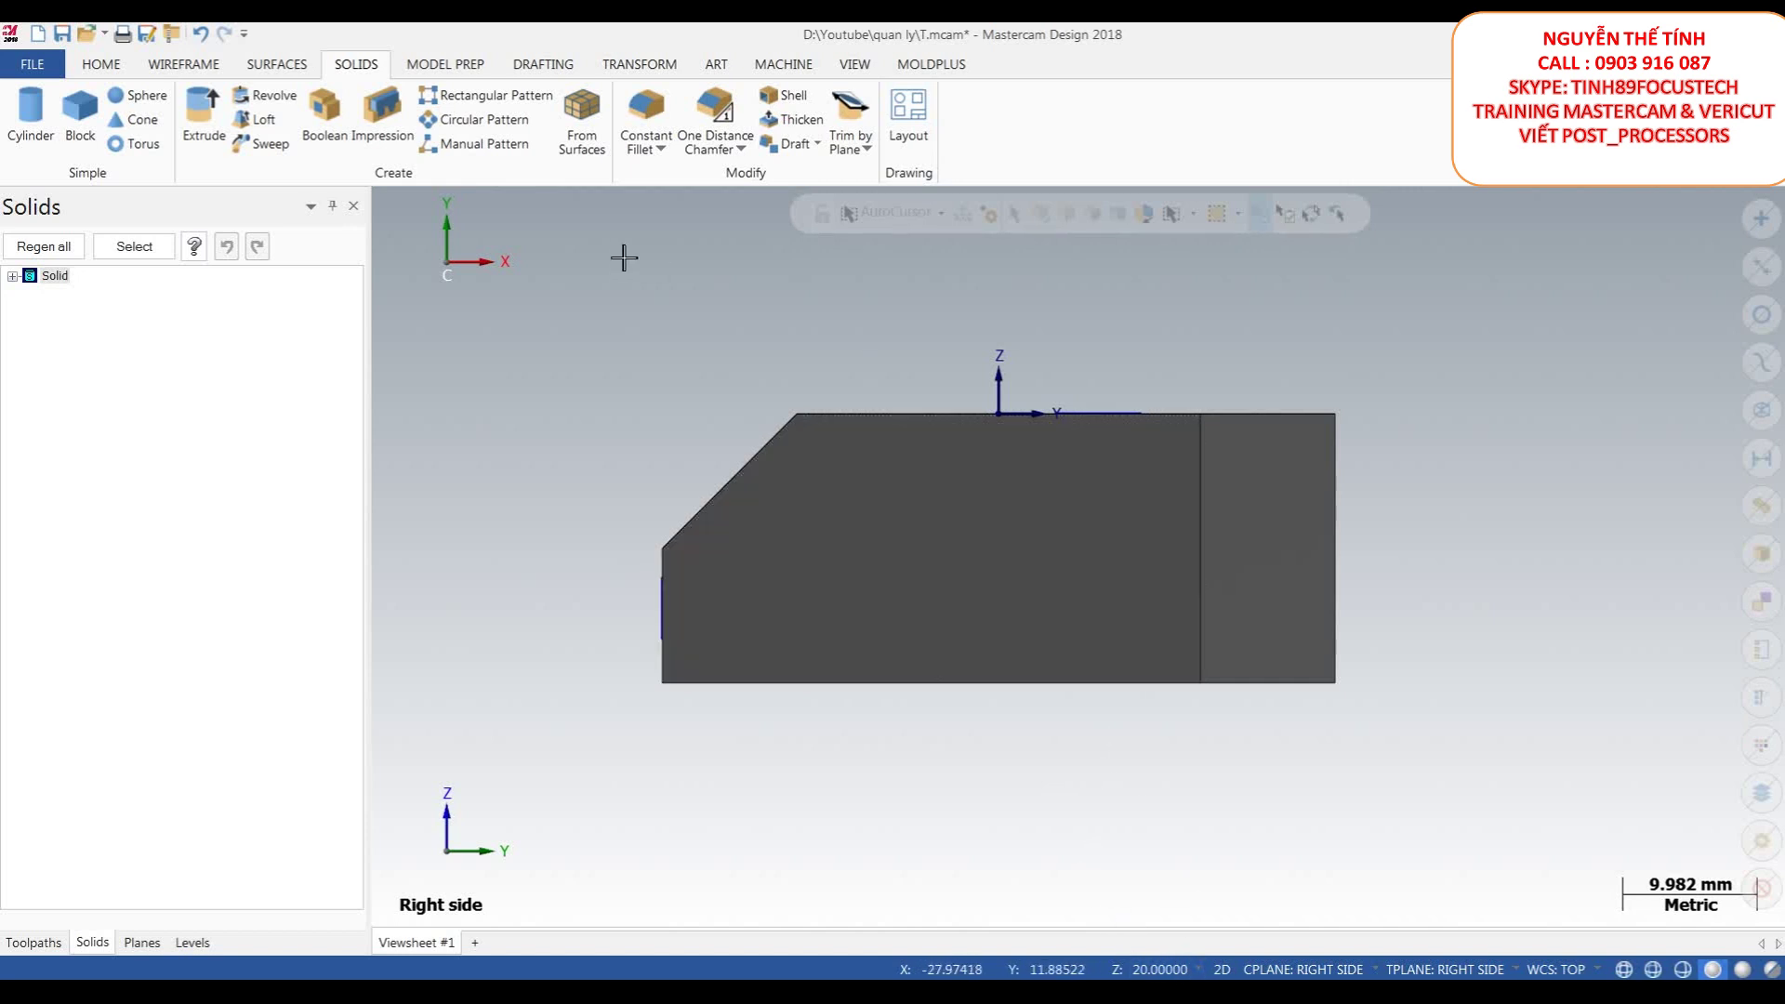
- Sketch a horizontal obround about 13.3 mm wide and 4.0 mm high from its centre on the right side face
click(215, 73)
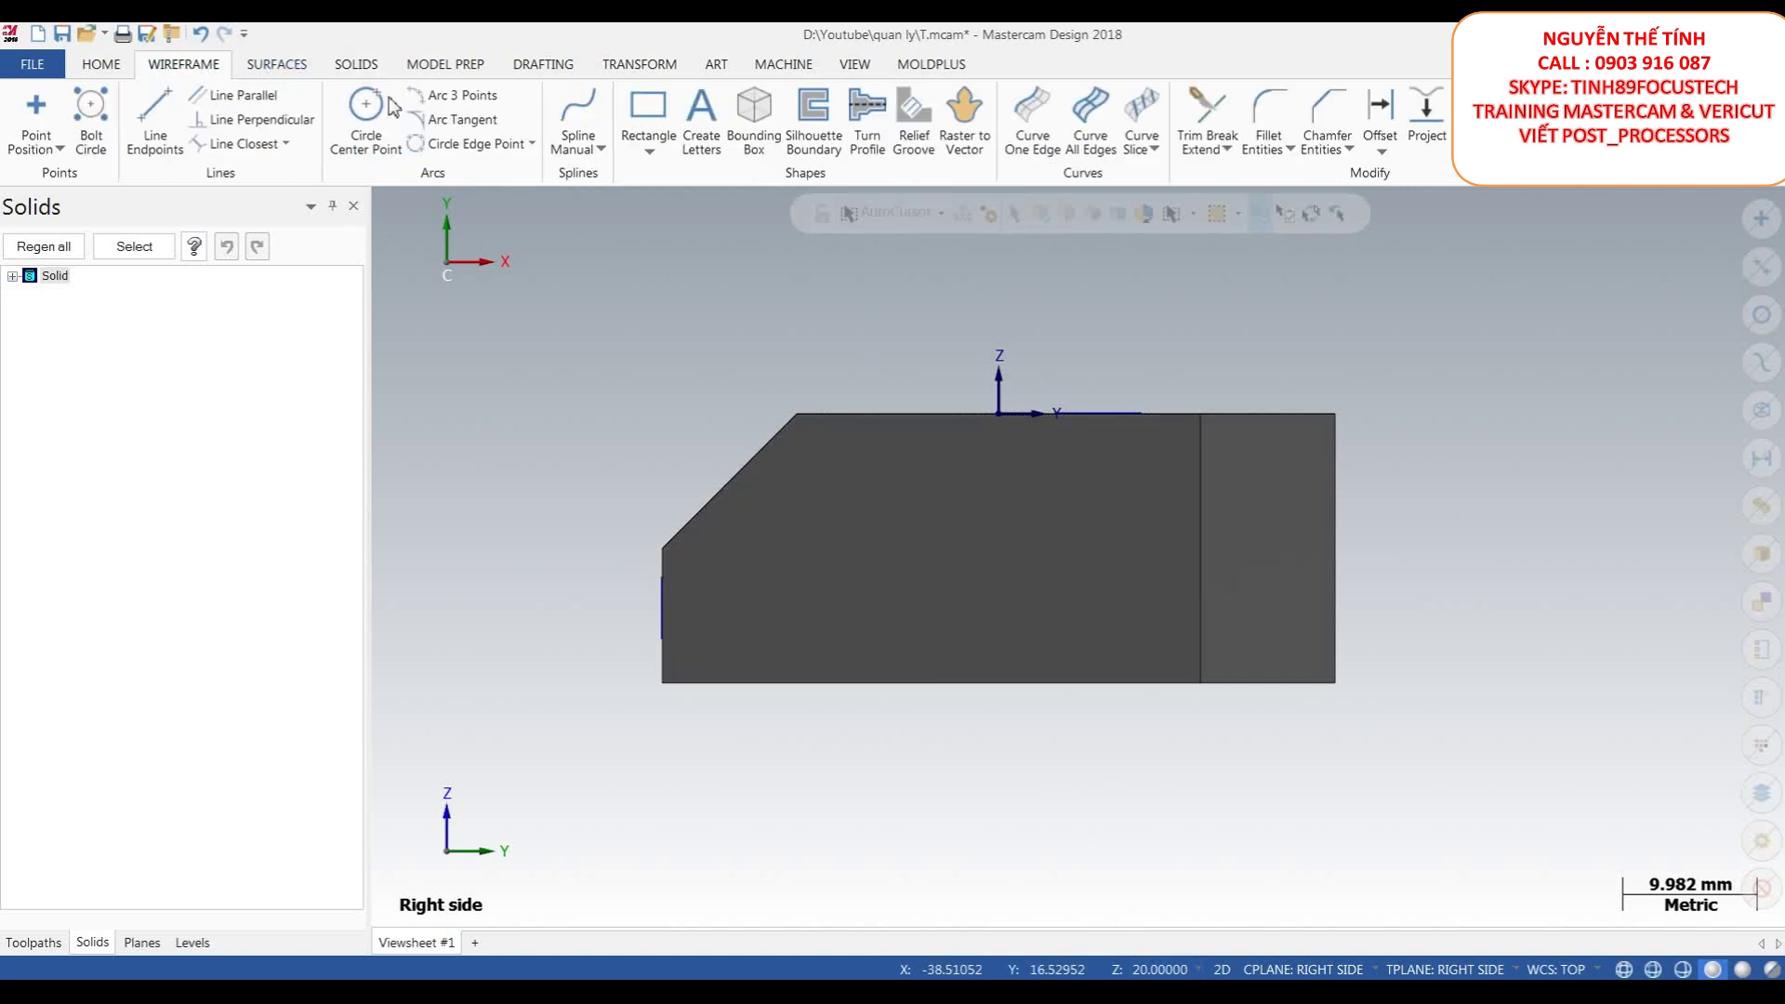
click(642, 139)
click(671, 208)
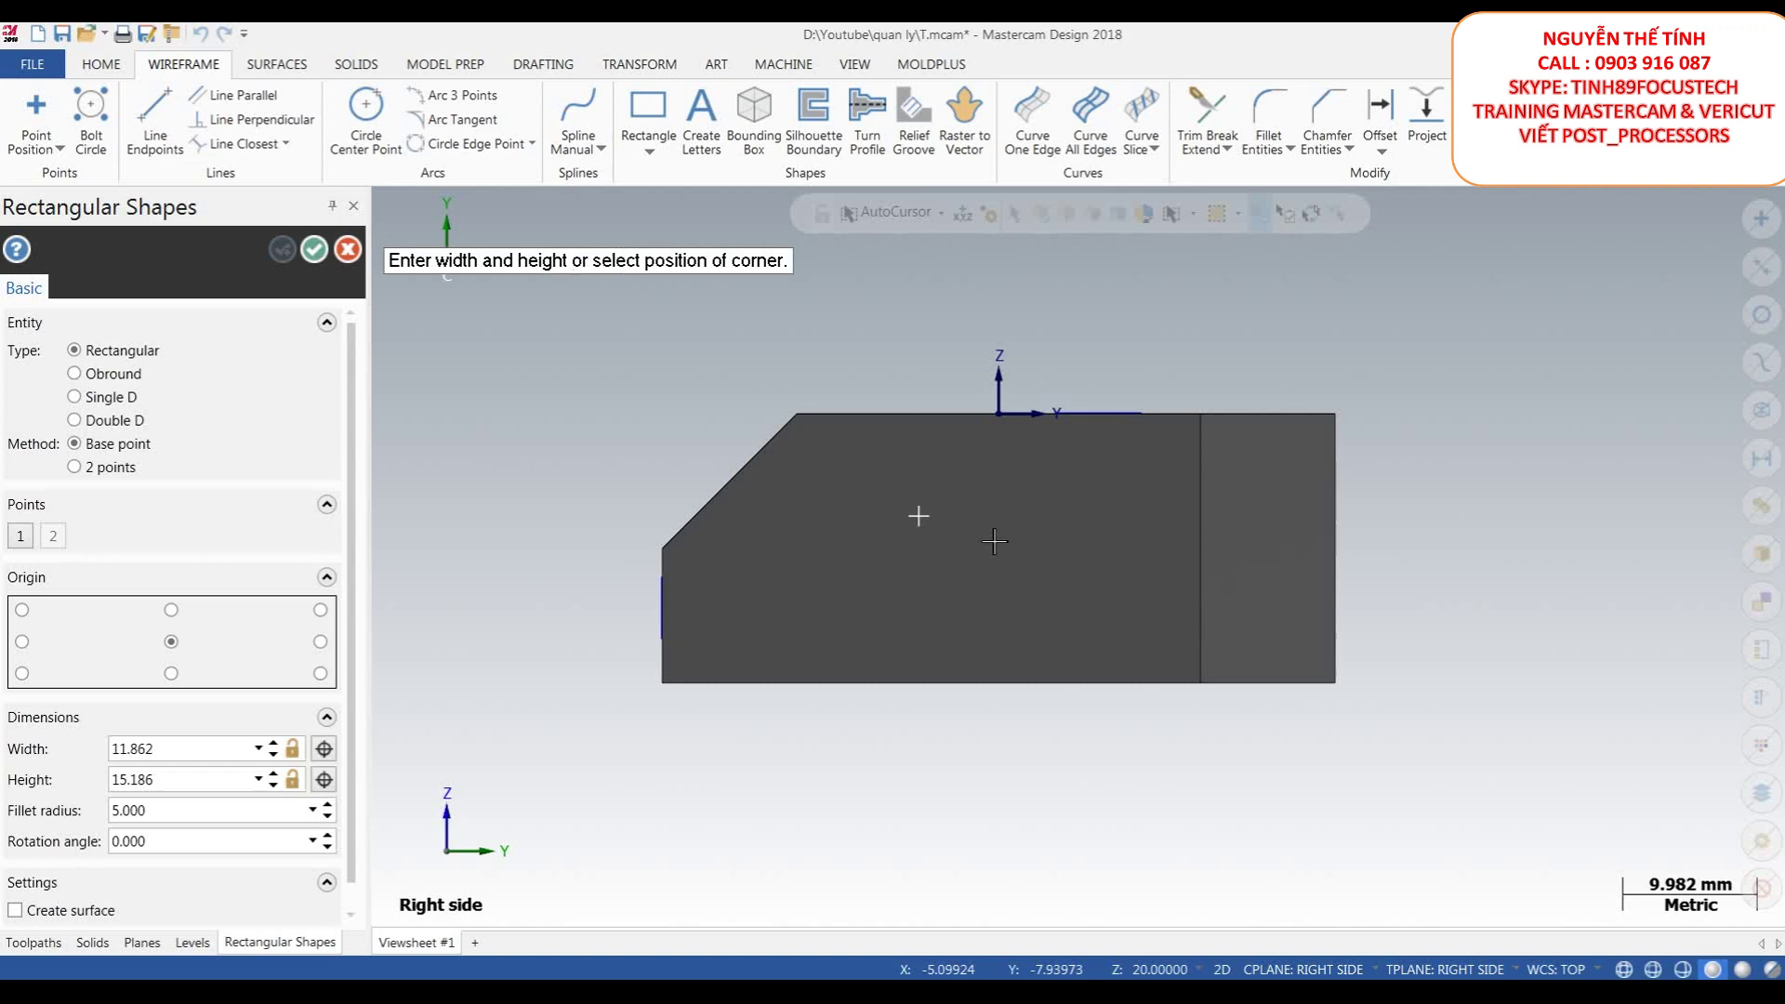
click(1010, 489)
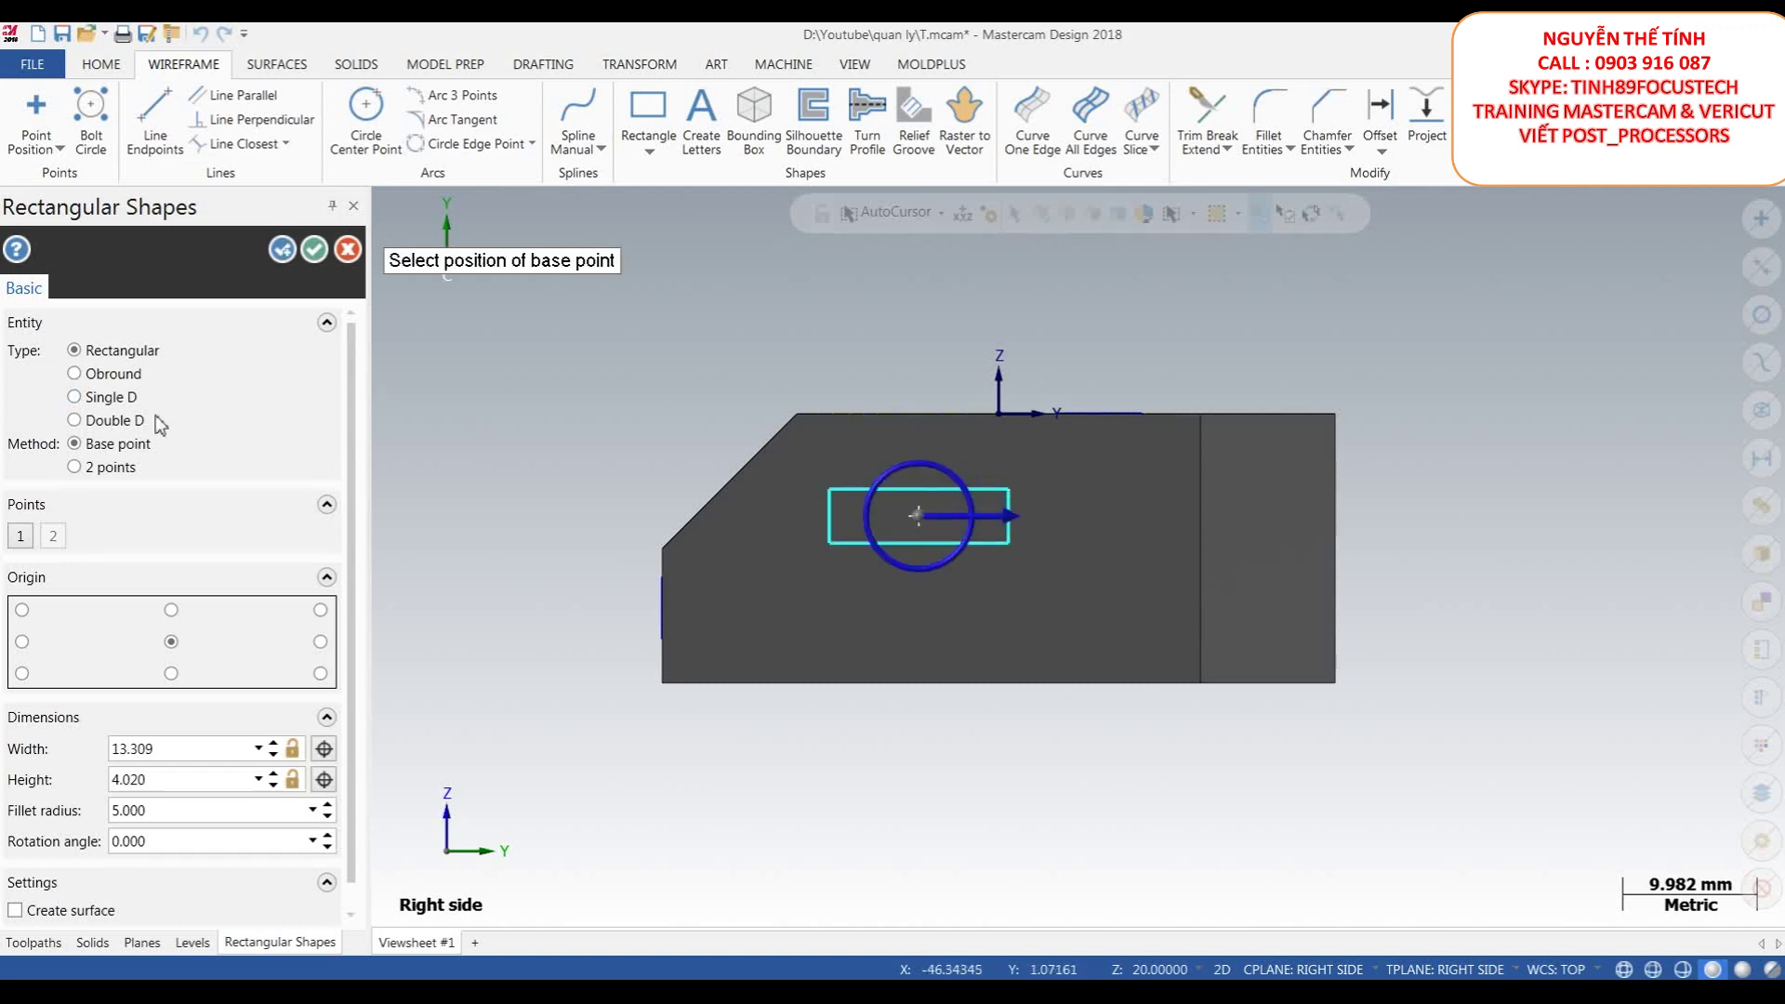
click(316, 249)
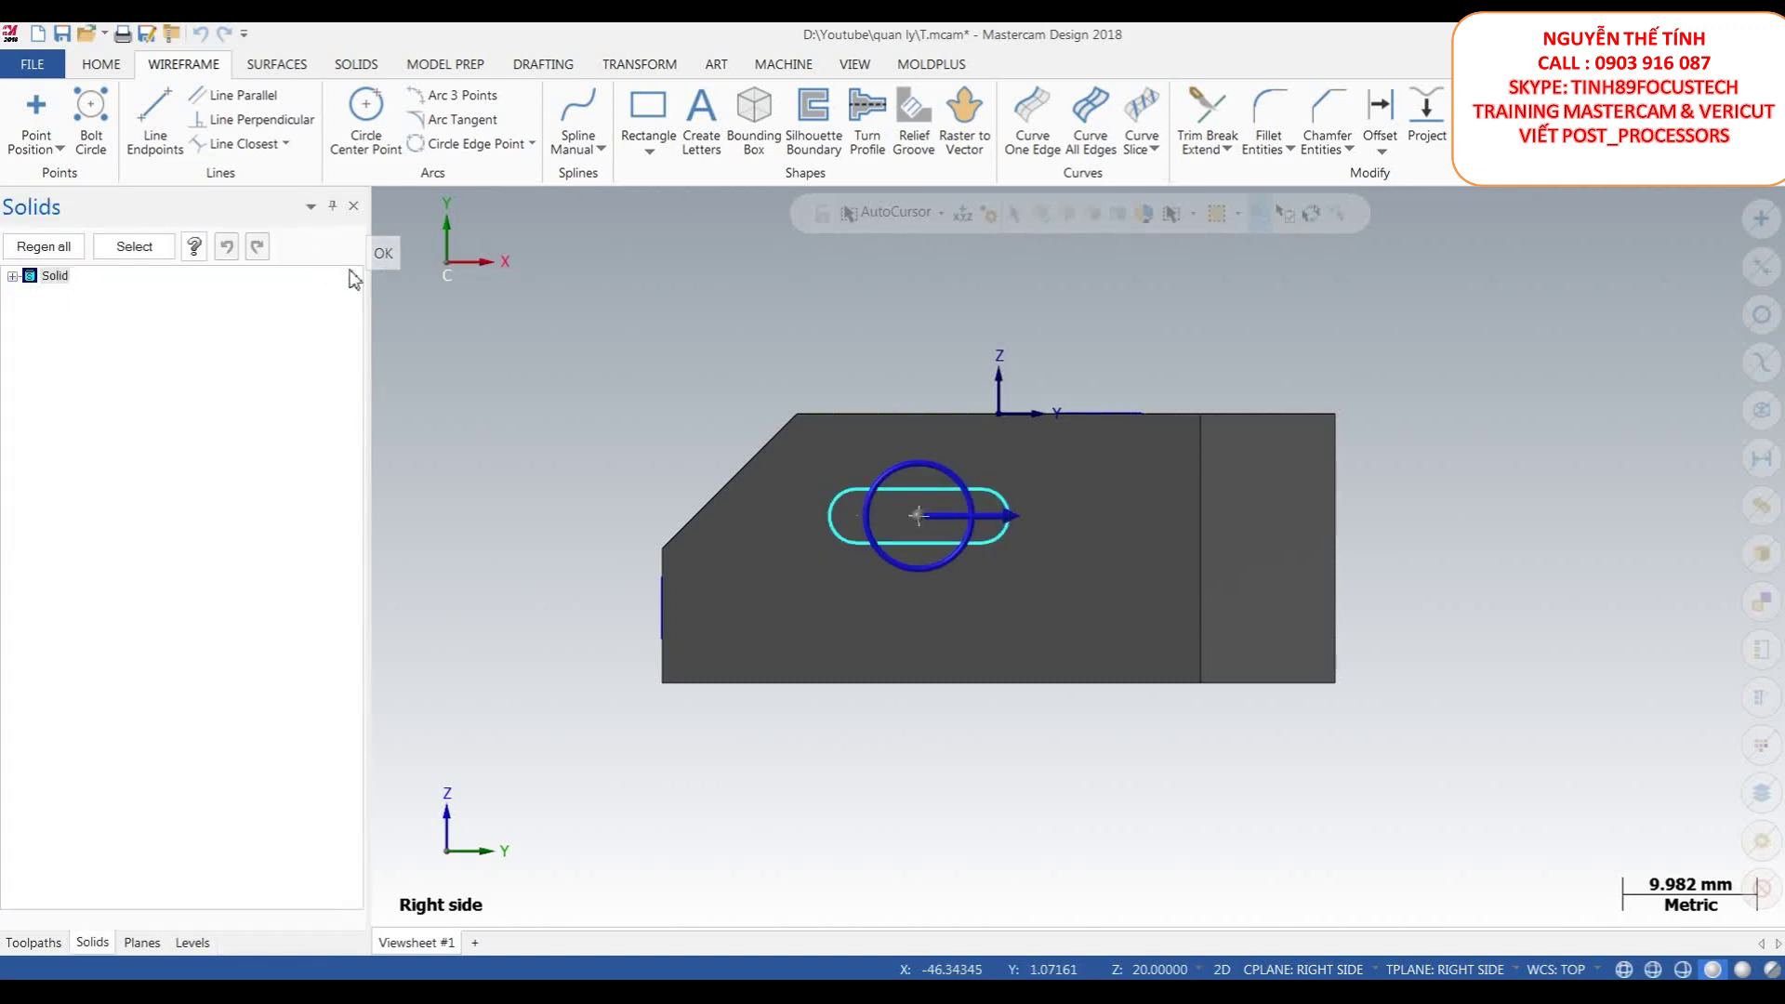
- Extrude the obround on the right side face as a cut into the block with a distance of 10 mm
scroll(1022, 502, down, 1)
mouse_move(976, 493)
middle_down()
mouse_move(1034, 512)
mouse_move(988, 494)
middle_up()
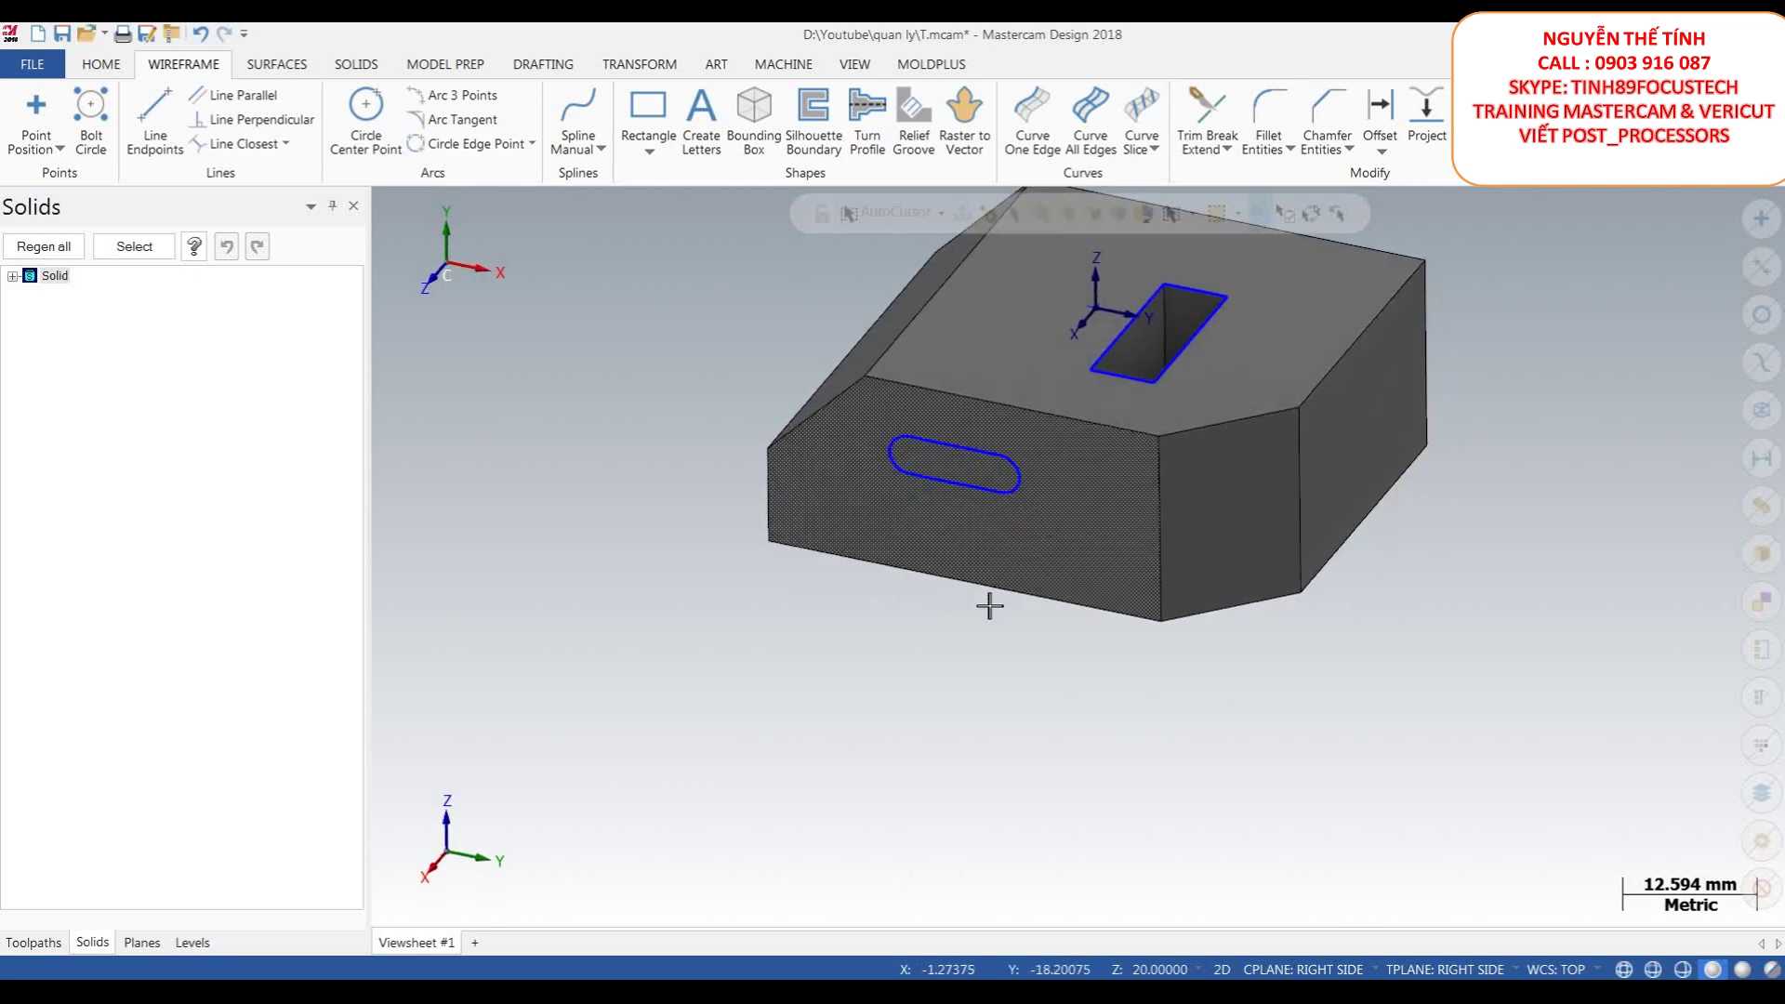
scroll(988, 493, down, 1)
click(356, 65)
click(204, 112)
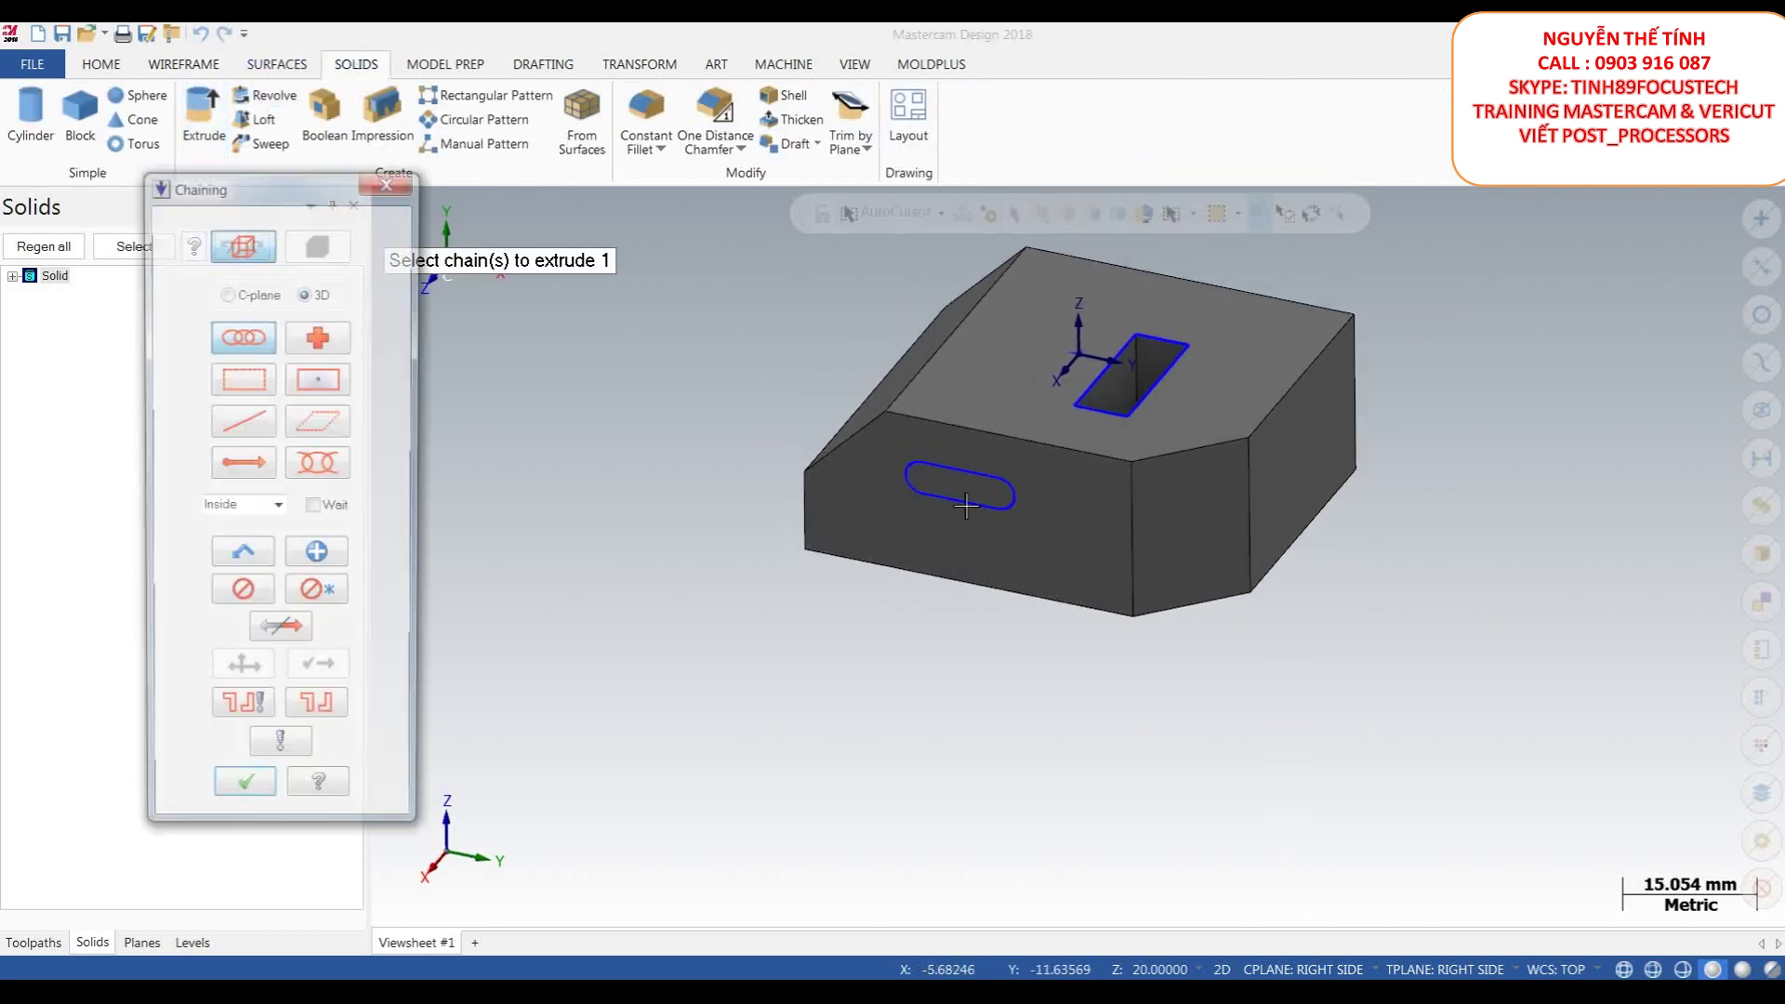
click(264, 799)
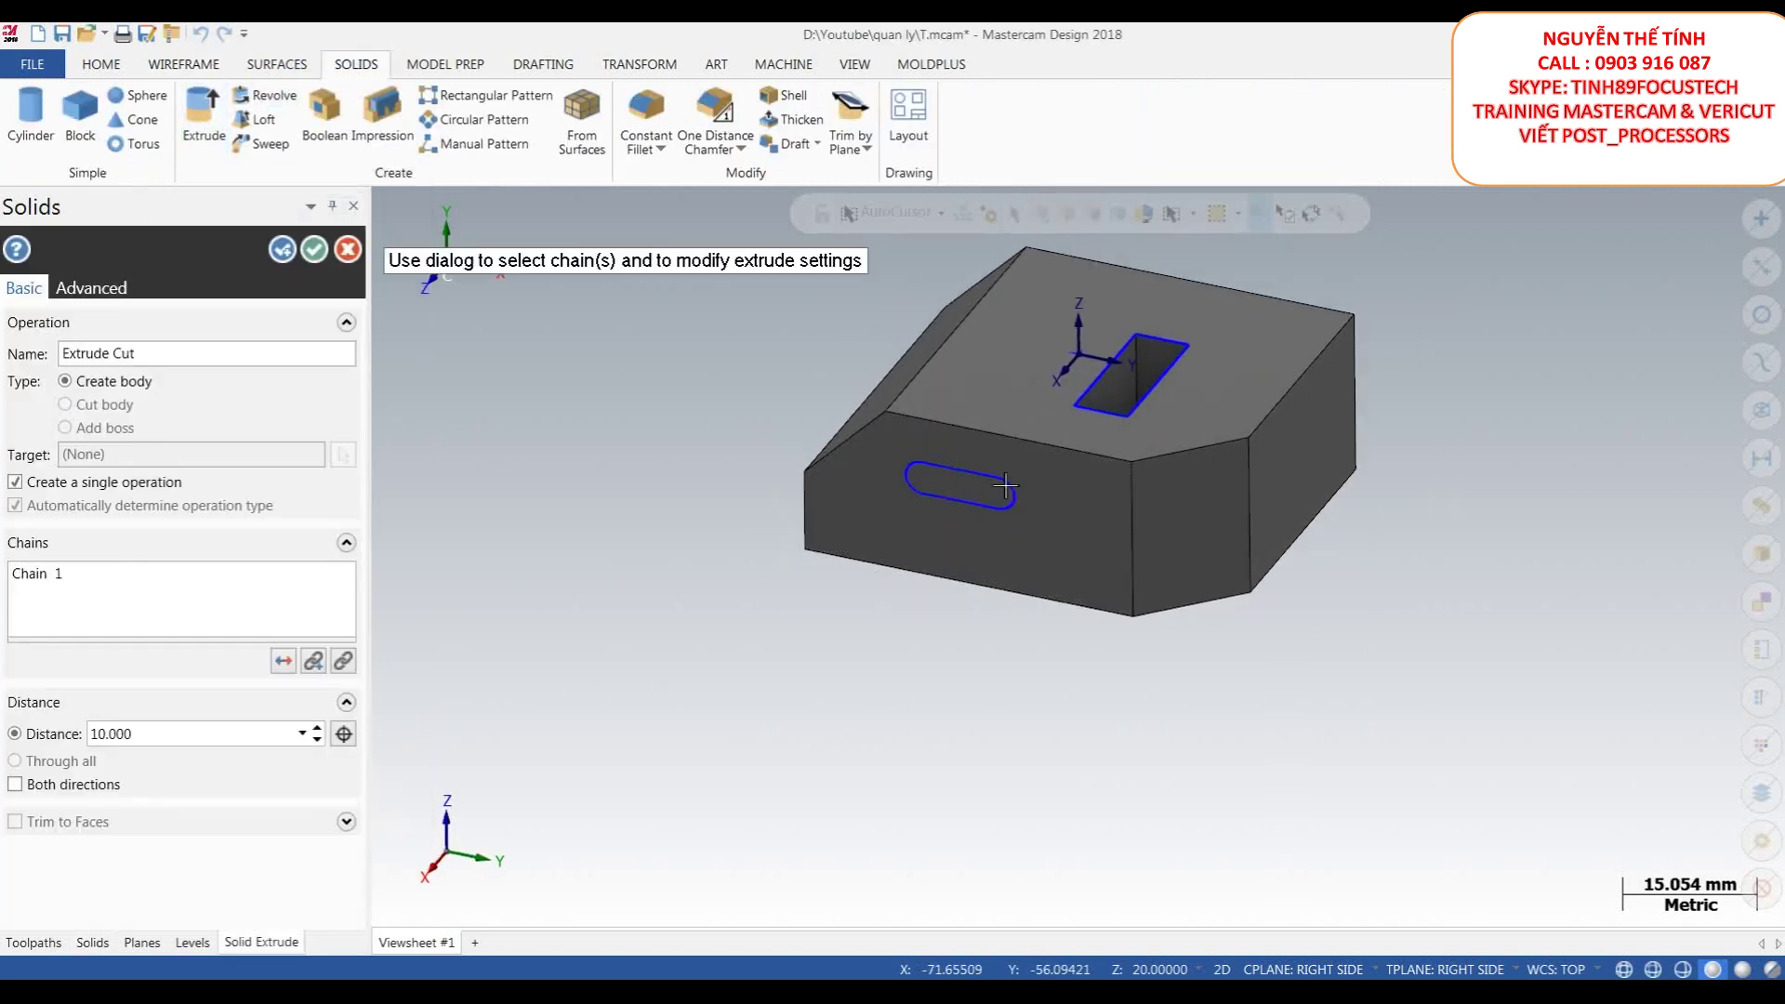
click(315, 250)
scroll(1067, 511, down, 1)
middle_drag(1067, 510, 1218, 497)
scroll(1160, 499, up, 1)
- Inspect the block and its cuts in the isometric and top views
right_click(1218, 497)
click(1264, 680)
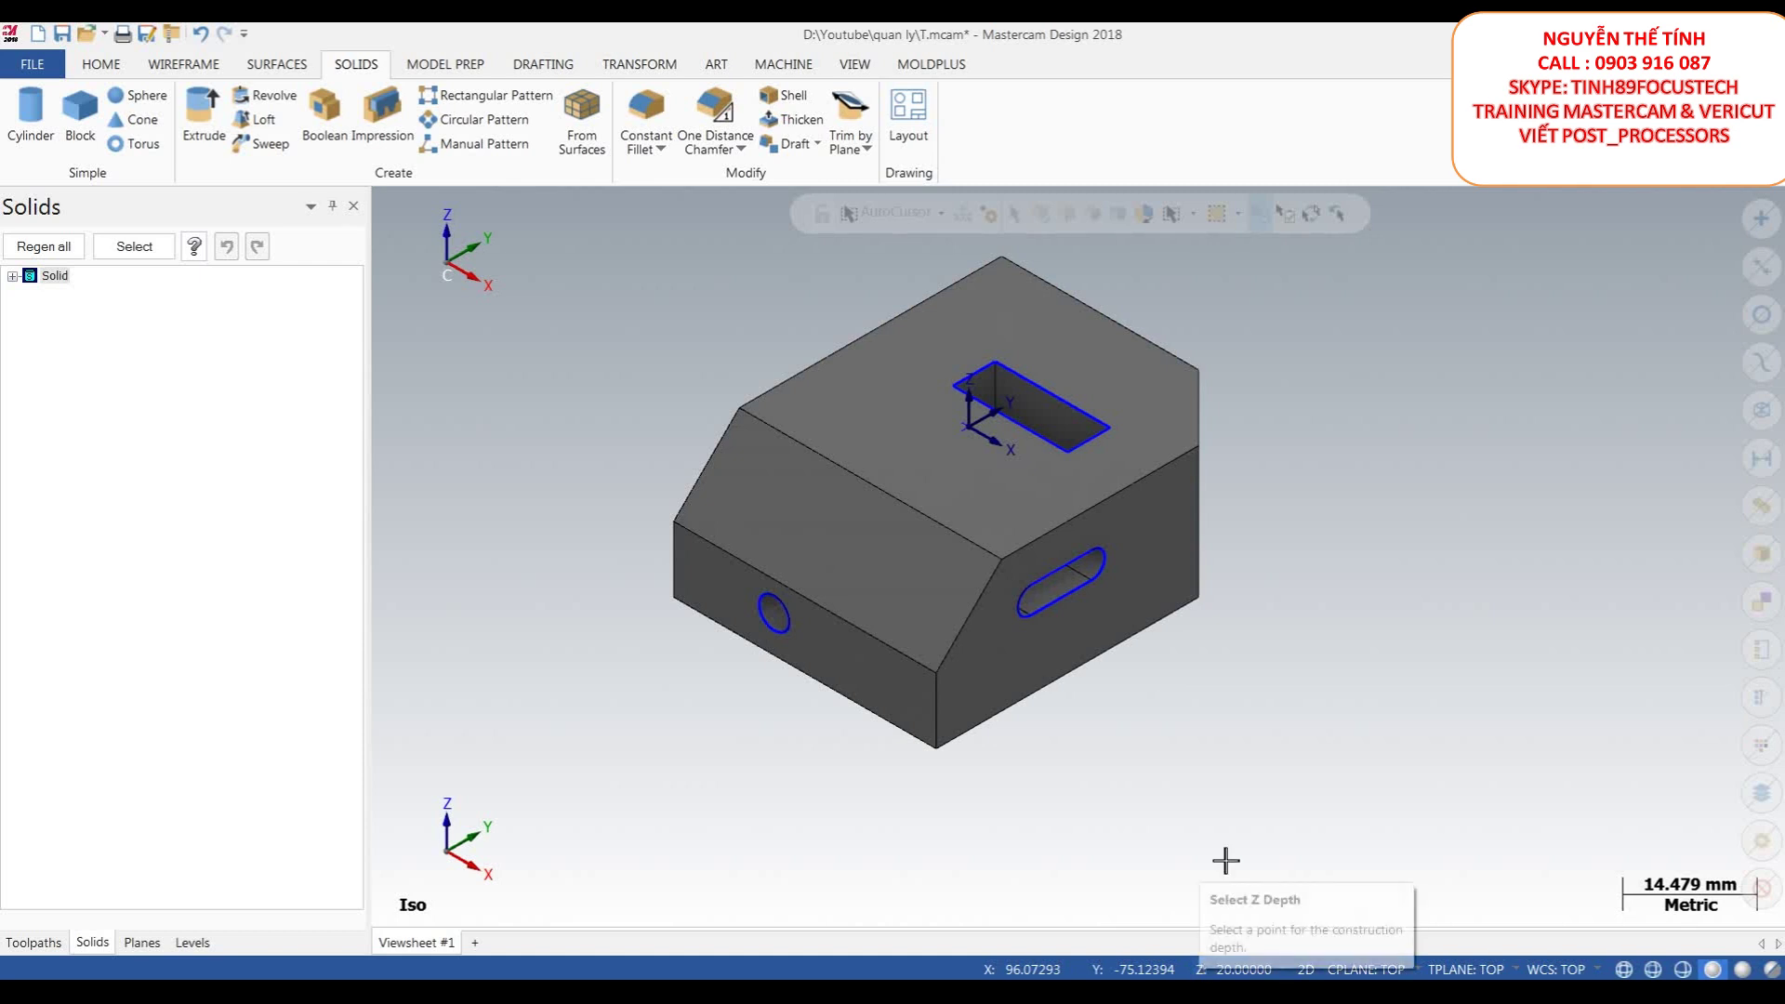
scroll(1218, 648, down, 2)
scroll(1280, 581, up, 2)
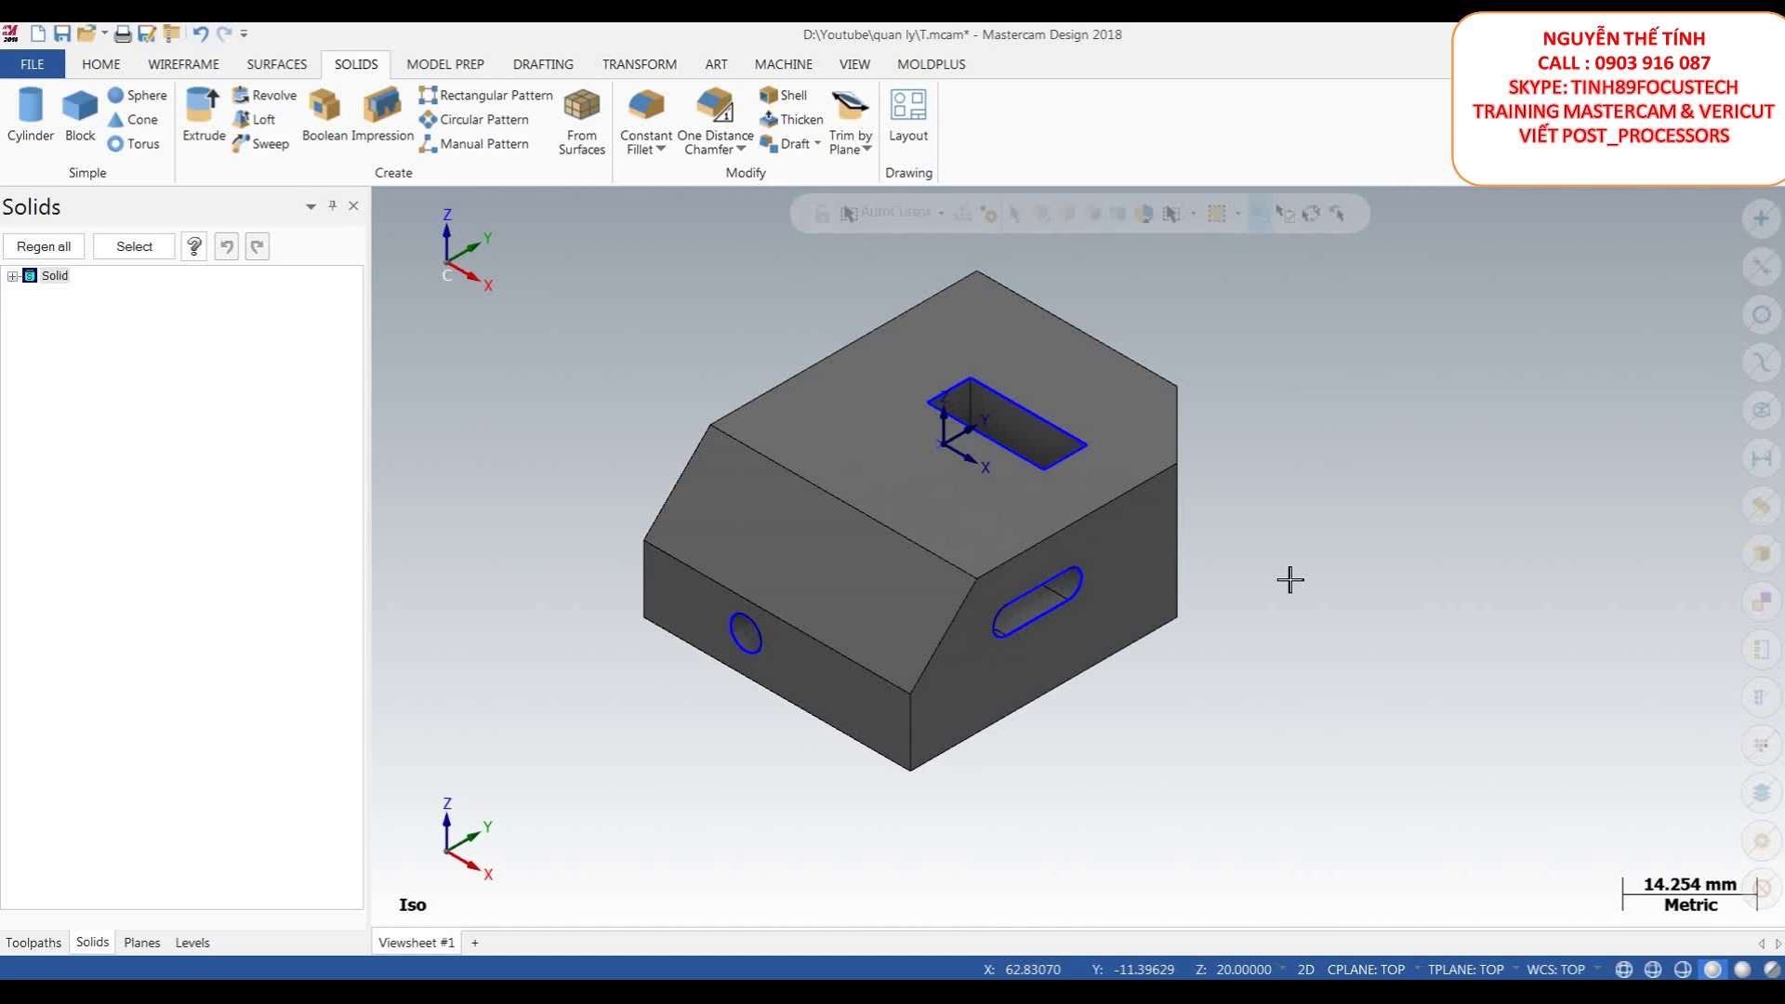
right_click(1322, 474)
click(1383, 504)
scroll(961, 512, up, 2)
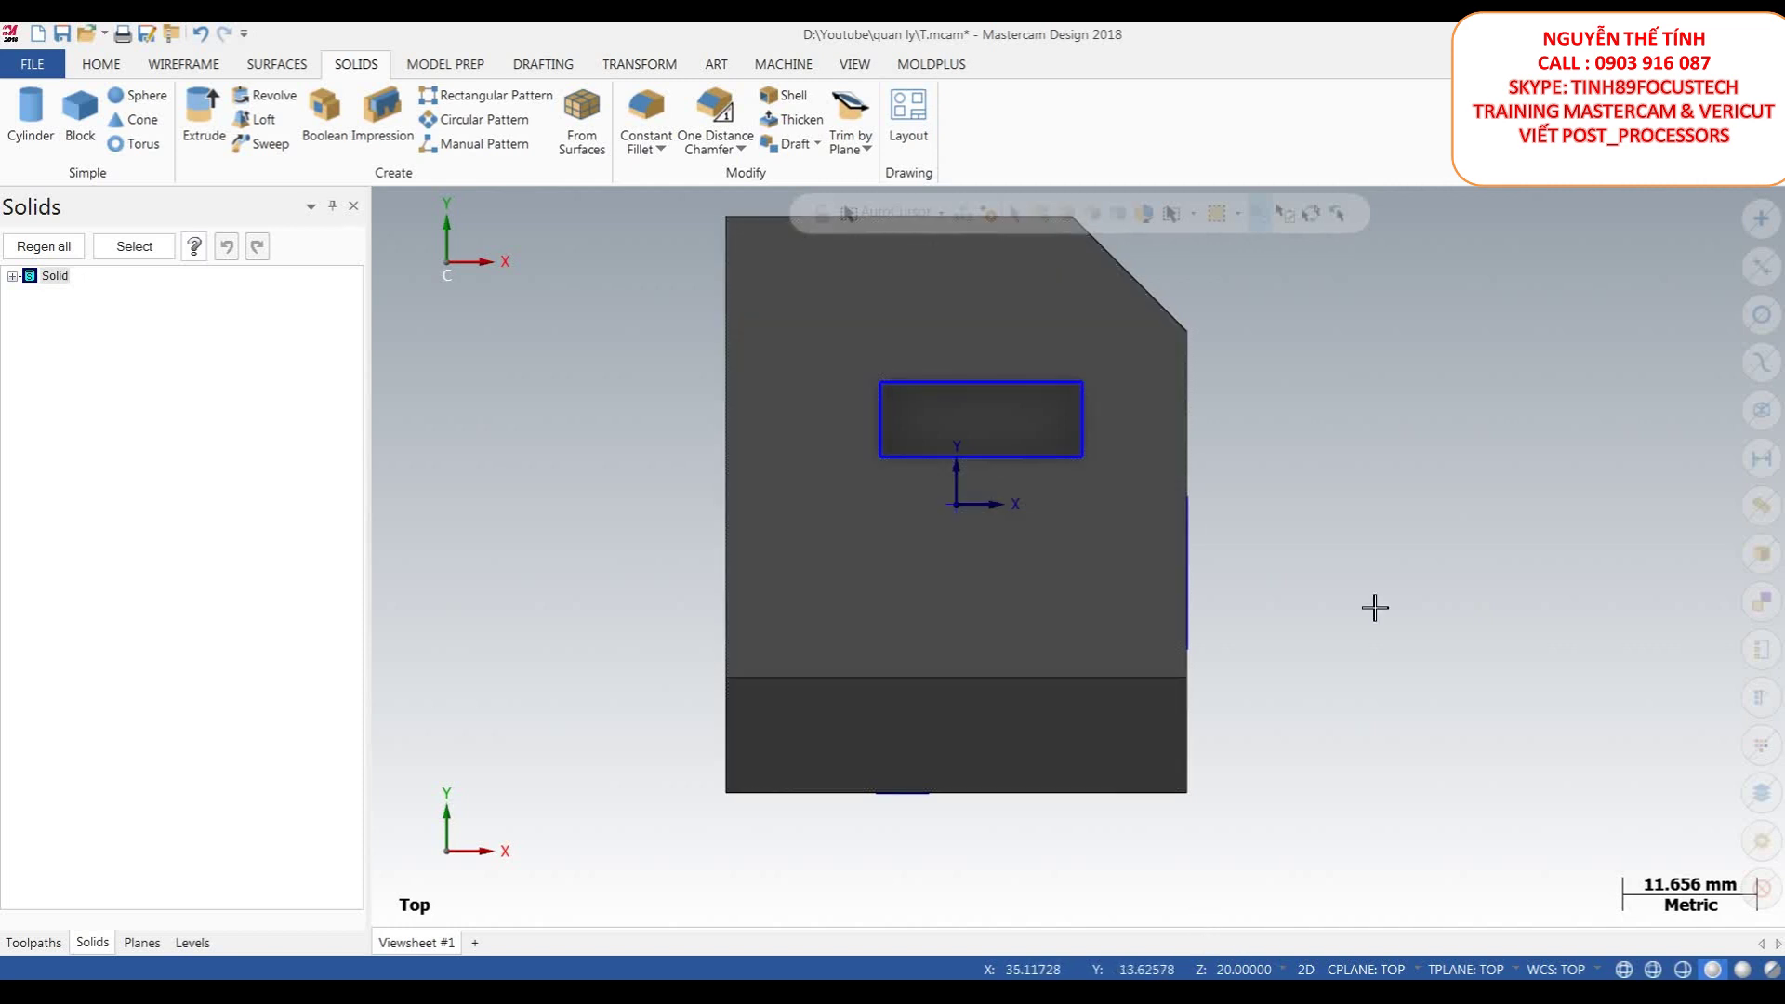
- Return to the right view and pick the side face's lower corner at the vertical chamfer as the Z 20 construction depth
right_click(1333, 451)
click(1405, 603)
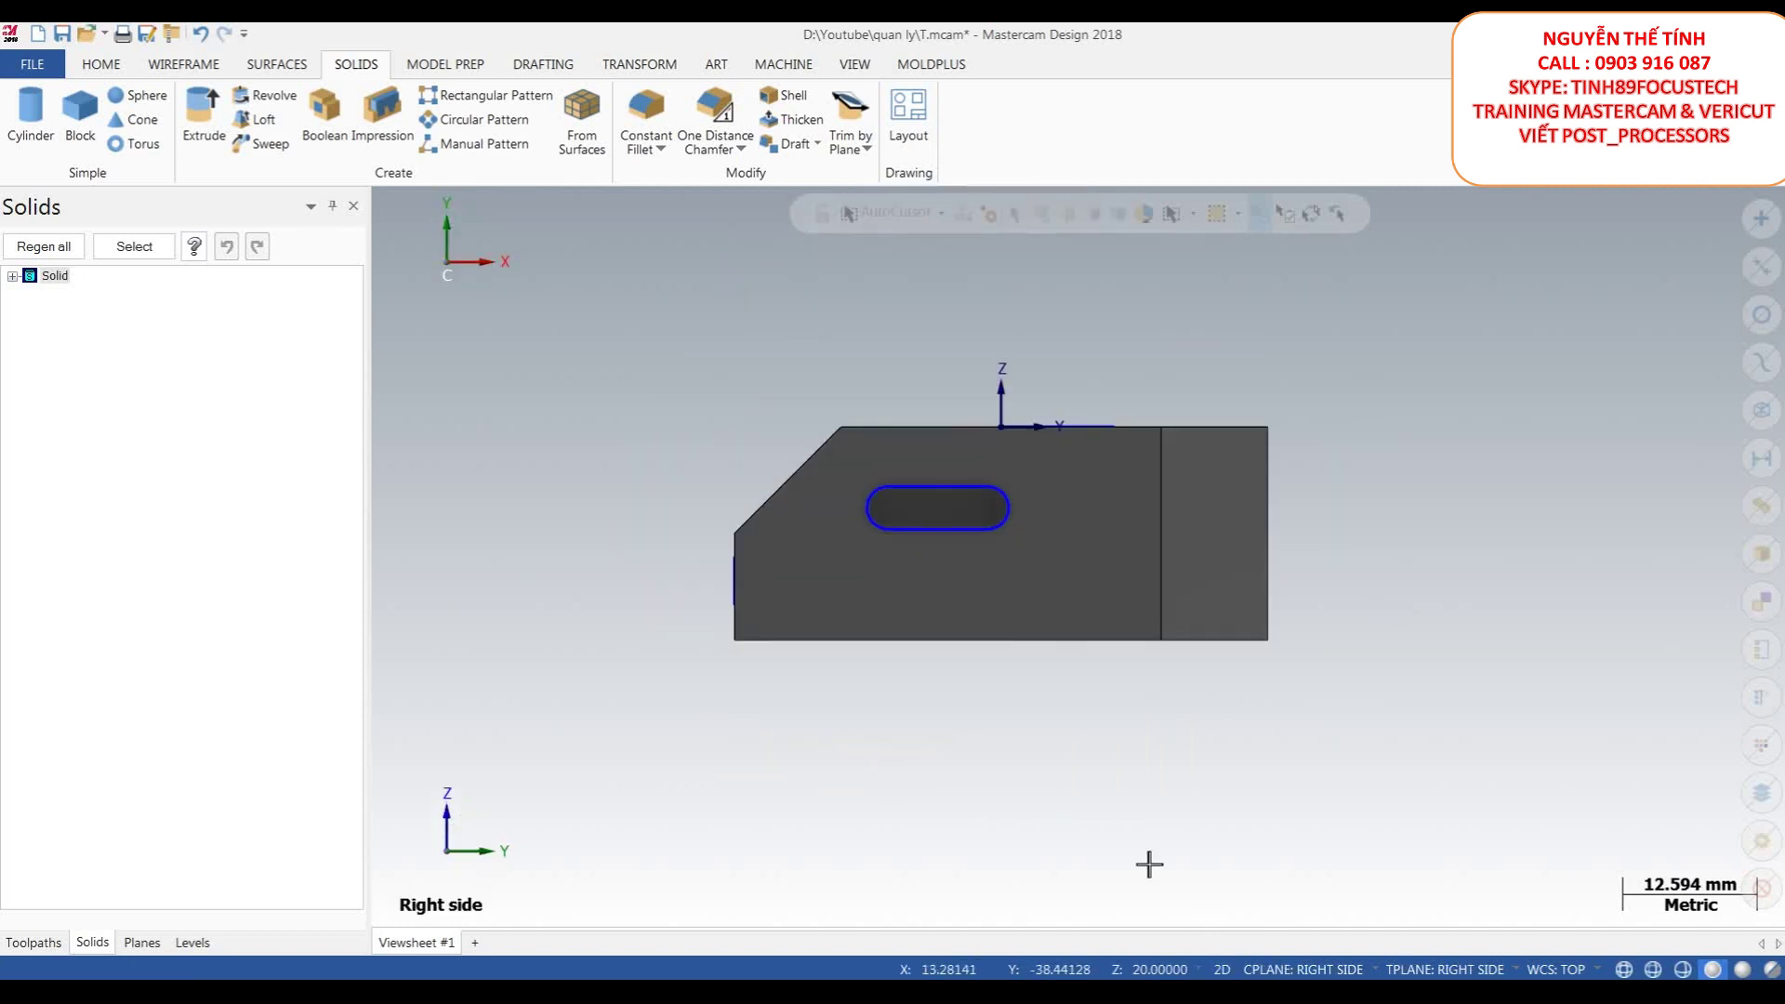
click(1117, 968)
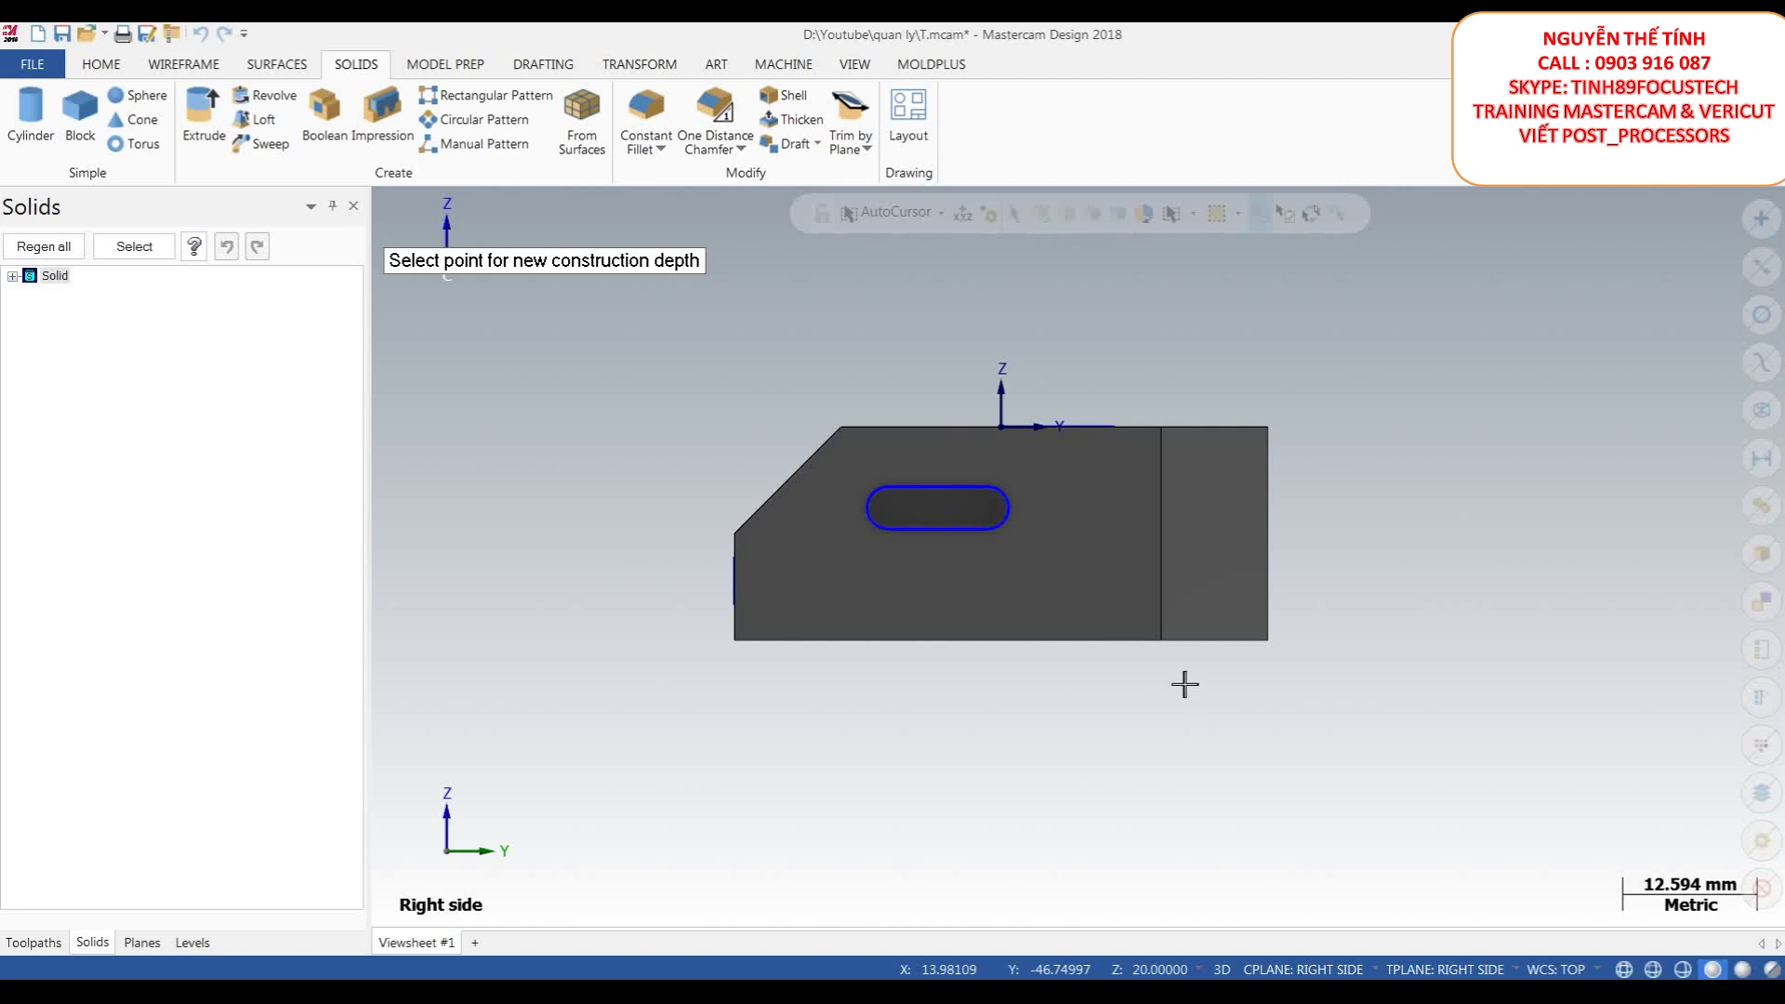
click(1160, 642)
- Reset the construction depth to Z 0, toggle the construction mode to 3D and back to 2D, and orbit to the front chamfer
middle_drag(942, 653, 1156, 473)
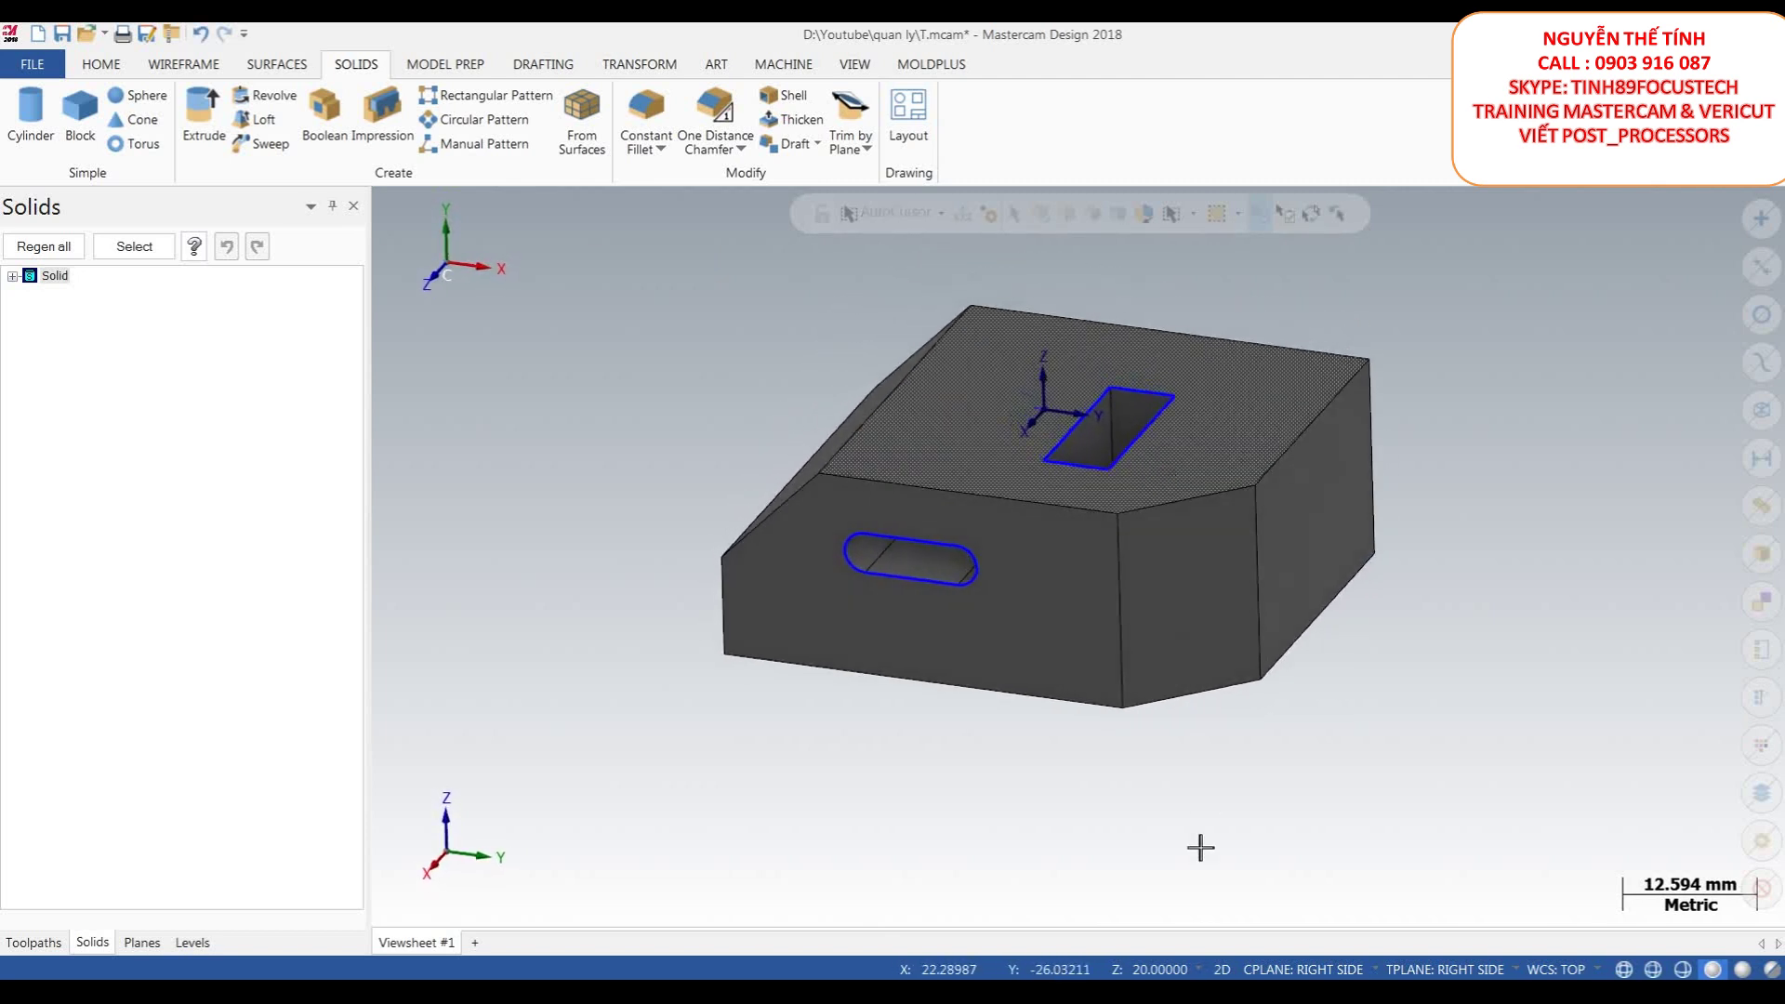
key(Return)
click(1240, 969)
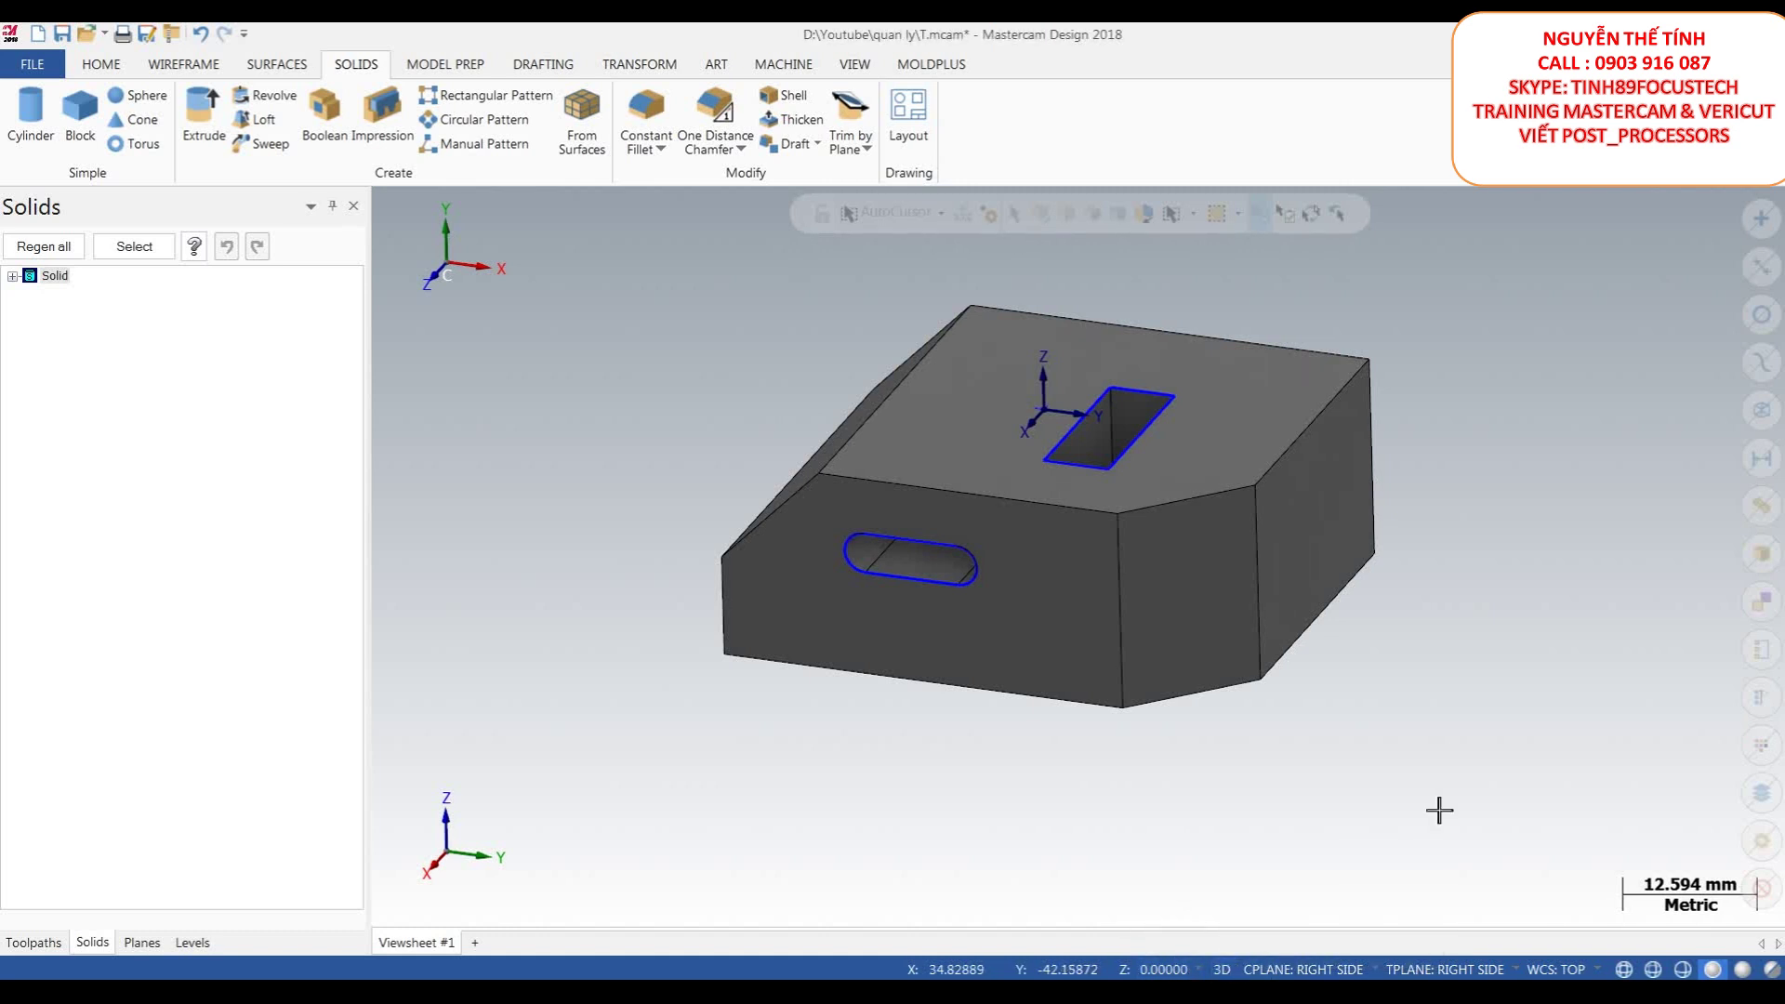
mouse_move(1168, 586)
middle_down()
mouse_move(1259, 586)
mouse_move(1235, 593)
middle_up()
mouse_move(1359, 674)
middle_down()
mouse_move(1302, 632)
mouse_move(1303, 602)
mouse_move(1329, 661)
mouse_move(709, 521)
mouse_move(1319, 610)
mouse_move(1354, 645)
mouse_move(1372, 578)
mouse_move(1450, 638)
mouse_move(1406, 617)
middle_up()
middle_drag(1118, 482, 1142, 468)
scroll(1106, 381, down, 4)
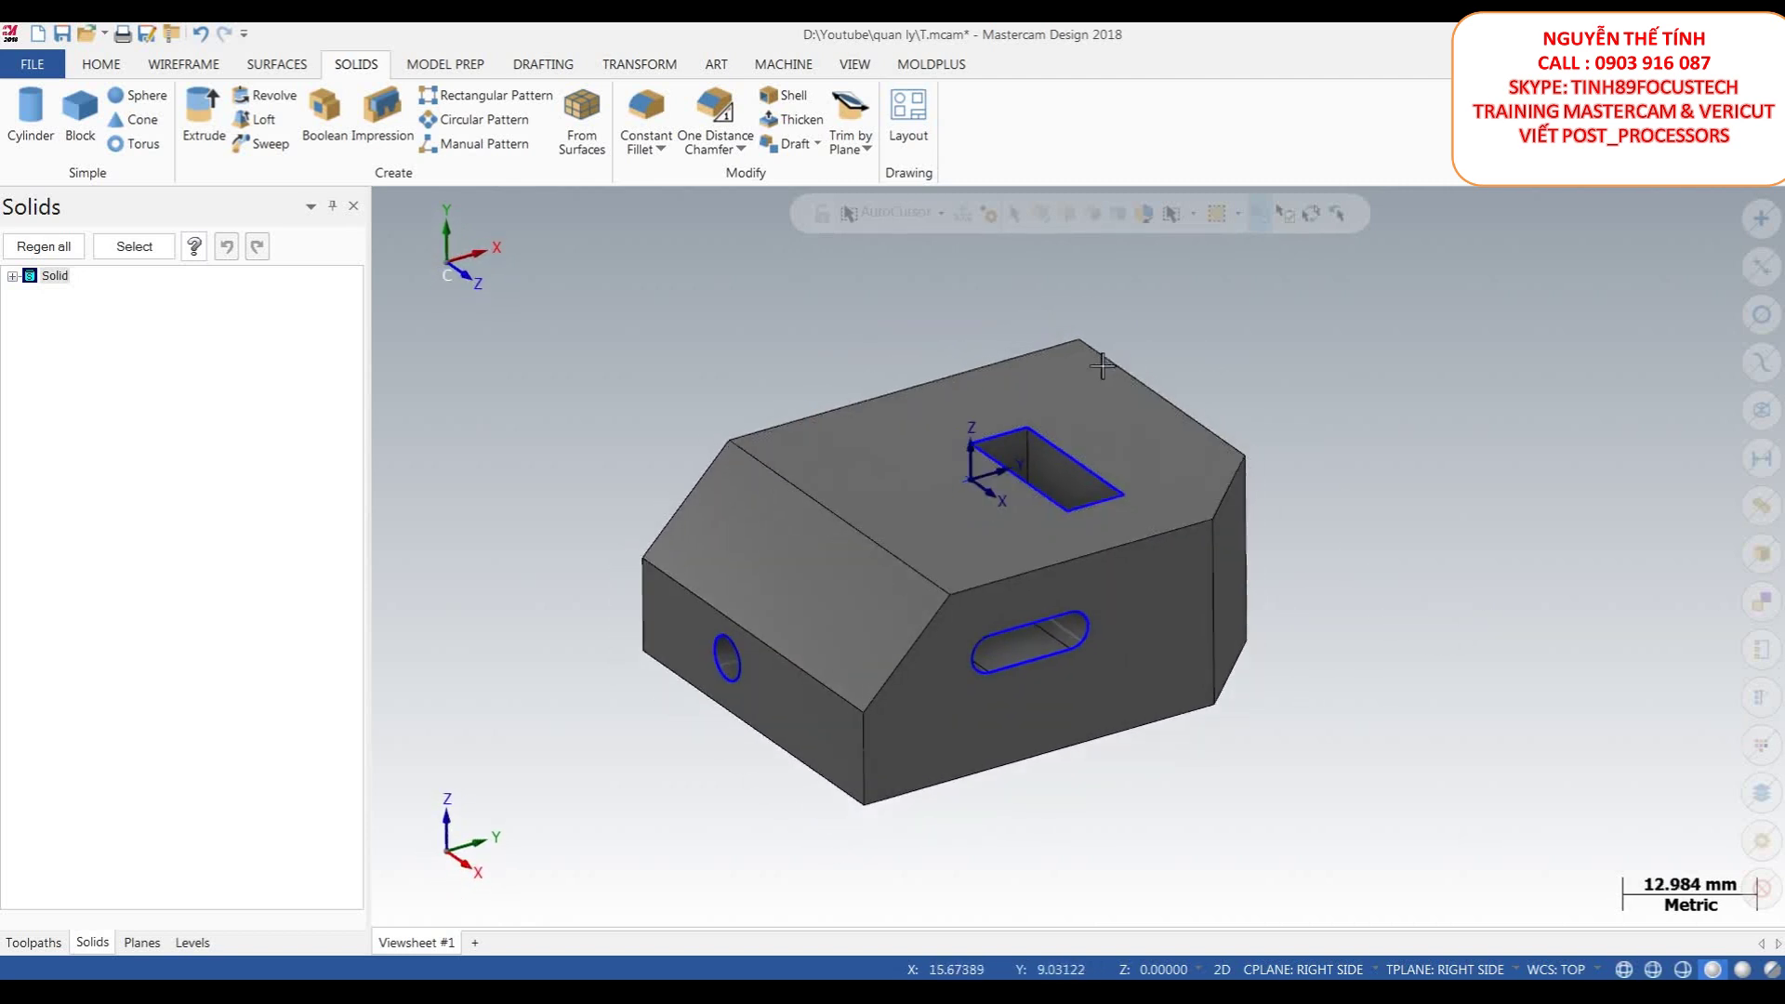
middle_drag(1097, 386, 1100, 405)
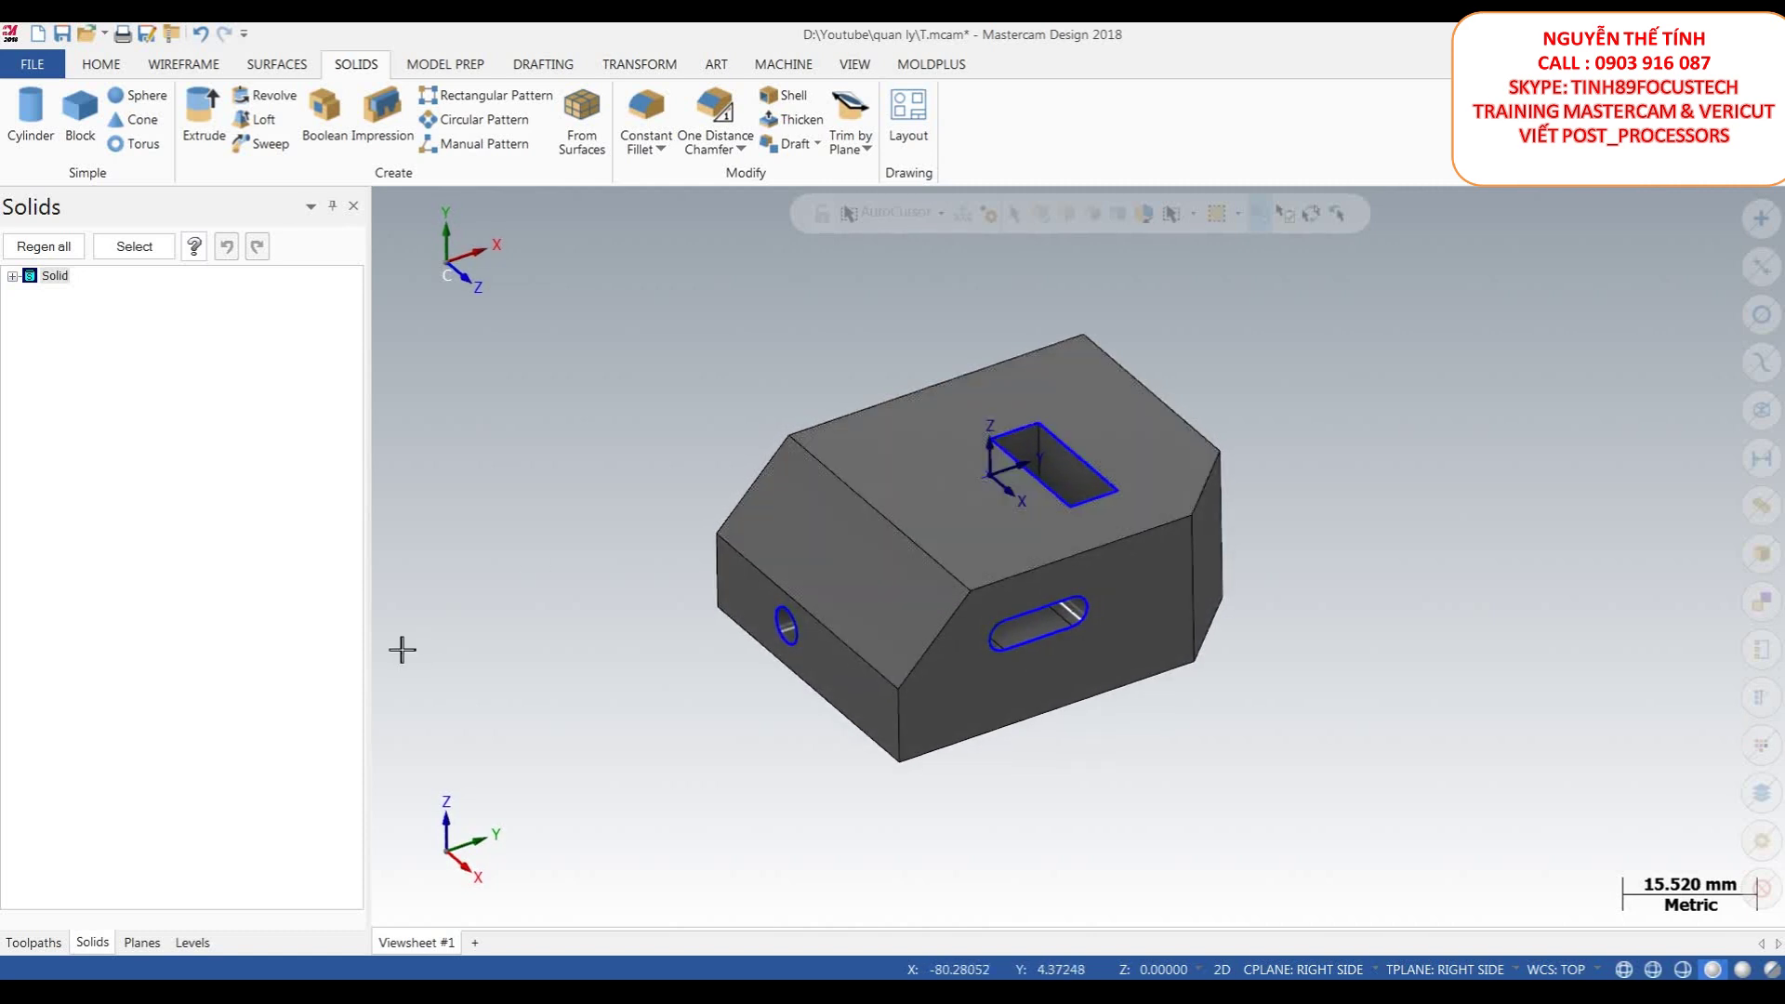
- Start a new plane from a solid face, using the sloped front chamfer as the face
click(143, 942)
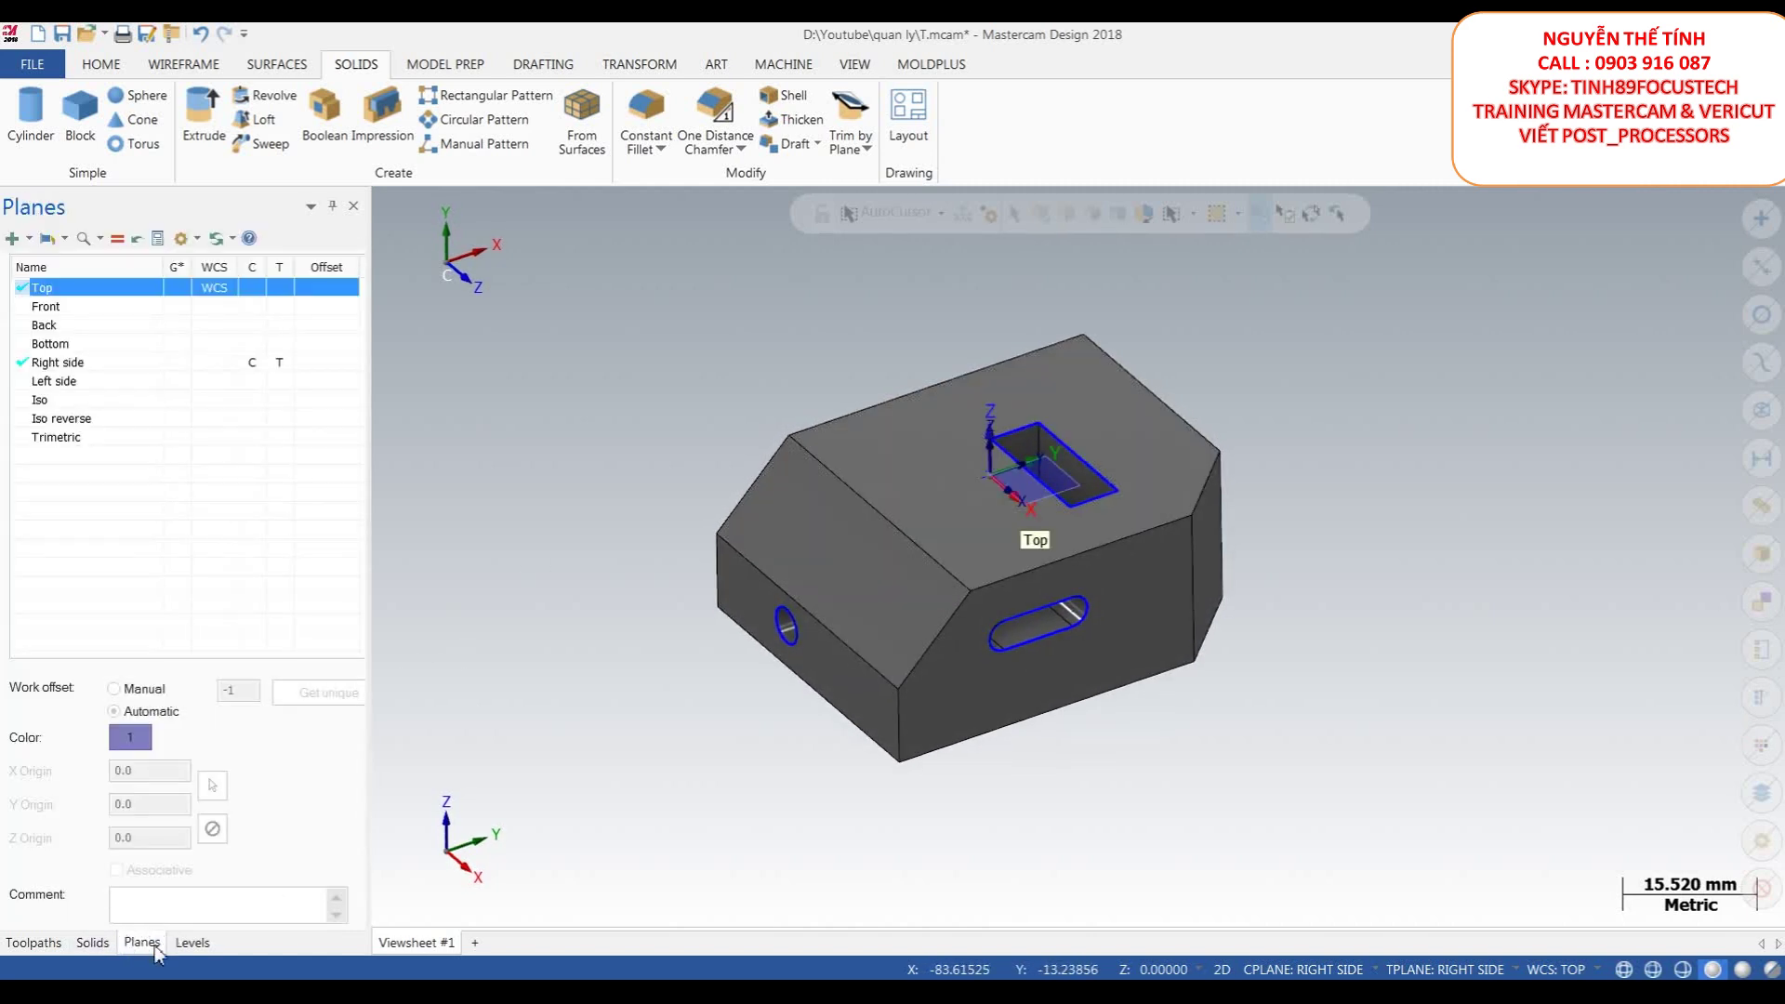
click(30, 244)
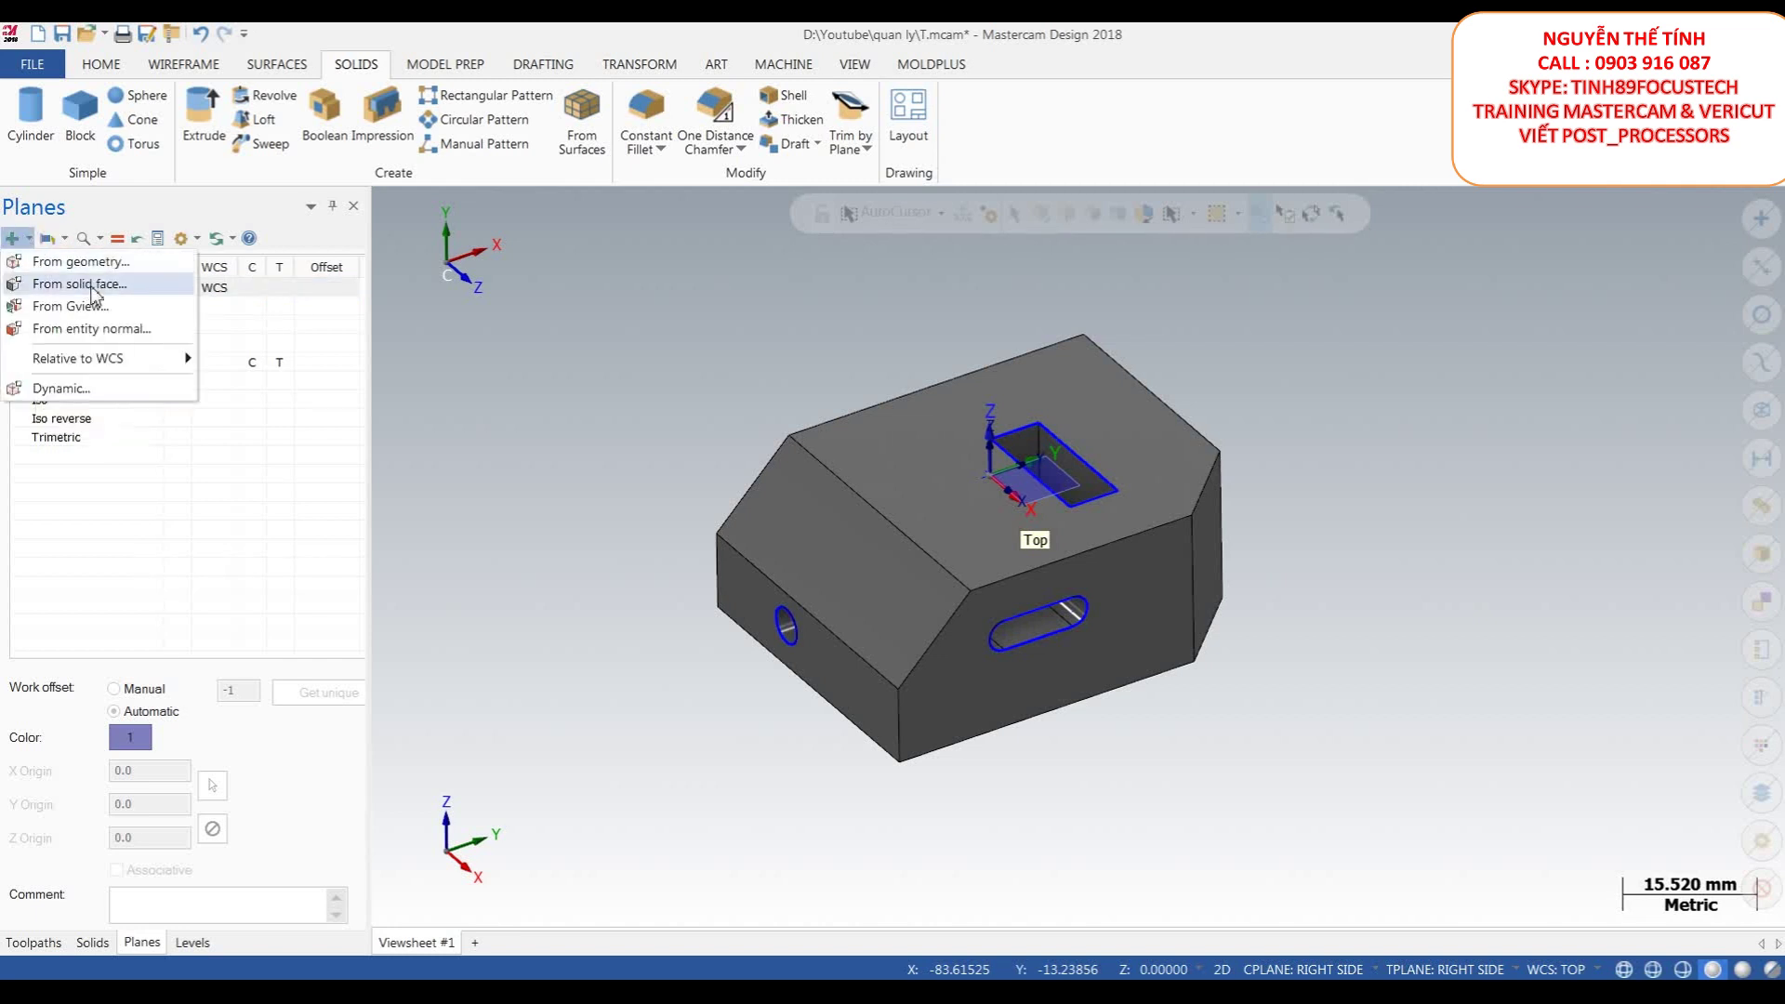
click(92, 285)
click(866, 541)
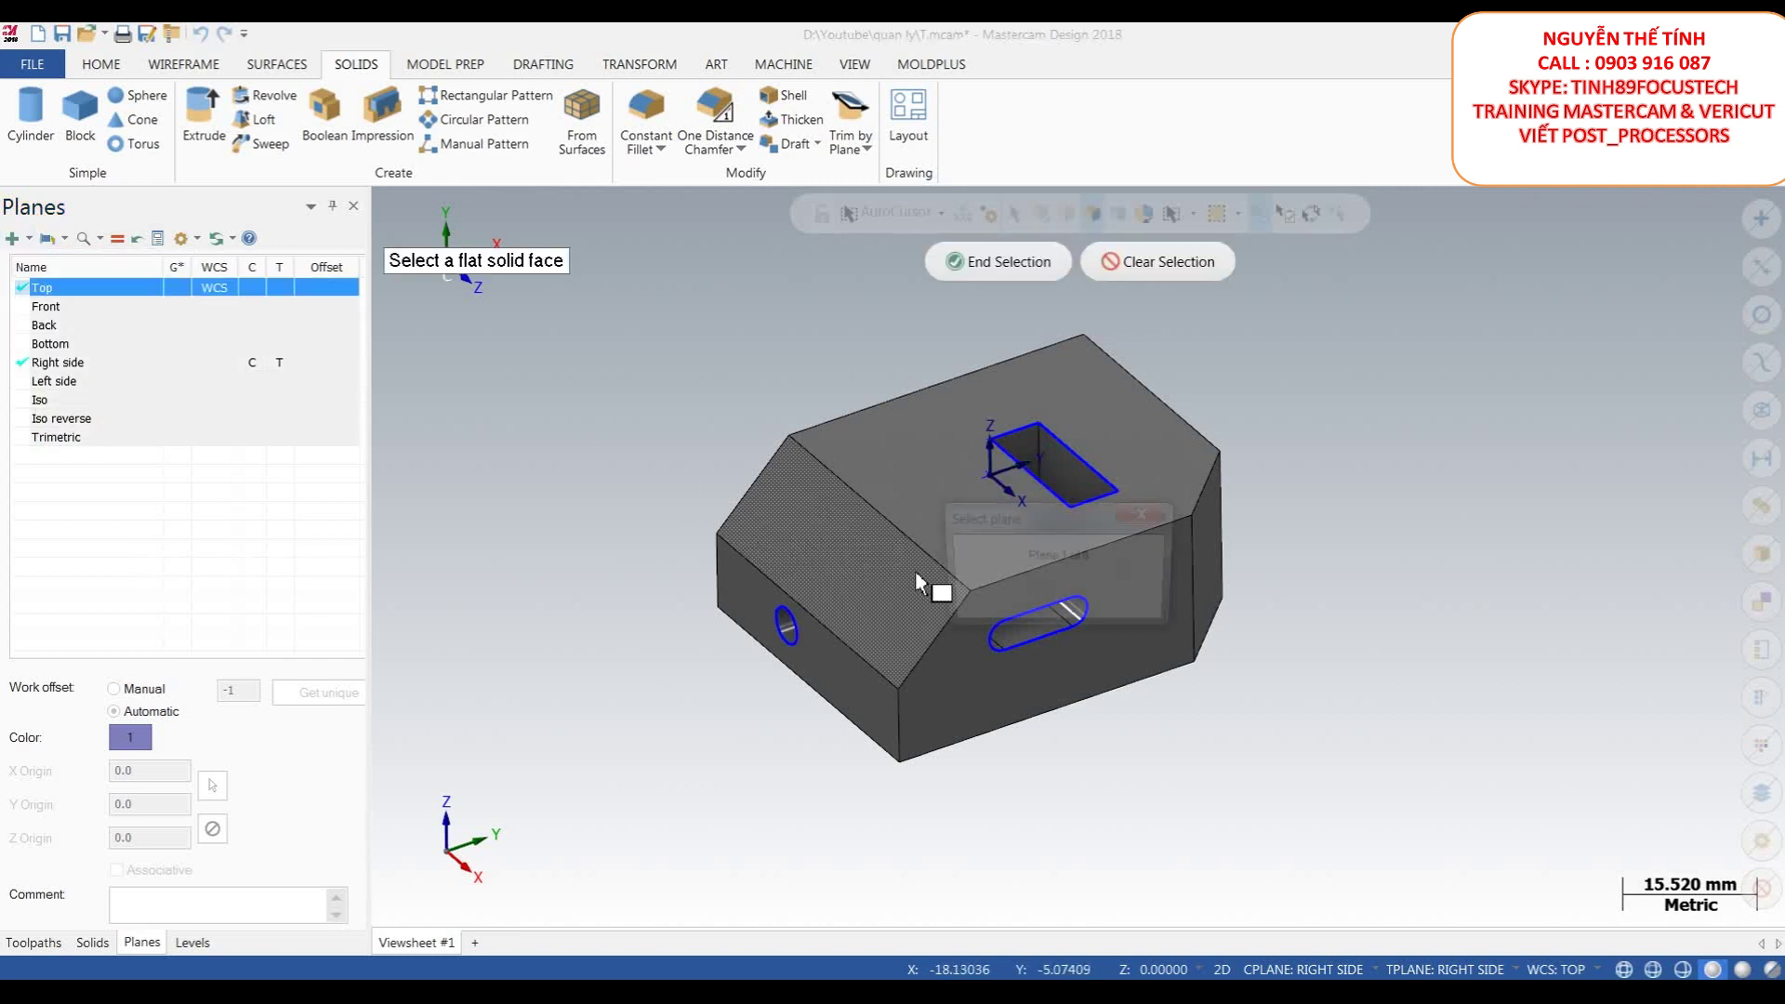
middle_drag(870, 568, 732, 465)
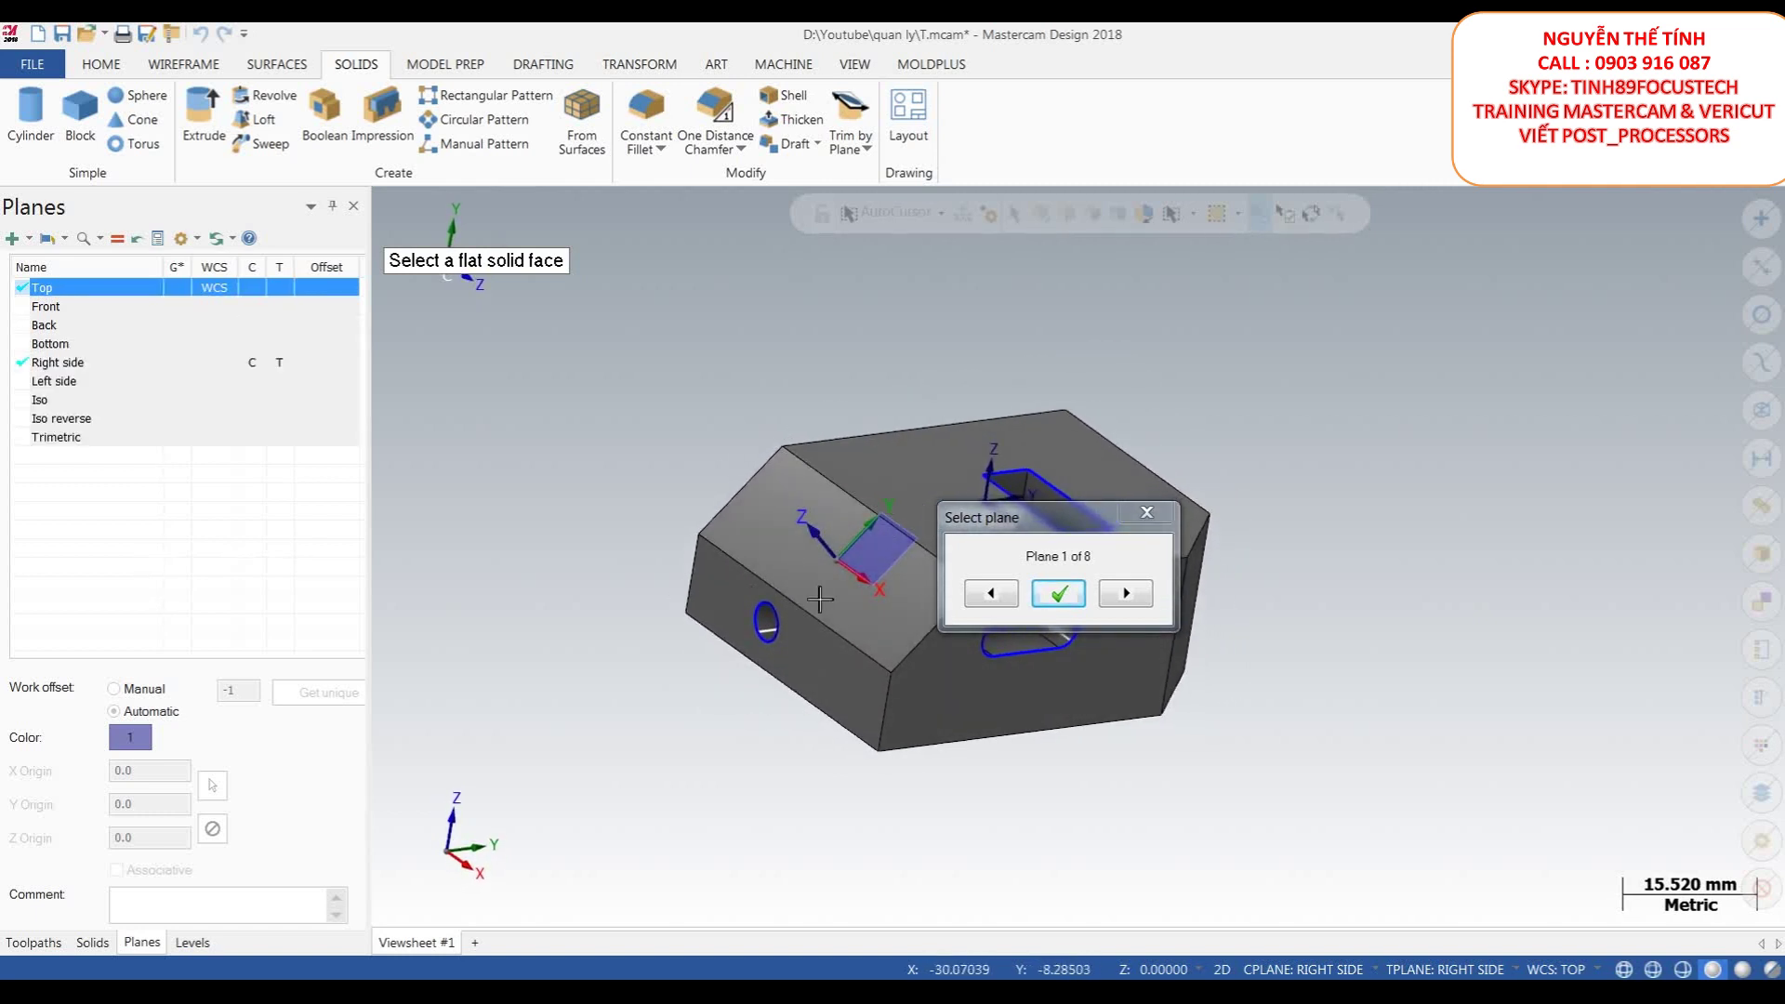
- Cycle through the candidate orientations, accept plane 1 of 8 on the front chamfer and name the new plane C45
click(1125, 593)
click(1126, 593)
click(1126, 593)
click(1126, 593)
click(1136, 595)
click(1136, 596)
click(1137, 596)
click(1136, 596)
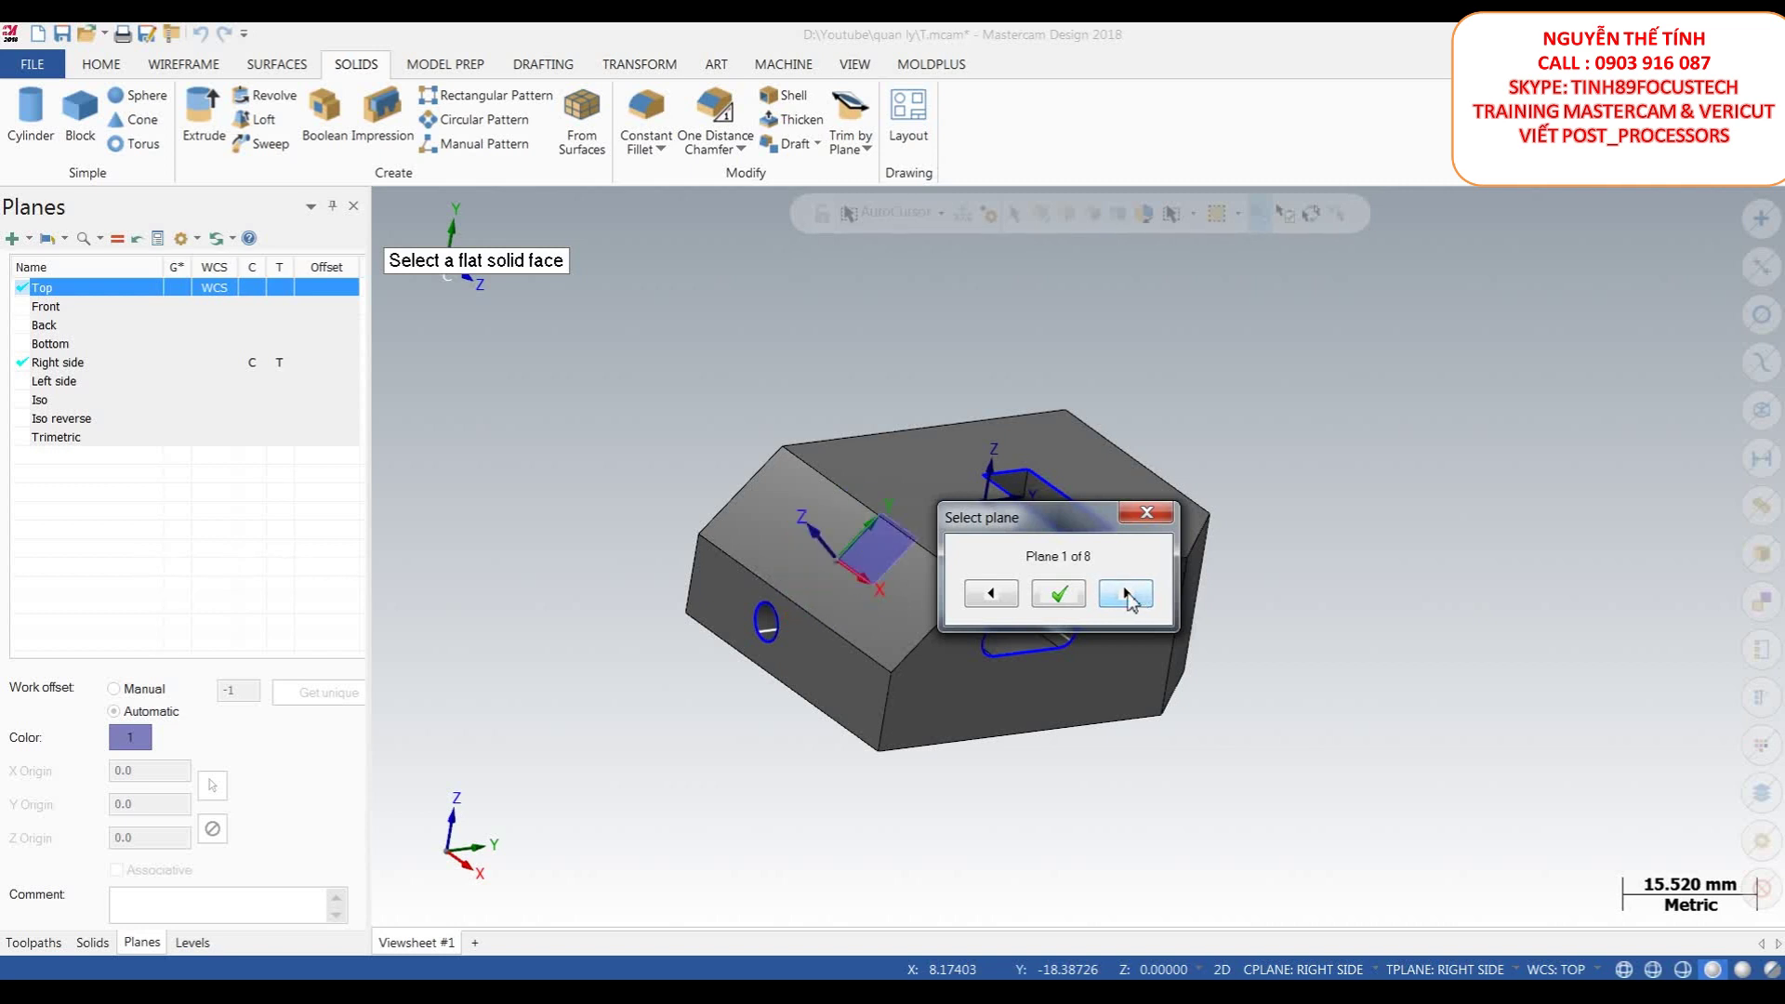
scroll(815, 559, down, 1)
middle_drag(815, 559, 1004, 586)
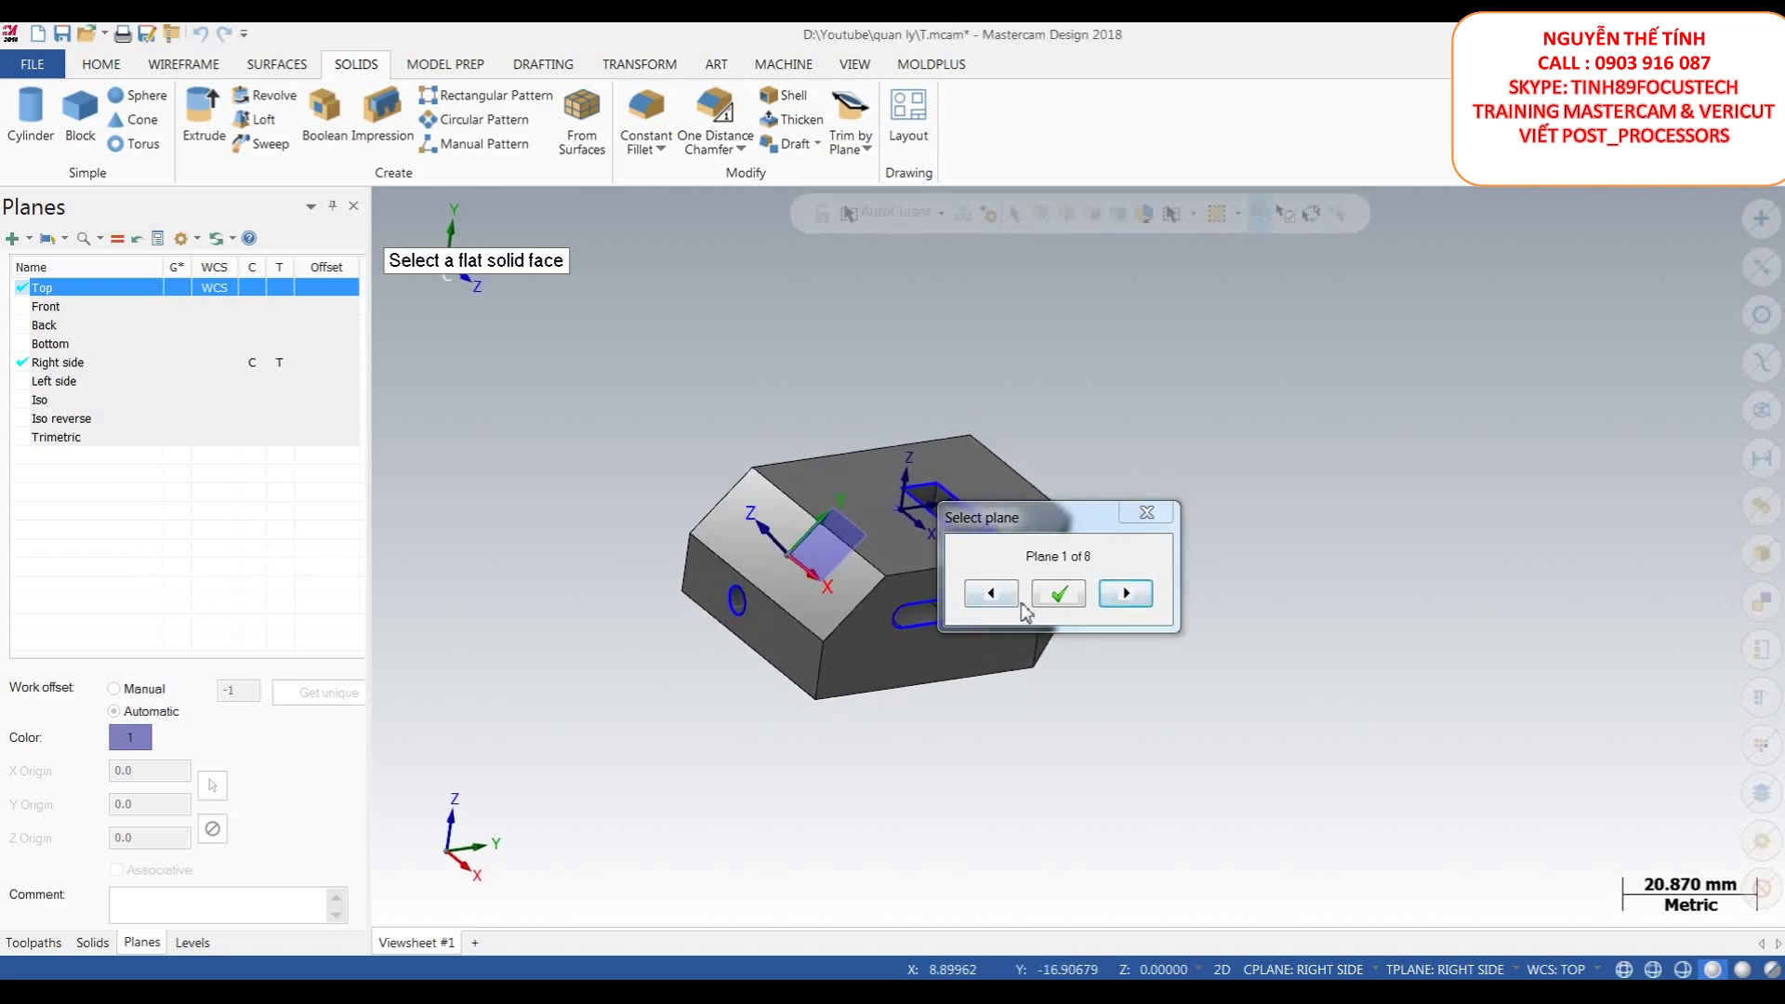
click(1060, 593)
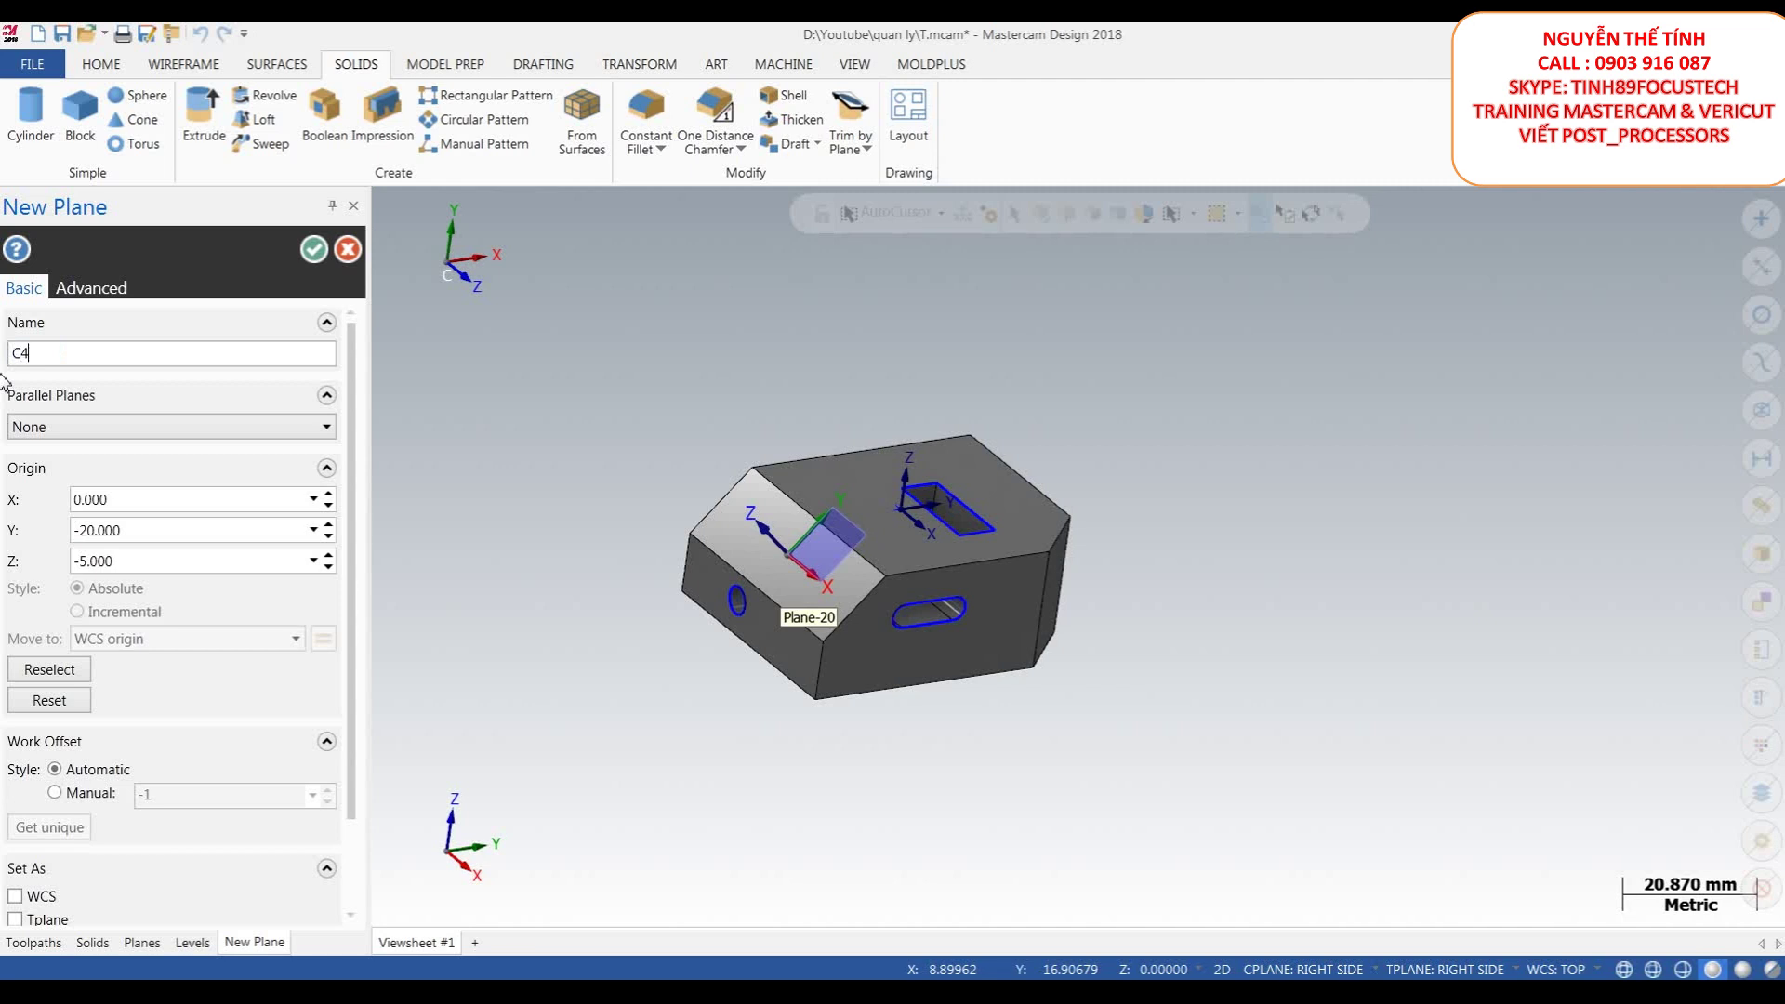
click(317, 253)
- Set C45 as the current WCS, construction plane and tool plane, and view the part normal to it
scroll(697, 497, down, 1)
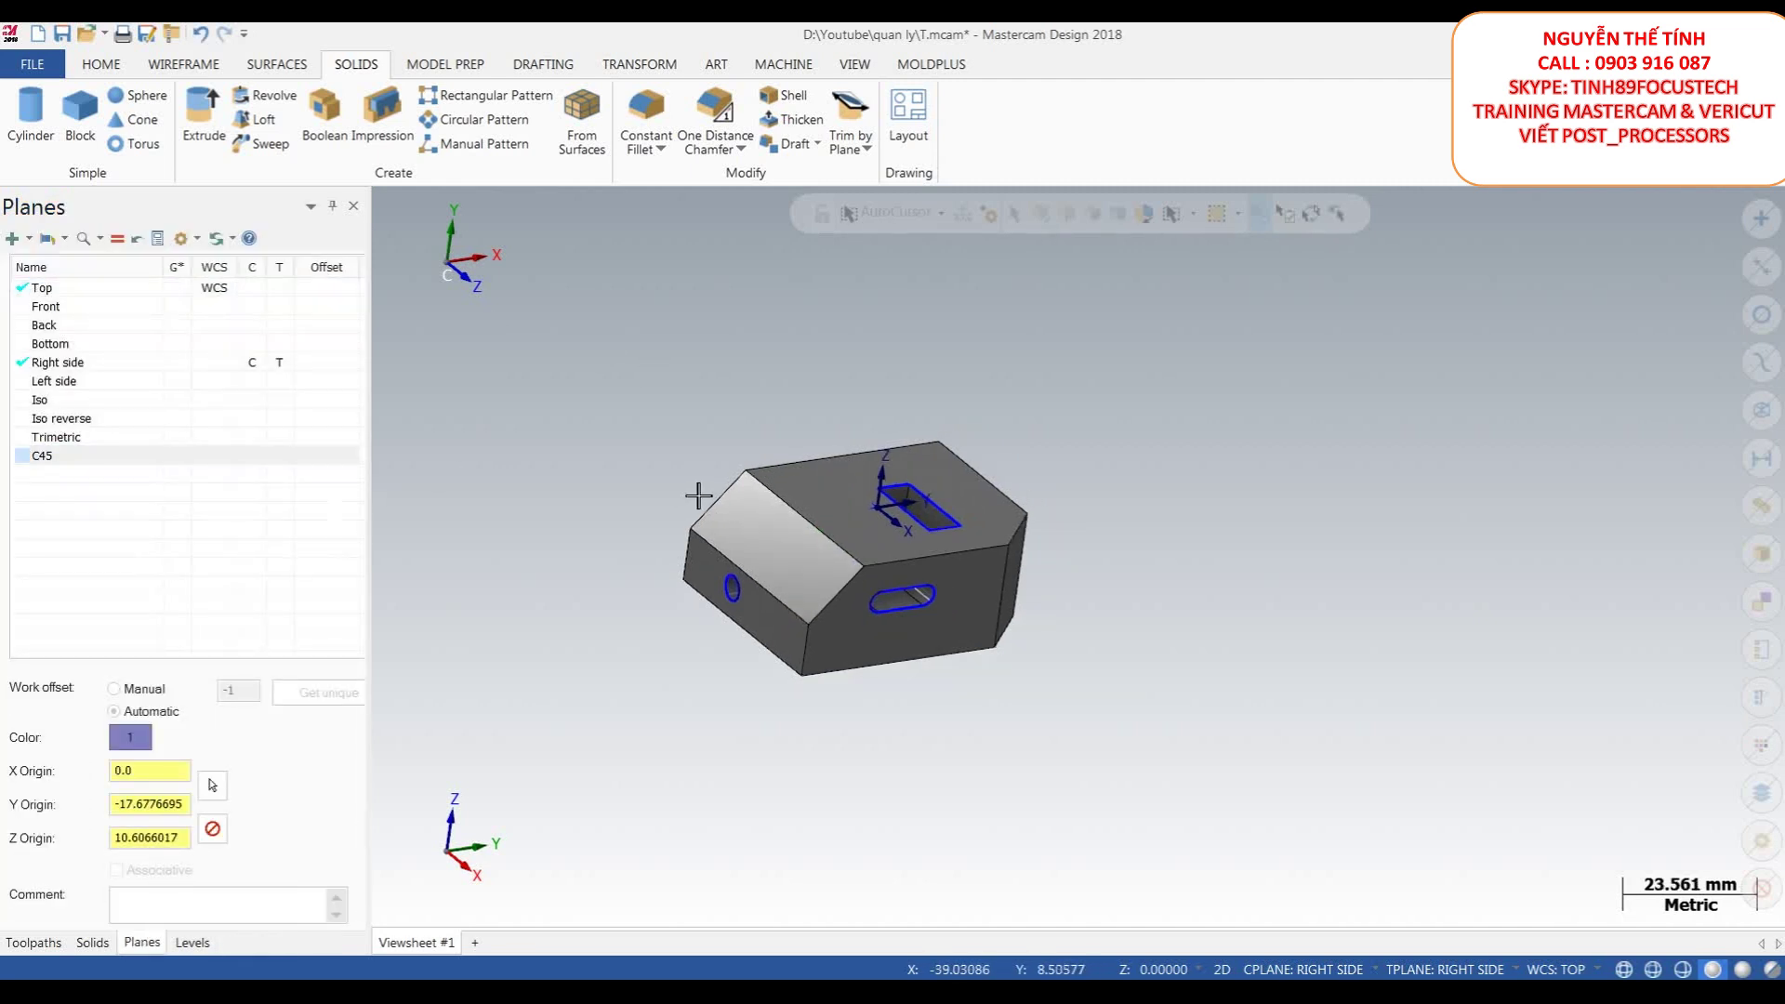
scroll(697, 497, up, 2)
mouse_move(816, 528)
middle_down()
mouse_move(781, 622)
mouse_move(1004, 458)
mouse_move(939, 527)
mouse_move(924, 470)
mouse_move(900, 618)
middle_up()
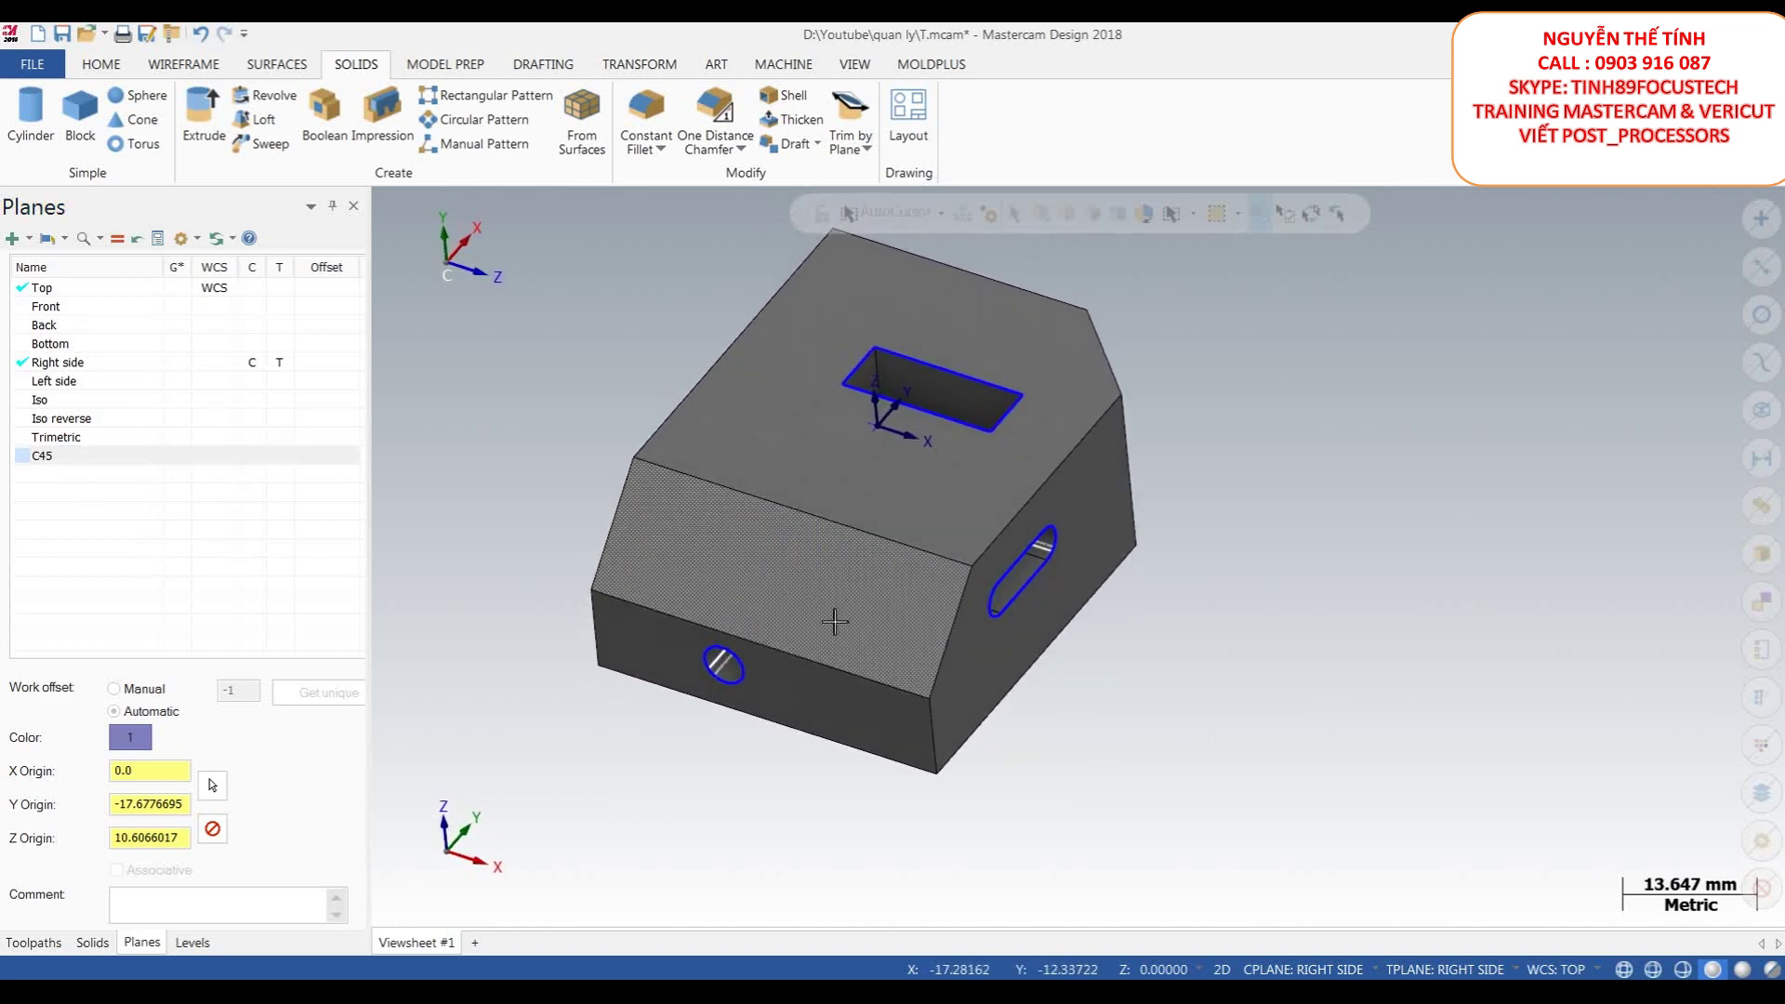
click(80, 461)
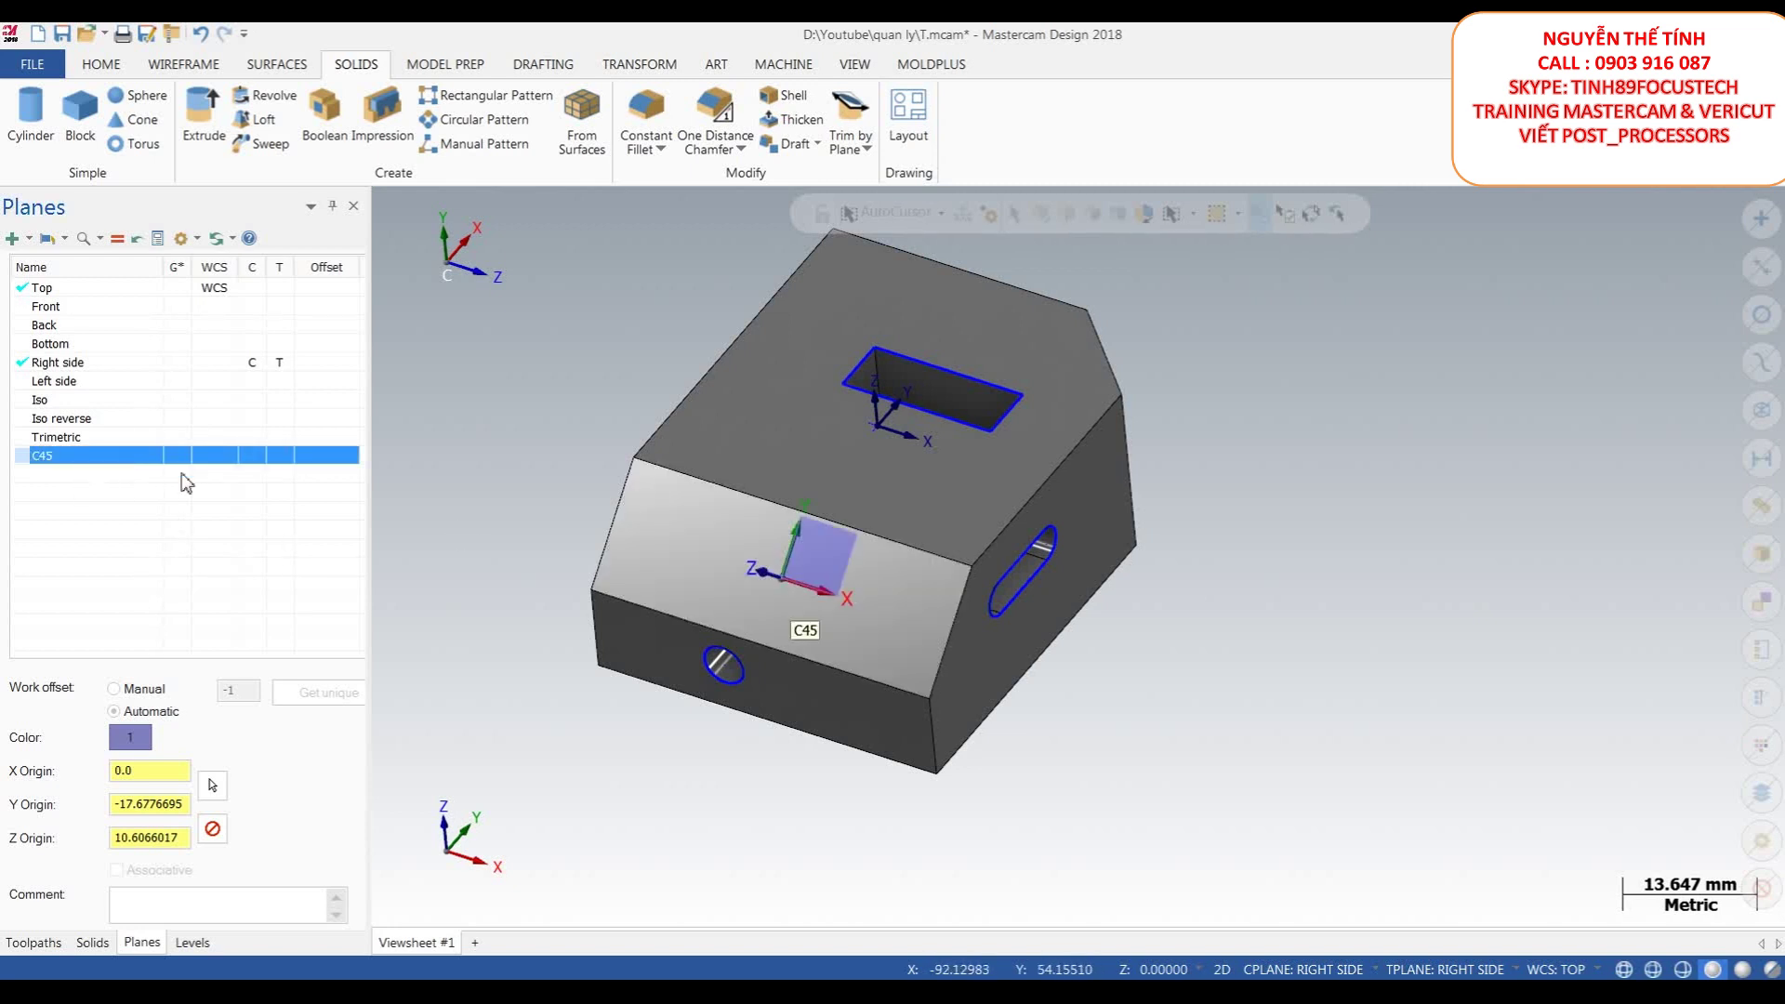
click(117, 239)
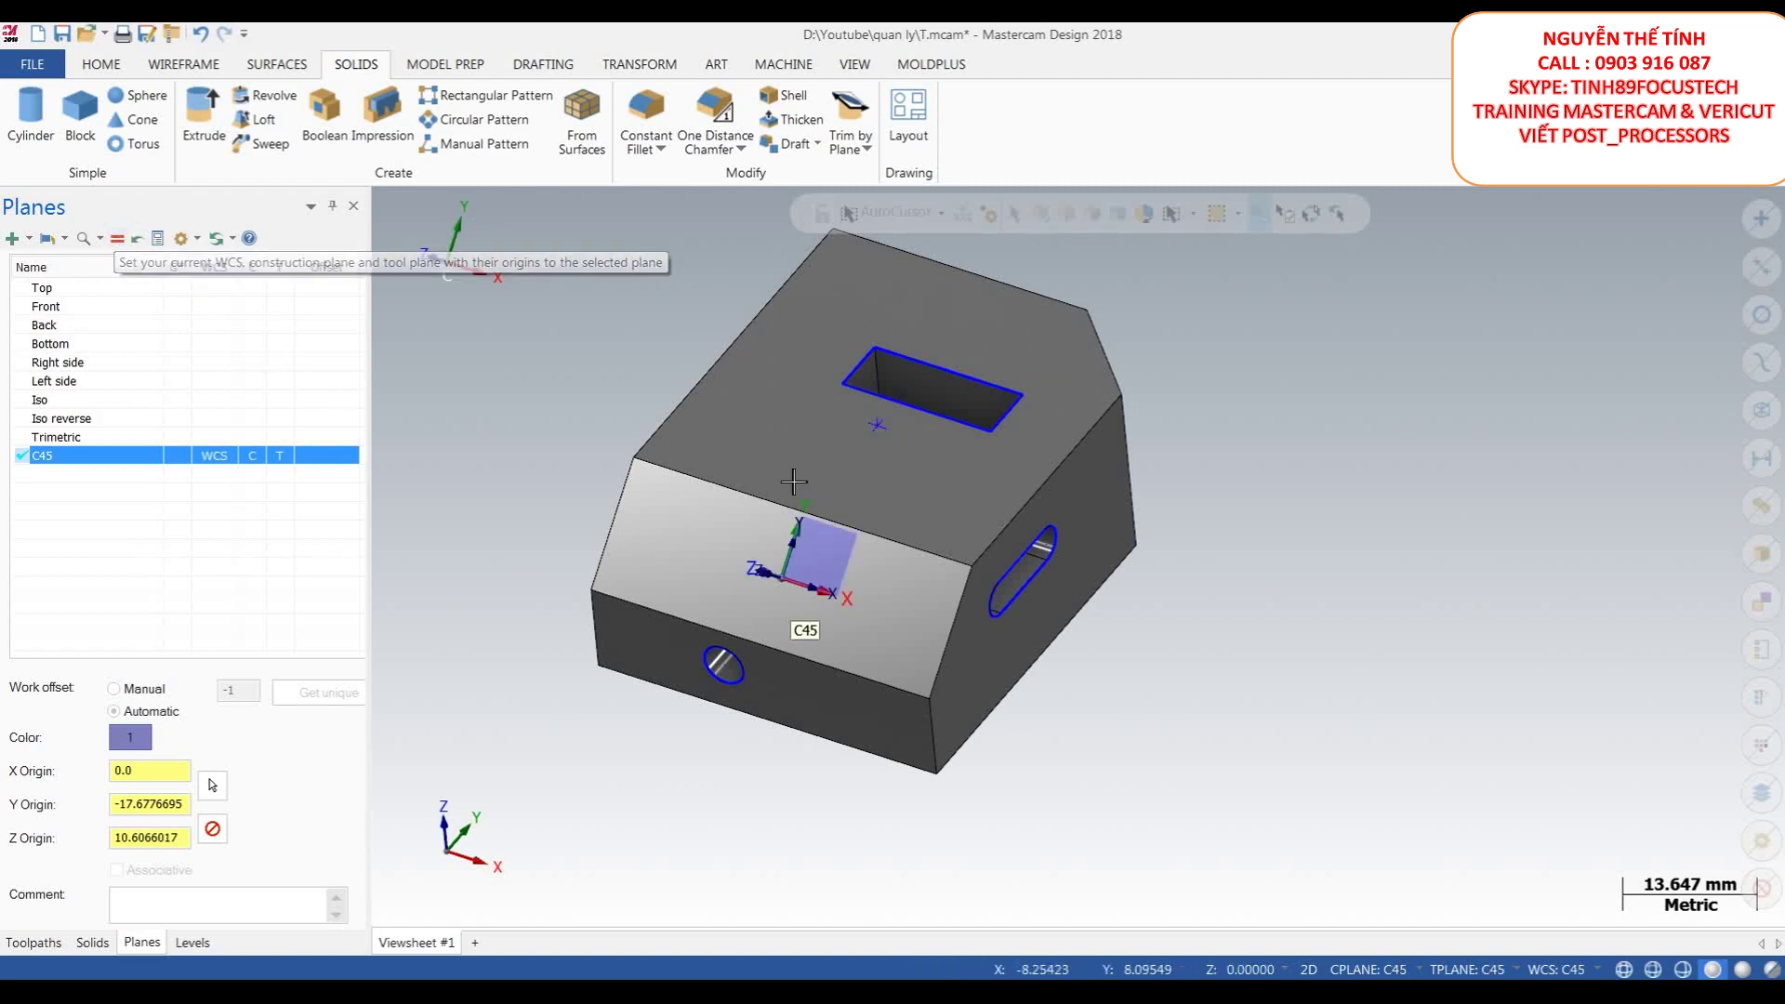
right_click(1164, 449)
click(1203, 546)
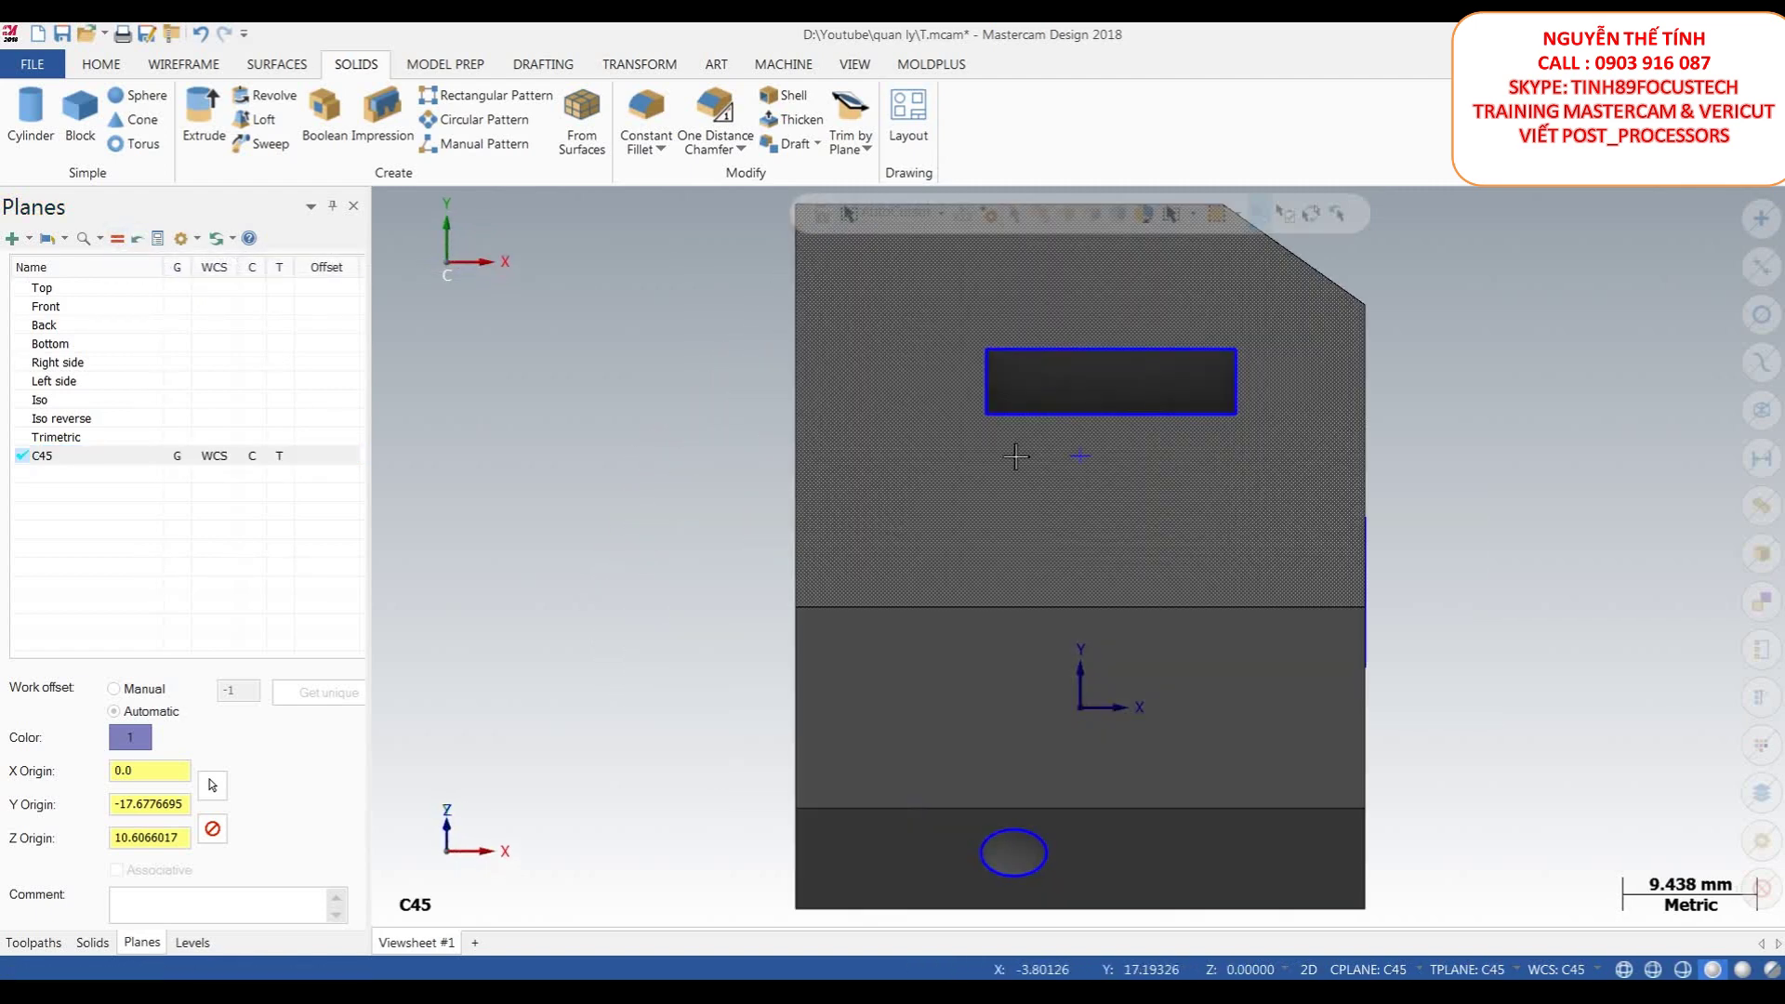
- Draw a six-sided flat-radius polygon of about 4.3 mm radius centred on the C45 origin on the sloped chamfer
click(206, 74)
click(648, 144)
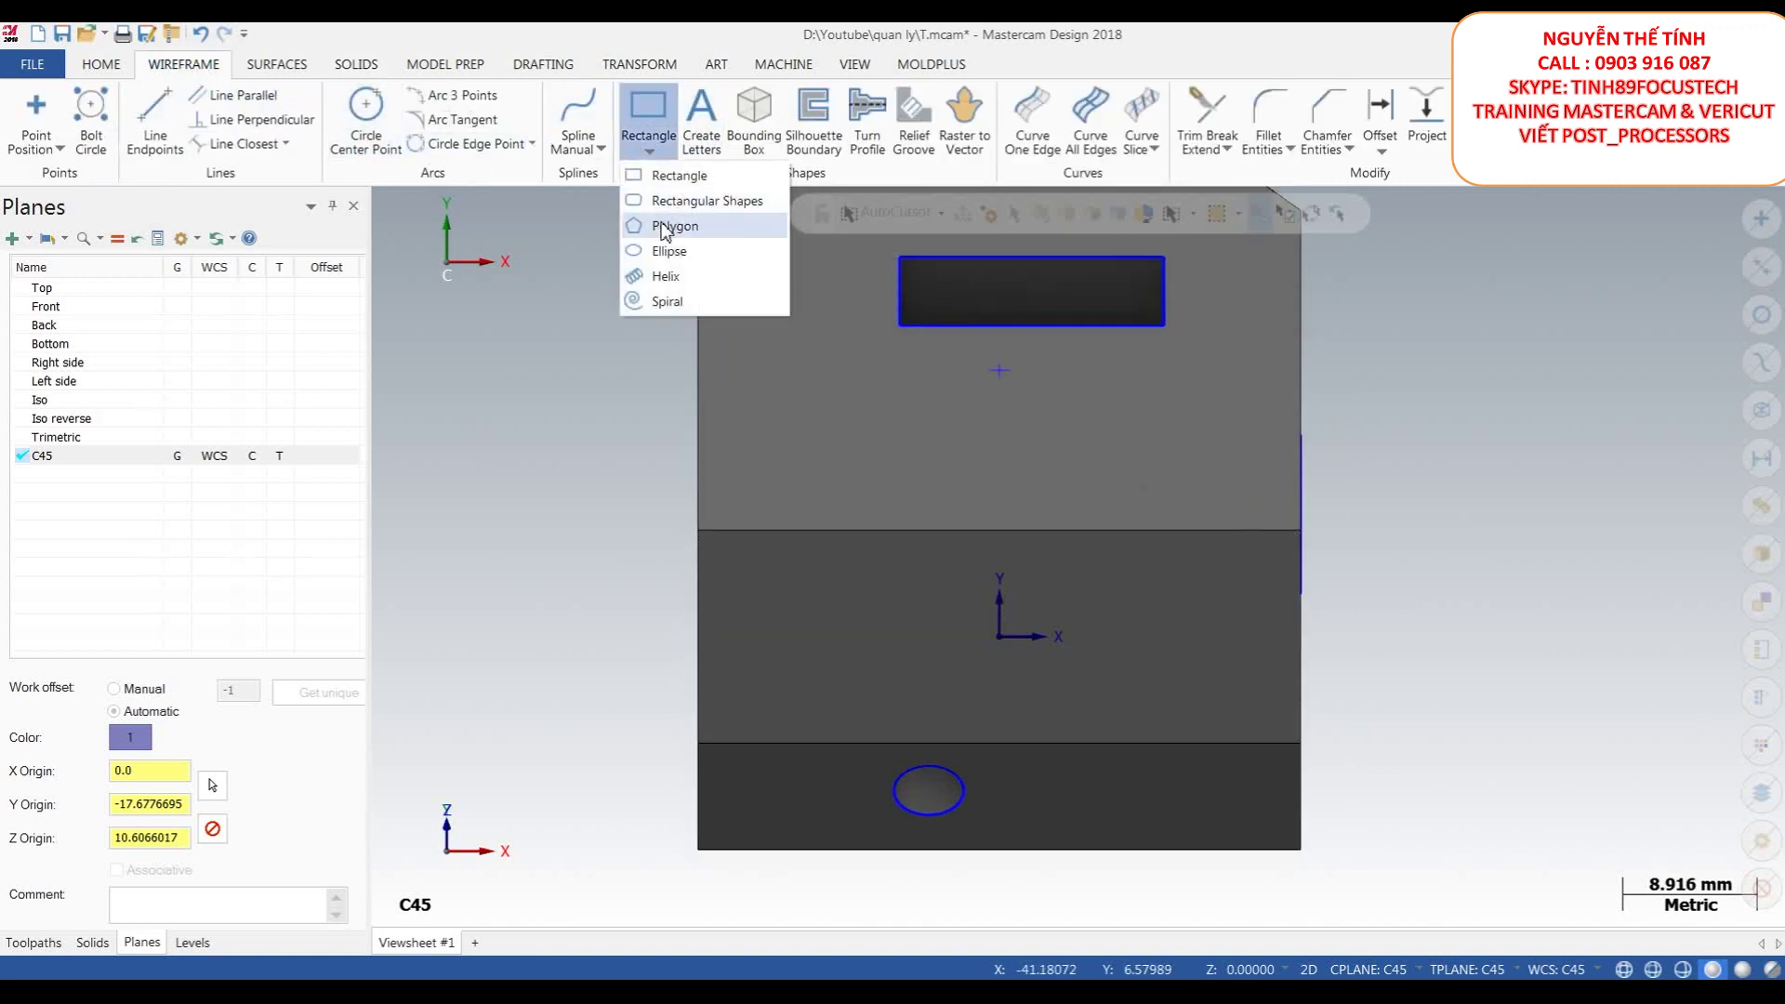
click(665, 228)
click(1001, 638)
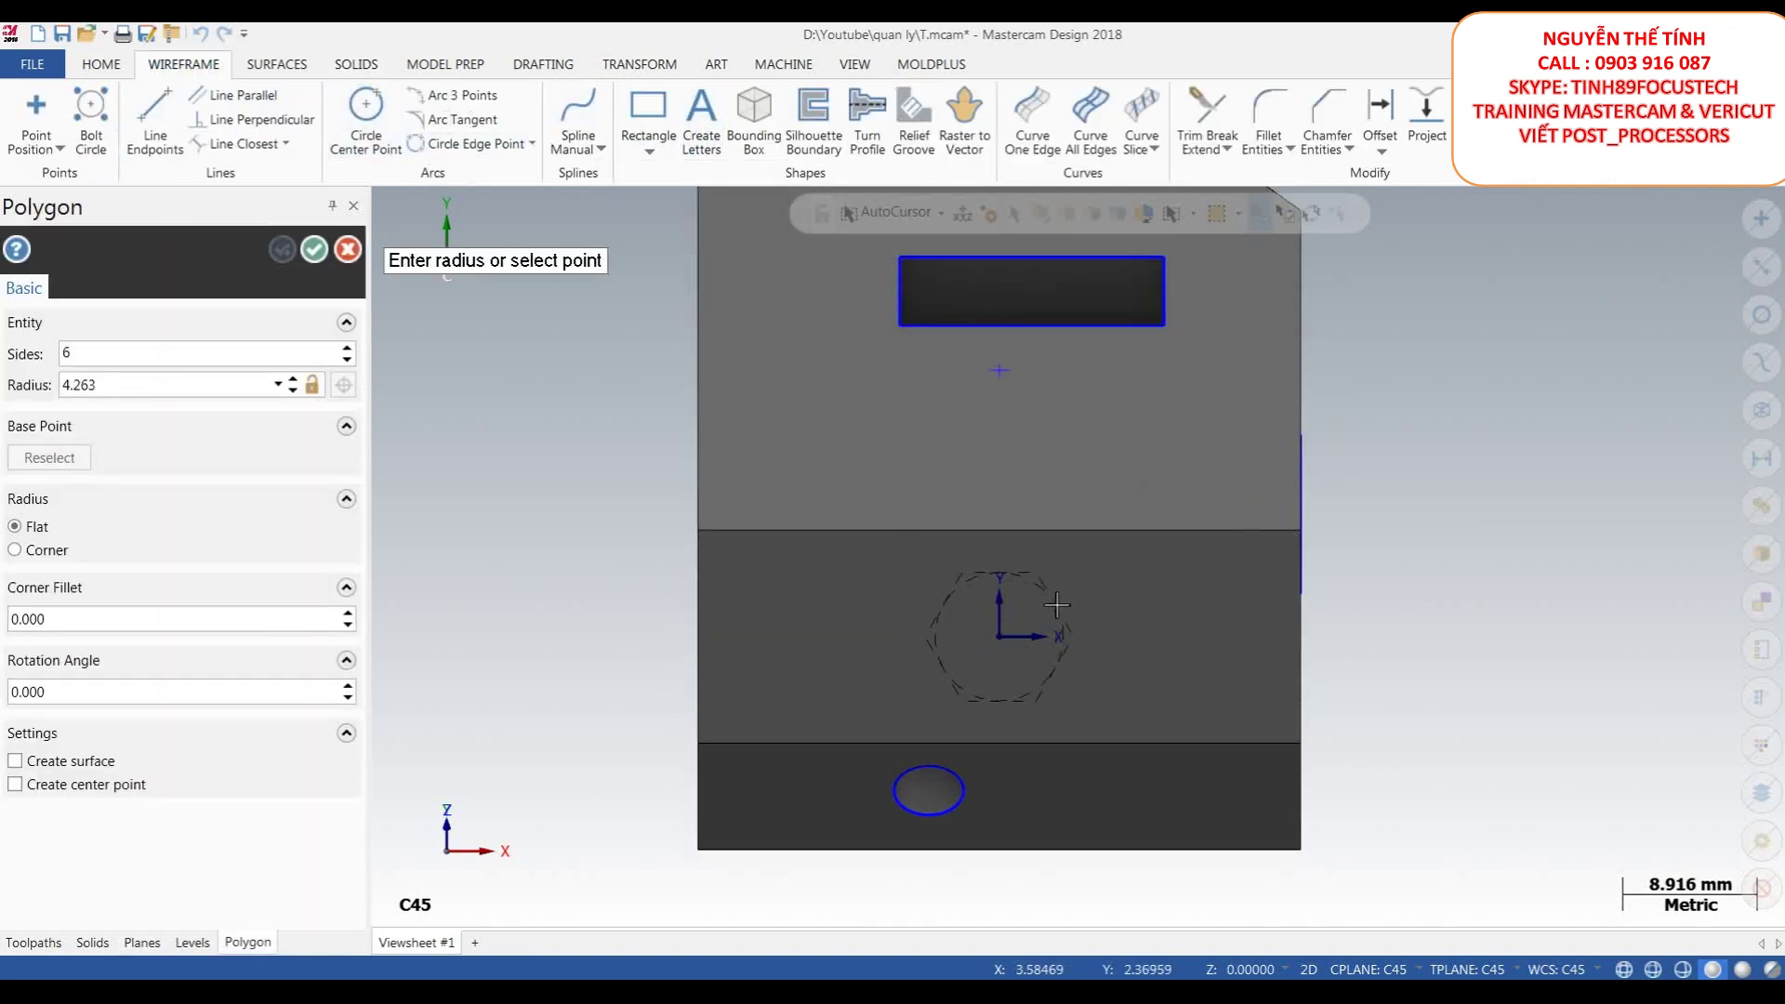
click(1057, 605)
click(314, 251)
- Extrude the hexagon as a cut body into the sloped chamfer with a distance of 10 mm
middle_drag(1123, 578, 1084, 532)
scroll(1060, 573, up, 4)
click(356, 64)
click(203, 116)
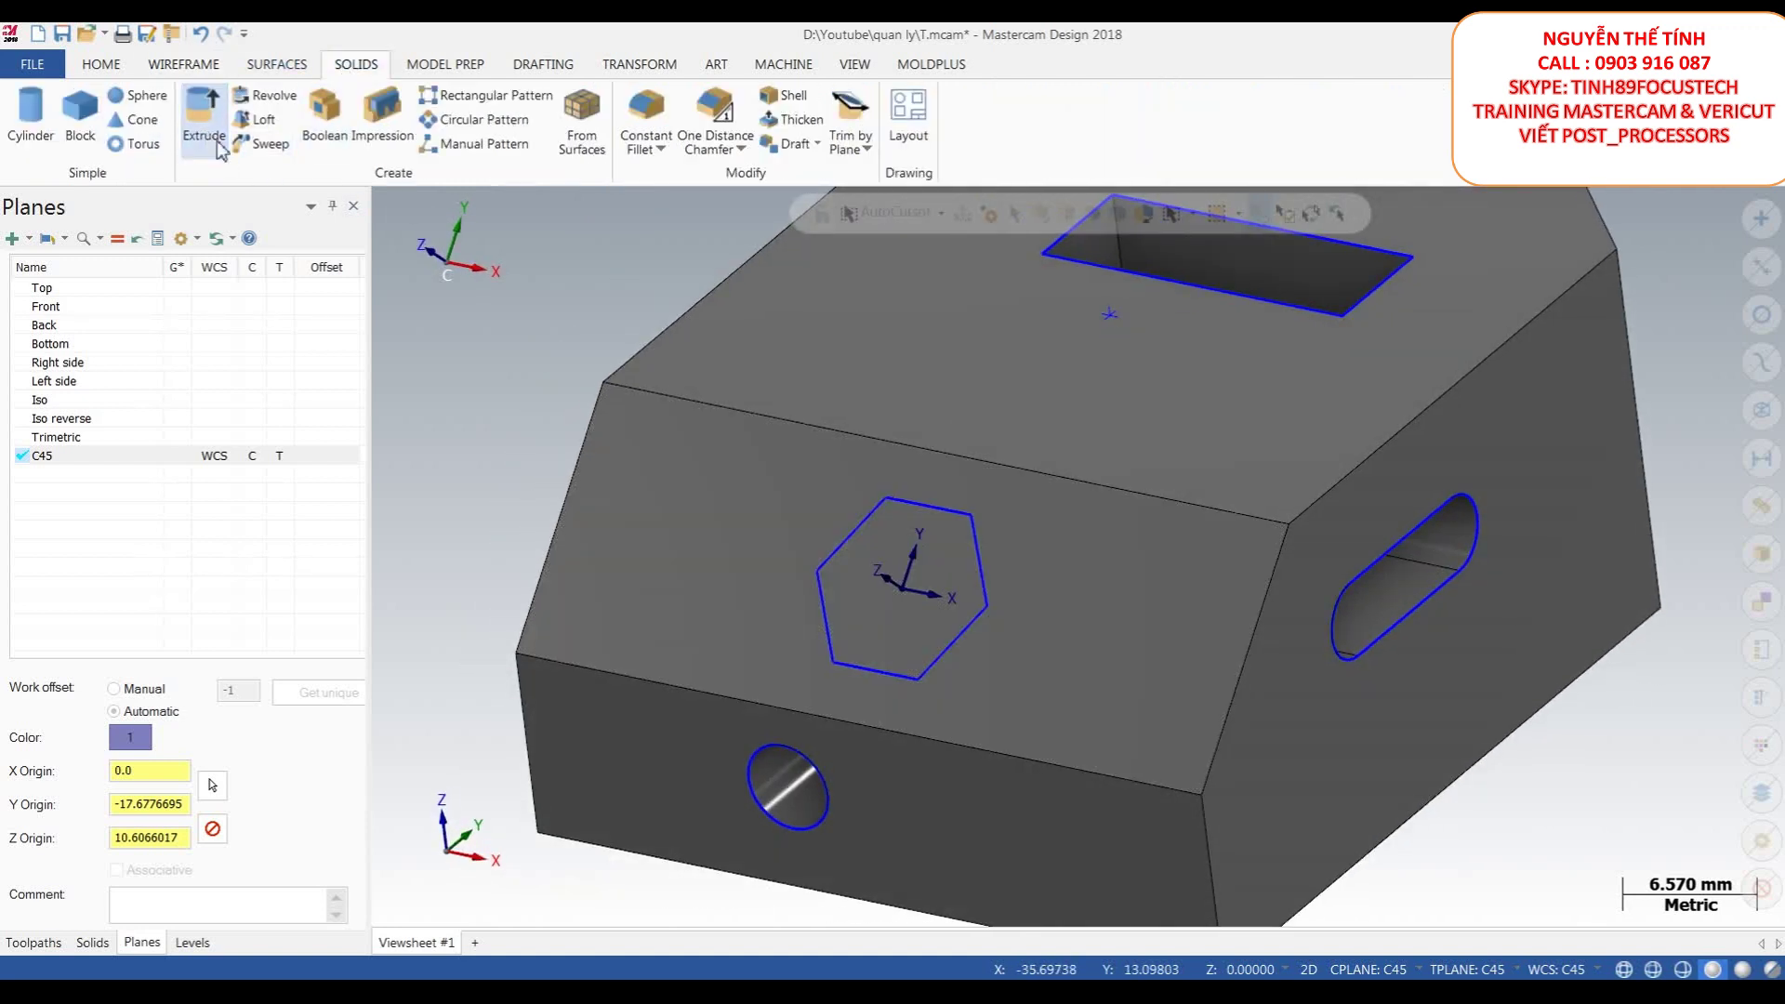
click(979, 550)
click(244, 800)
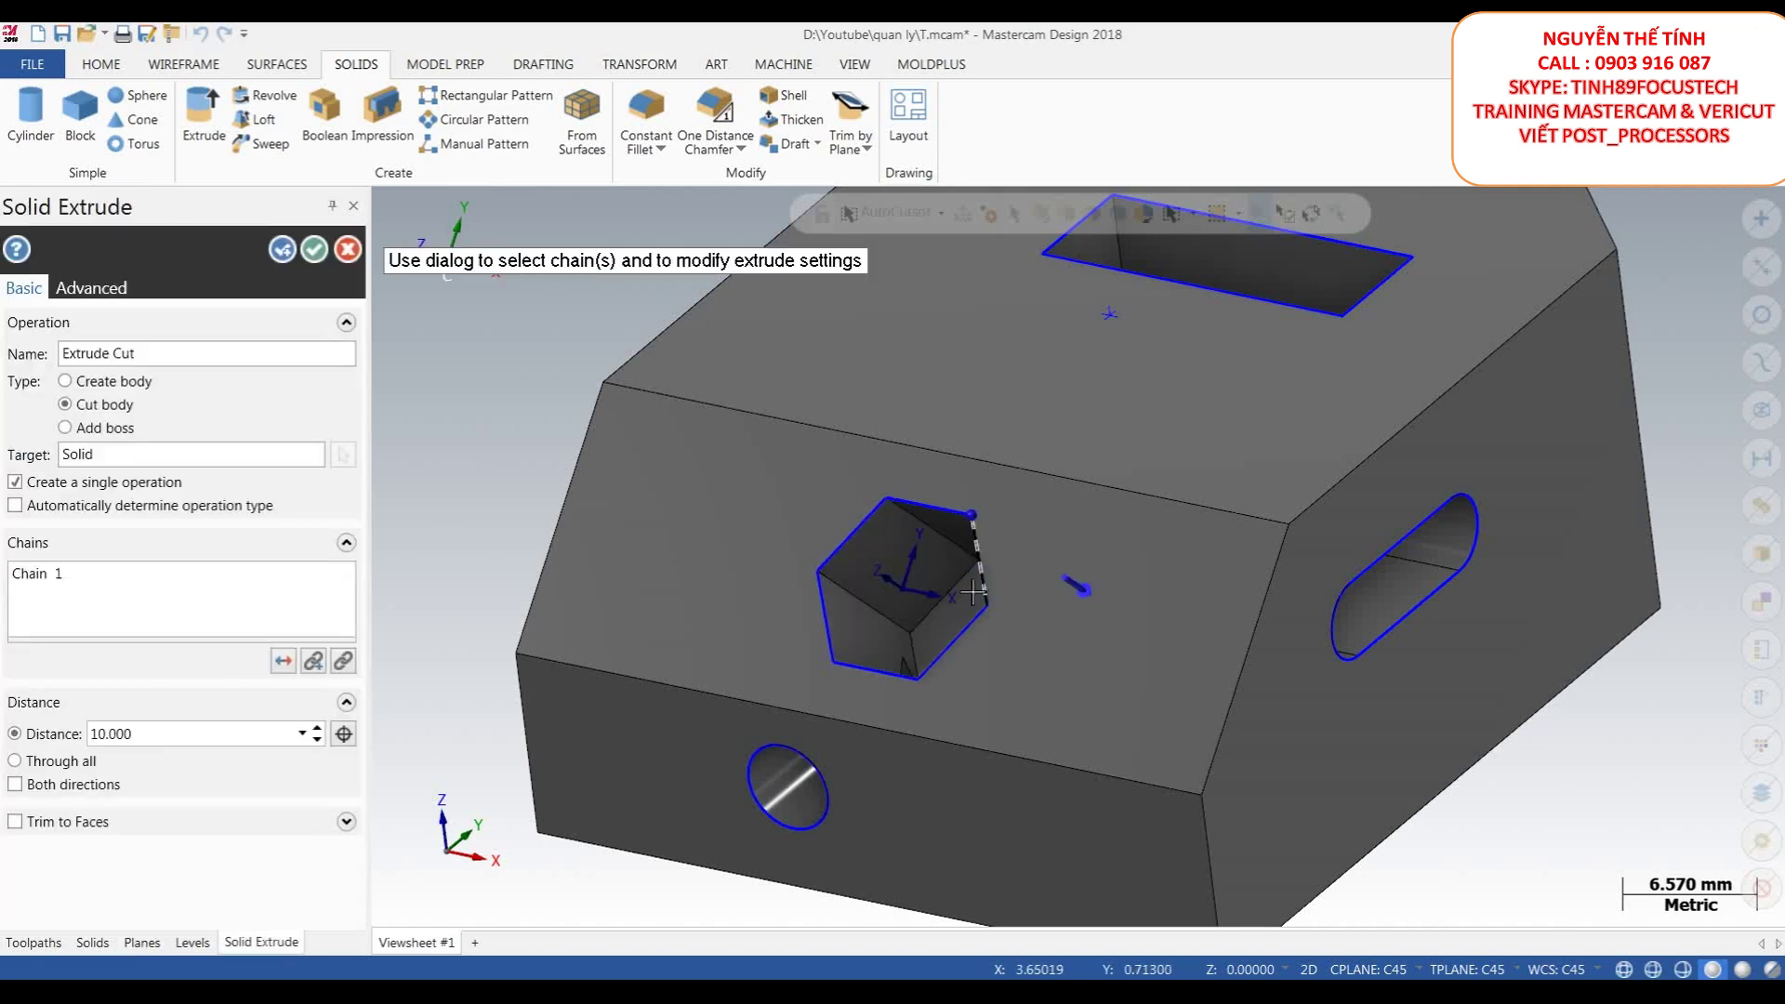
middle_drag(1042, 648, 995, 567)
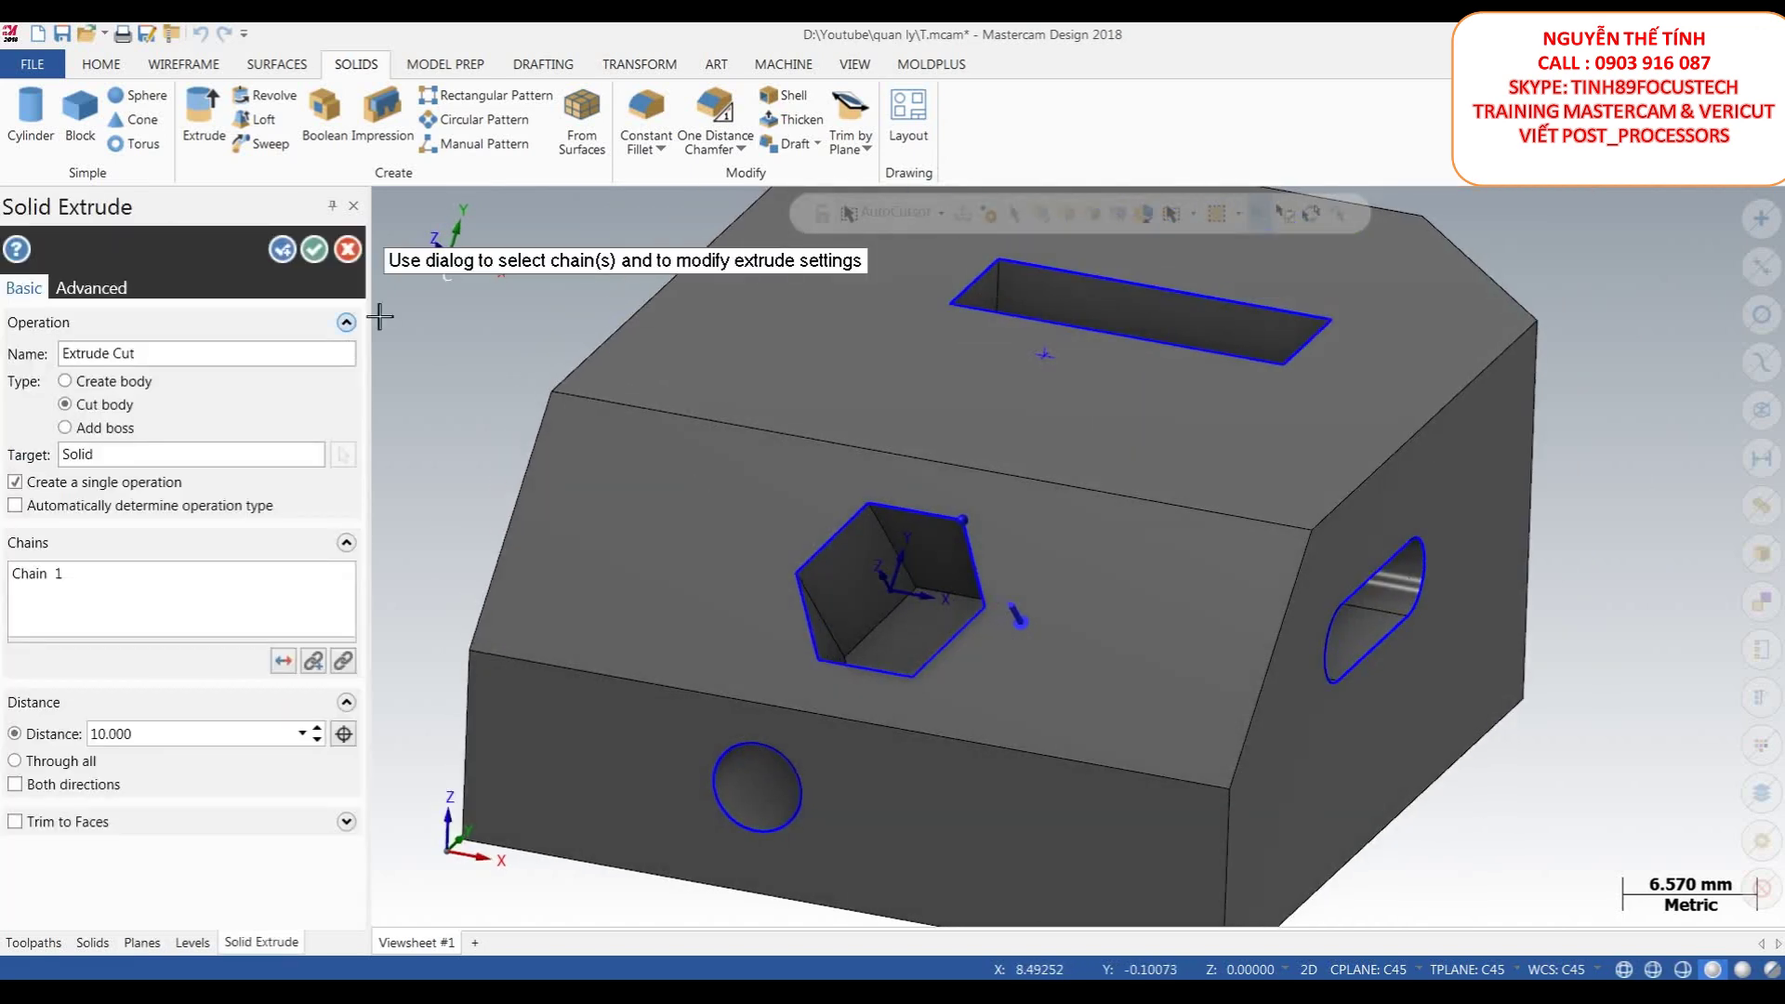
click(317, 251)
- Create a plane from the vertical corner chamfer face using orientation 1 of 8 and name it A20
scroll(707, 485, down, 3)
mouse_move(1345, 529)
middle_down()
mouse_move(1363, 539)
mouse_move(1359, 517)
middle_up()
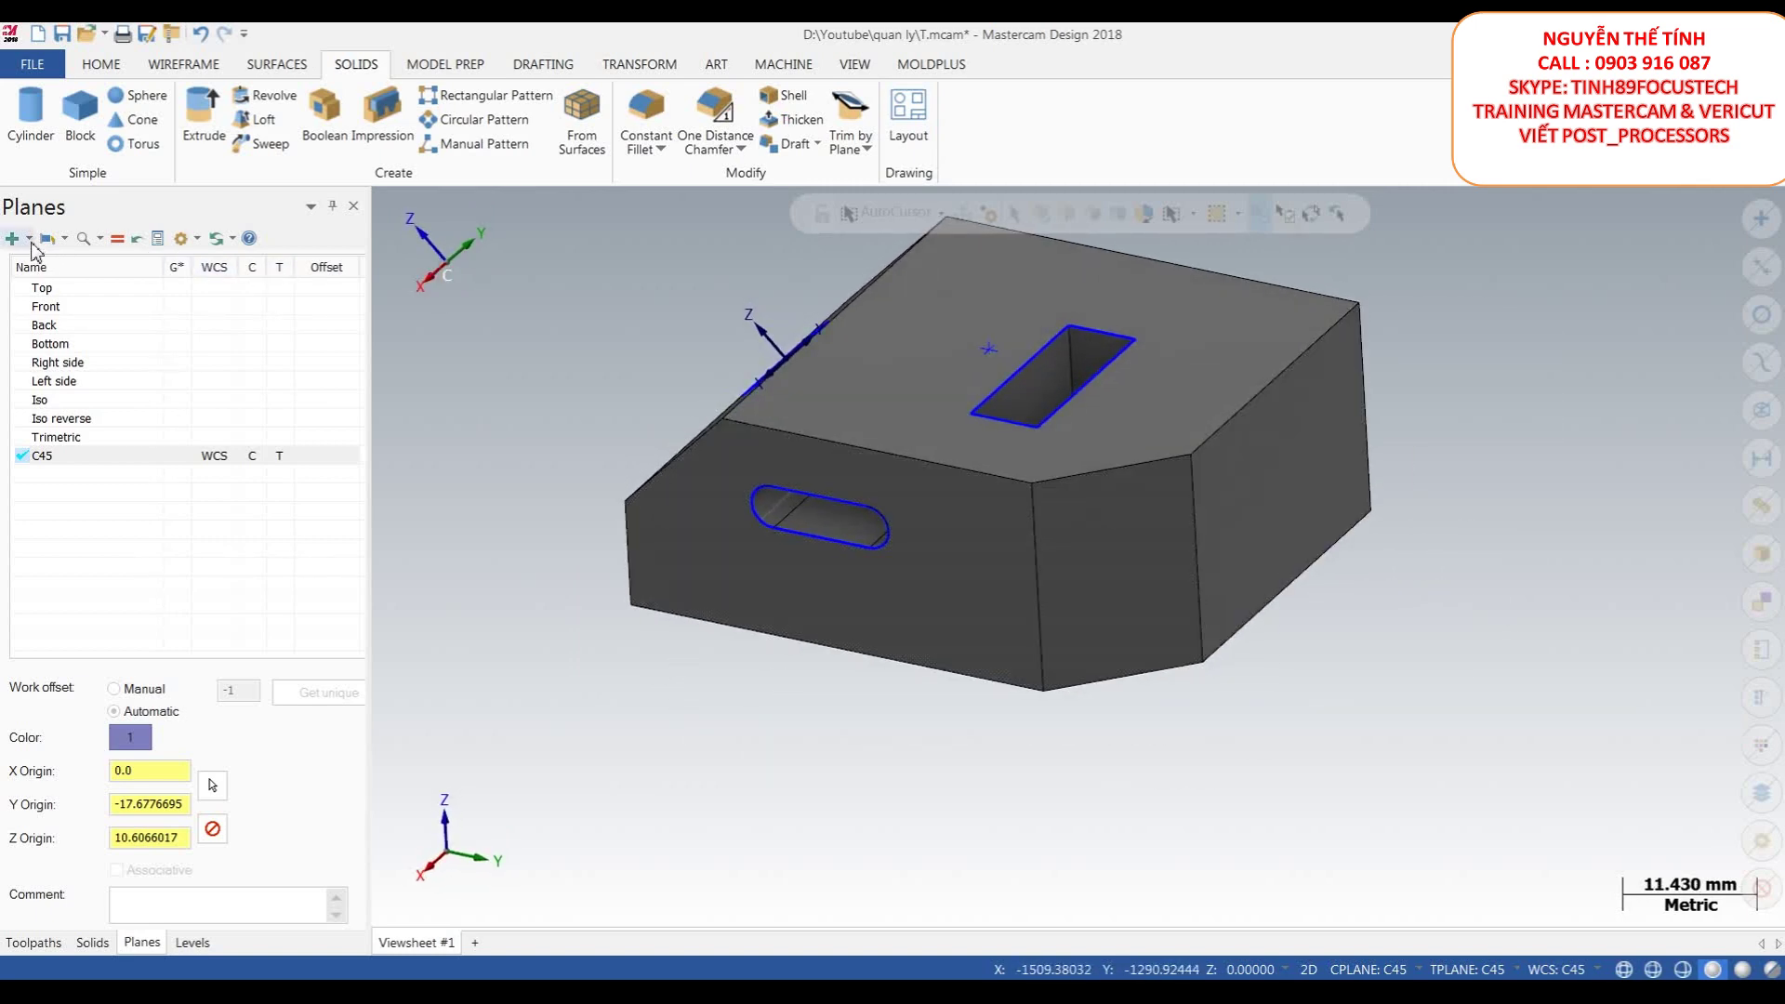
click(75, 284)
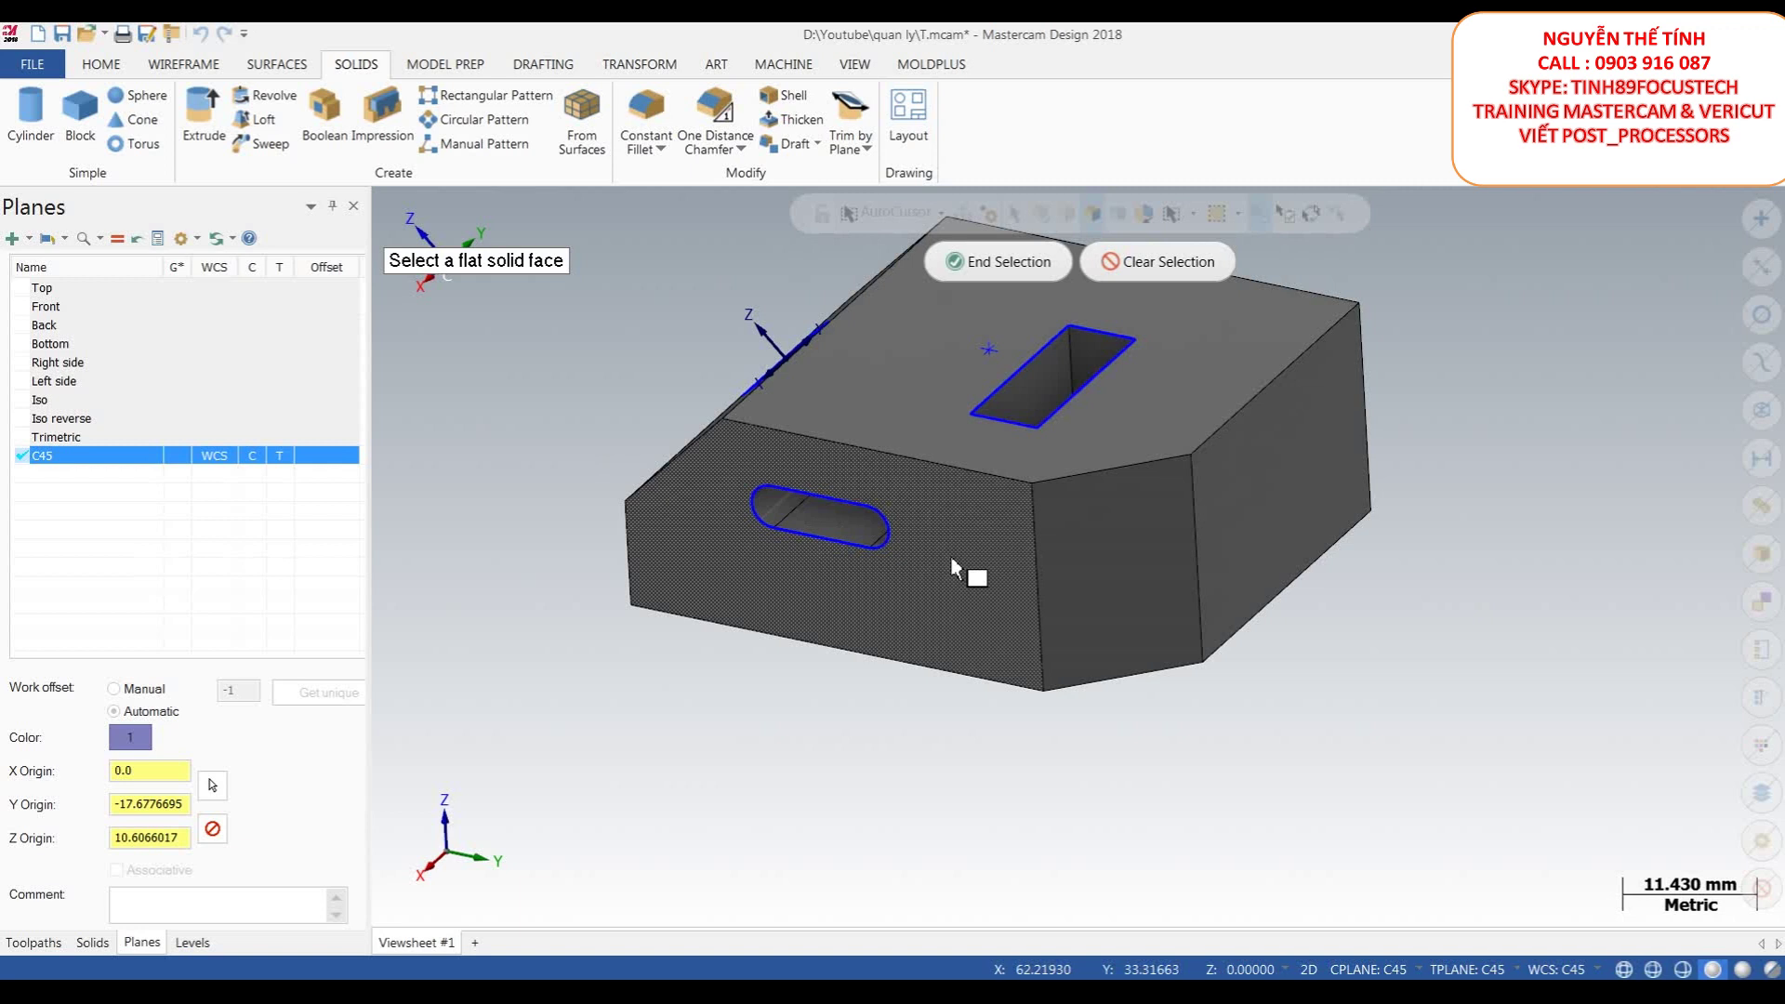
click(1091, 561)
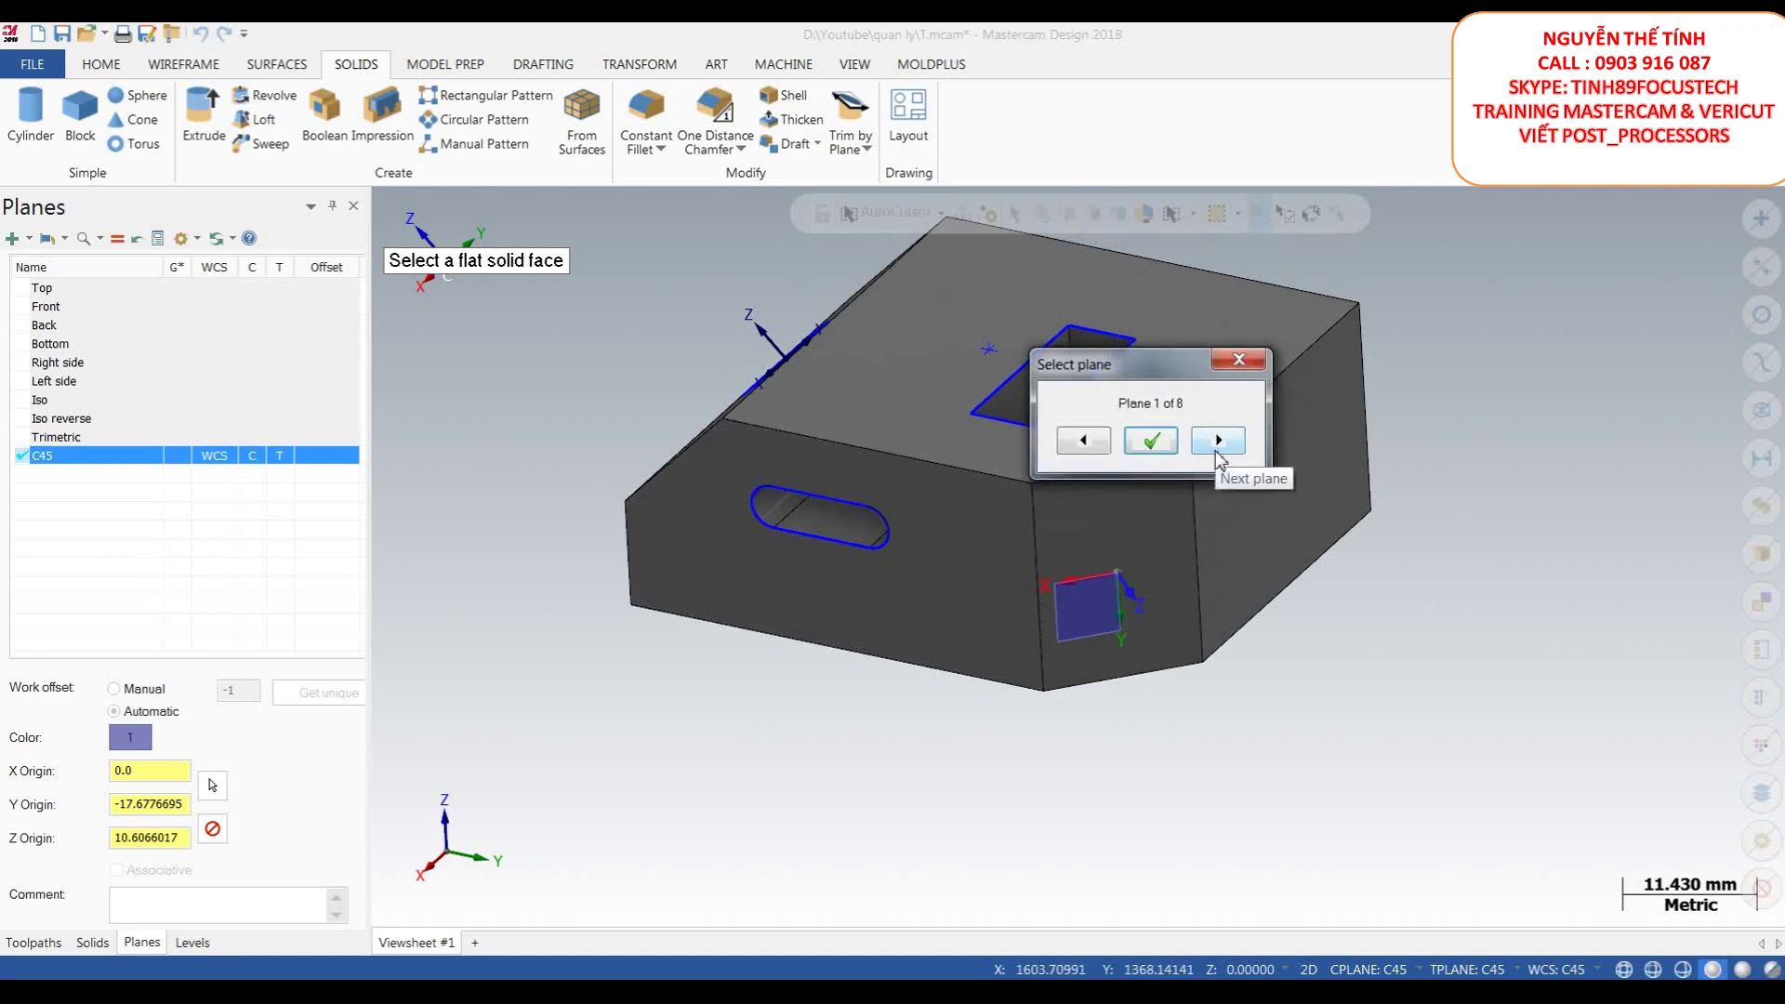
click(1151, 441)
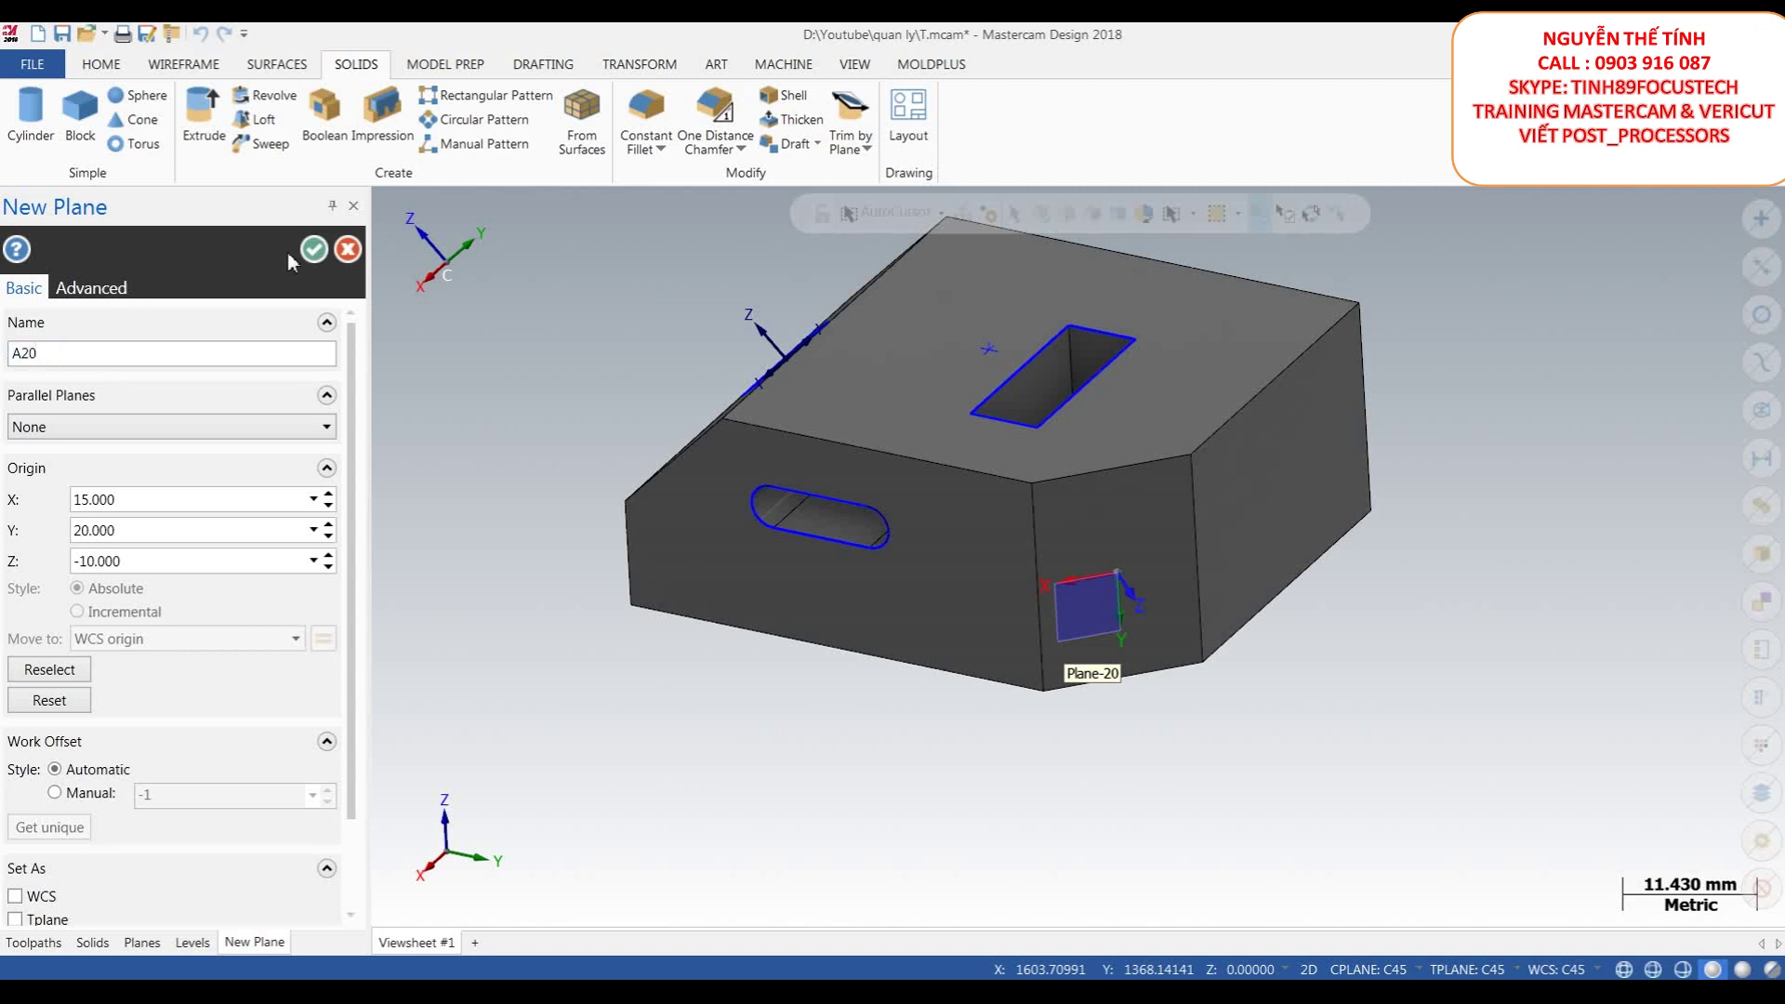
click(314, 249)
- Set A20 as the current WCS, construction plane and tool plane, and view the part normal to it
click(110, 475)
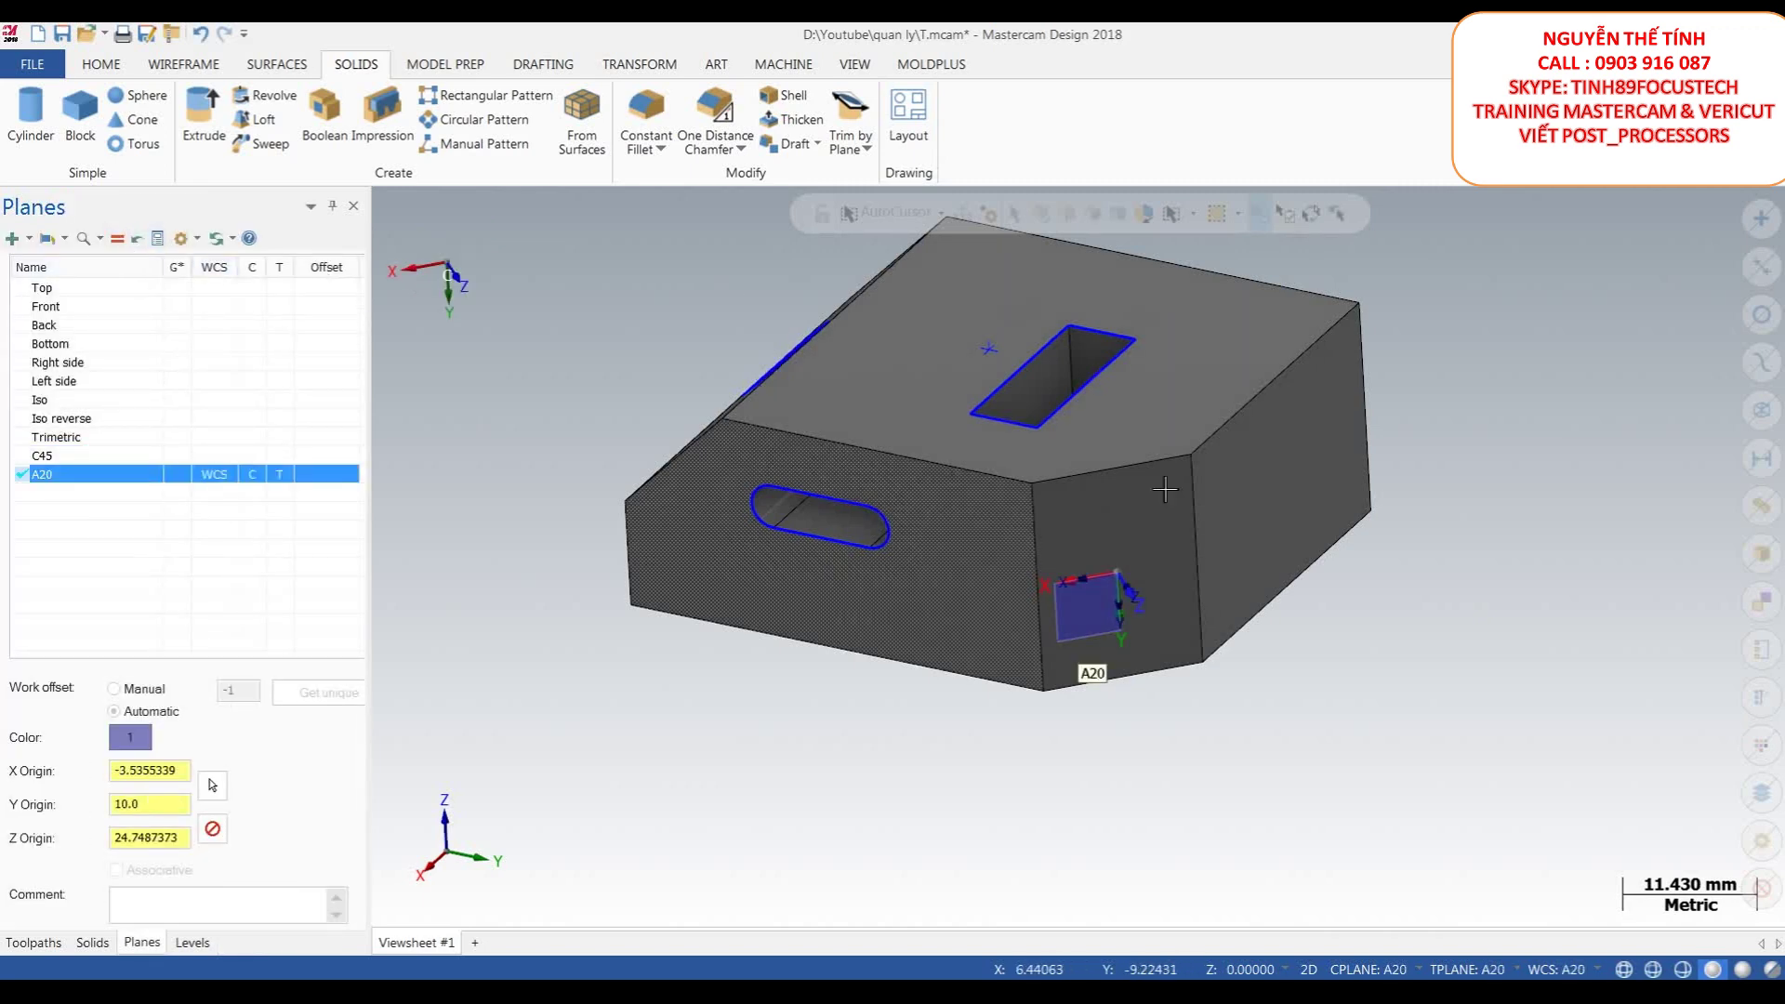
right_click(1272, 401)
click(1362, 563)
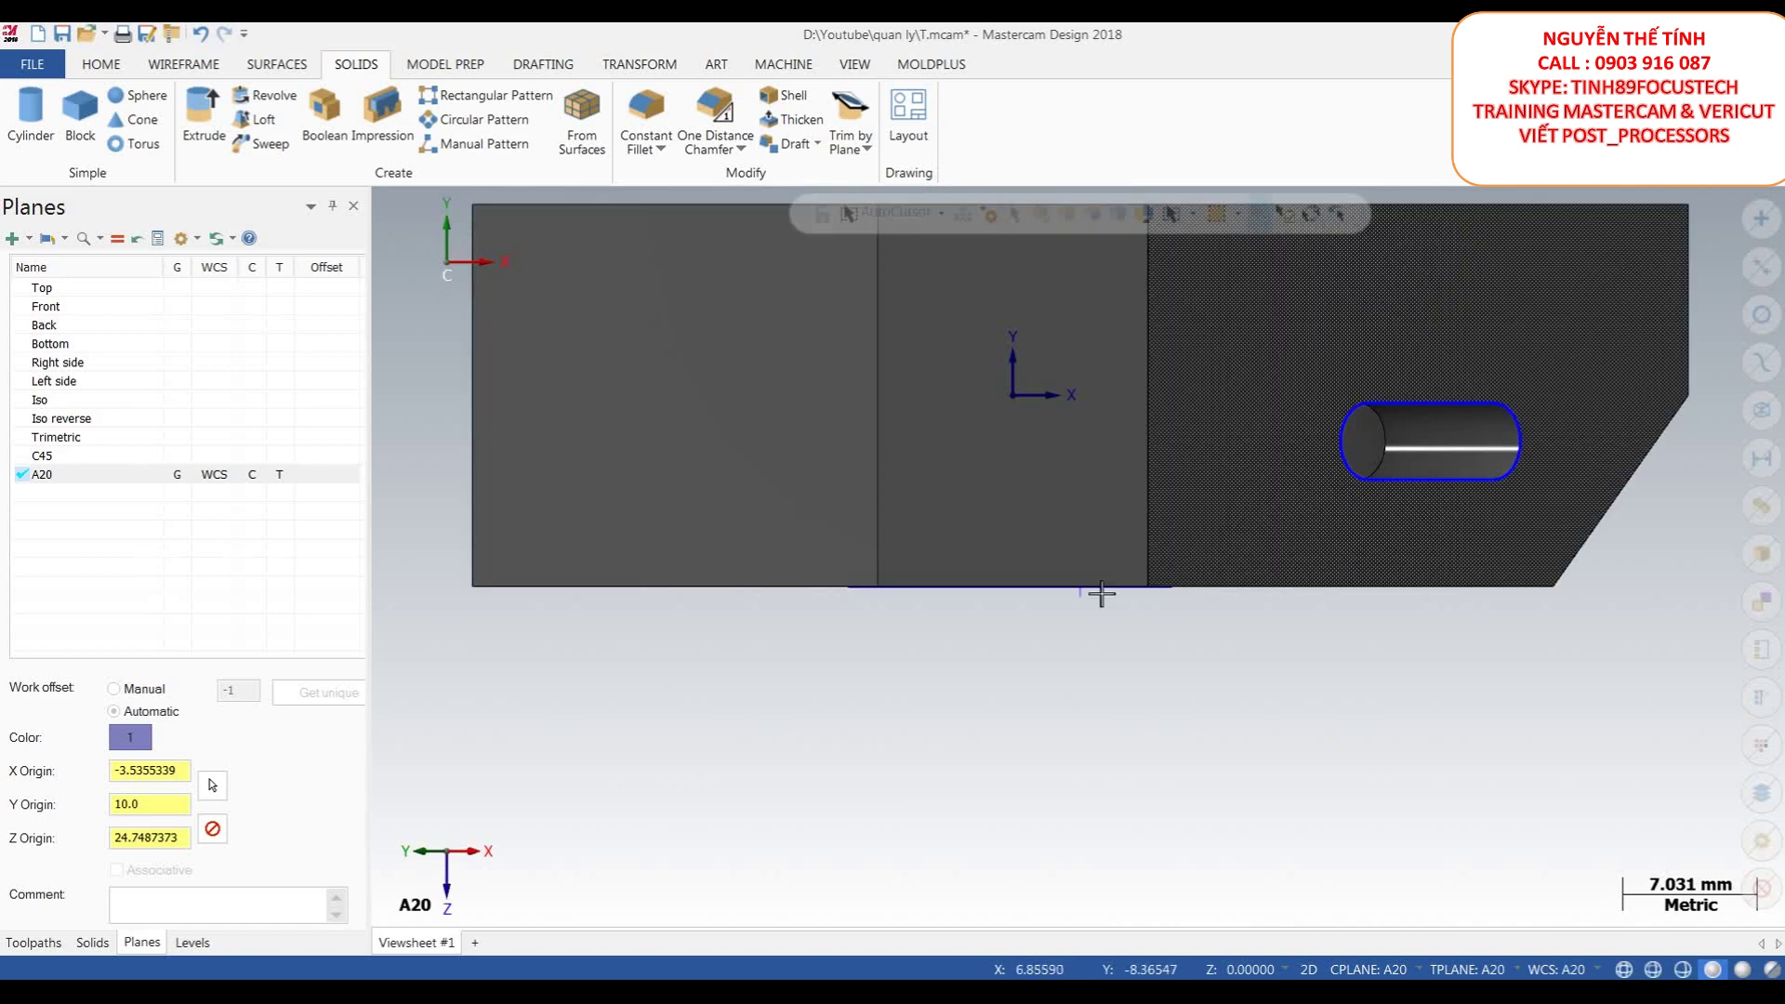
- Draw a circle of about 2.4 mm radius centred on the A20 origin on the vertical corner chamfer
click(183, 64)
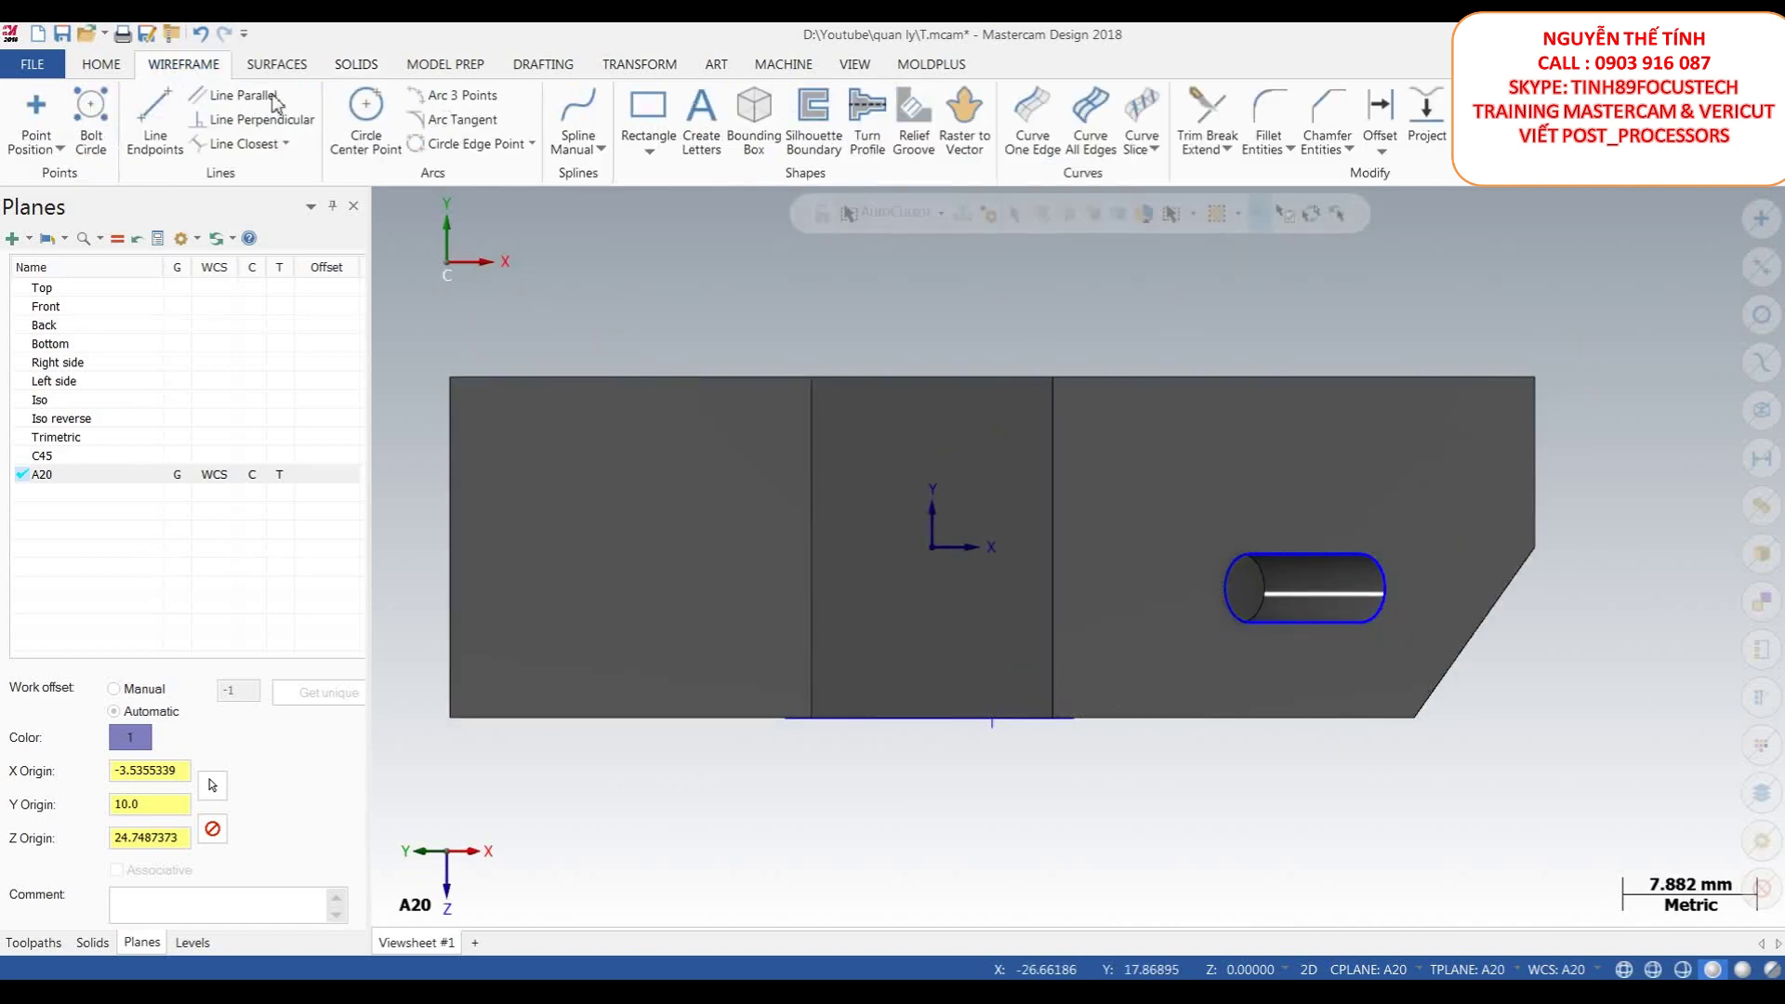
click(366, 116)
click(932, 546)
click(961, 518)
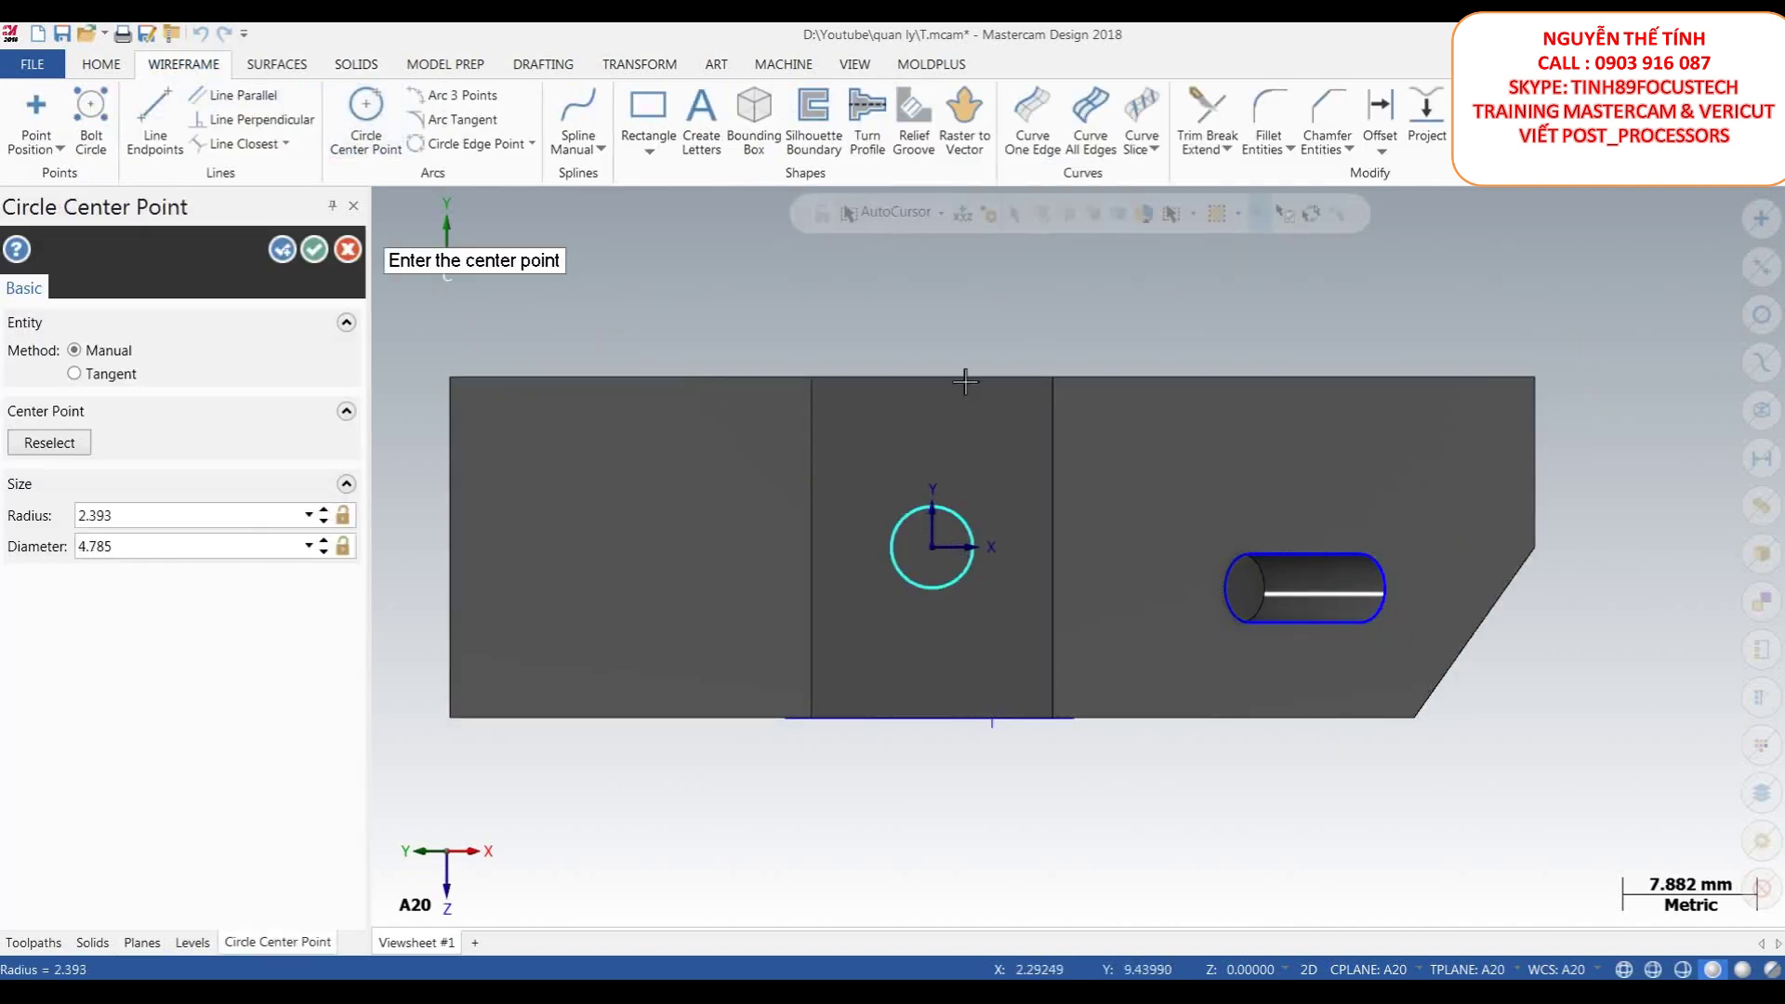
- Draw a rectangle about 8.3 mm wide and 12.9 mm high around the circle, anchored to its centre at the A20 origin
click(648, 102)
click(932, 552)
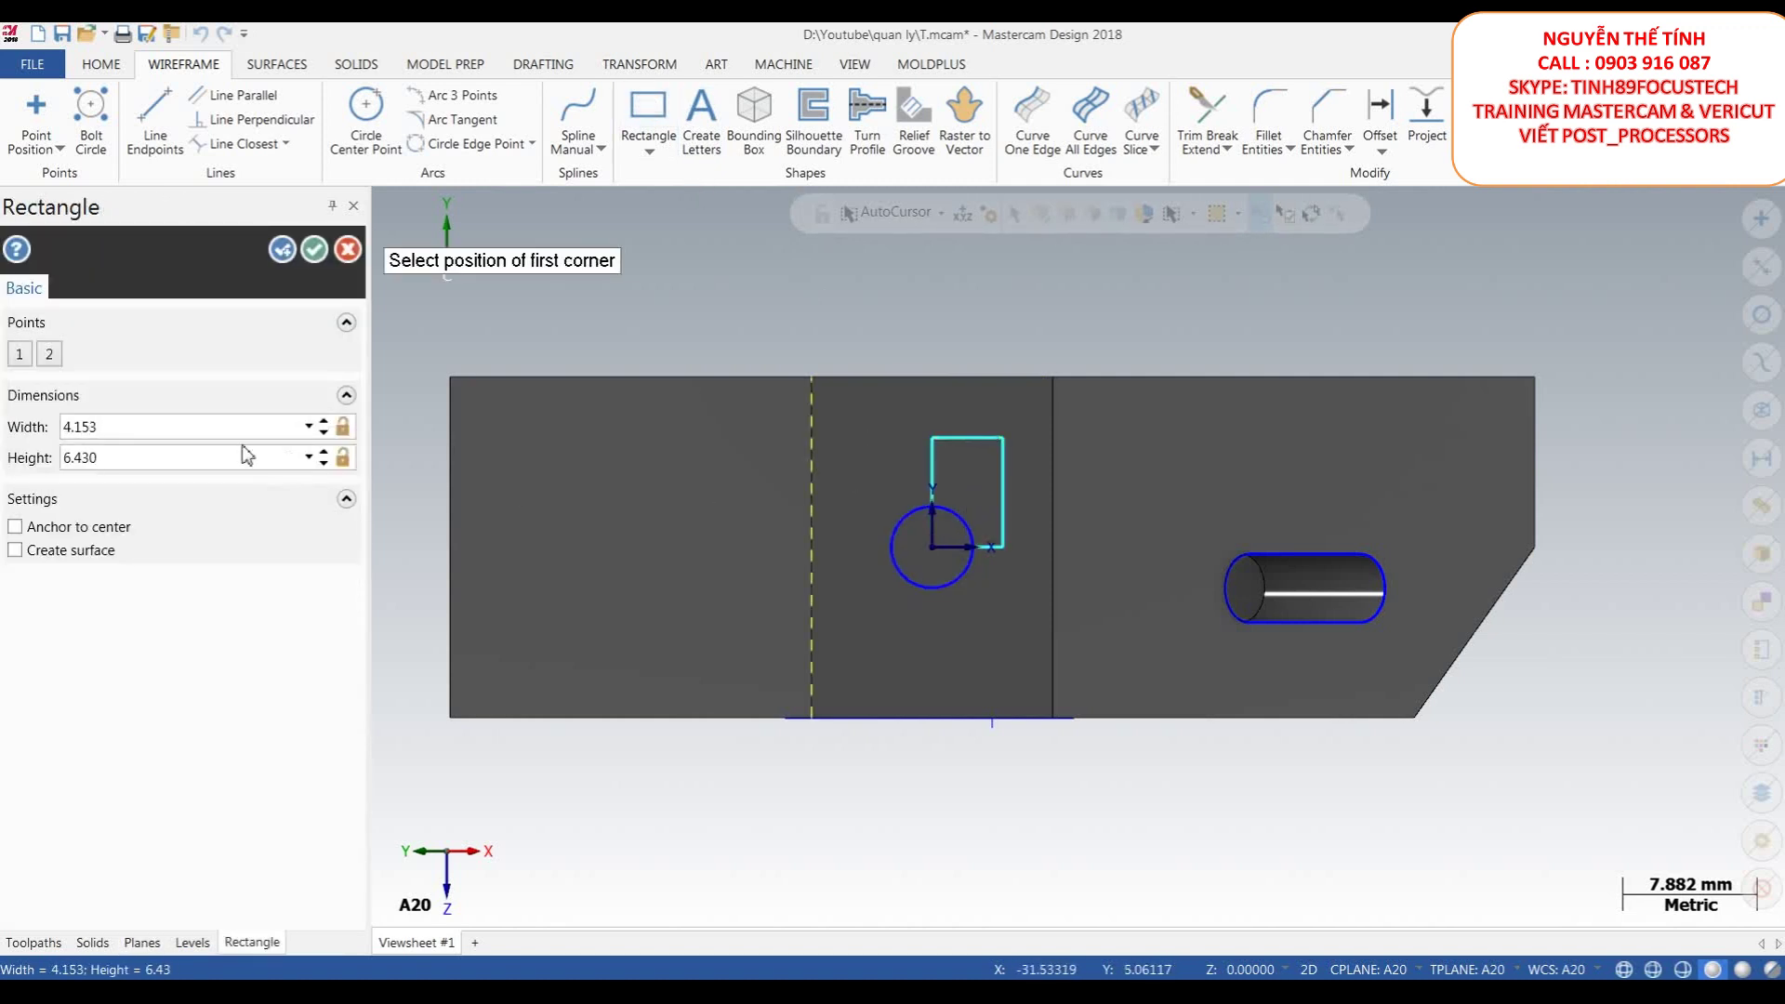
click(15, 527)
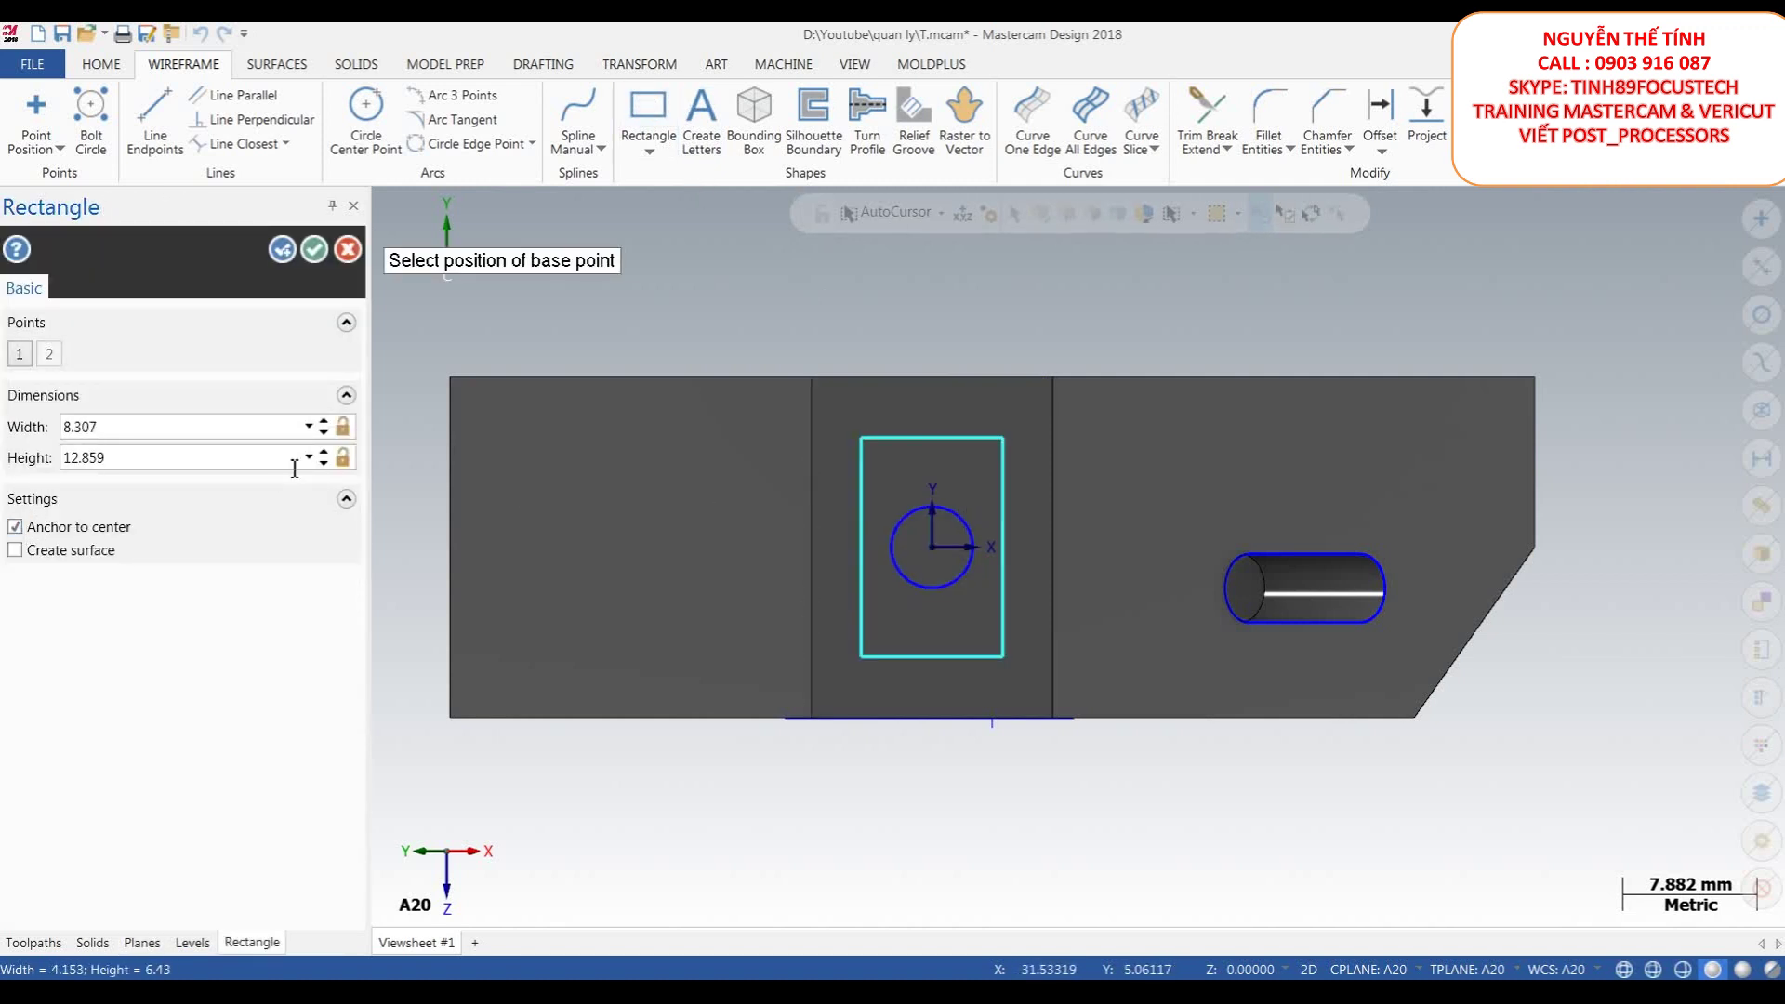
click(313, 263)
scroll(1012, 419, down, 3)
middle_drag(1011, 418, 1236, 446)
right_click(1236, 446)
key(Escape)
- Set the Top plane as the current WCS, construction plane and tool plane
middle_drag(1327, 626, 1183, 584)
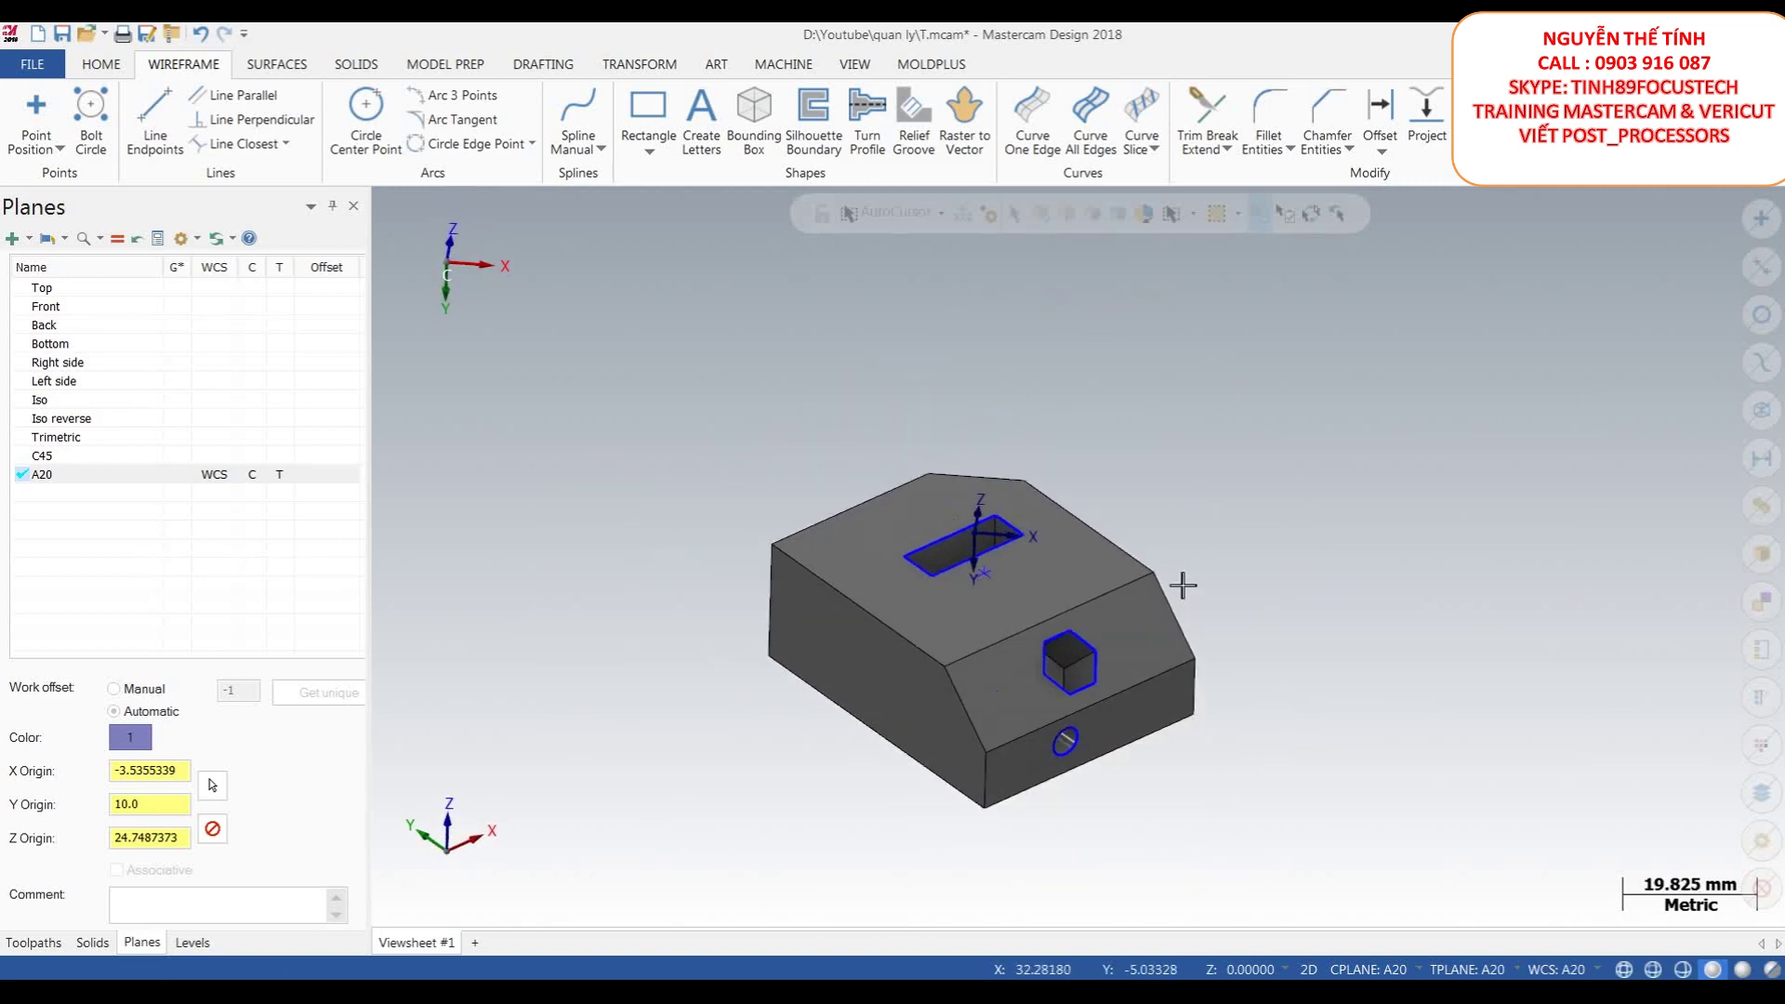
scroll(1183, 584, up, 2)
middle_drag(1163, 521, 1176, 537)
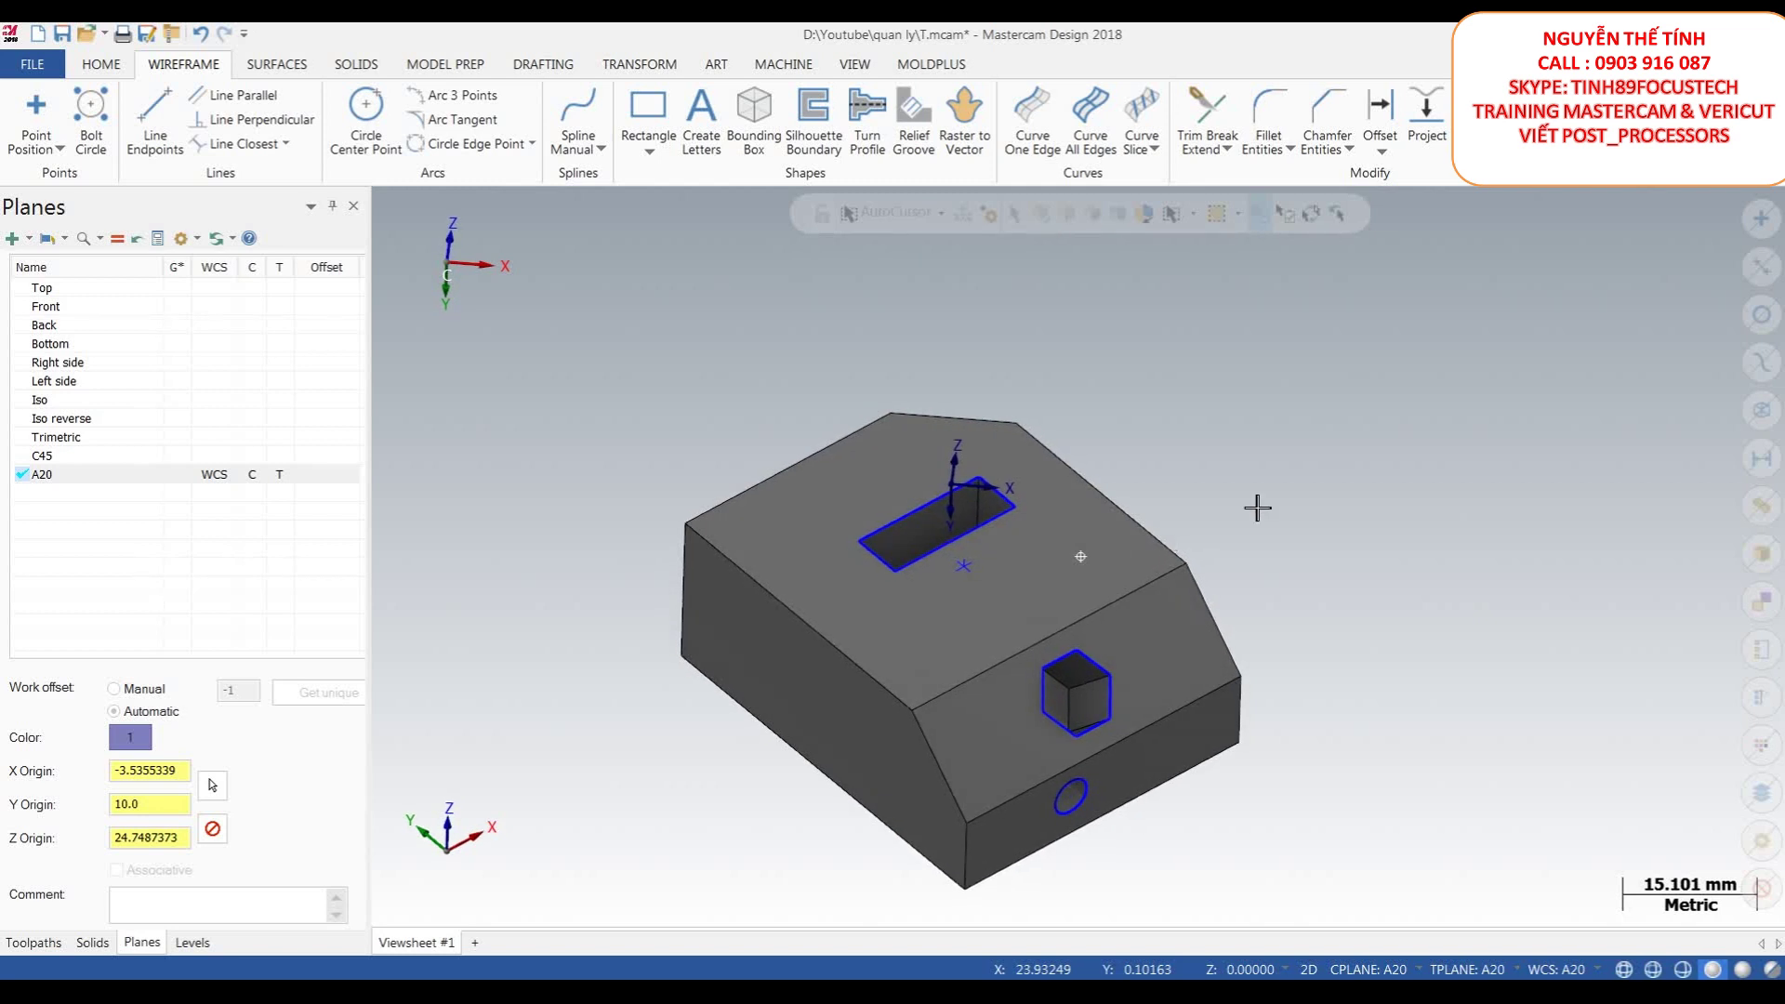
scroll(1214, 457, down, 3)
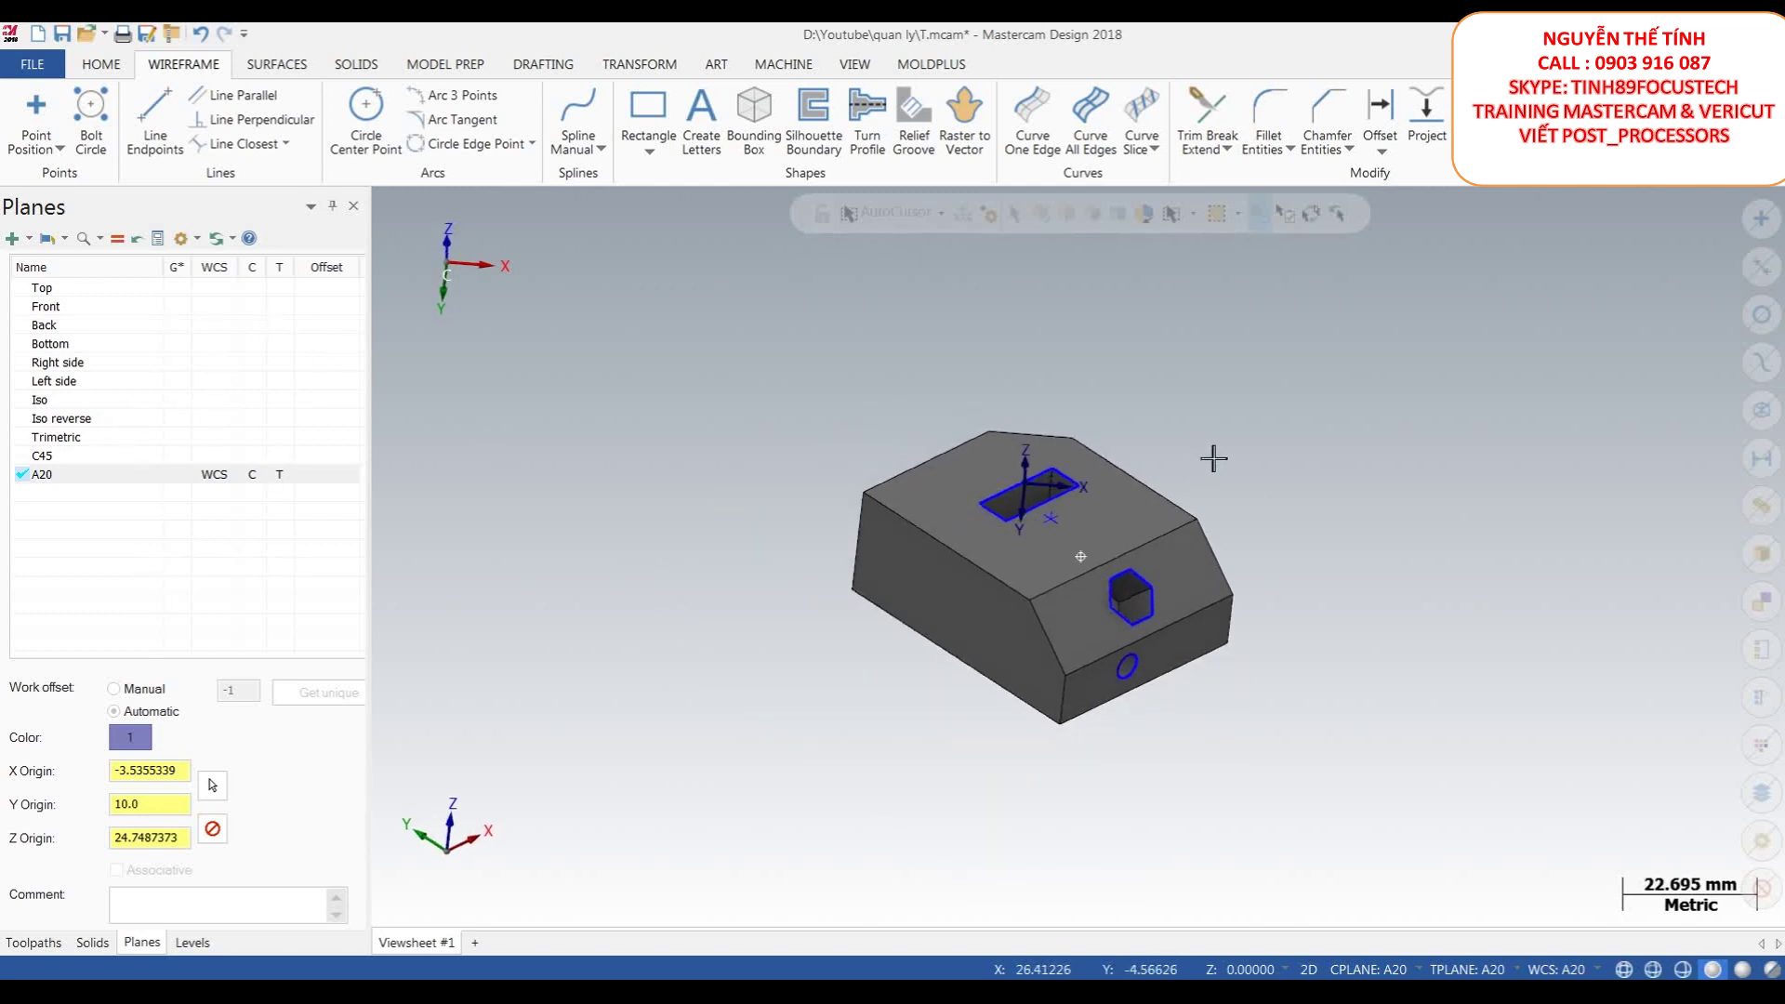
scroll(1060, 477, up, 2)
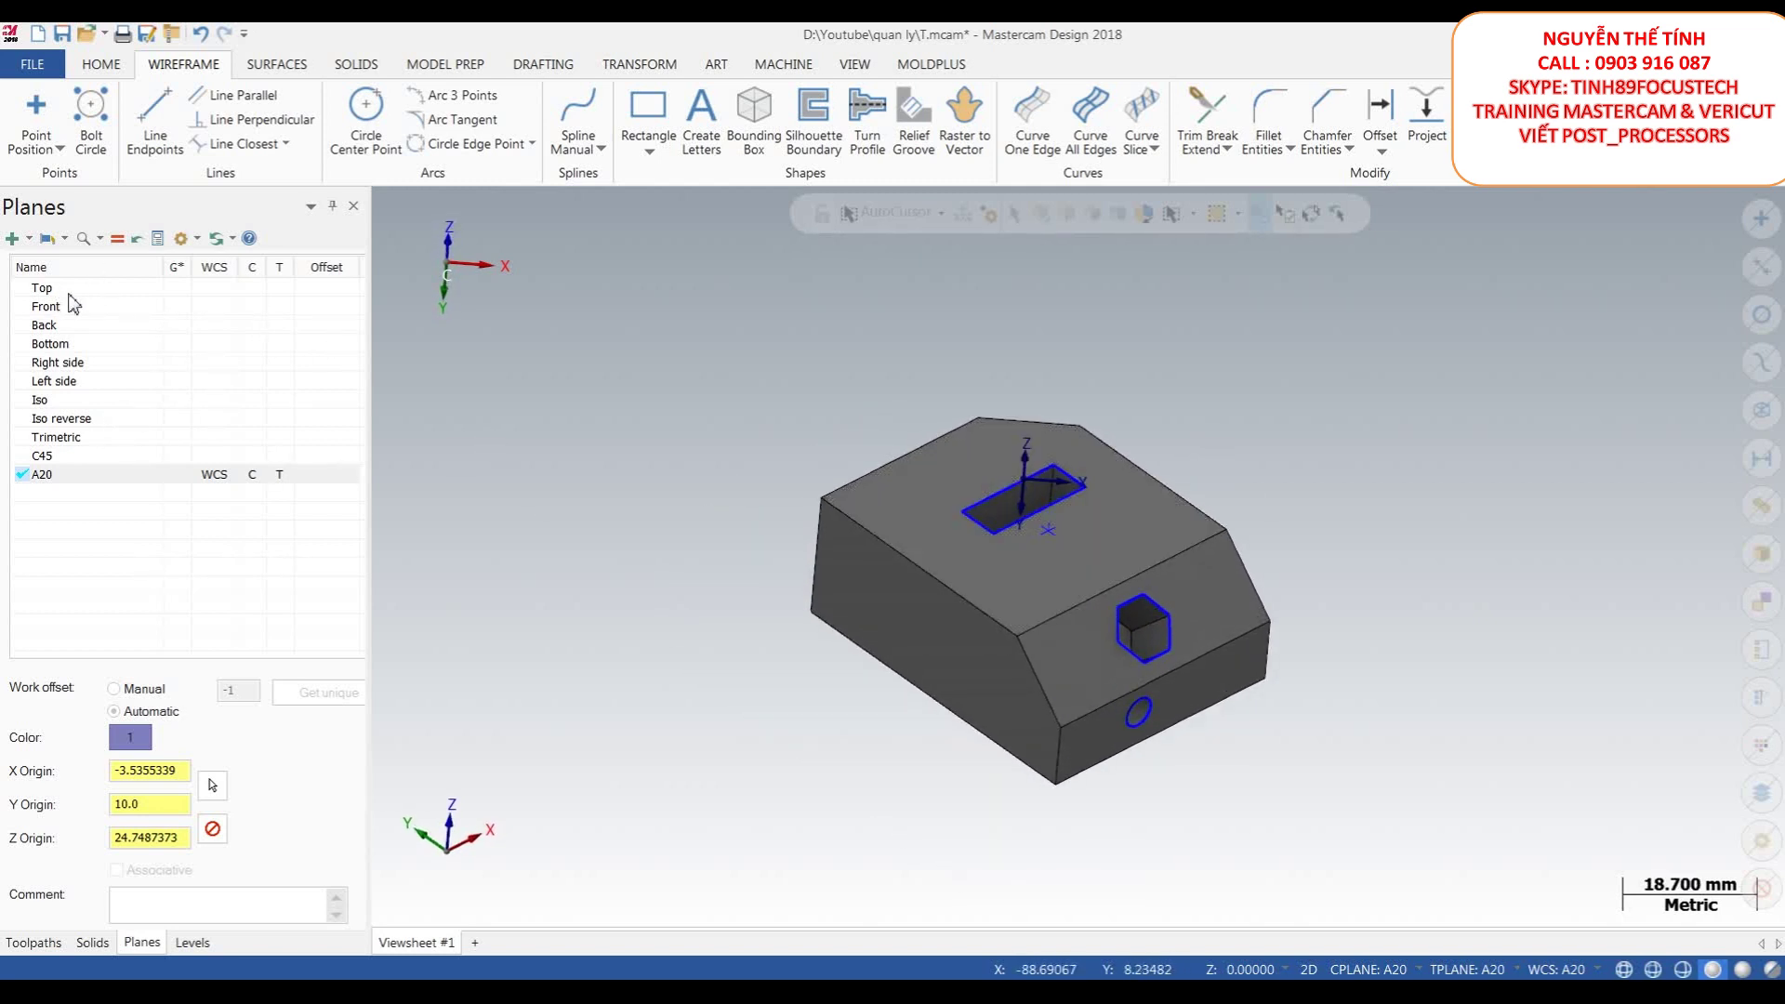
click(105, 290)
click(118, 239)
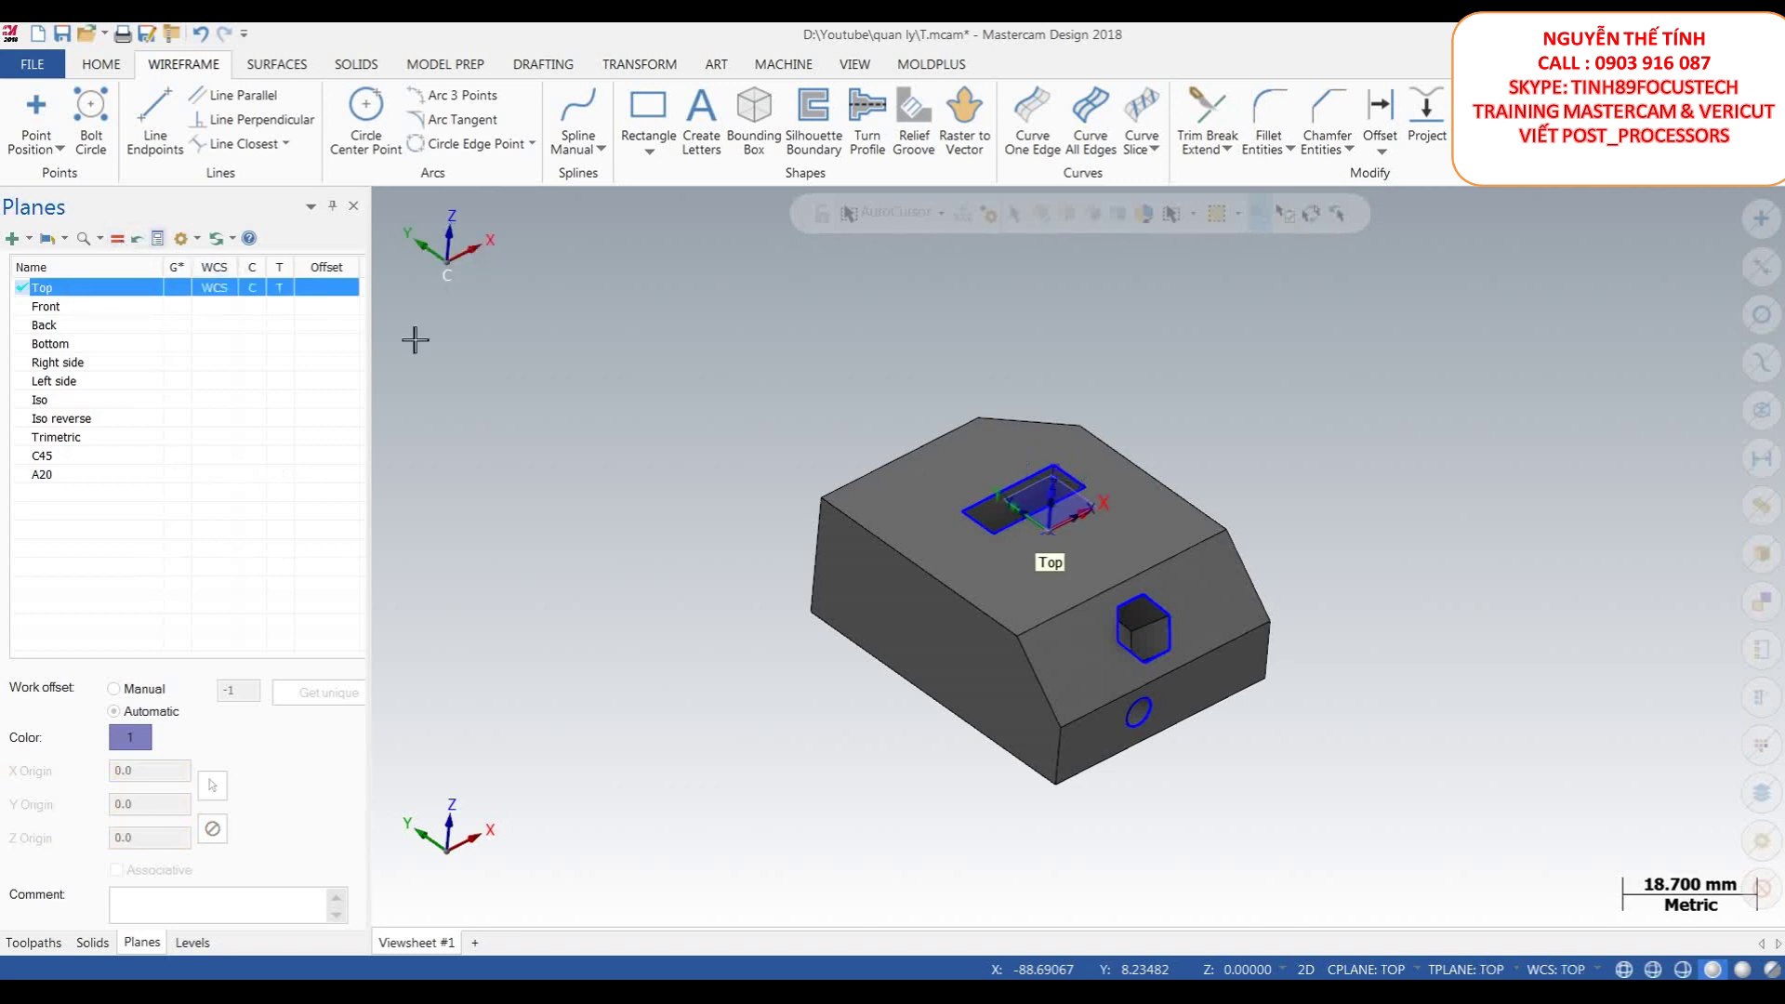
- Examine the block's cut shapes and the corner chamfer wireframe from an oblique view
mouse_move(1048, 421)
middle_down()
mouse_move(929, 495)
mouse_move(1069, 447)
middle_up()
scroll(1121, 444, up, 3)
scroll(1120, 444, down, 2)
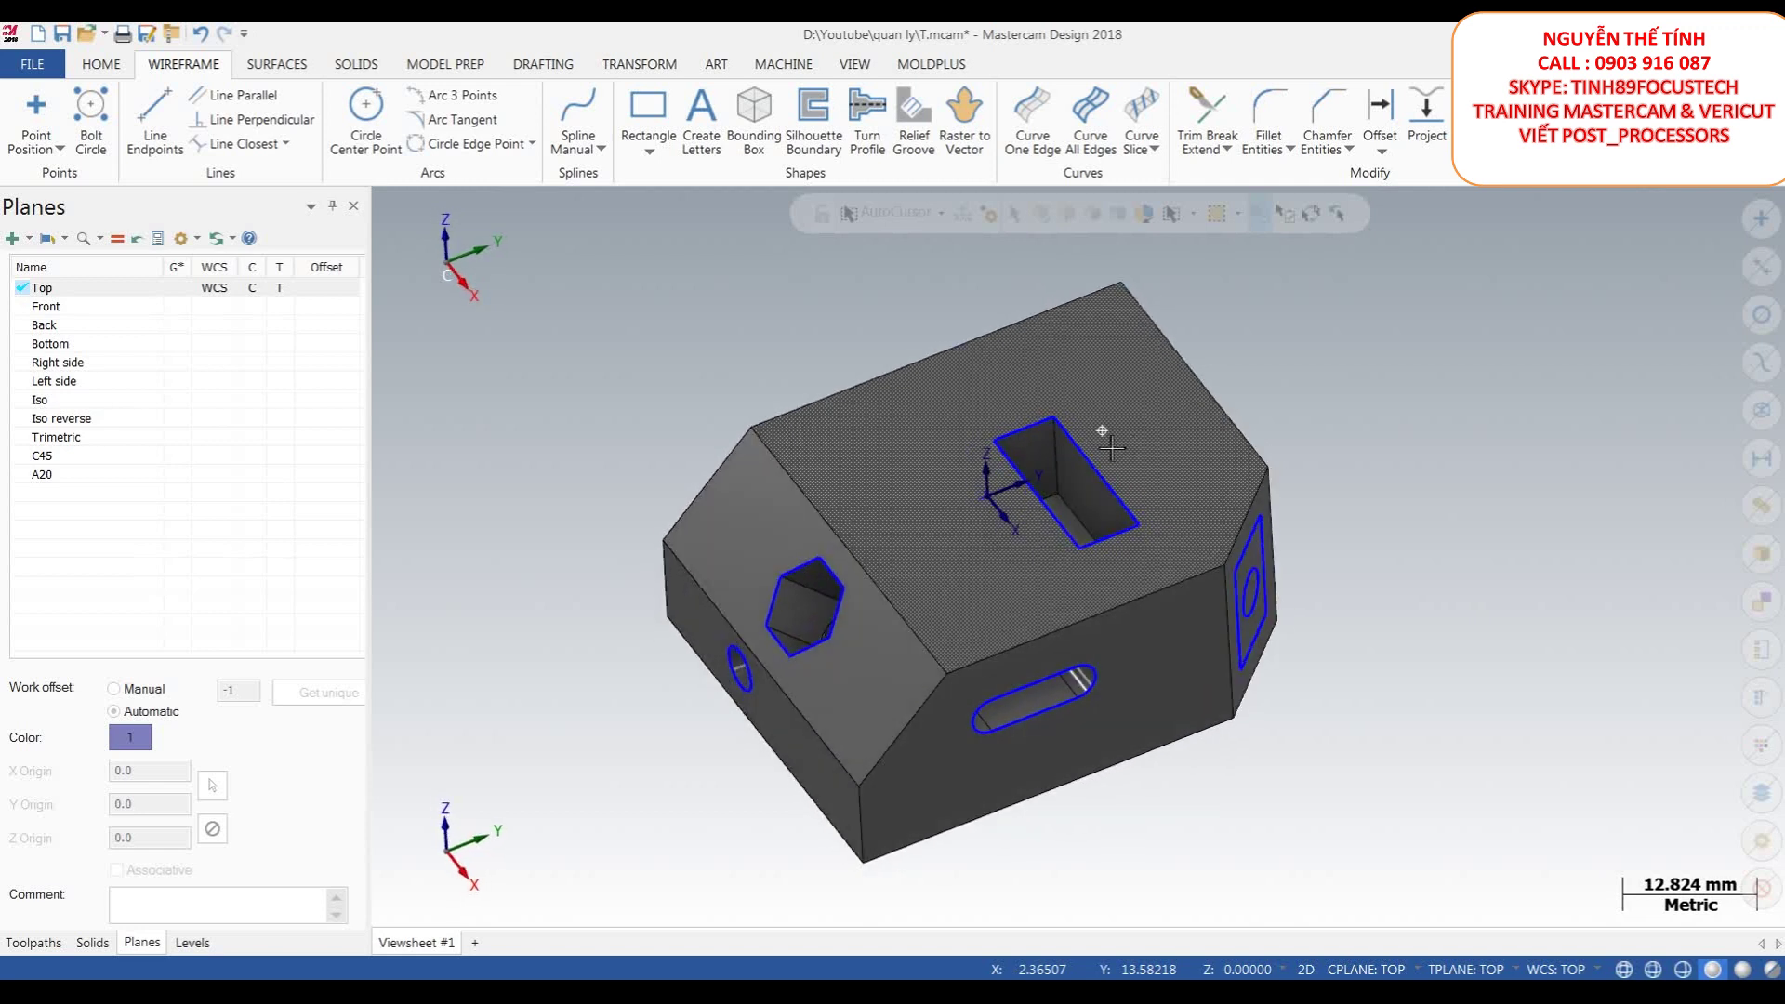
middle_drag(1127, 457, 1130, 455)
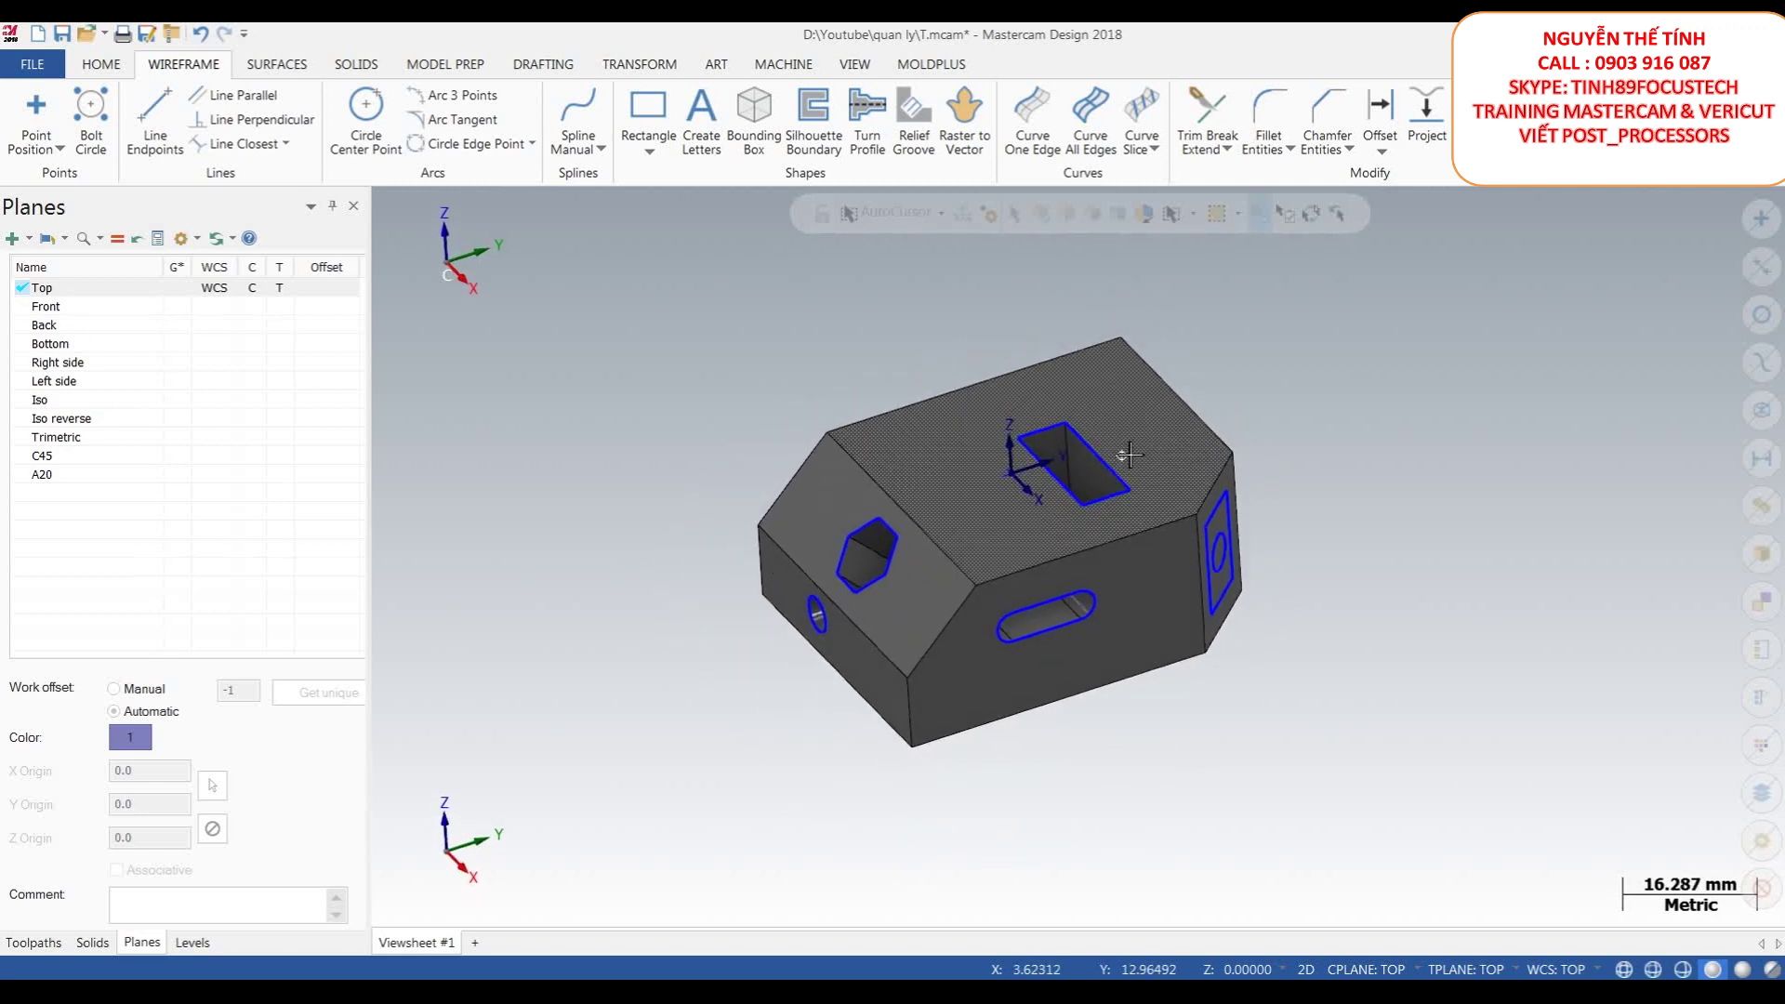
scroll(1125, 456, up, 2)
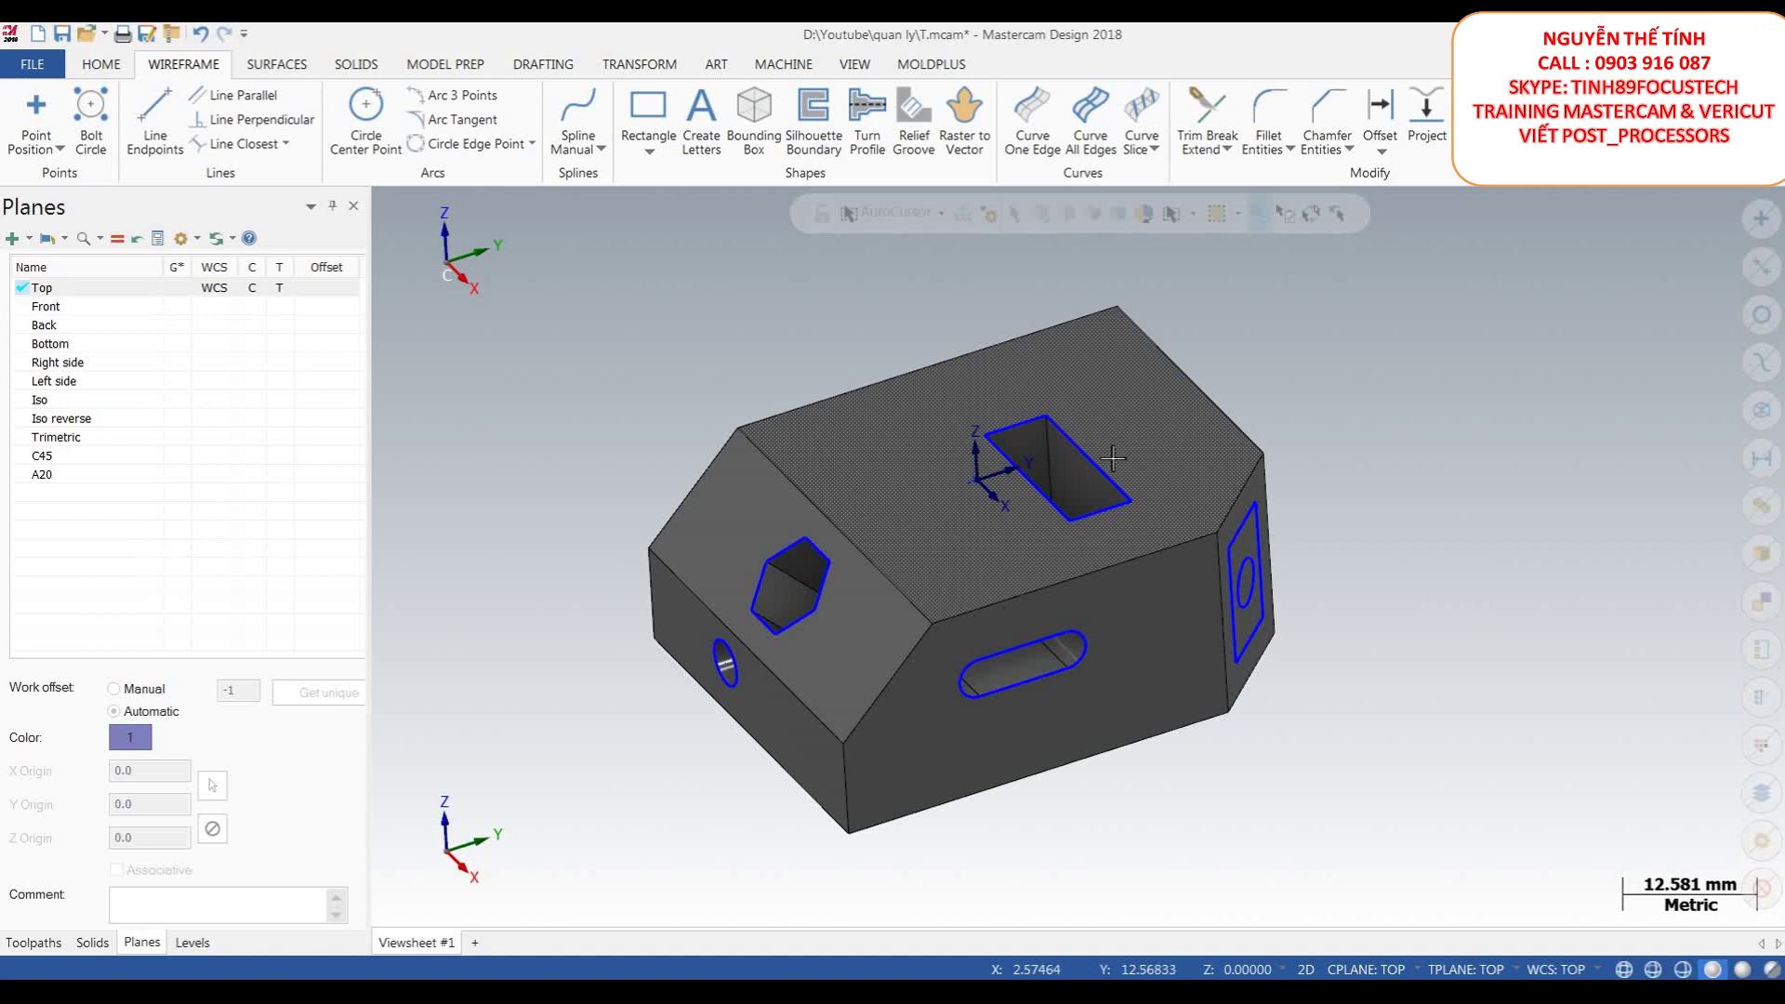
scroll(1113, 458, down, 3)
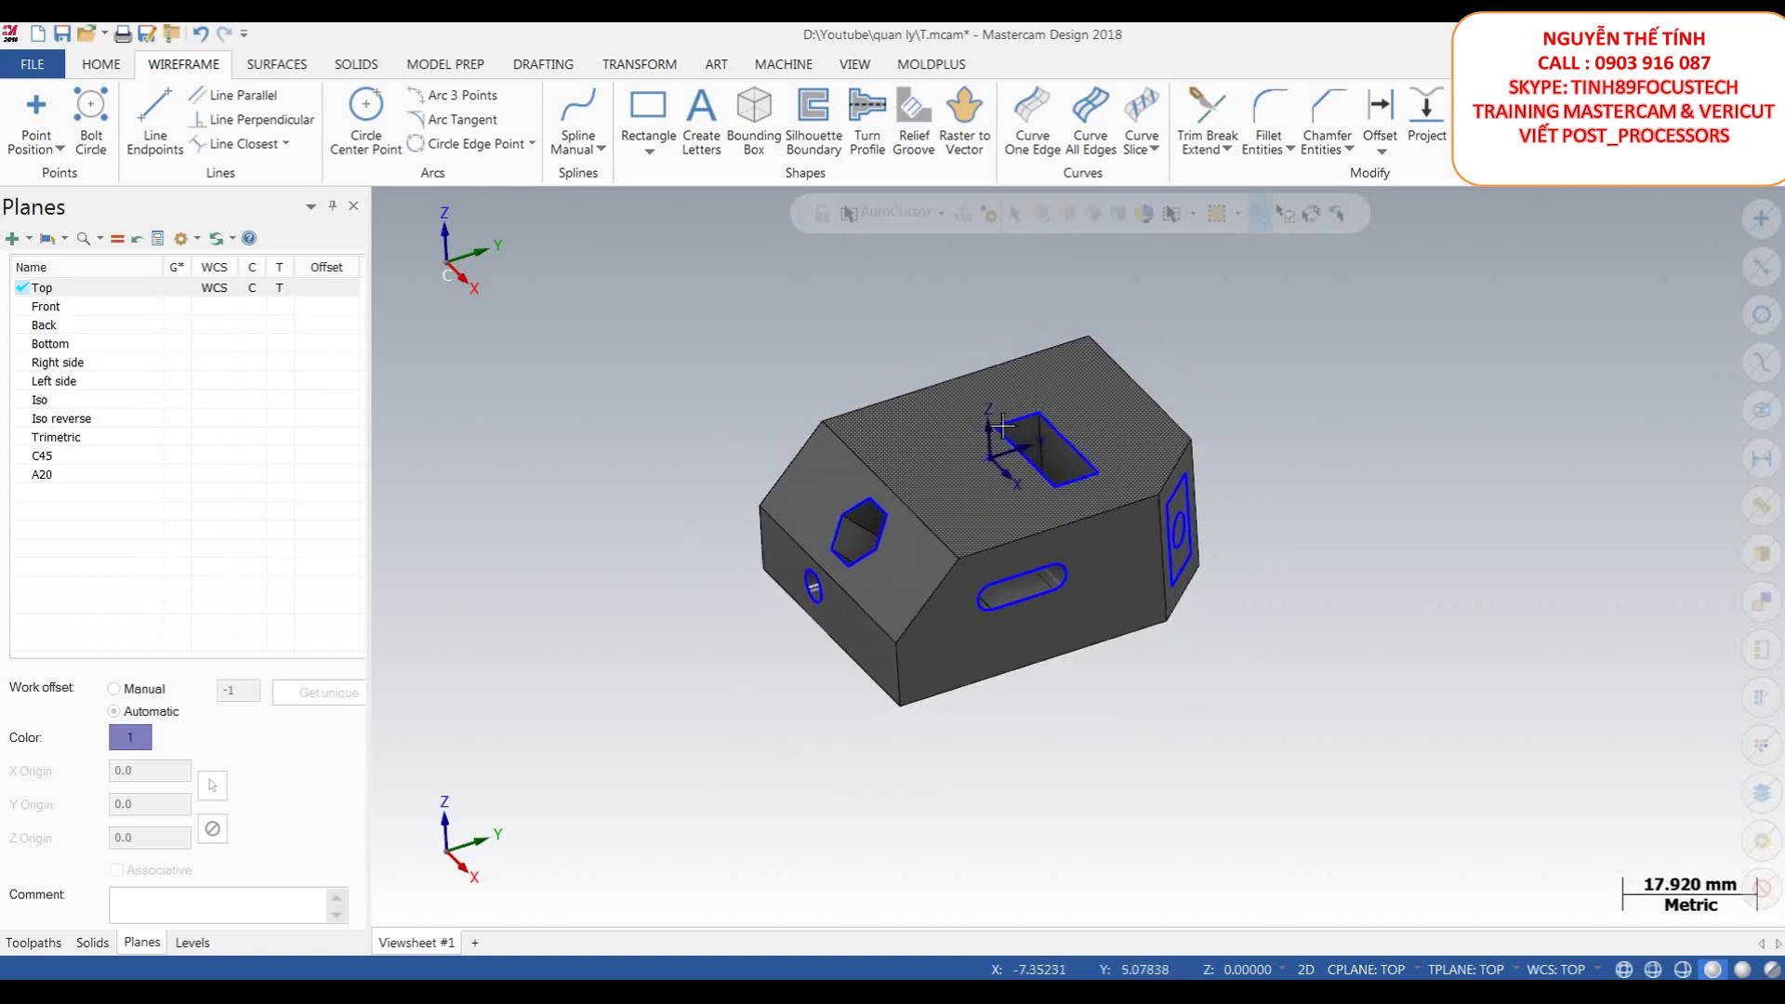
scroll(706, 282, up, 1)
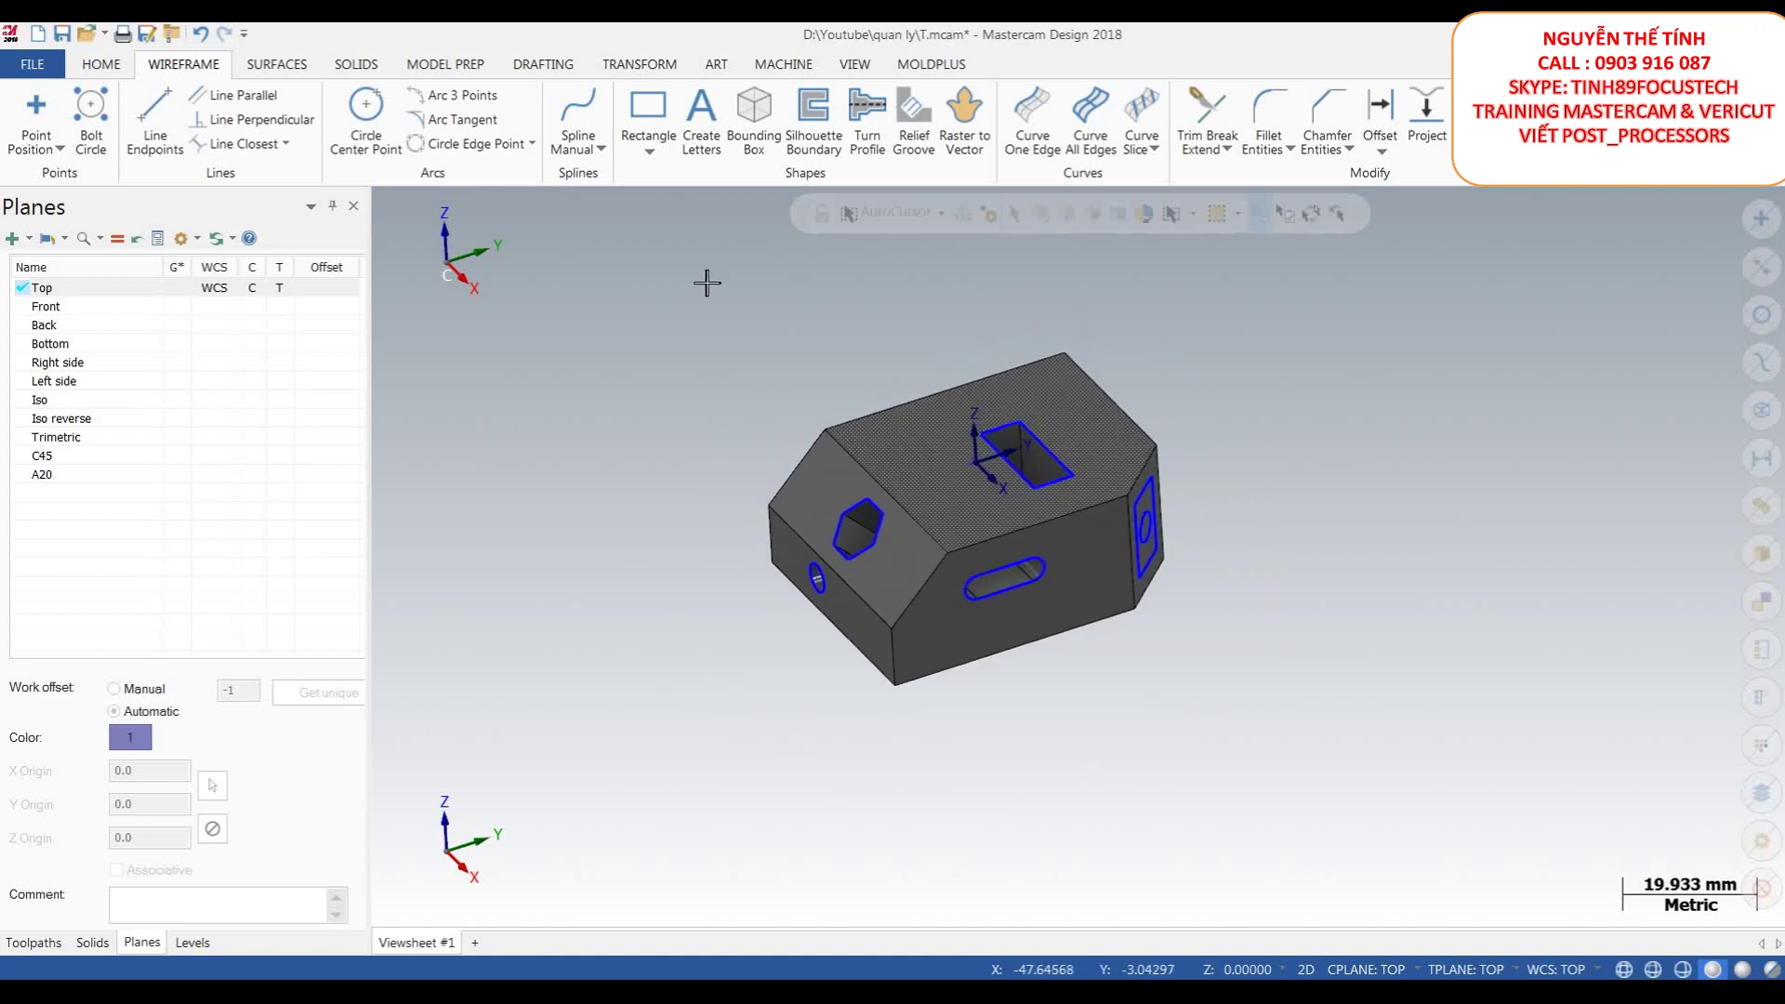
- Start a Dynamic transform and select the whole block together with all its wireframe
click(651, 65)
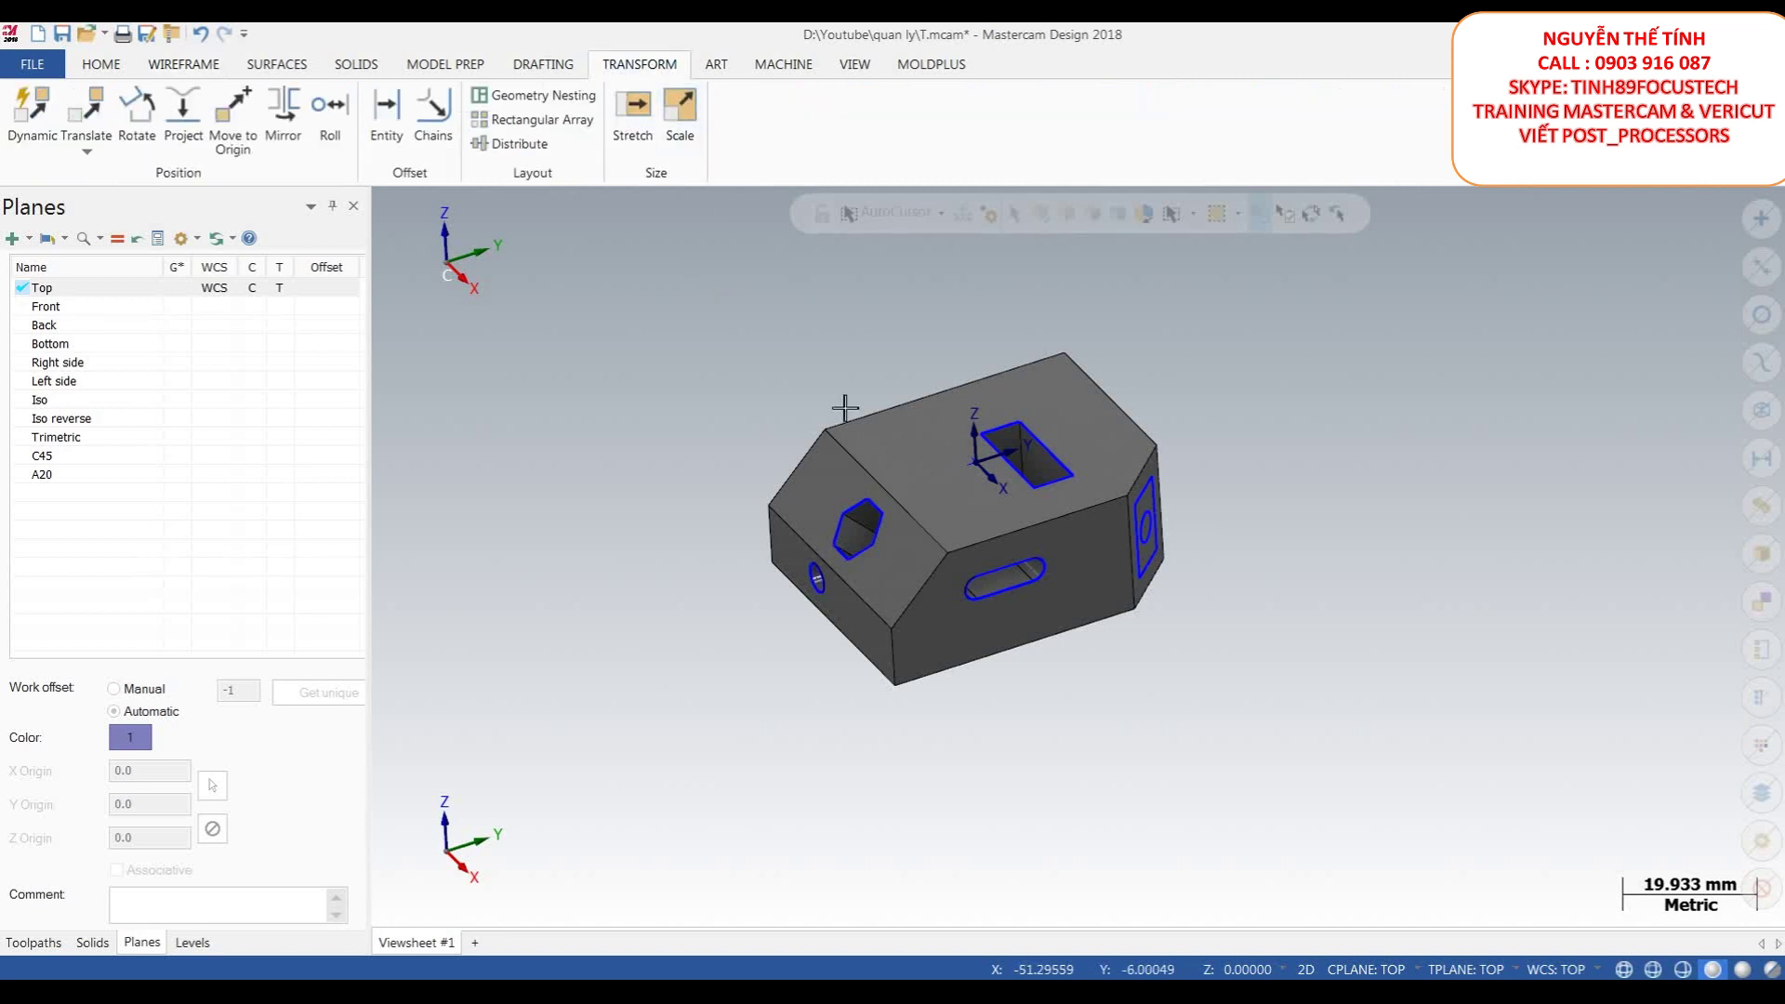
scroll(976, 465, down, 1)
scroll(999, 492, up, 4)
middle_drag(1000, 493, 988, 491)
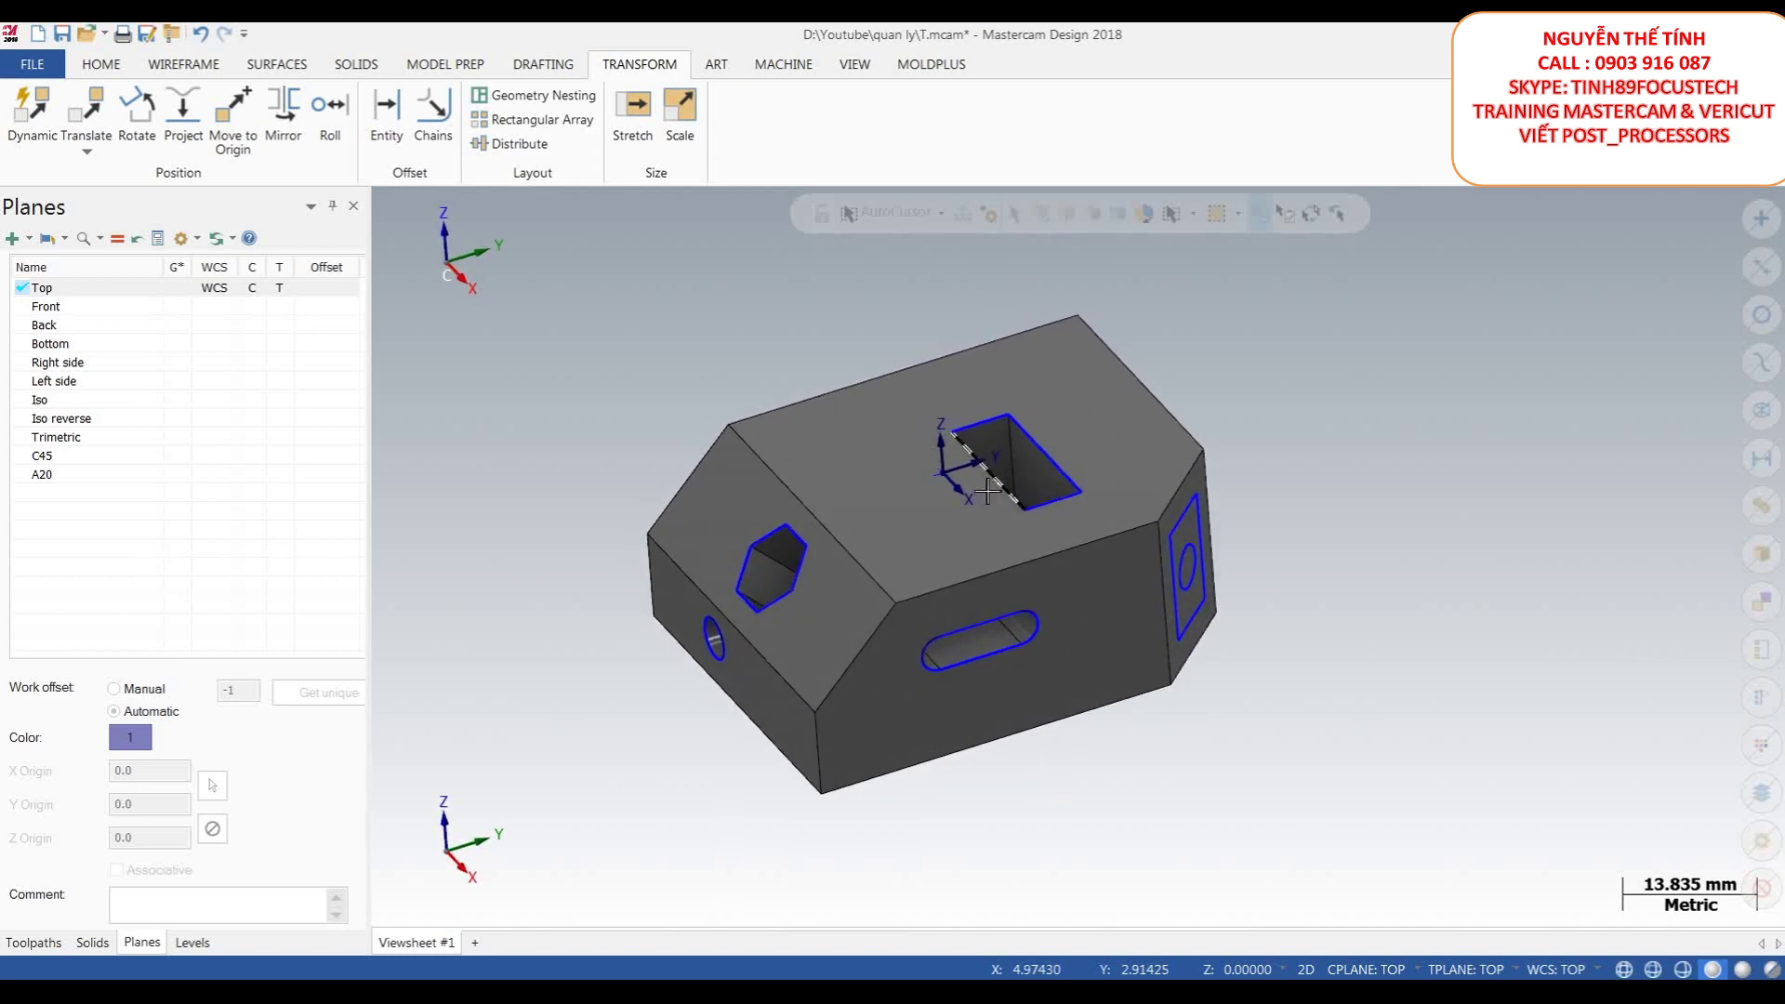
scroll(990, 490, down, 4)
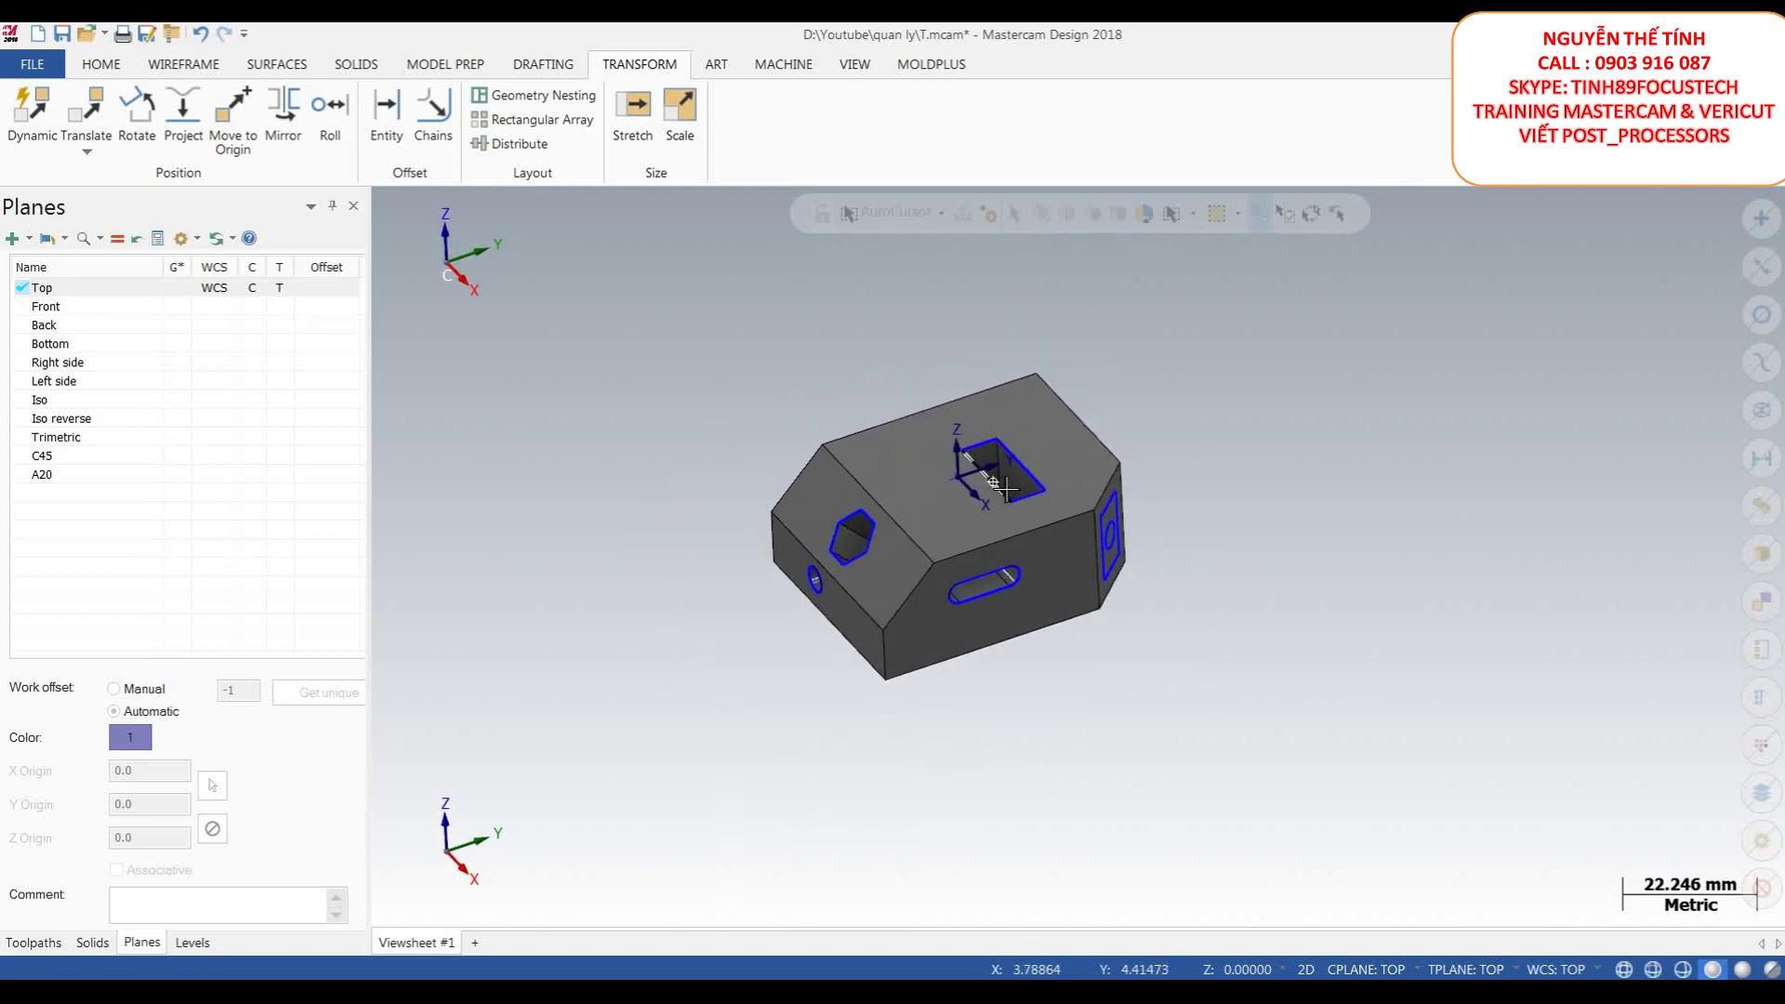
scroll(1023, 489, up, 1)
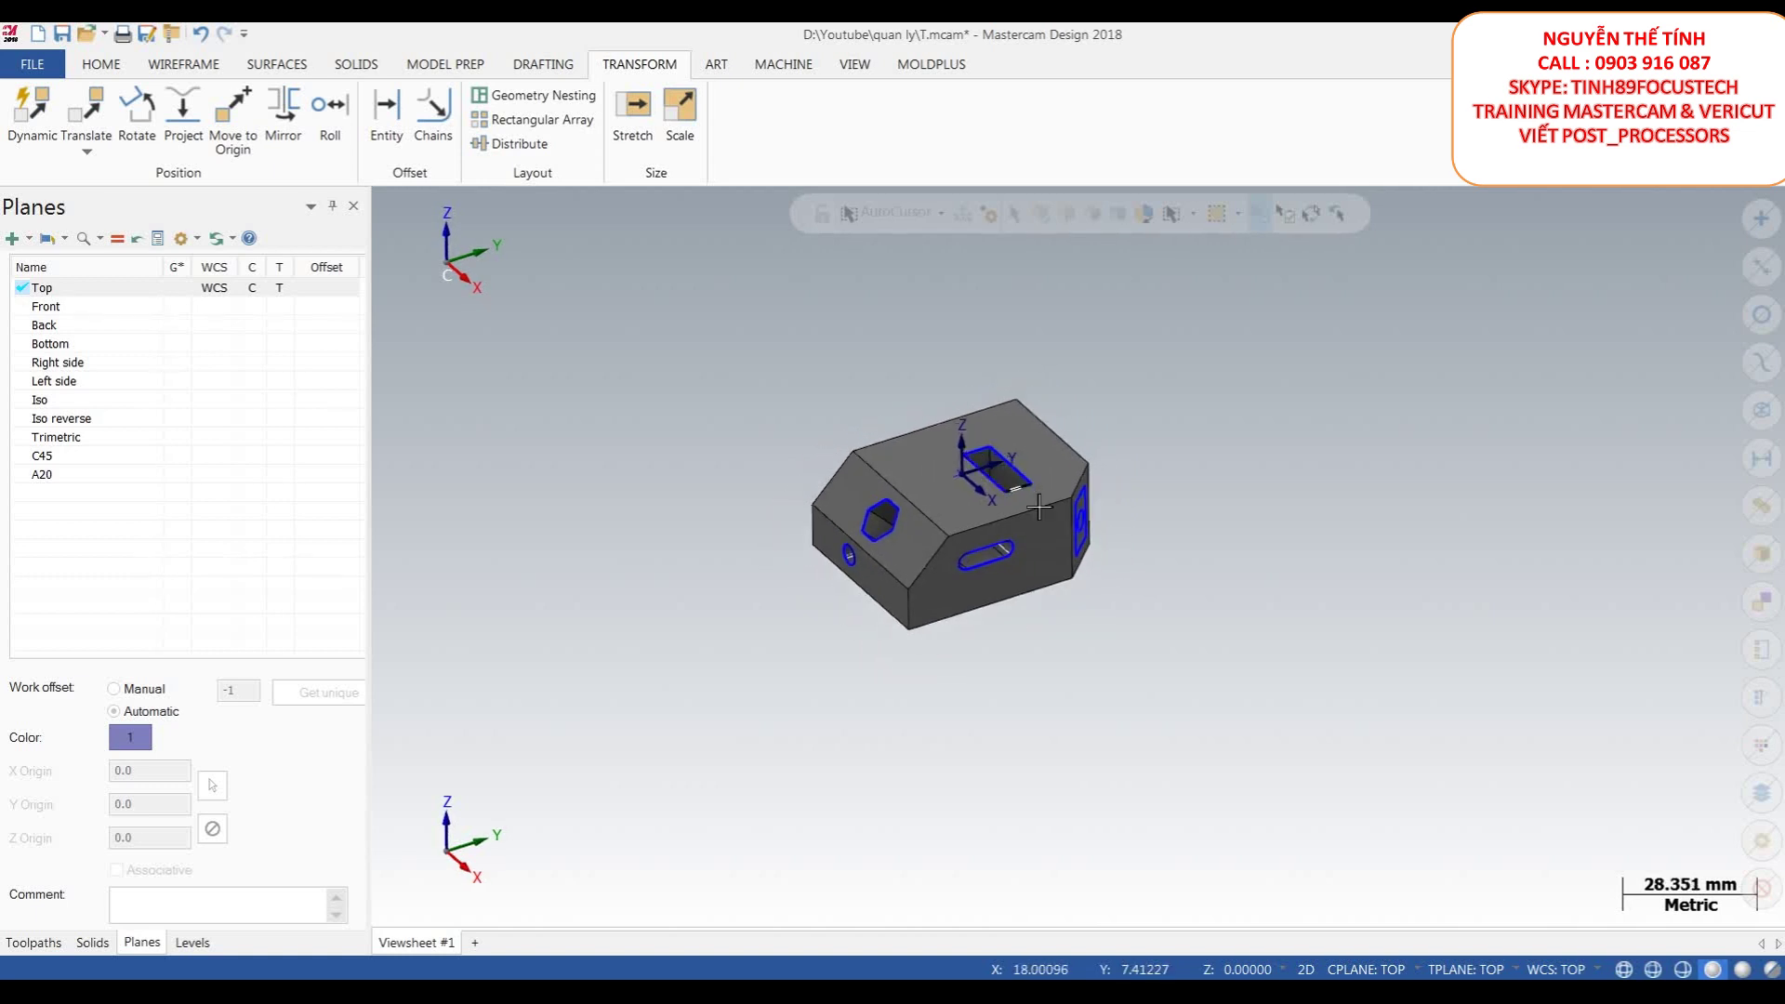
scroll(1112, 530, down, 2)
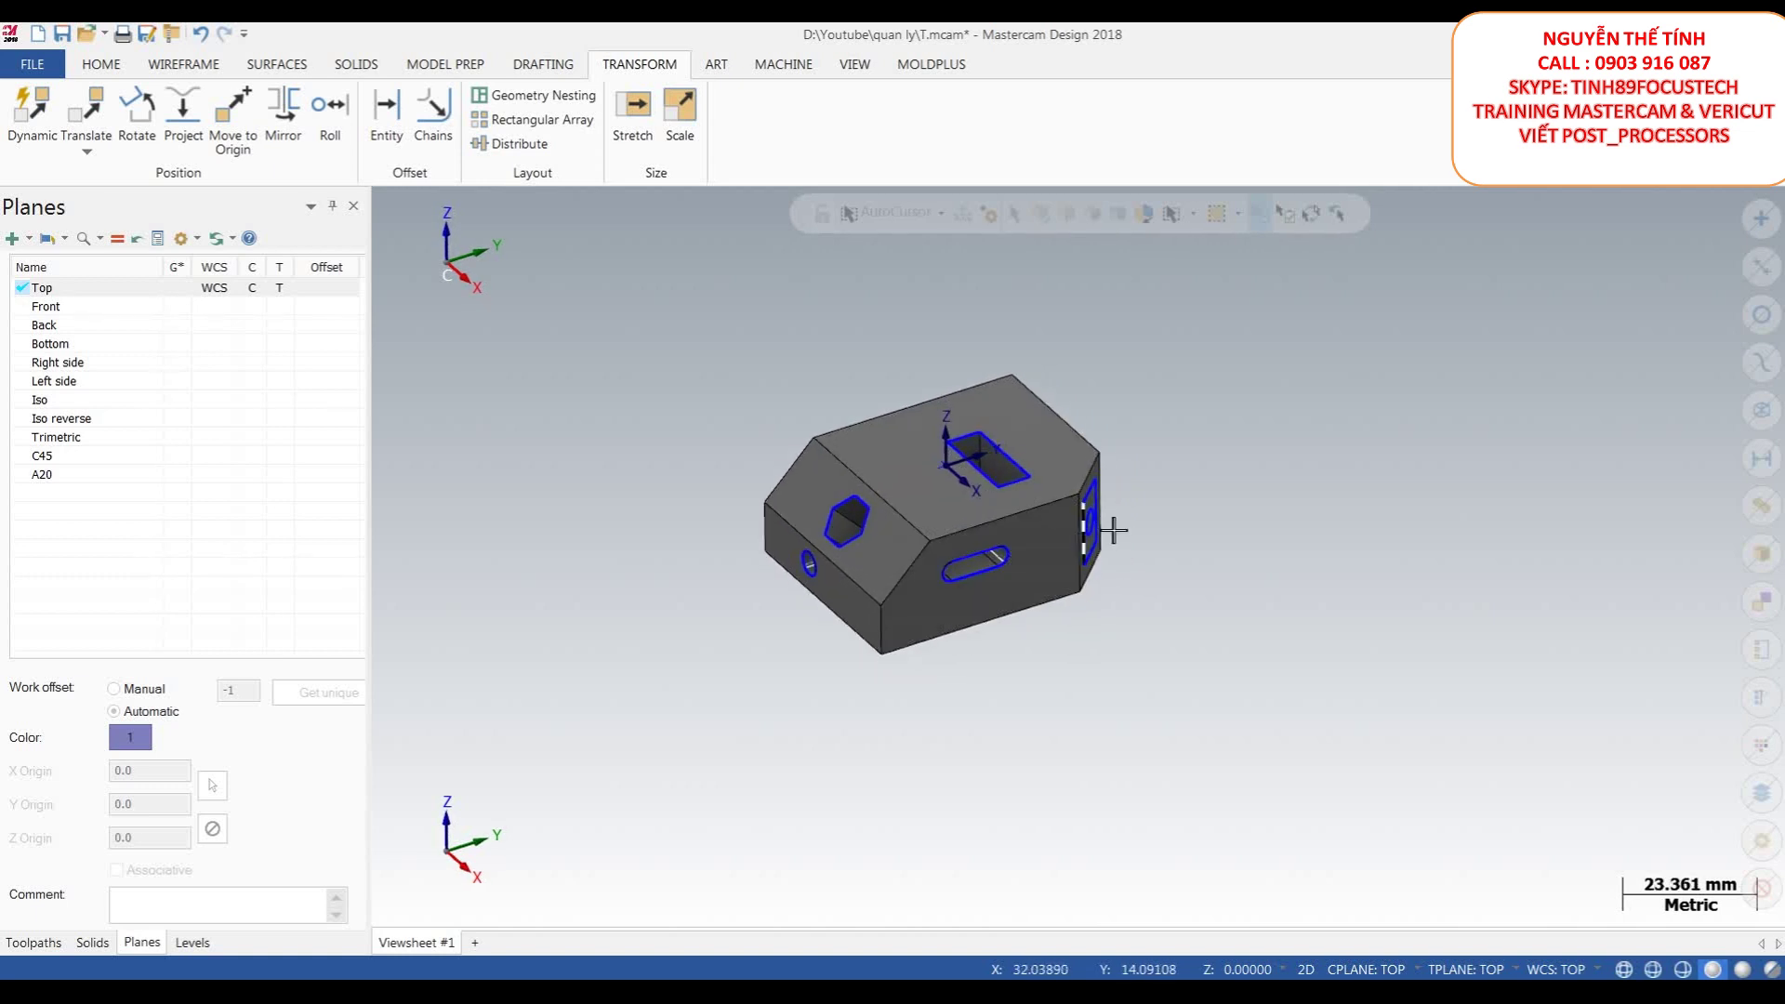
click(35, 111)
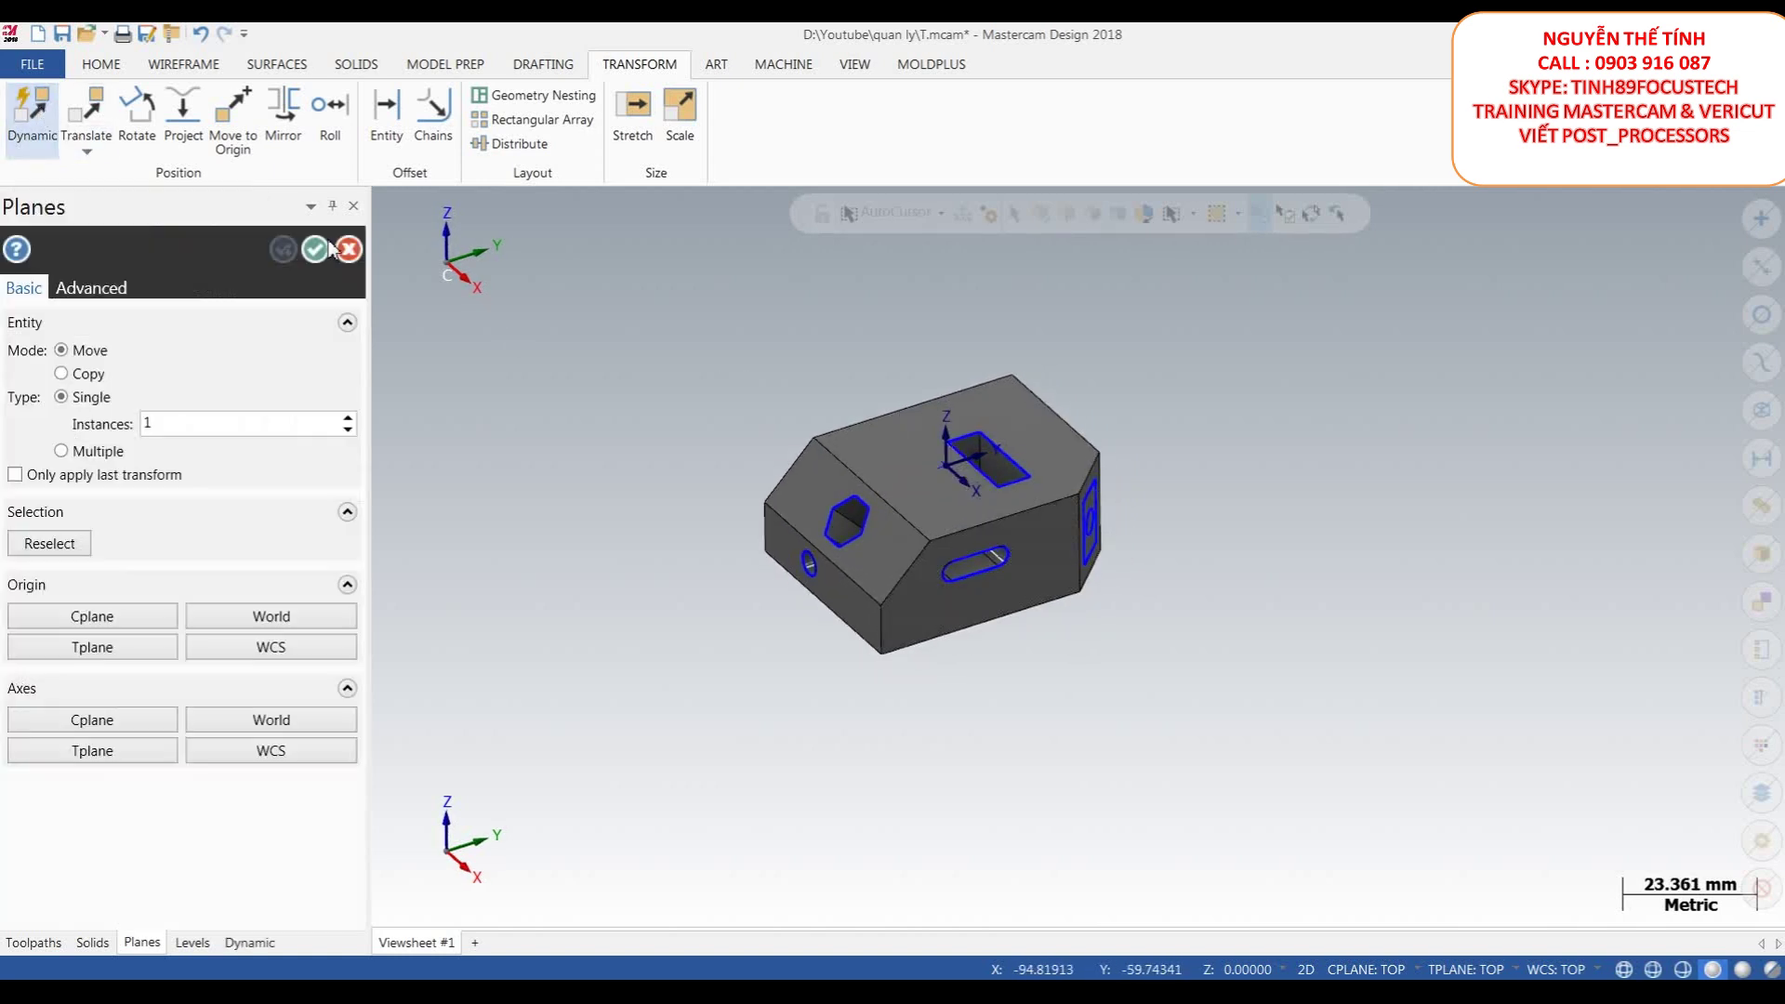
scroll(692, 413, down, 2)
scroll(725, 377, up, 1)
drag(625, 366, 1269, 755)
scroll(1247, 729, down, 1)
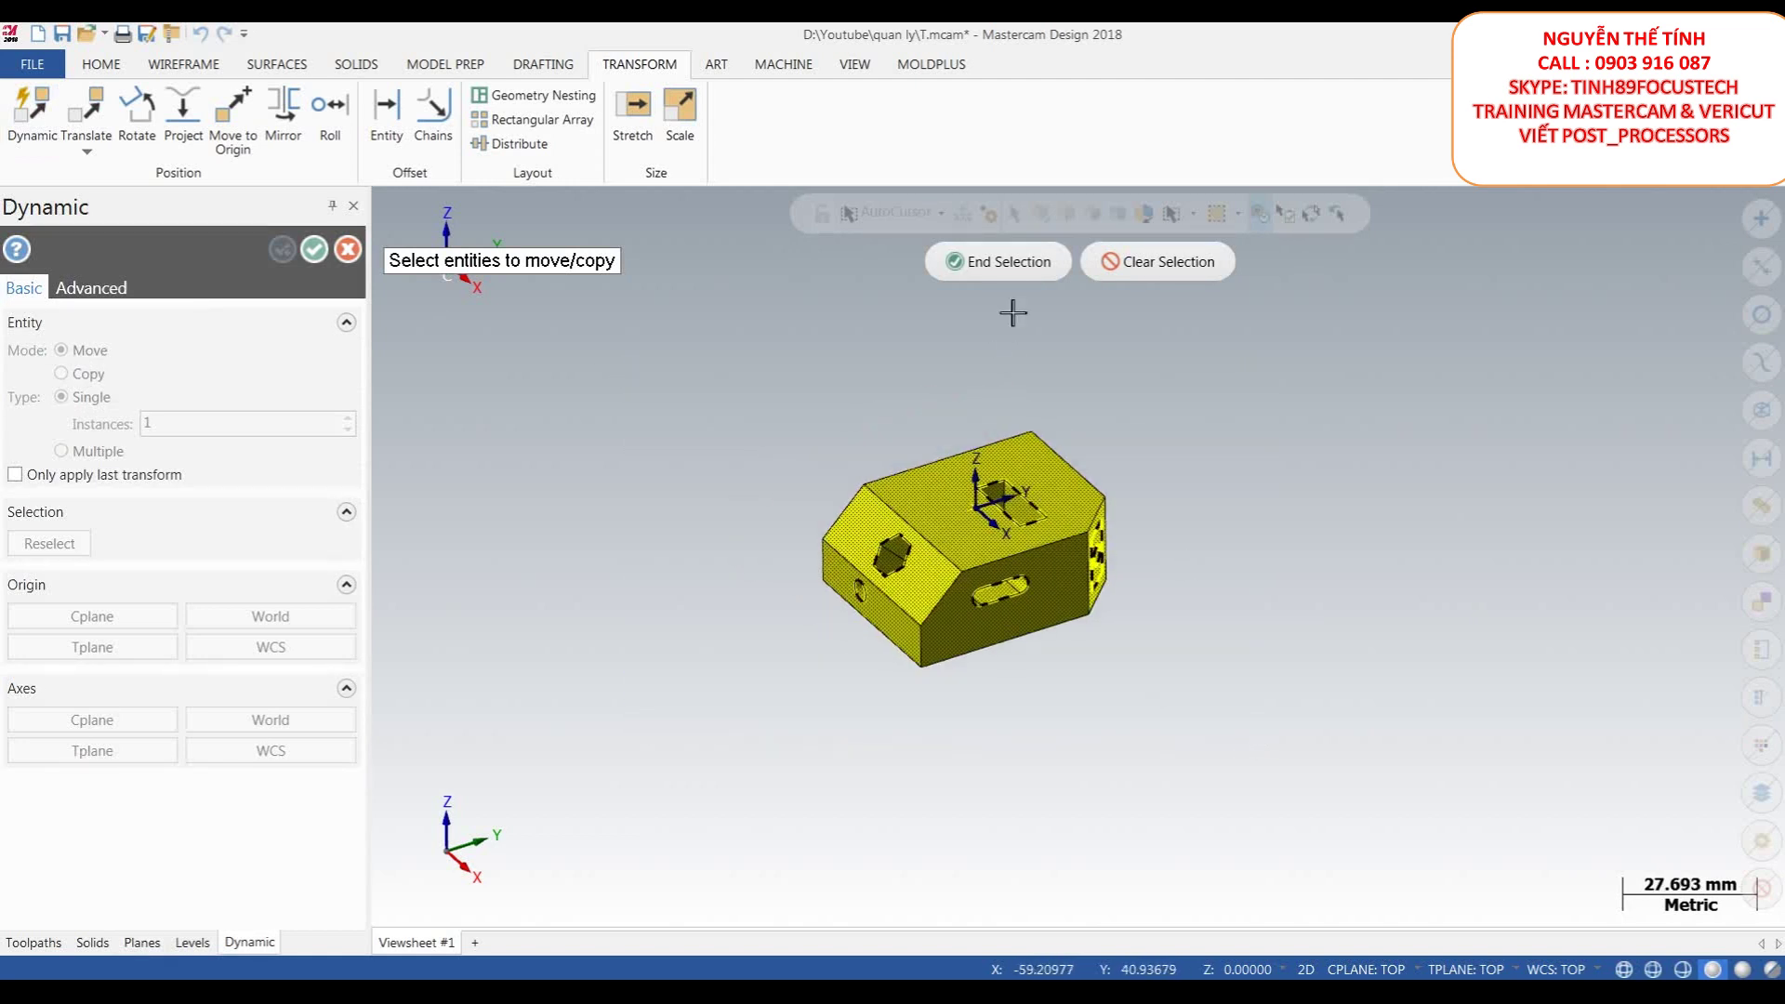
click(1002, 262)
scroll(1008, 510, up, 3)
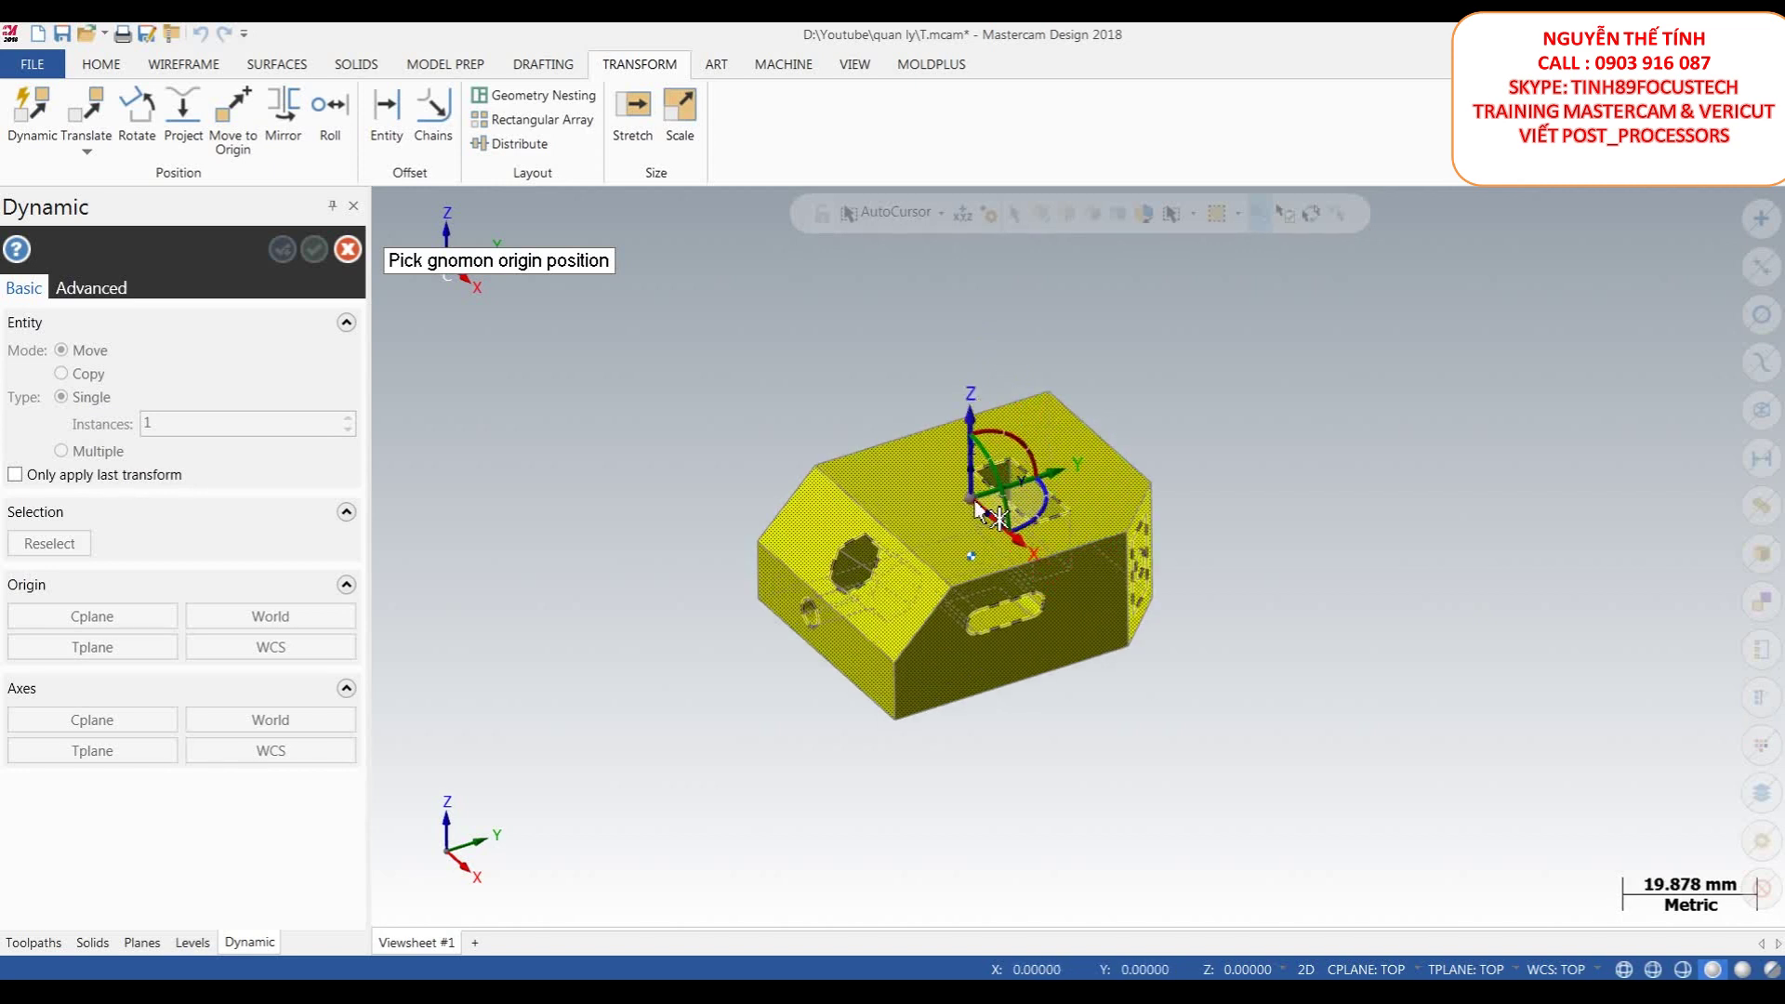
- Switch to 3D construction mode, set the gnomon at the block's centre and move the part freehand away from the world origin
click(1315, 971)
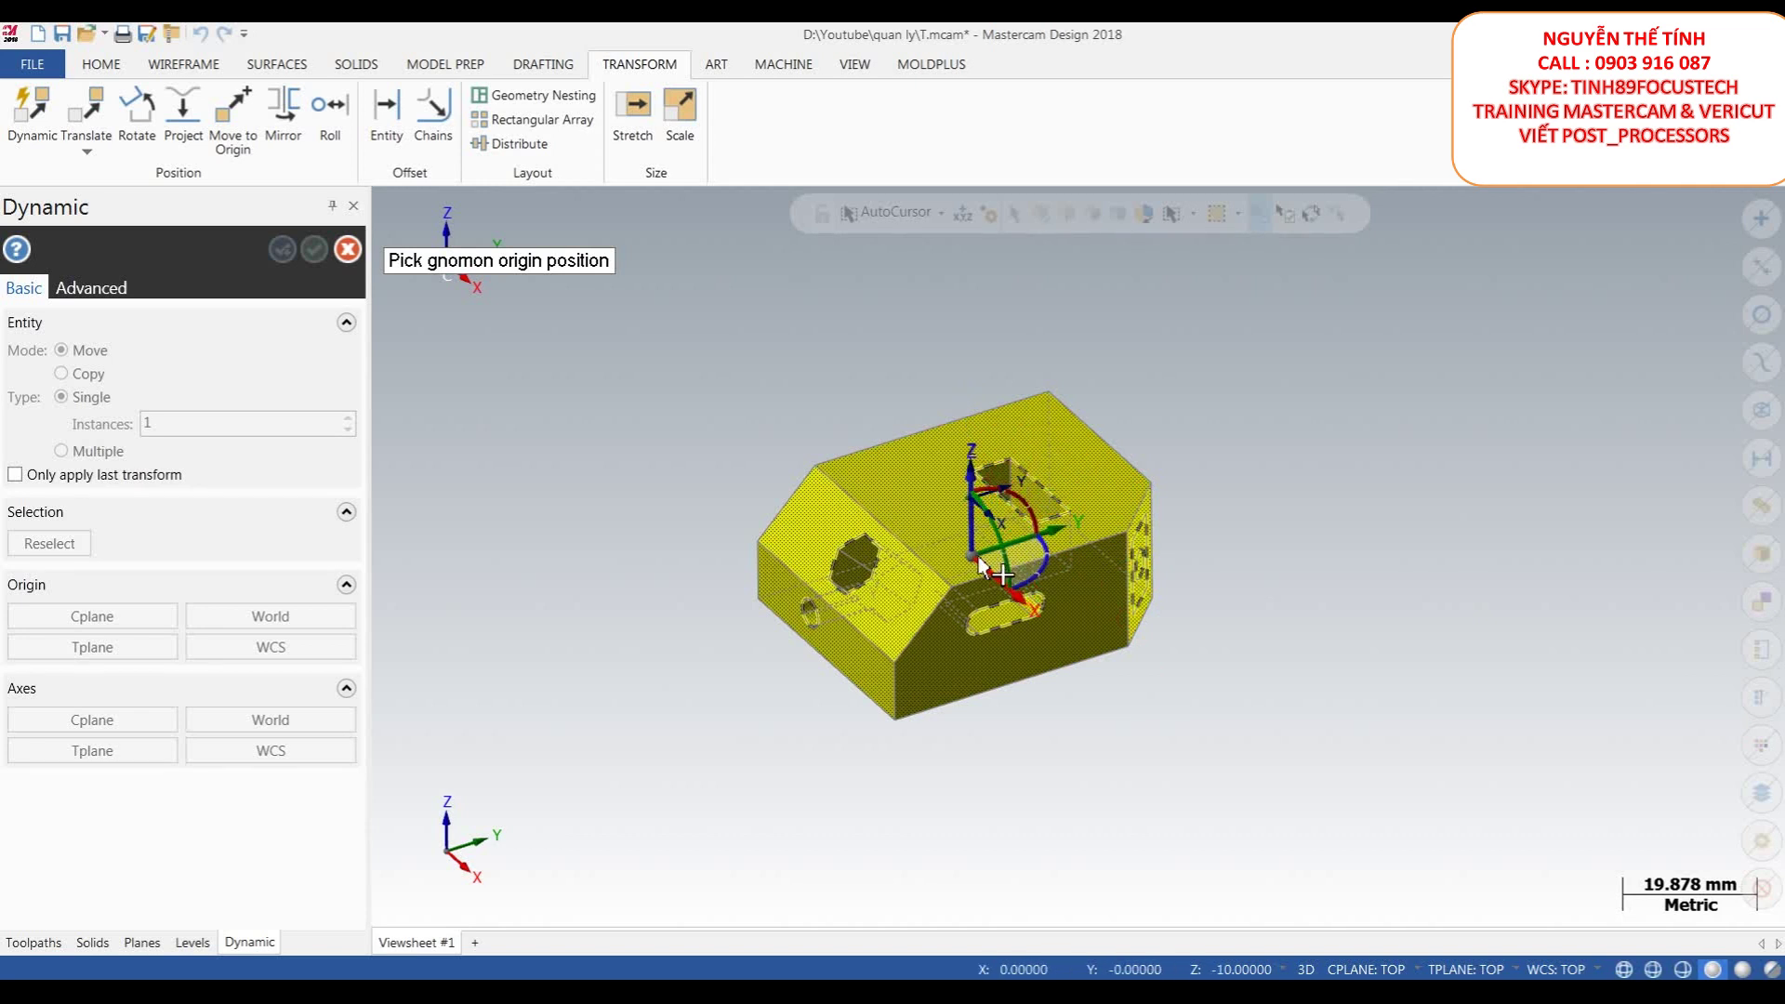
click(975, 561)
scroll(813, 409, down, 3)
click(933, 520)
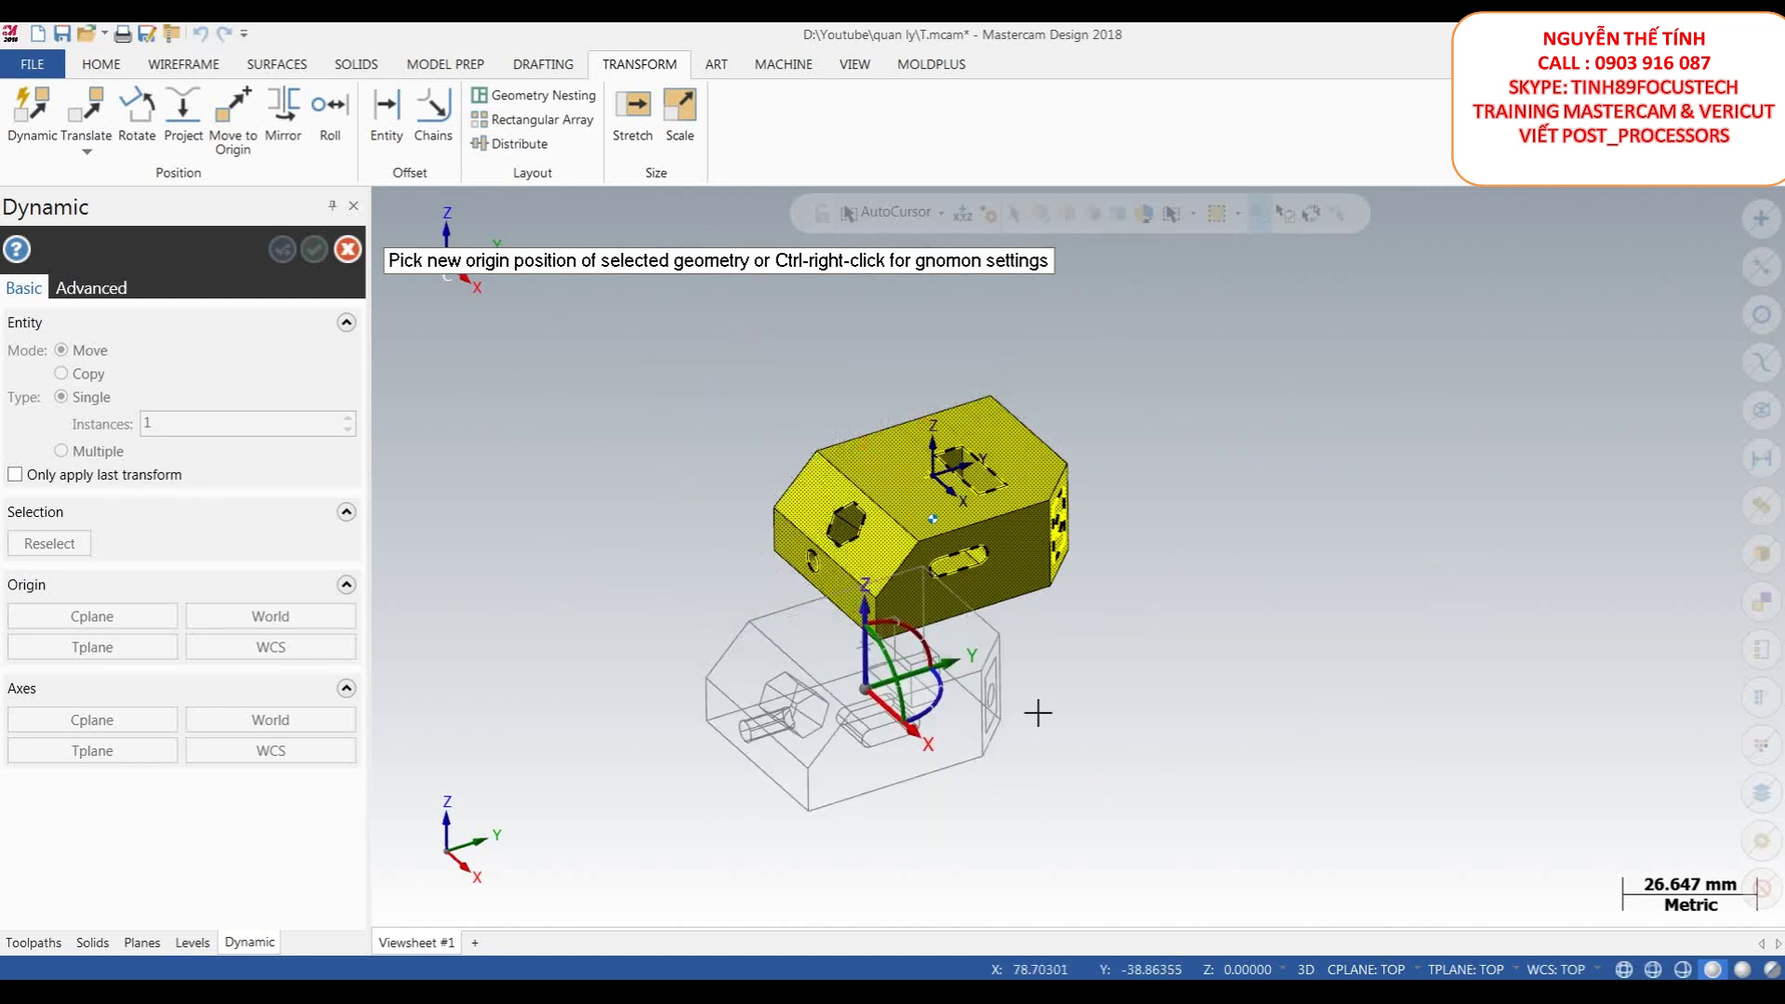
click(1178, 449)
scroll(1333, 396, up, 3)
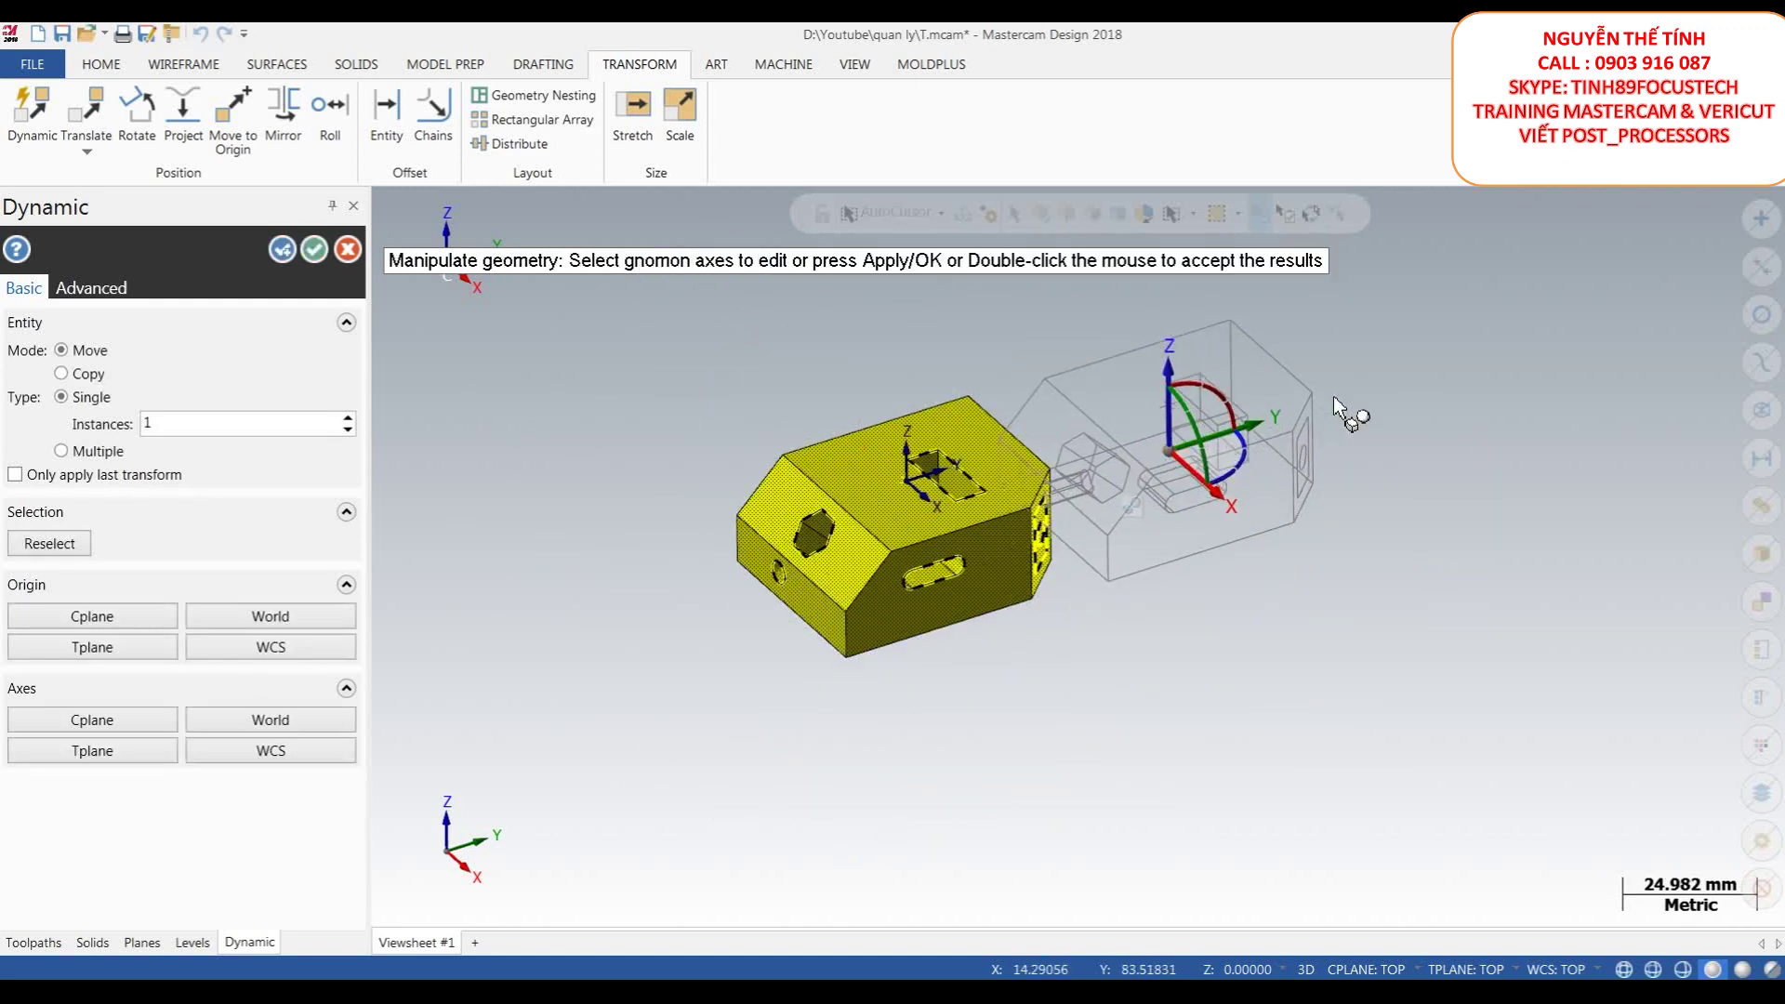
scroll(431, 323, down, 2)
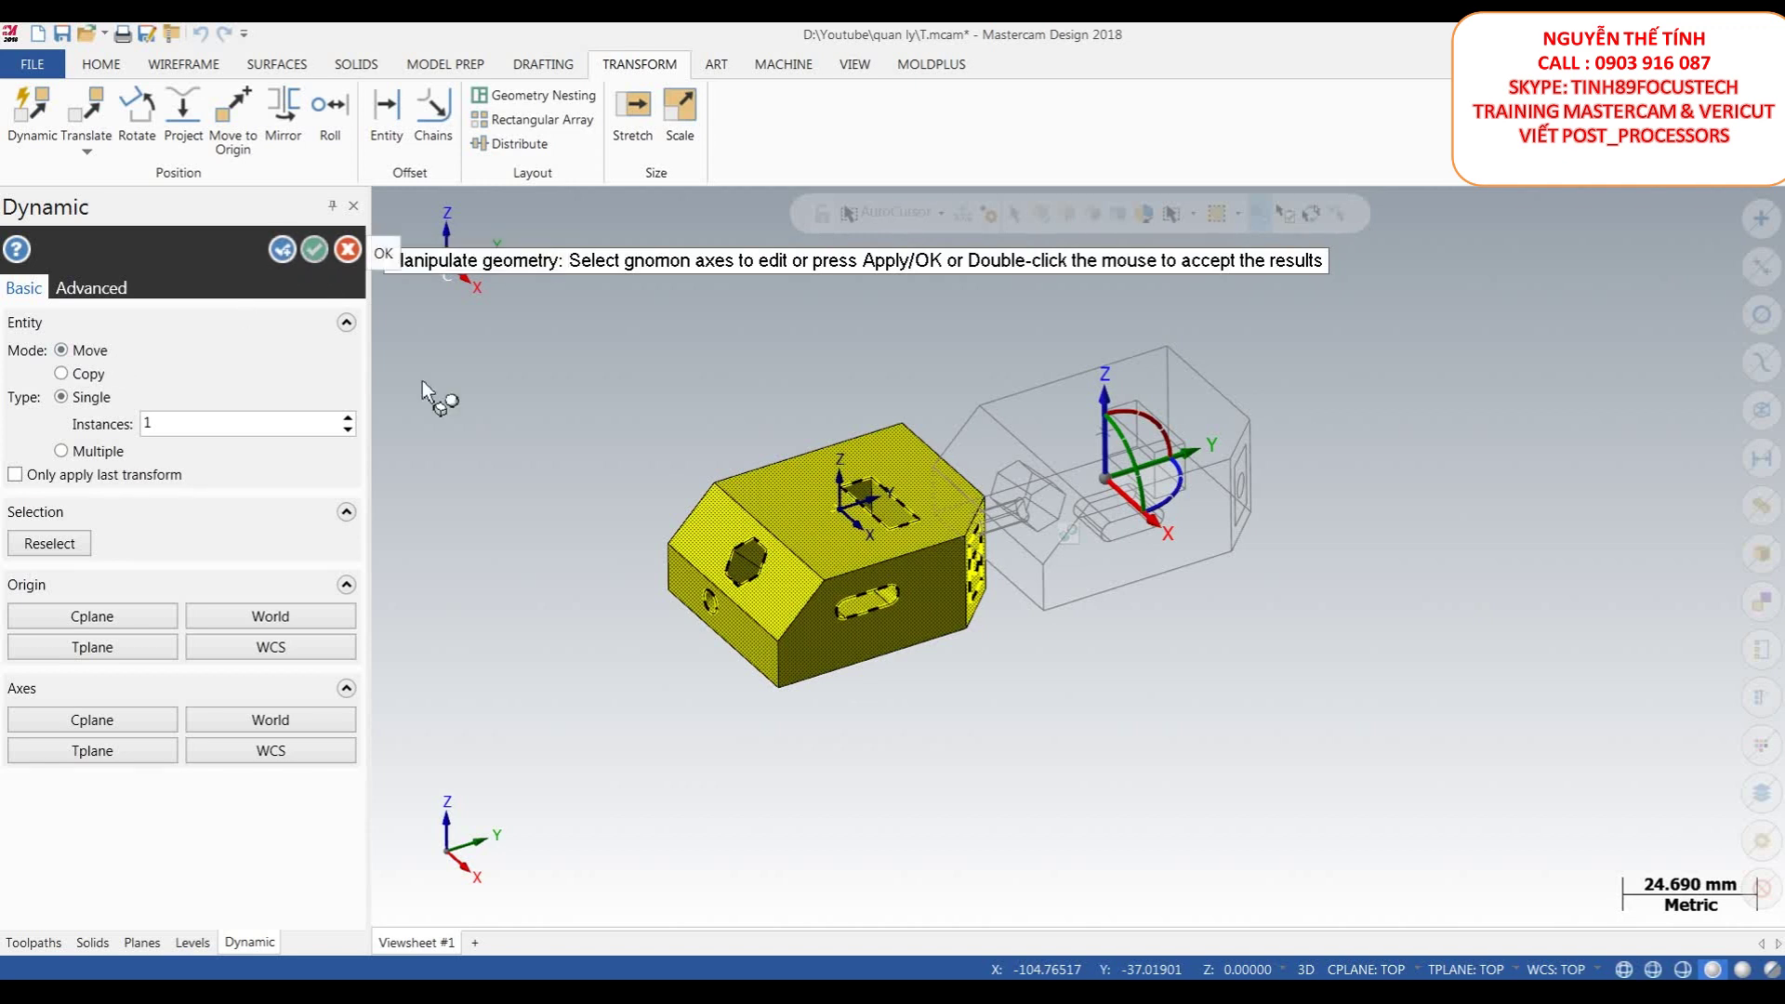
click(314, 250)
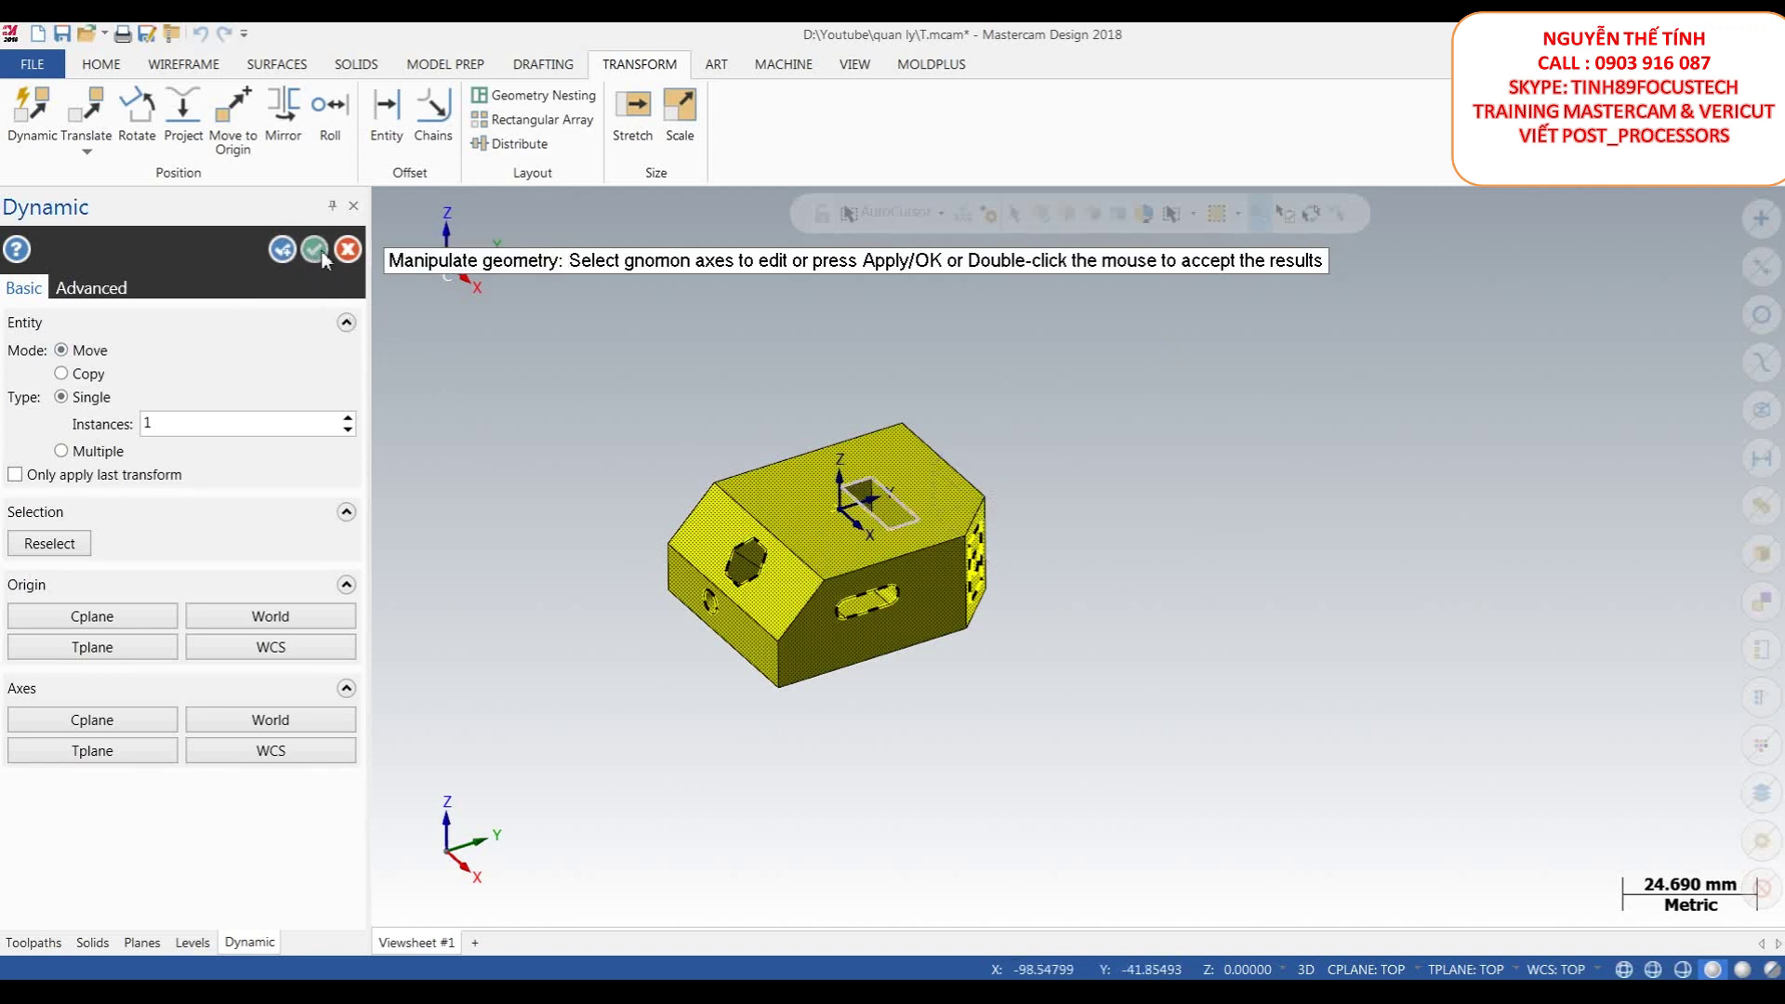
- Clear the transform colours, reselect the whole part for another Dynamic transform and set the gnomon at the block's centre
right_click(1196, 316)
click(1261, 286)
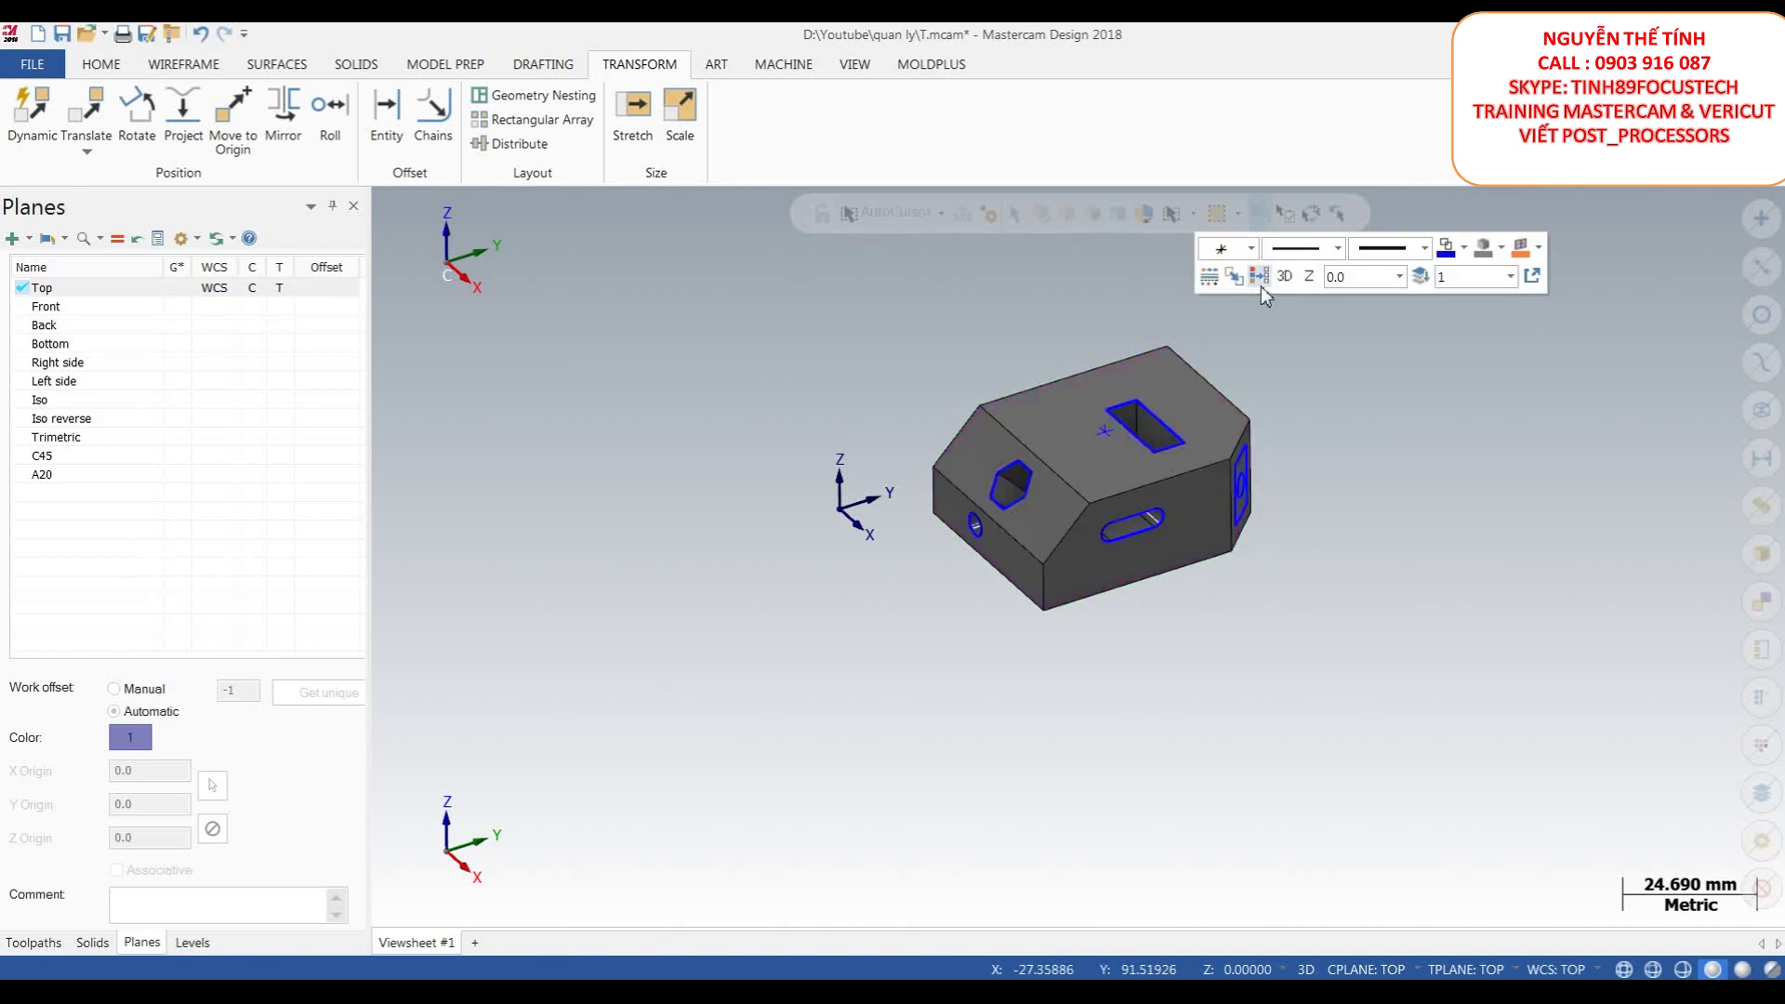
scroll(916, 525, down, 3)
drag(792, 343, 1307, 727)
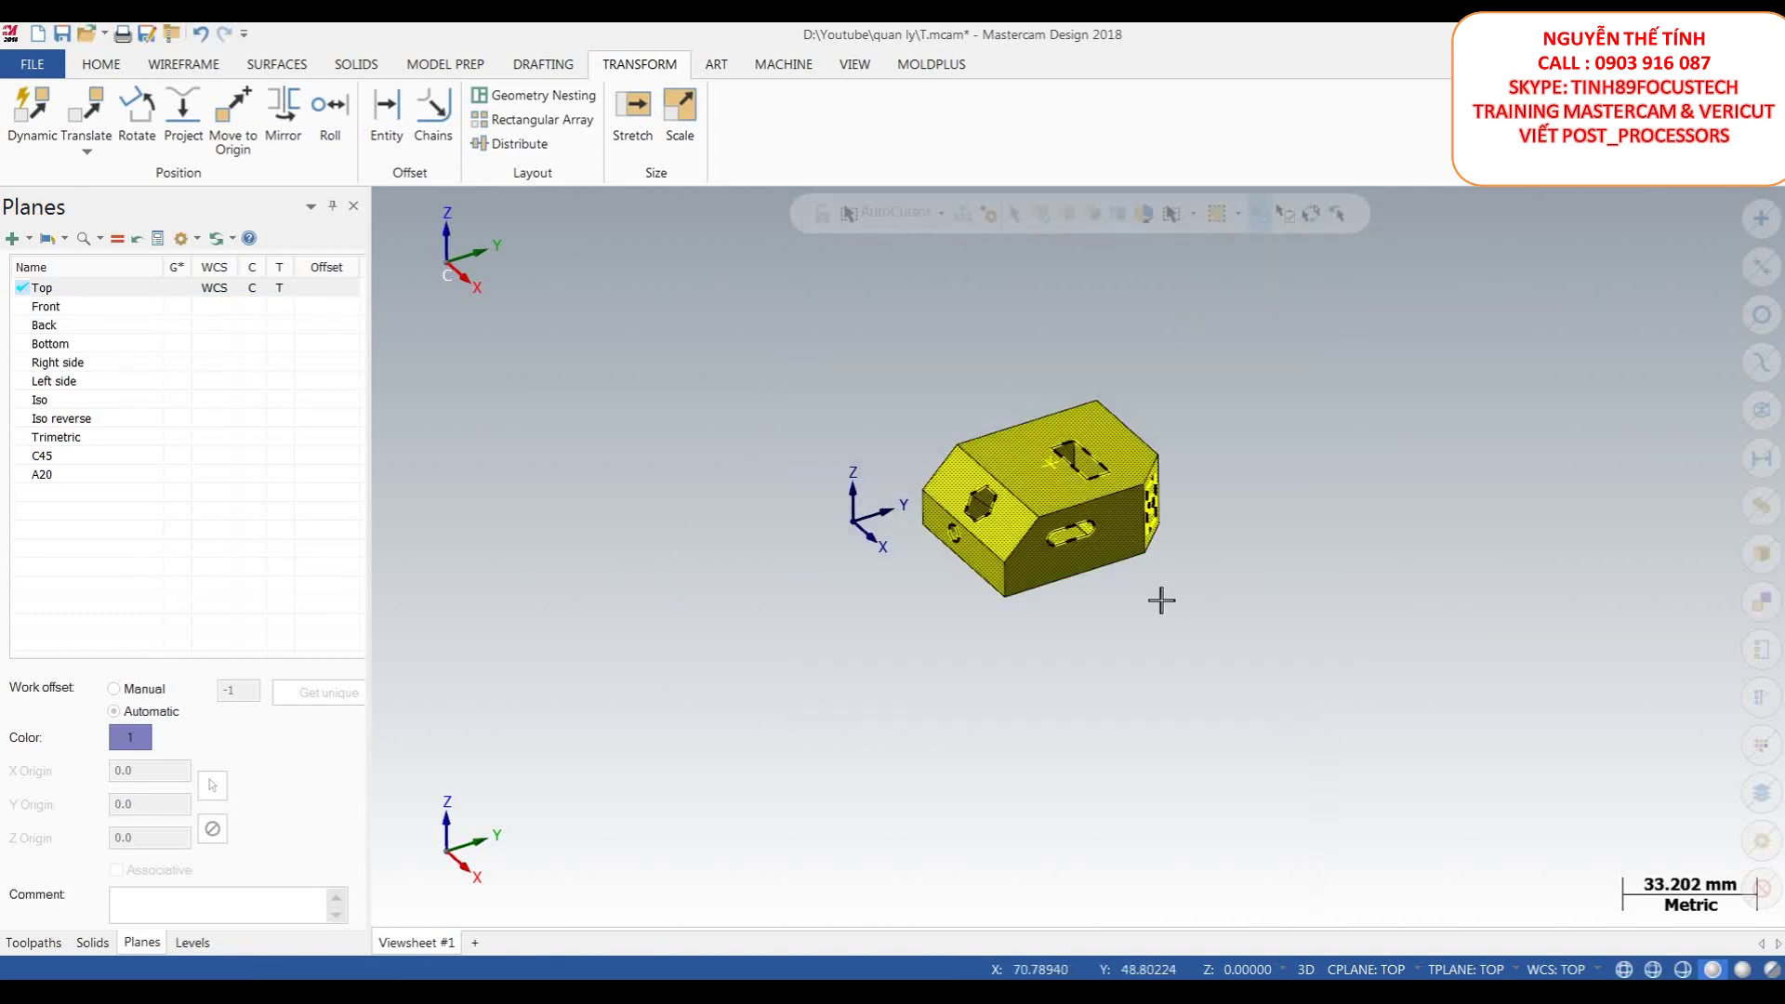
scroll(1159, 602, up, 1)
click(32, 116)
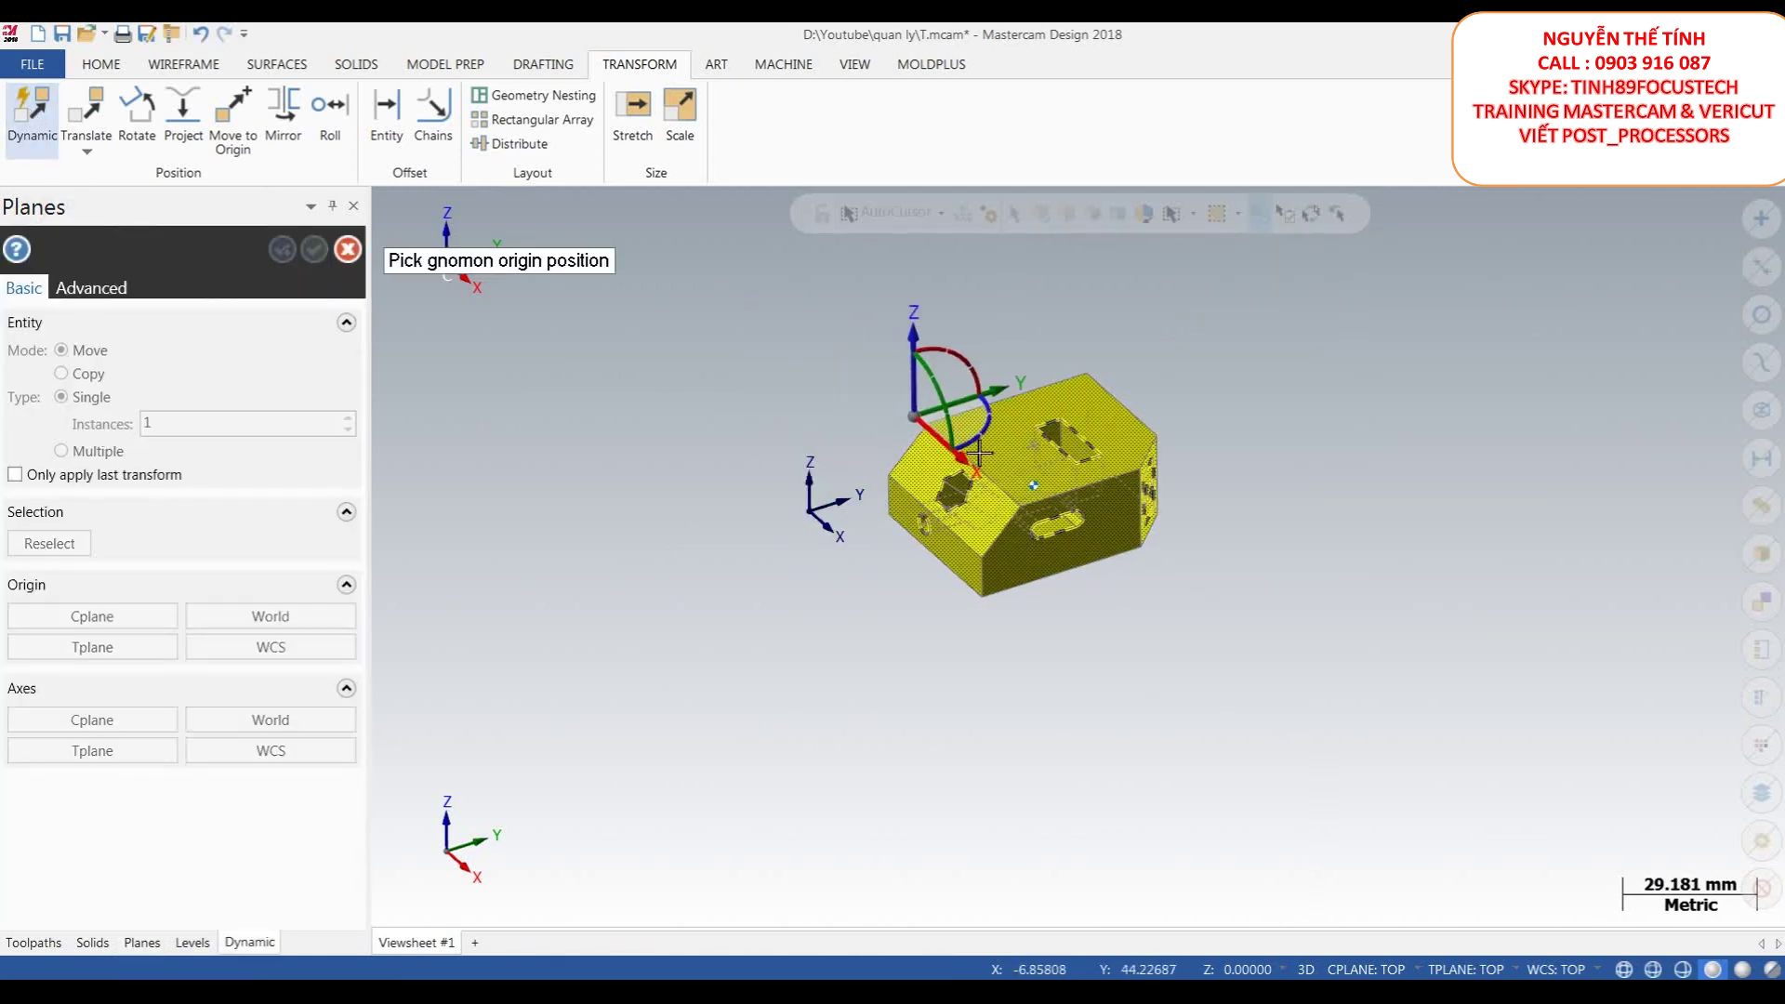
scroll(1182, 518, up, 3)
scroll(1342, 661, down, 2)
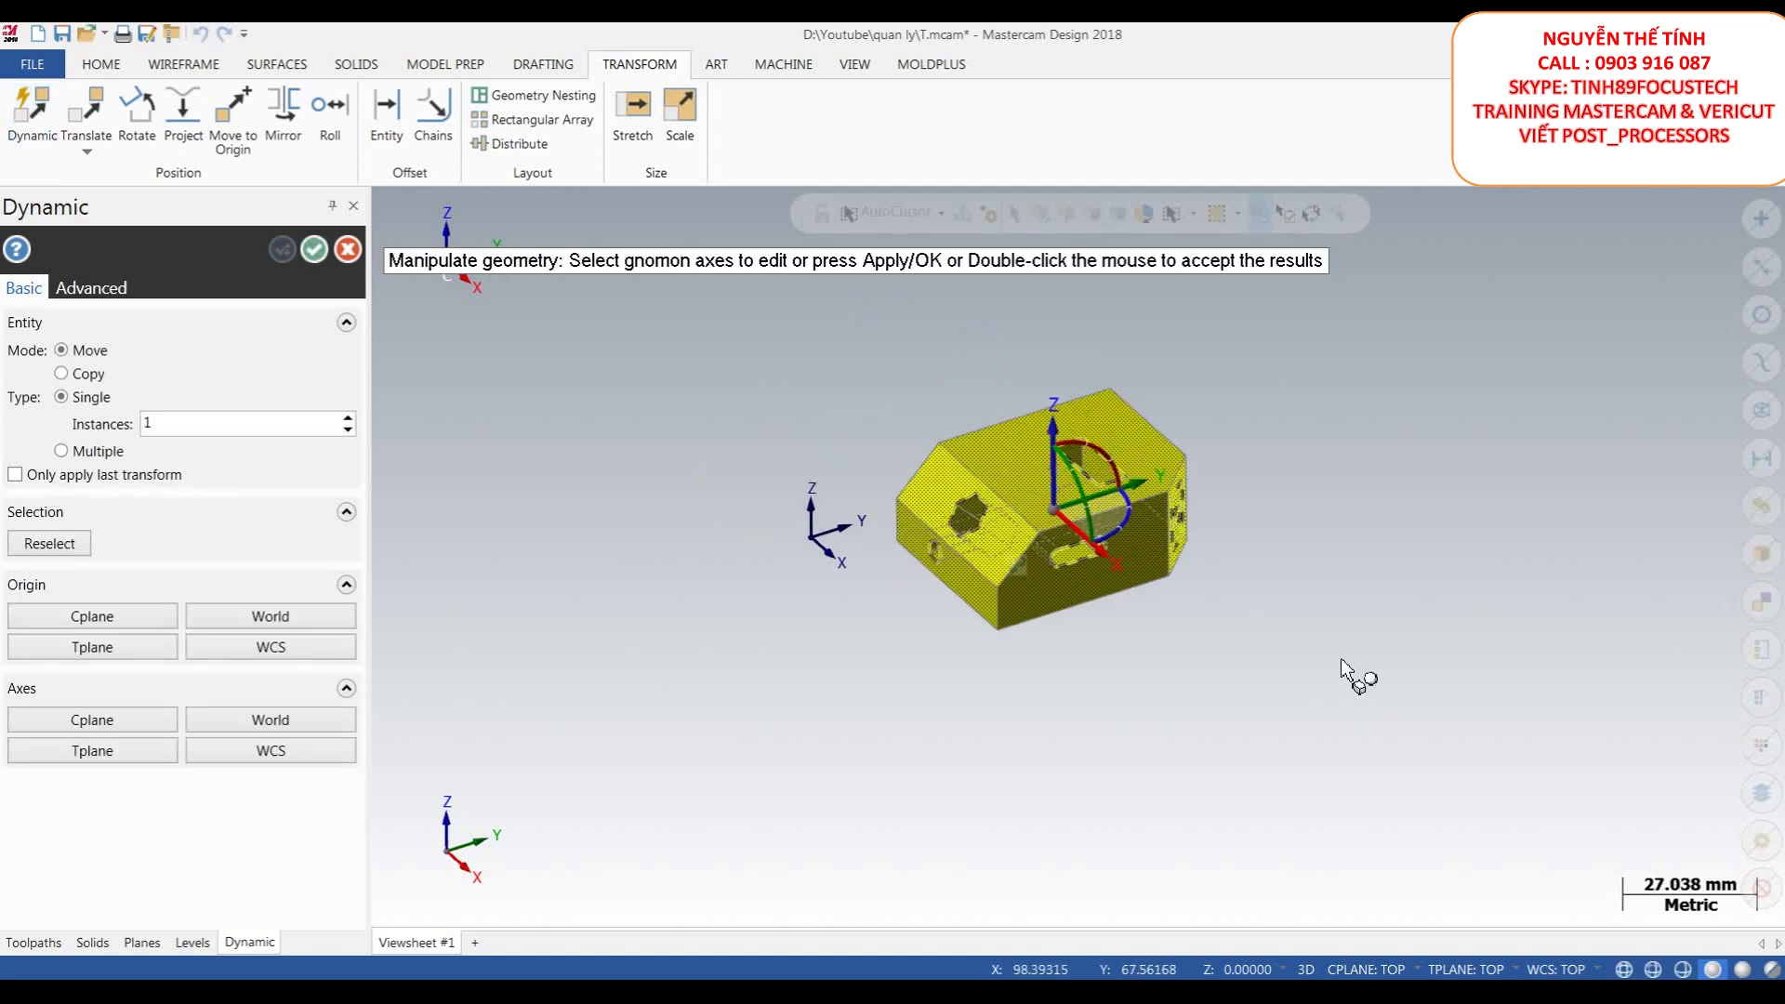
- Rotate the selected part freehand about several of the gnomon's axes, accept the rotation and clear the transform colours
click(1125, 532)
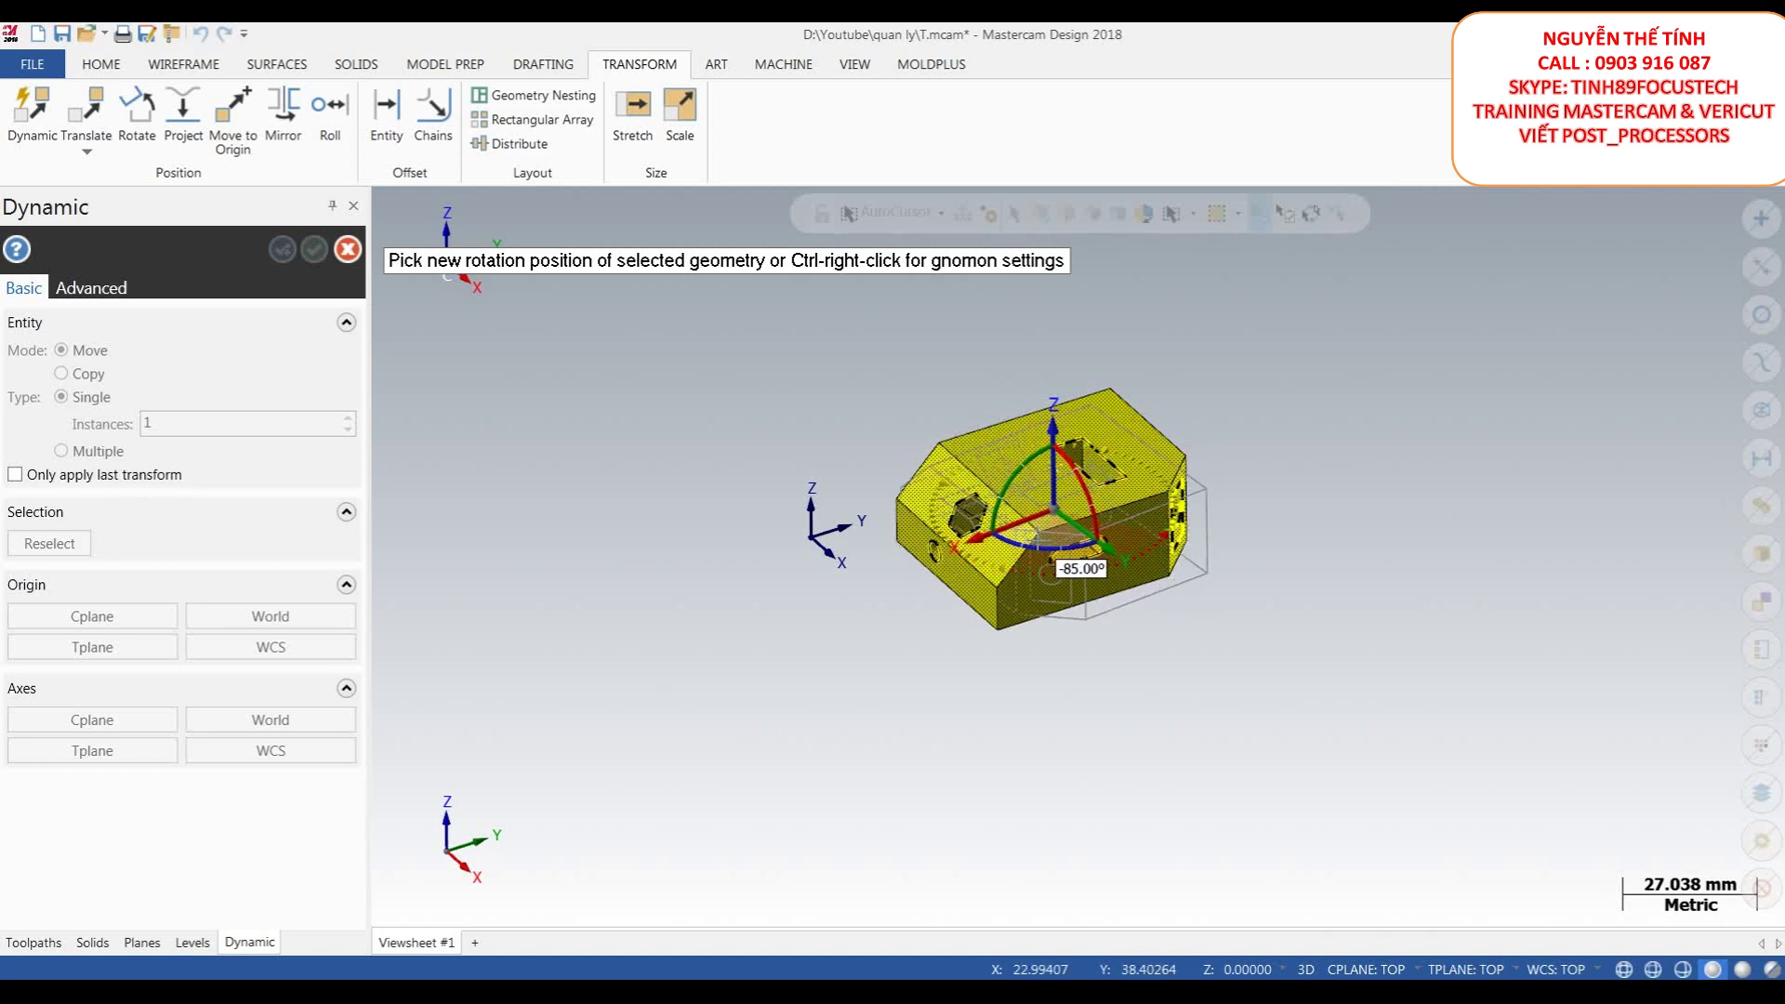
click(1035, 539)
scroll(1050, 511, up, 2)
click(1067, 472)
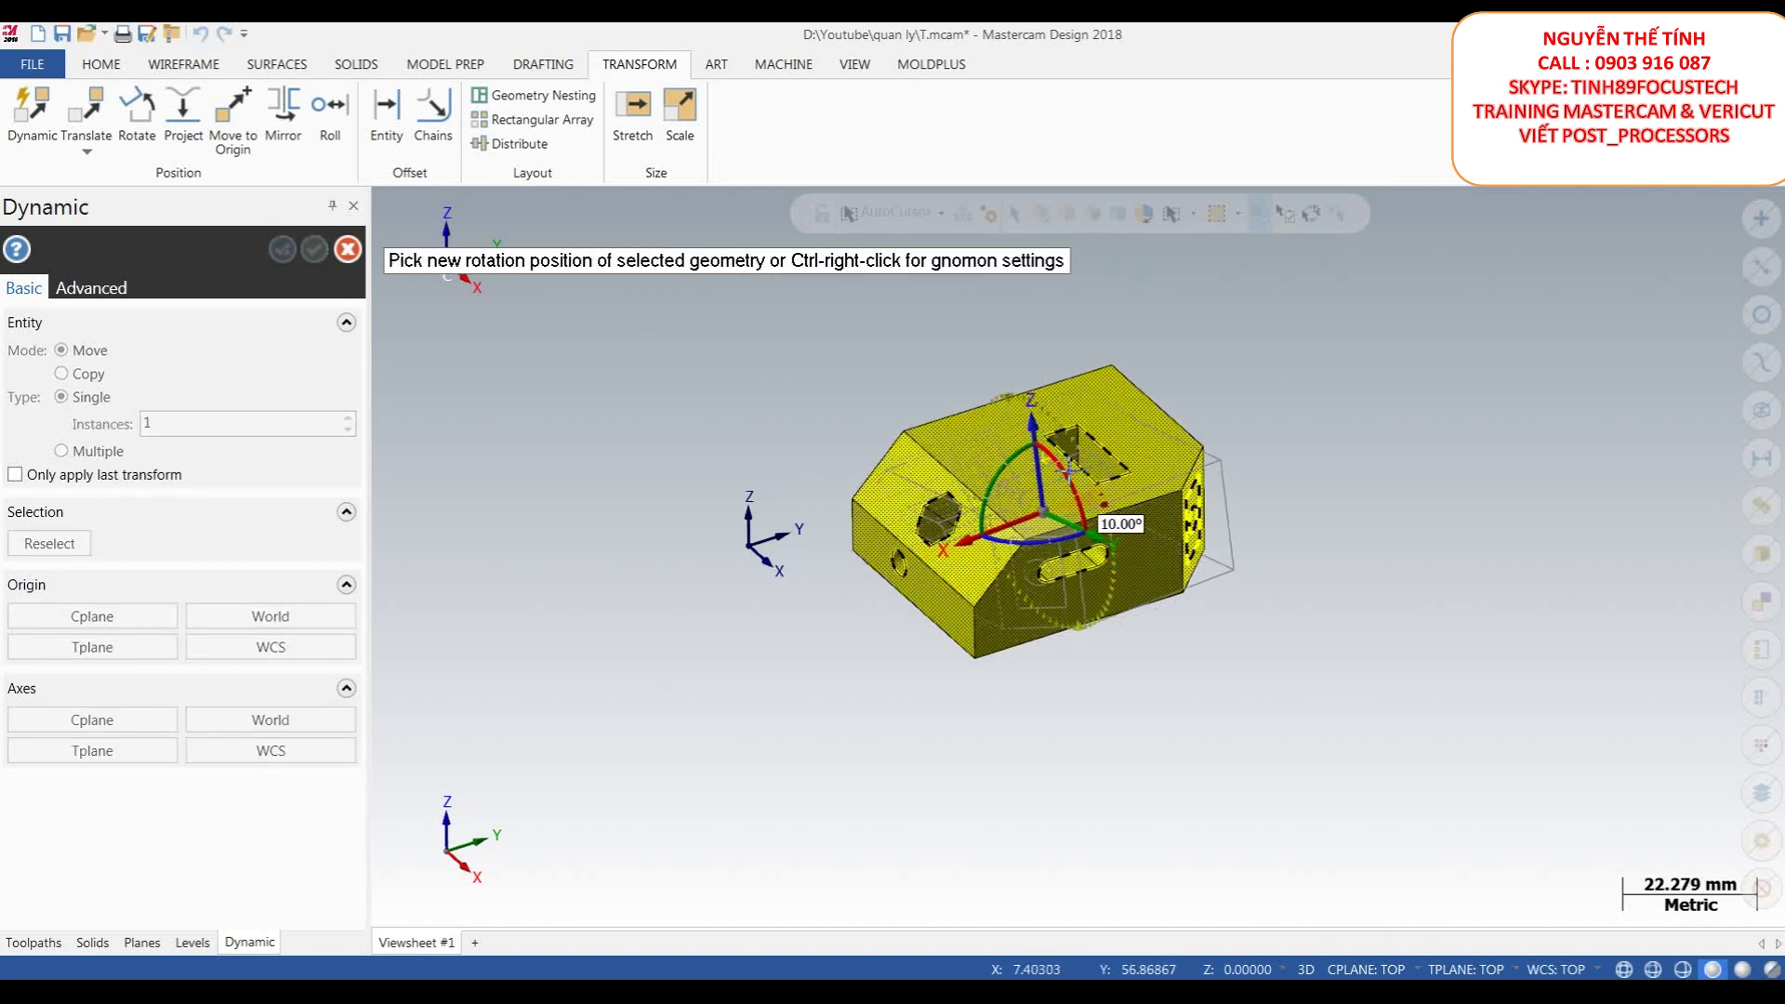
click(1051, 433)
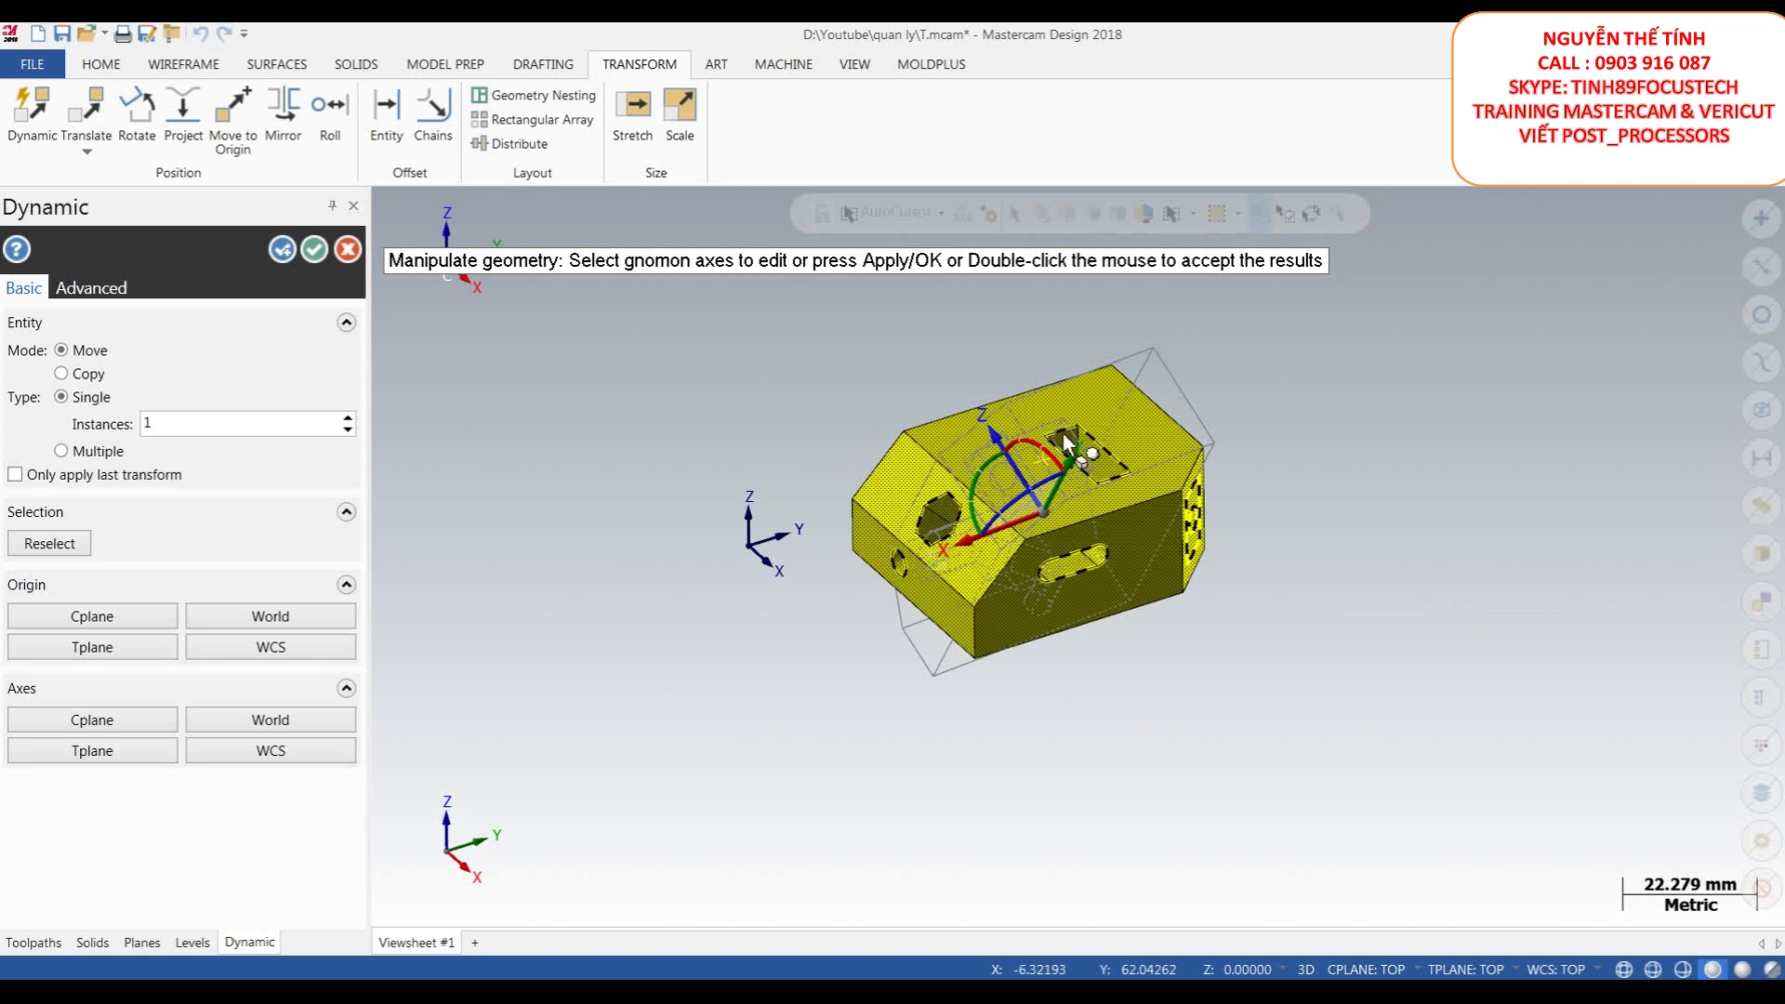
click(979, 493)
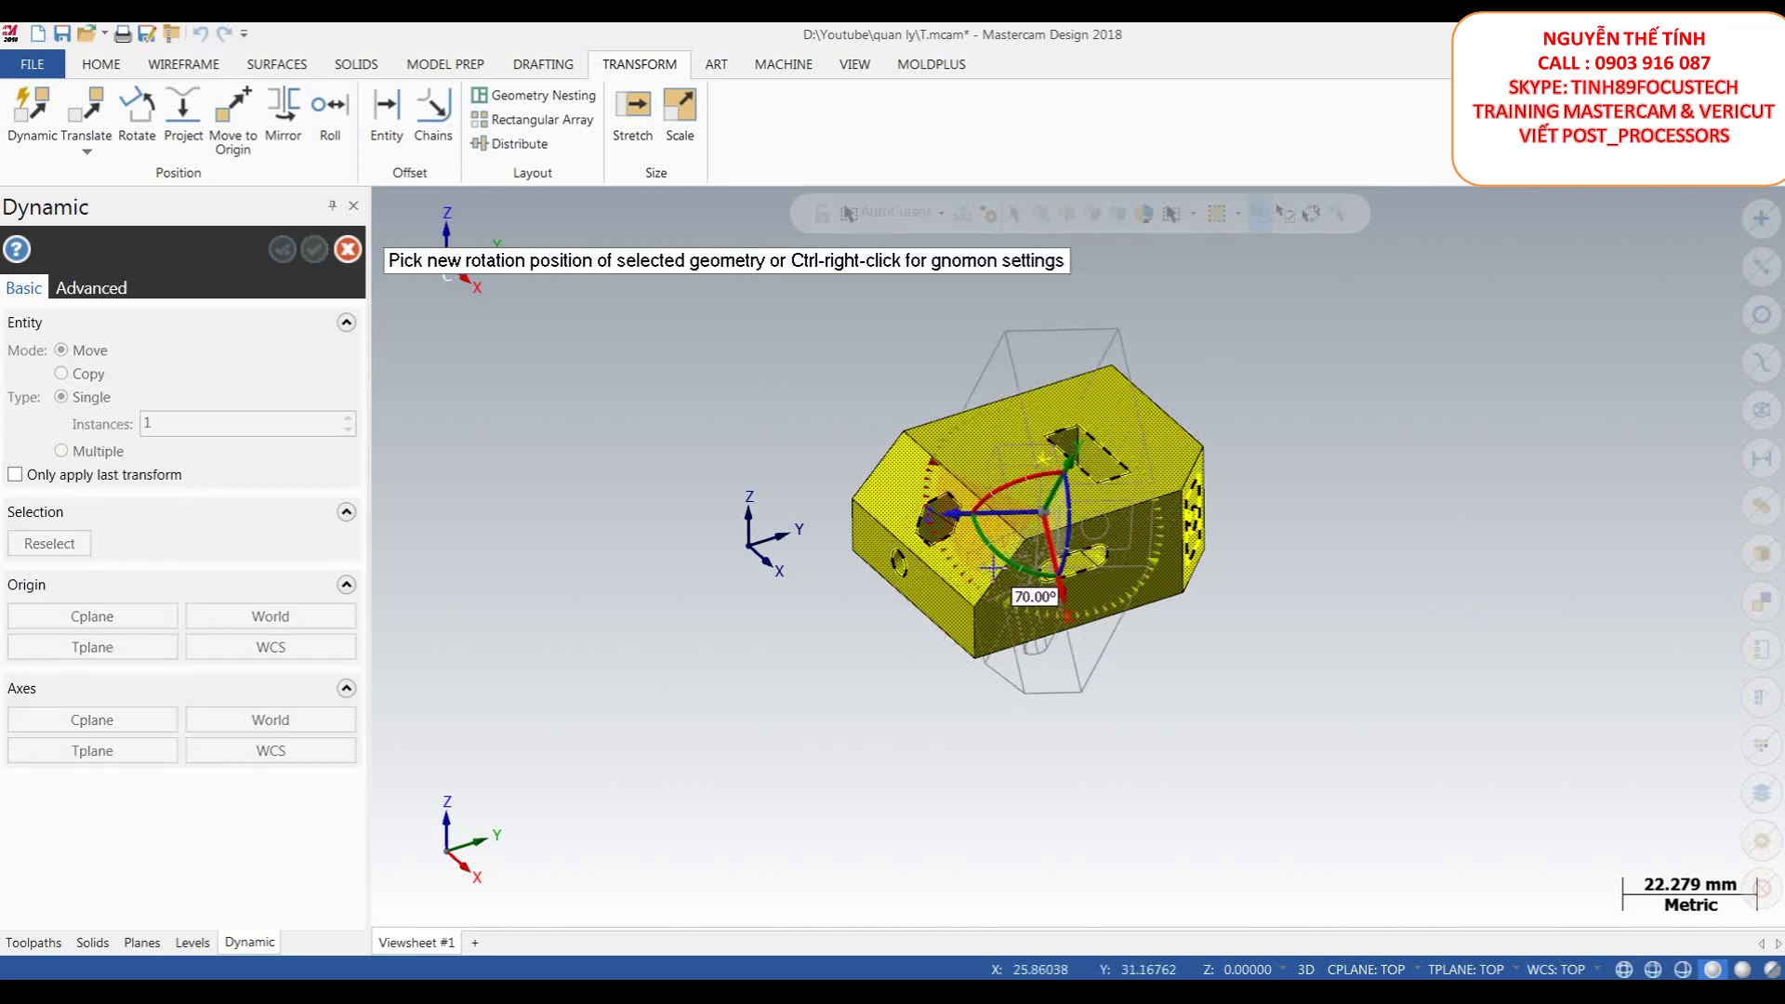
click(919, 539)
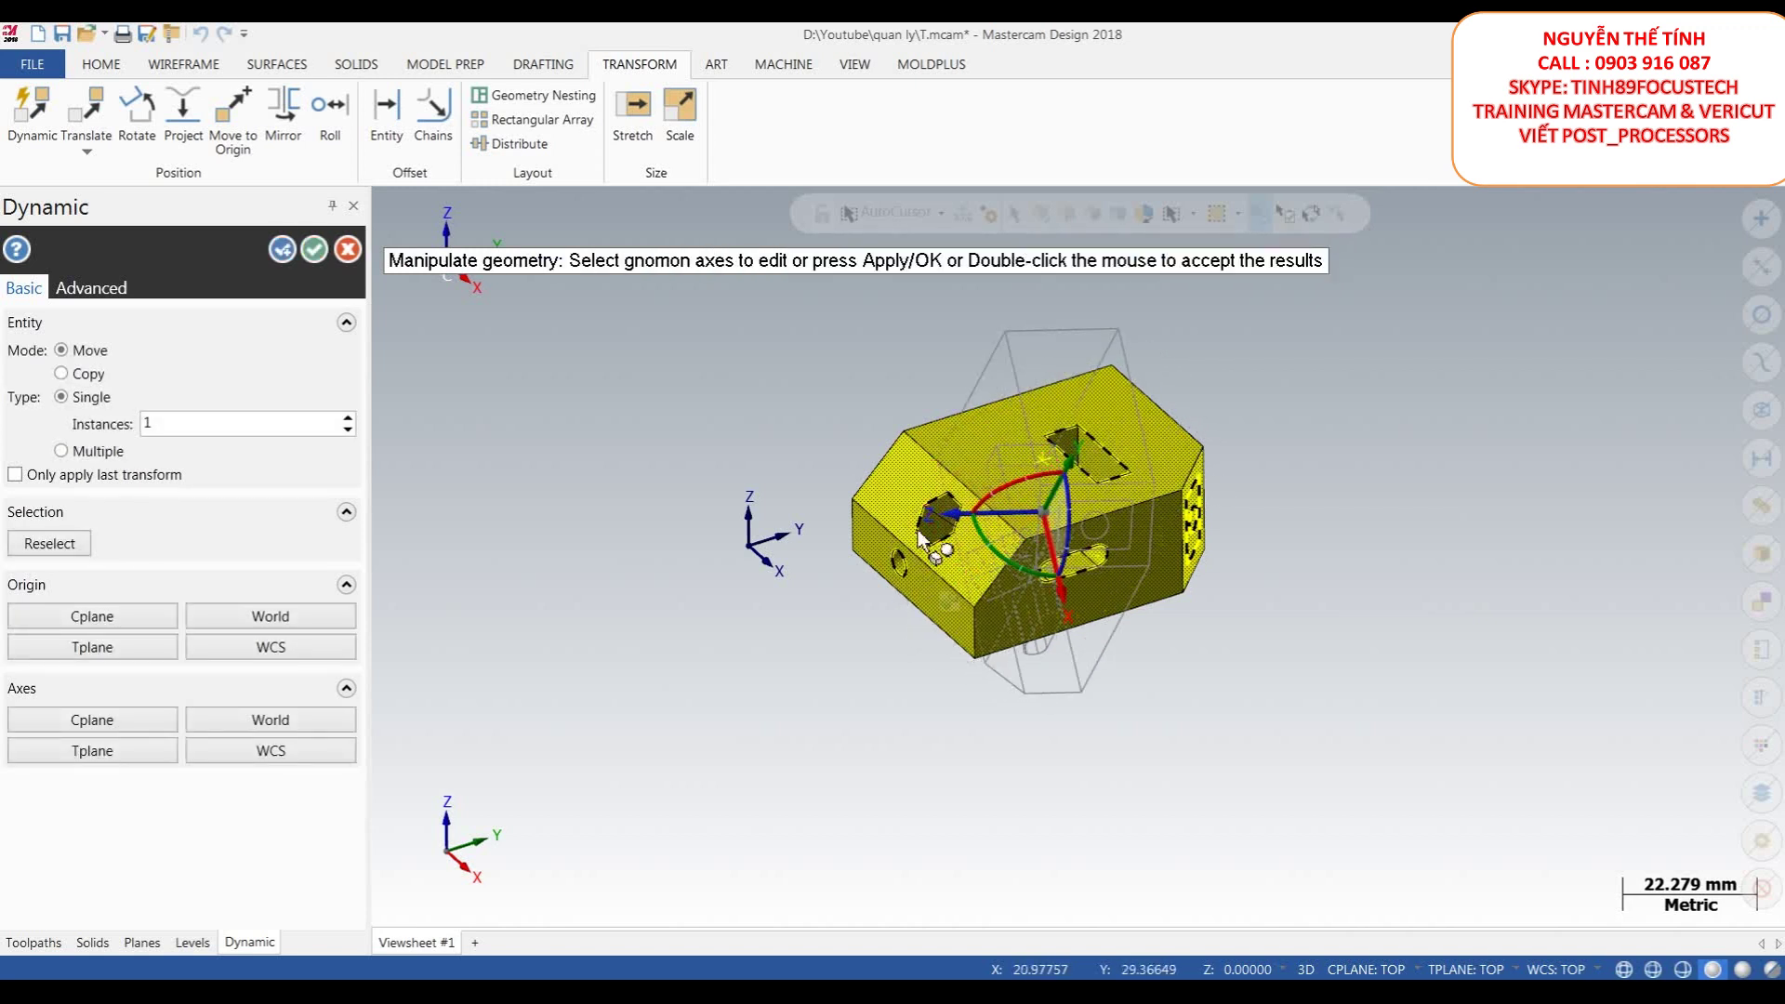
click(315, 249)
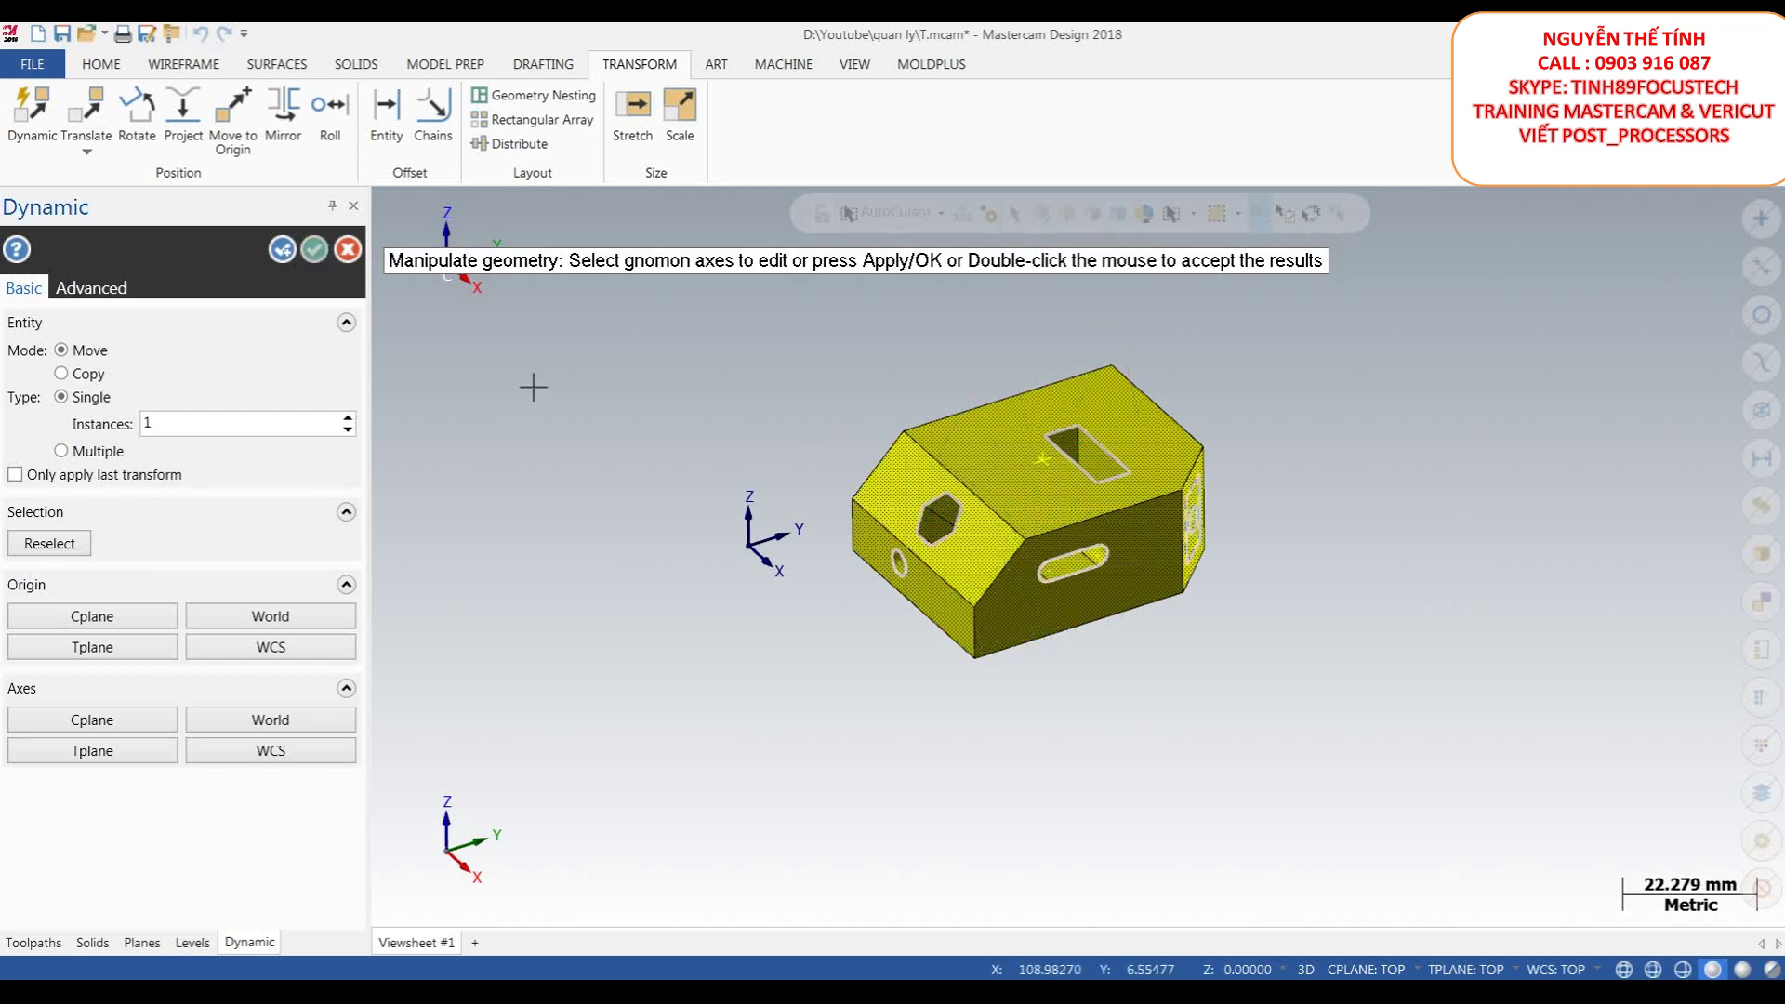
right_click(1270, 428)
- Examine the tilted part beside the world origin from several views and undo the rotation
middle_drag(1097, 465, 1045, 449)
scroll(1275, 490, up, 1)
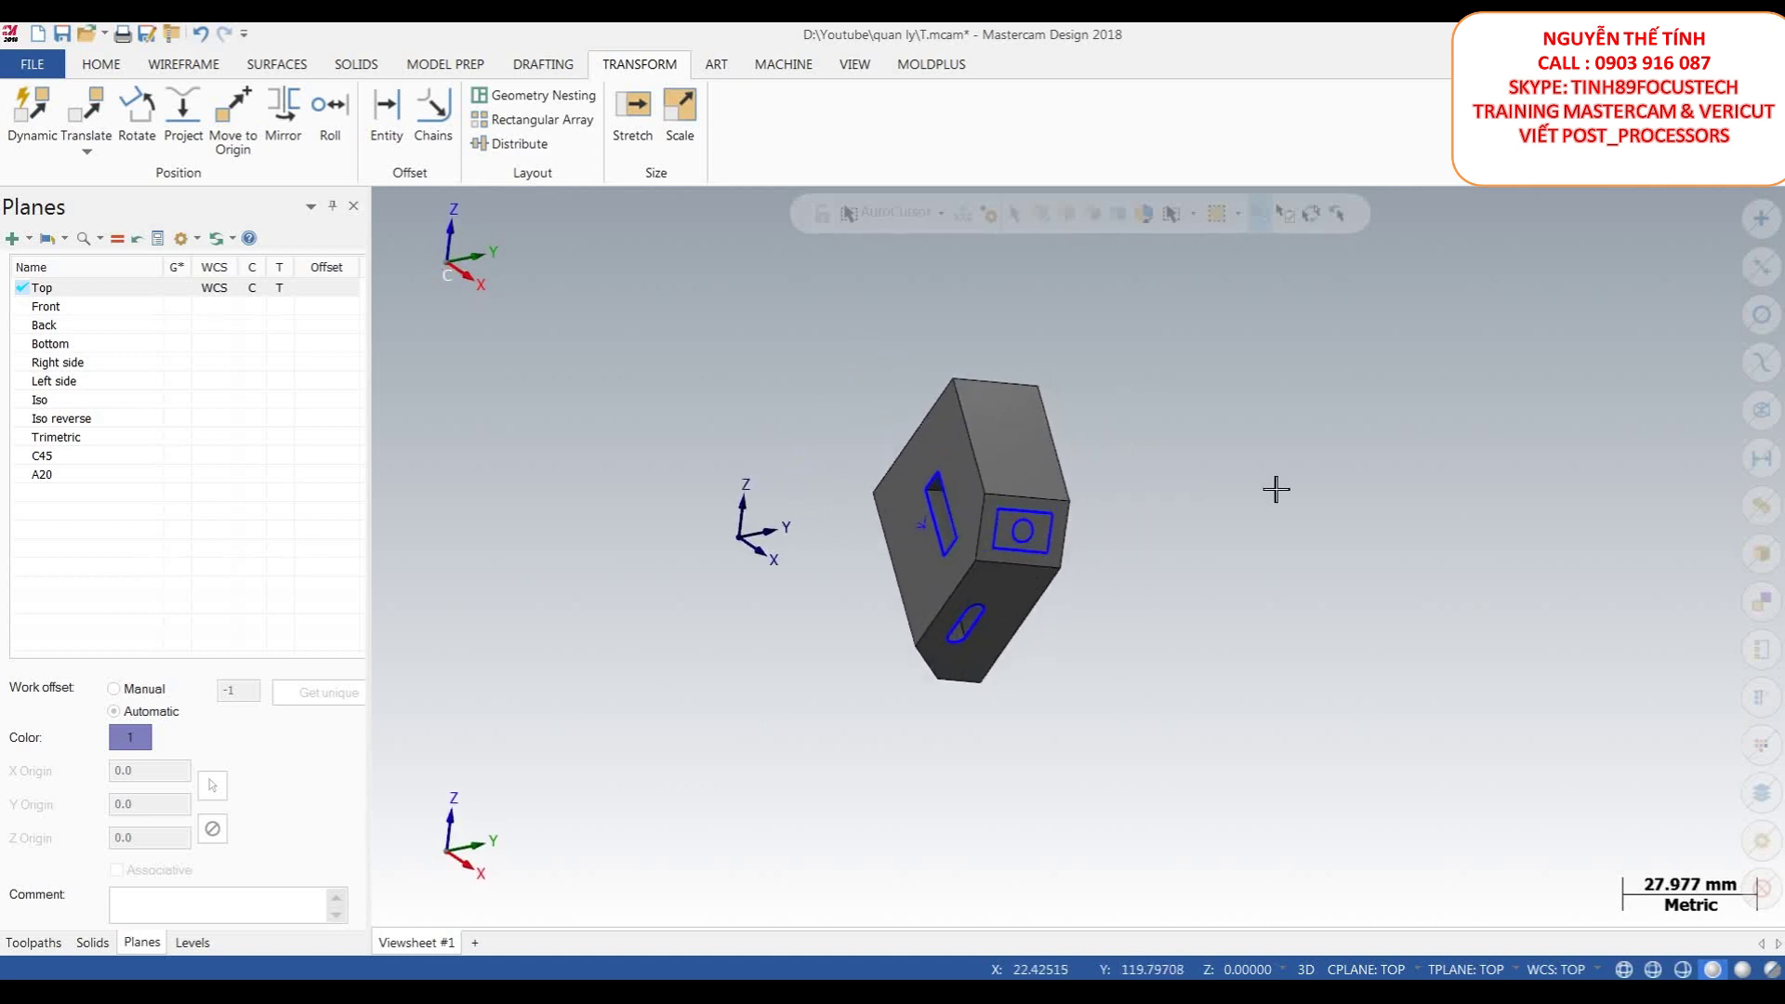
scroll(1167, 490, down, 1)
scroll(1202, 490, down, 1)
scroll(1163, 510, down, 1)
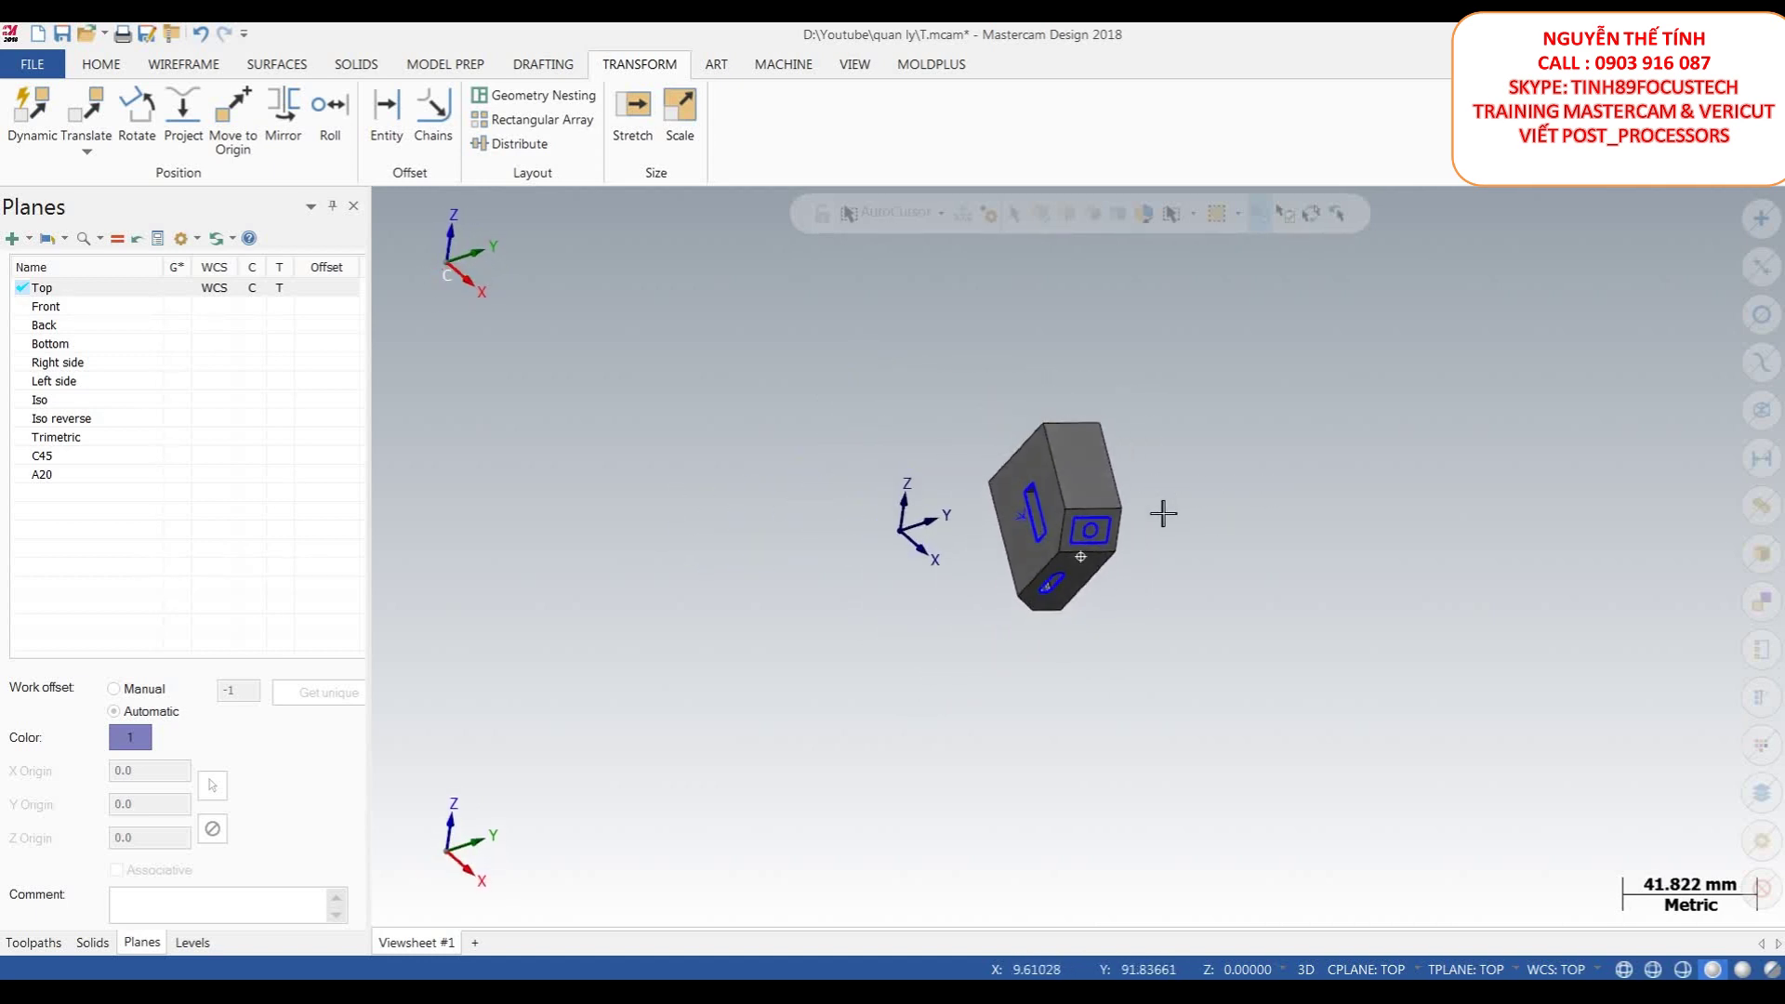
scroll(1079, 526, up, 2)
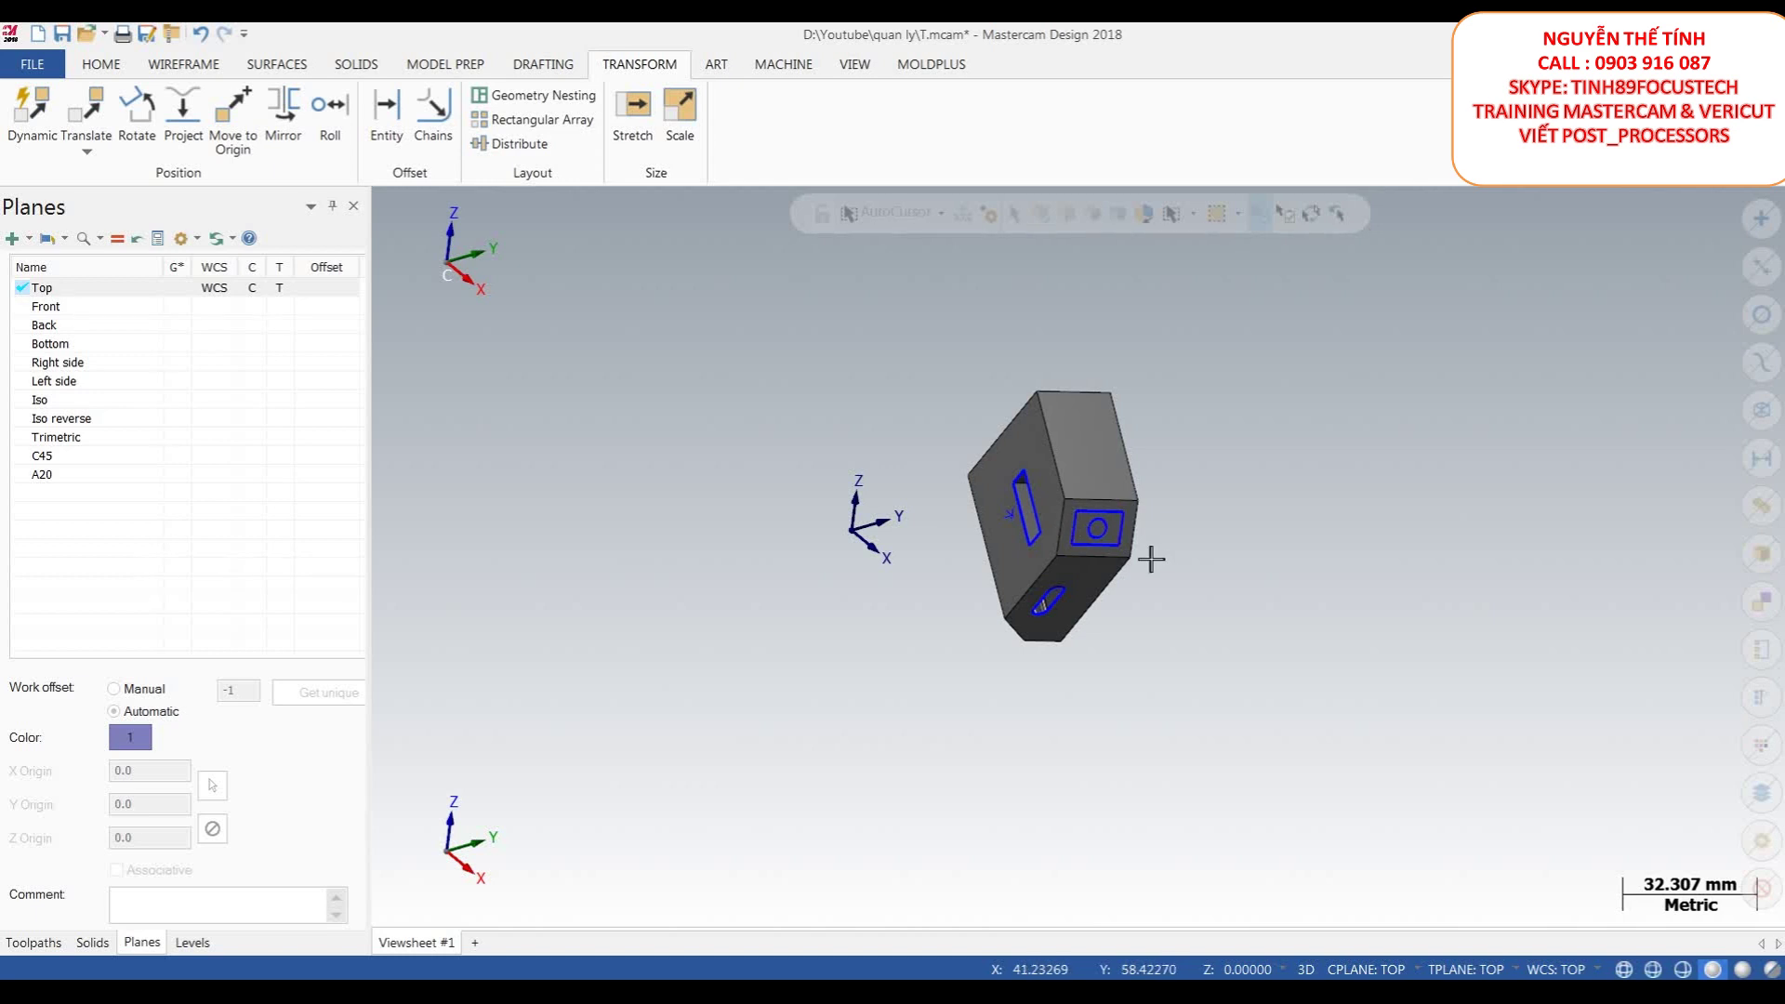
click(936, 561)
middle_drag(936, 561, 1172, 474)
scroll(1112, 483, down, 3)
scroll(1187, 474, up, 1)
scroll(1187, 473, up, 1)
- Select the whole part for a new Dynamic transform and place the gnomon at the block's centre
click(32, 107)
drag(1336, 716, 907, 377)
click(1049, 270)
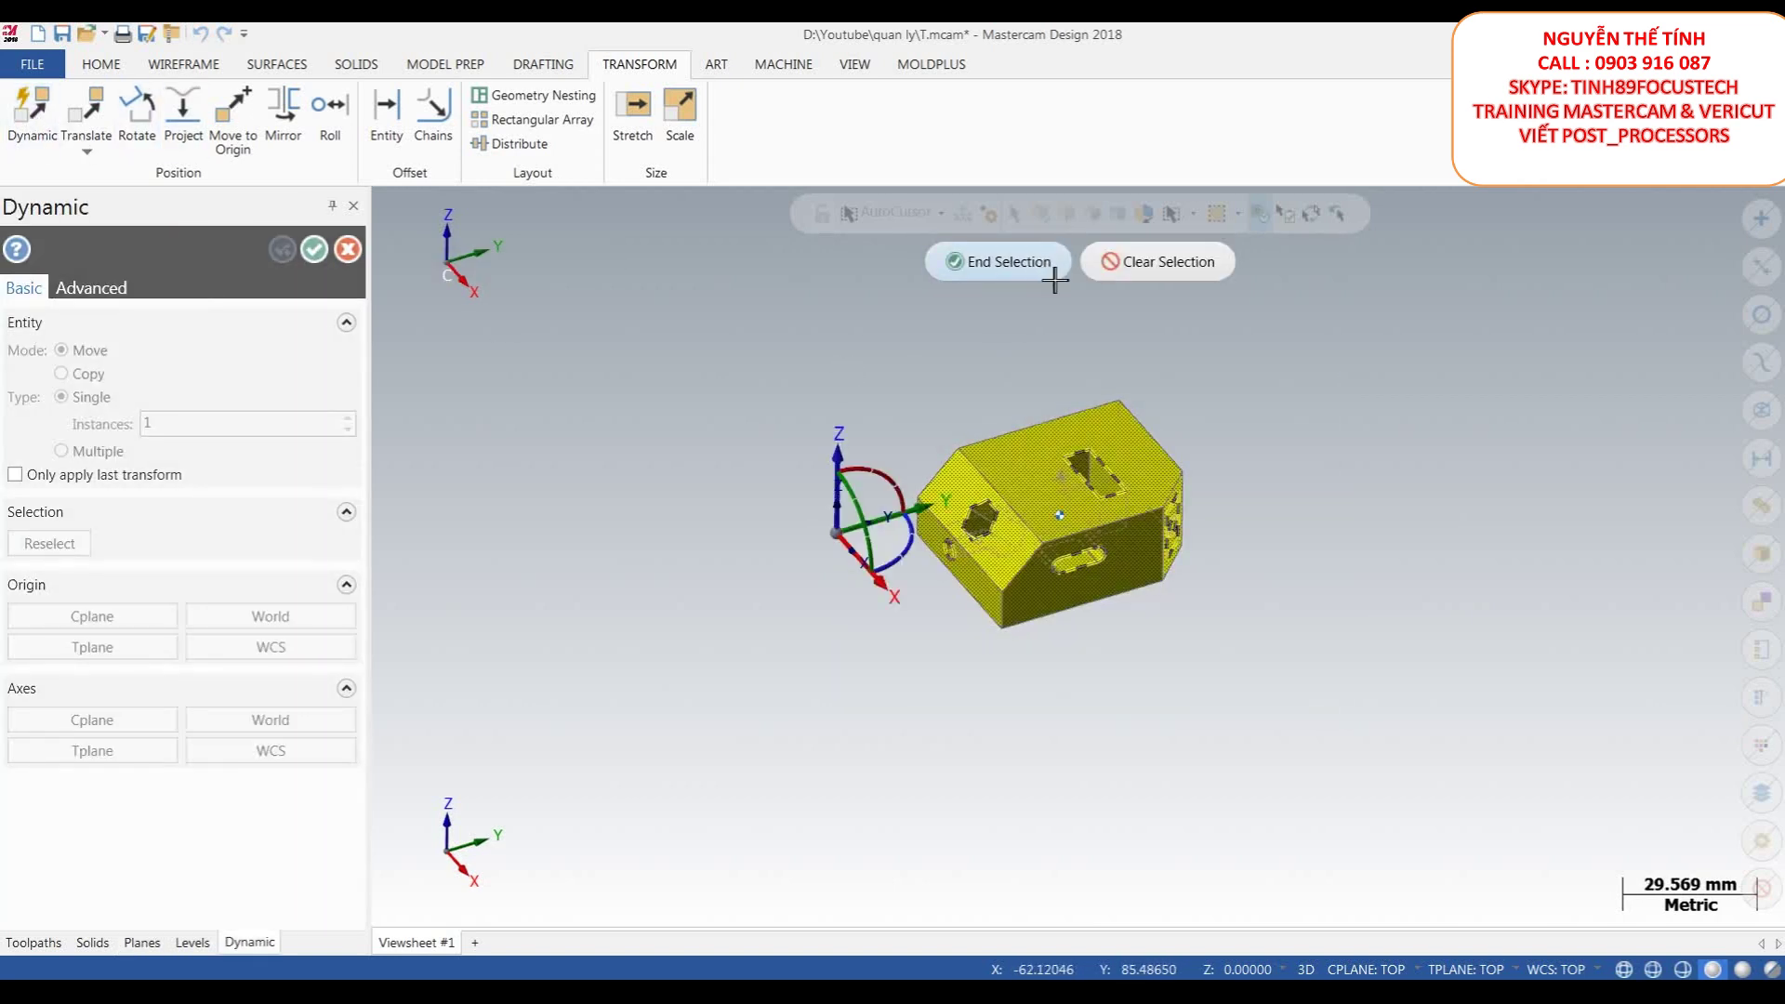
click(1064, 513)
scroll(1108, 502, up, 3)
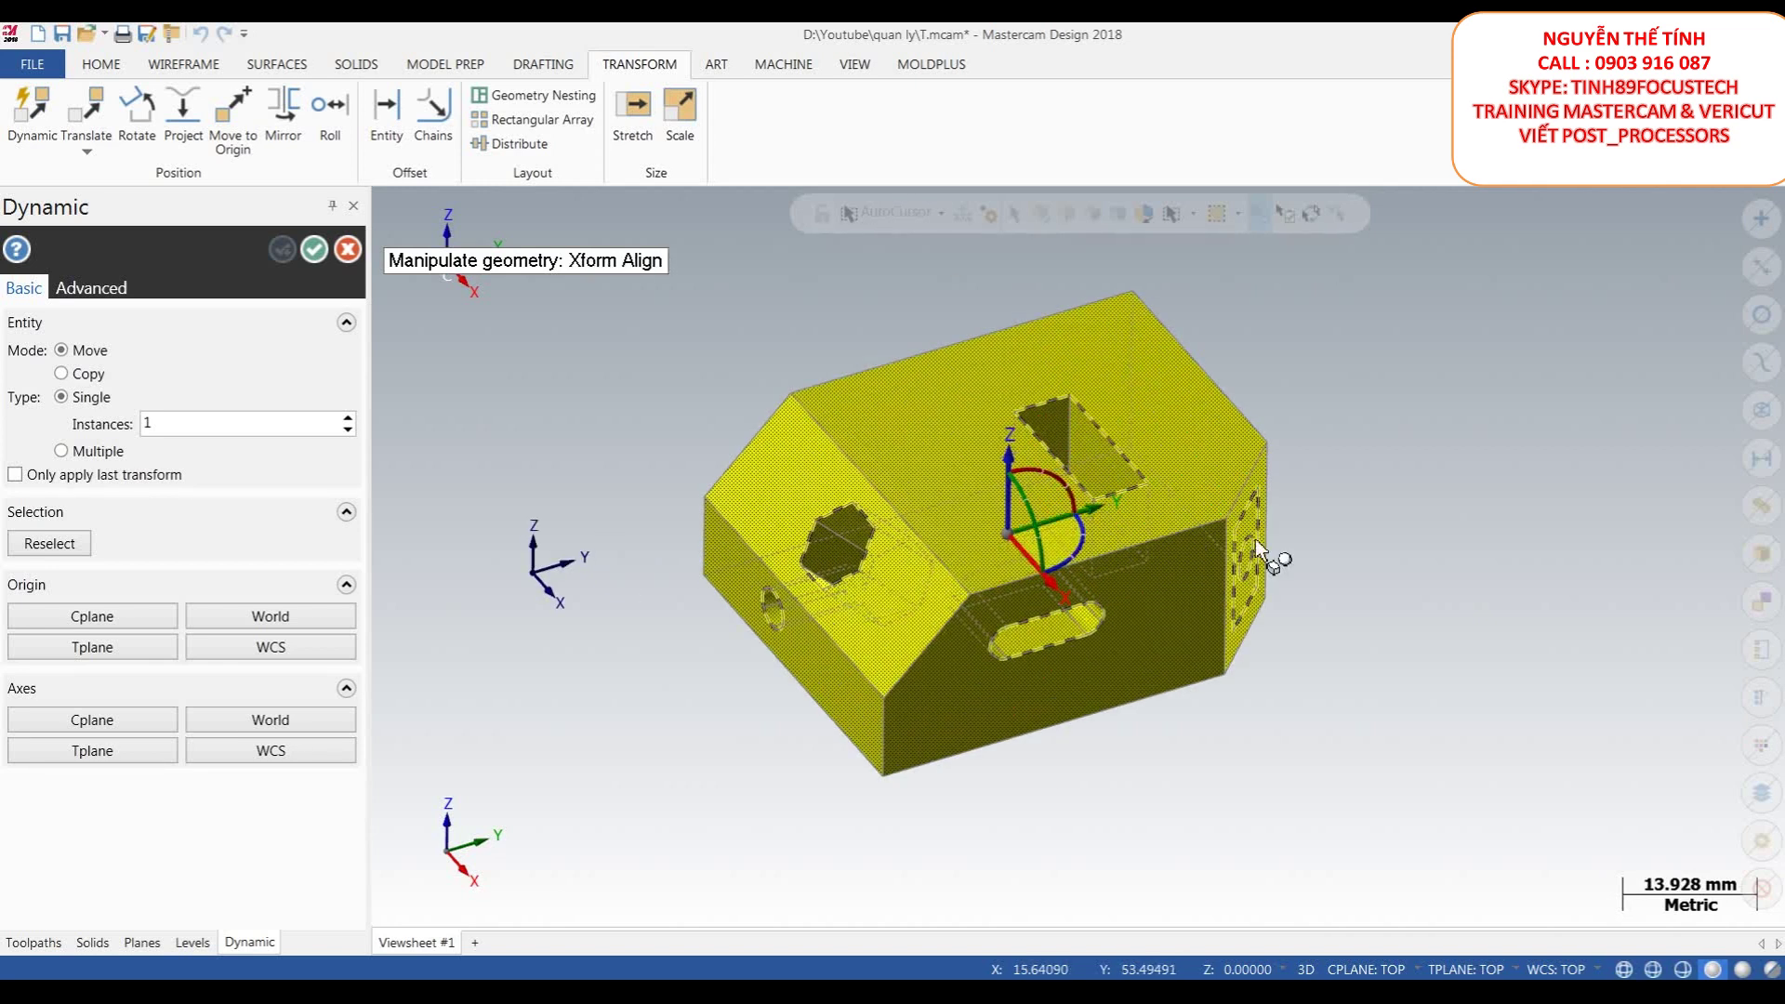
- Try rotating the part in the gnomon's XY plane and shifting it along the Y axis
scroll(1153, 548, down, 1)
click(1137, 554)
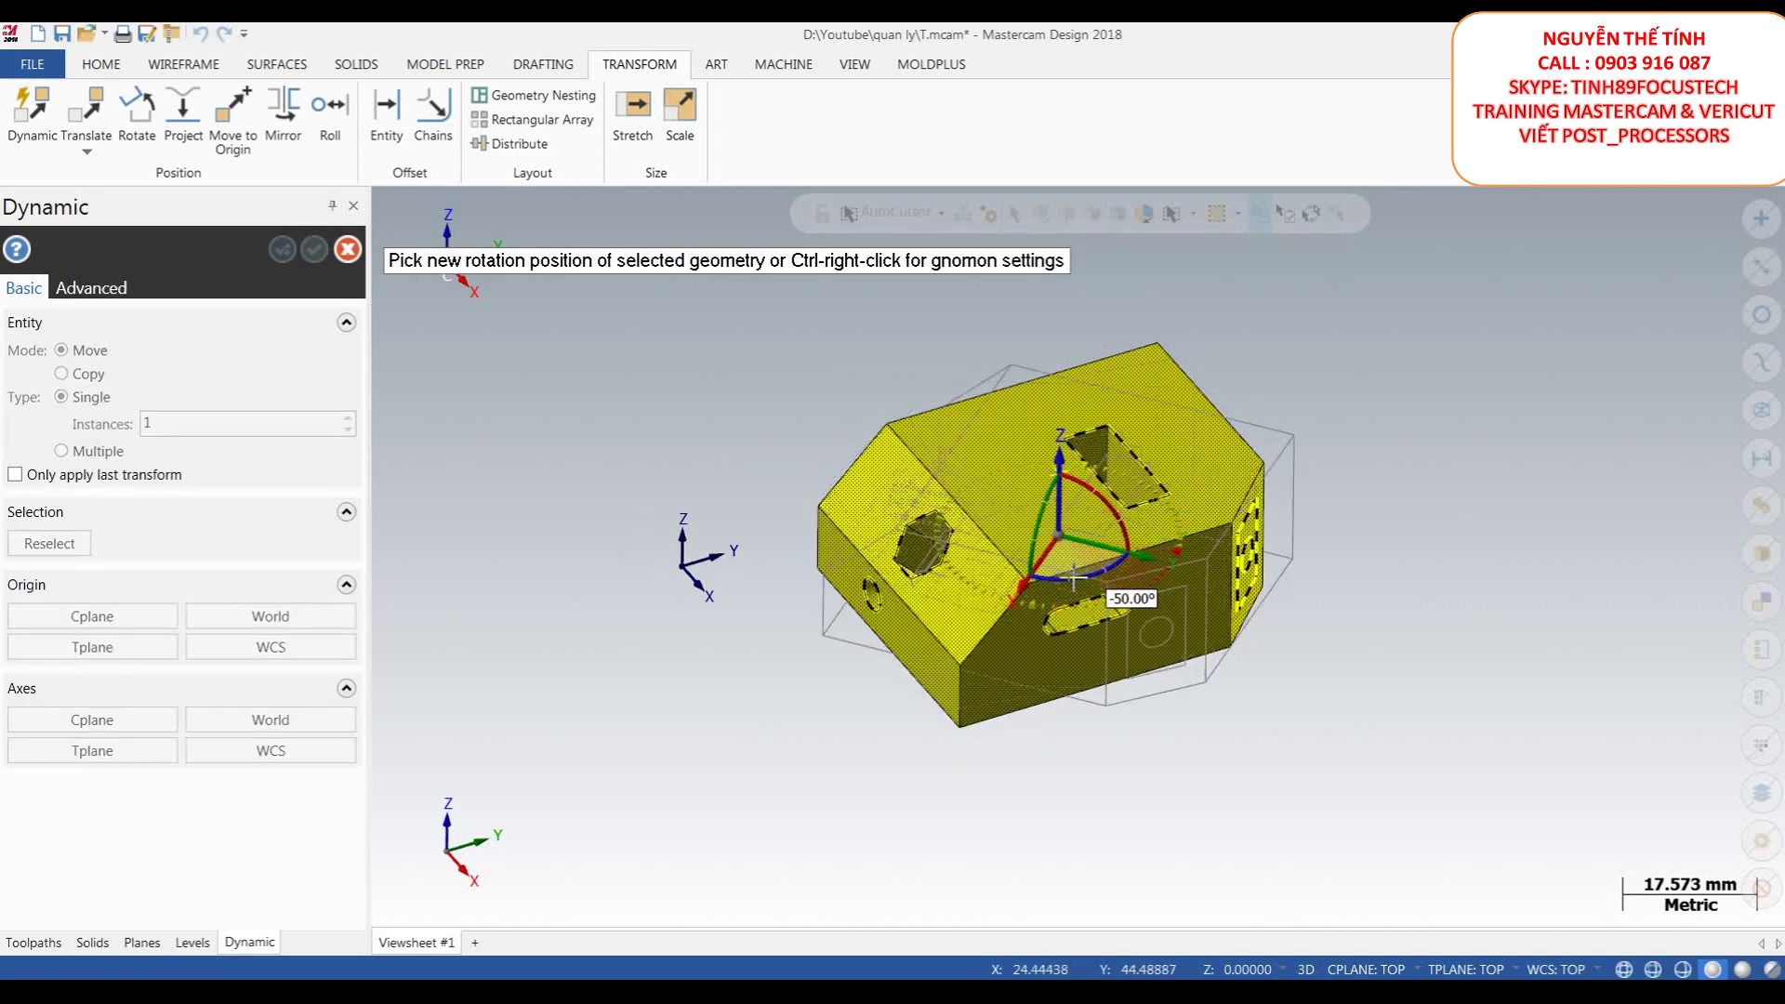
click(1168, 555)
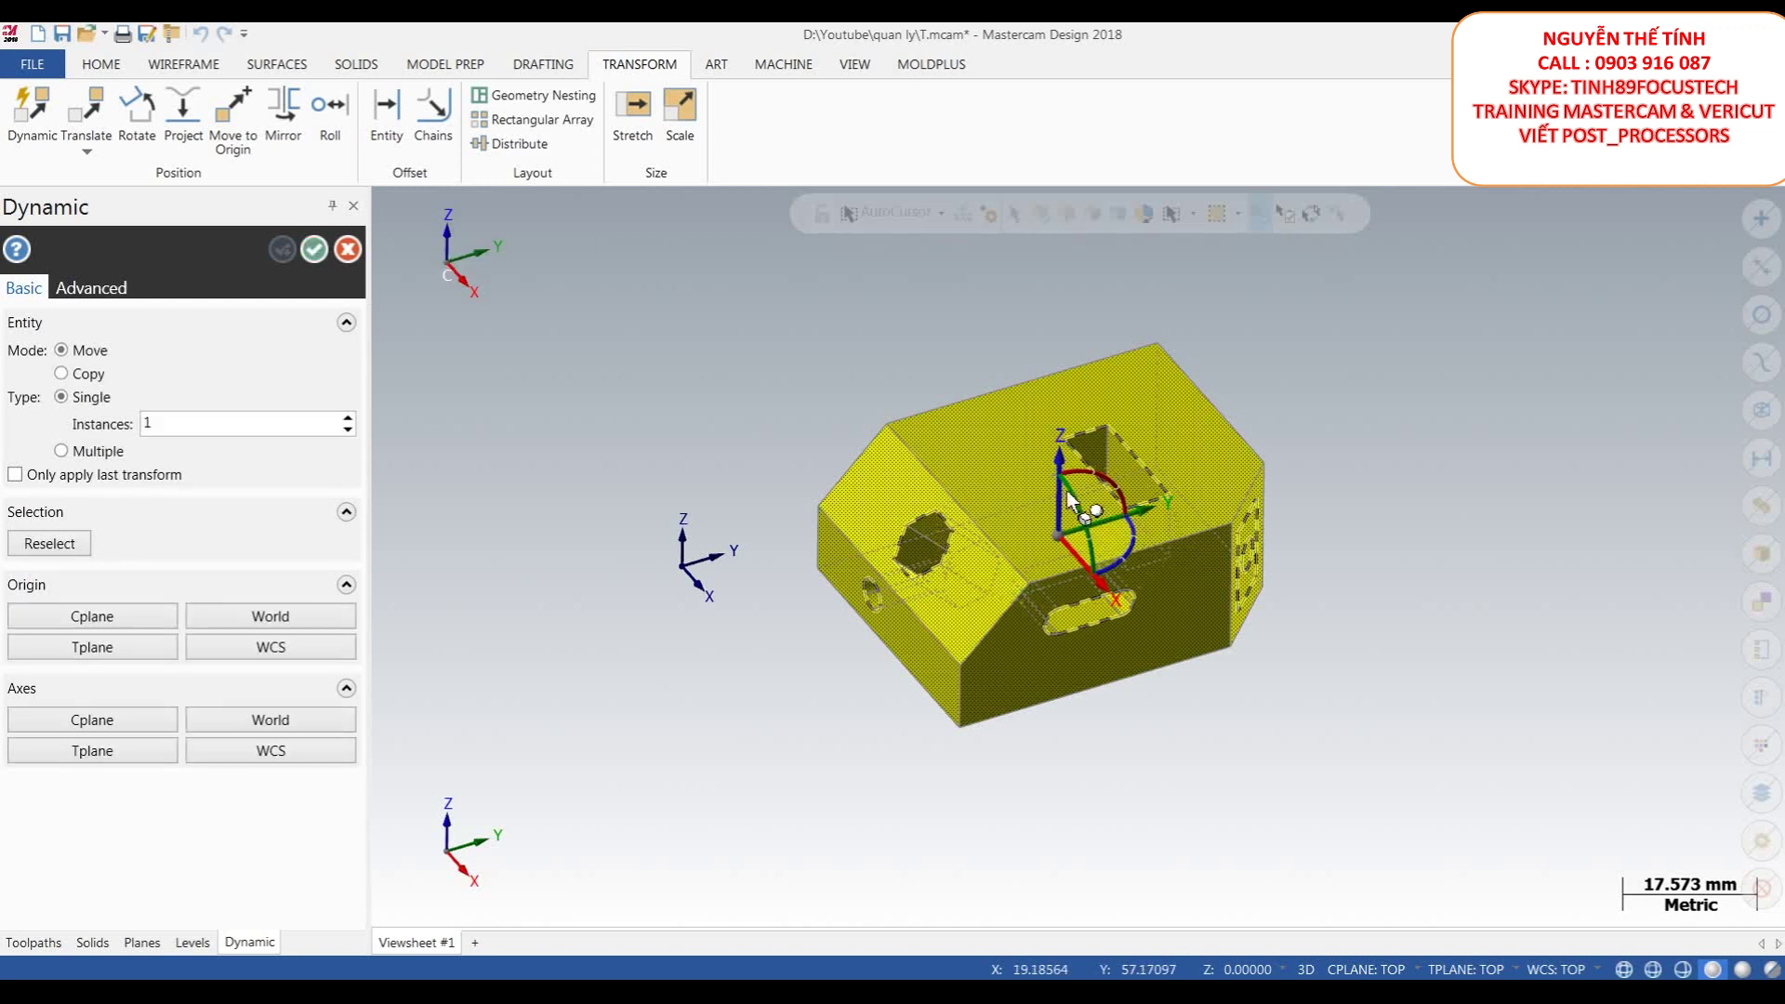
click(1111, 519)
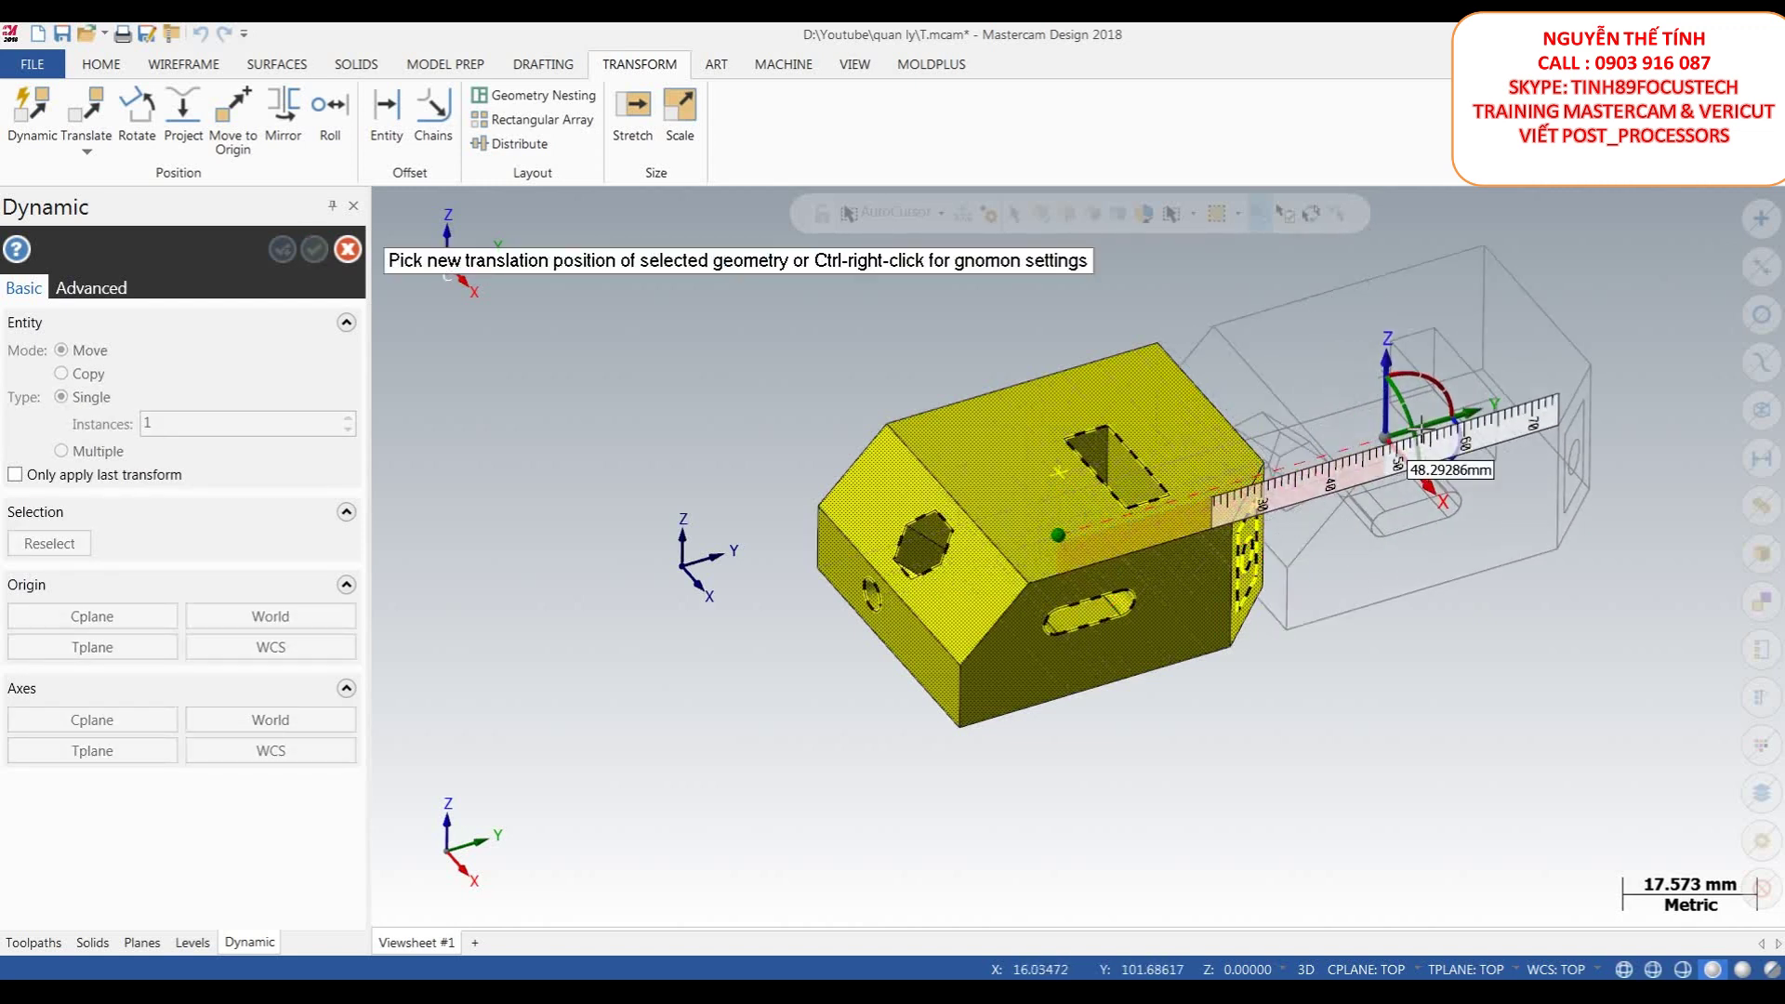
click(1115, 490)
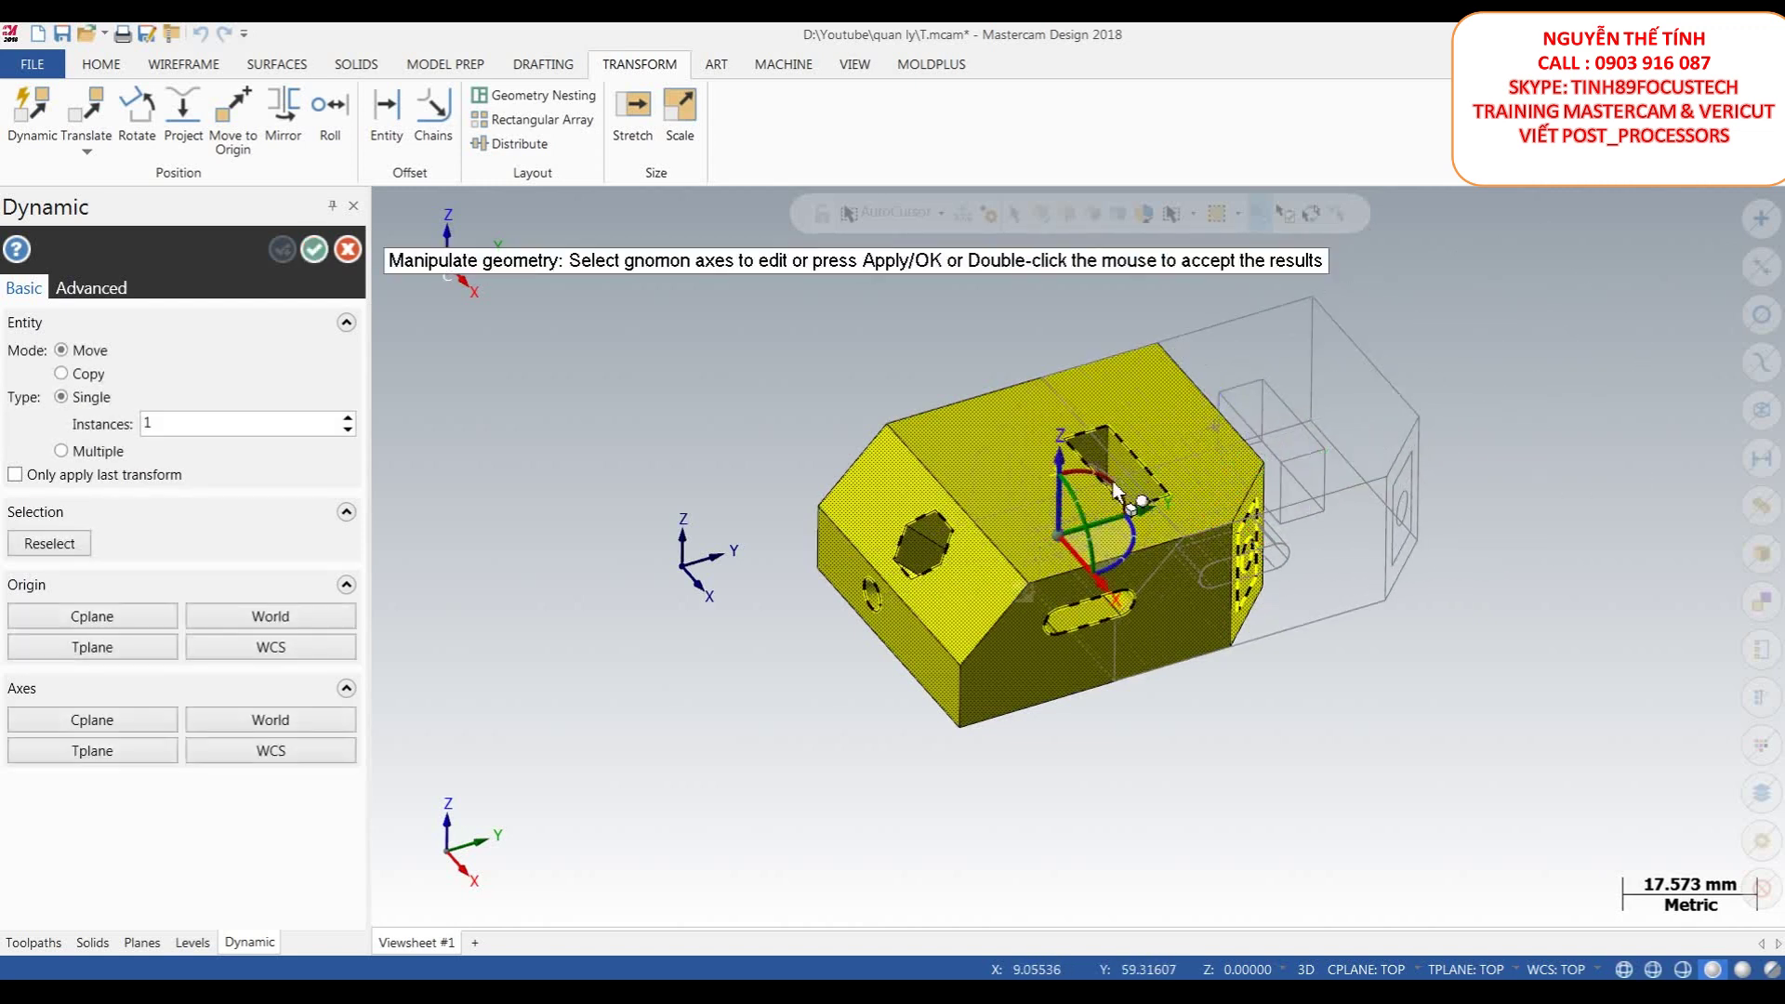
double_click(936, 474)
scroll(937, 483, down, 1)
key(Escape)
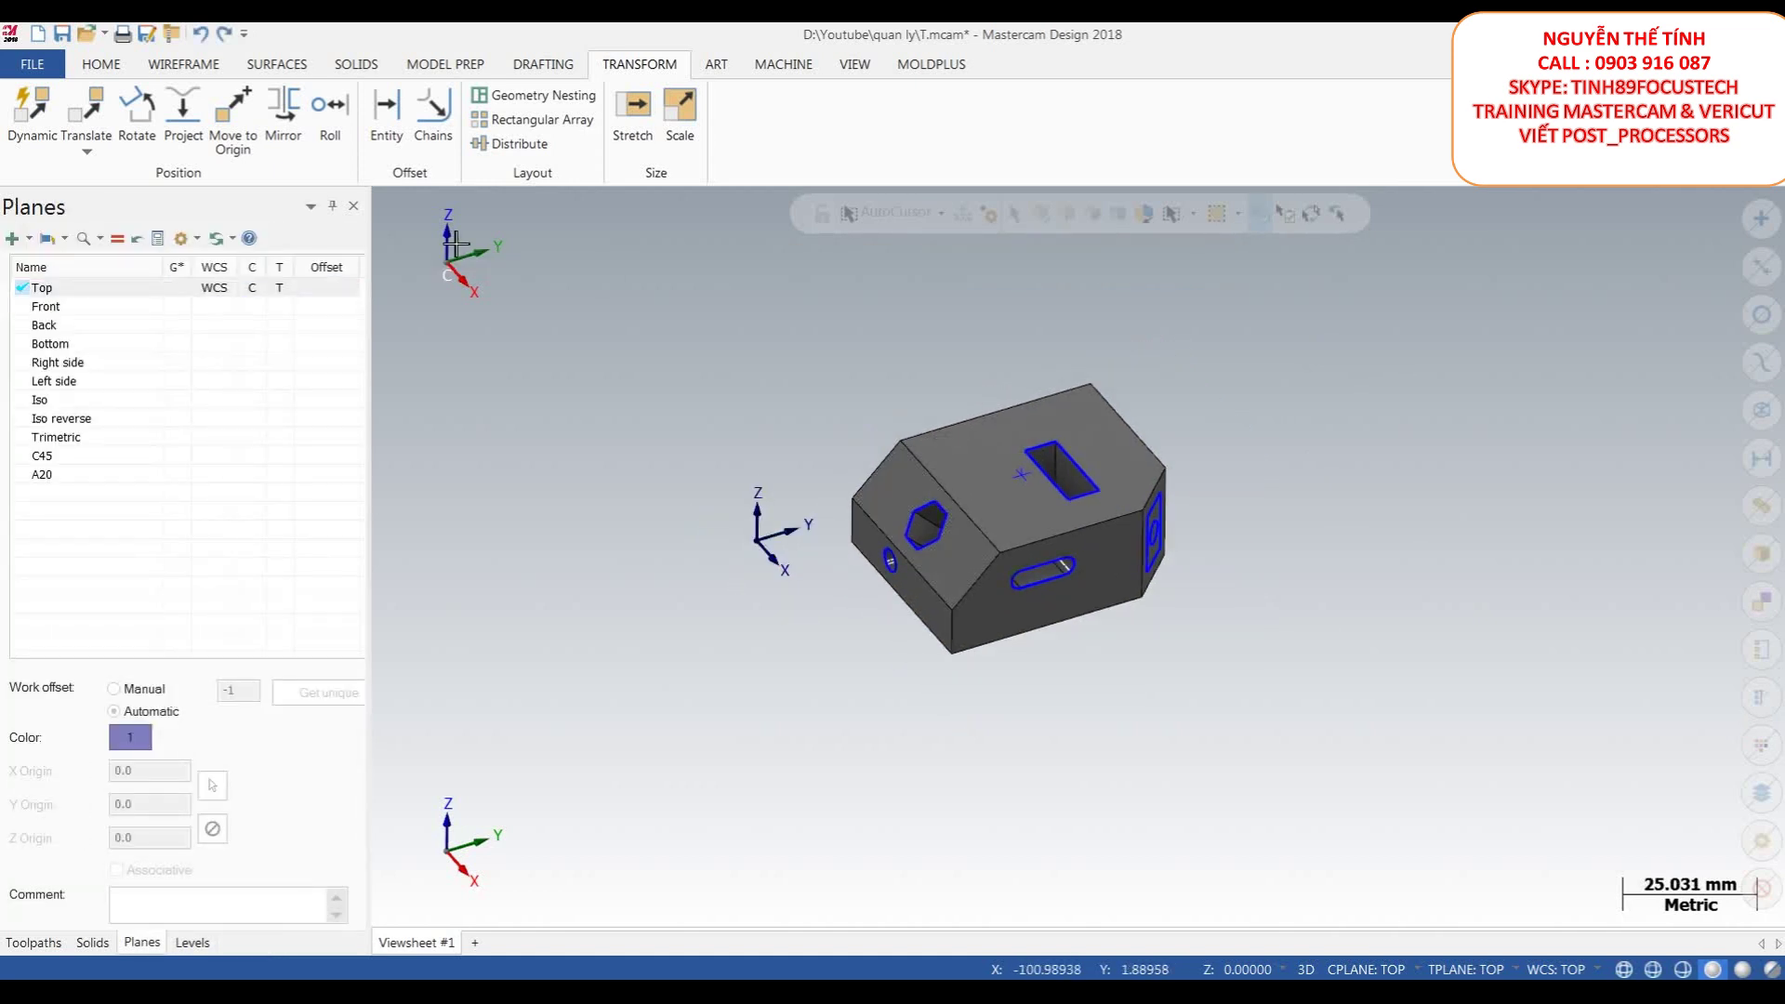
- Start a Translate and select the whole block together with all its wireframe
click(86, 153)
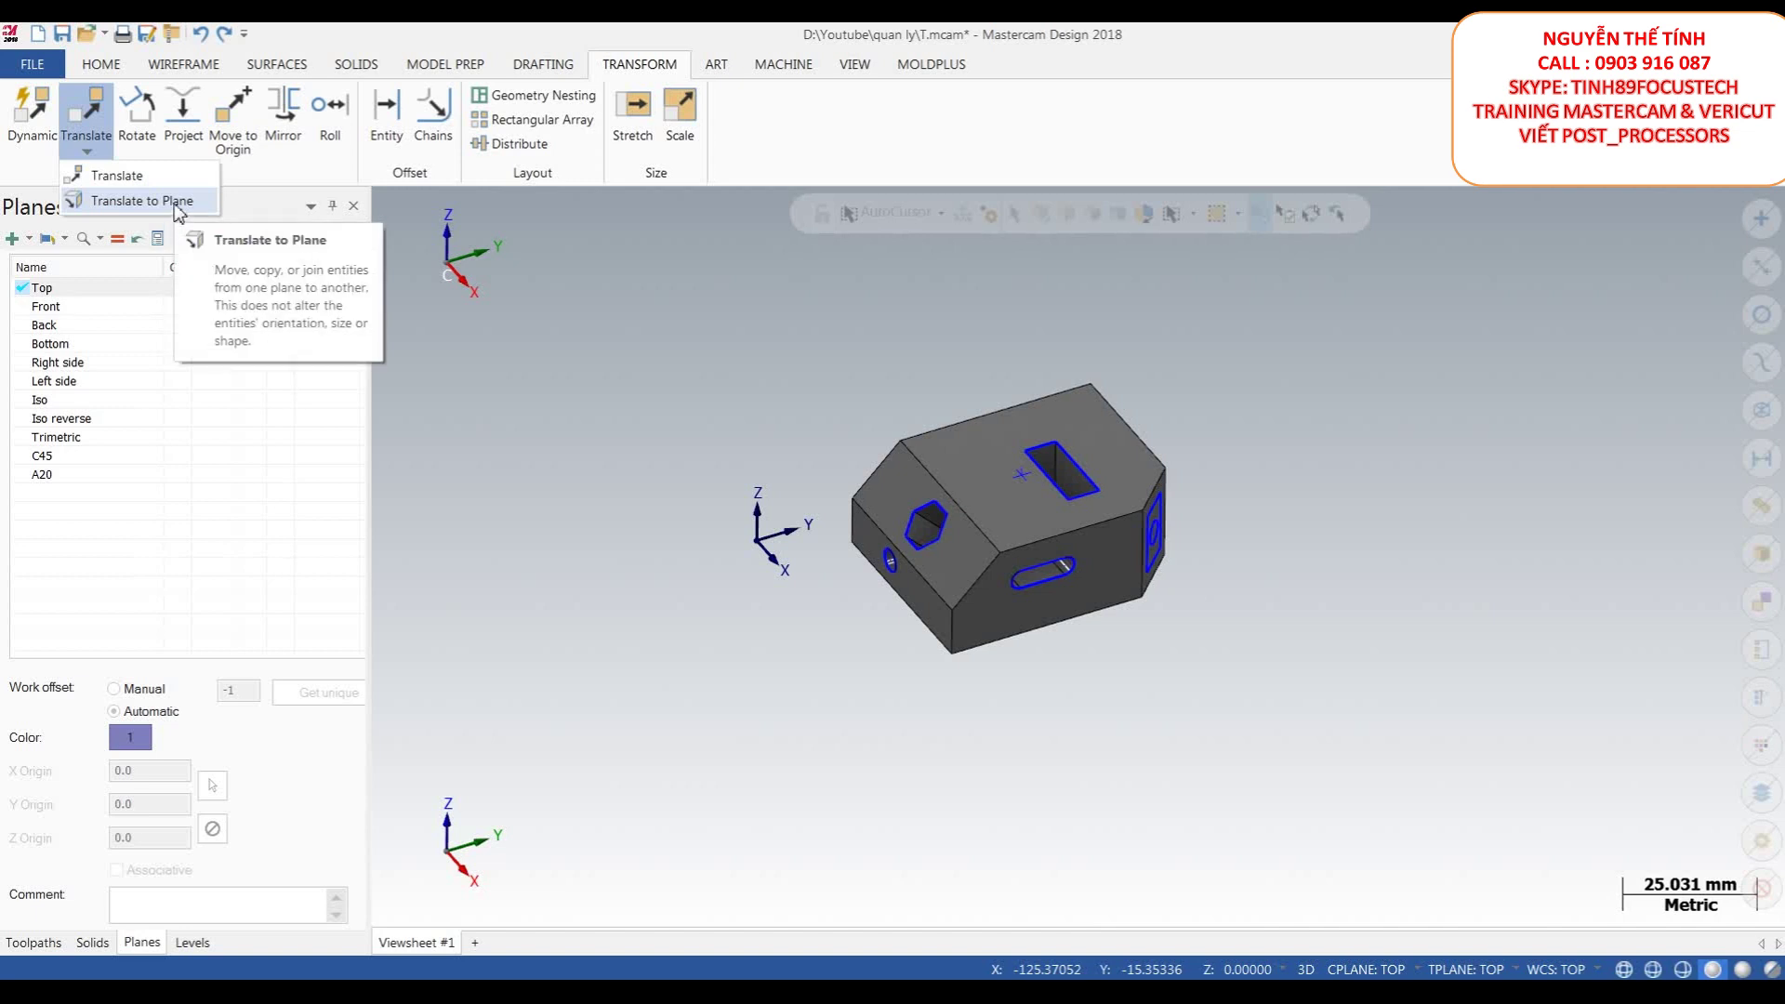
click(130, 179)
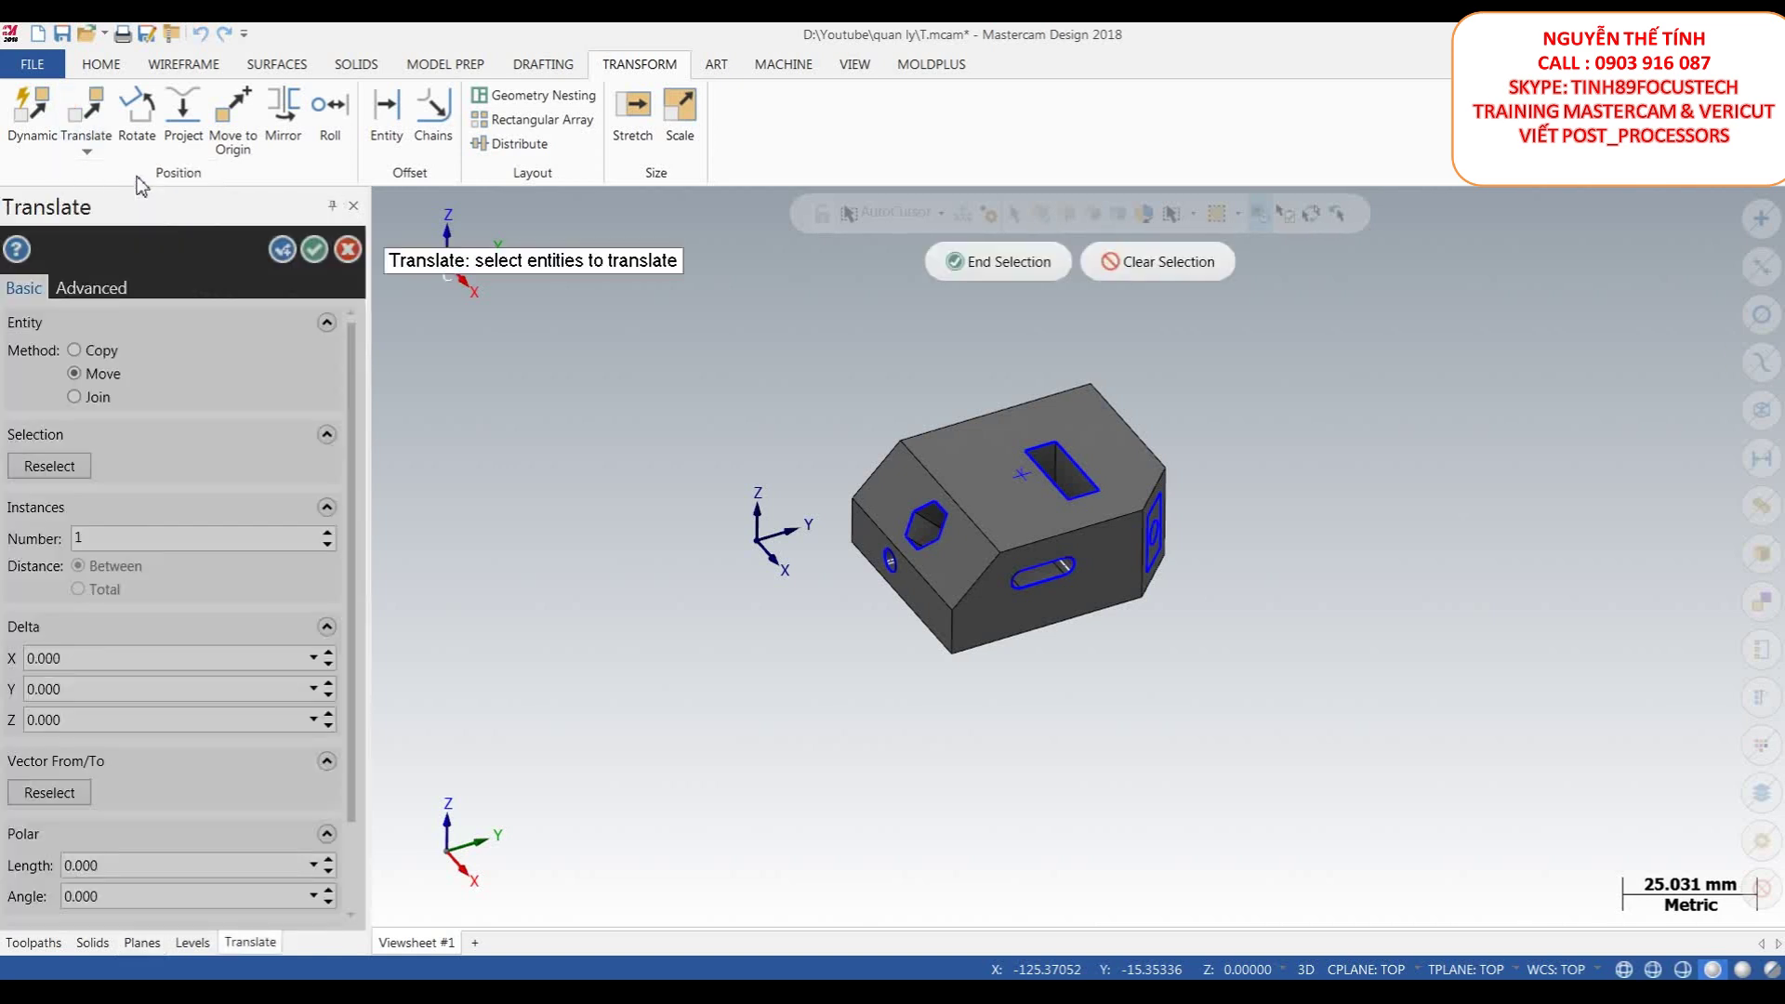
scroll(1125, 506, down, 2)
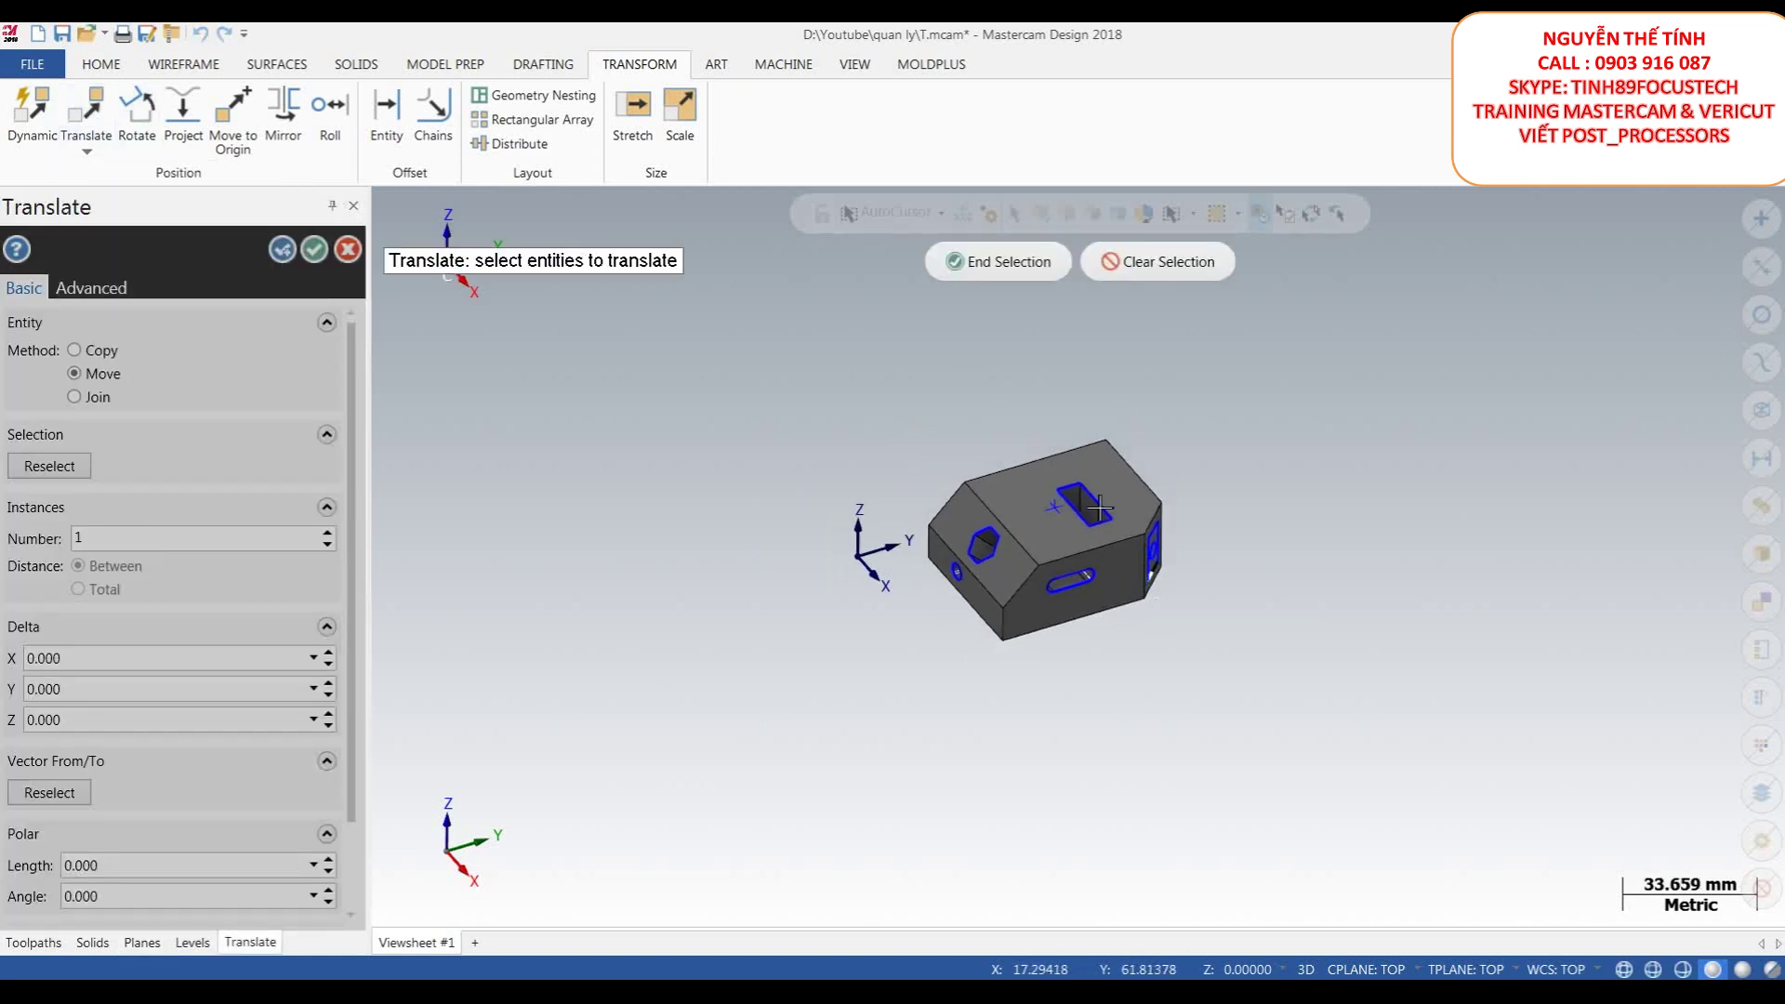
scroll(1295, 705, up, 2)
drag(1295, 706, 769, 387)
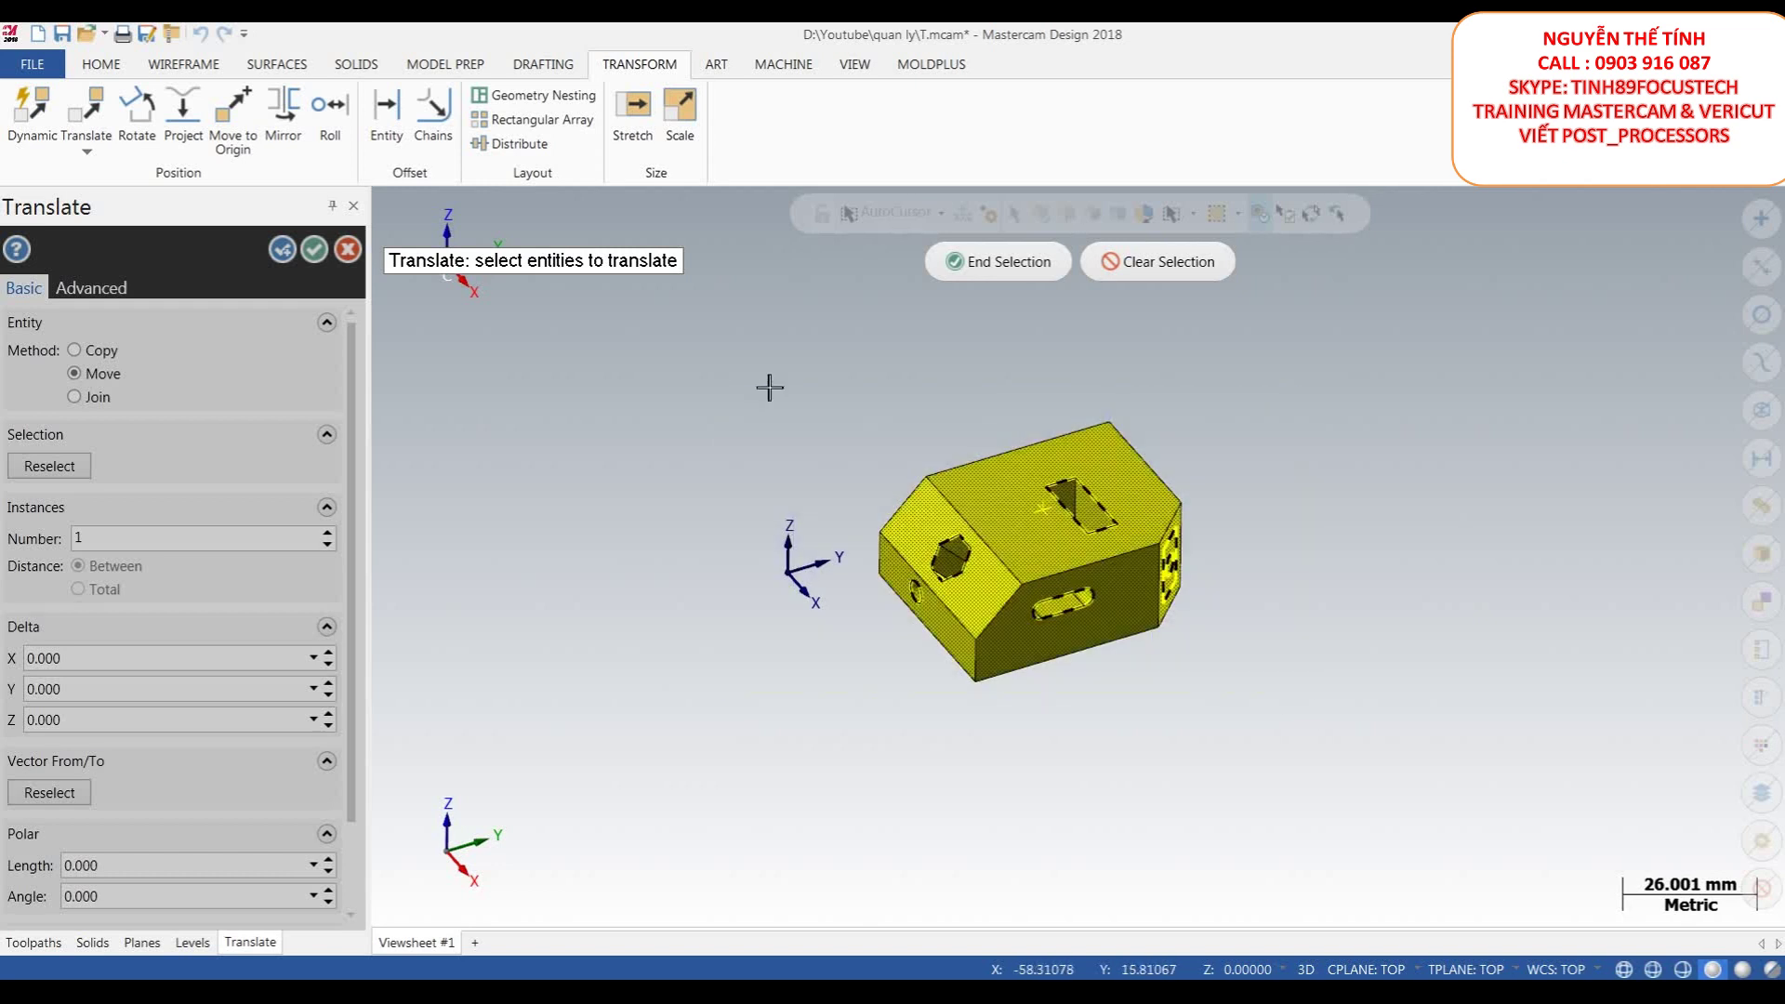
click(1001, 262)
scroll(848, 428, down, 1)
scroll(848, 427, up, 1)
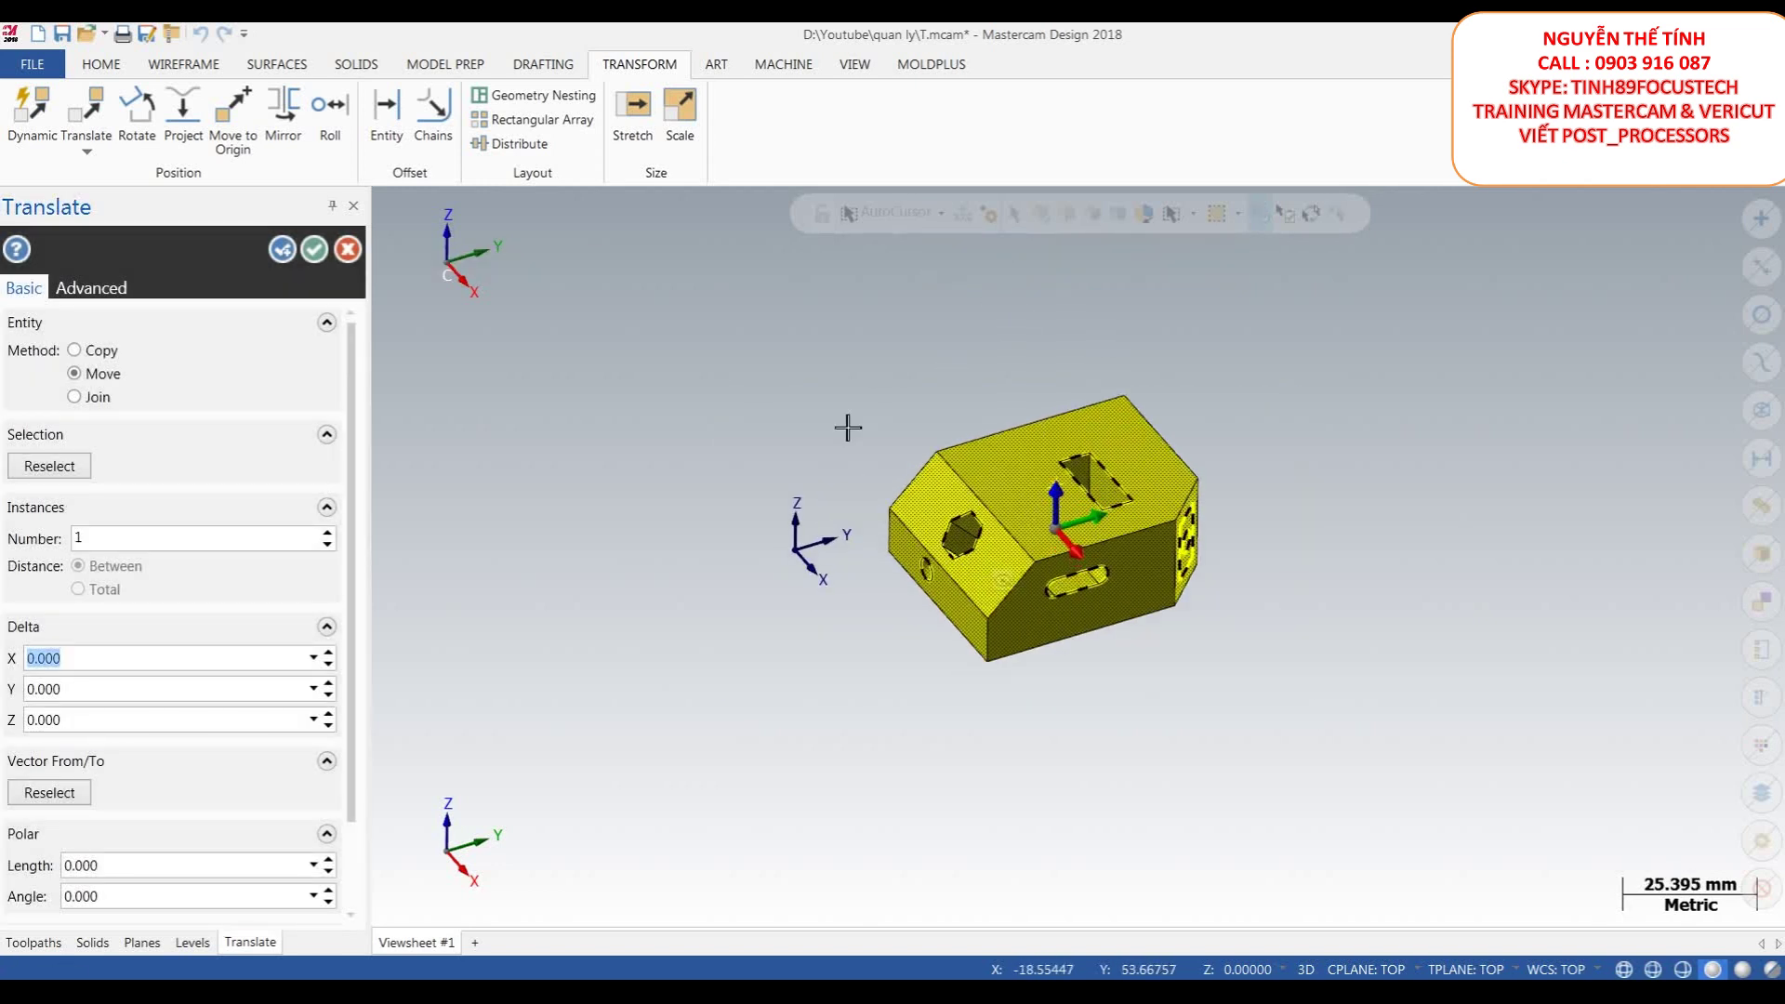
- Set the translation's X delta to 50 mm
drag(354, 419, 360, 502)
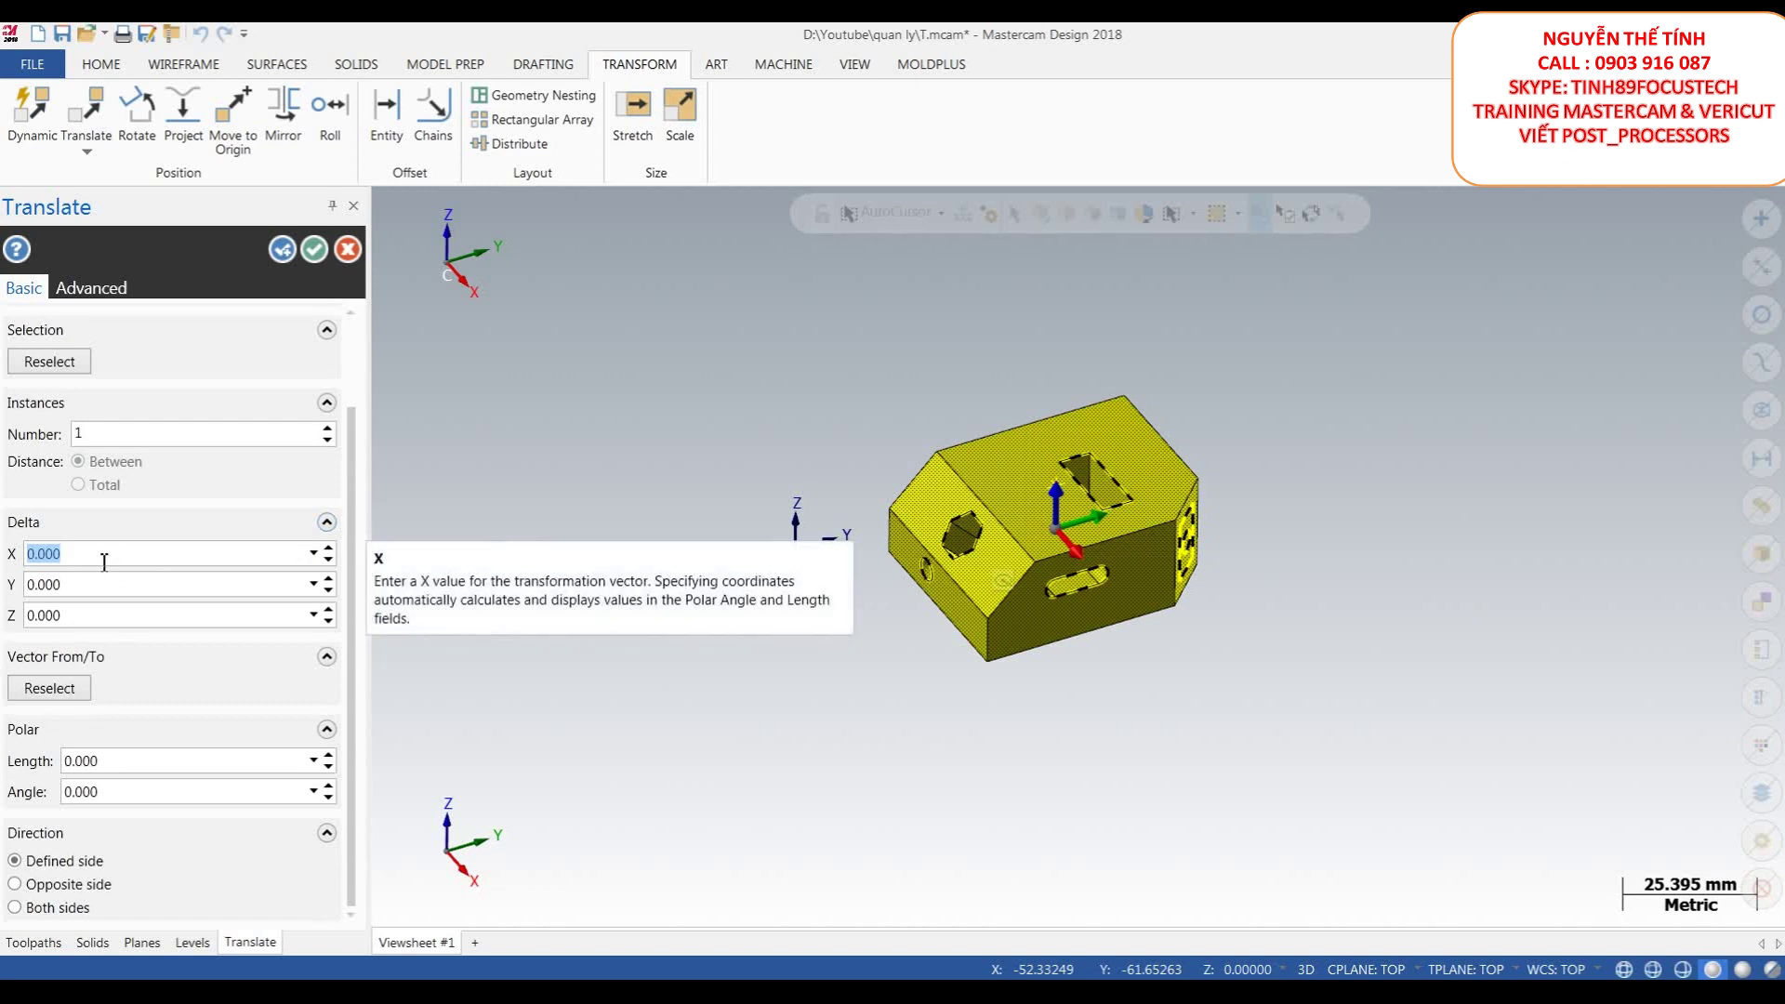
text(50)
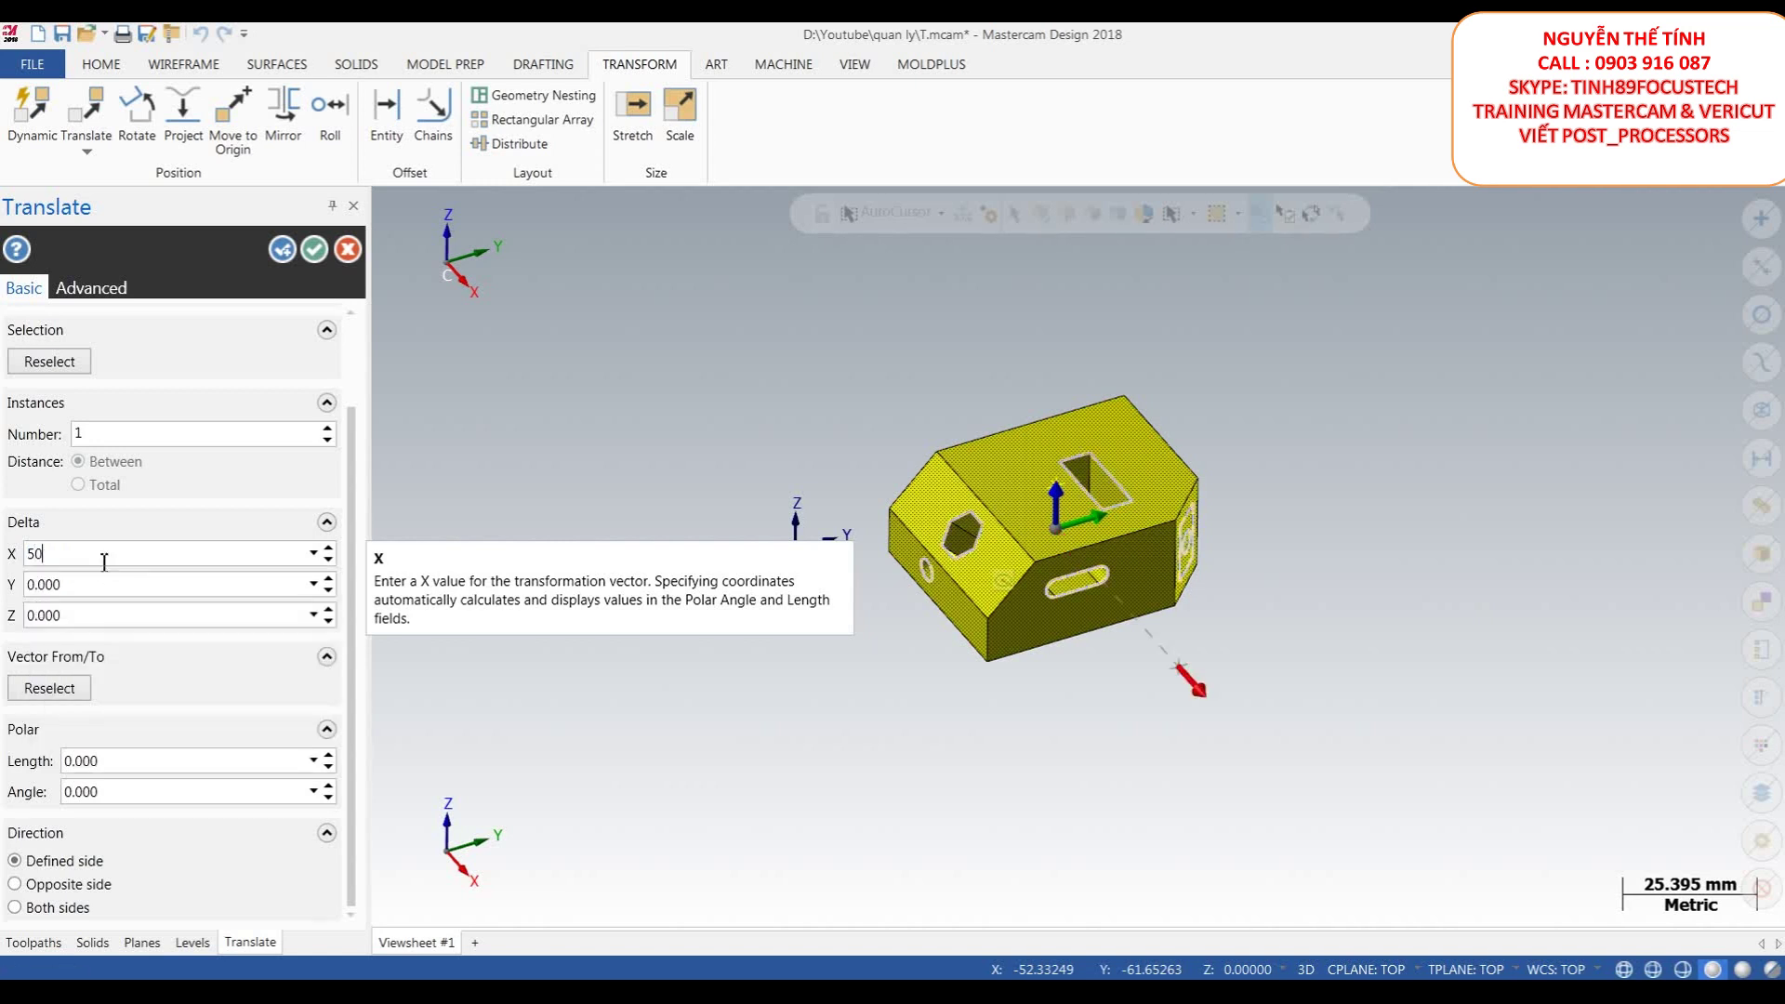
key(Return)
scroll(908, 538, down, 1)
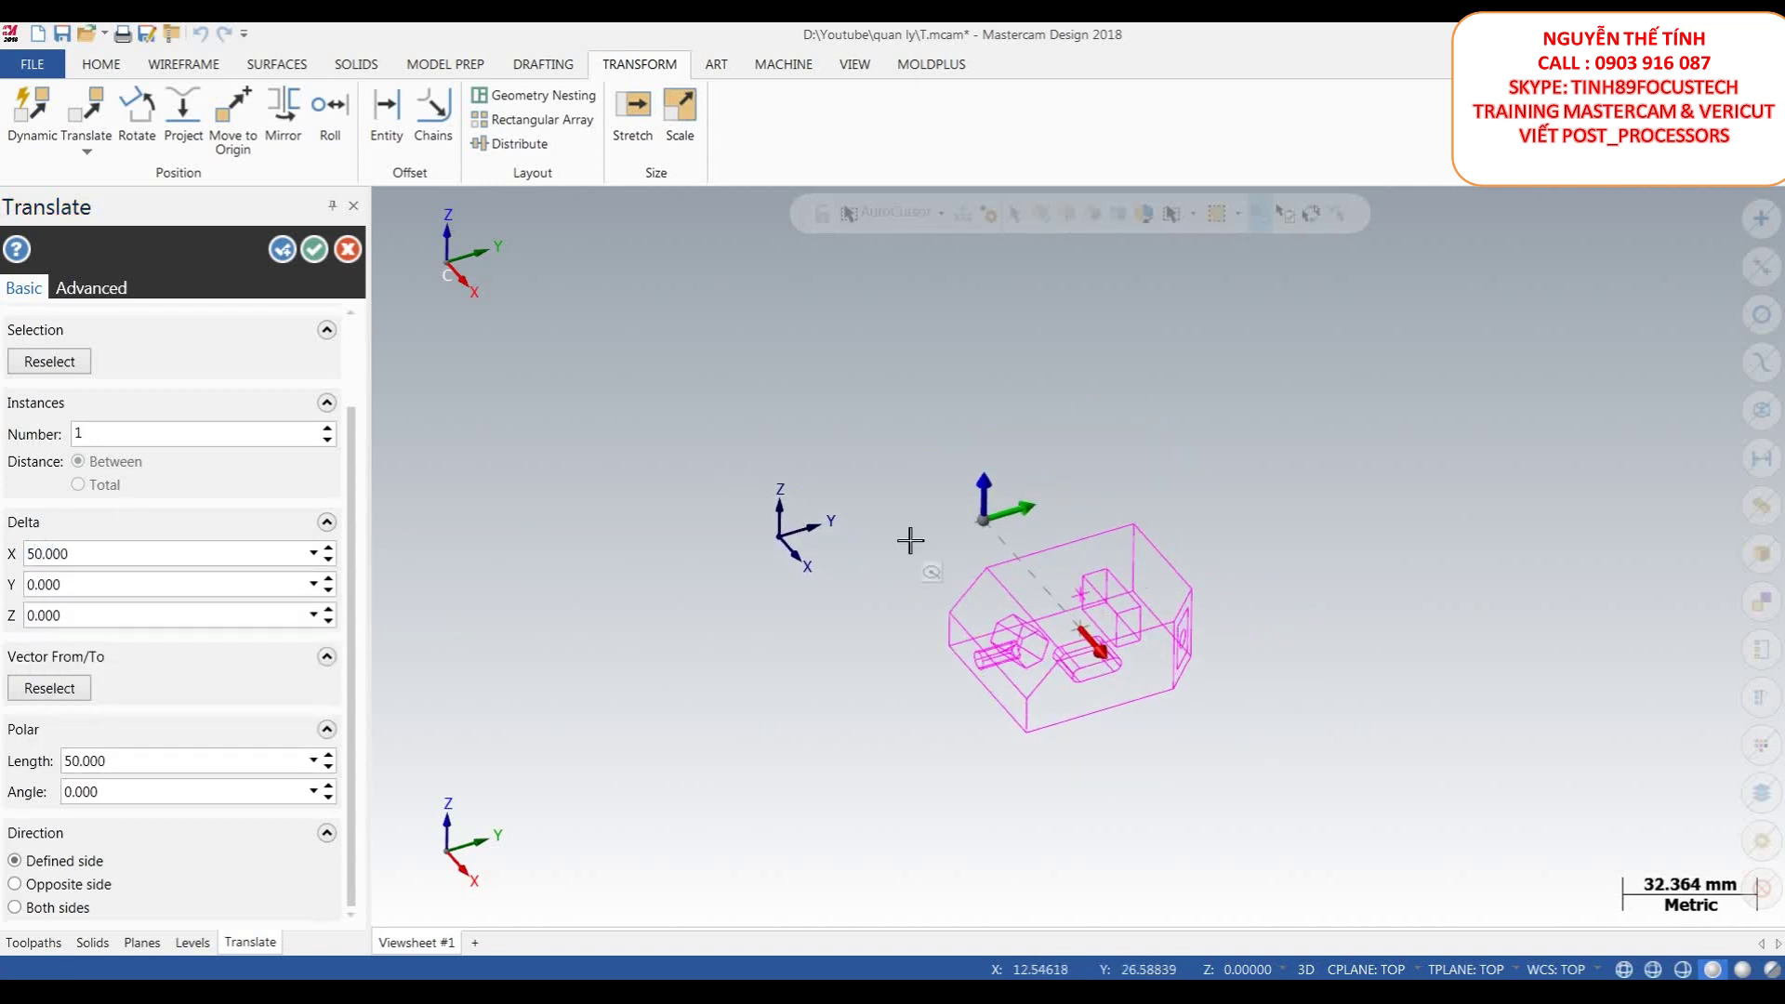
scroll(900, 480, up, 1)
- Switch the translation method to Copy and set the Y delta to 100 mm
drag(353, 451, 342, 376)
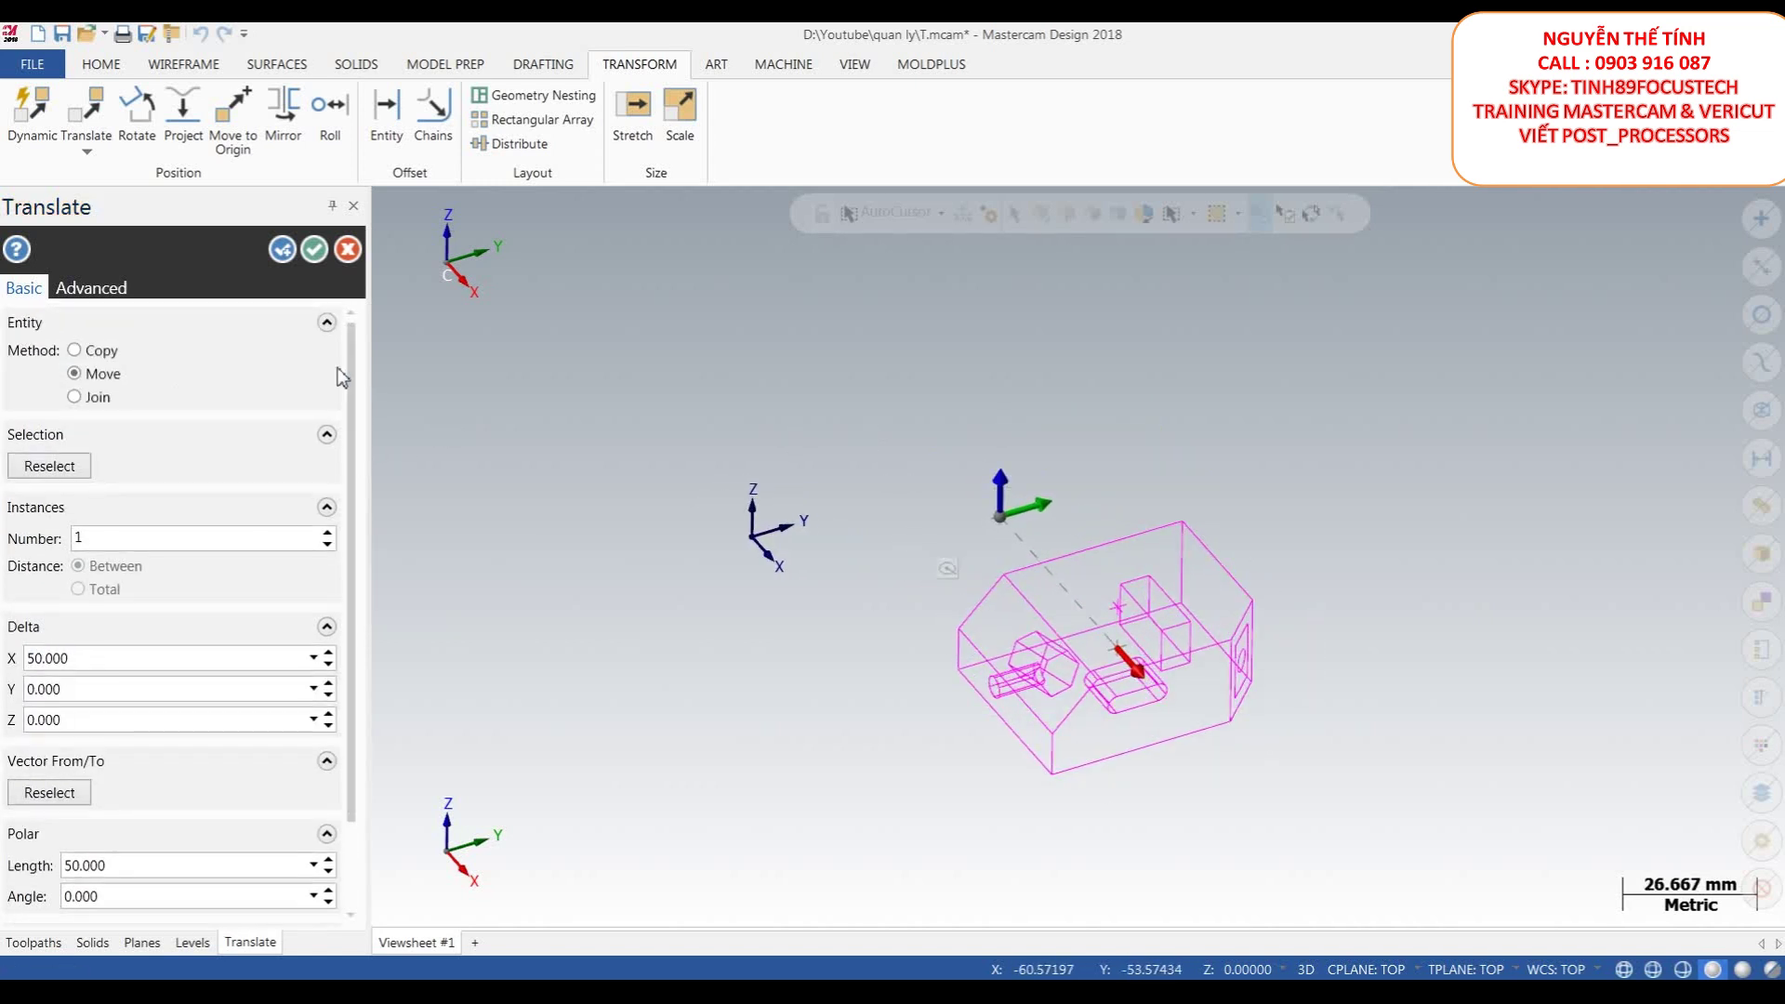
click(100, 355)
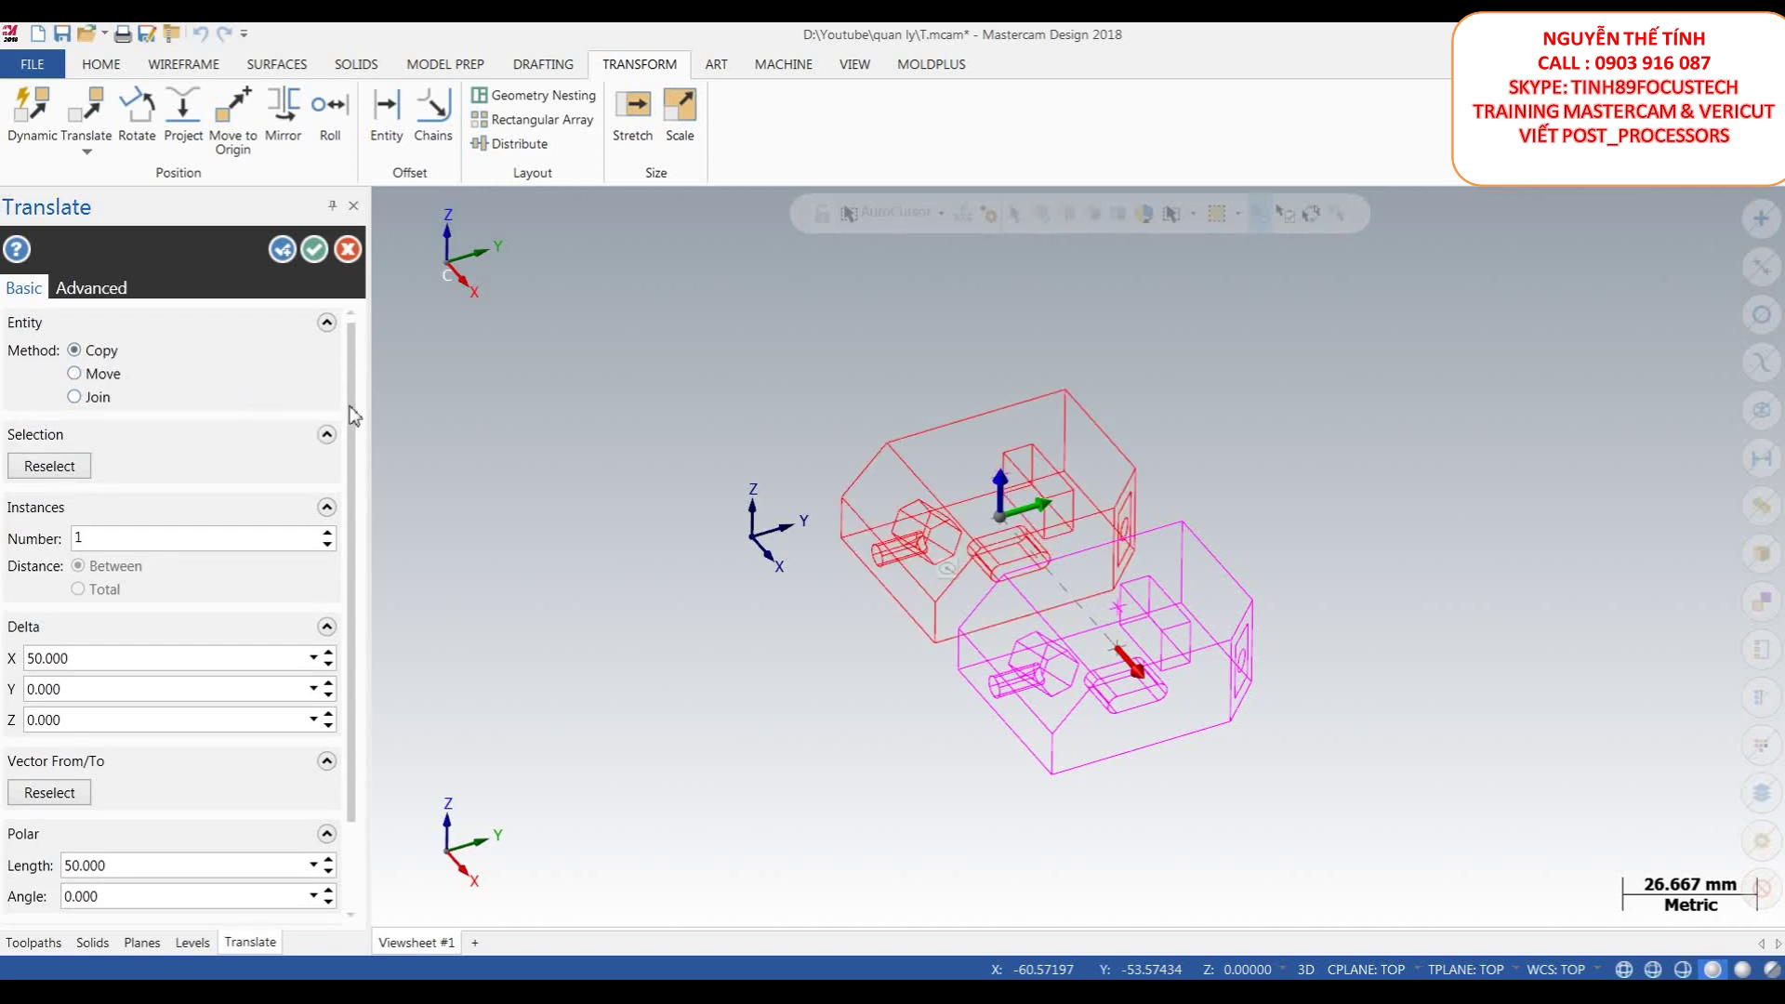
drag(357, 493, 353, 600)
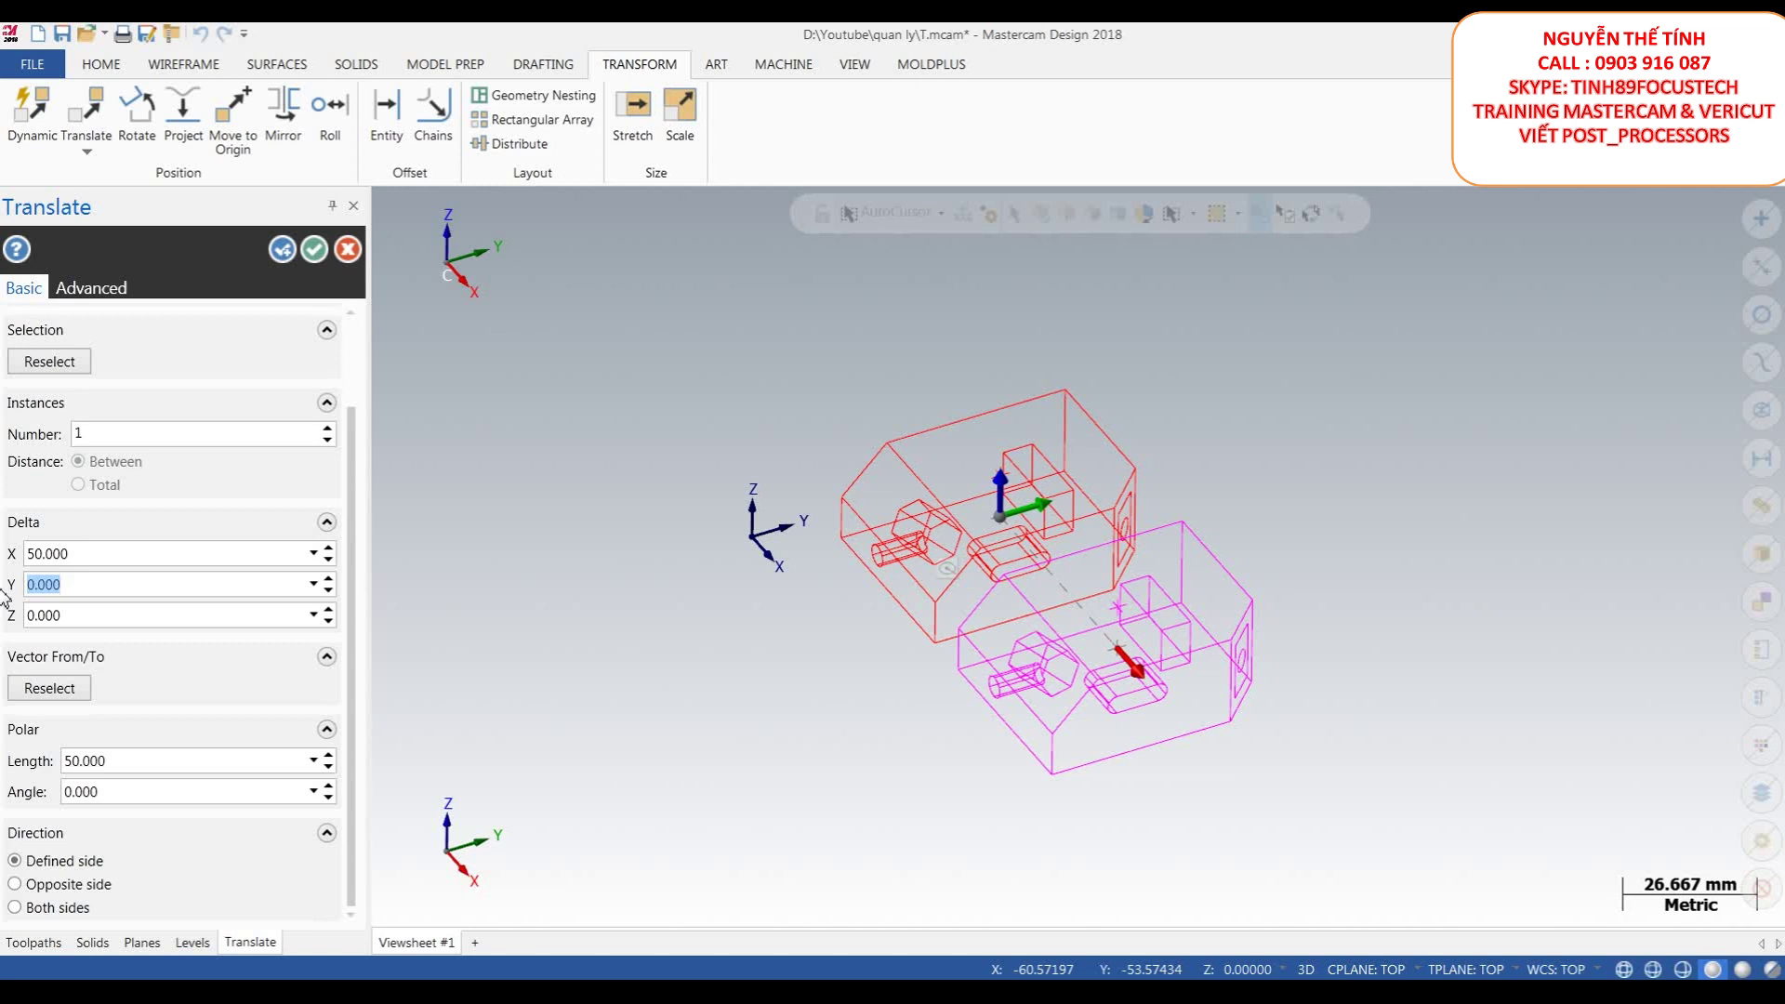
text(100)
key(Return)
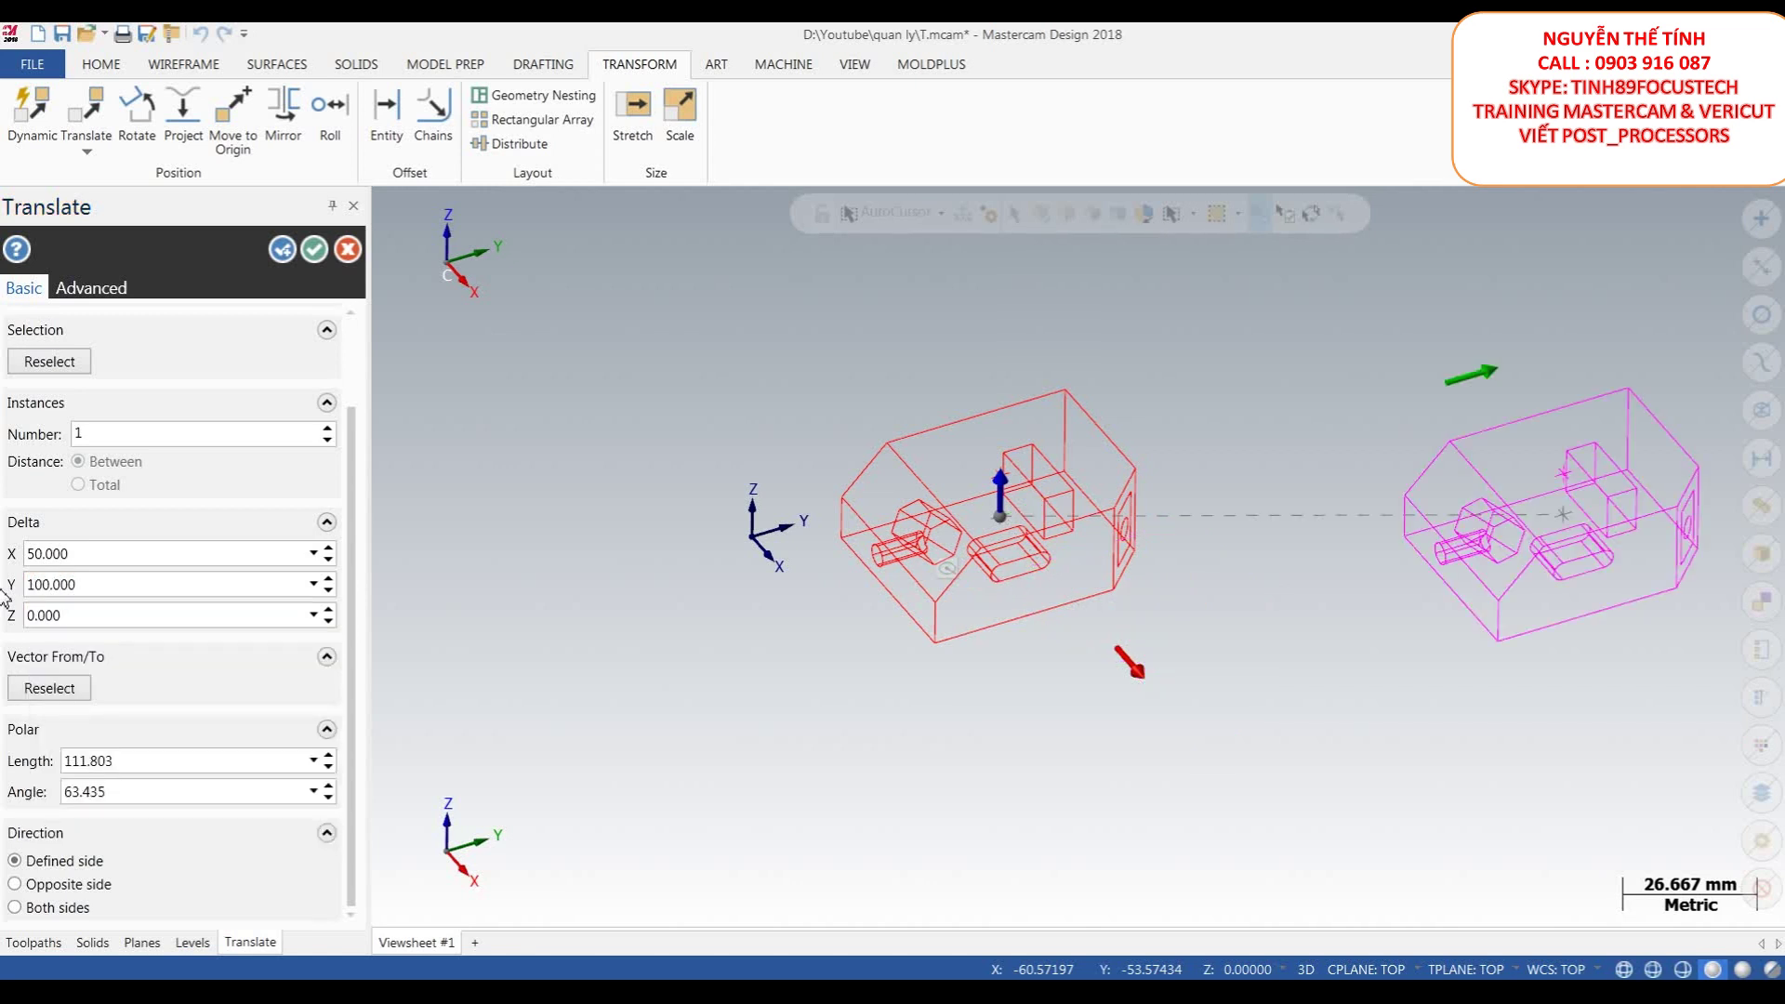
scroll(856, 511, down, 2)
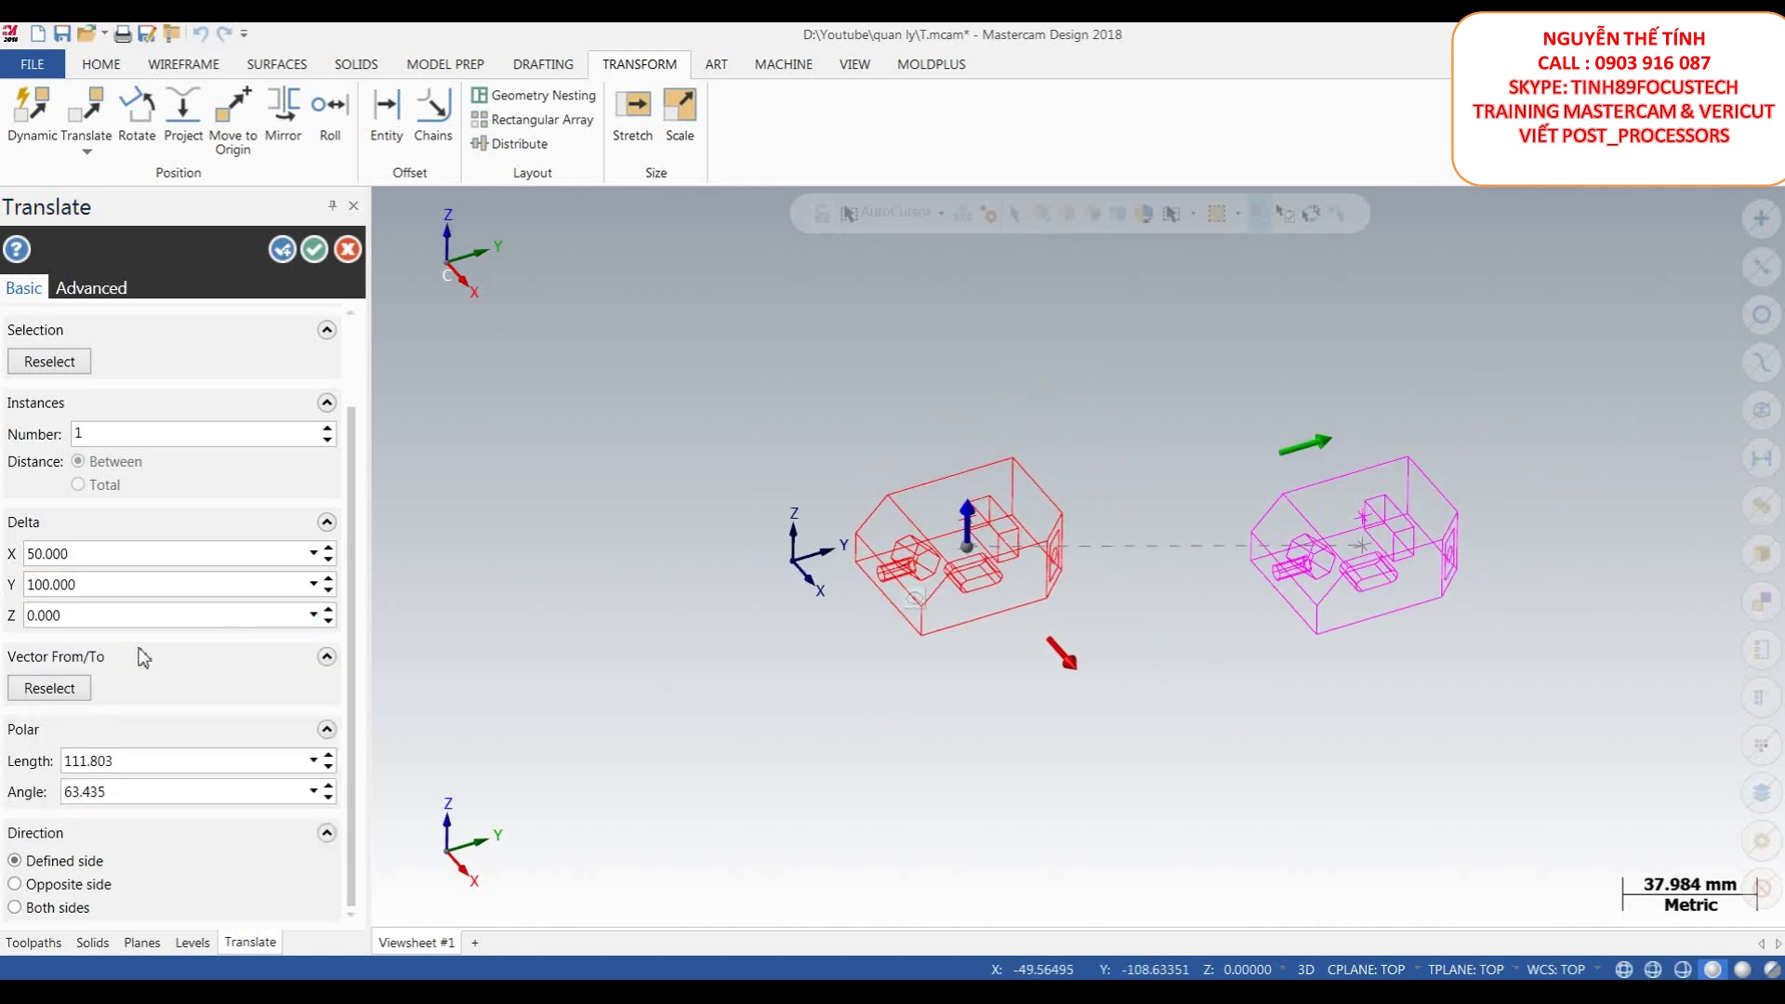
- Set the translation's Z delta to 100 mm and check the preview of both blocks
text(100)
key(Return)
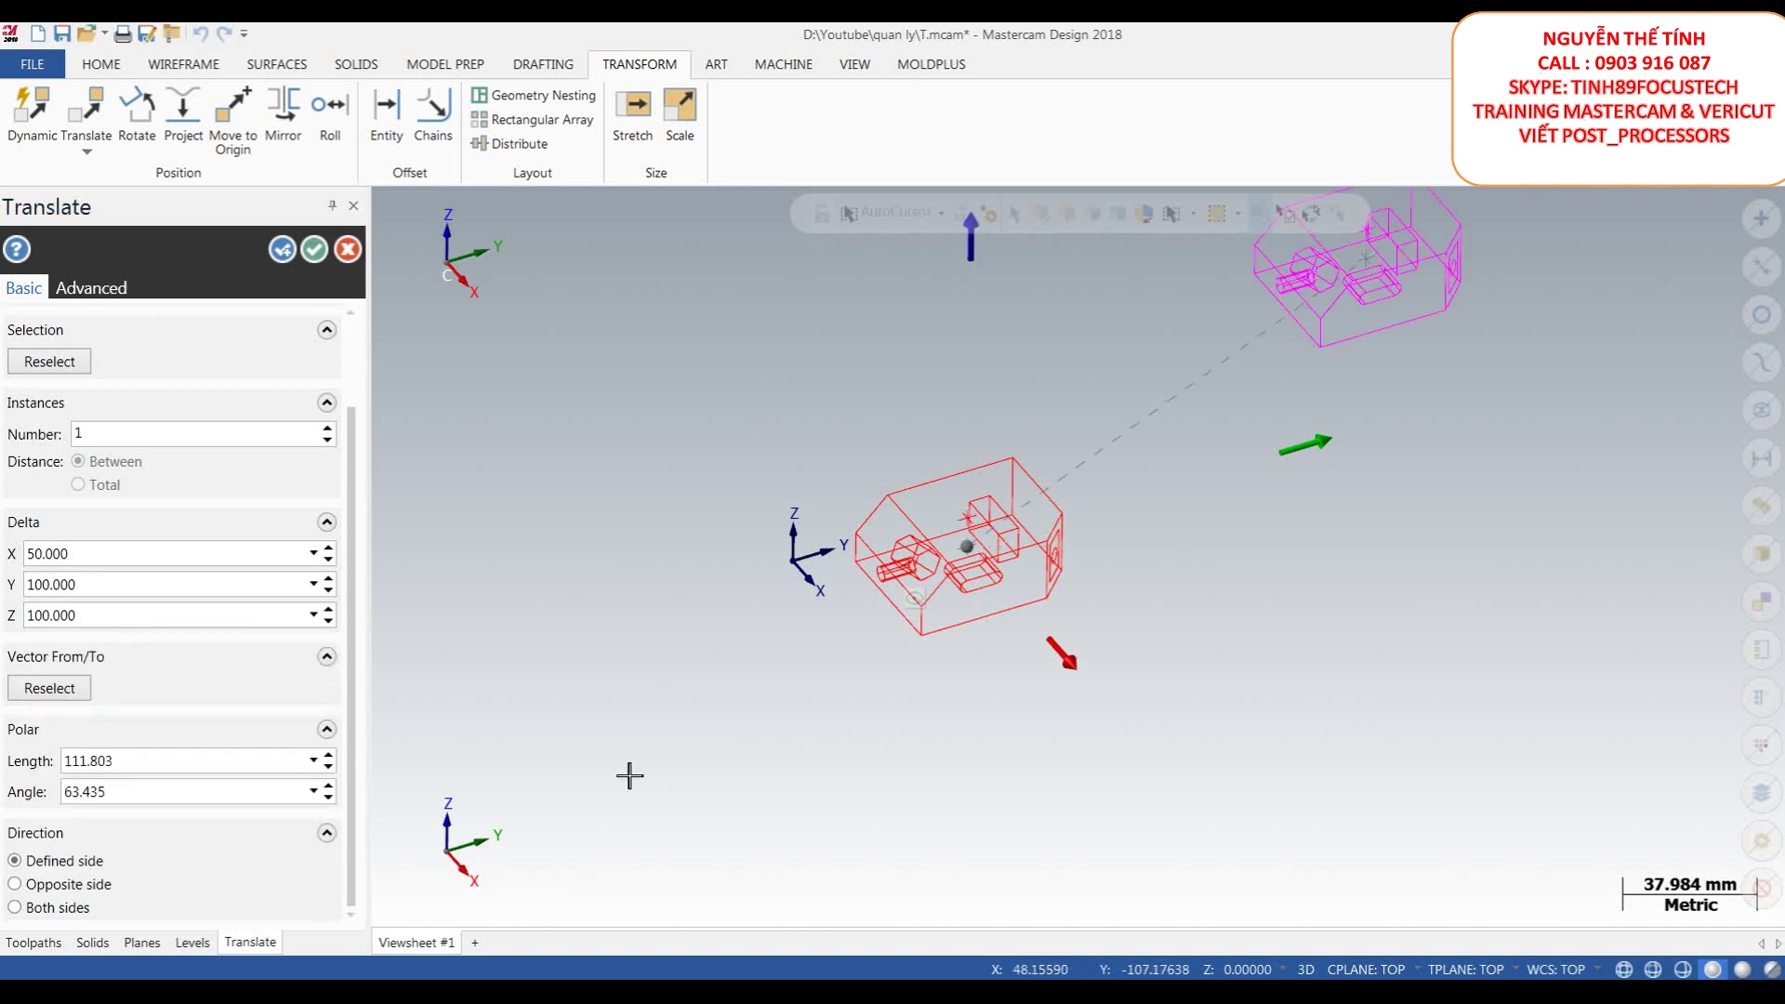
scroll(940, 701, down, 3)
middle_drag(1128, 534, 974, 503)
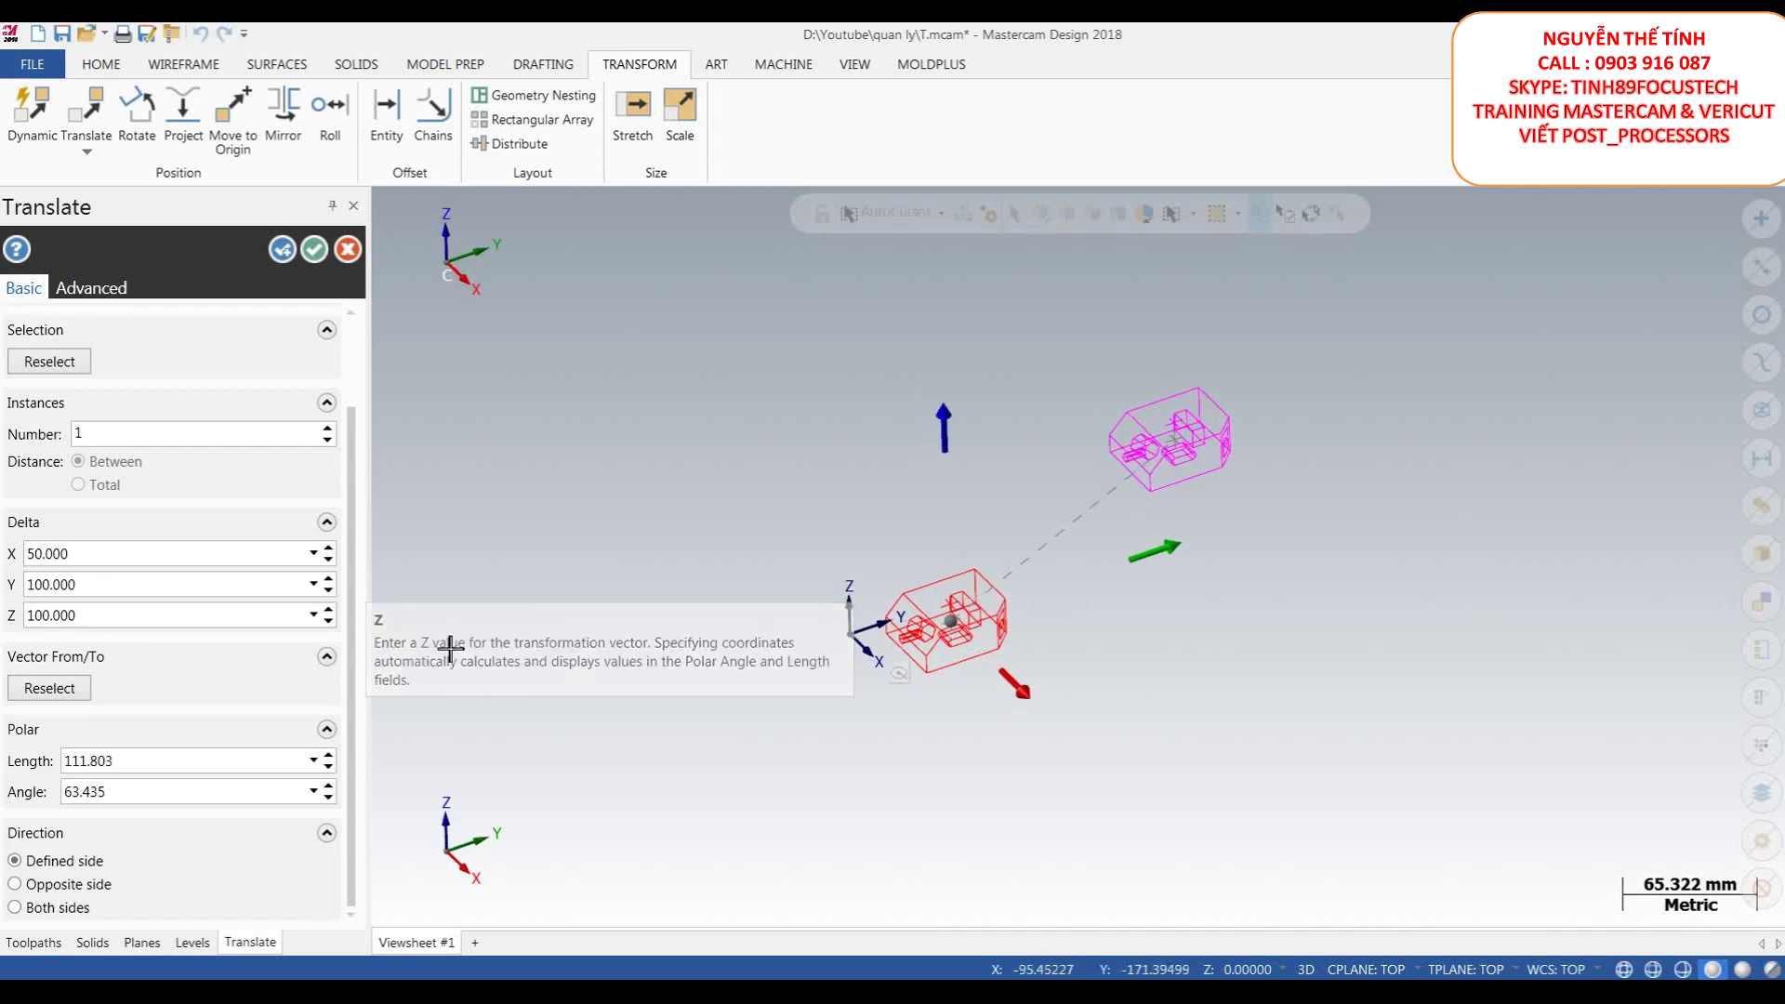
- Compare the Move and Copy previews, then accept the translation as a Copy and clear the transform colours
drag(357, 485, 354, 402)
click(74, 373)
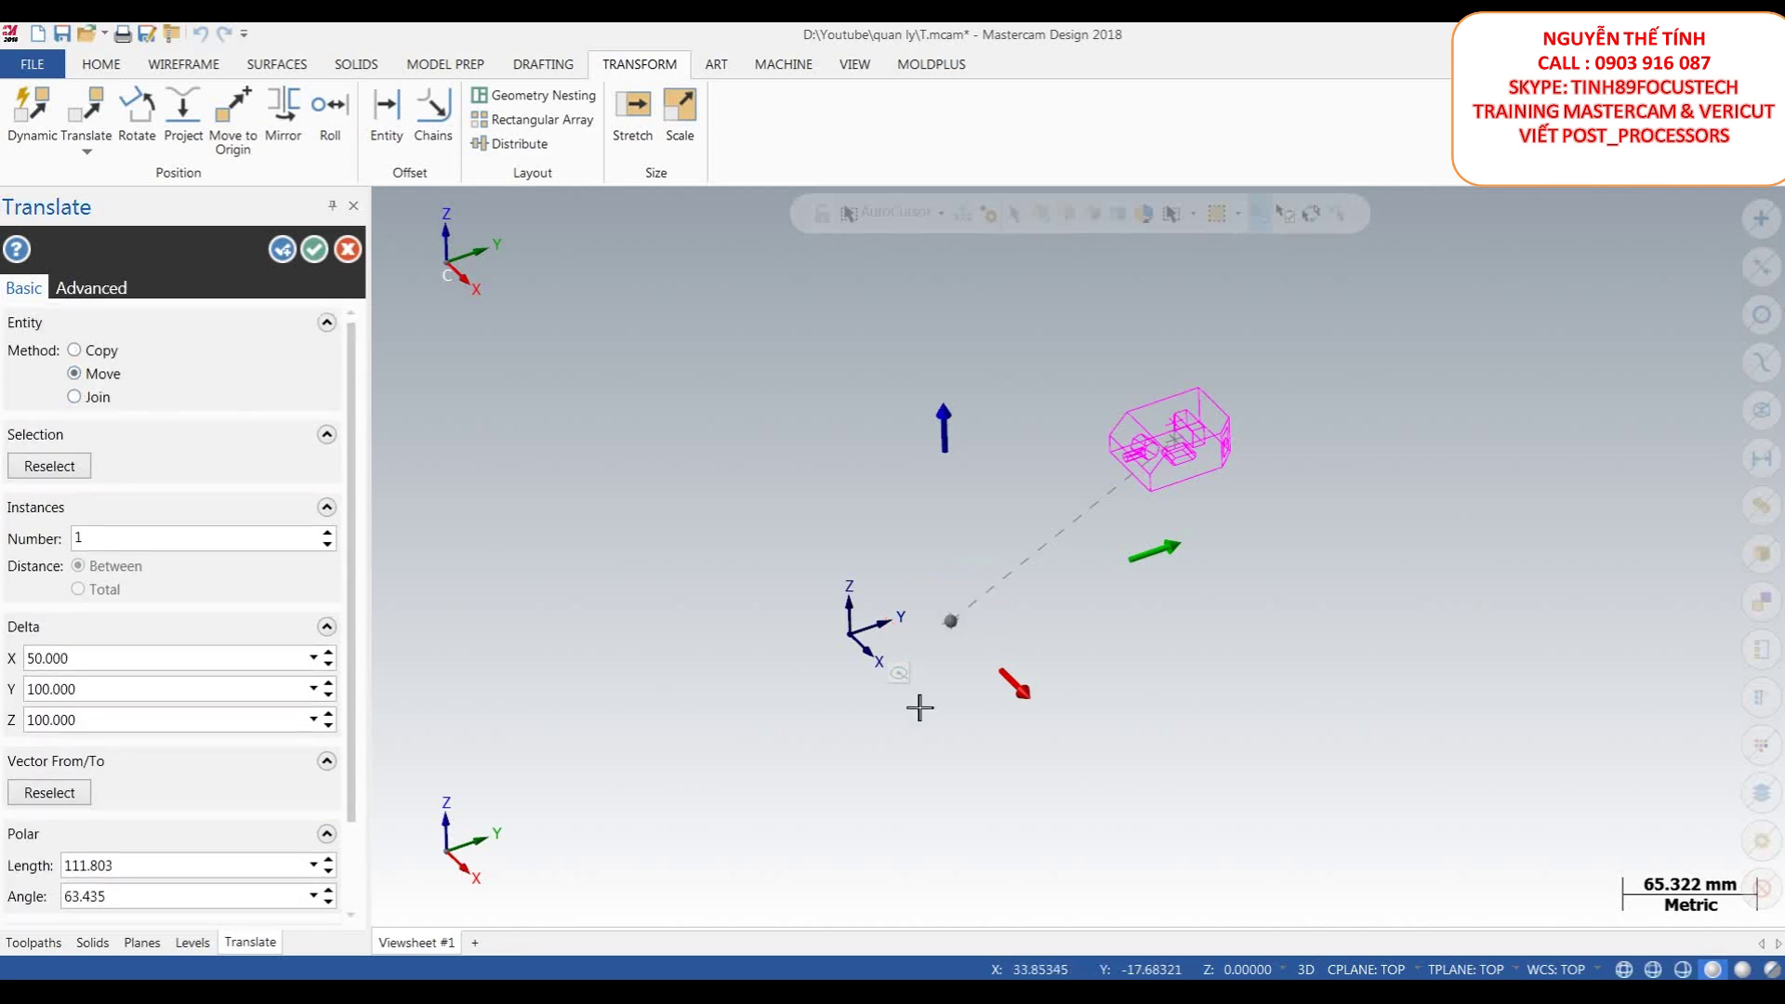
click(75, 350)
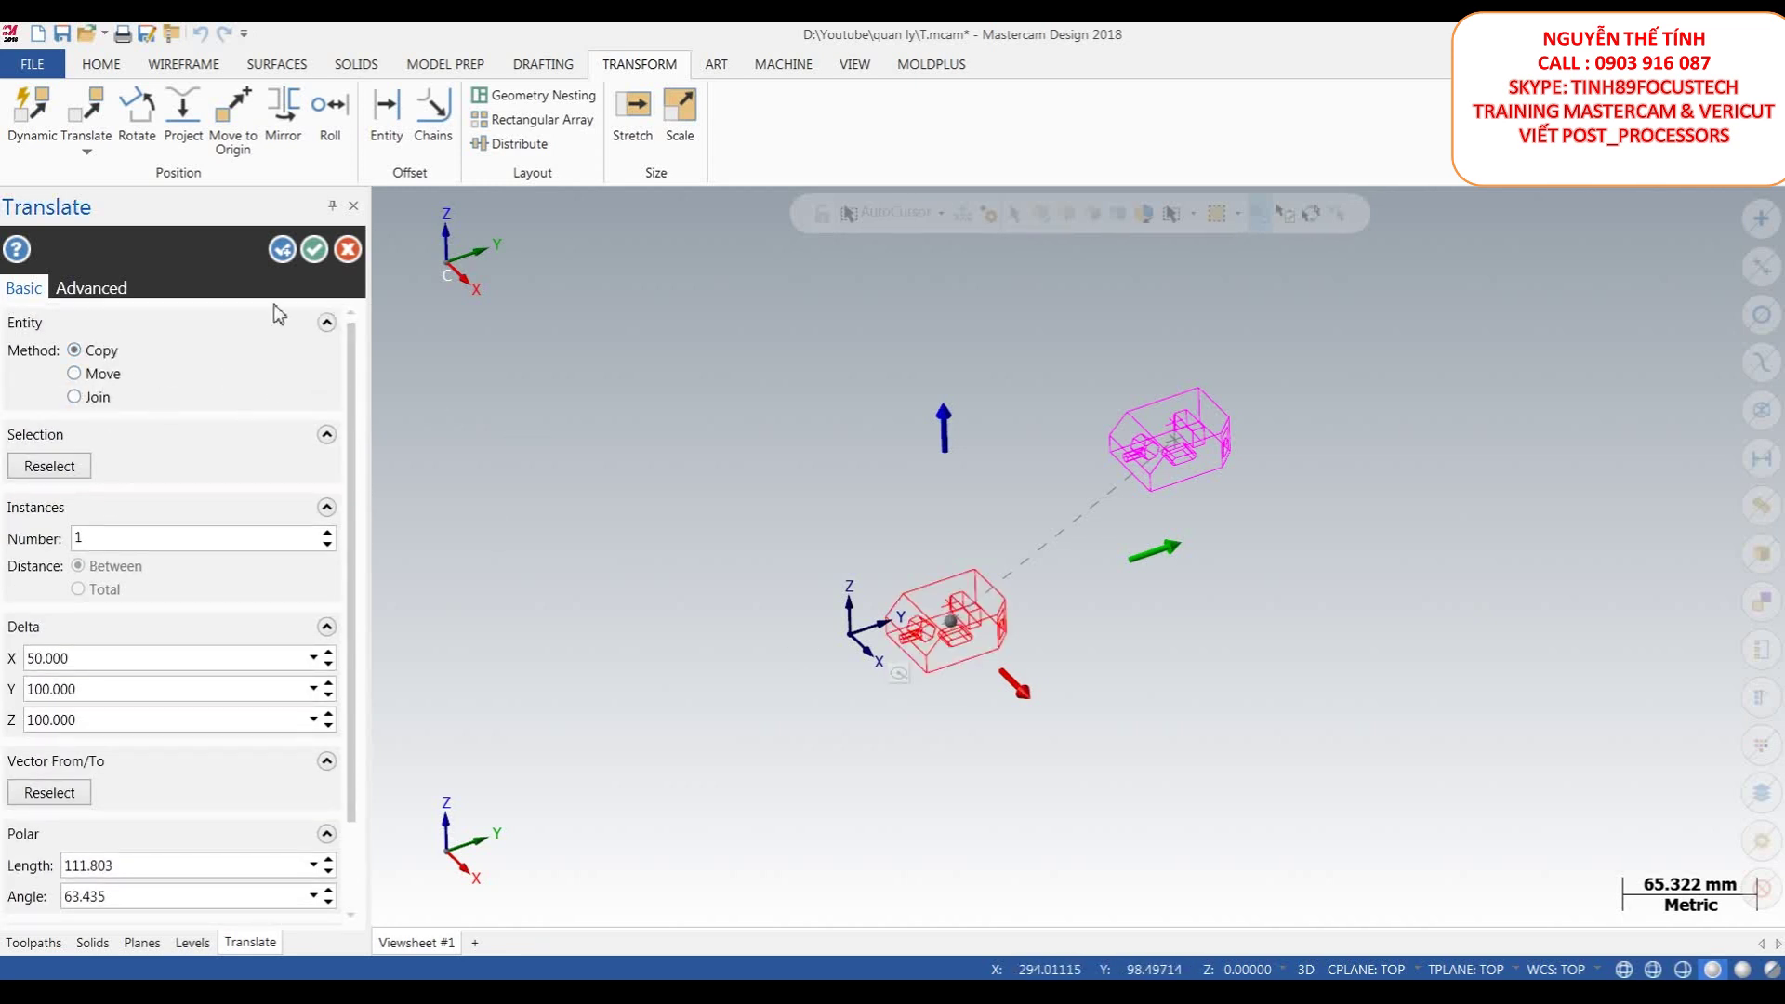
click(314, 251)
right_click(1036, 373)
click(1098, 343)
- Examine the original block and its translated copy relative to the world origin
mouse_move(1081, 548)
middle_down()
mouse_move(1059, 558)
mouse_move(1063, 533)
mouse_move(1069, 572)
middle_up()
scroll(1042, 564, up, 2)
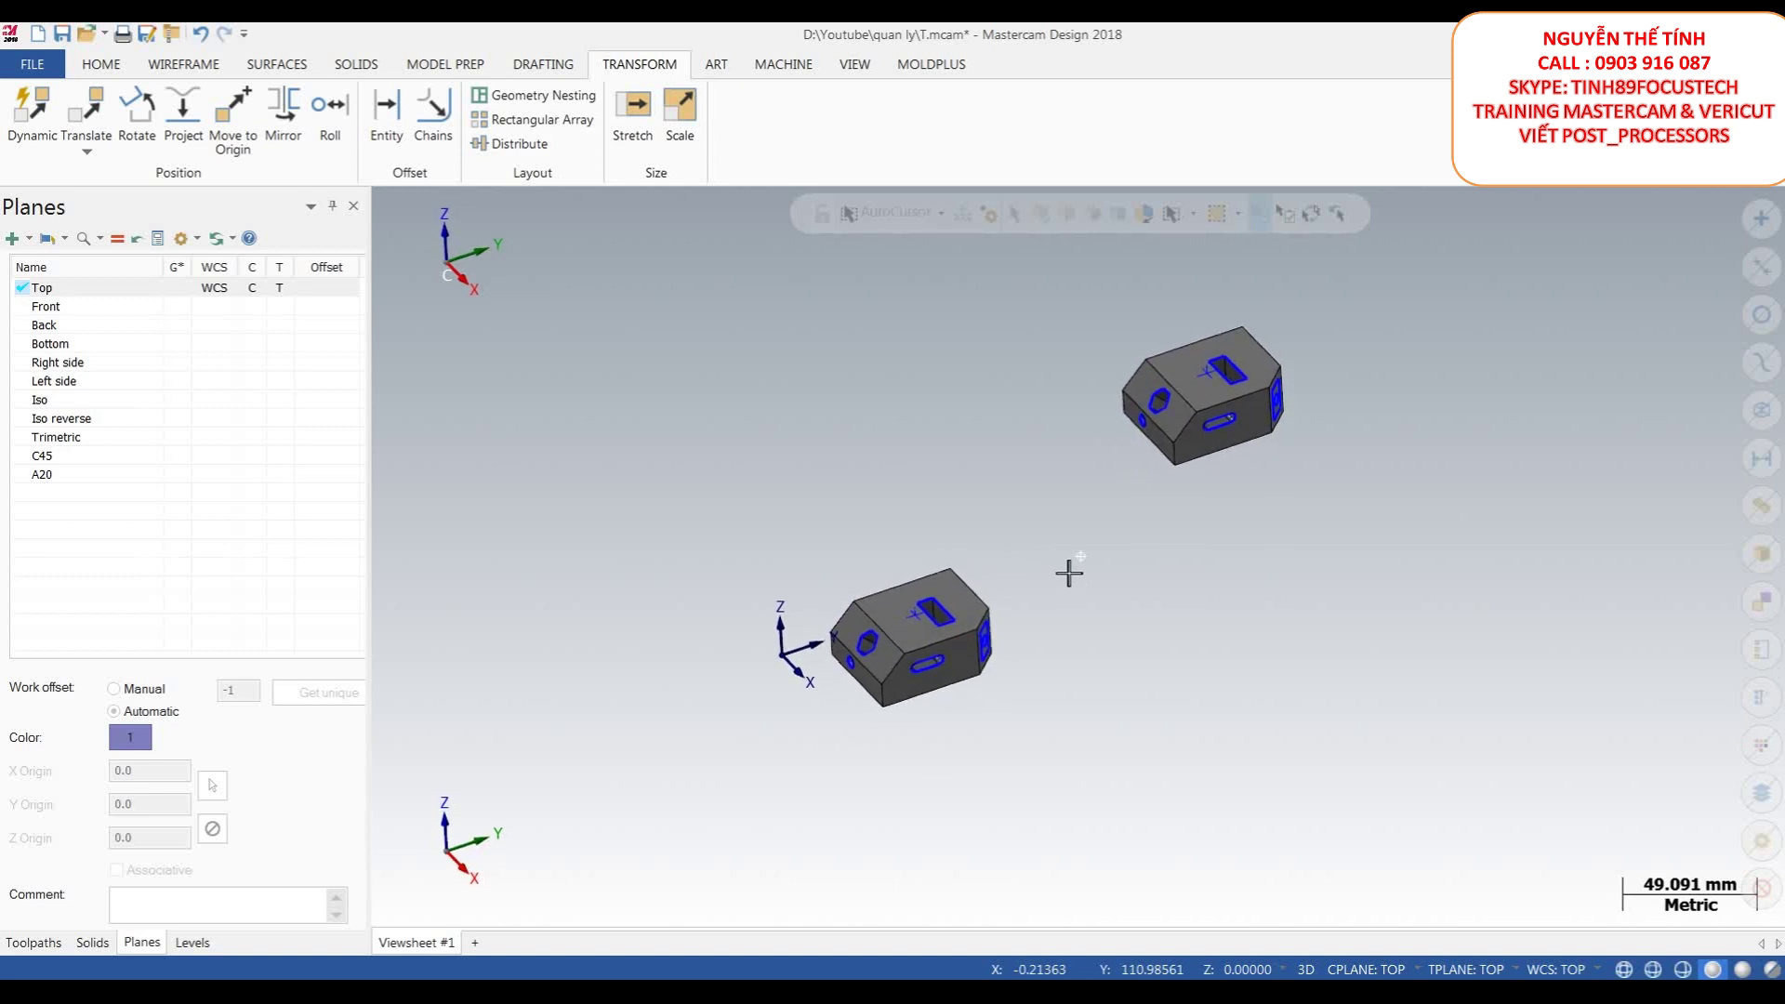
middle_drag(1069, 572, 1087, 572)
scroll(1099, 574, up, 2)
mouse_move(1197, 622)
middle_down()
mouse_move(1286, 493)
mouse_move(1295, 410)
mouse_move(1311, 477)
middle_up()
scroll(1143, 400, up, 5)
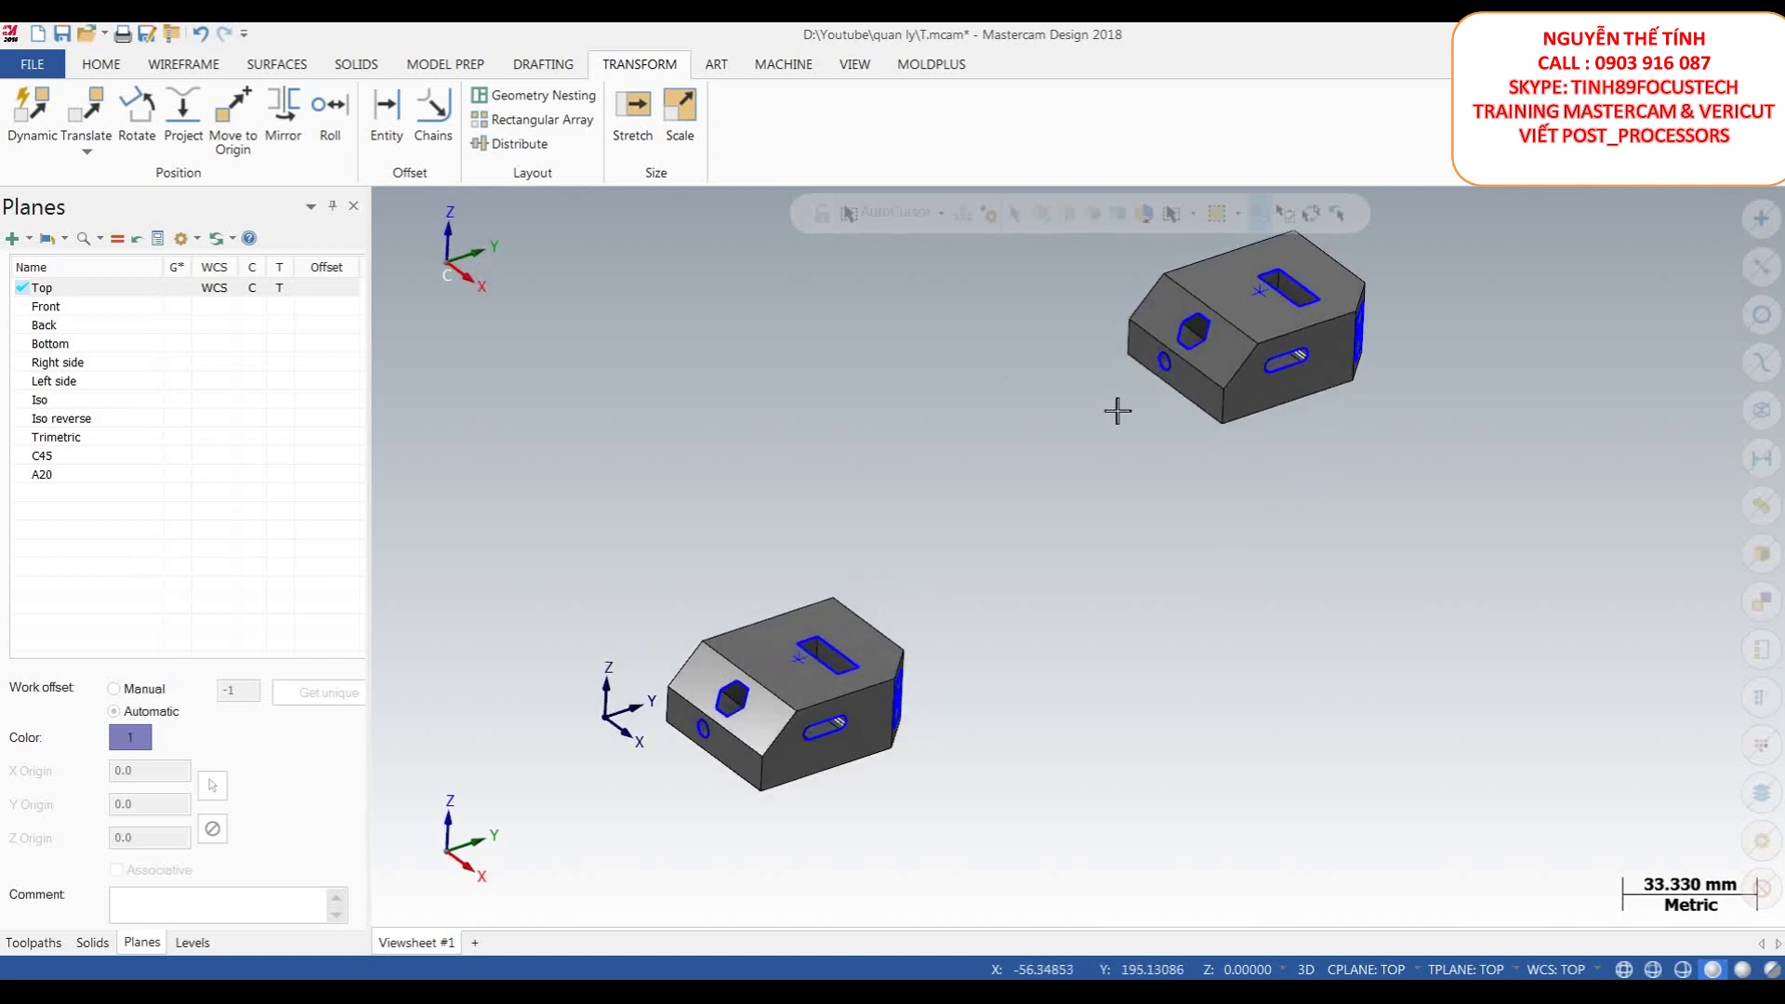
- Create a curve along the bottom front edge of the copied block with Curve One Edge
middle_drag(1212, 380, 1263, 346)
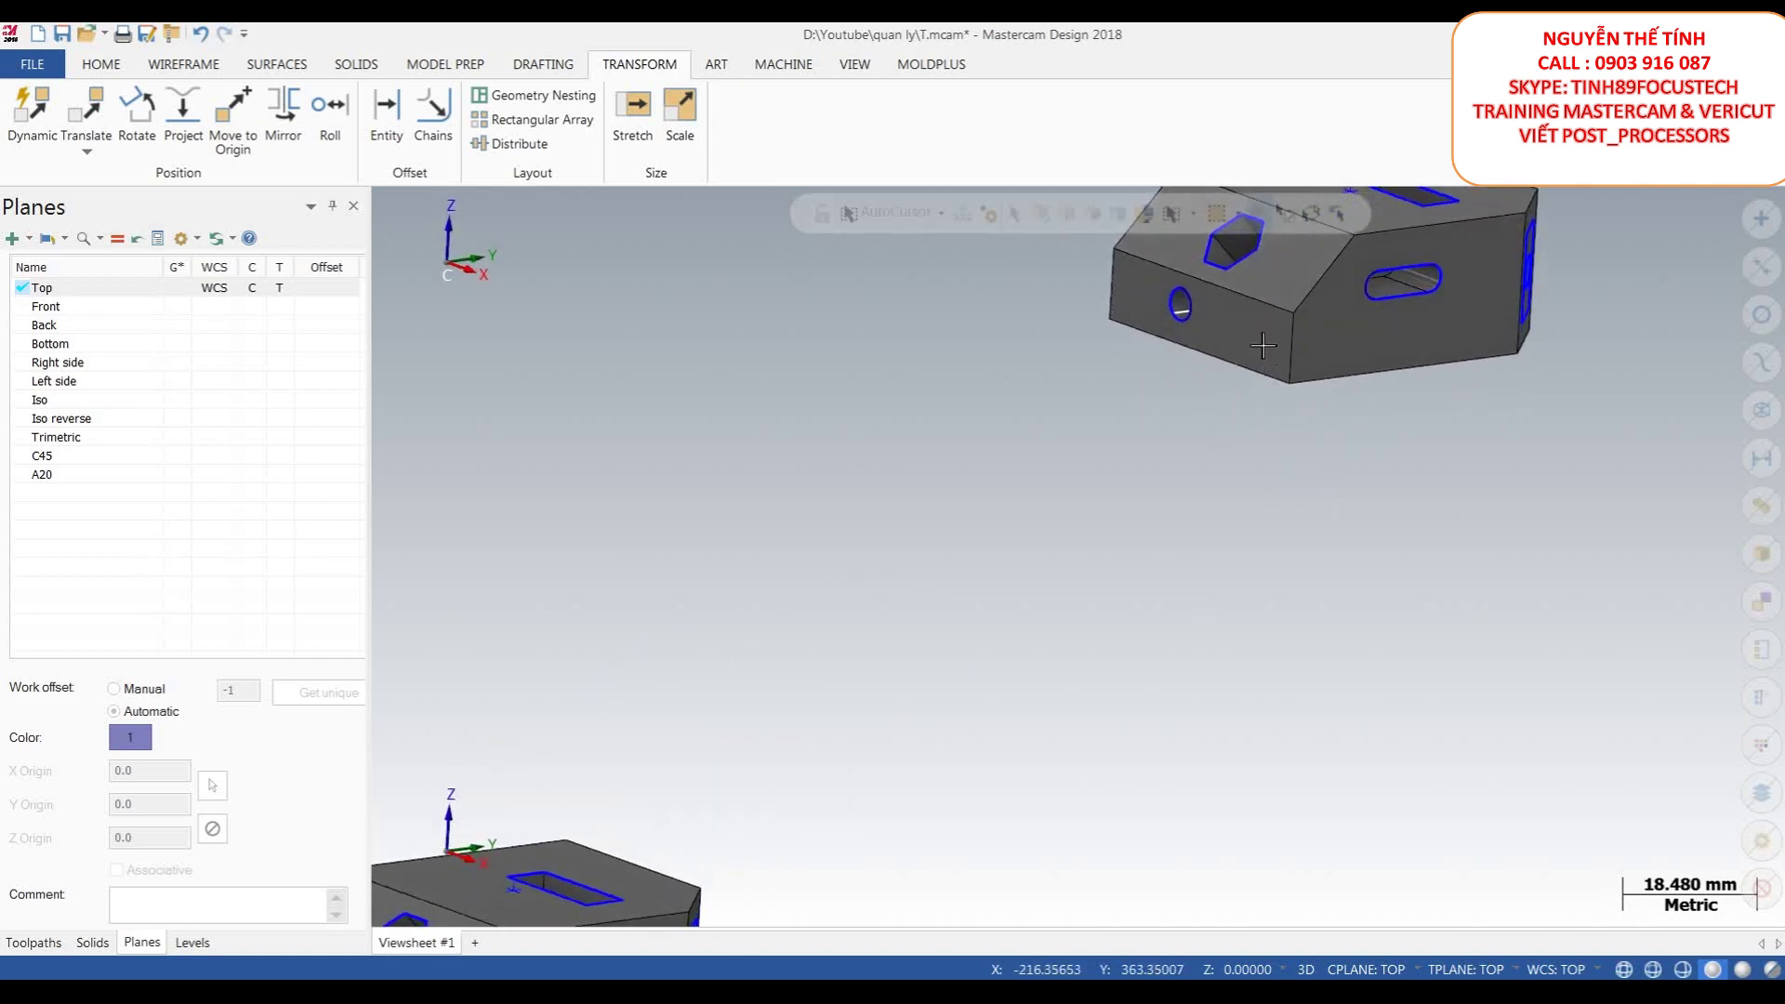
click(184, 64)
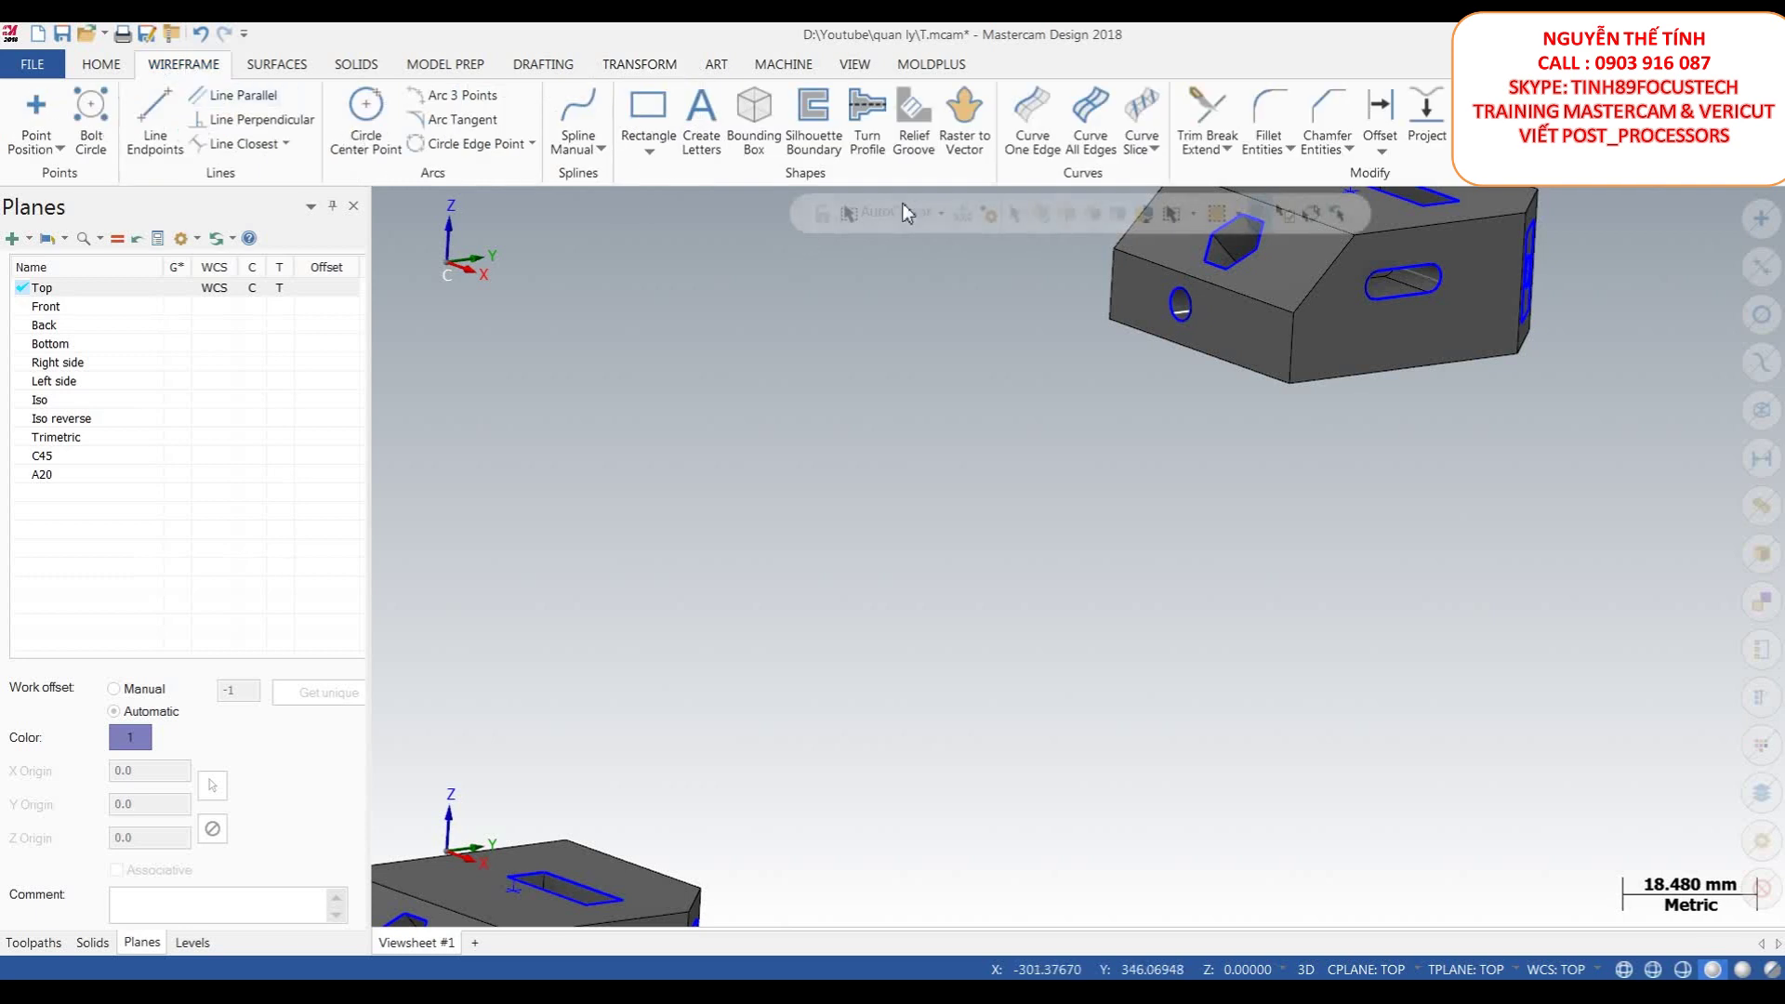
click(1032, 121)
click(1222, 360)
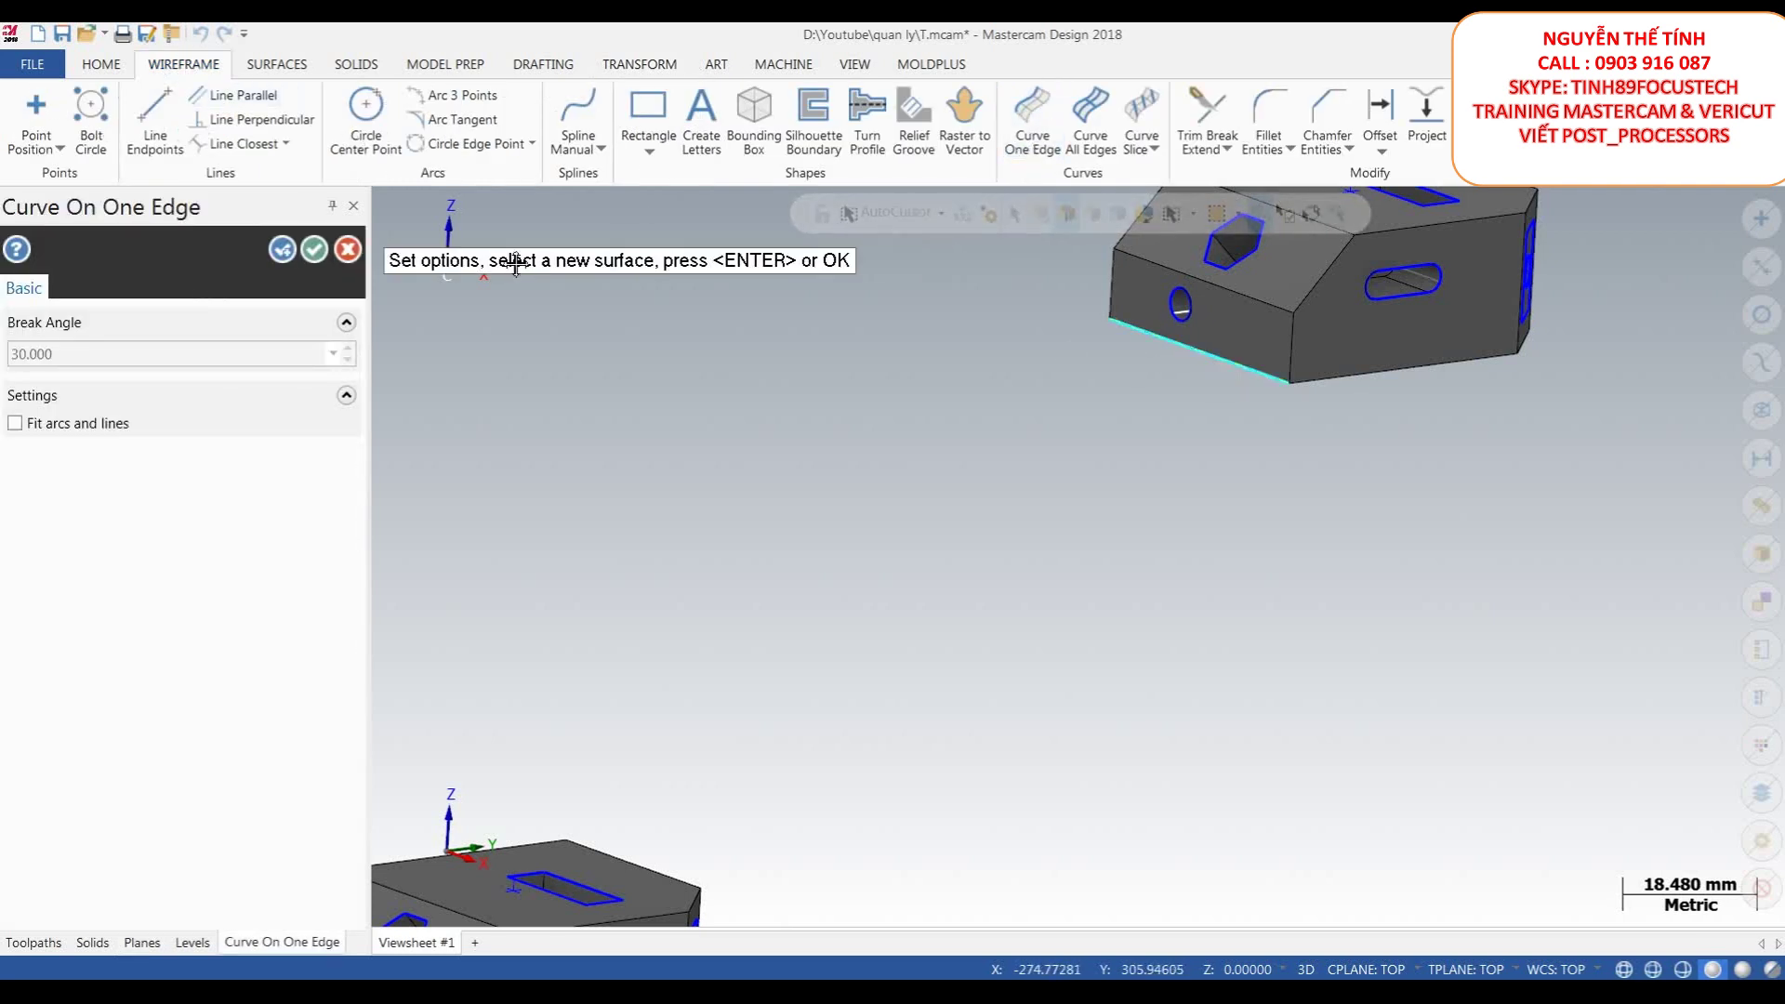
click(315, 249)
- Set the view and construction plane to Front to show both blocks
scroll(1163, 482, down, 5)
mouse_move(1215, 431)
middle_down()
mouse_move(1227, 420)
mouse_move(1207, 403)
middle_up()
middle_drag(1154, 458, 988, 570)
scroll(895, 656, up, 6)
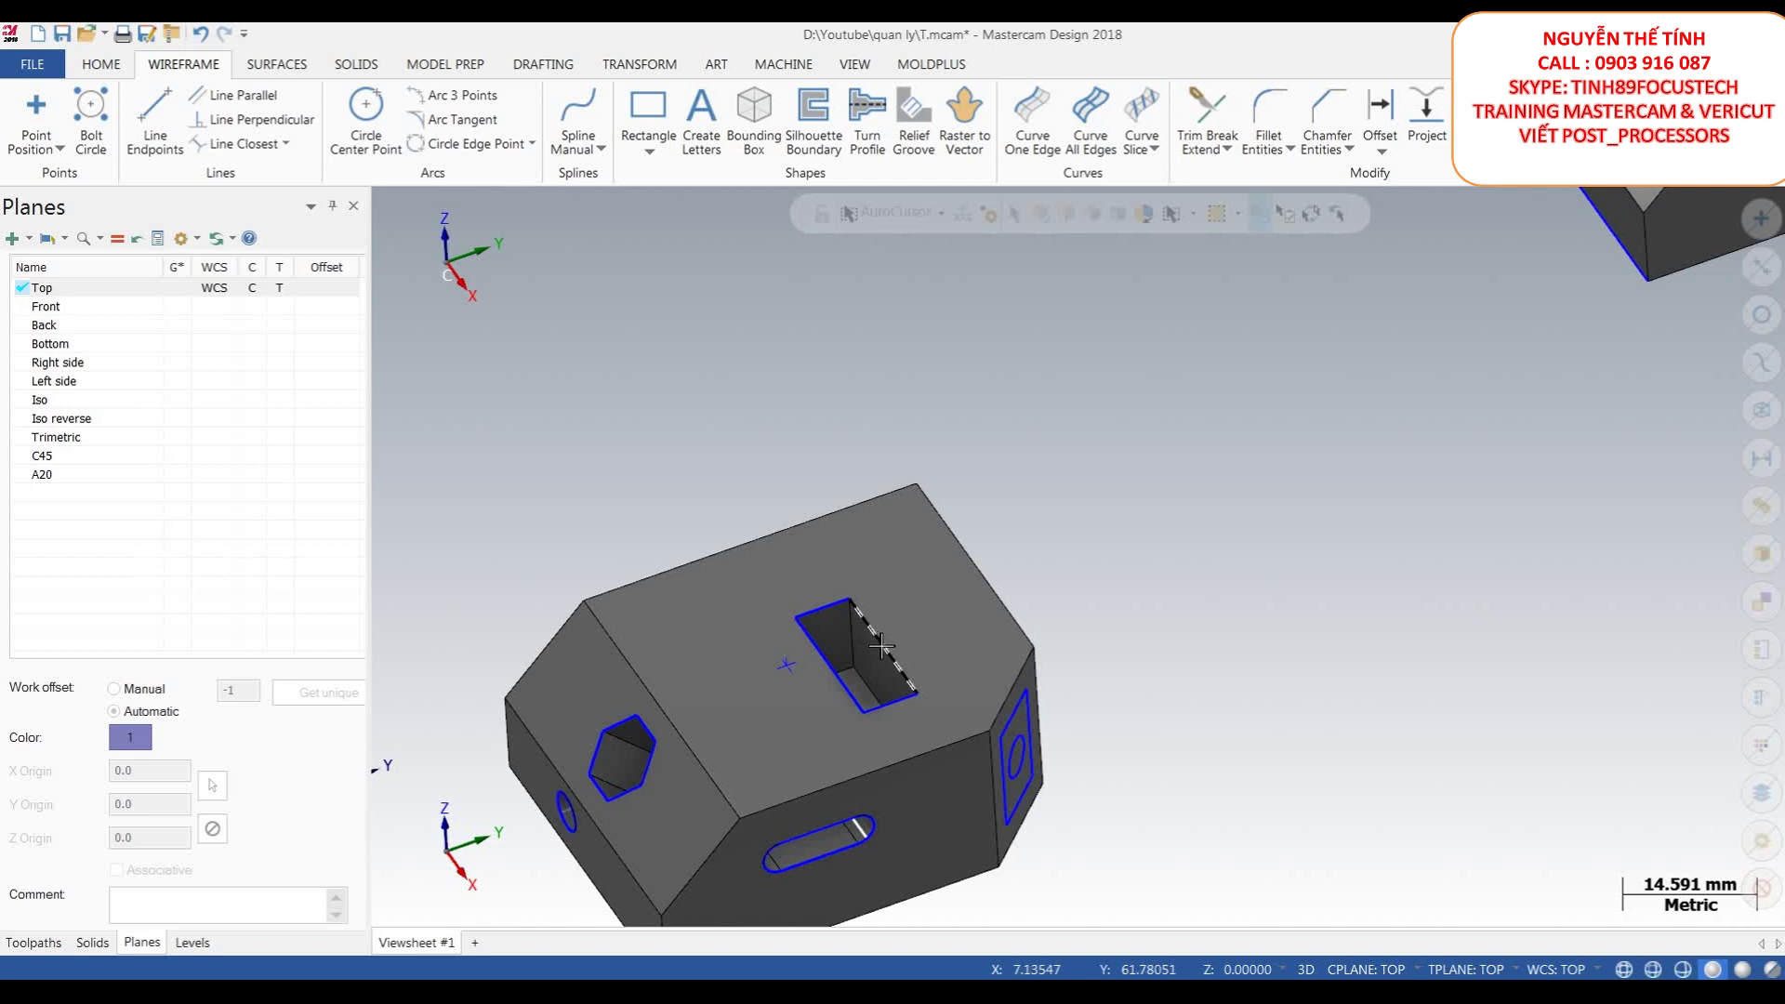
scroll(881, 645, down, 6)
middle_drag(881, 645, 1124, 490)
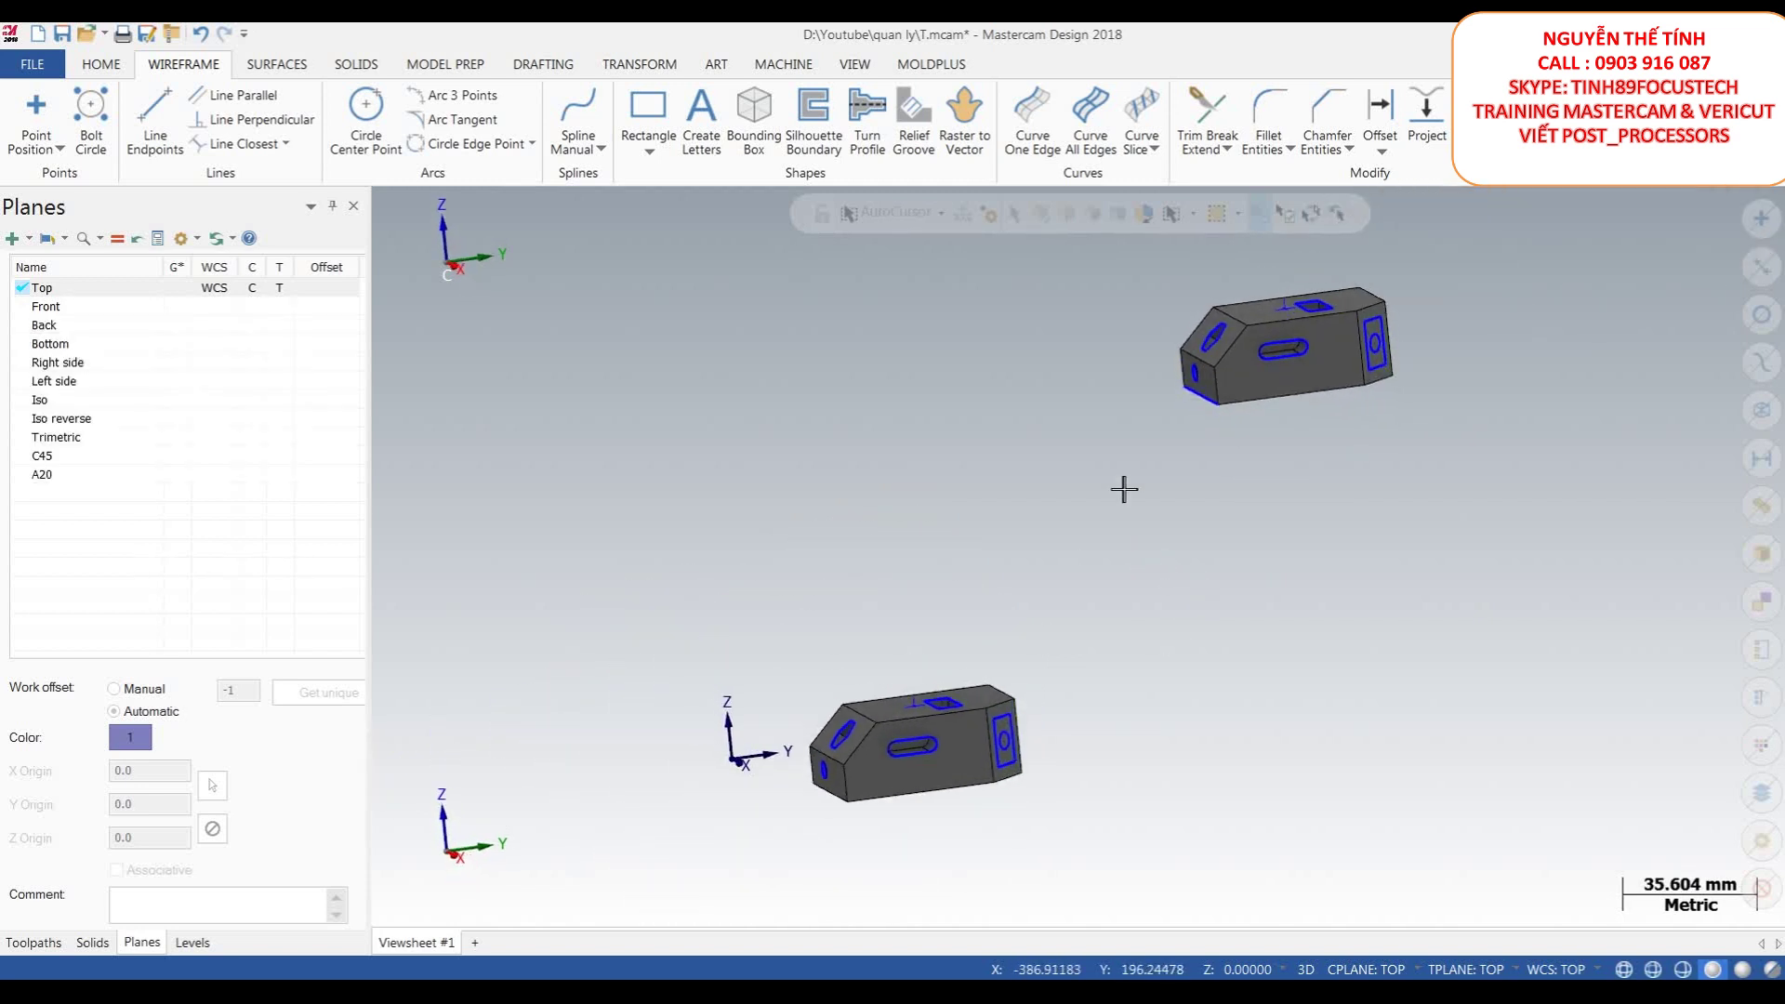
right_click(1124, 490)
click(1205, 618)
- Examine the offset between the original block and its copy from the front and in an angled 3D view
scroll(745, 714, down, 3)
scroll(940, 422, up, 4)
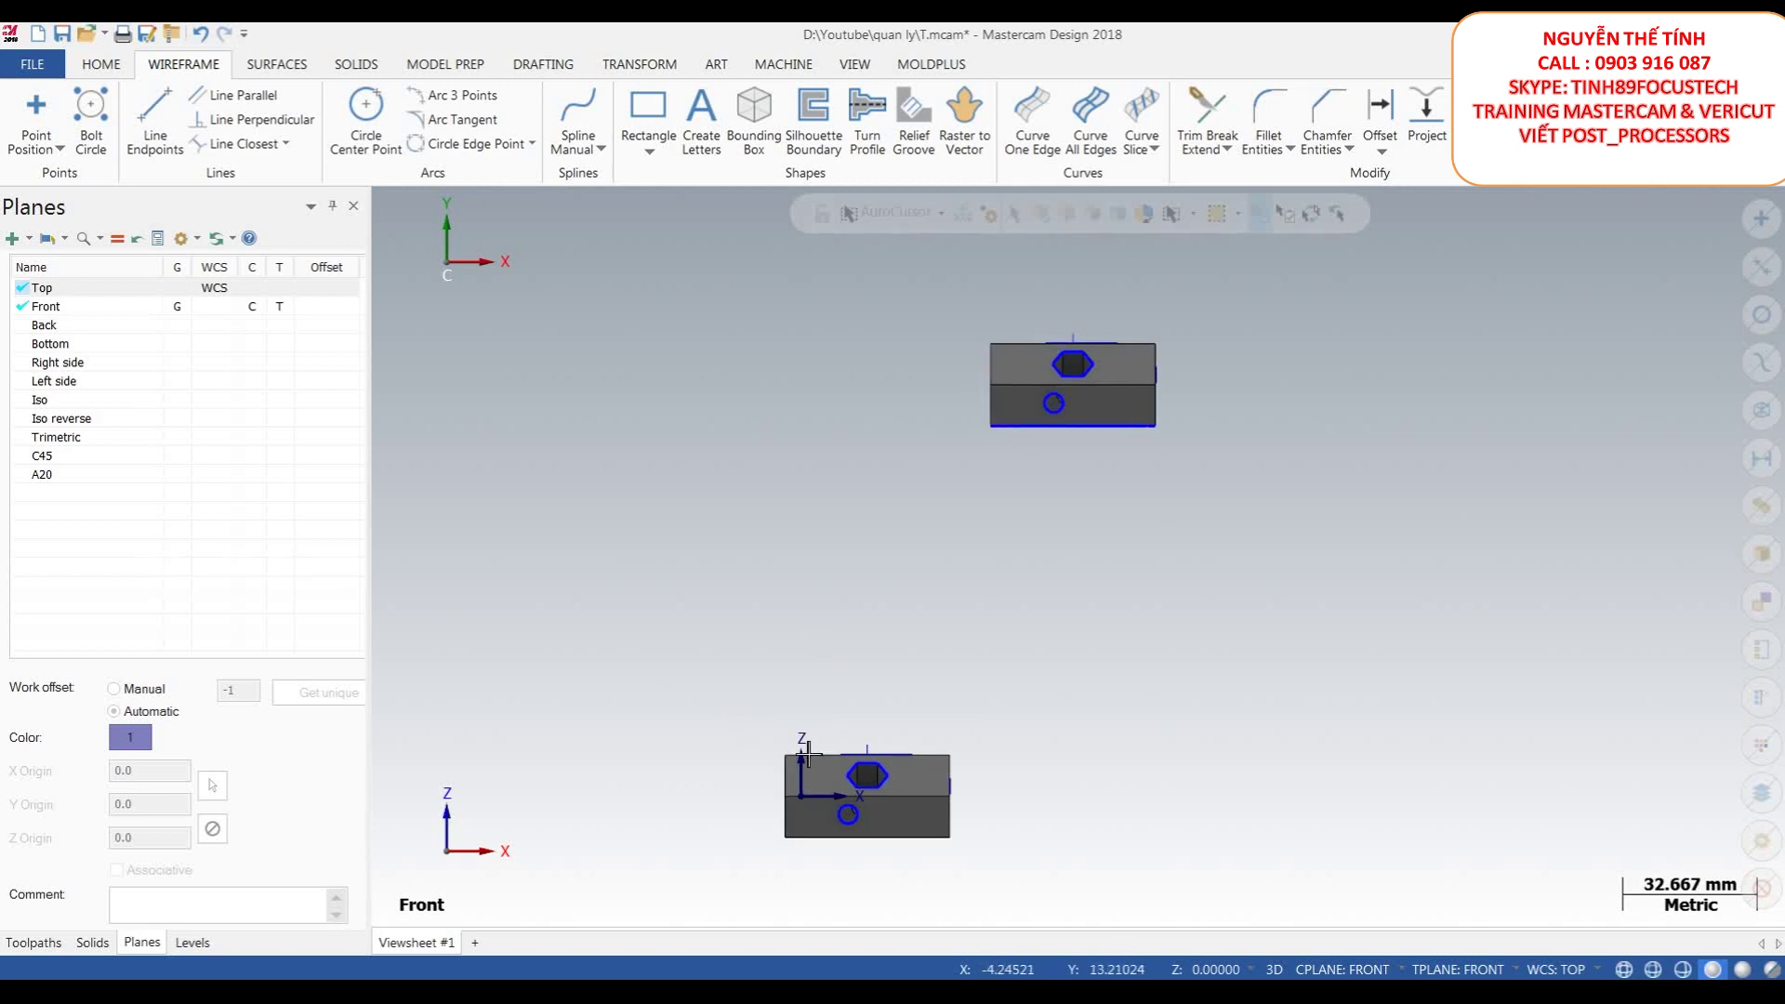
scroll(1004, 521, down, 2)
middle_drag(1004, 521, 1023, 632)
scroll(1105, 494, up, 2)
scroll(1172, 628, down, 1)
scroll(1124, 598, down, 1)
middle_drag(1124, 597, 1128, 534)
scroll(1142, 597, up, 2)
scroll(1101, 540, down, 1)
scroll(1127, 534, down, 2)
- Select the copied block with all its wireframe curves as the entities for a Translate transform
click(640, 63)
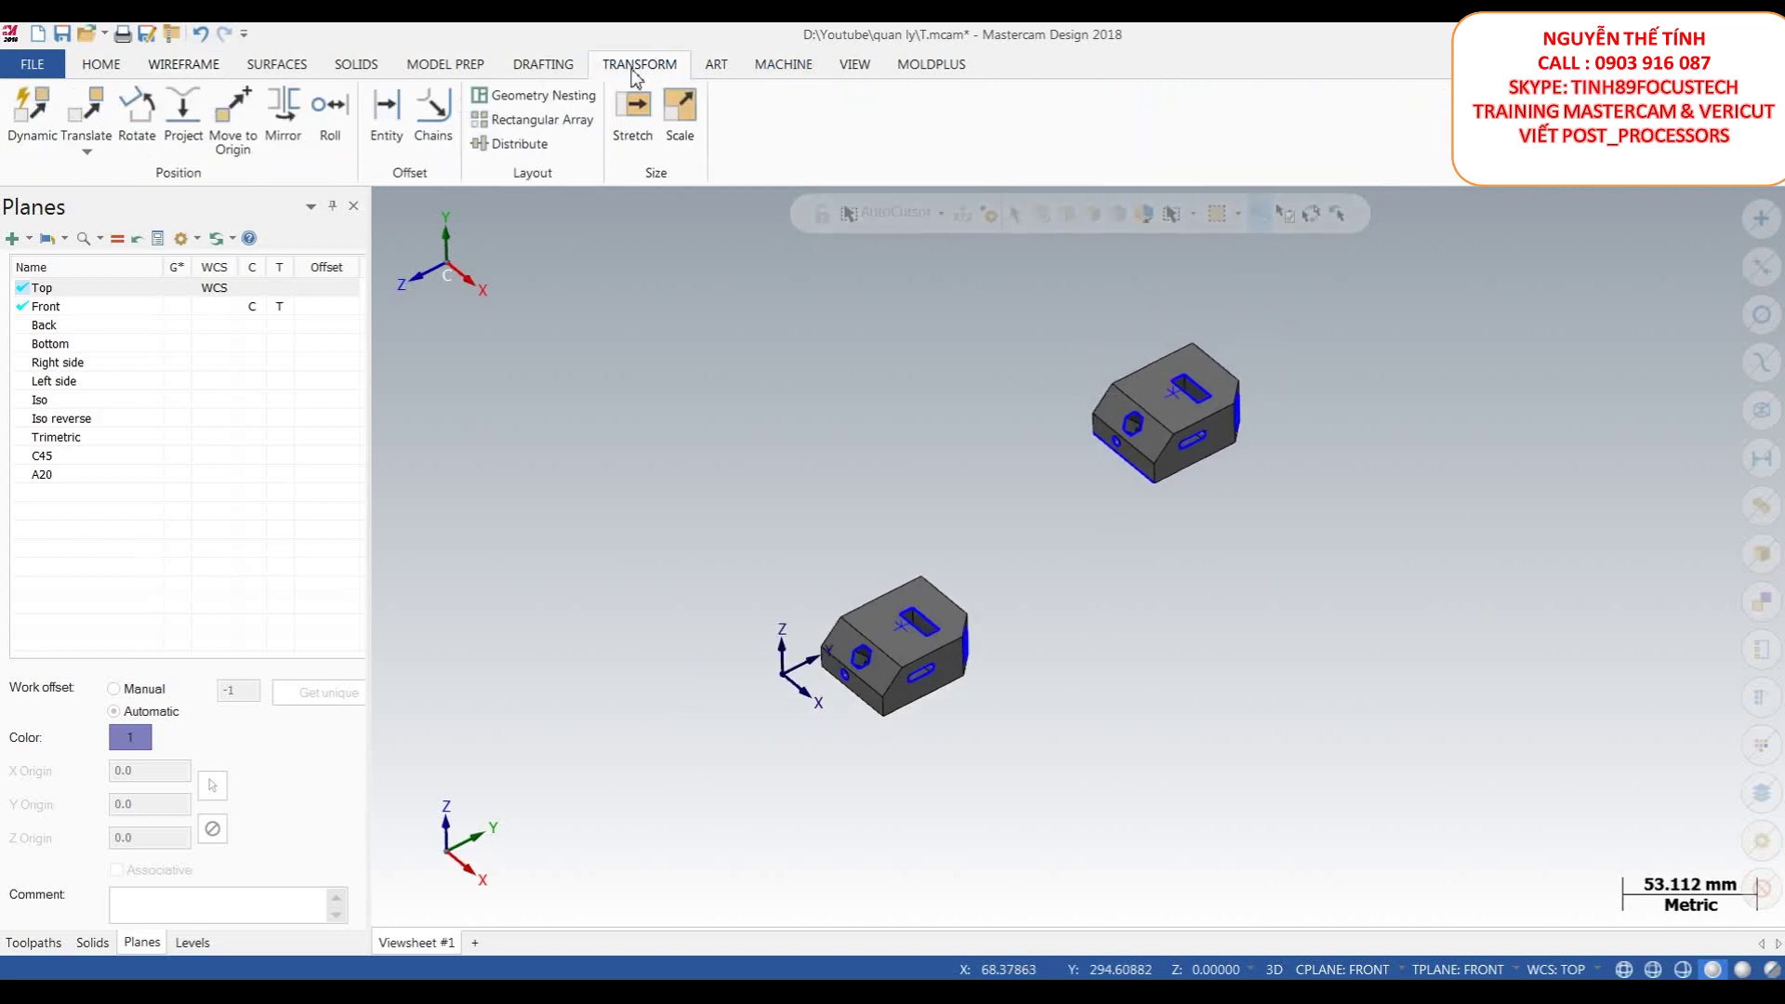
scroll(1168, 617, up, 2)
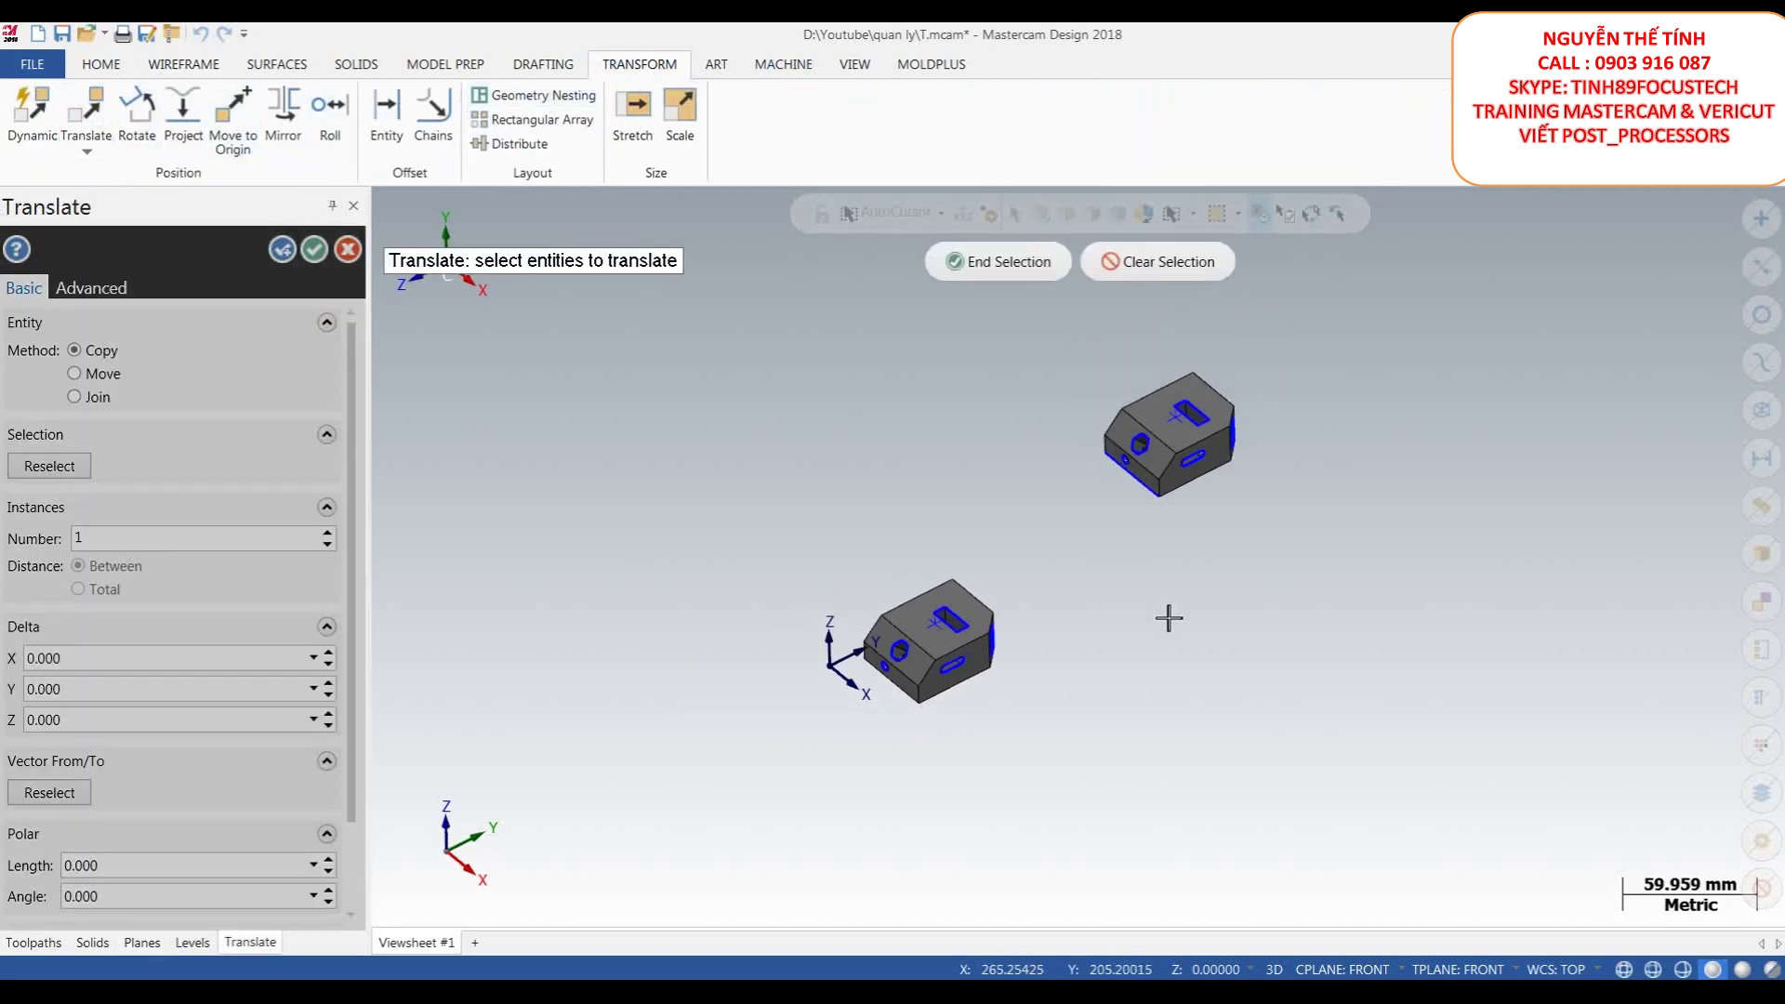
scroll(1060, 741, down, 1)
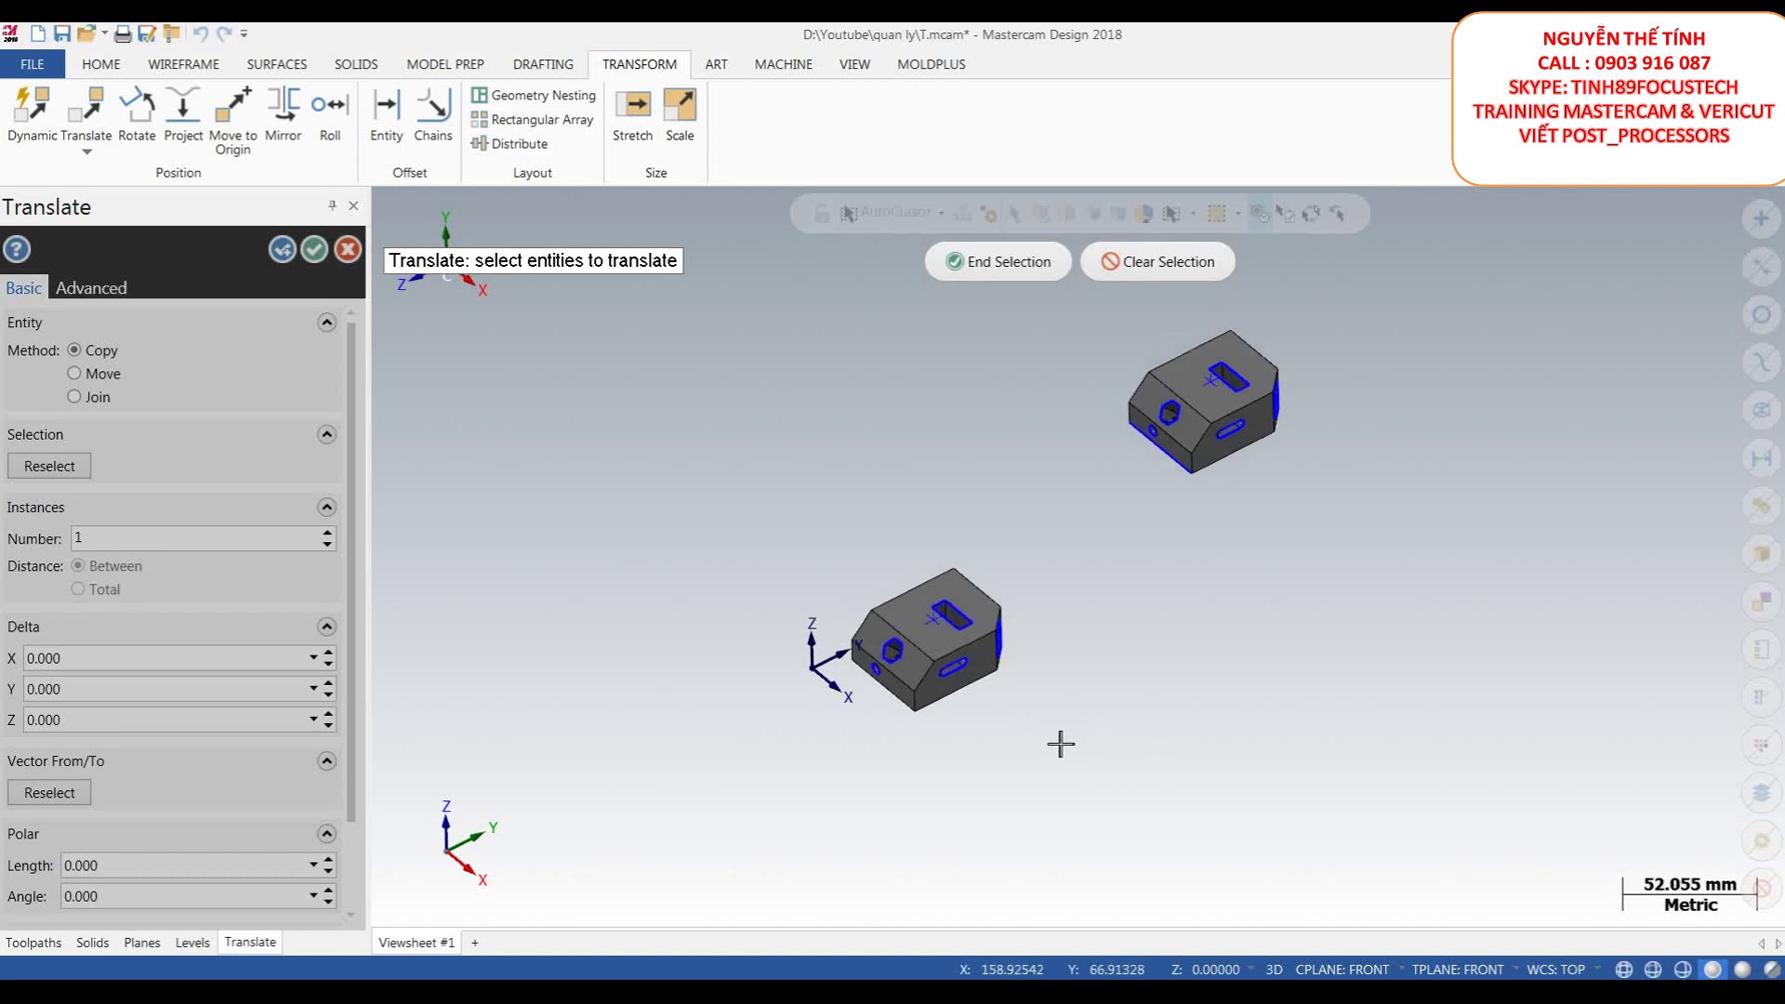
drag(1395, 632, 1036, 346)
scroll(1300, 421, up, 1)
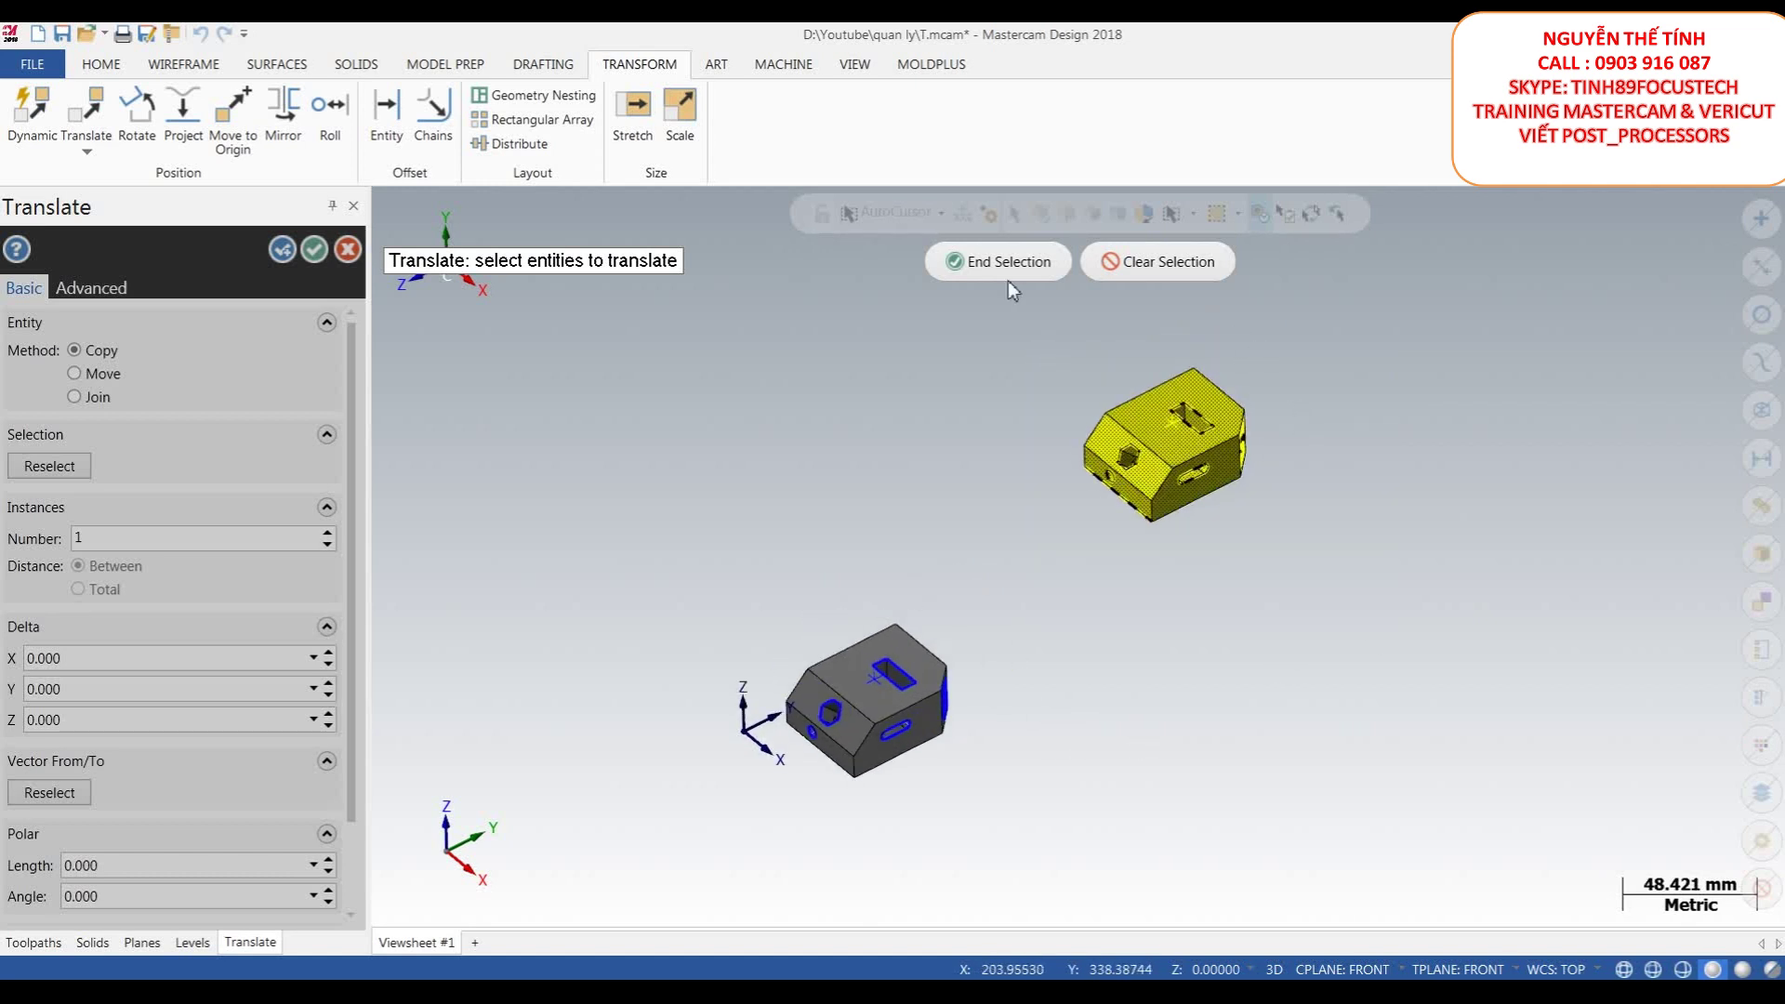
click(985, 263)
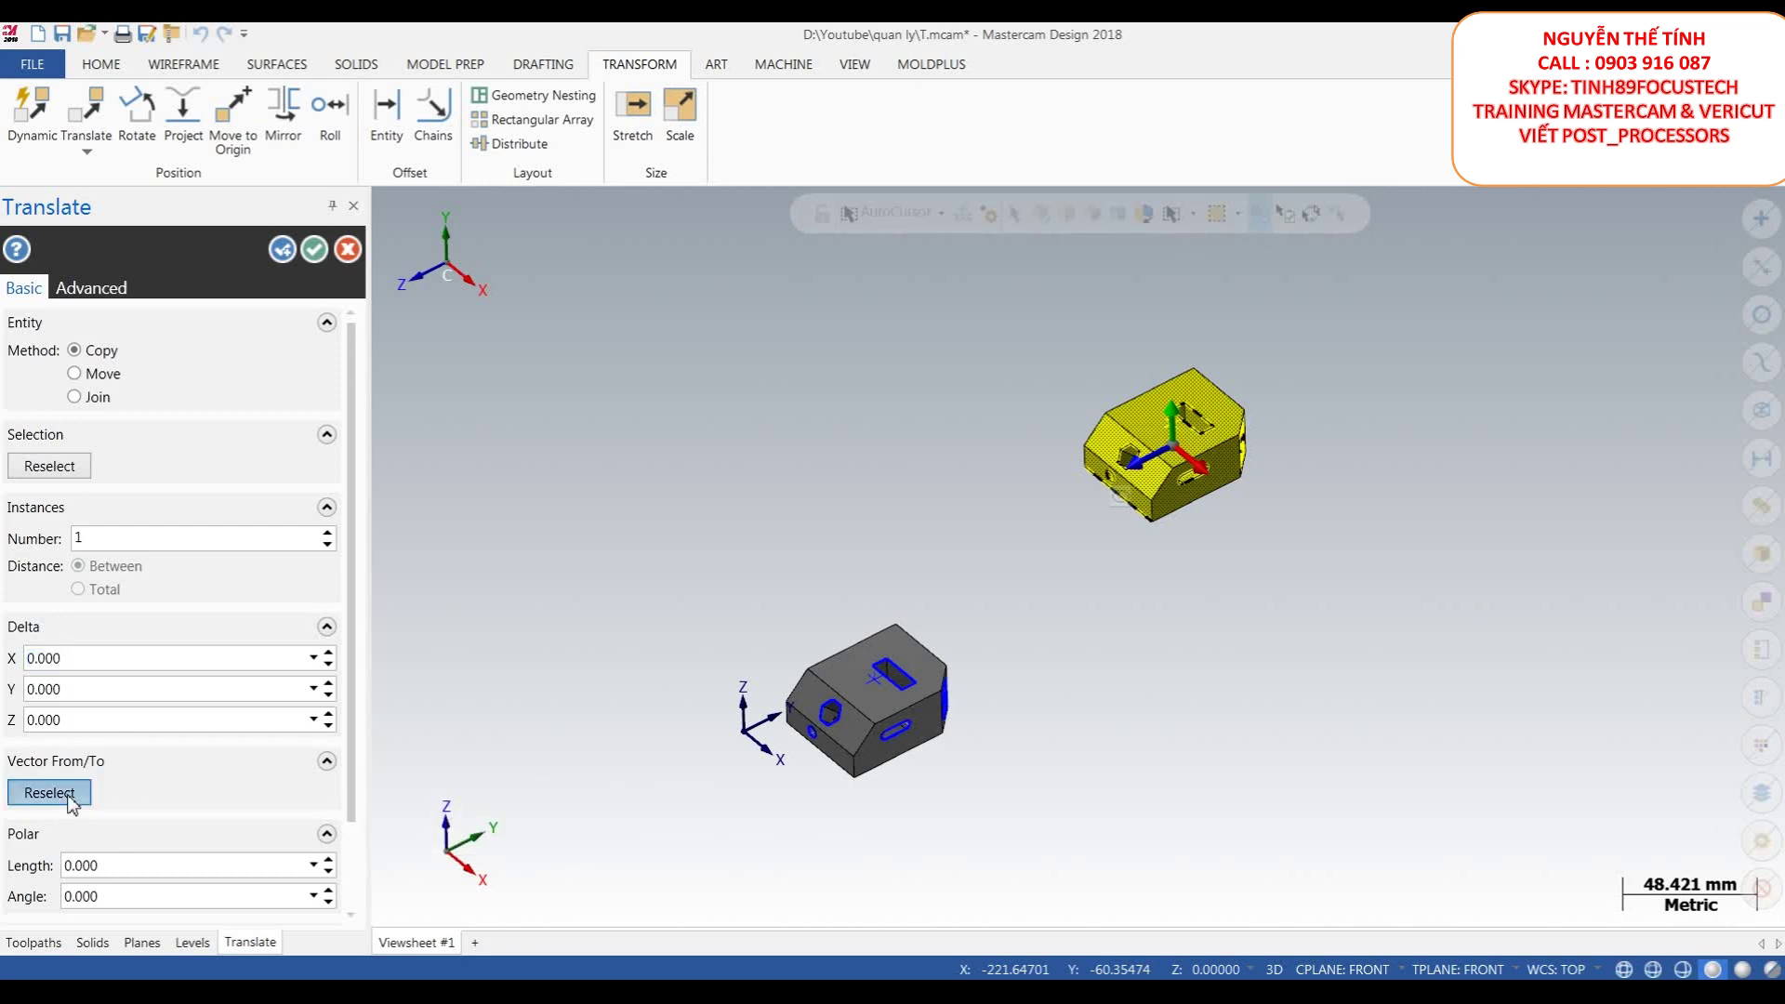
- Define the translation vector from the midpoint of the copy's bottom front edge to the rectangular pocket on the original block's top face
click(68, 795)
scroll(1116, 516, up, 6)
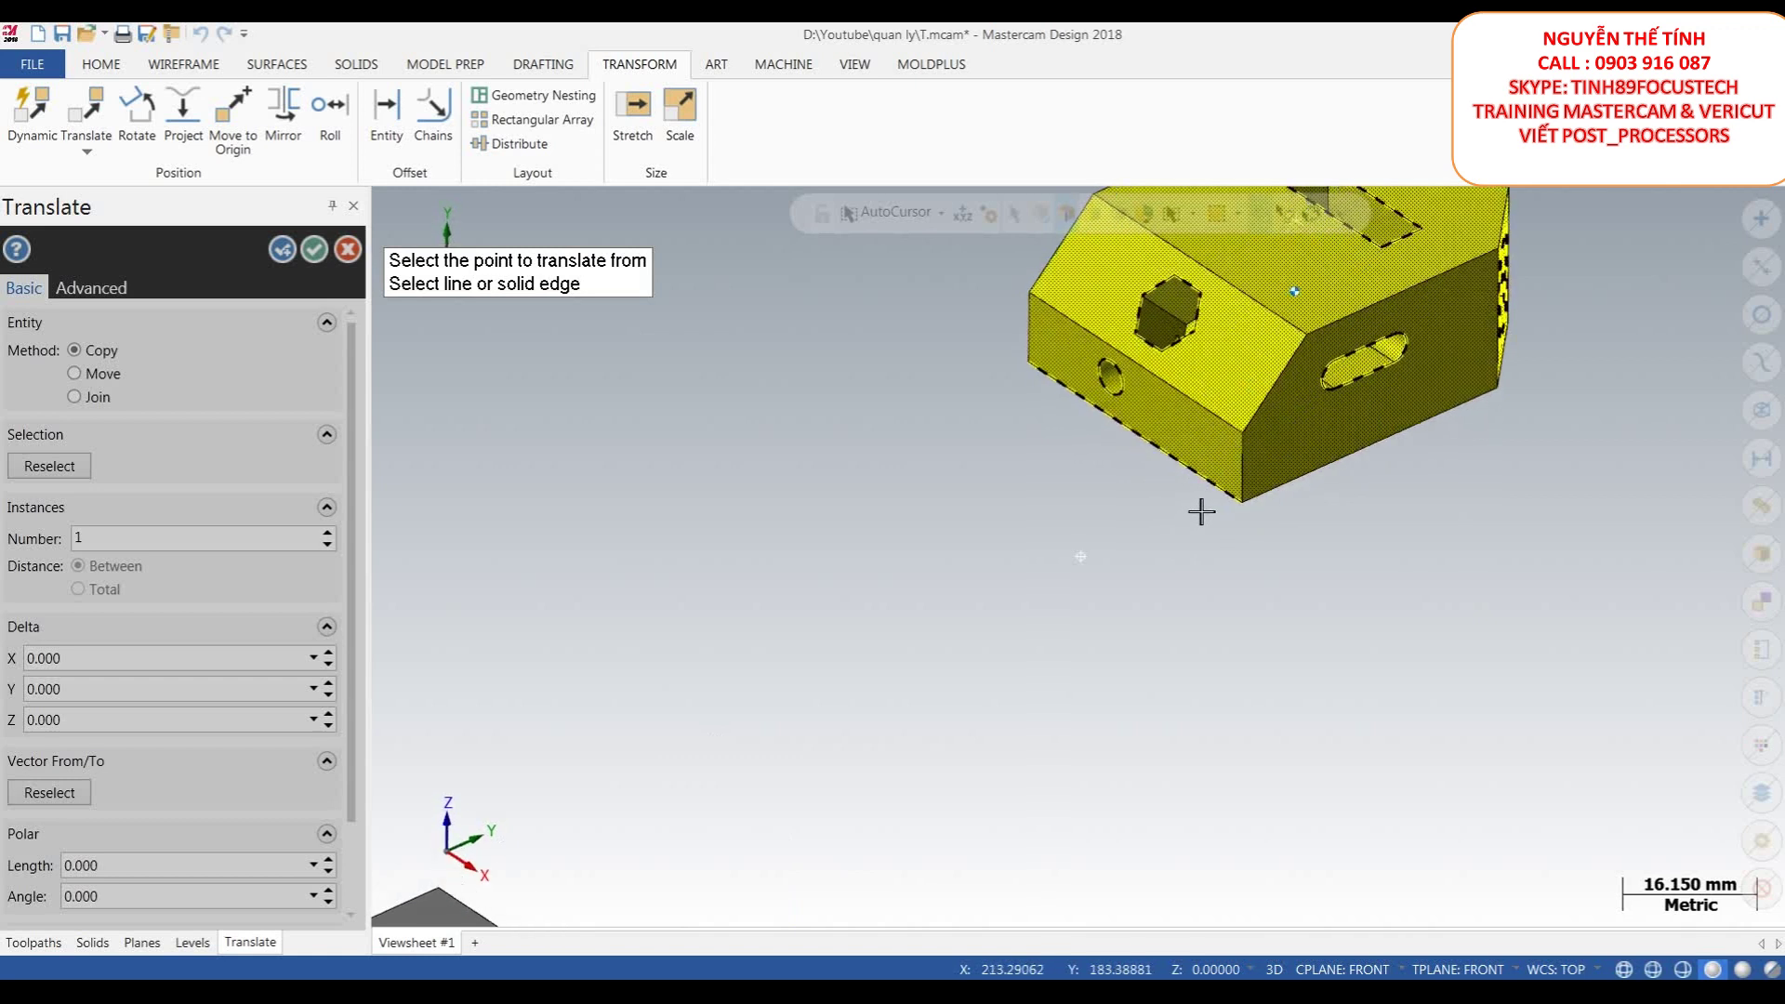
middle_drag(1201, 513, 1204, 505)
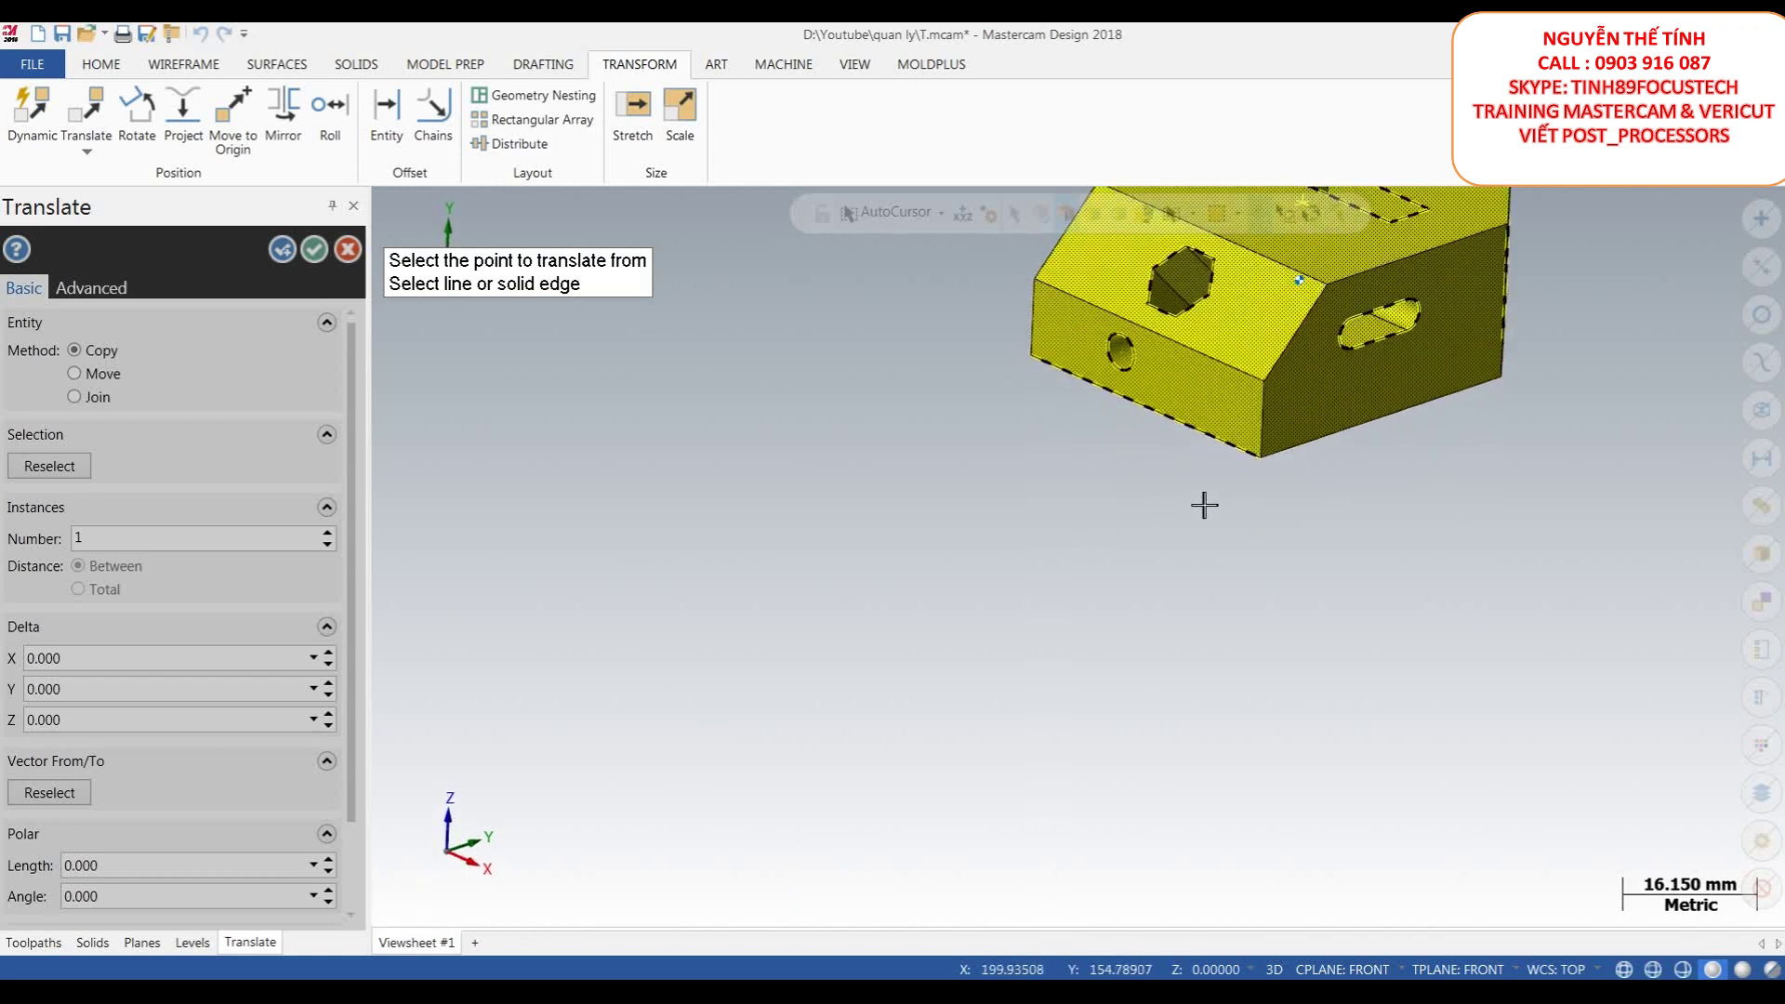
click(1143, 411)
scroll(1156, 471, down, 4)
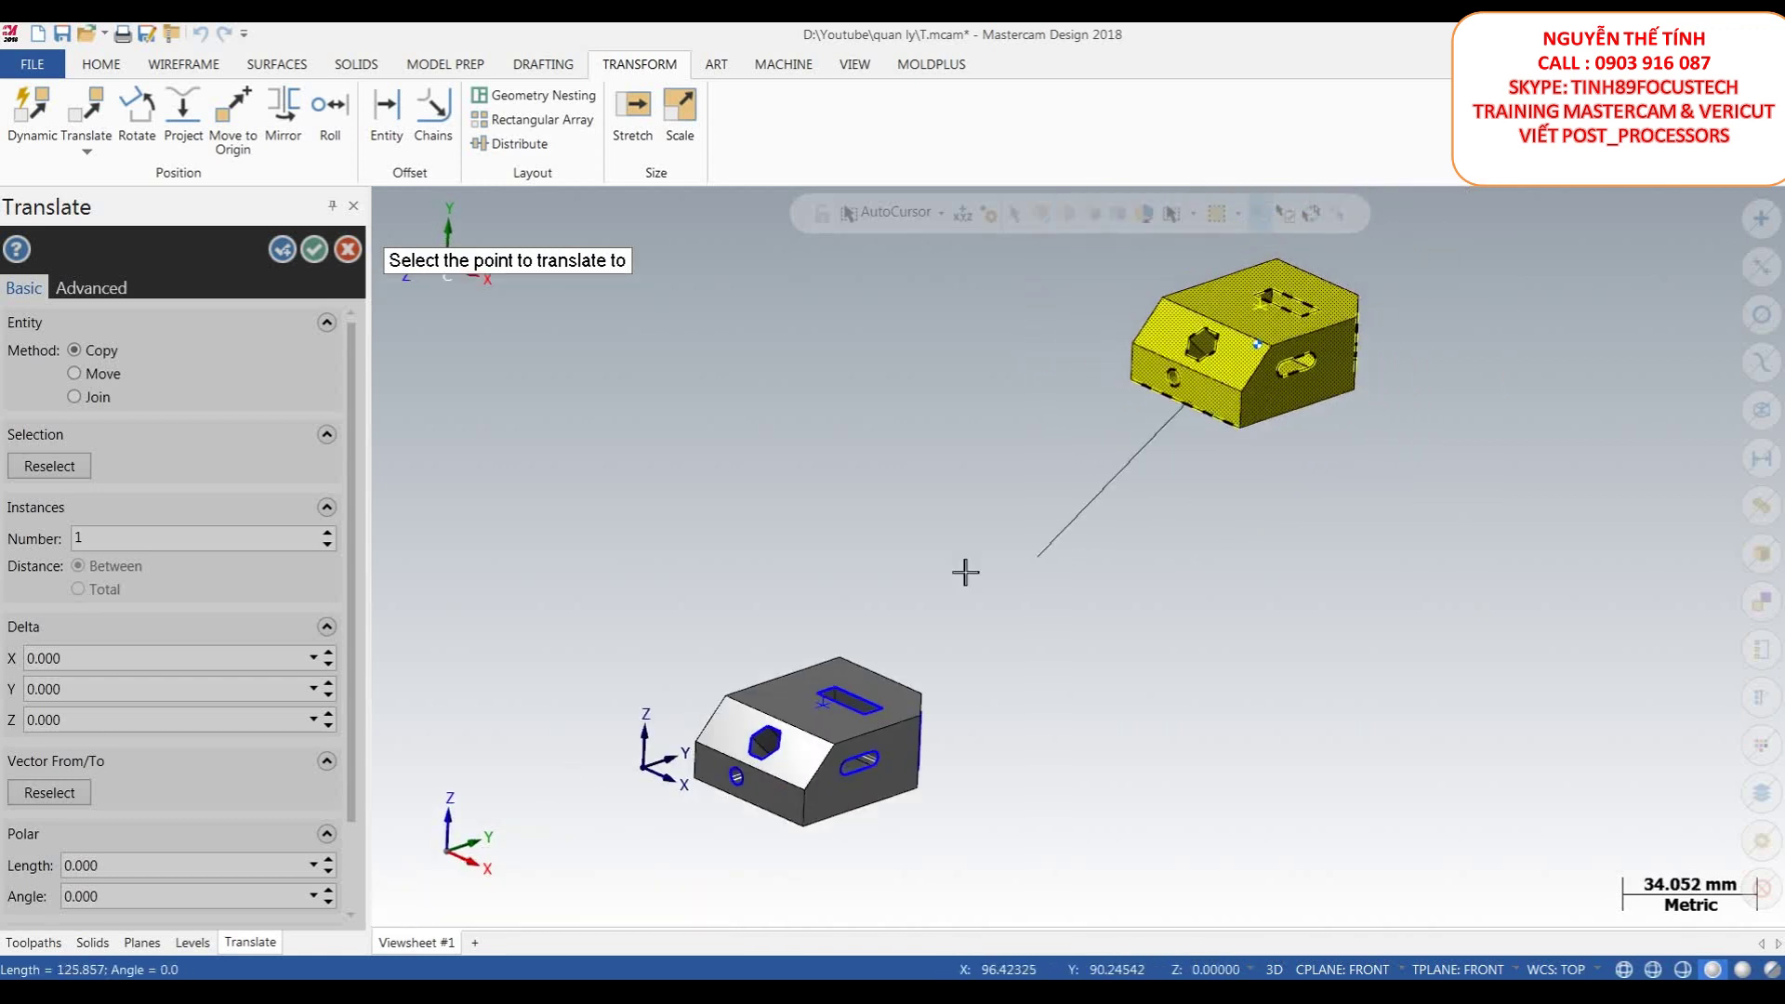
scroll(889, 651, up, 3)
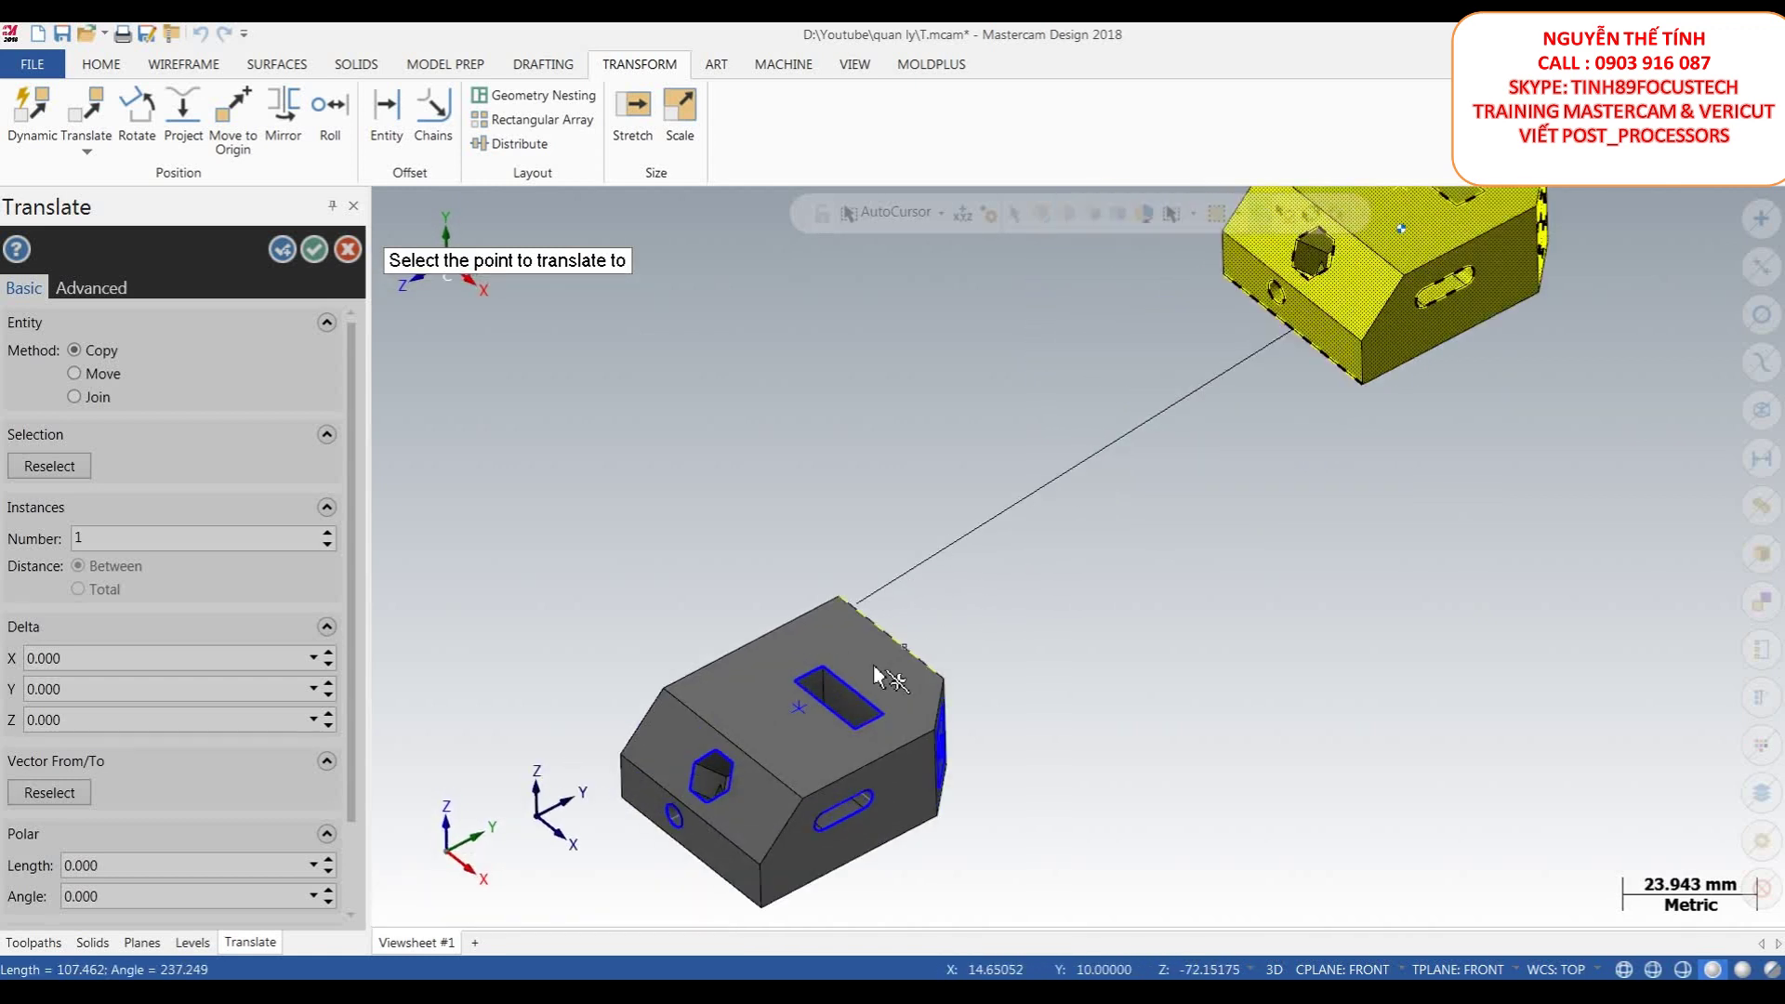
click(847, 709)
- Change the translation method to Move and accept the point-to-point translation of the copied block
scroll(1022, 584, down, 4)
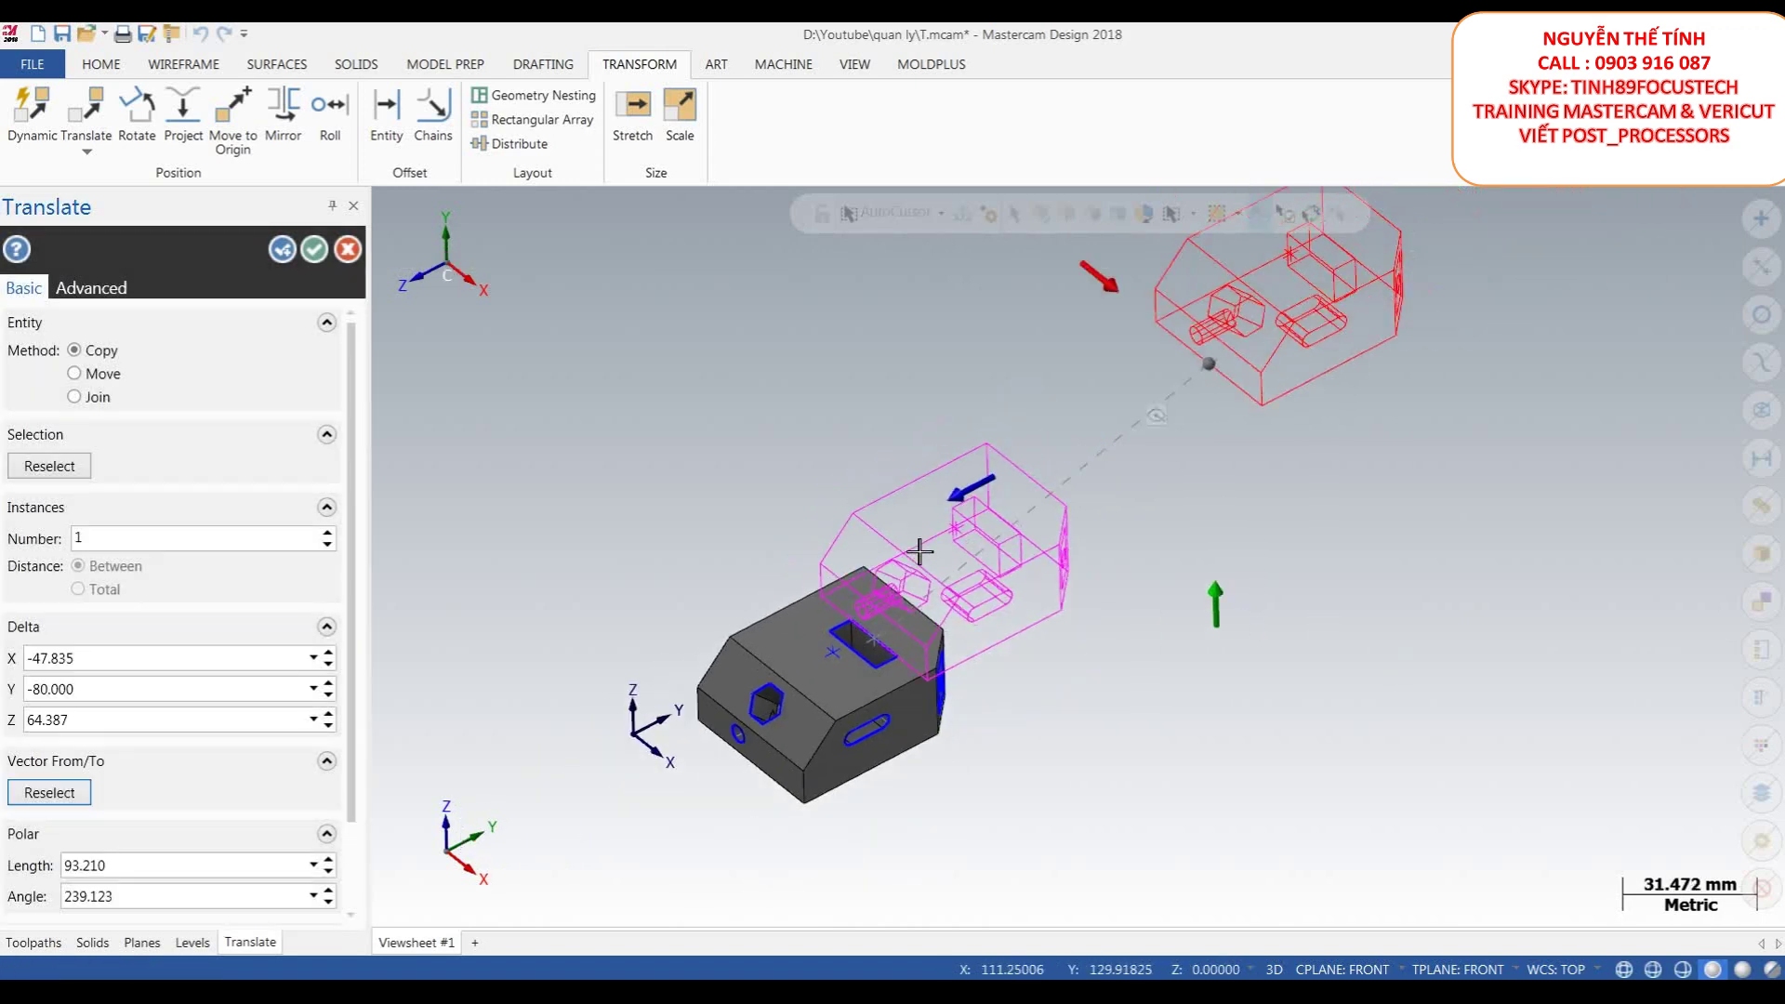
mouse_move(1022, 583)
middle_down()
mouse_move(807, 510)
mouse_move(1059, 588)
mouse_move(1024, 605)
middle_up()
scroll(1024, 606, up, 1)
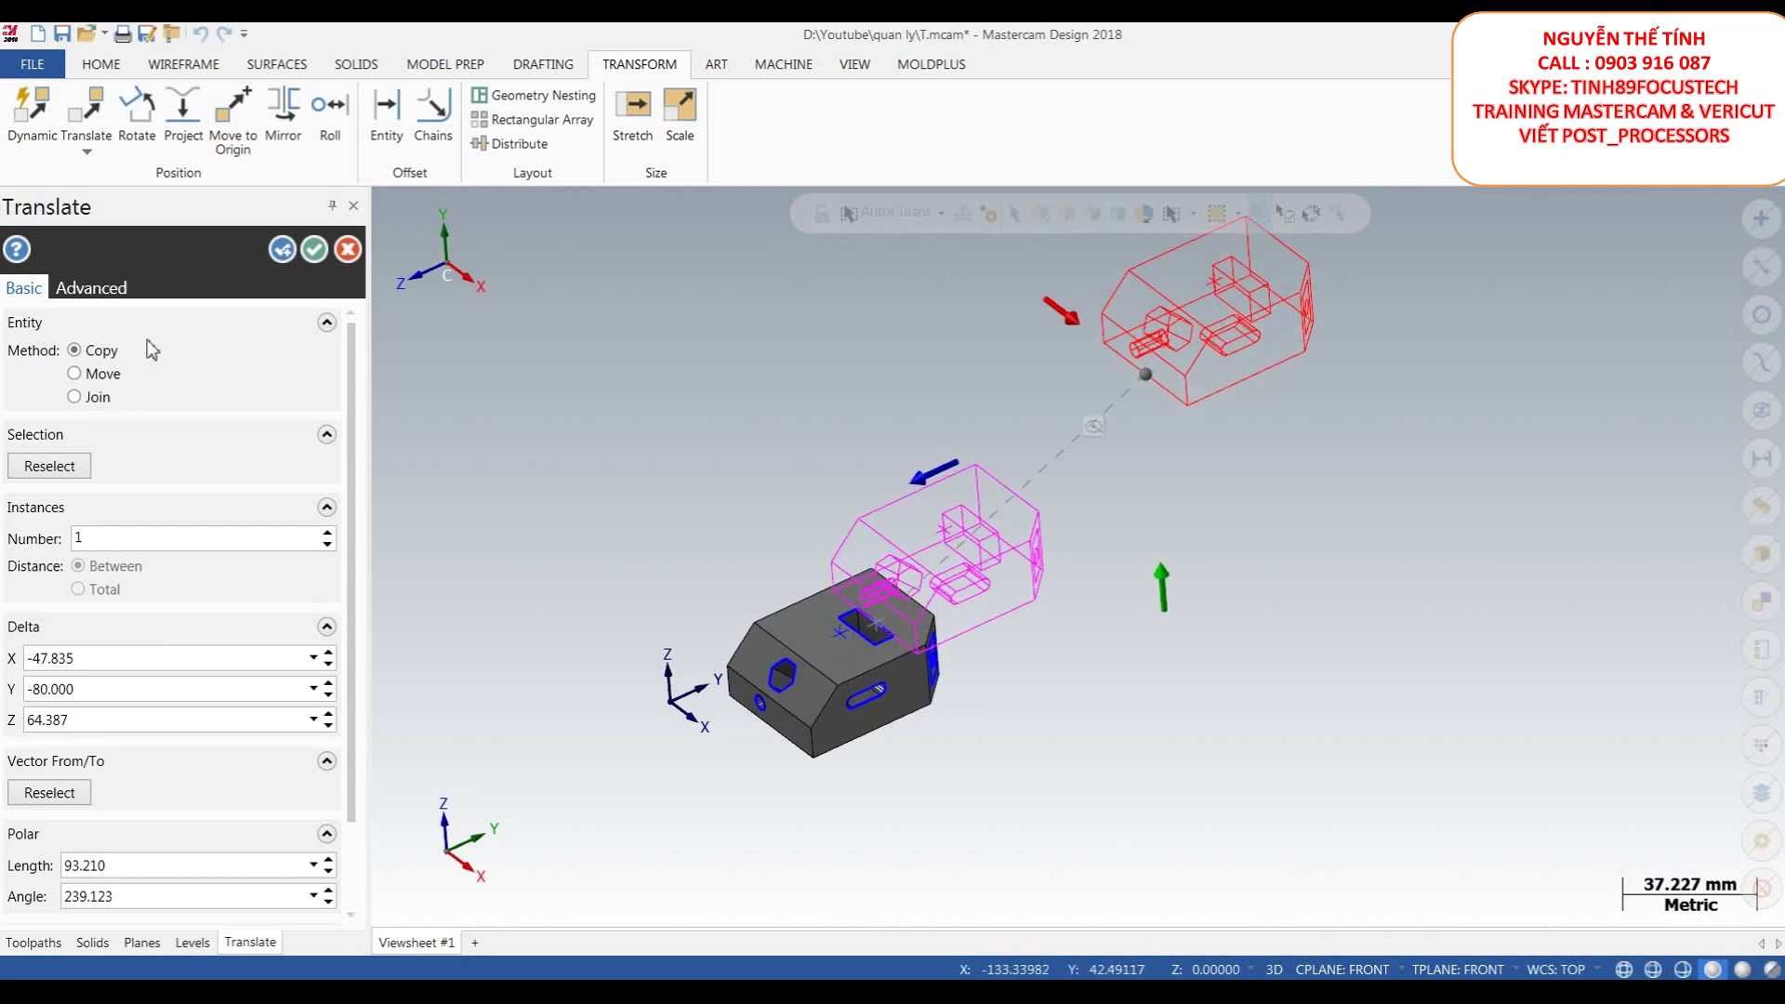
click(102, 374)
click(315, 249)
scroll(849, 446, down, 3)
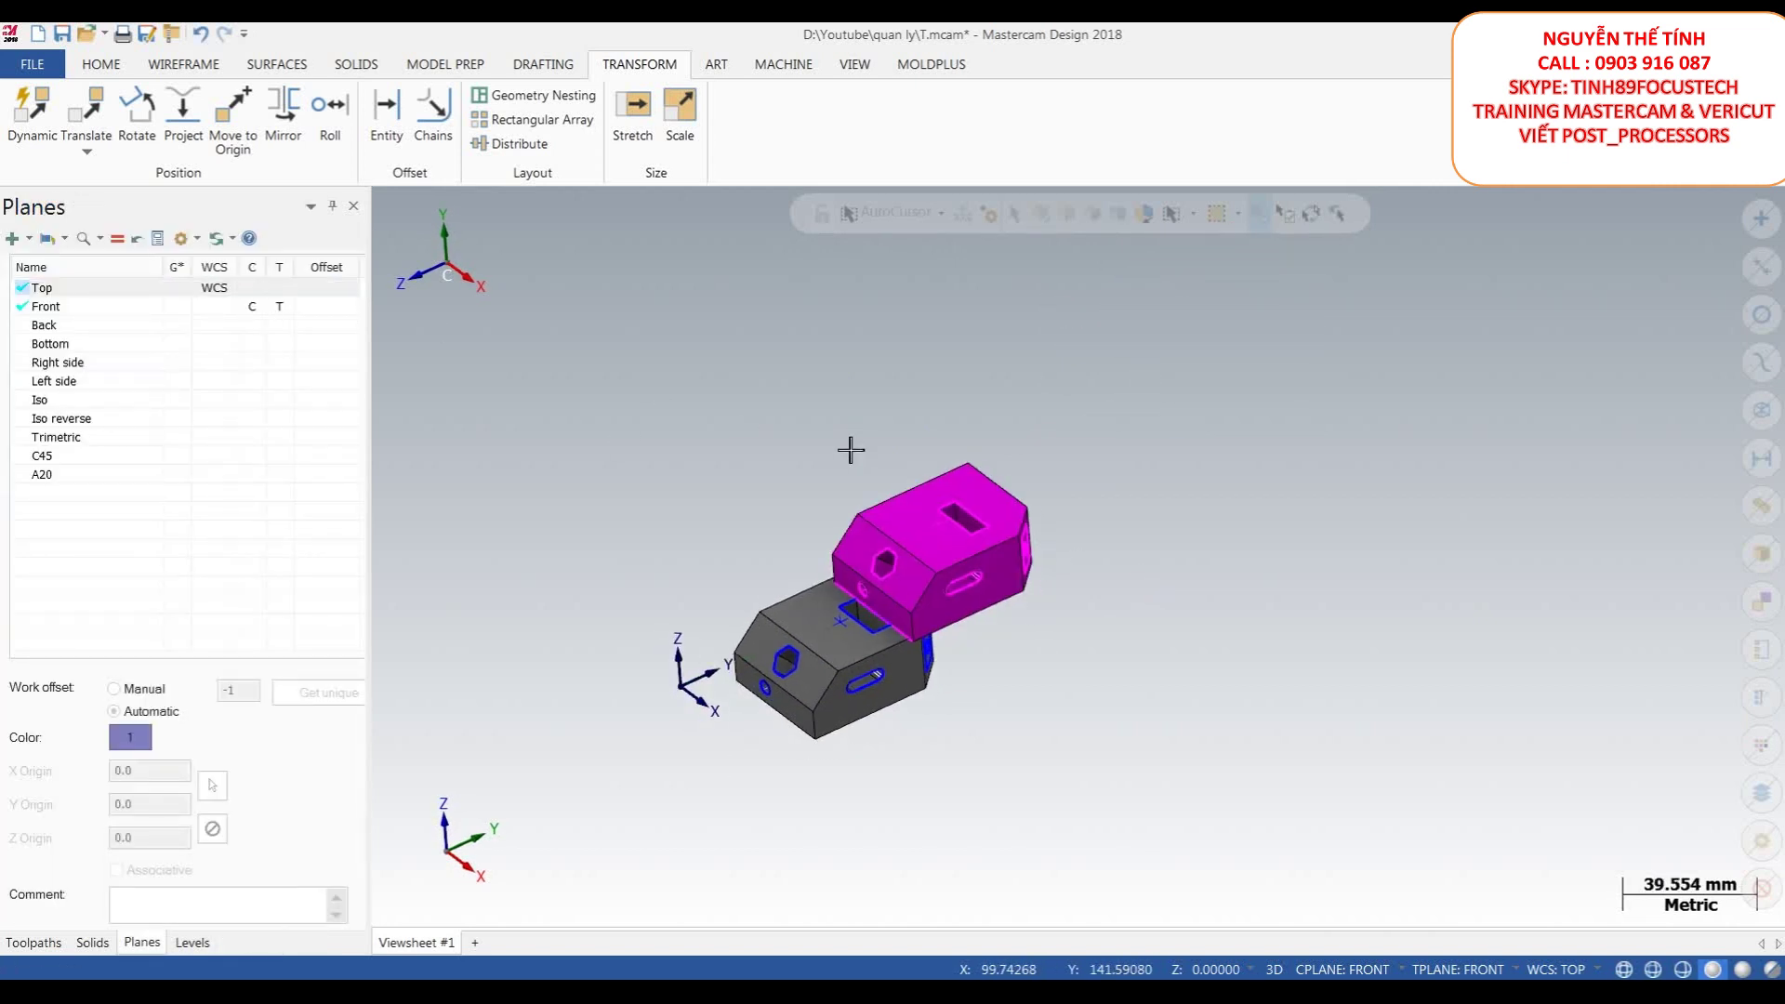
- Clear the transform colours and return the view and construction plane to Top
right_click(1116, 344)
key(Escape)
click(1064, 402)
scroll(1064, 403, down, 3)
right_click(1065, 401)
key(Escape)
key(alt+1)
scroll(805, 617, down, 5)
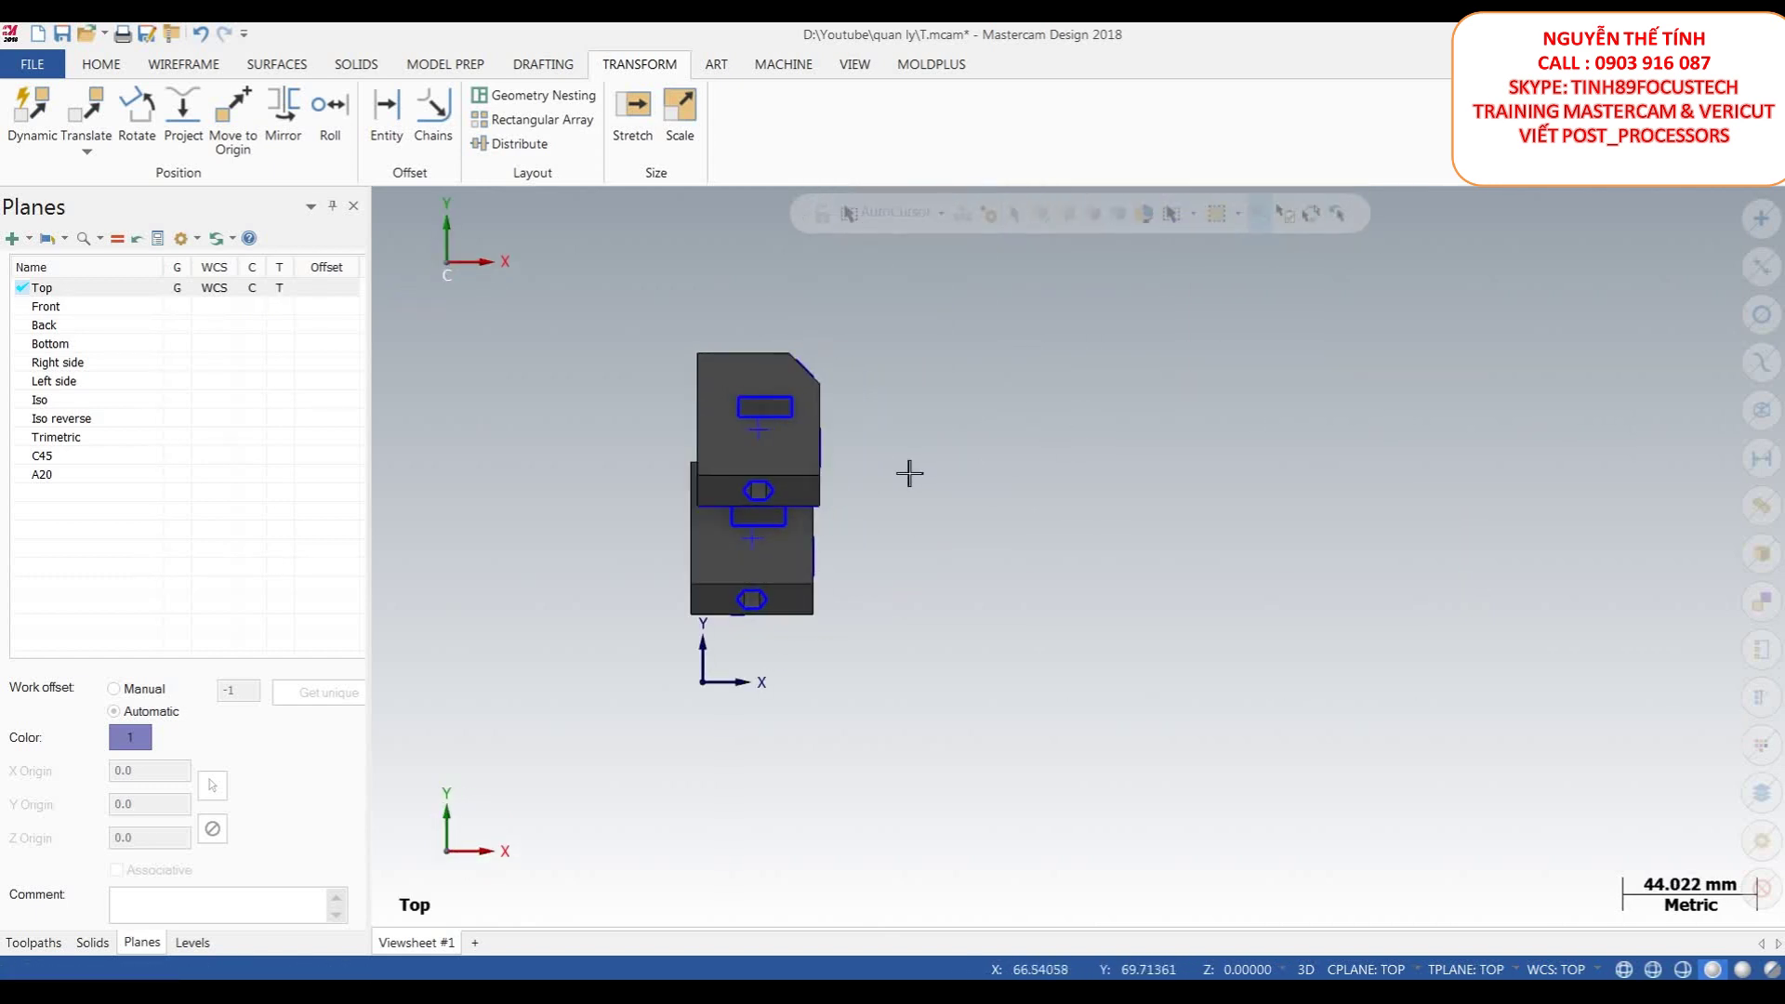
- Create a solid primitive cylinder beside the two blocks, about 7.5 mm in radius and 54 mm high along Z
mouse_move(926, 504)
middle_down()
mouse_move(964, 406)
mouse_move(782, 384)
mouse_move(837, 409)
middle_up()
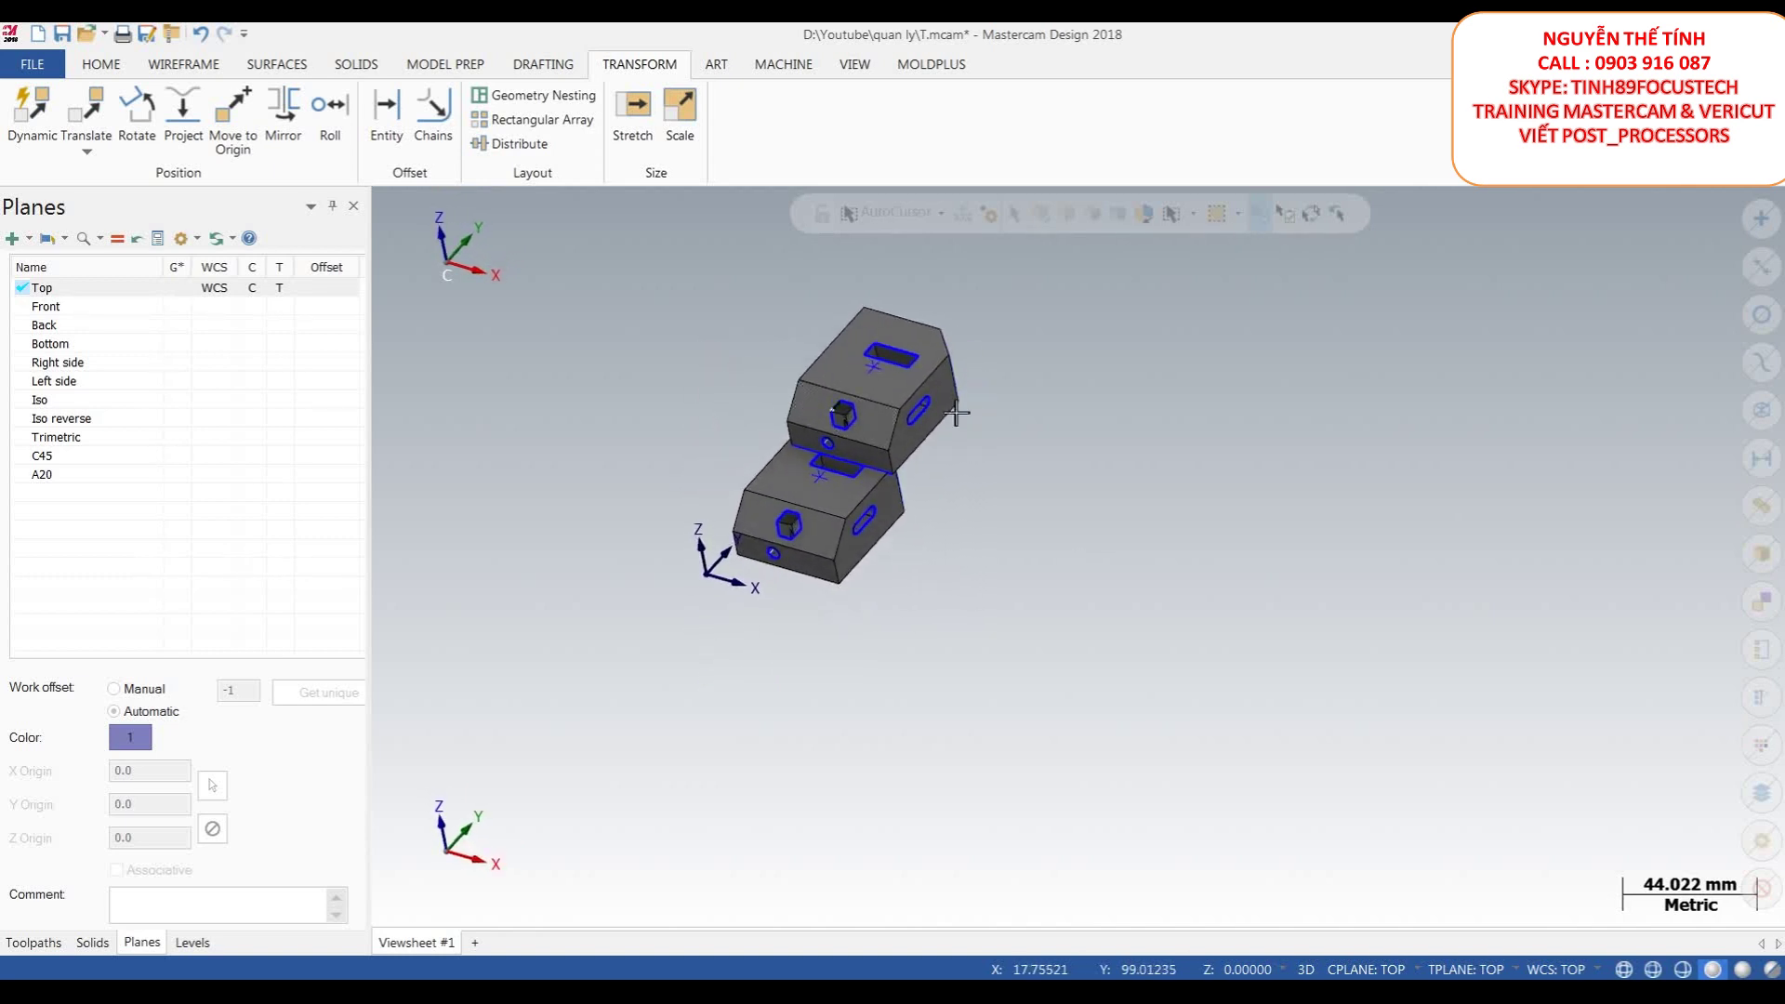
scroll(980, 422, up, 4)
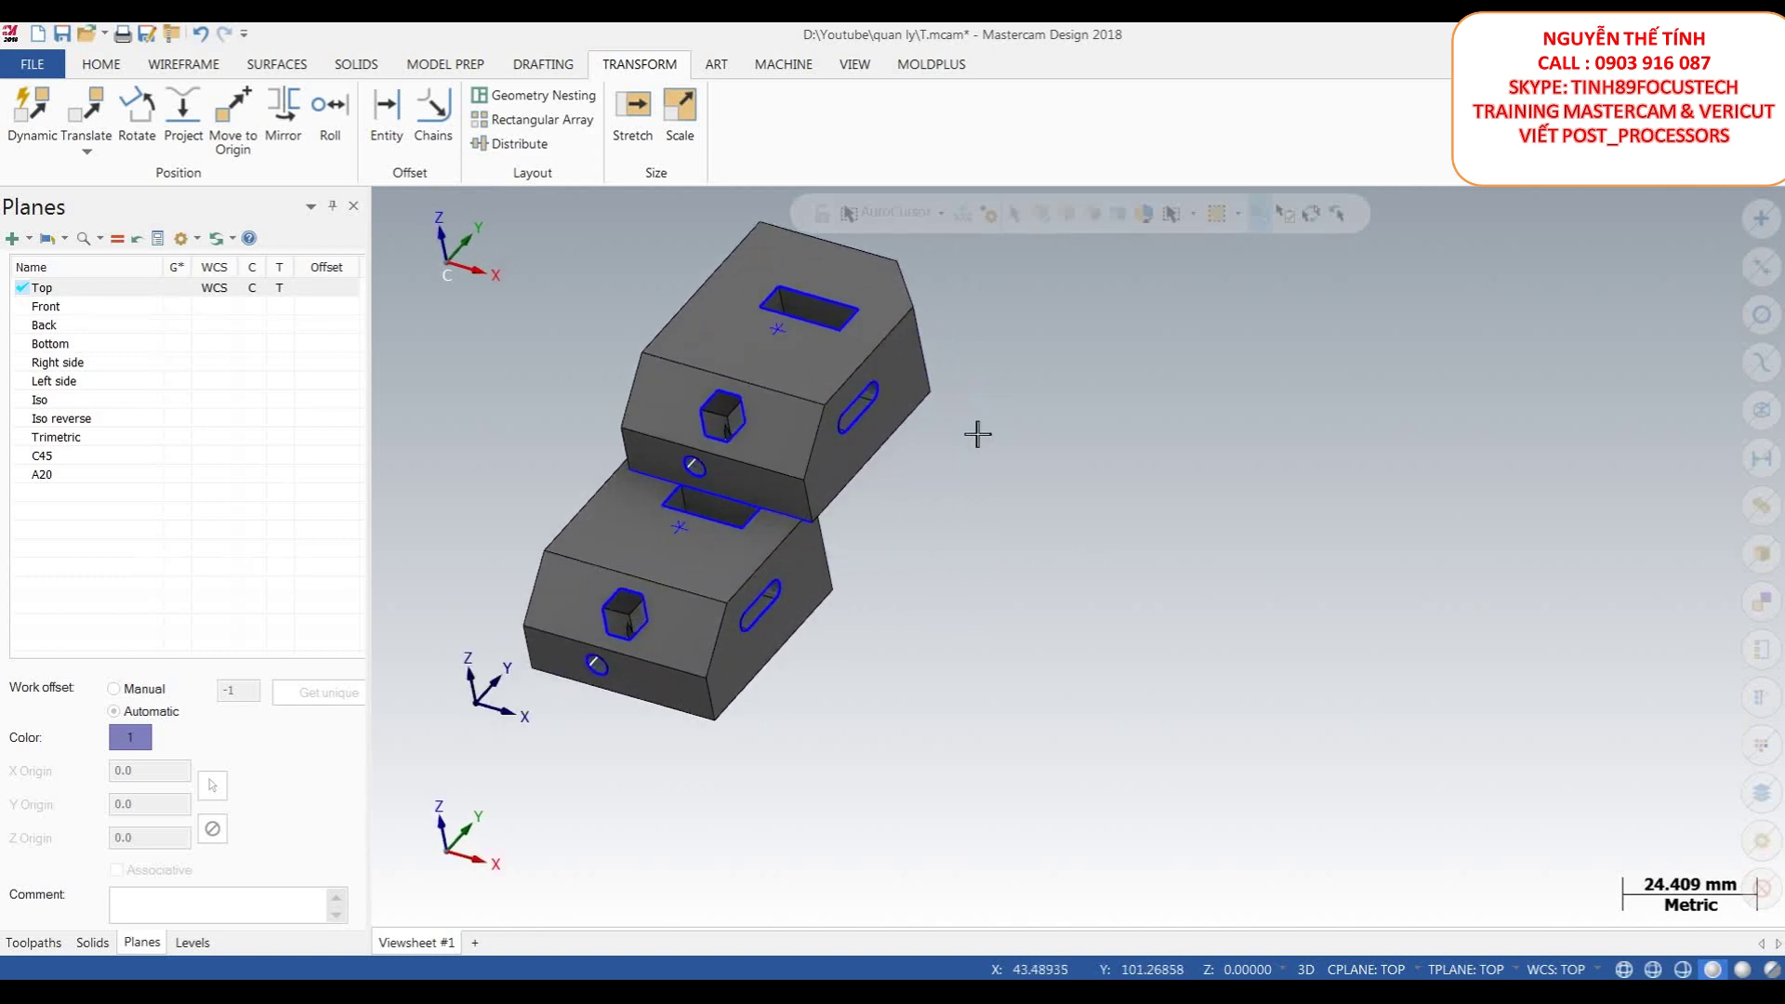
scroll(1050, 395, down, 2)
mouse_move(1028, 438)
middle_down()
mouse_move(1088, 459)
mouse_move(1027, 428)
middle_up()
scroll(1027, 428, down, 1)
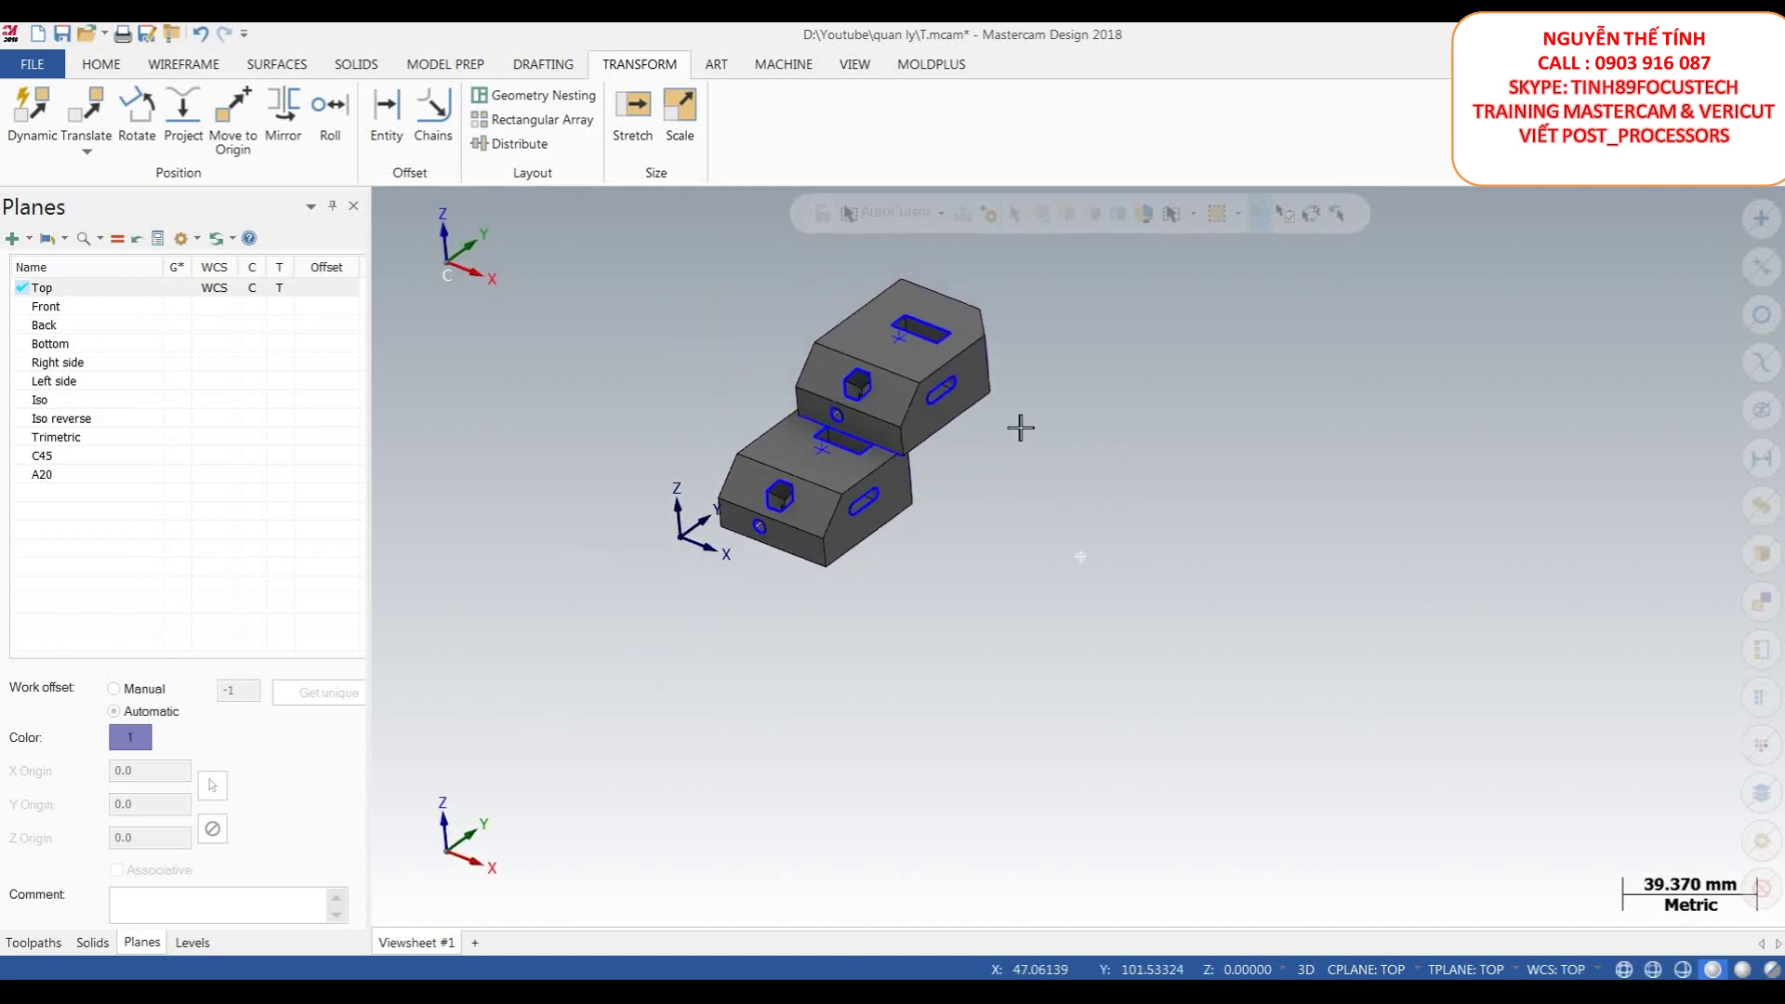
middle_drag(755, 493, 730, 442)
click(356, 64)
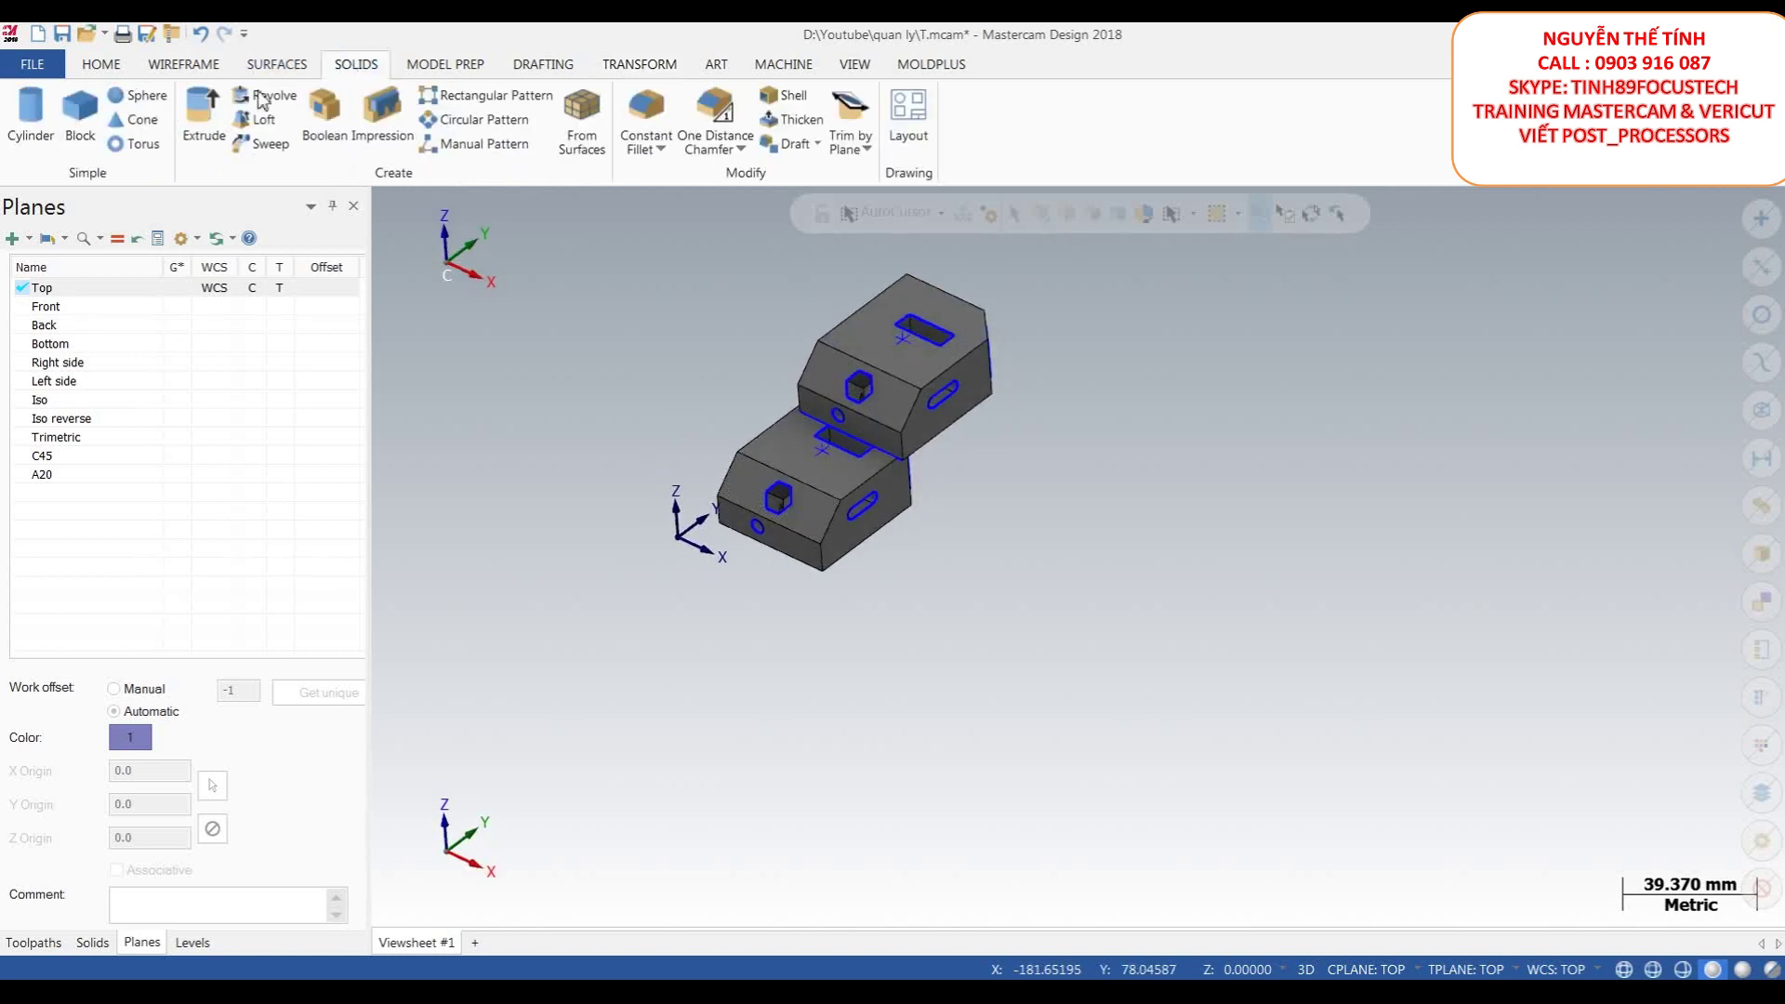
click(30, 117)
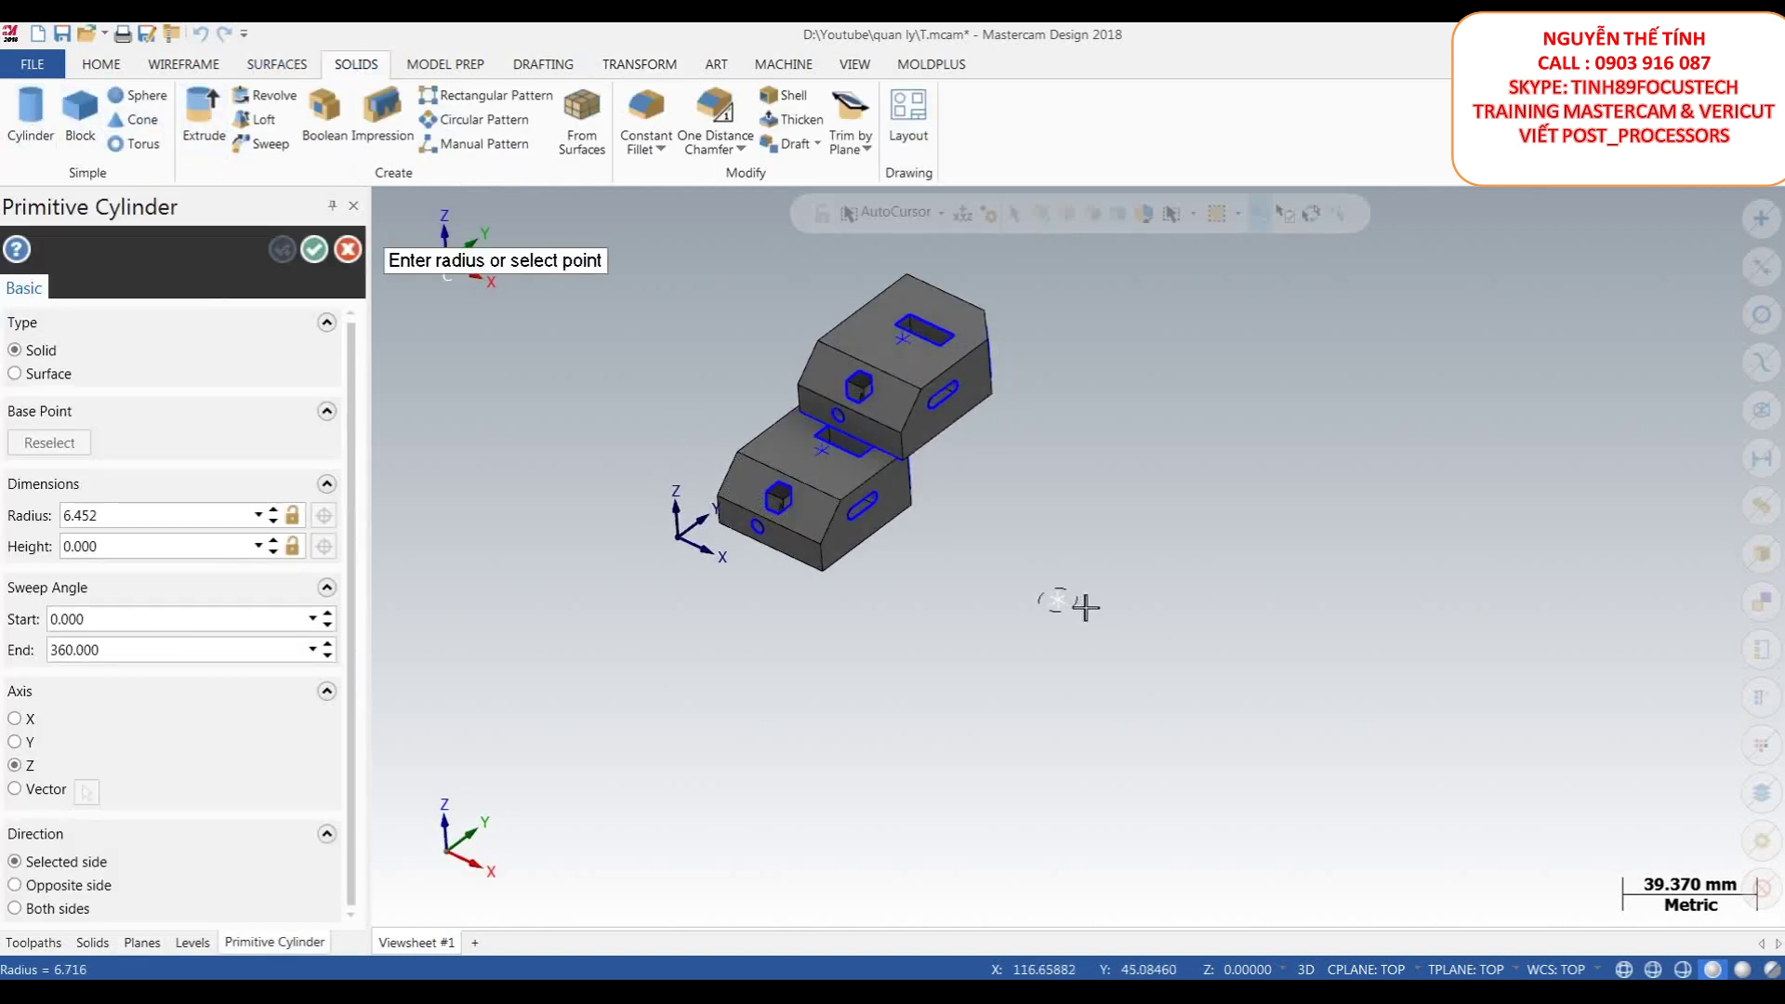
click(1086, 604)
click(1079, 455)
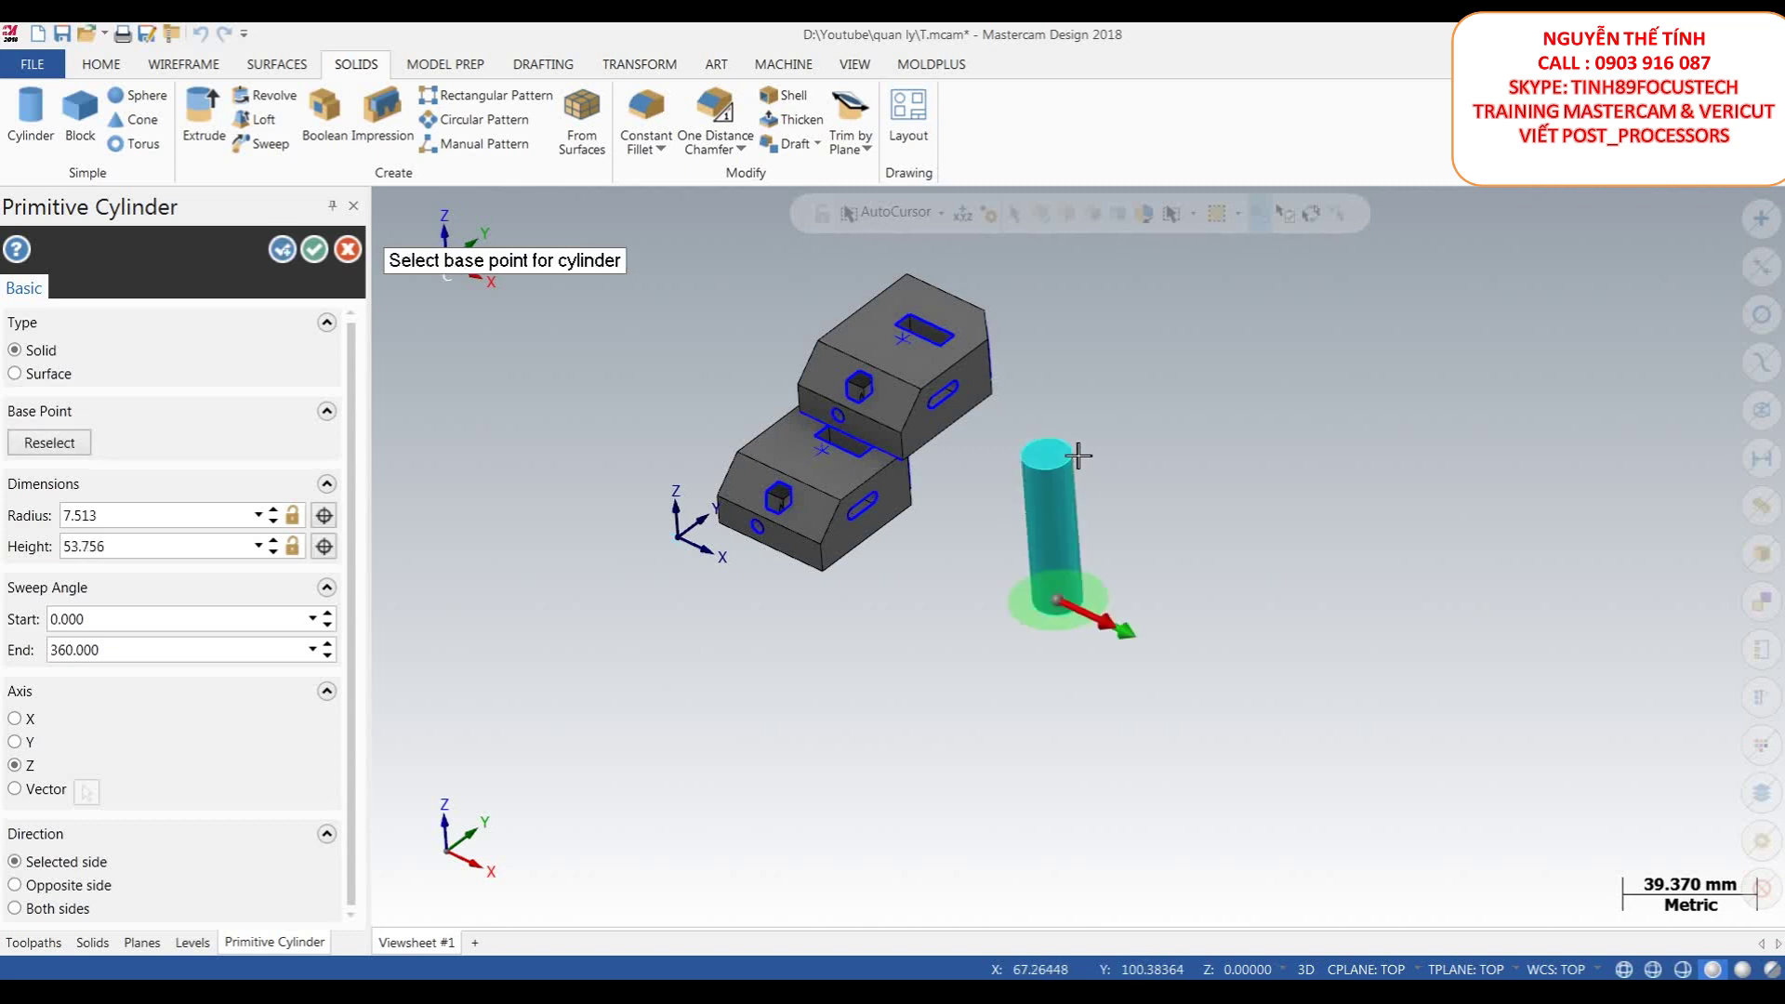
click(315, 249)
- Select the cylinder as the entity for a new Translate transform using the Move method
middle_drag(1087, 562, 1115, 447)
scroll(1119, 446, up, 6)
scroll(1119, 531, down, 6)
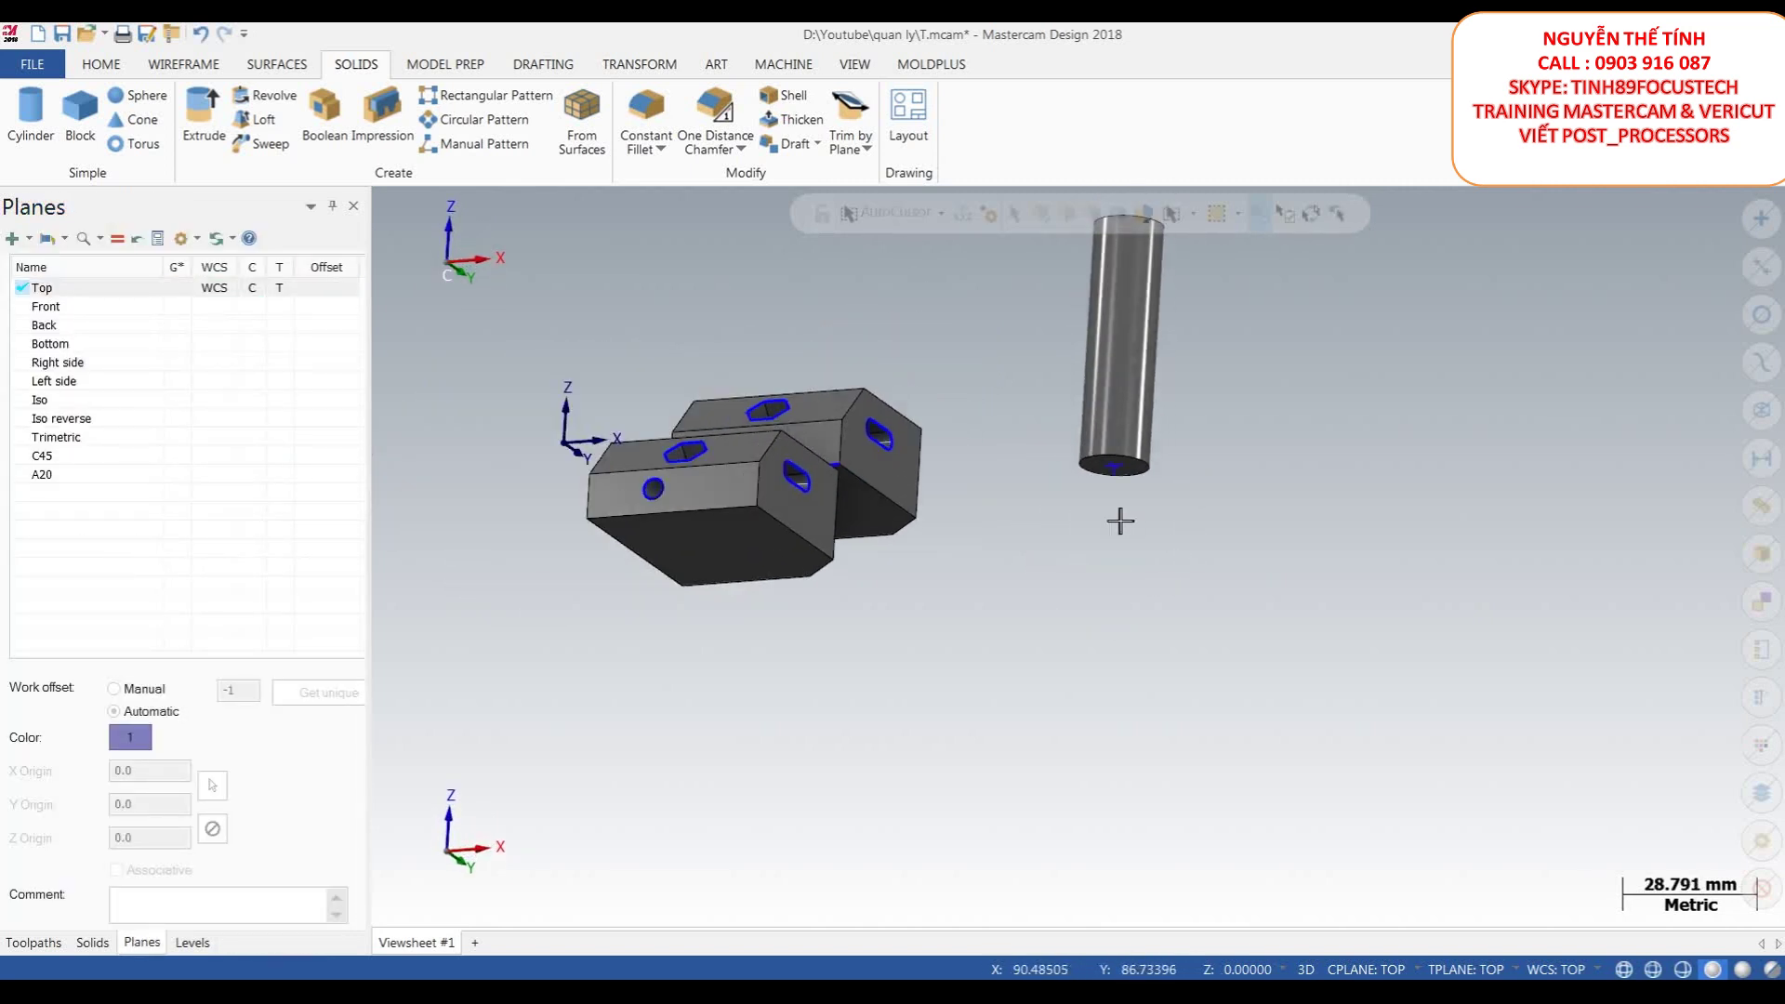
middle_drag(1058, 561, 1020, 648)
scroll(799, 514, up, 3)
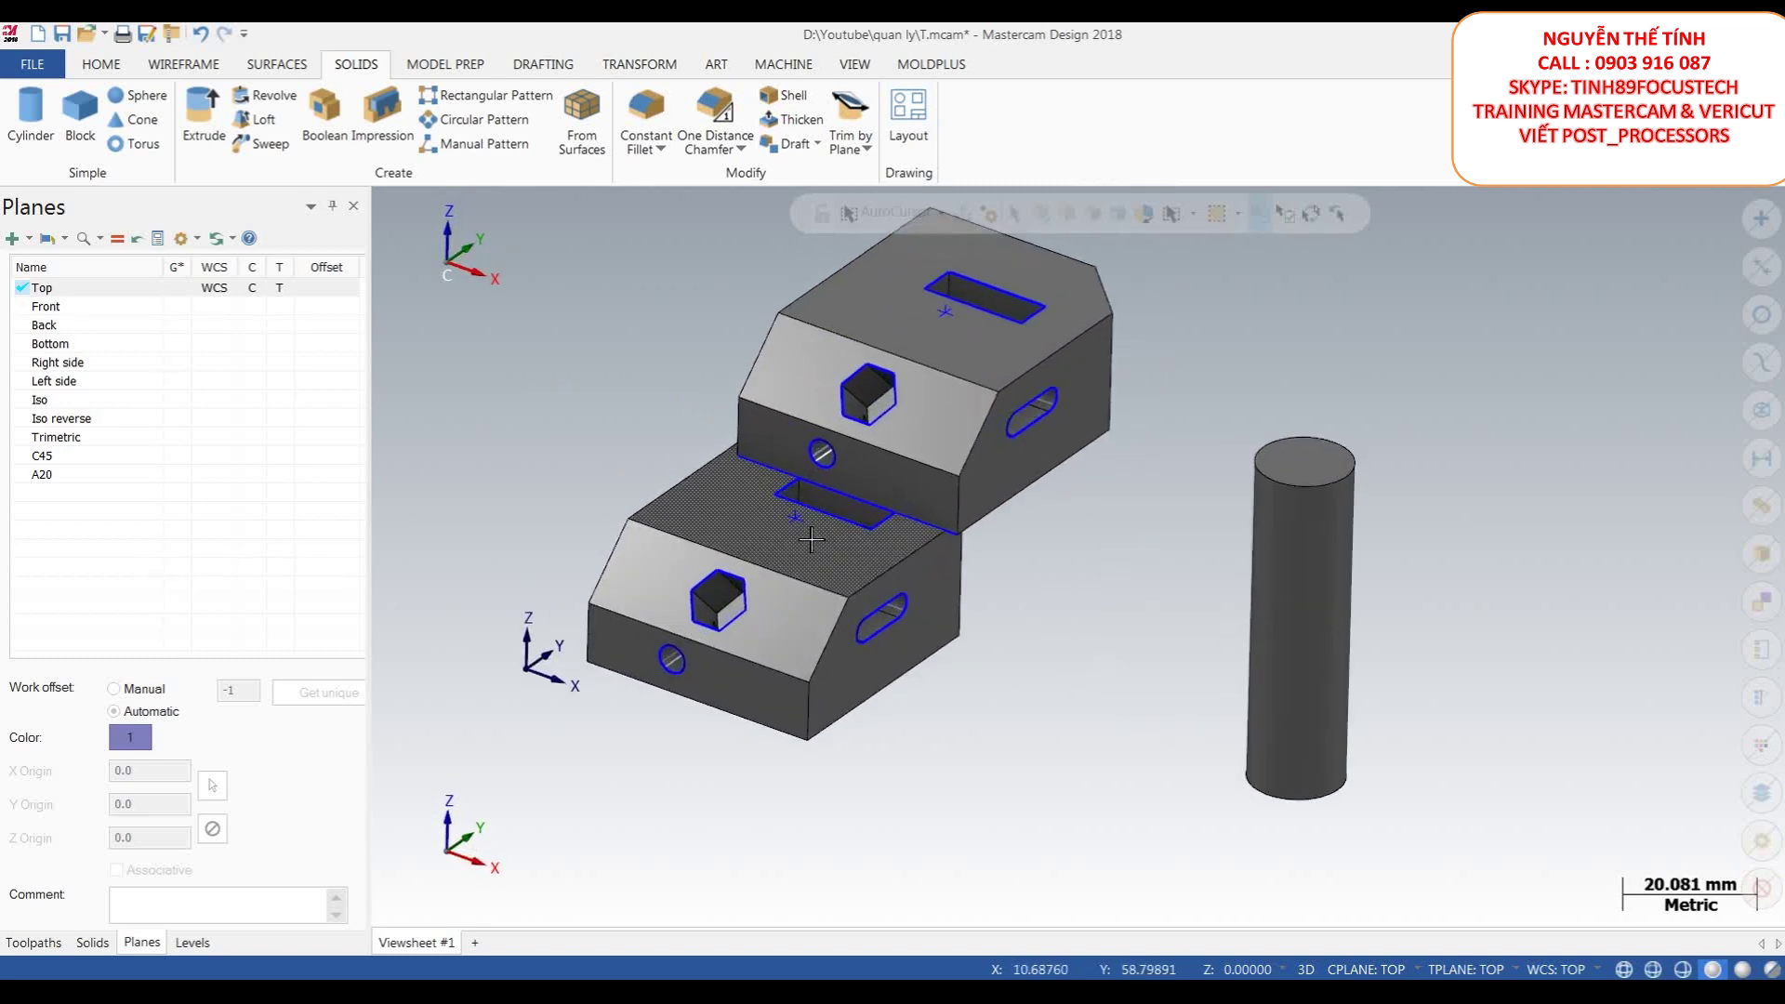
scroll(864, 528, down, 1)
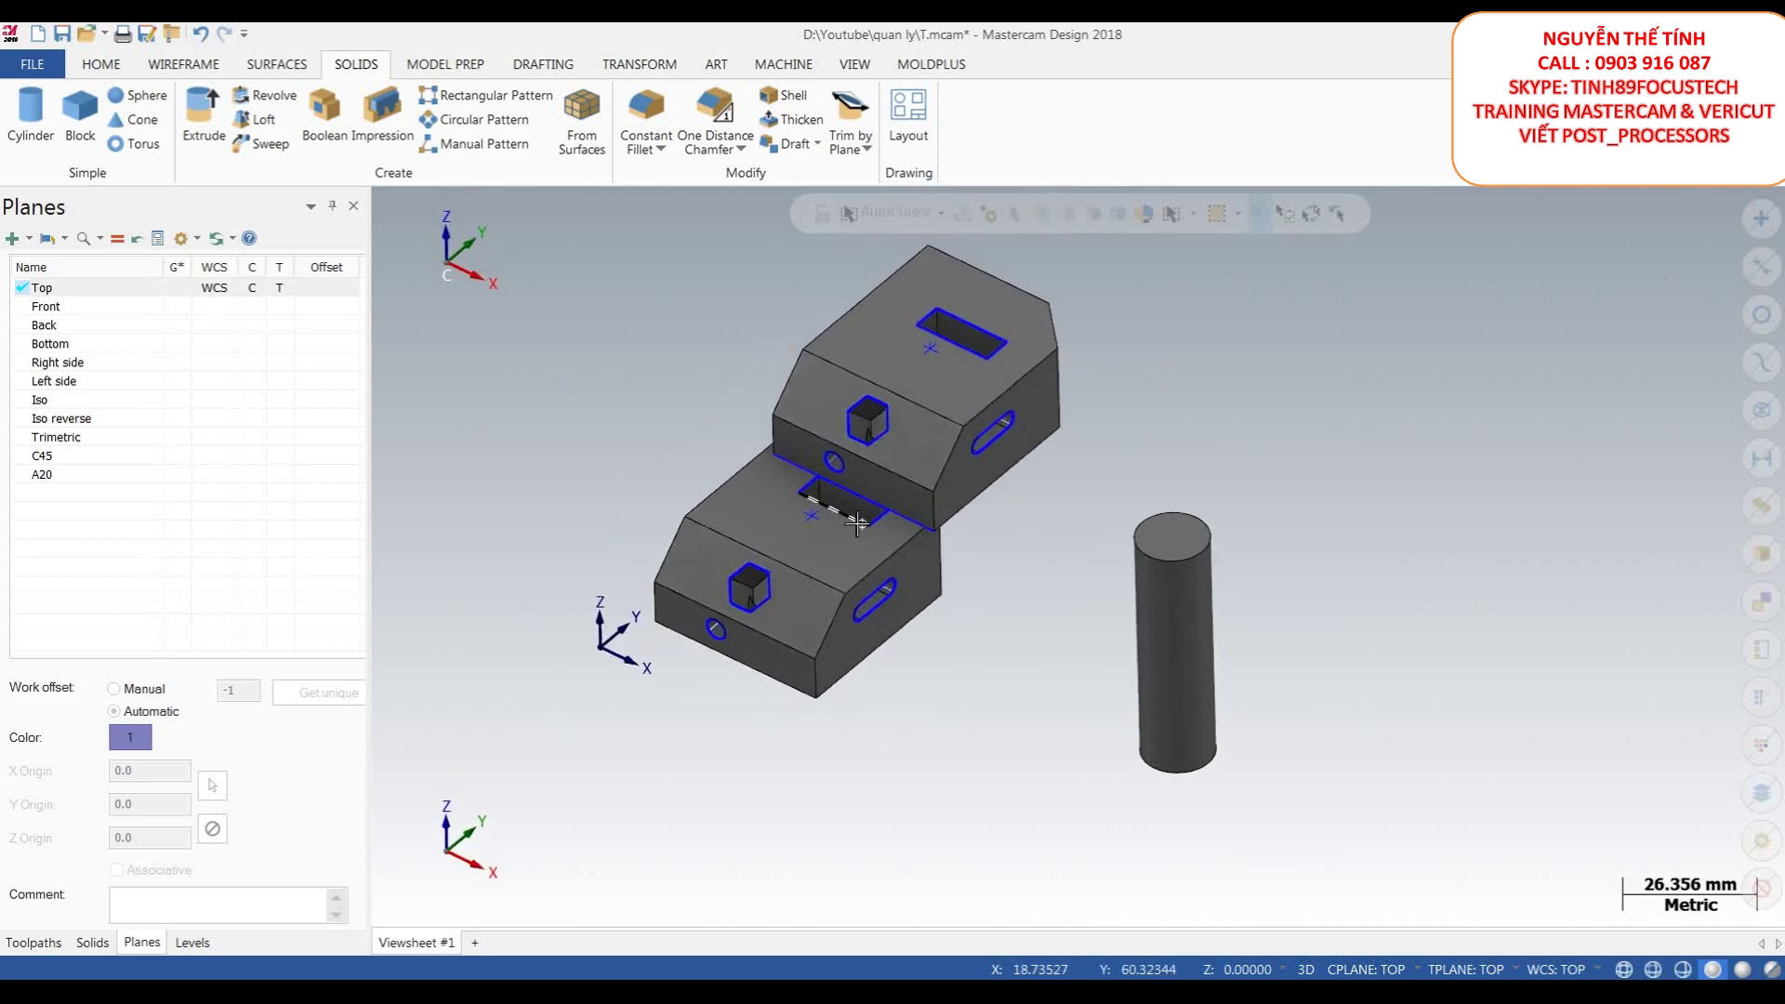
scroll(246, 116, down, 3)
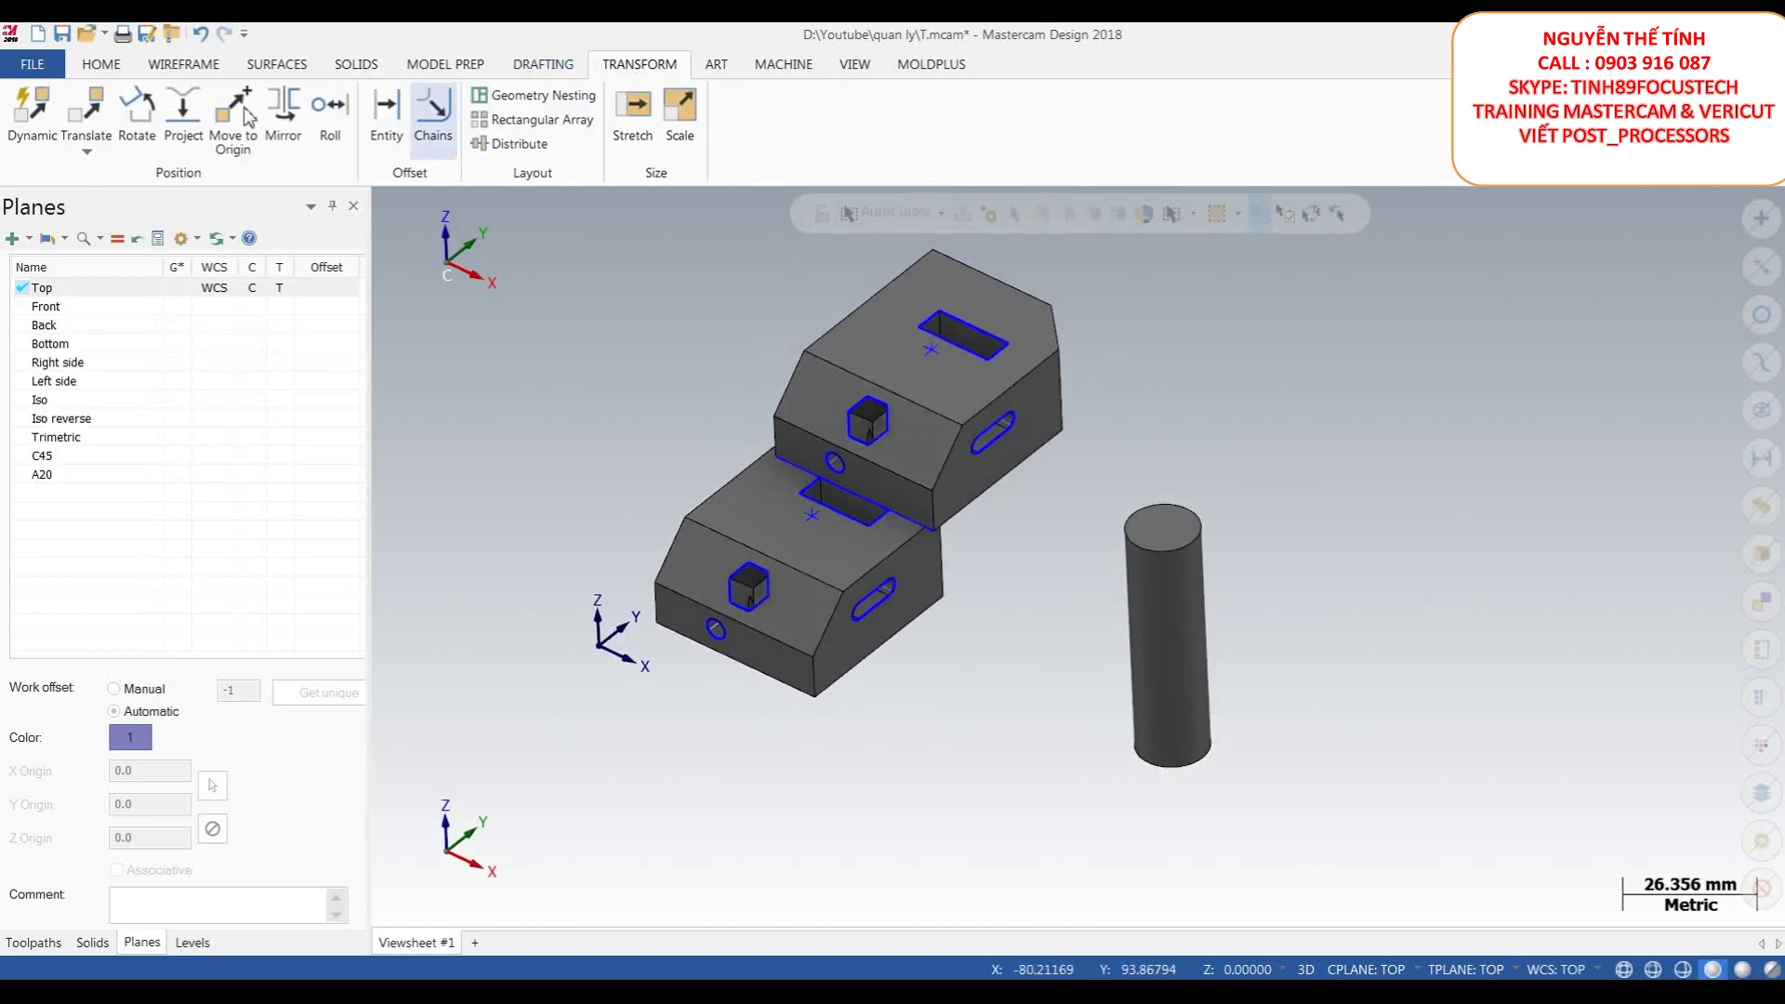
click(86, 109)
click(1179, 638)
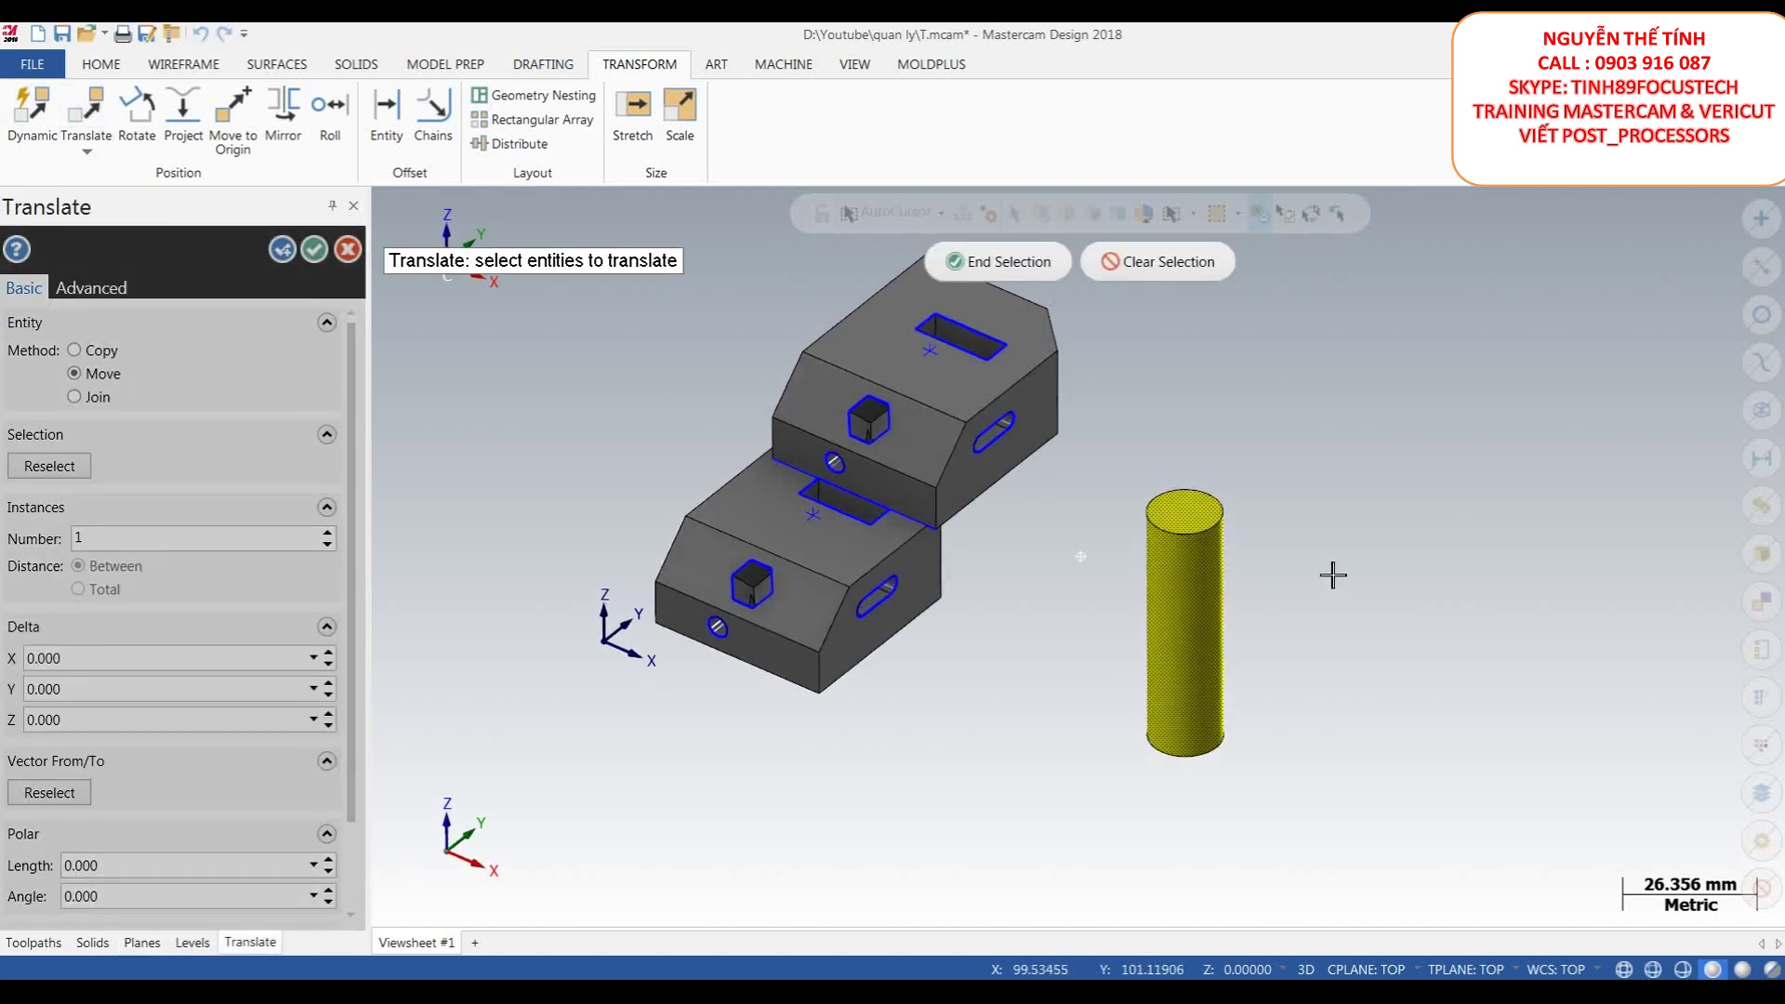
click(958, 261)
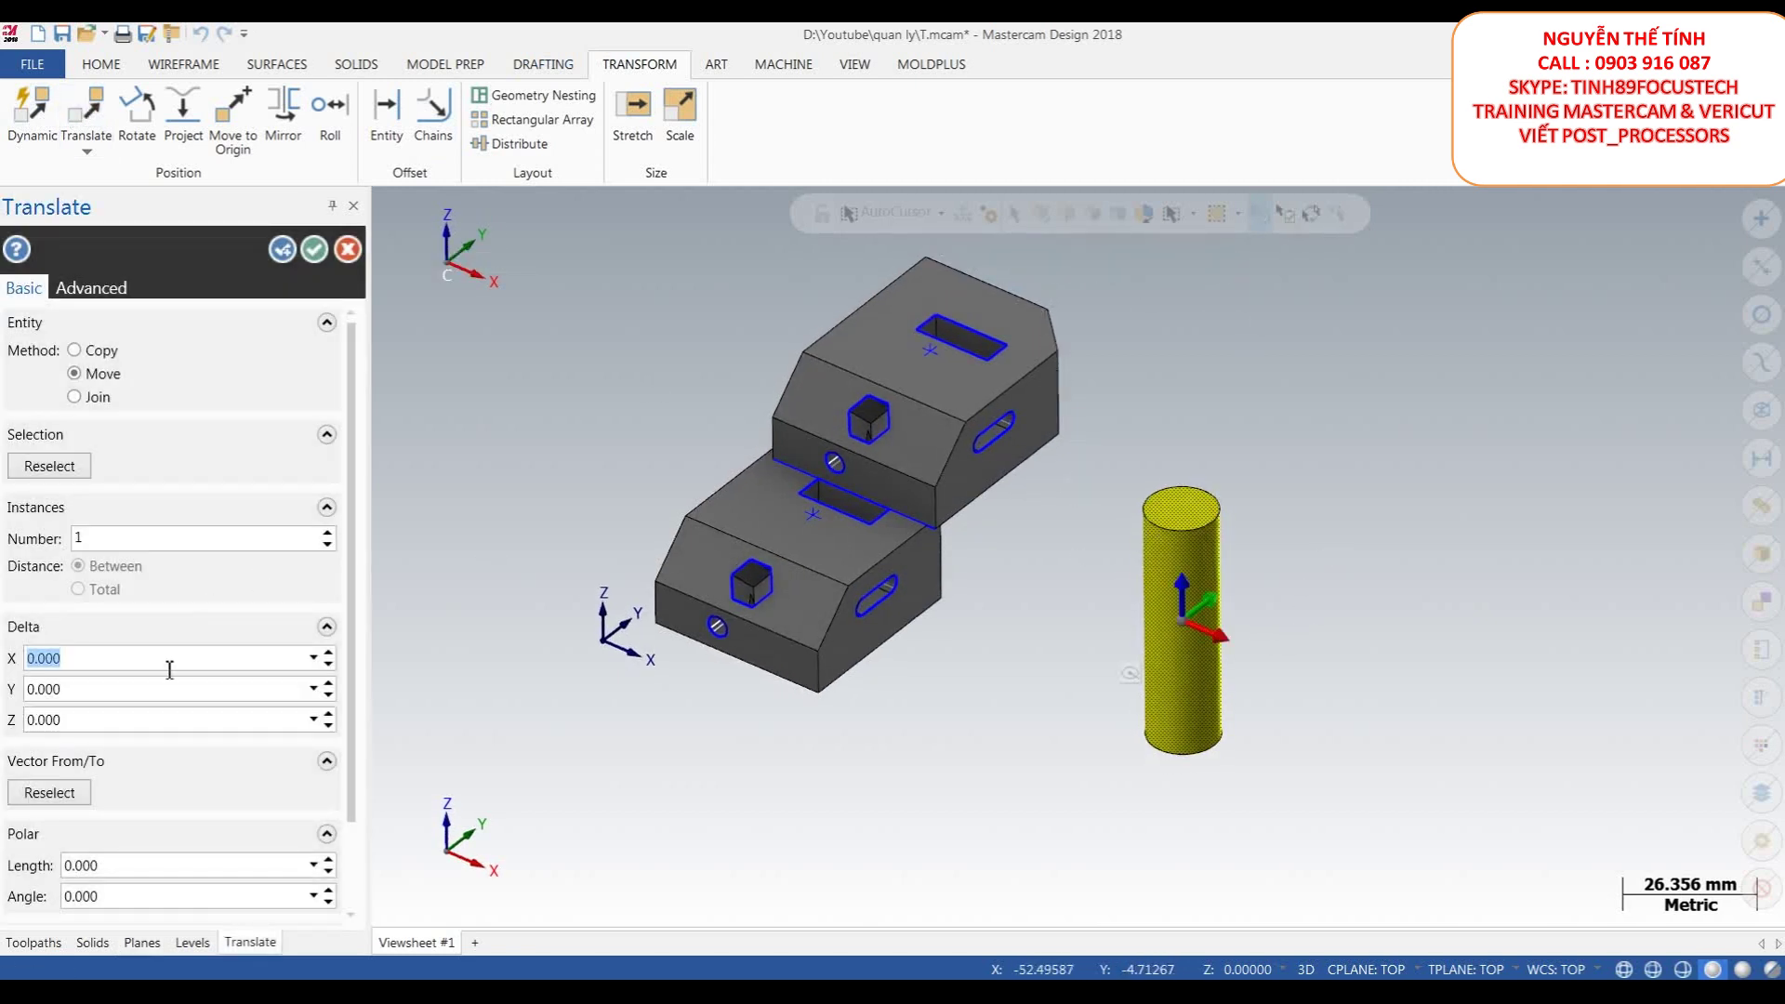
- Define the translation vector from the centre of the cylinder's bottom face to the point on the lower block's top face
click(50, 792)
middle_drag(1224, 776, 1274, 544)
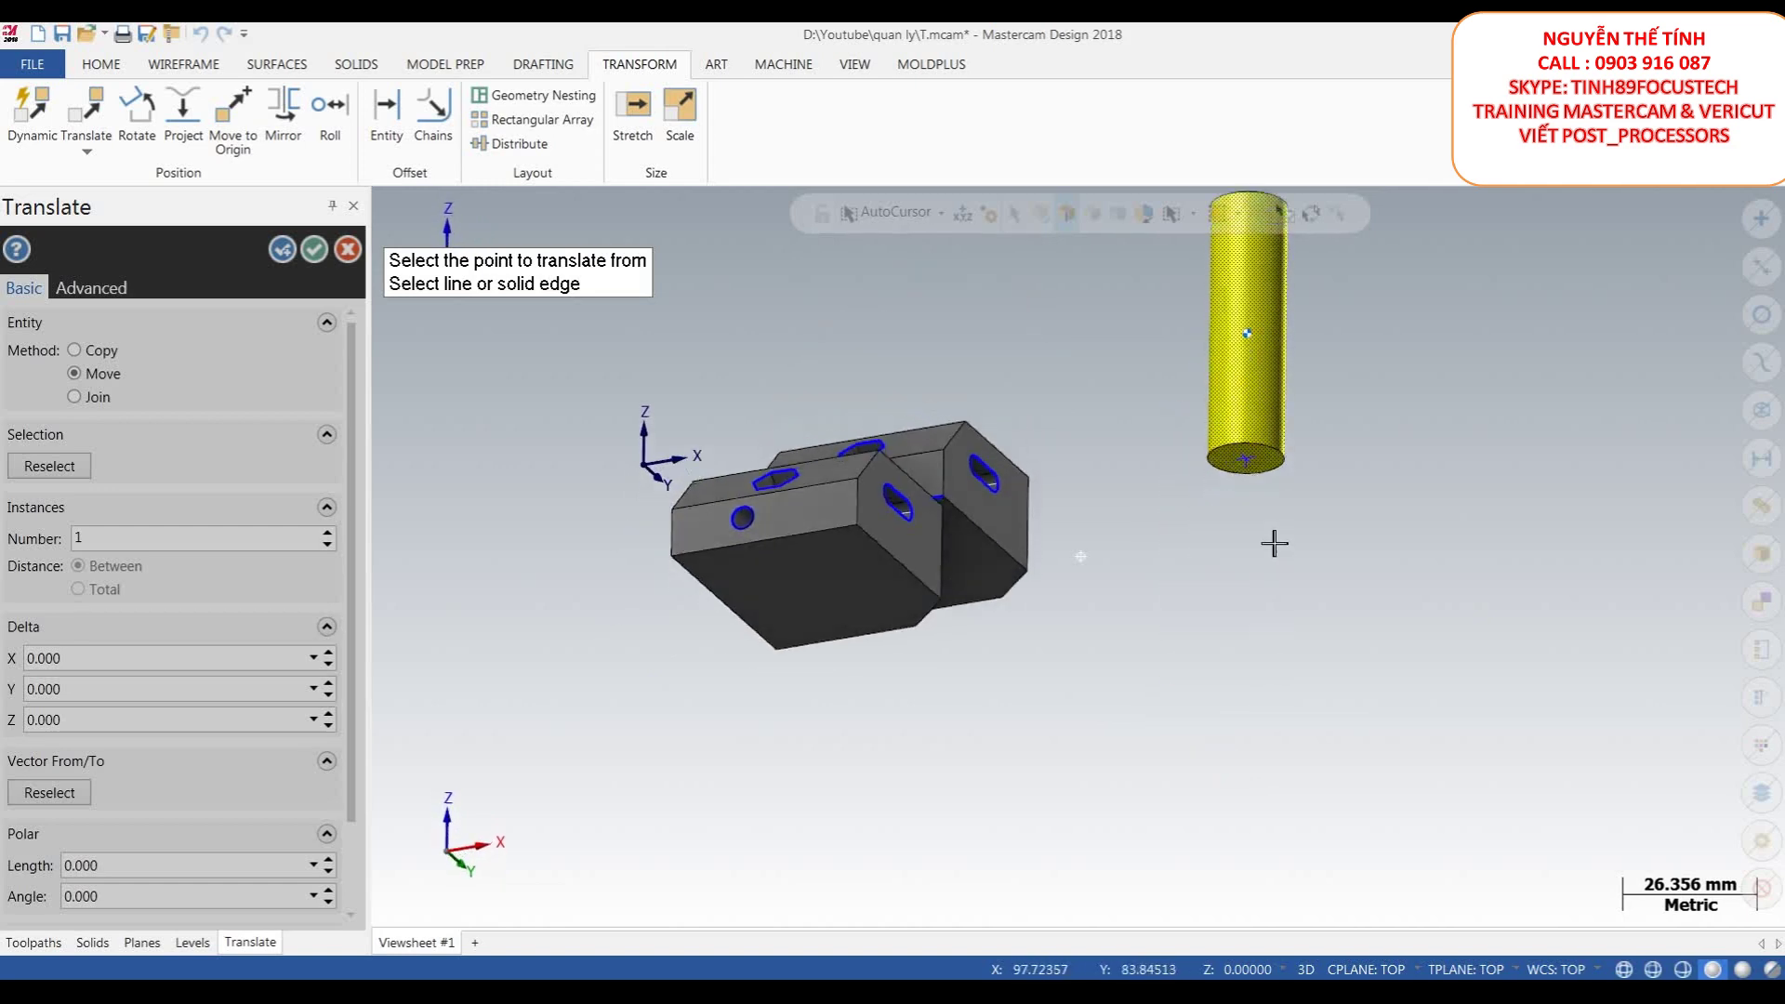
click(1255, 462)
middle_drag(1255, 462, 1027, 653)
scroll(1028, 654, down, 2)
scroll(967, 404, up, 6)
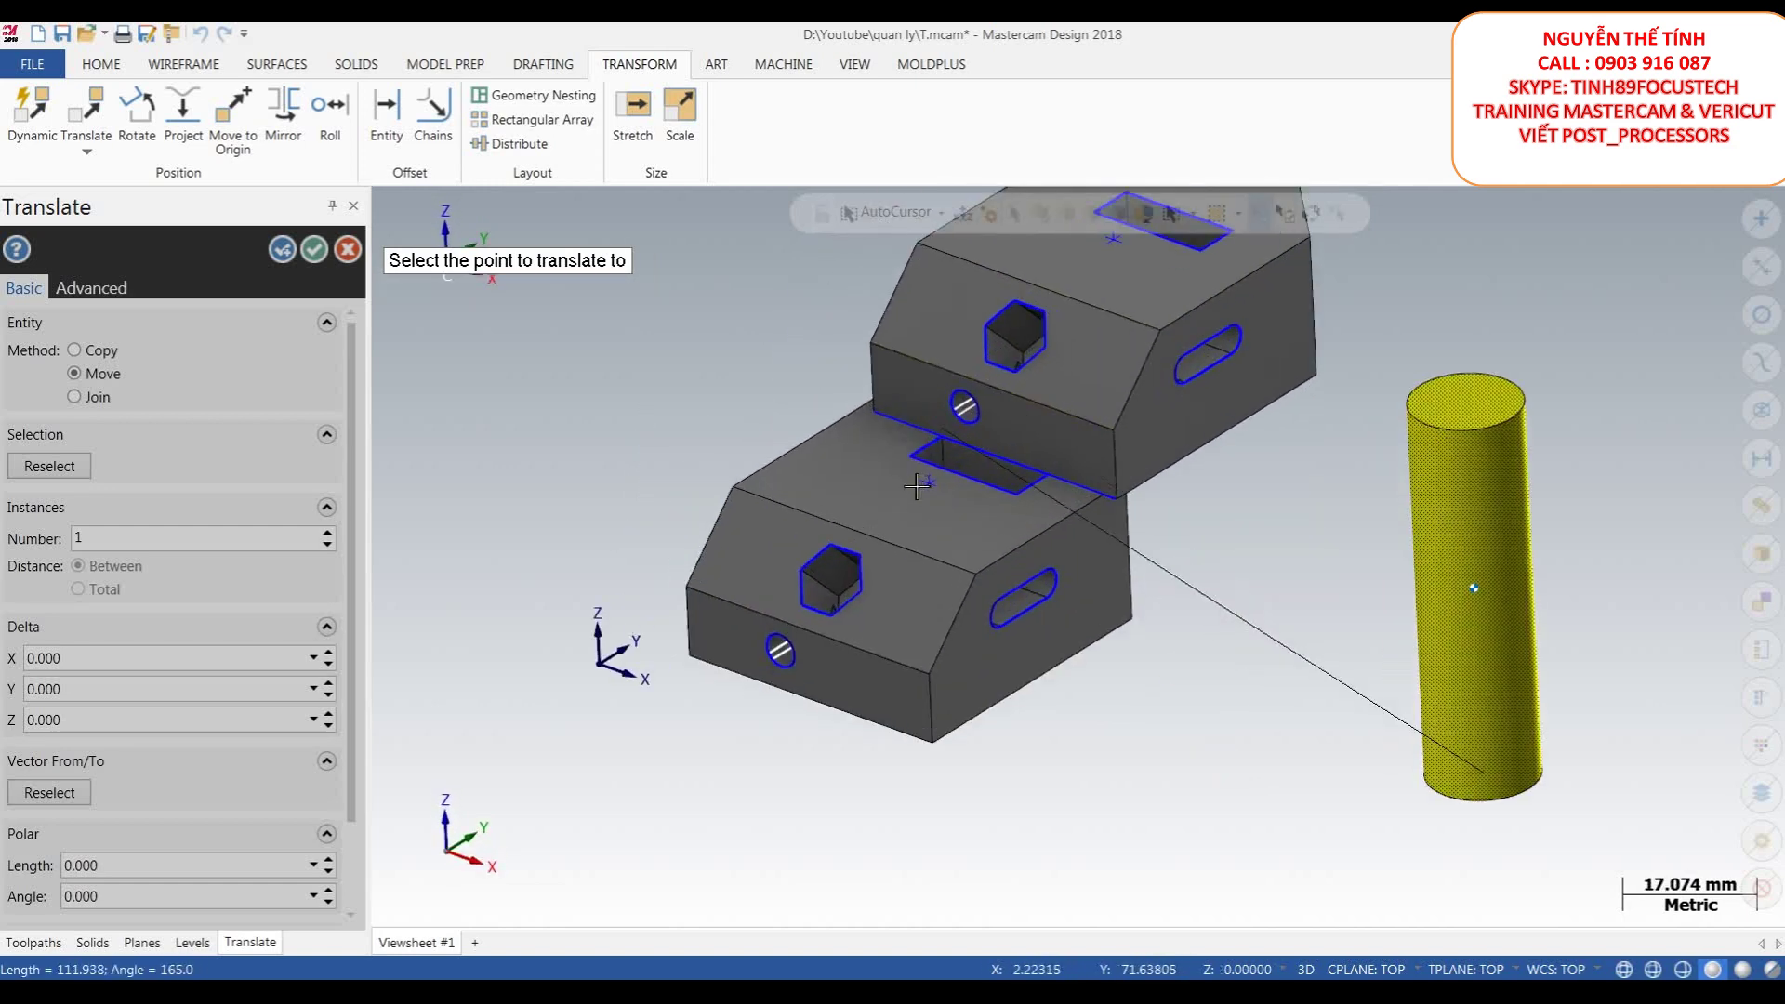
click(936, 488)
scroll(1028, 437, down, 4)
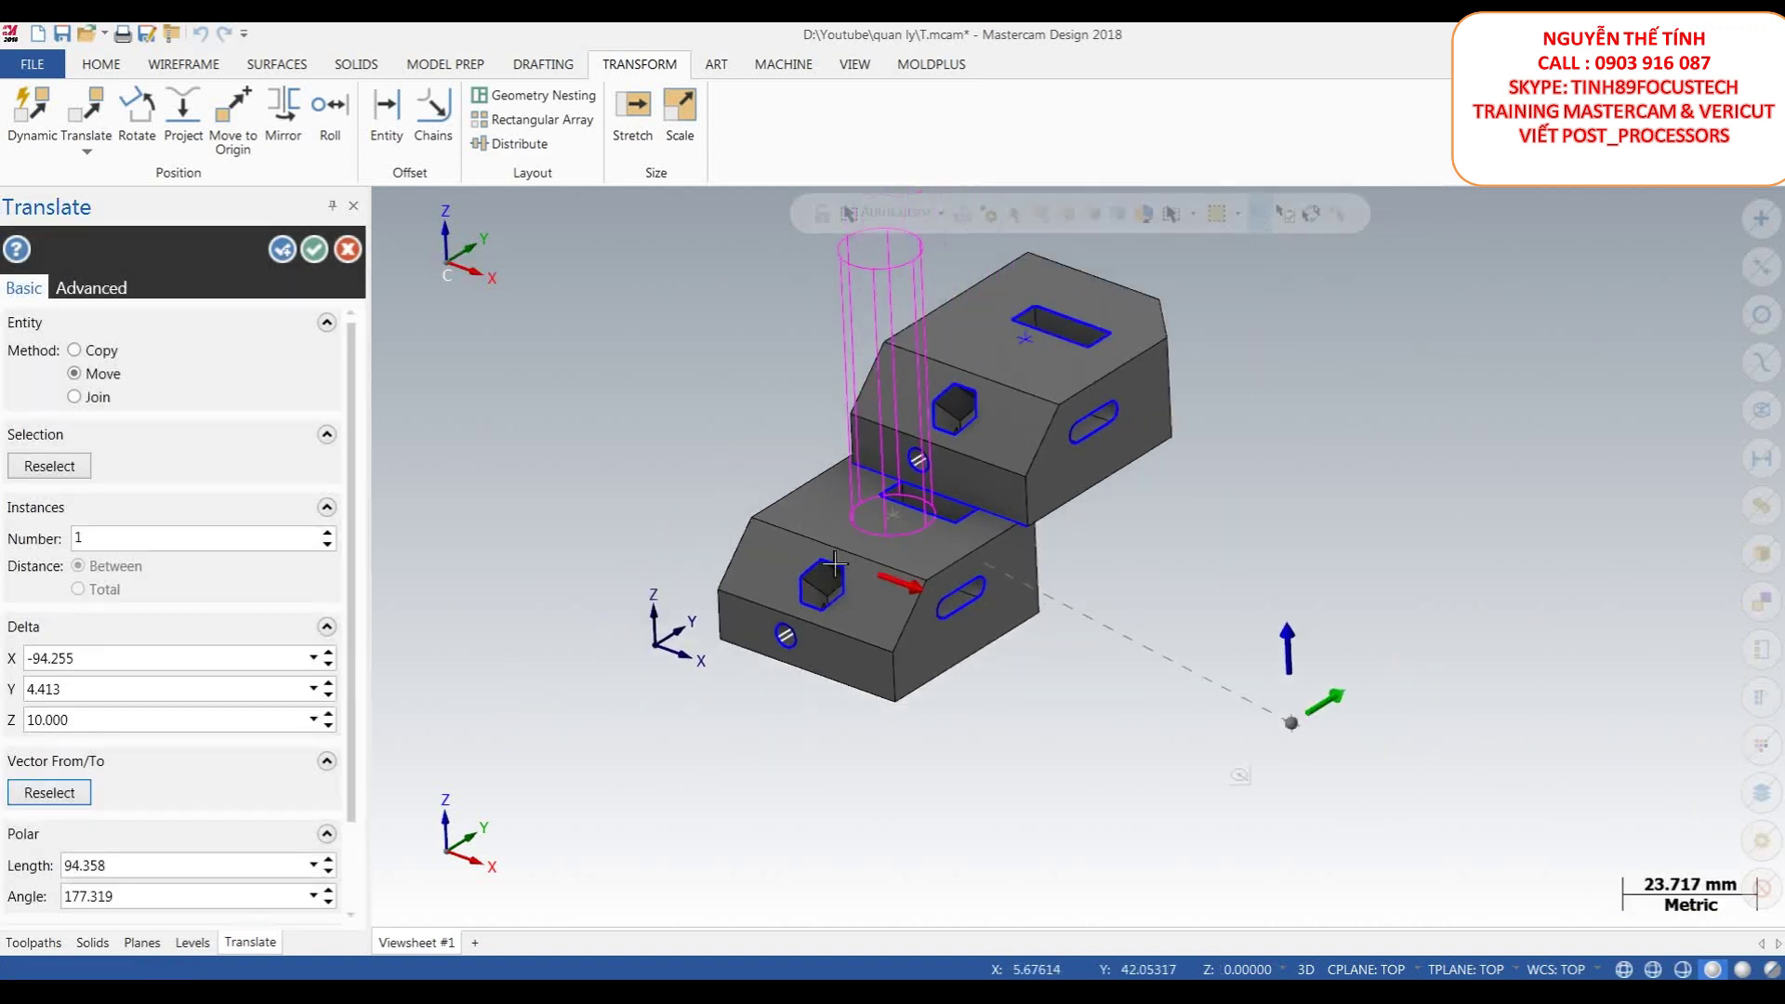
middle_drag(1027, 437, 1029, 462)
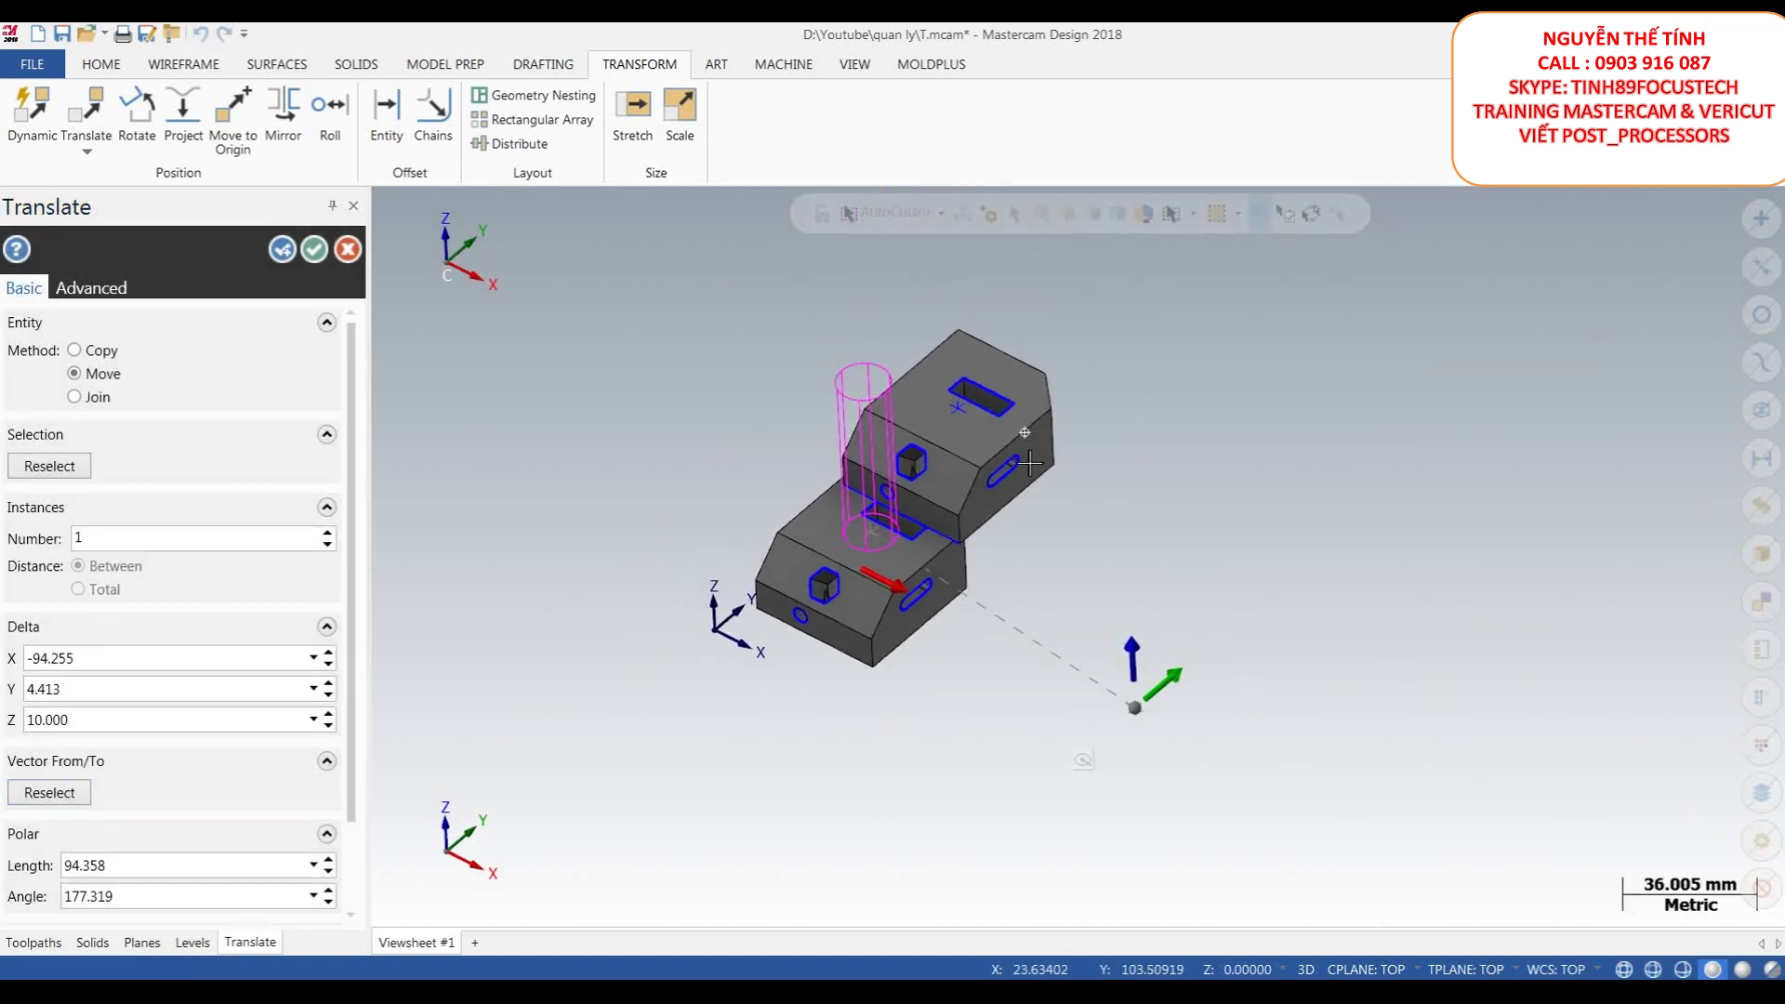
- Apply the cylinder's translation and delete the leftover point at its original position
click(314, 250)
scroll(907, 381, down, 2)
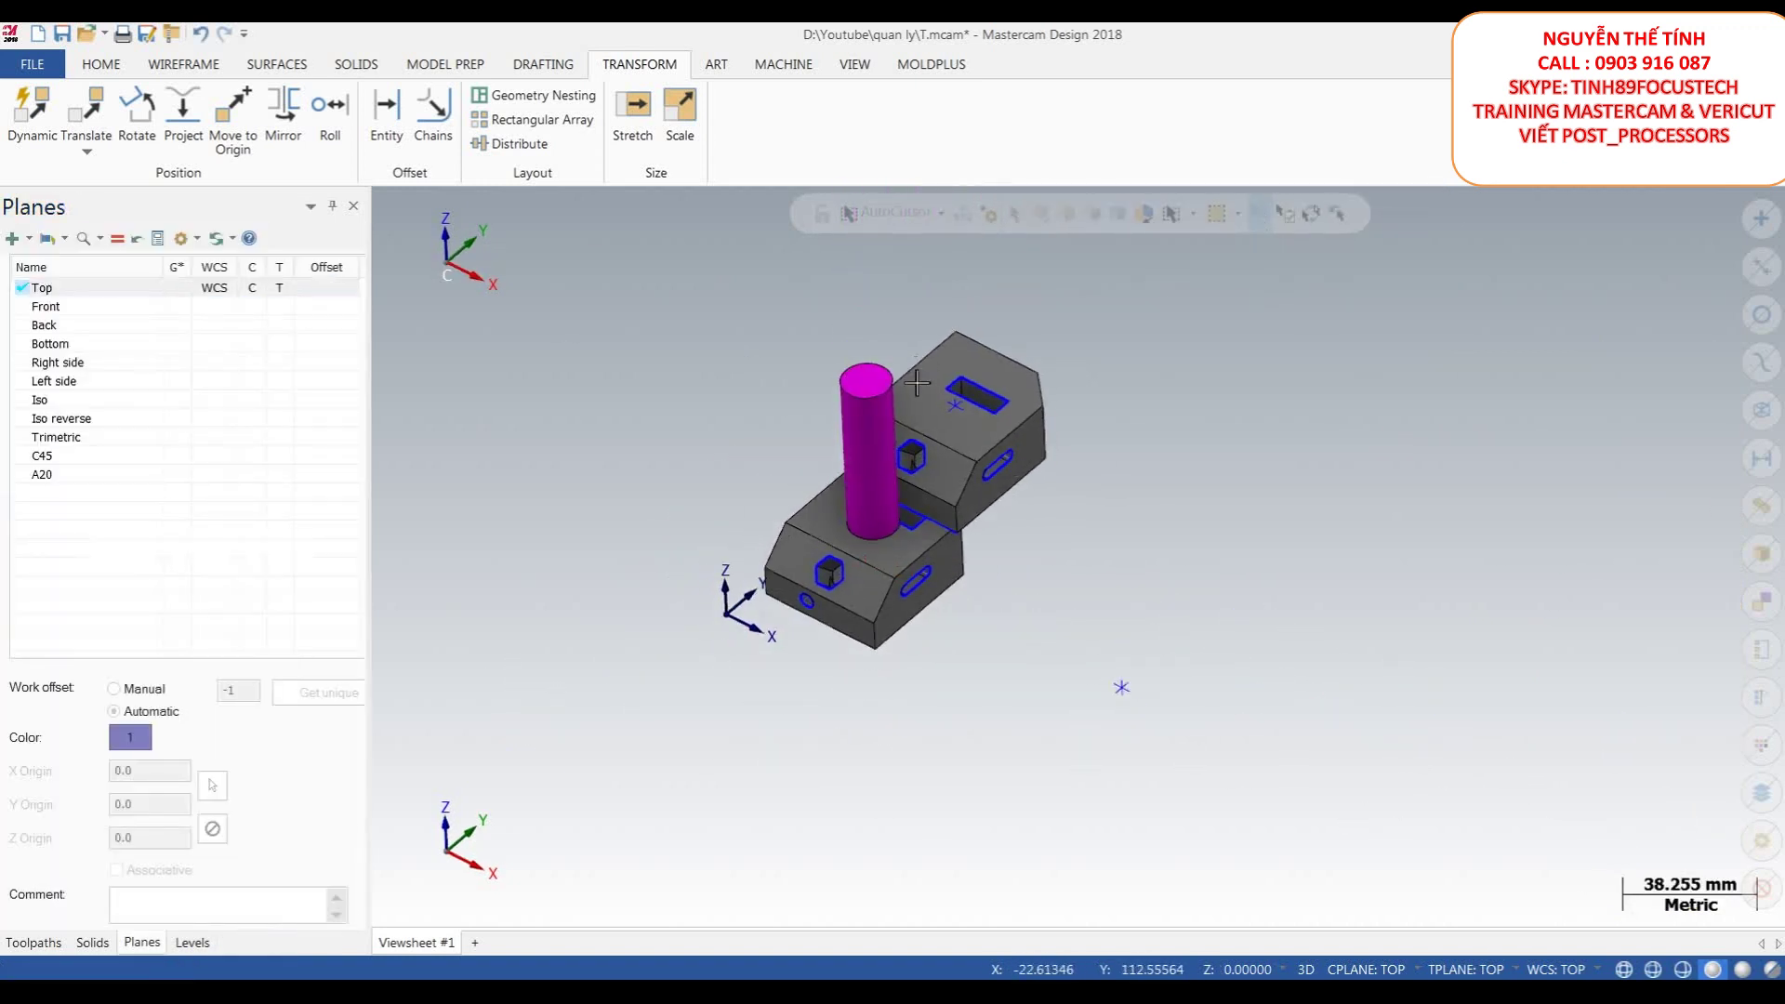
right_click(1258, 454)
click(1342, 669)
- Clear the transform result colours and check the cylinder's placement from the Top and isometric views
right_click(1214, 416)
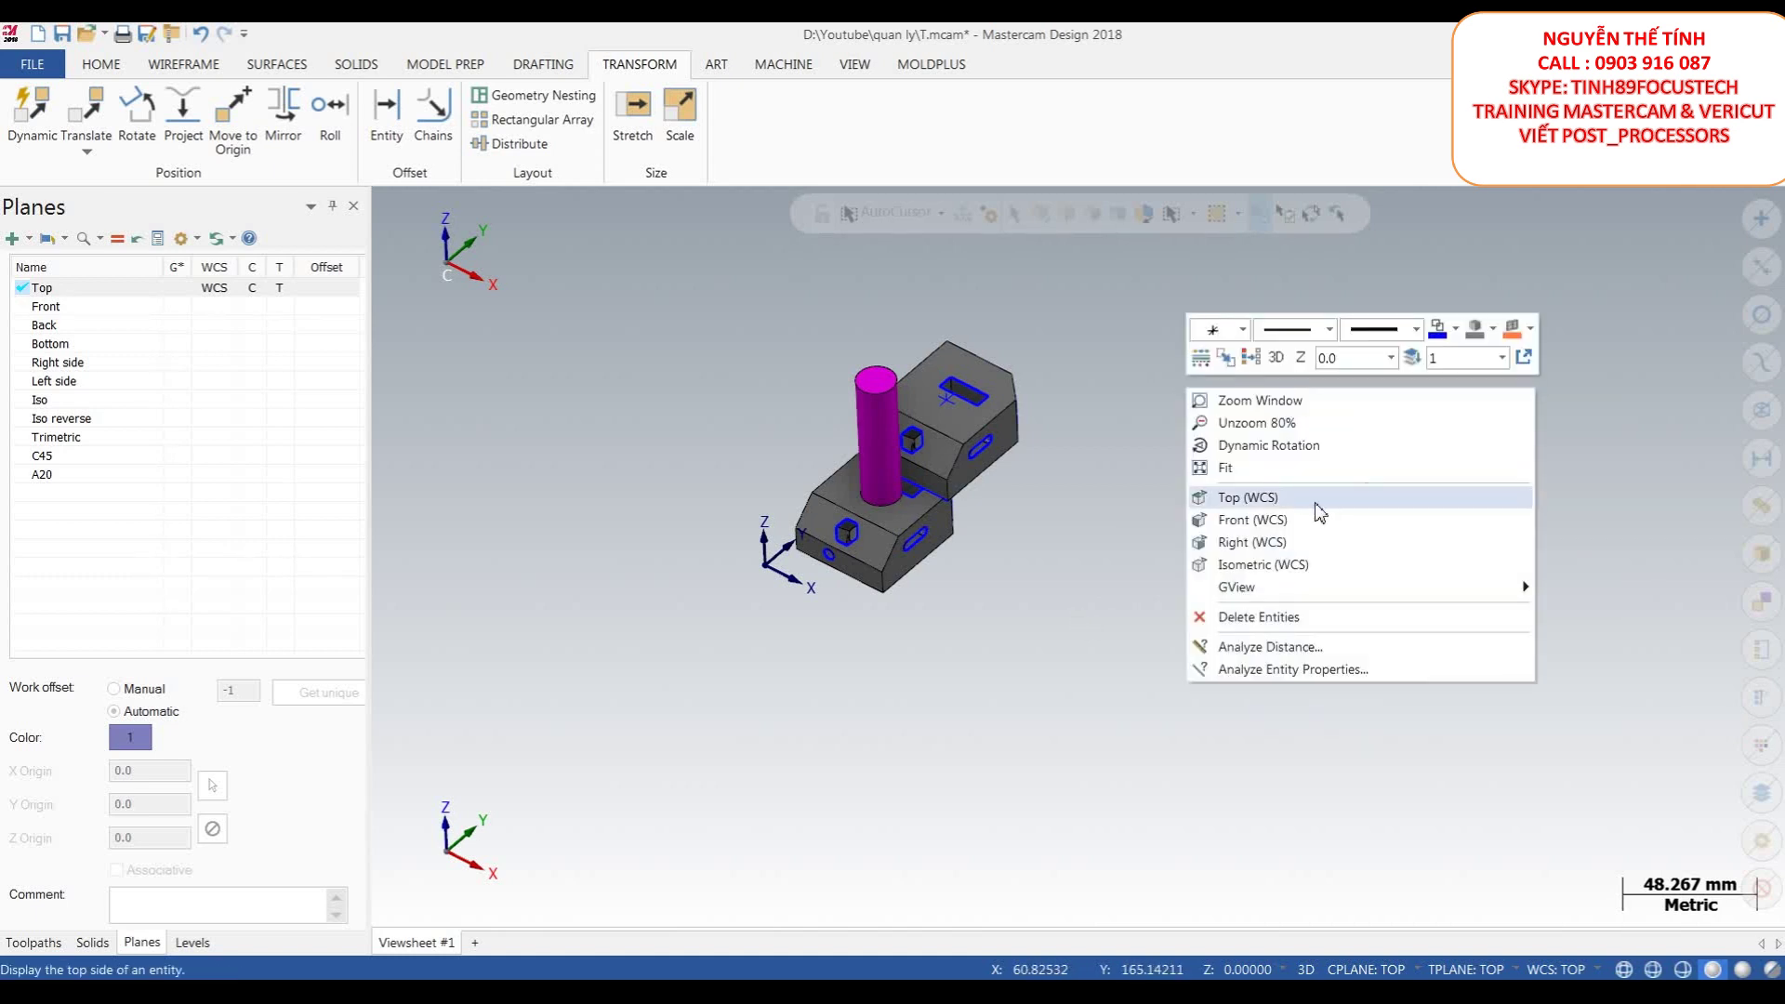
click(1095, 382)
right_click(1102, 384)
click(1153, 471)
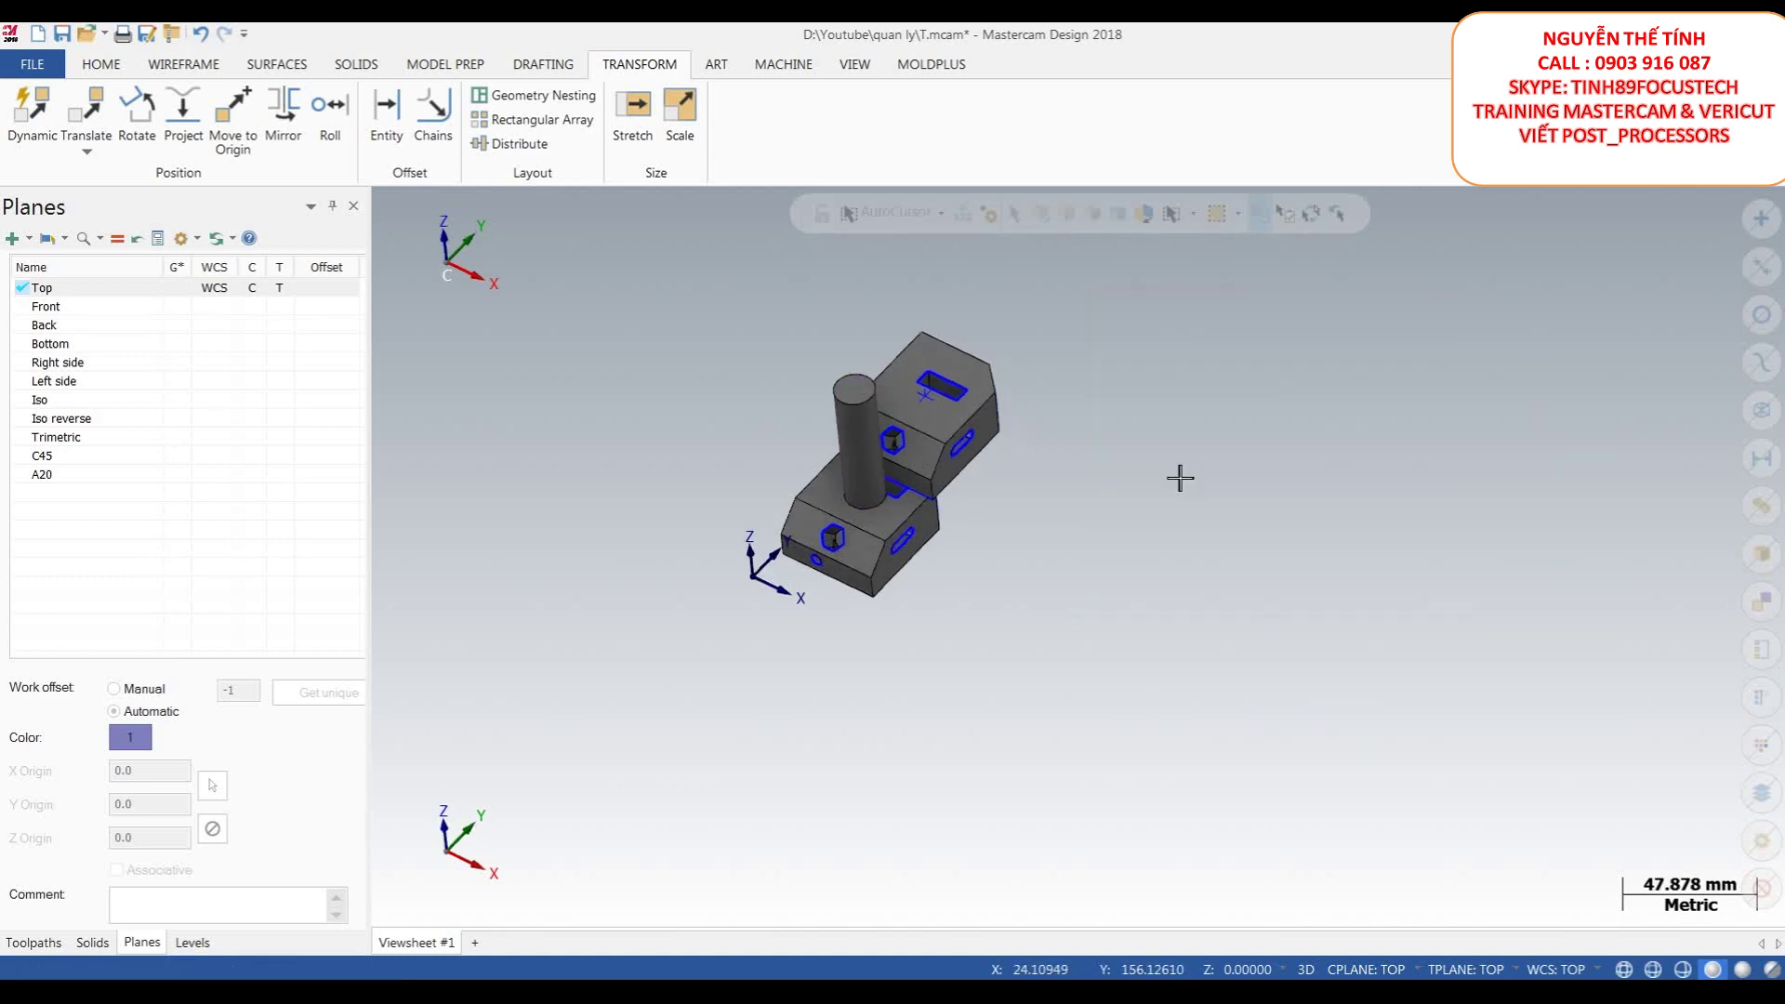
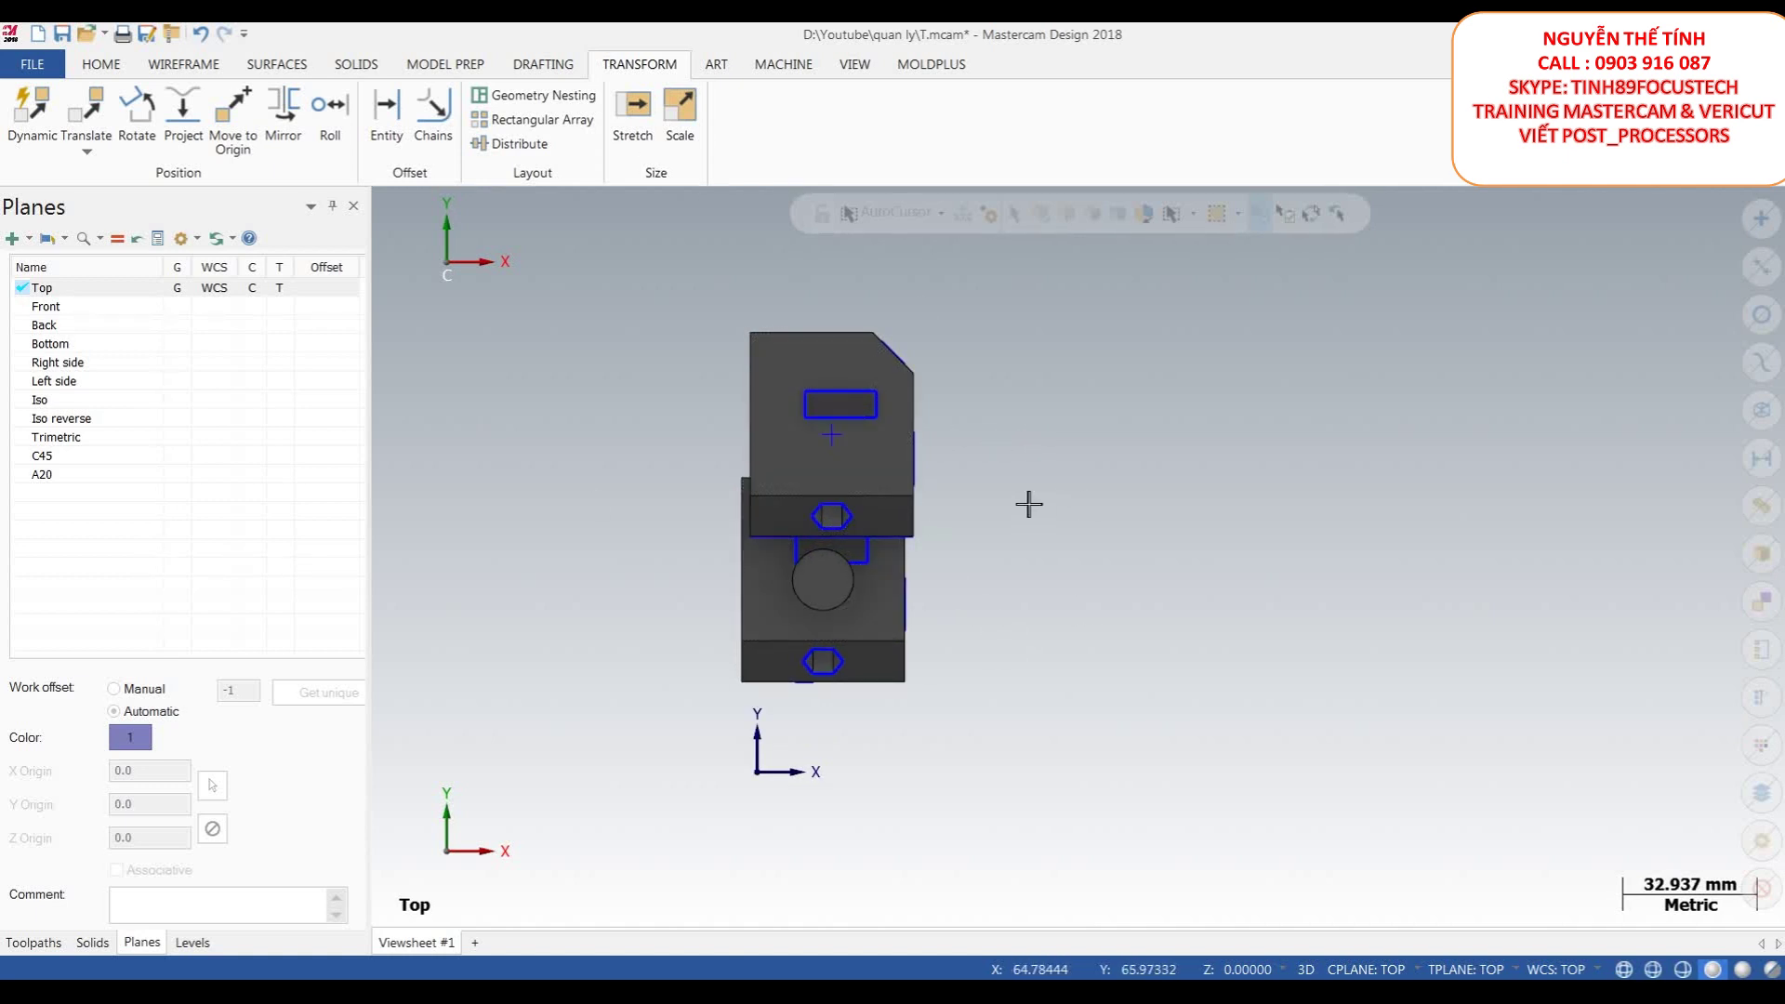
key(alt+7)
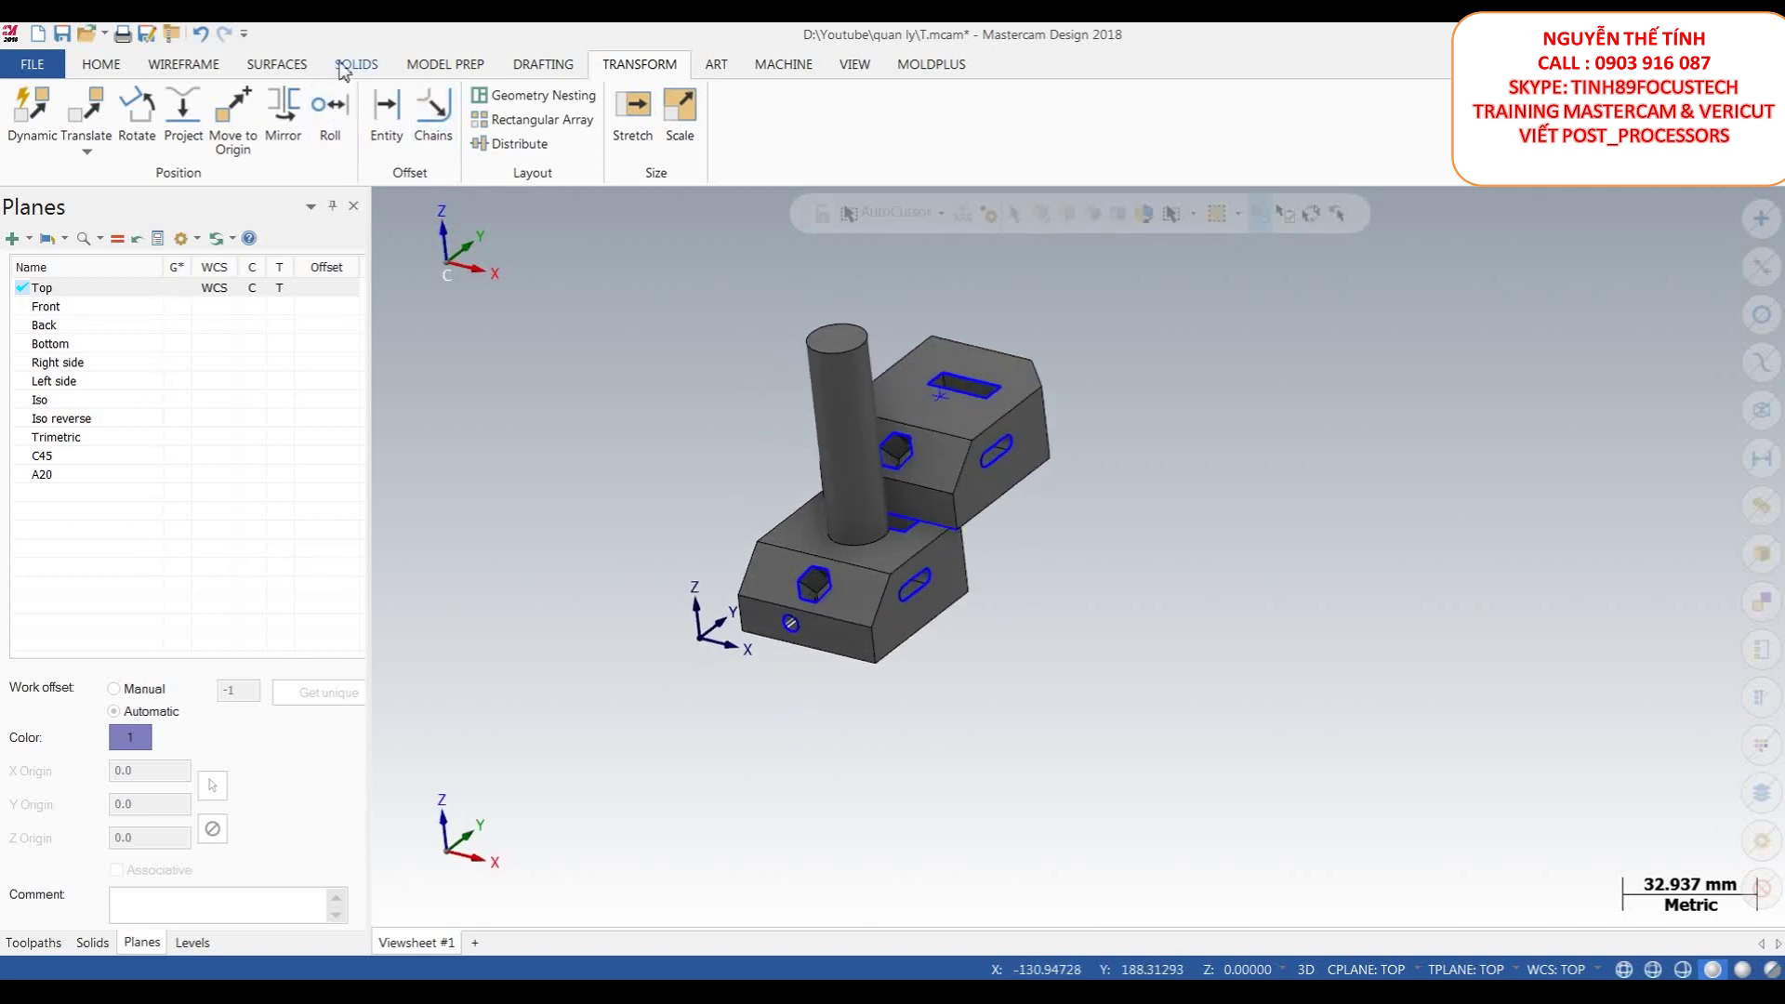
- From the Top view, start a Disassemble and select the cylinder and both blocks as the bodies
click(338, 69)
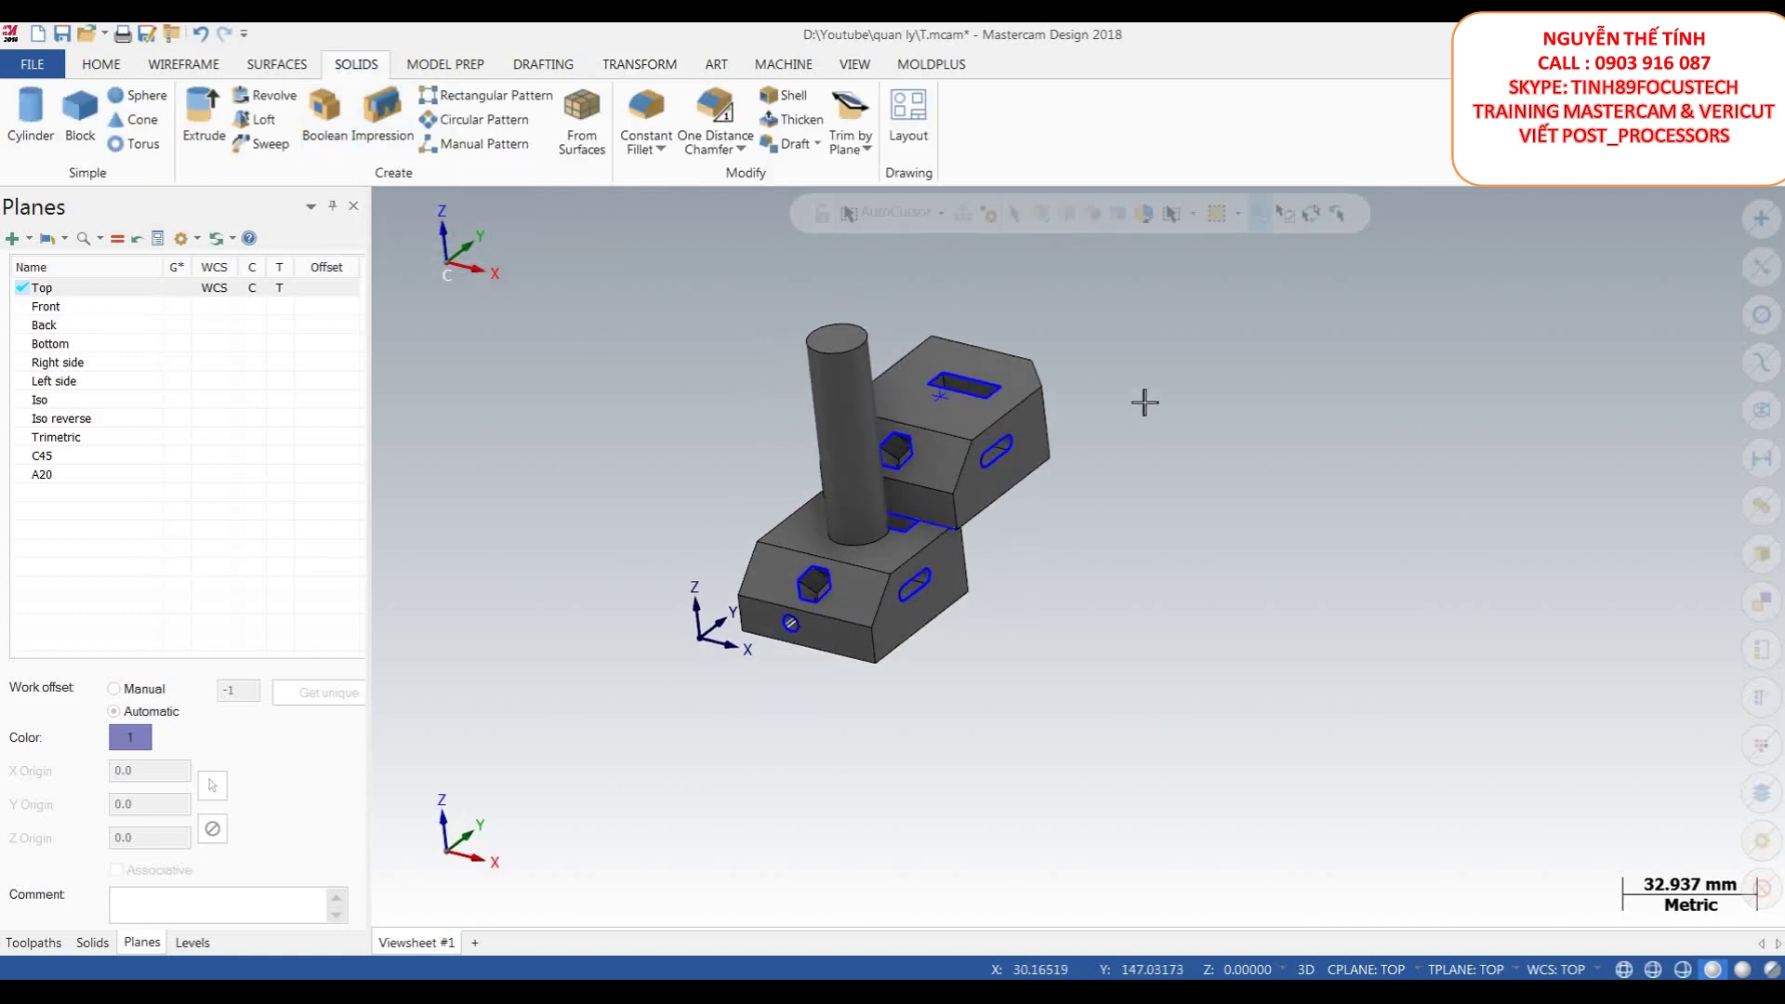
right_click(1162, 364)
click(1209, 472)
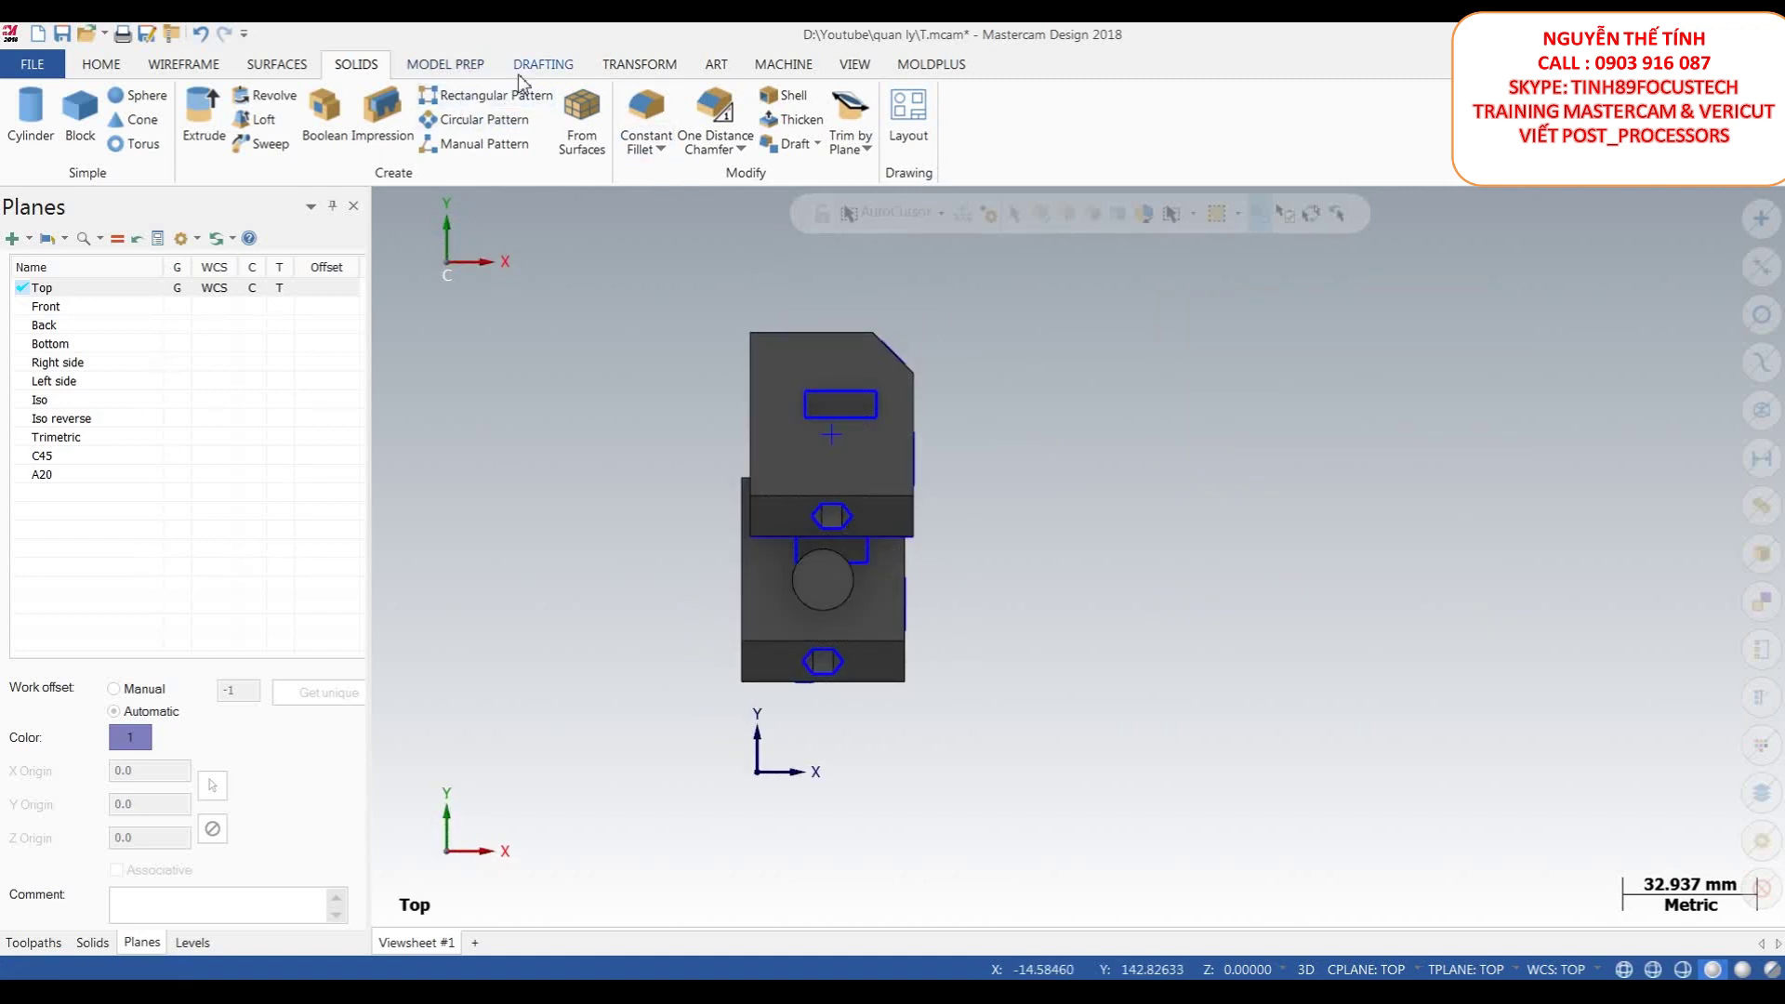
click(460, 65)
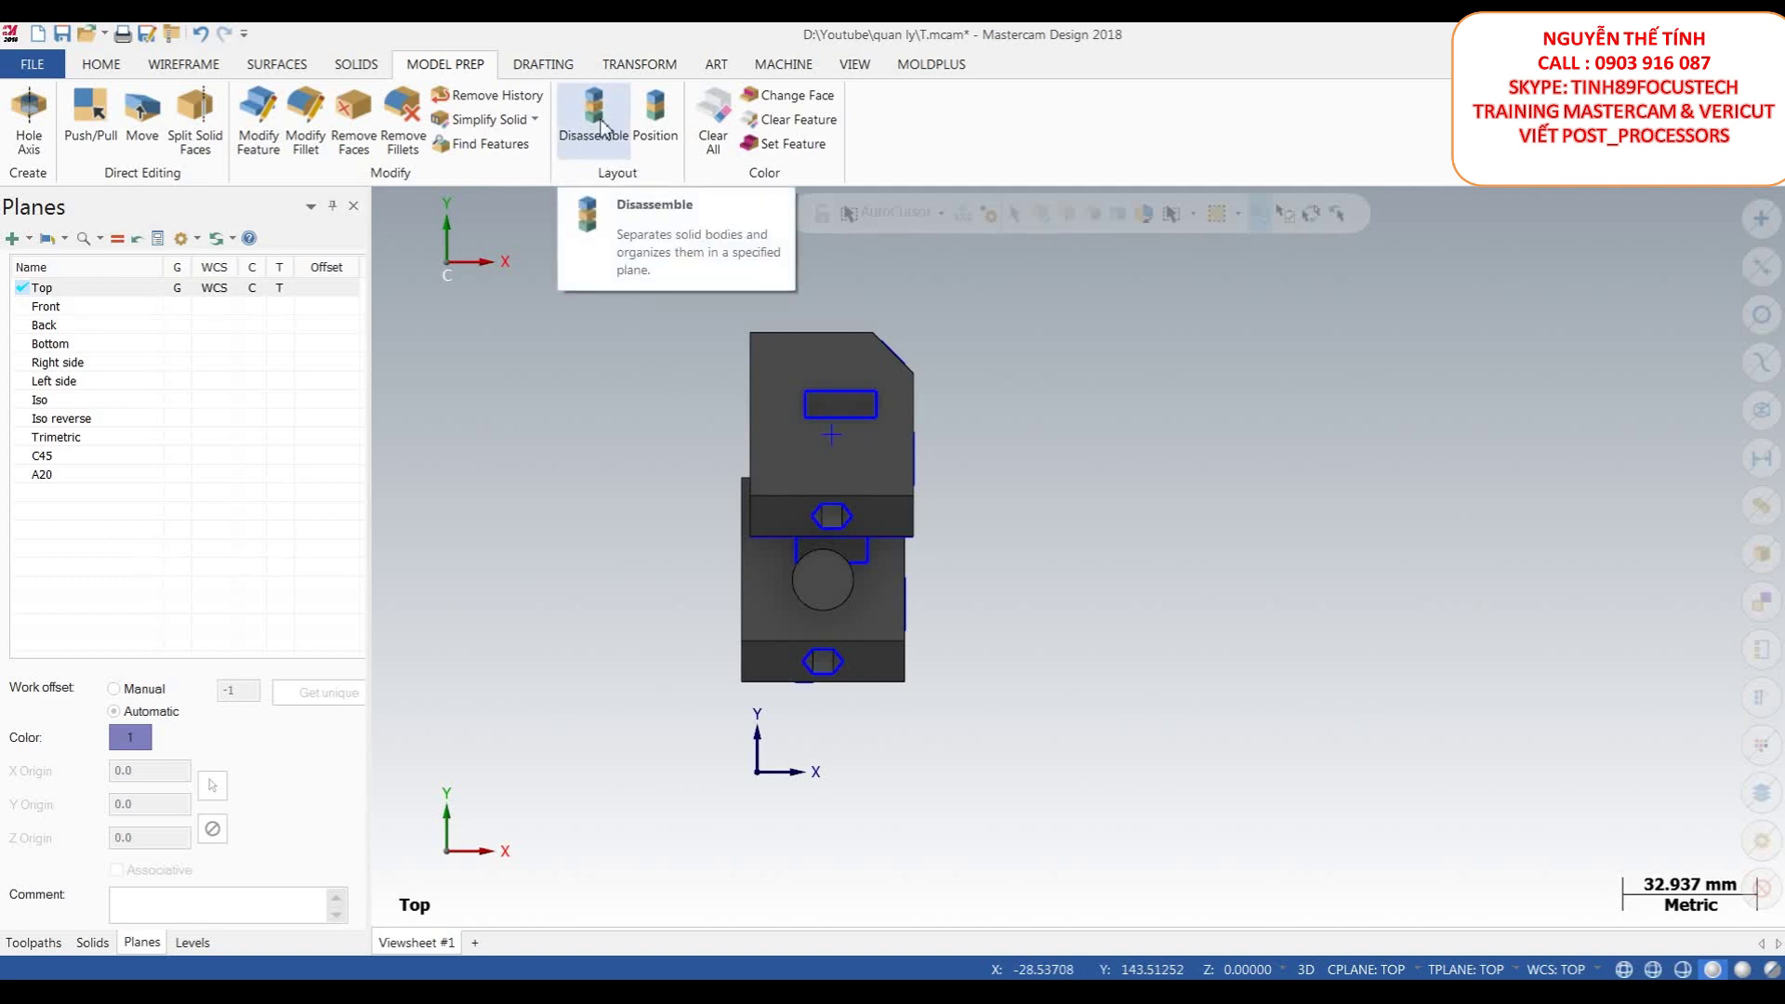
click(599, 125)
scroll(837, 698, down, 2)
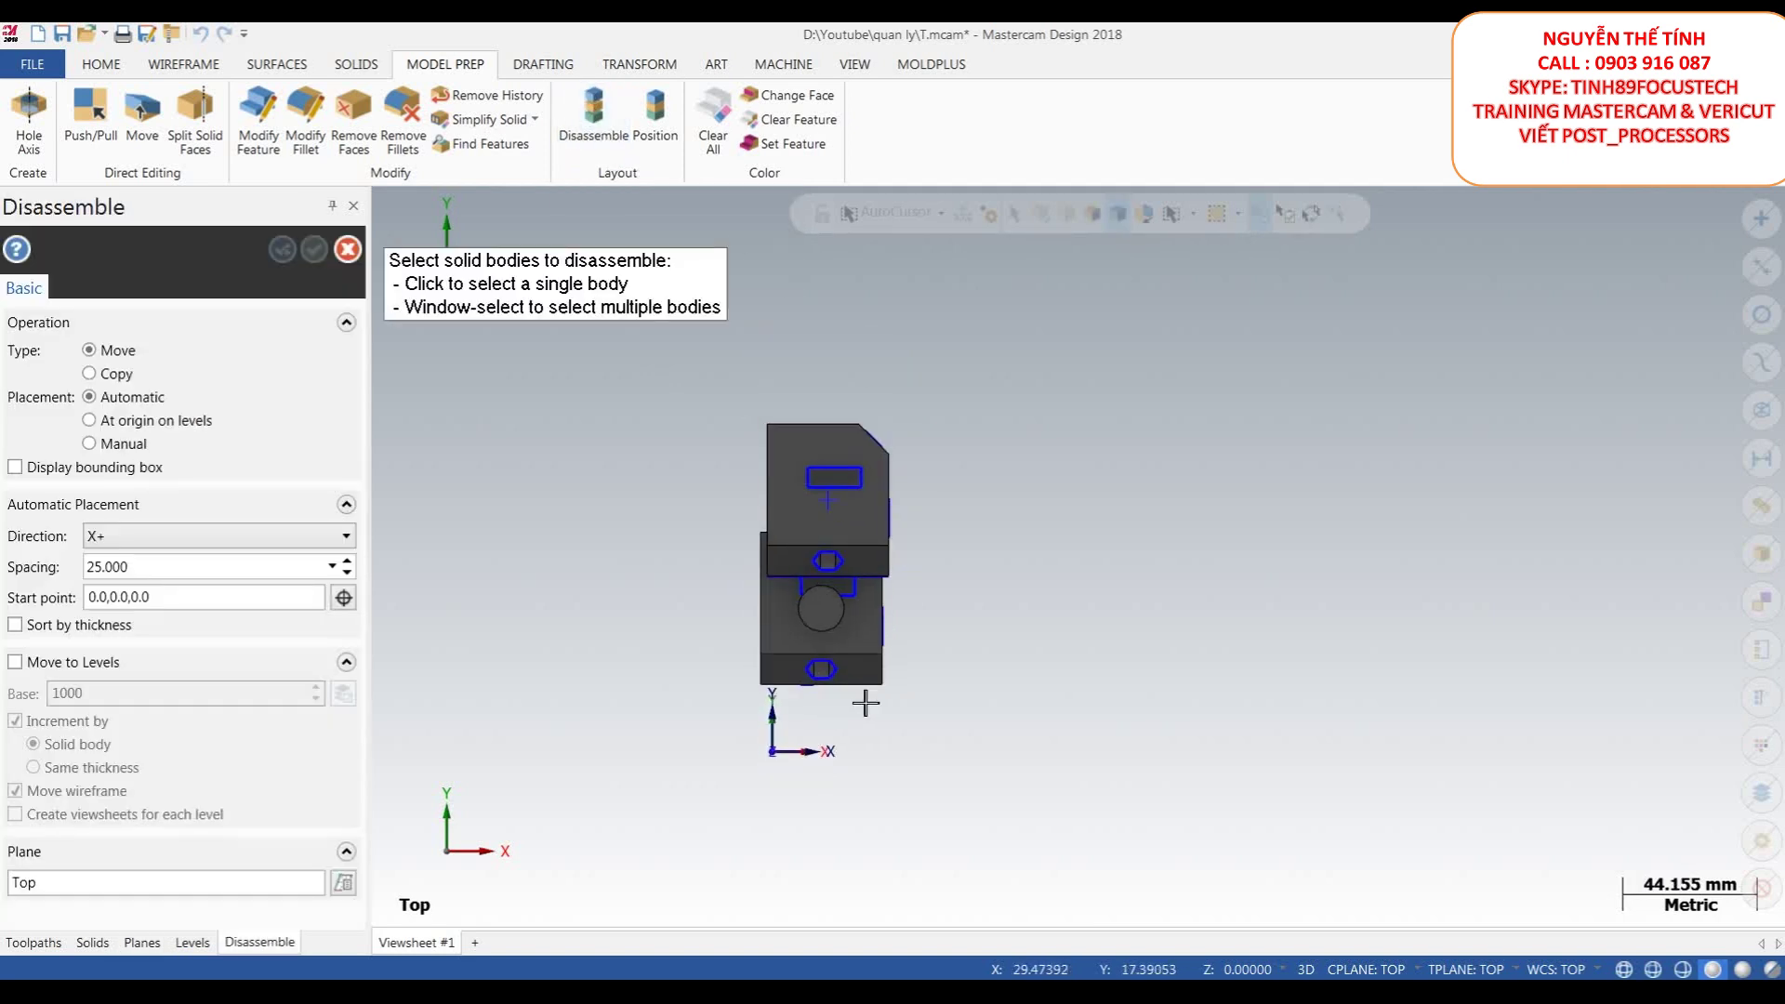
drag(1042, 755, 612, 371)
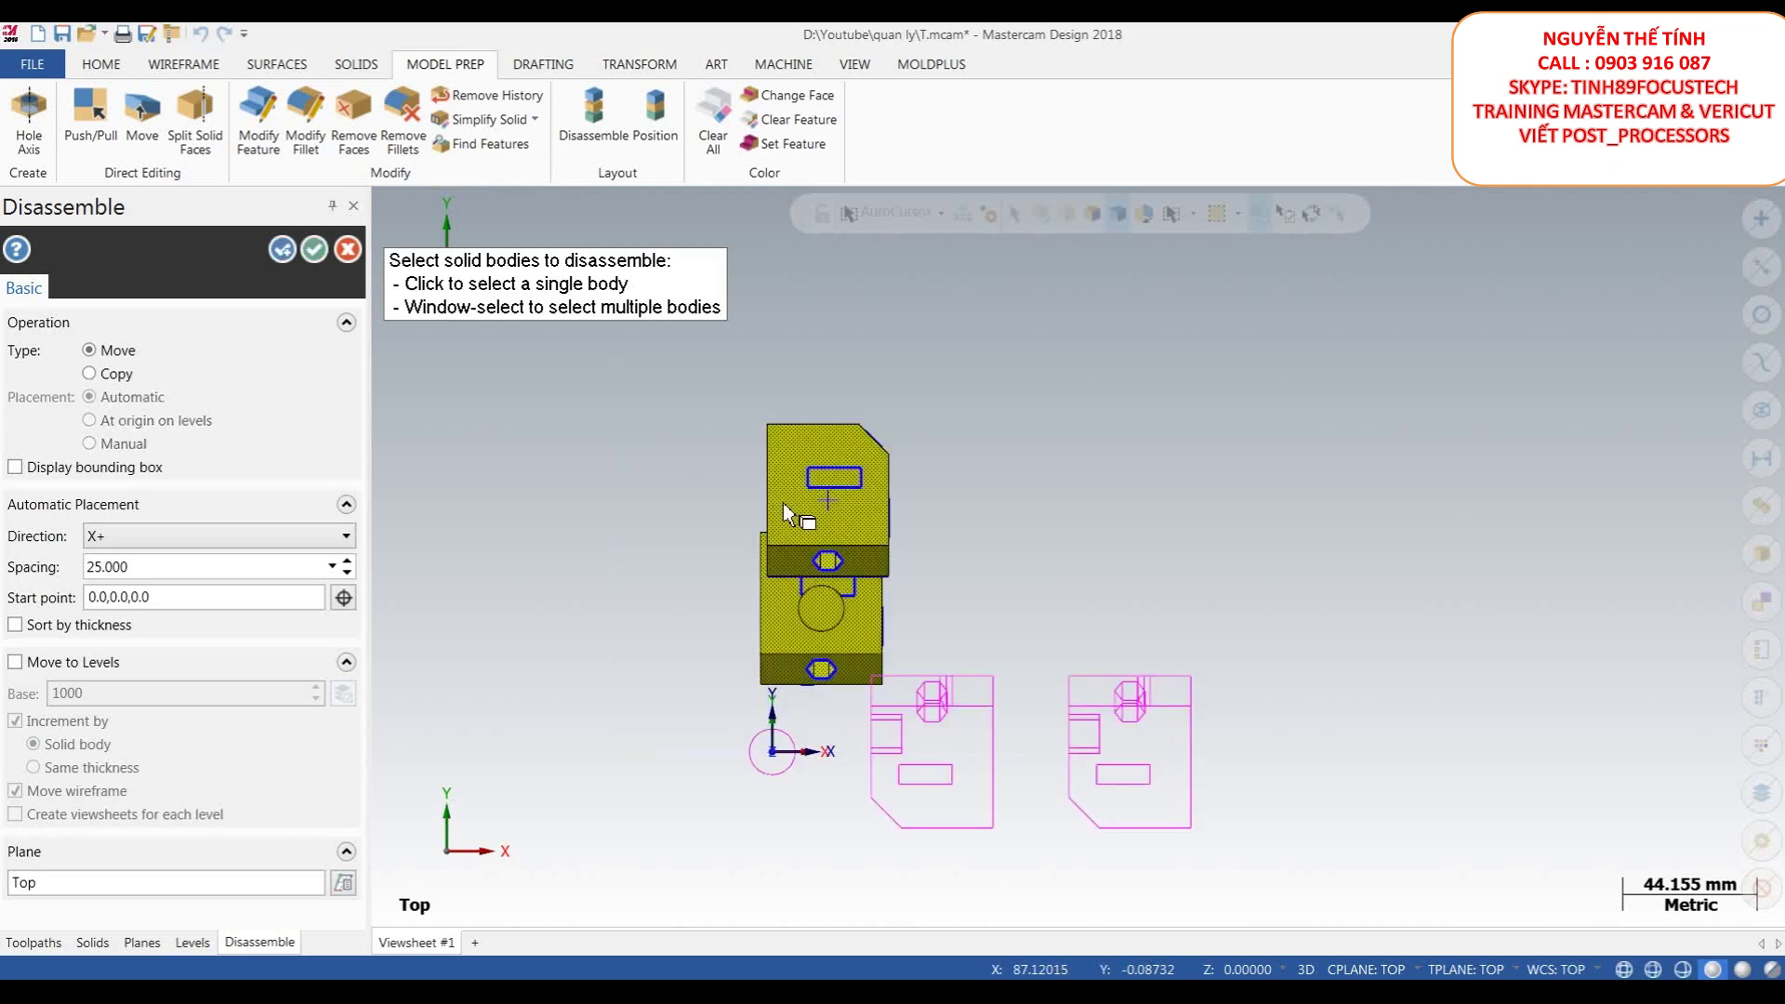
- Try the X- and Y+ automatic placement directions for the disassembled bodies
scroll(828, 366, up, 2)
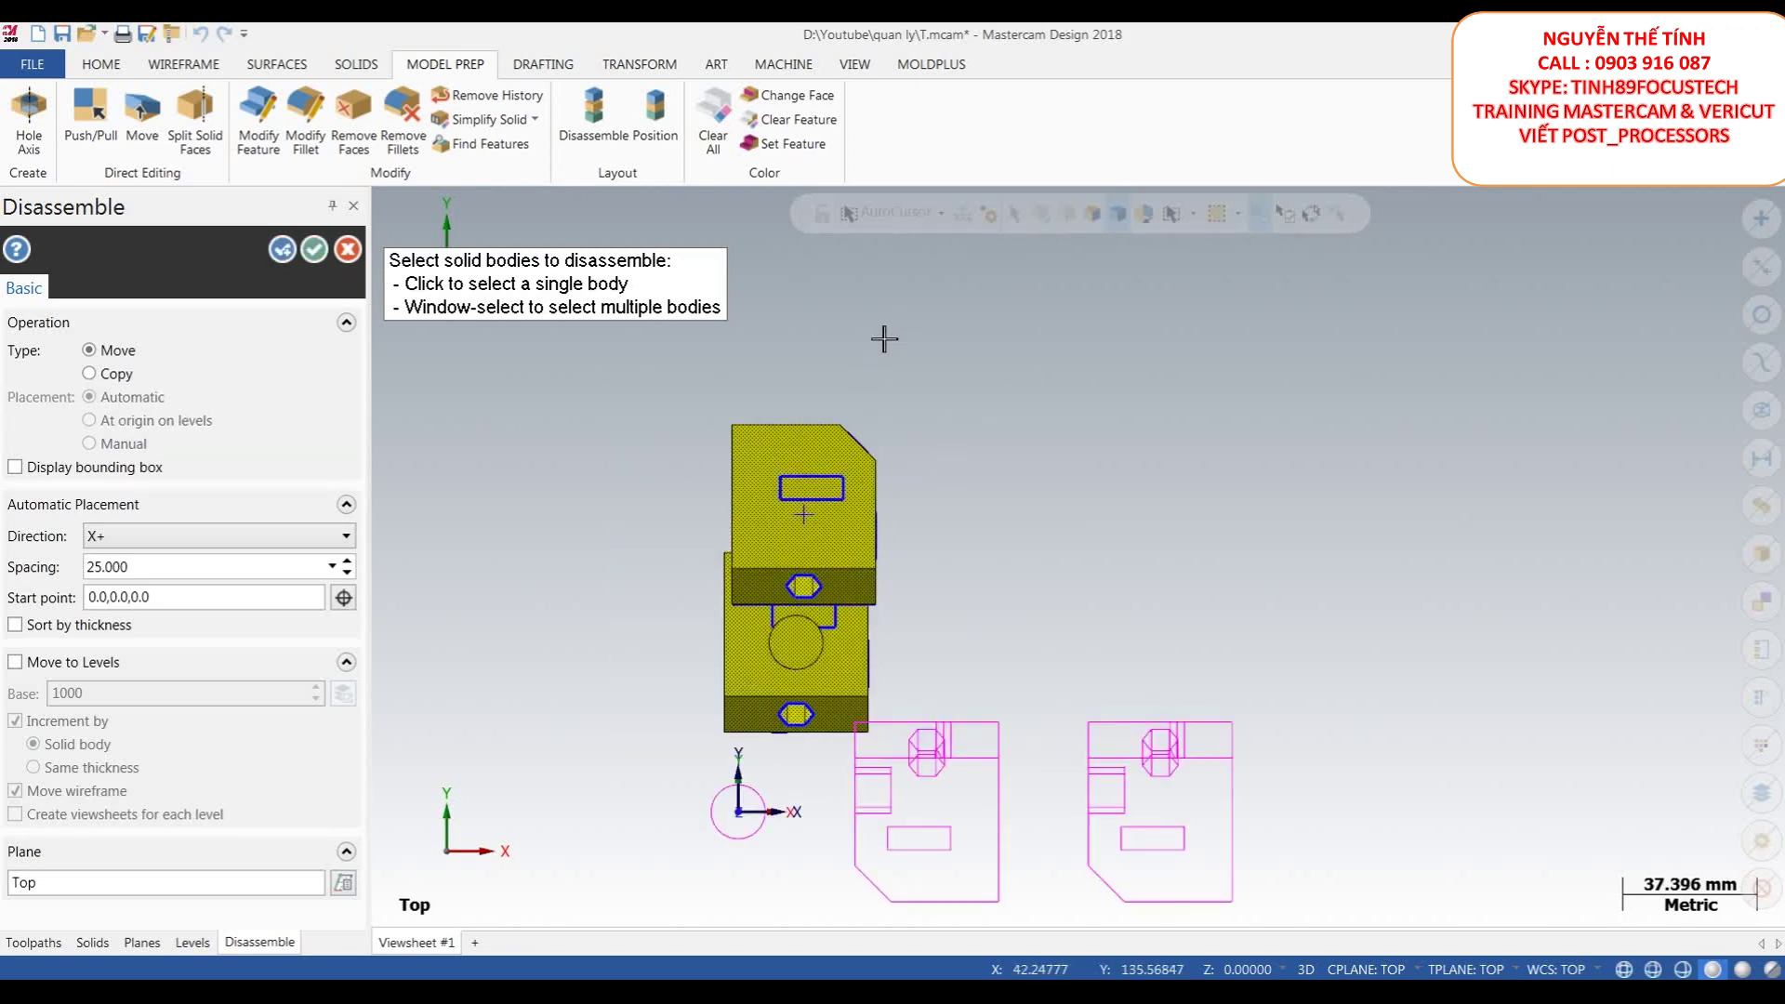
scroll(849, 299, down, 1)
scroll(751, 686, up, 2)
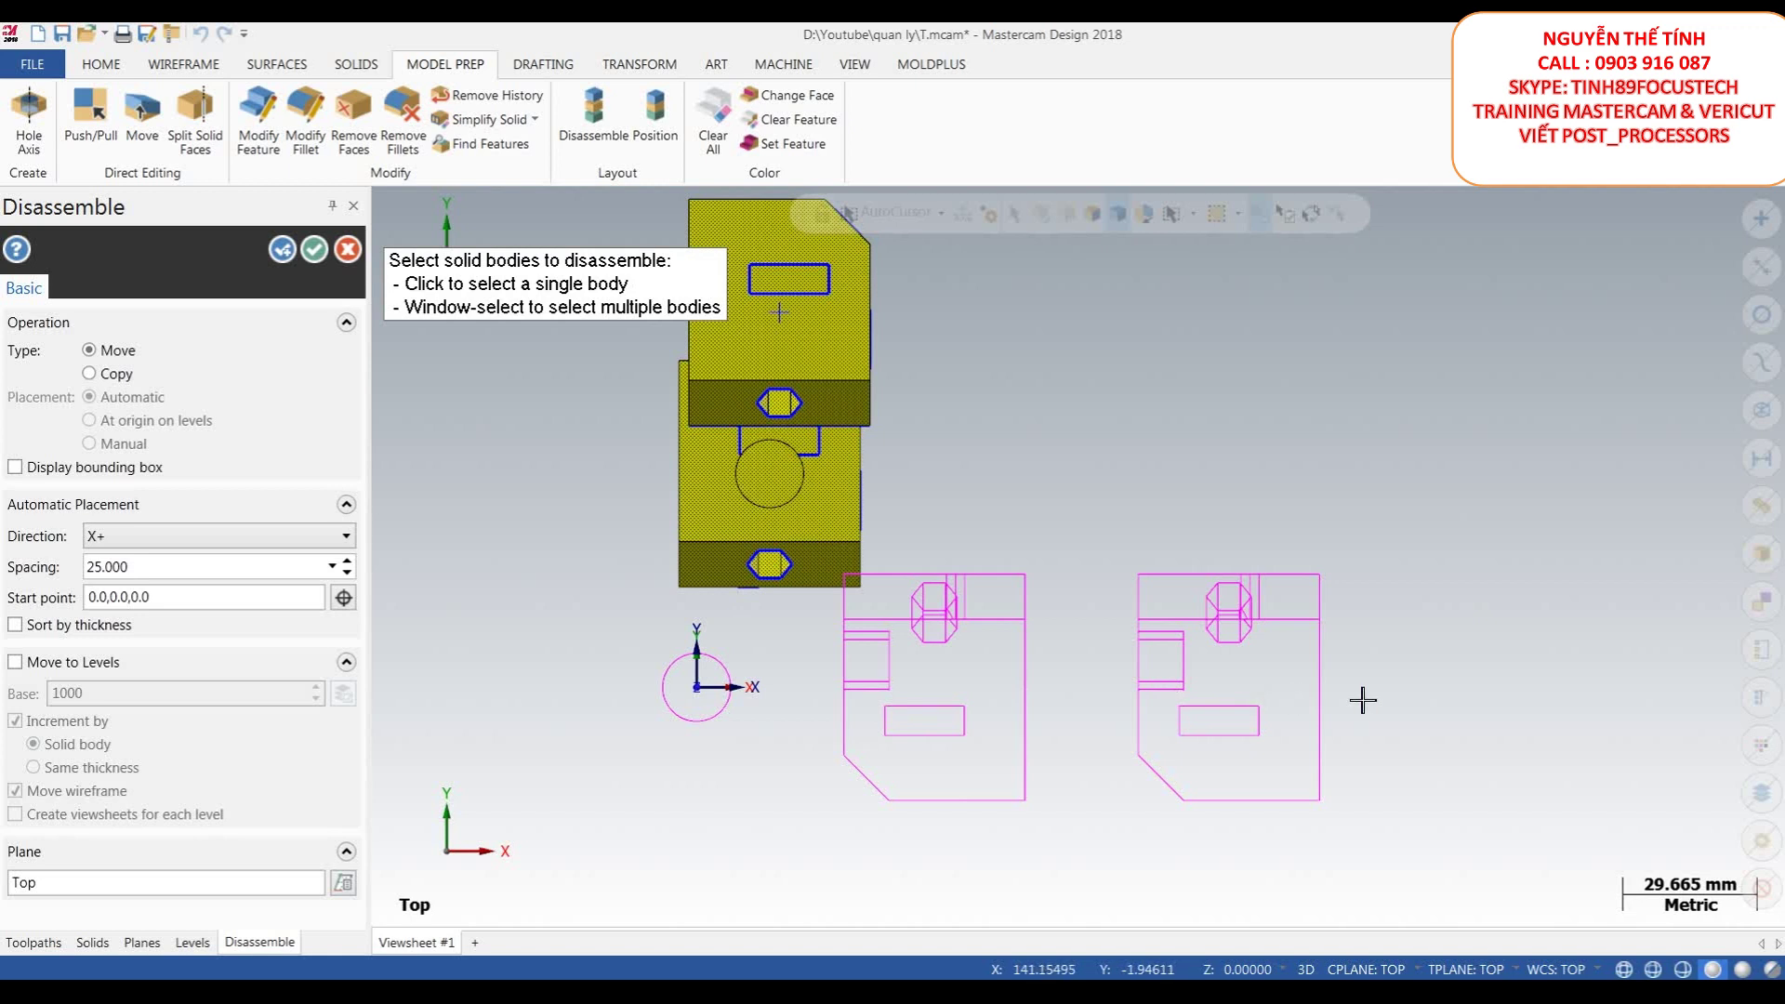
scroll(1147, 677, down, 1)
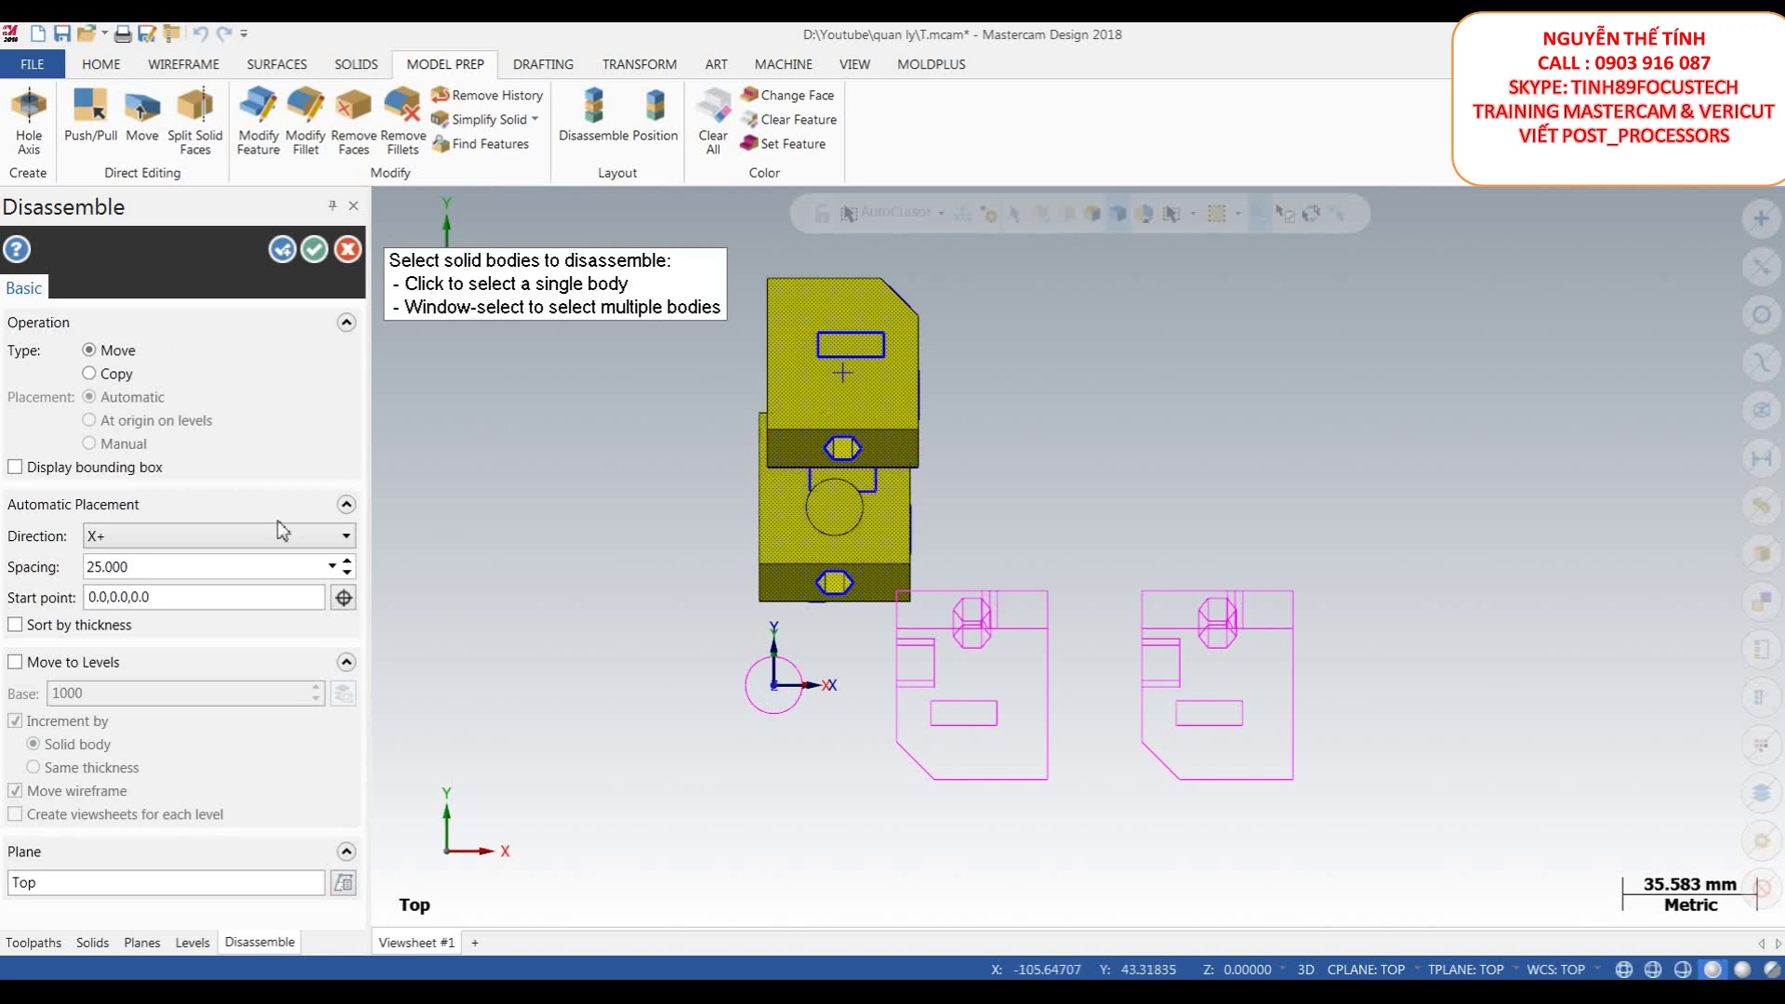
scroll(1494, 549, down, 1)
click(172, 537)
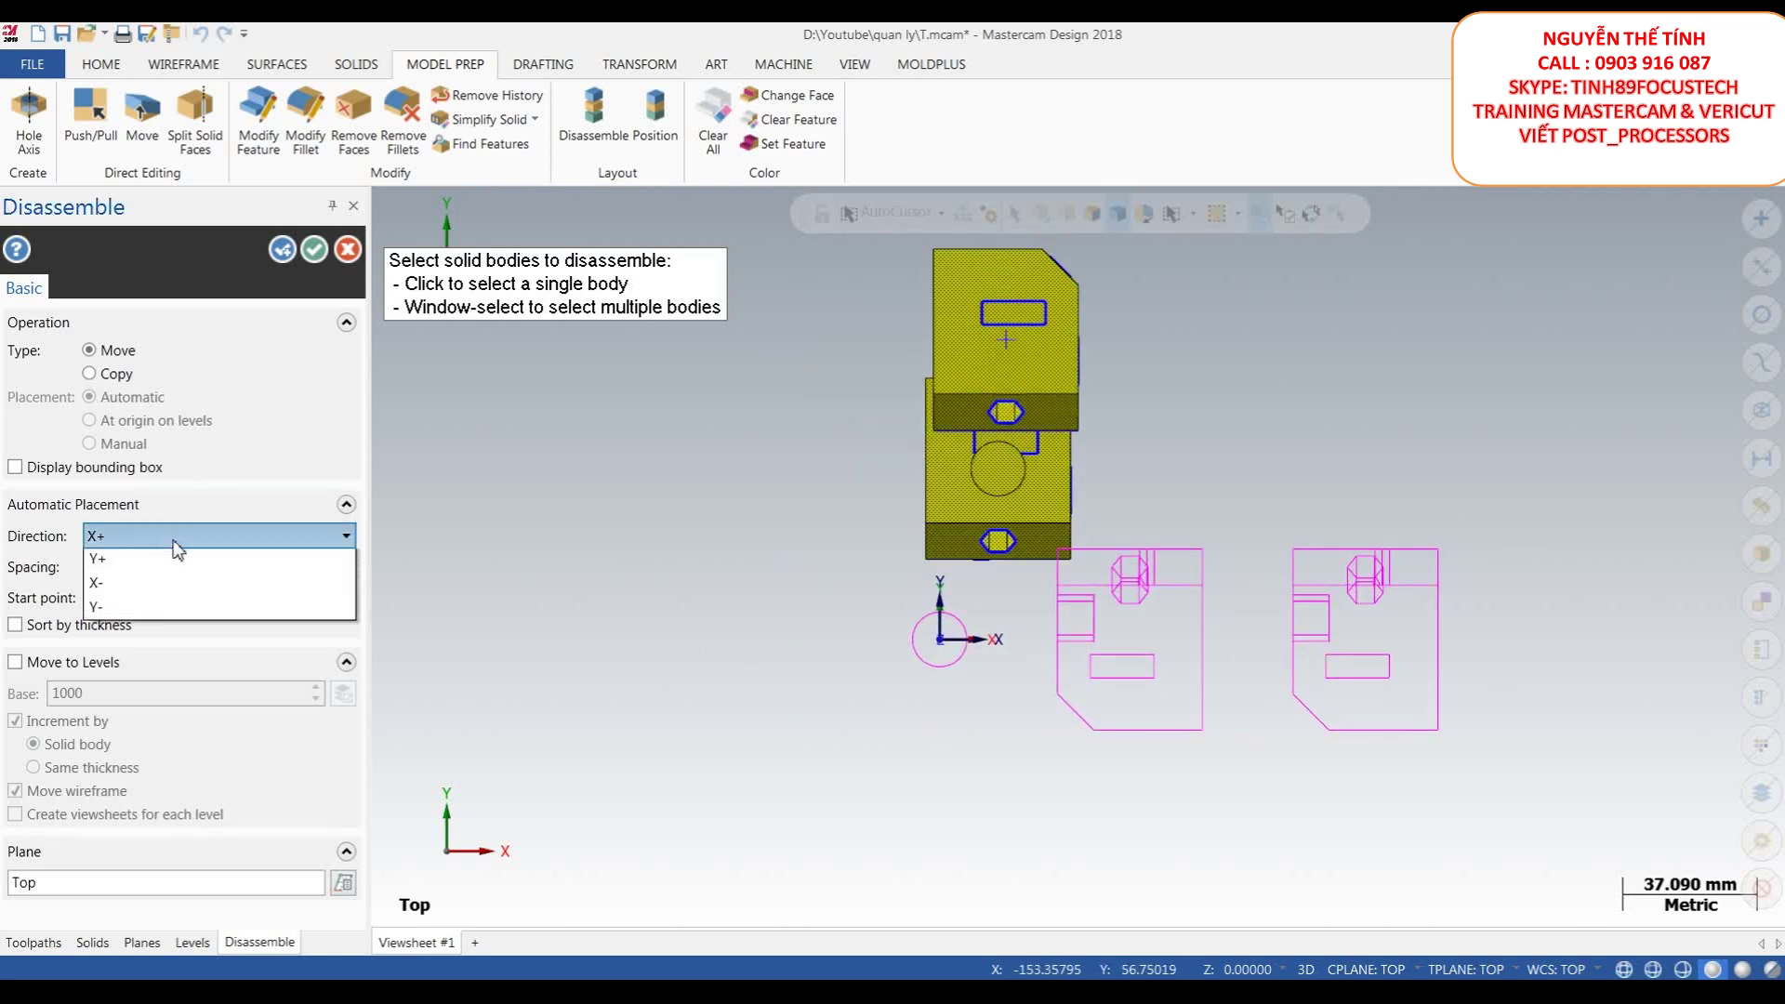
click(171, 603)
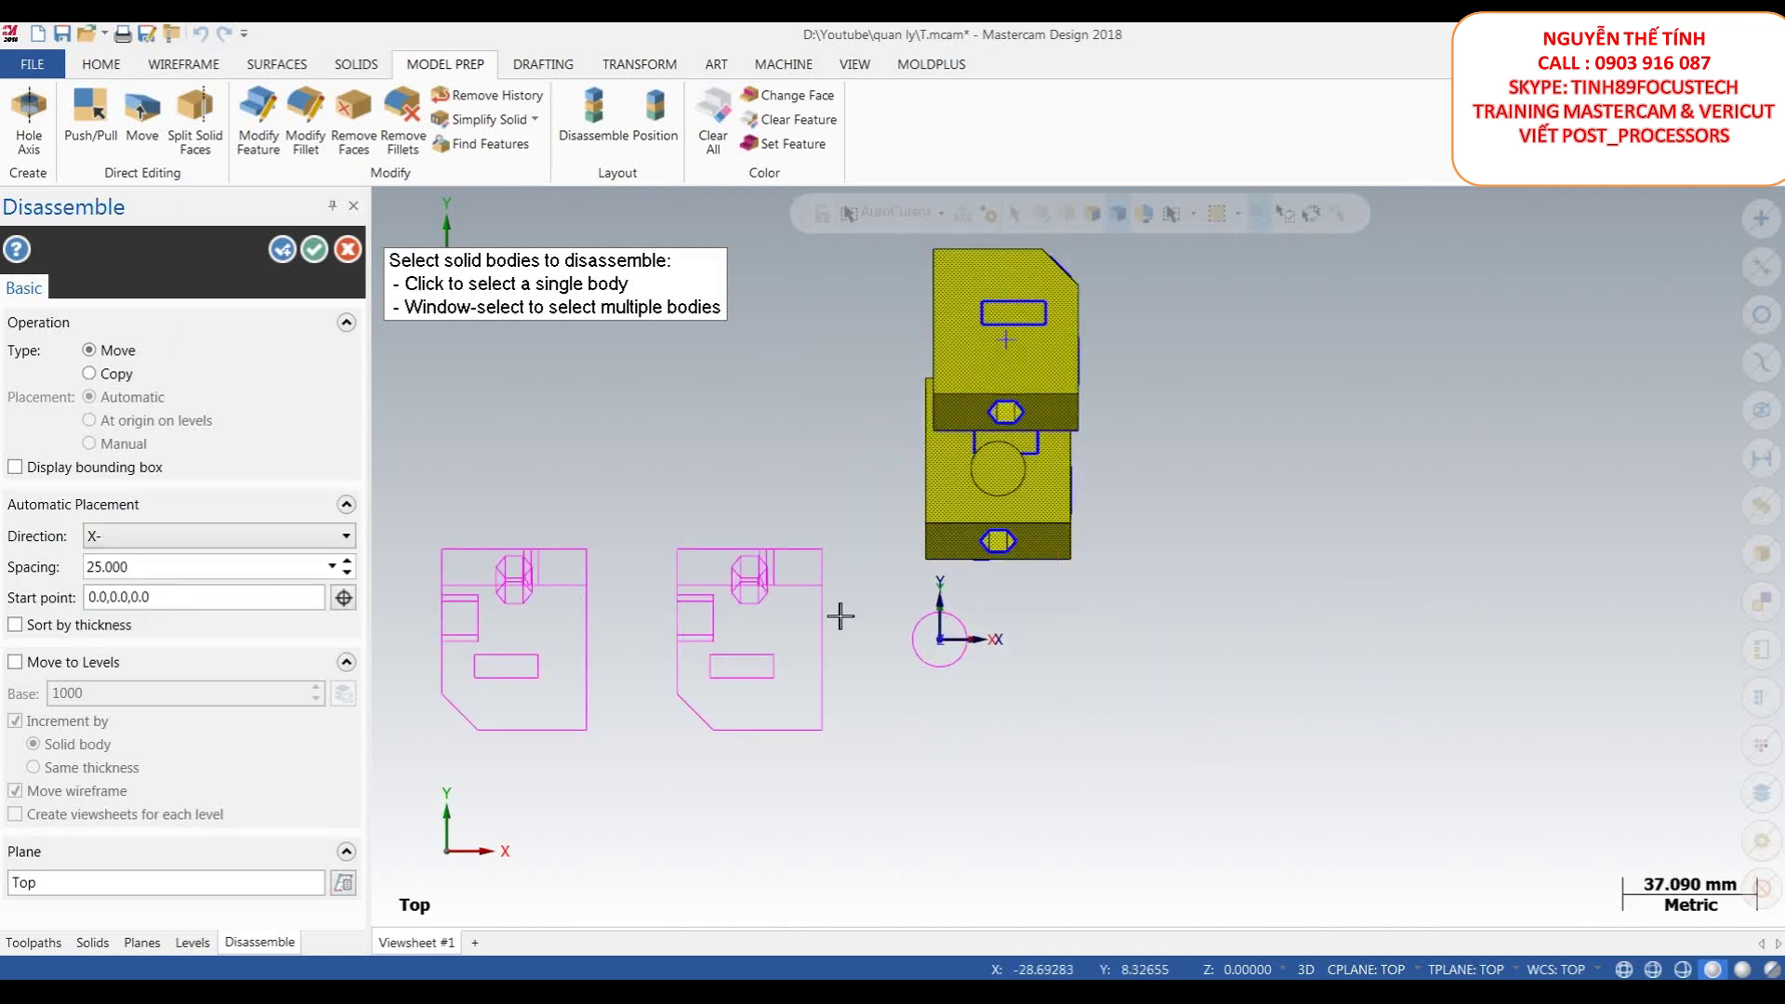
click(173, 537)
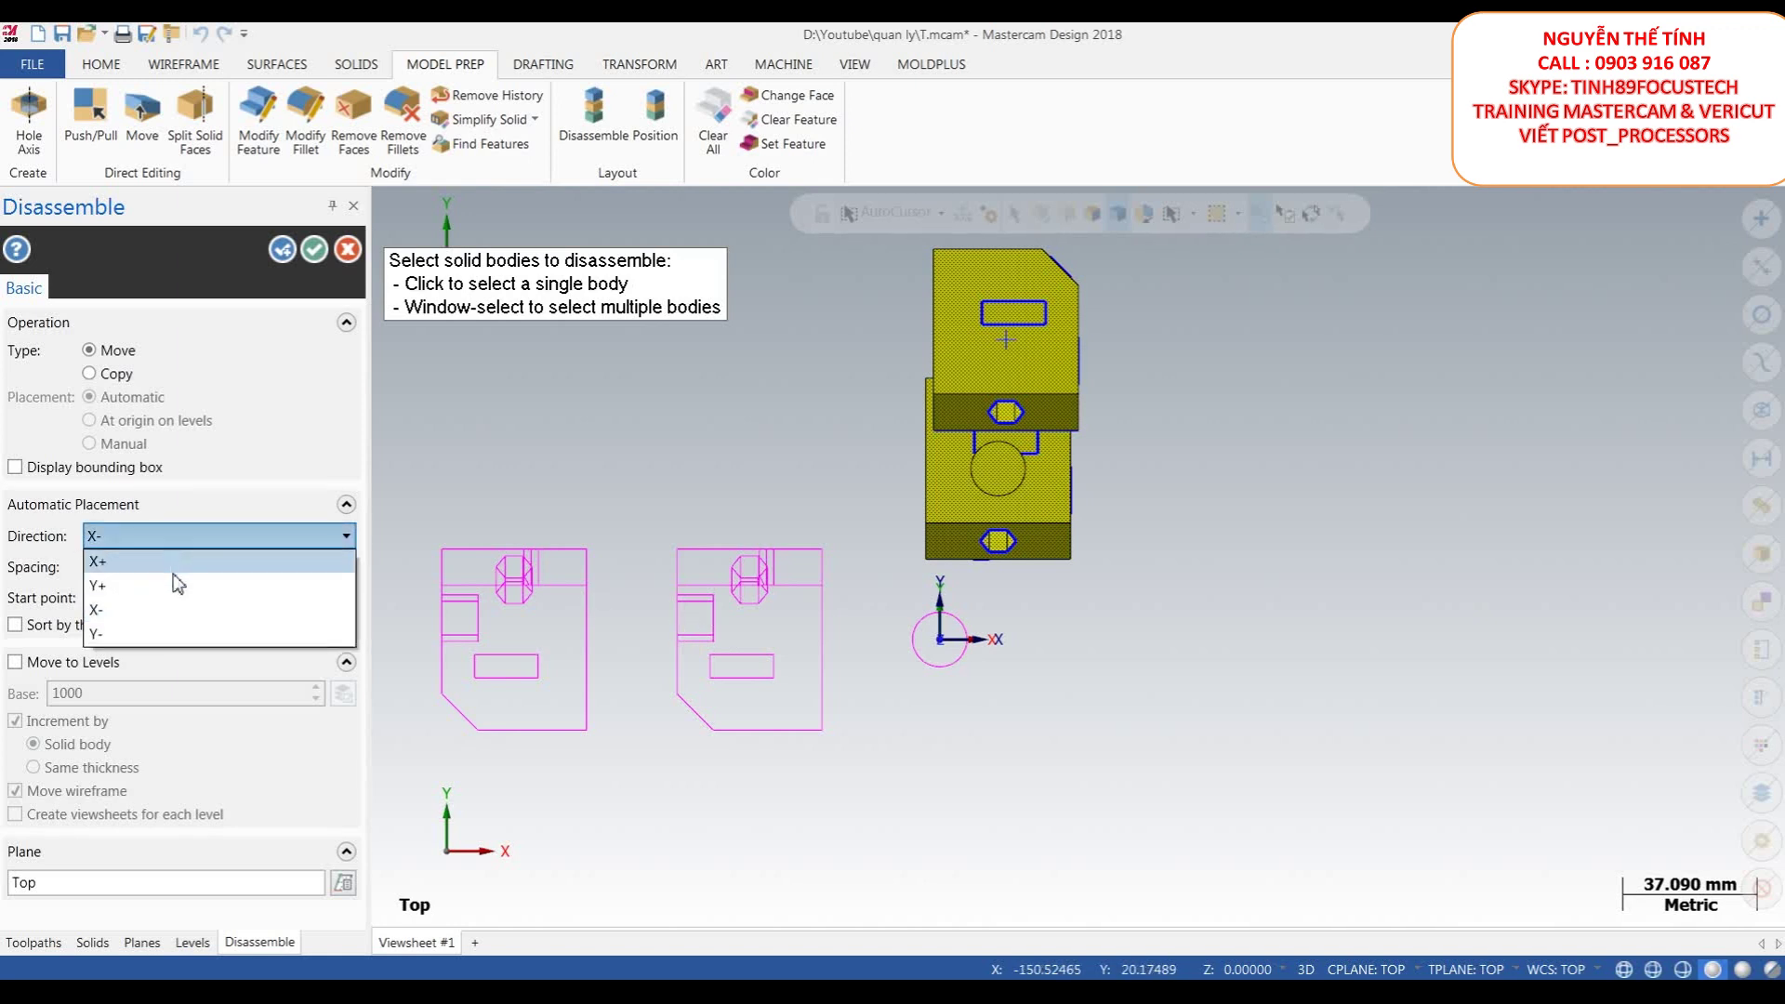
click(185, 580)
scroll(968, 733, down, 3)
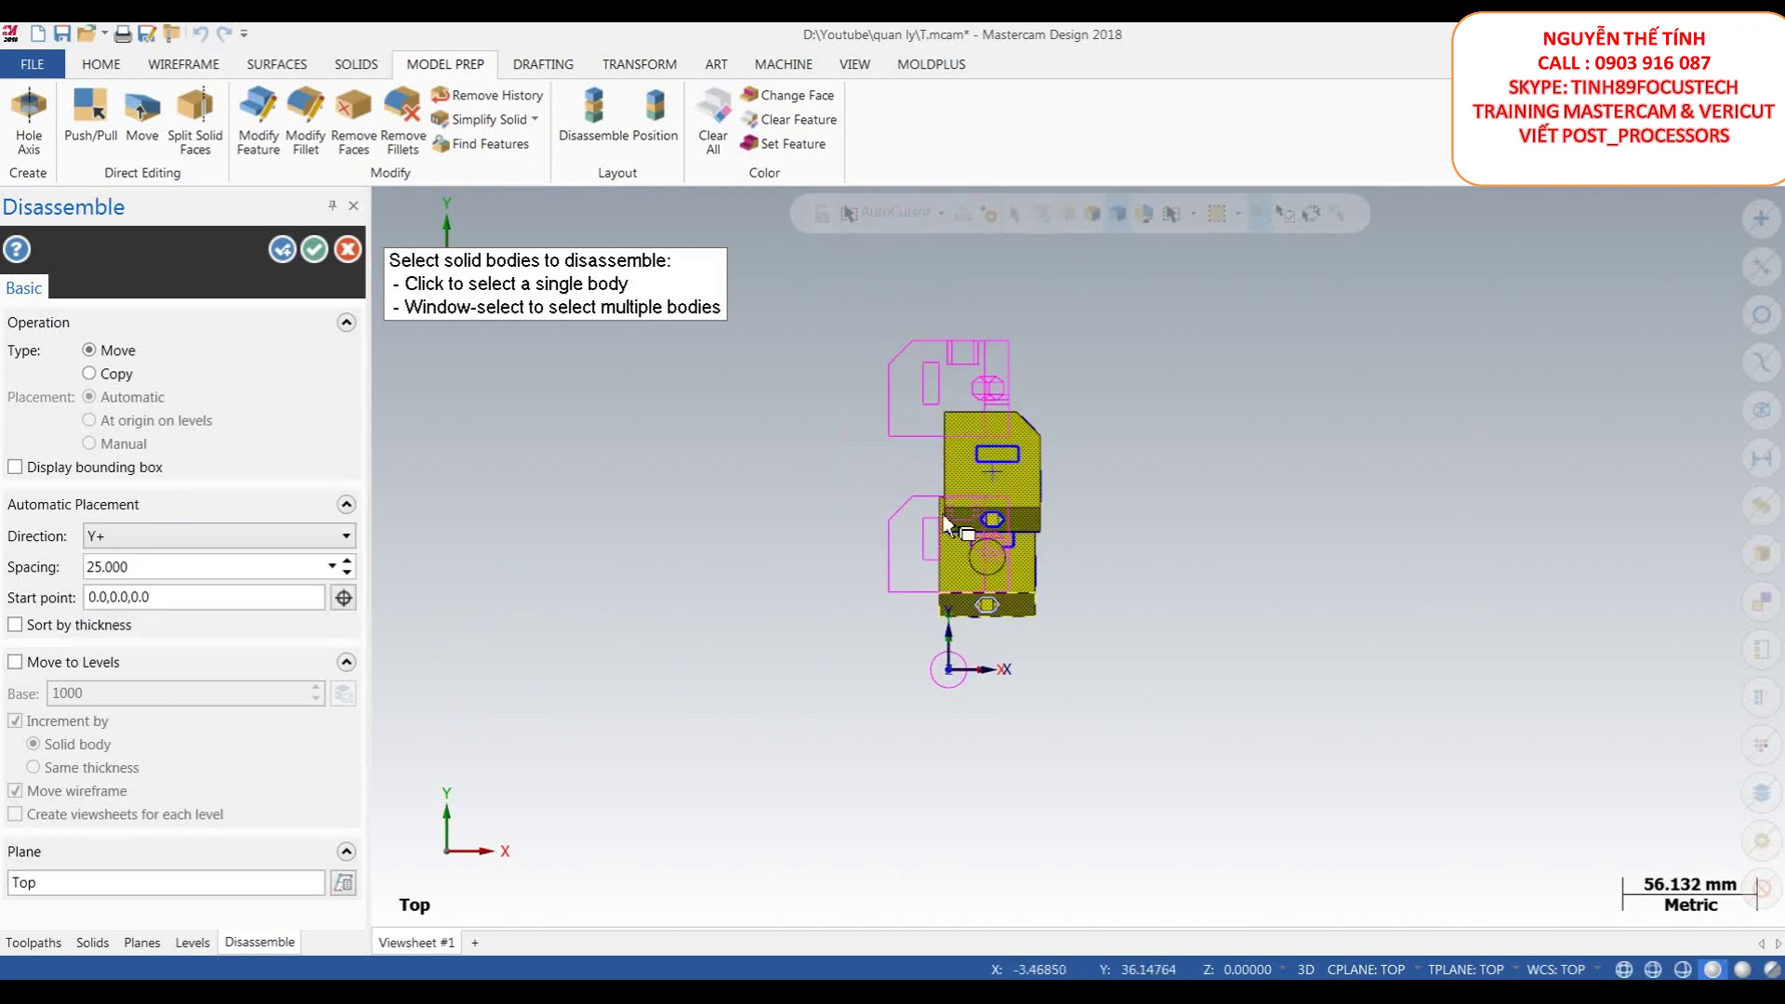
- Try the Y- placement direction and set the direction back to X+
scroll(929, 517, down, 2)
click(242, 536)
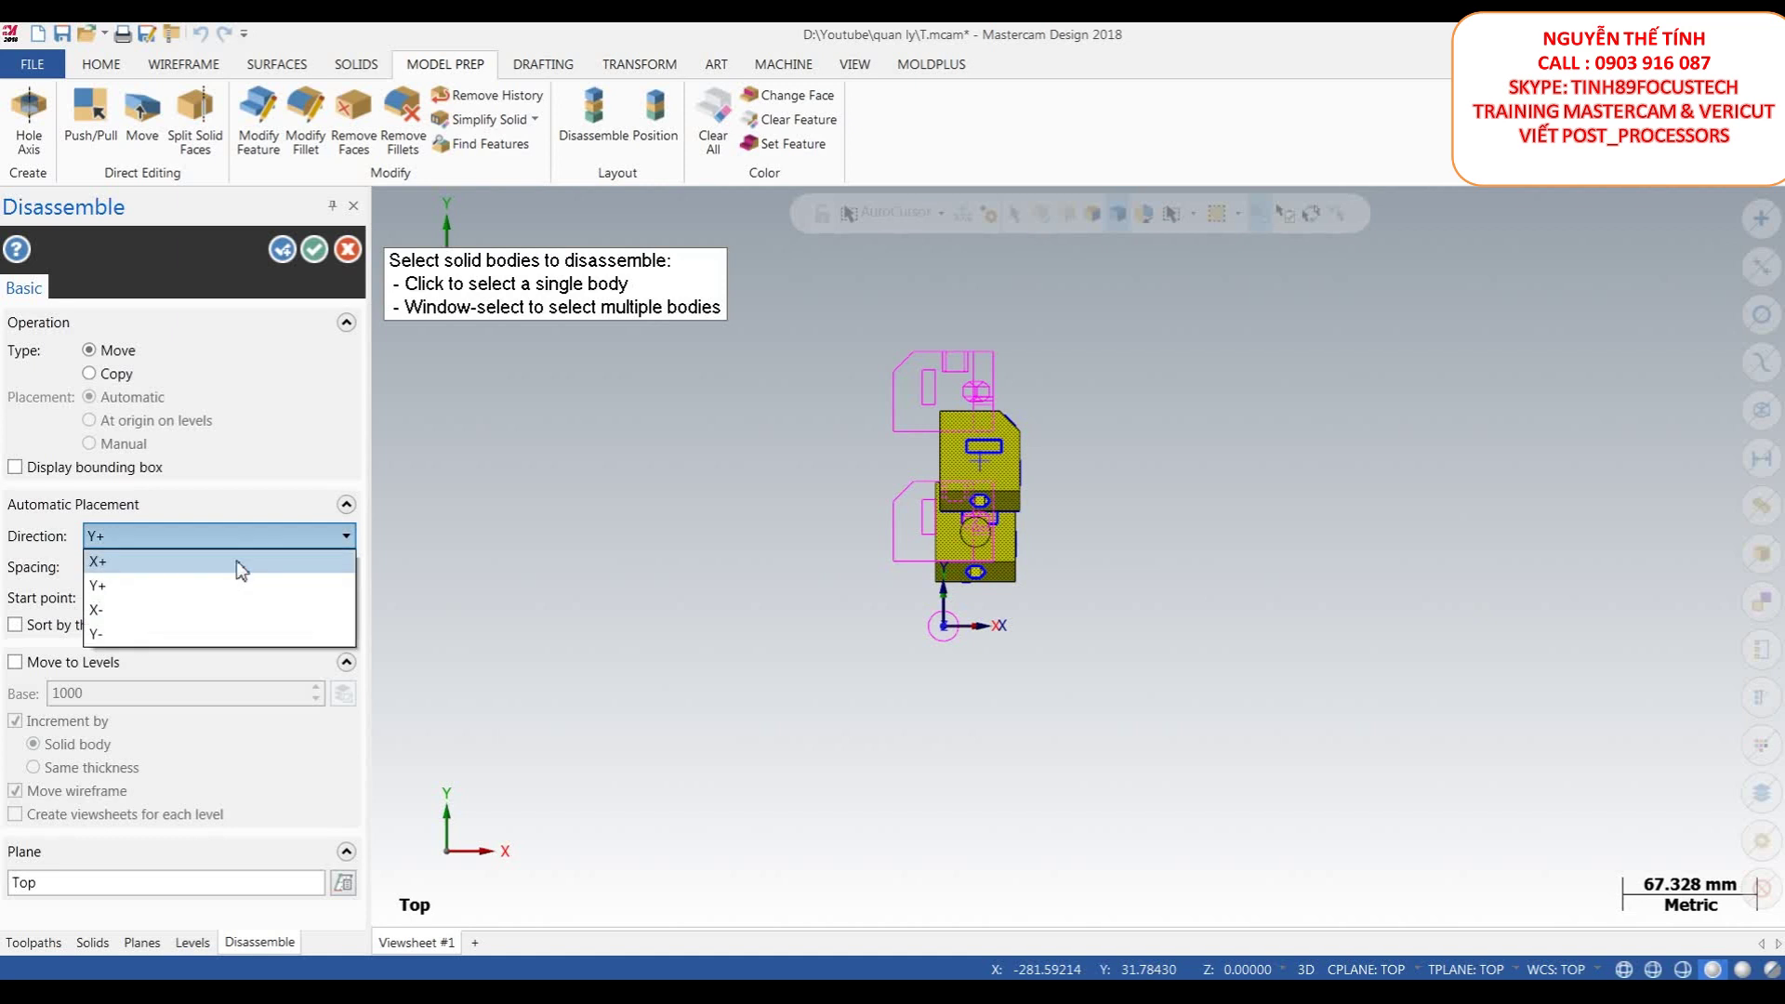
click(220, 633)
scroll(949, 506, down, 3)
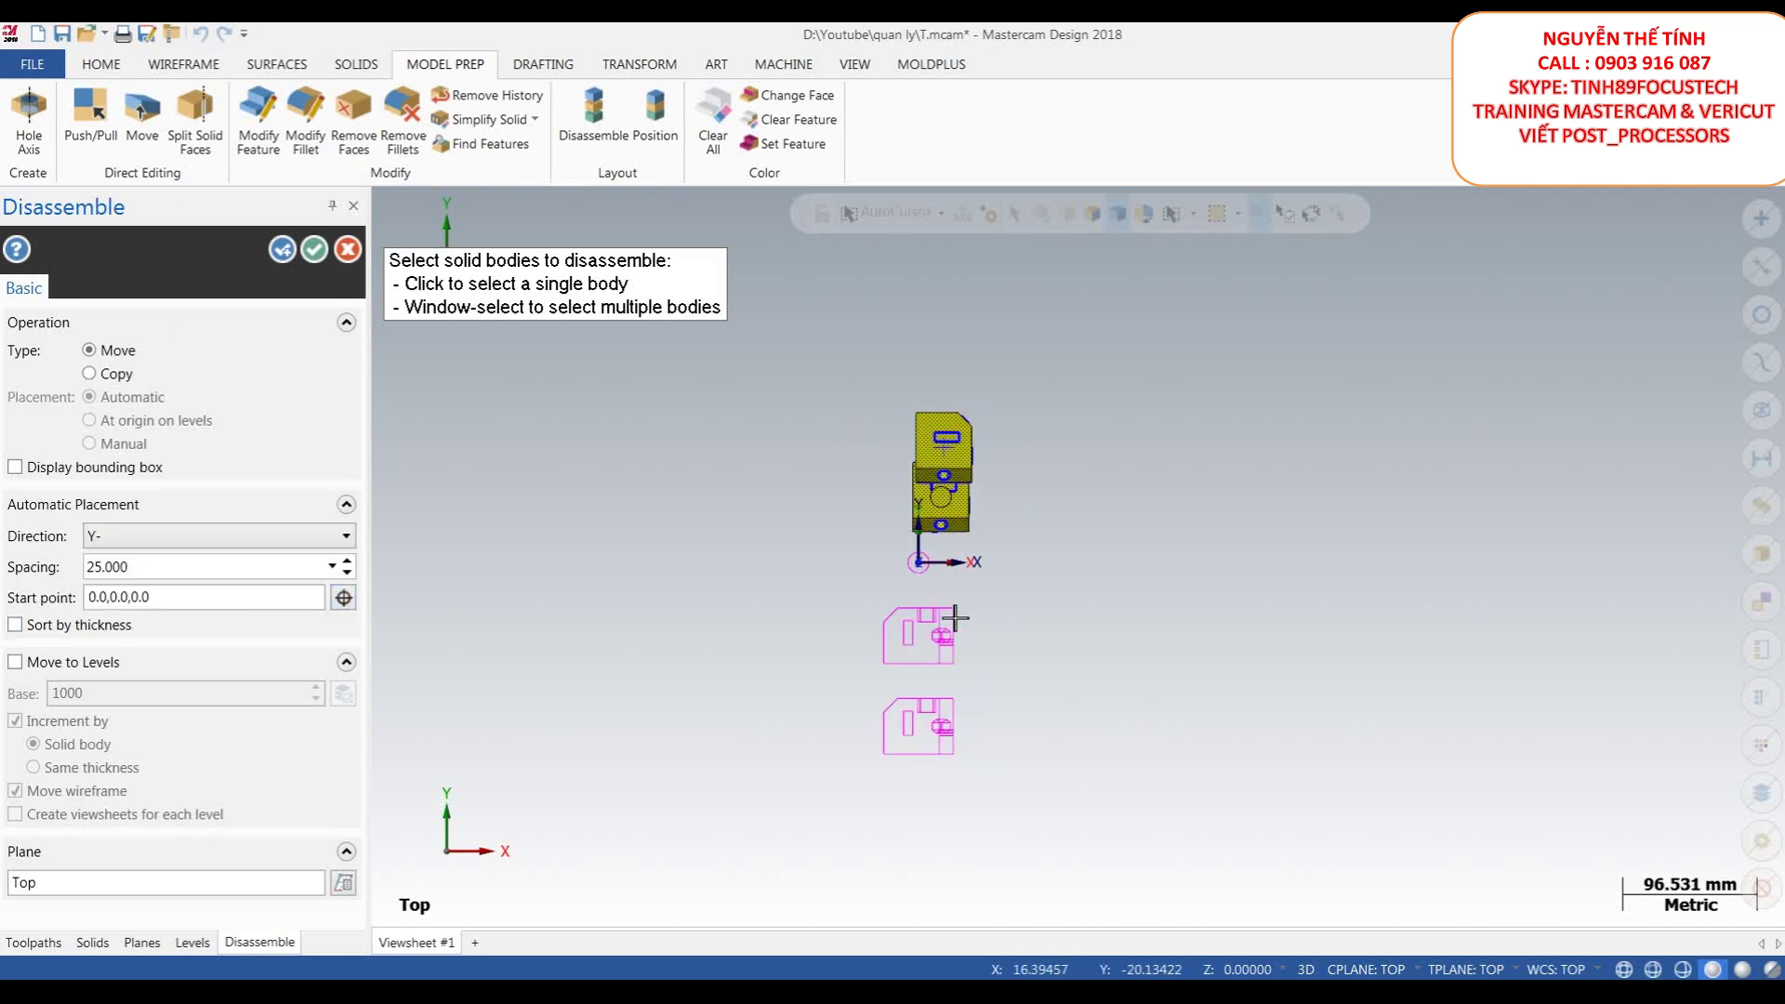
scroll(1057, 503, up, 3)
scroll(1047, 466, down, 1)
click(186, 537)
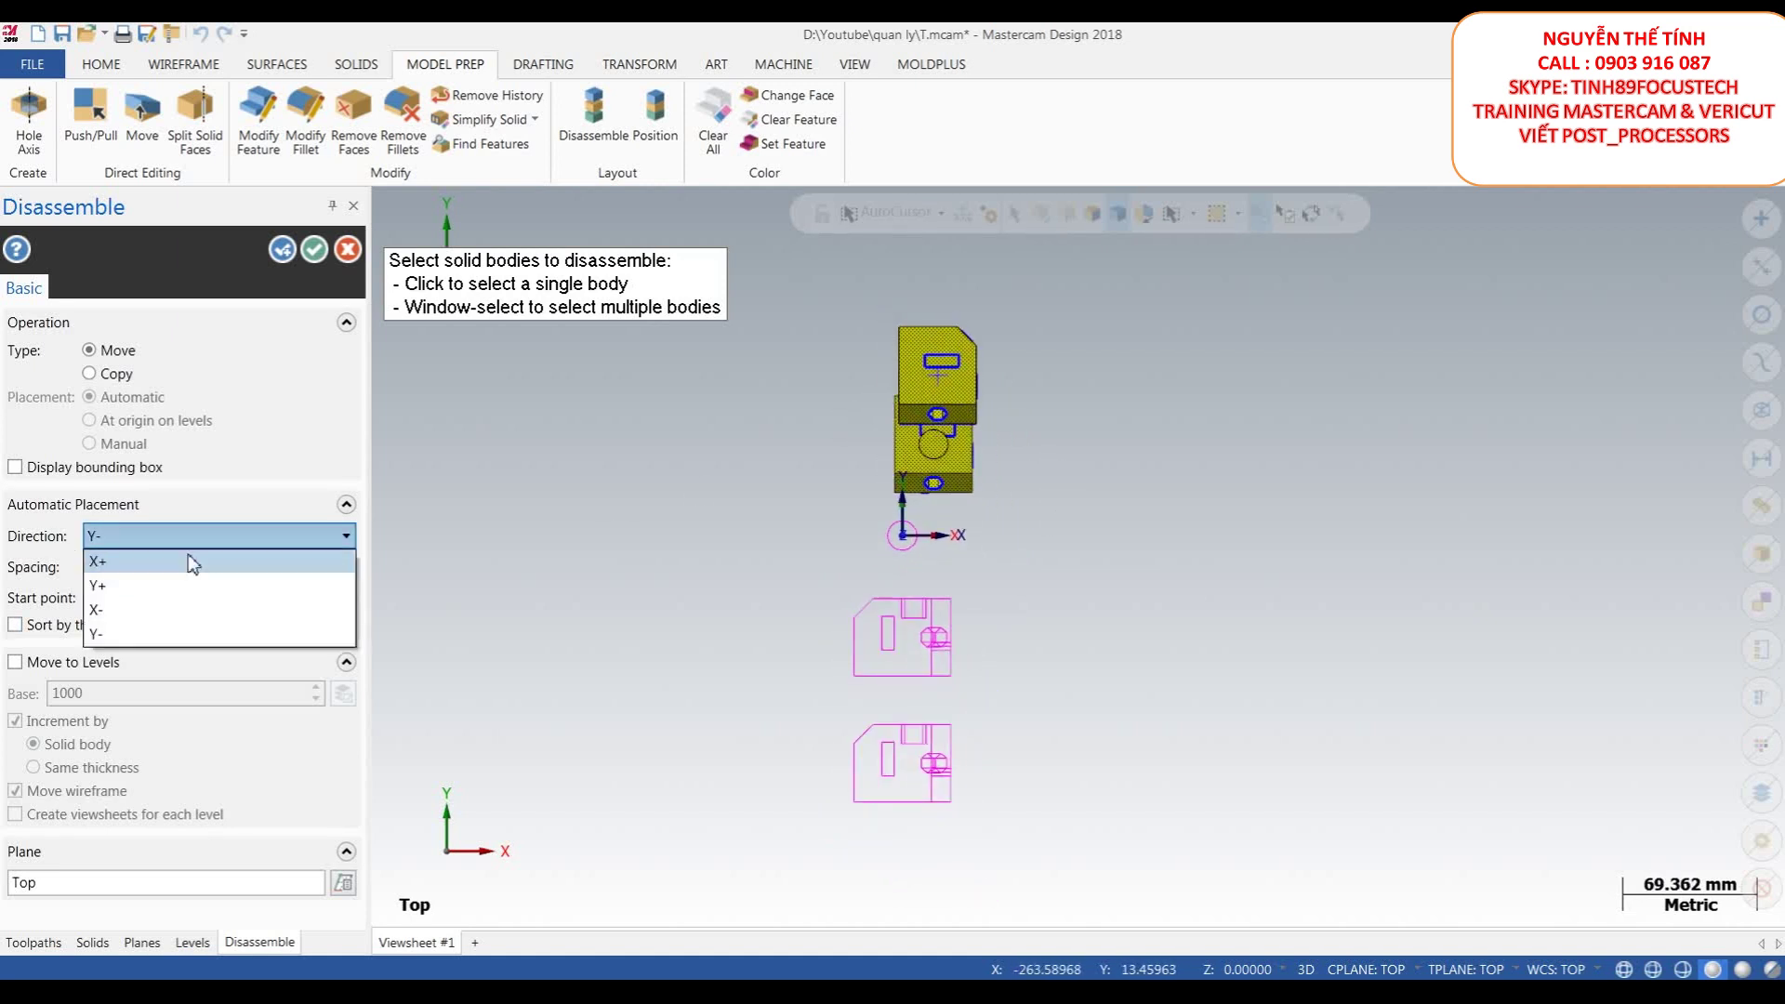
click(263, 578)
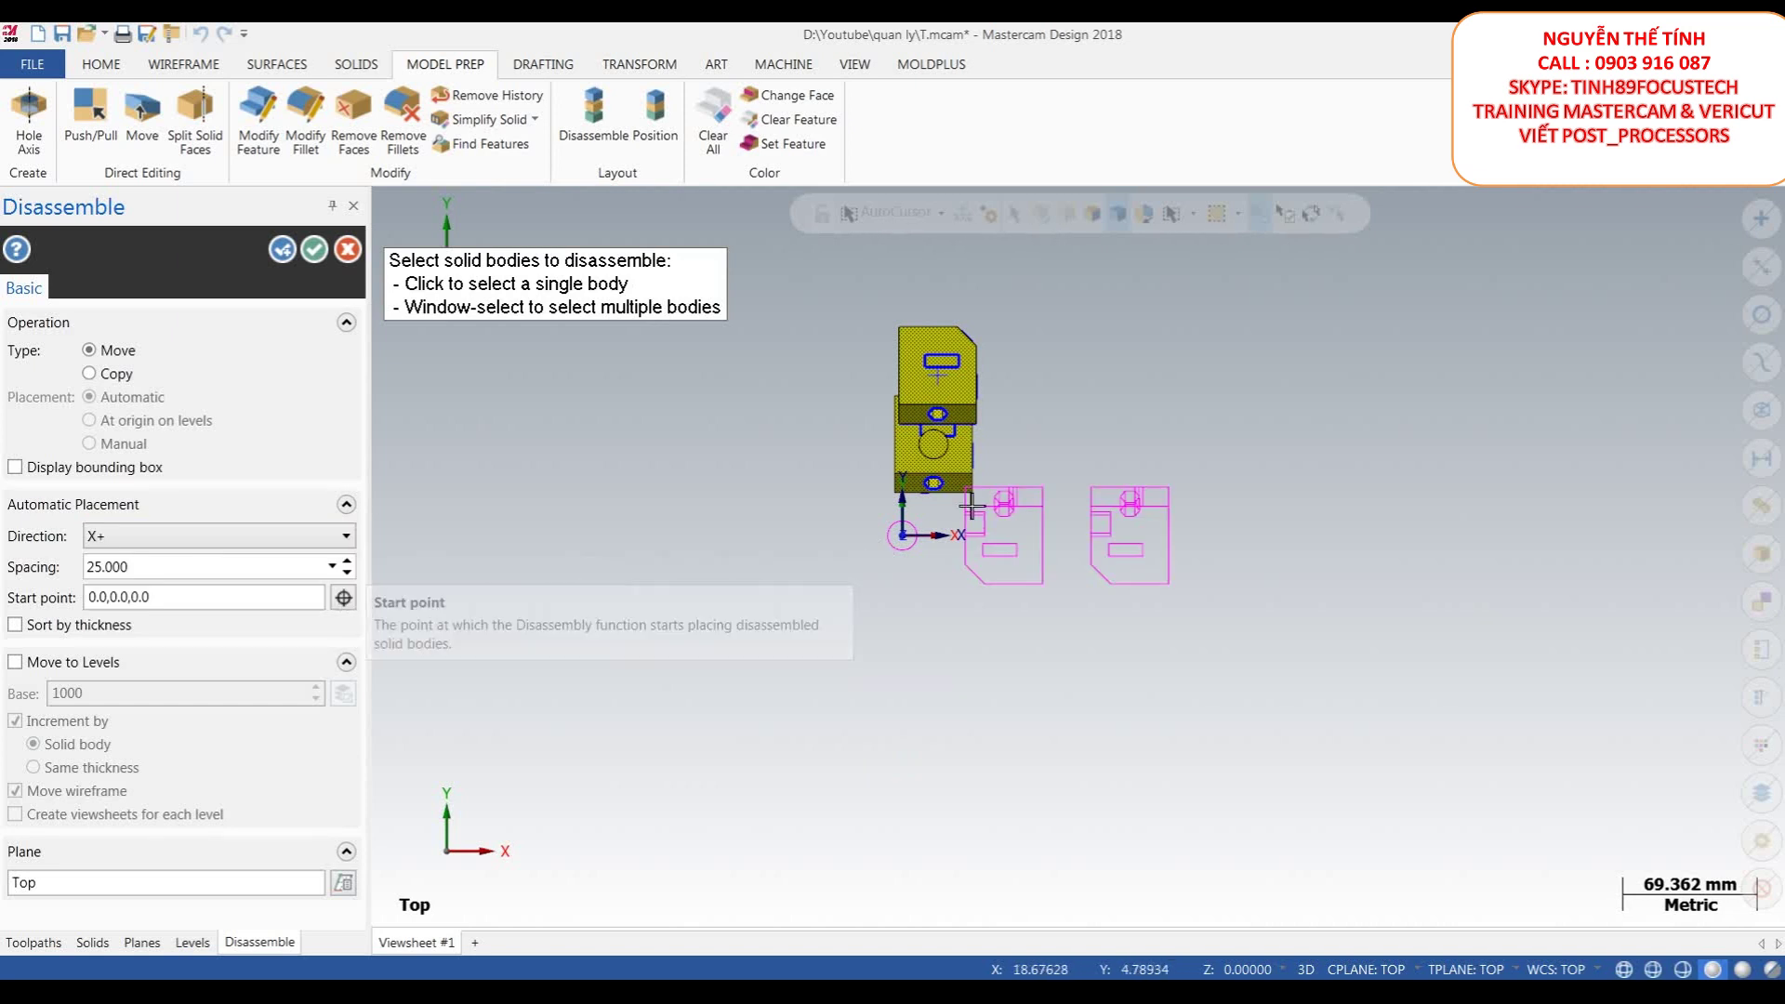
scroll(214, 604, up, 4)
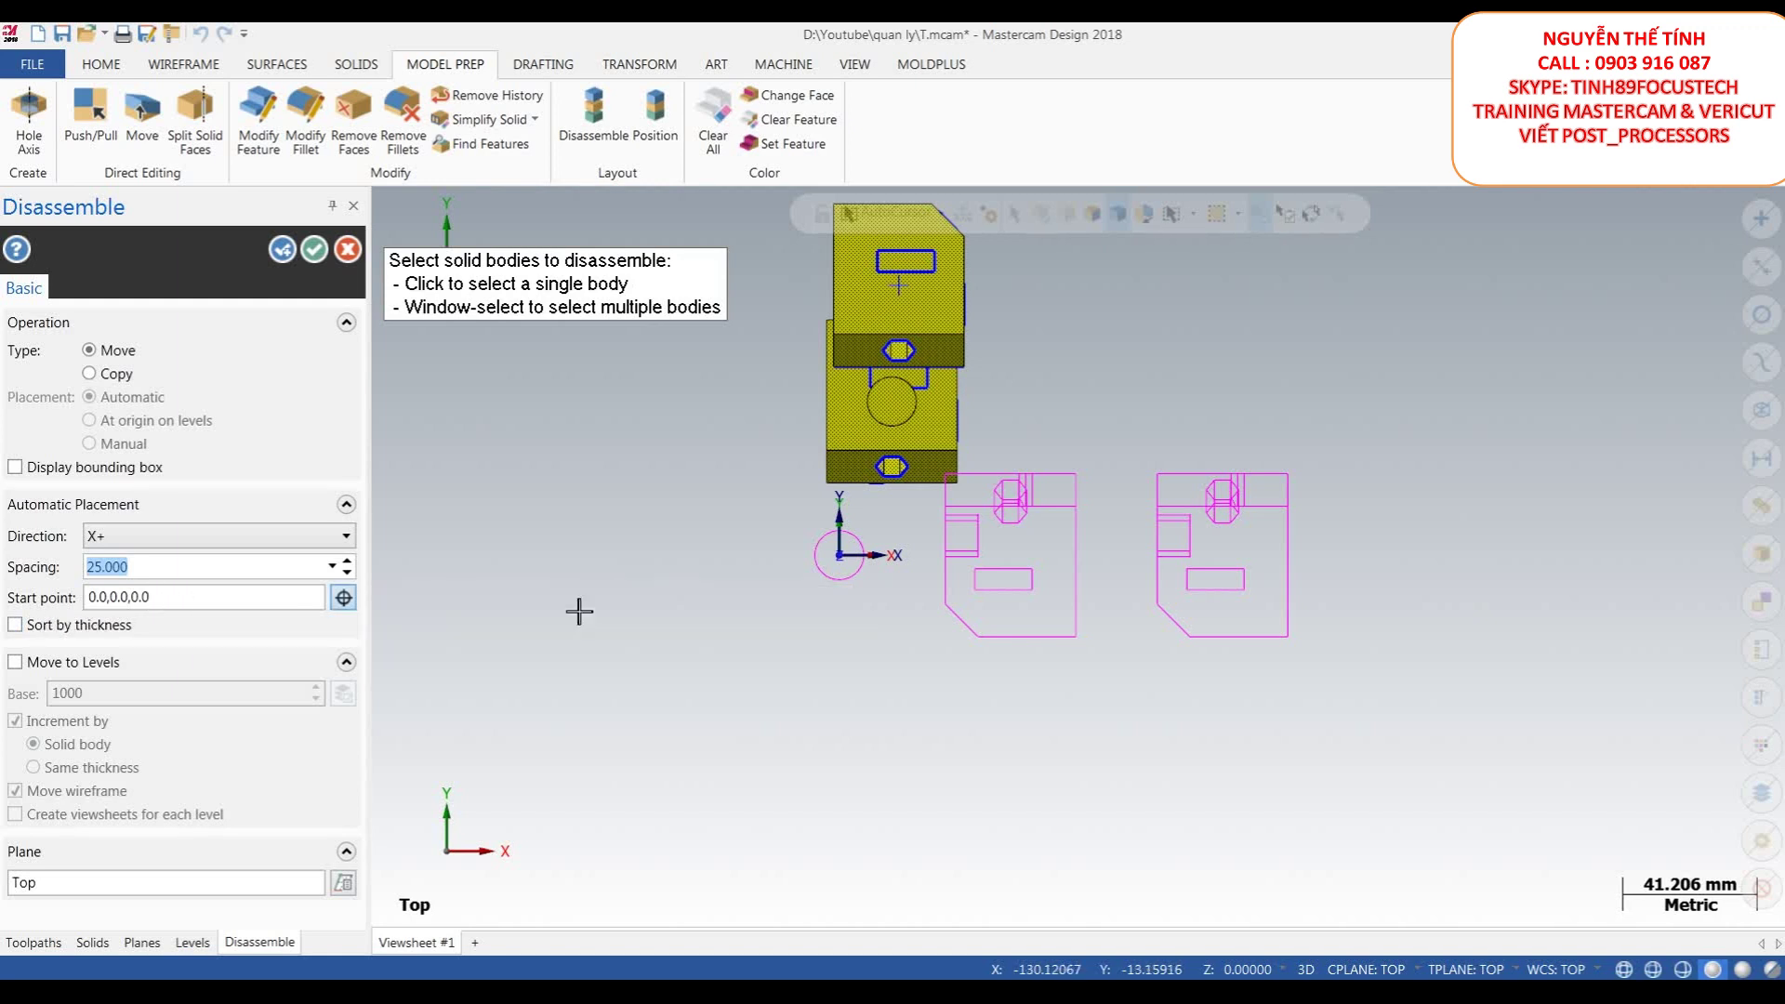
scroll(837, 544, up, 2)
- Pick a new Disassemble start point away from the parts along X, at about 97.98, 0.863, 0
click(190, 602)
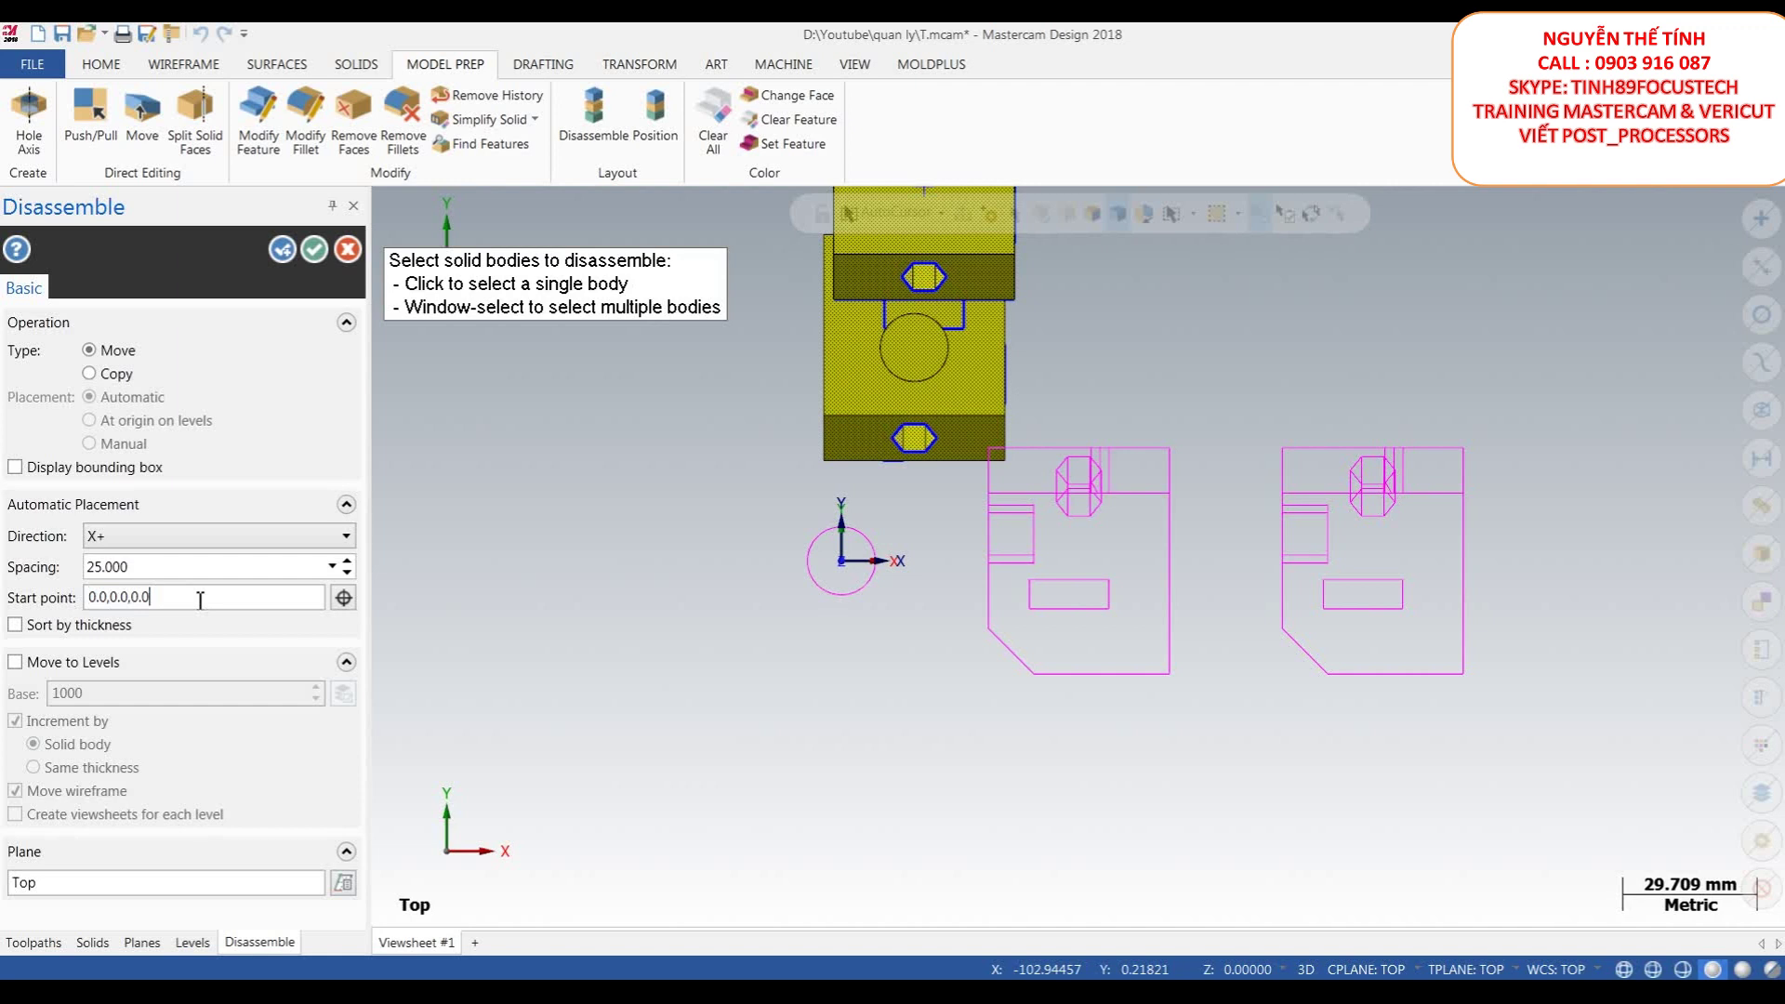
scroll(745, 511, up, 2)
scroll(897, 595, up, 2)
scroll(909, 599, down, 1)
scroll(893, 600, up, 1)
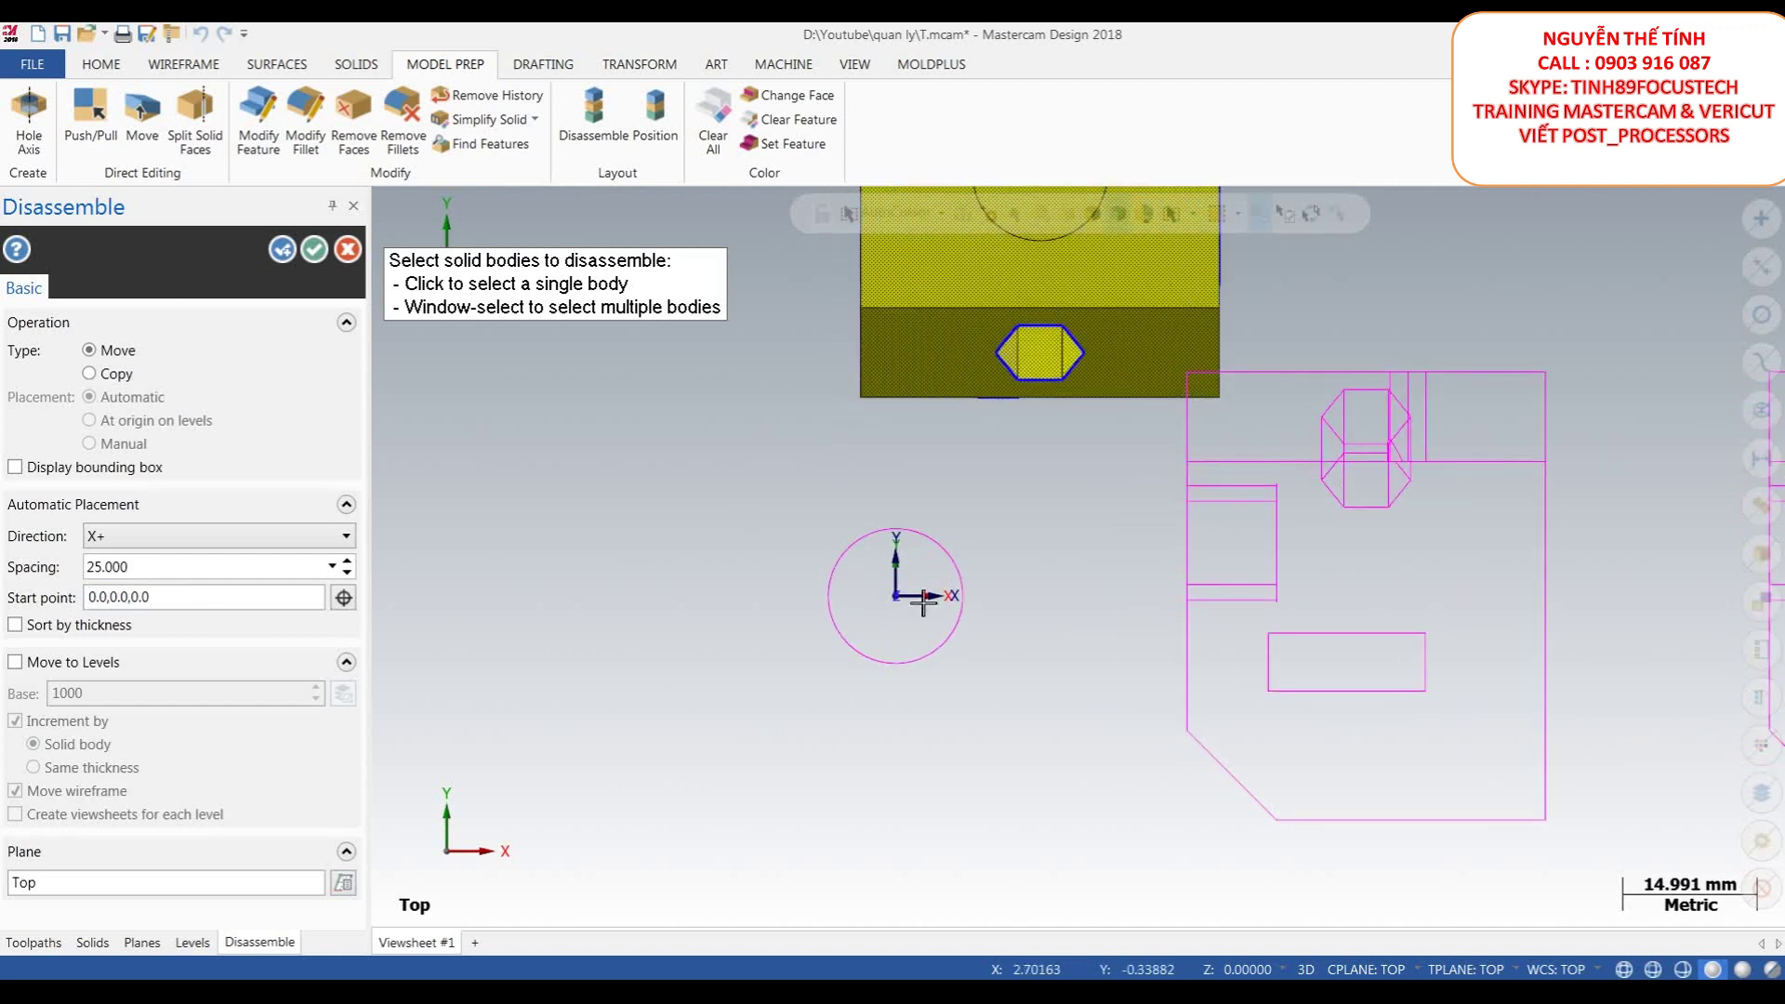
scroll(758, 572, down, 3)
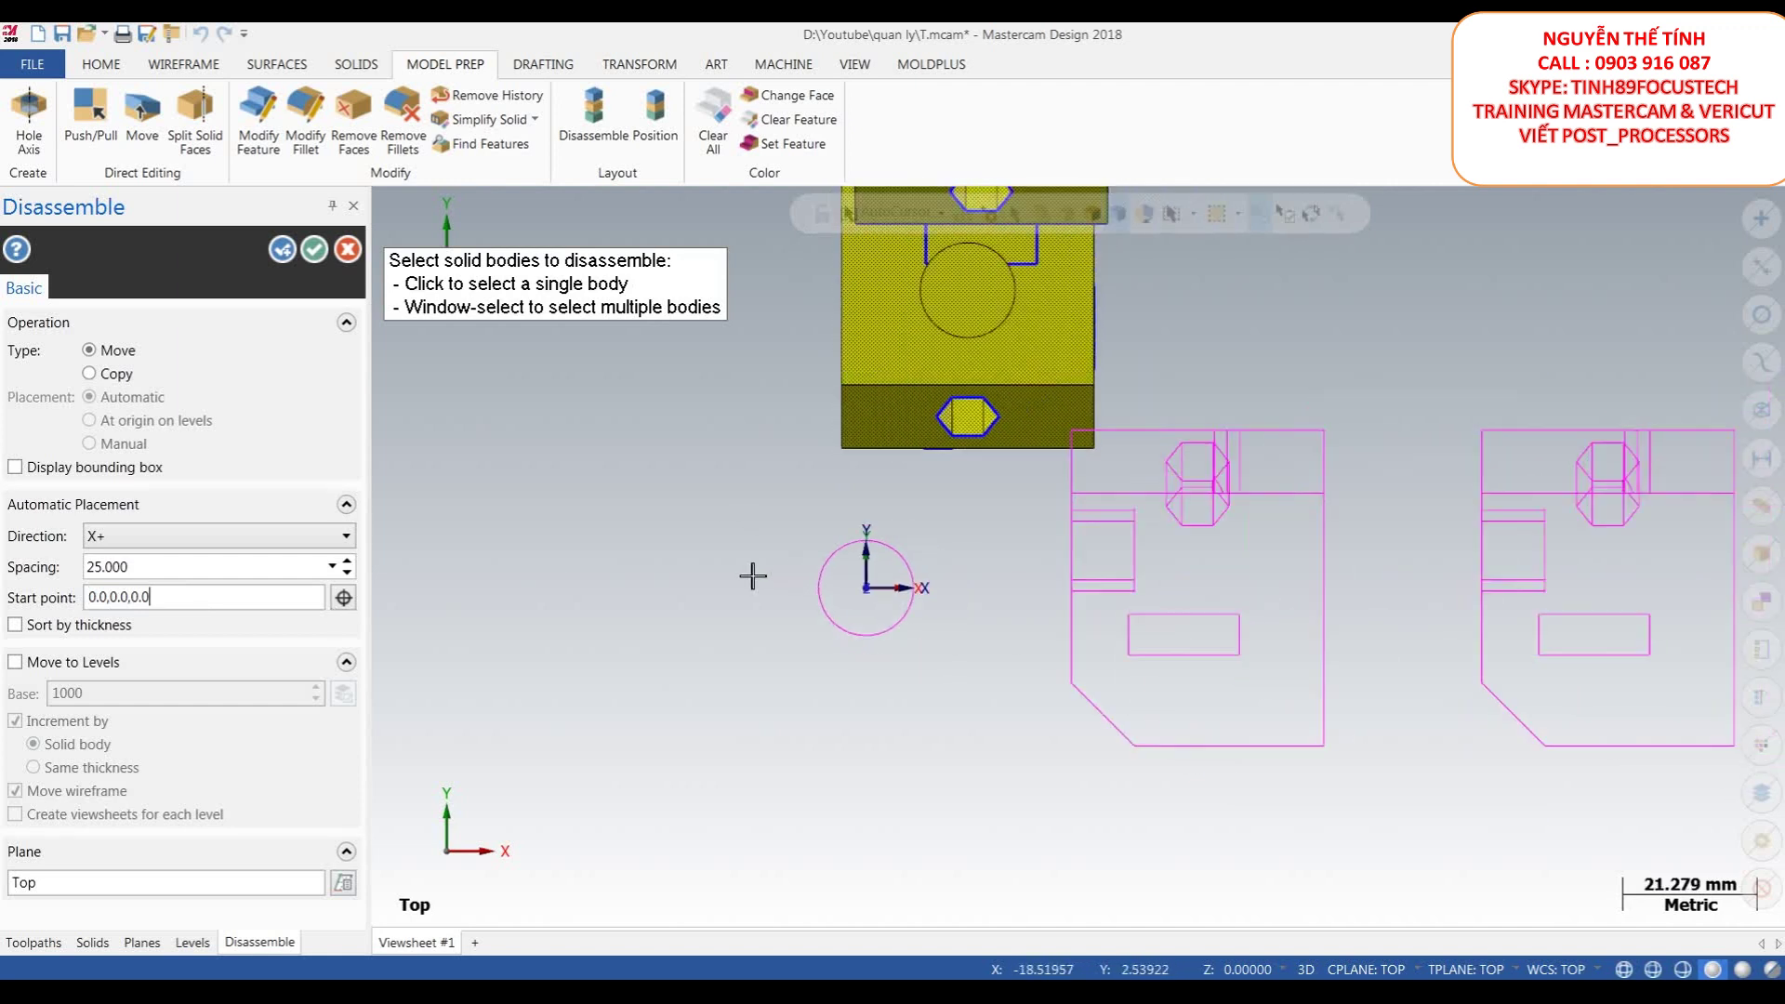
click(343, 597)
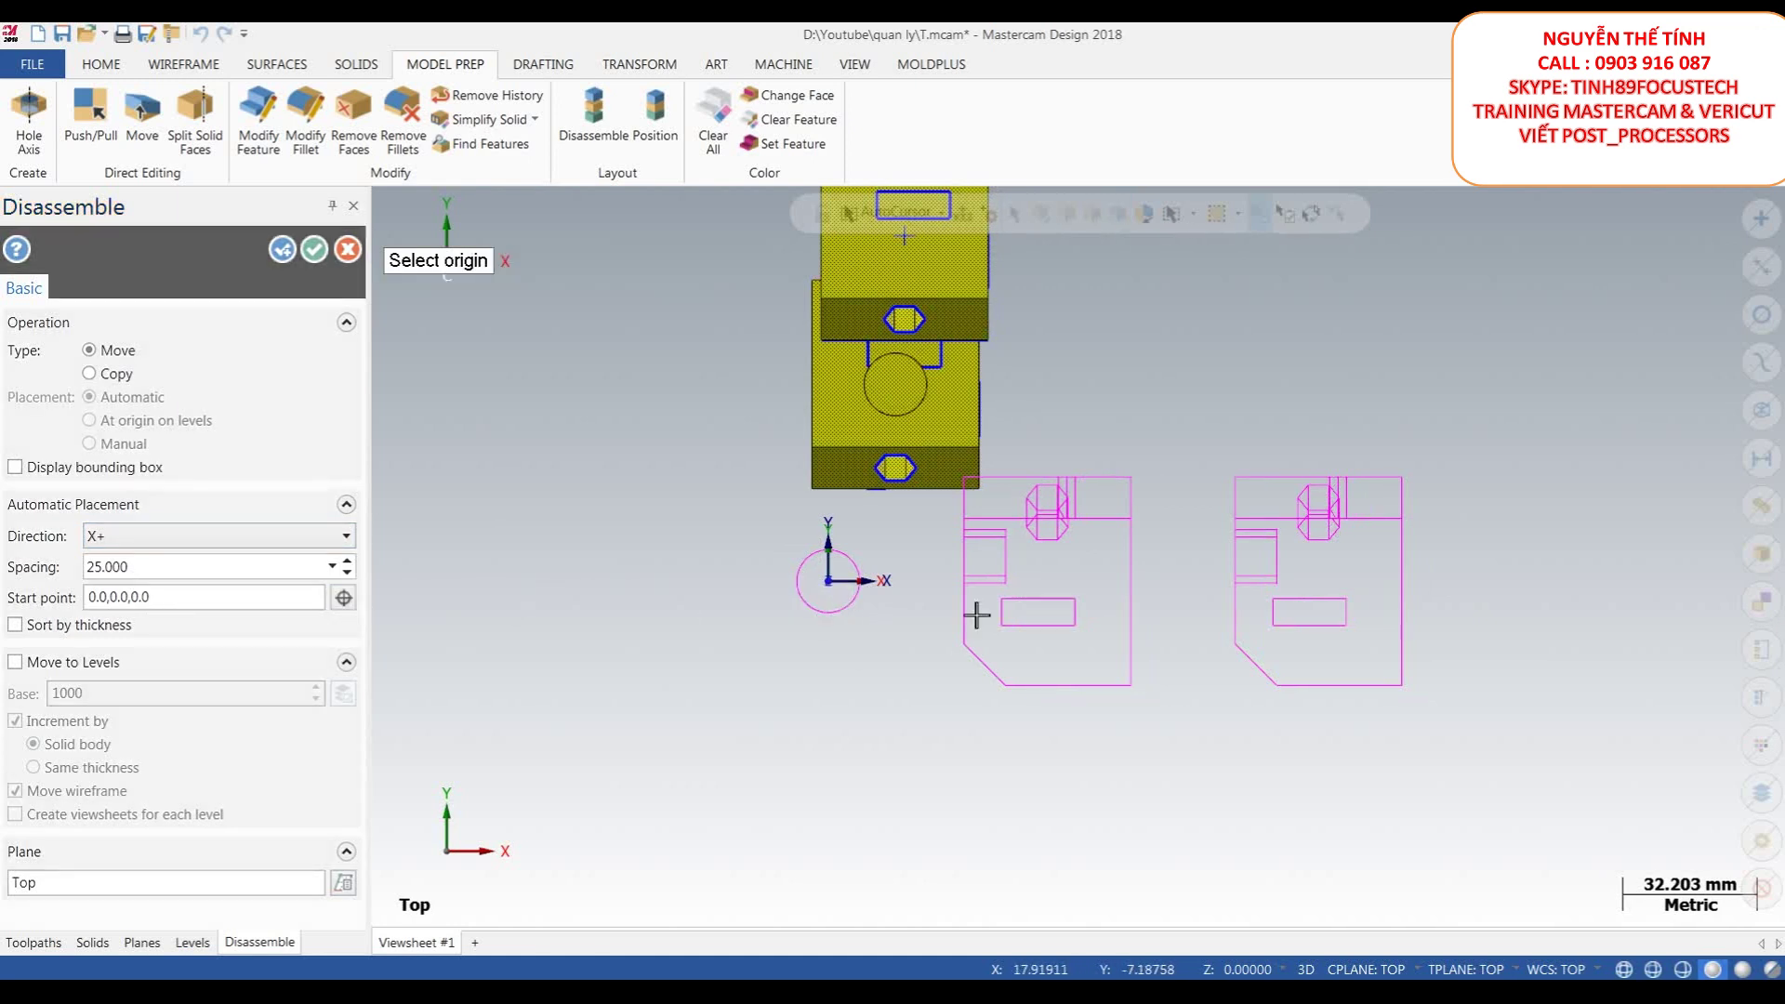
click(1240, 582)
scroll(734, 589, down, 3)
scroll(916, 579, up, 2)
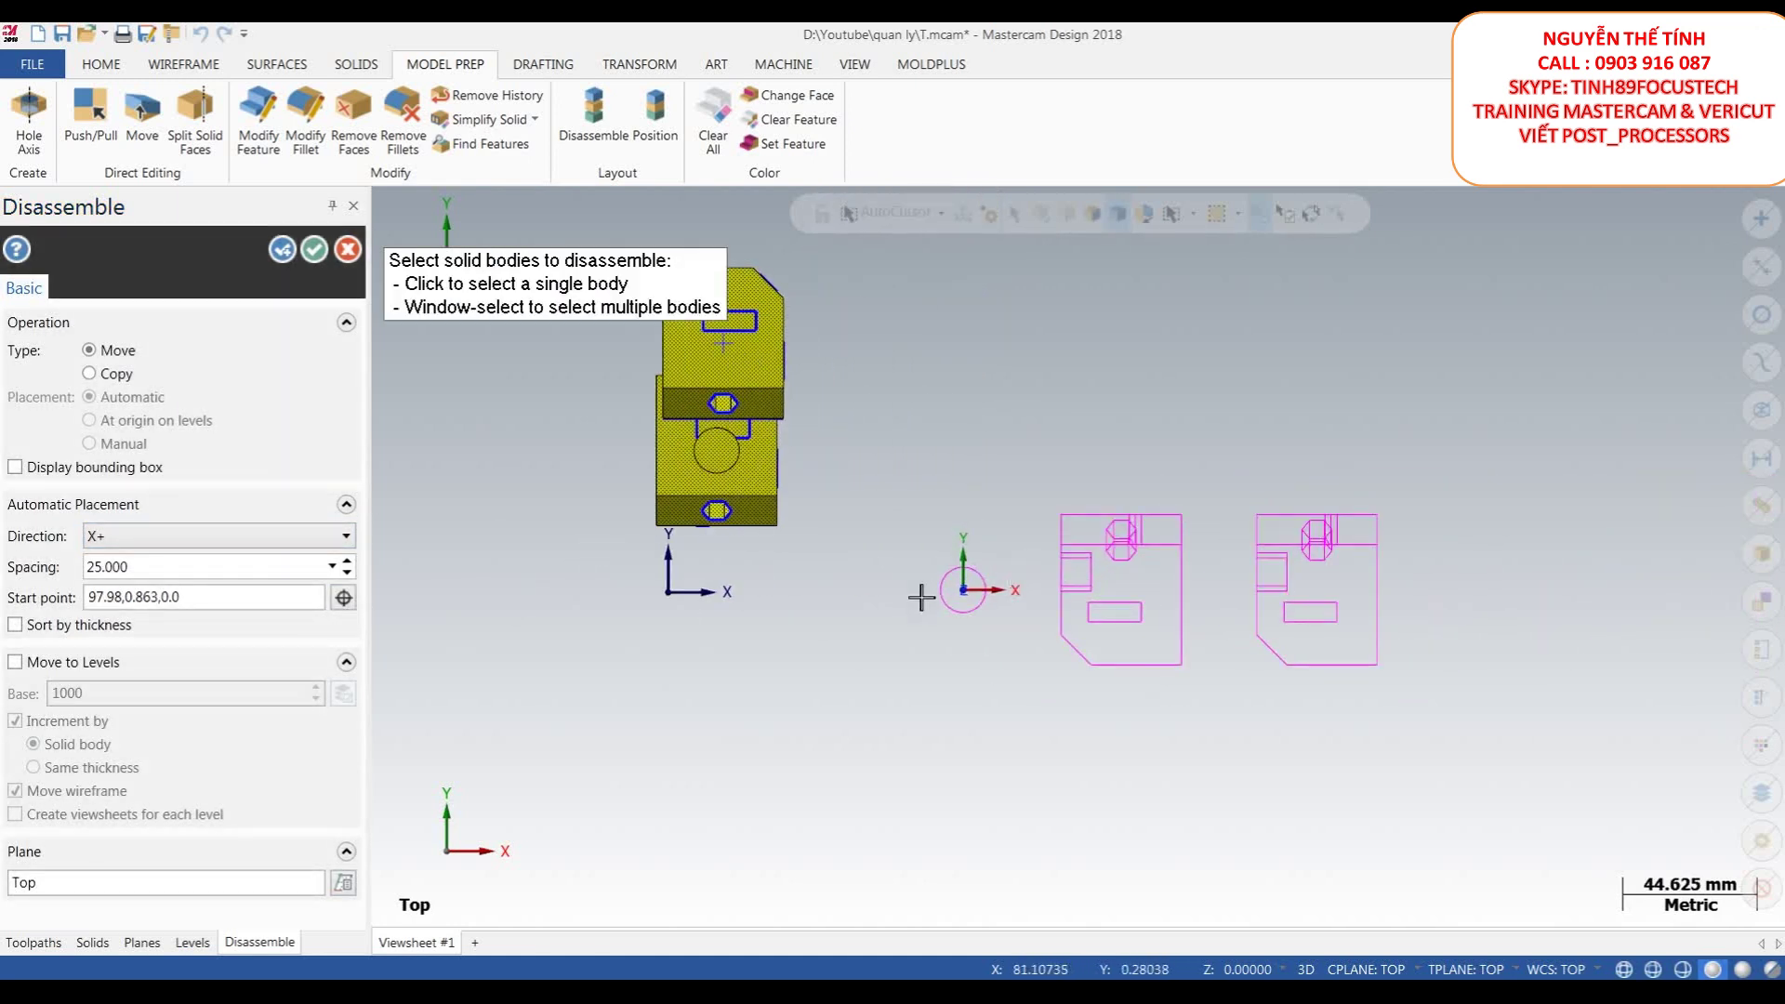
- Set the spacing between the disassembled bodies to 35 mm and apply the Disassemble
double_click(190, 569)
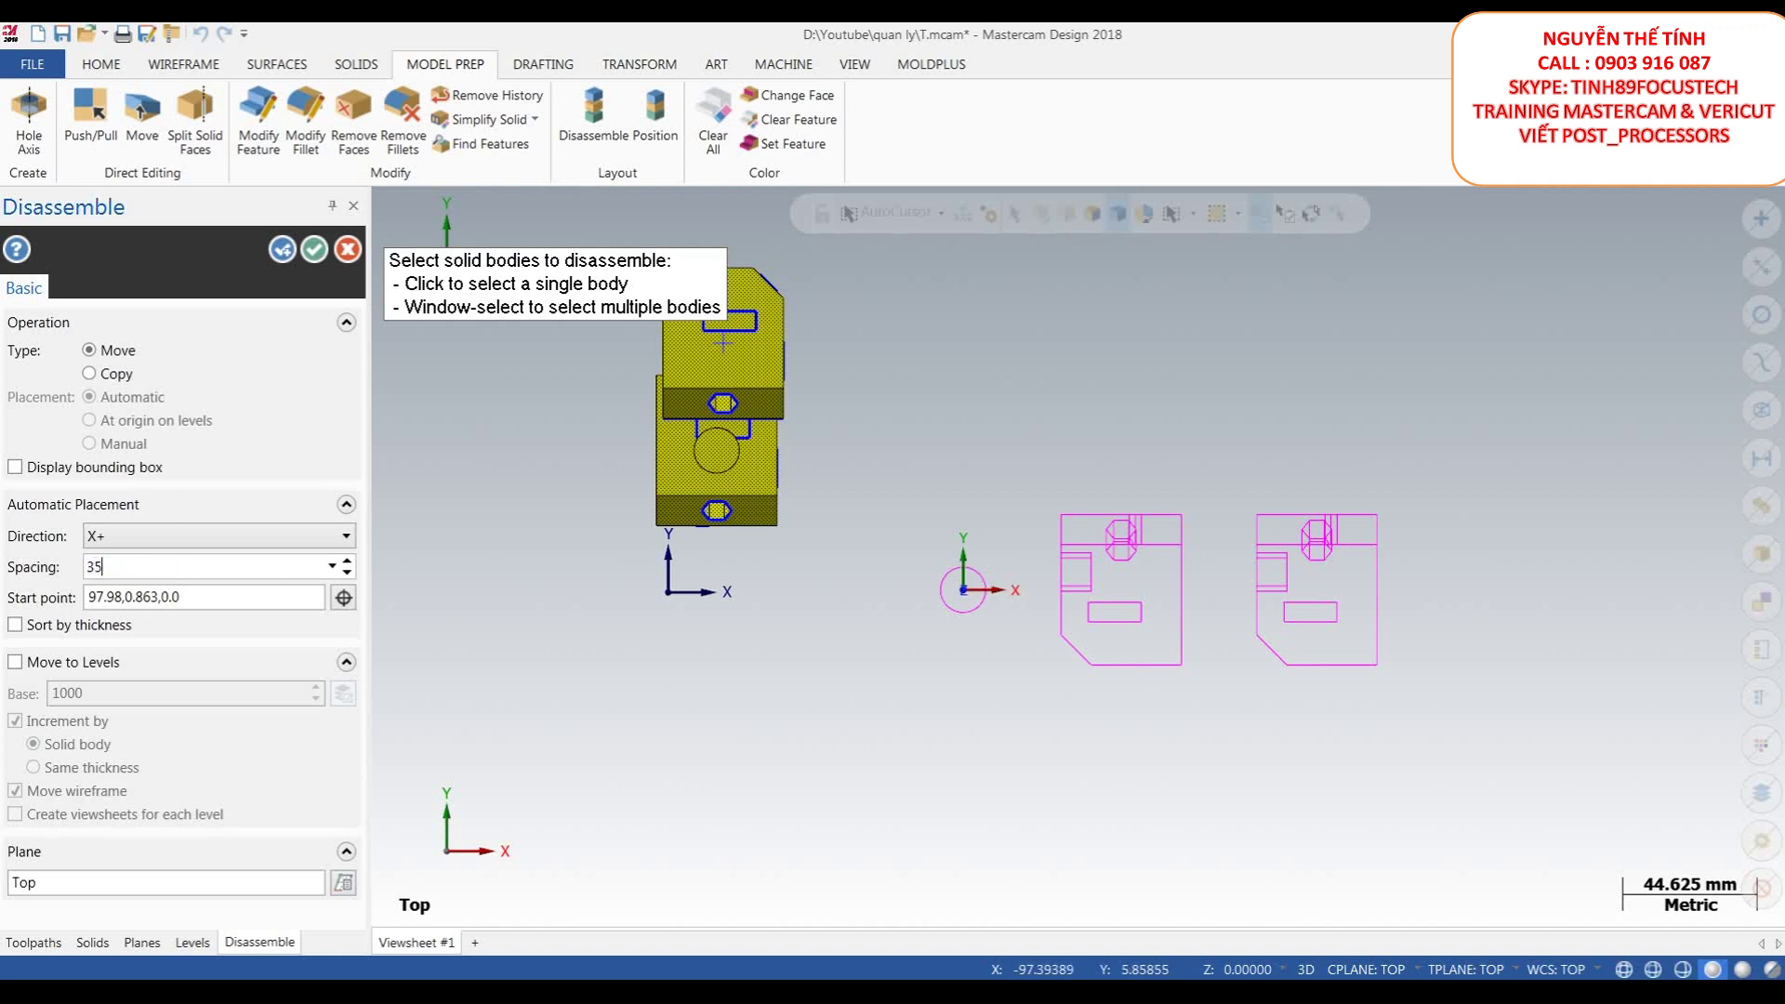
text(35)
key(Return)
scroll(977, 464, down, 2)
scroll(1040, 493, up, 1)
scroll(1057, 494, down, 2)
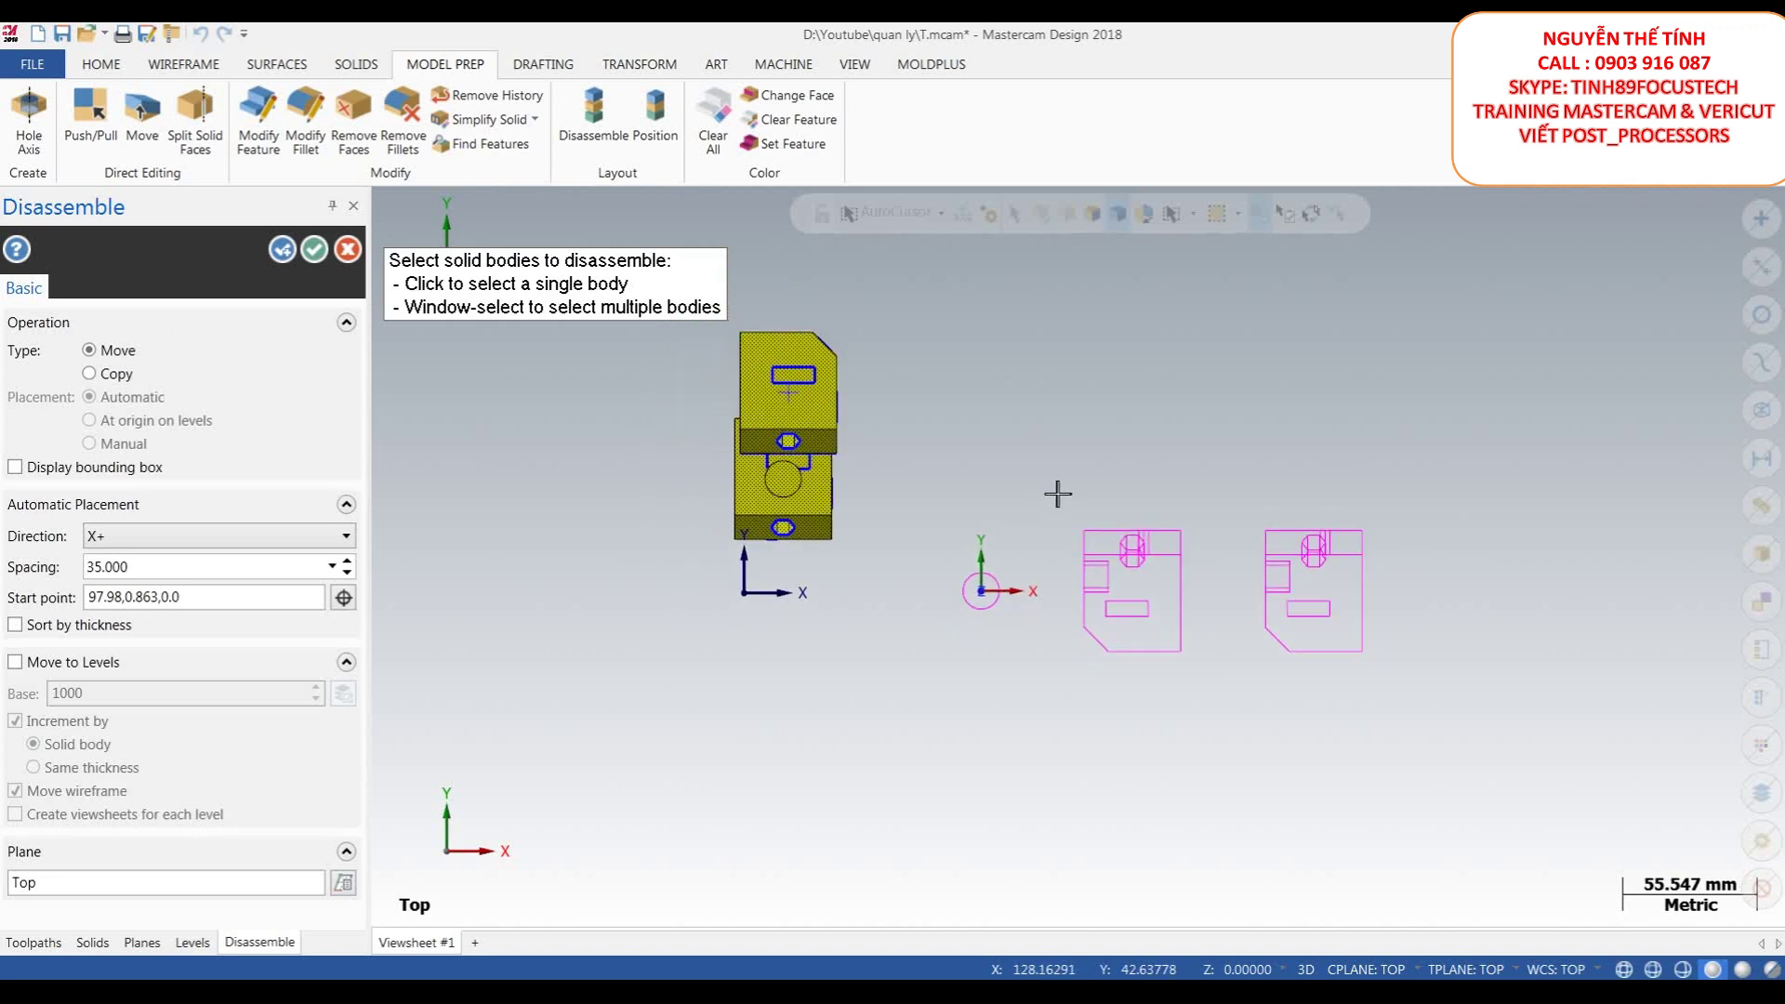
click(315, 249)
- Delete the leftover wireframe shapes and points at the parts' original location
middle_drag(904, 505, 1063, 499)
scroll(1105, 539, up, 4)
scroll(984, 651, down, 1)
scroll(984, 650, down, 1)
drag(638, 298, 919, 513)
right_click(1225, 402)
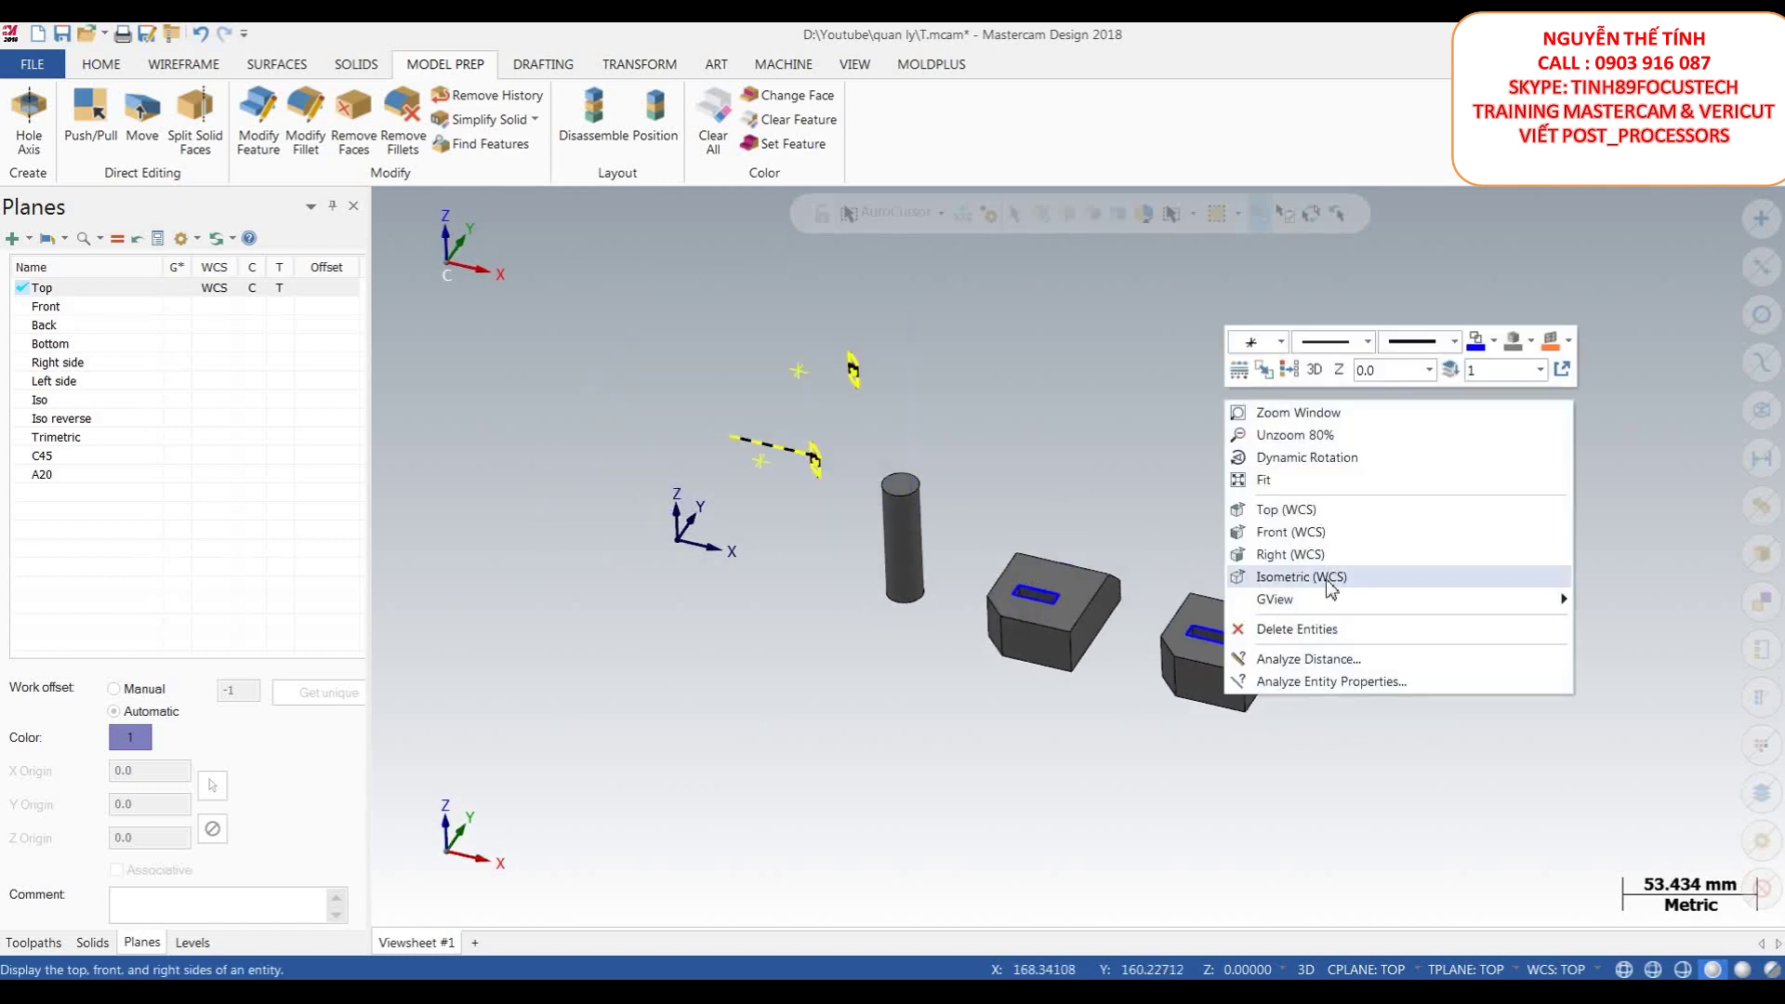
click(1313, 629)
middle_drag(1315, 630, 1170, 485)
scroll(1176, 507, up, 1)
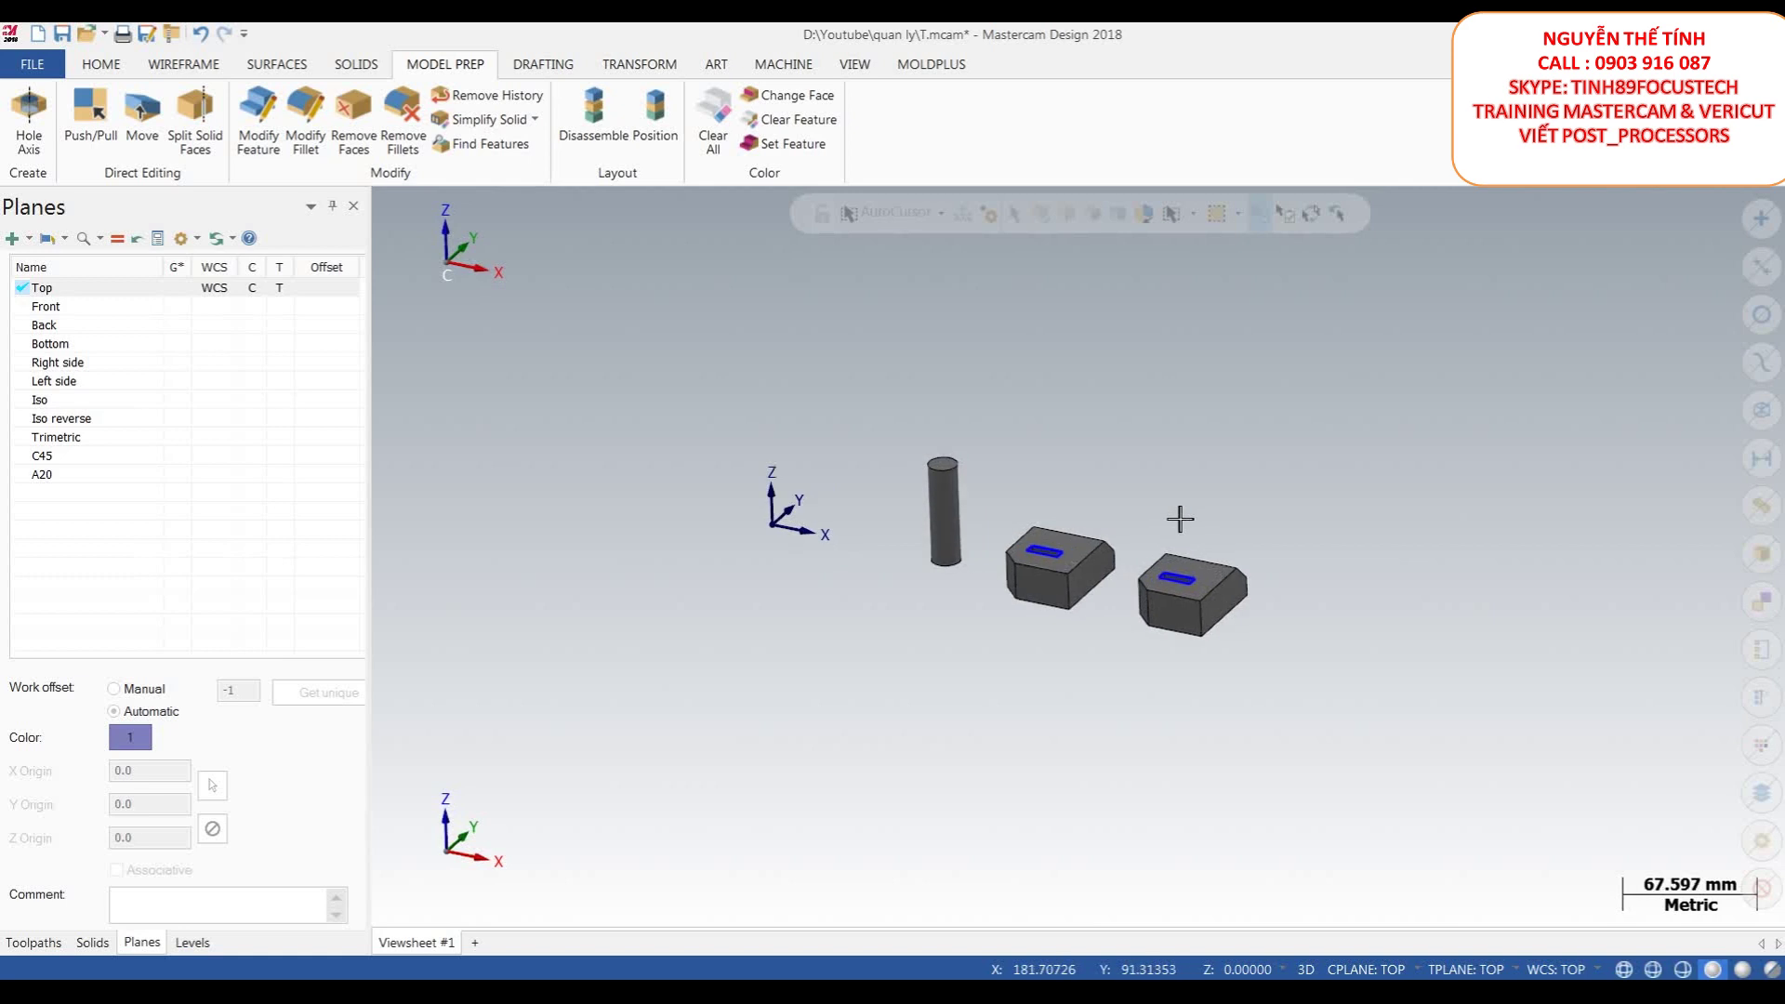
scroll(929, 438, down, 3)
scroll(945, 446, up, 4)
scroll(1080, 419, down, 3)
scroll(1069, 419, up, 3)
scroll(1069, 404, down, 1)
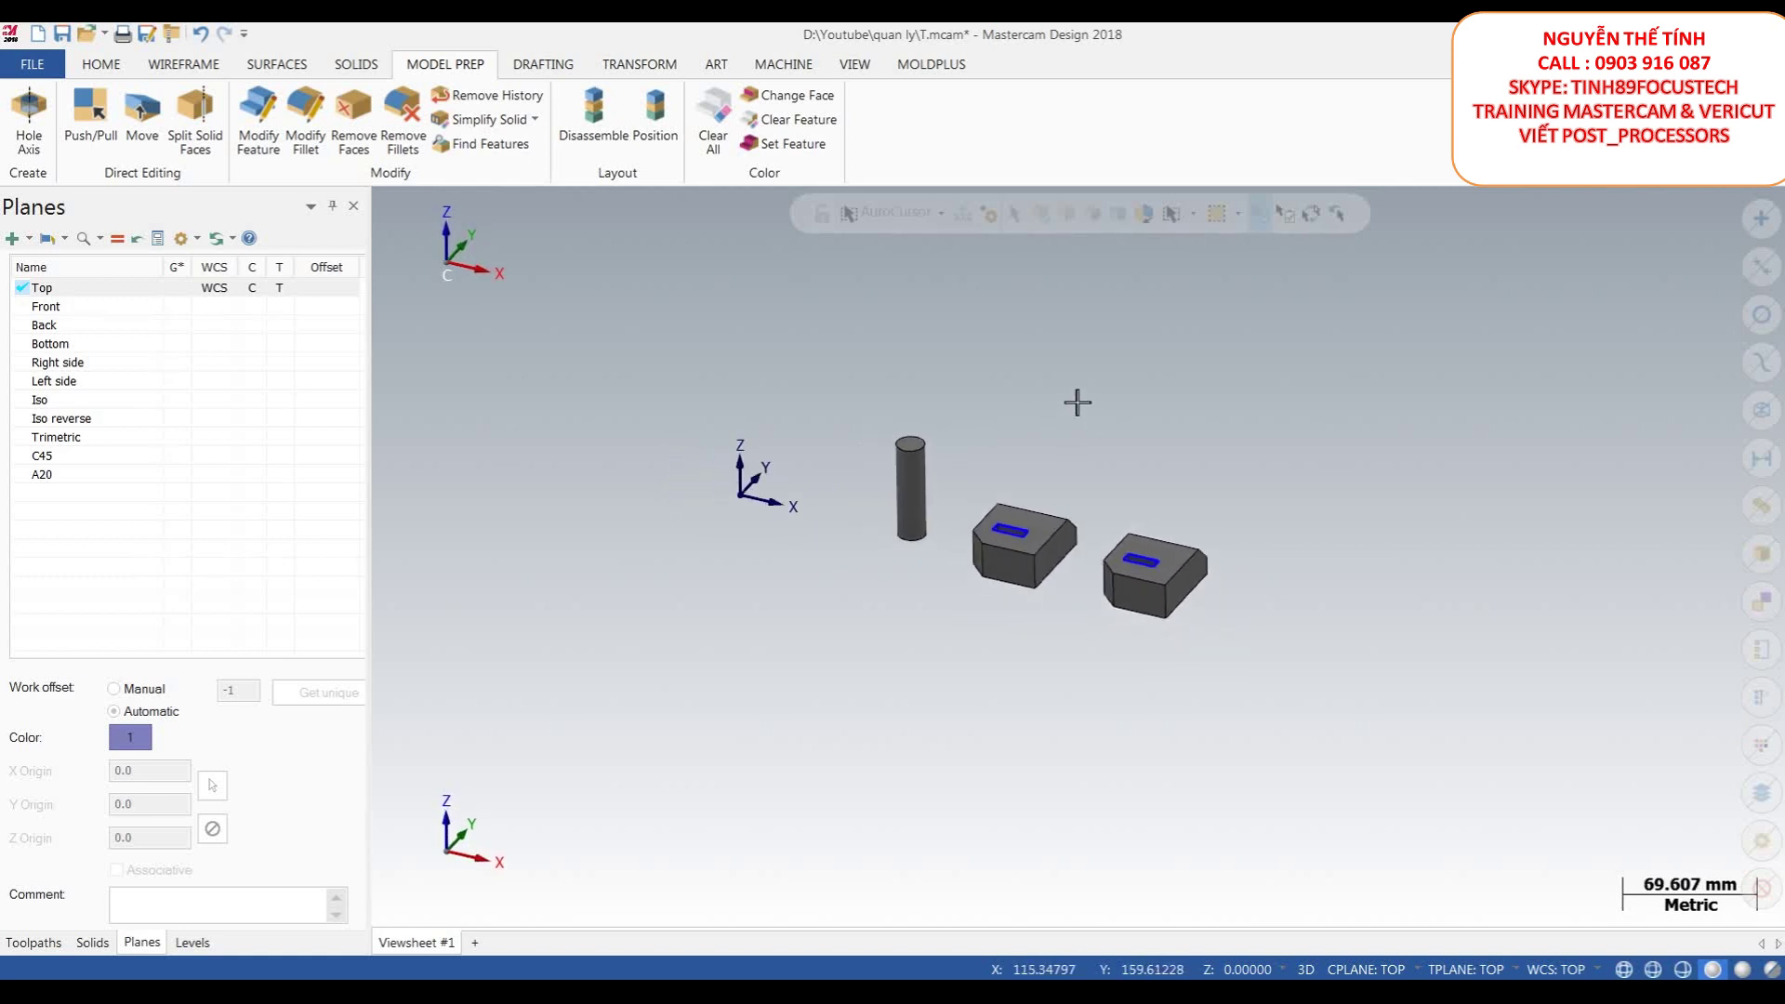
scroll(1076, 405, up, 2)
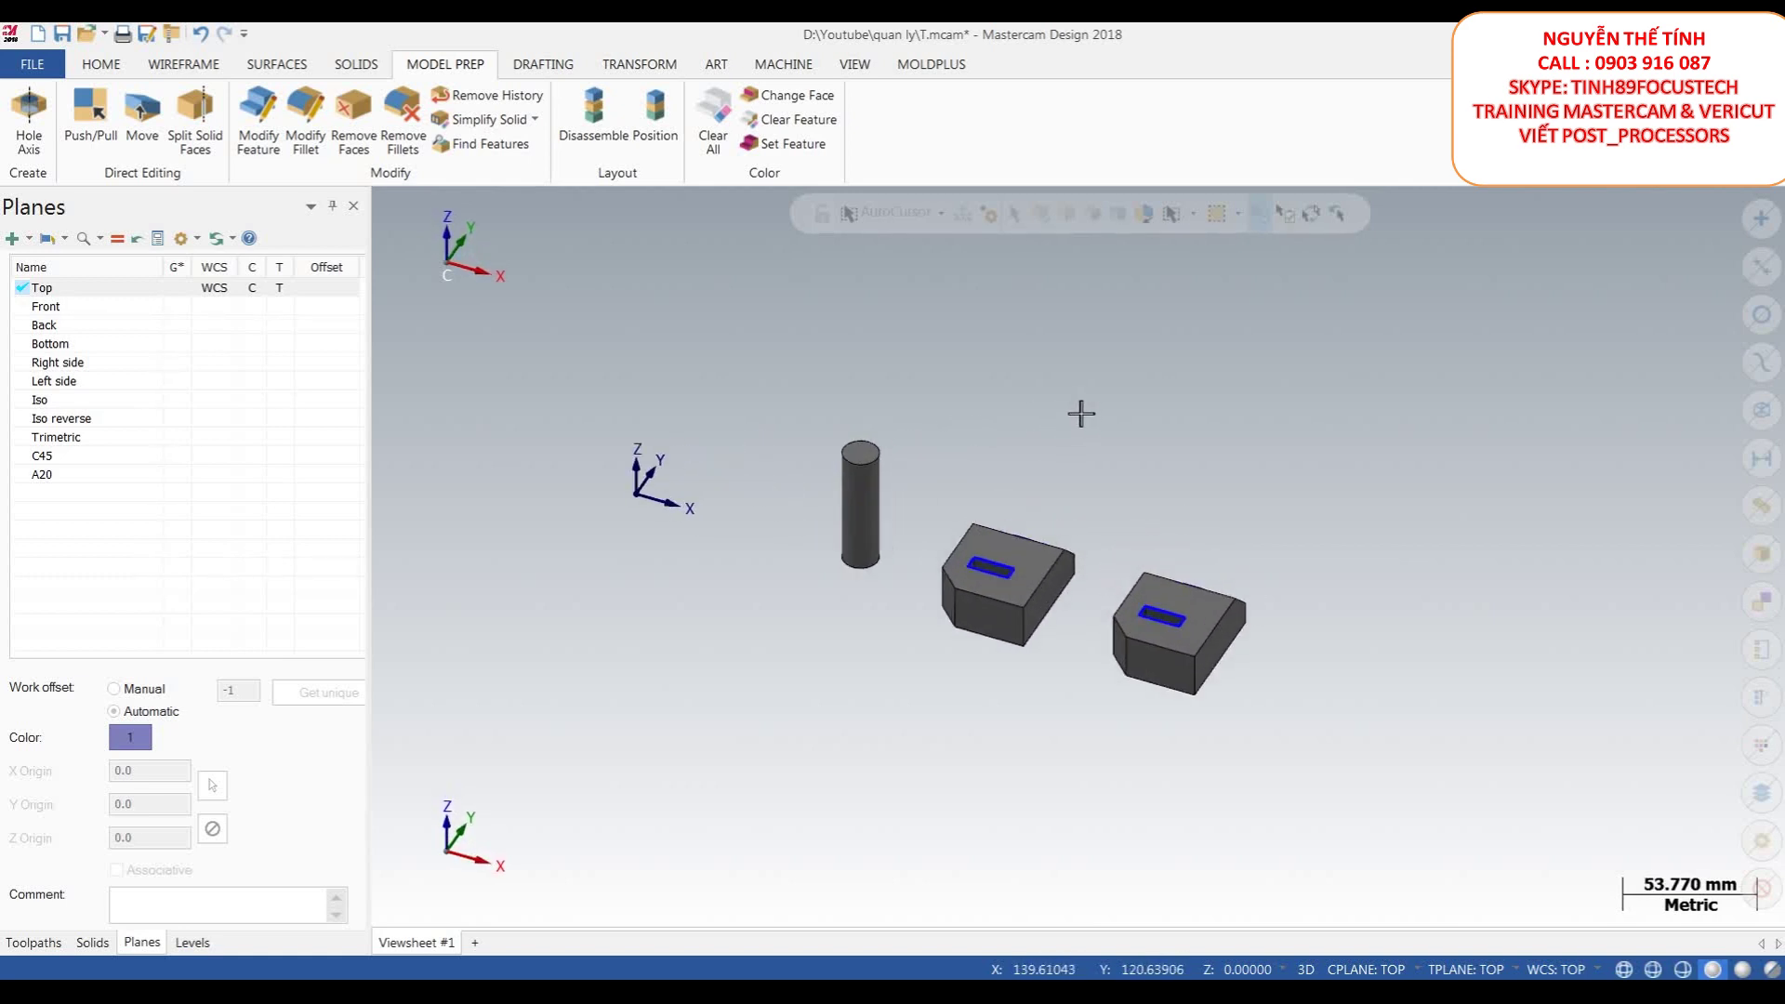
- From the Top view, delete the two disassembled blocks with their wireframe, keeping only the cylinder
click(637, 63)
scroll(923, 365, down, 1)
right_click(1048, 346)
click(1176, 448)
drag(1367, 699, 1012, 471)
right_click(1318, 410)
click(1375, 633)
- Start a Rotate in copy mode on the remaining cylinder, seen from the Top view
scroll(1032, 549, up, 1)
scroll(1069, 525, down, 2)
click(1071, 525)
scroll(1176, 415, up, 1)
scroll(1176, 415, up, 1)
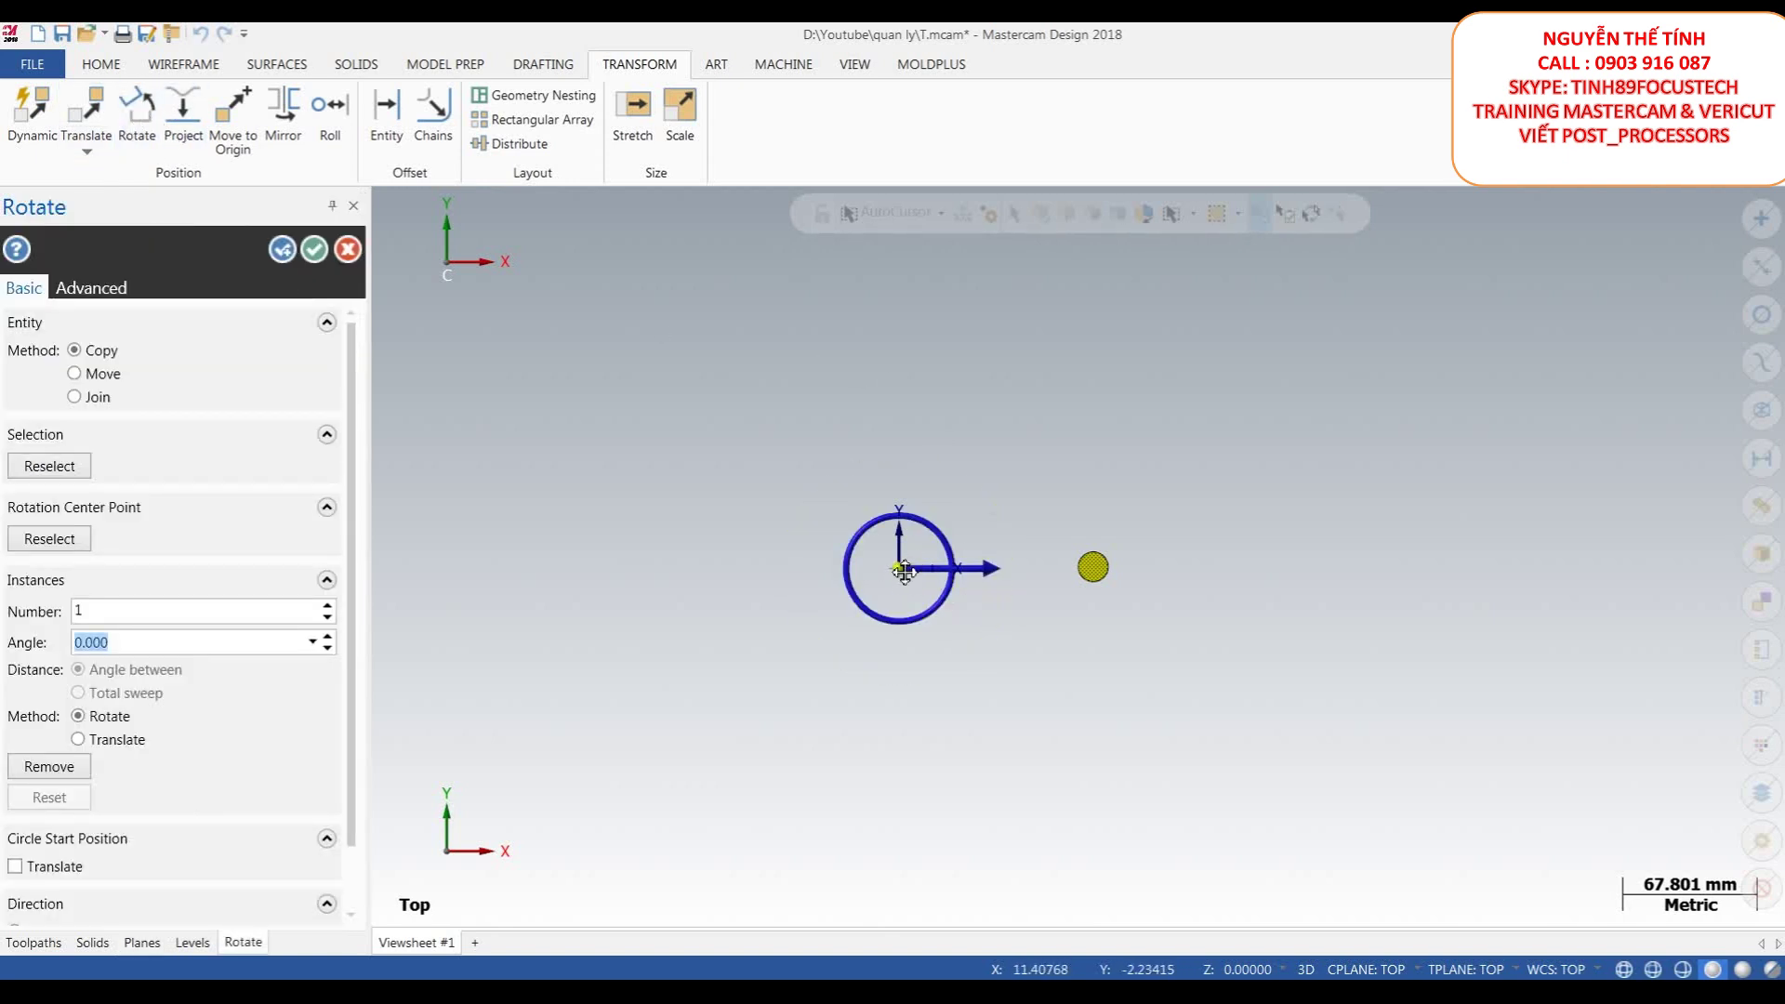
scroll(945, 592, up, 2)
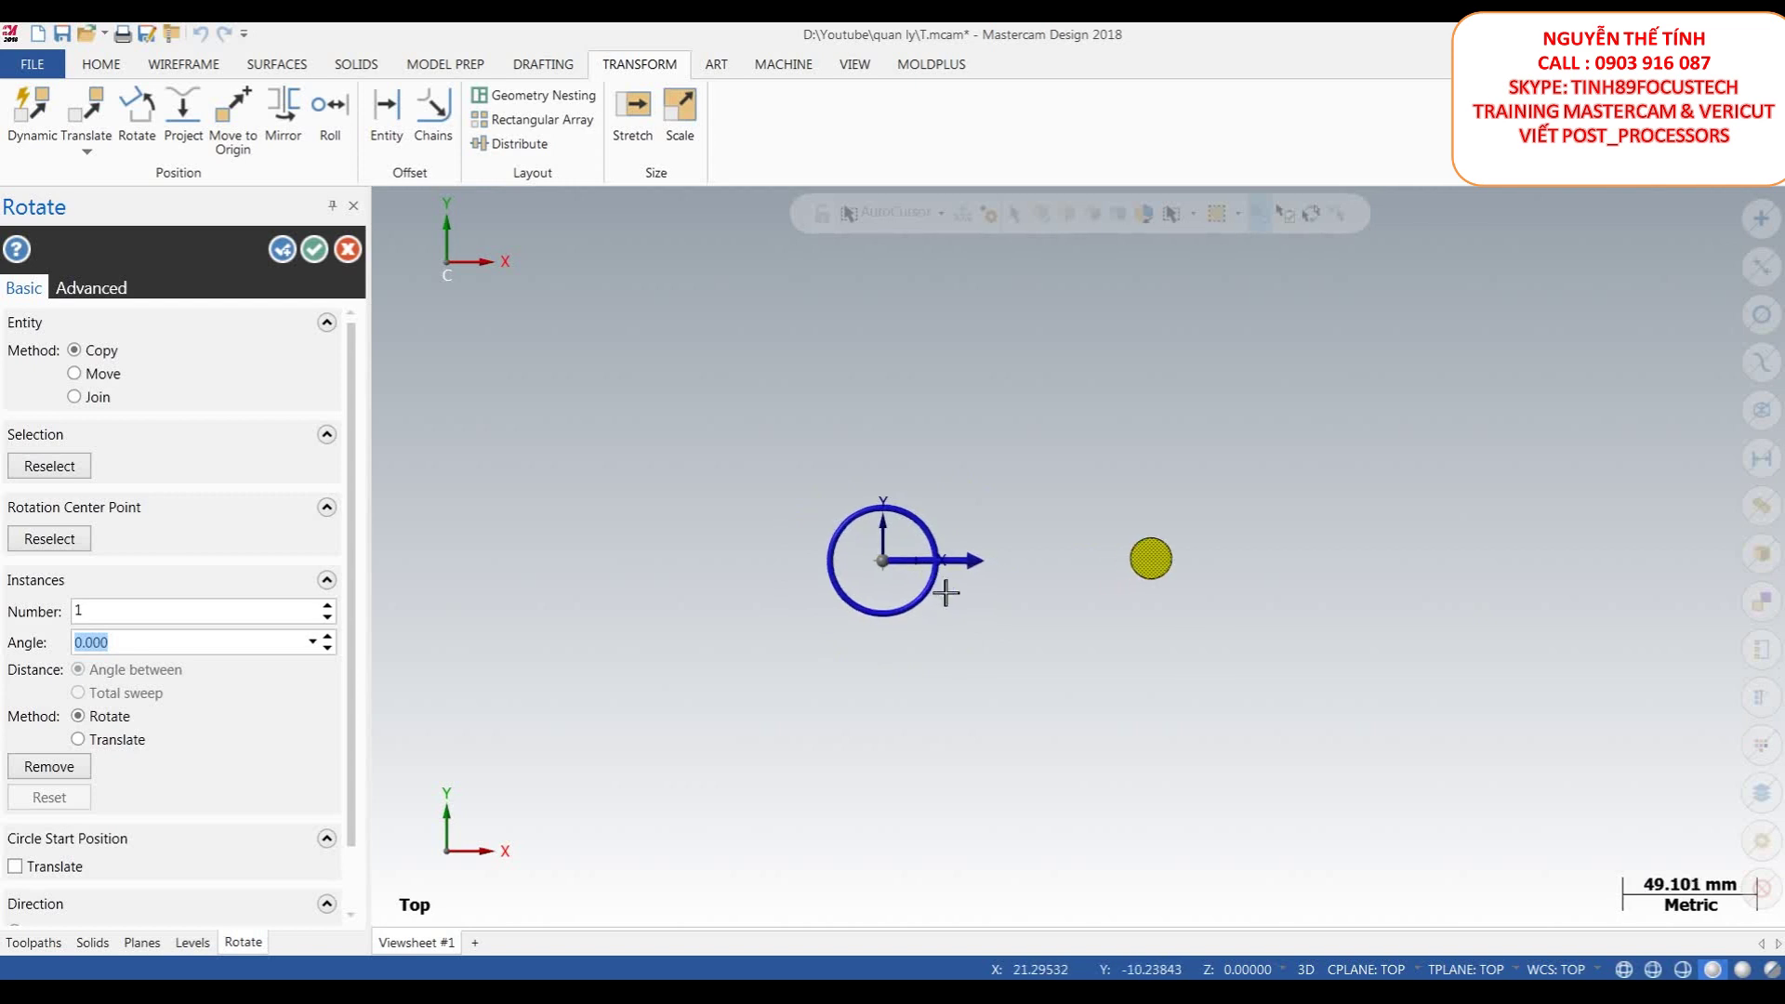
scroll(972, 564, down, 2)
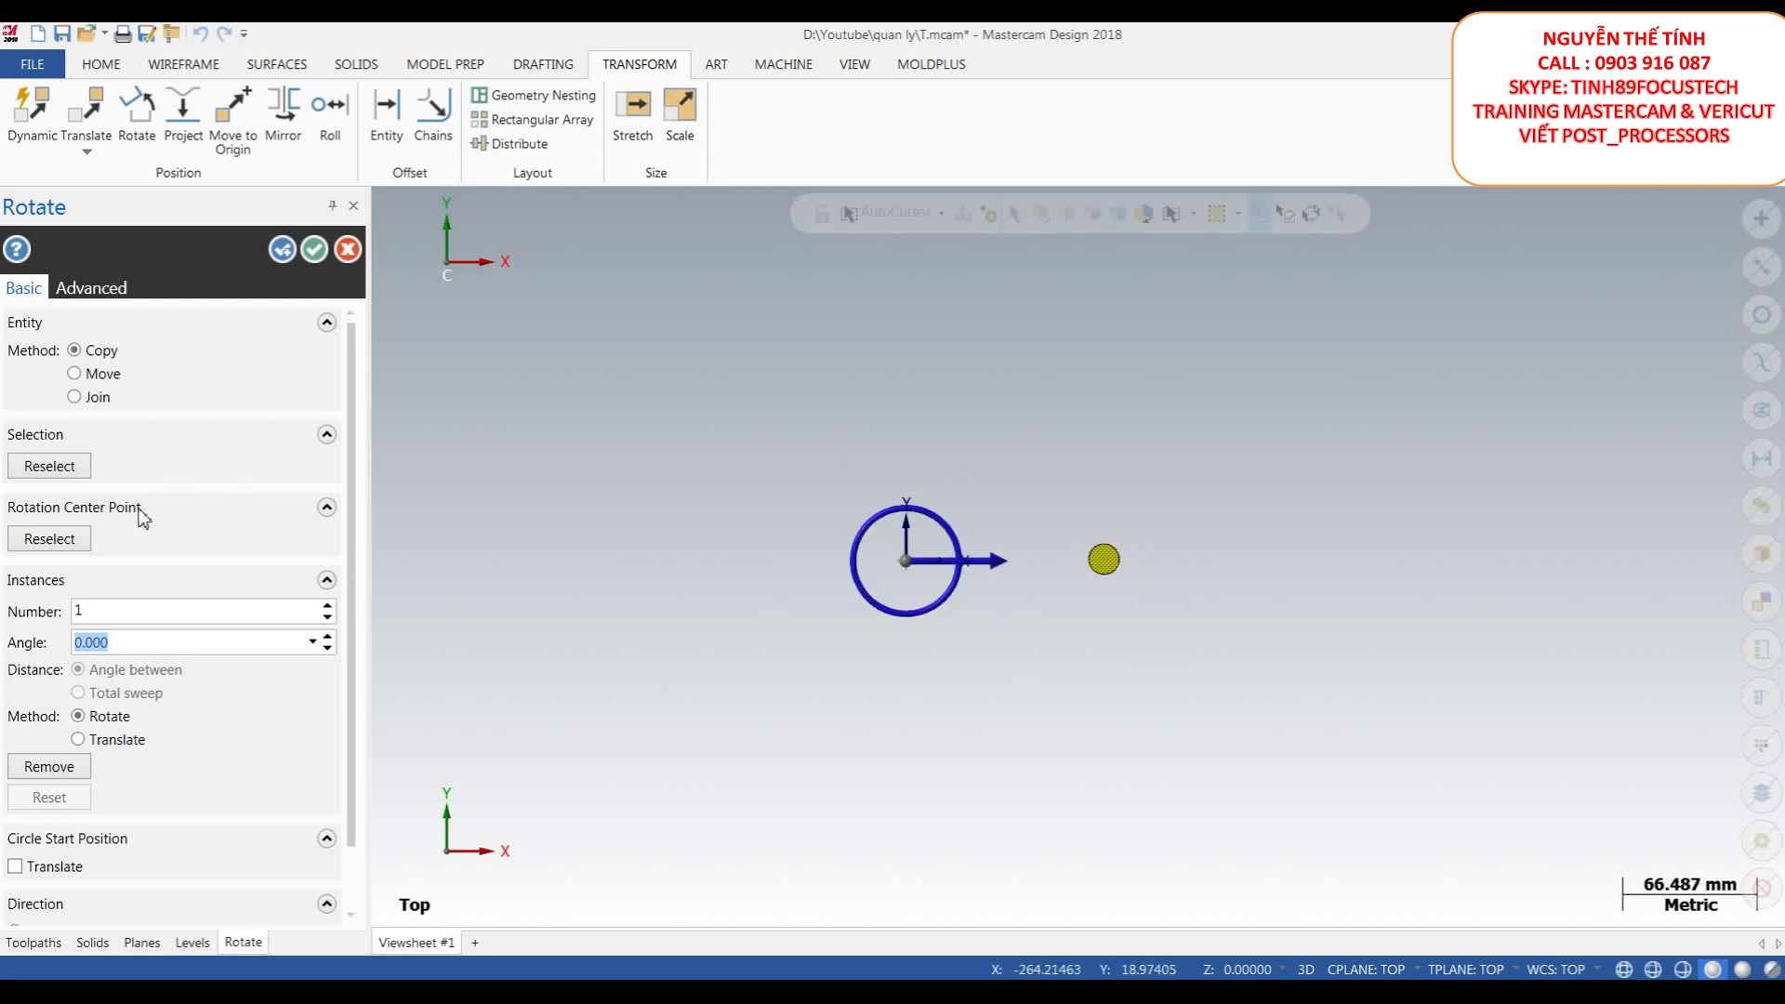
- Try a free point above the origin as the rotation center, and re-pick the origin as the center
click(49, 539)
click(955, 384)
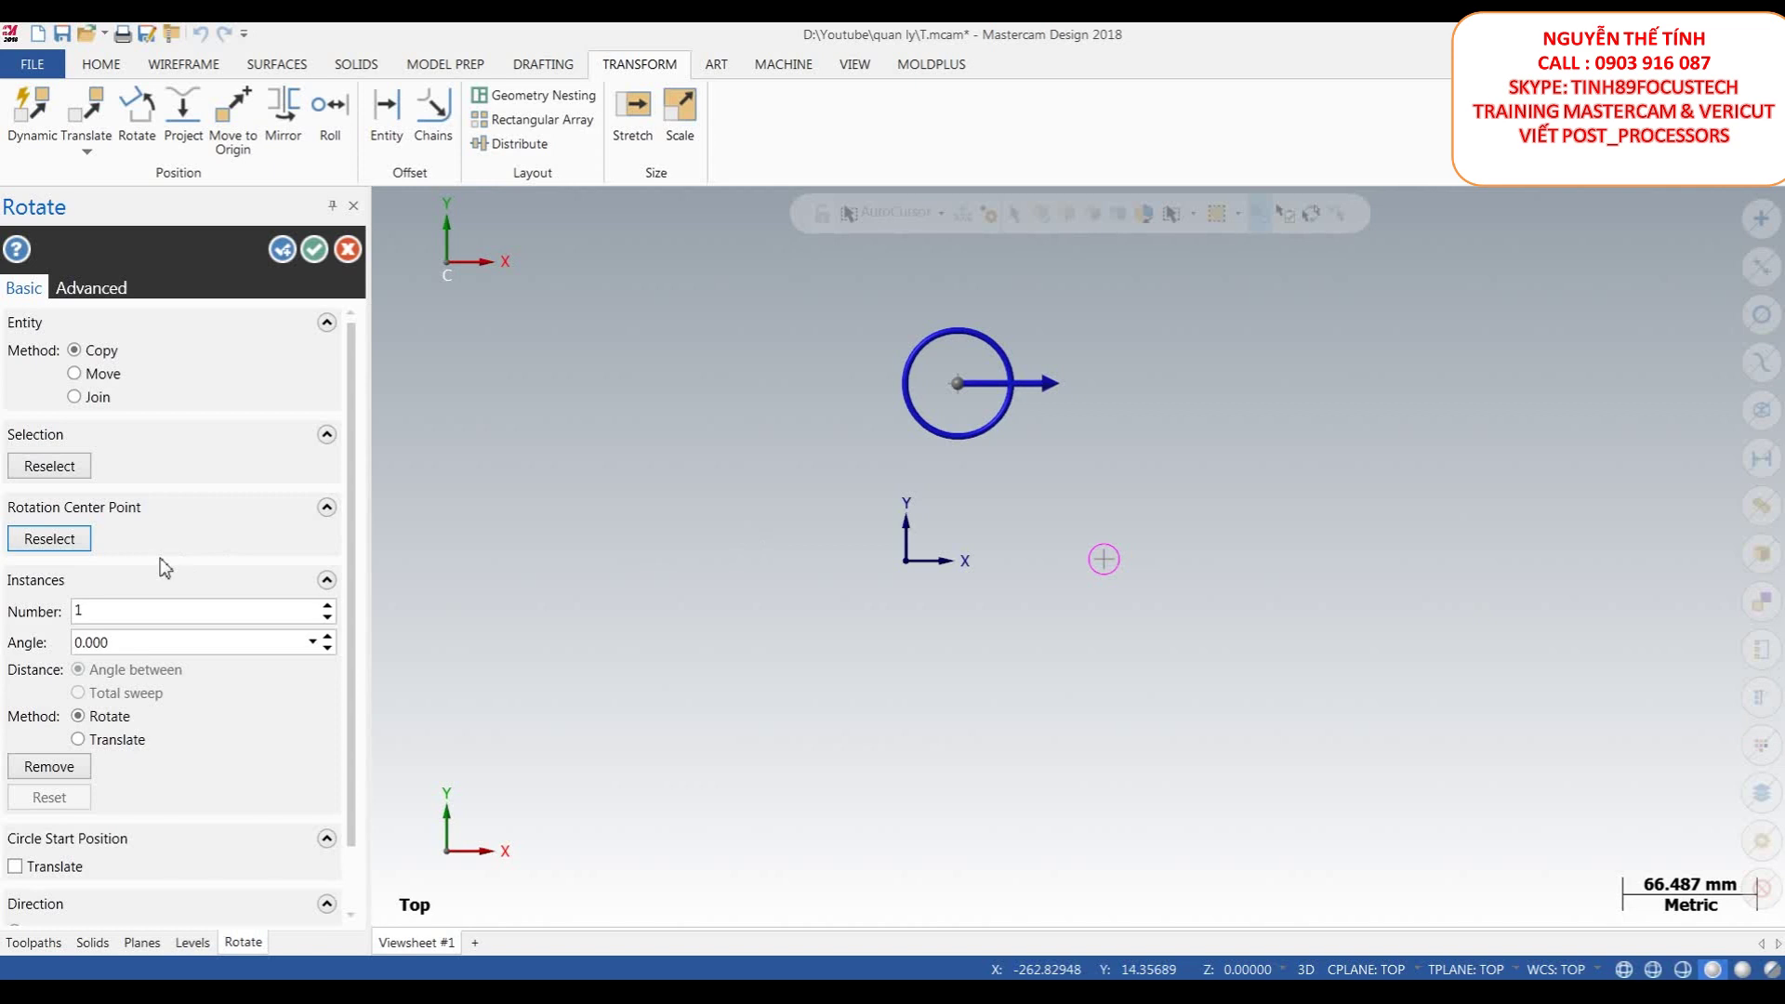
scroll(891, 498, up, 1)
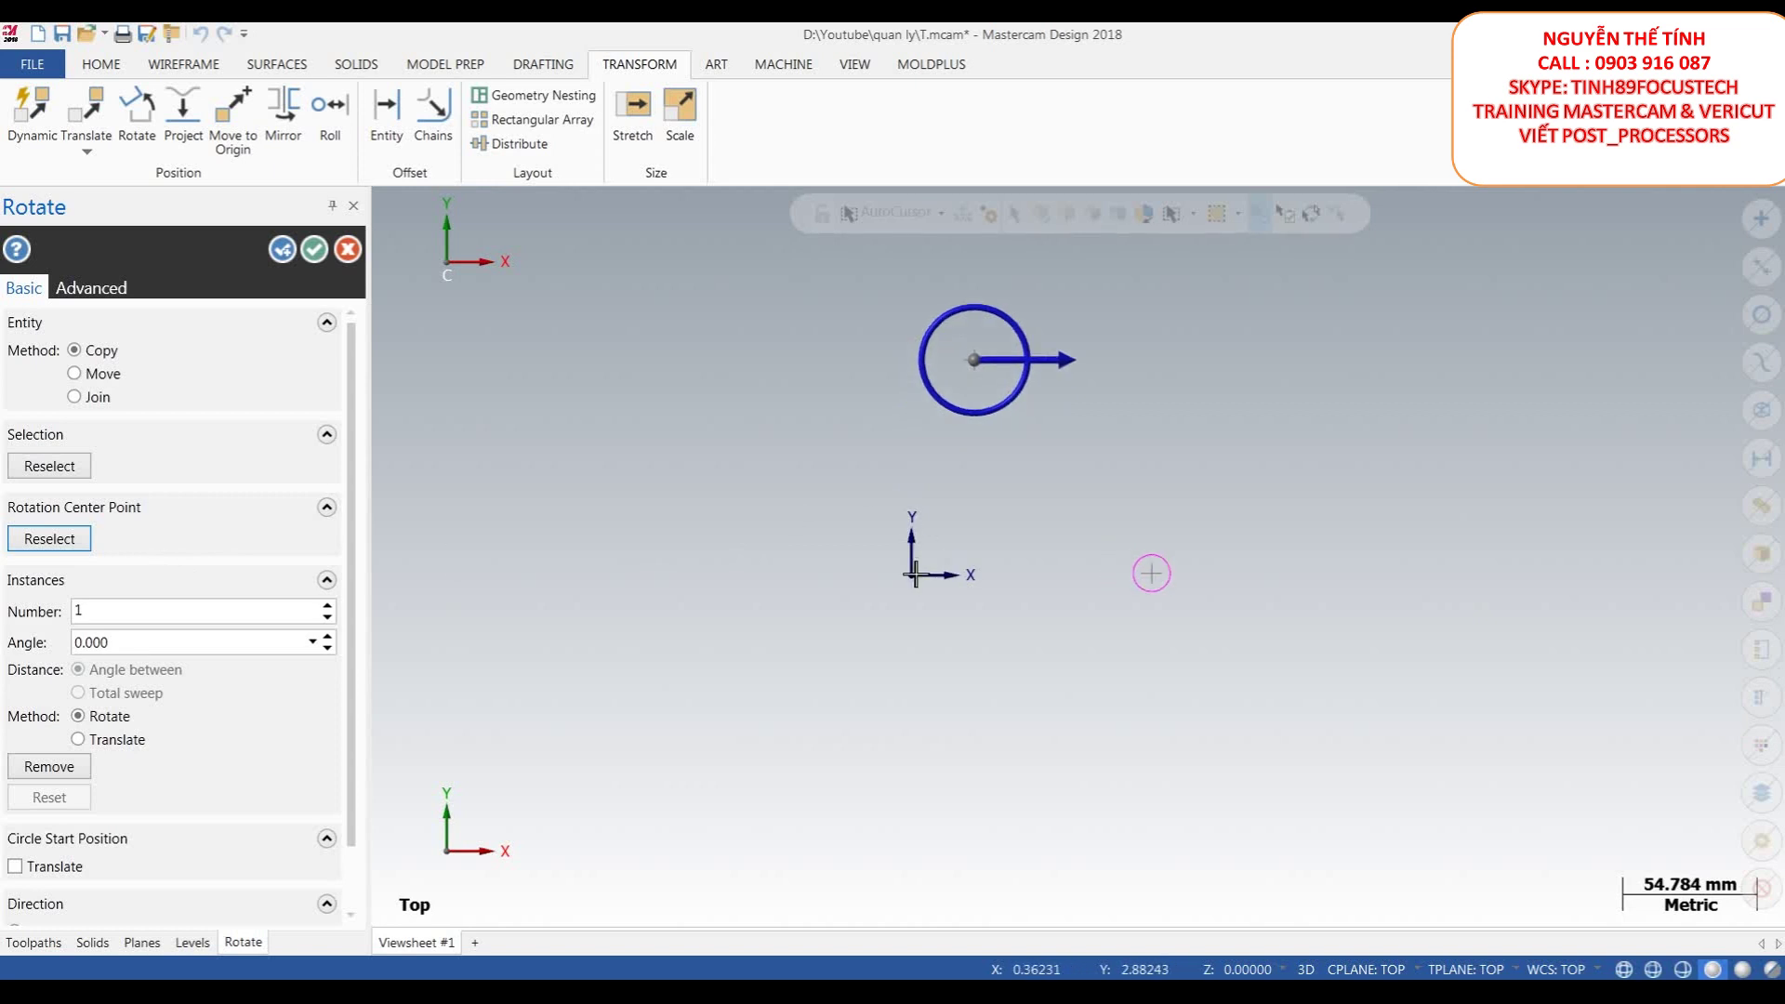
click(51, 537)
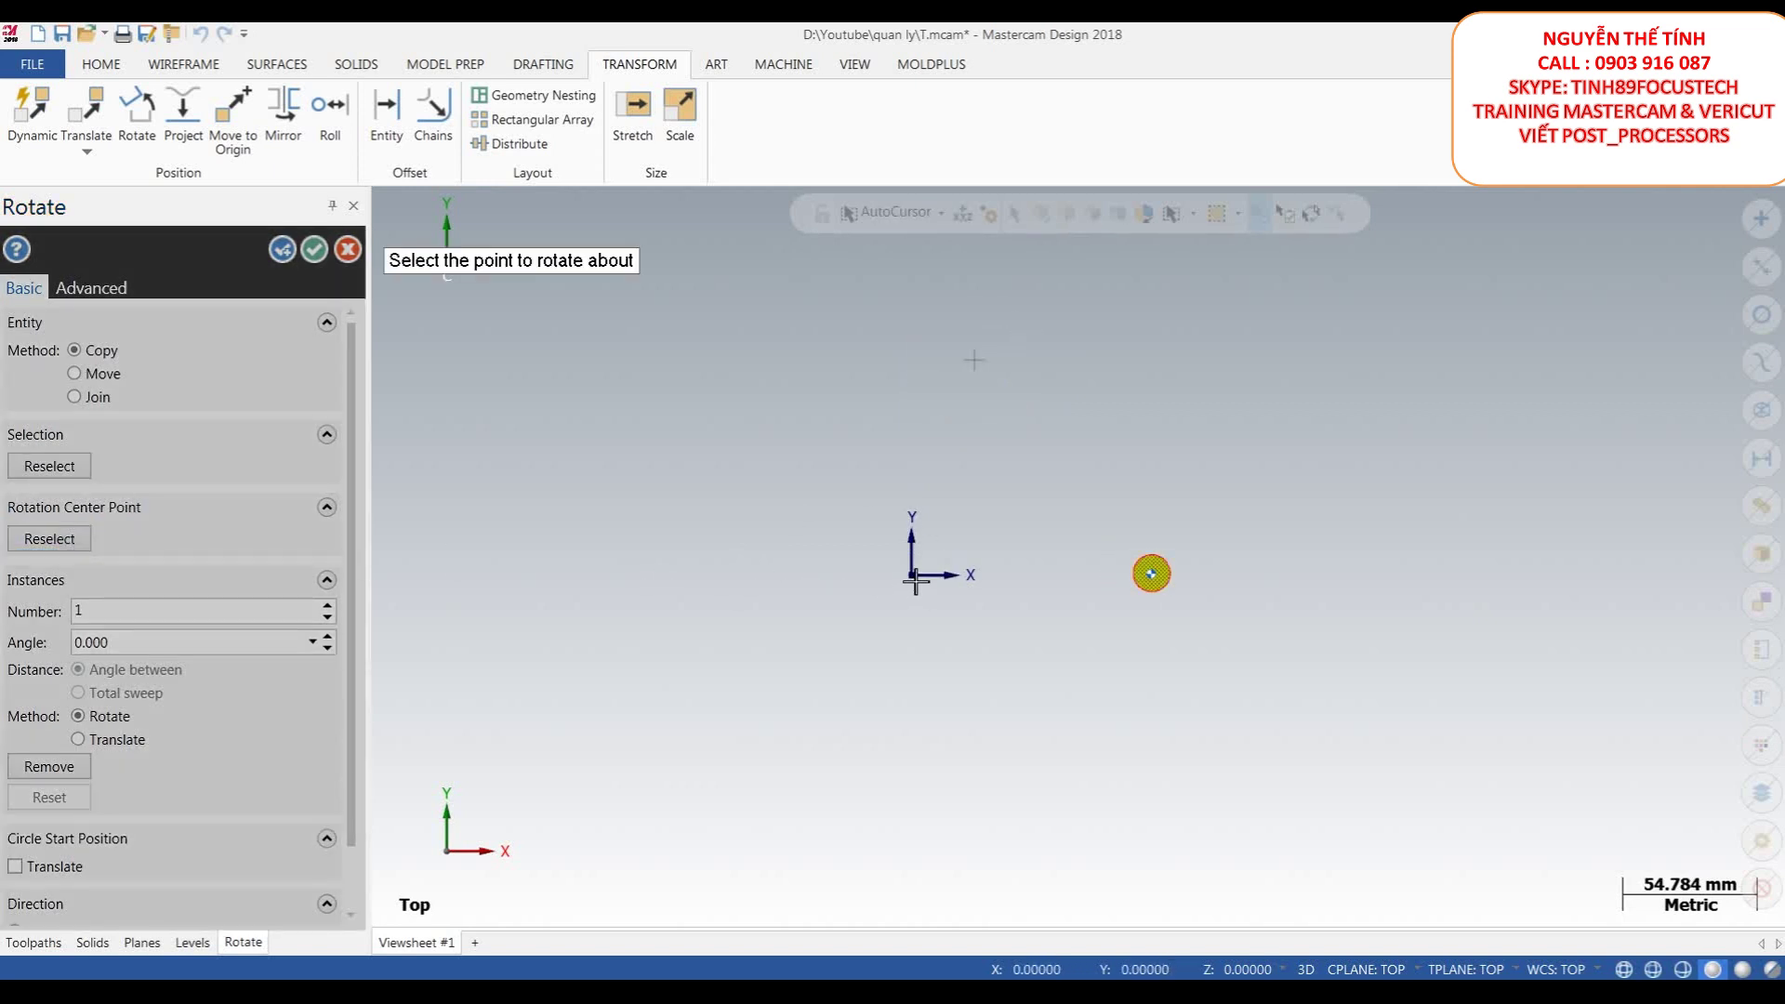
click(912, 576)
scroll(1075, 450, down, 2)
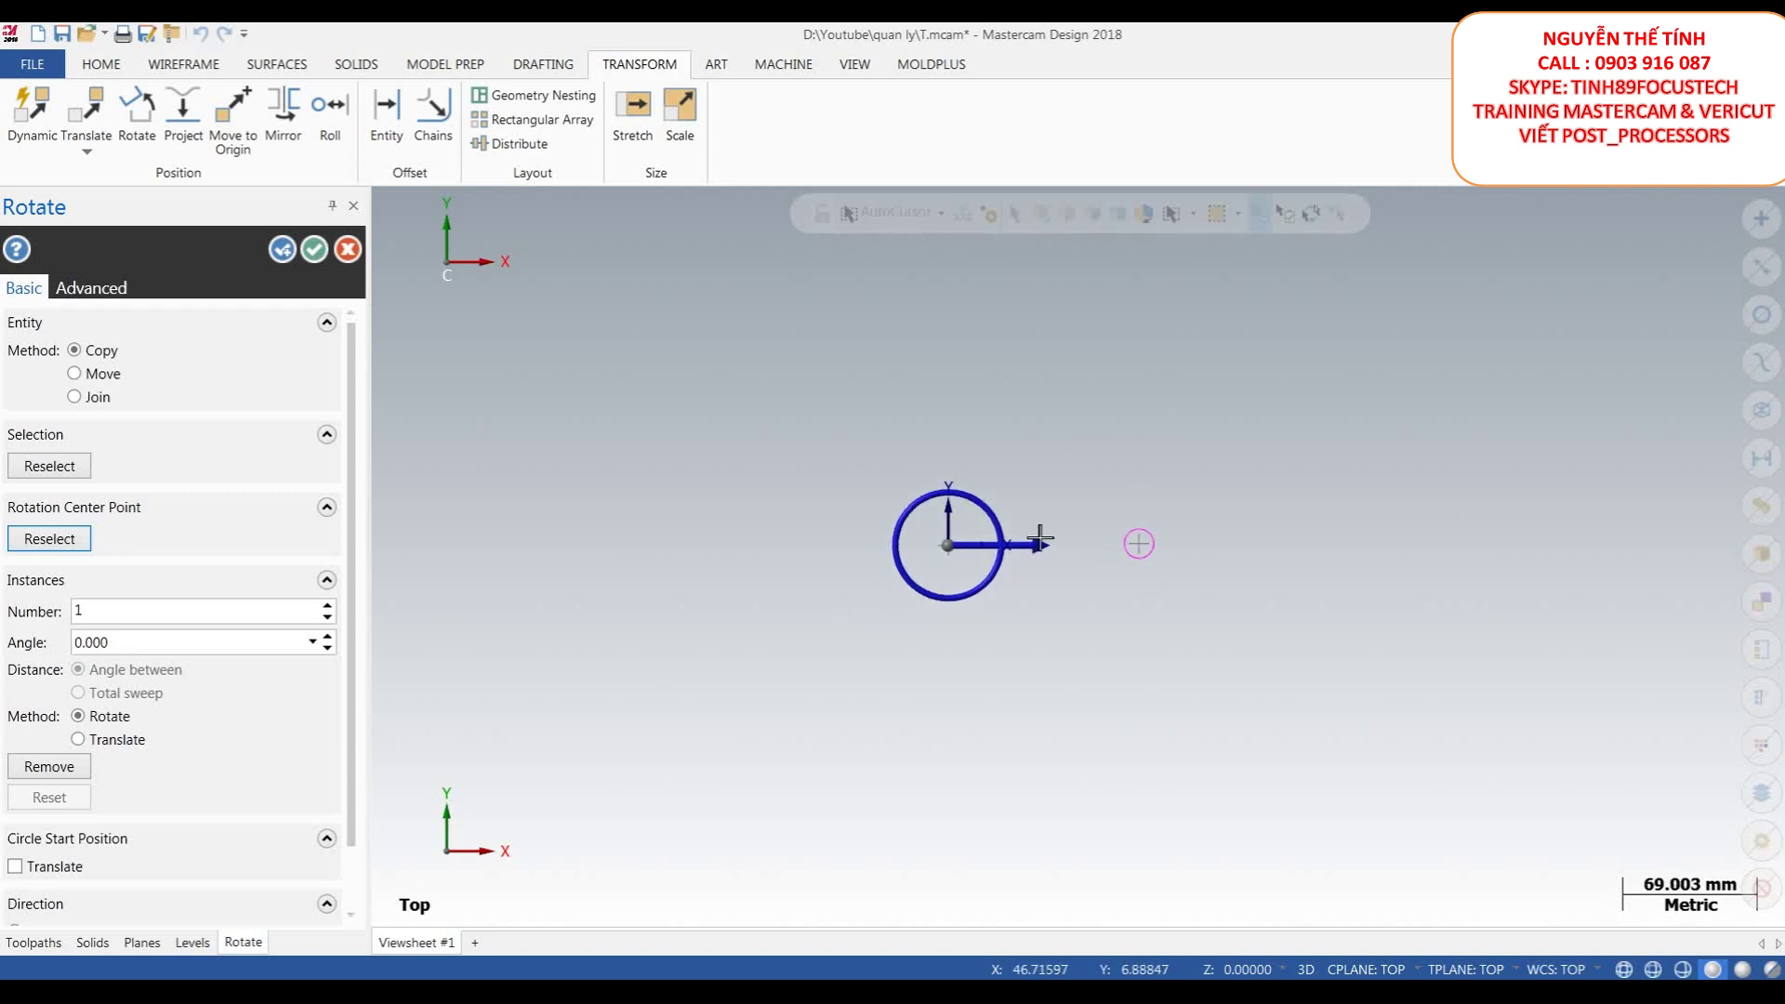
mouse_move(1021, 561)
mouse_down()
mouse_move(1069, 557)
mouse_move(968, 457)
mouse_move(817, 483)
mouse_move(828, 685)
mouse_move(1103, 570)
mouse_move(979, 453)
mouse_move(967, 372)
mouse_move(994, 400)
mouse_move(1012, 492)
mouse_move(1032, 493)
mouse_move(1035, 550)
mouse_up()
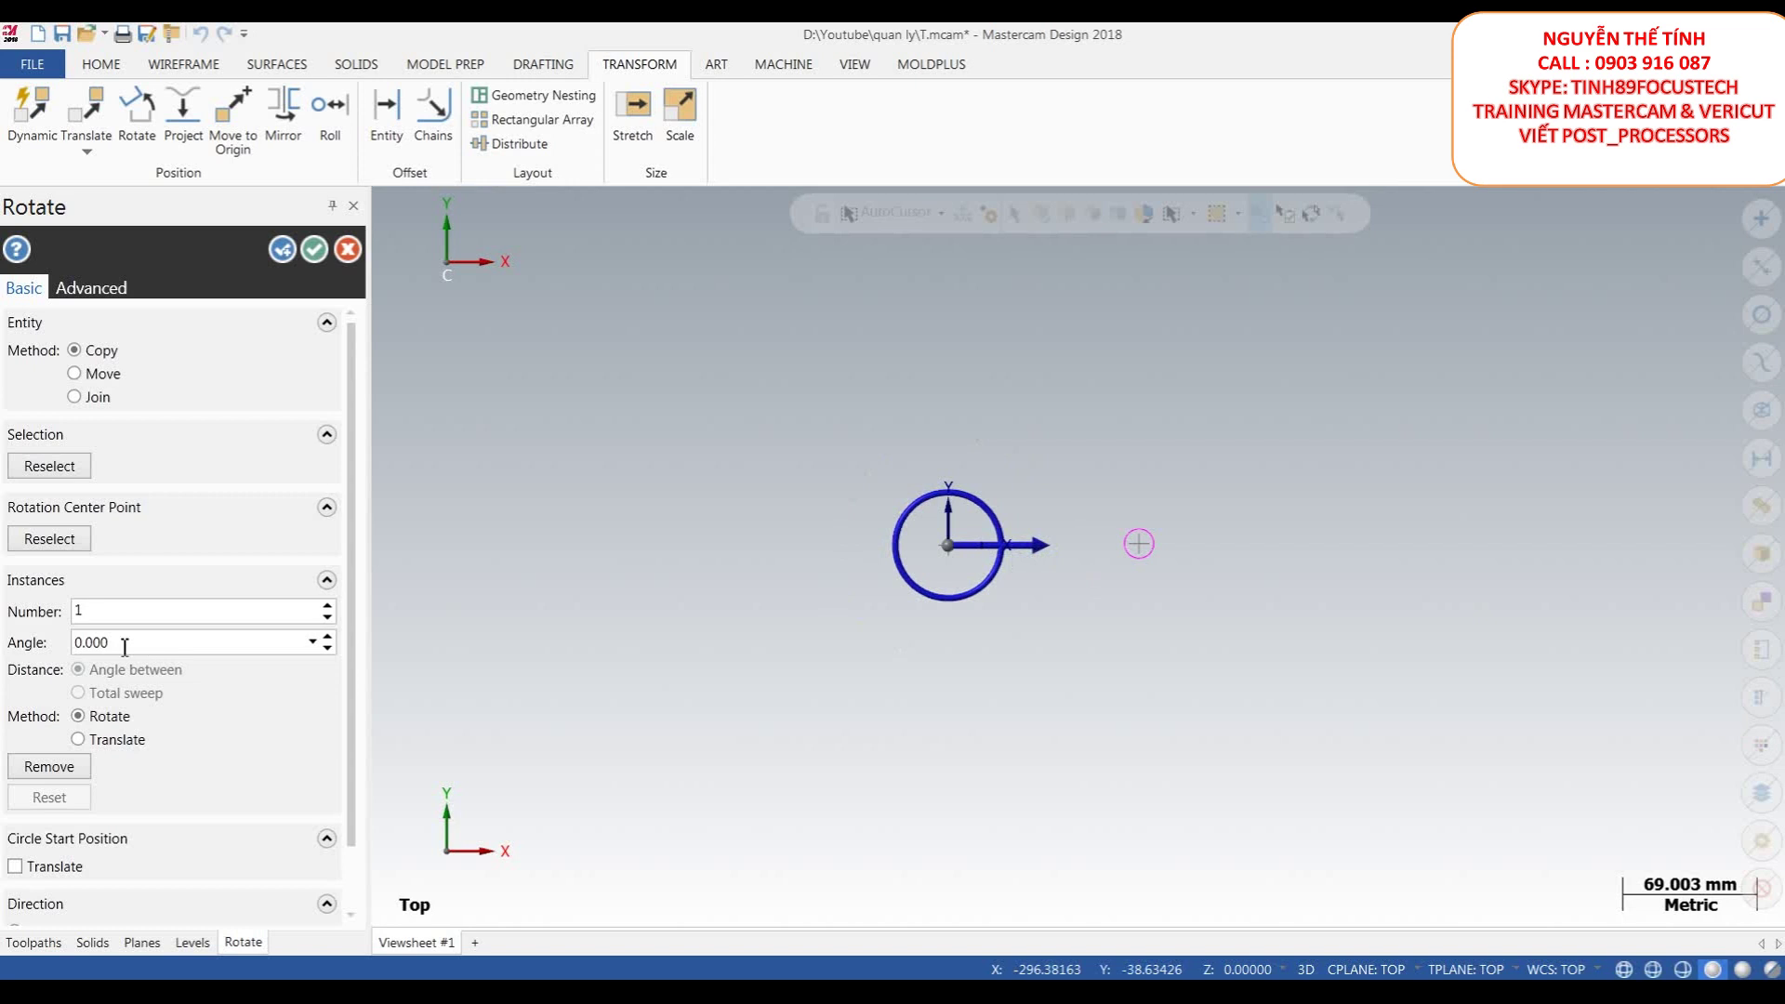
- Rotate-copy the cylinder about the origin with 10 instances at an angle of 36° between them, and apply
click(187, 647)
scroll(353, 484, down, 2)
scroll(372, 504, up, 2)
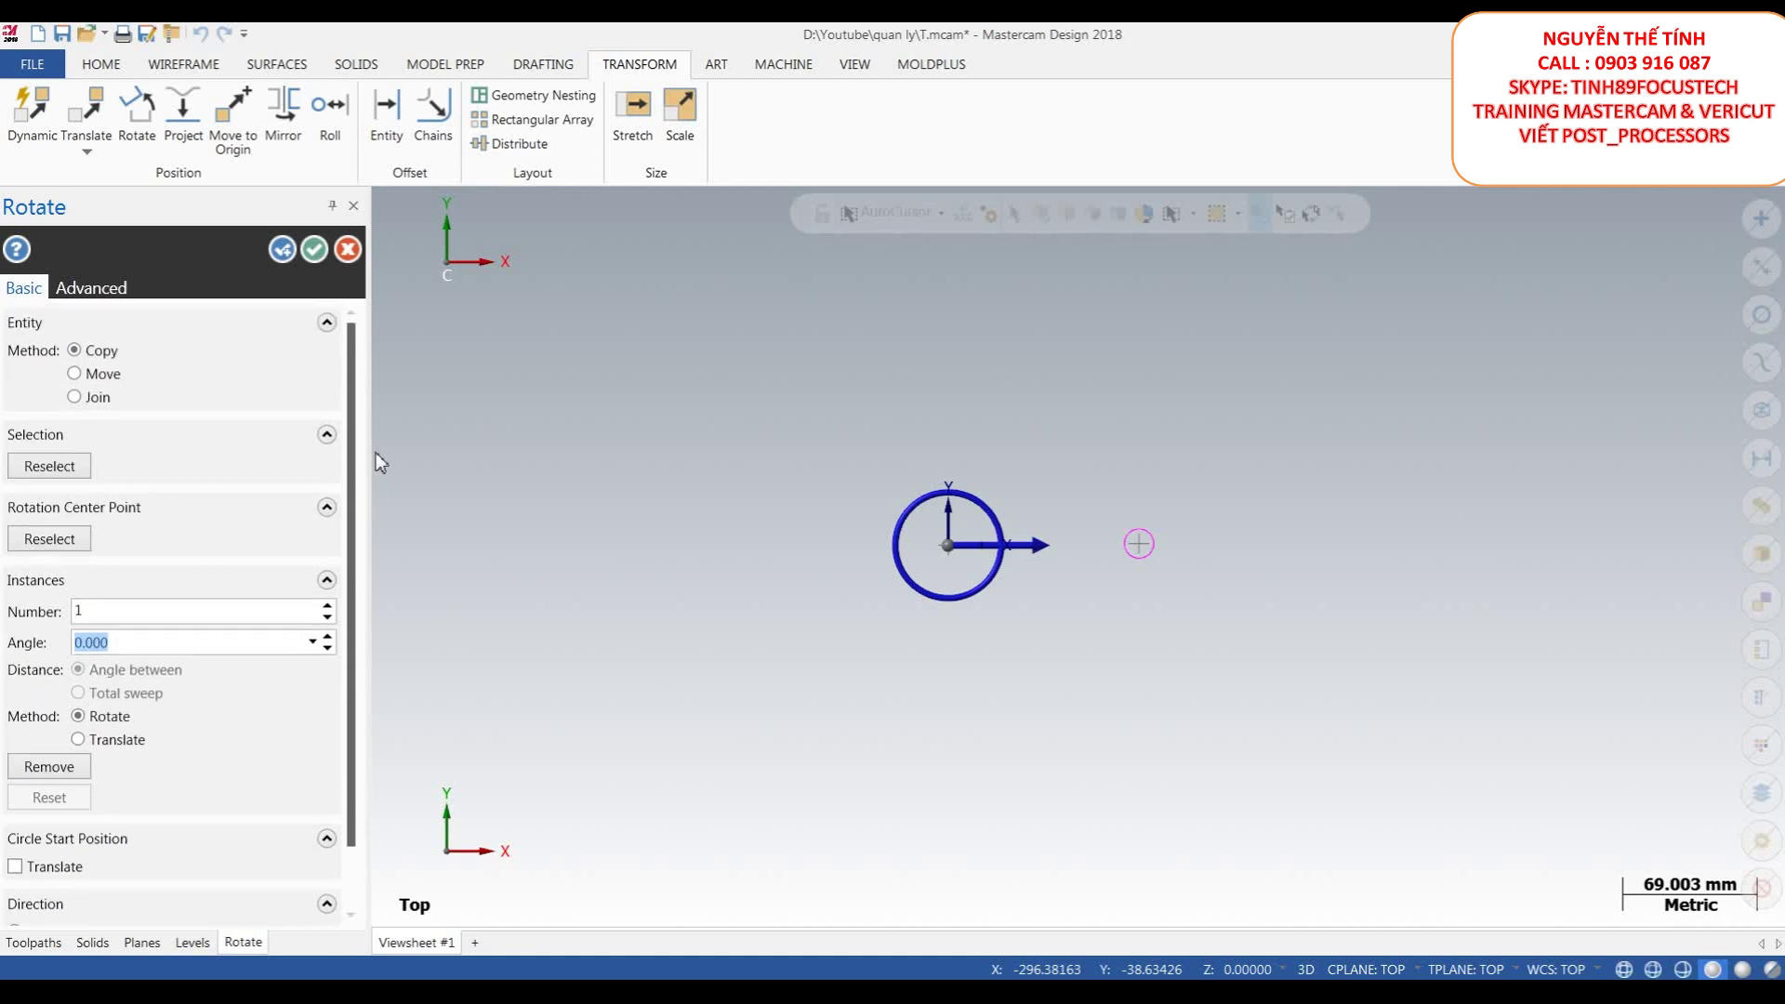
scroll(923, 450, up, 2)
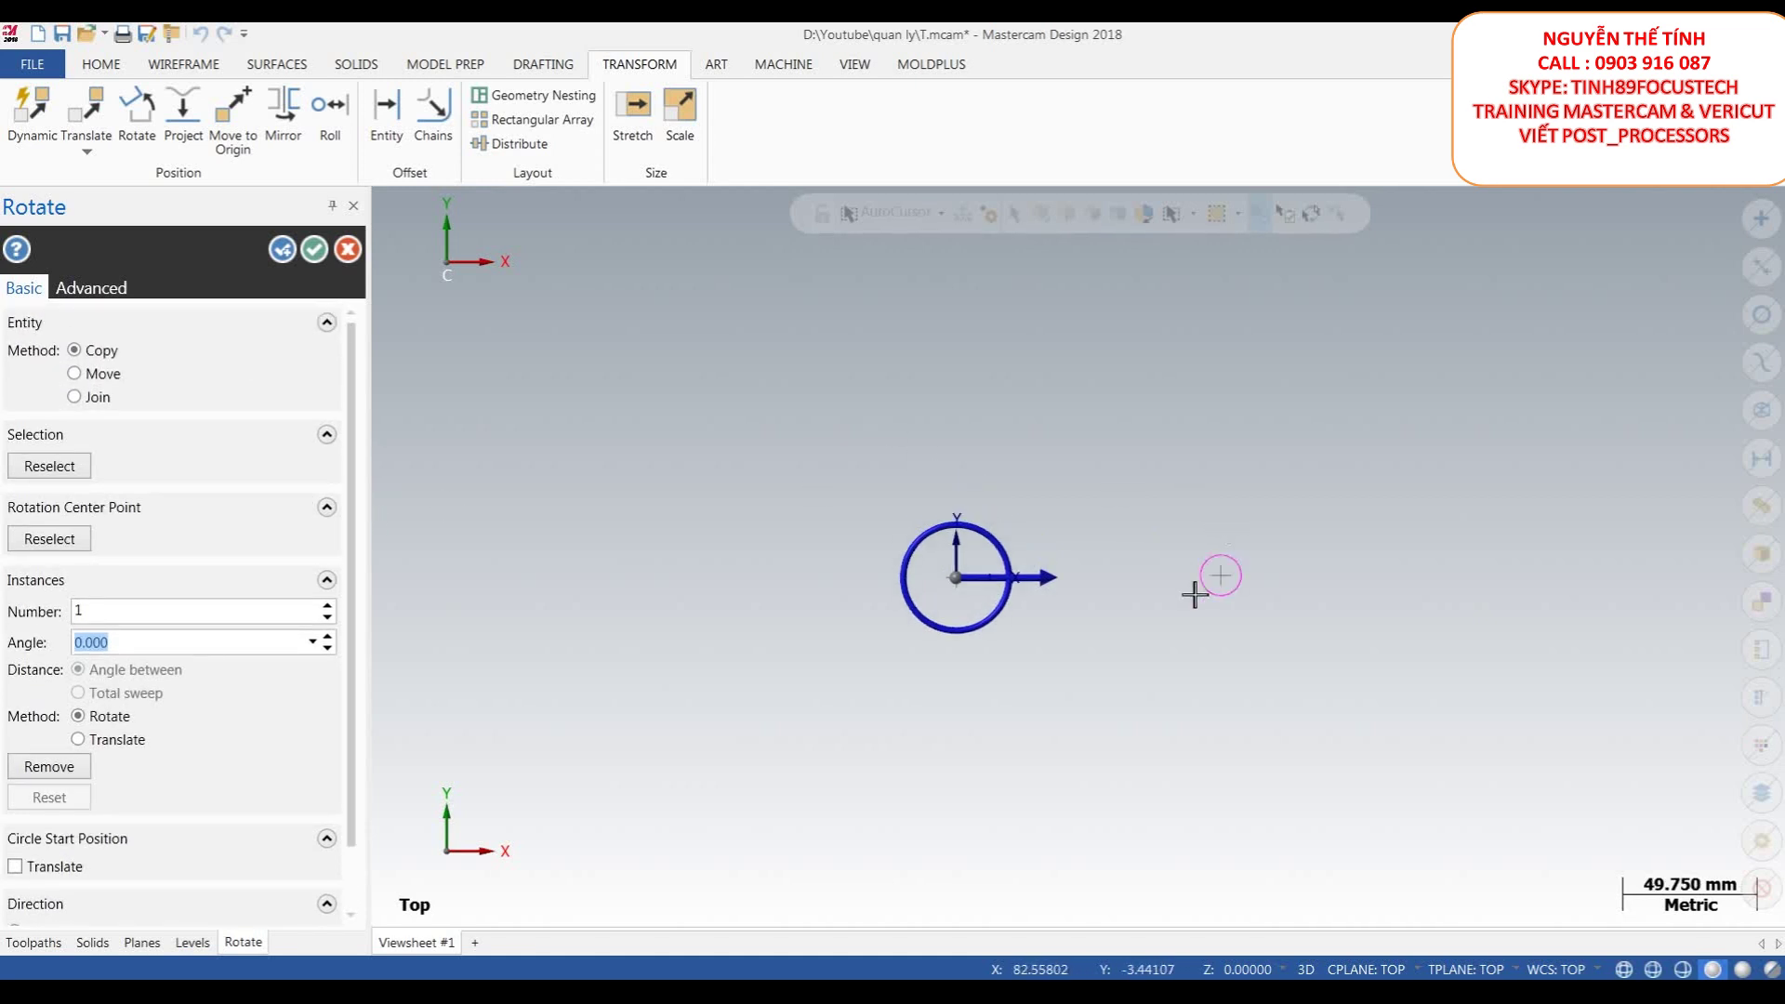
scroll(1166, 507, down, 1)
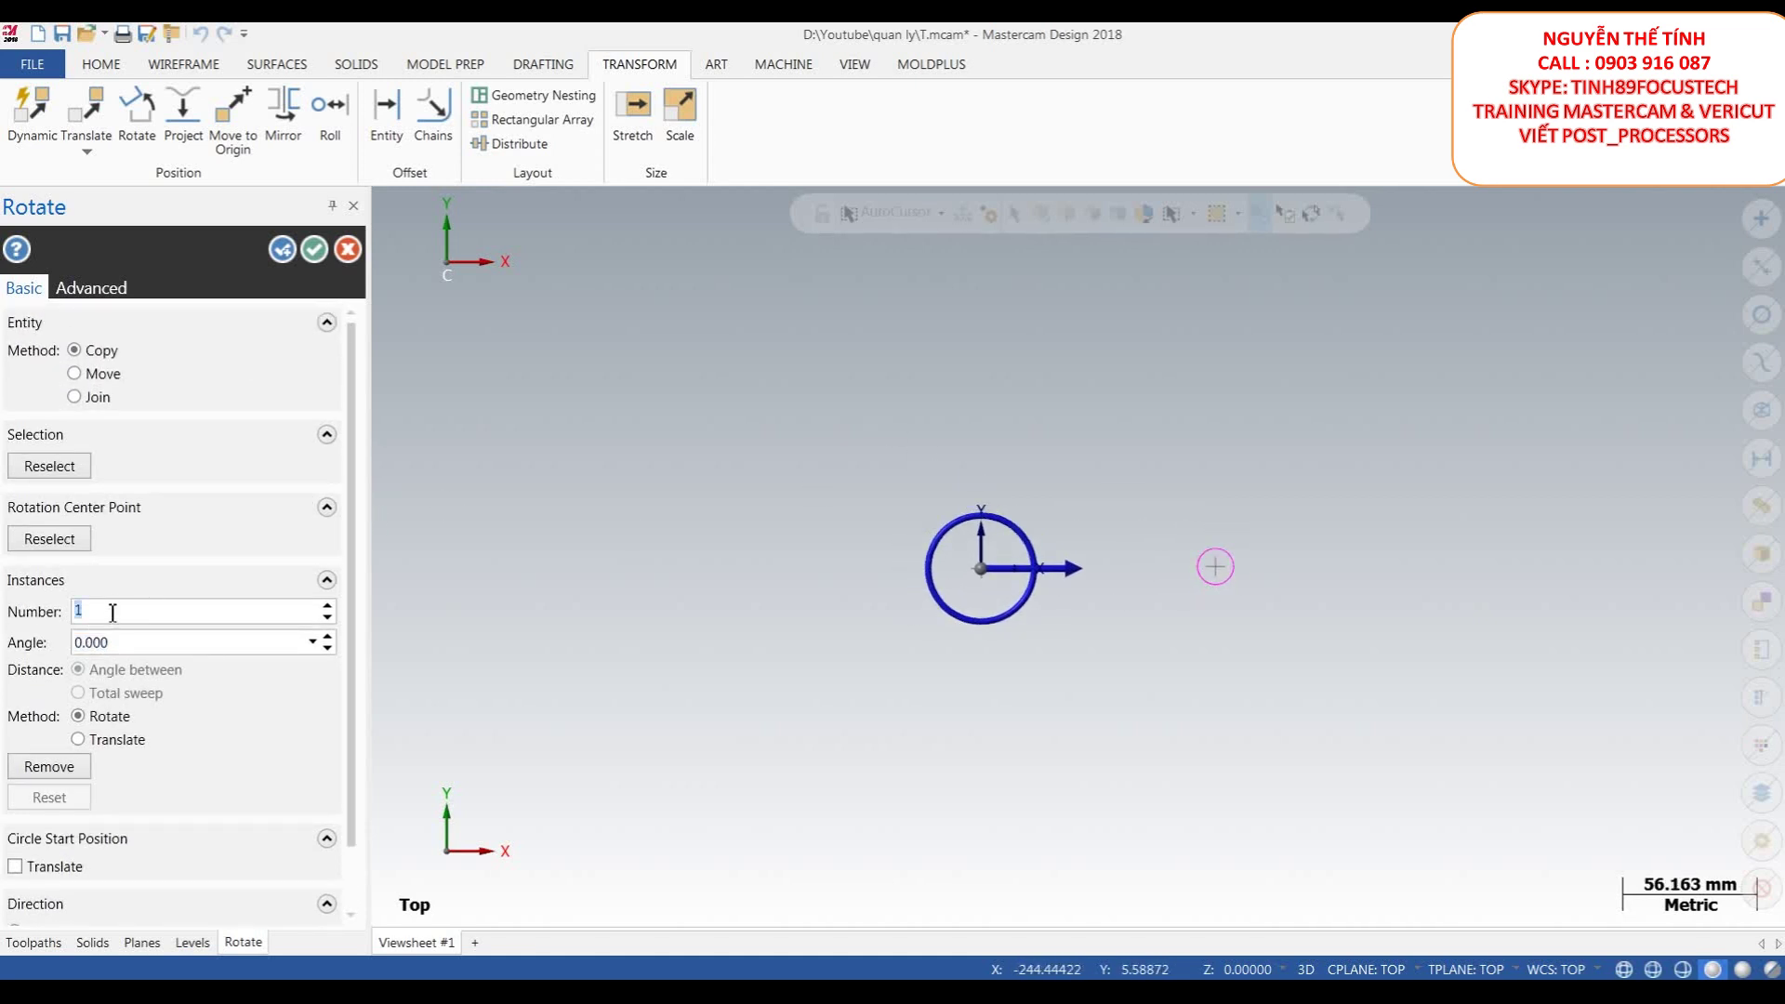
key(Return)
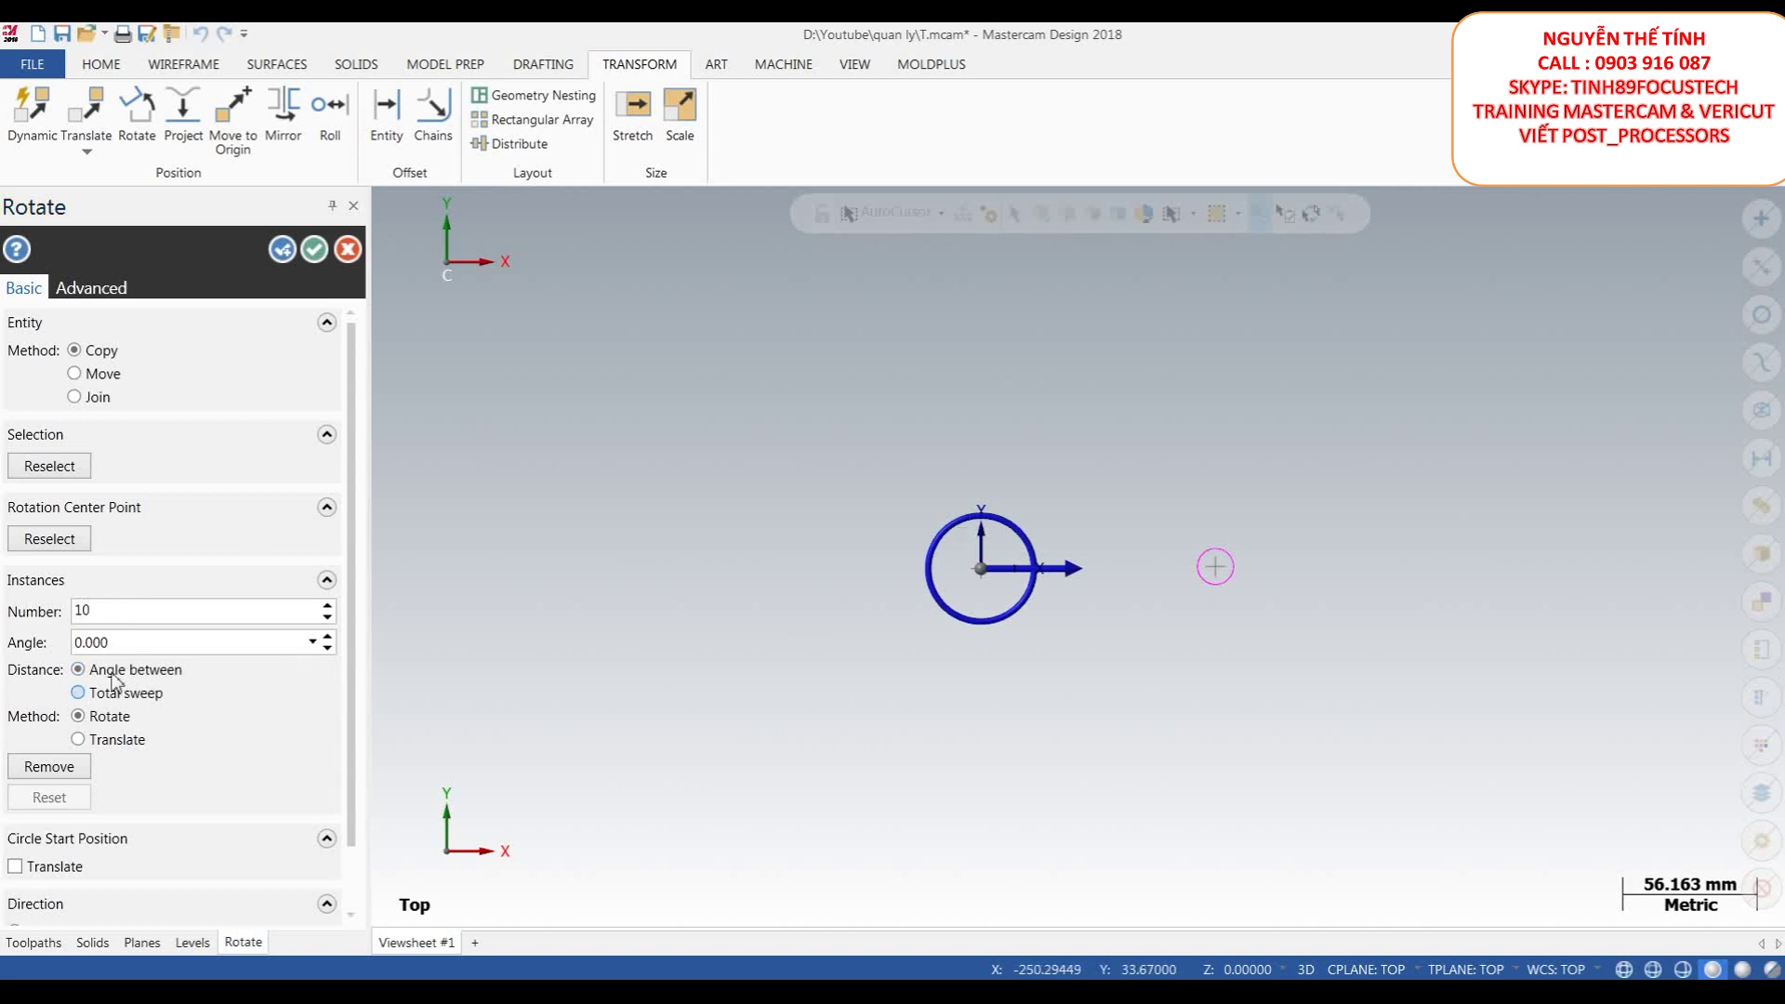
text(36)
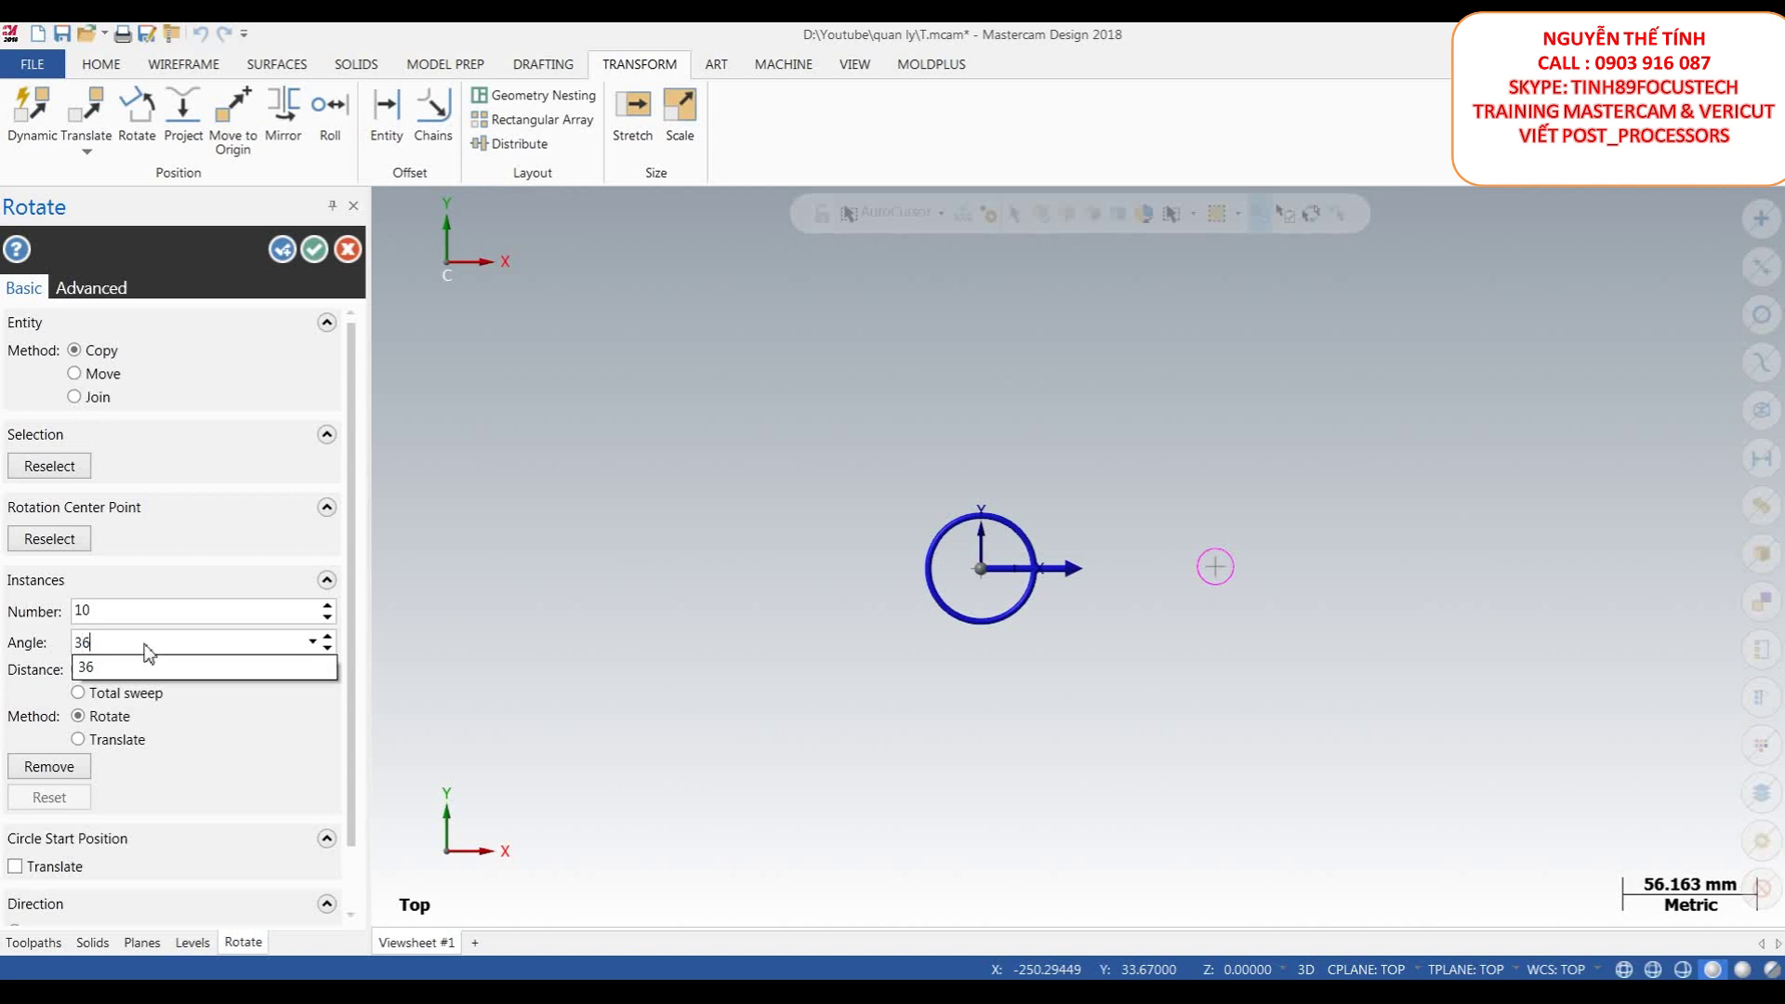
key(Return)
scroll(812, 414, down, 1)
scroll(929, 468, up, 1)
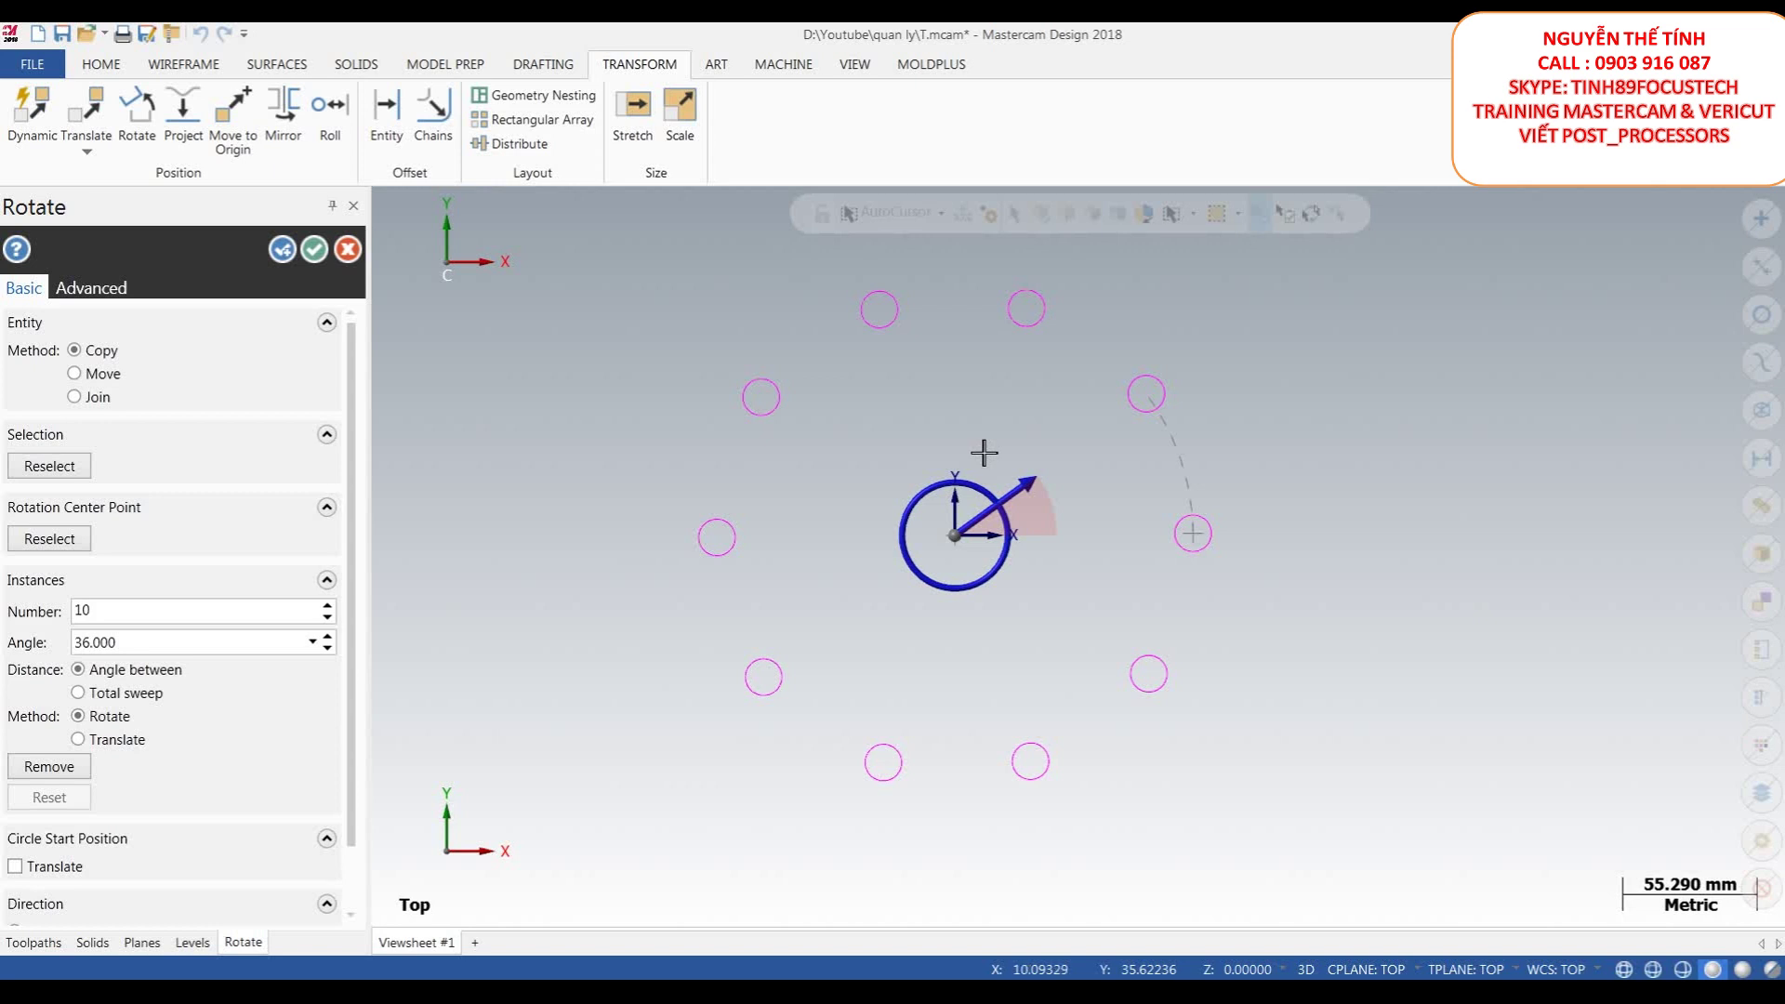
scroll(1035, 466, down, 2)
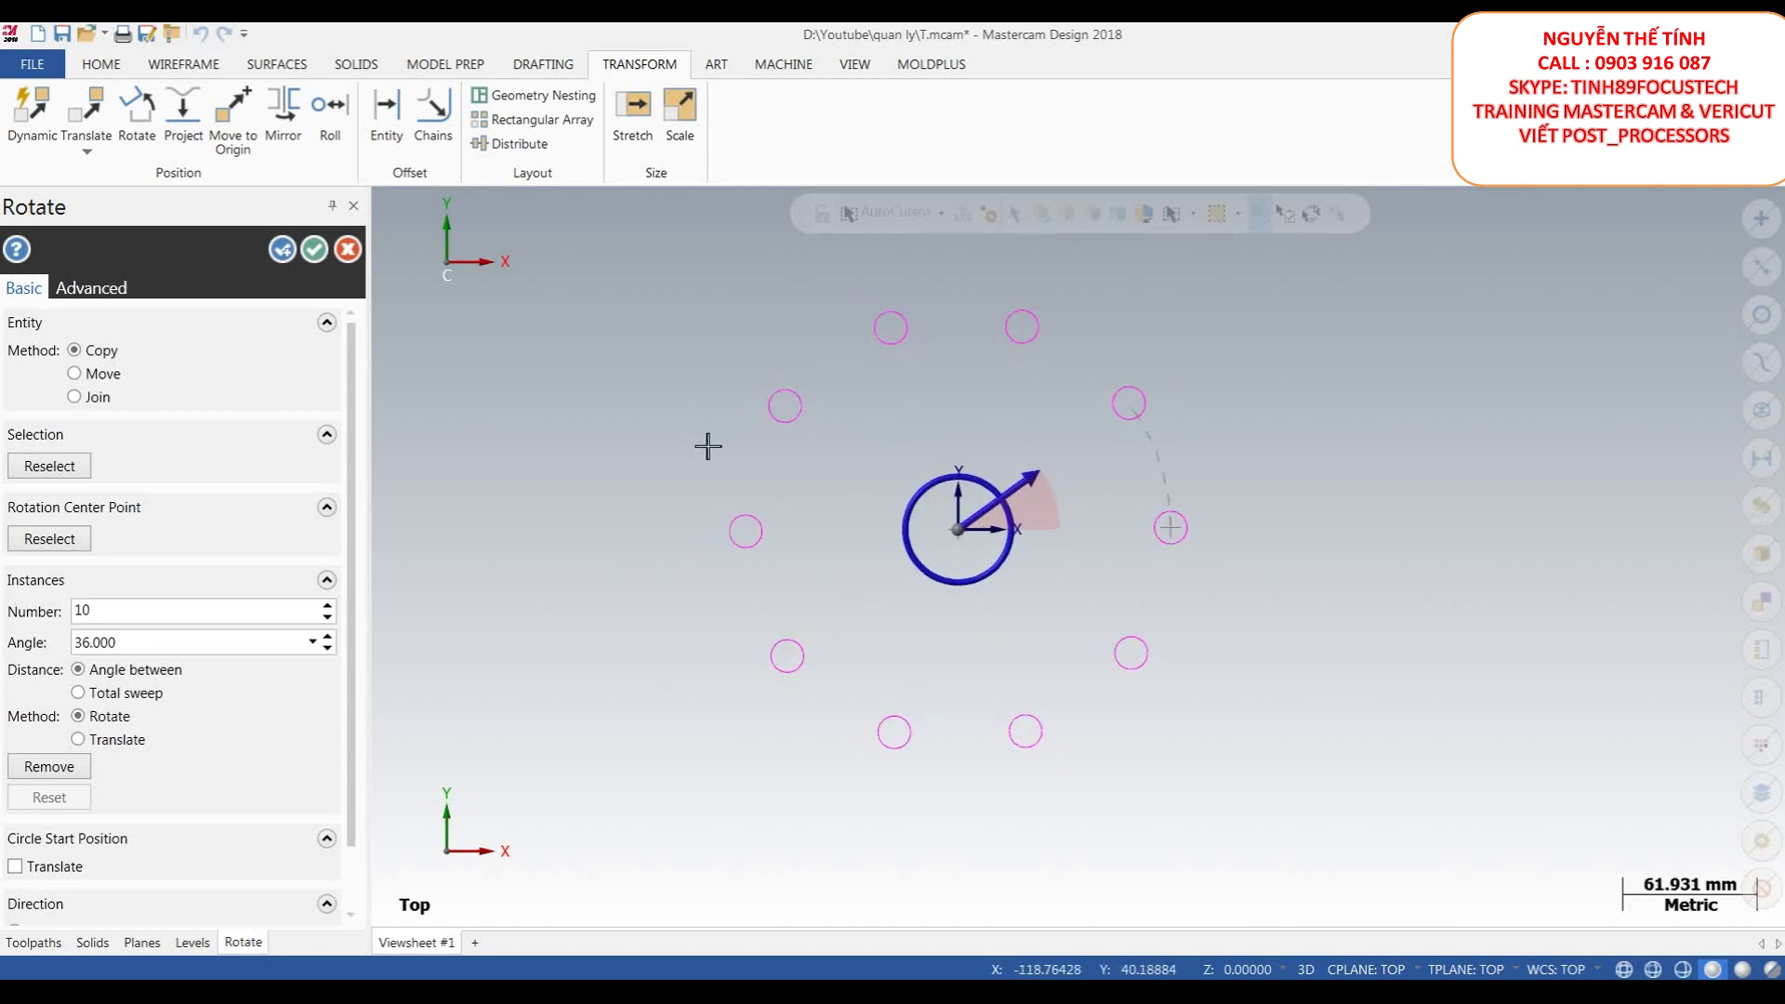
click(318, 257)
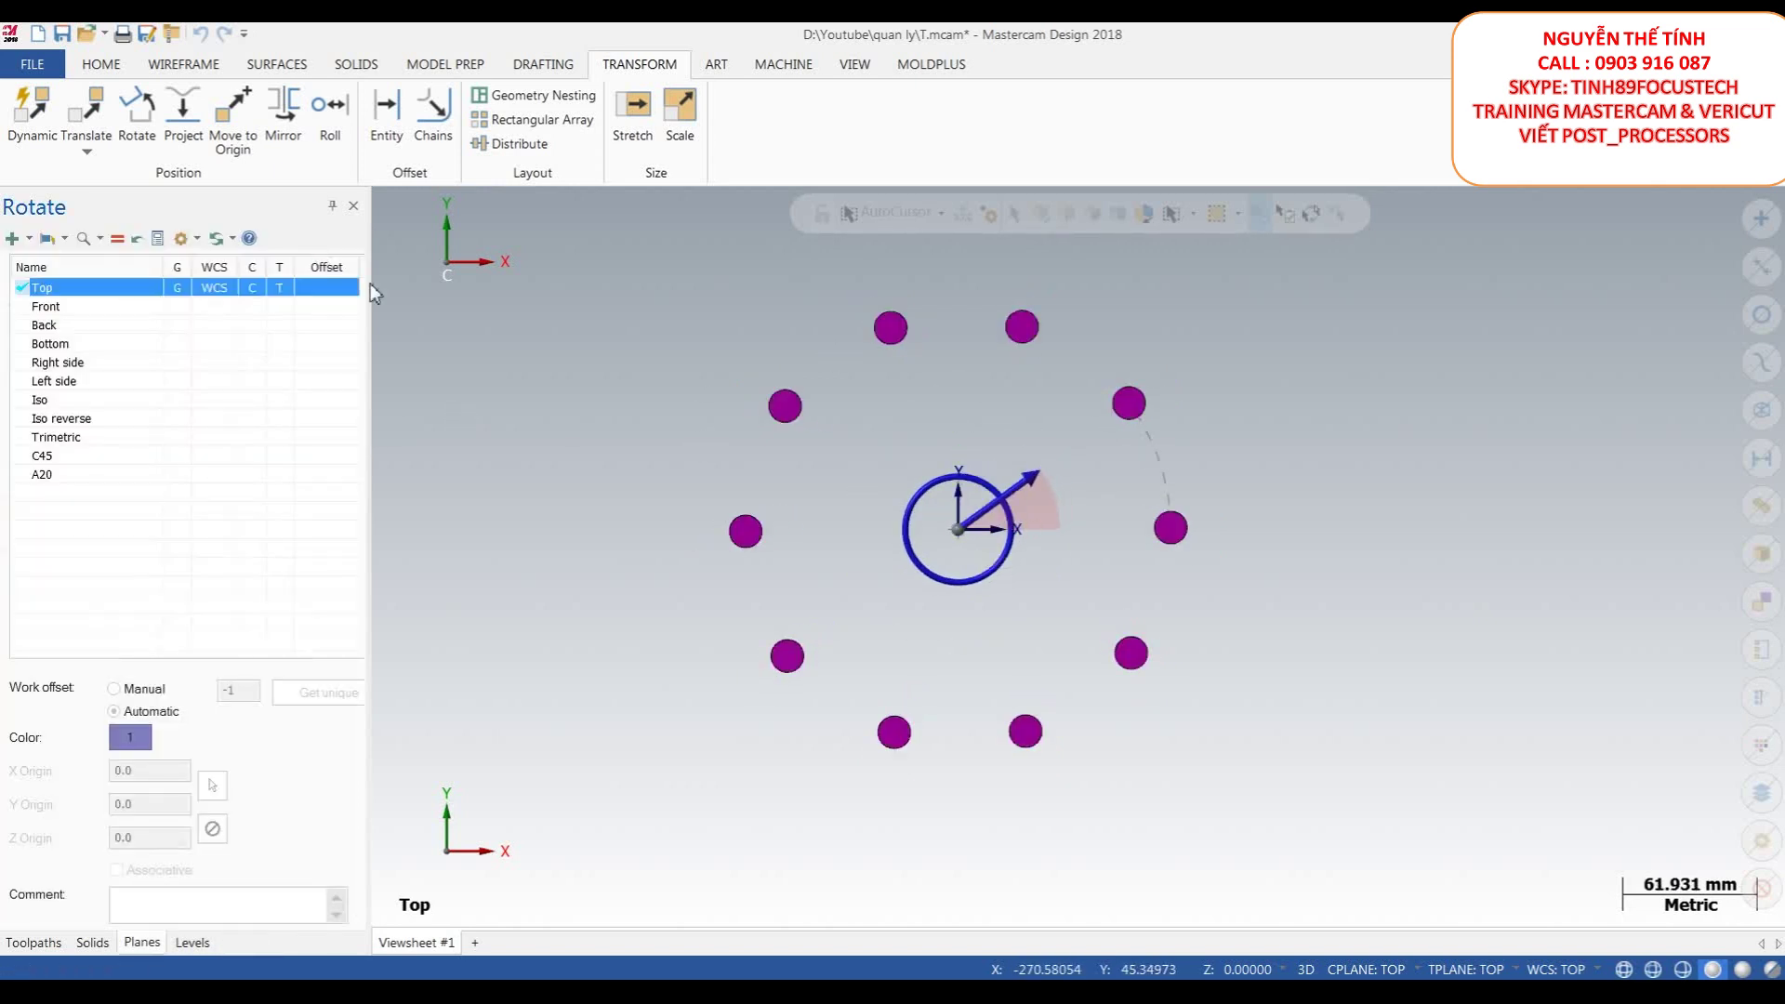
- Examine the circular pattern of cylinders in 3D and from the Top view
middle_drag(1064, 558, 1201, 550)
middle_drag(1098, 490, 1184, 502)
right_click(1221, 441)
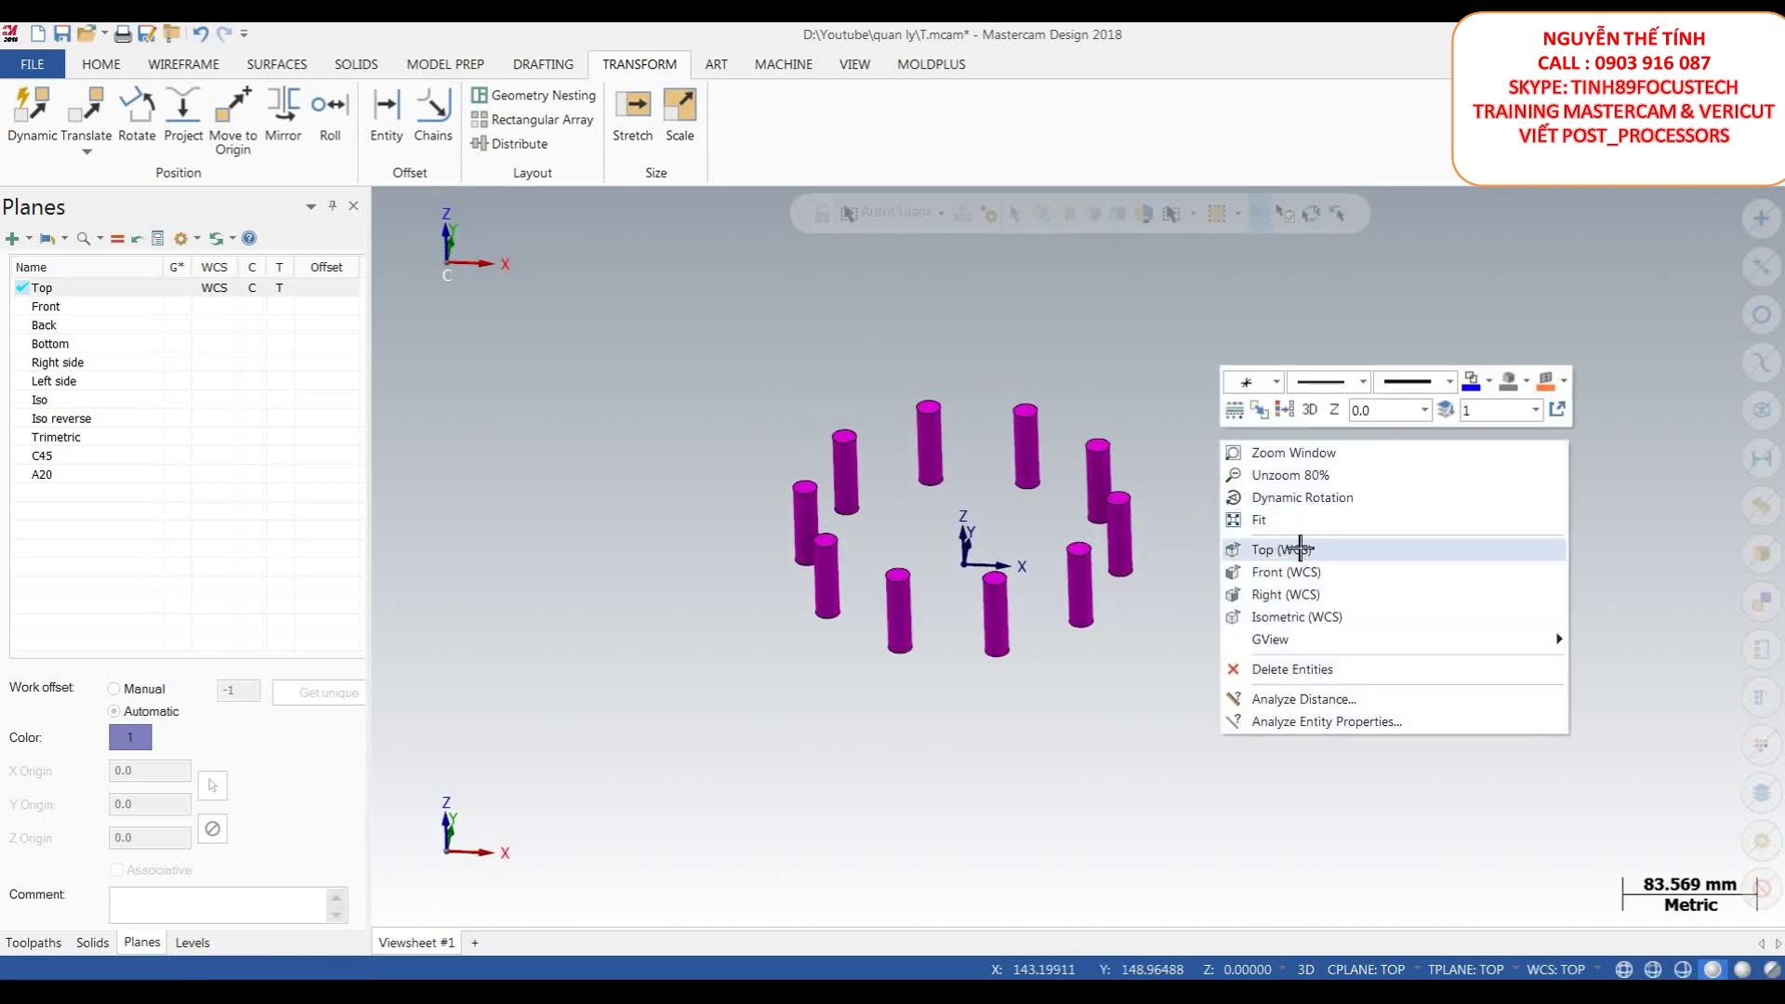
click(1292, 550)
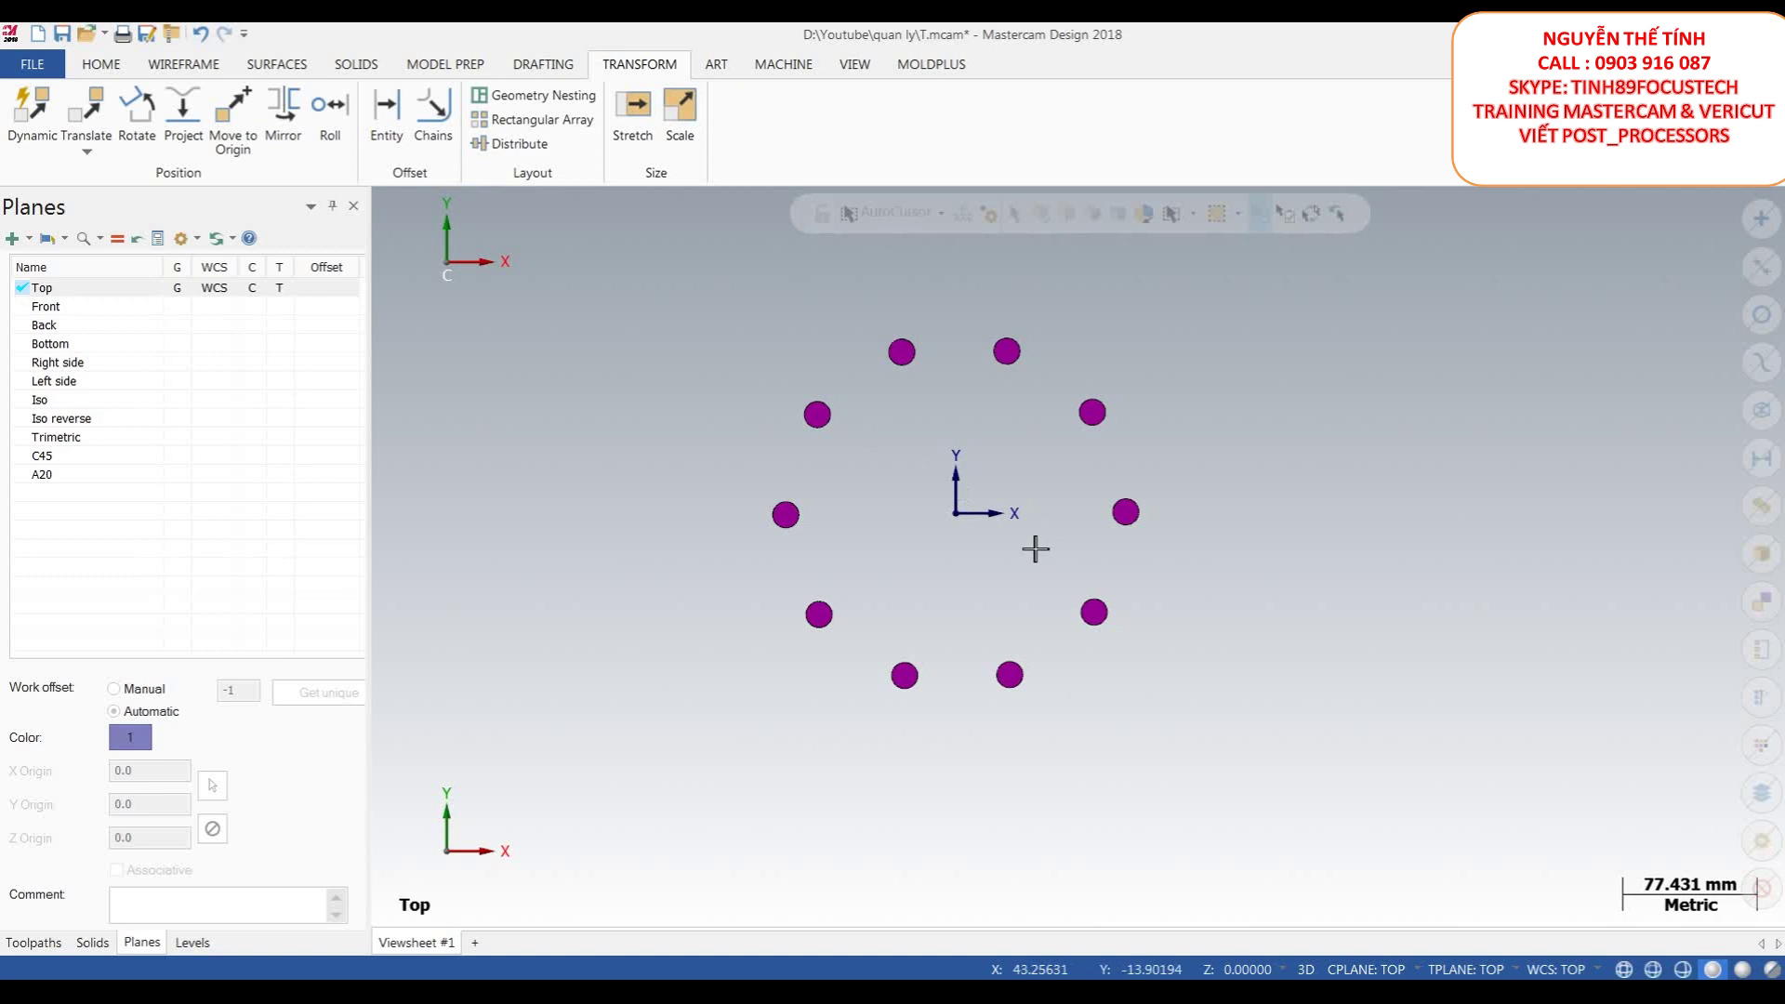
scroll(1151, 576, down, 3)
scroll(928, 475, up, 4)
middle_drag(1080, 556, 992, 542)
scroll(933, 446, up, 2)
scroll(1010, 546, up, 1)
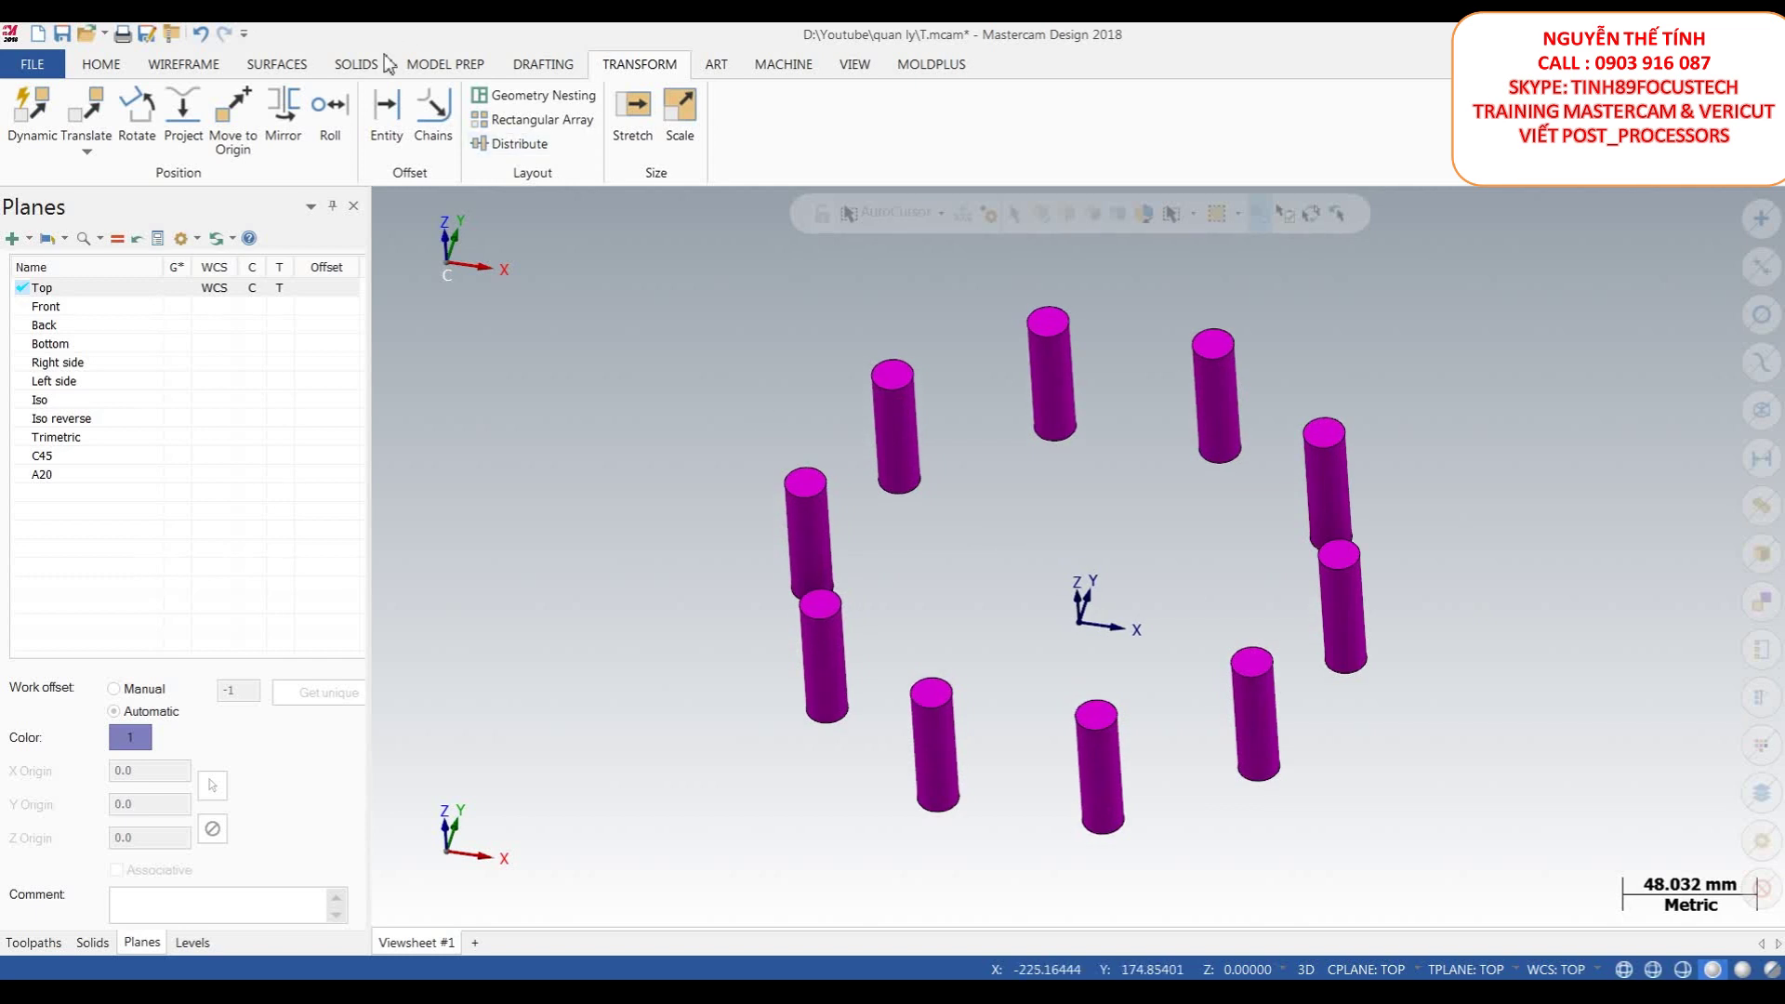
- Move the whole pattern to the origin by the top-face center of a cylinder at the ring's back left, and clear the result colors
click(233, 119)
scroll(1056, 578, up, 2)
scroll(1069, 595, down, 1)
scroll(1060, 621, down, 1)
scroll(933, 401, up, 1)
scroll(930, 411, up, 2)
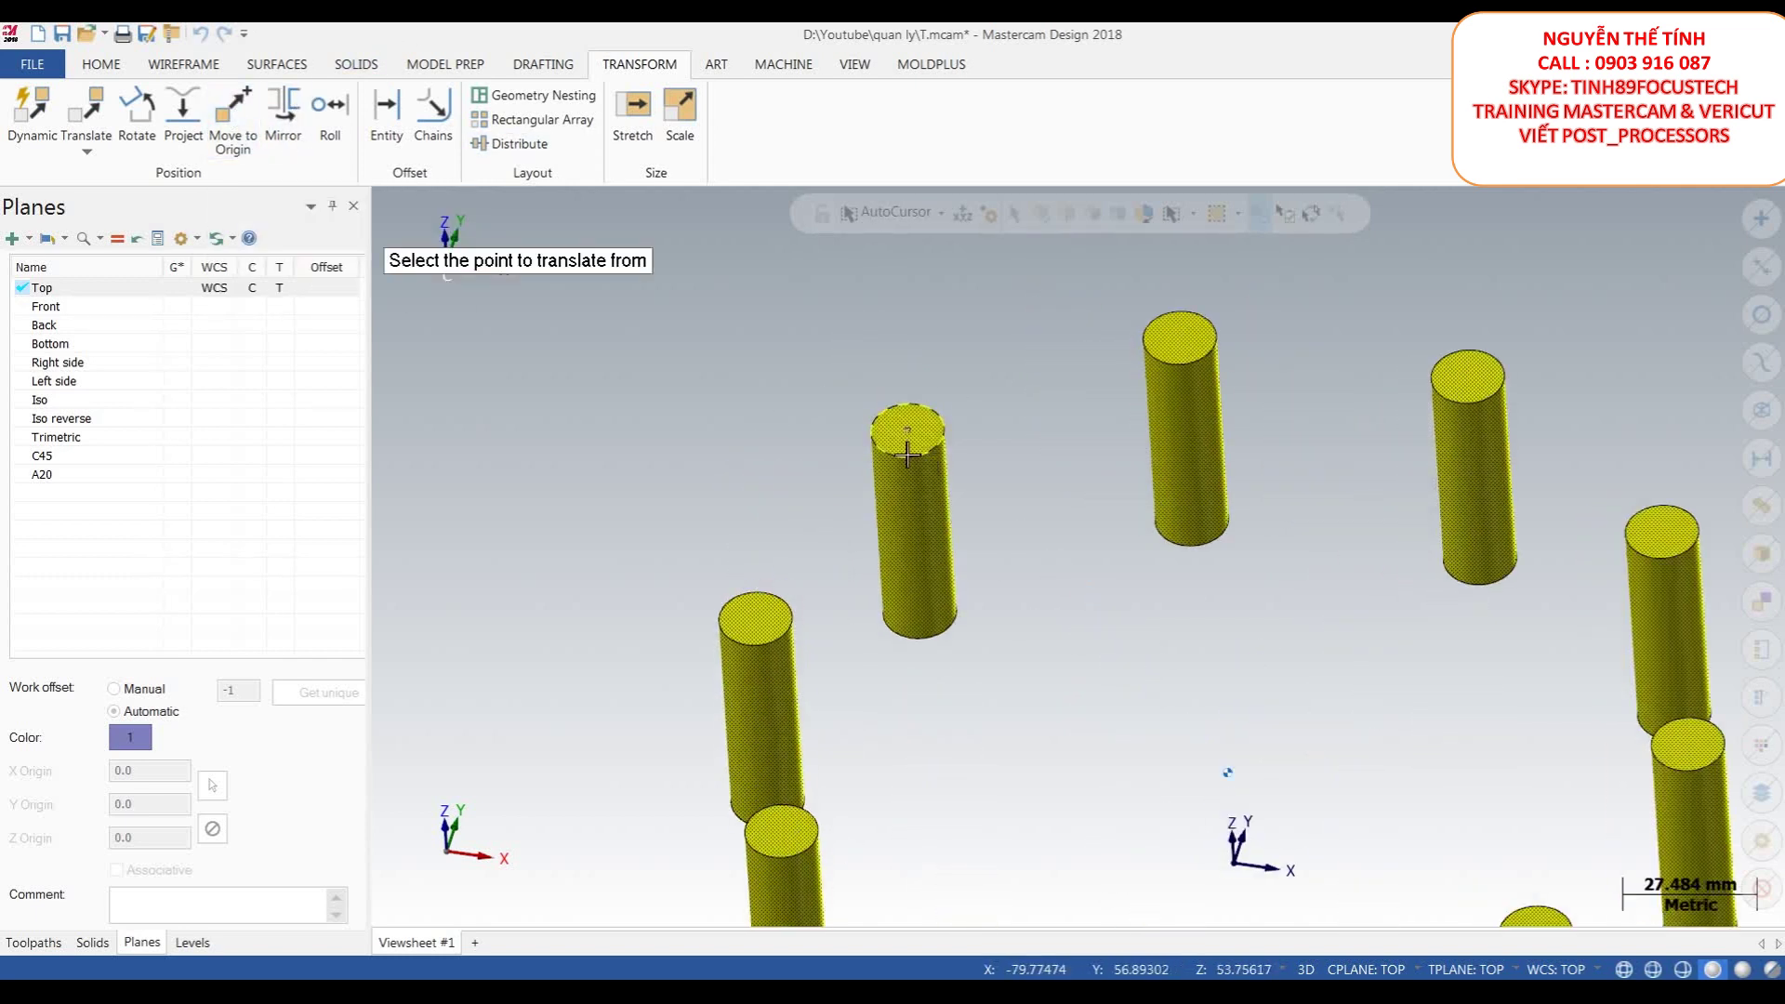
click(908, 429)
scroll(915, 409, down, 4)
right_click(1078, 377)
click(808, 395)
scroll(808, 394, down, 2)
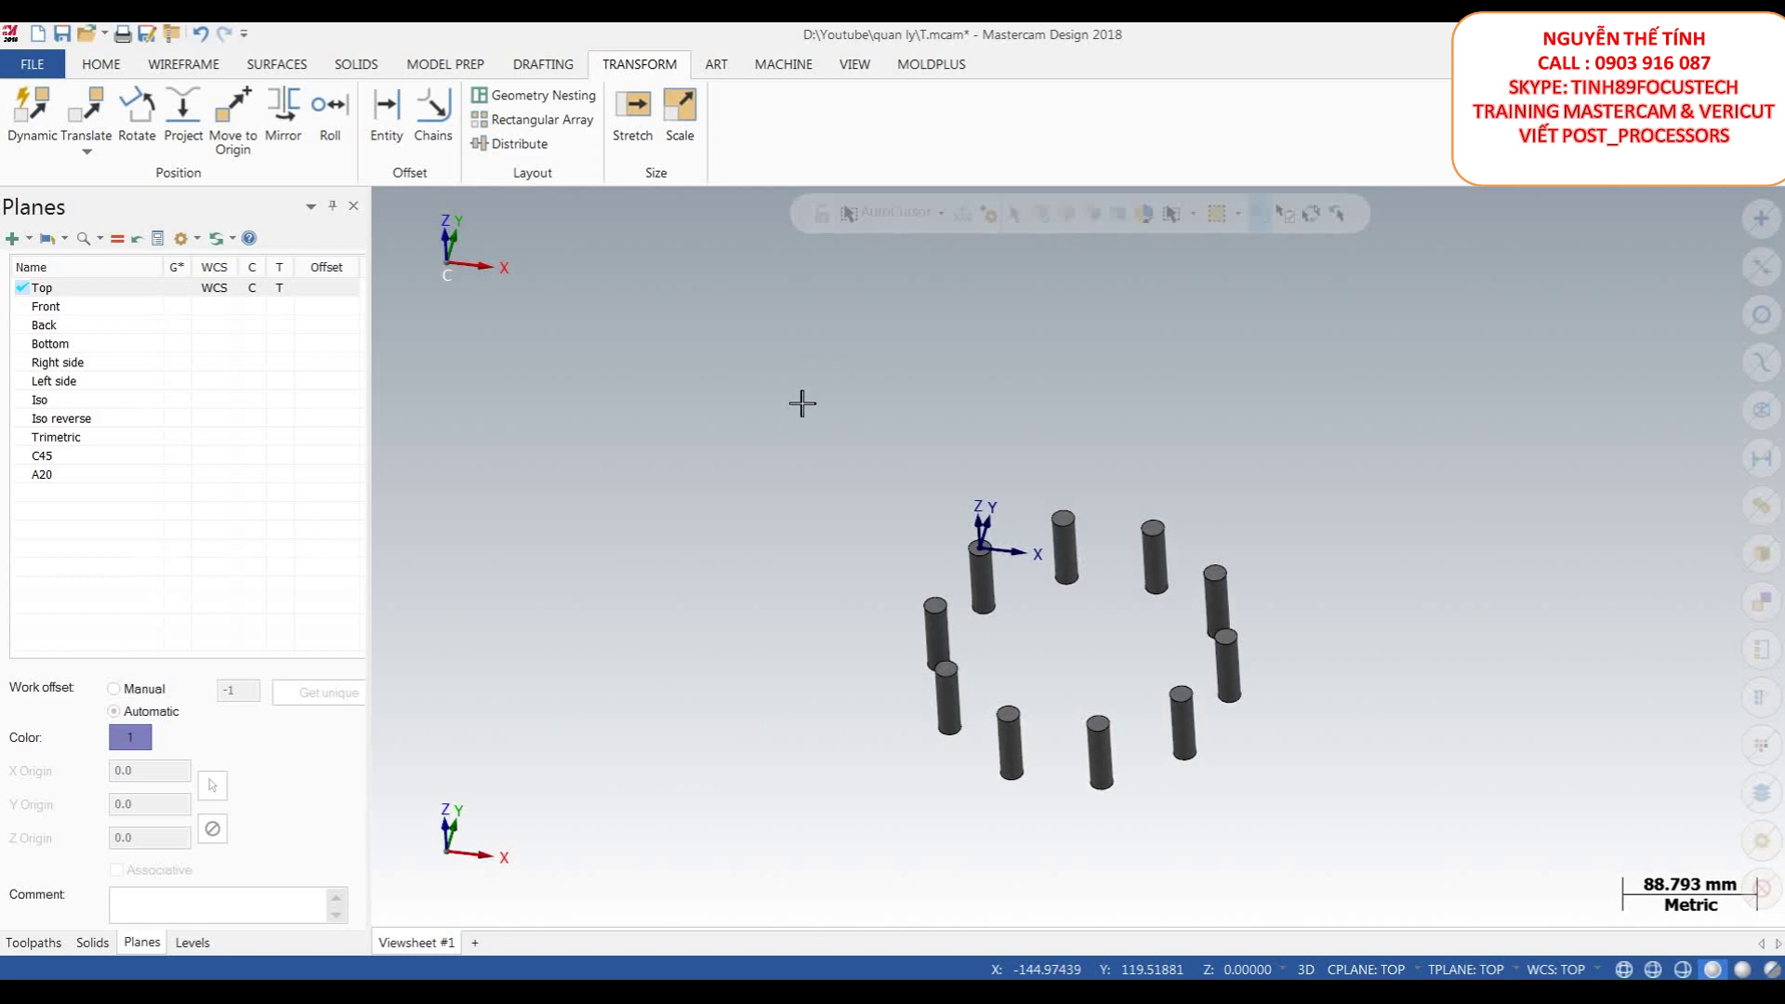
scroll(801, 402, down, 2)
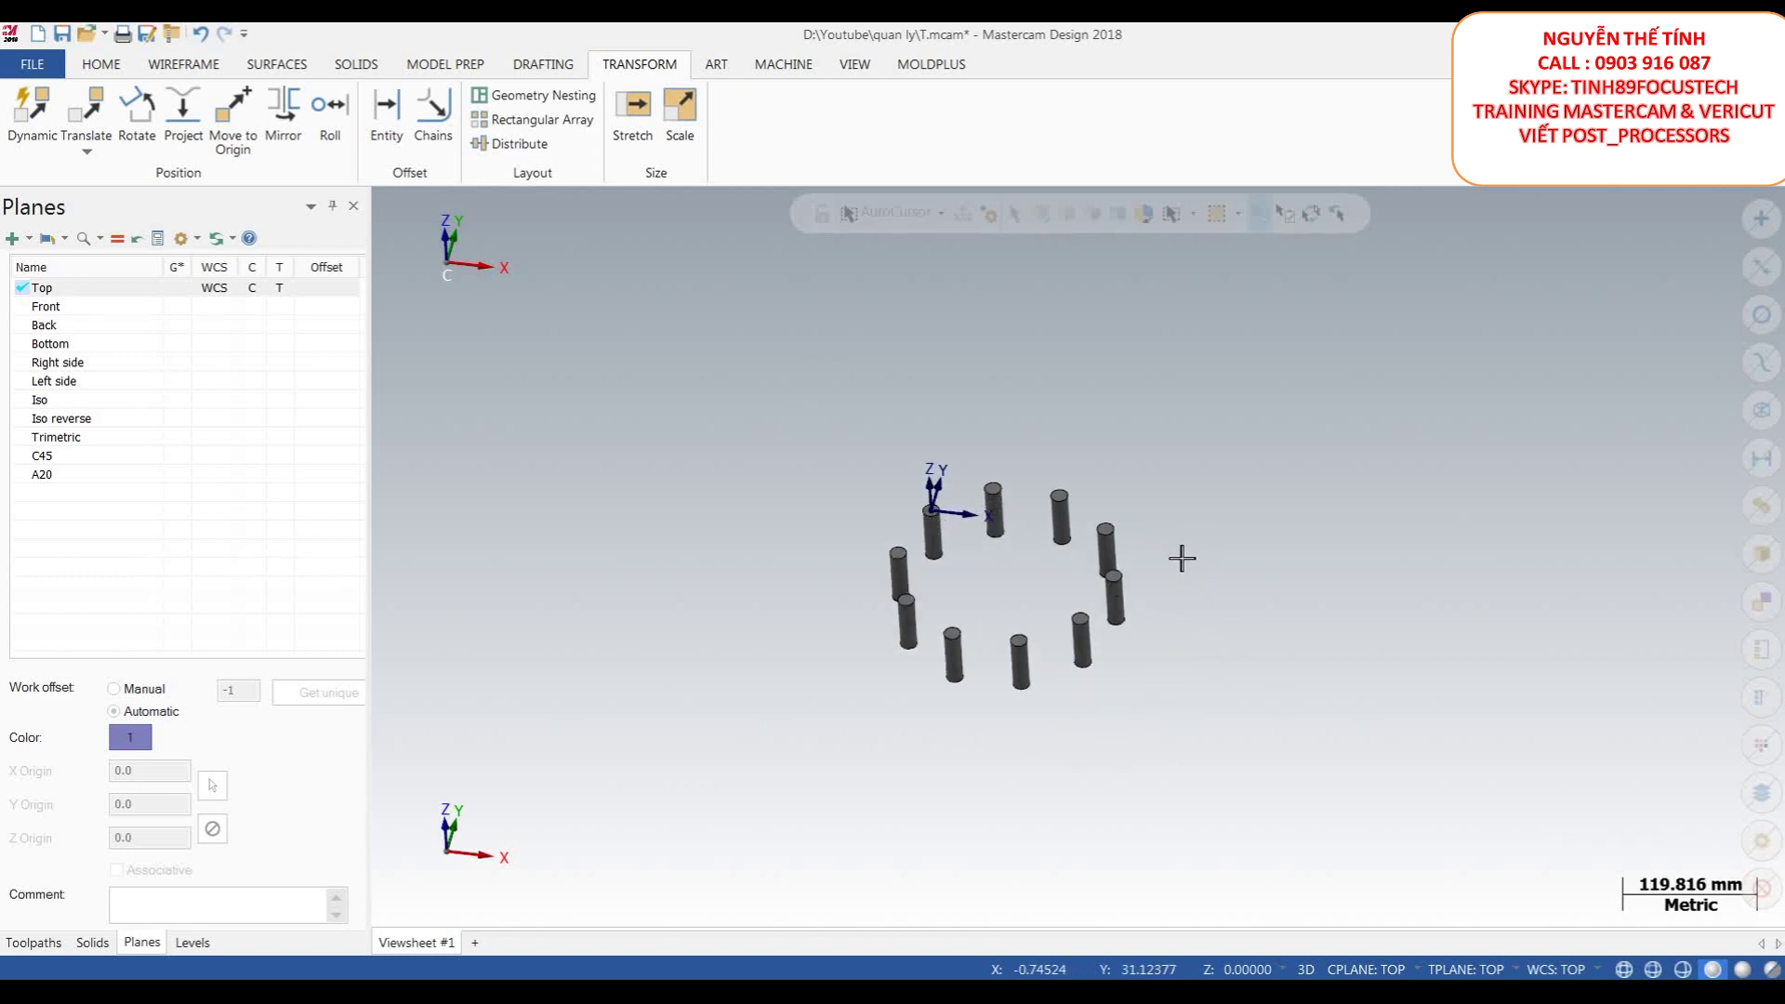
- Delete all the cylinders of the pattern and return to a fitted Top view
drag(1187, 693, 767, 404)
right_click(1183, 410)
click(1273, 637)
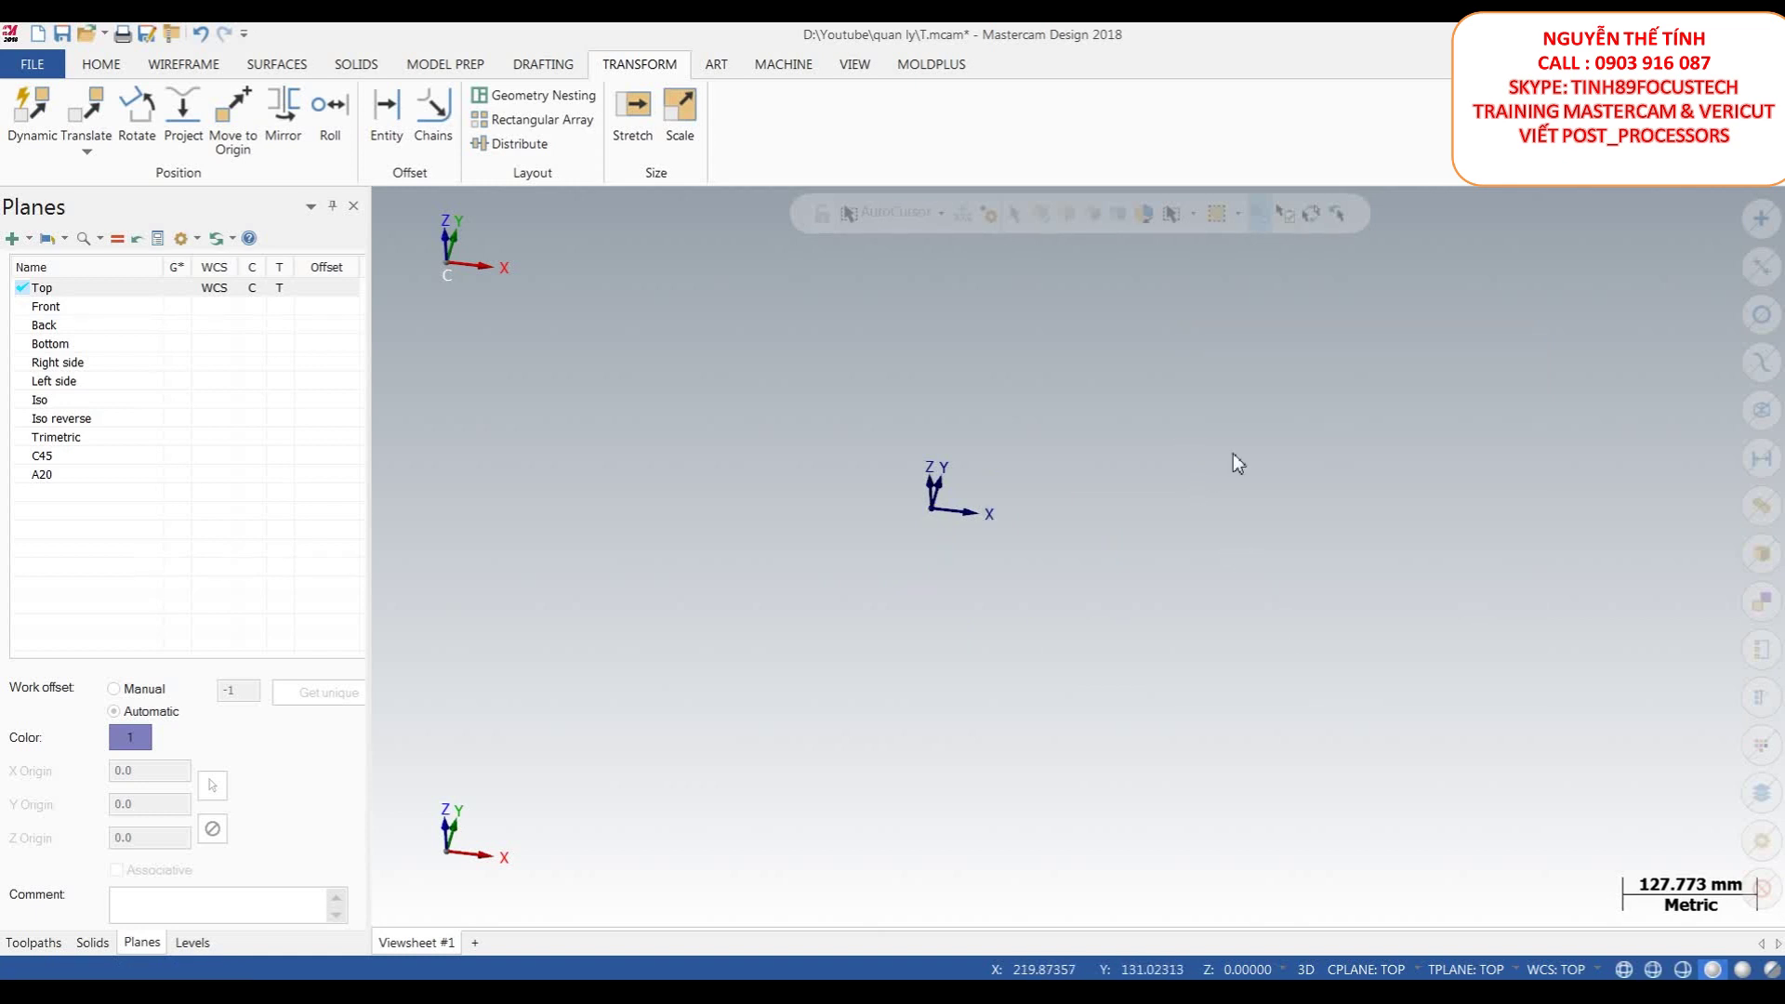
right_click(1187, 443)
click(1225, 518)
right_click(1199, 447)
click(1247, 549)
scroll(1043, 502, up, 2)
scroll(1040, 458, down, 1)
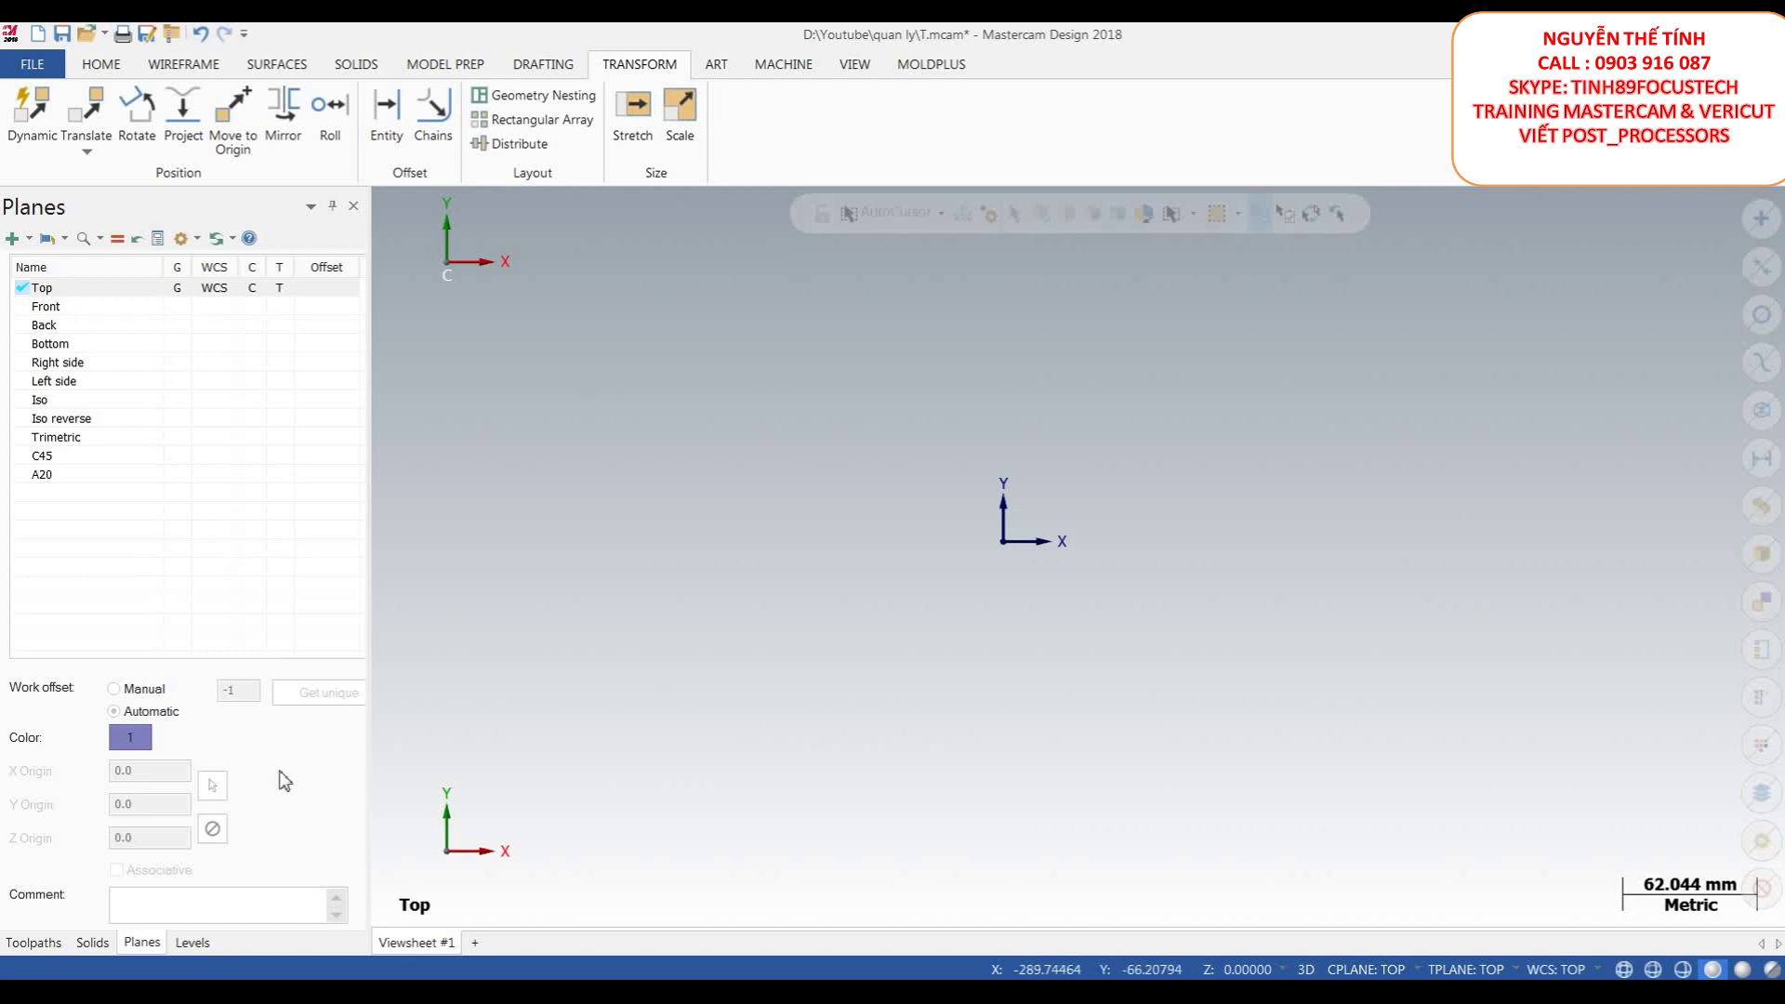
- Draw a center-point circle about 55.7 mm in diameter, up and to the left of the origin
click(33, 941)
scroll(714, 570, down, 1)
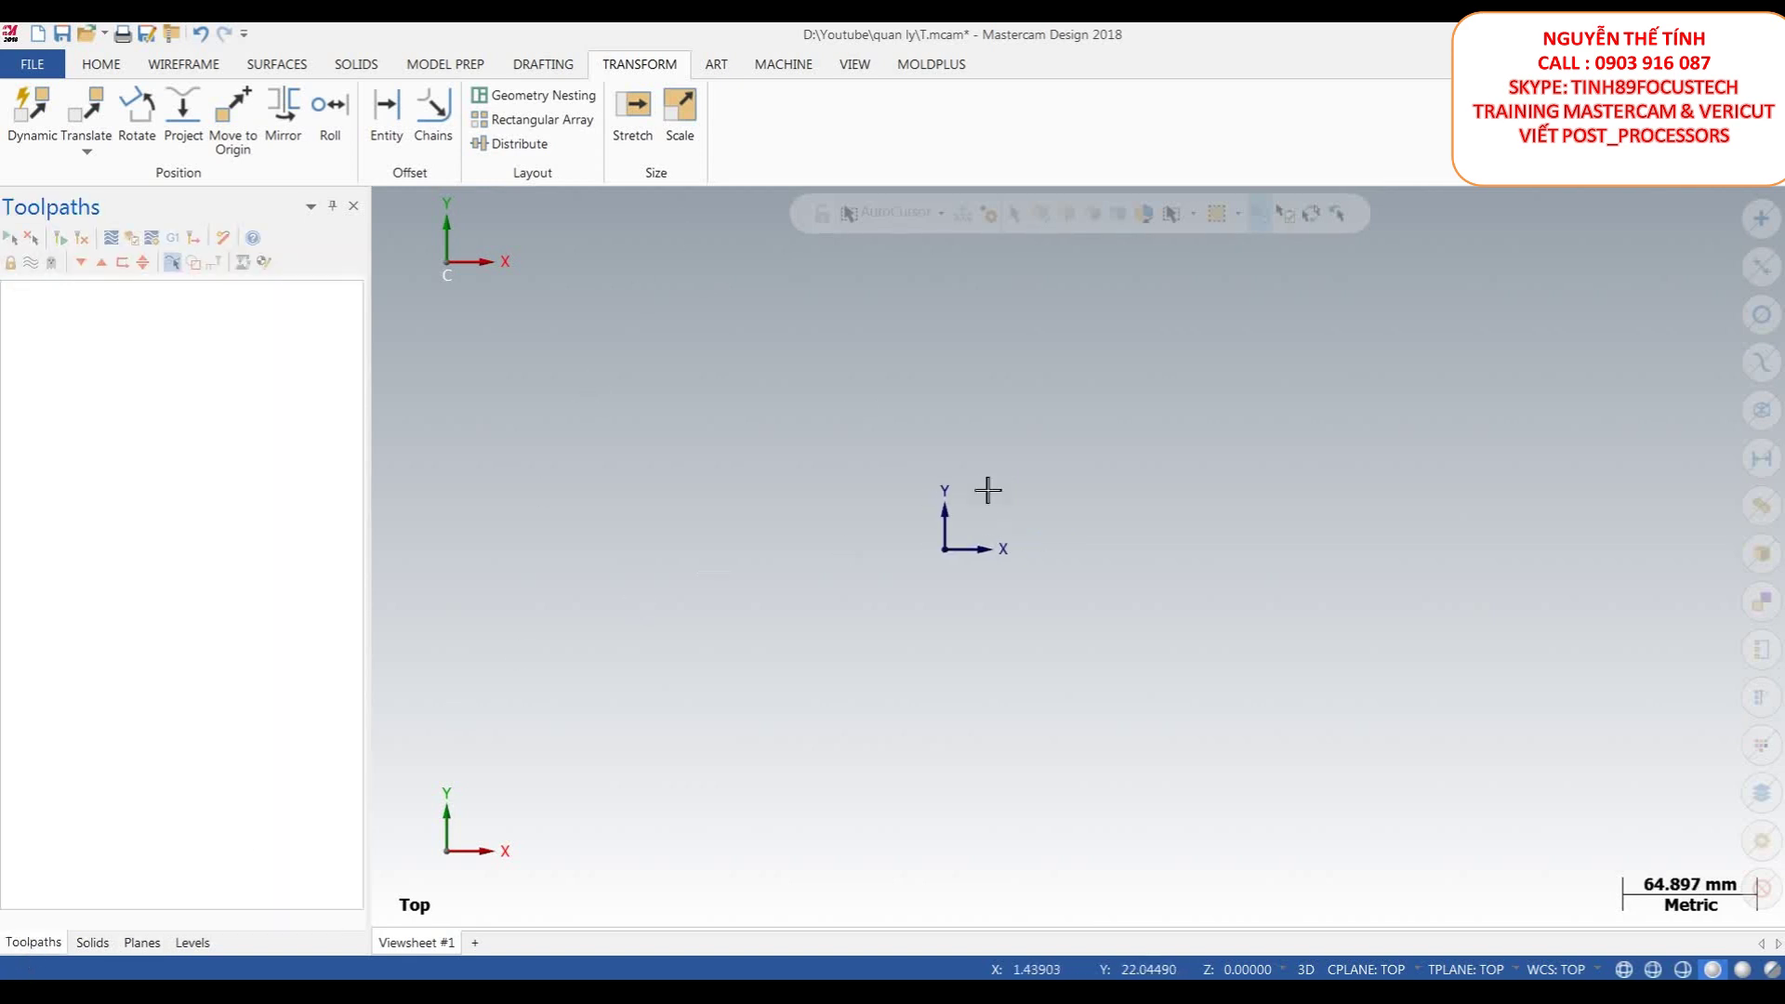
scroll(1085, 436, down, 1)
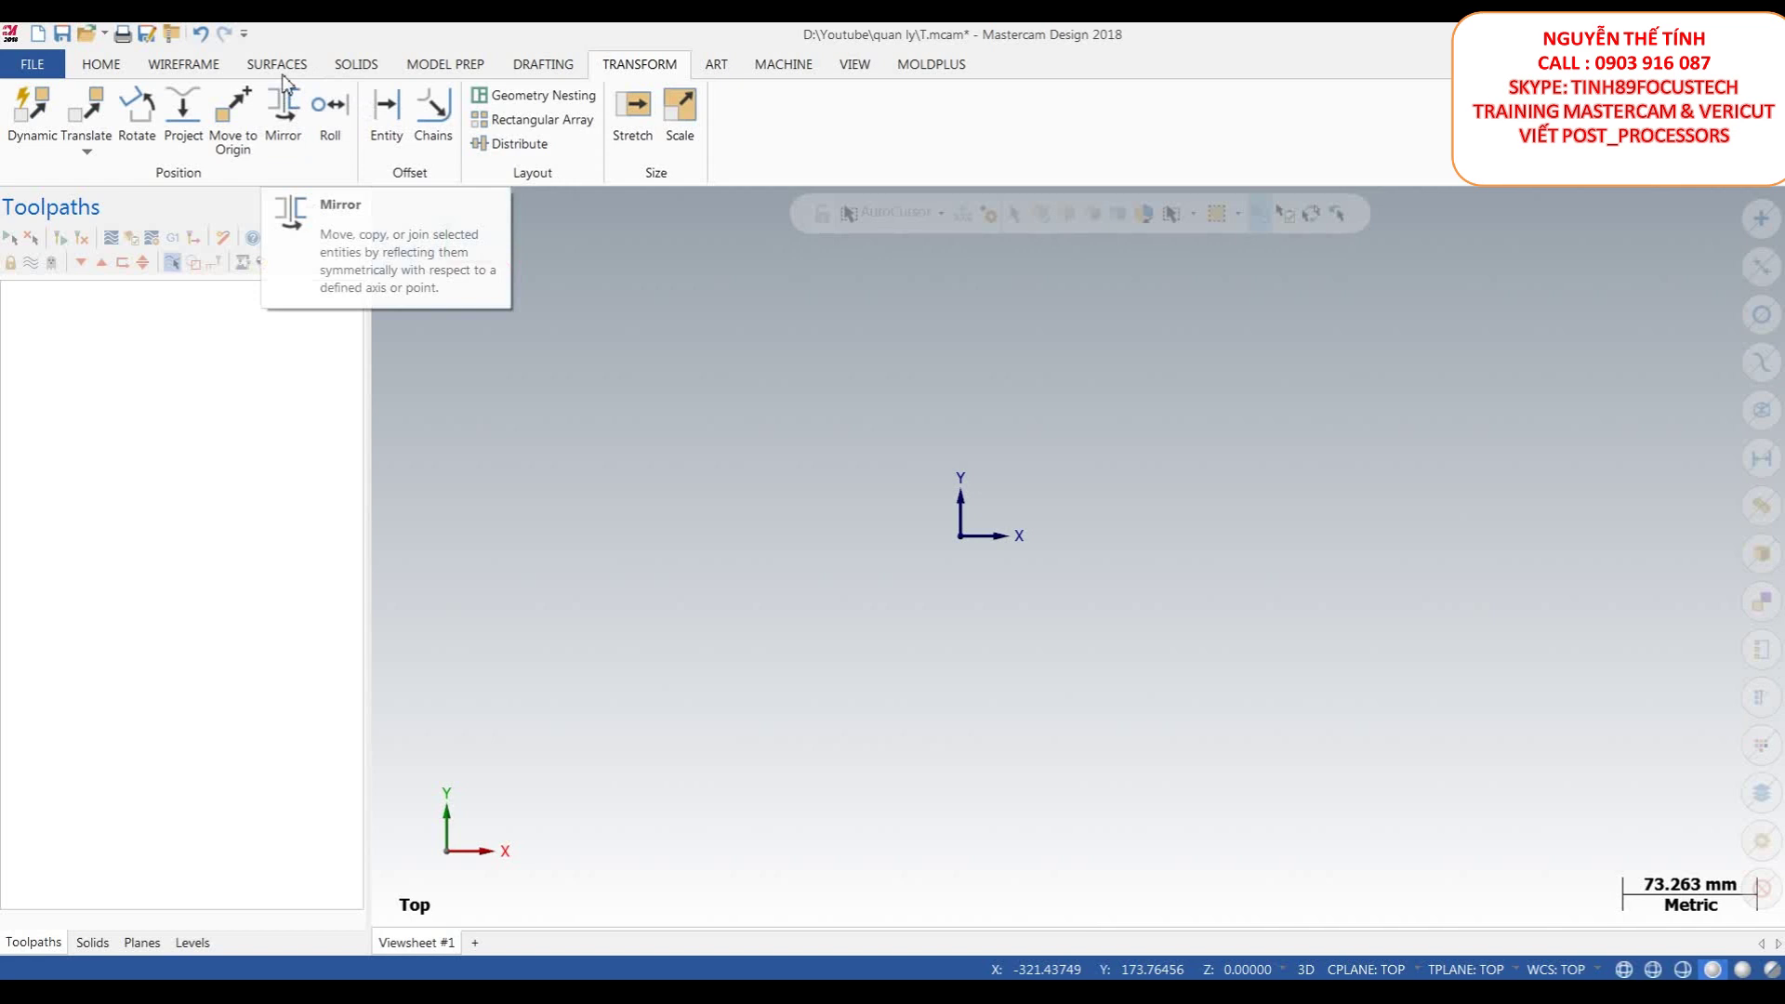
click(185, 63)
click(366, 109)
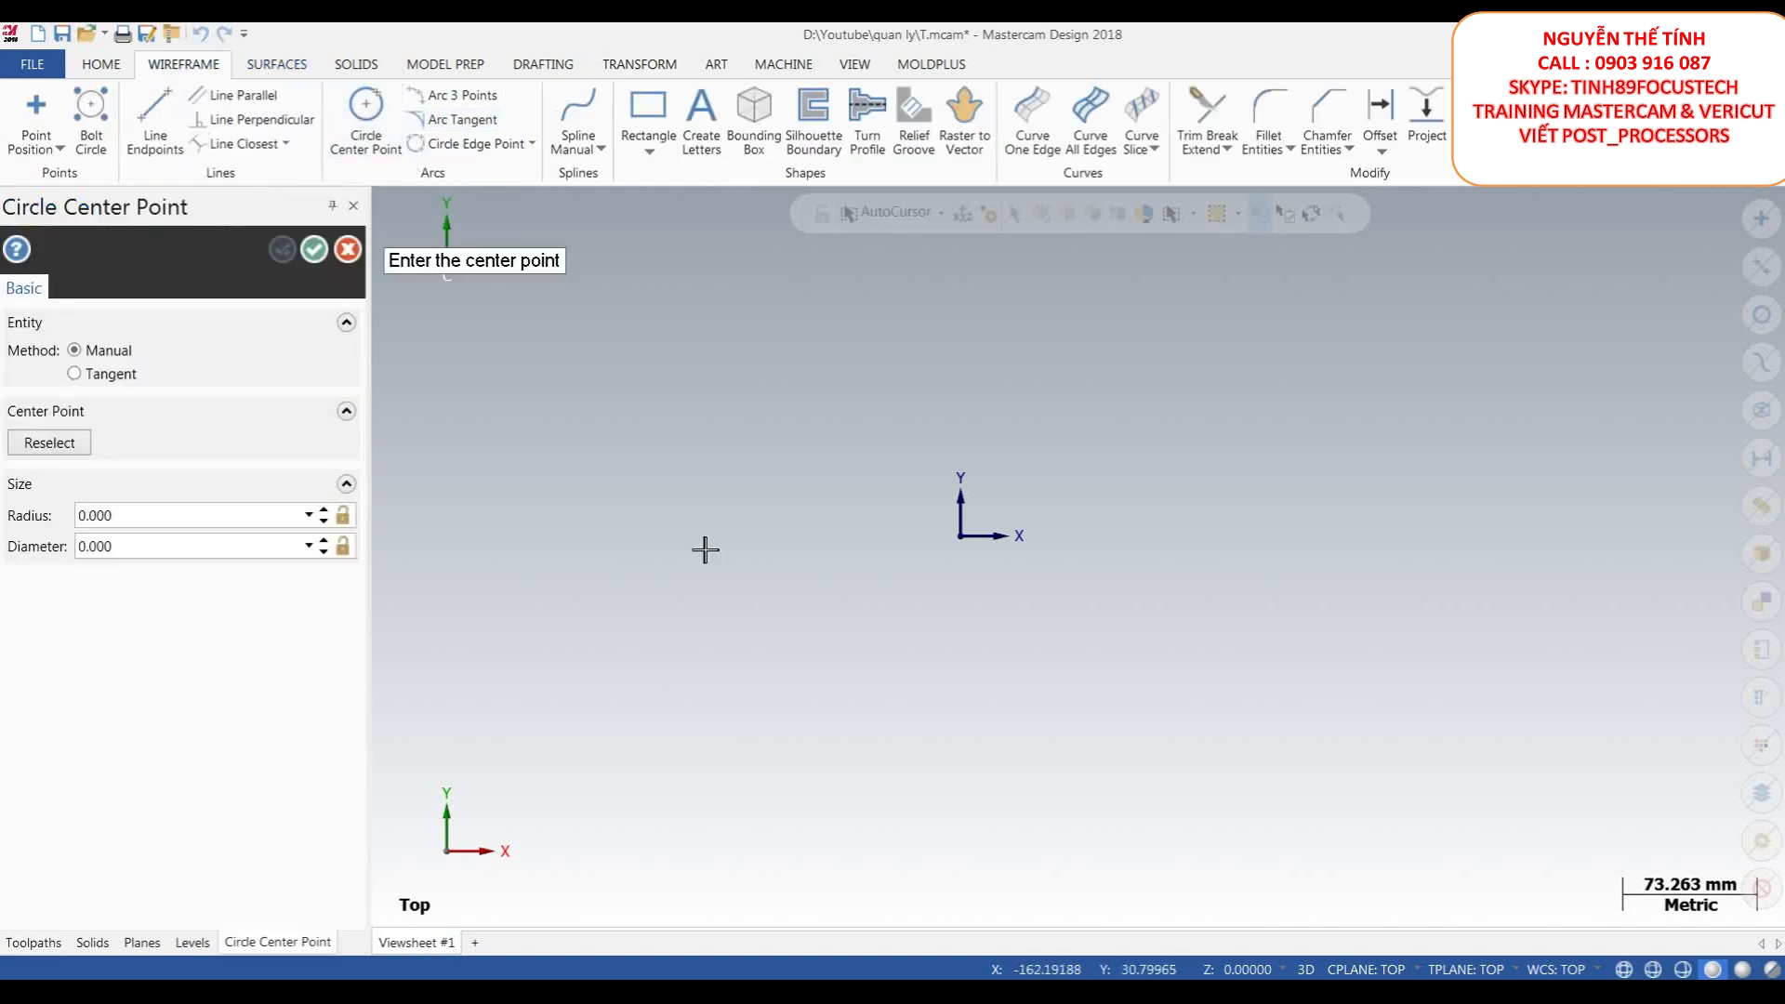
click(776, 443)
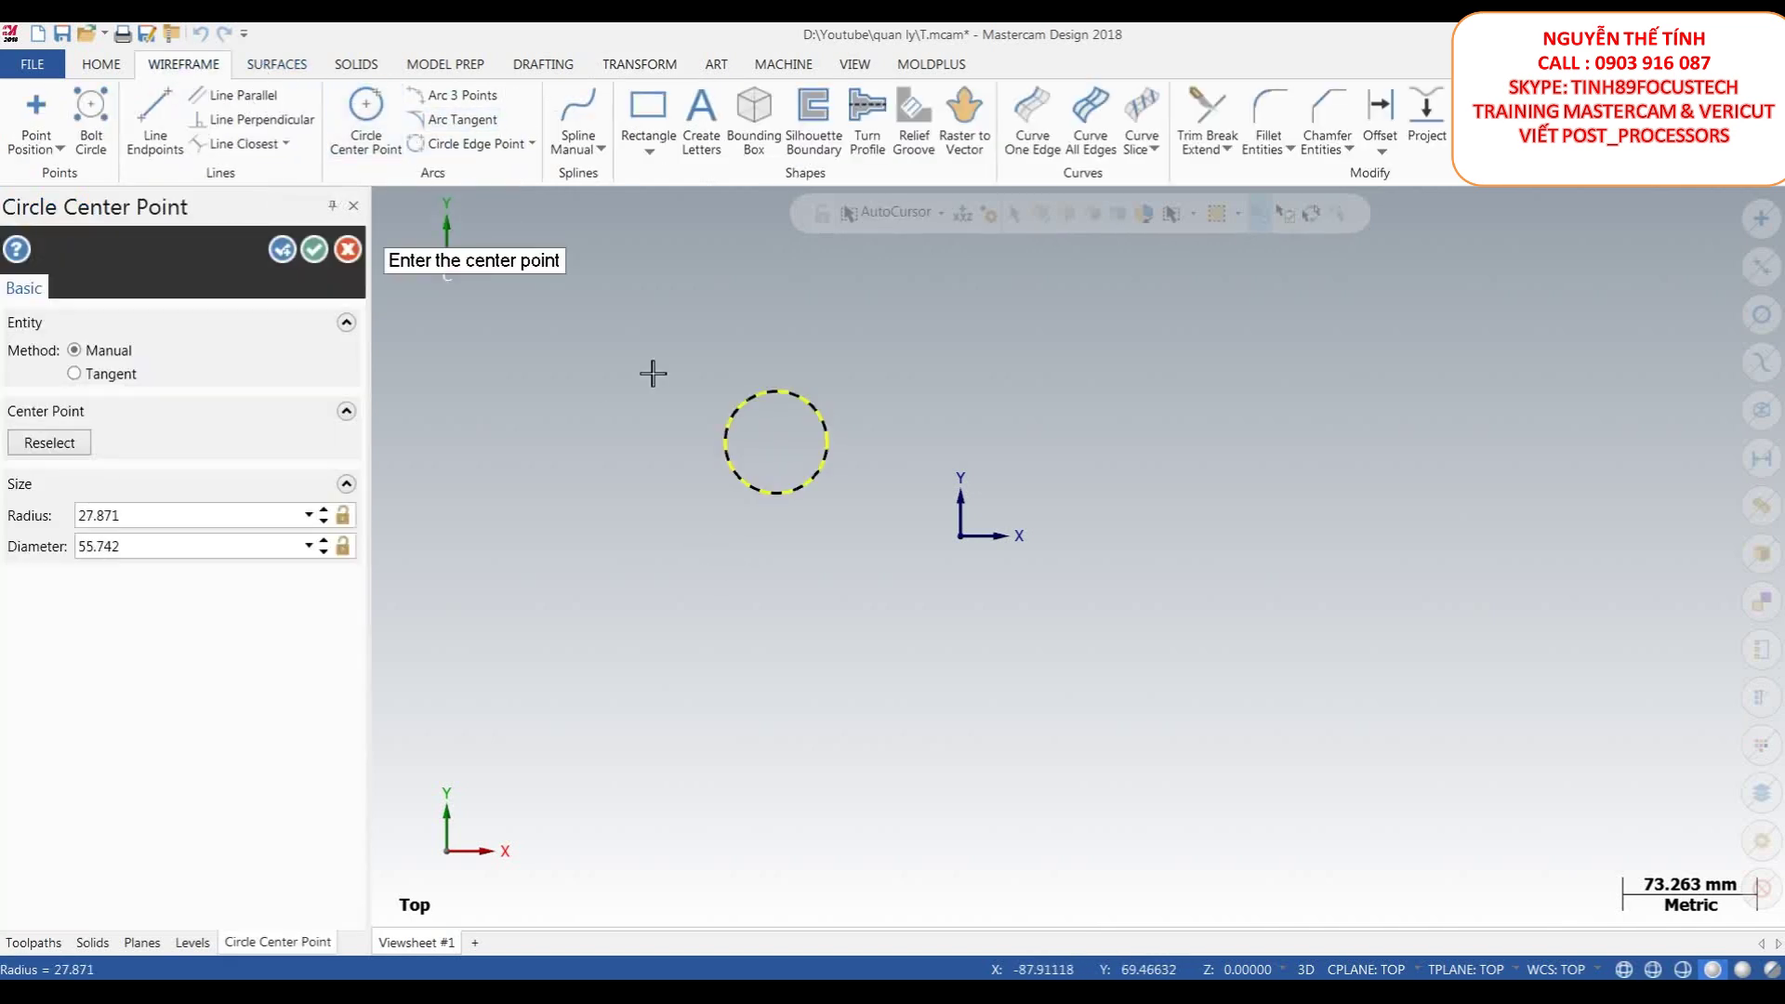
click(315, 250)
- Draw a line about 220 mm long at 225°, passing diagonally below and to the right of the origin
click(154, 119)
click(1157, 448)
click(874, 732)
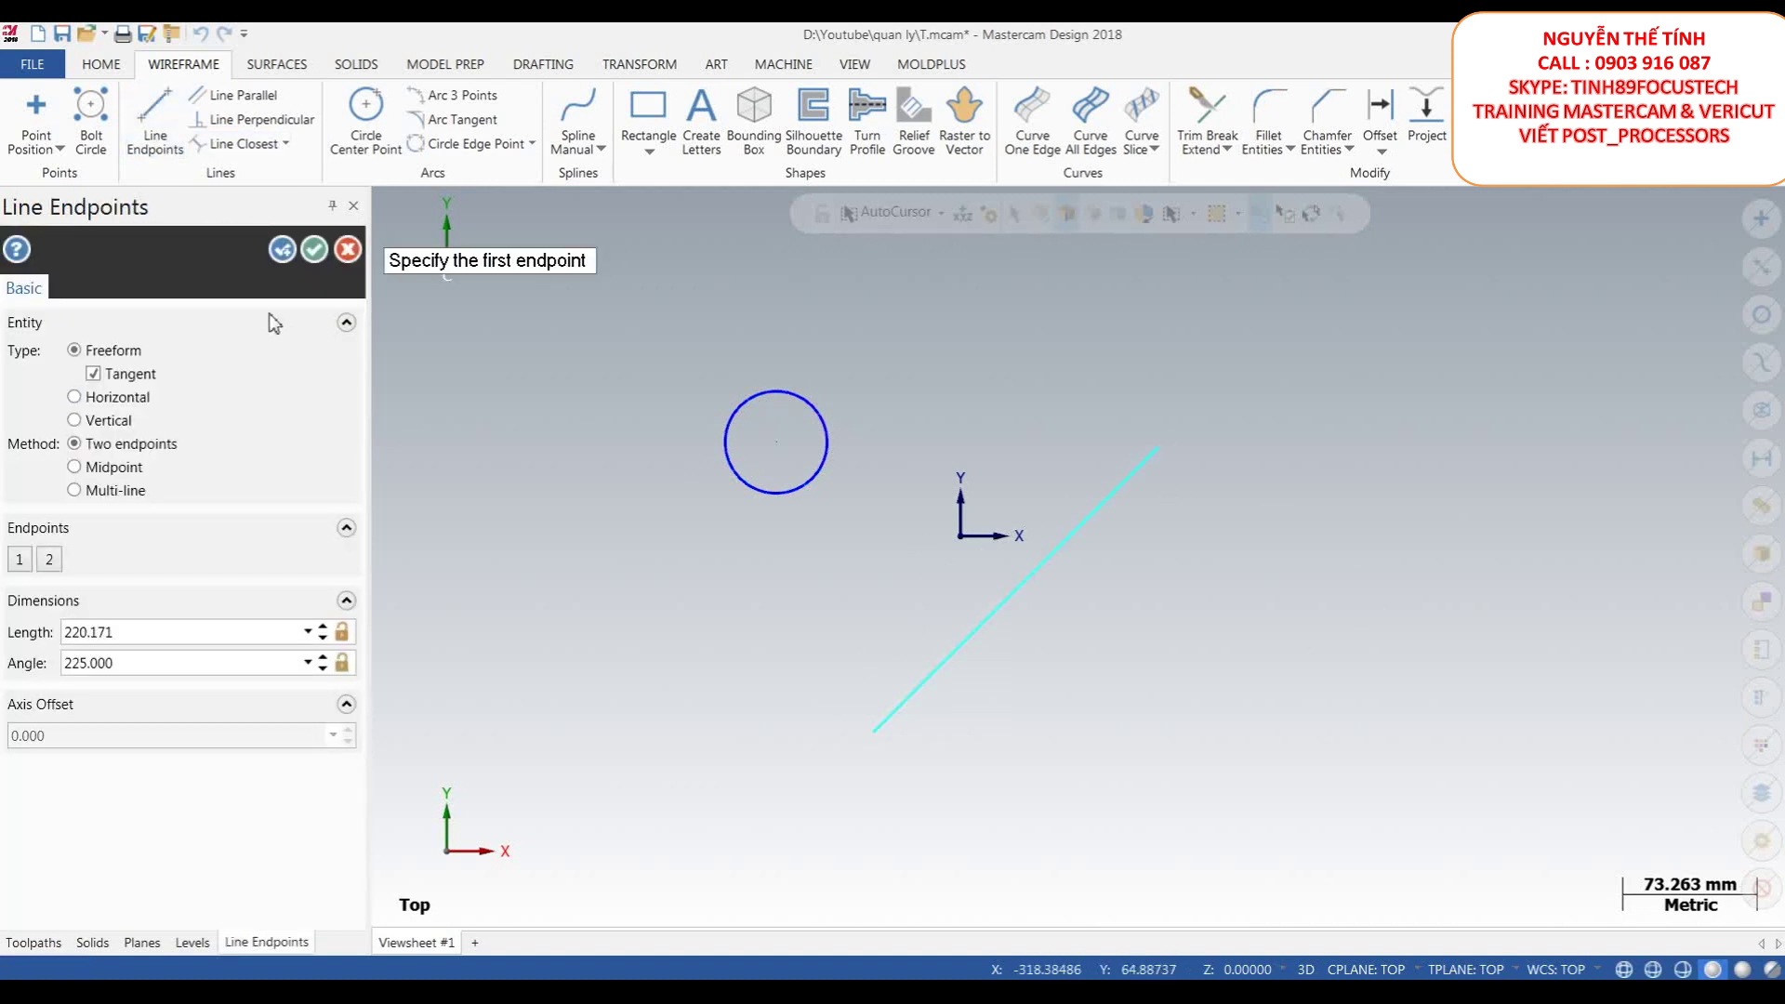
click(320, 251)
scroll(996, 350, down, 1)
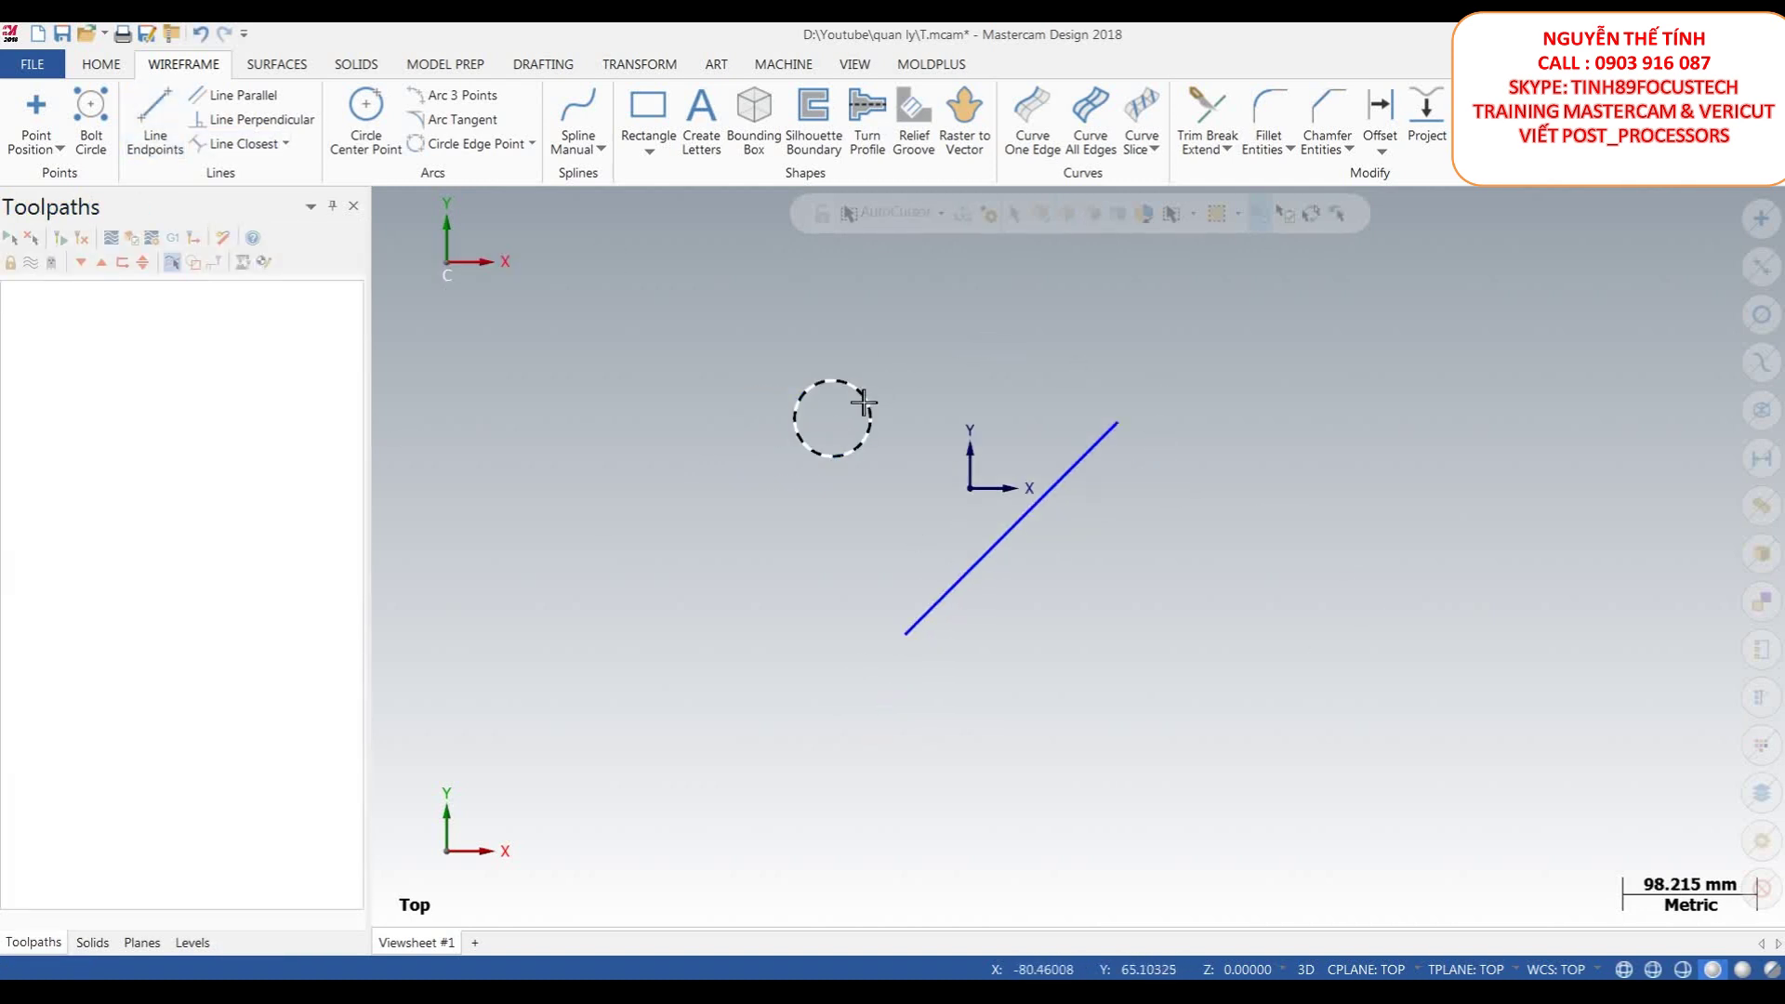
- Start a Mirror copy of the circle and preview it across the Y axis
click(640, 63)
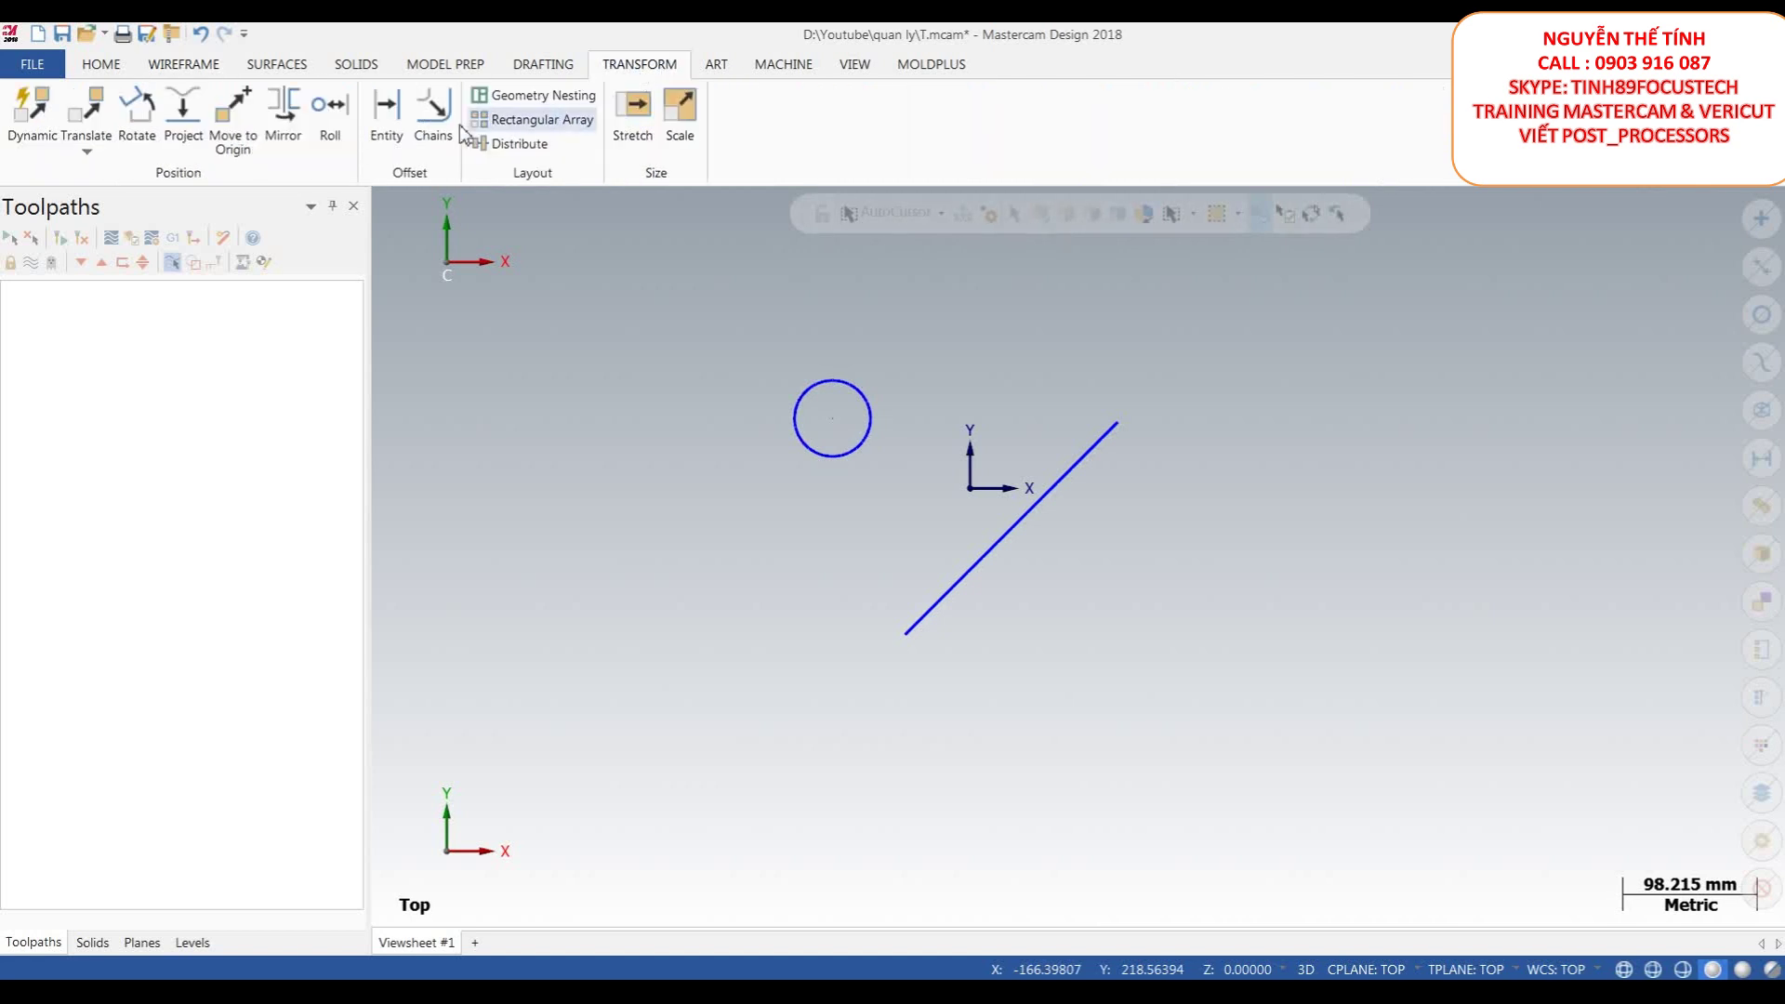
click(284, 116)
click(805, 392)
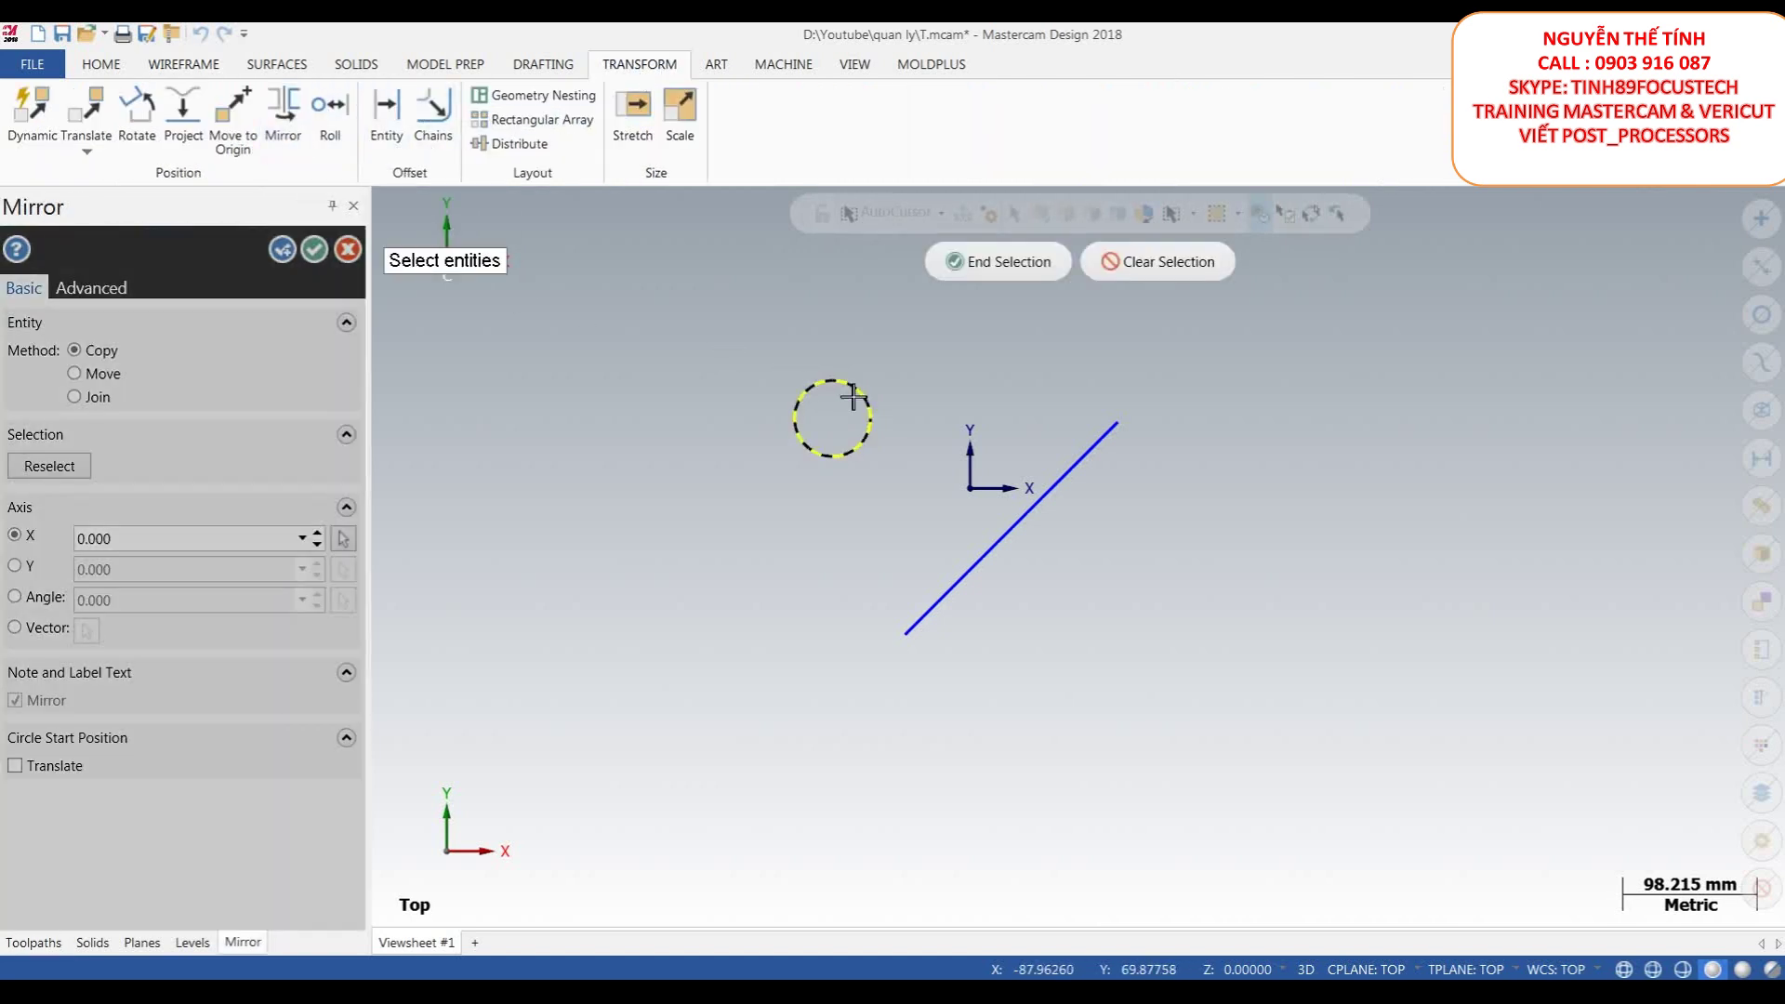
click(1012, 262)
scroll(905, 507, up, 2)
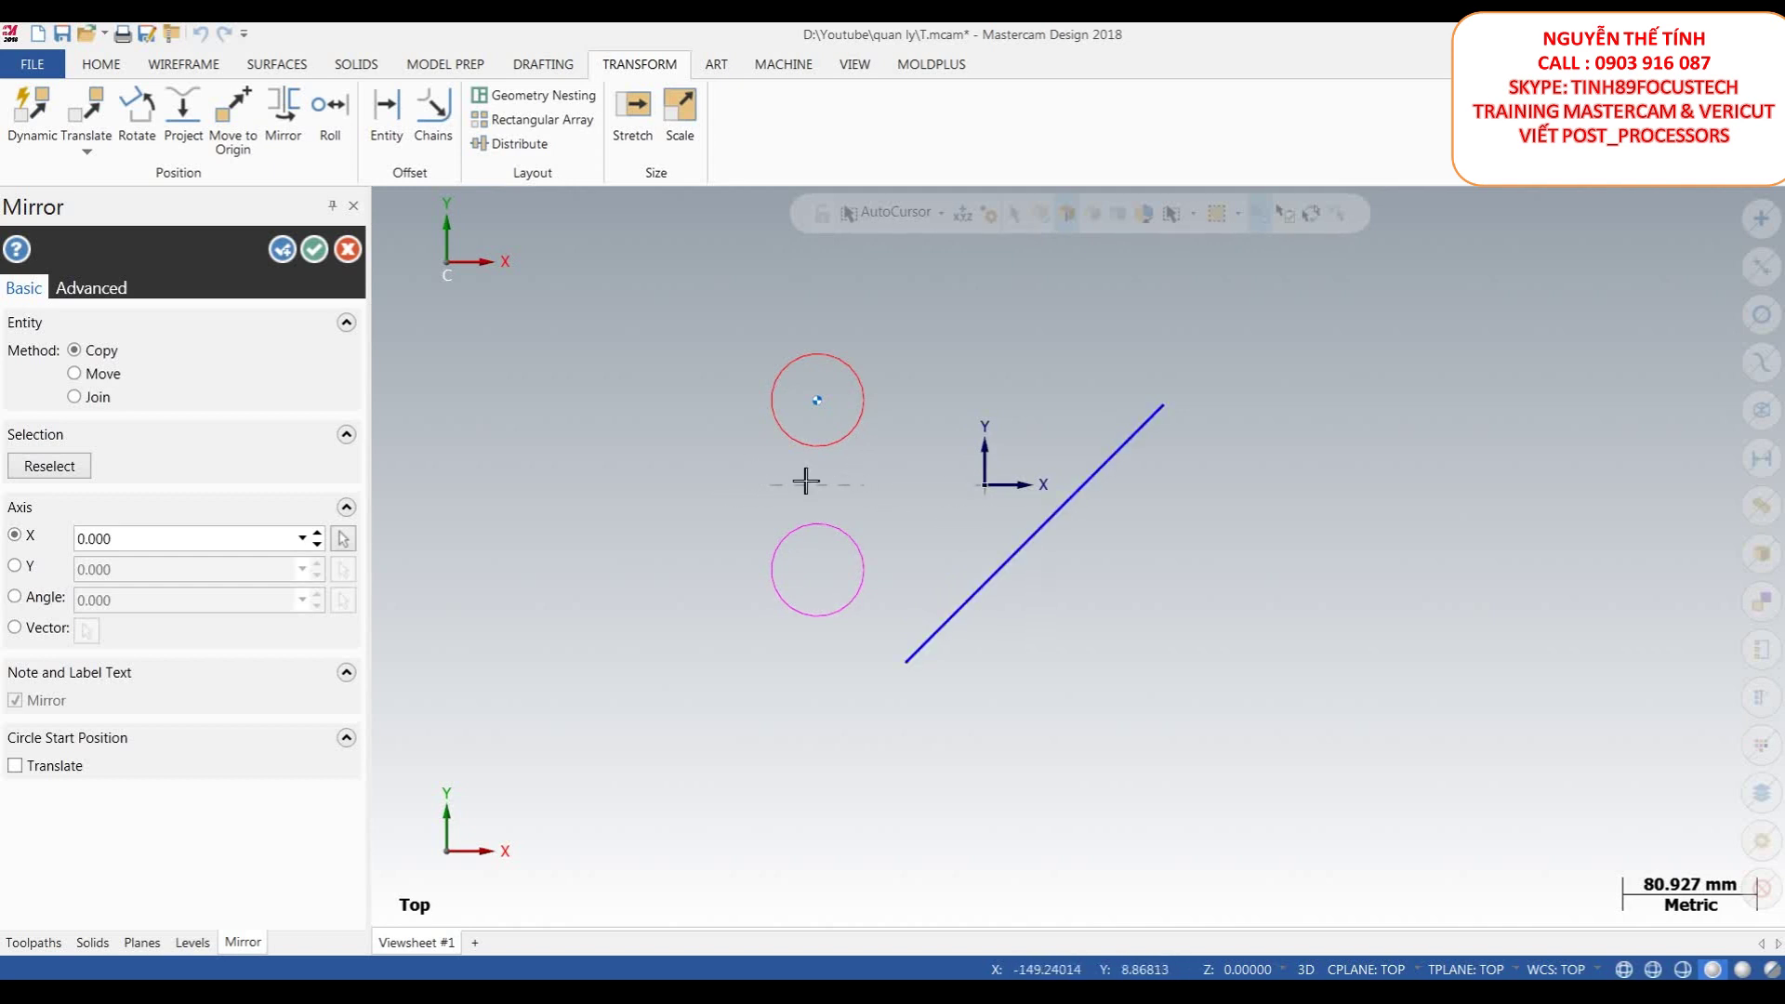
click(14, 565)
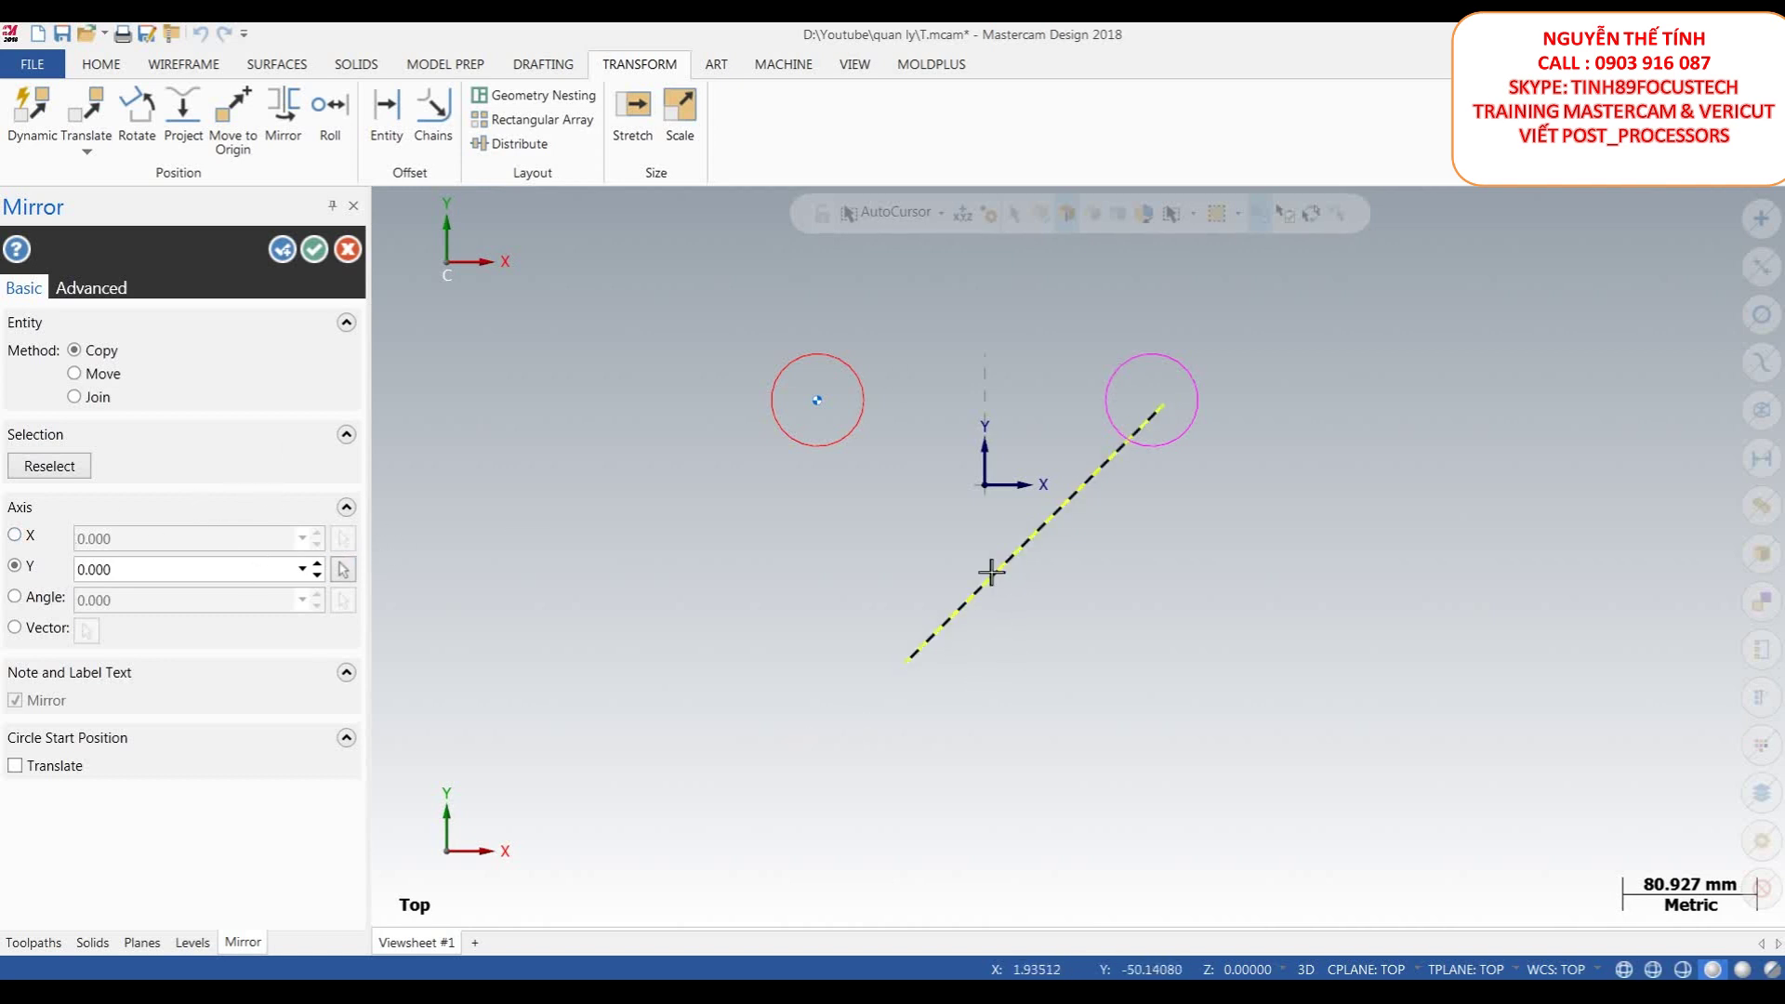
- Set the mirror axis to a vector running between the two endpoints of the diagonal line
click(33, 632)
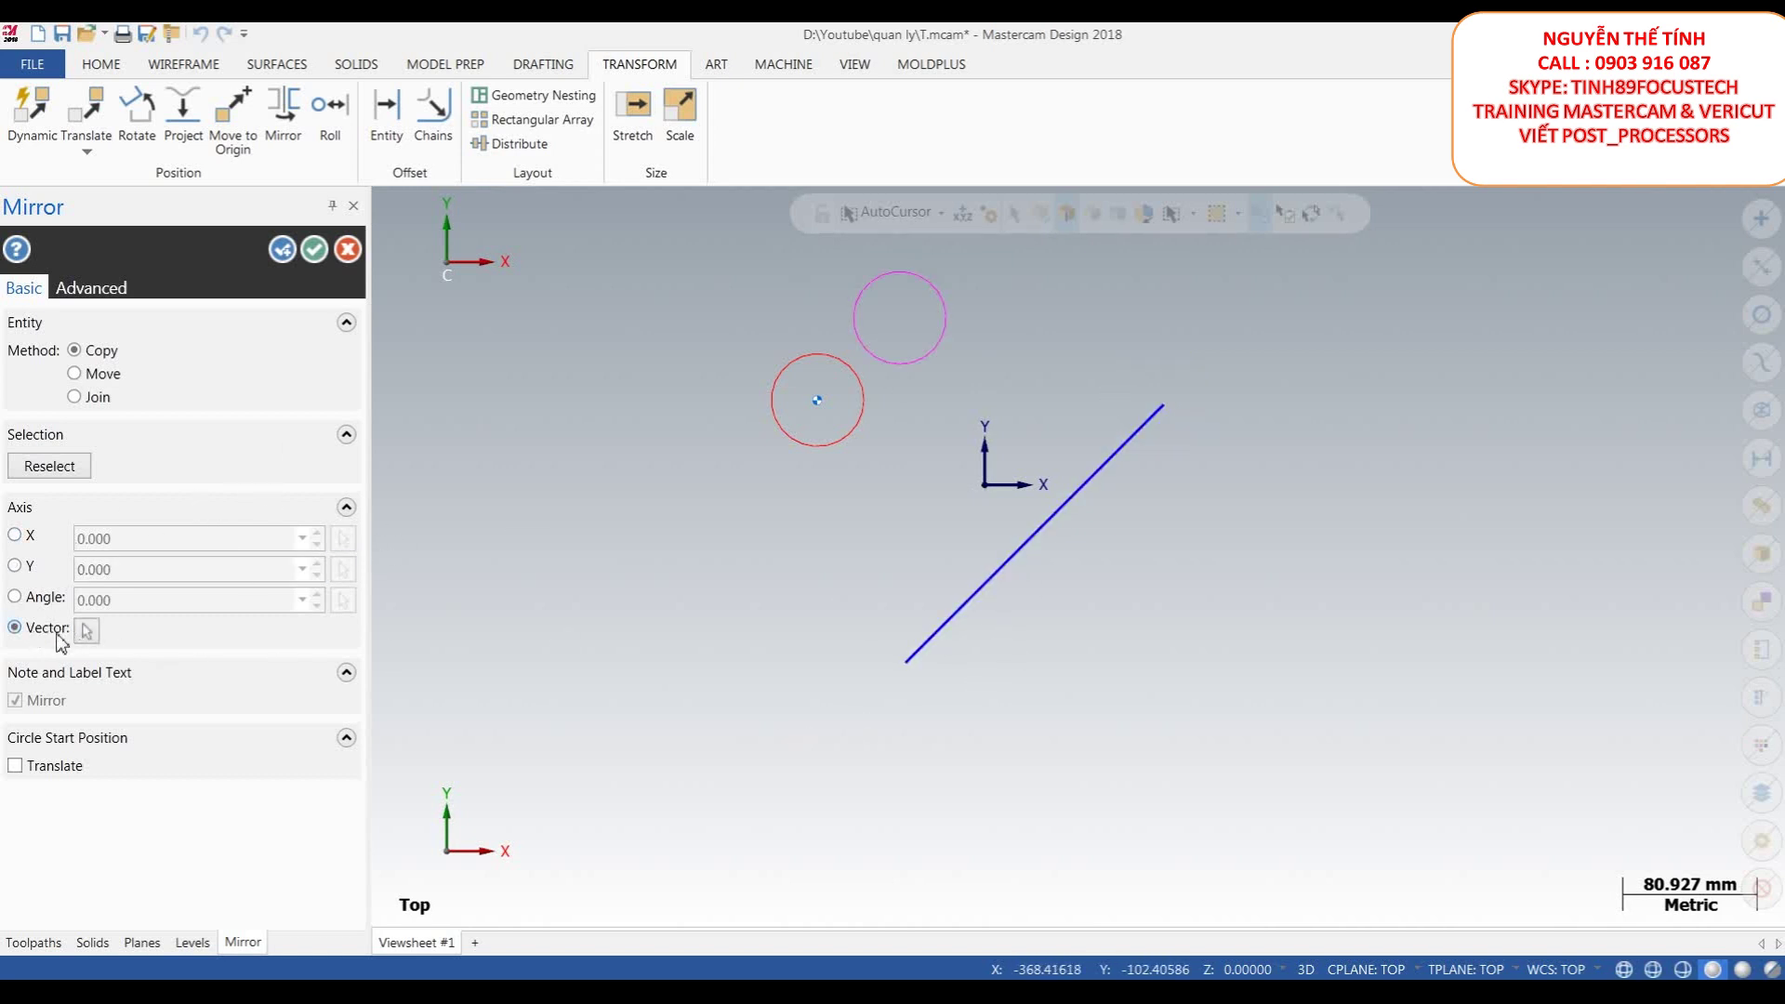
click(88, 633)
click(946, 624)
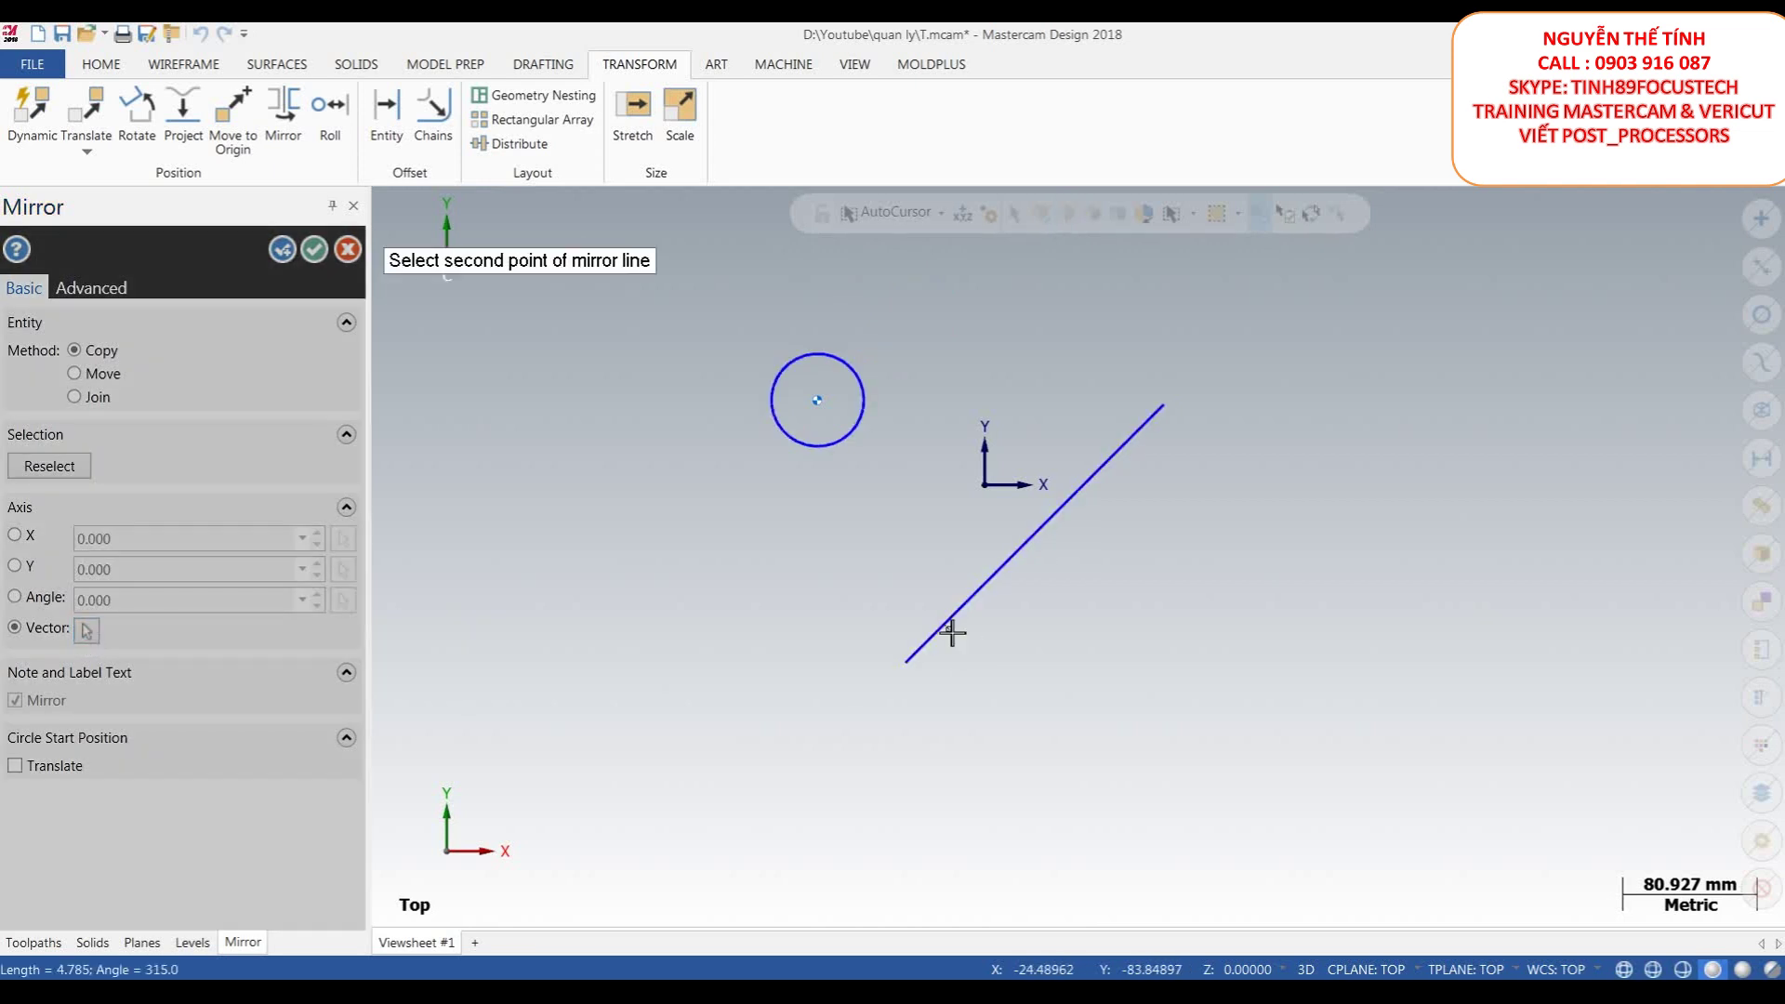
click(1166, 409)
scroll(1196, 701, down, 2)
scroll(1149, 671, up, 1)
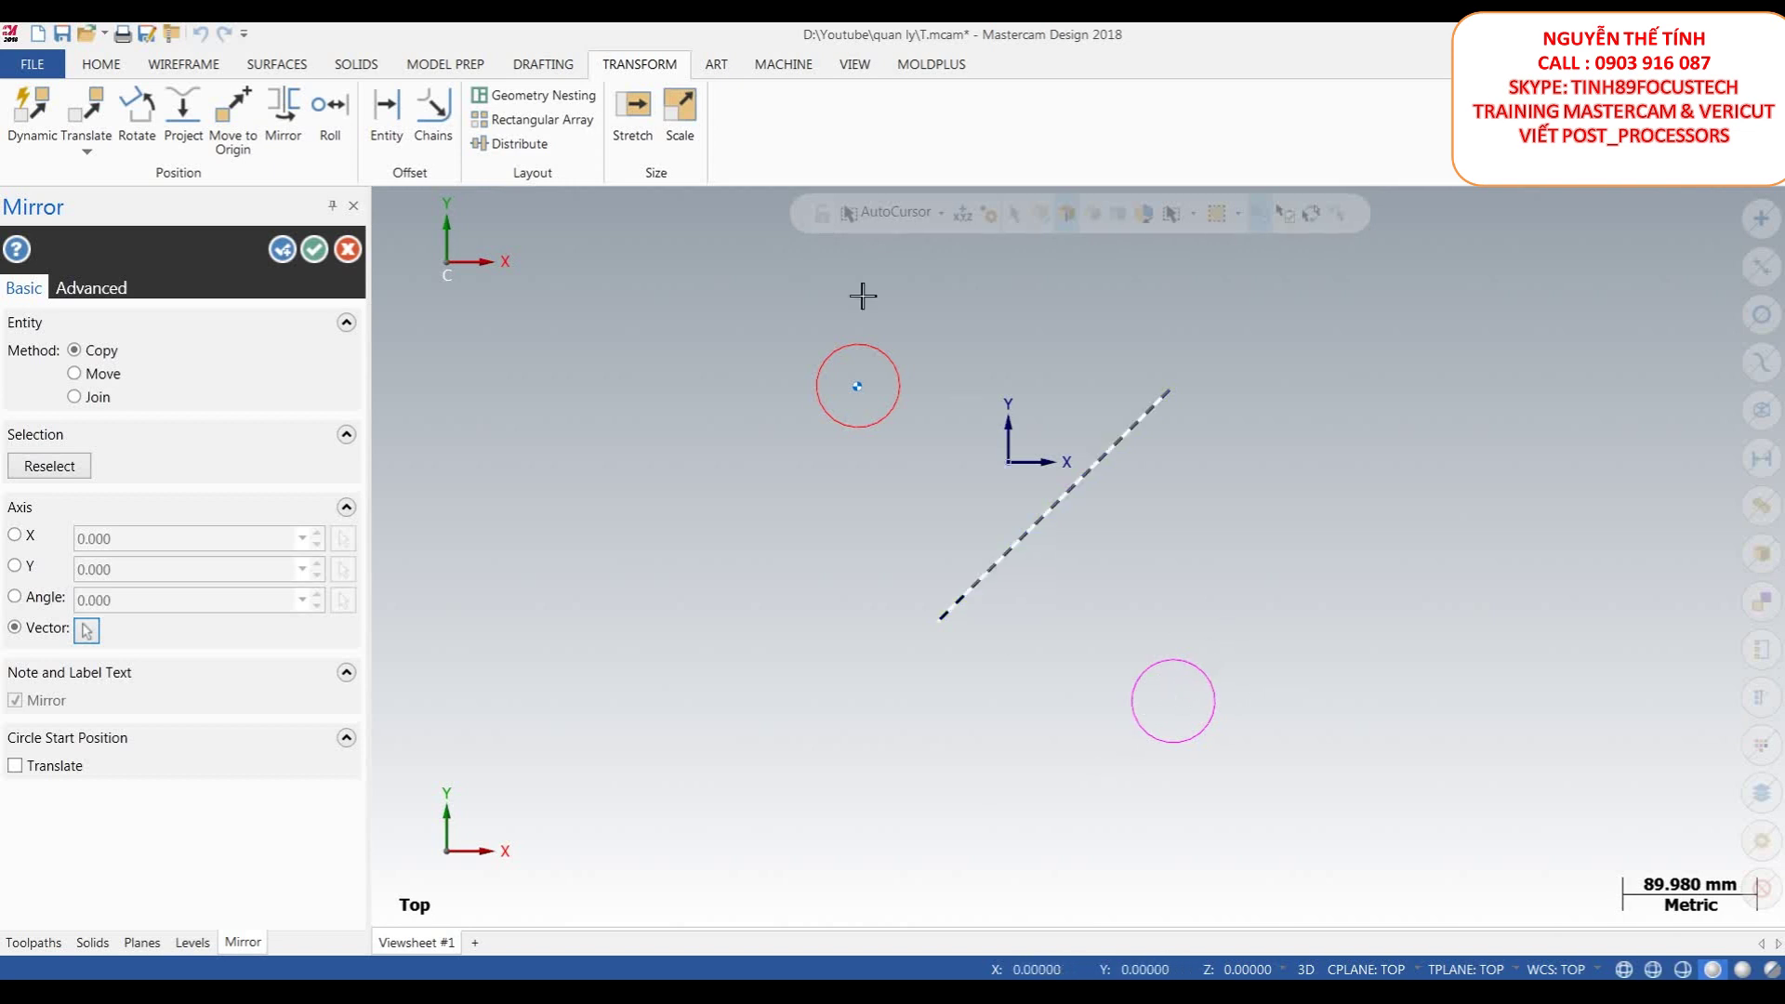
scroll(1077, 536, down, 2)
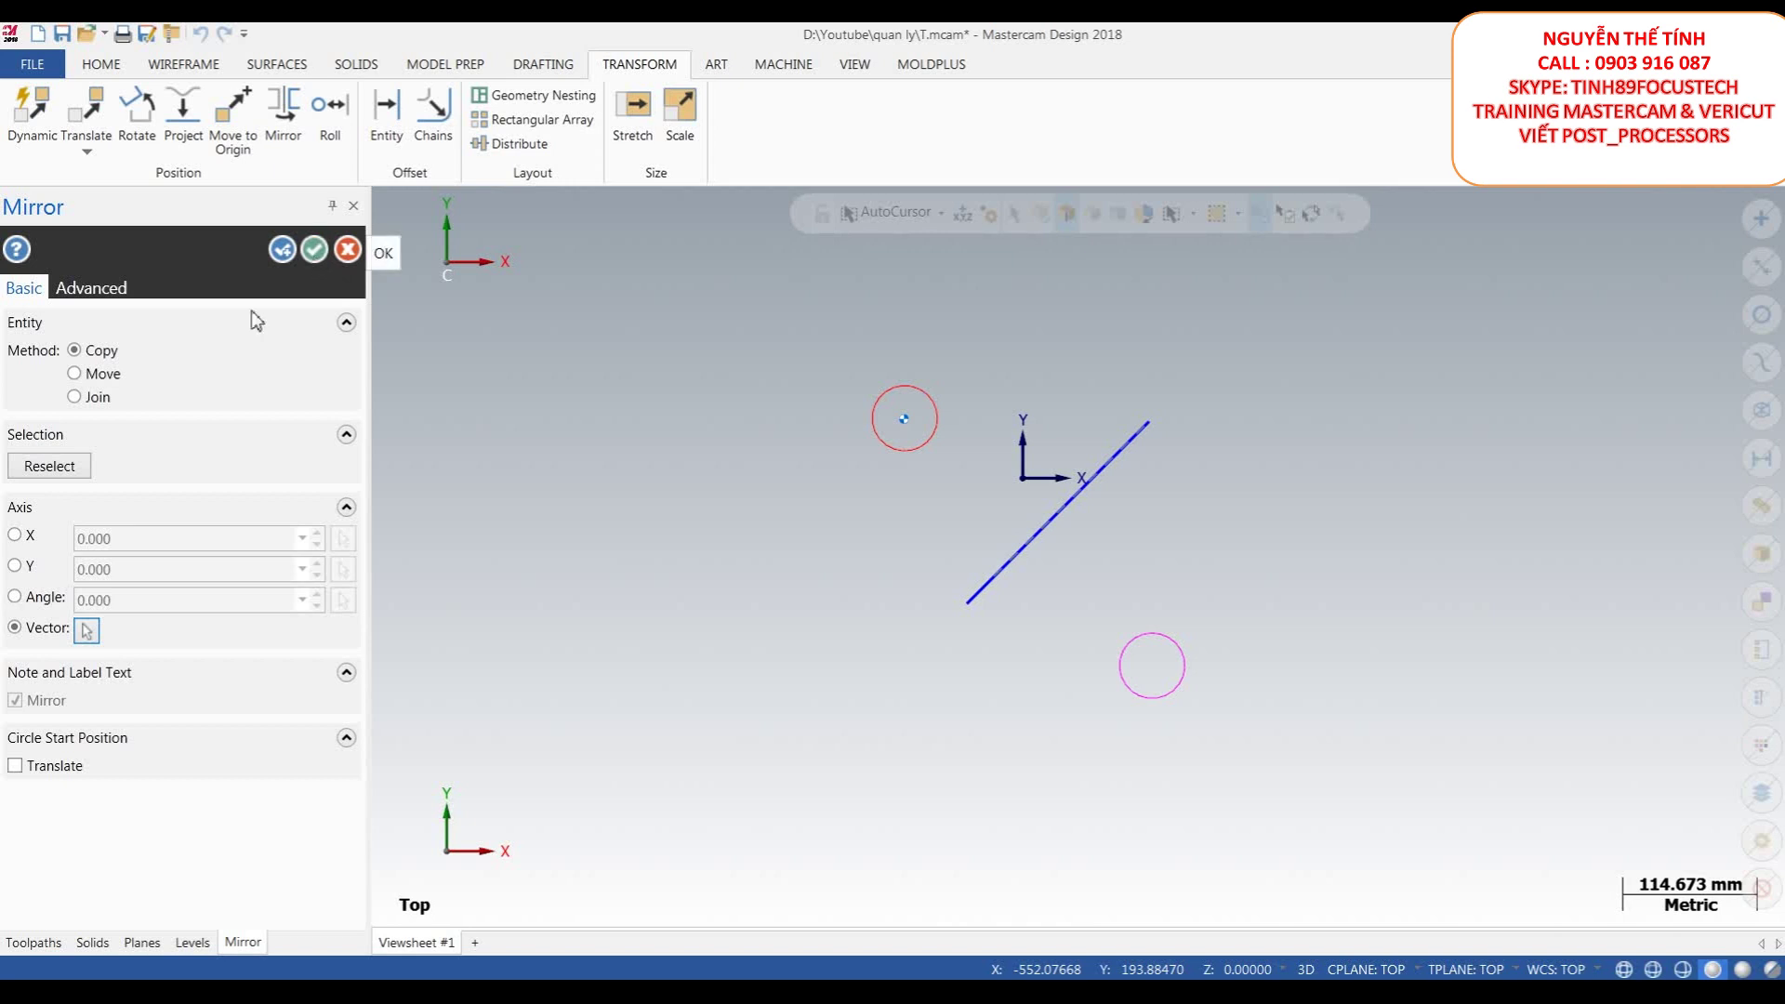
- Preview the mirror with the Move method, restore the Copy method, and apply the mirror
click(115, 398)
click(76, 374)
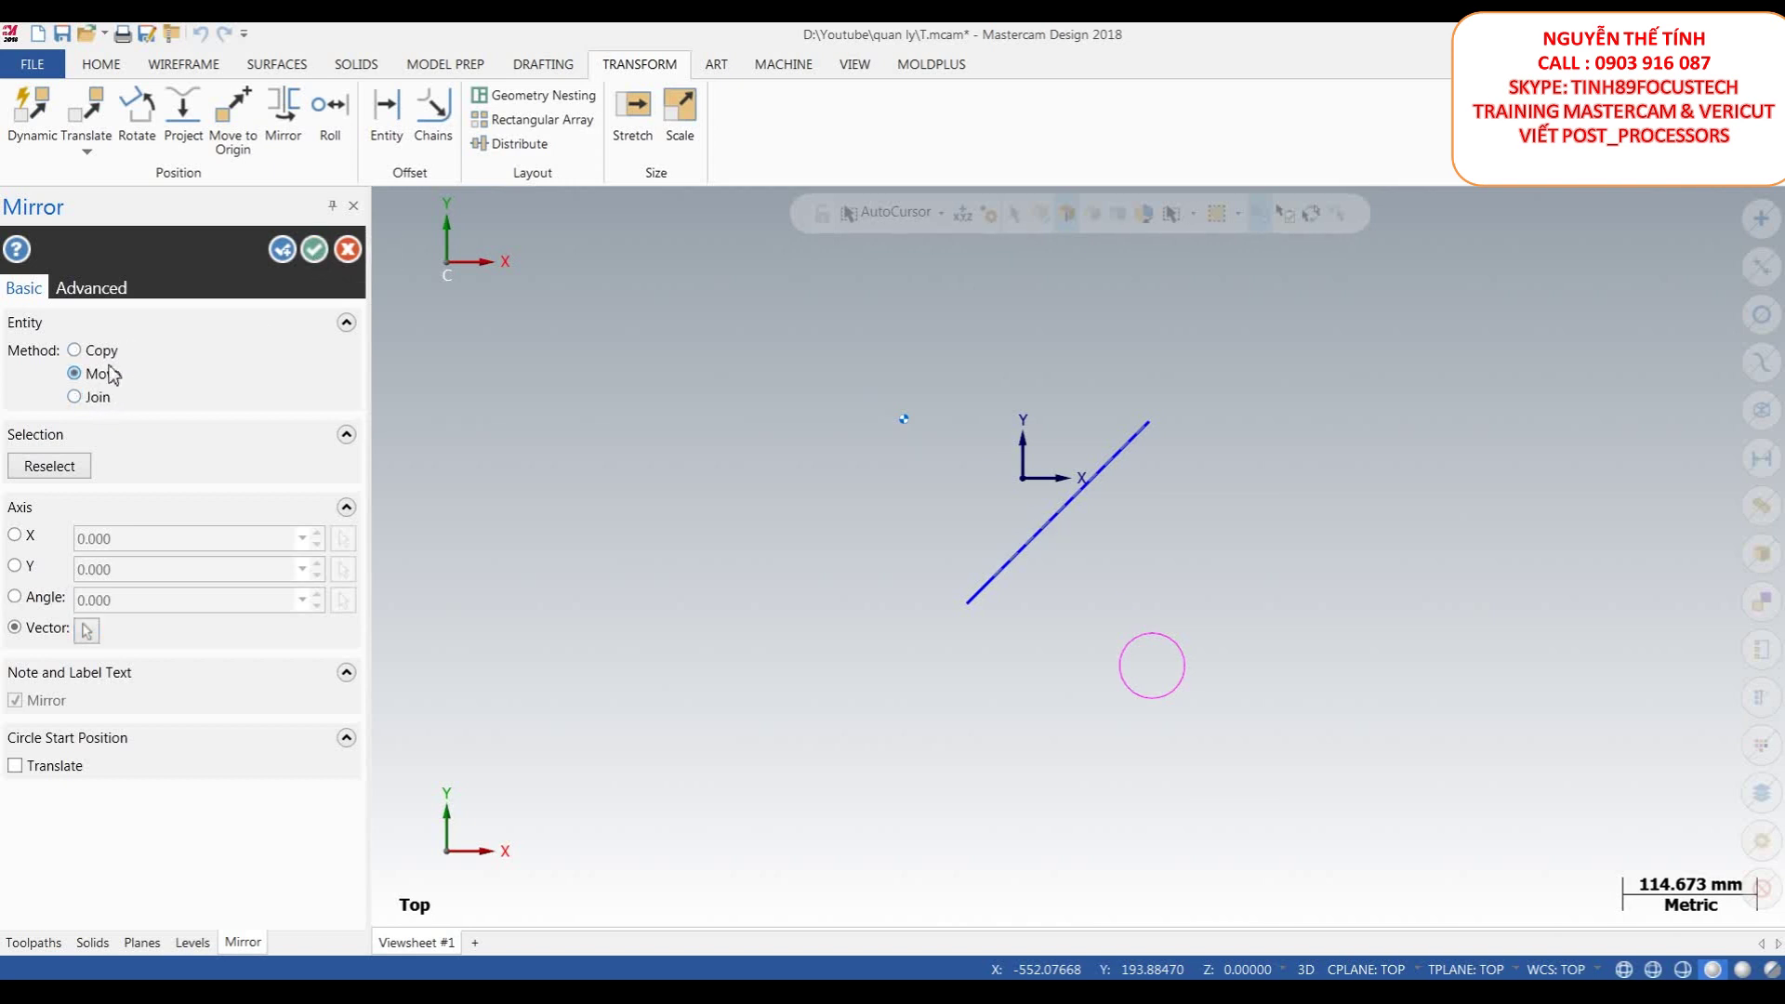
click(104, 352)
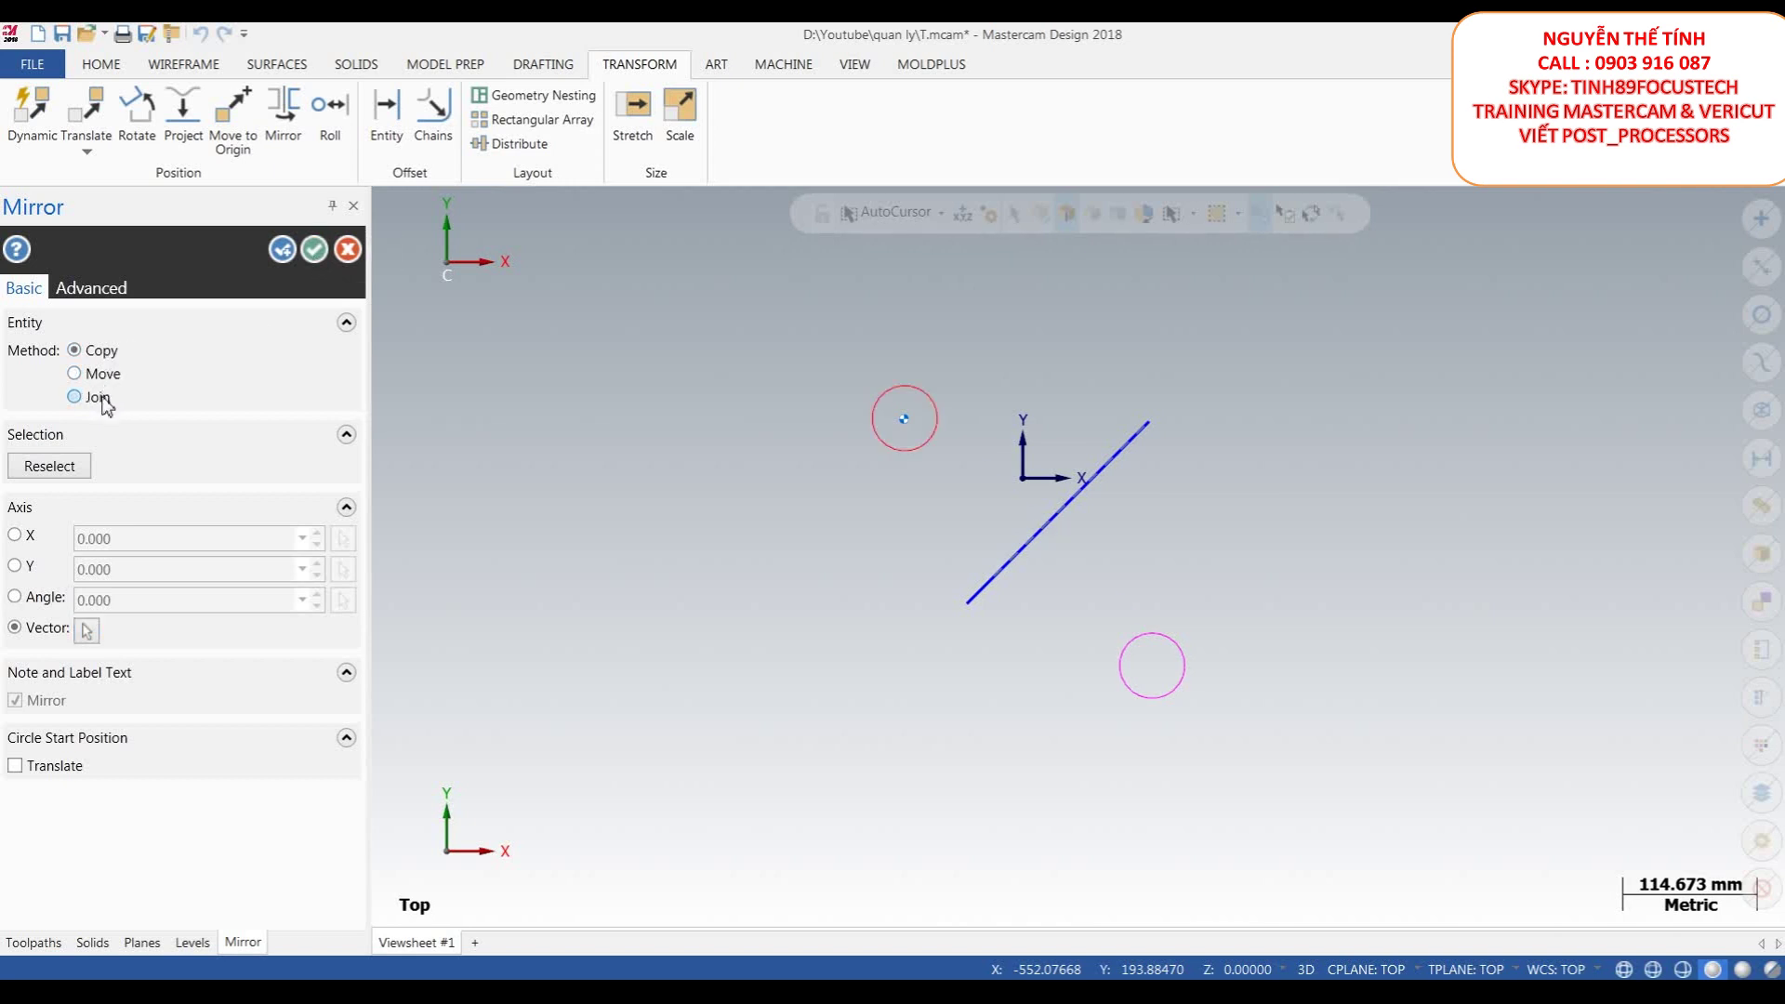
click(314, 249)
- Delete both circles and the diagonal line, and switch to the isometric view
scroll(818, 372, down, 2)
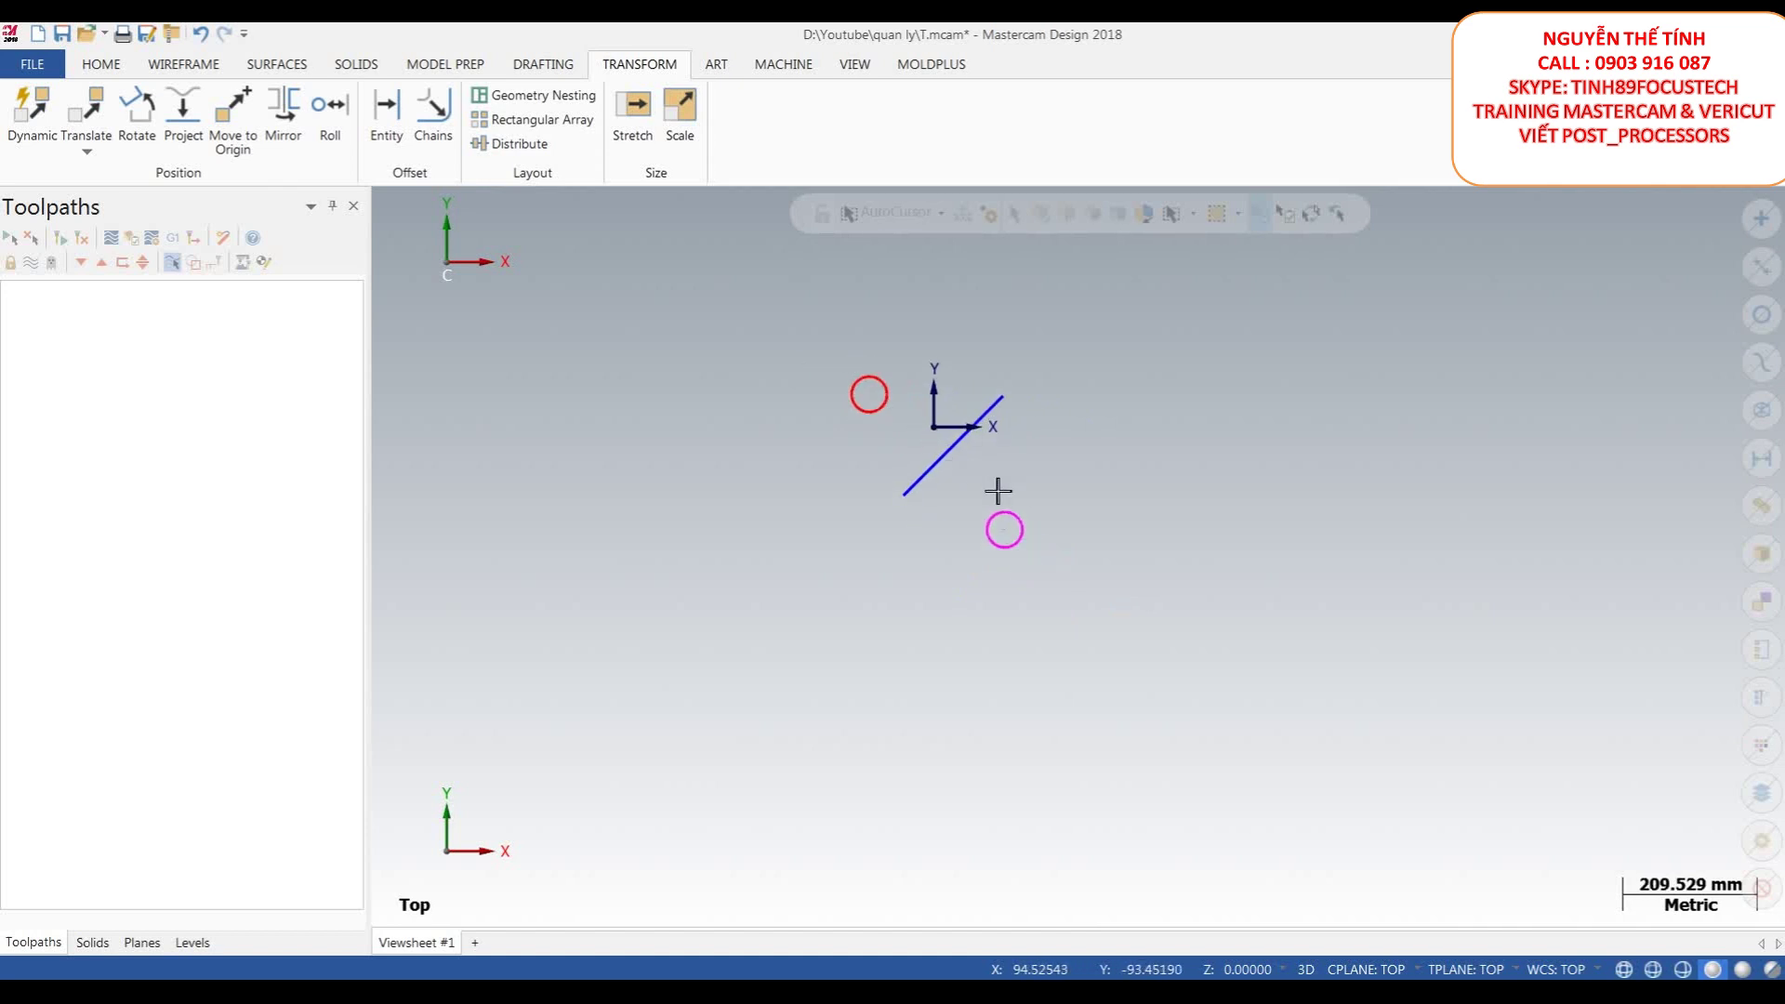
drag(1119, 625, 770, 335)
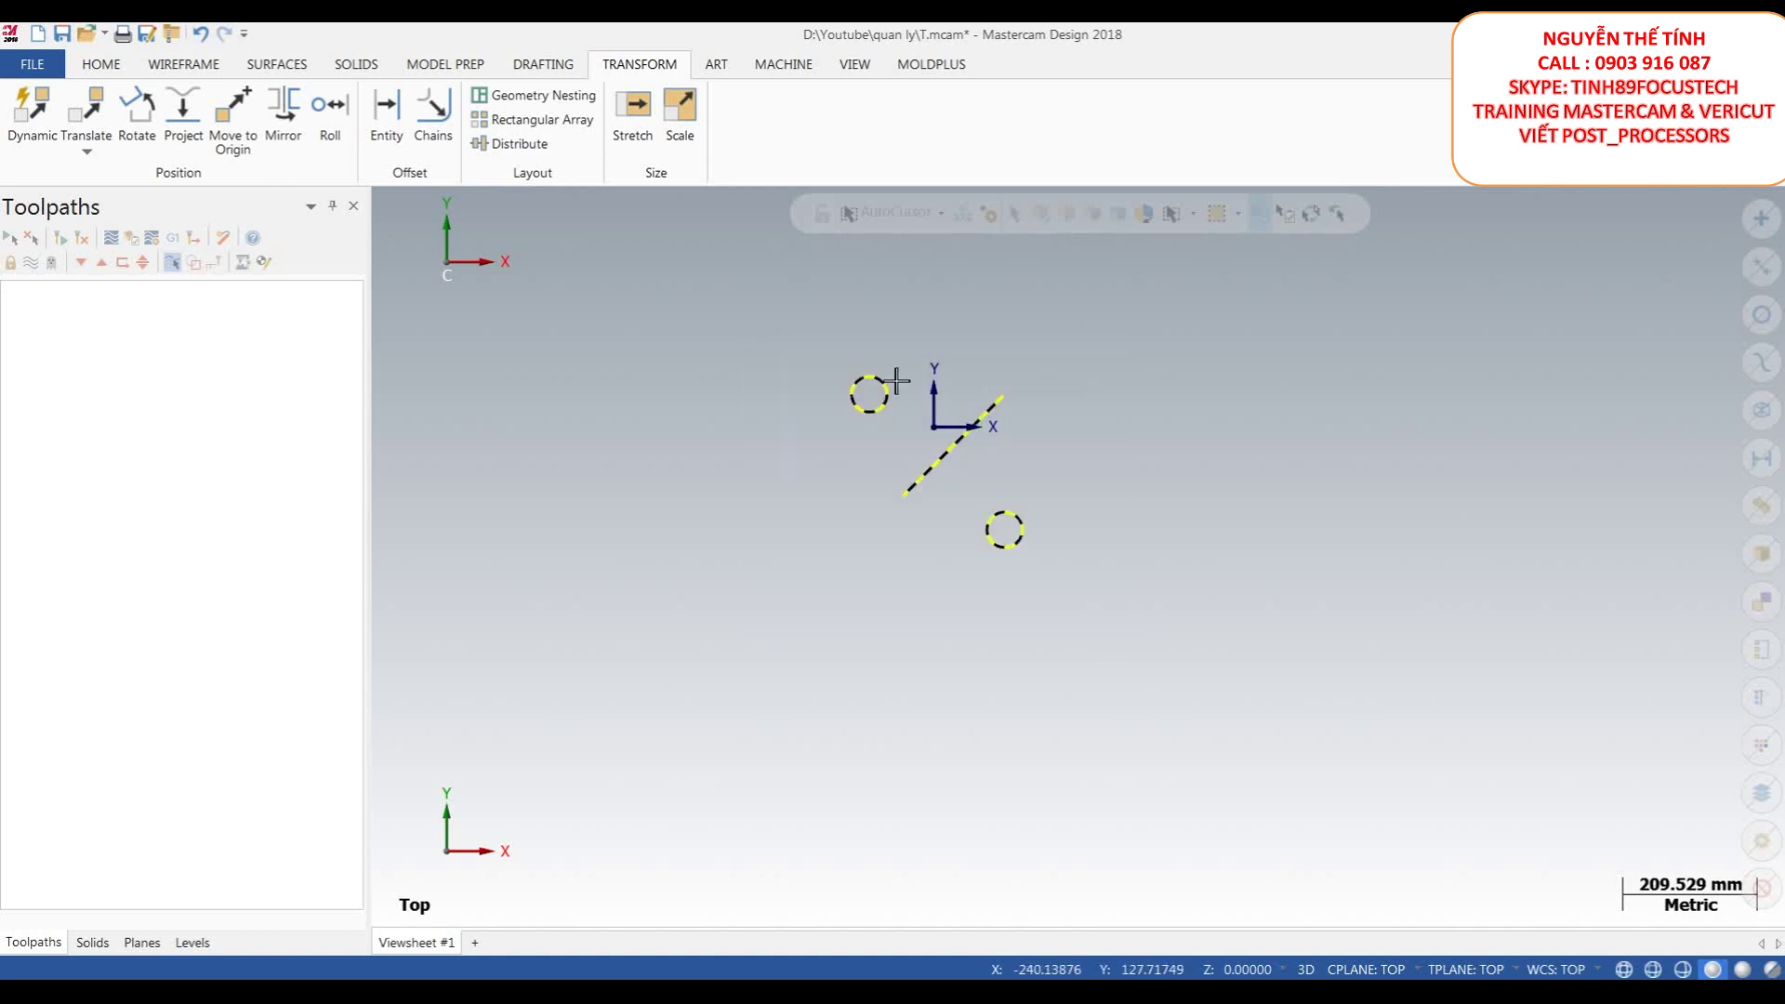
right_click(1262, 397)
click(1336, 622)
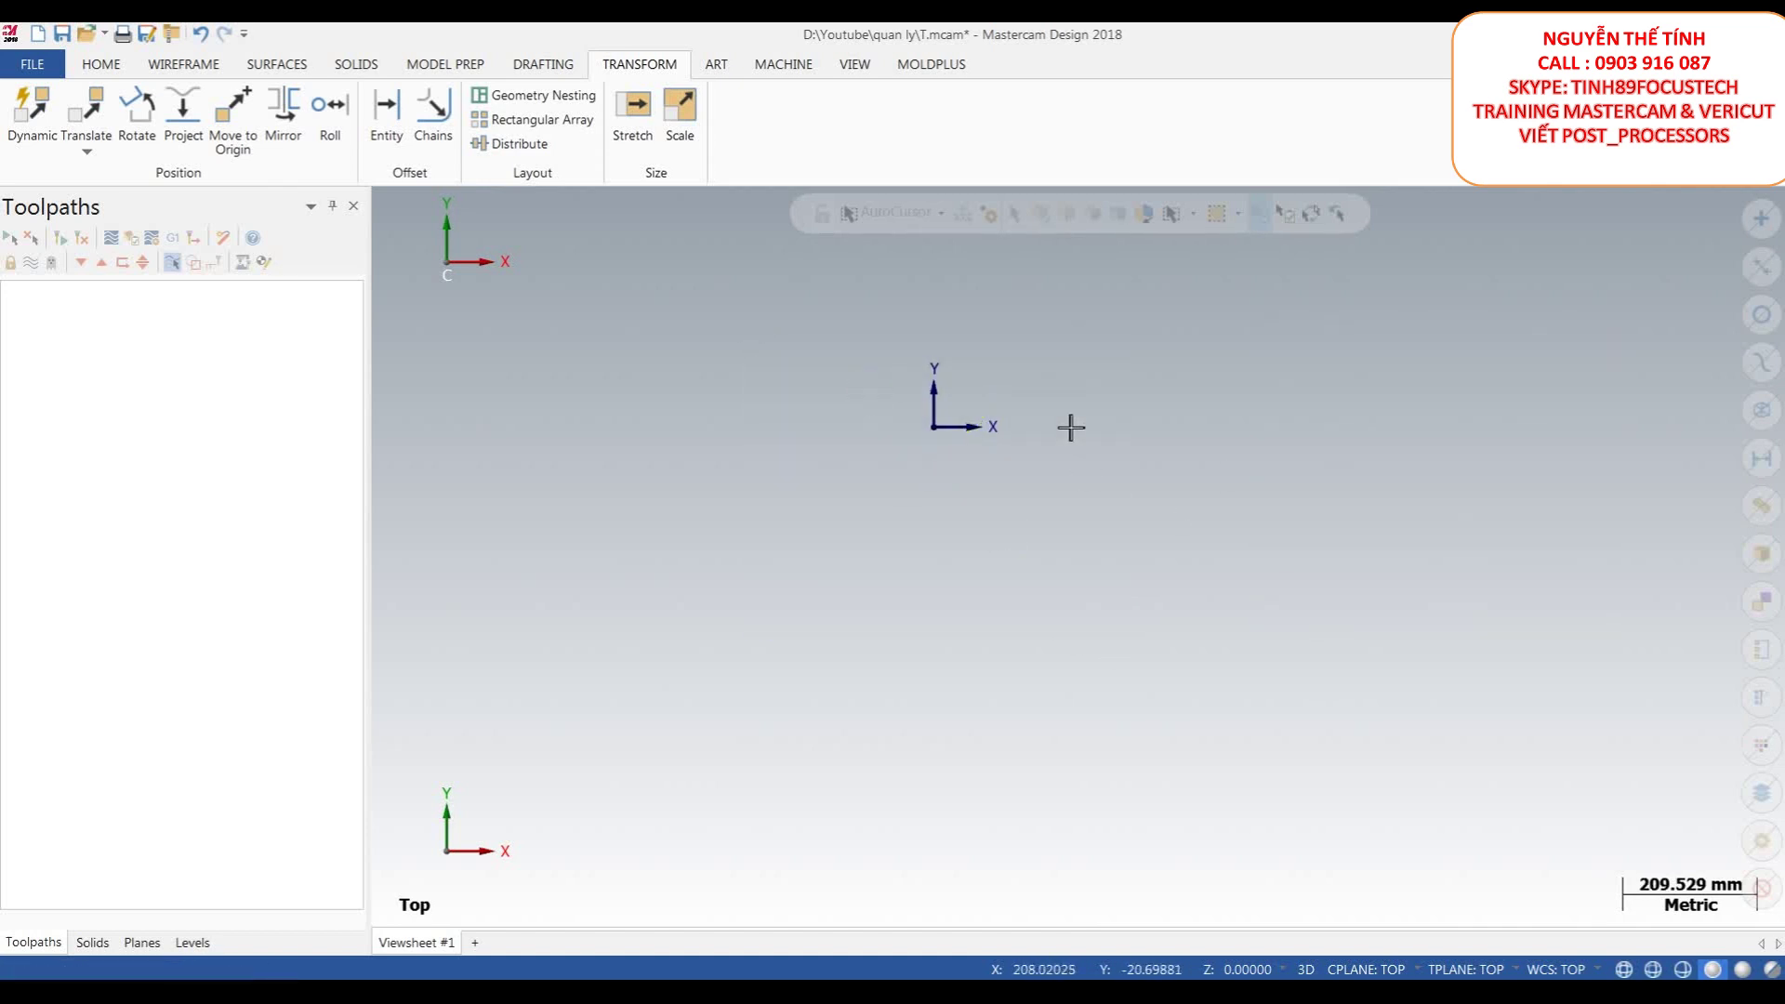
right_click(1151, 357)
click(1269, 539)
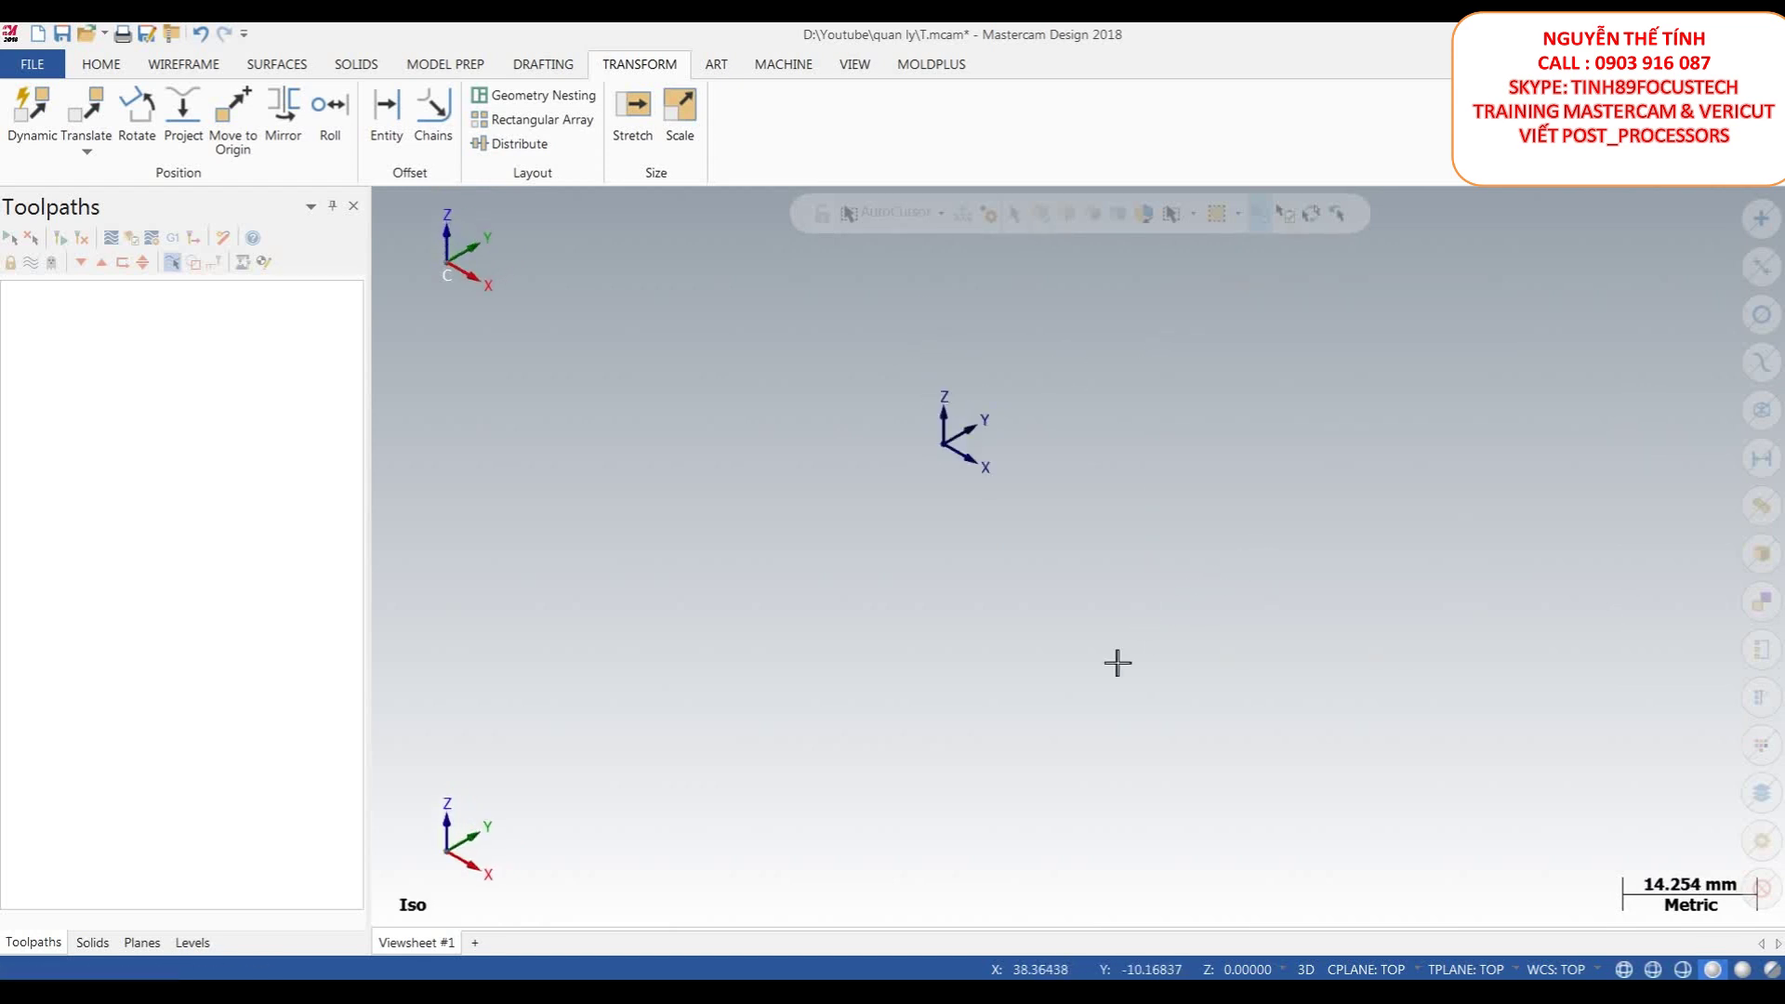
- Create a solid primitive cylinder at the origin with a radius of about 4.2 mm and a height of about 7.1 mm
click(343, 67)
click(31, 116)
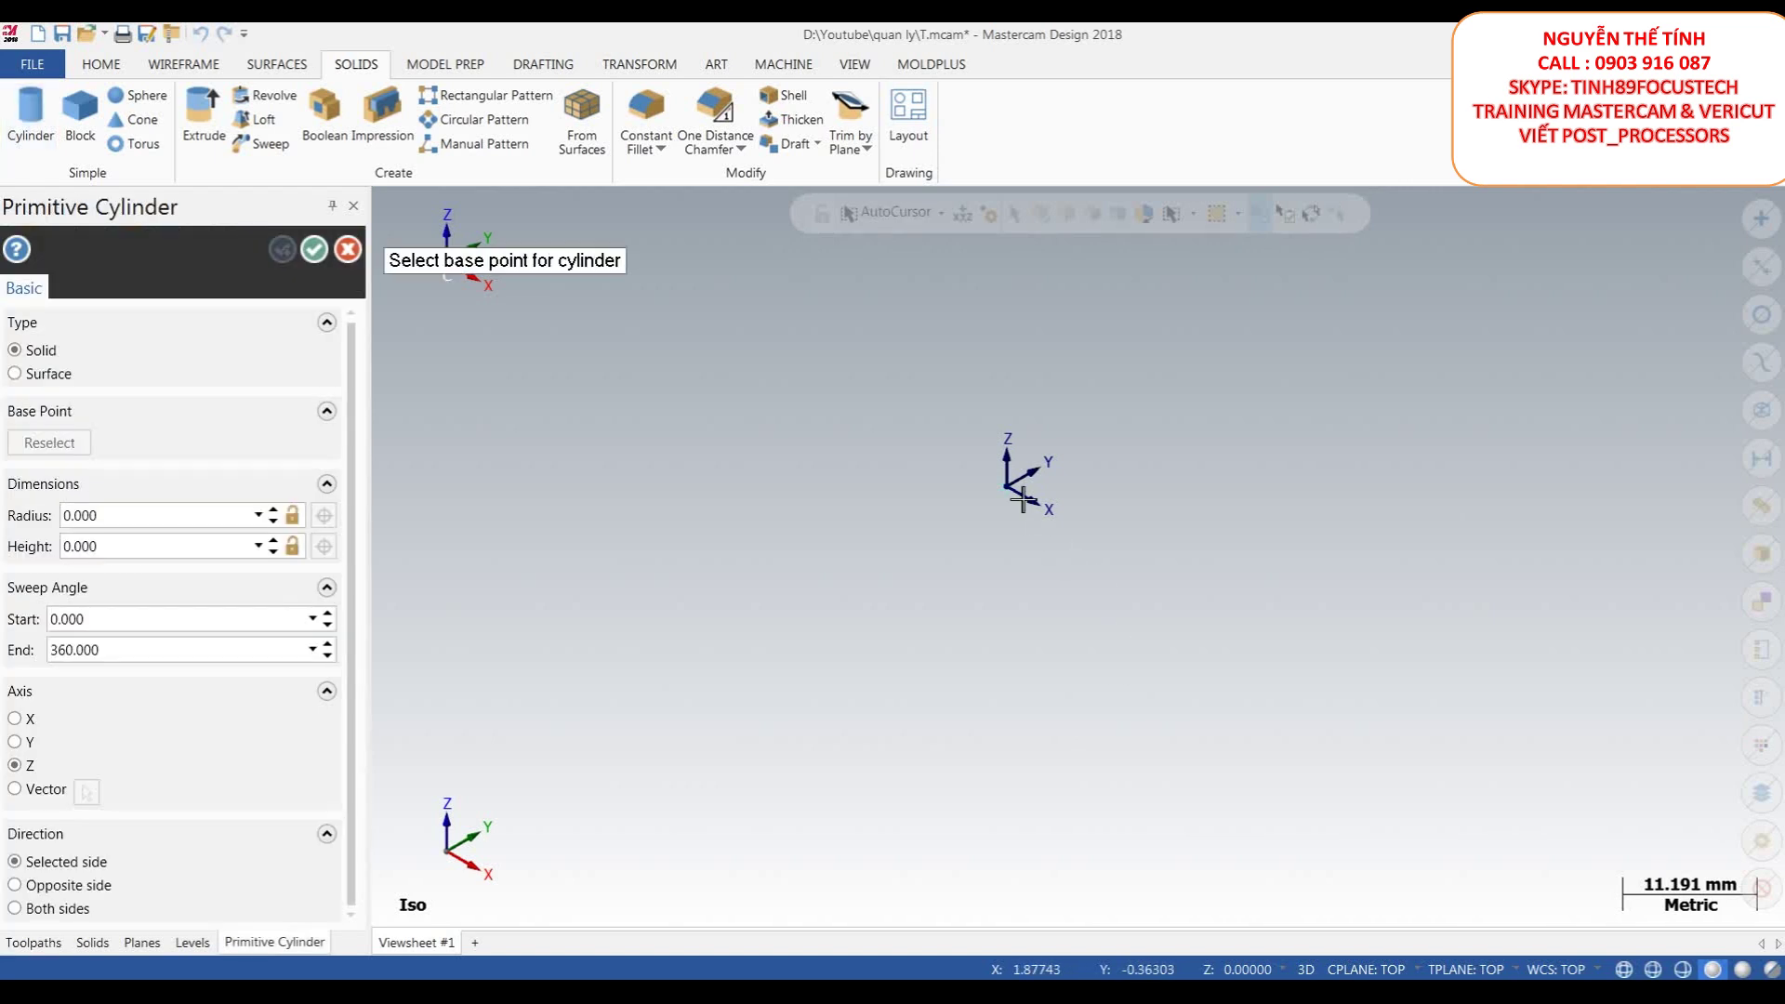
click(1009, 490)
click(1057, 486)
click(1042, 405)
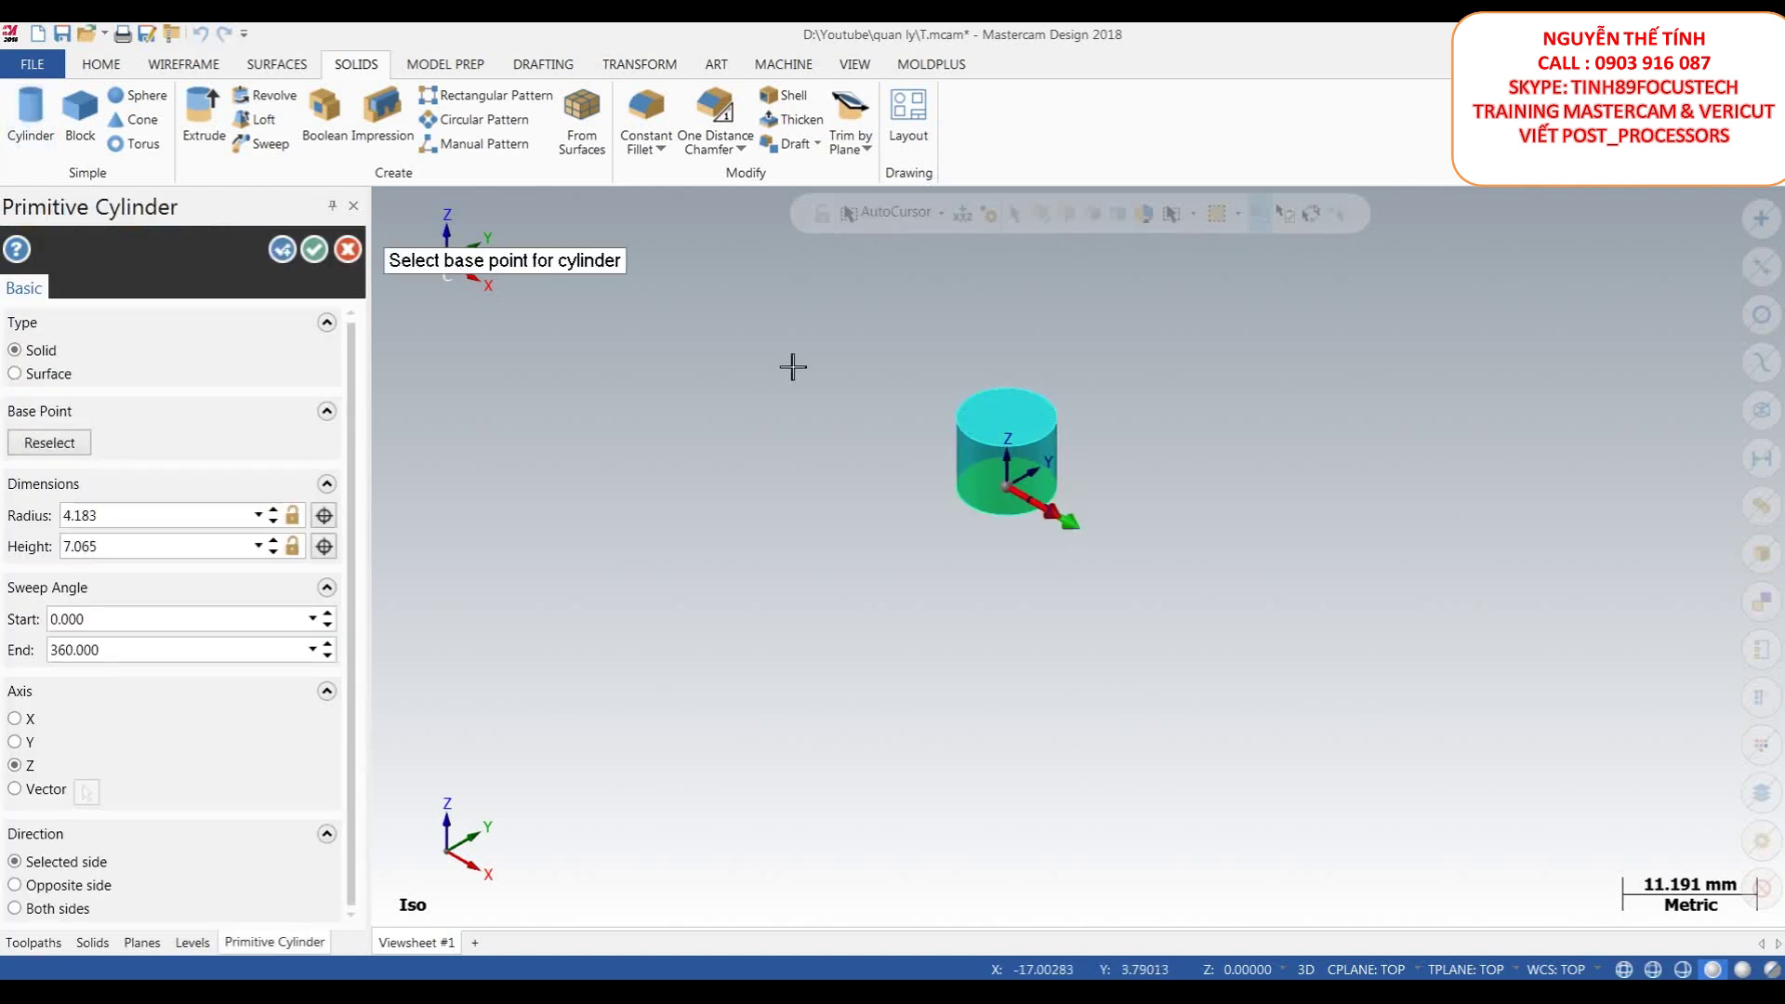
click(315, 249)
- Select the cylinder for the Scale command and set a uniform scale factor of 5
scroll(1085, 390, up, 2)
scroll(1085, 391, down, 1)
click(639, 63)
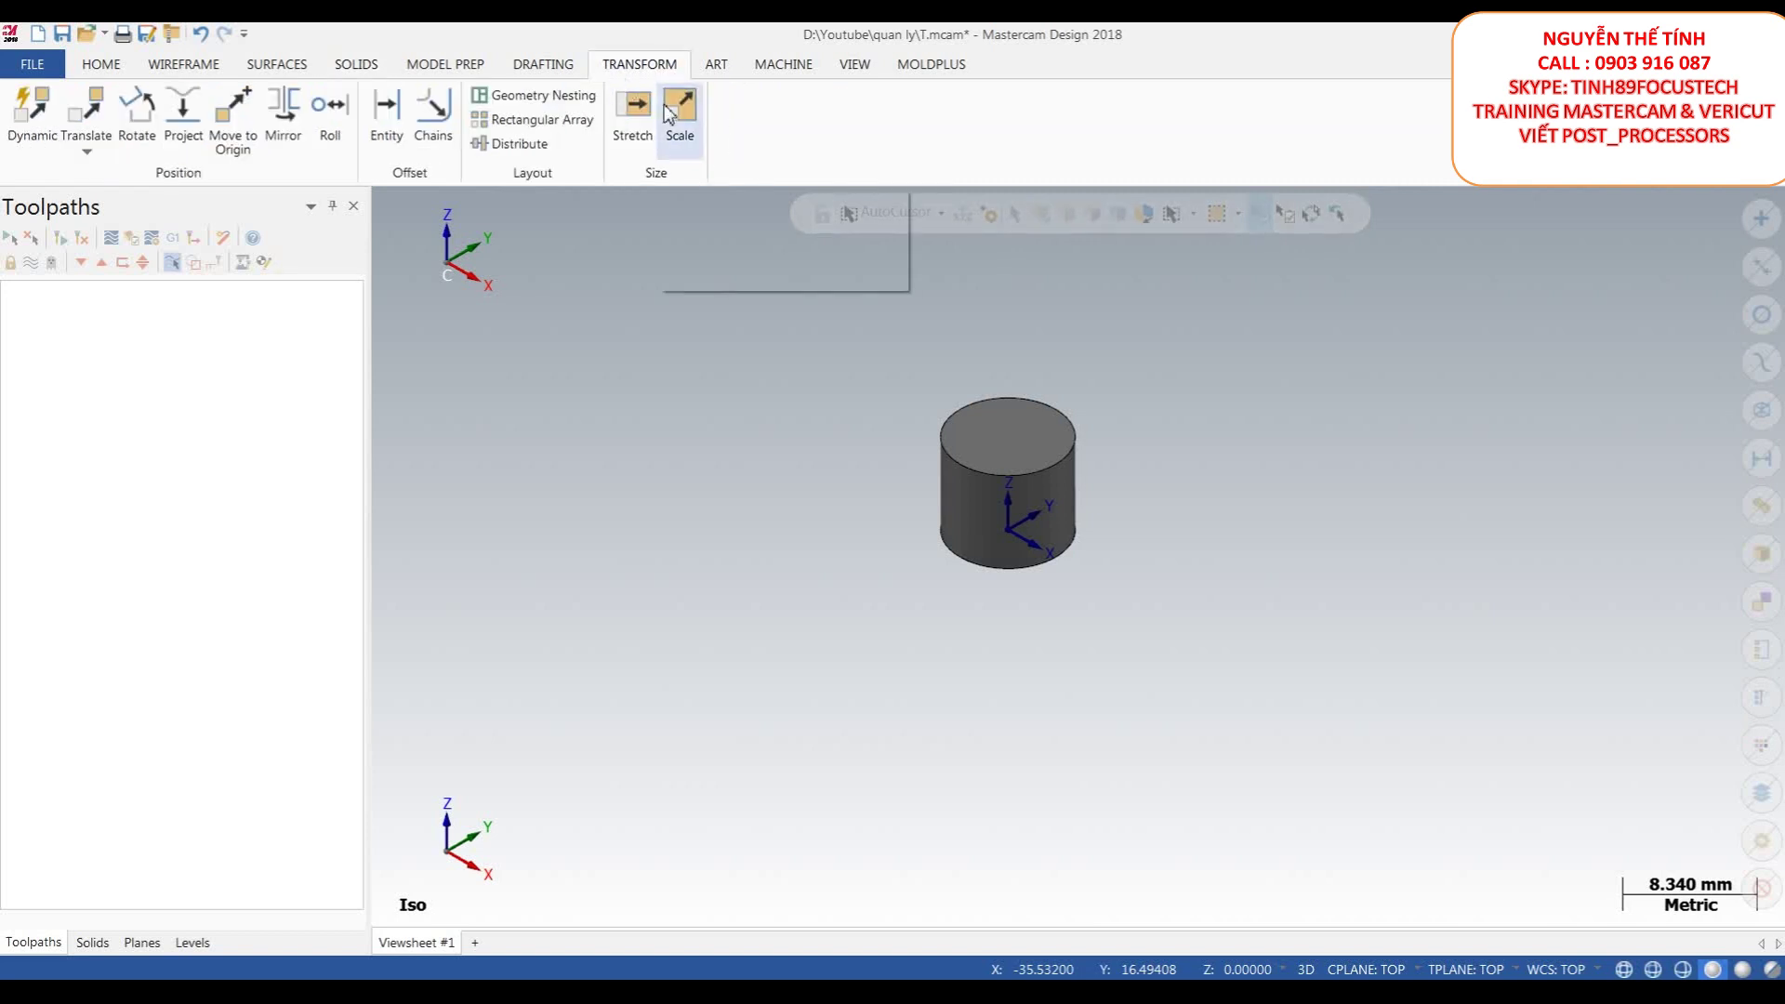
click(1060, 484)
scroll(1069, 570, down, 1)
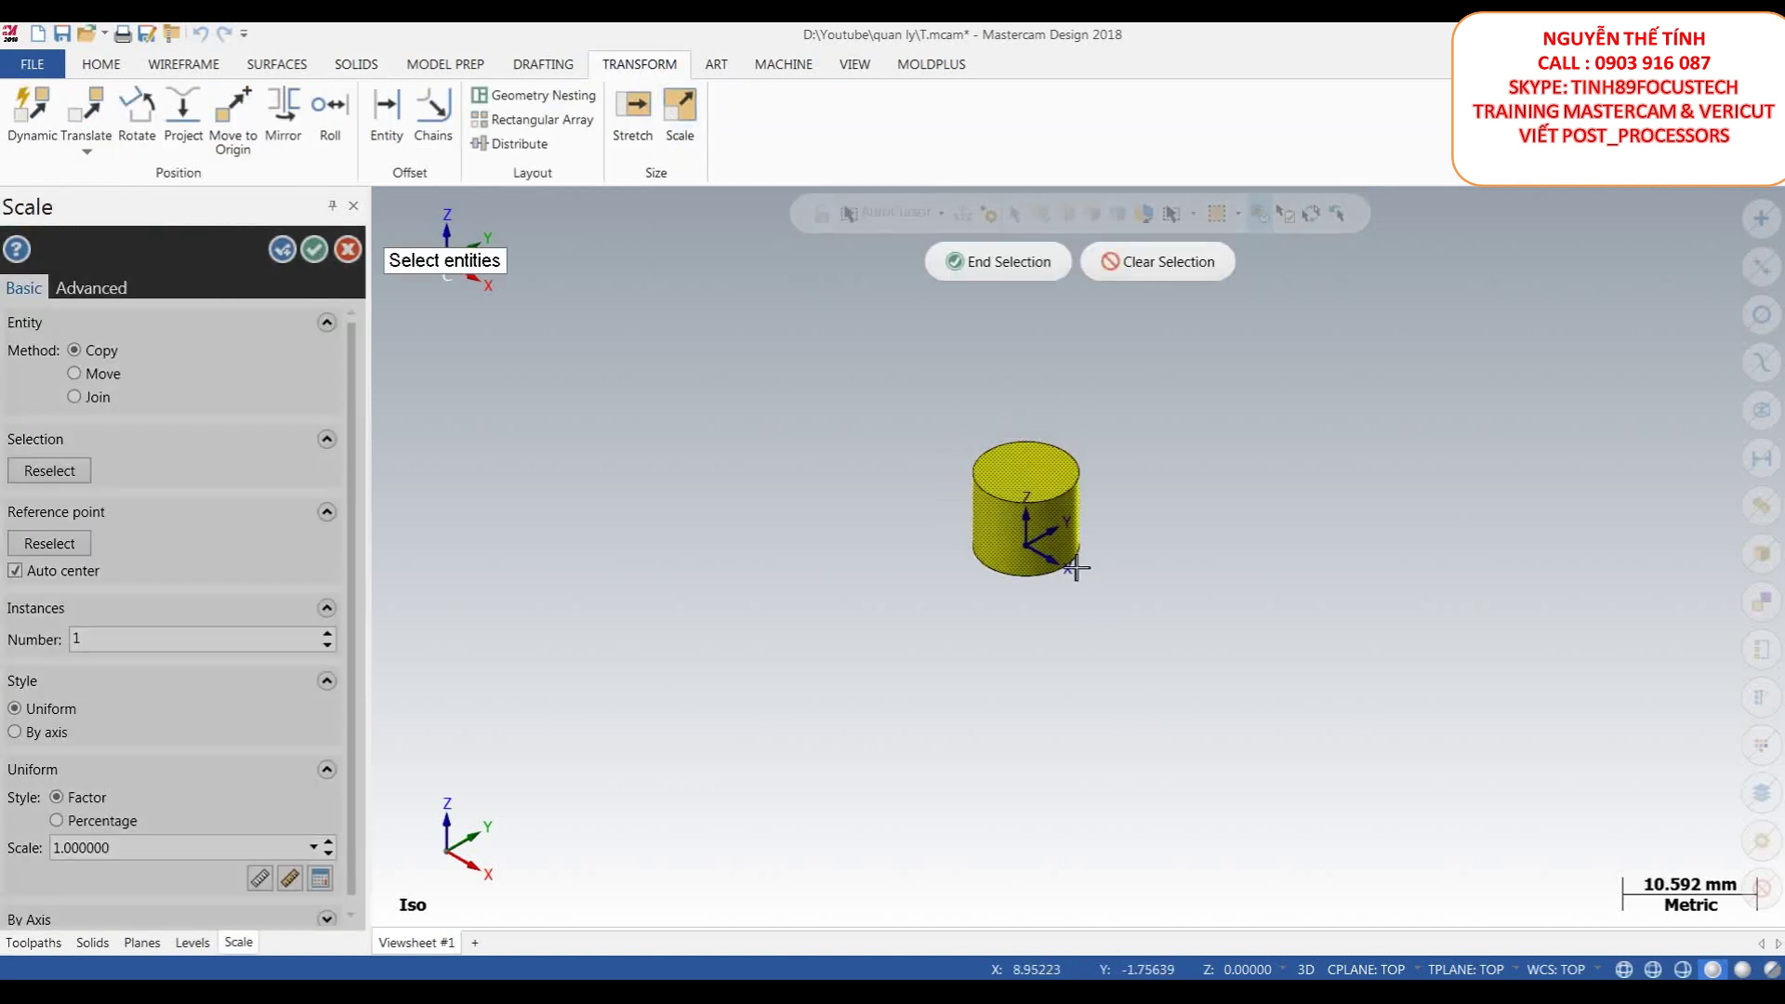
scroll(1018, 490, up, 1)
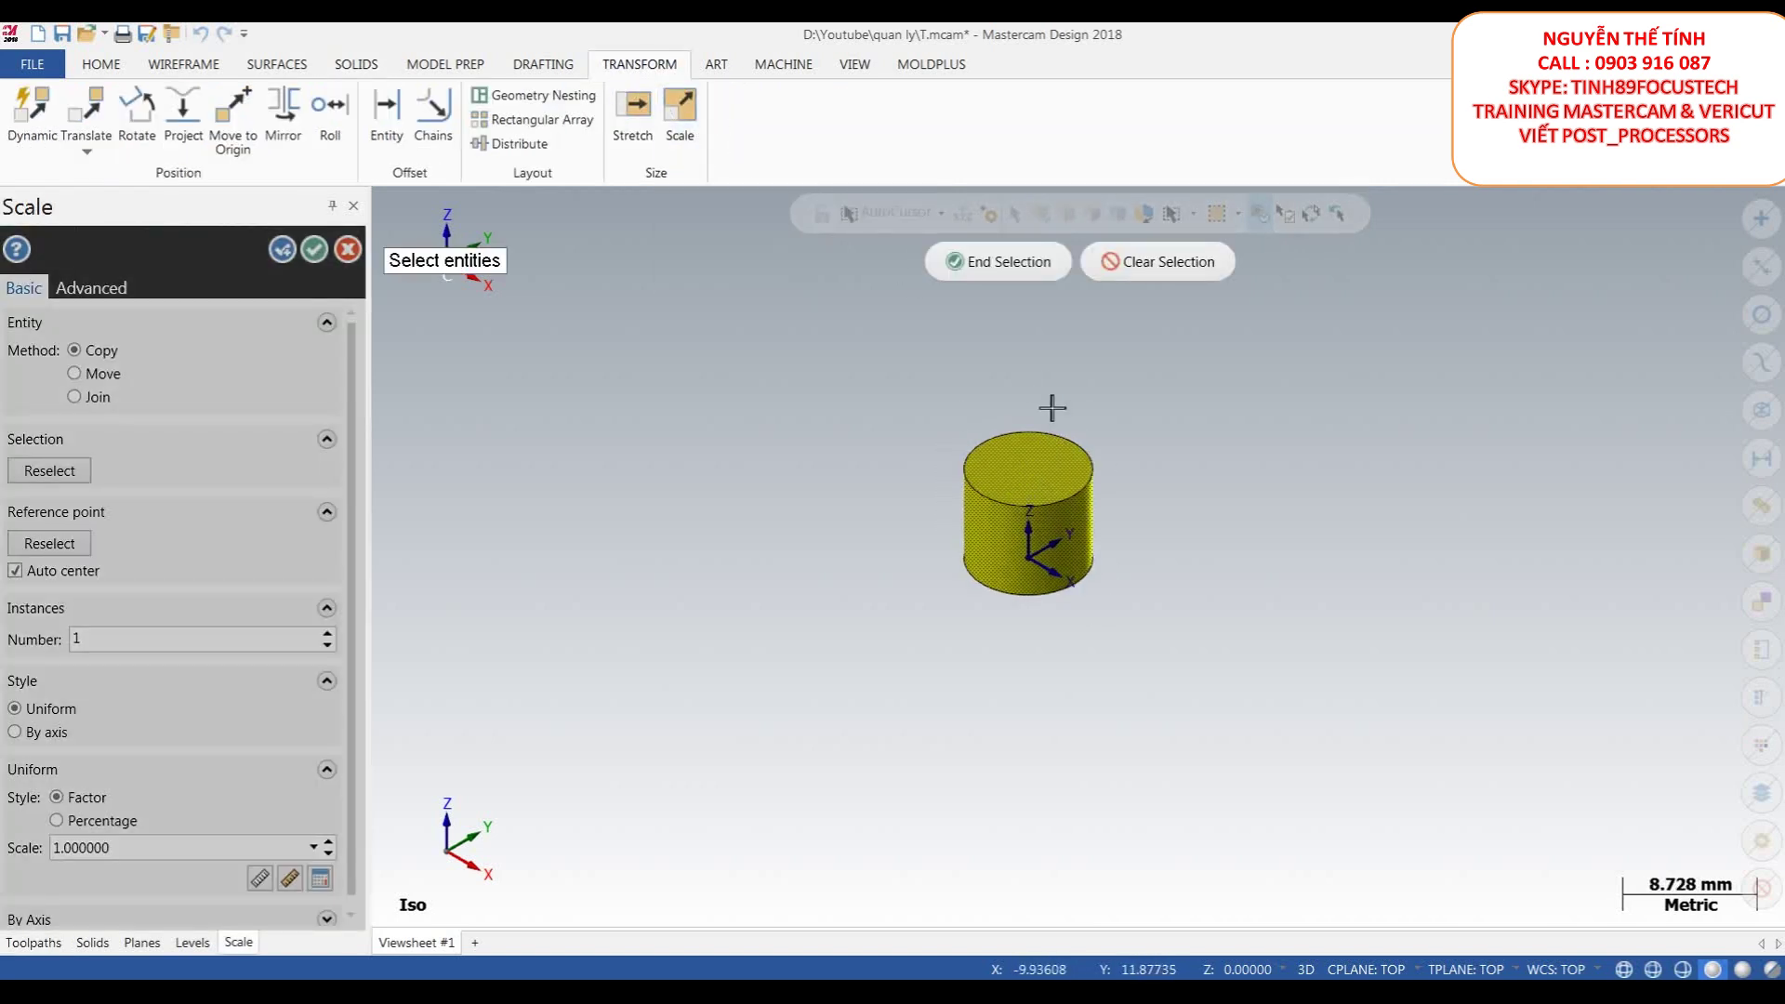
click(1007, 270)
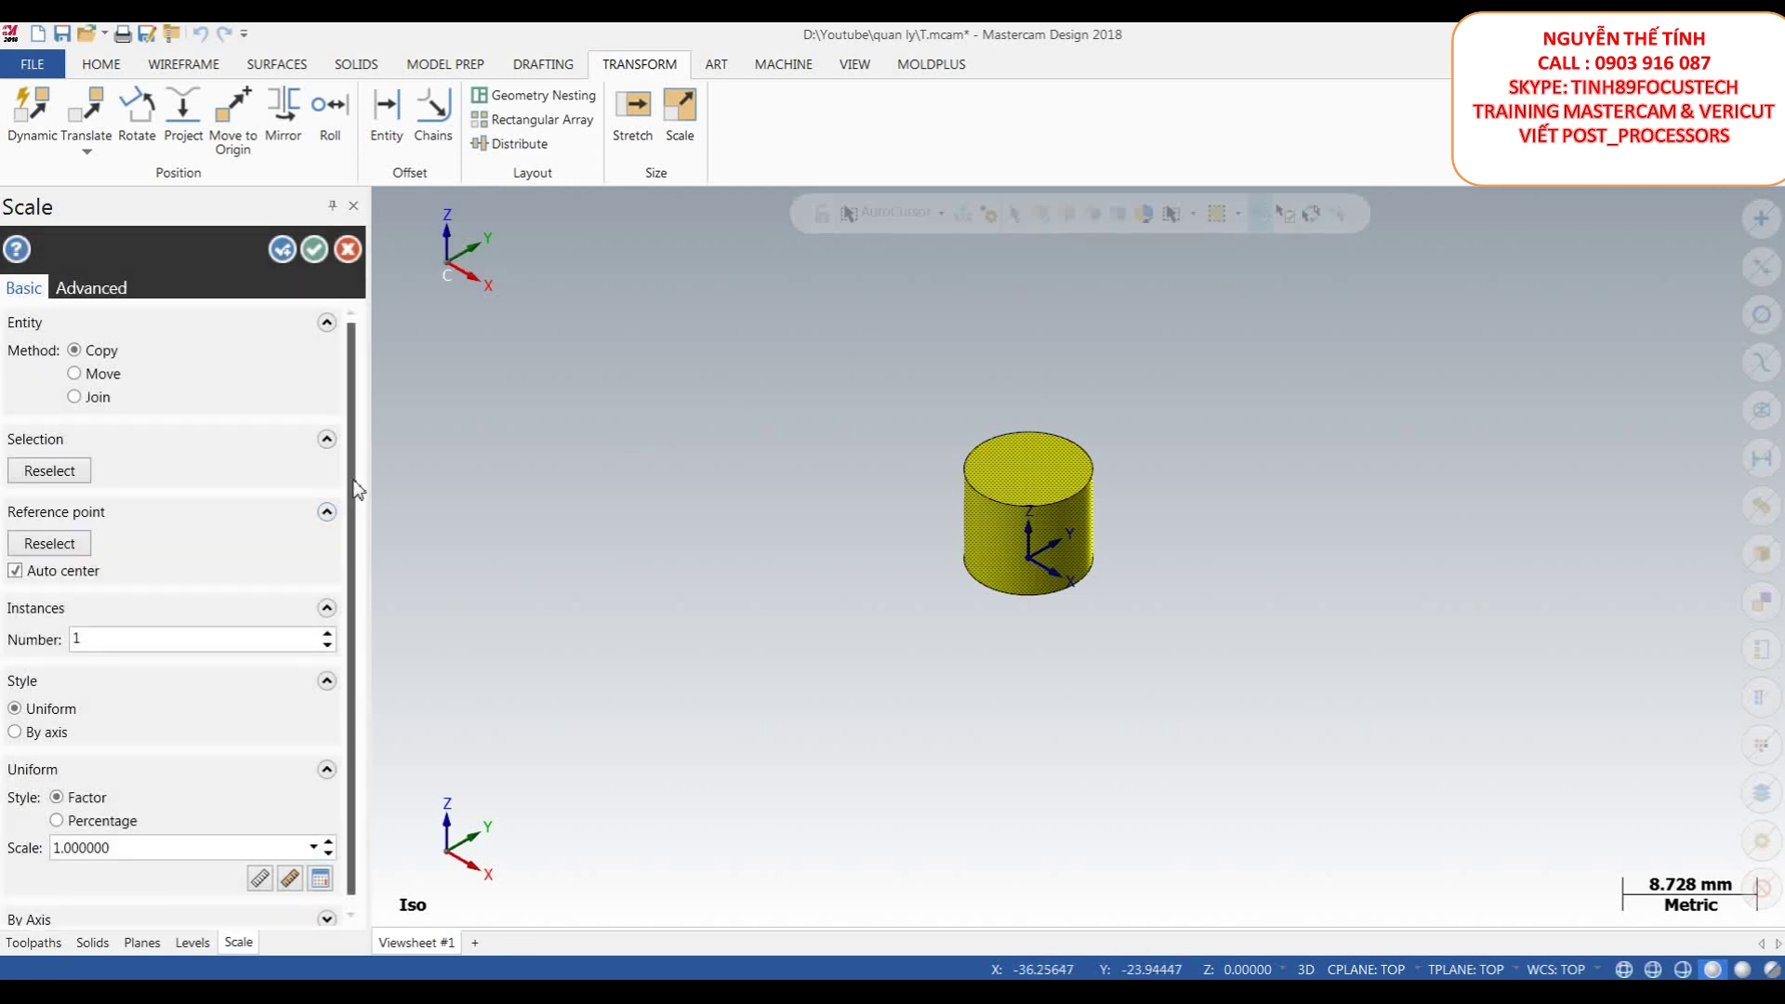
drag(354, 481, 357, 556)
double_click(142, 835)
text(5)
key(Return)
scroll(1020, 706, down, 5)
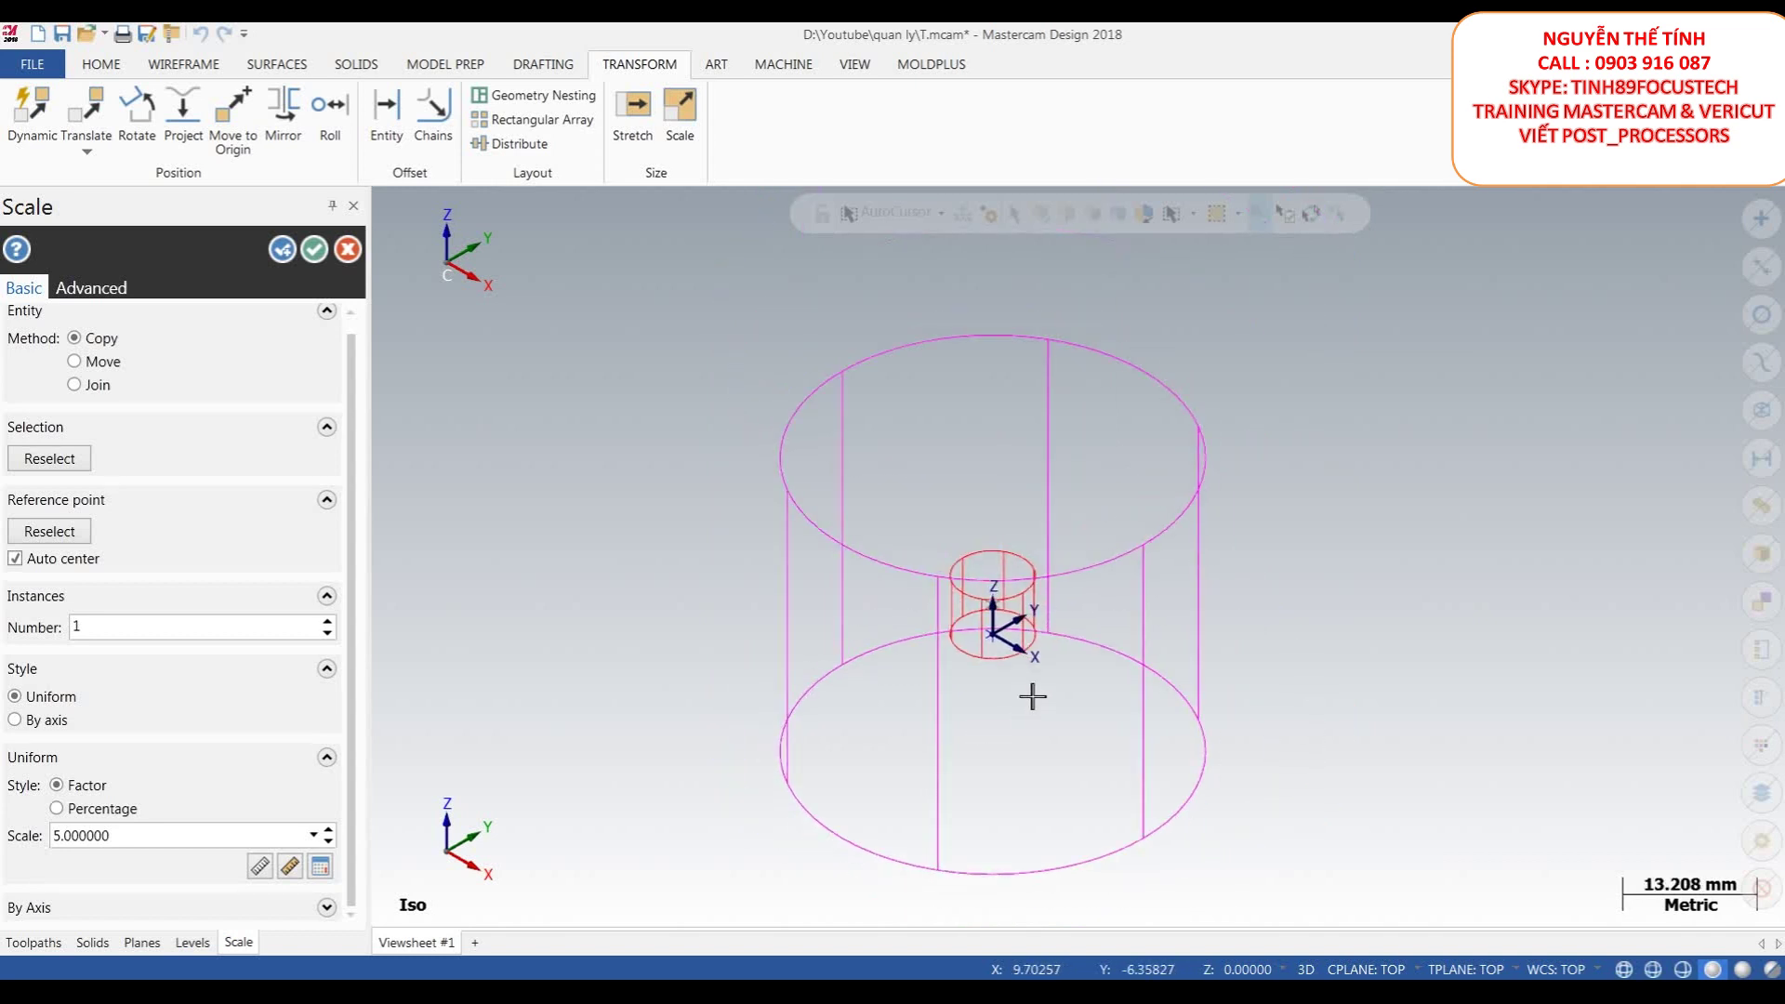
scroll(1100, 629, up, 1)
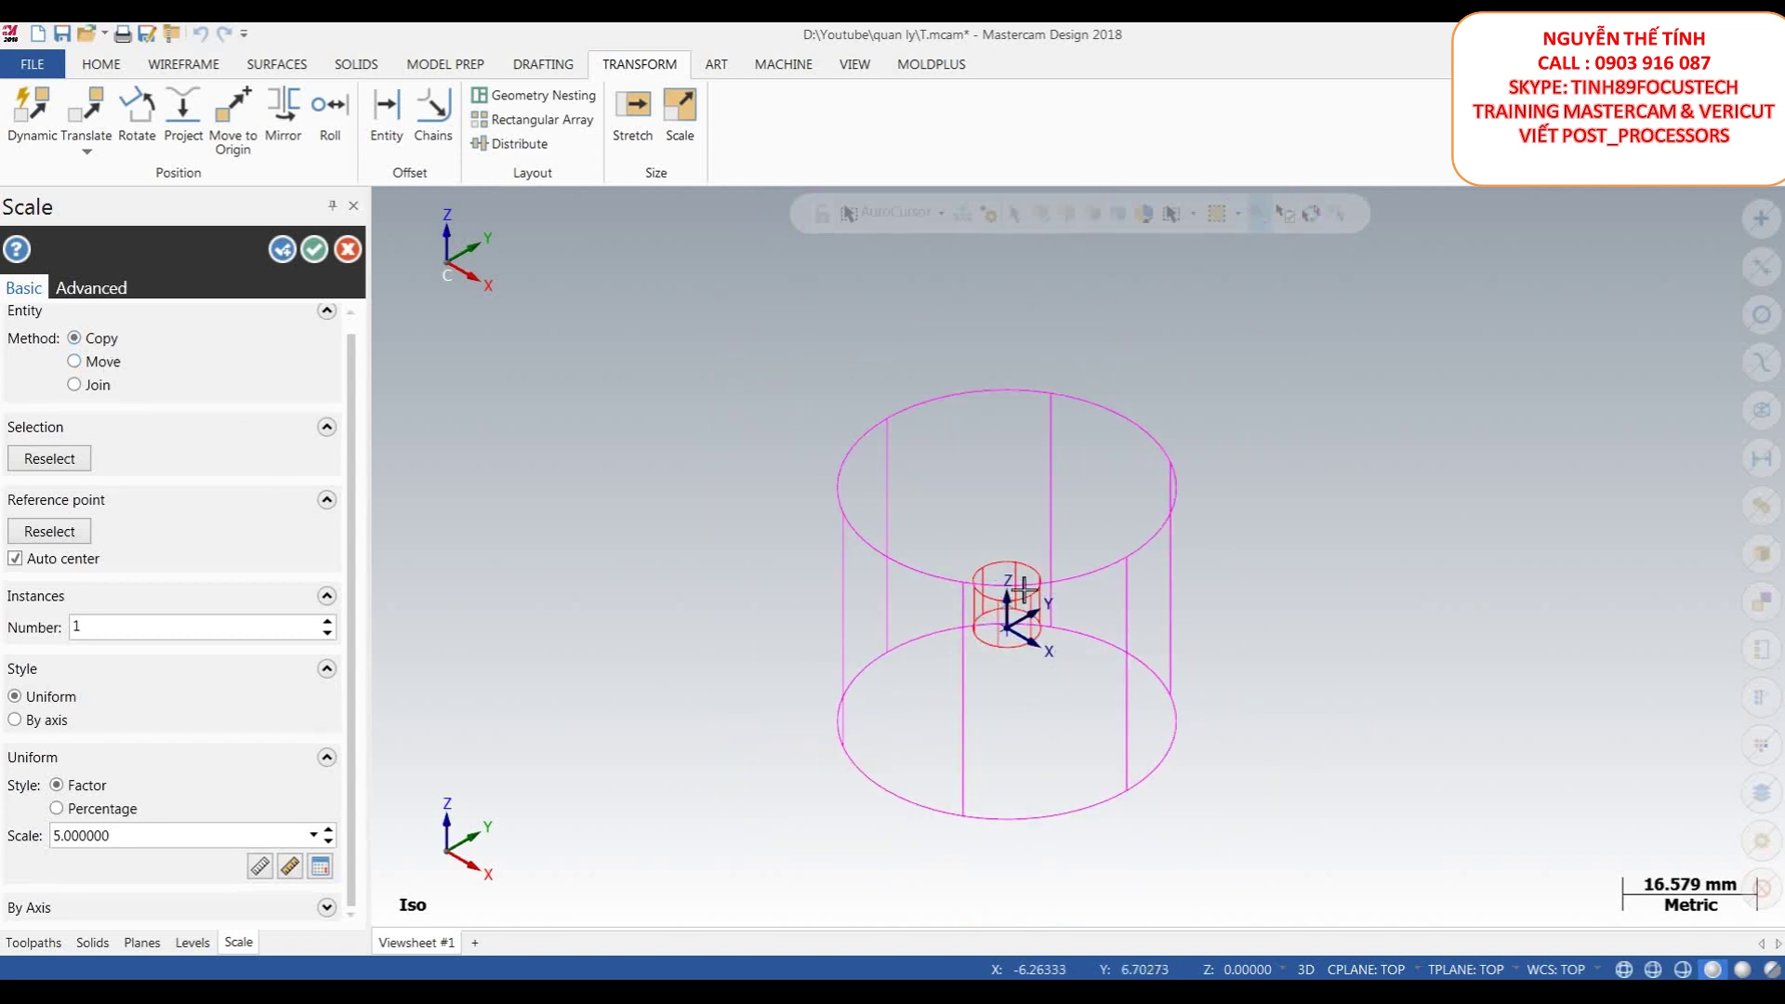
- Change the scaling method to Move and apply it, keeping the Scale command open
click(75, 361)
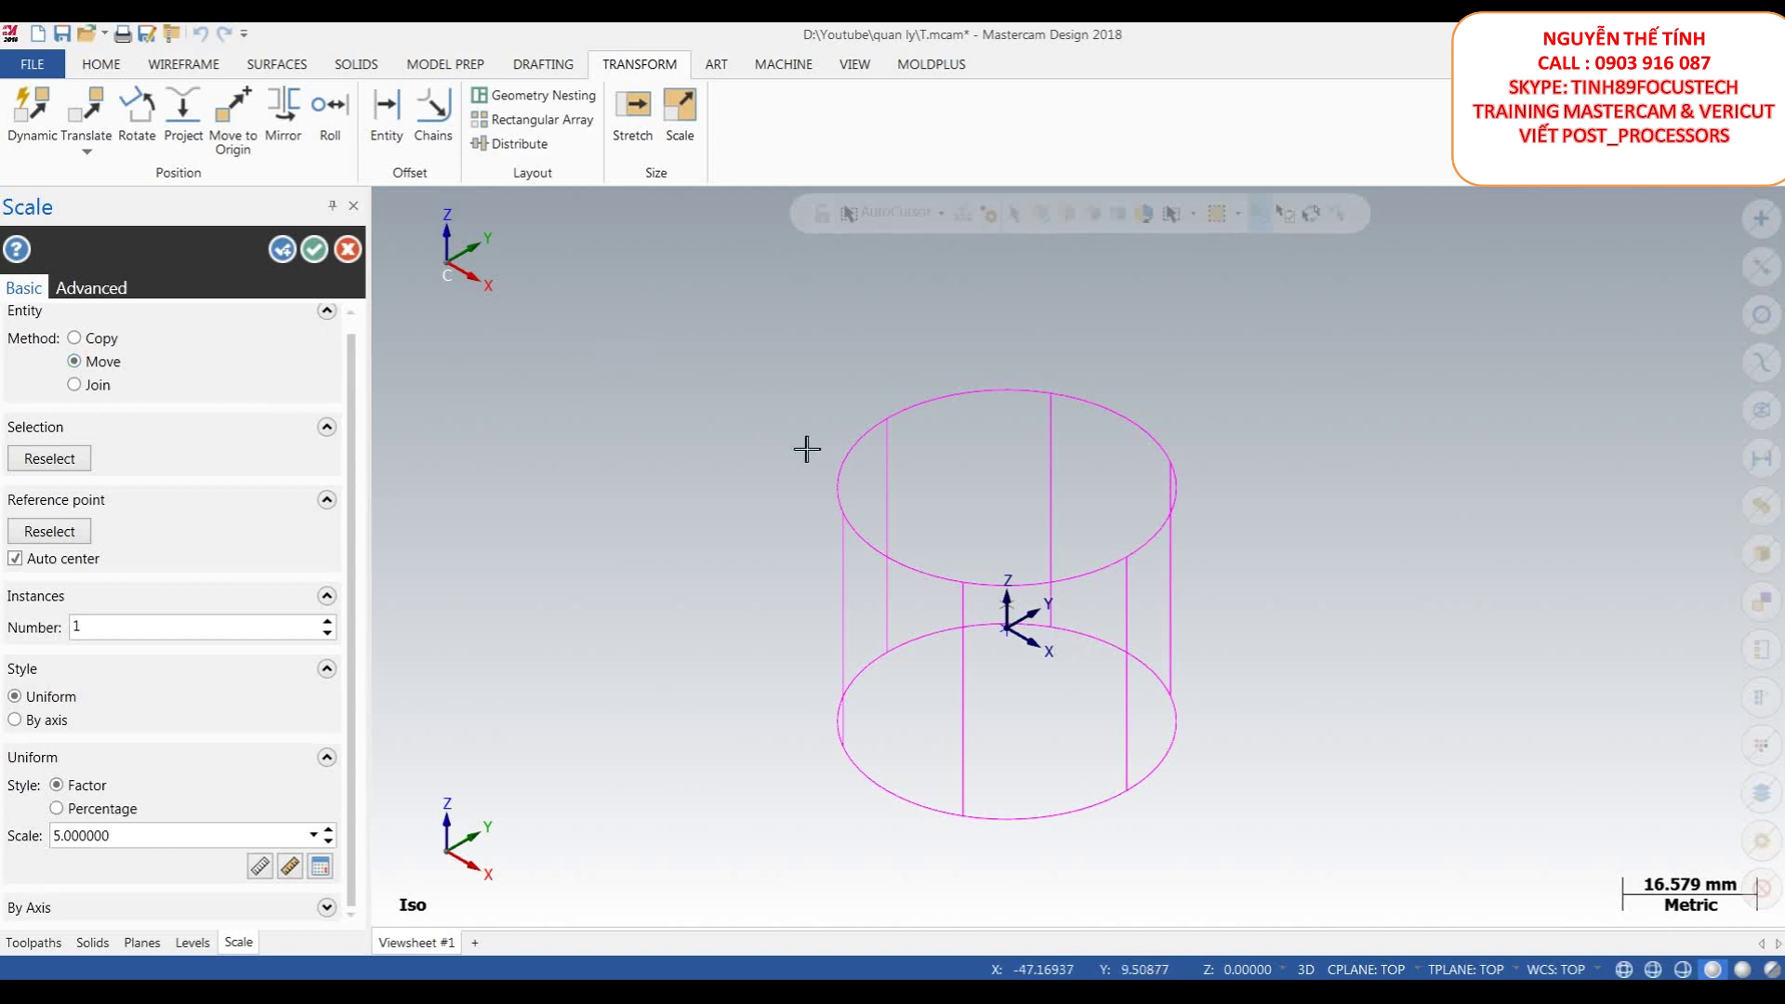
scroll(809, 448, down, 2)
click(289, 260)
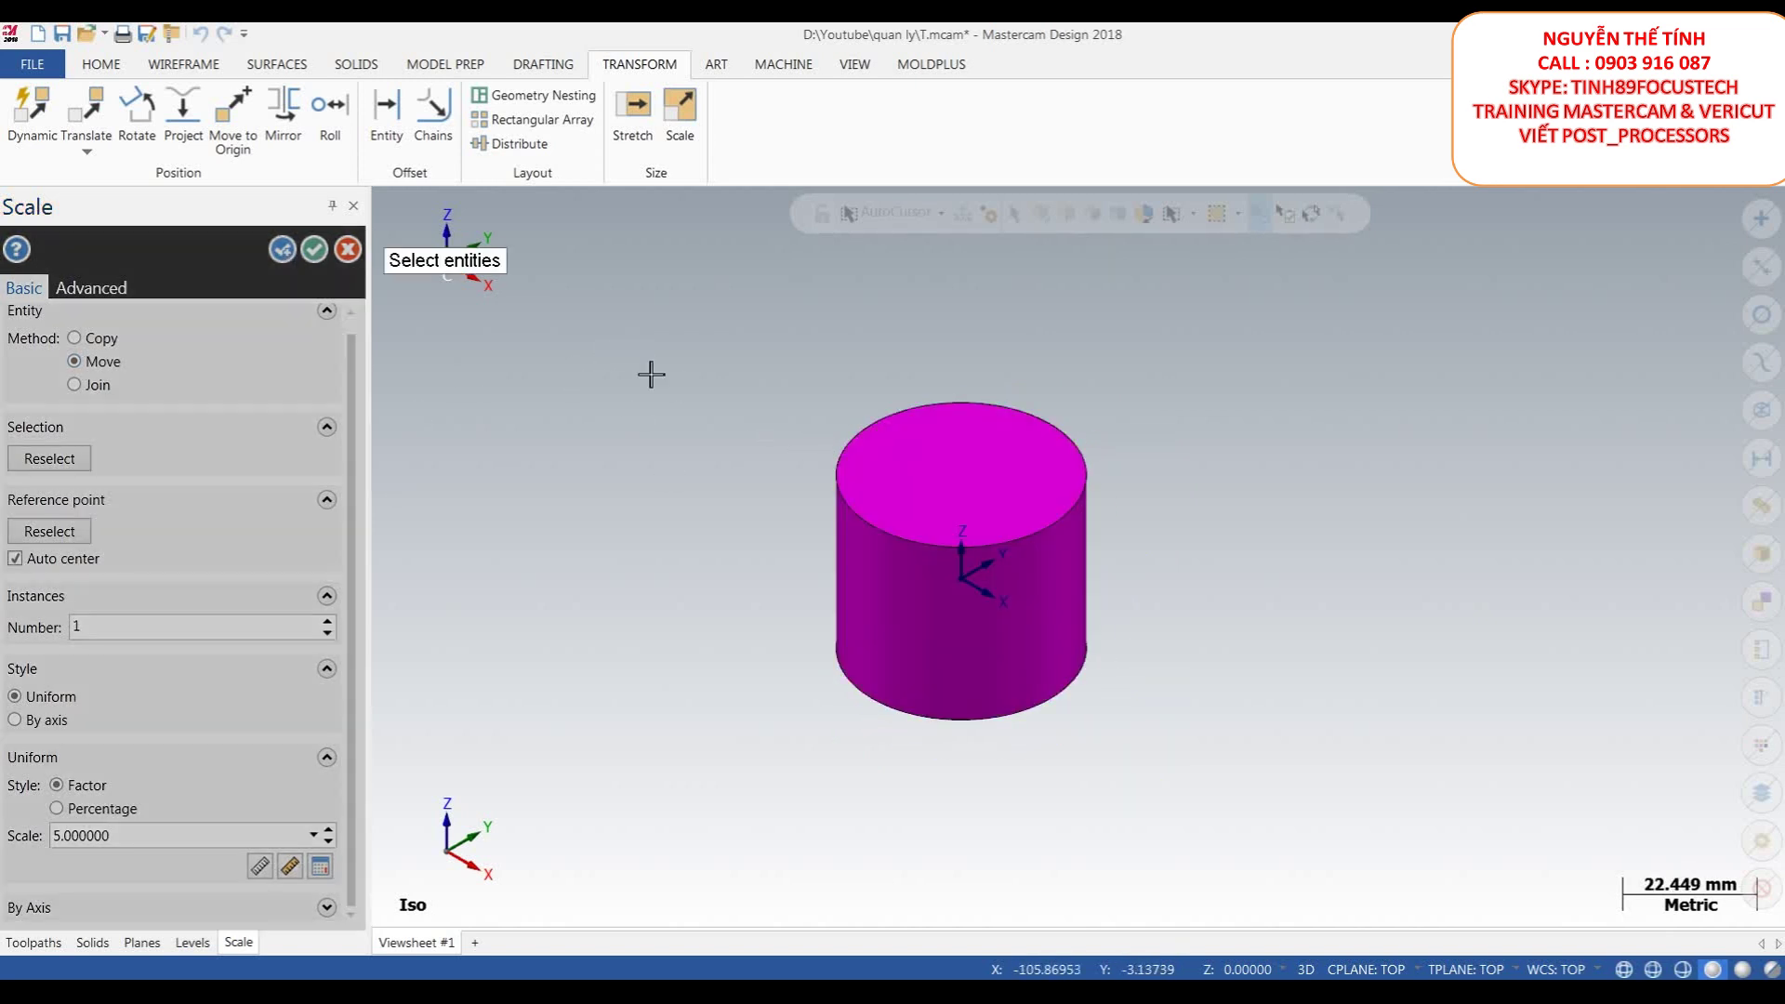
- Scale the enlarged cylinder uniformly by a factor of 0.5 and finish the Scale command
scroll(1096, 430, down, 3)
click(1000, 518)
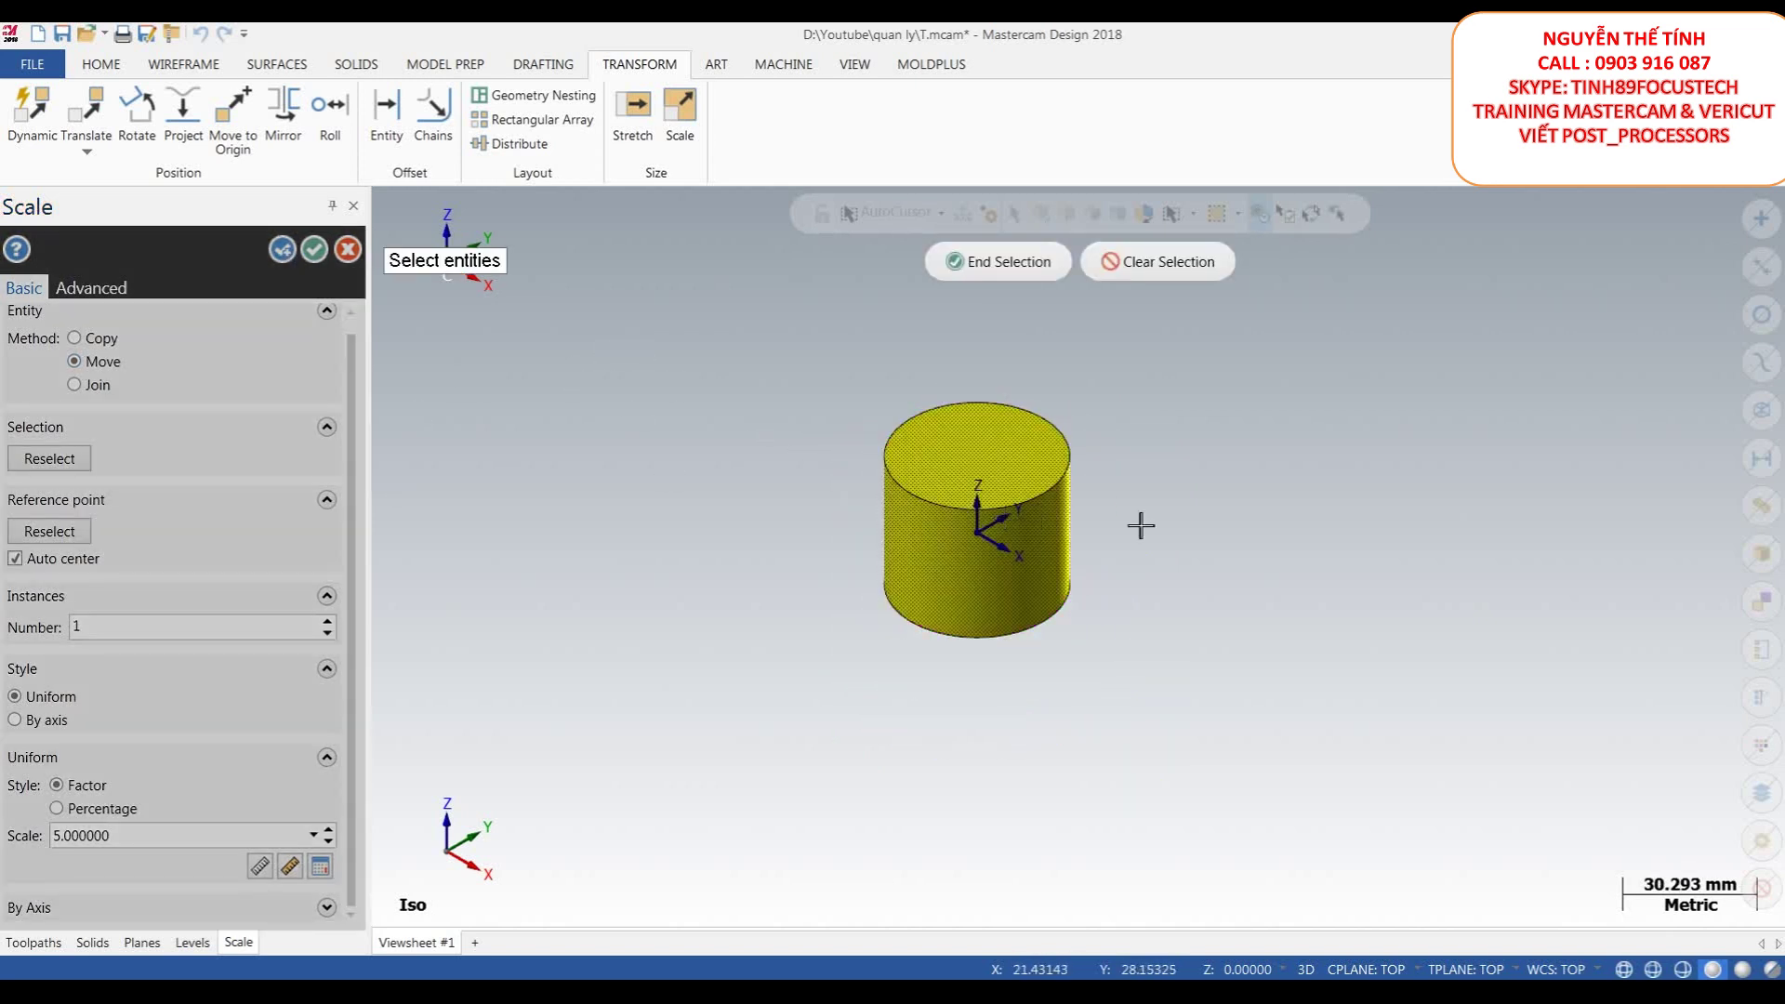
click(987, 270)
scroll(976, 431, down, 5)
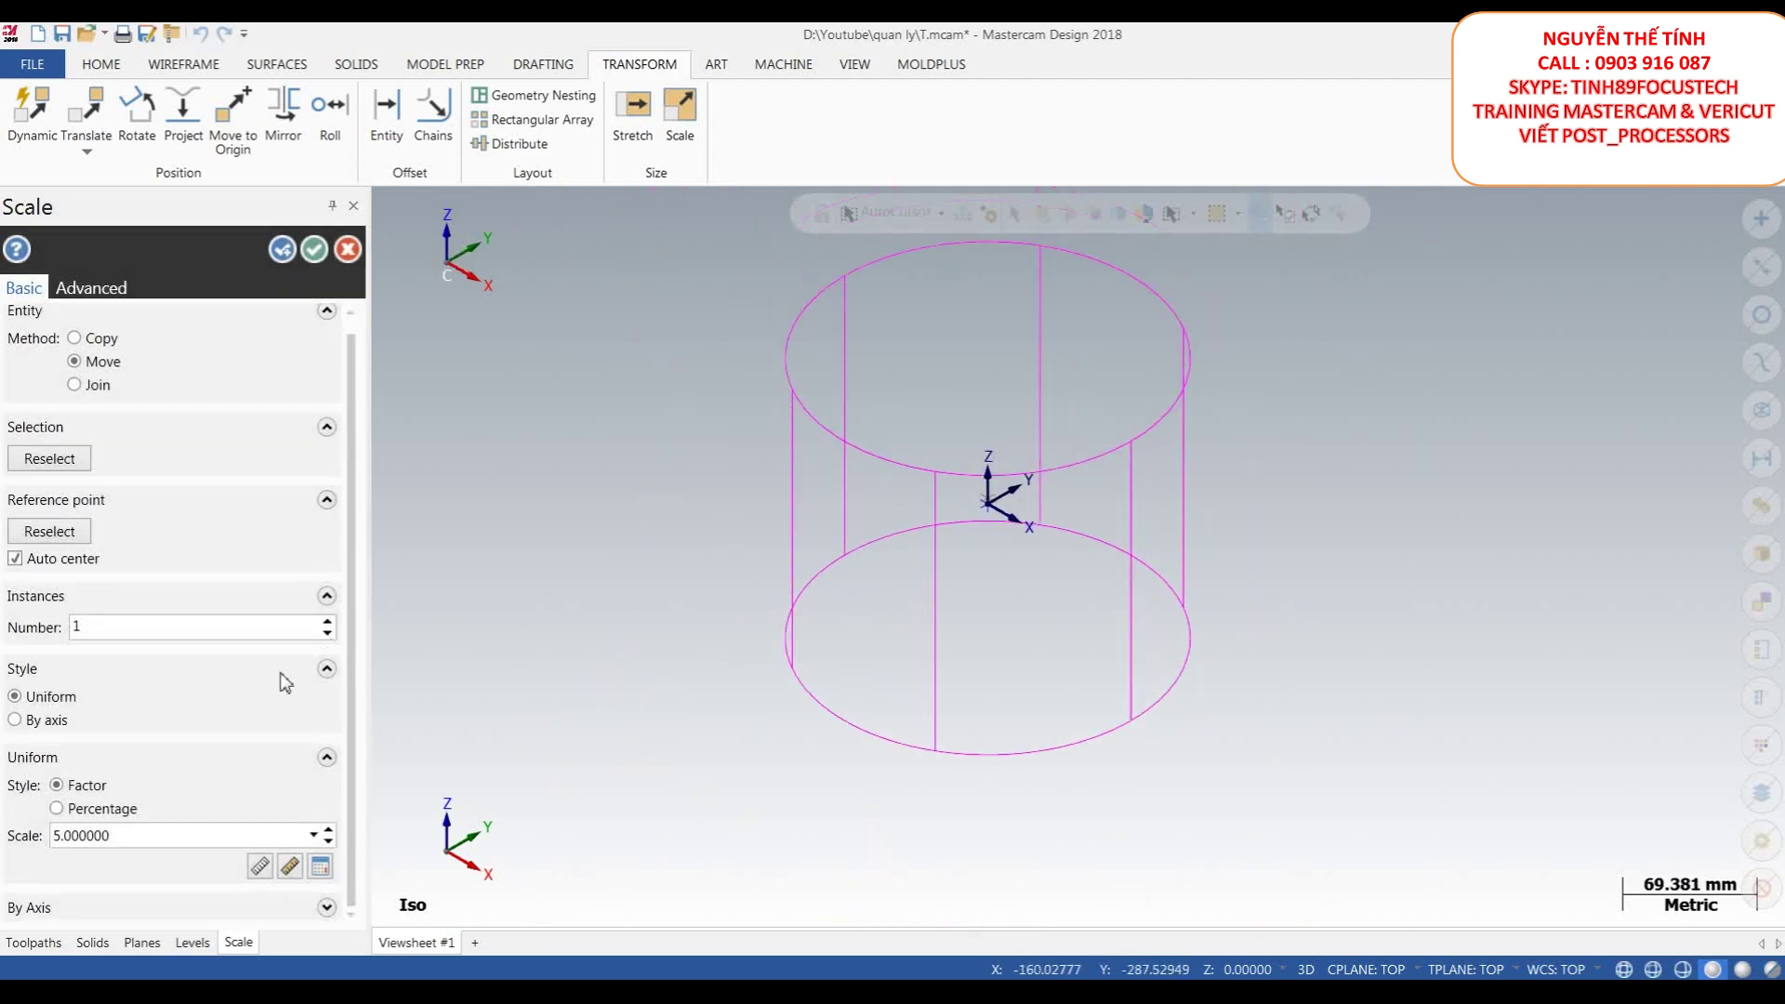
click(169, 838)
text(0.5)
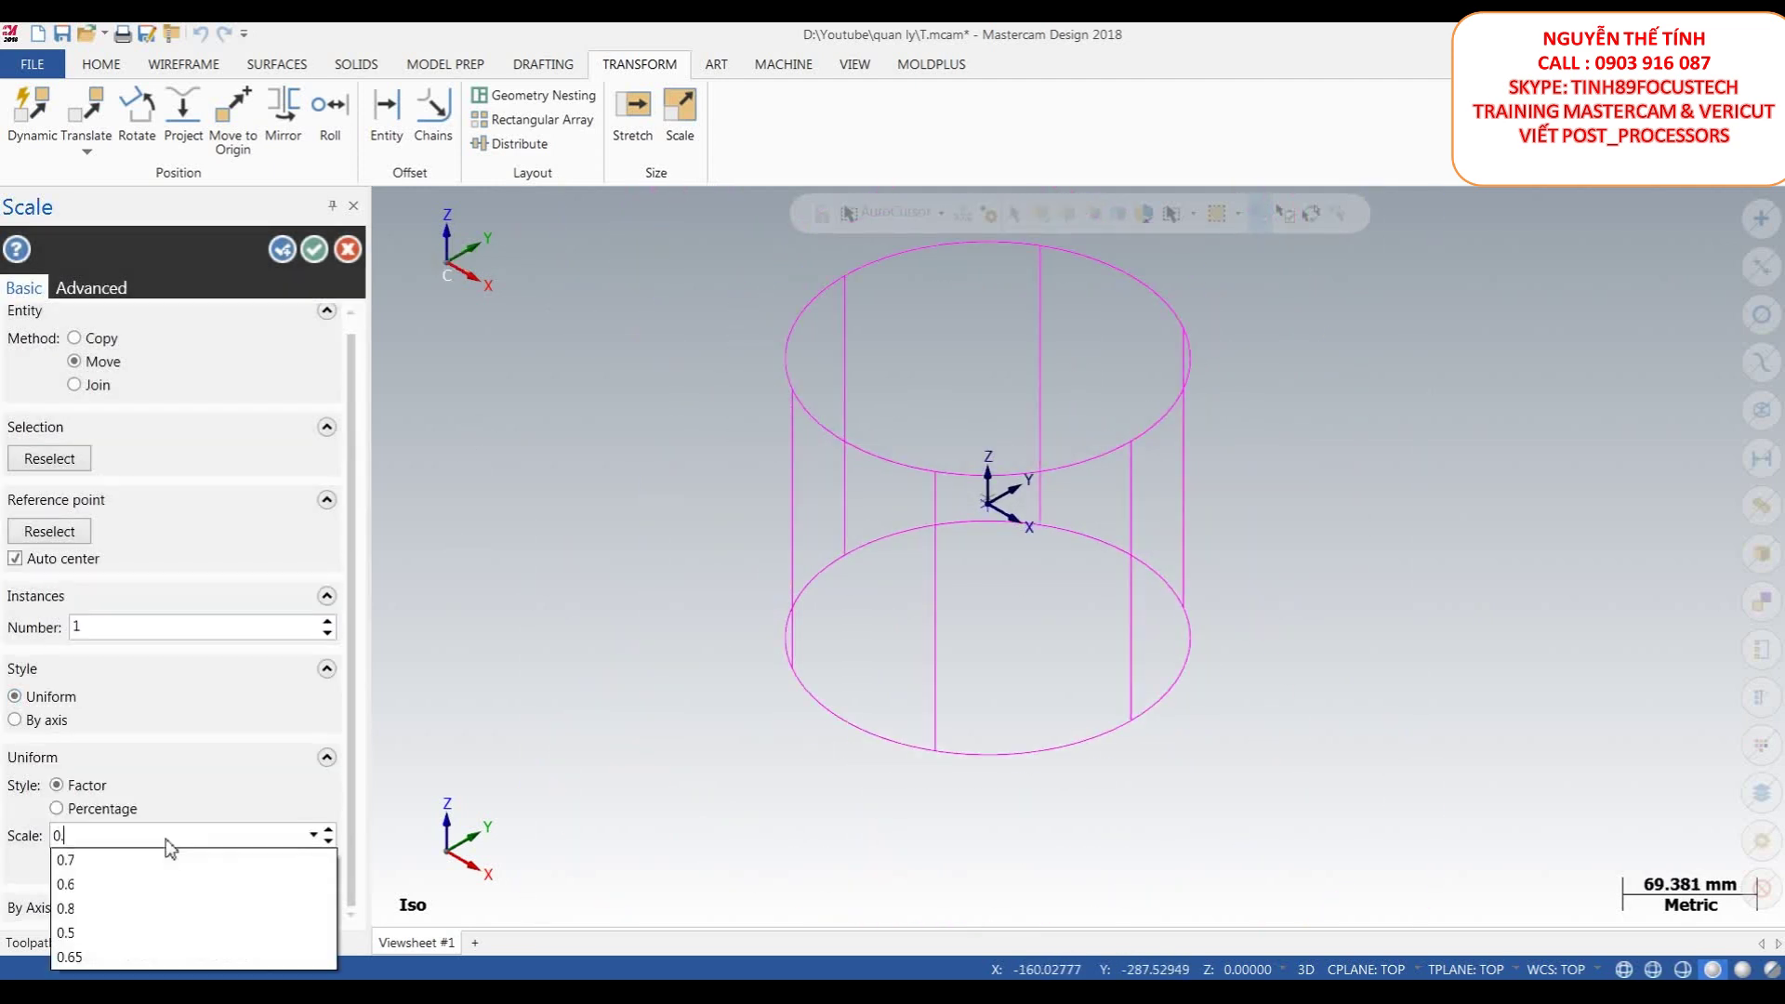
key(Return)
scroll(1023, 483, up, 8)
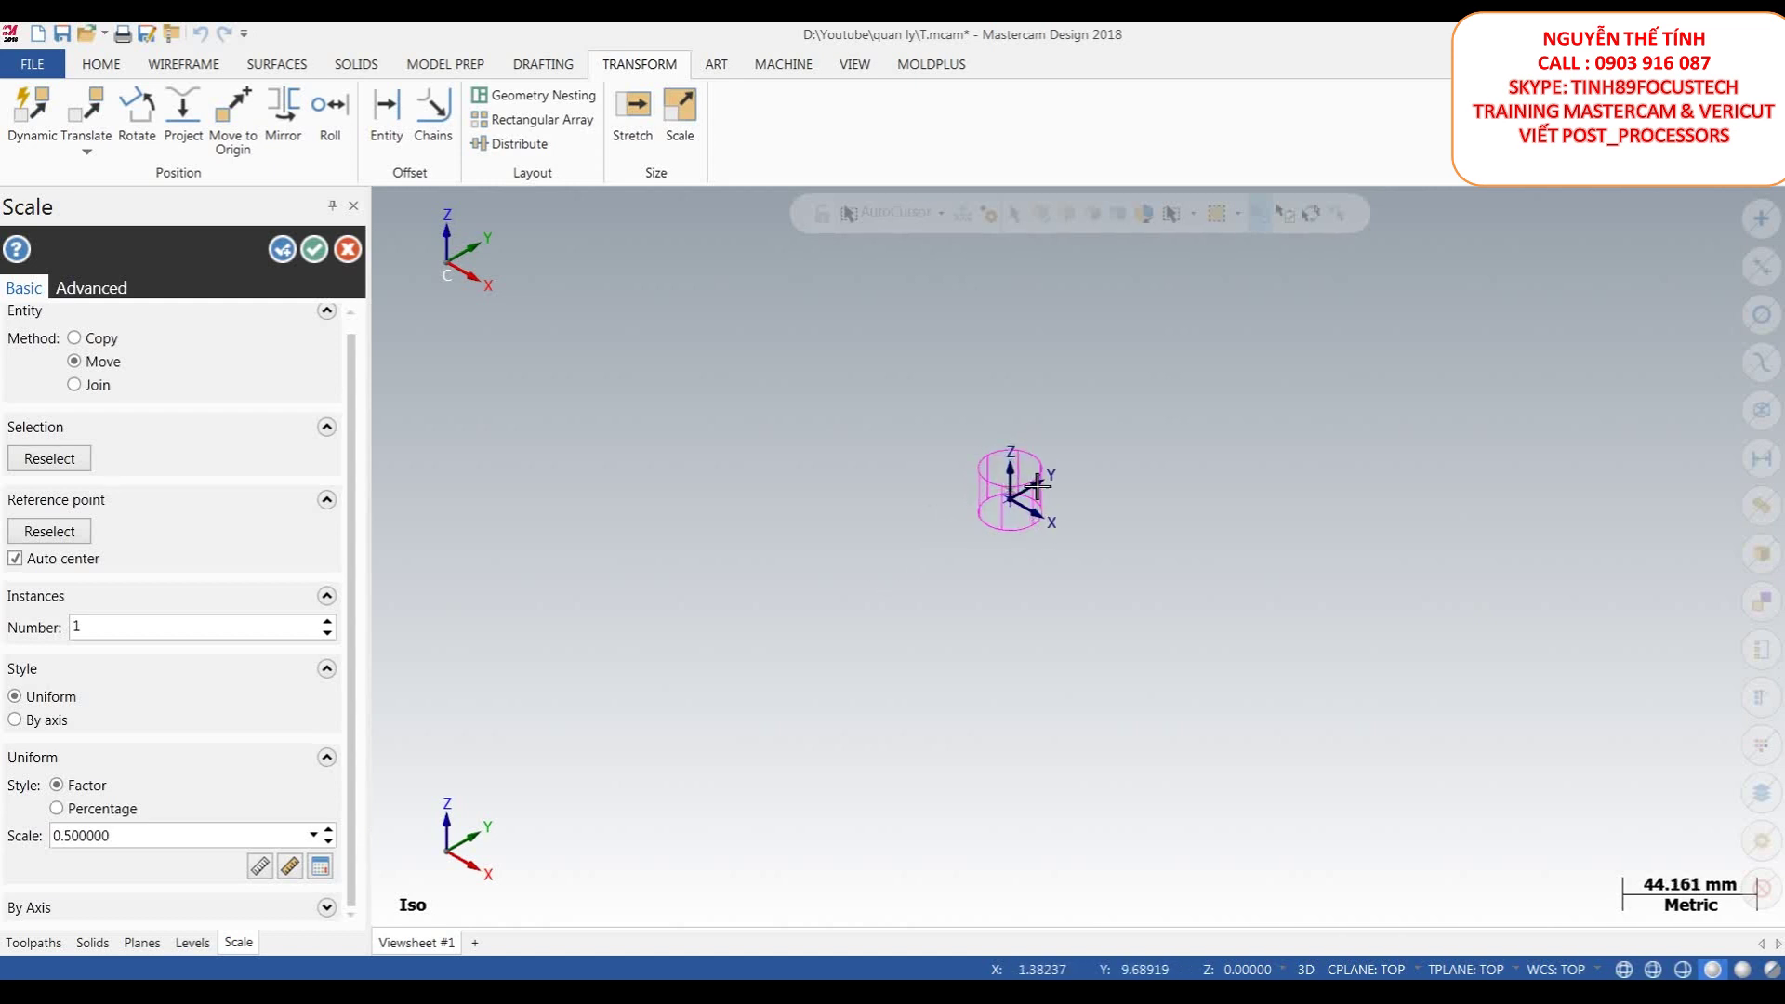
click(314, 249)
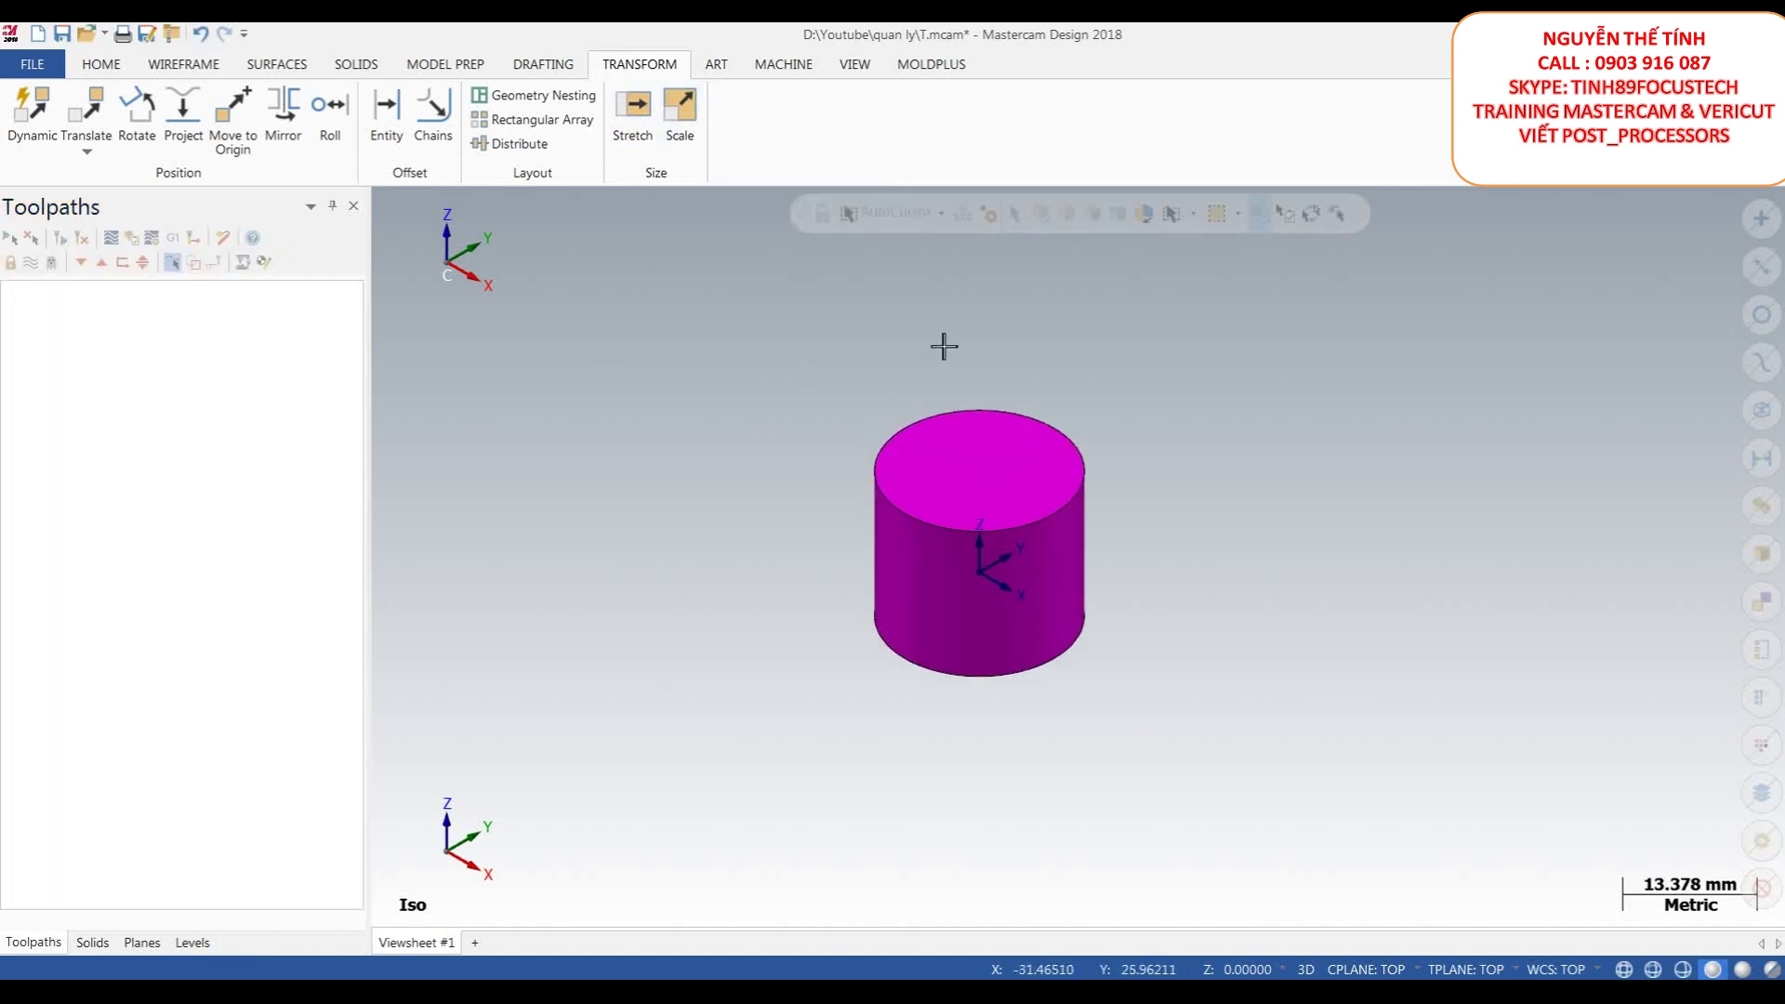
- Clear the result colors from the scaled cylinder
right_click(1265, 348)
click(1330, 314)
scroll(837, 503, down, 2)
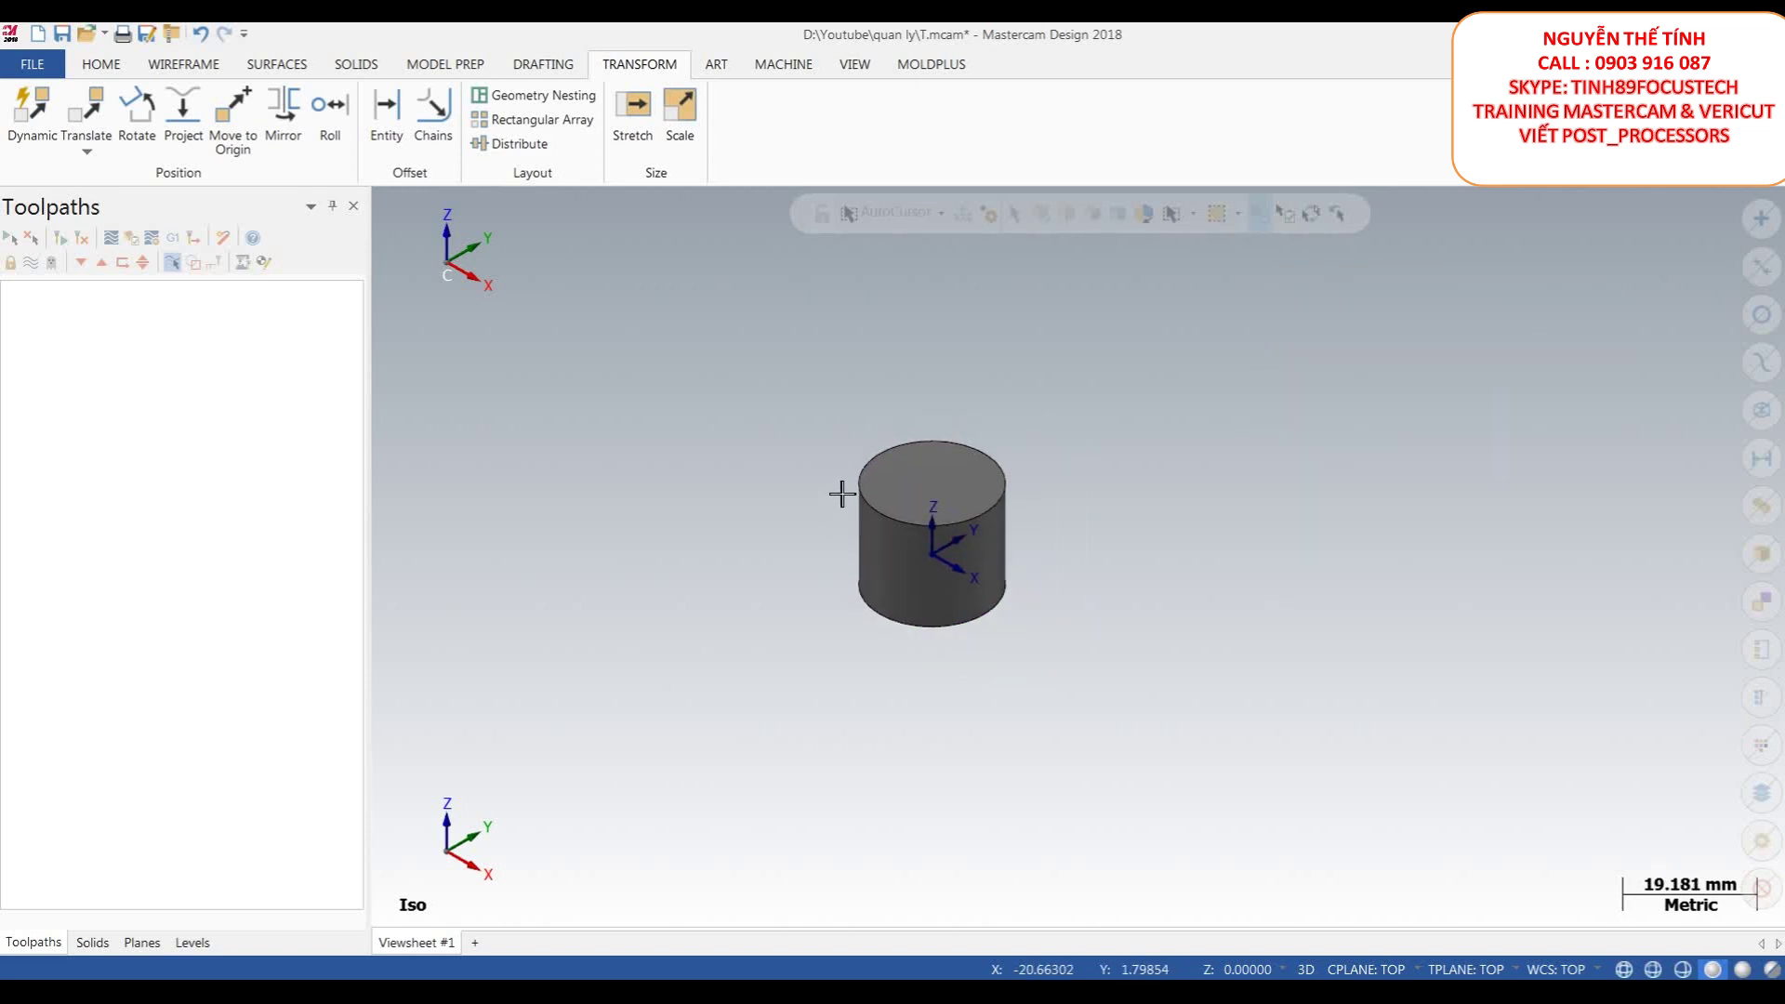
- Delete the solid cylinder at the origin
scroll(915, 522, down, 1)
scroll(953, 549, up, 2)
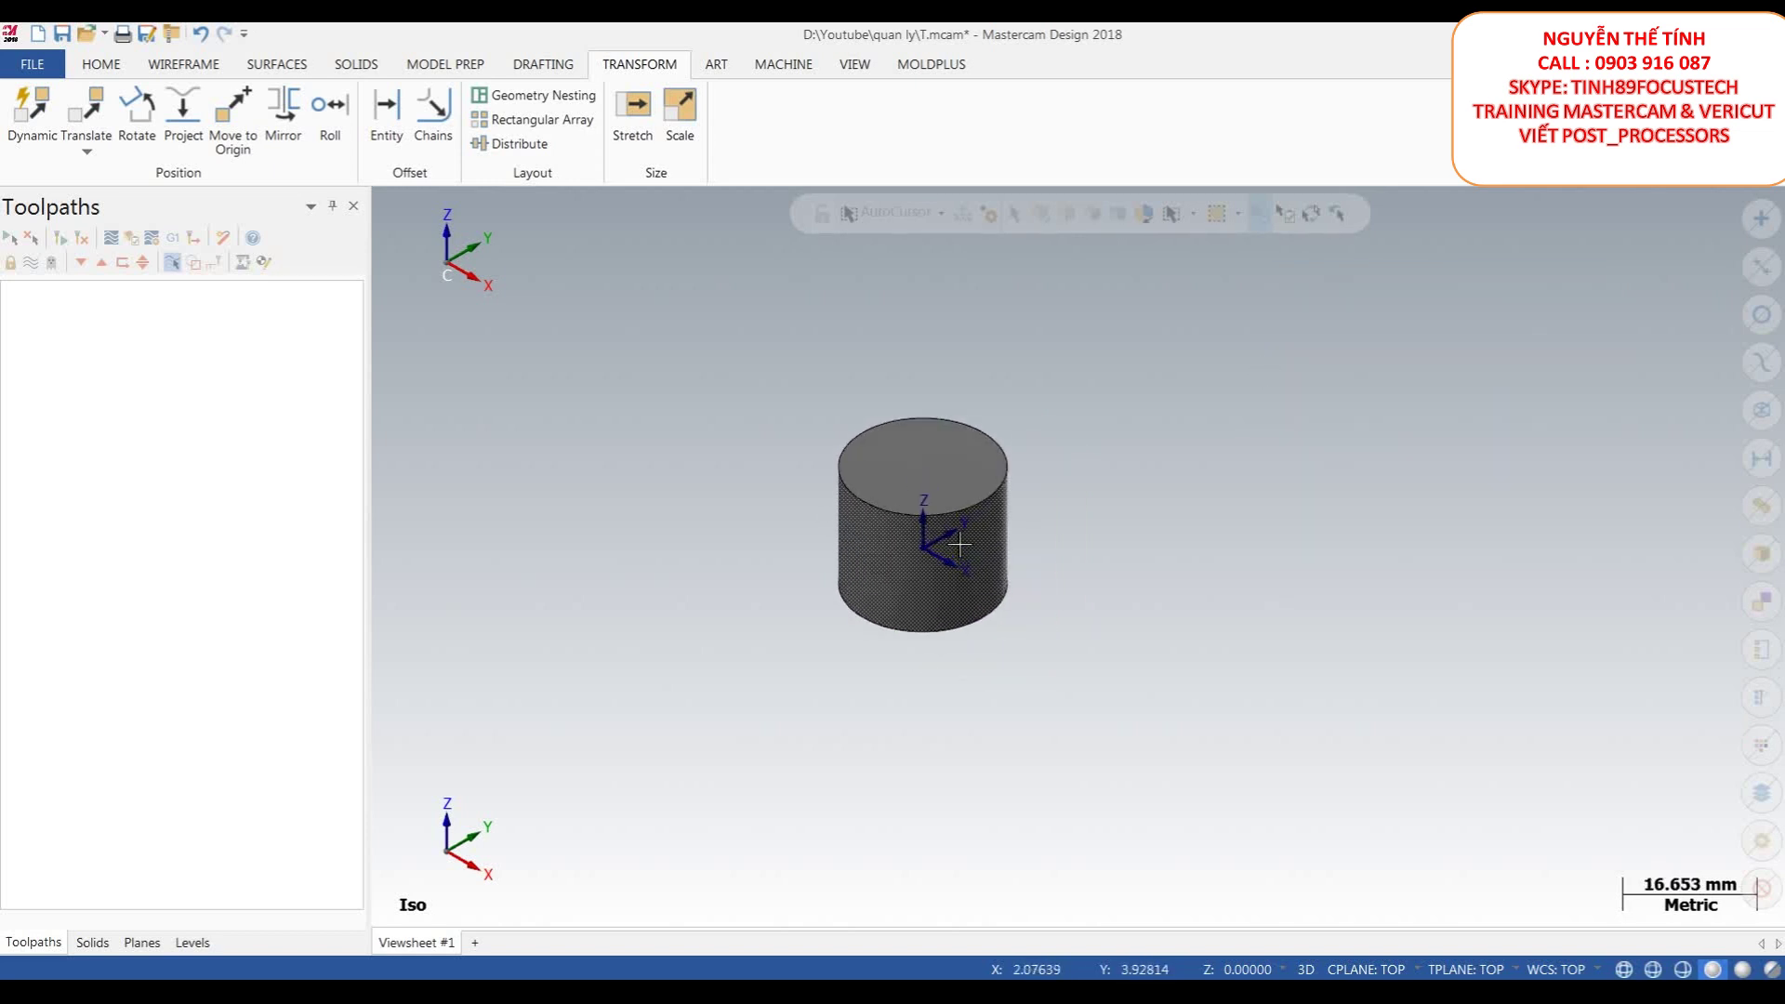
click(956, 534)
right_click(1206, 435)
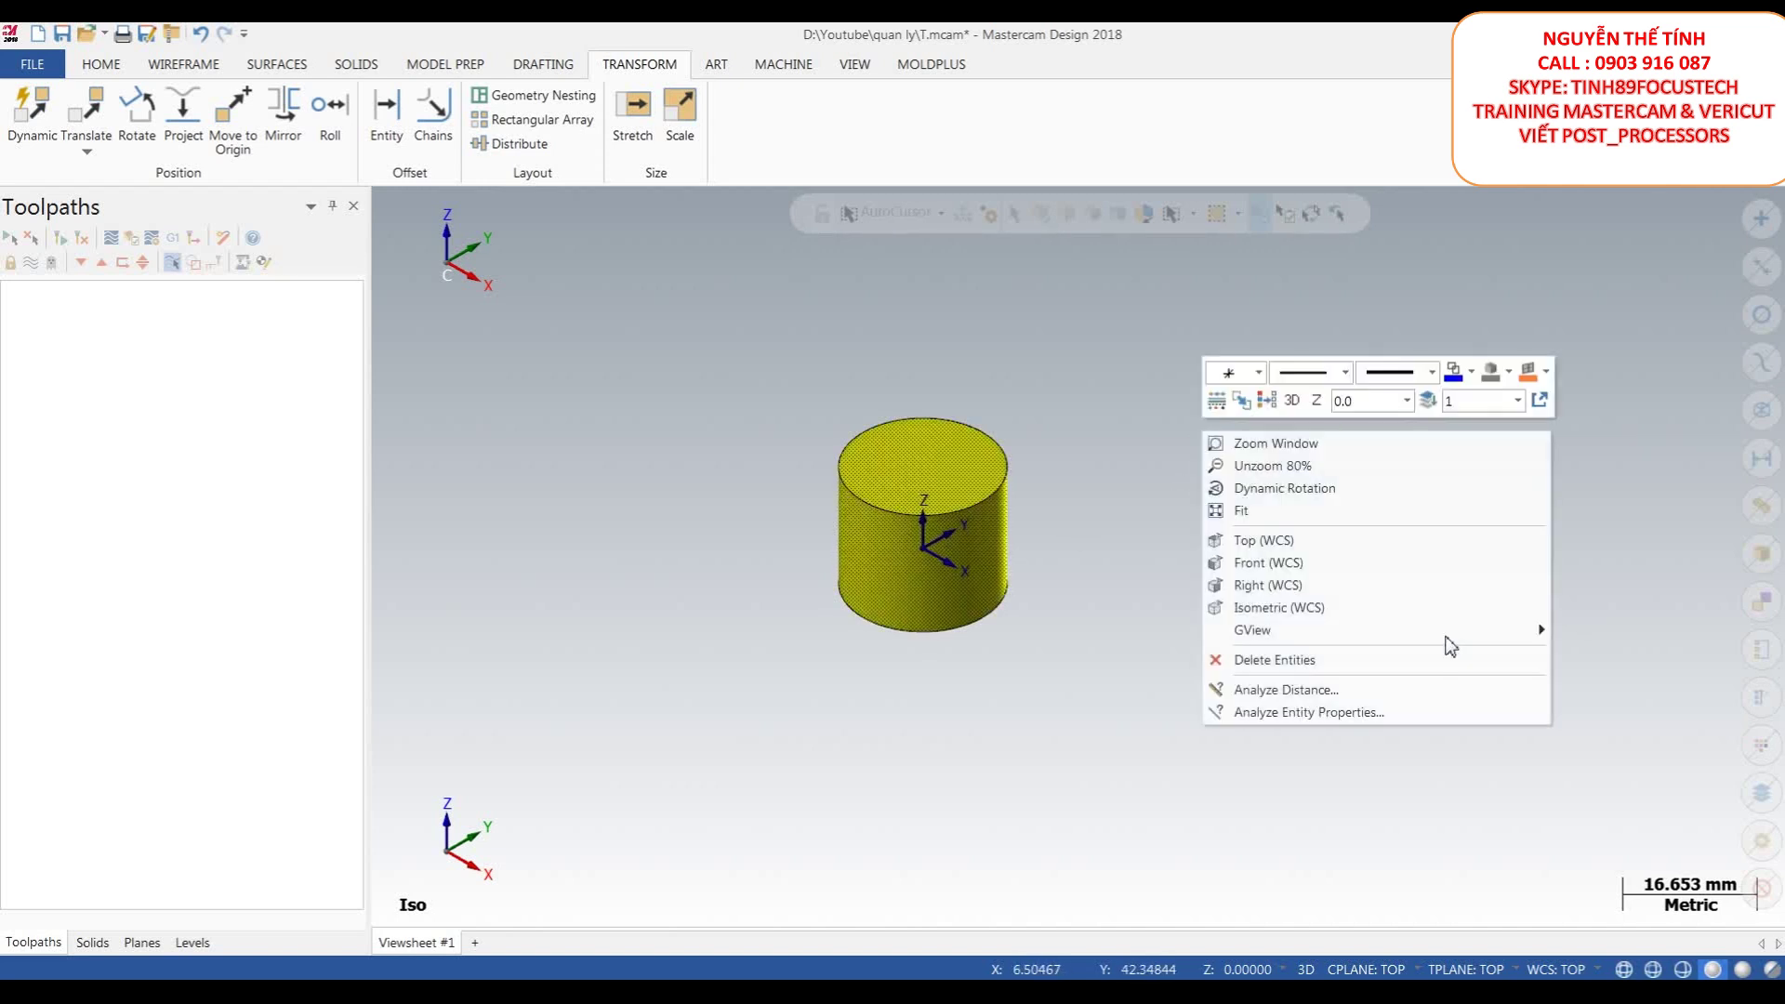
click(1311, 660)
scroll(1269, 604, down, 2)
- Switch the graphics view to Top (WCS) for drawing a flat profile
right_click(1230, 431)
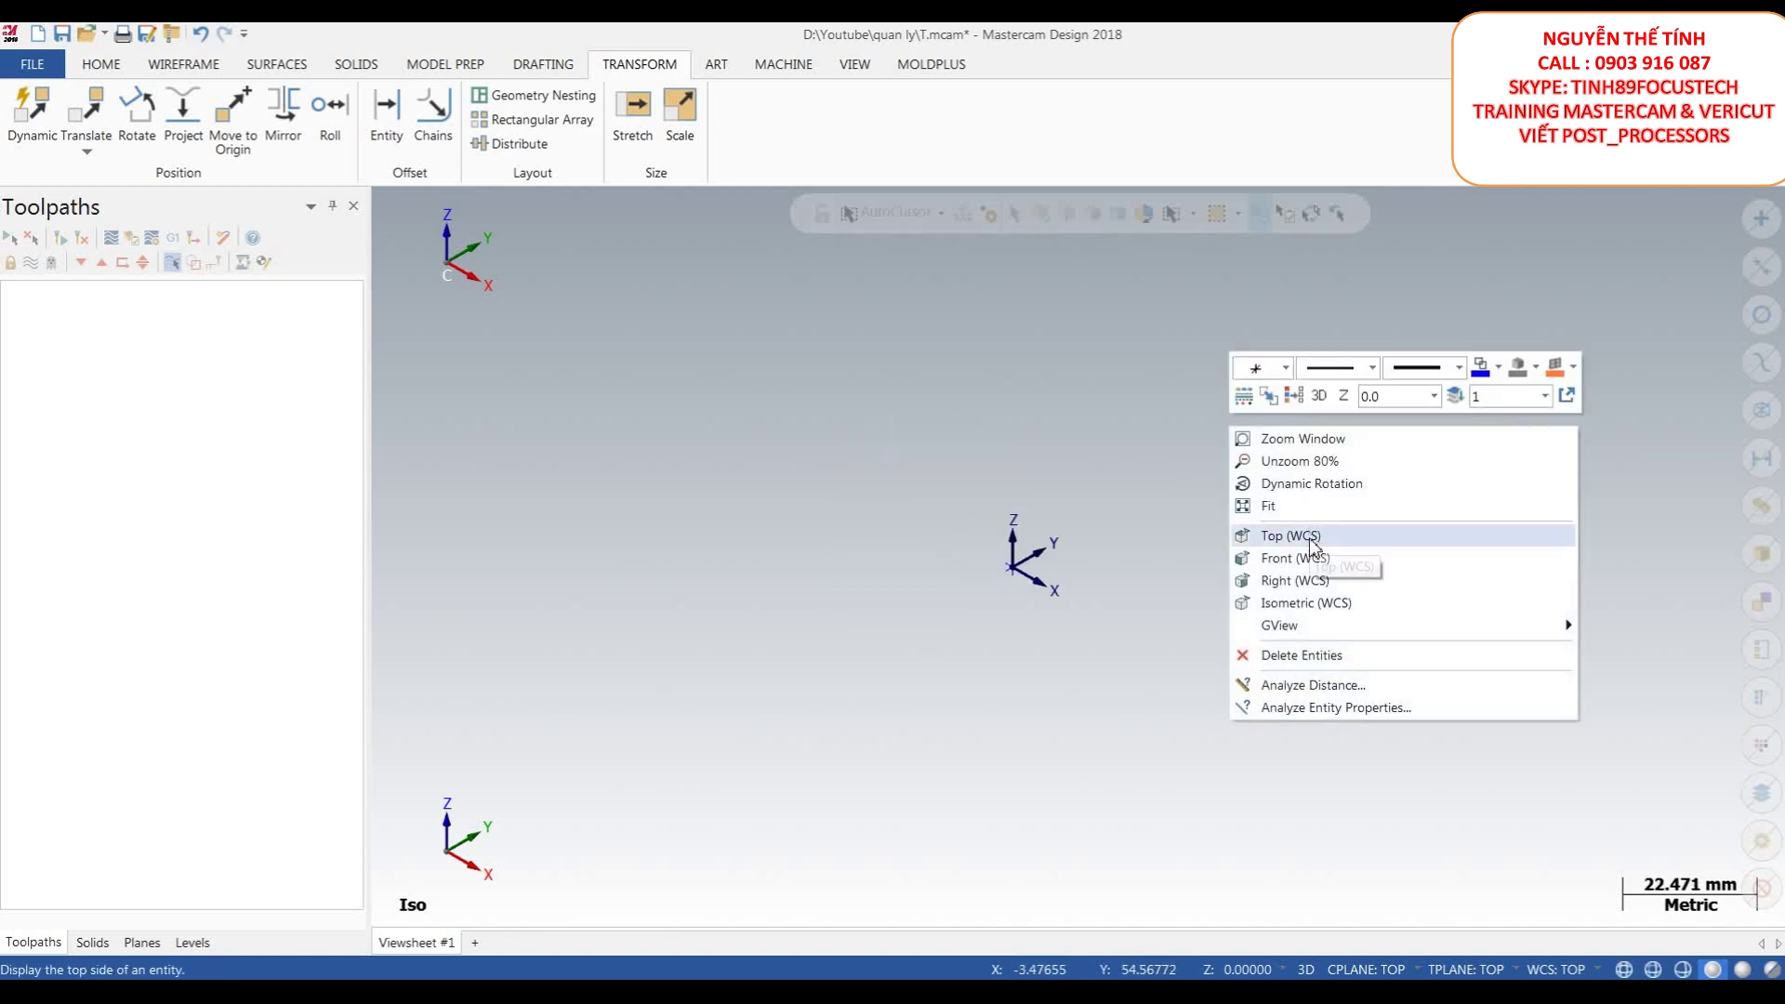
click(1313, 543)
scroll(1017, 399, up, 1)
drag(796, 370, 1323, 717)
right_click(1262, 422)
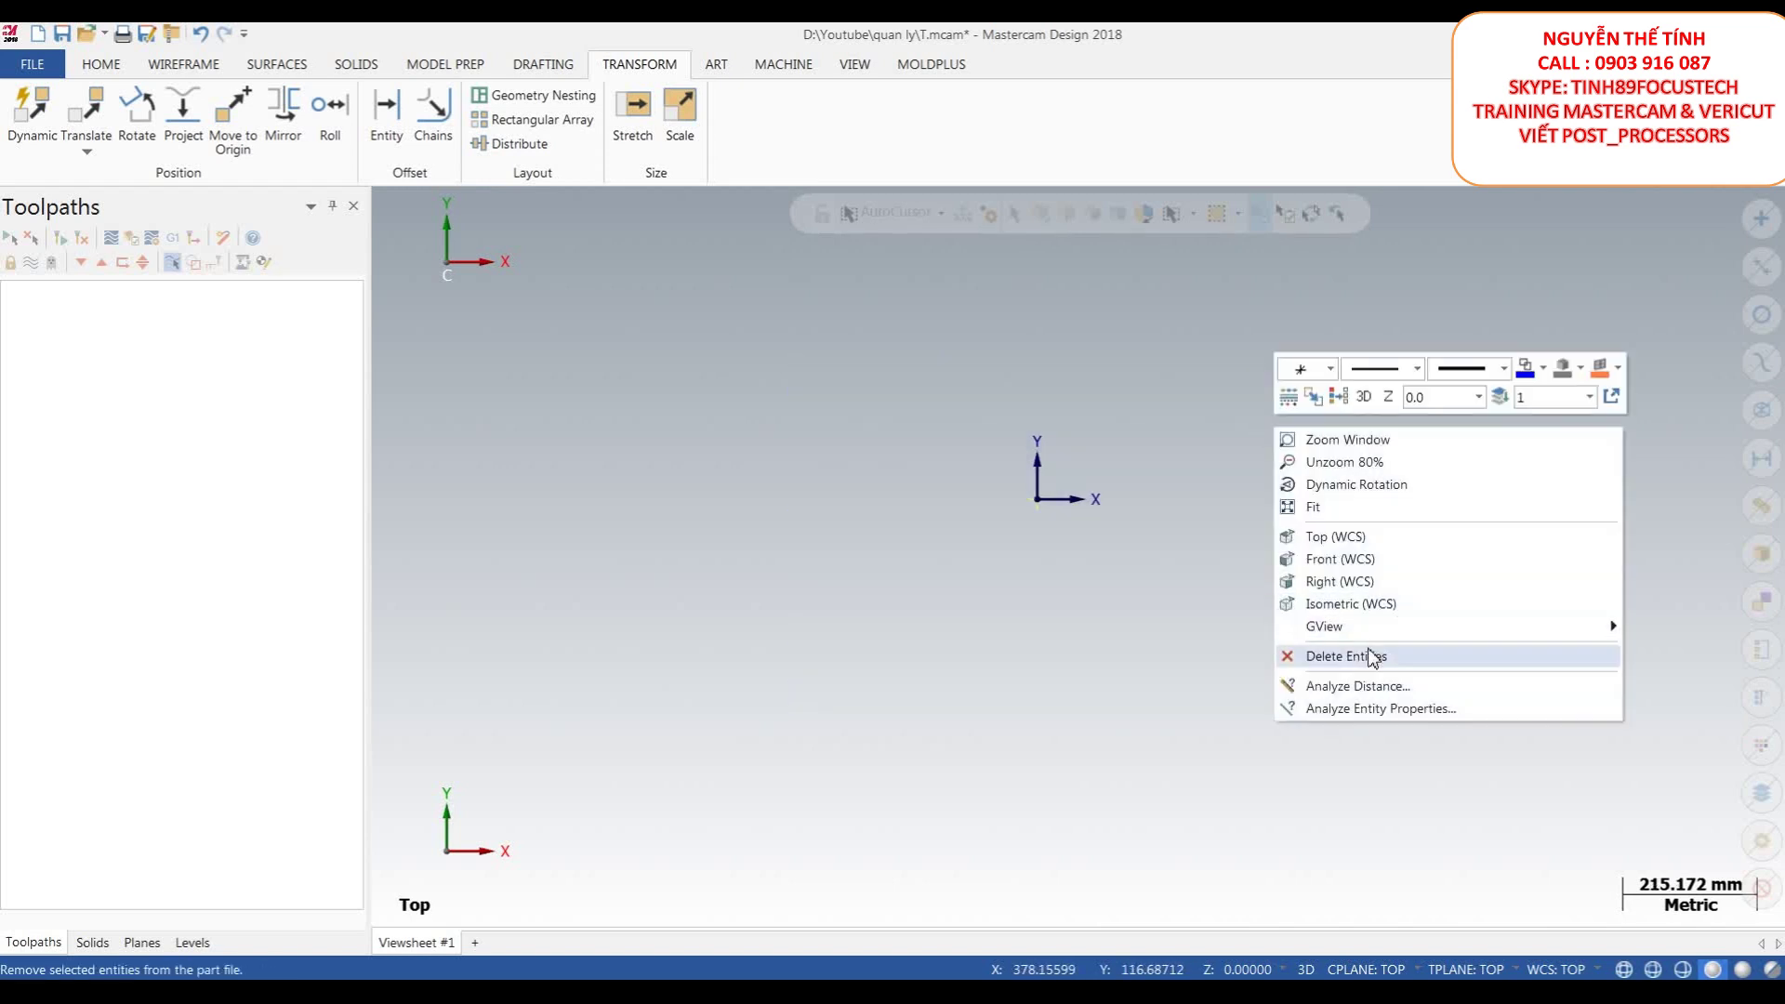
click(1243, 418)
scroll(1198, 381, up, 1)
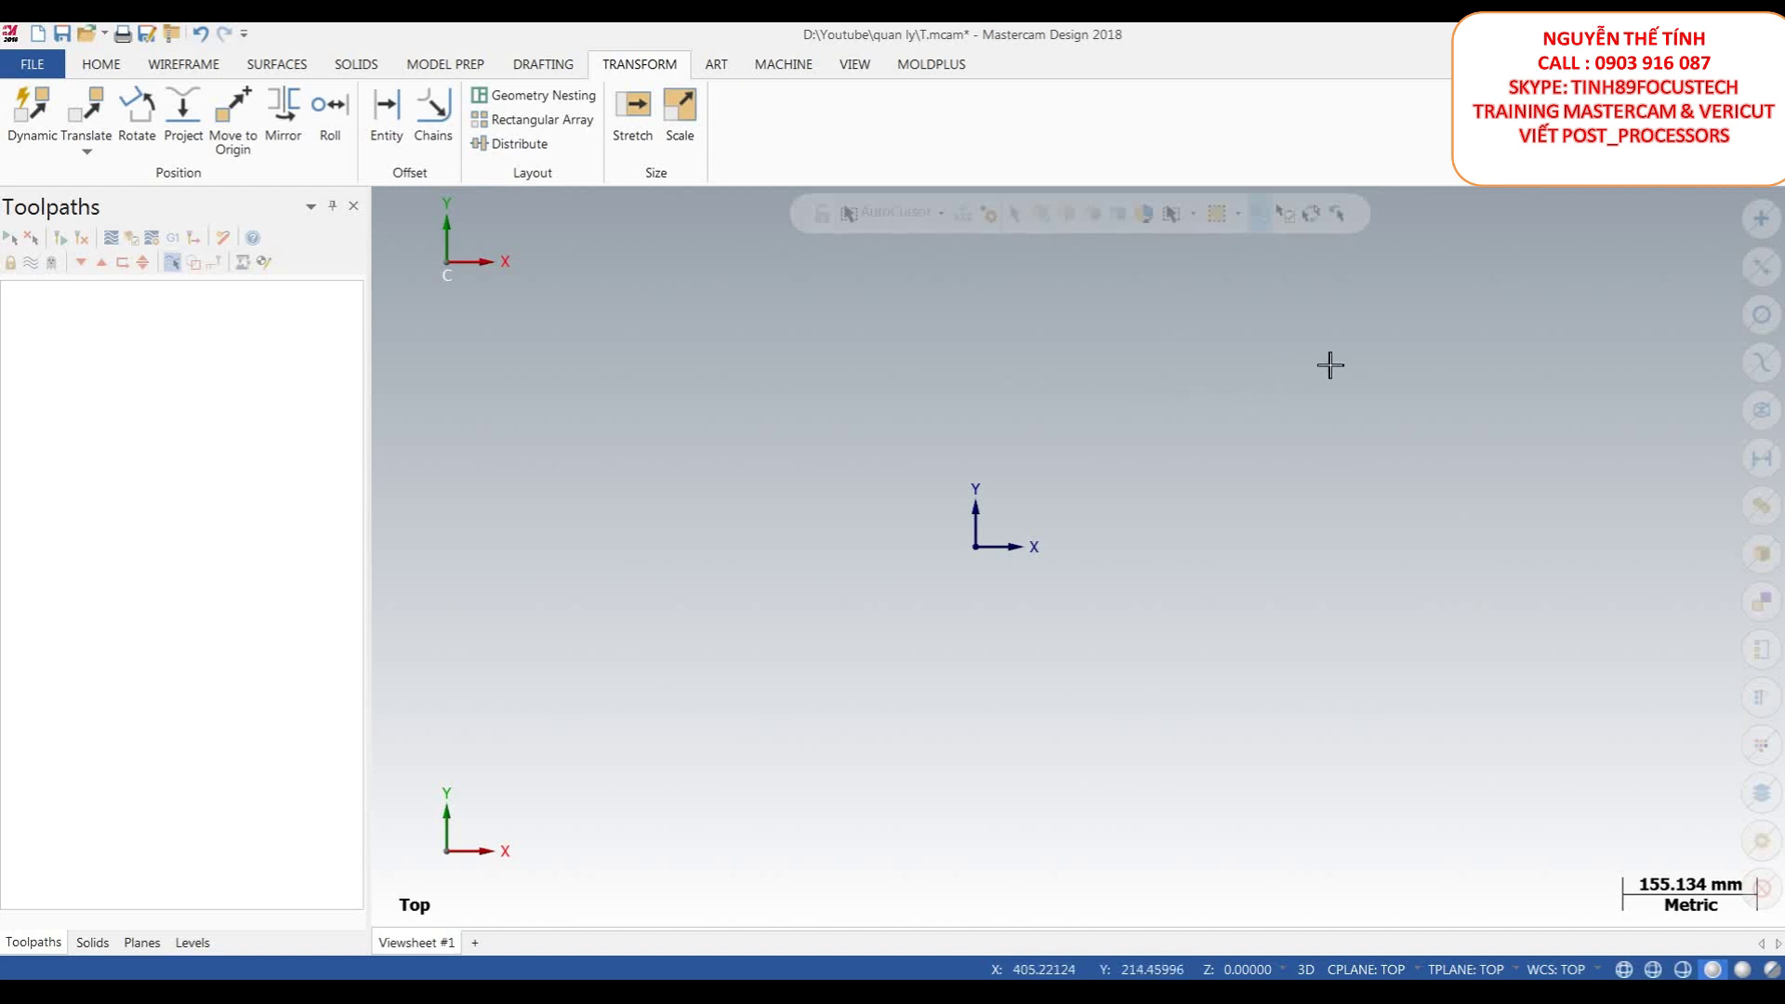
scroll(1258, 382, down, 1)
scroll(1251, 377, up, 1)
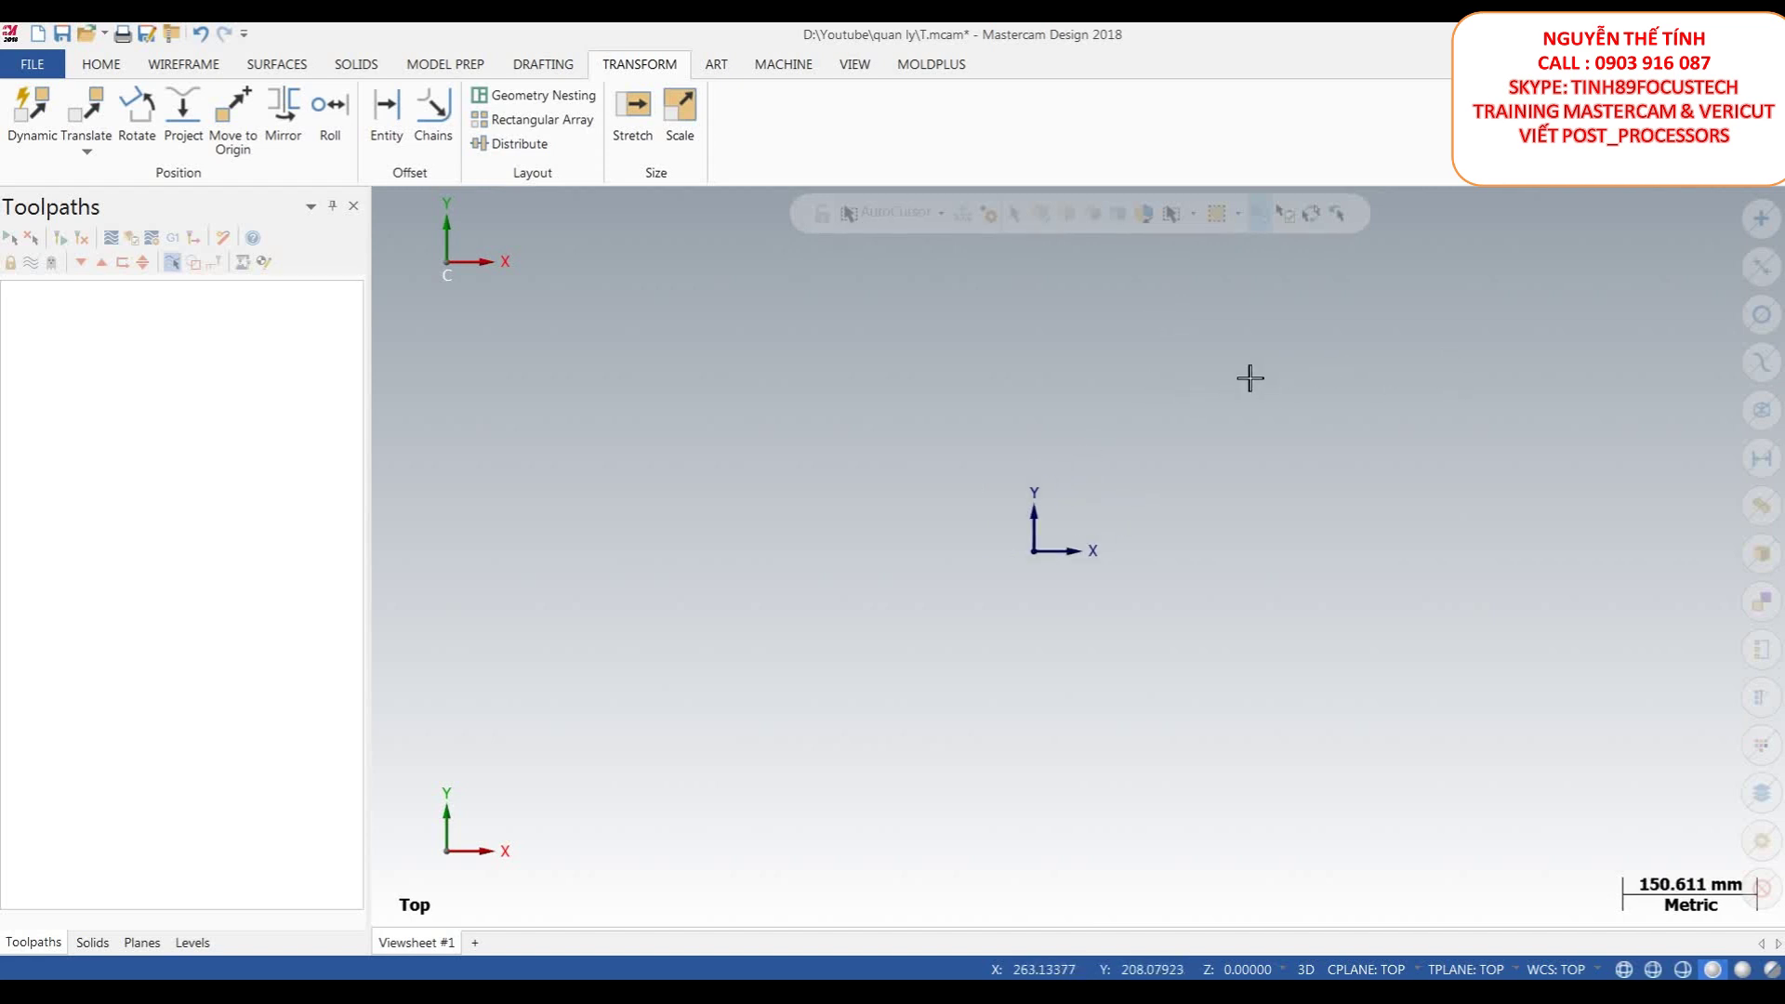
- Draw a vertical line from the origin upward at 90° and set its length to 10 mm
click(183, 65)
click(155, 126)
scroll(1474, 546, down, 1)
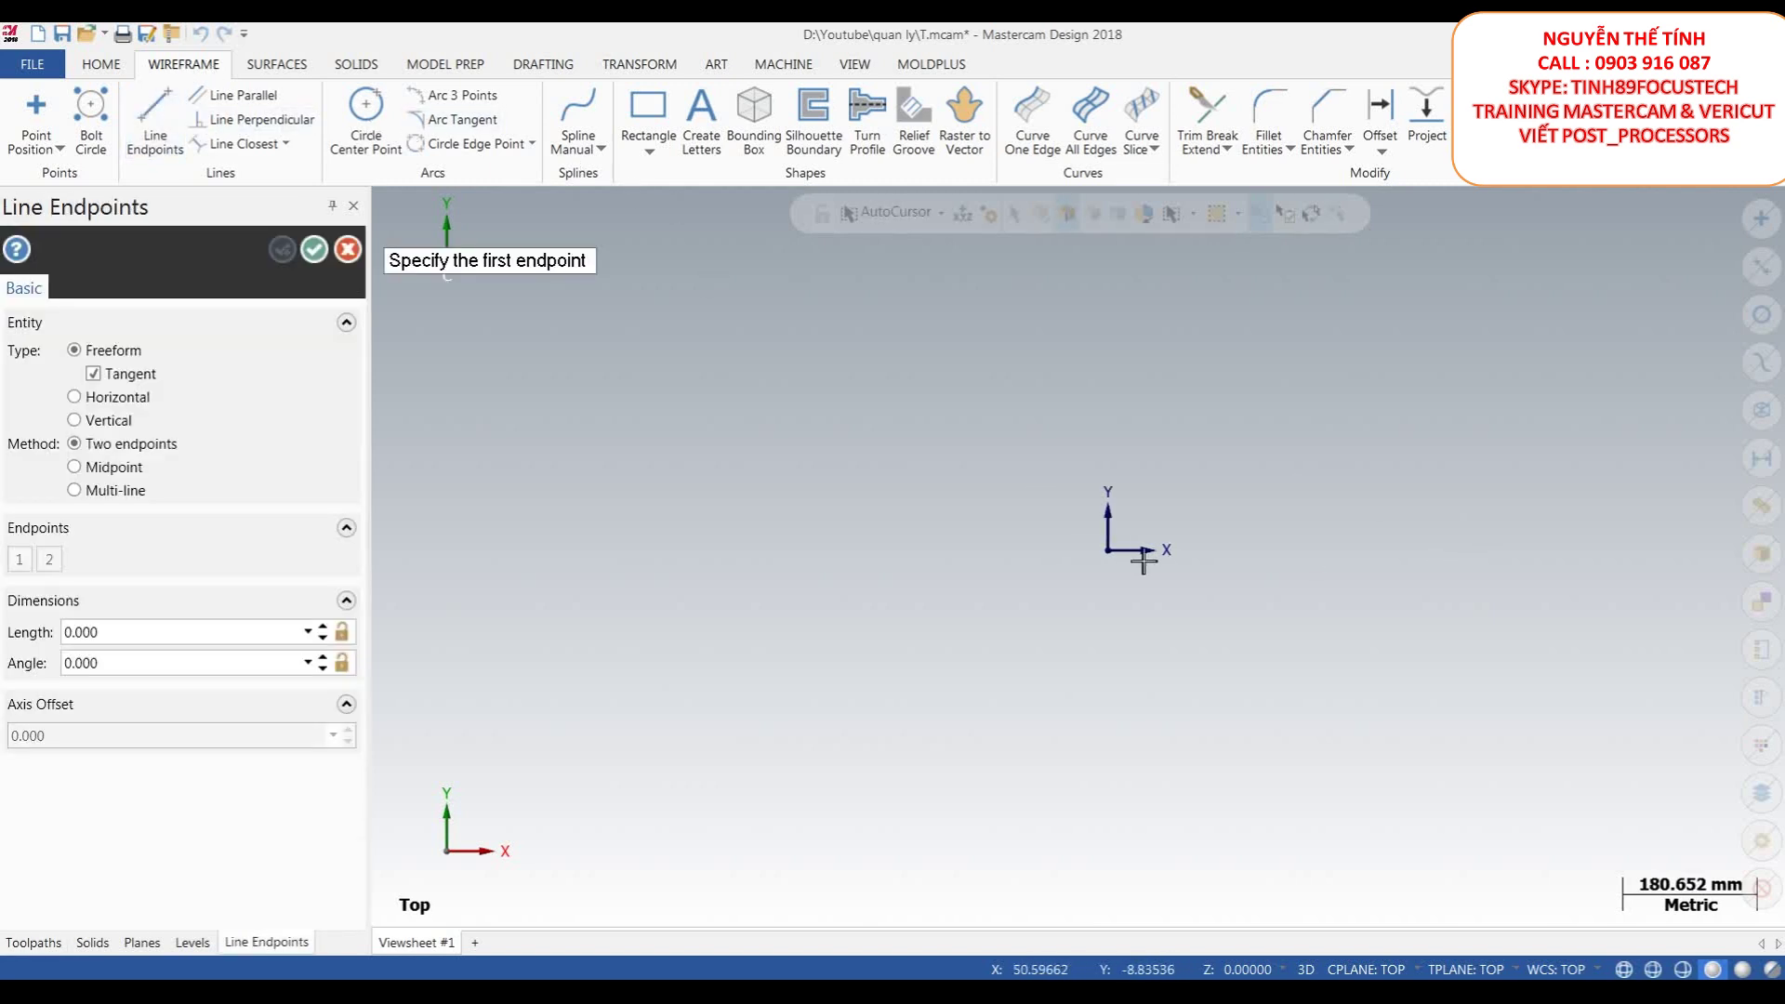
click(1111, 553)
click(1109, 459)
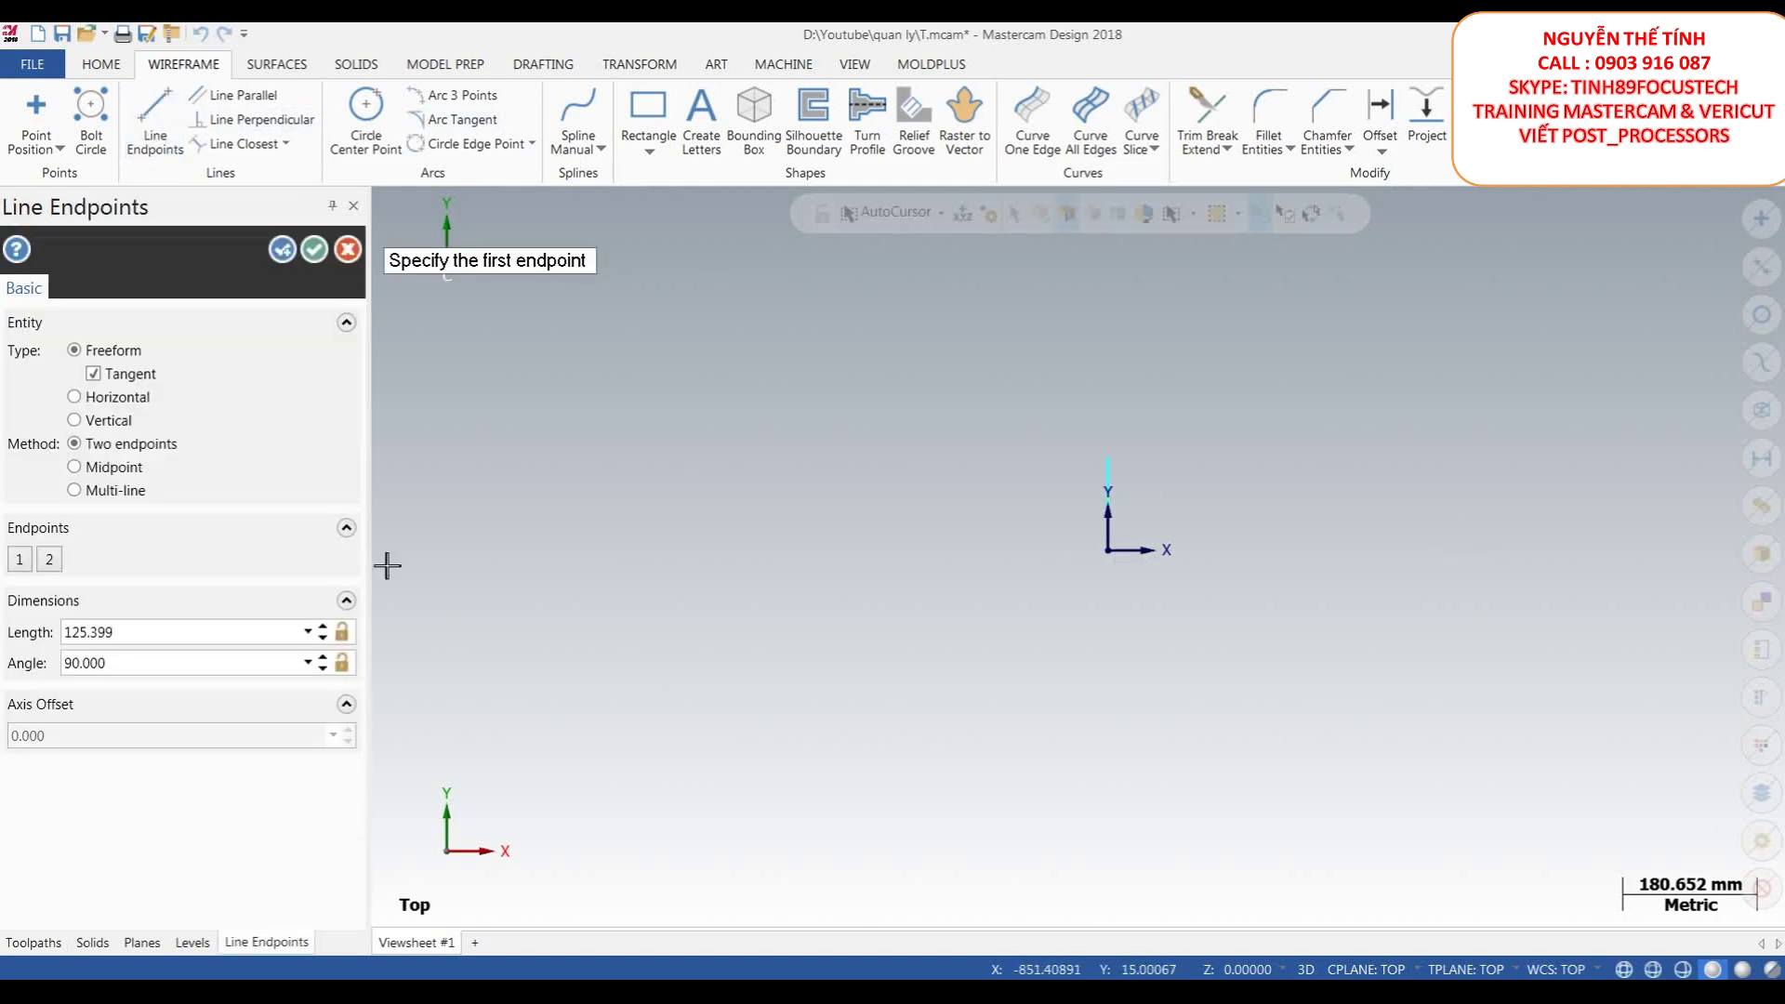
click(157, 634)
text(10)
key(Return)
scroll(1152, 494, down, 4)
scroll(1164, 499, up, 1)
scroll(1164, 499, up, 8)
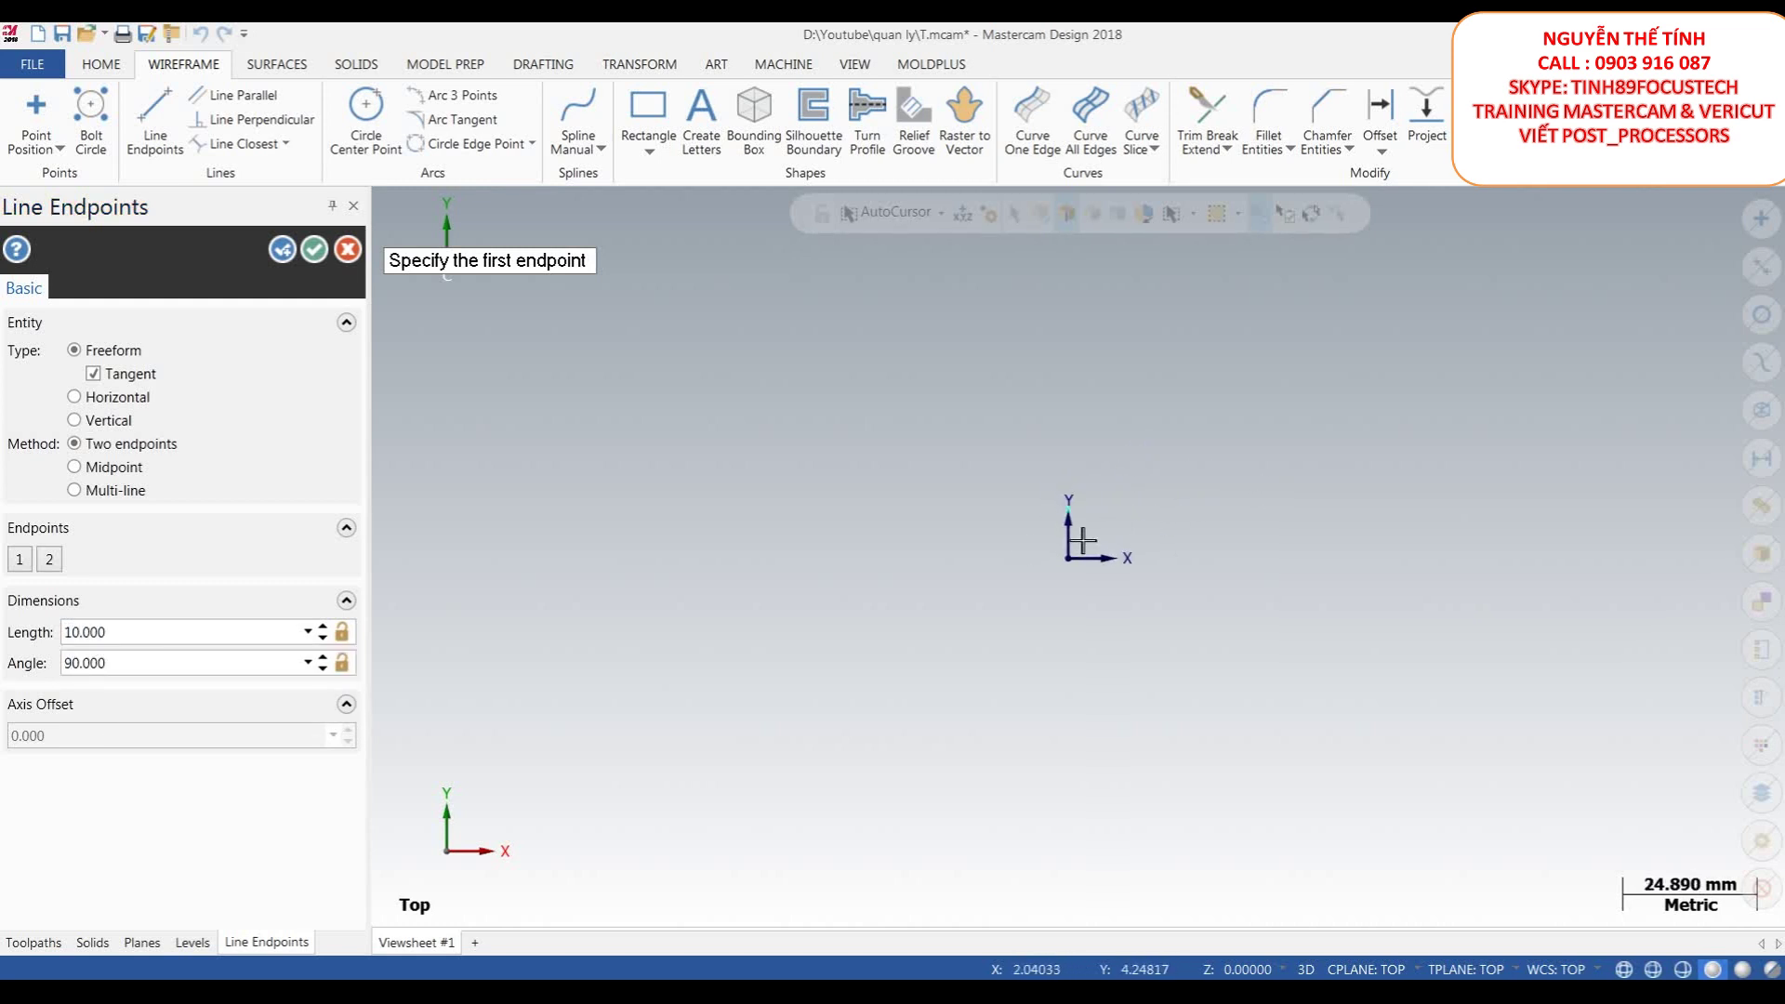
scroll(1116, 525, up, 2)
scroll(1160, 506, down, 3)
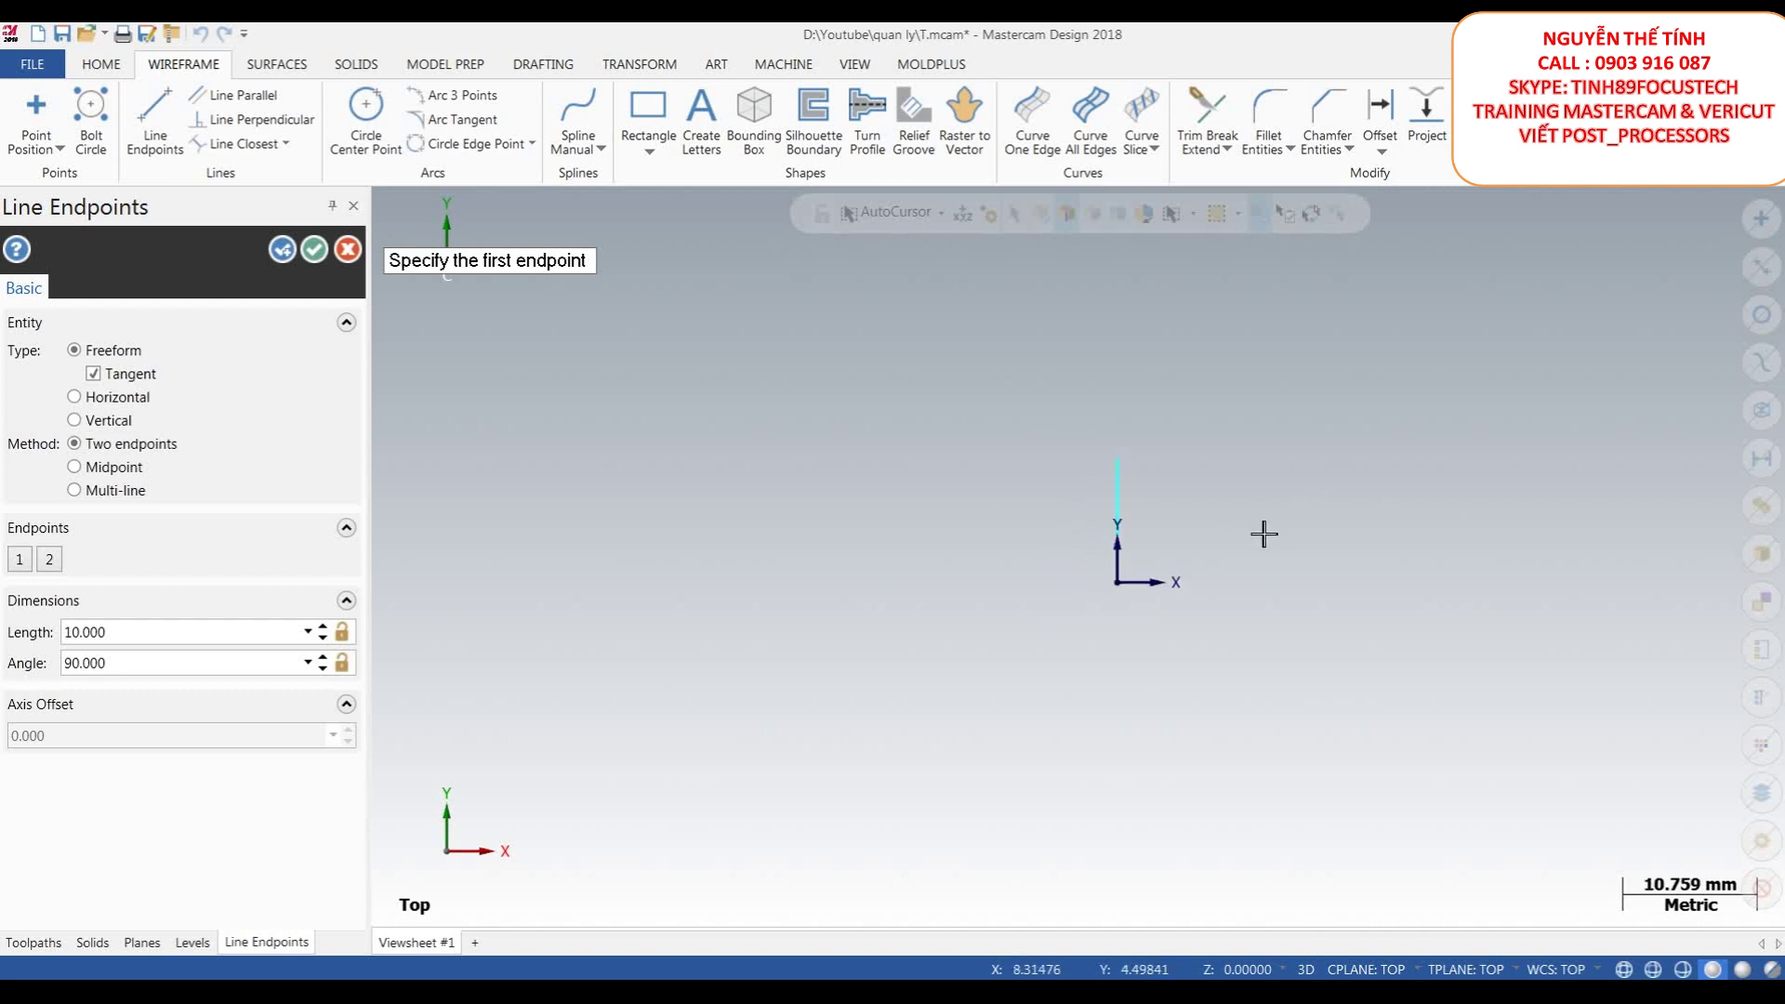
- Draw a horizontal line toward negative X from the vertical line's upper end and set its length to 15 mm
scroll(1241, 540, up, 2)
click(1155, 423)
click(920, 423)
click(196, 629)
text(15)
key(Return)
scroll(1534, 677, down, 3)
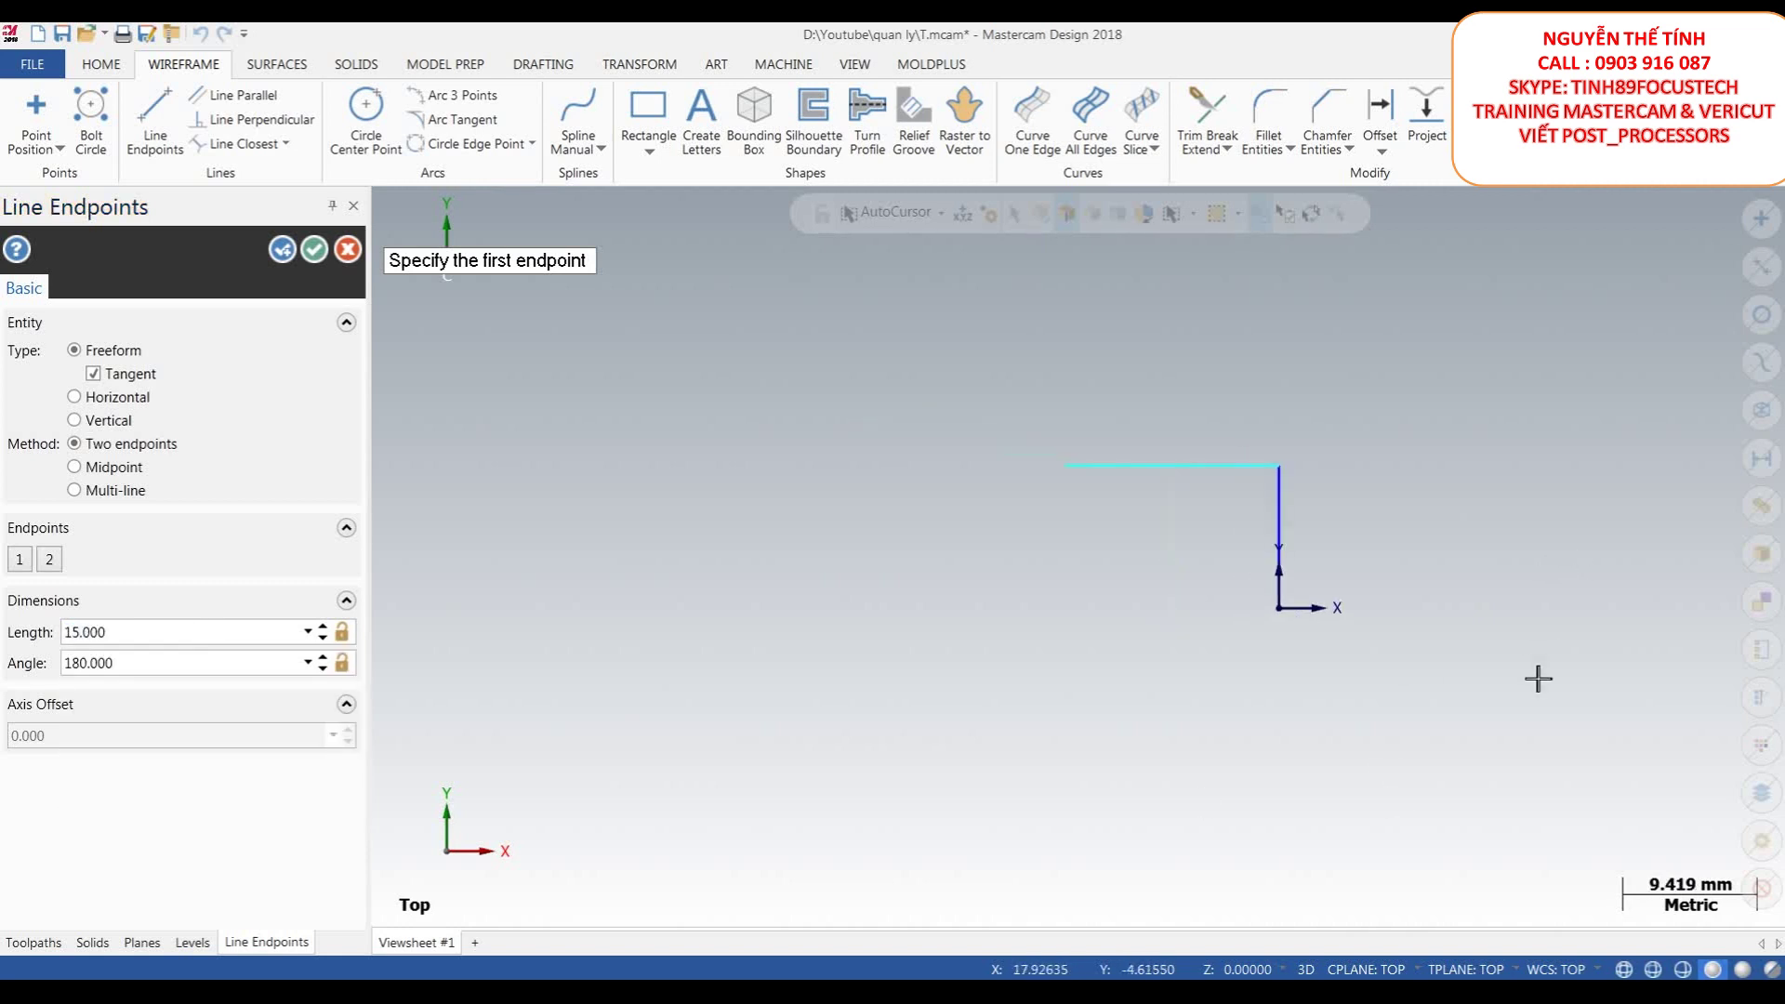
- Draw a peak from the 15 mm line's free end: a line about 8.6 mm long at 150°, followed by a line sloping down toward negative X
click(1113, 523)
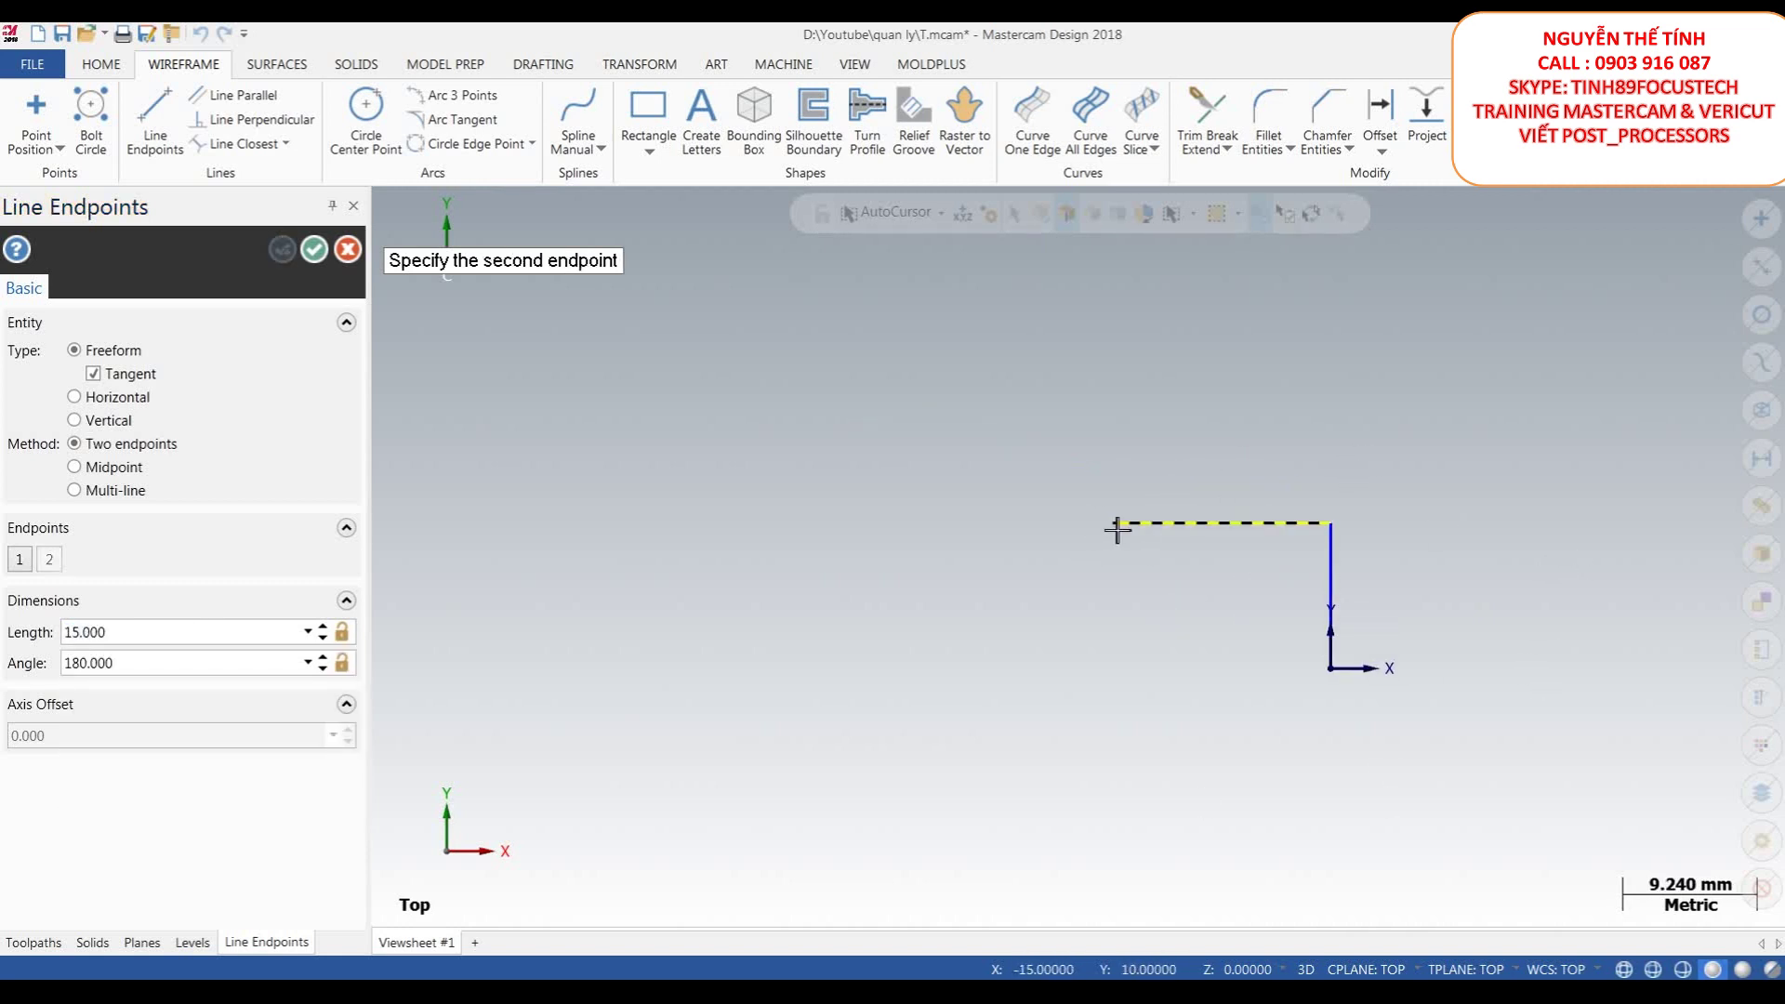
click(1004, 461)
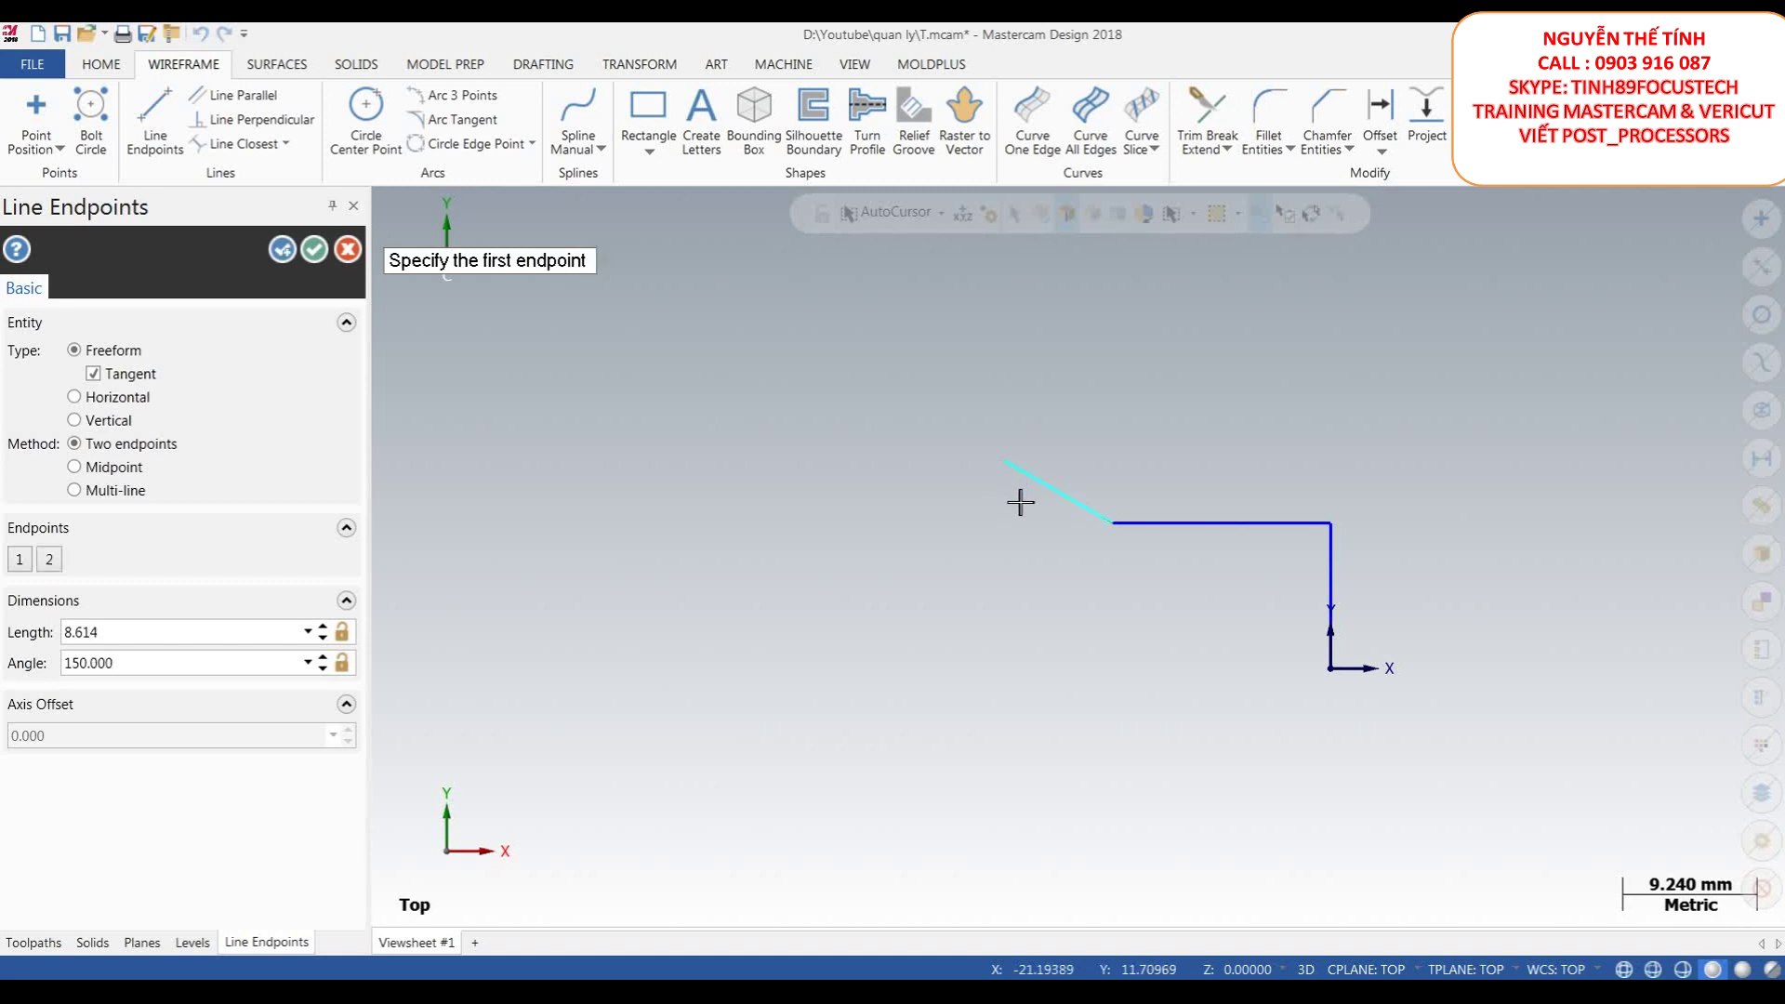
click(1004, 462)
click(925, 507)
- Continue the profile toward negative X with a short horizontal line, a line about 4.1 mm long at 135°, and another short horizontal line
click(924, 508)
click(848, 508)
click(847, 508)
click(812, 470)
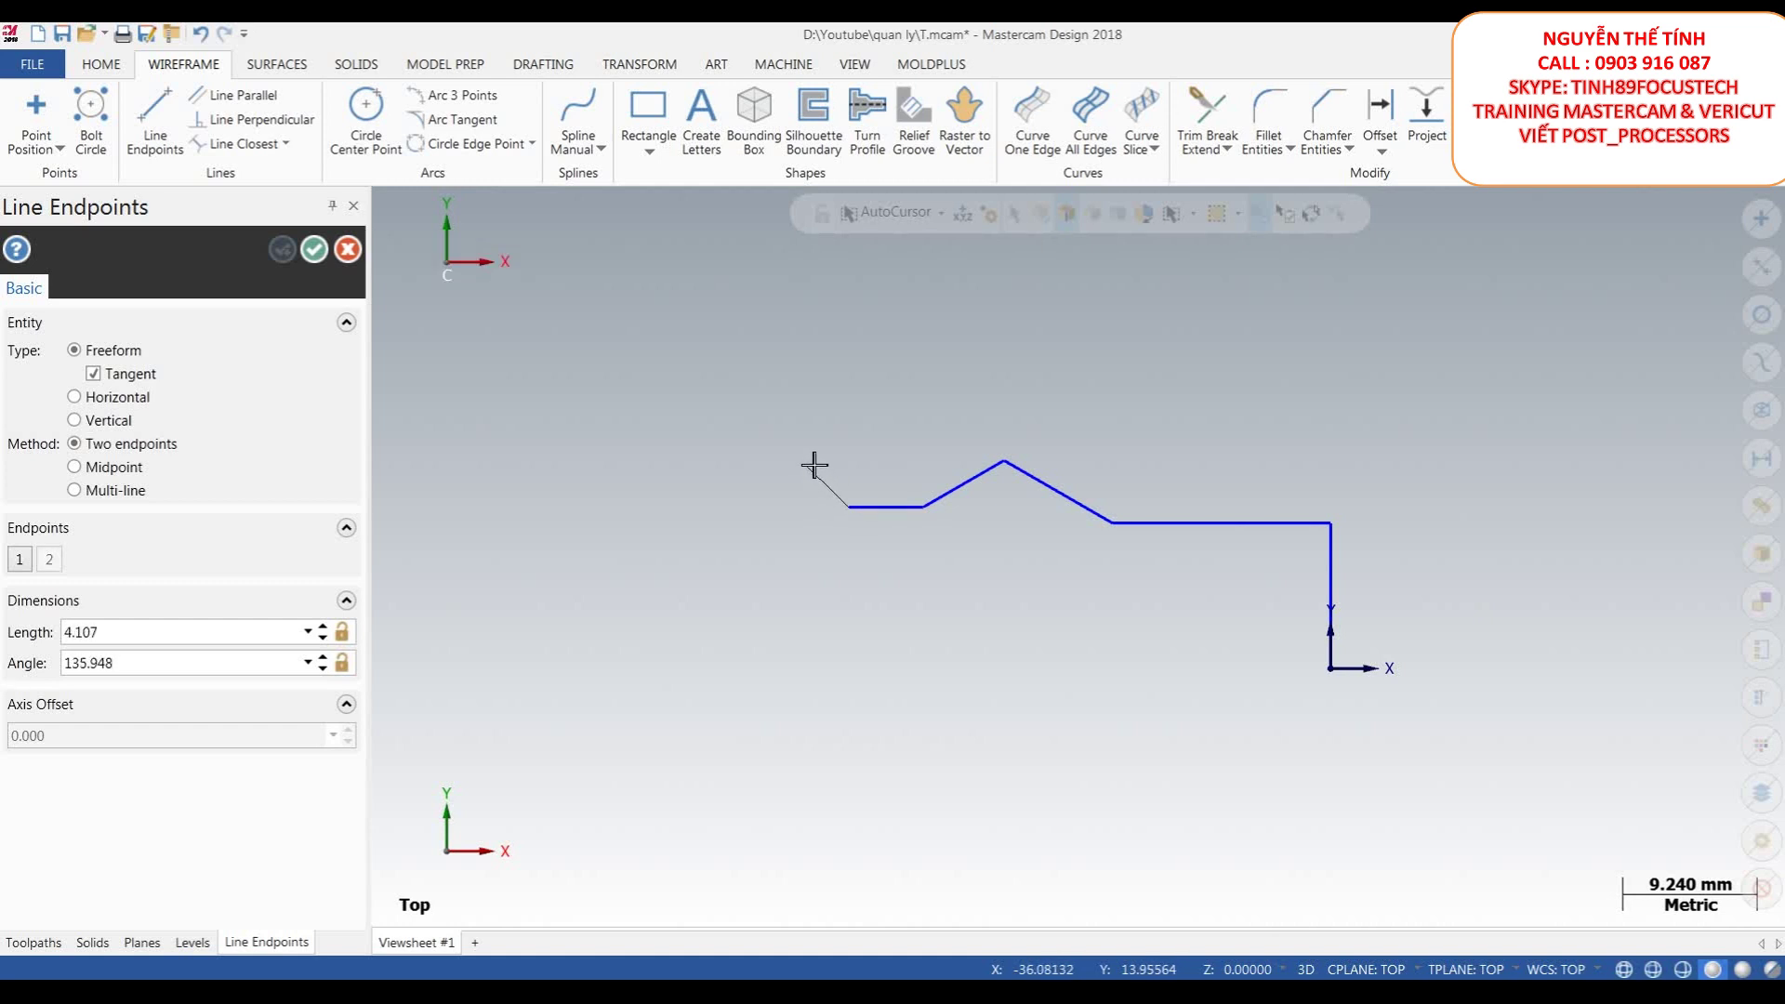
scroll(1180, 638, down, 3)
scroll(865, 509, up, 4)
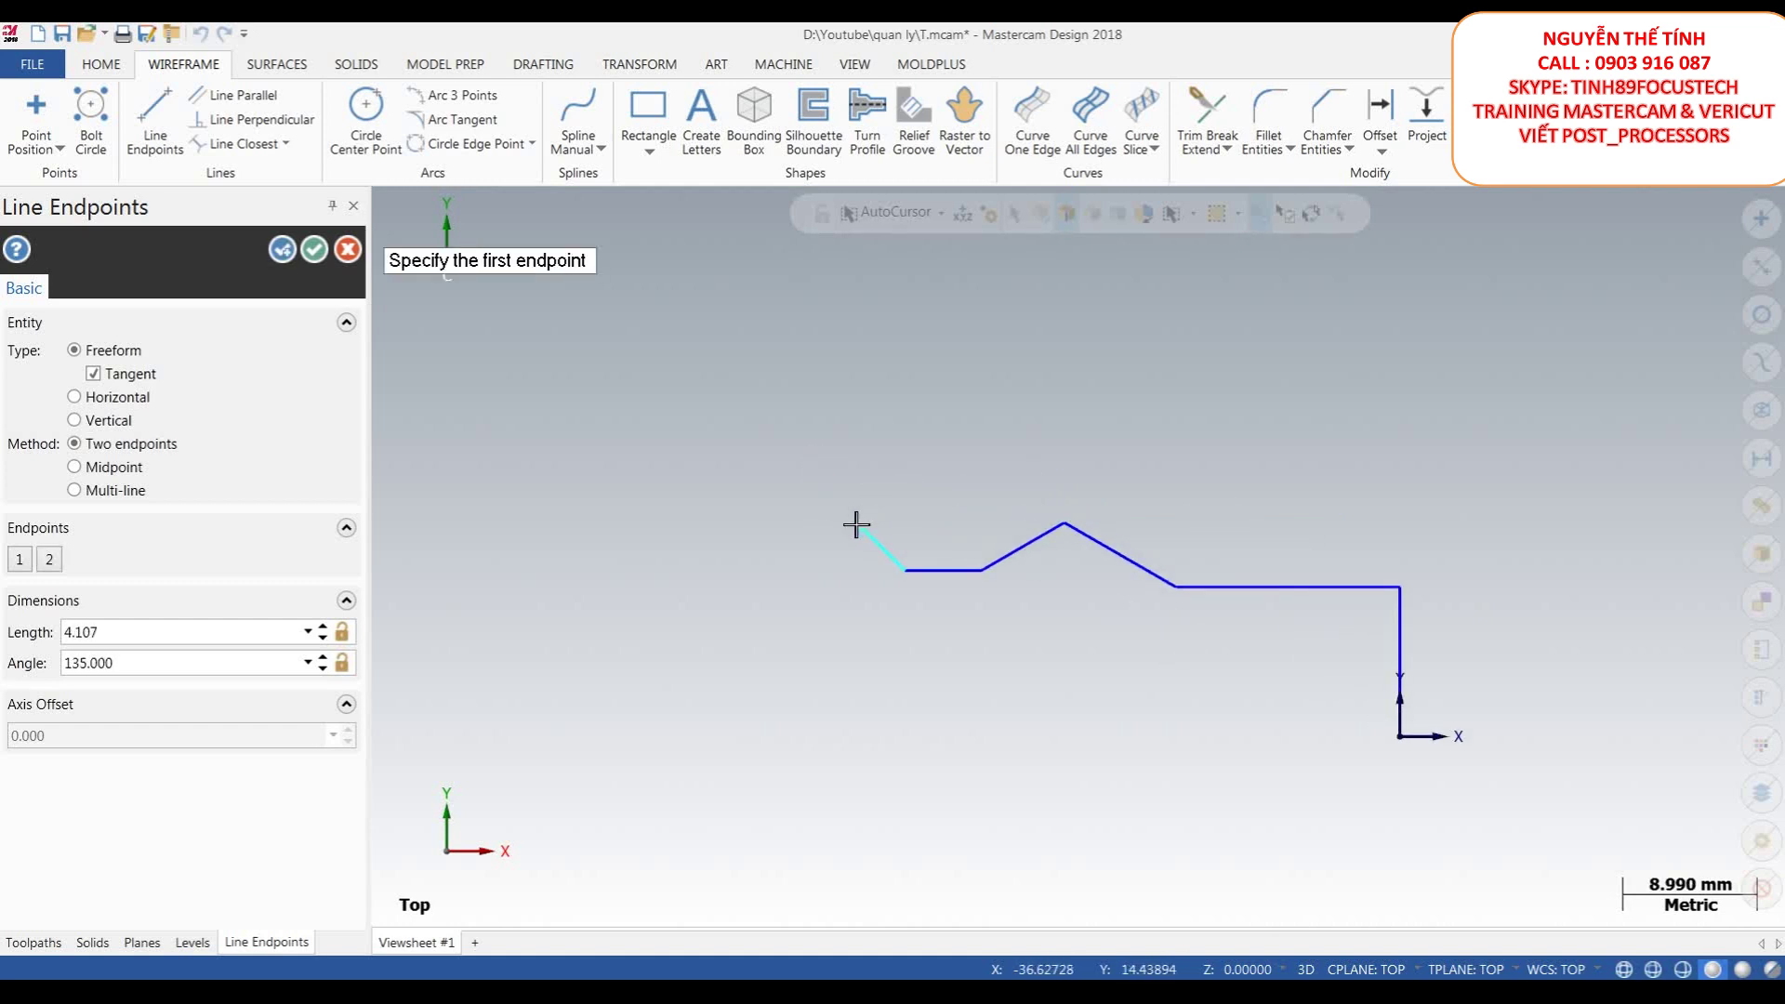
click(861, 526)
click(764, 526)
- Draw a rising line at 150° from the last horizontal line's free end and set its length to 20 mm
click(764, 526)
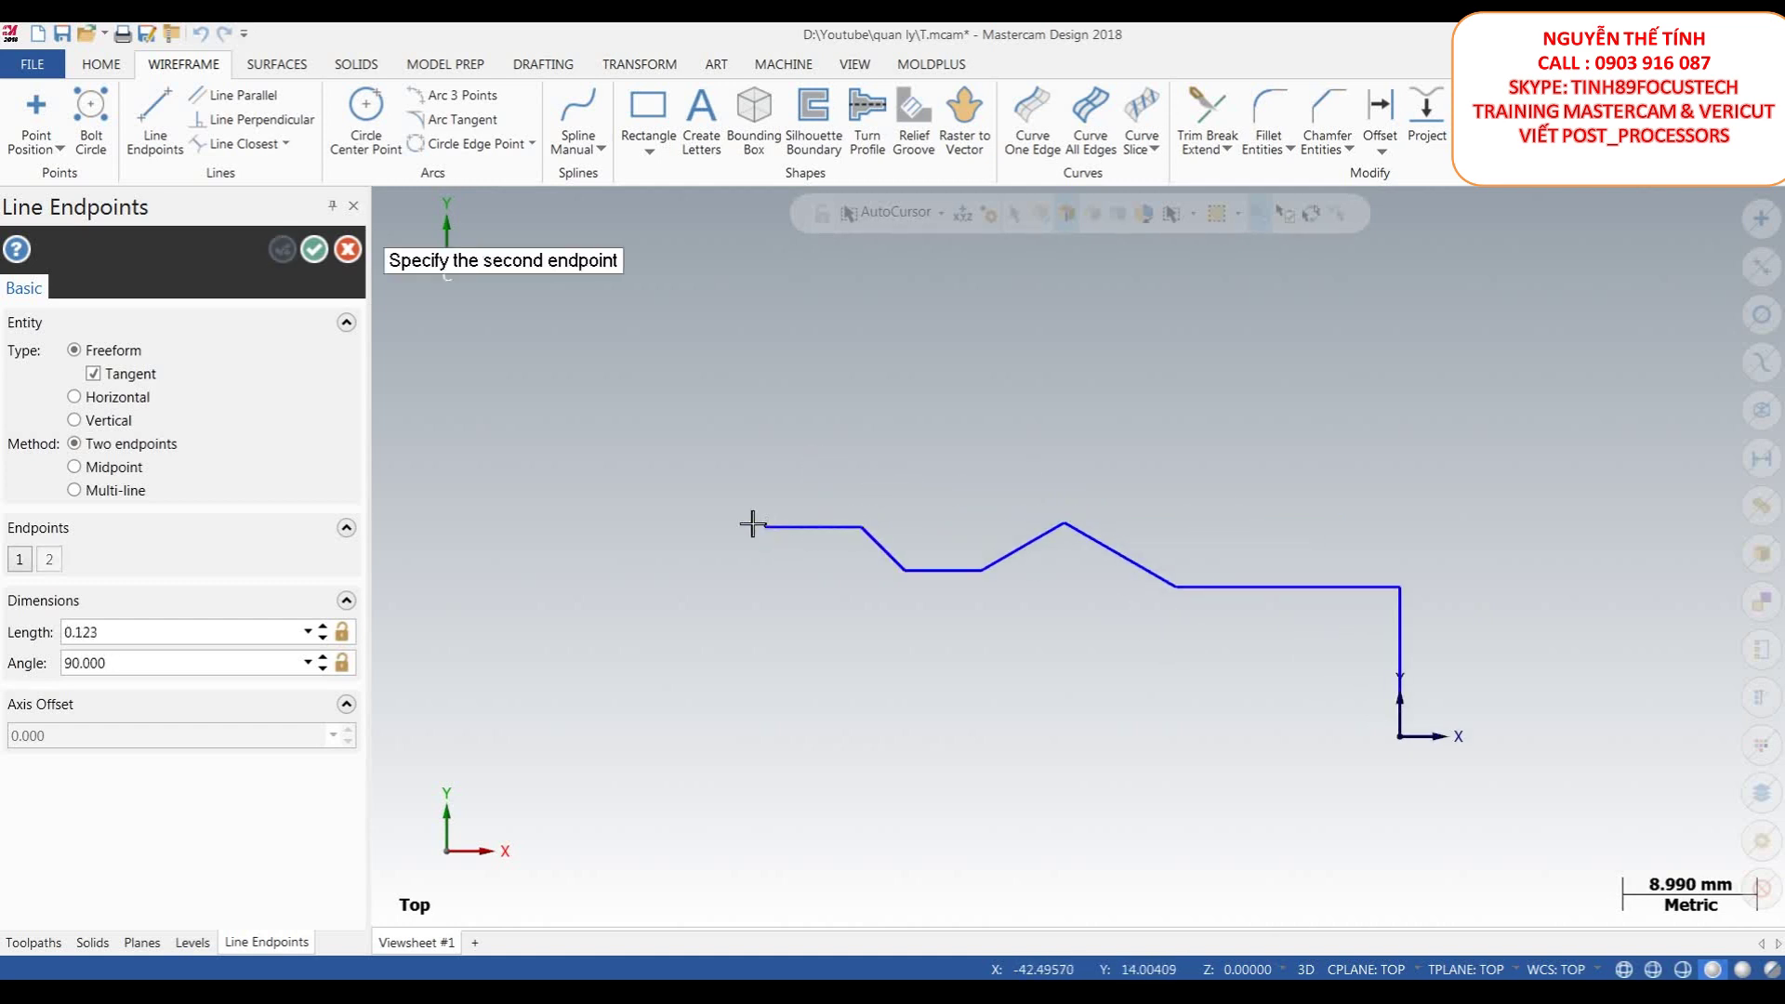
click(562, 410)
double_click(164, 632)
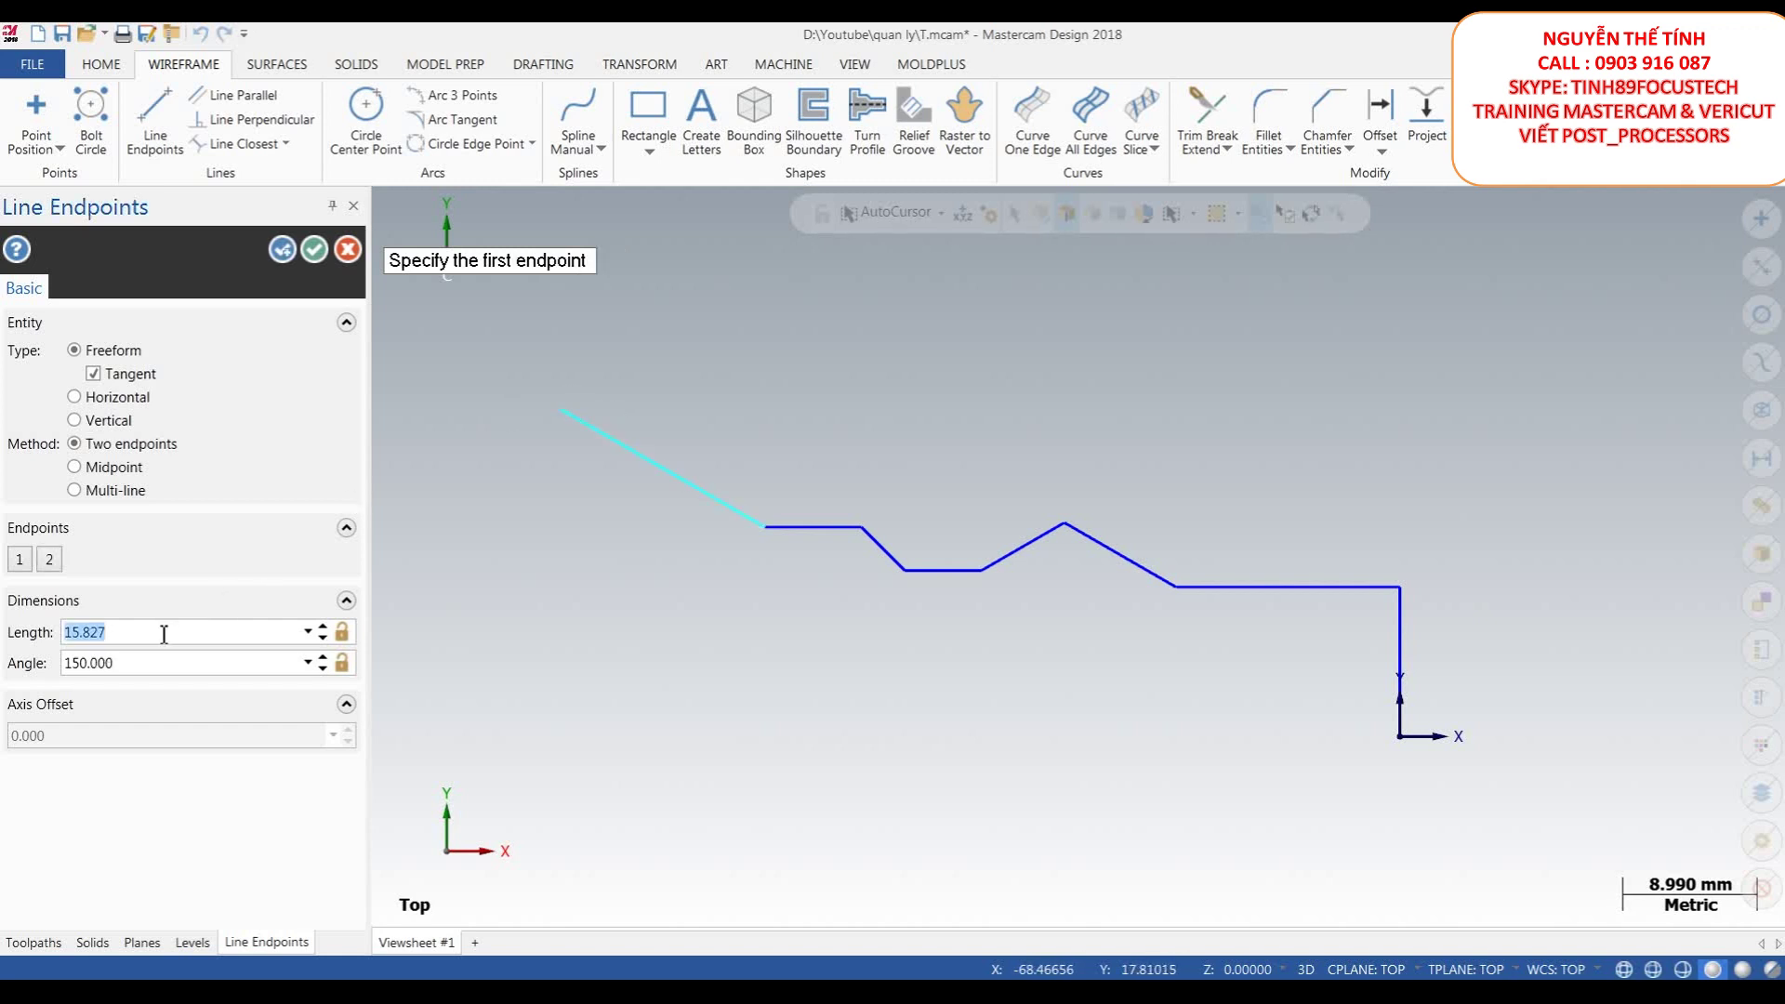
text(20)
key(Return)
scroll(1457, 510, down, 1)
scroll(1202, 517, down, 2)
- Draw a horizontal line toward negative X from the long slope's upper end and set its length to 15 mm
click(816, 429)
click(678, 427)
double_click(190, 632)
text(15)
key(Return)
- Draw a vertical line from the top line's free end down past the X axis, and a horizontal line from the origin crossing it
click(681, 430)
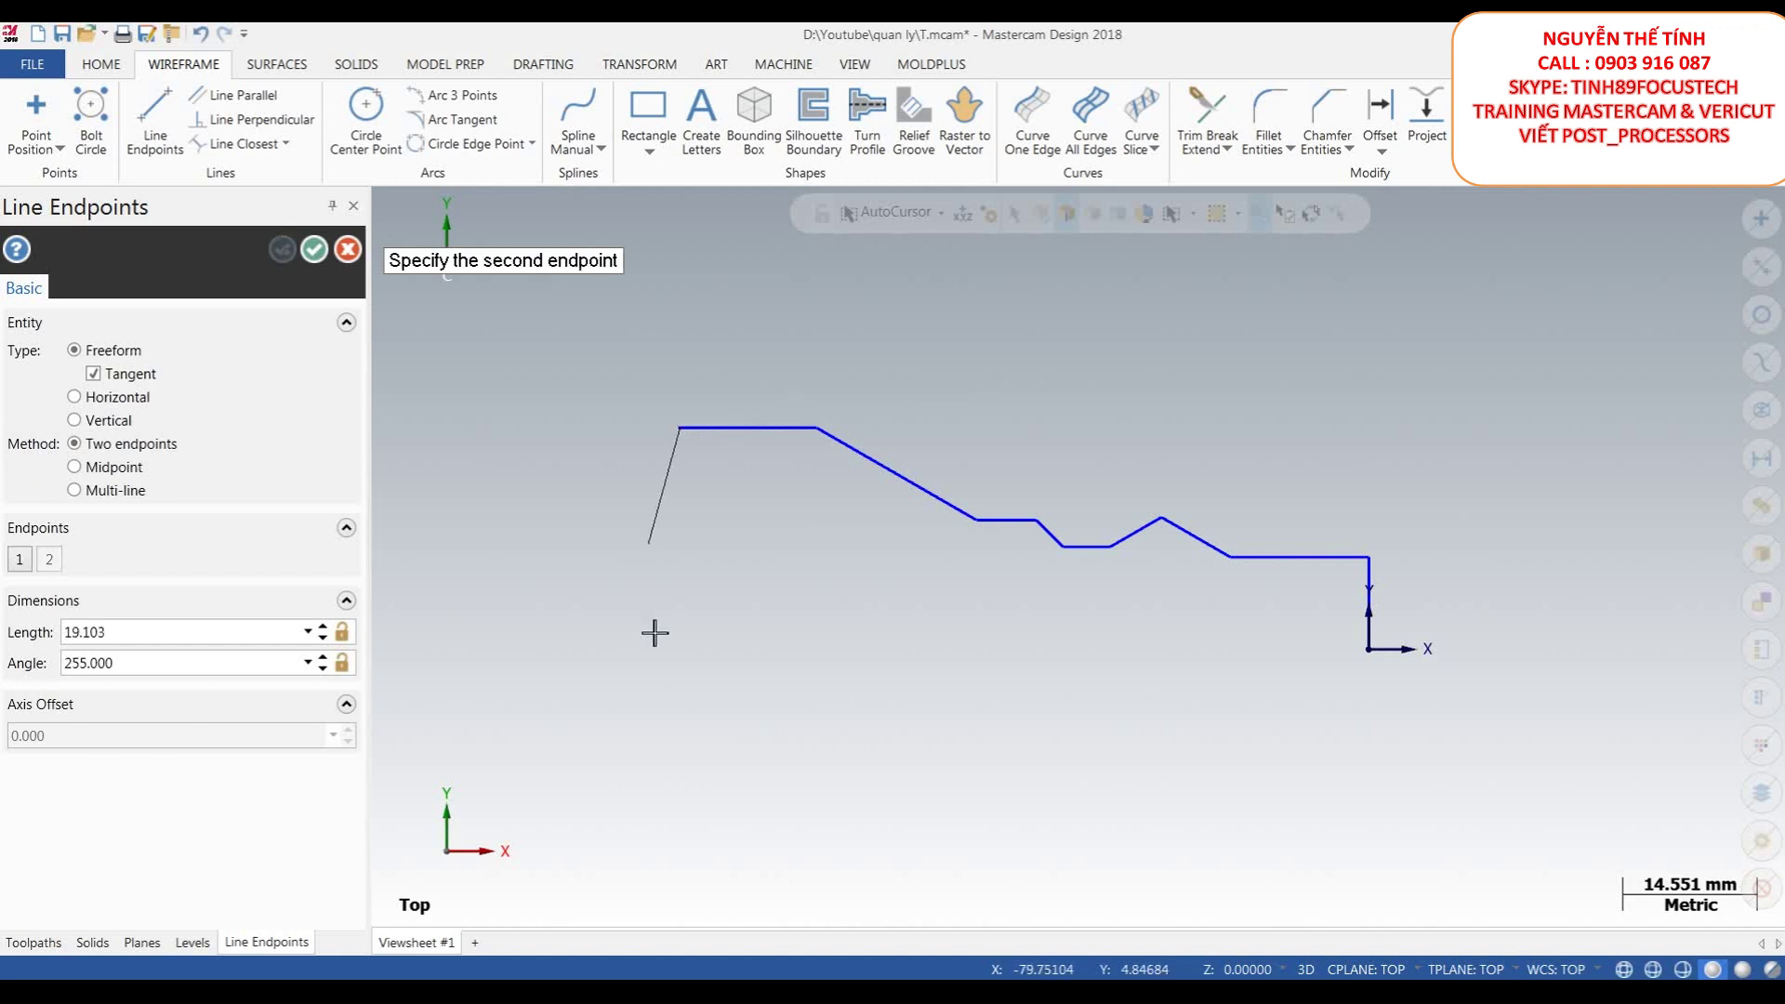
click(686, 690)
click(1370, 651)
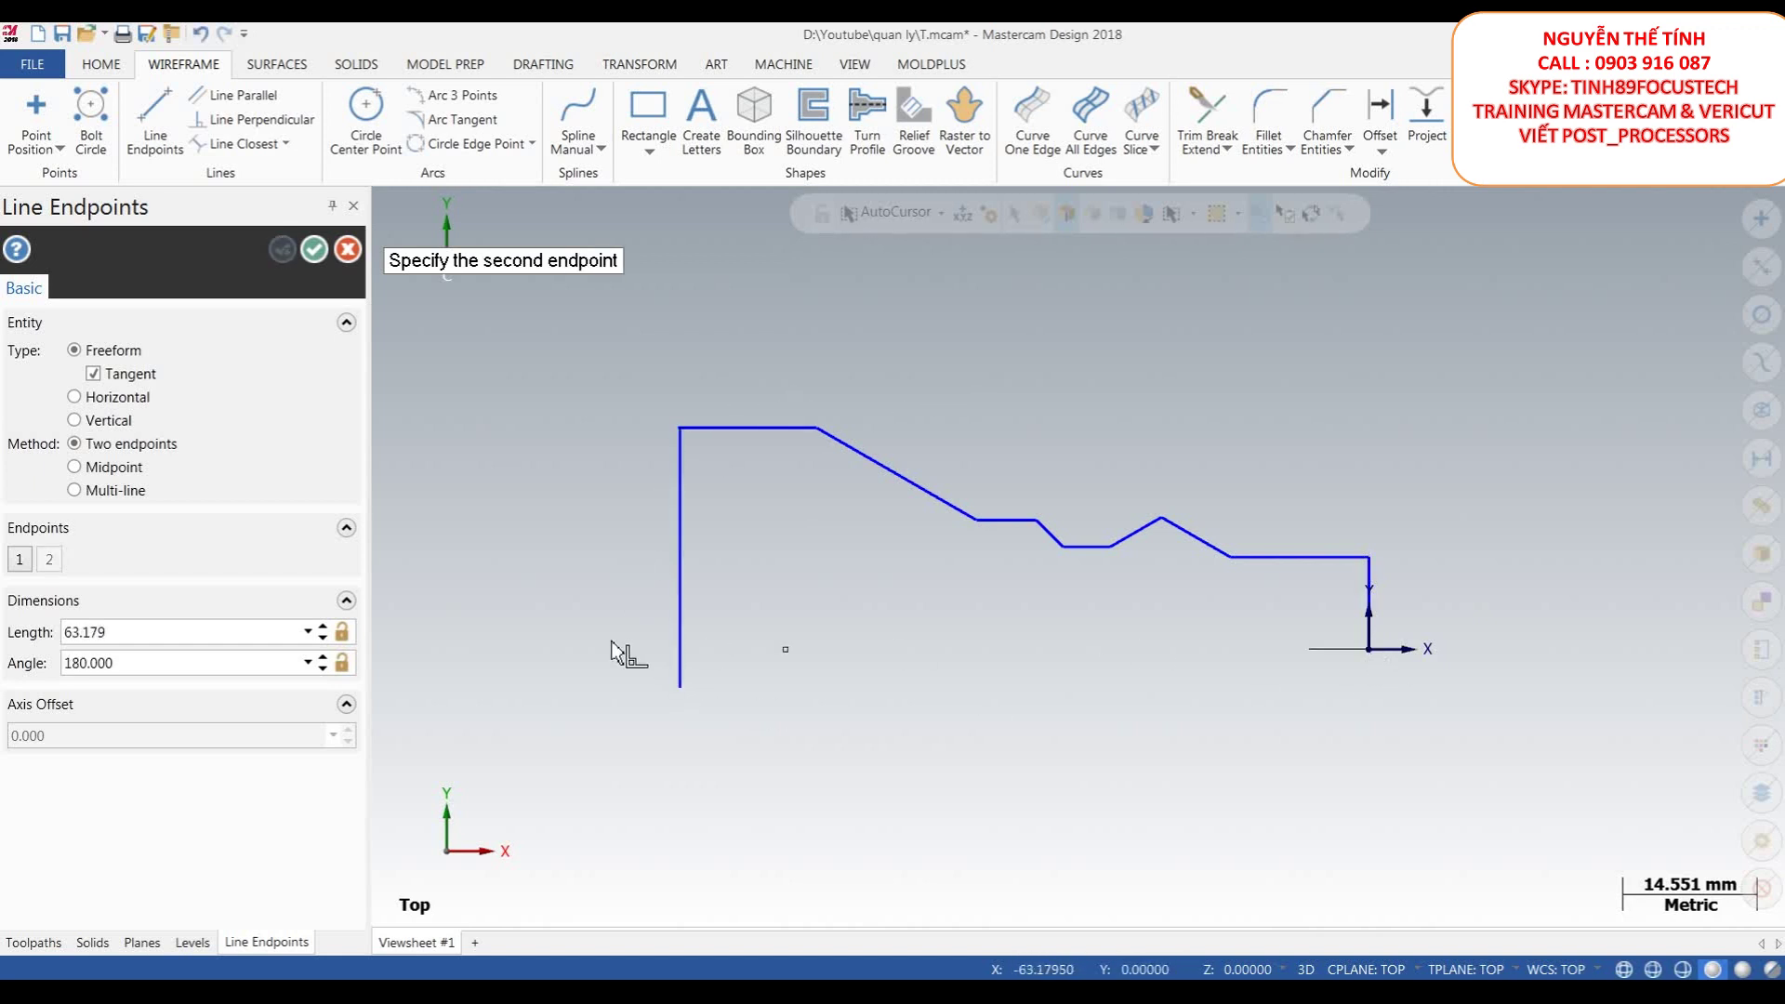
click(584, 649)
click(316, 251)
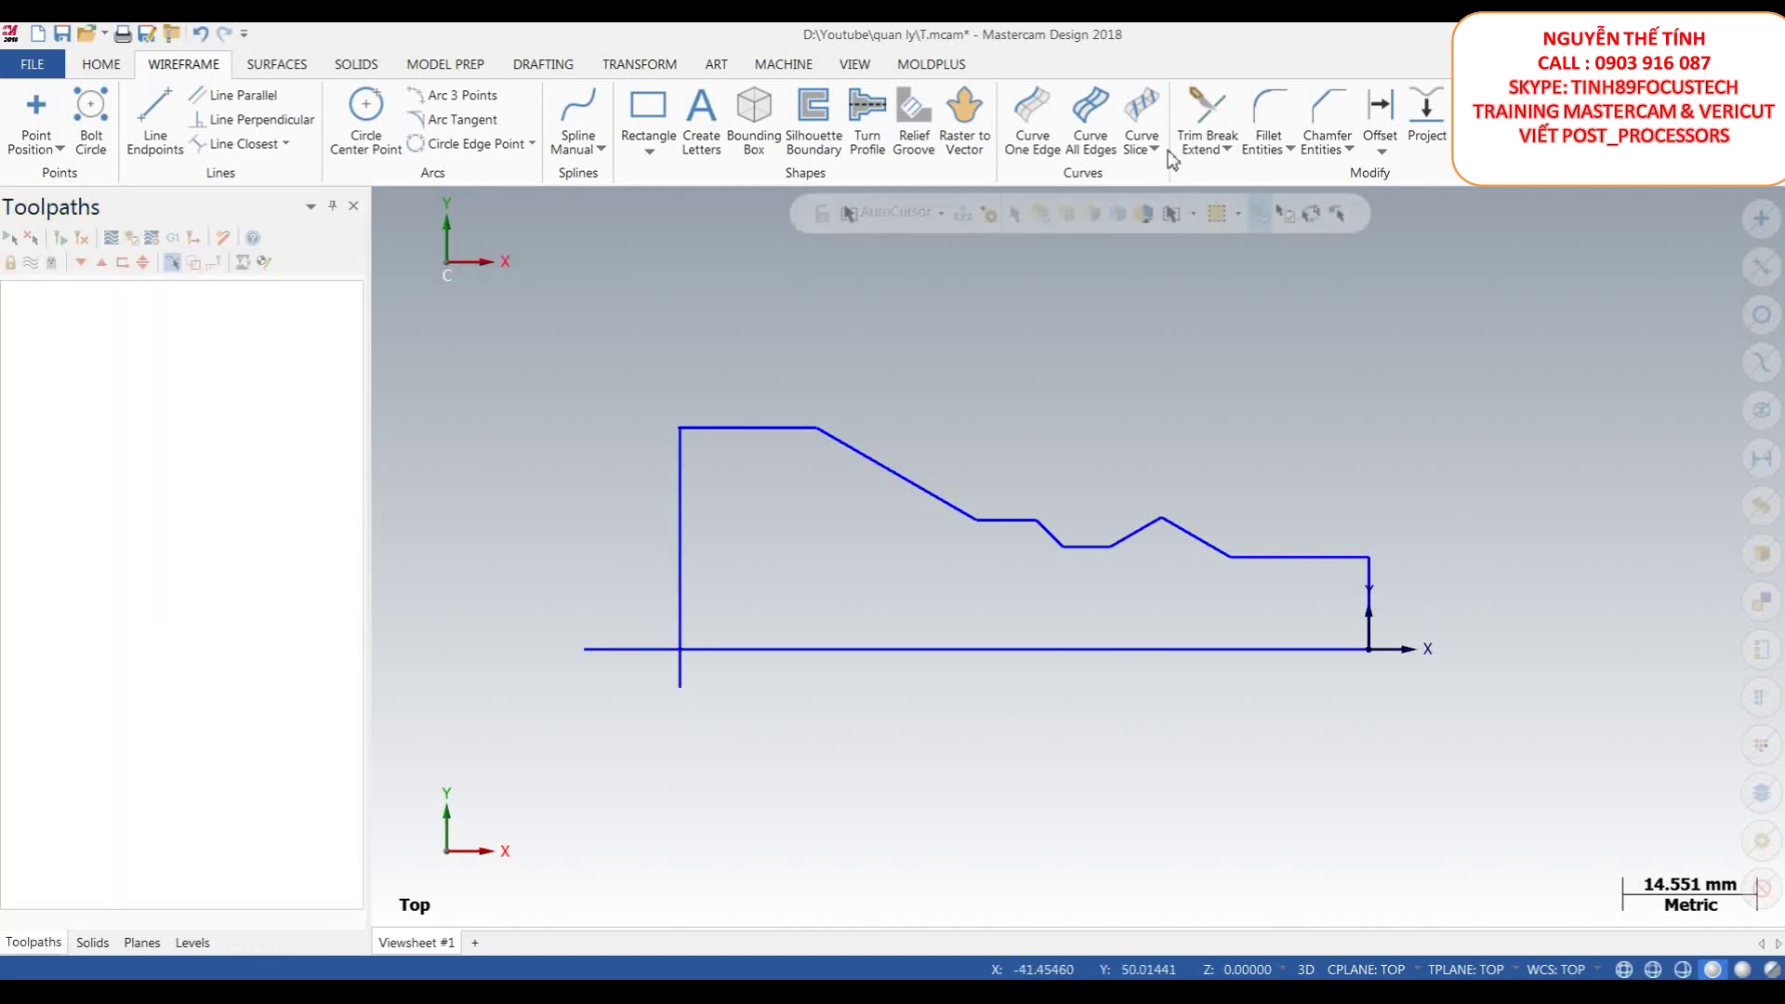
- Trim the overhanging ends of the crossing base and vertical lines with the Divide/delete method to close the profile corner
click(1207, 117)
click(146, 493)
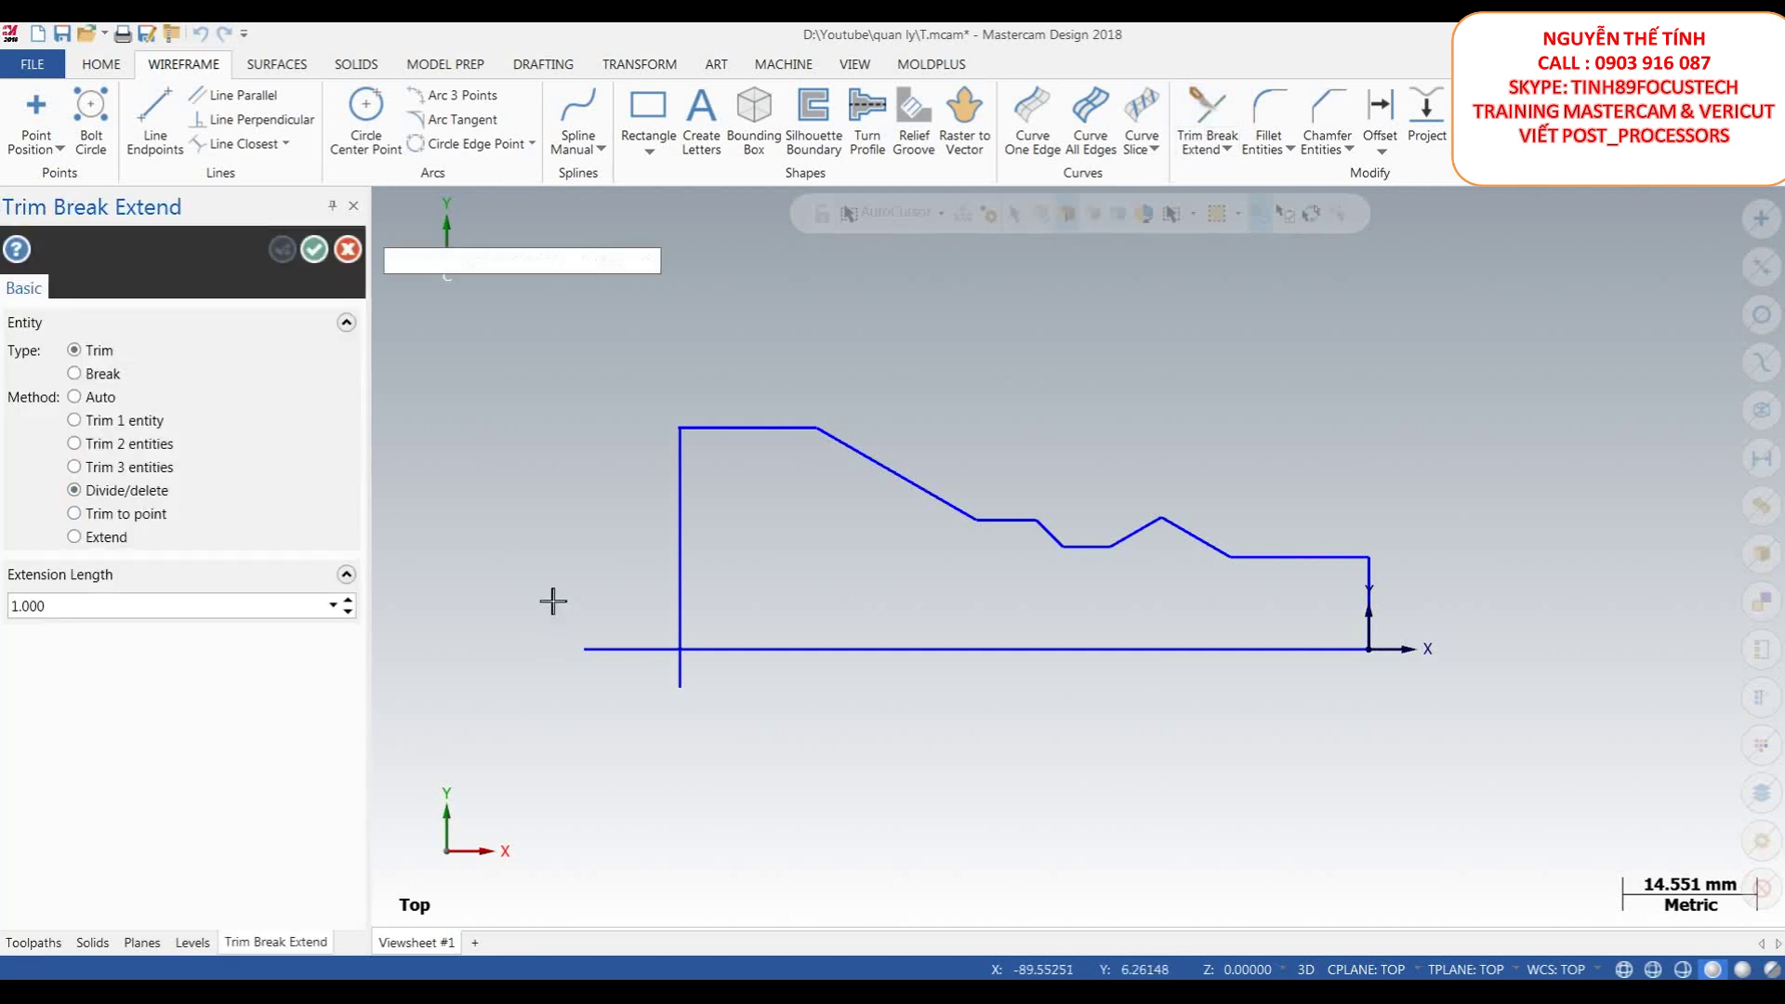
click(600, 649)
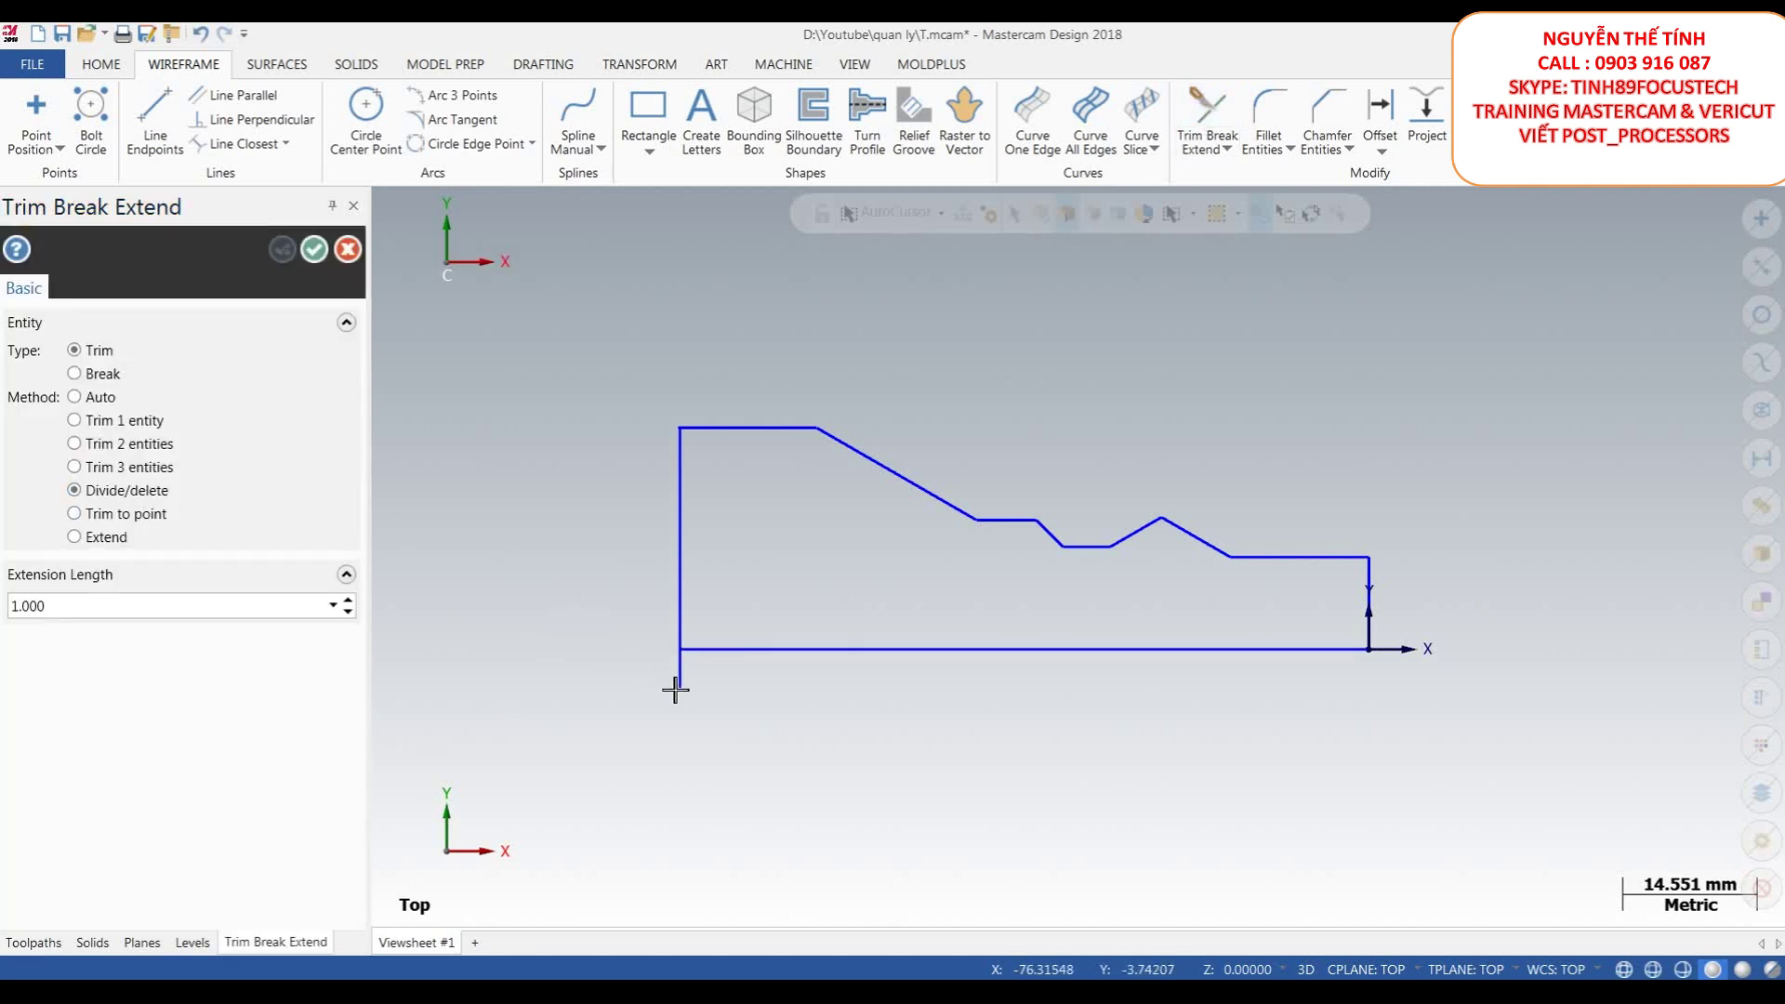
click(313, 253)
scroll(1346, 526, down, 2)
scroll(908, 443, up, 5)
scroll(1347, 496, down, 1)
scroll(1227, 478, up, 1)
- Fillet the five corners around the peak and valley with a 5 mm radius, trimming the lines
click(1268, 116)
scroll(1309, 557, up, 1)
click(1106, 491)
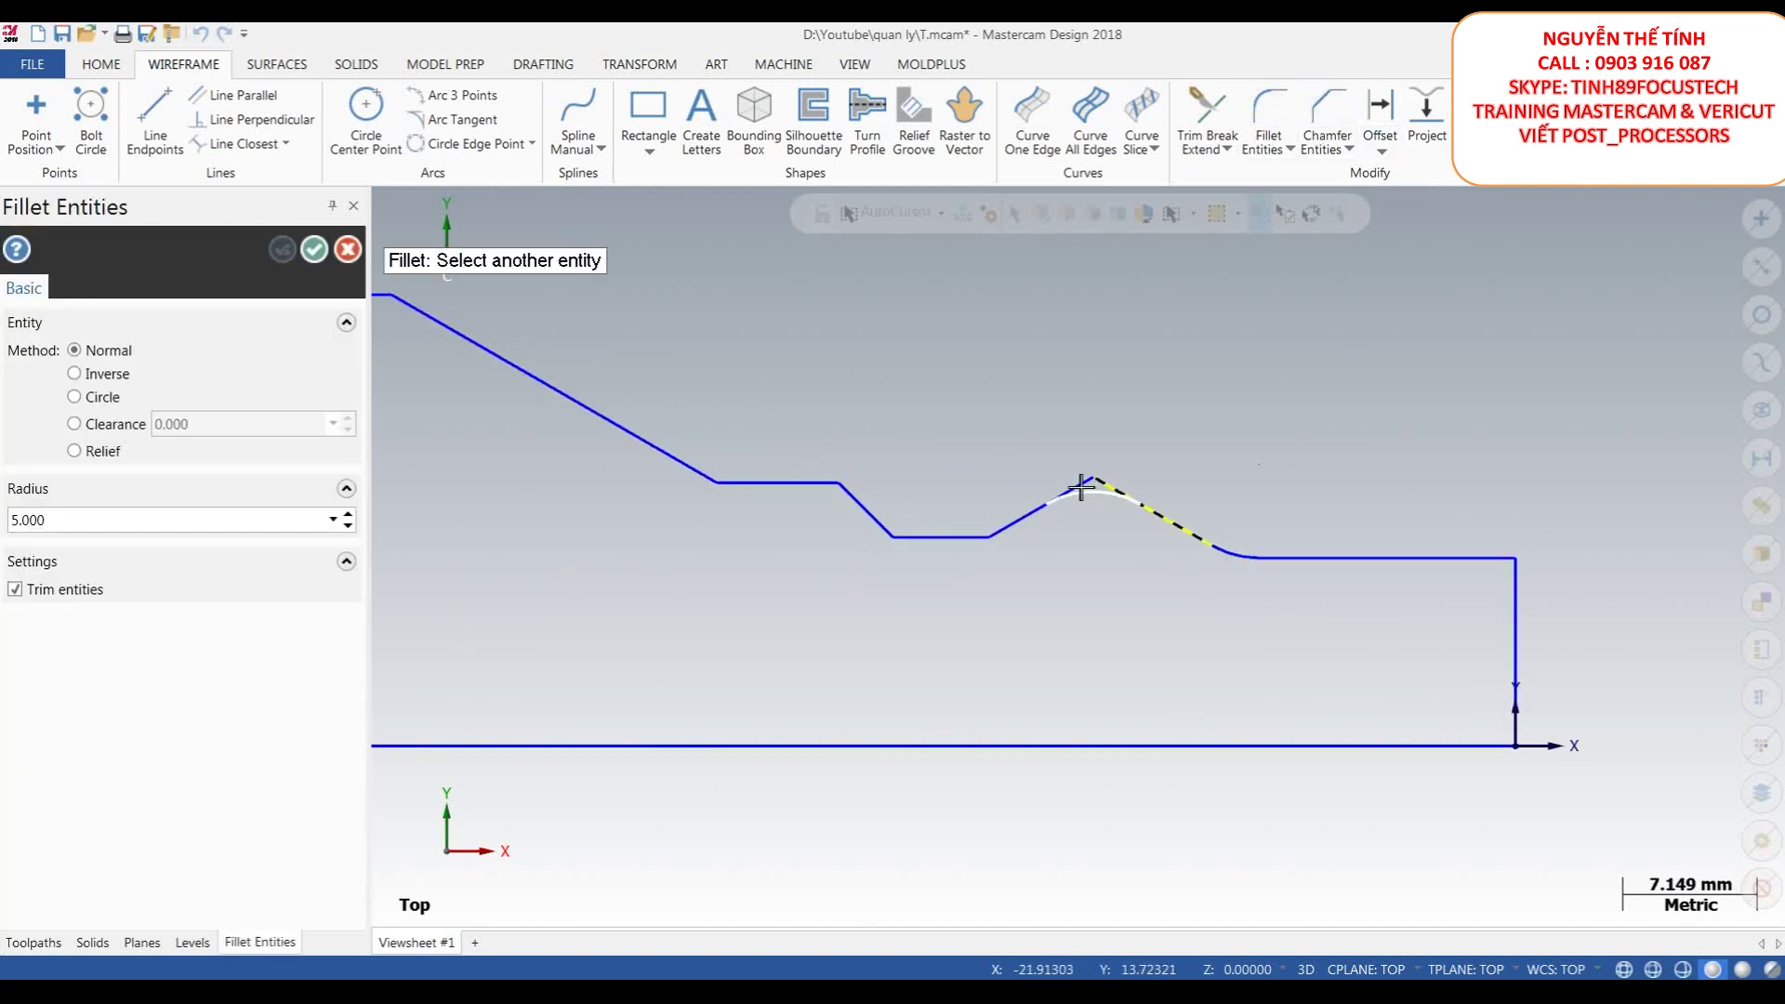
click(1076, 488)
click(967, 537)
click(862, 510)
click(832, 483)
click(843, 491)
click(732, 487)
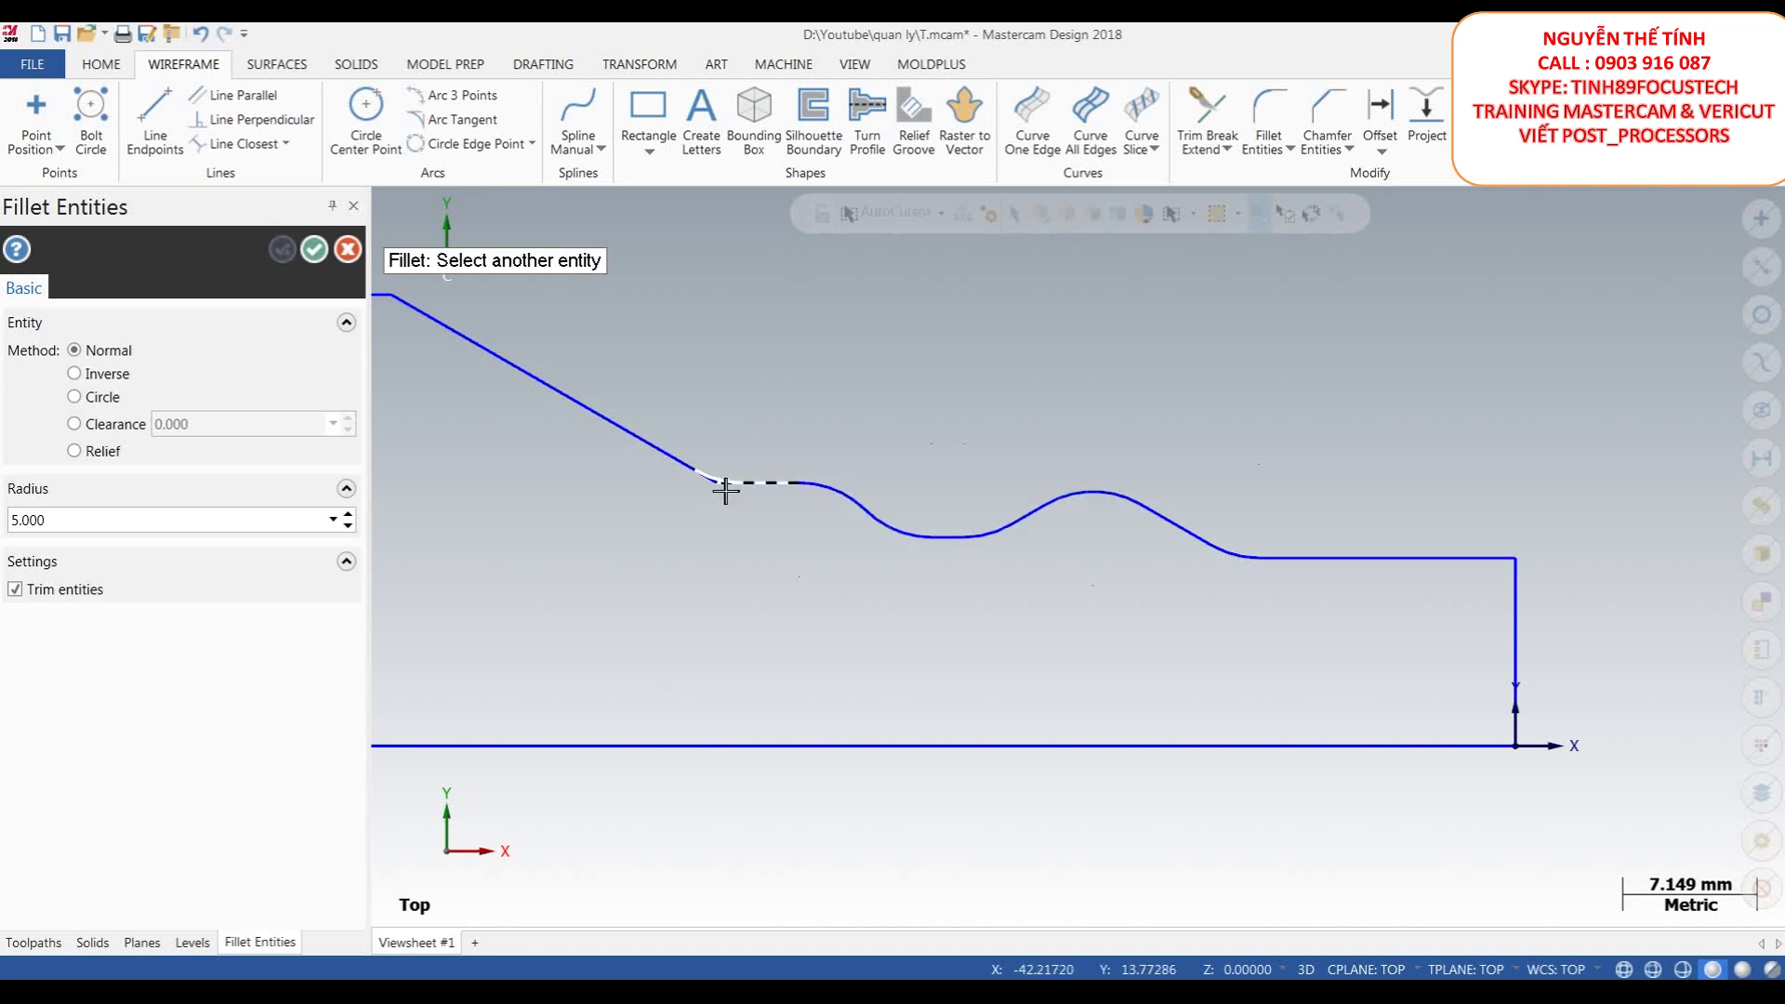
click(724, 490)
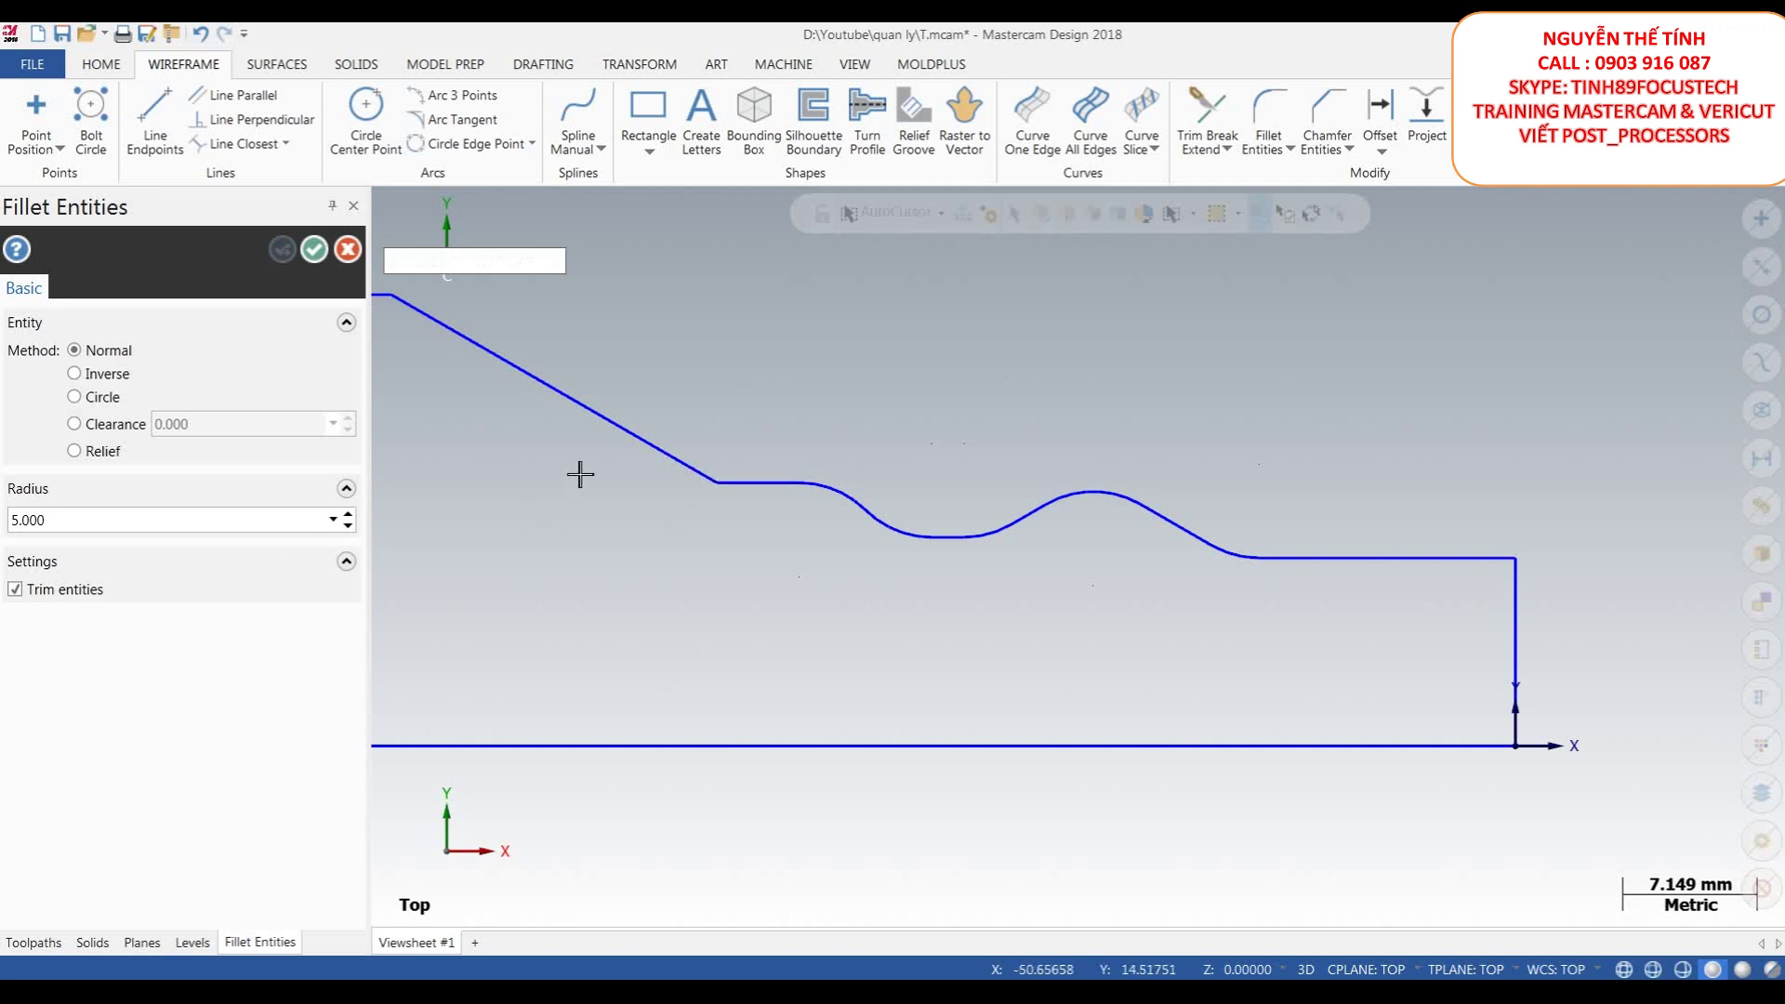
click(719, 488)
click(720, 489)
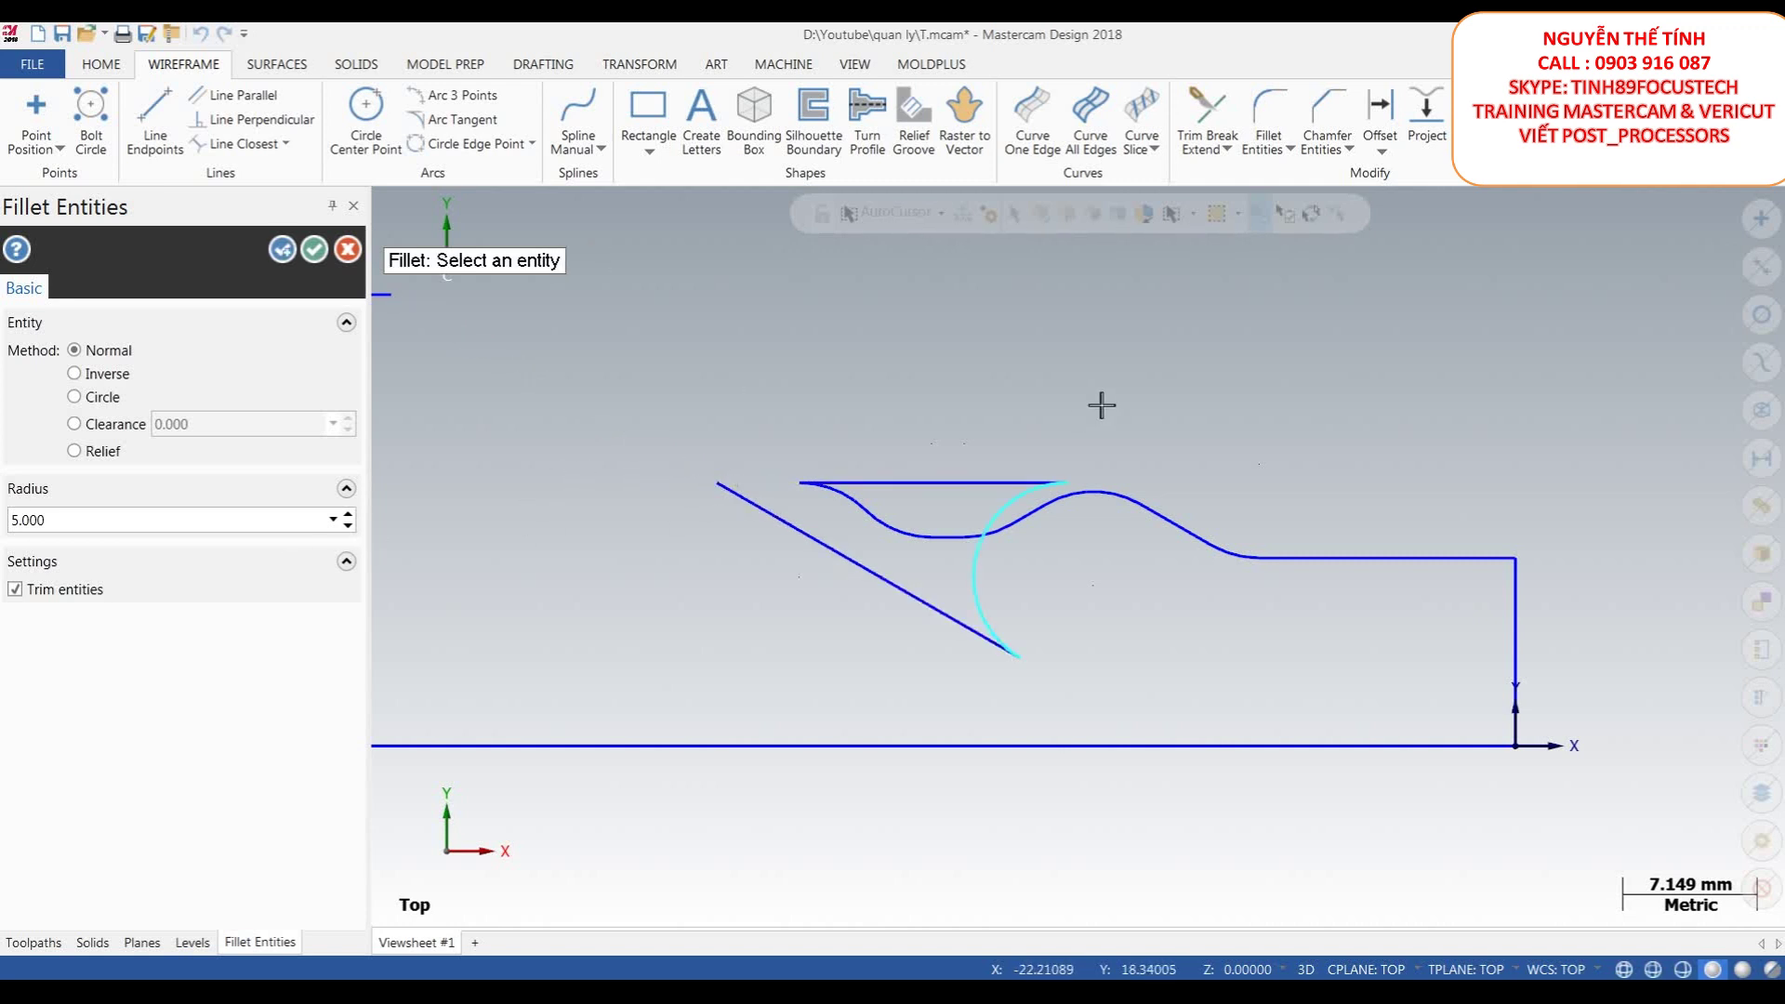
click(351, 251)
key(ctrl+z)
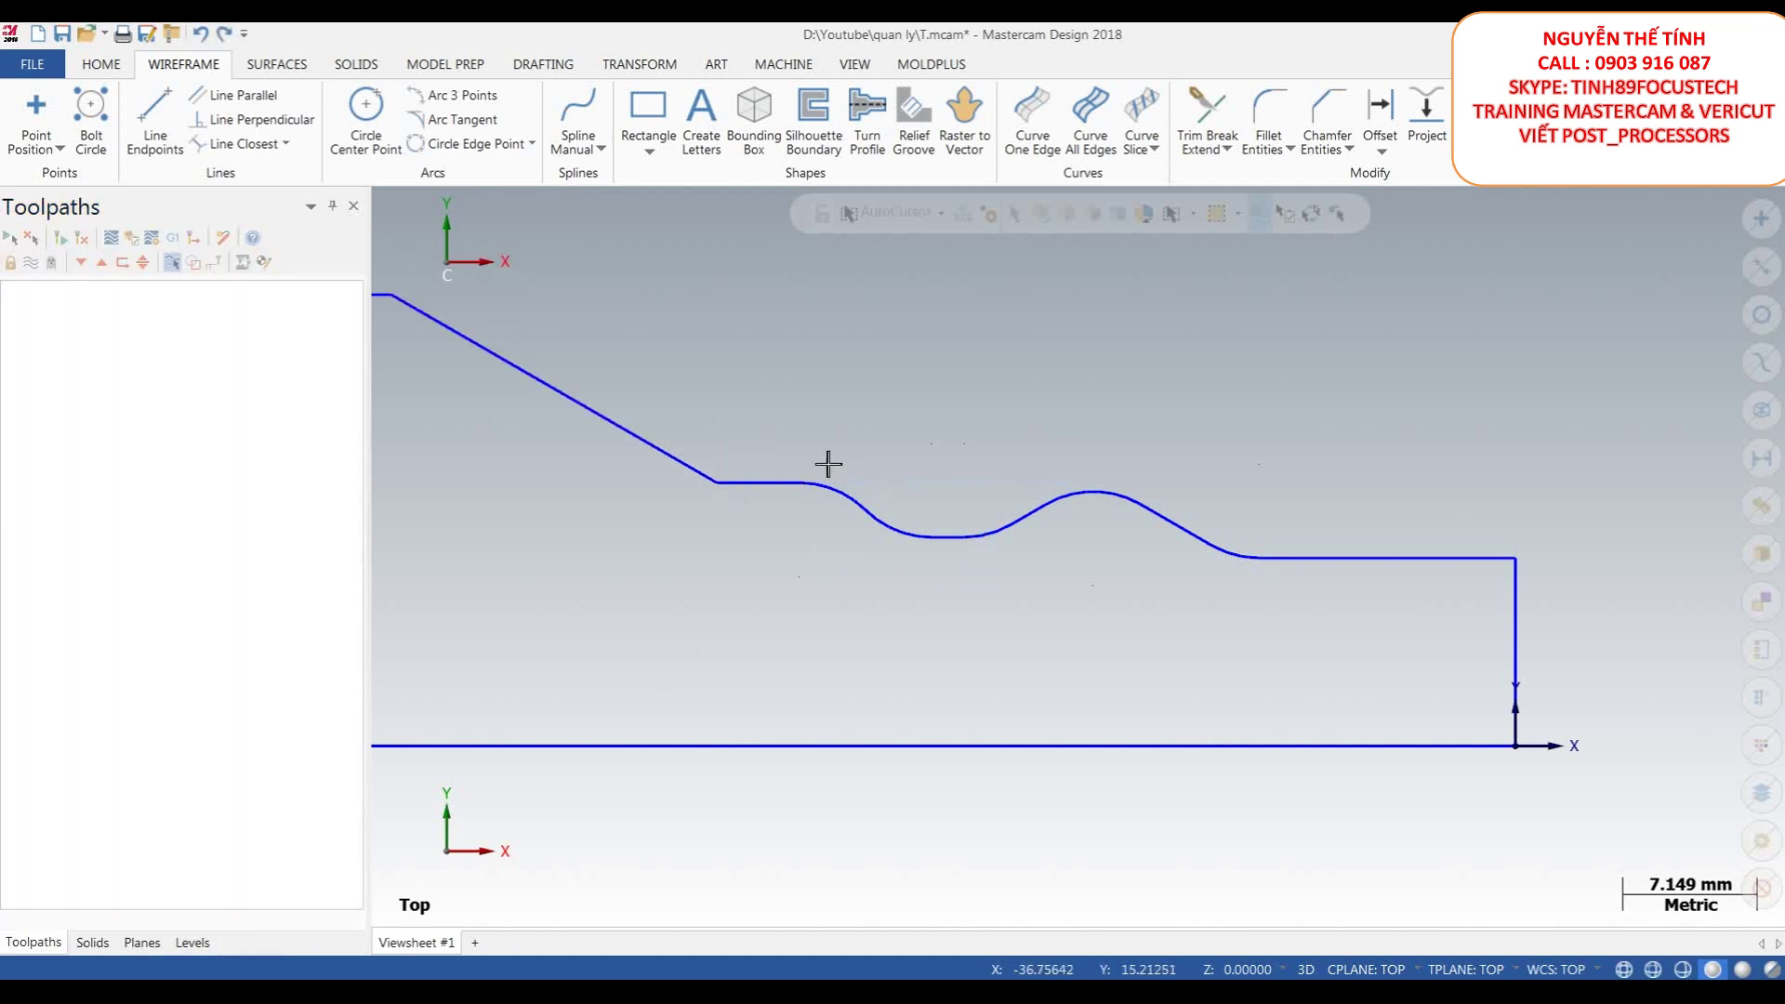
- Fillet the lower and upper corners of the long sloped line with a 1 mm radius
scroll(1101, 488, down, 1)
click(1279, 110)
scroll(737, 418, up, 1)
click(769, 487)
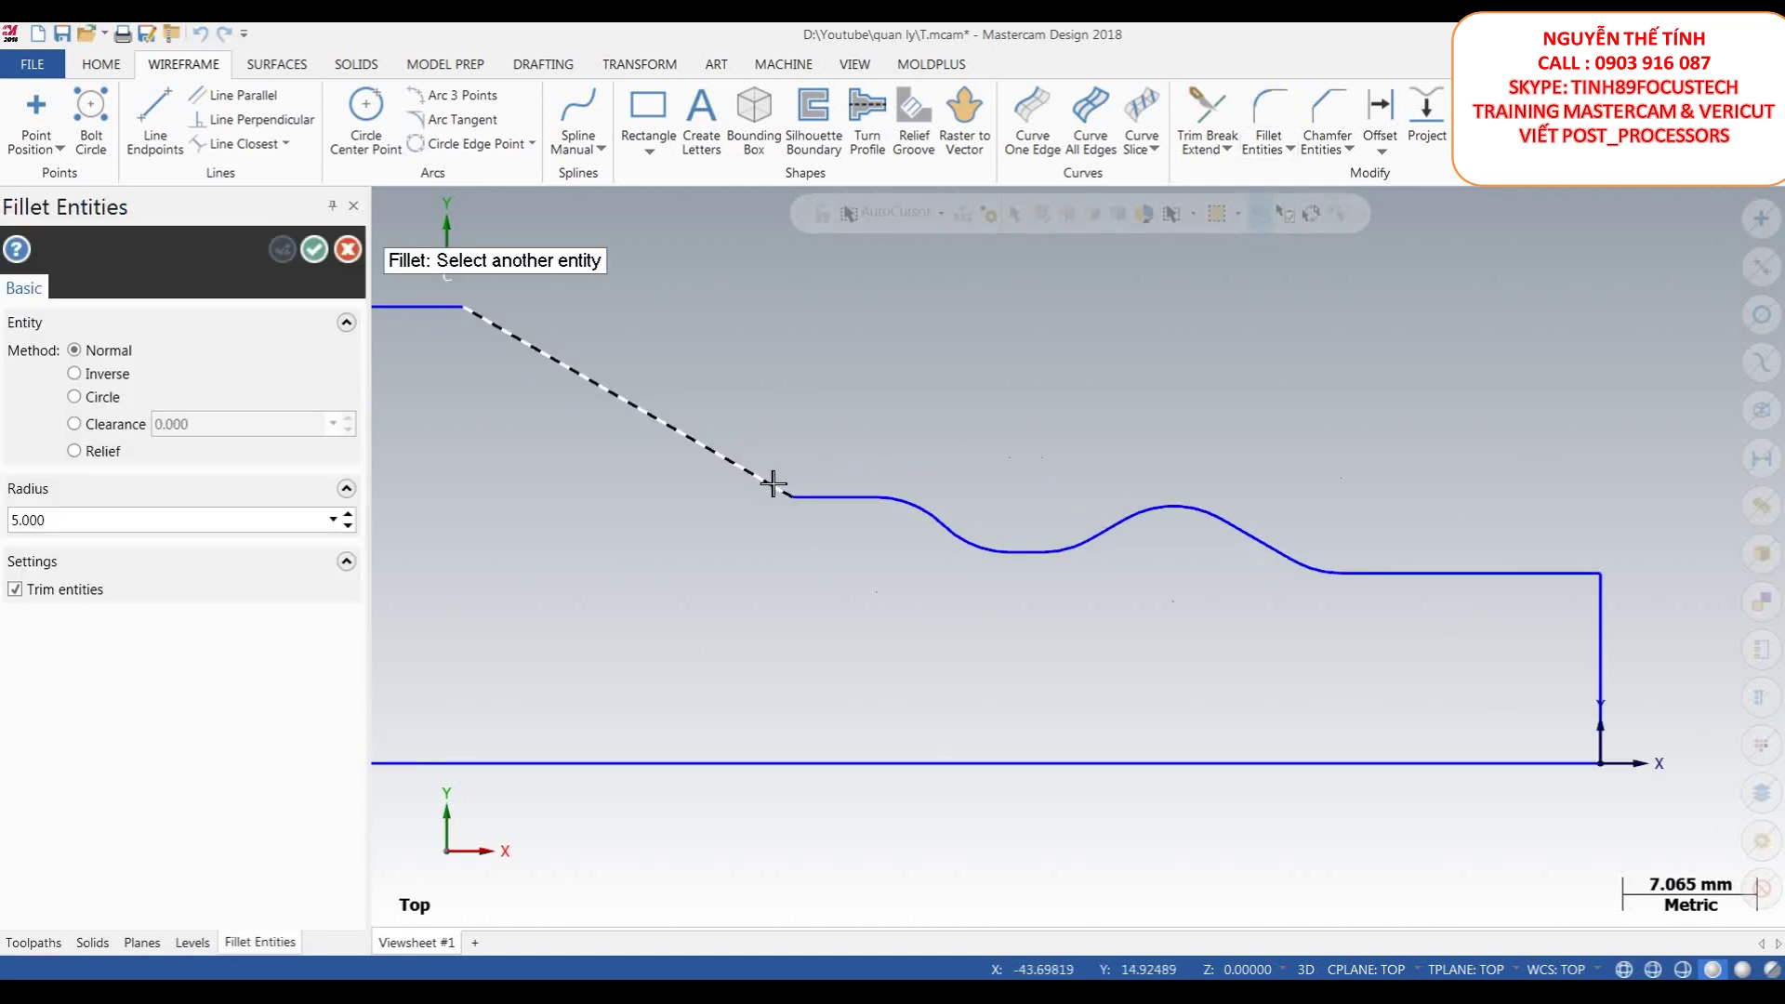
click(808, 498)
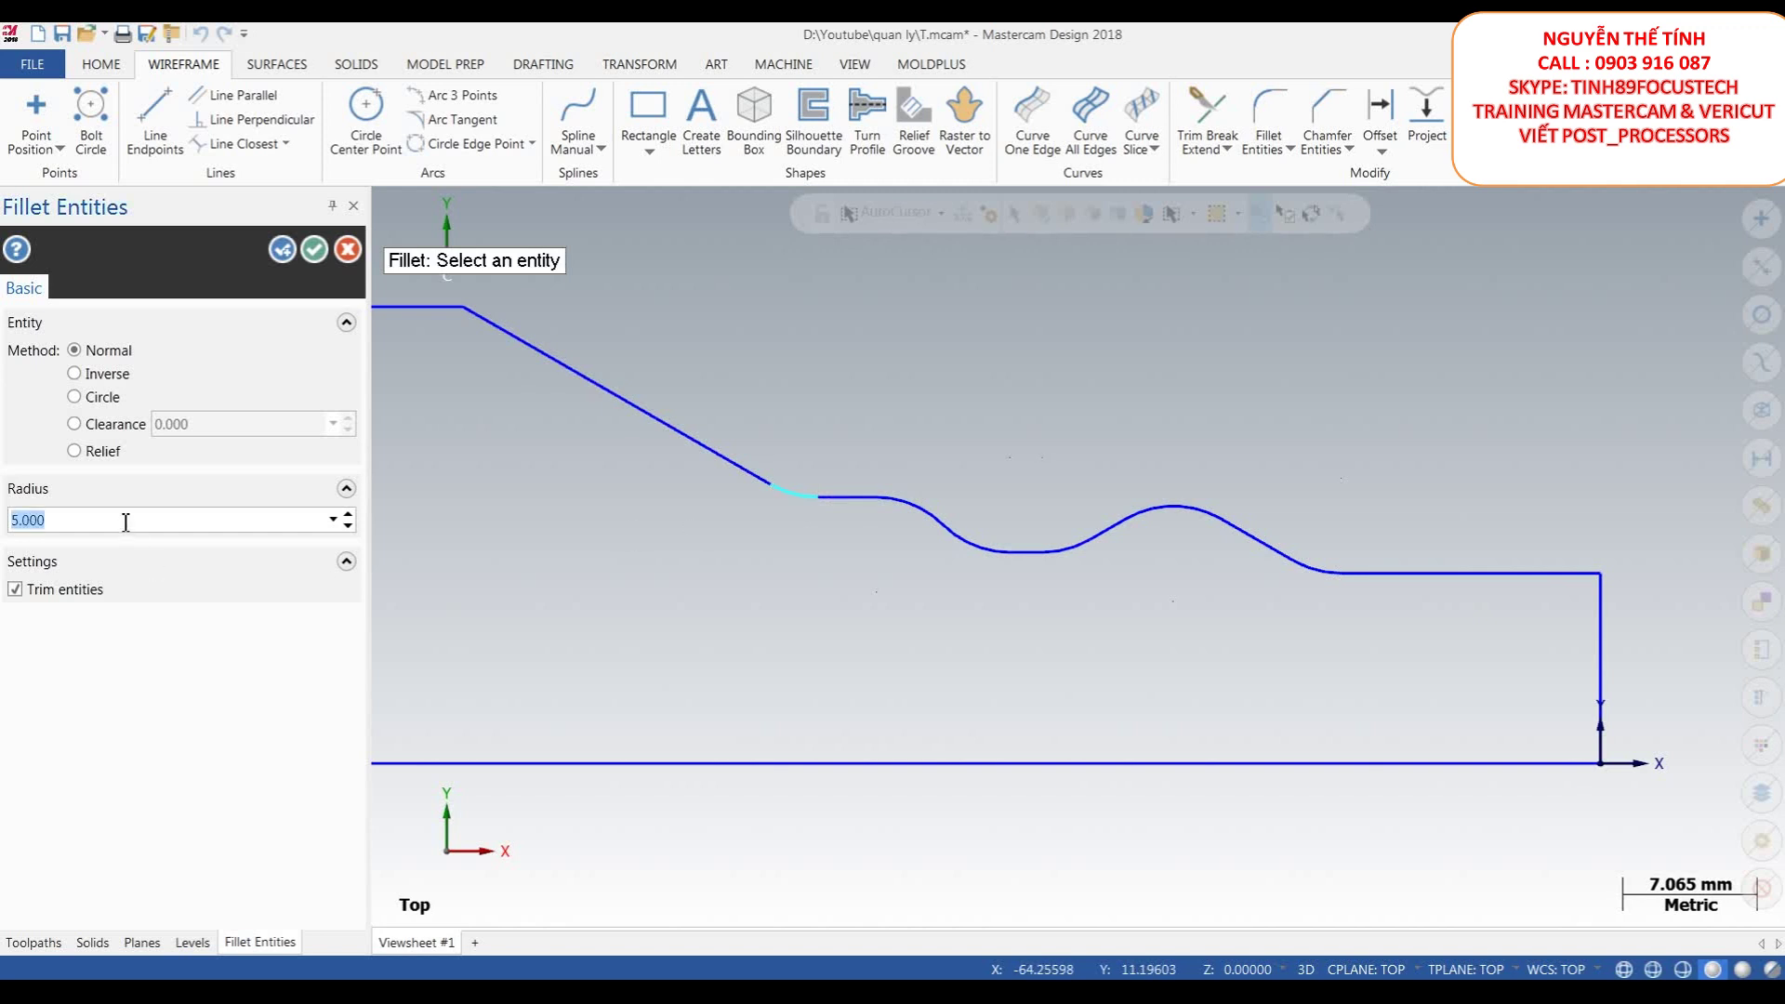
scroll(657, 359, down, 1)
scroll(645, 351, up, 1)
click(645, 351)
click(613, 343)
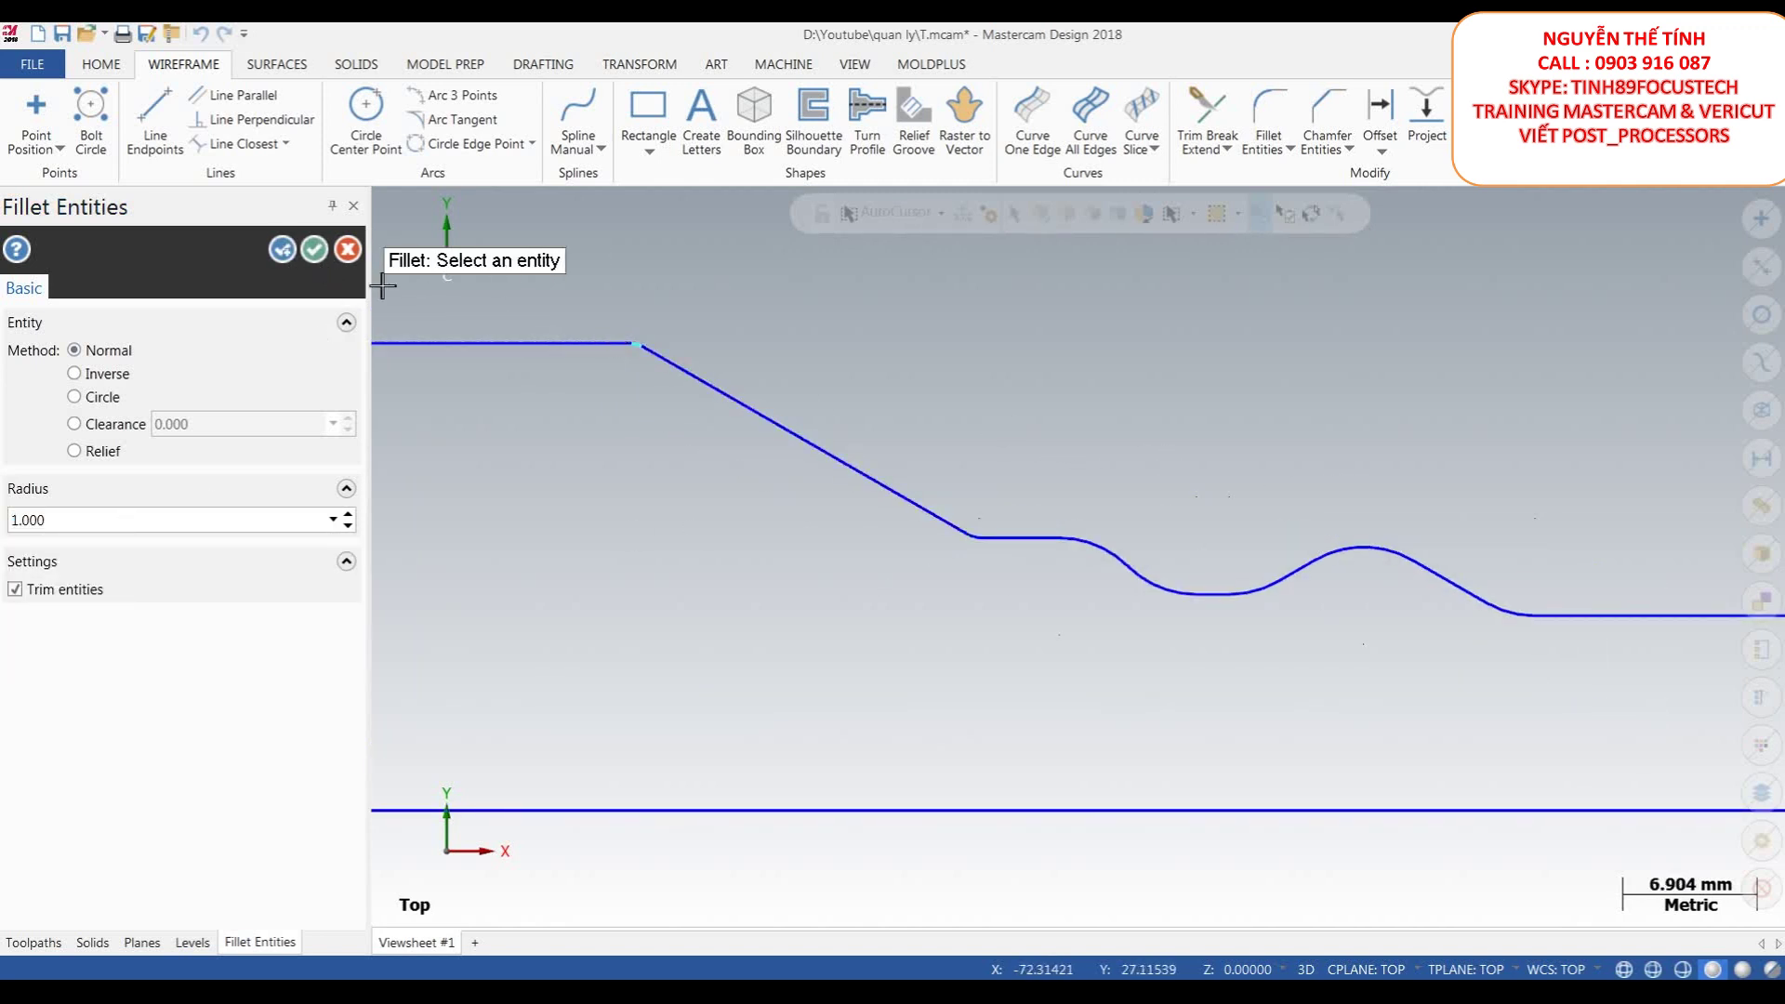
click(314, 249)
scroll(908, 387, down, 3)
scroll(1247, 450, up, 1)
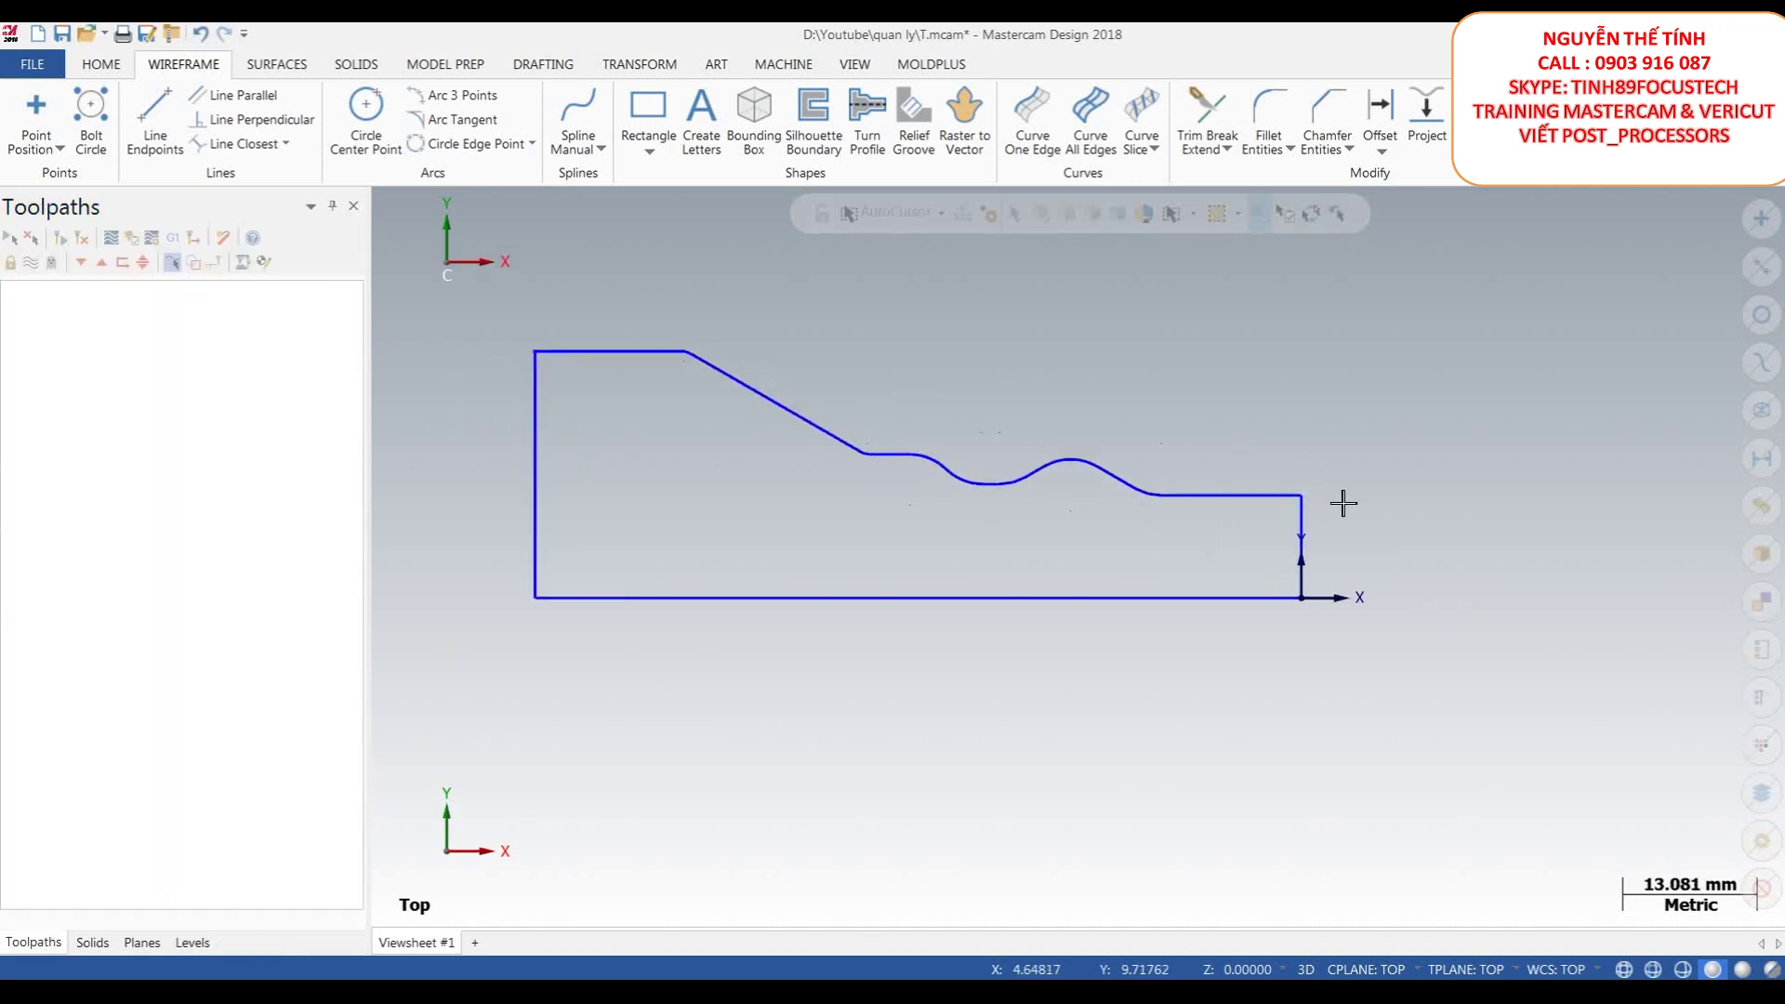
scroll(1394, 387, down, 1)
scroll(1395, 387, up, 1)
scroll(1441, 362, down, 1)
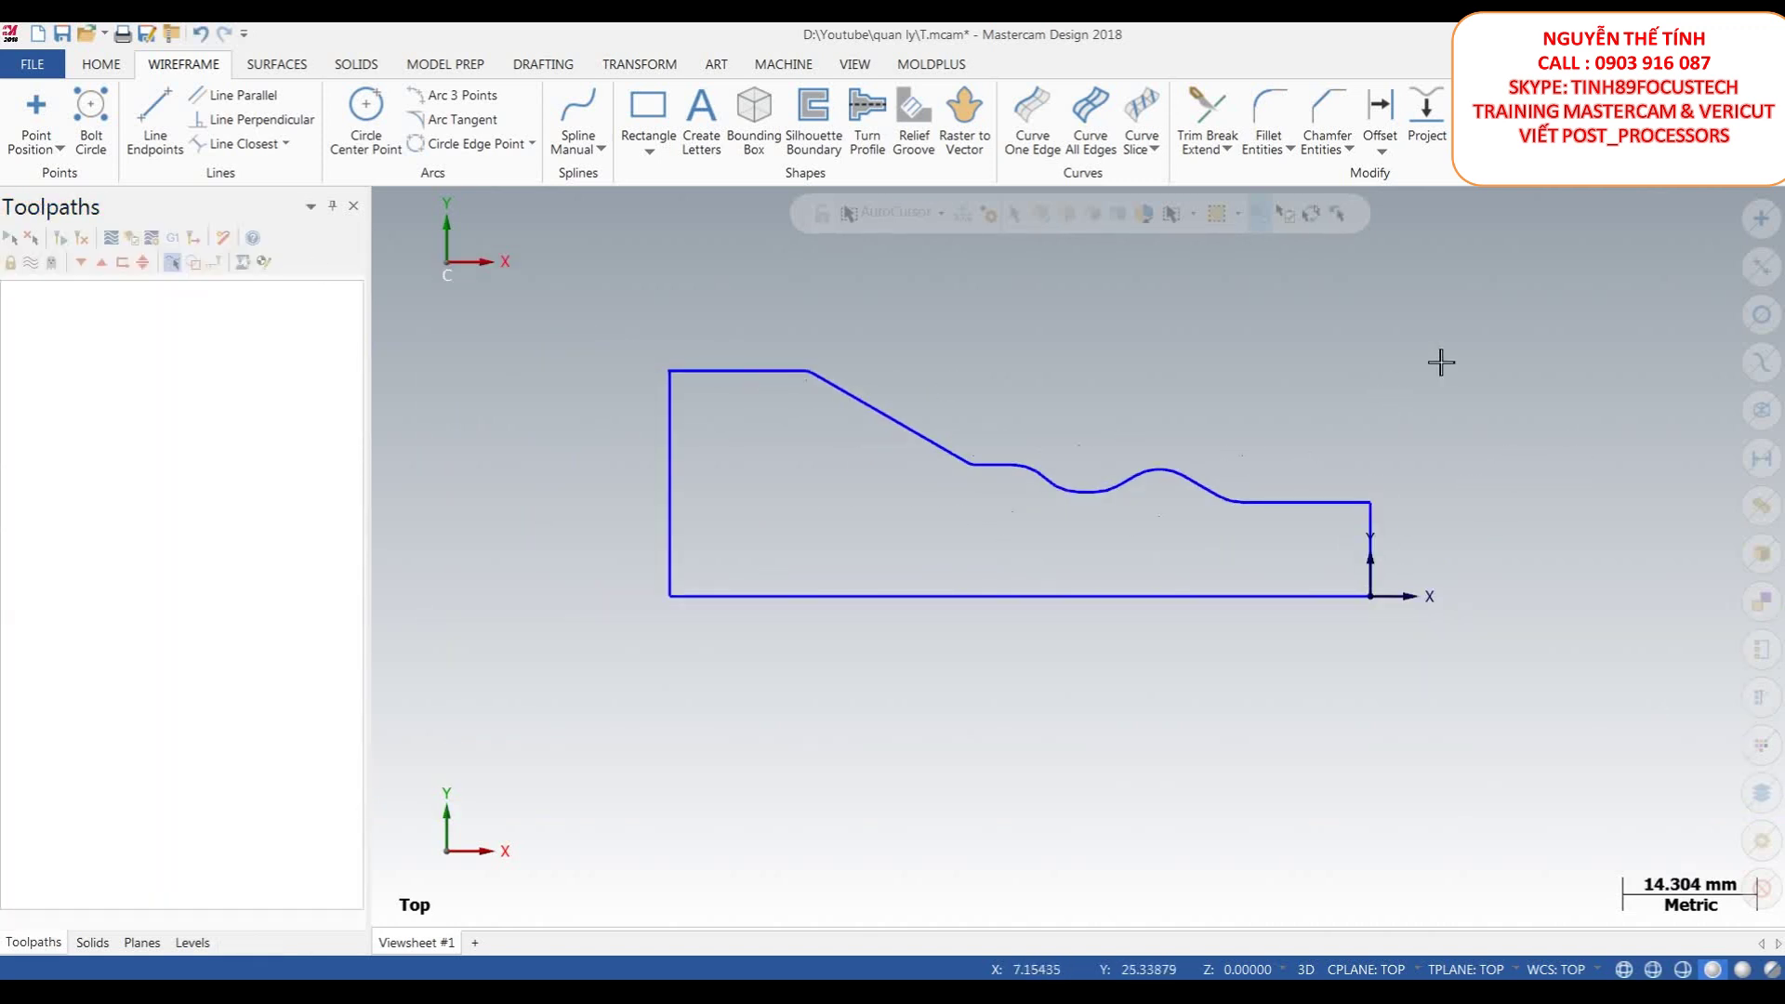
scroll(988, 363, up, 1)
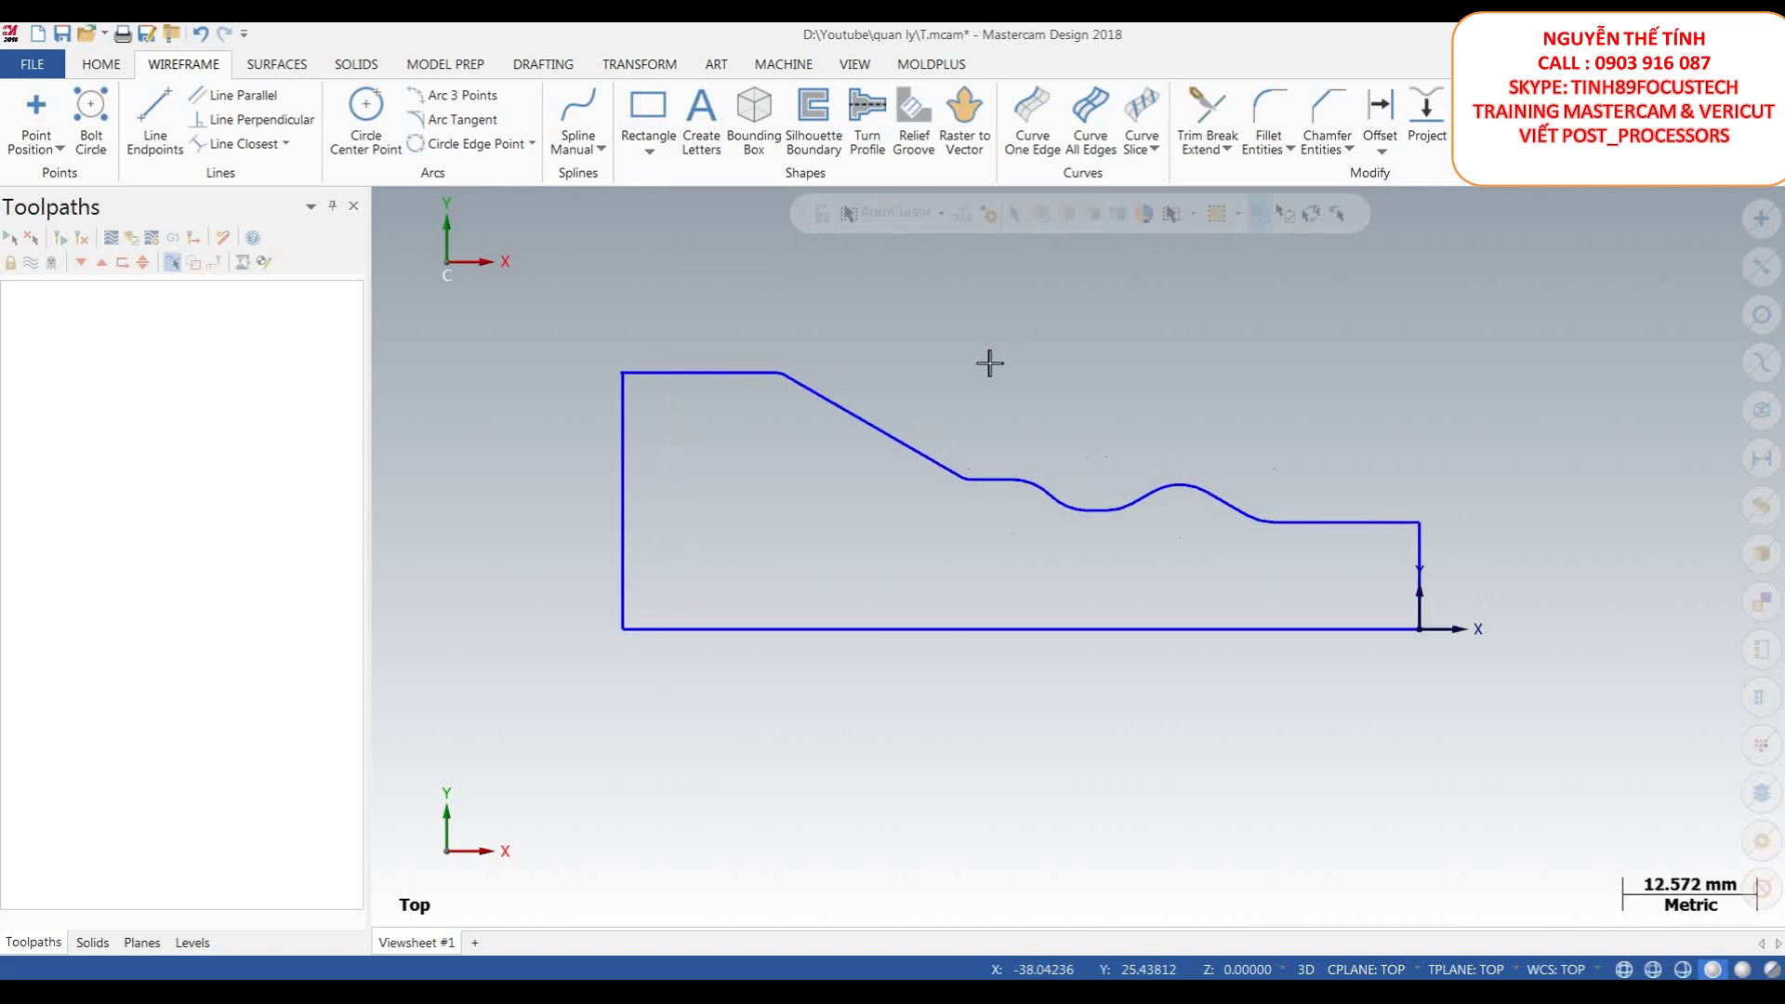
scroll(967, 343, down, 2)
scroll(967, 343, up, 2)
scroll(729, 271, down, 1)
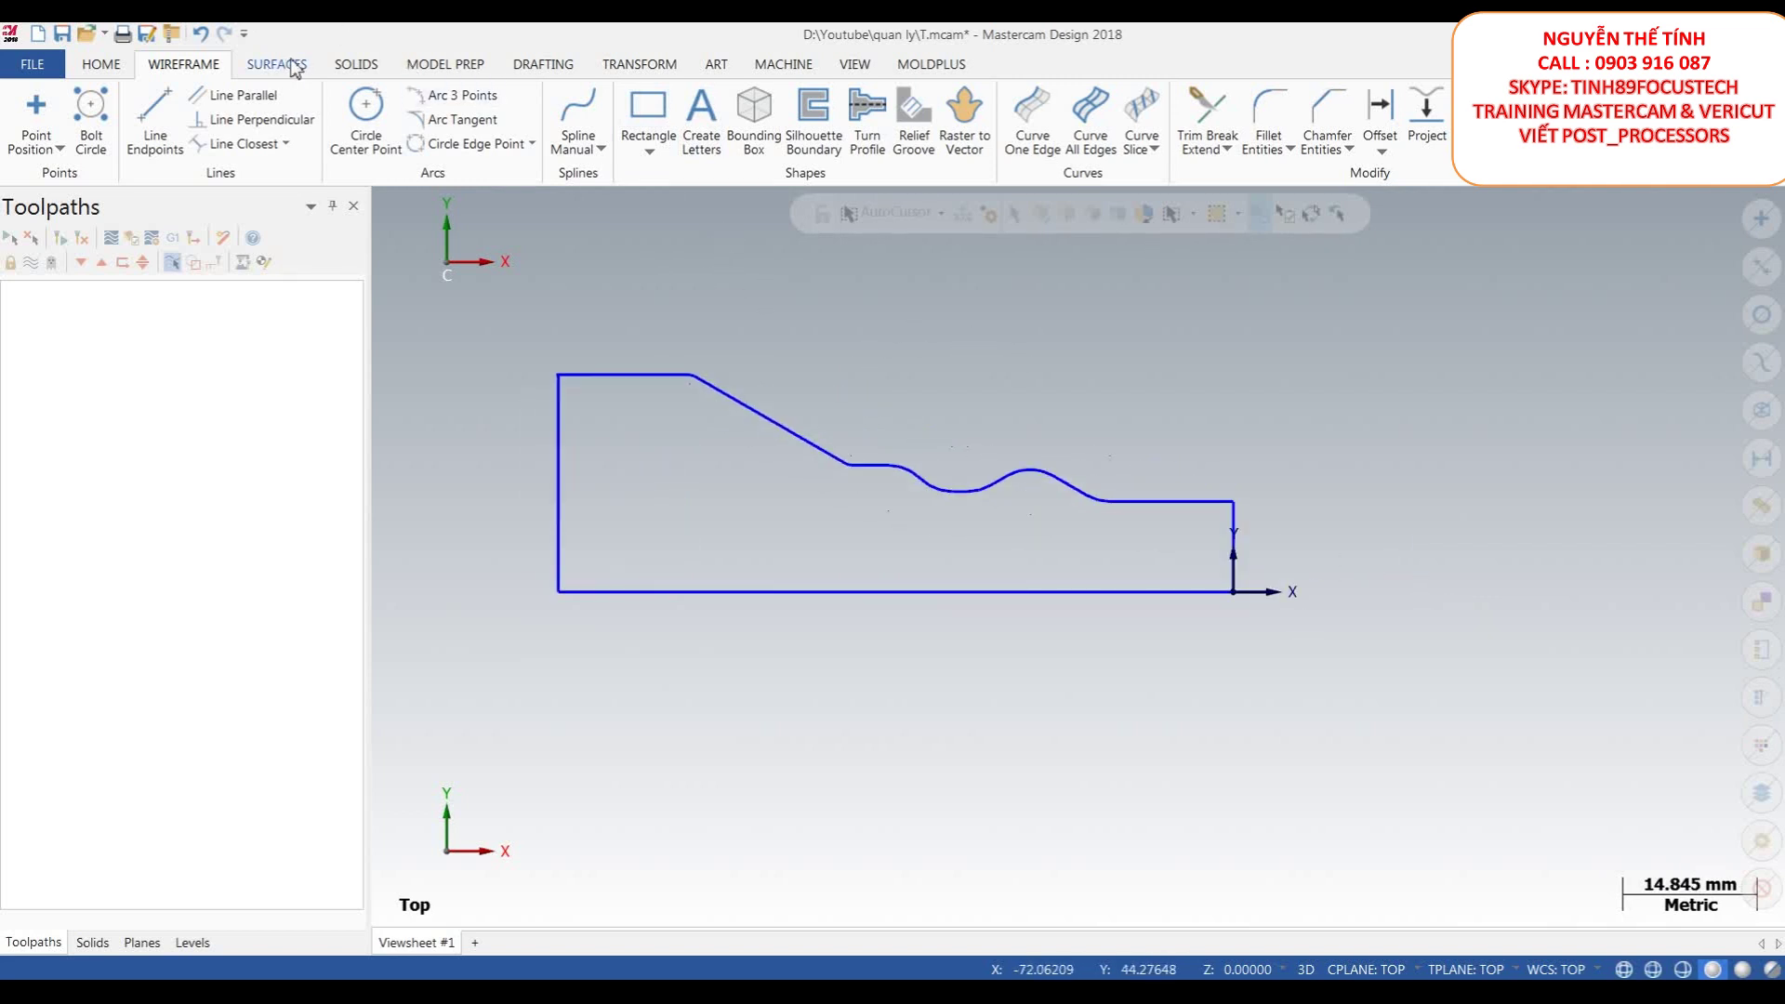
click(353, 64)
click(266, 95)
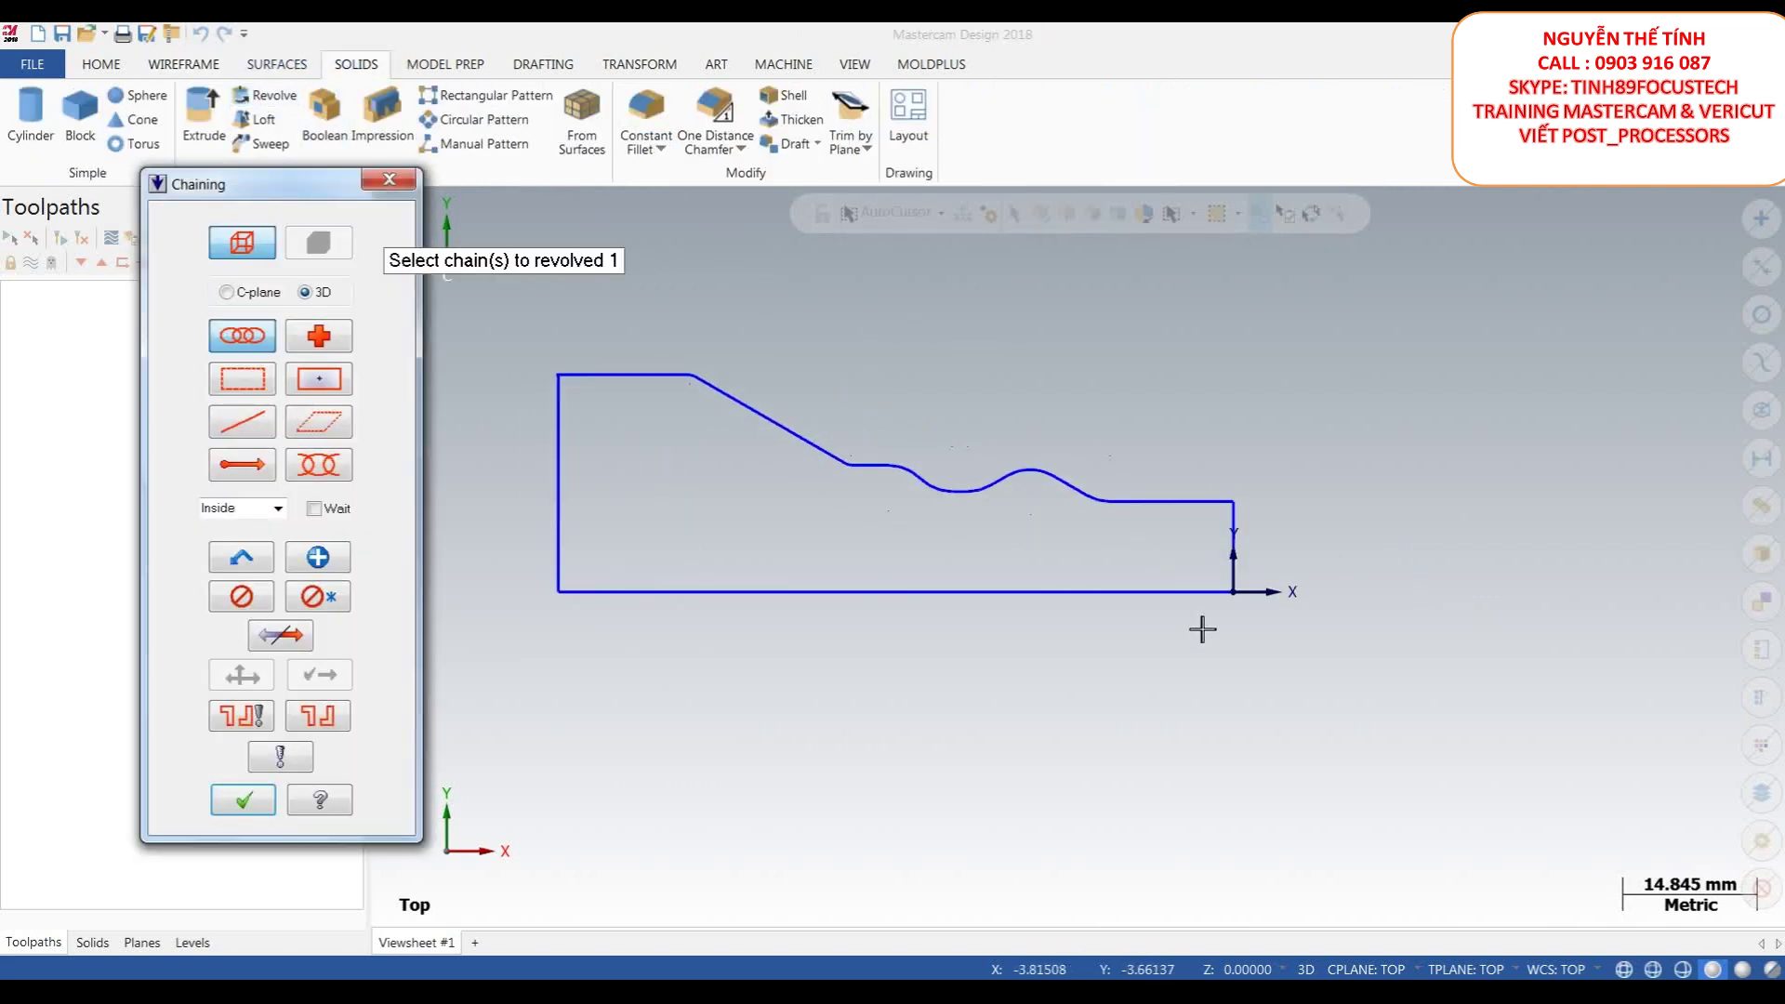
click(389, 178)
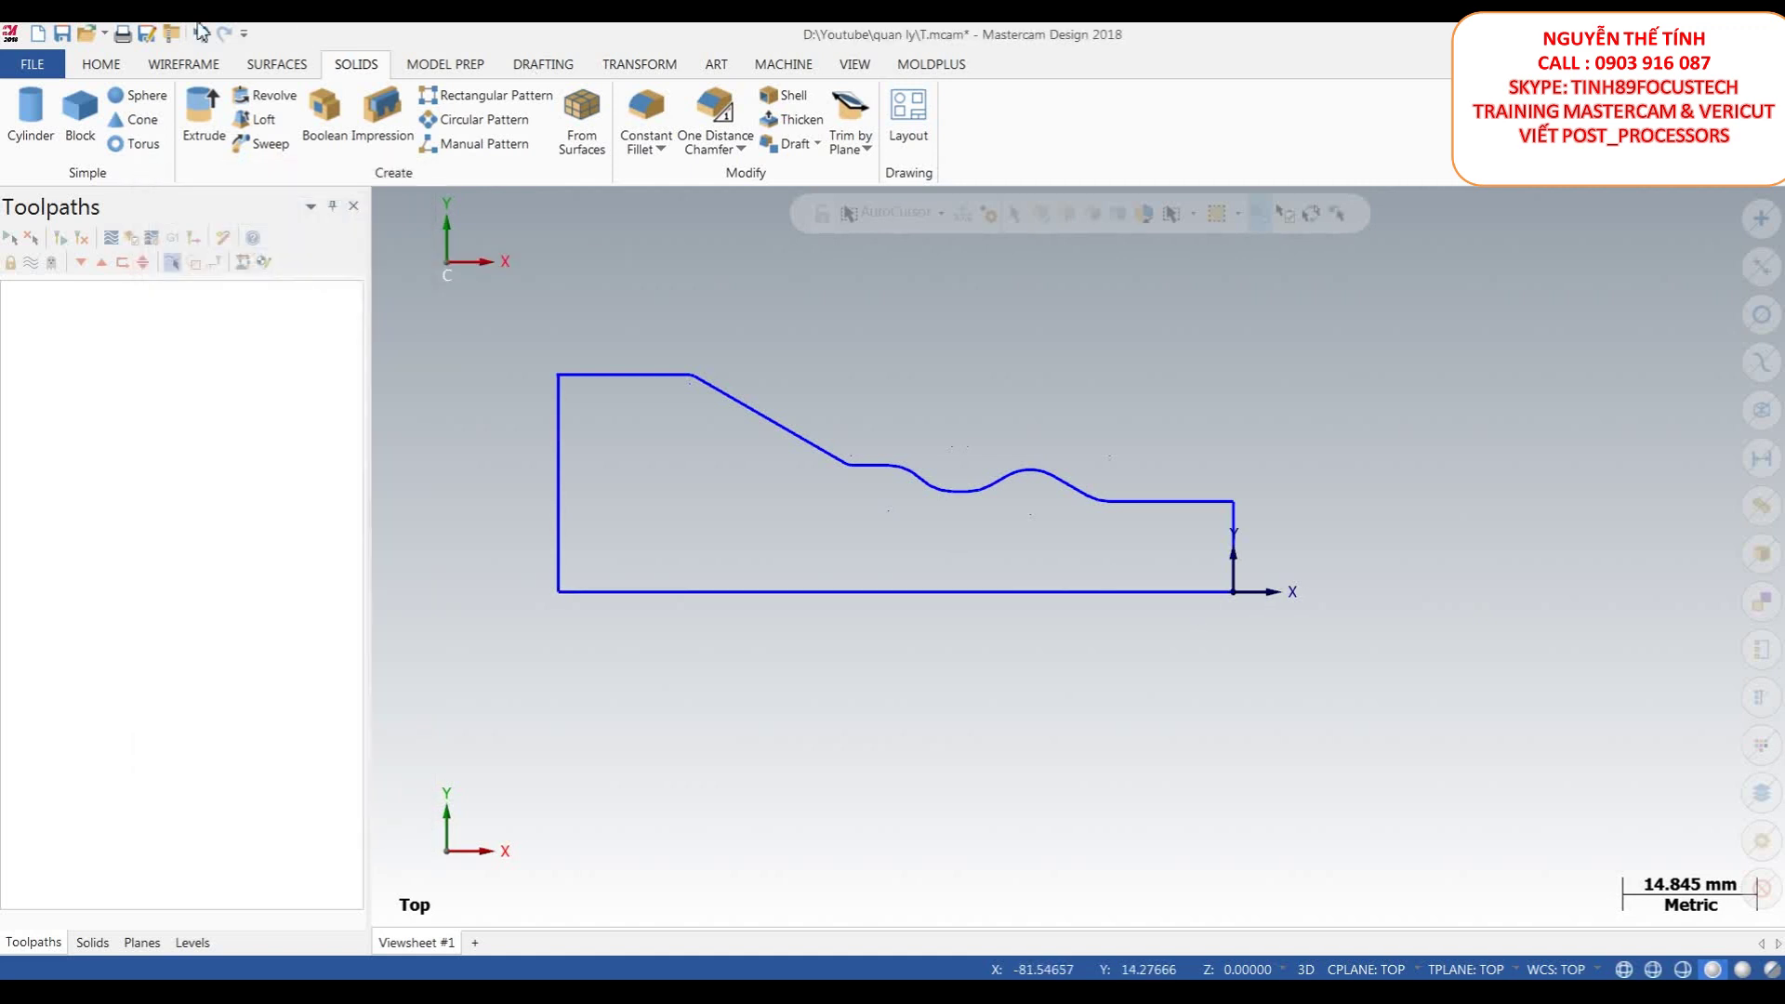
- Chamfer the profile's upper corner above the origin with a 2 mm single distance, trimming the lines
click(184, 64)
click(1313, 127)
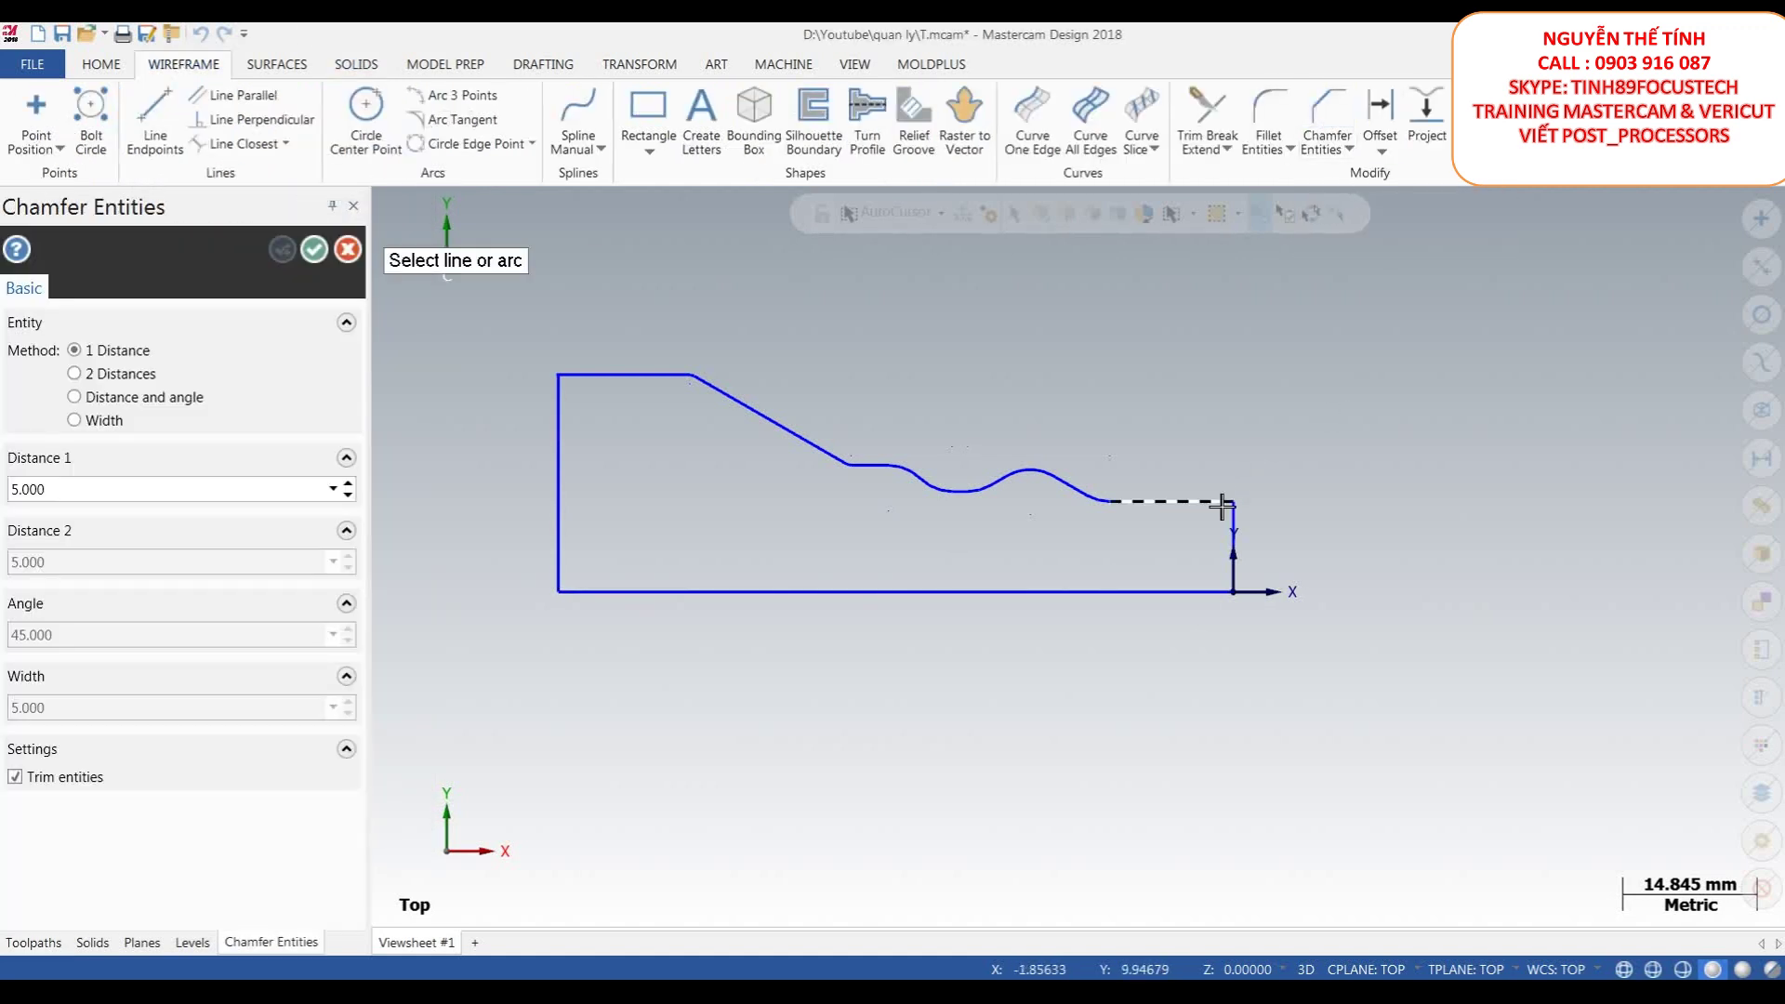
click(1244, 525)
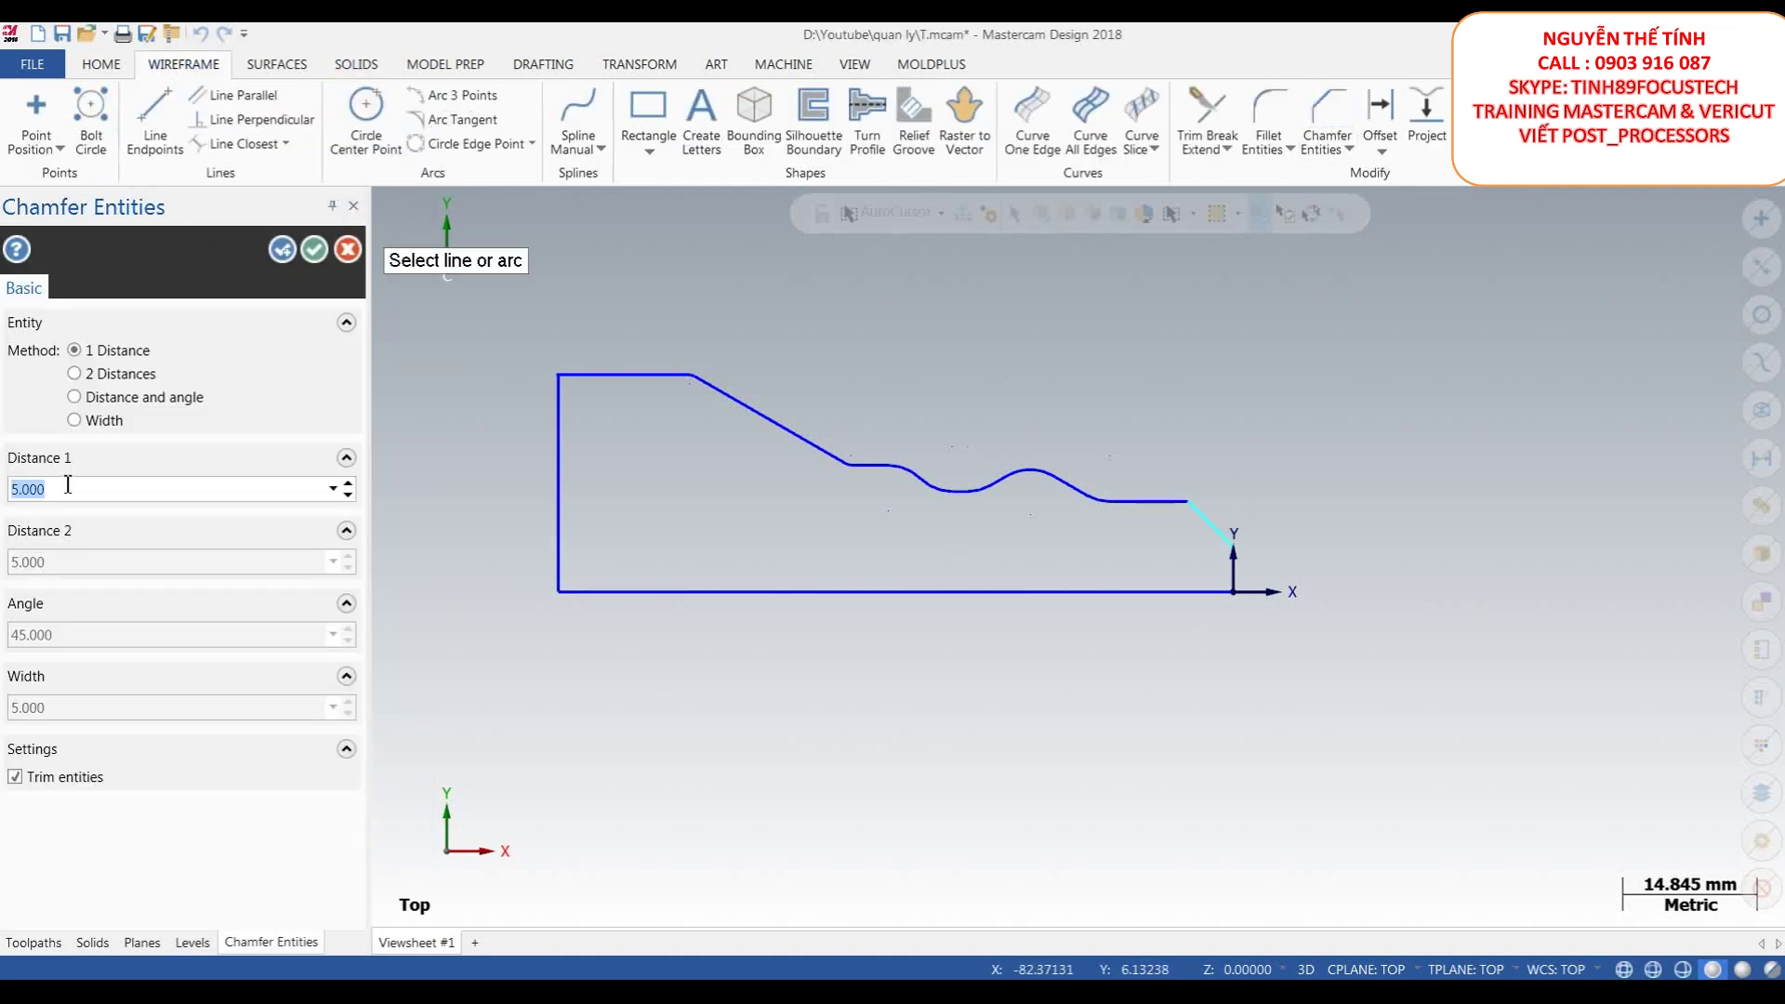
text(2)
key(Return)
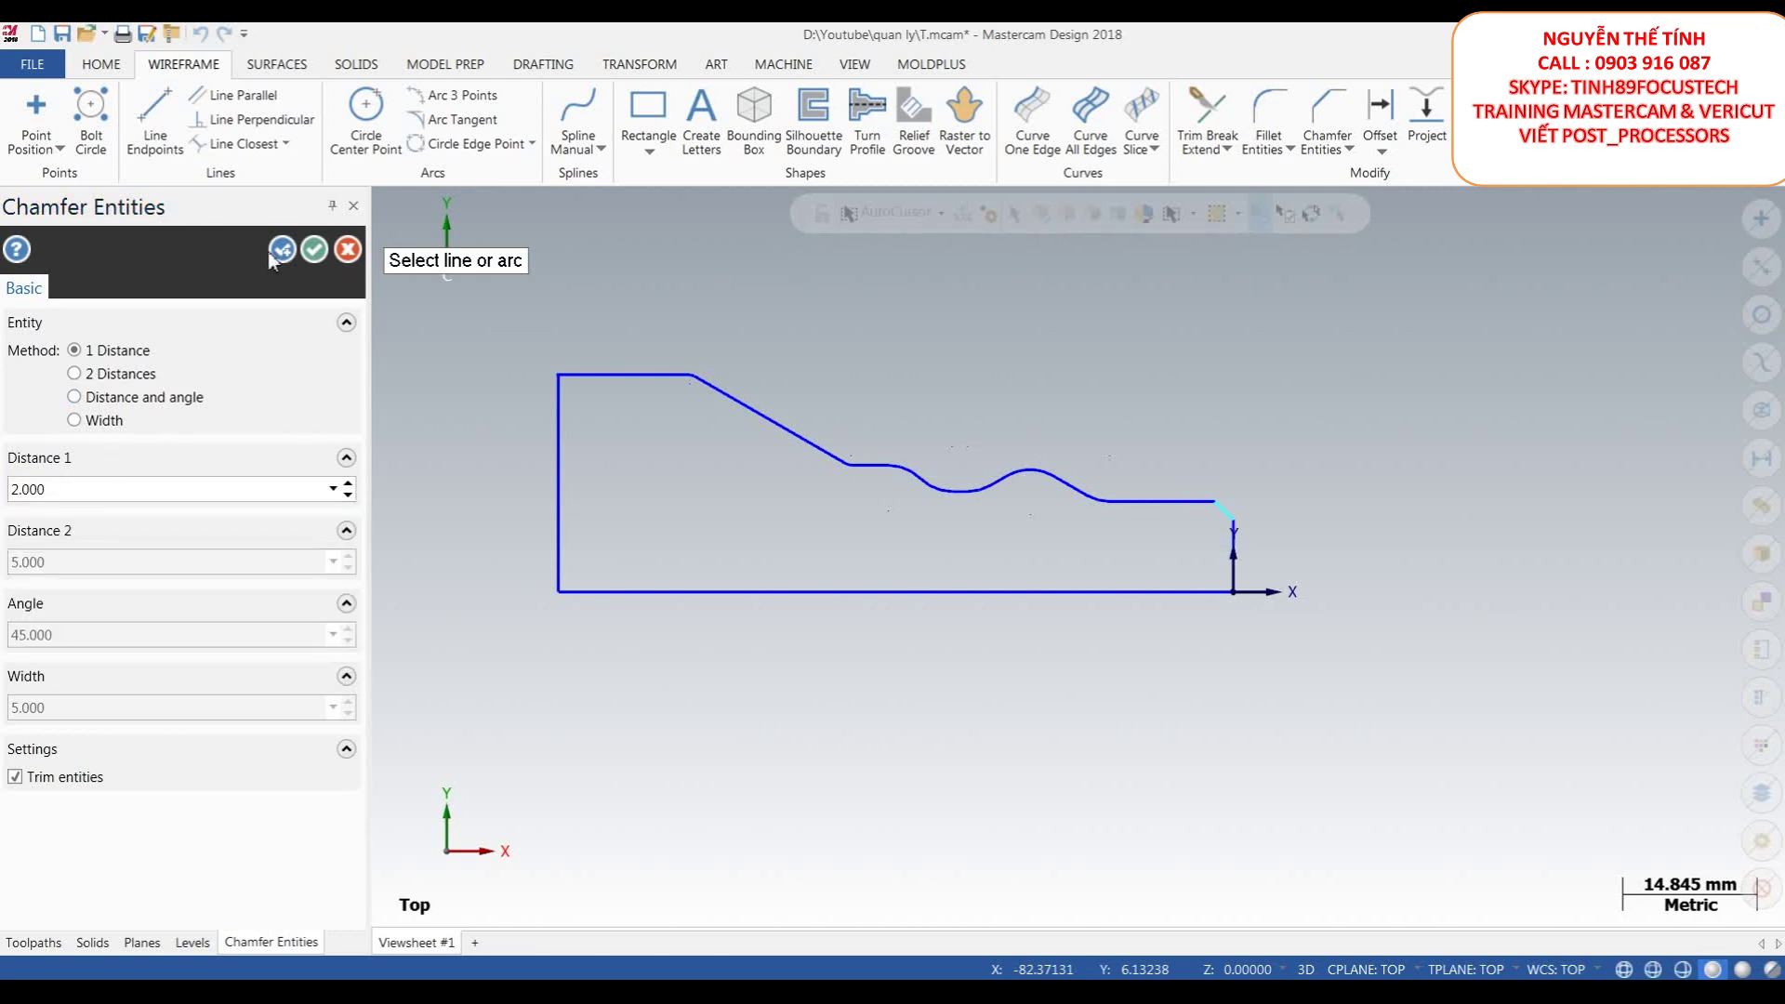
click(315, 249)
- Try to revolve the profile chain about its horizontal base line
click(356, 64)
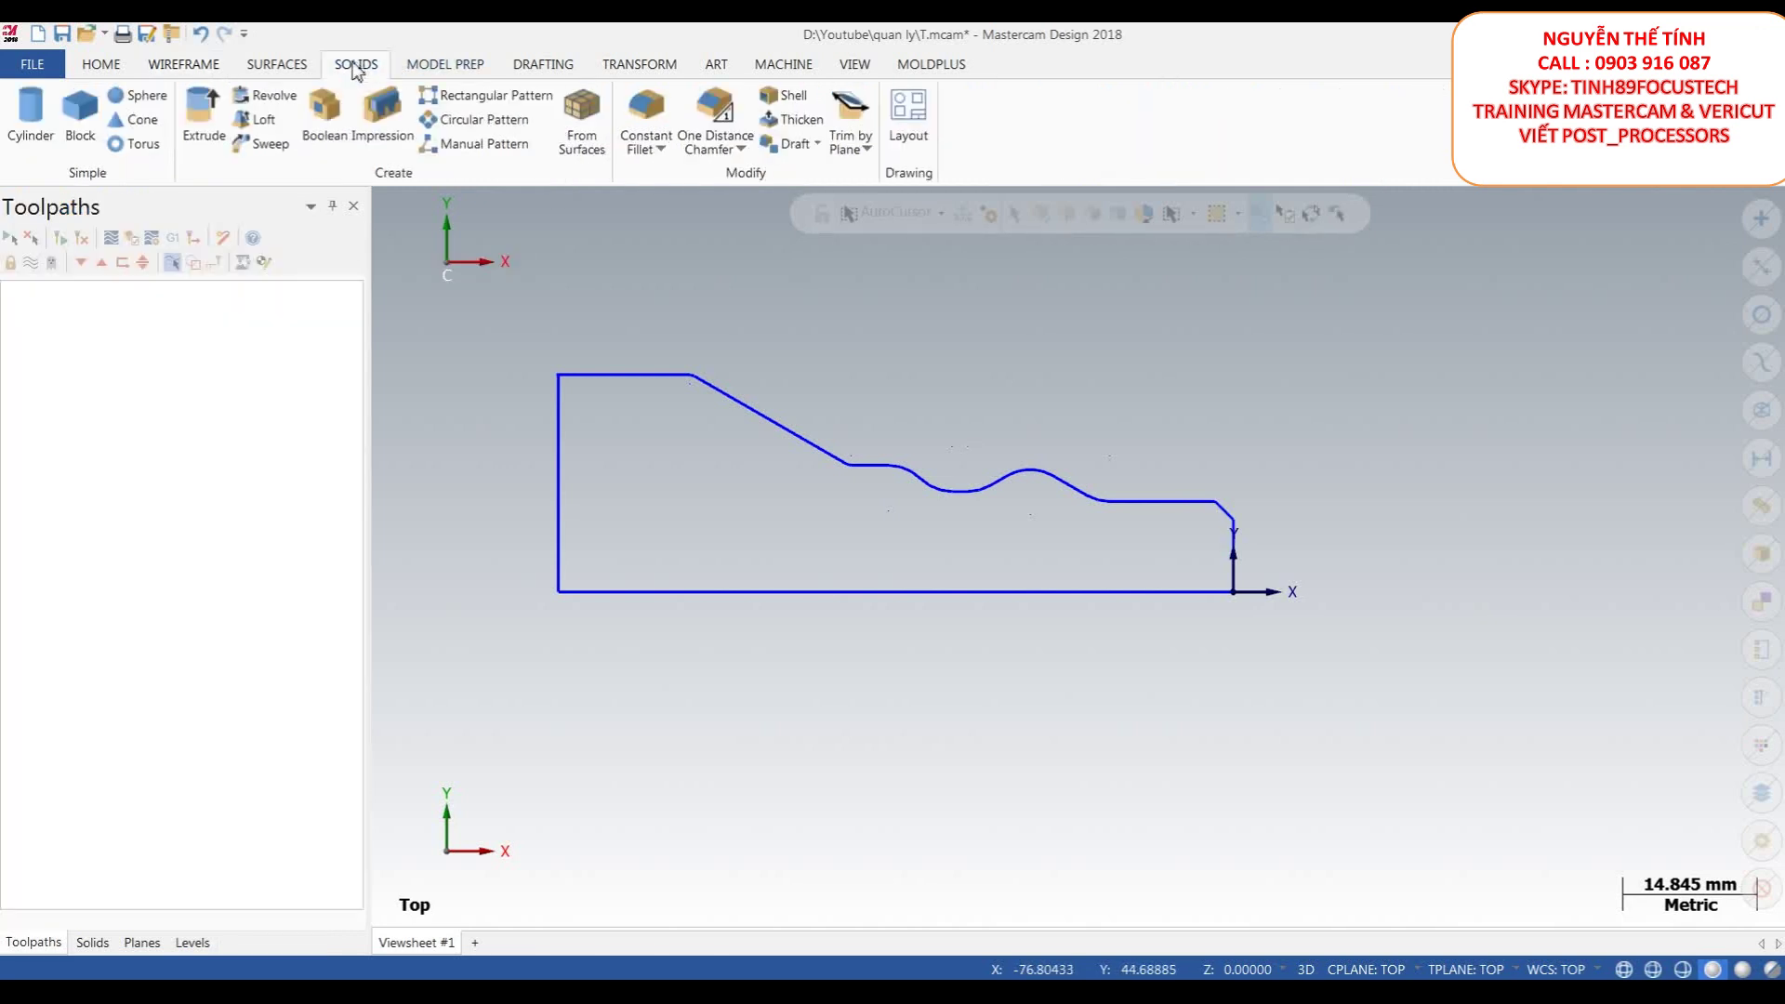
click(267, 95)
click(1181, 502)
scroll(1181, 502, down, 1)
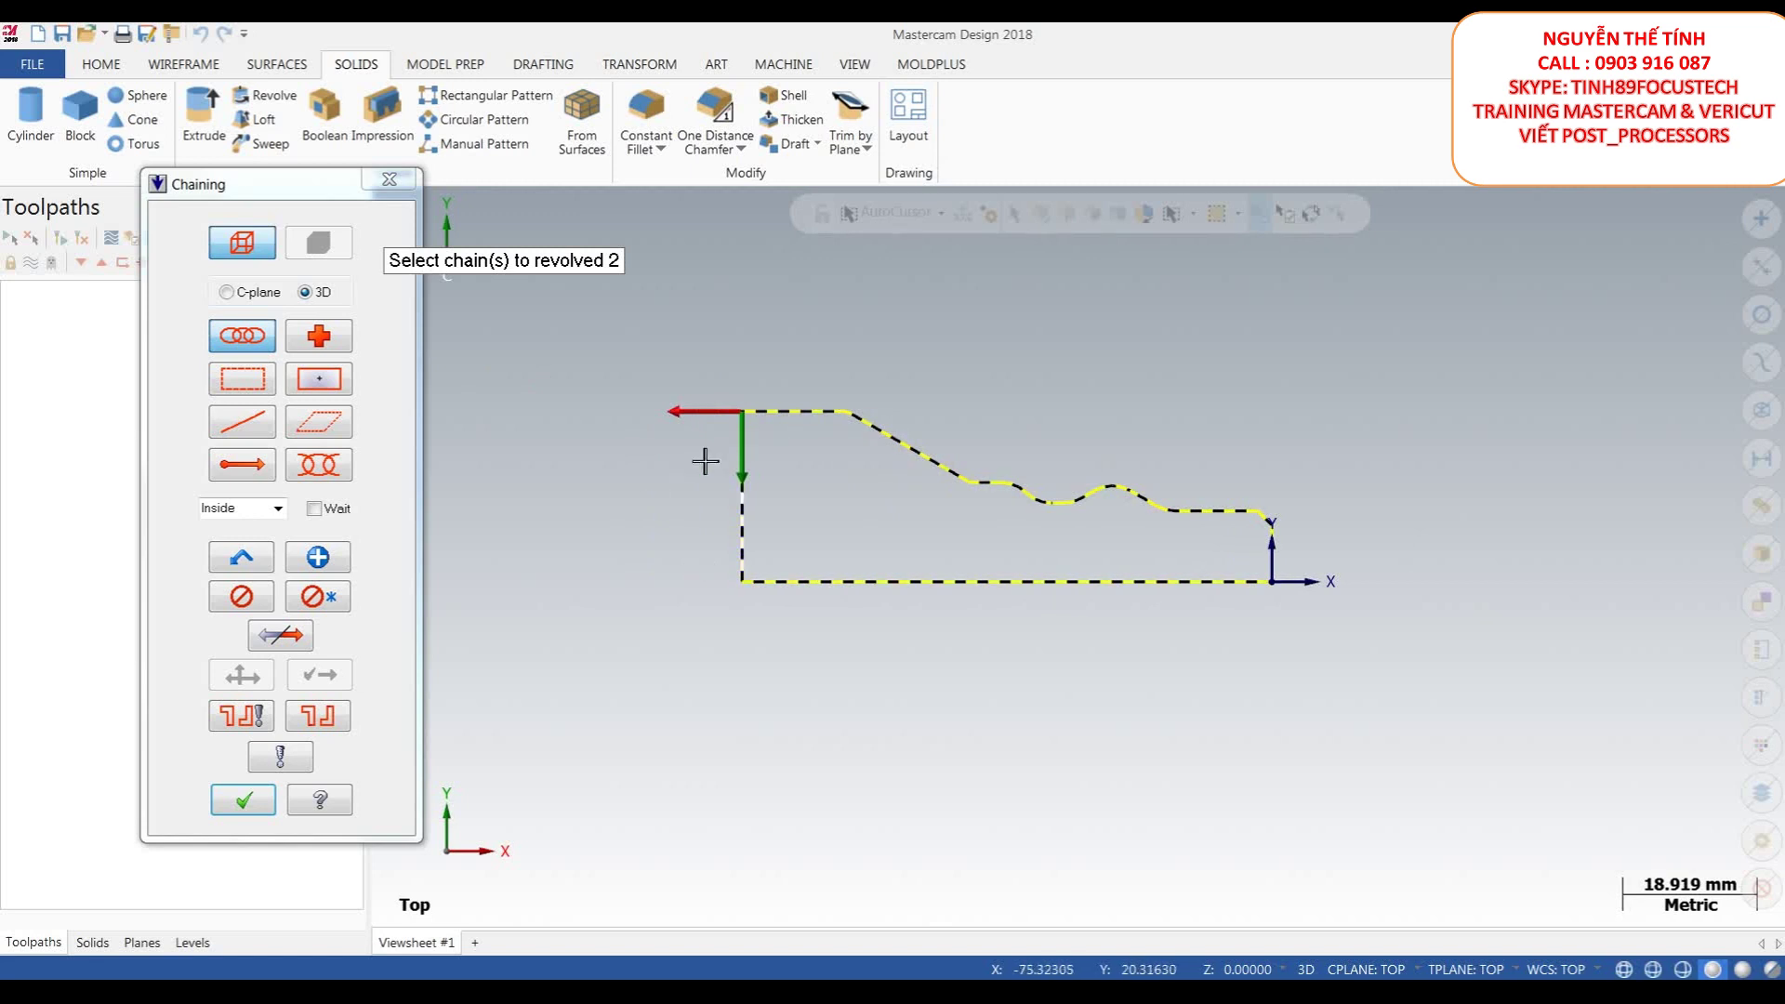
click(244, 799)
click(957, 580)
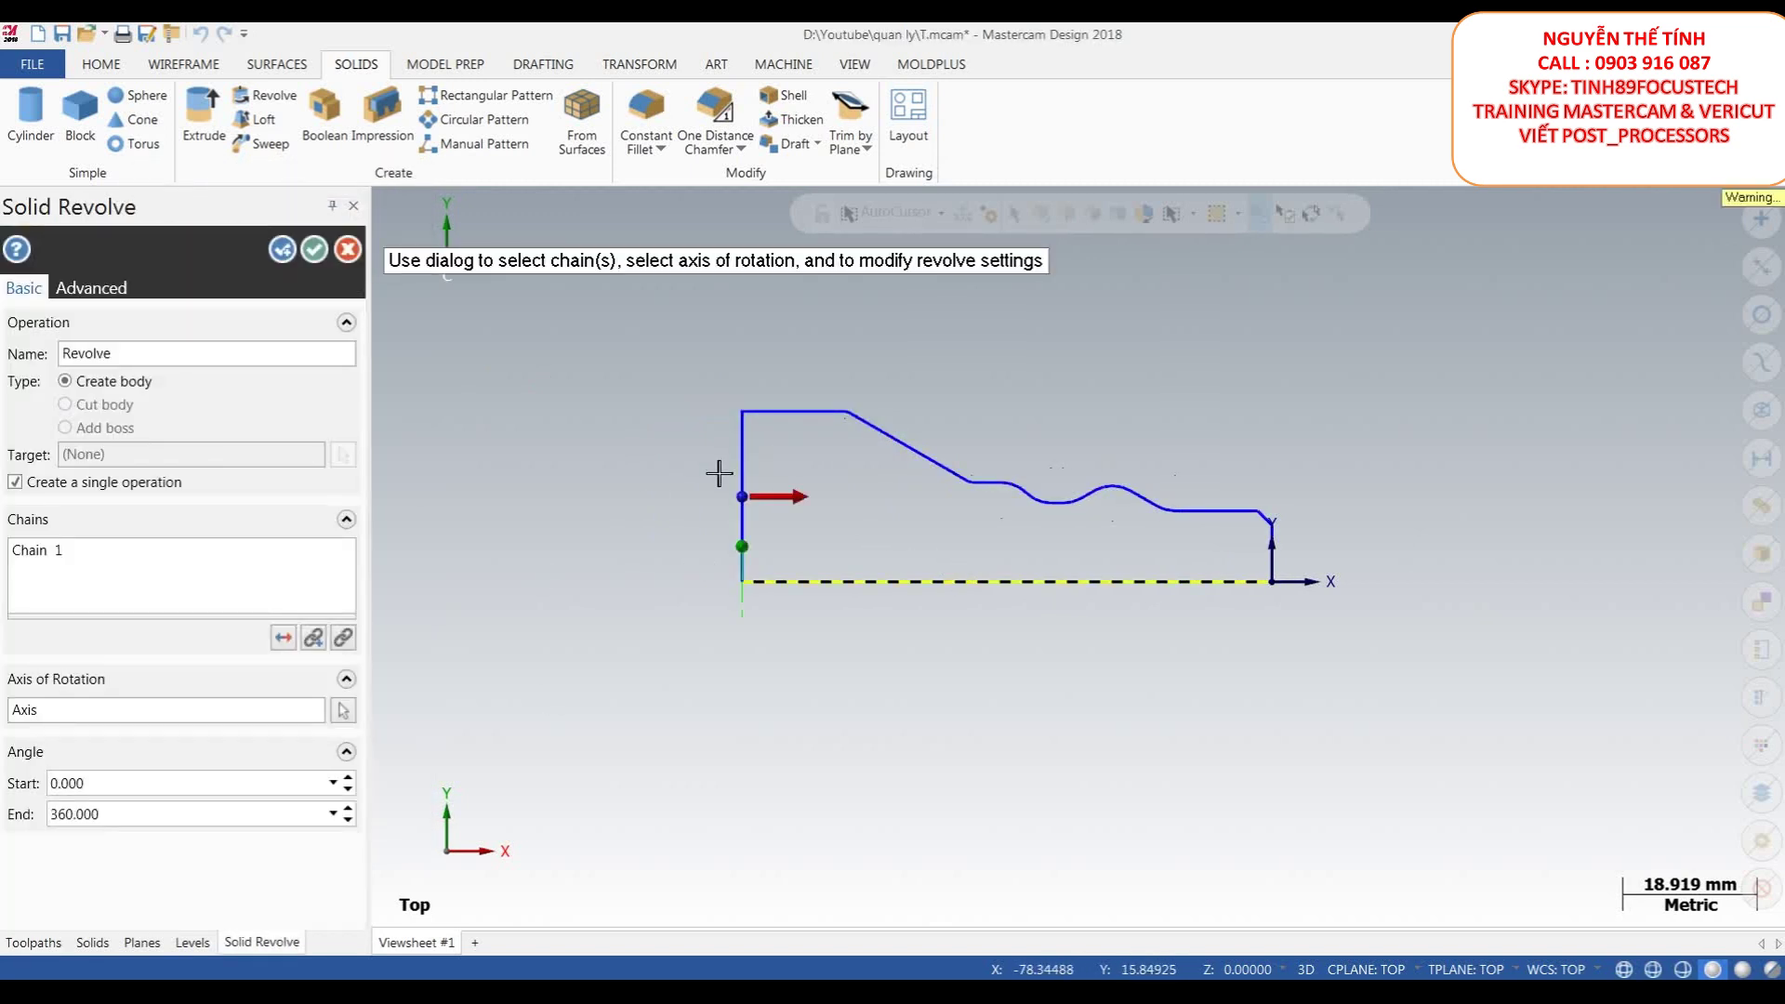
key(Escape)
- Trim the short overhang of the top line past the far vertical line with the Divide/delete method
scroll(801, 430, up, 9)
scroll(744, 418, up, 3)
click(184, 63)
click(1232, 130)
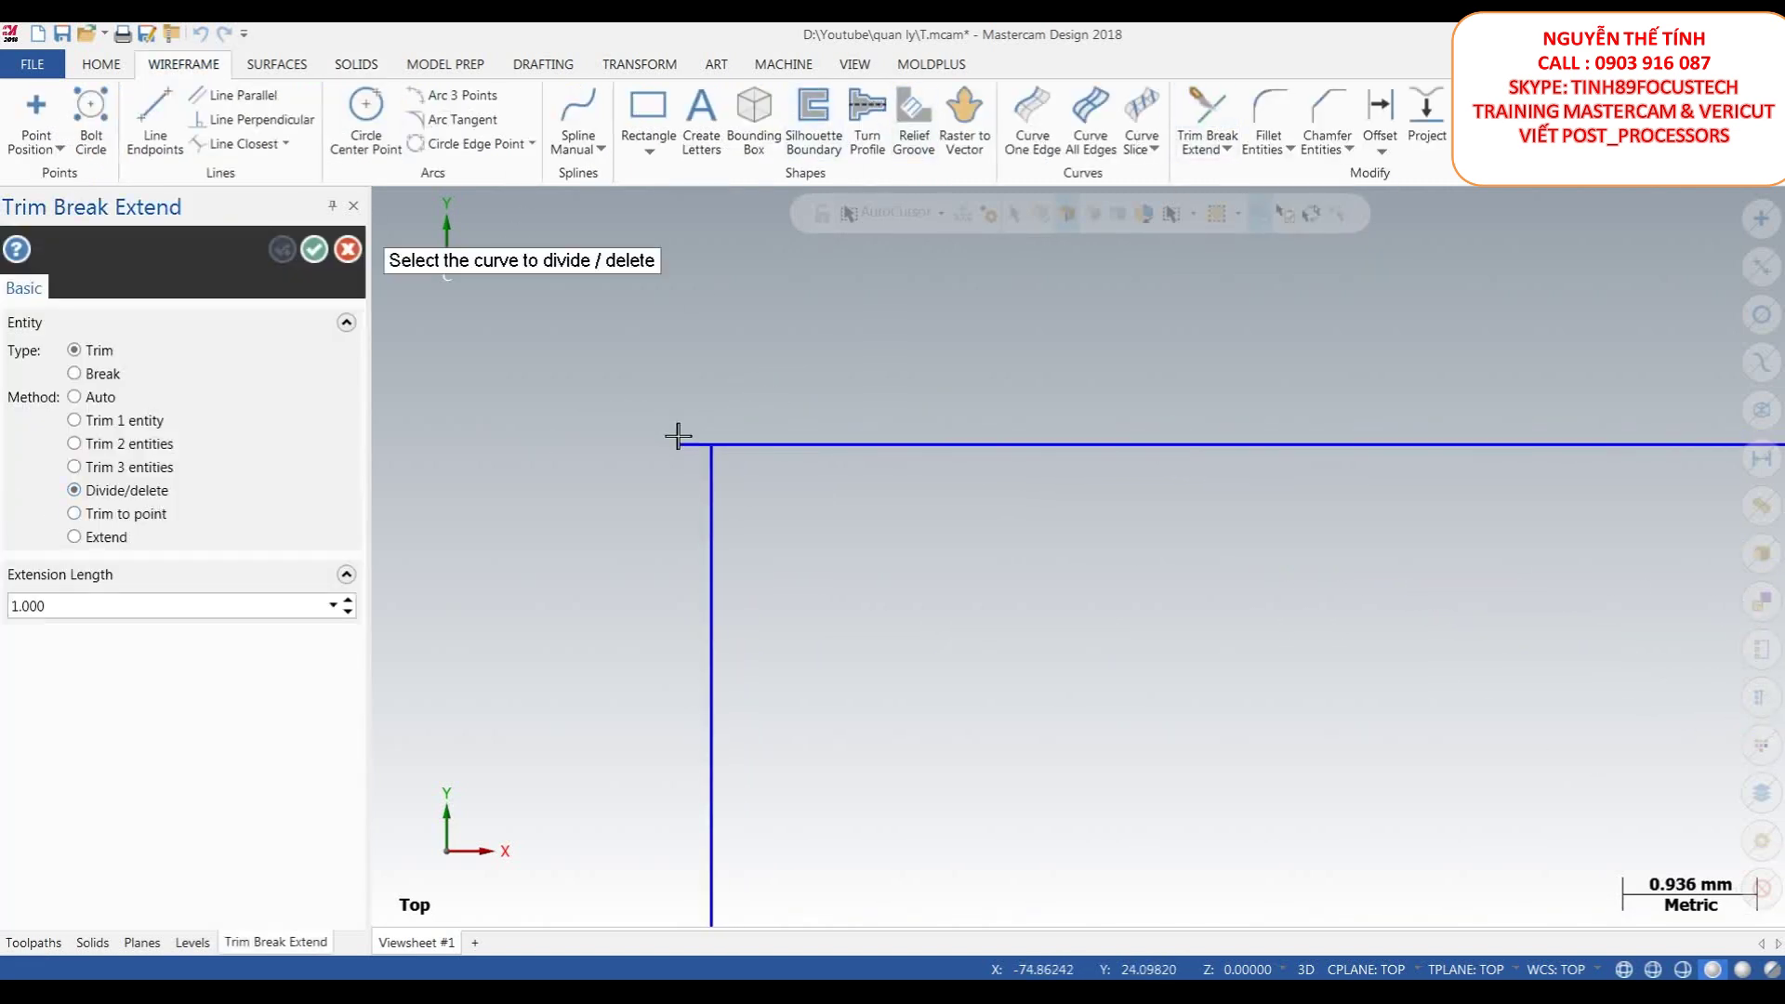
scroll(683, 409, down, 3)
right_click(762, 255)
click(836, 409)
scroll(837, 412, down, 8)
click(314, 249)
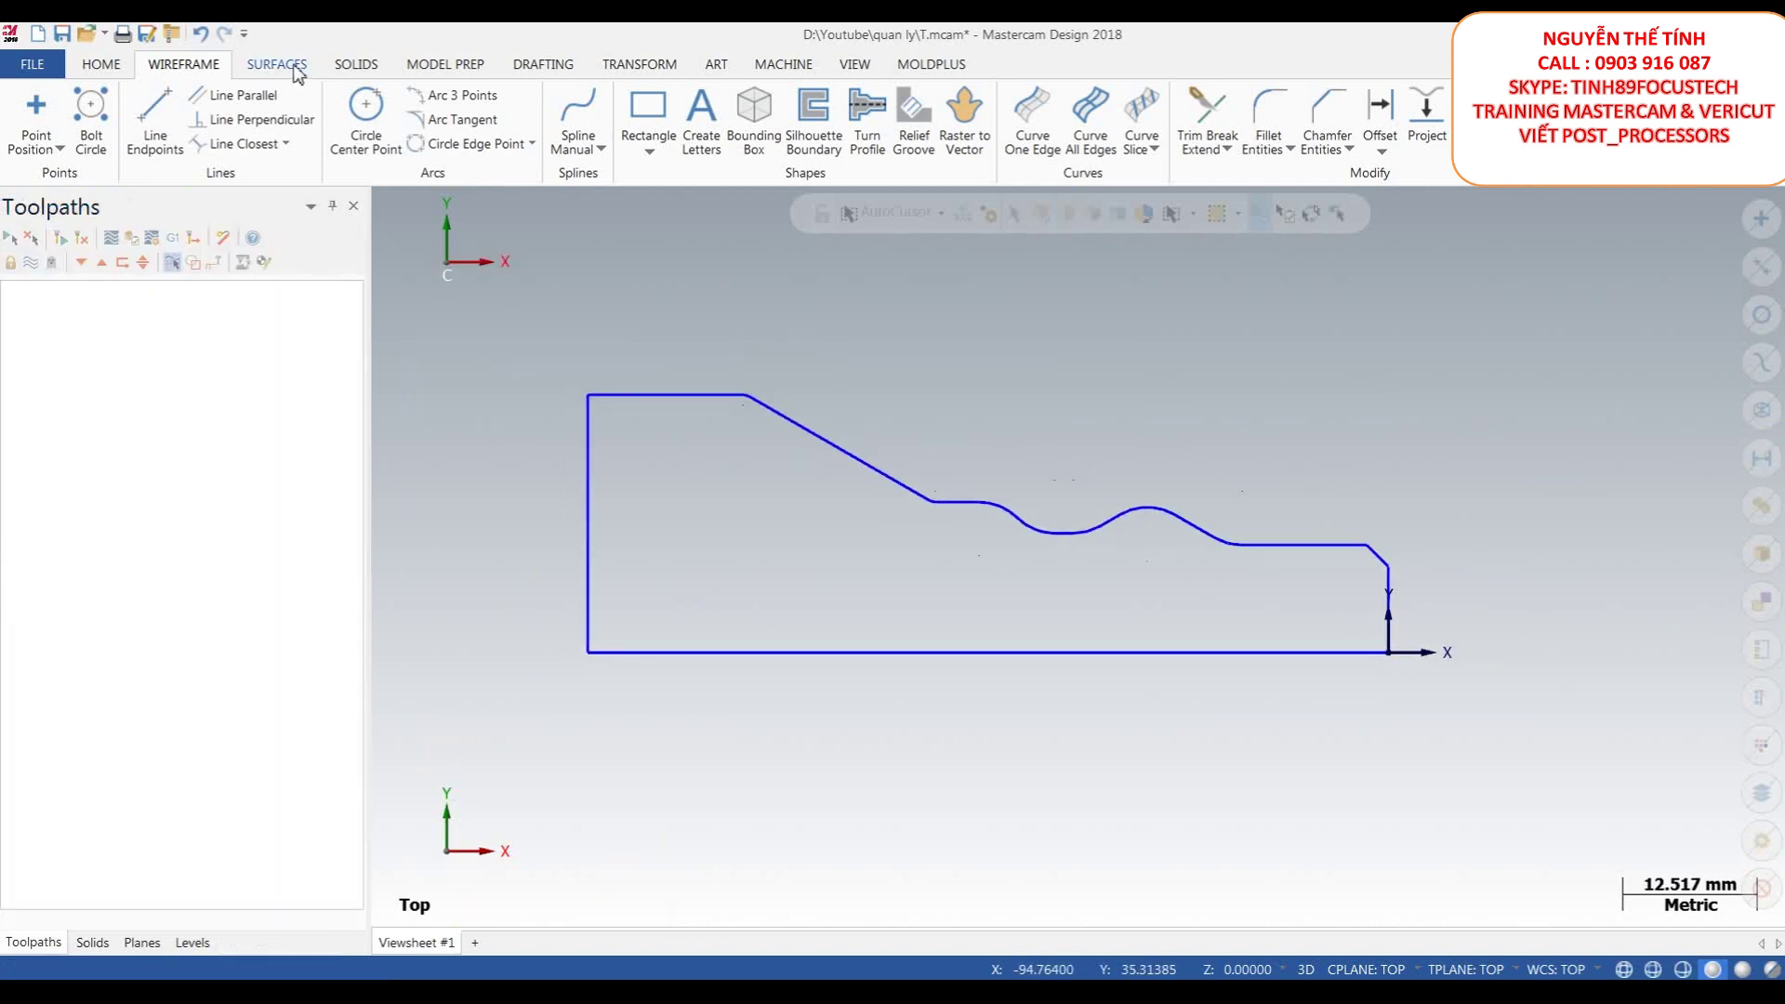
- Revolve the closed profile chain 360° about its horizontal base line as a new solid body
click(296, 67)
click(356, 63)
click(265, 95)
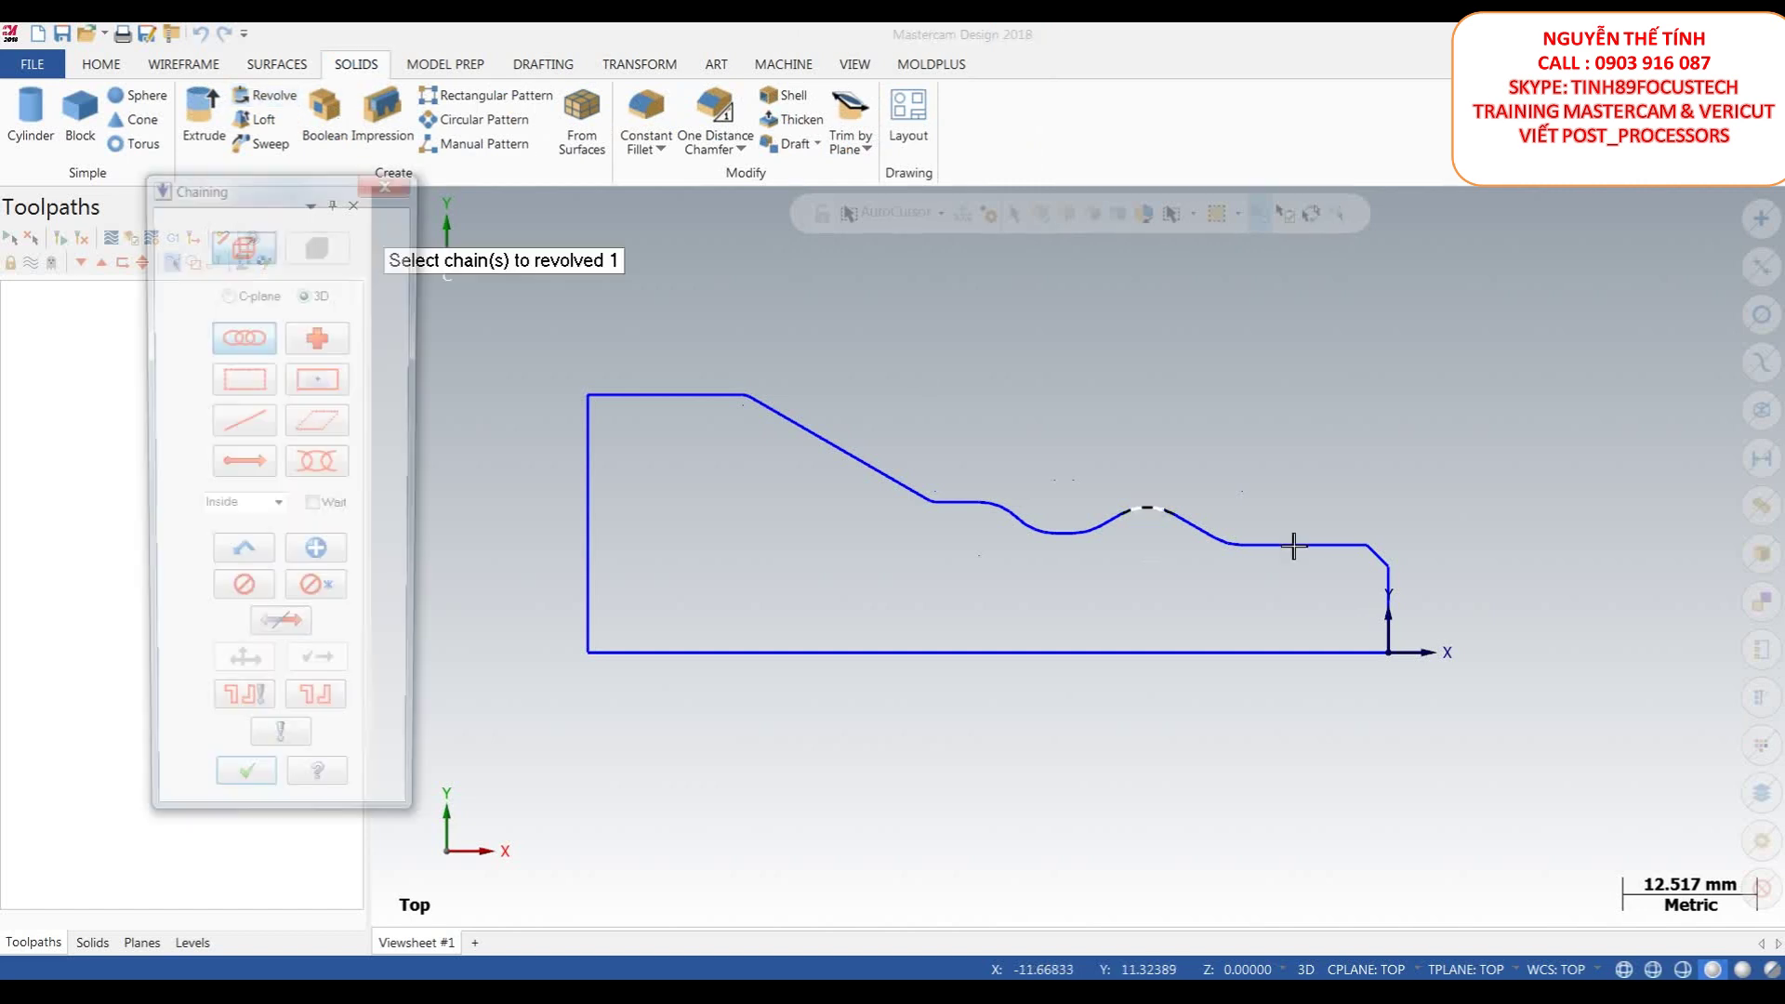
click(1352, 652)
click(243, 797)
click(1068, 652)
scroll(888, 512, down, 2)
scroll(893, 509, down, 2)
scroll(1084, 481, up, 2)
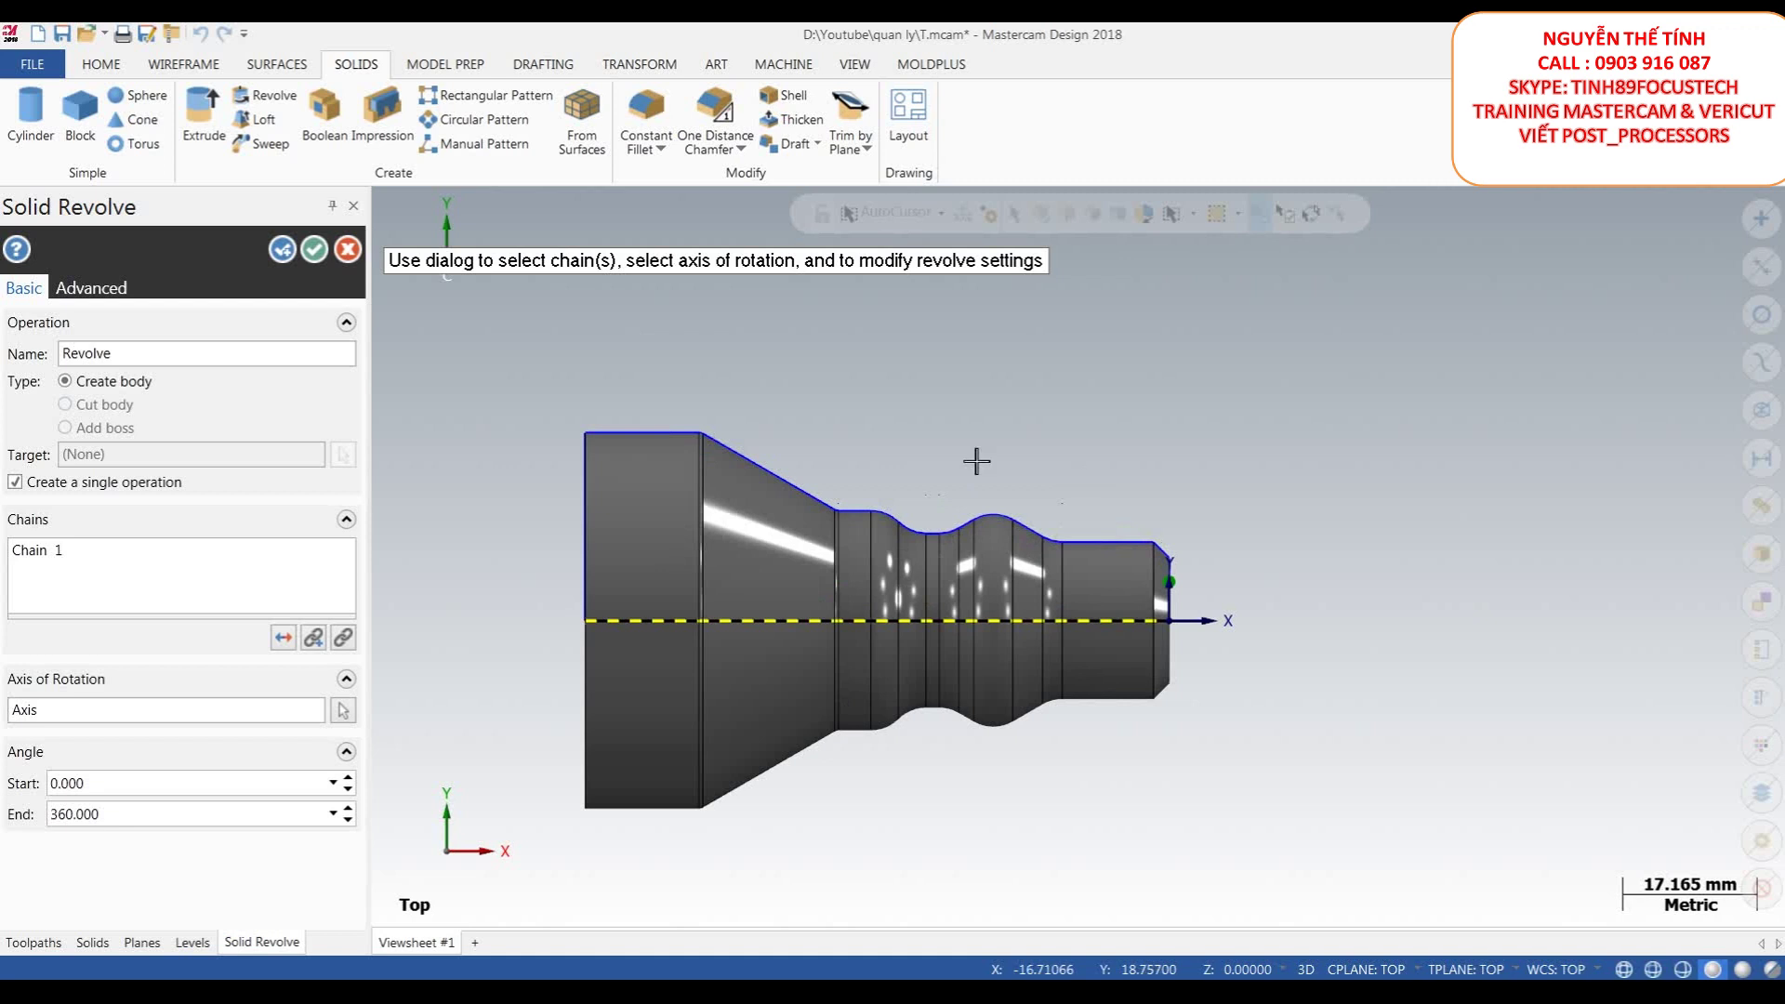
click(315, 251)
scroll(779, 448, up, 3)
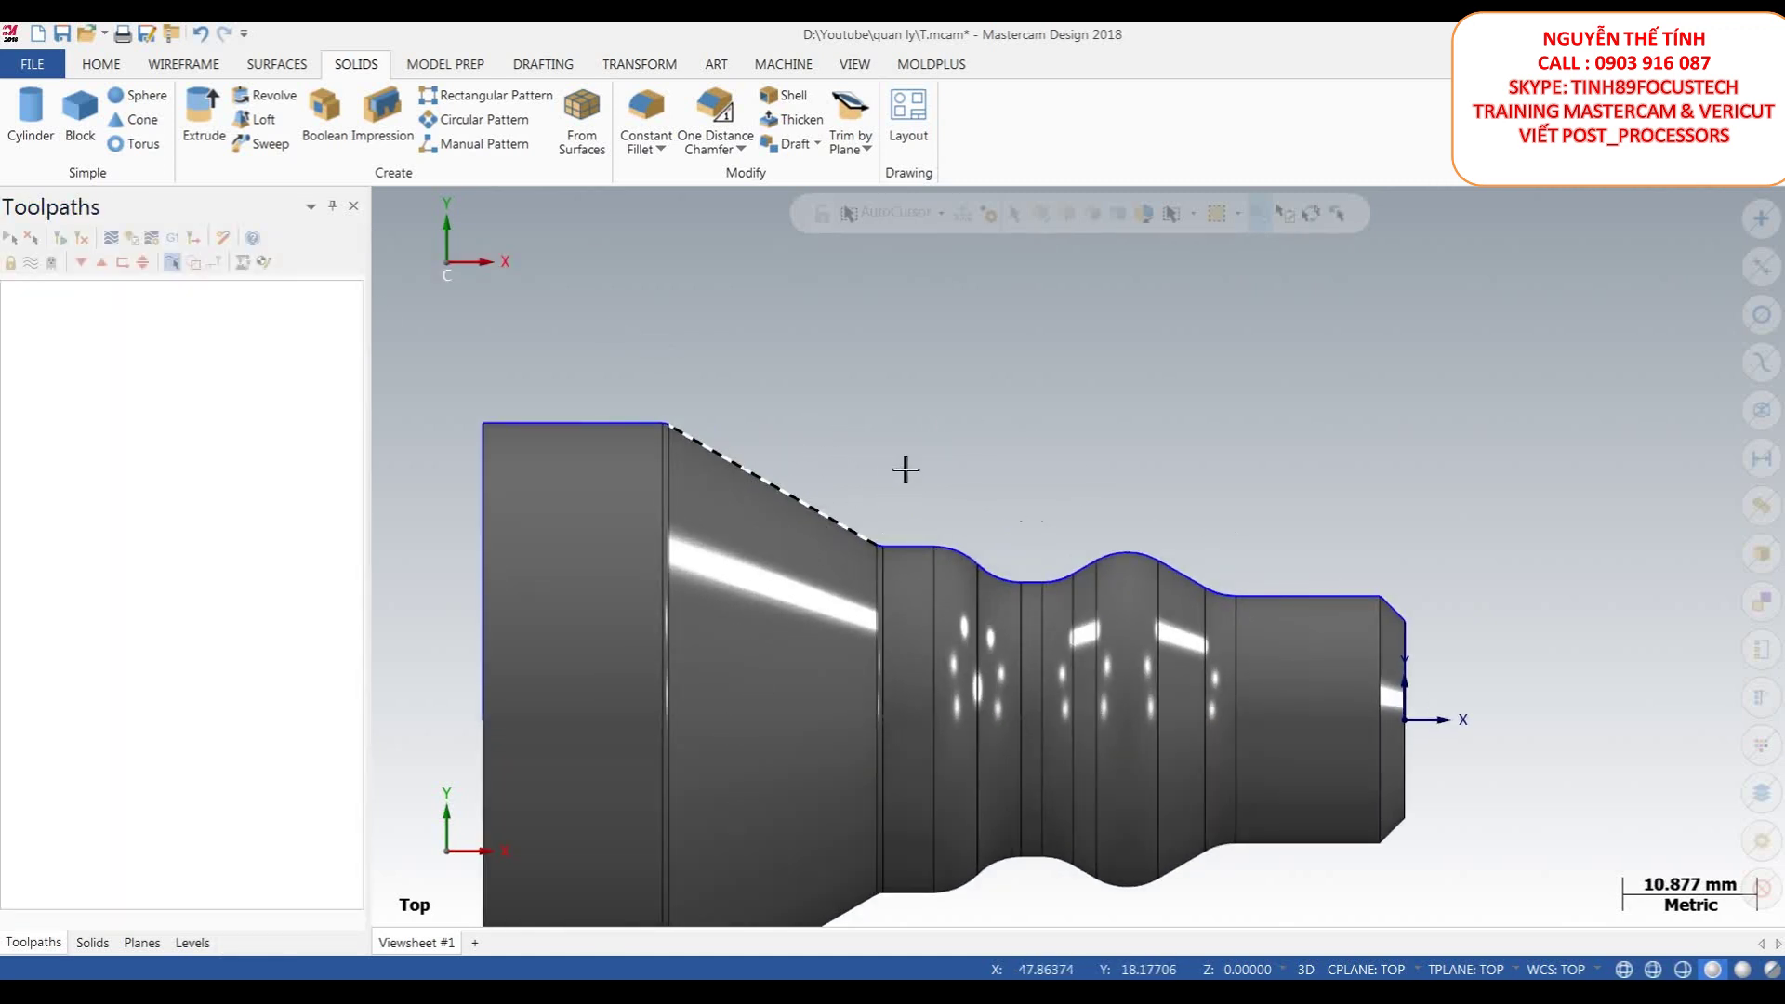
scroll(1060, 469, down, 2)
scroll(1032, 487, up, 2)
scroll(1329, 550, up, 1)
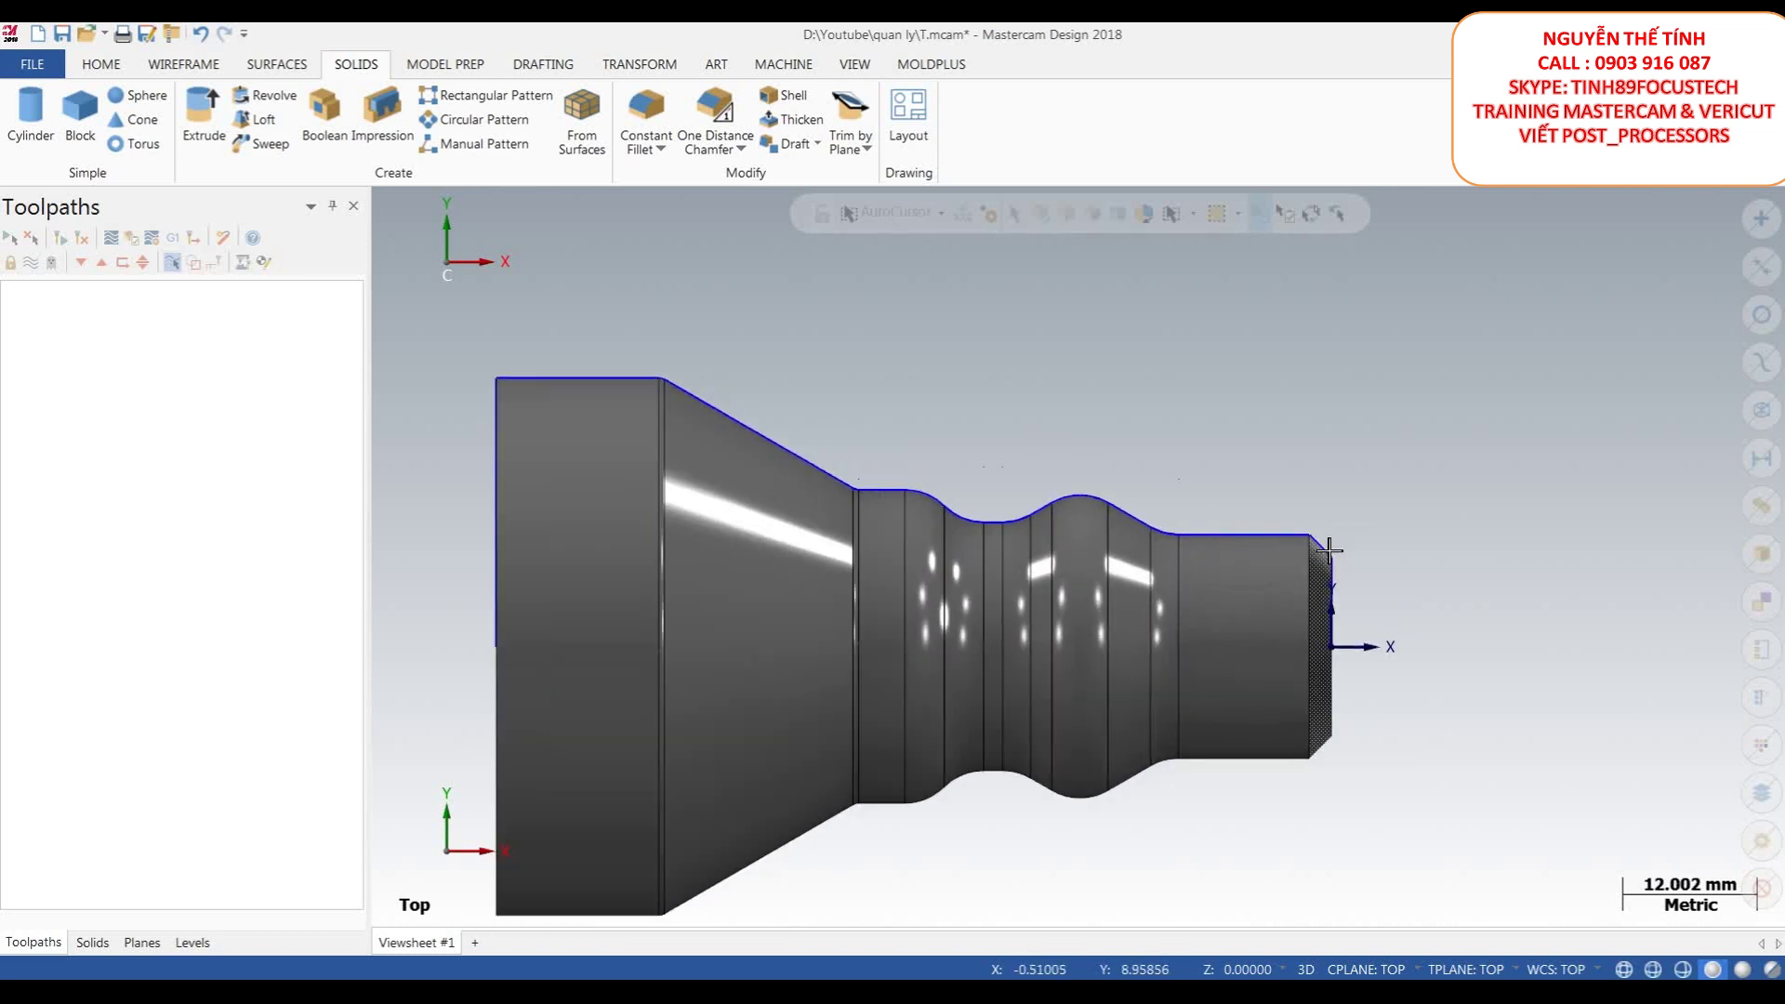
right_click(1377, 447)
key(Escape)
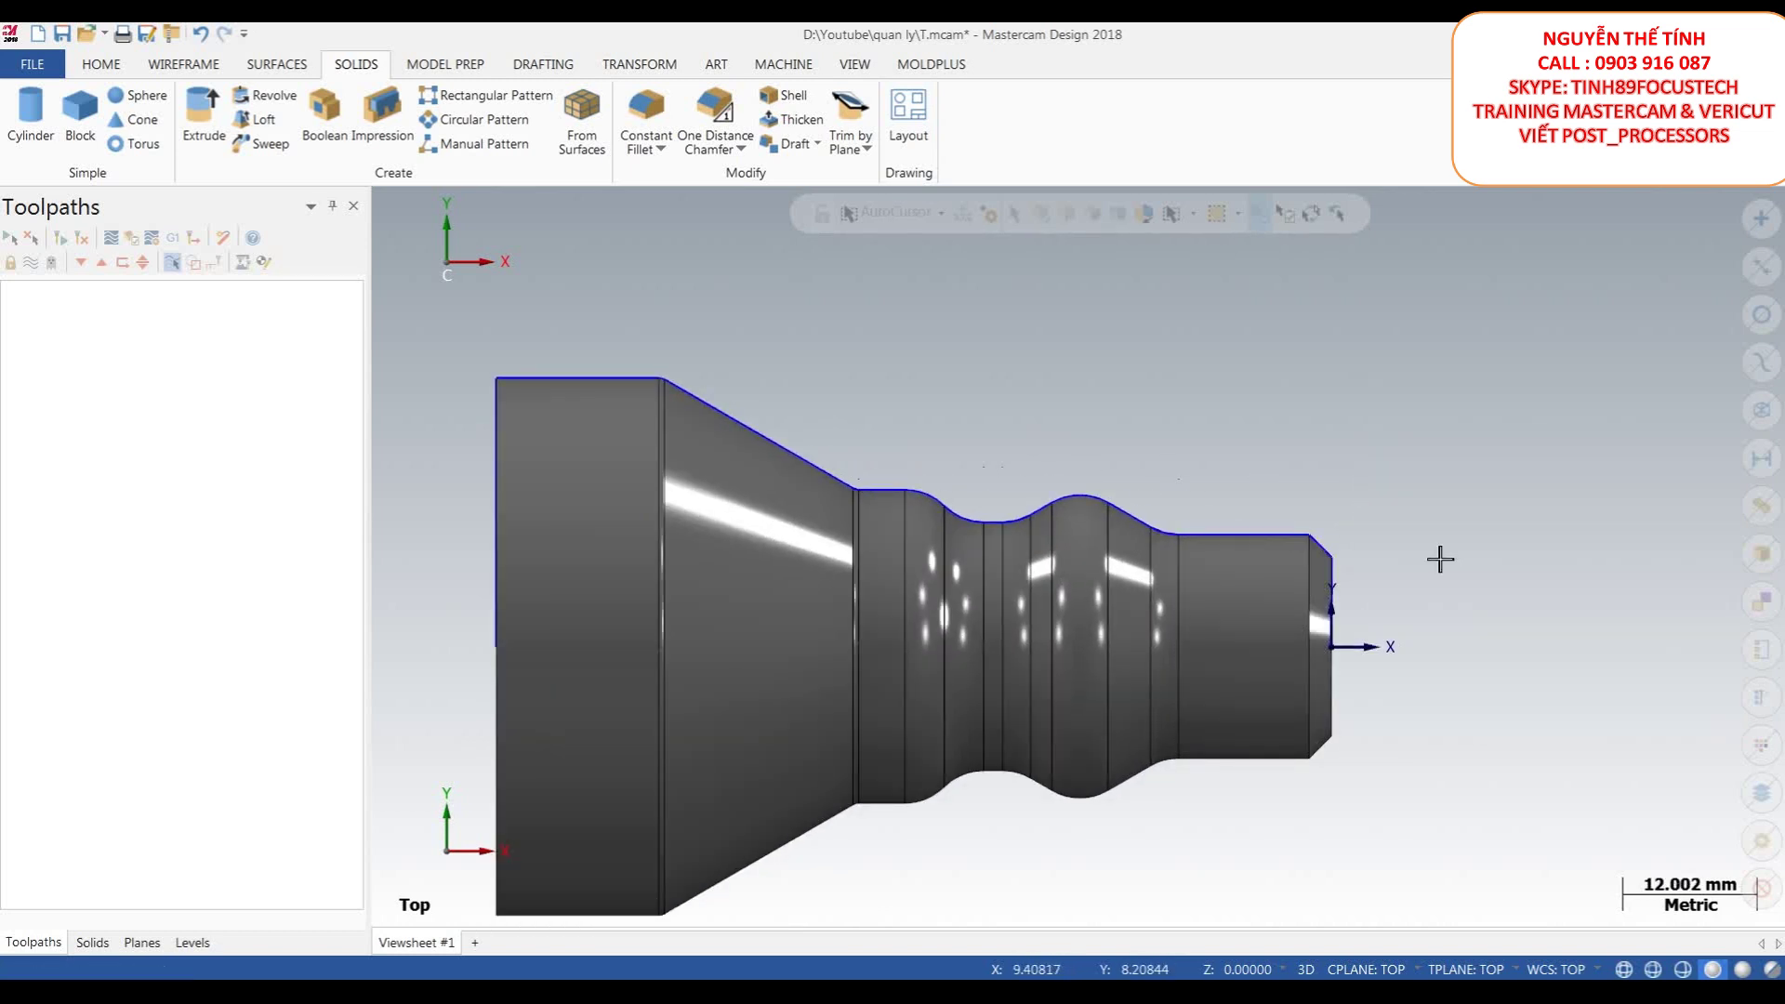
scroll(1096, 474, down, 2)
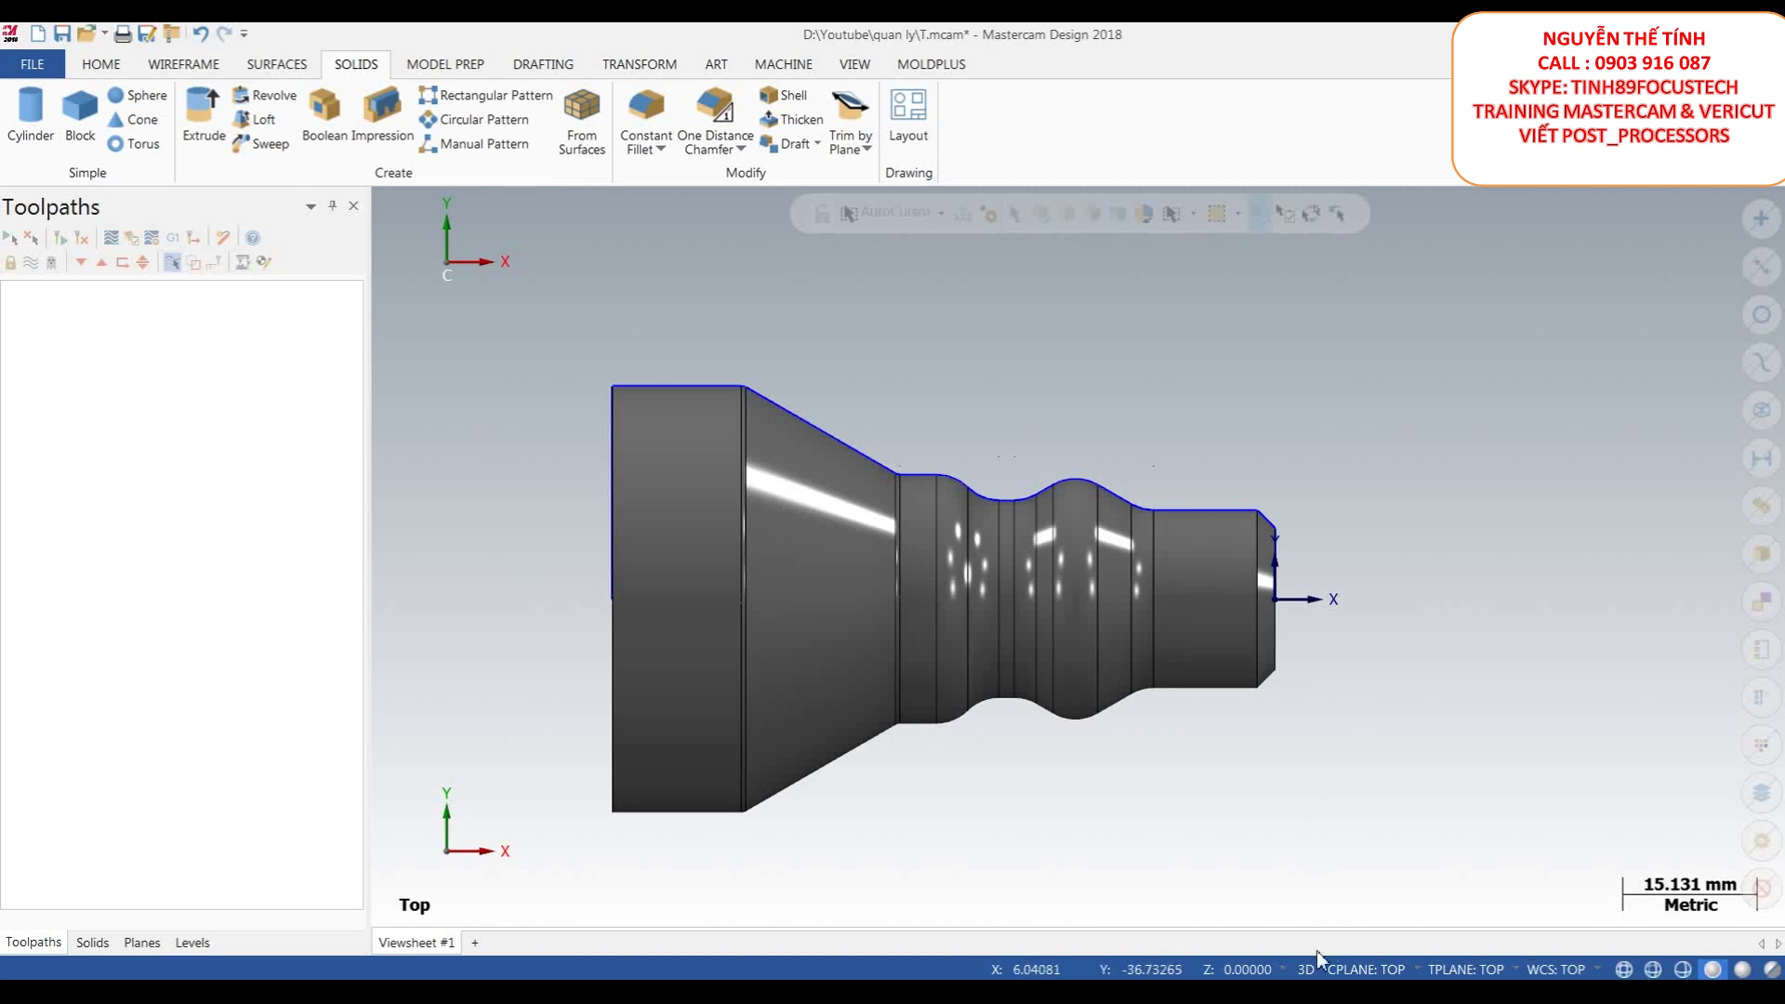
- Set the construction depth to Z 10
click(1208, 970)
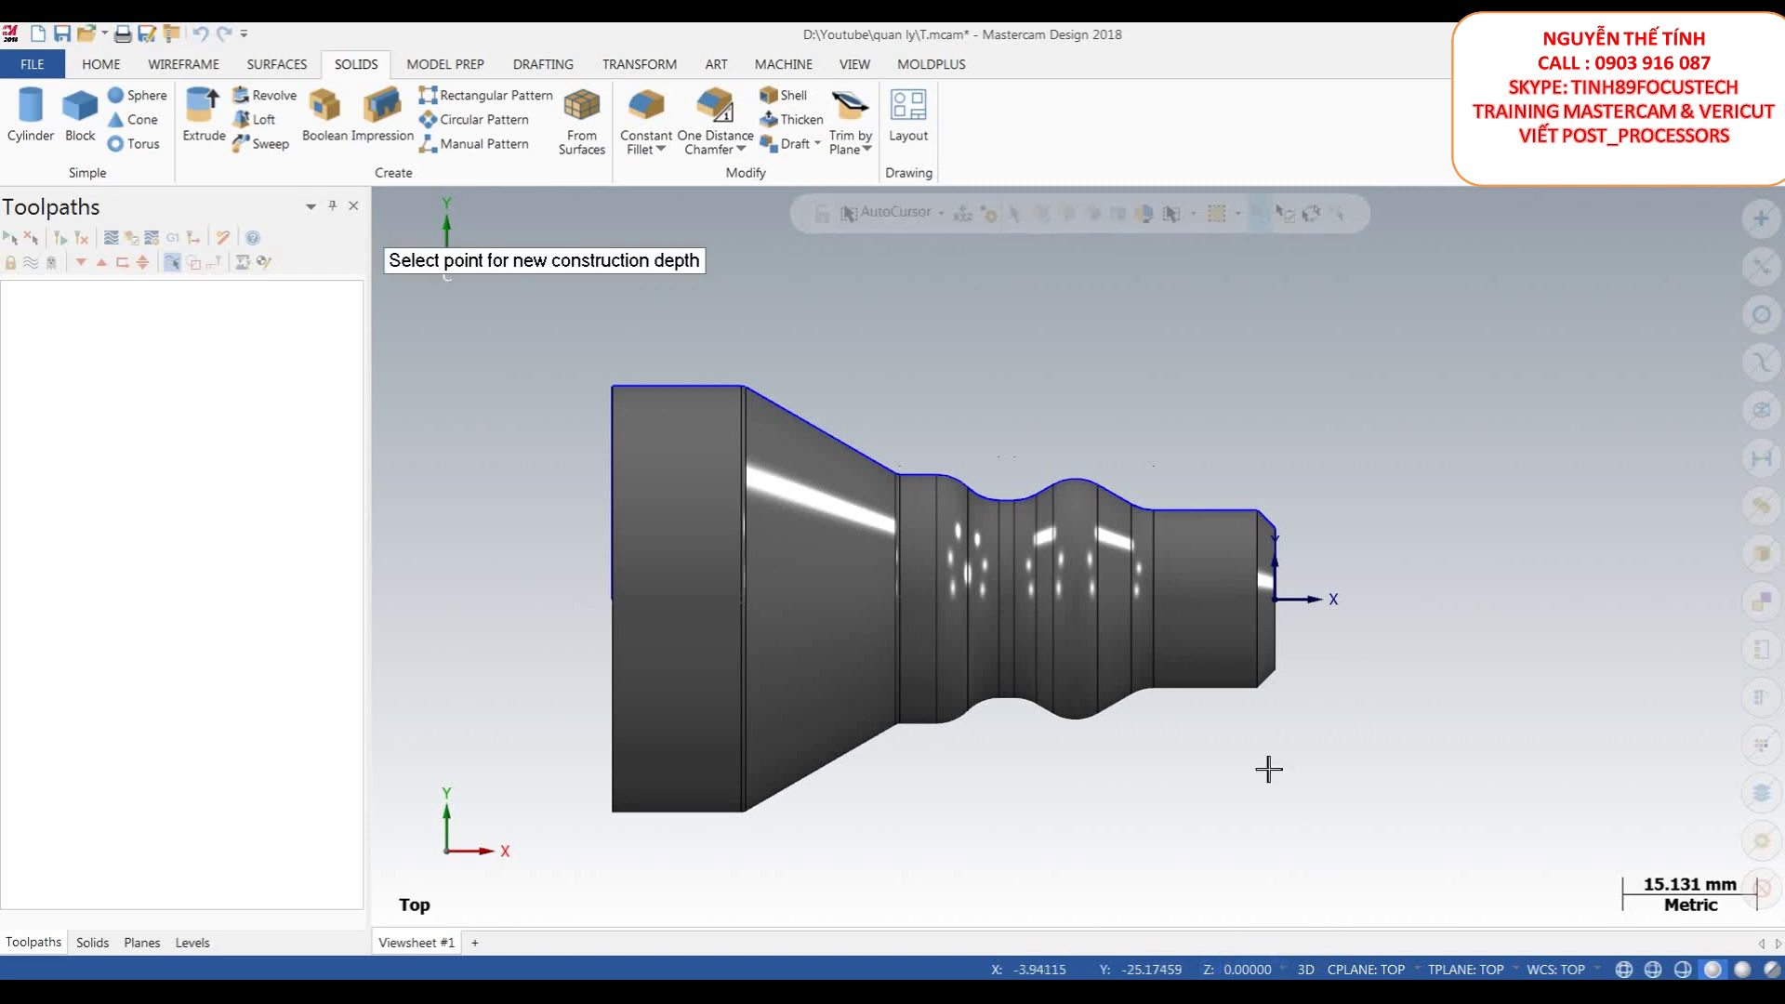
click(1265, 610)
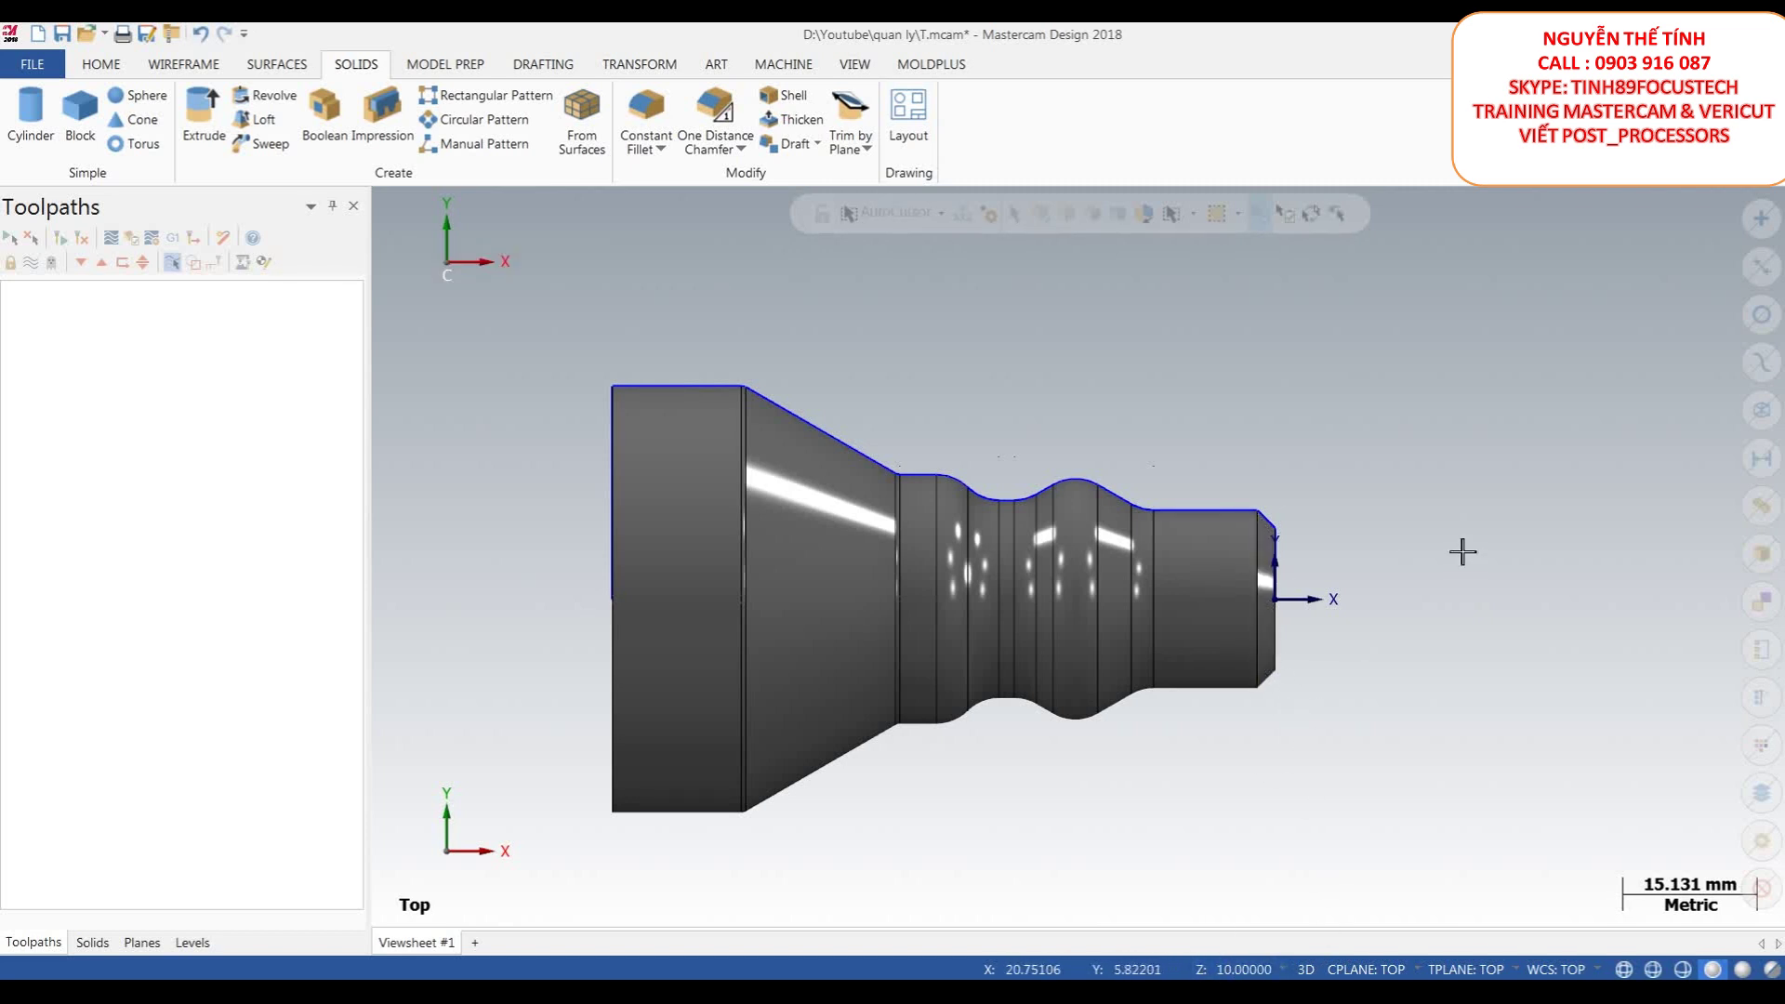
scroll(1348, 585, up, 1)
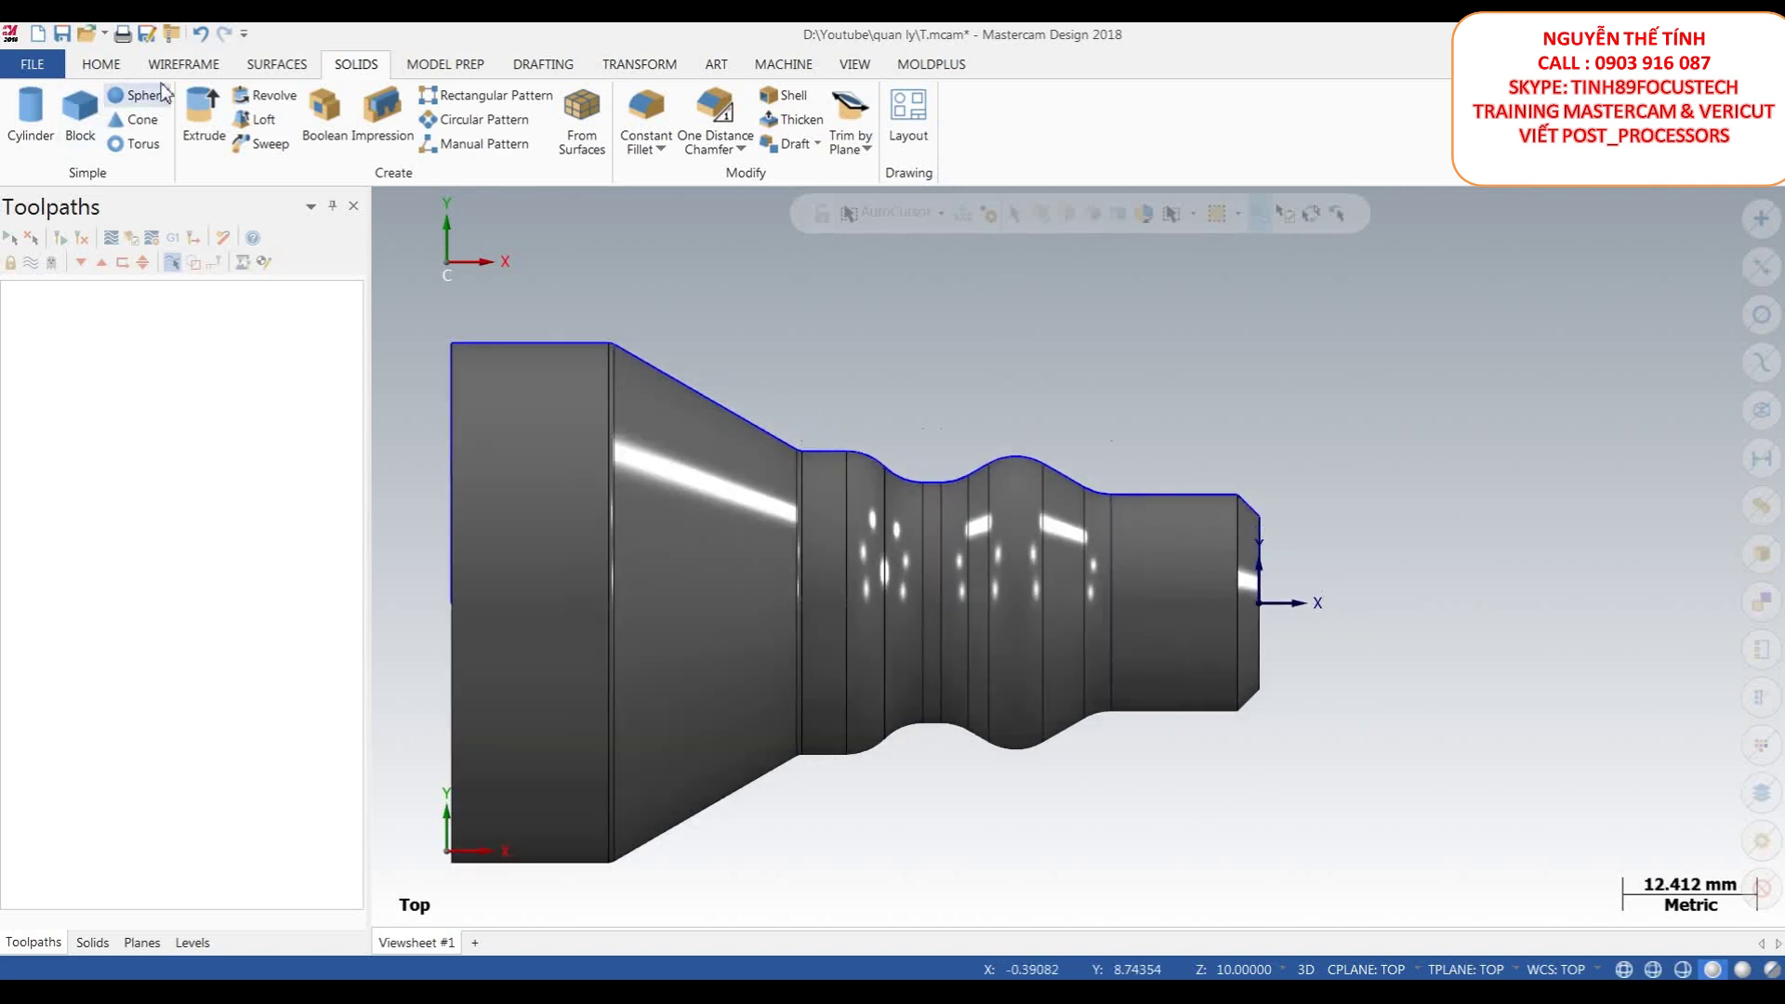
- Draw a center-anchored rectangle 15 mm wide and 10 mm high at X -2, Y 0 over the narrow end of the part
click(184, 63)
click(648, 110)
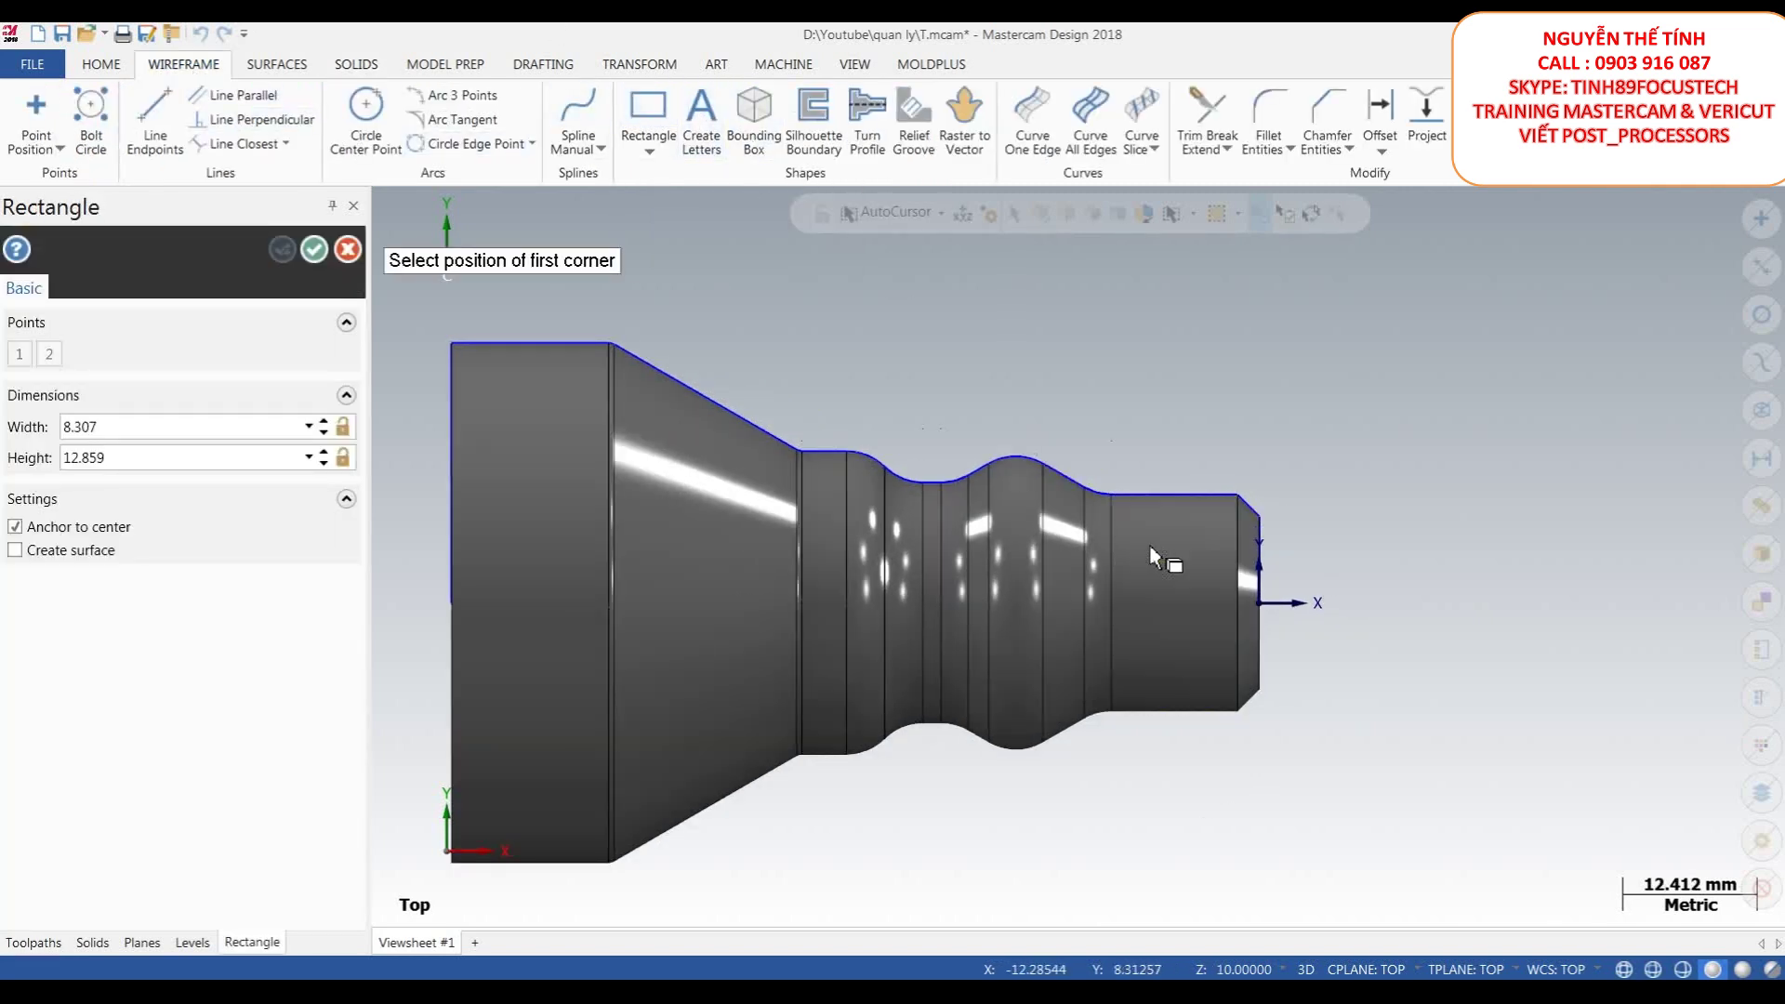
click(1241, 609)
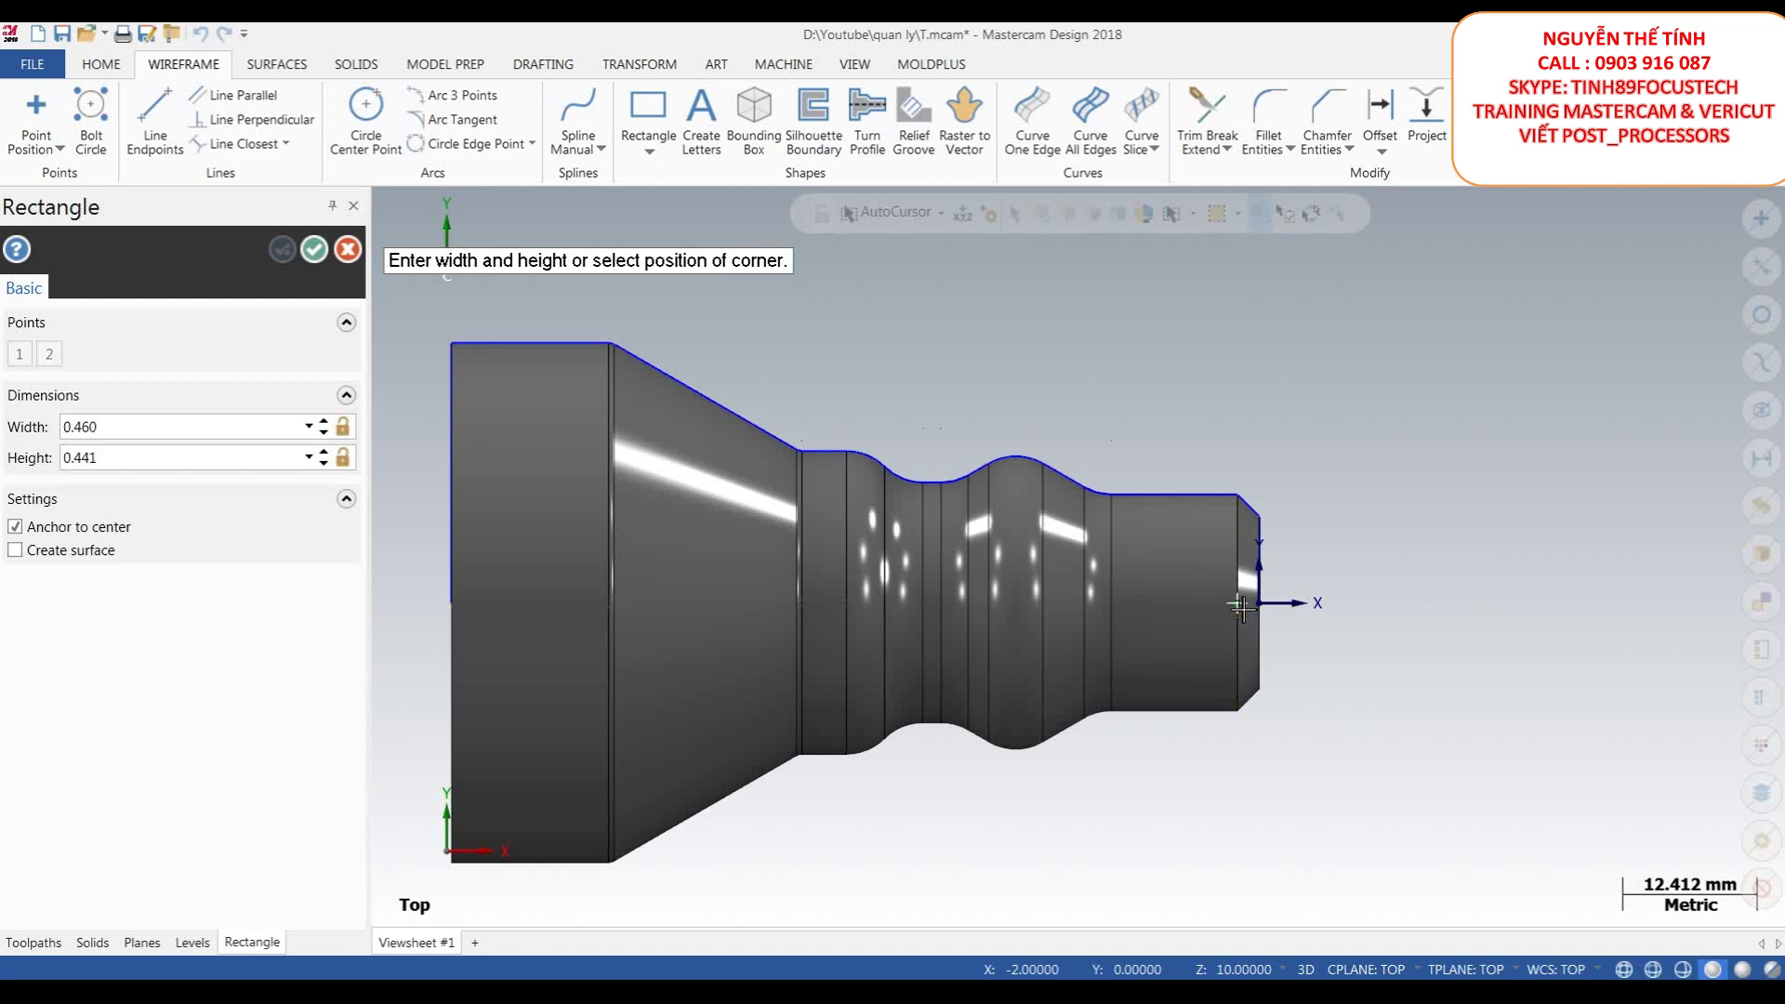
click(1337, 551)
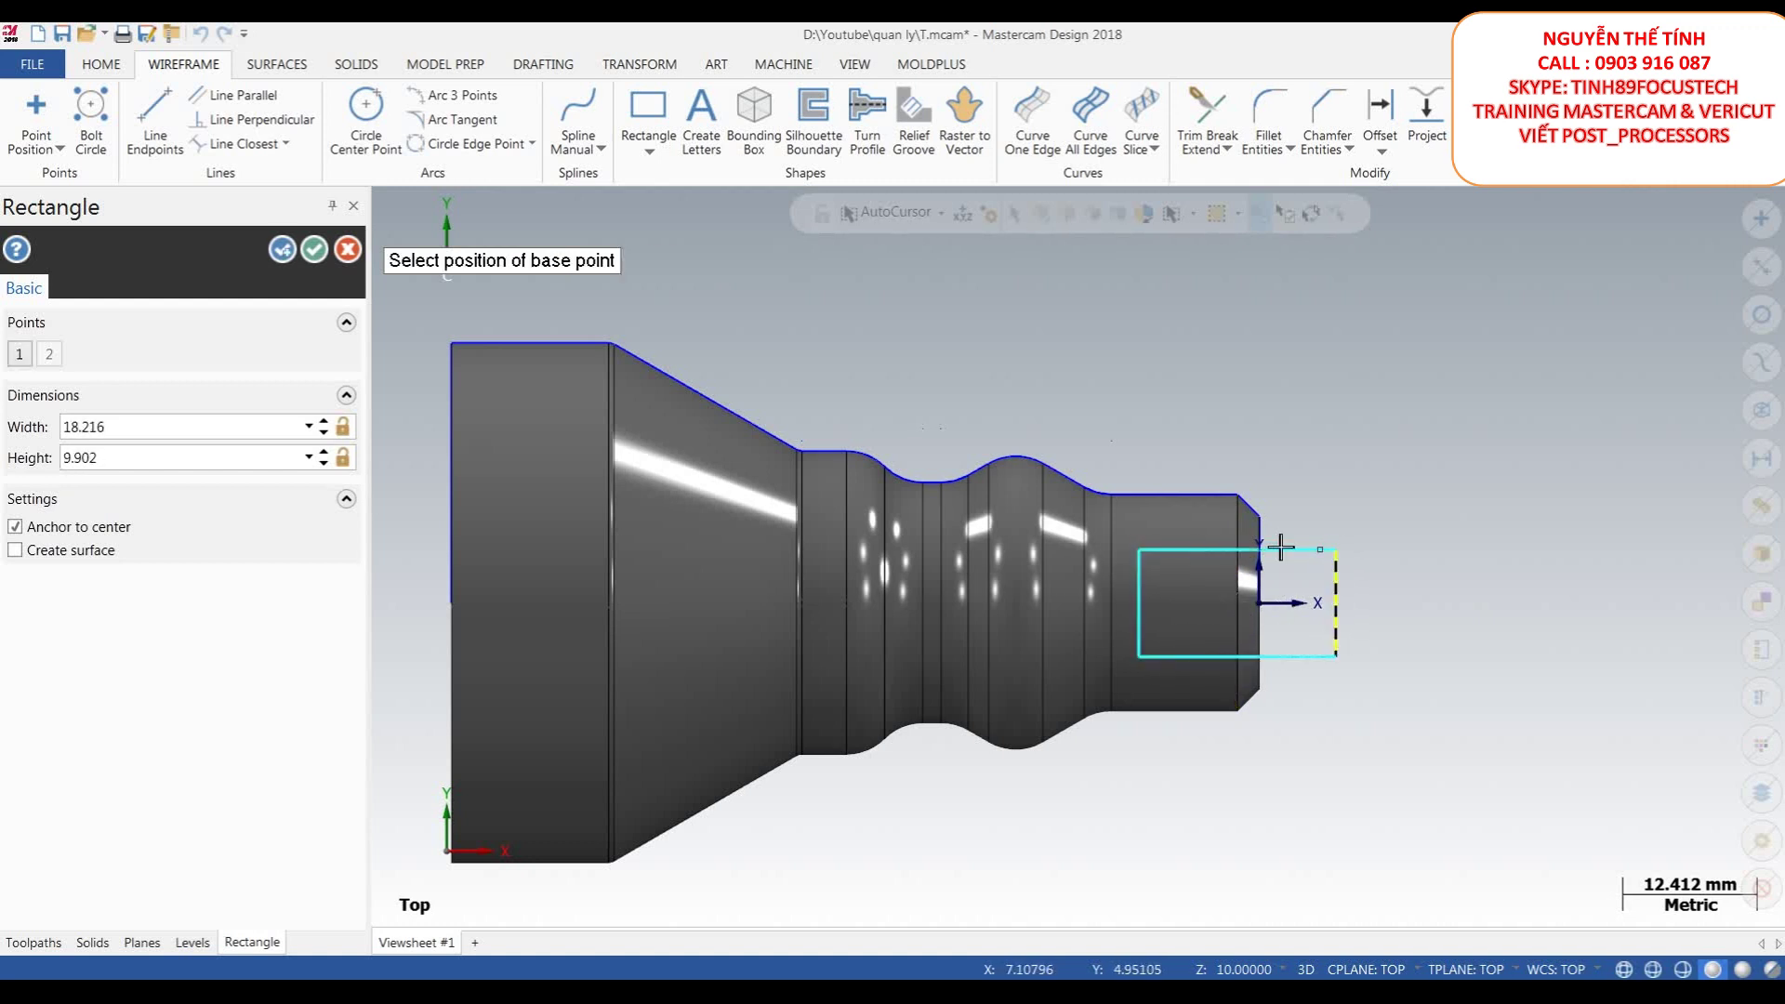
text(15)
key(Return)
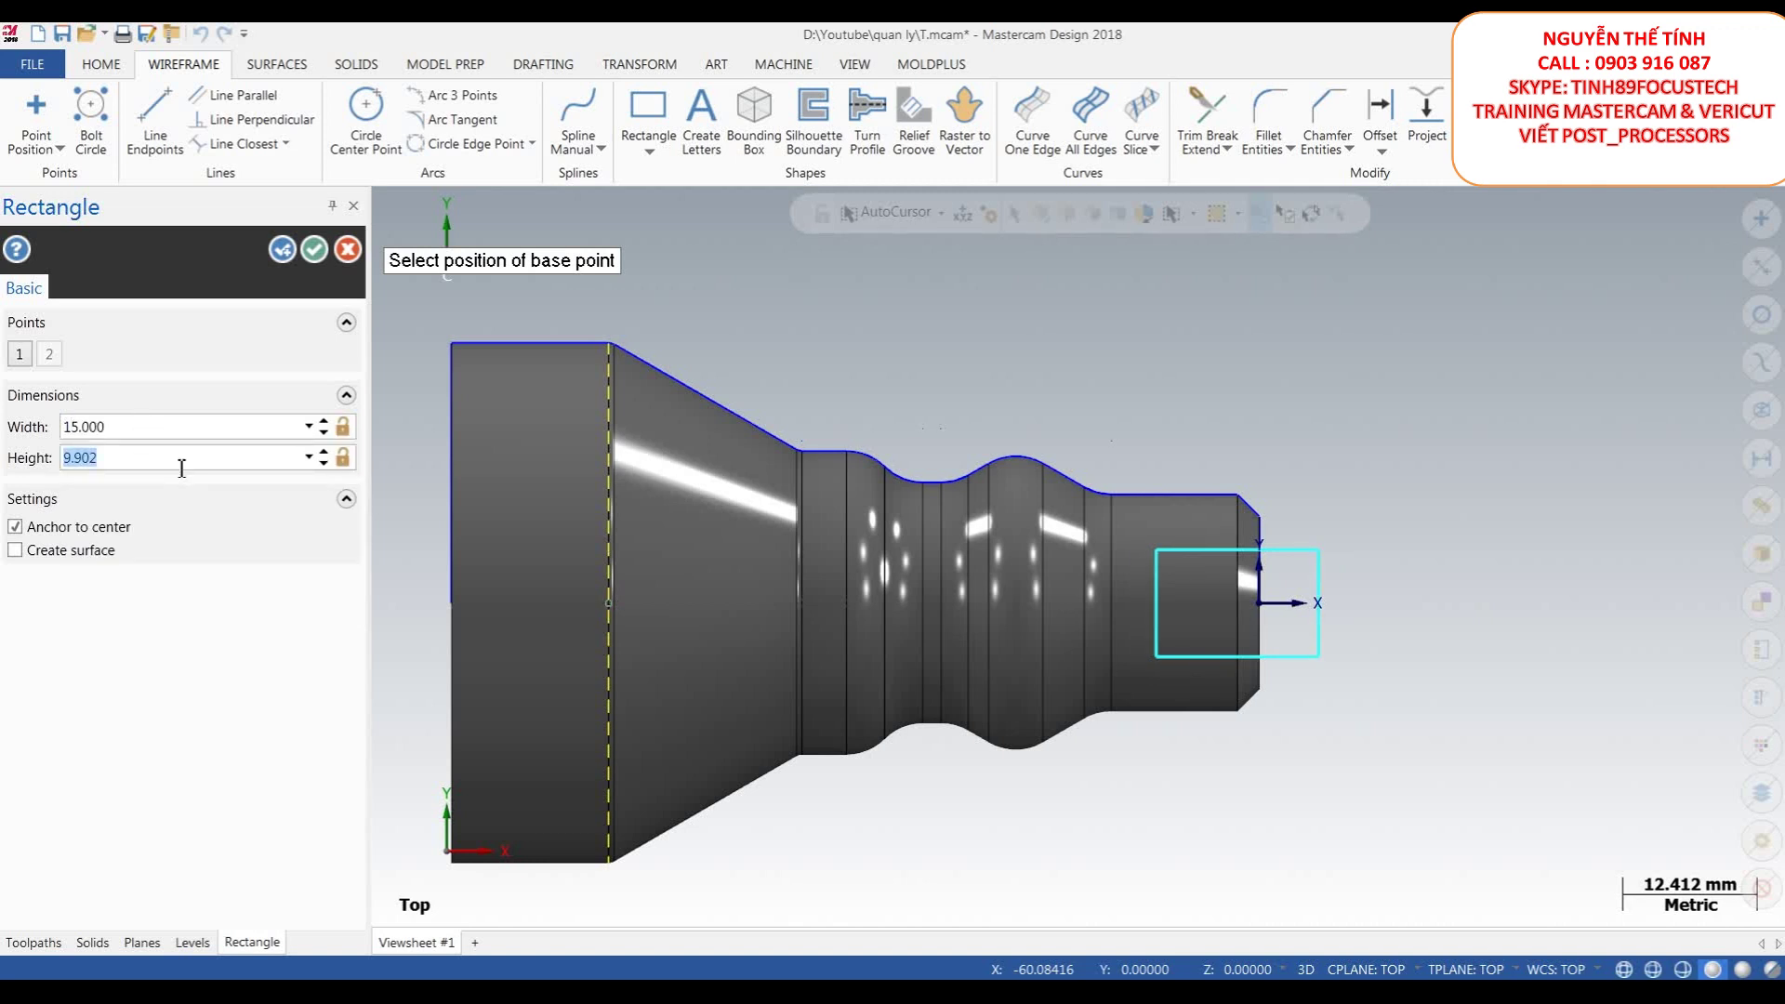
text(10)
key(Return)
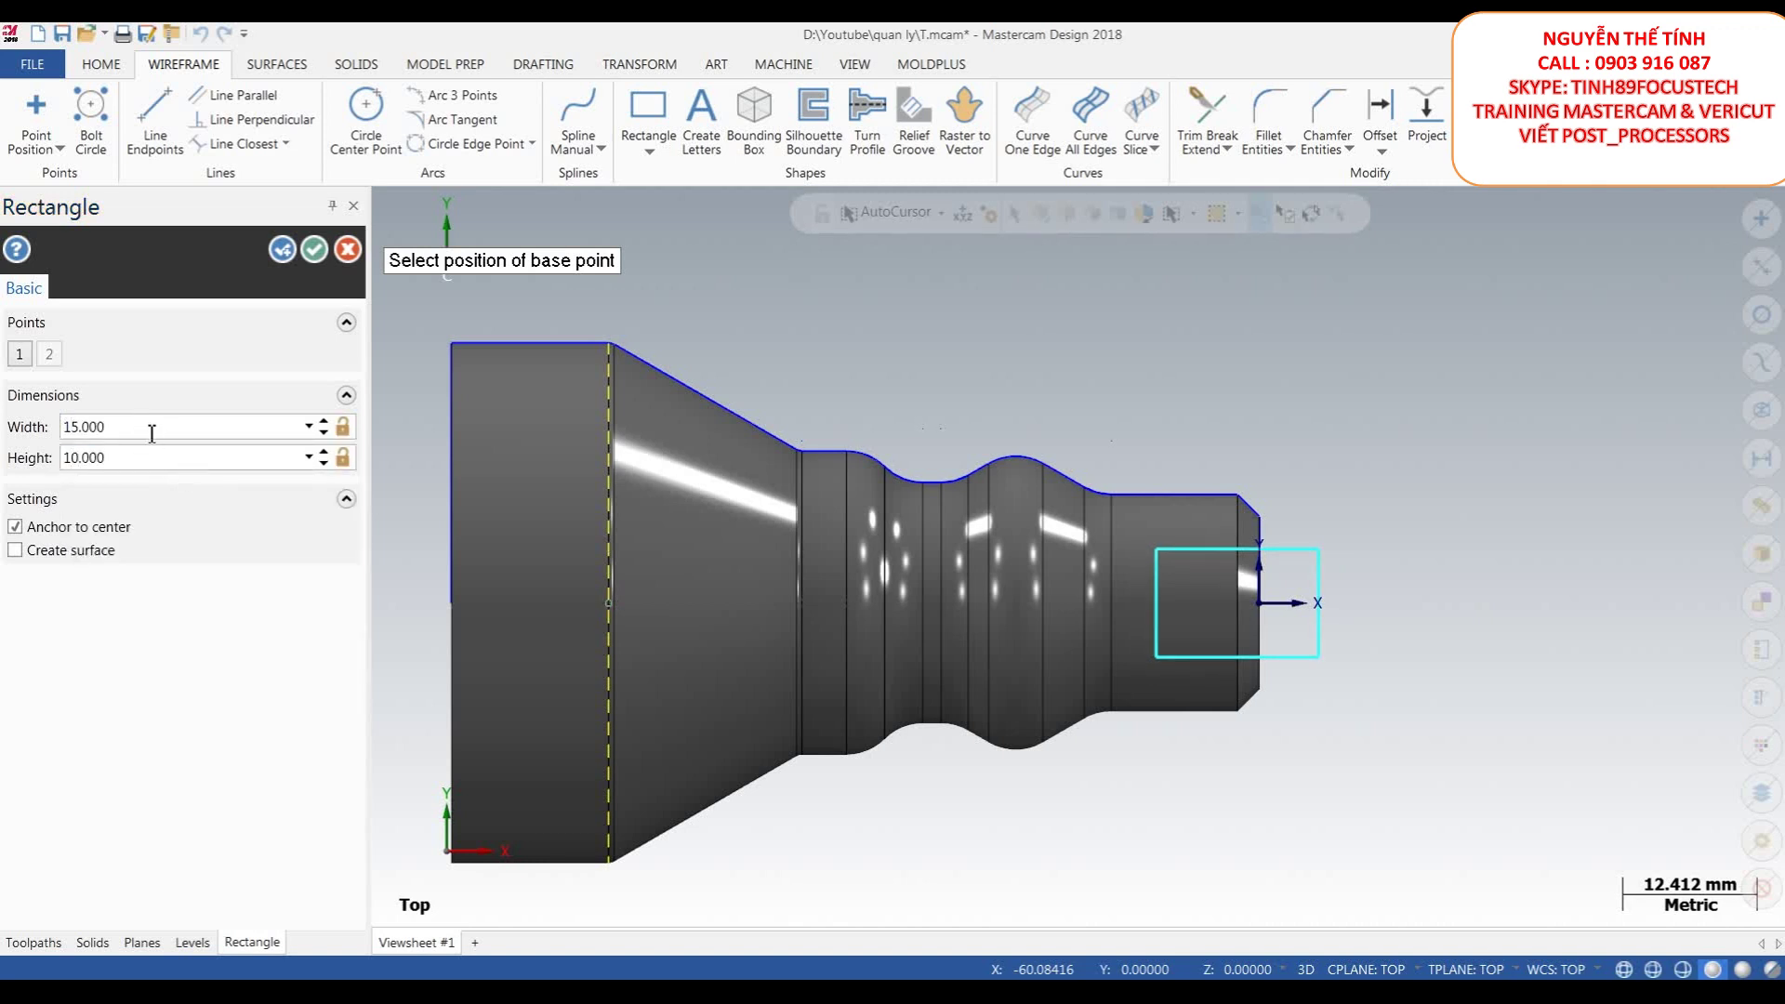
click(316, 251)
- Extrude the rectangle downward 5 mm as a cut body to form an open slot in the narrow end of the solid
scroll(967, 548, down, 2)
middle_drag(967, 548, 995, 415)
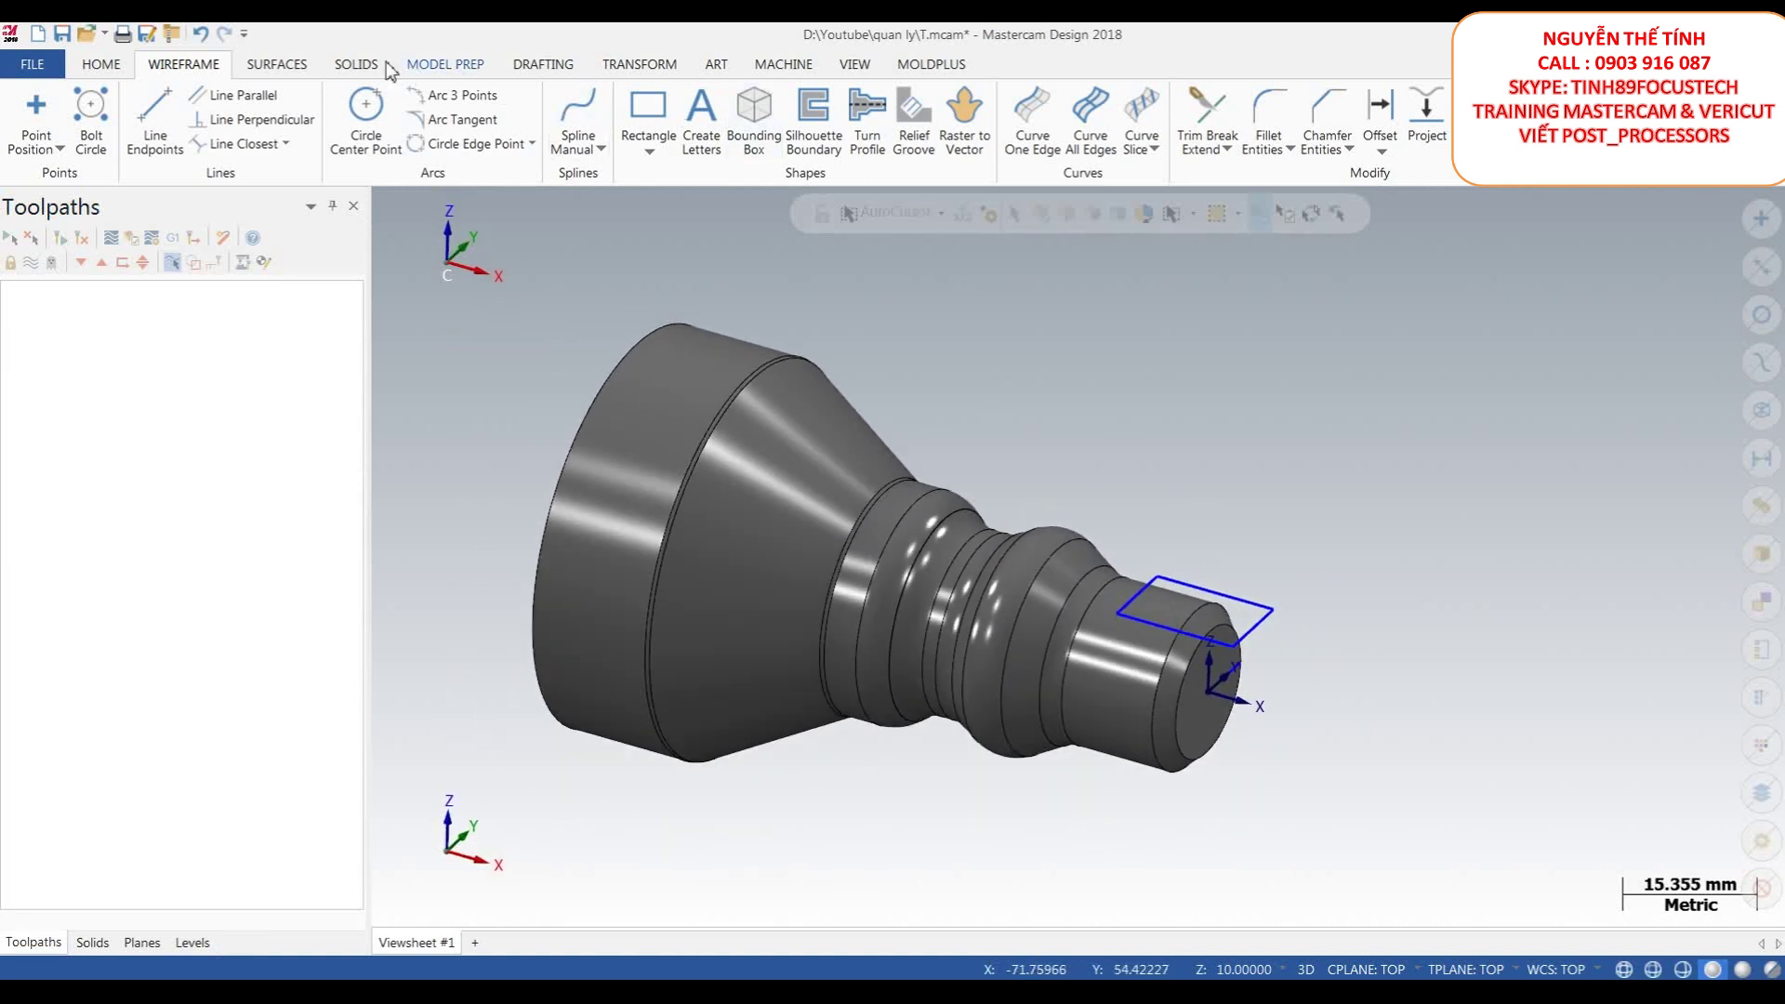
click(353, 67)
click(203, 112)
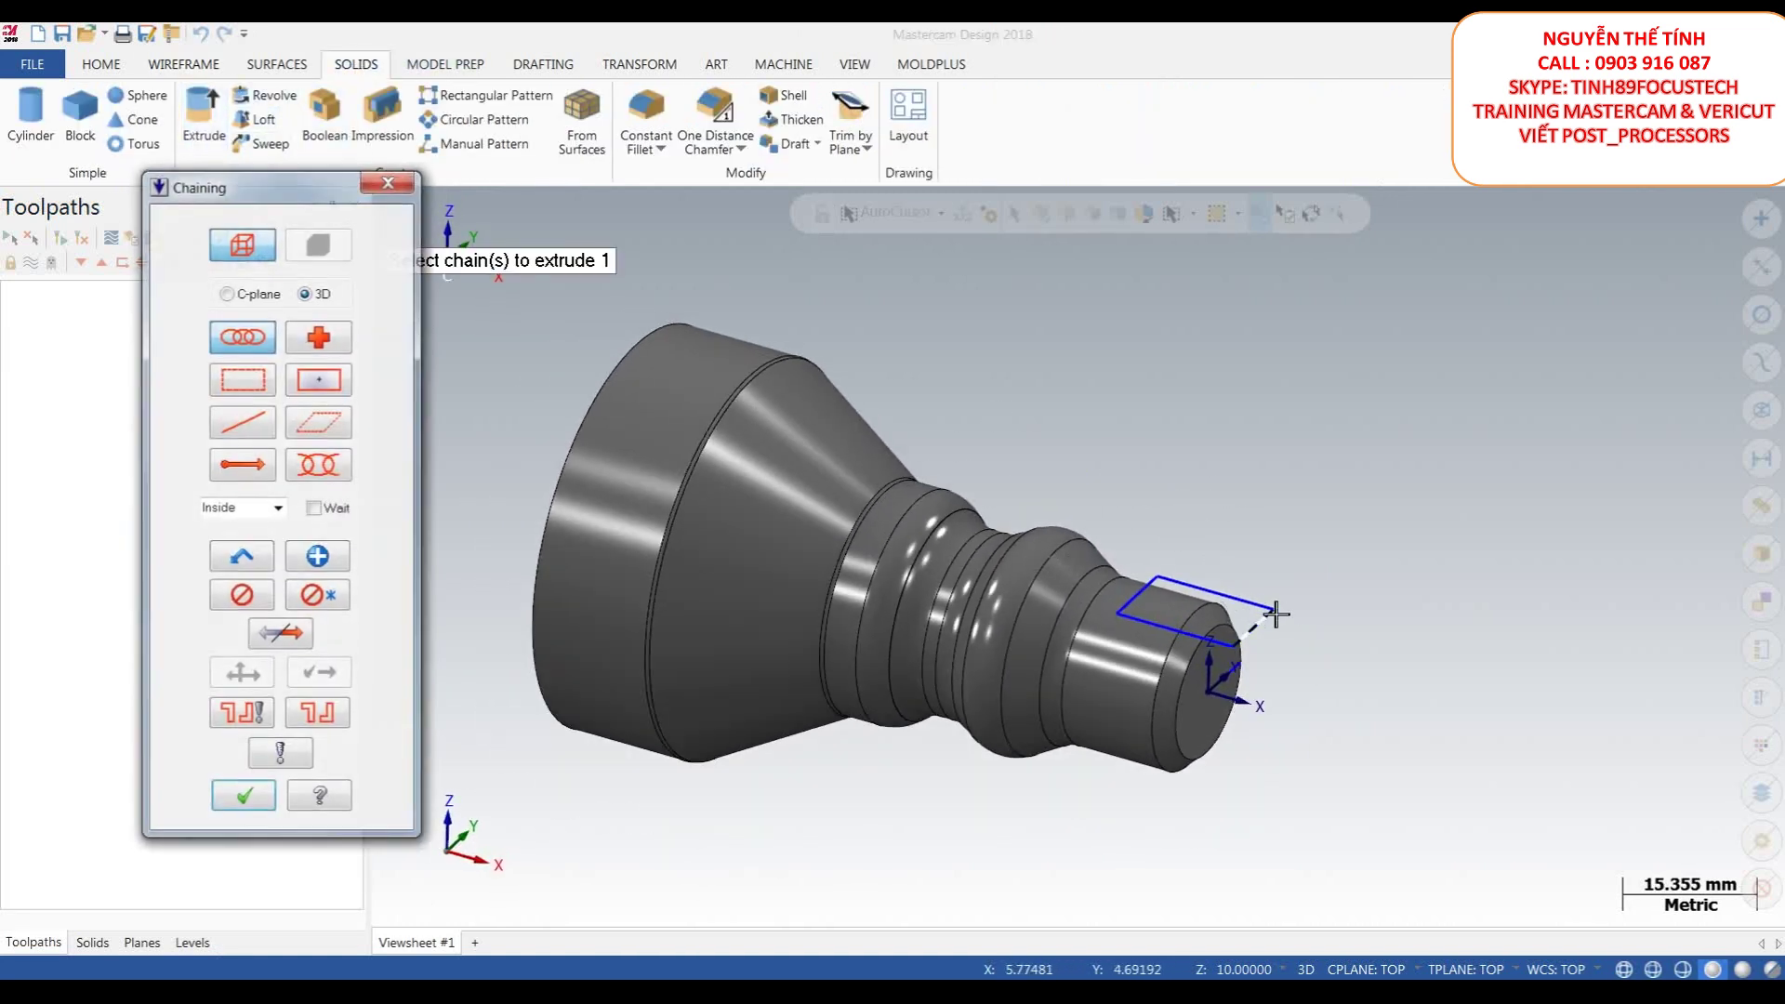
click(1209, 619)
click(244, 801)
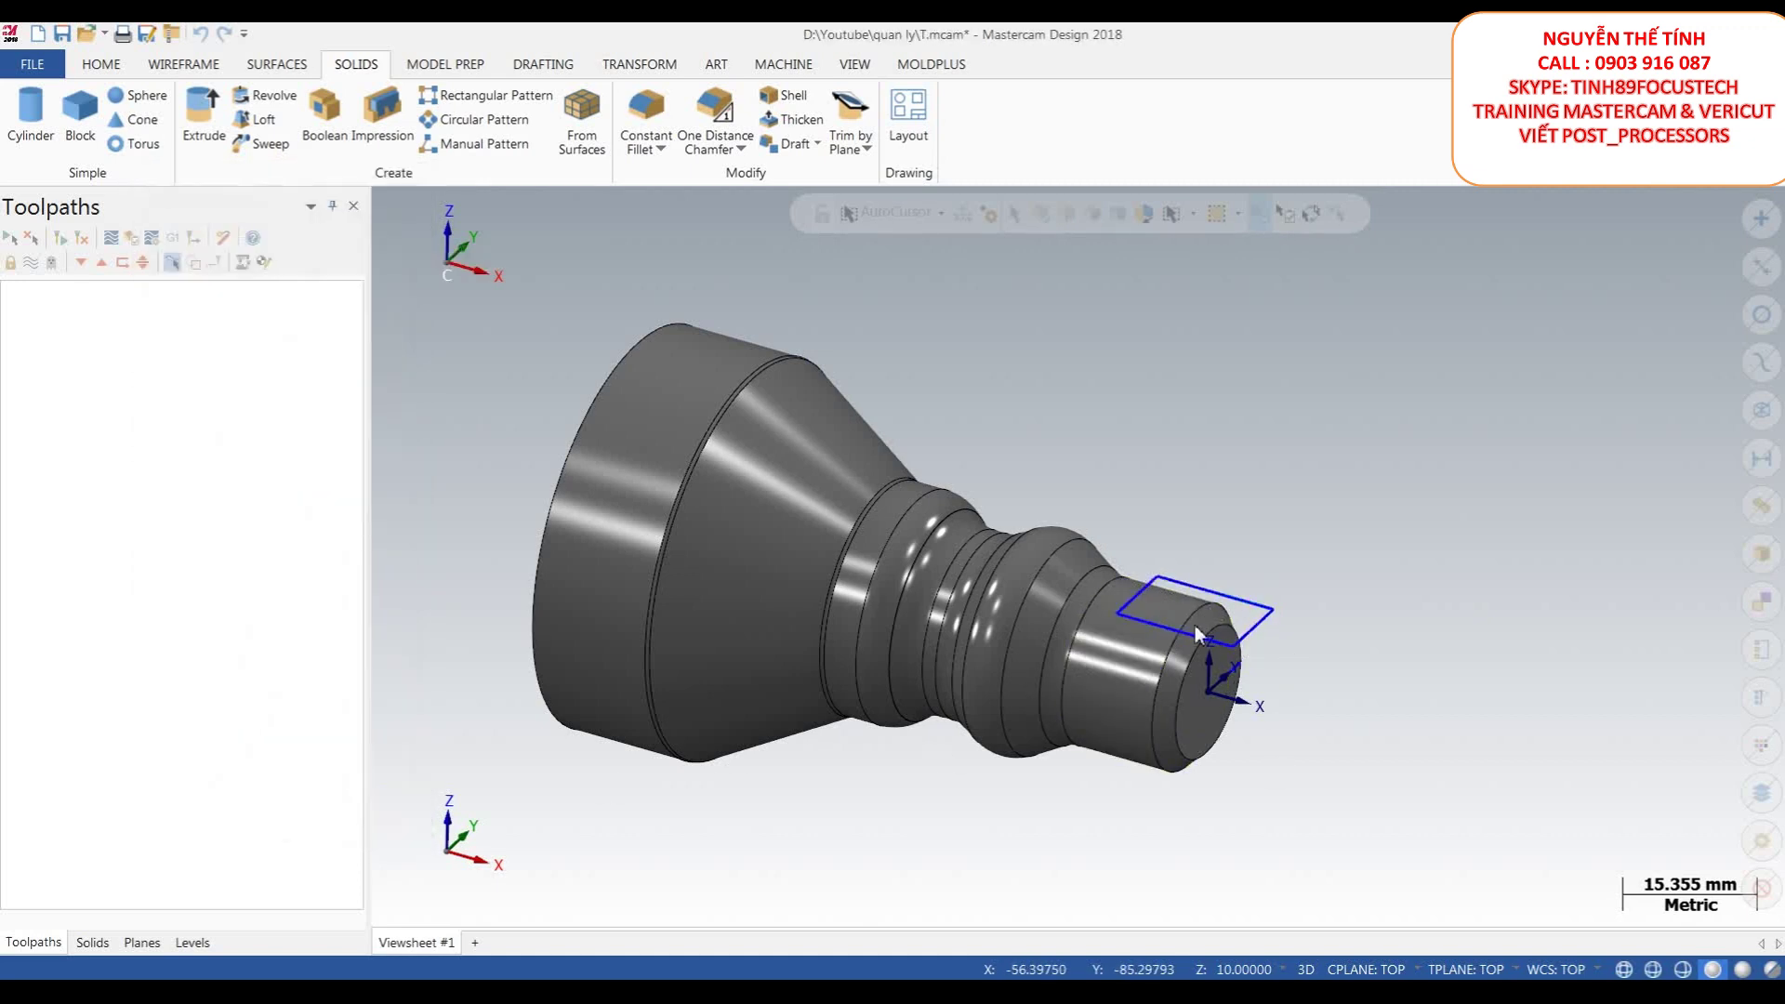
click(65, 404)
text(5)
key(Return)
scroll(1136, 651, up, 1)
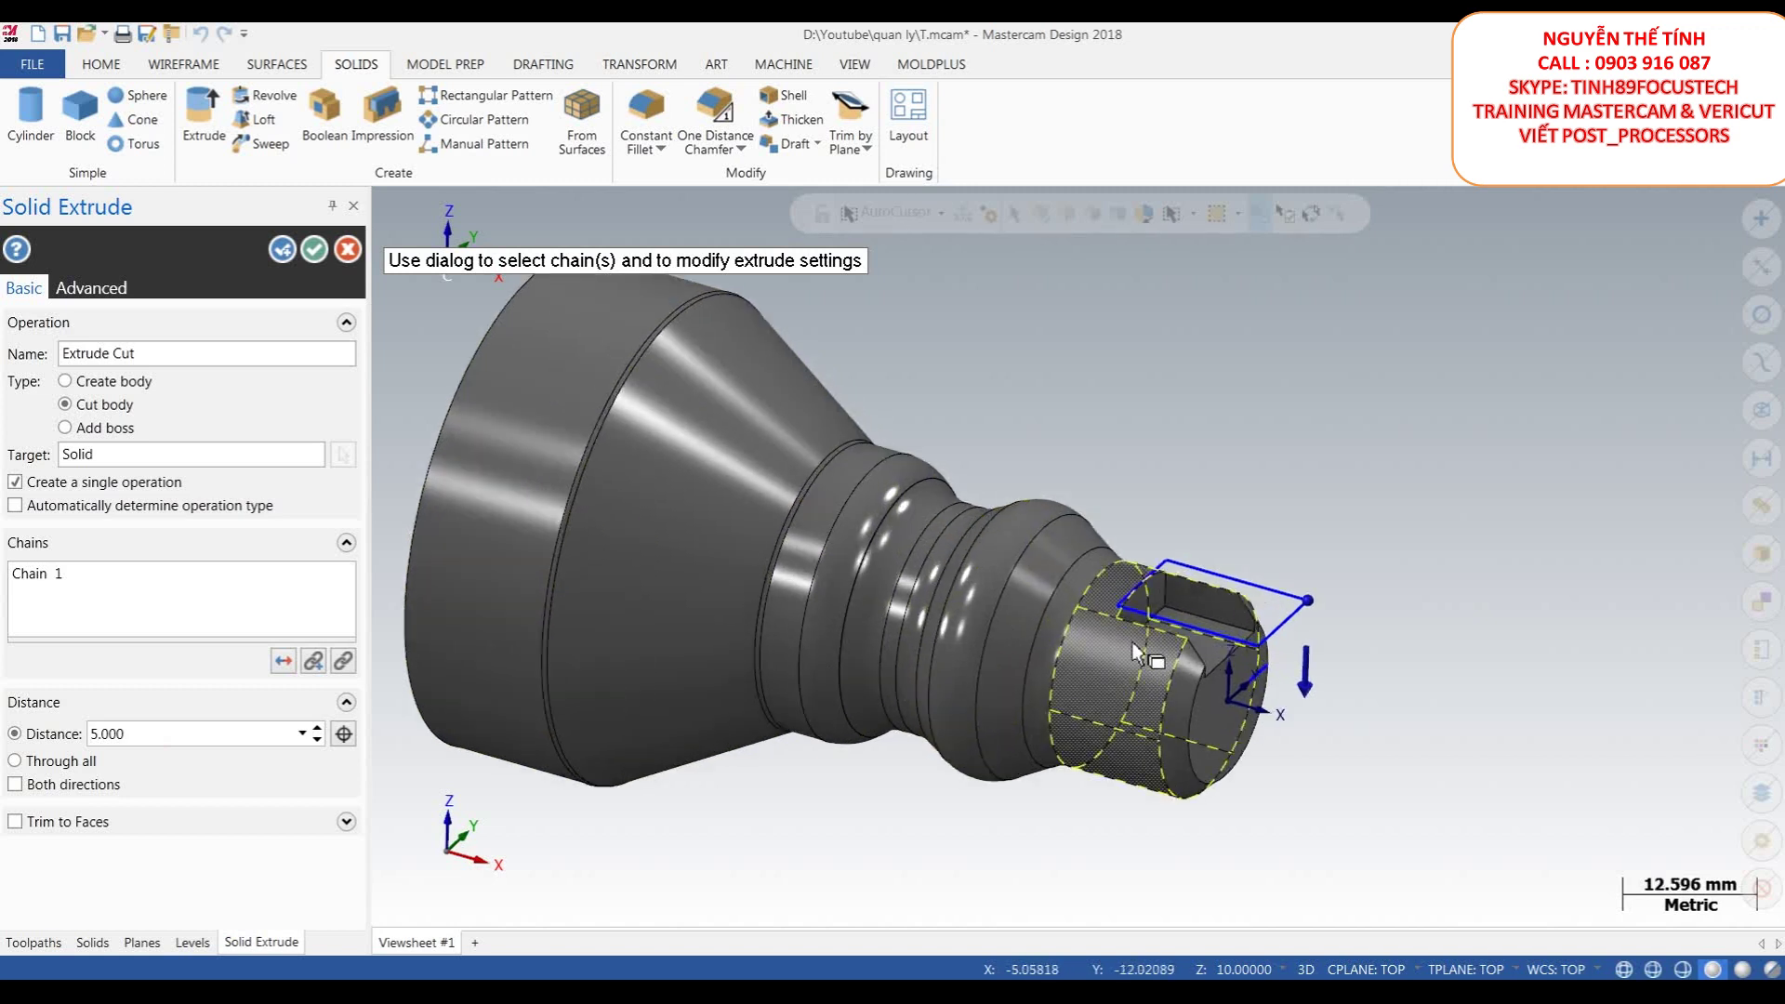
click(313, 250)
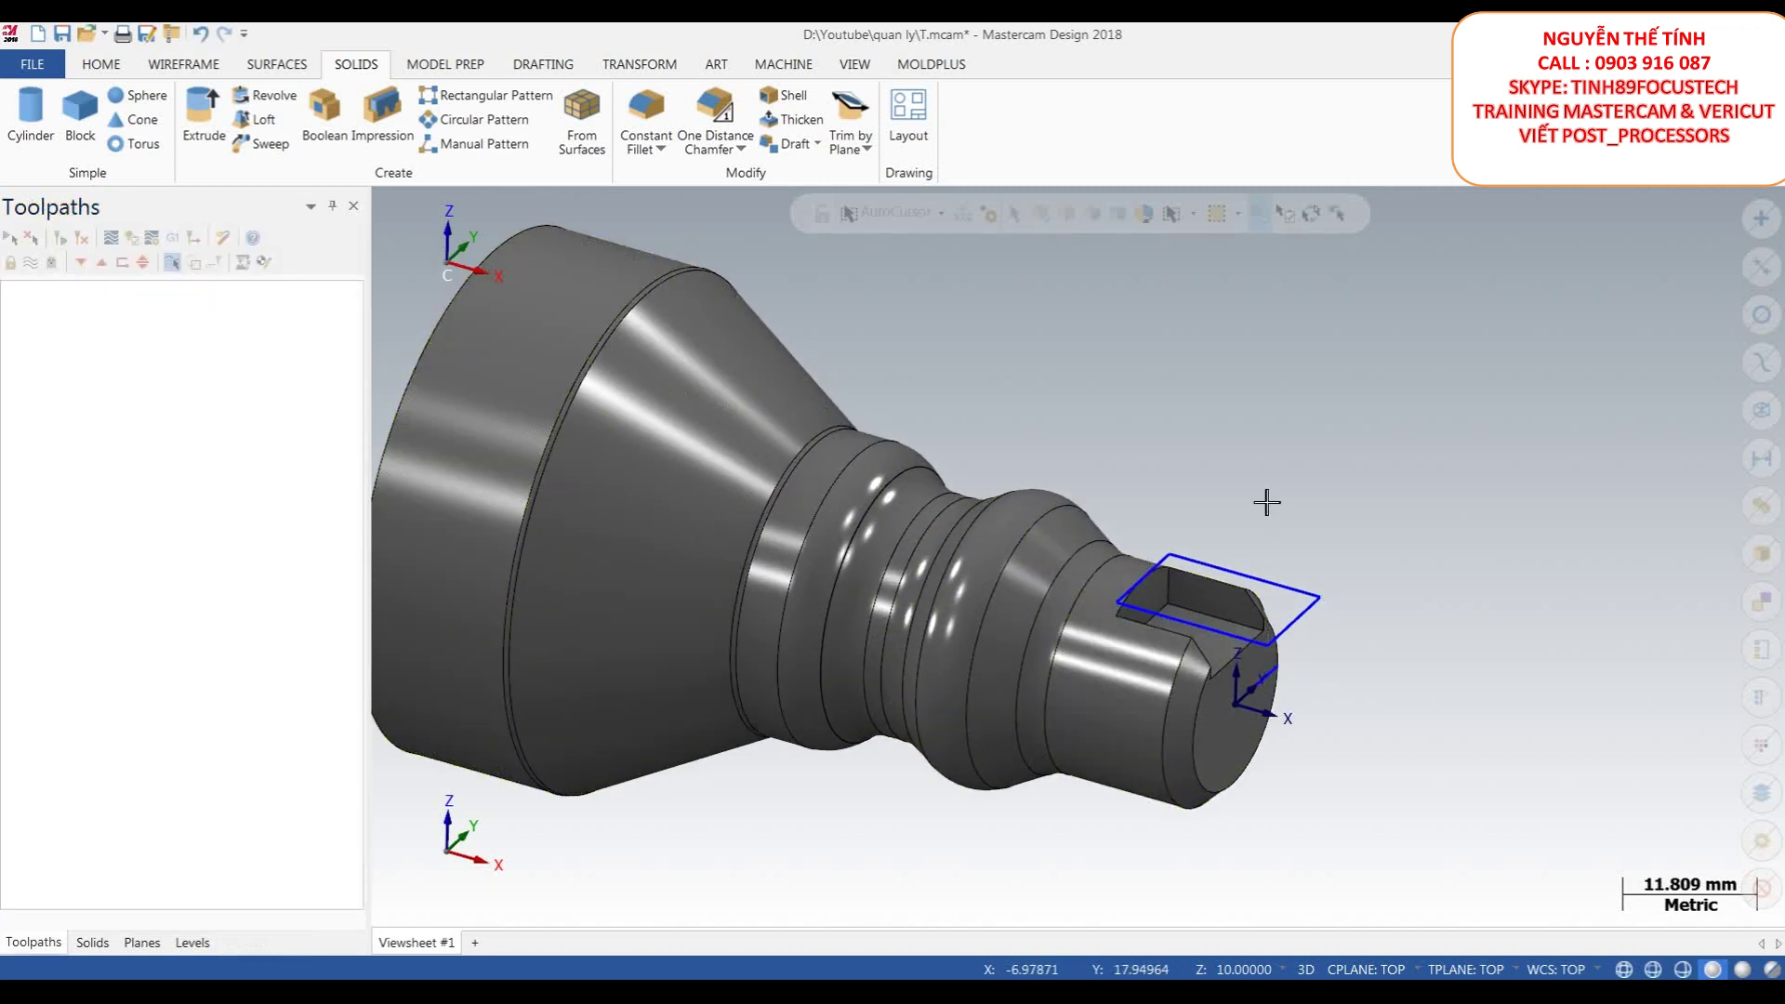
- Fillet the two vertical inner corner edges of the slot with a constant radius of 2 mm
scroll(1144, 465, up, 1)
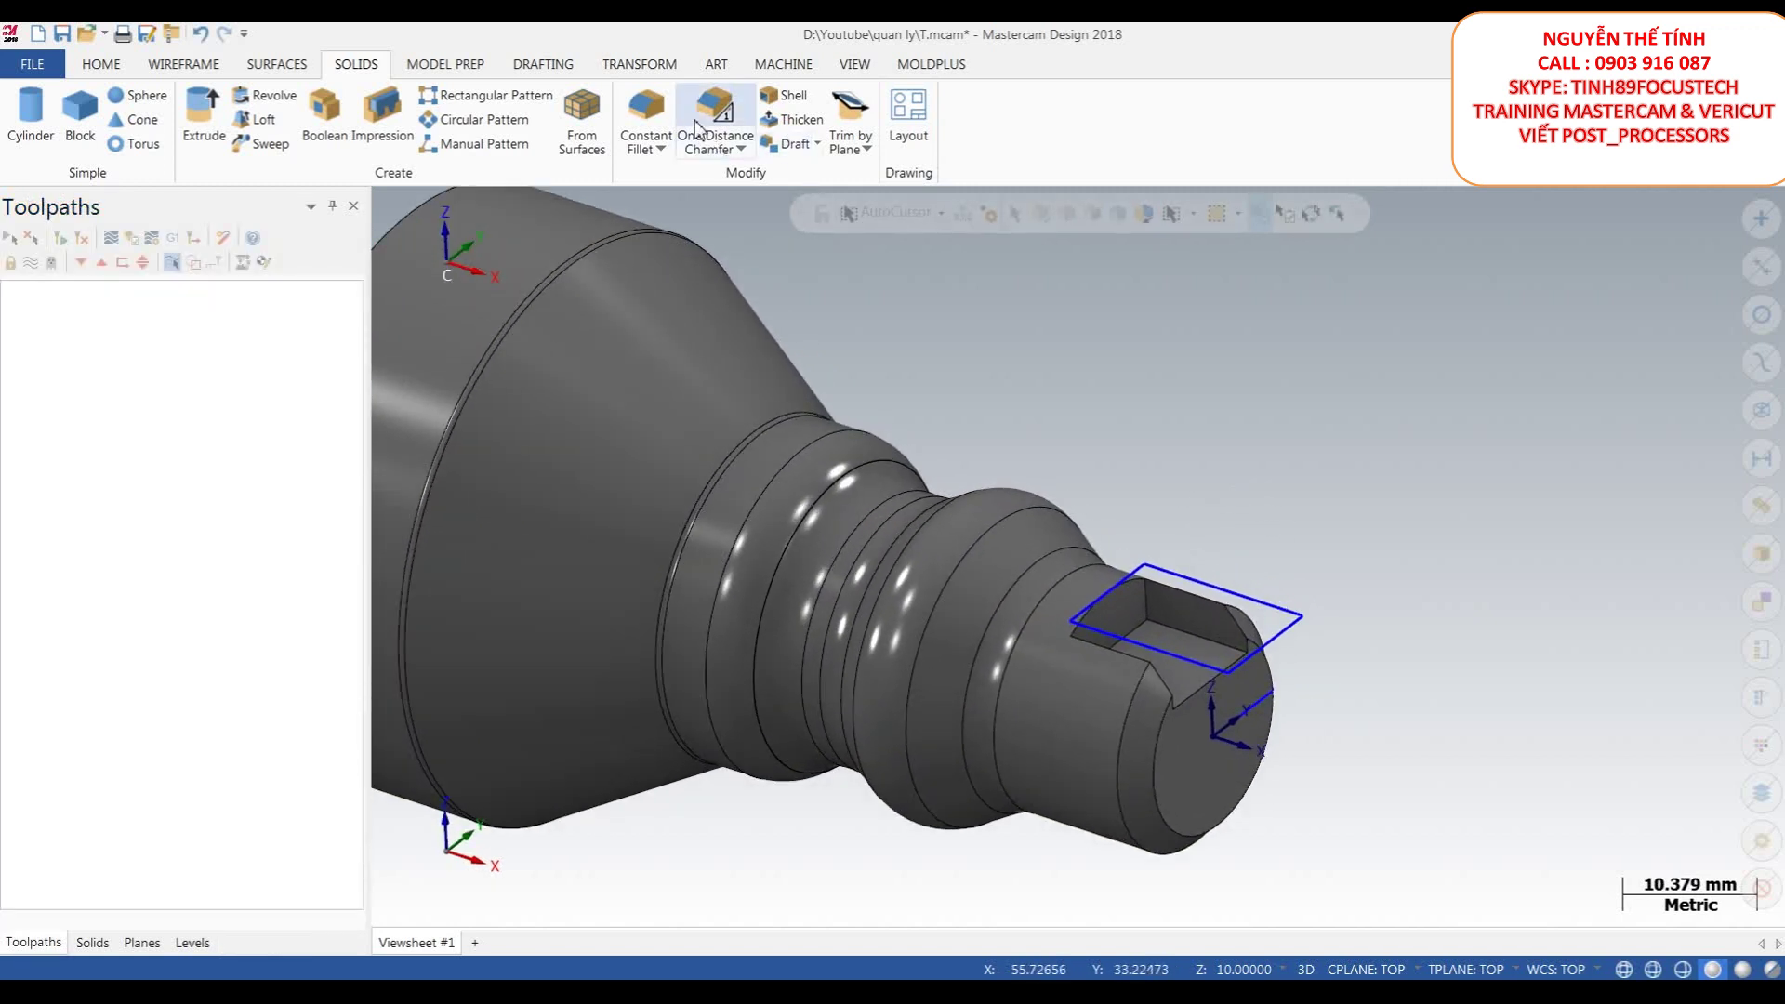
click(647, 111)
scroll(1149, 628, up, 3)
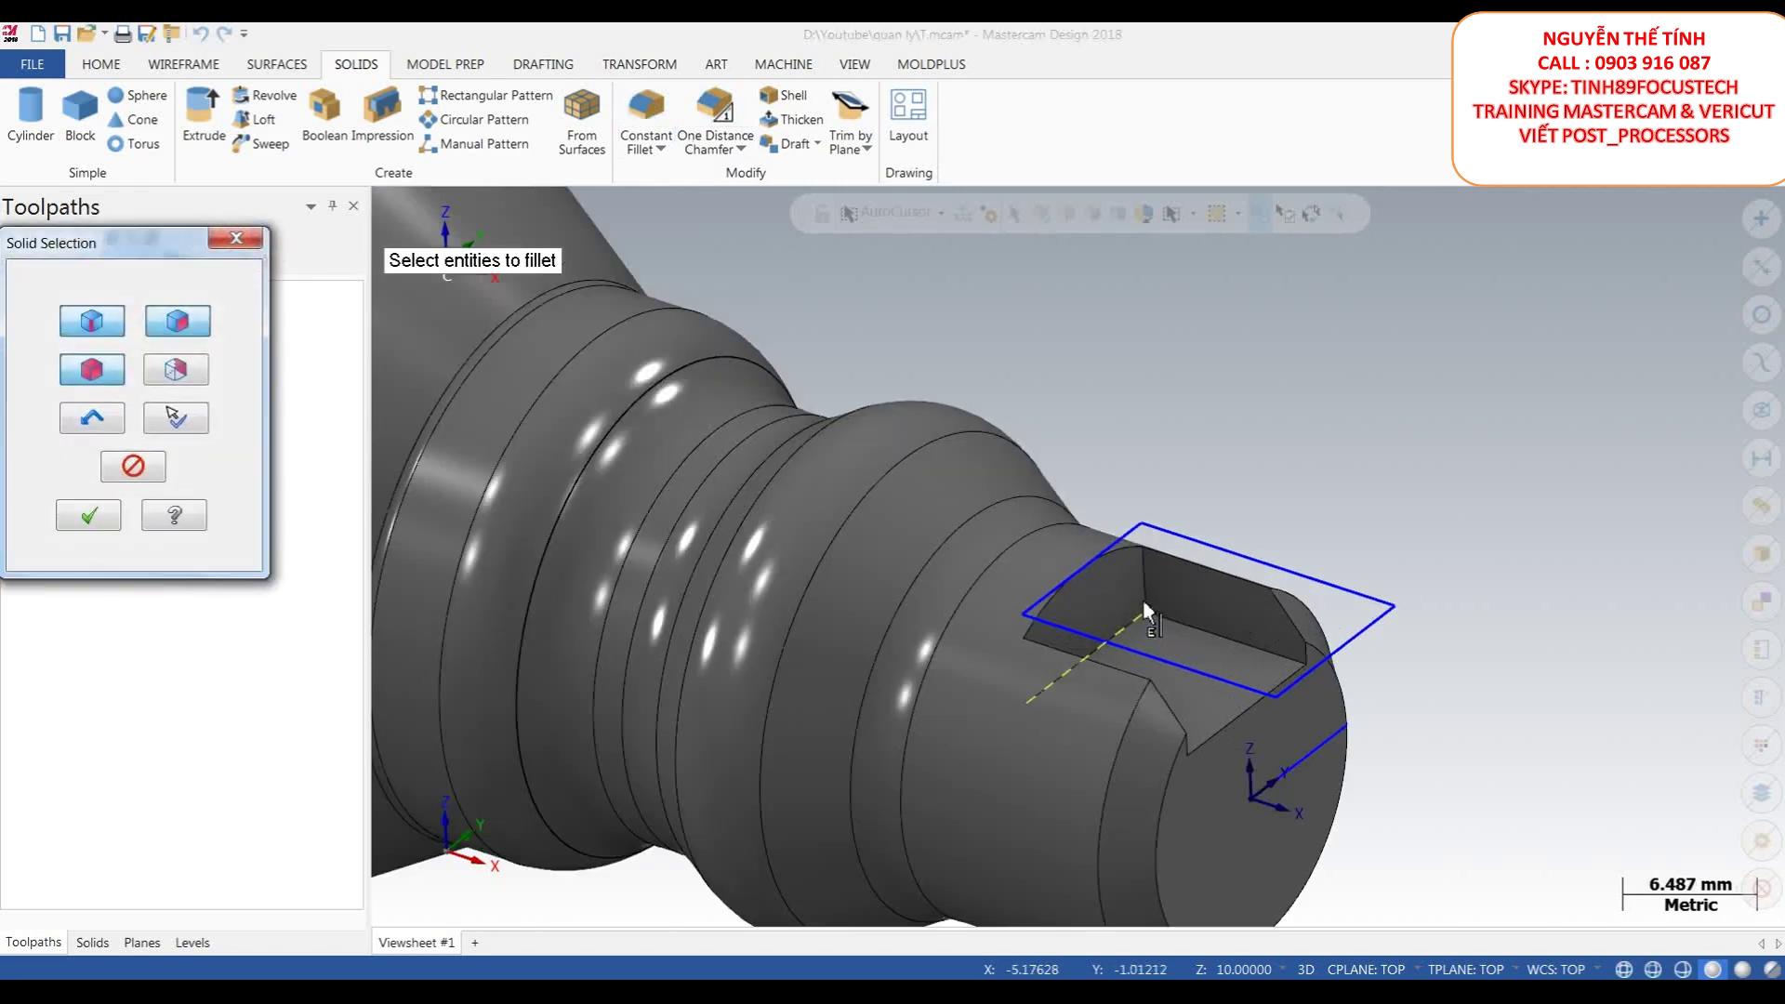
middle_drag(1124, 667, 1217, 578)
scroll(1211, 576, down, 1)
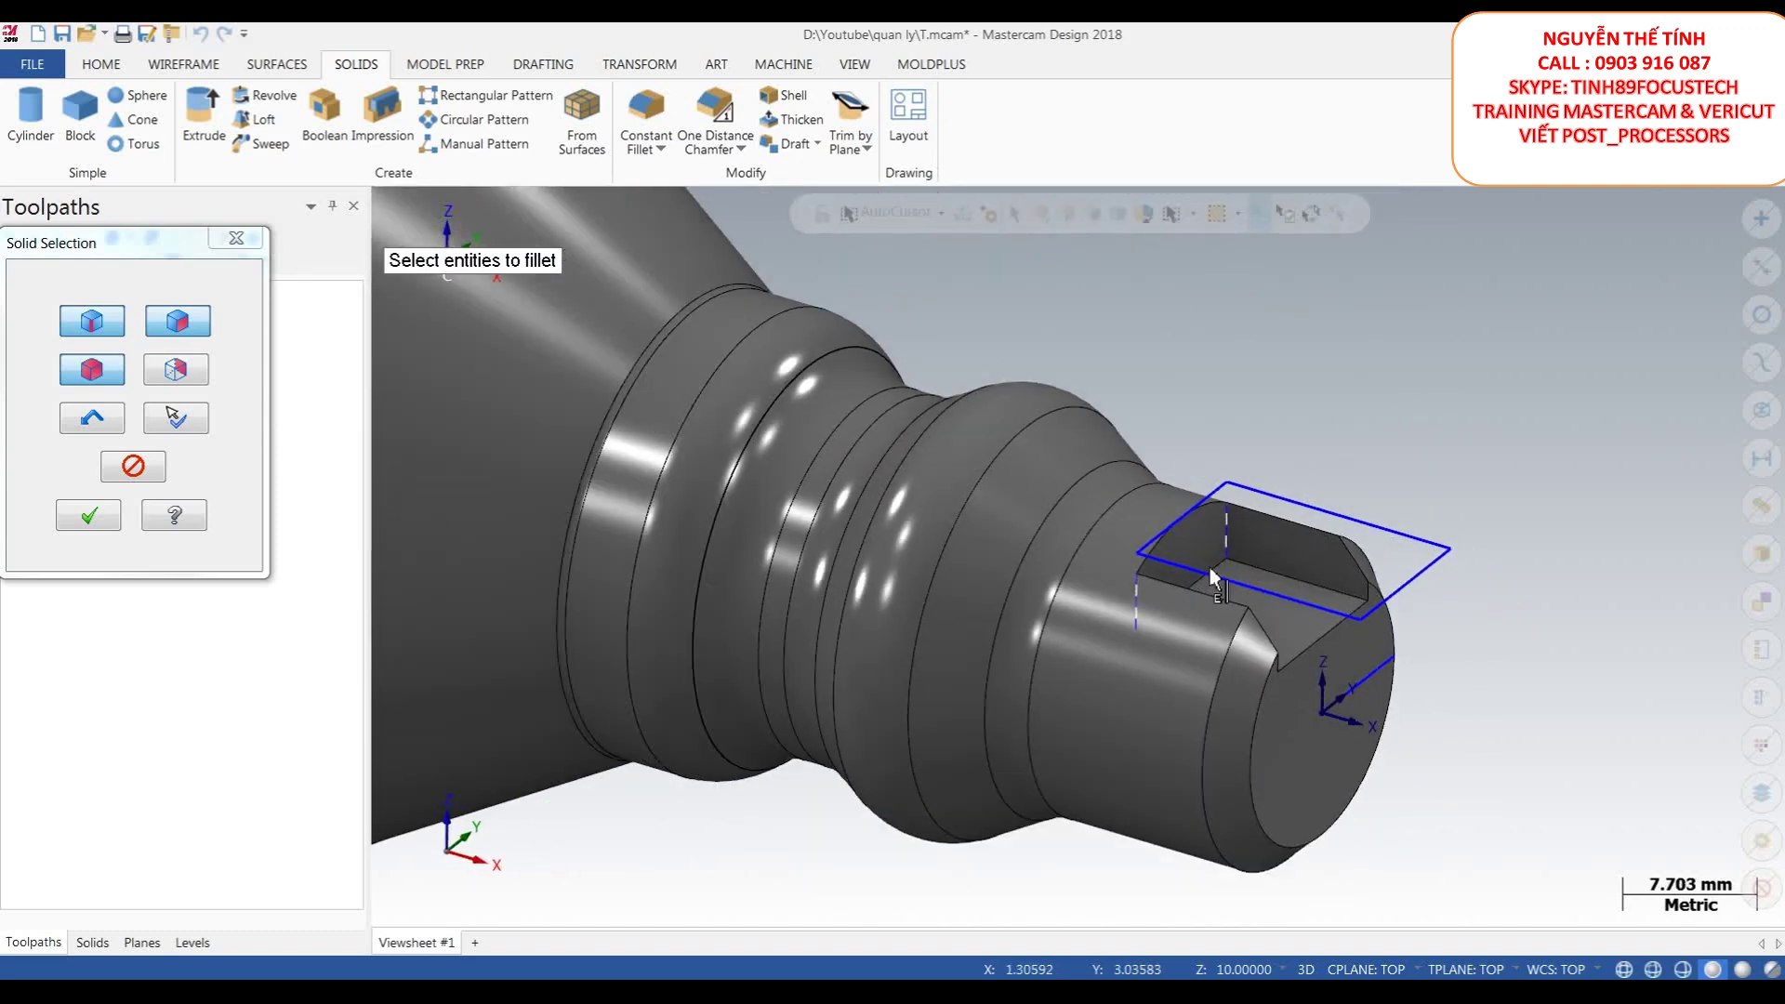
click(89, 516)
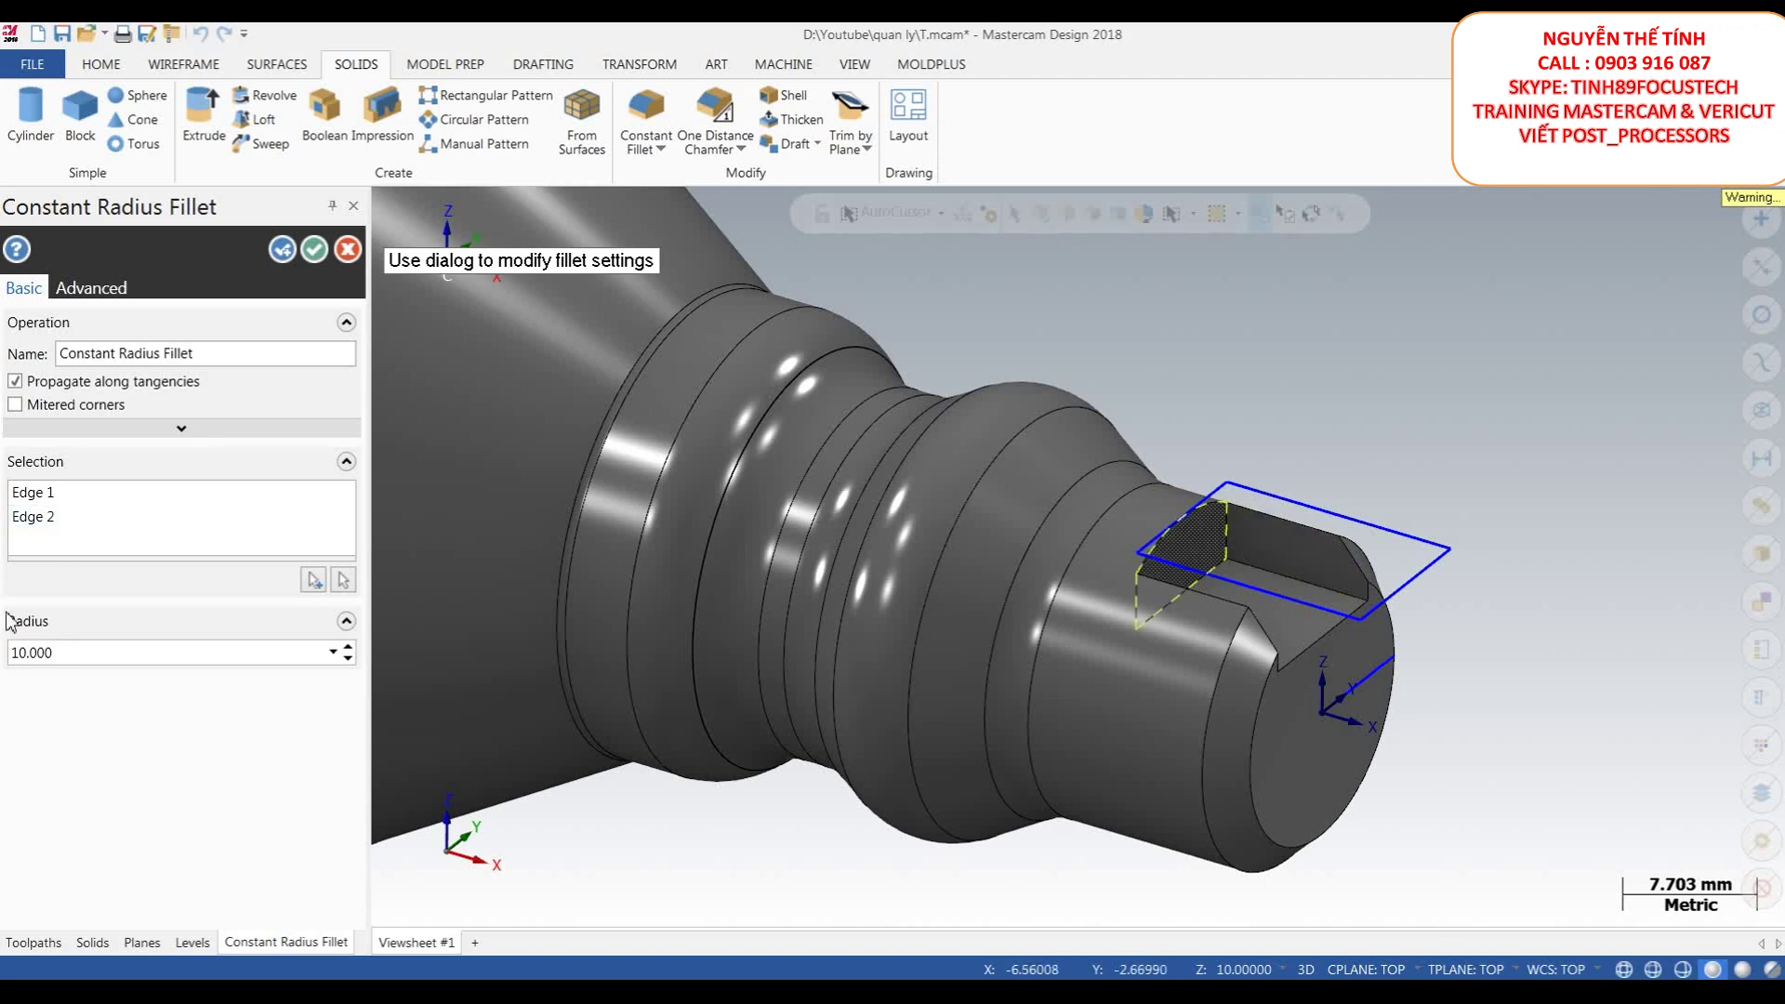
double_click(107, 662)
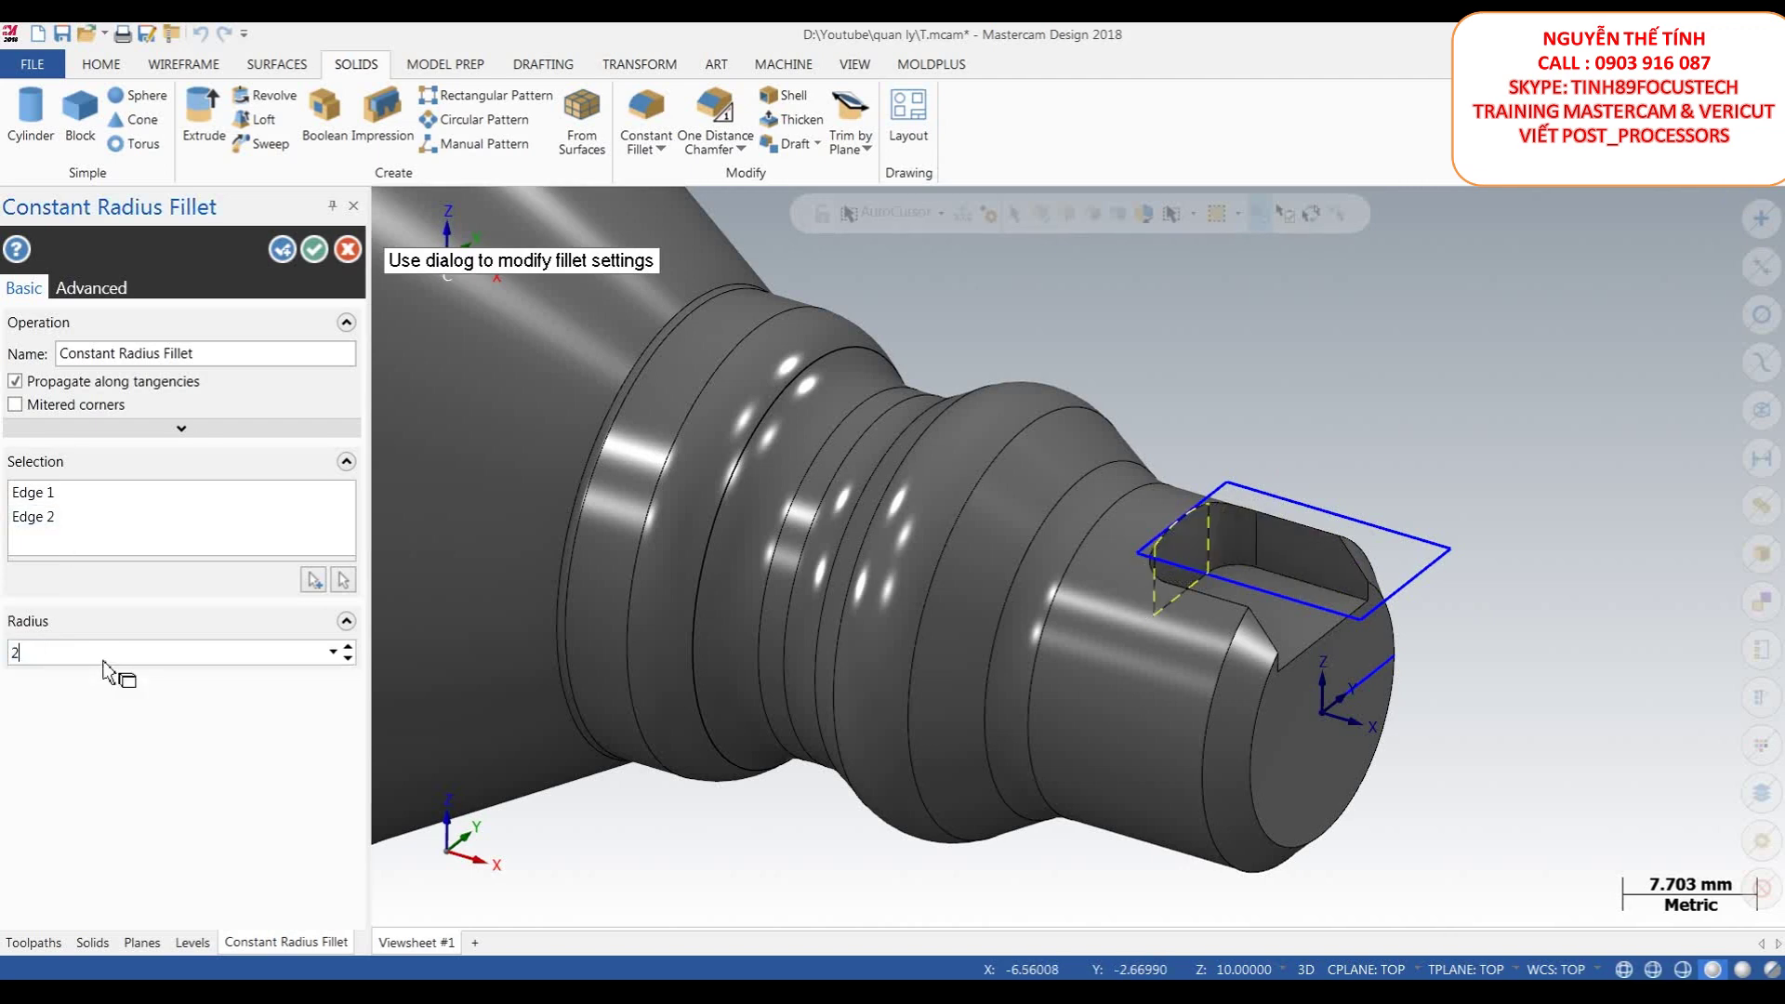
middle_drag(1301, 656, 1336, 619)
scroll(1336, 618, down, 2)
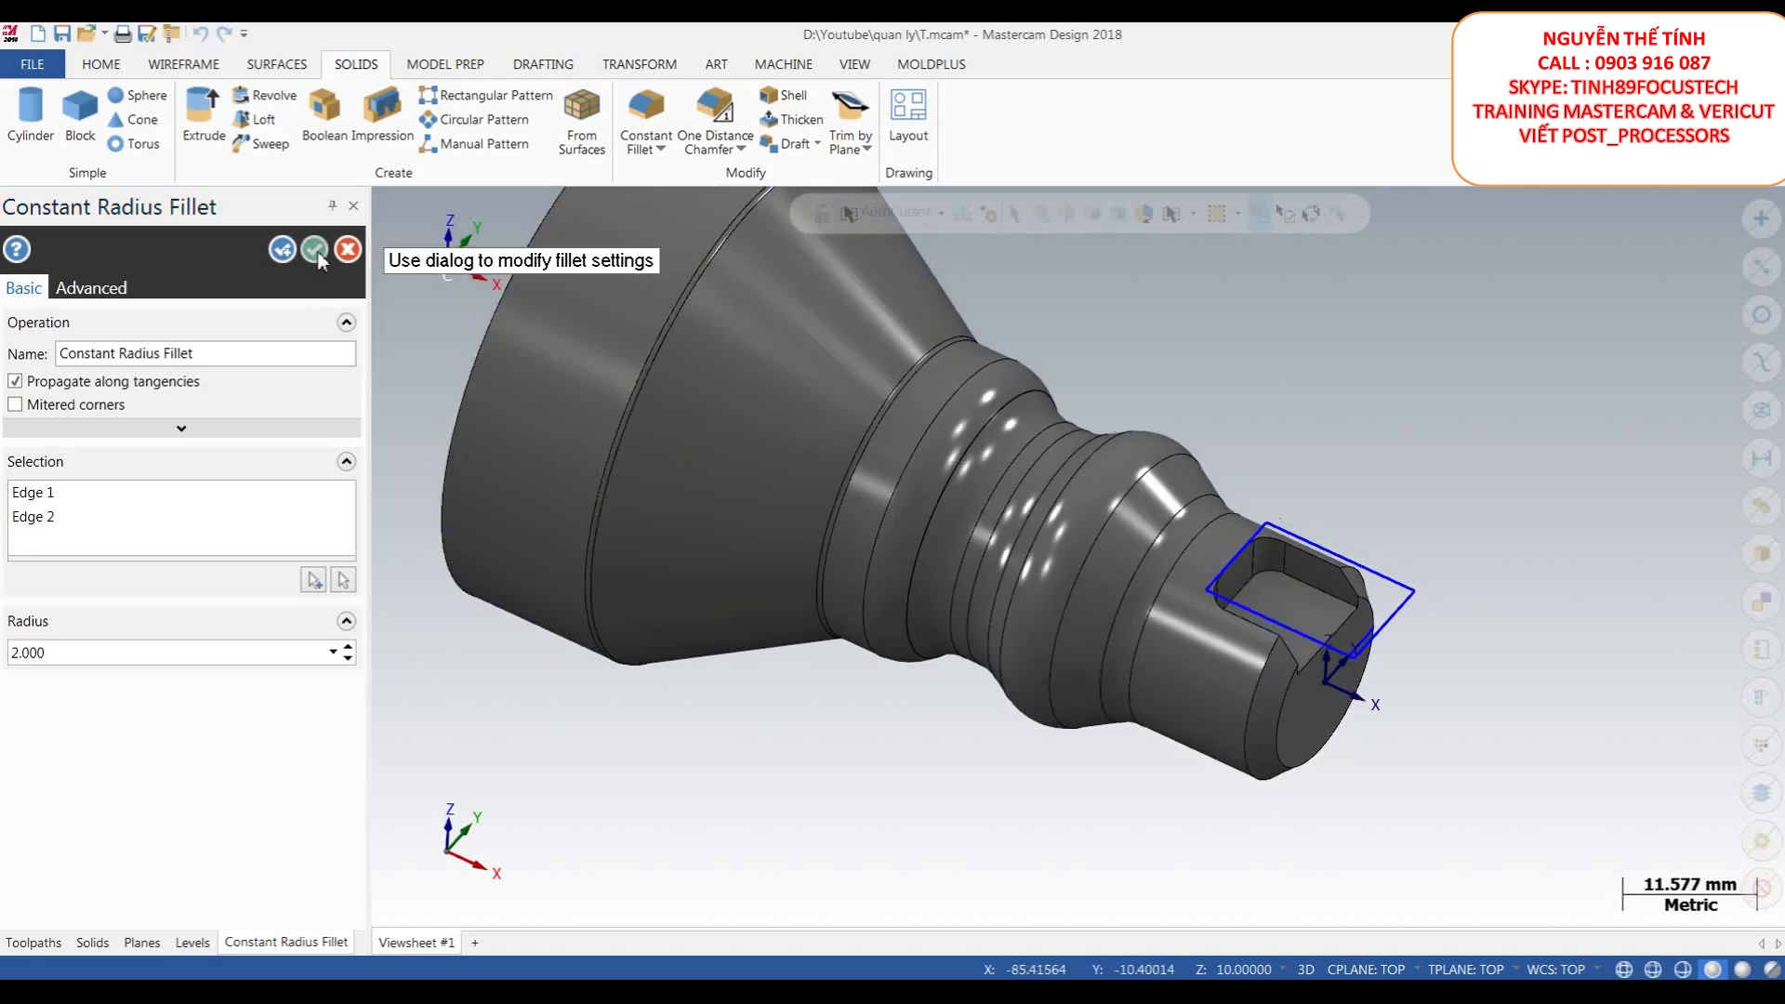
key(Return)
- Examine the part's conical section from the top view
scroll(1170, 667, down, 4)
right_click(1259, 382)
click(1314, 487)
scroll(892, 425, up, 5)
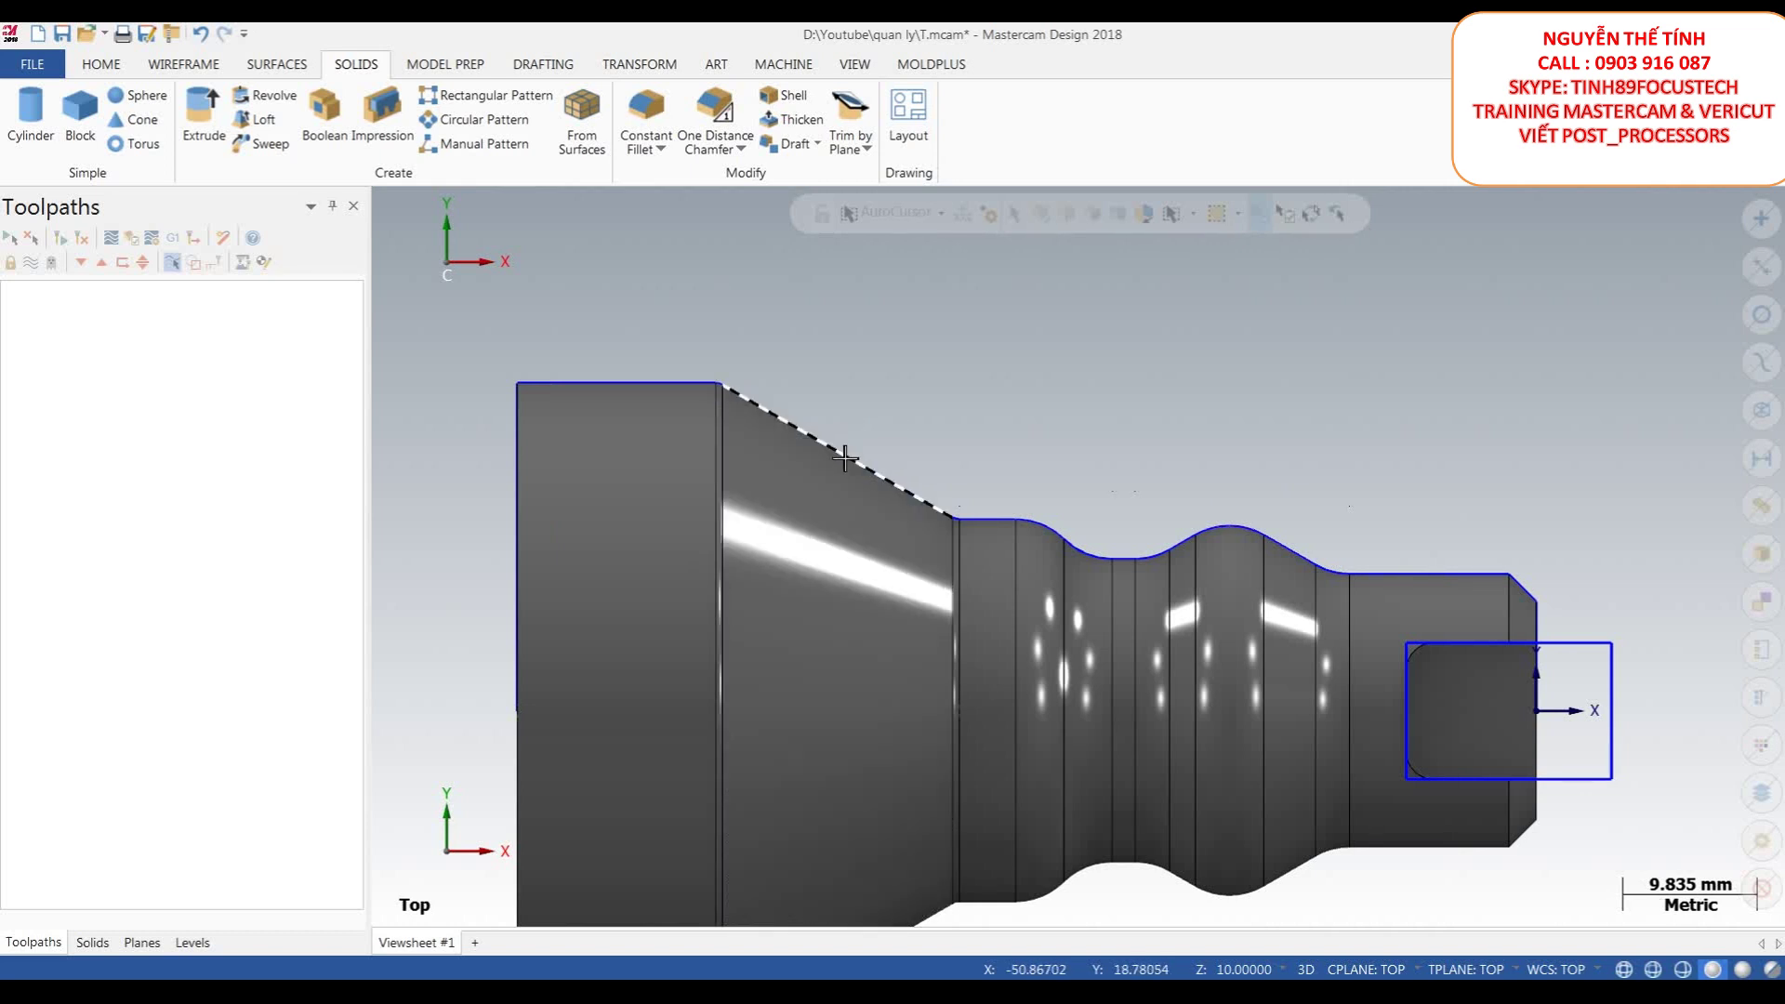
click(840, 600)
scroll(797, 549, down, 1)
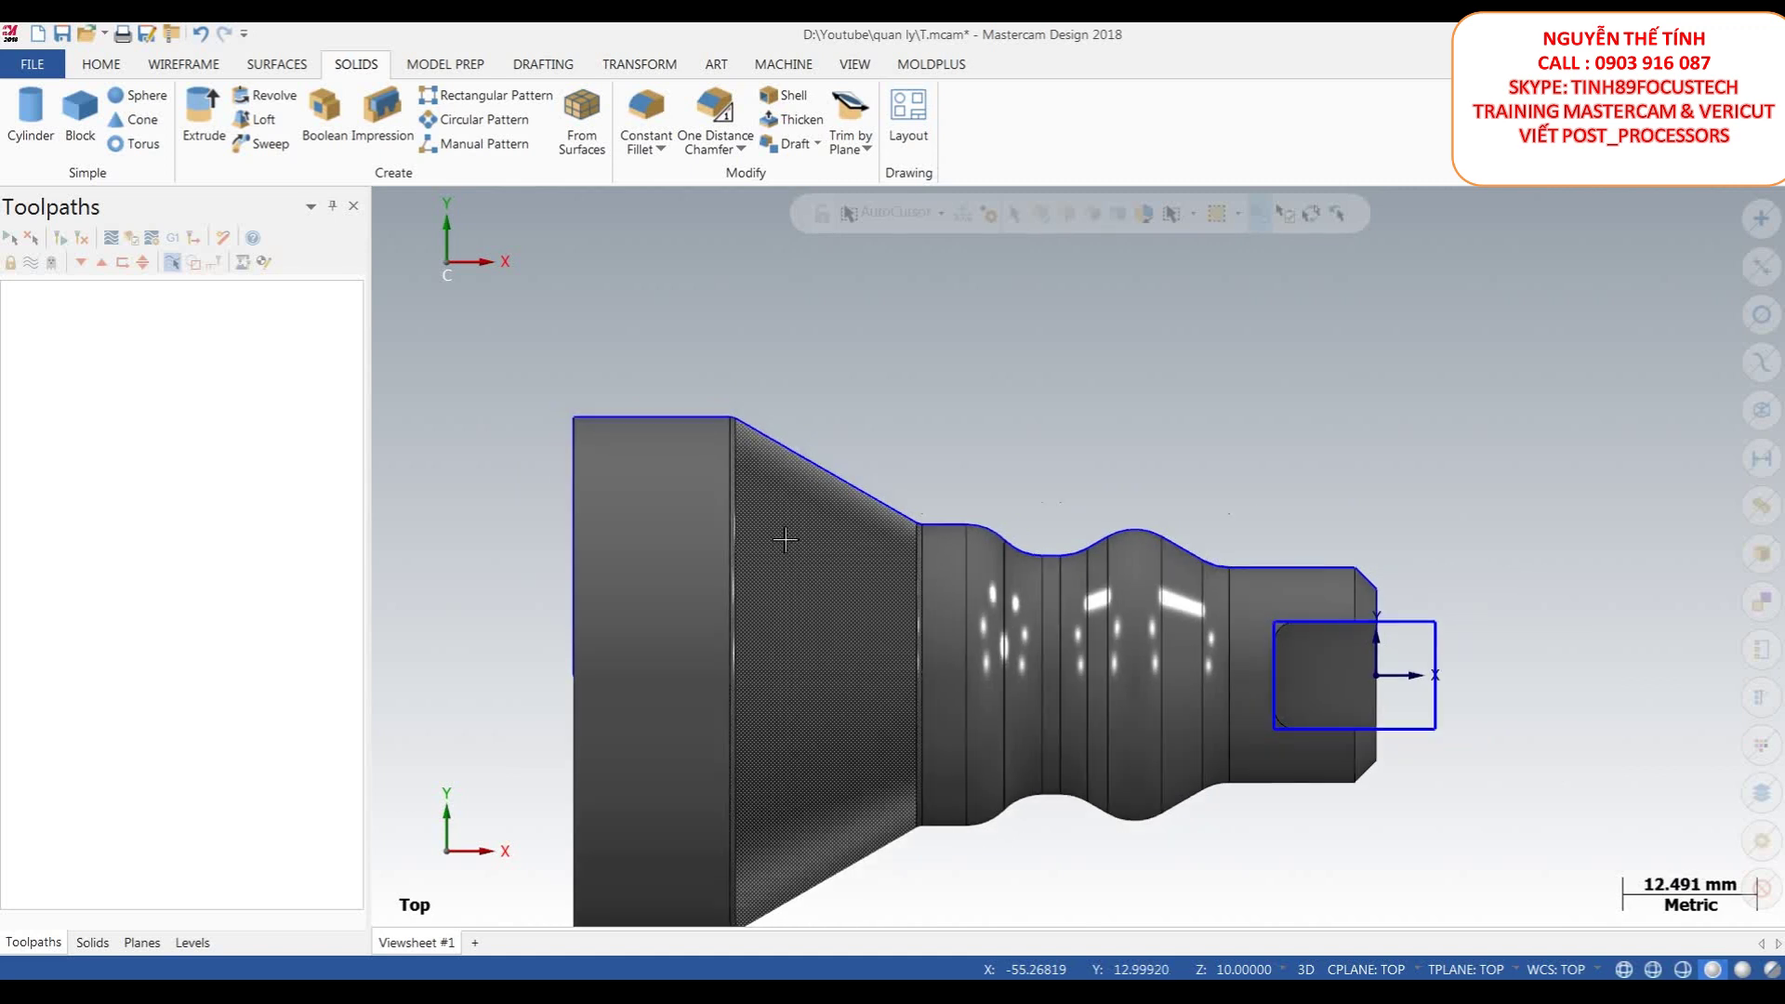
scroll(980, 427, down, 1)
scroll(844, 391, up, 1)
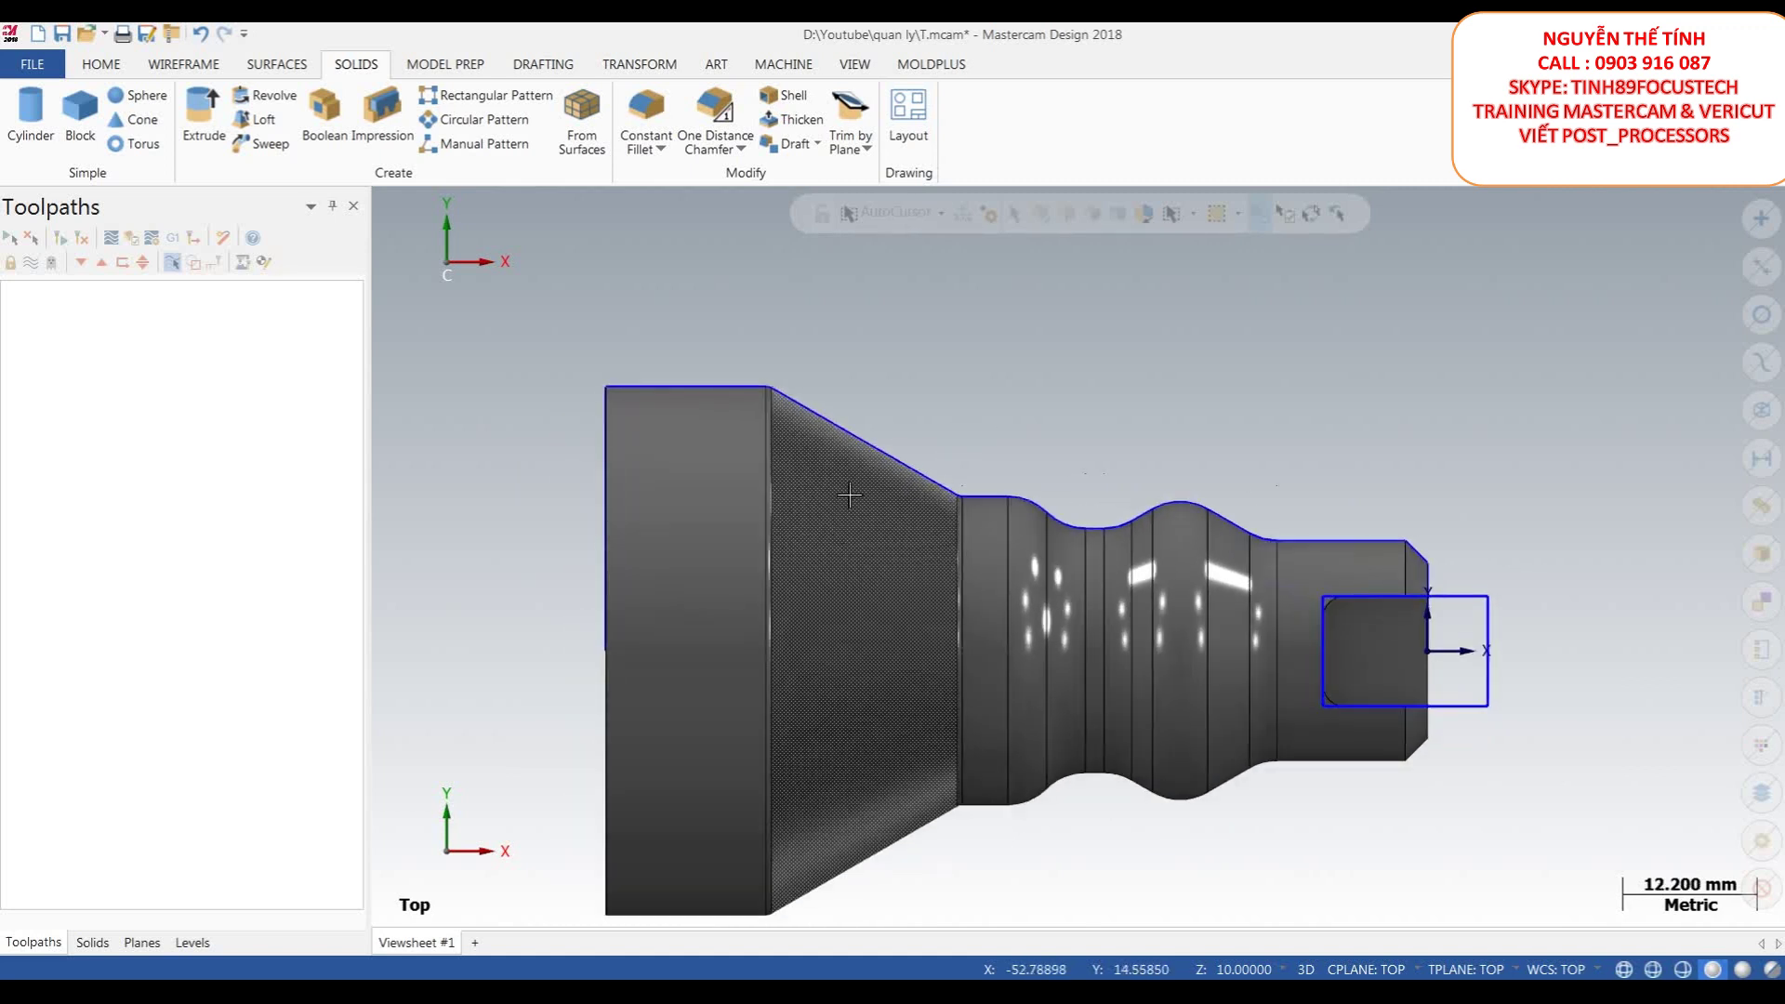
scroll(1036, 353, up, 1)
scroll(989, 361, down, 1)
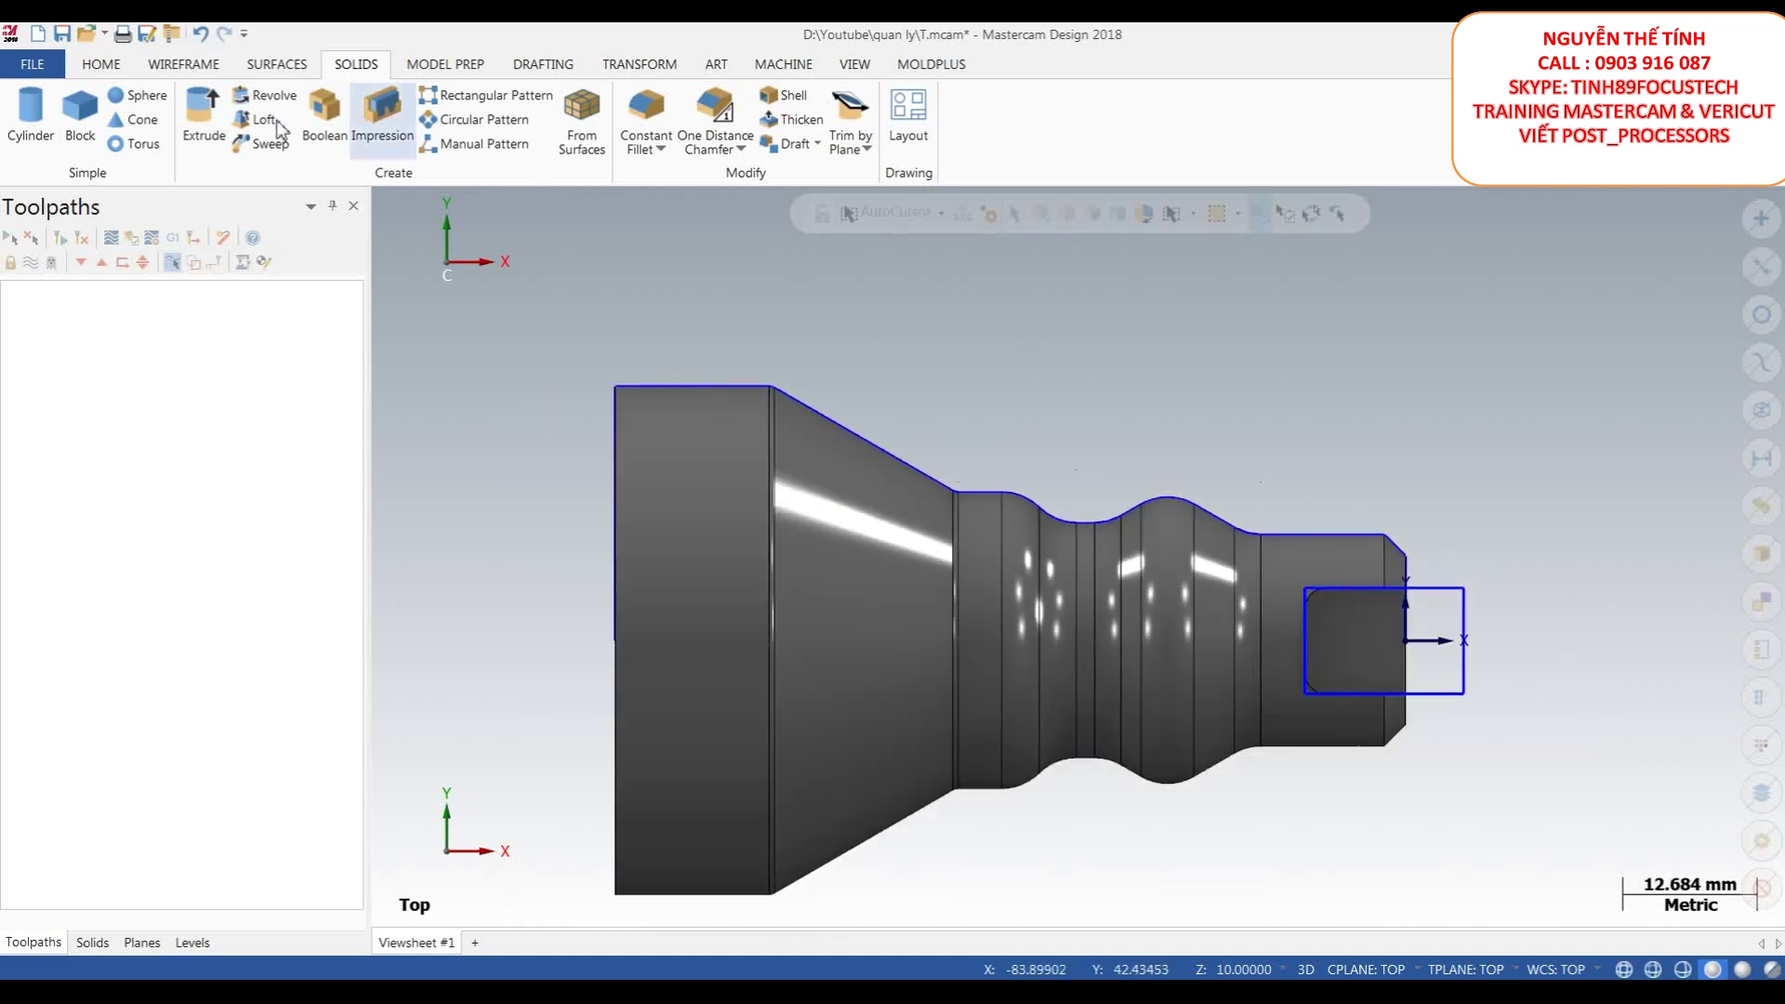
- Draw a 10 mm line perpendicular to the sloped profile line of the cone, pointing outward from about its middle
click(184, 63)
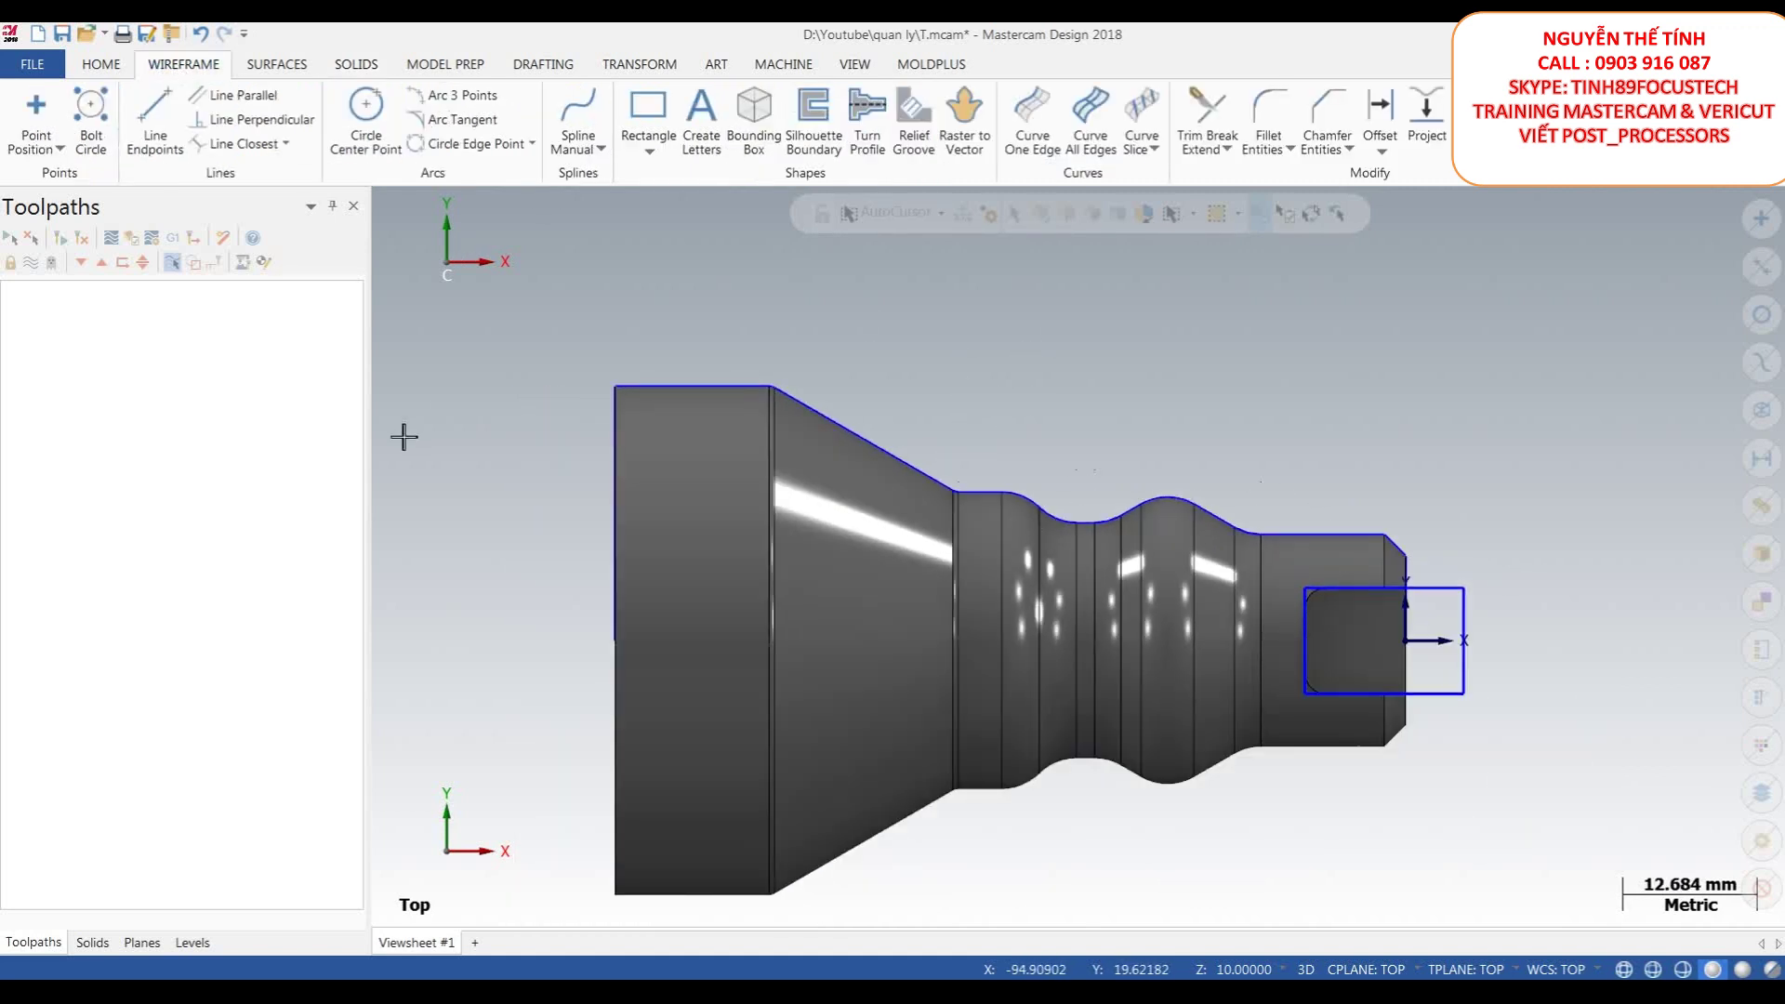
click(243, 119)
click(872, 449)
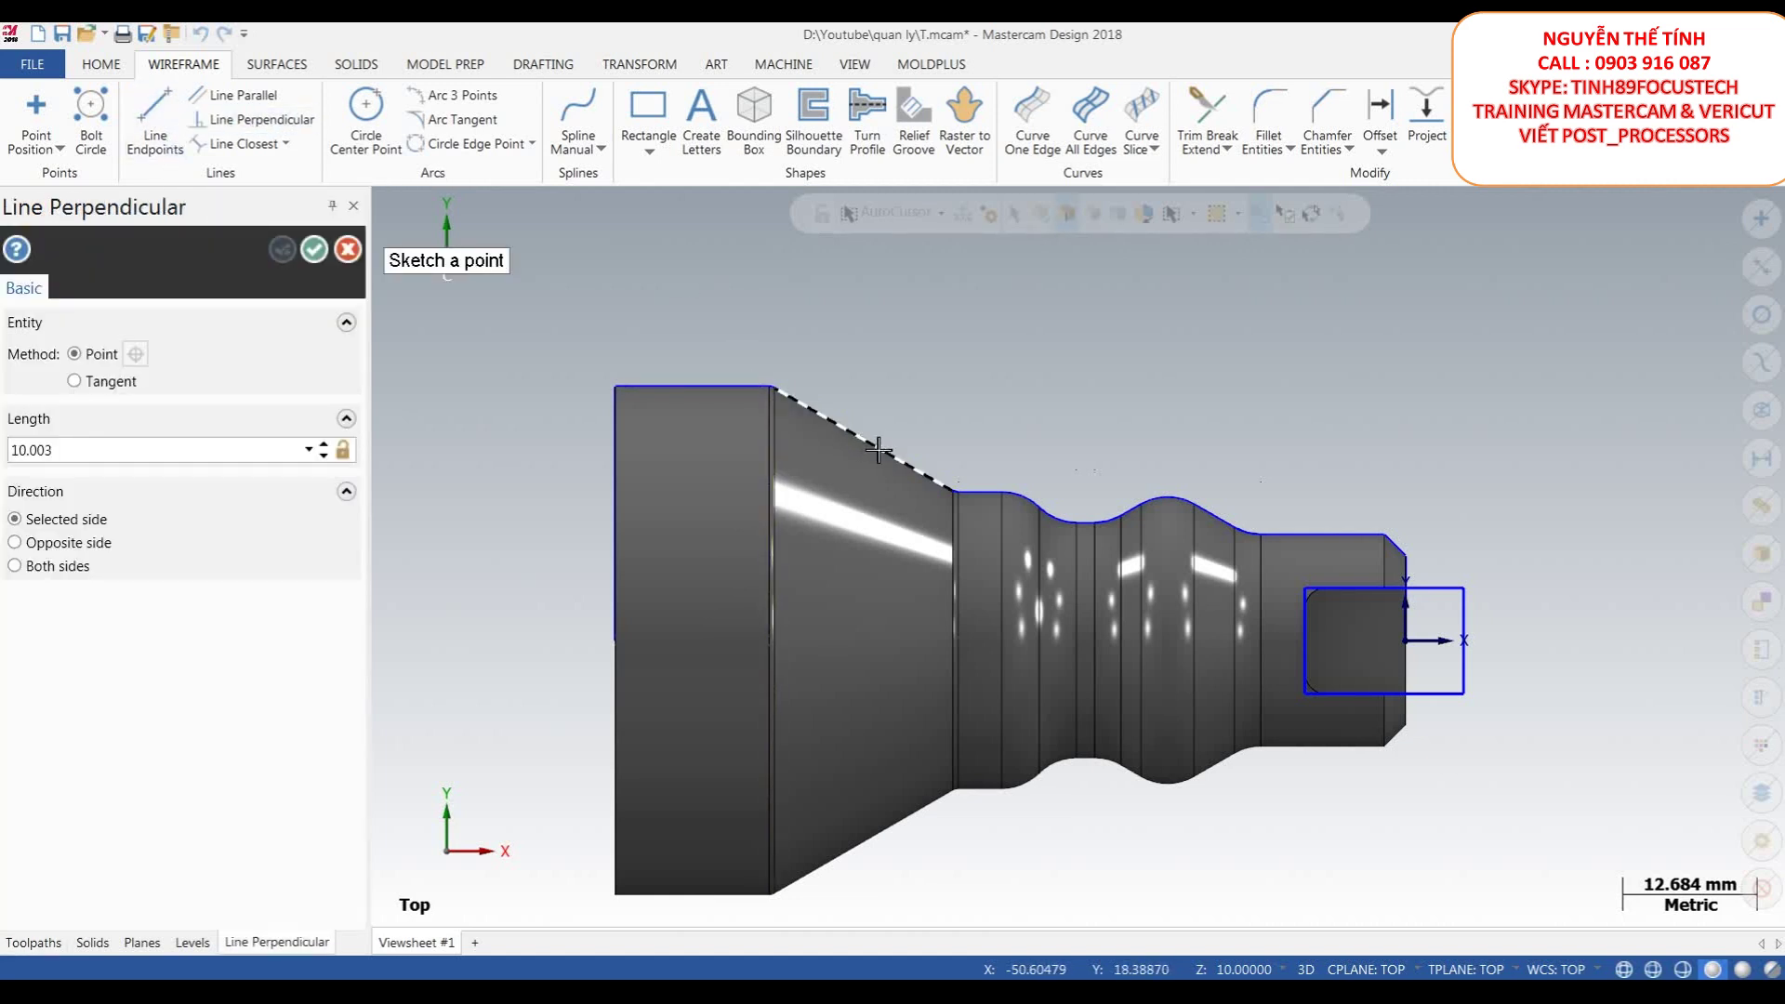
click(939, 344)
click(112, 444)
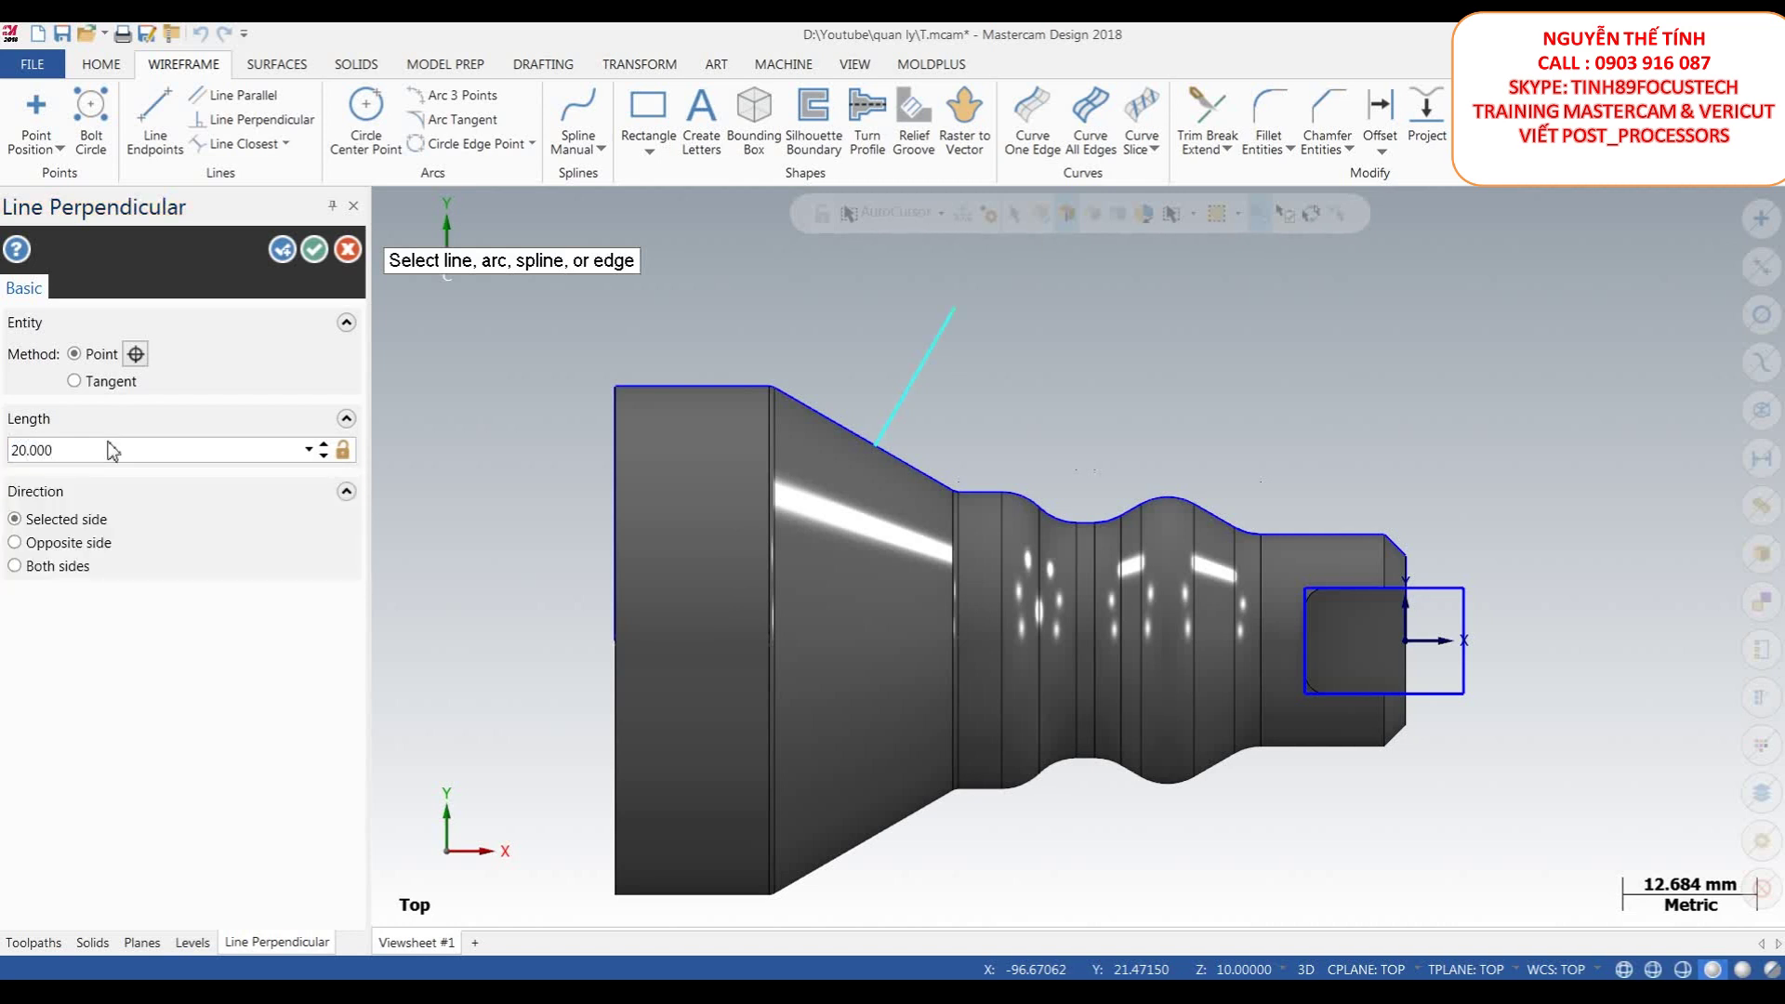
click(114, 445)
text(10)
key(Return)
scroll(1196, 350, up, 2)
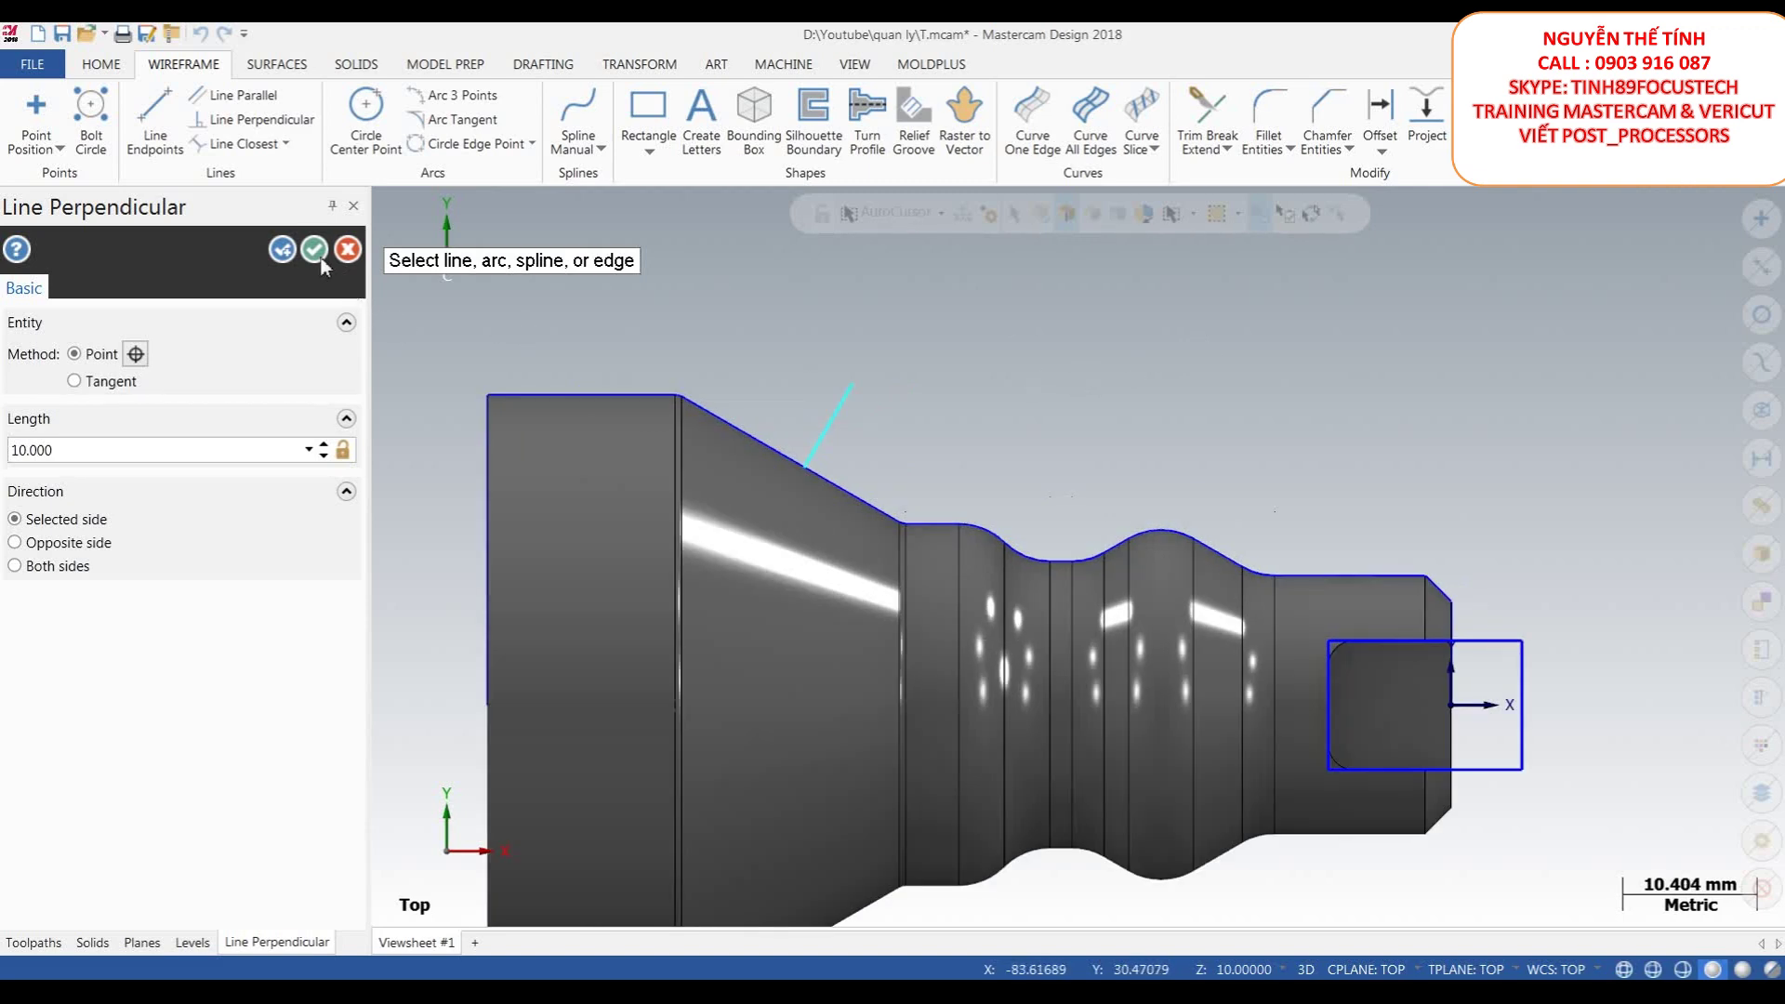
click(314, 249)
- Check the perpendicular line from several views, delete it, and return to the top view
scroll(1084, 379, down, 2)
mouse_move(1060, 387)
middle_down()
mouse_move(967, 429)
mouse_move(1078, 379)
middle_up()
right_click(1079, 379)
click(1192, 487)
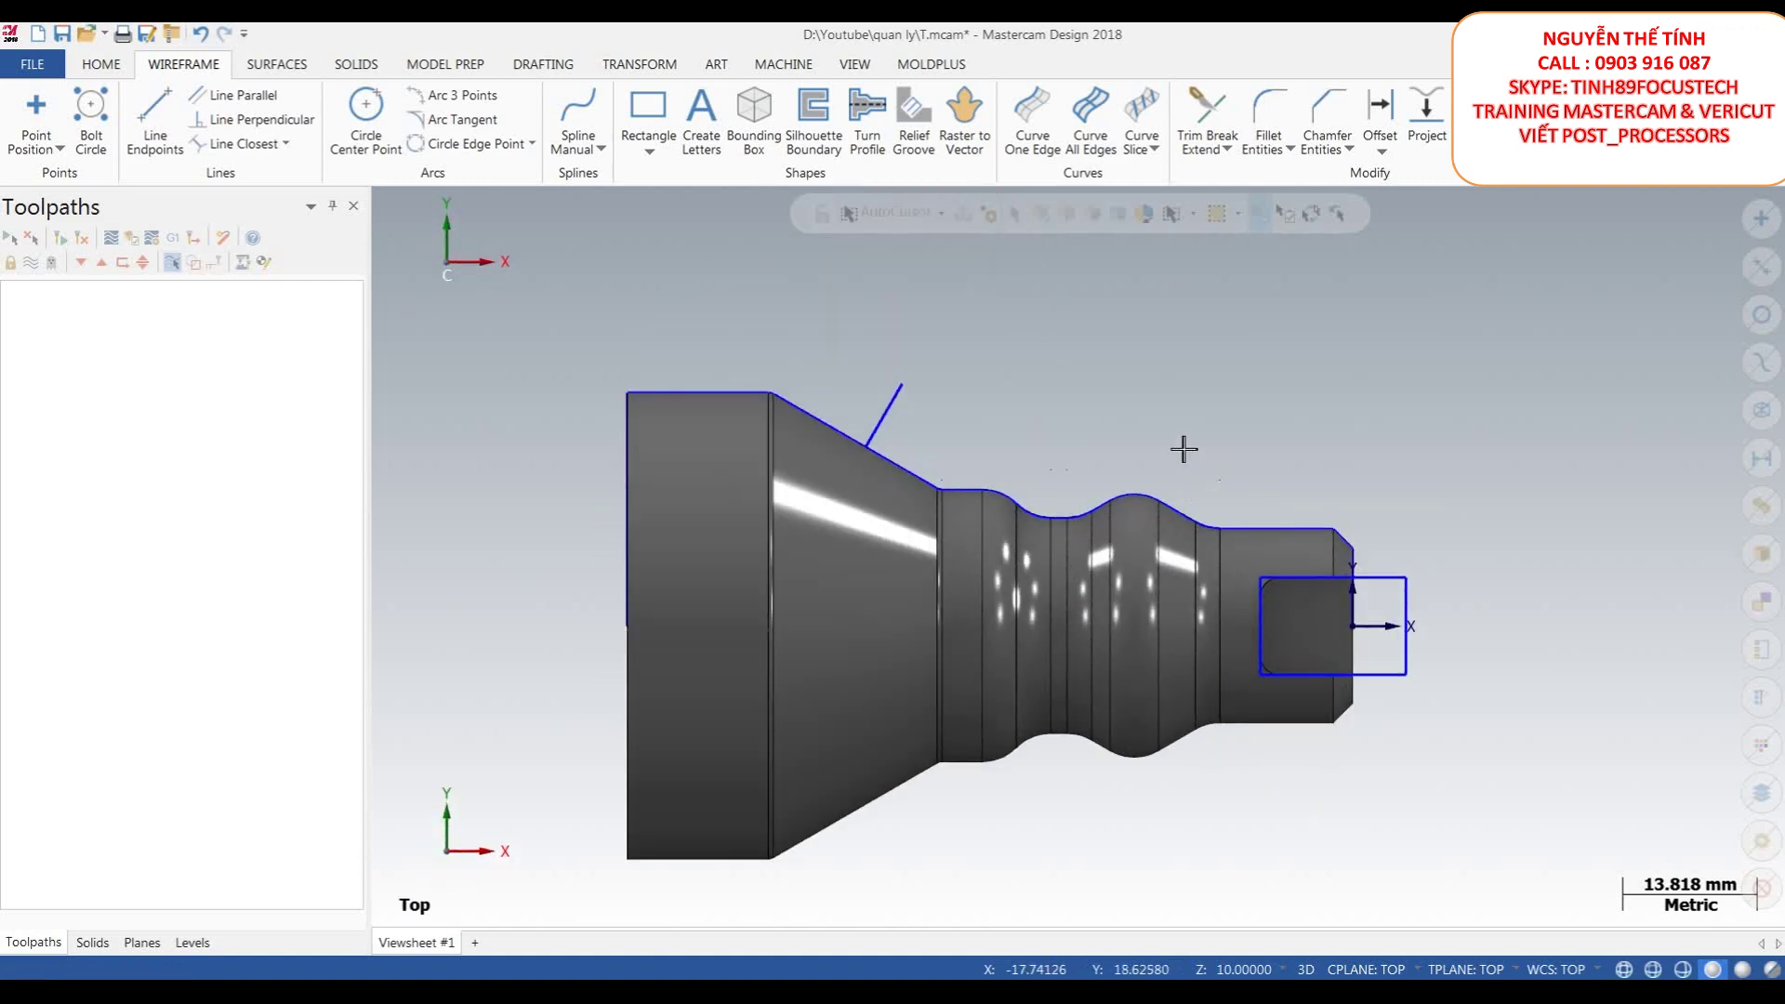
right_click(1183, 449)
click(1275, 605)
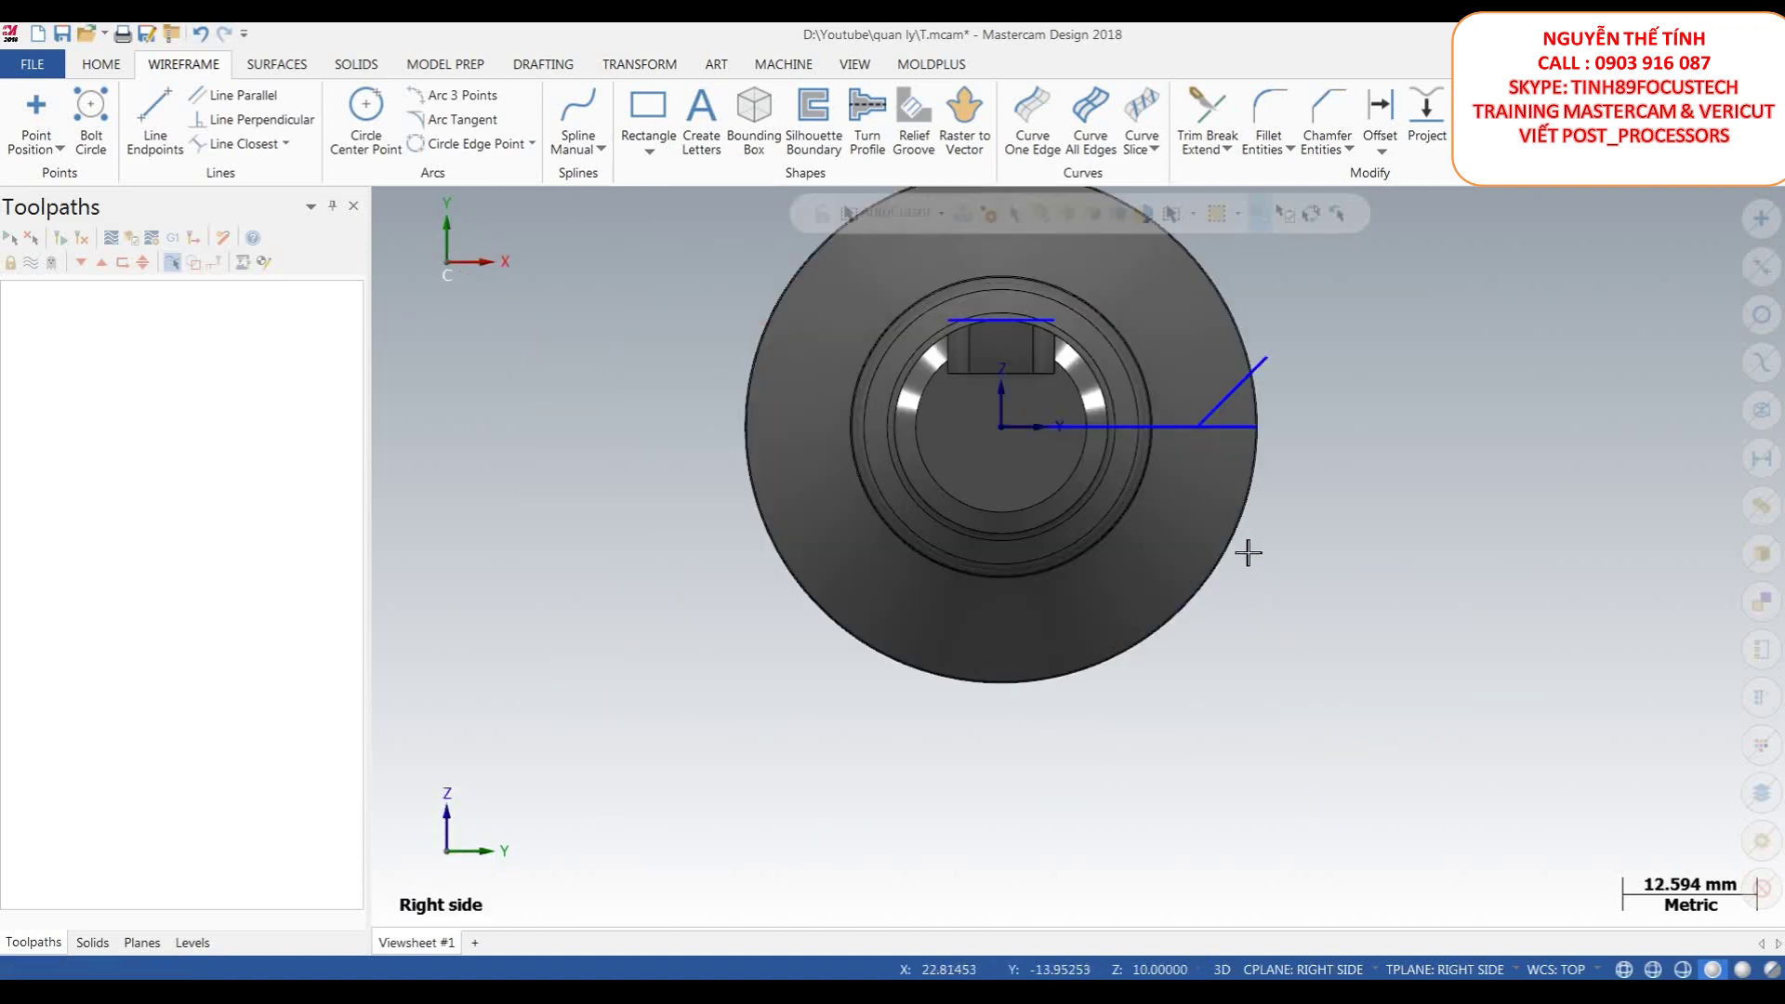
middle_drag(1322, 369, 1288, 357)
right_click(1326, 323)
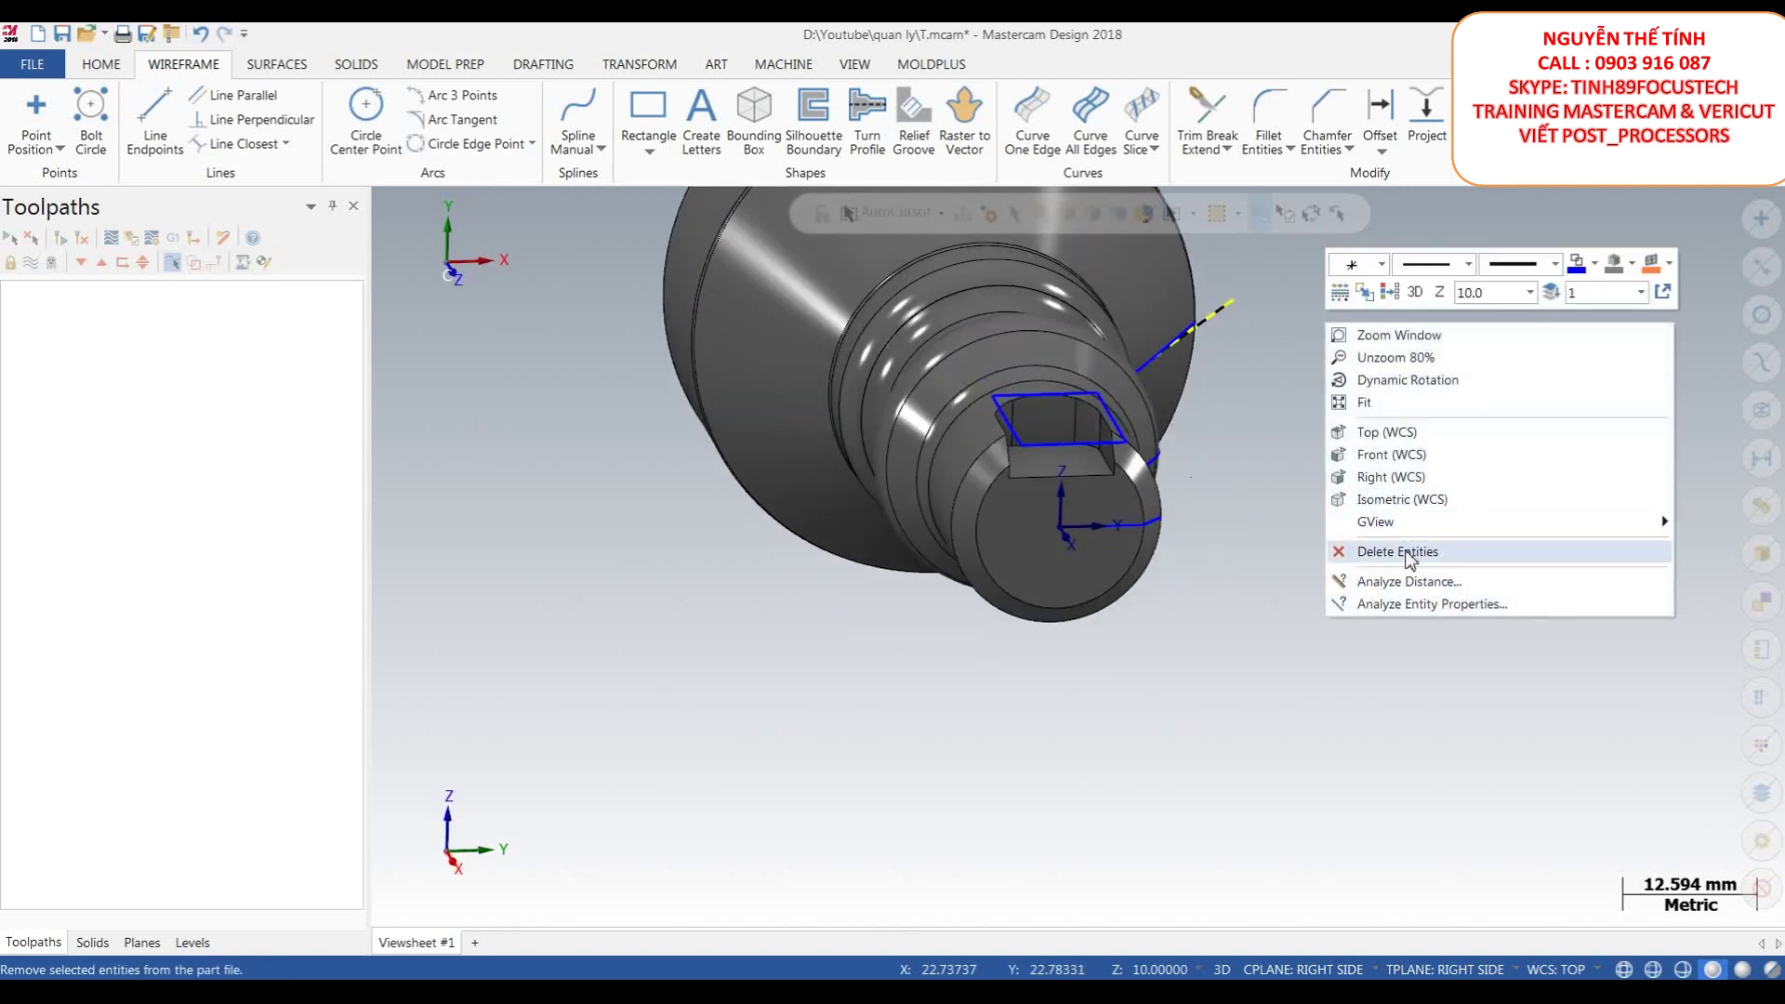
right_click(1359, 362)
click(1446, 494)
right_click(1323, 430)
click(1385, 546)
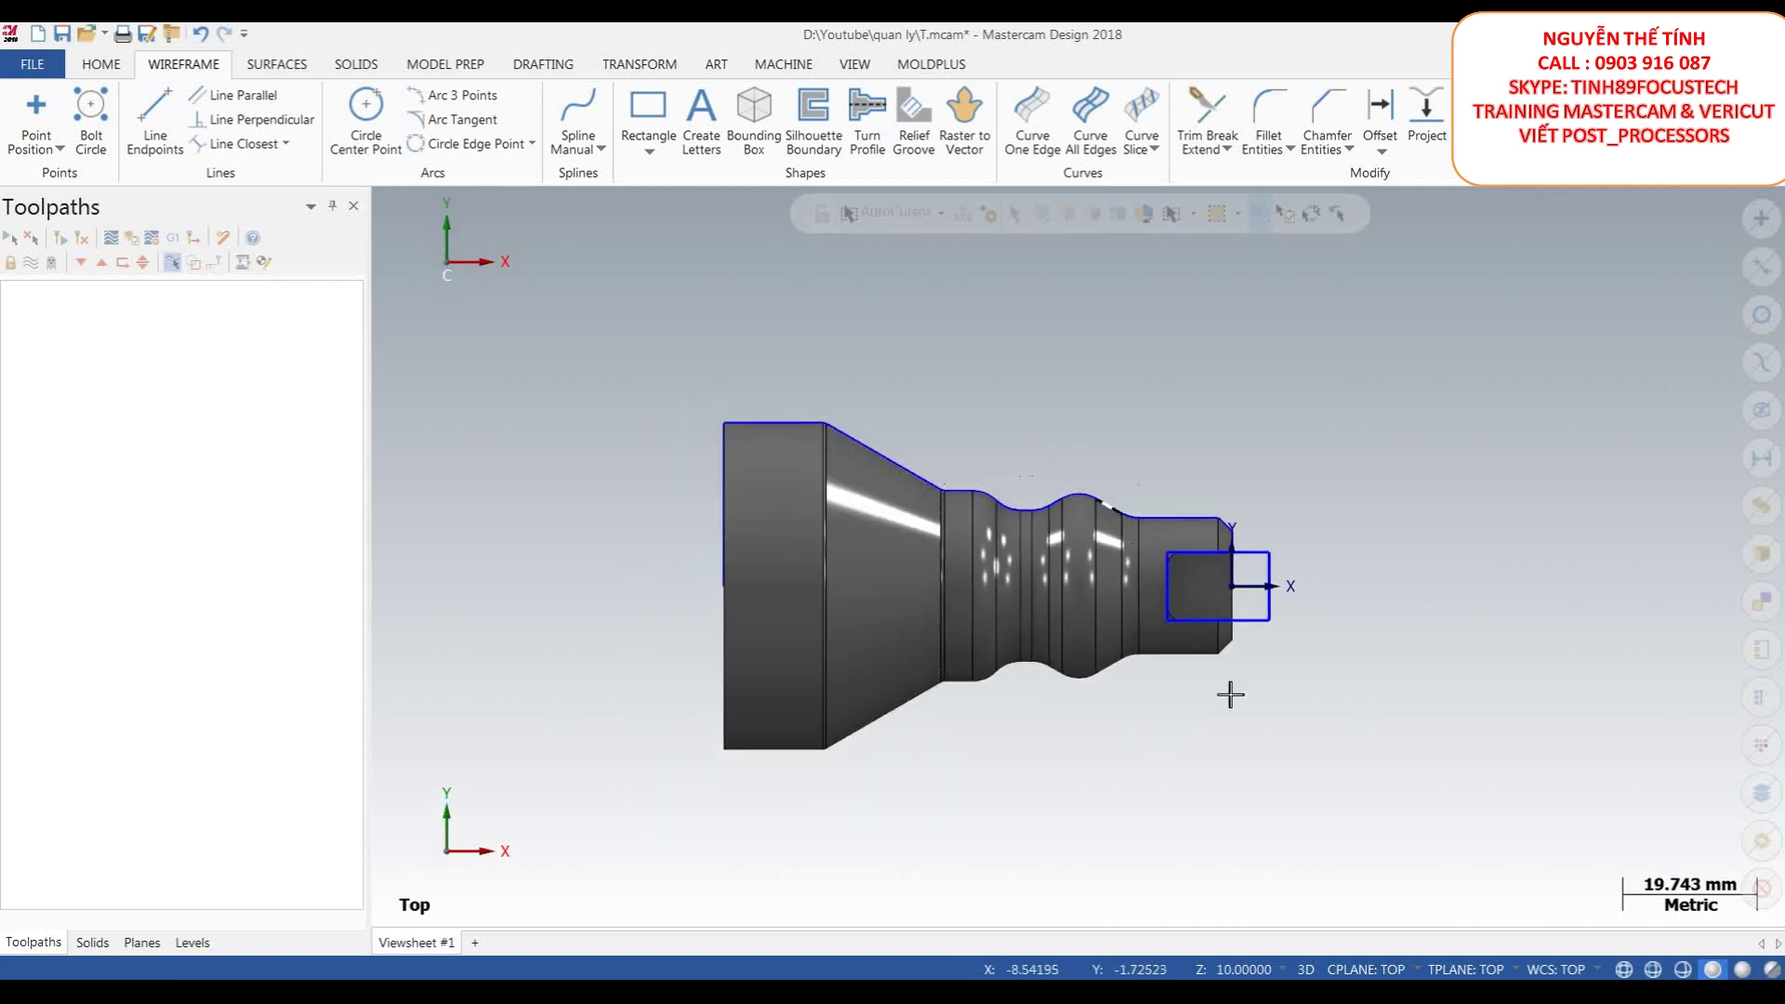
- Set the construction depth to Z 0
click(1246, 971)
text(0)
key(Return)
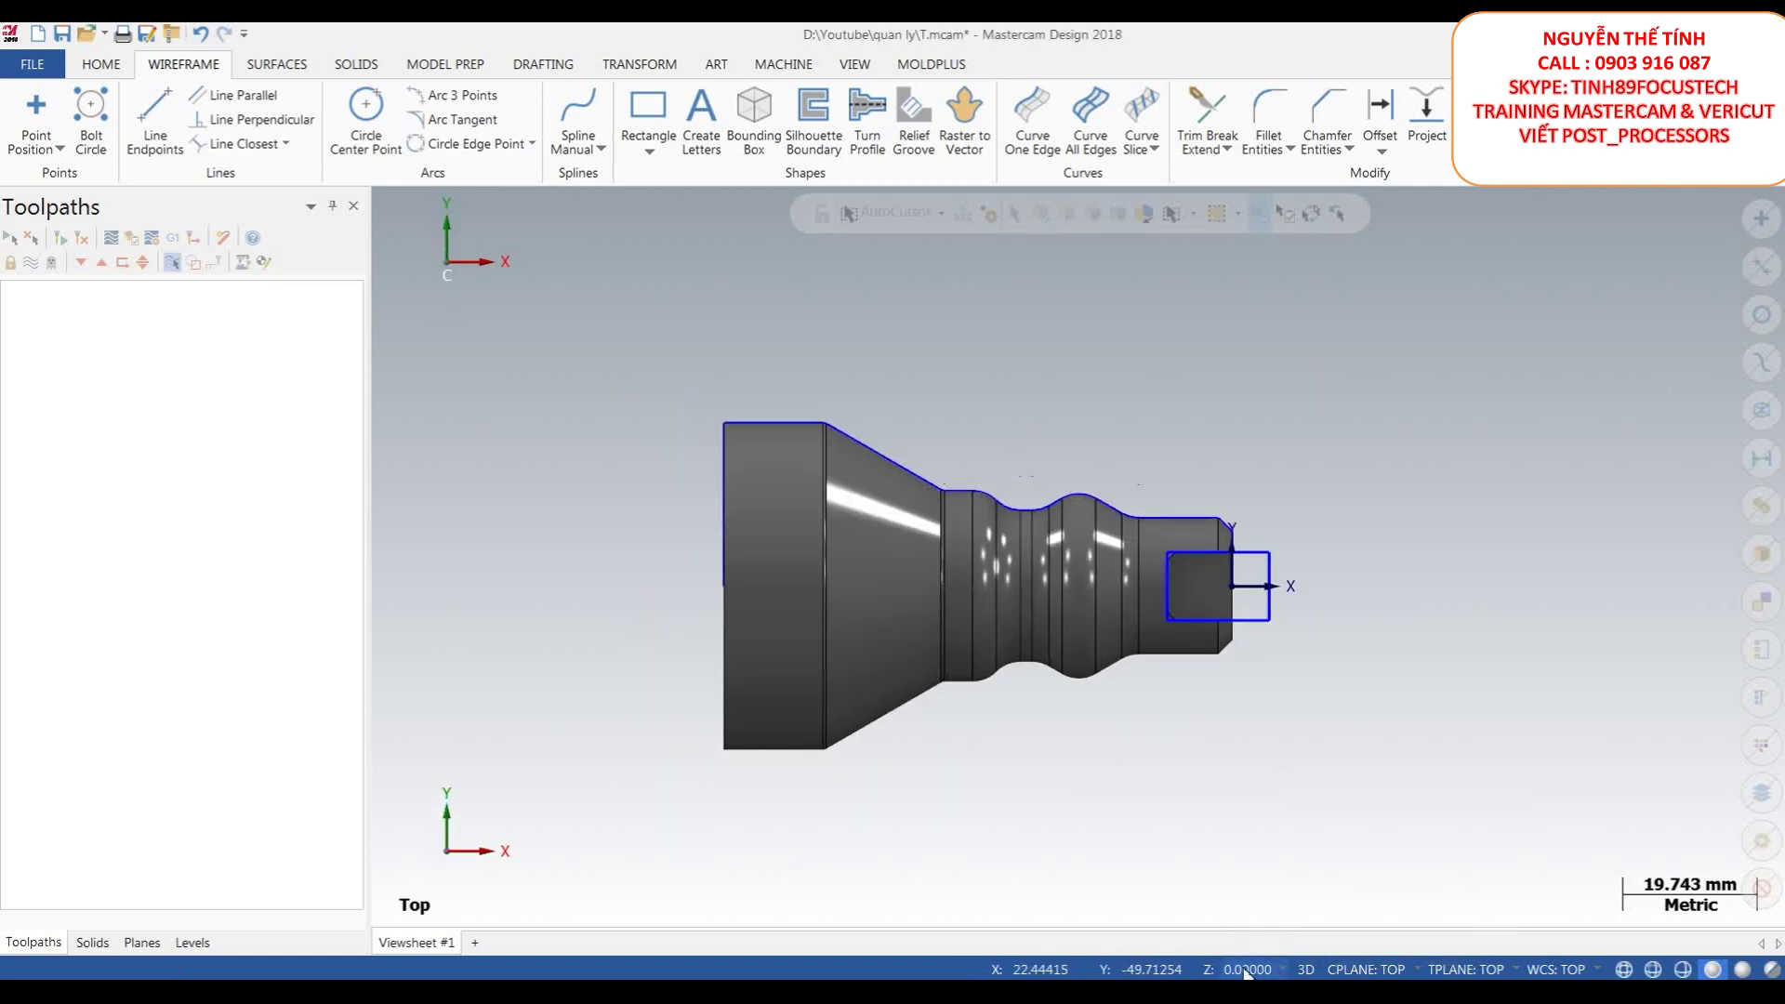
- Draw a 10 mm line perpendicular to the cone's sloped profile line at the current depth, pointing outward from about its middle
middle_drag(1084, 418, 968, 447)
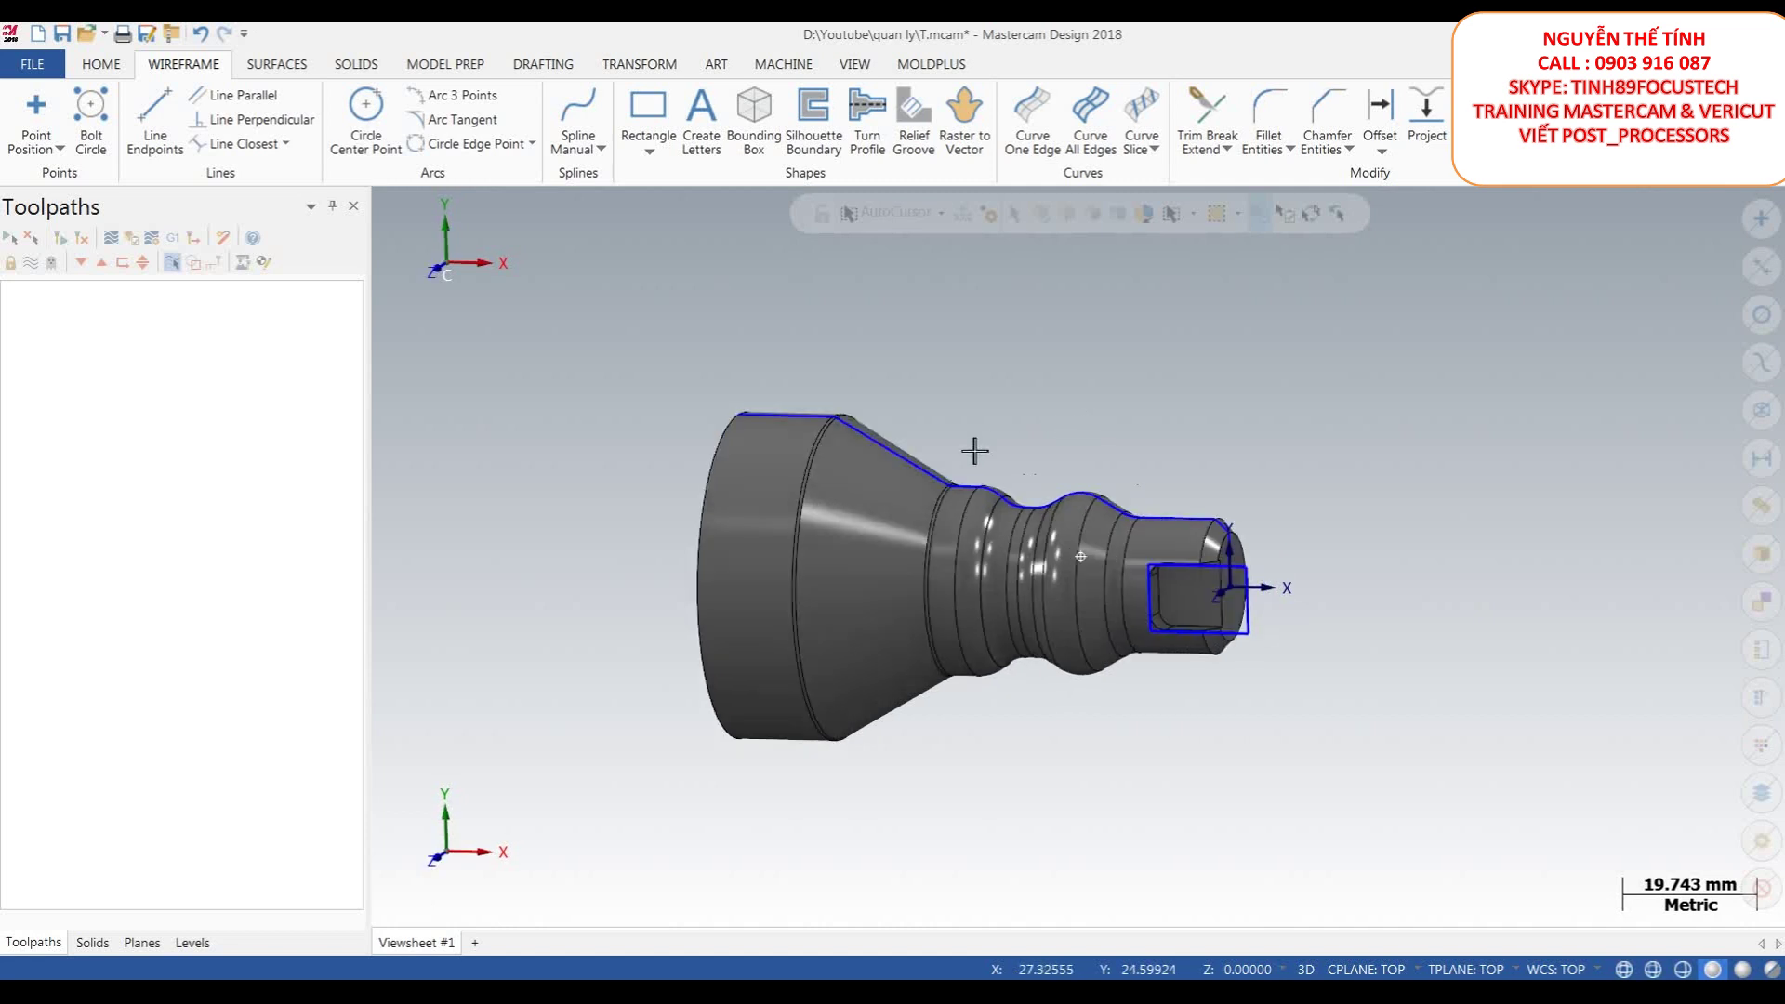
click(233, 119)
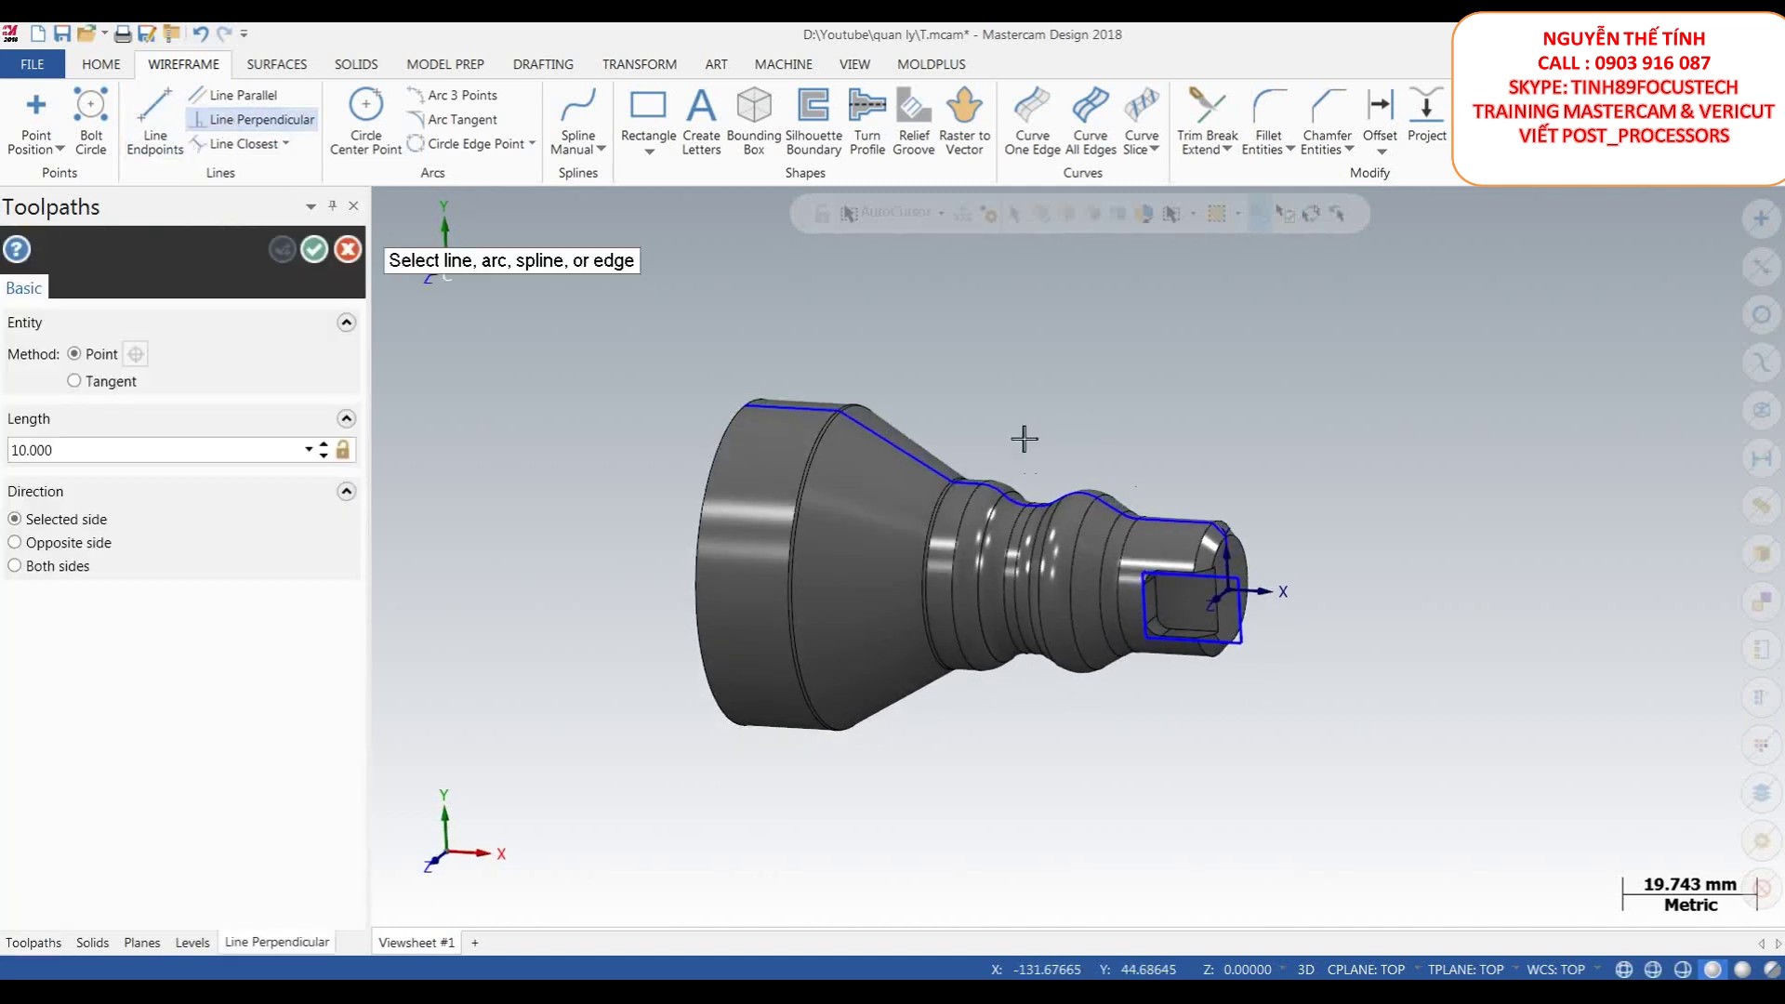
click(905, 453)
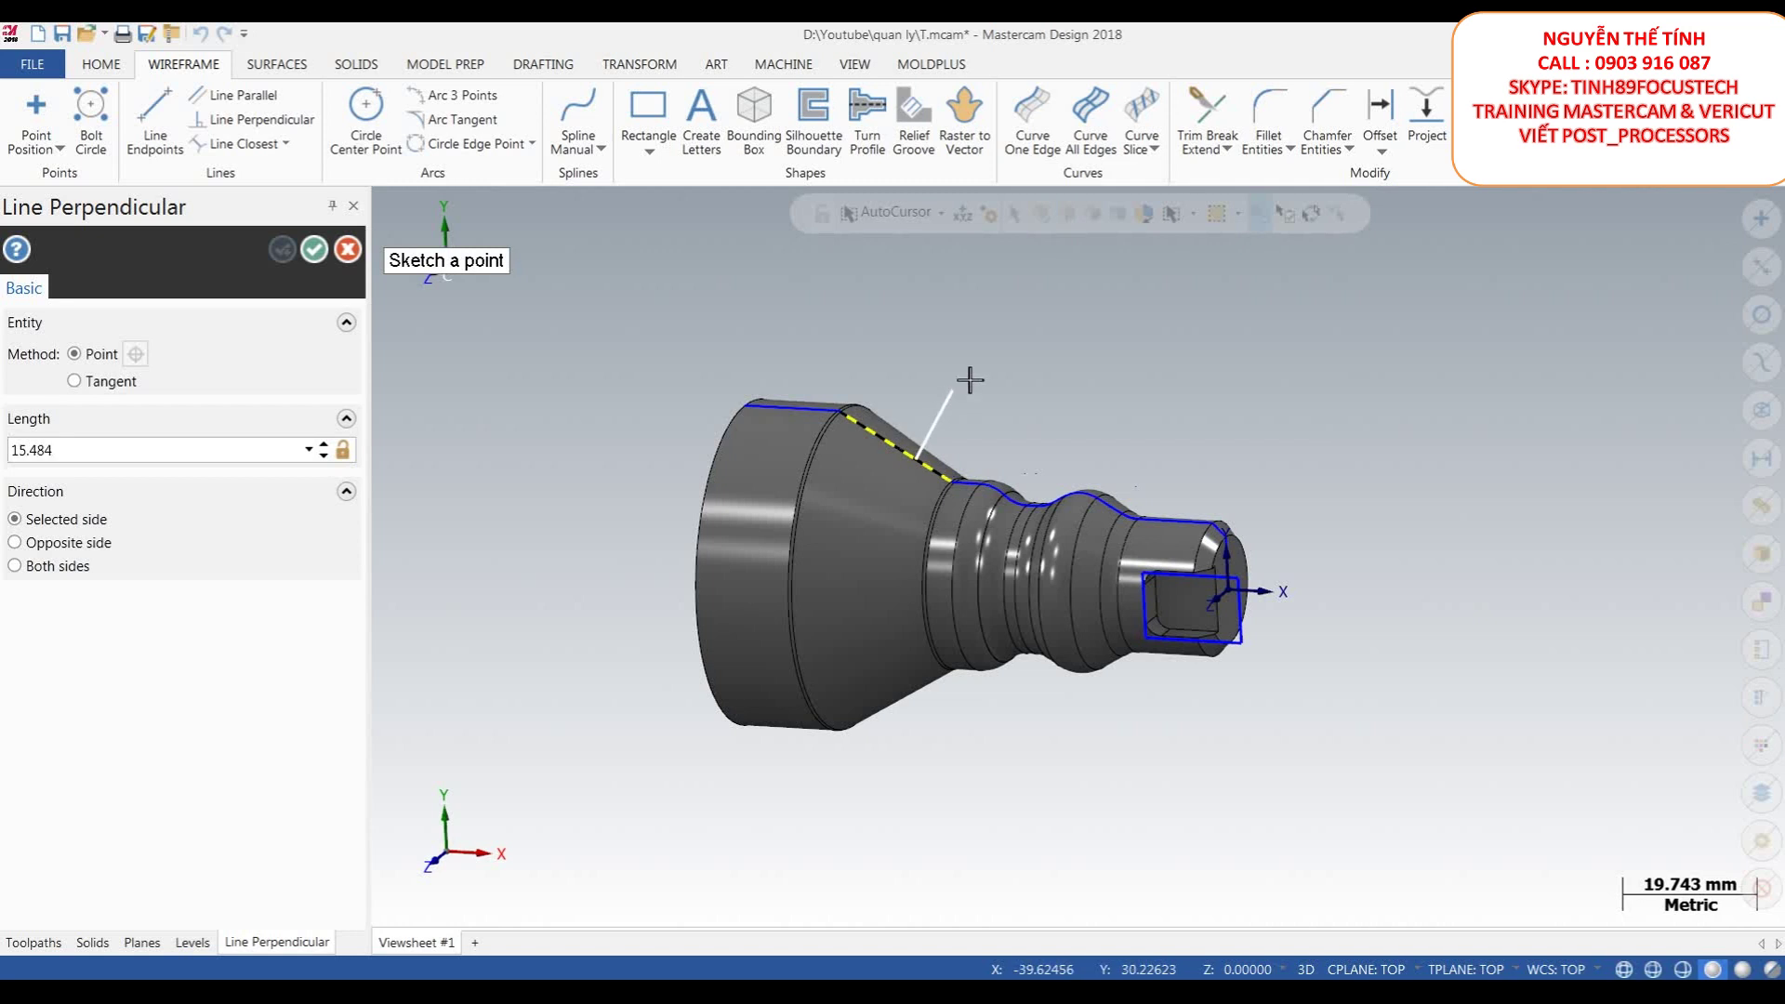
right_click(982, 373)
click(1100, 488)
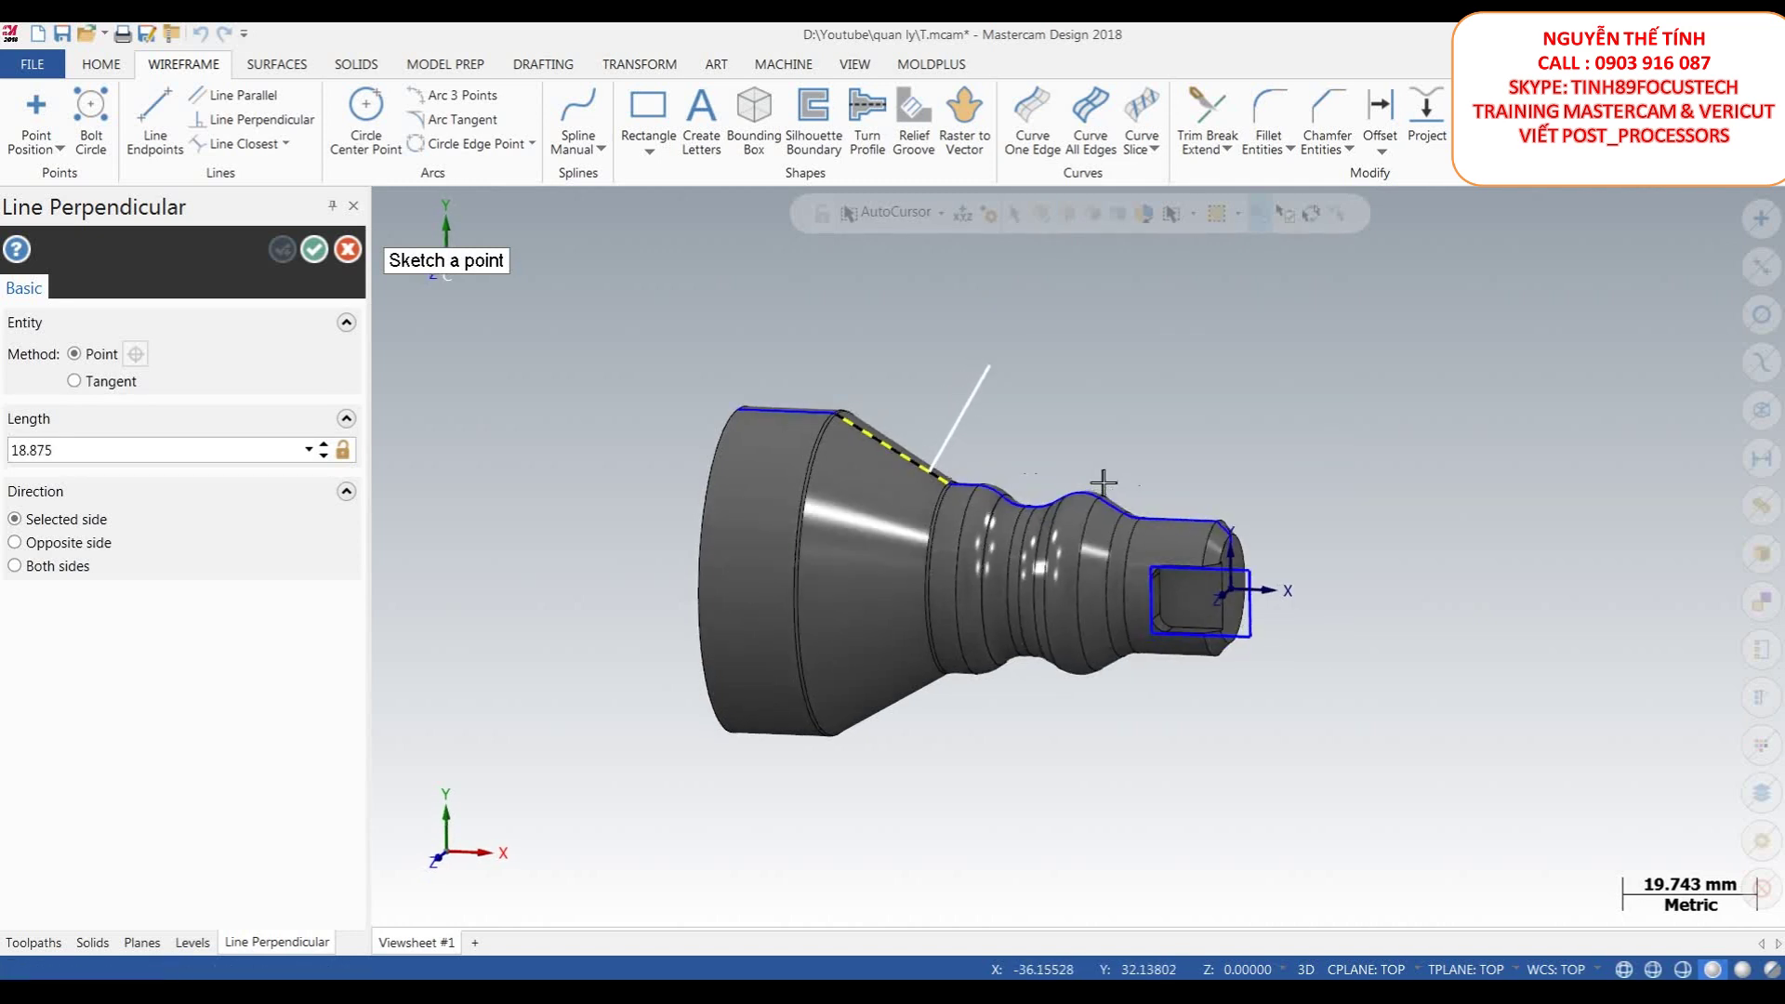
click(1306, 968)
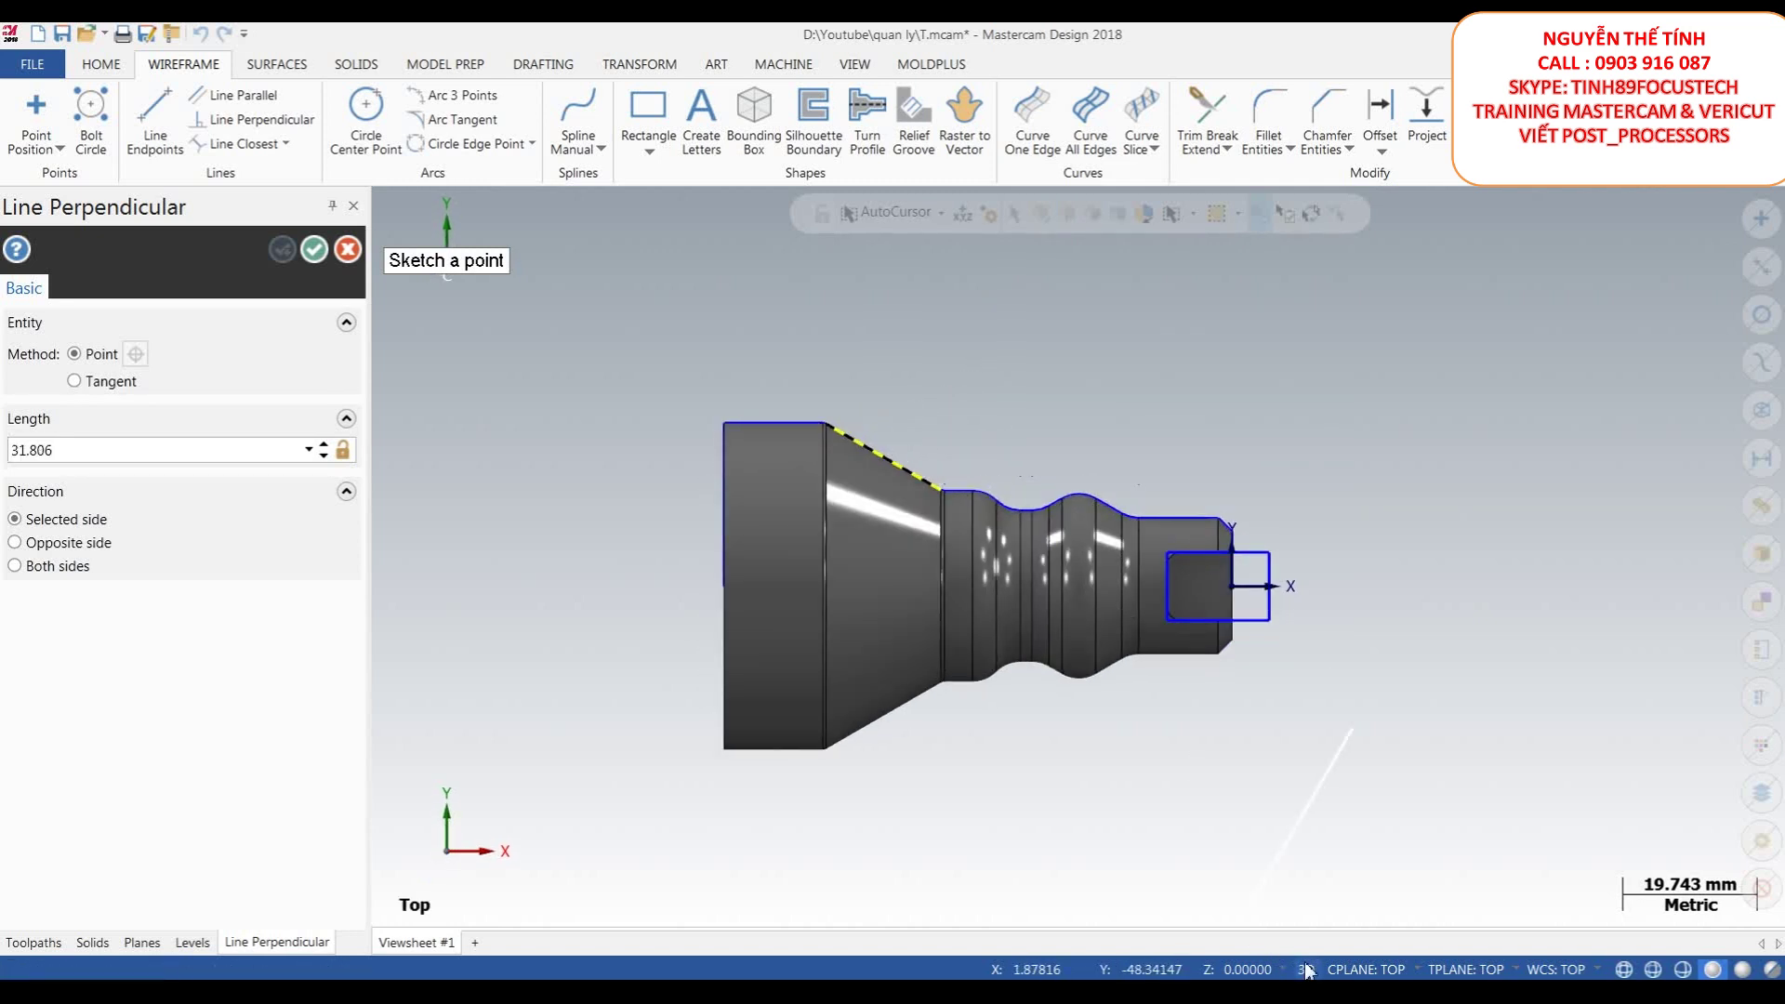
click(932, 408)
text(10)
key(Return)
scroll(1199, 464, down, 2)
scroll(1135, 430, up, 1)
click(314, 249)
middle_drag(1070, 361, 1148, 437)
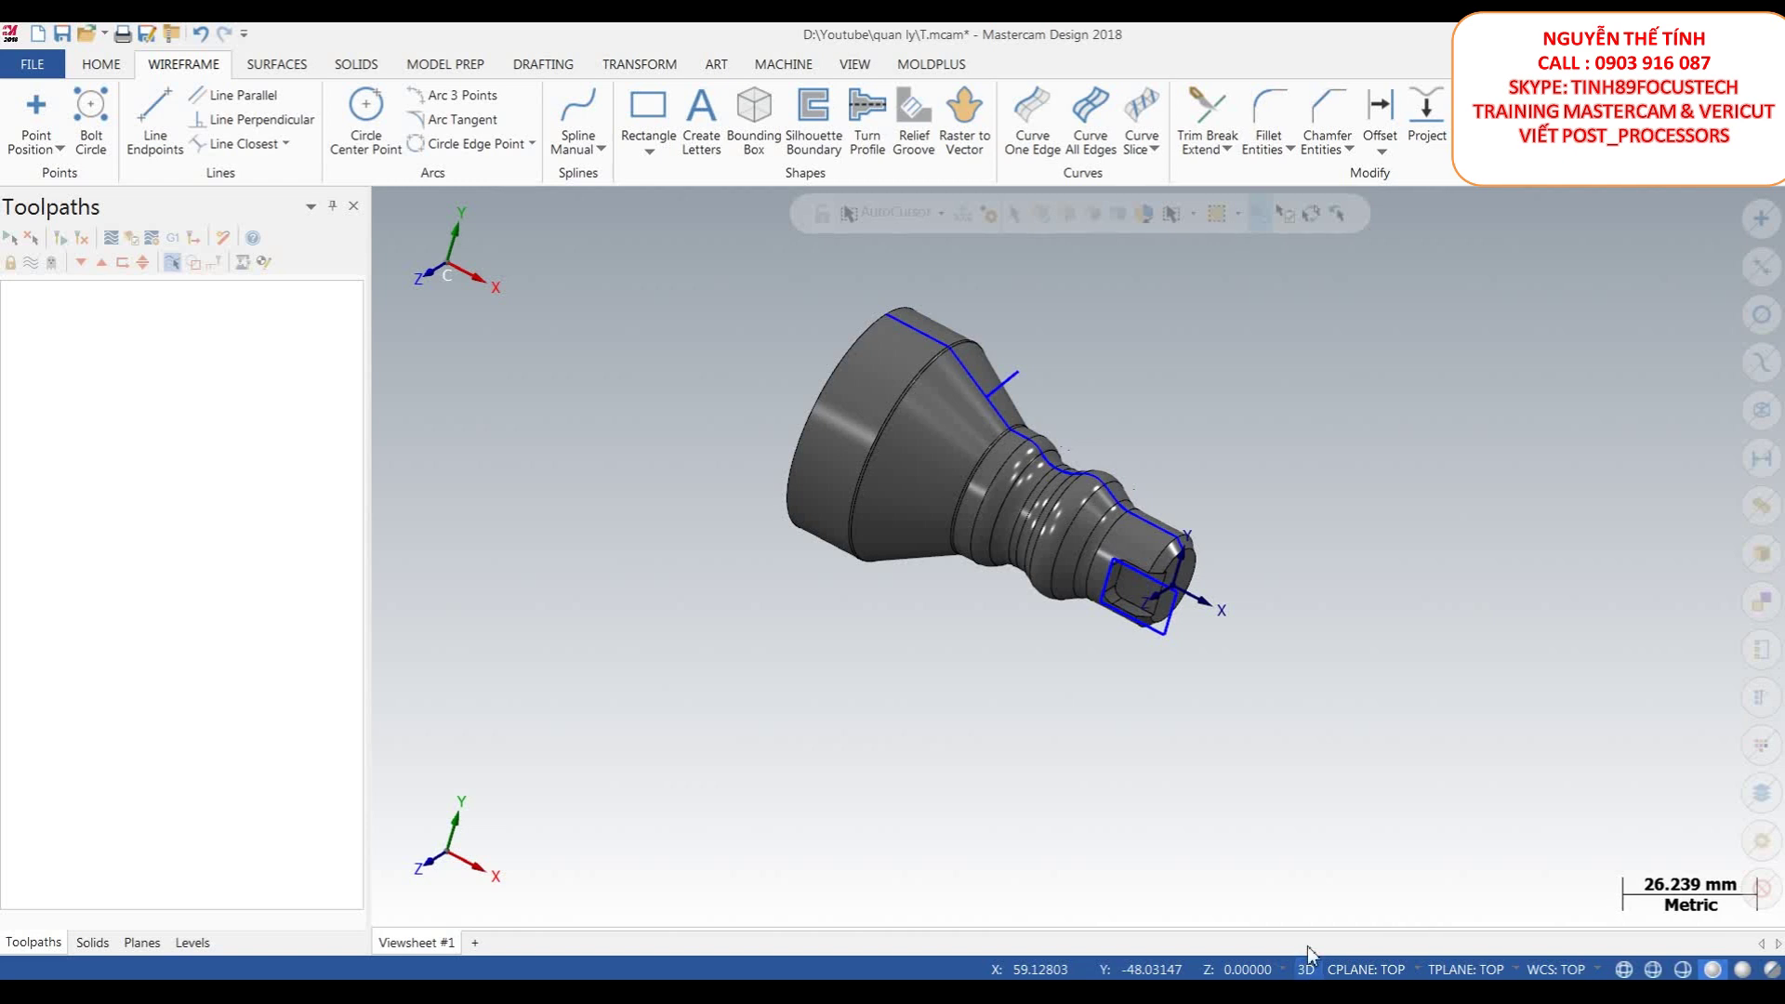
click(156, 121)
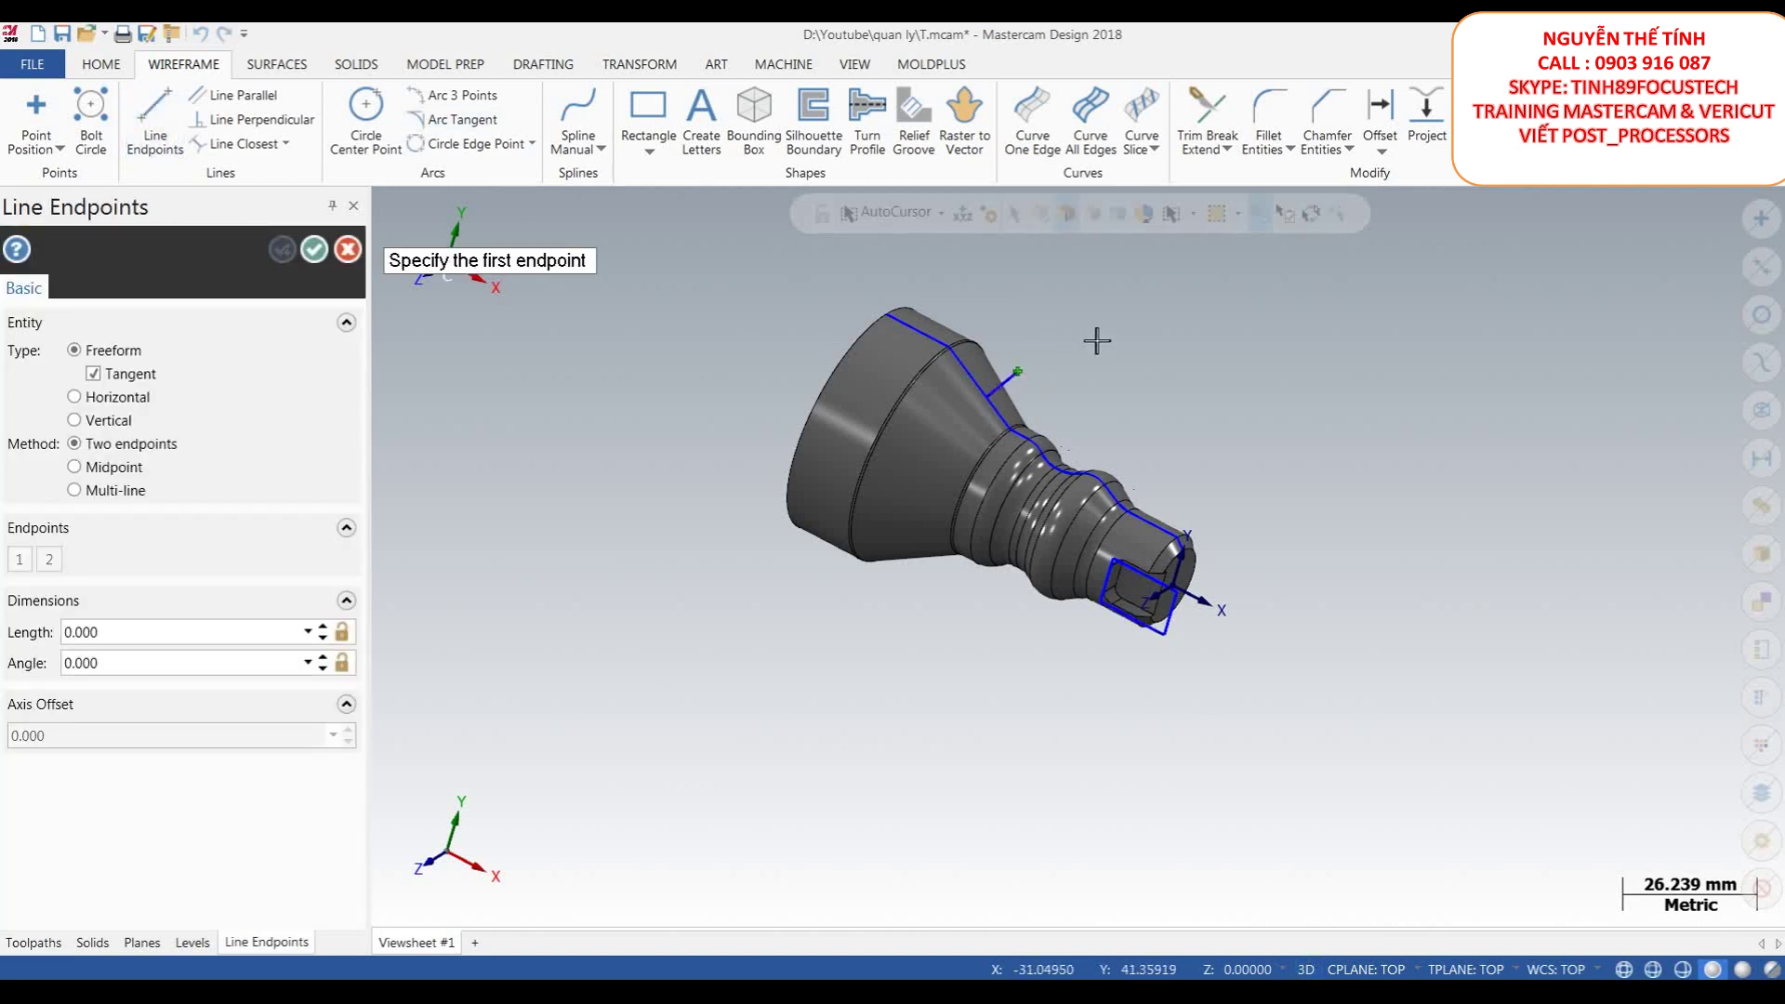
right_click(1259, 380)
click(1227, 441)
right_click(1098, 502)
click(1101, 537)
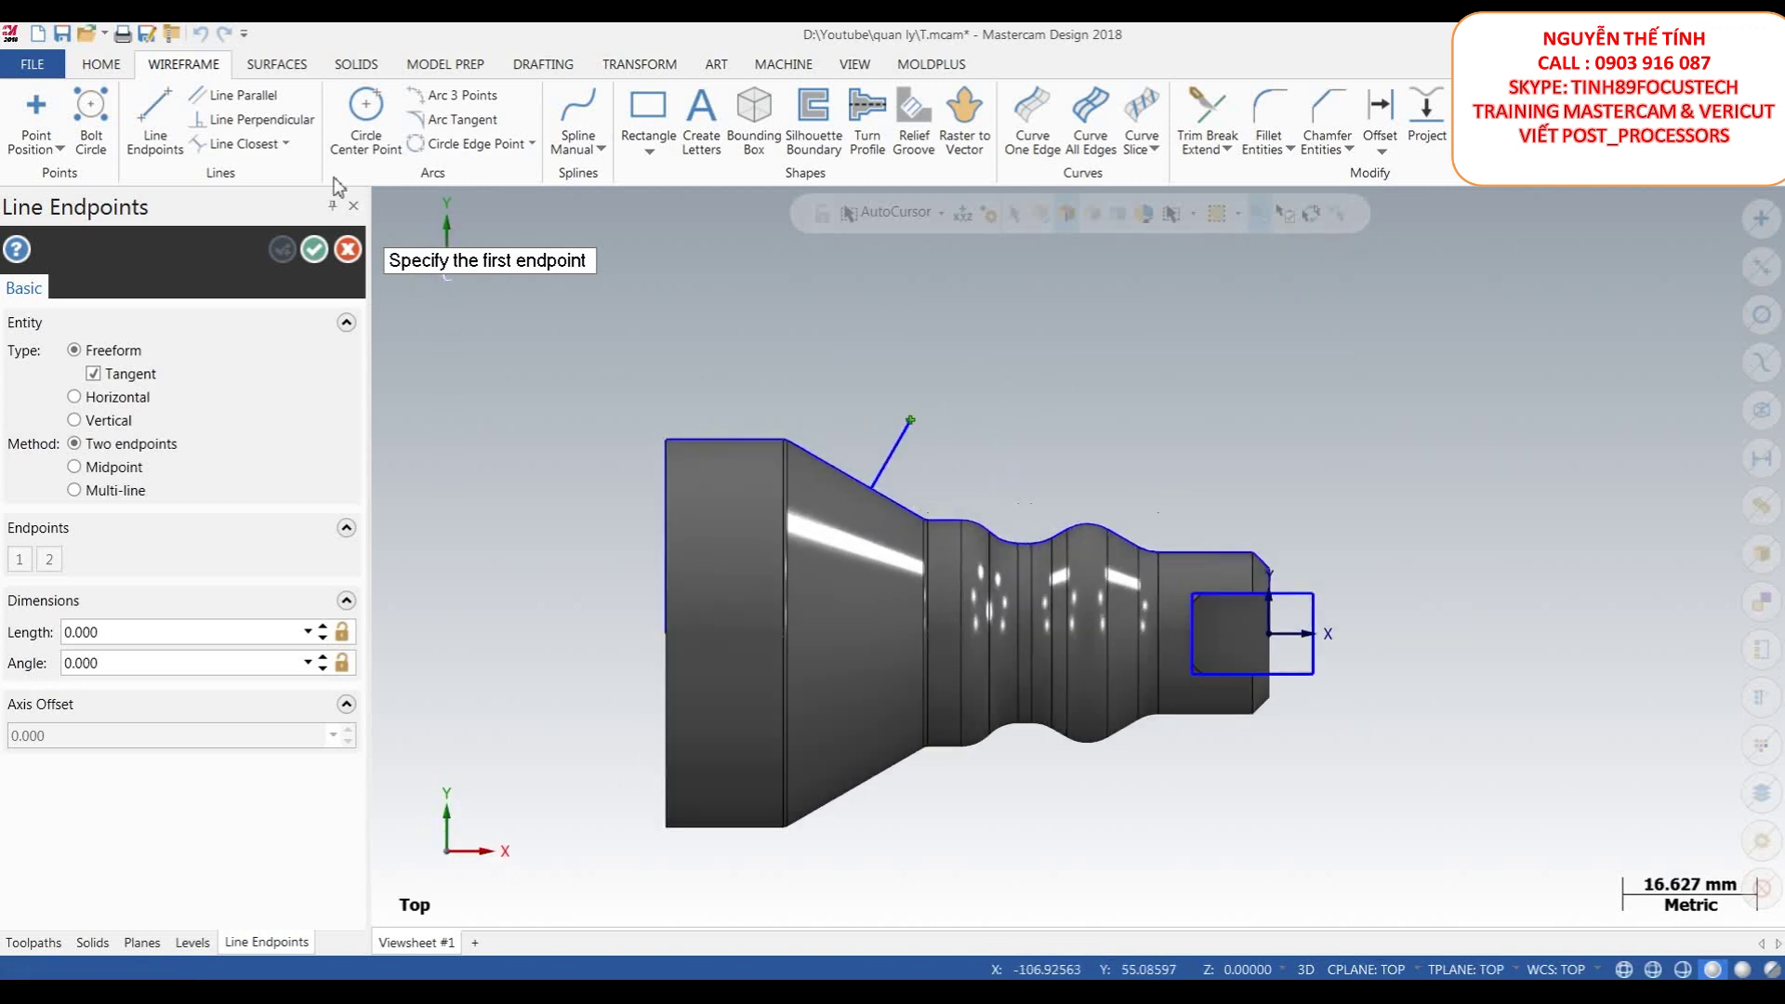
click(316, 249)
- Draw a line parallel to the cone's sloped profile line at a 10 mm outward offset, meeting the perpendicular line's outer end
click(234, 95)
scroll(837, 462, up, 2)
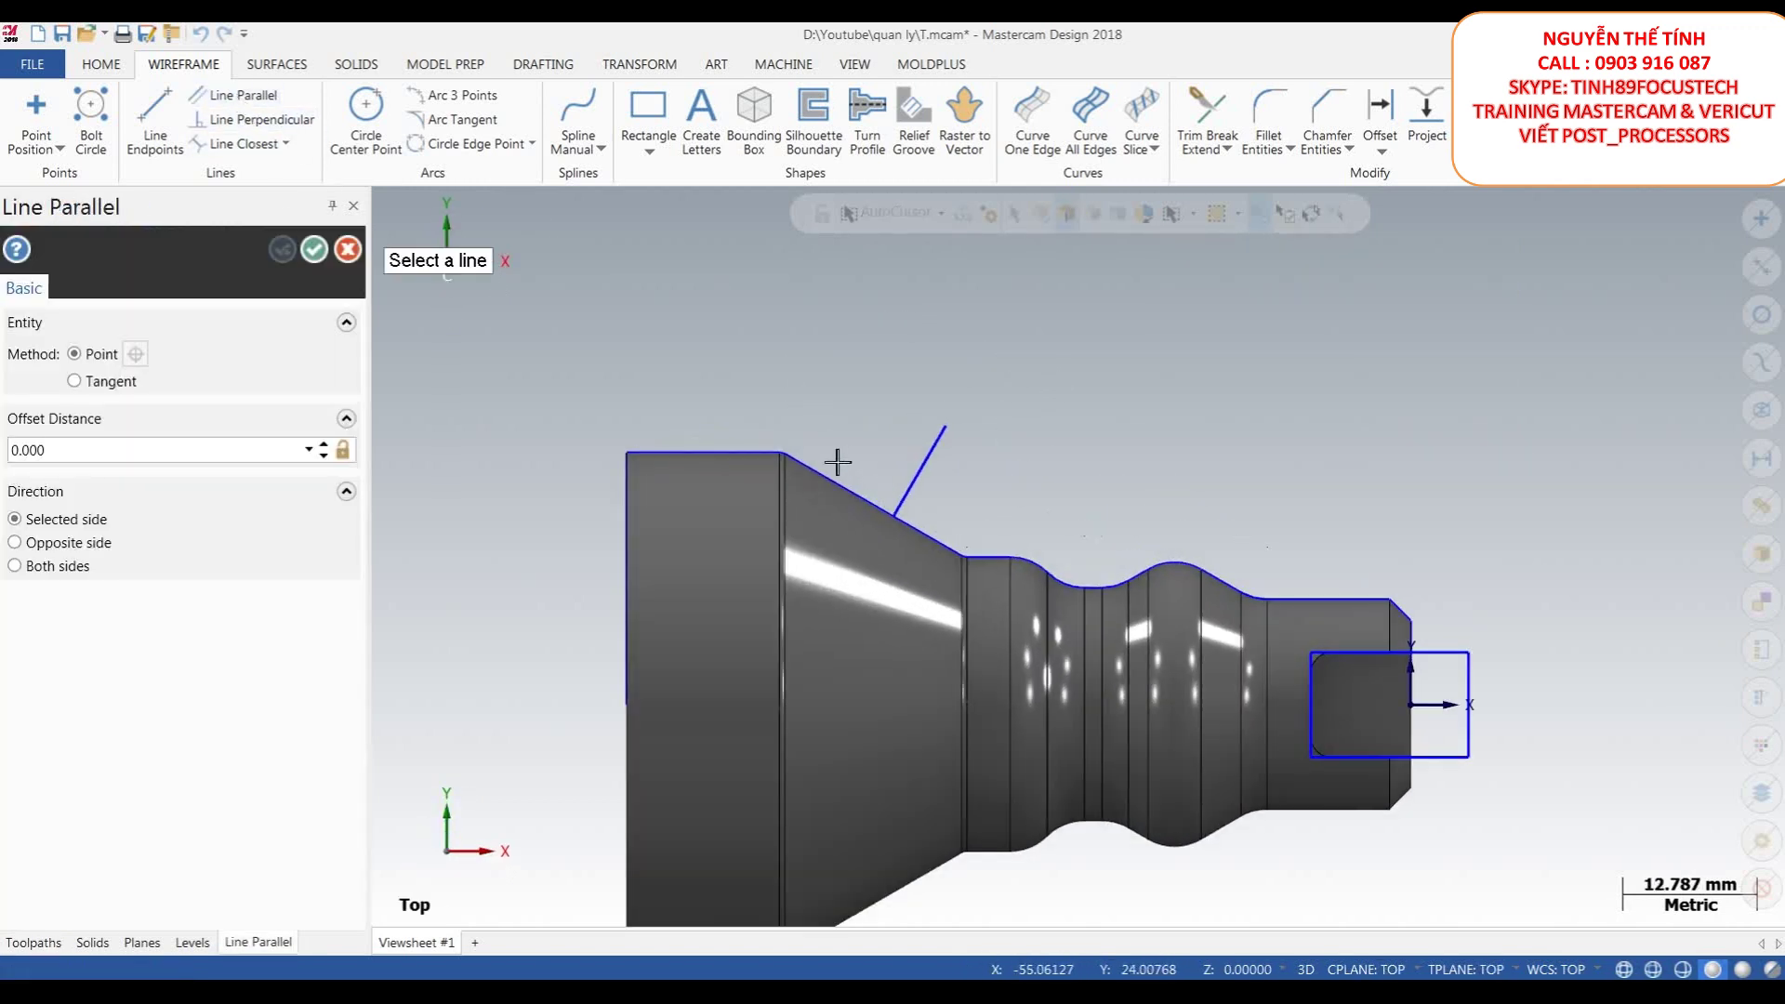
click(839, 482)
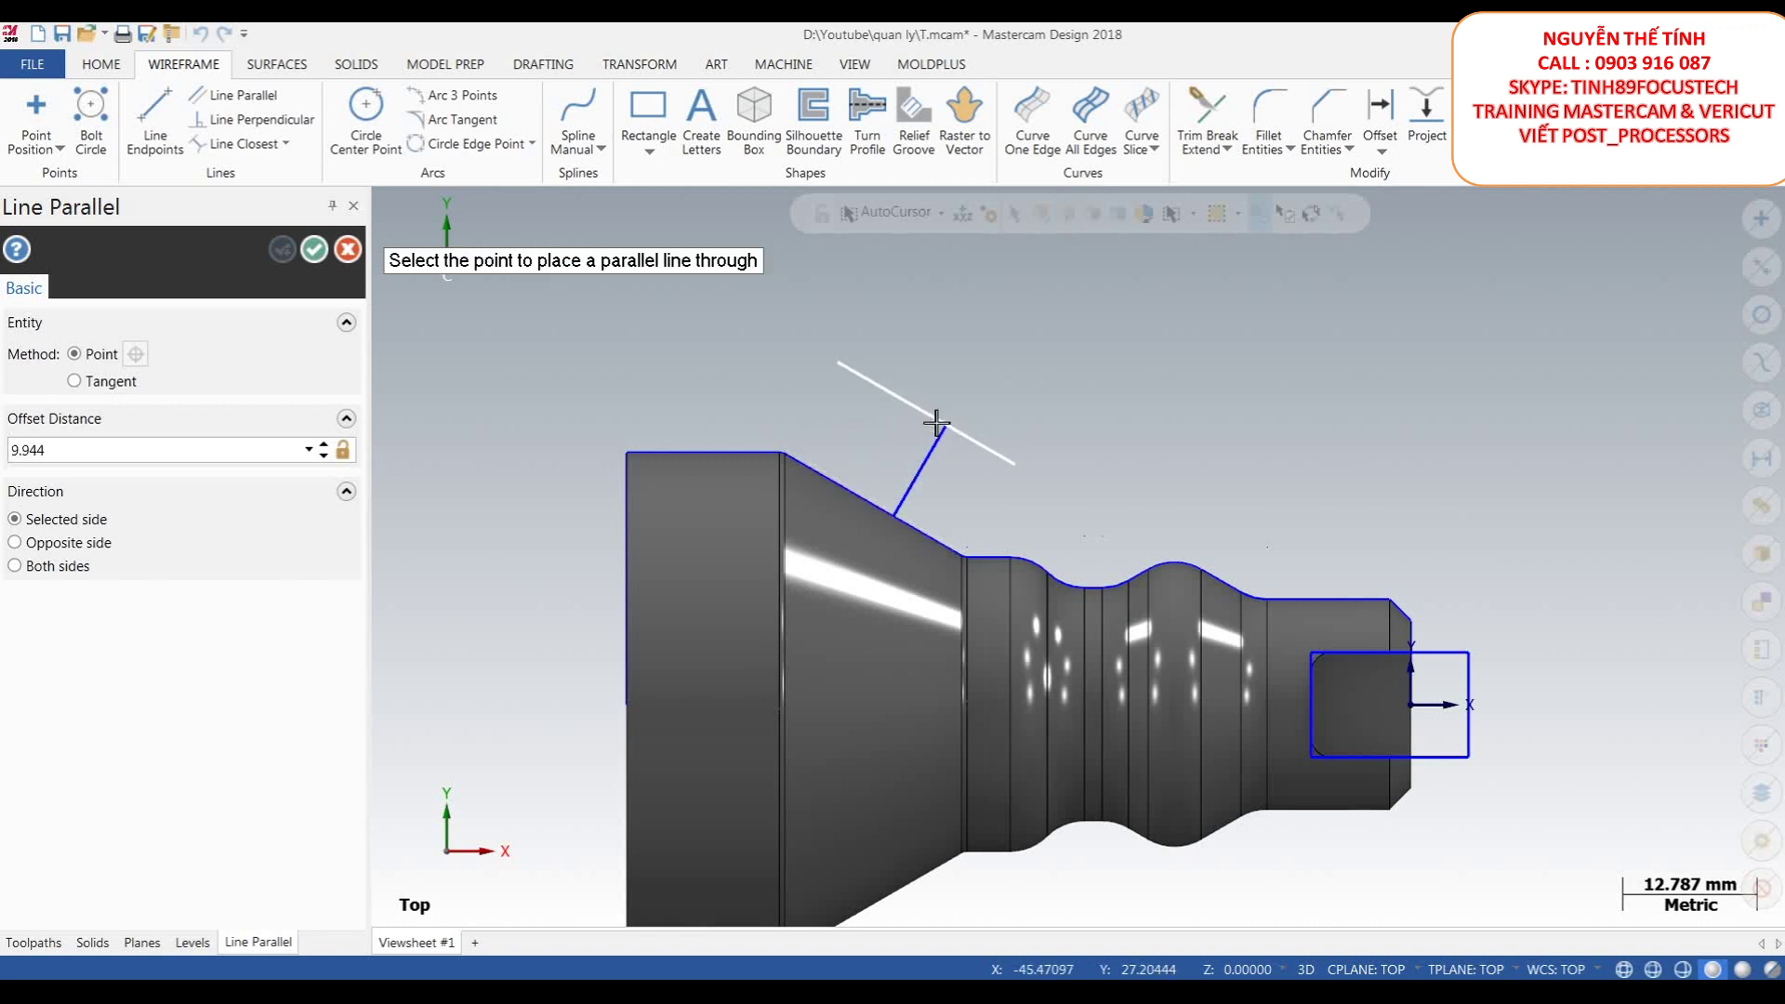
click(937, 423)
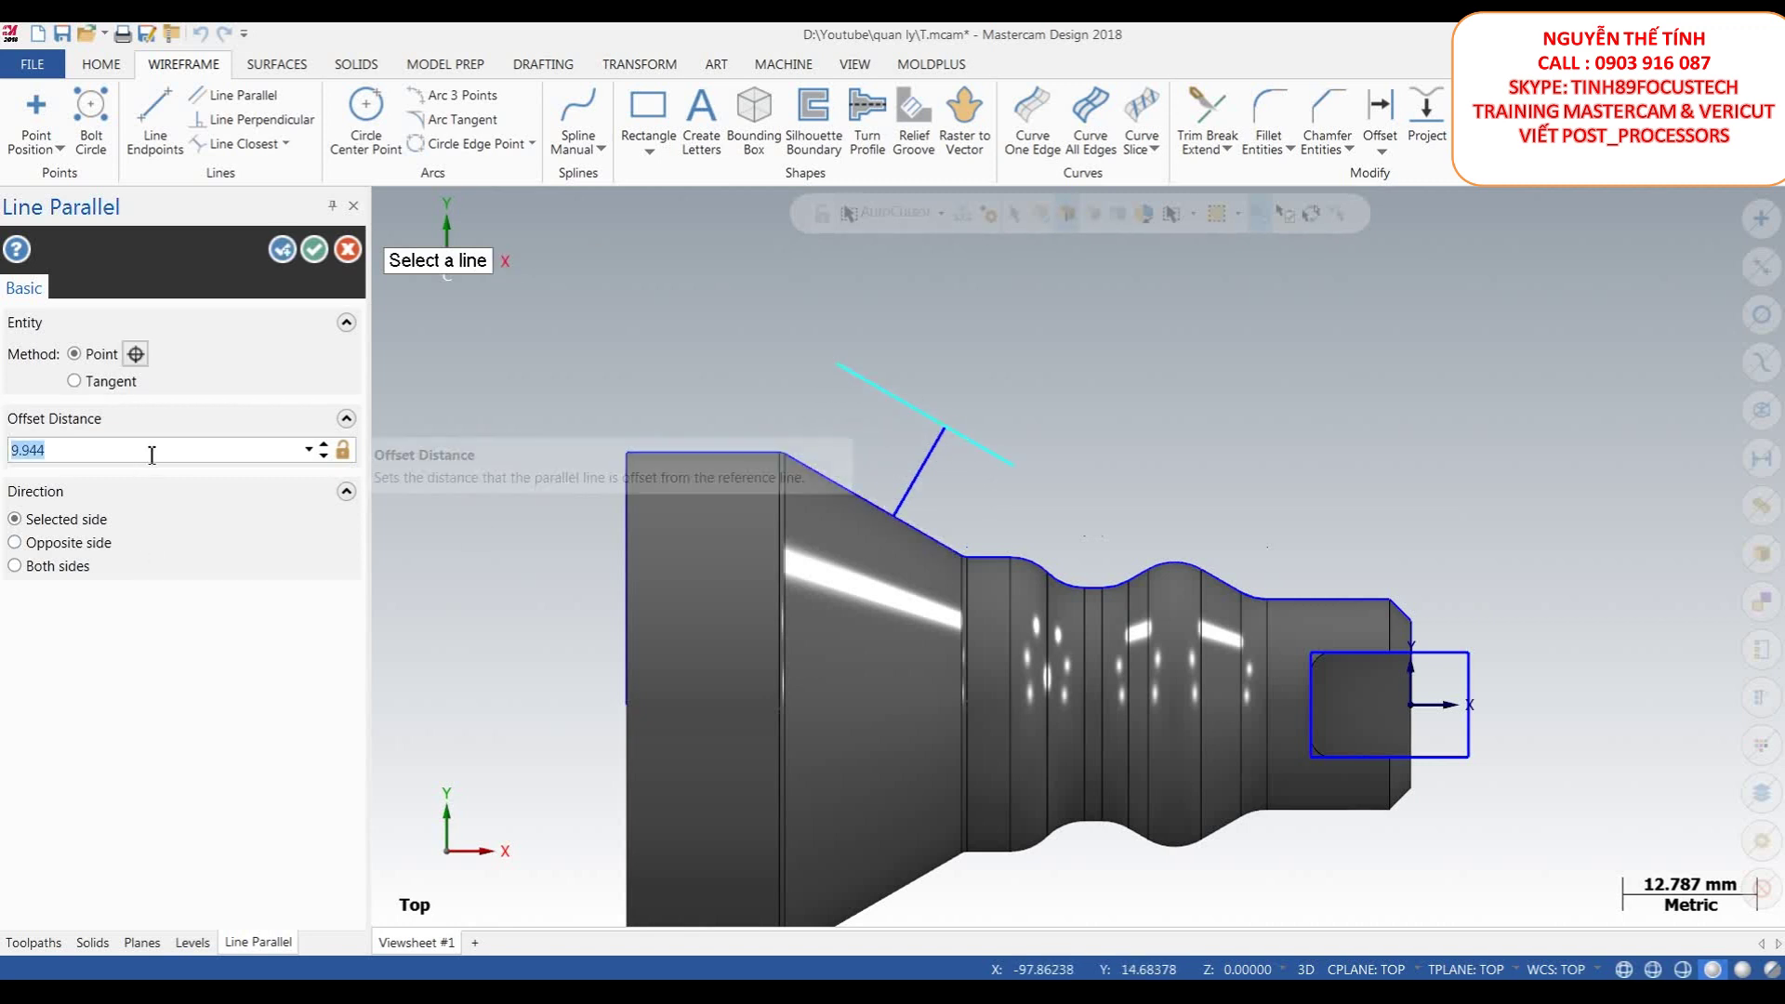
text(10)
key(Return)
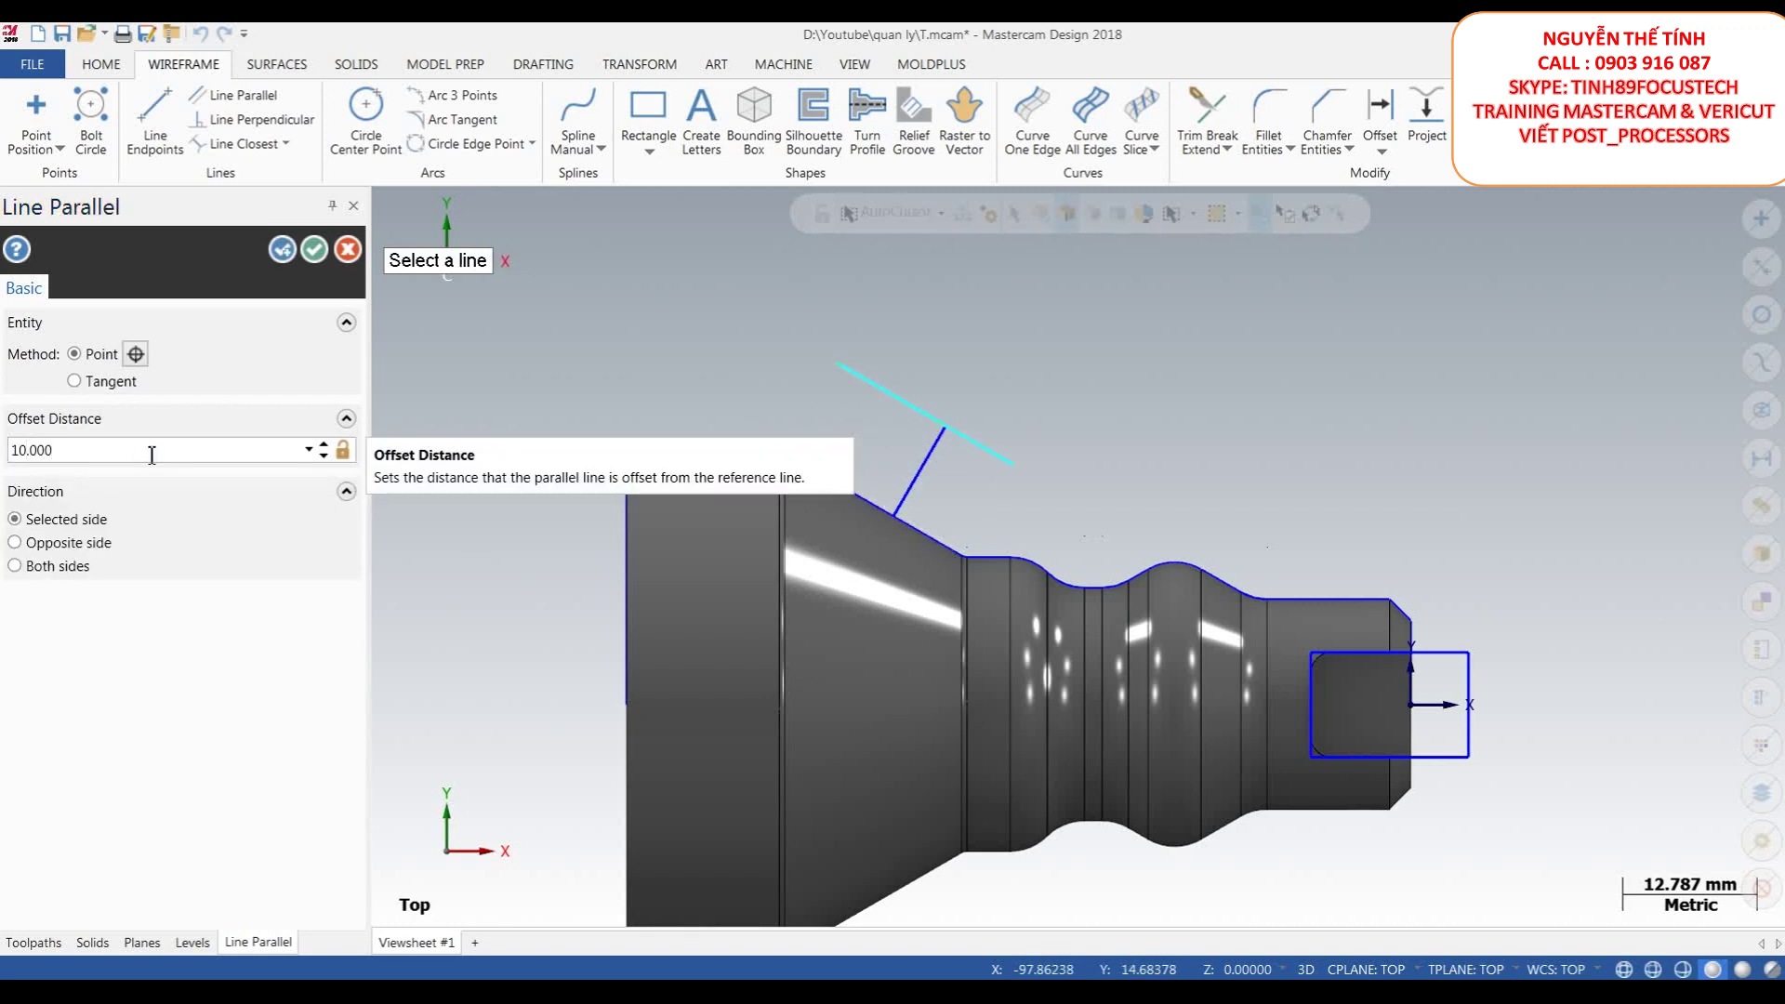
click(319, 253)
- Draw a vertical line in the front plane starting at the outer end of the cone's perpendicular line
scroll(1151, 402, down, 2)
middle_drag(1151, 403, 1135, 326)
scroll(1135, 327, up, 3)
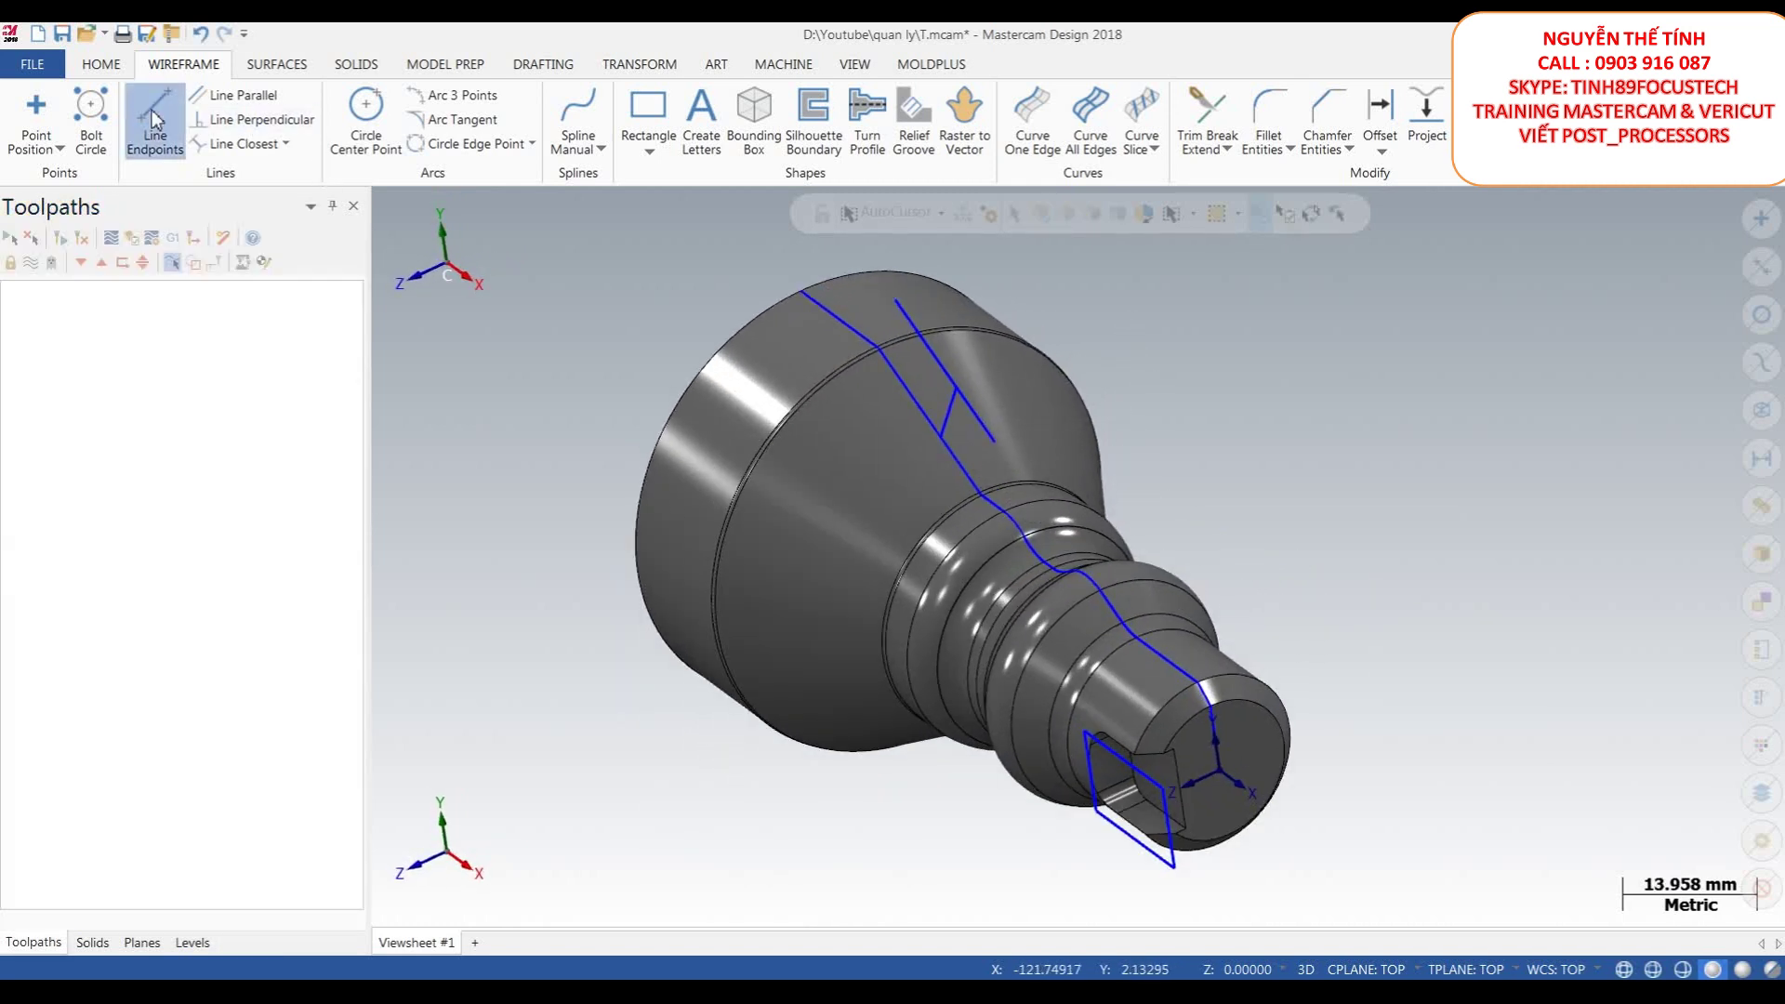
click(155, 119)
click(959, 396)
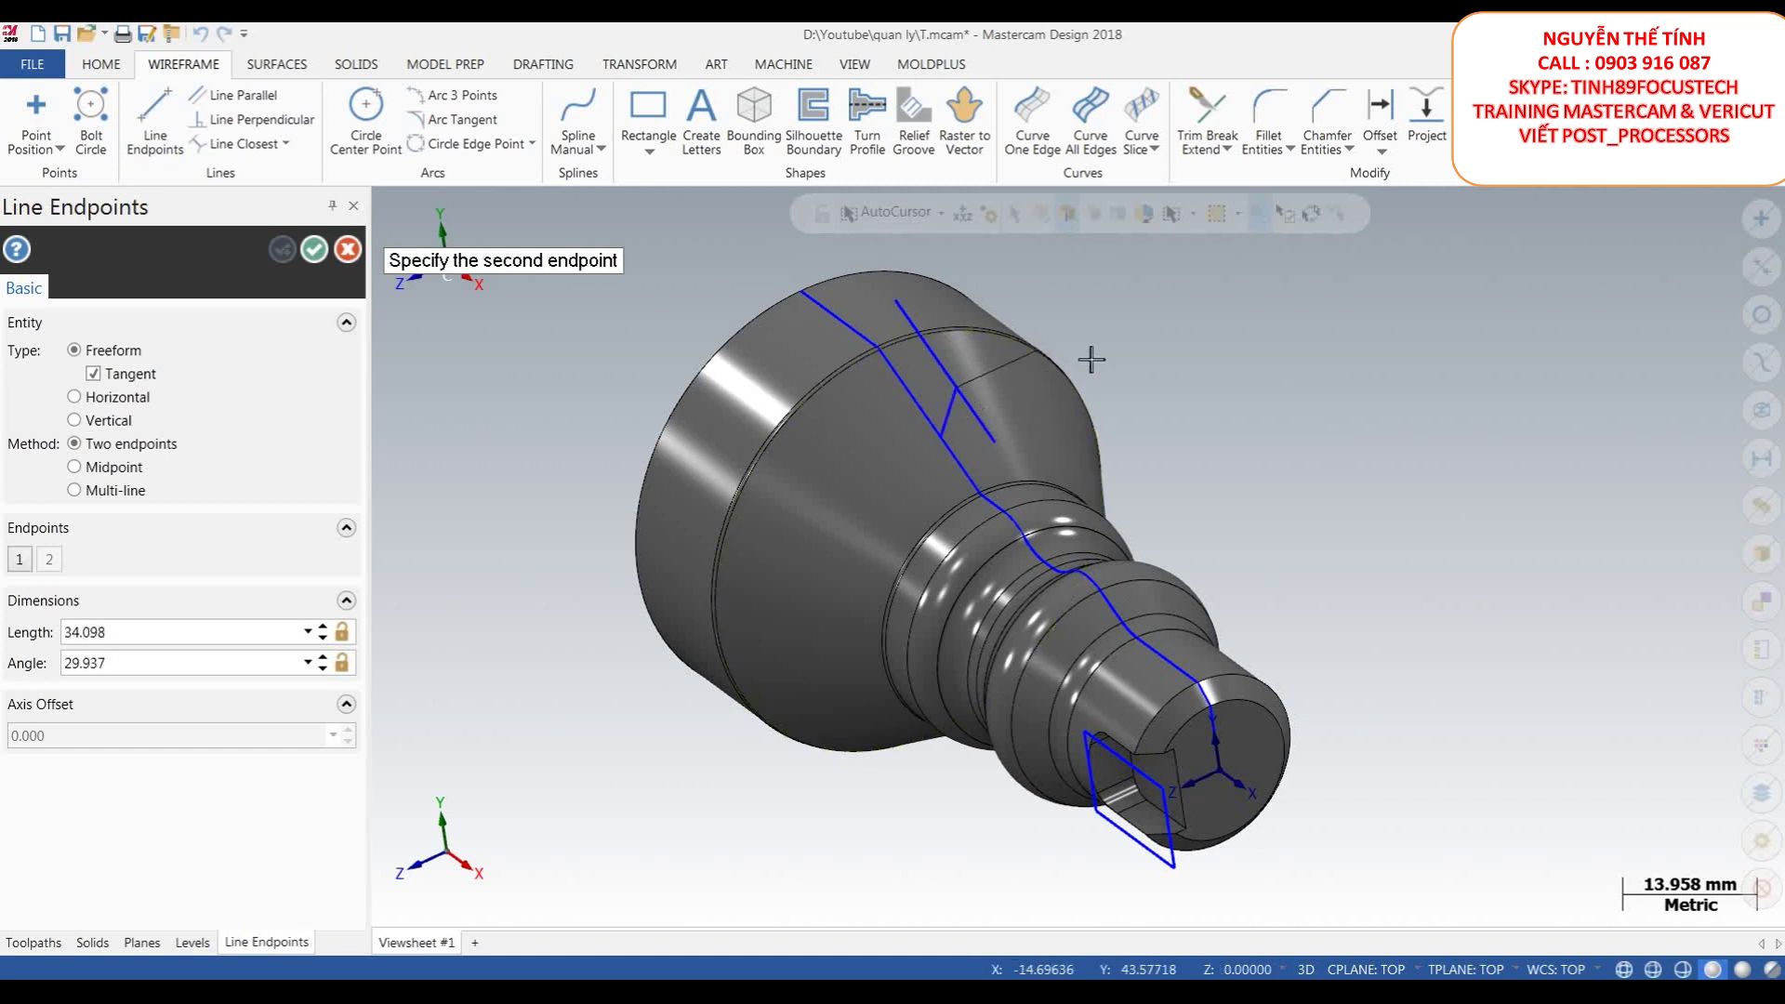
right_click(1164, 298)
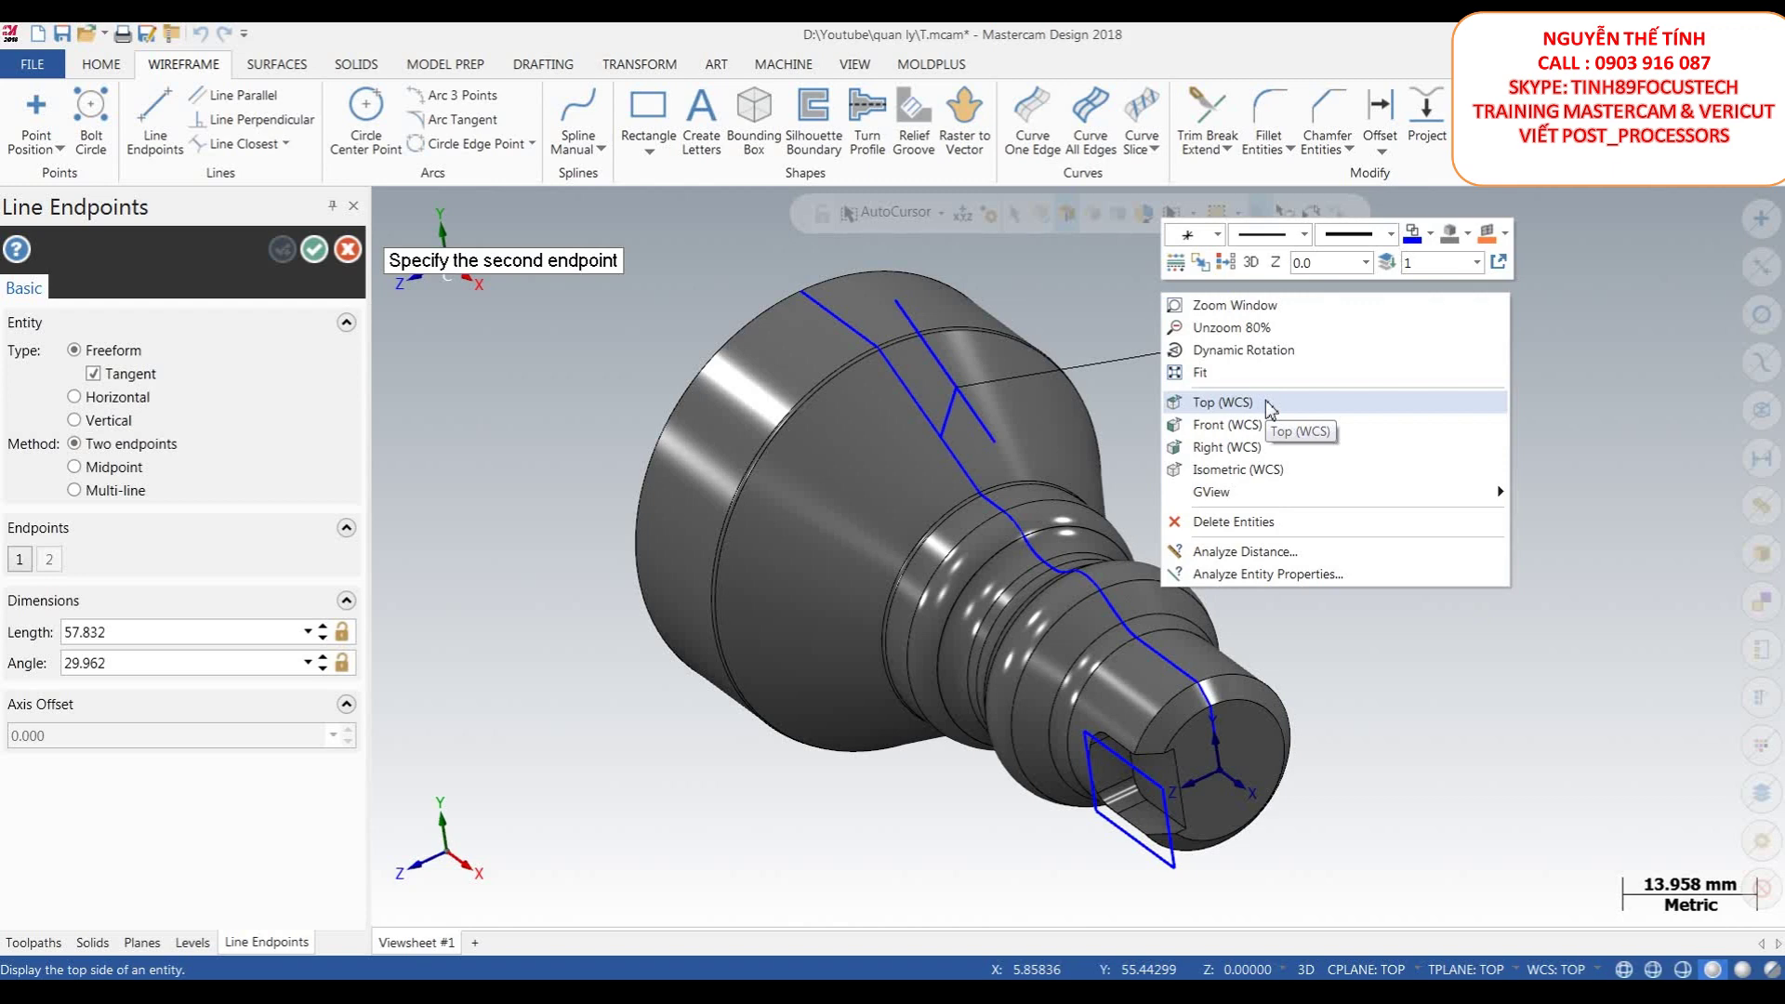
click(1223, 403)
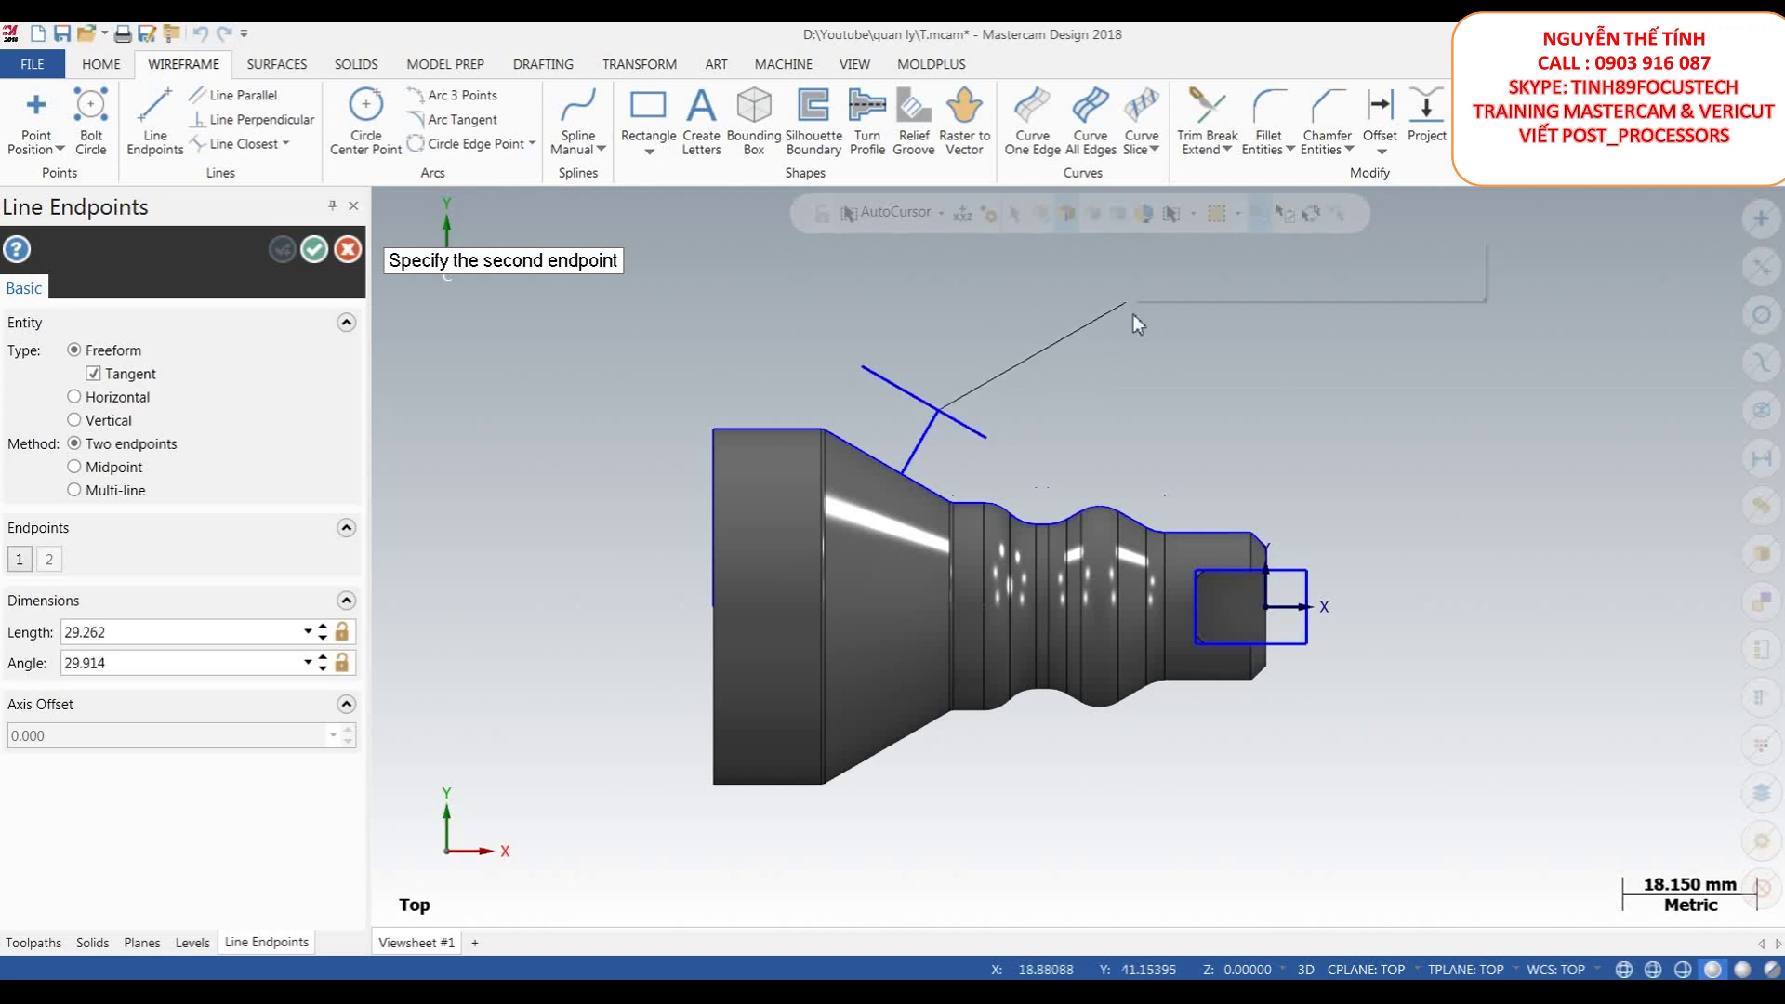
right_click(1134, 316)
click(1217, 445)
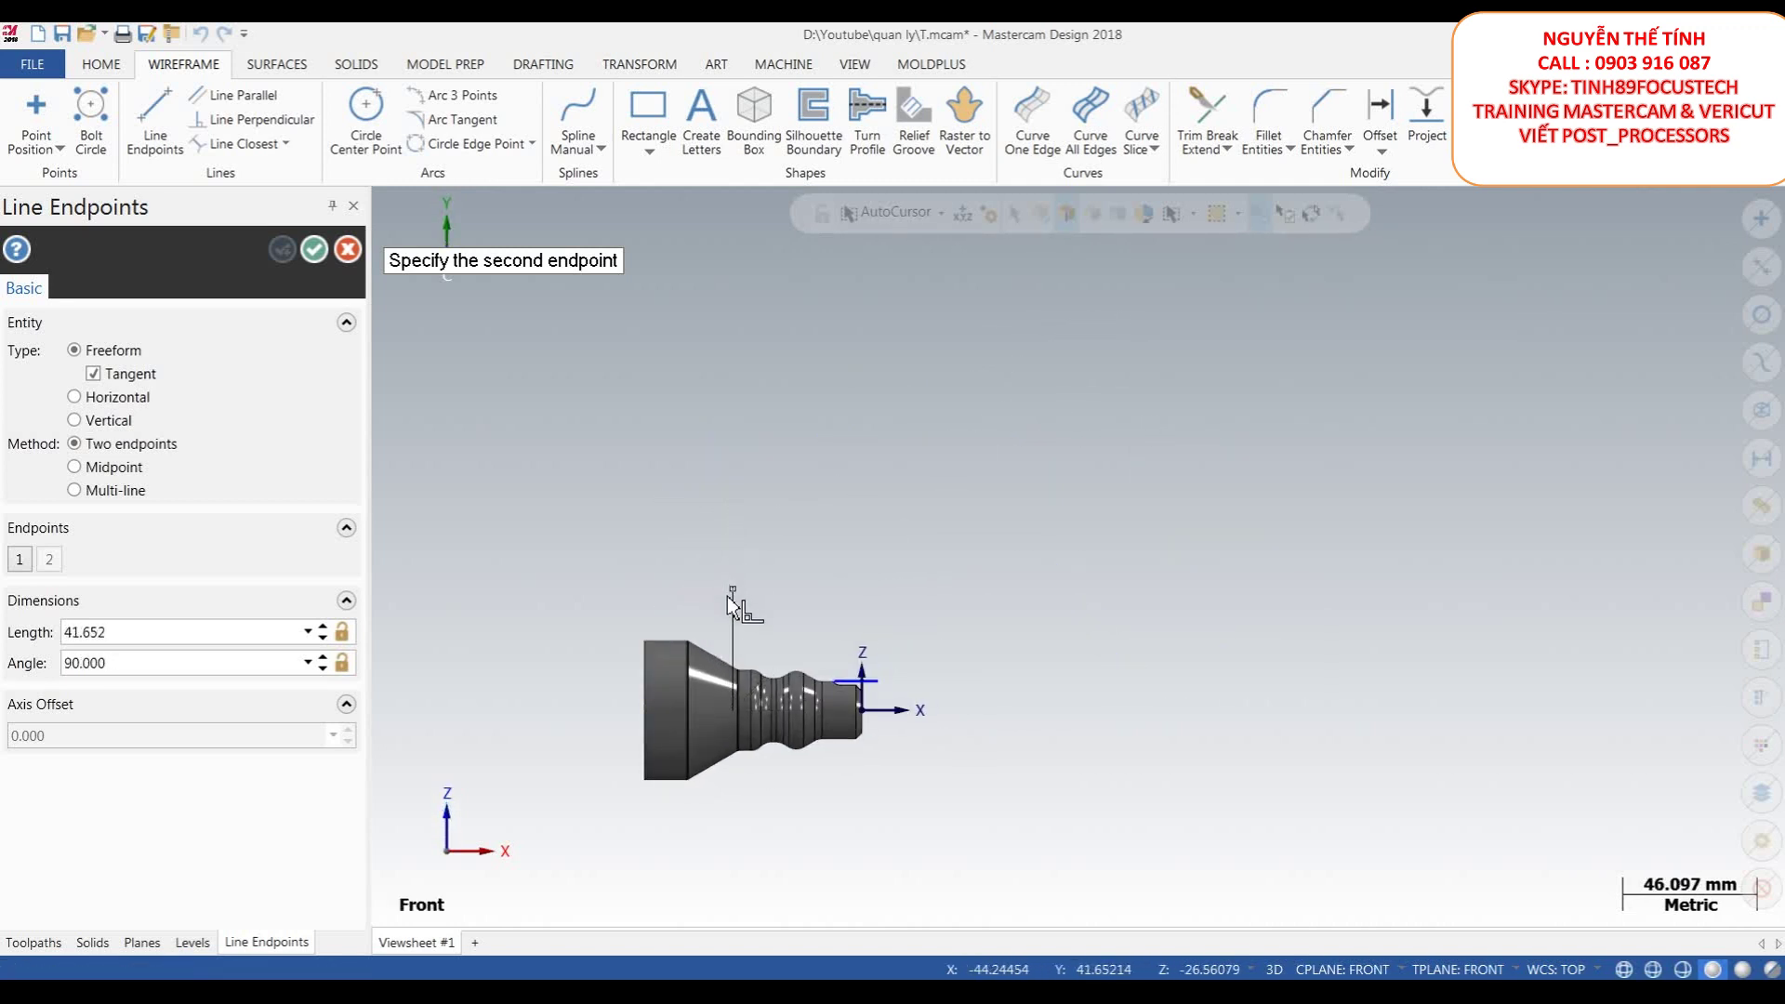
click(732, 625)
scroll(753, 519, up, 3)
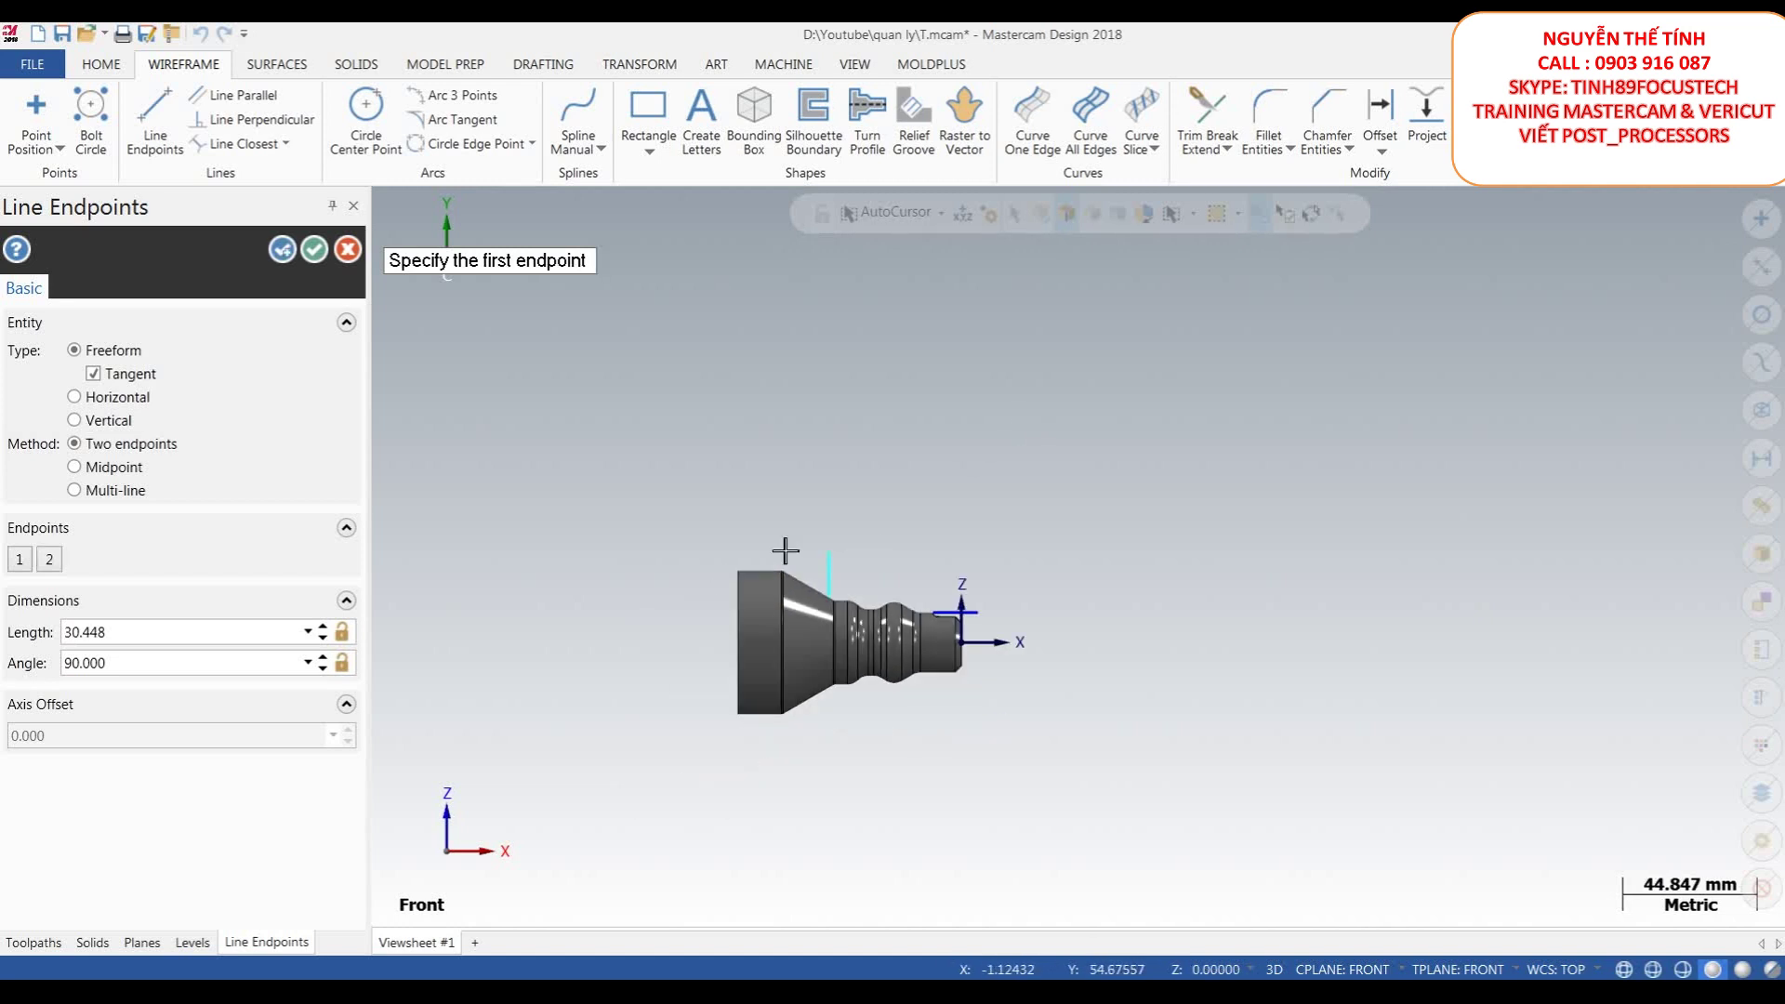
scroll(753, 519, up, 1)
text(70)
key(Return)
key(Return)
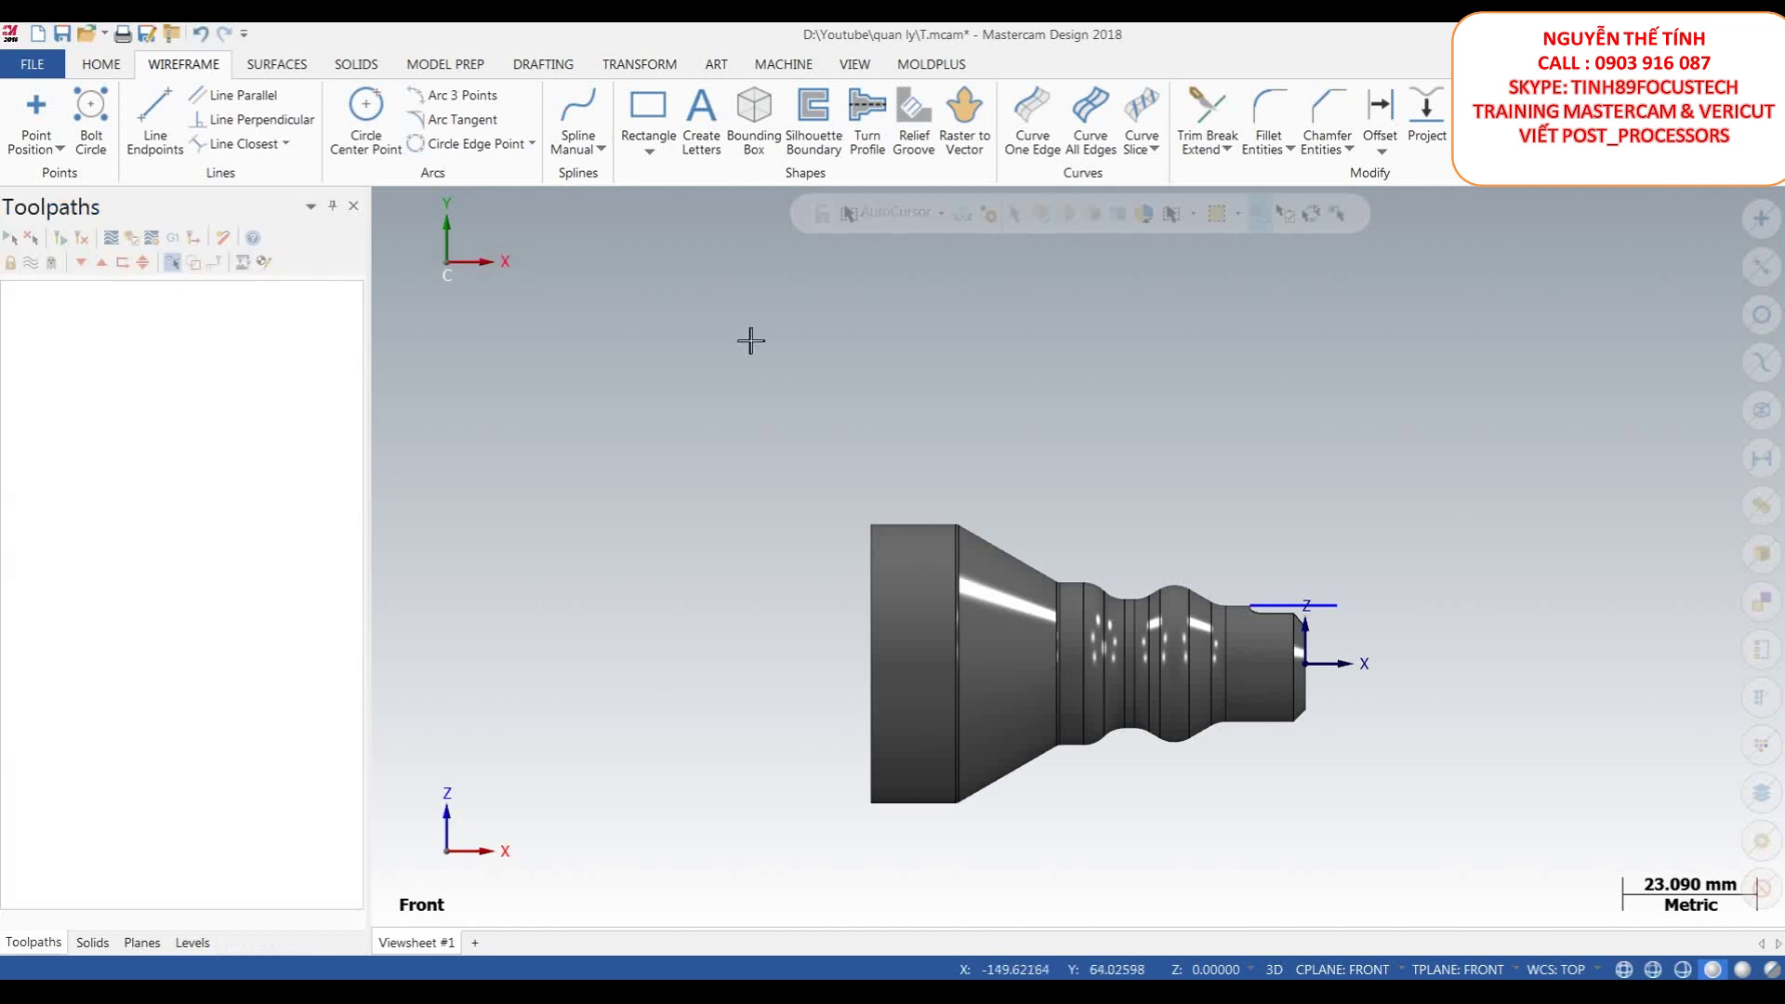
- Start a new plane from geometry, using the vertical front-plane line and the line parallel to the cone as its two axes
scroll(1267, 470, down, 2)
mouse_move(1267, 471)
middle_down()
mouse_move(945, 617)
mouse_move(801, 592)
mouse_move(957, 657)
mouse_move(1120, 497)
mouse_move(1100, 479)
mouse_move(1127, 498)
mouse_move(1097, 502)
middle_up()
scroll(1133, 487, up, 4)
scroll(1108, 493, down, 1)
scroll(1066, 553, up, 2)
scroll(1066, 552, up, 1)
scroll(883, 390, down, 2)
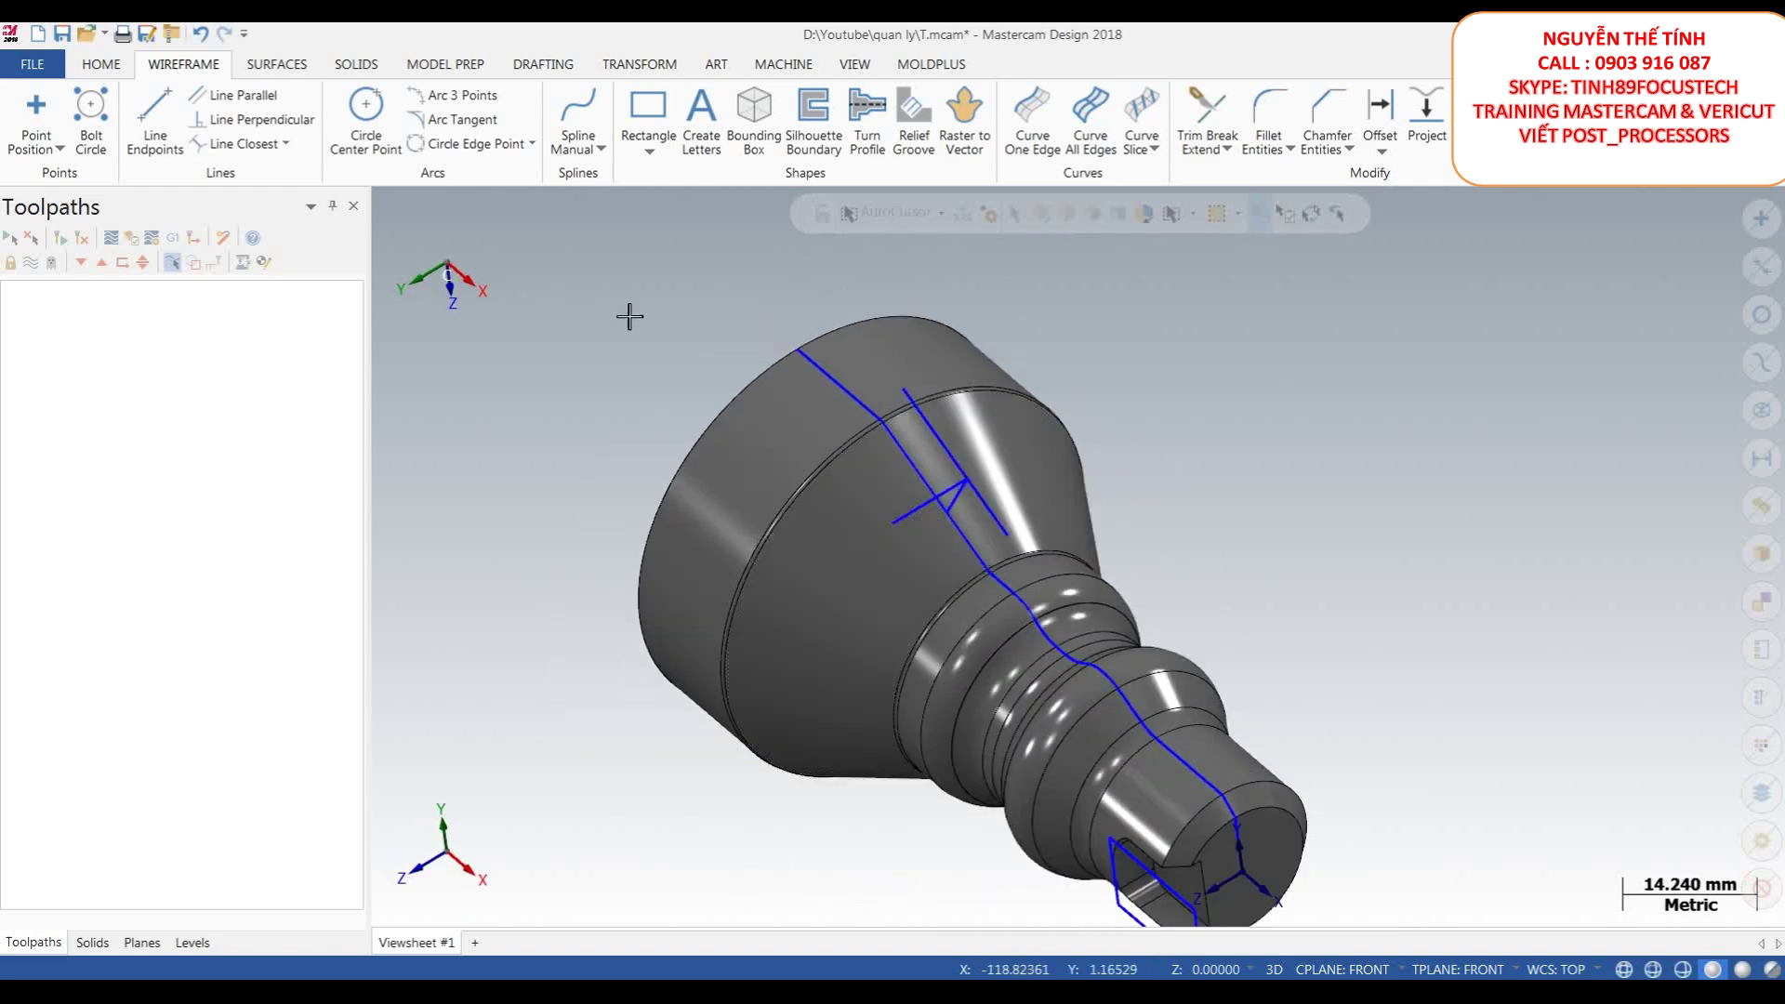
click(141, 942)
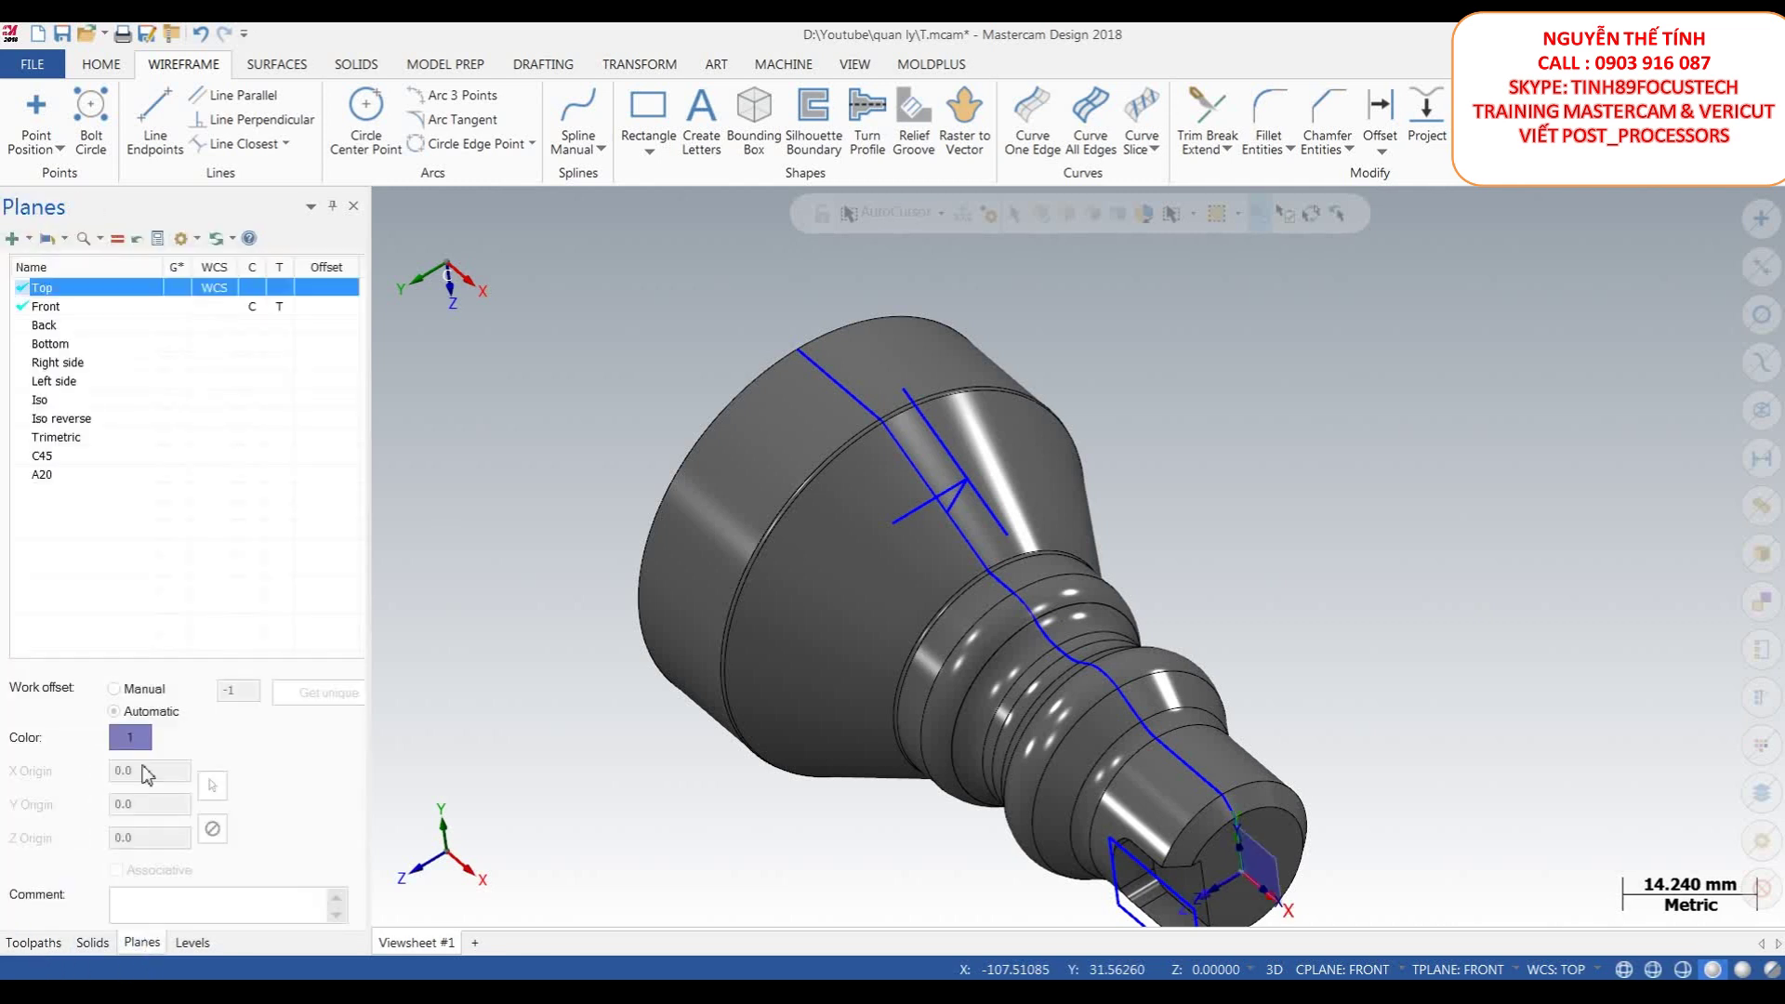
click(53, 238)
click(30, 240)
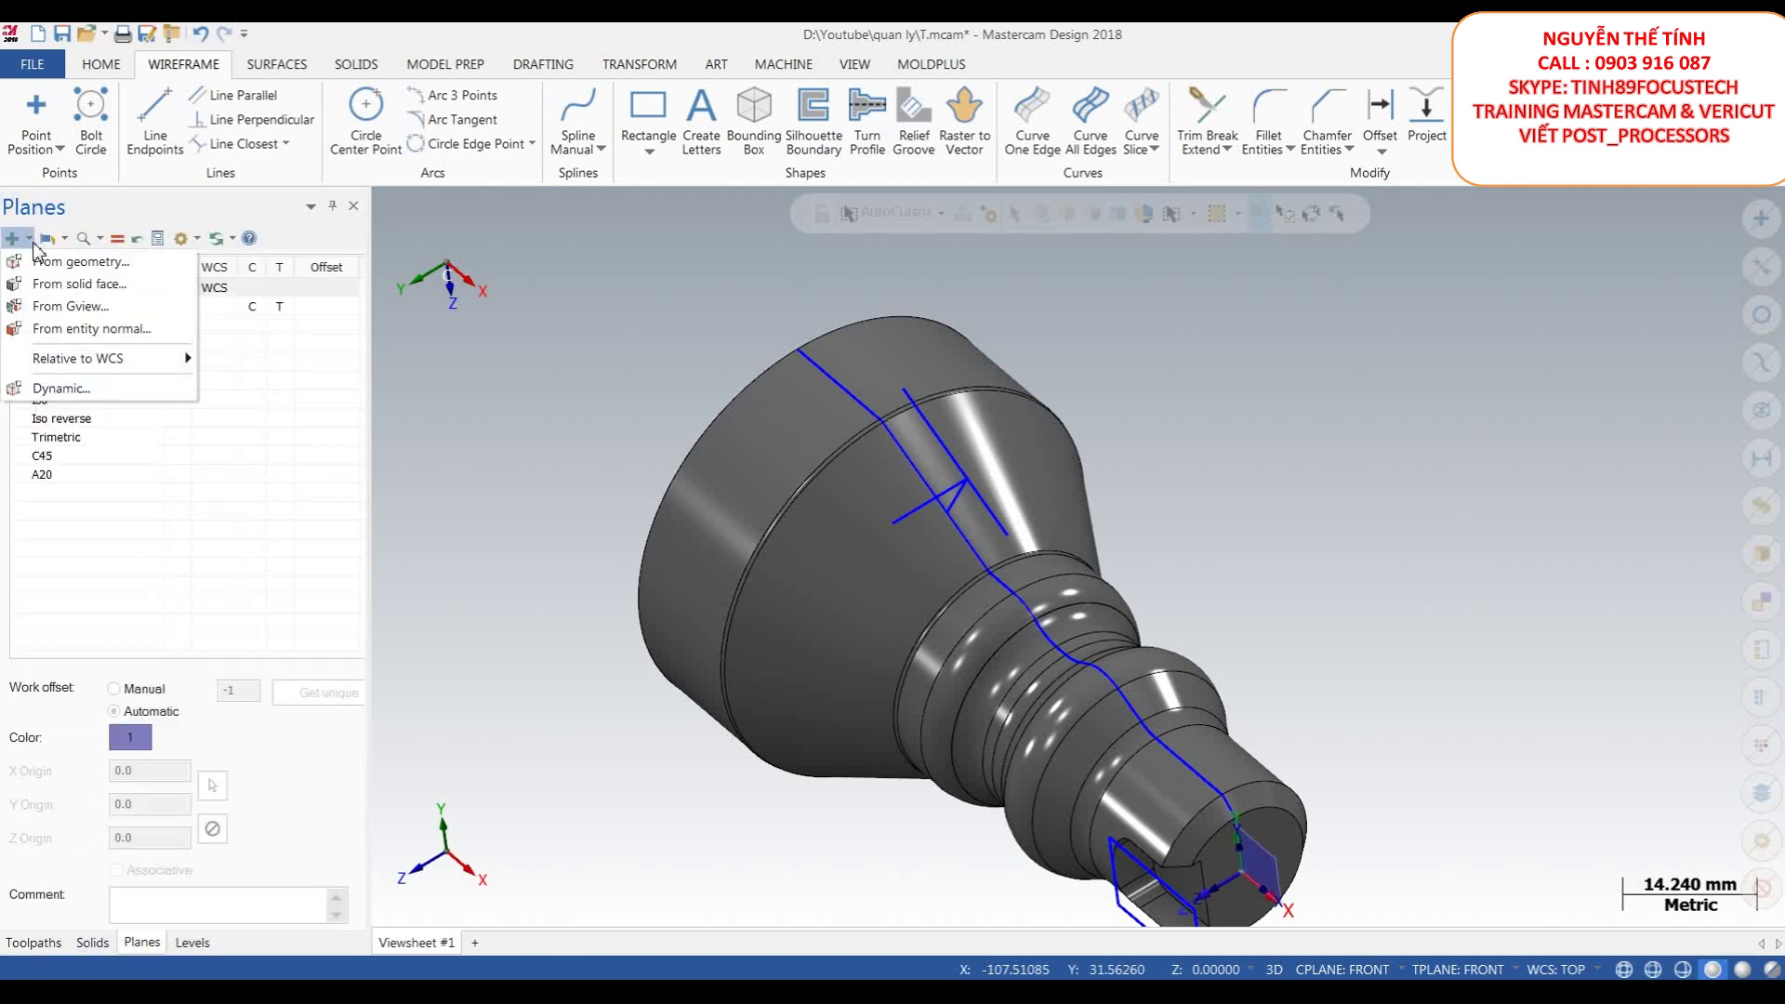
click(83, 262)
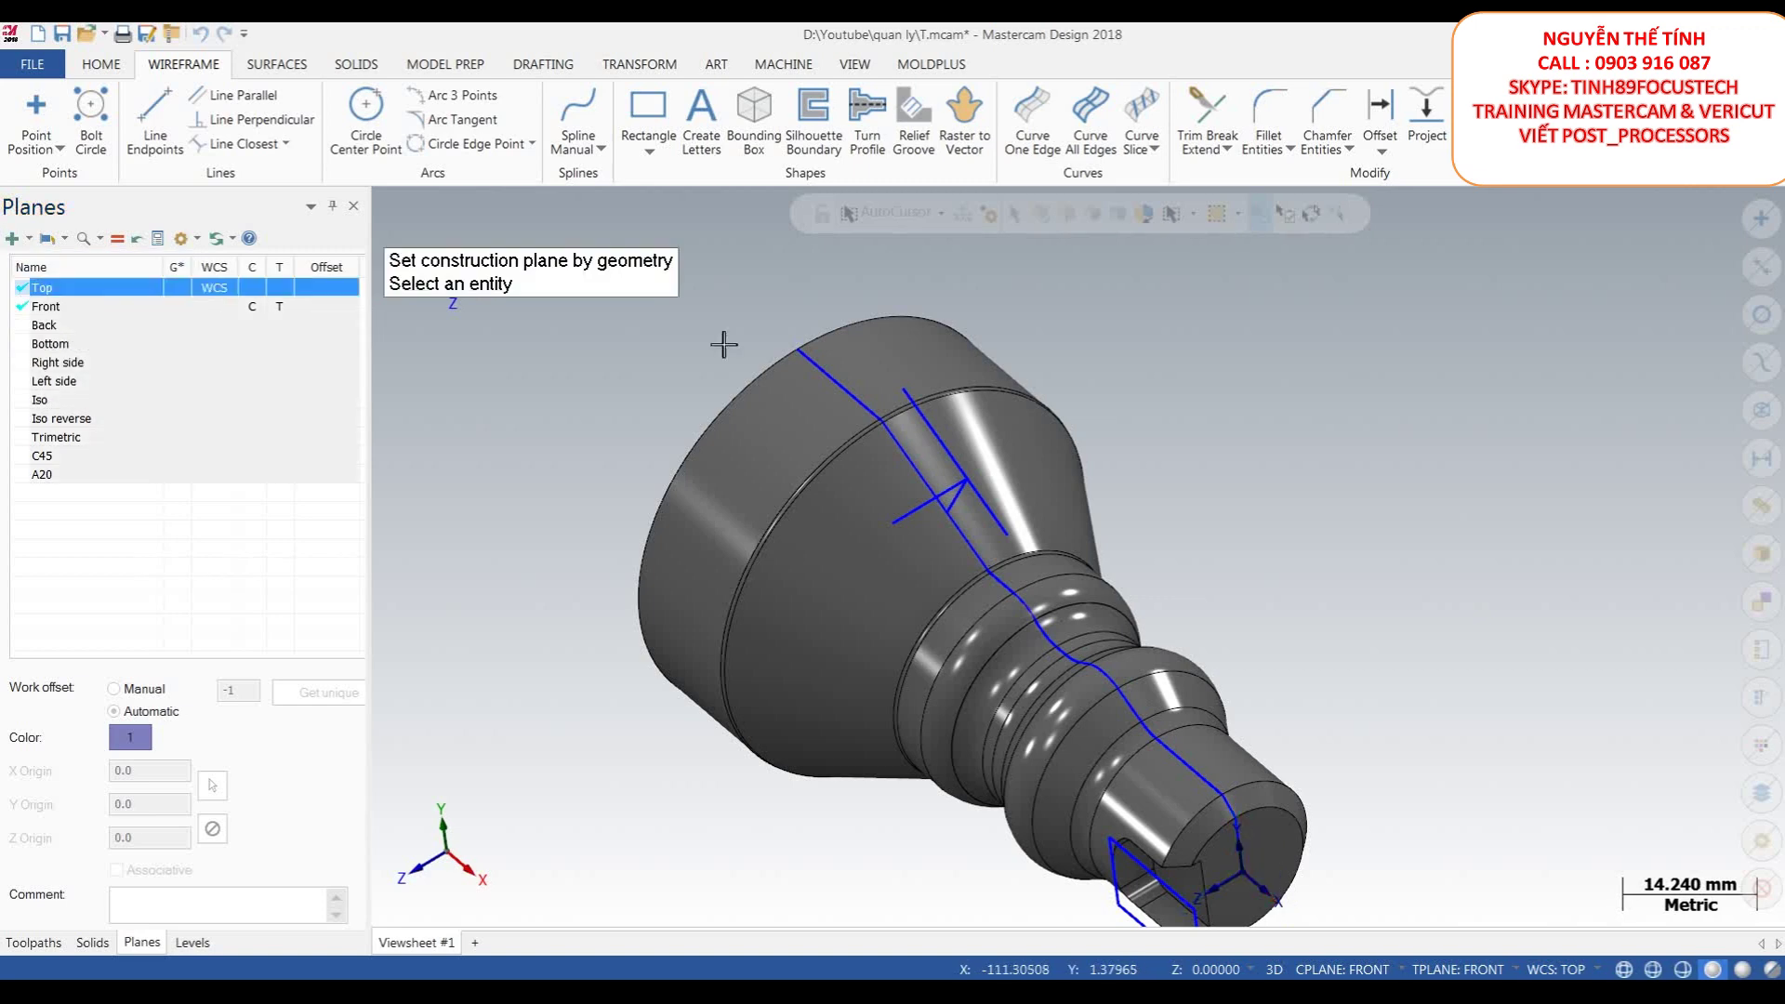
click(949, 488)
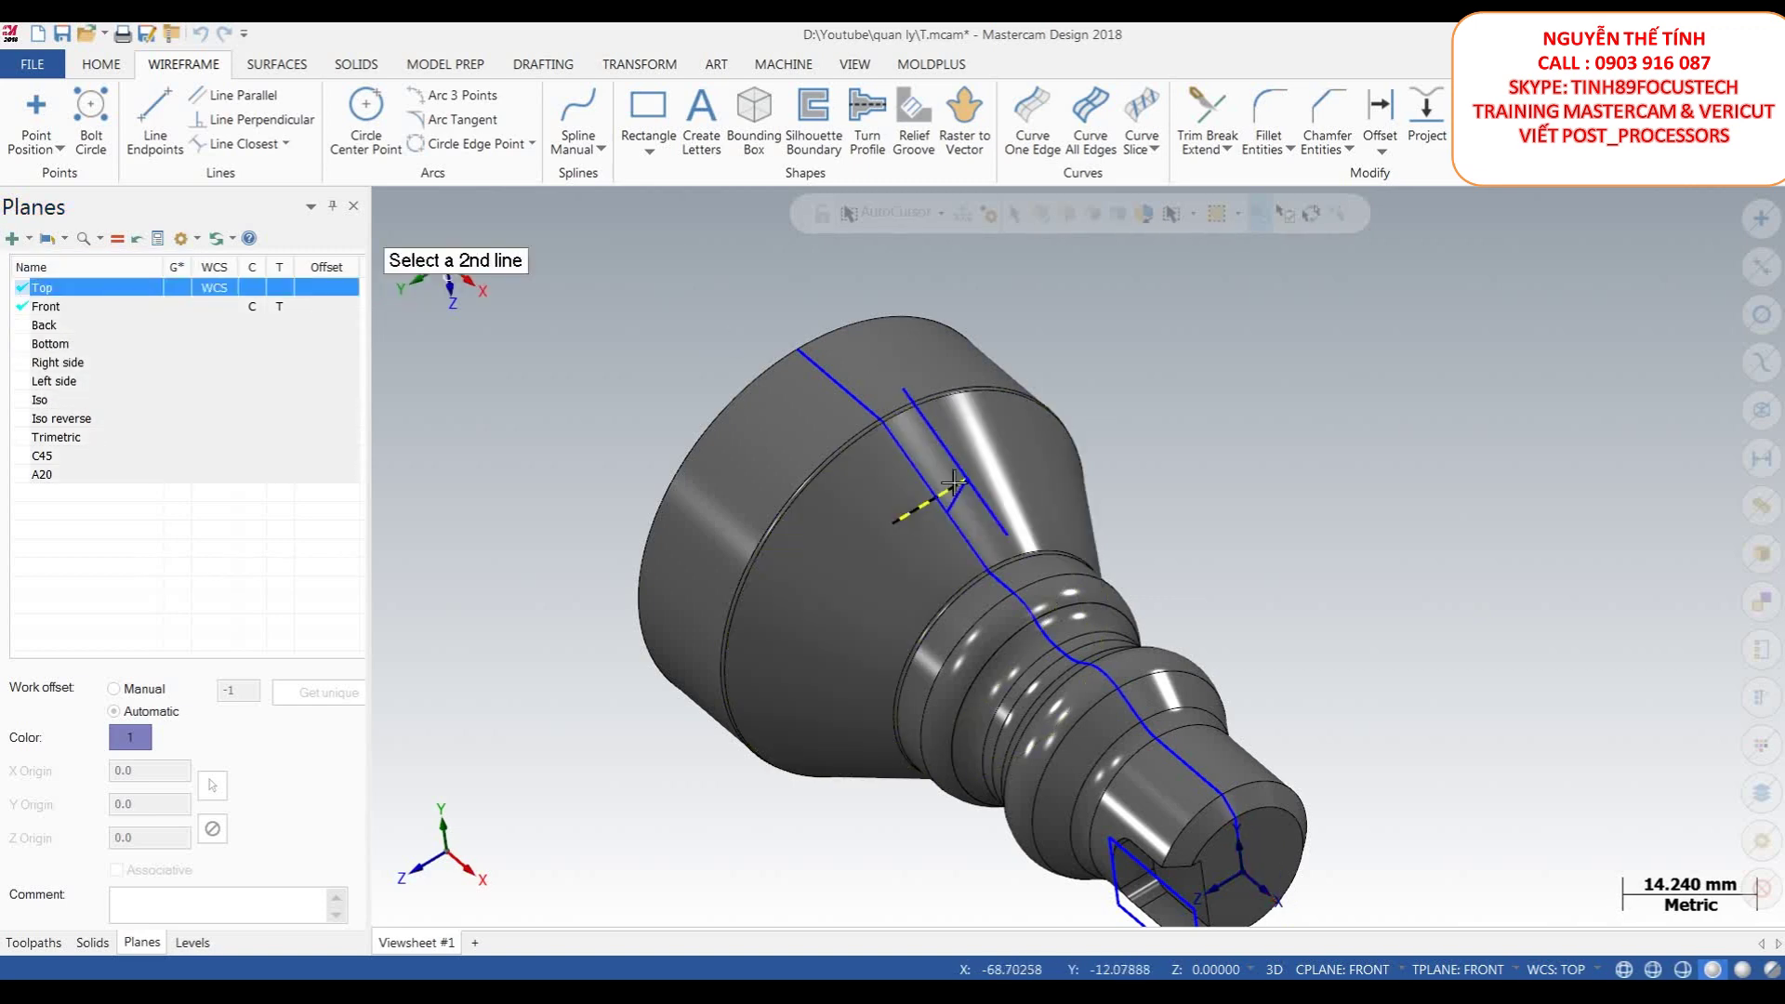
click(959, 468)
middle_drag(960, 467, 1007, 431)
scroll(1007, 431, up, 2)
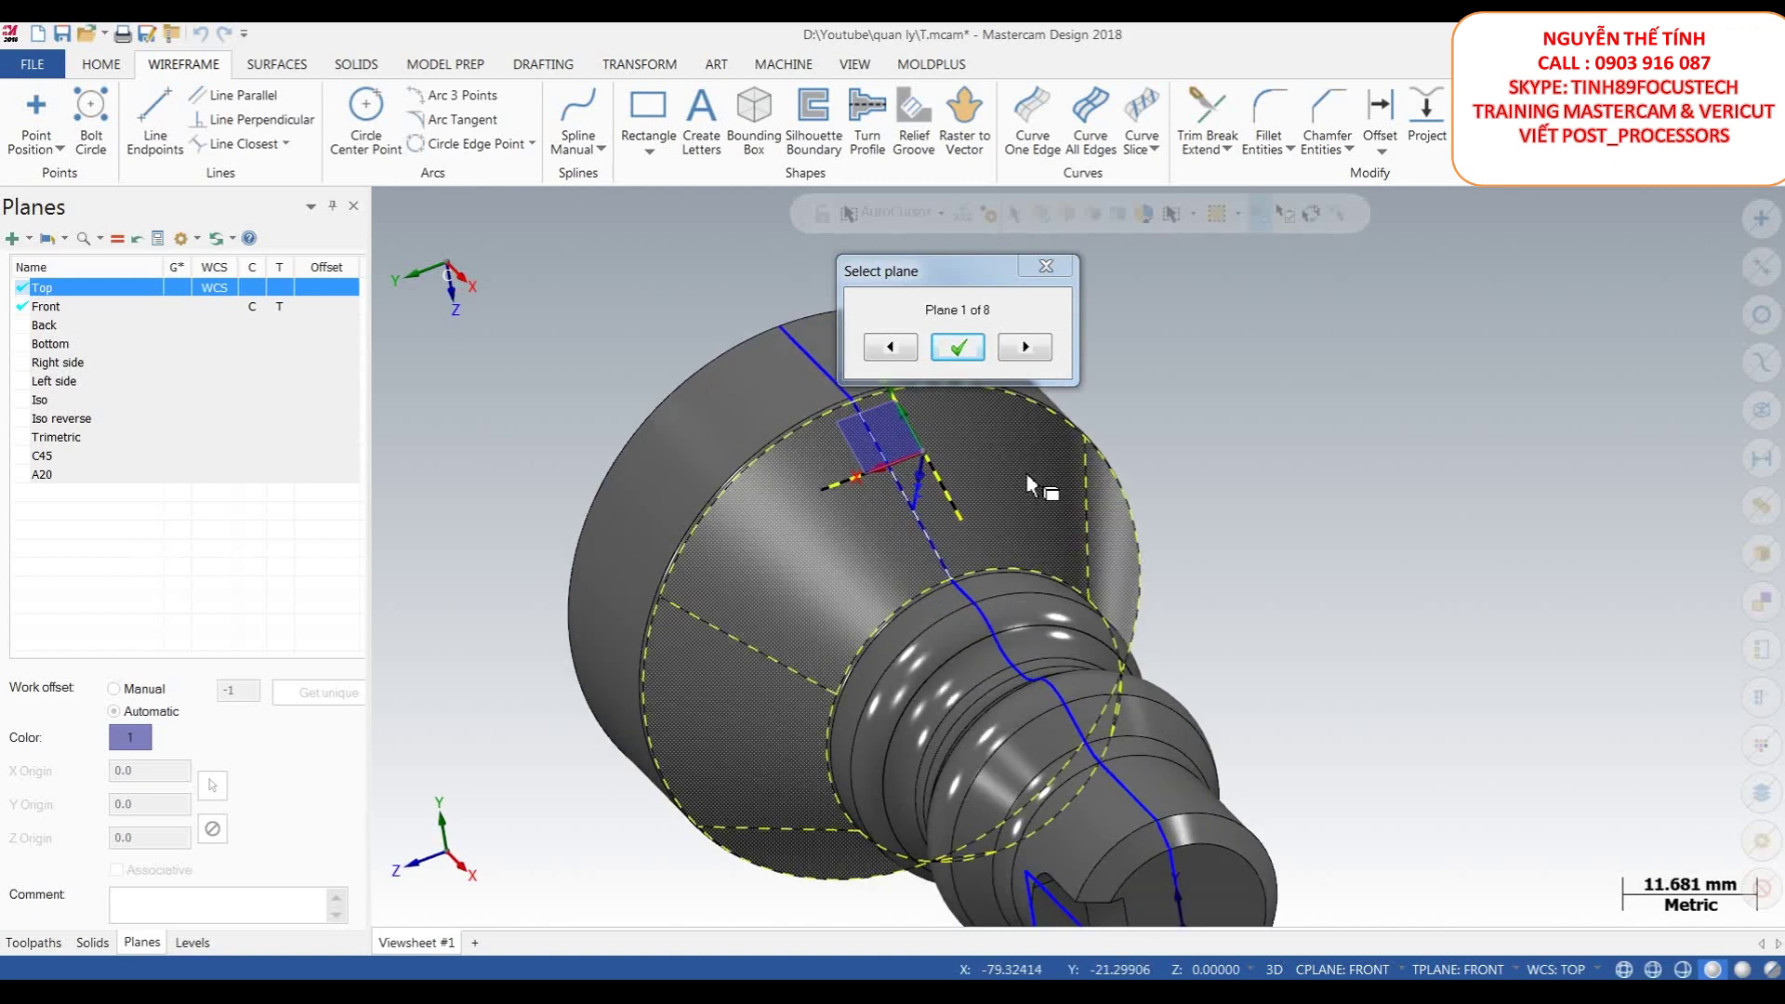
- Choose plane orientation 5 of 8, with Z pointing outward from the cone, and accept it
click(1026, 347)
click(1027, 347)
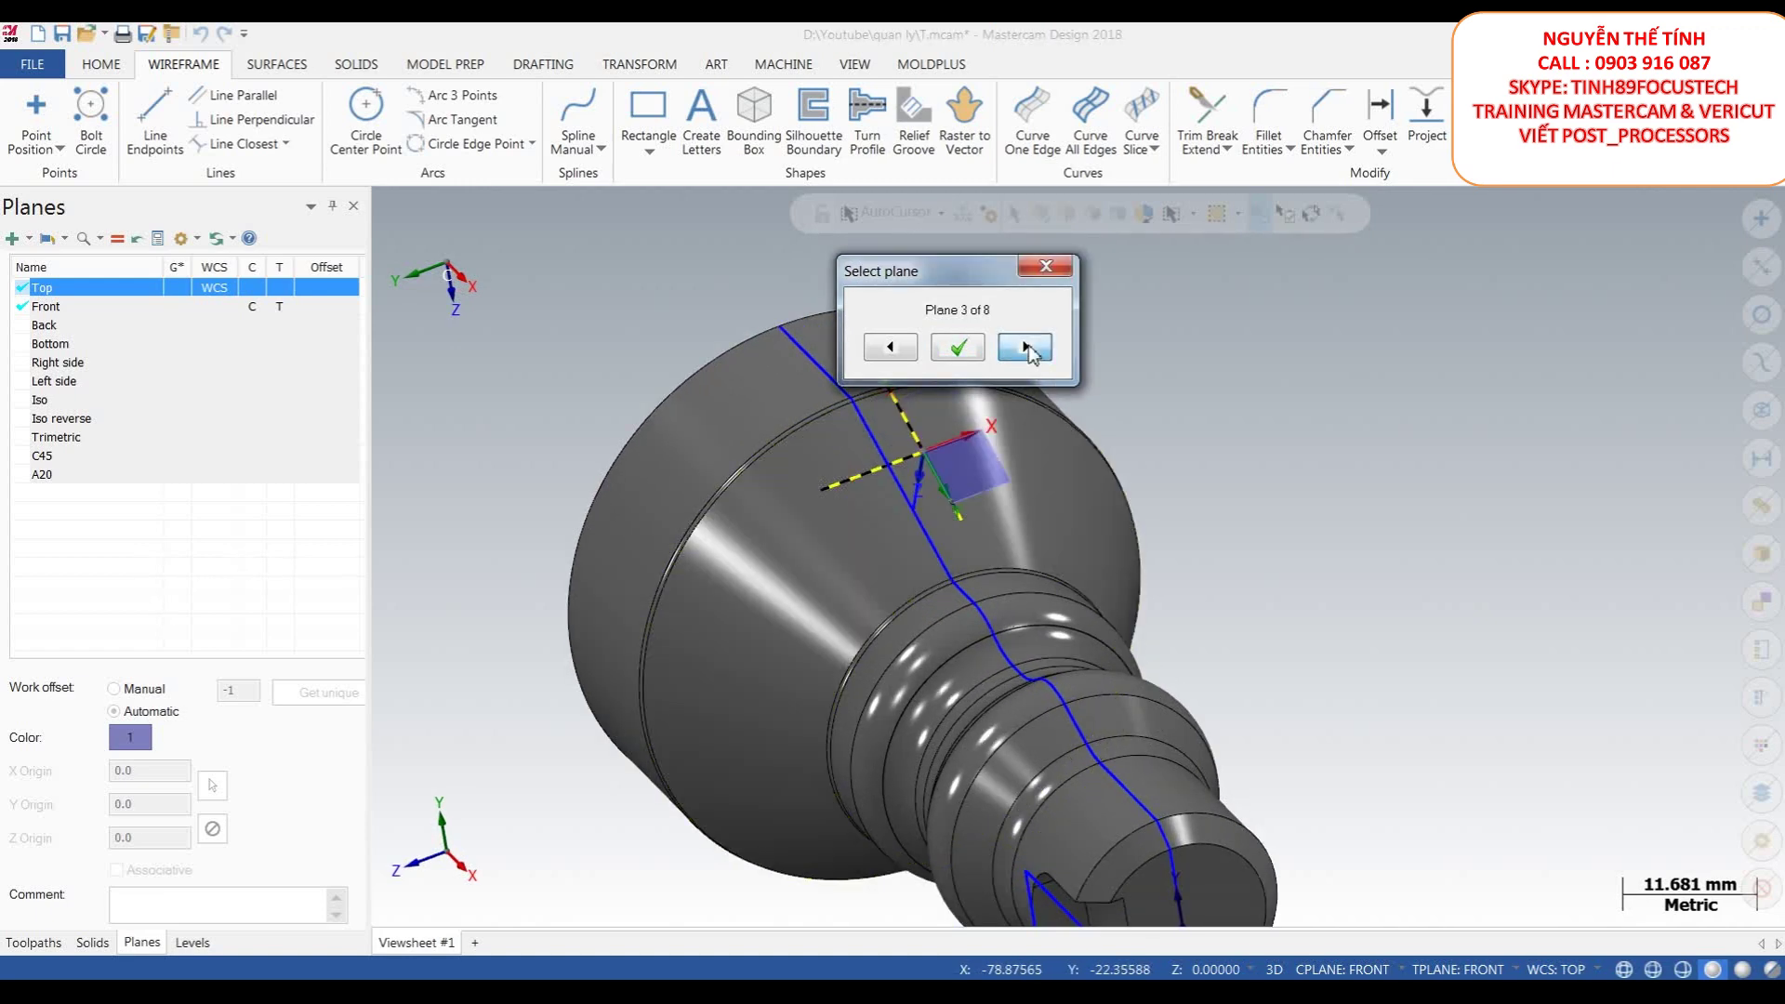
click(1027, 347)
click(1026, 346)
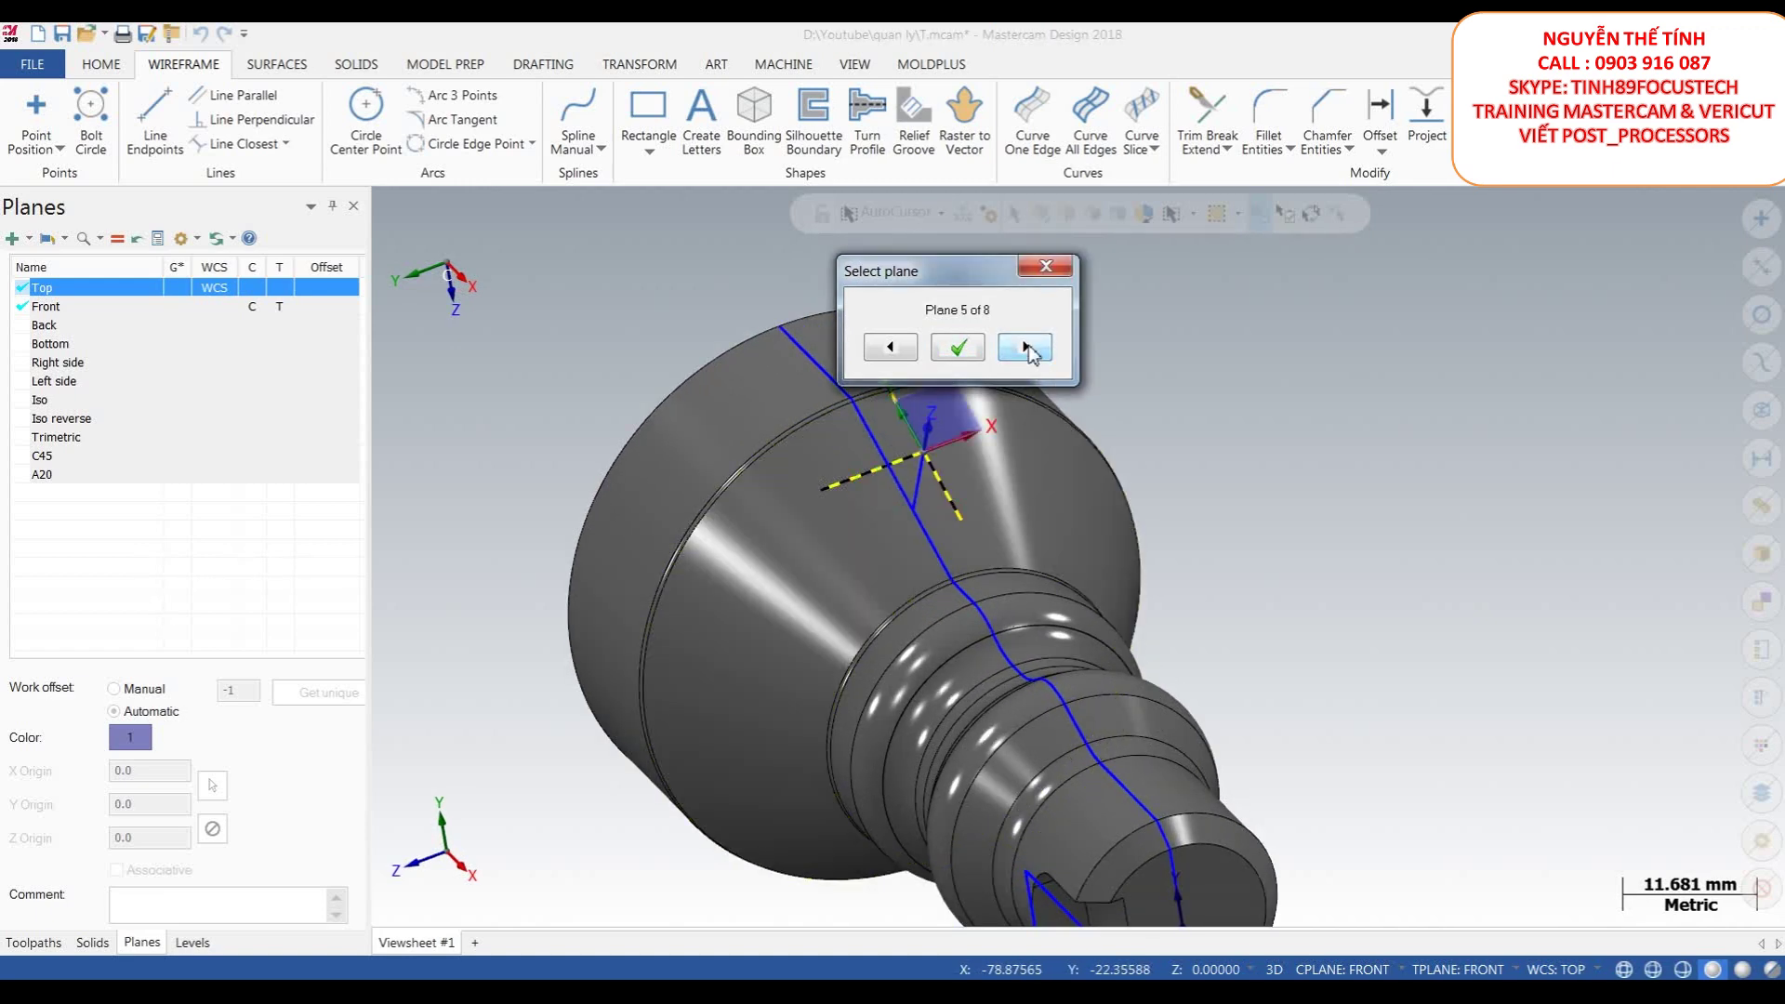
scroll(930, 549, down, 2)
middle_drag(1135, 499, 980, 372)
click(958, 347)
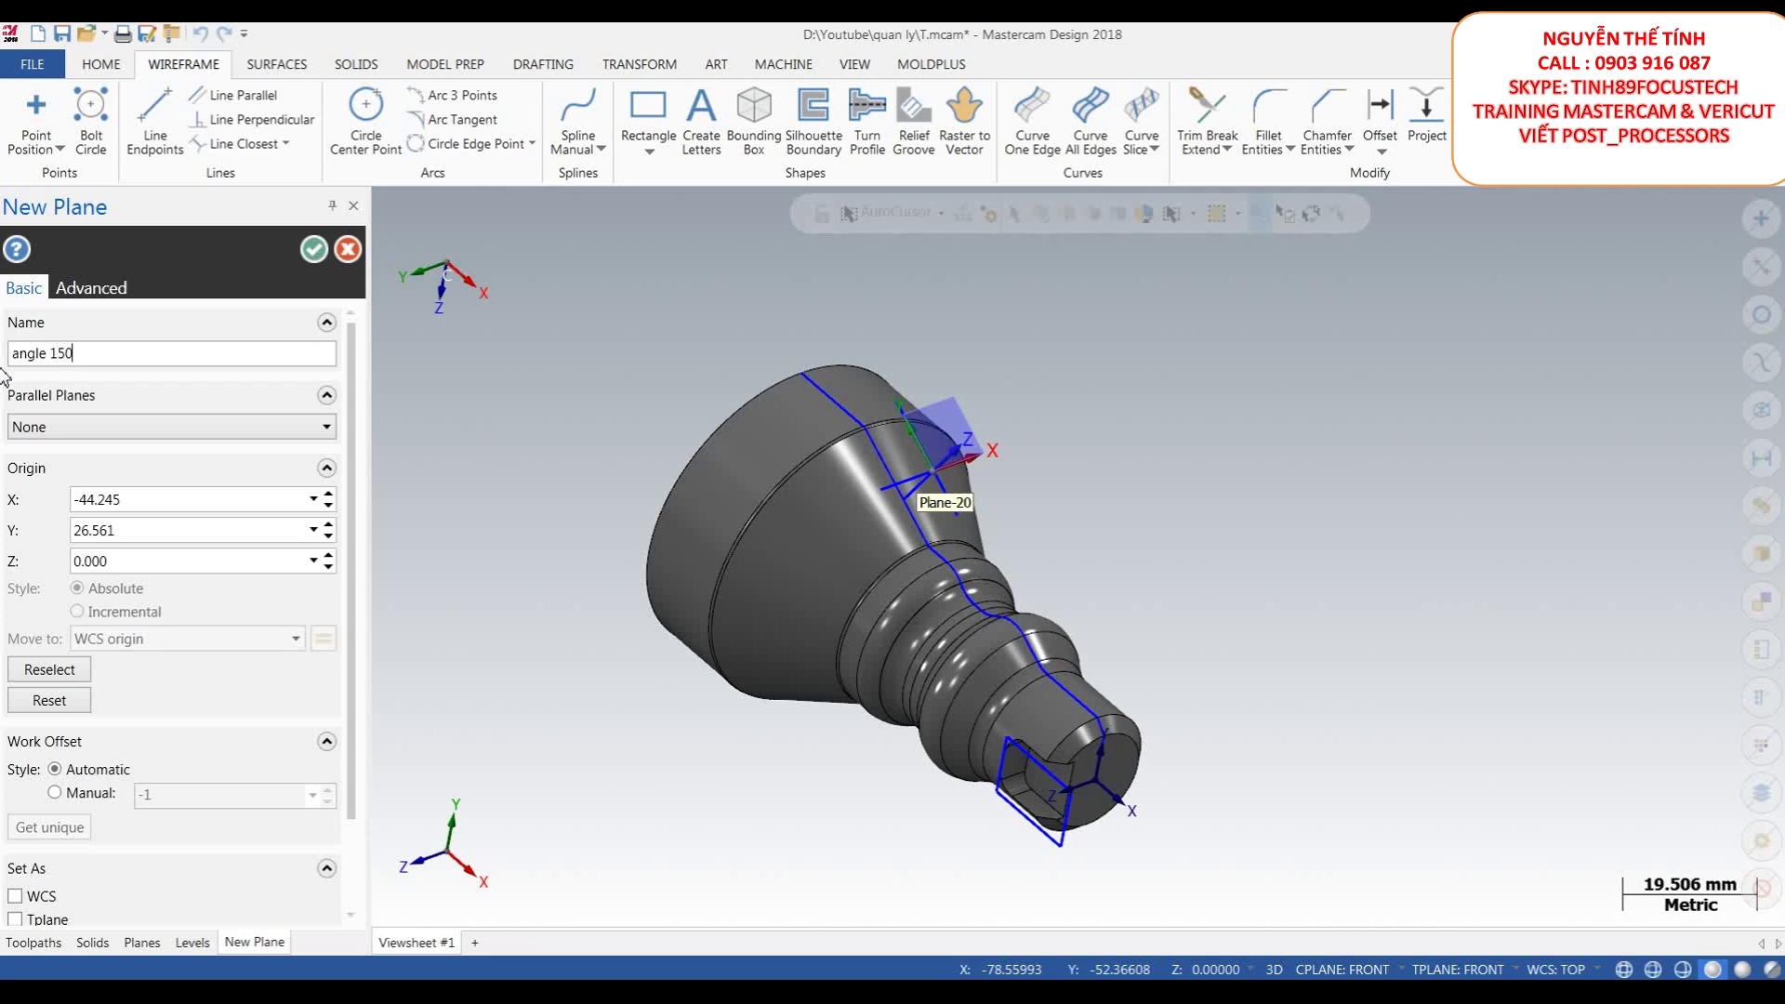
- Name the new plane "angle 150" and make it the WCS, construction plane and tool plane
click(313, 251)
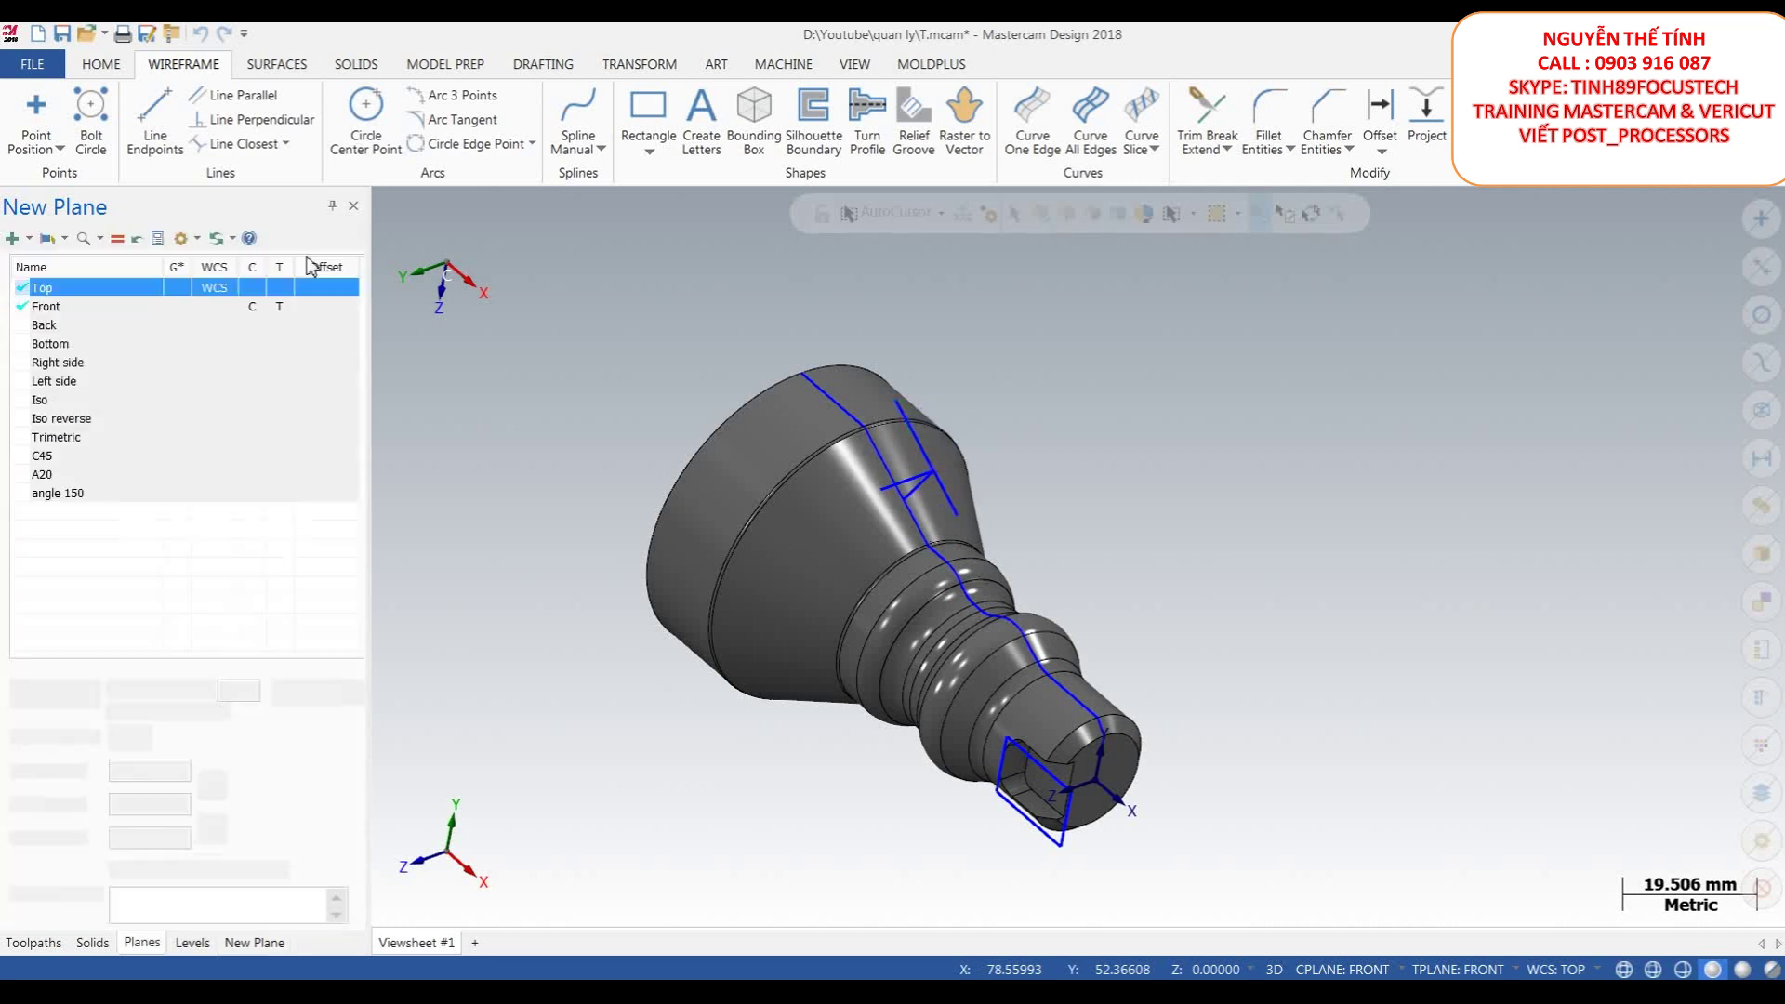
click(131, 495)
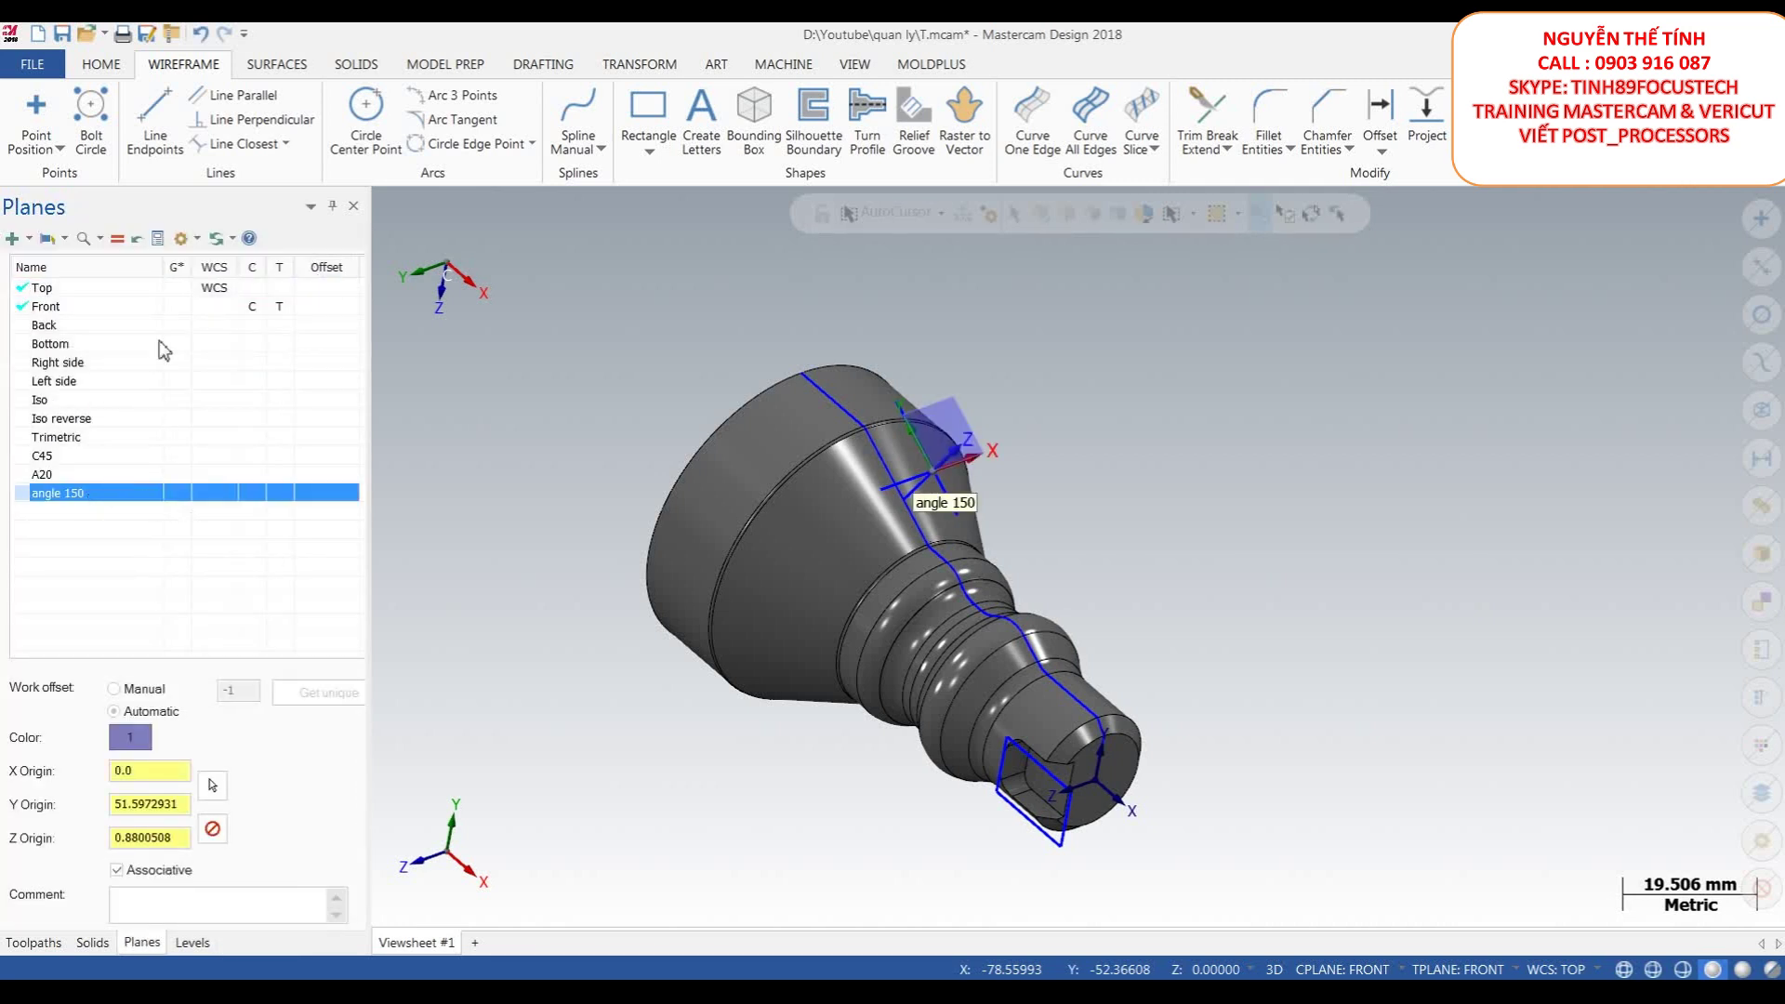
click(117, 238)
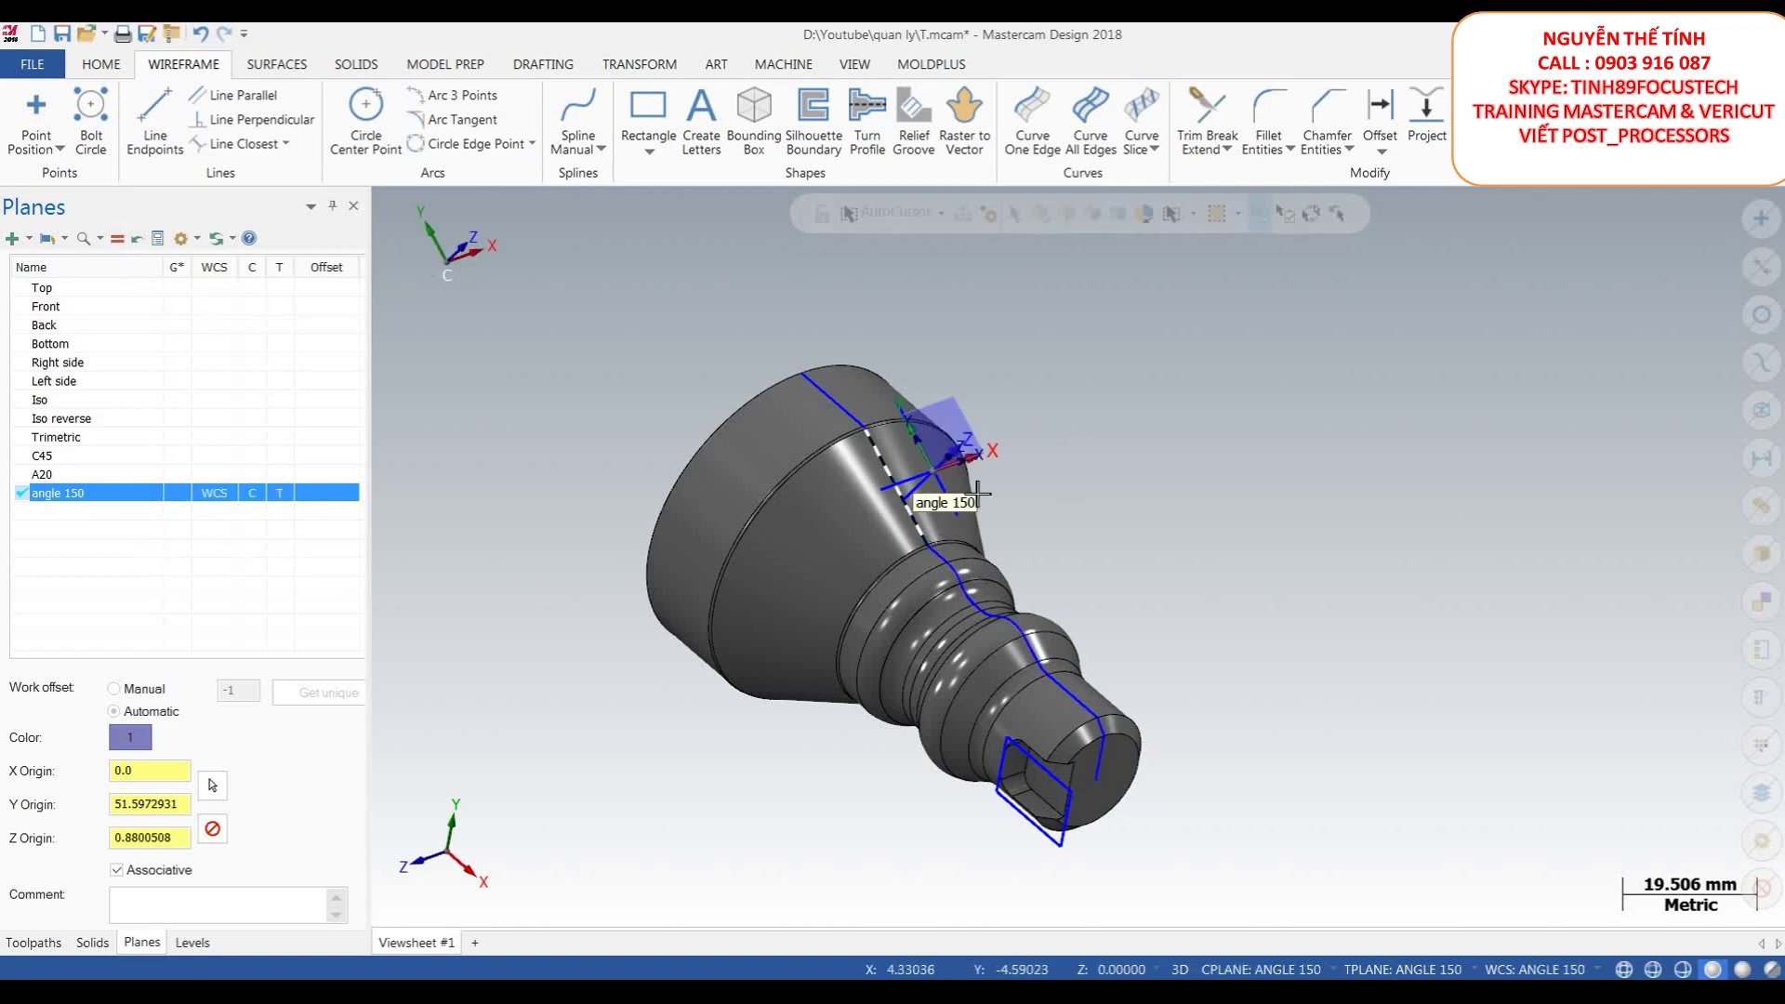
- Select the reference lines above the cone and delete only the non-associative ones
scroll(976, 493, up, 2)
click(1131, 422)
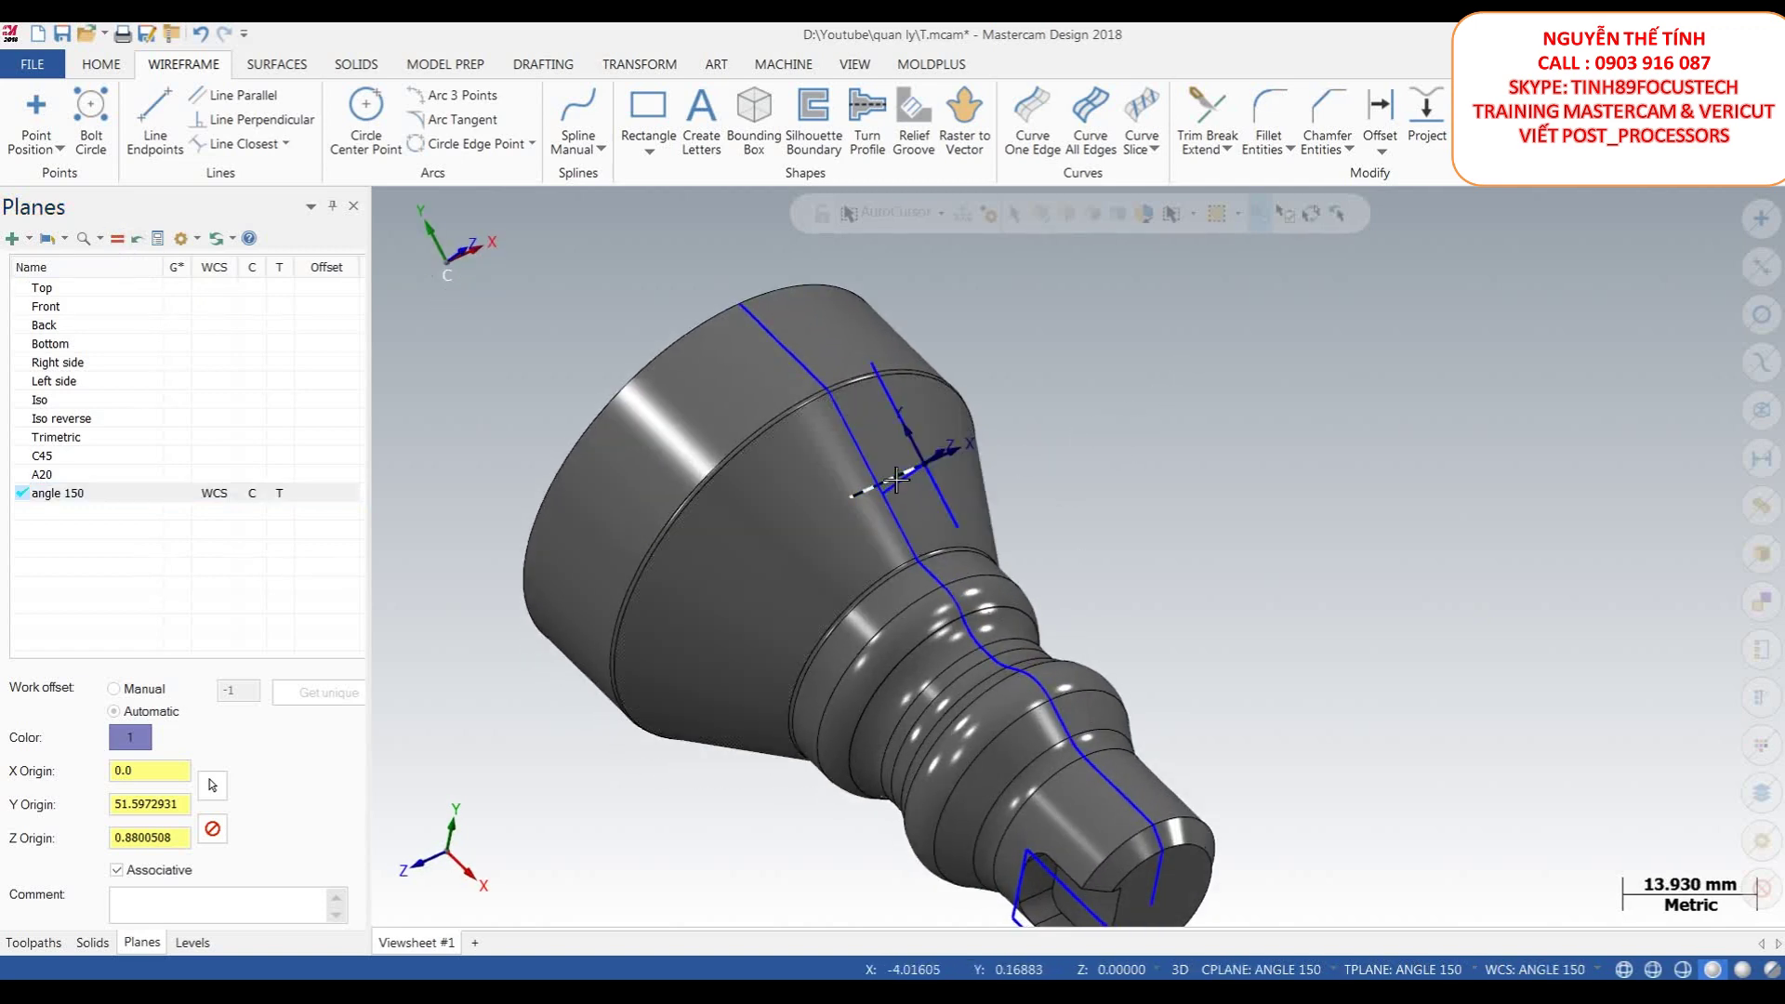
right_click(1086, 403)
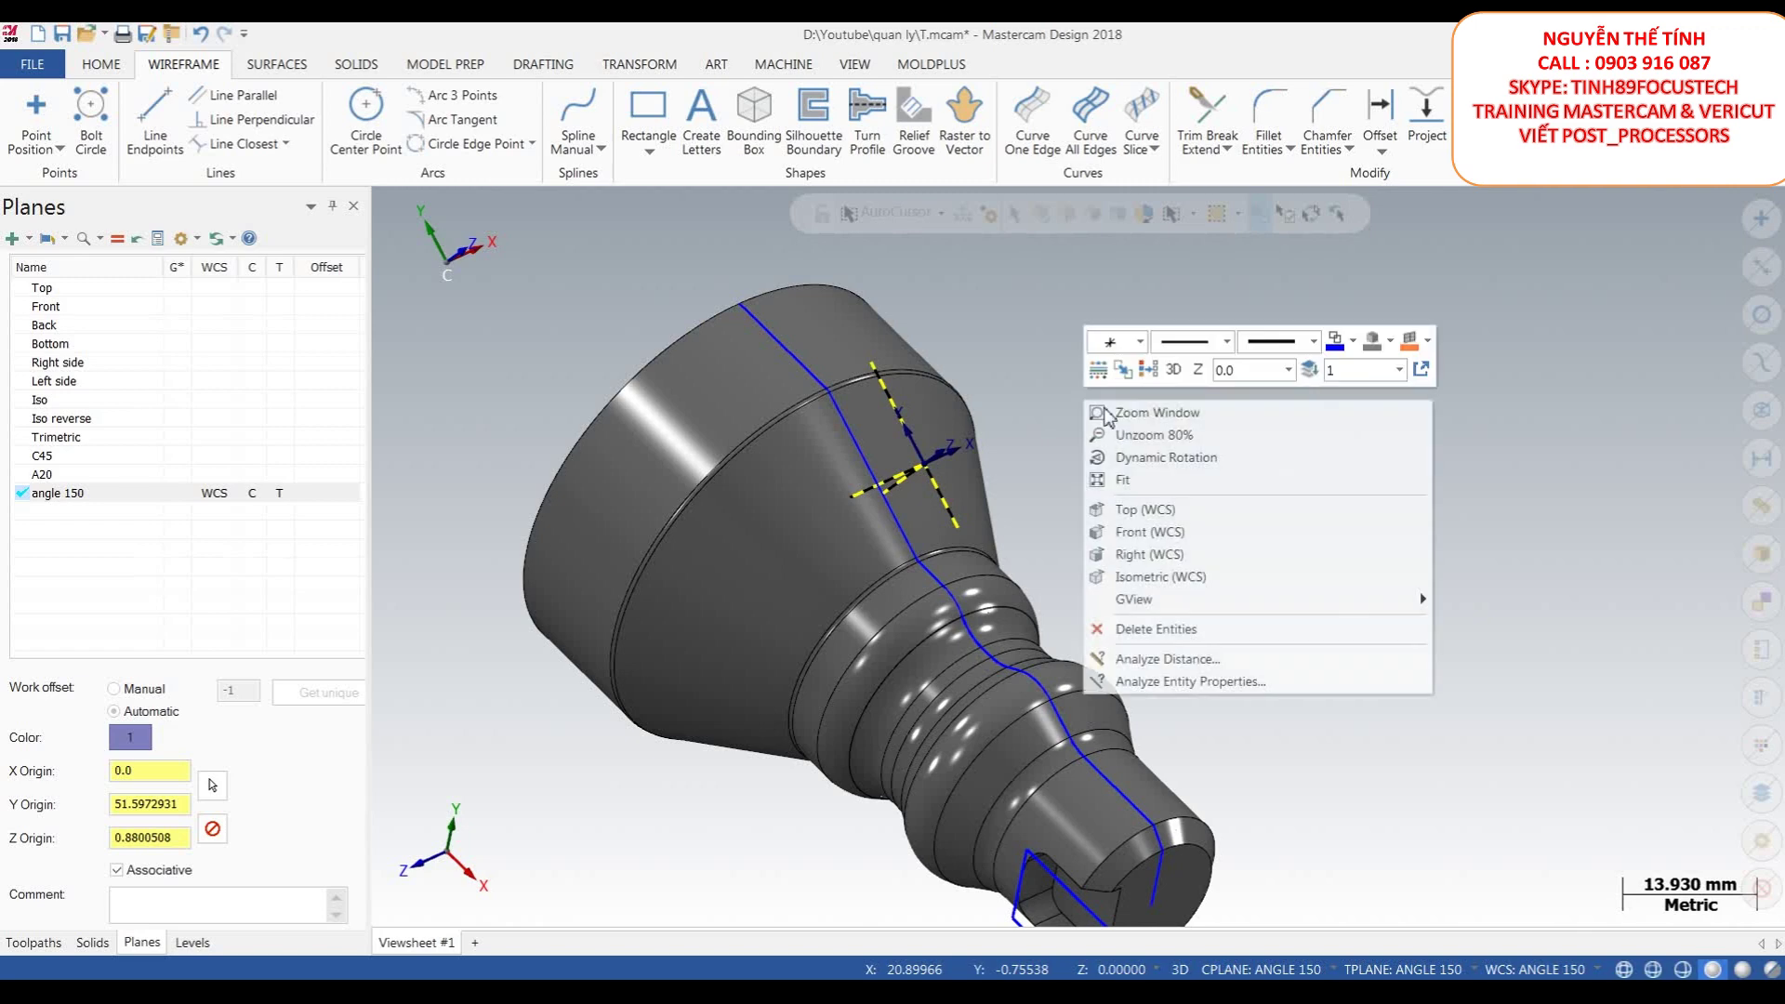
click(1258, 638)
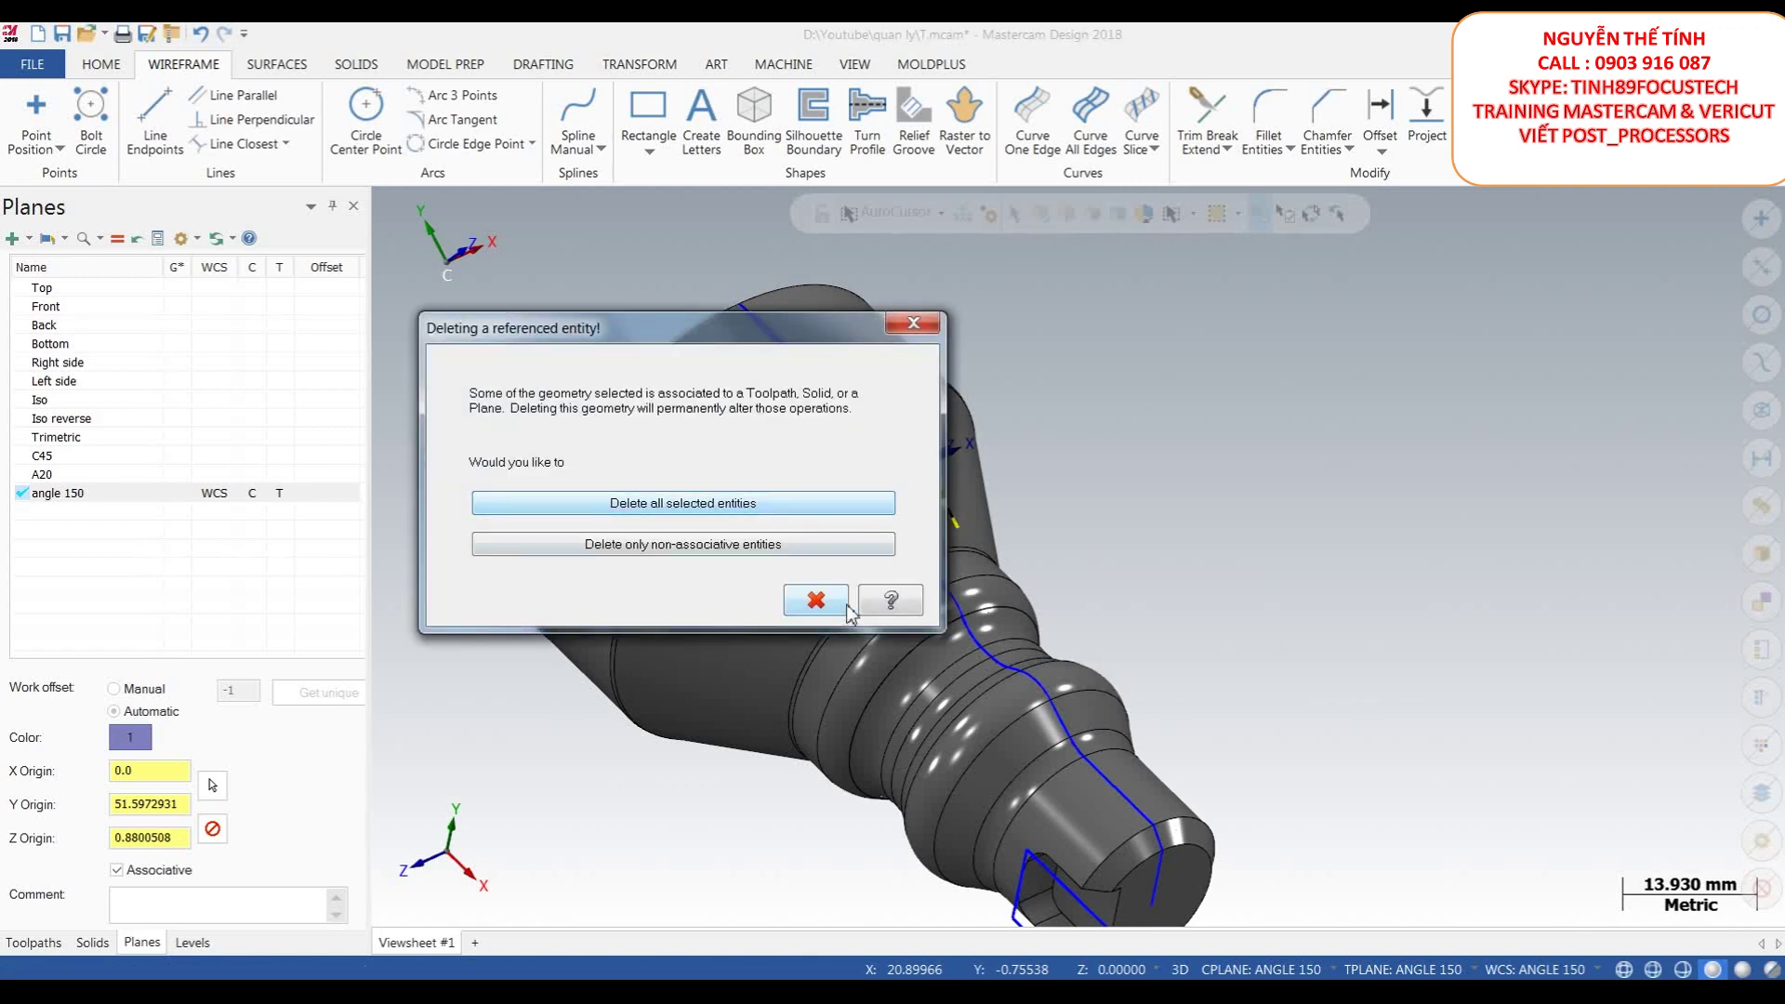
click(683, 544)
scroll(1141, 482, down, 3)
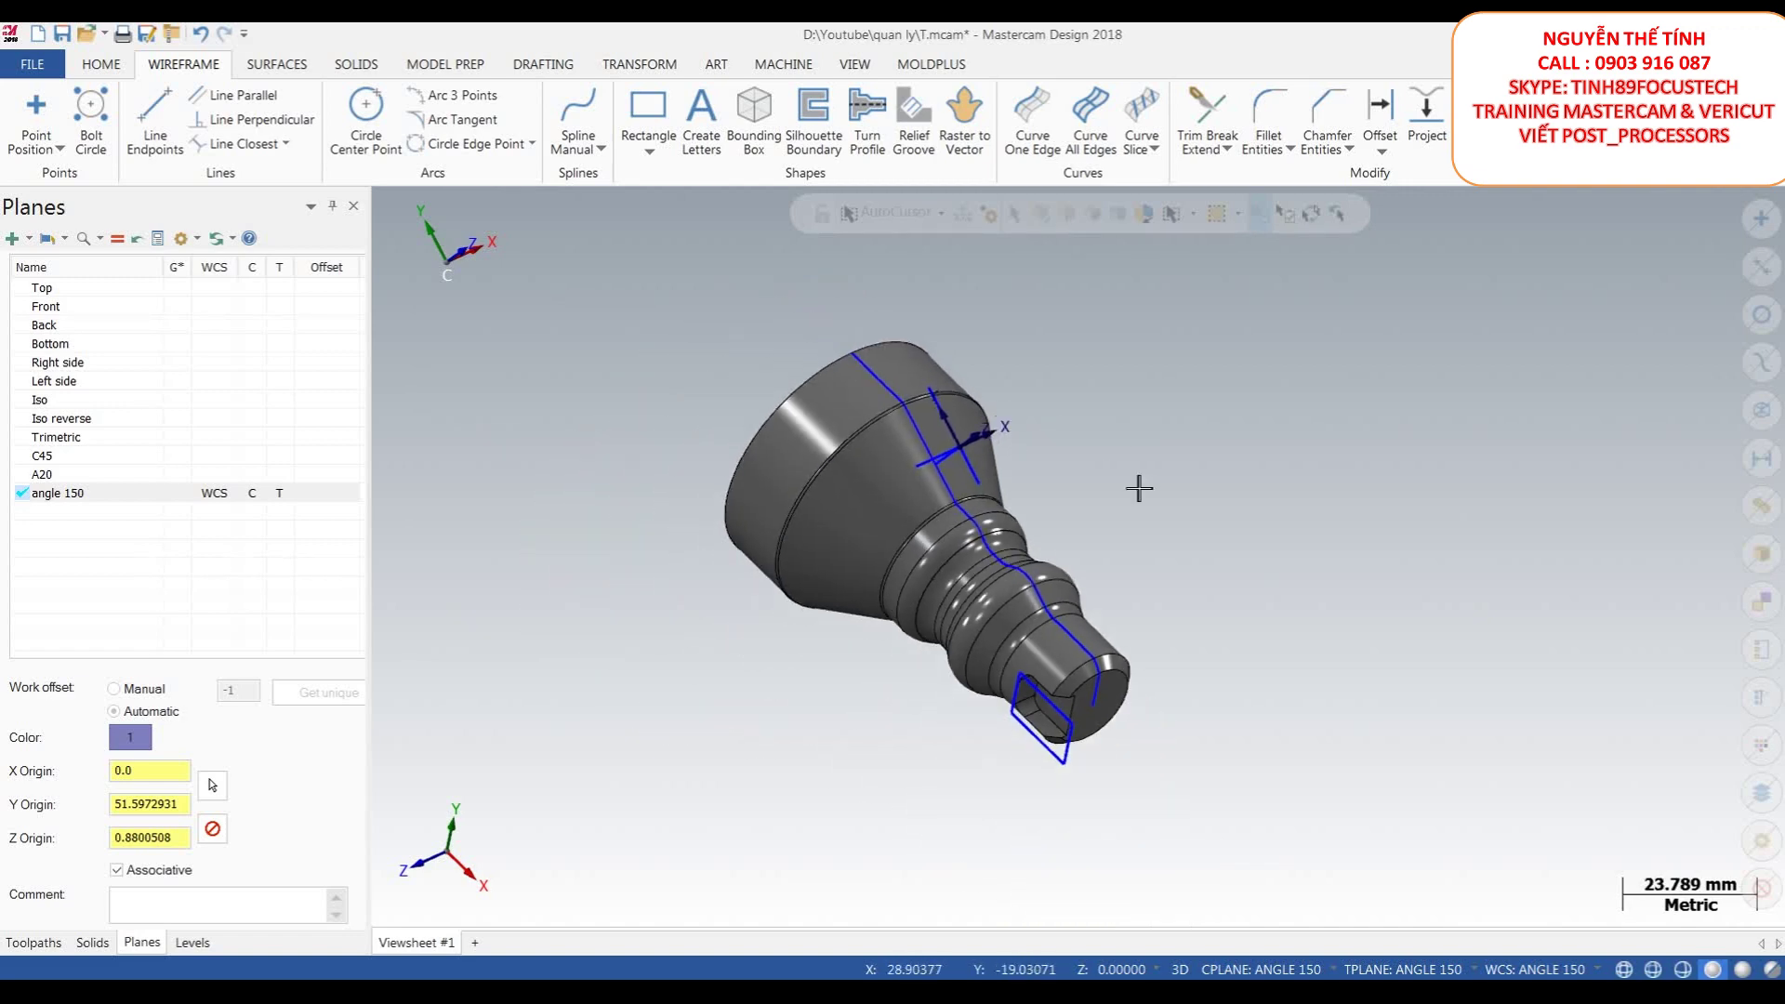
- Select all entities of colour 9 (blue) and move them to level 2
middle_drag(1144, 478, 1174, 476)
click(1760, 746)
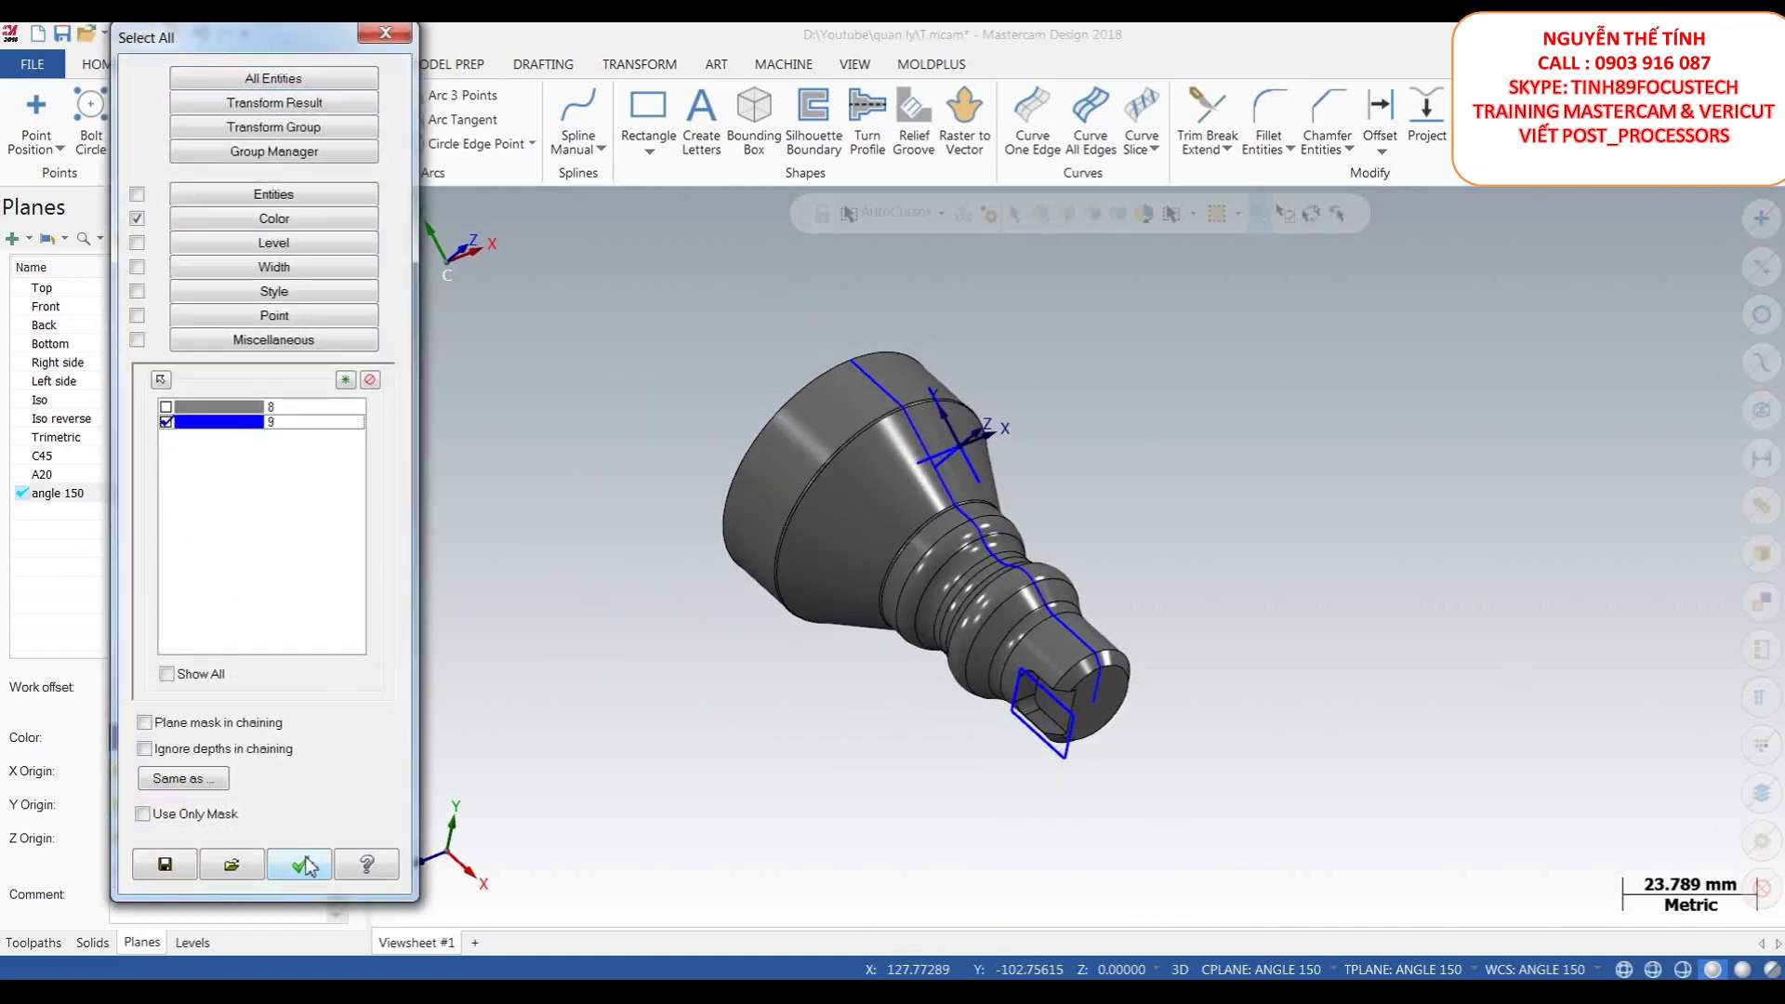
click(306, 867)
right_click(1332, 407)
click(1554, 374)
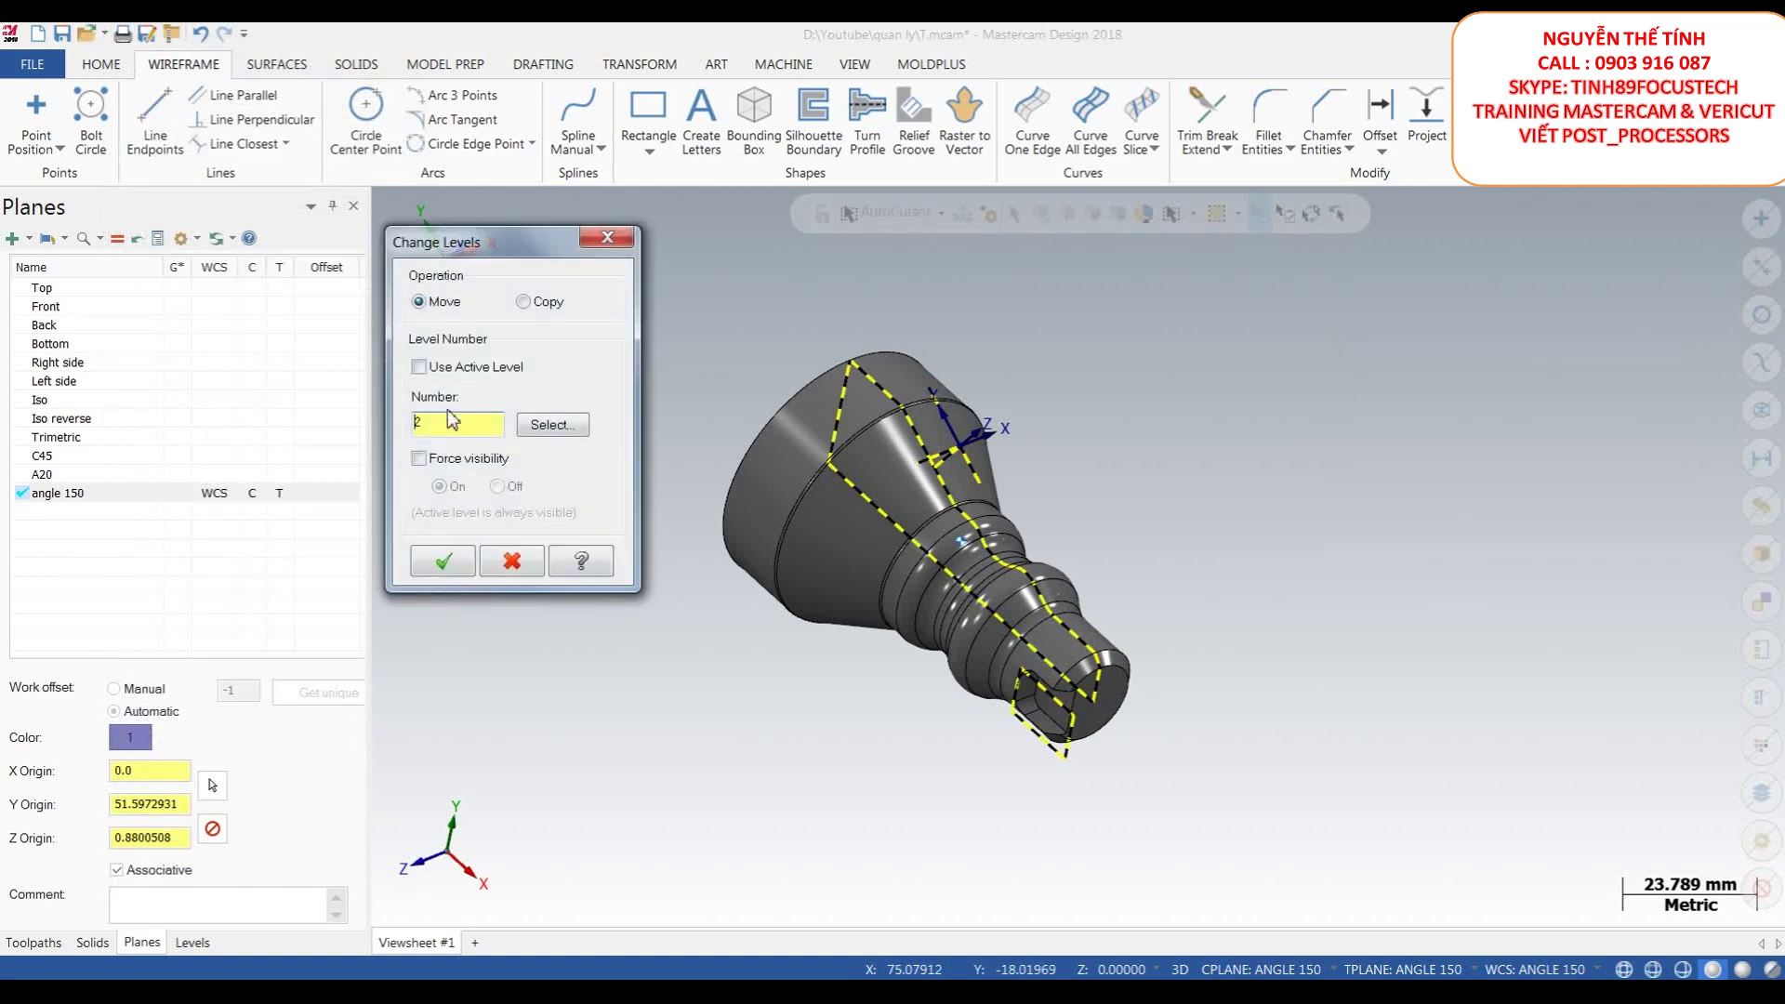
click(443, 561)
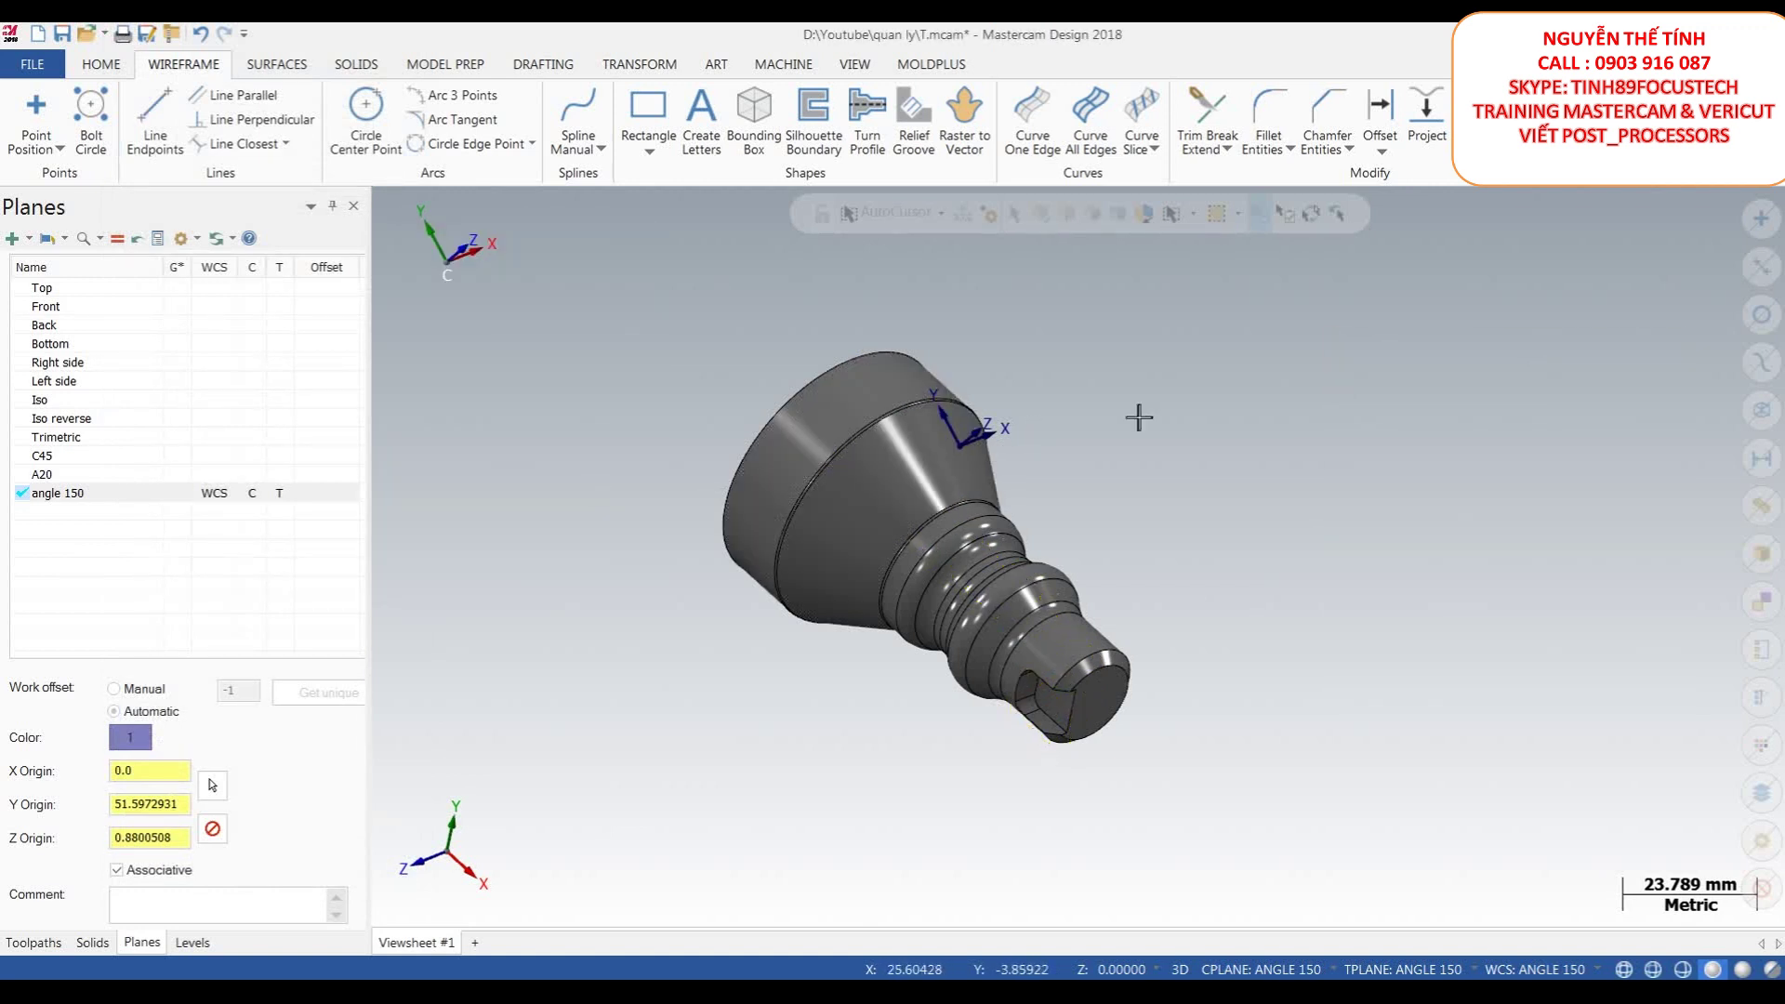
- In the top view of the angle 150 plane, place an obround shape about 12.3 by 11 mm centred on the plane origin
right_click(1101, 283)
click(1188, 464)
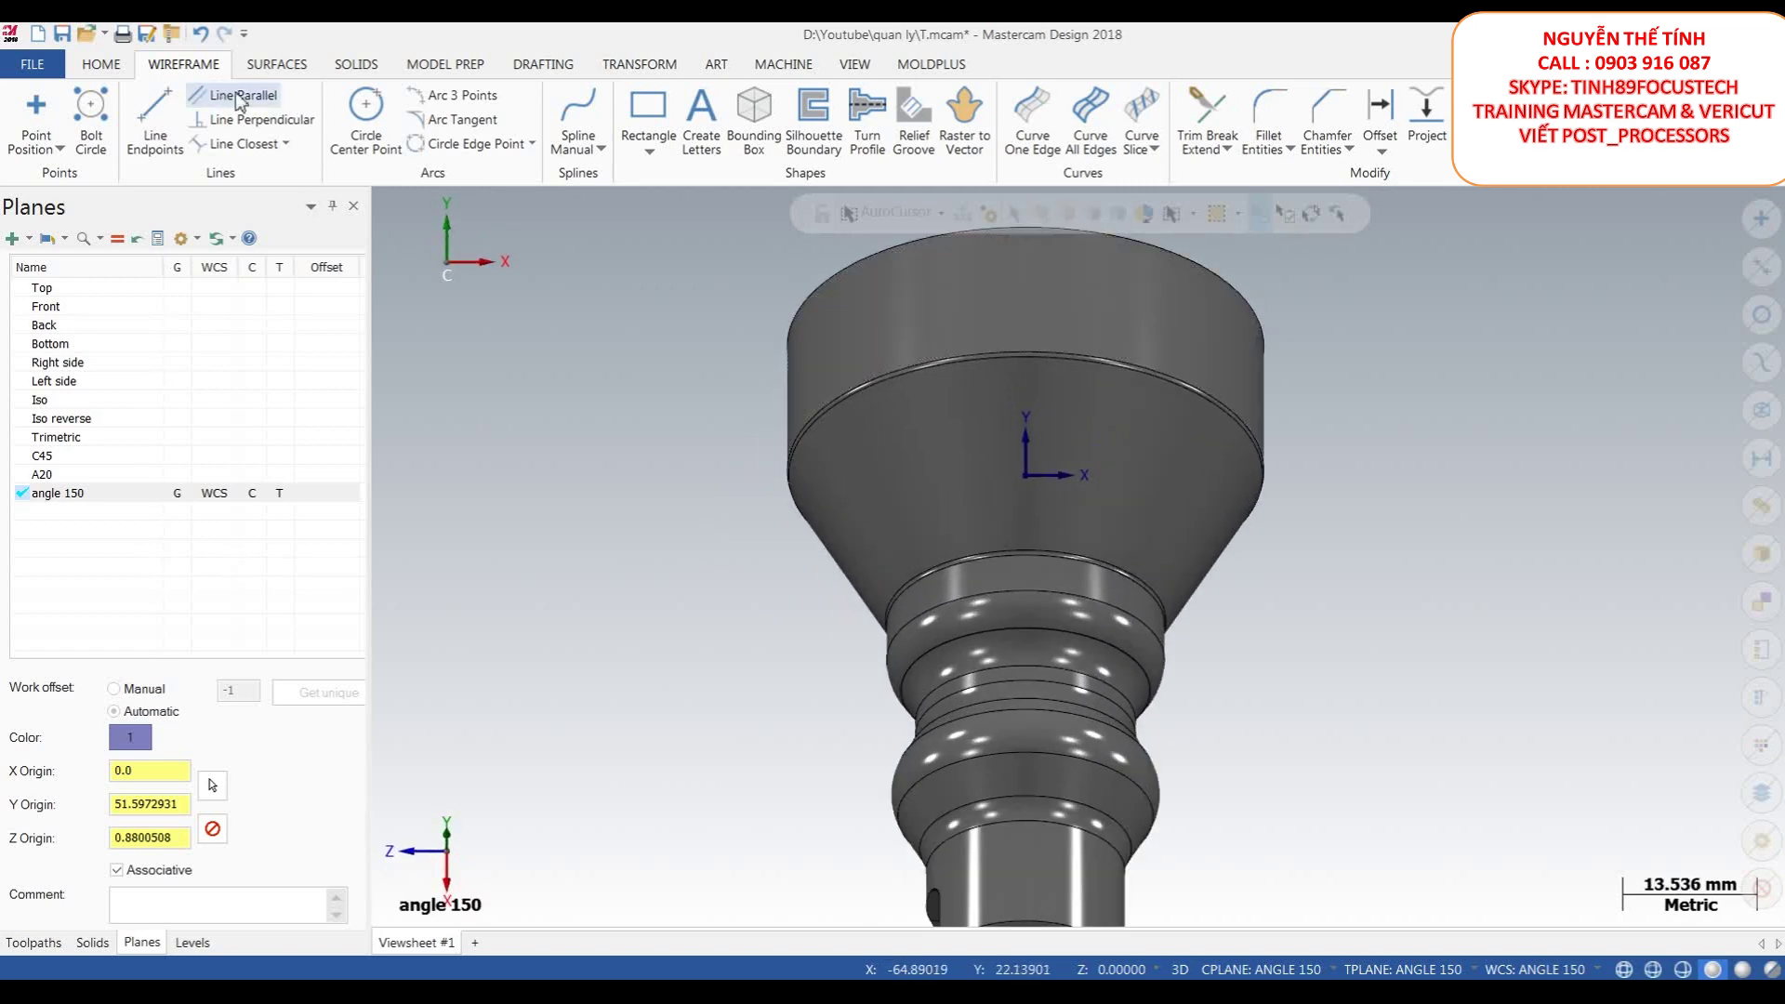
click(649, 151)
click(692, 199)
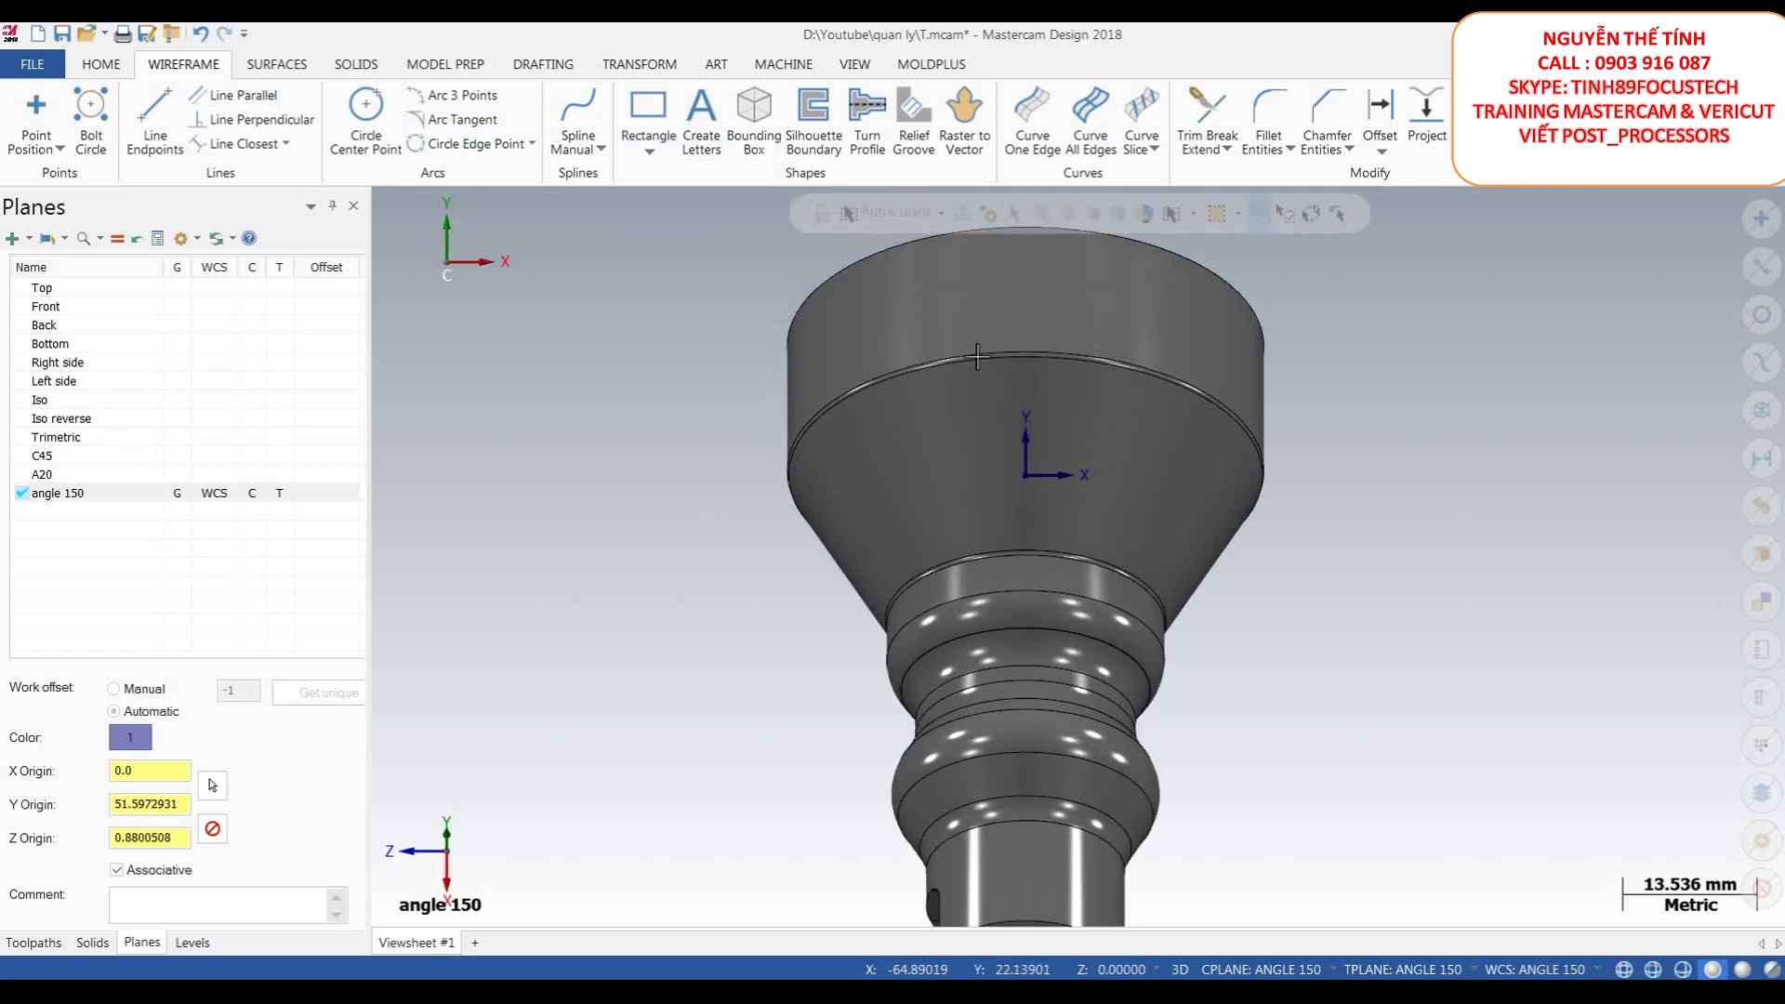
click(1030, 477)
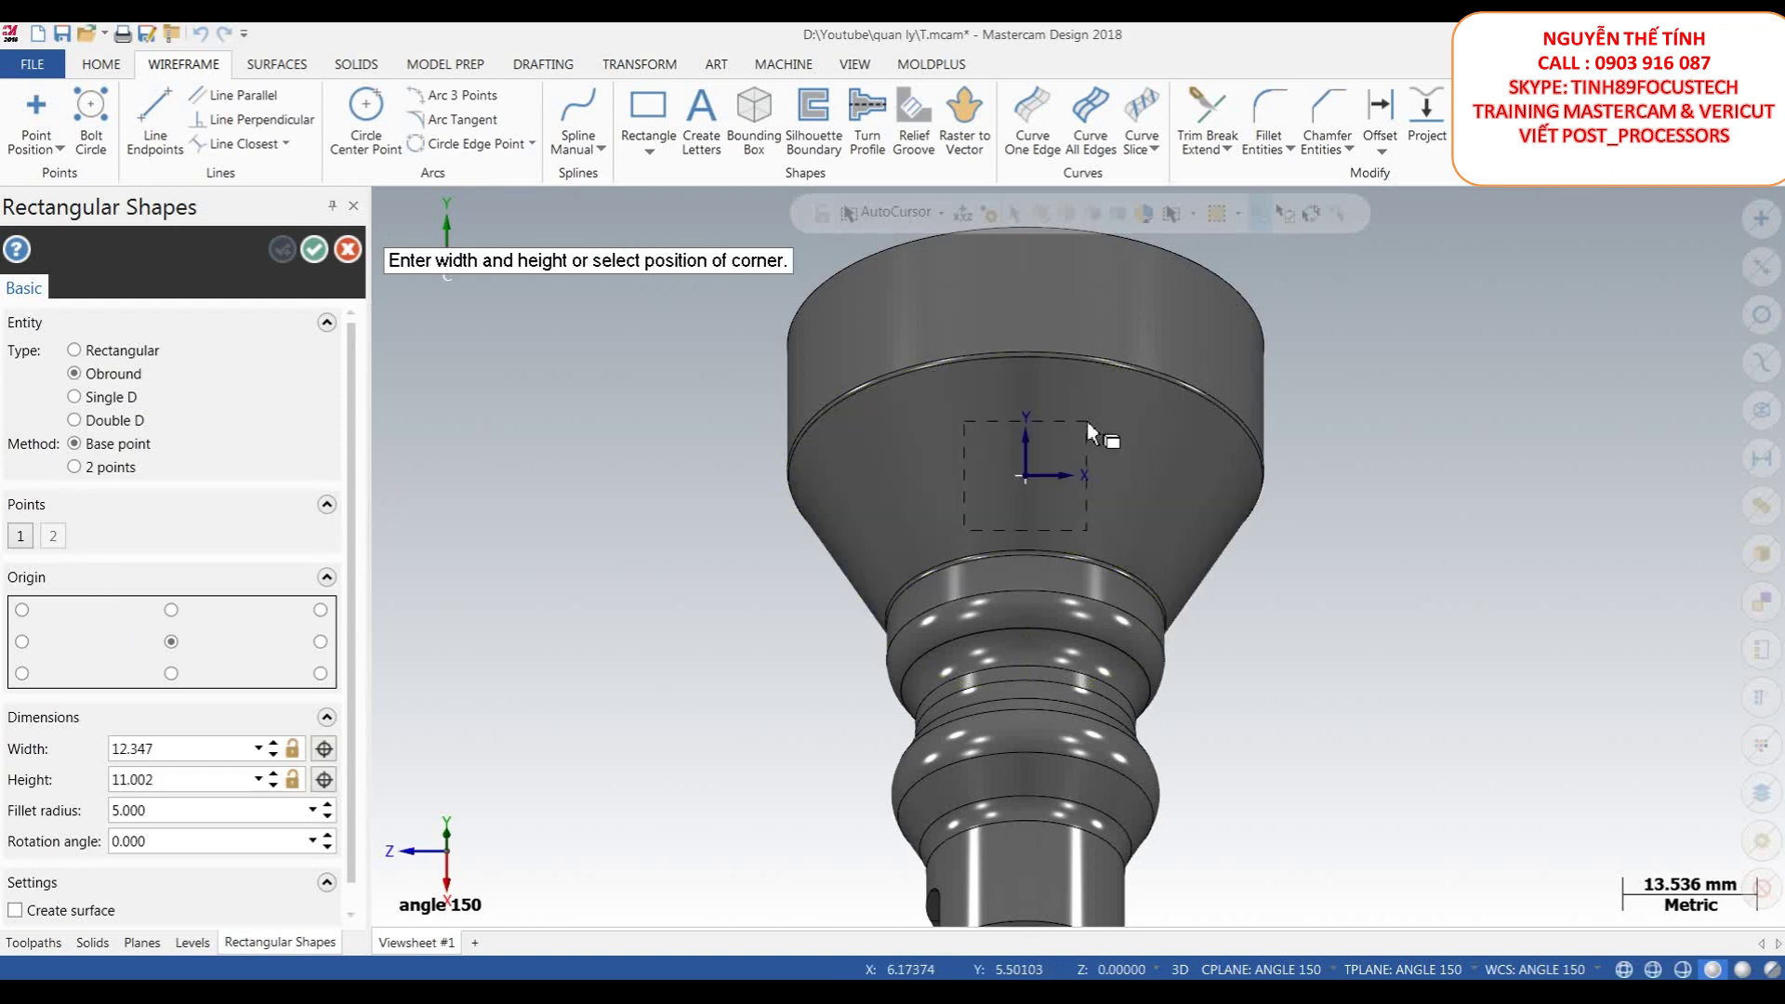
click(1094, 433)
scroll(990, 516, up, 3)
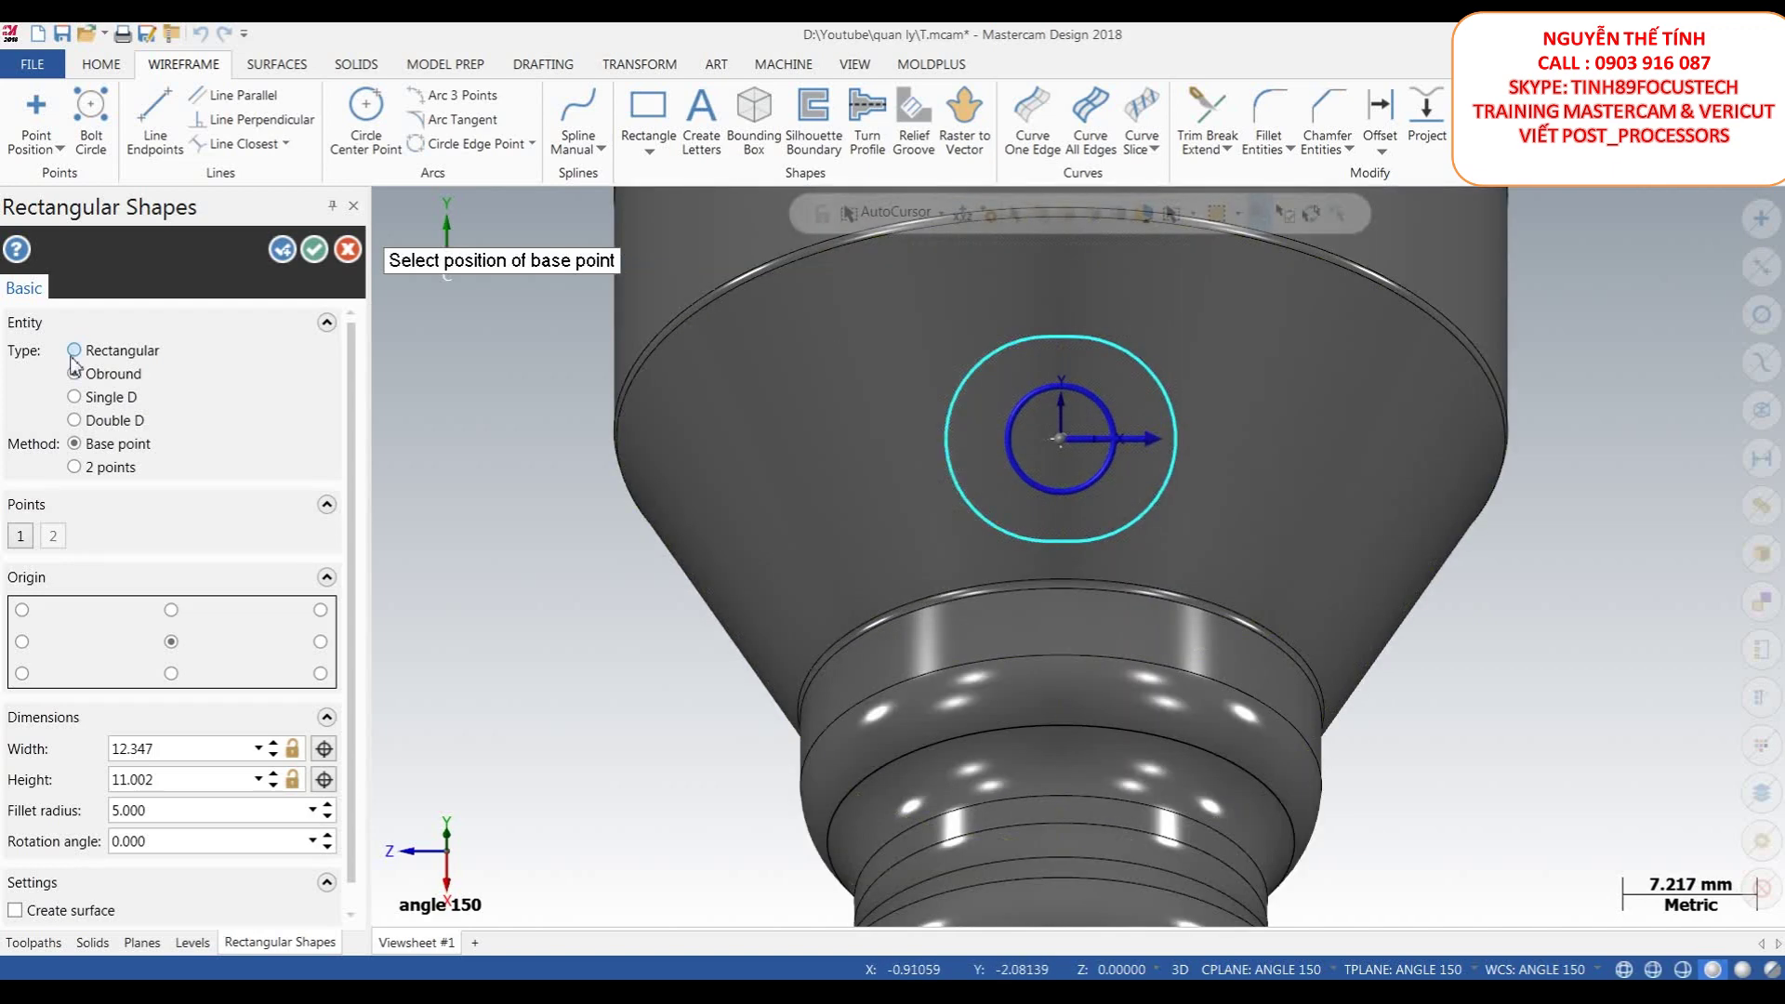
- Change the shape's type to Rectangular and set its fillet radius to 1 mm
scroll(1036, 422, down, 1)
scroll(827, 403, up, 1)
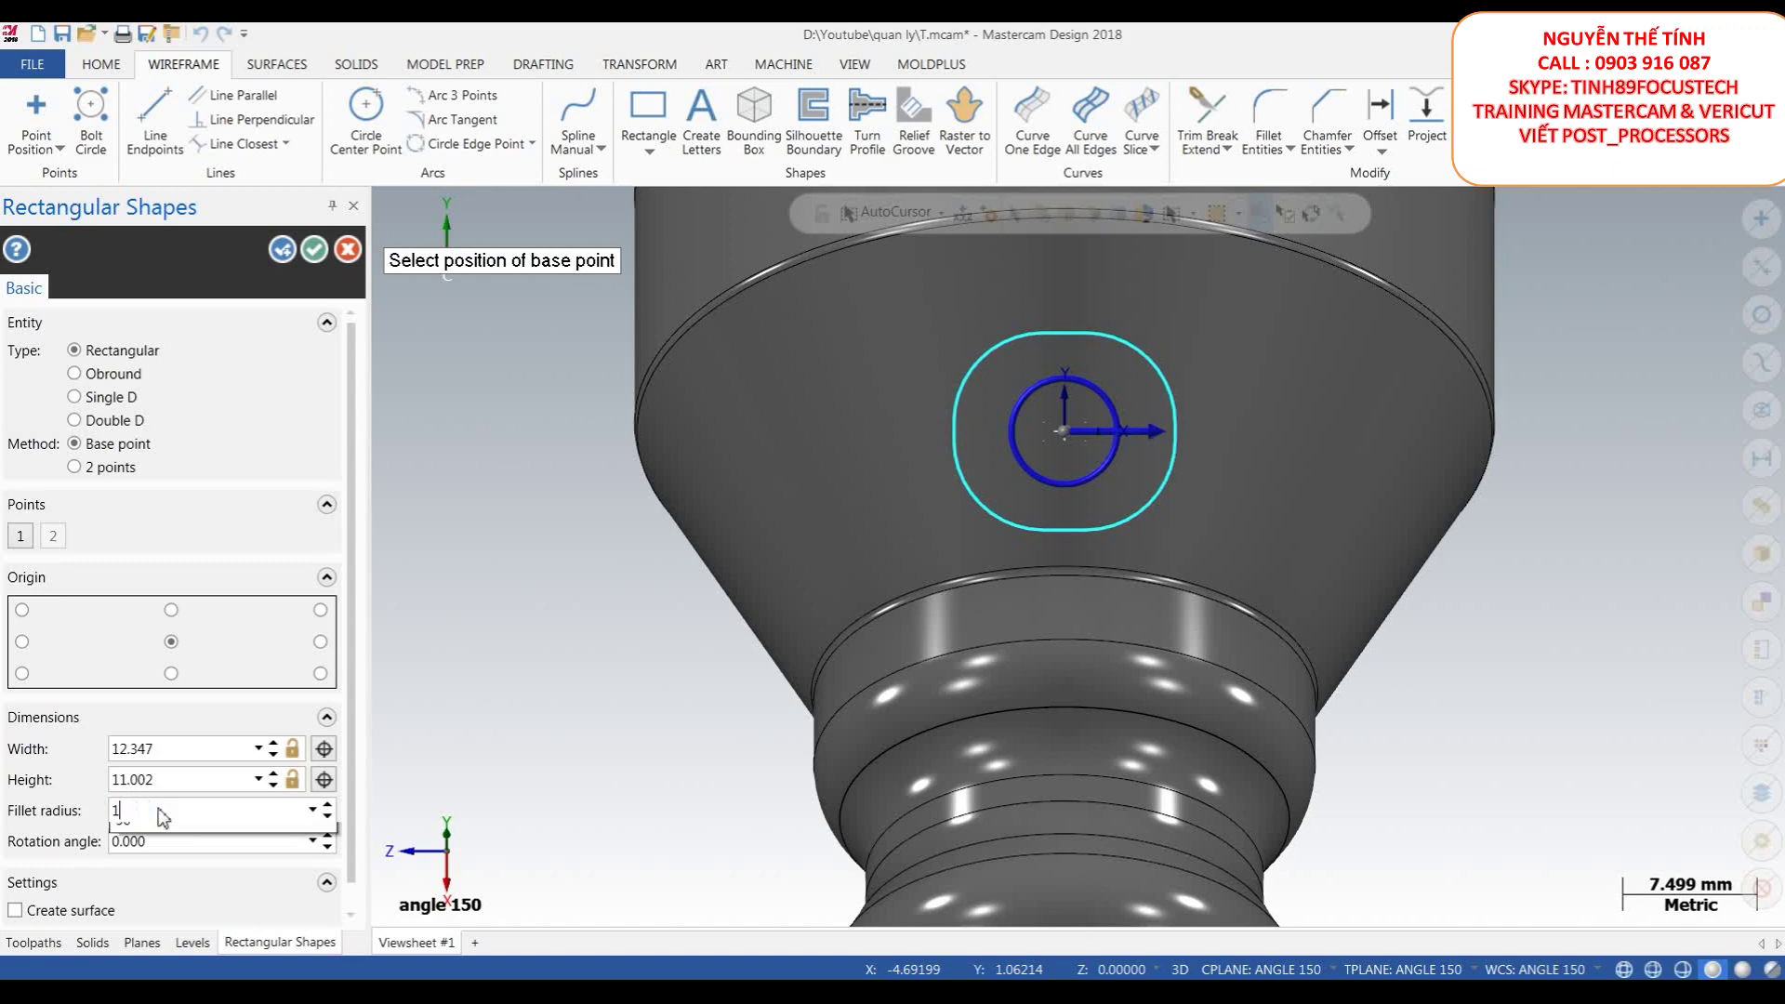
key(Tab)
scroll(1113, 331, down, 2)
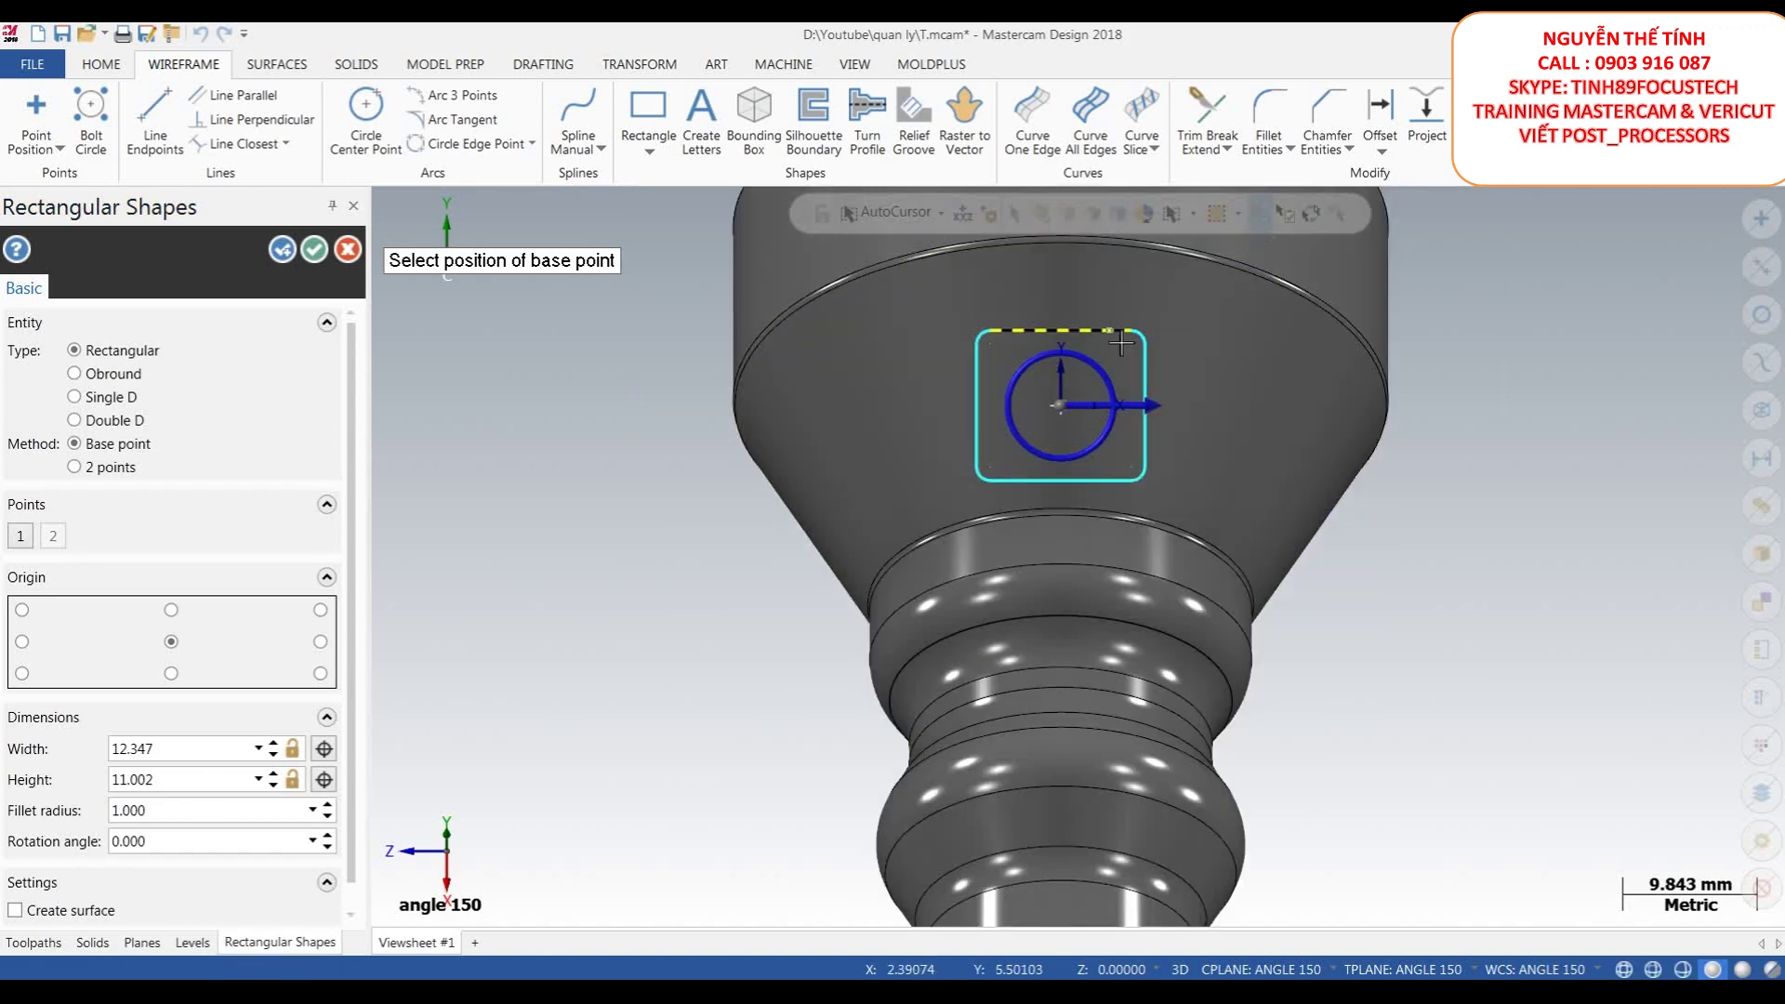
scroll(1121, 335, up, 1)
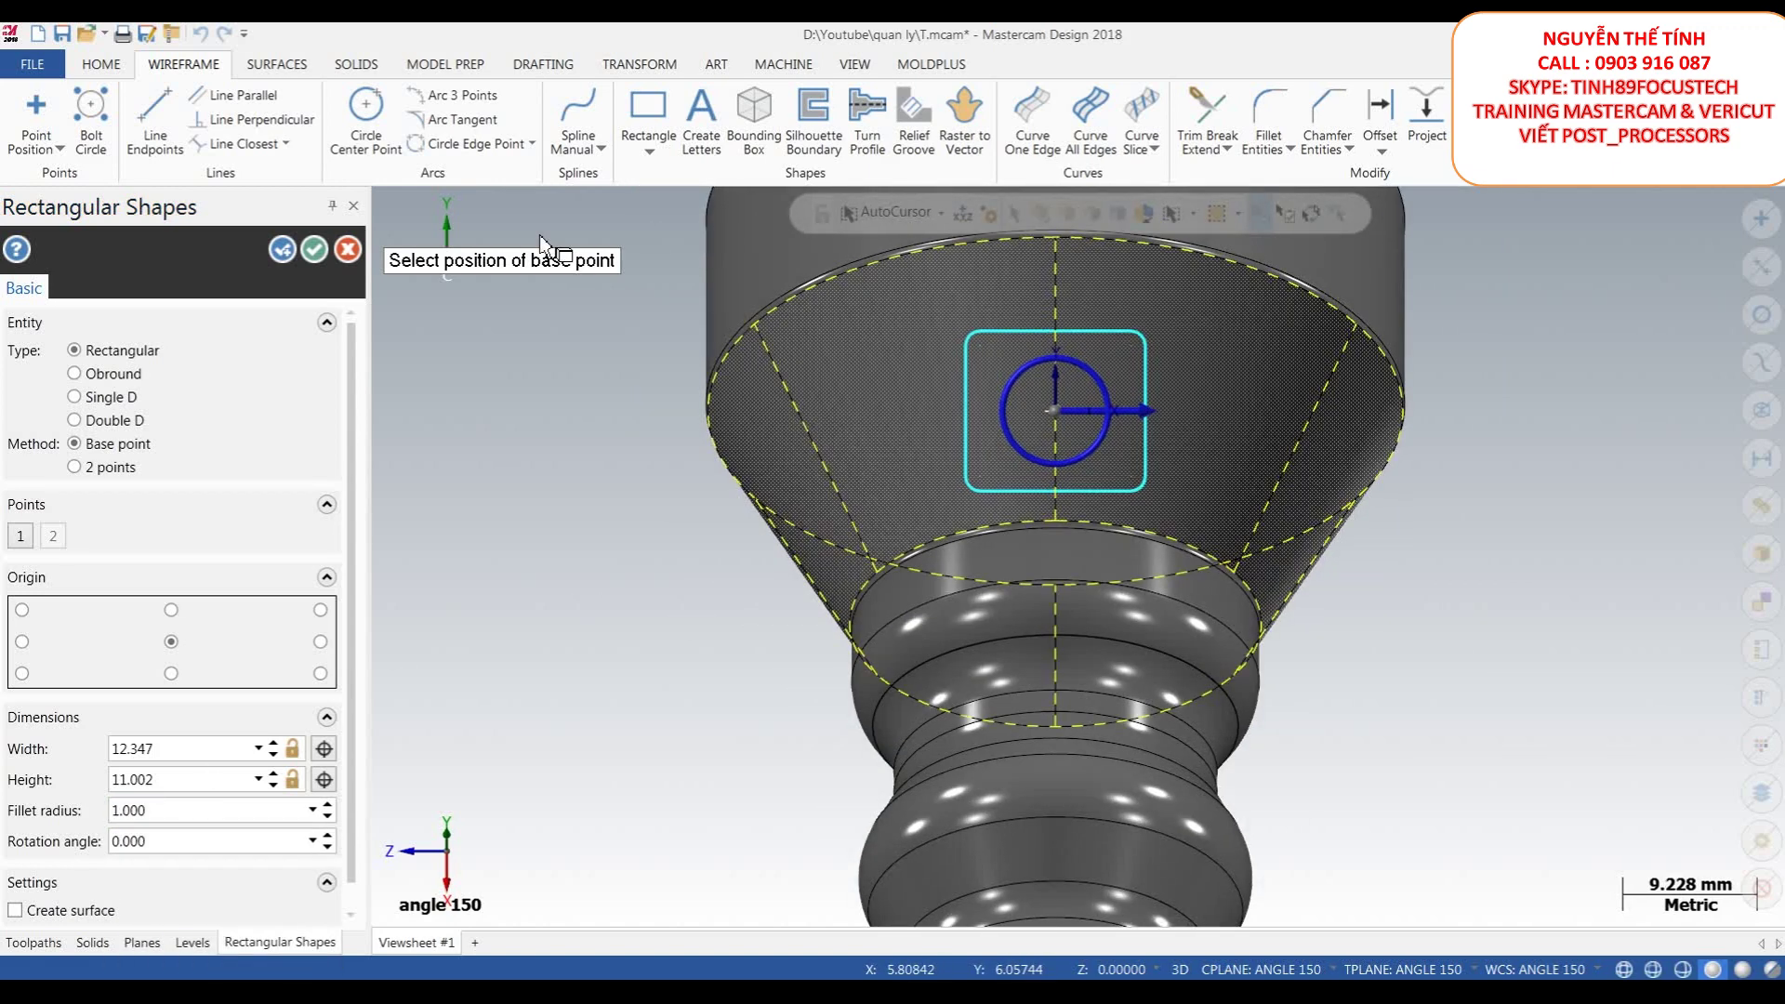
- Accept the rounded rectangle and draw a 3 mm radius circle centred on the angle 150 plane origin
click(369, 116)
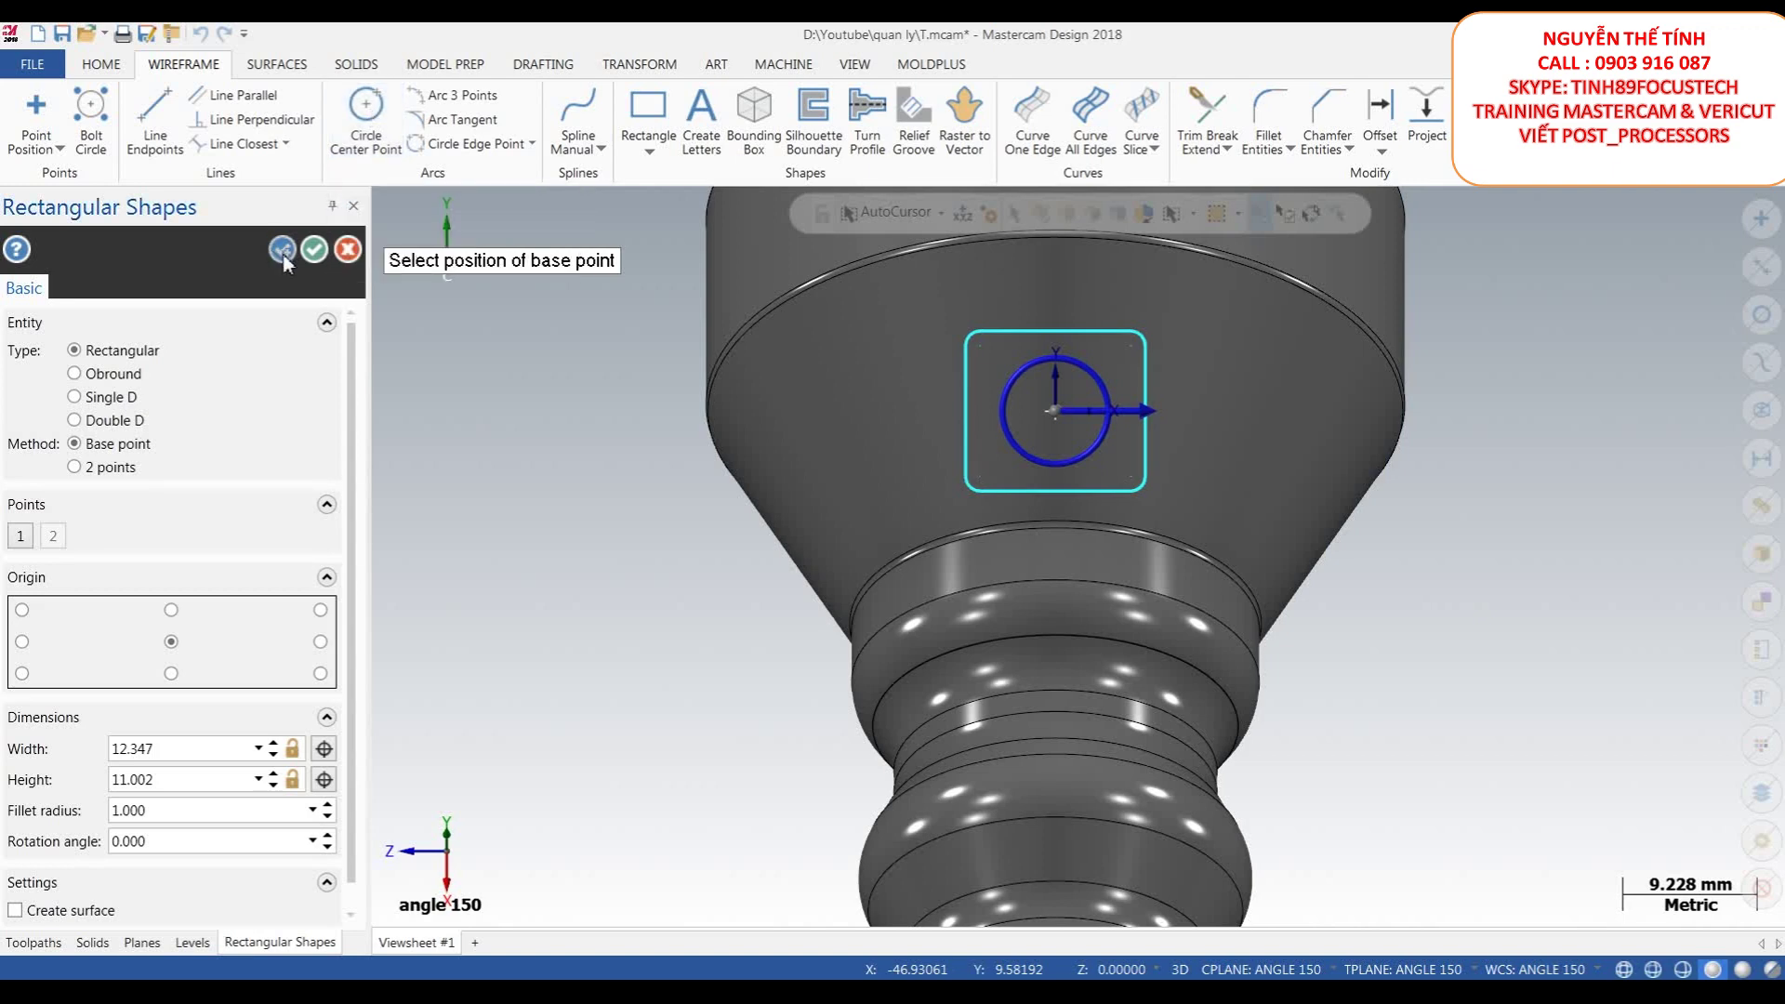
click(1057, 412)
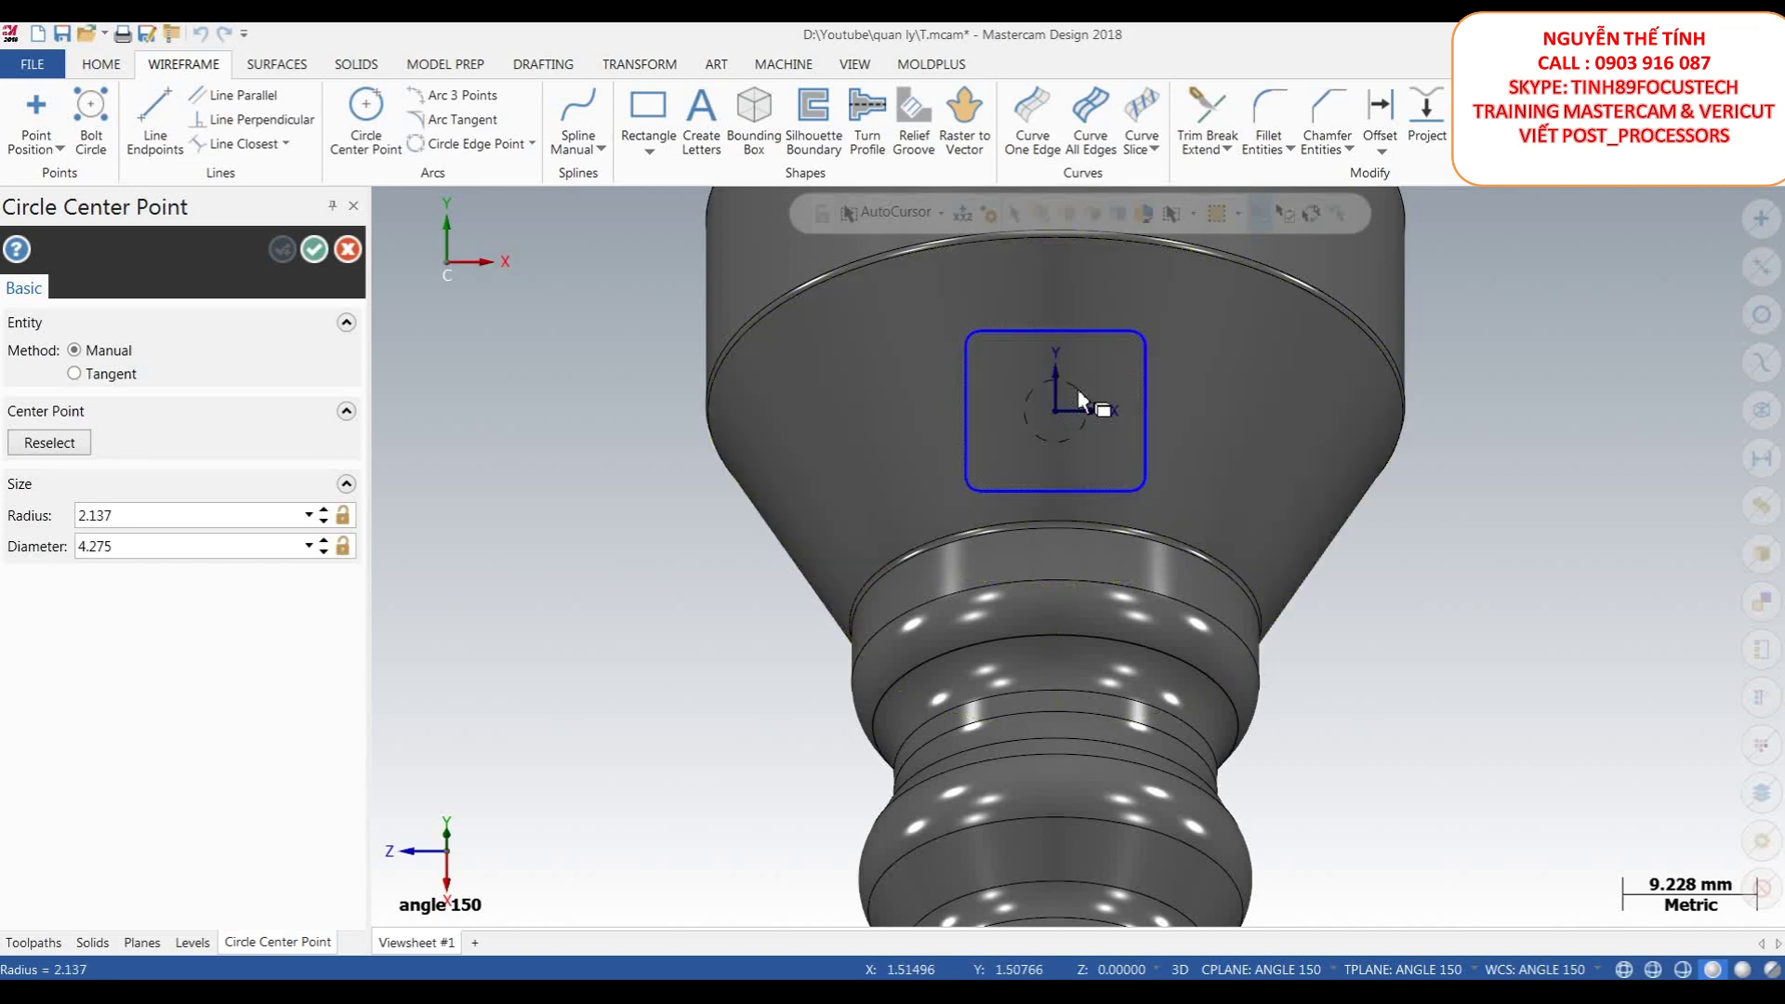
click(1079, 392)
click(164, 515)
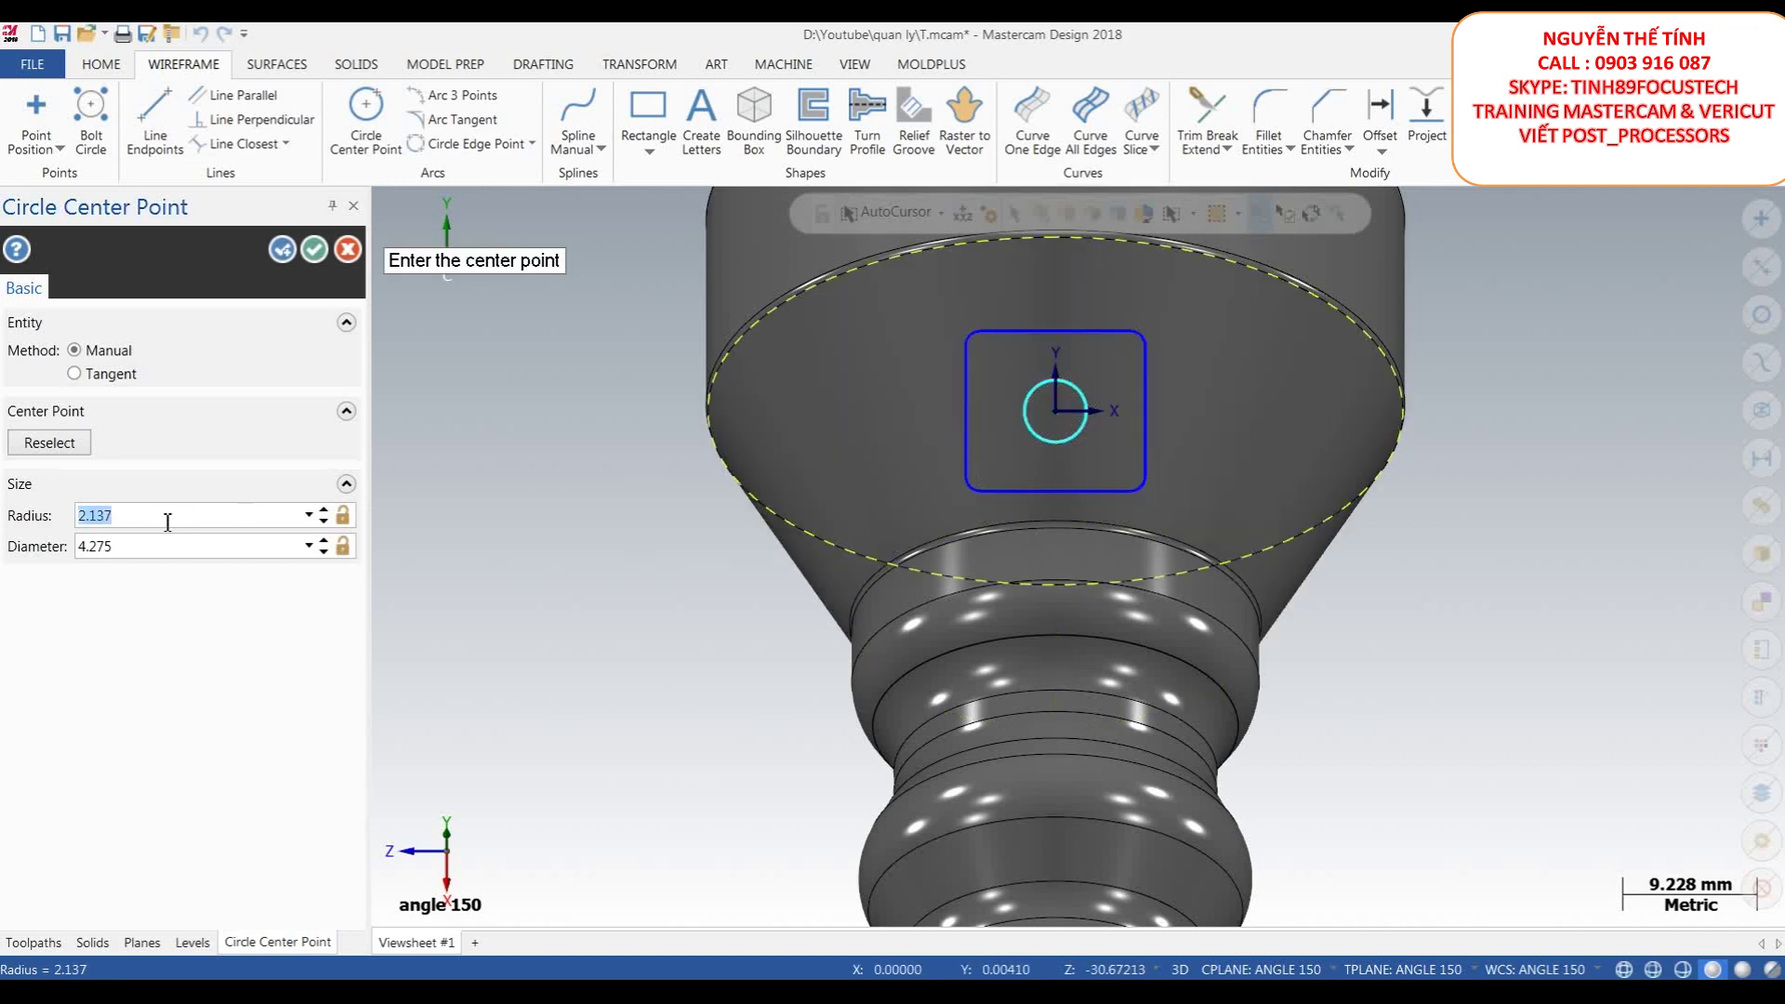
text(5)
key(Return)
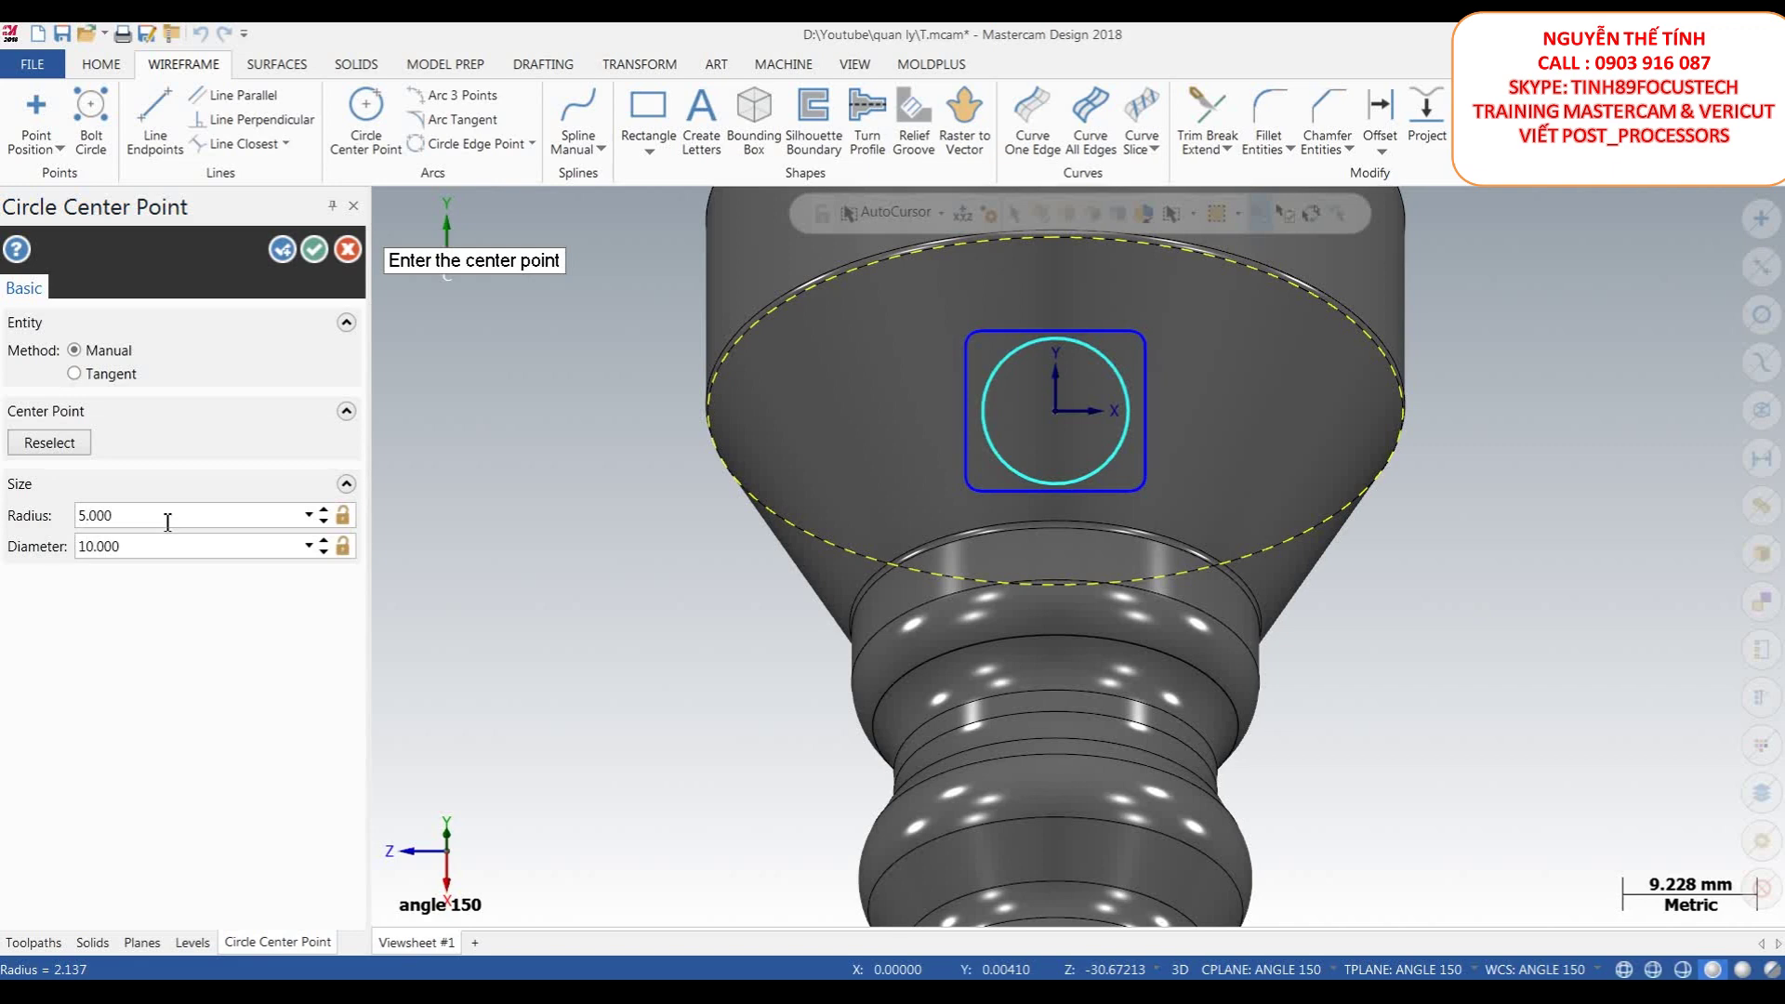
key(Return)
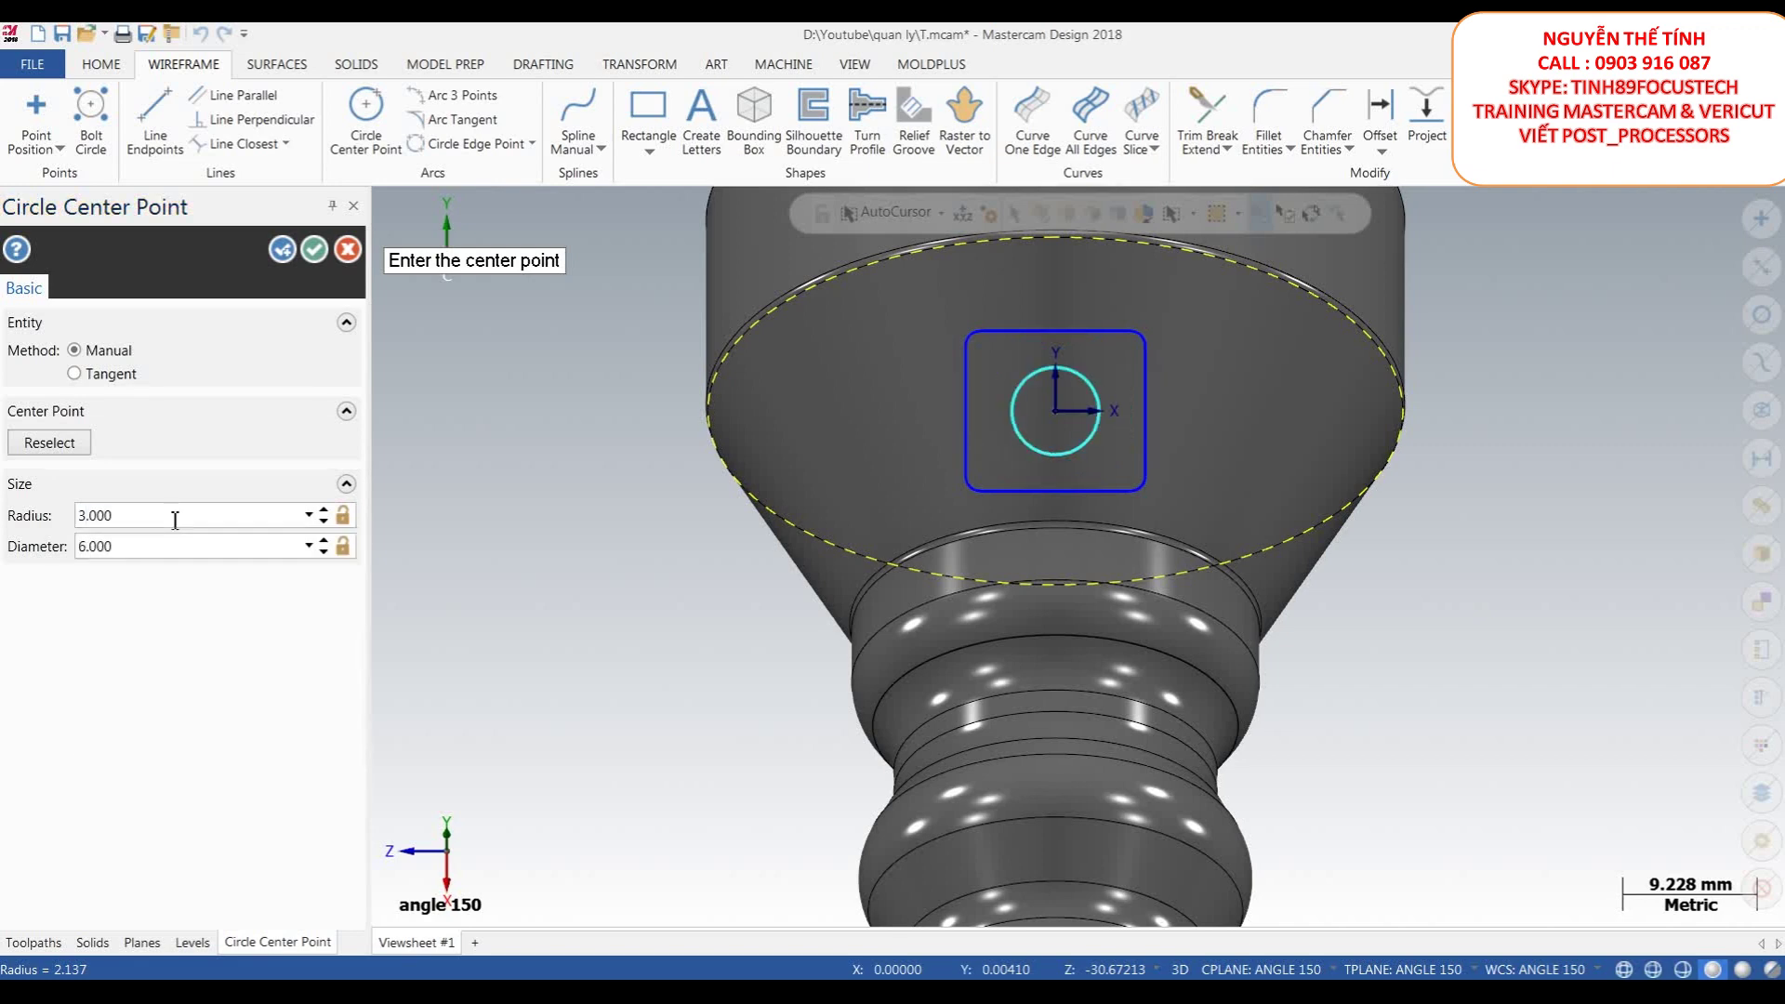
click(314, 250)
- Examine the rounded rectangle and circle from several angles to check their position relative to the cone surface
middle_drag(948, 350, 1374, 333)
scroll(1327, 311, up, 3)
right_click(1400, 312)
click(1423, 433)
right_click(1353, 388)
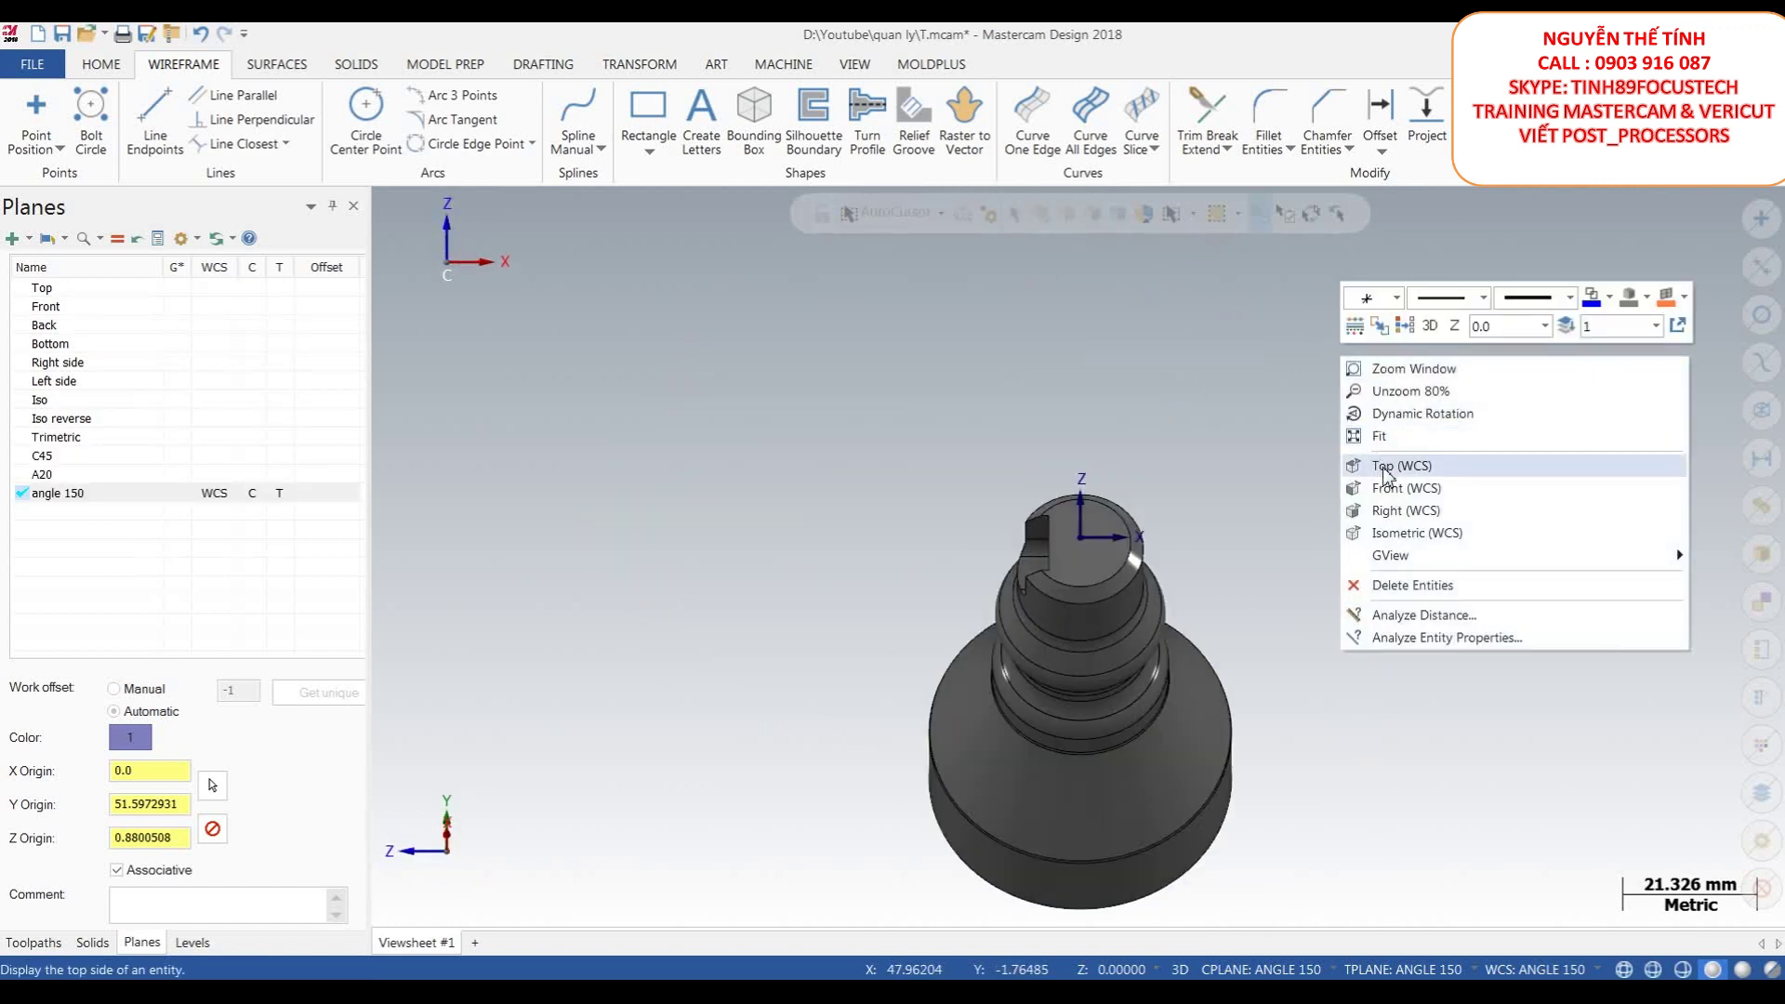
click(1378, 460)
middle_drag(1244, 399, 1351, 422)
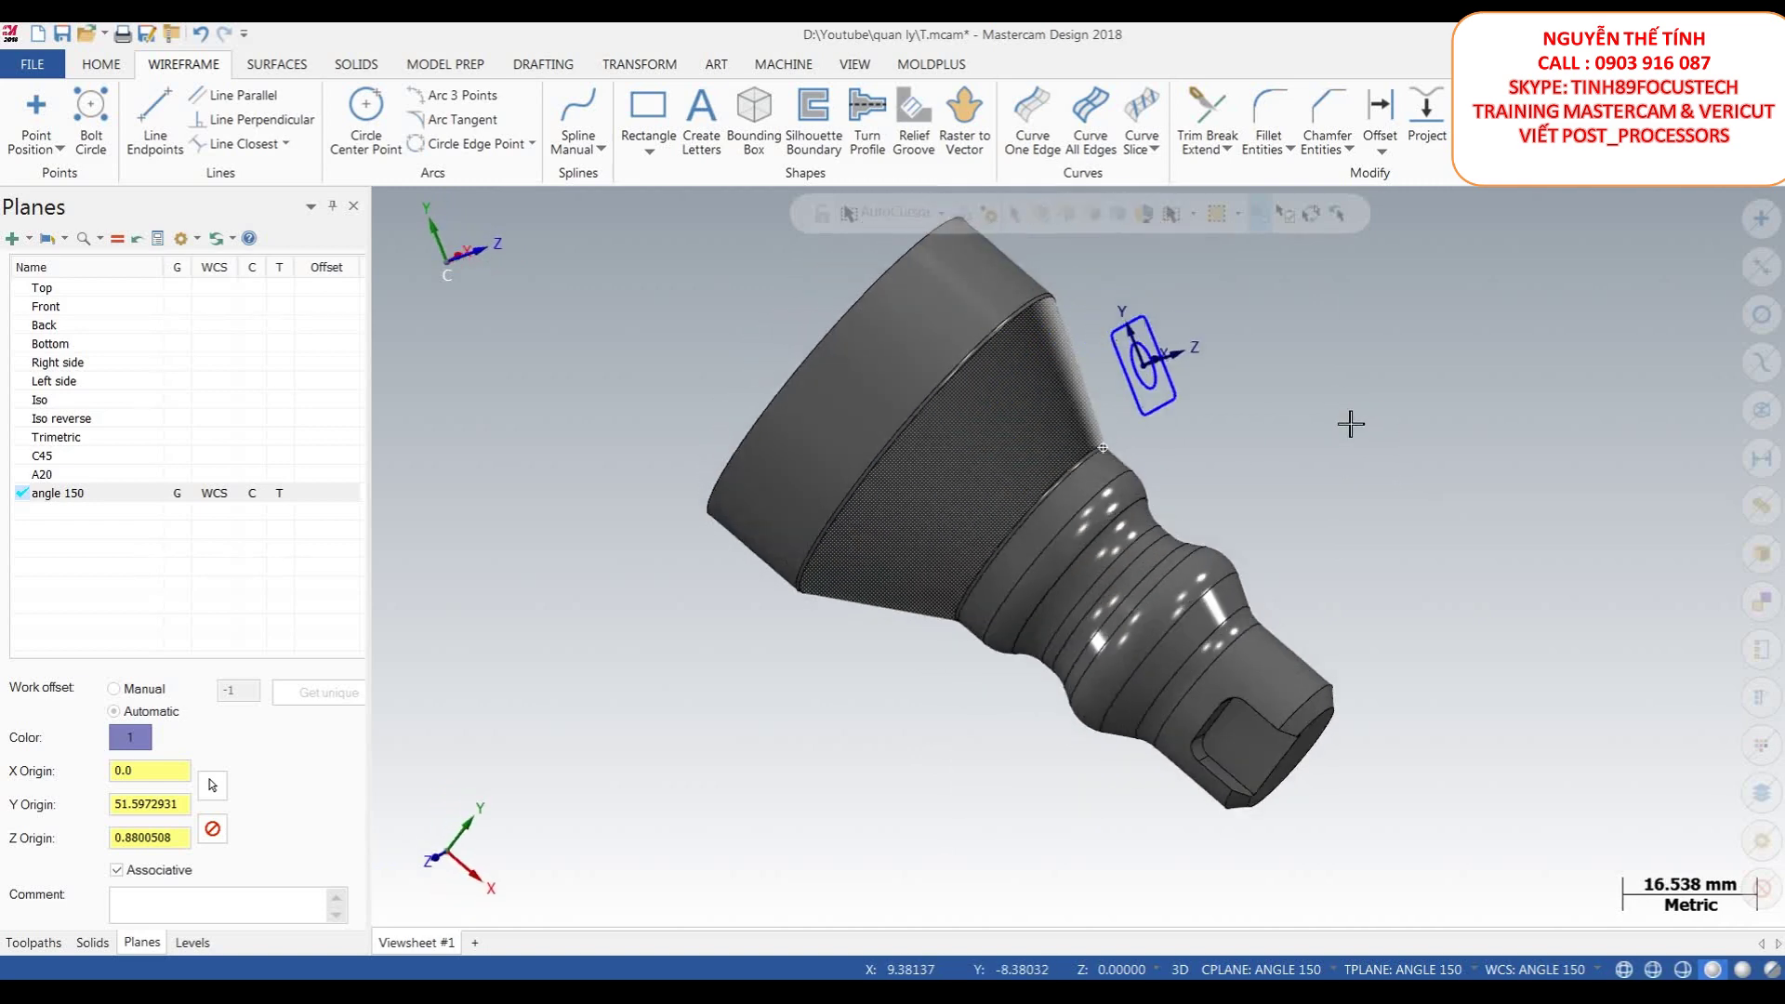
scroll(1200, 372, up, 5)
mouse_move(1220, 365)
middle_down()
mouse_move(1243, 354)
mouse_move(1160, 367)
middle_up()
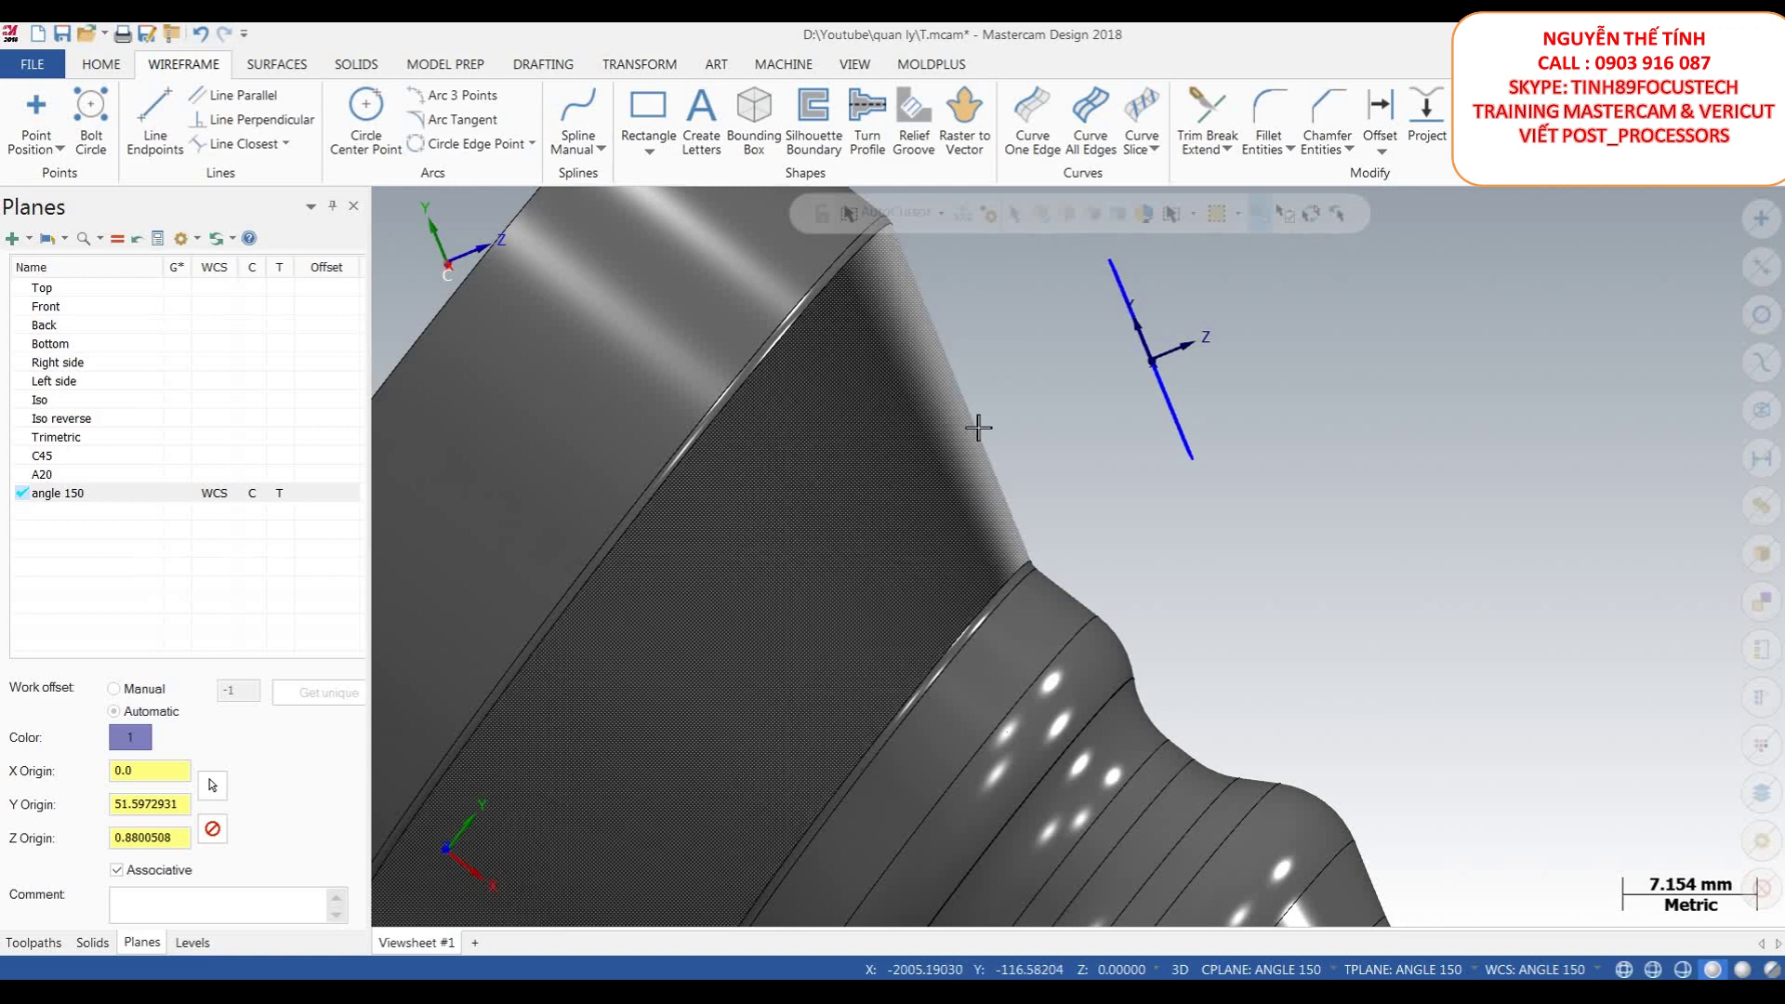
scroll(976, 415, down, 3)
scroll(985, 409, up, 2)
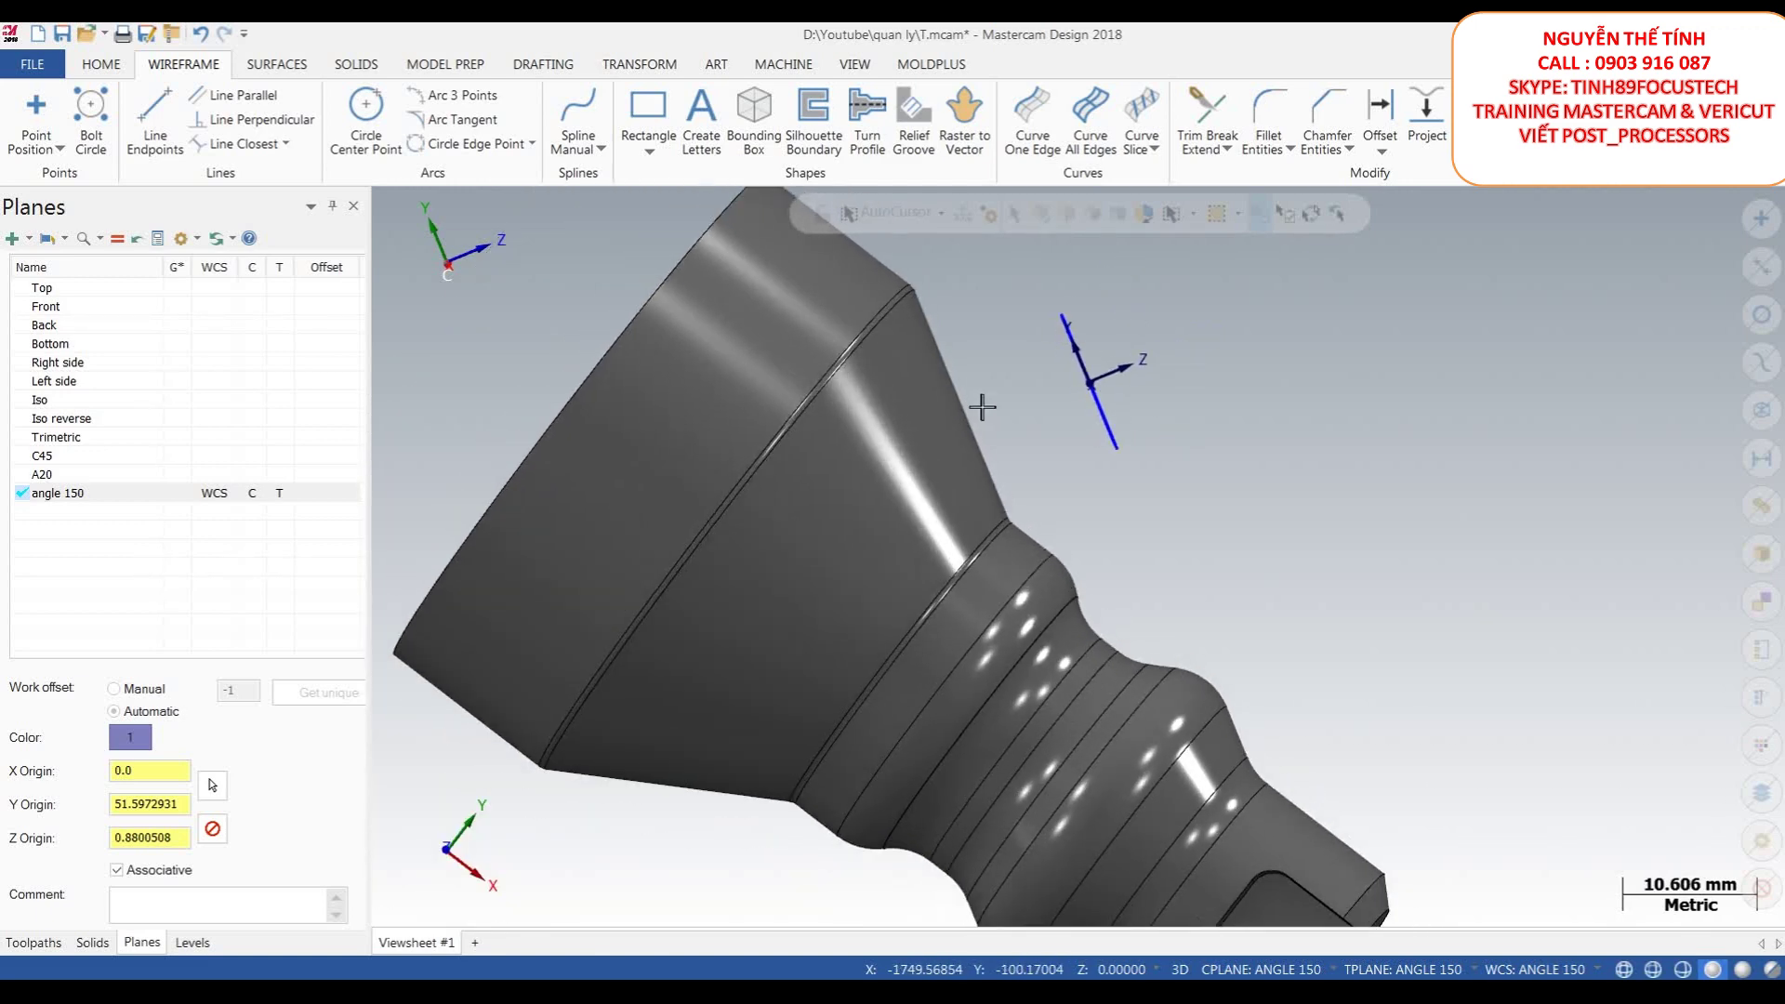
scroll(1196, 383, down, 1)
middle_drag(1197, 383, 1038, 361)
scroll(1038, 361, up, 3)
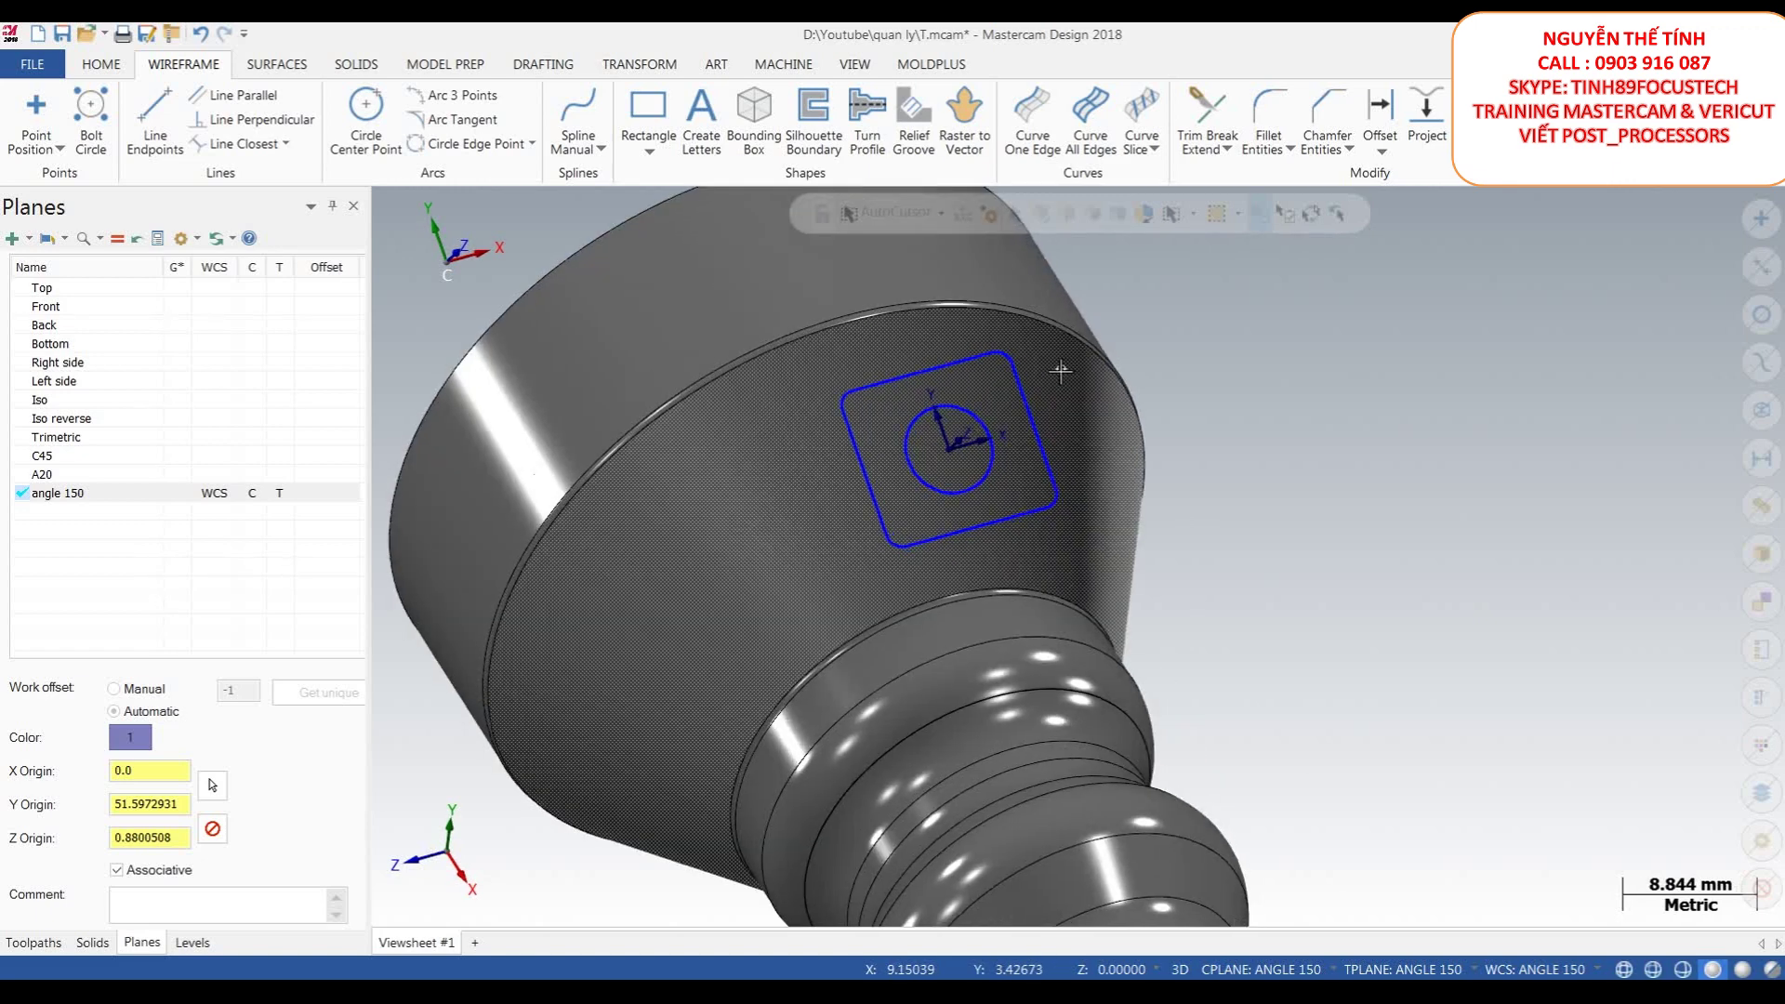
- Extrude the rounded rectangle as a cut into the cone with a distance of 15 mm
click(353, 64)
click(204, 116)
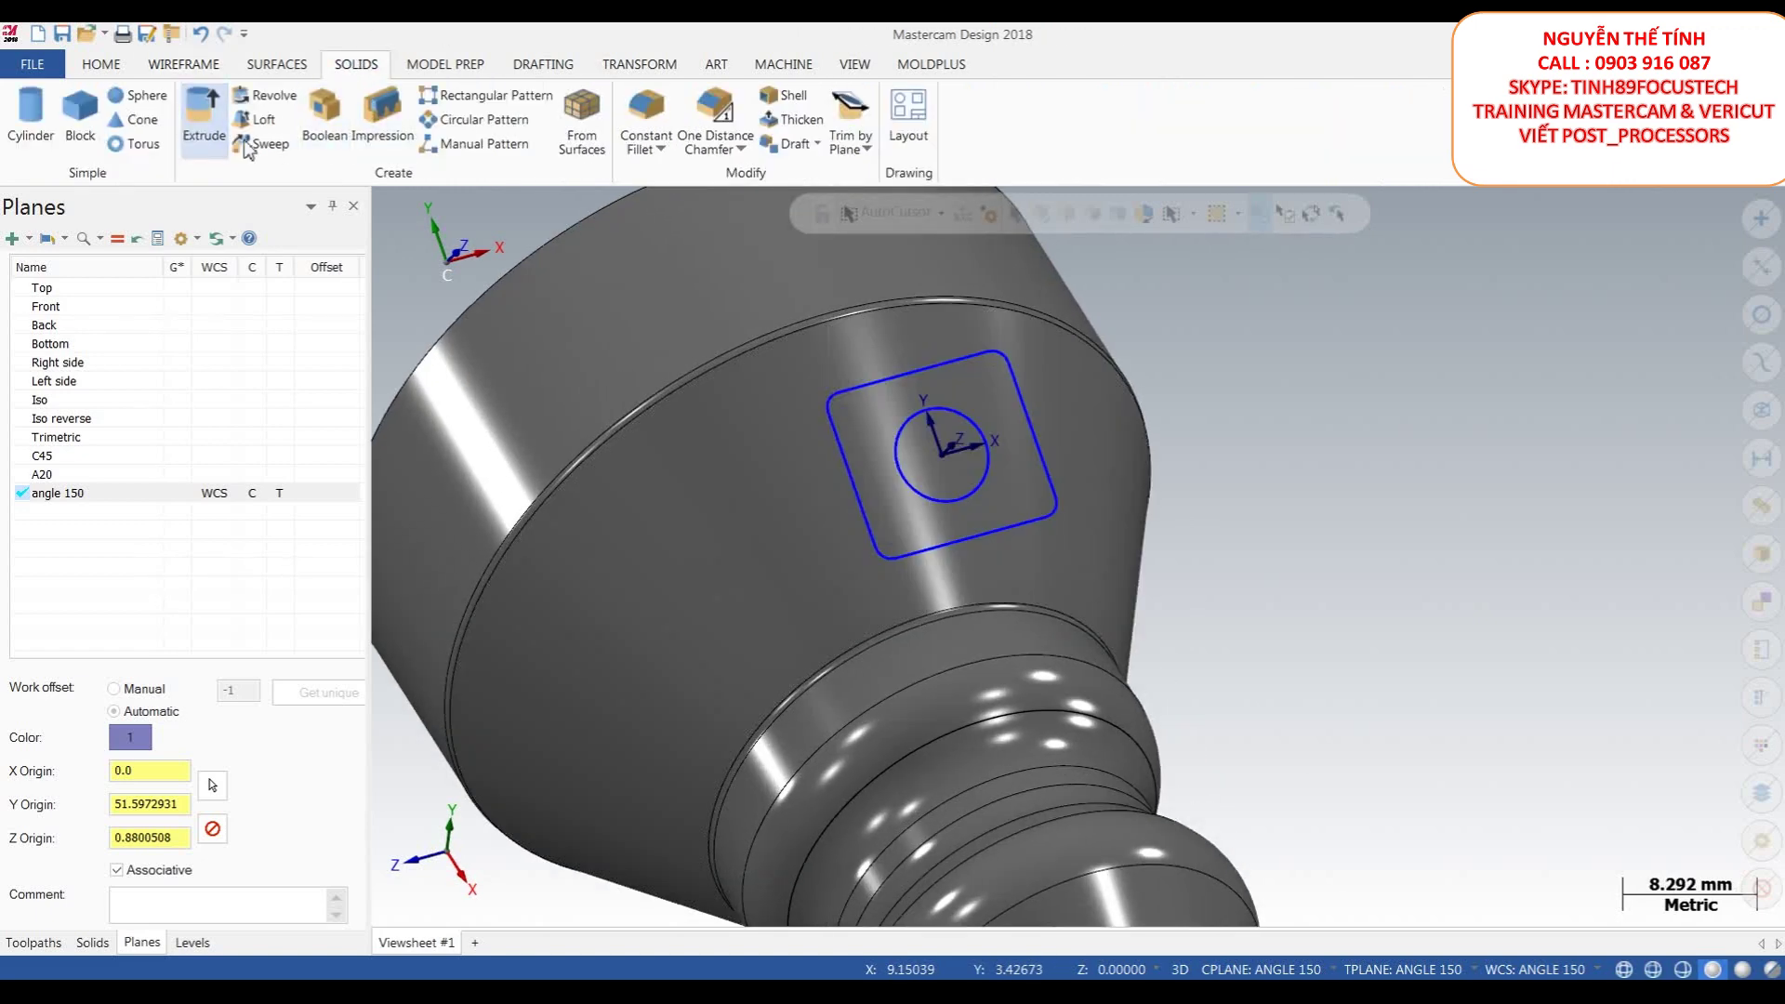
click(859, 502)
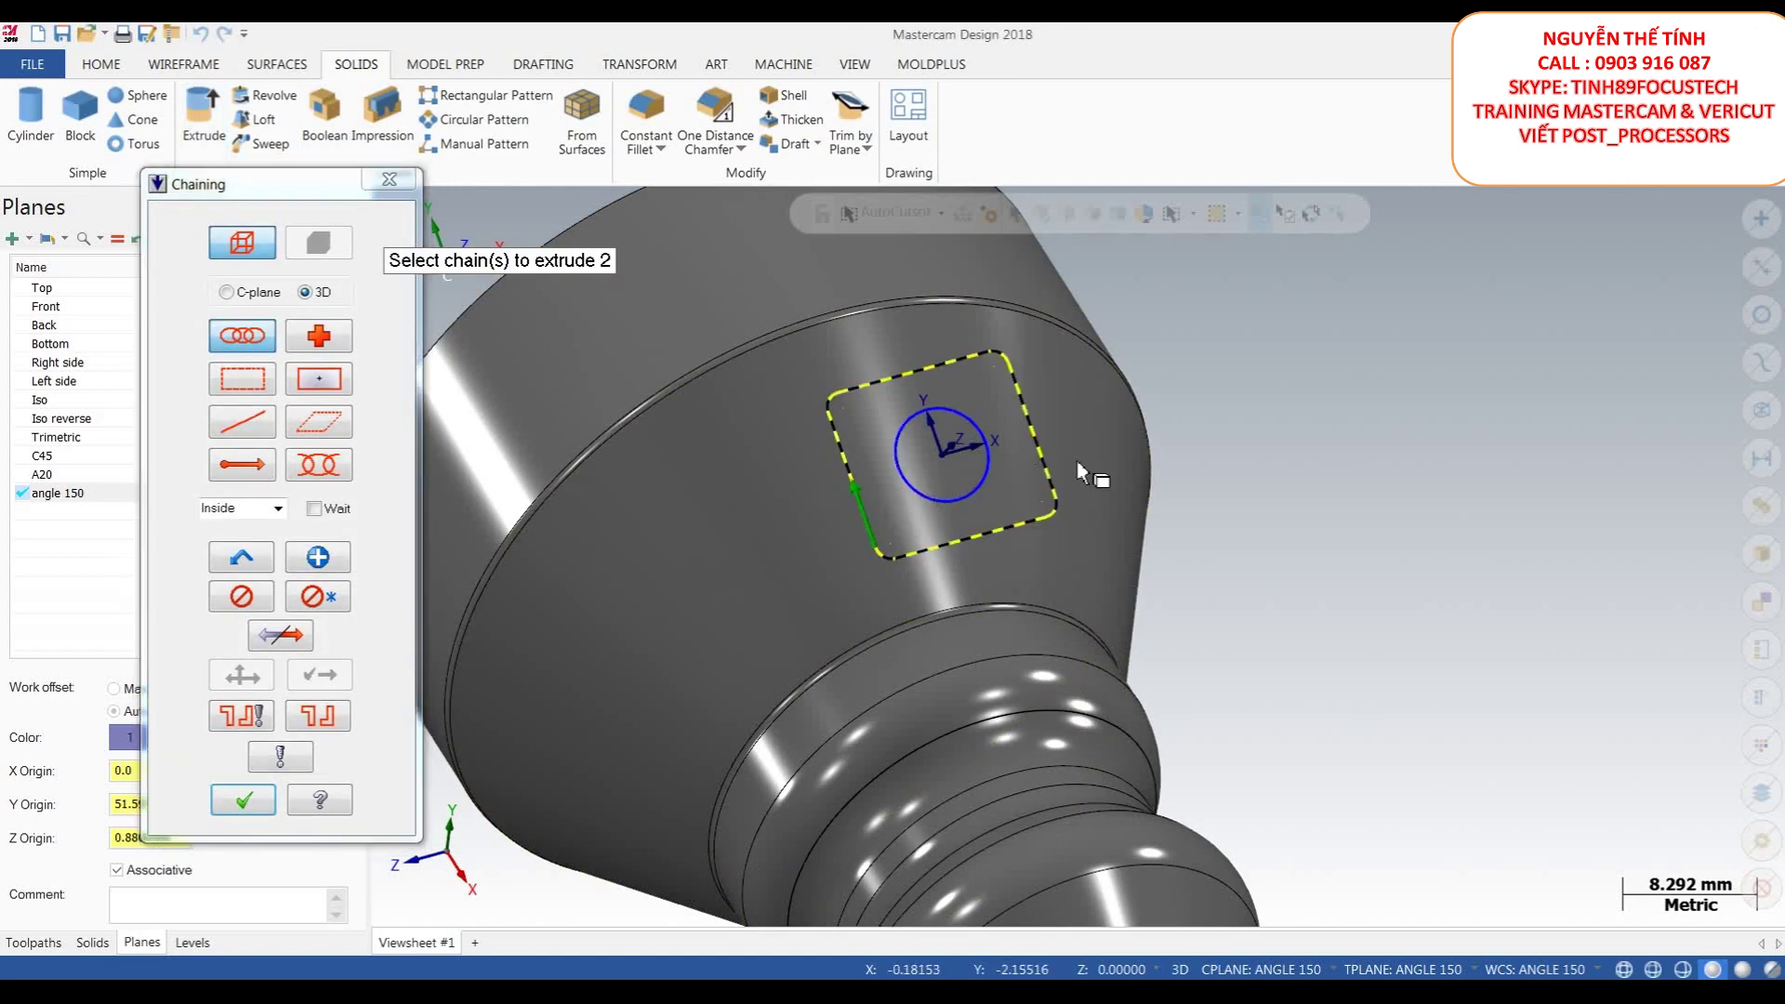
scroll(1259, 446, down, 2)
click(244, 803)
middle_drag(993, 482, 1059, 459)
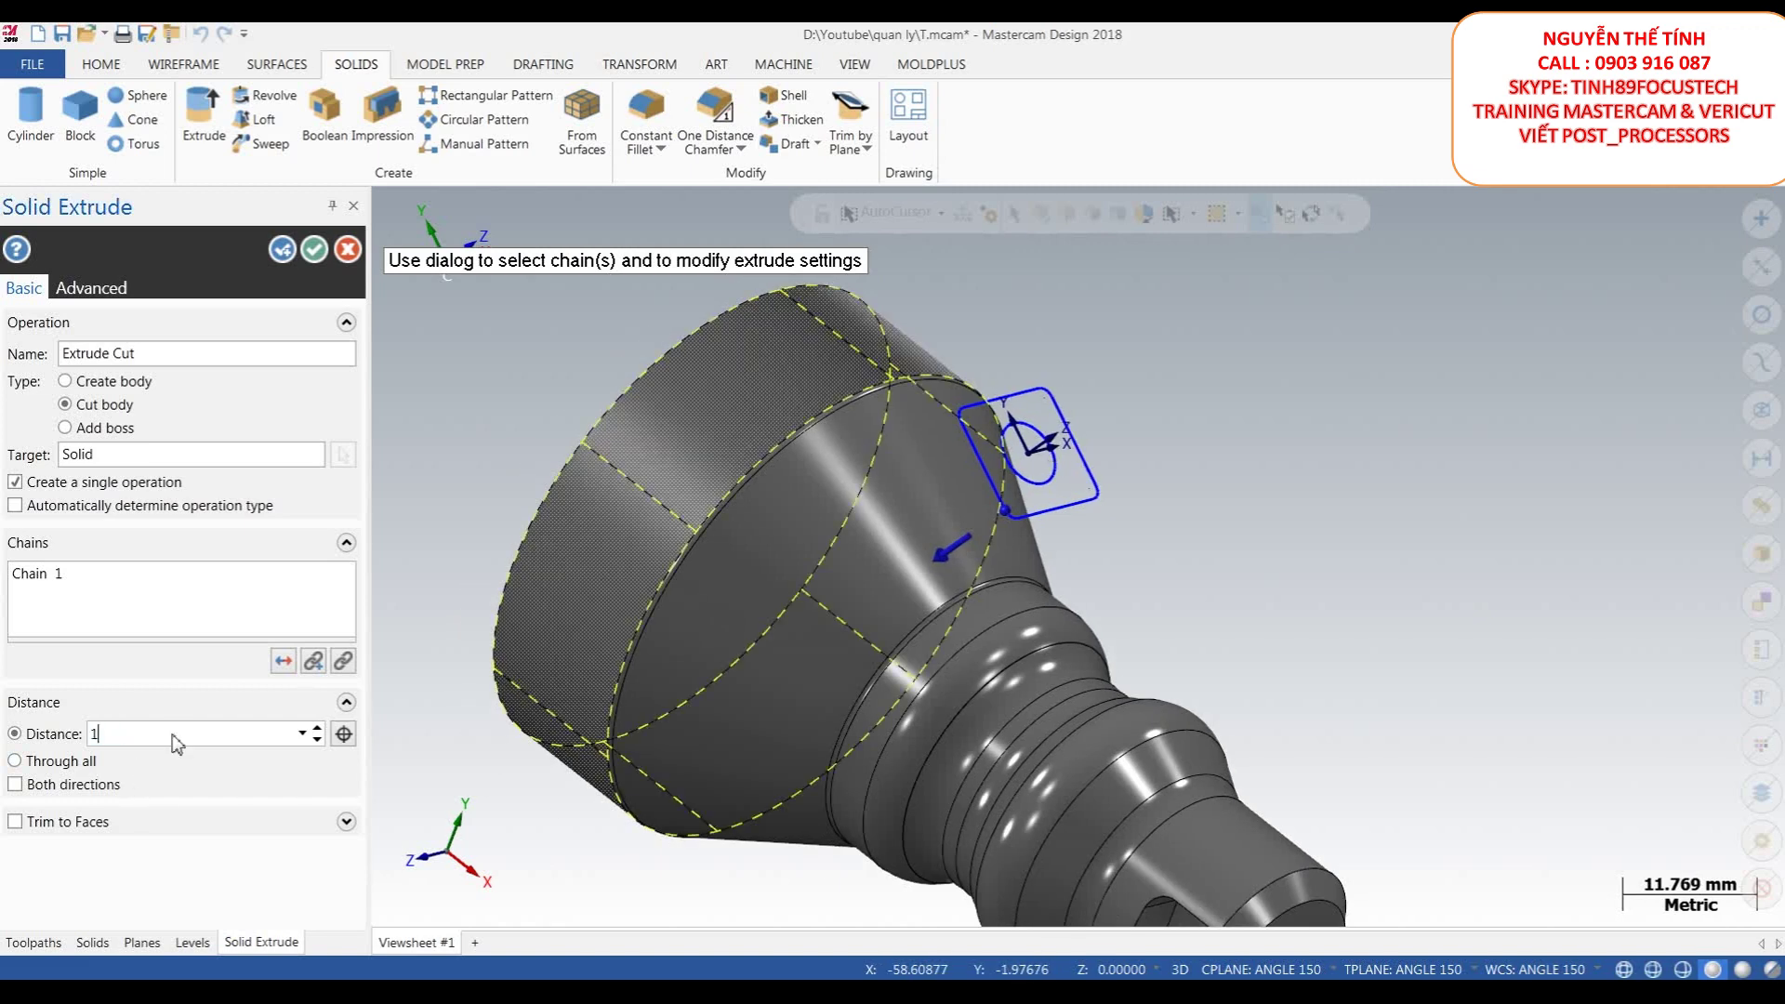
key(Return)
middle_drag(986, 507, 920, 513)
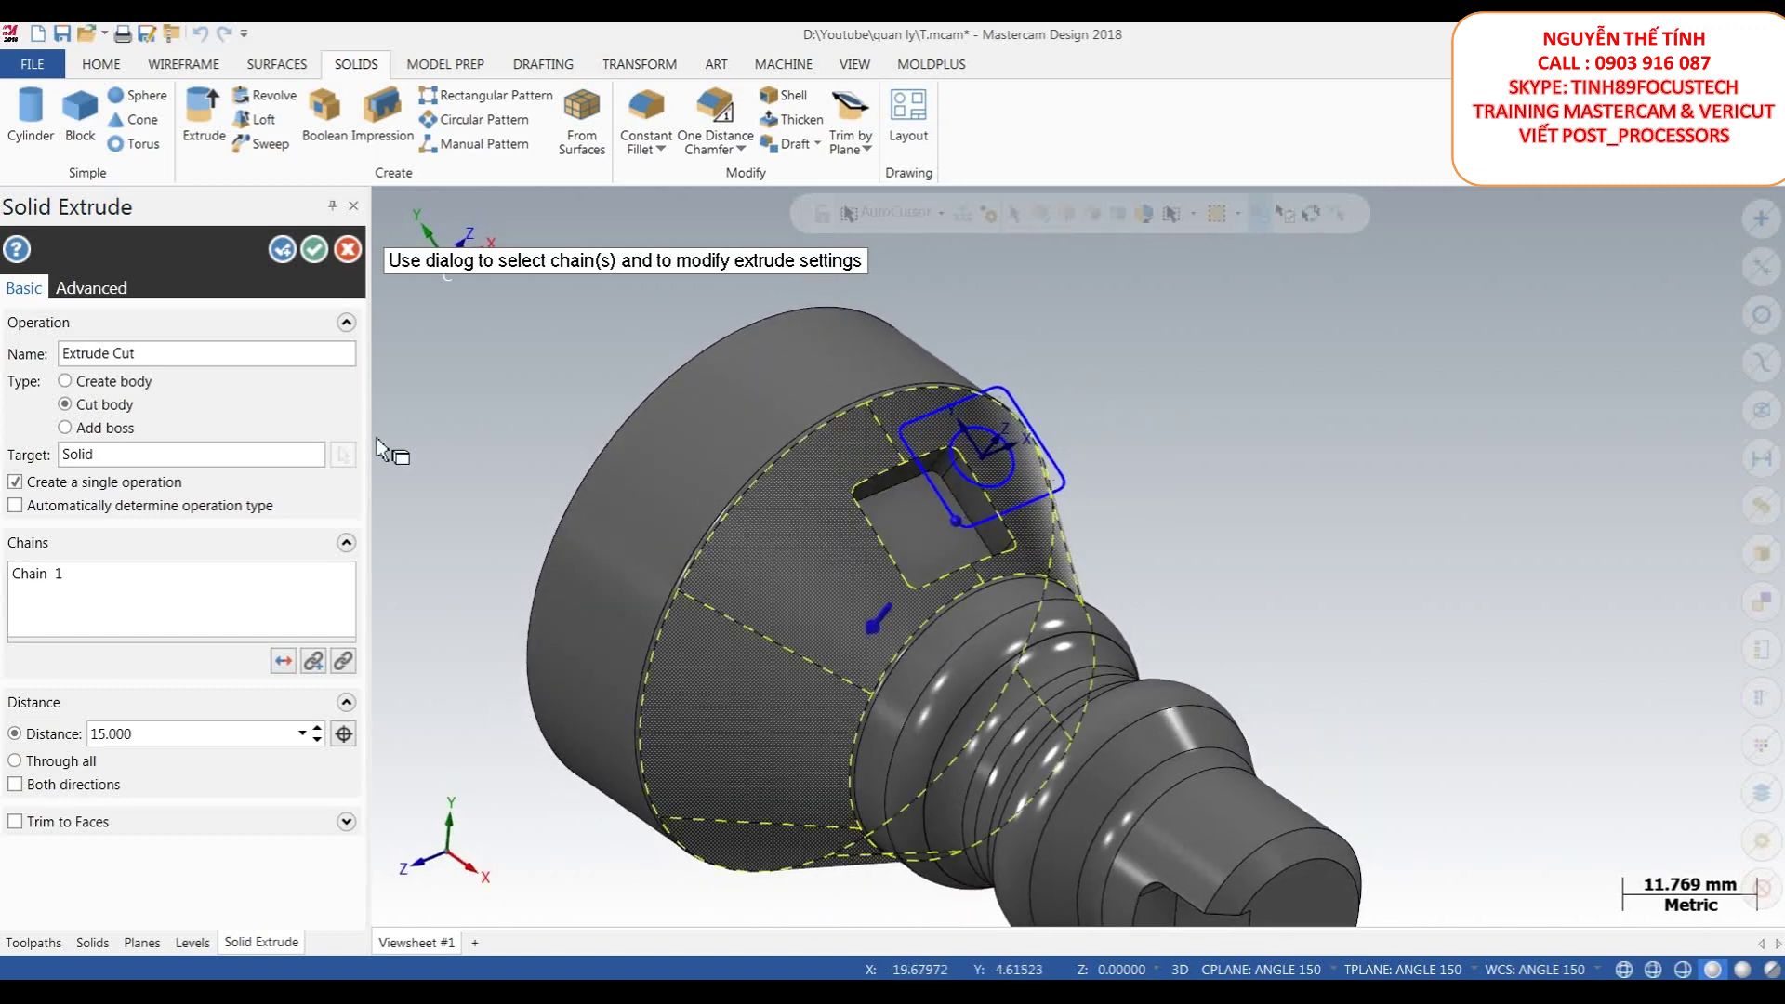
click(283, 249)
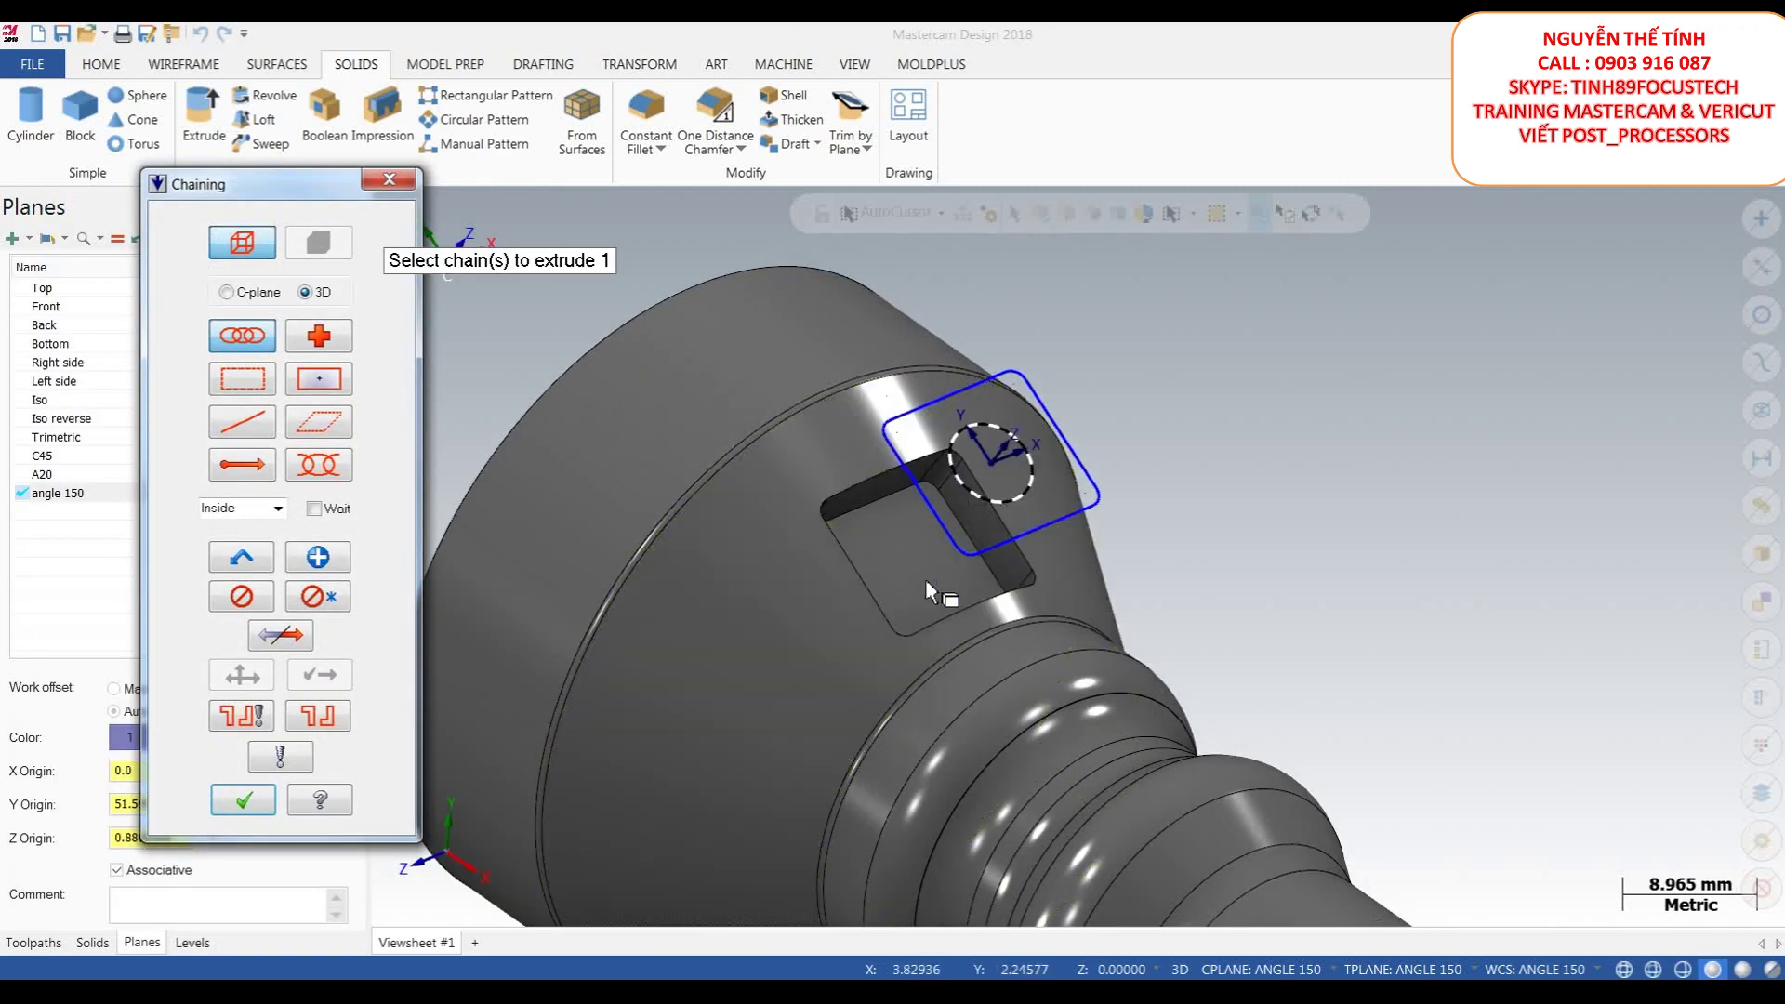
- Extrude the circle as a cut through the pocket floor with a distance of 17 mm
click(1035, 494)
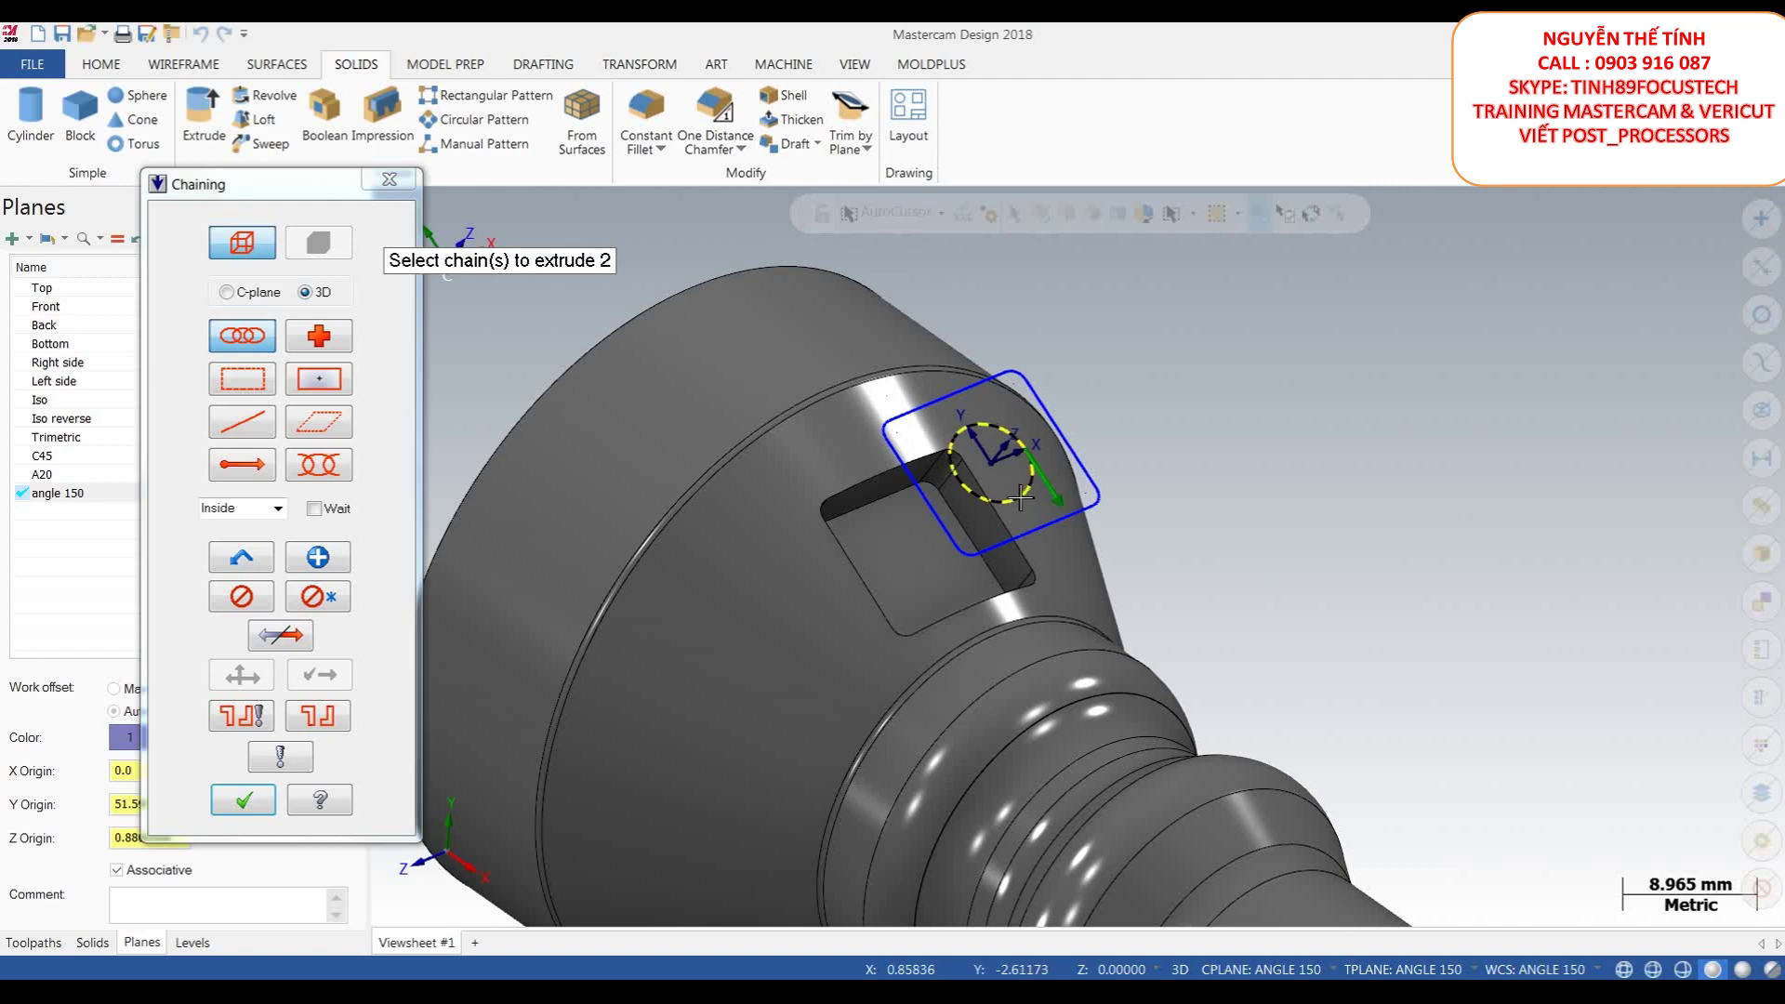
click(243, 800)
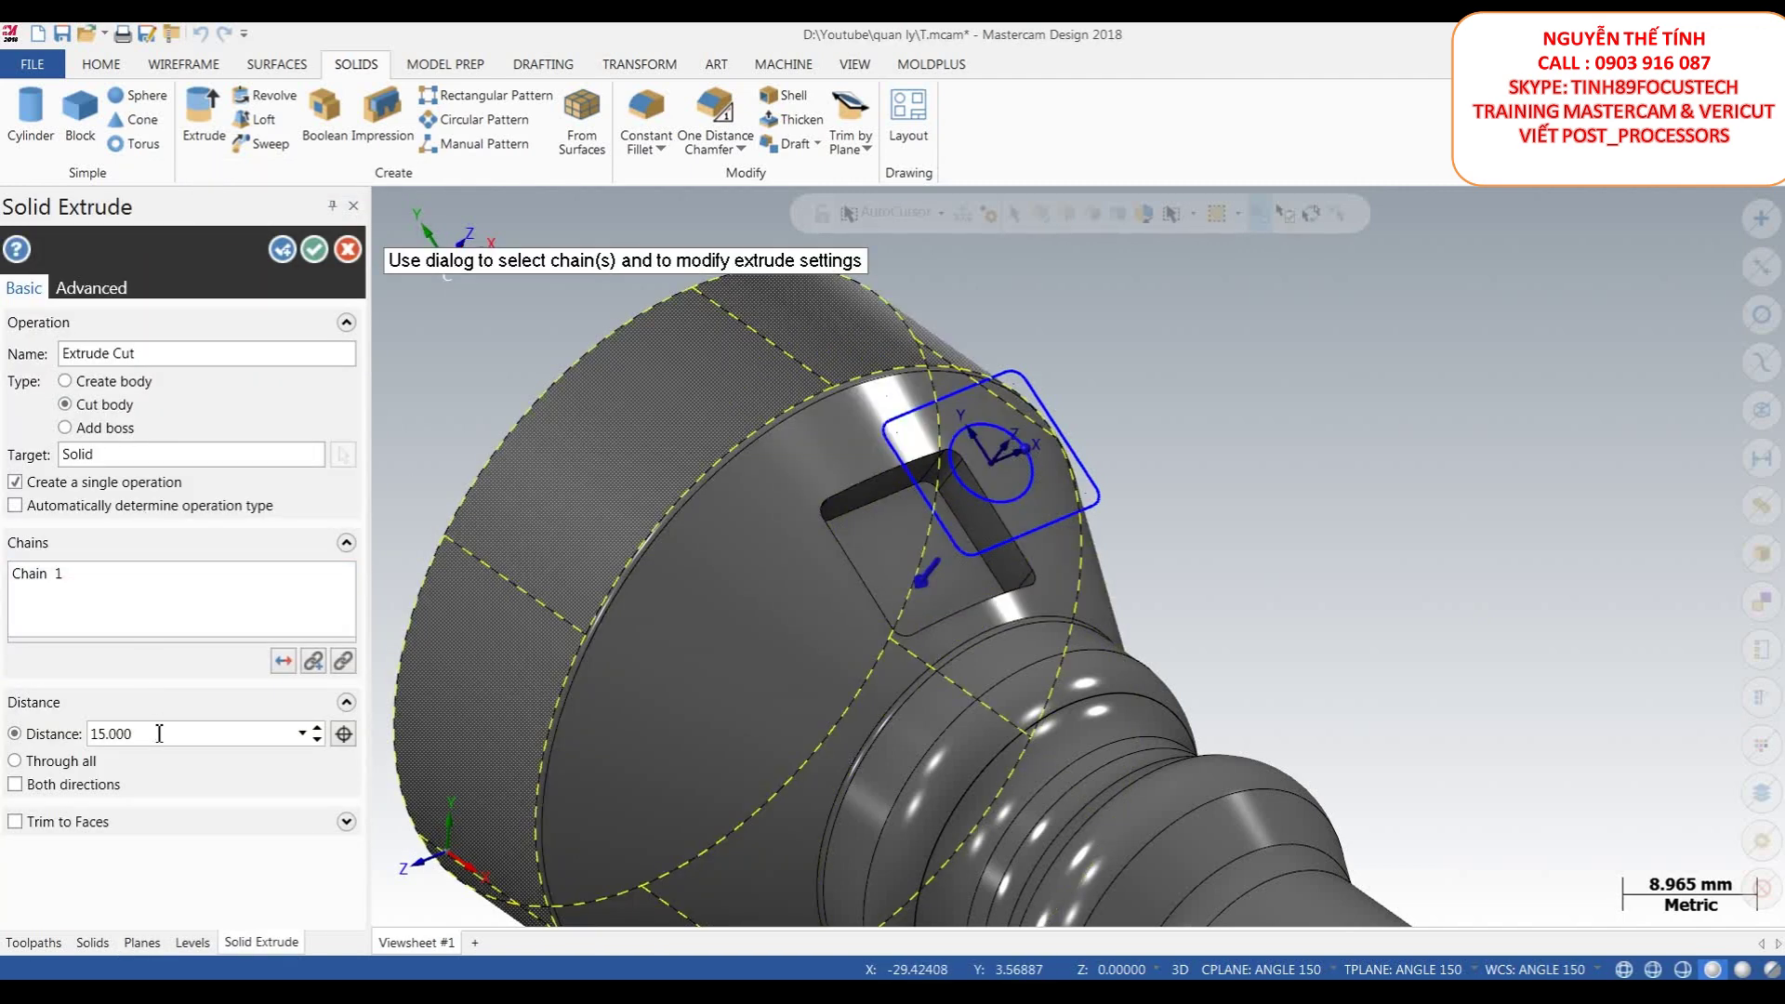
text(17)
key(Return)
click(314, 252)
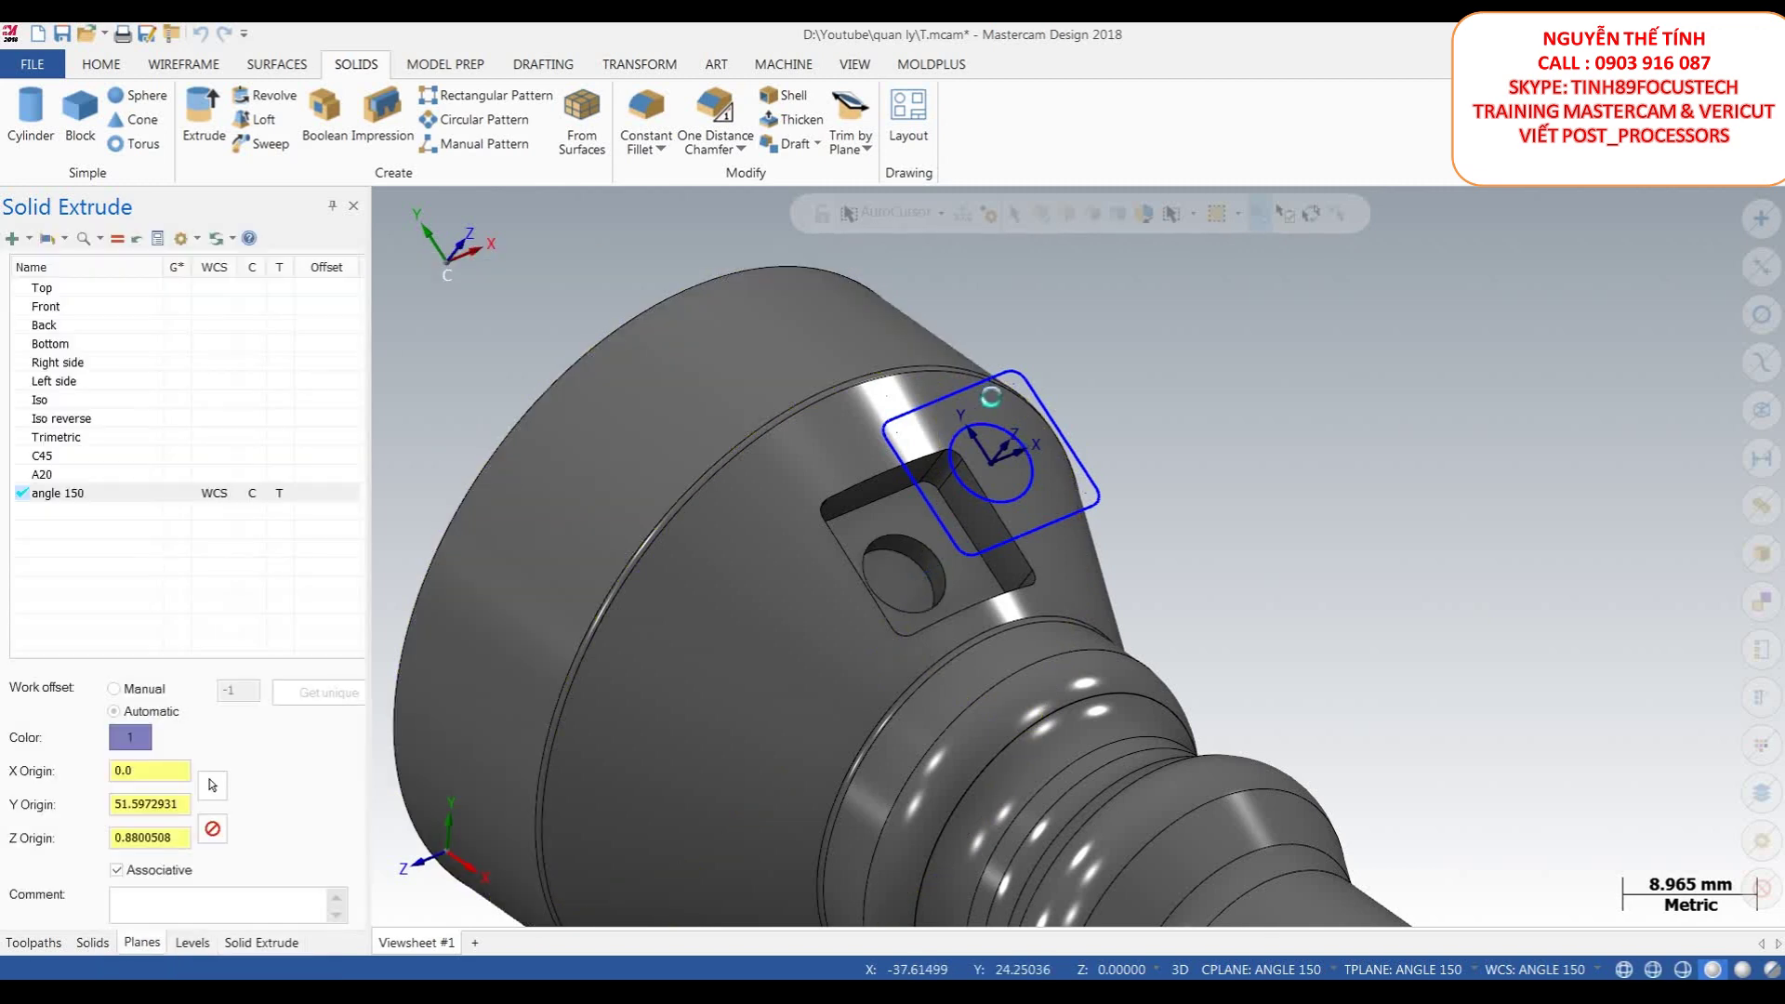
- Select the rounded rectangle and circle wireframe above the cone and move them to level 2
scroll(995, 383, down, 6)
middle_drag(1211, 352, 1144, 422)
scroll(1012, 463, up, 4)
click(1036, 407)
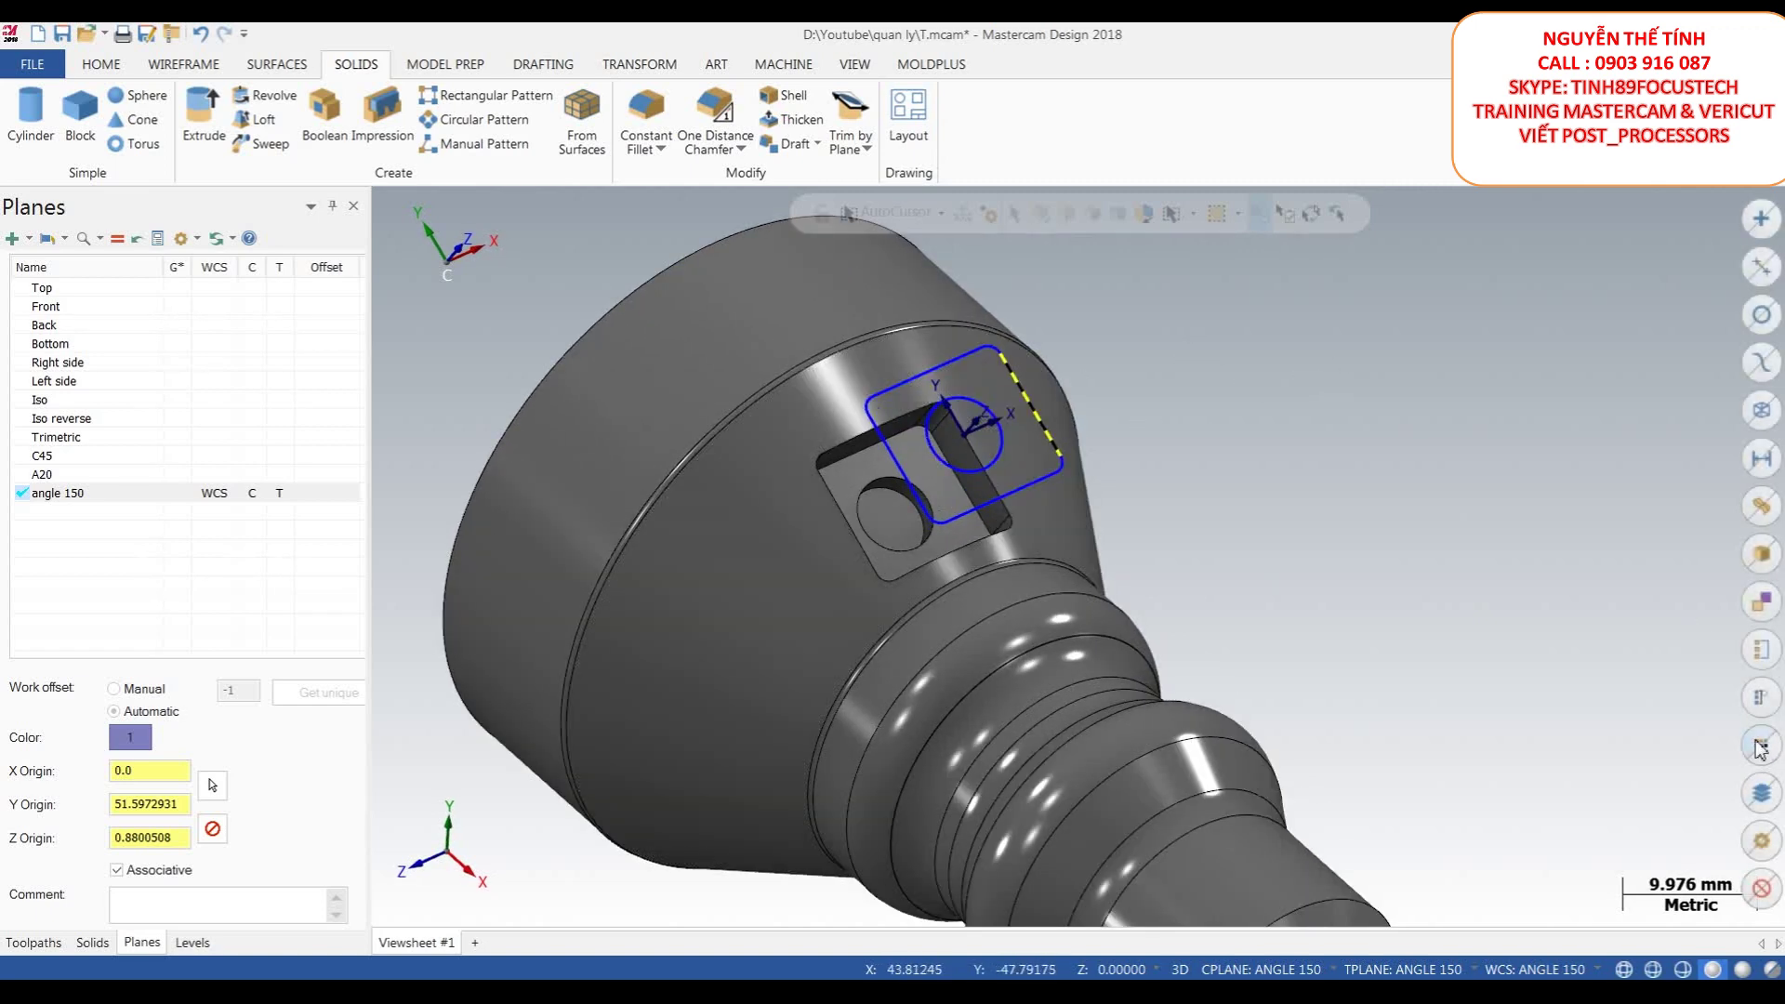
scroll(1188, 402, down, 3)
right_click(1209, 410)
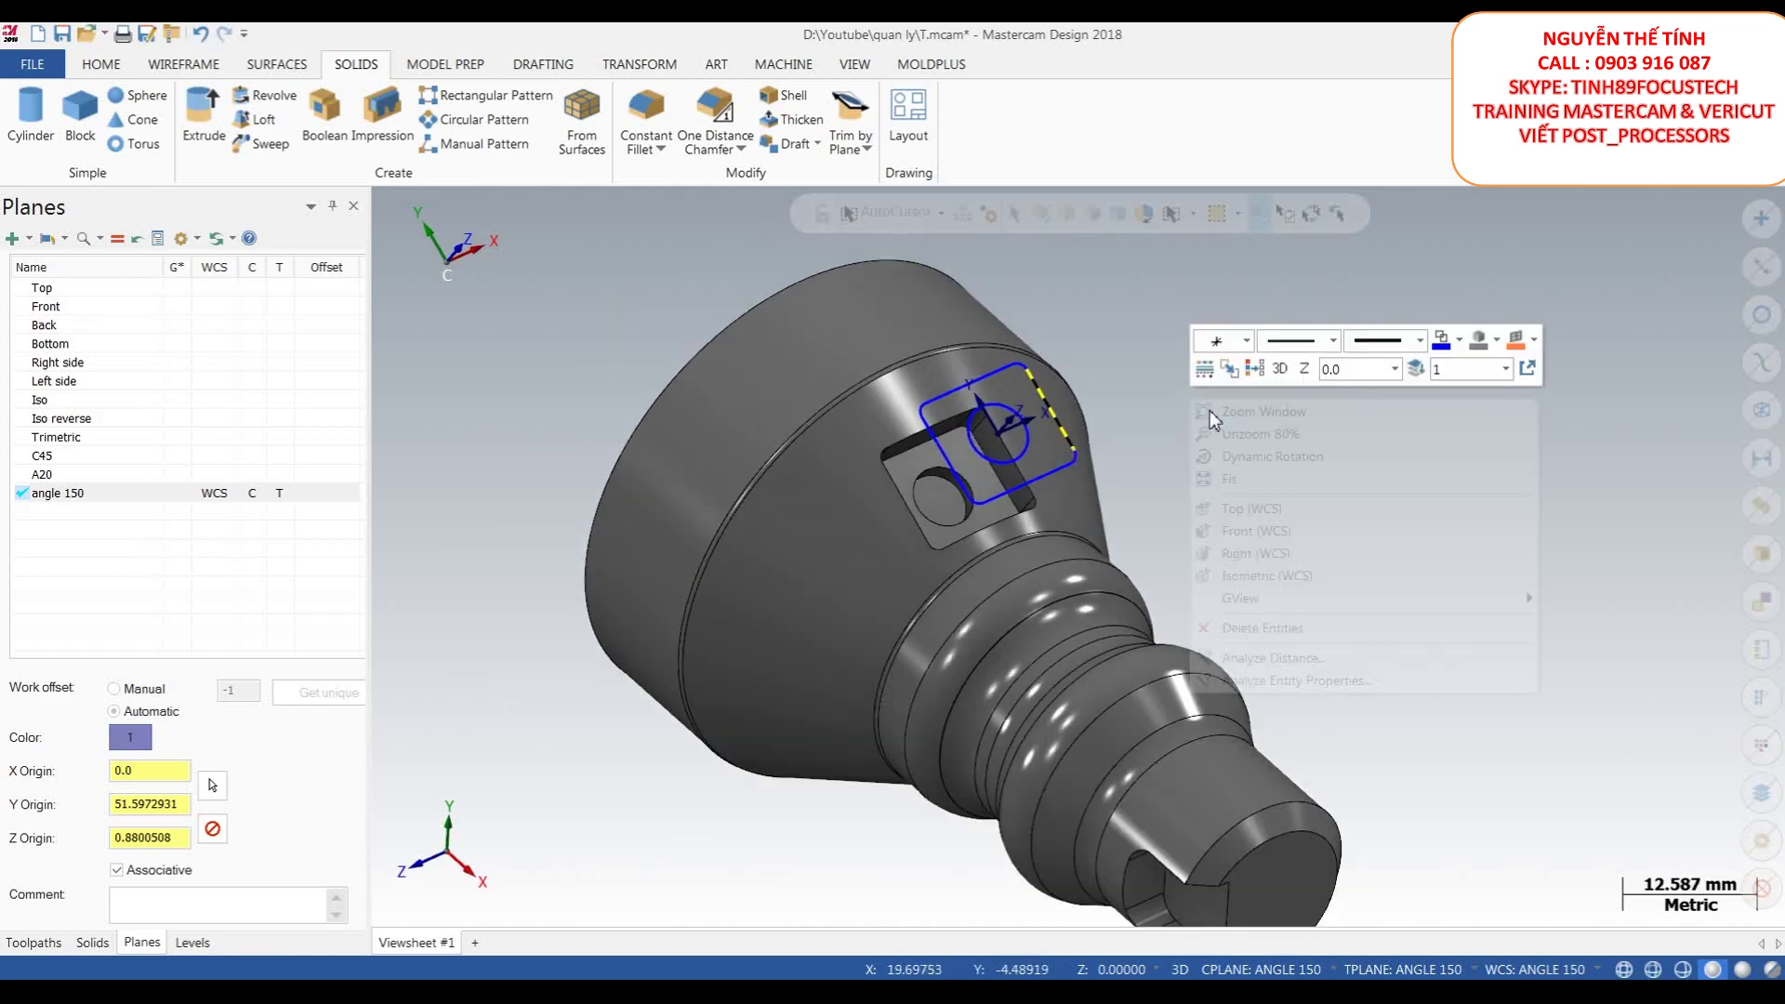
click(1253, 509)
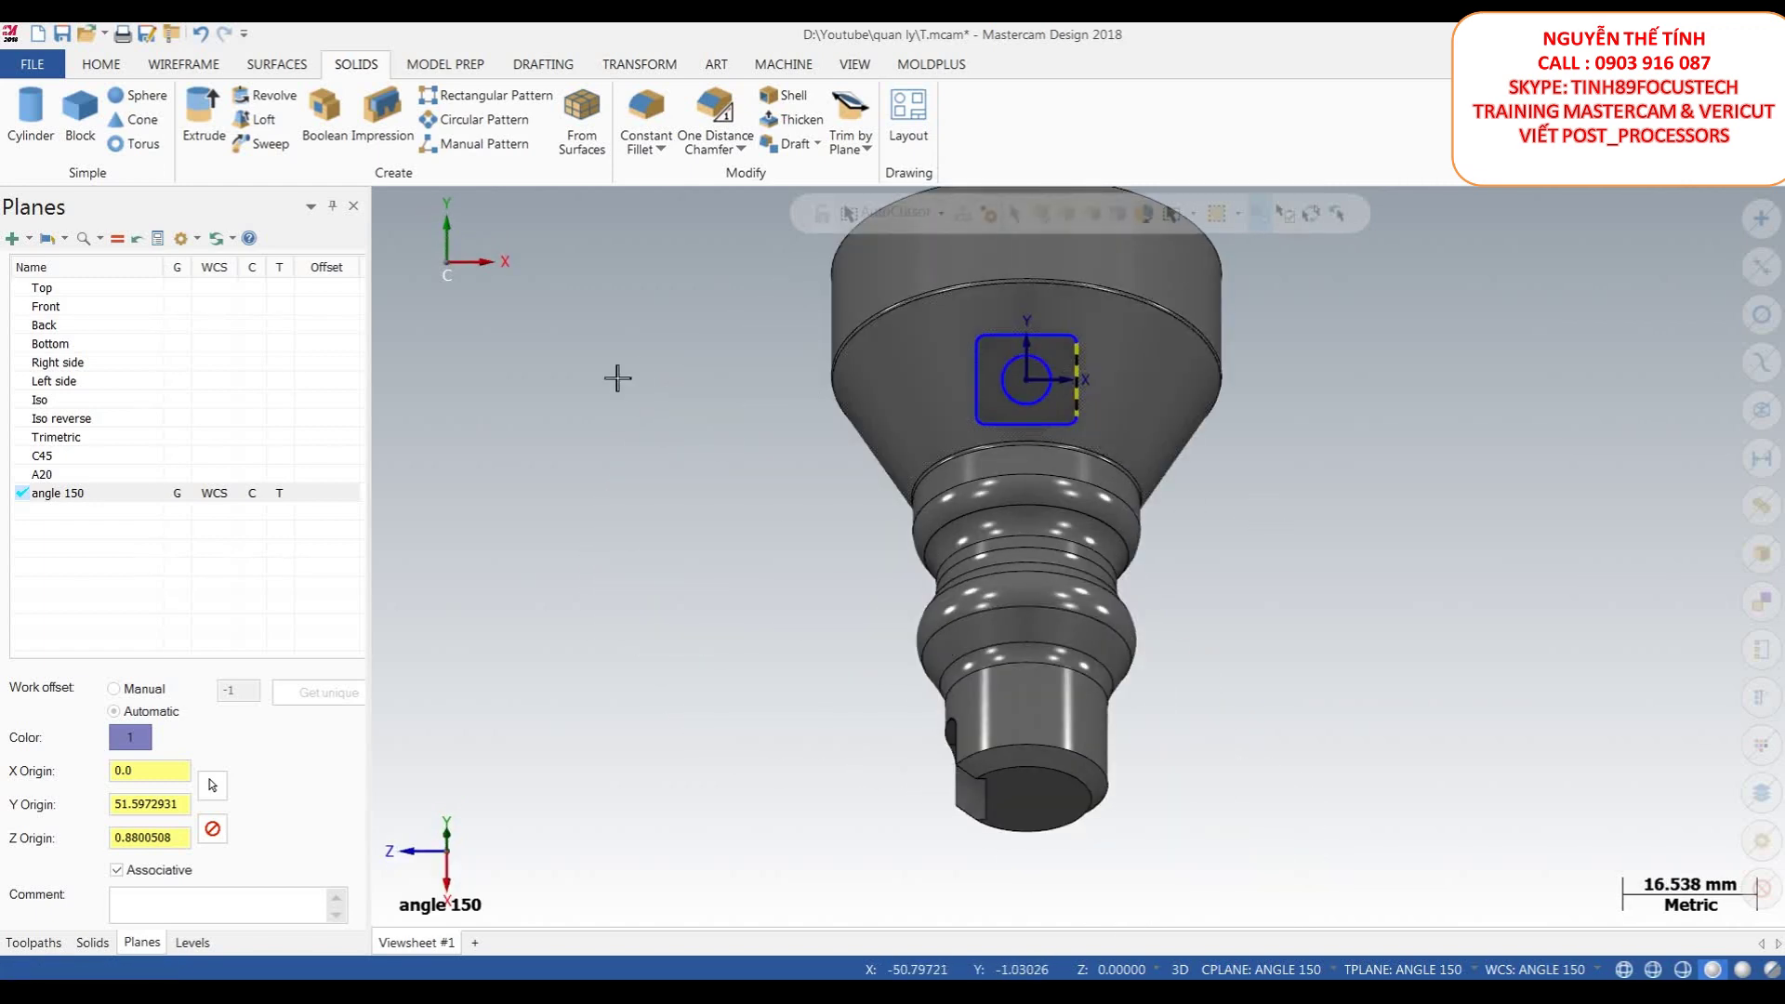
drag(1191, 519, 1330, 558)
drag(1395, 627, 840, 279)
middle_drag(1175, 447, 1153, 278)
scroll(1059, 412, up, 3)
scroll(1153, 279, down, 1)
right_click(1324, 337)
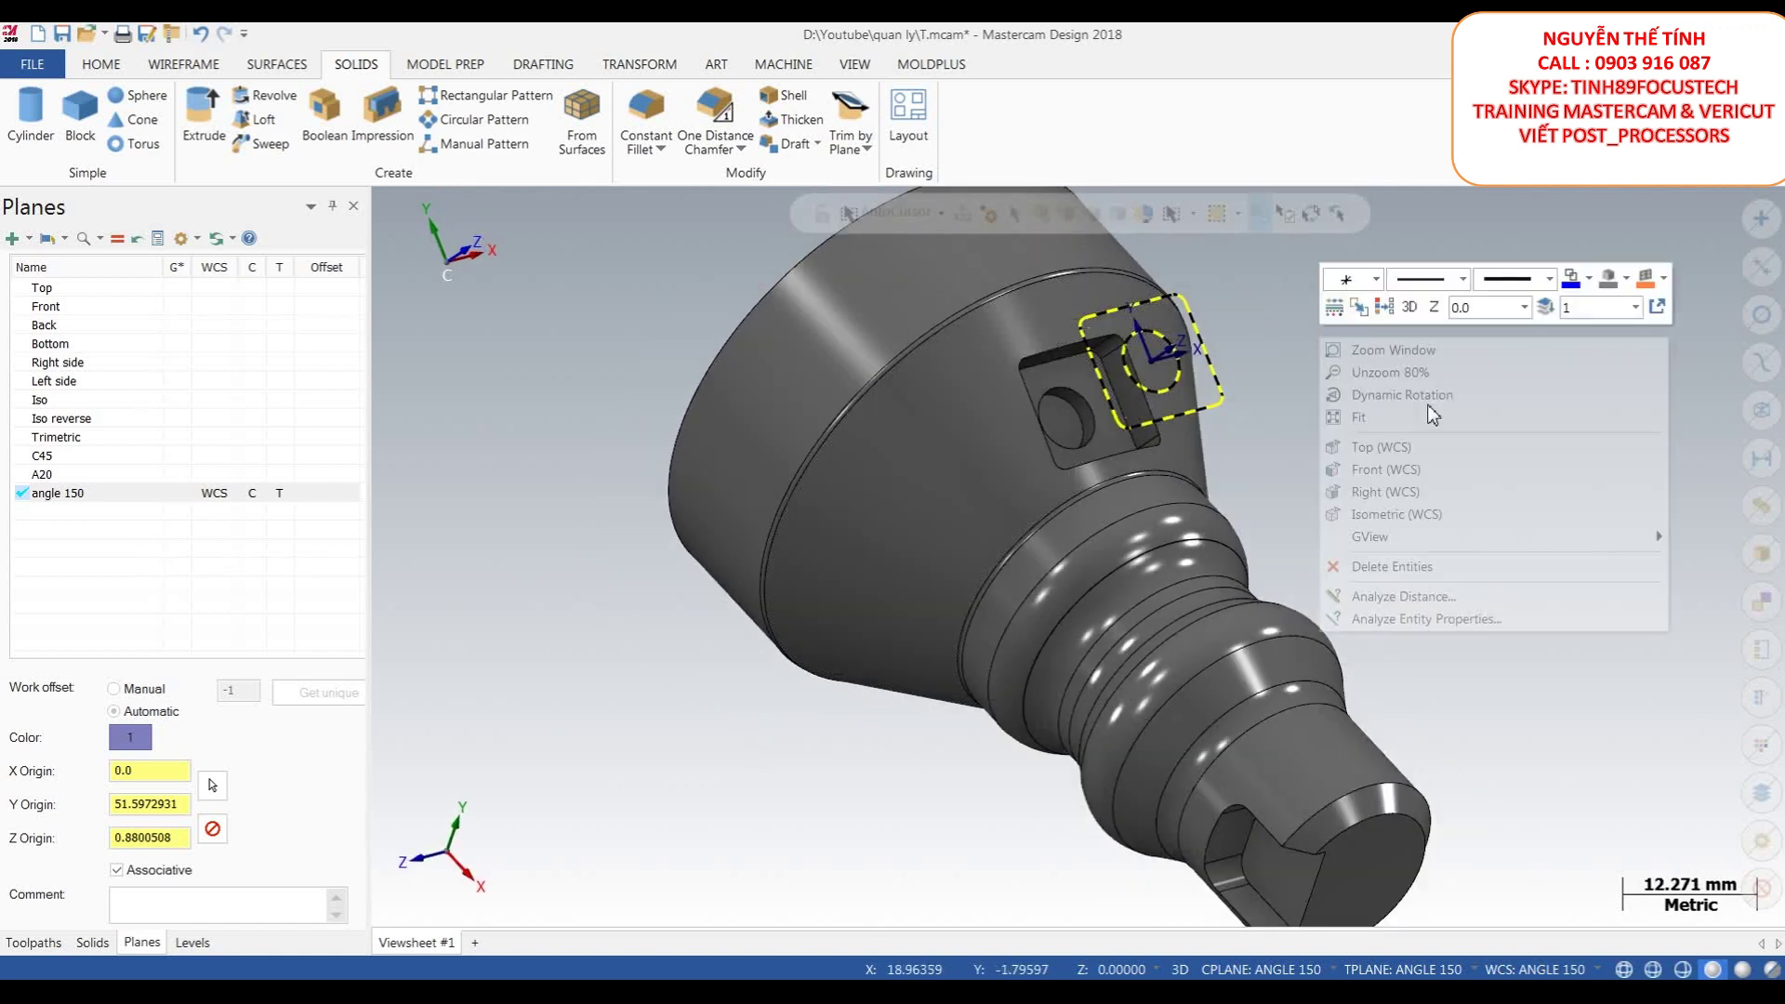
click(1545, 307)
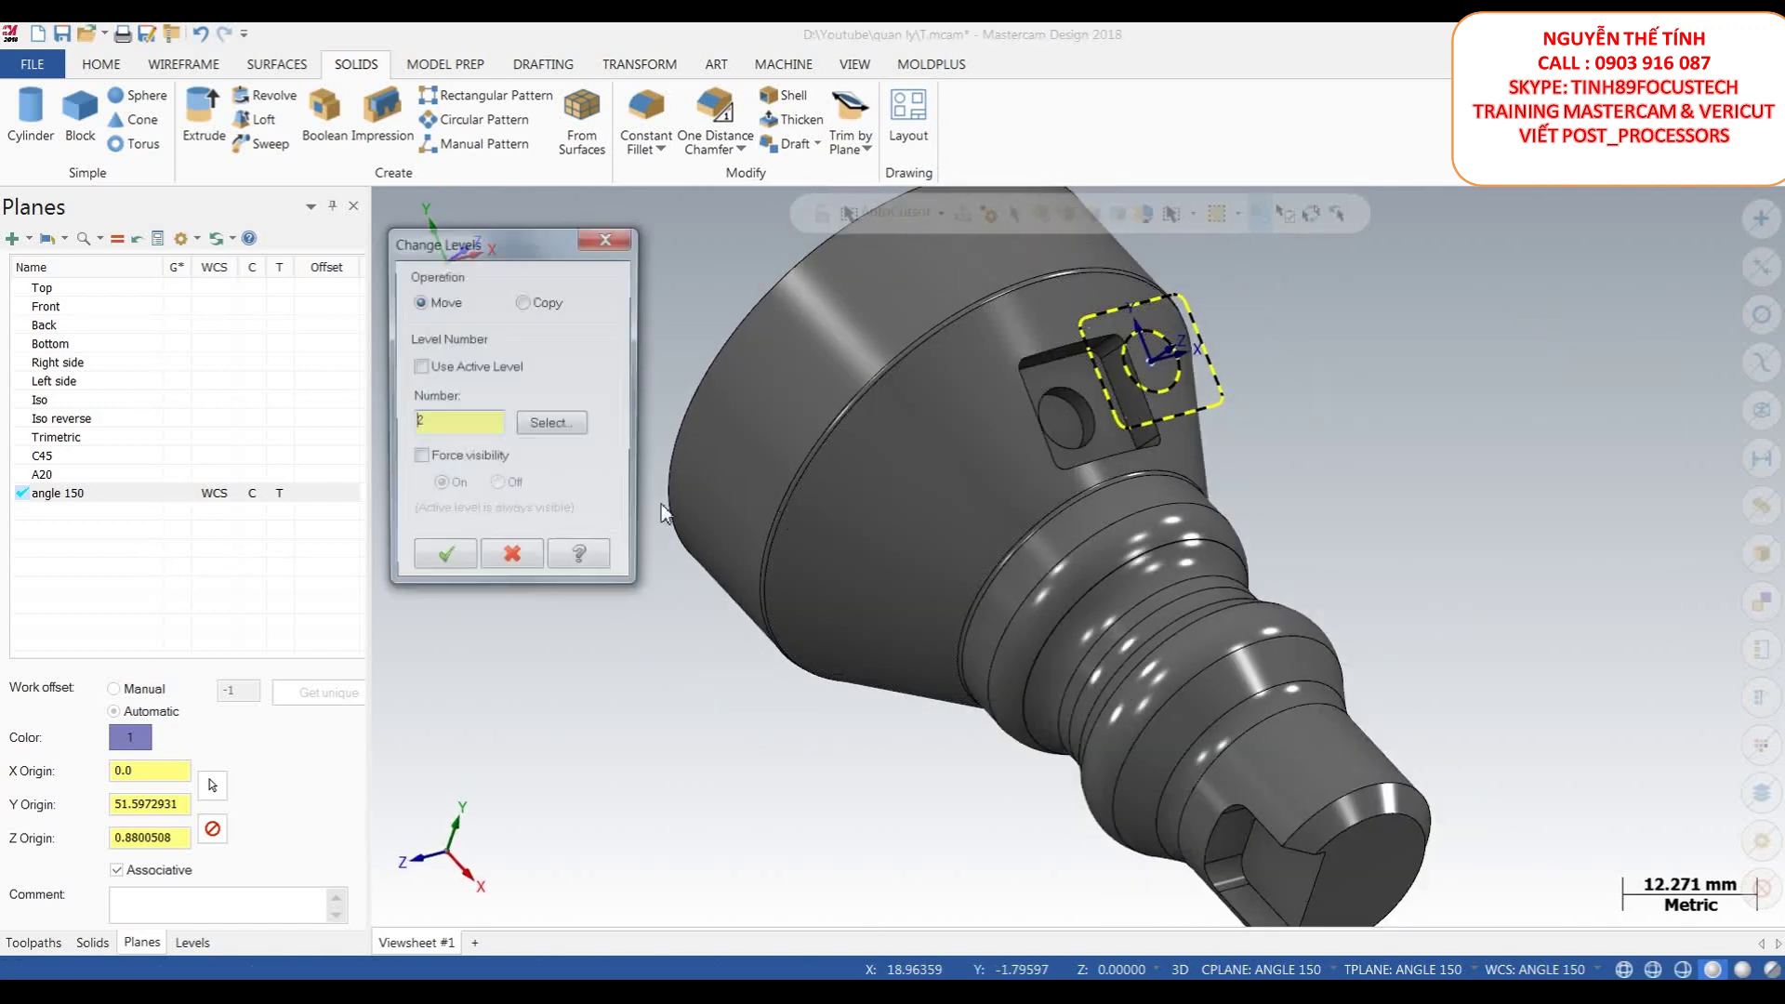
click(453, 562)
- Set the Top plane as the WCS, construction plane and tool plane
scroll(846, 516, down, 2)
mouse_move(1014, 428)
middle_down()
mouse_move(1057, 400)
mouse_move(1036, 446)
middle_up()
scroll(1057, 400, up, 2)
scroll(498, 701, down, 1)
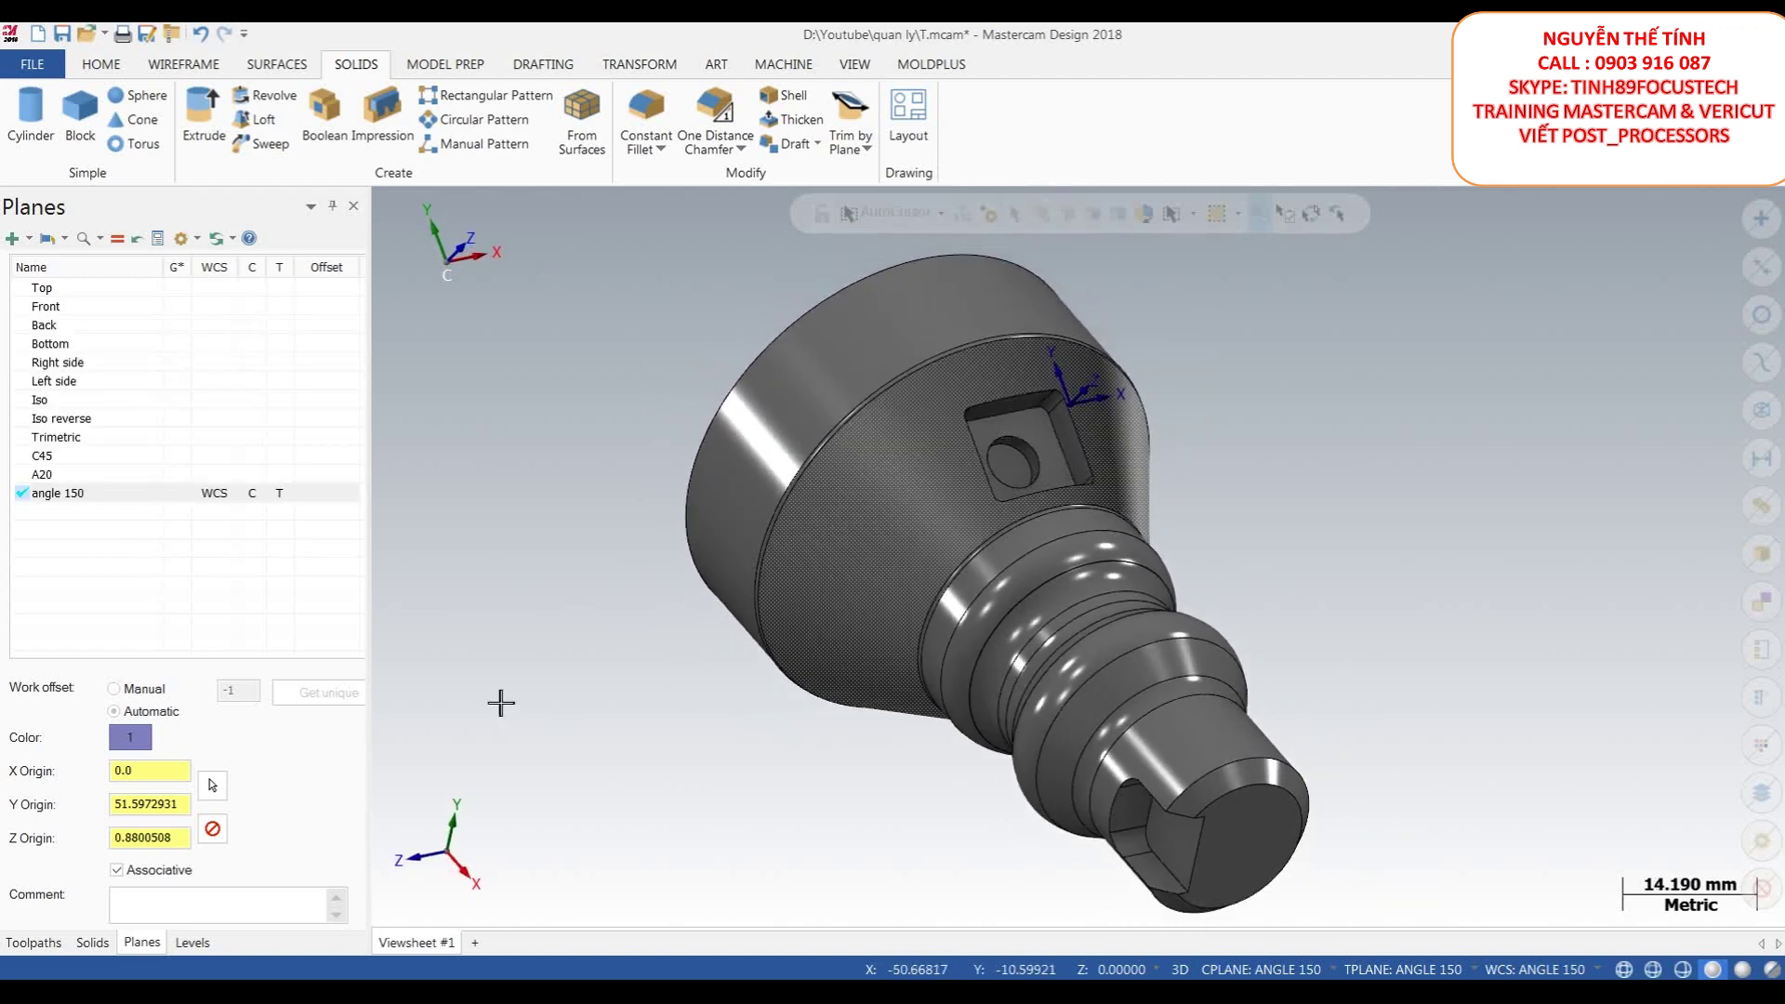
click(34, 942)
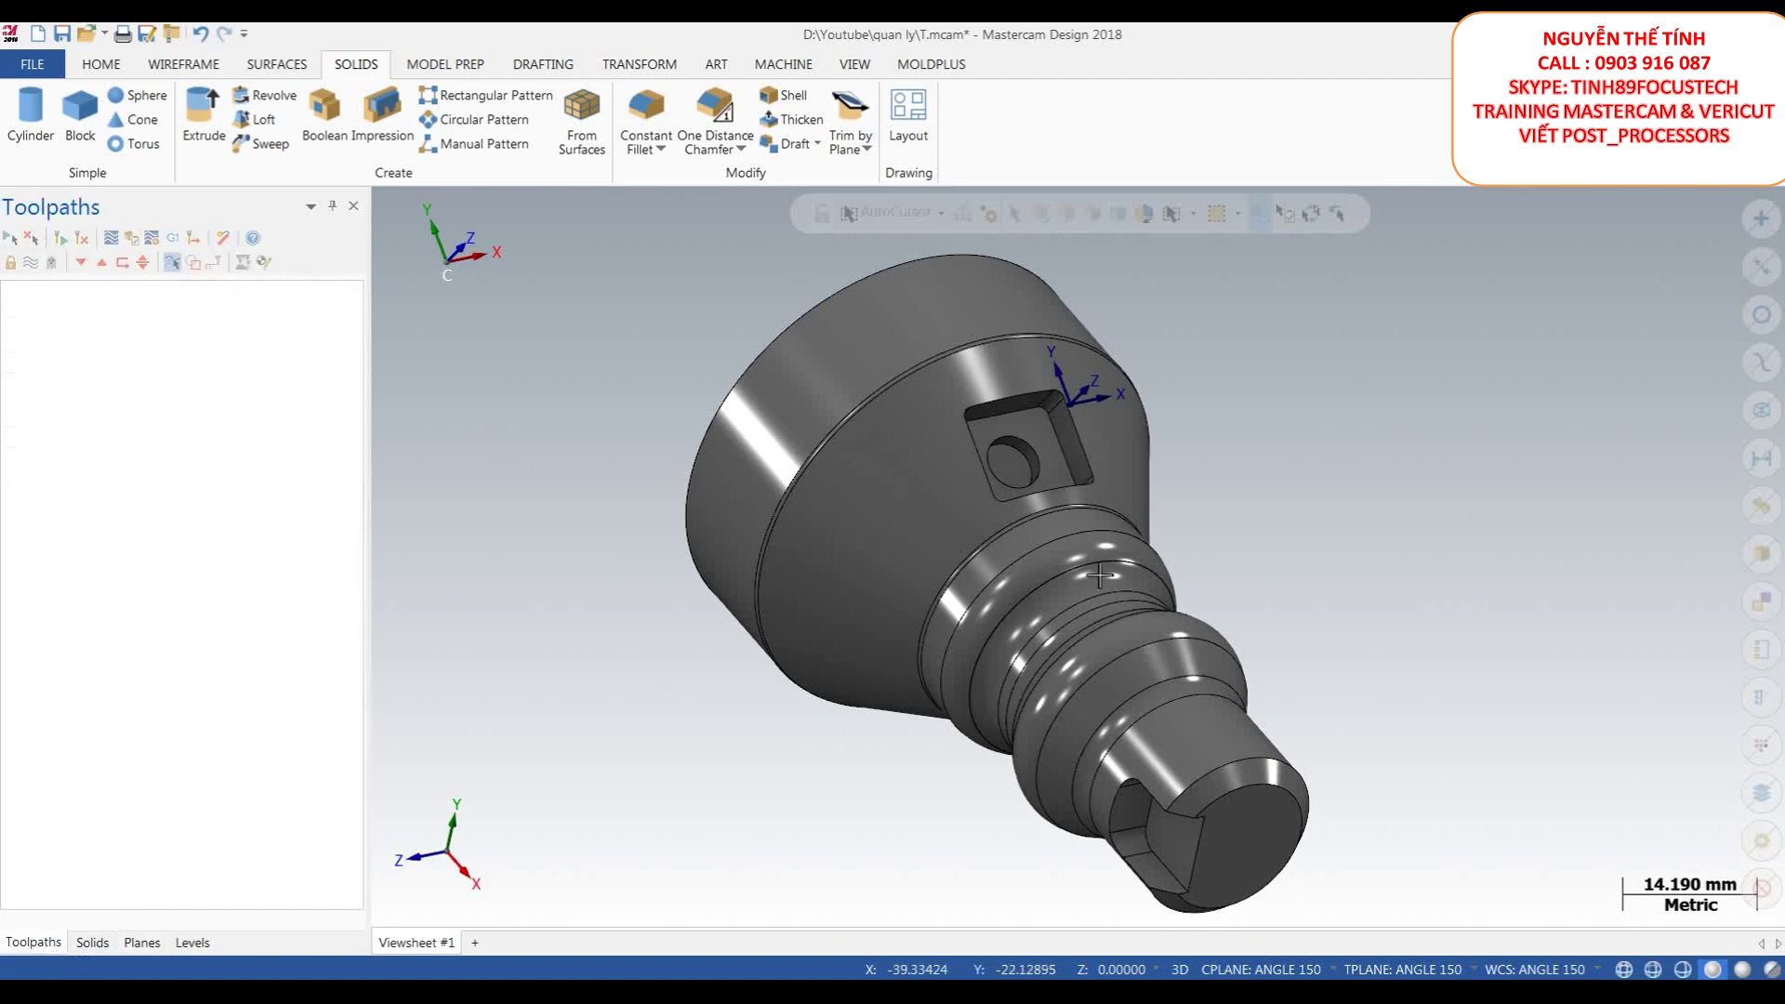
click(141, 942)
click(56, 287)
click(117, 238)
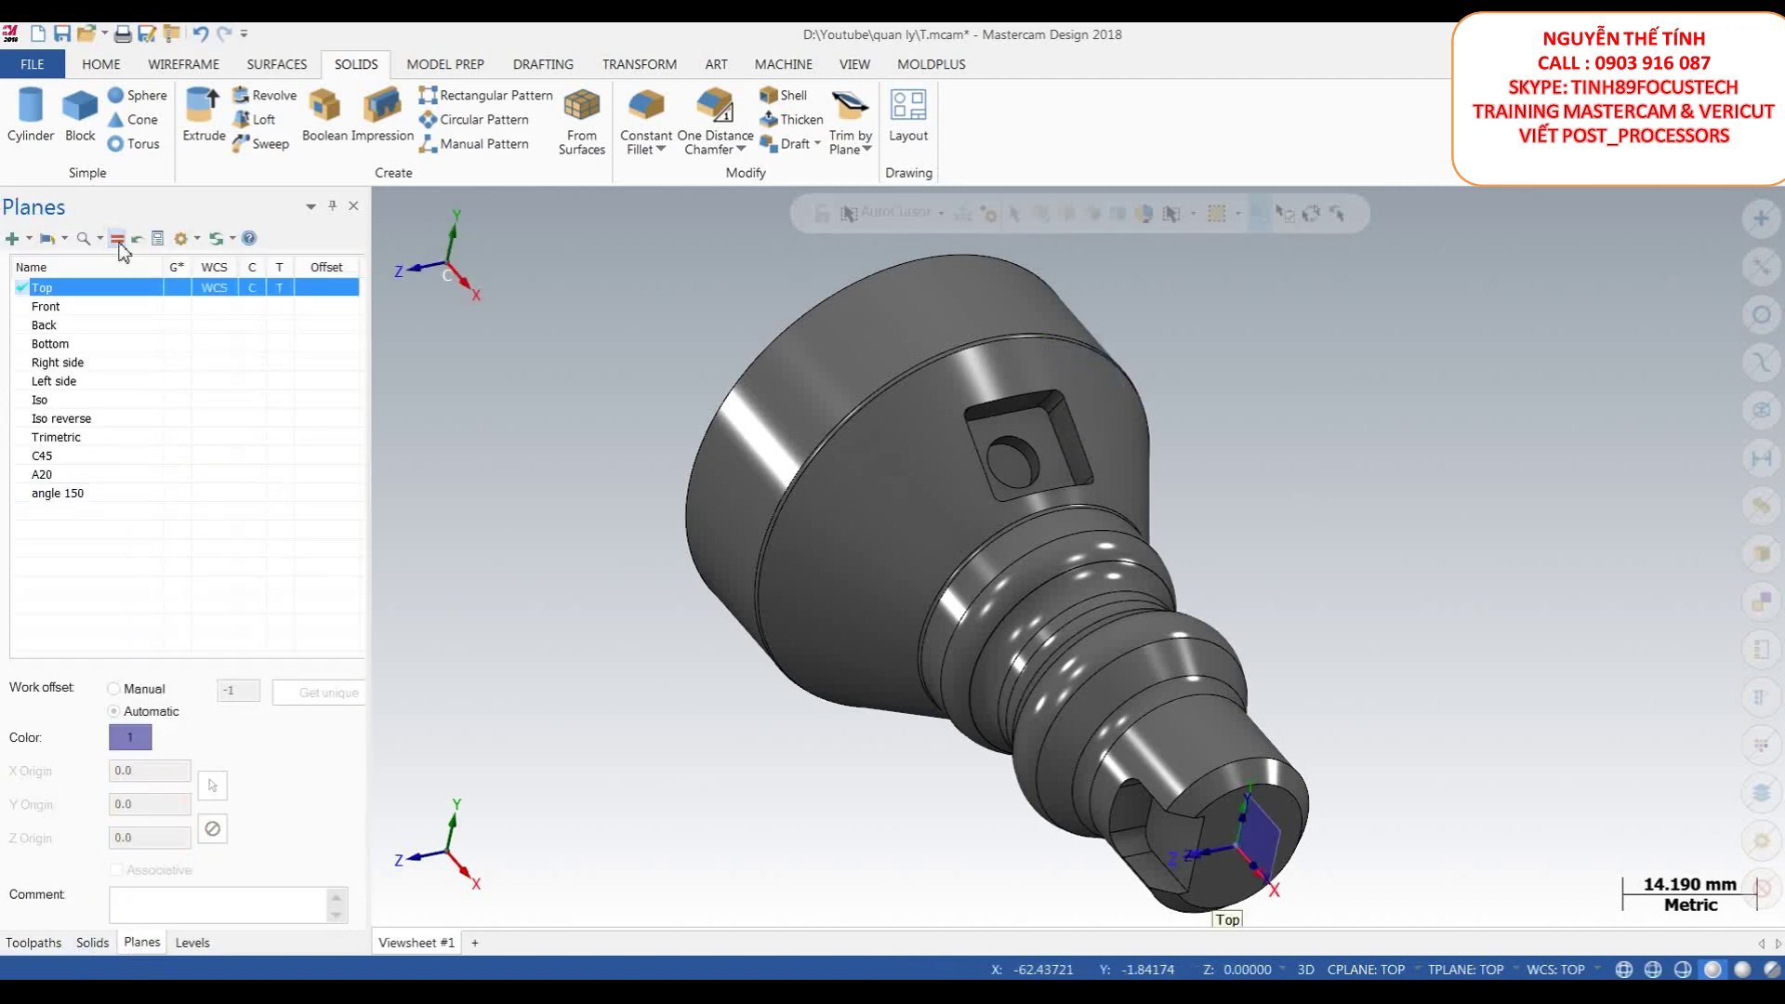
scroll(1199, 494, down, 1)
middle_drag(1200, 495, 1192, 504)
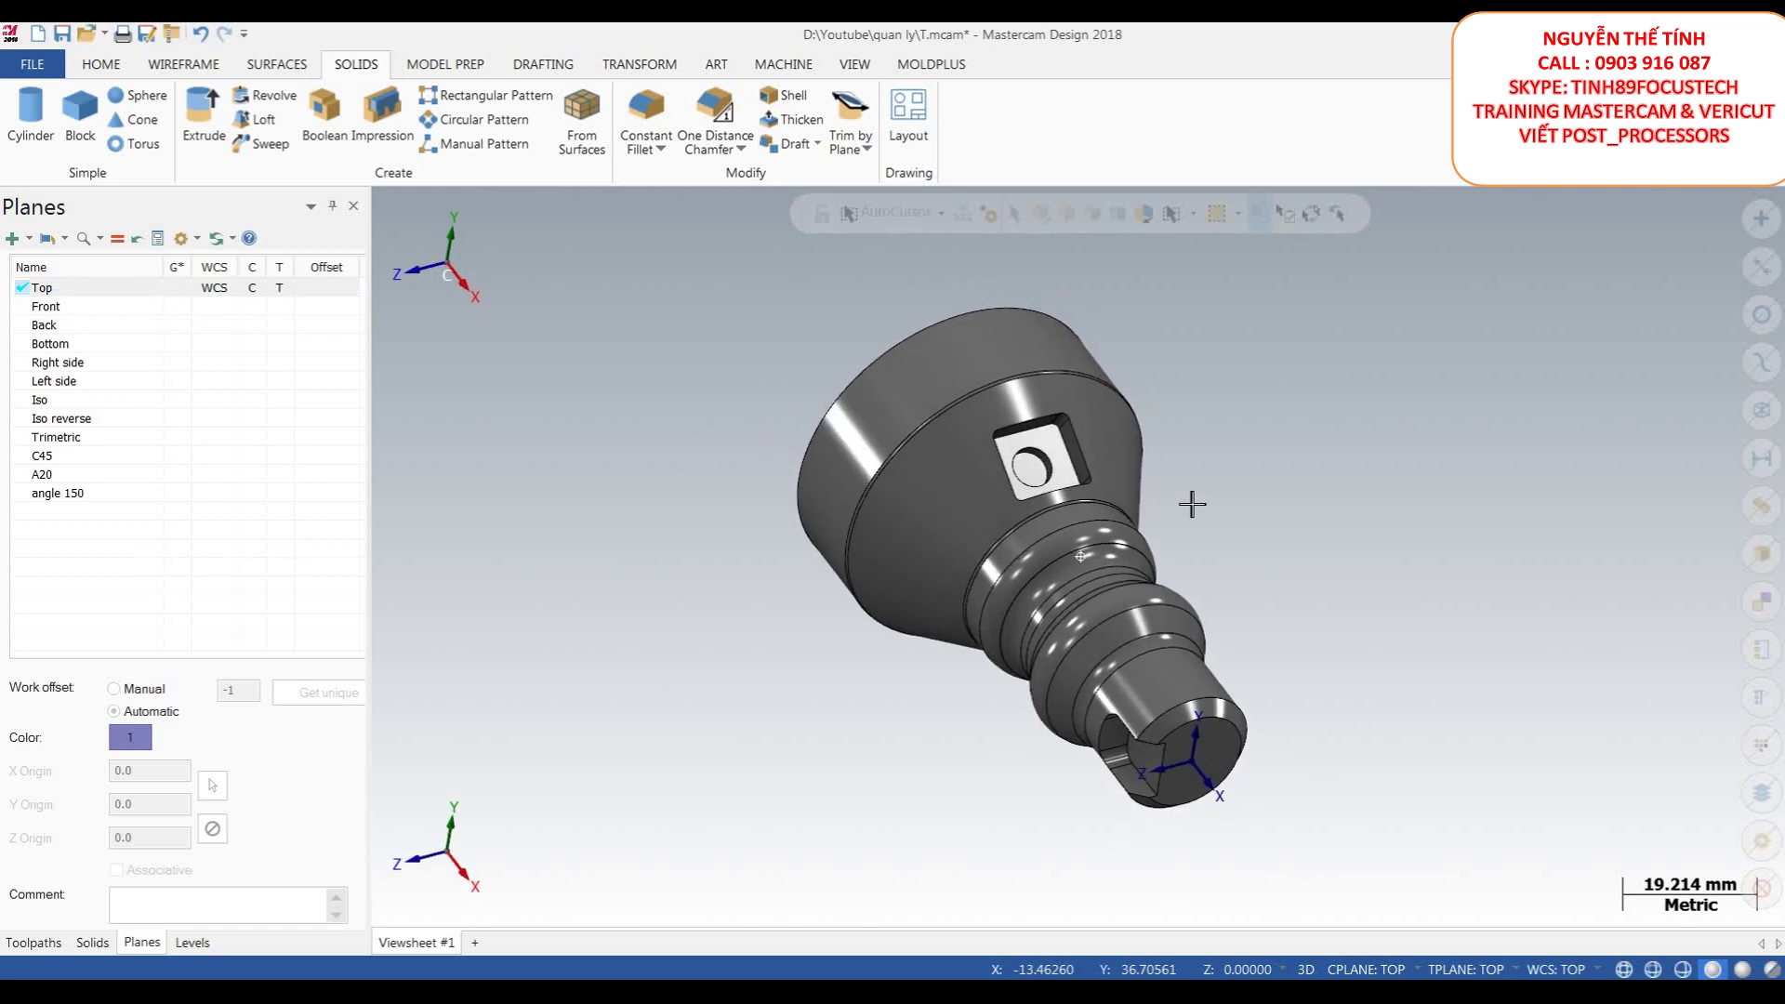
scroll(1199, 494, up, 1)
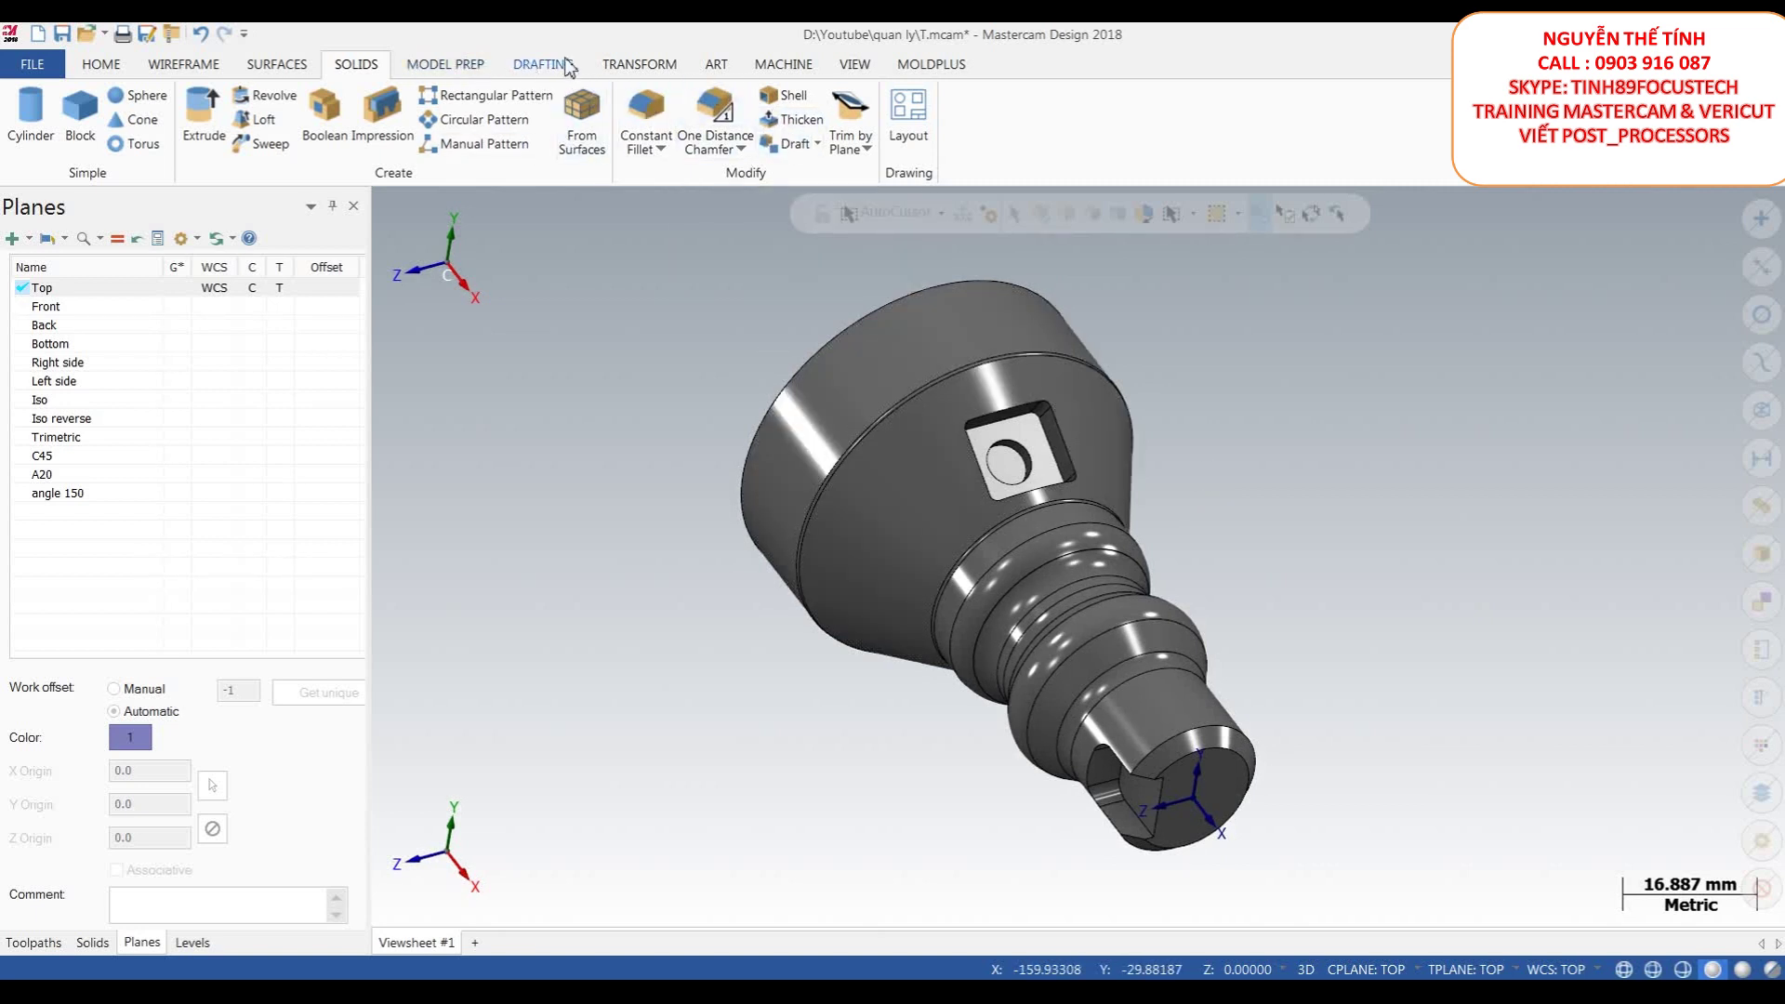
click(639, 65)
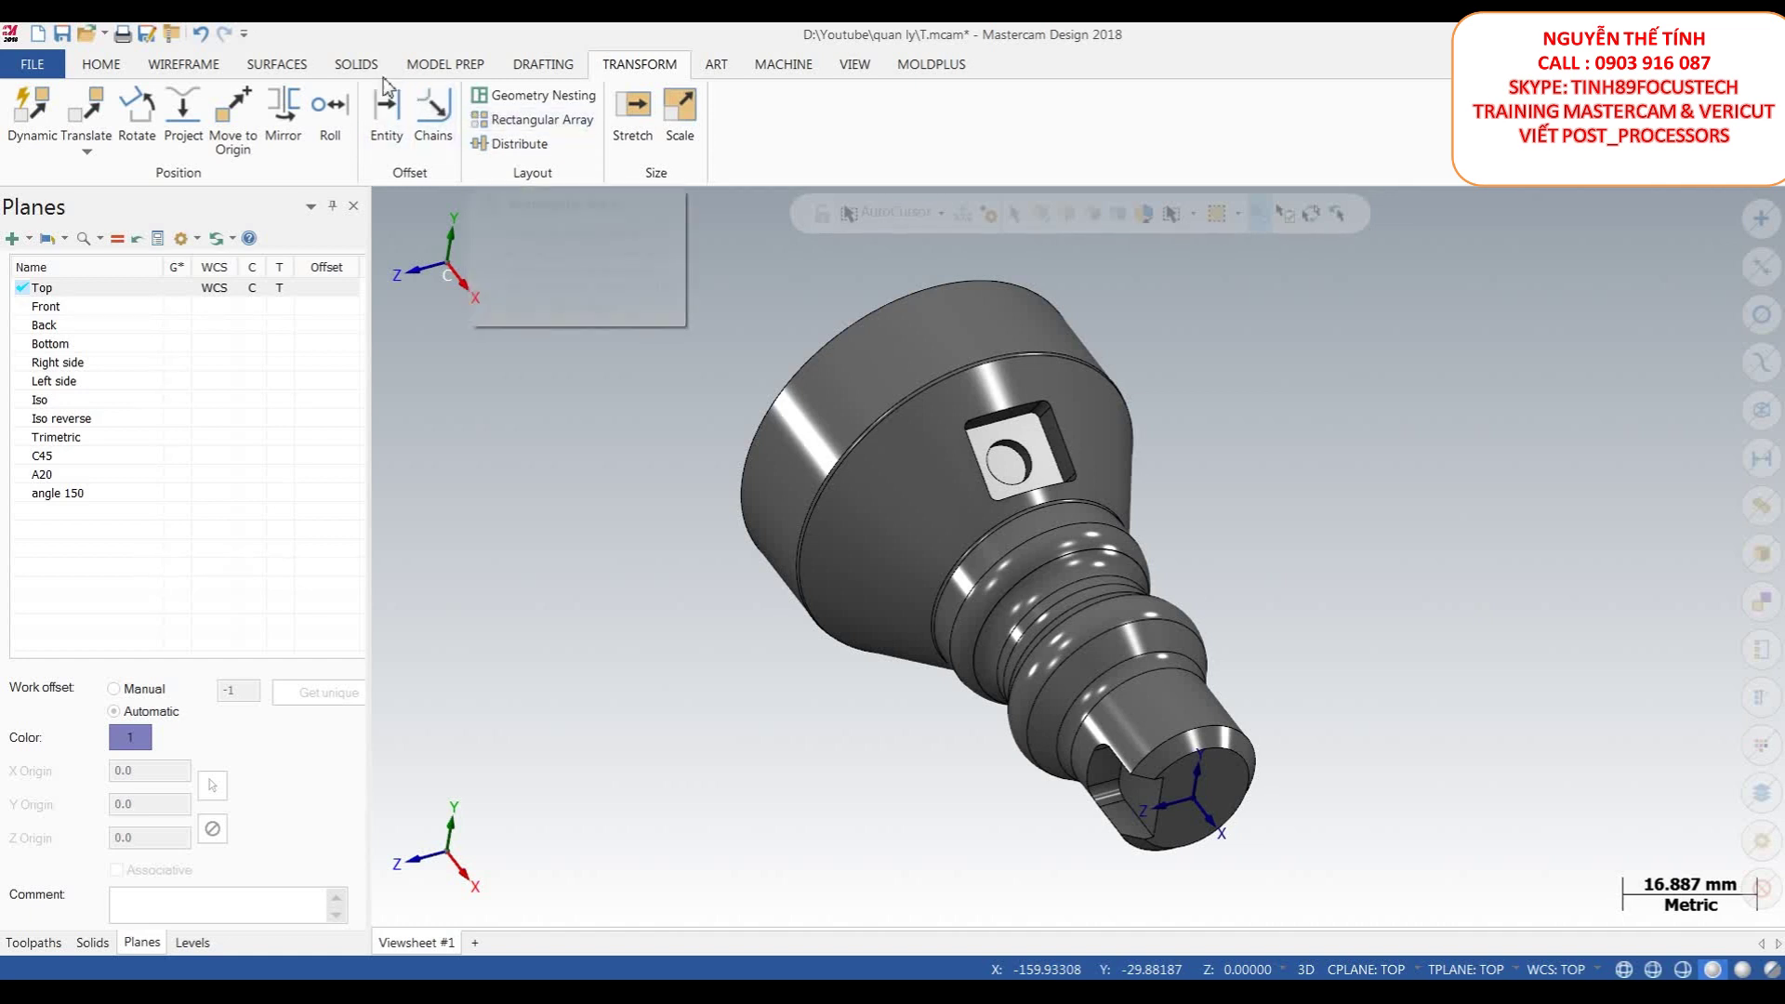
click(463, 66)
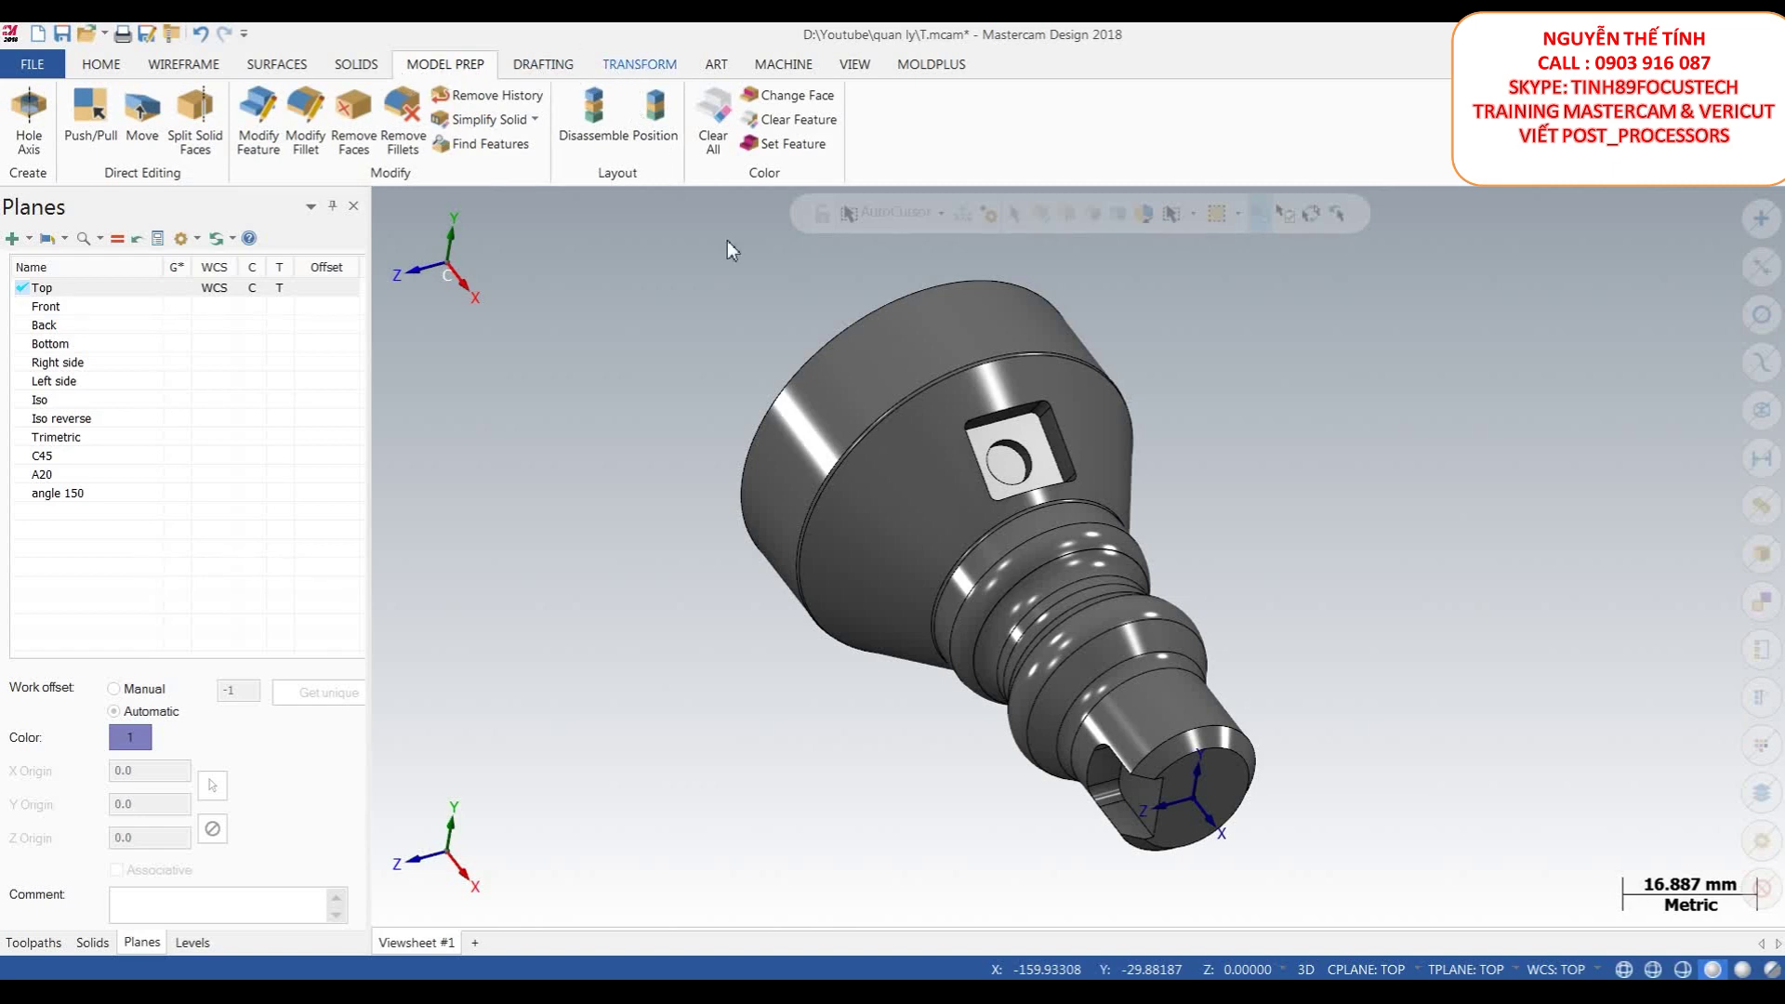
click(639, 64)
scroll(772, 484, up, 3)
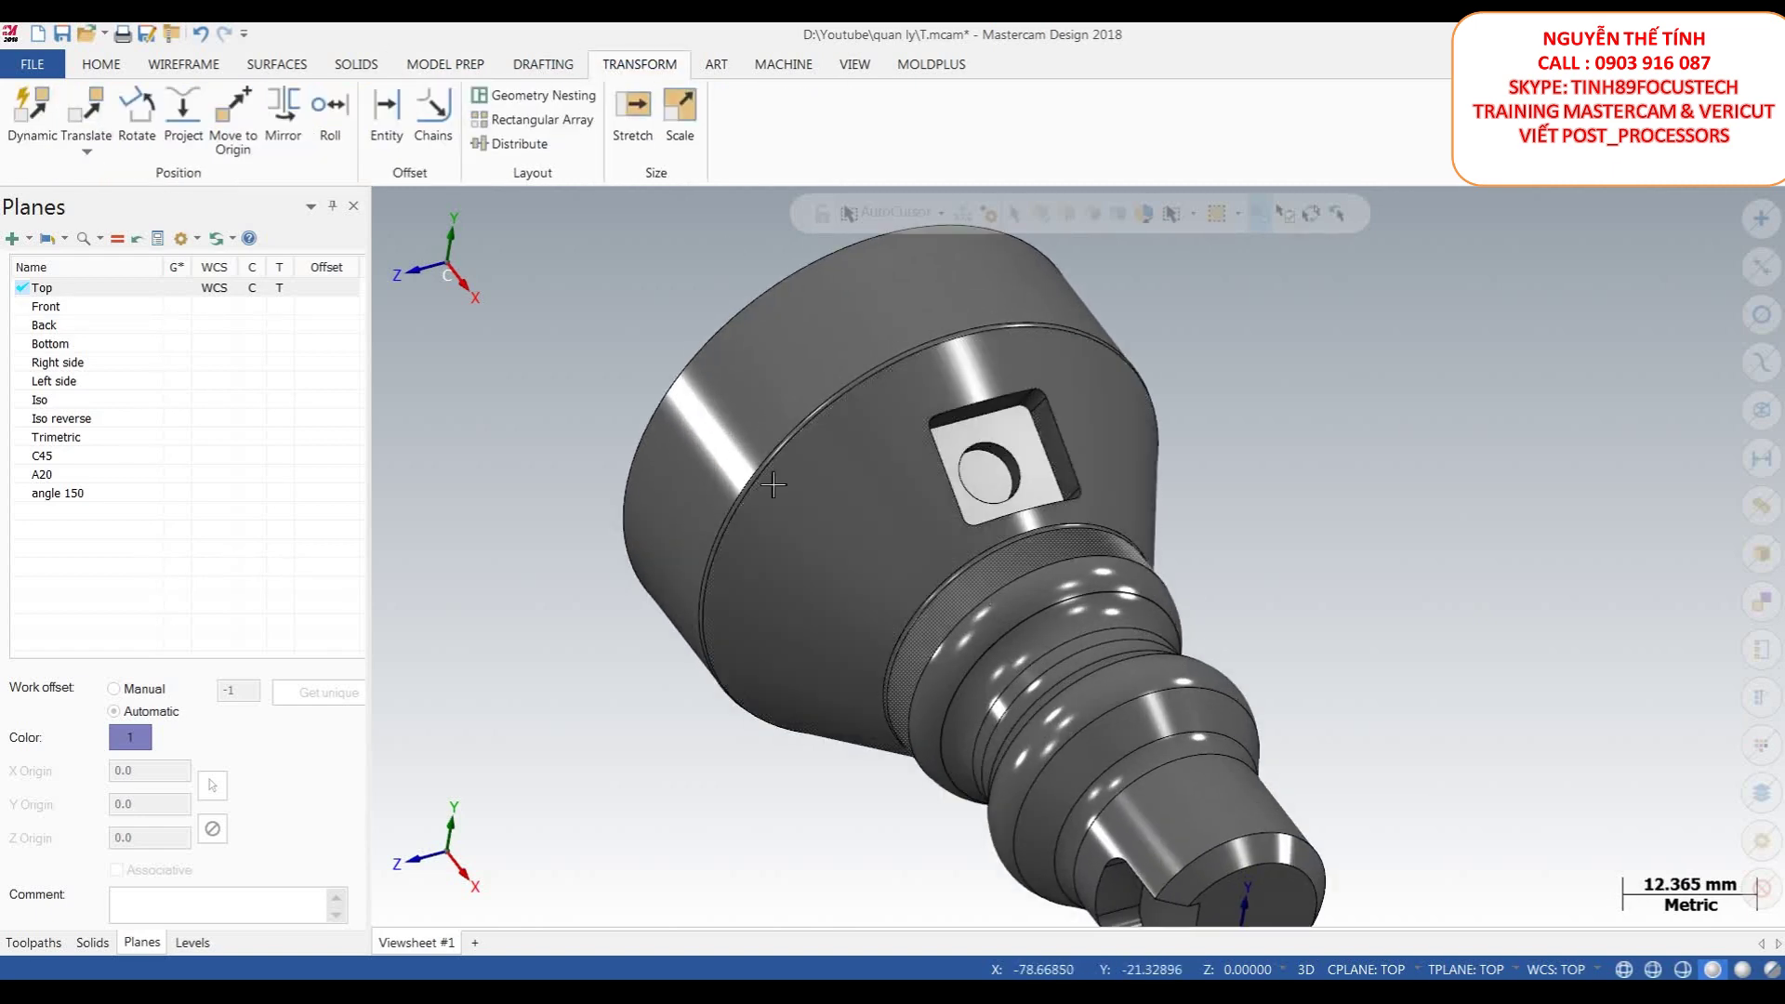
scroll(1128, 410, down, 2)
mouse_move(1128, 410)
middle_down()
mouse_move(1139, 430)
mouse_move(1034, 453)
mouse_move(1046, 470)
middle_up()
- Start a solid circular pattern using the rectangular pocket's extrude cut on the cone as the operation to repeat
click(347, 68)
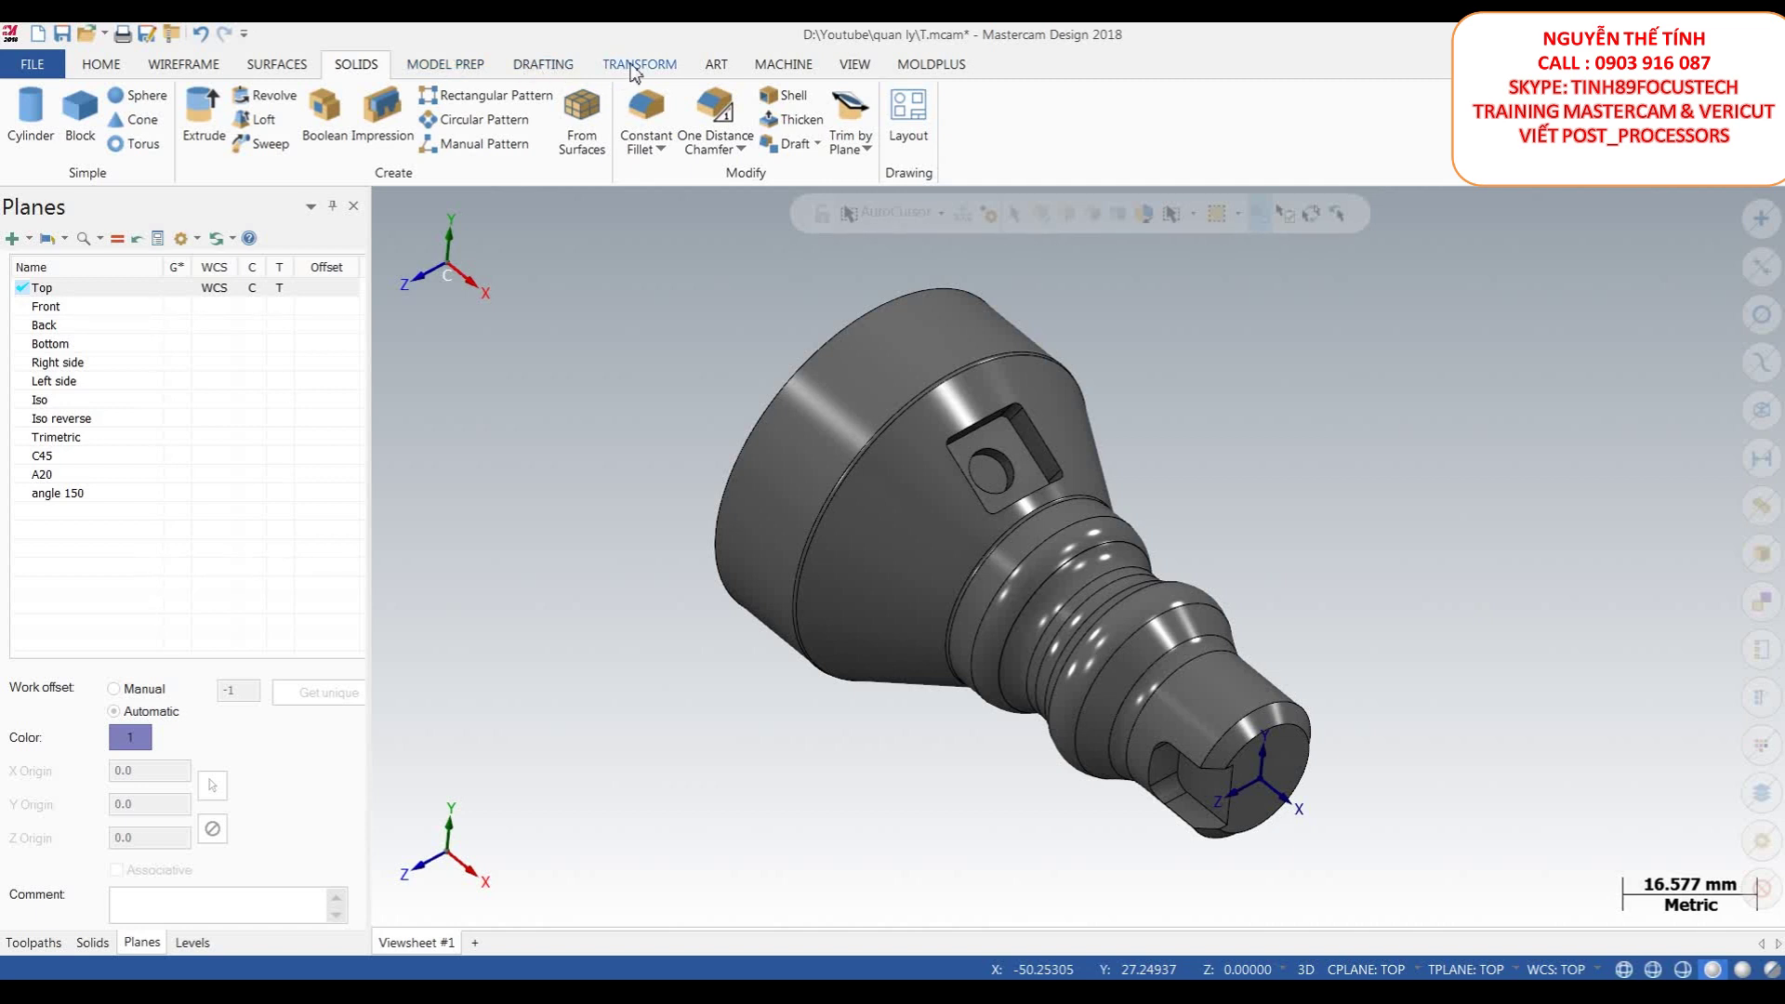
click(487, 121)
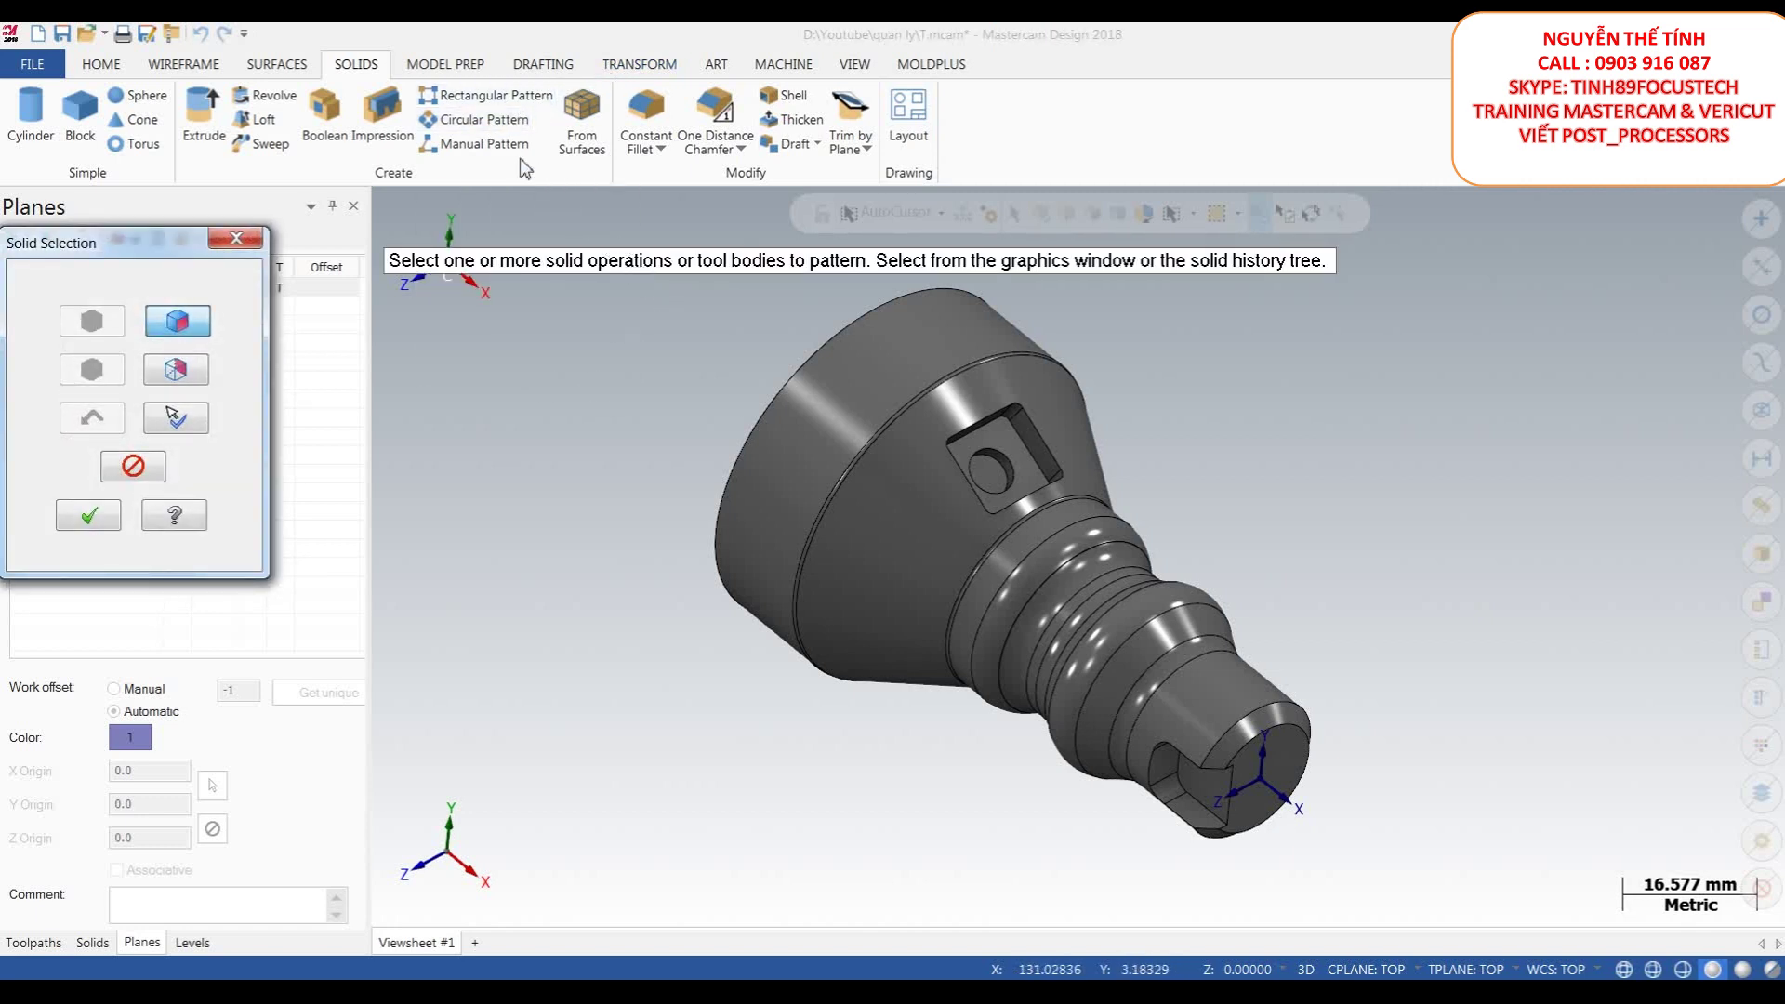
scroll(697, 386, down, 1)
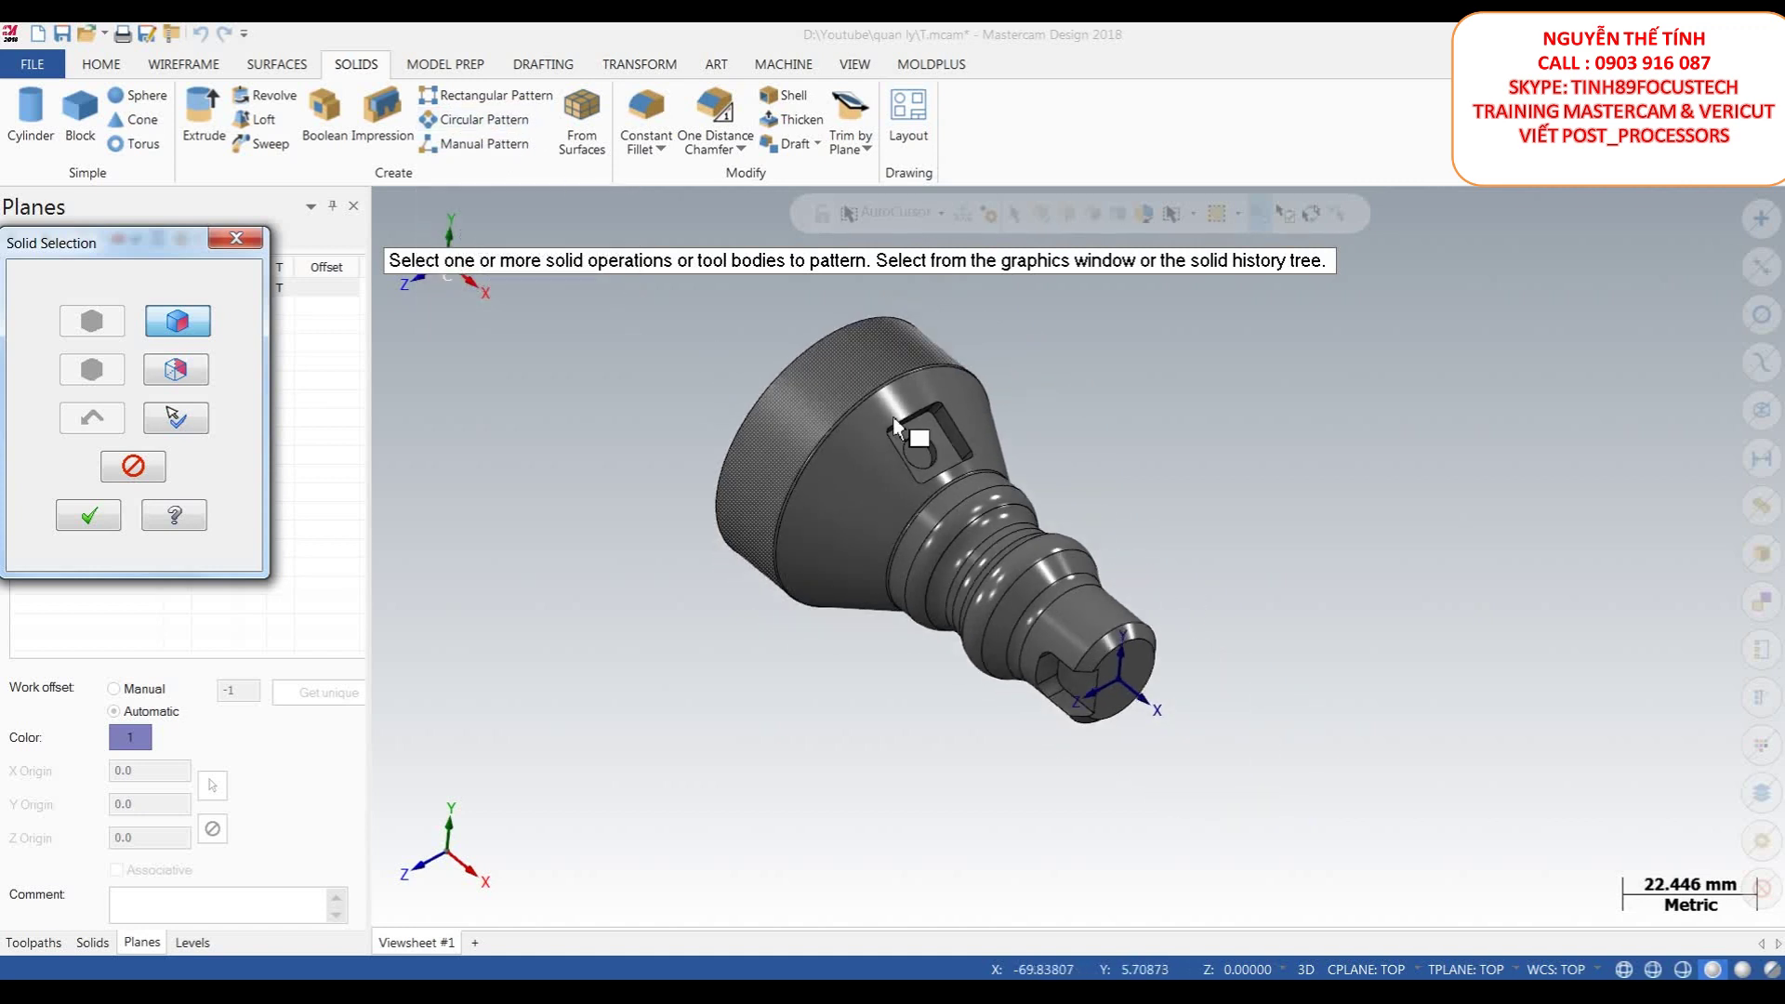
scroll(878, 394, up, 3)
middle_drag(987, 435, 991, 439)
scroll(988, 446, up, 1)
scroll(962, 447, down, 1)
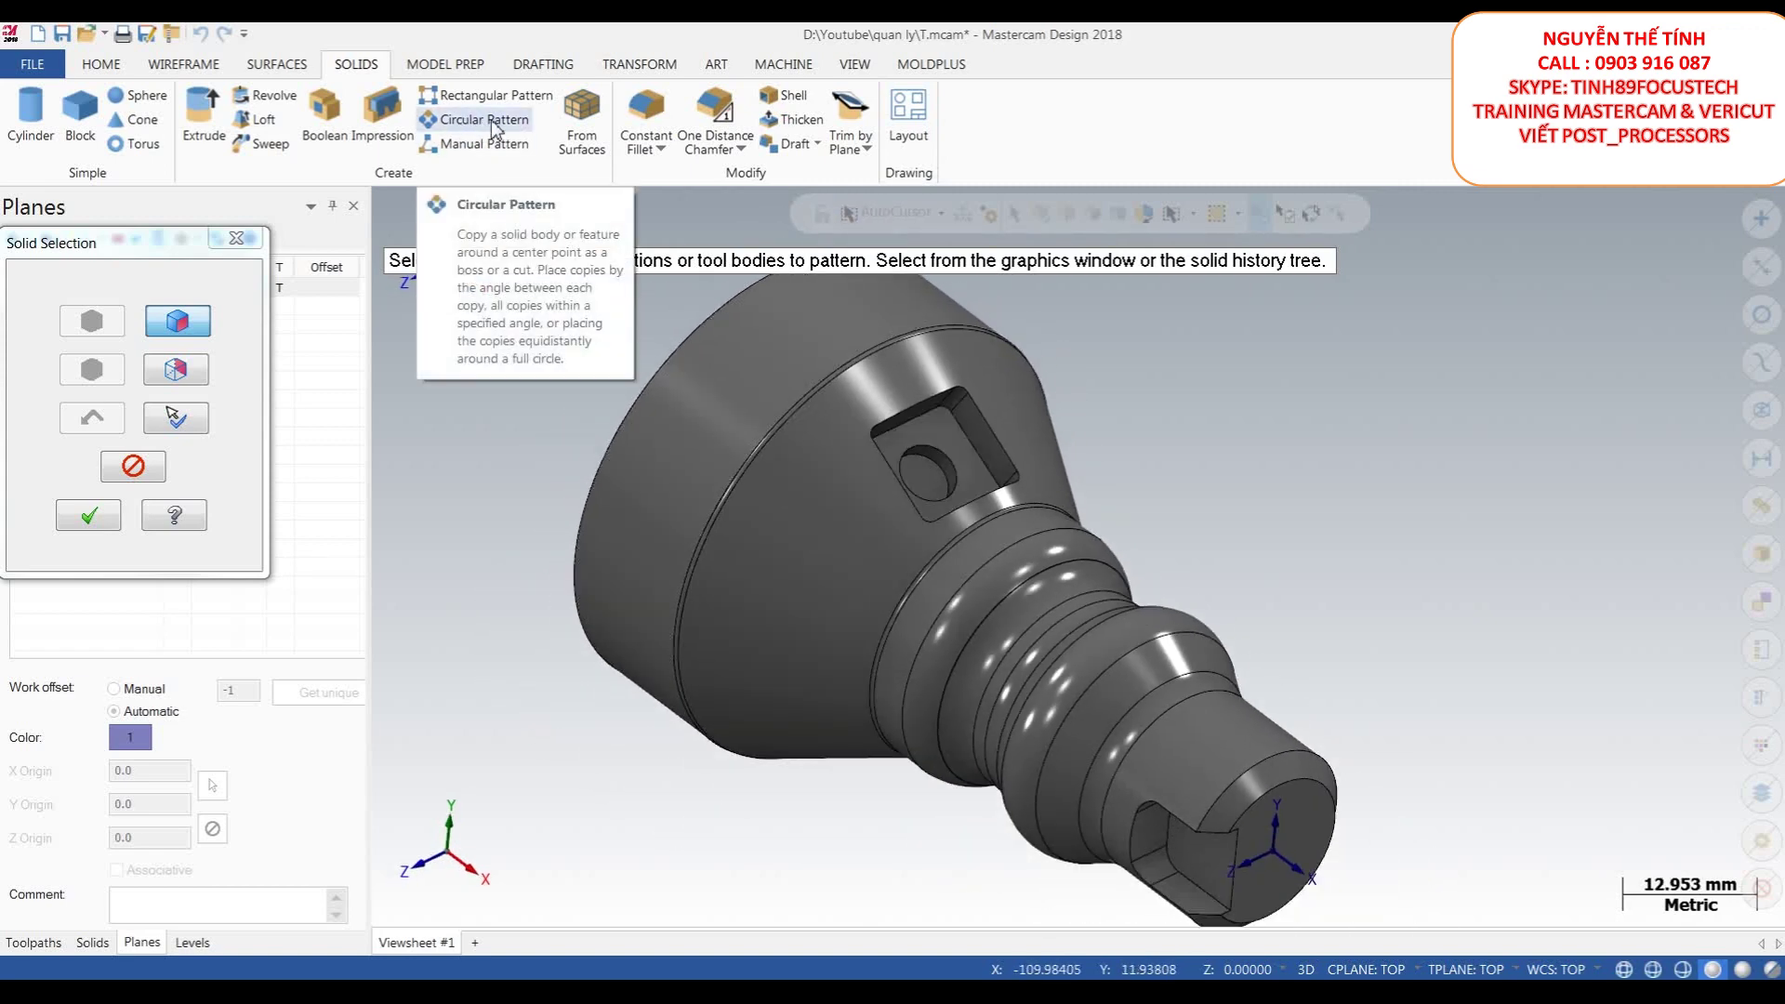
scroll(954, 455, down, 1)
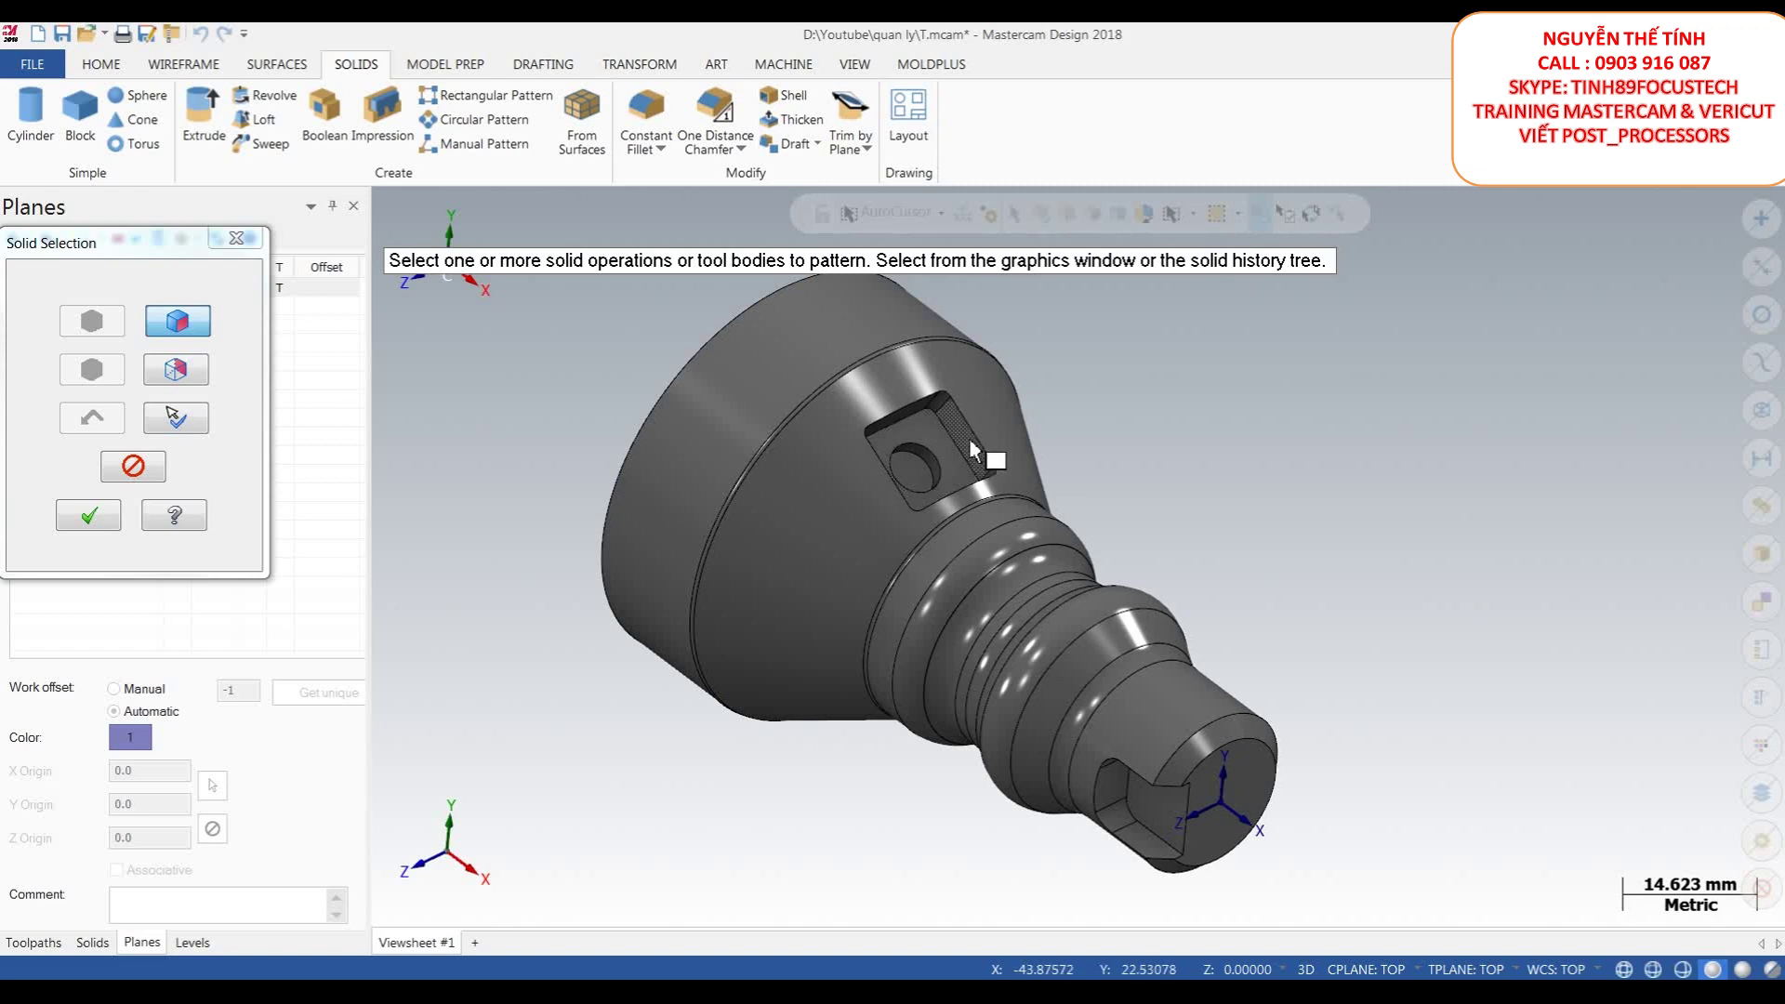
click(970, 444)
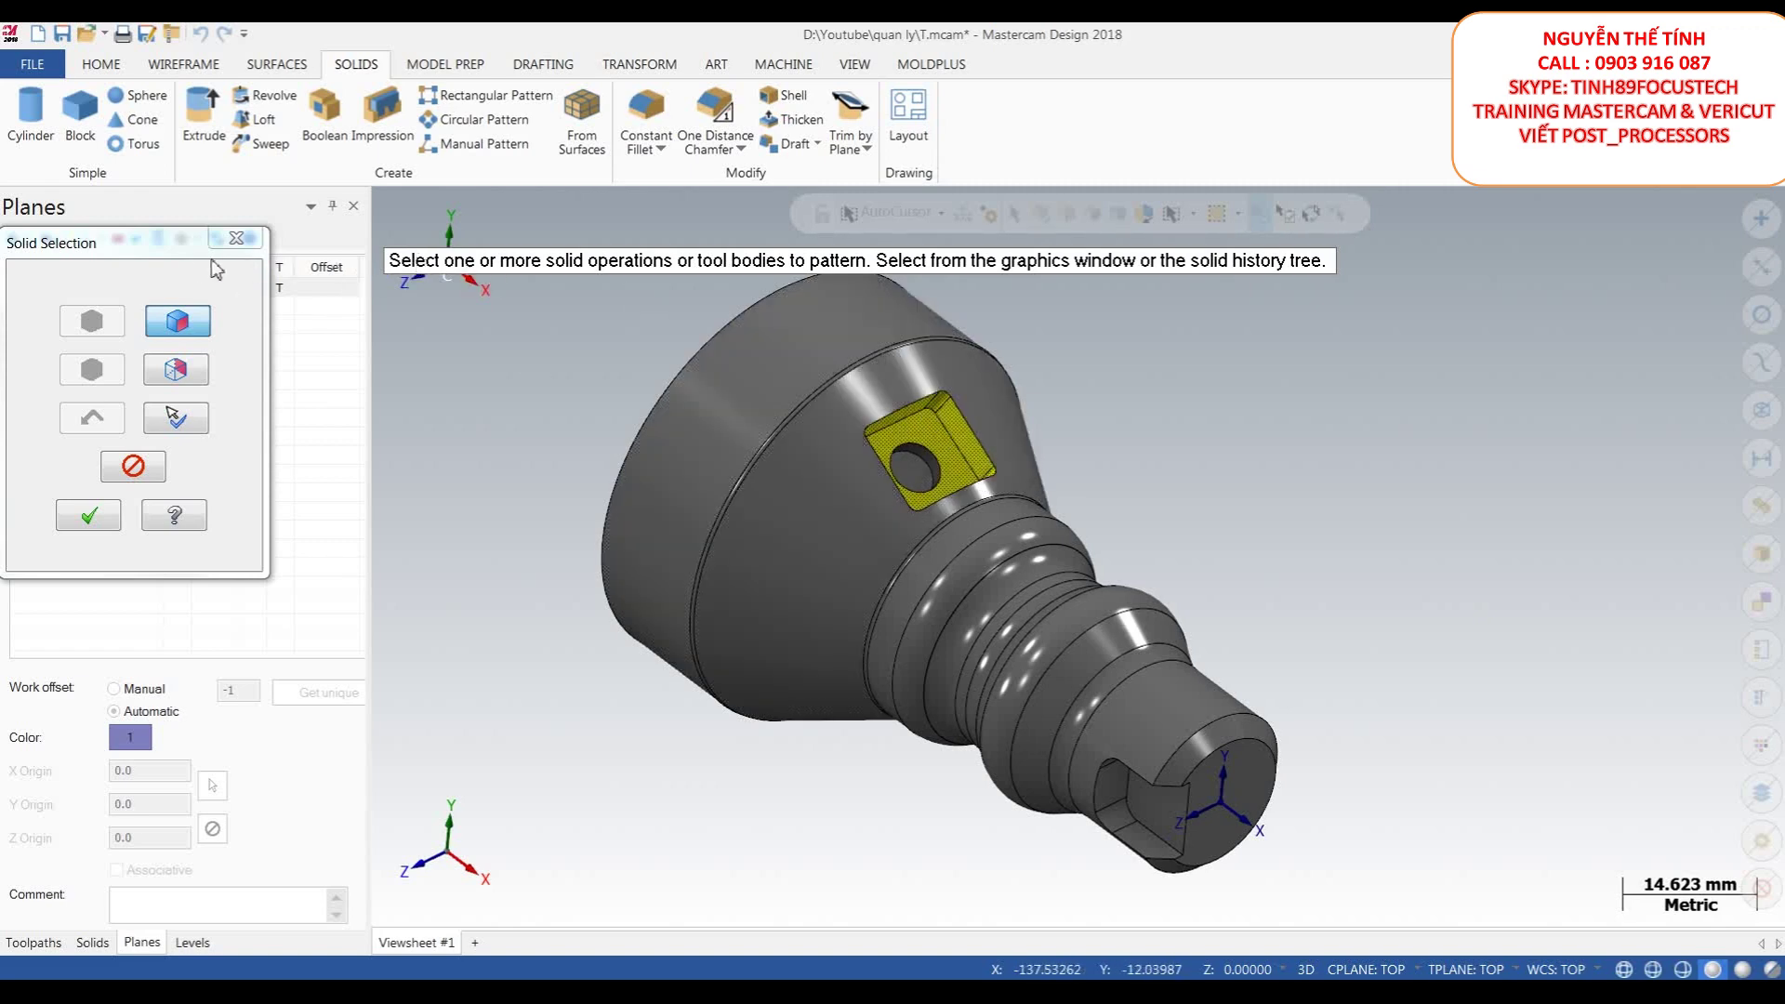
drag(76, 235, 494, 299)
click(92, 942)
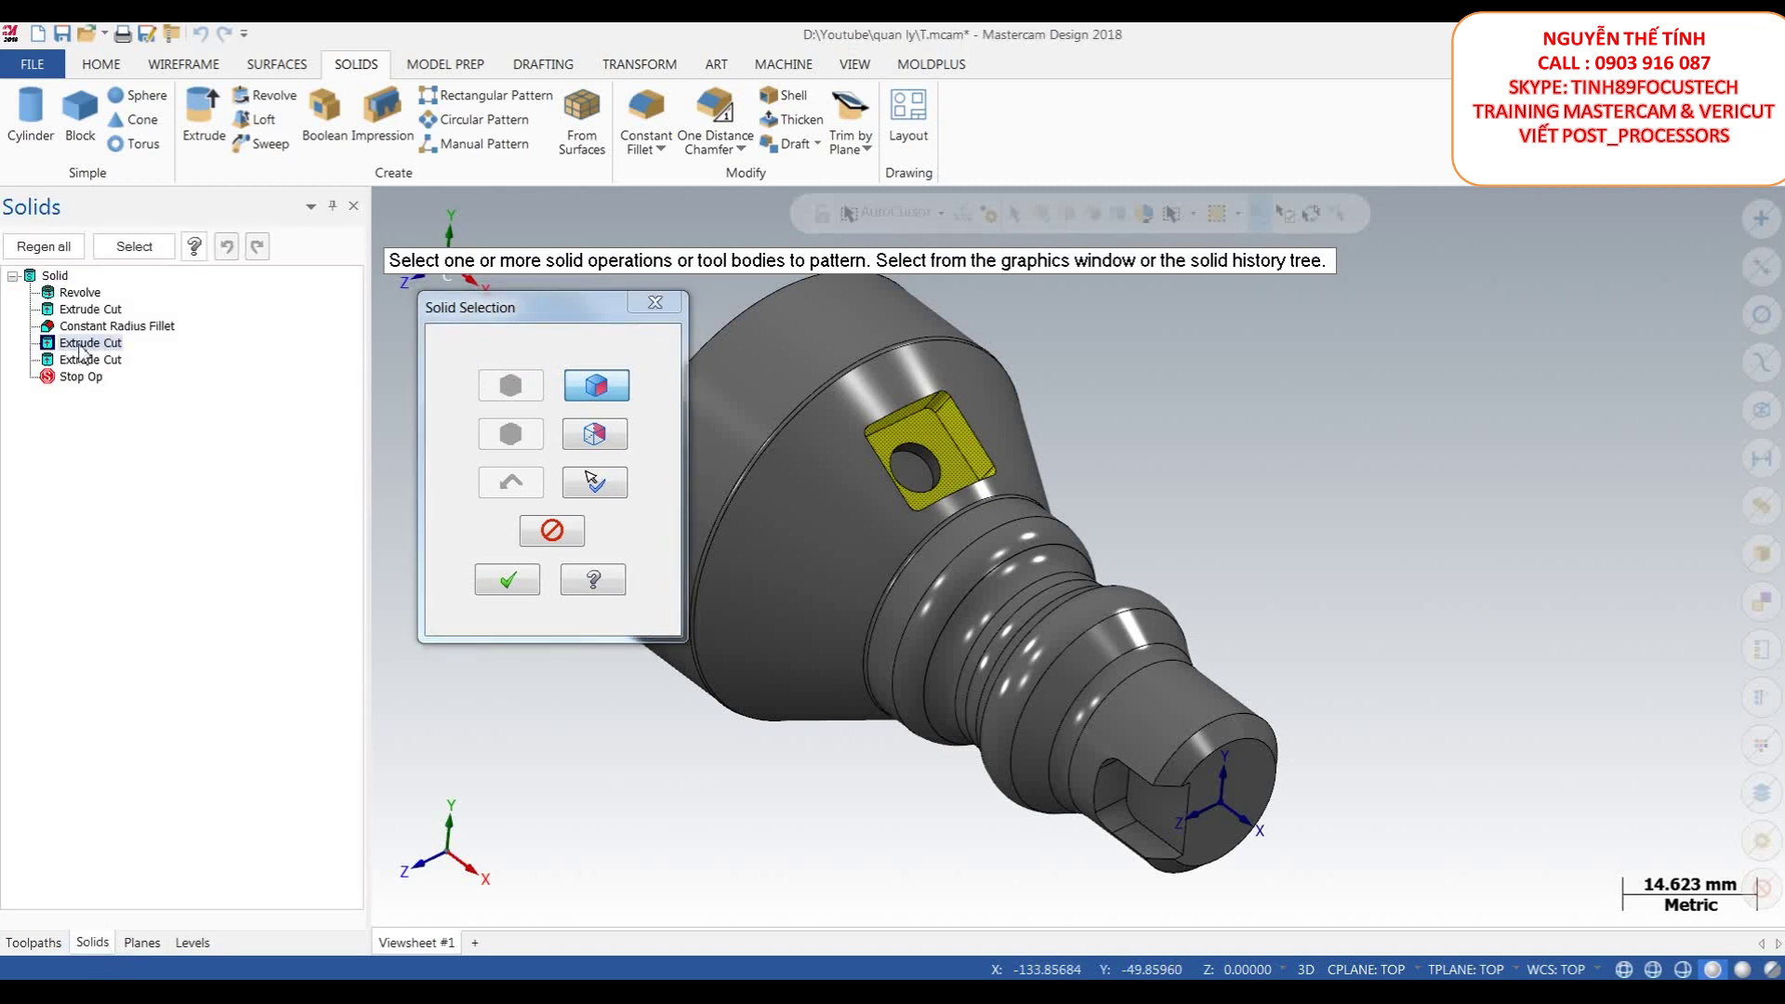
drag(549, 324, 262, 315)
click(227, 573)
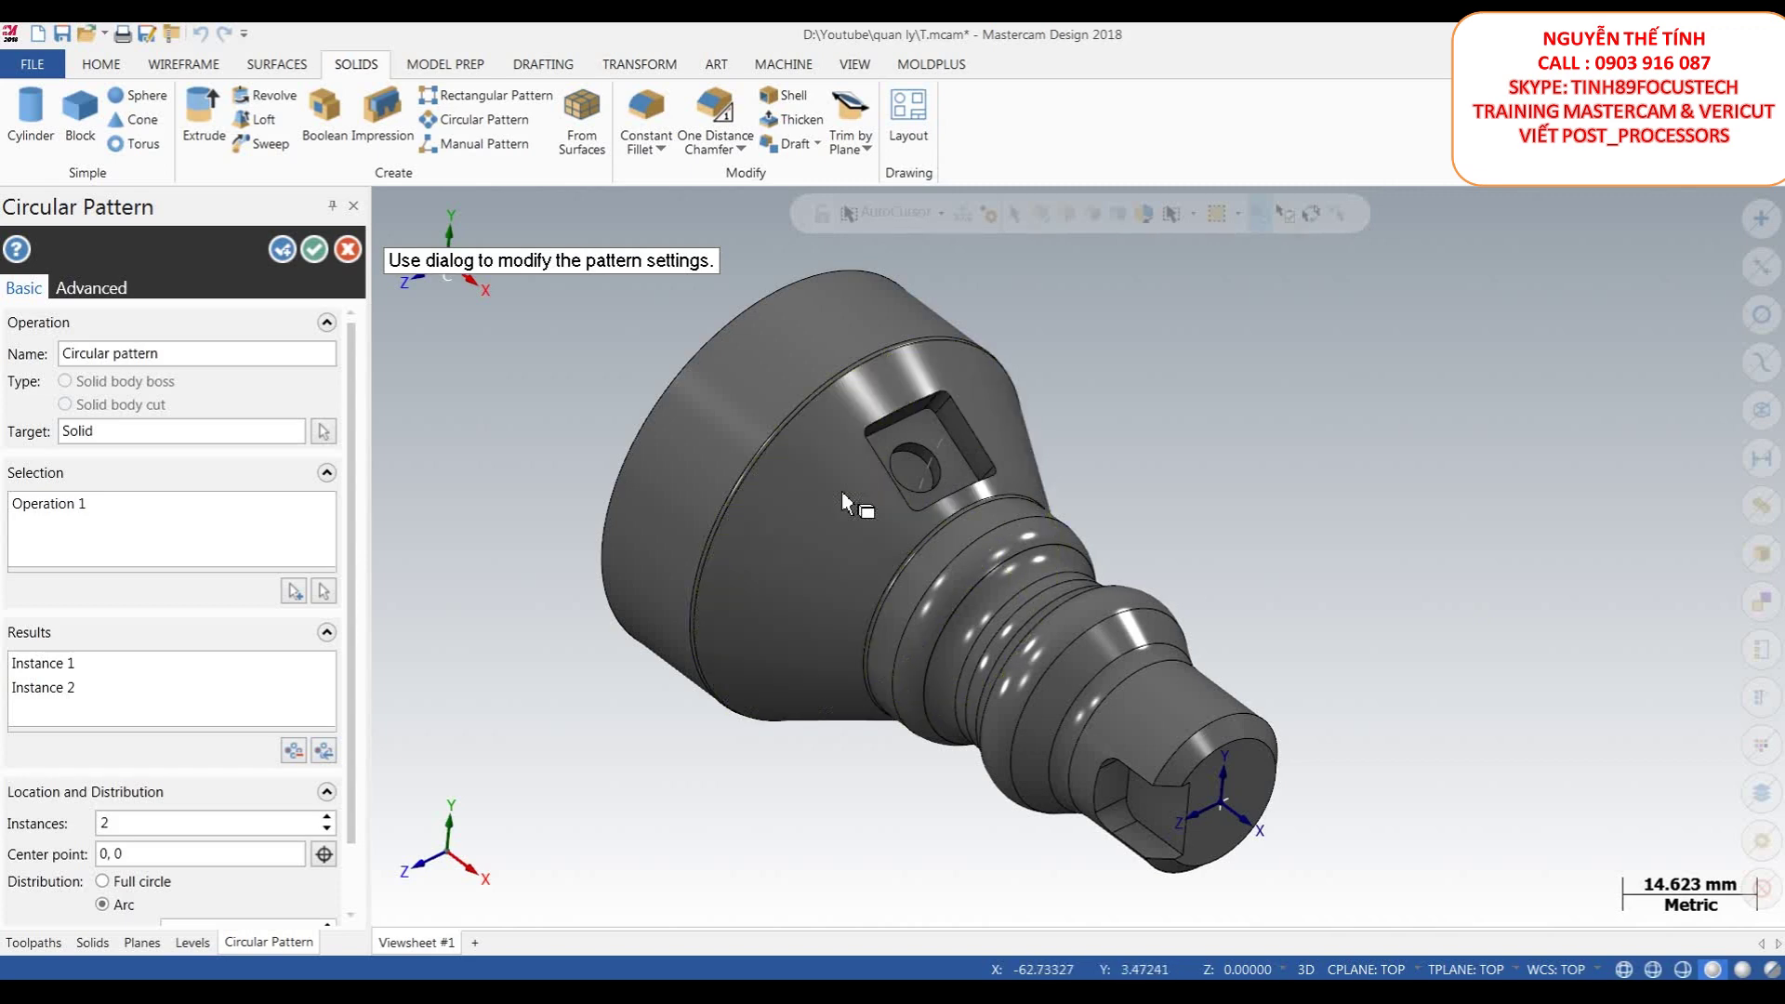
- Set the pocket's circular pattern to 3 instances along an arc with a 90° angle
scroll(842, 521, down, 3)
scroll(846, 558, up, 2)
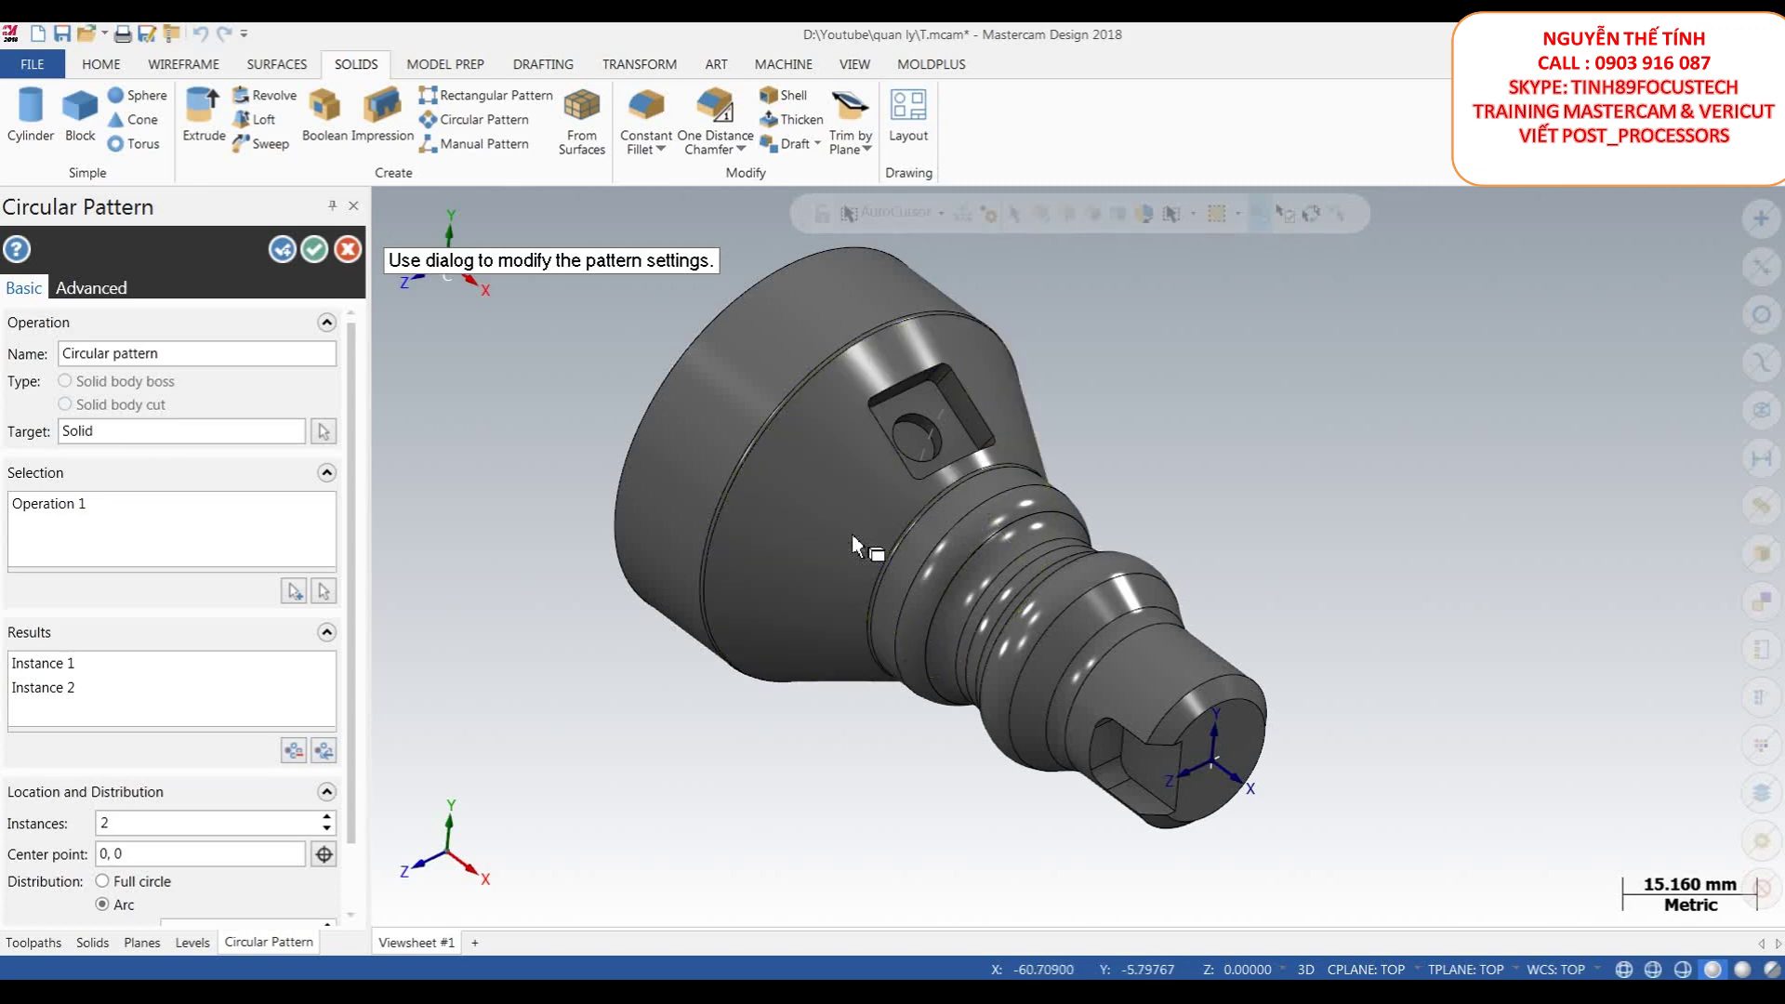
scroll(907, 450, down, 2)
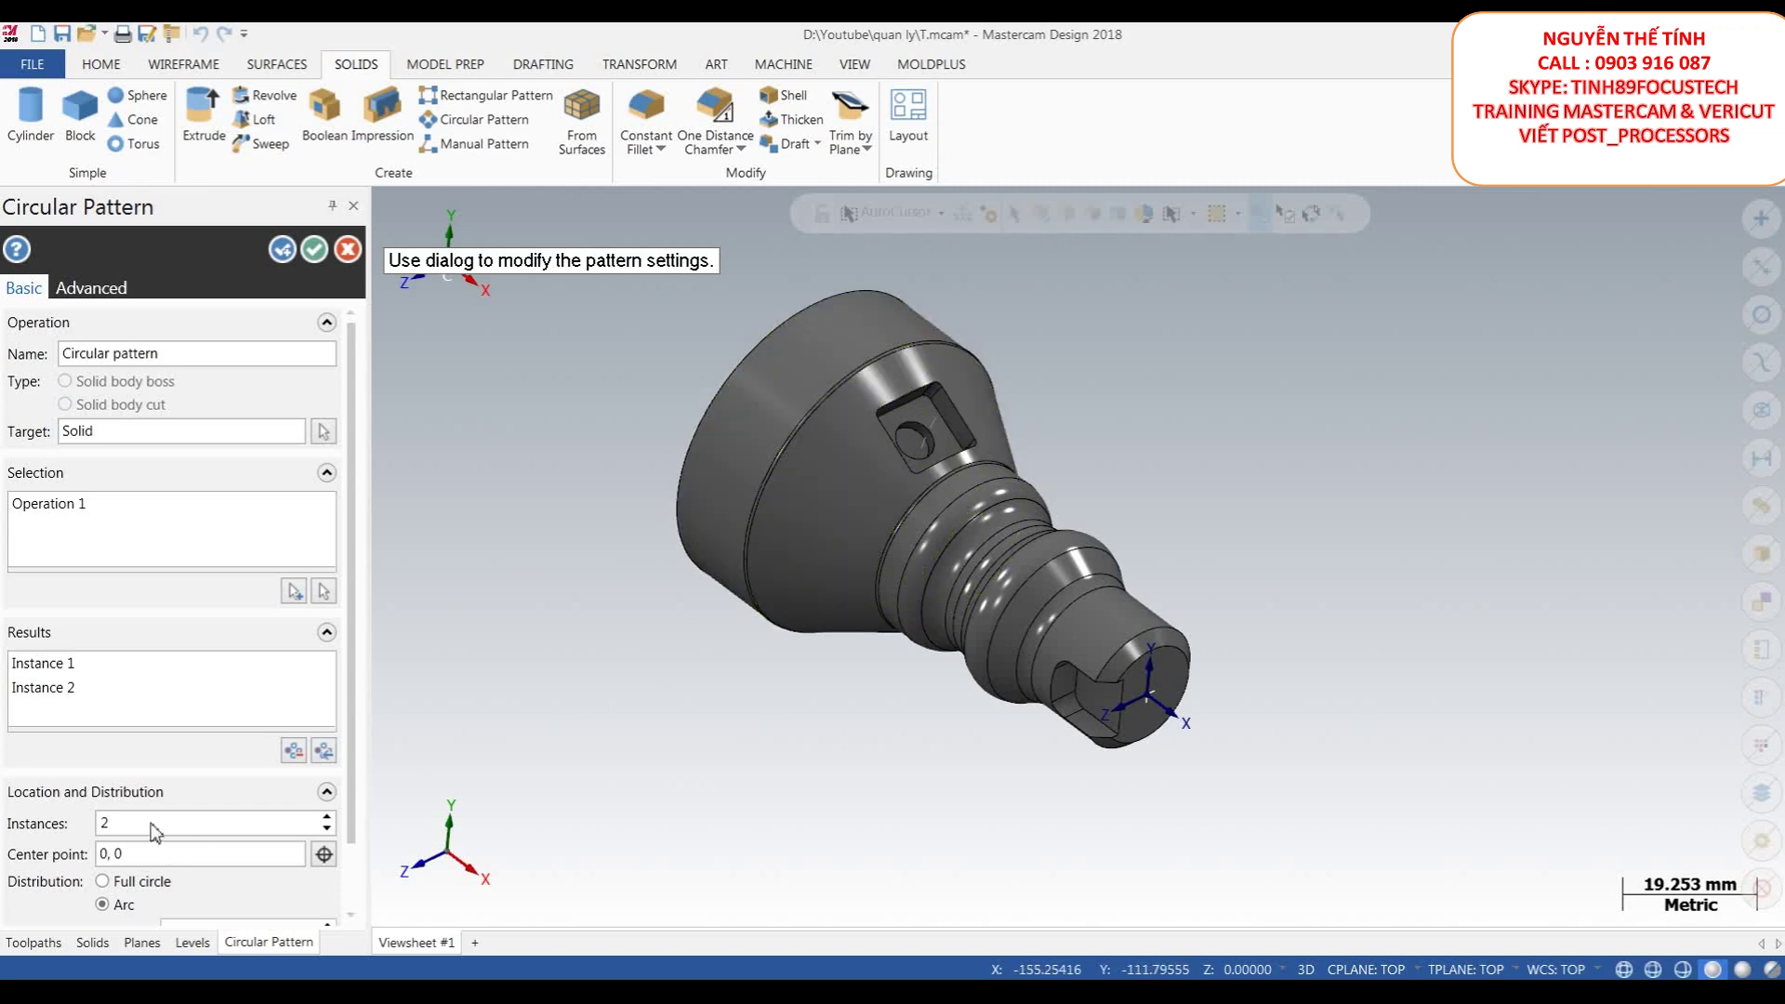
scroll(359, 651, down, 2)
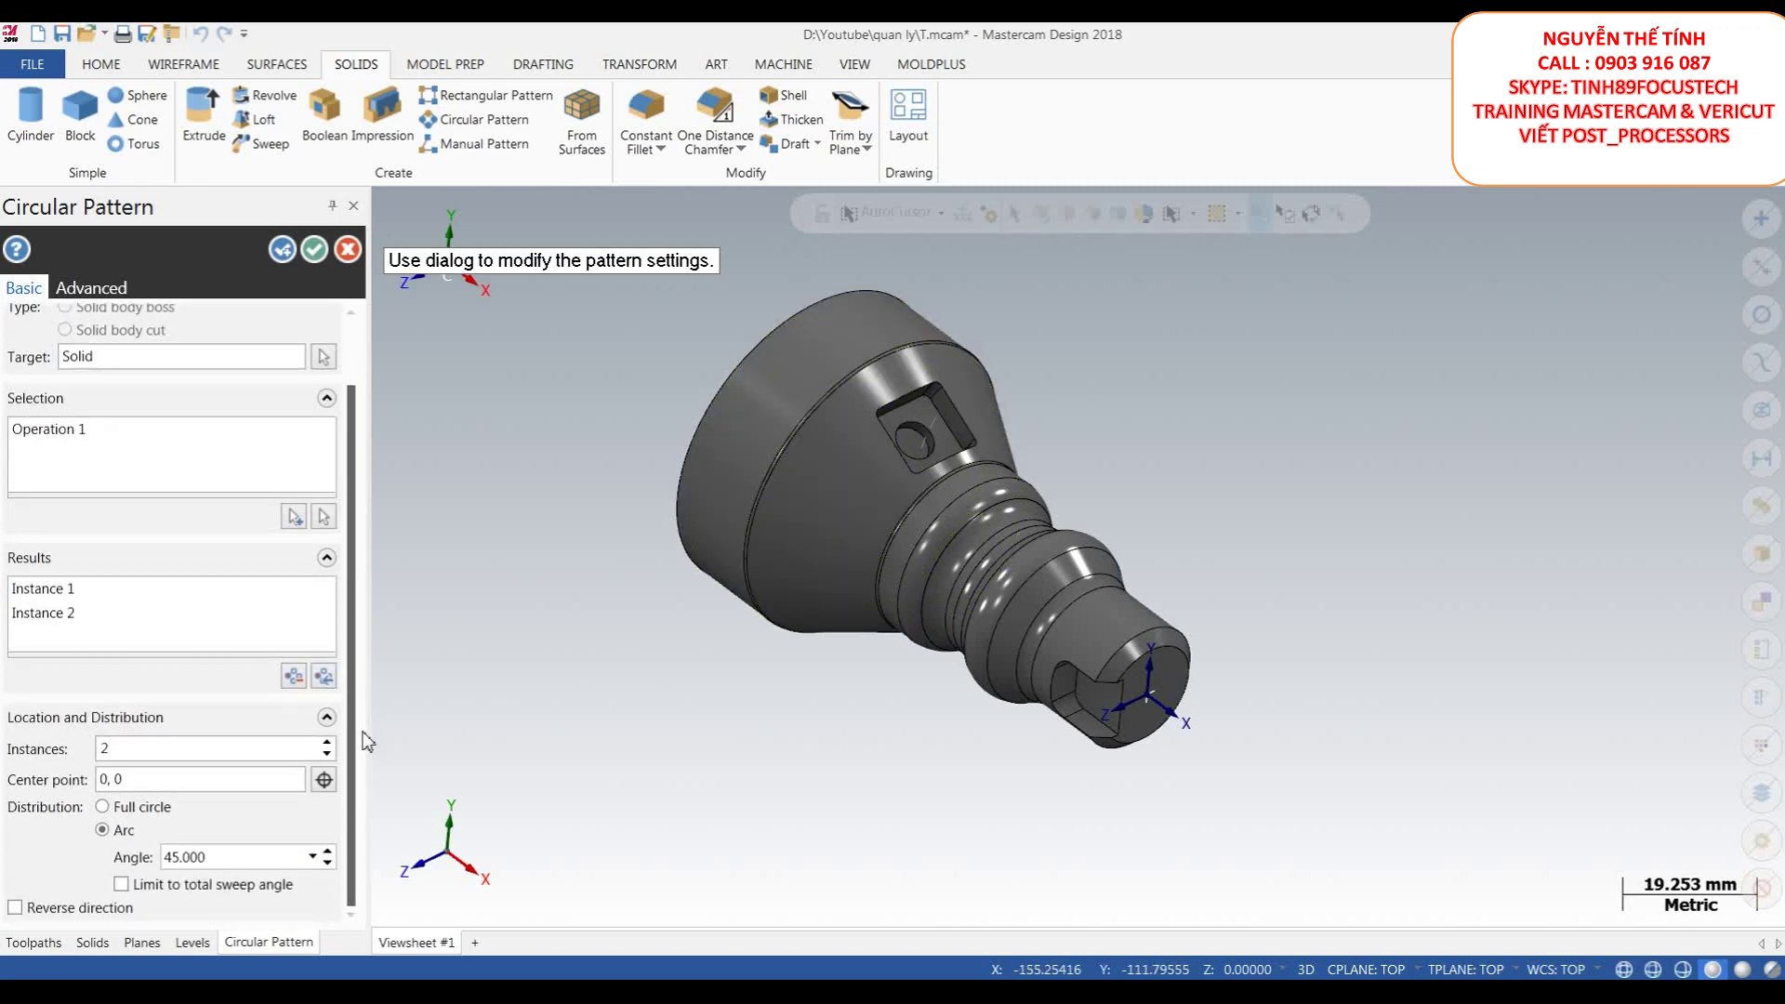
drag(130, 755, 90, 758)
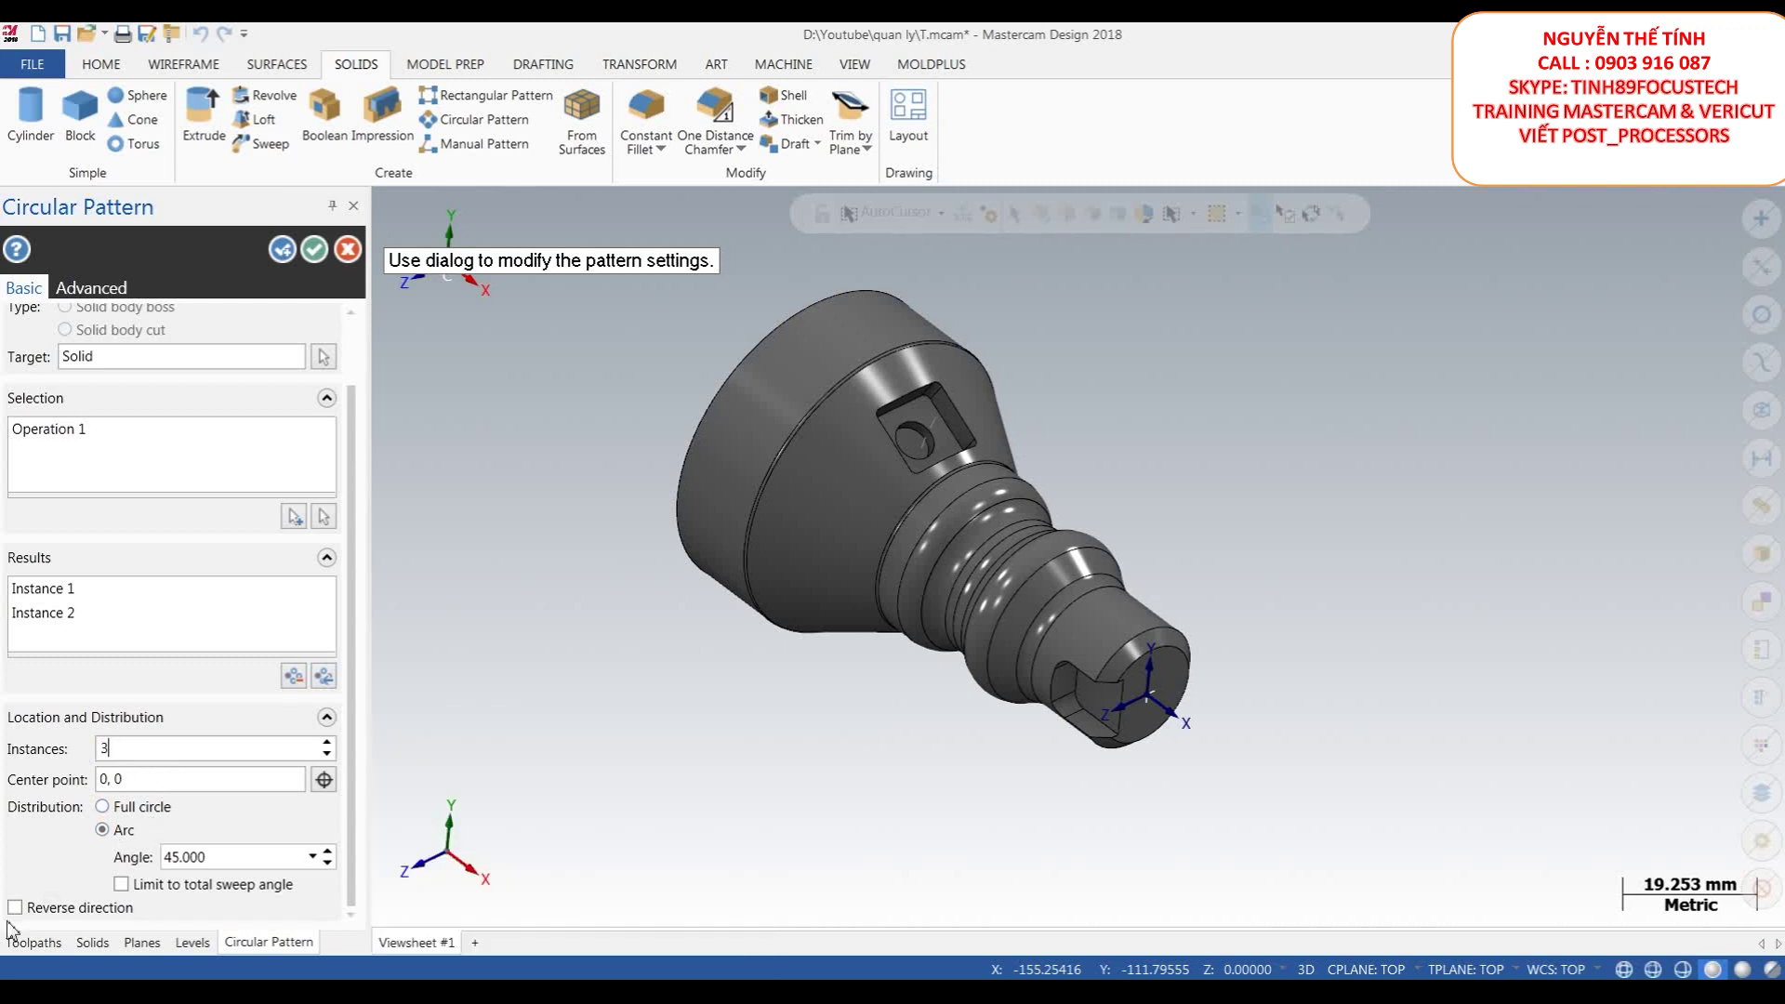
double_click(232, 859)
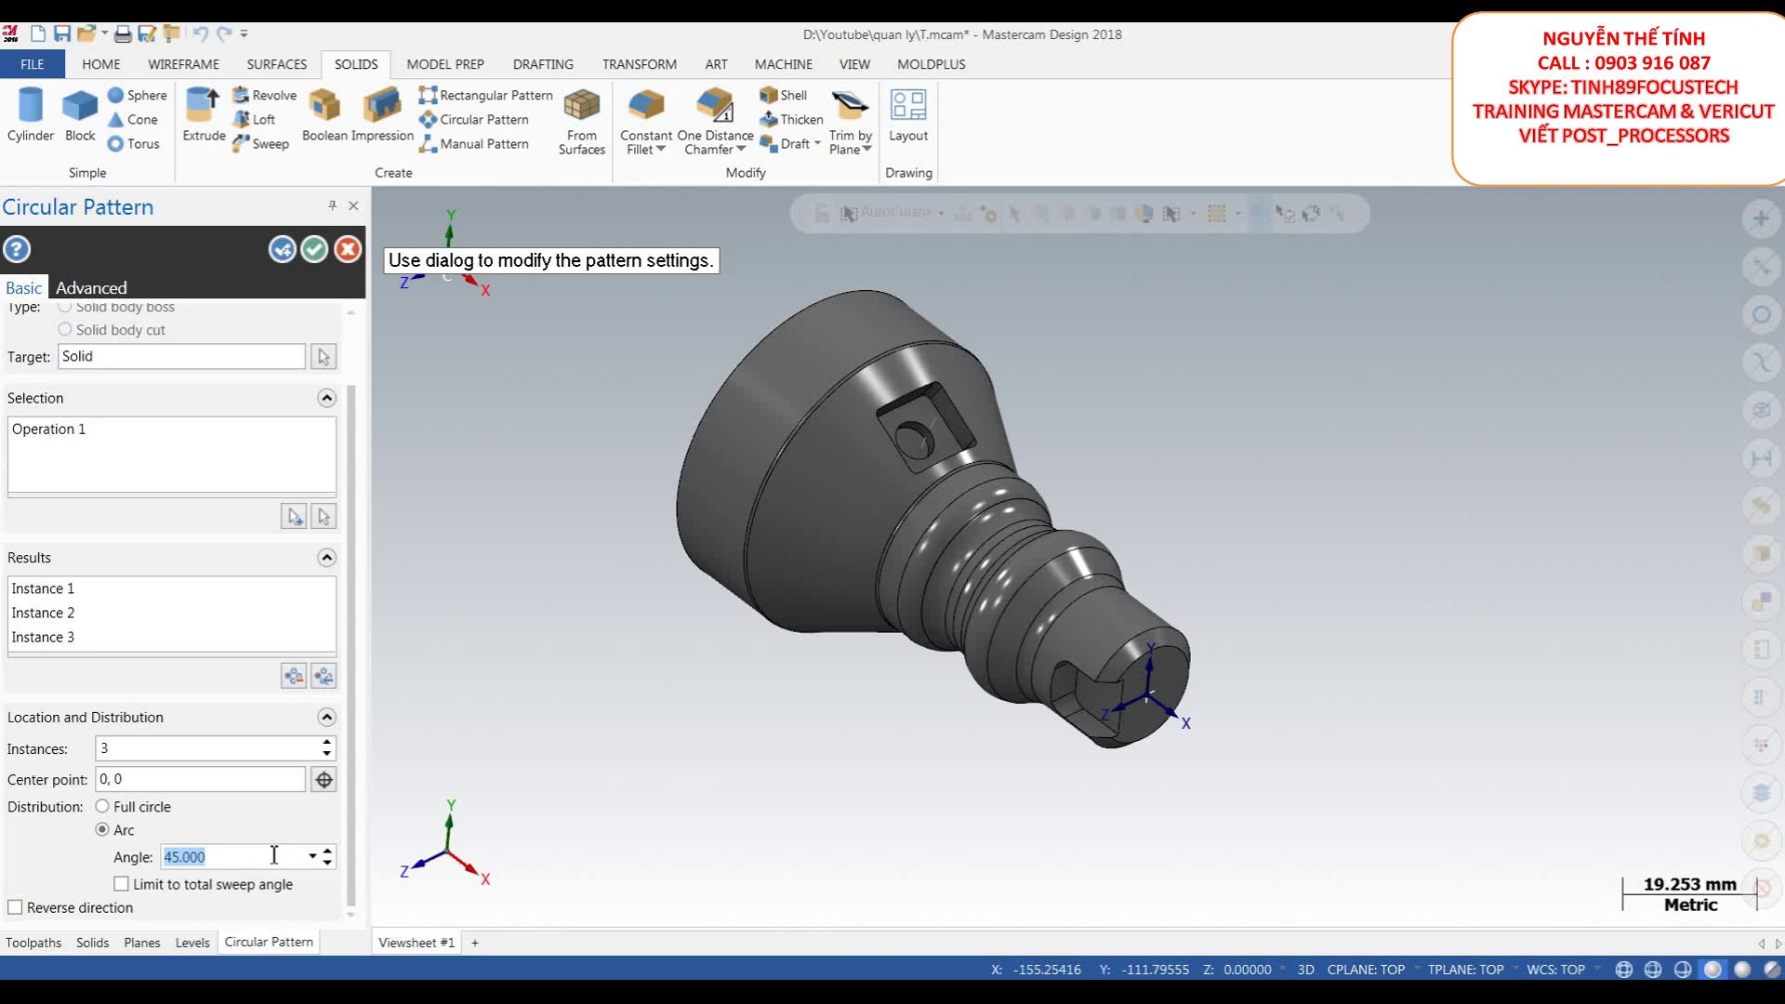
text(90)
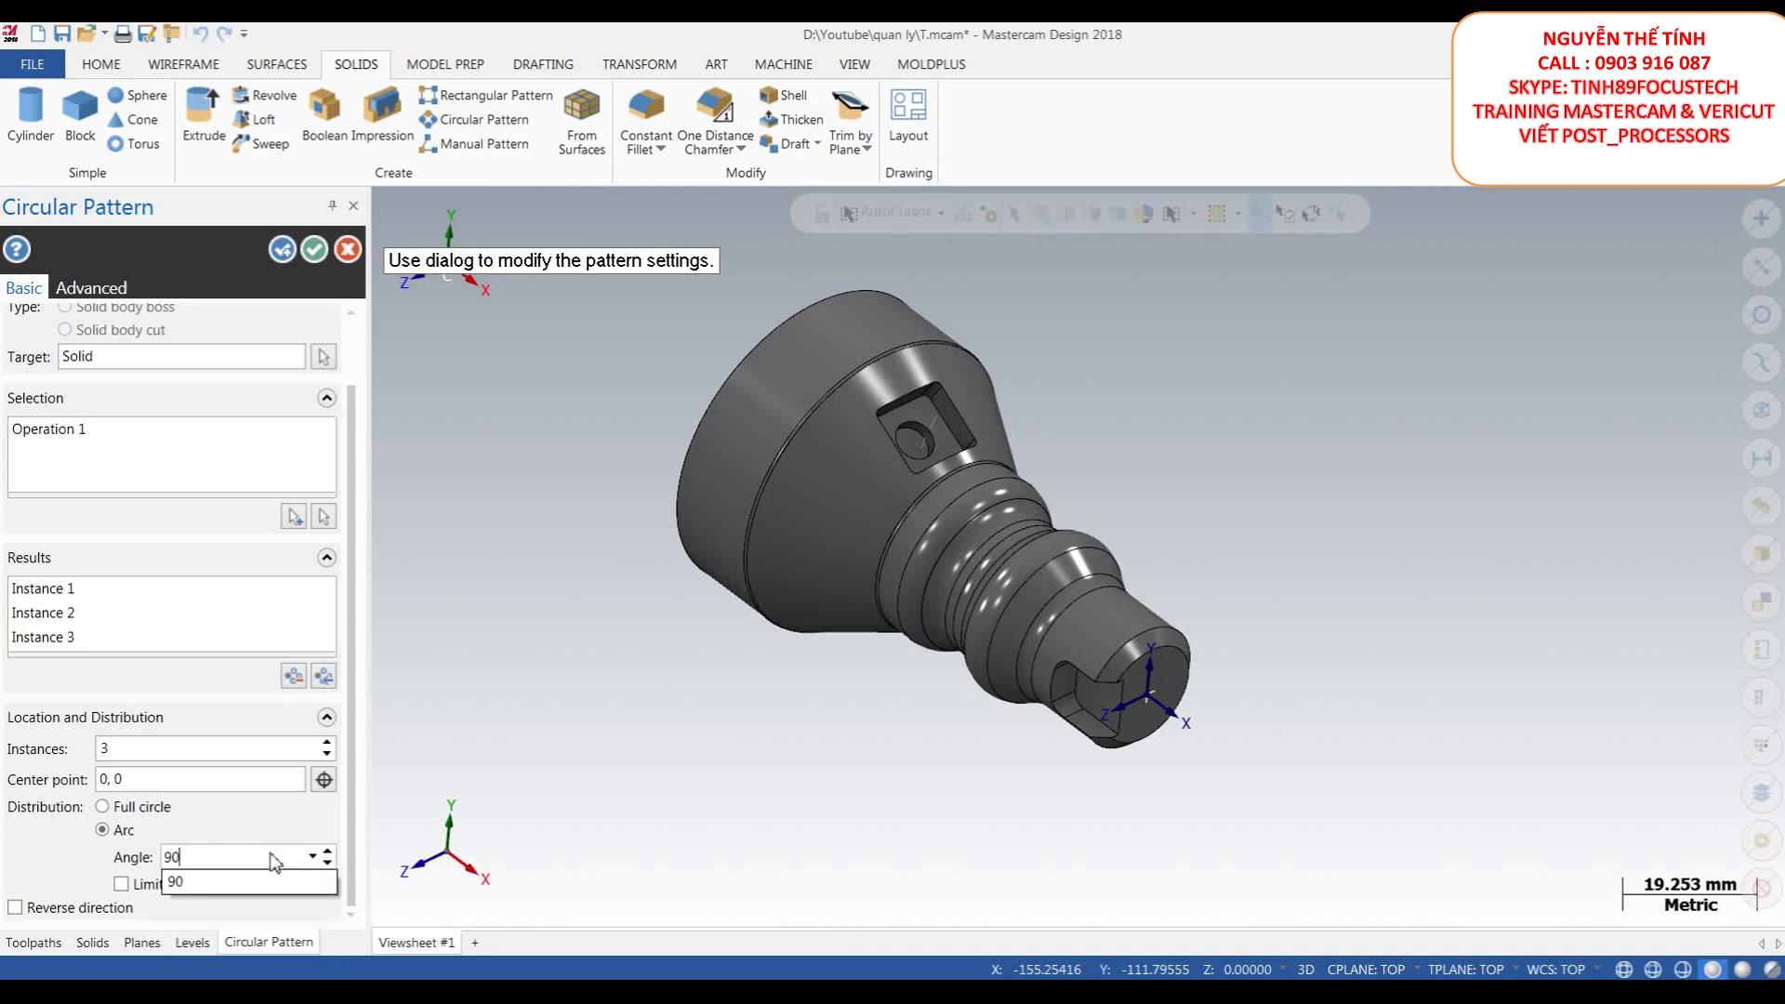
key(Return)
- Orient the pocket pattern to the Right side plane, check the copies around the cone, and accept it, ready for another pattern
scroll(902, 677, down, 4)
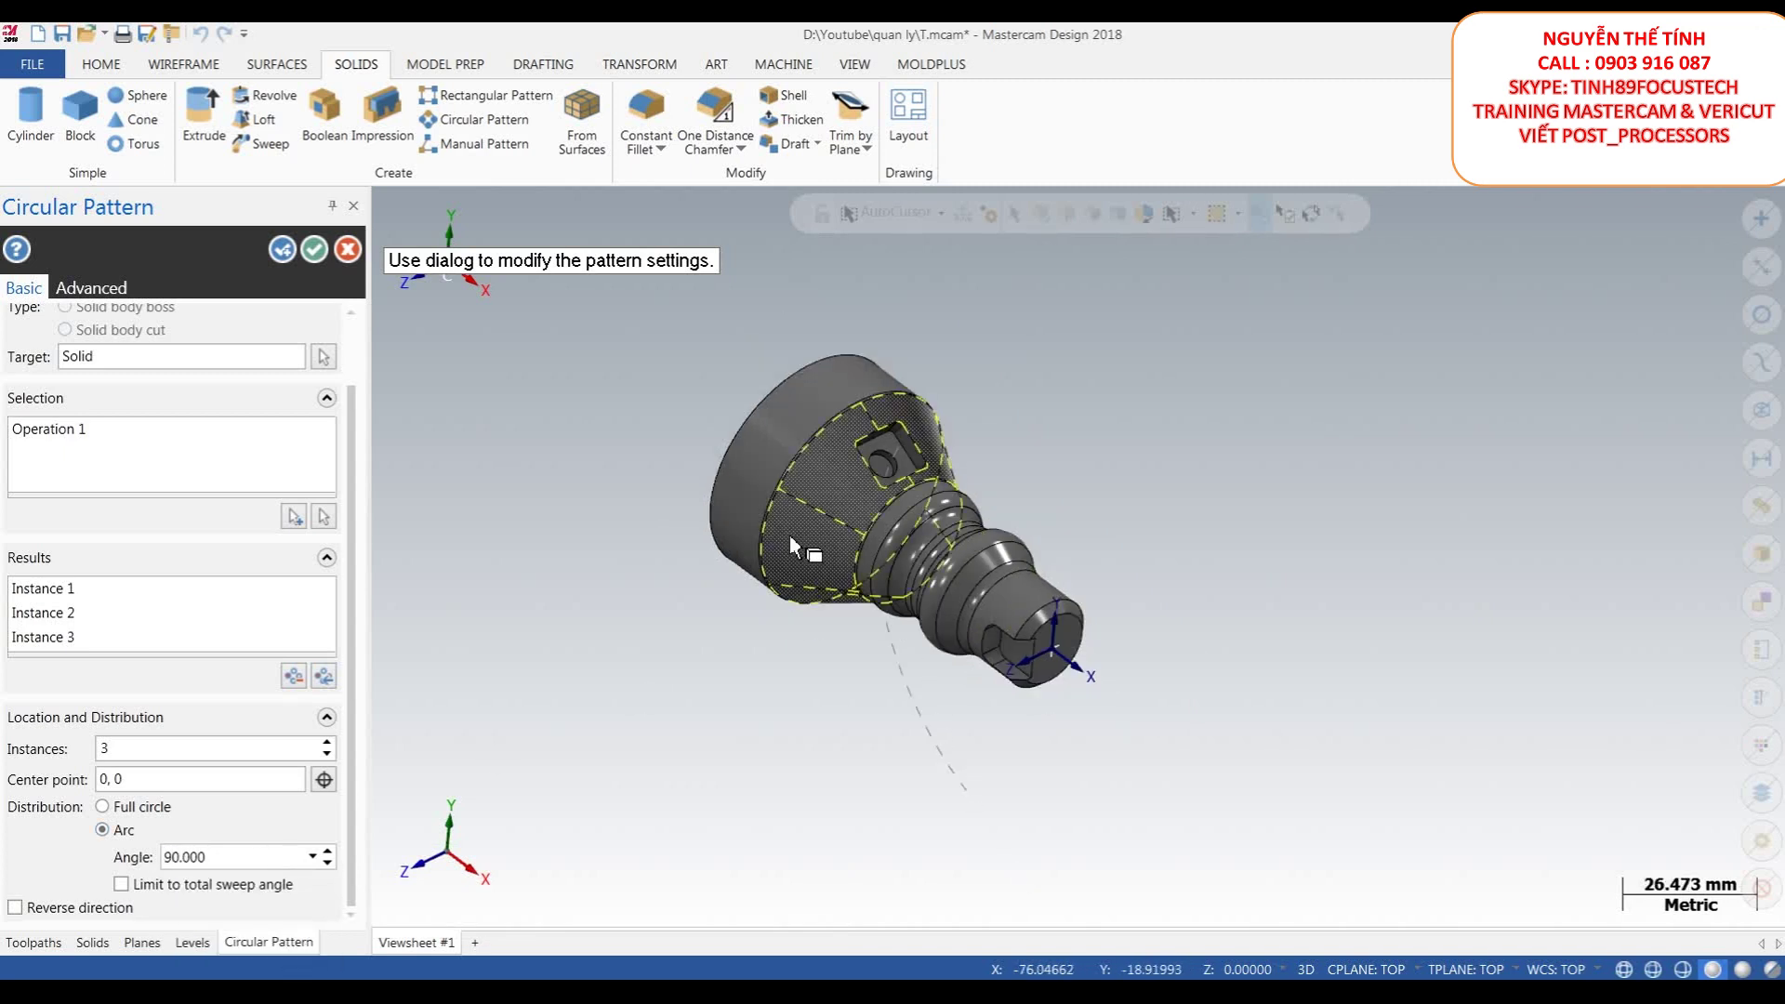
right_click(1093, 370)
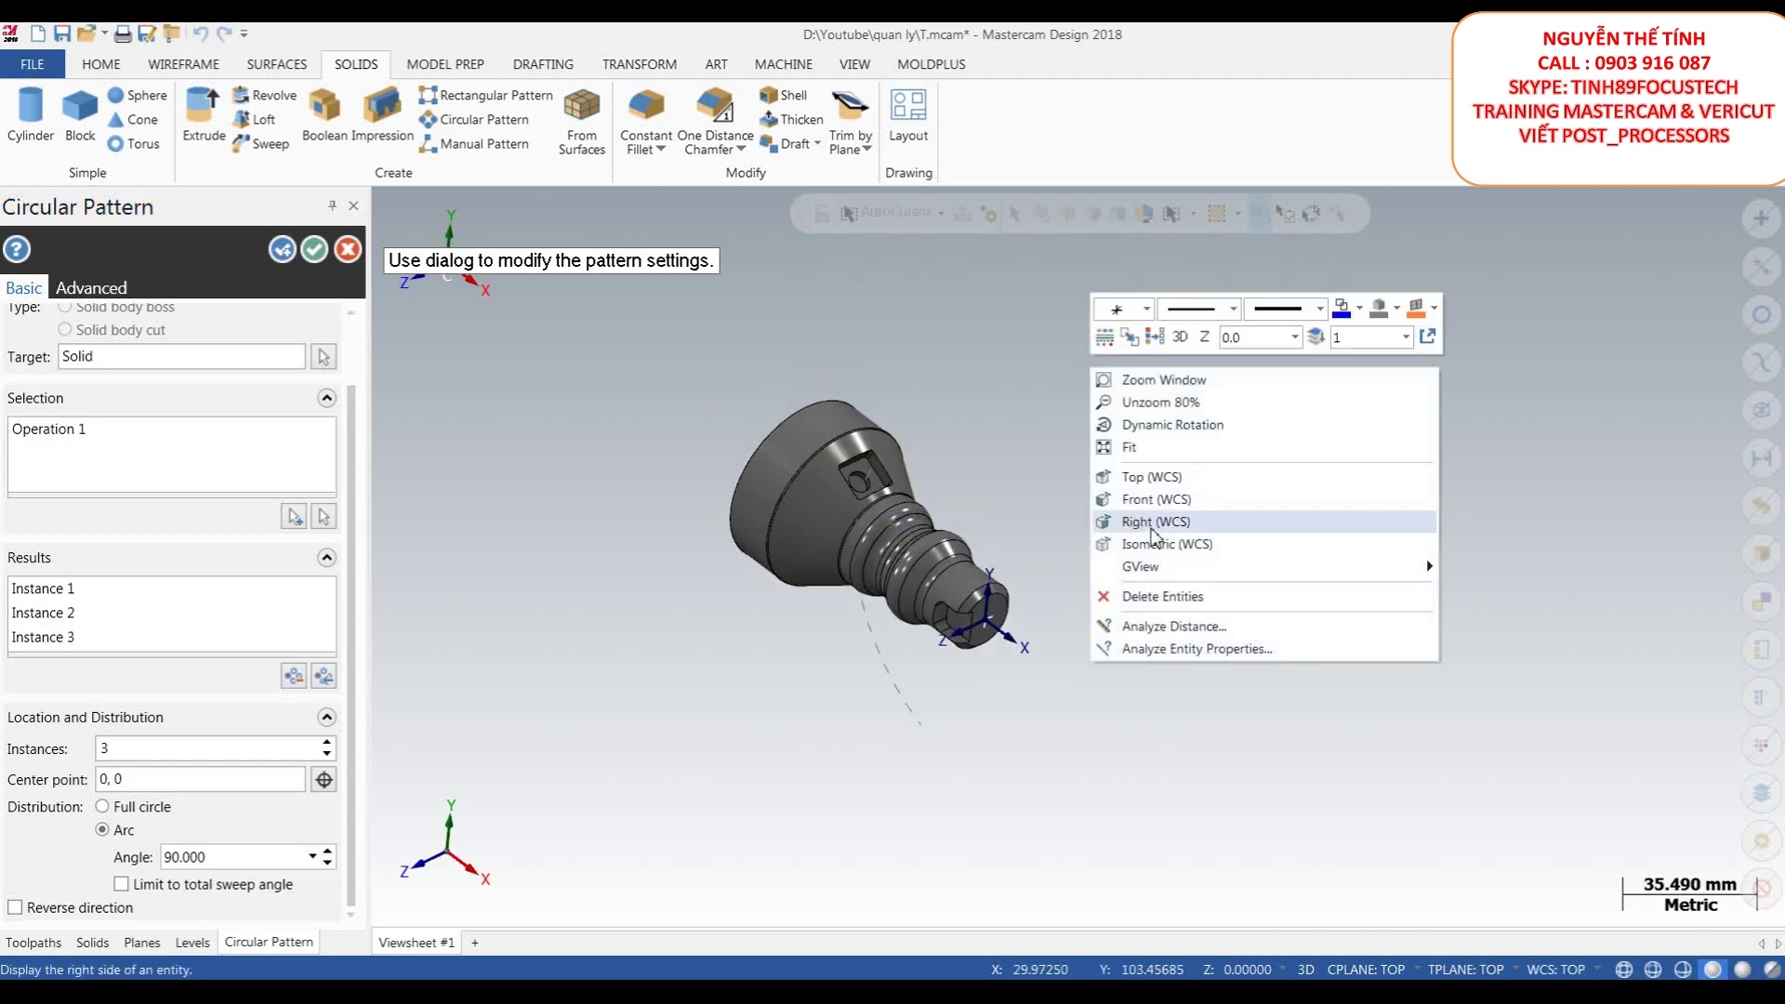
click(1145, 523)
middle_drag(960, 629, 1170, 444)
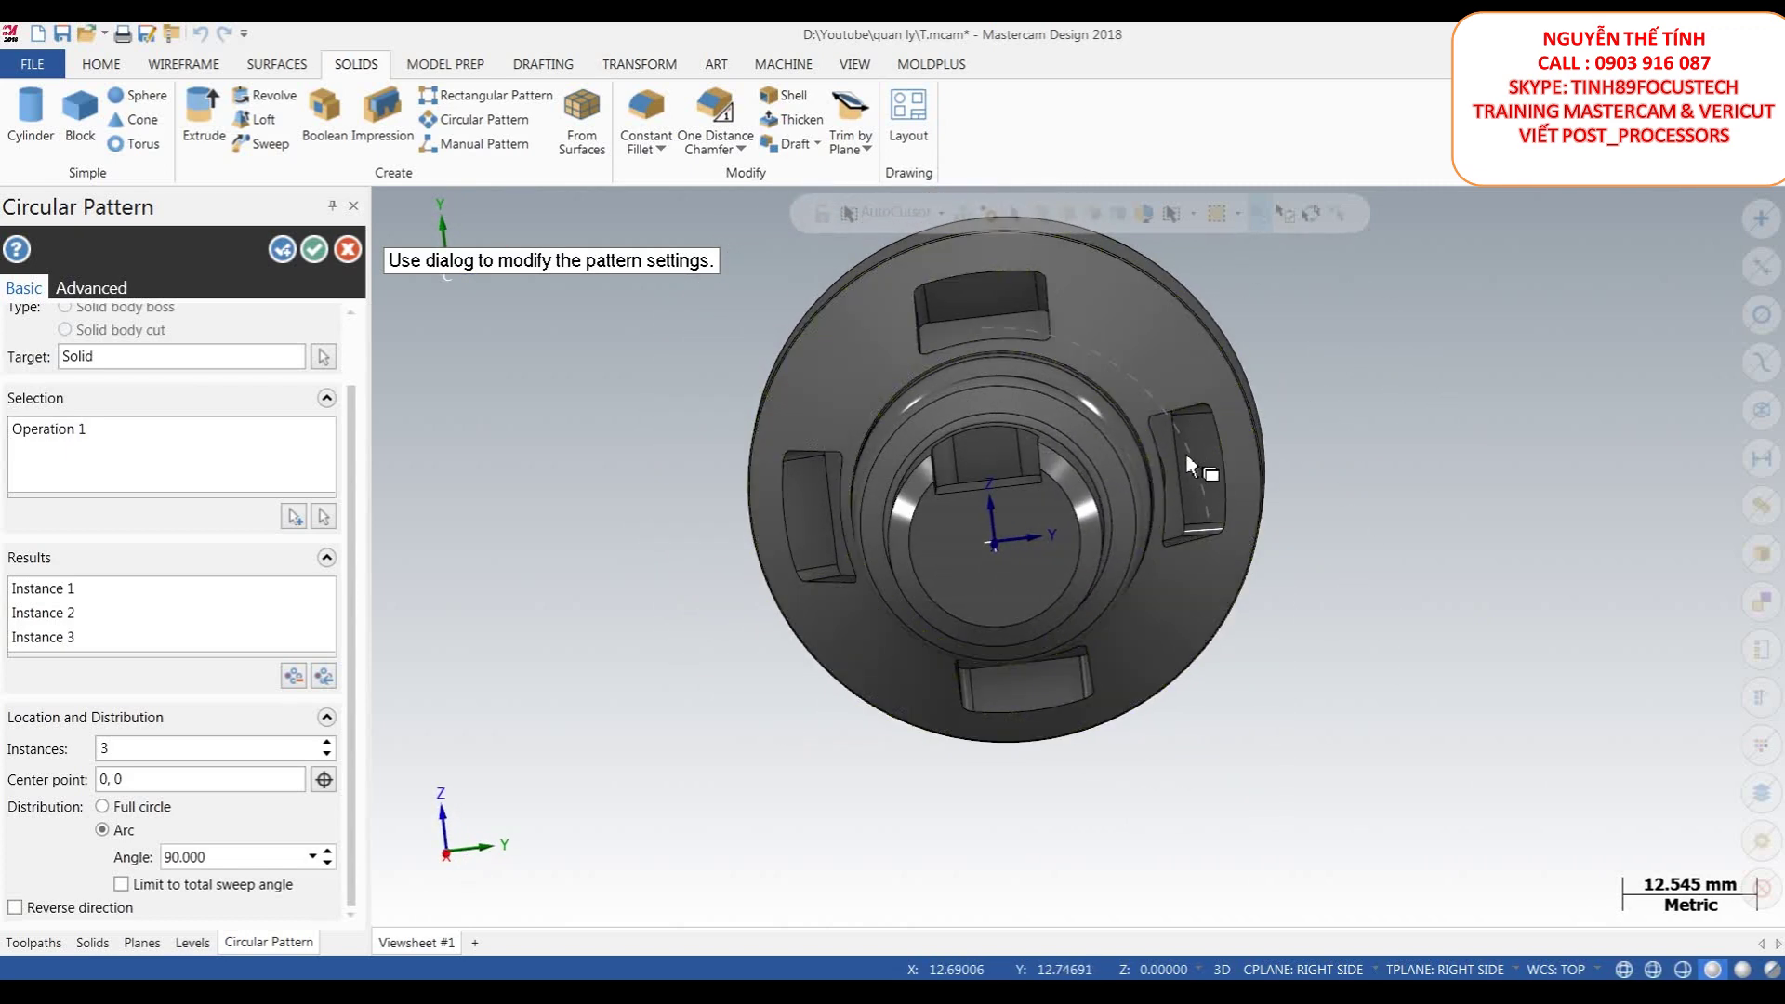
middle_drag(1018, 676, 972, 454)
scroll(804, 419, down, 1)
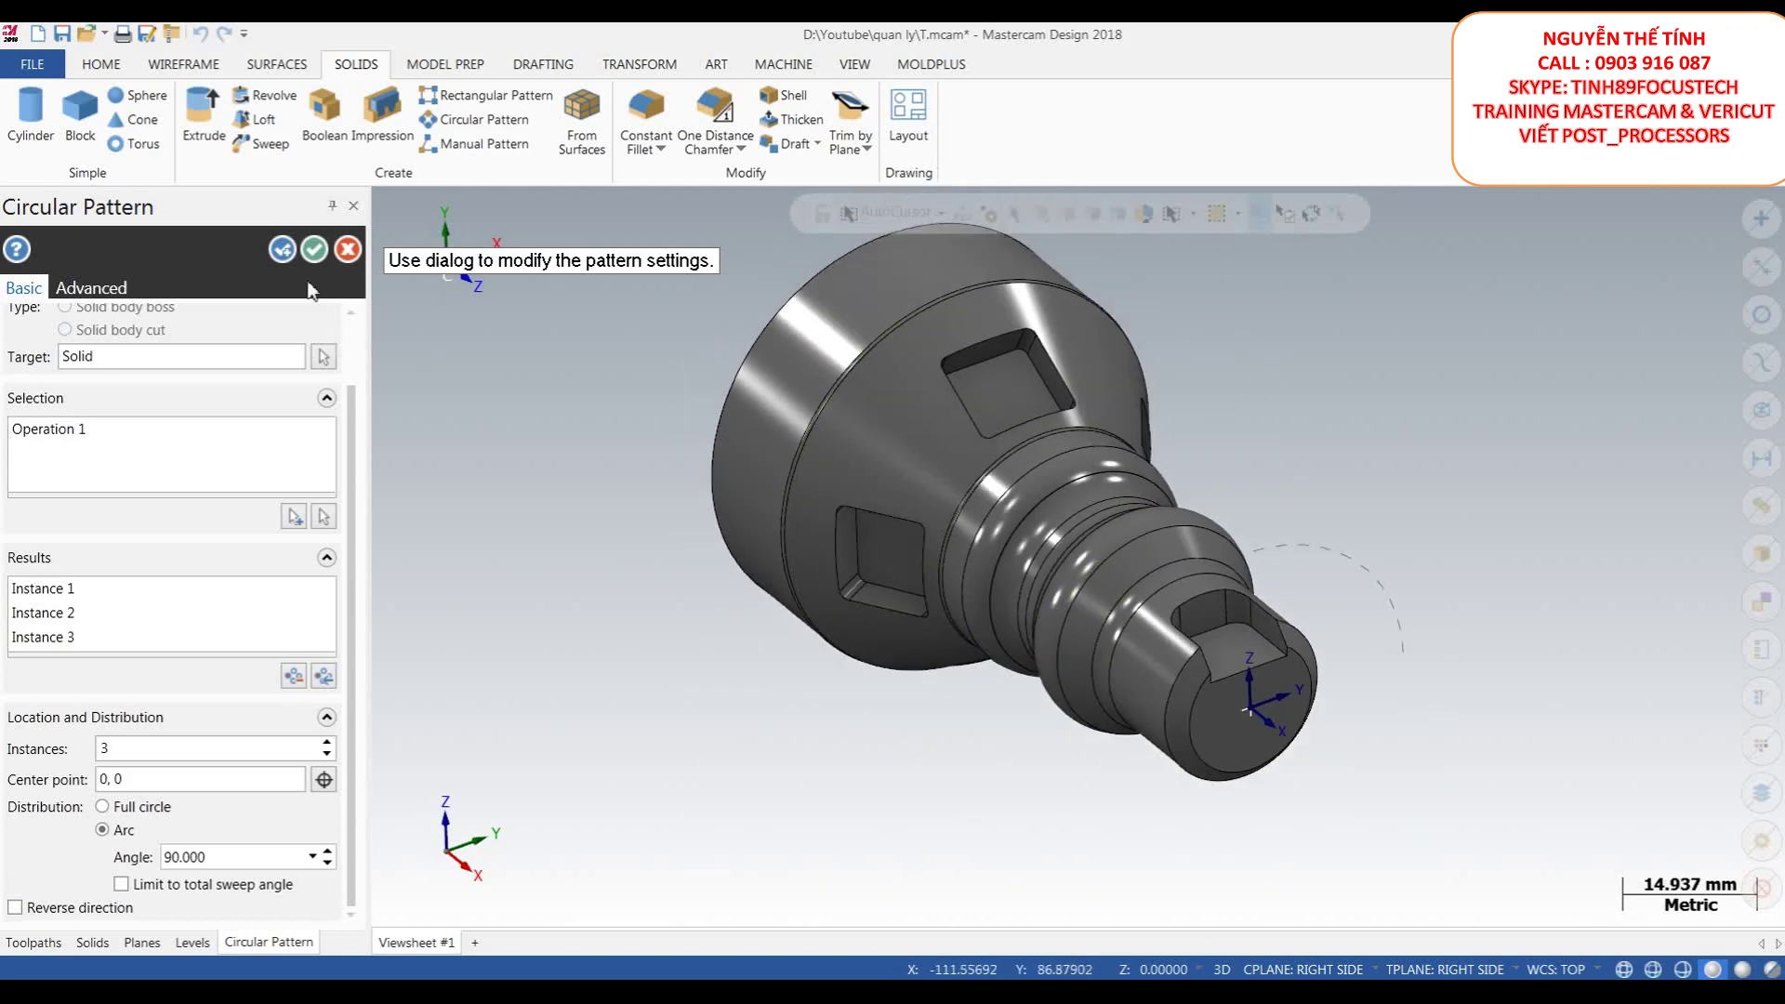
click(284, 249)
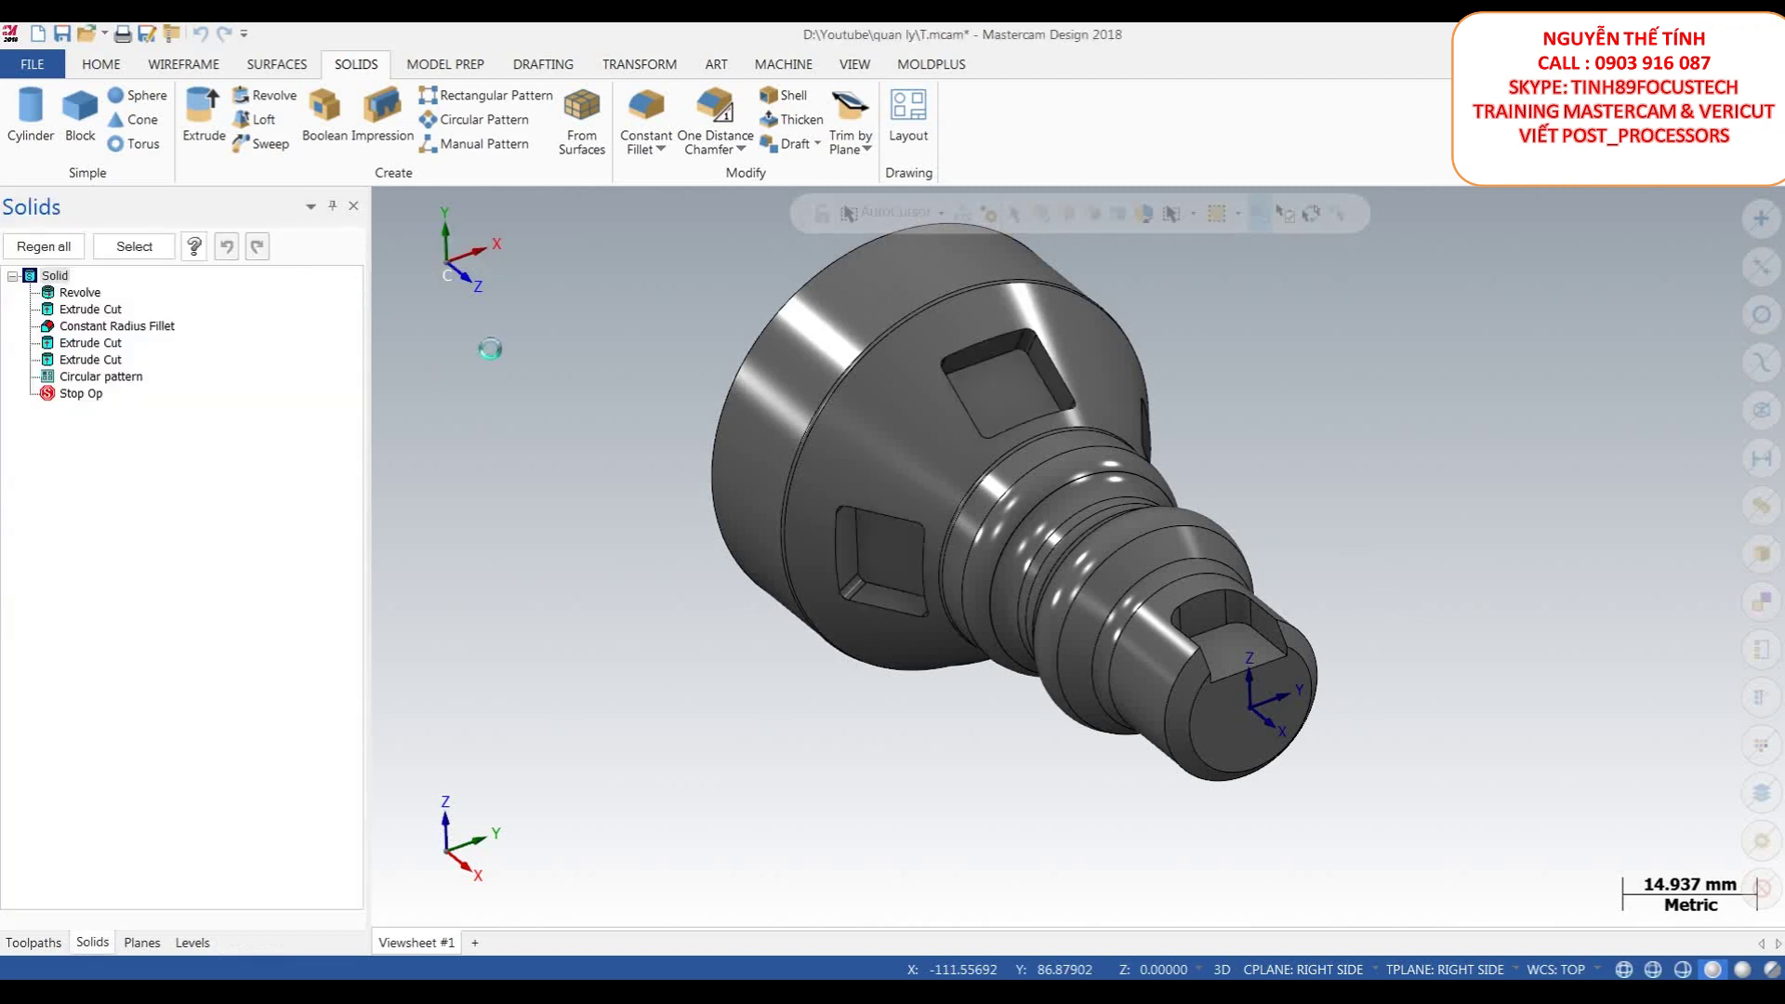
- Pattern the circular hole cut in the pocket floor around the part axis in the Right side plane, with 3 instances at 90°
scroll(666, 430, down, 2)
middle_drag(1131, 431, 966, 470)
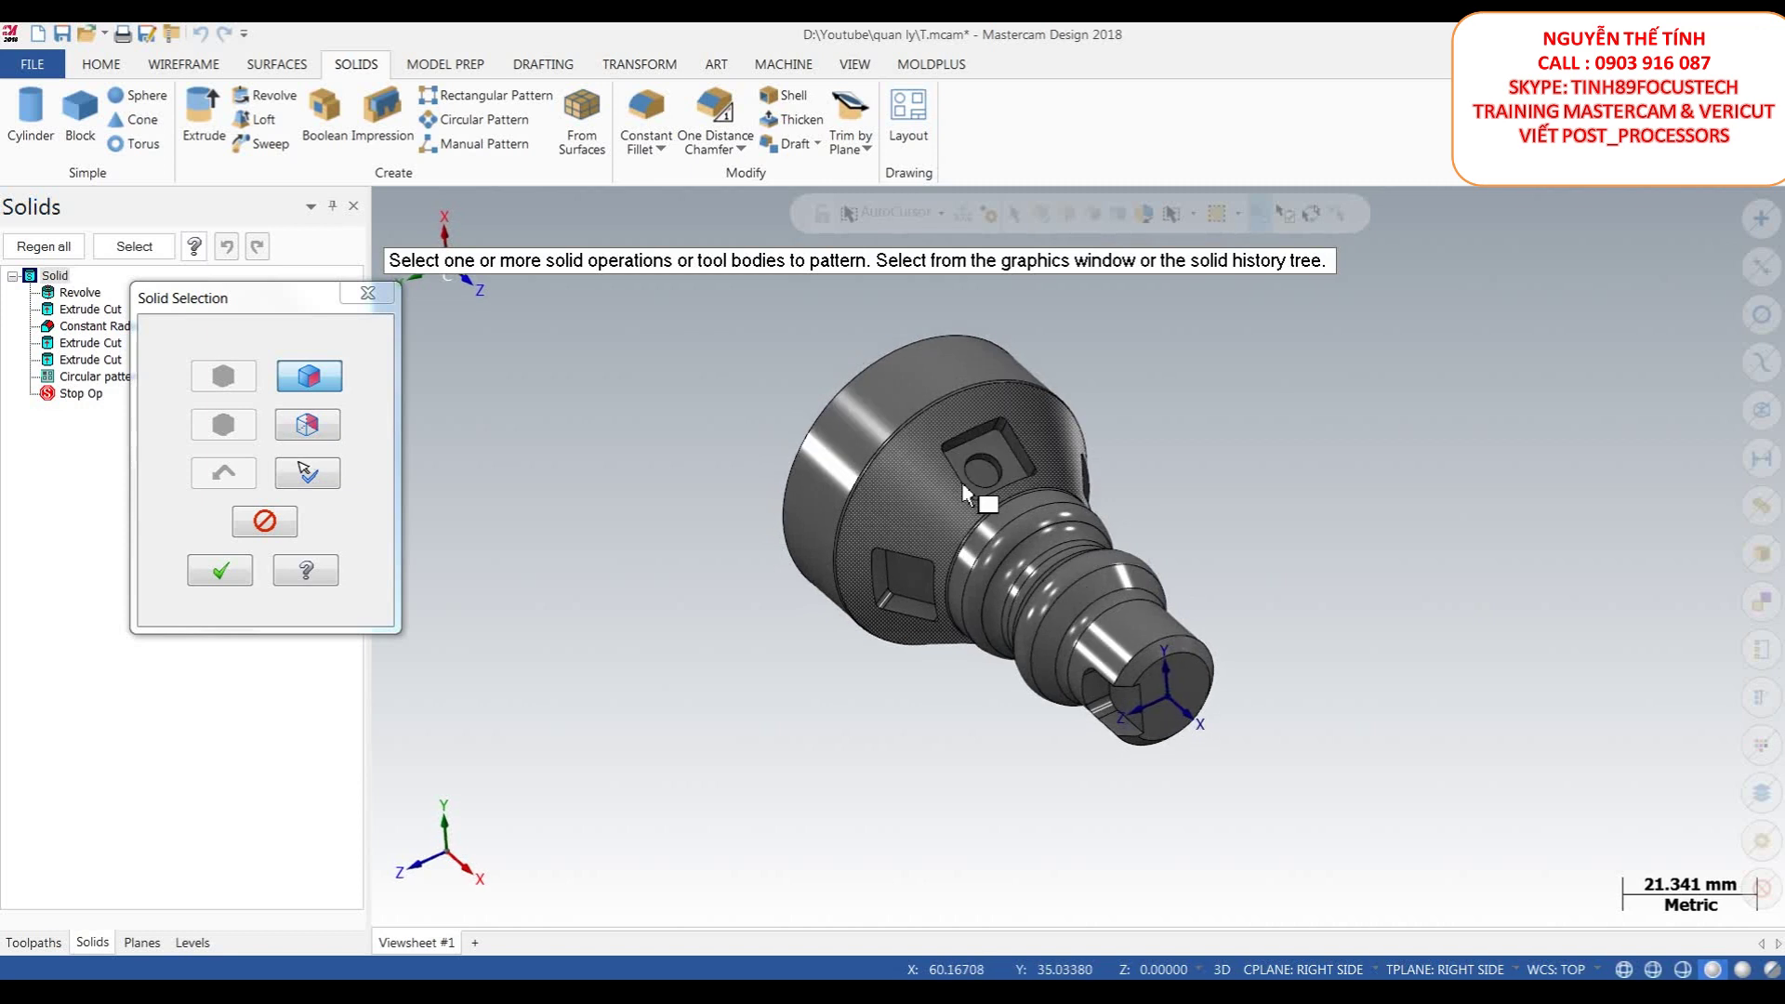
scroll(984, 484, up, 3)
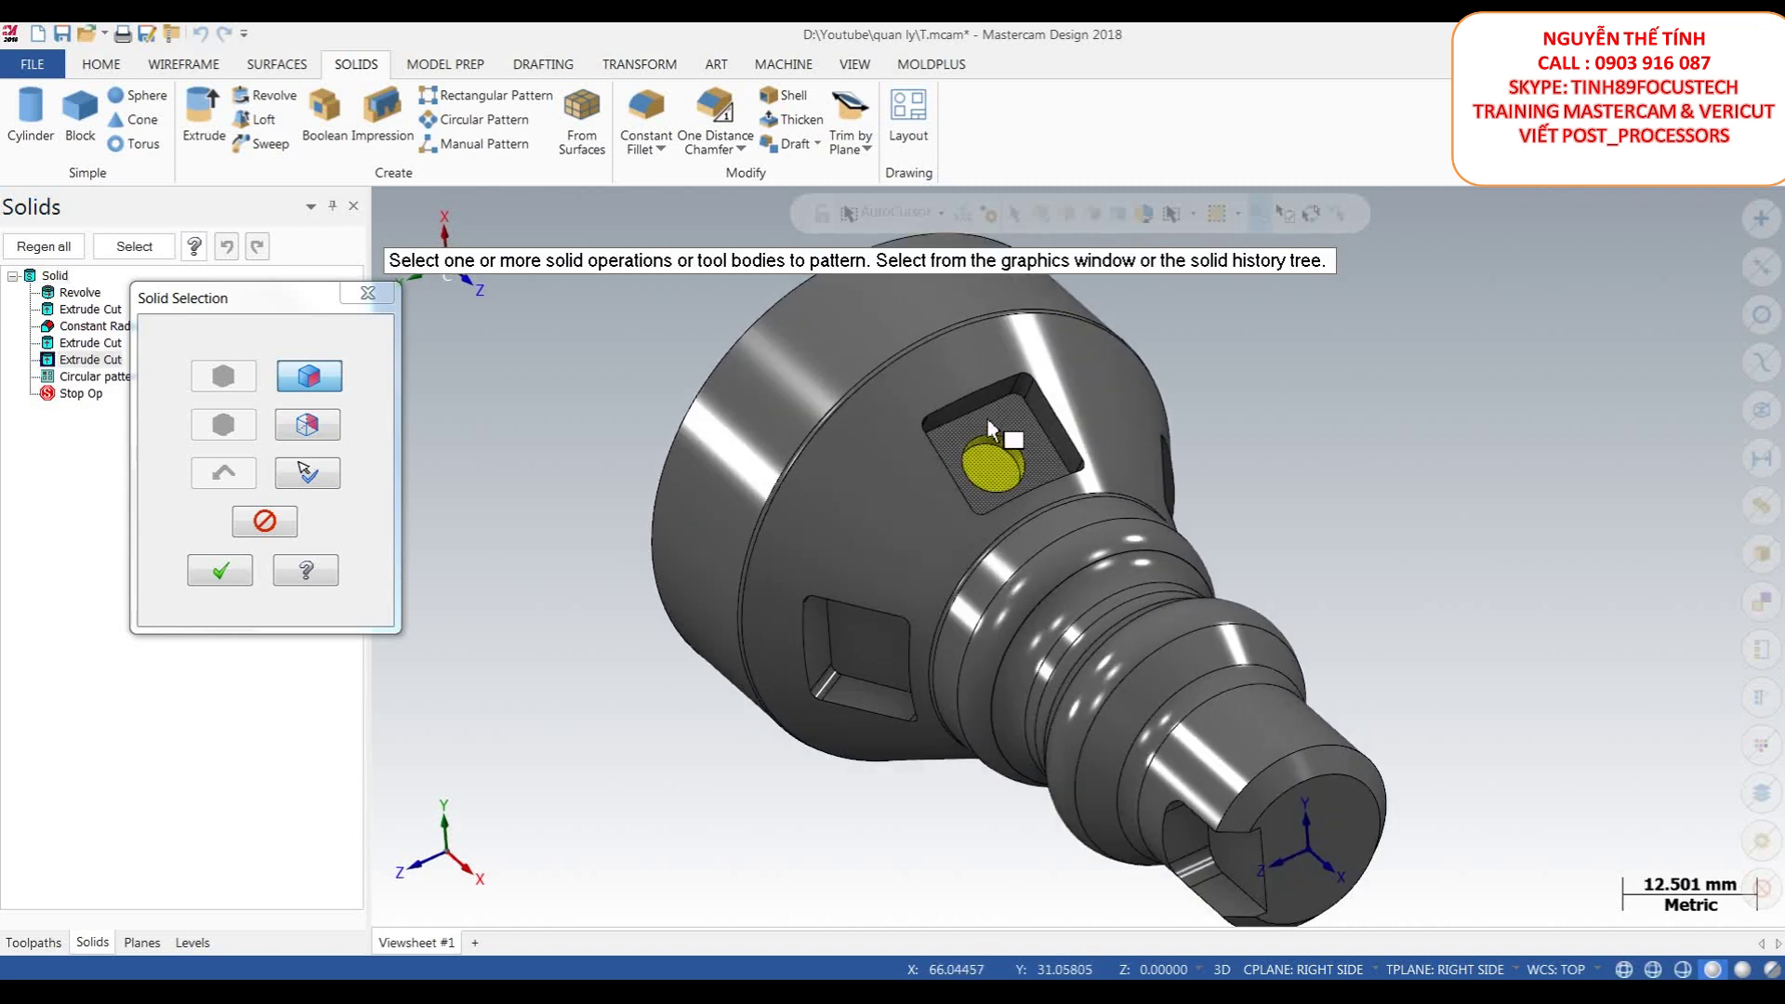
scroll(990, 429, down, 2)
drag(256, 314, 364, 342)
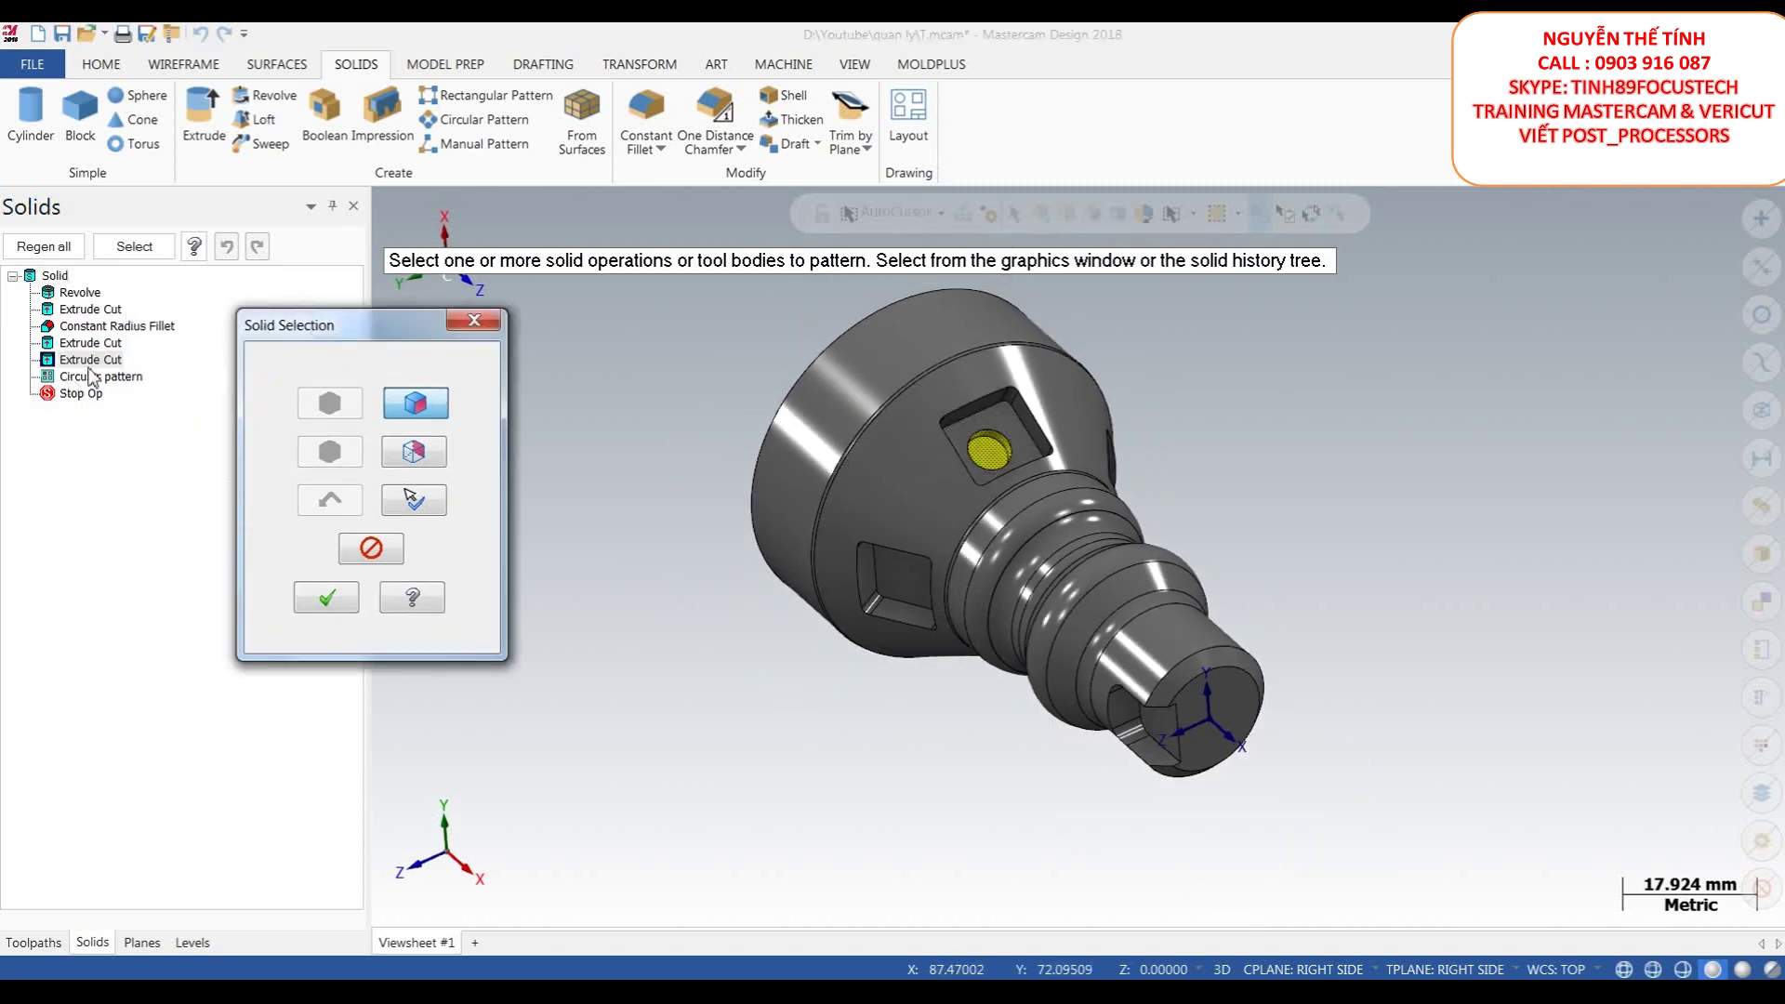
click(326, 599)
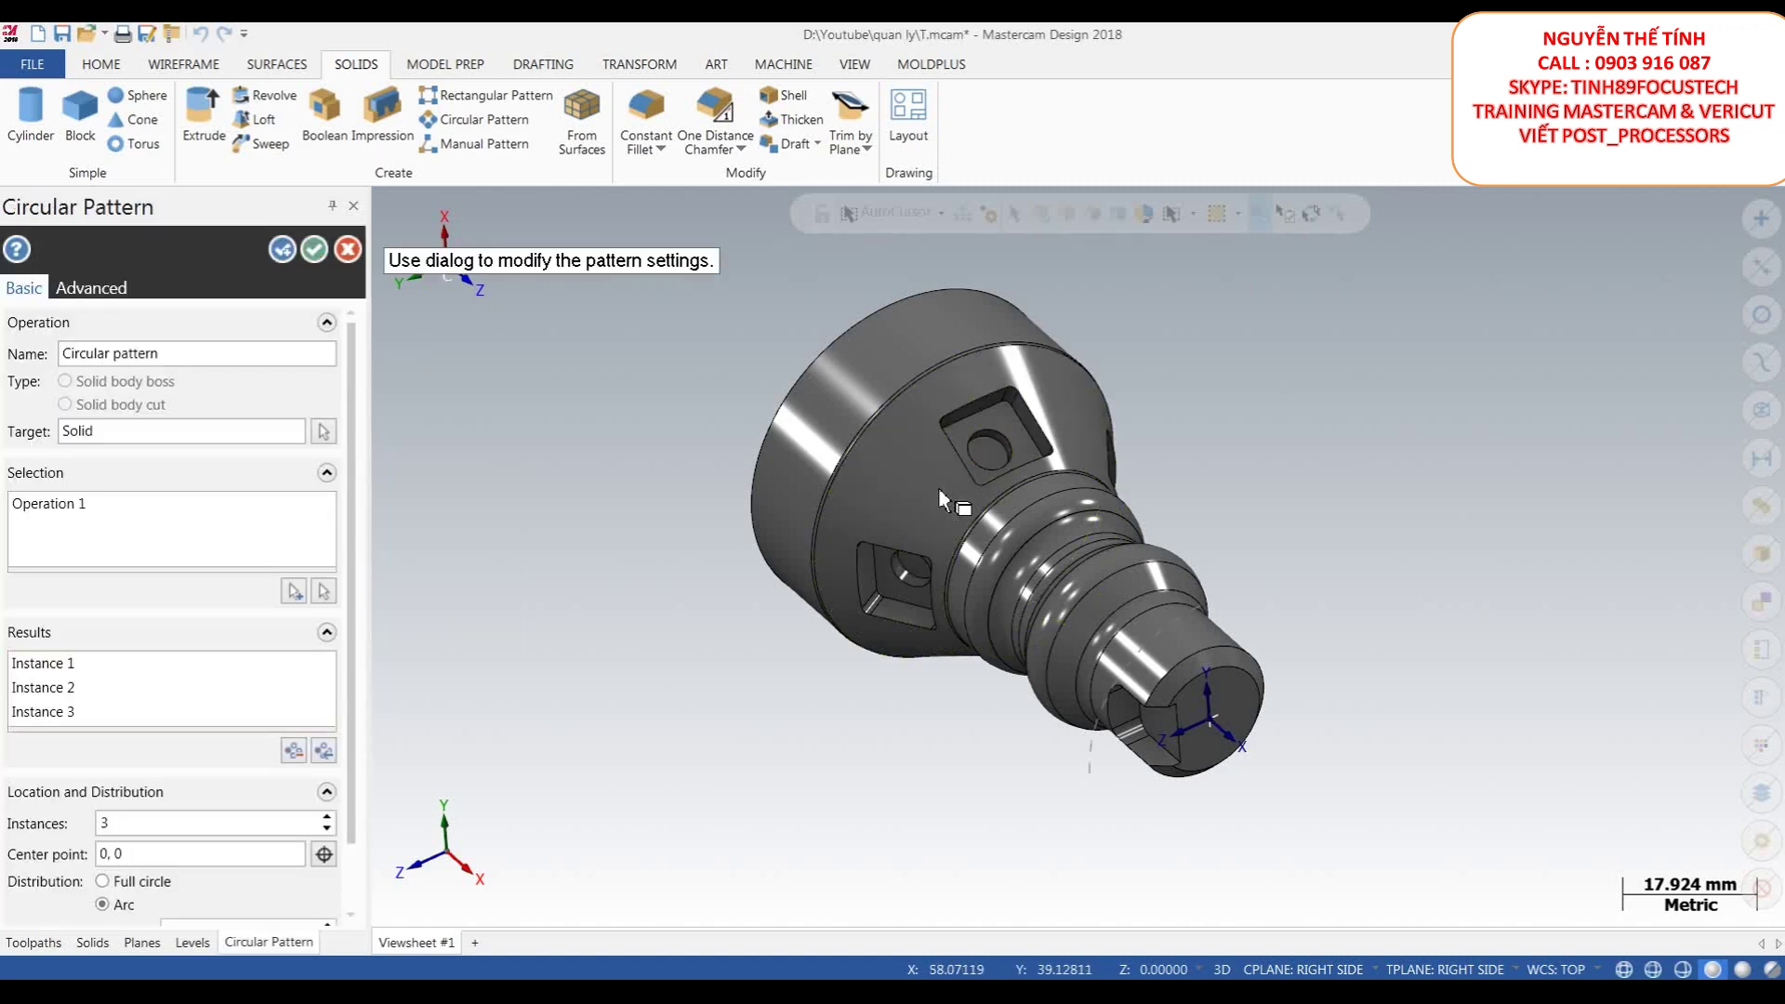
right_click(1265, 429)
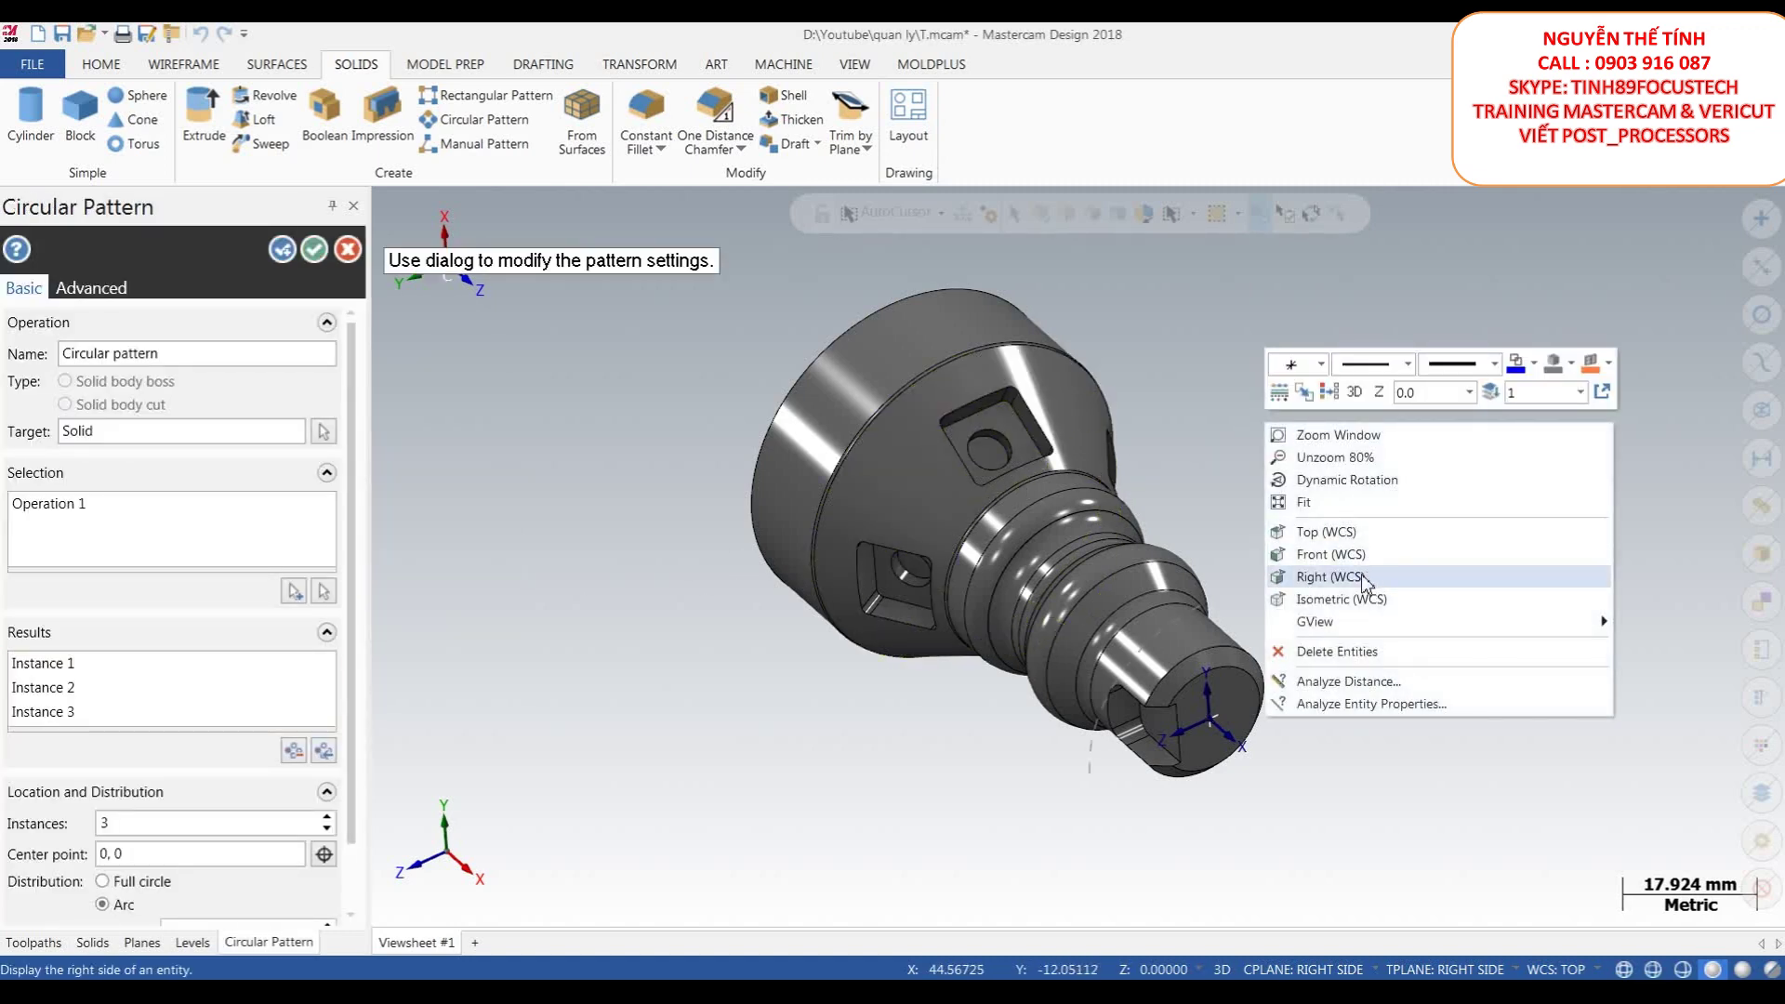
click(1367, 584)
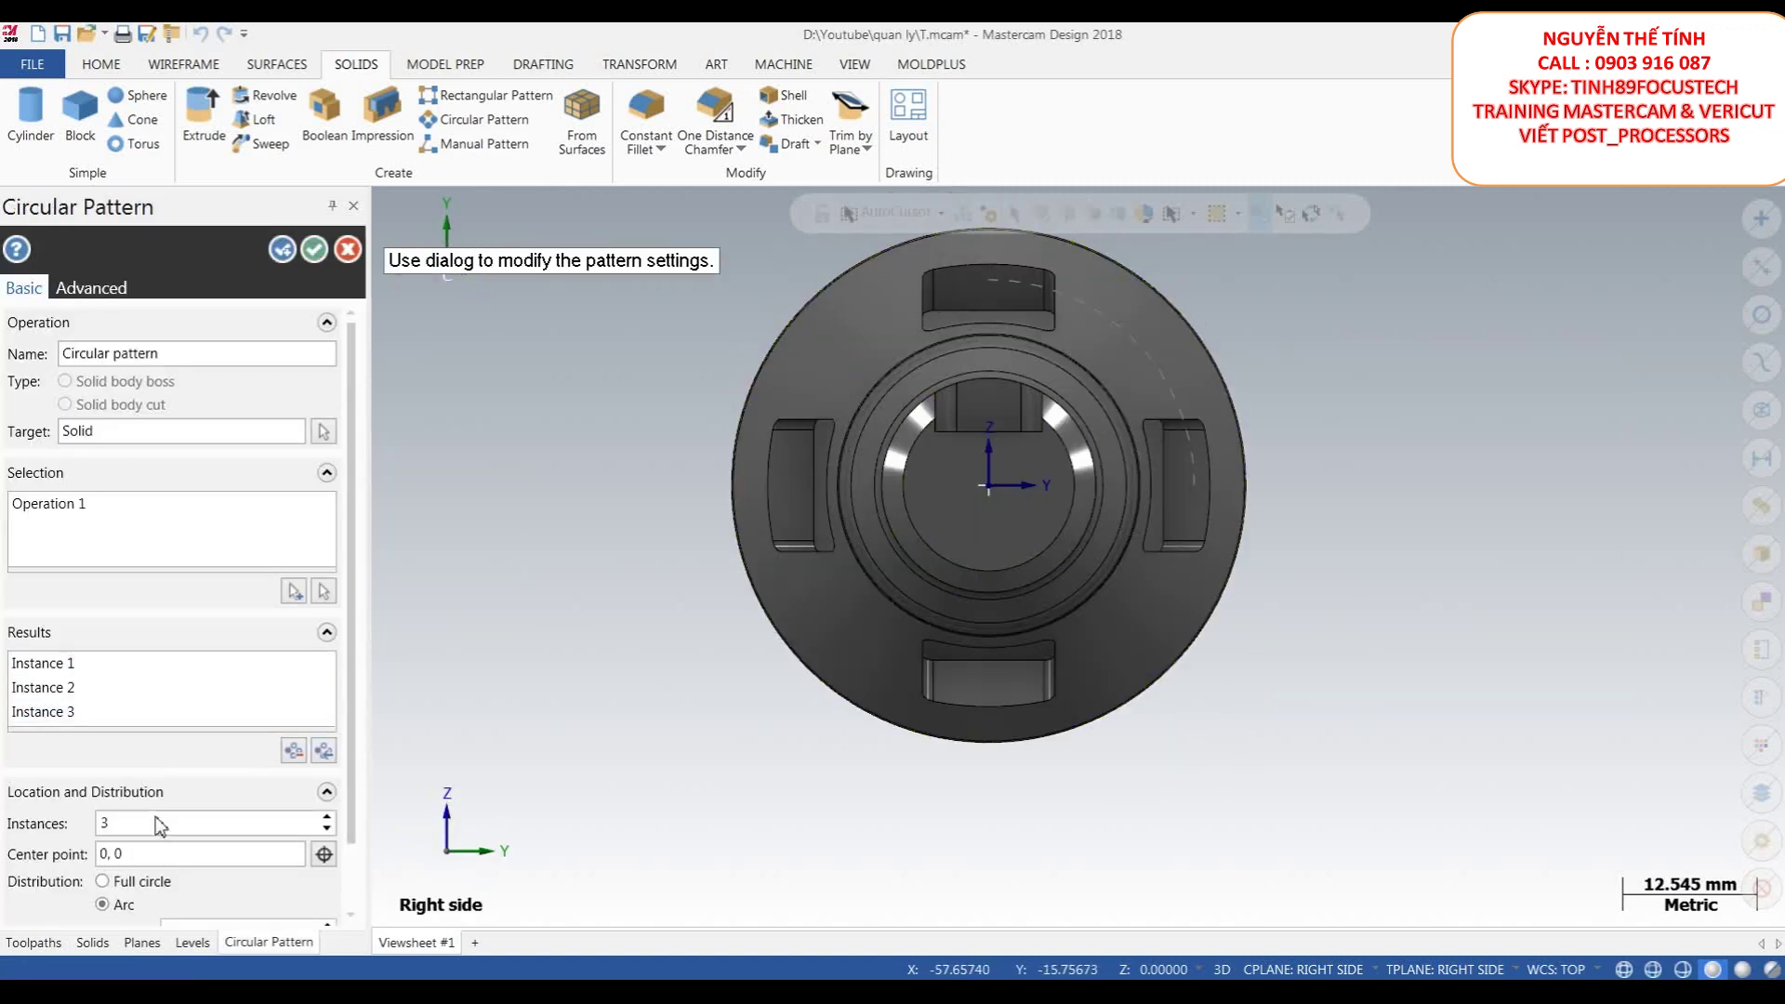
drag(354, 764, 354, 840)
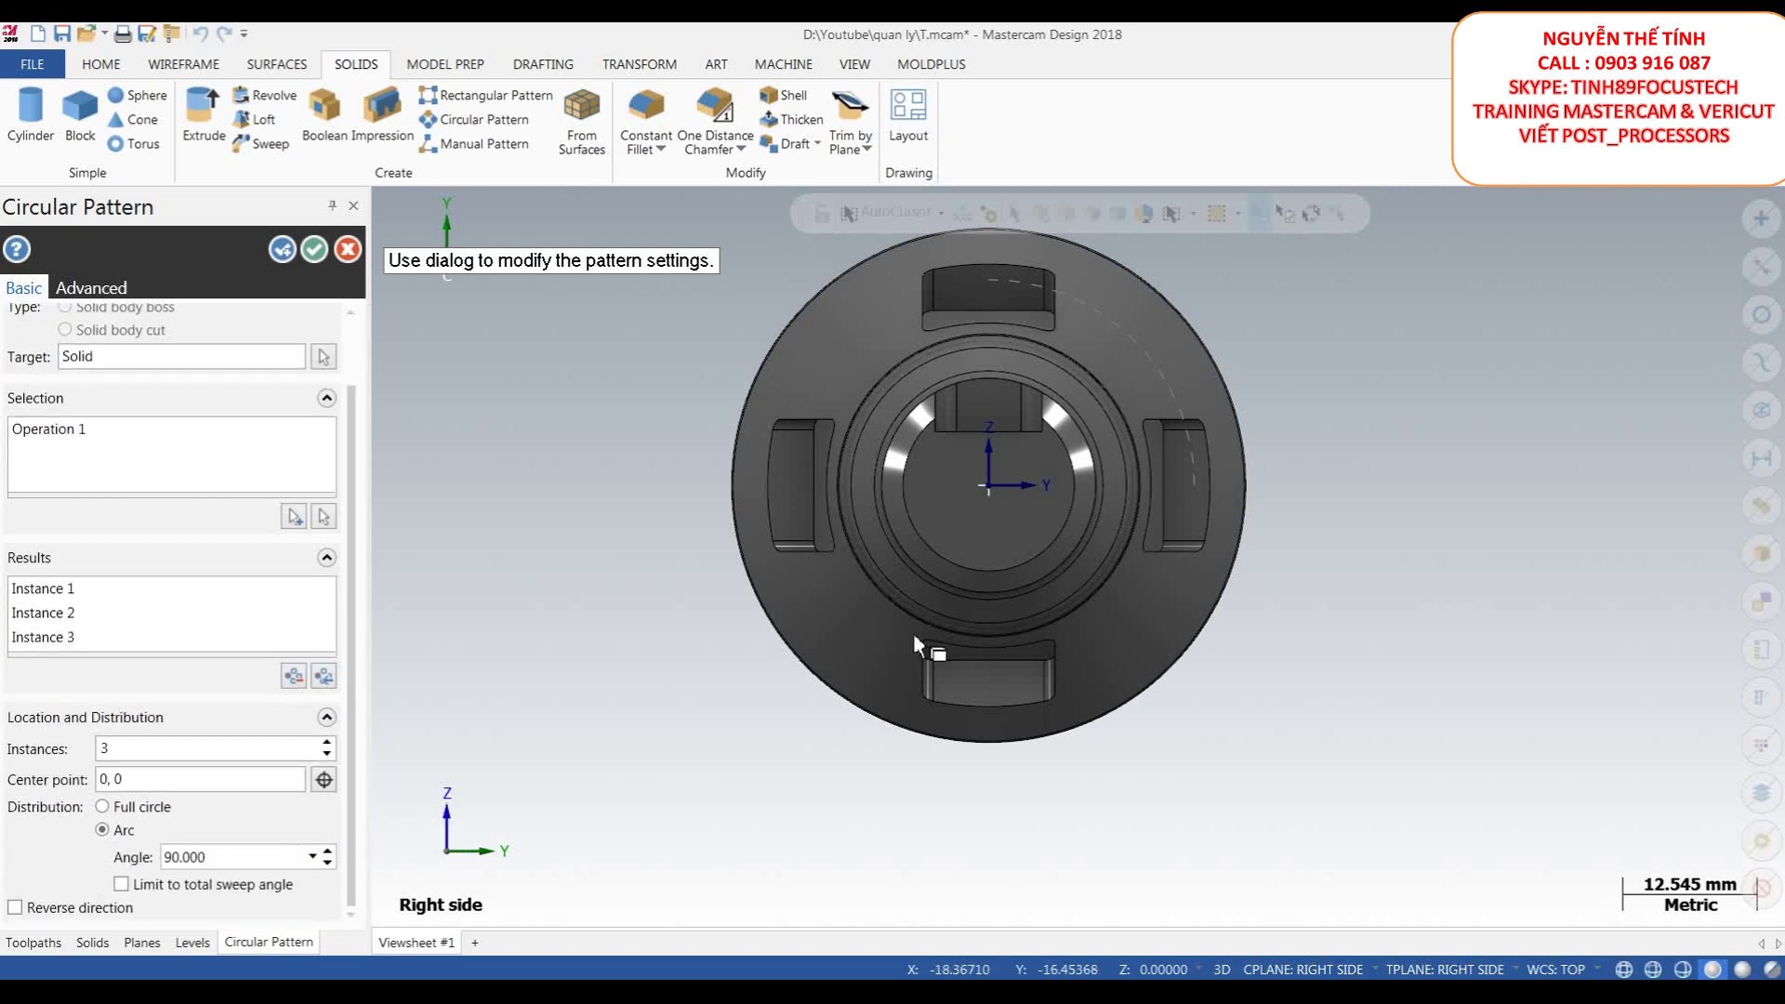
click(314, 260)
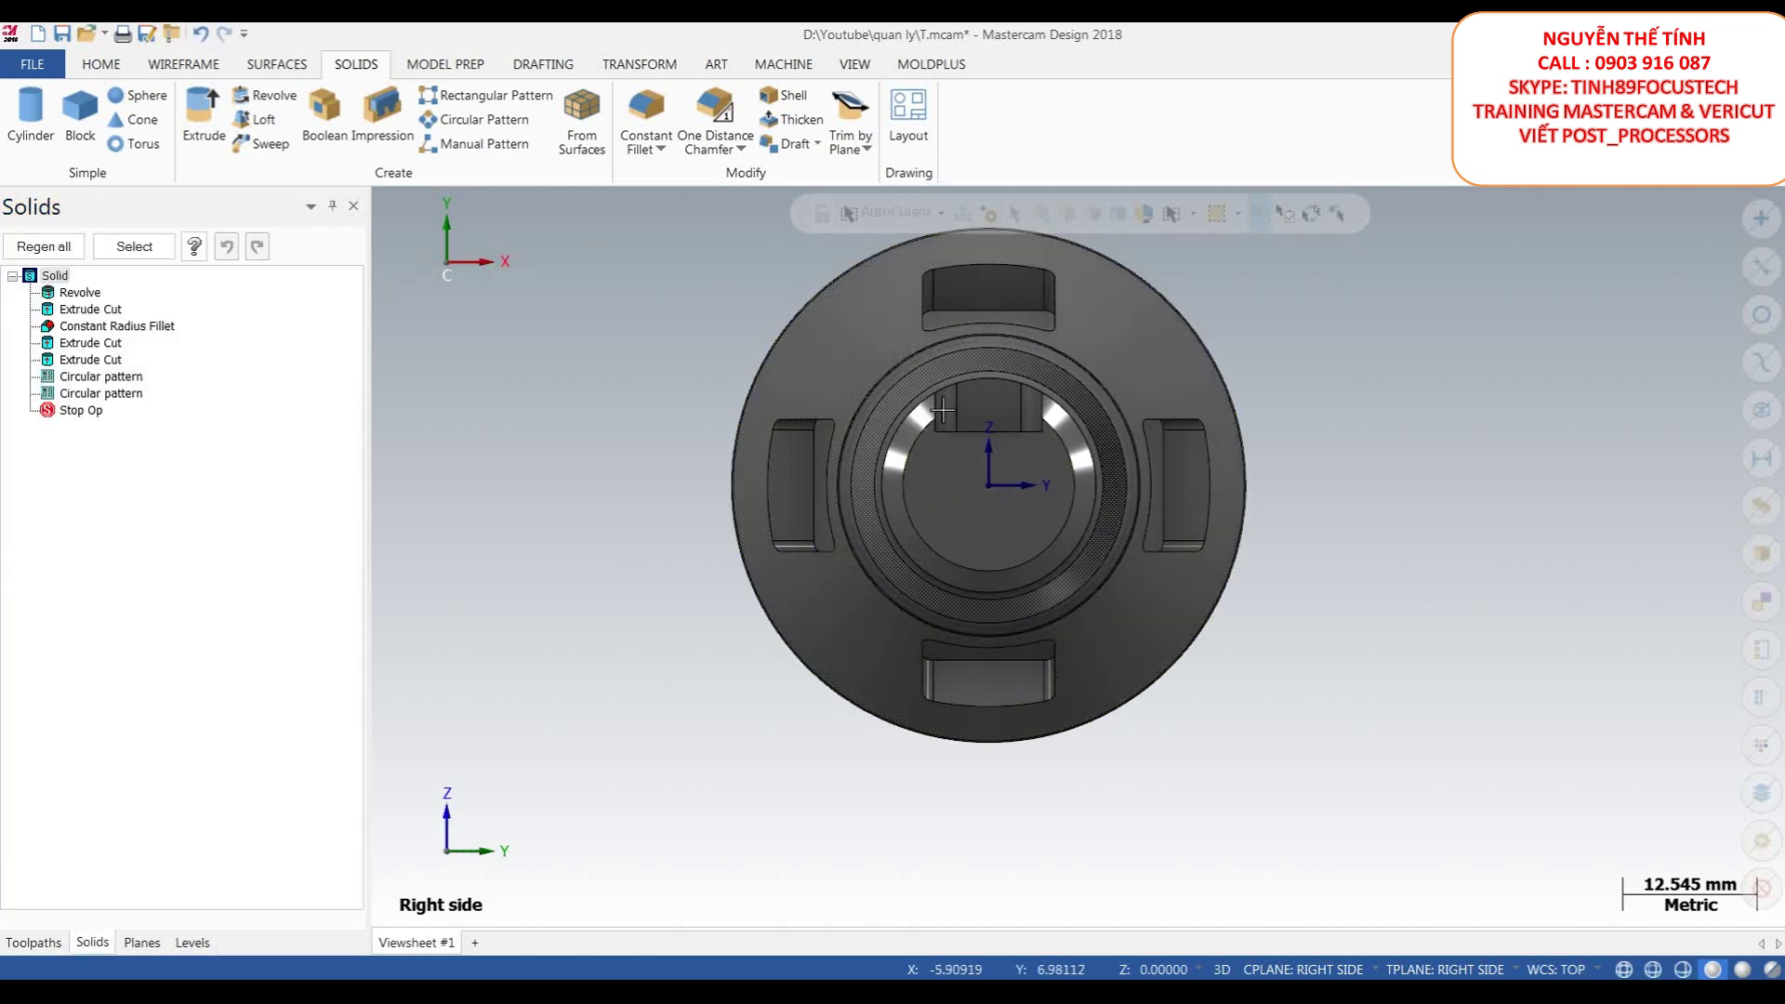
- Examine the patterned cuts and set the view and construction plane back to Top
scroll(1022, 418, down, 2)
middle_drag(1023, 419, 1288, 326)
scroll(957, 381, up, 2)
right_click(1309, 296)
click(1397, 411)
scroll(930, 446, up, 3)
scroll(1203, 403, down, 2)
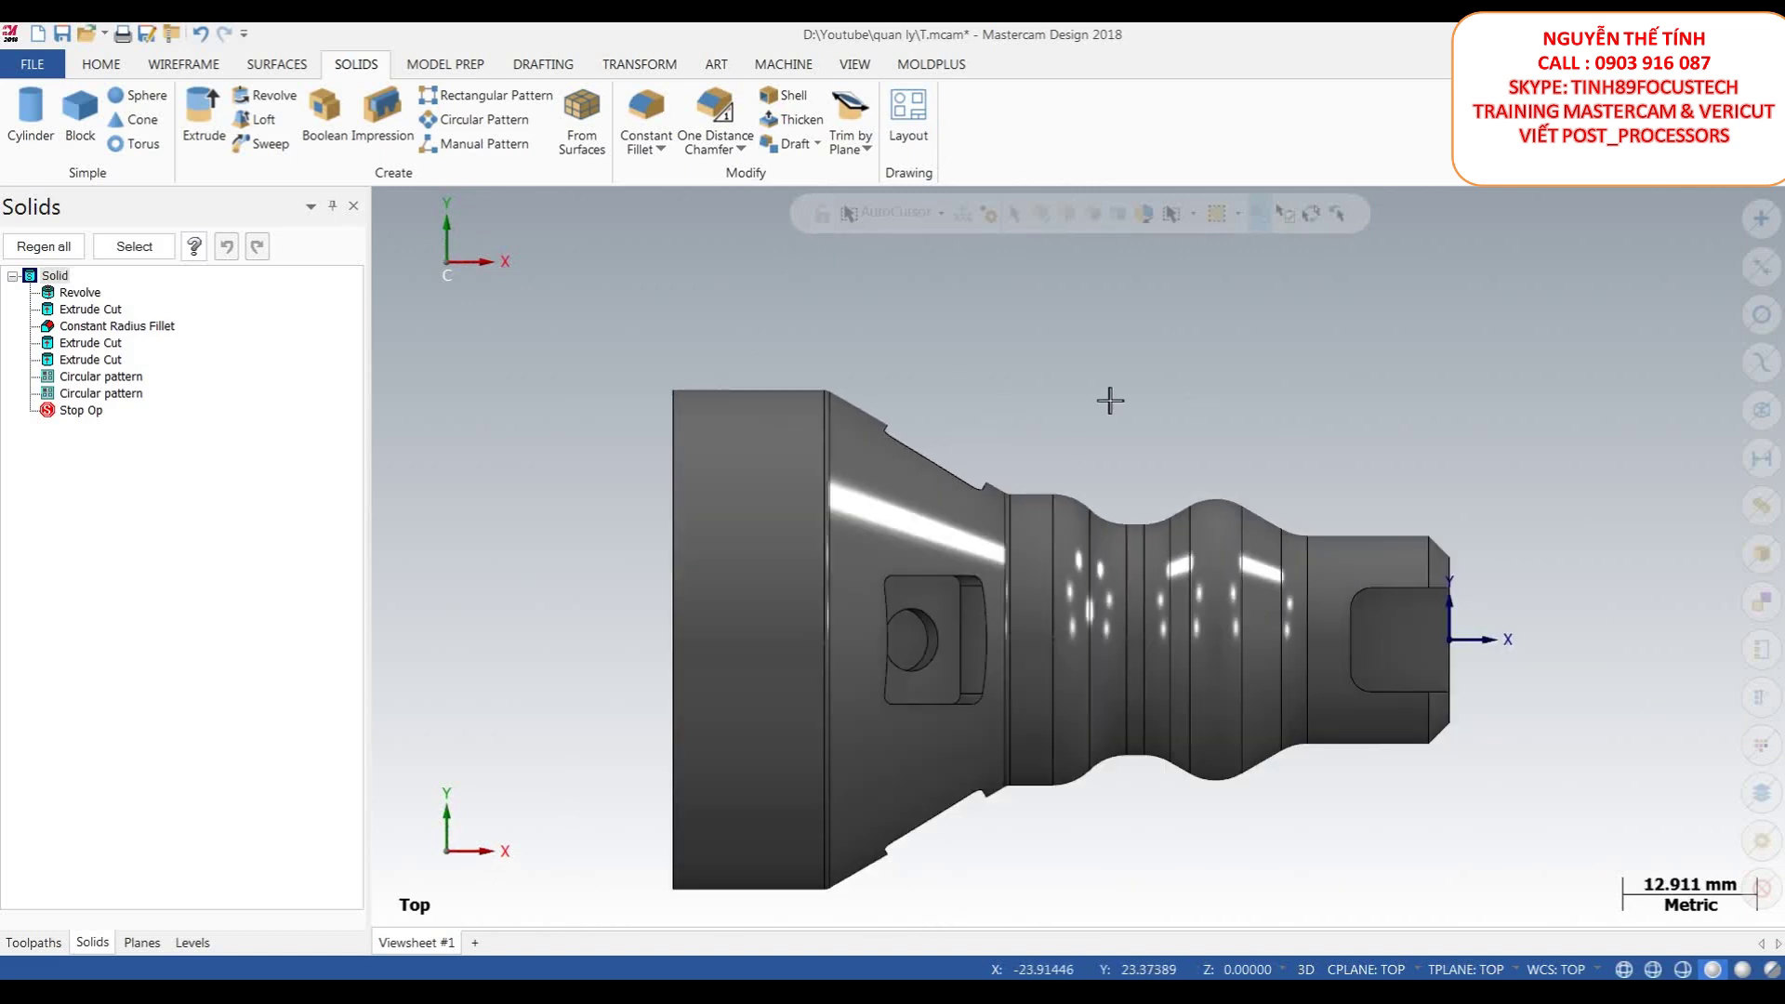
- Inspect the pockets and holes around the cone in isometric view and the part's profile in Top view
key(alt+7)
scroll(1005, 455, down, 3)
middle_drag(1005, 455, 943, 359)
scroll(944, 359, up, 1)
scroll(944, 359, up, 1)
middle_drag(1069, 446, 1084, 433)
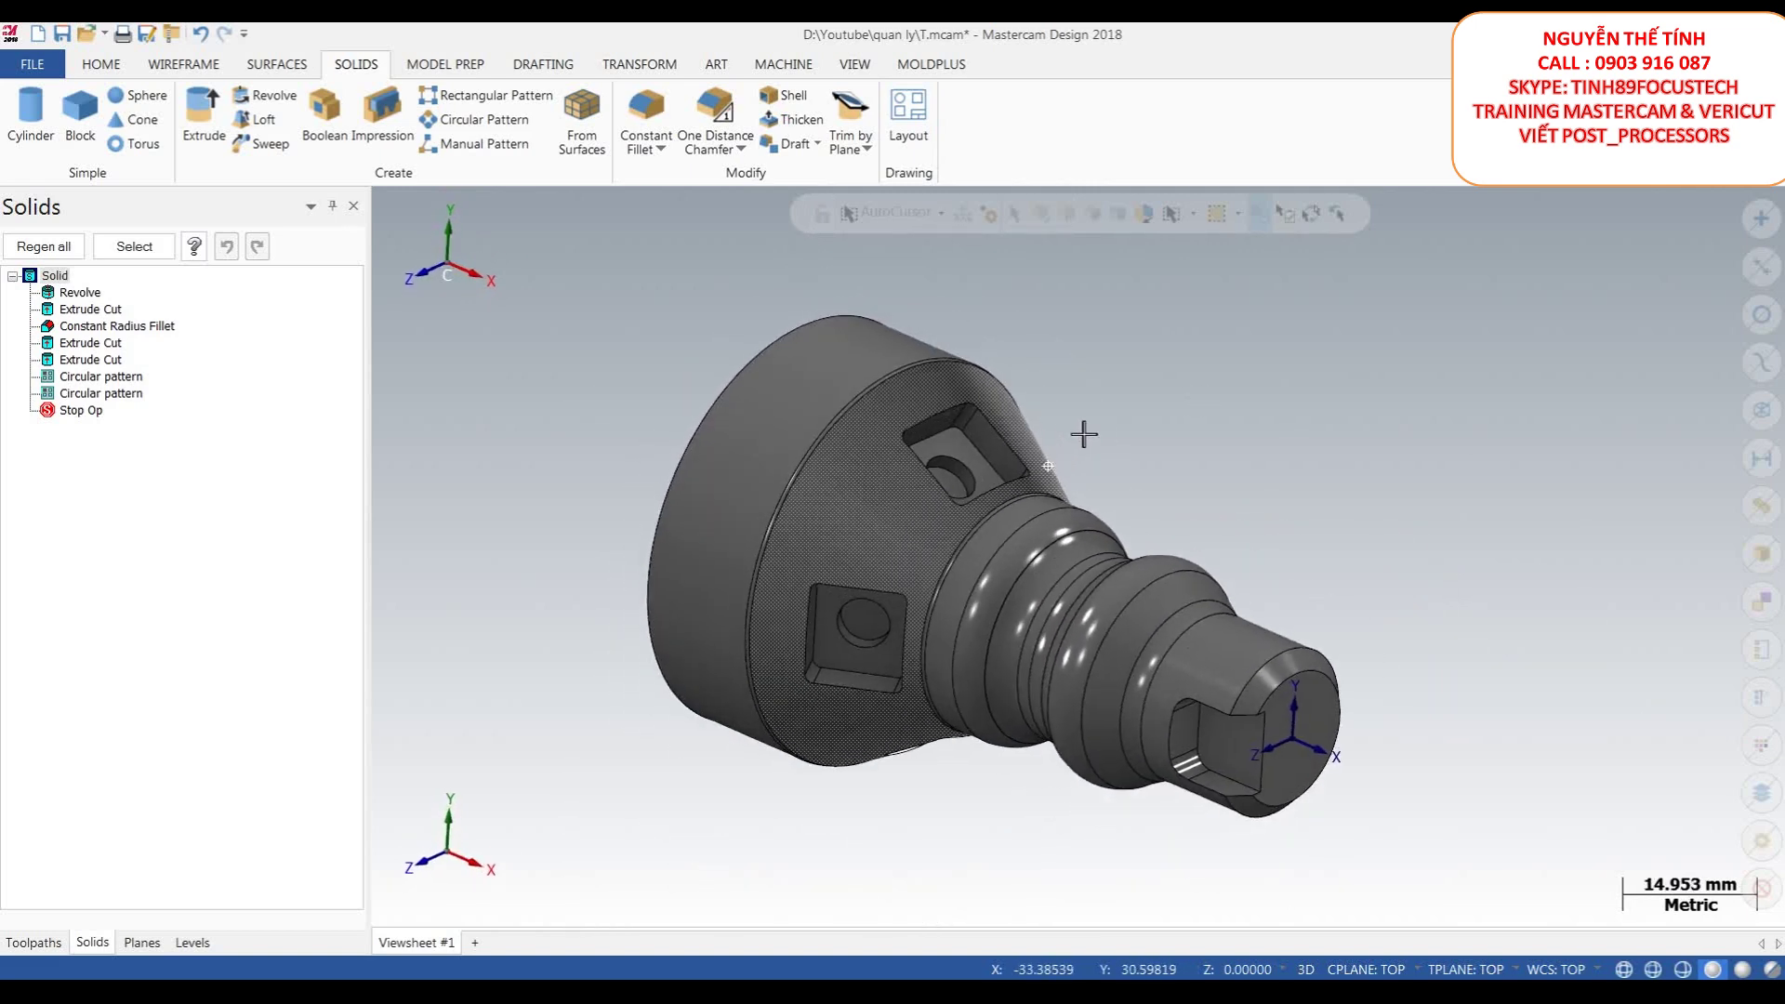
right_click(1153, 386)
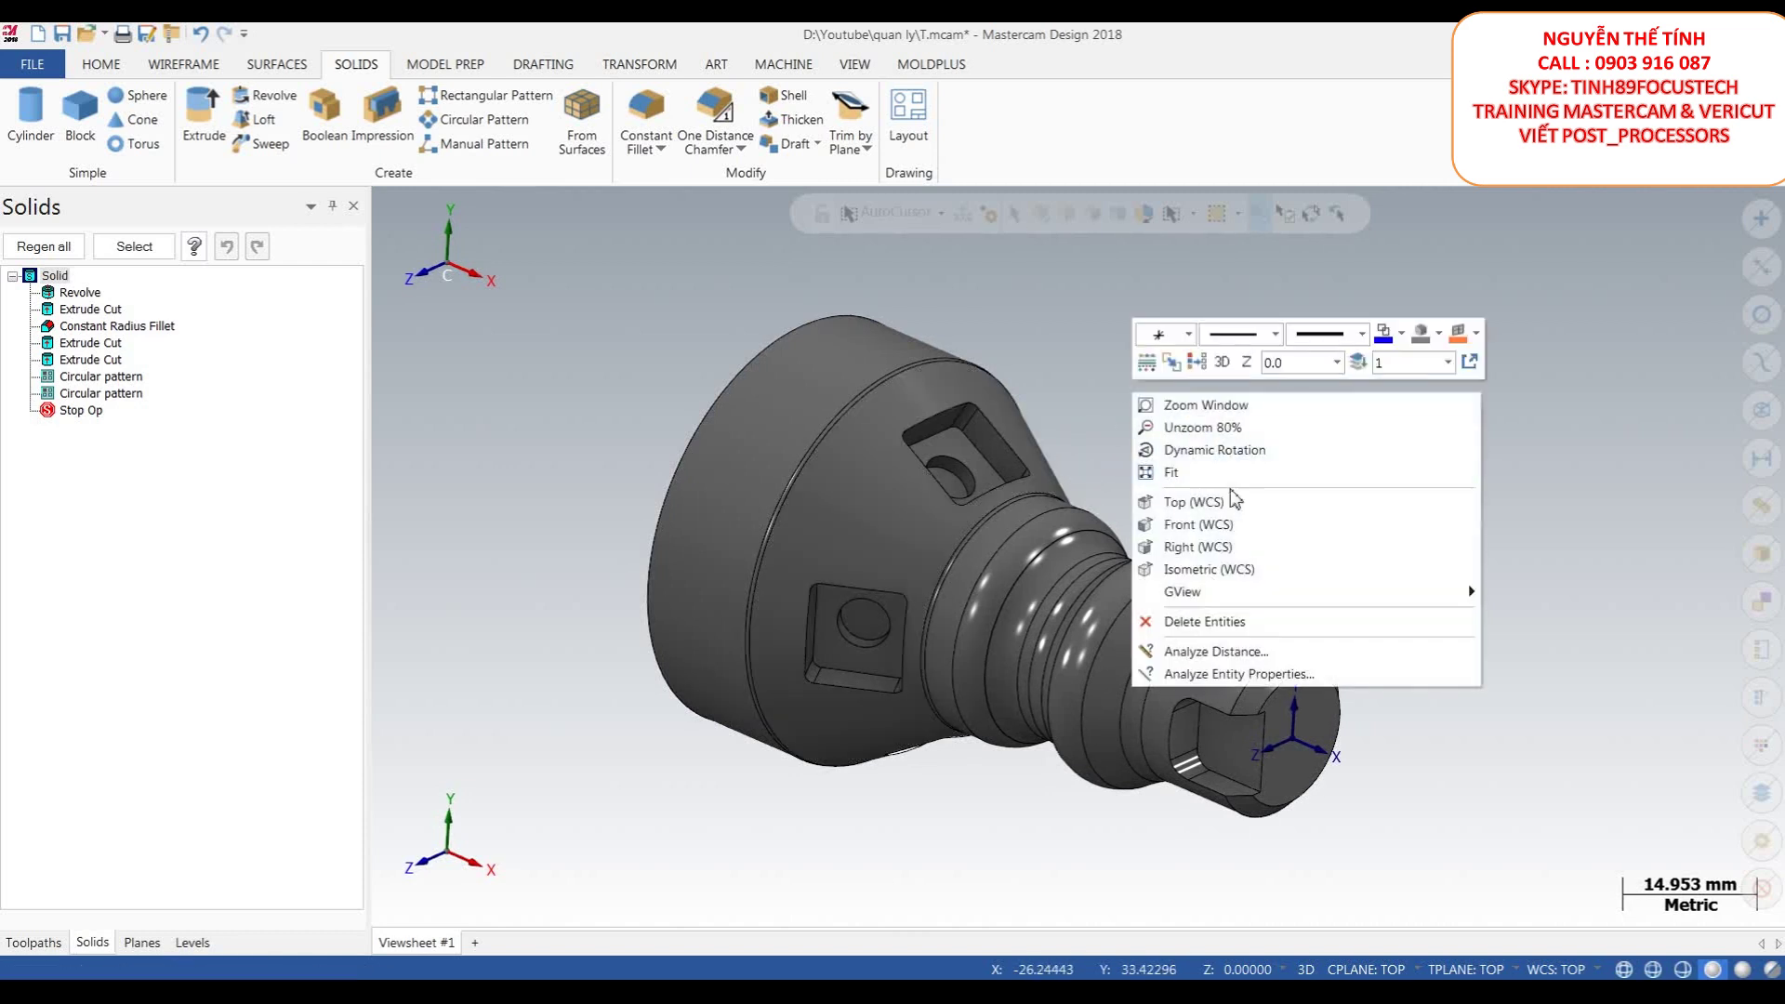
click(1211, 503)
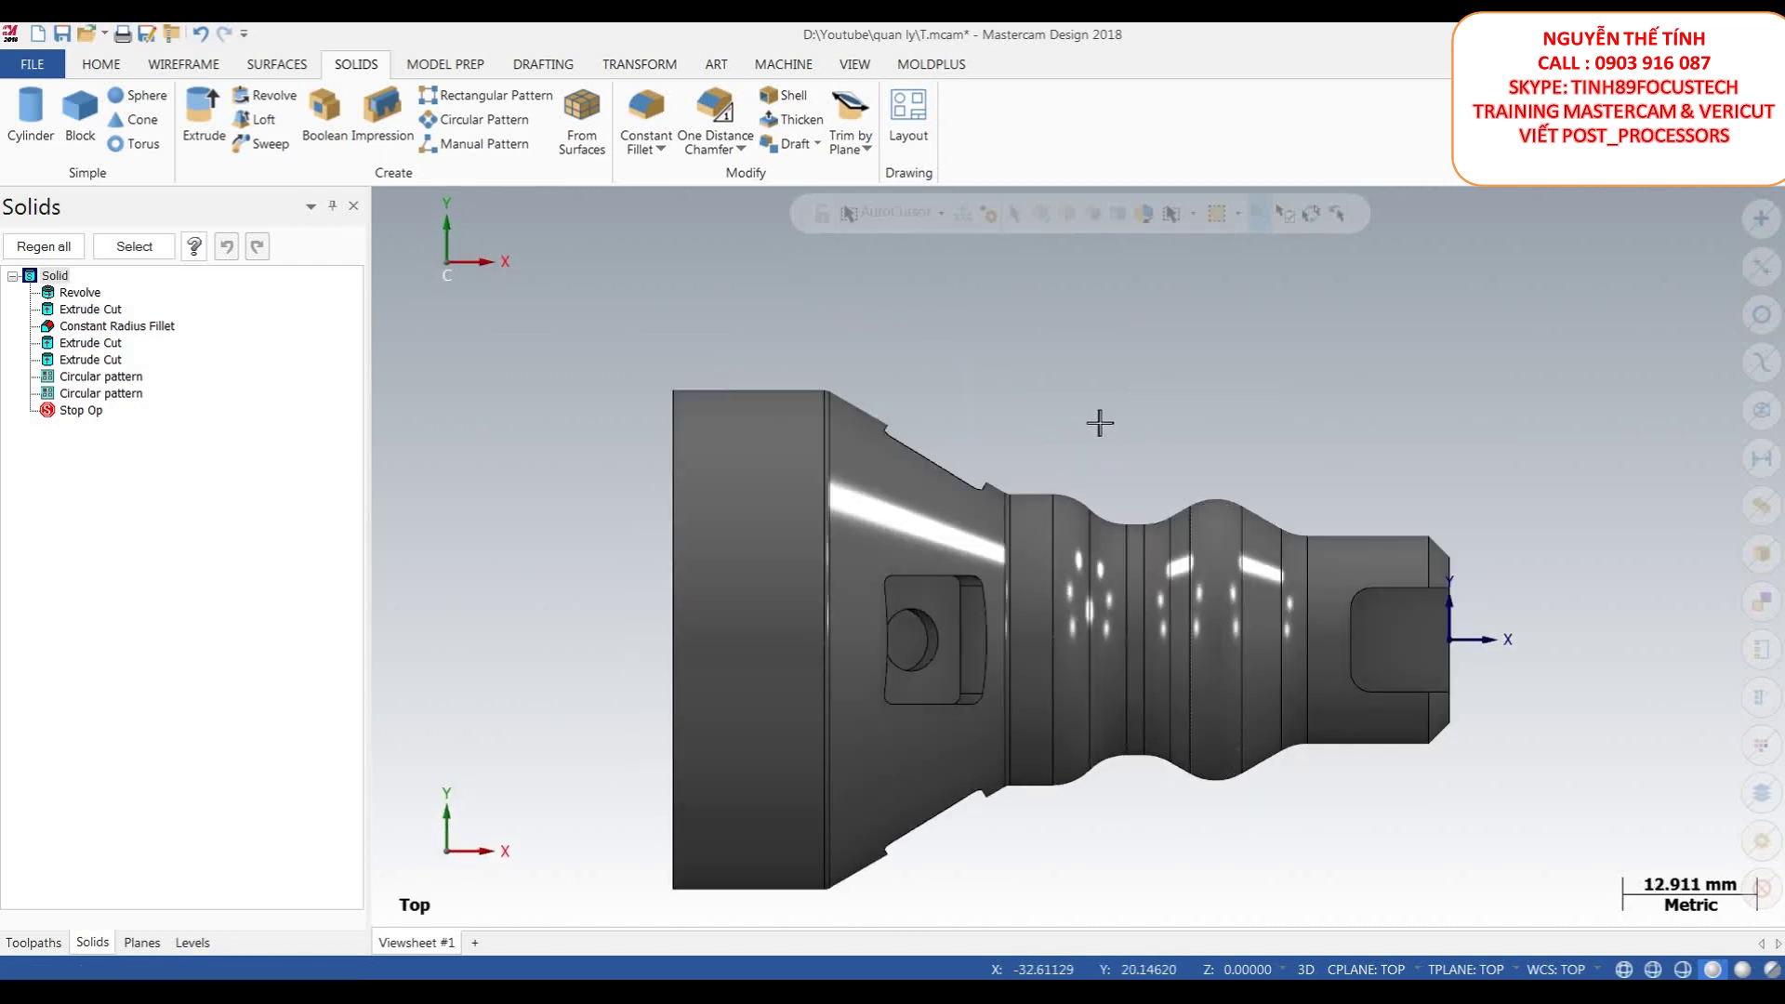
scroll(1104, 418, down, 5)
scroll(814, 534, up, 1)
scroll(818, 530, up, 2)
scroll(856, 465, down, 7)
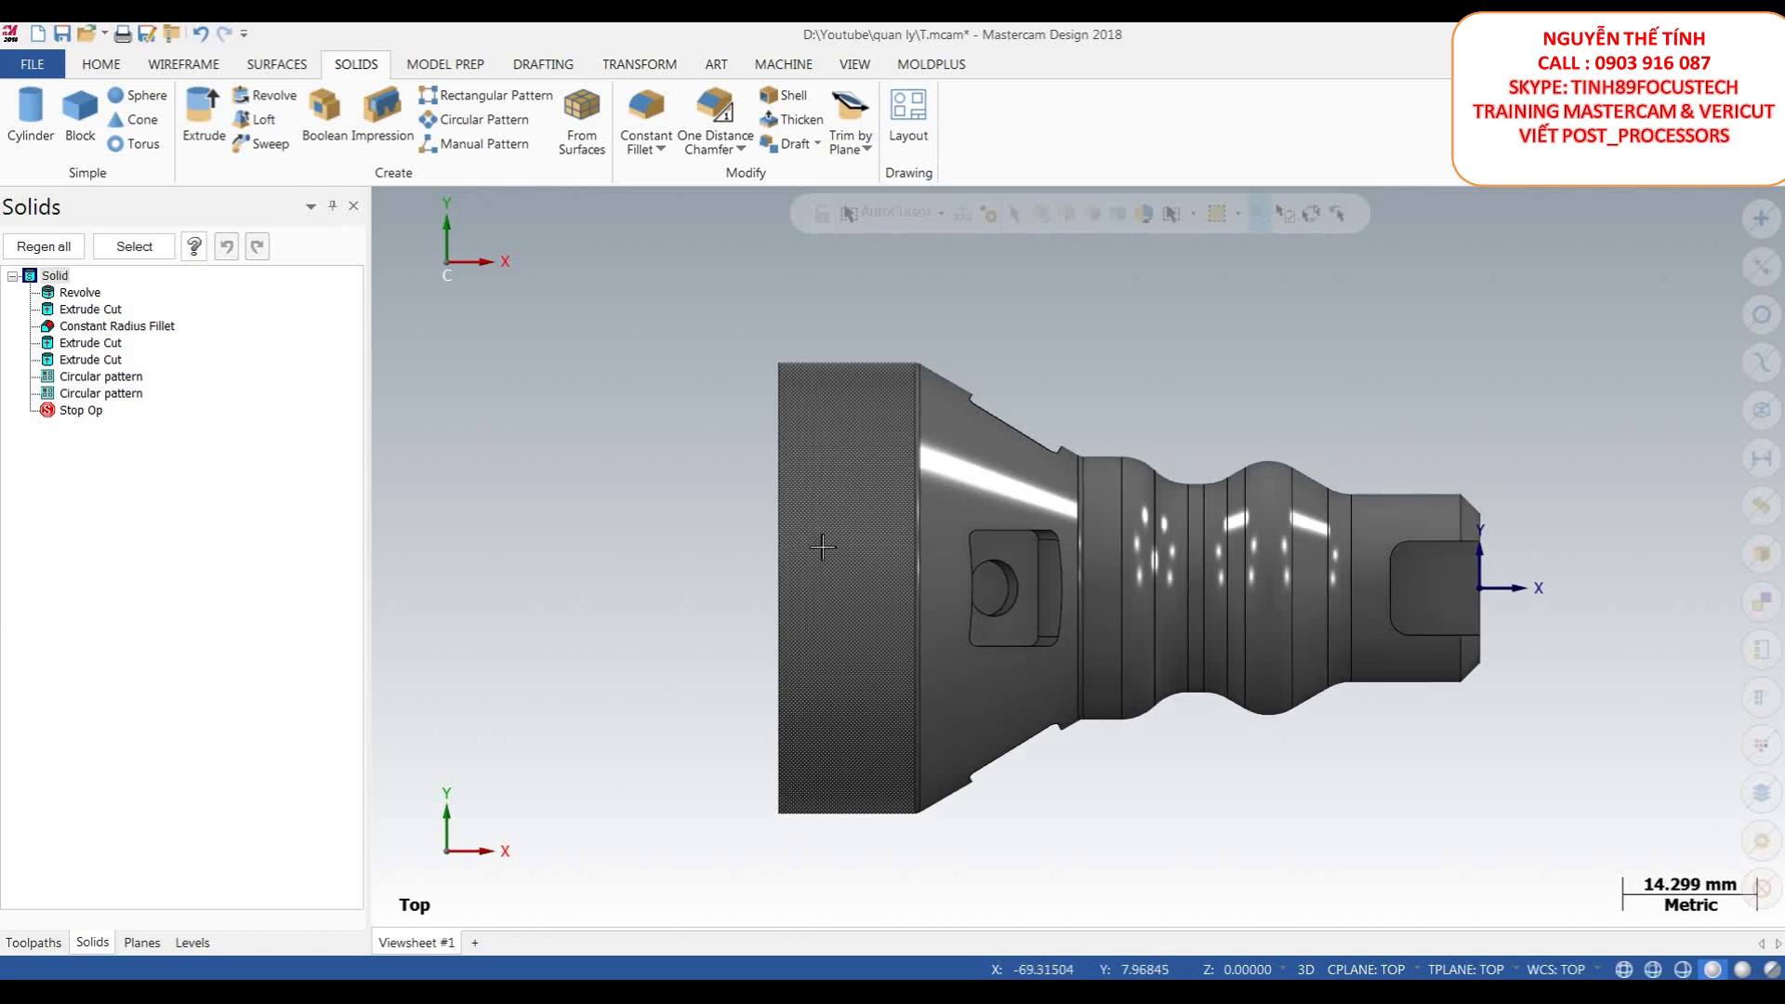
scroll(895, 429, up, 1)
scroll(874, 441, up, 4)
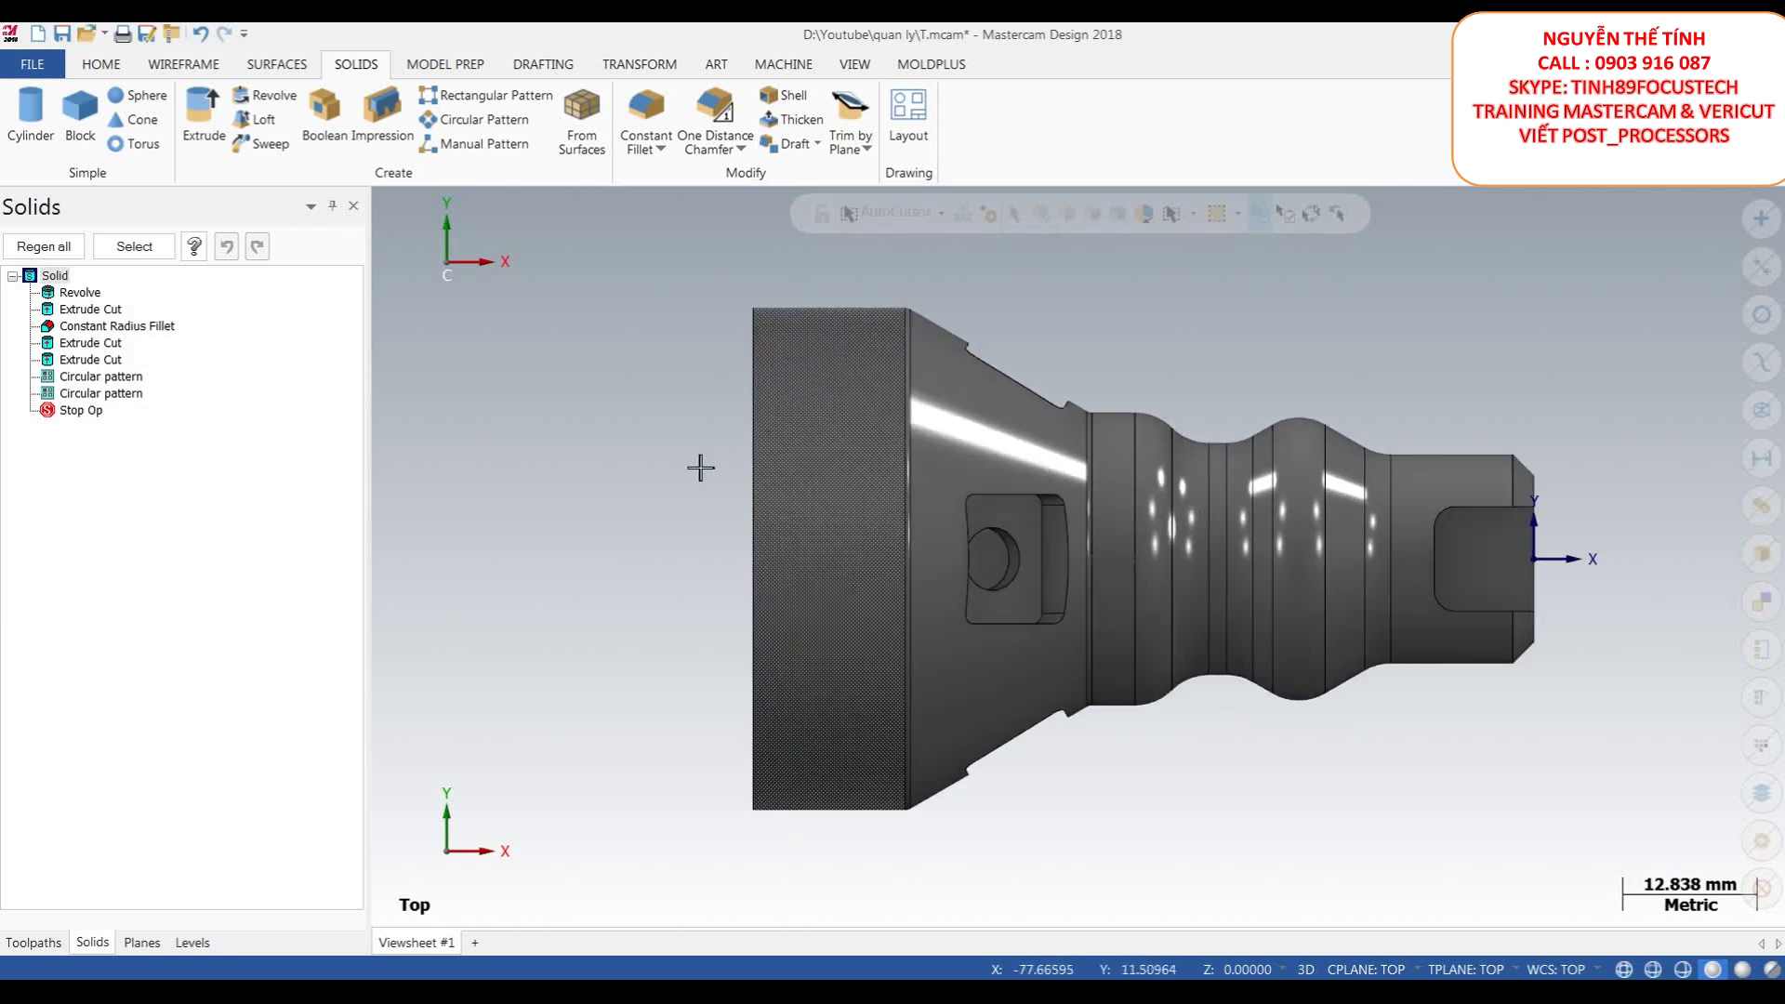
scroll(701, 465, down, 3)
scroll(721, 620, up, 2)
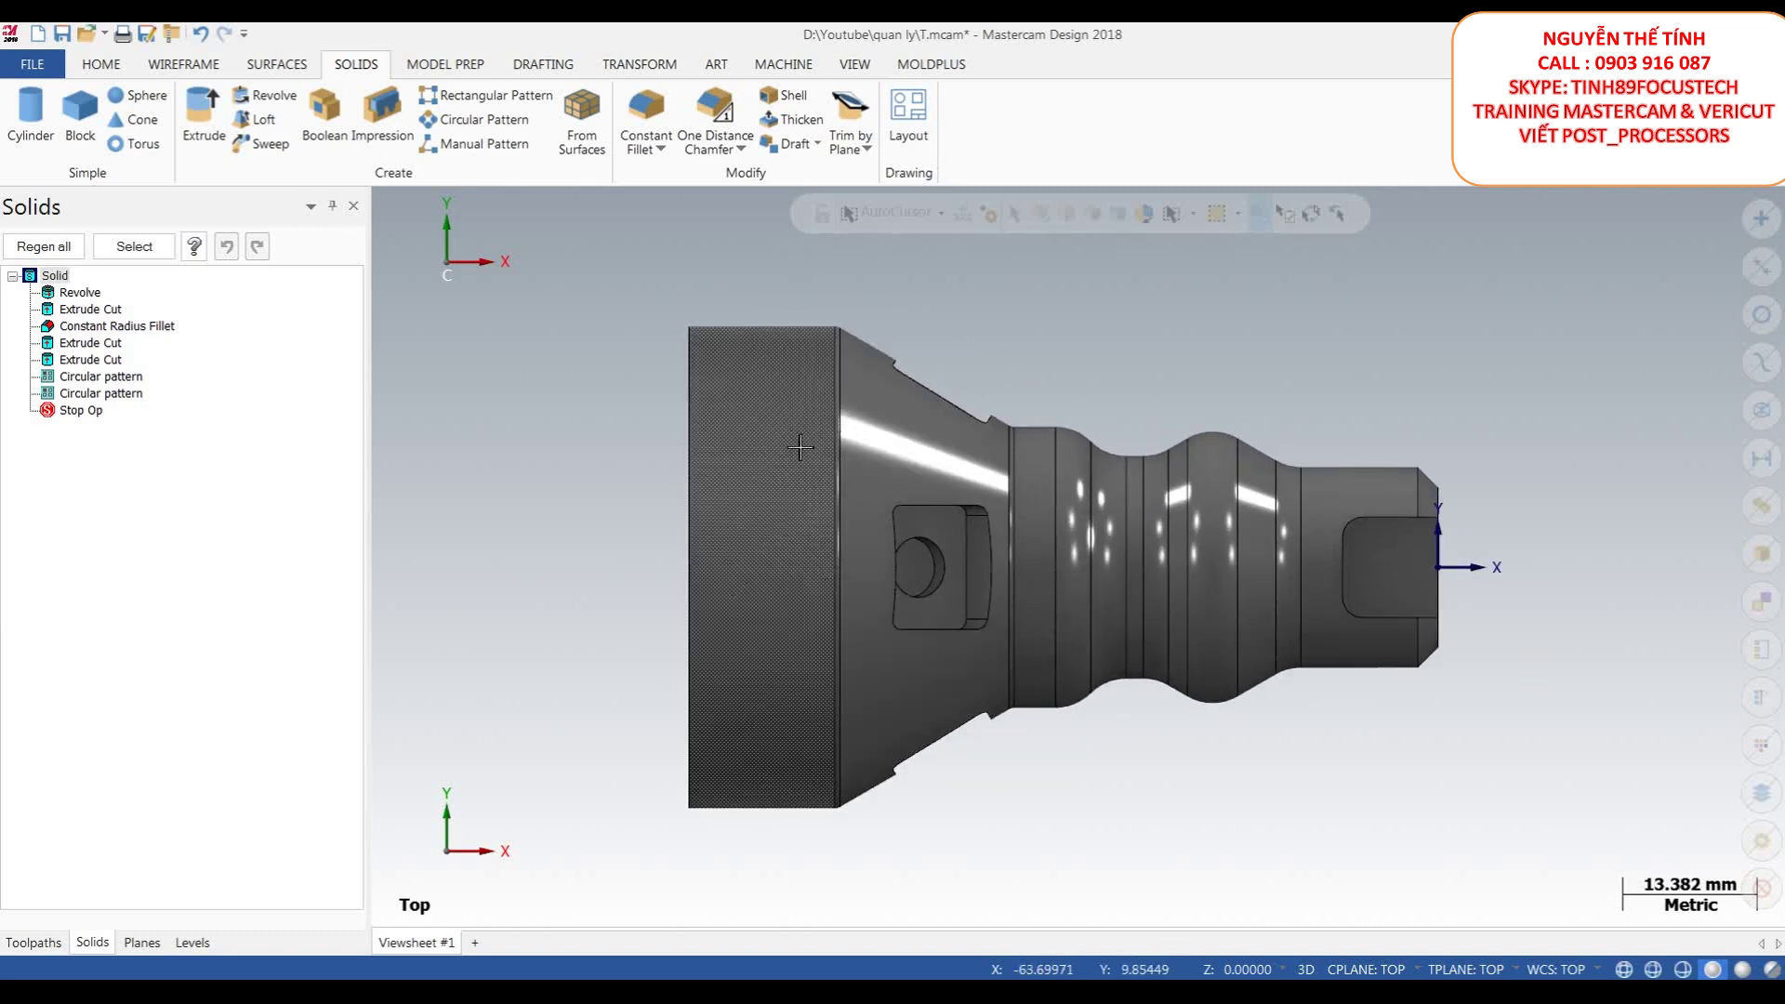
scroll(696, 503, down, 1)
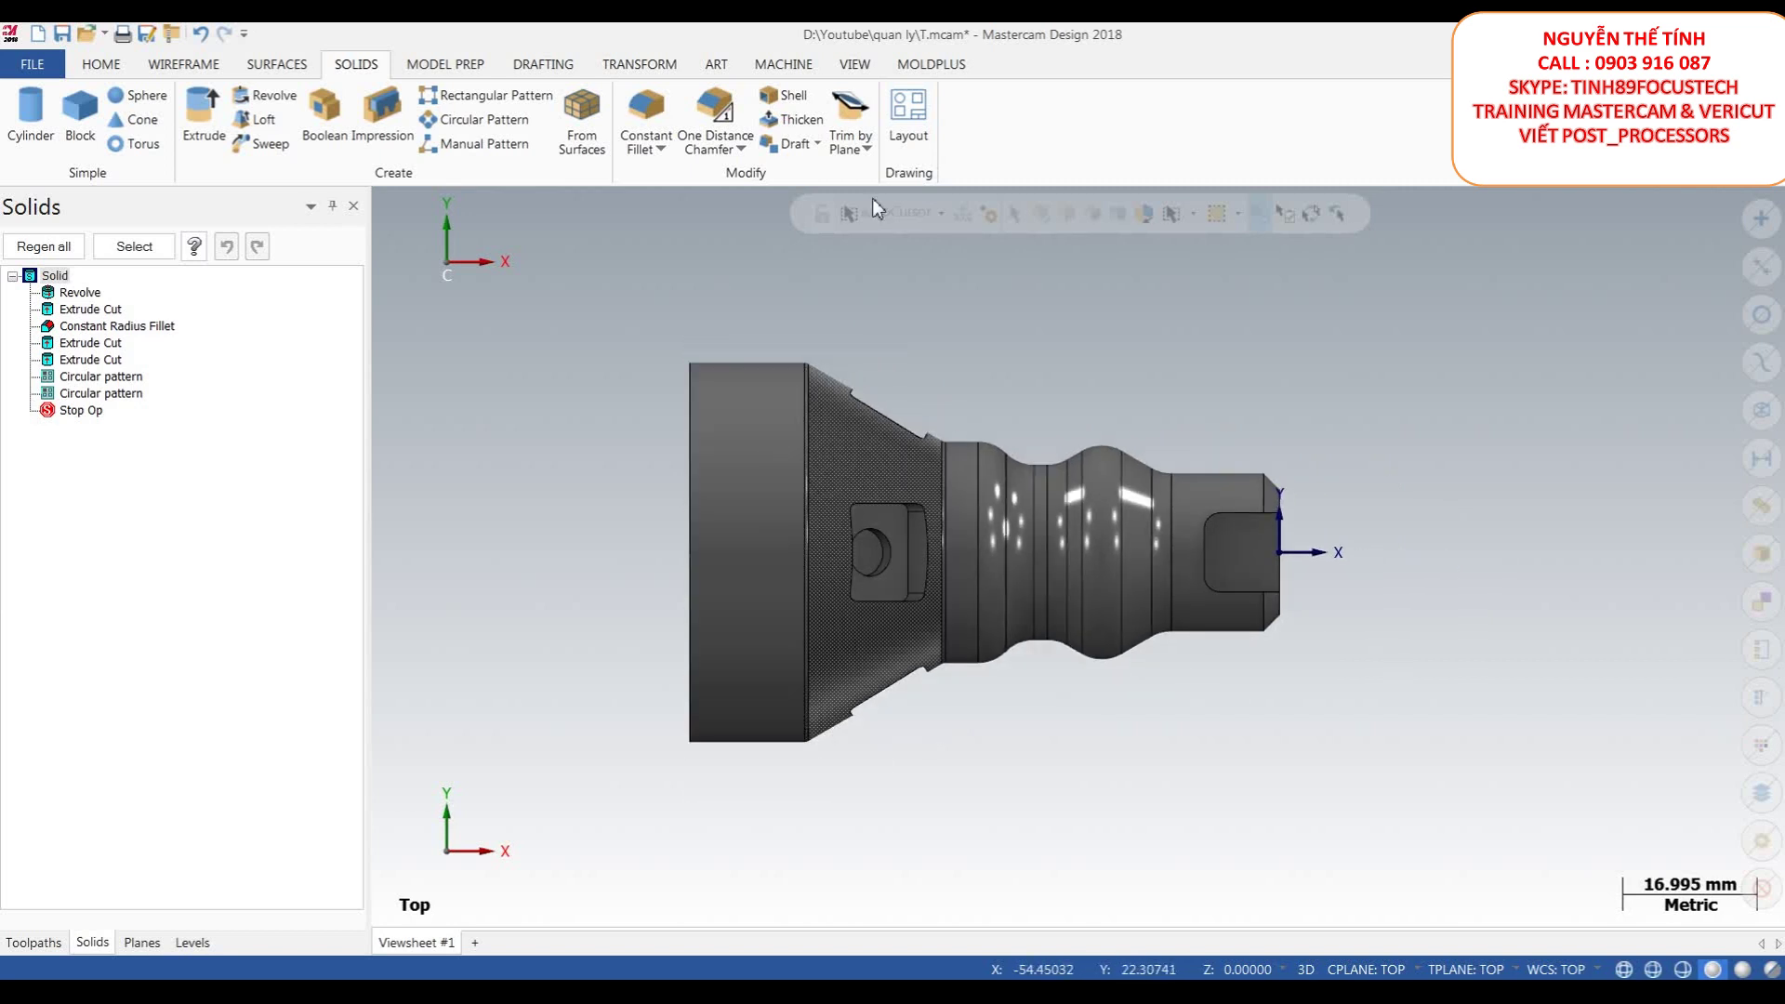
- Switch the construction mode to 2D and set the Z depth to 35
scroll(1100, 382, down, 2)
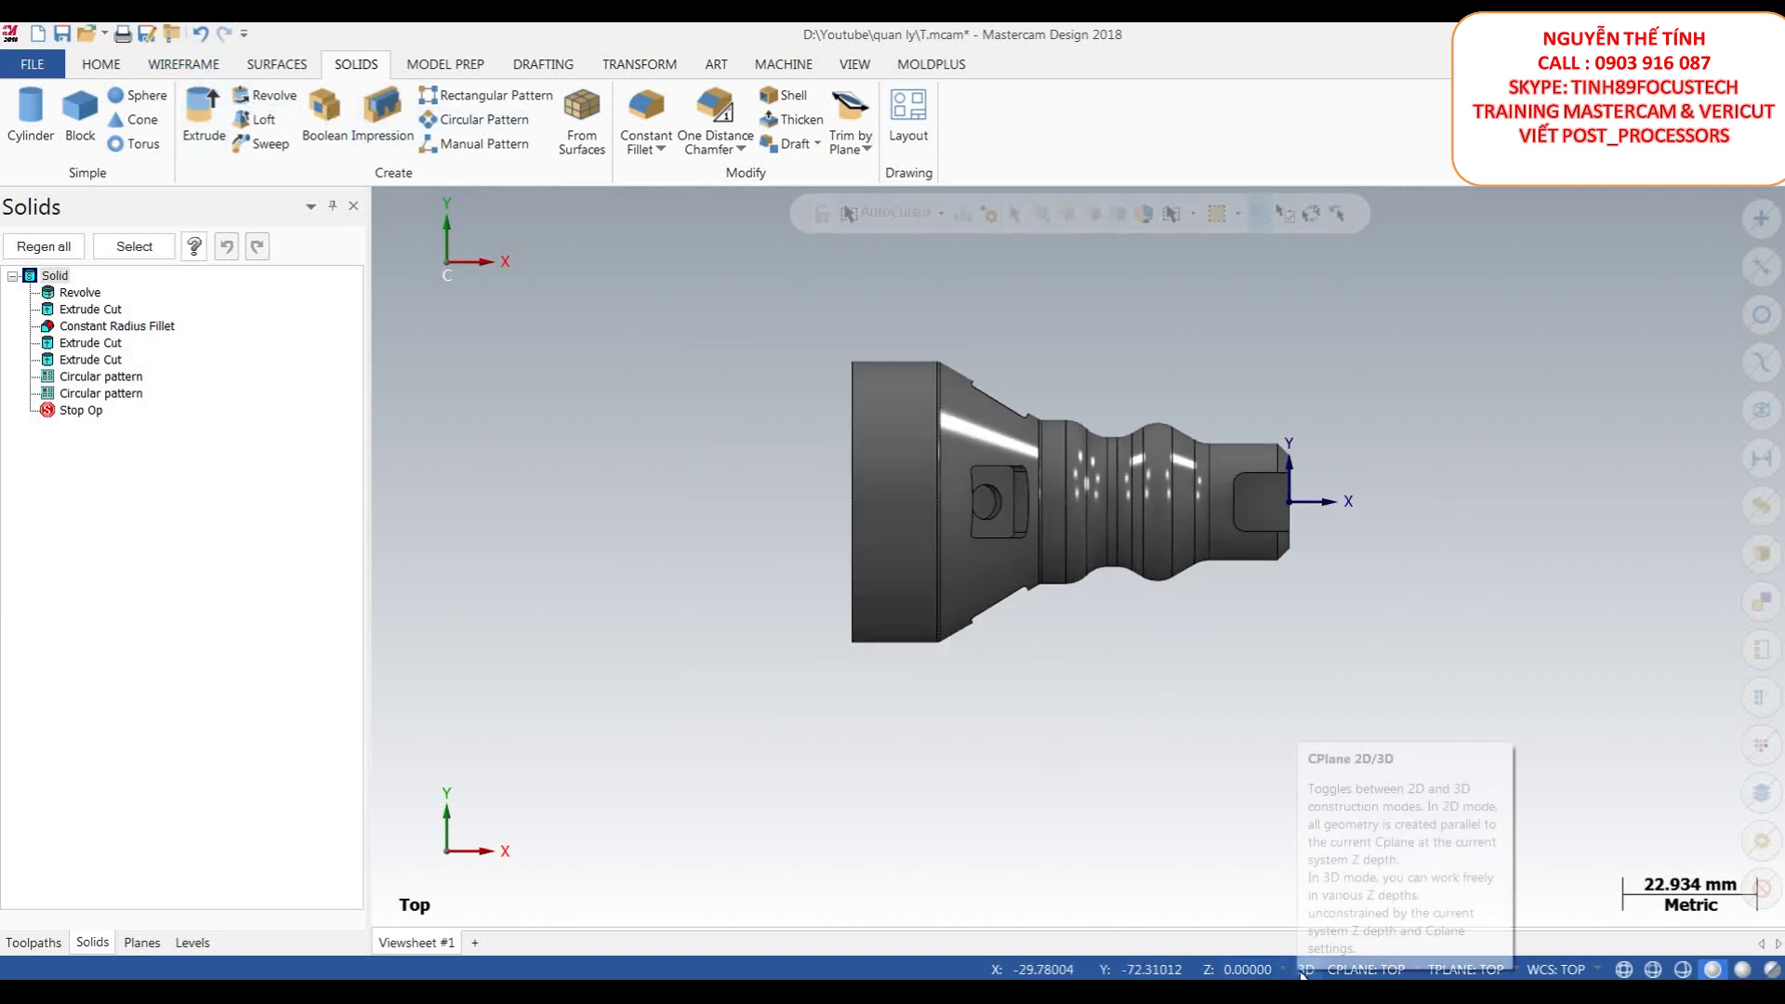
click(1210, 968)
click(849, 507)
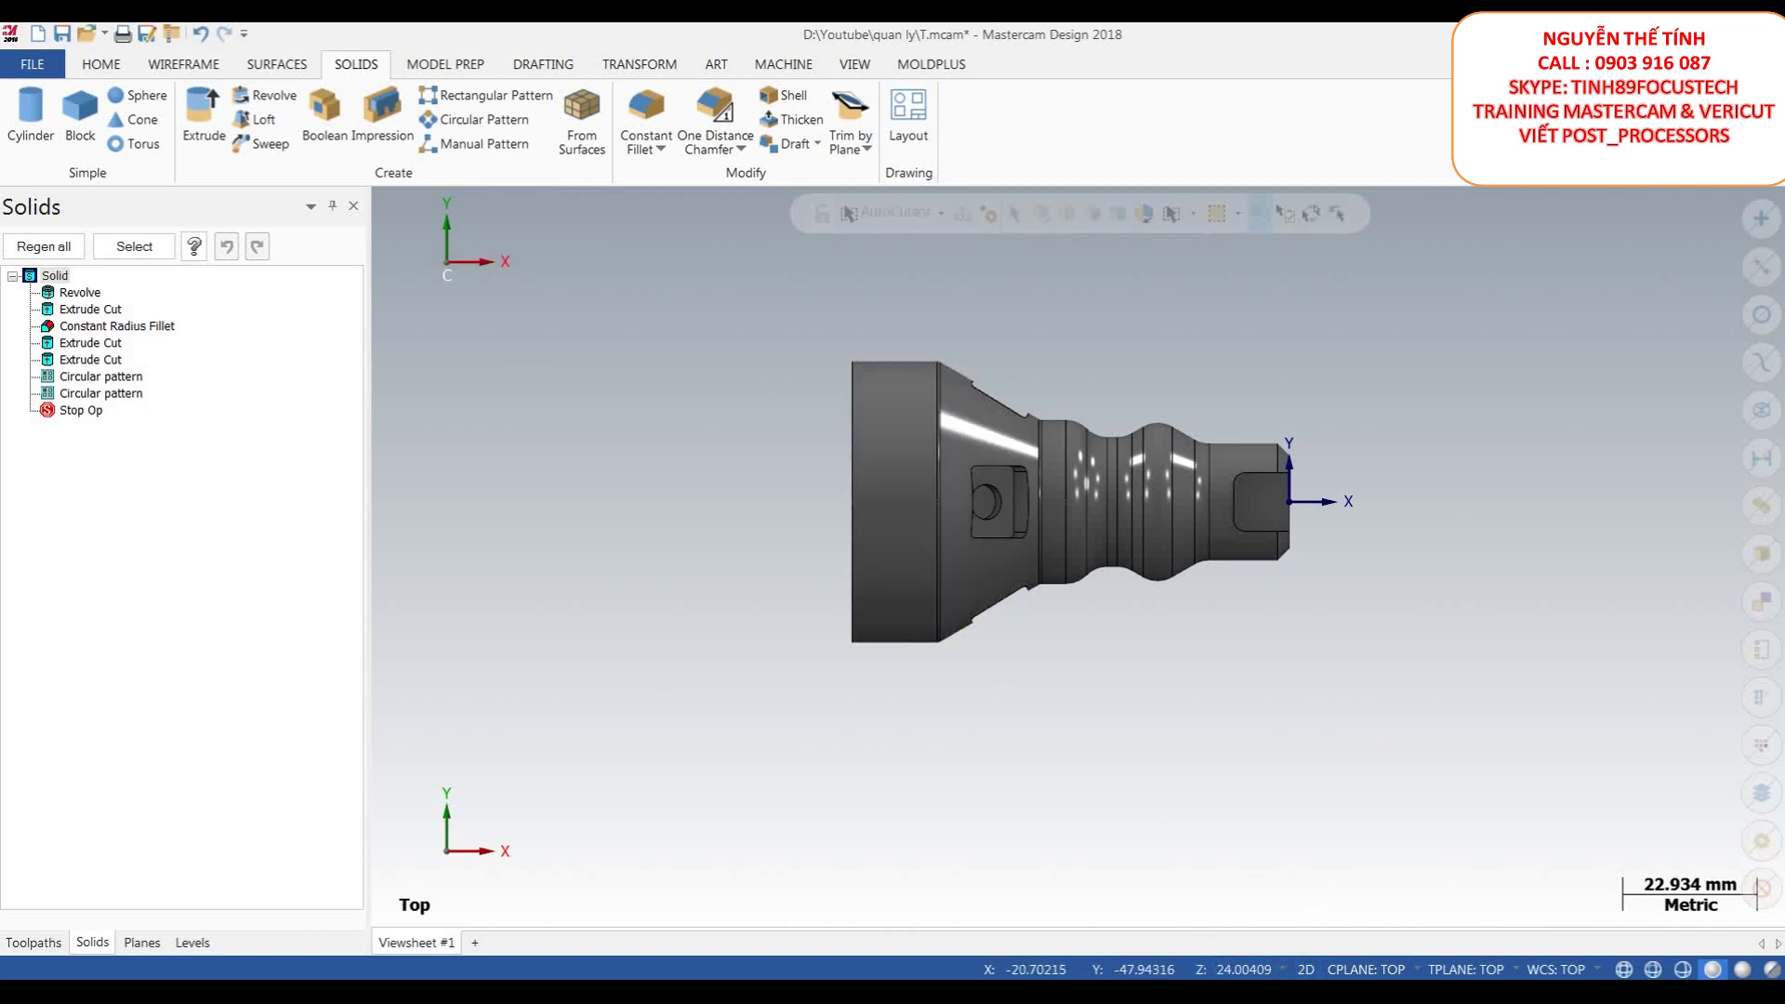
click(1239, 969)
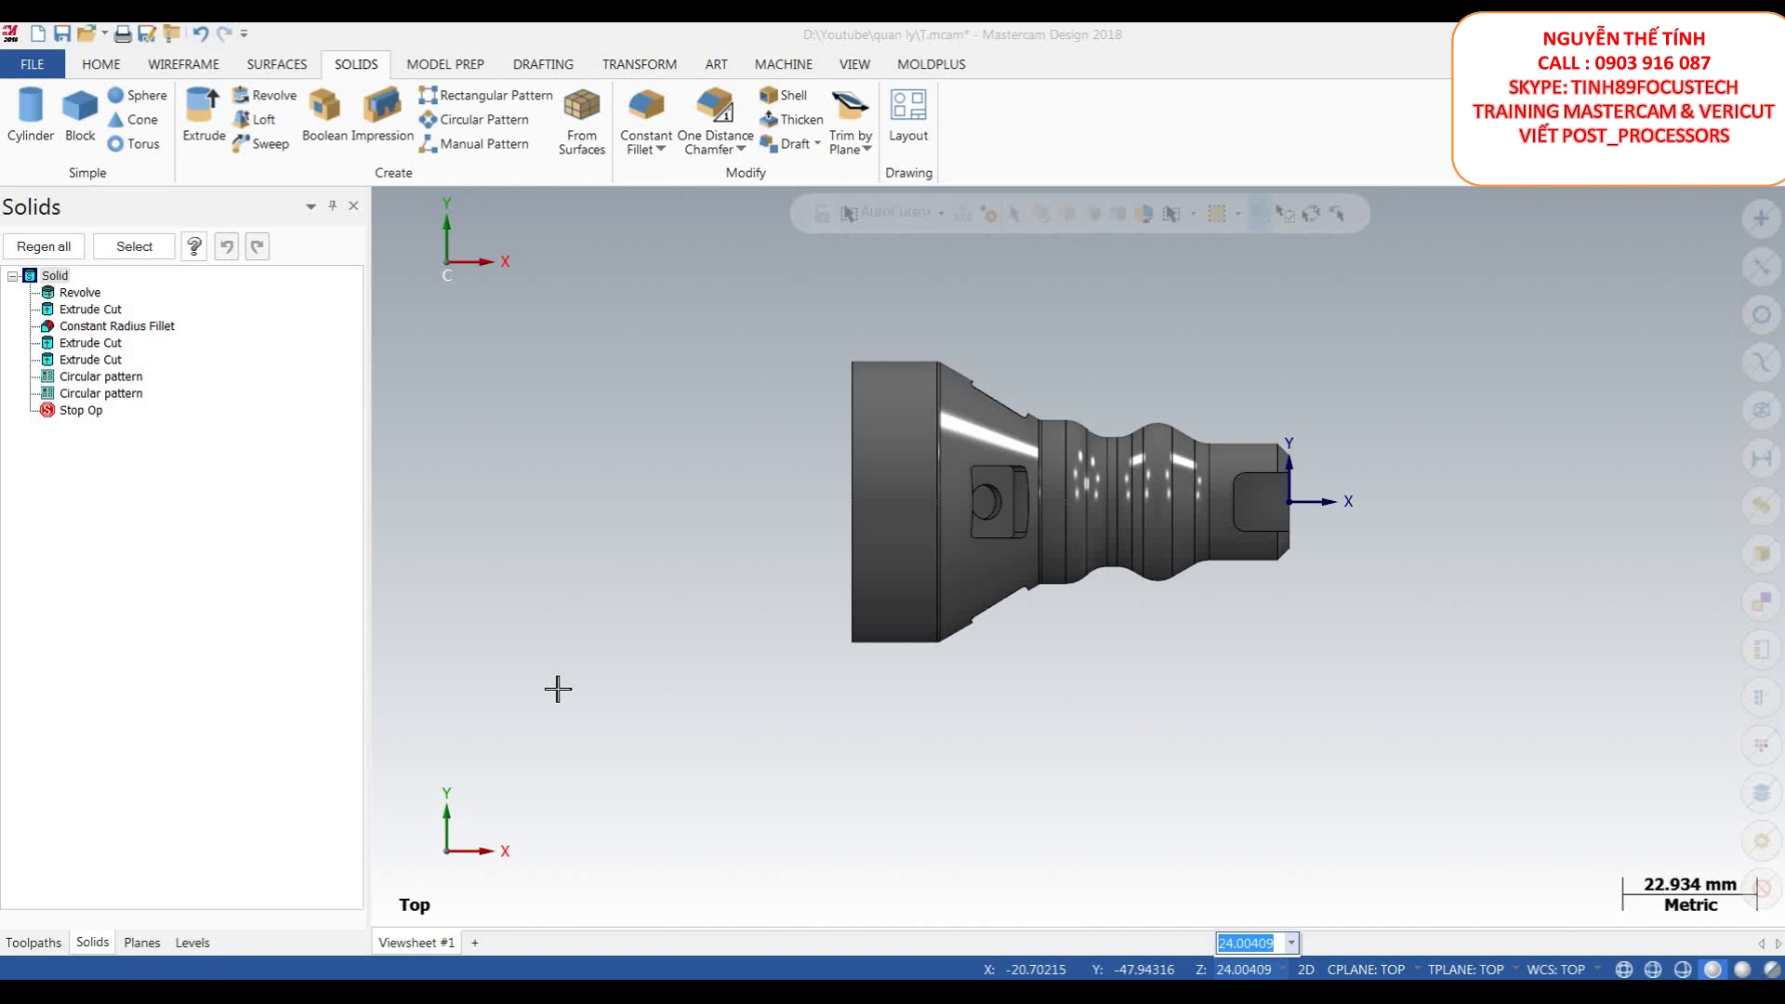
key(Return)
scroll(642, 315, down, 2)
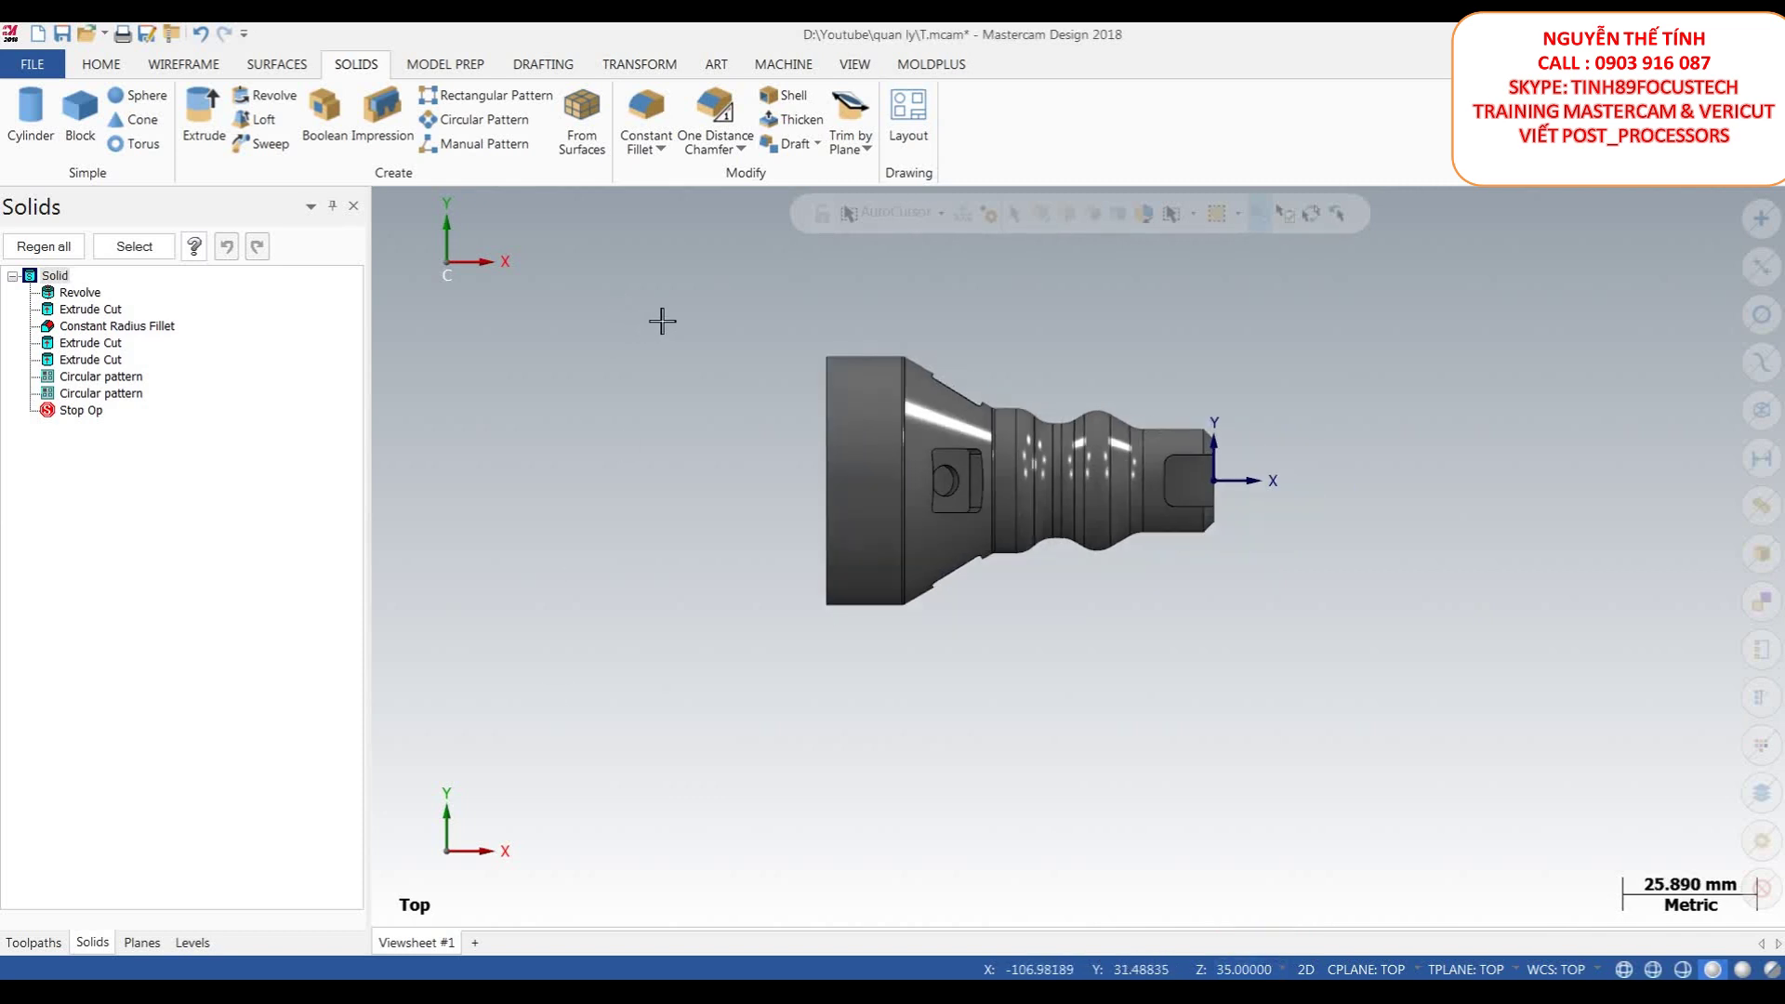
- Try to rotate the whole solid 90° about the origin with a Dynamic move while in 2D construction mode
click(34, 942)
scroll(1060, 741, down, 3)
drag(1389, 790, 749, 386)
click(640, 63)
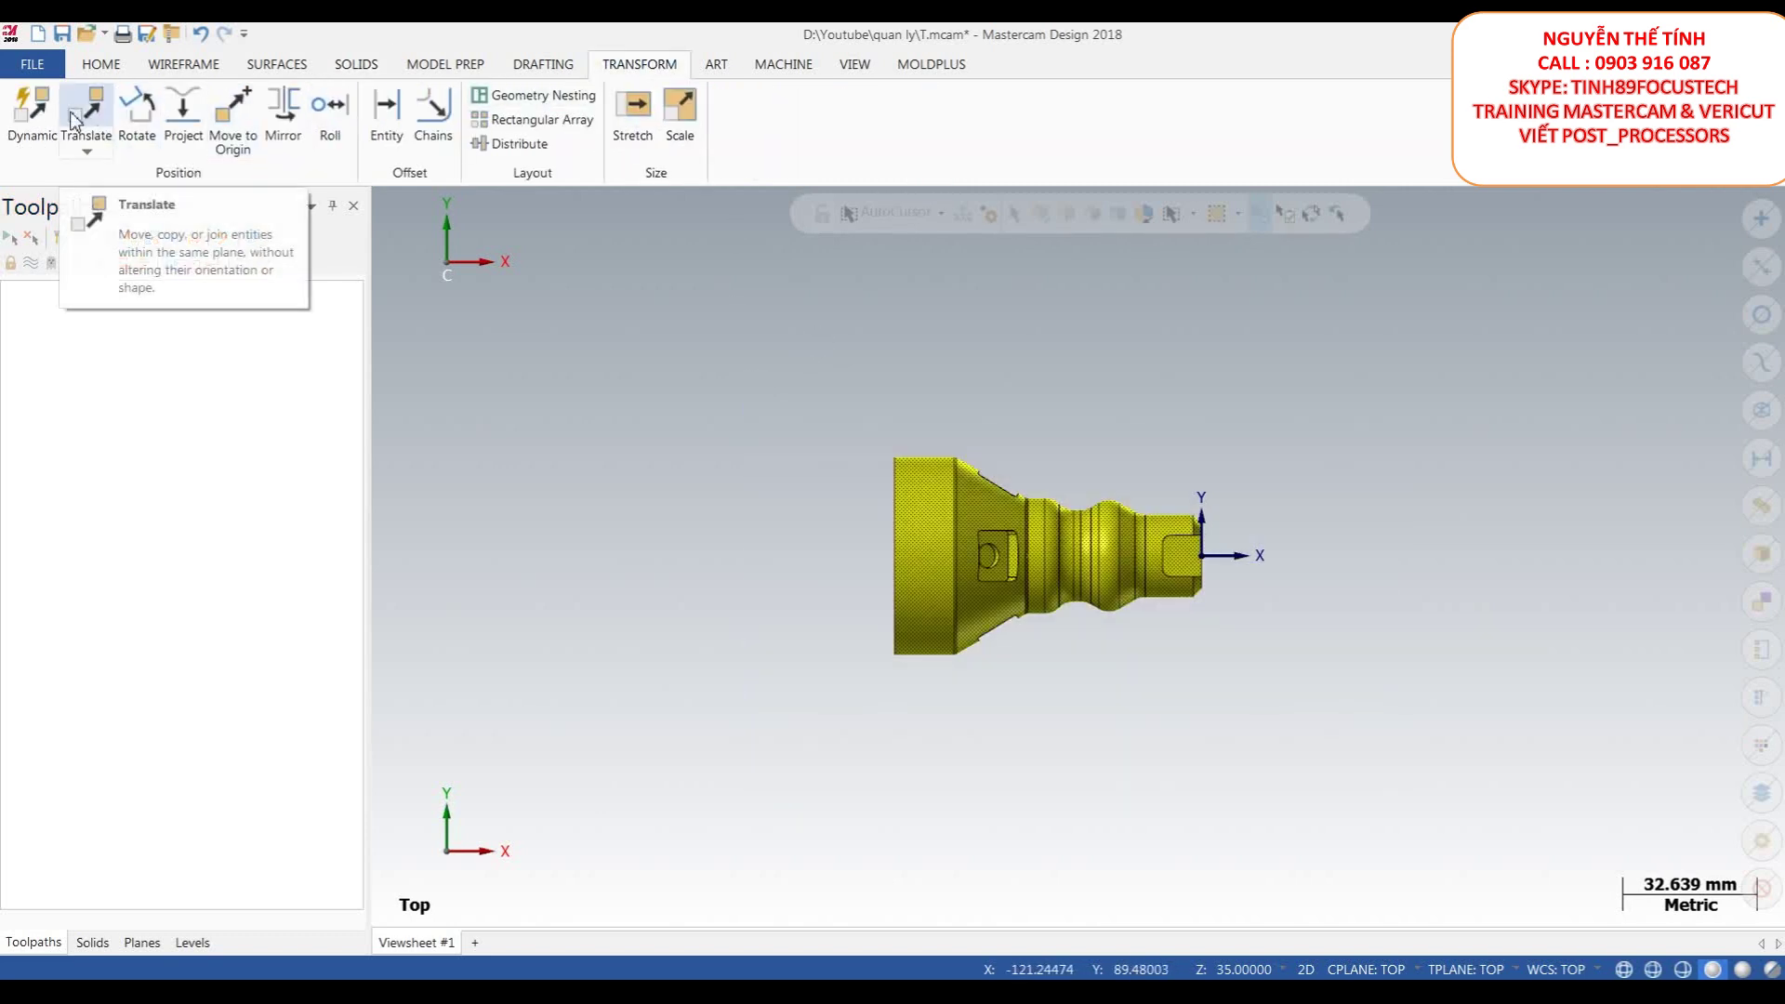
click(32, 110)
click(1202, 555)
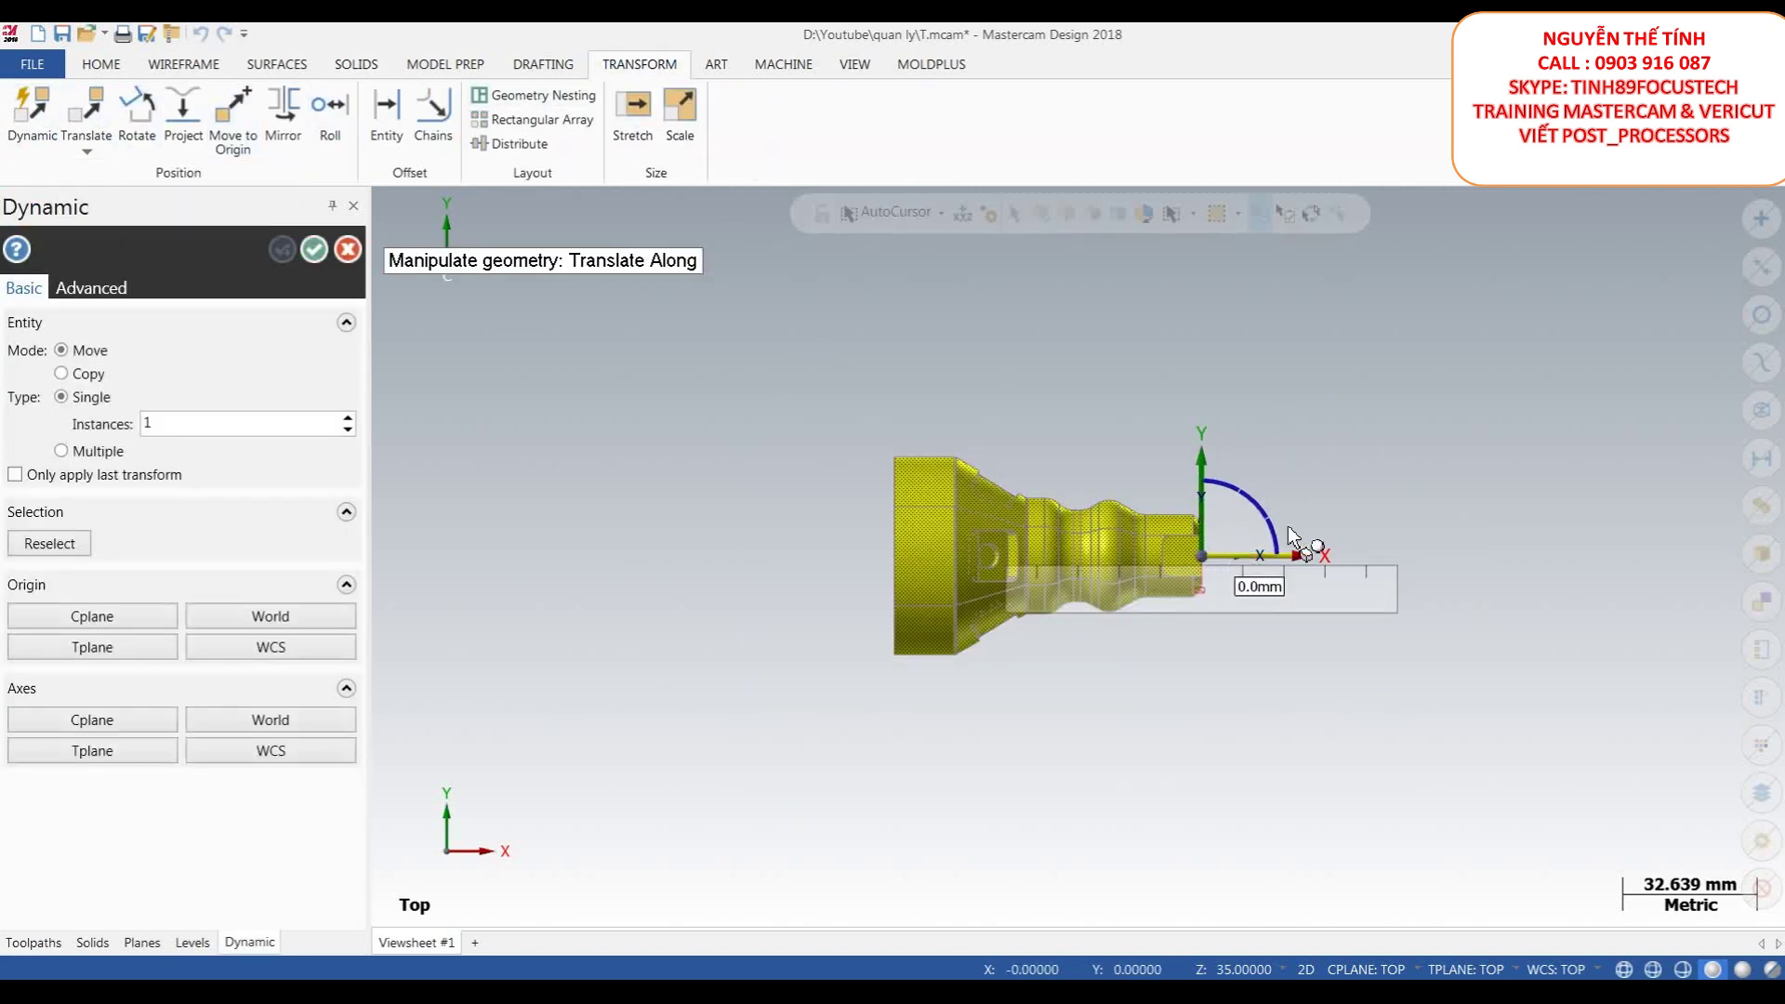
click(1272, 532)
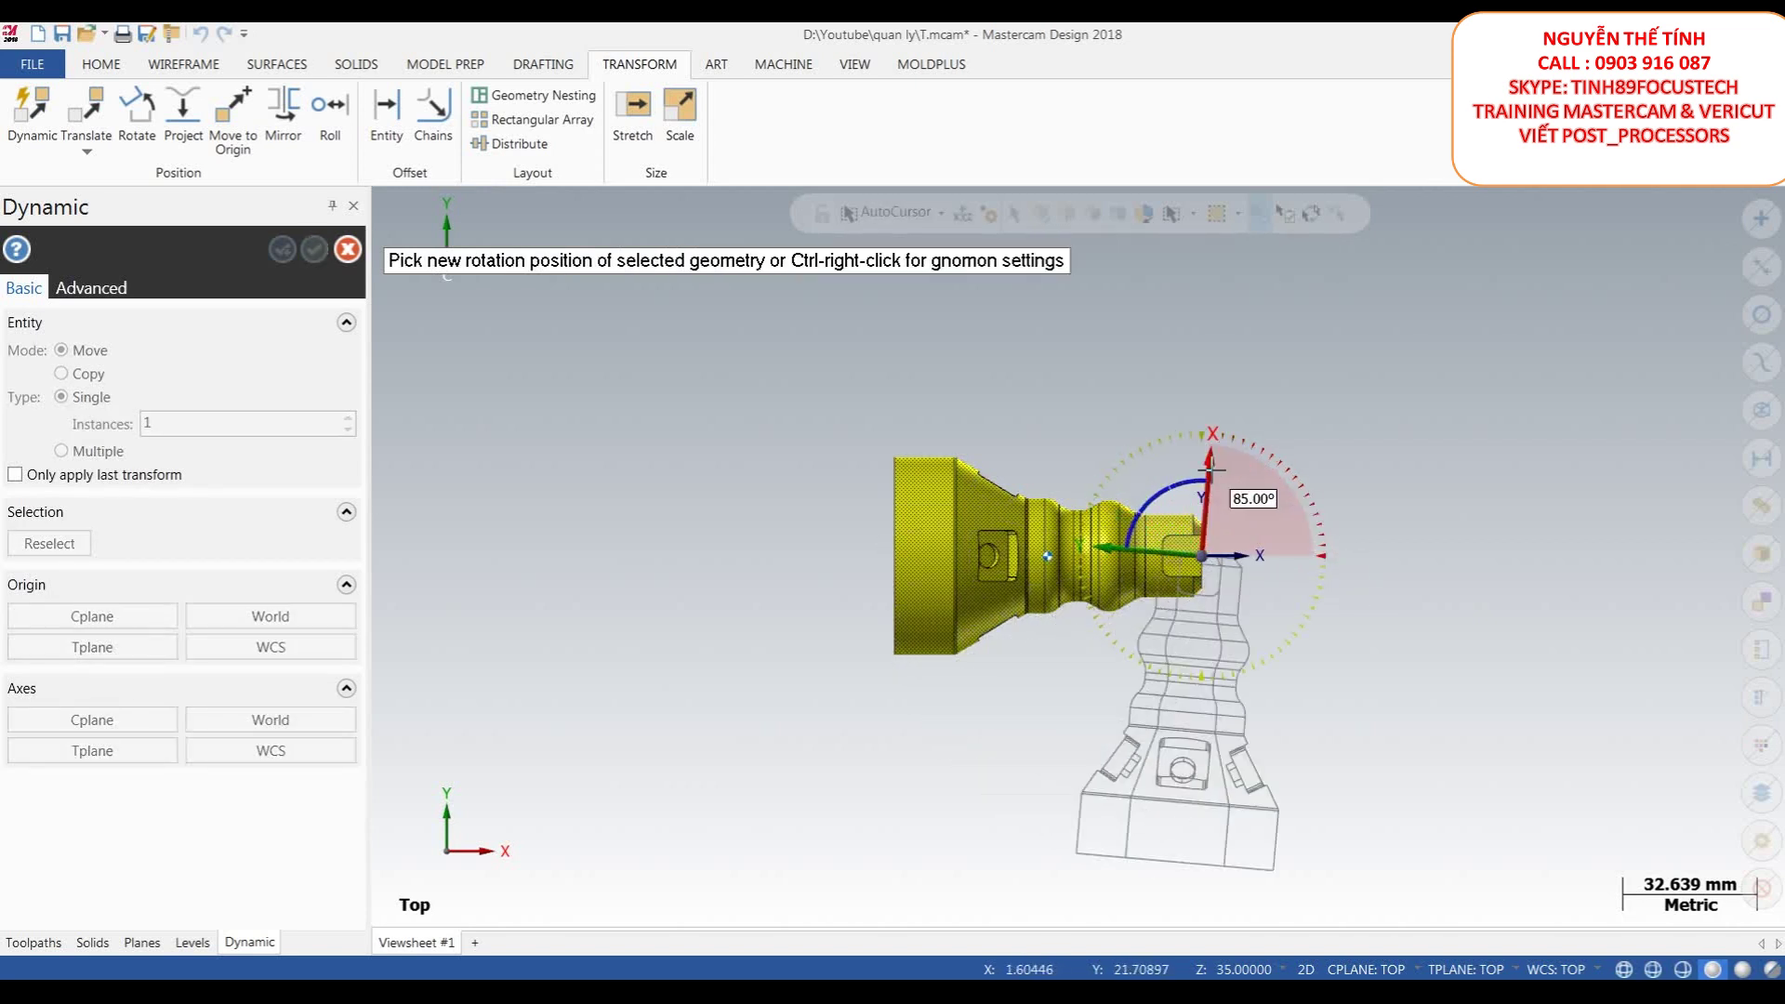
click(1201, 460)
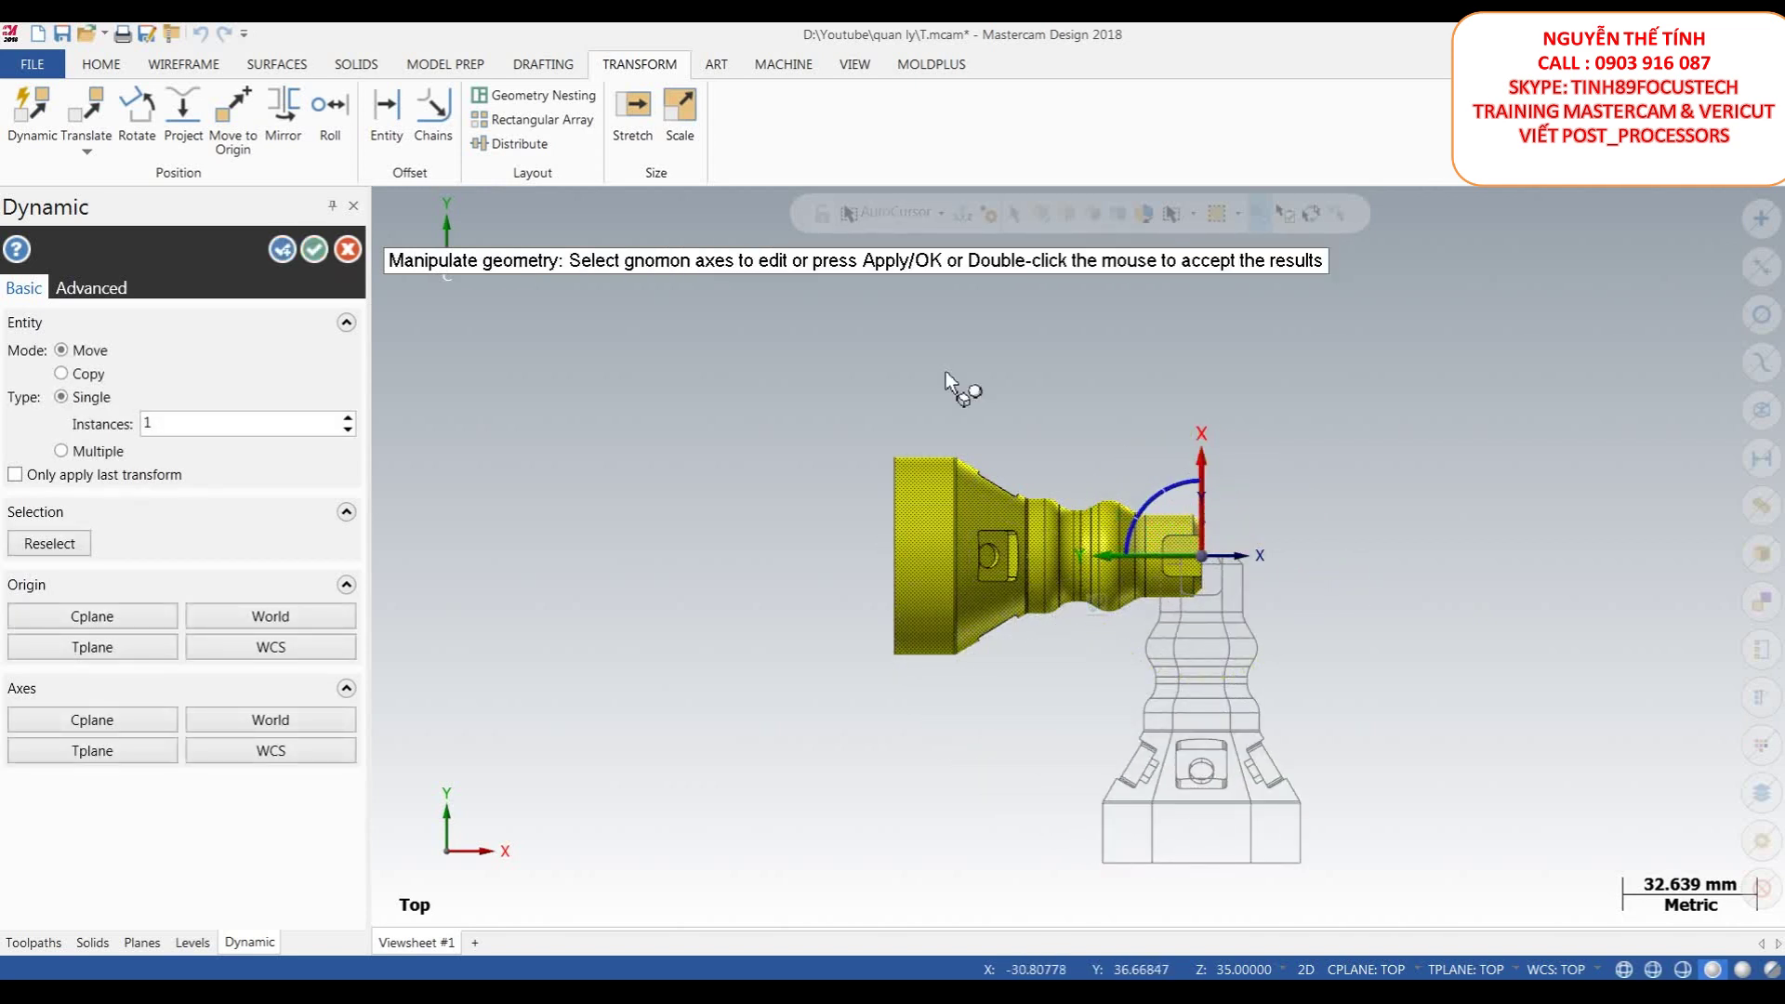
click(314, 250)
click(251, 369)
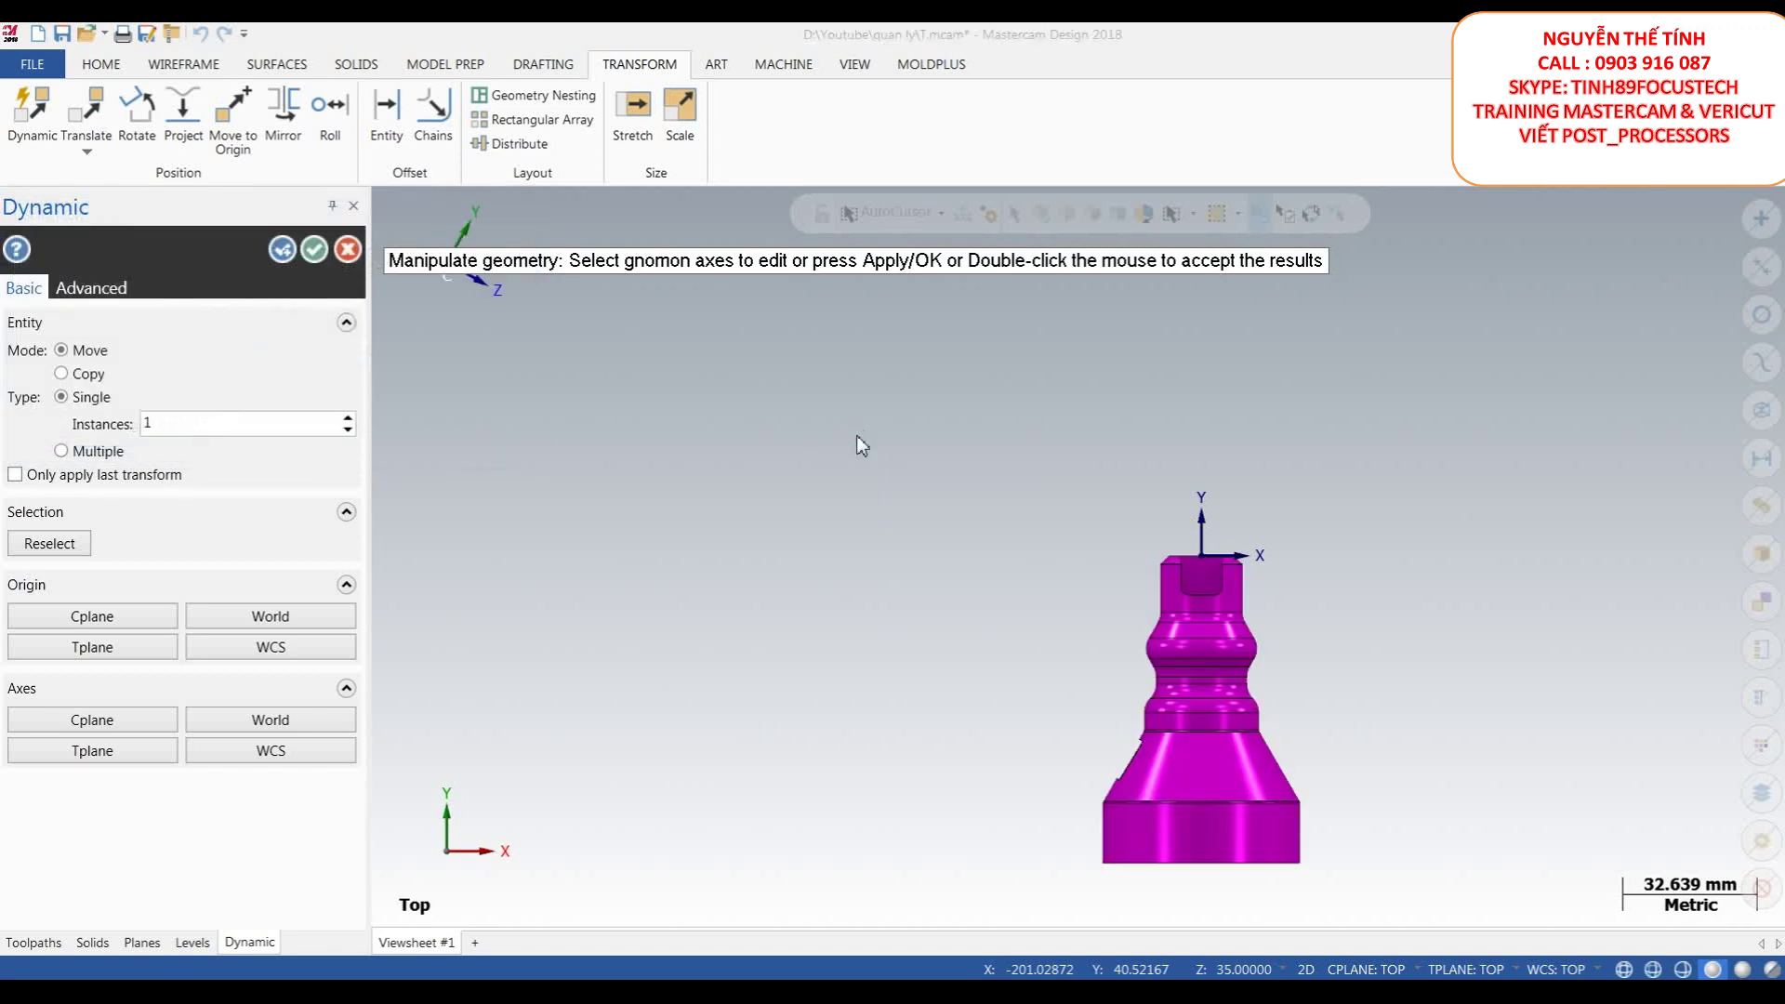
click(967, 561)
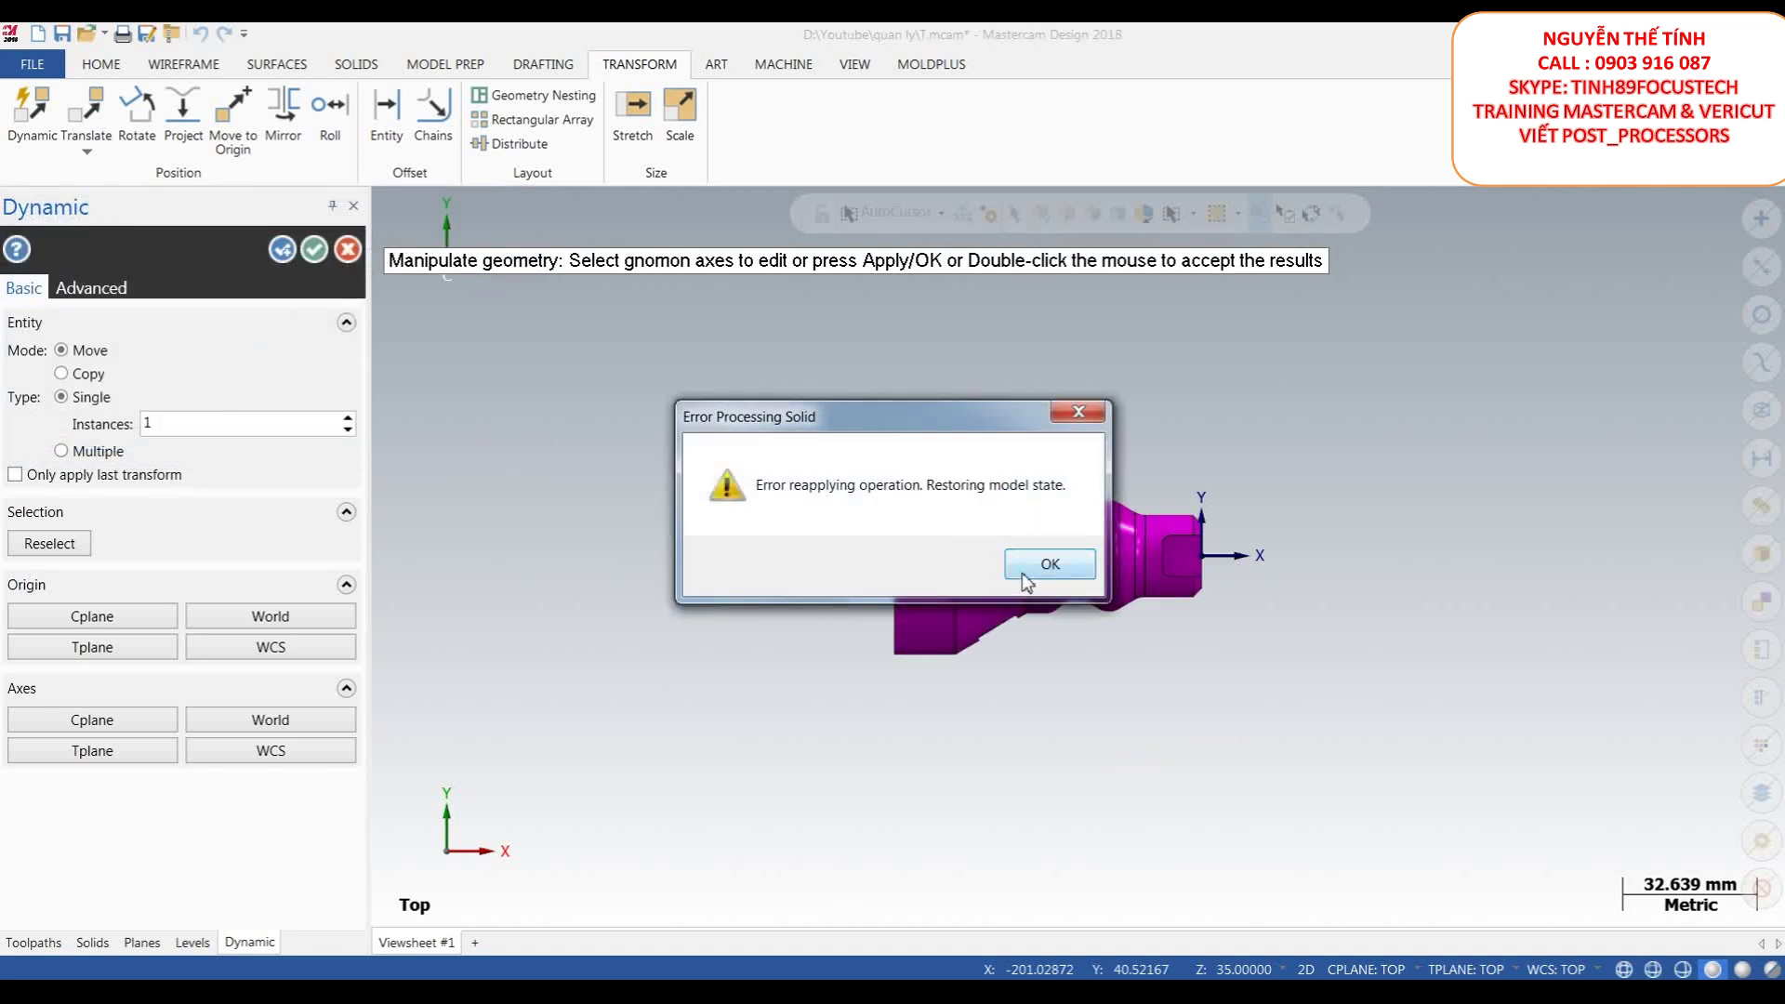
click(1042, 561)
scroll(1153, 558, up, 2)
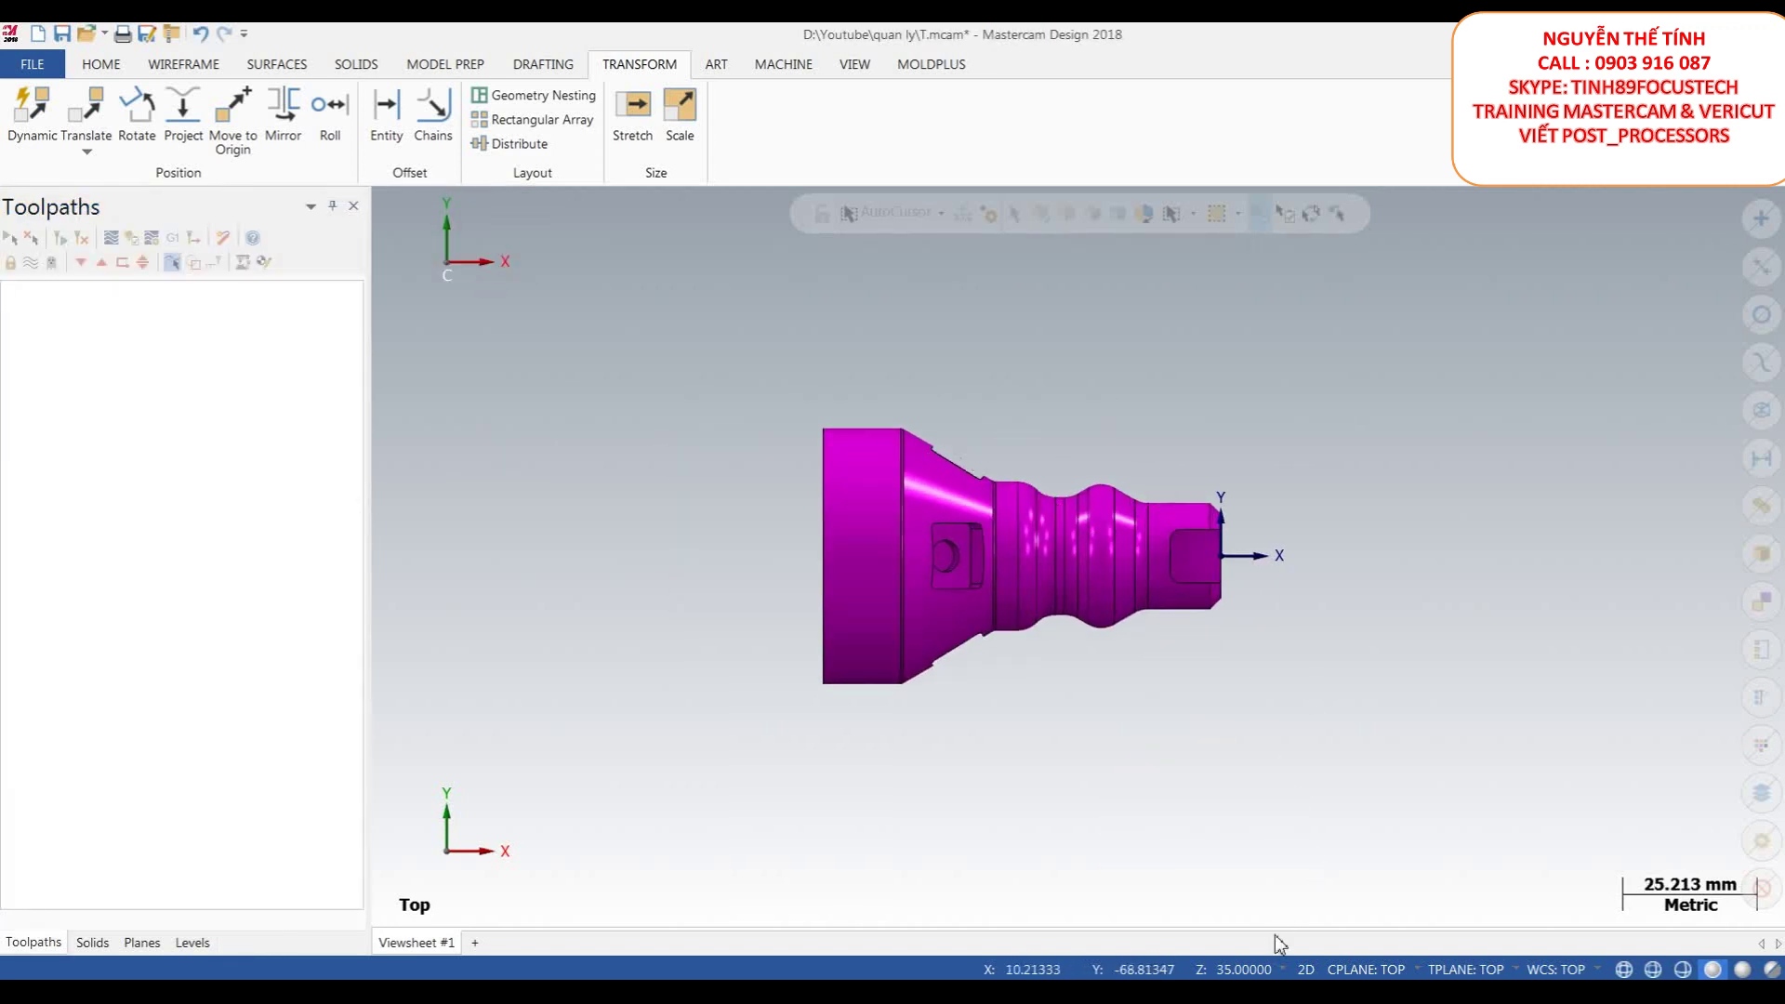
- In 3D construction mode, rotate the whole solid 90° about the origin with a Dynamic move, including its defining wireframe
drag(1361, 765, 664, 366)
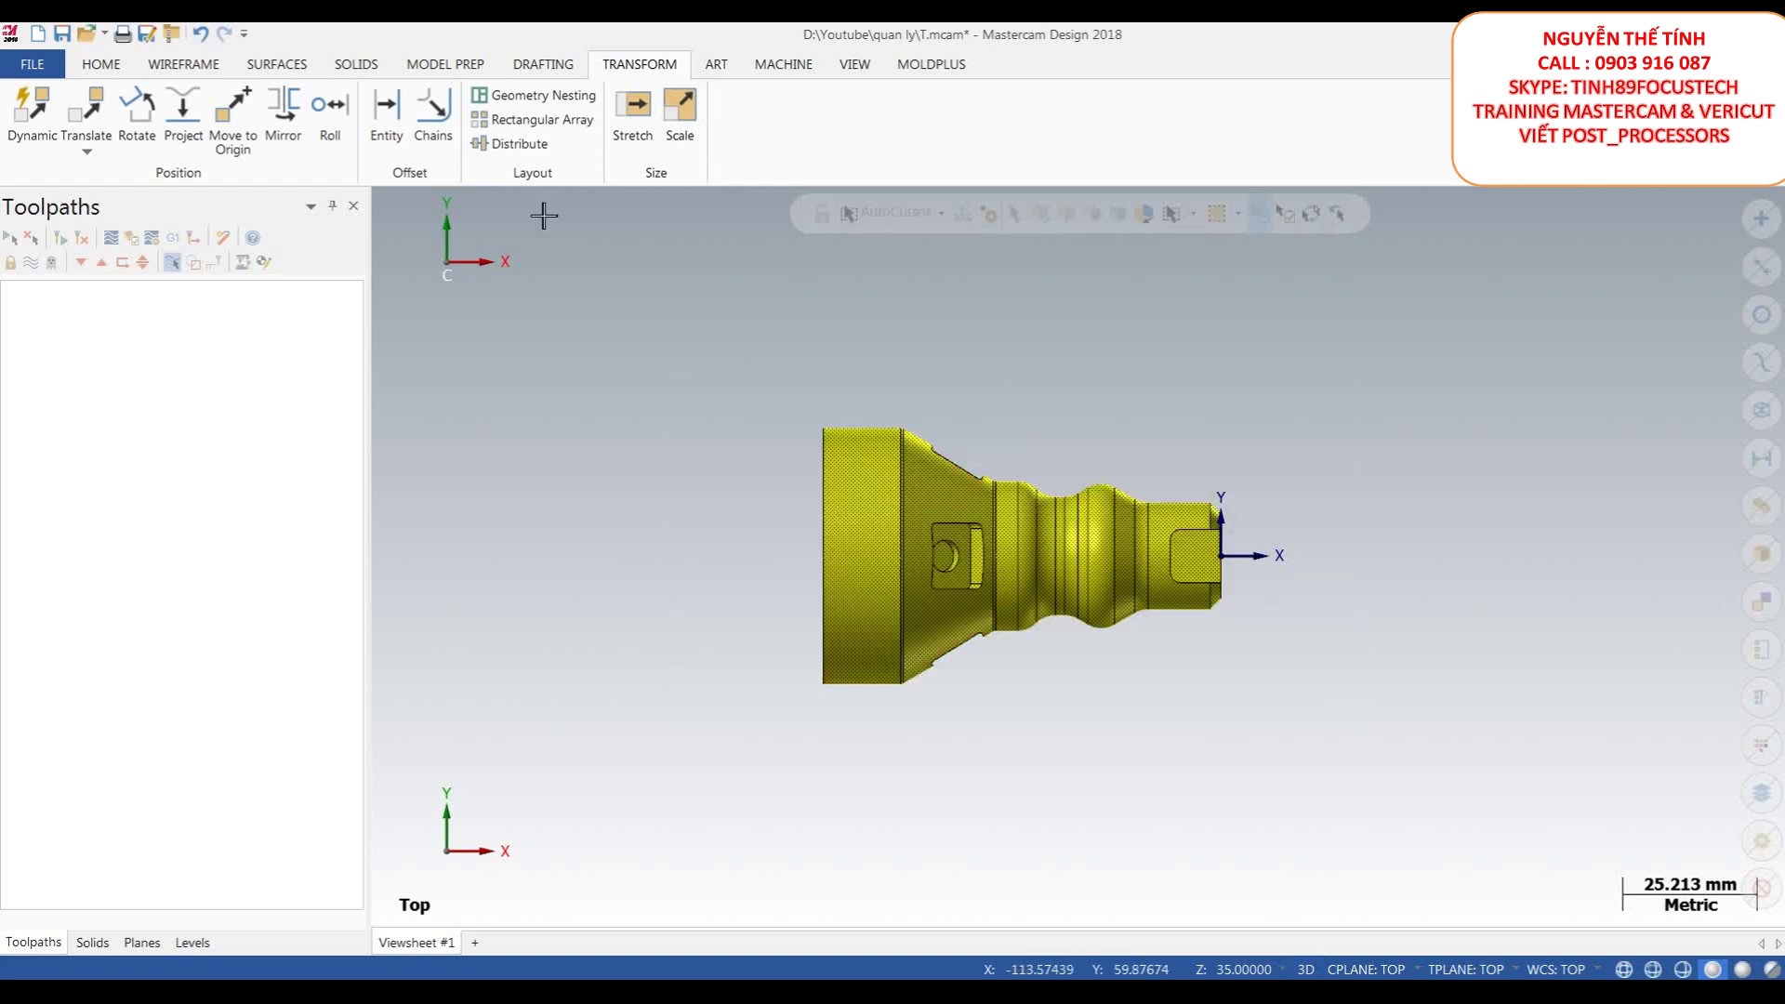
click(33, 116)
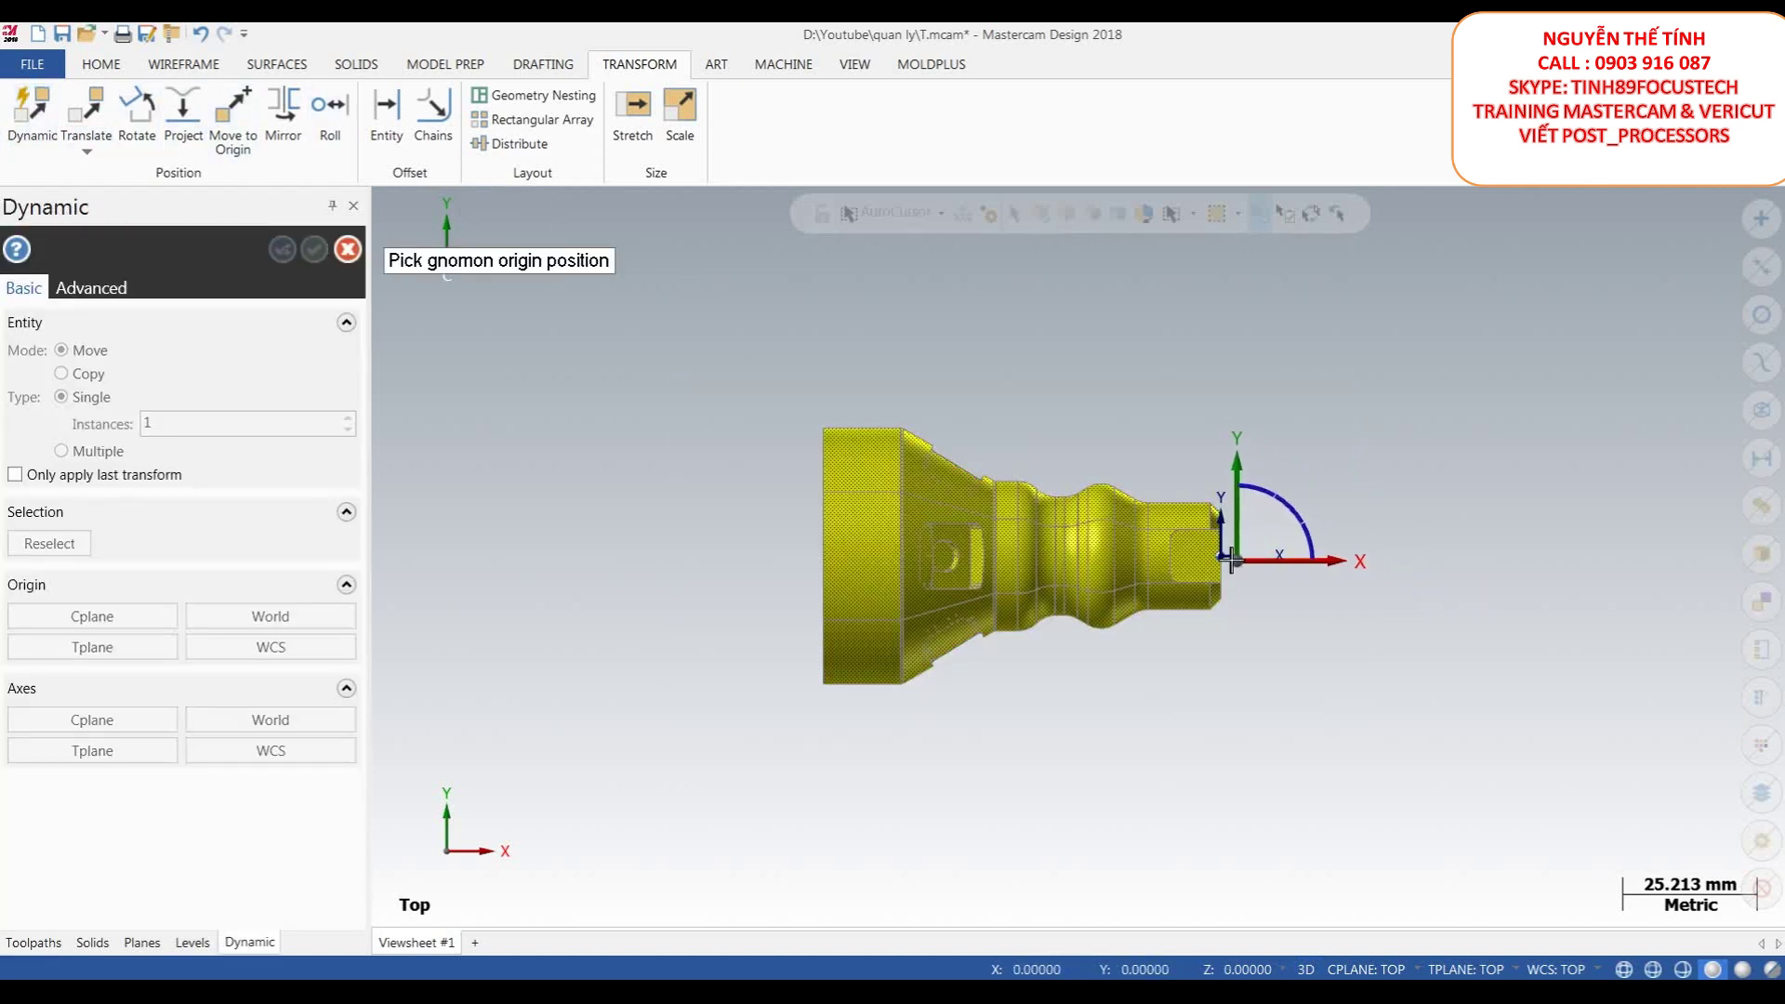
click(1220, 555)
click(1292, 534)
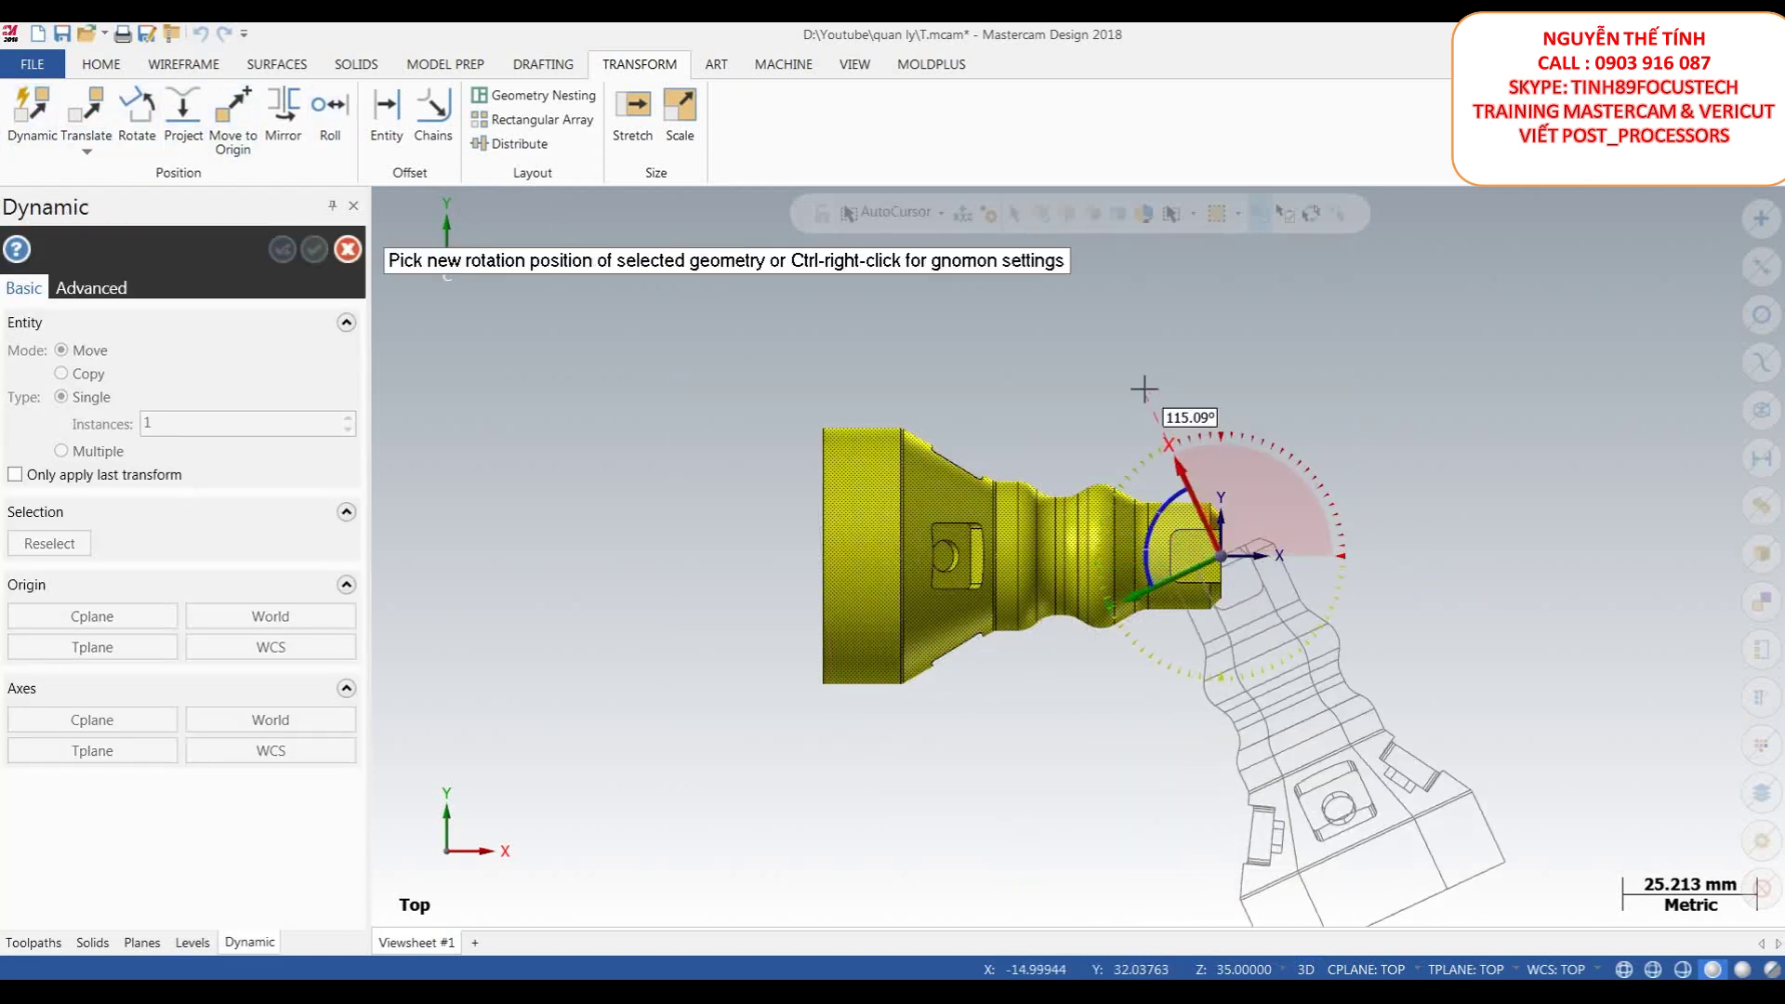
click(1219, 418)
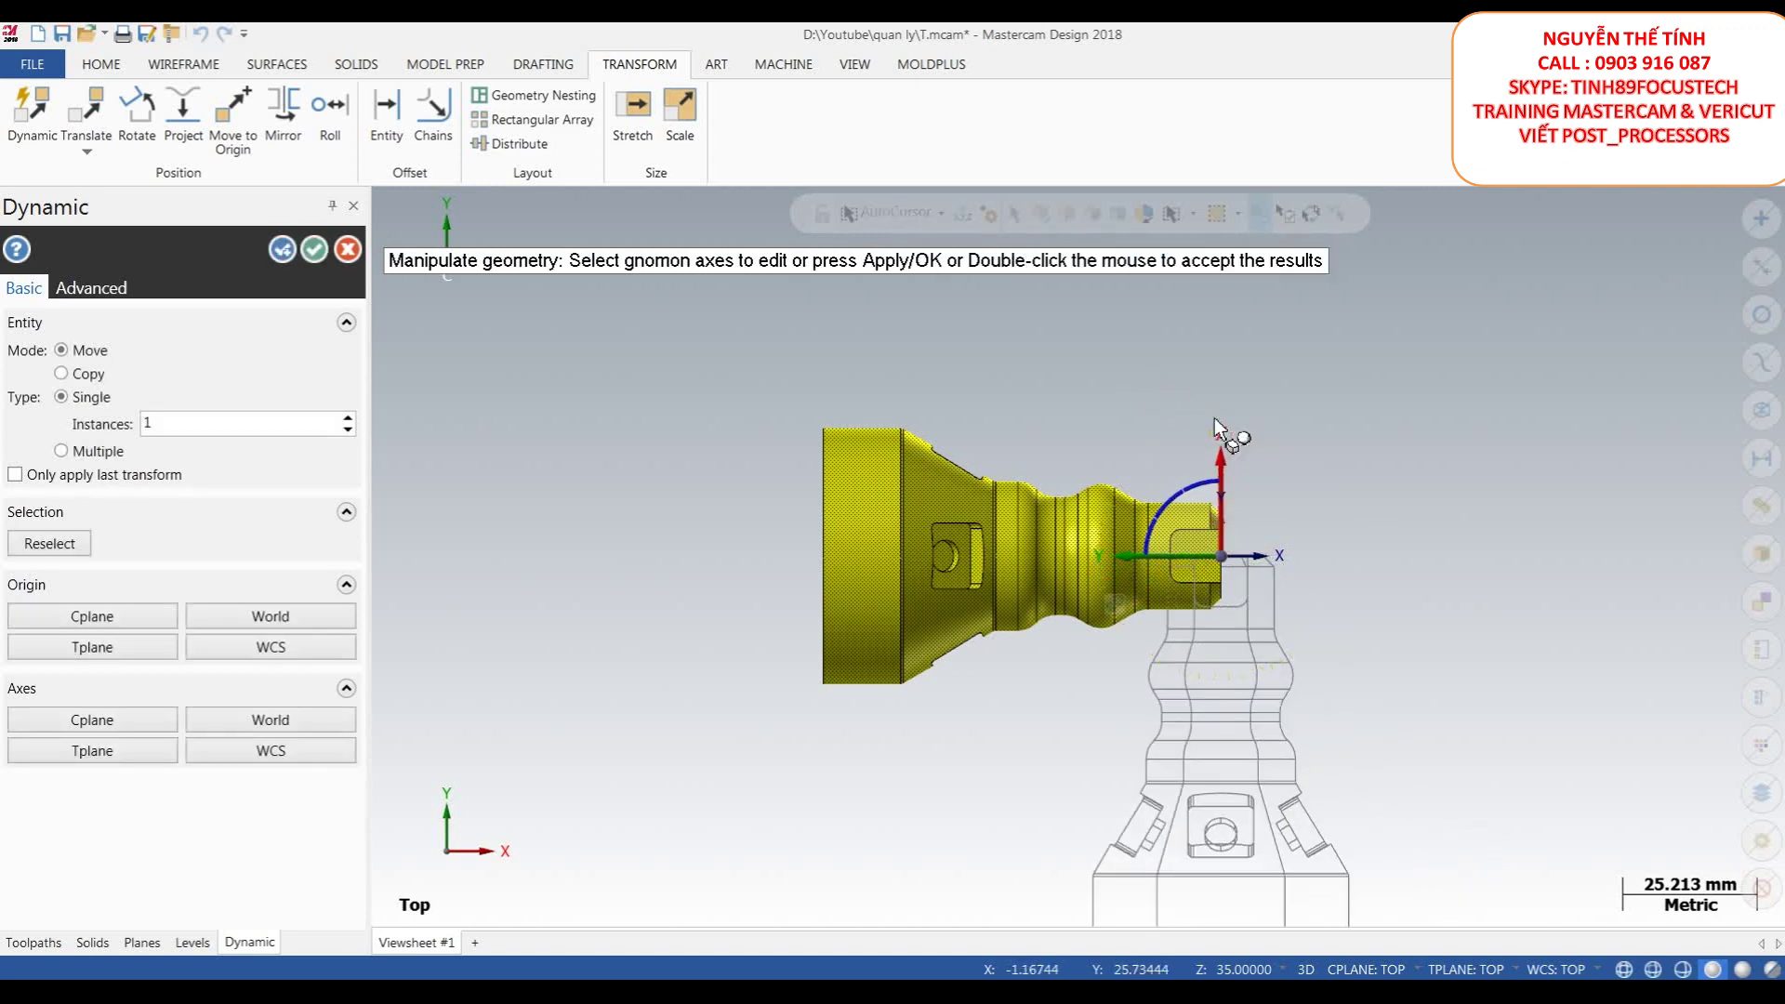
click(316, 253)
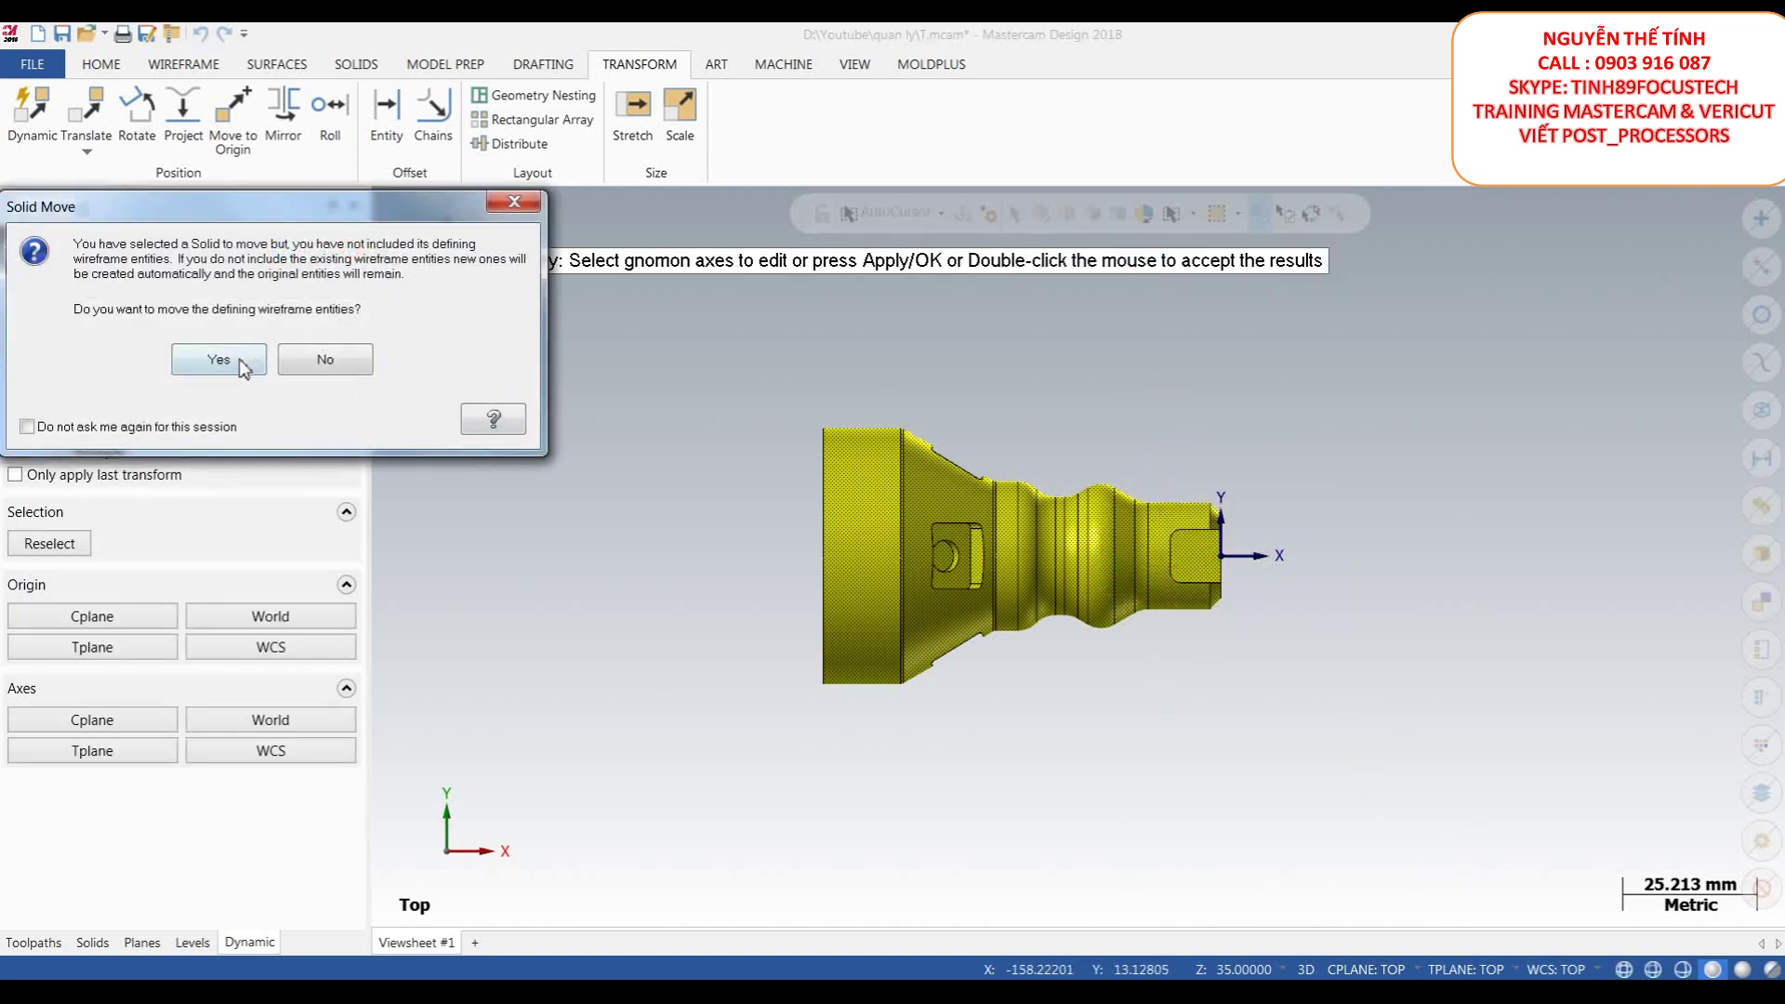
click(221, 363)
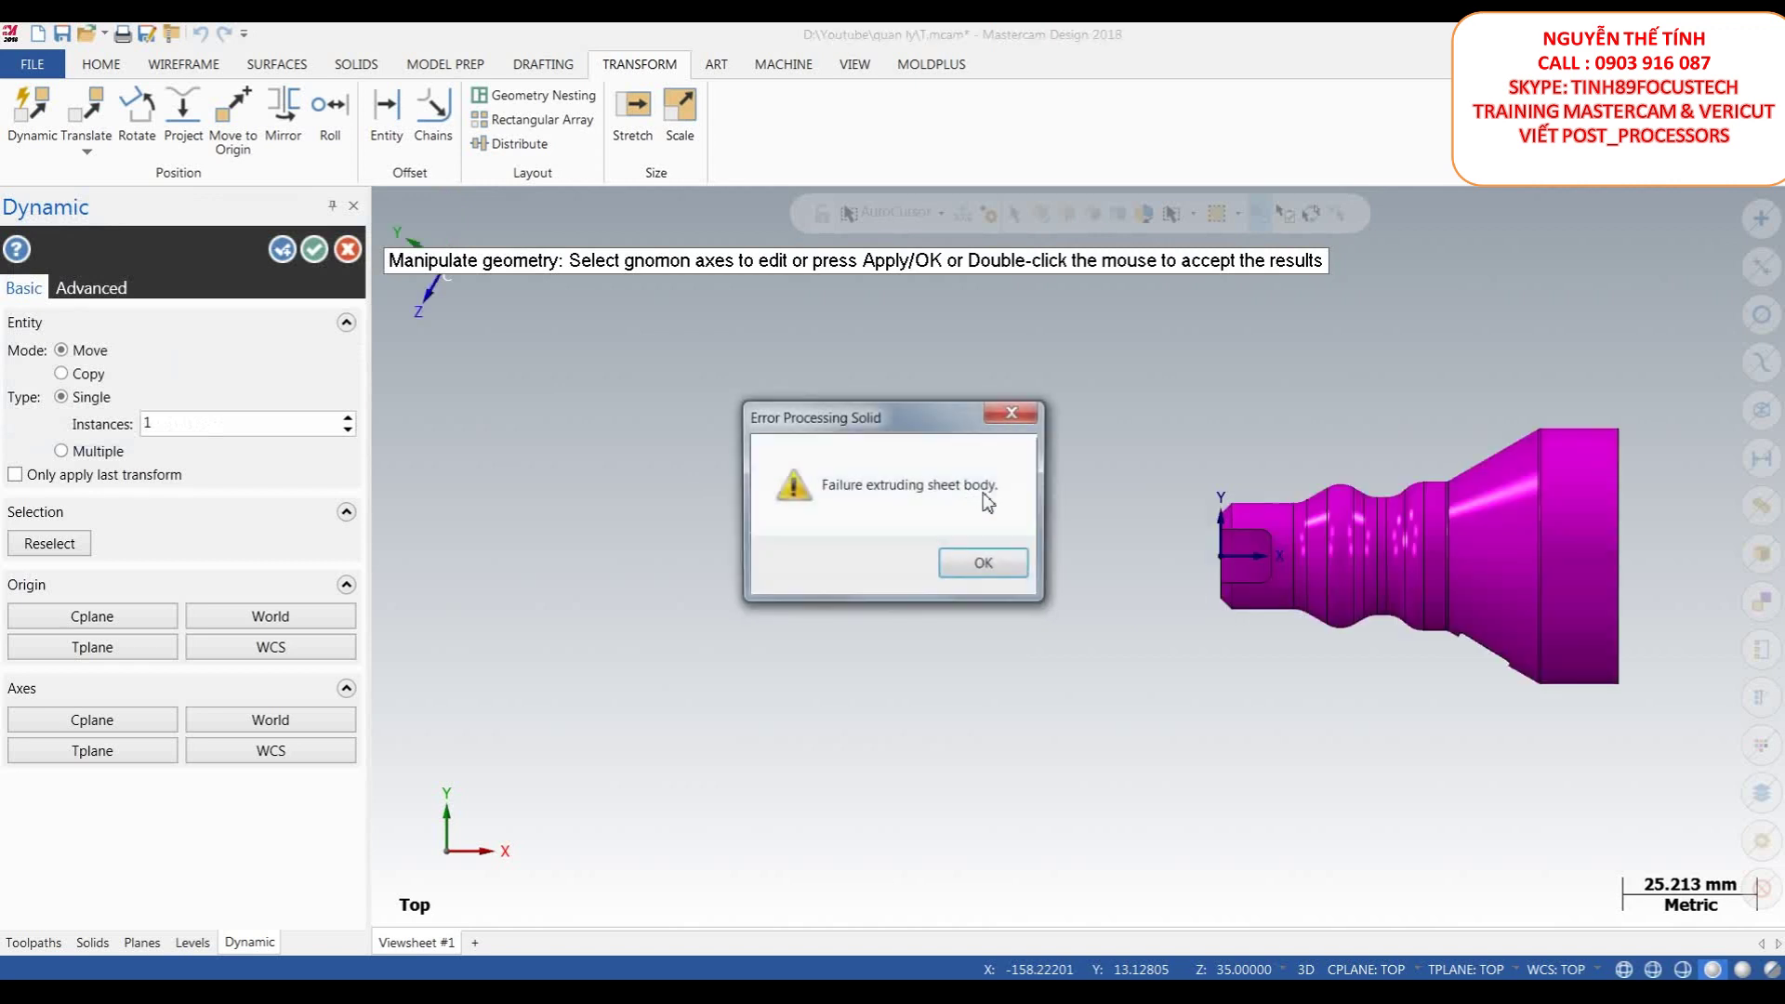
click(982, 565)
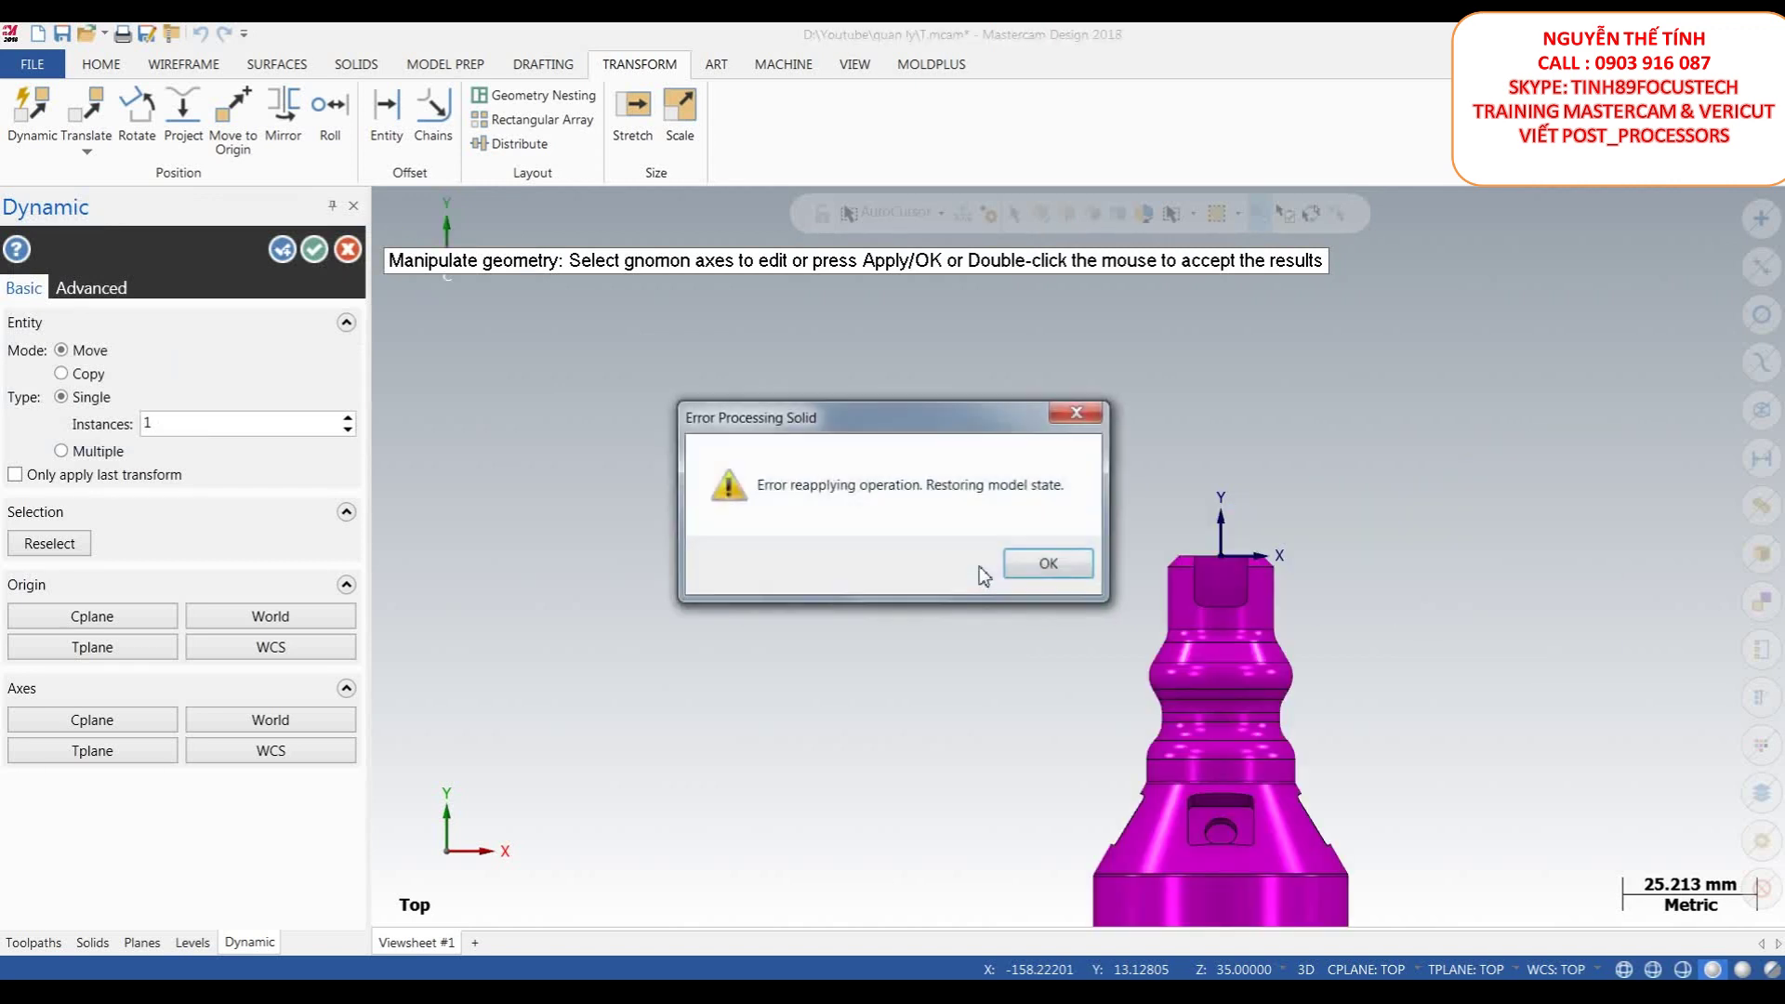
click(1050, 566)
- Clear the transform result colors from the rotated part
scroll(837, 391, down, 4)
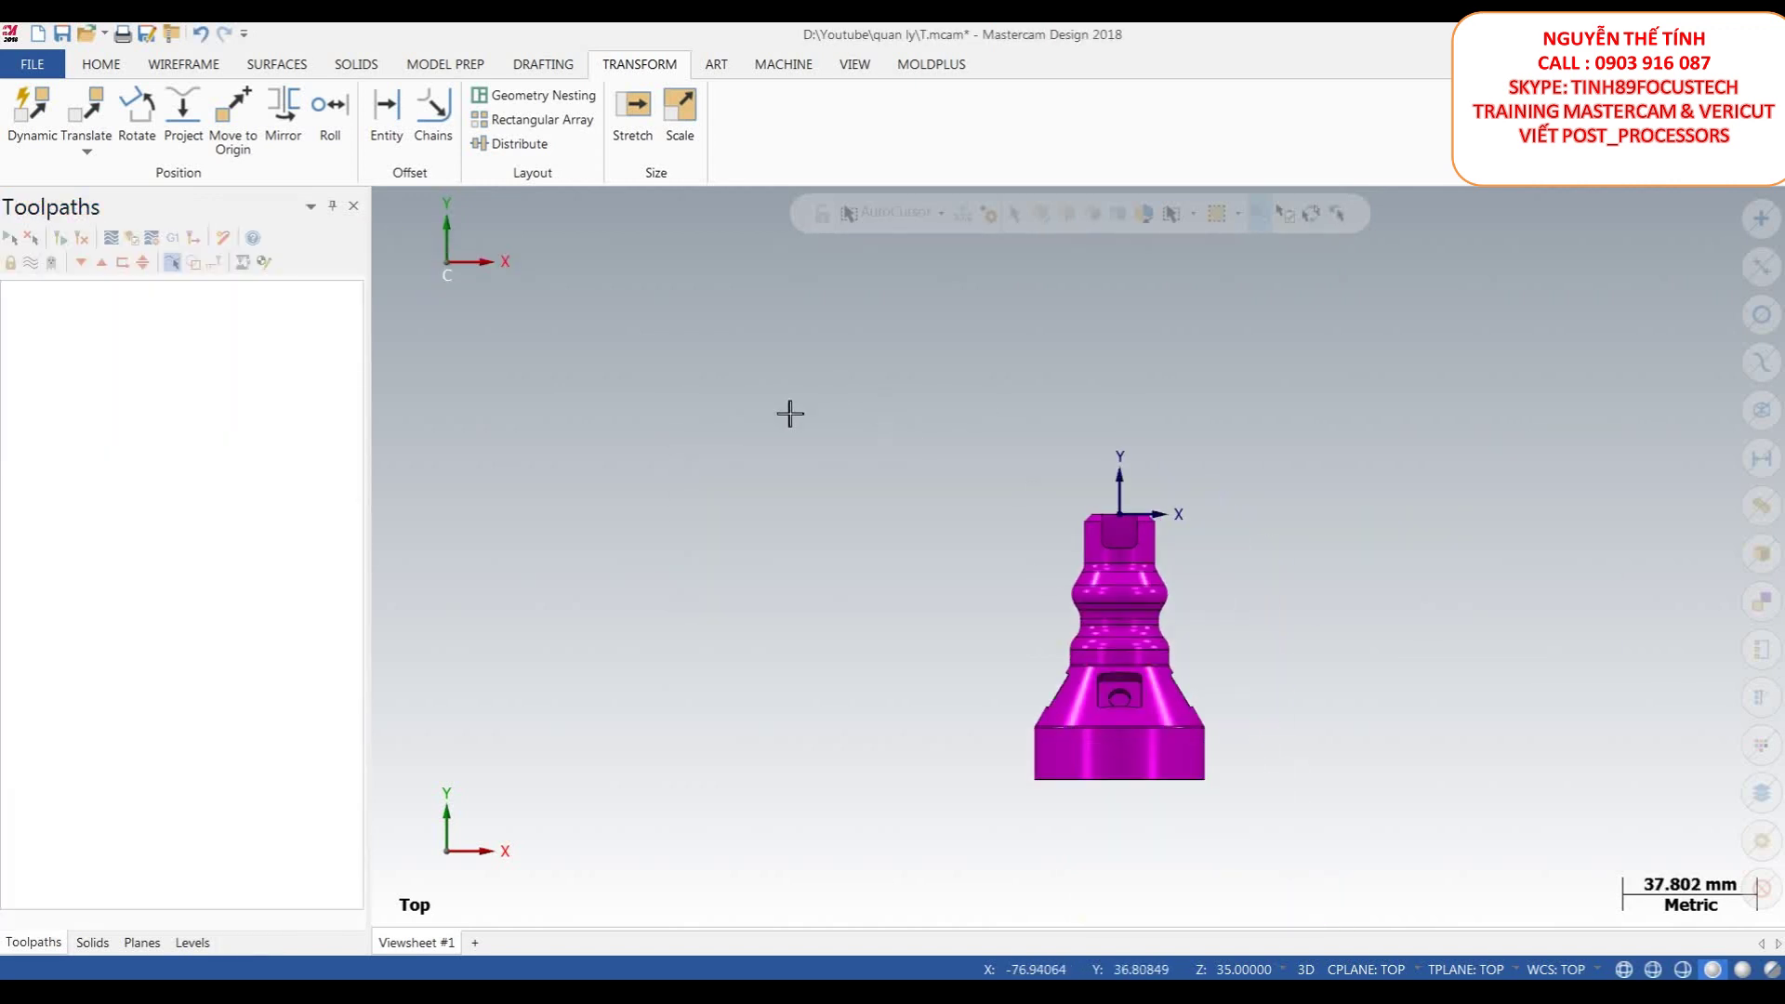
right_click(1236, 362)
click(1040, 363)
scroll(1069, 744, down, 1)
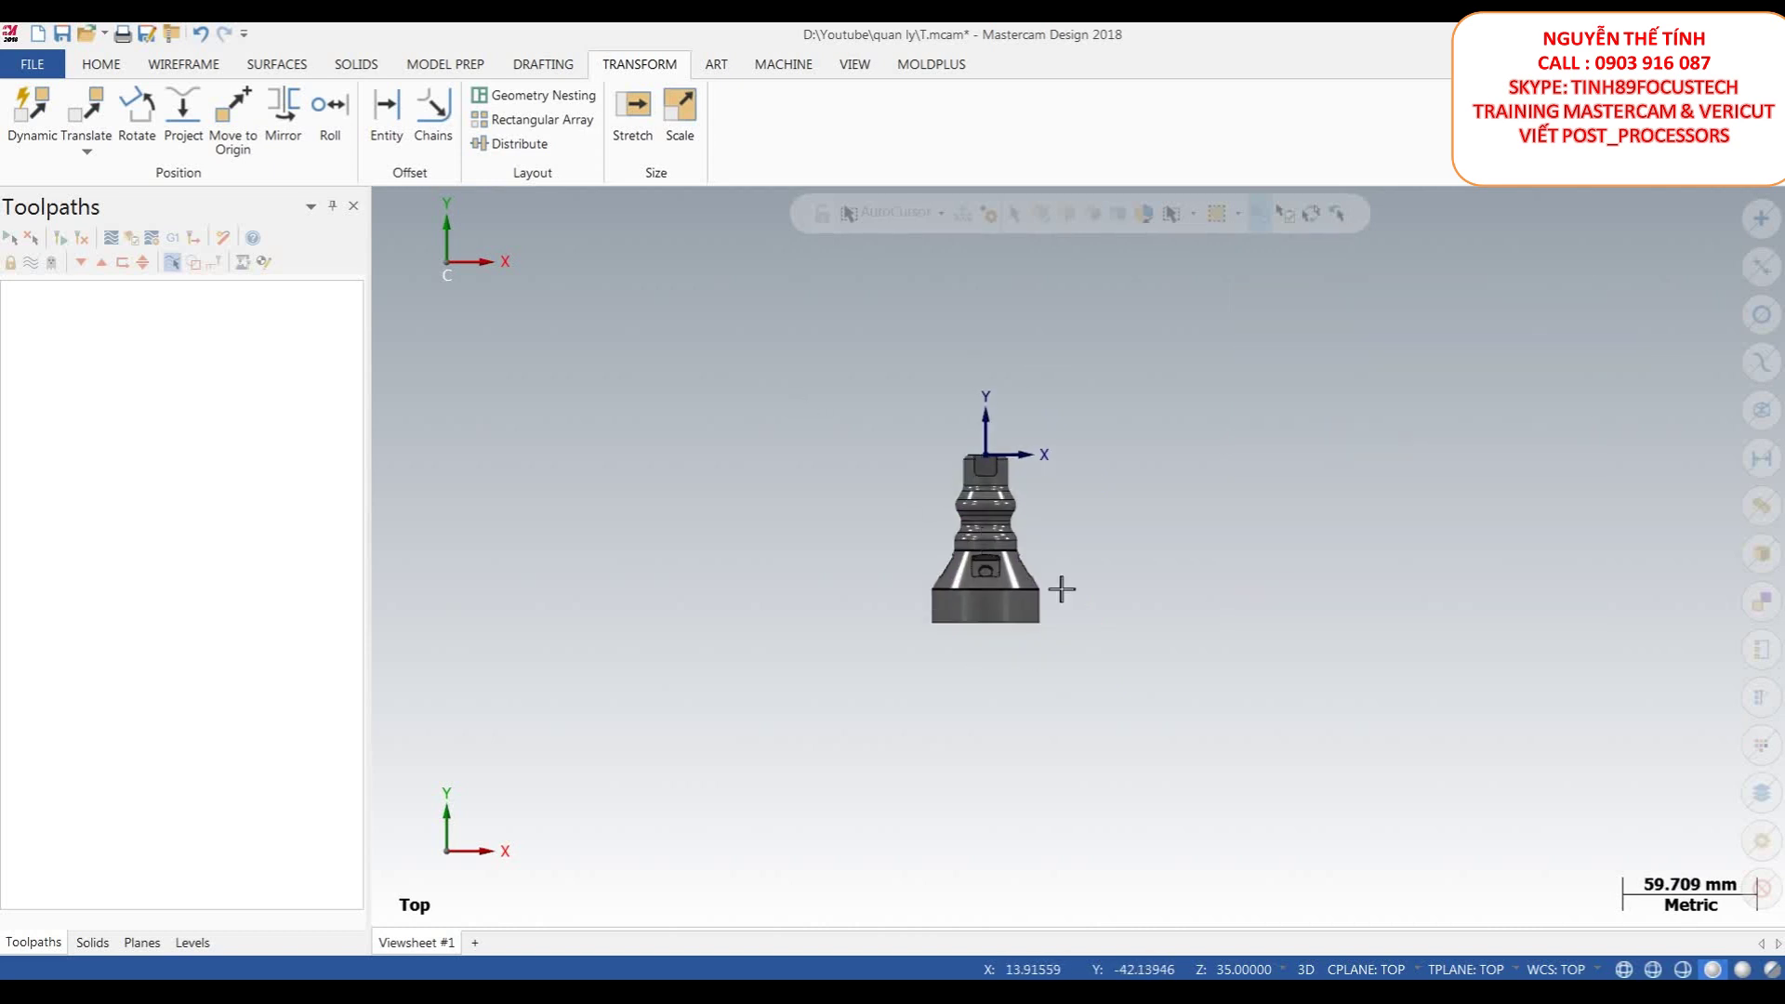
- Create the letters "MASTERCAM 2018" in the Mastercam (Box) font with height 5 and spacing 1, and try their placement
scroll(1113, 881, up, 5)
scroll(1114, 881, down, 1)
scroll(1199, 800, up, 2)
scroll(1291, 726, down, 2)
scroll(1538, 550, down, 1)
scroll(1431, 605, down, 1)
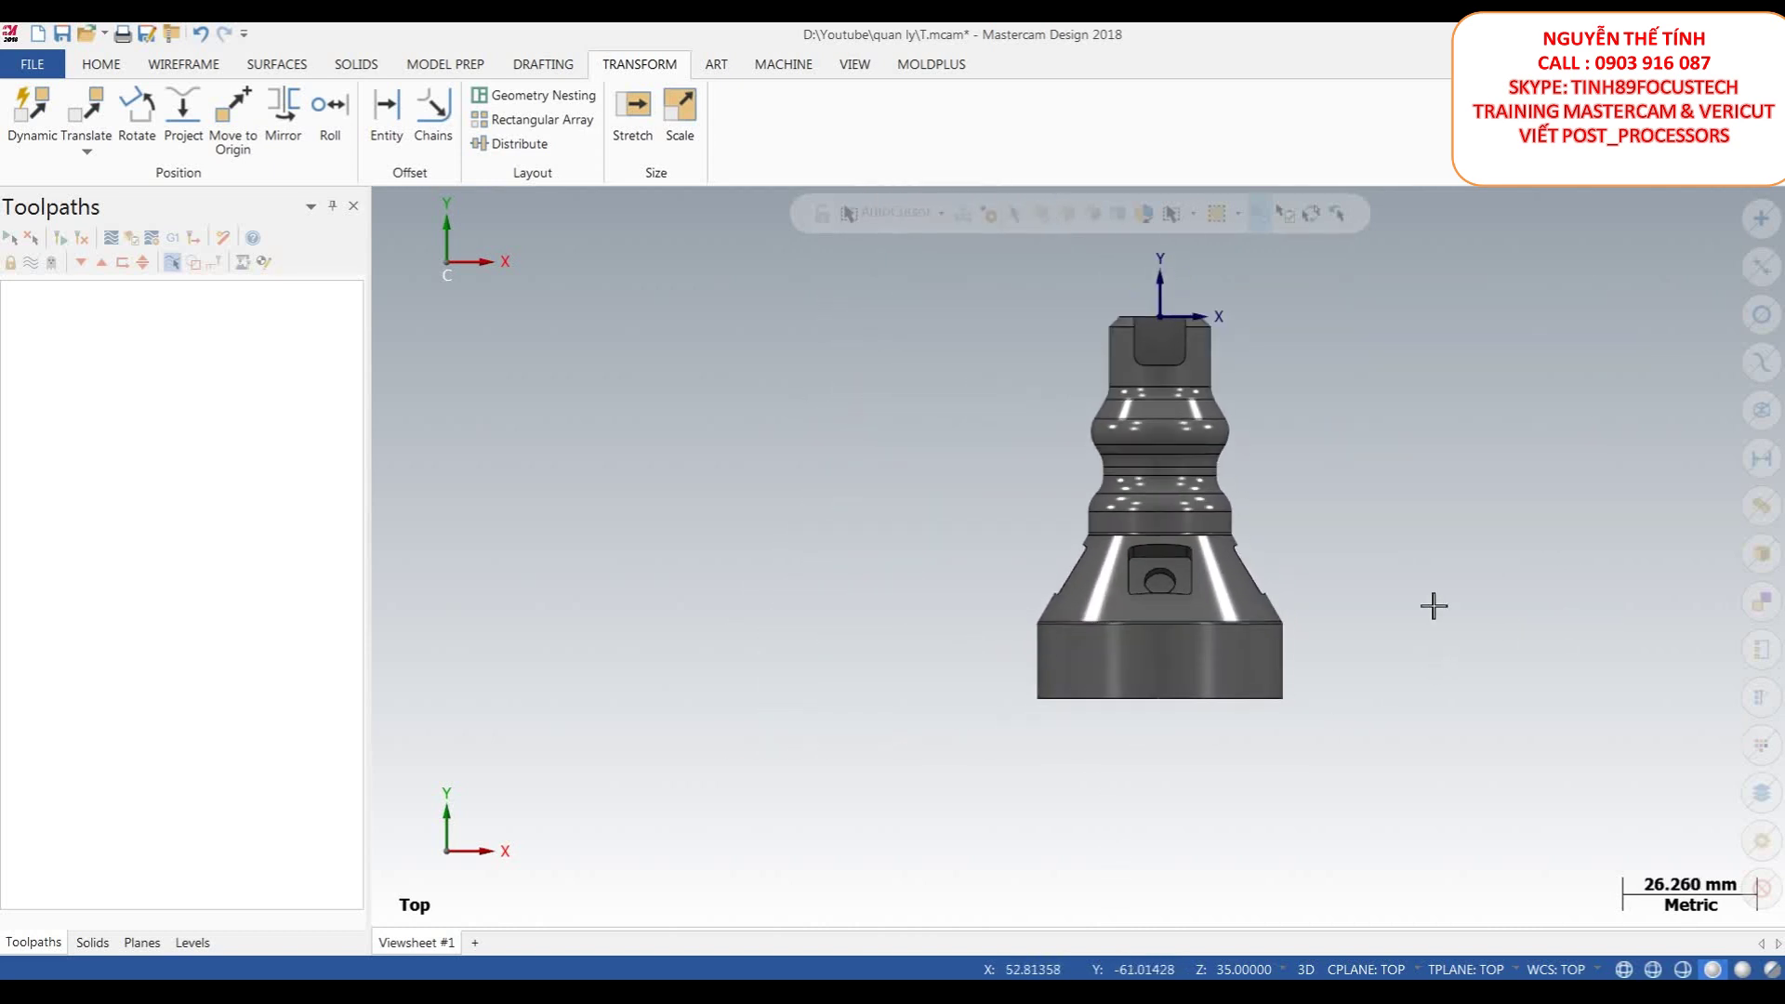
click(184, 65)
click(701, 121)
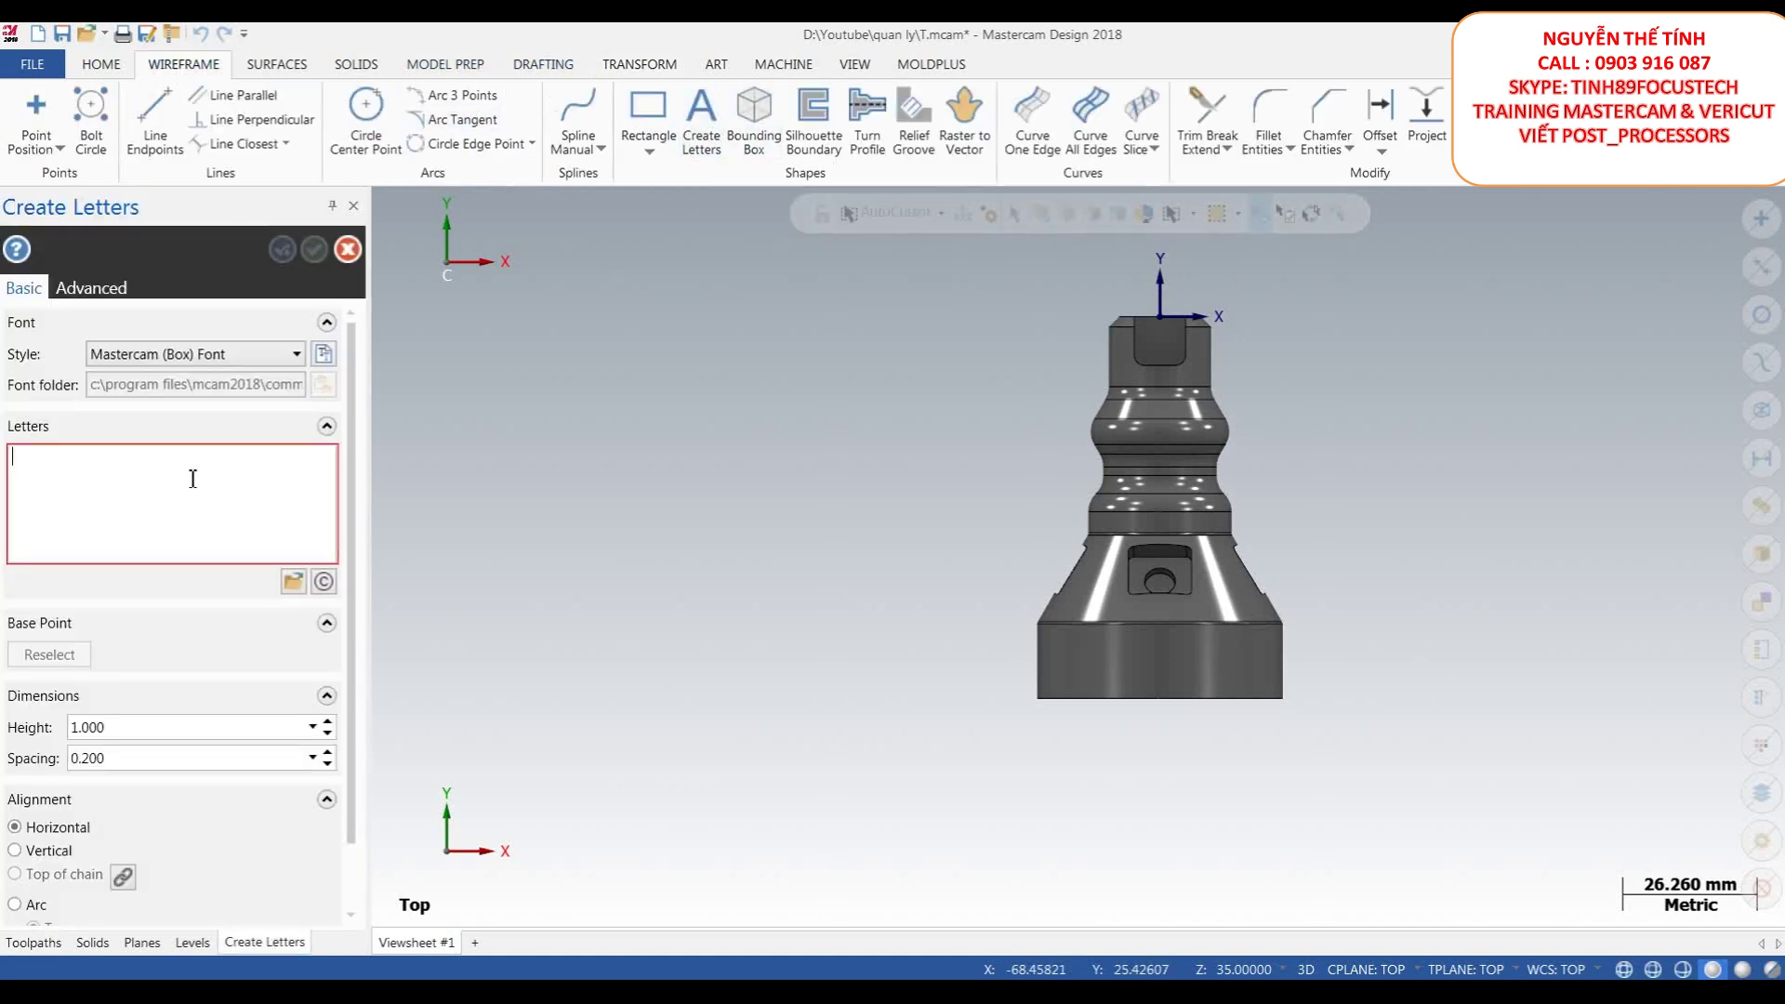
text(MASTERCAM 2018)
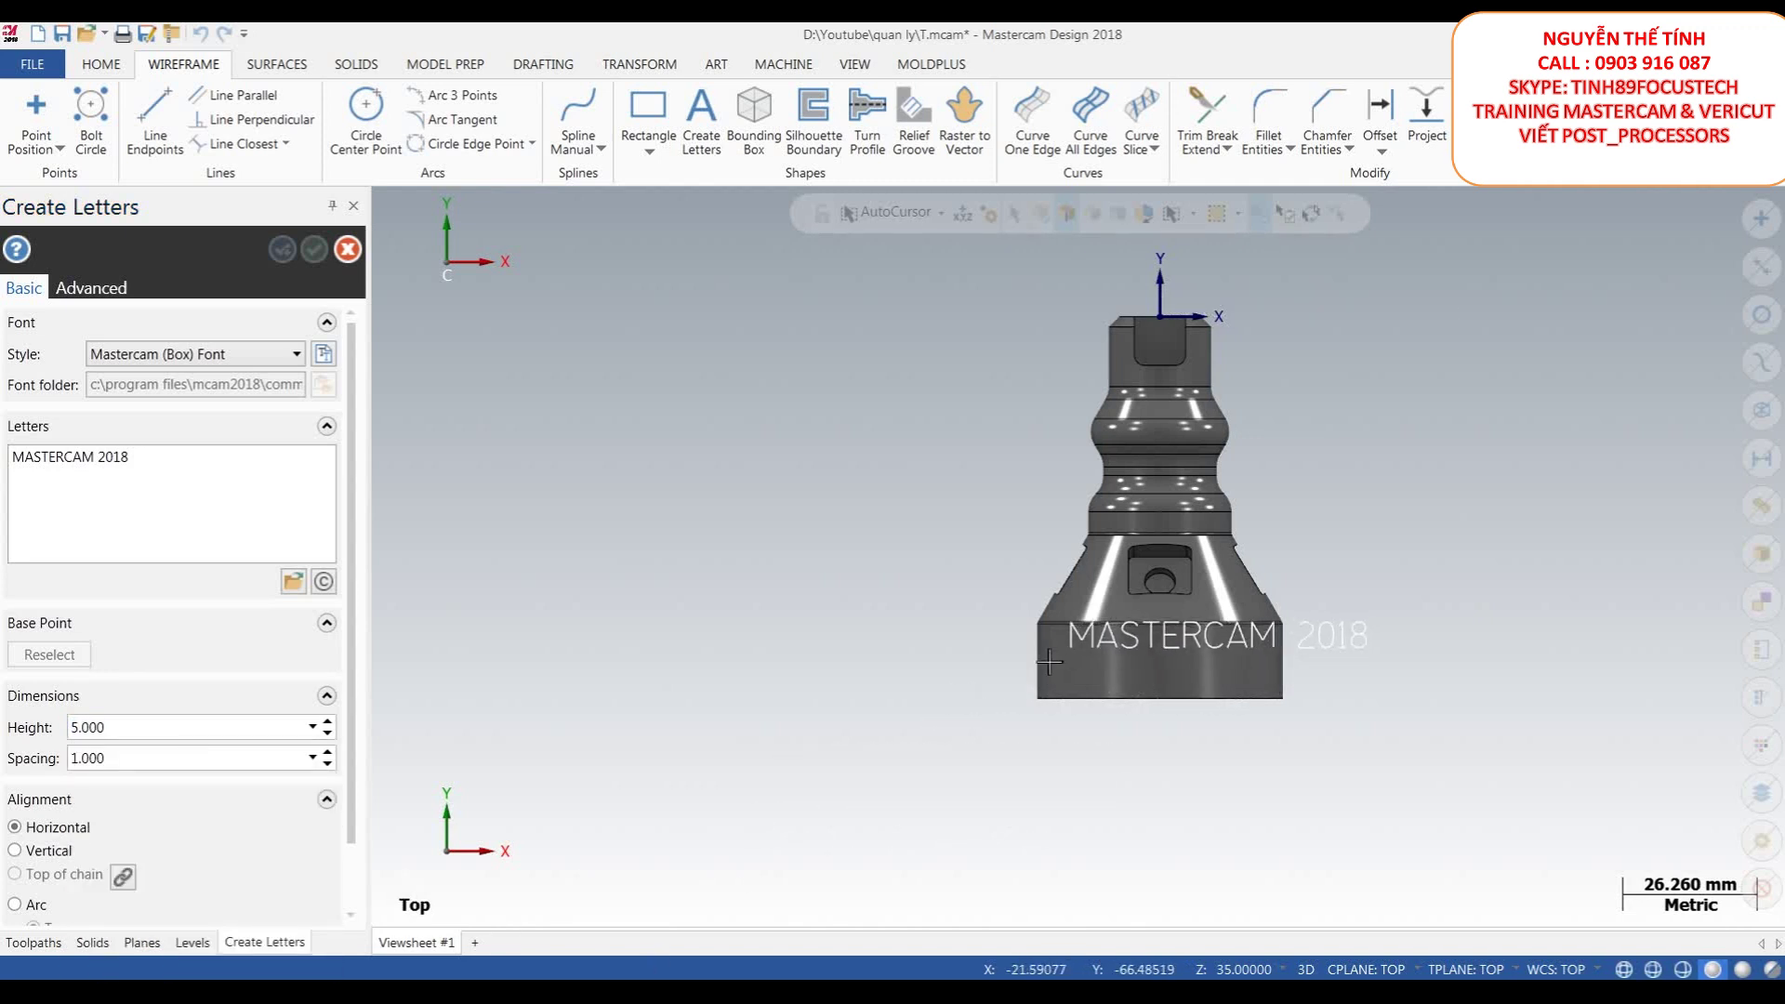
click(453, 576)
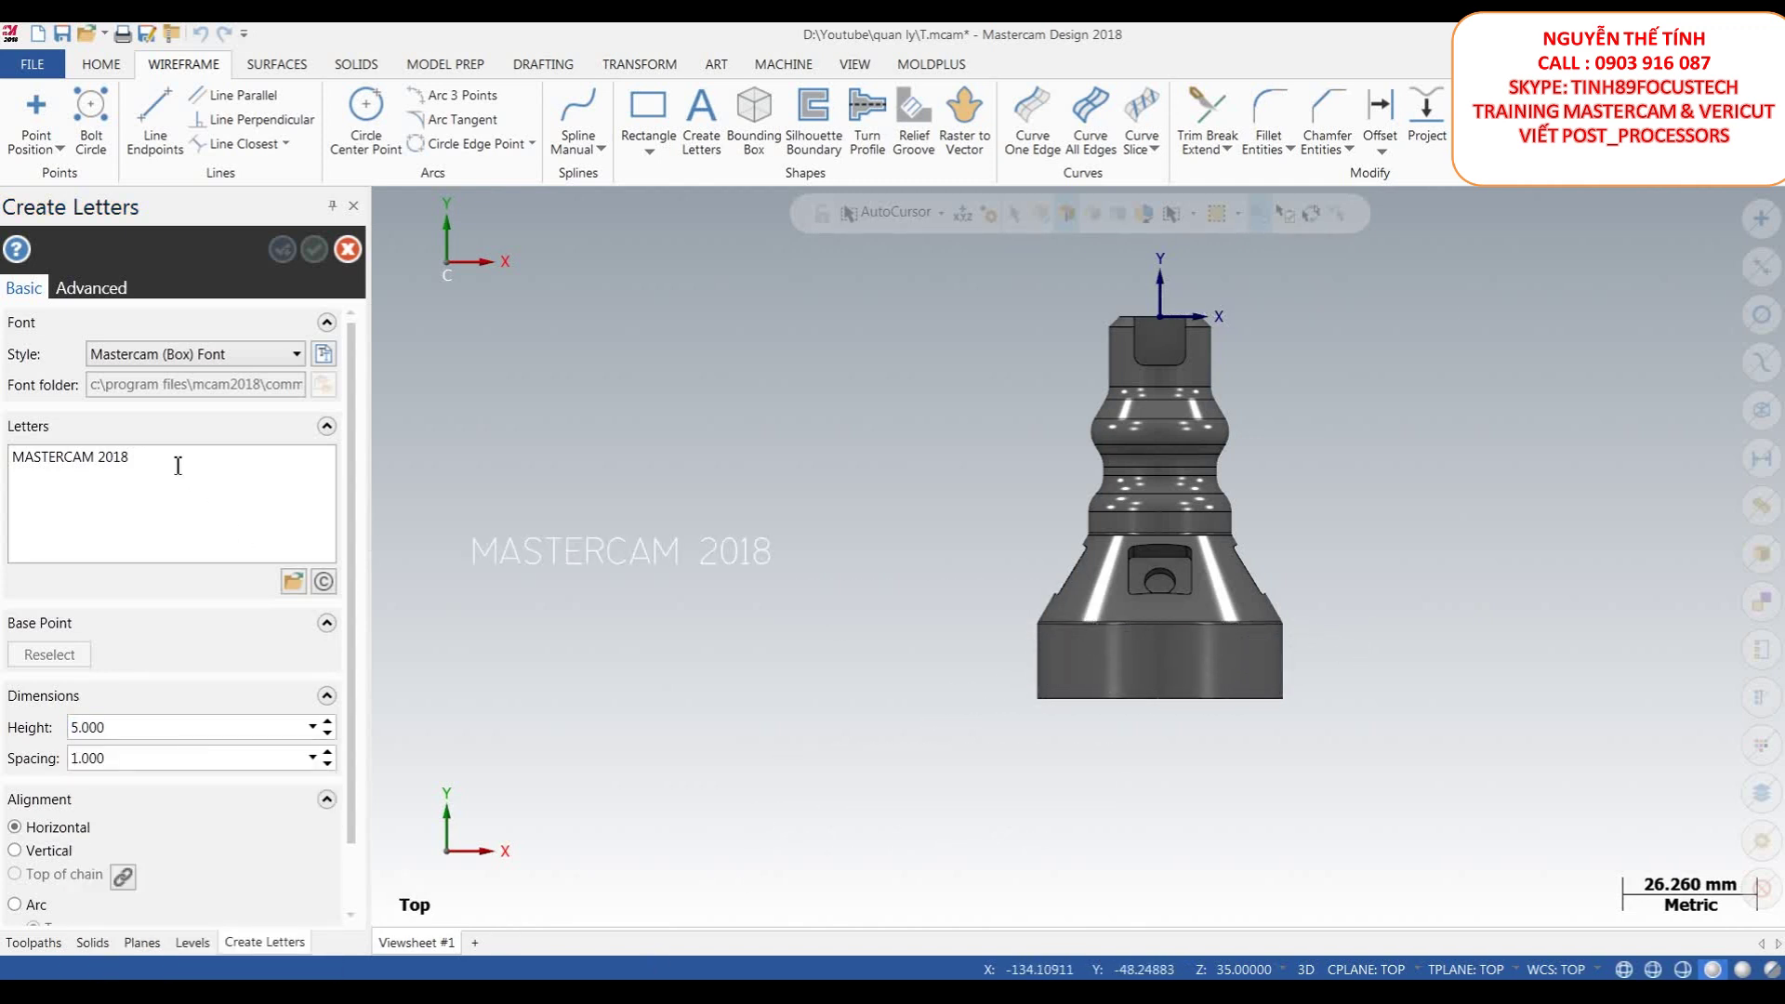
- Shorten the letters to "MASTERCAM", set their height to 4, and place them horizontally across the part's large cylinder
key(BackSpace)
key(BackSpace)
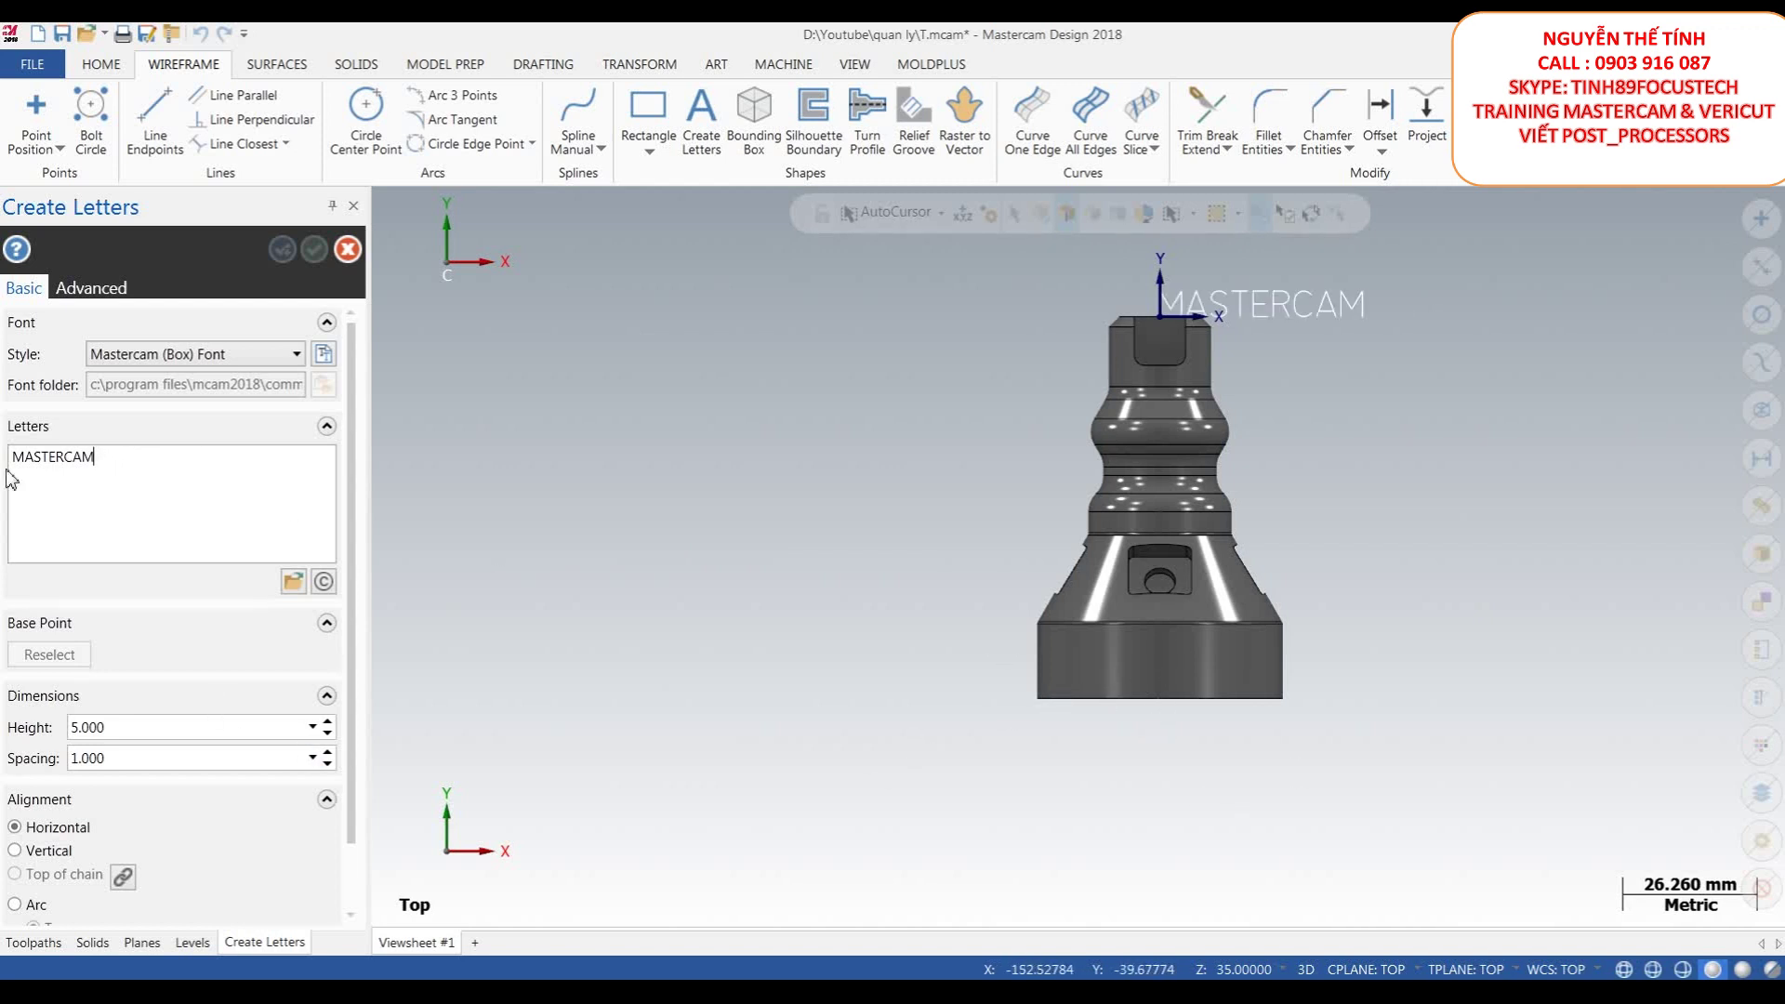
key(Tab)
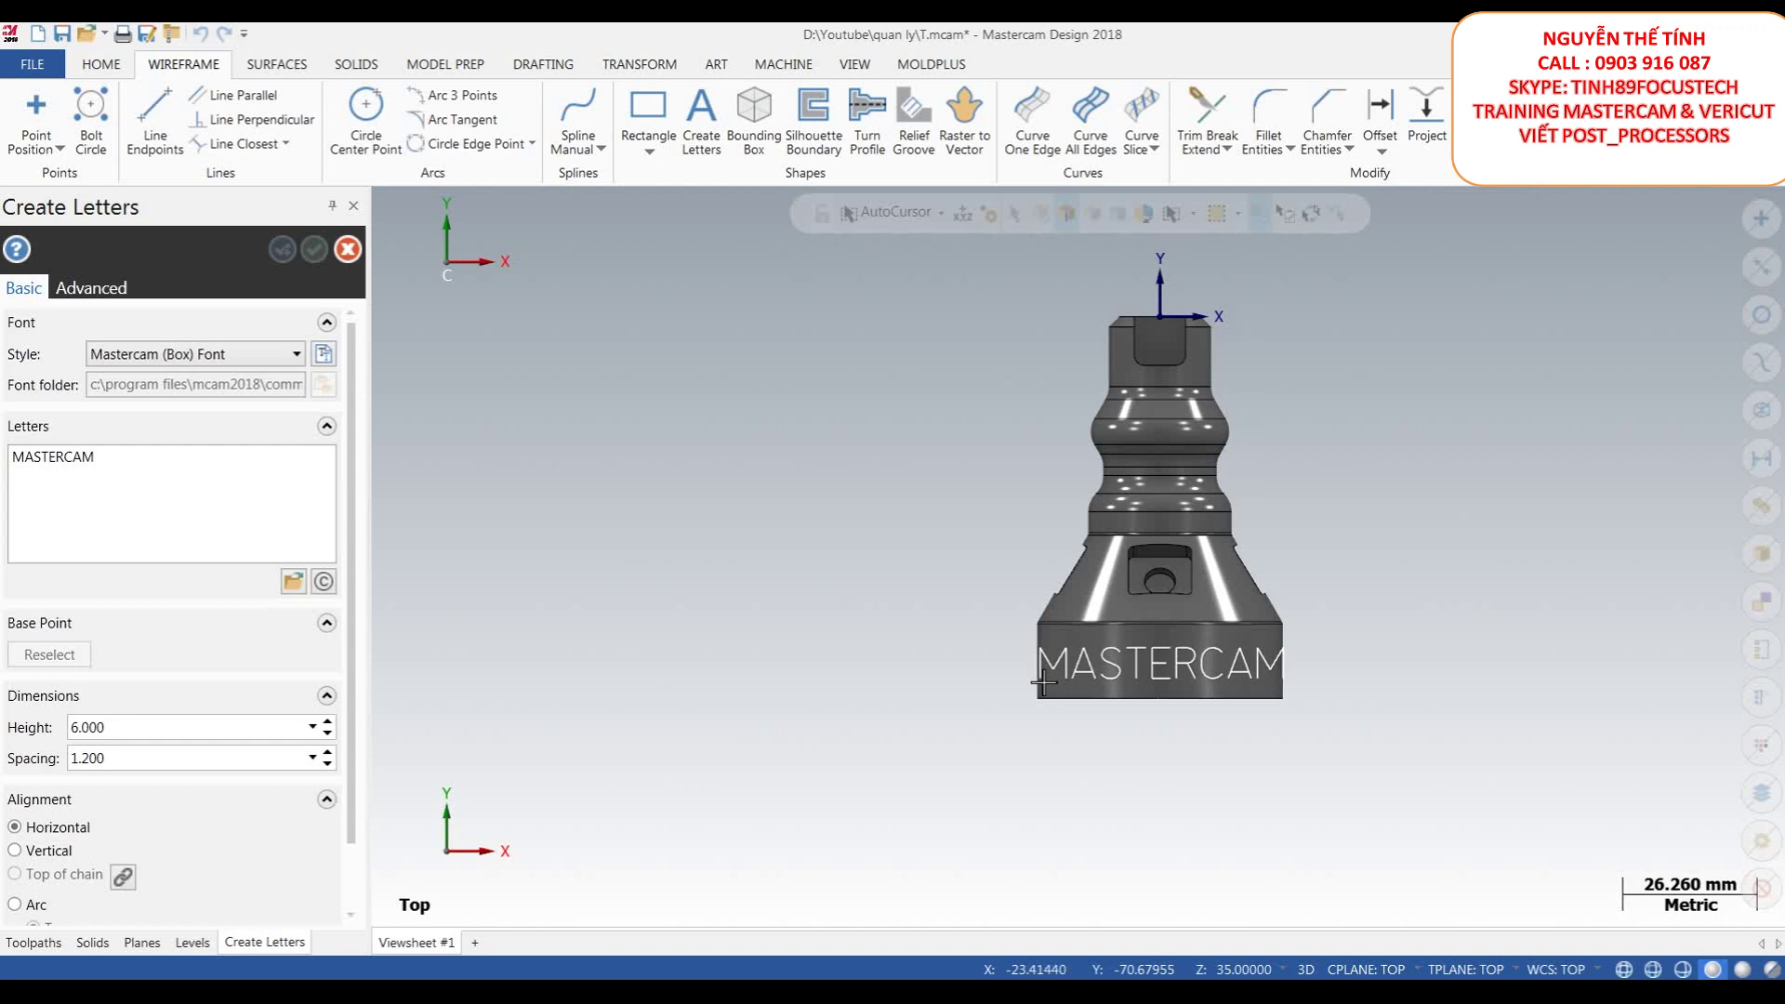
click(179, 726)
text(4)
key(Return)
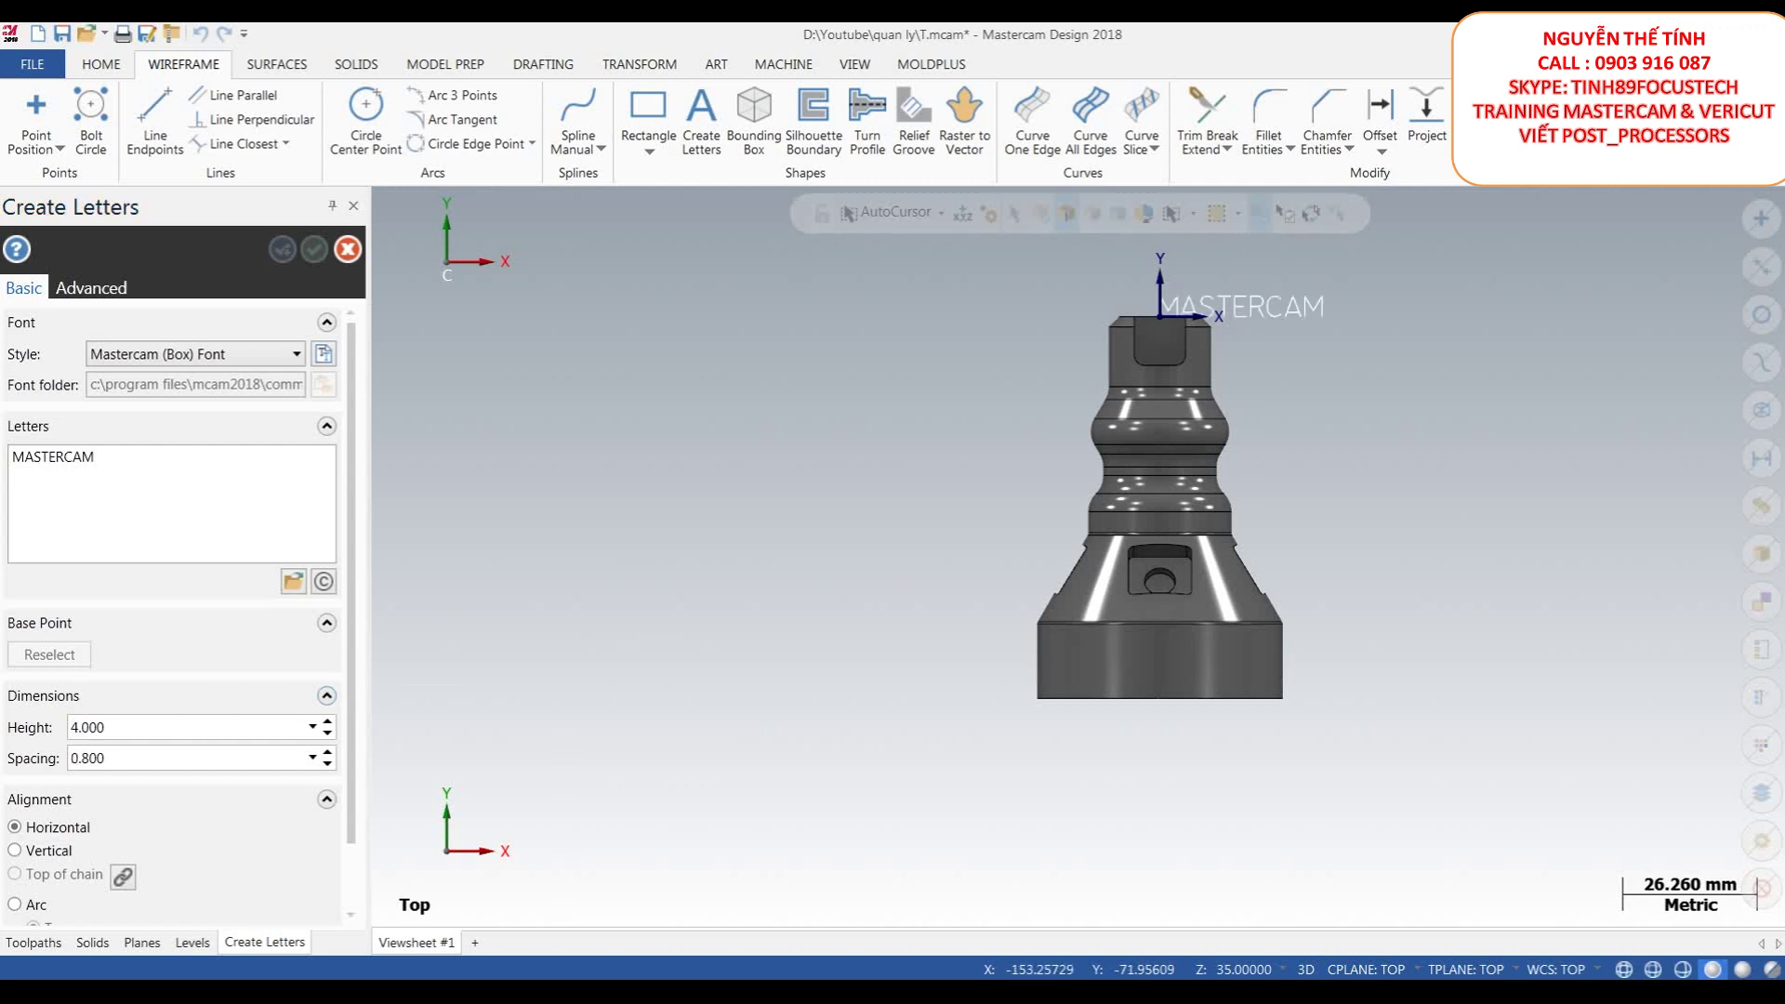
click(1091, 676)
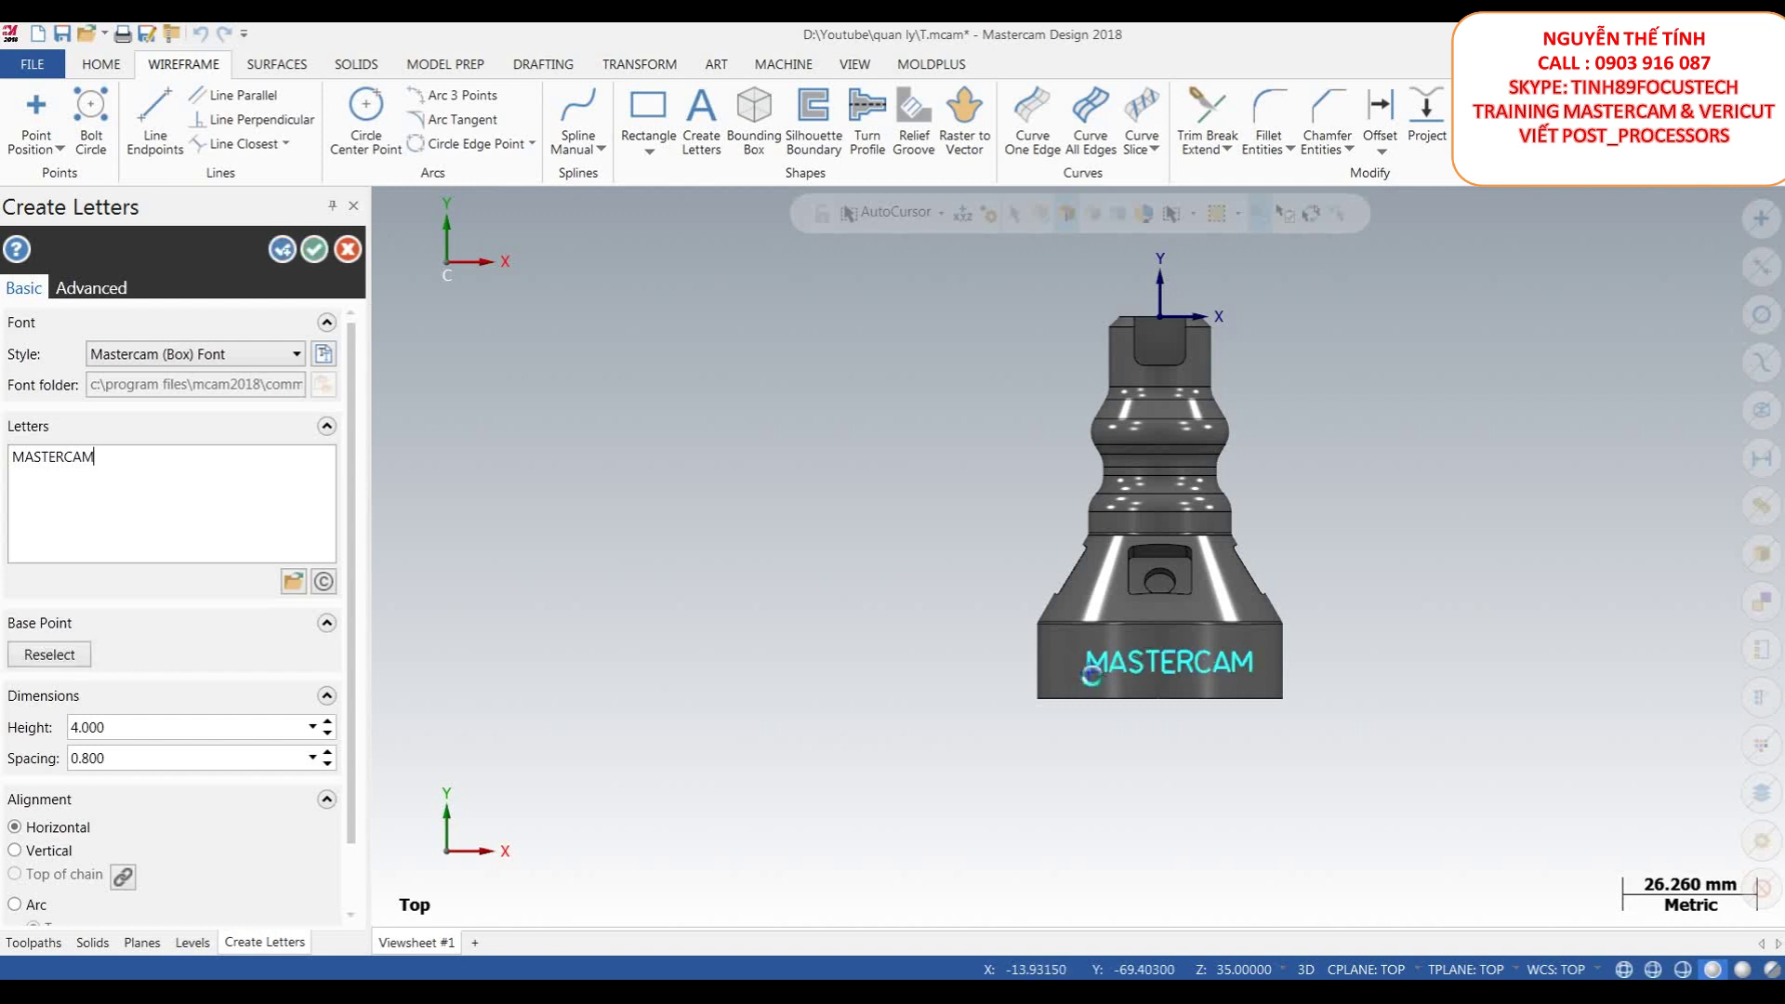
click(322, 254)
- Examine the lettering's position relative to the large cylinder in the Top view, a rotated view and the isometric view
scroll(1132, 677, up, 3)
scroll(1133, 677, up, 3)
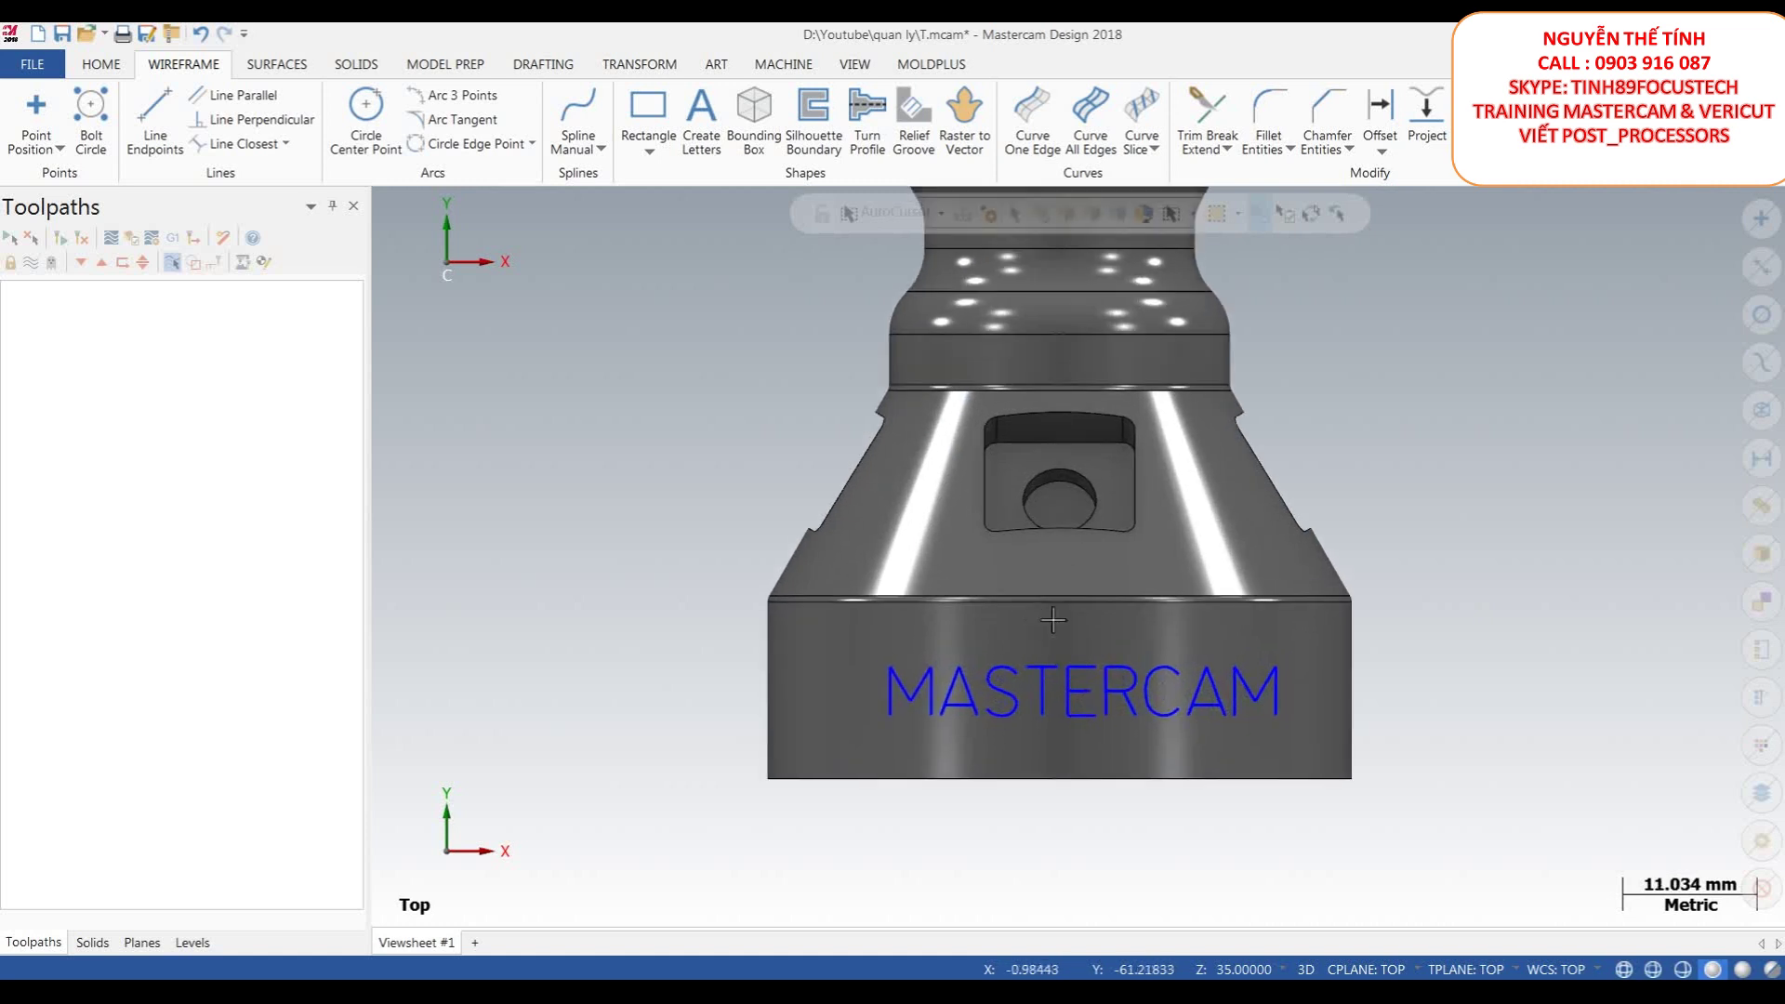
scroll(1143, 669, down, 2)
scroll(1157, 660, up, 1)
scroll(1169, 649, down, 2)
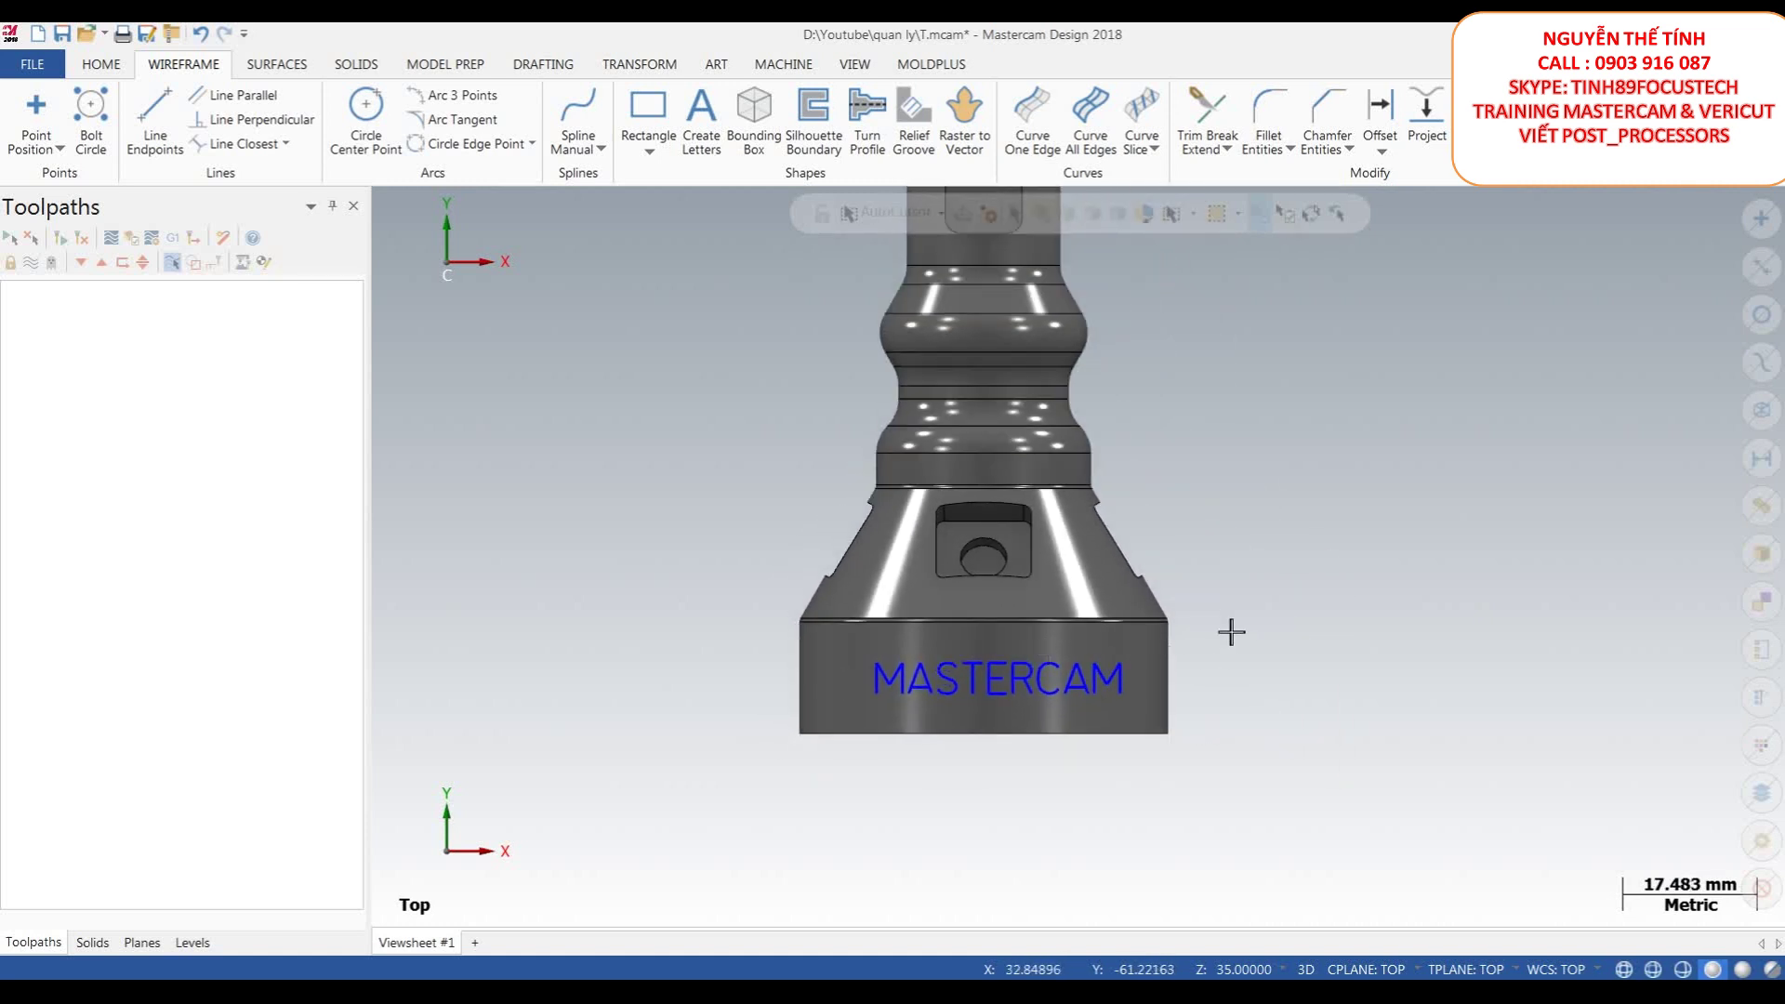
middle_drag(1208, 638, 1302, 490)
right_click(1313, 405)
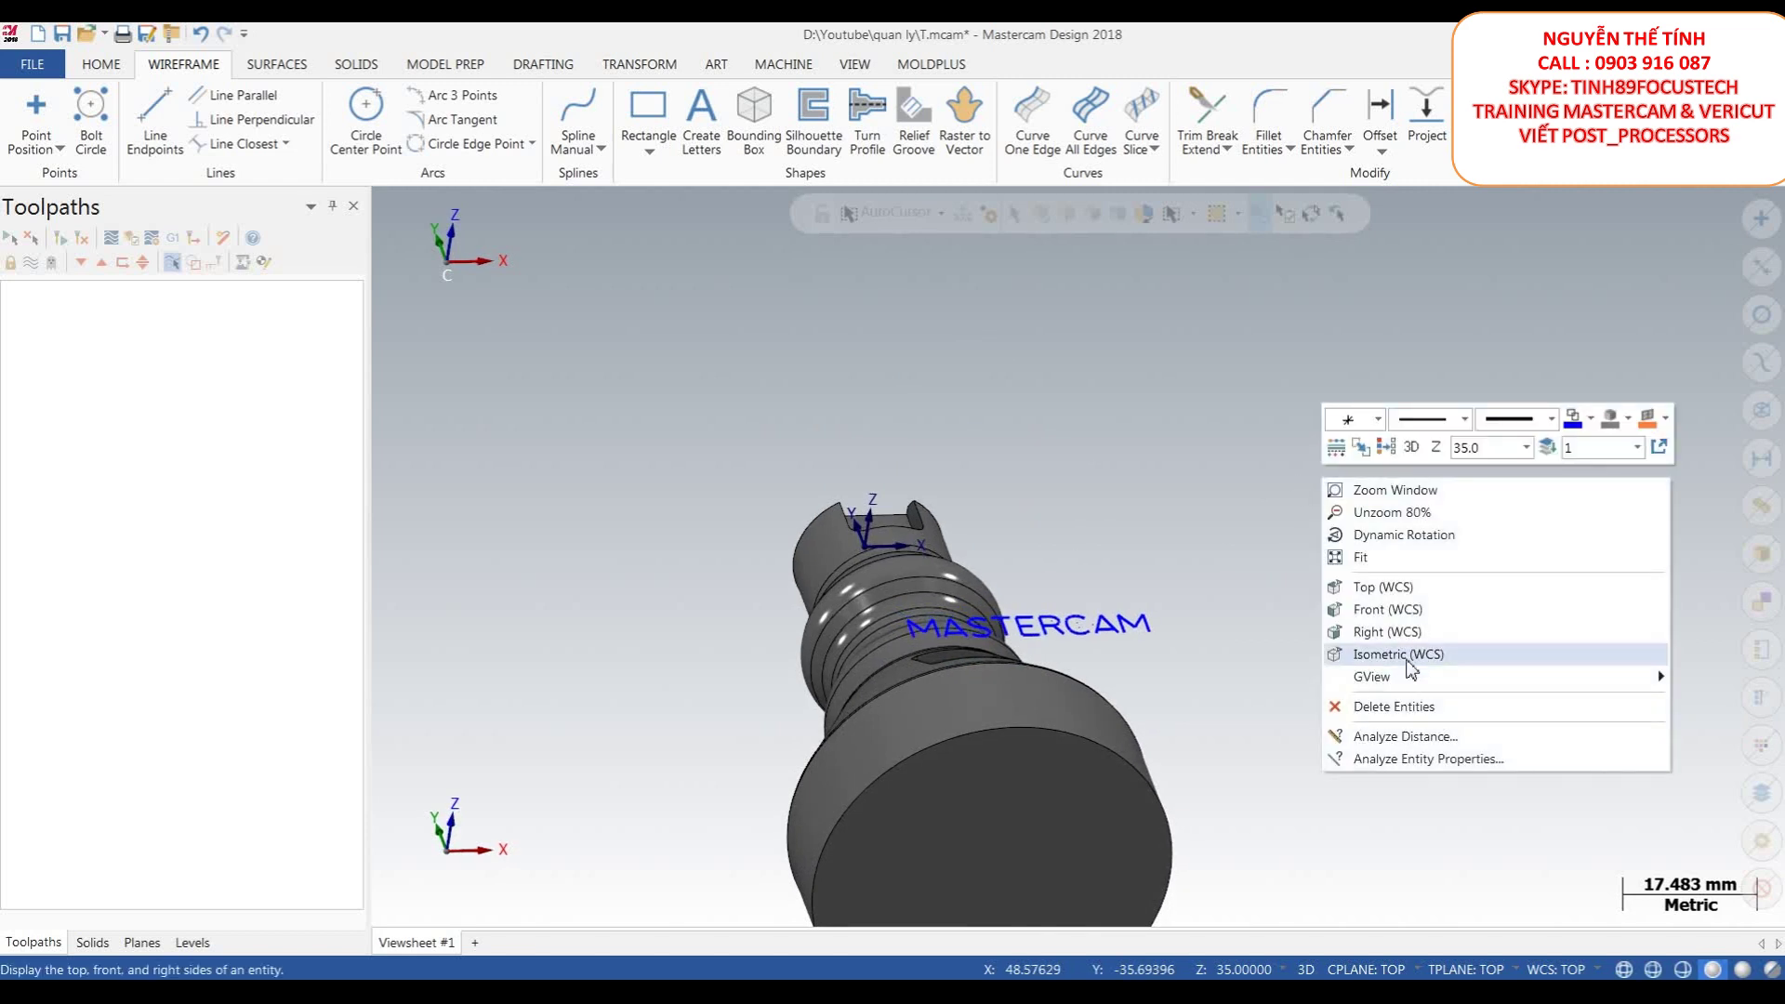
click(1409, 661)
scroll(1419, 655, down, 2)
scroll(986, 409, up, 5)
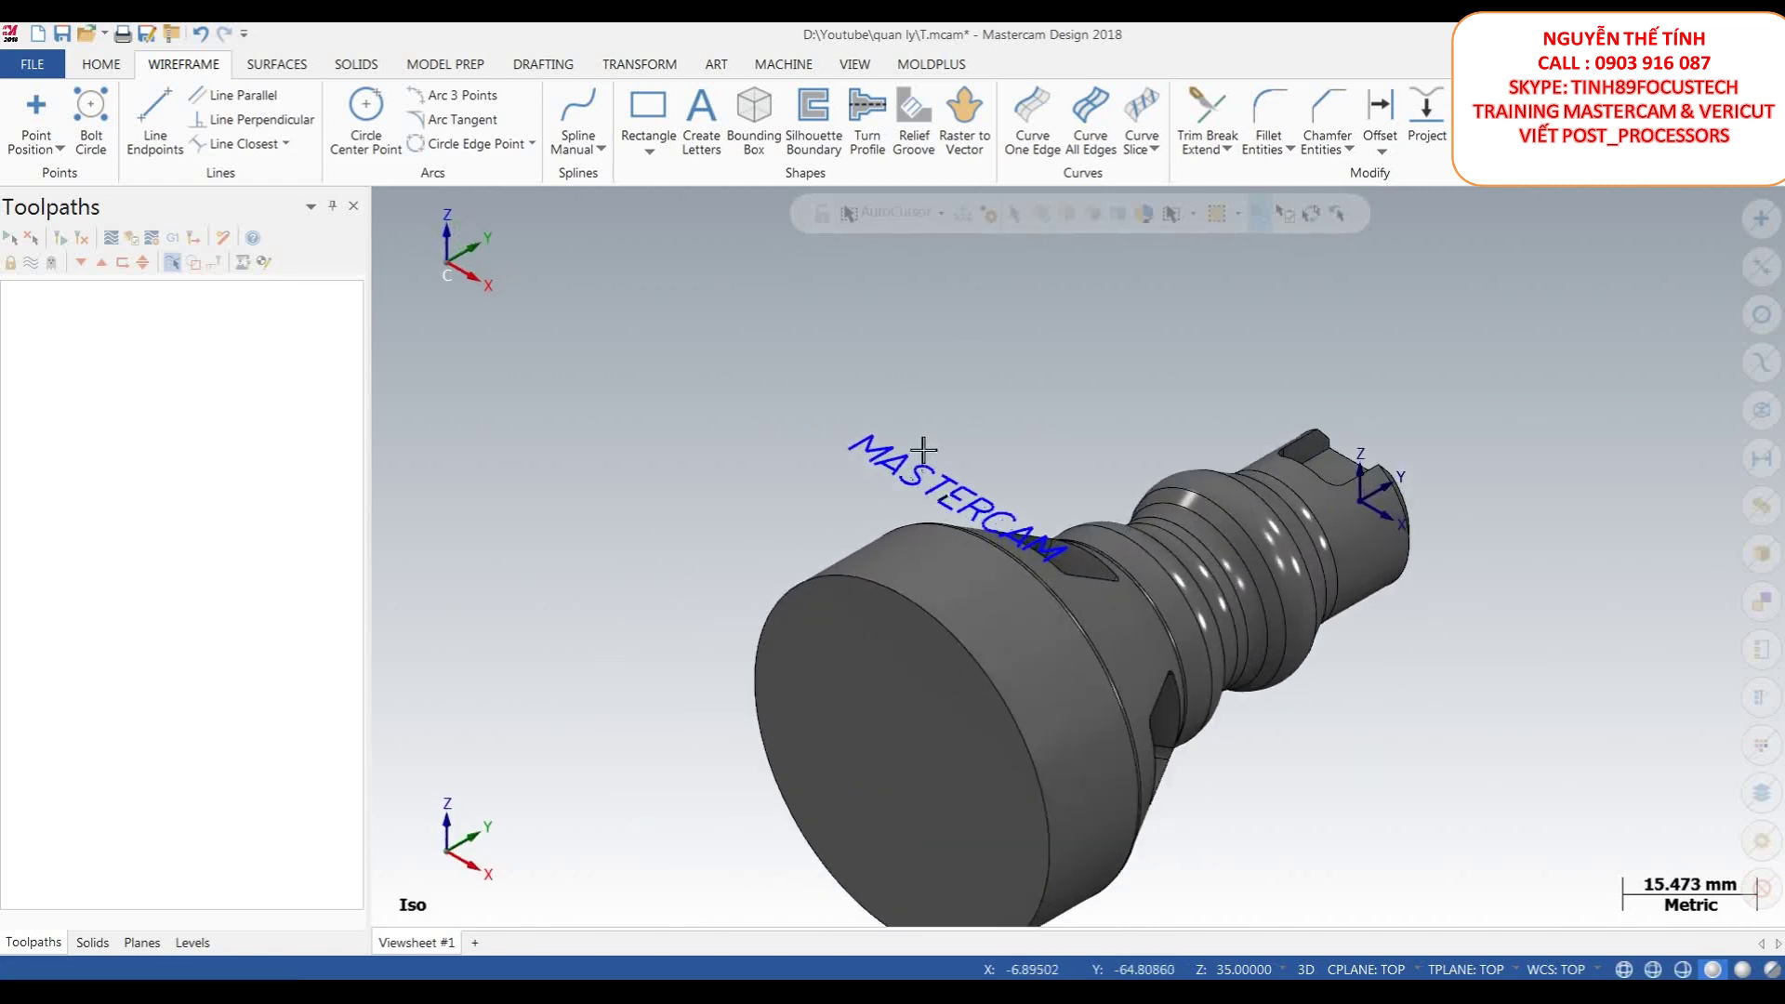
scroll(989, 396, down, 3)
scroll(989, 396, down, 1)
scroll(1001, 380, up, 1)
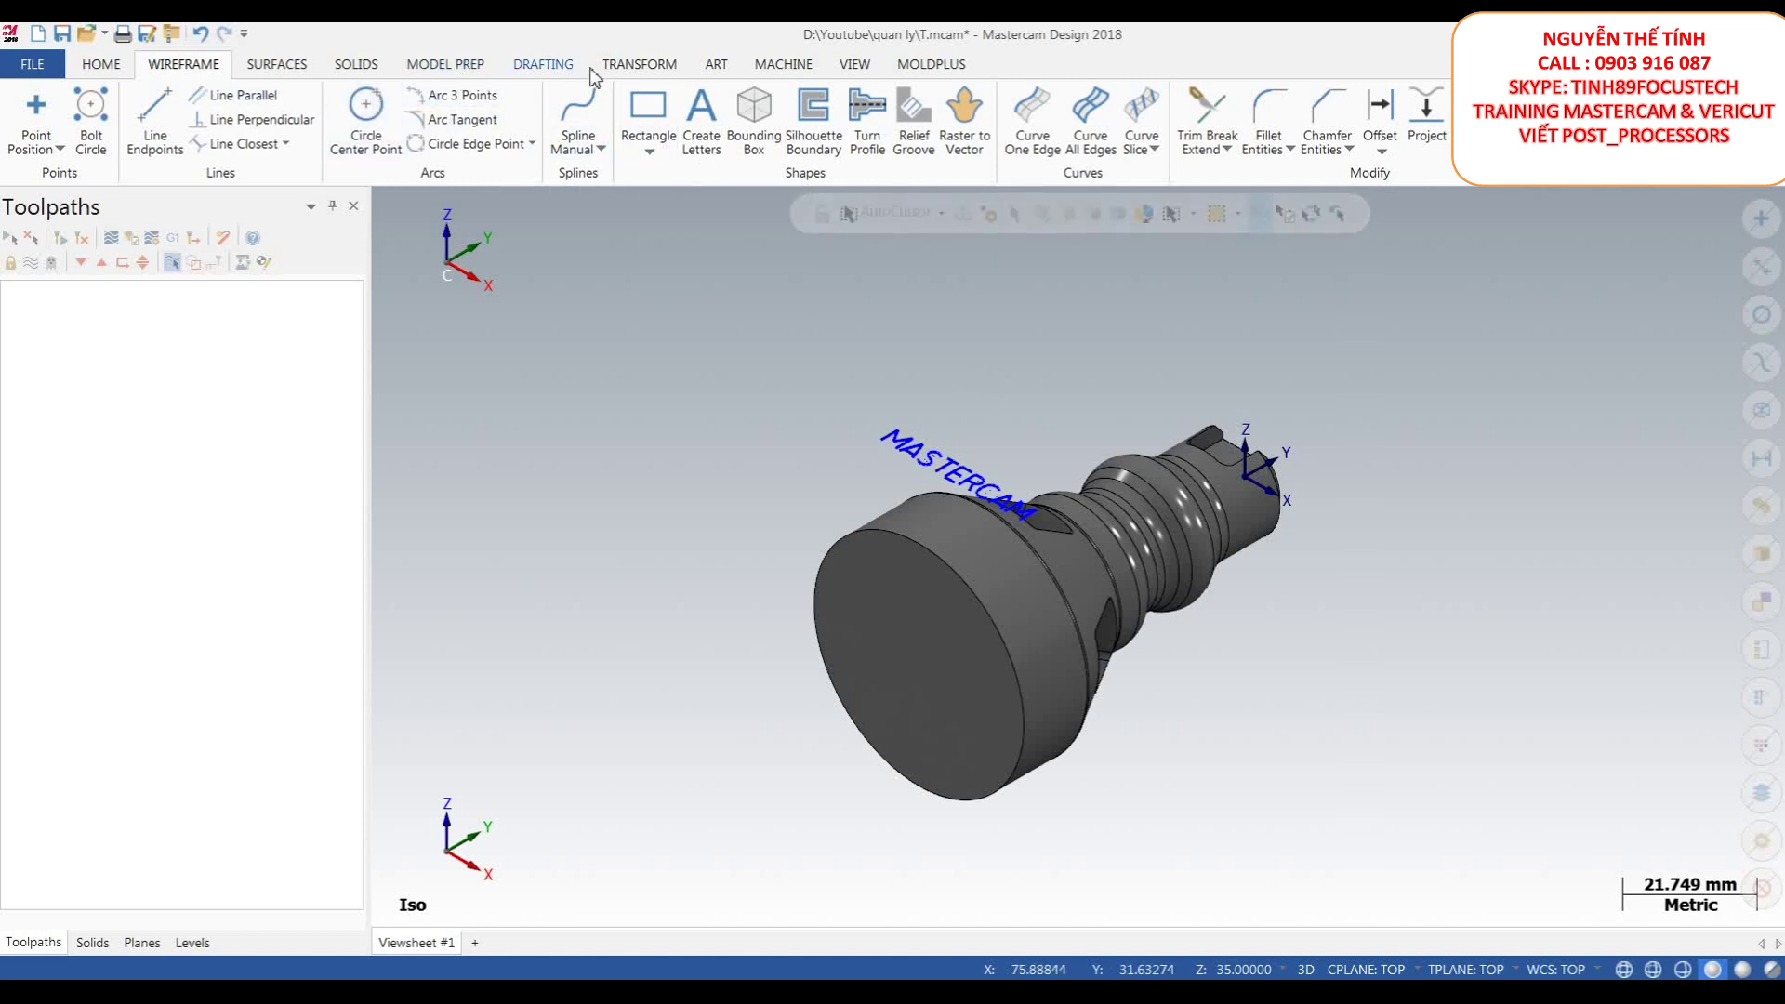
click(641, 65)
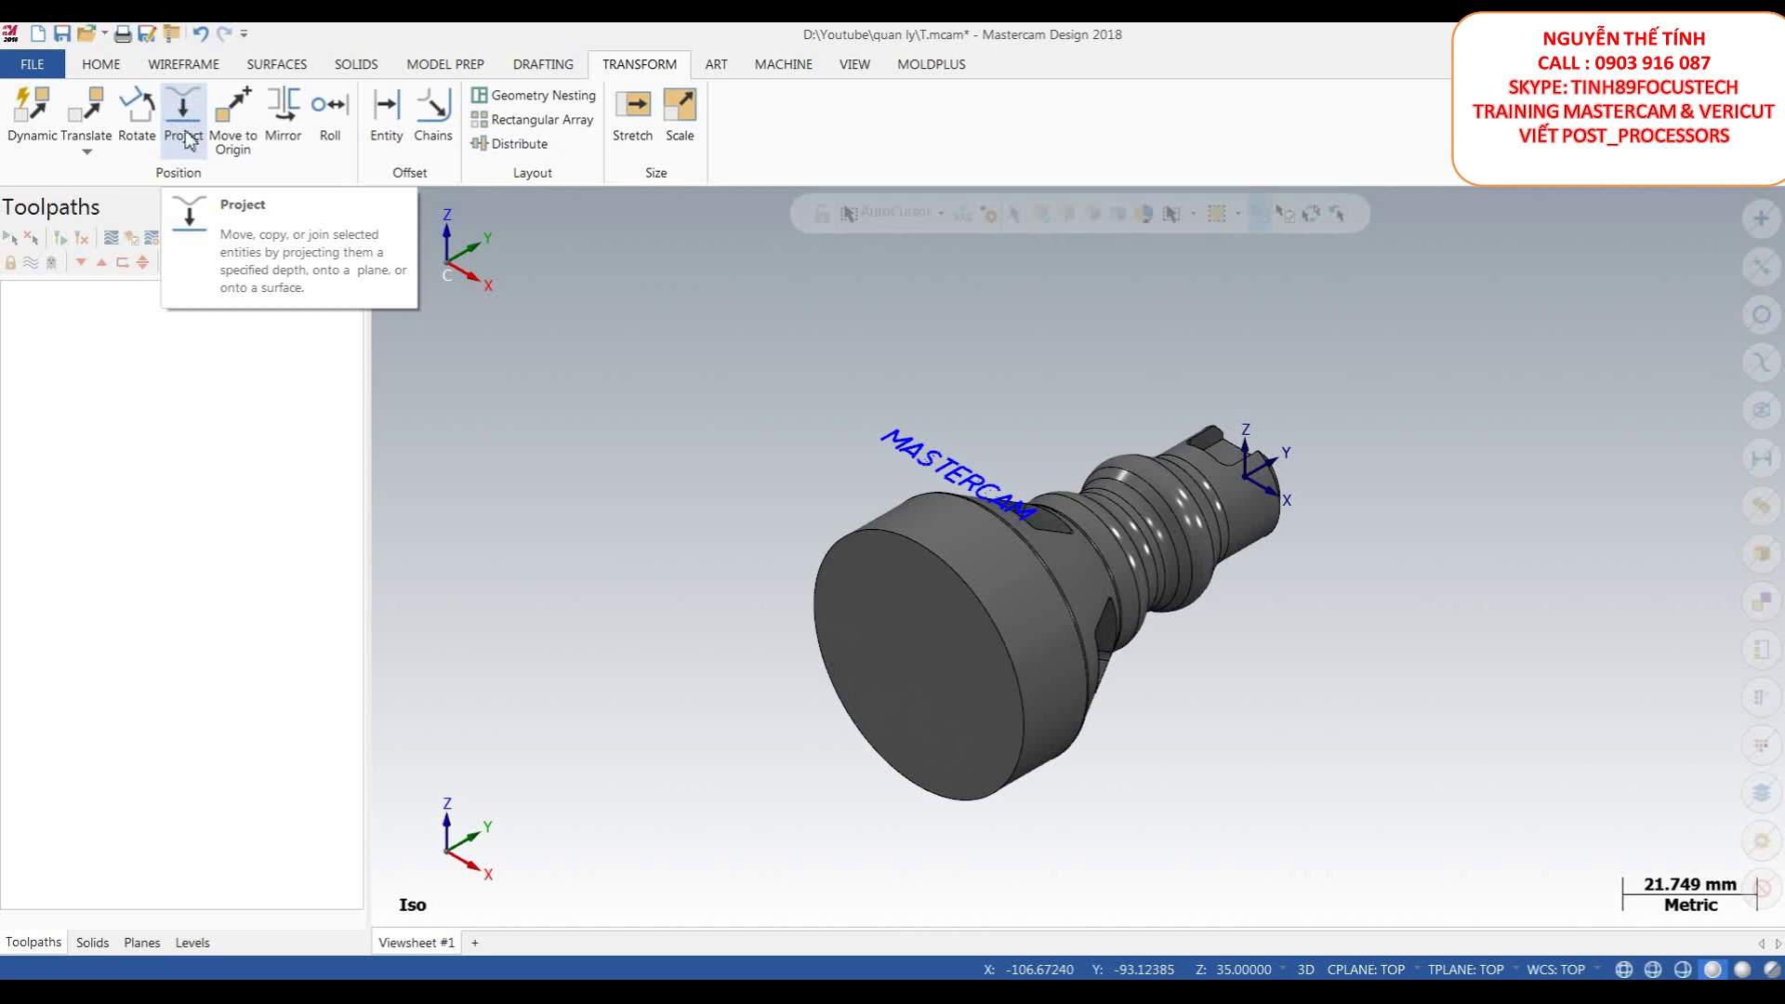
click(191, 65)
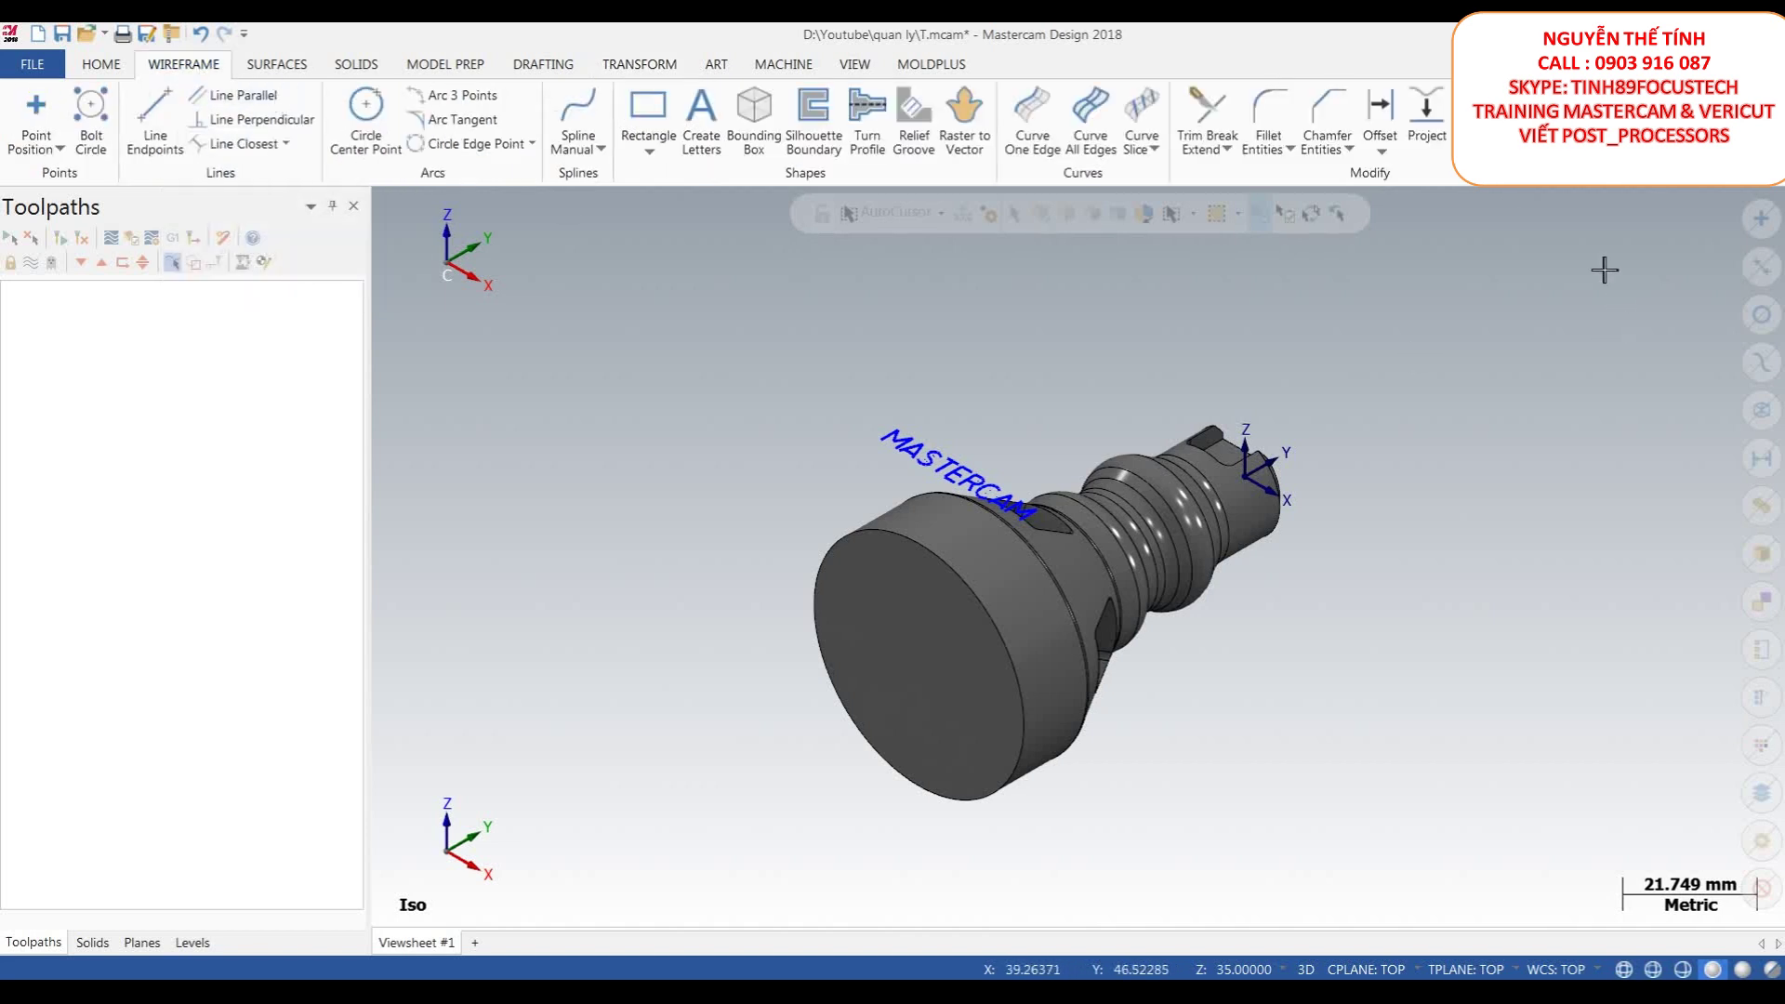
- Try to project a copy of all the MASTERCAM letters by distance
click(1428, 130)
scroll(1116, 458, down, 1)
scroll(1116, 459, up, 1)
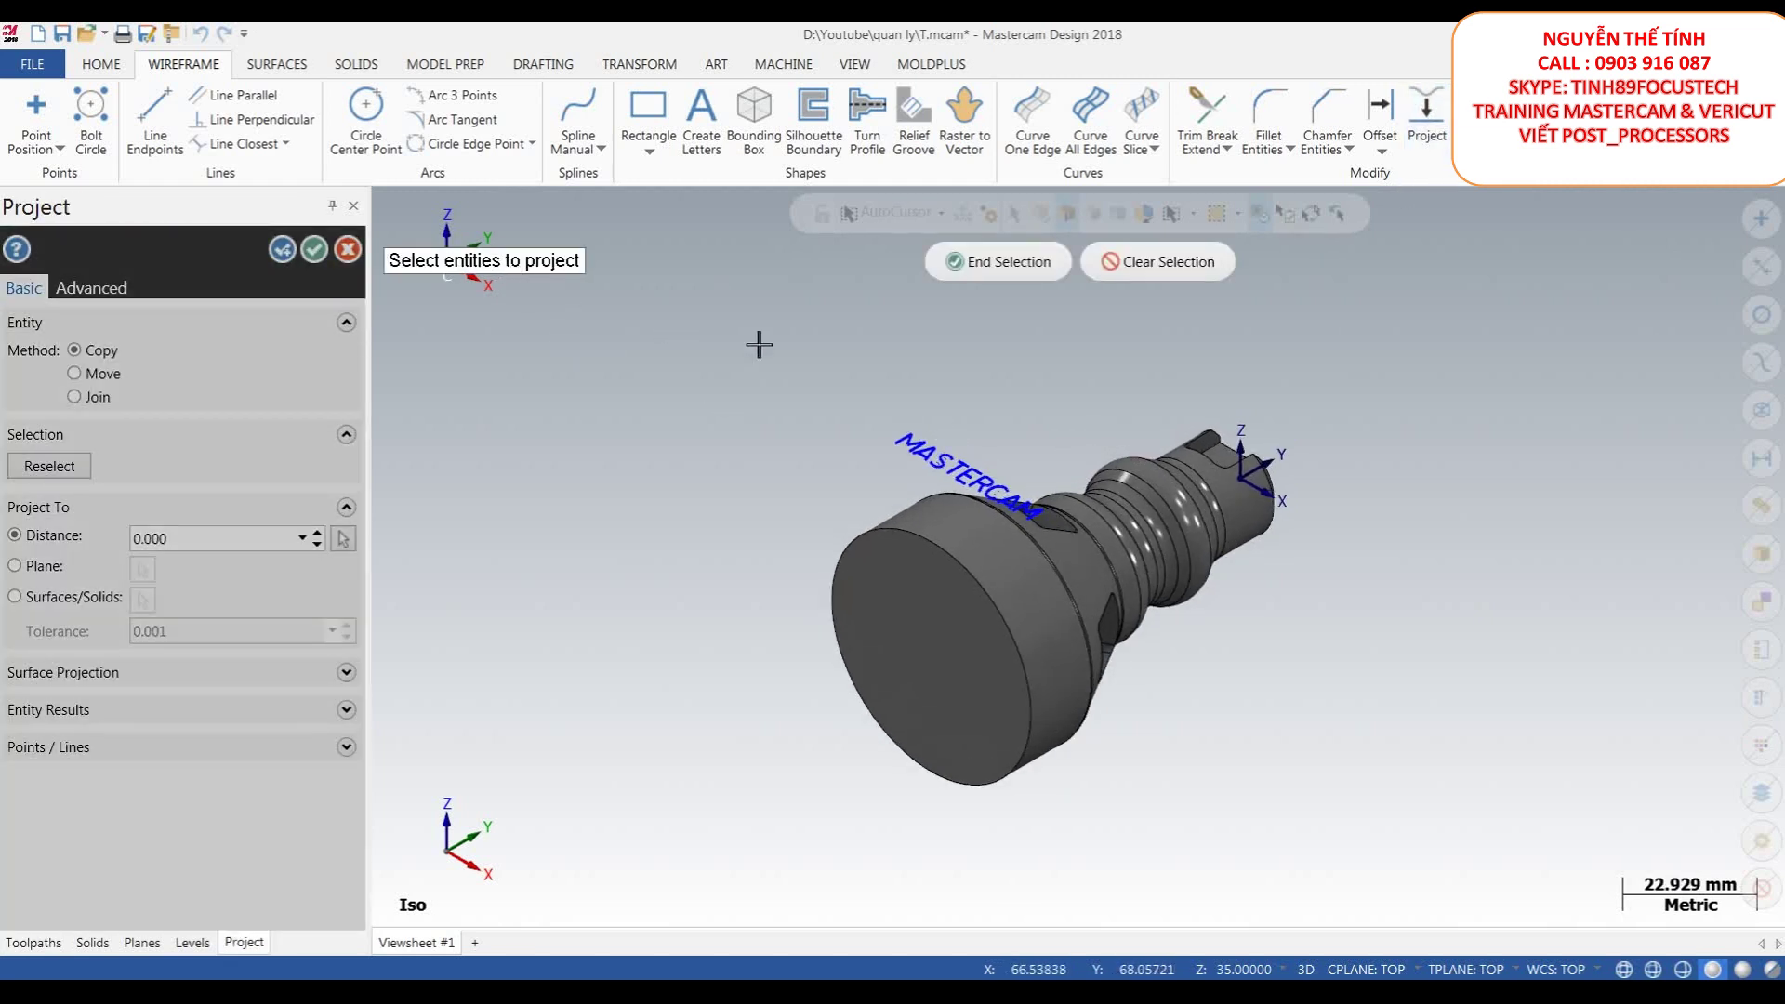
drag(802, 364, 1105, 562)
scroll(975, 430, up, 3)
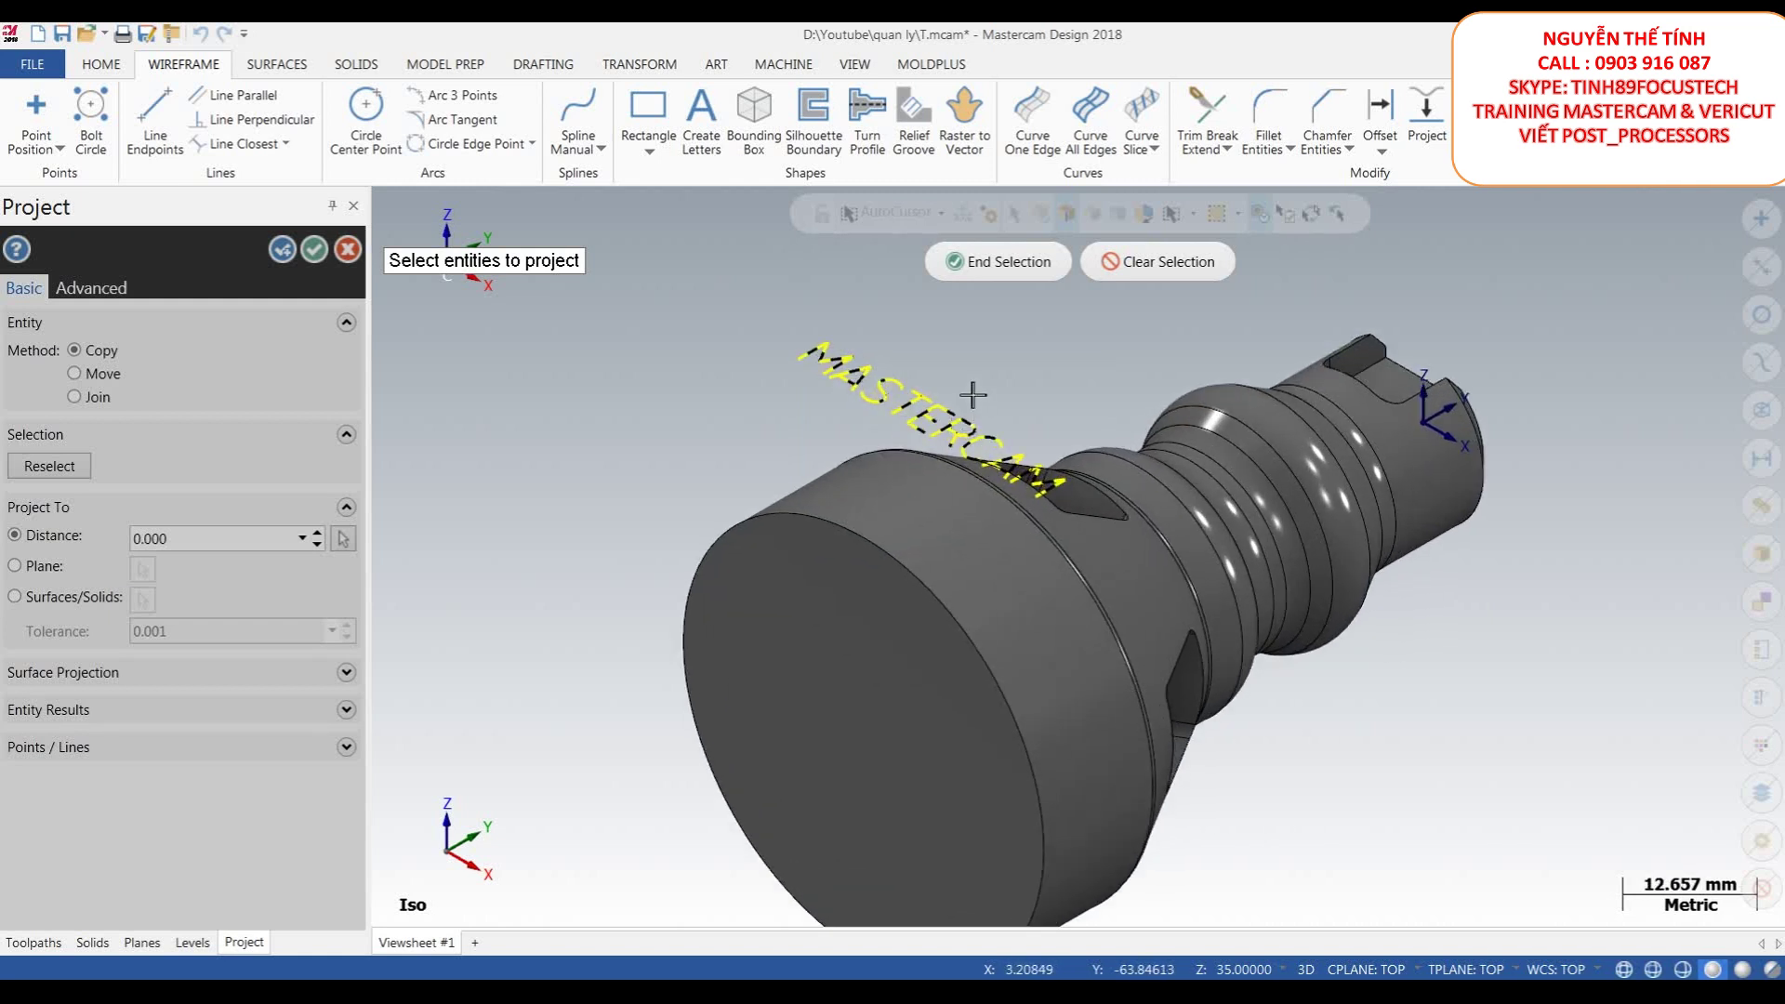
scroll(994, 409, down, 3)
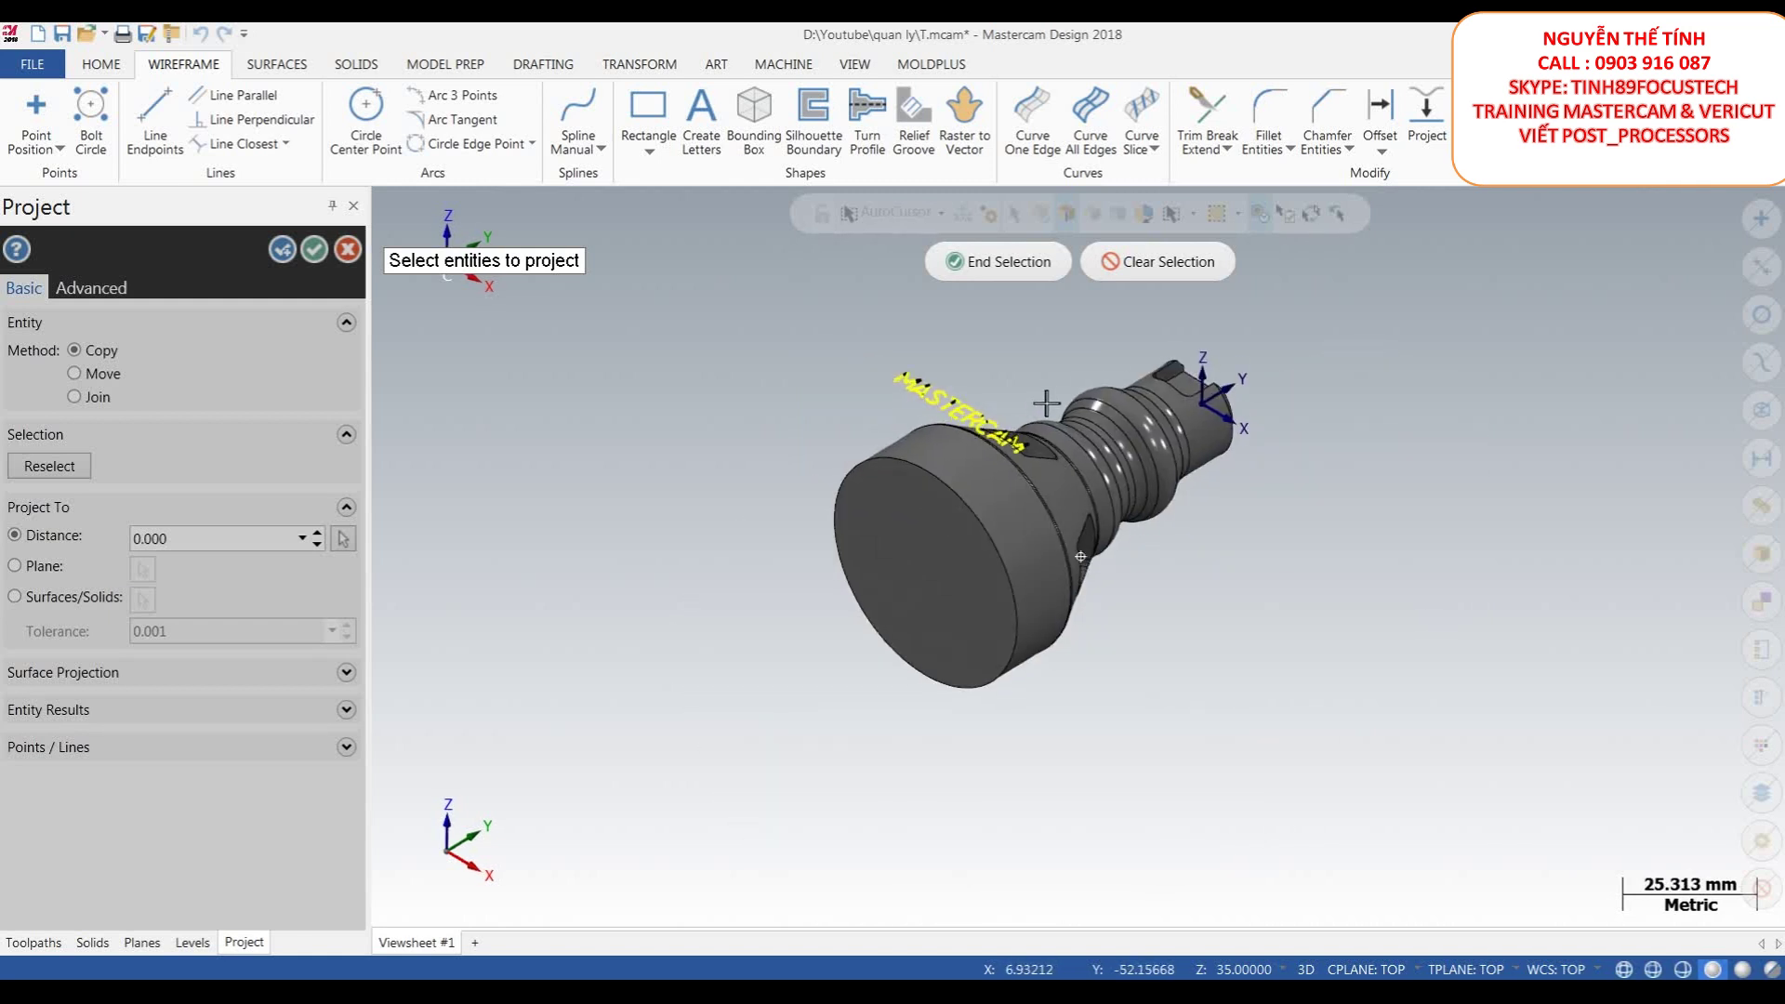
click(1007, 269)
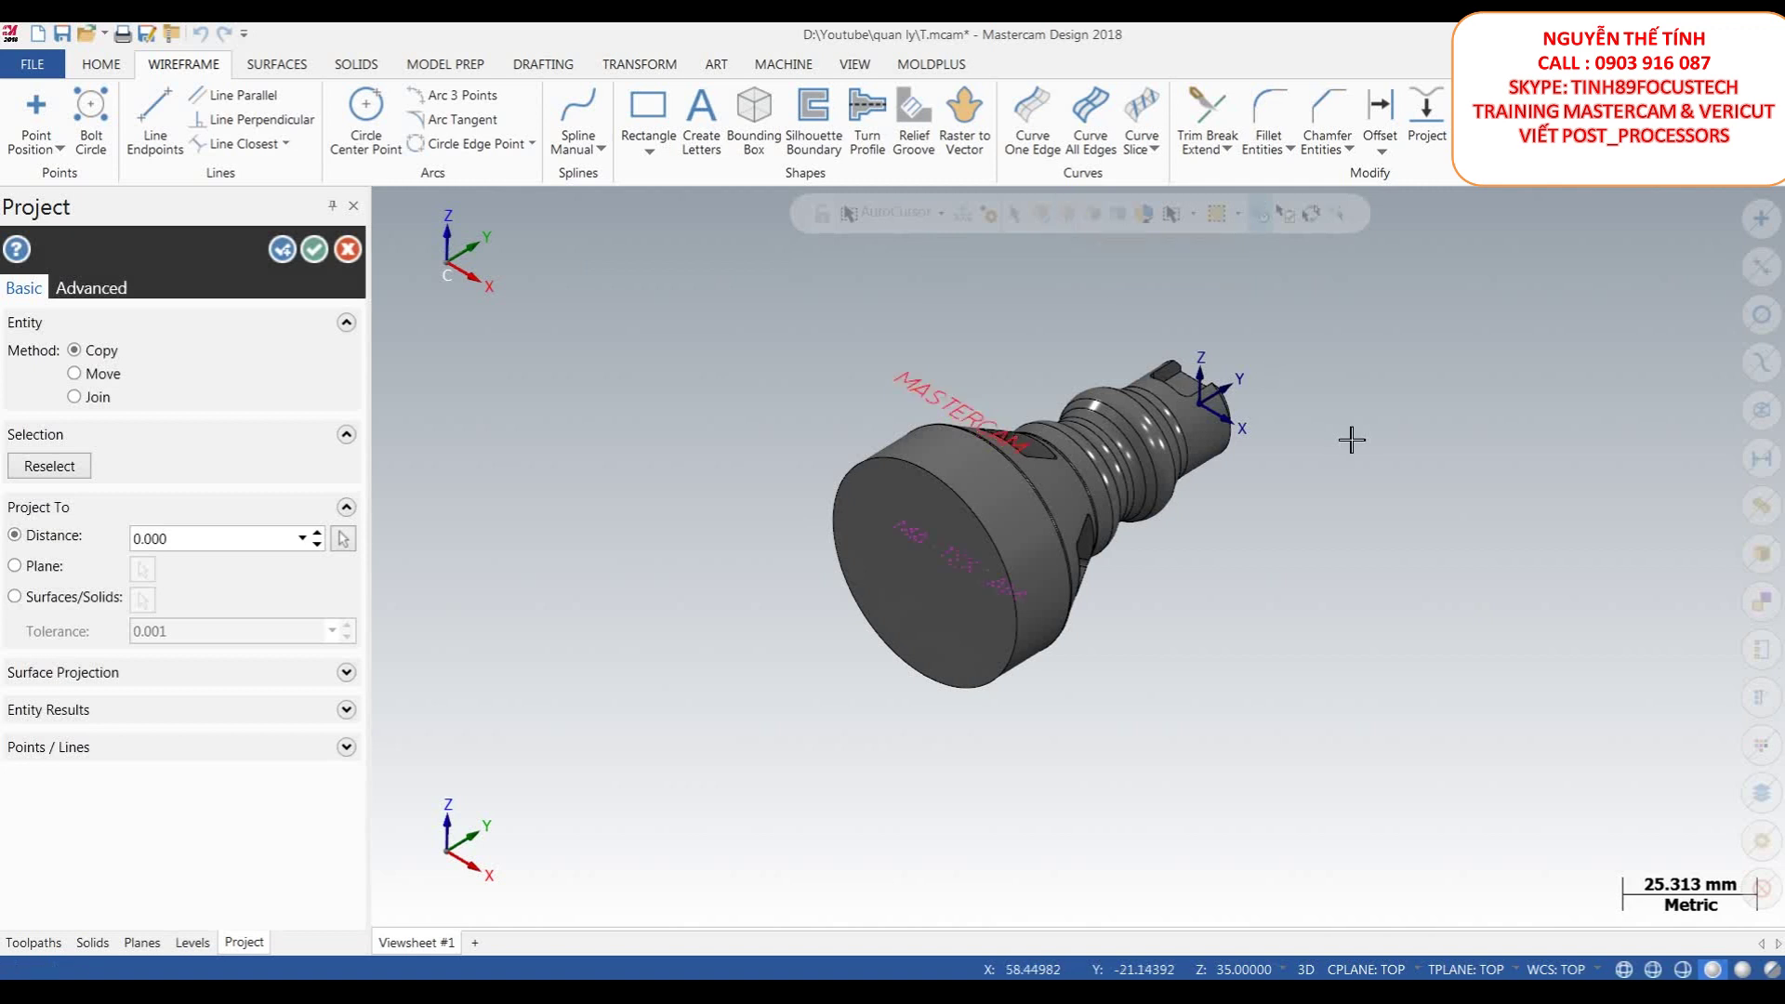
scroll(923, 448, up, 2)
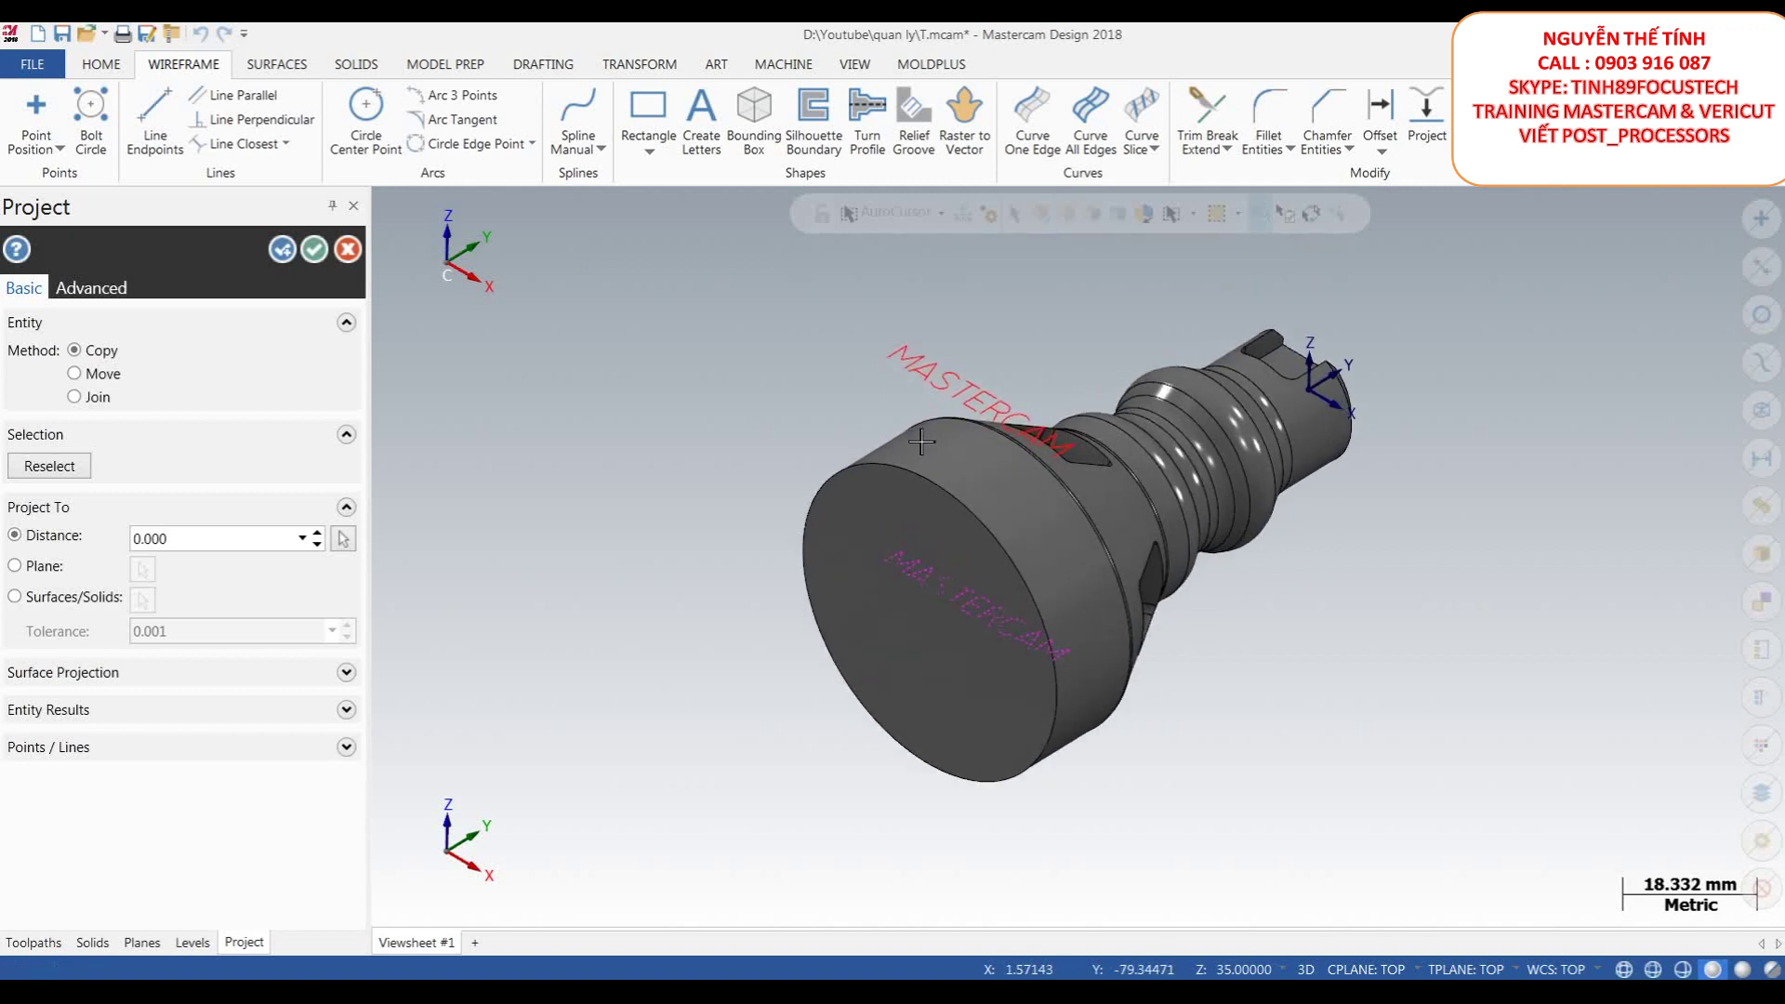
middle_drag(986, 643, 1077, 581)
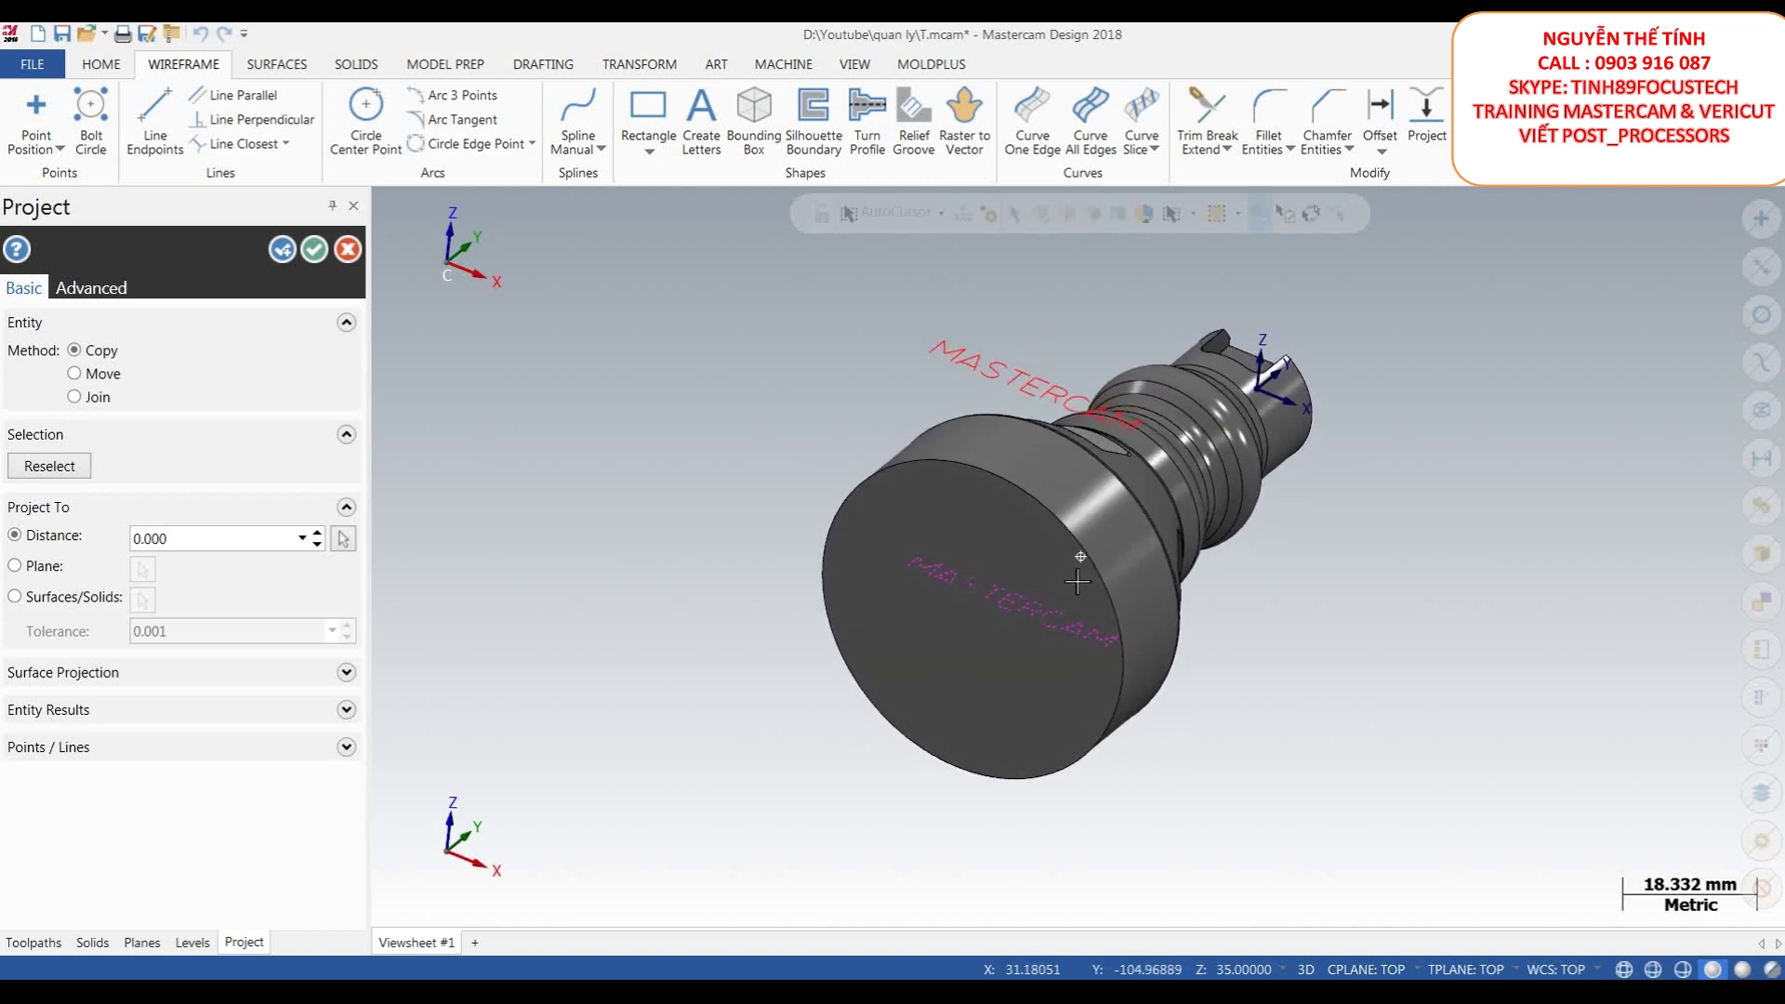
- Try to project the MASTERCAM letters onto the large cylinder with the Surfaces/Solids option, and abandon the projection
click(52, 603)
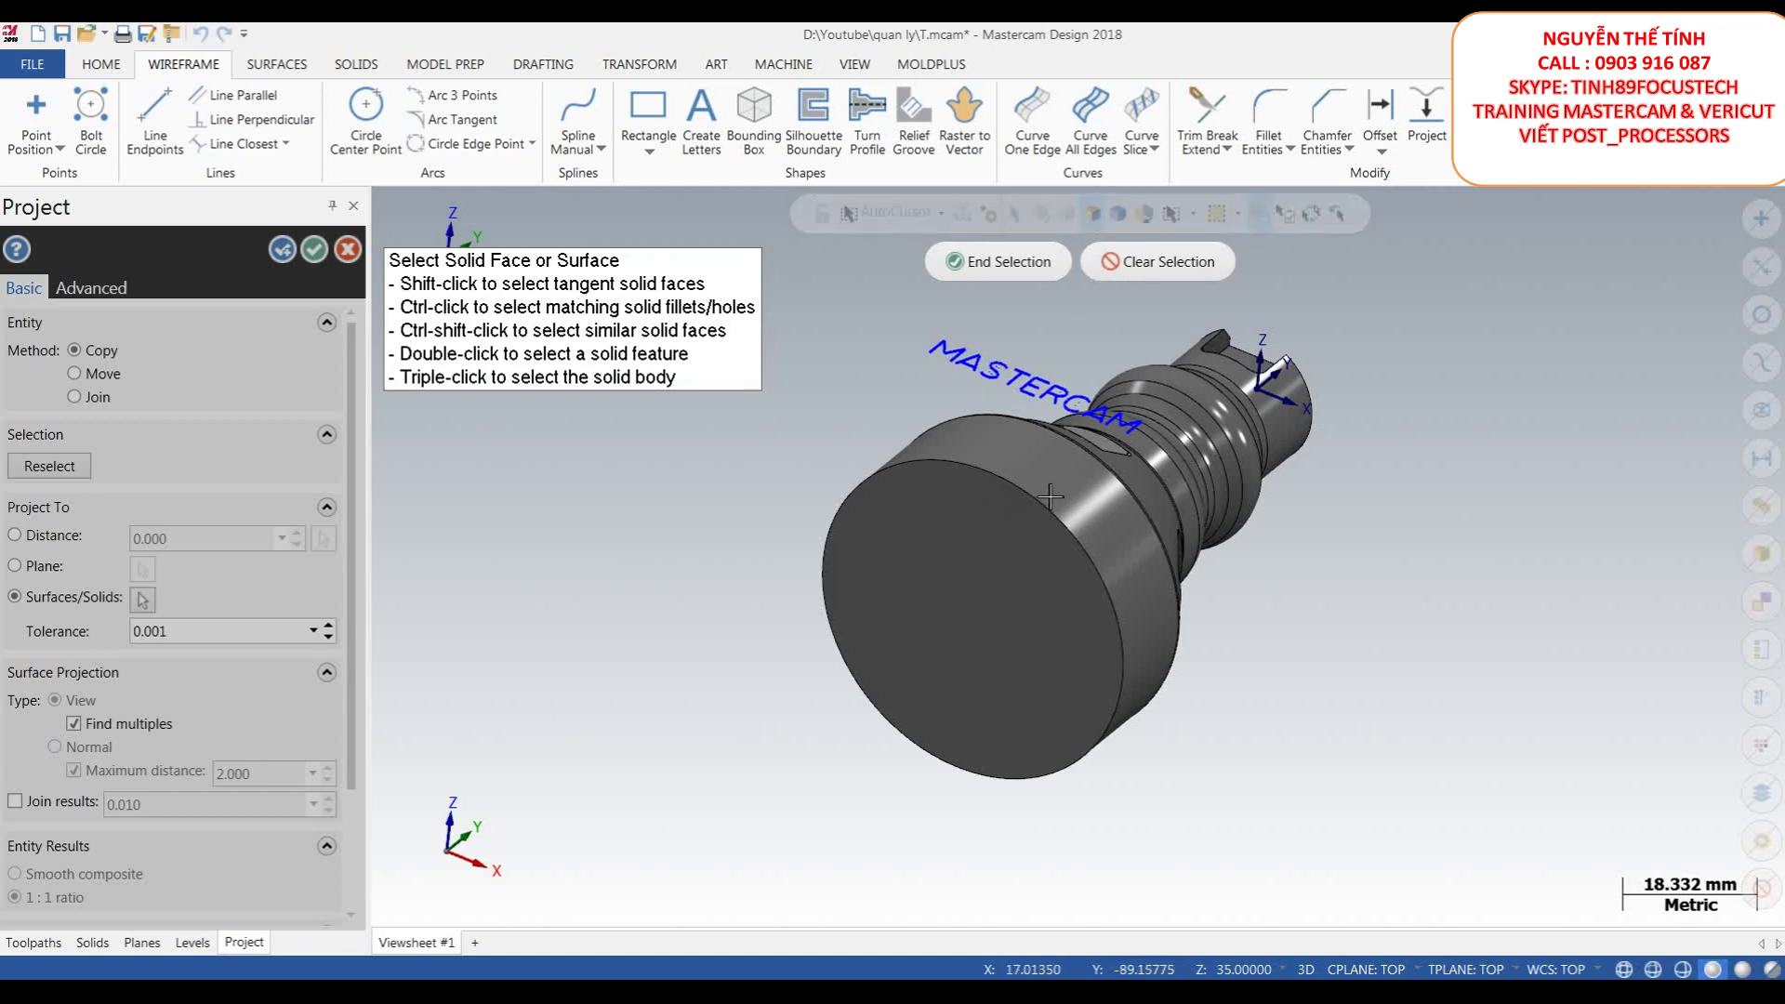
scroll(1049, 496, down, 3)
scroll(1020, 528, up, 3)
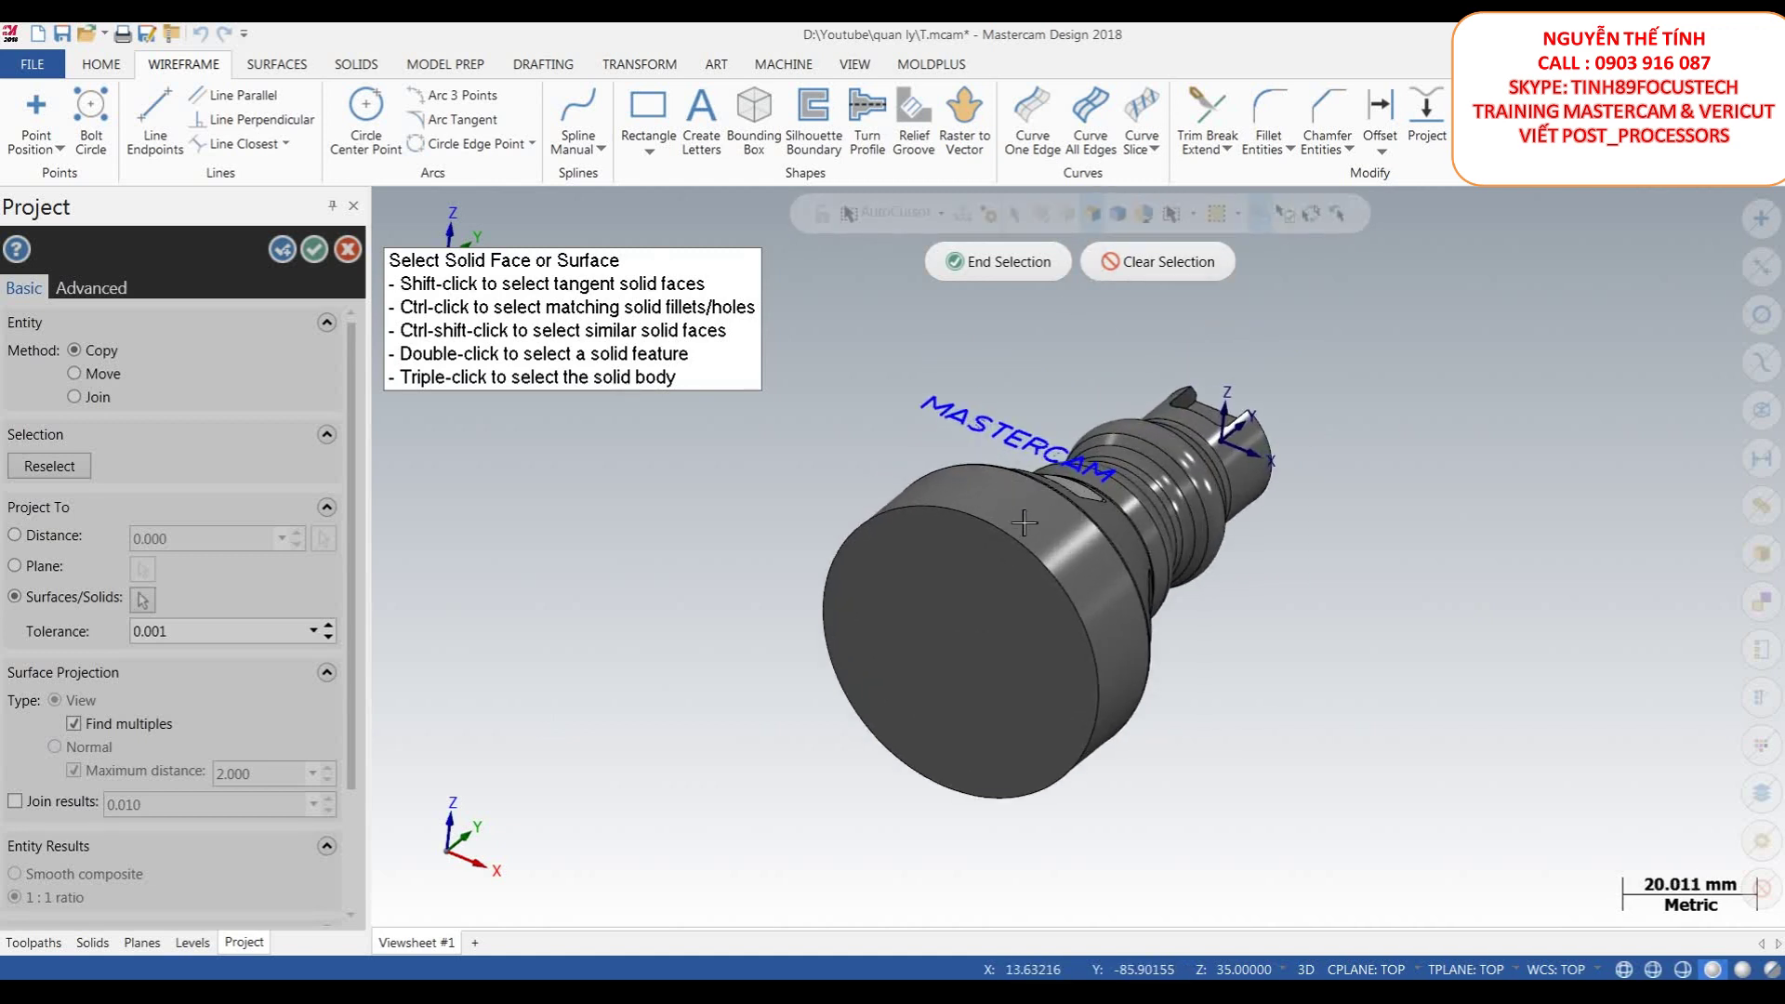
scroll(1044, 559, down, 3)
scroll(1027, 529, up, 4)
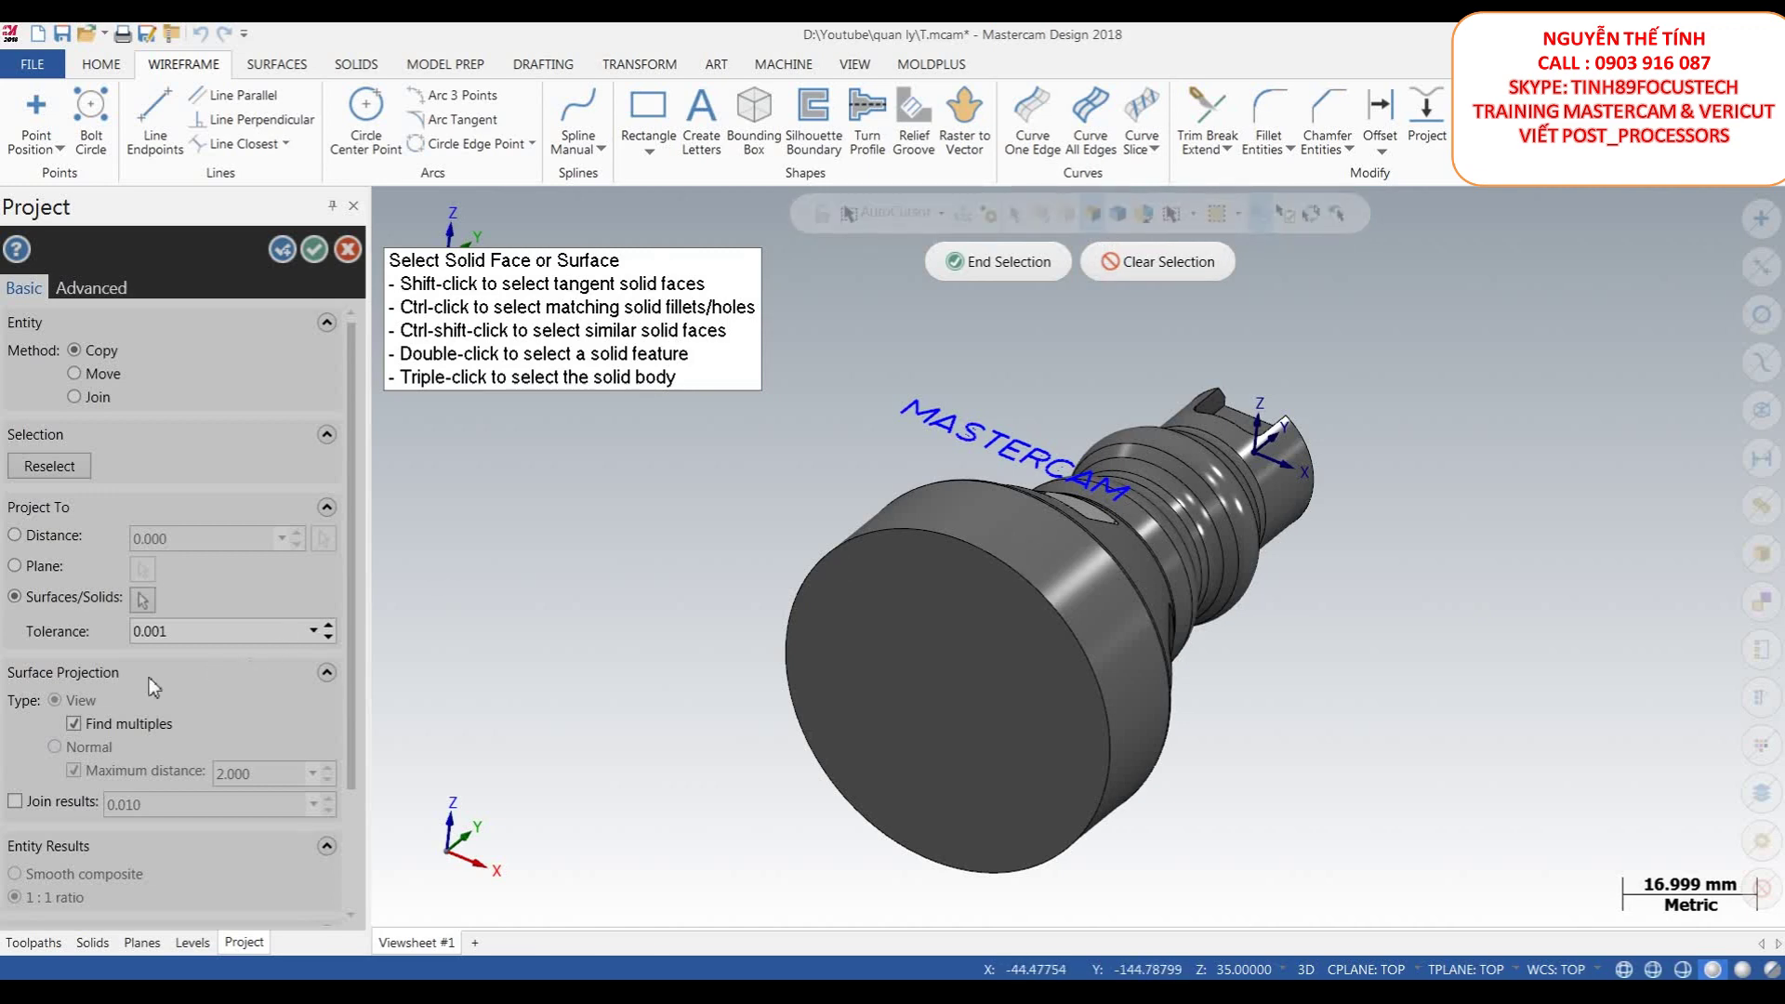
right_click(1141, 449)
click(1185, 574)
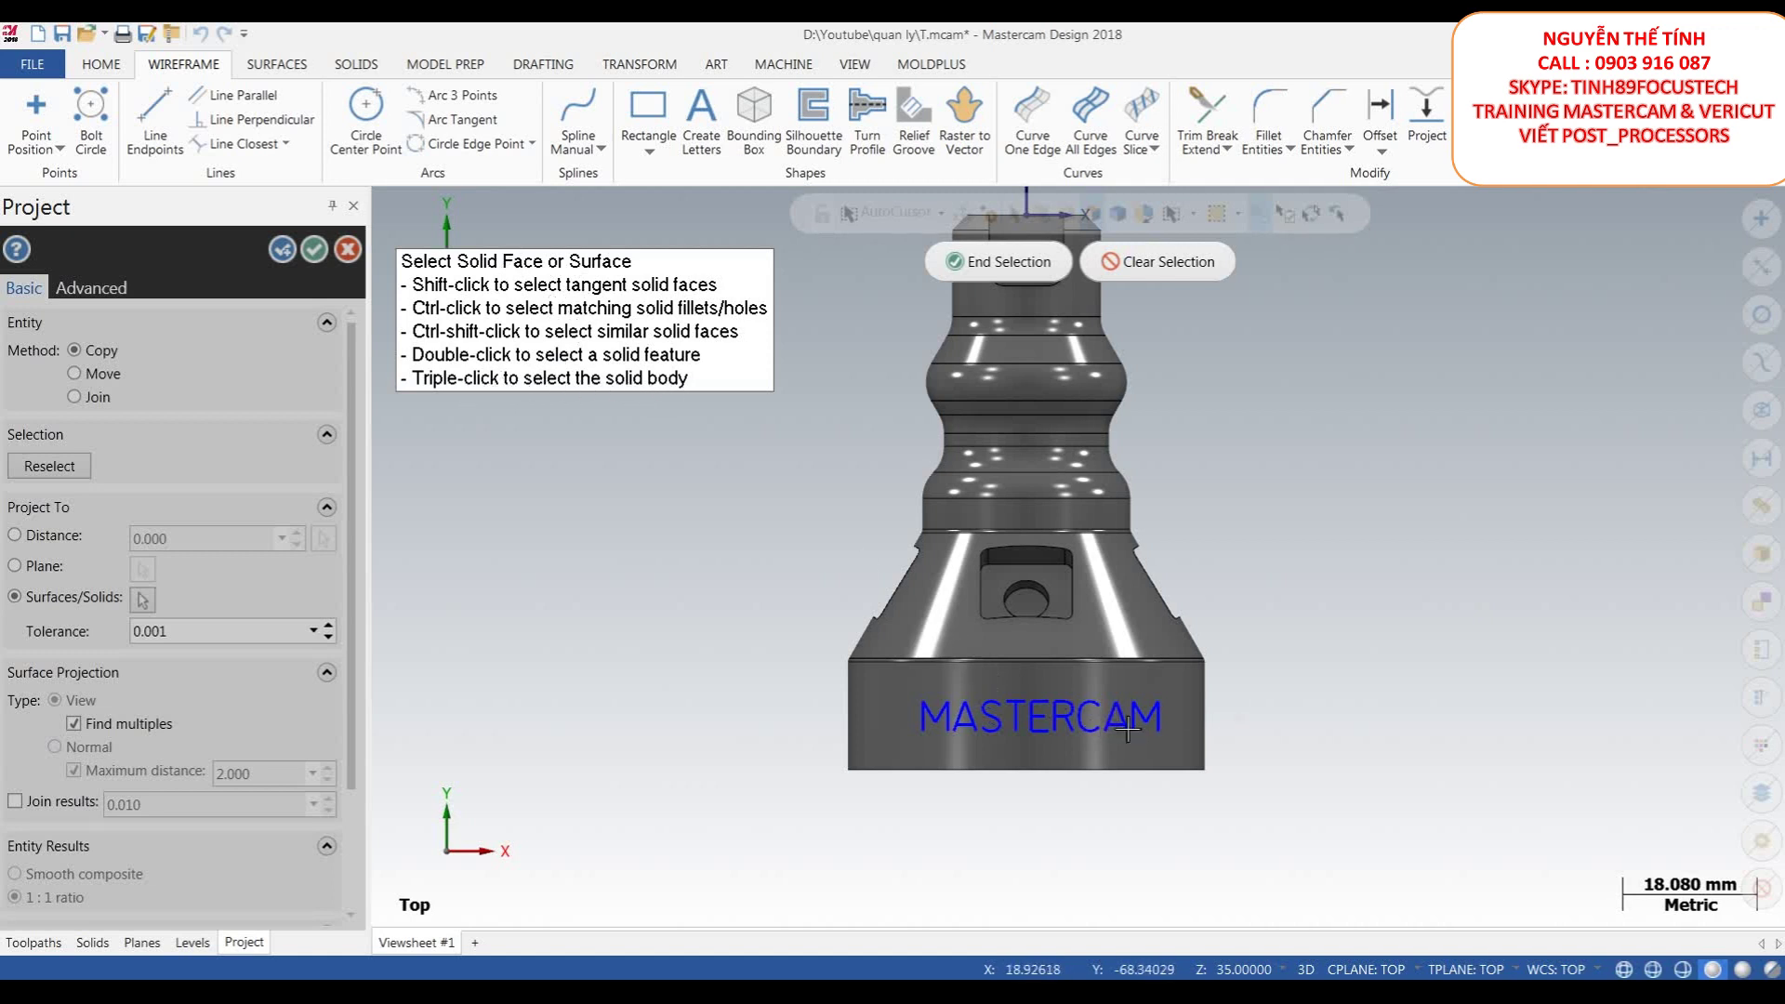
middle_drag(1073, 692, 1041, 512)
scroll(1039, 498, up, 1)
key(Escape)
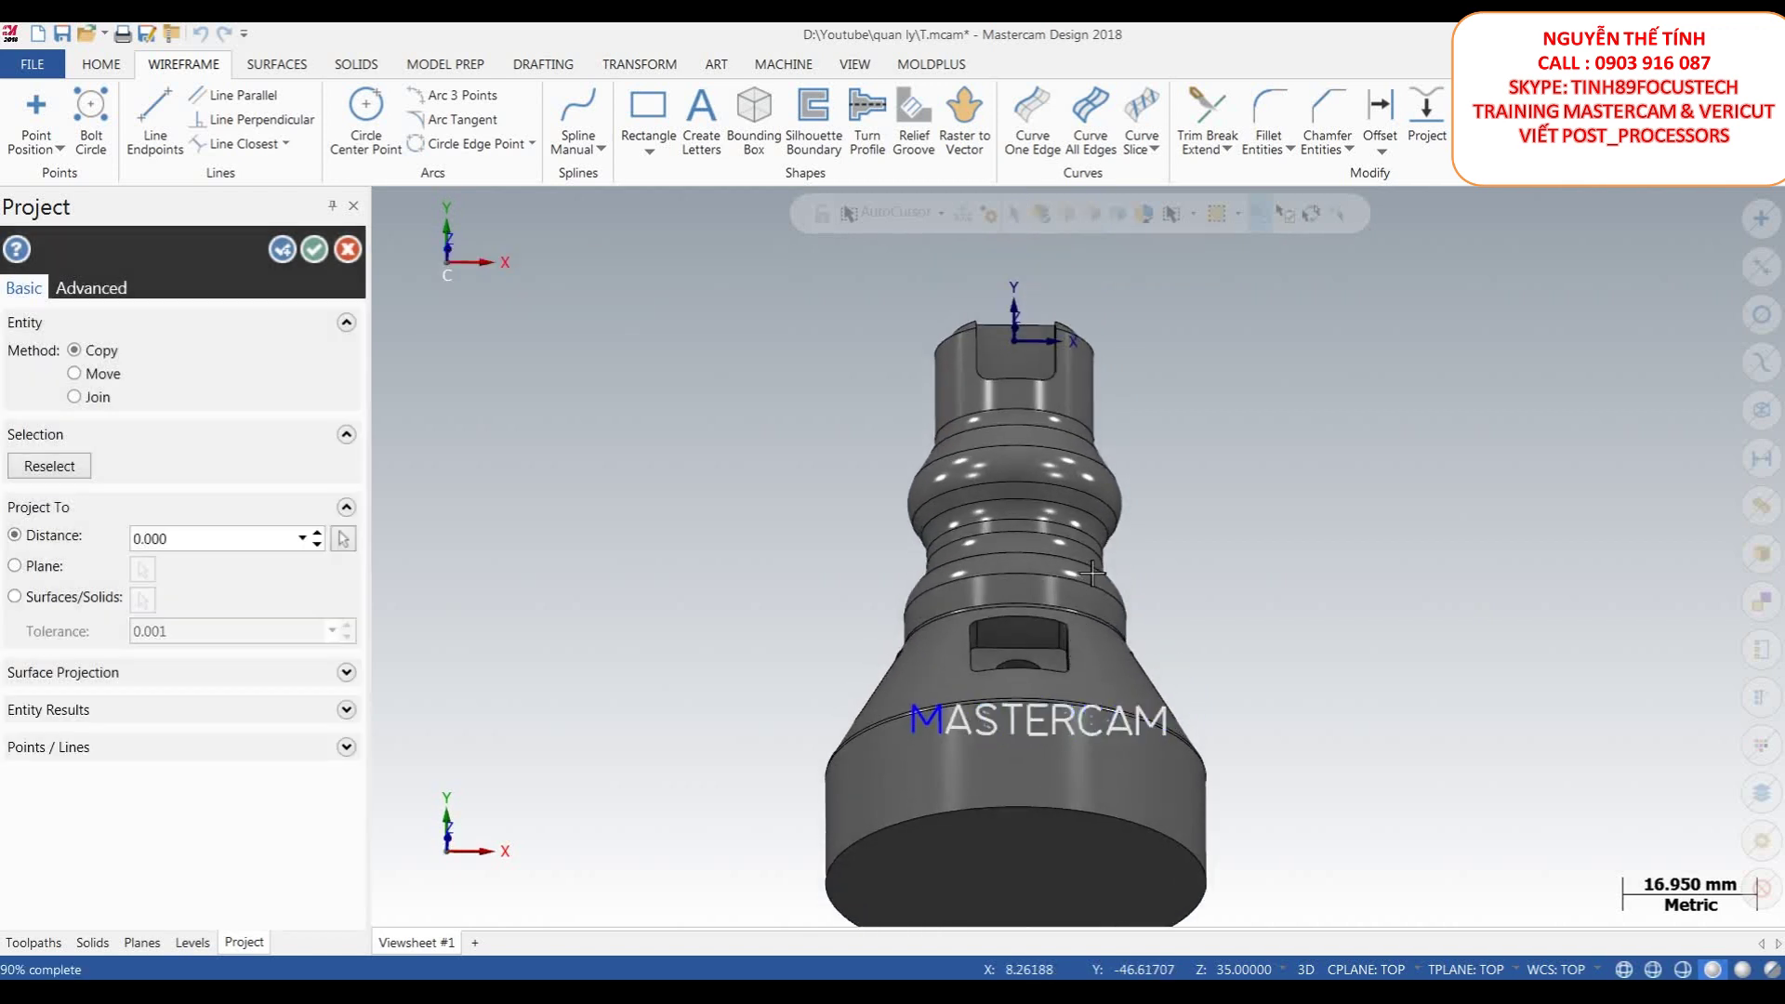
scroll(1038, 493, down, 3)
key(Return)
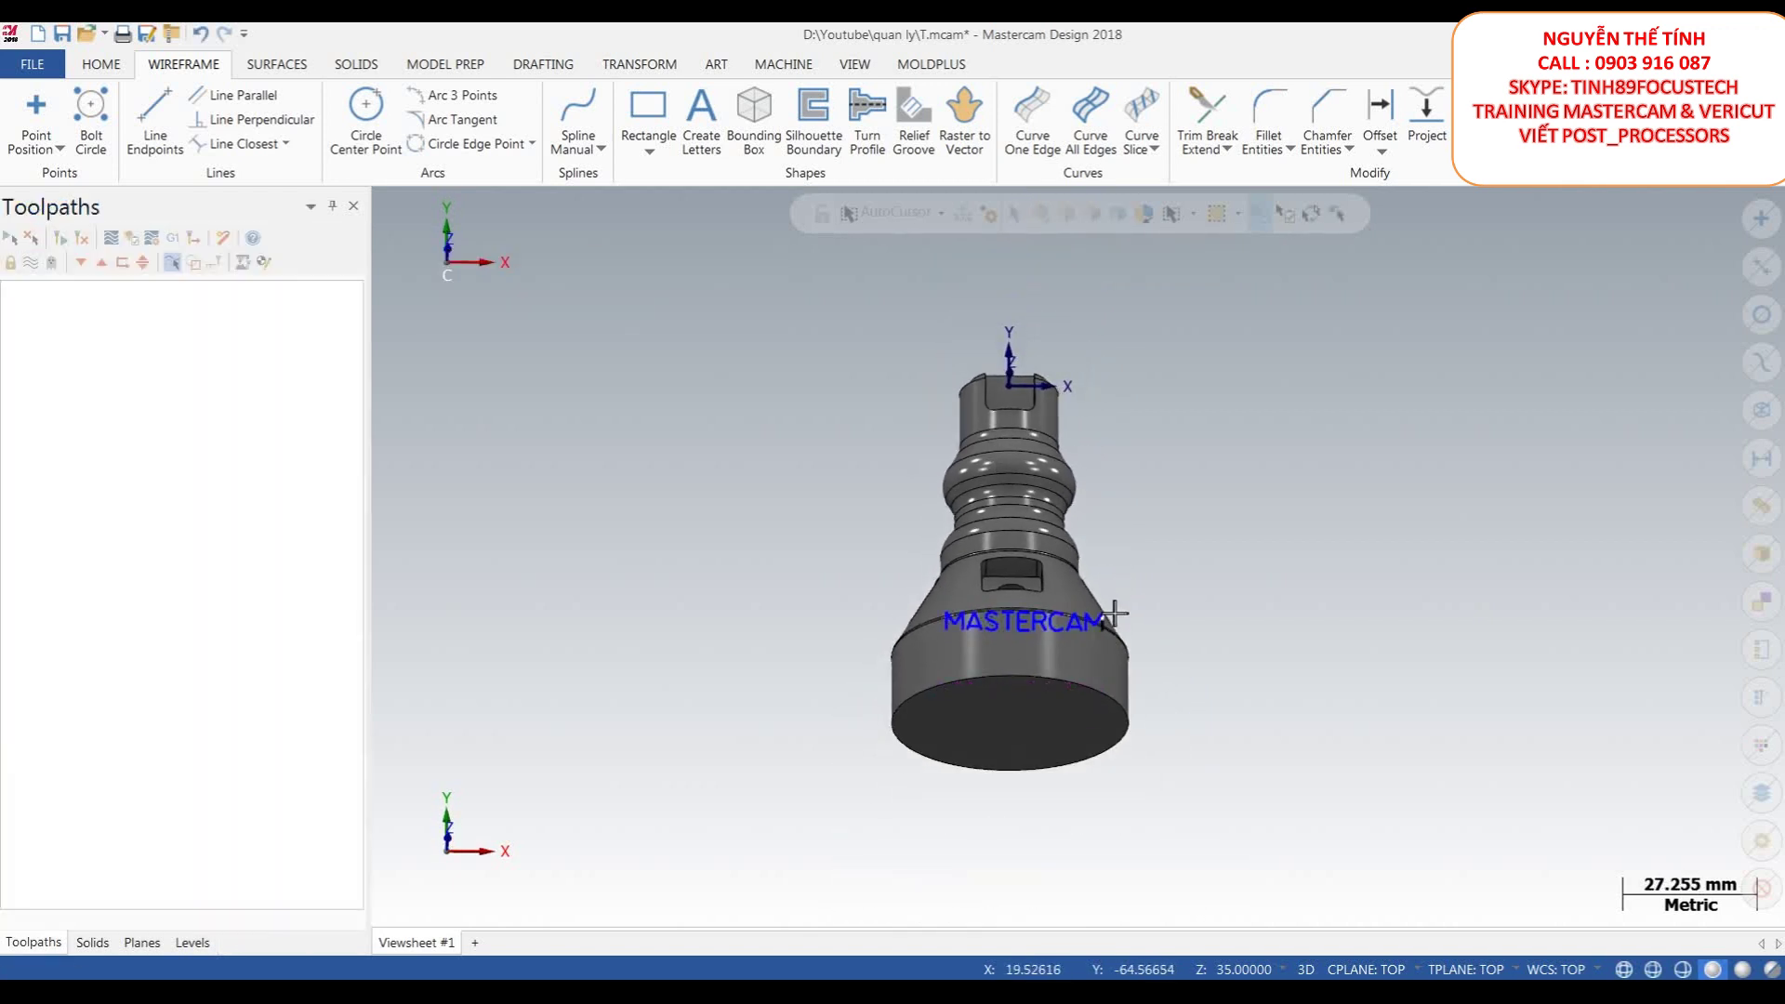
- Display the solid as translucent in the Top view and remove the MASTERCAM lettering
mouse_move(1127, 641)
middle_down()
mouse_move(1231, 725)
mouse_move(1205, 675)
mouse_move(1105, 700)
middle_up()
click(1771, 970)
right_click(1202, 533)
click(1283, 645)
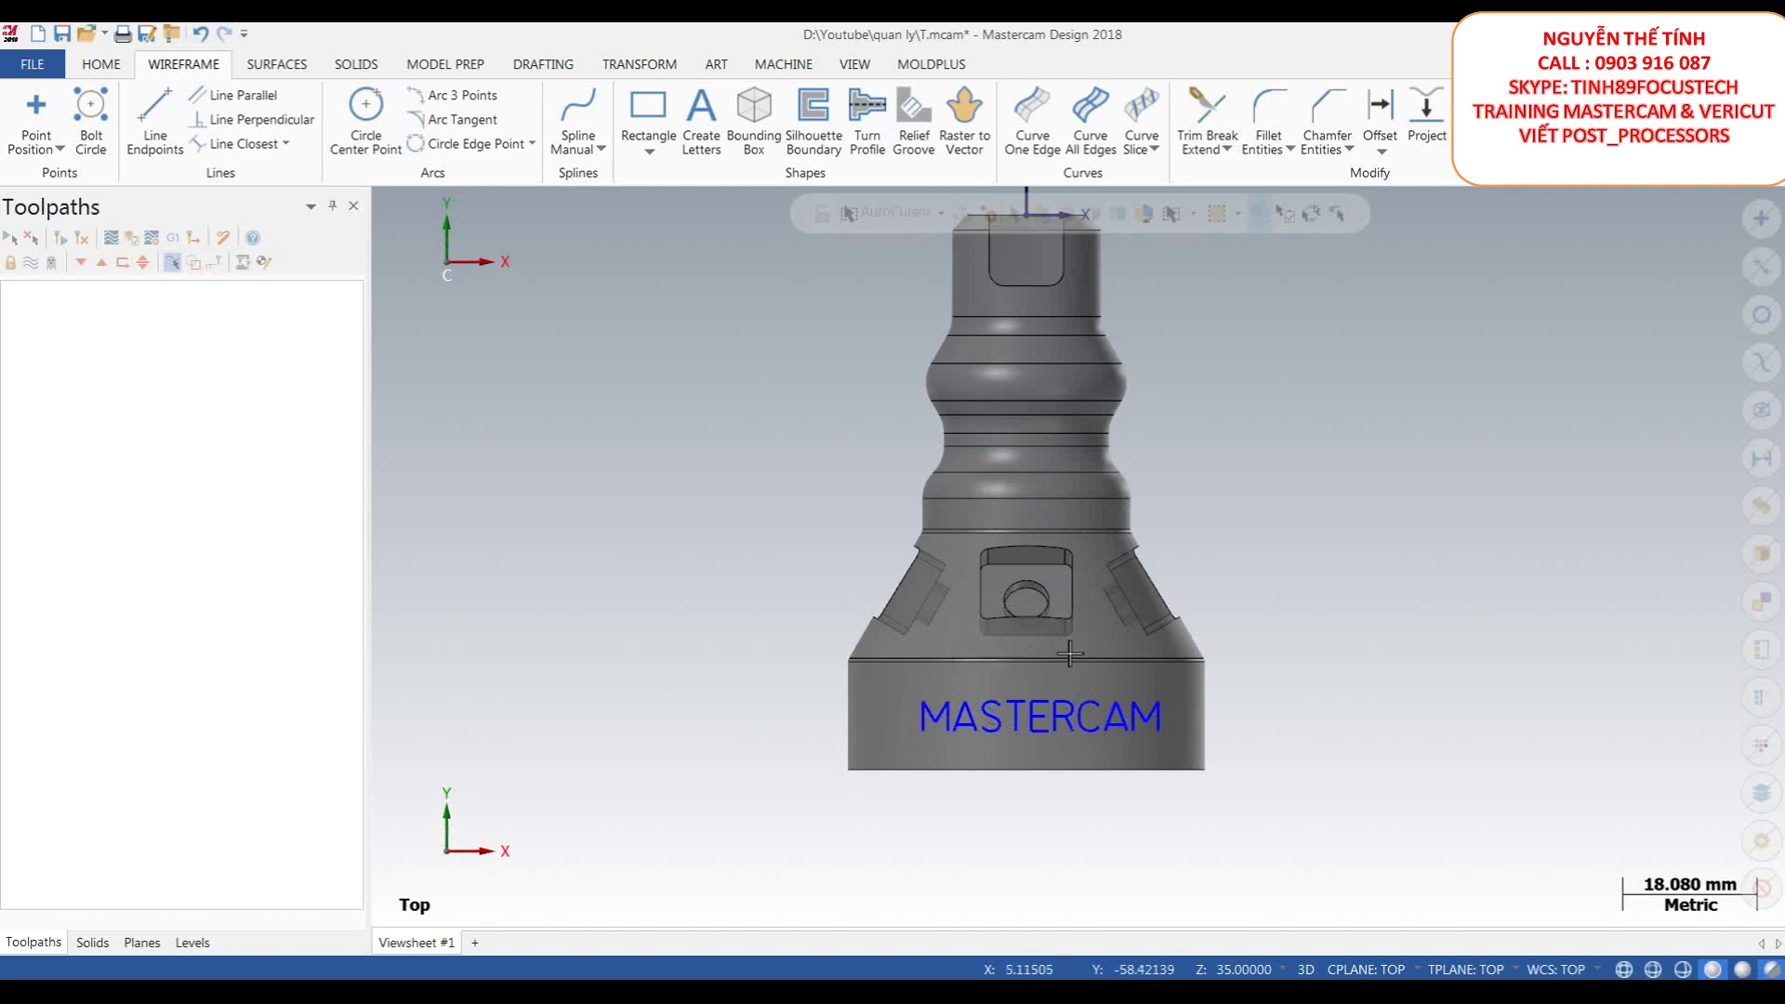
scroll(1186, 684, down, 4)
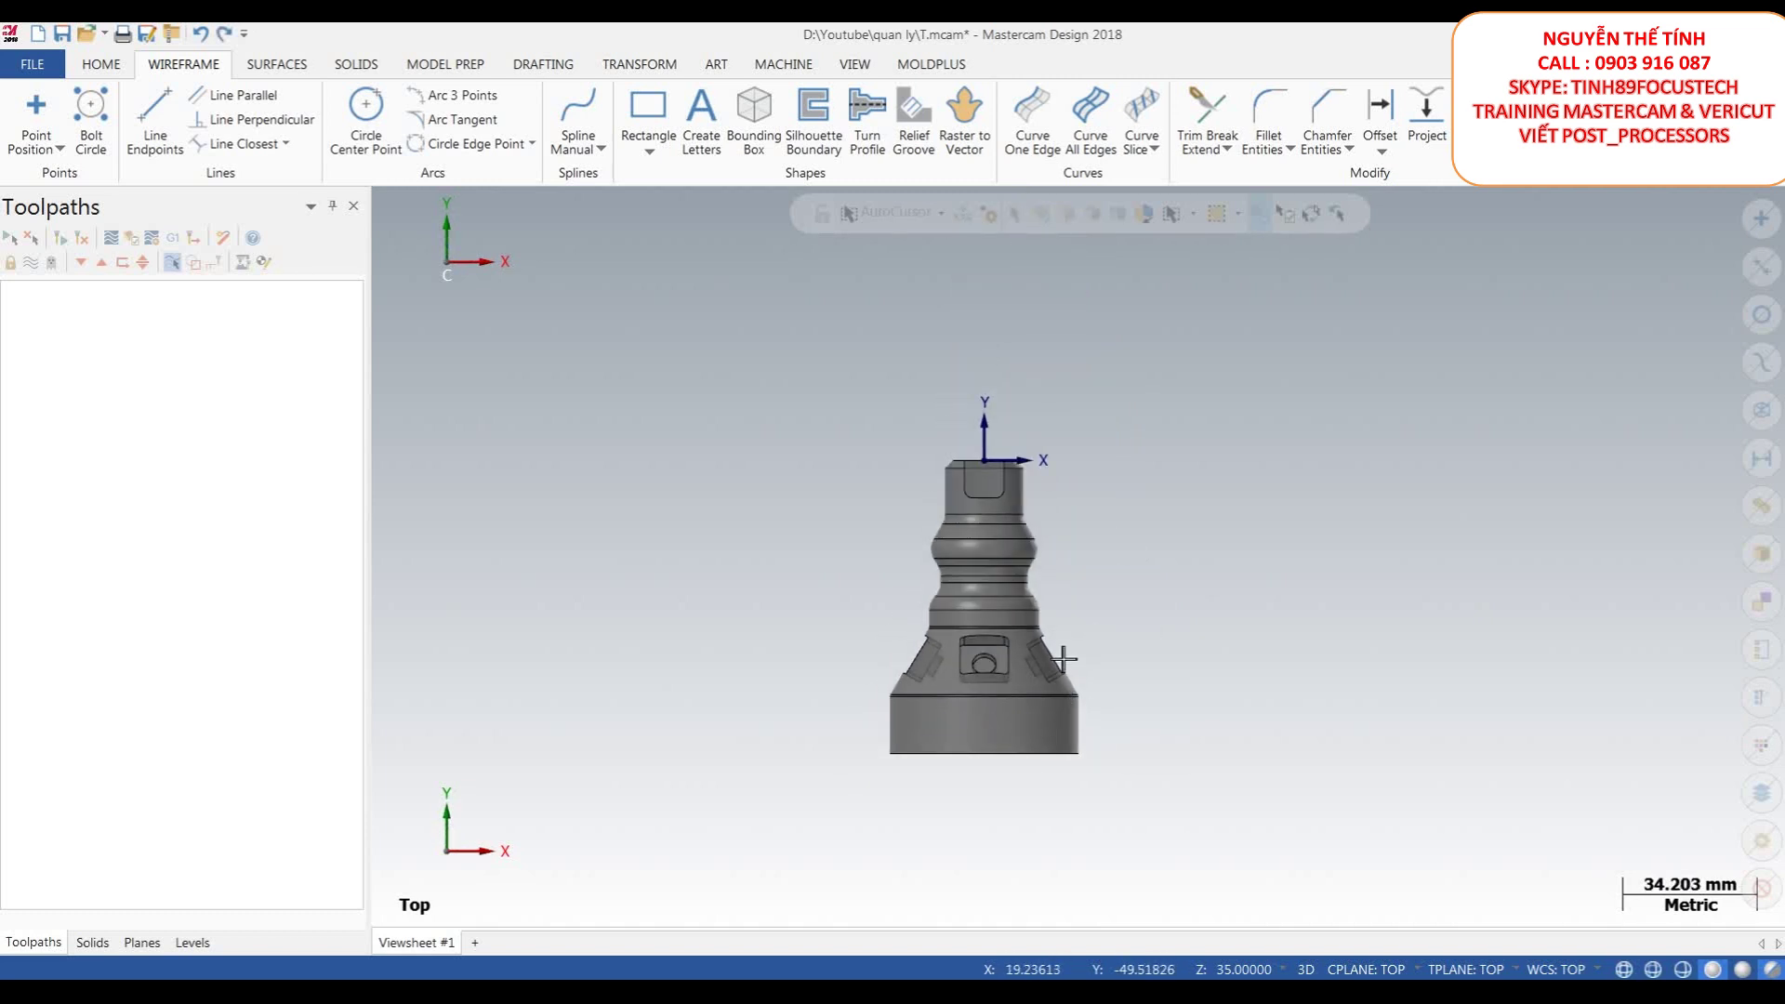
key(Delete)
- Undo the part's rotation so it lies along the X axis, and dismiss the solid processing errors
click(922, 567)
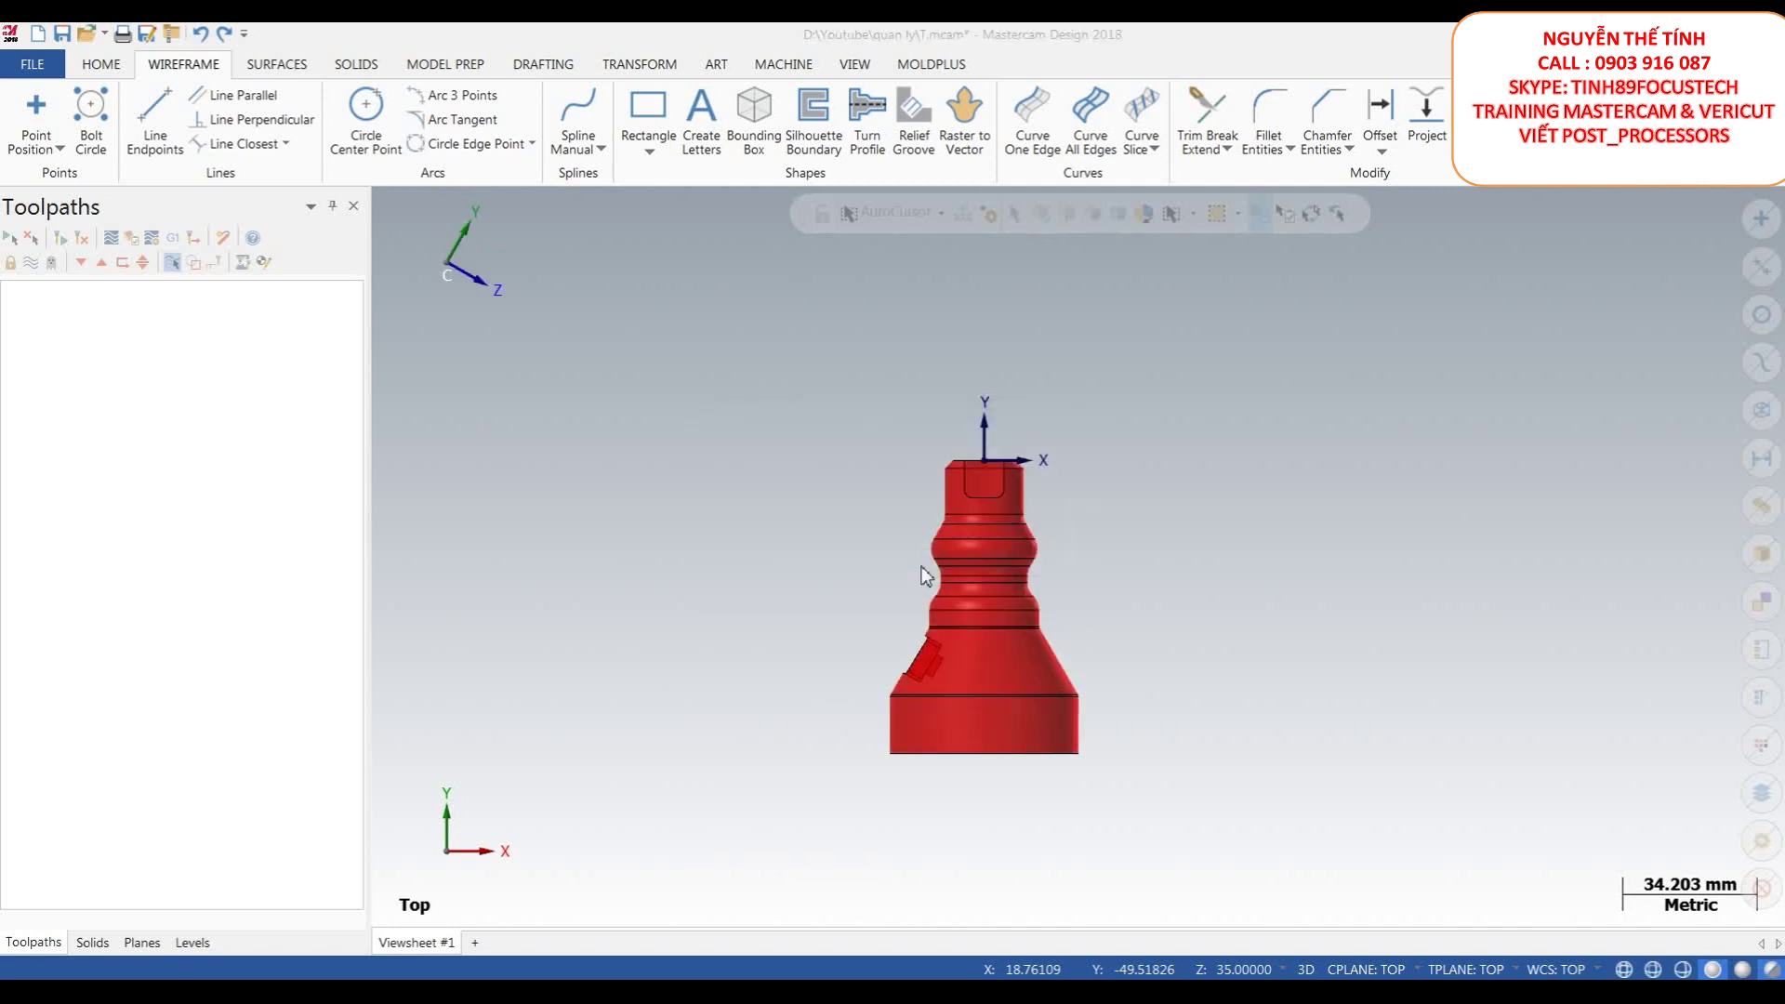
click(986, 562)
click(1016, 565)
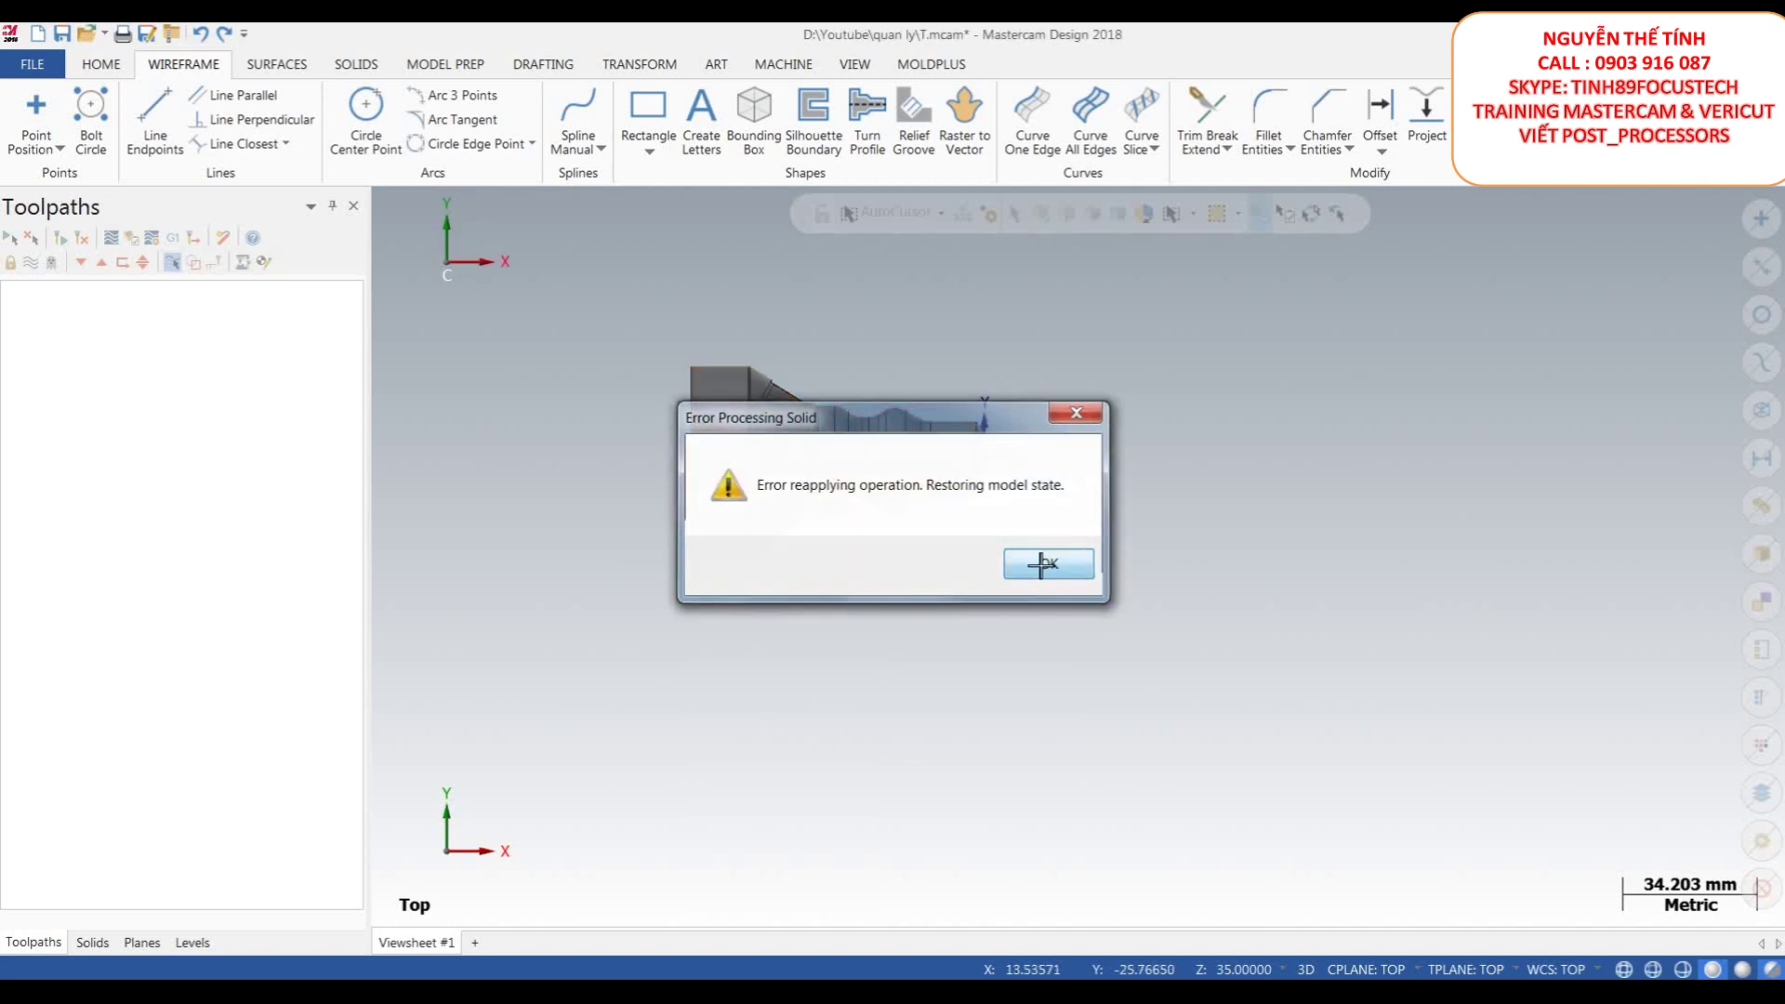
middle_drag(802, 522, 788, 429)
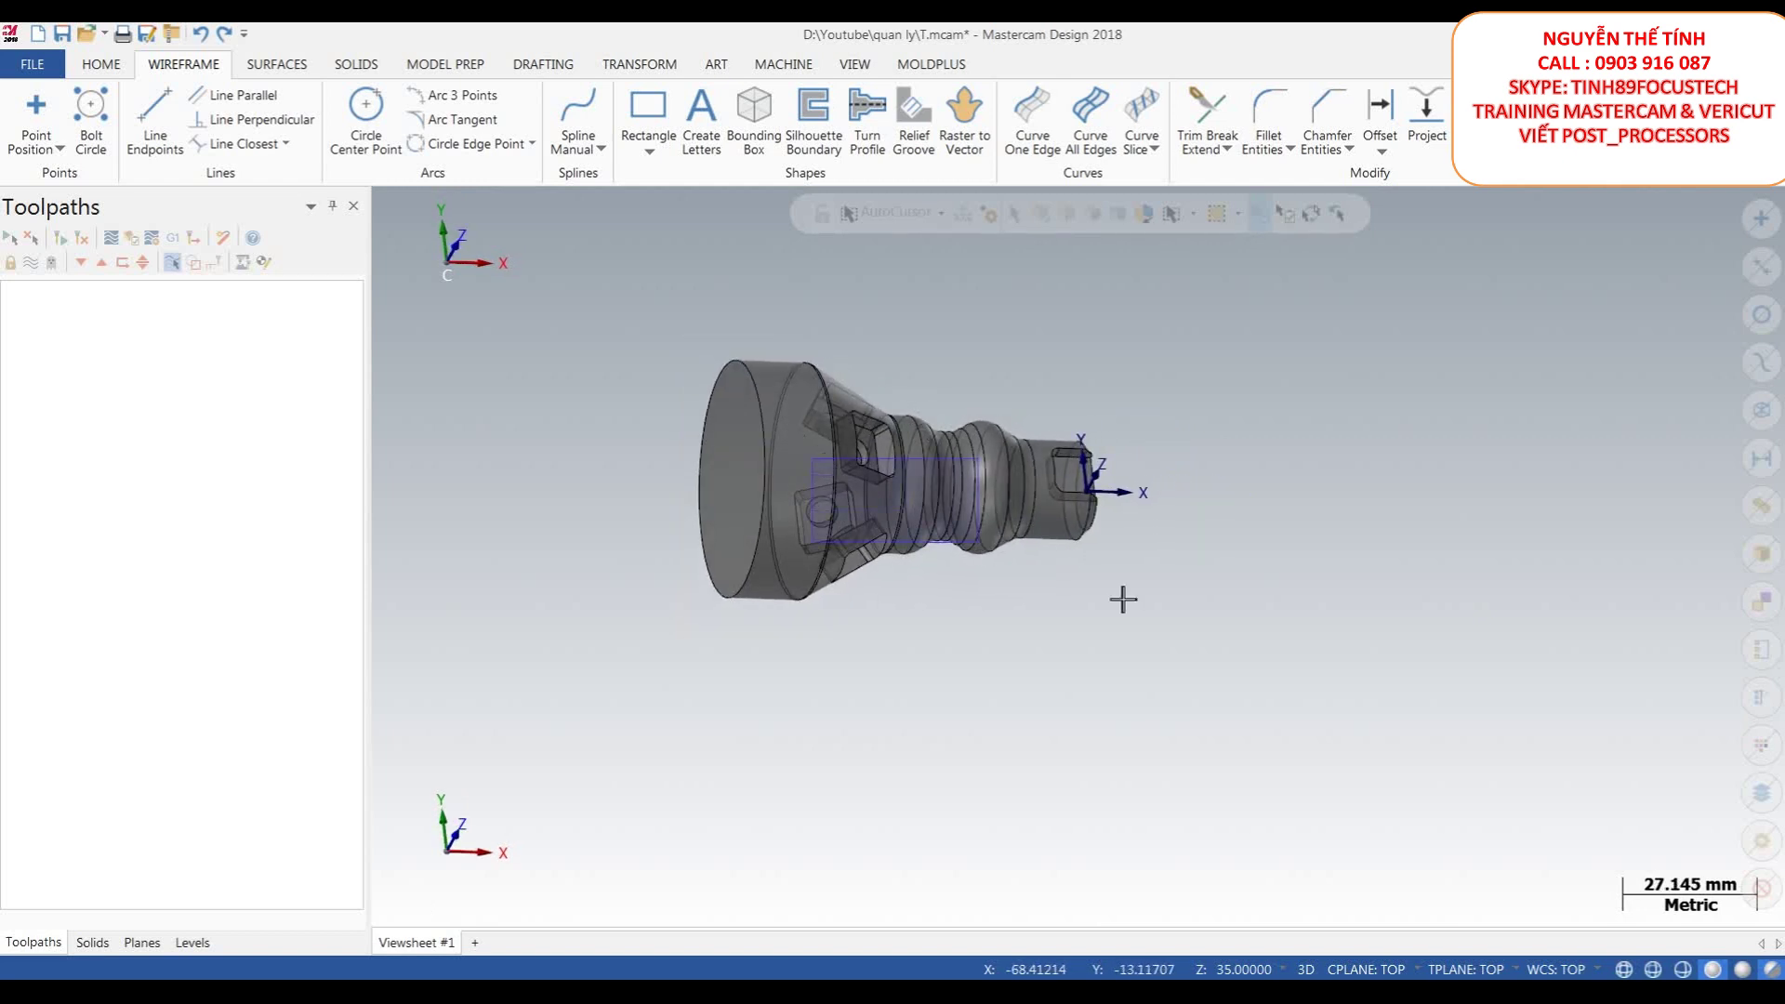
scroll(990, 551, down, 2)
middle_drag(993, 502, 198, 888)
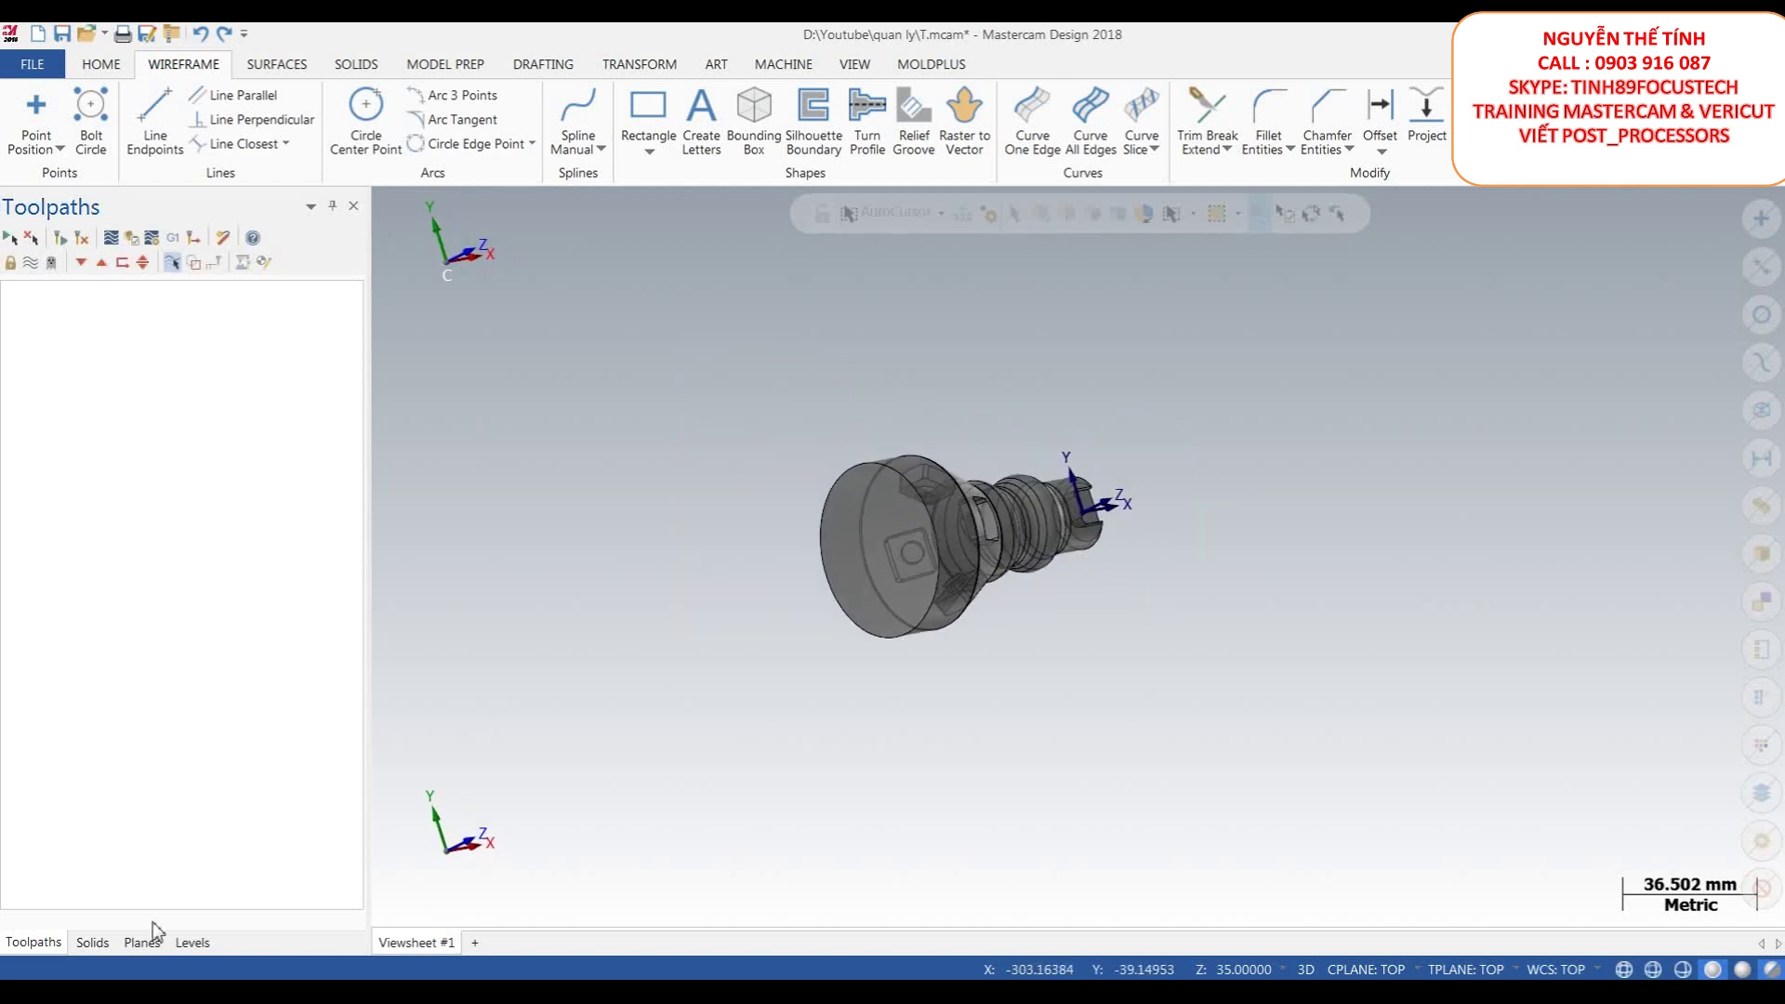
- Show level 2 to inspect its wireframe geometry around the part, and hide the level again
click(192, 941)
click(91, 307)
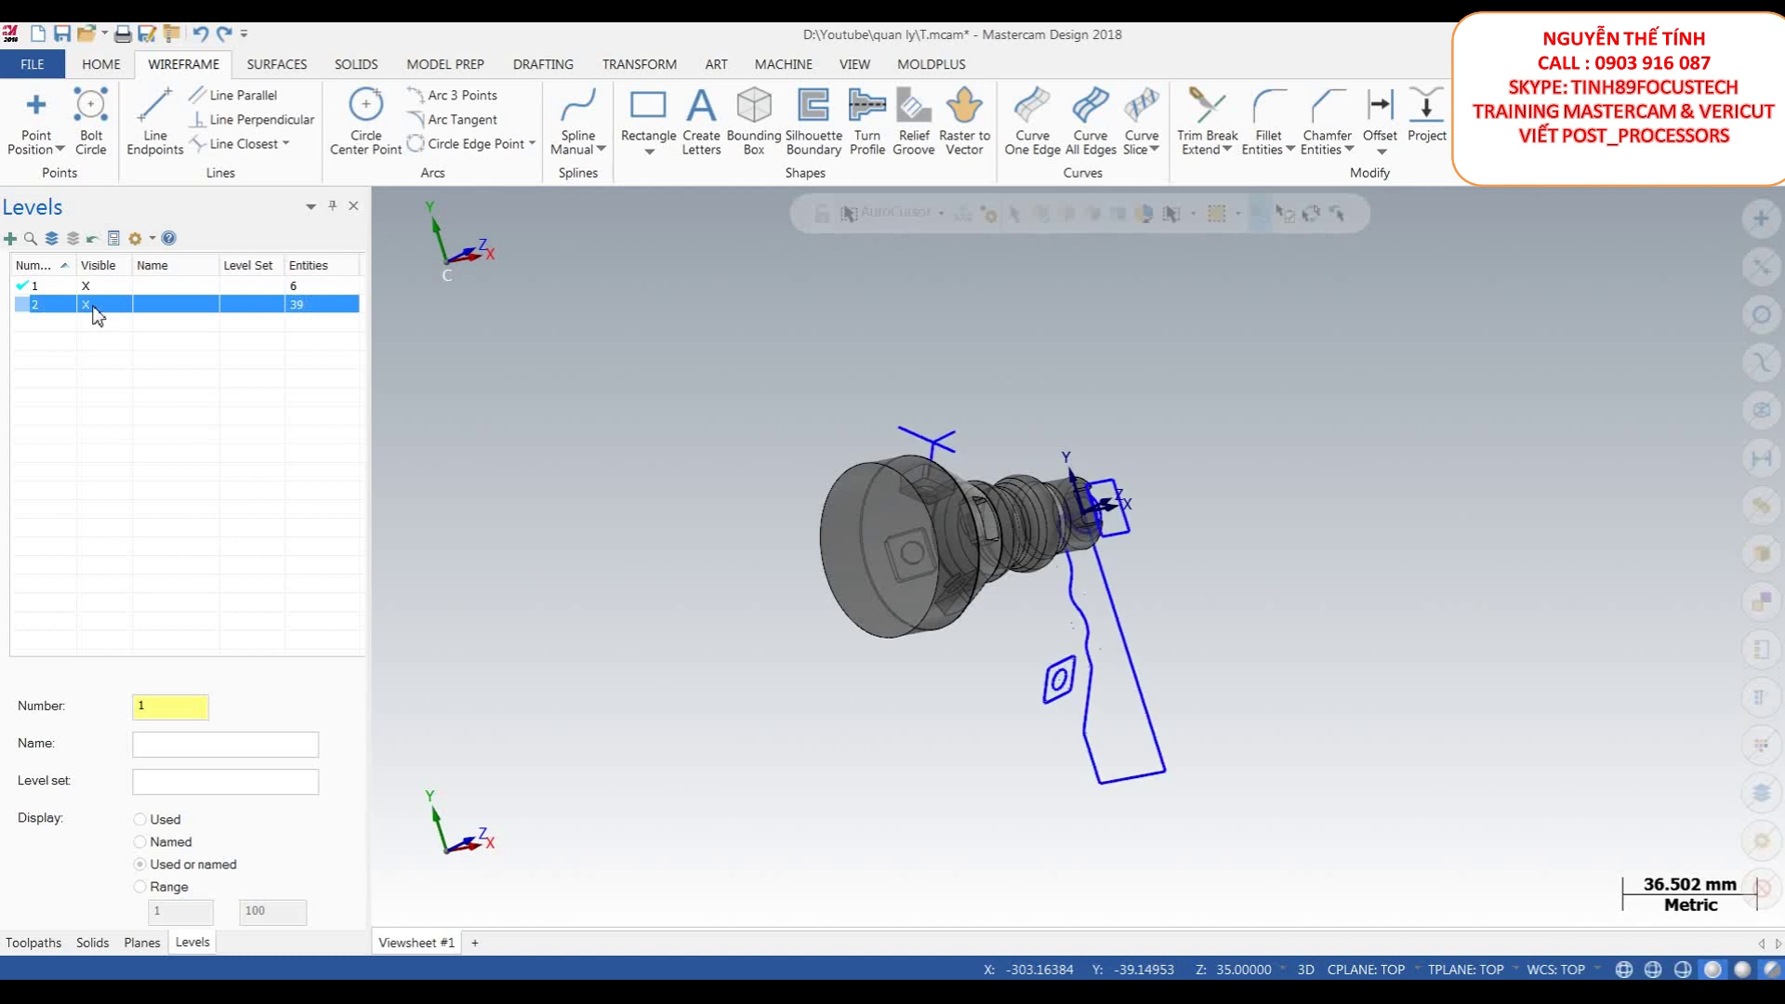
middle_drag(1081, 554, 1041, 539)
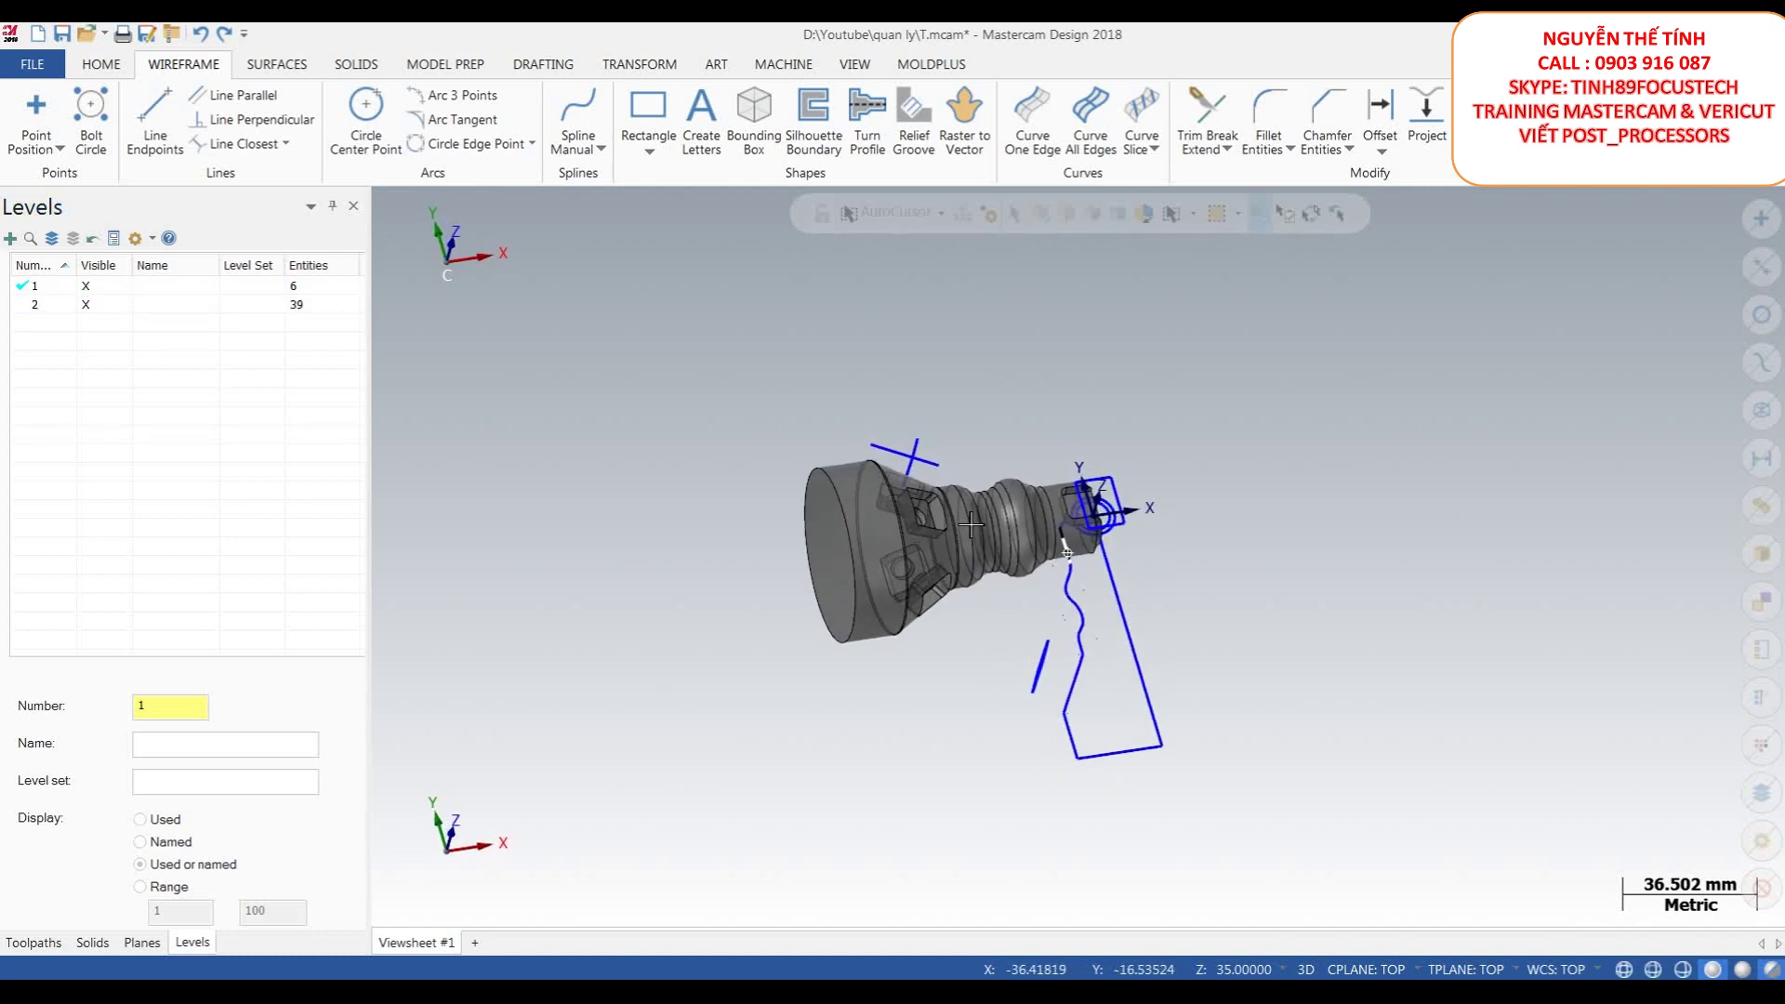
click(89, 307)
scroll(765, 510, down, 1)
scroll(1009, 582, up, 4)
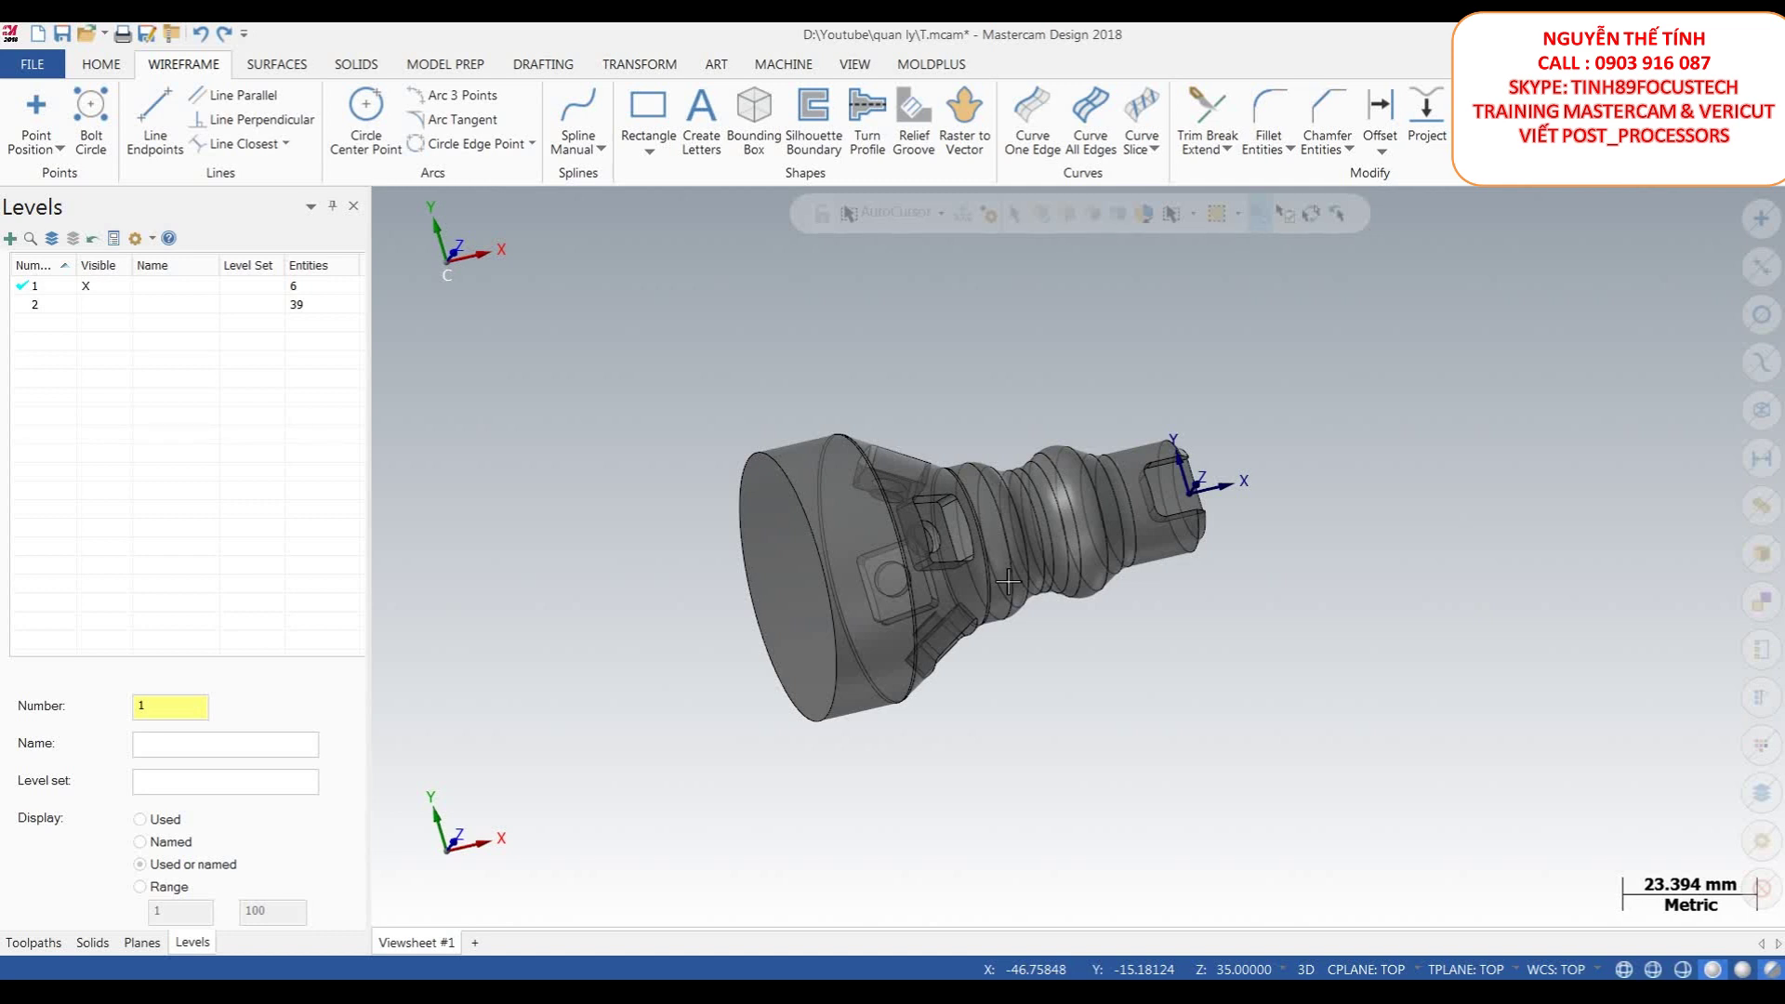
middle_drag(975, 773, 283, 896)
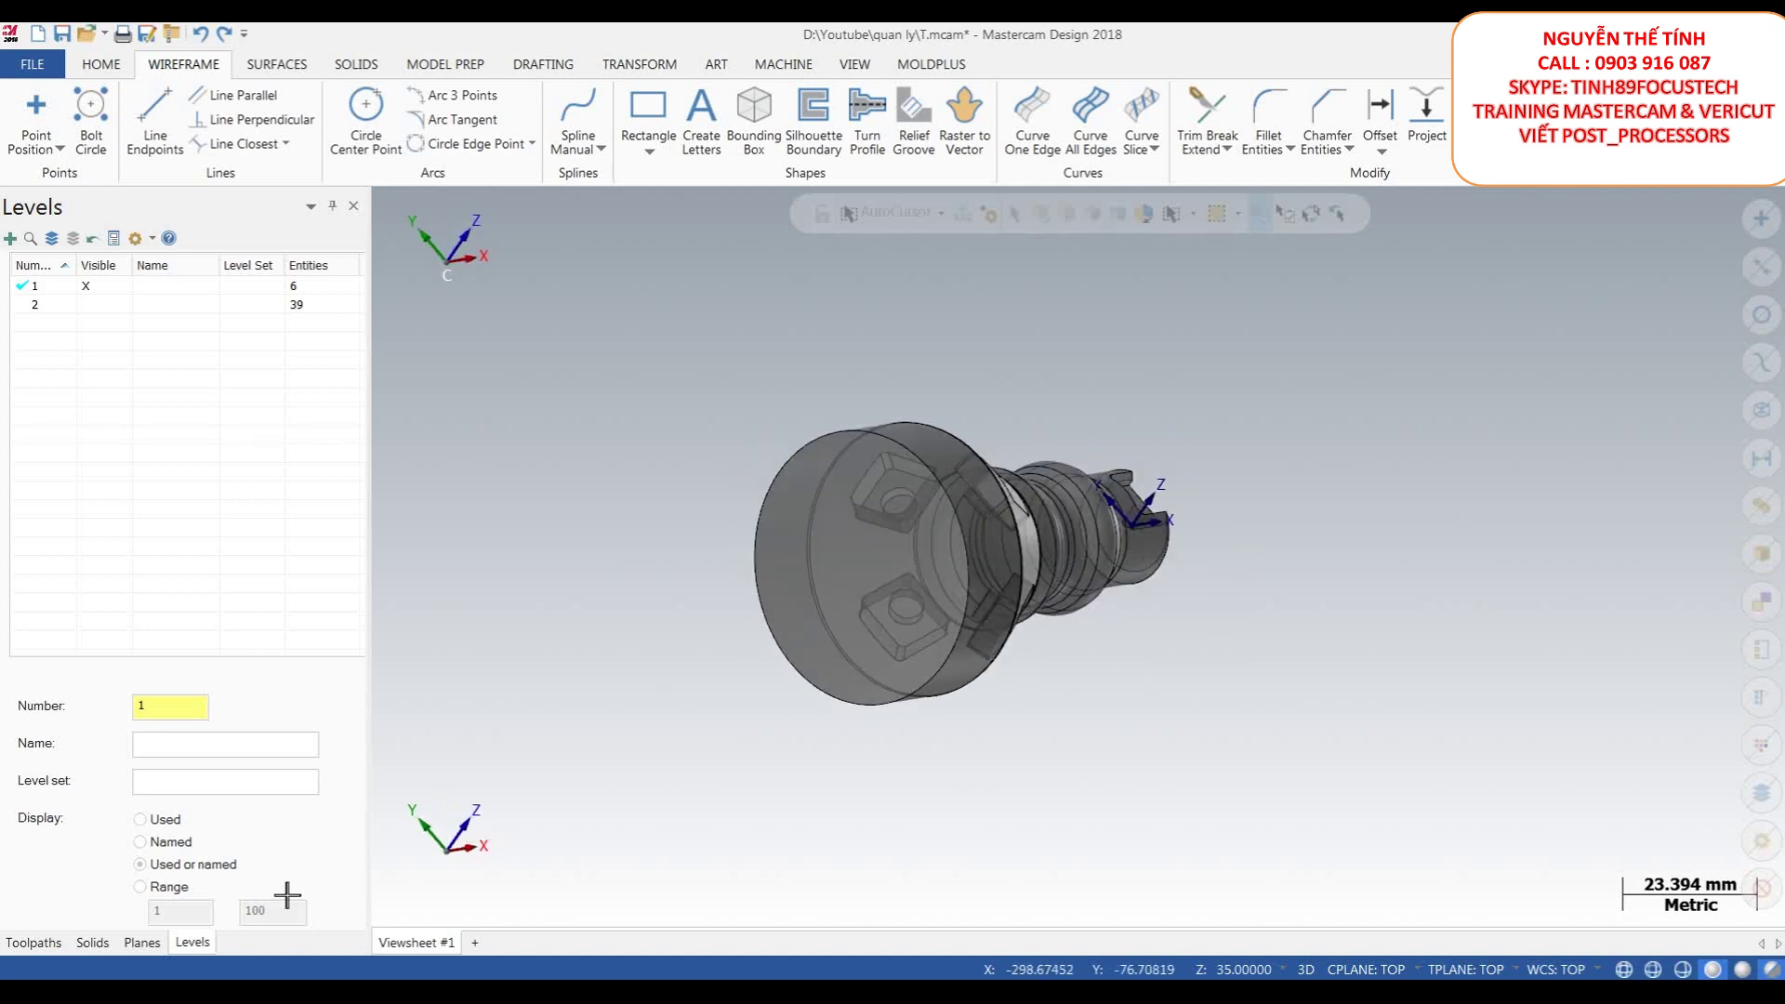
- Try to regenerate all operations of the solid, dismissing the error dialogs
click(92, 942)
click(44, 255)
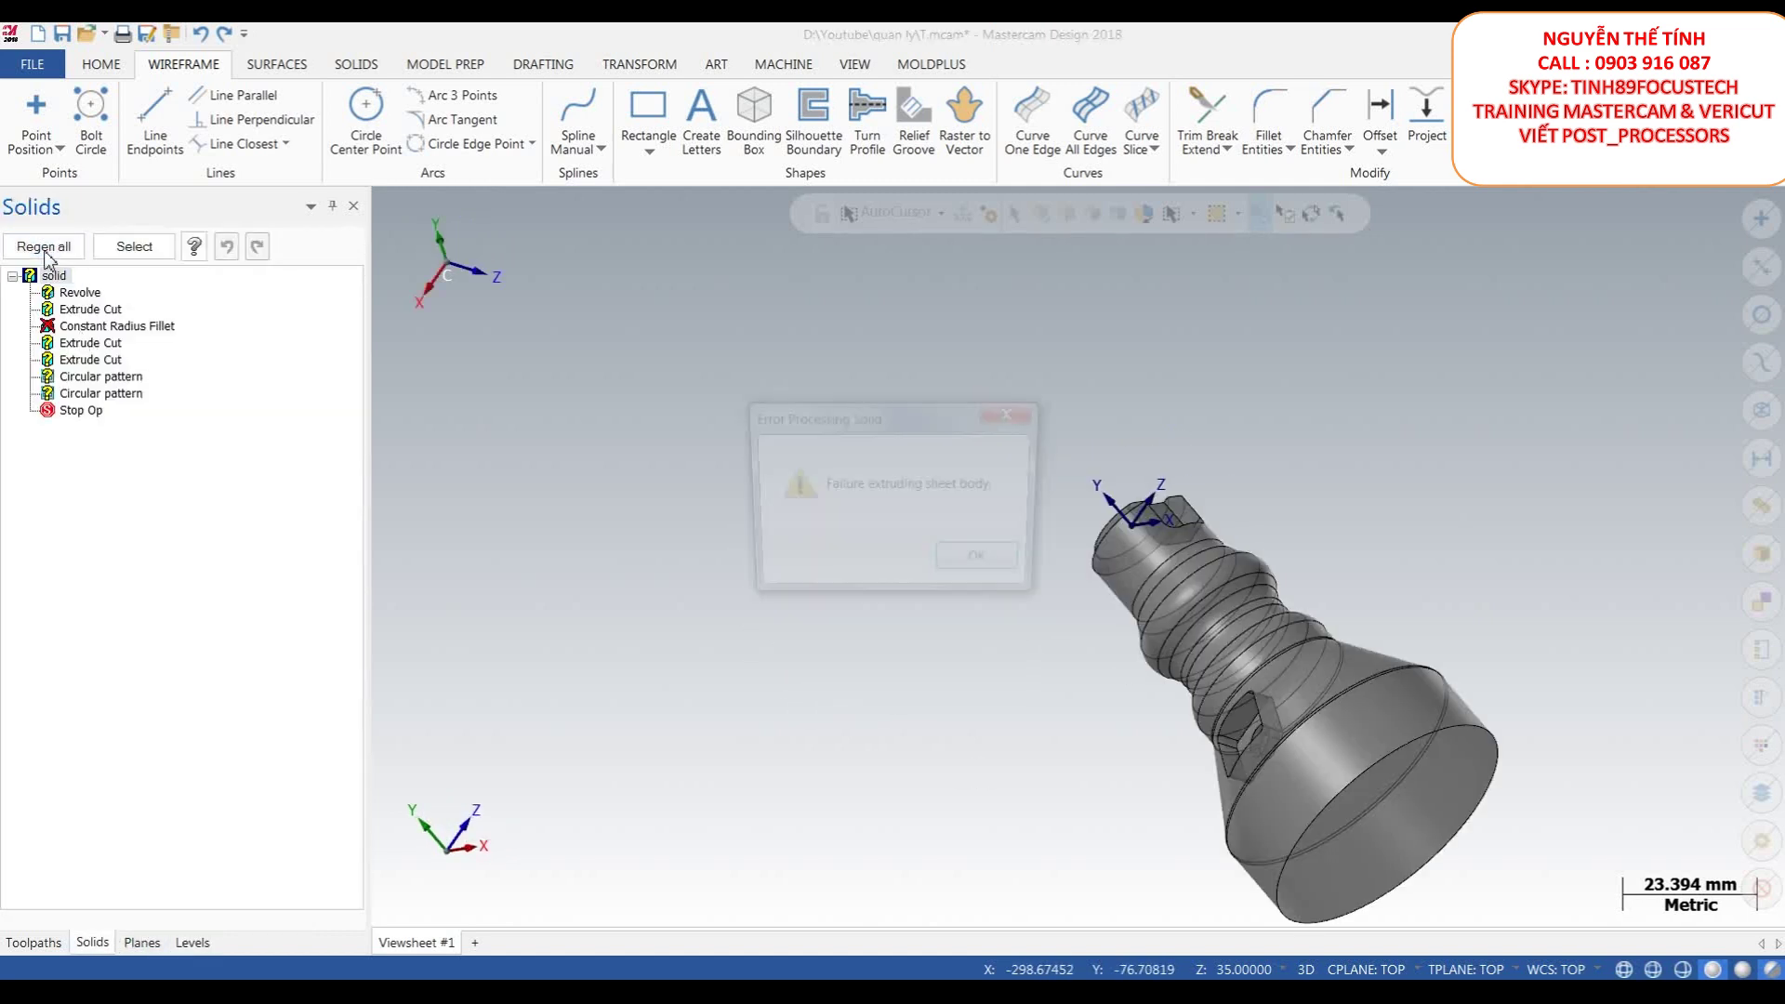
click(998, 581)
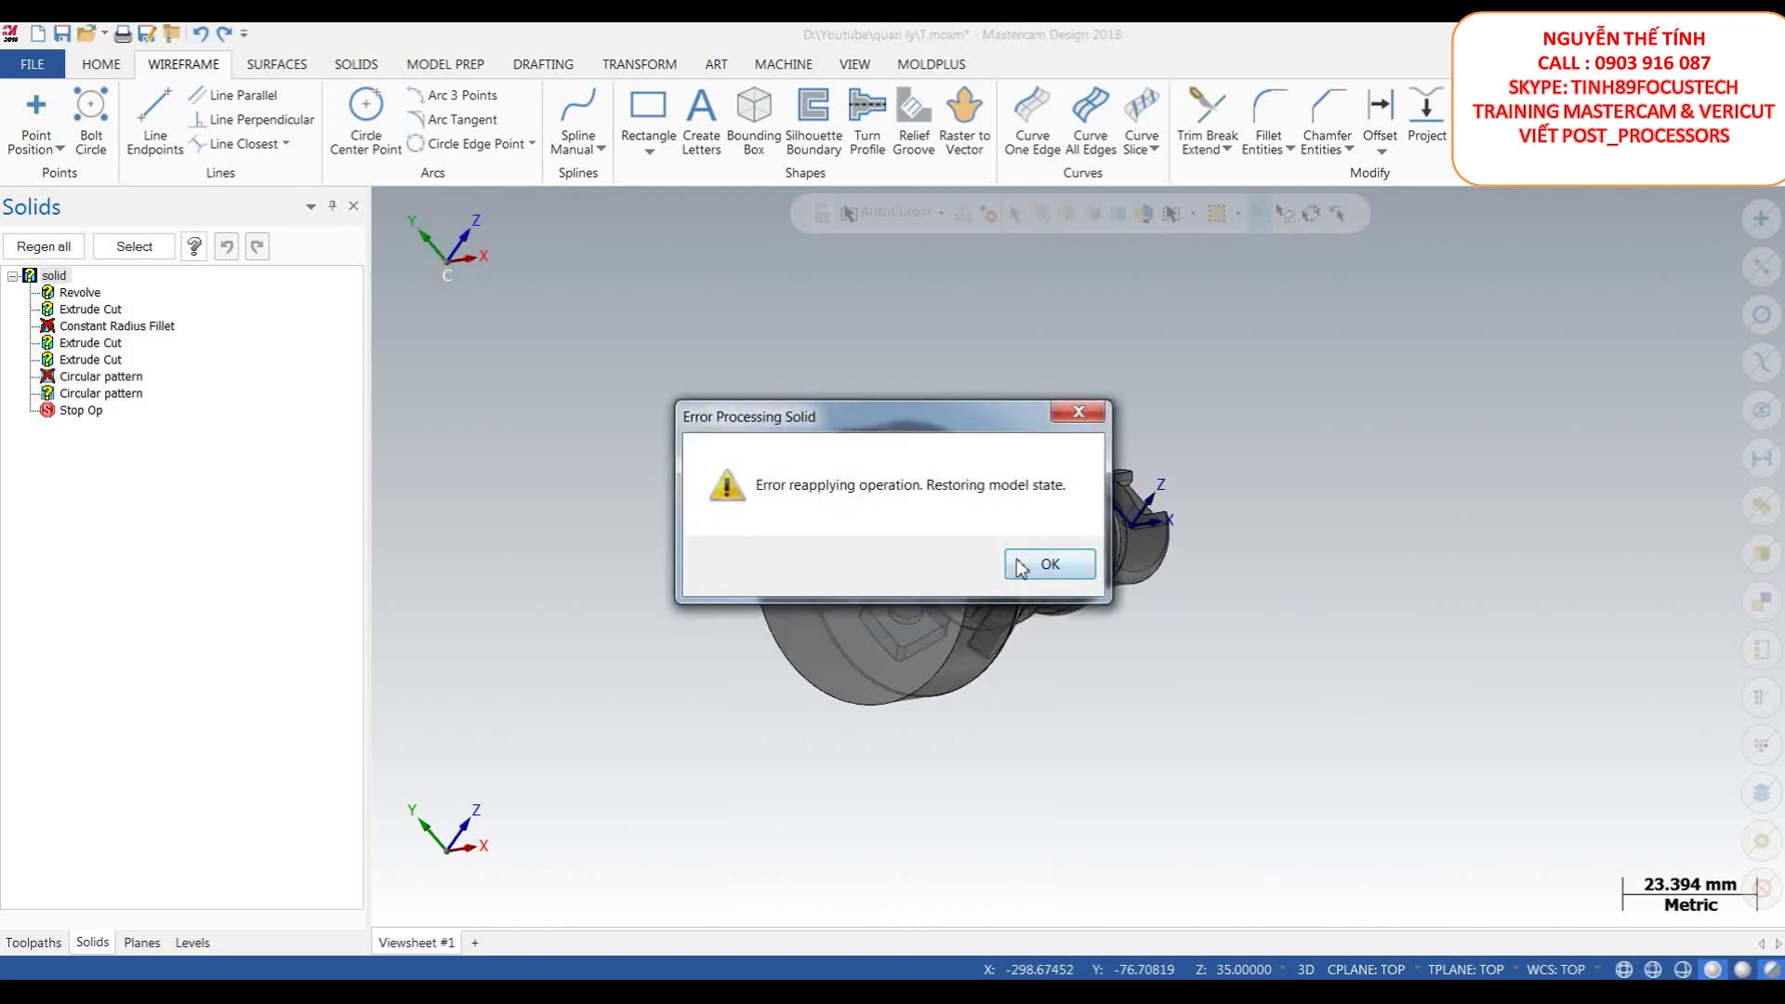
click(1020, 564)
middle_drag(866, 521, 1115, 437)
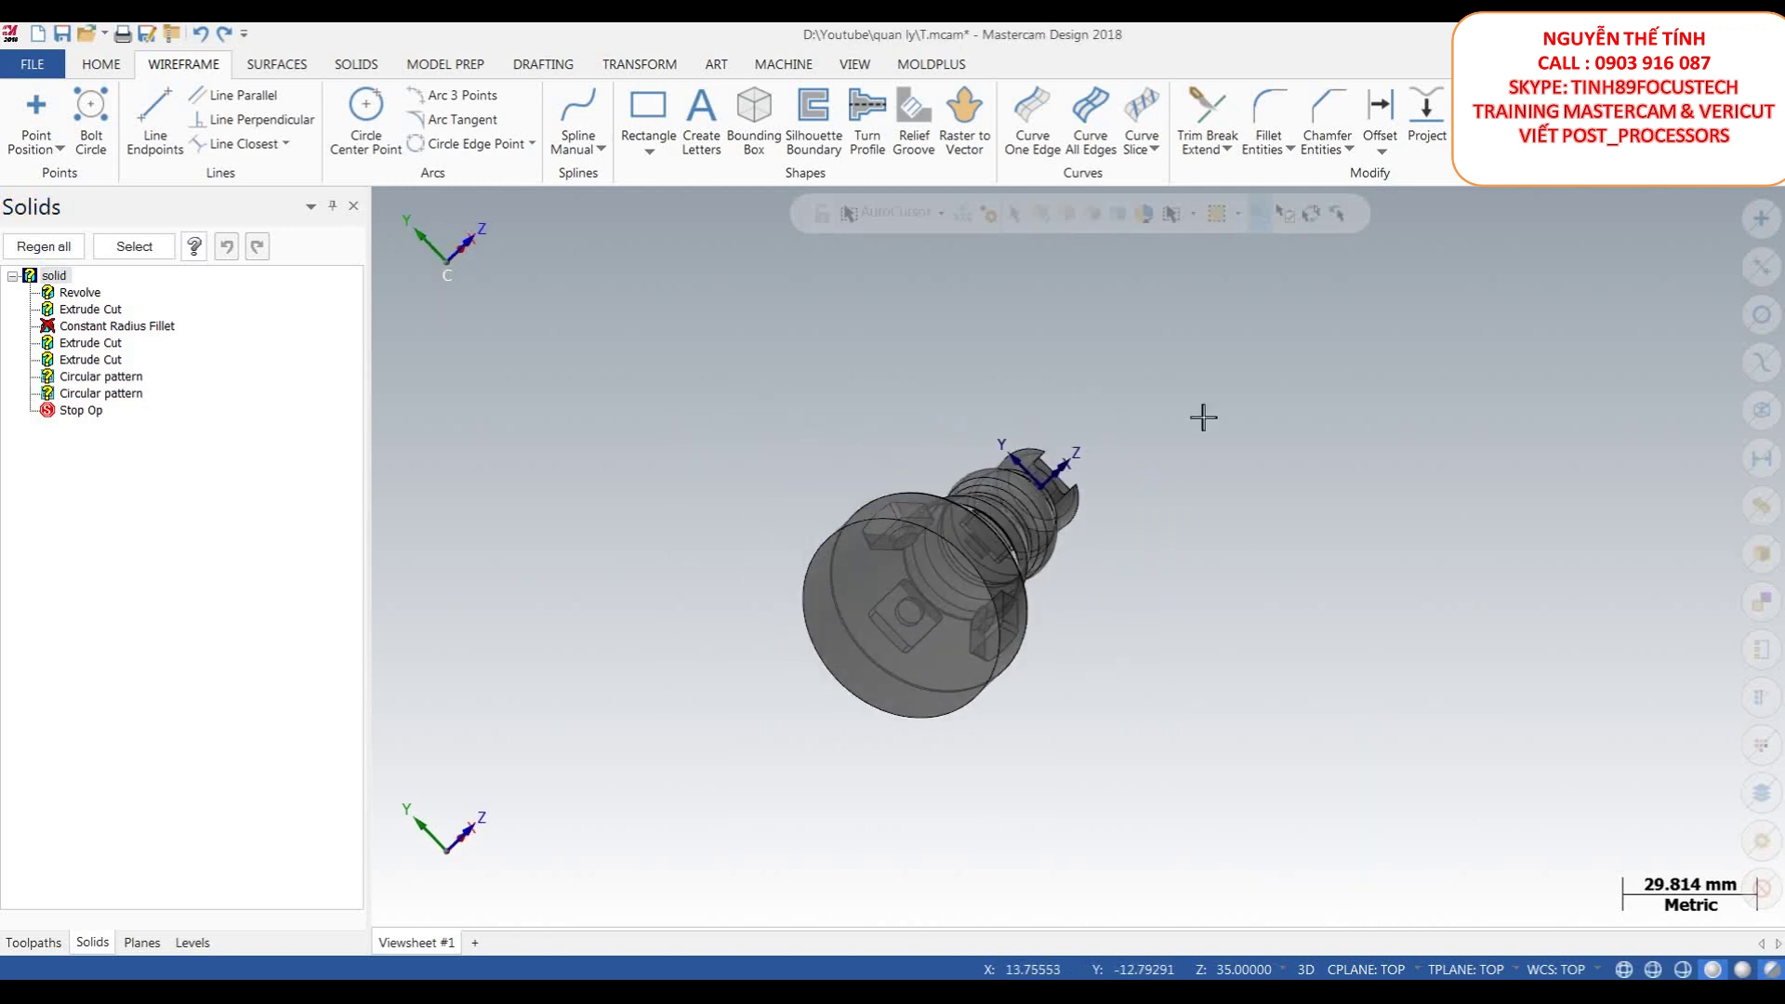
- Turn off the part's translucency and give it the Metallic appearance
right_click(1208, 409)
click(1273, 523)
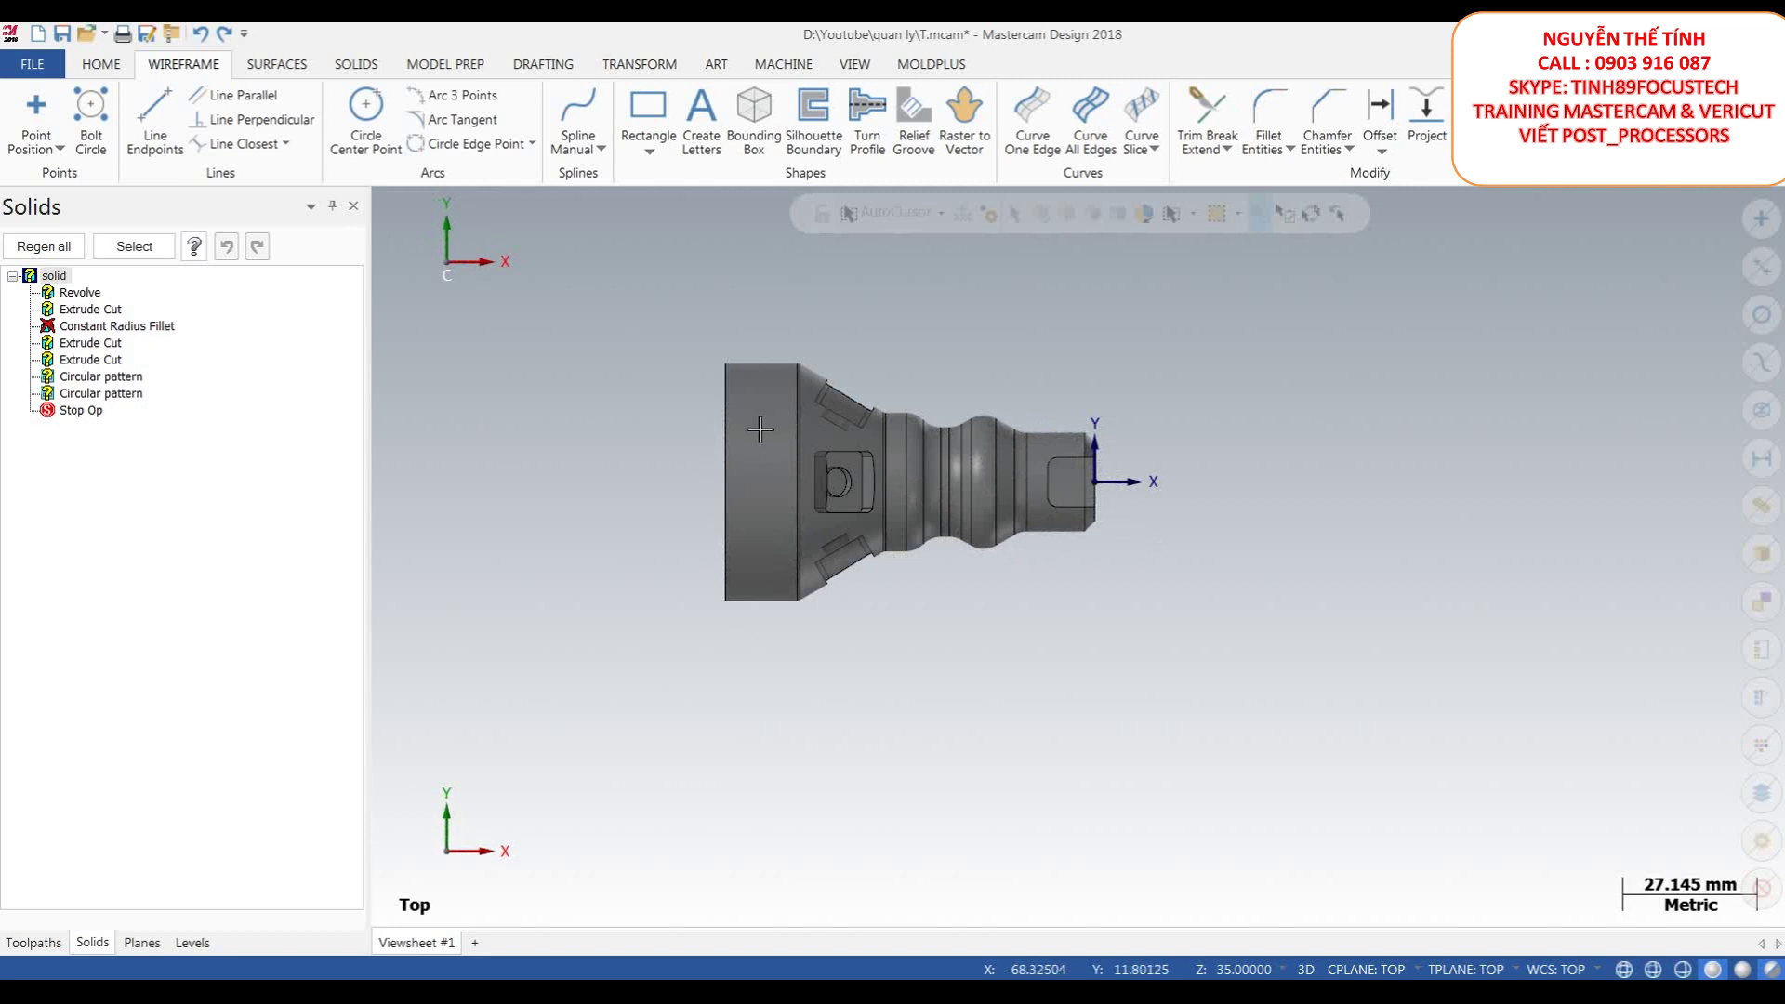
middle_drag(1184, 540, 1138, 387)
click(1771, 967)
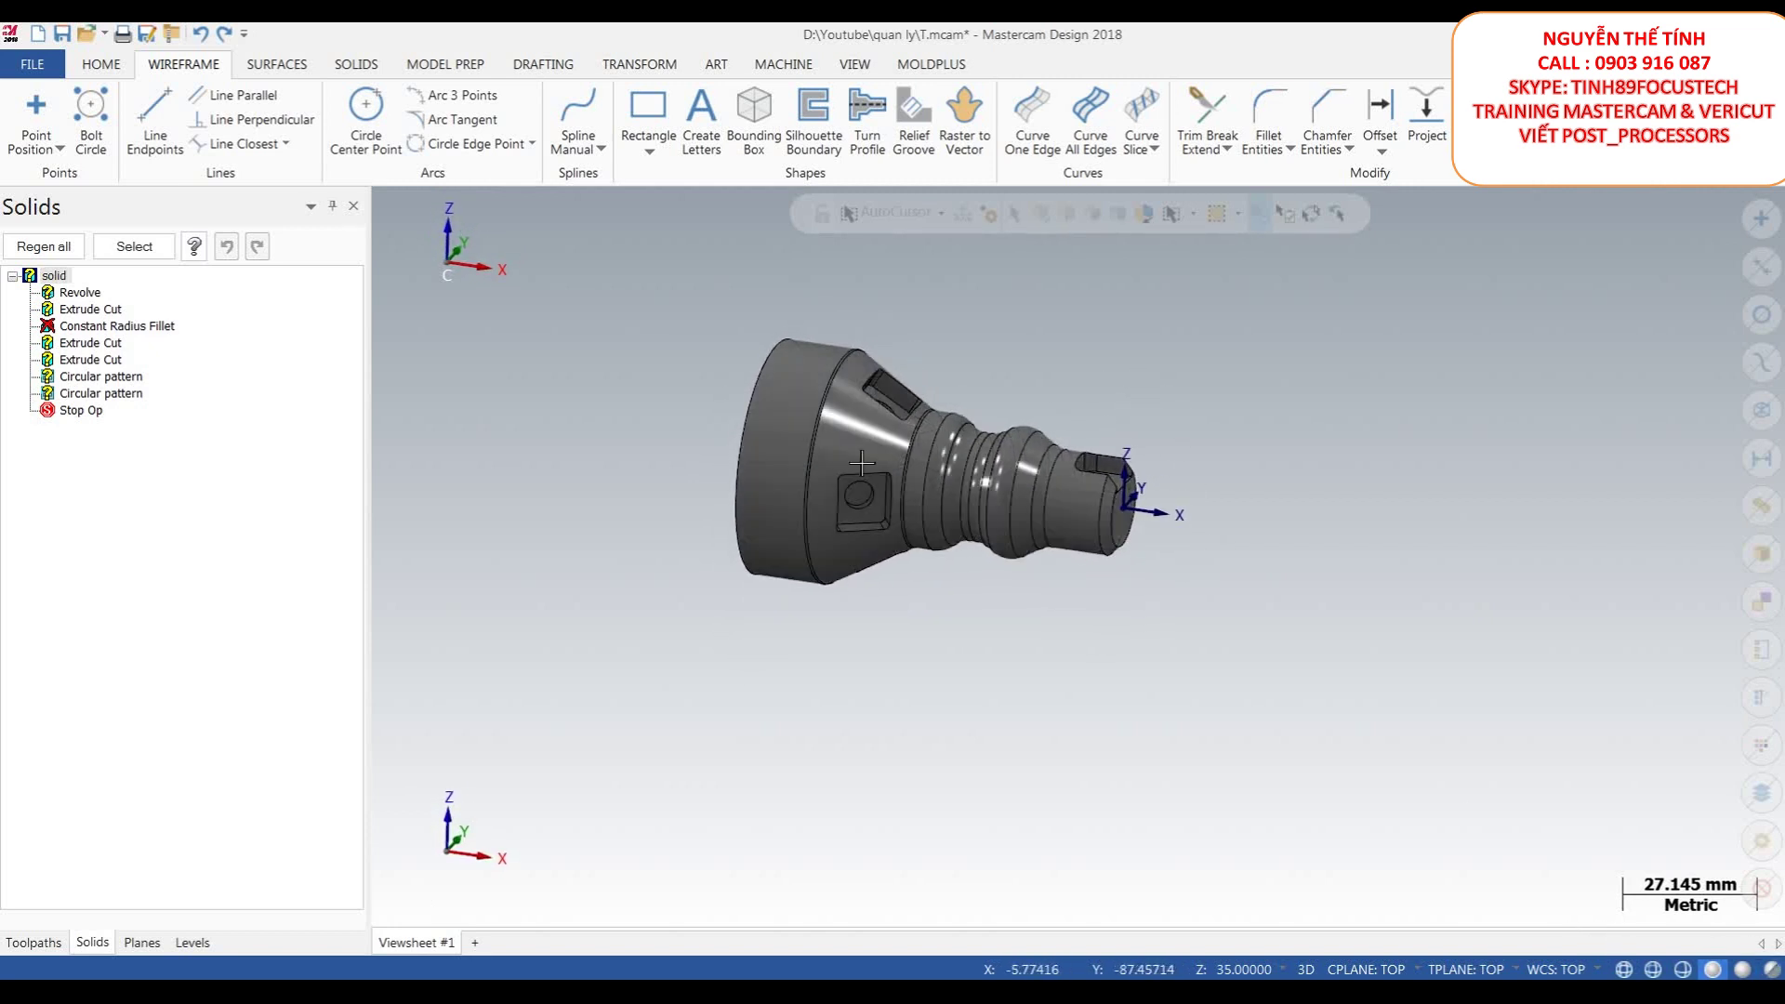
scroll(593, 382, down, 3)
scroll(570, 331, up, 2)
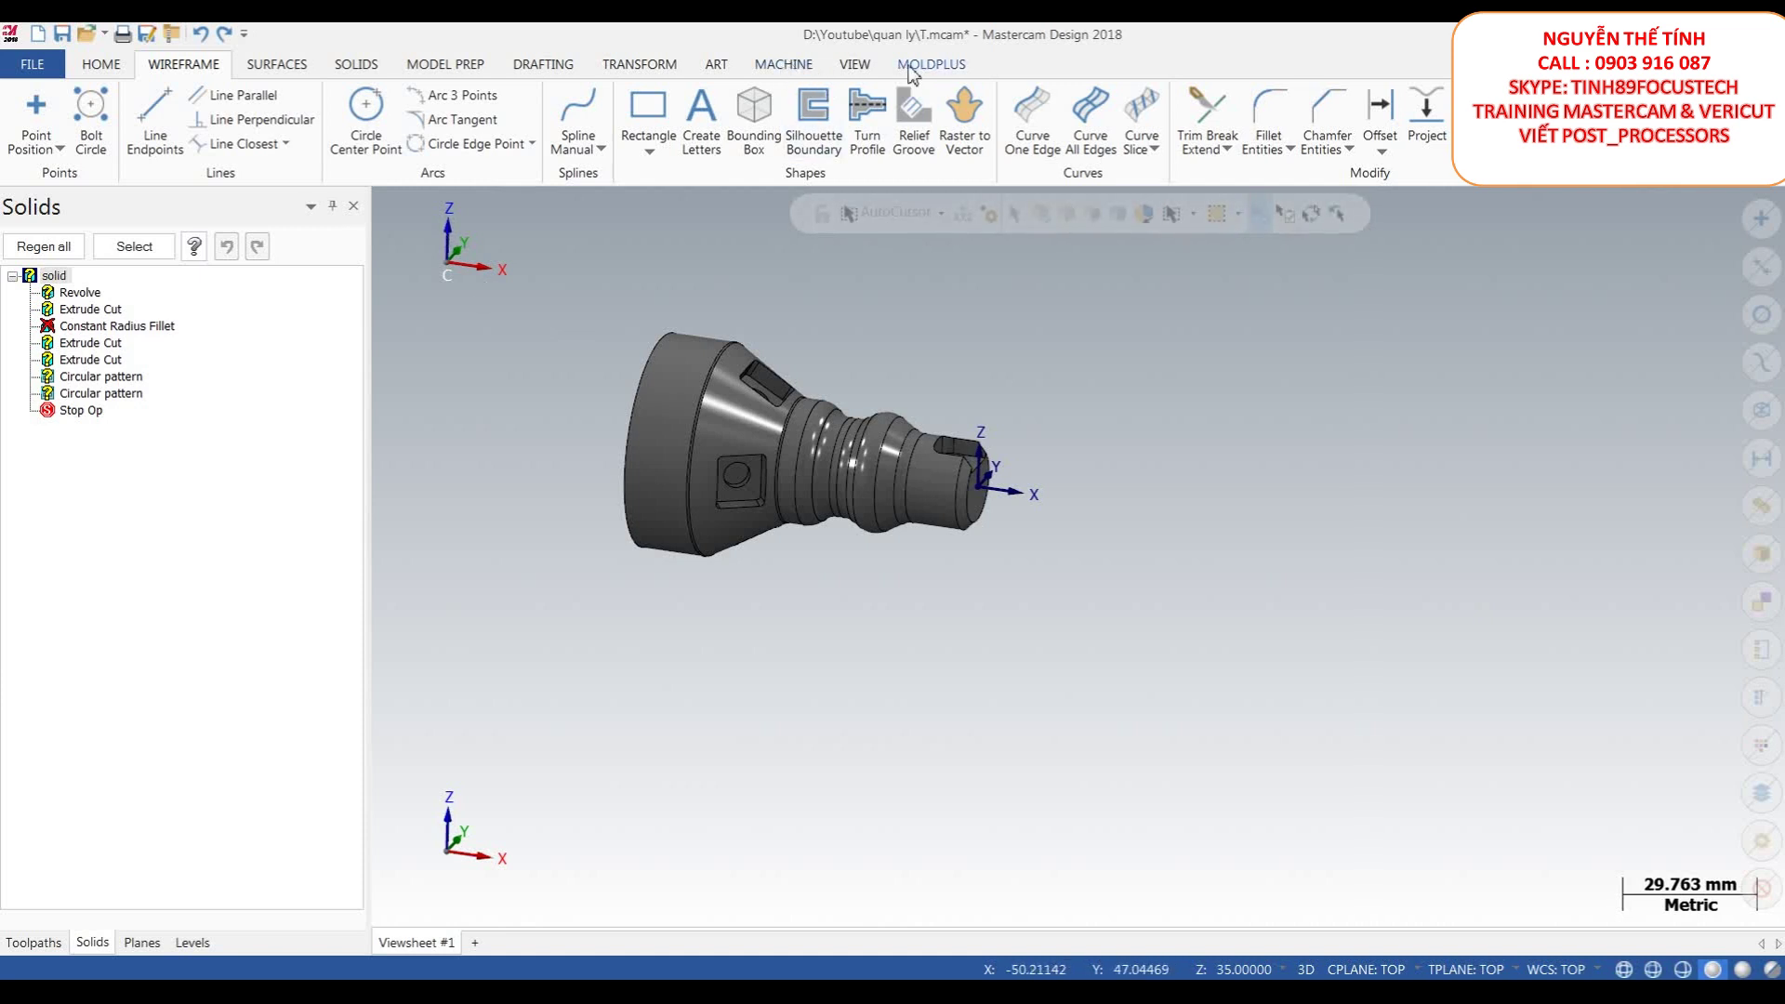
click(852, 67)
click(615, 97)
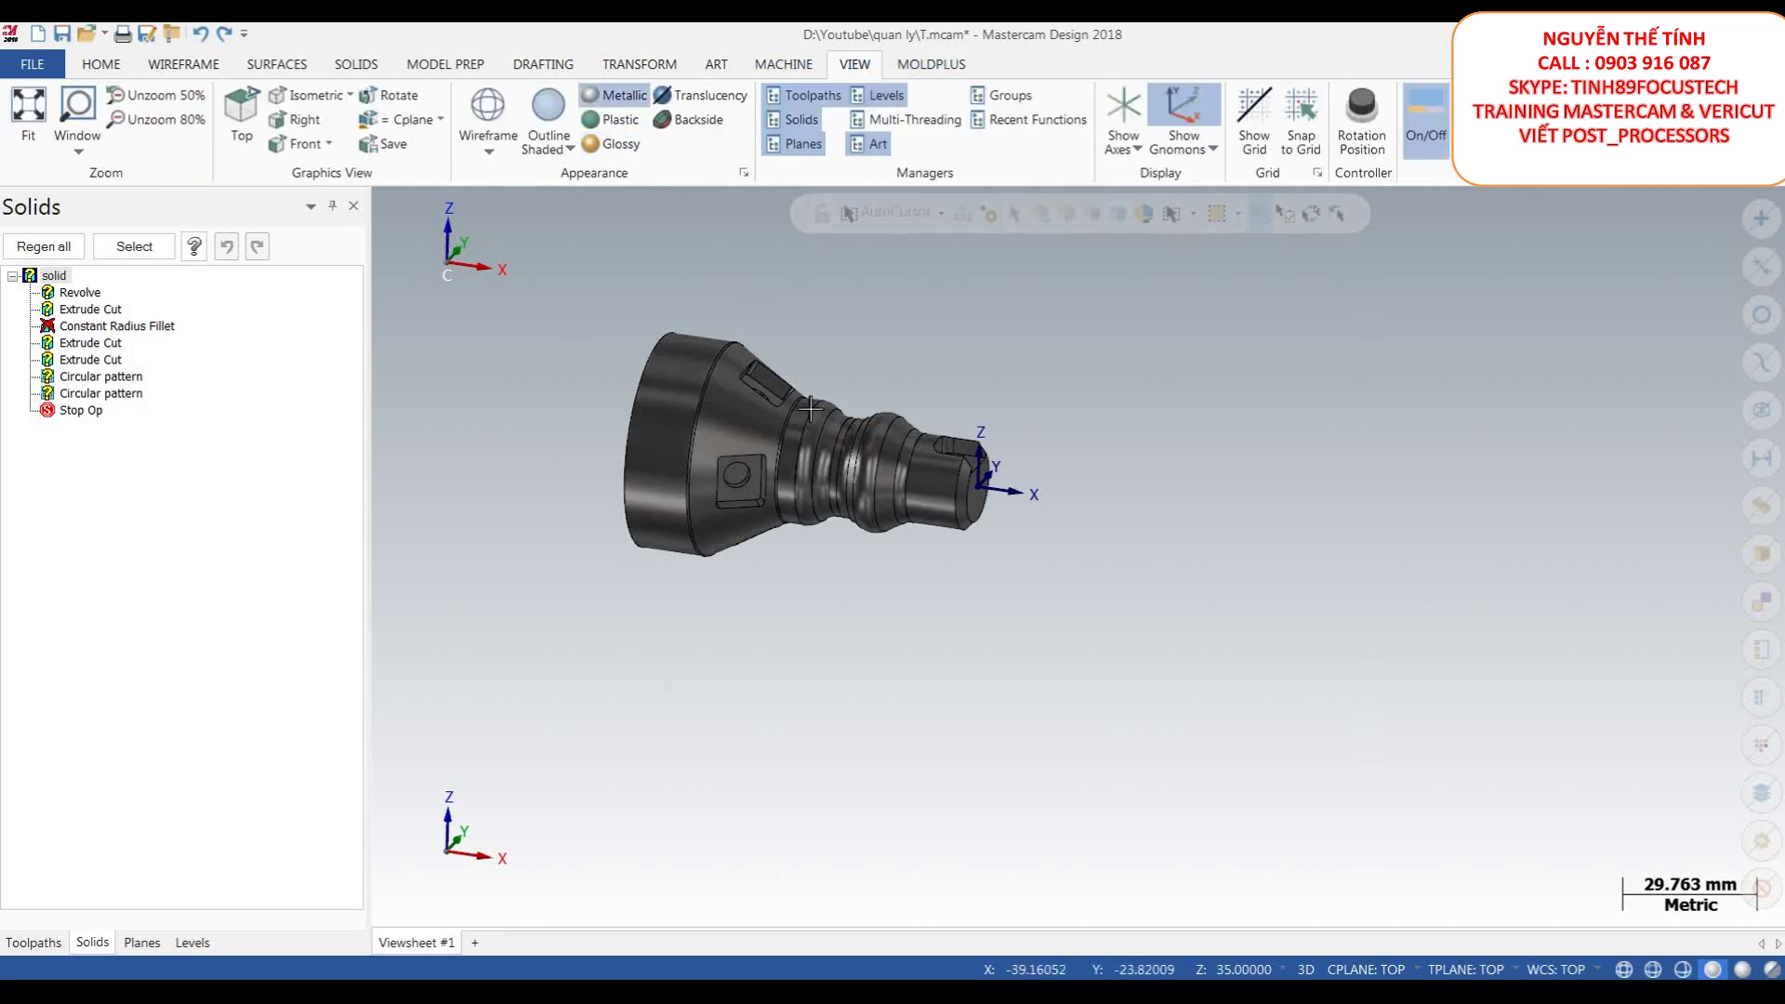
scroll(767, 421, down, 2)
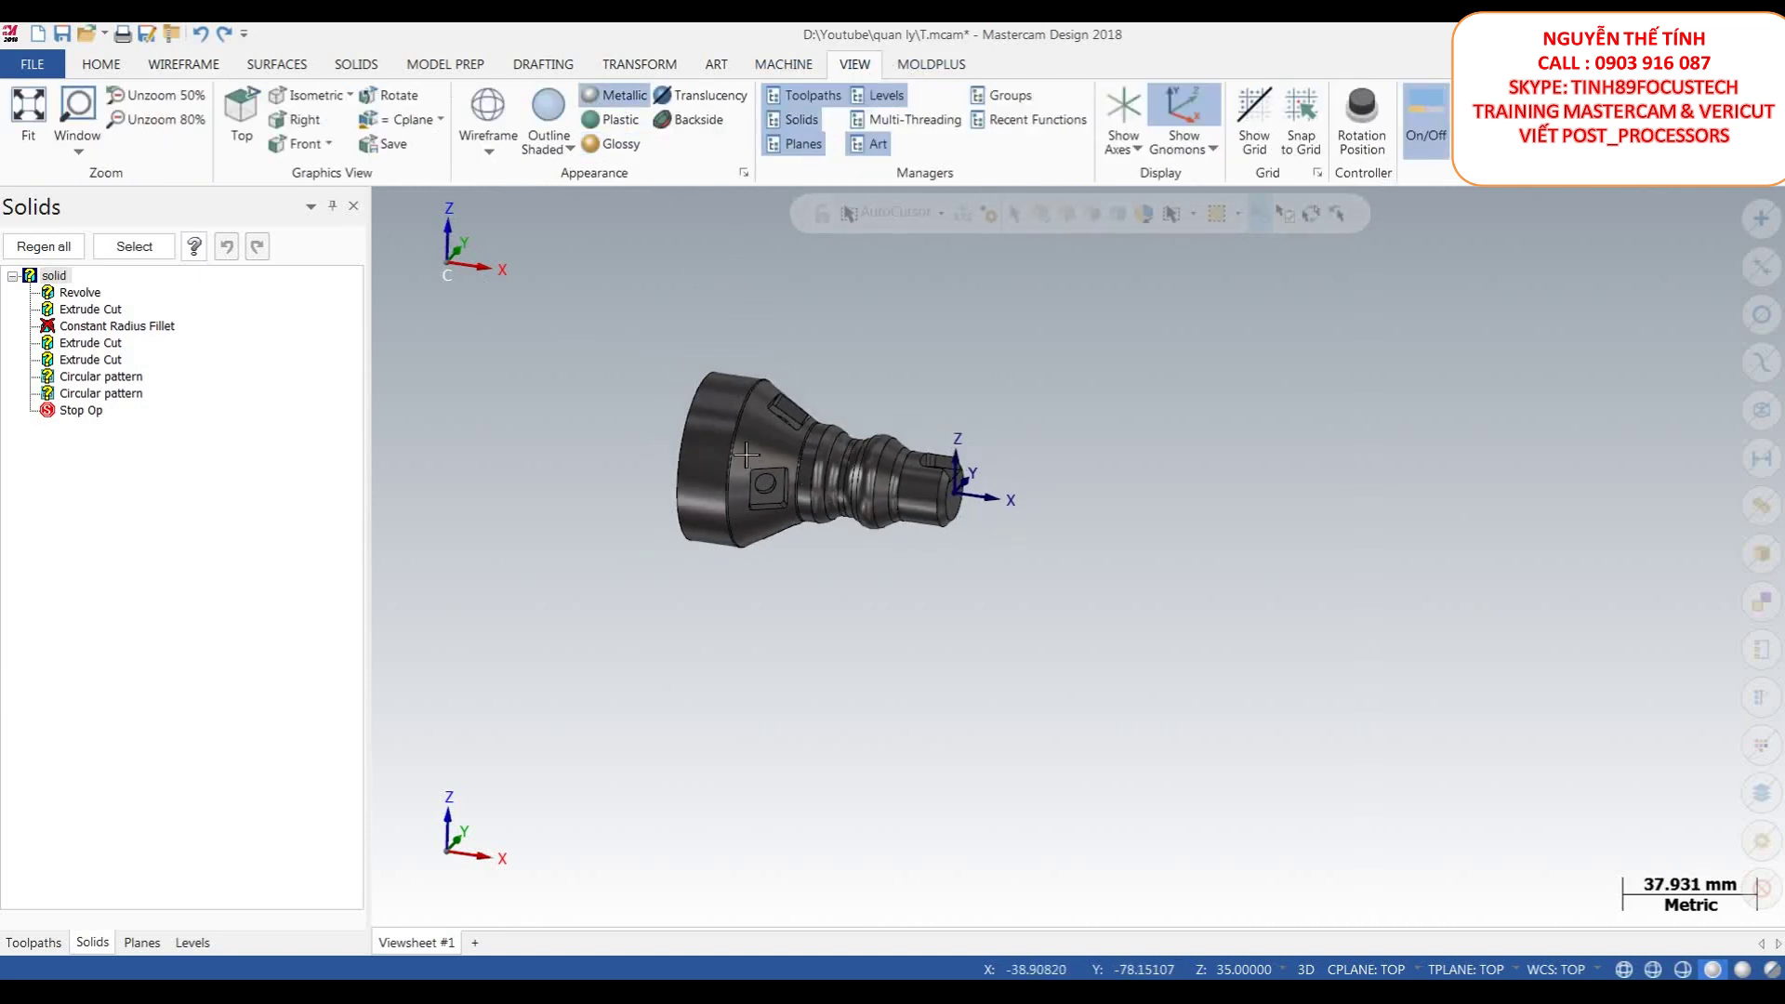
- Select the whole part and change its solid color to light cyan
drag(1269, 731, 595, 324)
right_click(1276, 410)
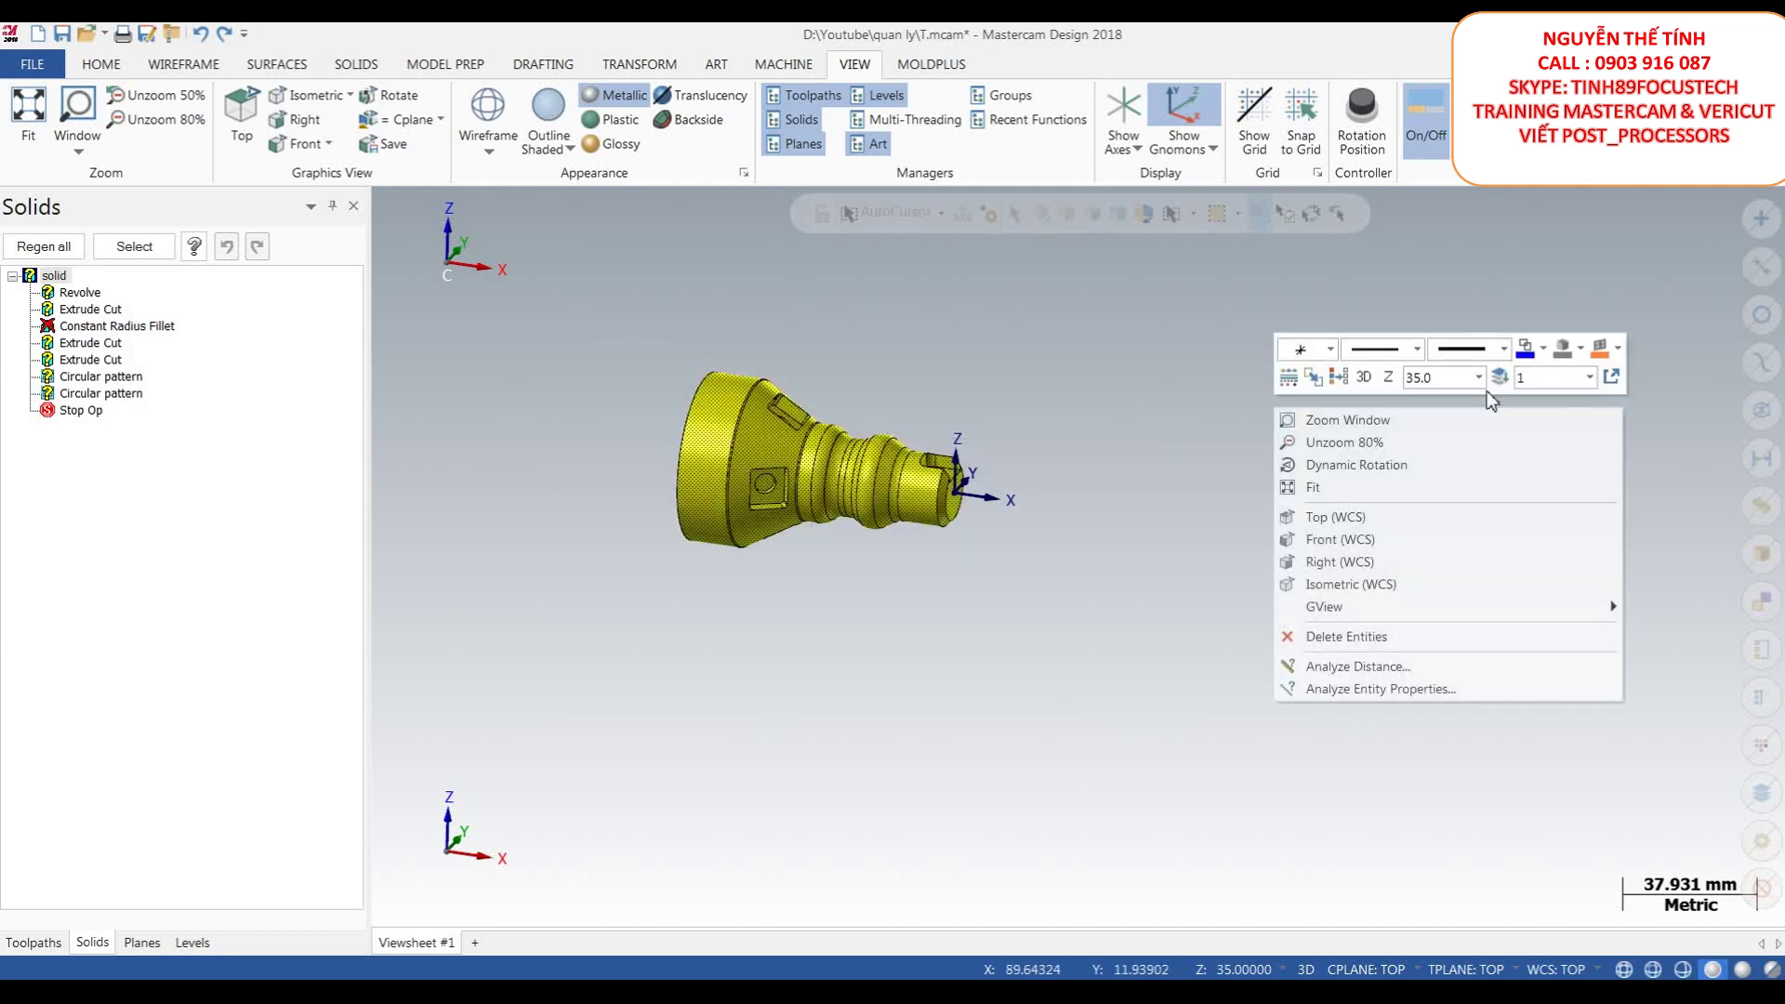
click(1570, 353)
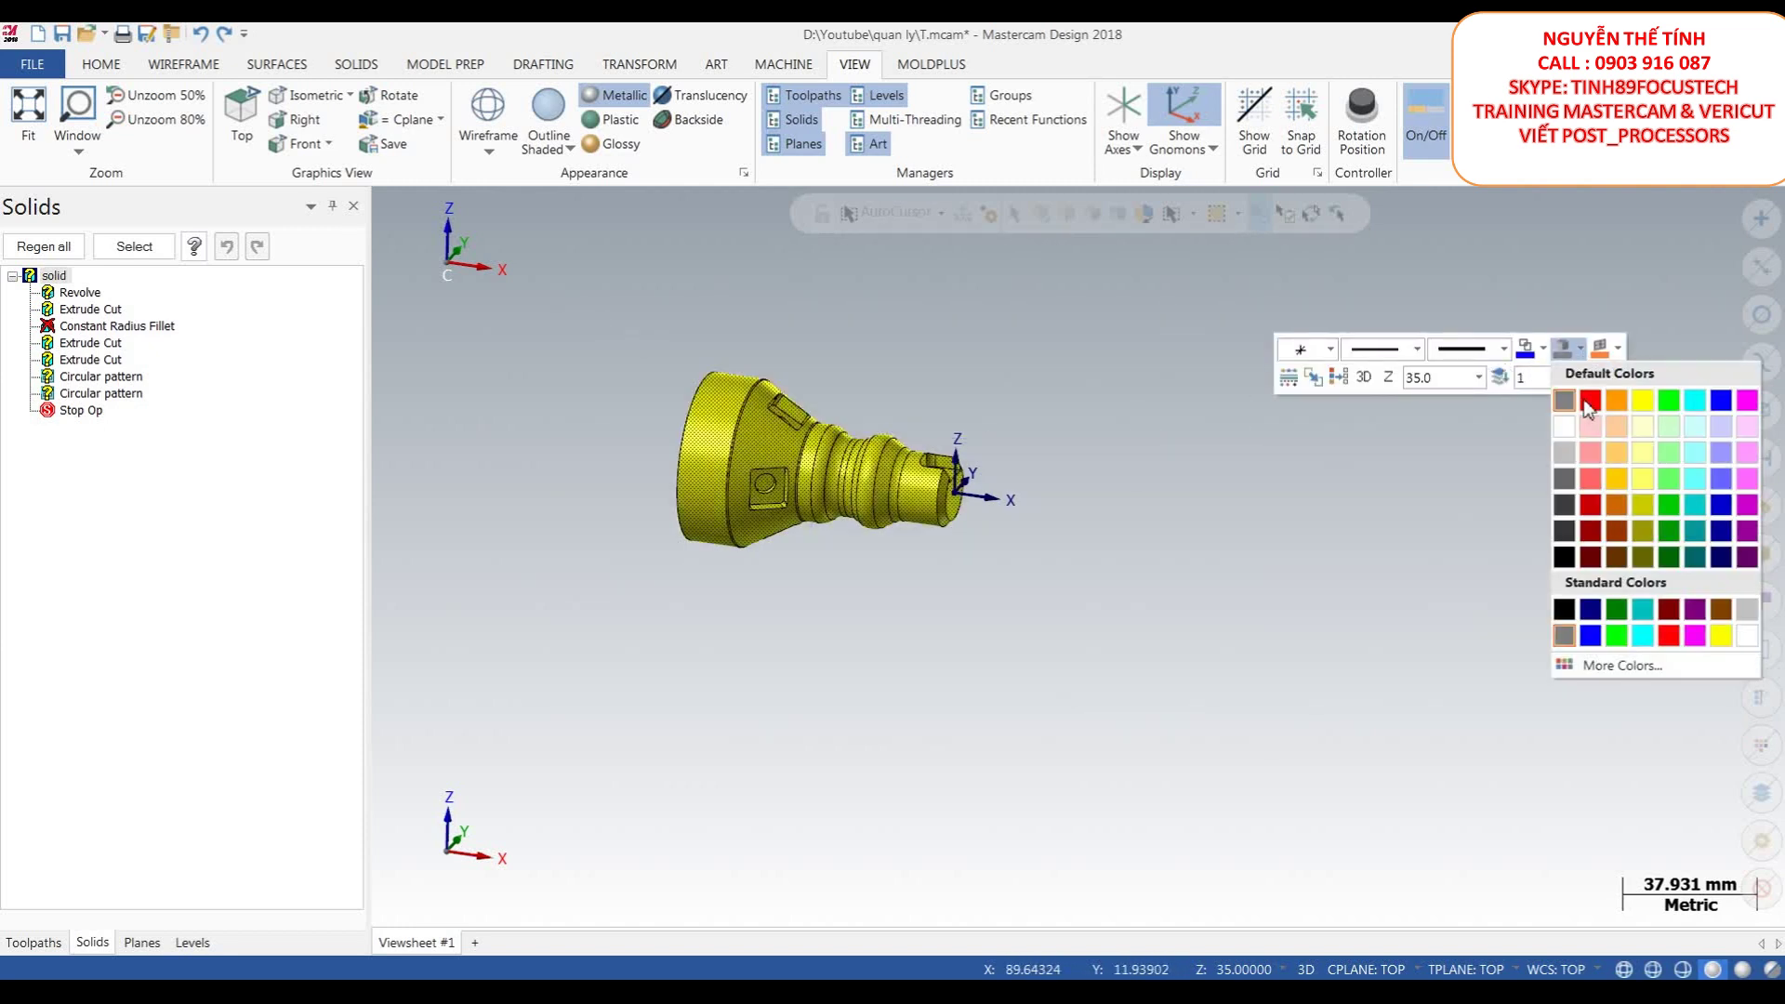
click(1695, 493)
middle_drag(1057, 462, 1020, 505)
scroll(952, 375, up, 2)
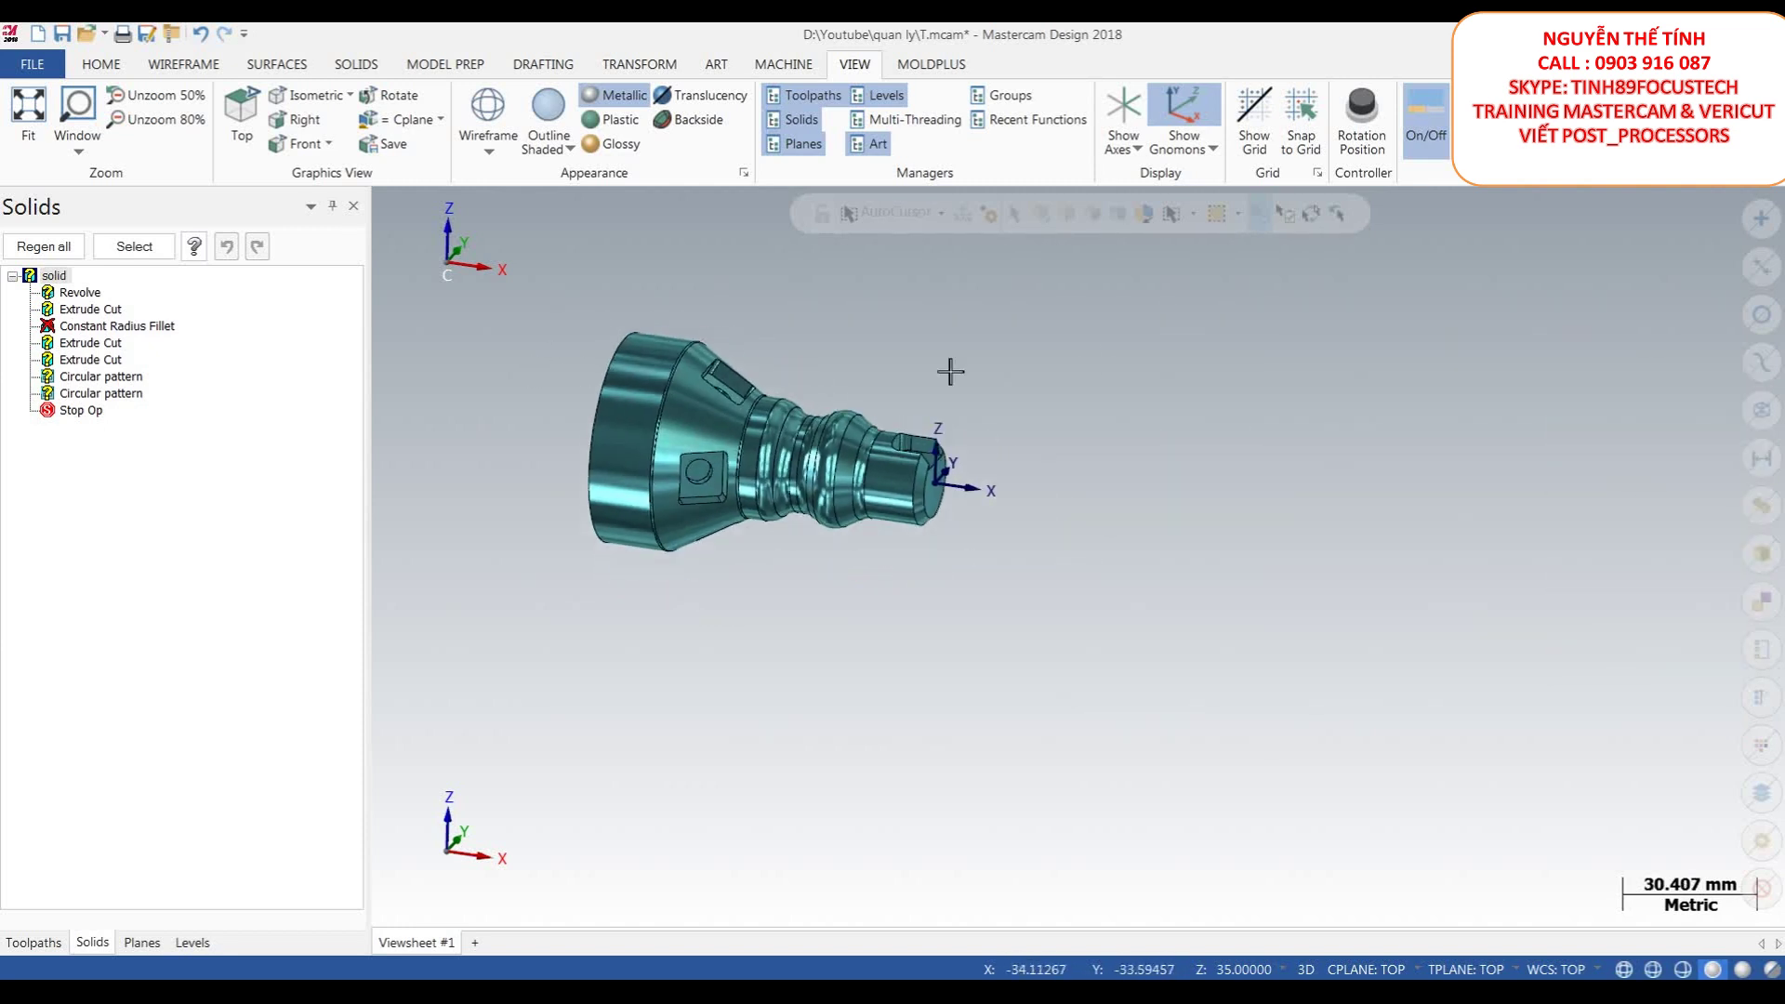
- Set the current solid color to a darker cyan with nothing selected
right_click(1079, 429)
click(1383, 318)
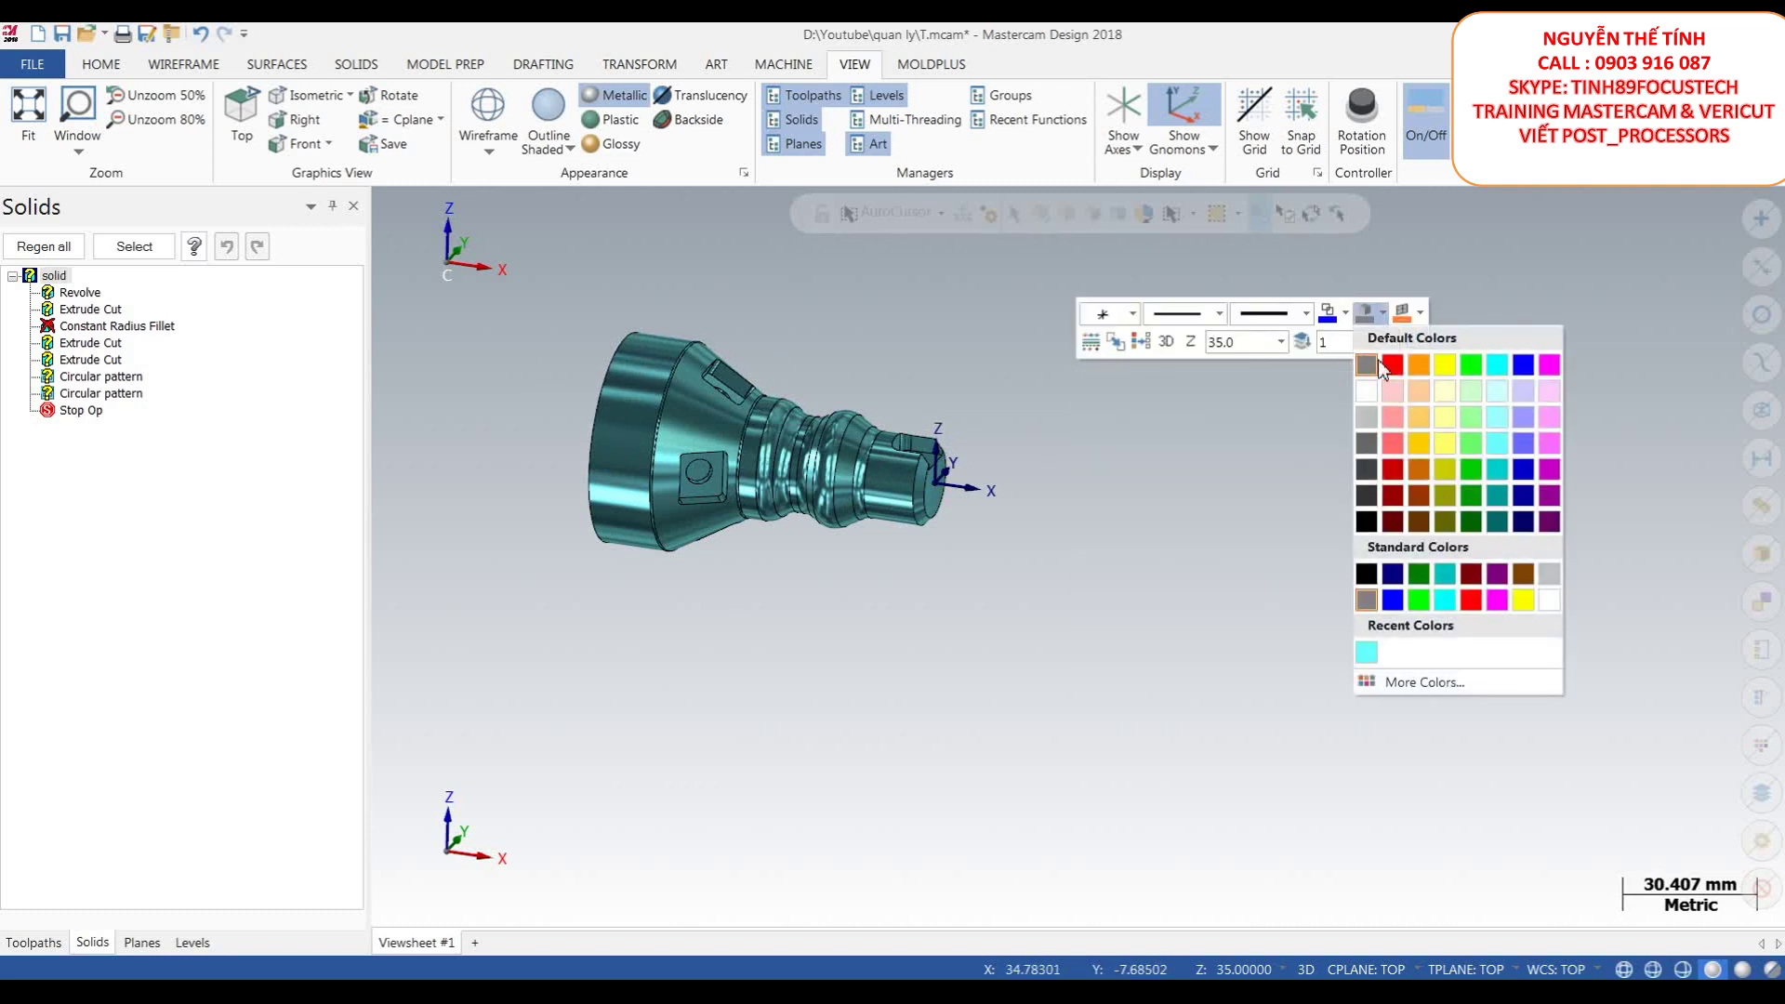
click(1499, 471)
scroll(909, 496, down, 3)
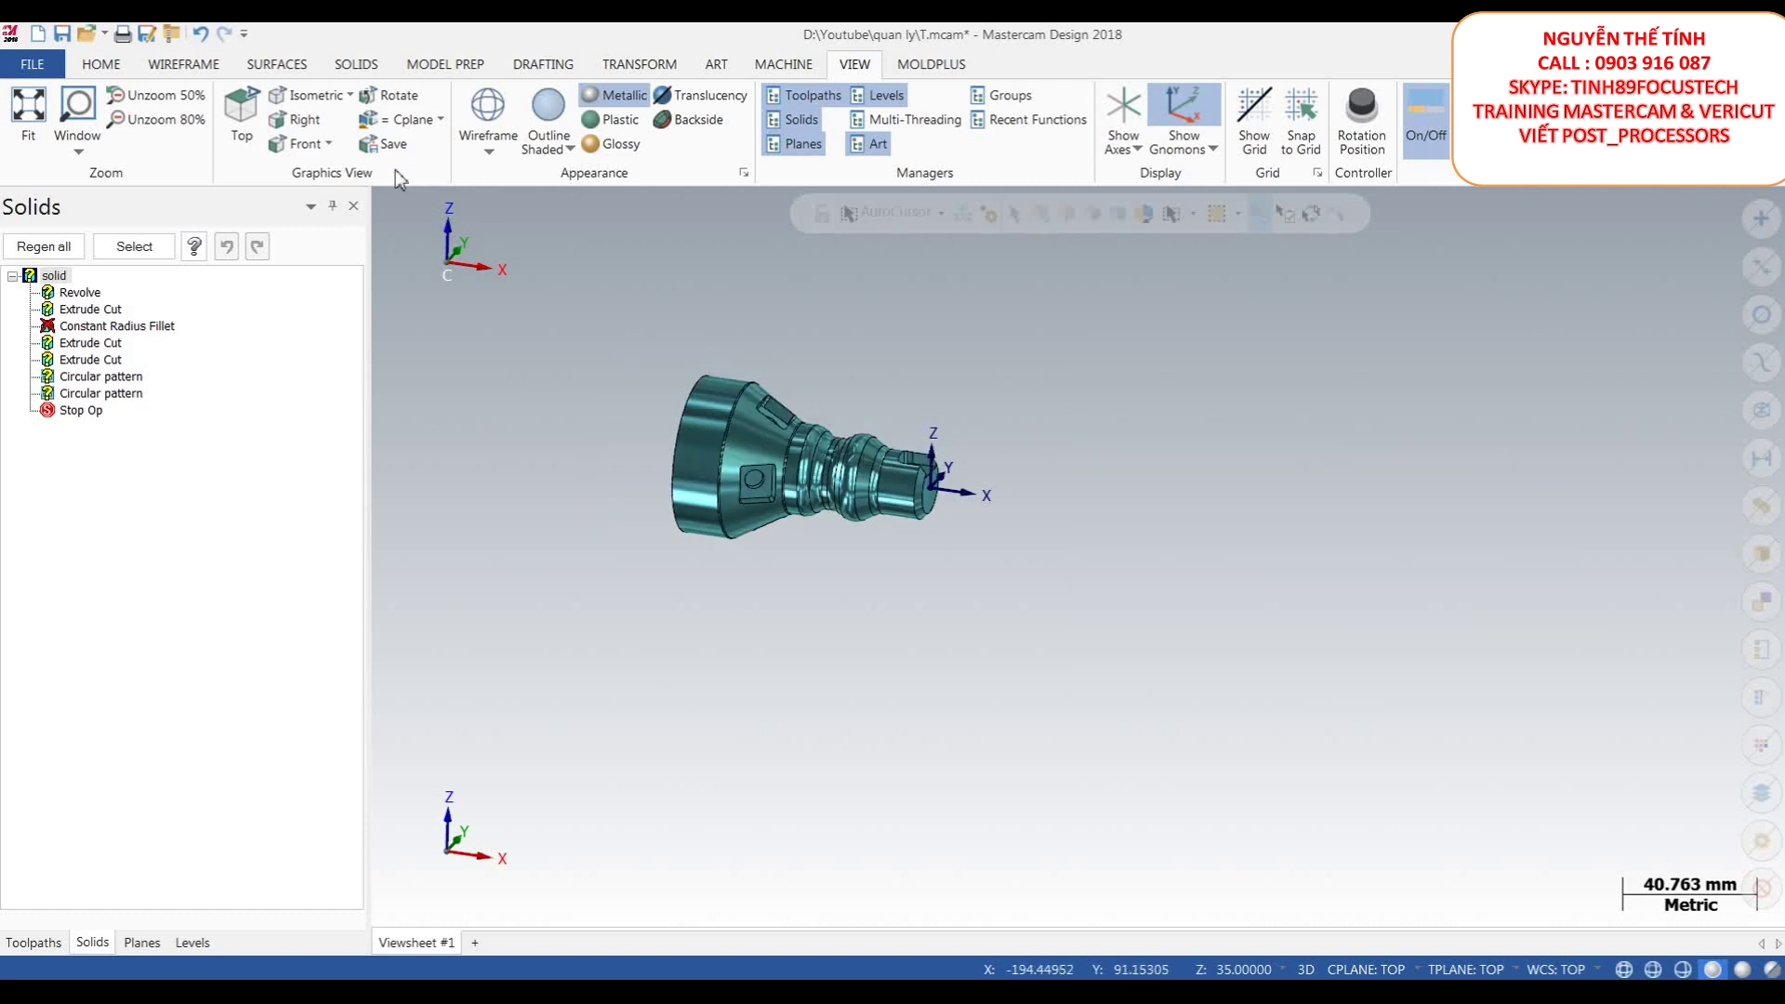
- Create a solid cylinder beside the turned part, along Z, with radius 30 mm and a height of about 61.6 mm
click(184, 63)
click(356, 63)
click(31, 116)
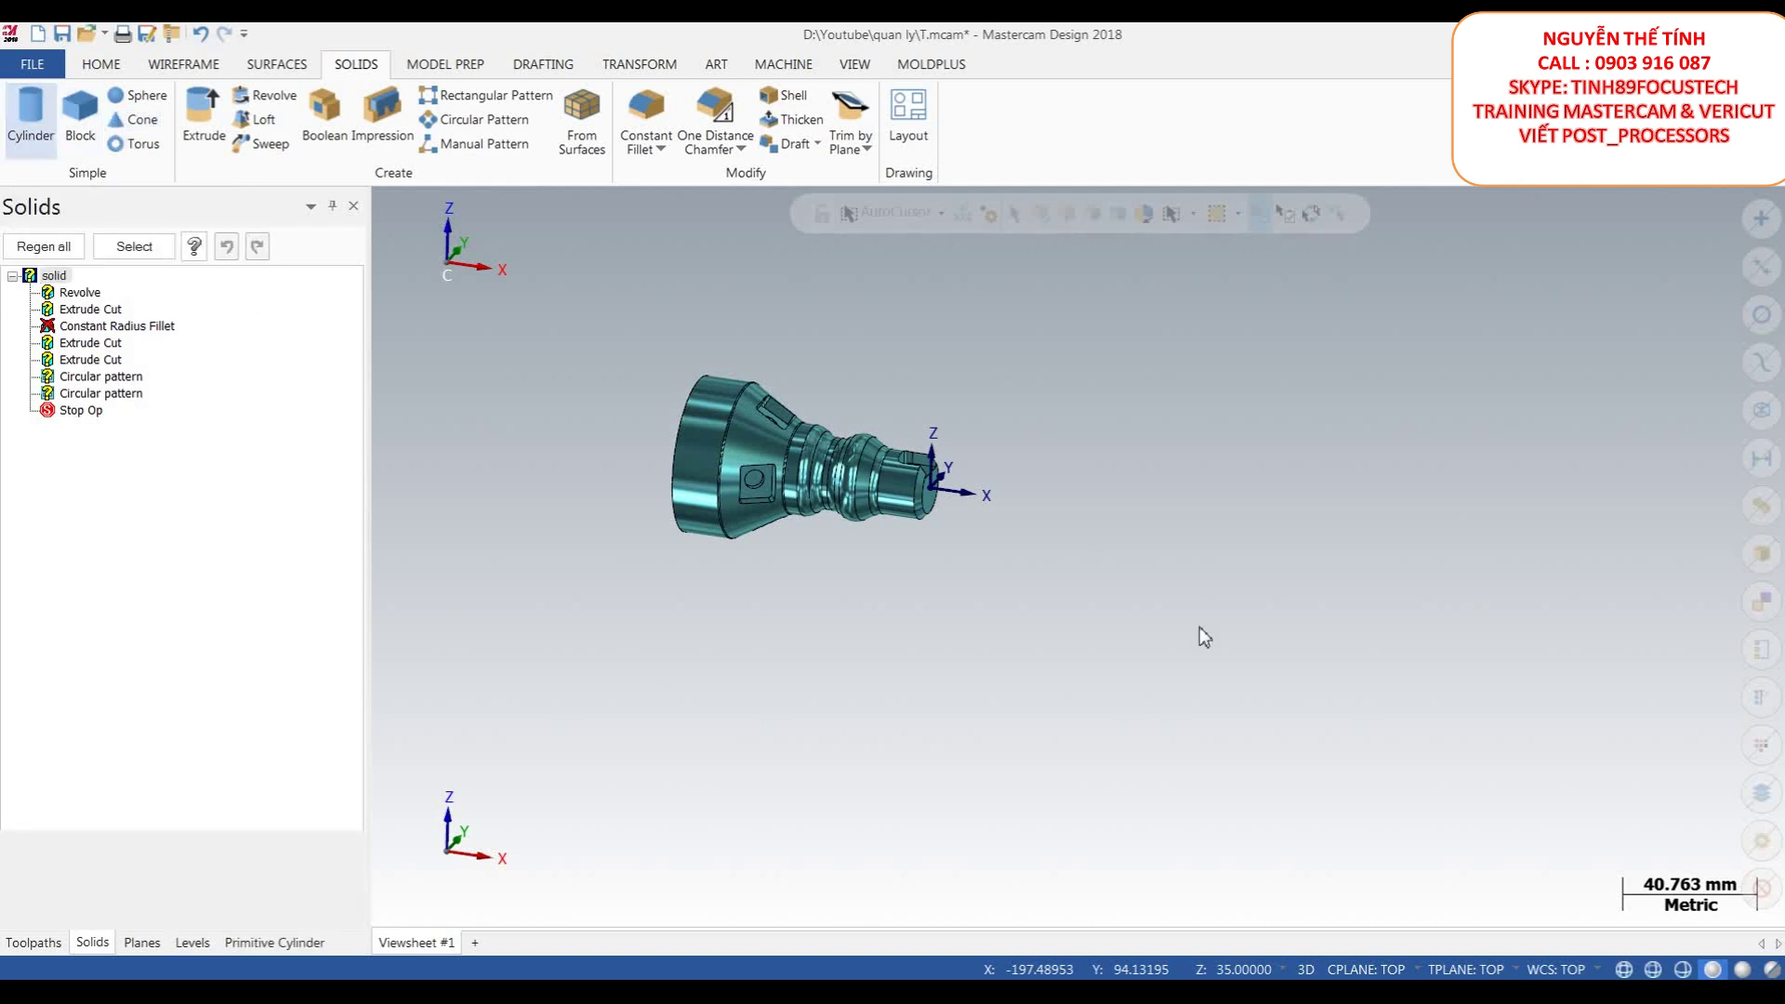
click(1134, 601)
click(1211, 603)
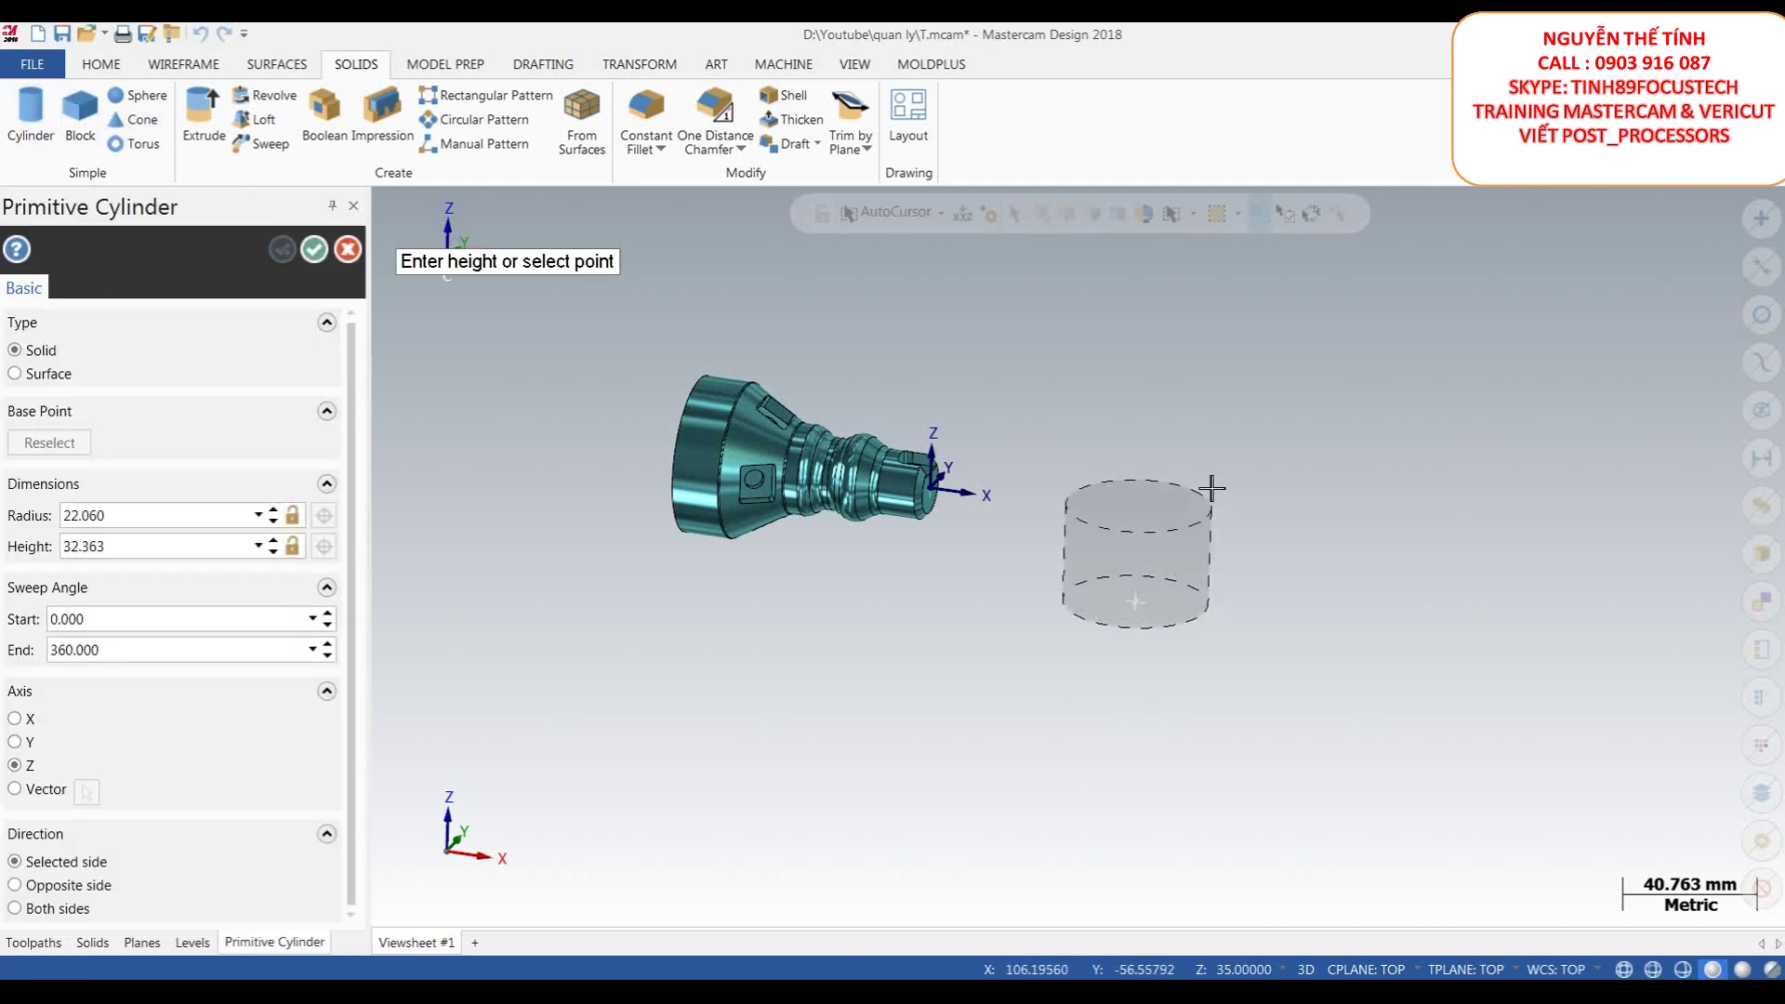
click(1208, 413)
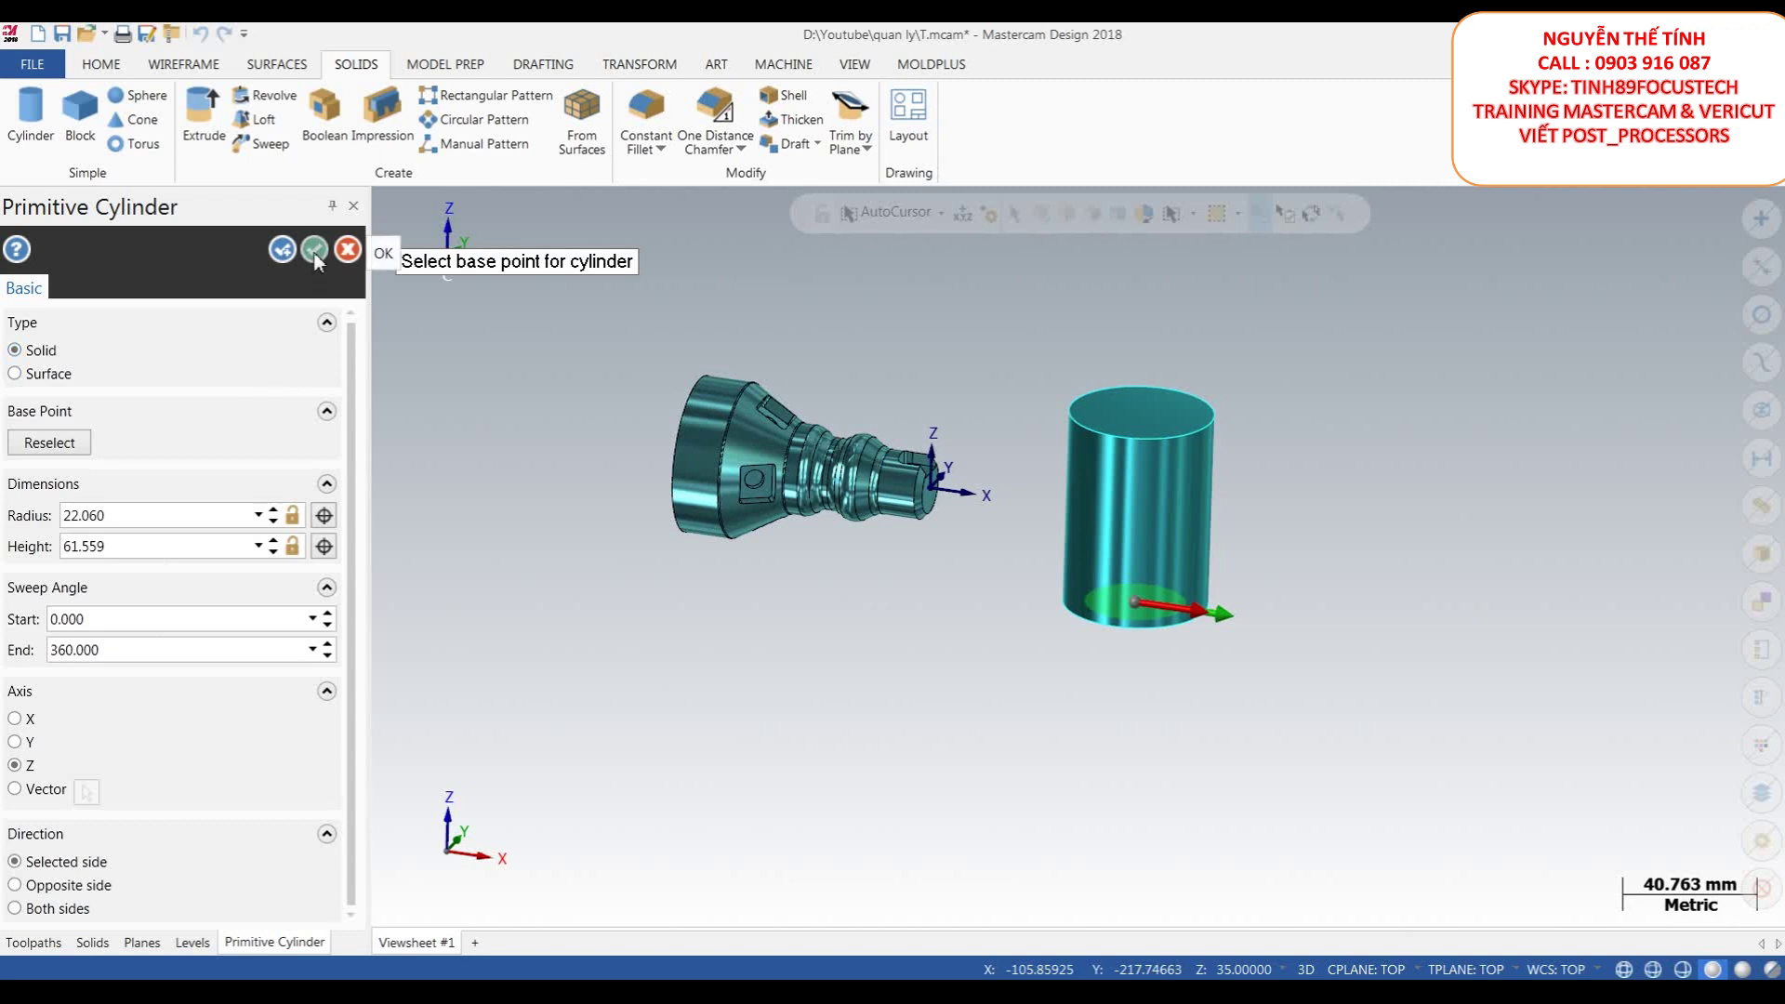
click(148, 519)
text(30)
key(Return)
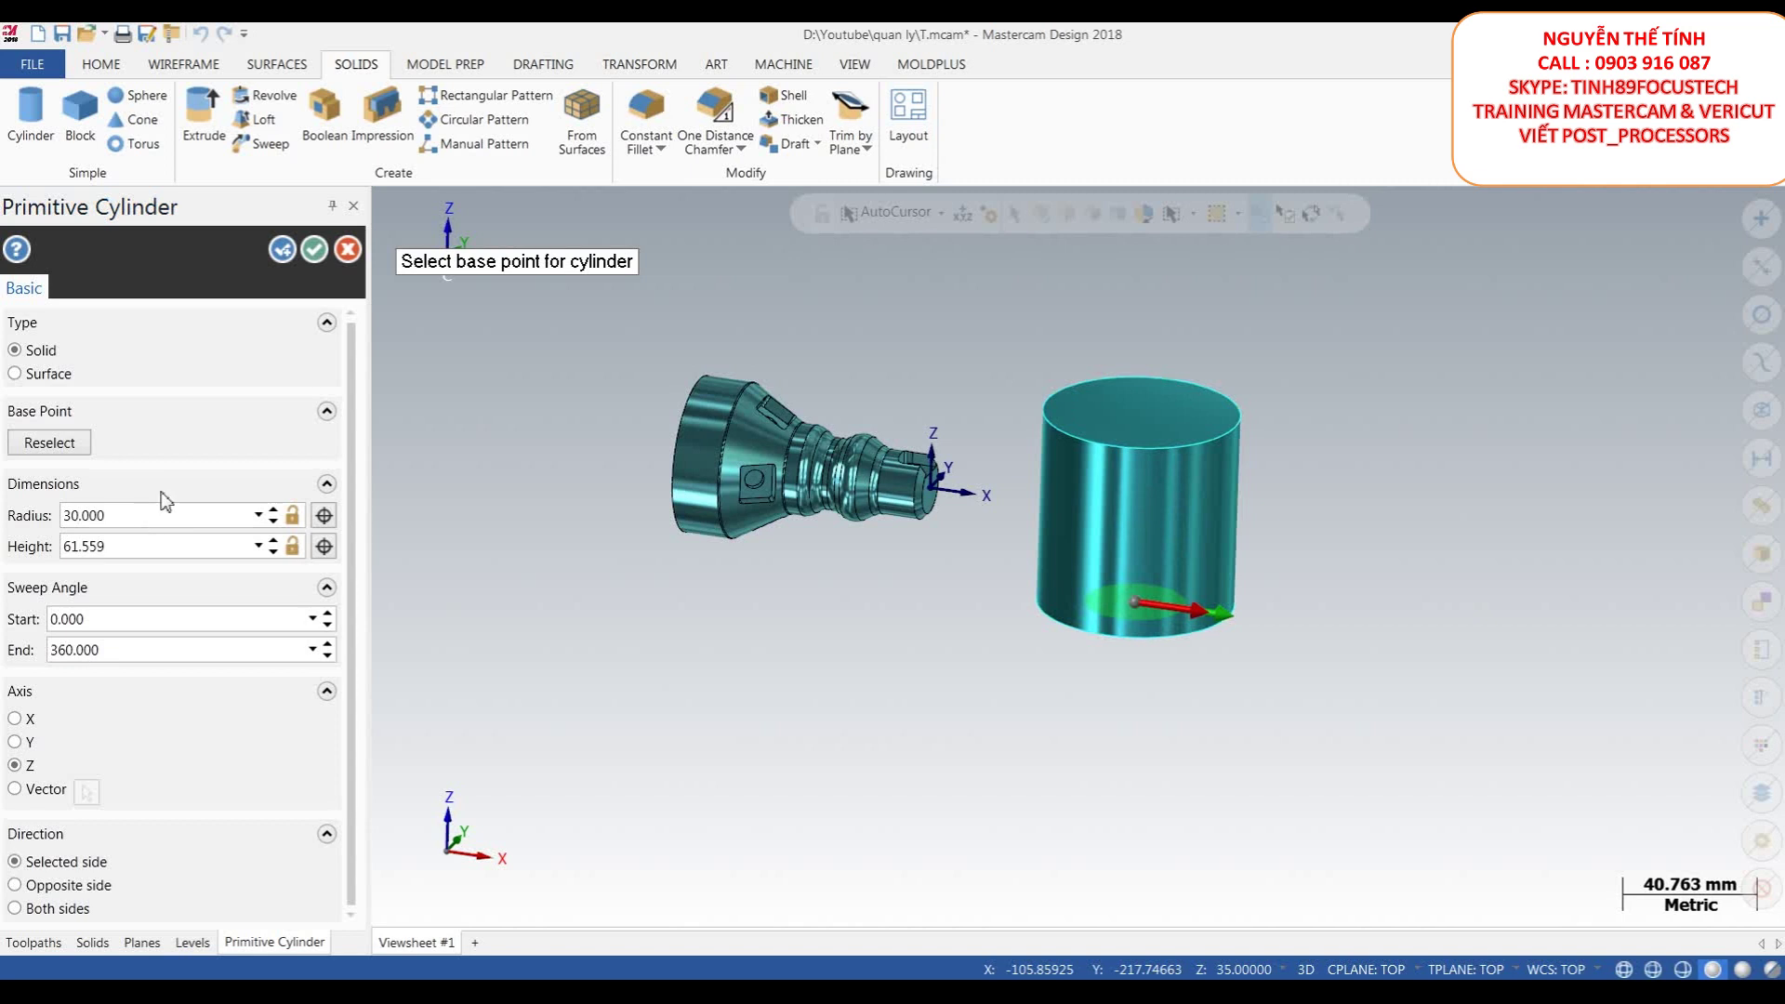
click(314, 251)
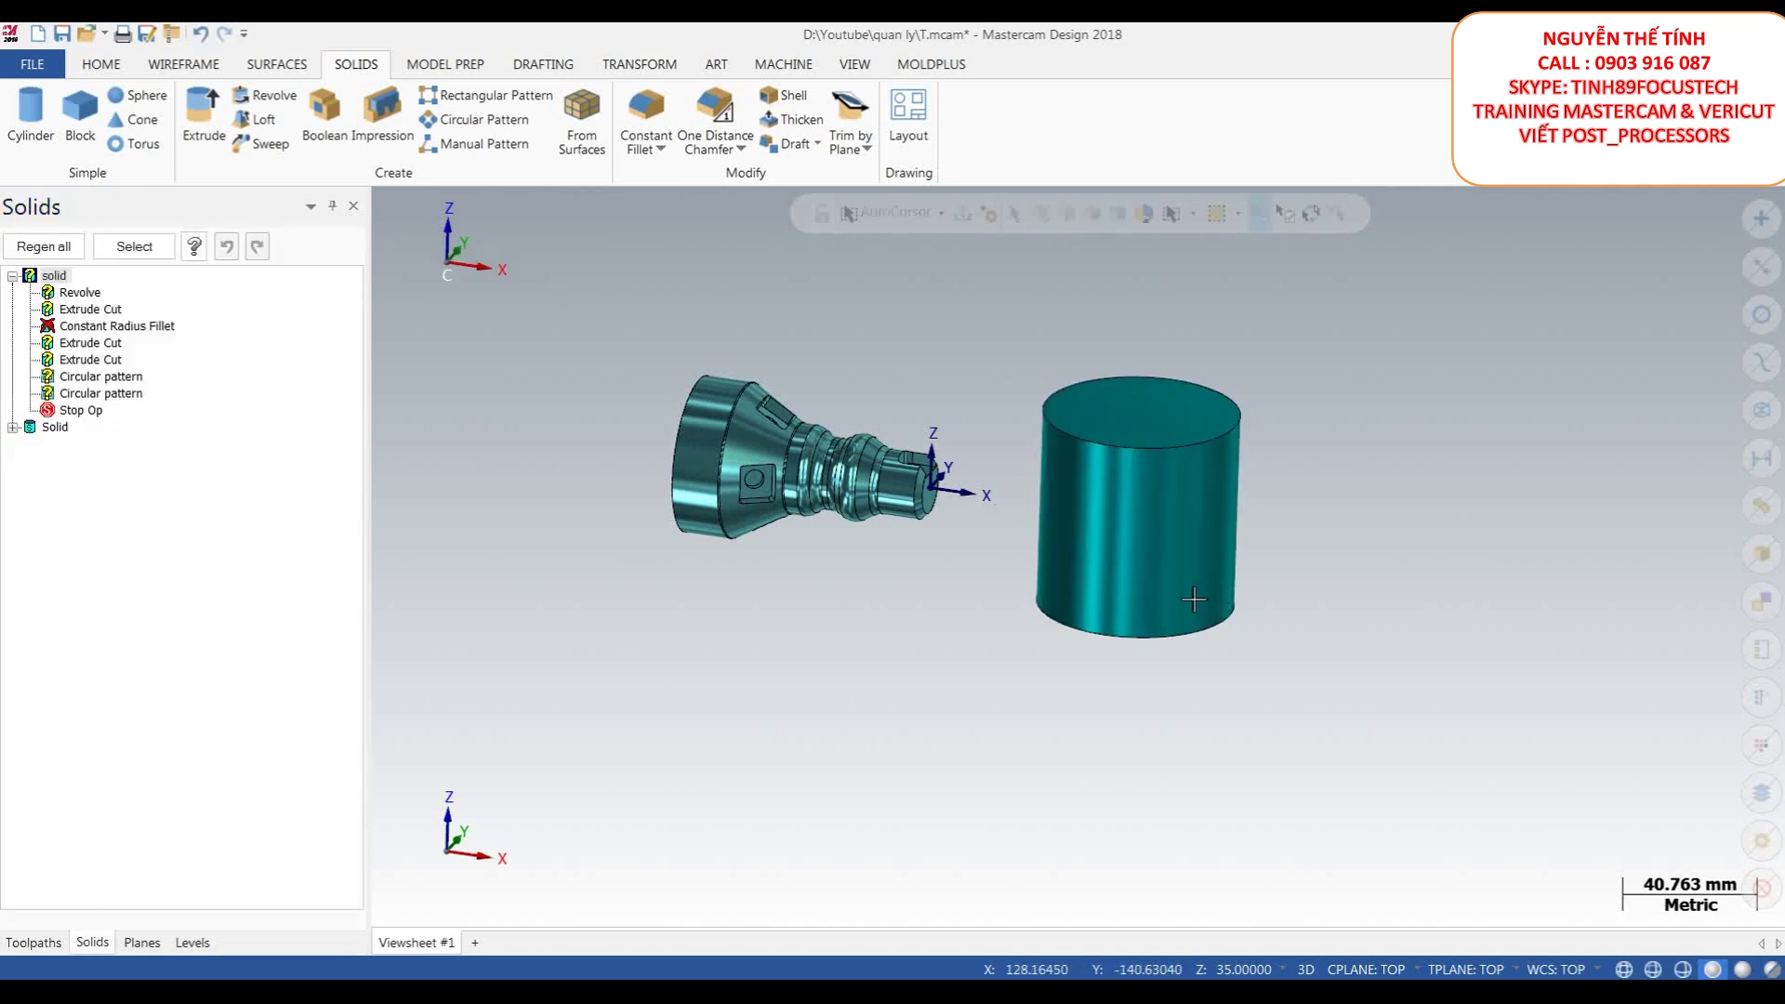
- Switch to the Front plane and take the construction depth from the centre of the cylinder's bottom edge
scroll(1175, 578, up, 1)
right_click(1323, 518)
click(1436, 652)
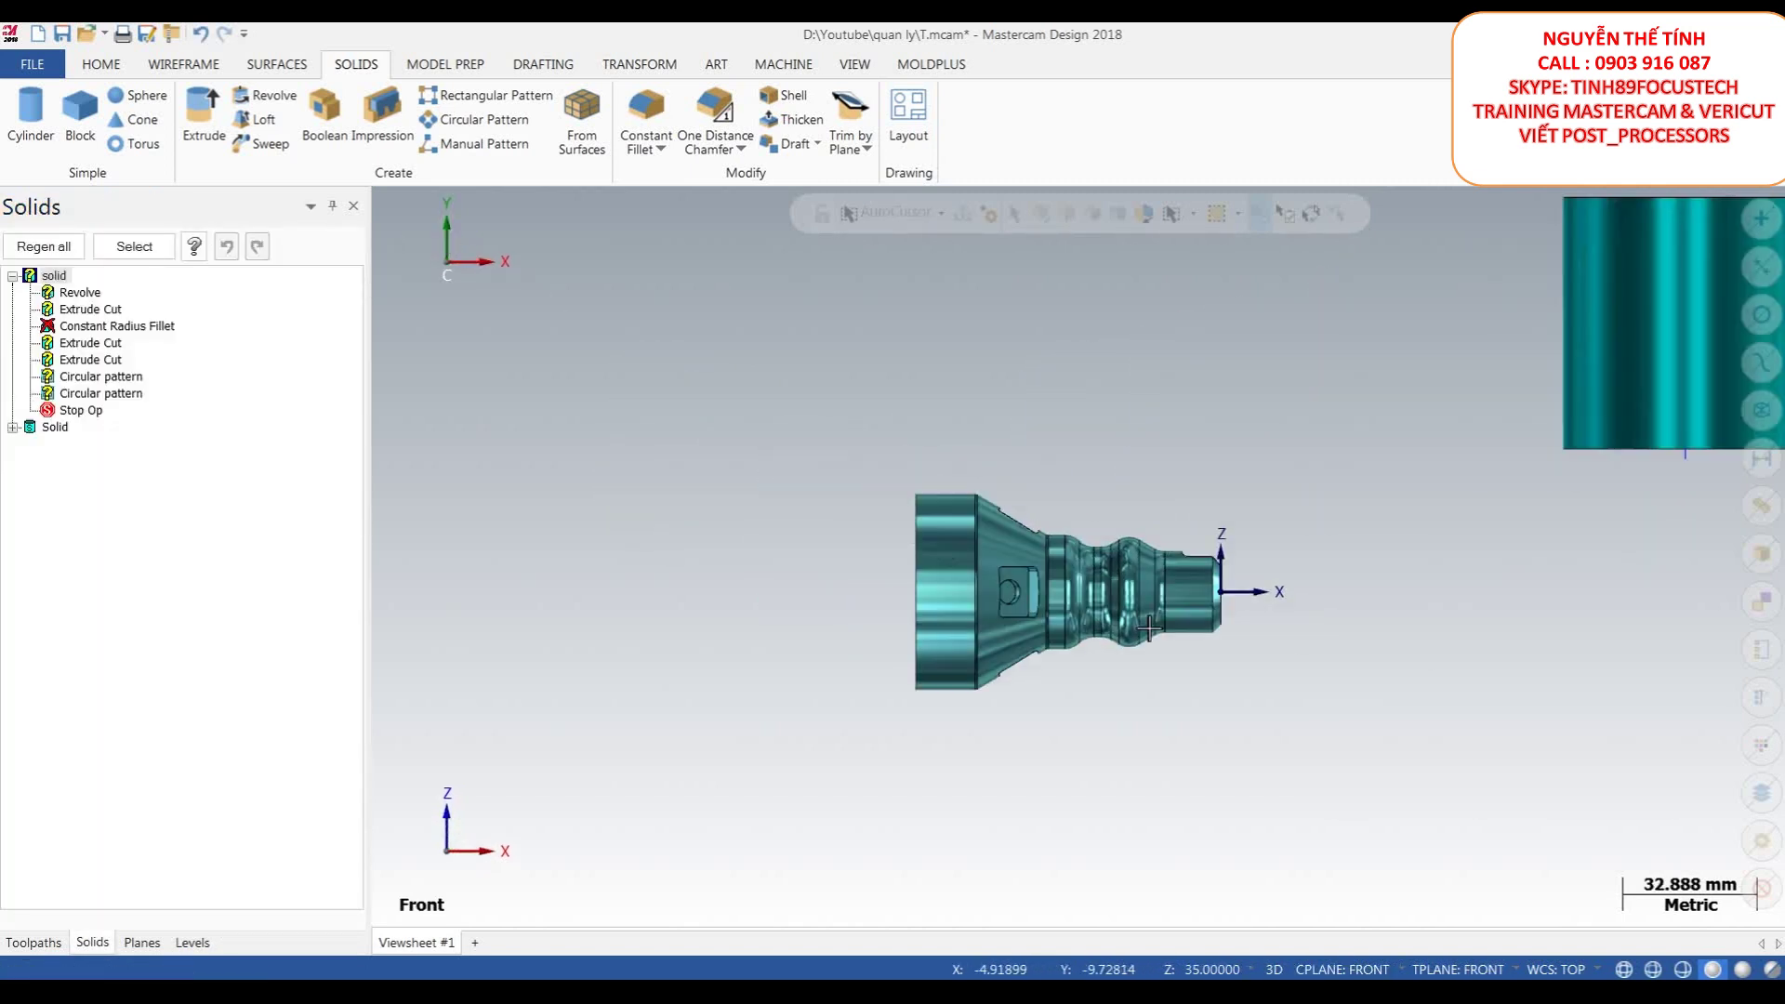
click(1169, 970)
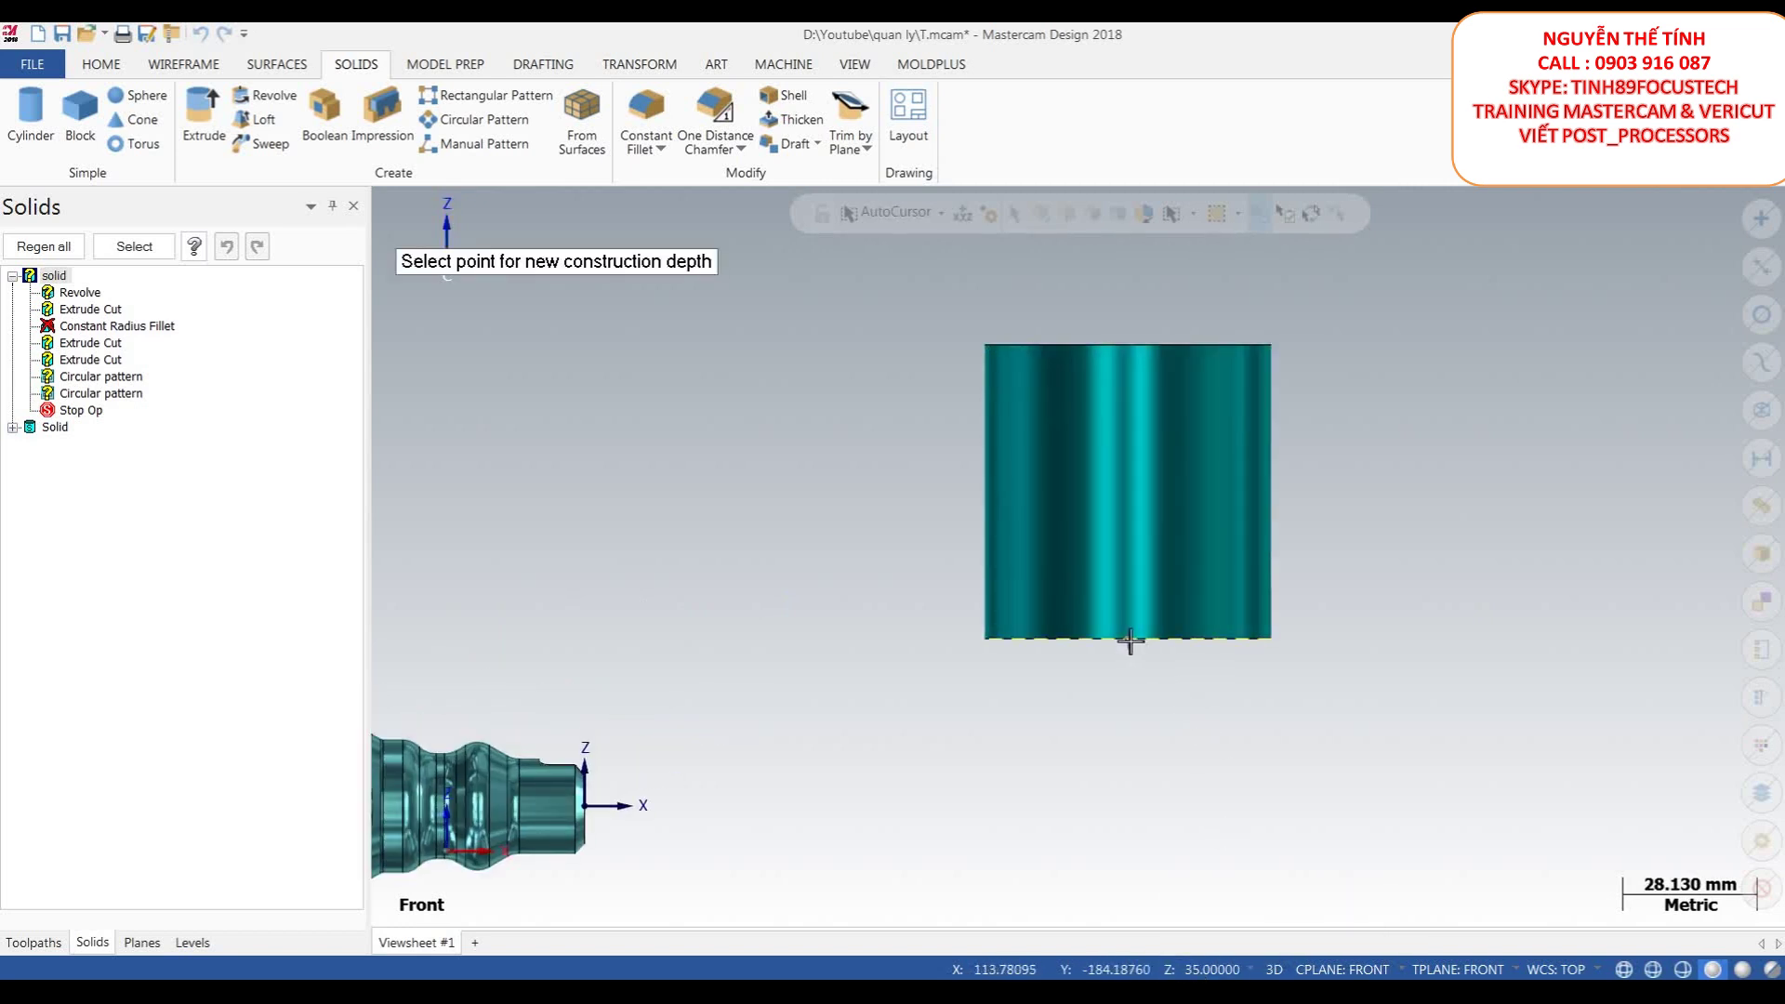
click(1132, 637)
mouse_move(1200, 892)
middle_down()
mouse_move(1163, 638)
mouse_move(1212, 746)
mouse_move(1191, 965)
middle_up()
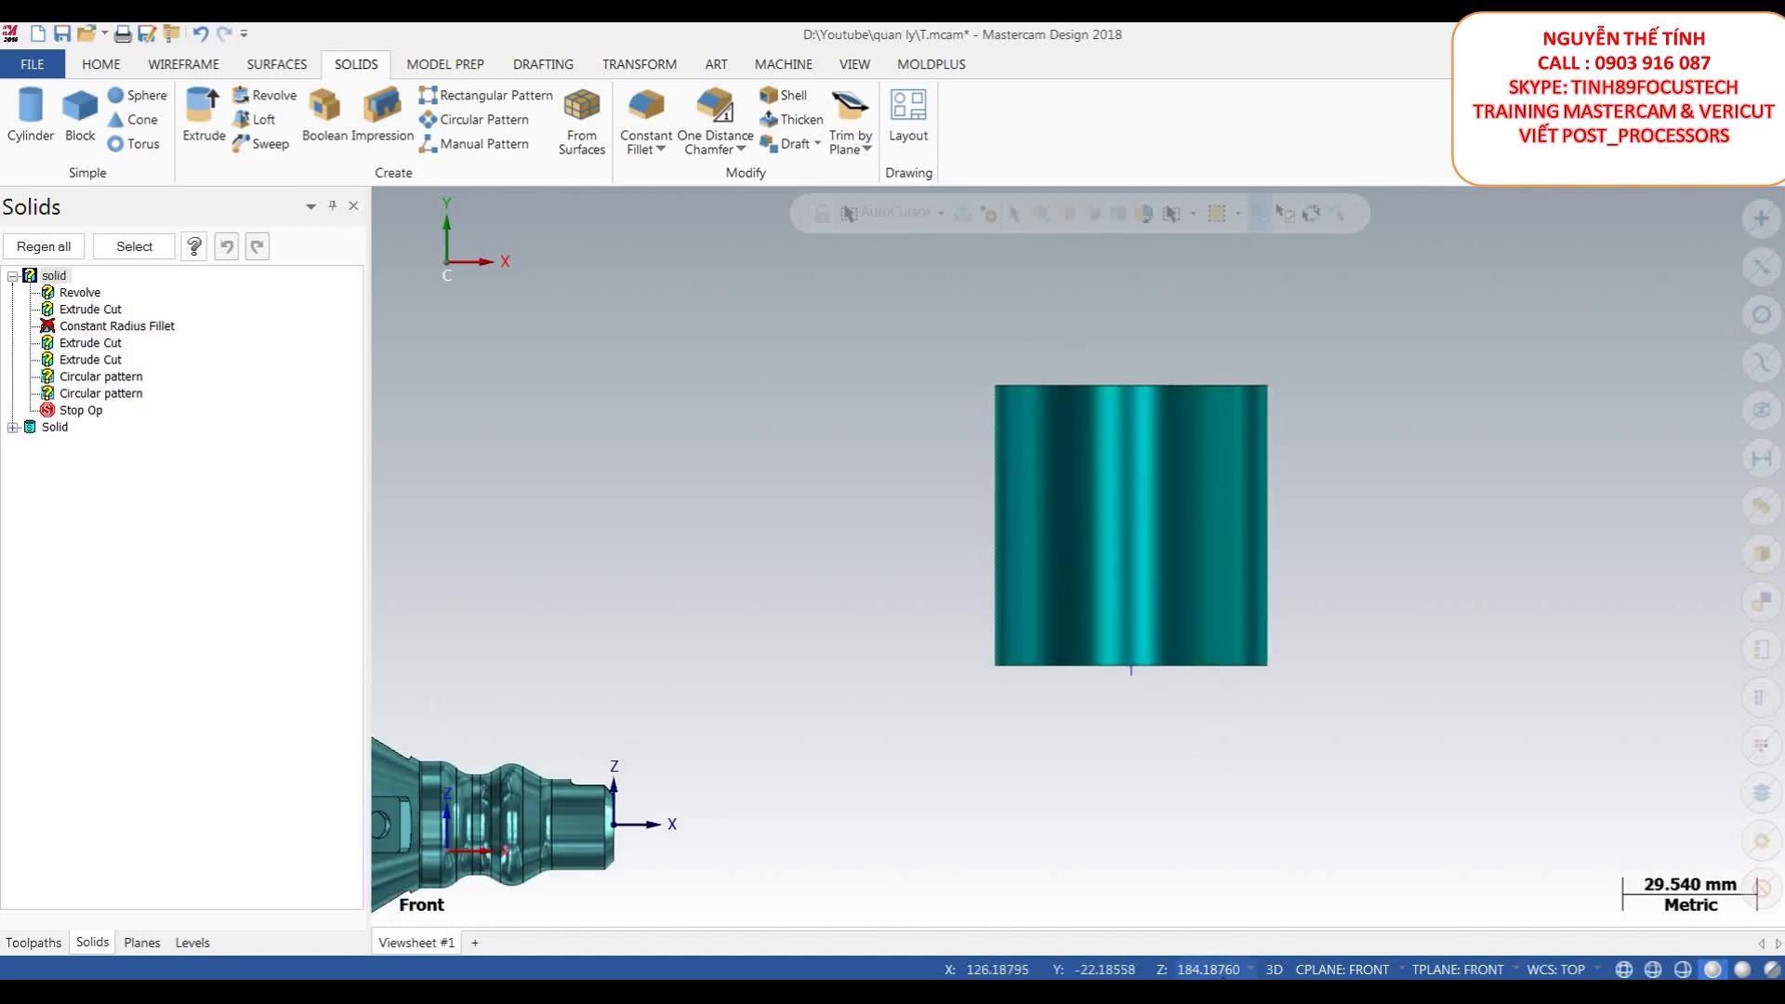
- Set the construction depth to 200 and switch from 3D to 2D construction mode
click(1205, 970)
text(2)
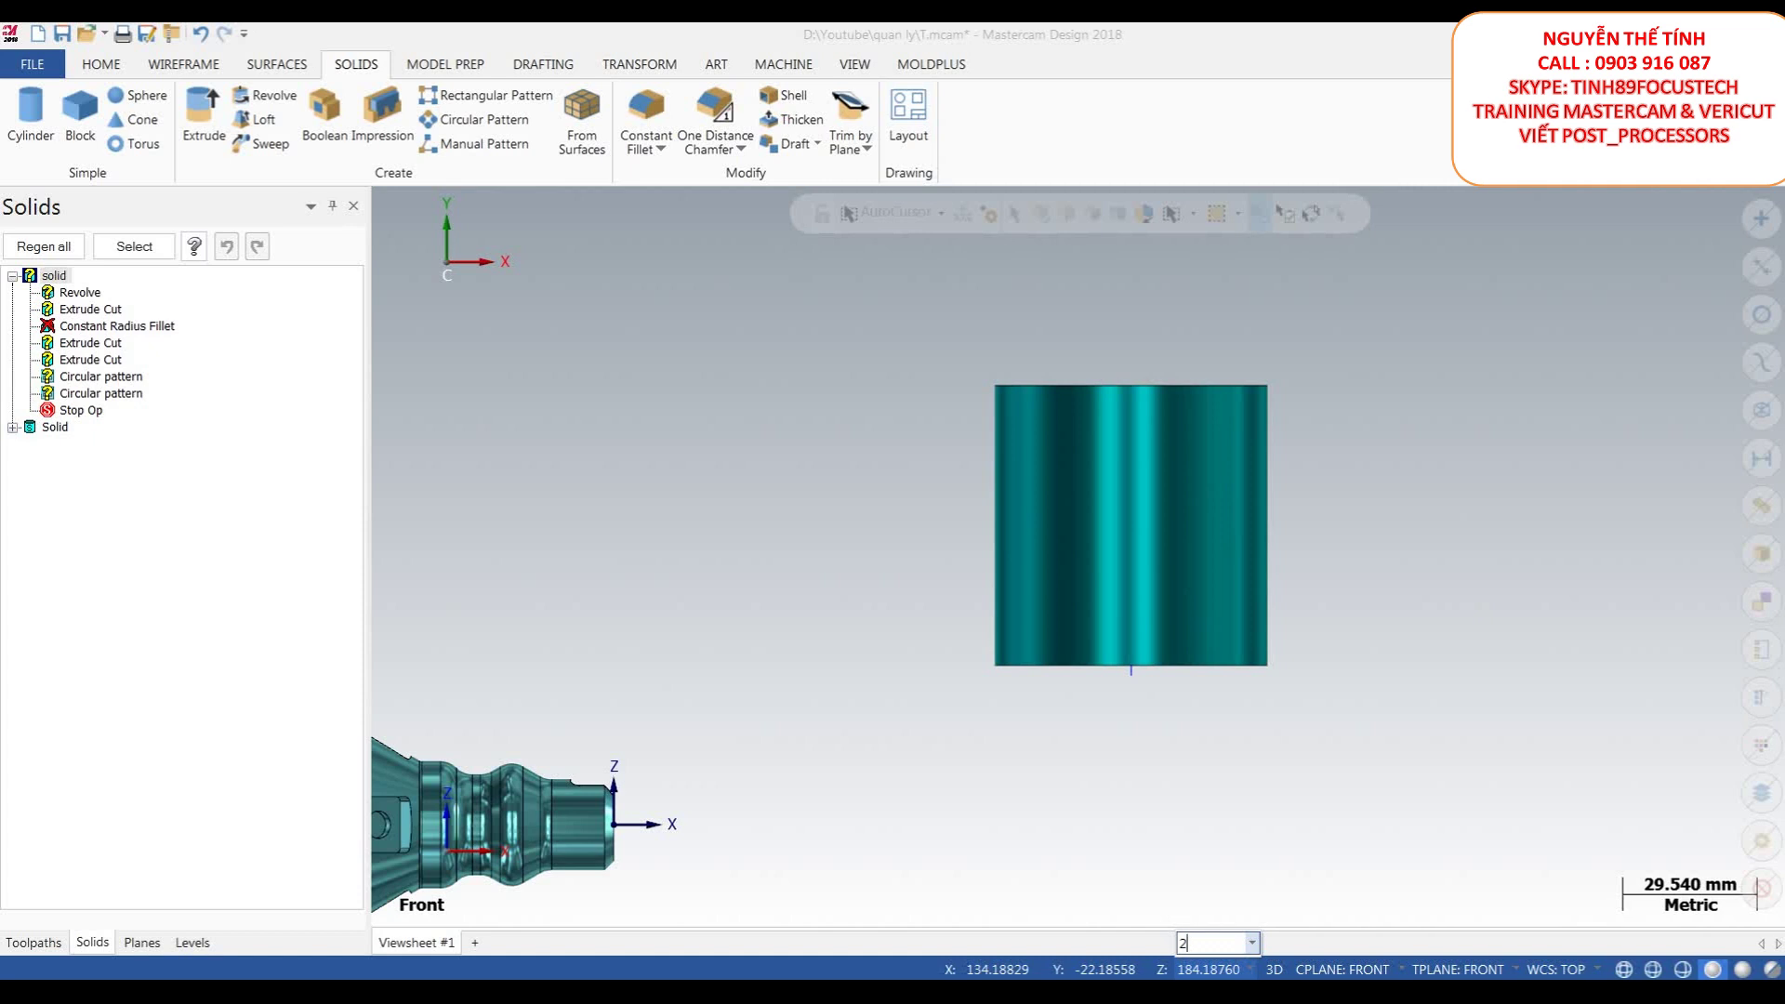
text(00)
key(Return)
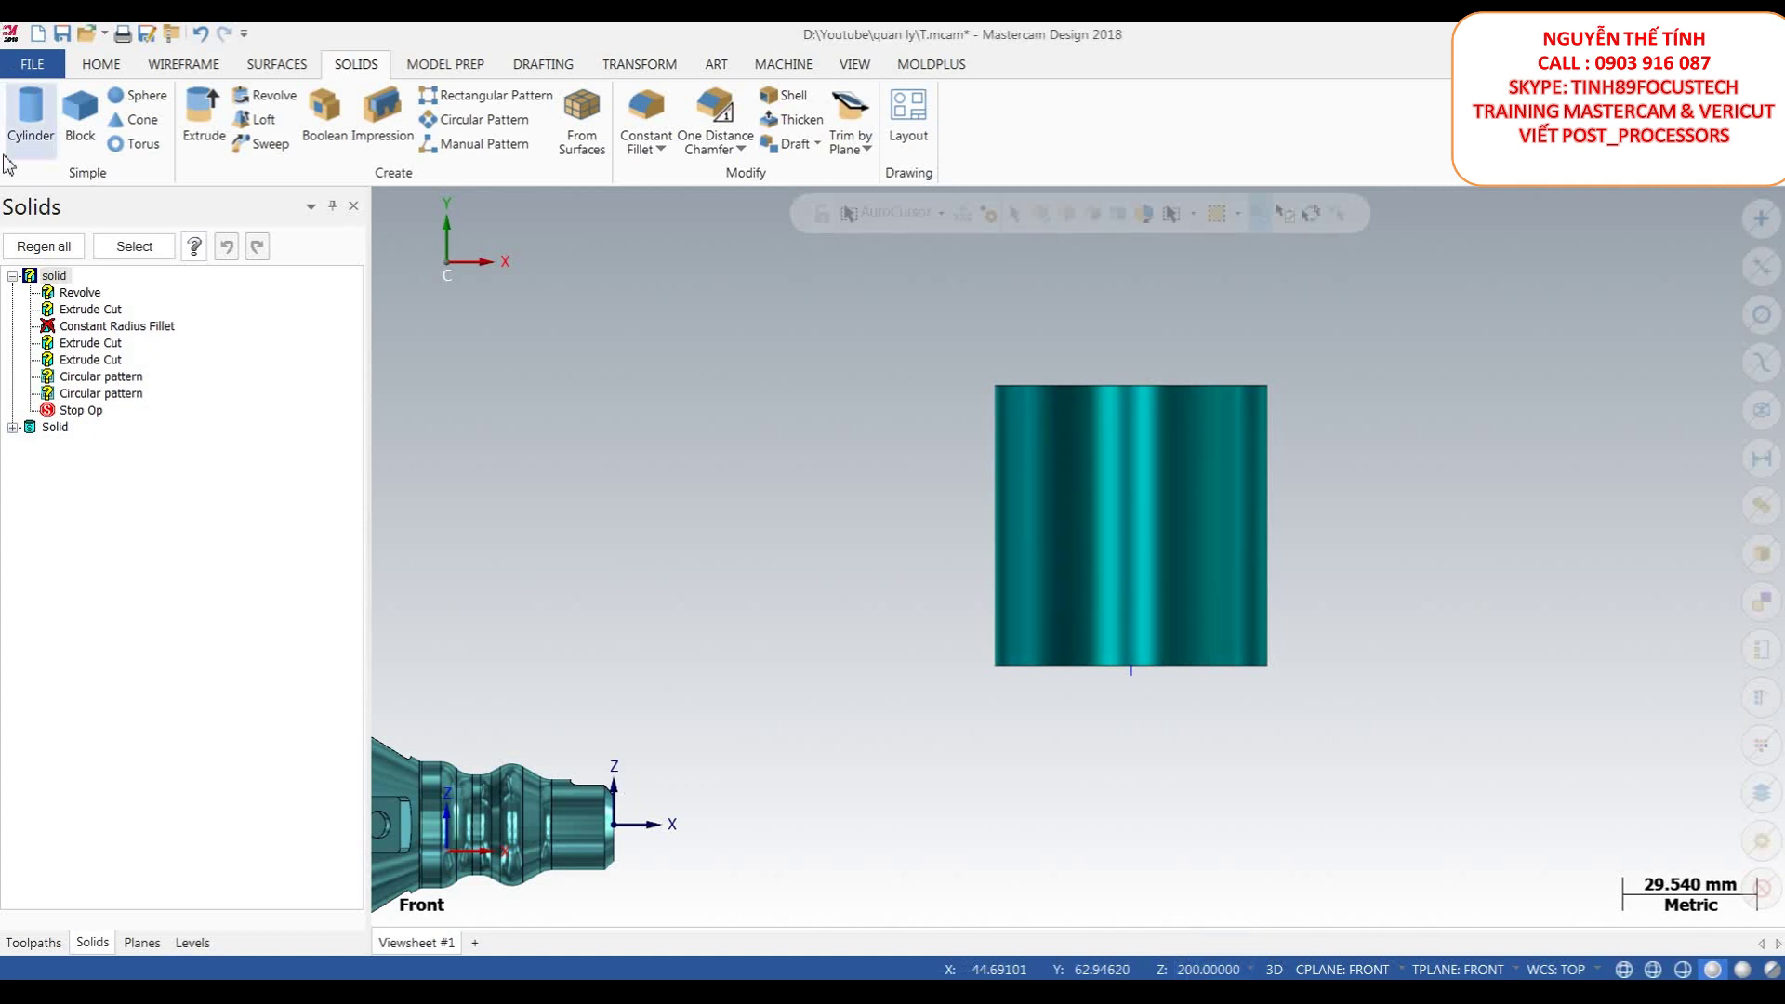
click(1272, 969)
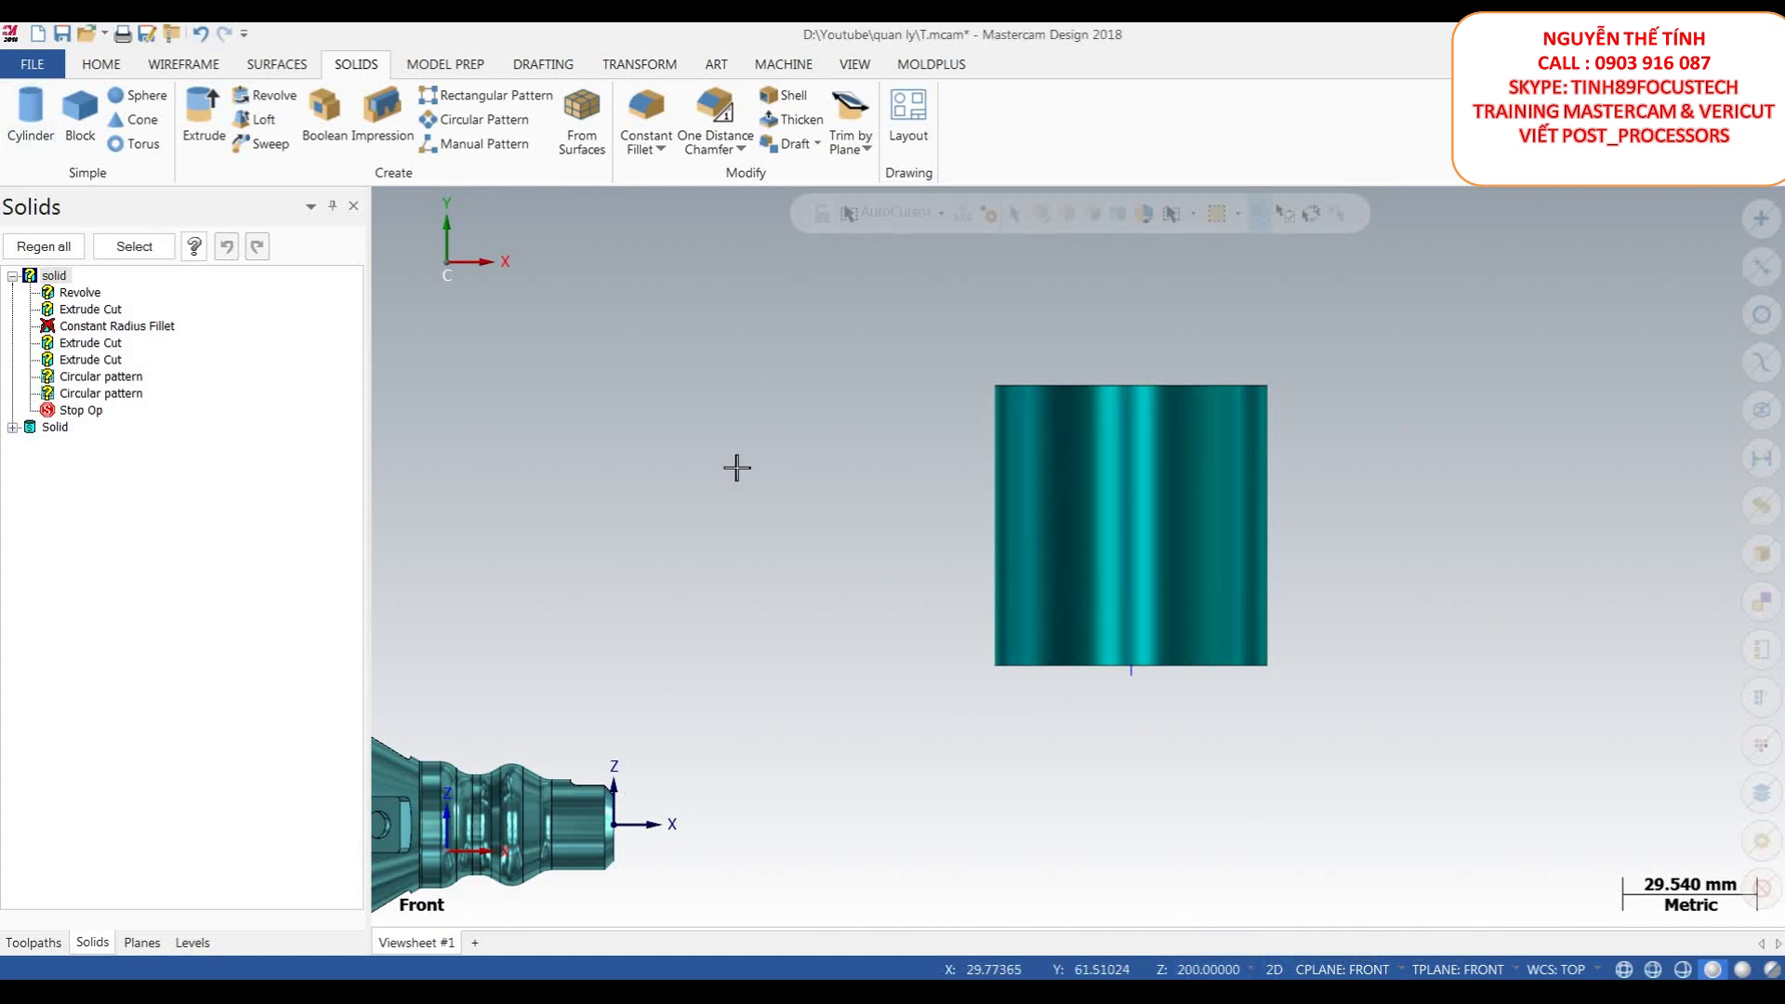
- Create the letters MASTERCAM in Mastercam (Box) Font, 6 mm high and horizontal, placed in front of the cylinder
click(186, 65)
click(701, 126)
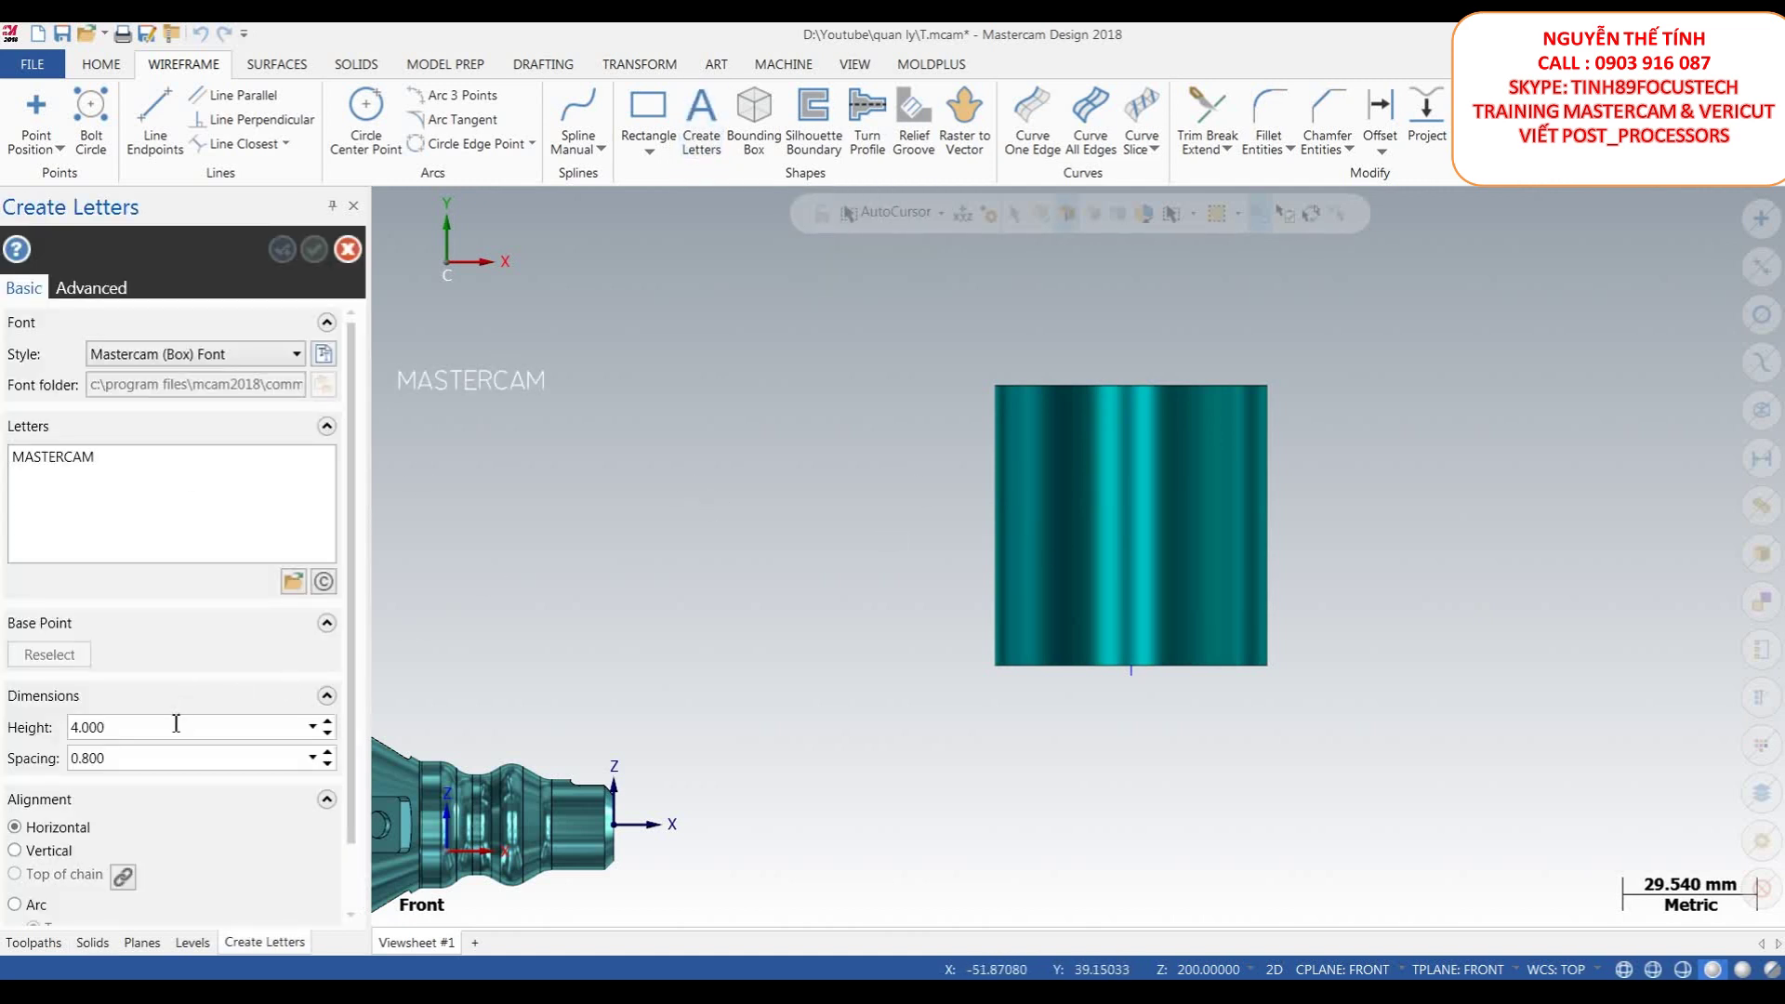
text(6)
key(Return)
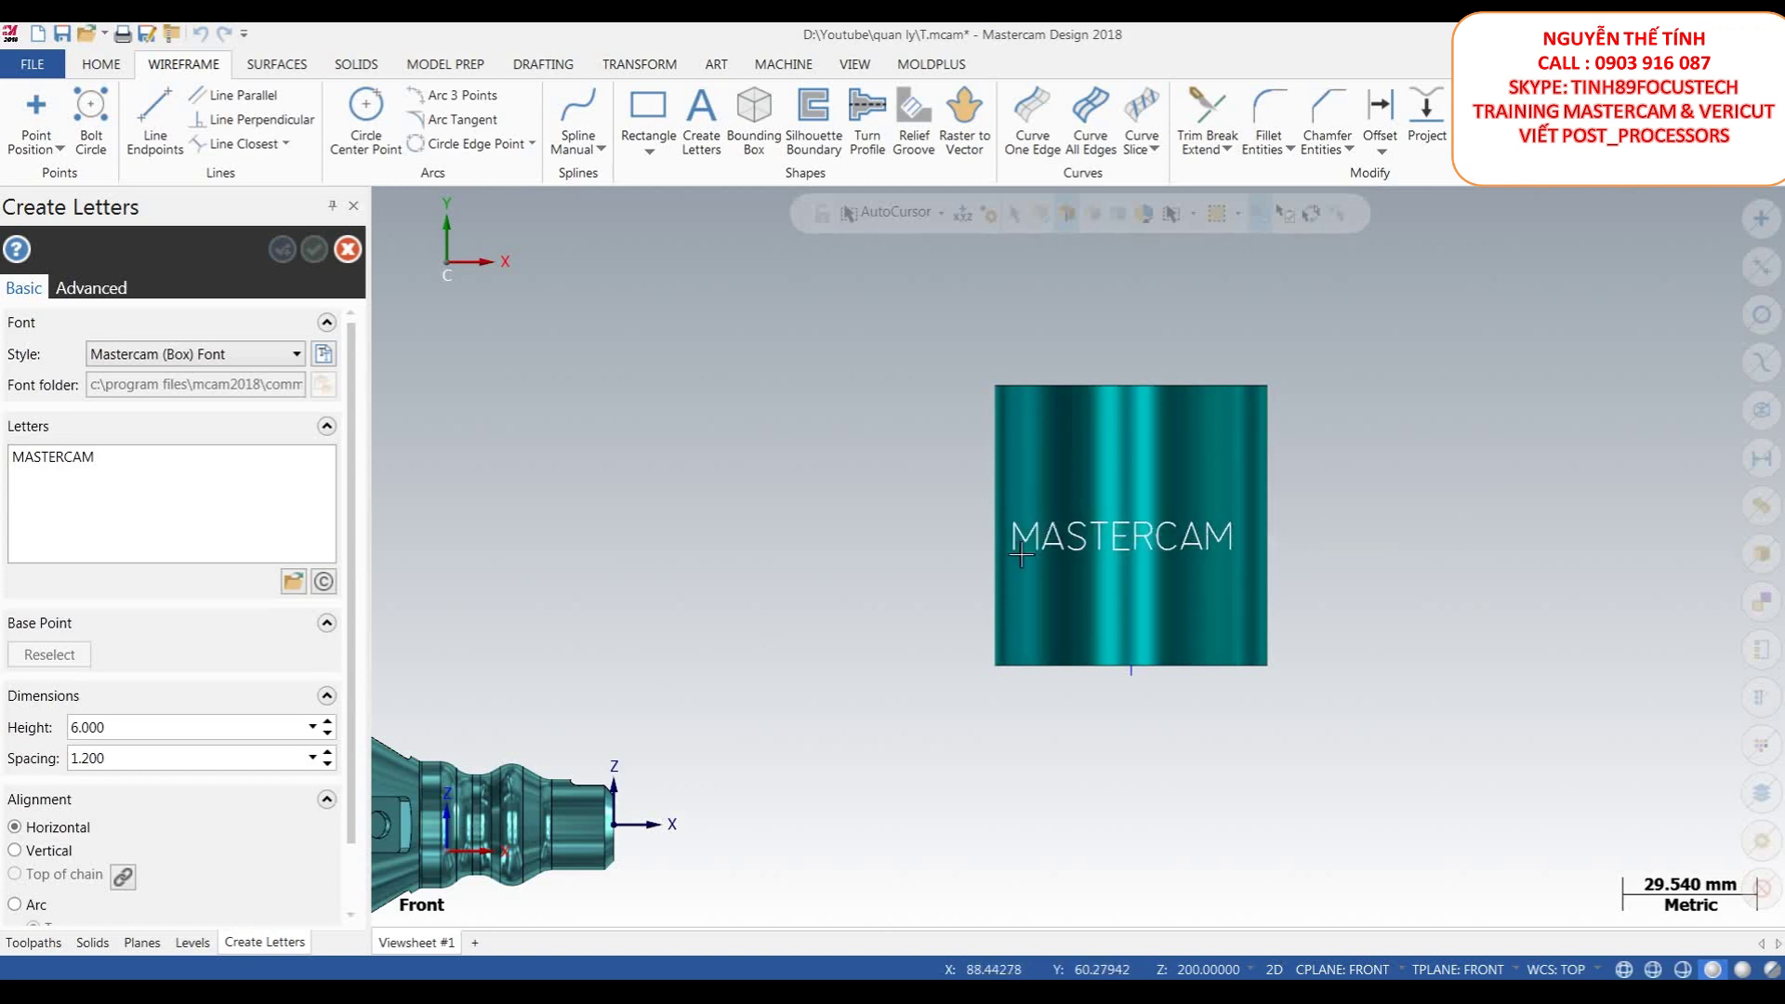
click(1018, 556)
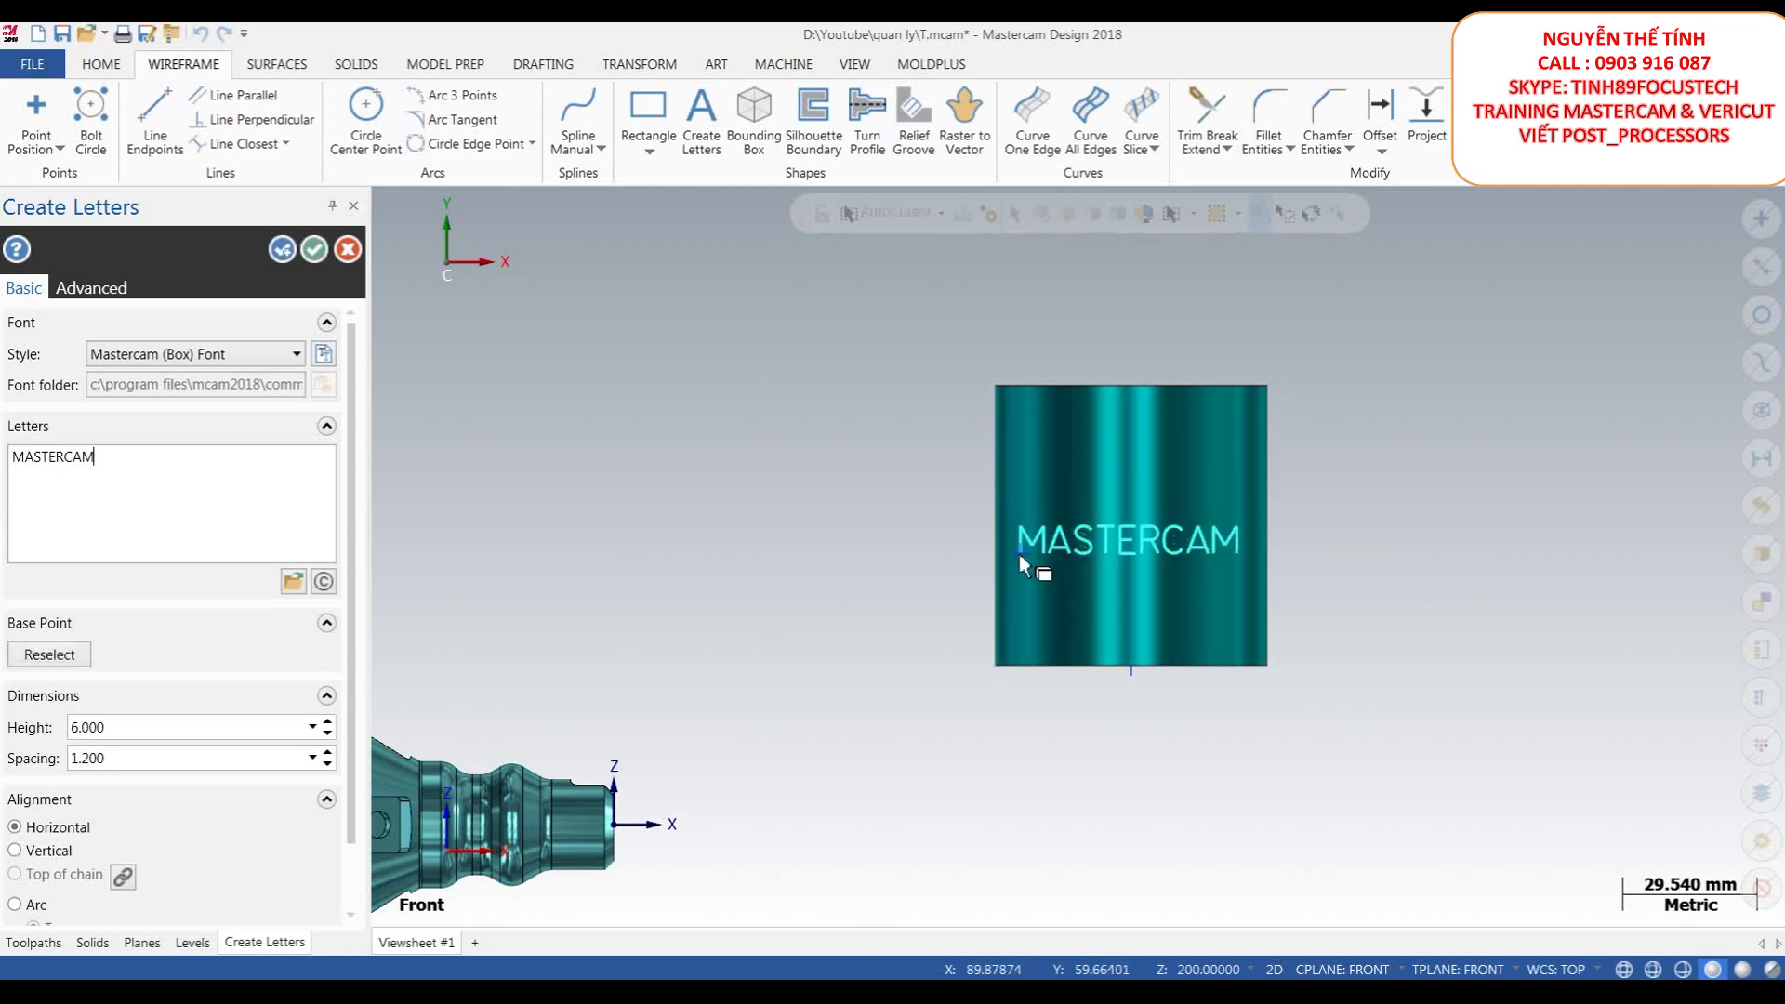
click(315, 249)
- Project the MASTERCAM letters onto the cylinder's side face using the Move method
middle_drag(1143, 520, 1116, 558)
click(1426, 113)
drag(927, 516, 1160, 673)
scroll(1069, 569, up, 1)
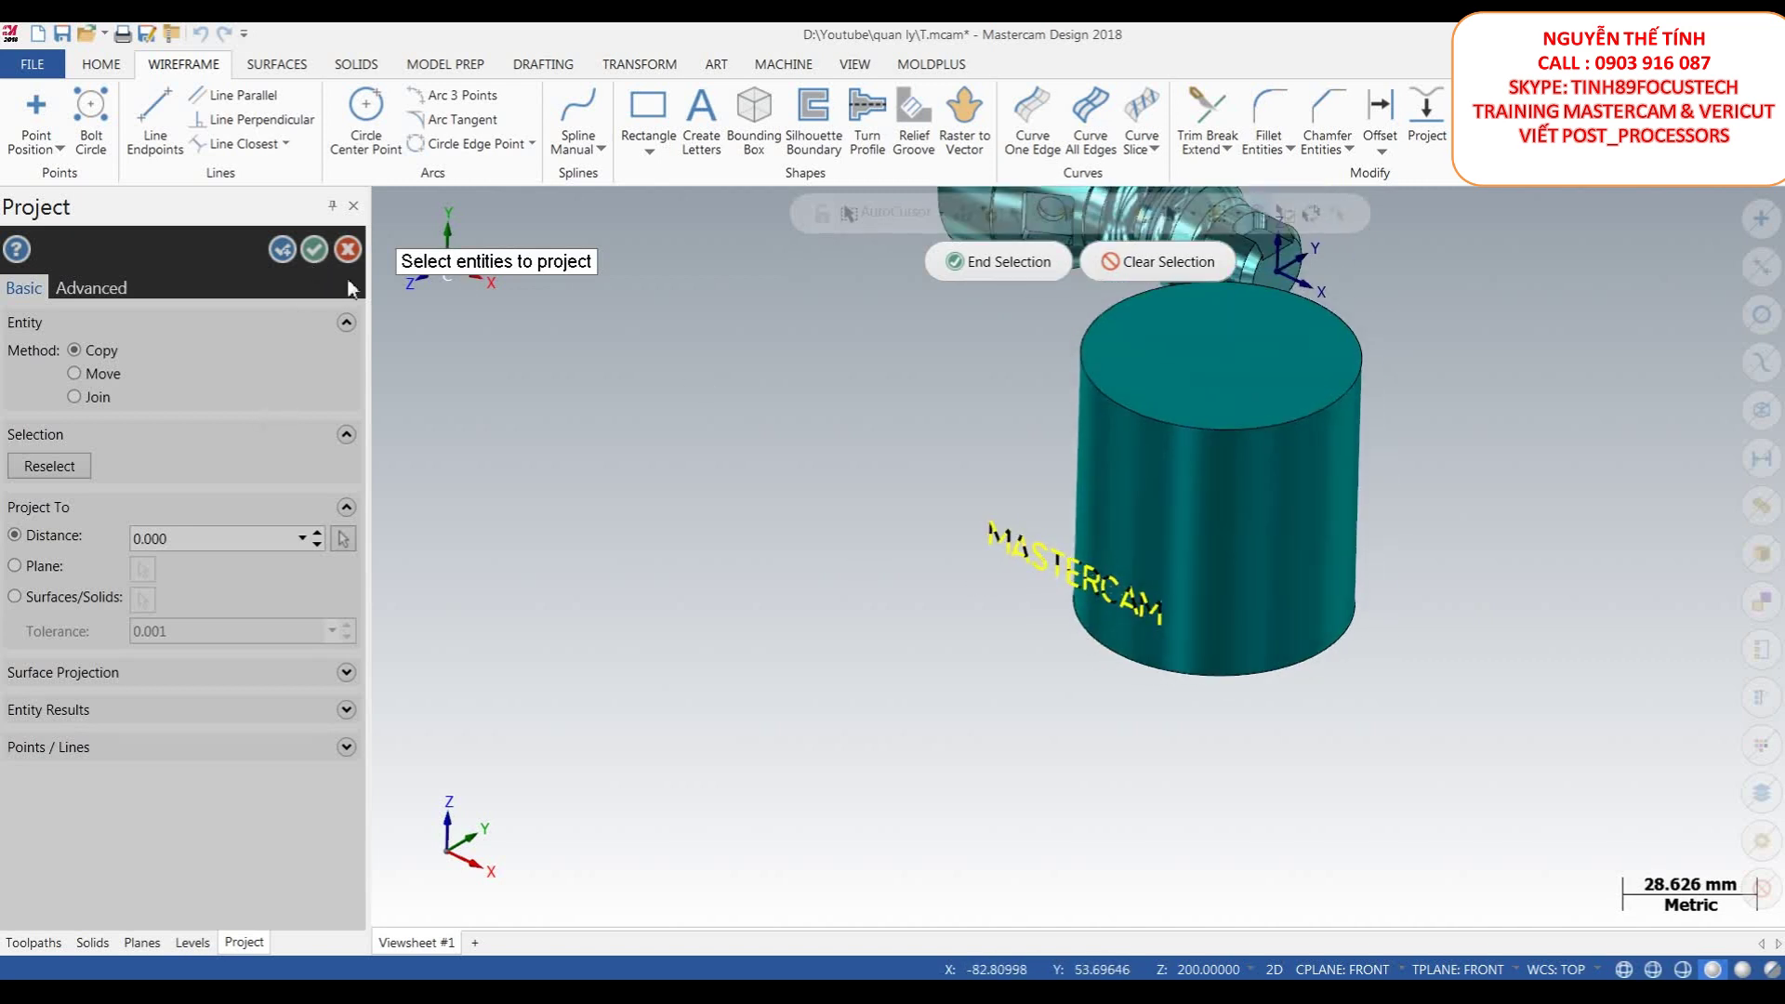
click(987, 266)
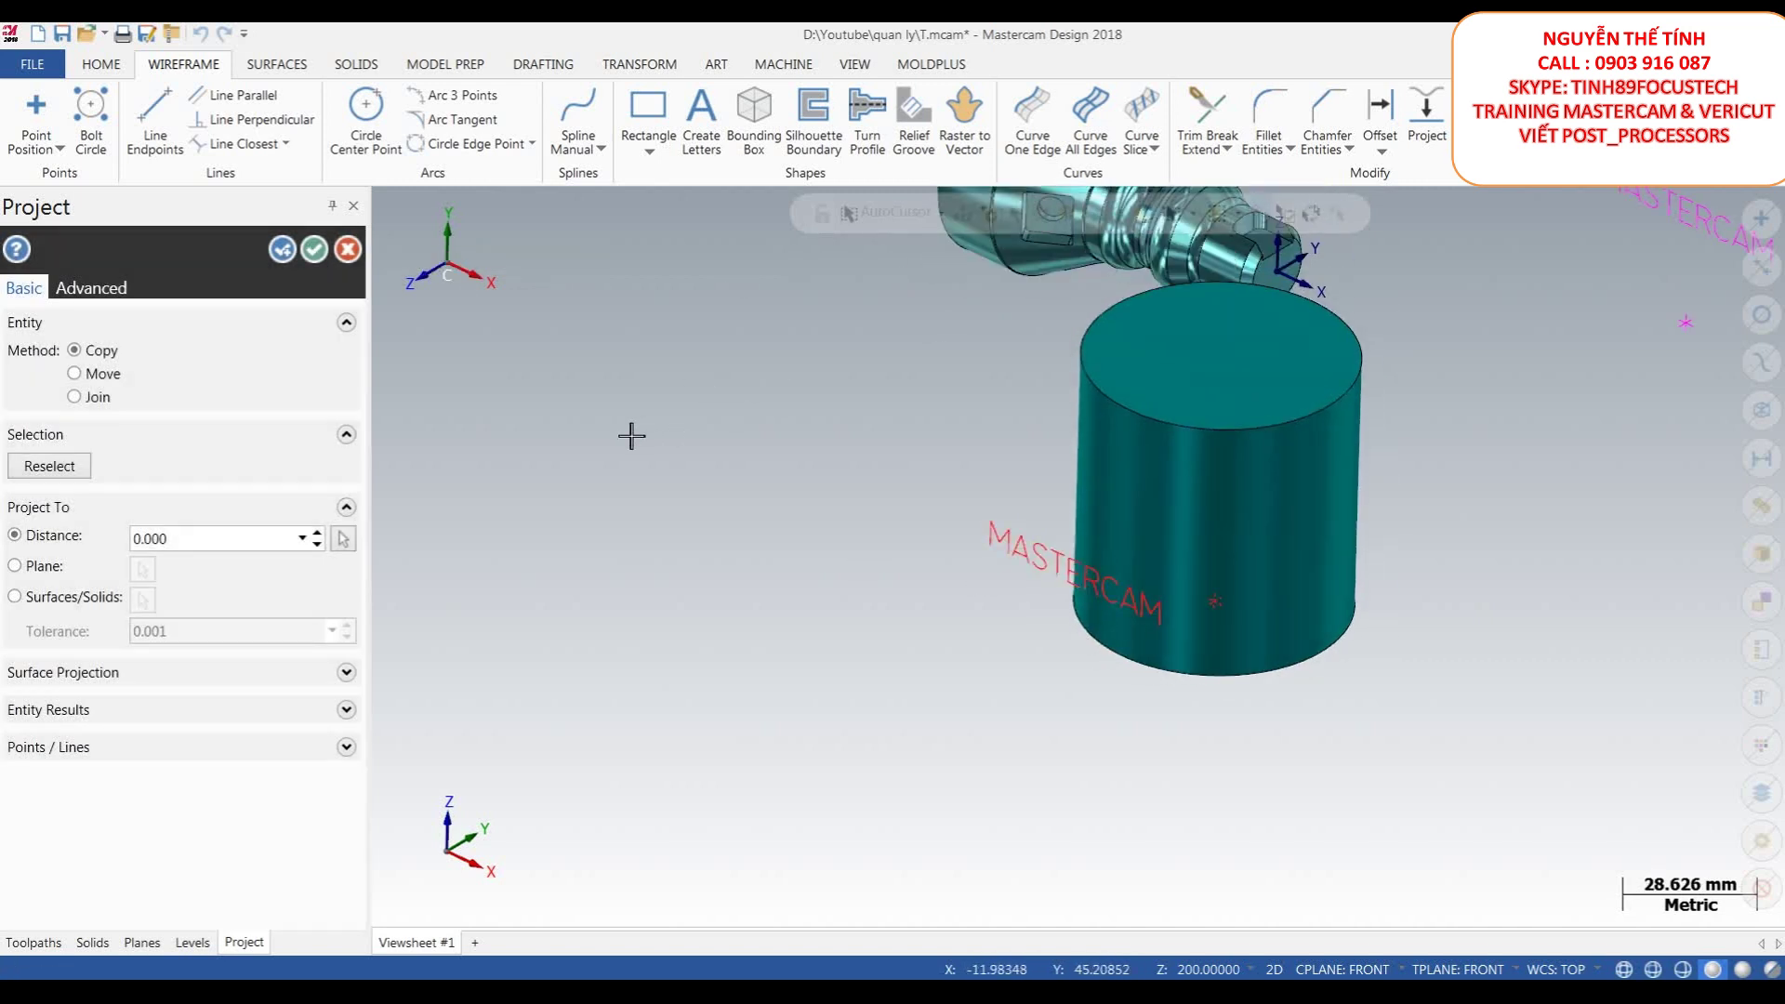
click(70, 609)
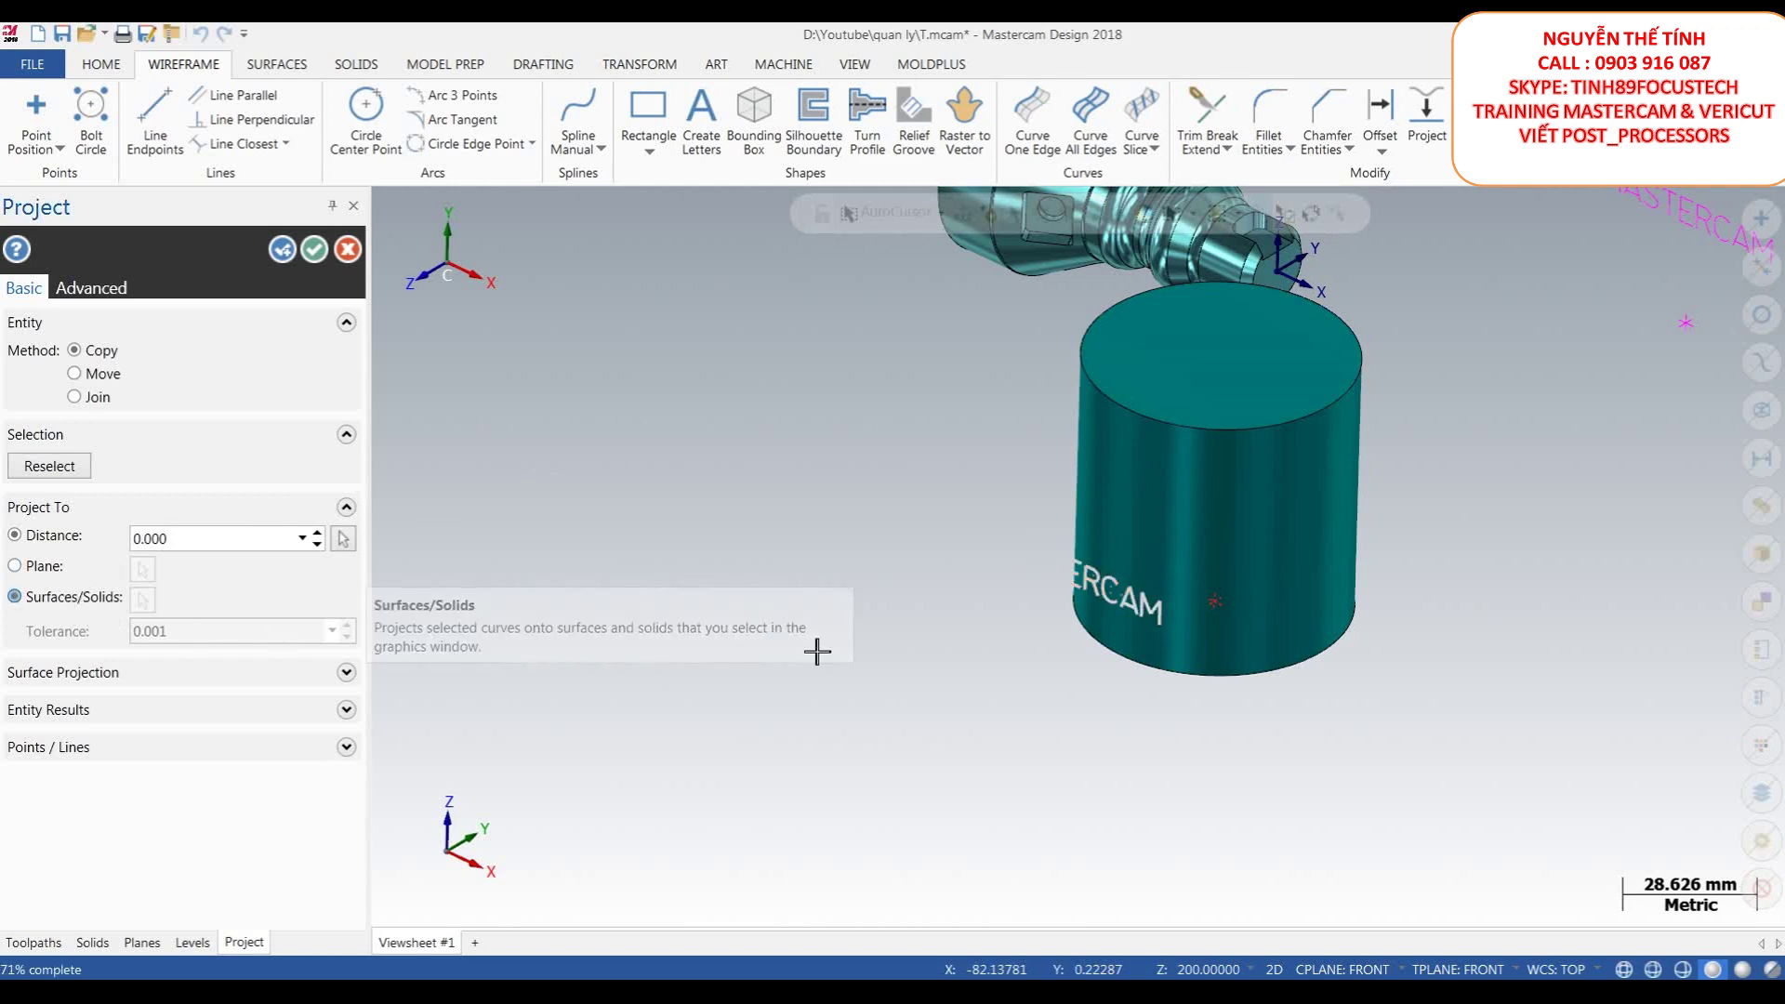
click(1196, 525)
scroll(1196, 526, down, 1)
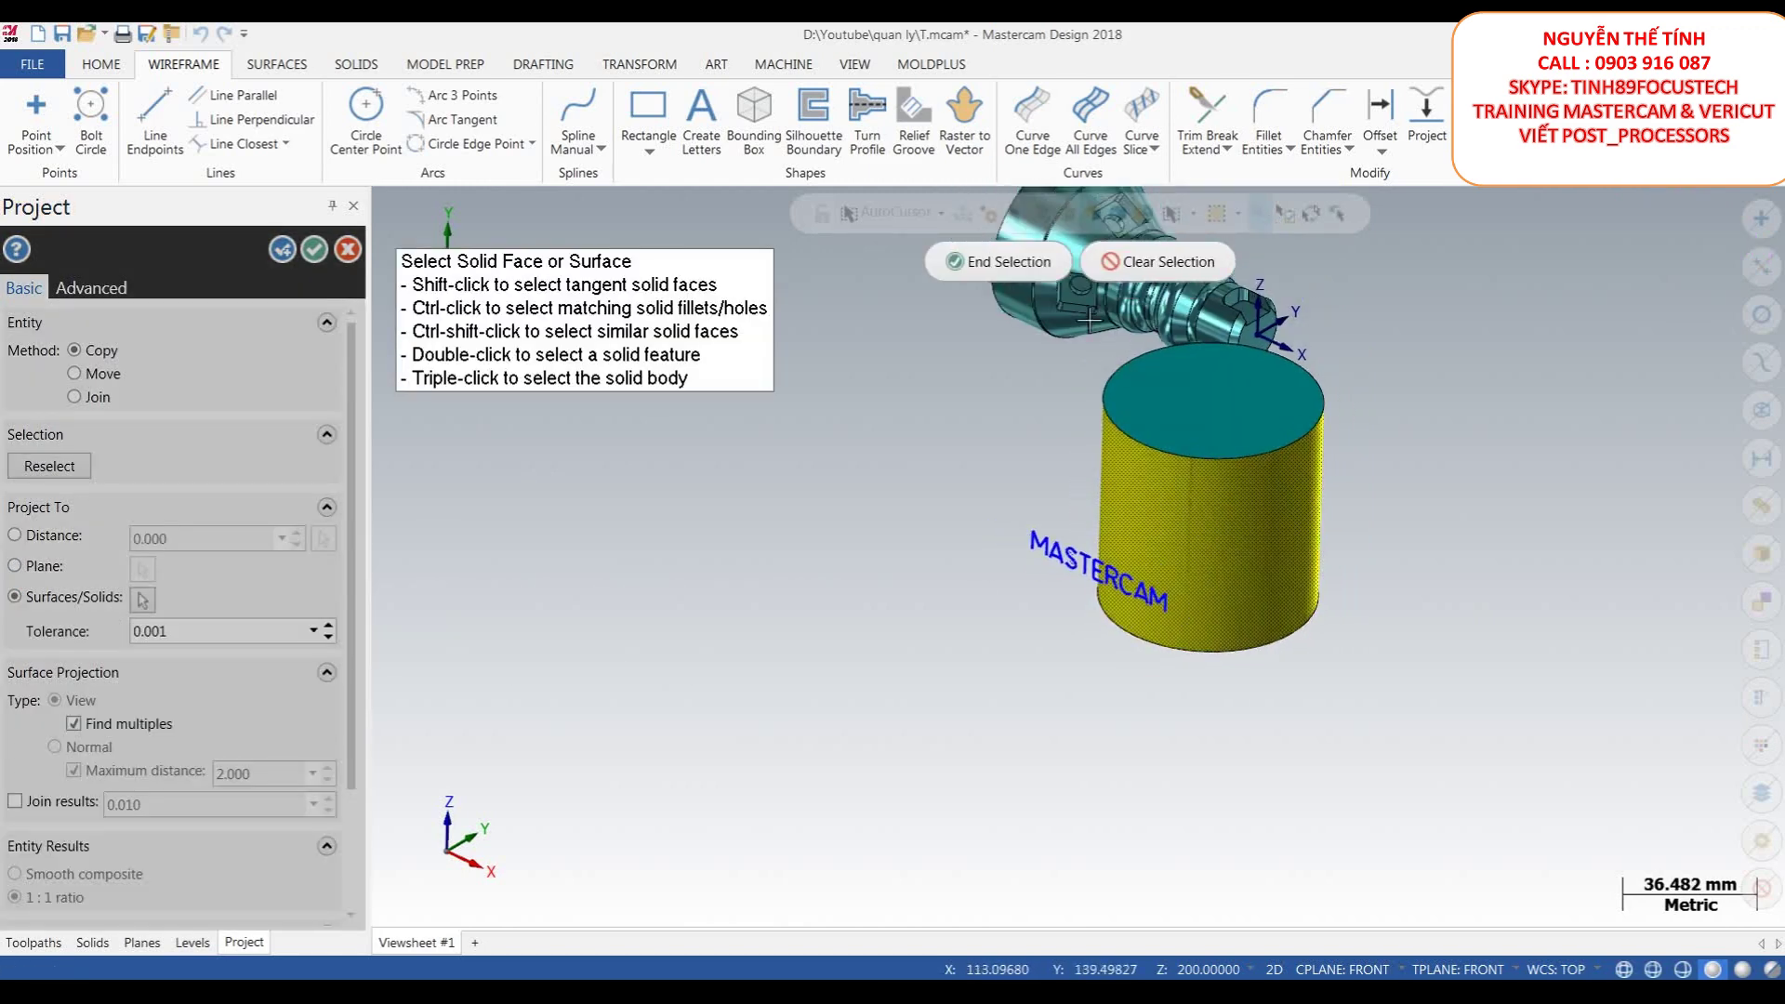
click(1000, 262)
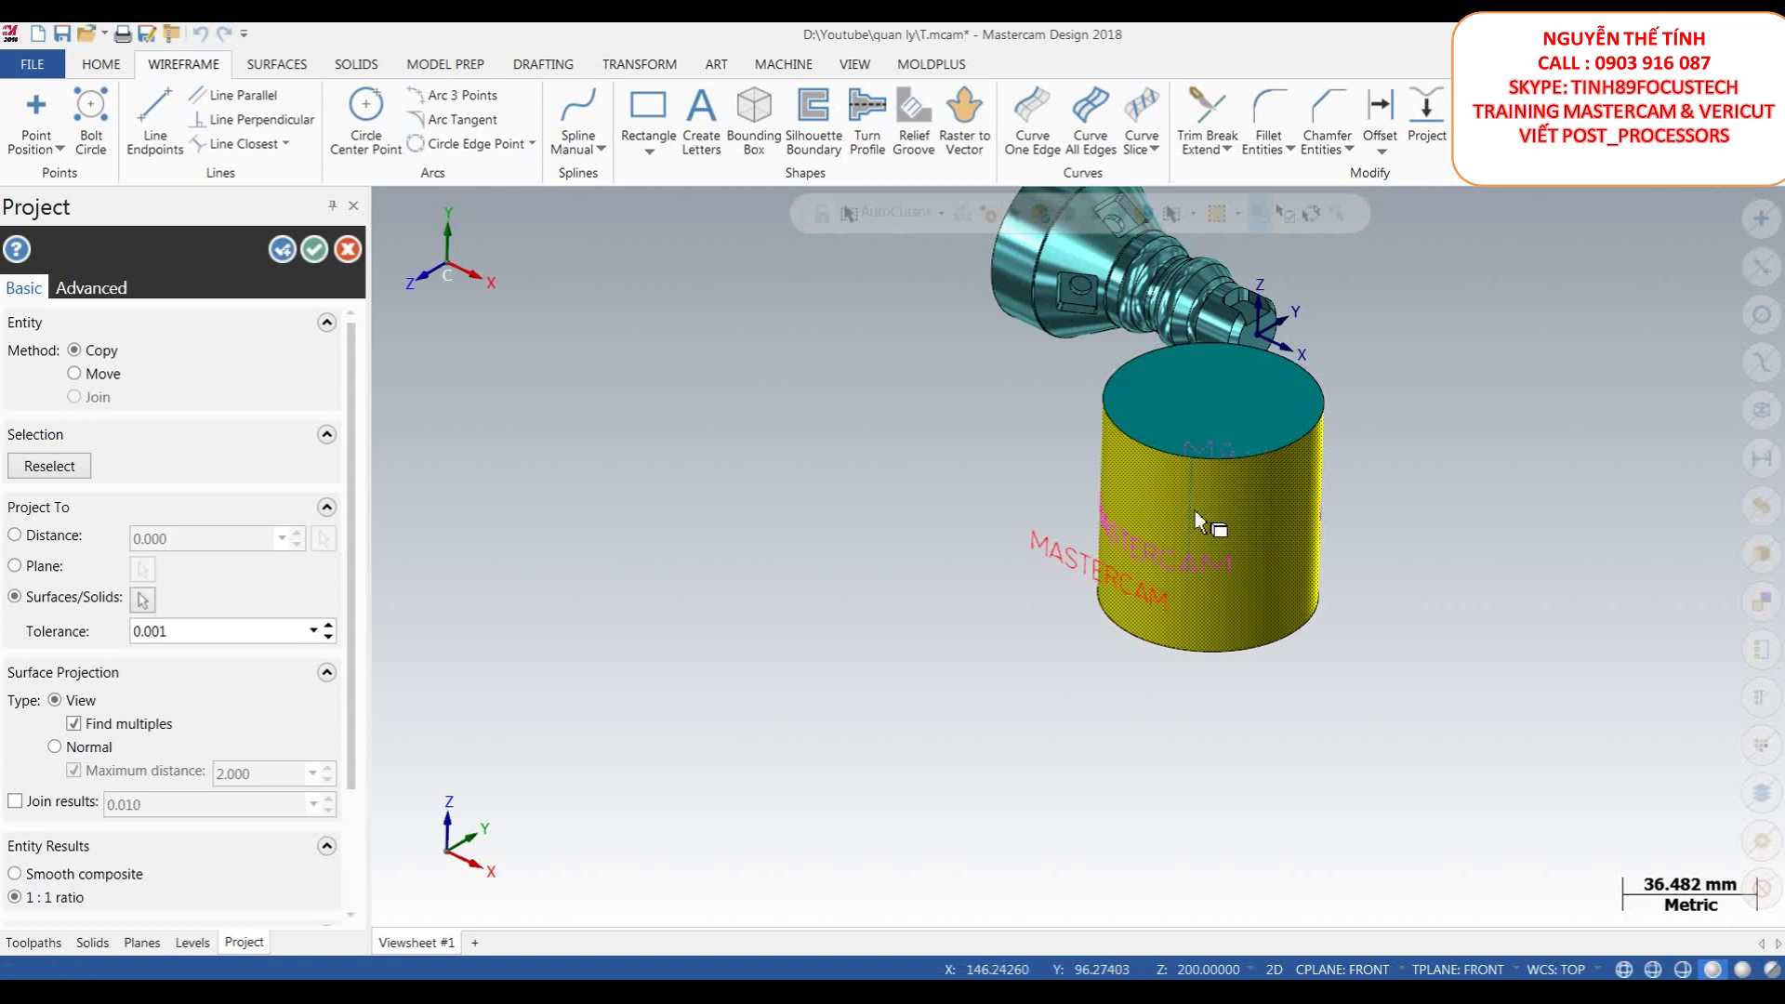
scroll(1182, 572, up, 1)
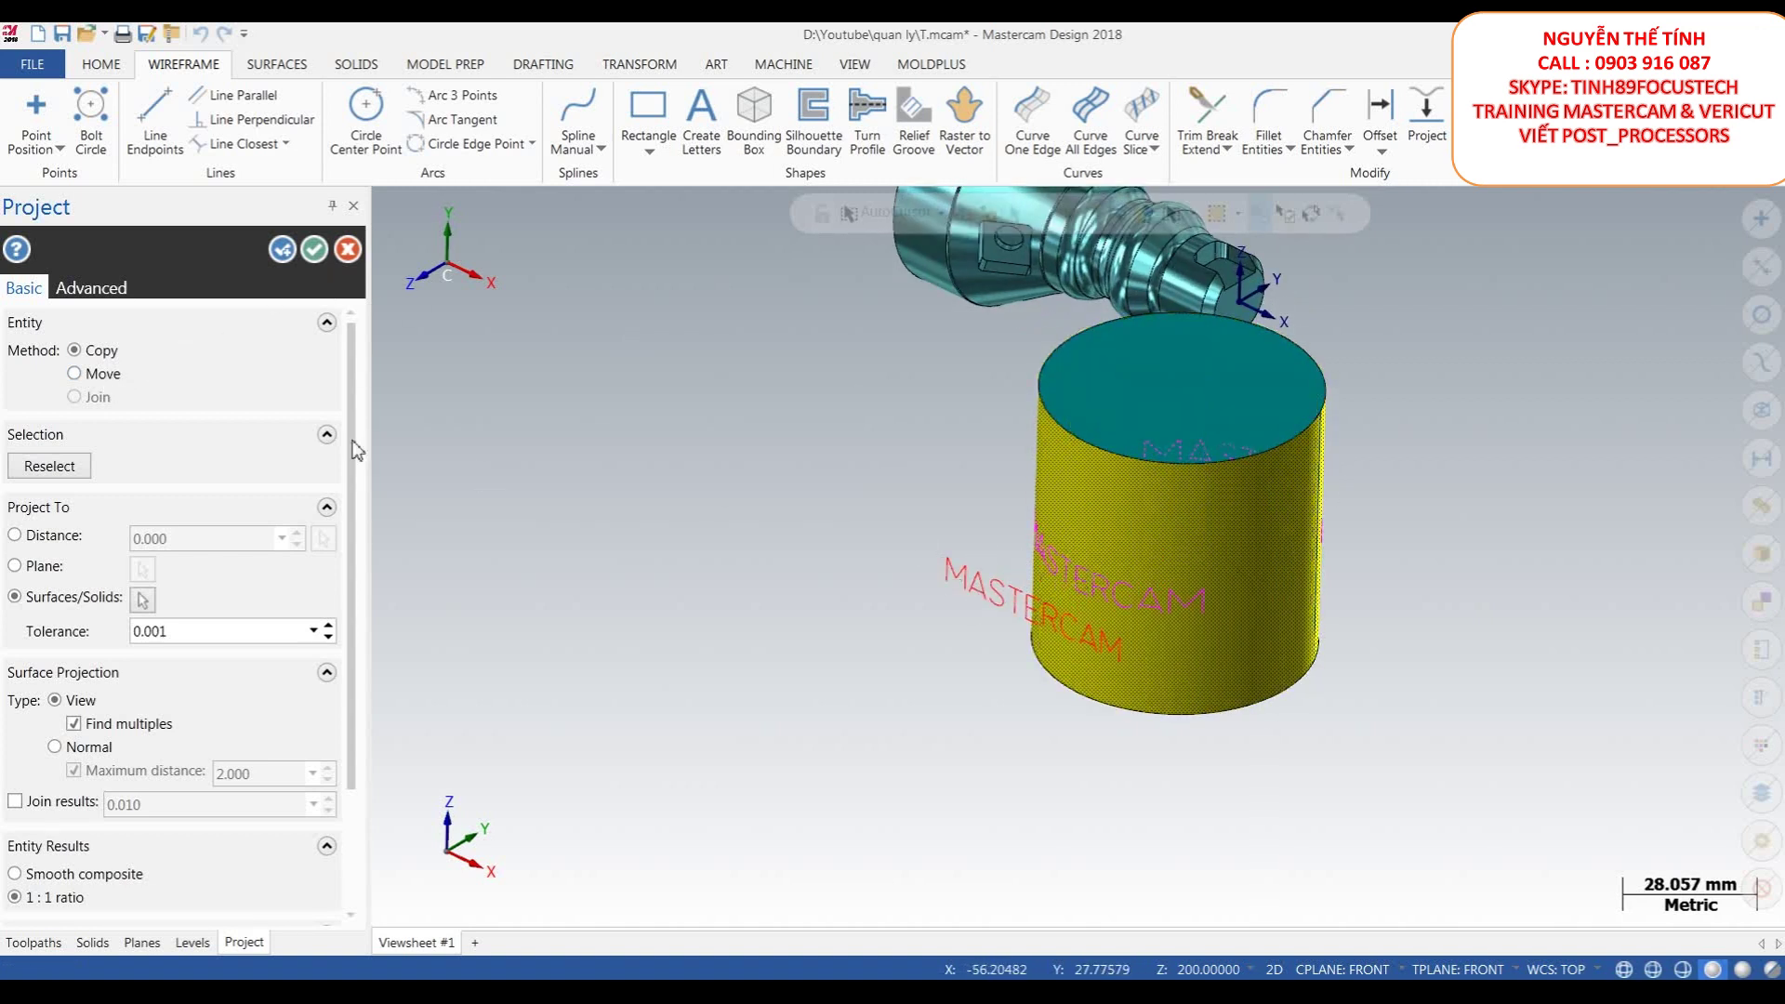
click(75, 373)
click(315, 260)
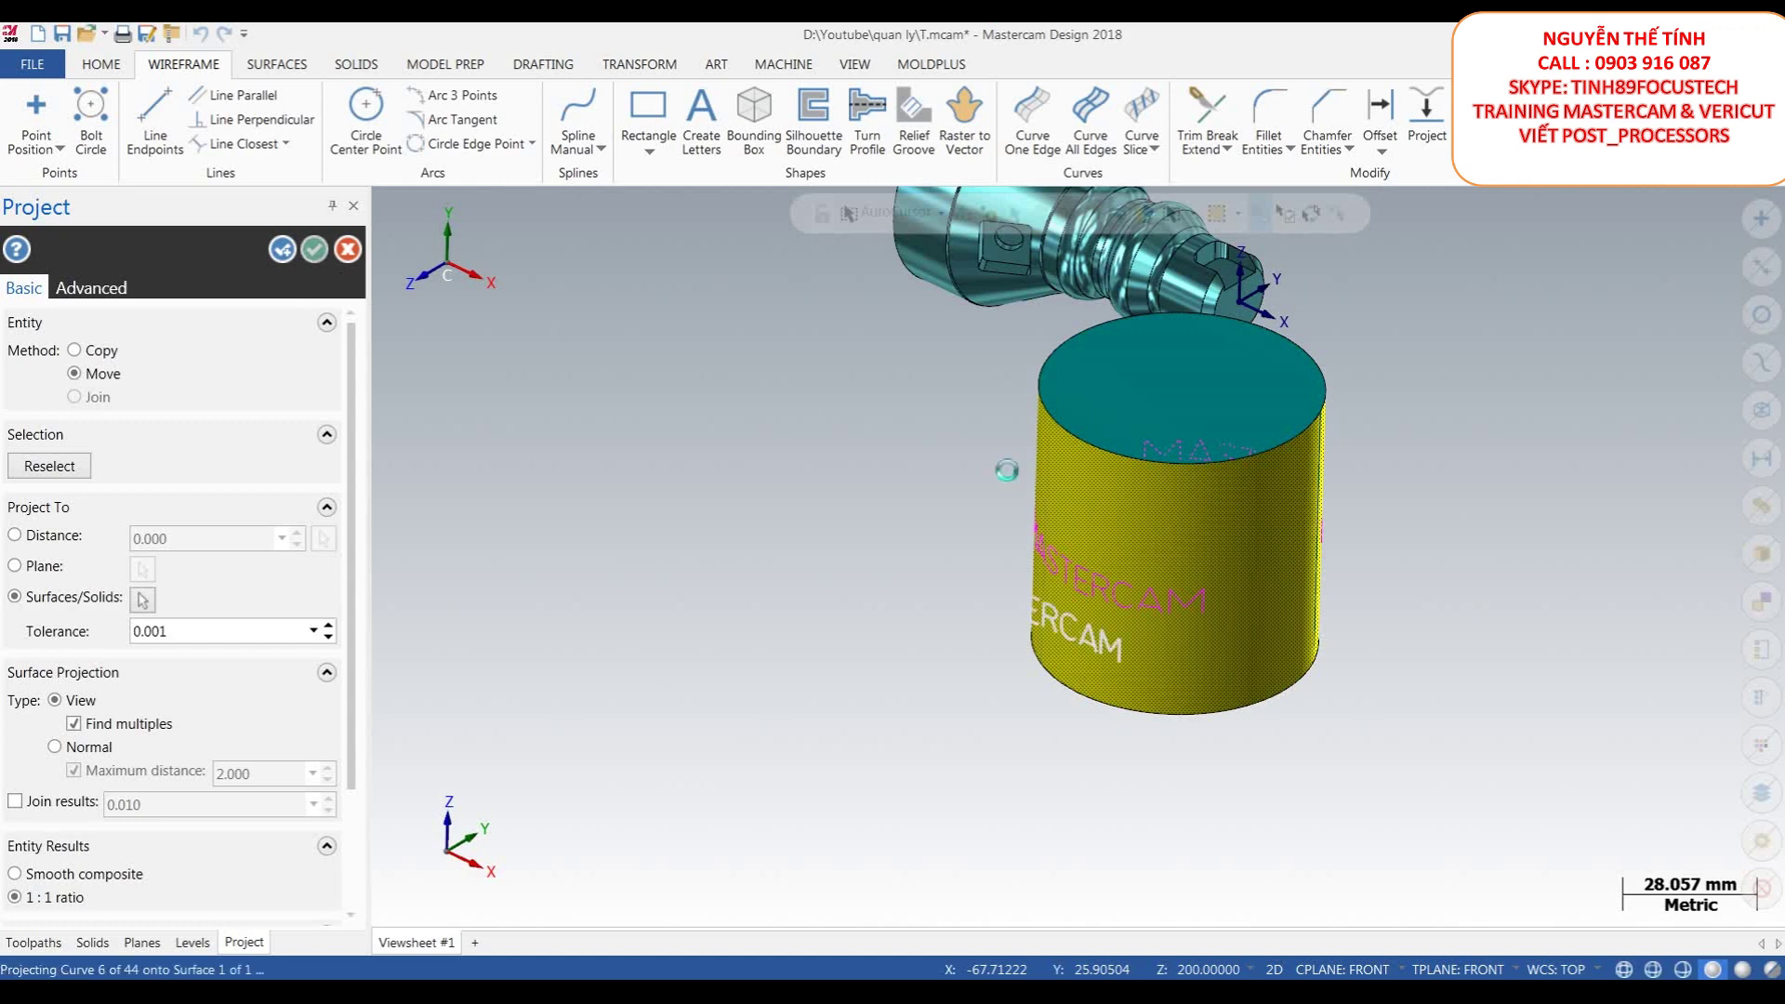
- In the Top view, delete the duplicate projected letters on the back (+Y) side of the cylinder
middle_drag(1102, 578, 1333, 520)
right_click(1332, 520)
click(1394, 517)
scroll(1275, 650, up, 3)
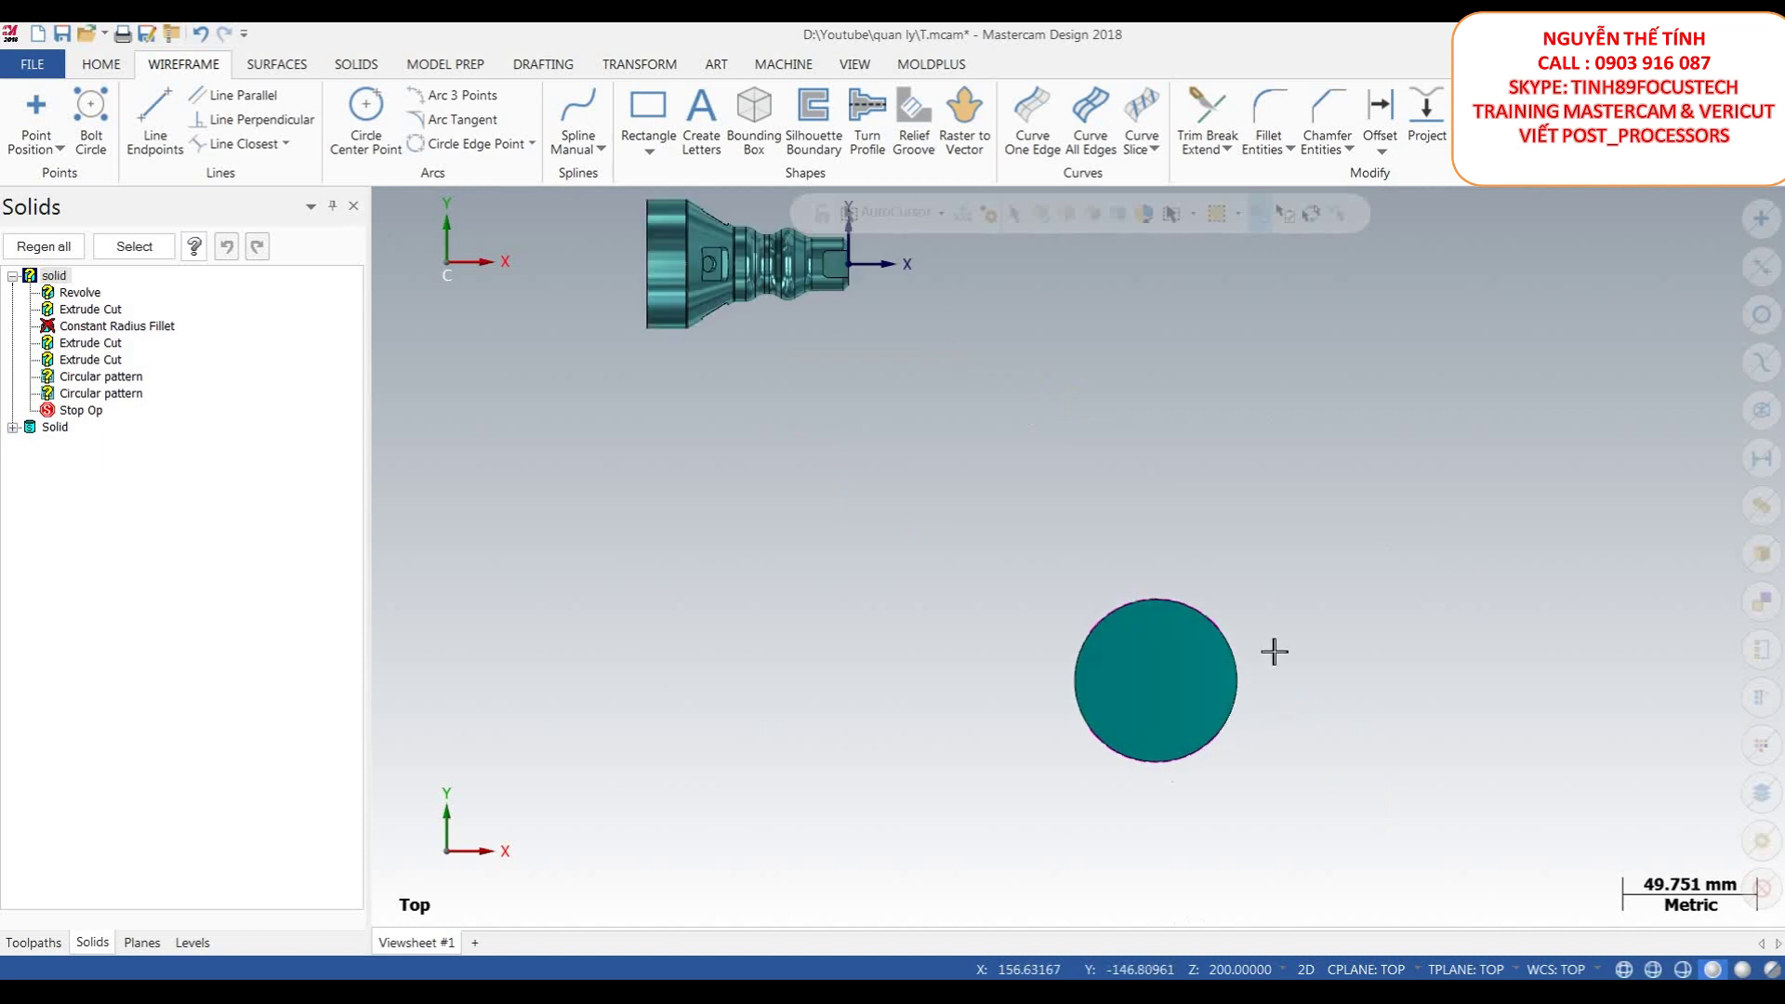
drag(802, 480, 1298, 673)
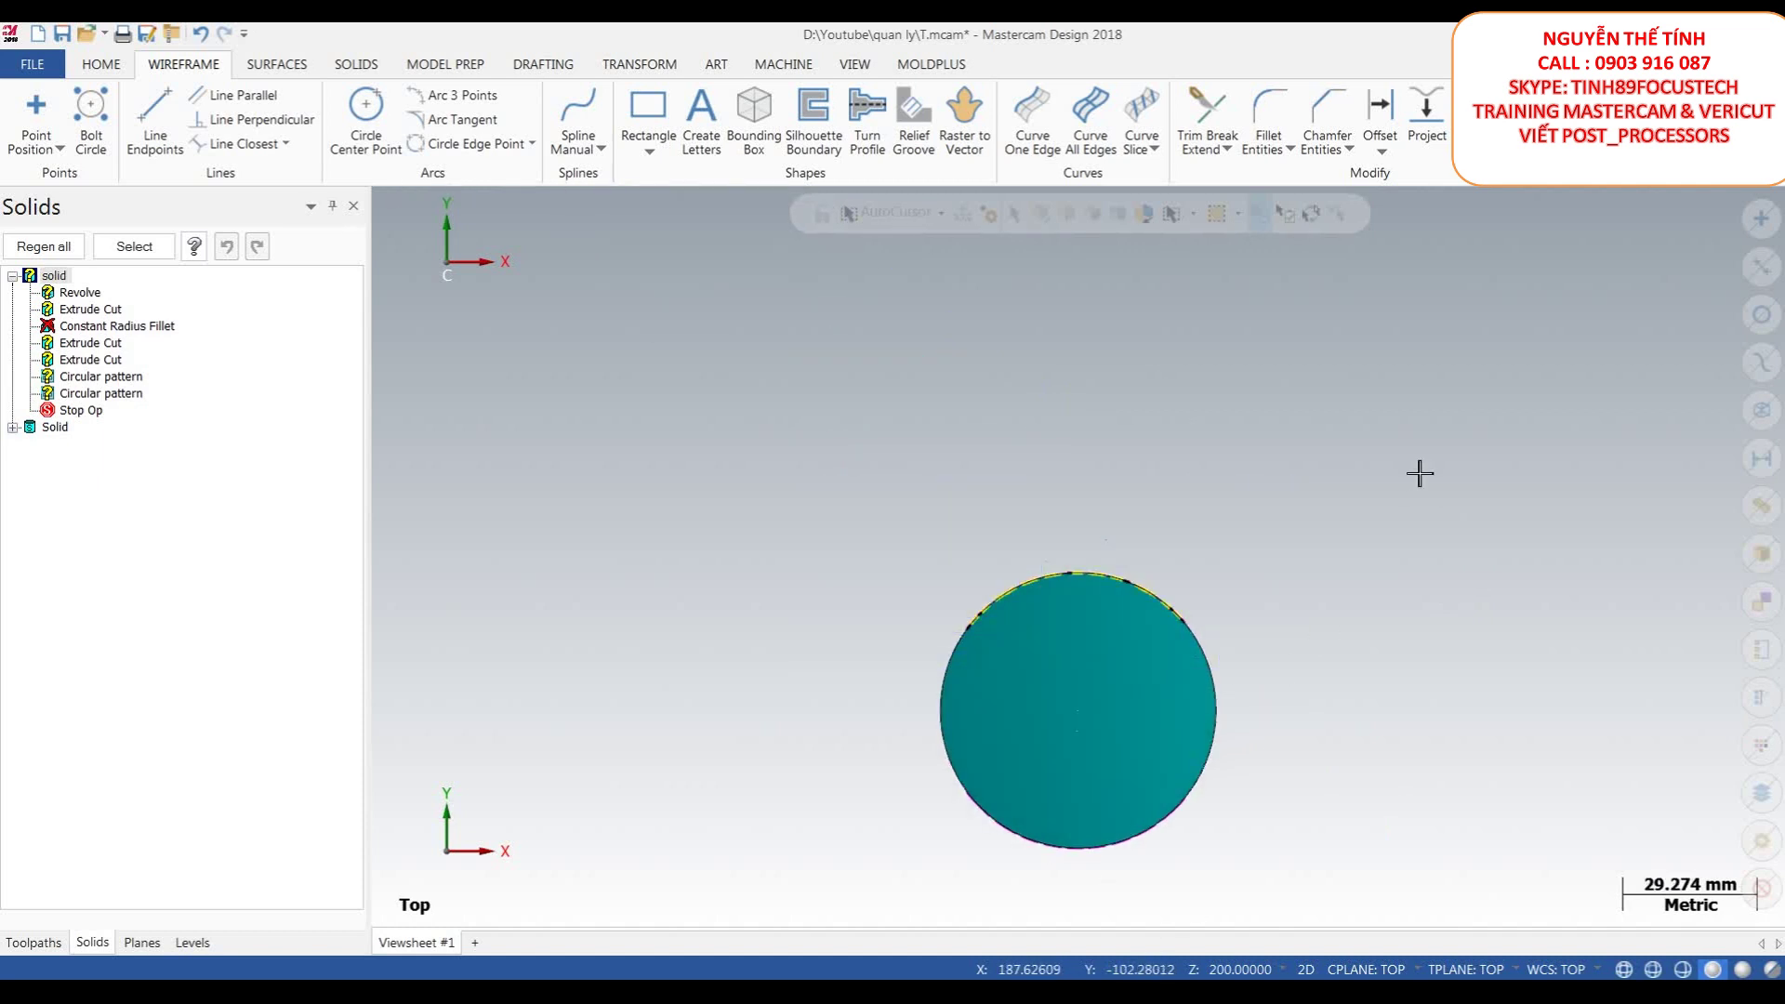
right_click(1414, 474)
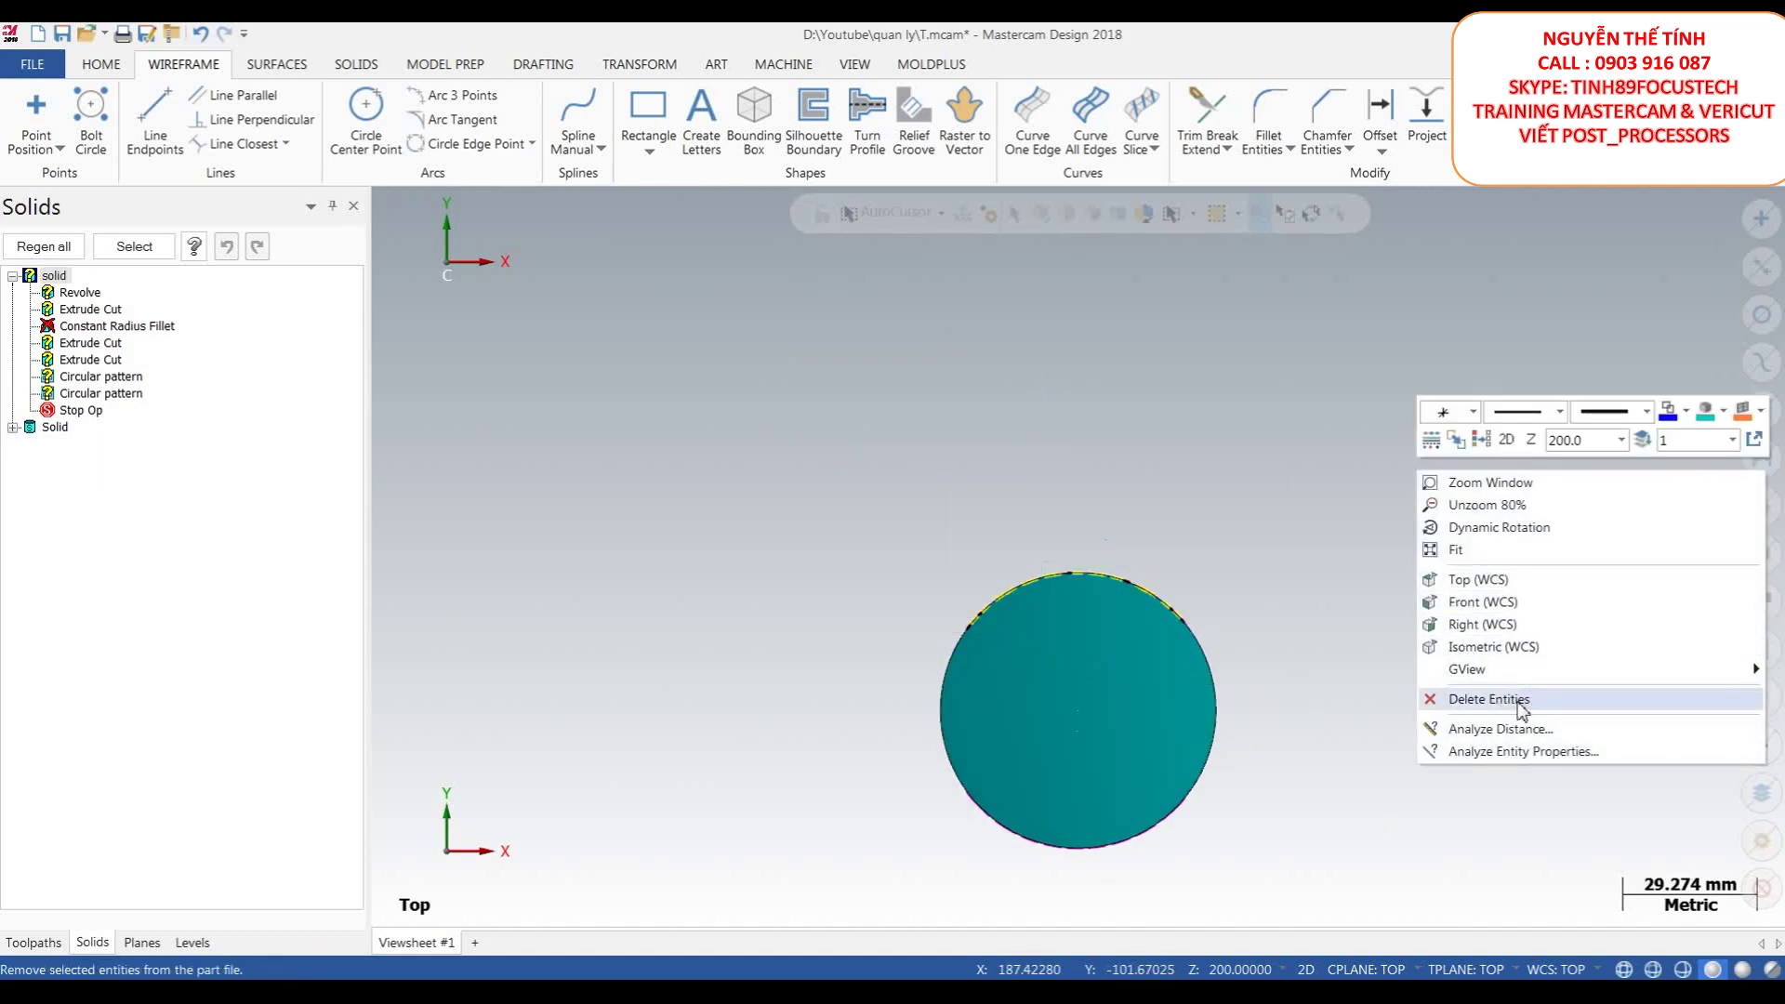
click(1520, 700)
- Examine the projected MASTERCAM lettering on the front of the cylinder up close and from several angles
scroll(1089, 524, down, 1)
middle_drag(929, 510, 1375, 538)
scroll(1375, 542, up, 1)
scroll(1100, 609, up, 2)
middle_drag(1100, 608, 1130, 707)
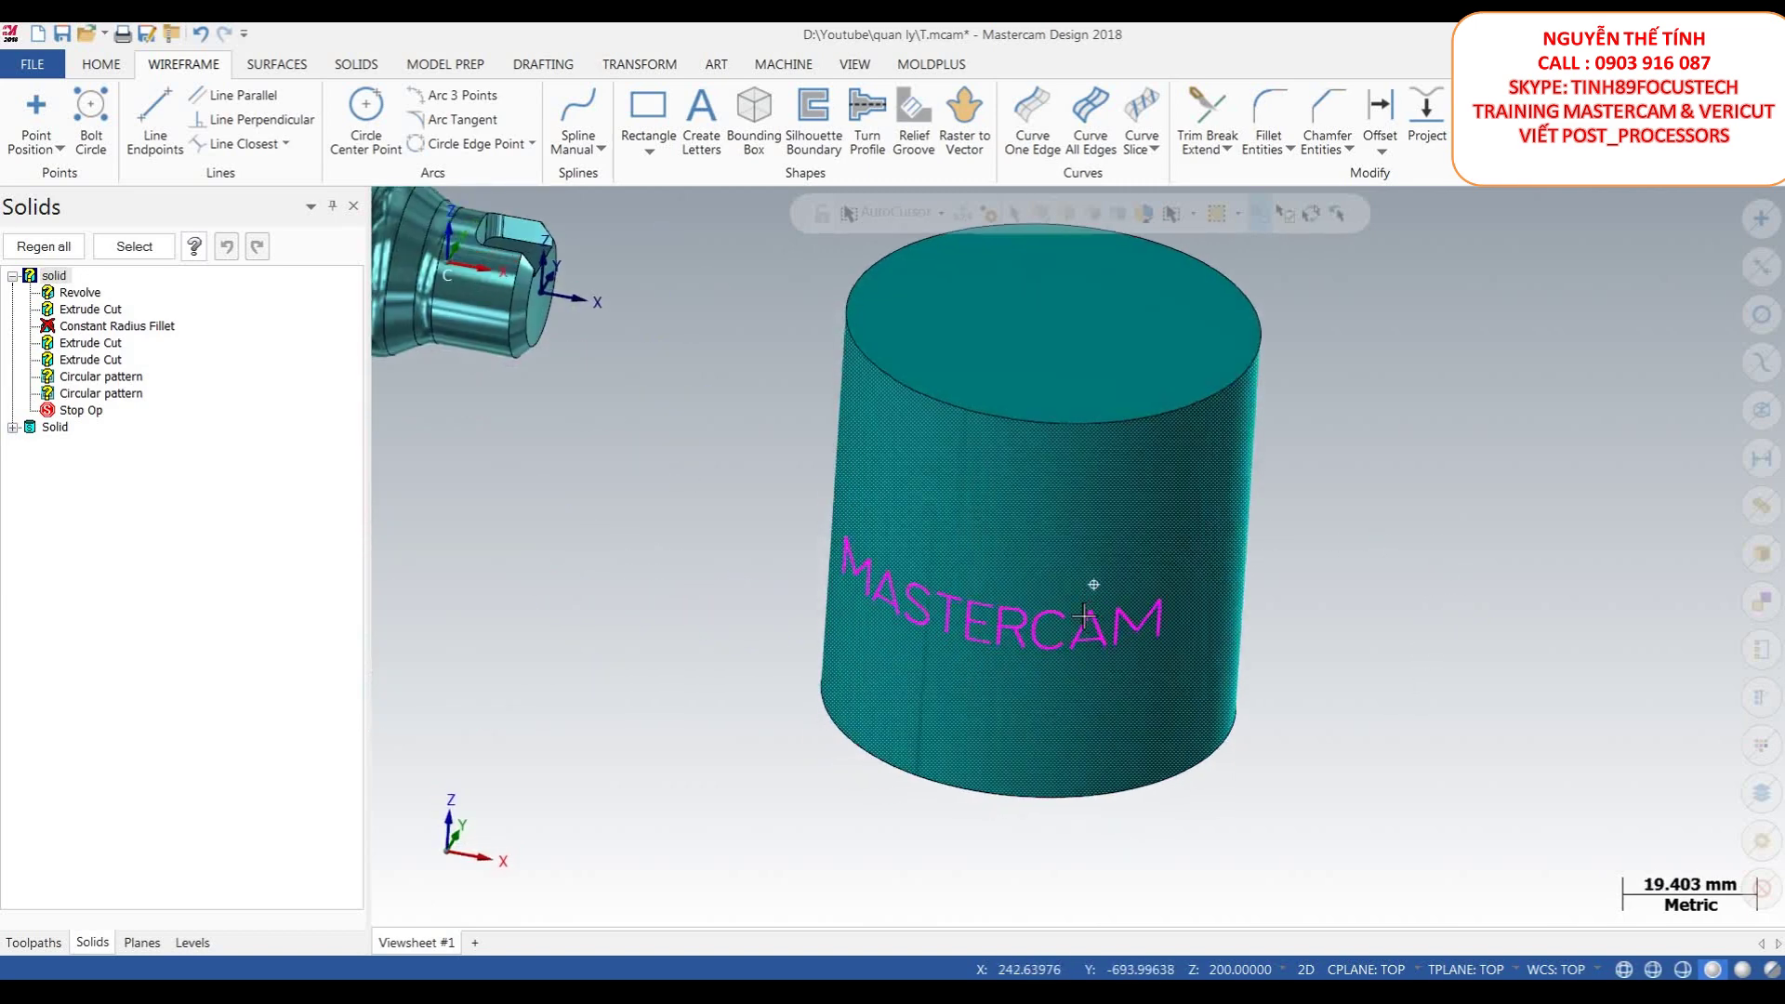
scroll(1129, 706, up, 2)
scroll(1135, 708, down, 1)
scroll(1134, 709, down, 2)
middle_drag(1370, 701, 1076, 681)
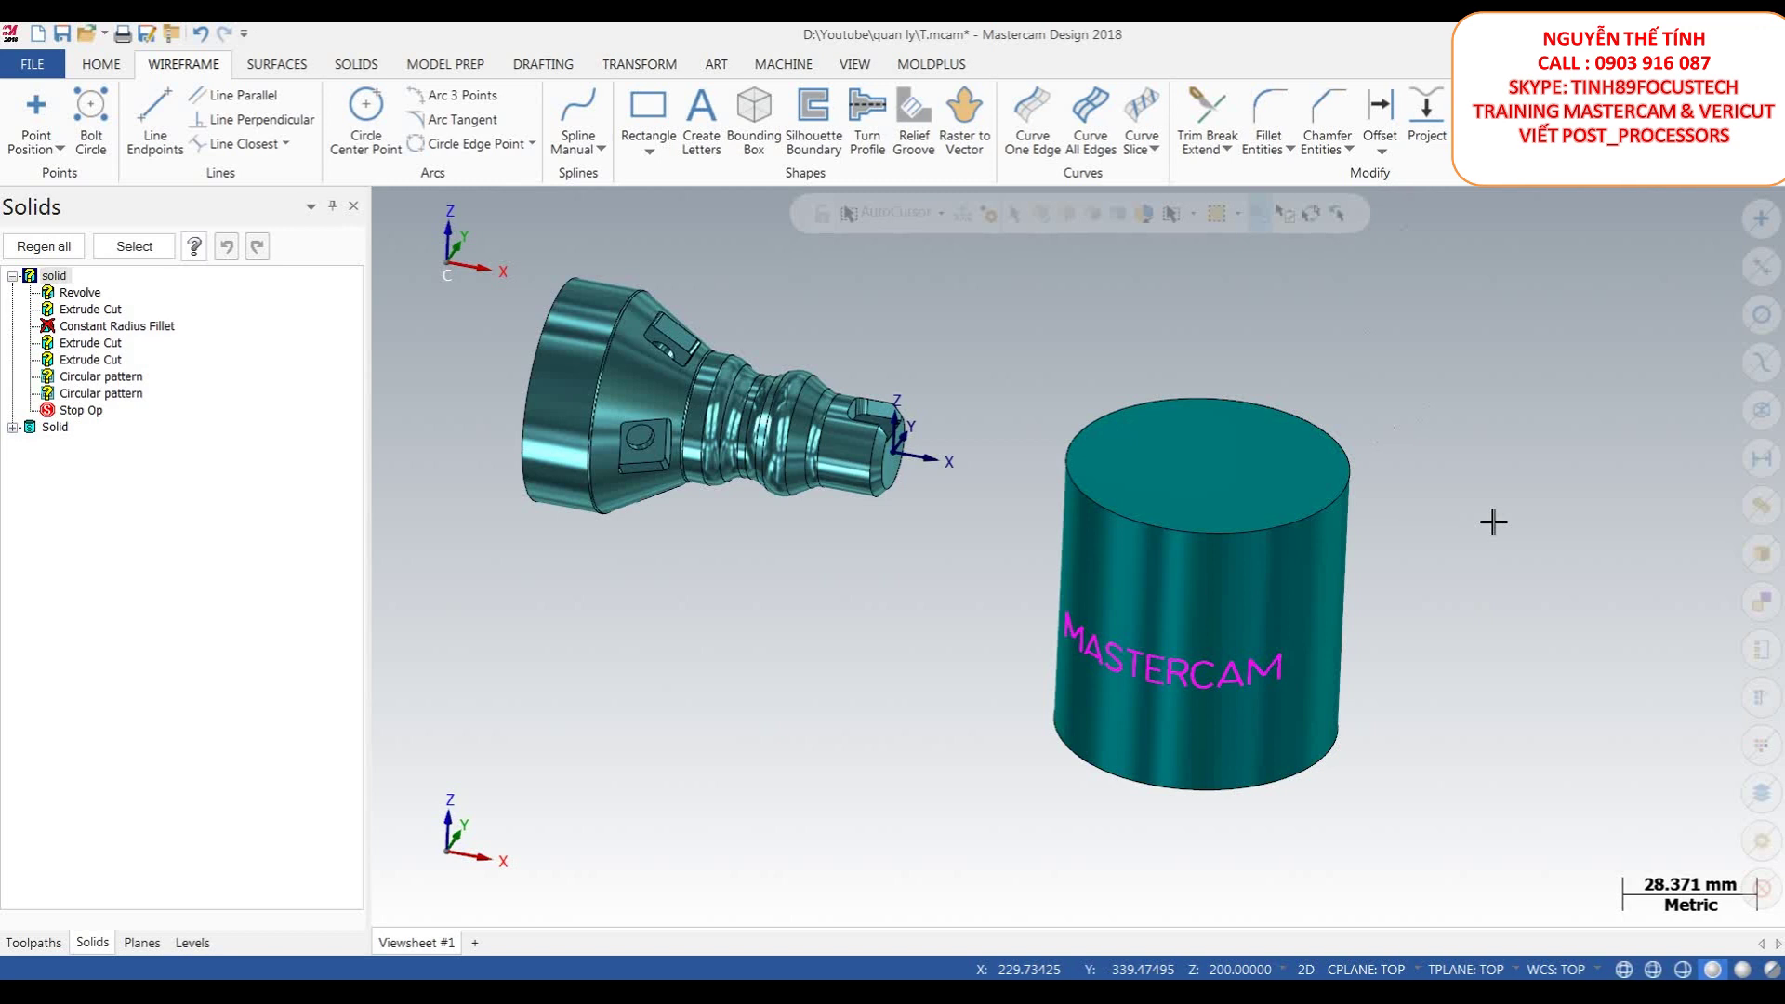
- Display the Toolpaths manager and look over the turned part alongside the lettered cylinder
click(48, 942)
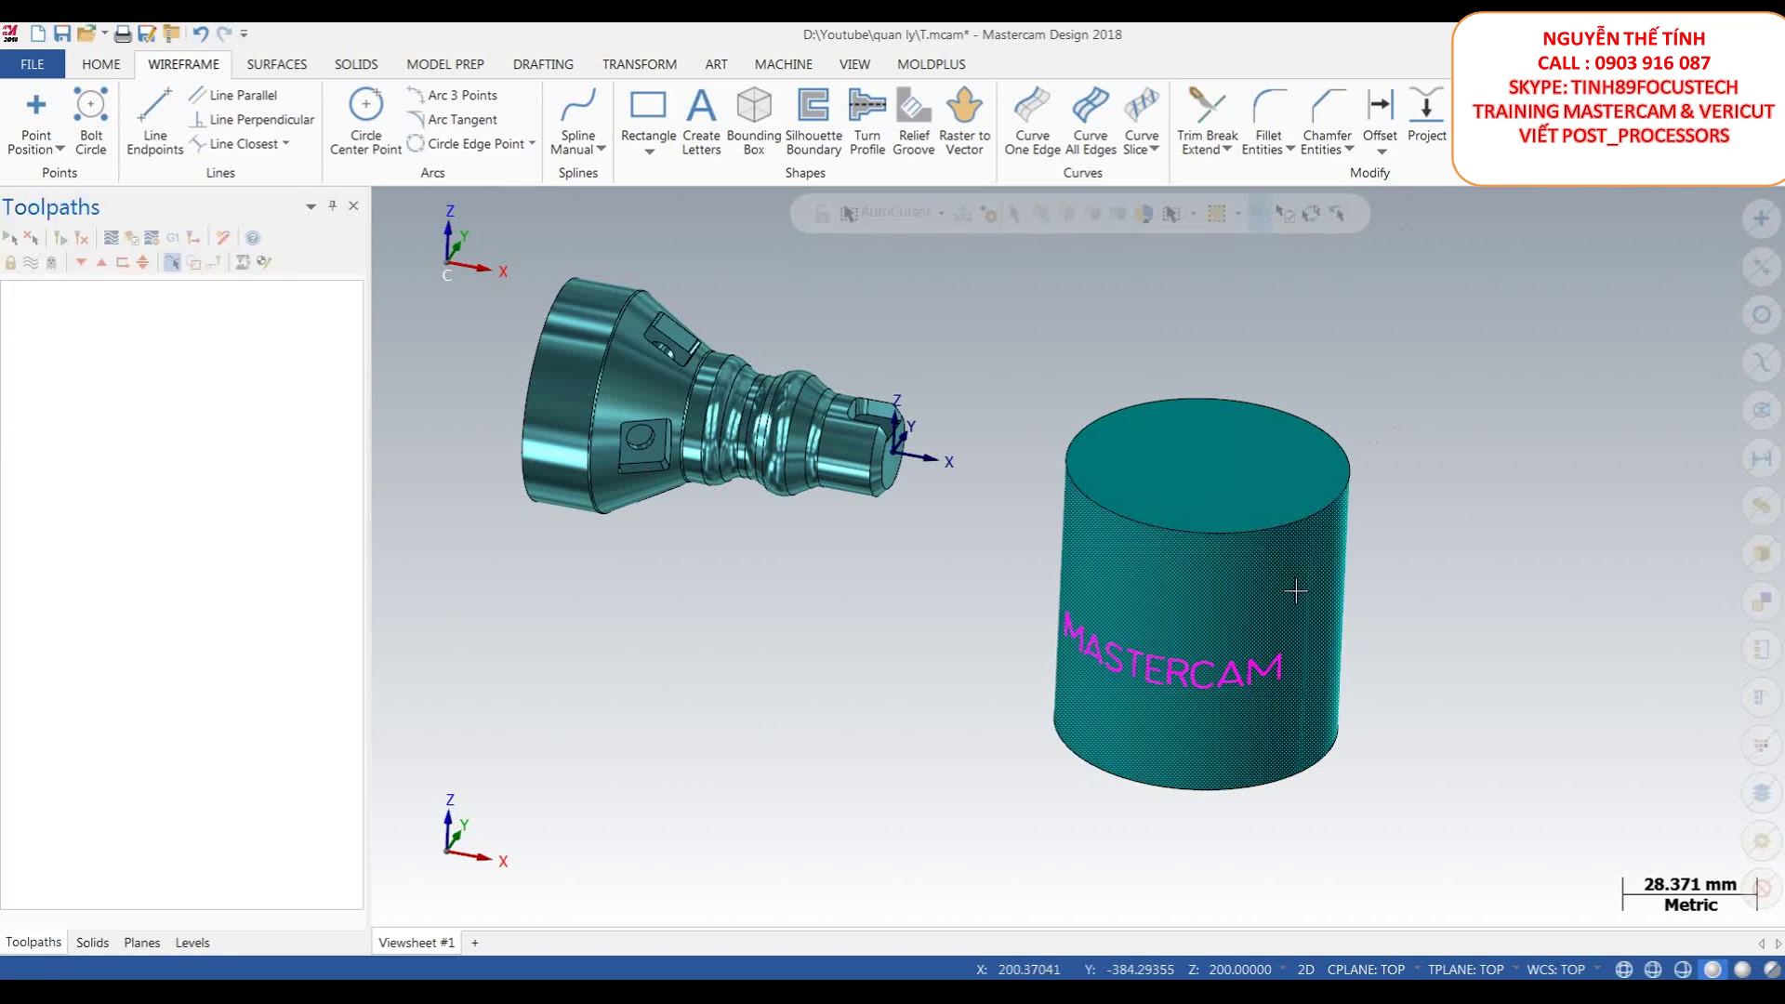
scroll(1287, 590, up, 1)
scroll(1267, 586, down, 1)
middle_drag(1267, 585, 1209, 571)
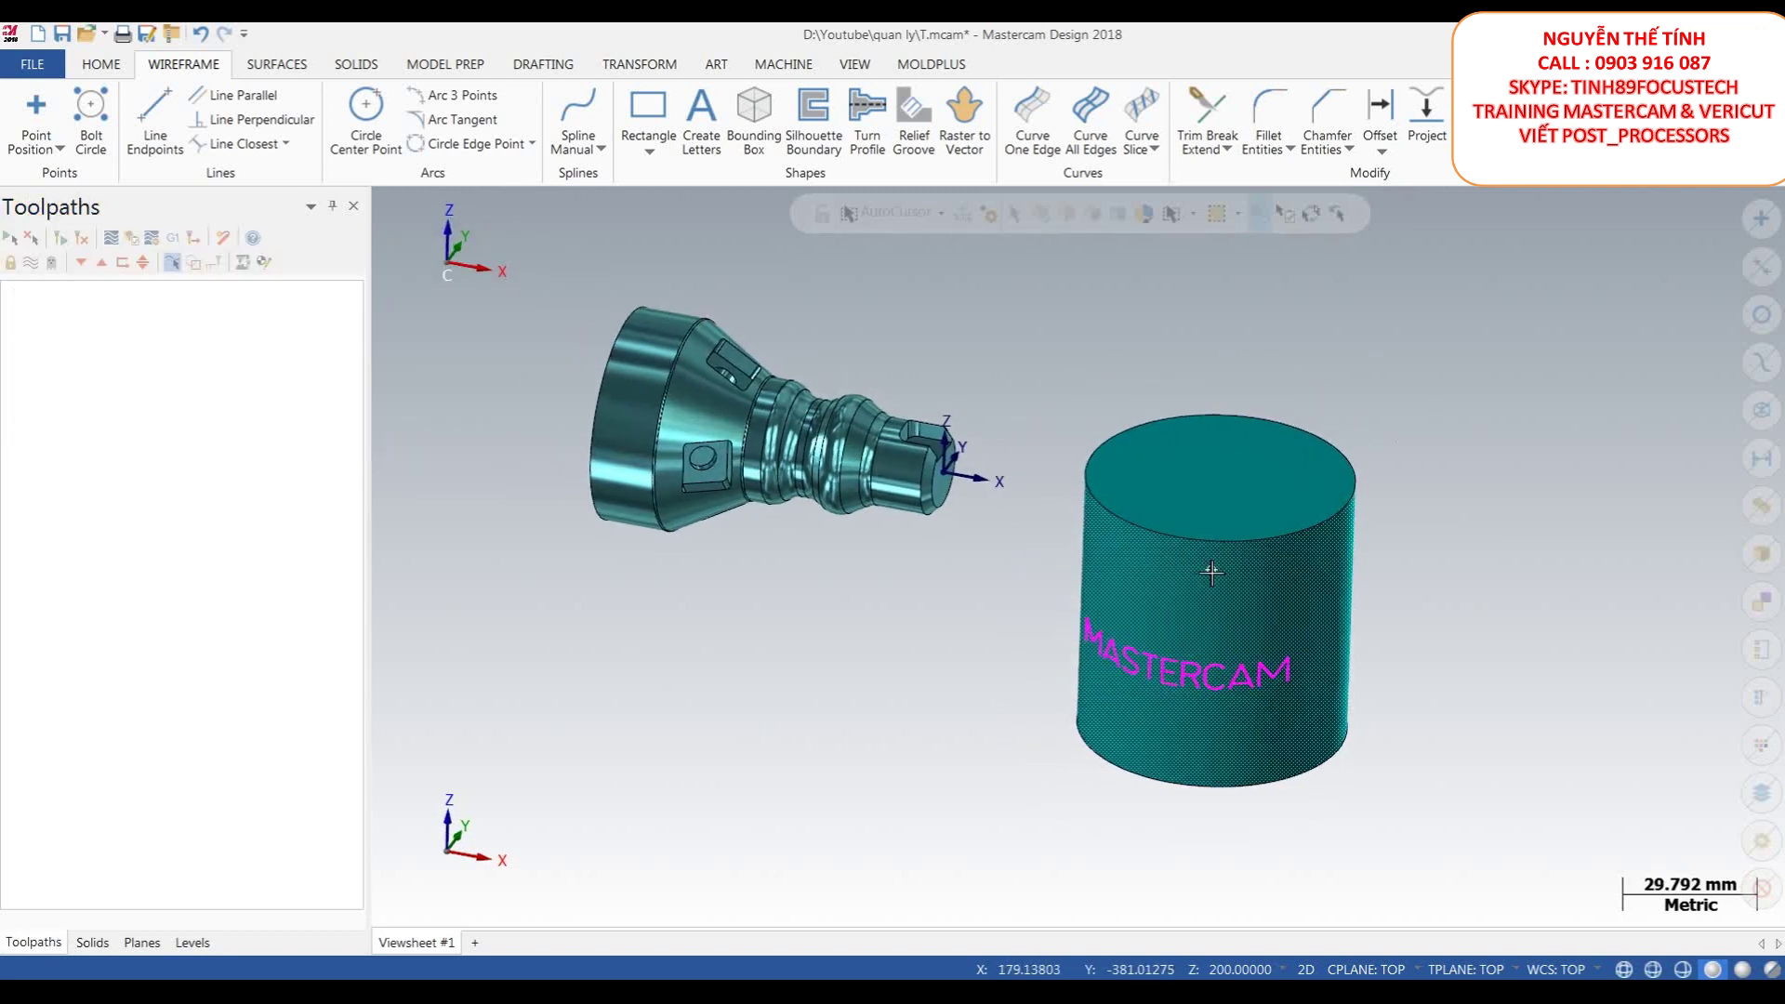
scroll(1223, 557, down, 1)
scroll(1233, 546, up, 1)
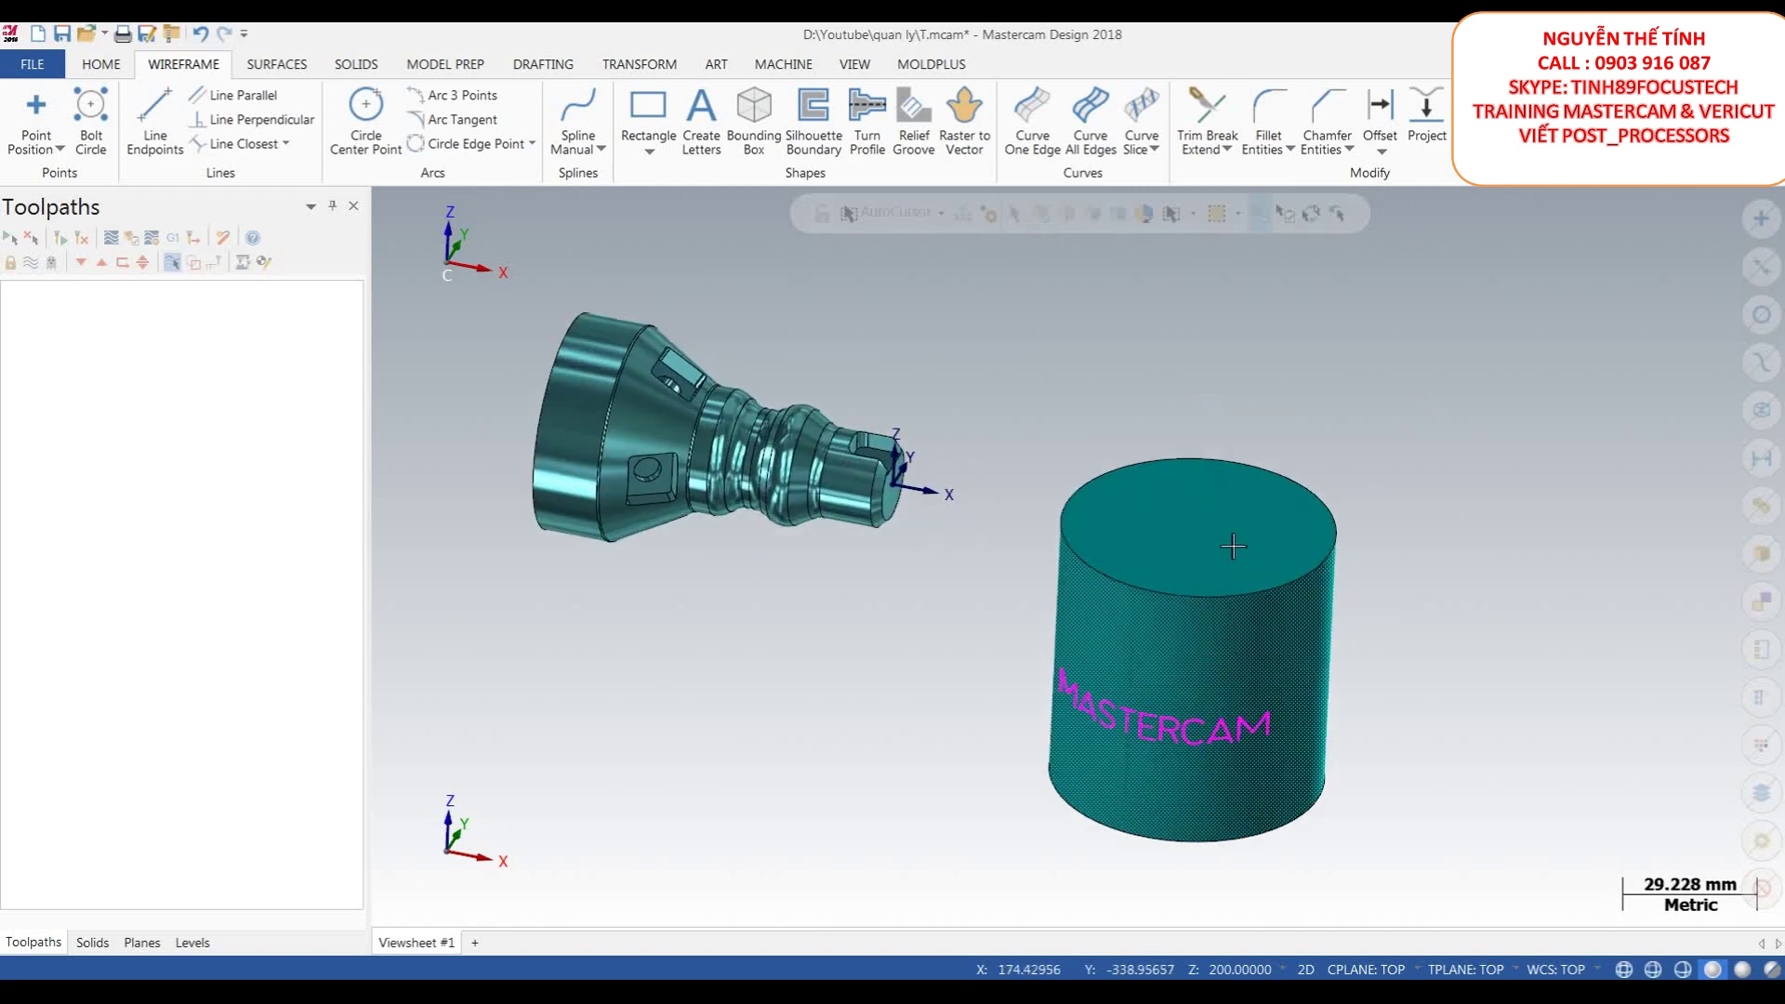
scroll(1232, 546, down, 1)
middle_drag(1232, 546, 1219, 626)
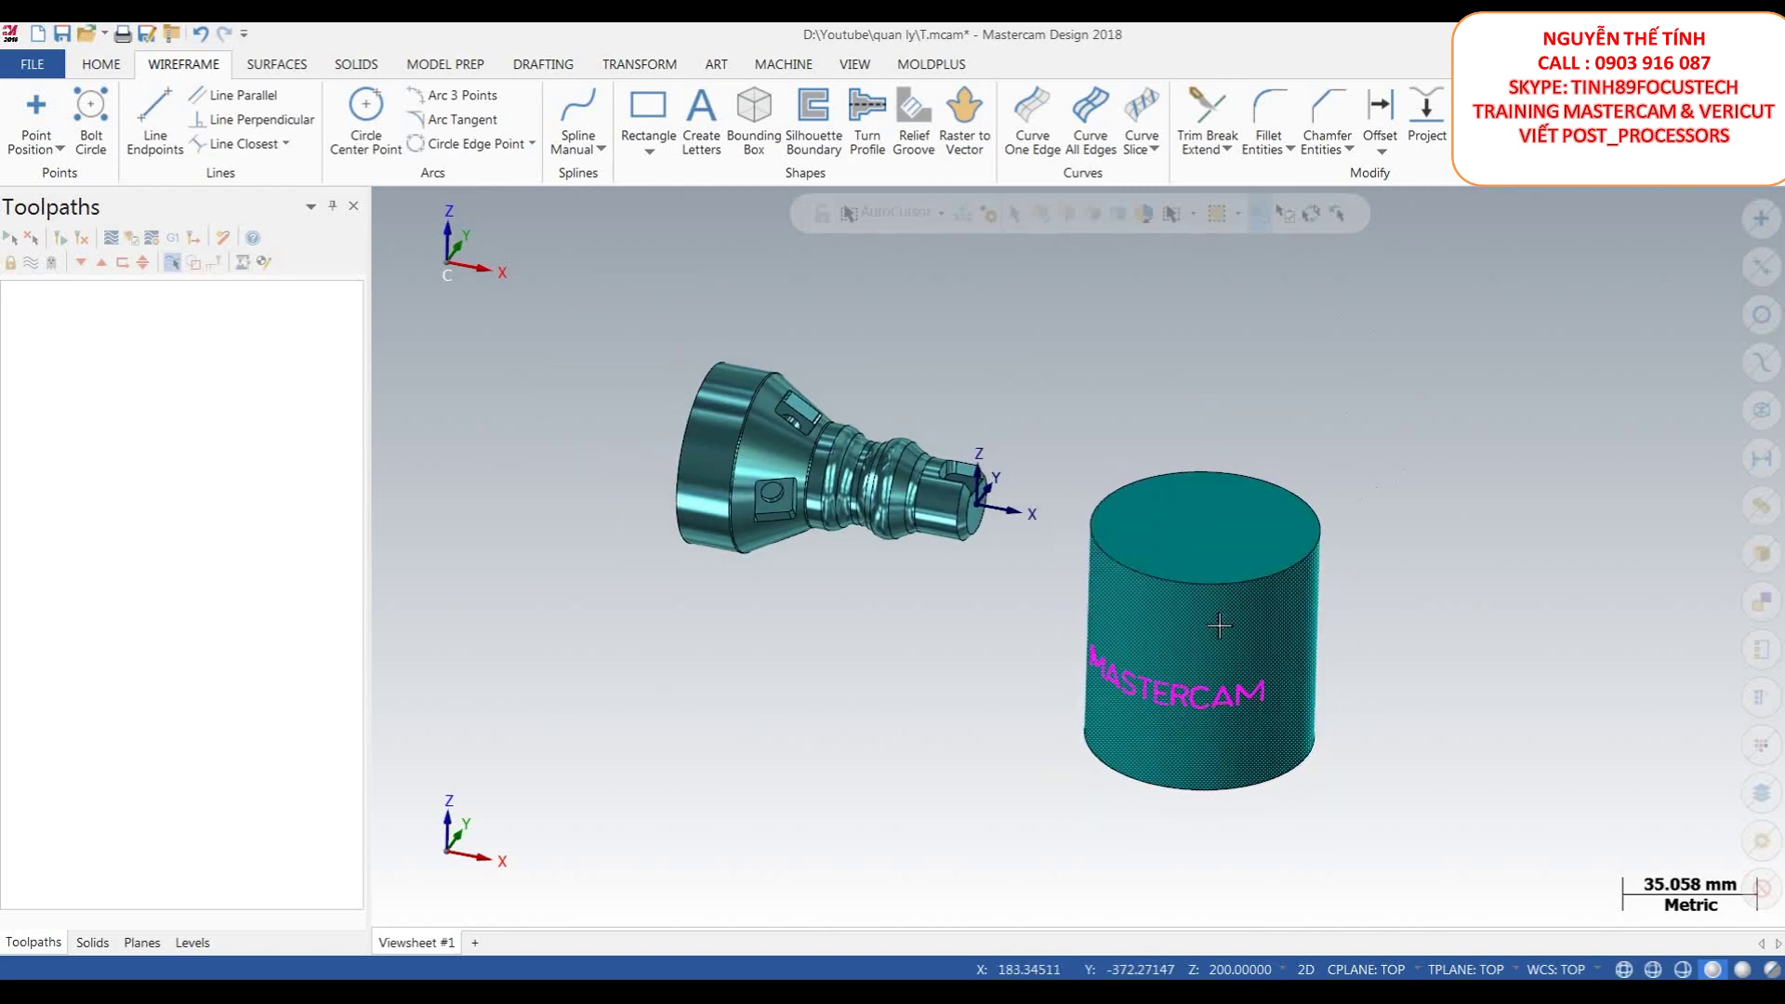
middle_drag(1219, 625, 1354, 629)
scroll(1358, 638, up, 1)
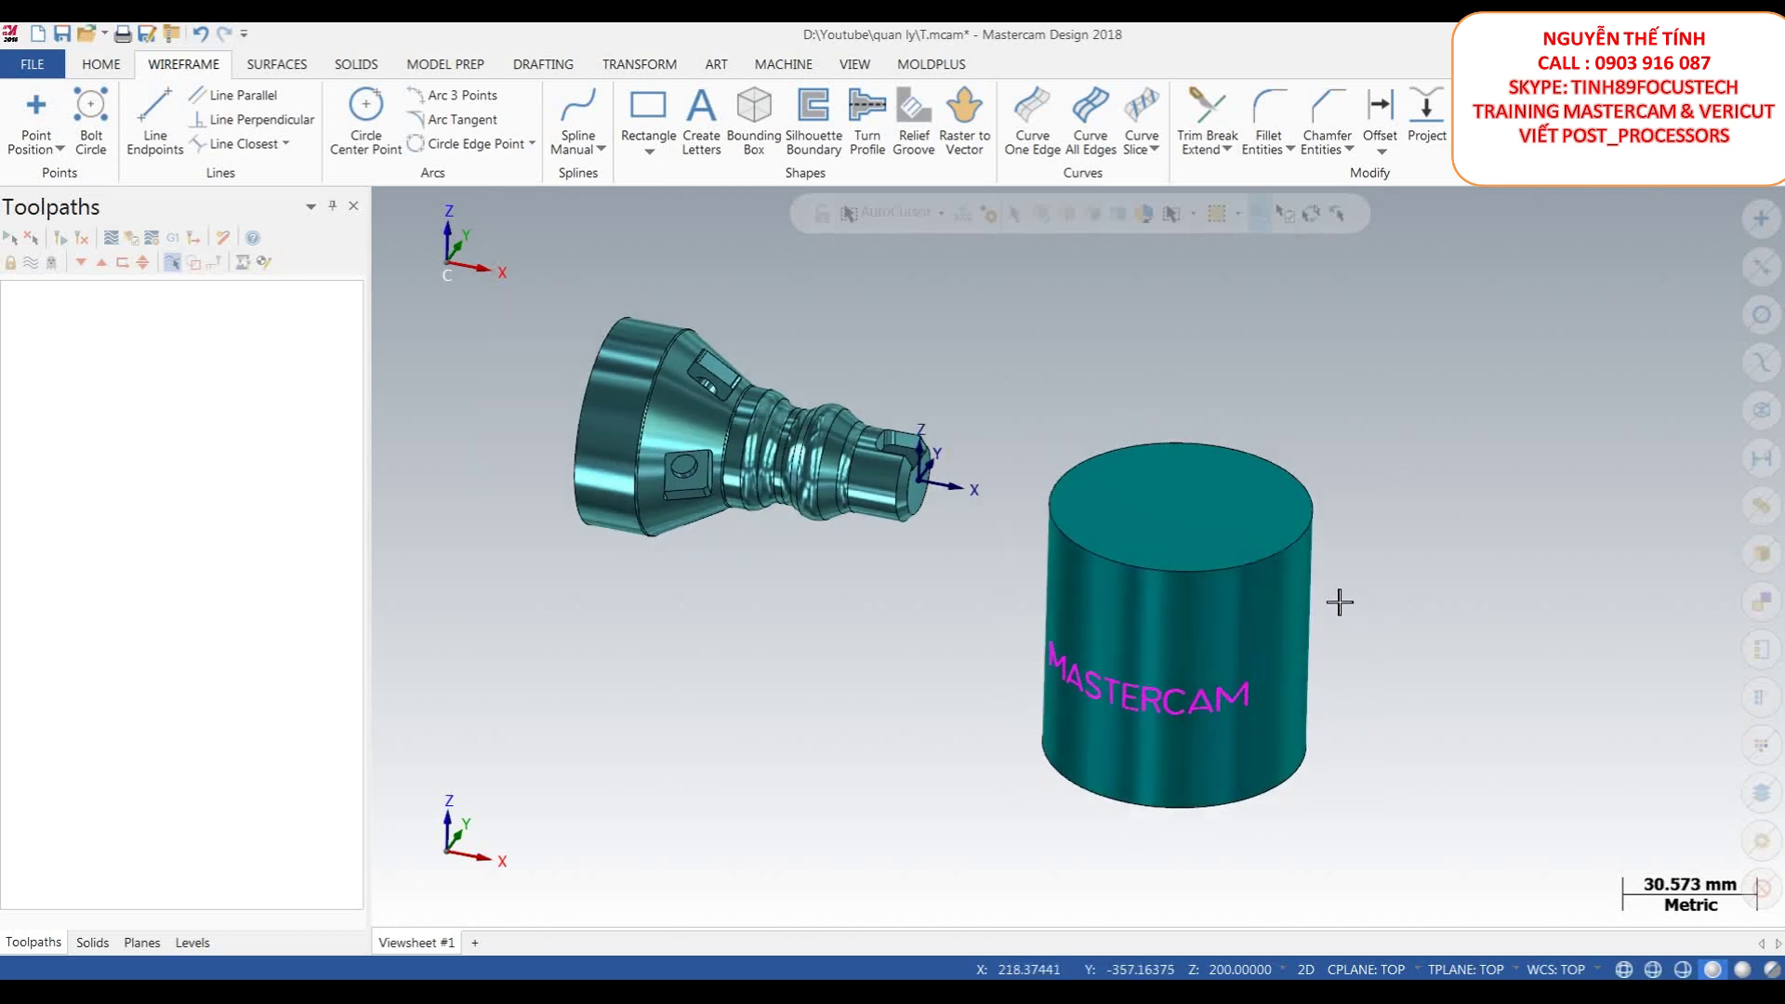
scroll(1372, 637, up, 1)
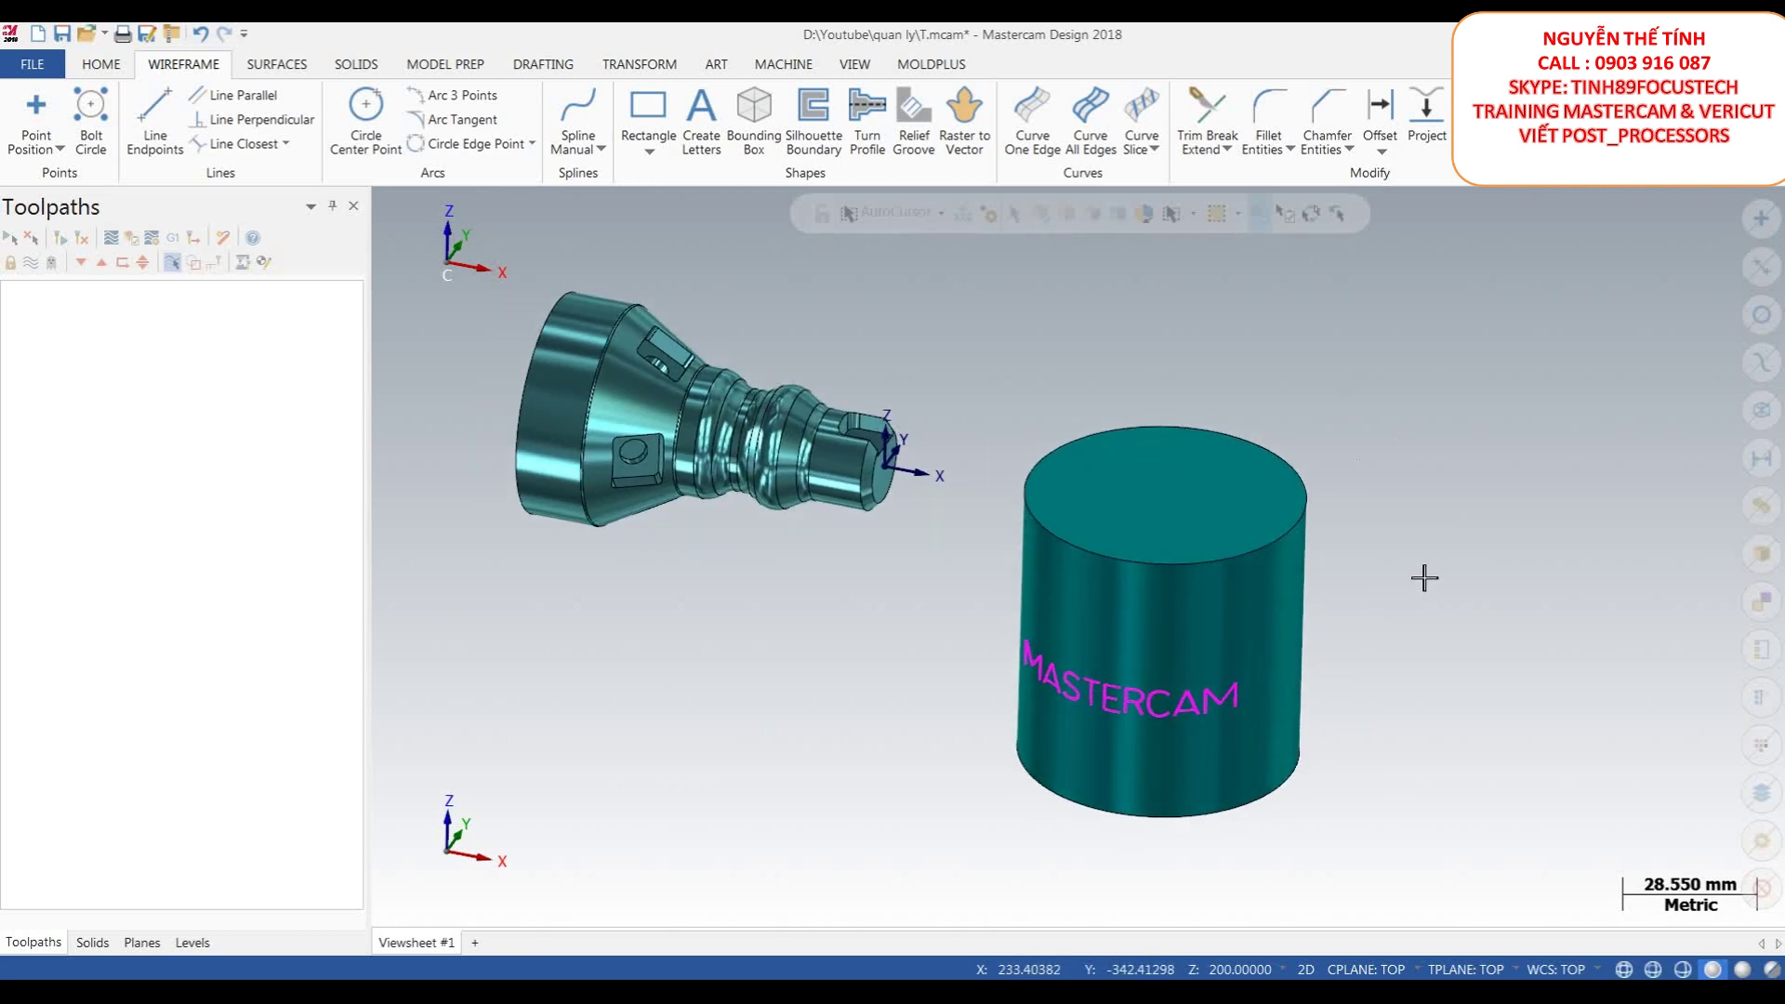